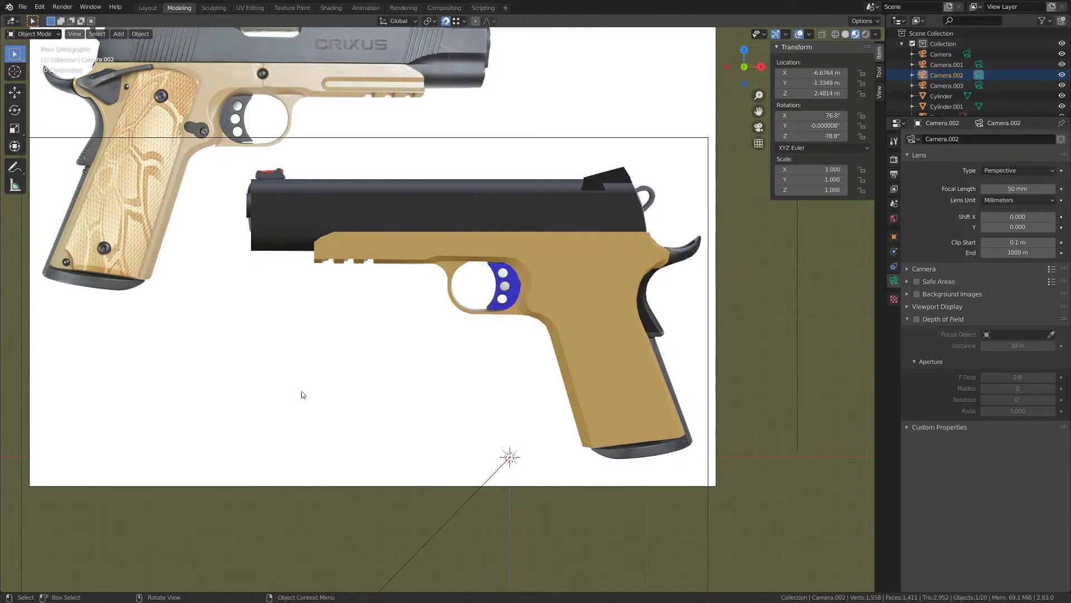
- Examine the upper pistol reference photo and compare its slide with the modelled slide in perspective
{"action": "scroll", "coordinate": [301, 394], "scroll_direction": "down", "scroll_amount": 5}
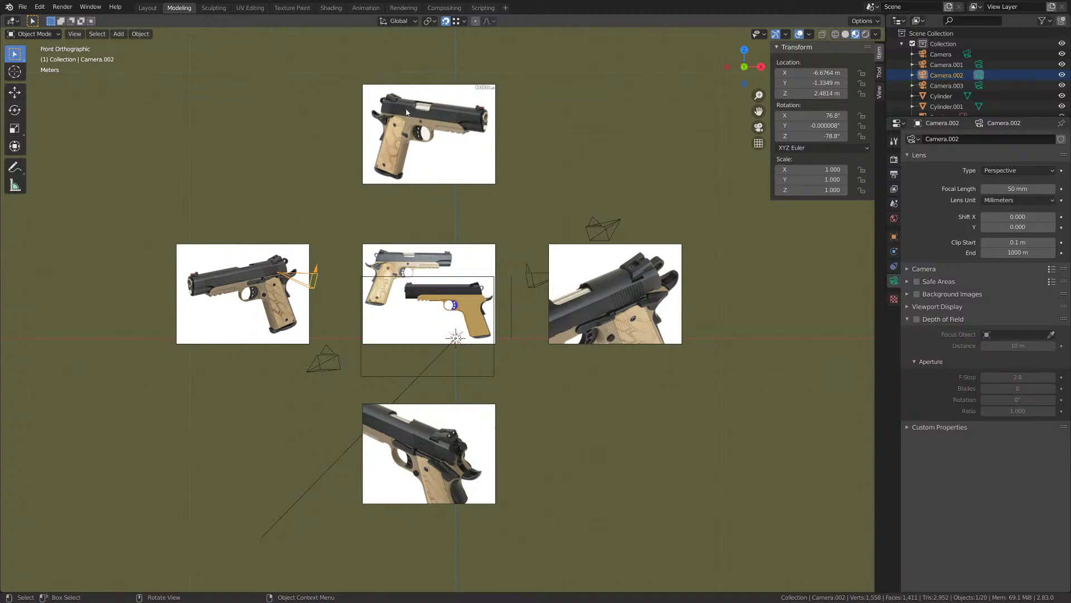
{"action": "middle_click_drag", "start_coordinate": [417, 88], "coordinate": [463, 359]}
{"action": "key", "text": "KP_1"}
{"action": "scroll", "coordinate": [468, 405], "scroll_direction": "up", "scroll_amount": 3}
{"action": "scroll", "coordinate": [469, 407], "scroll_direction": "up", "scroll_amount": 5}
{"action": "middle_click_drag", "start_coordinate": [396, 249], "coordinate": [390, 283], "text": "shift"}
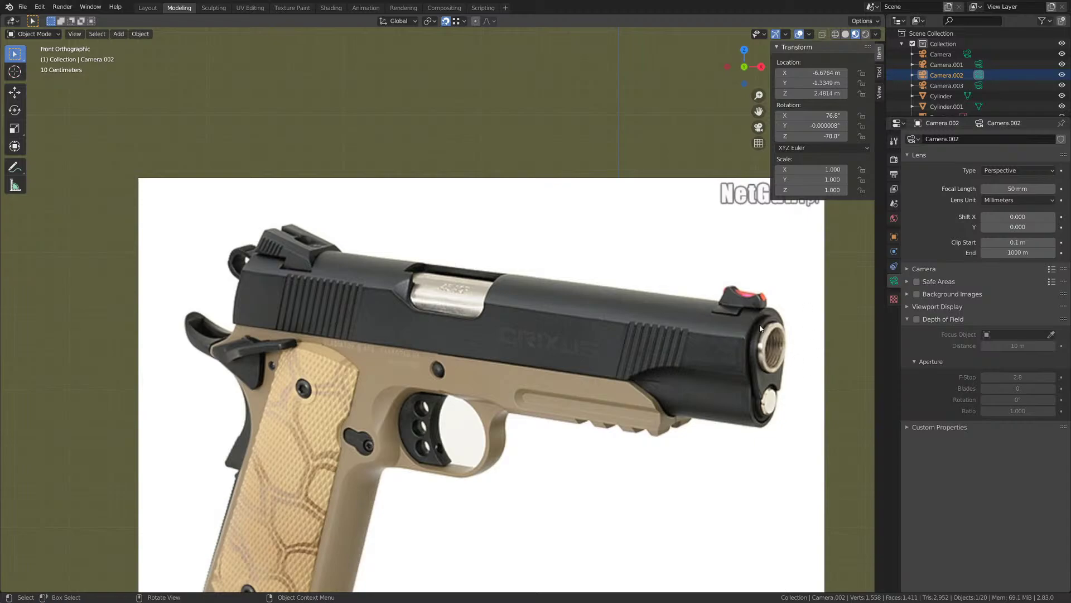
{"action": "scroll", "coordinate": [748, 339], "scroll_direction": "down", "scroll_amount": 6}
{"action": "middle_click_drag", "start_coordinate": [736, 342], "coordinate": [642, 370]}
{"action": "scroll", "coordinate": [643, 370], "scroll_direction": "up", "scroll_amount": 4}
{"action": "left_click", "coordinate": [447, 547]}
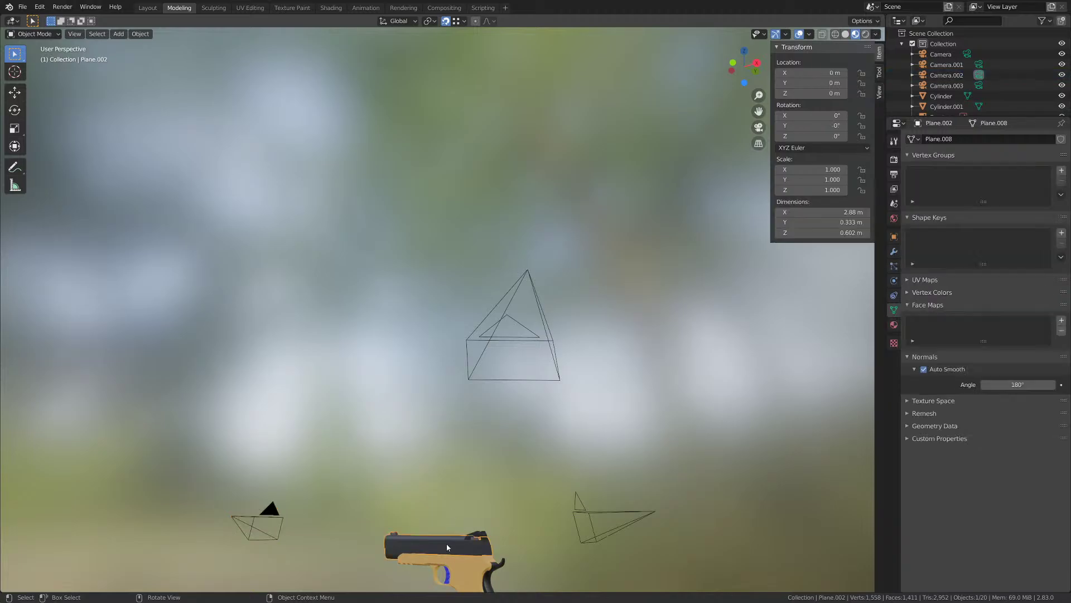
{"action": "key", "text": "KP_Decimal"}
{"action": "middle_click_drag", "start_coordinate": [446, 543], "coordinate": [448, 432]}
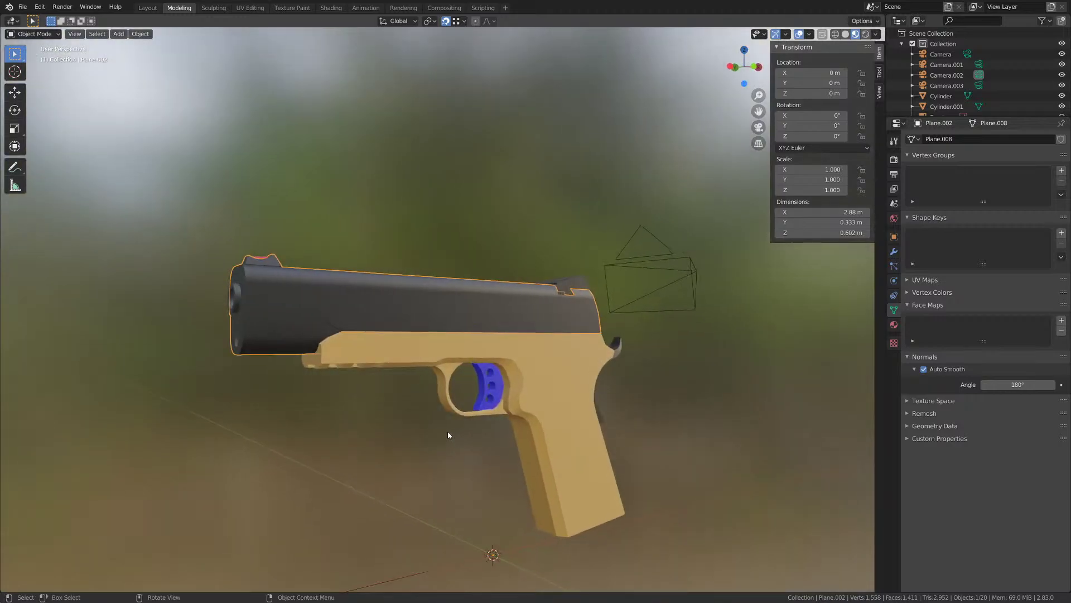
- Examine the side and lower reference photos for the shape of the slide's rear end, rear sight and hammer area
{"action": "key", "text": "KP_1"}
{"action": "scroll", "coordinate": [448, 435], "scroll_direction": "down", "scroll_amount": 8}
{"action": "middle_click_drag", "start_coordinate": [330, 366], "coordinate": [416, 360], "text": "shift"}
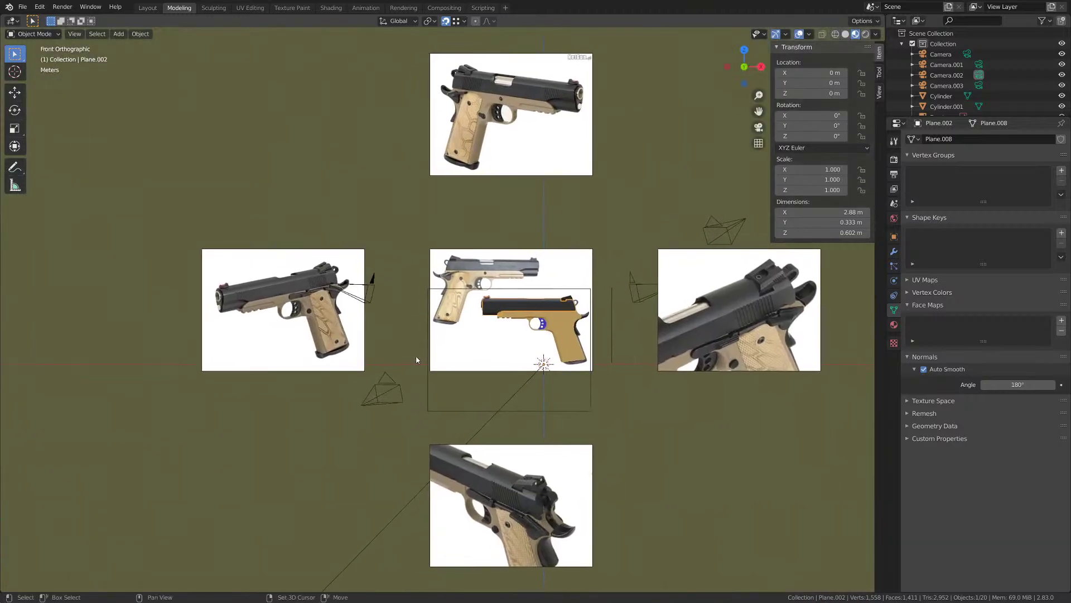
{"action": "scroll", "coordinate": [402, 359], "scroll_direction": "up", "scroll_amount": 4}
{"action": "middle_click_drag", "start_coordinate": [223, 334], "coordinate": [363, 333], "text": "shift"}
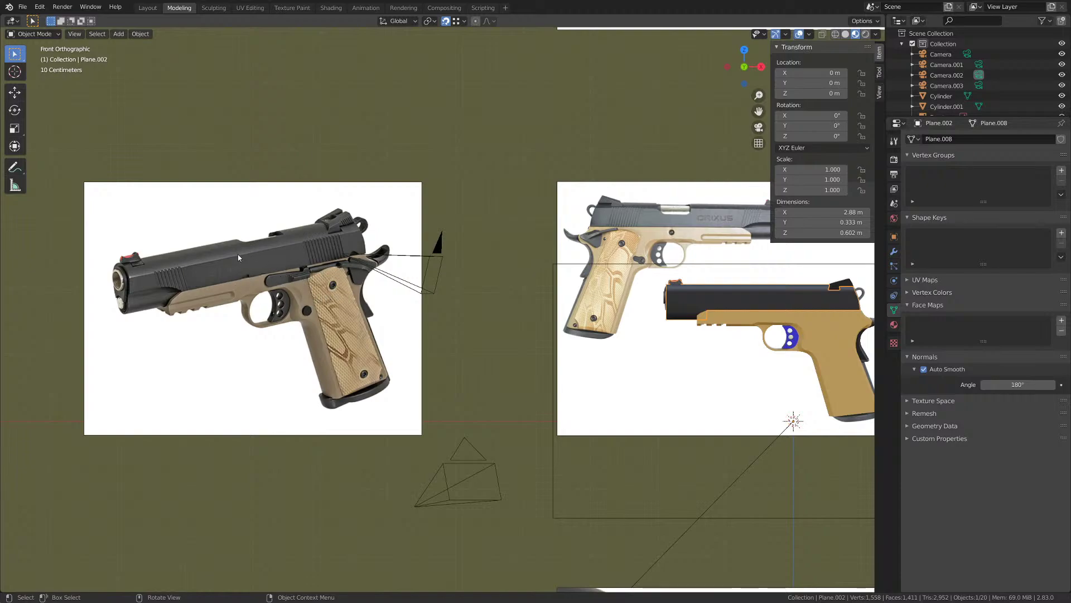
{"action": "scroll", "coordinate": [450, 347], "scroll_direction": "down", "scroll_amount": 6}
{"action": "middle_click_drag", "start_coordinate": [450, 347], "coordinate": [327, 213], "text": "shift"}
{"action": "scroll", "coordinate": [430, 282], "scroll_direction": "up", "scroll_amount": 5}
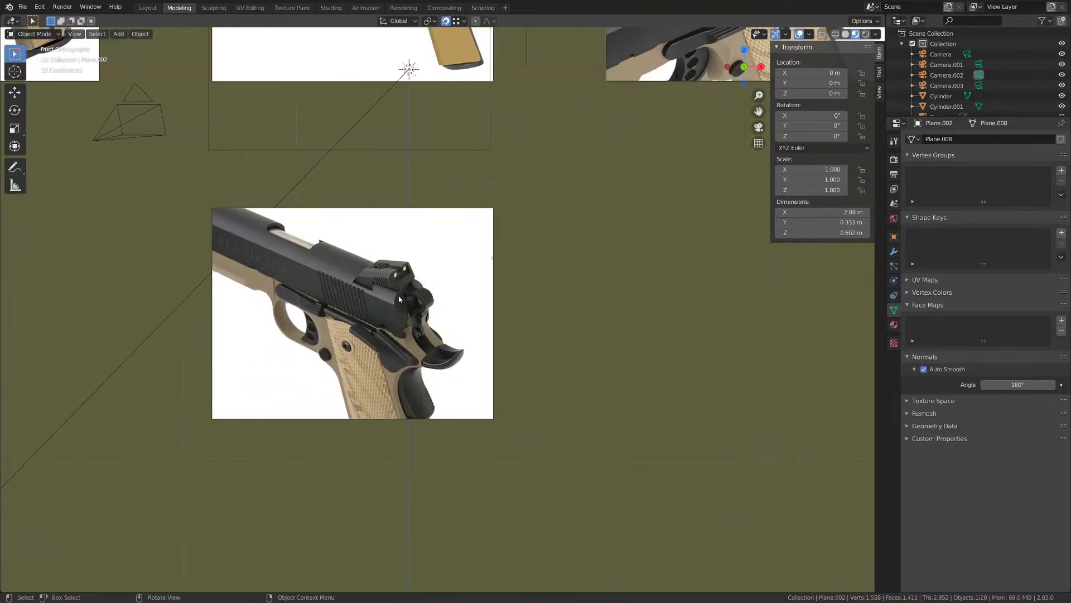
{"action": "scroll", "coordinate": [393, 290], "scroll_direction": "up", "scroll_amount": 5}
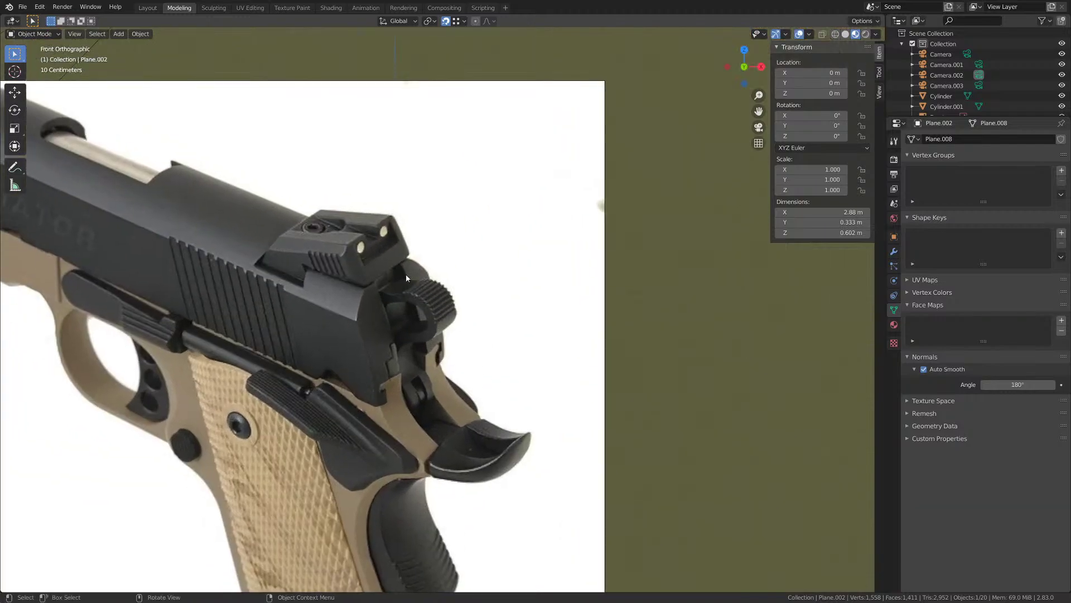
{"action": "scroll", "coordinate": [407, 273], "scroll_direction": "down", "scroll_amount": 8}
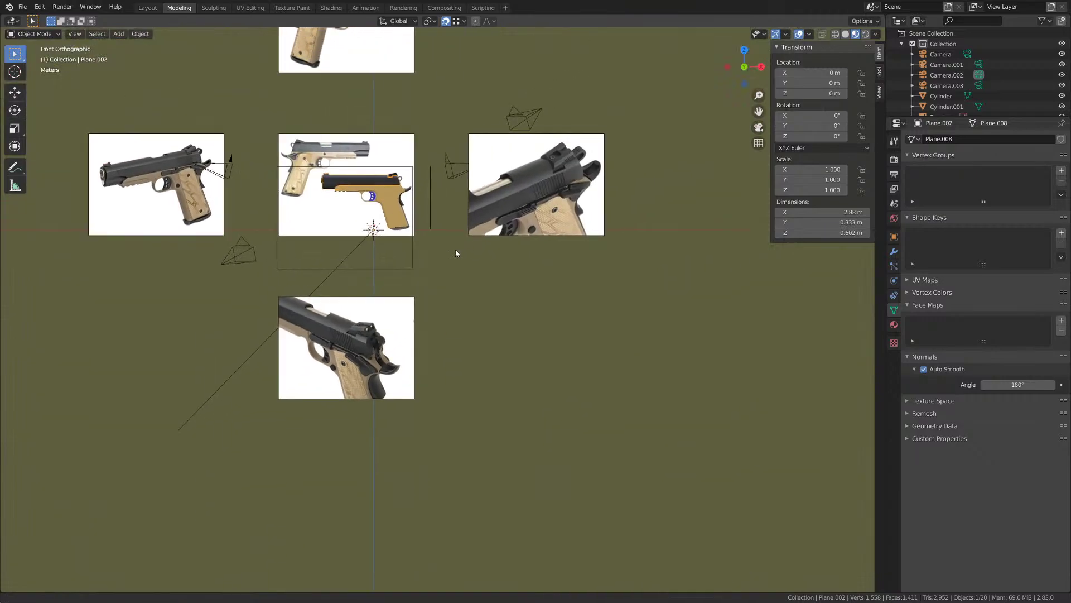
{"action": "middle_click_drag", "start_coordinate": [455, 250], "coordinate": [349, 351], "text": "shift"}
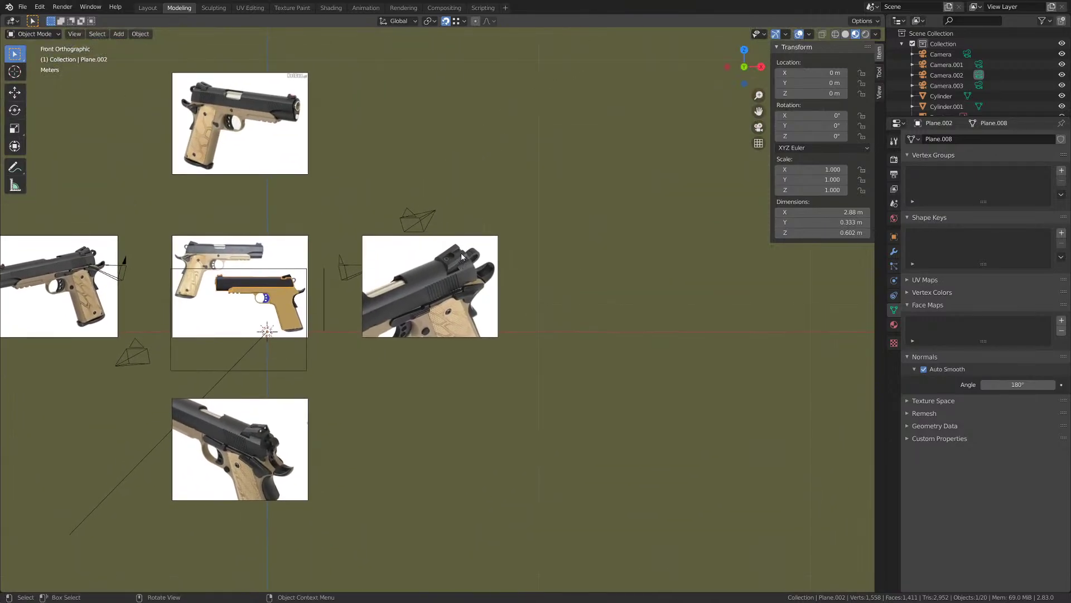
{"action": "scroll", "coordinate": [387, 232], "scroll_direction": "up", "scroll_amount": 3}
{"action": "middle_click_drag", "start_coordinate": [271, 263], "coordinate": [422, 262], "text": "shift"}
{"action": "middle_click_drag", "start_coordinate": [358, 245], "coordinate": [544, 315], "text": "shift"}
{"action": "scroll", "coordinate": [407, 237], "scroll_direction": "up", "scroll_amount": 3}
- Fill the lowest face across the open rear end of the slide, between its two bottom vertical edges
{"action": "middle_click_drag", "start_coordinate": [607, 328], "coordinate": [432, 288]}
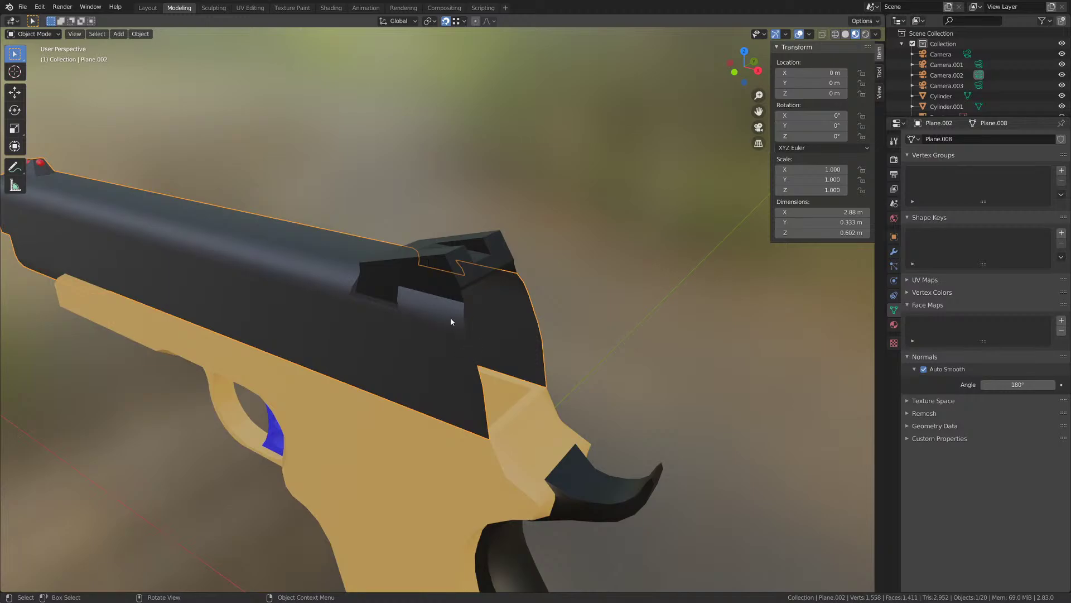
{"action": "key", "text": "Tab"}
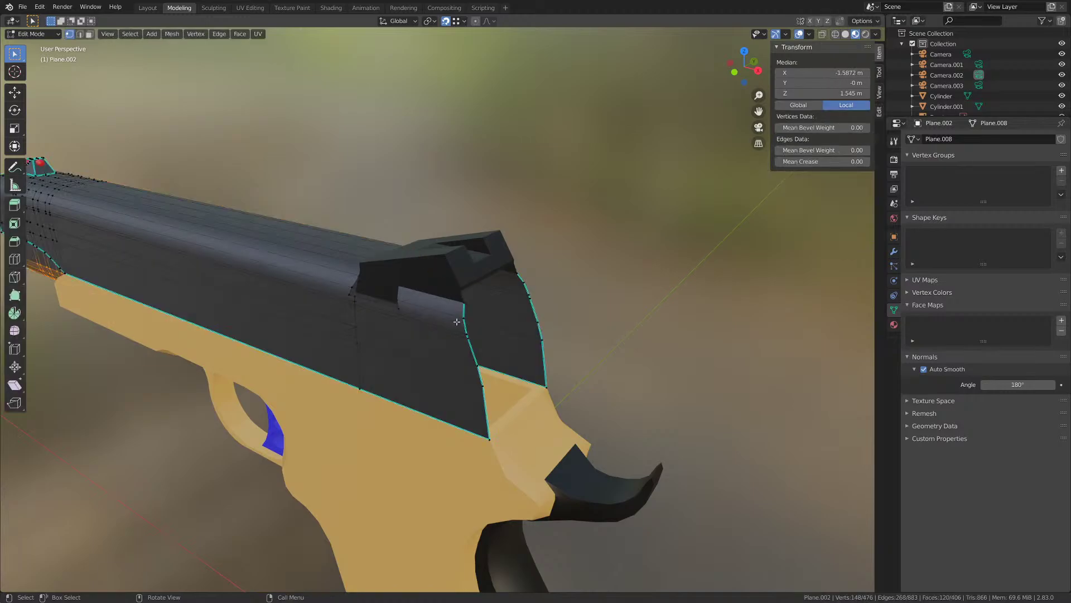
{"action": "mouse_move", "coordinate": [456, 322]}
{"action": "middle_mouse_down"}
{"action": "mouse_move", "coordinate": [428, 314]}
{"action": "mouse_move", "coordinate": [443, 316]}
{"action": "middle_mouse_up"}
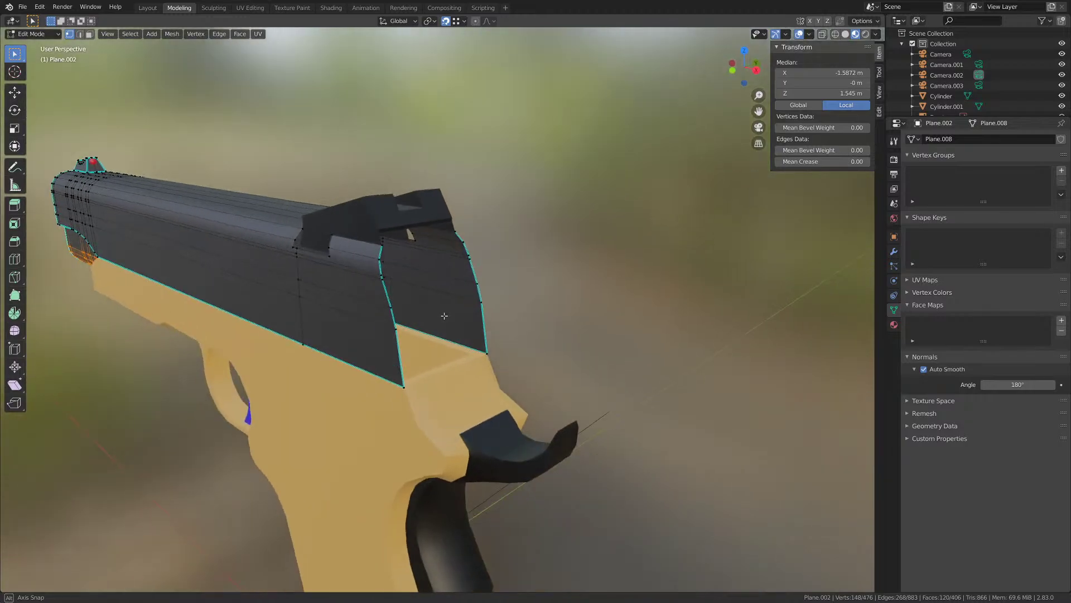
{"action": "scroll", "coordinate": [442, 332], "scroll_direction": "up", "scroll_amount": 4}
{"action": "scroll", "coordinate": [442, 332], "scroll_direction": "down", "scroll_amount": 2}
{"action": "scroll", "coordinate": [438, 311], "scroll_direction": "down", "scroll_amount": 1}
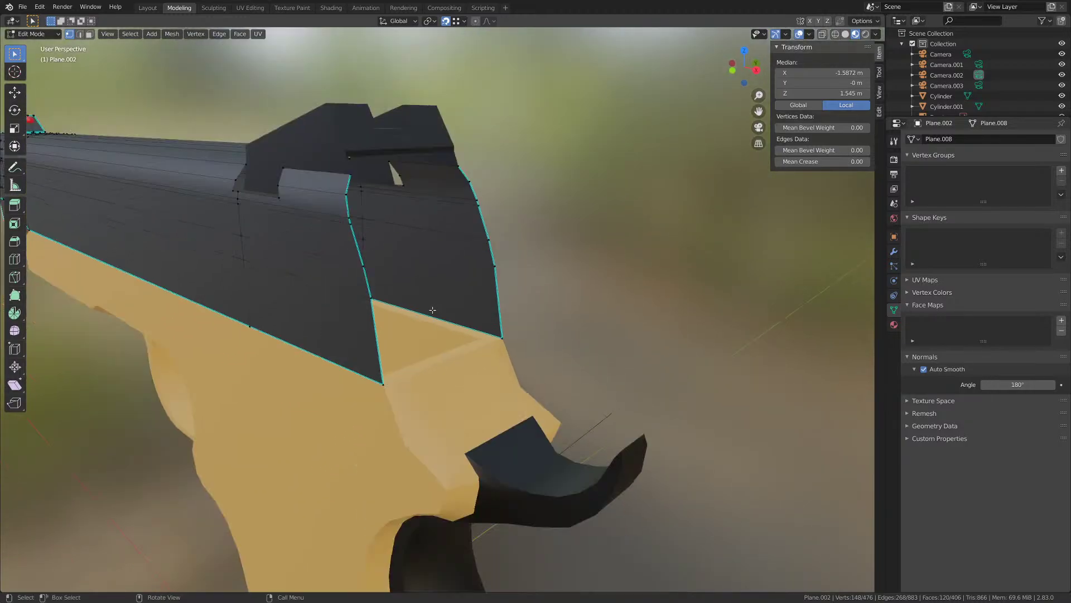
{"action": "left_click", "coordinate": [366, 322]}
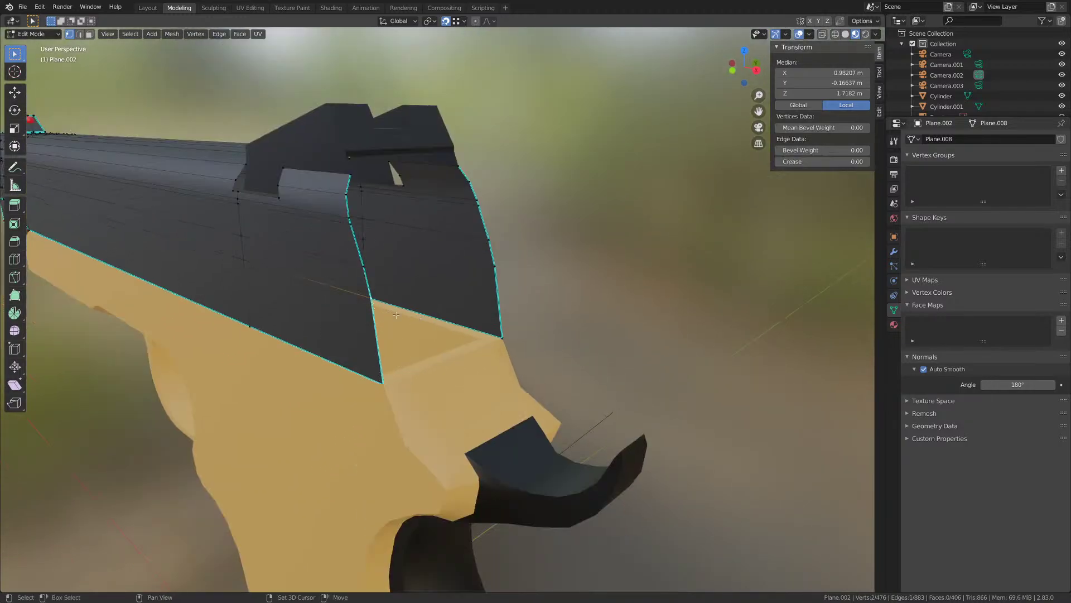
{"action": "left_click", "coordinate": [490, 269], "text": "shift"}
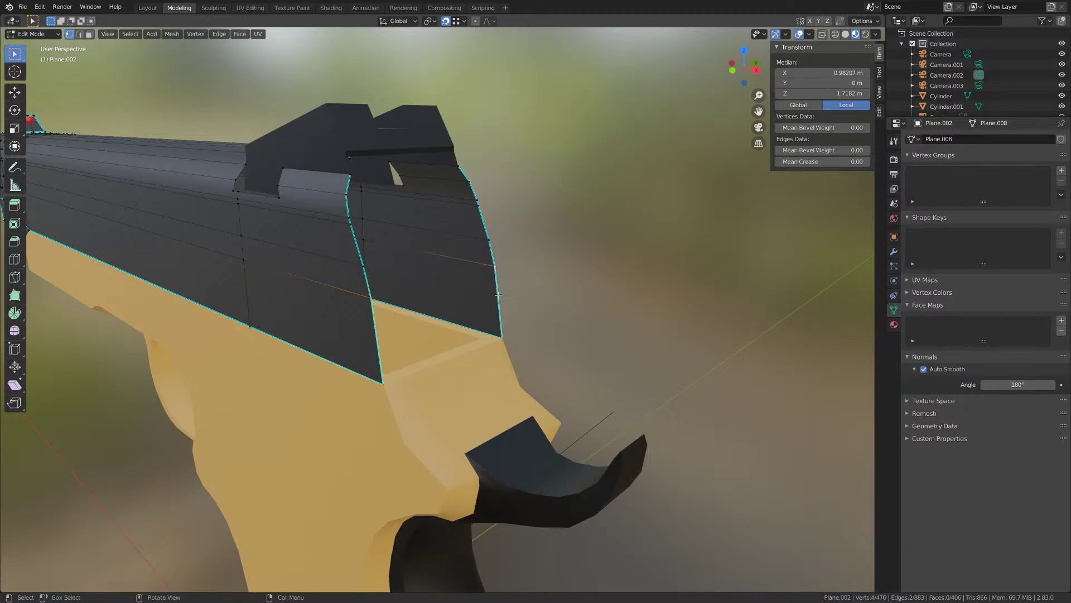
{"action": "key", "text": "f"}
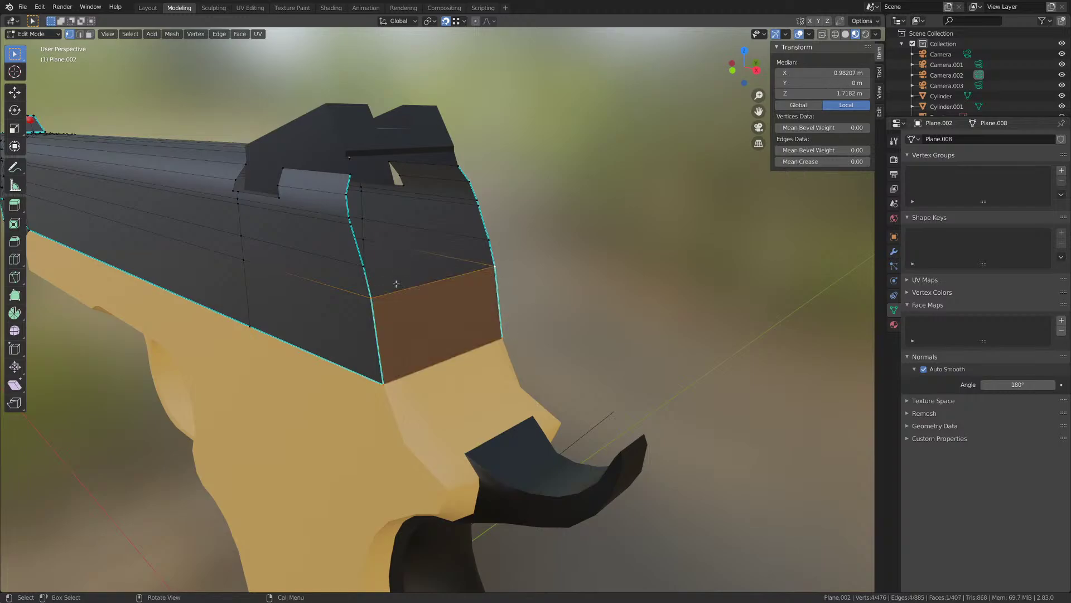
- Fill two more faces across the slide's rear opening, directly above the lowest rear face
{"action": "left_click", "coordinate": [373, 302]}
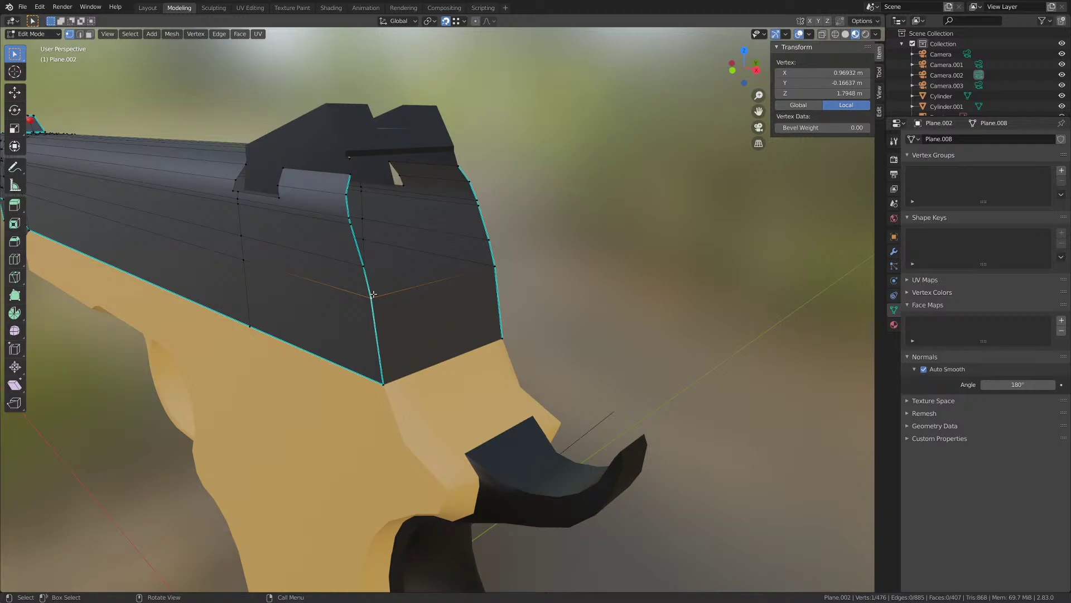
{"action": "left_click", "coordinate": [366, 268], "text": "shift"}
{"action": "left_click", "coordinate": [495, 266], "text": "shift"}
{"action": "left_click", "coordinate": [491, 241], "text": "shift"}
{"action": "key", "text": "f"}
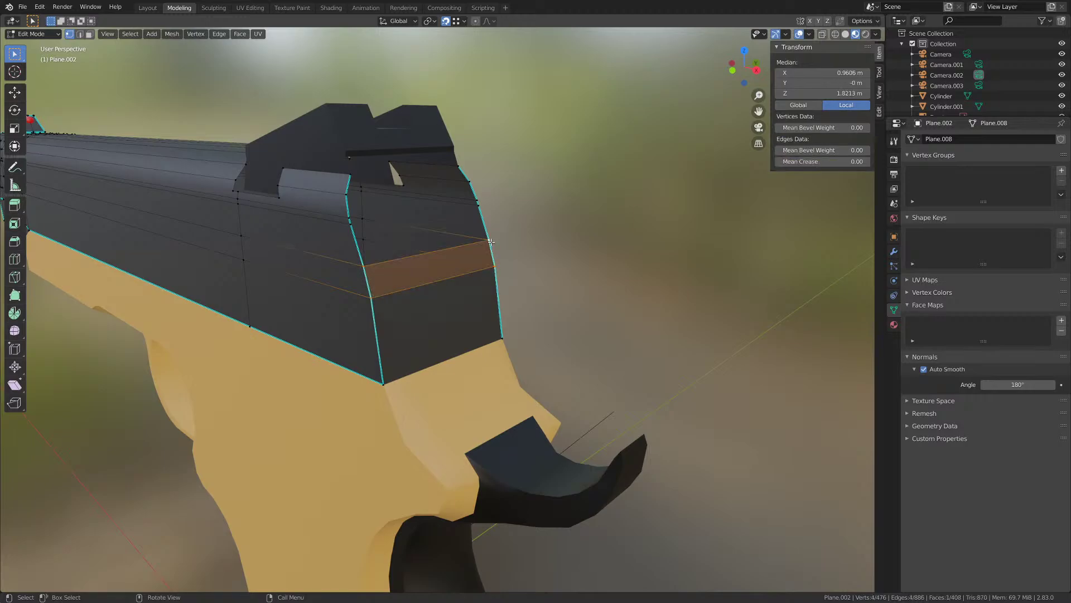
{"action": "left_click", "coordinate": [491, 242]}
{"action": "left_click", "coordinate": [477, 206], "text": "shift"}
{"action": "left_click", "coordinate": [364, 266], "text": "shift"}
{"action": "left_click", "coordinate": [350, 224], "text": "shift"}
{"action": "key", "text": "f"}
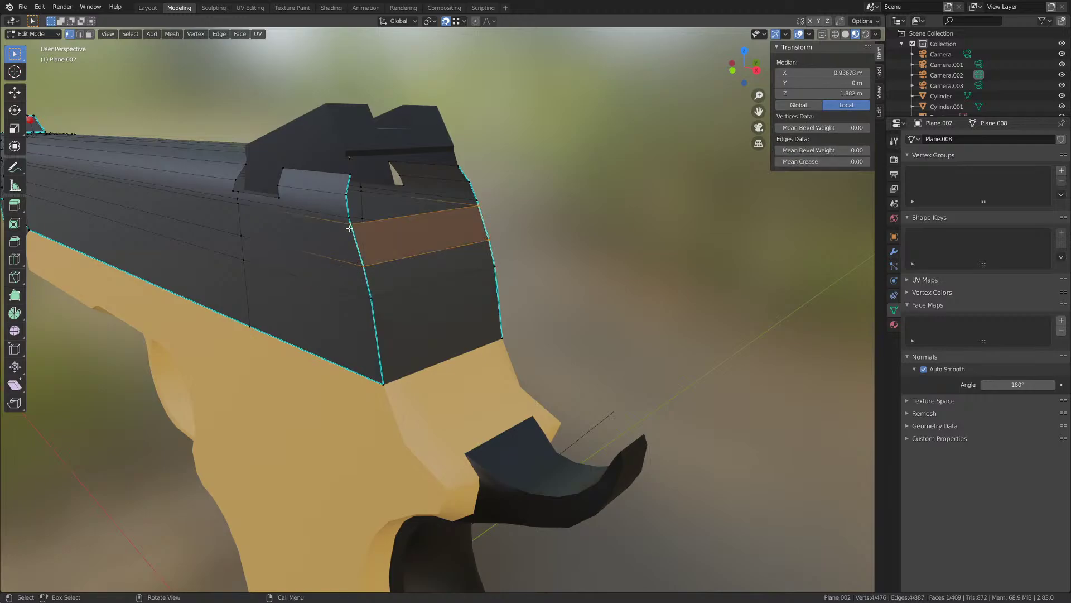
- Continue closing the slide's rear with a narrow face and the taller face directly above it
{"action": "left_click", "coordinate": [349, 225]}
{"action": "left_click", "coordinate": [348, 218], "text": "shift"}
{"action": "left_click", "coordinate": [478, 206], "text": "shift"}
{"action": "left_click", "coordinate": [477, 200], "text": "shift"}
{"action": "key", "text": "f"}
{"action": "mouse_move", "coordinate": [459, 224]}
{"action": "middle_mouse_down"}
{"action": "mouse_move", "coordinate": [472, 243]}
{"action": "mouse_move", "coordinate": [457, 232]}
{"action": "middle_mouse_up"}
{"action": "scroll", "coordinate": [457, 233], "scroll_direction": "up", "scroll_amount": 3}
{"action": "left_click", "coordinate": [523, 245]}
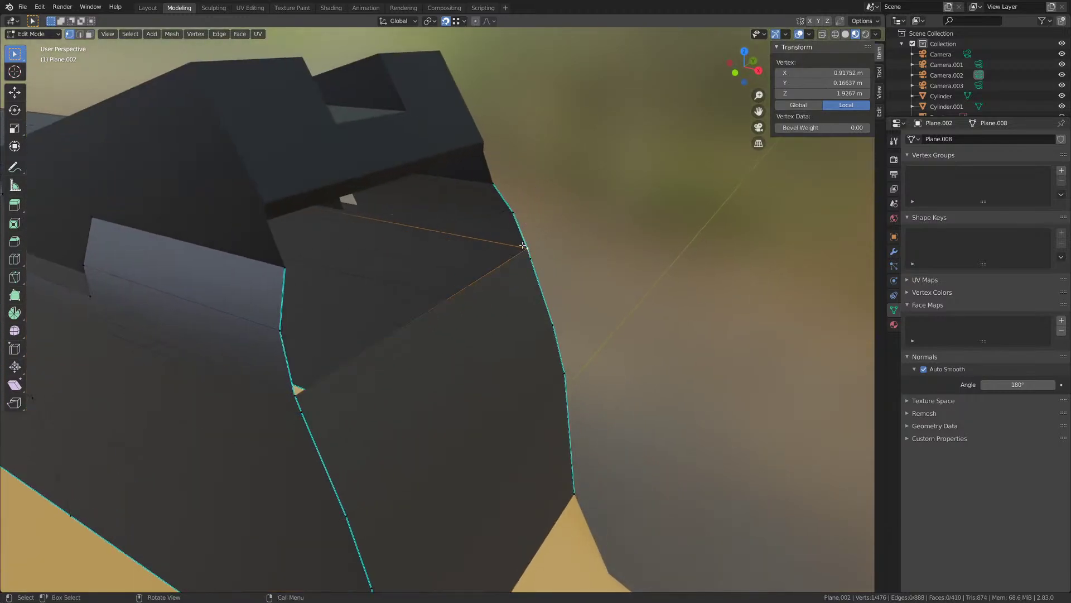
{"action": "left_click", "coordinate": [512, 212], "text": "shift"}
{"action": "left_click", "coordinate": [290, 397], "text": "shift"}
{"action": "left_click", "coordinate": [279, 336], "text": "shift"}
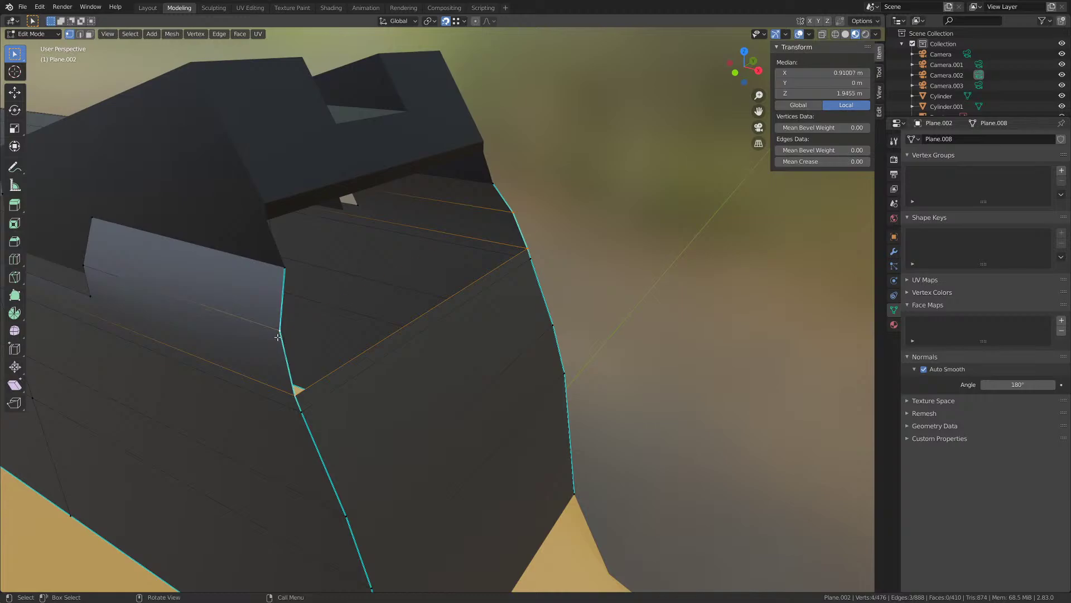
{"action": "key", "text": "f"}
- Fill the topmost face of the slide's rear opening just below the rear sight, and clear the selection
{"action": "left_click", "coordinate": [278, 338]}
{"action": "left_click", "coordinate": [518, 218], "text": "shift"}
{"action": "left_click", "coordinate": [493, 188], "text": "shift"}
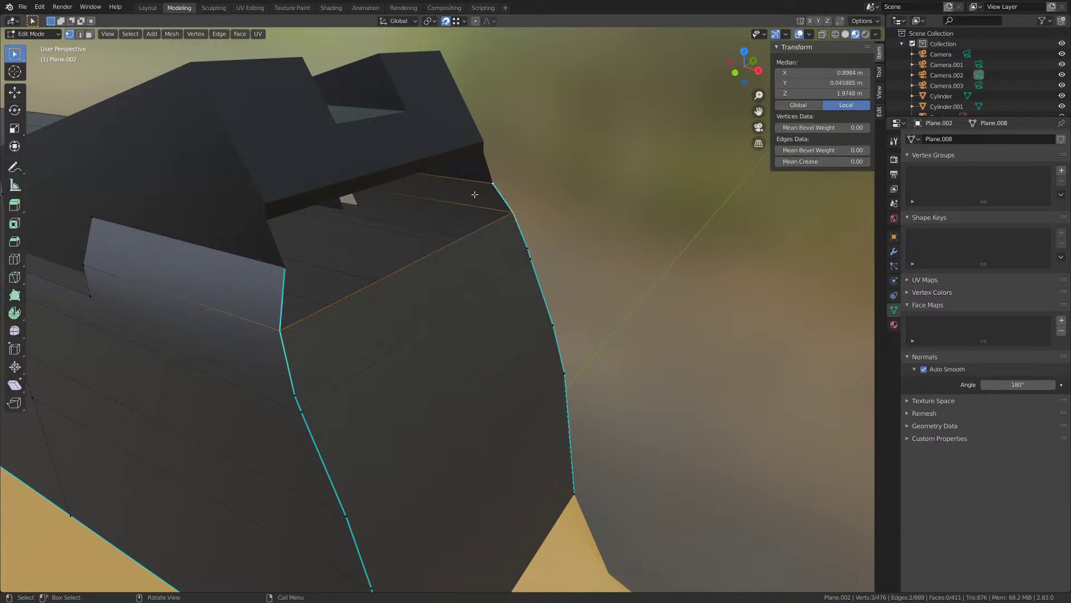
{"action": "left_click", "coordinate": [285, 269], "text": "shift"}
{"action": "key", "text": "f"}
{"action": "middle_click_drag", "start_coordinate": [358, 279], "coordinate": [436, 274]}
{"action": "key", "text": "alt+a"}
- Extrude the rear sight's lower rear edges on one side along Y, snapping them to the sight's middle
{"action": "middle_click_drag", "start_coordinate": [363, 175], "coordinate": [329, 262]}
{"action": "key", "text": "Tab"}
{"action": "left_click", "coordinate": [354, 226]}
{"action": "key", "text": "Tab"}
{"action": "left_click", "coordinate": [329, 262]}
{"action": "left_click", "coordinate": [323, 250], "text": "shift"}
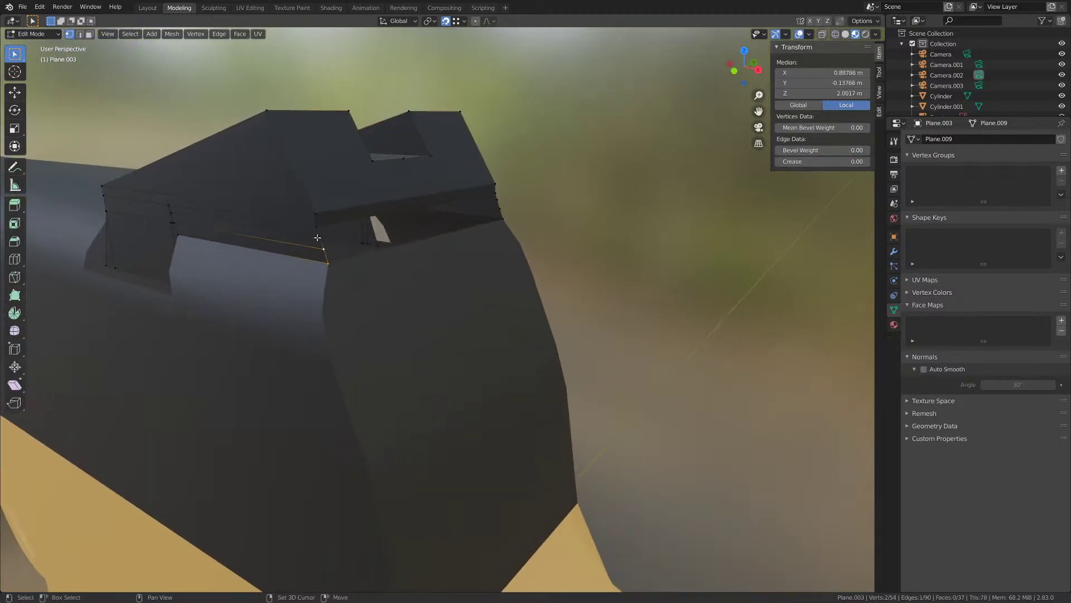
{"action": "left_click", "coordinate": [318, 237], "text": "shift"}
{"action": "left_click", "coordinate": [316, 226], "text": "shift"}
{"action": "key", "text": "e"}
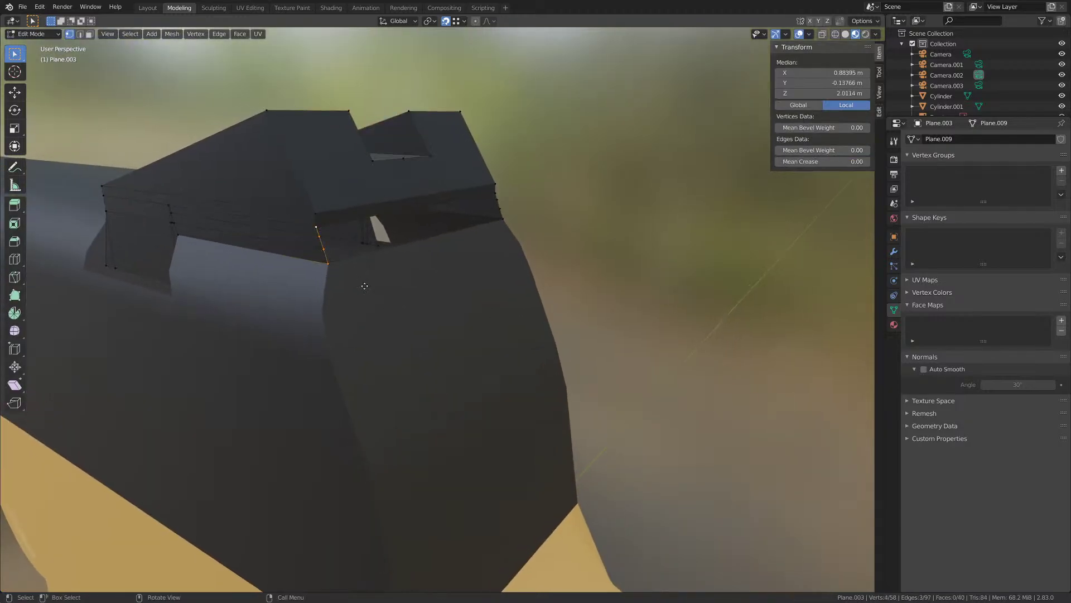
{"action": "key", "text": "x"}
{"action": "key", "text": "y"}
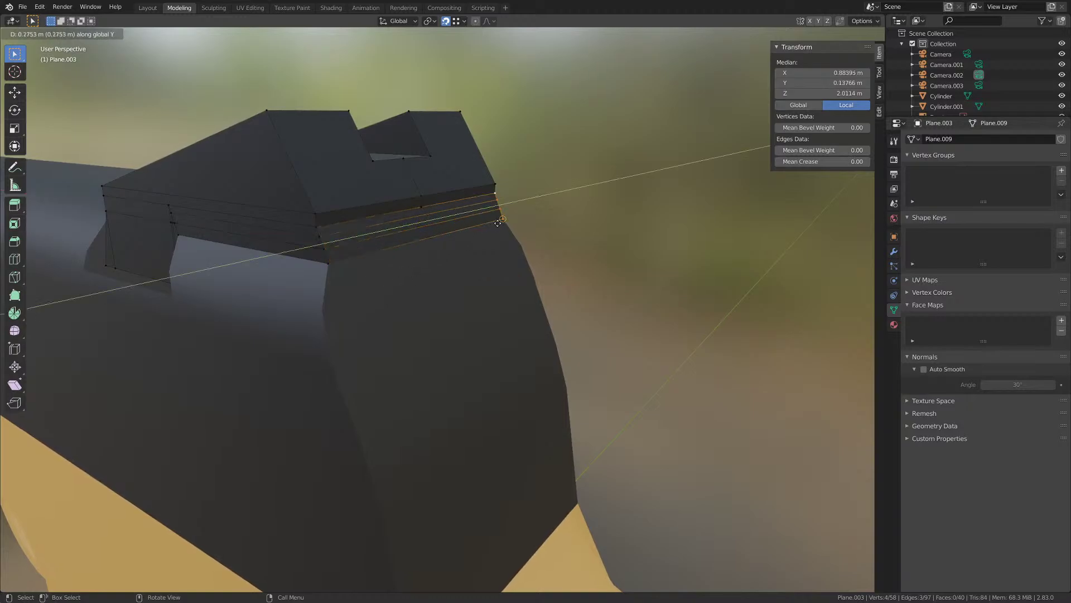
{"action": "left_click", "coordinate": [423, 207]}
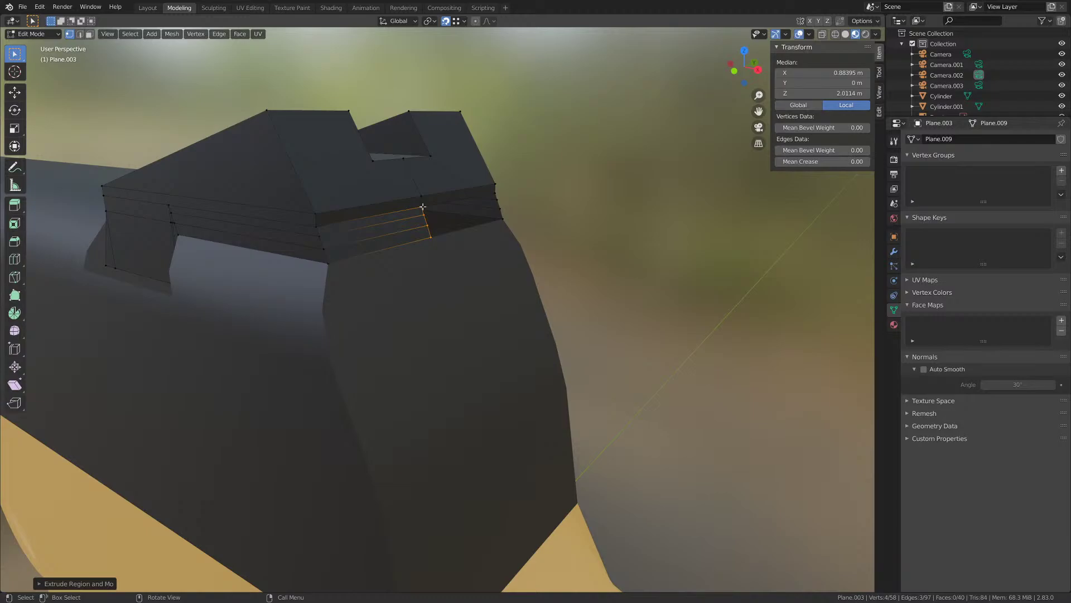
- Extrude the middle edges of the rear sight another 0.1377 m along Y to its opposite side
{"action": "key", "text": "e"}
{"action": "key", "text": "y"}
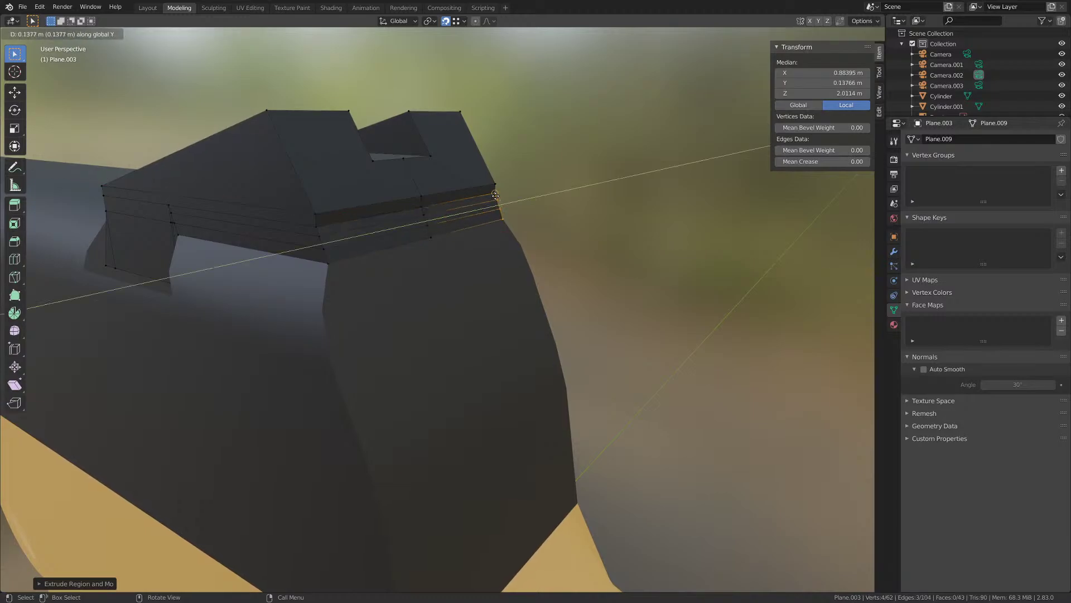
{"action": "left_click", "coordinate": [496, 195]}
{"action": "middle_click_drag", "start_coordinate": [520, 182], "coordinate": [420, 200]}
- Merge all of the rear sight's vertices by distance
{"action": "key", "text": "a"}
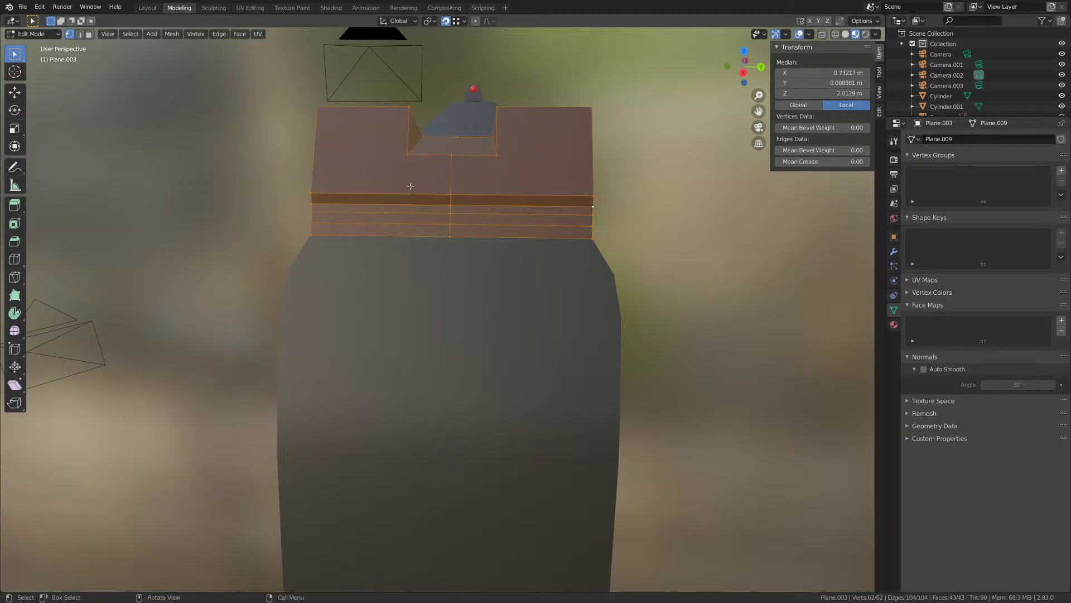
{"action": "key", "text": "m"}
{"action": "left_click", "coordinate": [408, 184]}
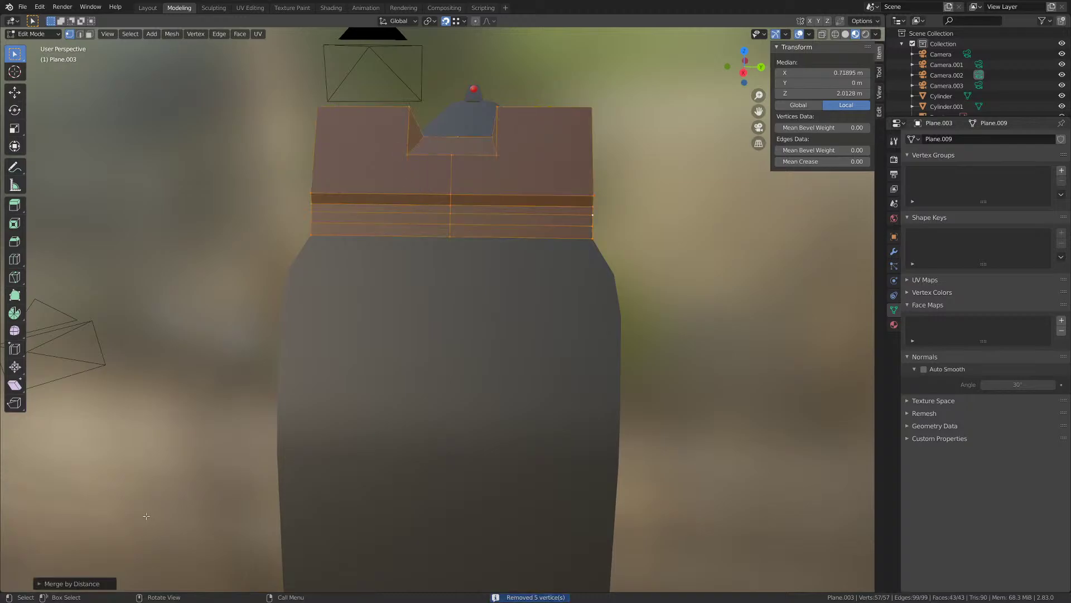
- Switch from the rear sight back to the slide object and save the pistol file
{"action": "middle_click_drag", "start_coordinate": [308, 442], "coordinate": [471, 285]}
{"action": "left_click", "coordinate": [414, 336]}
{"action": "scroll", "coordinate": [424, 335], "scroll_direction": "down", "scroll_amount": 3}
{"action": "key", "text": "Tab"}
{"action": "left_click", "coordinate": [414, 336]}
{"action": "key", "text": "Tab"}
{"action": "scroll", "coordinate": [513, 362], "scroll_direction": "up", "scroll_amount": 2}
{"action": "key", "text": "ctrl+s"}
{"action": "scroll", "coordinate": [498, 393], "scroll_direction": "up", "scroll_amount": 1}
{"action": "key", "text": "Tab"}
- Add a cube with its rotation cleared and flatten it along Y to a thickness of about 0.204 m
{"action": "key", "text": "shift+a"}
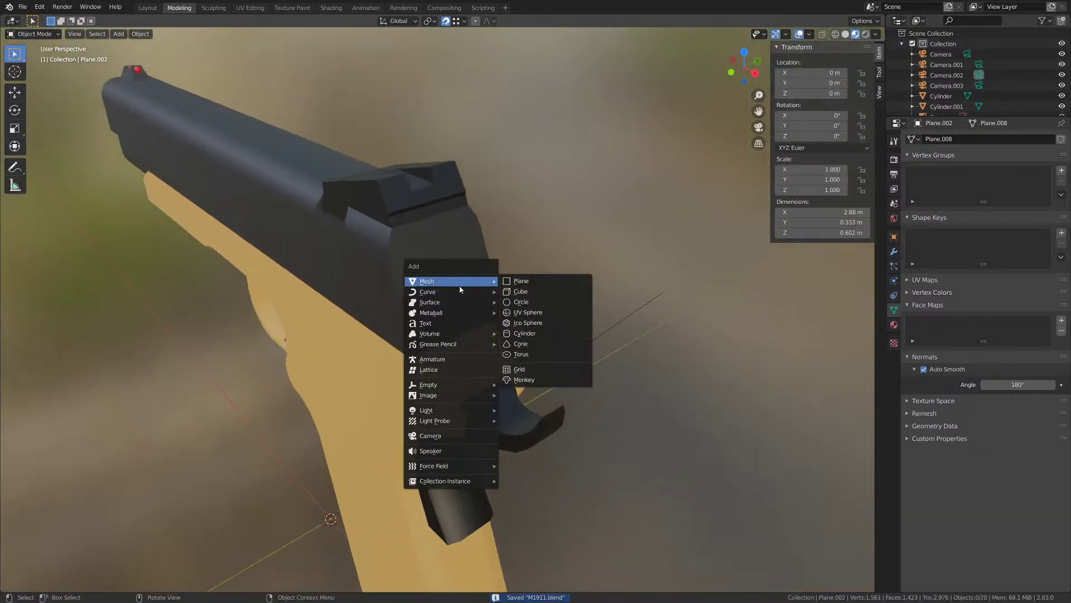
{"action": "left_click", "coordinate": [515, 289]}
{"action": "scroll", "coordinate": [448, 297], "scroll_direction": "down", "scroll_amount": 4}
{"action": "key", "text": "alt+r"}
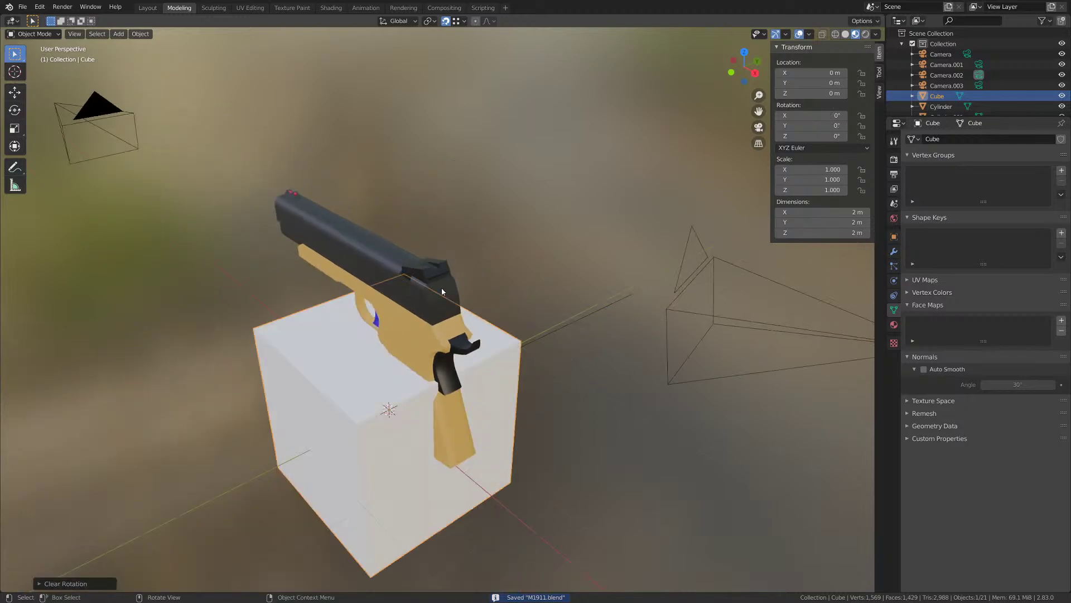
{"action": "key", "text": "s"}
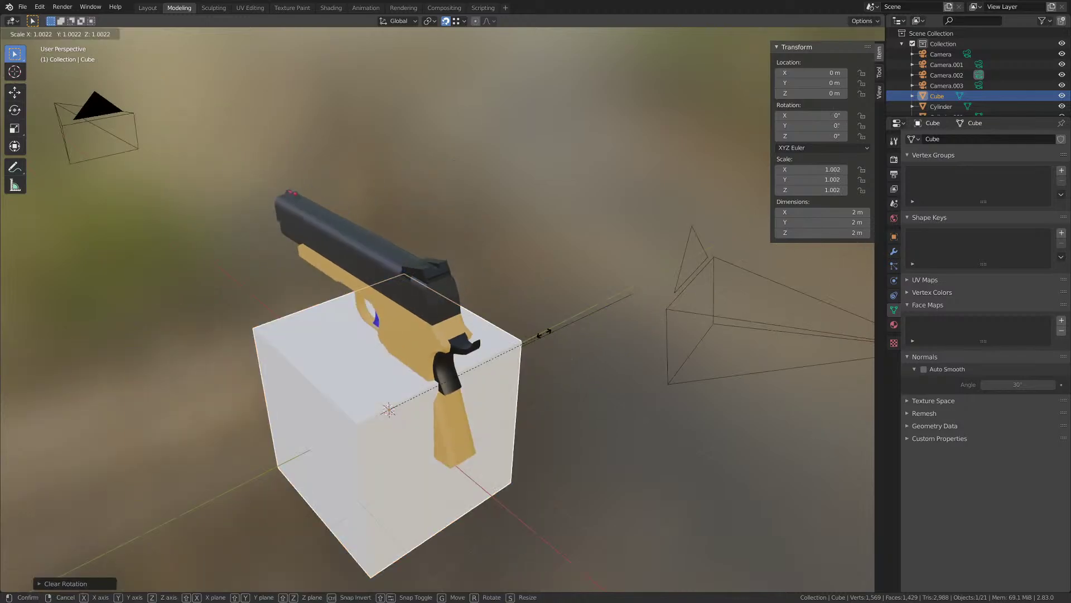
{"action": "key", "text": "y"}
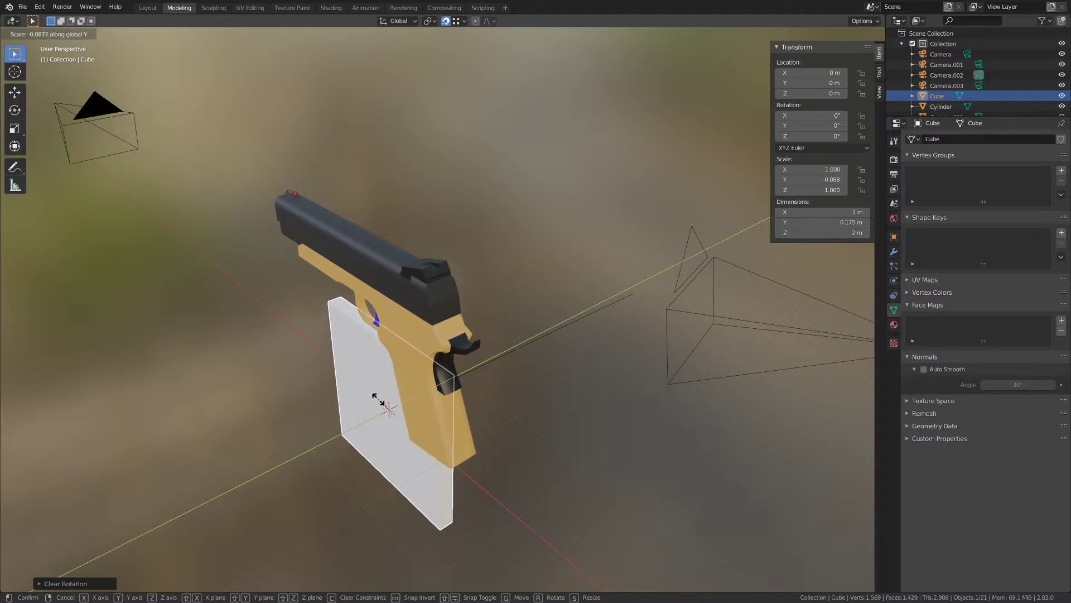
{"action": "left_click", "coordinate": [381, 402]}
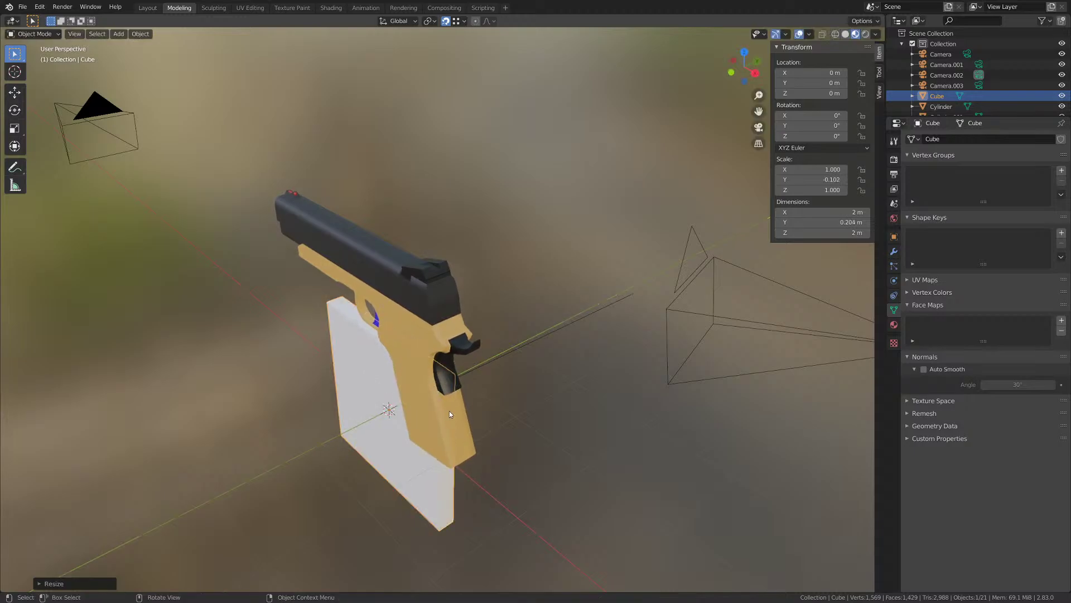
- Move the flattened cube behind the slide, to about 1.912 m along X and 2.754 m along Z
{"action": "key", "text": "g"}
{"action": "key", "text": "x"}
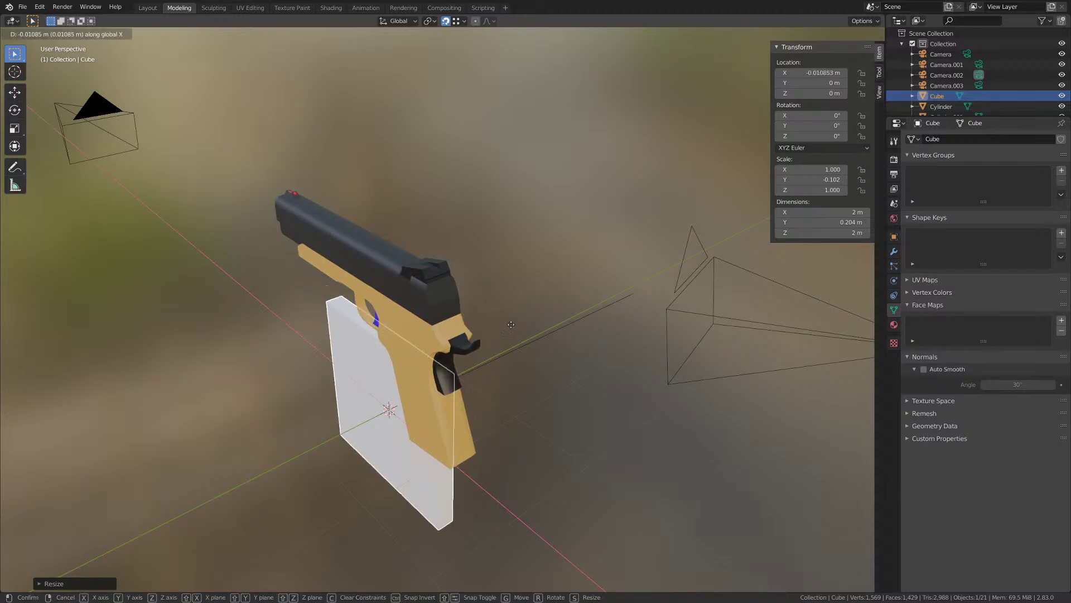
{"action": "left_click", "coordinate": [615, 434]}
{"action": "scroll", "coordinate": [614, 437], "scroll_direction": "down", "scroll_amount": 2}
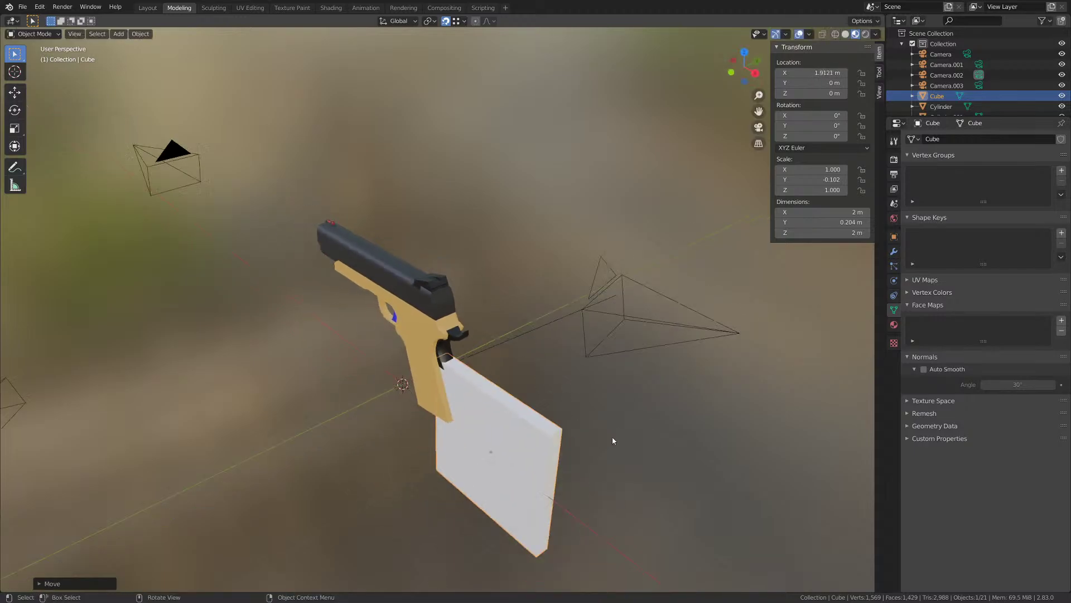
{"action": "mouse_move", "coordinate": [614, 437]}
{"action": "middle_mouse_down"}
{"action": "mouse_move", "coordinate": [570, 352]}
{"action": "mouse_move", "coordinate": [596, 433]}
{"action": "middle_mouse_up"}
{"action": "key", "text": "g"}
{"action": "key", "text": "z"}
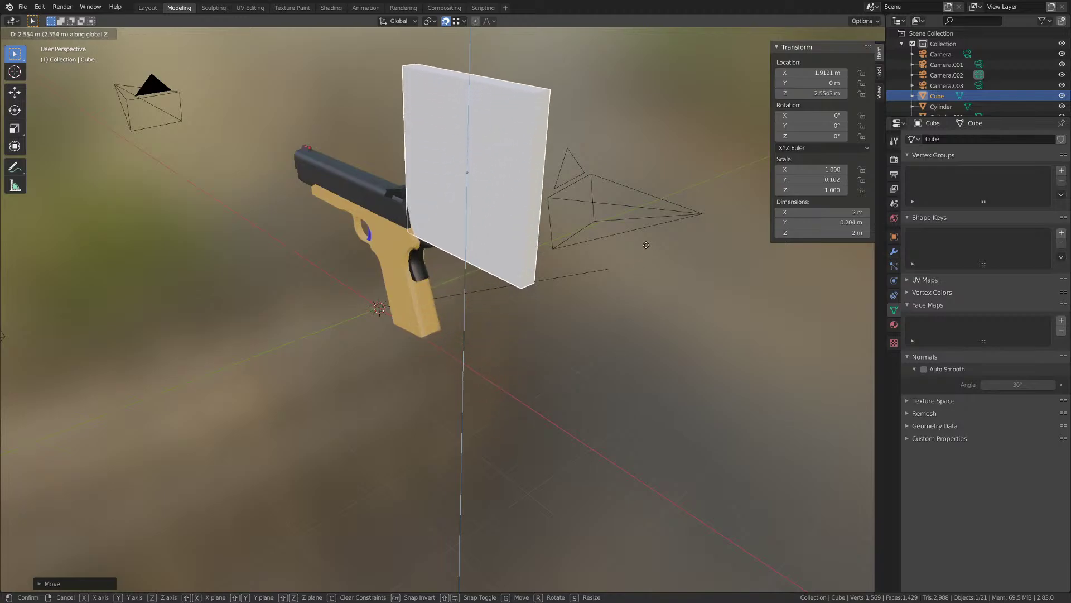
{"action": "left_click", "coordinate": [644, 231]}
- Lower the cube along Z to about 2.532 m so its underside meets the top of the grip safety
{"action": "scroll", "coordinate": [645, 231], "scroll_direction": "up", "scroll_amount": 4}
{"action": "scroll", "coordinate": [347, 406], "scroll_direction": "up", "scroll_amount": 8}
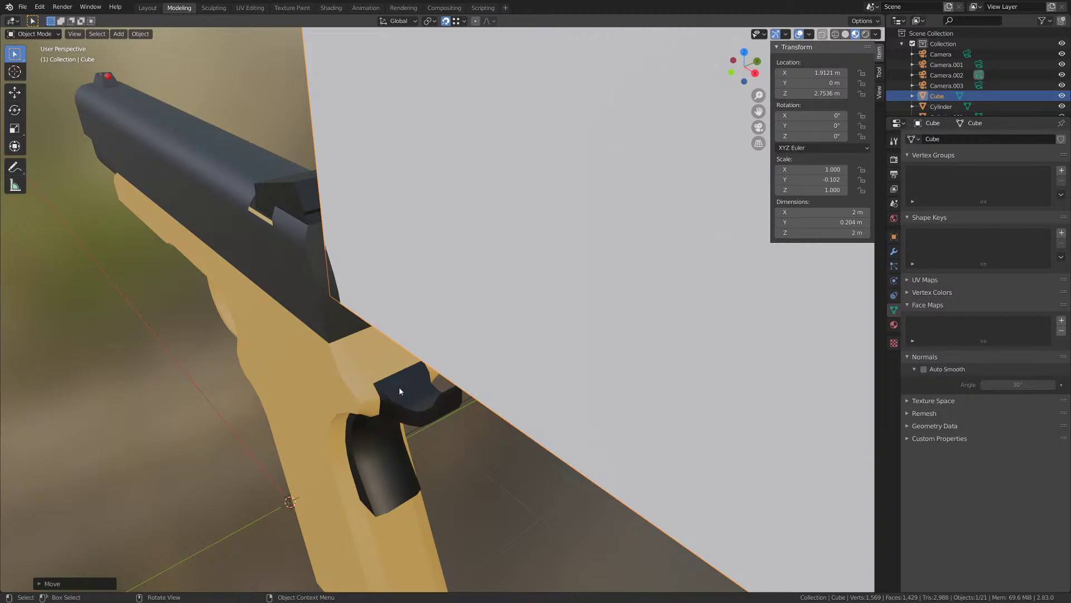
{"action": "scroll", "coordinate": [391, 381], "scroll_direction": "up", "scroll_amount": 3}
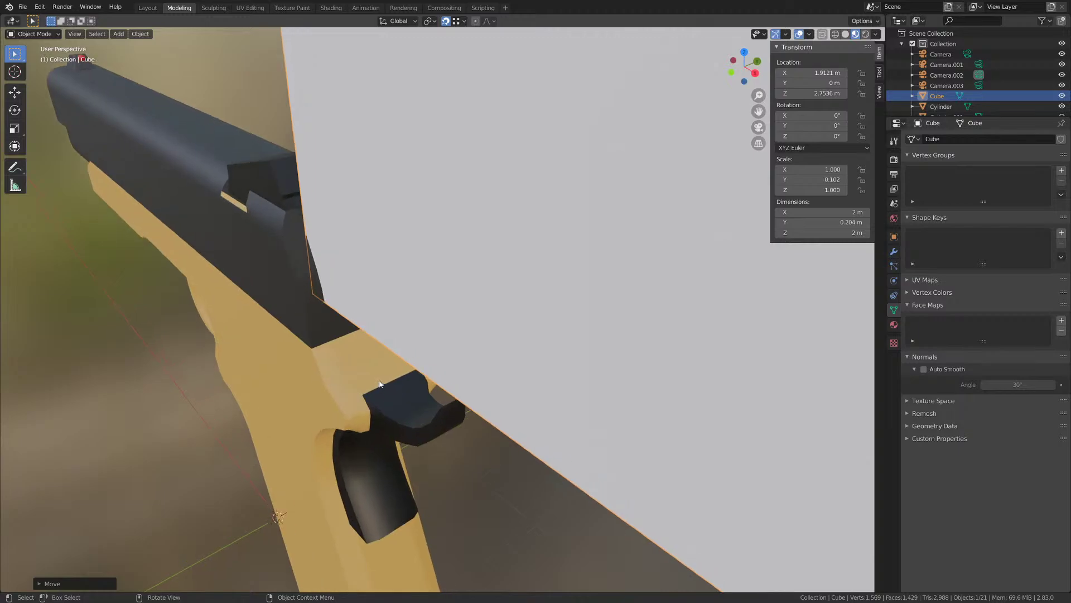
{"action": "middle_click_drag", "start_coordinate": [379, 373], "coordinate": [421, 263], "text": "shift"}
{"action": "middle_click_drag", "start_coordinate": [397, 326], "coordinate": [344, 384]}
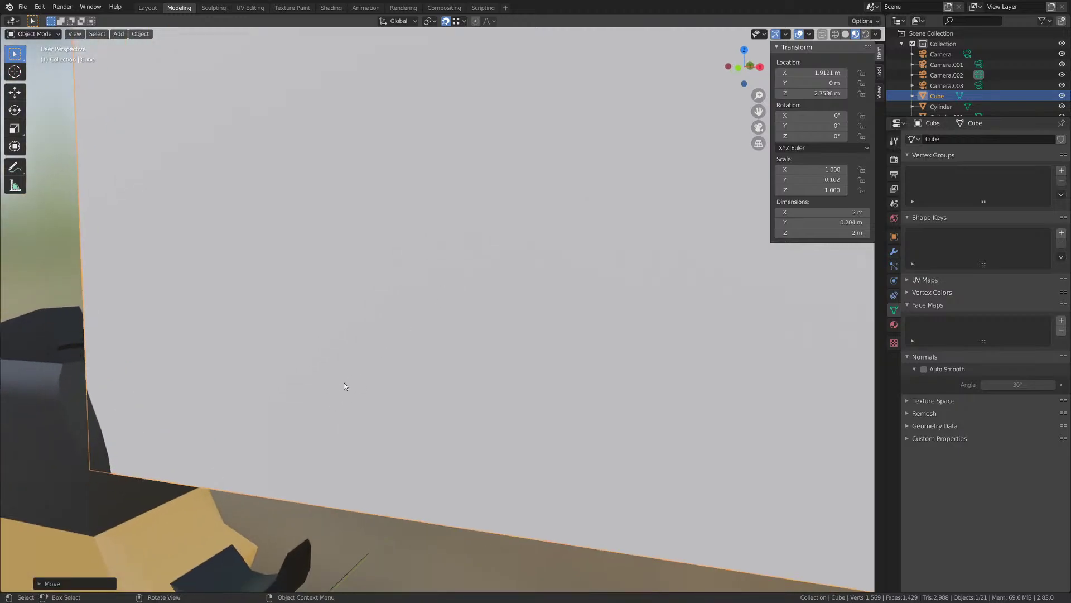
{"action": "scroll", "coordinate": [345, 383], "scroll_direction": "down", "scroll_amount": 1}
{"action": "scroll", "coordinate": [344, 387], "scroll_direction": "down", "scroll_amount": 4}
{"action": "scroll", "coordinate": [373, 362], "scroll_direction": "up", "scroll_amount": 3}
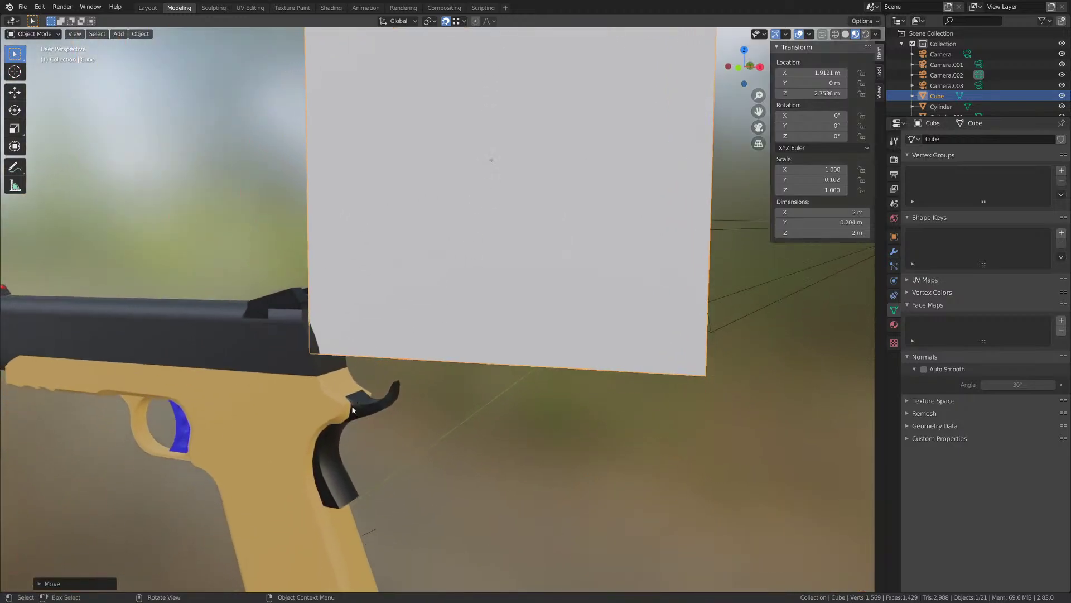
{"action": "scroll", "coordinate": [352, 404], "scroll_direction": "up", "scroll_amount": 2}
{"action": "scroll", "coordinate": [447, 308], "scroll_direction": "up", "scroll_amount": 7}
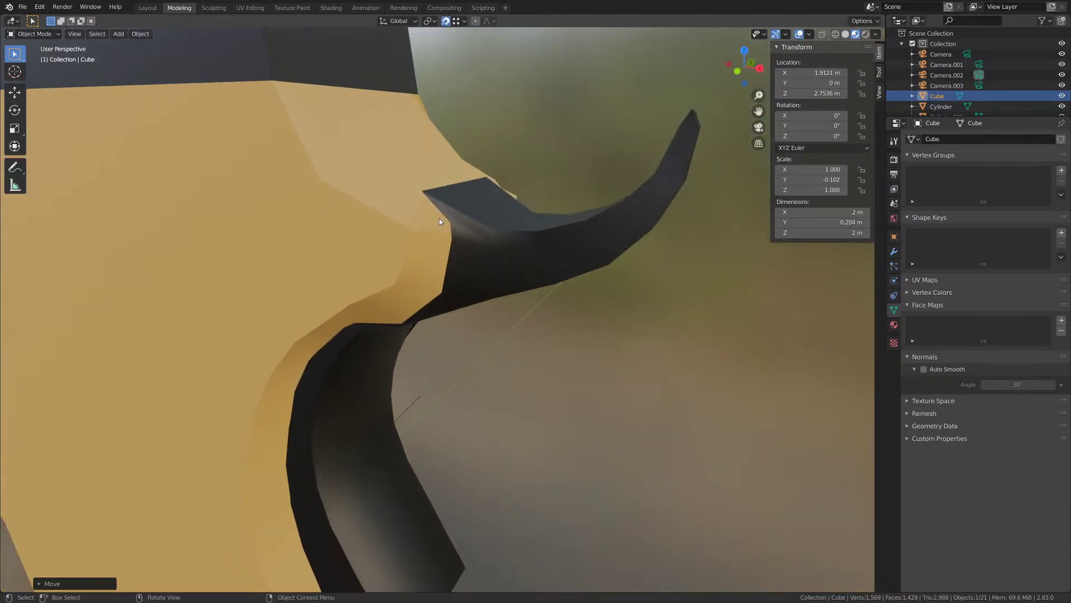
{"action": "scroll", "coordinate": [413, 182], "scroll_direction": "down", "scroll_amount": 5}
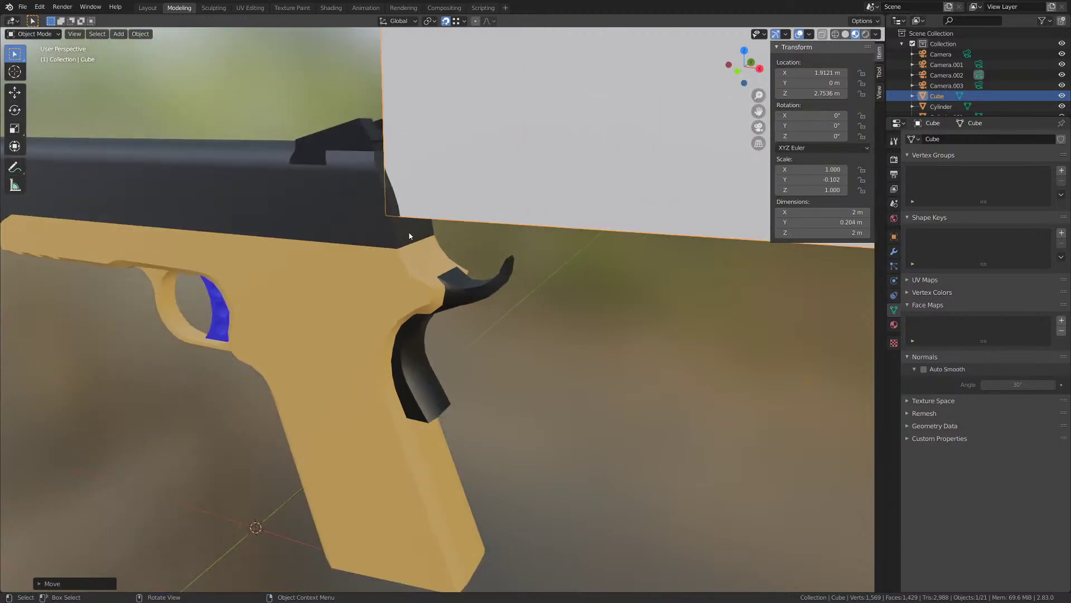
{"action": "key", "text": "g"}
{"action": "key", "text": "z"}
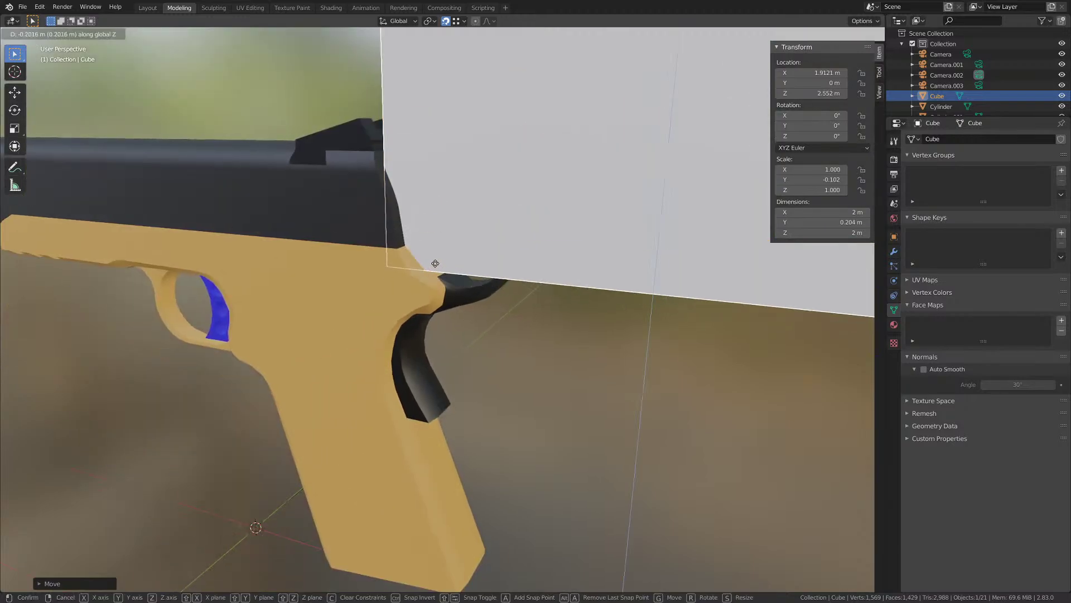
{"action": "left_click", "coordinate": [437, 286]}
- In the front wireframe view, shift the cube along X to about 1.903 m, aligning its front edge with the slide's rear contour
{"action": "scroll", "coordinate": [438, 286], "scroll_direction": "up", "scroll_amount": 4}
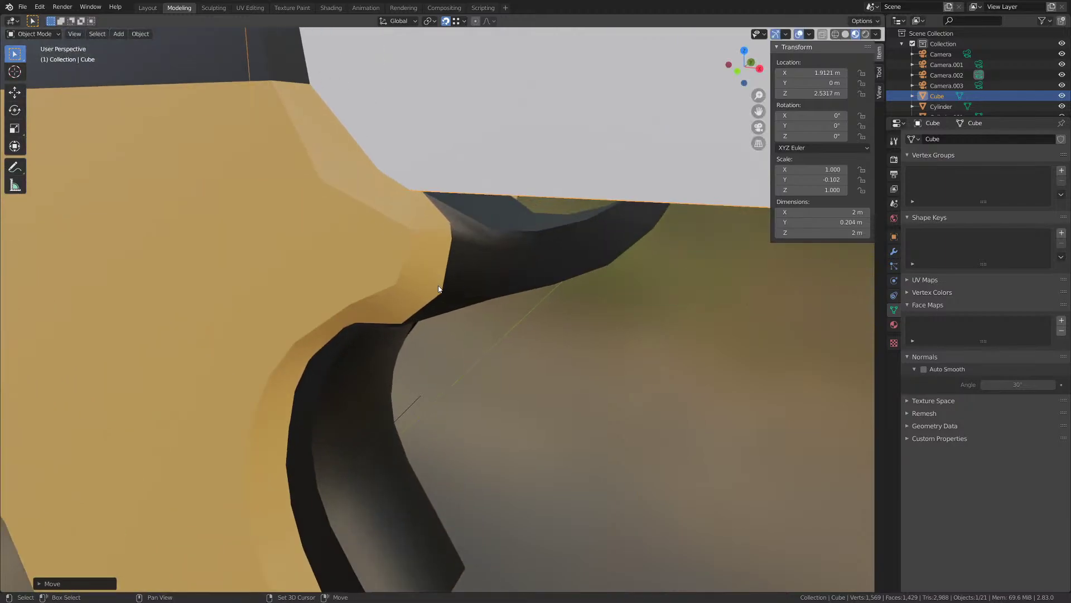
{"action": "middle_click_drag", "start_coordinate": [437, 285], "coordinate": [434, 357], "text": "shift"}
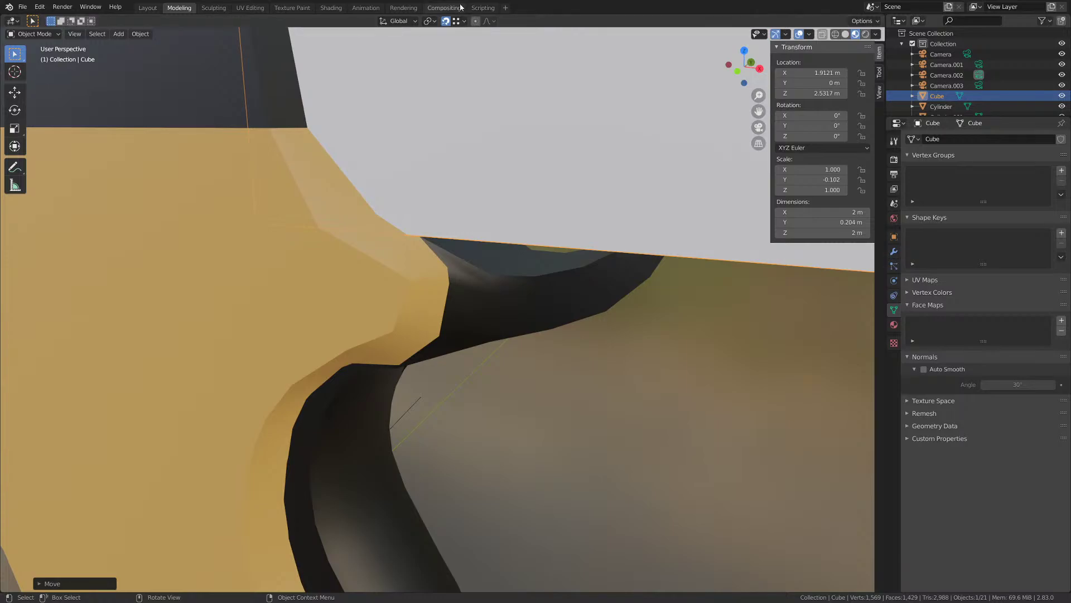
{"action": "scroll", "coordinate": [414, 237], "scroll_direction": "down", "scroll_amount": 7}
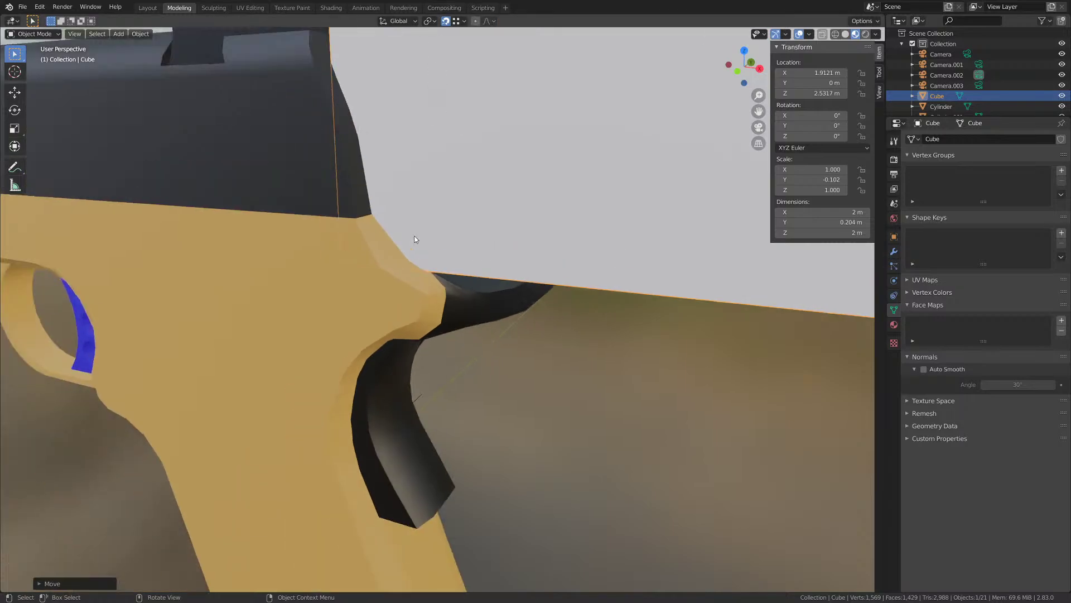
{"action": "scroll", "coordinate": [414, 236], "scroll_direction": "up", "scroll_amount": 2}
{"action": "middle_click_drag", "start_coordinate": [414, 237], "coordinate": [455, 263]}
{"action": "scroll", "coordinate": [394, 234], "scroll_direction": "down", "scroll_amount": 3}
{"action": "key", "text": "KP_1"}
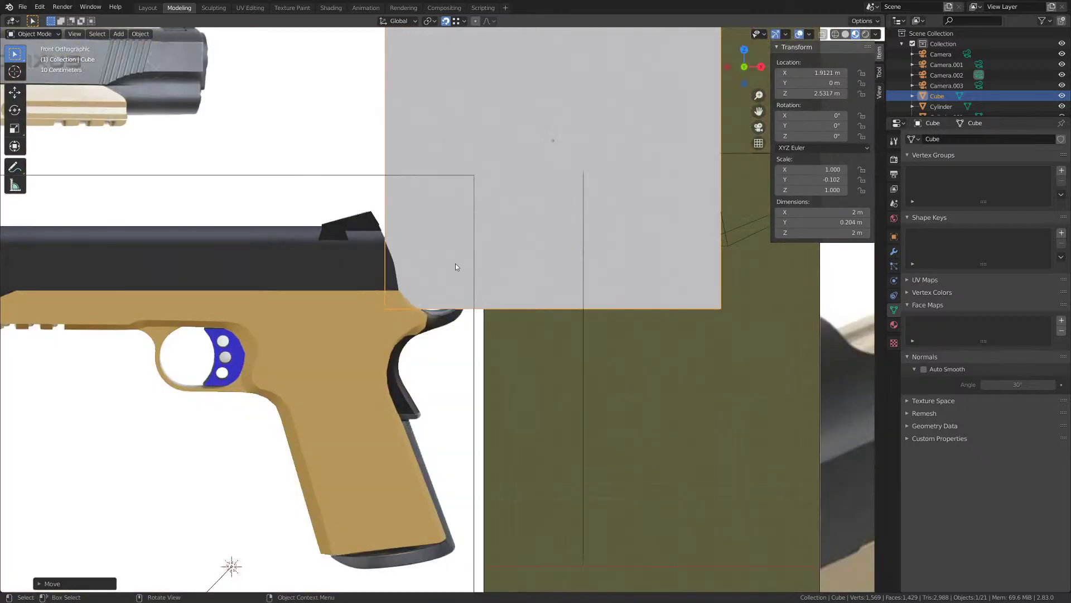
{"action": "key", "text": "z"}
{"action": "left_click", "coordinate": [391, 263]}
{"action": "scroll", "coordinate": [392, 262], "scroll_direction": "up", "scroll_amount": 4}
{"action": "scroll", "coordinate": [391, 267], "scroll_direction": "up", "scroll_amount": 7}
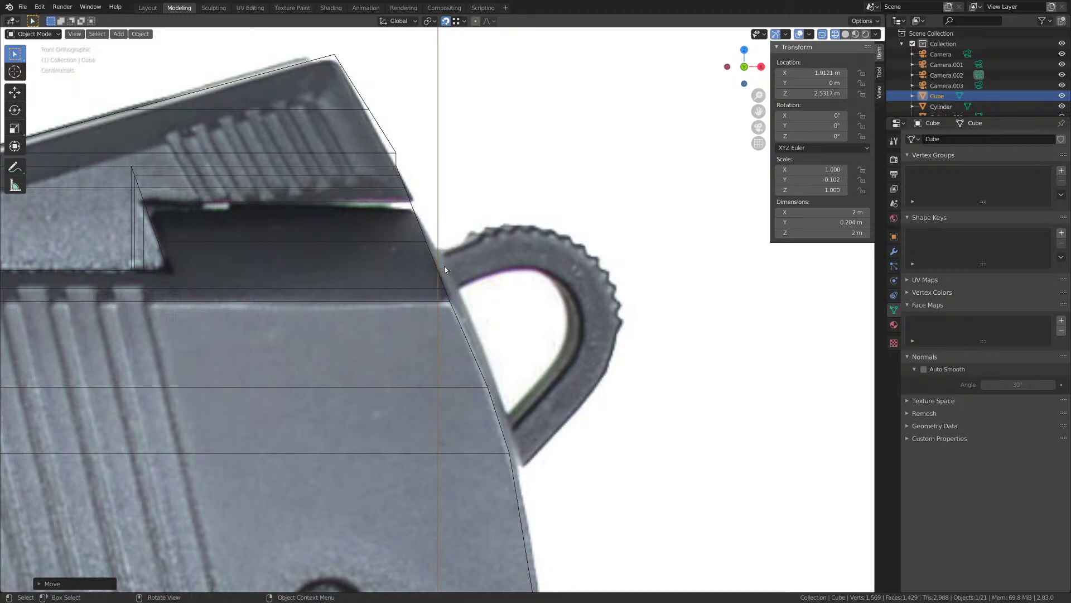
{"action": "key", "text": "g"}
{"action": "key", "text": "x"}
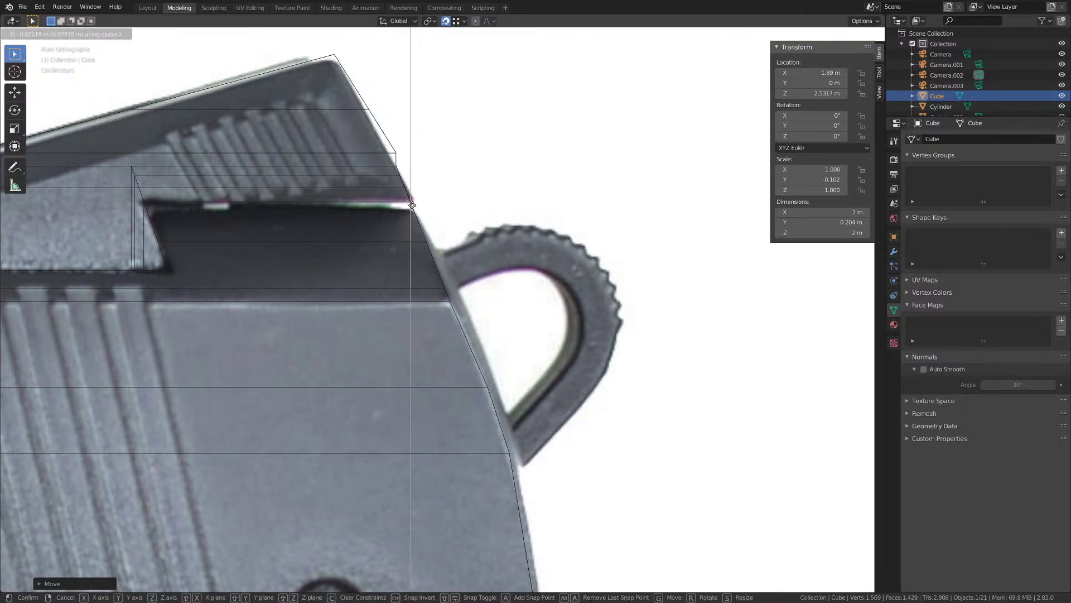
{"action": "left_click", "coordinate": [426, 239]}
{"action": "scroll", "coordinate": [435, 241], "scroll_direction": "down", "scroll_amount": 5}
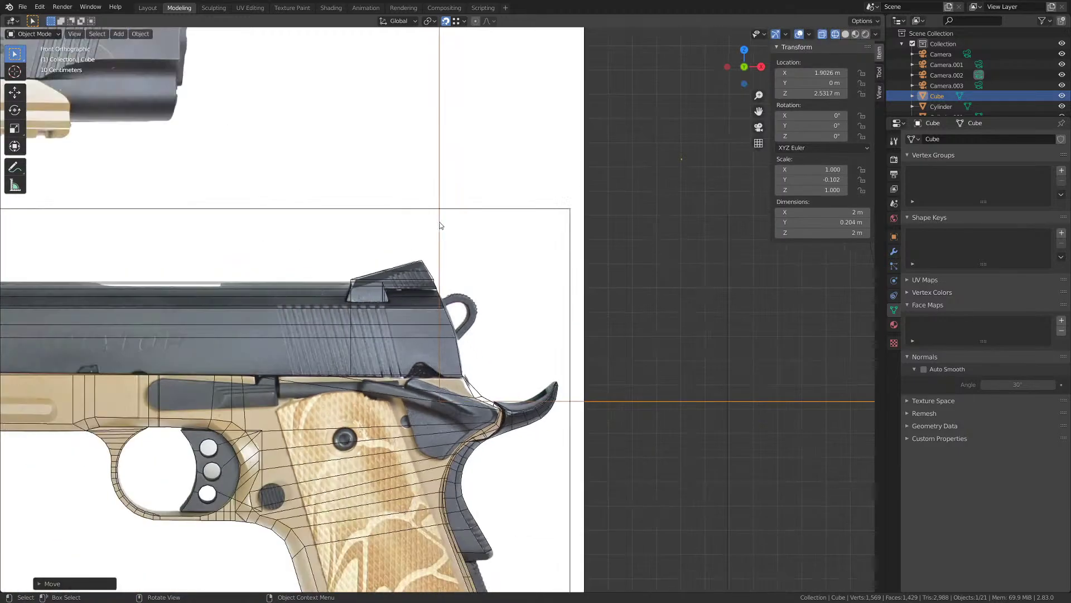
- Return to material shading and narrow the cube along Y to about 0.127 m in the right side view
{"action": "key", "text": "z"}
{"action": "left_click", "coordinate": [508, 246]}
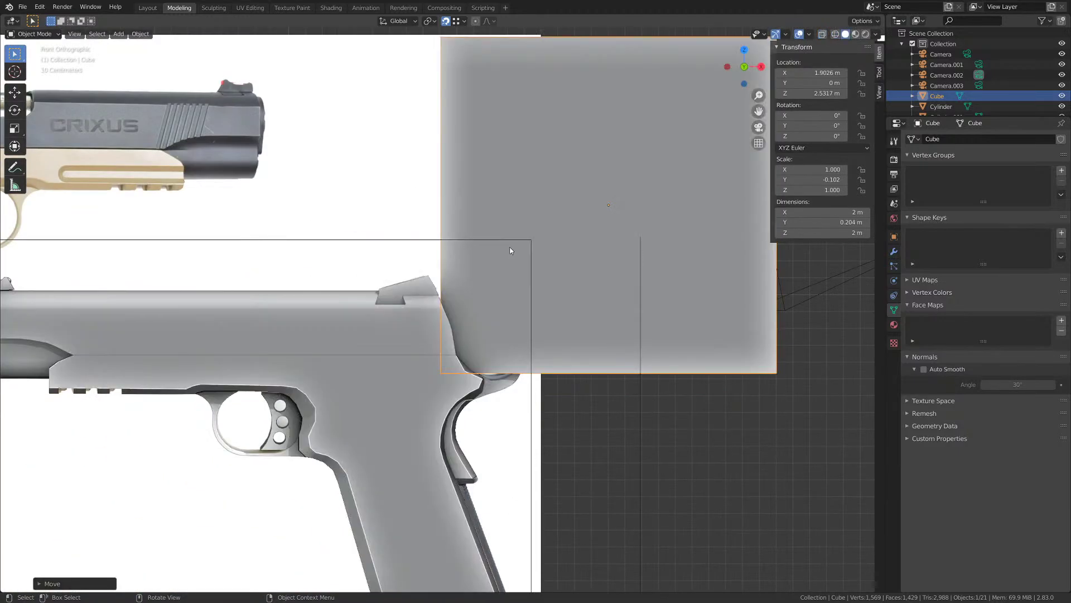
{"action": "key", "text": "z"}
{"action": "left_click", "coordinate": [511, 295]}
{"action": "mouse_move", "coordinate": [512, 296]}
{"action": "middle_mouse_down"}
{"action": "mouse_move", "coordinate": [466, 312]}
{"action": "mouse_move", "coordinate": [378, 319]}
{"action": "mouse_move", "coordinate": [382, 335]}
{"action": "mouse_move", "coordinate": [421, 312]}
{"action": "mouse_move", "coordinate": [409, 316]}
{"action": "middle_mouse_up"}
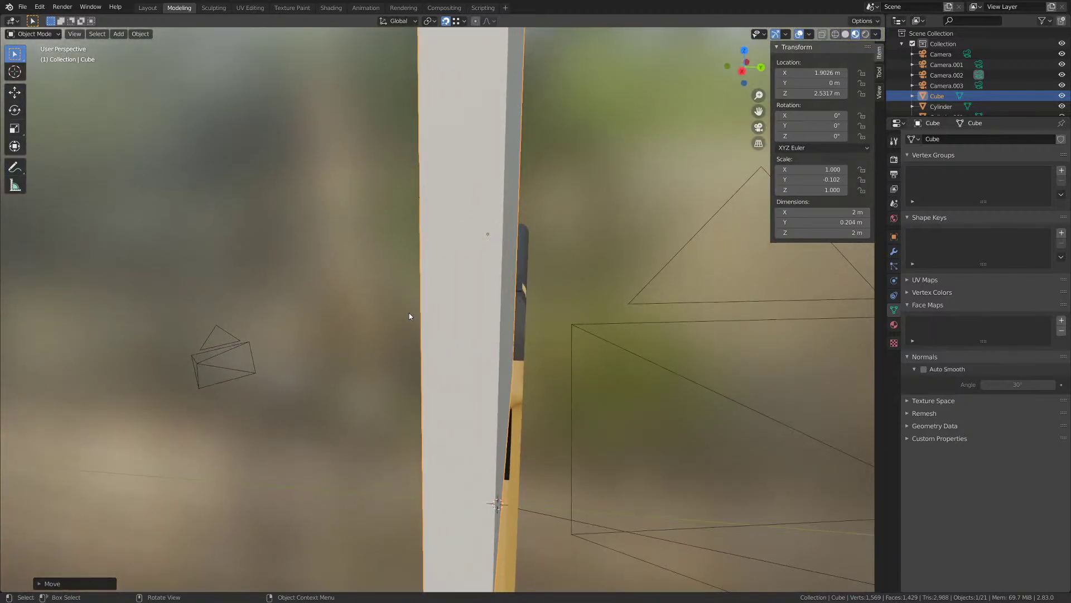
{"action": "key", "text": "KP_3"}
{"action": "scroll", "coordinate": [491, 352], "scroll_direction": "up", "scroll_amount": 1}
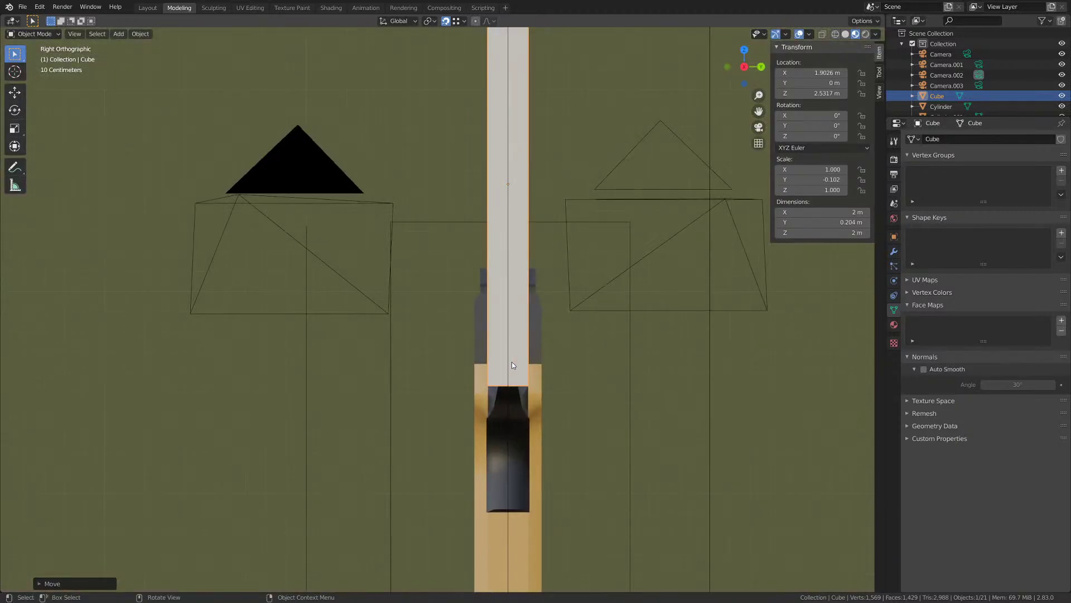
{"action": "middle_click_drag", "start_coordinate": [508, 360], "coordinate": [417, 341], "text": "shift"}
{"action": "scroll", "coordinate": [417, 365], "scroll_direction": "up", "scroll_amount": 6}
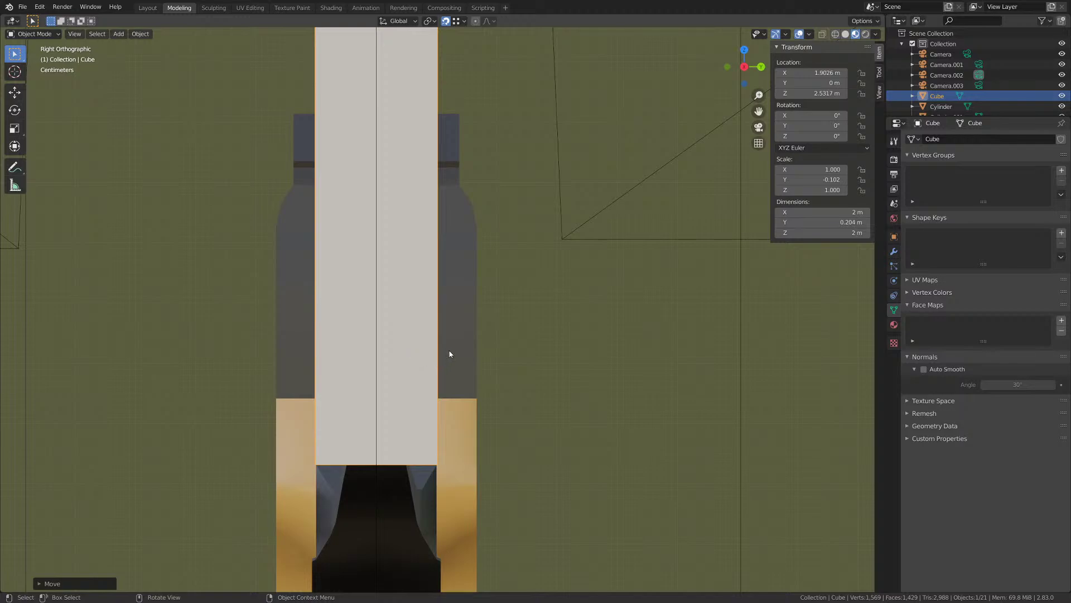
{"action": "key", "text": "s"}
{"action": "key", "text": "y"}
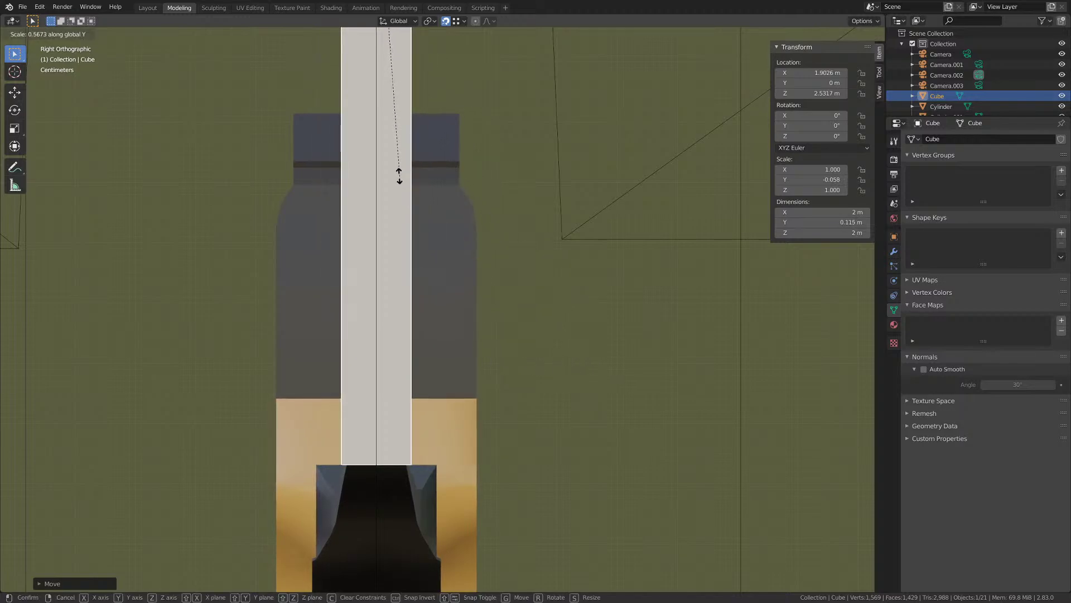
{"action": "left_click", "coordinate": [404, 208]}
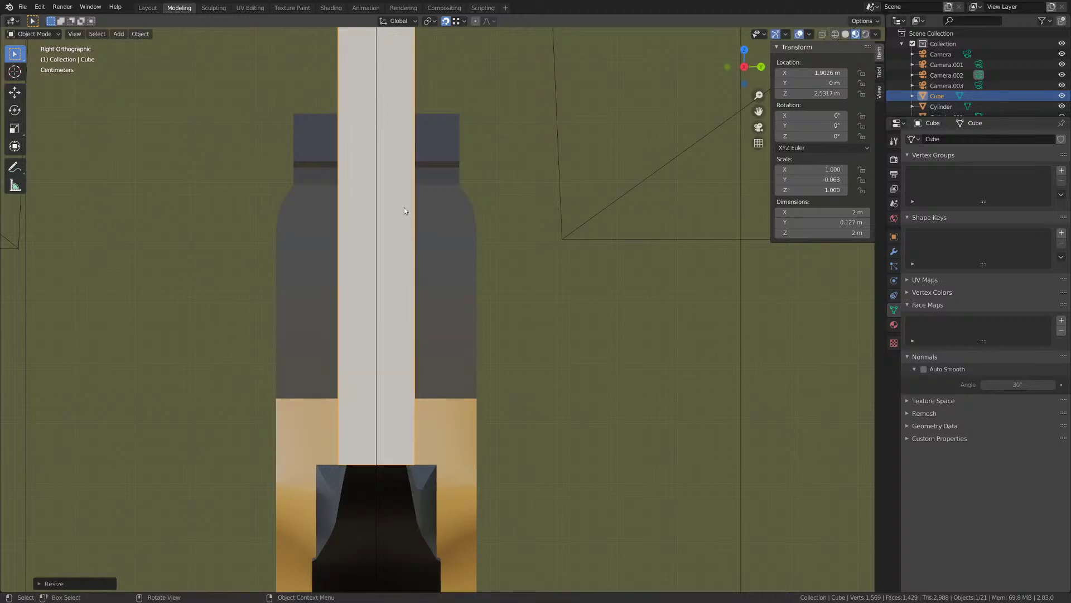
{"action": "middle_click_drag", "start_coordinate": [384, 223], "coordinate": [434, 263]}
{"action": "scroll", "coordinate": [433, 260], "scroll_direction": "down", "scroll_amount": 2}
{"action": "scroll", "coordinate": [423, 289], "scroll_direction": "up", "scroll_amount": 1}
{"action": "left_click", "coordinate": [356, 299]}
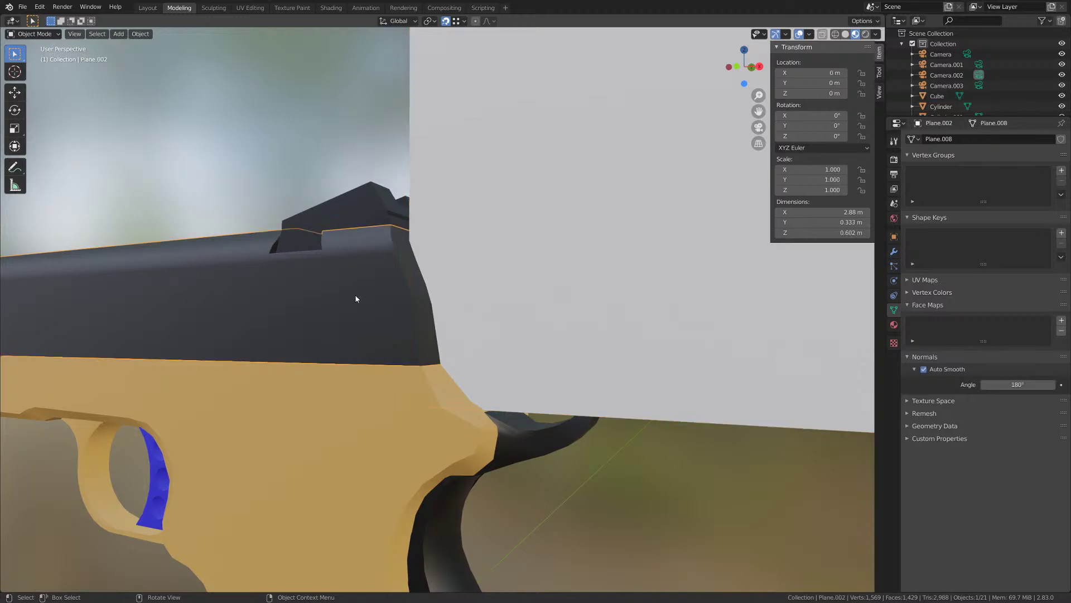
{"action": "left_click", "coordinate": [894, 251]}
{"action": "left_click", "coordinate": [948, 138]}
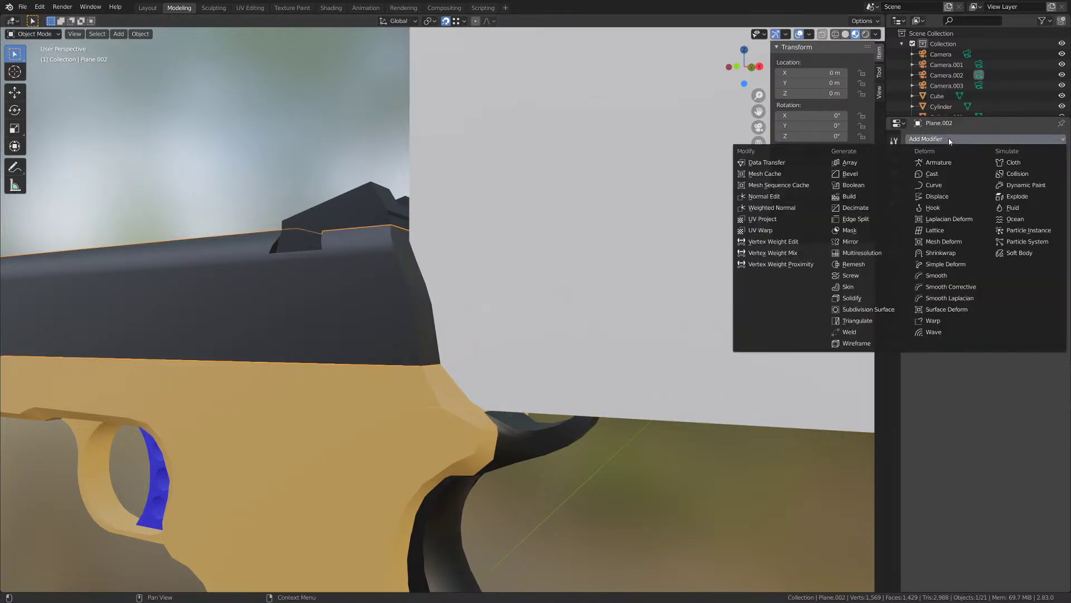
{"action": "left_click", "coordinate": [881, 185]}
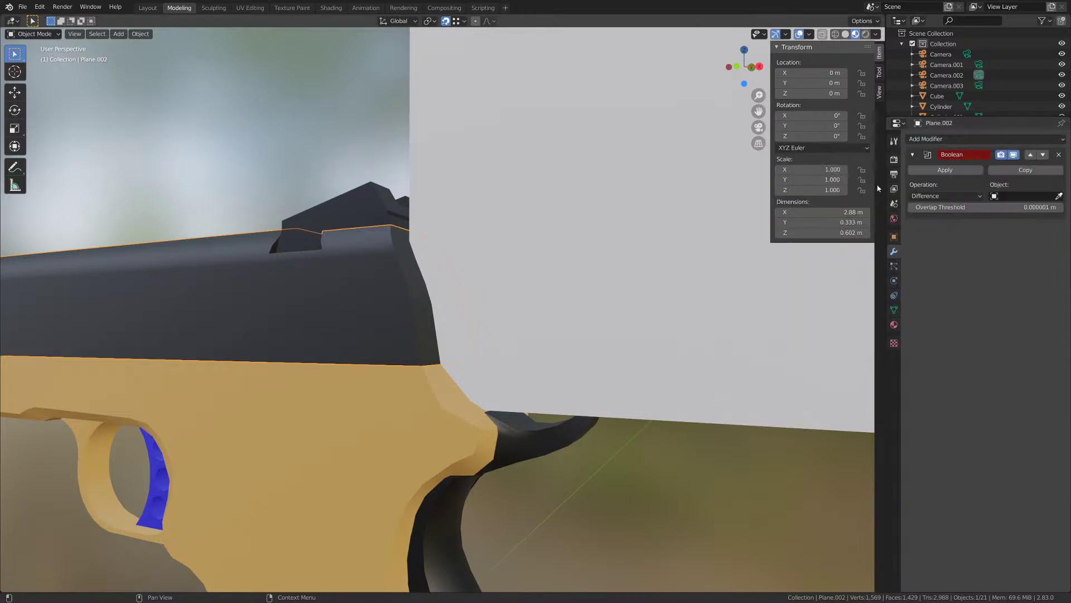
{"action": "left_click", "coordinate": [1059, 196]}
{"action": "left_click", "coordinate": [404, 295]}
{"action": "middle_click_drag", "start_coordinate": [404, 296], "coordinate": [393, 342]}
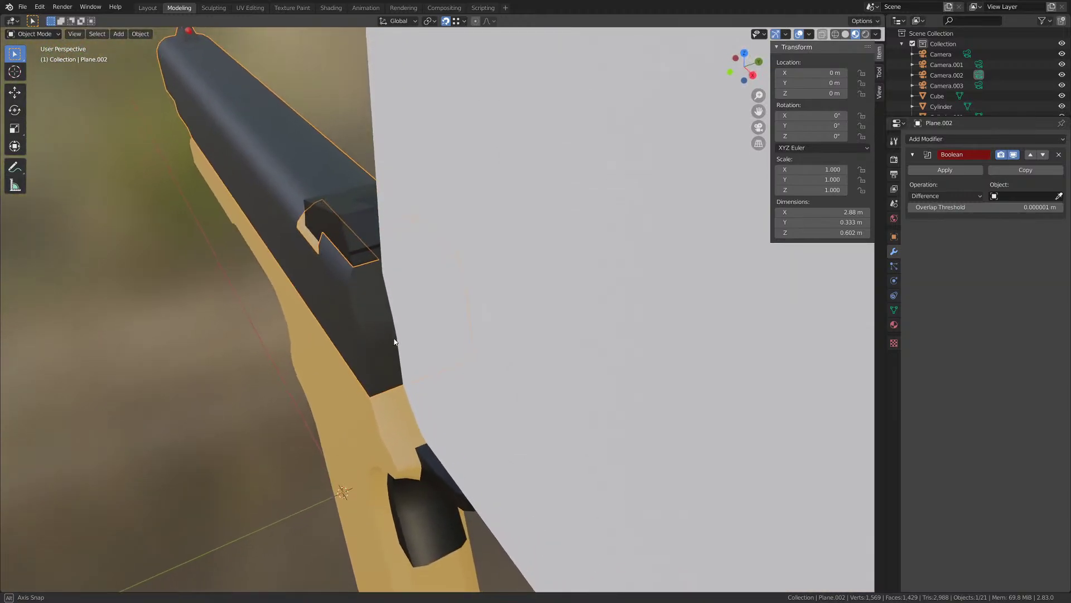
{"action": "left_click", "coordinate": [1059, 154]}
{"action": "left_click", "coordinate": [369, 306]}
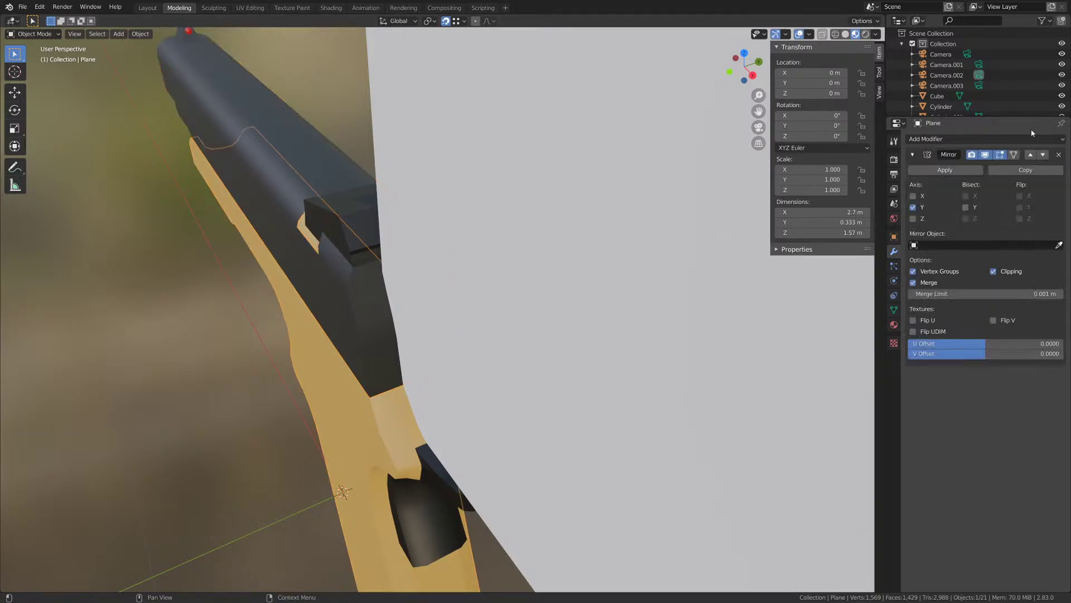
{"action": "middle_click_drag", "start_coordinate": [357, 276], "coordinate": [390, 274]}
- Add a Boolean modifier with the Difference operation to the slide, using the cube as the cutting object, and inspect the cut area
{"action": "left_click", "coordinate": [386, 276]}
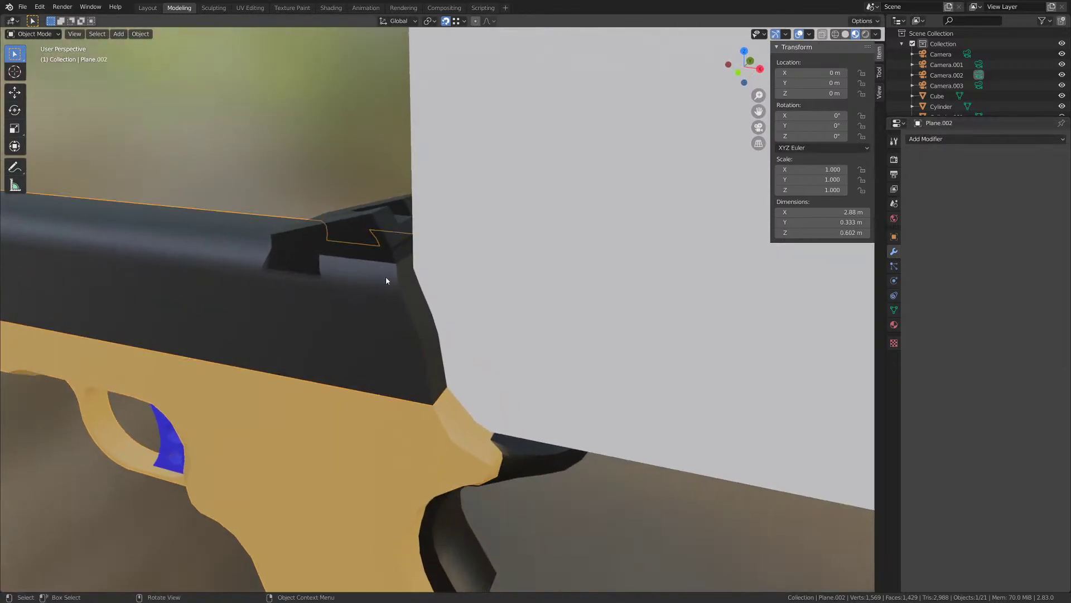
{"action": "left_click", "coordinate": [928, 140]}
{"action": "left_click", "coordinate": [949, 139]}
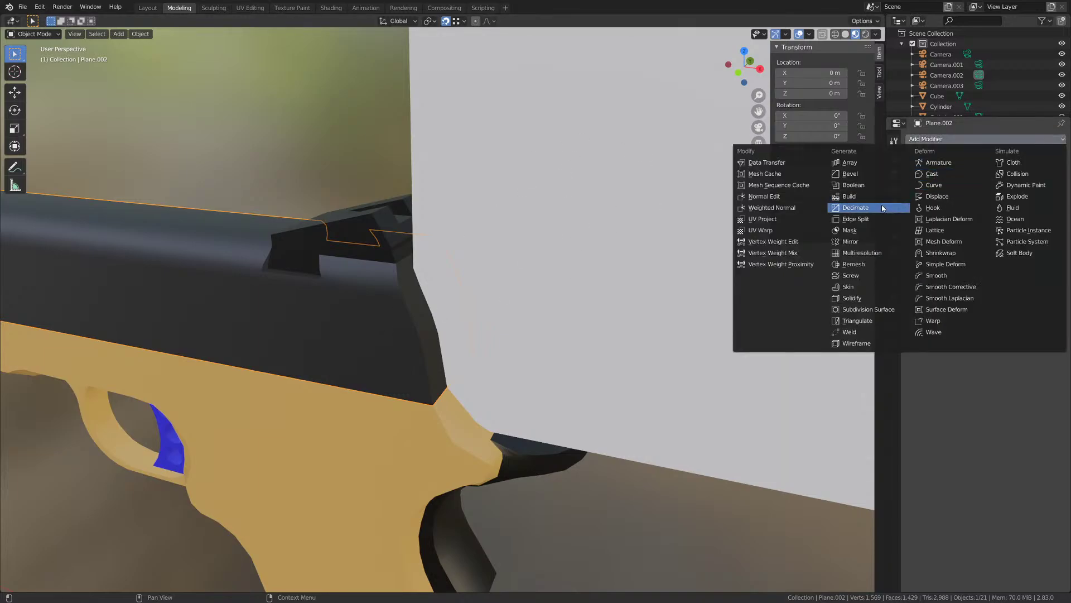
{"action": "left_click", "coordinate": [869, 186]}
{"action": "left_click", "coordinate": [1060, 195]}
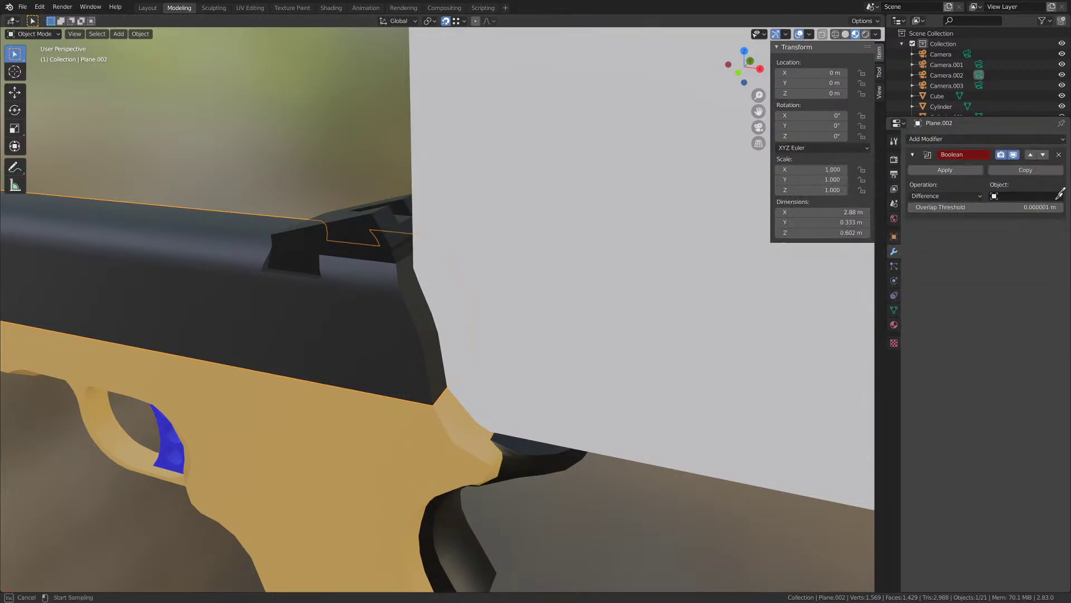
{"action": "left_click", "coordinate": [553, 223]}
{"action": "mouse_move", "coordinate": [524, 249]}
{"action": "middle_mouse_down"}
{"action": "mouse_move", "coordinate": [506, 267]}
{"action": "mouse_move", "coordinate": [545, 266]}
{"action": "mouse_move", "coordinate": [555, 252]}
{"action": "mouse_move", "coordinate": [542, 252]}
{"action": "middle_mouse_up"}
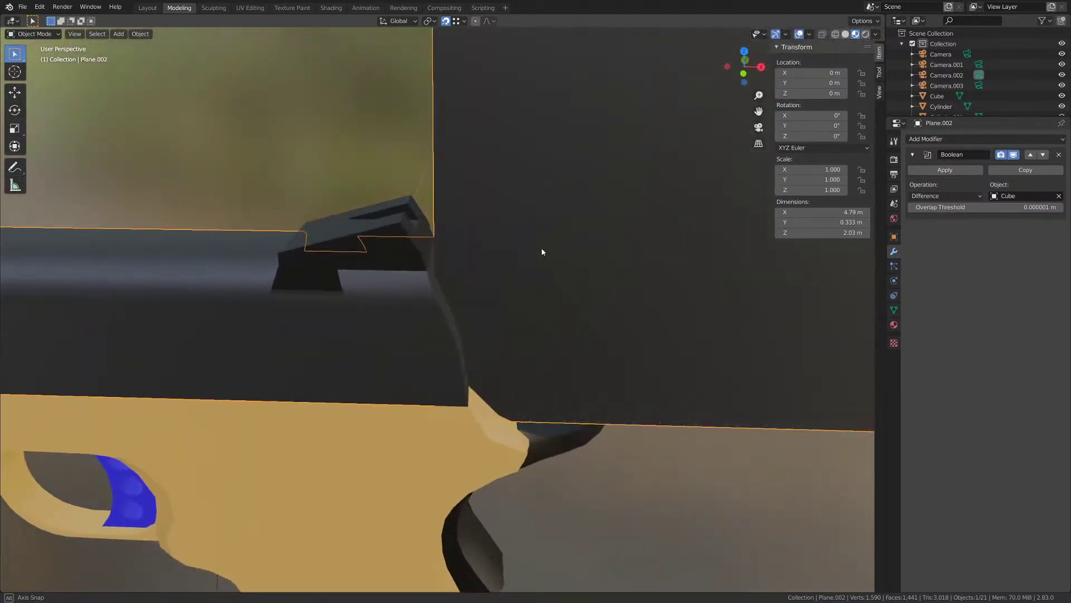
{"action": "scroll", "coordinate": [533, 246], "scroll_direction": "down", "scroll_amount": 6}
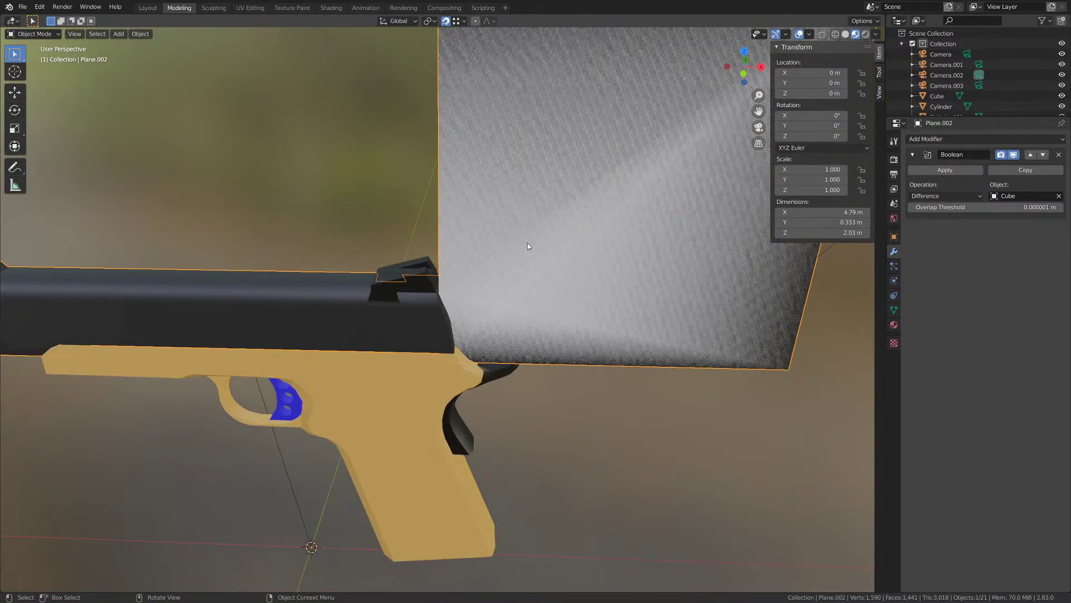
{"action": "middle_click_drag", "start_coordinate": [550, 253], "coordinate": [522, 256]}
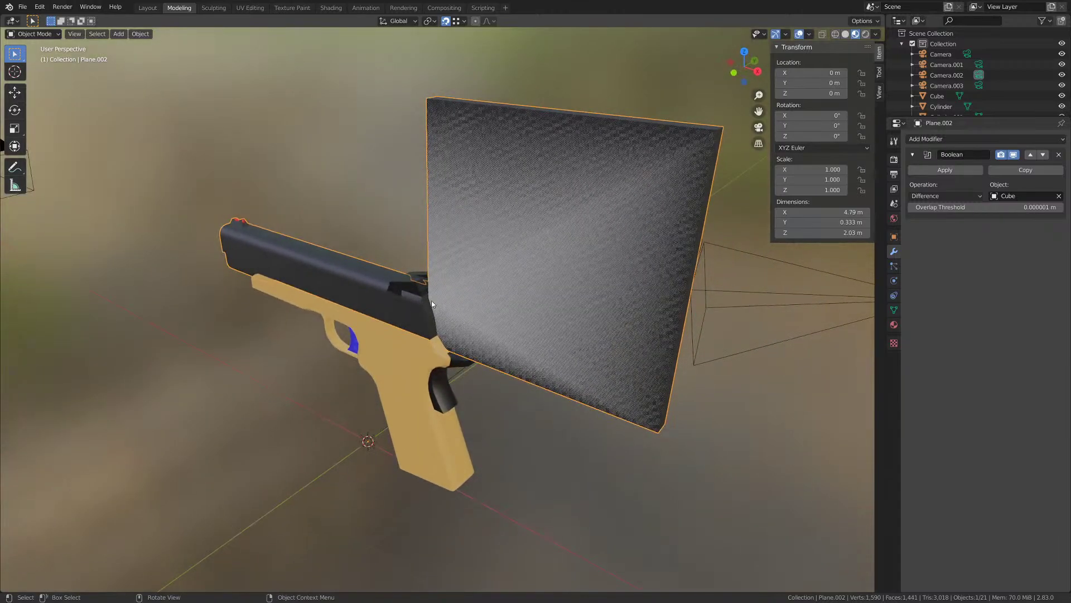
{"action": "middle_click_drag", "start_coordinate": [438, 297], "coordinate": [441, 281]}
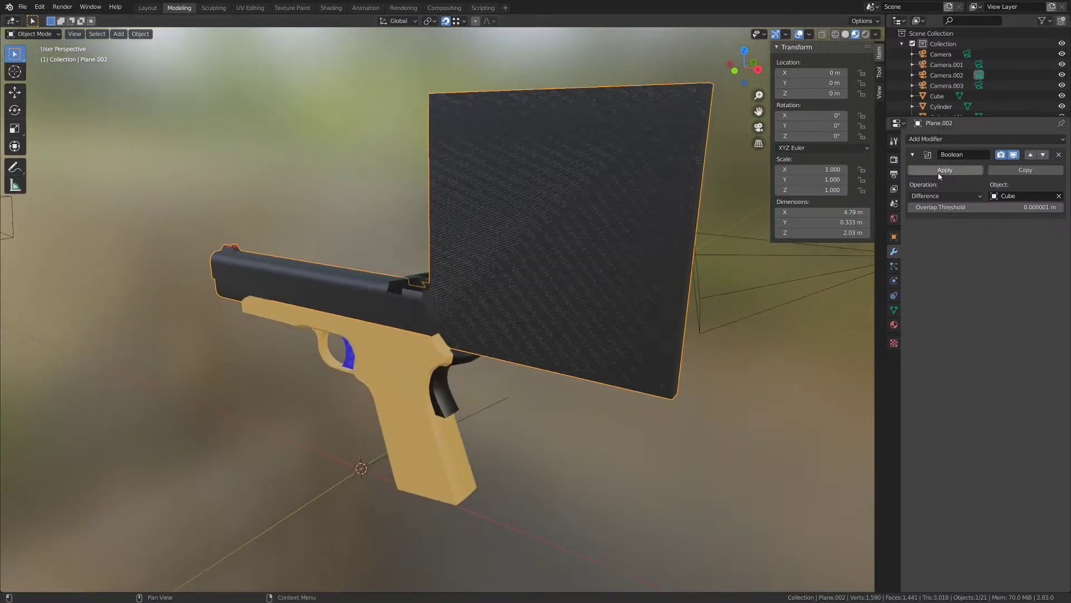
- Try applying the slide's Boolean Difference modifier and deleting geometry from the resulting mesh in Edit Mode
{"action": "left_click", "coordinate": [944, 170]}
{"action": "middle_click_drag", "start_coordinate": [525, 297], "coordinate": [511, 252]}
{"action": "key", "text": "Tab"}
{"action": "scroll", "coordinate": [506, 241], "scroll_direction": "up", "scroll_amount": 1}
{"action": "key", "text": "x"}
{"action": "left_click", "coordinate": [554, 239]}
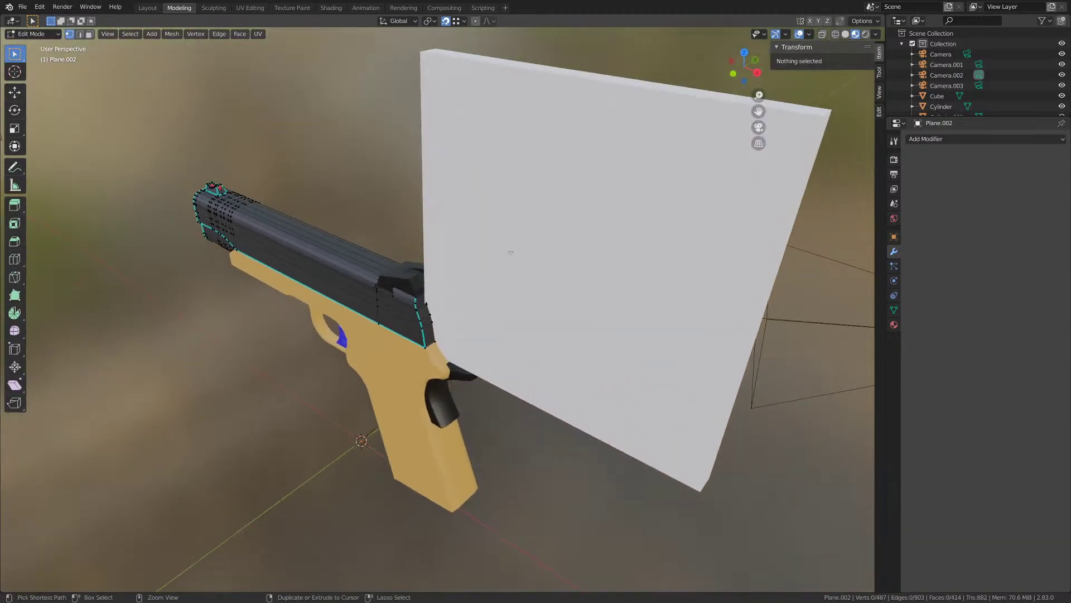
- Undo the Edit Mode changes, the modifier application and the choice of the cube as the Boolean's cutting object
{"action": "key", "text": "ctrl+z"}
{"action": "key", "text": "ctrl+z"}
{"action": "key", "text": "ctrl+z"}
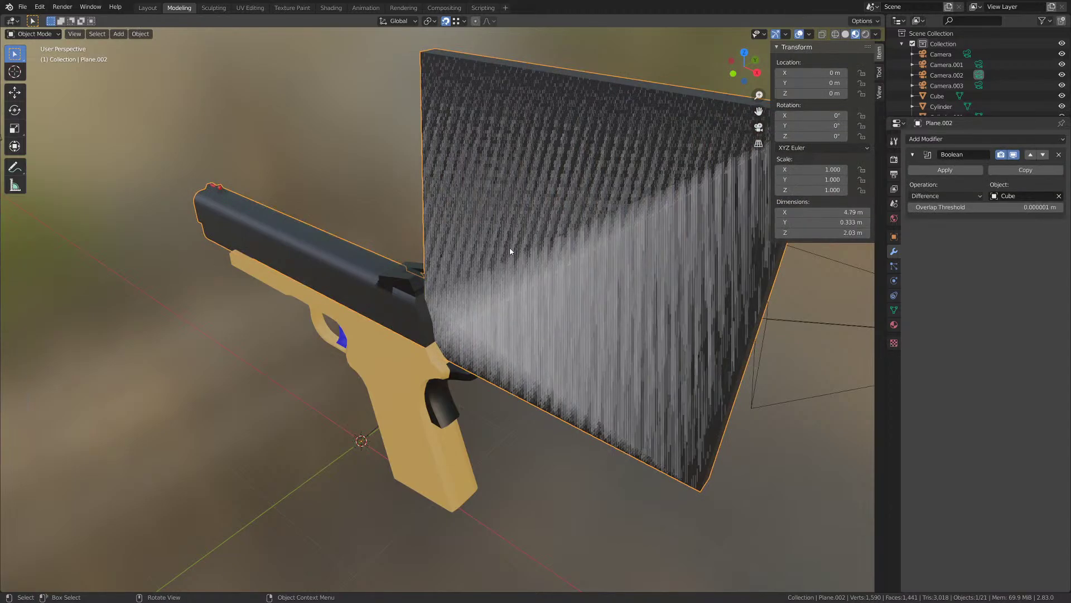
{"action": "key", "text": "ctrl+z"}
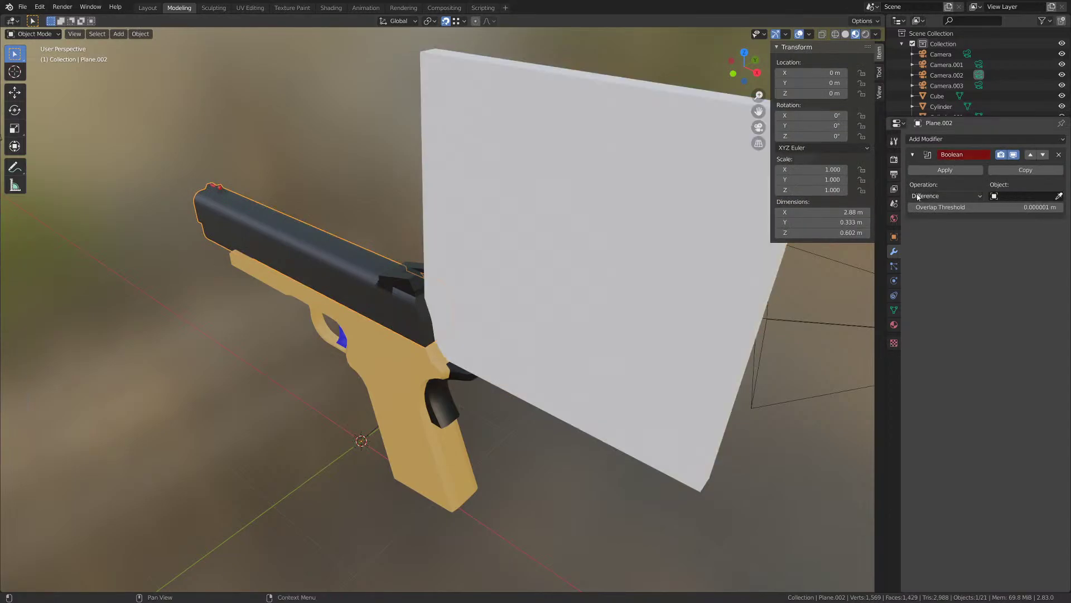
- Try a Boolean Difference modifier on the cube with the slide as its object, inspect the cut, and undo the object assignment
{"action": "left_click", "coordinate": [504, 231]}
{"action": "left_click", "coordinate": [930, 141]}
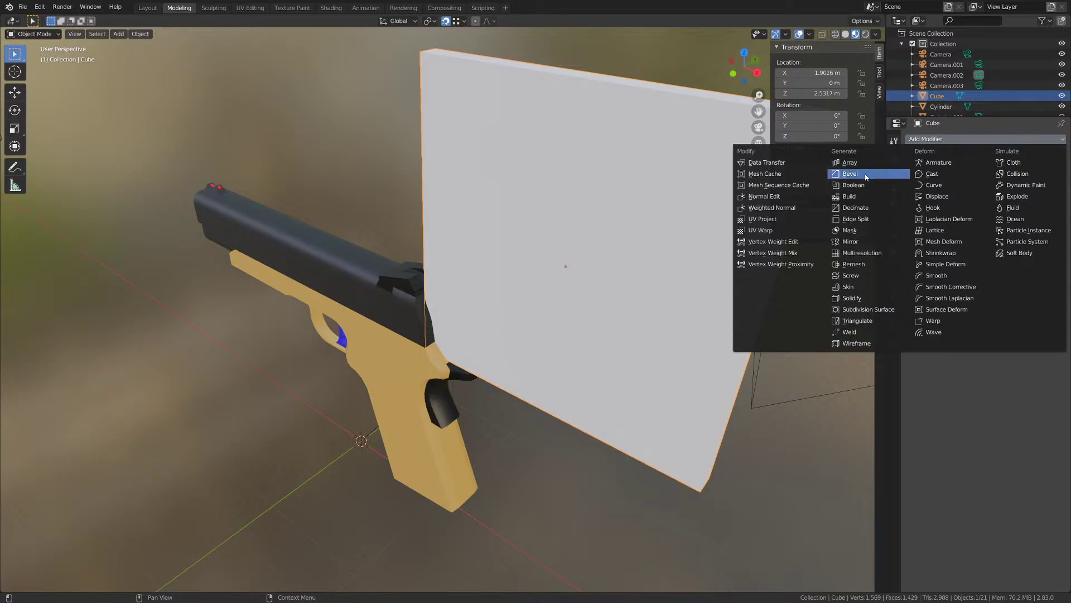
{"action": "left_click", "coordinate": [853, 185]}
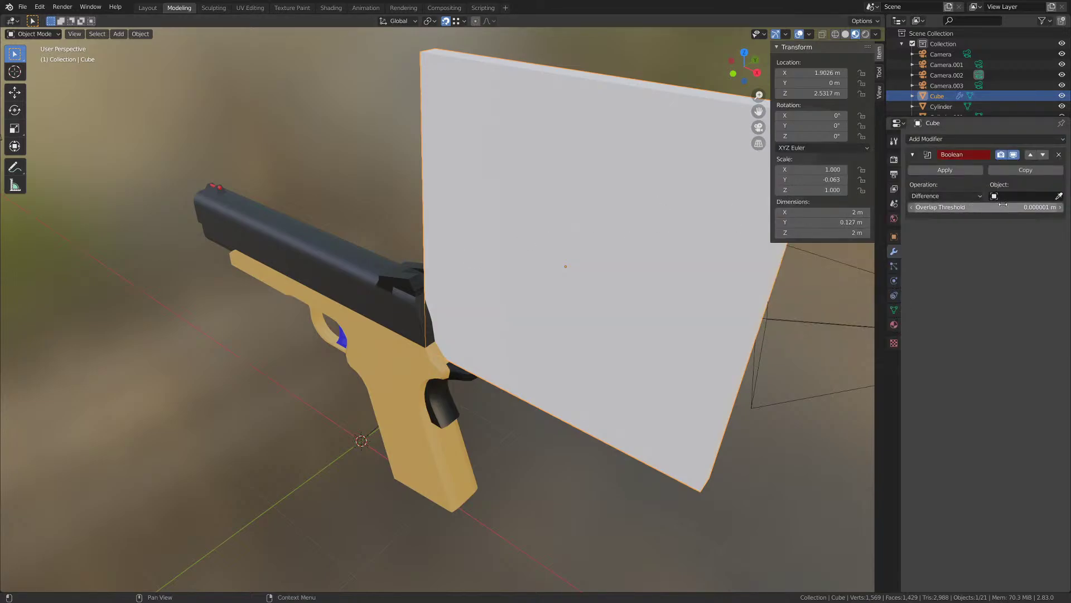
{"action": "left_click", "coordinate": [1059, 196]}
{"action": "left_click", "coordinate": [383, 268]}
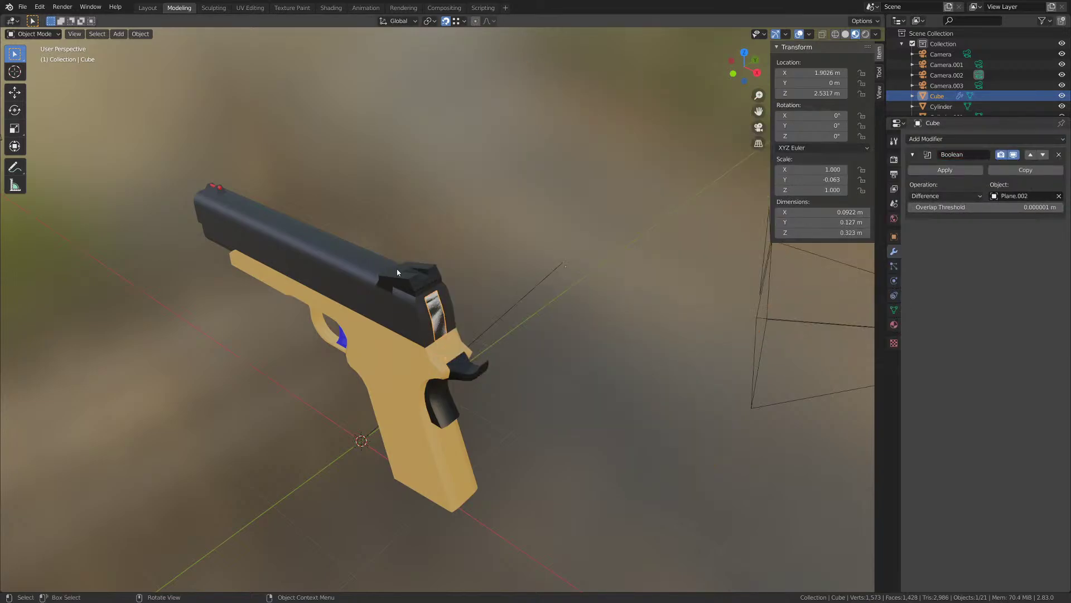
{"action": "scroll", "coordinate": [414, 303], "scroll_direction": "up", "scroll_amount": 7}
{"action": "middle_click_drag", "start_coordinate": [412, 304], "coordinate": [361, 297]}
{"action": "scroll", "coordinate": [361, 296], "scroll_direction": "up", "scroll_amount": 1}
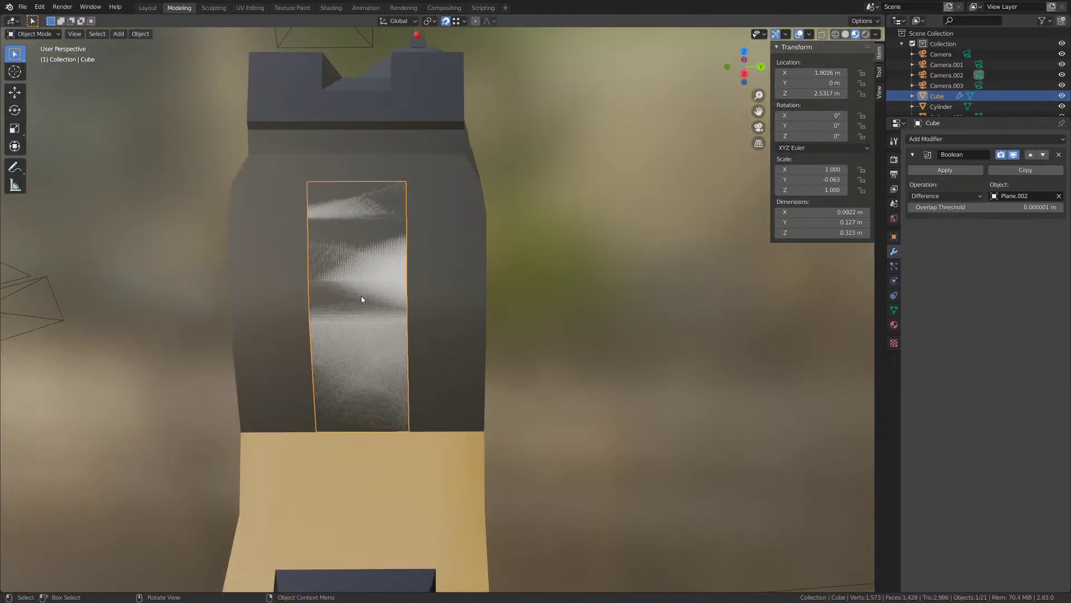
{"action": "key", "text": "ctrl+z"}
- Remove the Boolean modifier from the cube
{"action": "middle_click_drag", "start_coordinate": [426, 275], "coordinate": [476, 273]}
{"action": "scroll", "coordinate": [476, 273], "scroll_direction": "down", "scroll_amount": 3}
{"action": "left_click", "coordinate": [334, 290]}
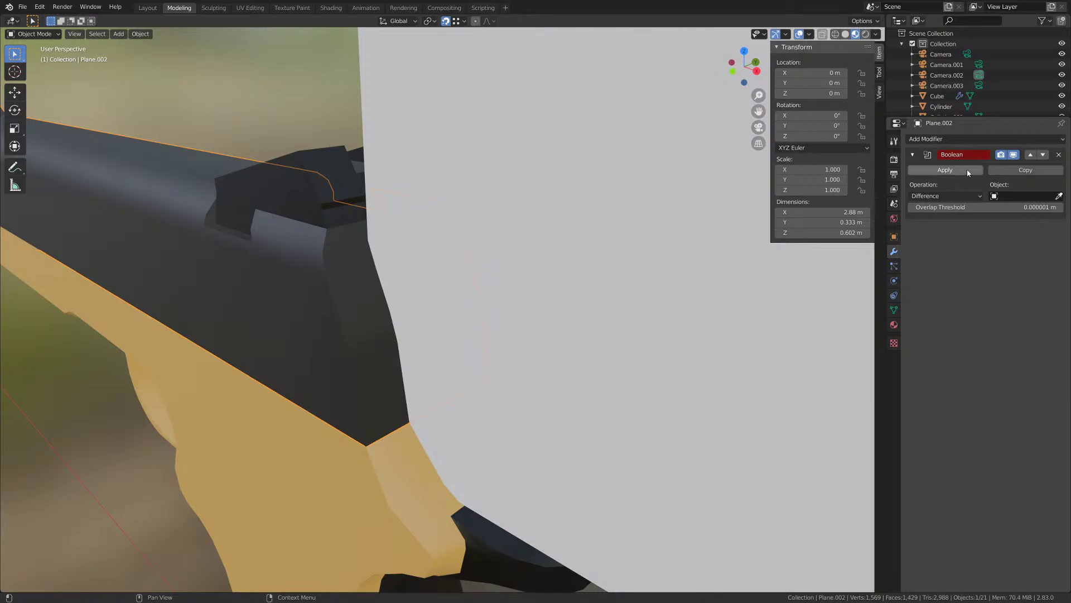
{"action": "scroll", "coordinate": [457, 265], "scroll_direction": "down", "scroll_amount": 3}
{"action": "left_click", "coordinate": [540, 236]}
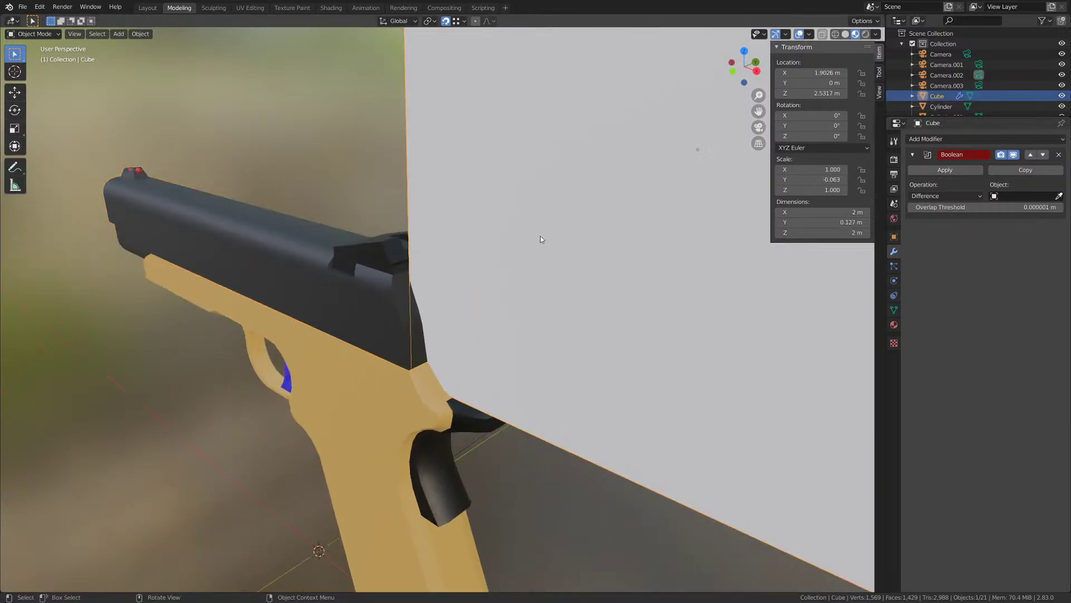
{"action": "left_click", "coordinate": [1059, 155]}
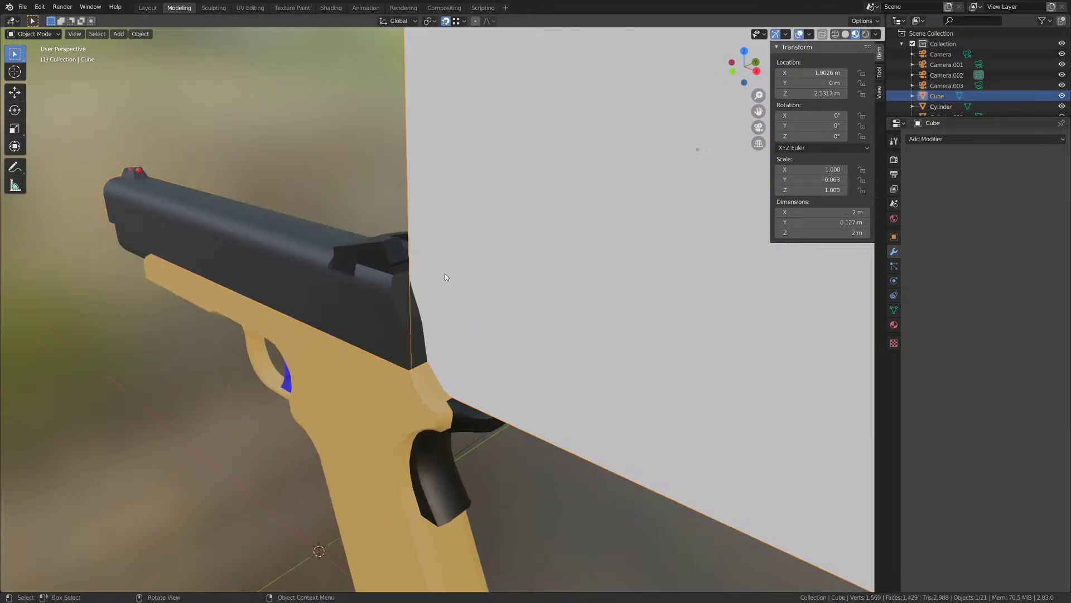
- Set the cube as the cutting object of the slide's Boolean modifier and inspect the slide's rear
{"action": "left_click", "coordinate": [321, 255]}
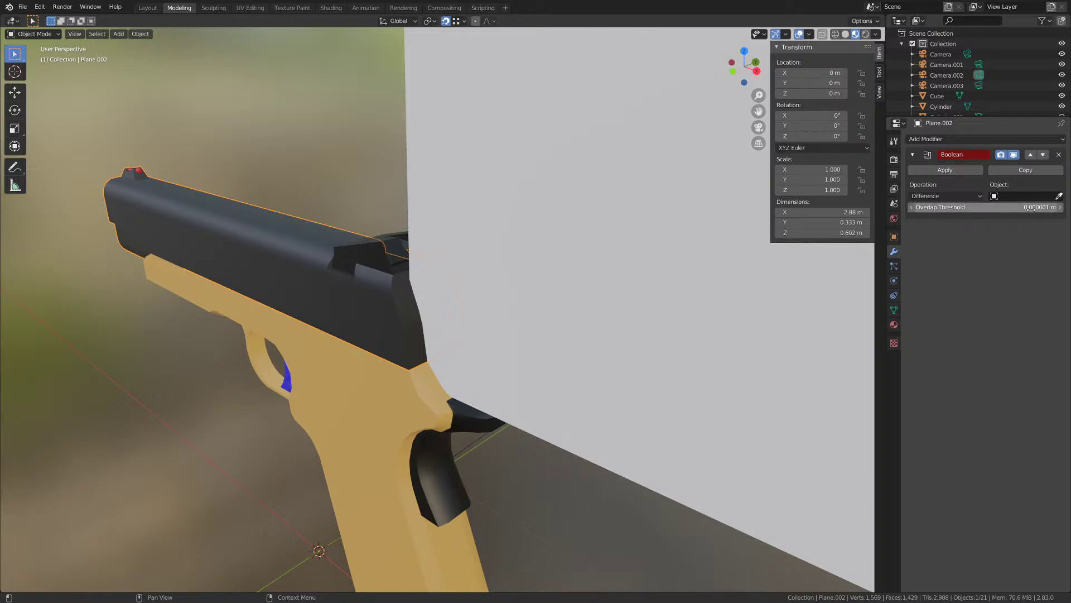
{"action": "left_click", "coordinate": [1059, 196]}
{"action": "left_click", "coordinate": [584, 225]}
{"action": "middle_click_drag", "start_coordinate": [501, 270], "coordinate": [494, 285]}
{"action": "scroll", "coordinate": [495, 285], "scroll_direction": "up", "scroll_amount": 1}
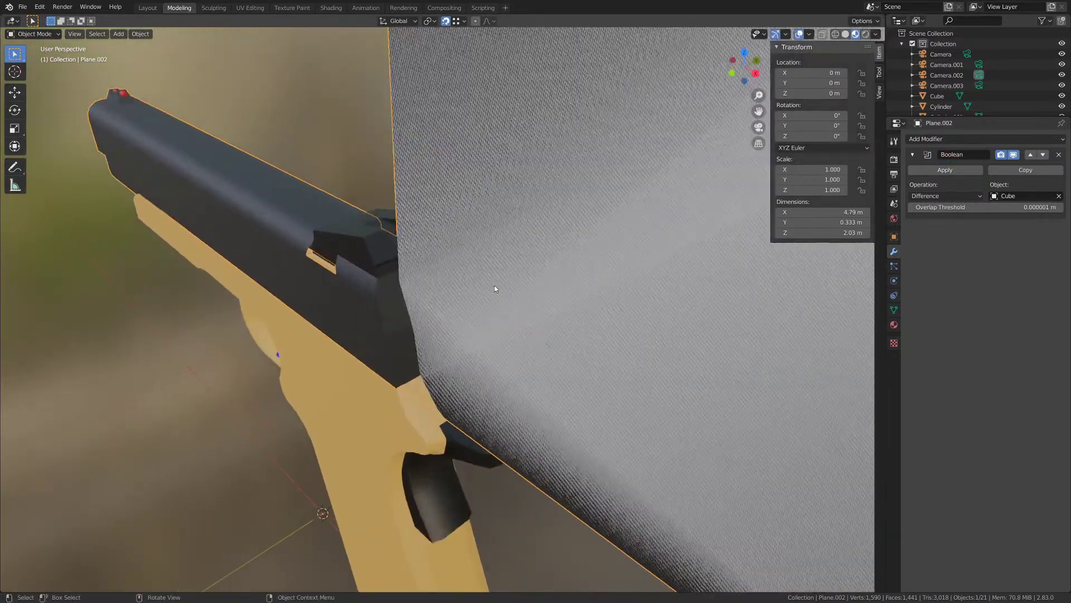
- Try raising the Boolean's overlap threshold to 0.000004 m and undo the change
{"action": "mouse_move", "coordinate": [1017, 208]}
{"action": "left_mouse_down"}
{"action": "mouse_move", "coordinate": [1005, 208]}
{"action": "mouse_move", "coordinate": [1019, 208]}
{"action": "left_mouse_up"}
{"action": "left_click", "coordinate": [1013, 207]}
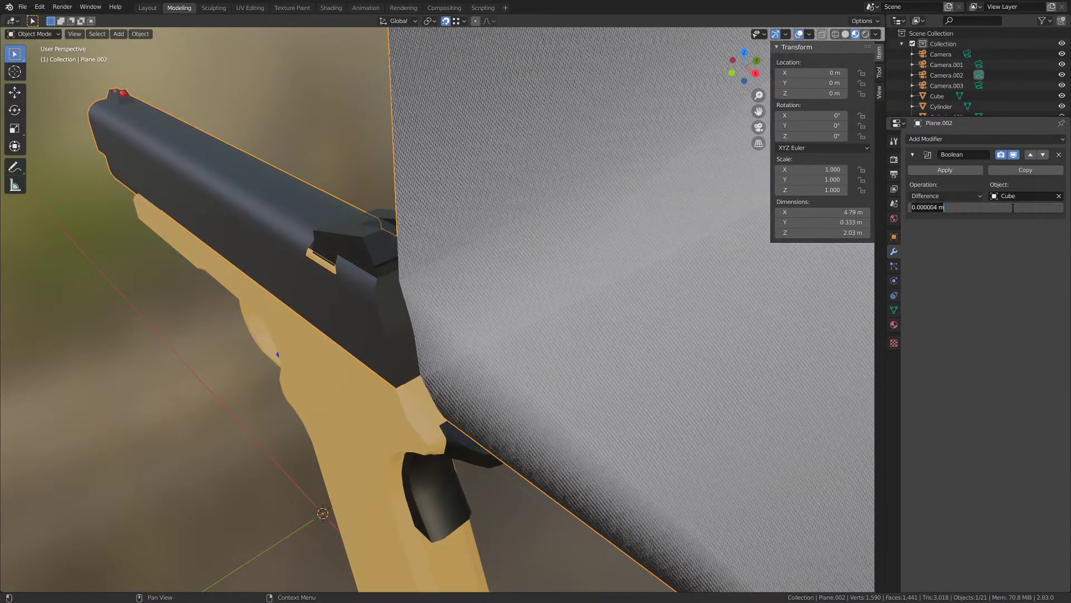
{"action": "left_click", "coordinate": [1005, 250]}
{"action": "key", "text": "ctrl+z"}
{"action": "key", "text": "ctrl+z"}
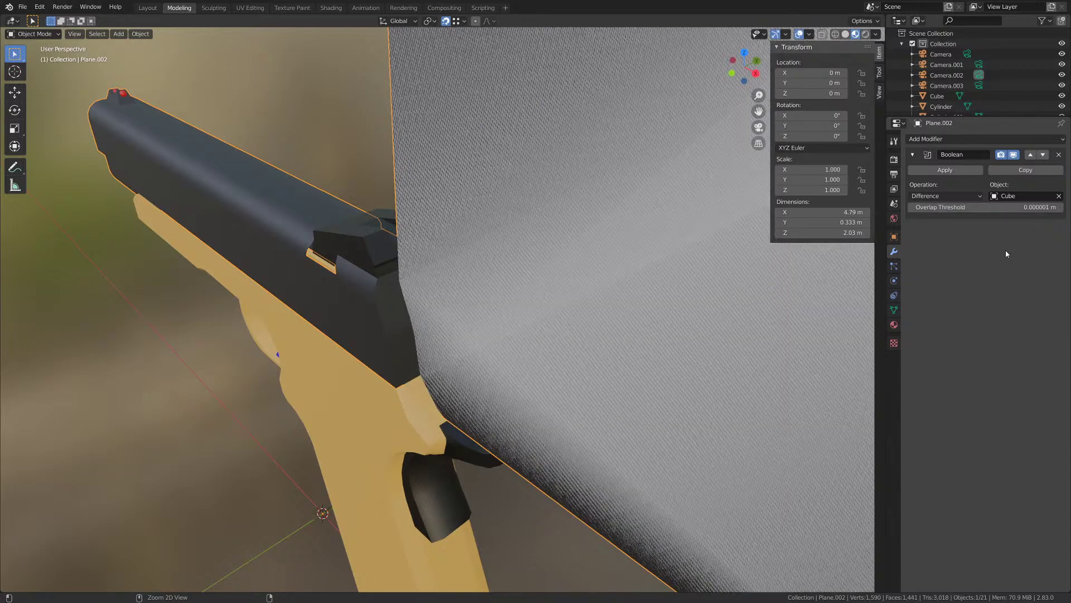
- Switch the slide's Boolean operation to Union, check the rear from the other side, and apply the modifier
{"action": "left_click", "coordinate": [960, 196]}
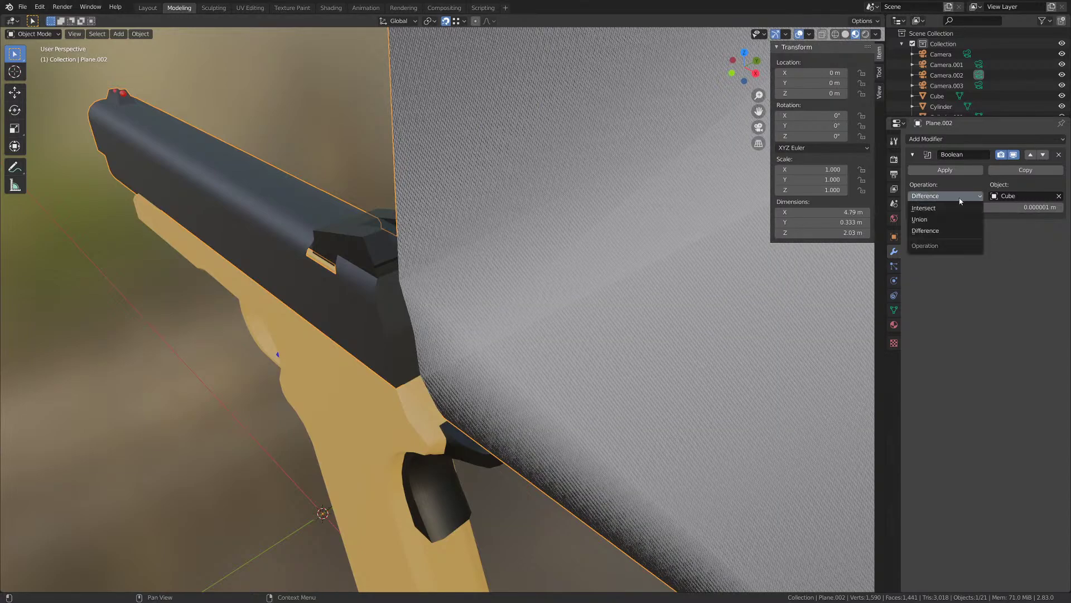
{"action": "left_click", "coordinate": [919, 219]}
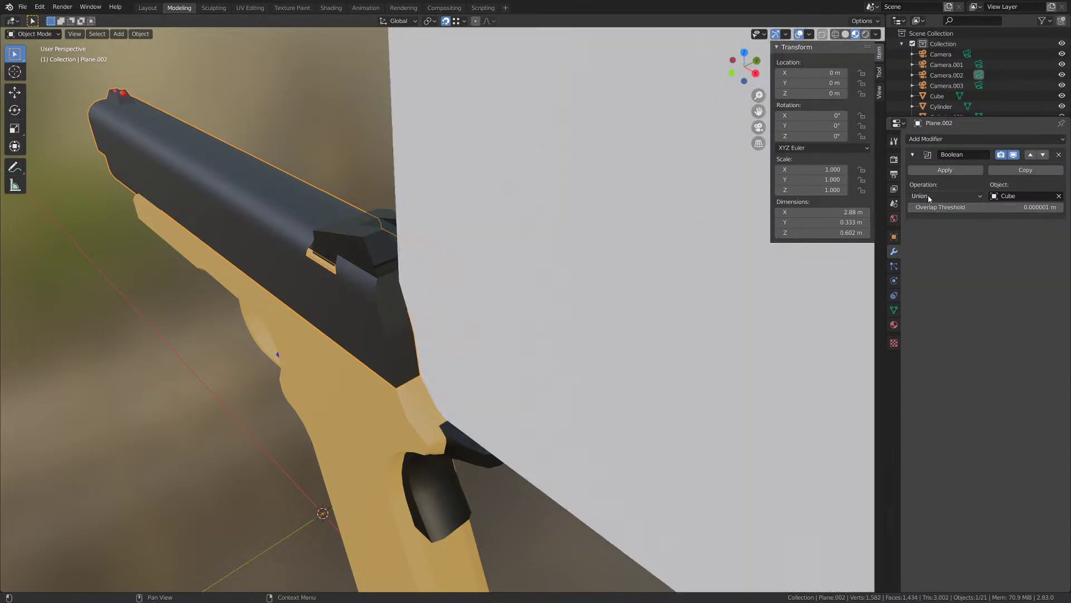
{"action": "middle_click_drag", "start_coordinate": [606, 293], "coordinate": [438, 283]}
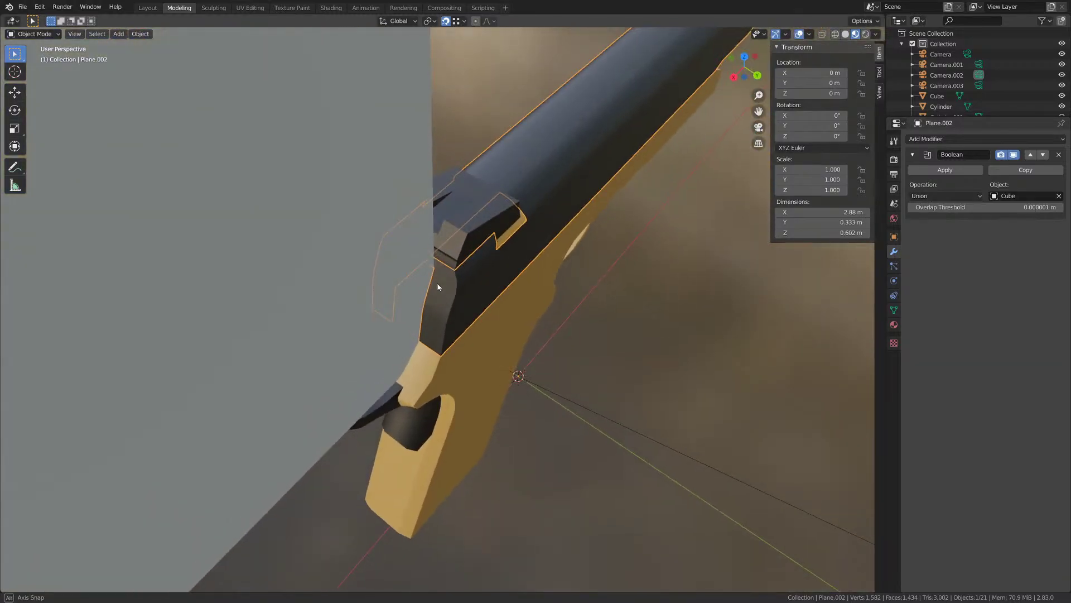
{"action": "left_click", "coordinate": [945, 170]}
- Delete the cube to inspect the cut in the slide's rear, and undo the deletion
{"action": "left_click", "coordinate": [302, 262]}
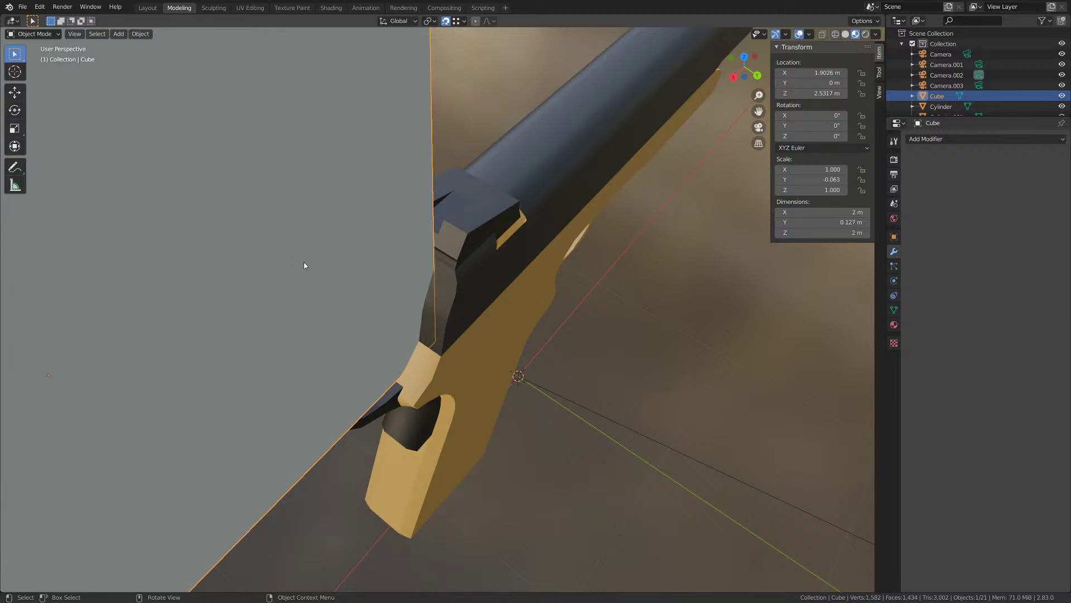
{"action": "key", "text": "Delete"}
{"action": "middle_click_drag", "start_coordinate": [304, 265], "coordinate": [450, 324]}
{"action": "scroll", "coordinate": [448, 319], "scroll_direction": "down", "scroll_amount": 1}
{"action": "key", "text": "ctrl+z"}
{"action": "scroll", "coordinate": [445, 311], "scroll_direction": "down", "scroll_amount": 2}
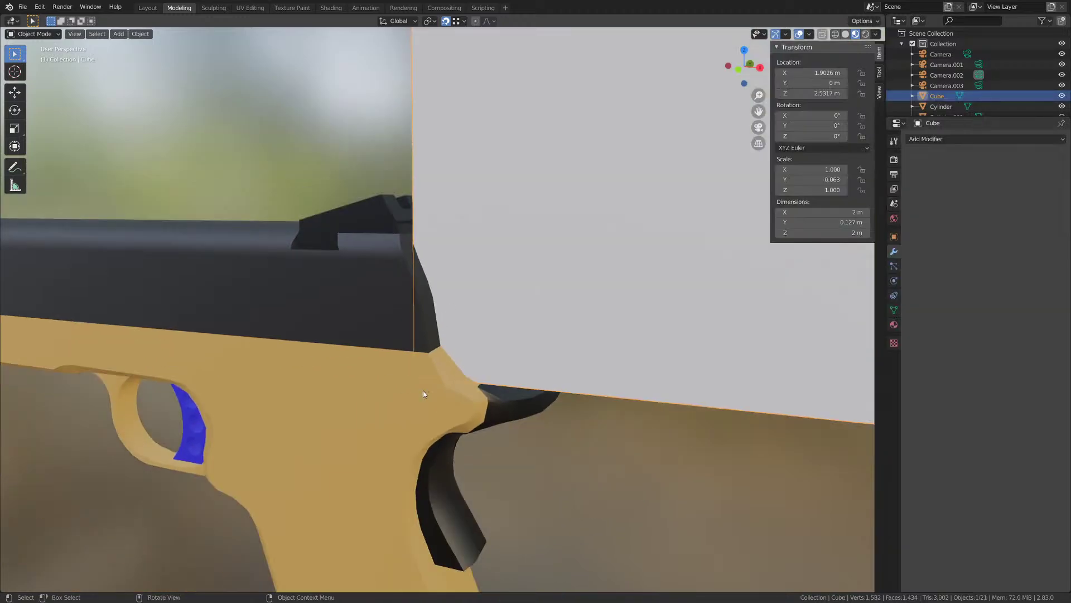
- Add a Boolean Difference modifier to the tan frame with the cube as the cutting object, and apply it
{"action": "left_click", "coordinate": [426, 390]}
{"action": "middle_click_drag", "start_coordinate": [456, 392], "coordinate": [457, 317]}
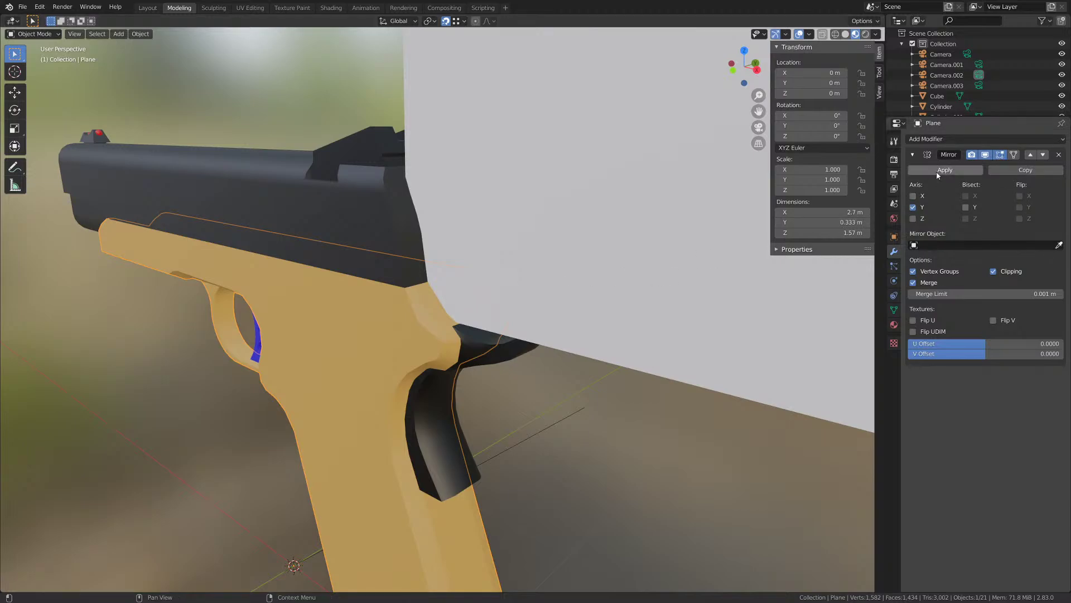
{"action": "left_click", "coordinate": [943, 139]}
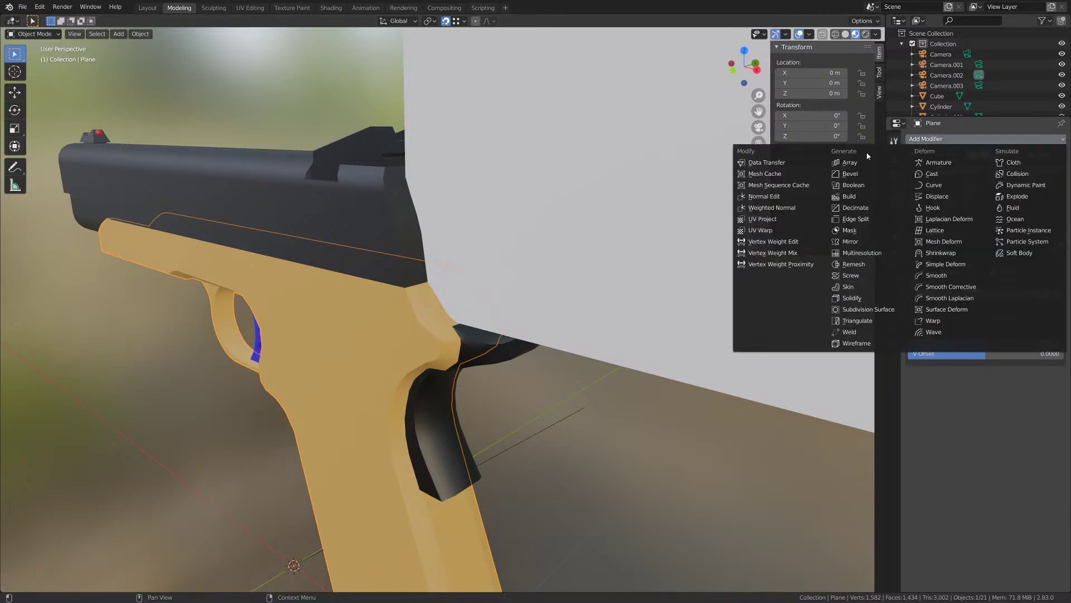
{"action": "left_click", "coordinate": [866, 187]}
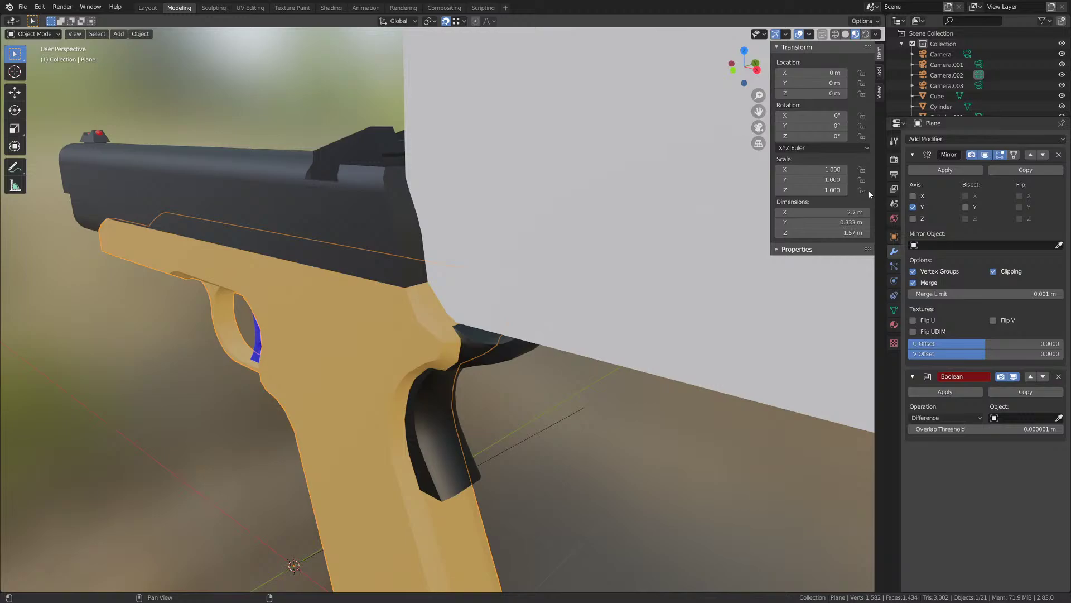
{"action": "left_click", "coordinate": [1059, 419]}
{"action": "left_click", "coordinate": [637, 264]}
{"action": "middle_click_drag", "start_coordinate": [635, 263], "coordinate": [583, 243]}
{"action": "left_click", "coordinate": [945, 391]}
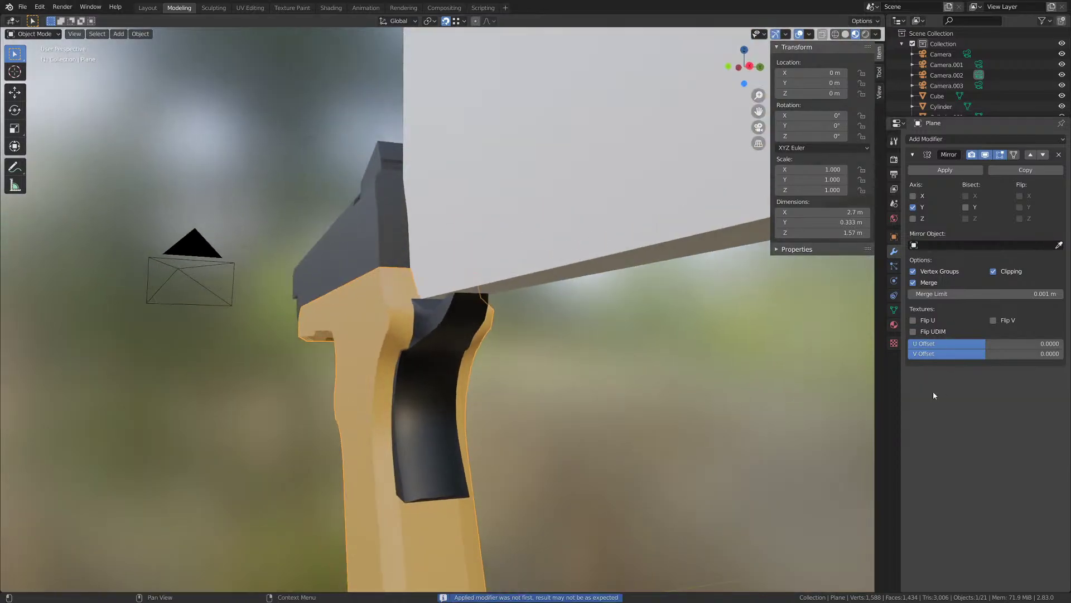
- Delete the cutter cube and inspect the hammer slot in the slide and frame
{"action": "middle_click_drag", "start_coordinate": [341, 305], "coordinate": [367, 324]}
{"action": "left_click", "coordinate": [538, 214]}
{"action": "key", "text": "Delete"}
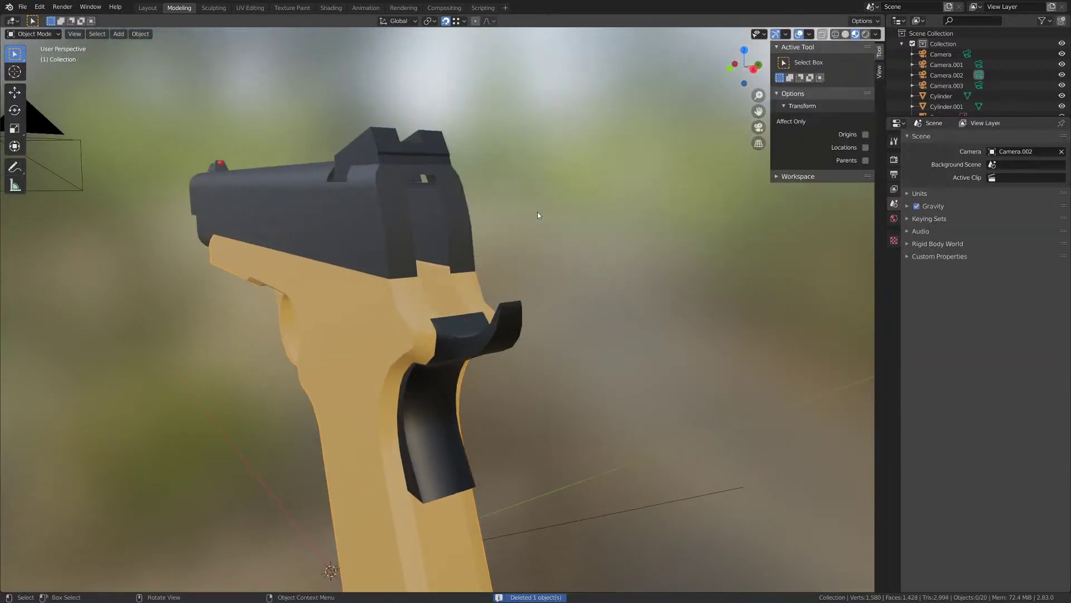
{"action": "mouse_move", "coordinate": [537, 214]}
{"action": "middle_mouse_down"}
{"action": "mouse_move", "coordinate": [433, 237]}
{"action": "mouse_move", "coordinate": [547, 227]}
{"action": "middle_mouse_up"}
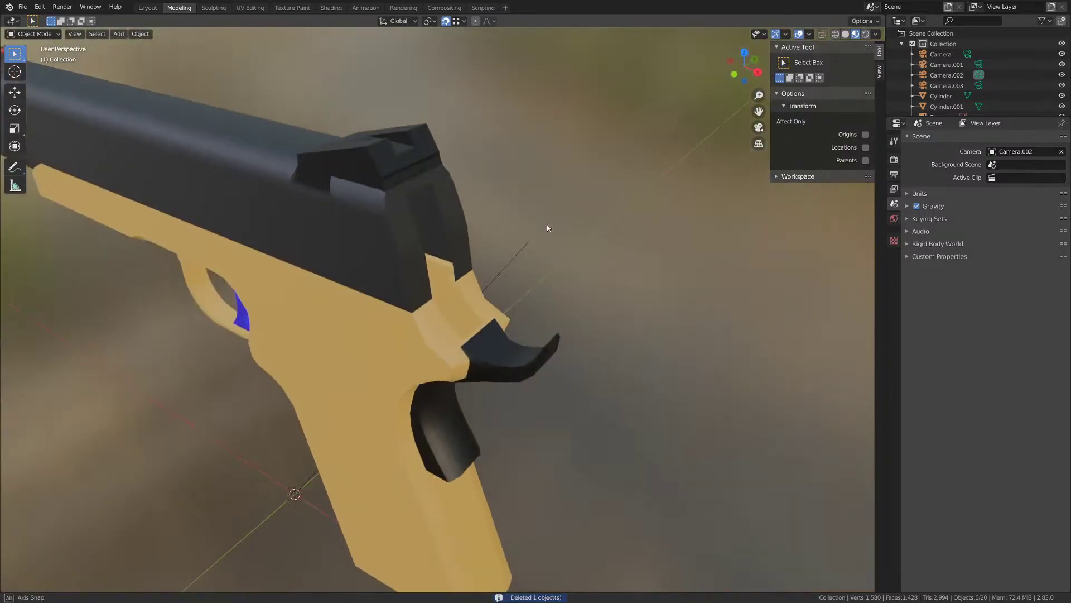
{"action": "scroll", "coordinate": [546, 223], "scroll_direction": "up", "scroll_amount": 2}
{"action": "scroll", "coordinate": [549, 215], "scroll_direction": "down", "scroll_amount": 2}
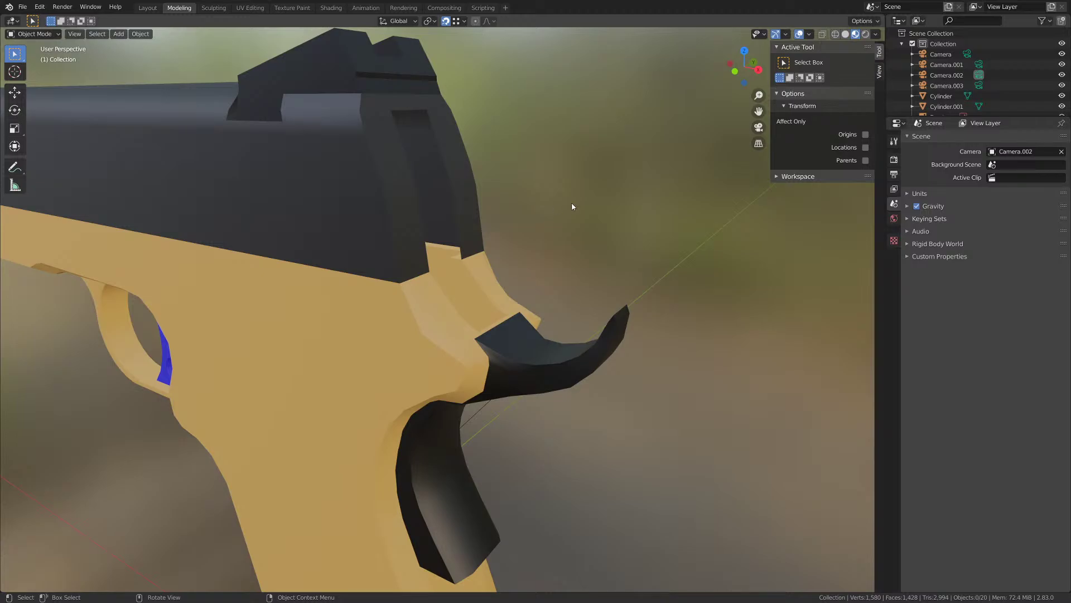
{"action": "scroll", "coordinate": [452, 316], "scroll_direction": "up", "scroll_amount": 4}
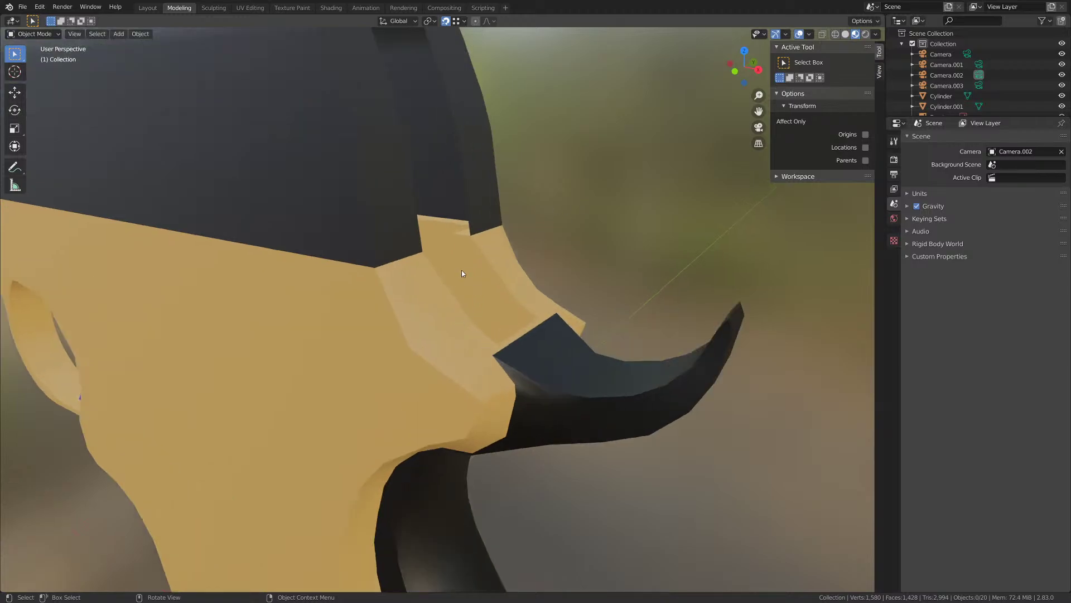
- Open the slide's mesh in Edit Mode with the rear hammer slot in view
{"action": "left_click", "coordinate": [467, 186]}
{"action": "key", "text": "Tab"}
{"action": "middle_click_drag", "start_coordinate": [468, 190], "coordinate": [478, 220]}
- Select the vertices along the side and top edges of the hammer slot's opening in the slide
{"action": "left_click", "coordinate": [474, 233]}
{"action": "left_click", "coordinate": [459, 135], "text": "shift"}
{"action": "middle_click_drag", "start_coordinate": [460, 135], "coordinate": [449, 241], "text": "shift"}
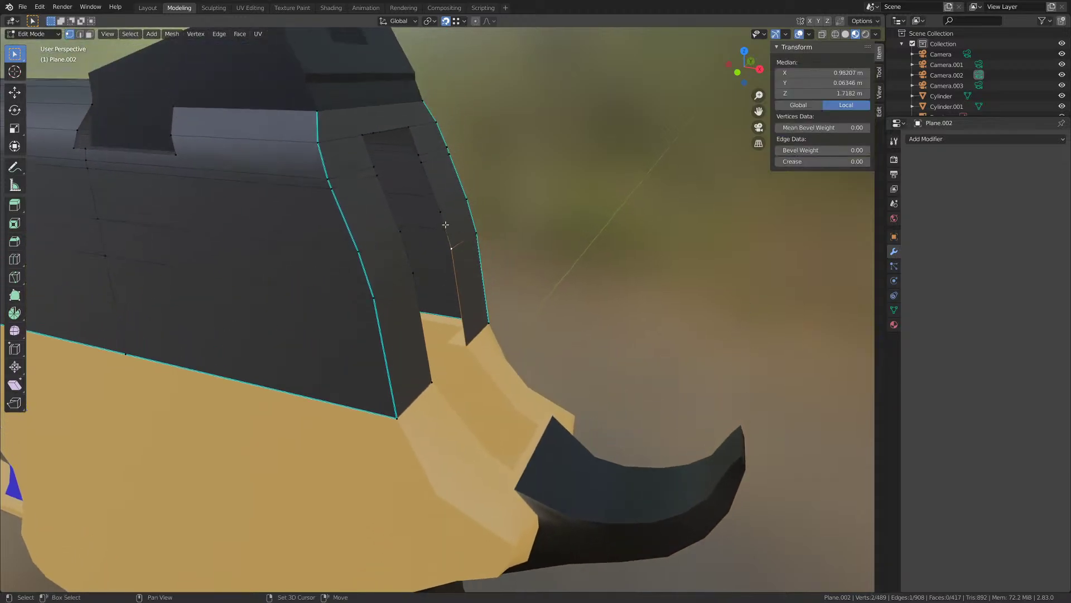
{"action": "left_click", "coordinate": [441, 214], "text": "shift"}
{"action": "left_click", "coordinate": [410, 128], "text": "shift"}
{"action": "middle_click_drag", "start_coordinate": [410, 128], "coordinate": [368, 190]}
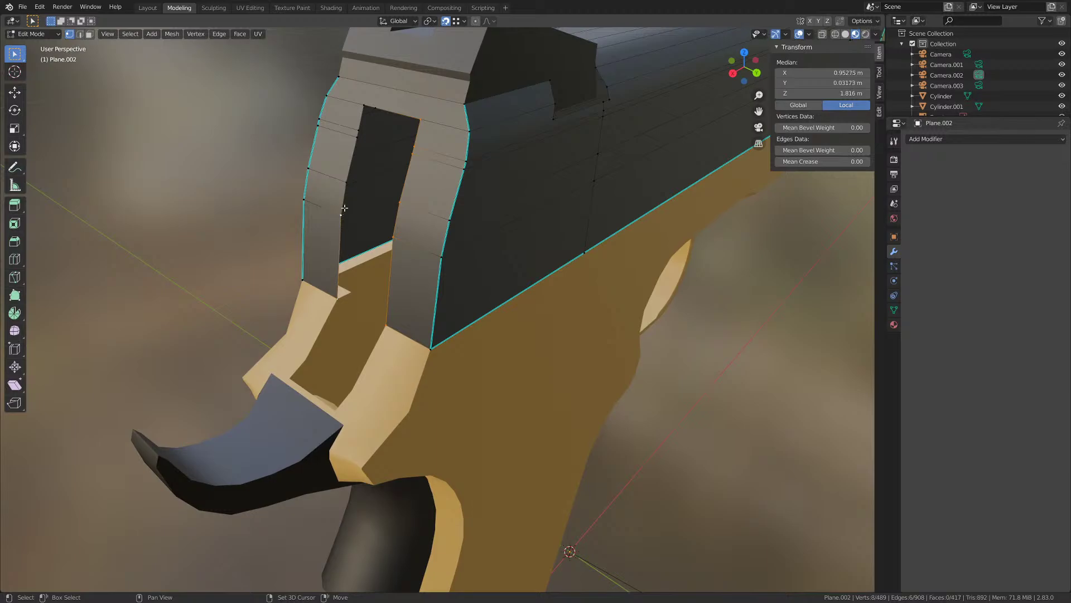
{"action": "left_click", "coordinate": [351, 173], "text": "shift"}
{"action": "middle_click_drag", "start_coordinate": [363, 151], "coordinate": [471, 294]}
{"action": "scroll", "coordinate": [381, 262], "scroll_direction": "up", "scroll_amount": 1}
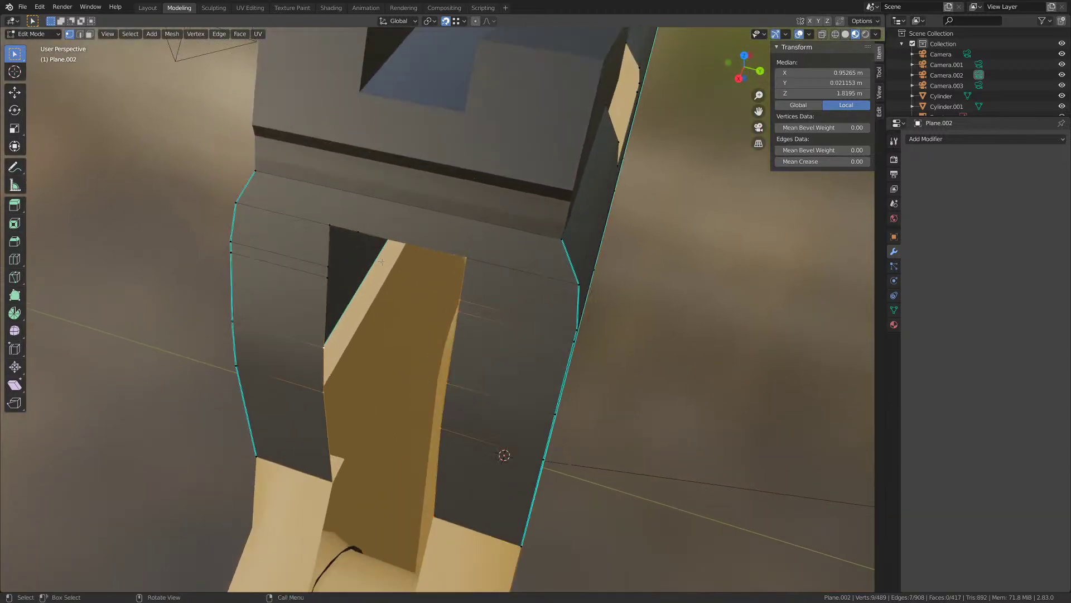
- Dissolve the extra vertex in the middle of the hammer slot's top edge
{"action": "scroll", "coordinate": [381, 262], "scroll_direction": "up", "scroll_amount": 1}
{"action": "middle_click_drag", "start_coordinate": [381, 262], "coordinate": [390, 192]}
{"action": "left_click", "coordinate": [356, 149]}
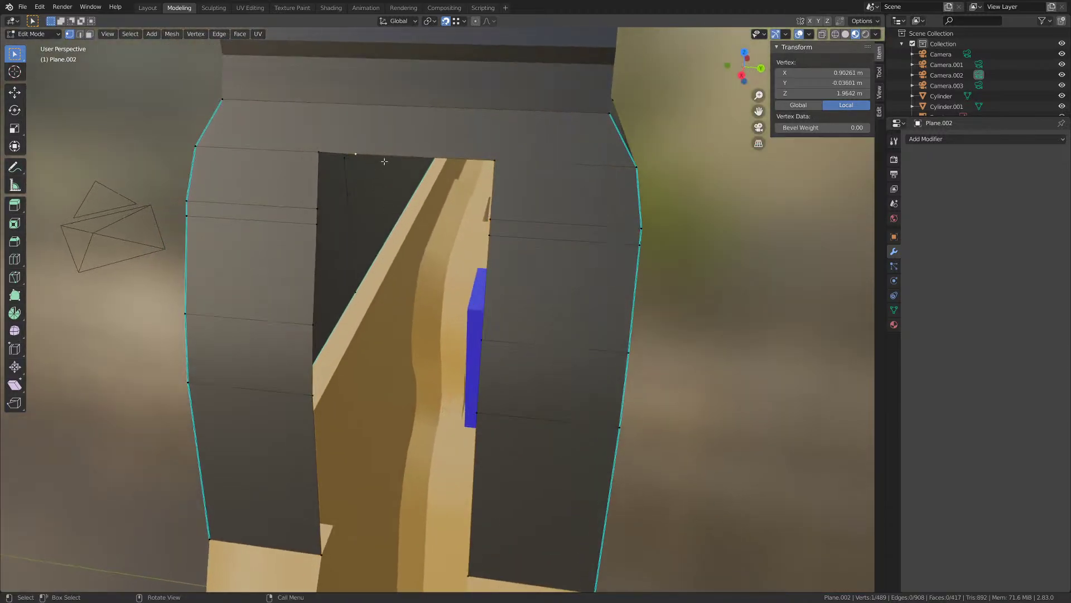
{"action": "key", "text": "x"}
{"action": "left_click", "coordinate": [359, 217]}
{"action": "middle_click_drag", "start_coordinate": [359, 222], "coordinate": [318, 162]}
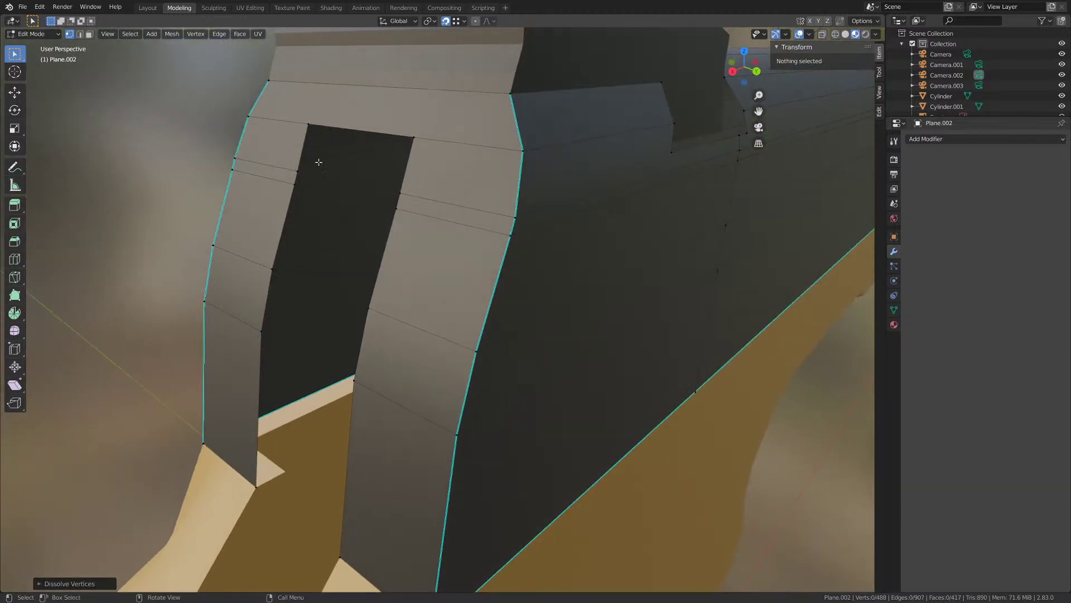
- Extrude the vertices along one side edge of the hammer slot into the slide along the X axis
{"action": "left_click", "coordinate": [300, 144]}
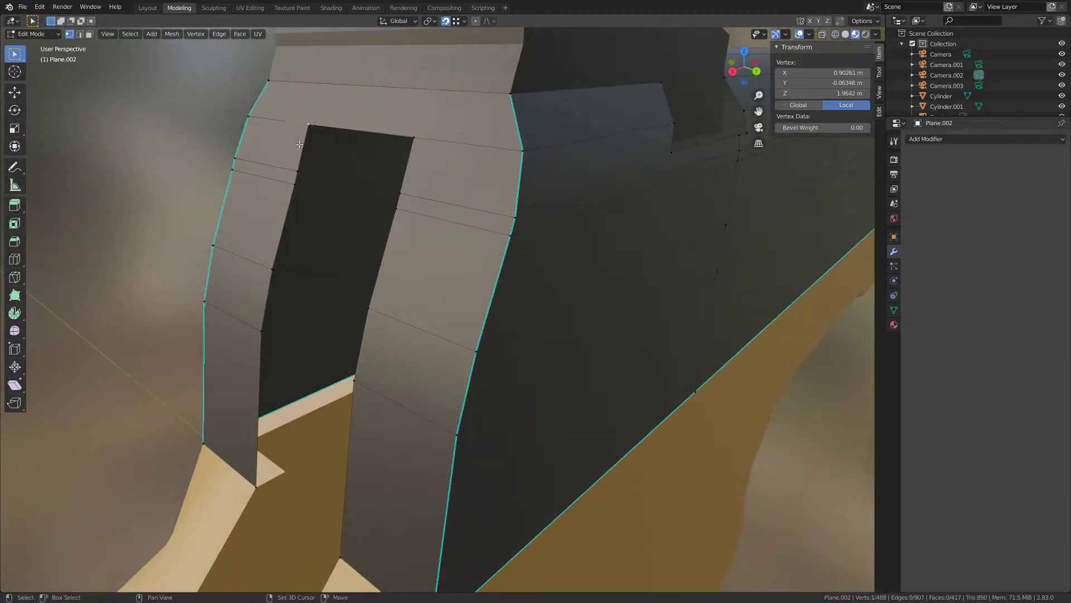
{"action": "left_click", "coordinate": [294, 179], "text": "shift"}
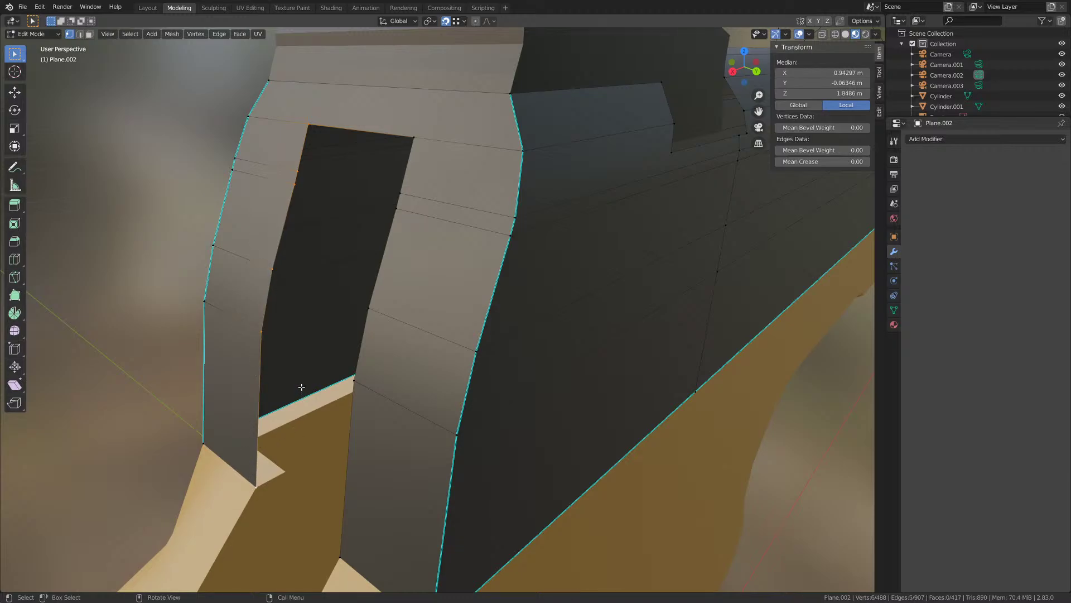
{"action": "key", "text": "e"}
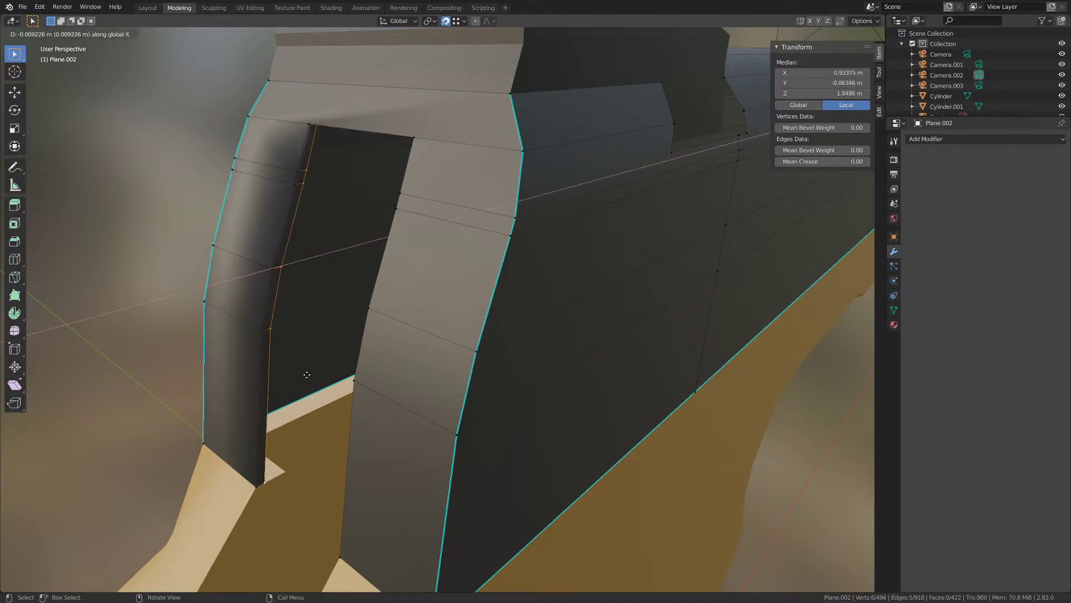
{"action": "left_click", "coordinate": [324, 363]}
- Flatten the extruded edge by scaling it to 0 along X, and snap it along X to the slot's top corner
{"action": "middle_click_drag", "start_coordinate": [323, 364], "coordinate": [333, 336]}
{"action": "key", "text": "s"}
{"action": "key", "text": "x"}
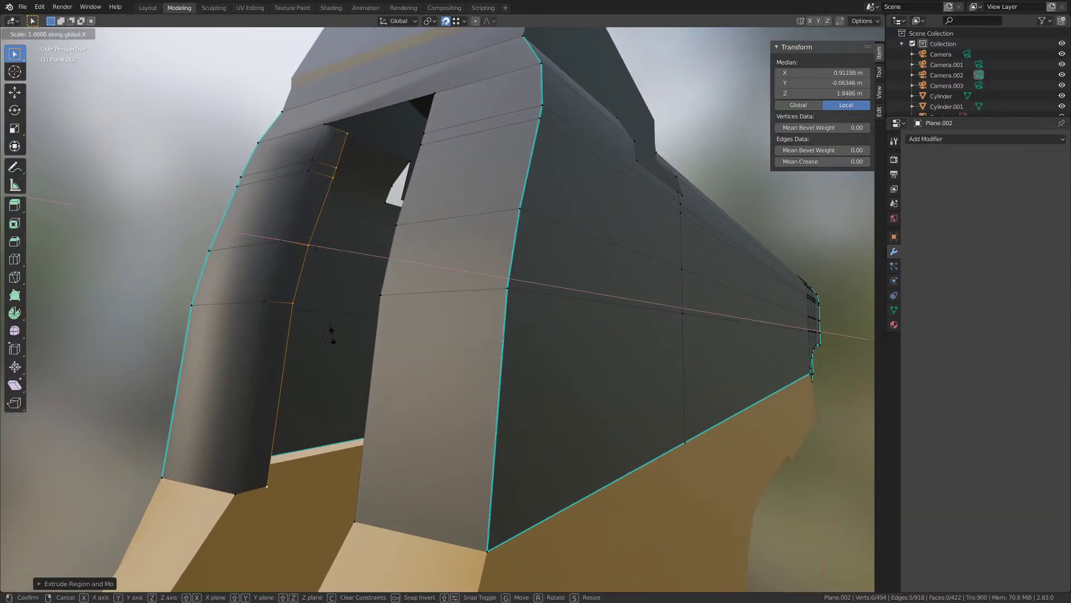
{"action": "key", "text": "0"}
{"action": "key", "text": "Return"}
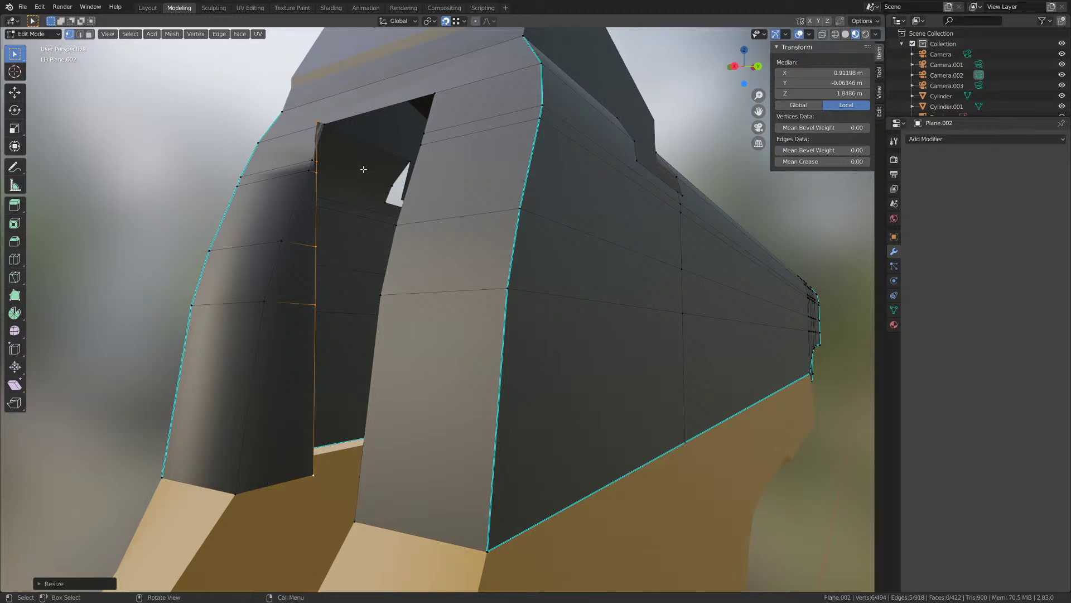
{"action": "key", "text": "g"}
{"action": "key", "text": "x"}
{"action": "left_click", "coordinate": [327, 123]}
{"action": "middle_click_drag", "start_coordinate": [329, 186], "coordinate": [344, 230]}
- Mark the outer edge of the new slot side wall as sharp
{"action": "key", "text": "Tab"}
{"action": "key", "text": "Tab"}
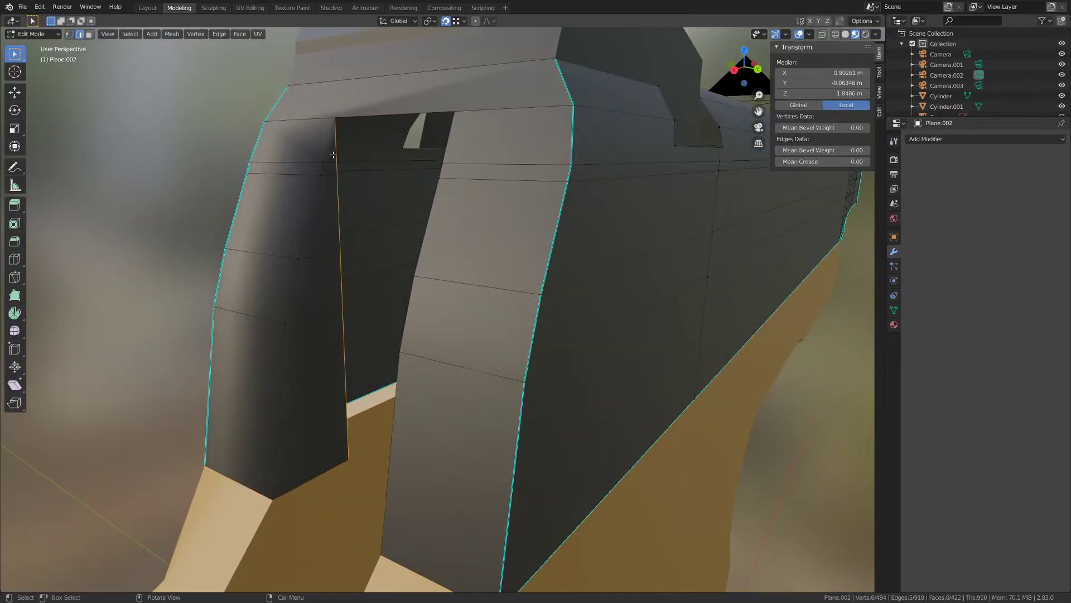
{"action": "left_click", "coordinate": [279, 378], "text": "shift"}
{"action": "left_click", "coordinate": [220, 33]}
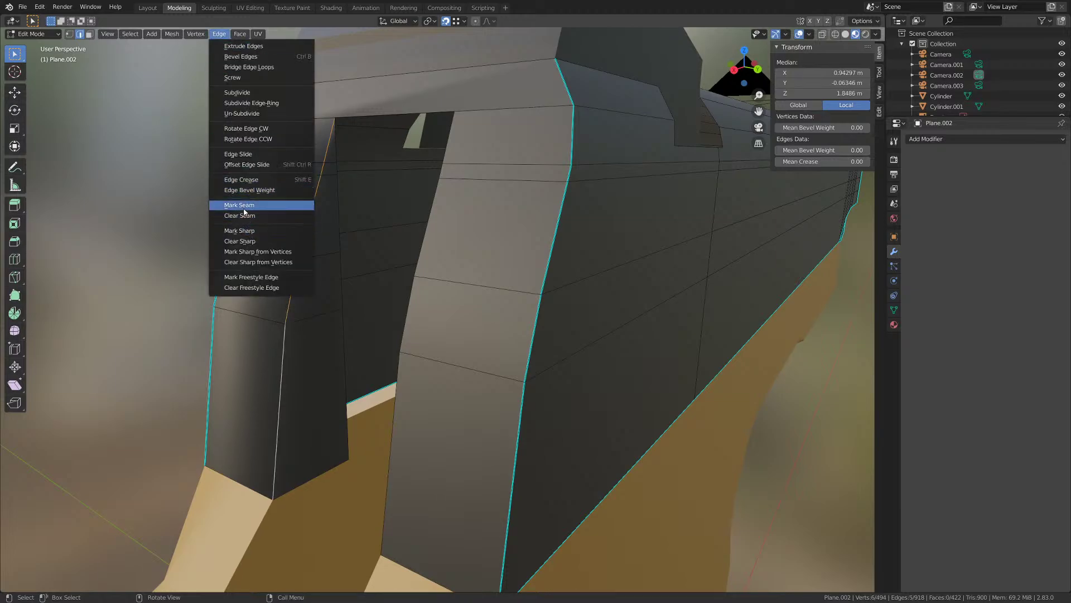
{"action": "left_click", "coordinate": [244, 231]}
{"action": "key", "text": "Tab"}
- Select the opposite side edge of the hammer slot and extrude its vertices into the slide along X
{"action": "middle_click_drag", "start_coordinate": [344, 273], "coordinate": [487, 251]}
{"action": "key", "text": "Tab"}
{"action": "left_click", "coordinate": [469, 229], "text": "alt"}
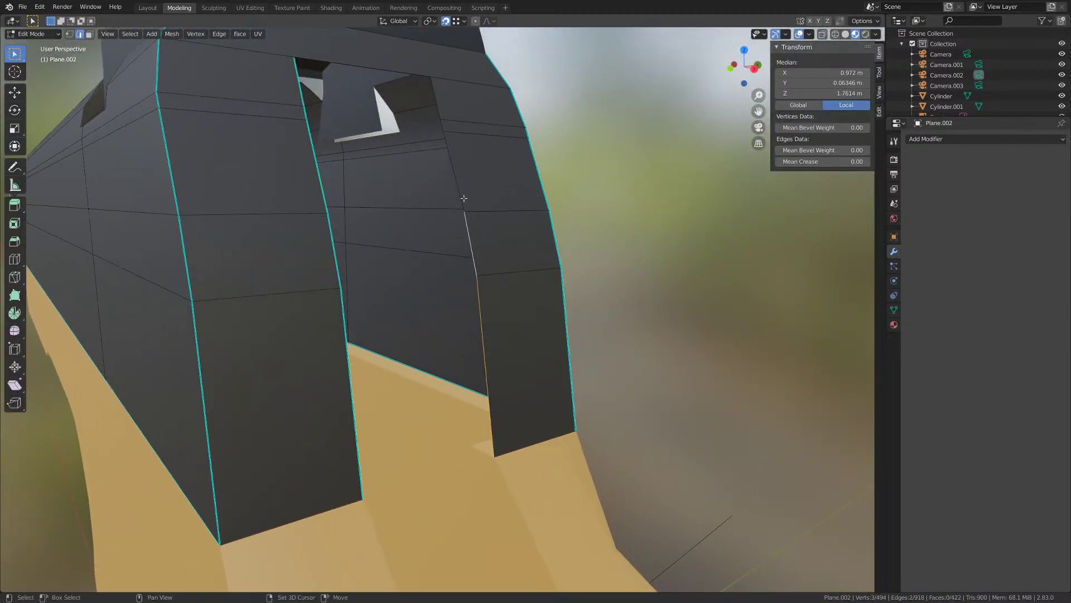
{"action": "left_click", "coordinate": [439, 110], "text": "shift"}
{"action": "key", "text": "1"}
{"action": "middle_click_drag", "start_coordinate": [438, 163], "coordinate": [475, 167]}
{"action": "key", "text": "e"}
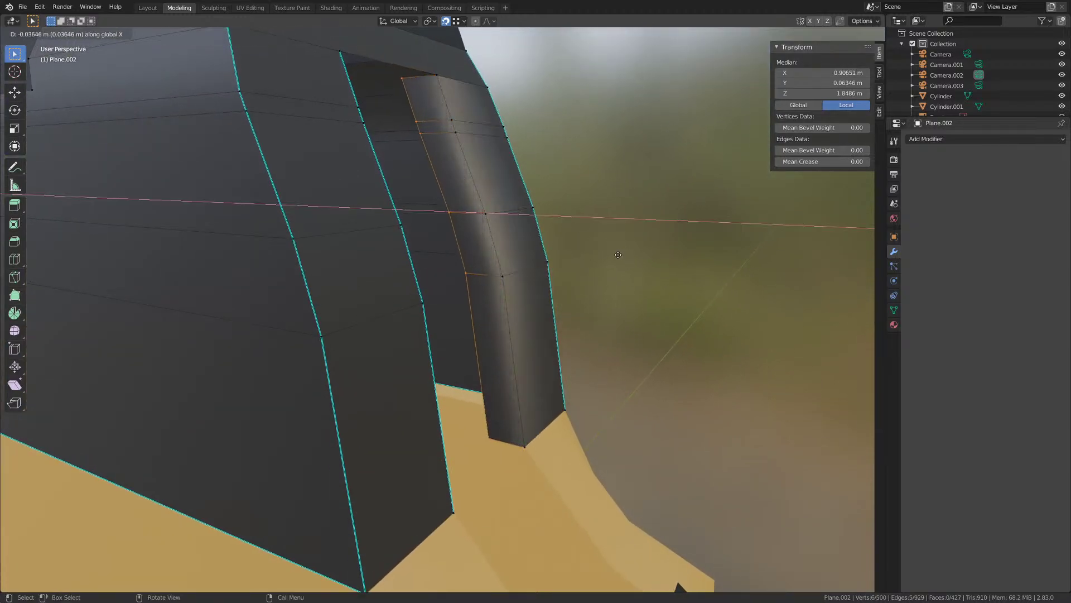
{"action": "left_click", "coordinate": [618, 254]}
- Flatten the opposite extruded edge by scaling it to 0 along X, and snap it along X to the slot's top corner
{"action": "key", "text": "s"}
{"action": "key", "text": "x"}
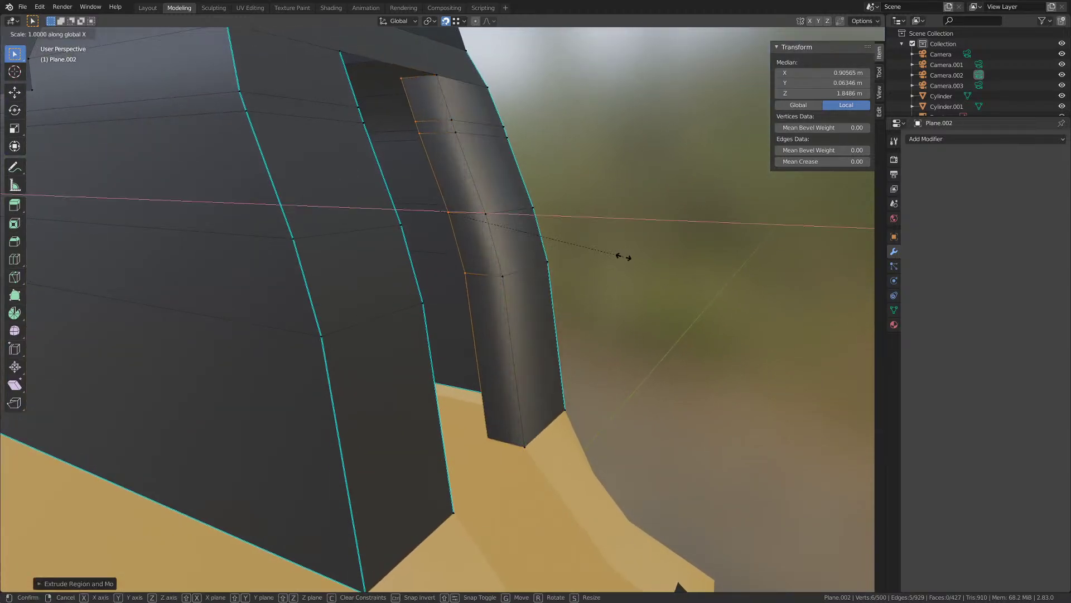
{"action": "key", "text": "0"}
{"action": "key", "text": "Return"}
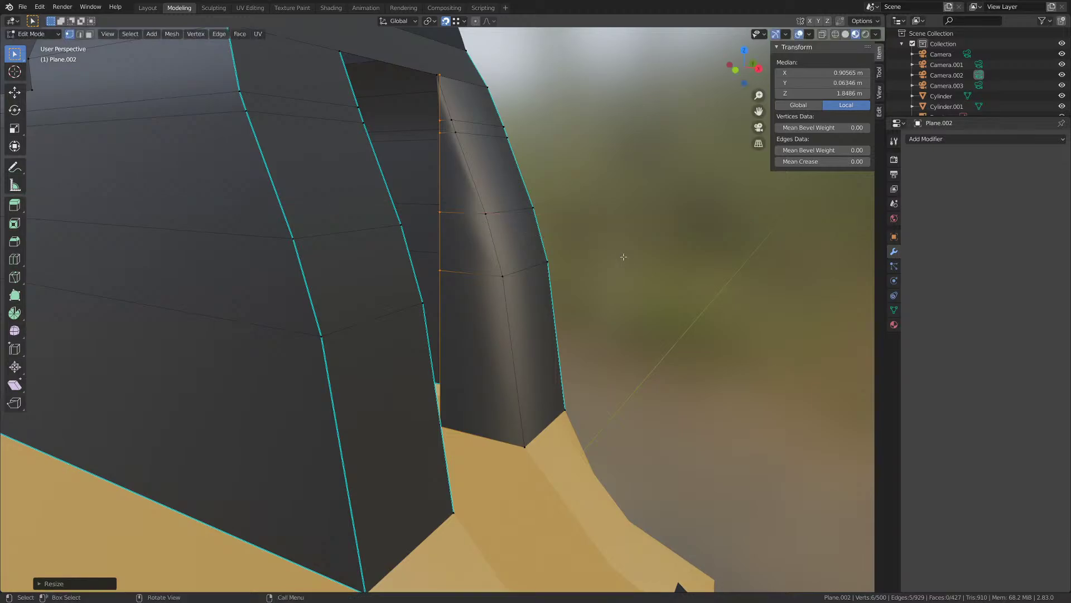
{"action": "key", "text": "g"}
{"action": "key", "text": "x"}
{"action": "left_click", "coordinate": [440, 74]}
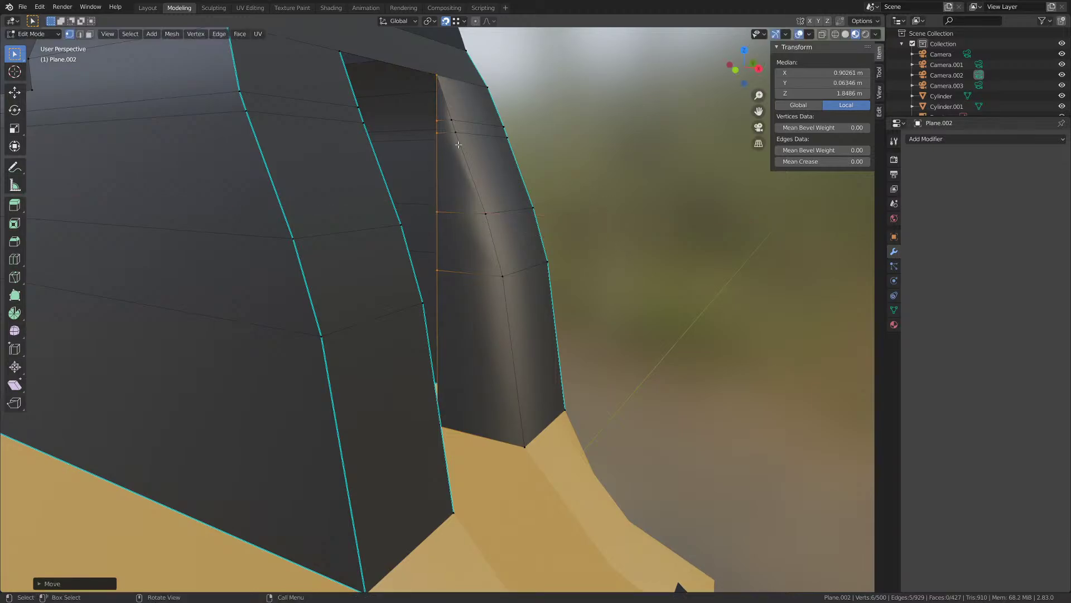
- Mark the outer edge of the opposite slot side wall as sharp and check the wall's top corner
{"action": "key", "text": "2"}
{"action": "left_click", "coordinate": [455, 128]}
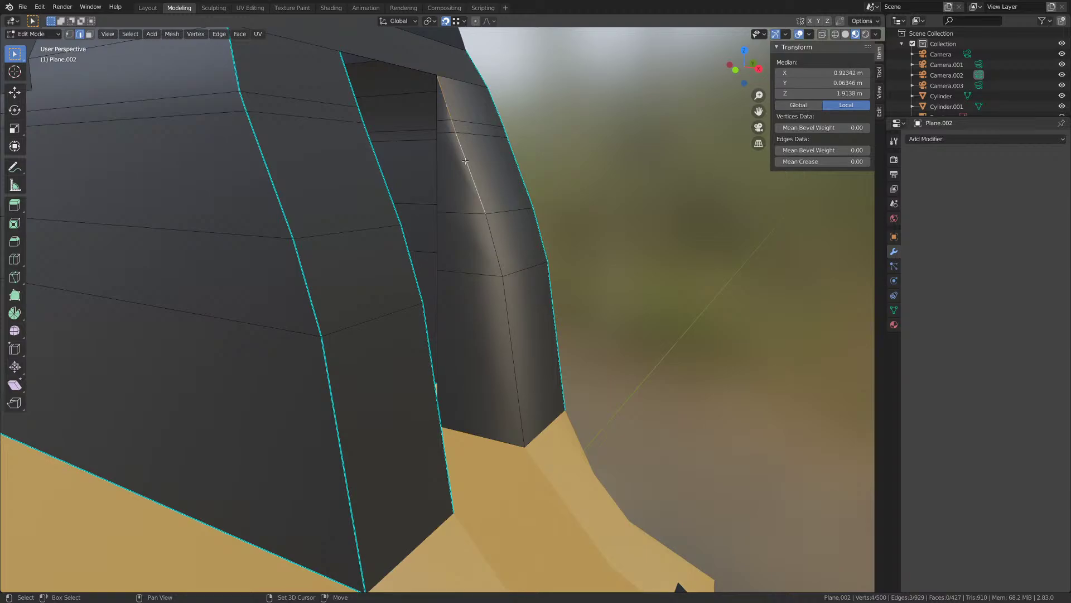
{"action": "left_click", "coordinate": [508, 314], "text": "shift"}
{"action": "key", "text": "ctrl+e"}
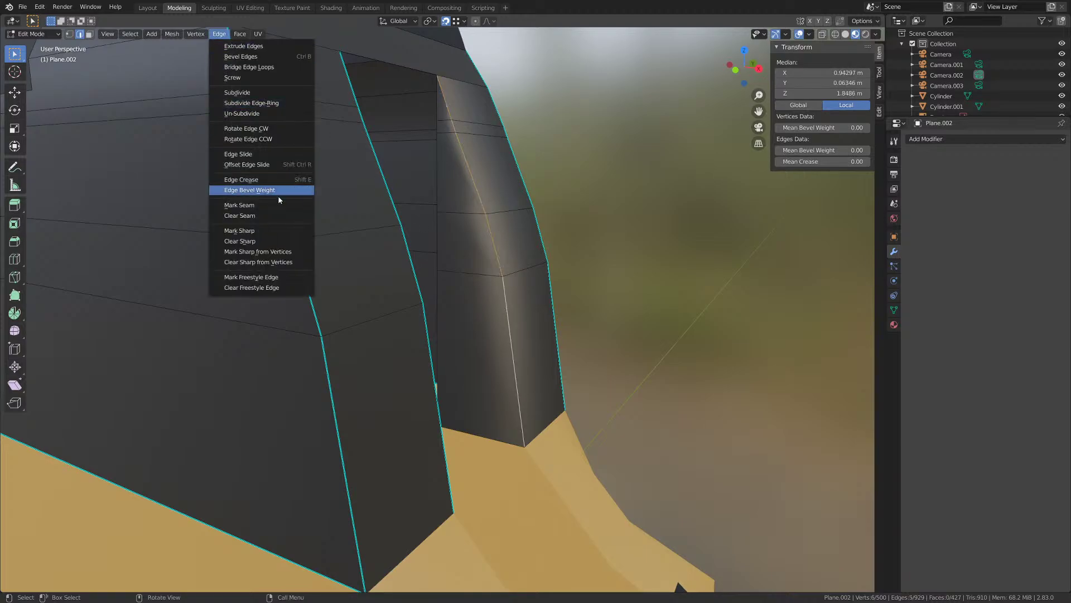
{"action": "left_click", "coordinate": [264, 232]}
{"action": "key", "text": "Tab"}
{"action": "key", "text": "Tab"}
{"action": "middle_click_drag", "start_coordinate": [512, 191], "coordinate": [509, 301], "text": "shift"}
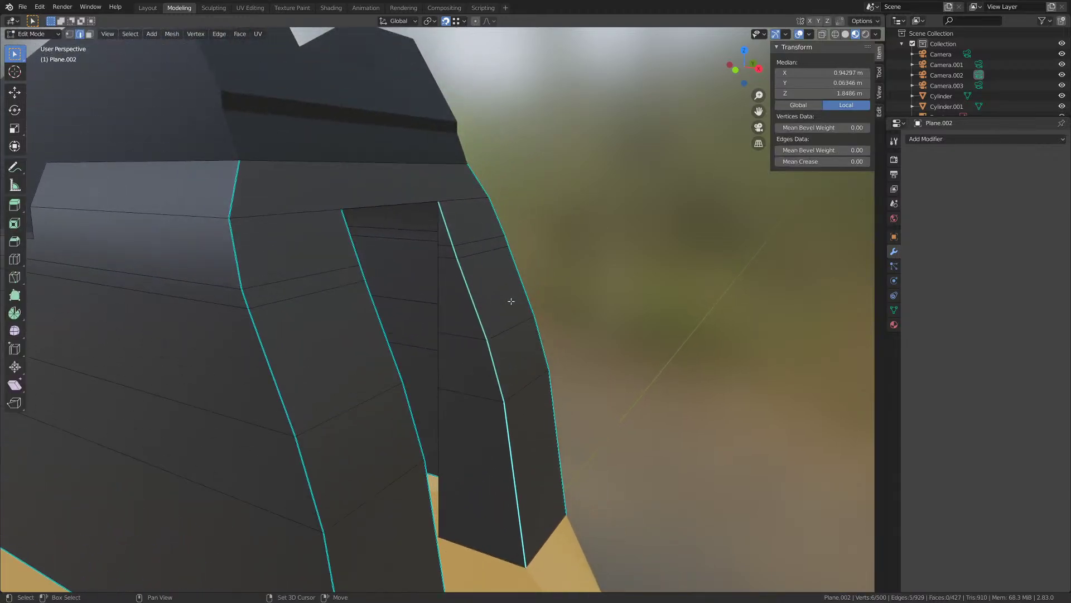
{"action": "scroll", "coordinate": [501, 263], "scroll_direction": "up", "scroll_amount": 3}
{"action": "middle_click_drag", "start_coordinate": [500, 260], "coordinate": [499, 240]}
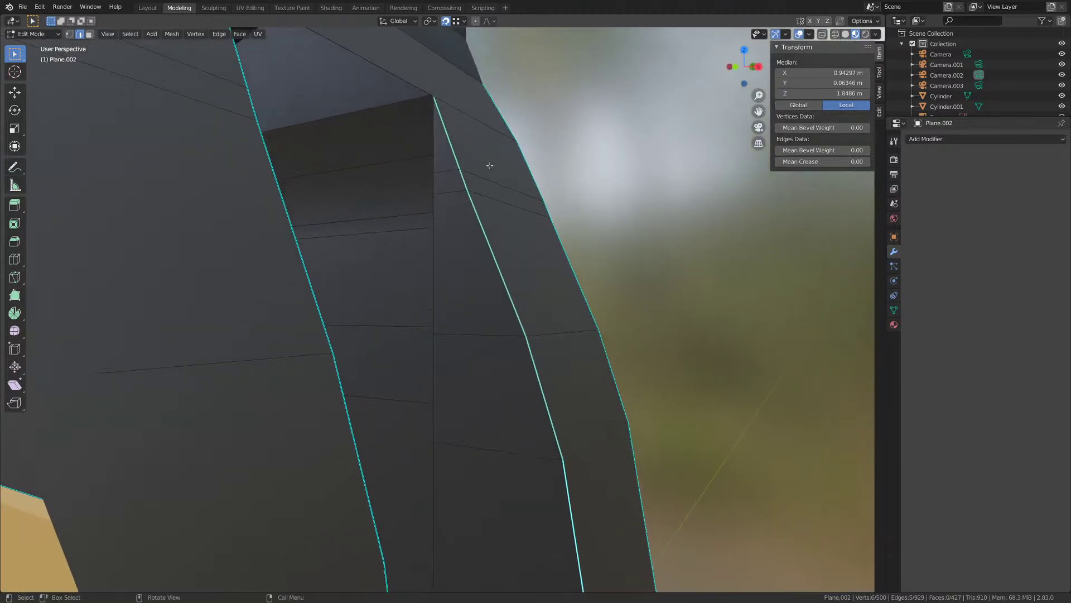
- Select the whole slide mesh and merge its duplicate vertices by distance
{"action": "middle_click_drag", "start_coordinate": [434, 96], "coordinate": [308, 160]}
{"action": "scroll", "coordinate": [308, 160], "scroll_direction": "down", "scroll_amount": 2}
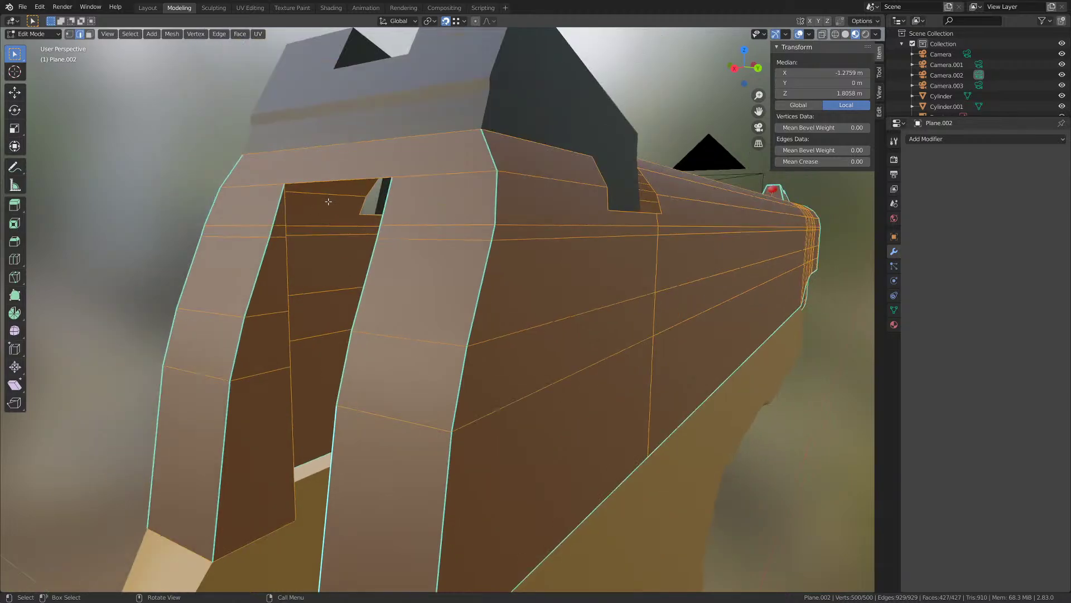
{"action": "key", "text": "m"}
{"action": "middle_click_drag", "start_coordinate": [305, 206], "coordinate": [345, 204]}
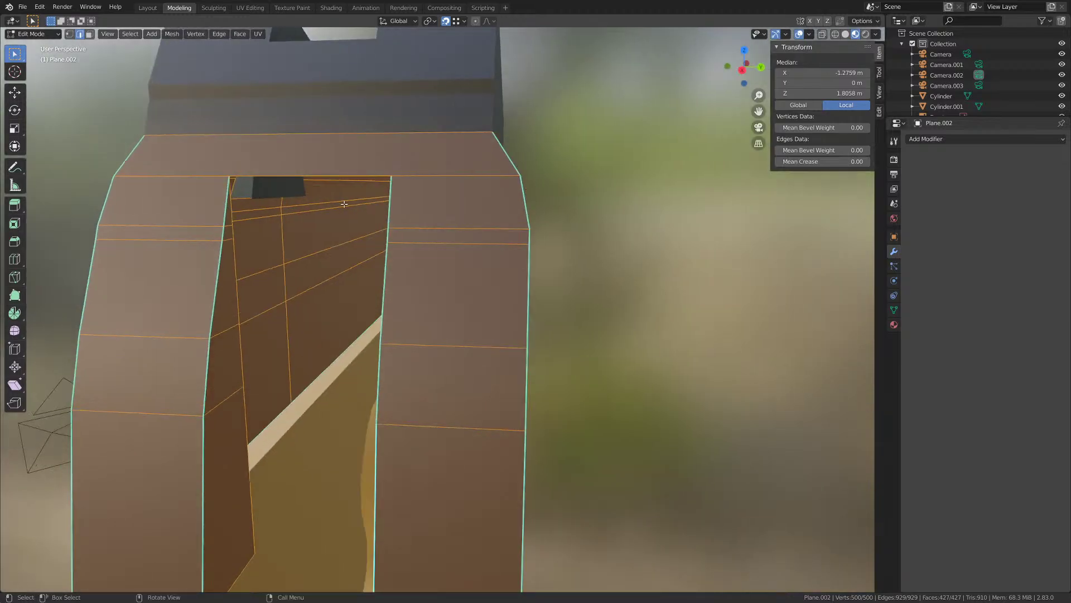
{"action": "key", "text": "m"}
{"action": "left_click", "coordinate": [346, 204]}
{"action": "scroll", "coordinate": [343, 207], "scroll_direction": "down", "scroll_amount": 3}
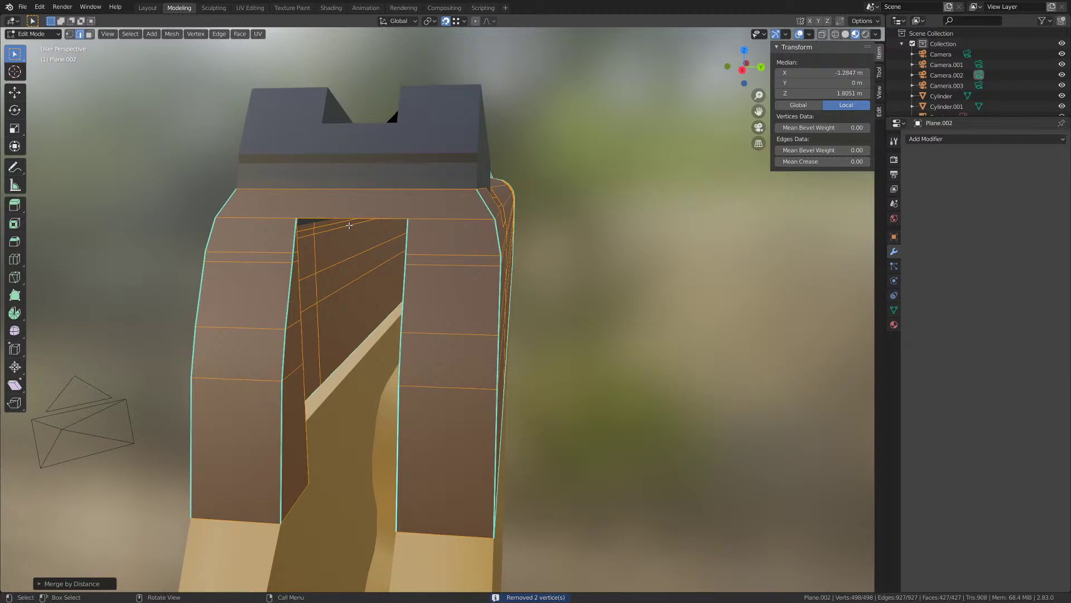
{"action": "middle_click_drag", "start_coordinate": [349, 226], "coordinate": [390, 209]}
{"action": "key", "text": "Tab"}
{"action": "scroll", "coordinate": [404, 267], "scroll_direction": "up", "scroll_amount": 4}
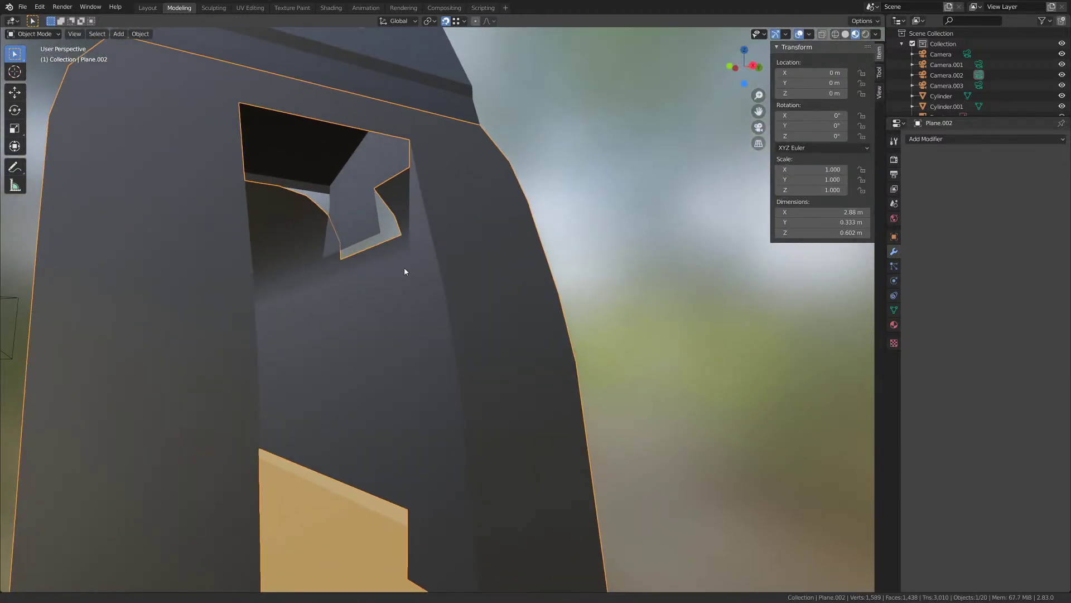
- Fill the back of the hammer slot with a face spanning the inner vertices of both side walls
{"action": "key", "text": "Tab"}
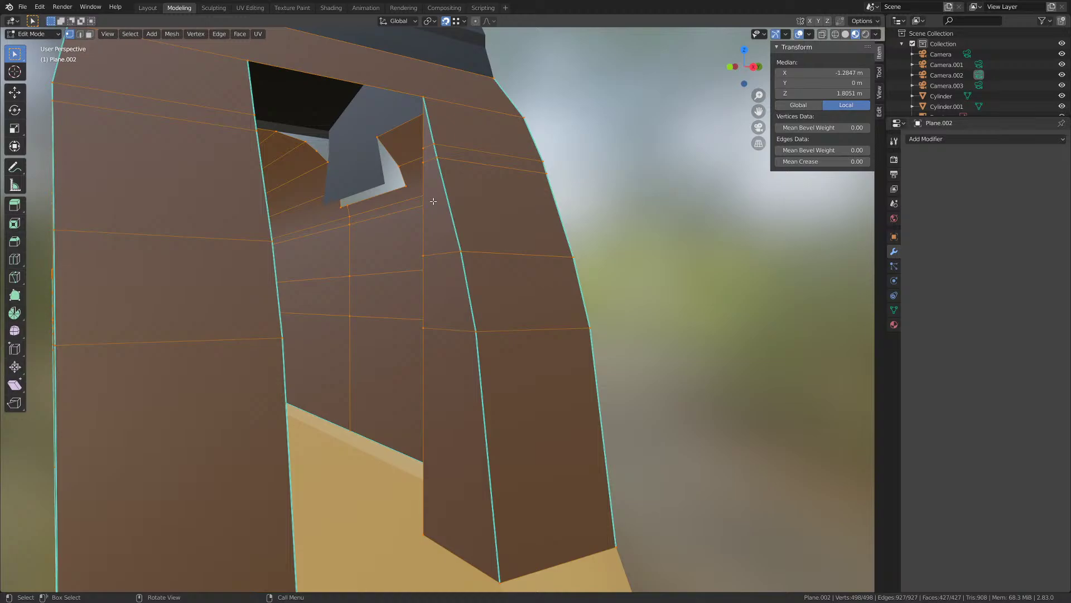
{"action": "middle_click_drag", "start_coordinate": [433, 201], "coordinate": [450, 207]}
{"action": "left_click", "coordinate": [428, 48]}
{"action": "left_click", "coordinate": [429, 122], "text": "shift"}
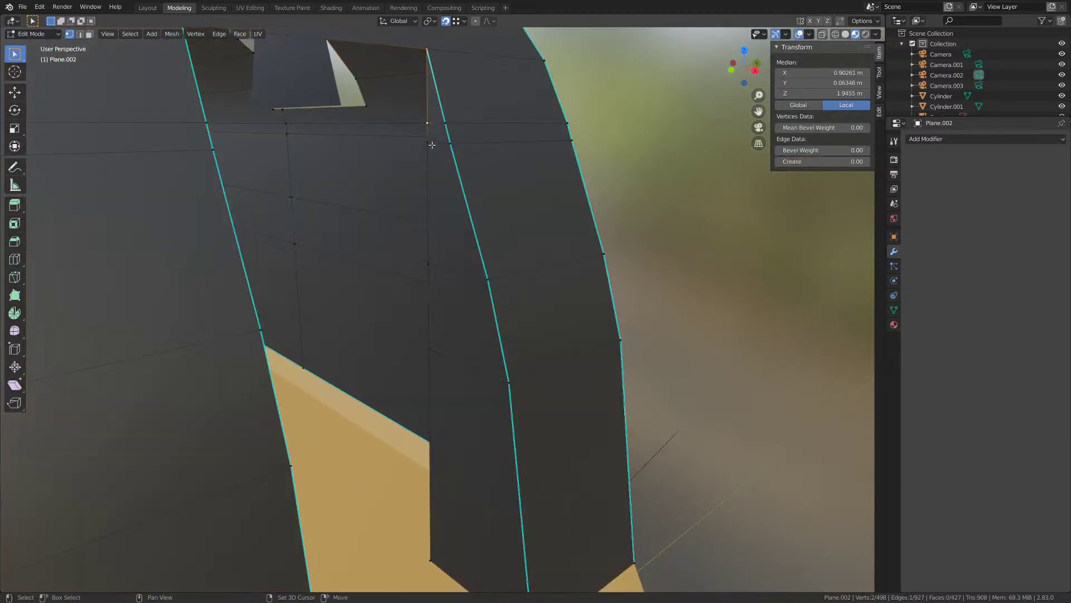
{"action": "left_click", "coordinate": [433, 145], "text": "shift"}
{"action": "left_click", "coordinate": [434, 264], "text": "shift"}
{"action": "left_click", "coordinate": [431, 352], "text": "shift"}
{"action": "middle_click_drag", "start_coordinate": [432, 352], "coordinate": [417, 222], "text": "shift"}
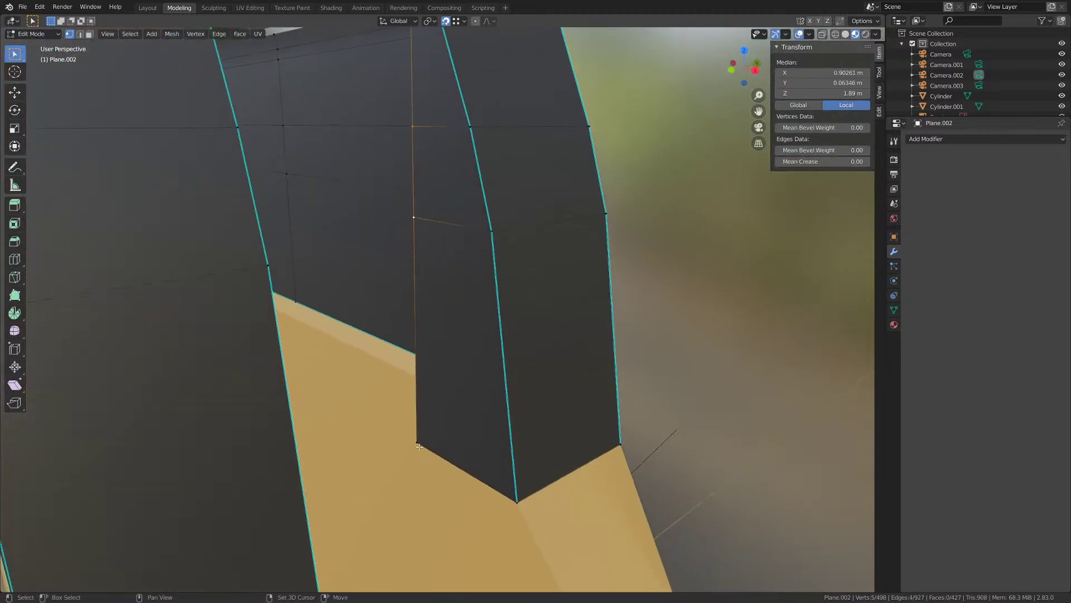
{"action": "left_click", "coordinate": [418, 440], "text": "shift"}
{"action": "middle_click_drag", "start_coordinate": [417, 441], "coordinate": [290, 405]}
{"action": "left_click", "coordinate": [247, 402], "text": "shift"}
{"action": "middle_click_drag", "start_coordinate": [258, 363], "coordinate": [320, 443]}
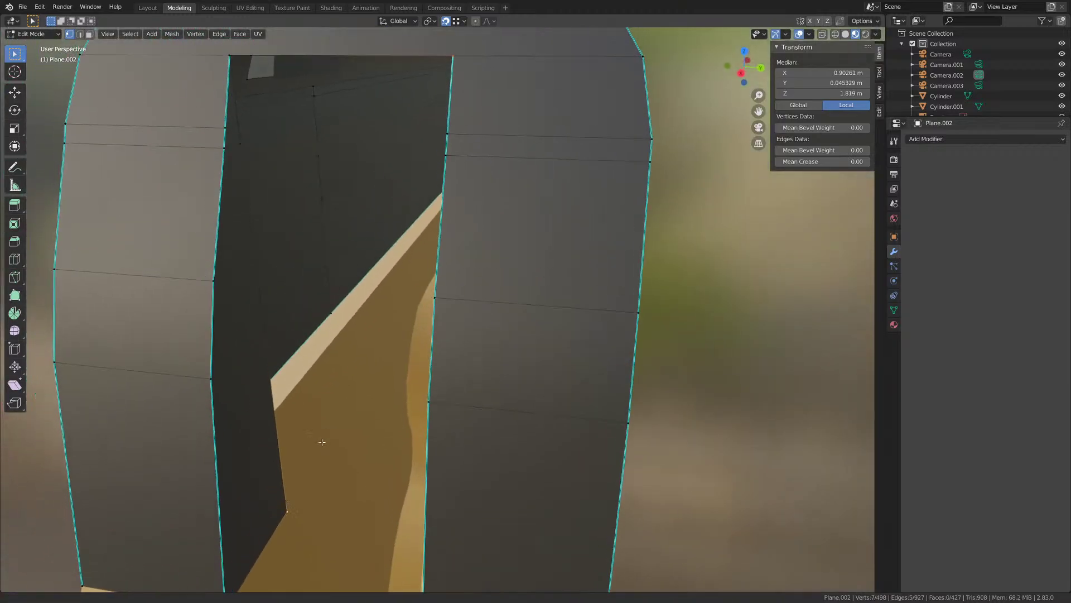
{"action": "left_click", "coordinate": [265, 331], "text": "shift"}
{"action": "left_click", "coordinate": [255, 254], "text": "shift"}
{"action": "left_click", "coordinate": [240, 145], "text": "shift"}
{"action": "left_click", "coordinate": [238, 127], "text": "shift"}
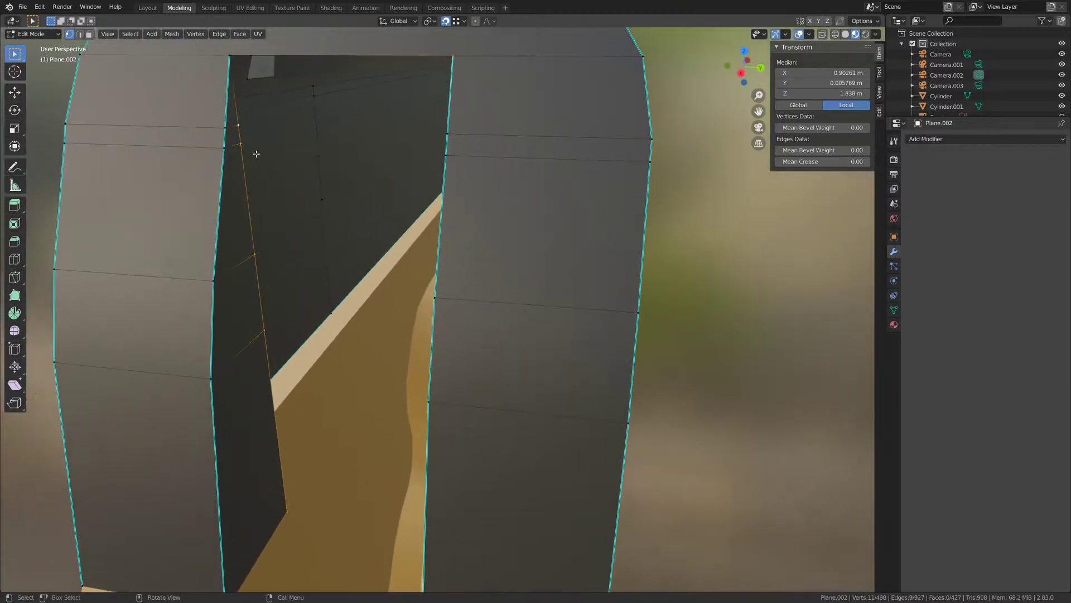
{"action": "middle_click_drag", "start_coordinate": [256, 153], "coordinate": [270, 105]}
{"action": "left_click", "coordinate": [269, 73], "text": "shift"}
{"action": "scroll", "coordinate": [287, 215], "scroll_direction": "down", "scroll_amount": 2}
{"action": "key", "text": "f"}
- Delete the edge that runs across the top of the hammer slot and over the adjoining side column
{"action": "middle_click_drag", "start_coordinate": [313, 251], "coordinate": [345, 275]}
{"action": "key", "text": "2"}
{"action": "left_click", "coordinate": [427, 138]}
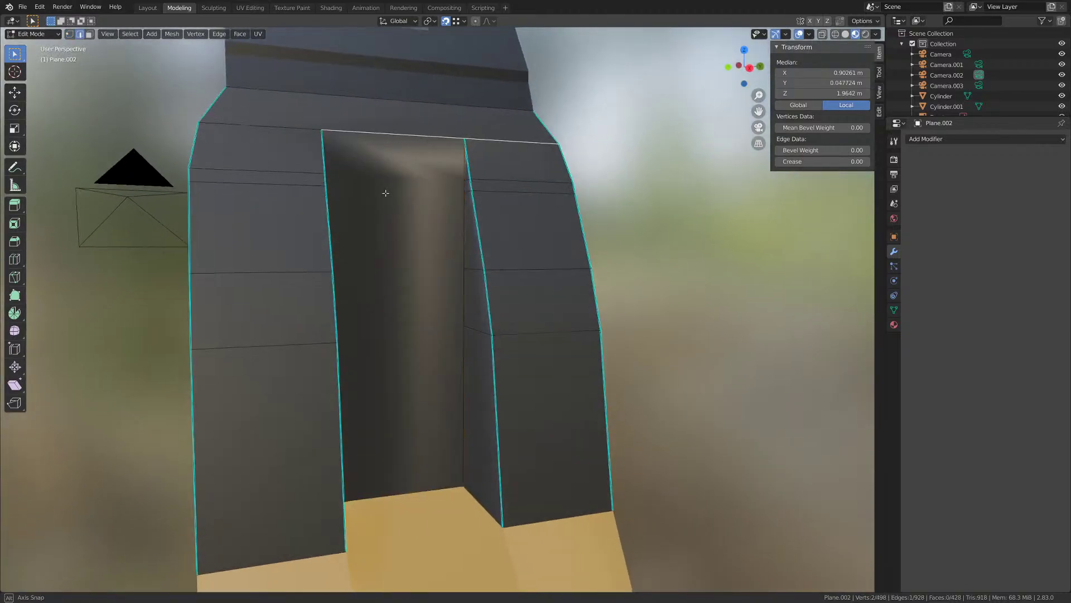
{"action": "middle_click_drag", "start_coordinate": [369, 191], "coordinate": [372, 224]}
{"action": "key", "text": "x"}
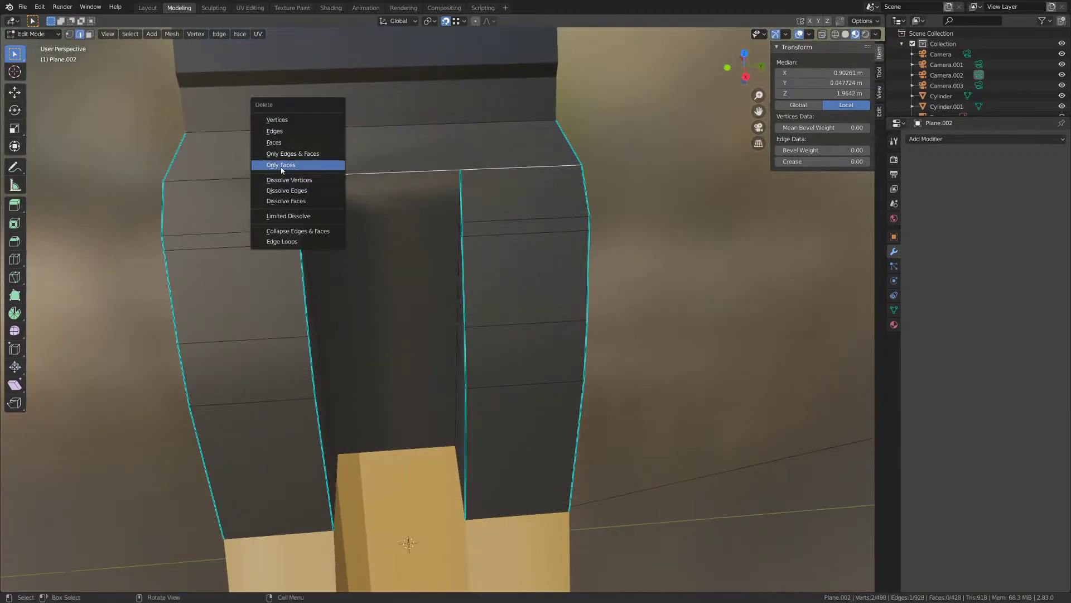
{"action": "left_click", "coordinate": [292, 131]}
- Fill the missing face at the top of the column beside the hammer slot from its four corner vertices
{"action": "middle_click_drag", "start_coordinate": [428, 242], "coordinate": [351, 222]}
{"action": "left_click", "coordinate": [407, 195]}
{"action": "left_click", "coordinate": [475, 226], "text": "shift"}
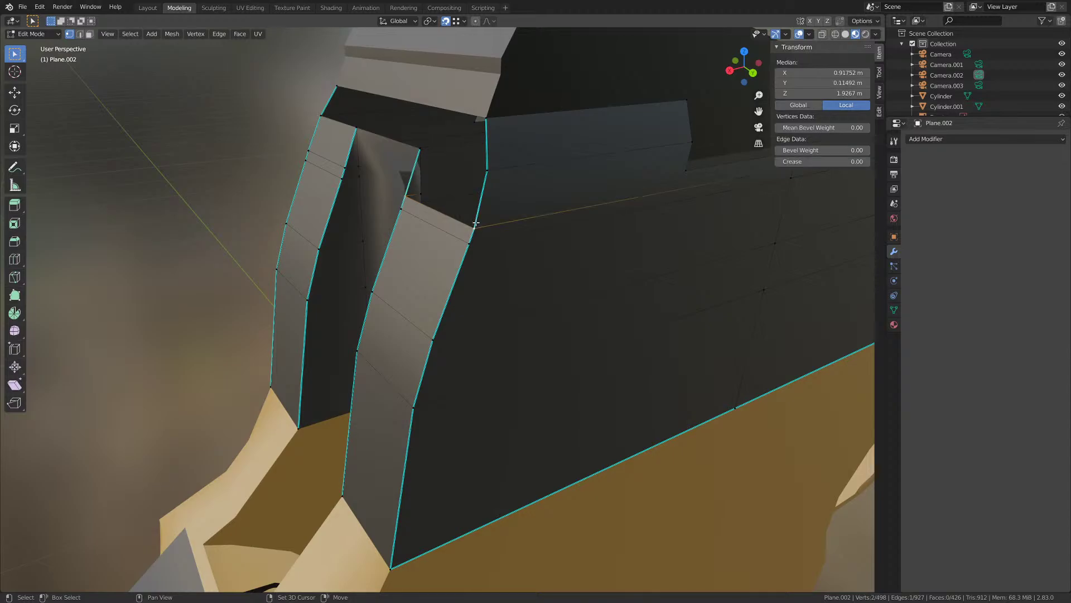
{"action": "left_click", "coordinate": [488, 173], "text": "shift"}
{"action": "left_click", "coordinate": [421, 151], "text": "shift"}
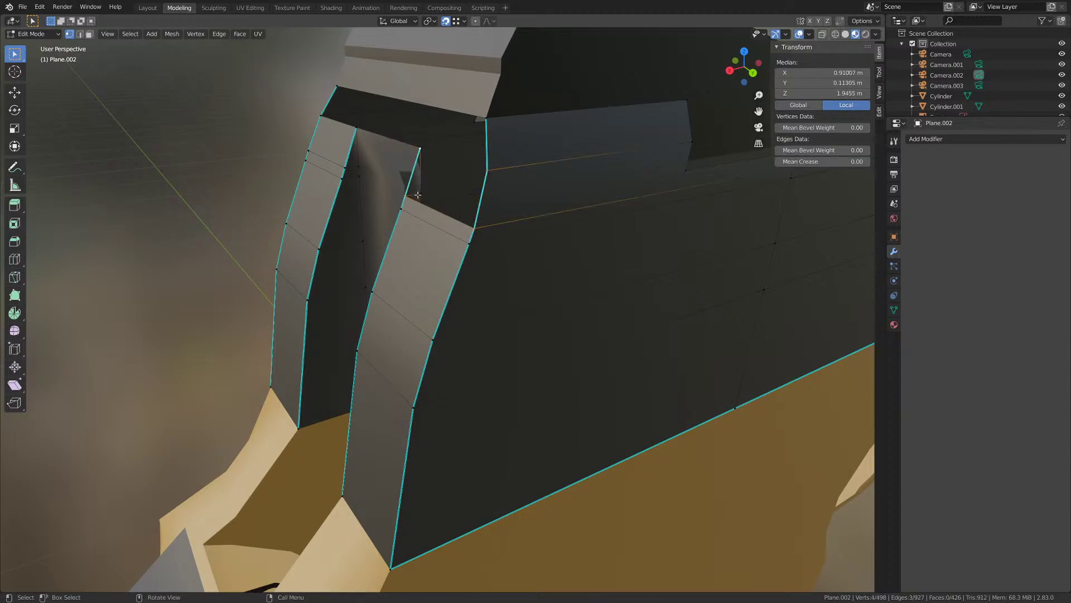
{"action": "key", "text": "f"}
- Fill the open strip above the hammer slot with one face across the full width of the slide's rear
{"action": "left_click", "coordinate": [490, 170]}
{"action": "left_click", "coordinate": [422, 150], "text": "shift"}
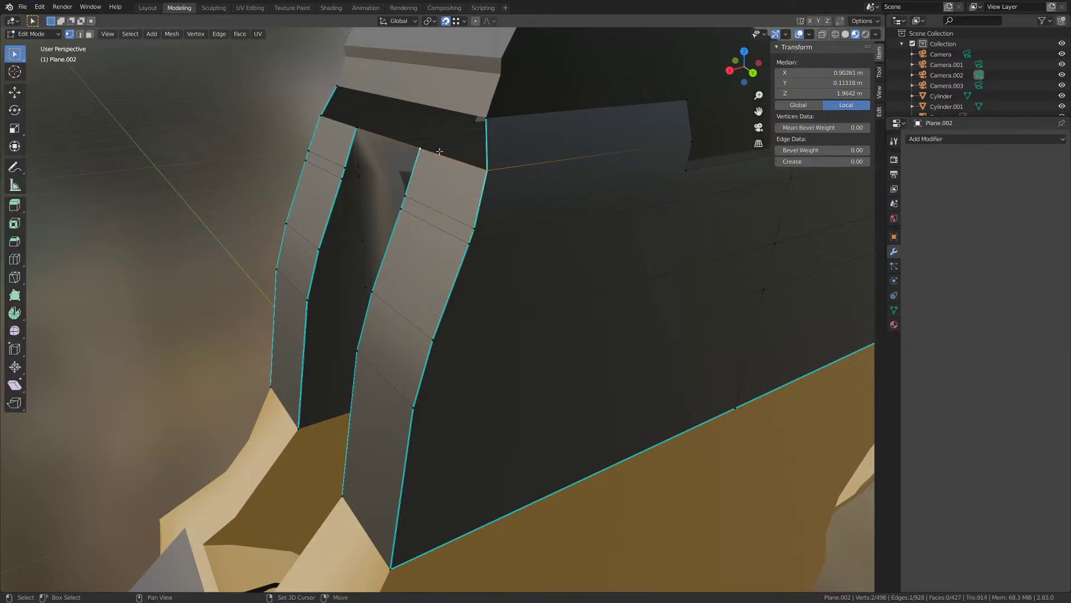
{"action": "left_click", "coordinate": [488, 119], "text": "shift"}
{"action": "middle_click_drag", "start_coordinate": [369, 215], "coordinate": [479, 243]}
{"action": "left_click", "coordinate": [310, 195], "text": "shift"}
{"action": "left_click", "coordinate": [166, 213], "text": "shift"}
{"action": "left_click", "coordinate": [184, 162], "text": "shift"}
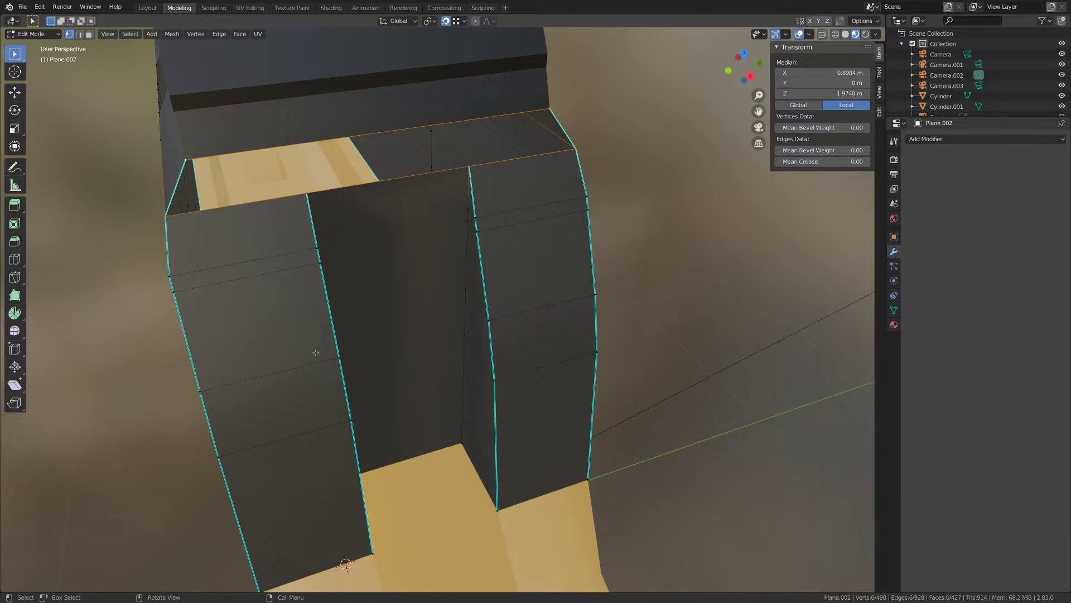
{"action": "middle_click_drag", "start_coordinate": [316, 353], "coordinate": [382, 179]}
{"action": "key", "text": "f"}
- Mark the edges around the slot's recessed back face as sharp and check the slide's shading in Object Mode
{"action": "key", "text": "Tab"}
{"action": "key", "text": "Tab"}
{"action": "left_click", "coordinate": [312, 147]}
{"action": "left_click", "coordinate": [314, 164], "text": "shift"}
{"action": "left_click", "coordinate": [316, 192], "text": "shift"}
{"action": "left_click", "coordinate": [394, 114], "text": "shift"}
{"action": "middle_click_drag", "start_coordinate": [396, 120], "coordinate": [437, 172]}
{"action": "left_click", "coordinate": [462, 144], "text": "shift"}
{"action": "left_click", "coordinate": [462, 162], "text": "shift"}
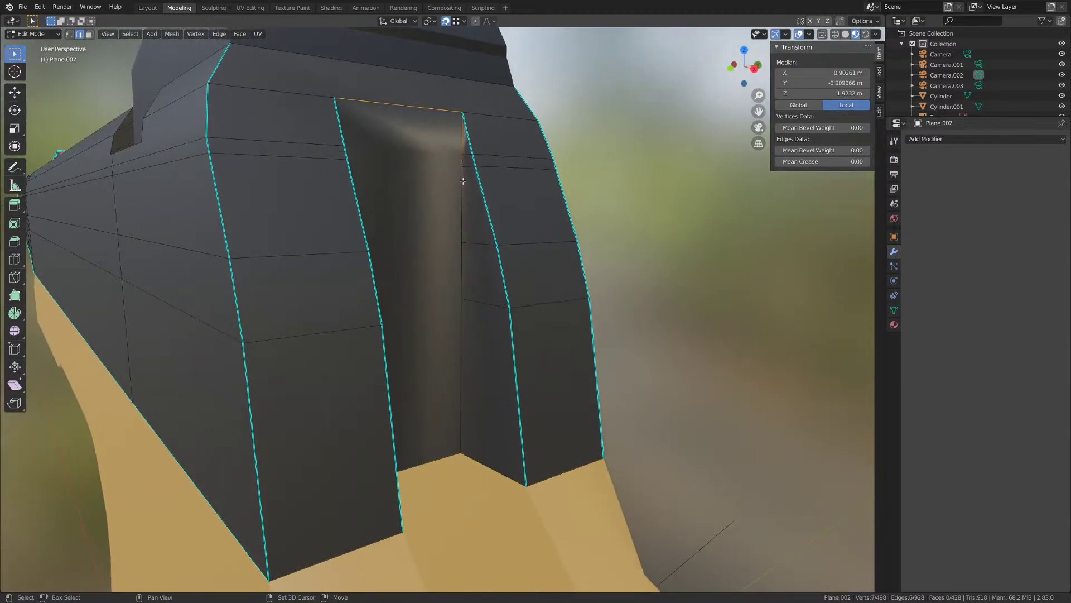
{"action": "left_click", "coordinate": [462, 181], "text": "shift"}
{"action": "left_click", "coordinate": [463, 282], "text": "shift"}
{"action": "left_click", "coordinate": [460, 330], "text": "shift"}
{"action": "middle_click_drag", "start_coordinate": [454, 330], "coordinate": [310, 438]}
{"action": "left_click", "coordinate": [319, 357], "text": "shift"}
{"action": "left_click", "coordinate": [323, 264], "text": "shift"}
{"action": "middle_click_drag", "start_coordinate": [374, 195], "coordinate": [438, 162]}
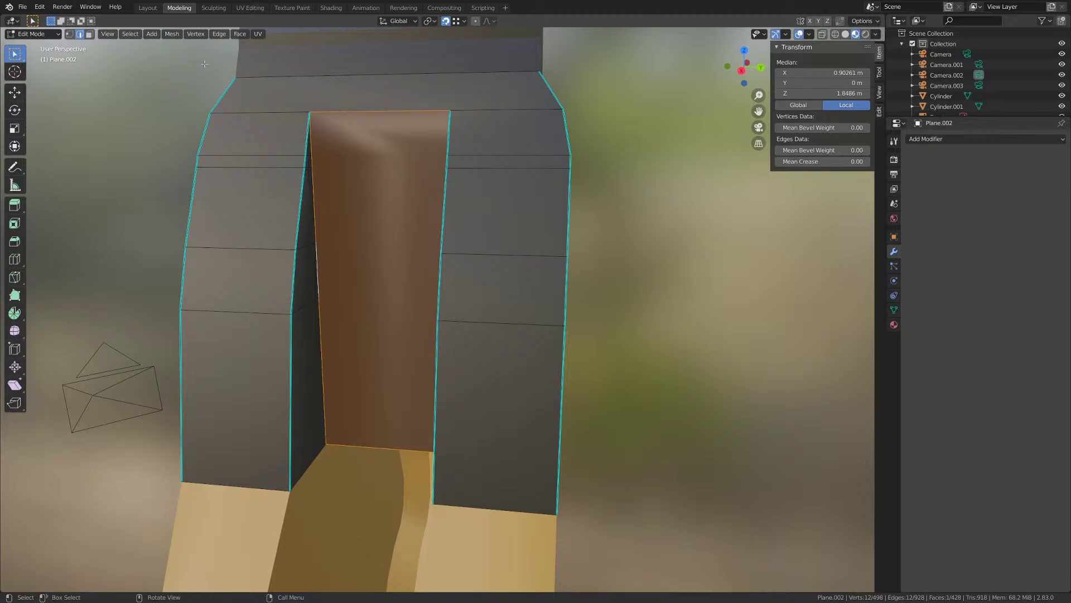
{"action": "left_click", "coordinate": [218, 33]}
{"action": "left_click", "coordinate": [273, 203]}
{"action": "key", "text": "Tab"}
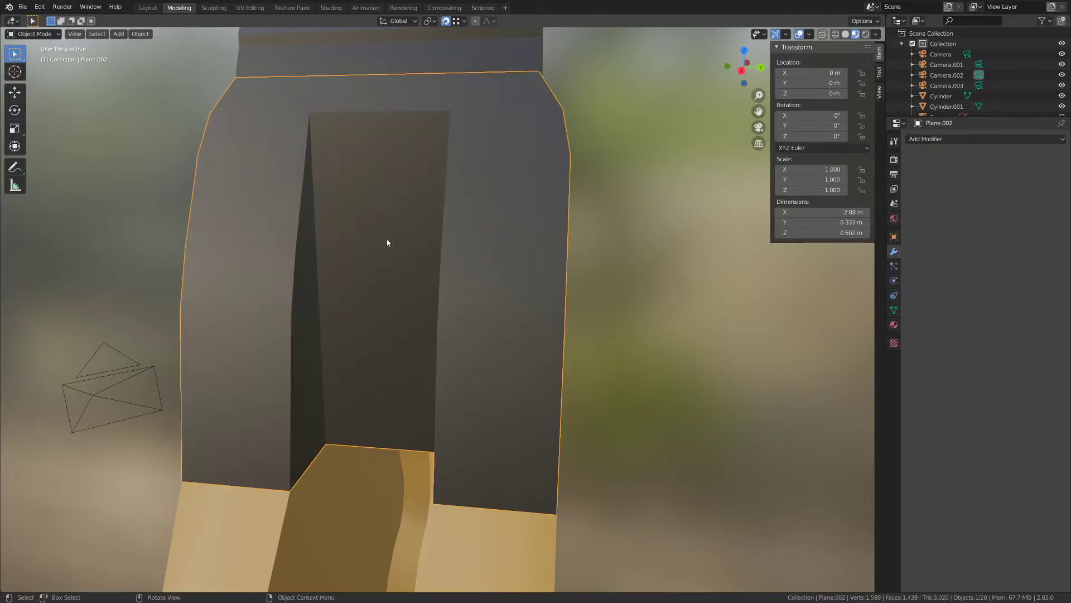
{"action": "middle_click_drag", "start_coordinate": [388, 241], "coordinate": [407, 346]}
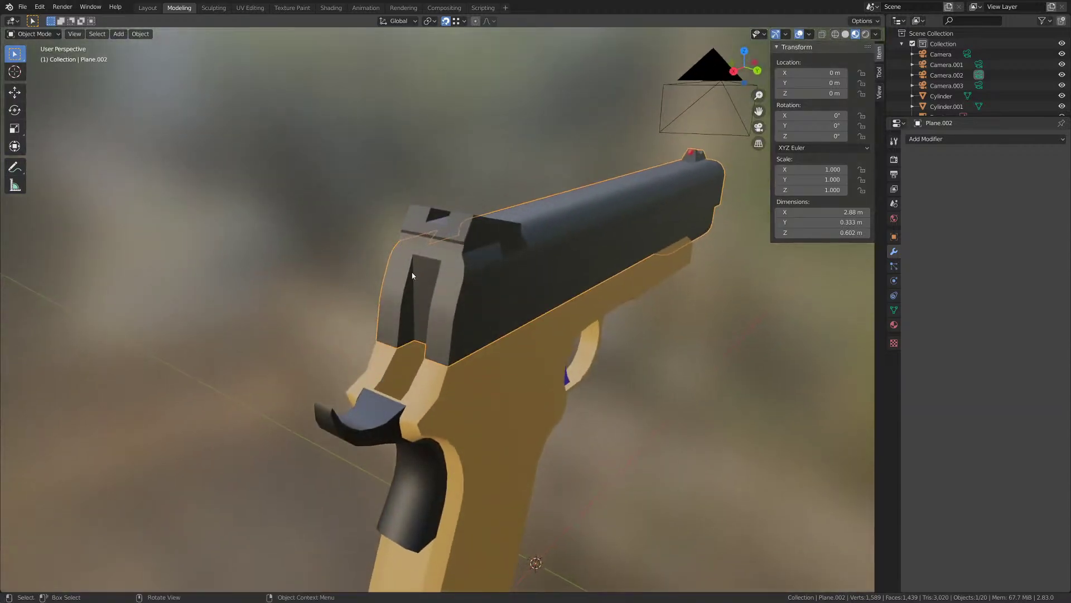
- Examine the frame's rear corner beneath the hammer slot in Edit Mode, picking two vertices along its upper inner edge
{"action": "middle_click_drag", "start_coordinate": [417, 308], "coordinate": [514, 310]}
{"action": "left_click", "coordinate": [505, 394]}
{"action": "middle_click_drag", "start_coordinate": [505, 394], "coordinate": [458, 275], "text": "shift"}
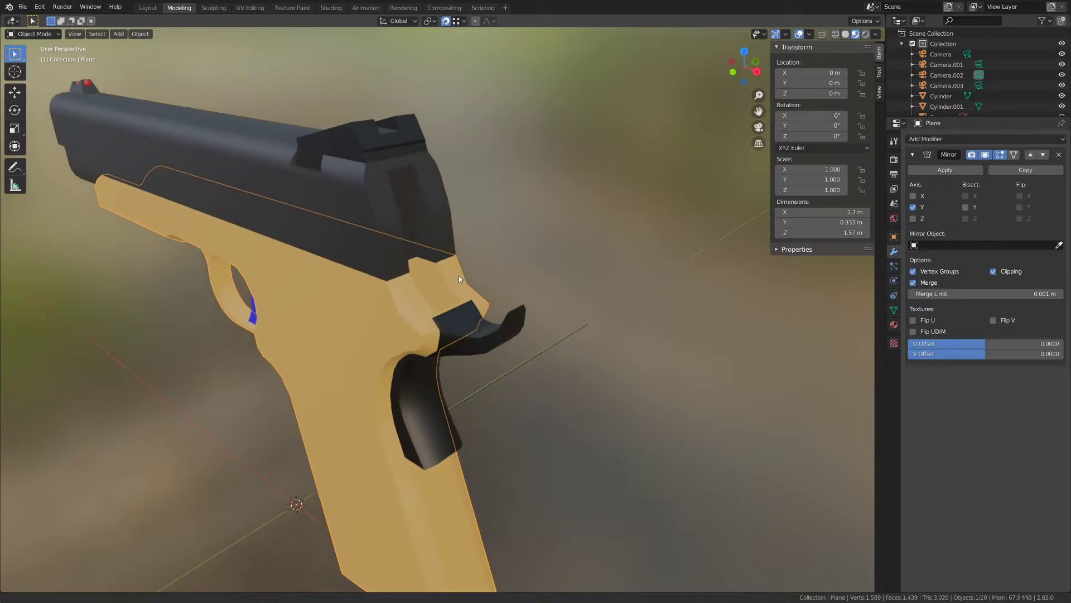
{"action": "key", "text": "Tab"}
{"action": "scroll", "coordinate": [440, 318], "scroll_direction": "up", "scroll_amount": 8}
{"action": "middle_click_drag", "start_coordinate": [440, 318], "coordinate": [332, 297]}
{"action": "key", "text": "1"}
{"action": "middle_click_drag", "start_coordinate": [411, 250], "coordinate": [401, 208]}
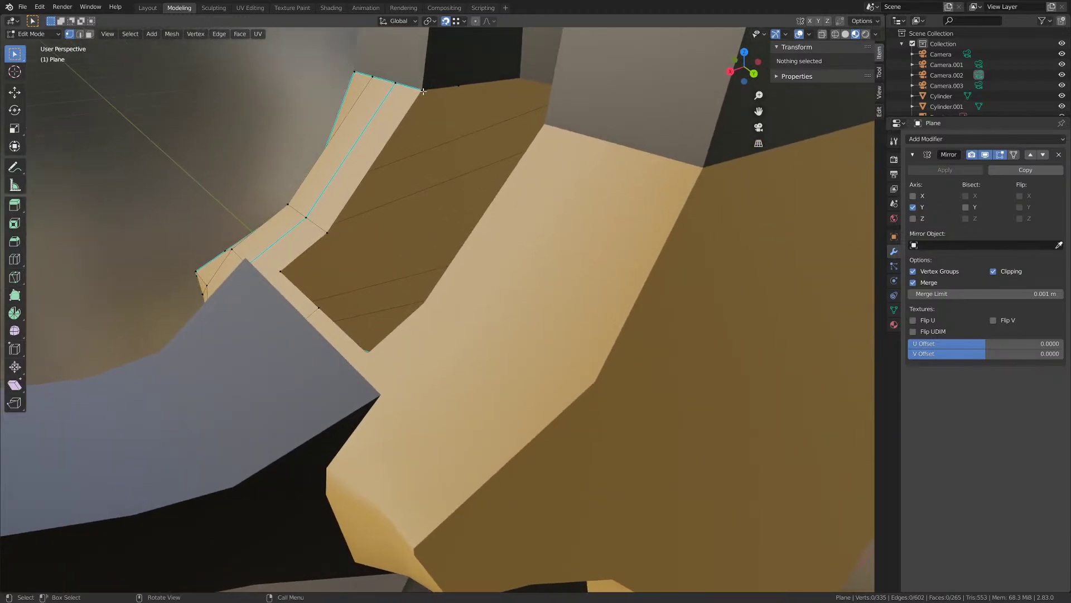
{"action": "left_click", "coordinate": [424, 91]}
{"action": "left_click", "coordinate": [459, 86], "text": "shift"}
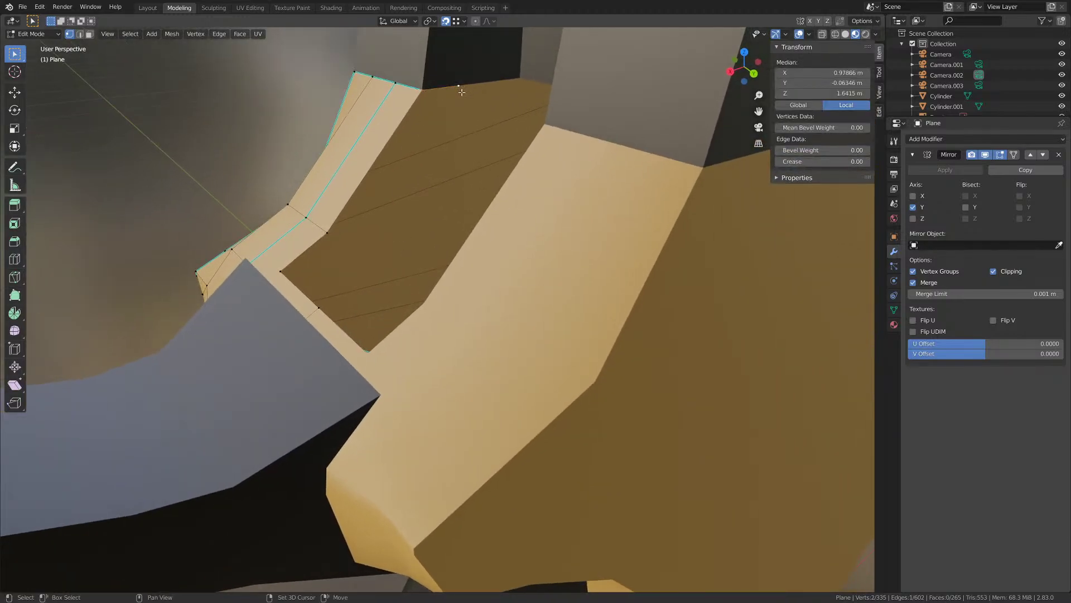
{"action": "middle_click_drag", "start_coordinate": [462, 86], "coordinate": [453, 150]}
{"action": "key", "text": "z"}
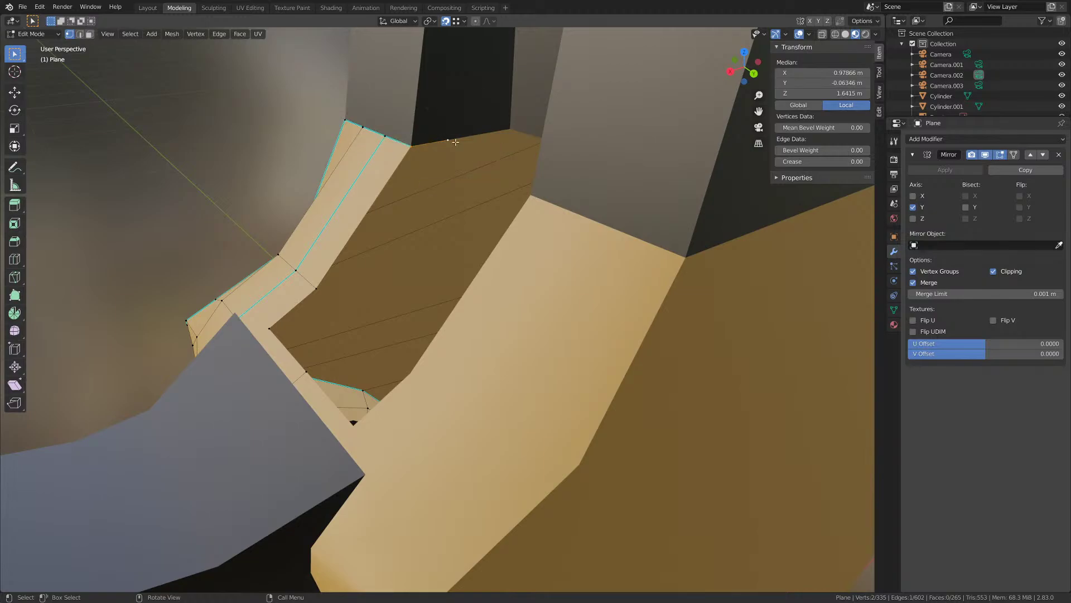
- Return to Object Mode and temporarily hide the slide to inspect the top of the frame's rear blocks
{"action": "scroll", "coordinate": [455, 142], "scroll_direction": "down", "scroll_amount": 2}
{"action": "scroll", "coordinate": [452, 152], "scroll_direction": "down", "scroll_amount": 2}
{"action": "key", "text": "Tab"}
{"action": "scroll", "coordinate": [442, 198], "scroll_direction": "up", "scroll_amount": 4}
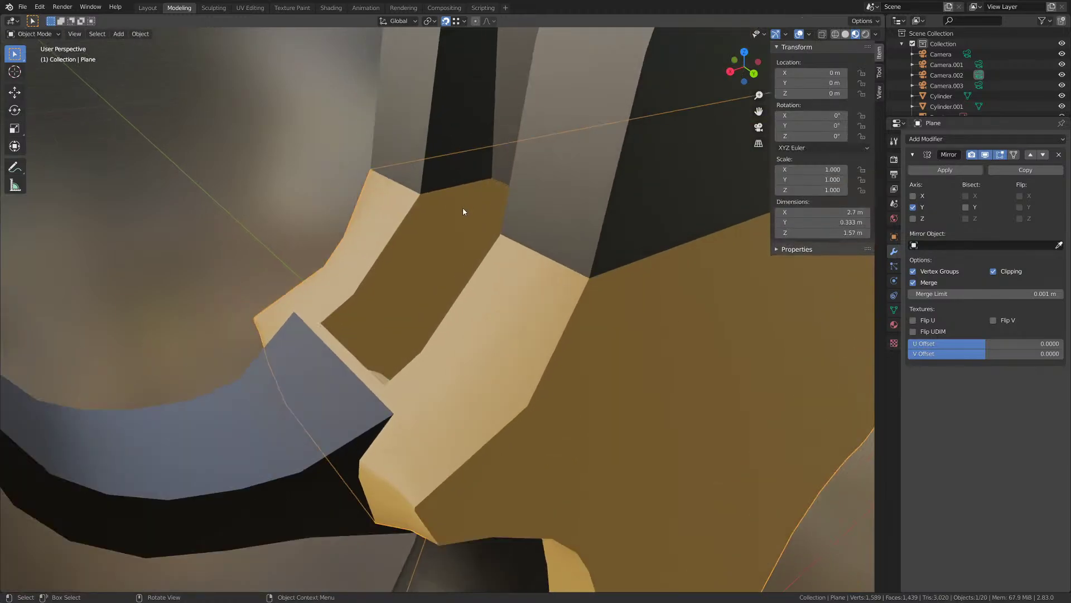
{"action": "left_click", "coordinate": [495, 156]}
{"action": "middle_click_drag", "start_coordinate": [494, 157], "coordinate": [536, 145]}
{"action": "key", "text": "h"}
{"action": "scroll", "coordinate": [471, 186], "scroll_direction": "up", "scroll_amount": 5}
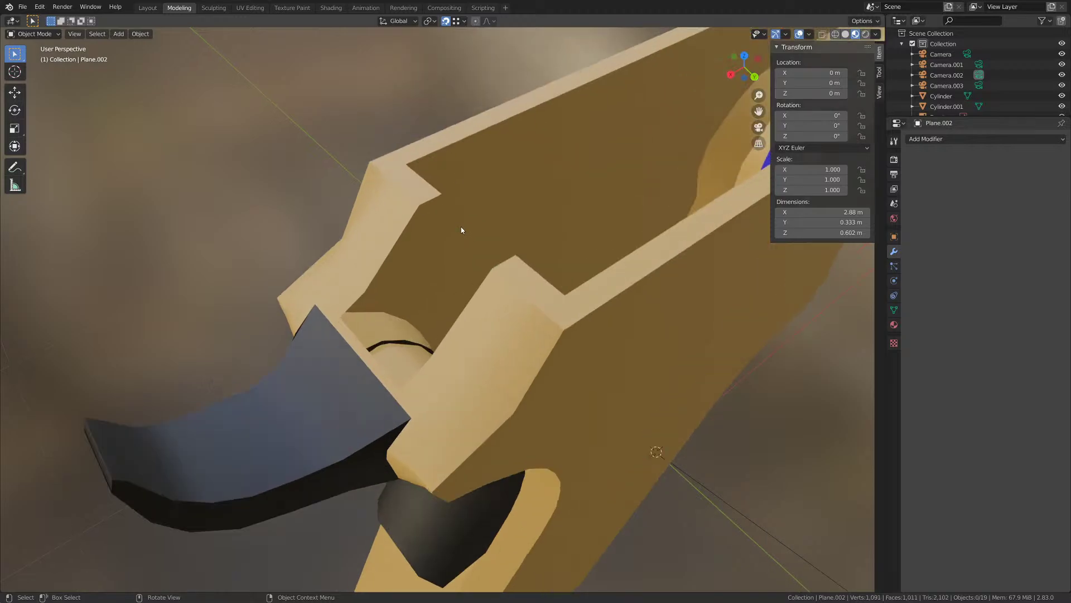
{"action": "scroll", "coordinate": [413, 118], "scroll_direction": "down", "scroll_amount": 2}
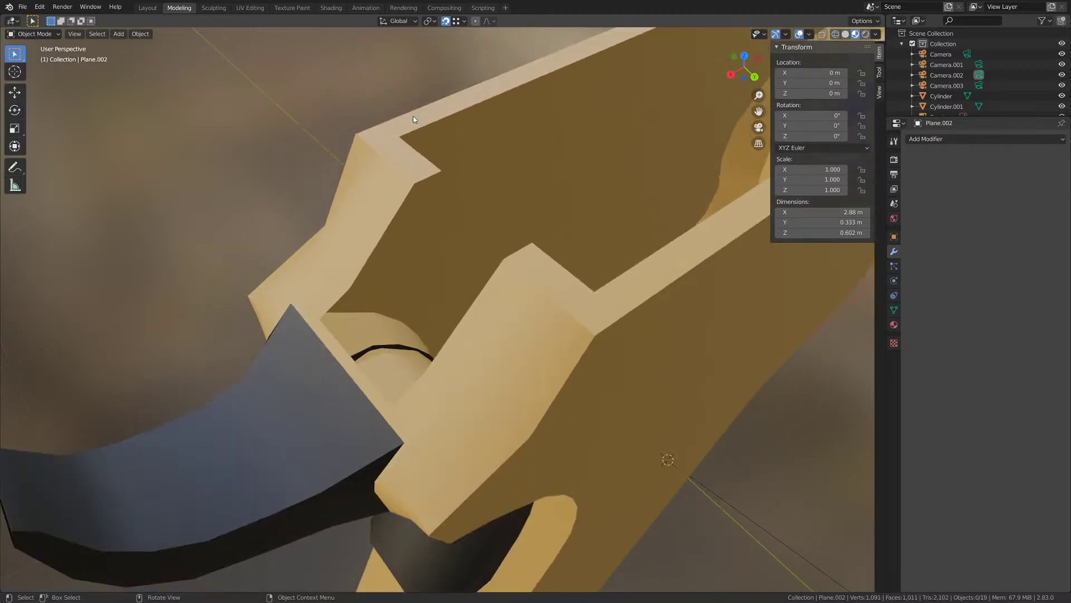
{"action": "key", "text": "alt+h"}
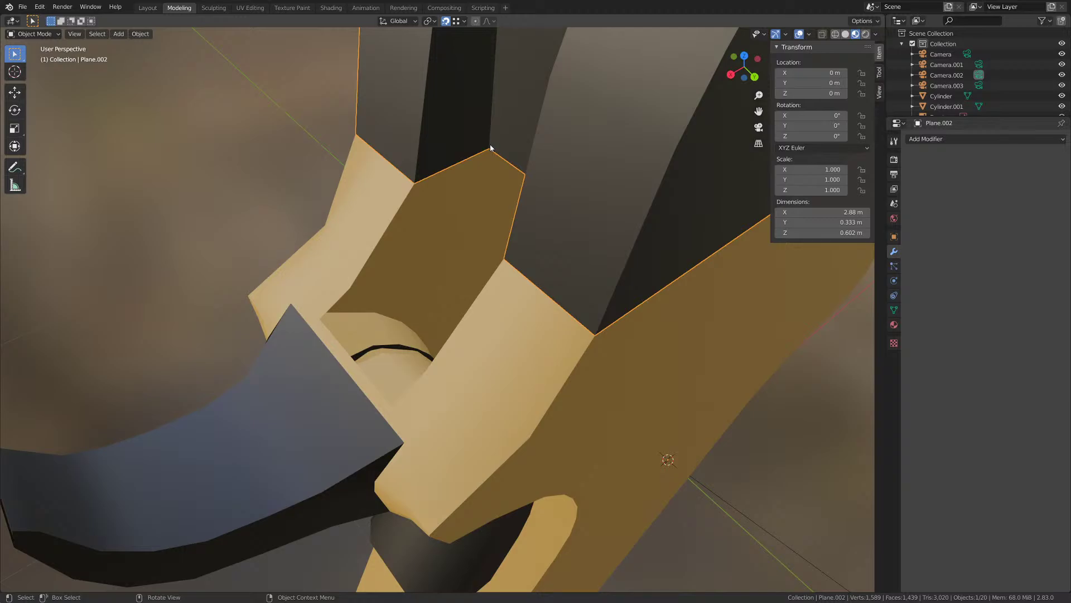
- Hide the slide and select the two crosswise edges at the front of the frame's rear block in Edit Mode
{"action": "key", "text": "h"}
{"action": "left_click", "coordinate": [474, 150]}
{"action": "key", "text": "Tab"}
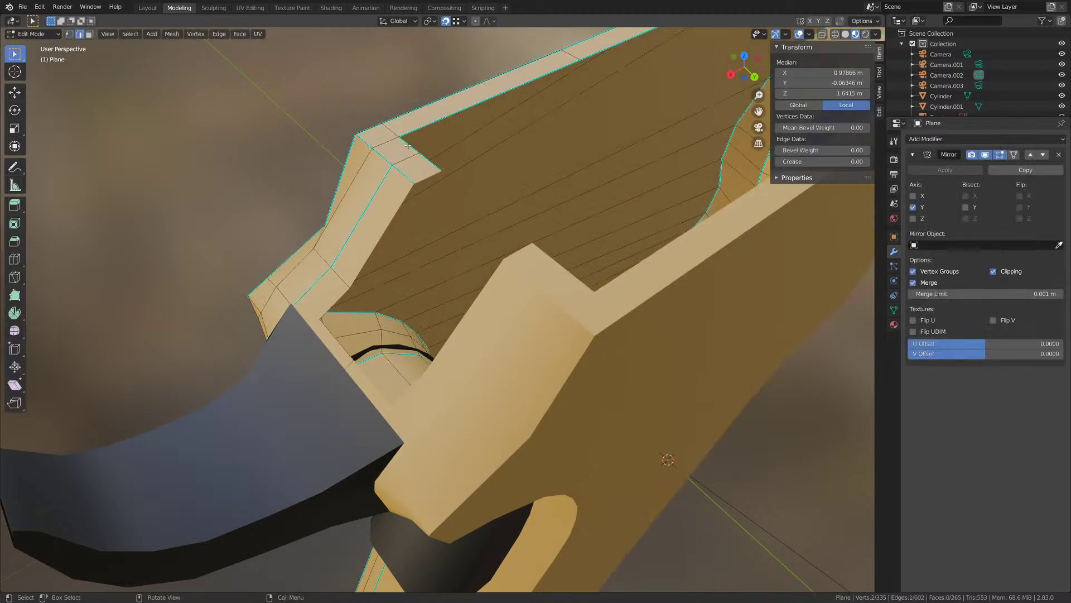
{"action": "left_click", "coordinate": [423, 160], "text": "shift"}
{"action": "middle_click_drag", "start_coordinate": [423, 161], "coordinate": [439, 165]}
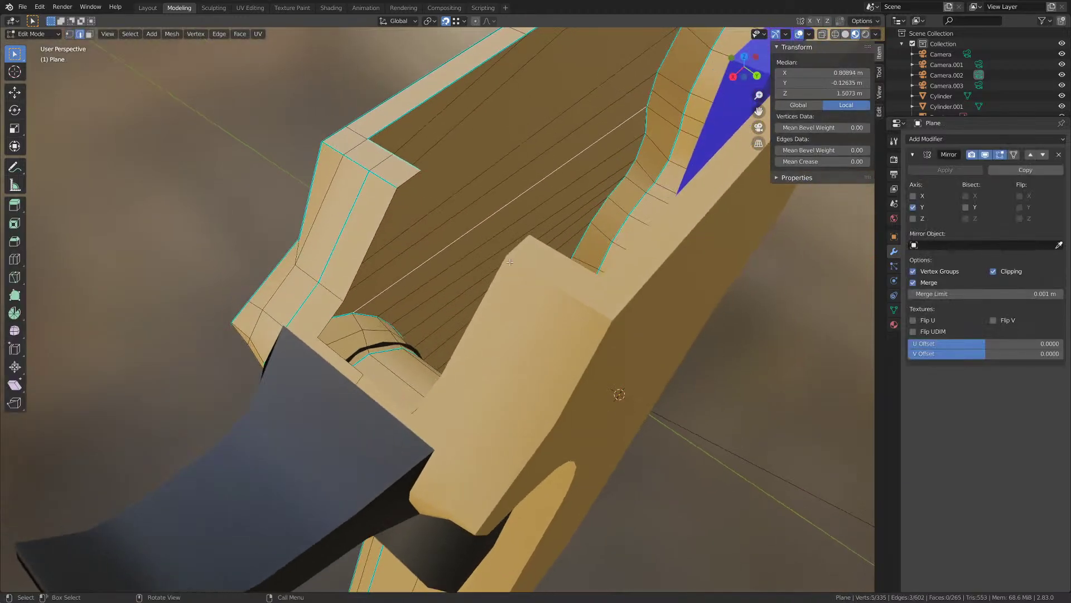
{"action": "left_click", "coordinate": [410, 165]}
{"action": "left_click", "coordinate": [380, 151], "text": "shift"}
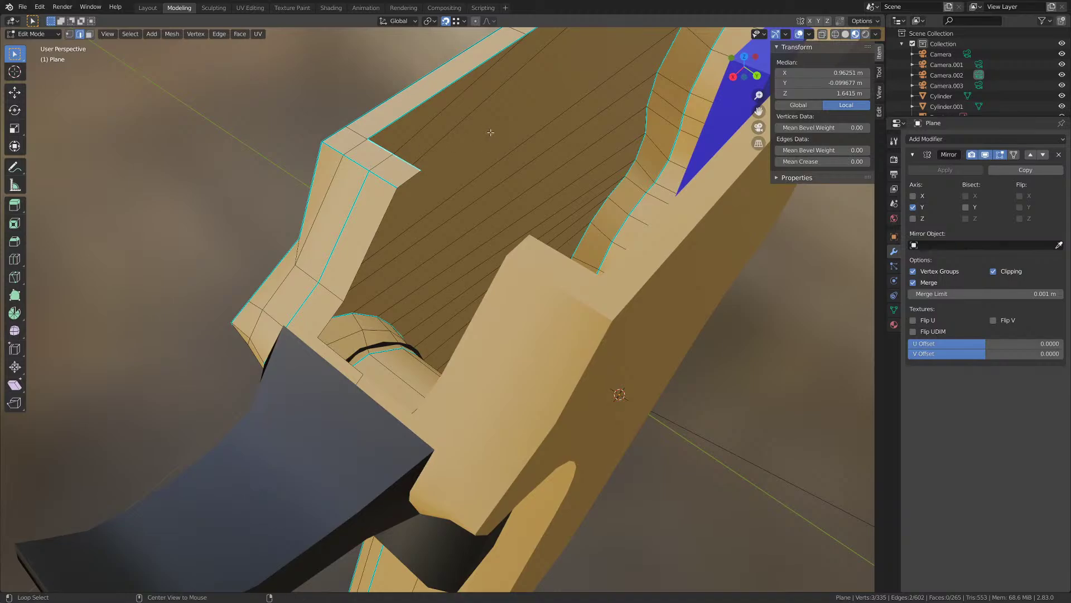
- Reveal the slide and move the frame's selected edges about 0.06 m forward along X to meet the hammer slot's back face
{"action": "key", "text": "alt+h"}
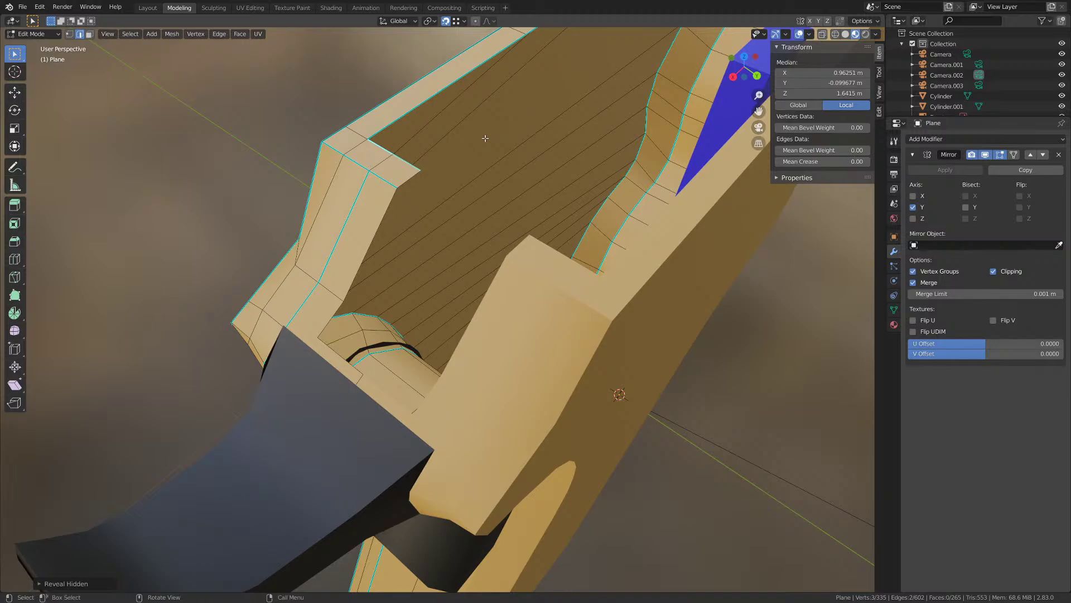
{"action": "key", "text": "Tab"}
{"action": "key", "text": "alt+h"}
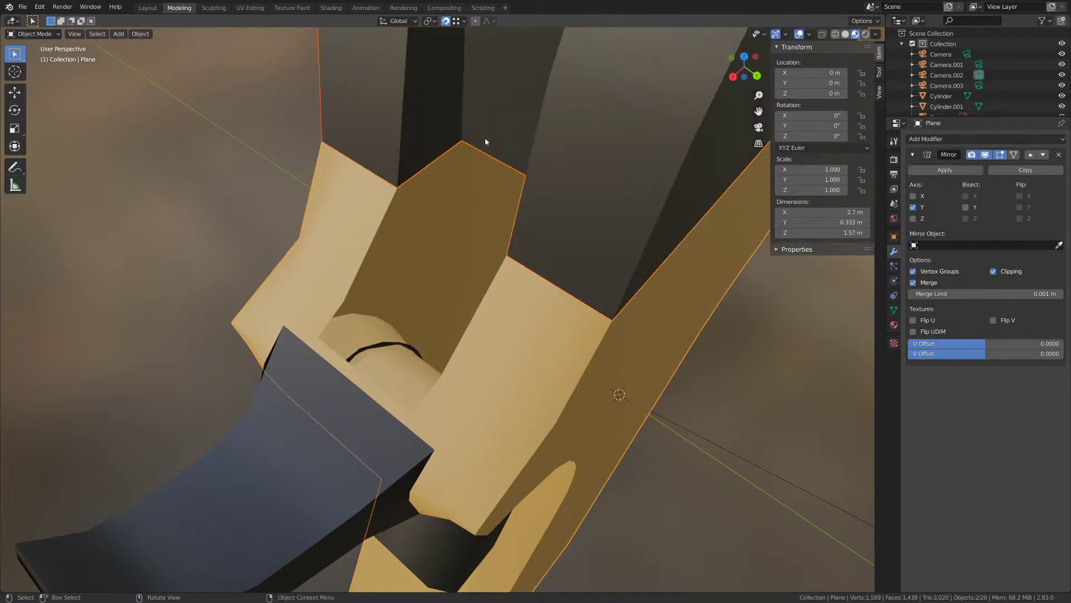
{"action": "key", "text": "Tab"}
{"action": "middle_click_drag", "start_coordinate": [372, 201], "coordinate": [399, 181]}
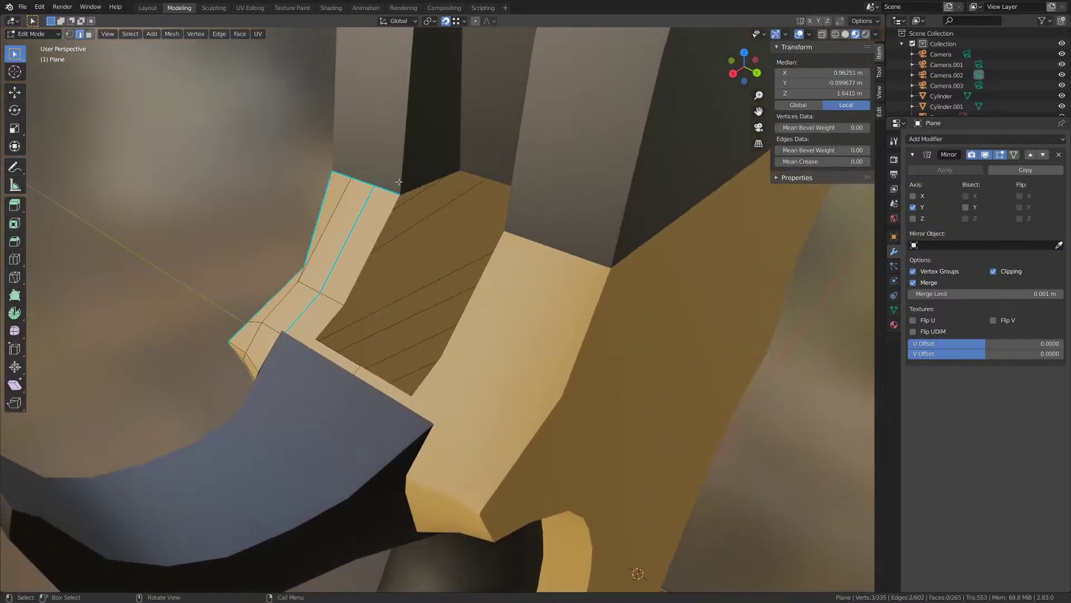
{"action": "key", "text": "g"}
{"action": "key", "text": "x"}
{"action": "left_click", "coordinate": [461, 169]}
{"action": "middle_click_drag", "start_coordinate": [461, 168], "coordinate": [438, 174]}
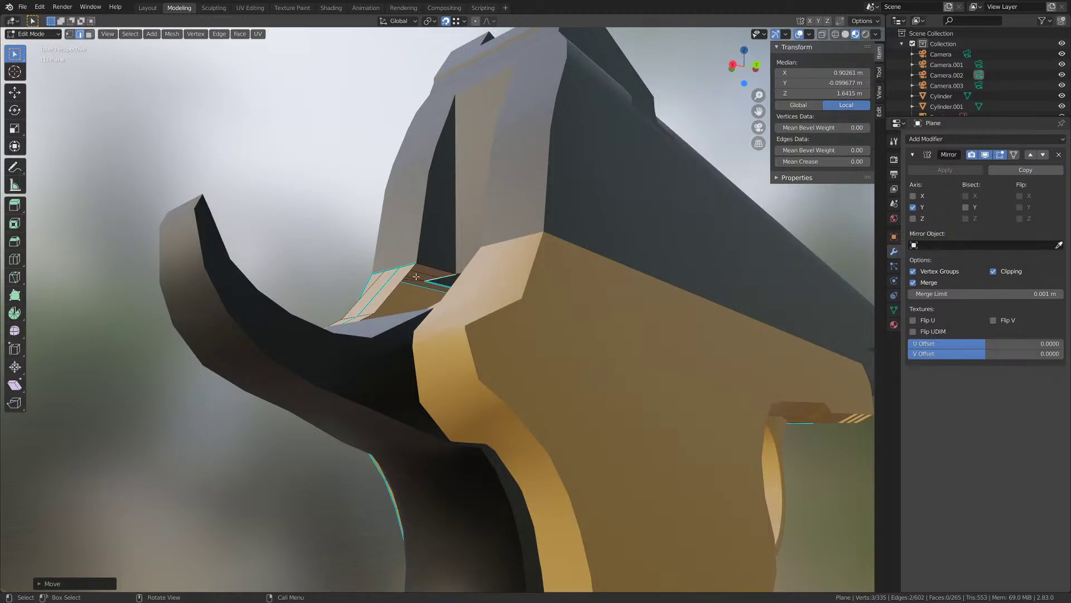
- Check from several angles how the frame's extended rear block meets the bottom of the slide's hammer slot
{"action": "scroll", "coordinate": [416, 276], "scroll_direction": "up", "scroll_amount": 5}
{"action": "middle_click_drag", "start_coordinate": [416, 276], "coordinate": [450, 273]}
{"action": "scroll", "coordinate": [446, 294], "scroll_direction": "down", "scroll_amount": 2}
{"action": "scroll", "coordinate": [446, 290], "scroll_direction": "down", "scroll_amount": 4}
{"action": "key", "text": "Tab"}
{"action": "key", "text": "Tab"}
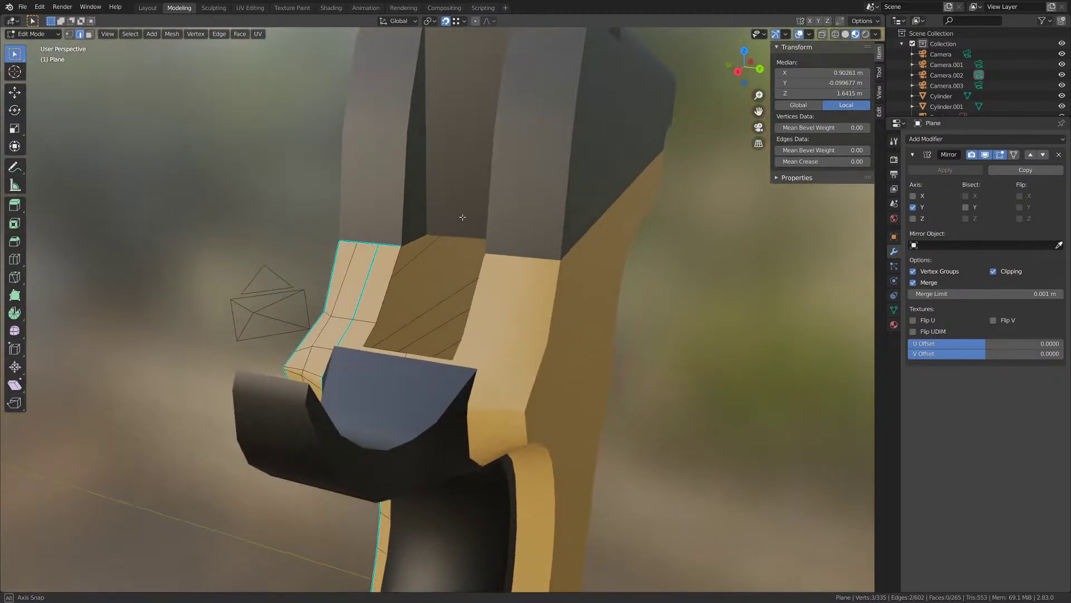
{"action": "key", "text": "Tab"}
- Hide the slide and open the frame in Edit Mode
{"action": "left_click", "coordinate": [457, 161]}
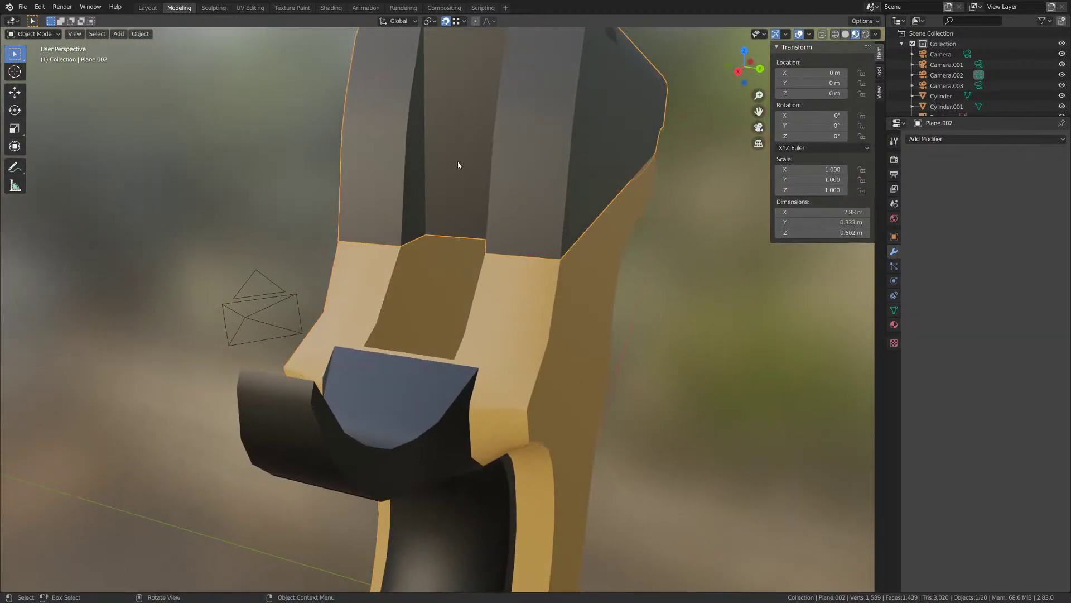
{"action": "key", "text": "h"}
{"action": "middle_click_drag", "start_coordinate": [458, 165], "coordinate": [408, 249]}
{"action": "left_click", "coordinate": [461, 205]}
{"action": "key", "text": "Tab"}
- Extrude the inner edge chain of the frame's rear block about 0.055 m down along Z to form a slot wall
{"action": "scroll", "coordinate": [408, 257], "scroll_direction": "up", "scroll_amount": 3}
{"action": "key", "text": "1"}
{"action": "left_click", "coordinate": [508, 154]}
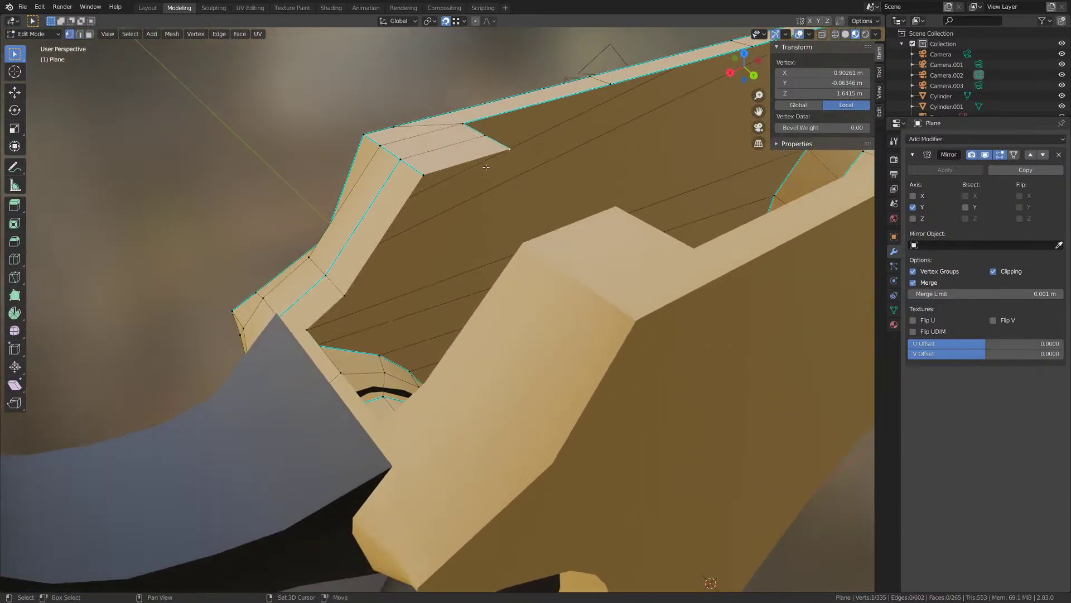
{"action": "left_click", "coordinate": [424, 173], "text": "shift"}
{"action": "left_click", "coordinate": [341, 299], "text": "shift"}
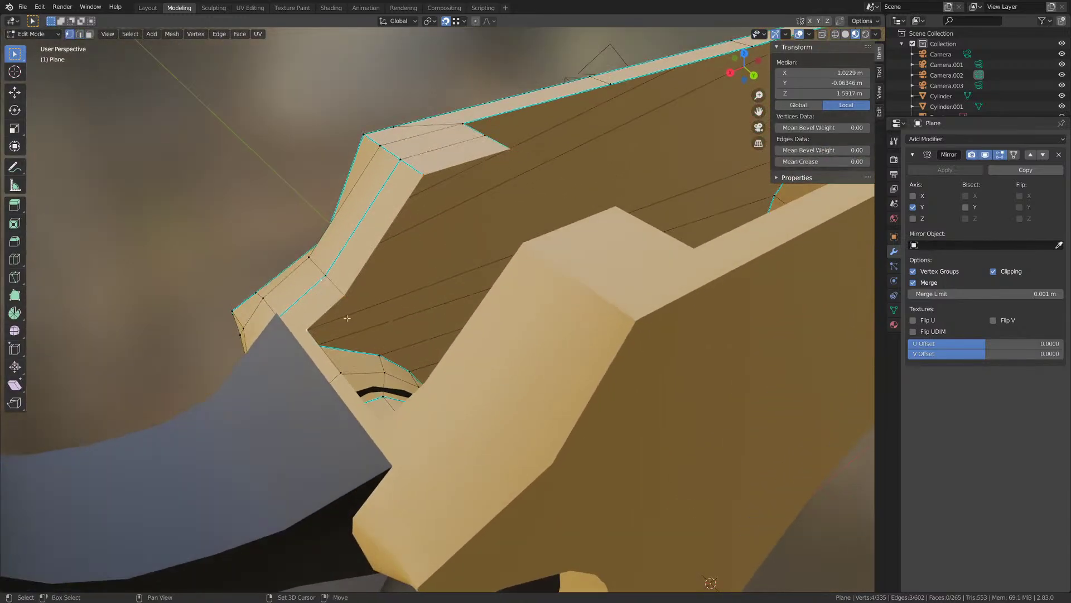
{"action": "middle_click_drag", "start_coordinate": [347, 317], "coordinate": [383, 290]}
{"action": "key", "text": "e"}
{"action": "key", "text": "z"}
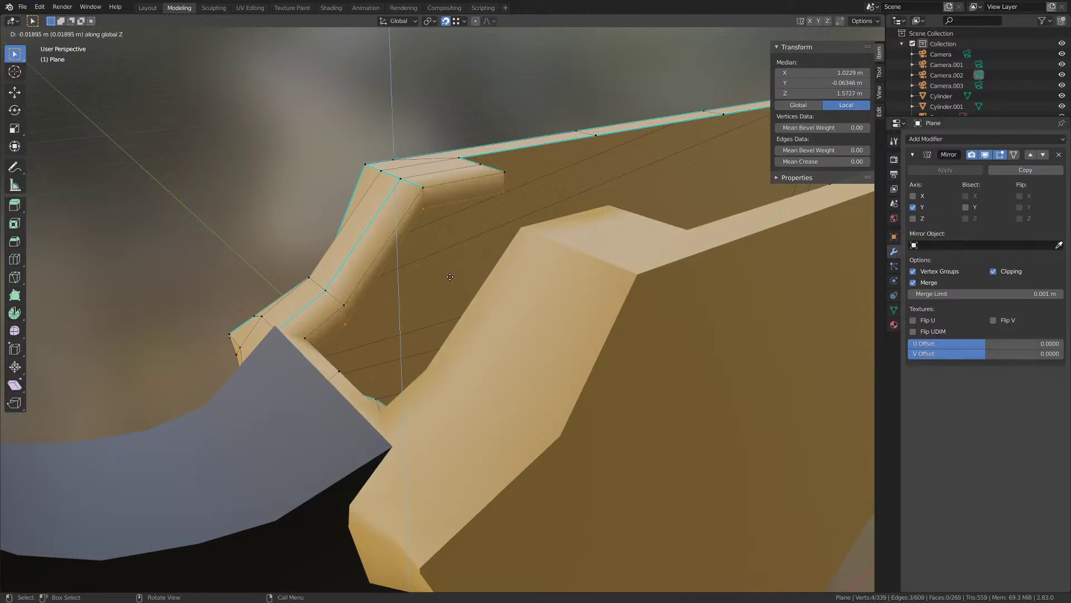
{"action": "left_click", "coordinate": [449, 313]}
{"action": "middle_click_drag", "start_coordinate": [449, 314], "coordinate": [394, 332]}
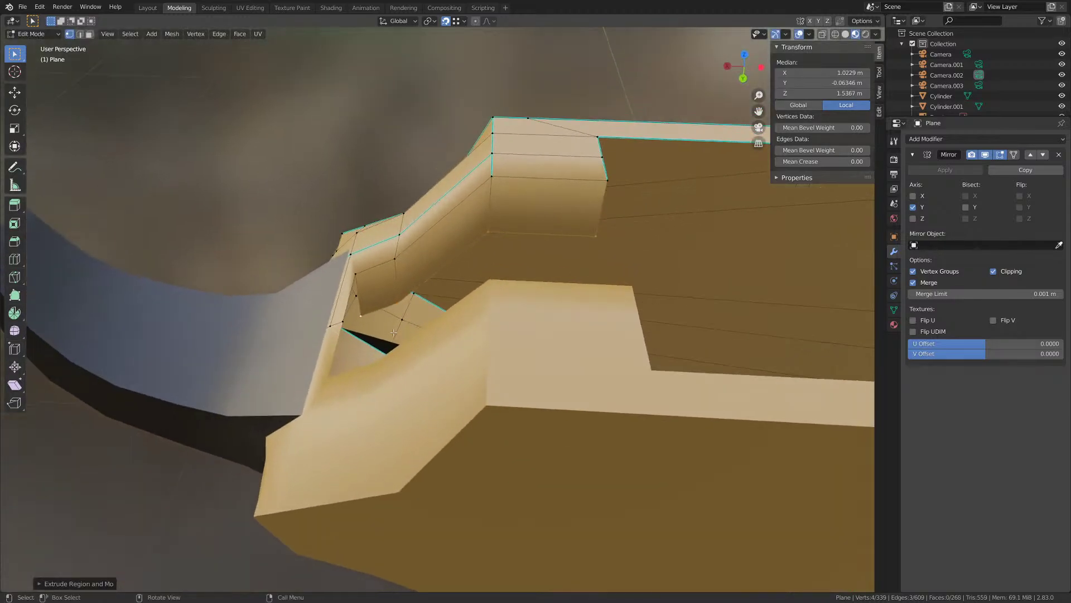
- Flatten the extruded lower edge to one height with a Z scale of 0 and lower it about 0.005 m
{"action": "key", "text": "s"}
{"action": "key", "text": "z"}
{"action": "key", "text": "0"}
{"action": "key", "text": "Return"}
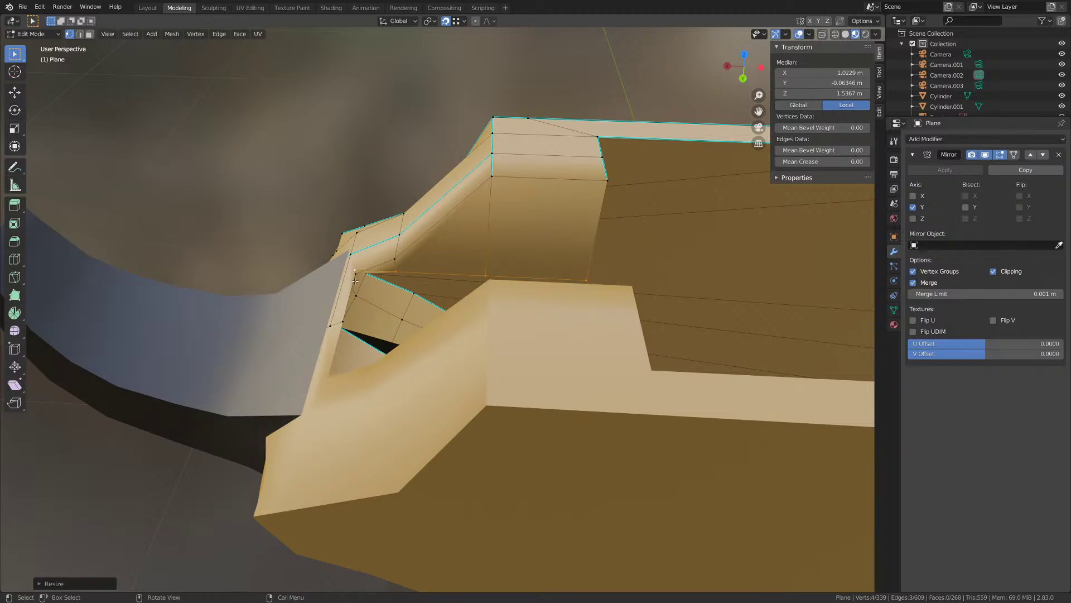
{"action": "key", "text": "g"}
{"action": "key", "text": "z"}
{"action": "left_click", "coordinate": [357, 289]}
{"action": "middle_click_drag", "start_coordinate": [360, 289], "coordinate": [454, 262]}
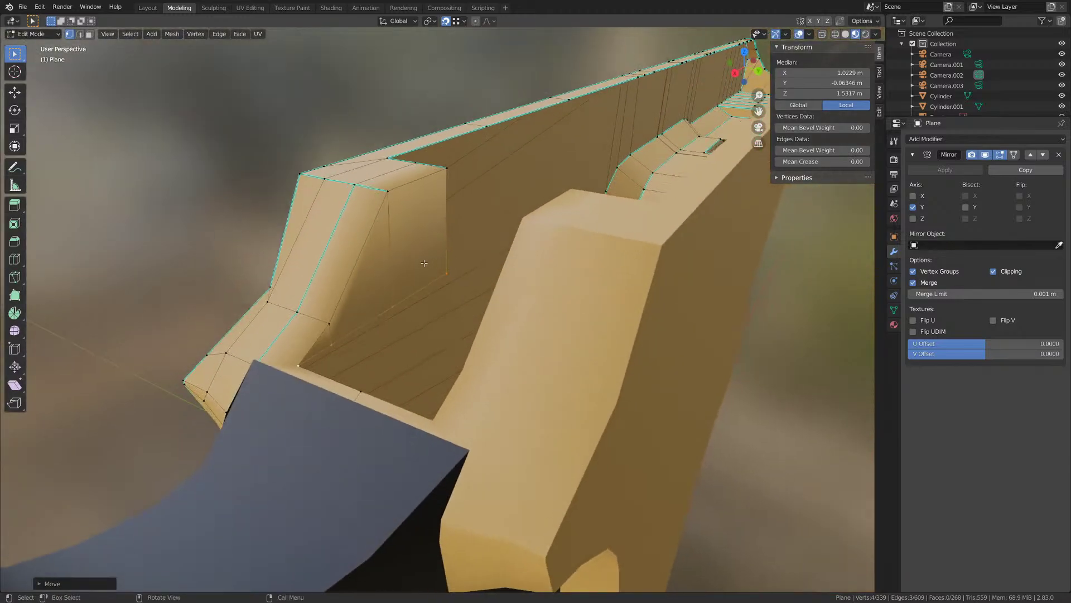
- Mark the upper, front and lower edges around the frame's new inner slot wall as sharp
{"action": "key", "text": "2"}
{"action": "left_click", "coordinate": [403, 190]}
{"action": "left_click", "coordinate": [358, 262], "text": "shift"}
{"action": "left_click", "coordinate": [316, 341], "text": "shift"}
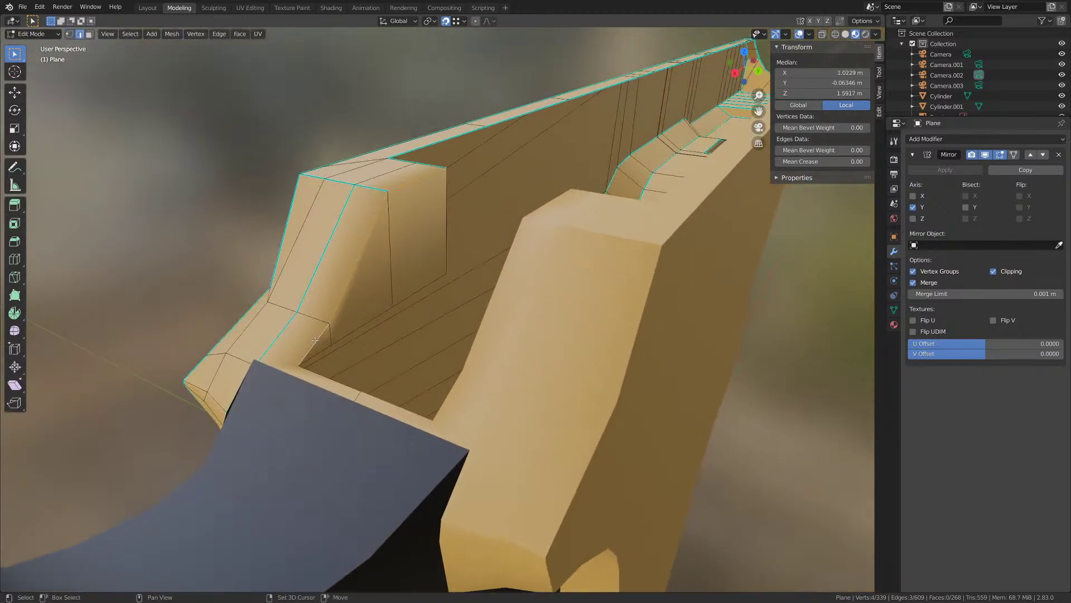
{"action": "left_click", "coordinate": [446, 223], "text": "shift"}
{"action": "left_click", "coordinate": [410, 295], "text": "shift"}
{"action": "left_click", "coordinate": [336, 345], "text": "shift"}
{"action": "left_click", "coordinate": [331, 347], "text": "shift"}
{"action": "left_click", "coordinate": [223, 29]}
{"action": "left_click", "coordinate": [220, 34]}
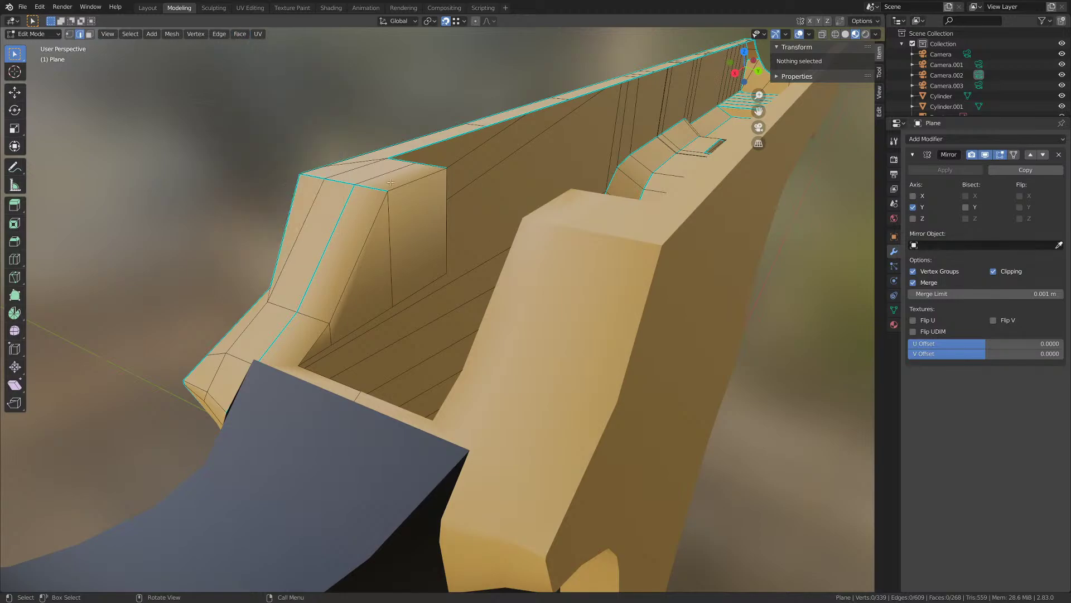
{"action": "key", "text": "ctrl+z"}
{"action": "left_click", "coordinate": [219, 34]}
{"action": "left_click", "coordinate": [245, 234]}
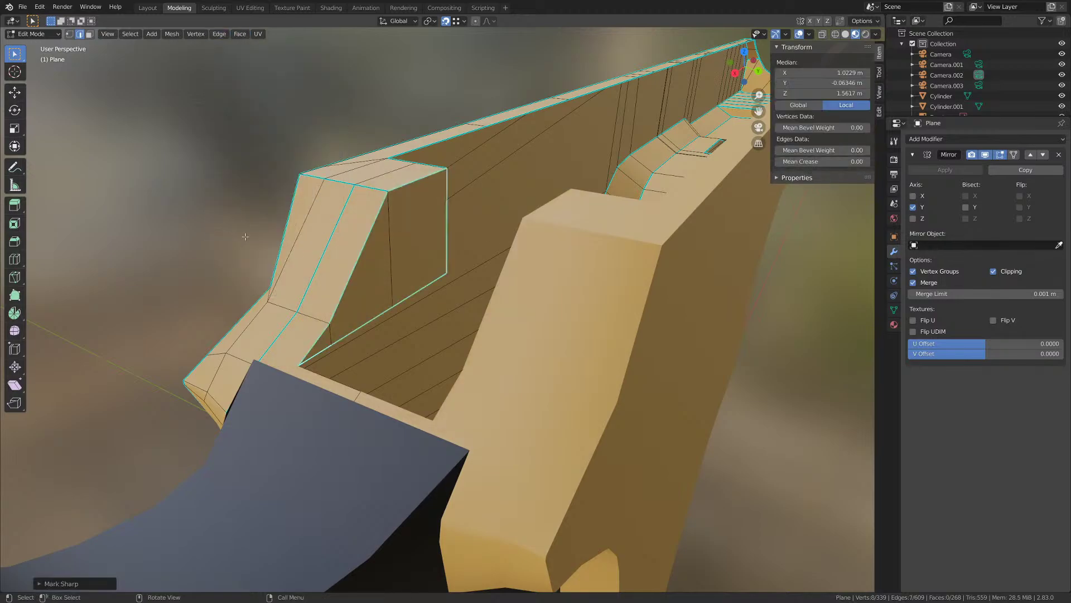
- Extrude the three bottom edges of the inner wall along Y to the mirror centre line to form the slot floor
{"action": "middle_click_drag", "start_coordinate": [335, 248], "coordinate": [341, 314]}
{"action": "scroll", "coordinate": [330, 304], "scroll_direction": "up", "scroll_amount": 1}
{"action": "left_click", "coordinate": [319, 299]}
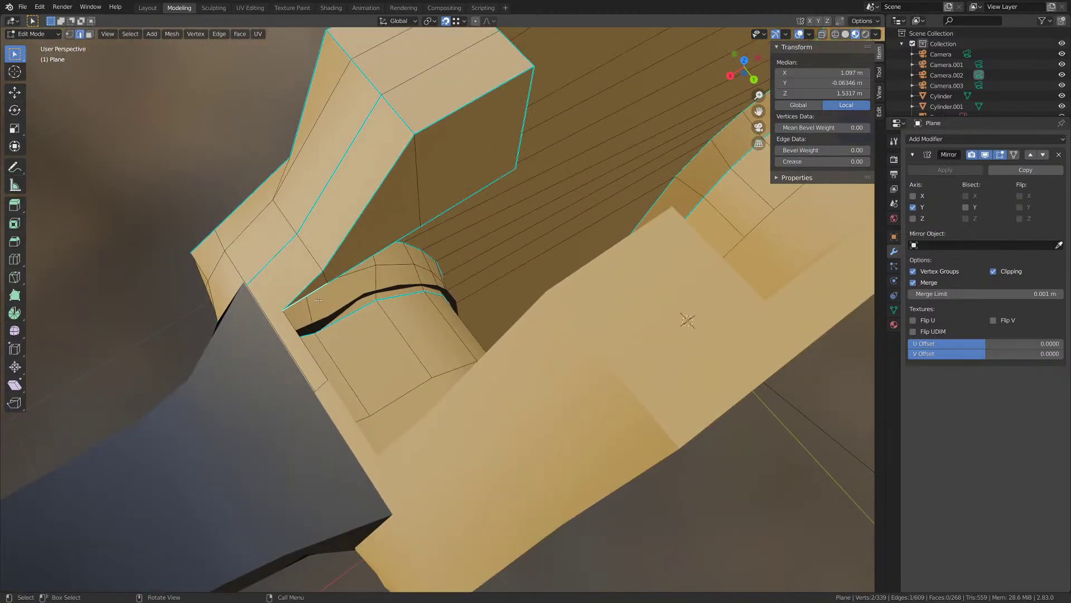
{"action": "left_click", "coordinate": [346, 269], "text": "shift"}
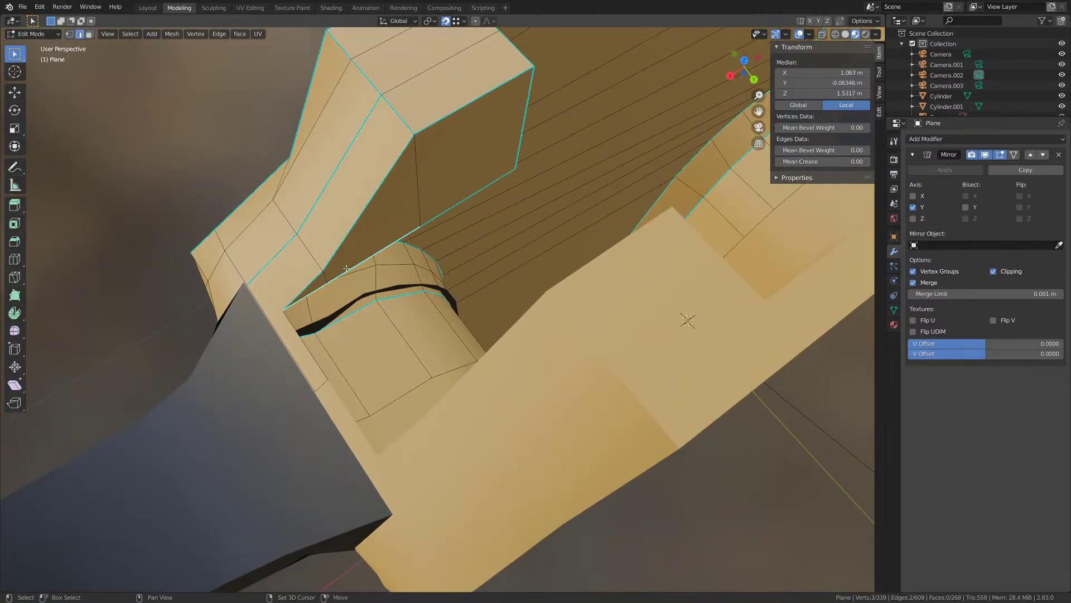
{"action": "left_click", "coordinate": [455, 215], "text": "shift"}
{"action": "middle_click_drag", "start_coordinate": [455, 215], "coordinate": [459, 227]}
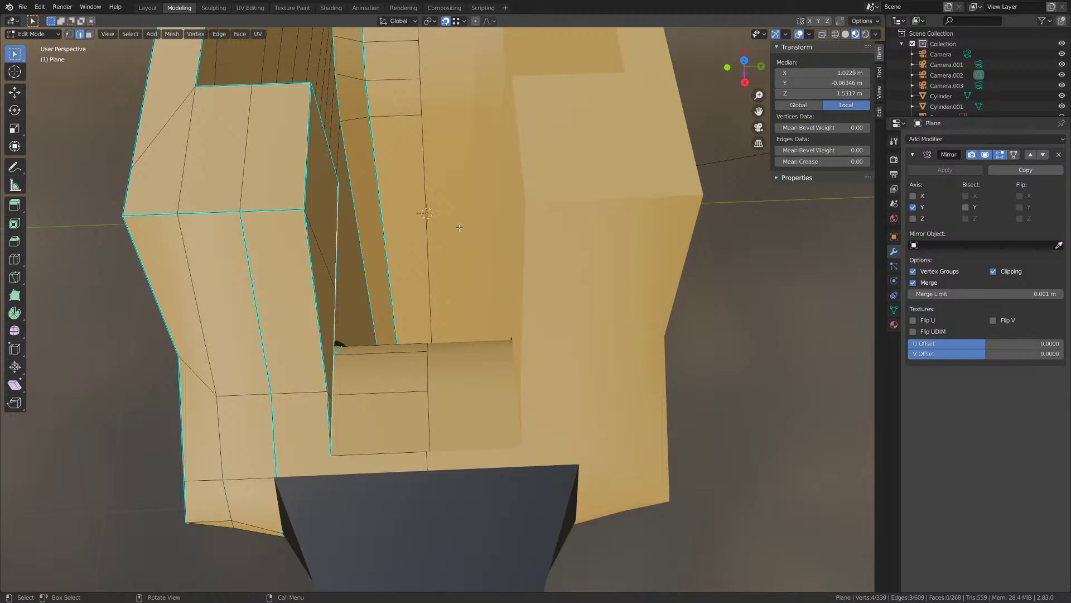
{"action": "key", "text": "e"}
{"action": "key", "text": "y"}
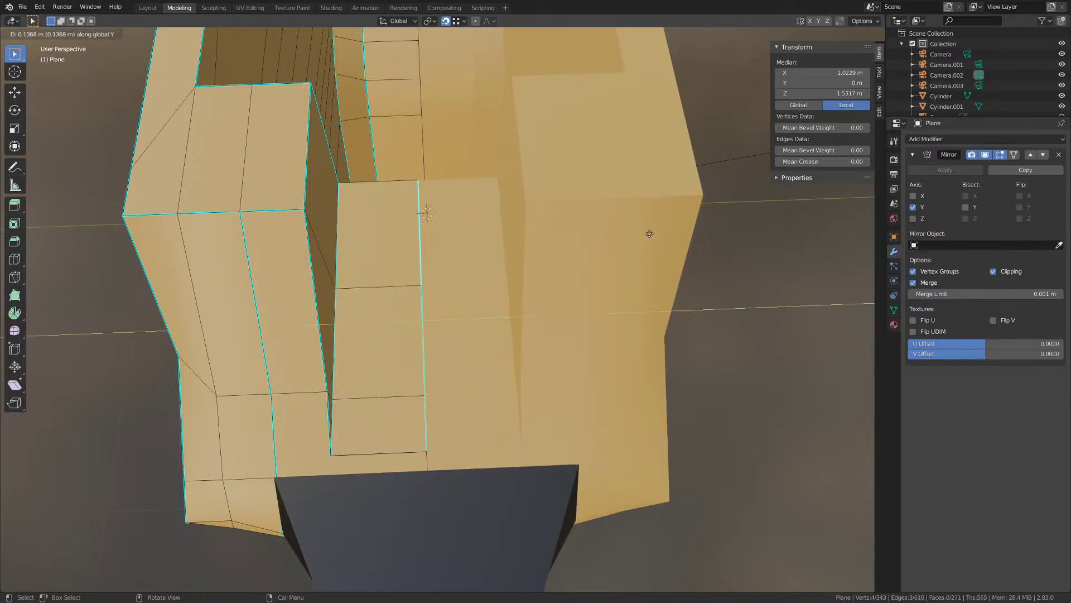
{"action": "left_click", "coordinate": [649, 234]}
- Merge all of the frame's vertices by distance
{"action": "middle_click_drag", "start_coordinate": [624, 258], "coordinate": [499, 284]}
{"action": "key", "text": "a"}
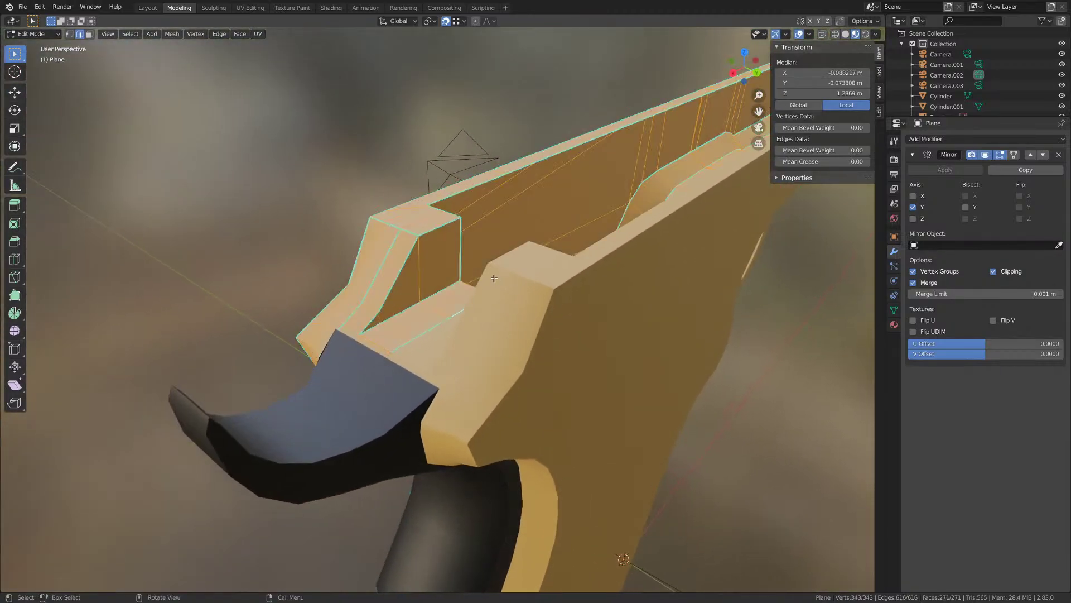
{"action": "key", "text": "m"}
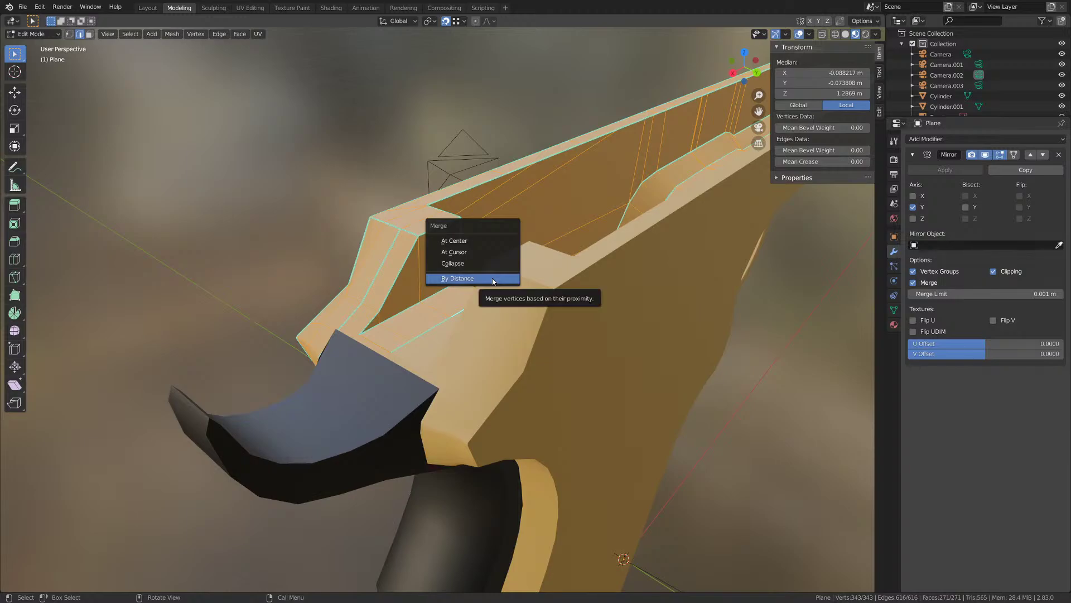
{"action": "left_click", "coordinate": [492, 278]}
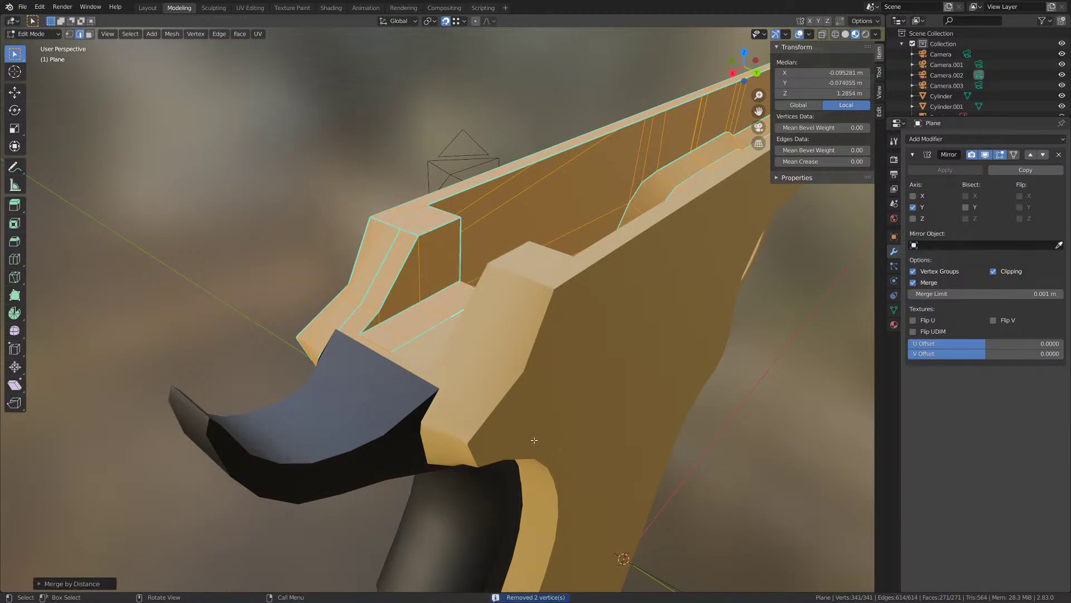
- Clear the sharp marking from the three slot-floor edges lying on the frame's mirror centre line
{"action": "scroll", "coordinate": [551, 403], "scroll_direction": "up", "scroll_amount": 6}
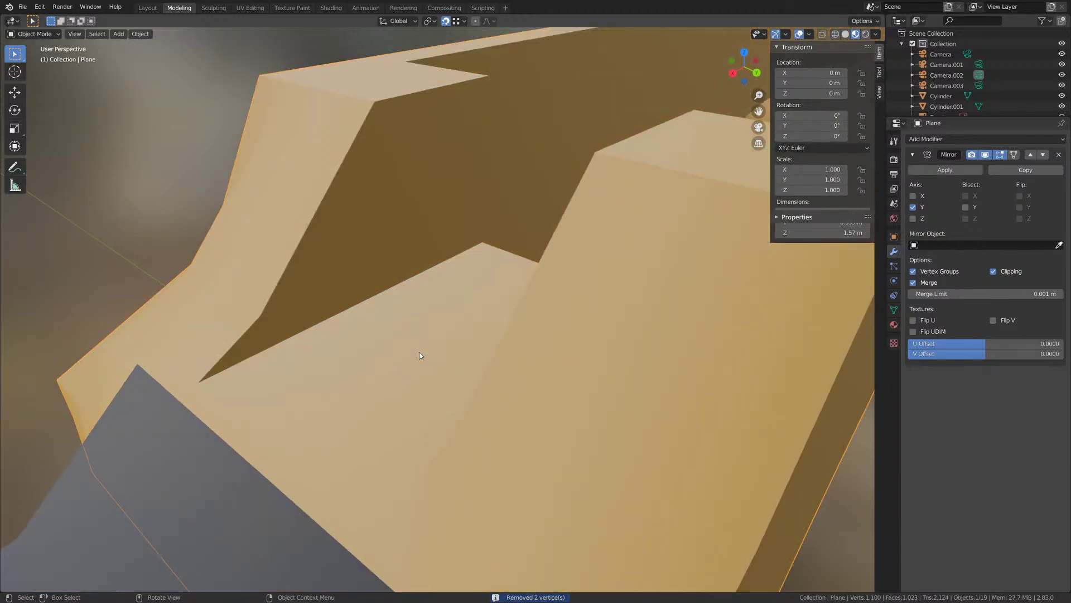
{"action": "middle_click_drag", "start_coordinate": [488, 287], "coordinate": [525, 294]}
{"action": "left_click", "coordinate": [494, 237]}
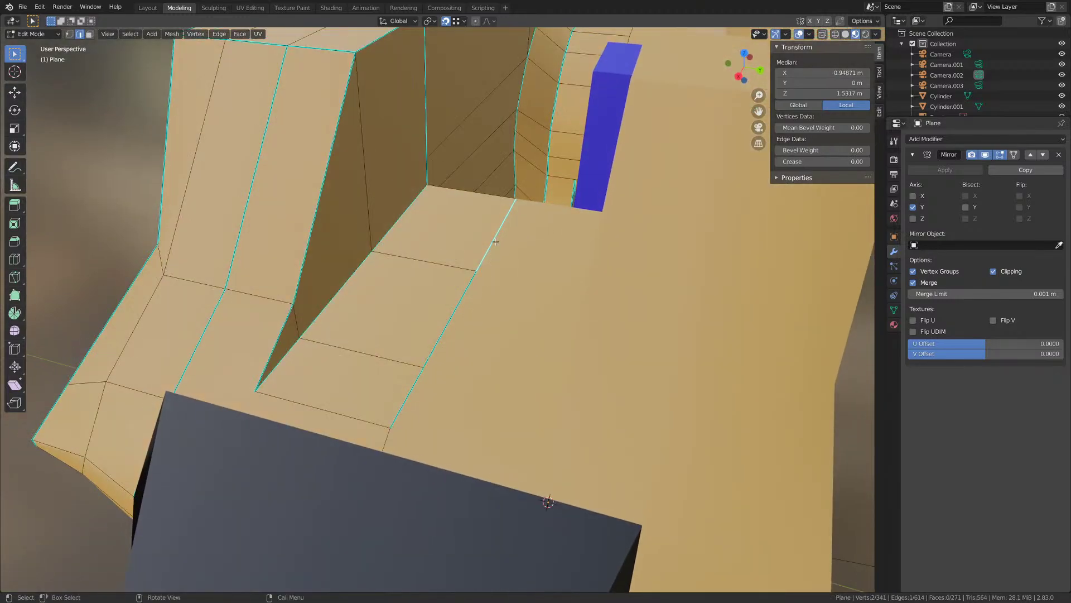
{"action": "left_click", "coordinate": [448, 320], "text": "shift"}
{"action": "left_click", "coordinate": [396, 410], "text": "shift"}
{"action": "left_click", "coordinate": [220, 33]}
{"action": "left_click", "coordinate": [238, 239]}
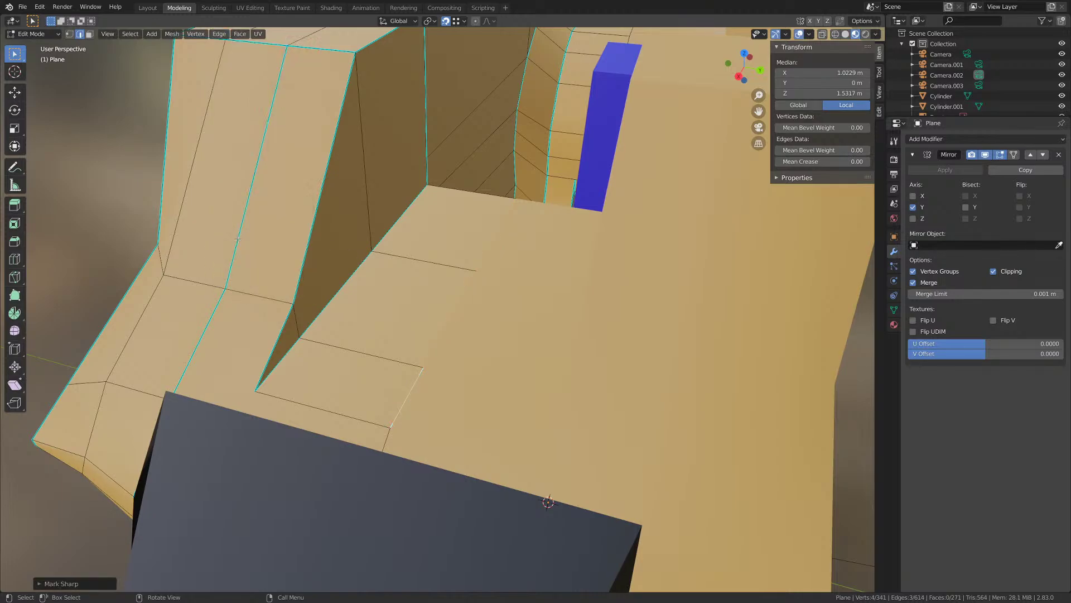
- Mark the two cross edges at the hammer end and the far end of the slot floor as sharp
{"action": "middle_click_drag", "start_coordinate": [238, 239], "coordinate": [285, 296]}
{"action": "left_click", "coordinate": [293, 306]}
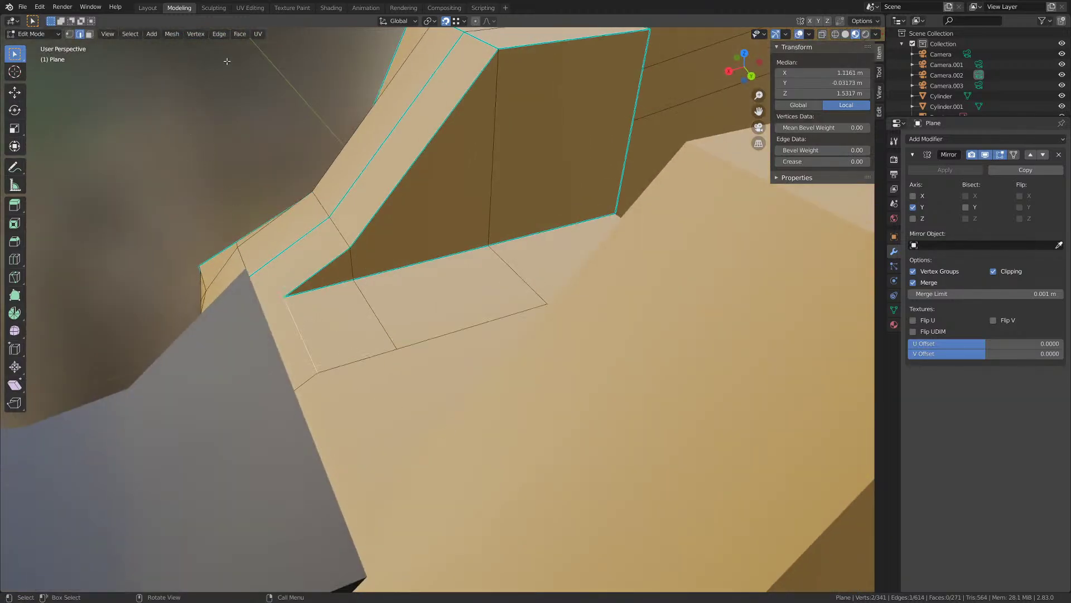
{"action": "left_click", "coordinate": [219, 34]}
{"action": "left_click", "coordinate": [240, 231]}
{"action": "middle_click_drag", "start_coordinate": [240, 231], "coordinate": [495, 295]}
{"action": "left_click", "coordinate": [497, 298]}
{"action": "left_click", "coordinate": [219, 34]}
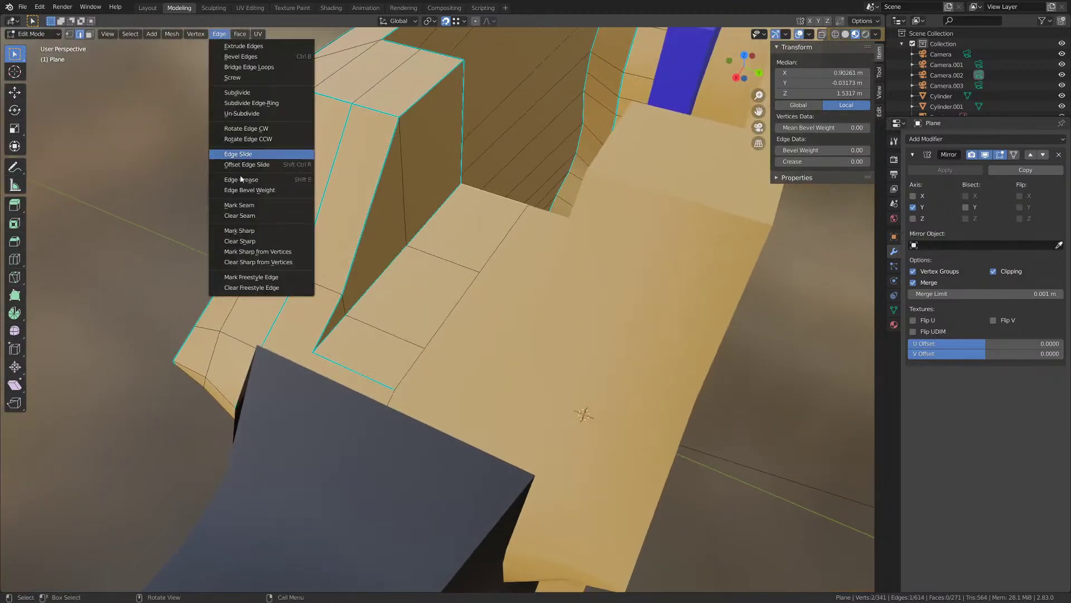
{"action": "left_click", "coordinate": [240, 234]}
{"action": "middle_click_drag", "start_coordinate": [240, 233], "coordinate": [437, 313]}
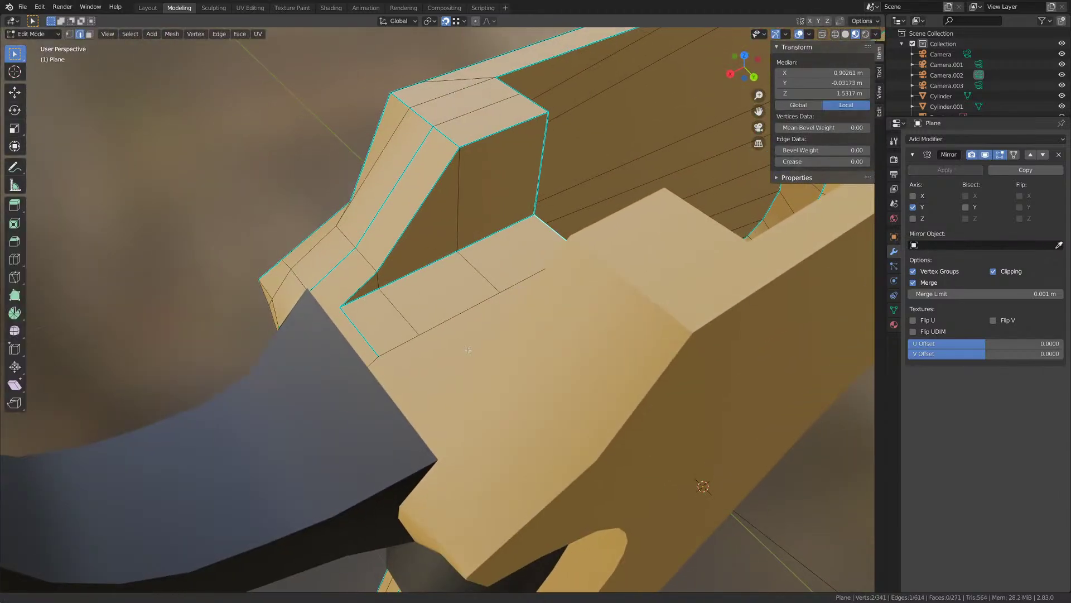
- Extrude the slot floor's far edge upward along Z as an end wall and merge all frame vertices by distance
{"action": "middle_click_drag", "start_coordinate": [468, 350], "coordinate": [484, 276]}
{"action": "key", "text": "f"}
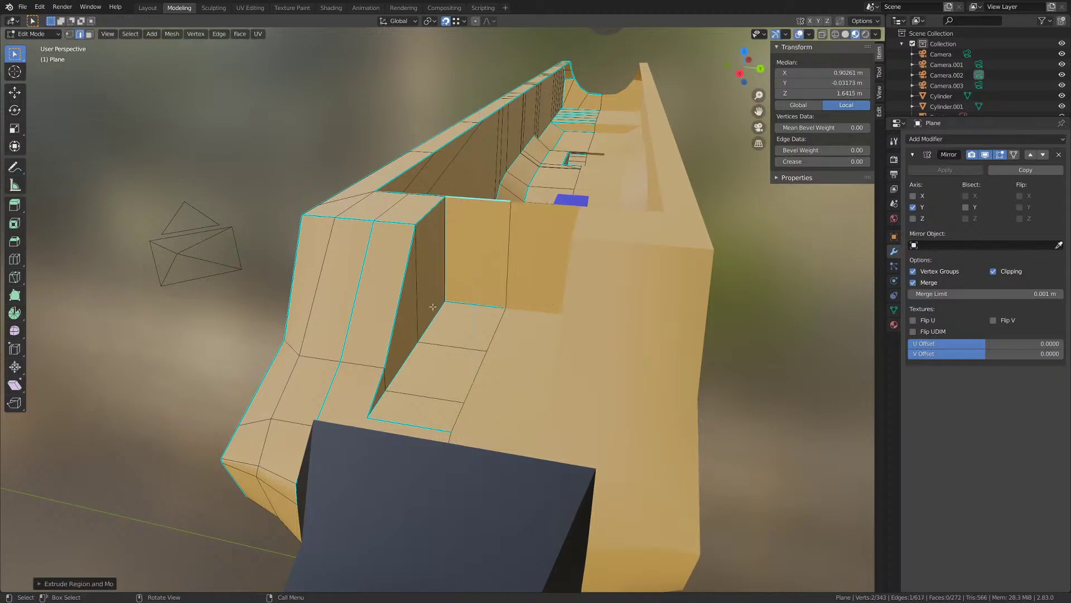
{"action": "key", "text": "a"}
{"action": "middle_click_drag", "start_coordinate": [436, 331], "coordinate": [457, 283]}
{"action": "key", "text": "m"}
{"action": "left_click", "coordinate": [429, 330]}
- Save the file and mark the vertical corner edge between the slot's side wall and end wall as sharp
{"action": "key", "text": "Tab"}
{"action": "key", "text": "ctrl+s"}
{"action": "key", "text": "Tab"}
{"action": "left_click", "coordinate": [457, 284]}
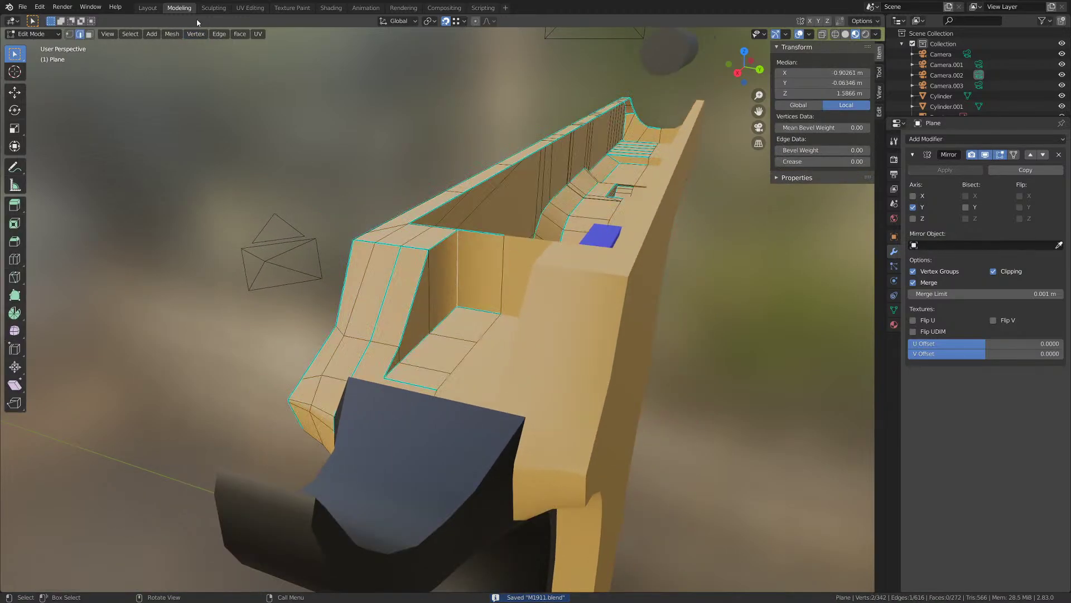
{"action": "left_click", "coordinate": [218, 34]}
{"action": "left_click", "coordinate": [240, 234]}
{"action": "scroll", "coordinate": [346, 335], "scroll_direction": "down", "scroll_amount": 2}
{"action": "key", "text": "Tab"}
- Unhide all hidden pistol parts in Object Mode and save the file
{"action": "mouse_move", "coordinate": [347, 341]}
{"action": "middle_mouse_down"}
{"action": "mouse_move", "coordinate": [328, 342]}
{"action": "mouse_move", "coordinate": [370, 353]}
{"action": "mouse_move", "coordinate": [353, 345]}
{"action": "middle_mouse_up"}
{"action": "key", "text": "alt+h"}
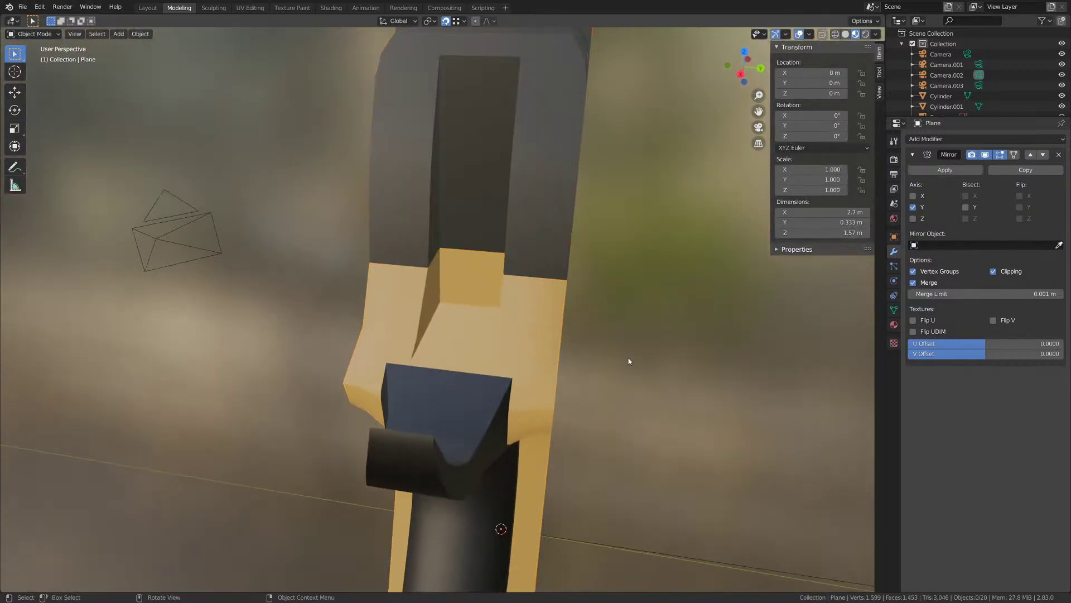
{"action": "key", "text": "ctrl+s"}
{"action": "middle_click_drag", "start_coordinate": [628, 362], "coordinate": [521, 316]}
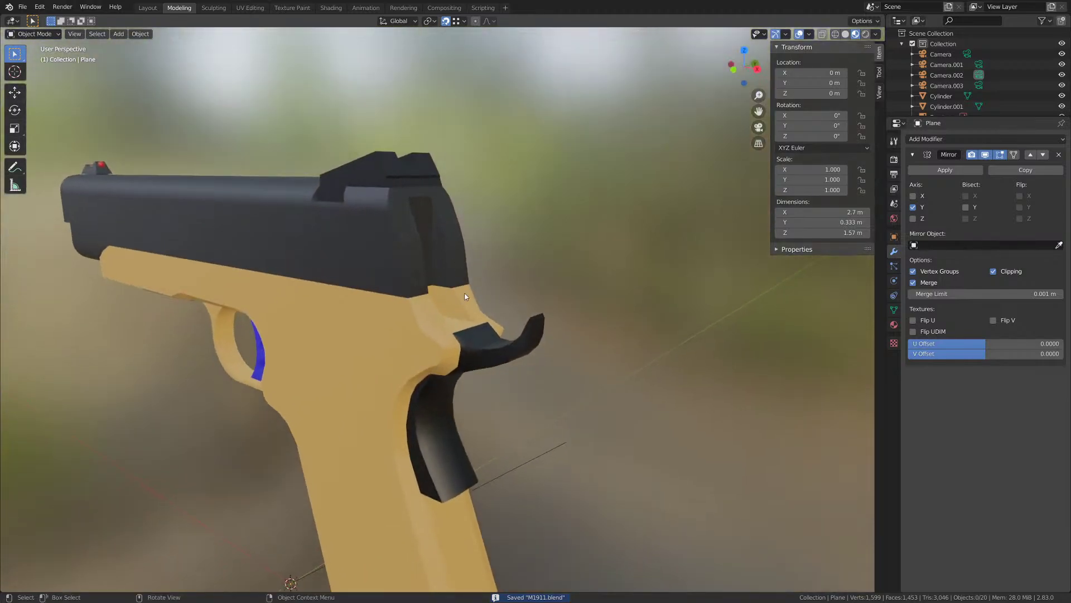
{"action": "middle_click_drag", "start_coordinate": [467, 292], "coordinate": [399, 316]}
{"action": "key", "text": "ctrl+s"}
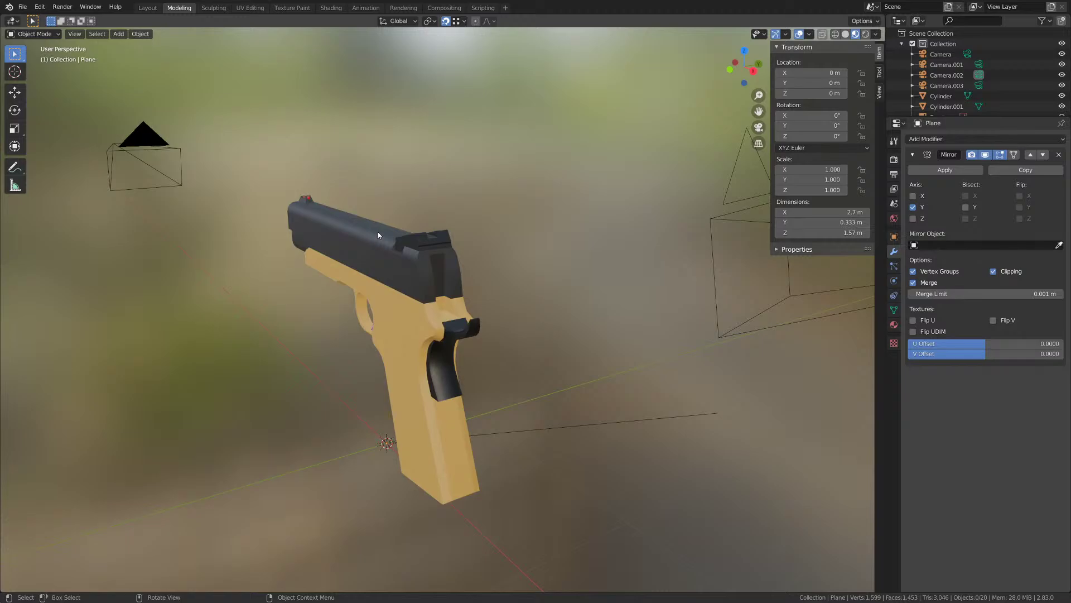
- Examine the whole pistol from both sides and inspect the shape of the grip's lower end
{"action": "mouse_move", "coordinate": [383, 243]}
{"action": "middle_mouse_down"}
{"action": "mouse_move", "coordinate": [445, 270]}
{"action": "mouse_move", "coordinate": [368, 250]}
{"action": "middle_mouse_up"}
{"action": "scroll", "coordinate": [440, 269], "scroll_direction": "down", "scroll_amount": 2}
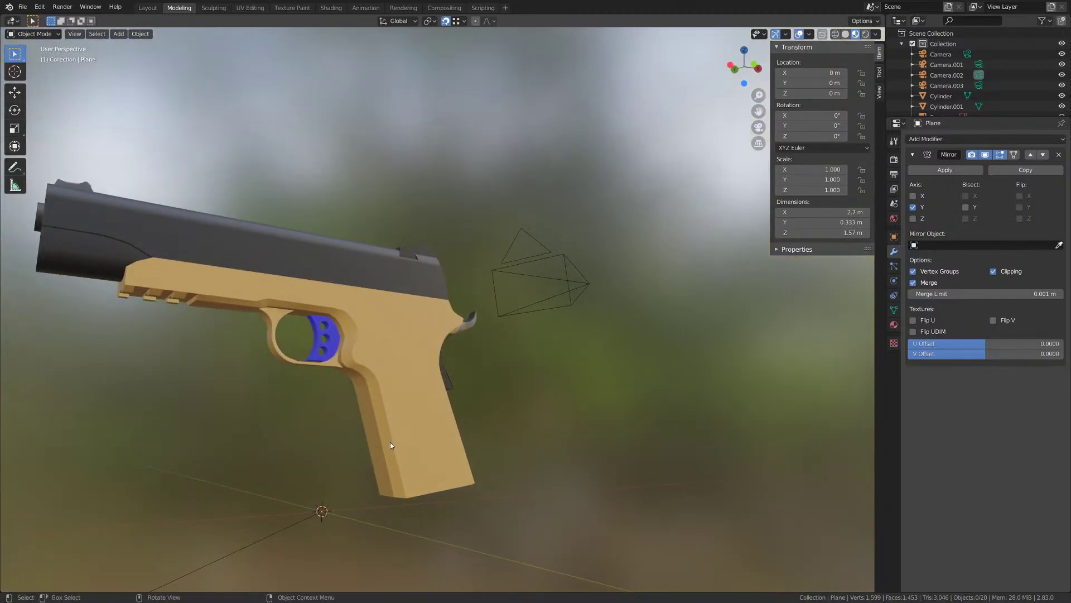
{"action": "middle_click_drag", "start_coordinate": [389, 465], "coordinate": [437, 480]}
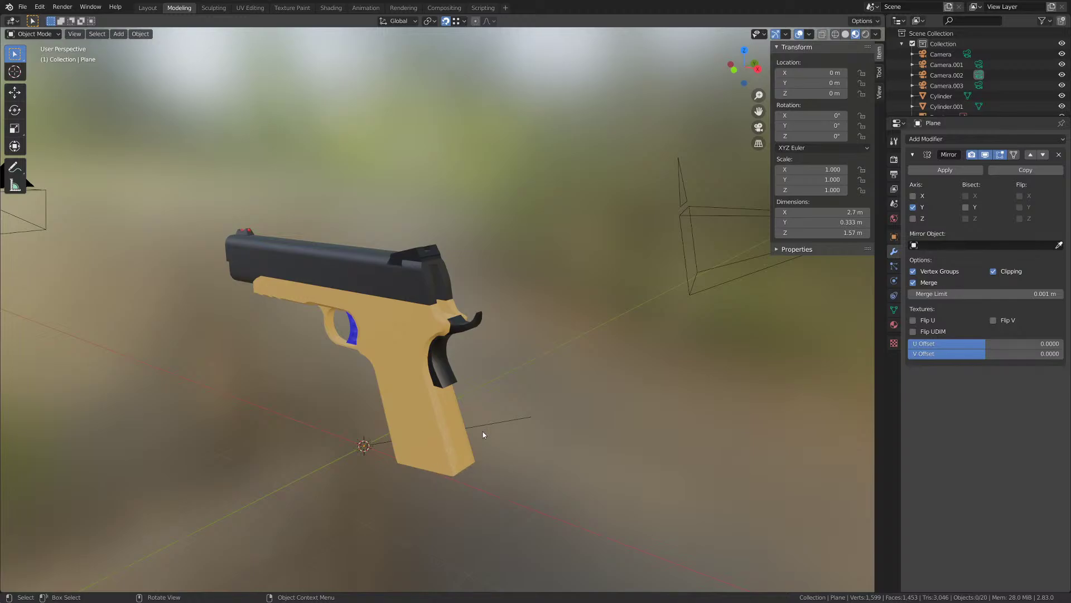
{"action": "scroll", "coordinate": [436, 423], "scroll_direction": "up", "scroll_amount": 2}
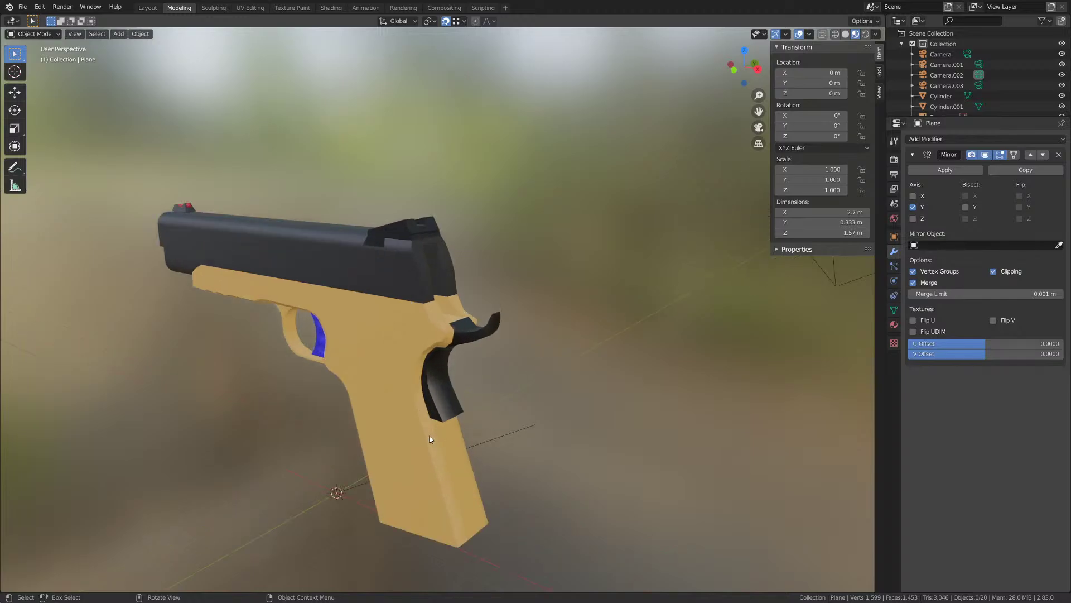
{"action": "middle_click_drag", "start_coordinate": [432, 437], "coordinate": [447, 295], "text": "shift"}
{"action": "scroll", "coordinate": [447, 296], "scroll_direction": "up", "scroll_amount": 3}
{"action": "middle_click_drag", "start_coordinate": [445, 335], "coordinate": [451, 368]}
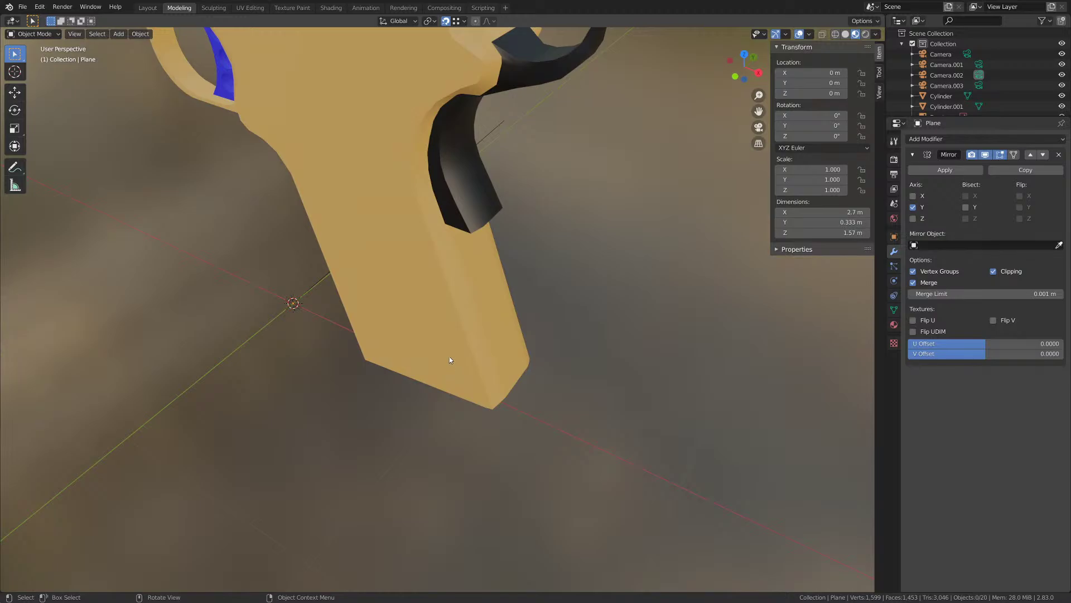
{"action": "scroll", "coordinate": [346, 308], "scroll_direction": "down", "scroll_amount": 5}
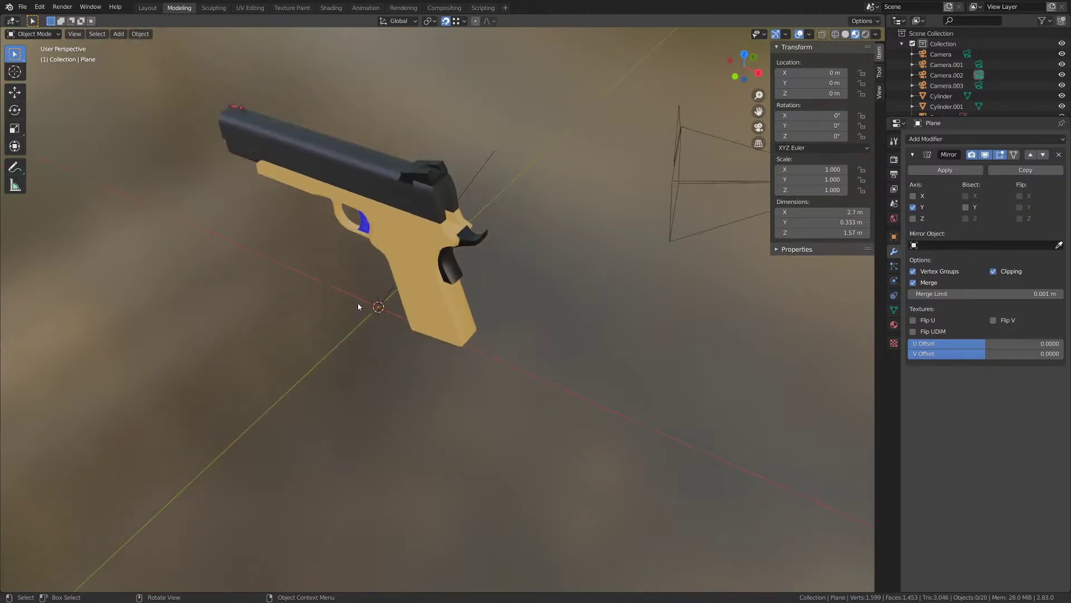
- Save the file and add a cube mesh with its rotation cleared
{"action": "key", "text": "ctrl+s"}
{"action": "middle_click_drag", "start_coordinate": [359, 306], "coordinate": [448, 277]}
{"action": "key", "text": "shift+a"}
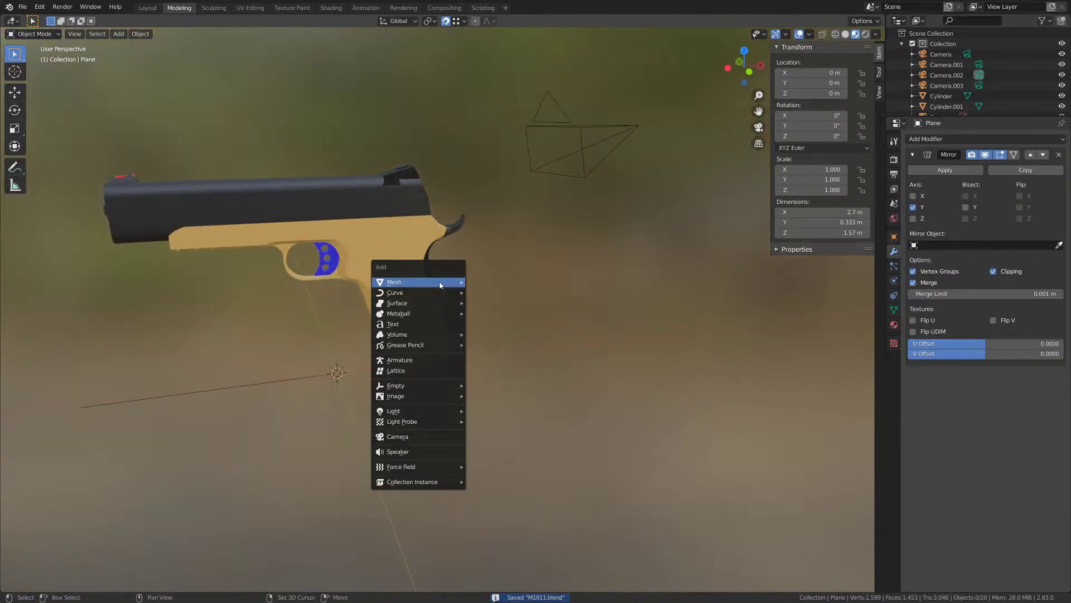
{"action": "mouse_move", "coordinate": [440, 280]}
{"action": "left_click", "coordinate": [491, 292]}
{"action": "scroll", "coordinate": [391, 381], "scroll_direction": "down", "scroll_amount": 4}
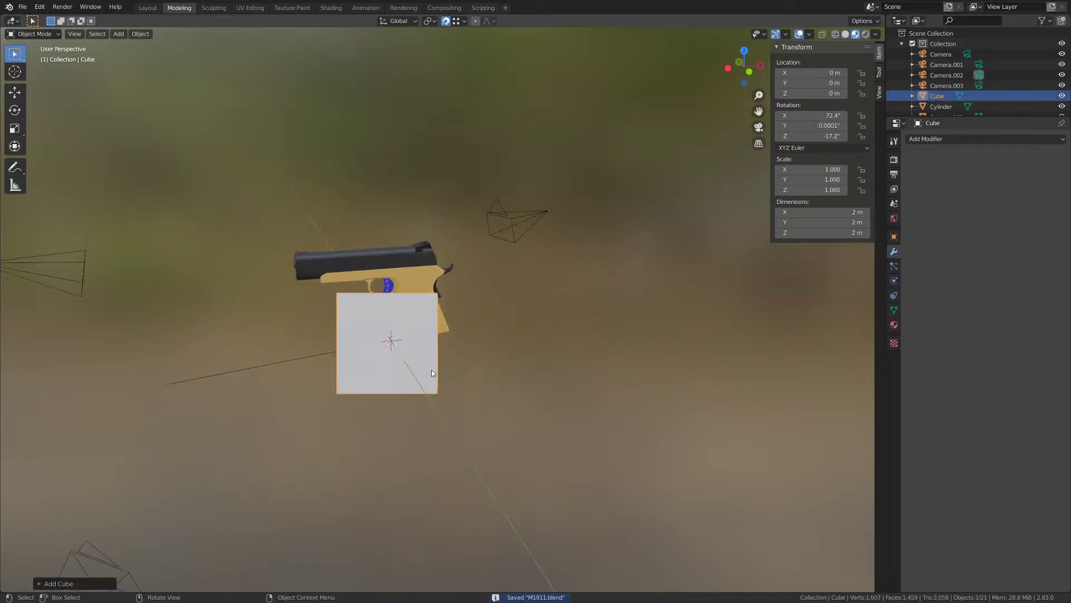
{"action": "key", "text": "alt+r"}
{"action": "middle_click_drag", "start_coordinate": [435, 357], "coordinate": [373, 363]}
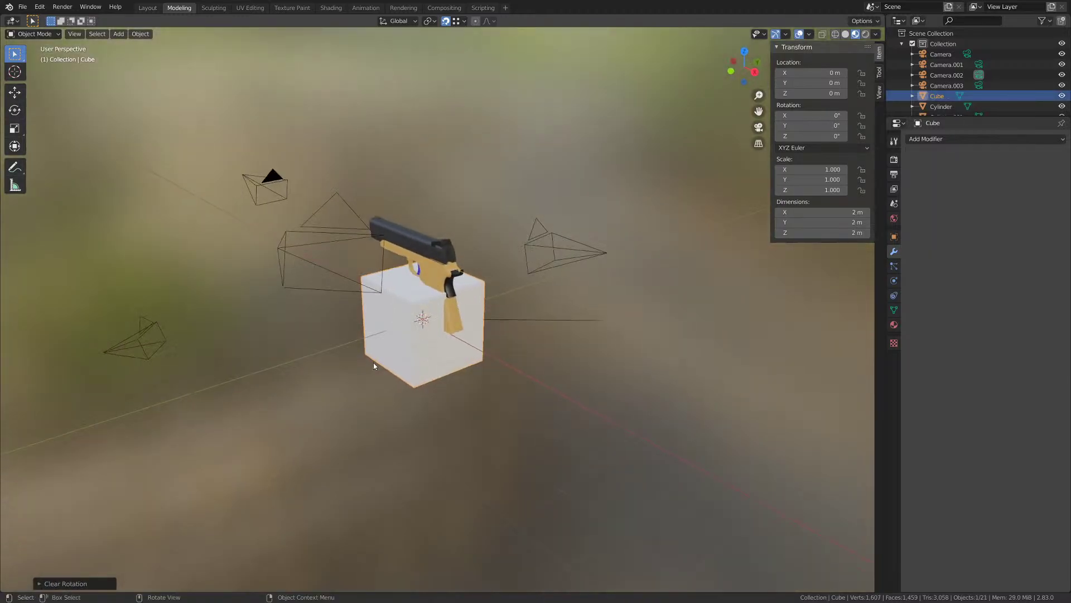
- Move the cube up to about Z 2.56 m and along X to about -13.9 m, away from the pistol
{"action": "key", "text": "g"}
{"action": "key", "text": "z"}
{"action": "left_click", "coordinate": [482, 333]}
{"action": "key", "text": "g"}
{"action": "key", "text": "x"}
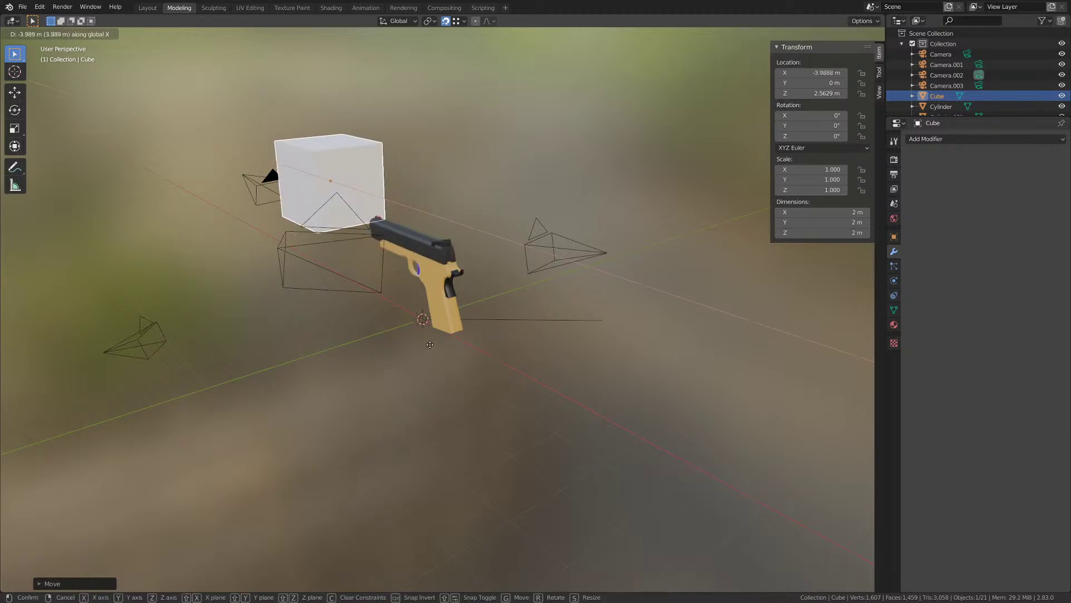
{"action": "left_click", "coordinate": [316, 267]}
{"action": "key", "text": "KP_Decimal"}
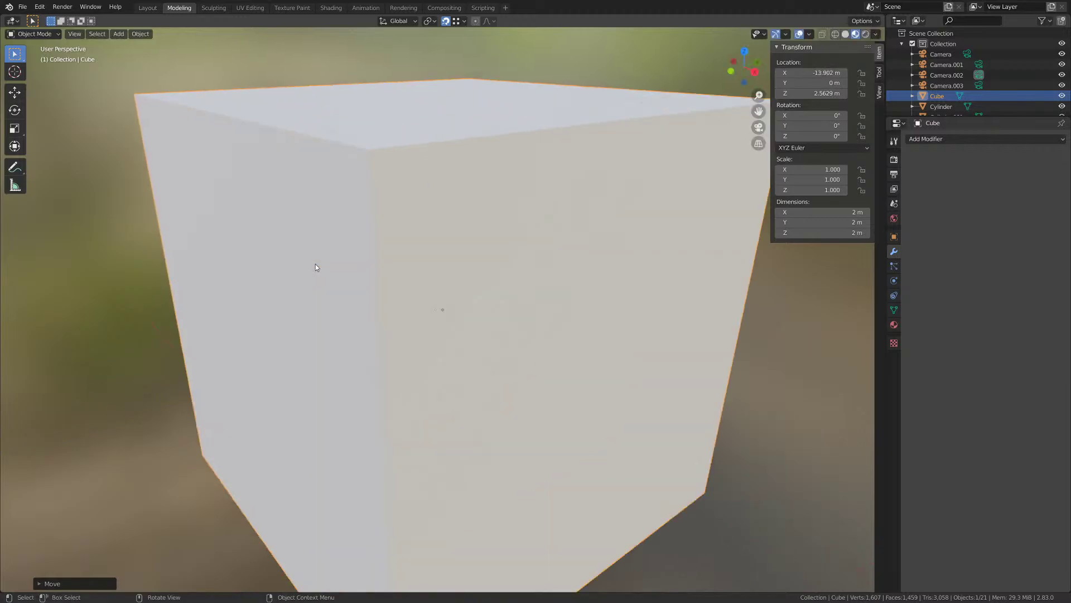
{"action": "scroll", "coordinate": [316, 266], "scroll_direction": "down", "scroll_amount": 8}
{"action": "middle_click_drag", "start_coordinate": [316, 266], "coordinate": [426, 342]}
- Raise the cube's top face along Z and shift it along negative X to form a tall, slanted block
{"action": "key", "text": "Tab"}
{"action": "scroll", "coordinate": [425, 343], "scroll_direction": "up", "scroll_amount": 3}
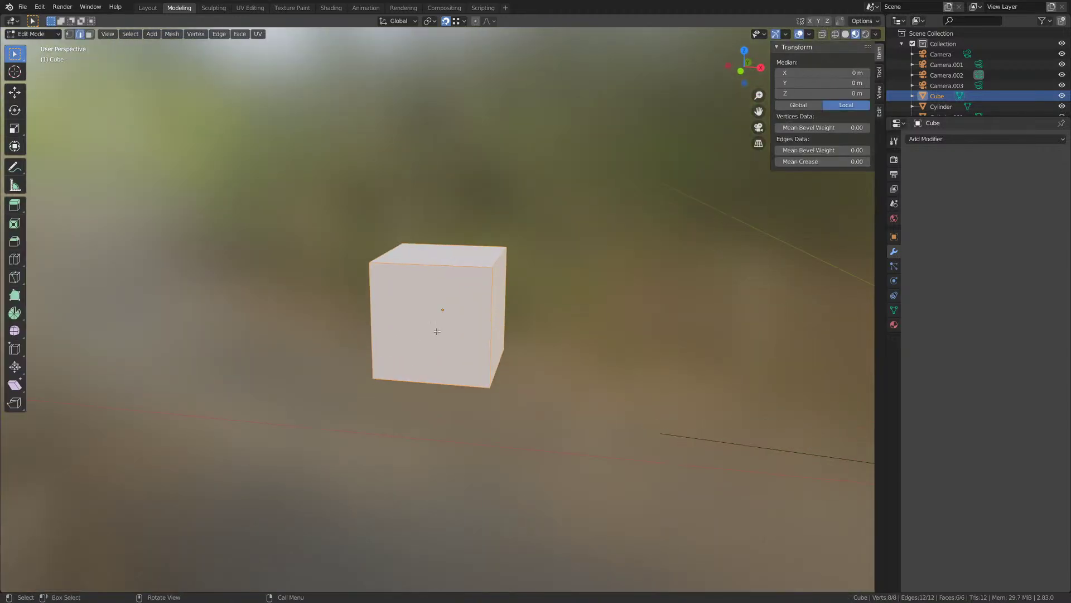
{"action": "key", "text": "3"}
{"action": "left_click", "coordinate": [435, 255]}
{"action": "scroll", "coordinate": [524, 399], "scroll_direction": "down", "scroll_amount": 4}
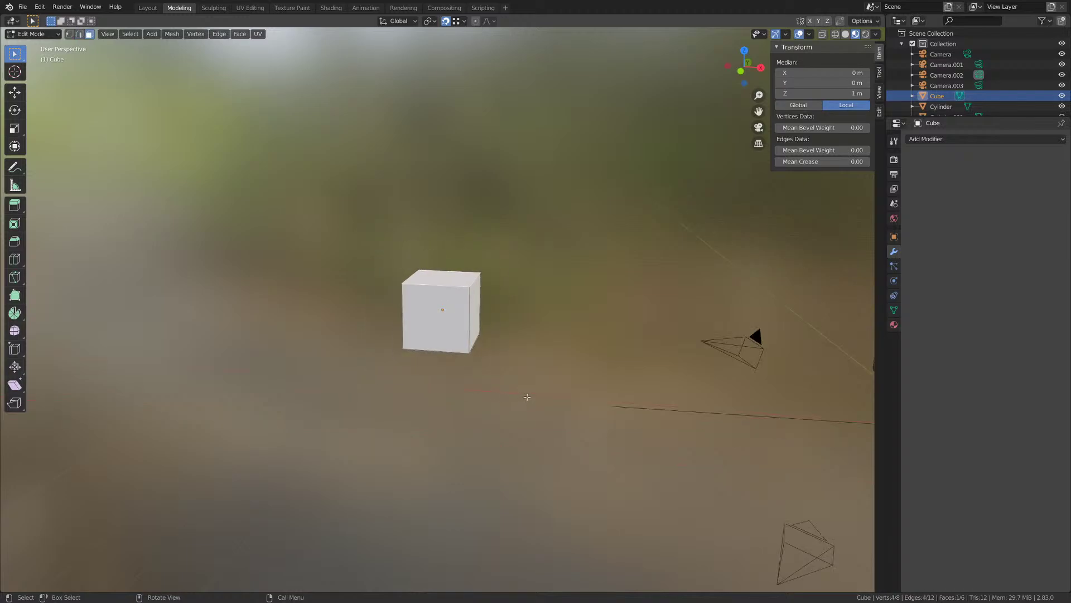
{"action": "key", "text": "g"}
{"action": "key", "text": "z"}
{"action": "left_click", "coordinate": [527, 274]}
{"action": "middle_click_drag", "start_coordinate": [527, 275], "coordinate": [464, 318]}
{"action": "key", "text": "g"}
{"action": "key", "text": "x"}
{"action": "left_click", "coordinate": [450, 265]}
- Extrude the block's slanted negative-X side face about 0.7 m along negative X
{"action": "key", "text": "2"}
{"action": "key", "text": "3"}
{"action": "left_click", "coordinate": [417, 277]}
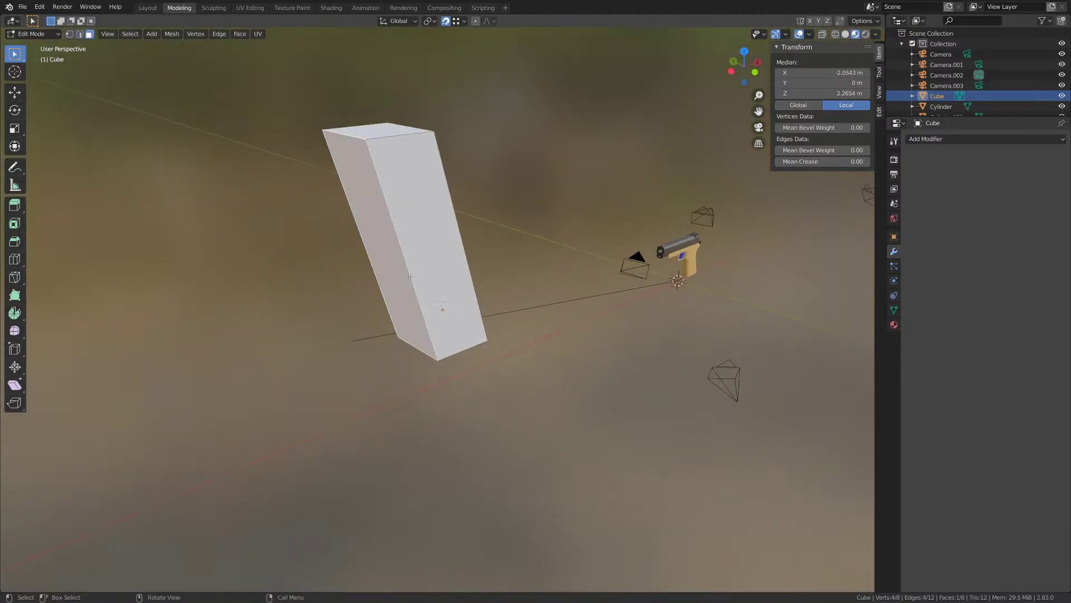
{"action": "middle_click_drag", "start_coordinate": [419, 278], "coordinate": [392, 273]}
{"action": "left_click", "coordinate": [221, 36]}
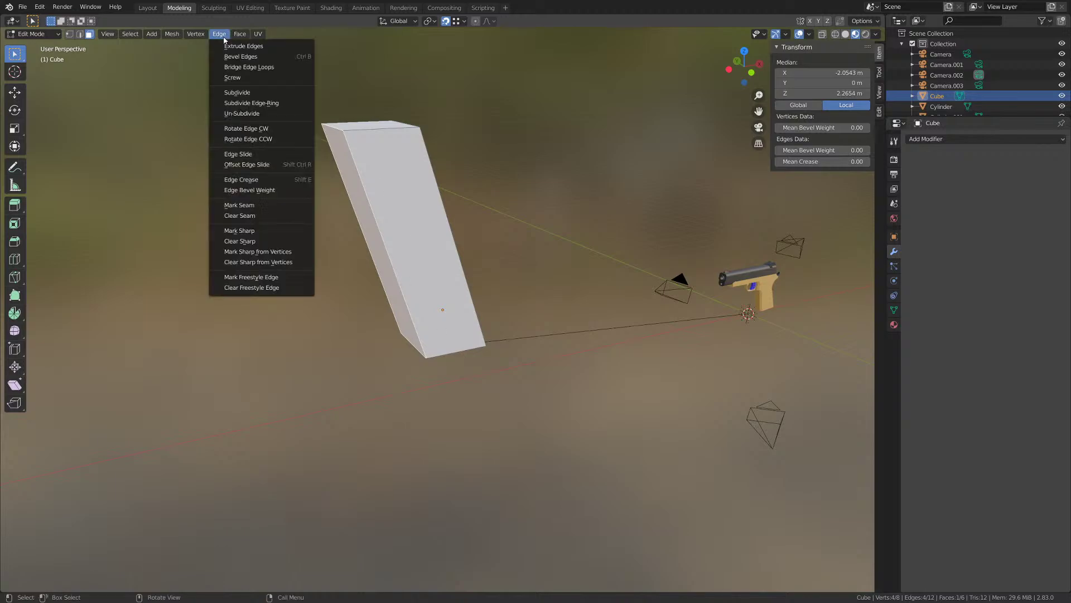
{"action": "key", "text": "e"}
{"action": "key", "text": "x"}
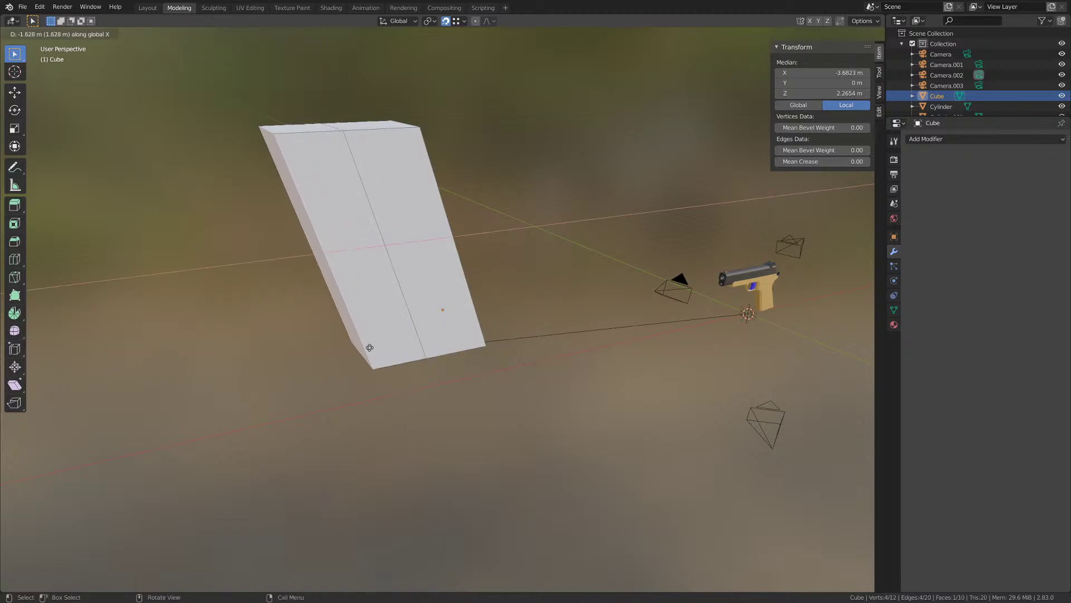
{"action": "left_click", "coordinate": [406, 413]}
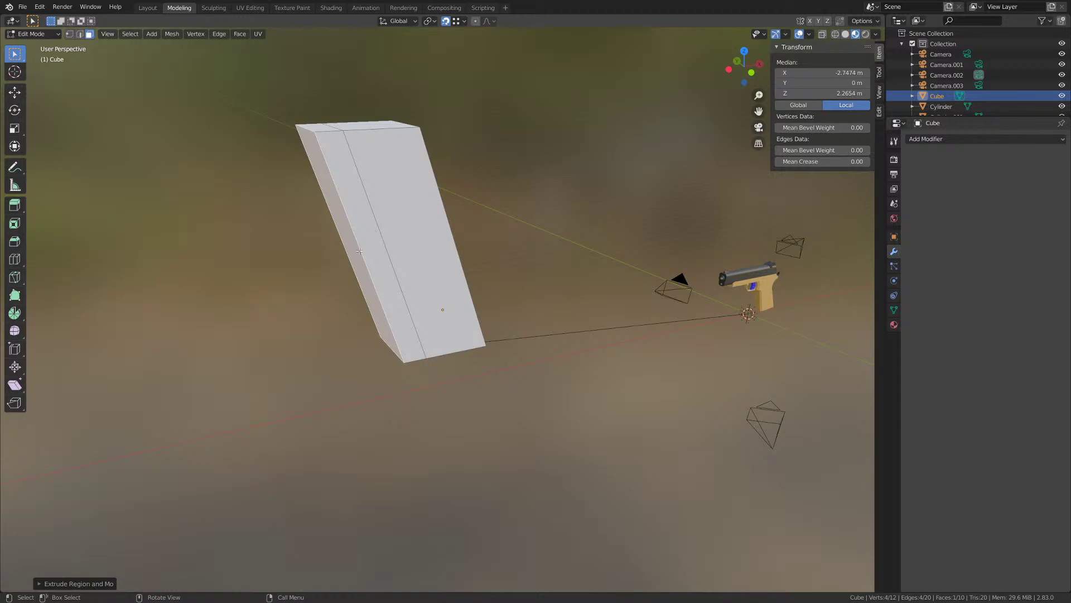
{"action": "mouse_move", "coordinate": [359, 251]}
{"action": "middle_mouse_down"}
{"action": "mouse_move", "coordinate": [385, 269]}
{"action": "mouse_move", "coordinate": [365, 251]}
{"action": "middle_mouse_up"}
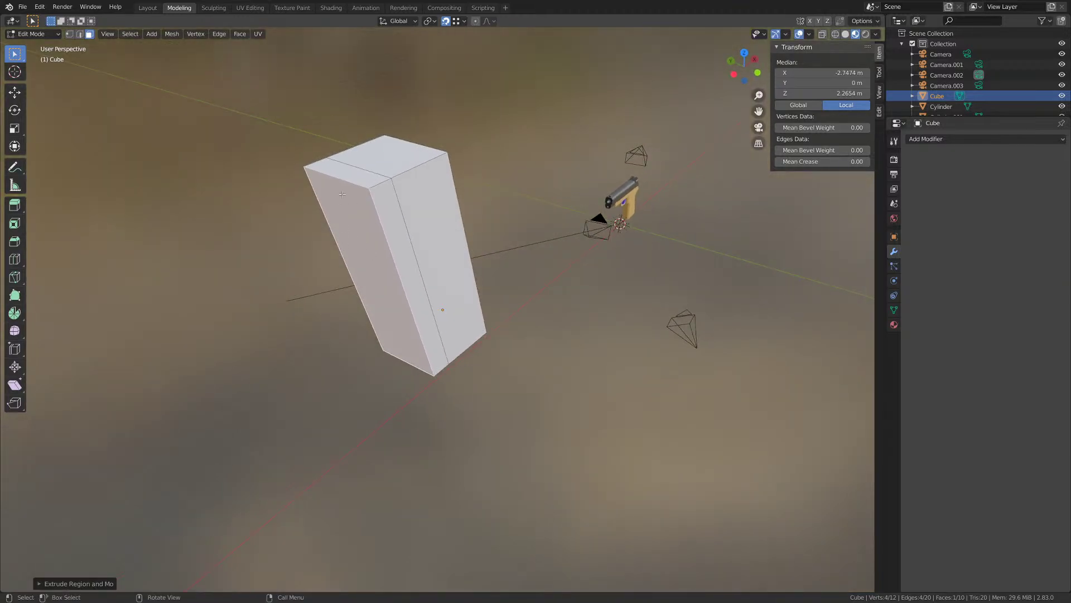
- Add a centred loop cut lengthwise down the extruded front face of the block
{"action": "key", "text": "ctrl+r"}
{"action": "left_click", "coordinate": [342, 191]}
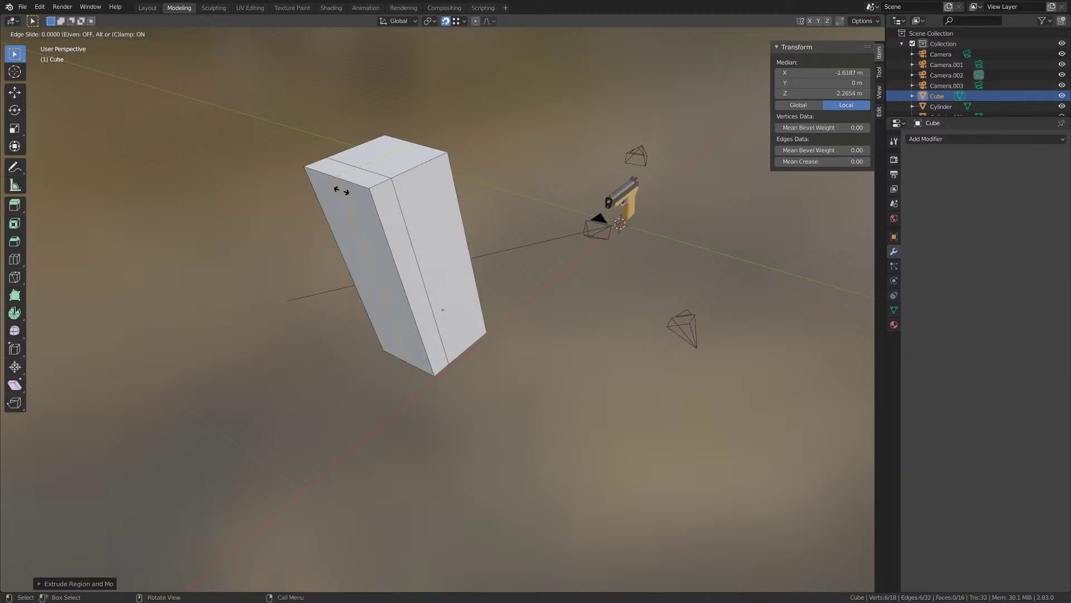
{"action": "left_click", "coordinate": [342, 192]}
{"action": "middle_click_drag", "start_coordinate": [343, 192], "coordinate": [406, 260]}
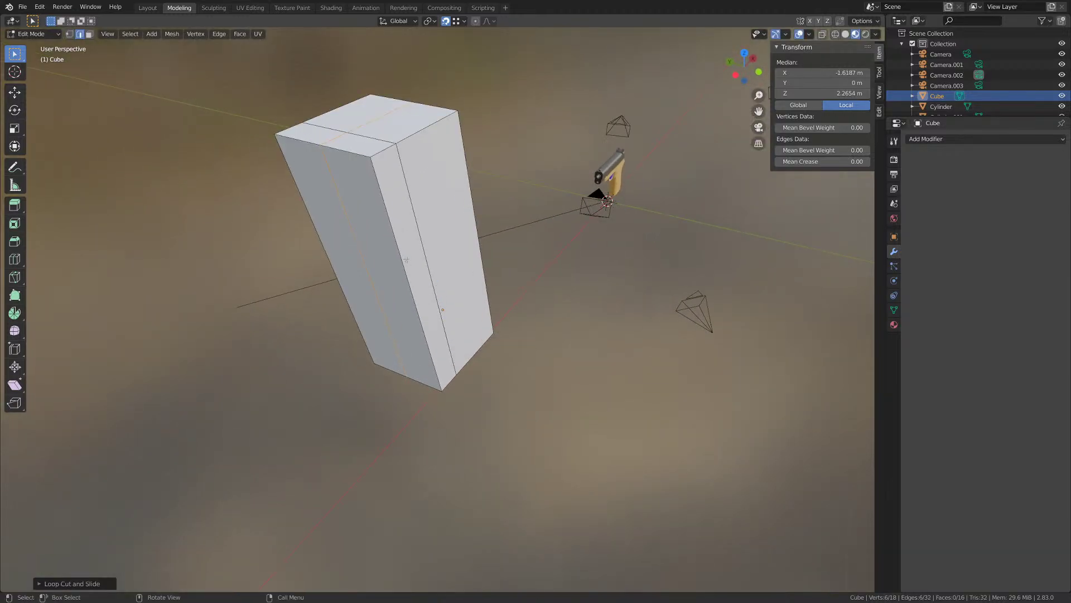
- Bevel one long front corner edge of the block with 4 segments and an offset of about 1.37 m
{"action": "left_click", "coordinate": [393, 227]}
{"action": "key", "text": "ctrl+b"}
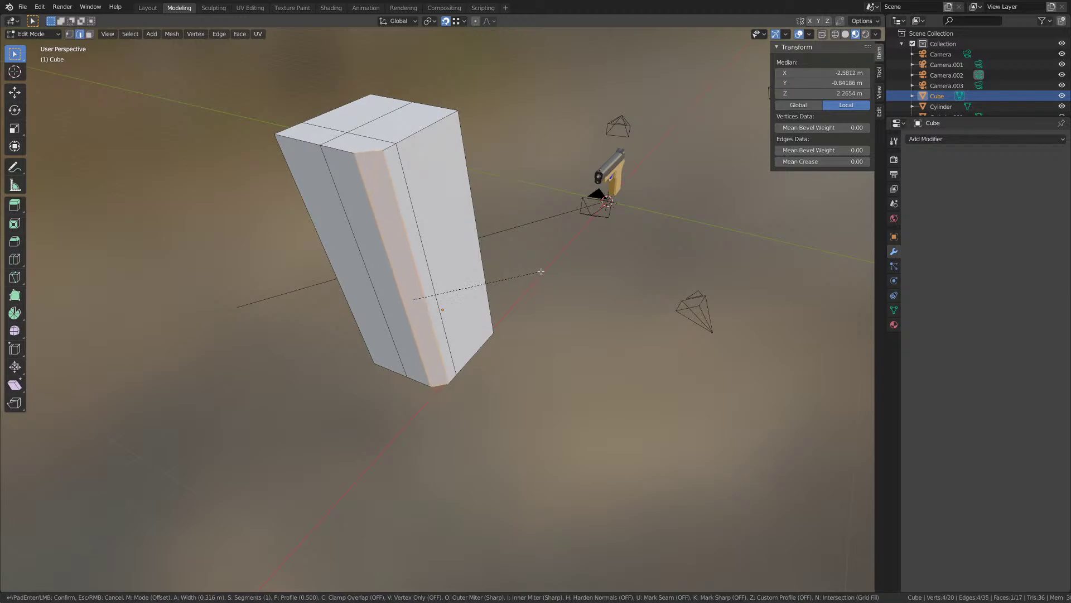
{"action": "scroll", "coordinate": [595, 275], "scroll_direction": "up", "scroll_amount": 3}
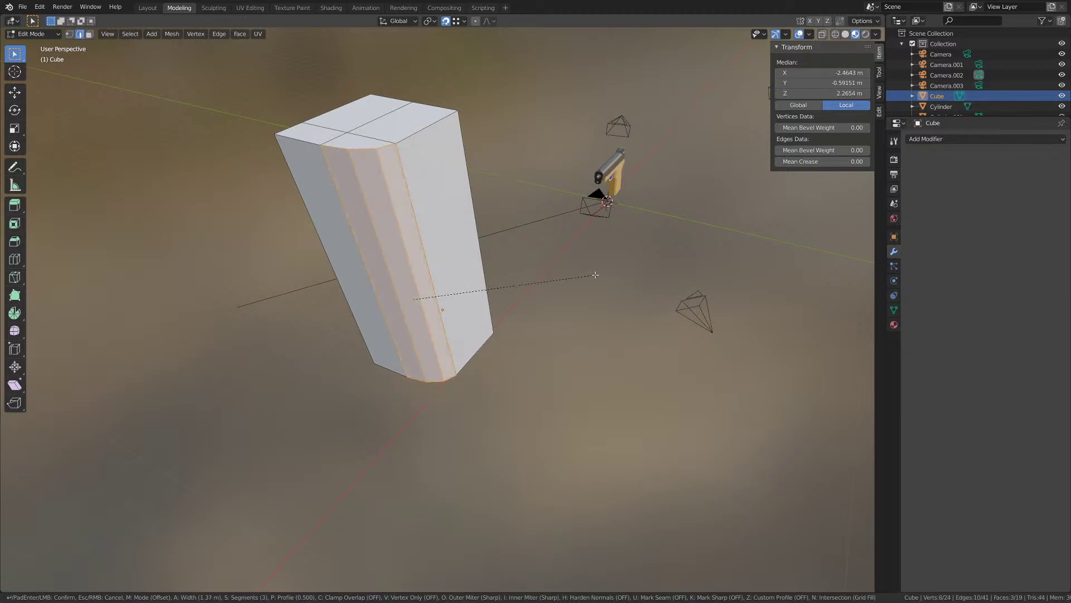
{"action": "left_click", "coordinate": [595, 275]}
{"action": "middle_click_drag", "start_coordinate": [529, 307], "coordinate": [433, 244]}
{"action": "left_click", "coordinate": [47, 586]}
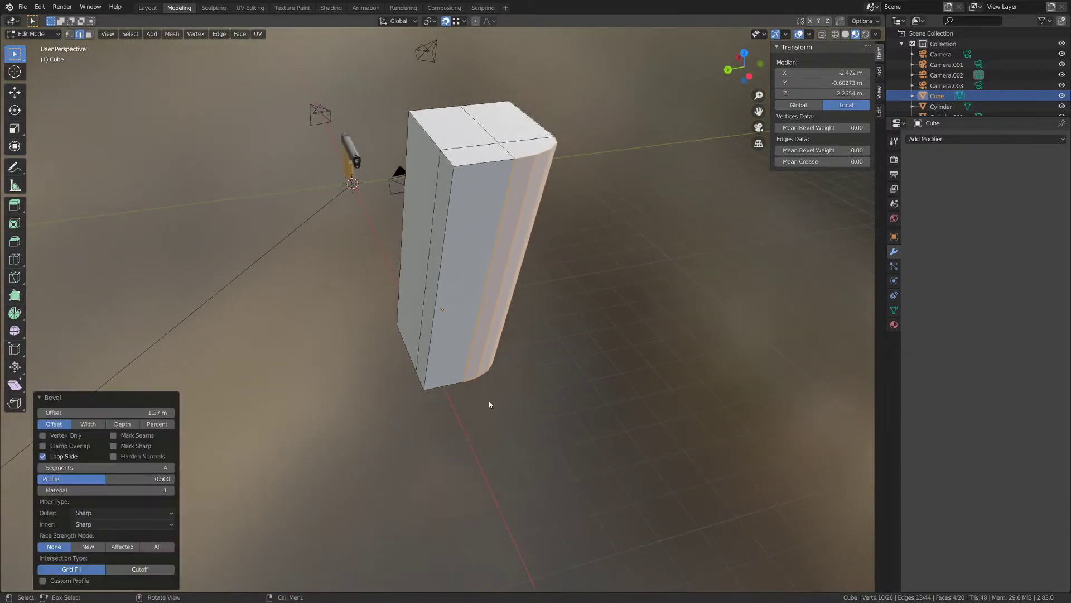
- Bevel the opposite long front corner edge of the test block with 4 segments
{"action": "middle_click_drag", "start_coordinate": [490, 401], "coordinate": [467, 412]}
{"action": "middle_click_drag", "start_coordinate": [491, 283], "coordinate": [469, 266]}
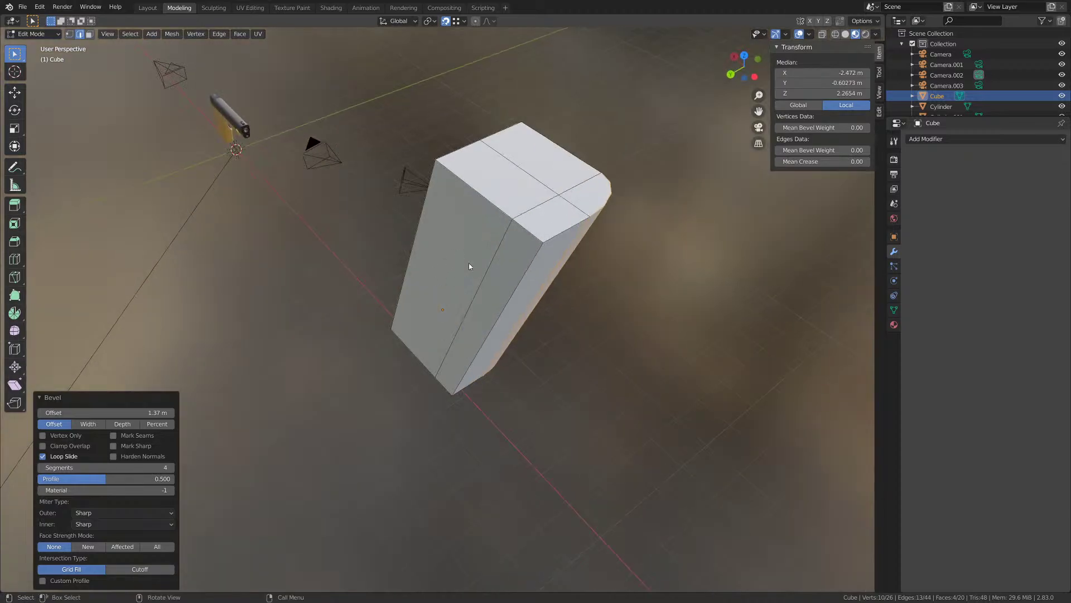
{"action": "left_click", "coordinate": [526, 279]}
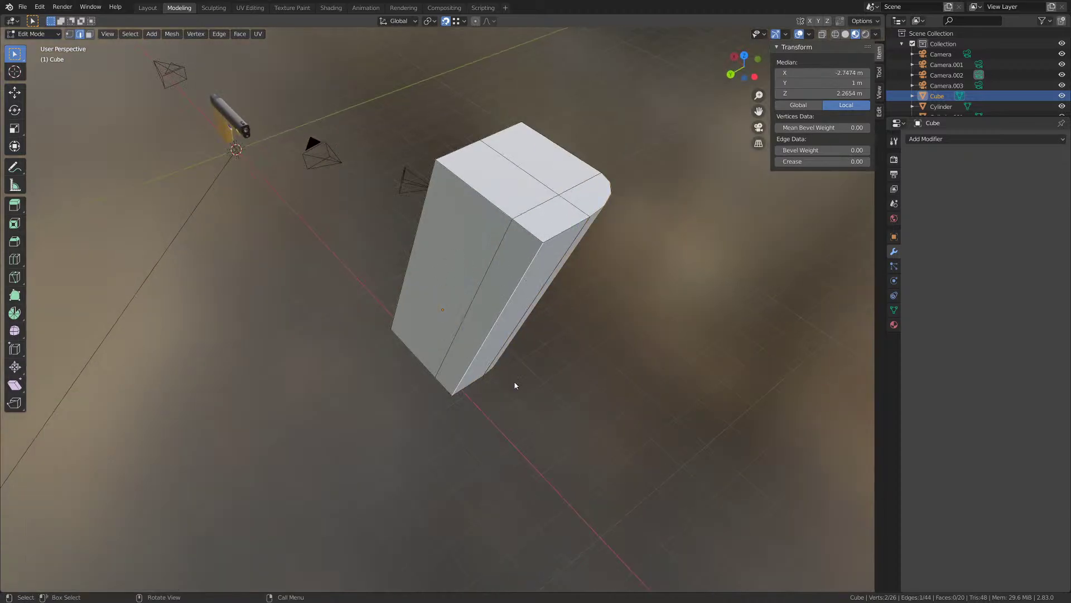
{"action": "key", "text": "ctrl+b"}
{"action": "left_click", "coordinate": [720, 496]}
{"action": "key", "text": "Tab"}
{"action": "middle_click_drag", "start_coordinate": [665, 472], "coordinate": [555, 420]}
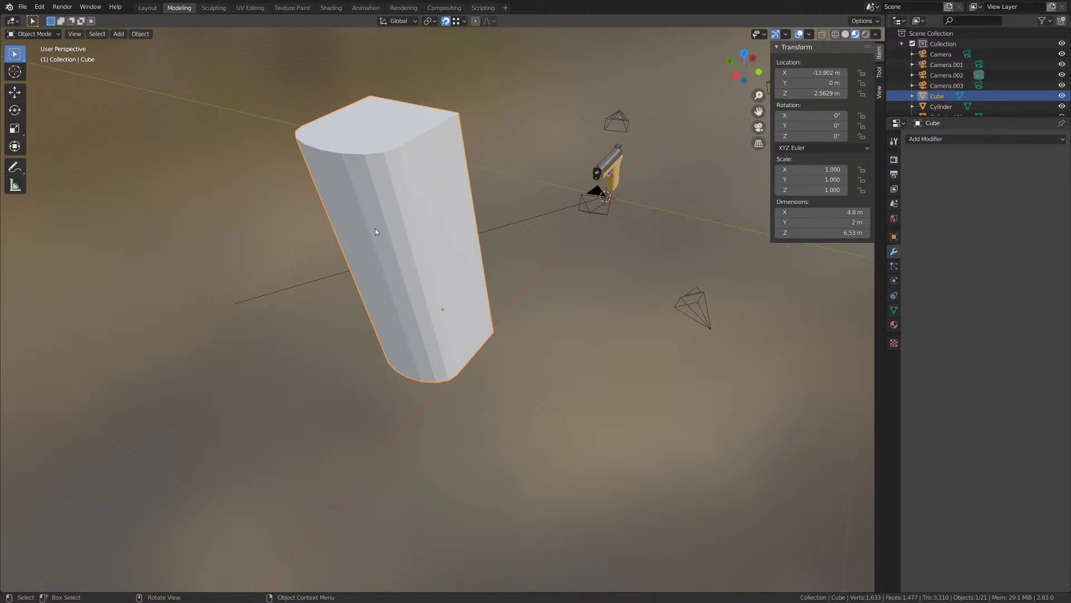
{"action": "middle_click_drag", "start_coordinate": [375, 231], "coordinate": [384, 234]}
{"action": "key", "text": "Tab"}
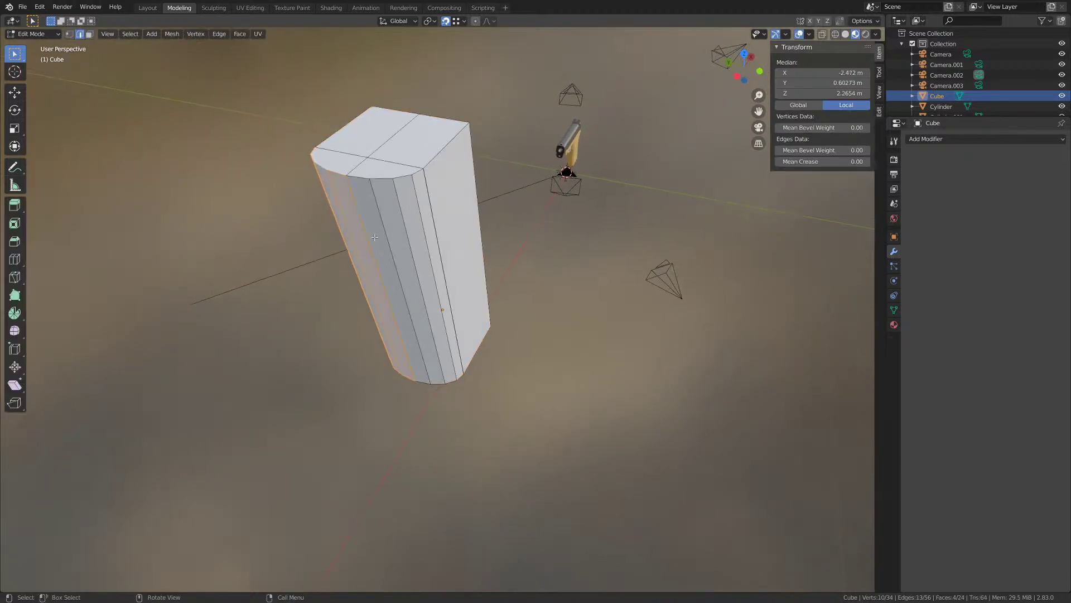
- Merge all of the test block's vertices by distance at 0.0001 m
{"action": "key", "text": "a"}
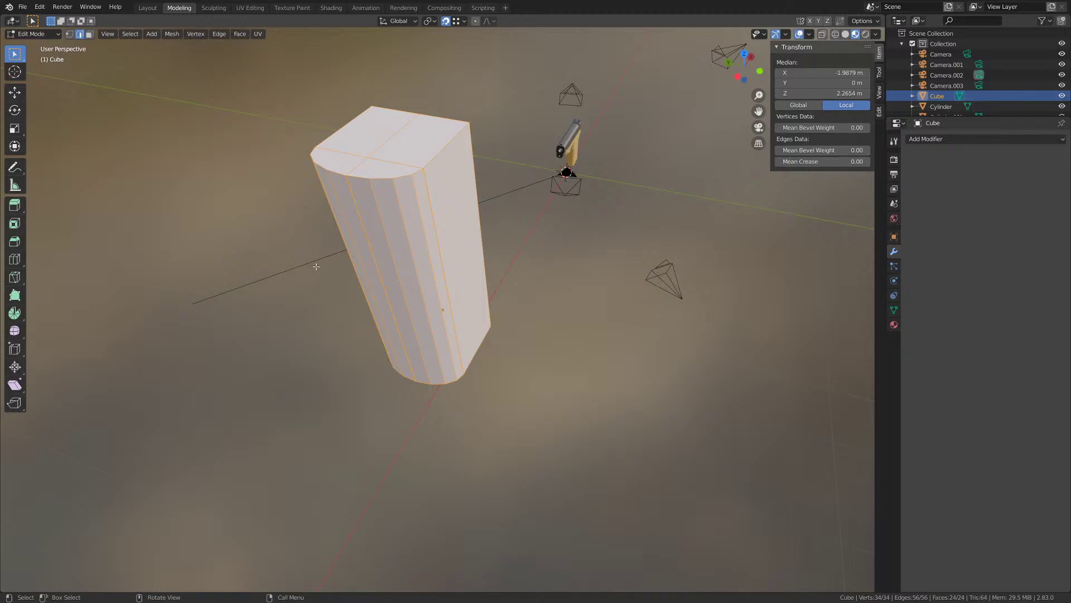
{"action": "key", "text": "n"}
{"action": "key", "text": "m"}
{"action": "left_click", "coordinate": [477, 235]}
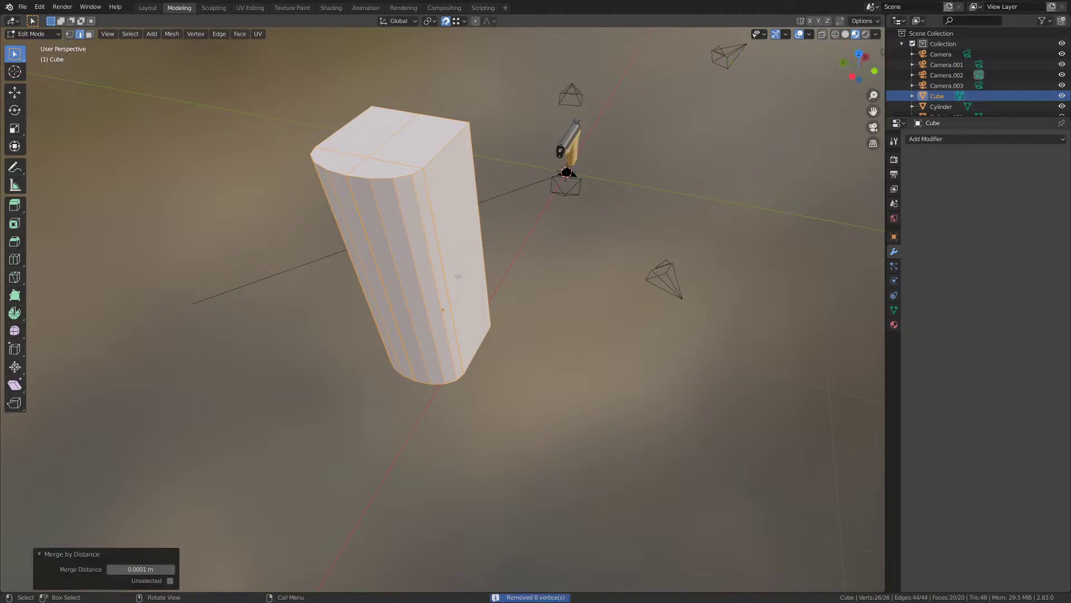
- Delete all vertices of the test block and save M1911.blend
{"action": "middle_click_drag", "start_coordinate": [404, 404], "coordinate": [372, 307]}
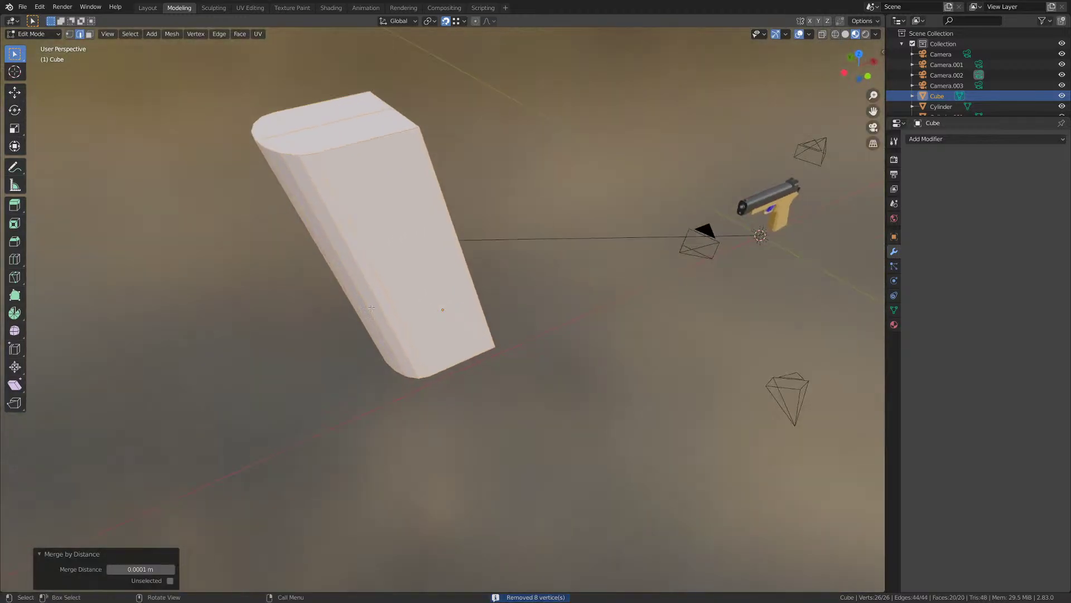
{"action": "middle_click_drag", "start_coordinate": [348, 193], "coordinate": [452, 205]}
{"action": "key", "text": "x"}
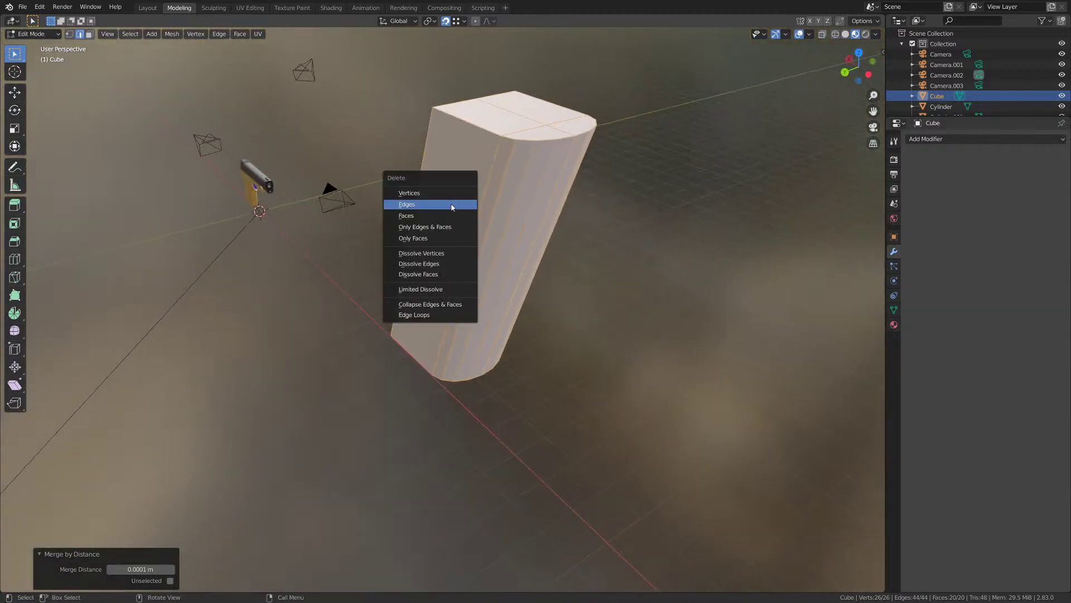
{"action": "left_click", "coordinate": [410, 191]}
{"action": "key", "text": "ctrl+s"}
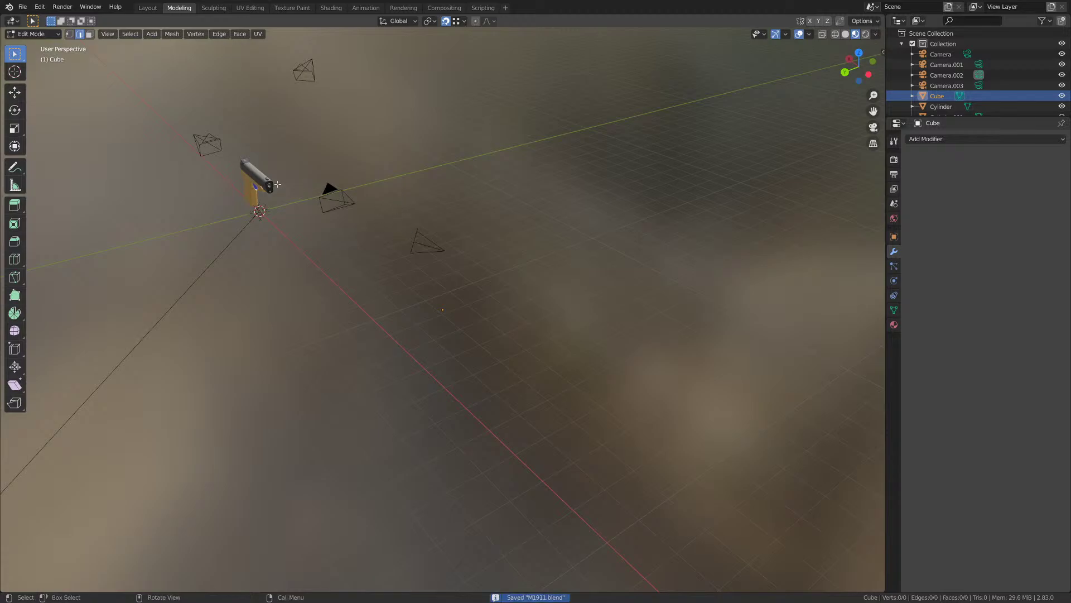
- Leave the emptied cube and open the pistol frame's mesh for editing, focused on the grip
{"action": "key", "text": "Tab"}
{"action": "left_click", "coordinate": [254, 194]}
{"action": "key", "text": "KP_Decimal"}
{"action": "middle_click_drag", "start_coordinate": [608, 441], "coordinate": [446, 385]}
{"action": "scroll", "coordinate": [544, 425], "scroll_direction": "up", "scroll_amount": 3}
{"action": "middle_click_drag", "start_coordinate": [544, 425], "coordinate": [386, 298], "text": "shift"}
{"action": "key", "text": "Tab"}
- Select the edge loop running along the frame's underside, behind the trigger and down the front of the grip
{"action": "middle_click_drag", "start_coordinate": [453, 313], "coordinate": [418, 323]}
{"action": "left_click", "coordinate": [410, 234]}
{"action": "middle_click_drag", "start_coordinate": [410, 234], "coordinate": [372, 169]}
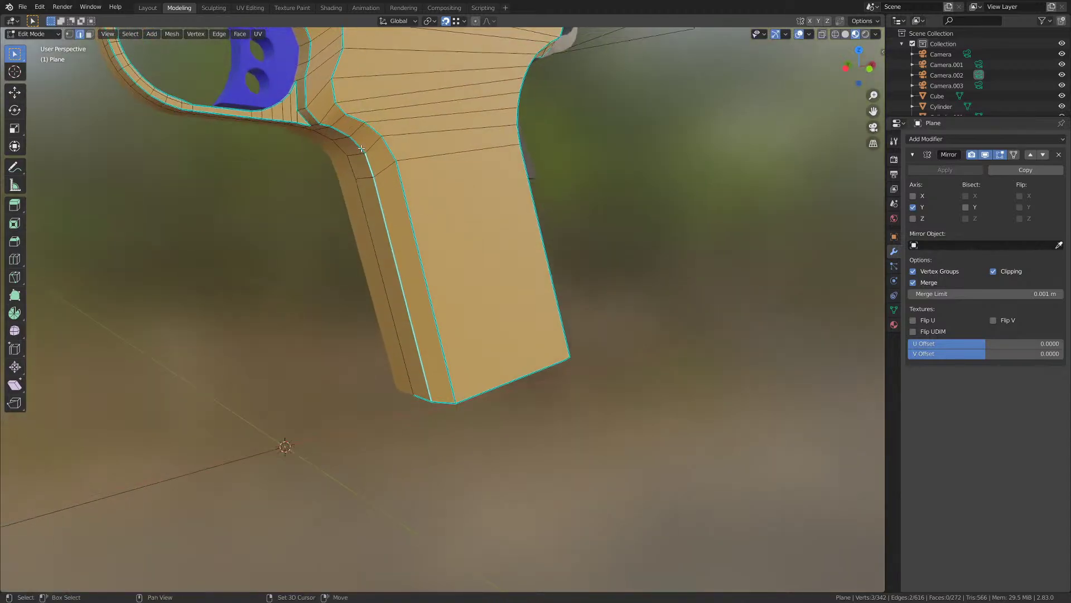
{"action": "mouse_move", "coordinate": [389, 193]}
{"action": "middle_mouse_down"}
{"action": "mouse_move", "coordinate": [359, 192]}
{"action": "mouse_move", "coordinate": [405, 197]}
{"action": "middle_mouse_up"}
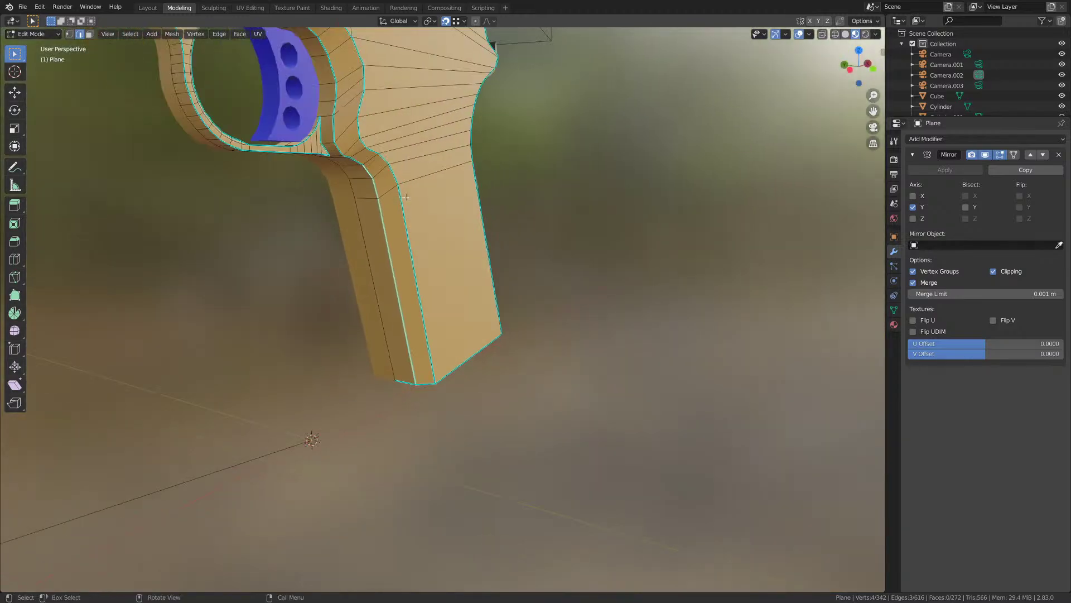
{"action": "left_click", "coordinate": [365, 168], "text": "alt"}
{"action": "key", "text": "z"}
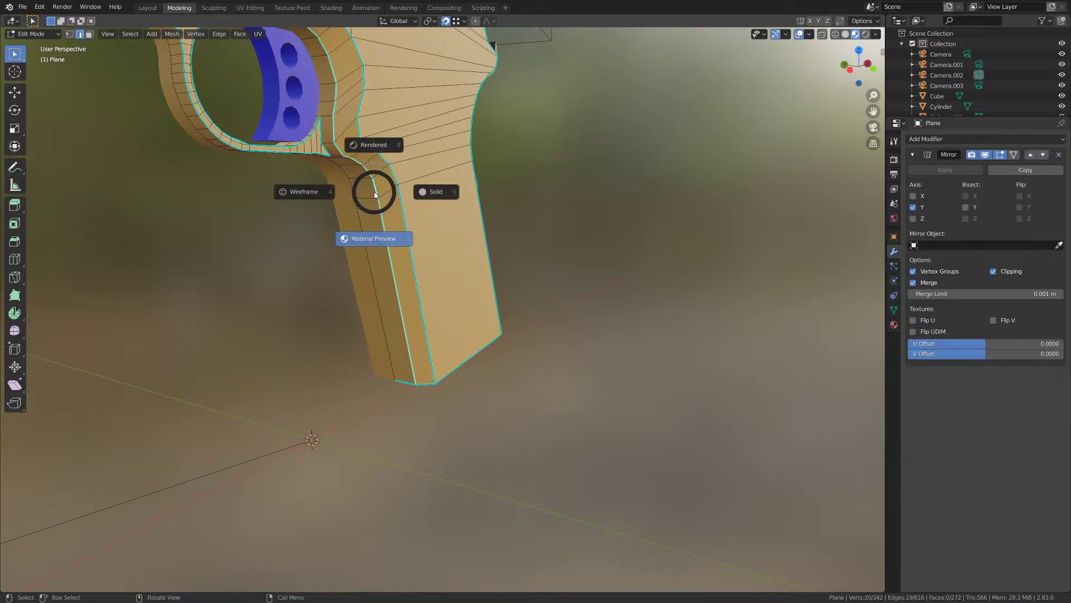
{"action": "key", "text": "z"}
{"action": "scroll", "coordinate": [432, 218], "scroll_direction": "down", "scroll_amount": 3}
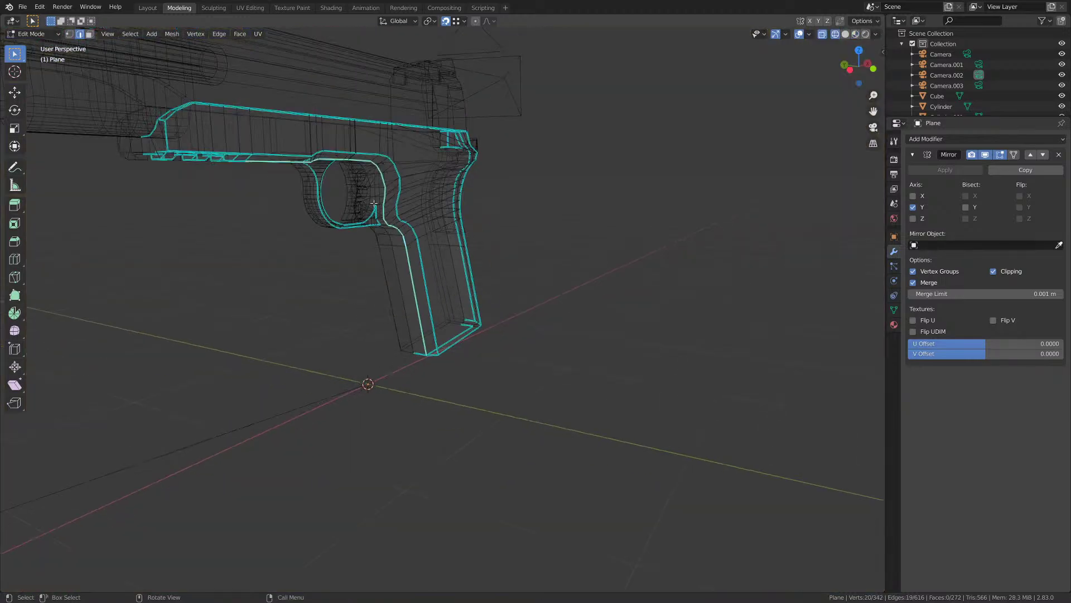
{"action": "middle_click_drag", "start_coordinate": [374, 204], "coordinate": [343, 192]}
{"action": "key", "text": "z"}
{"action": "left_click", "coordinate": [347, 239]}
{"action": "scroll", "coordinate": [424, 279], "scroll_direction": "up", "scroll_amount": 2}
{"action": "key", "text": "ctrl+b"}
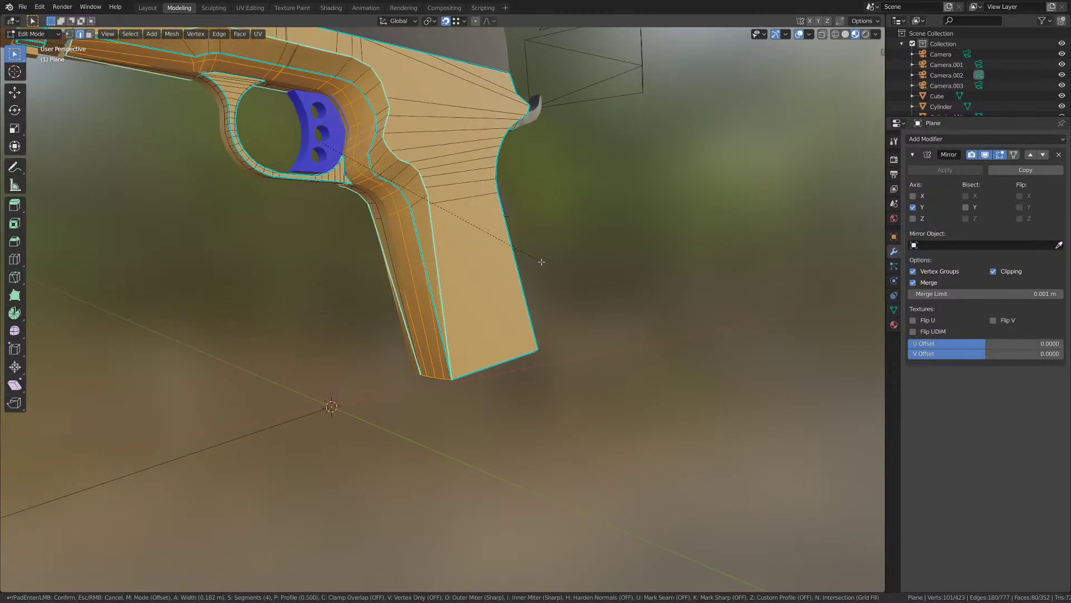
{"action": "key", "text": "Escape"}
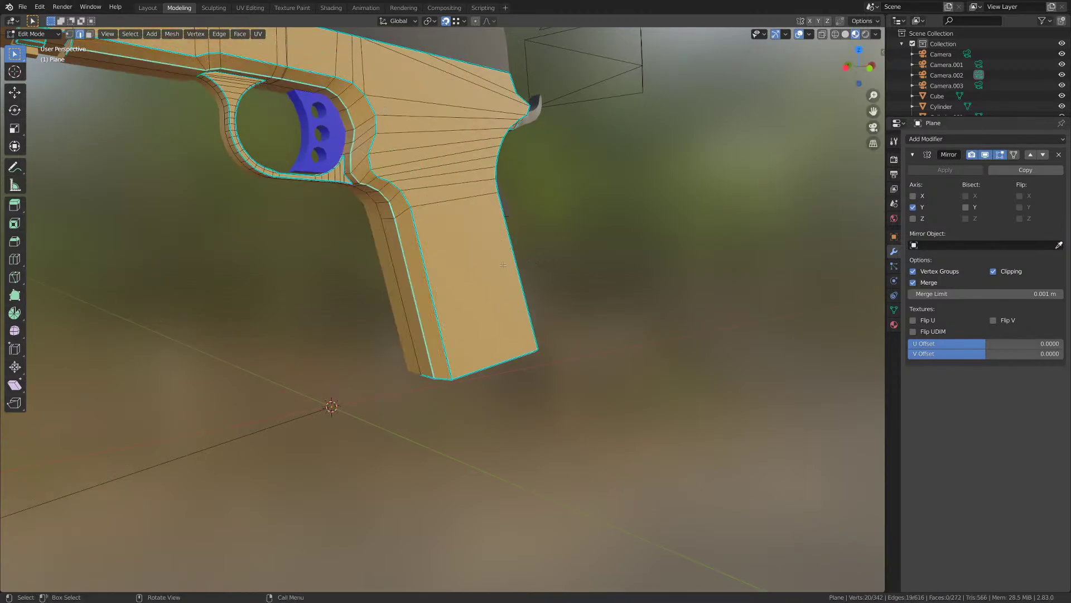
{"action": "key", "text": "ctrl+z"}
{"action": "key", "text": "ctrl+z"}
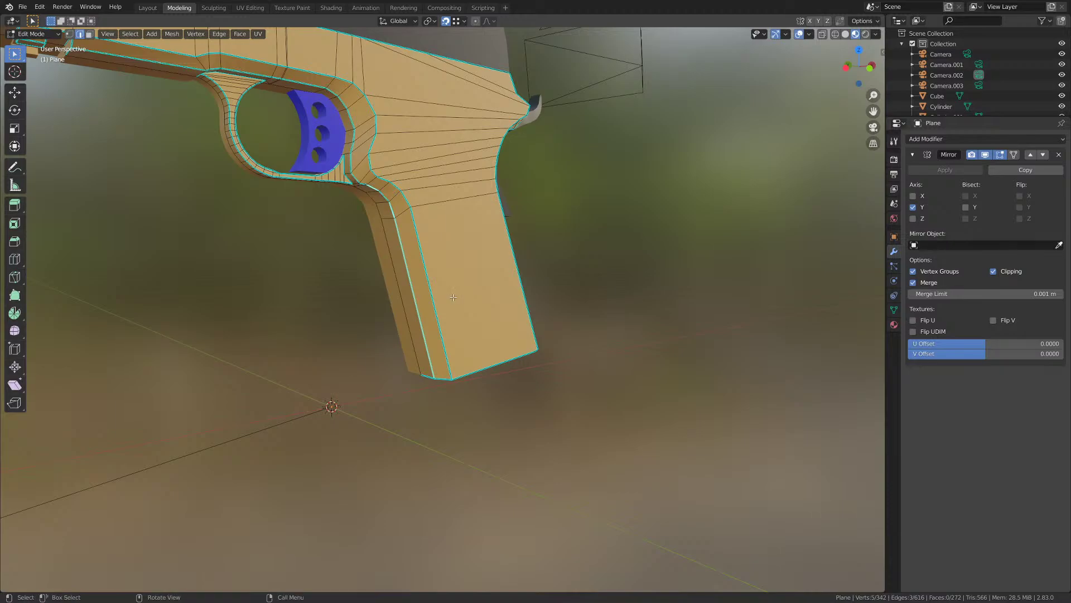
{"action": "key", "text": "ctrl+shift+z"}
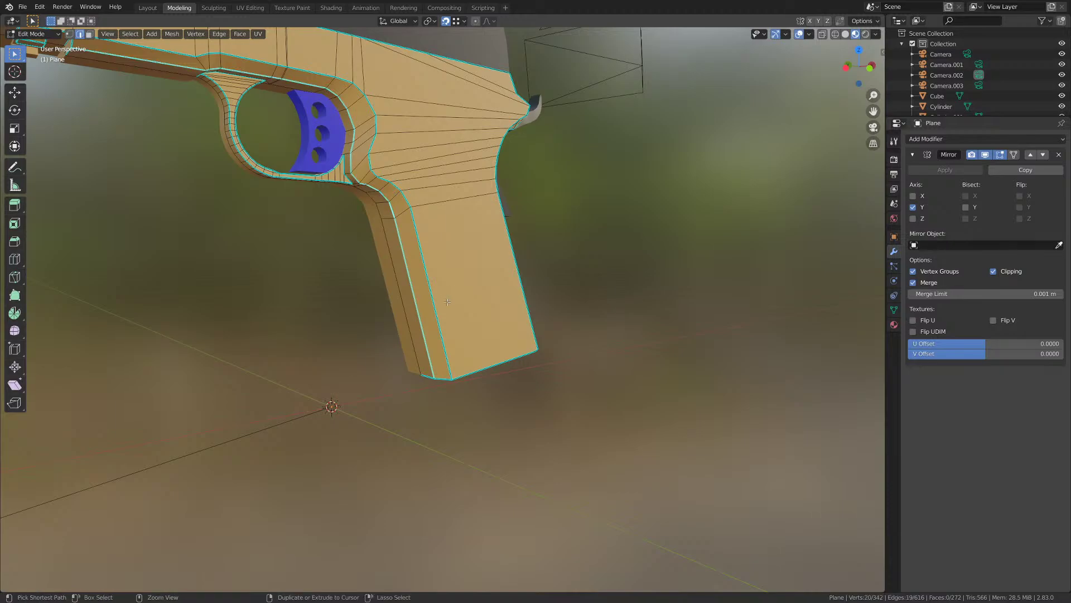
- Bevel the selected front grip edge loop with 4 segments in Percent mode and check the rounding
{"action": "key", "text": "ctrl+b"}
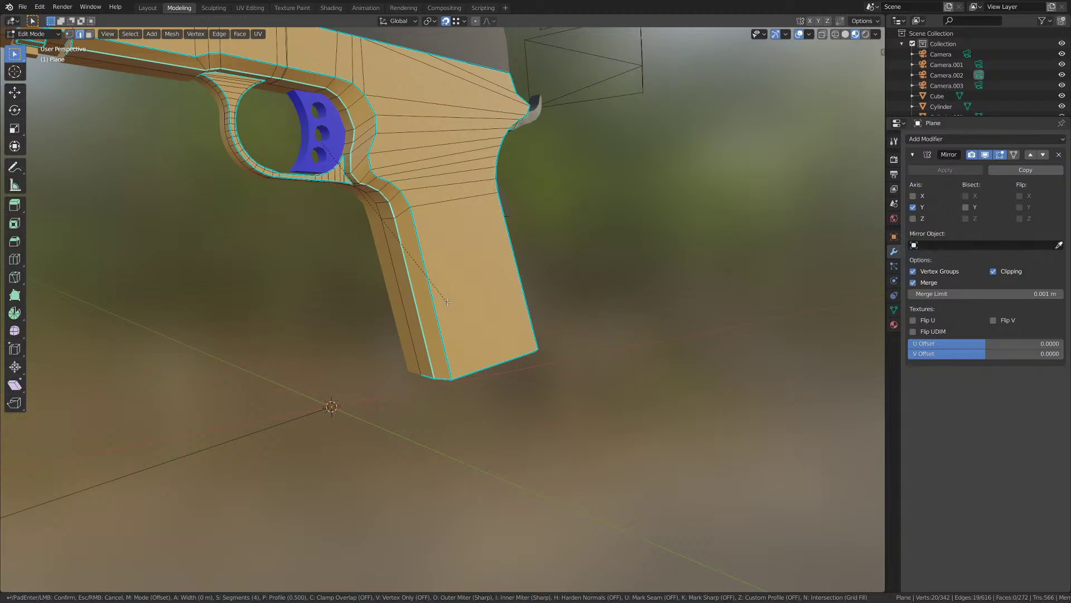
{"action": "key", "text": "m"}
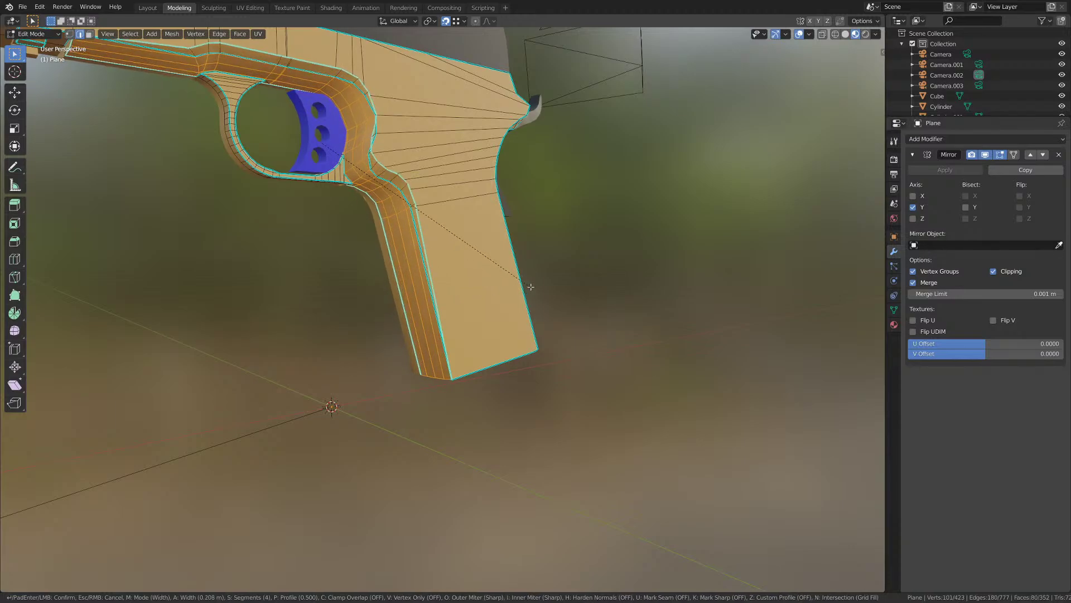
{"action": "key", "text": "m"}
{"action": "key", "text": "m"}
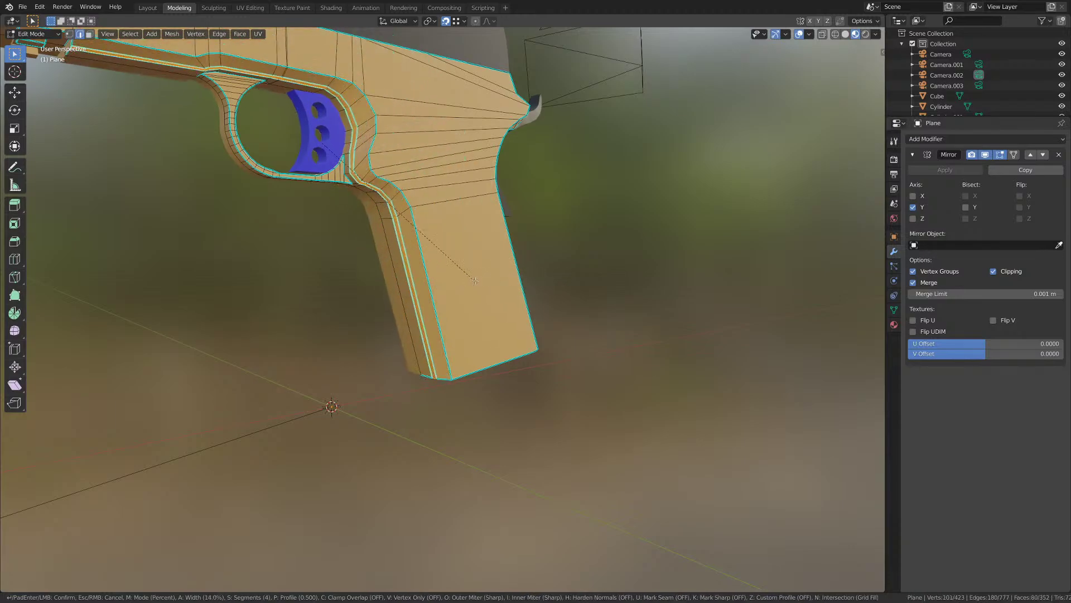
{"action": "left_click", "coordinate": [581, 248]}
{"action": "key", "text": "Tab"}
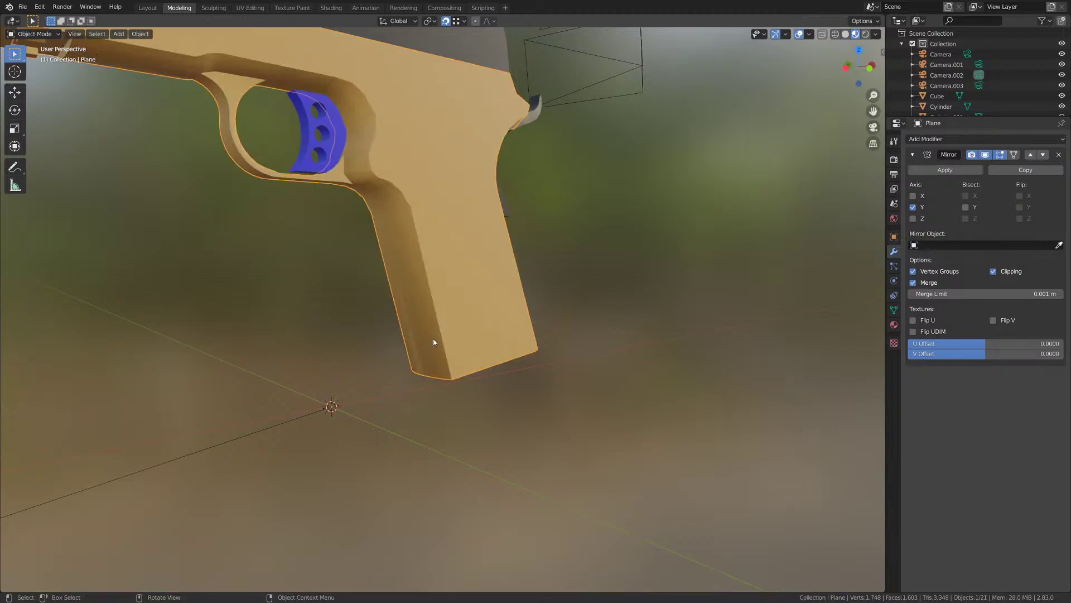
{"action": "middle_click_drag", "start_coordinate": [434, 339], "coordinate": [387, 359]}
{"action": "key", "text": "Tab"}
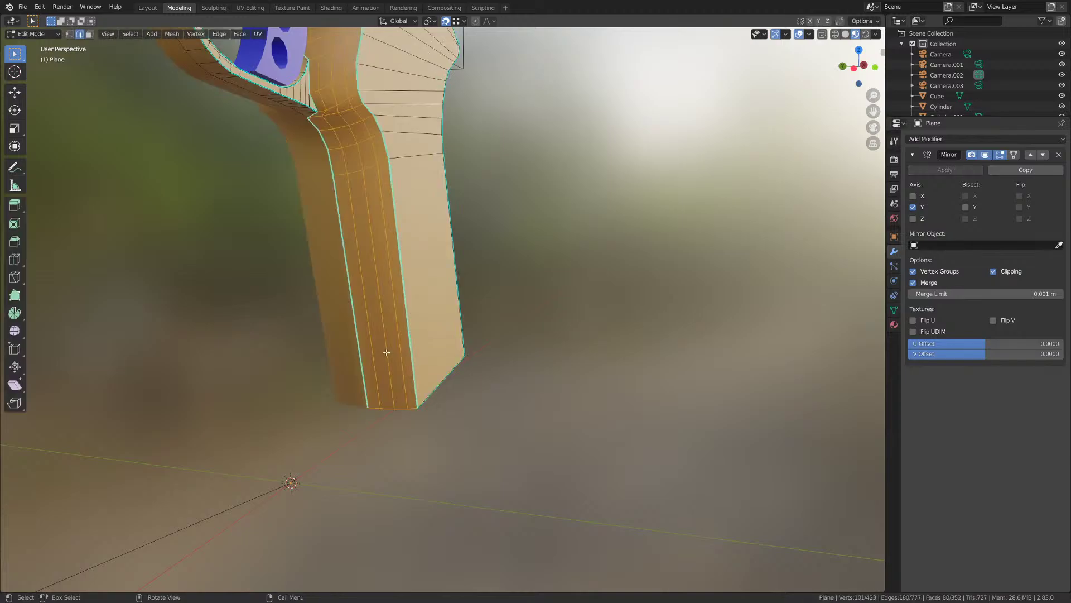
- Try to clear the sharp marking from the inner front grip edges and the short edges where the trigger guard meets the grip
{"action": "left_click", "coordinate": [357, 331]}
{"action": "middle_click_drag", "start_coordinate": [359, 317], "coordinate": [315, 302], "text": "shift"}
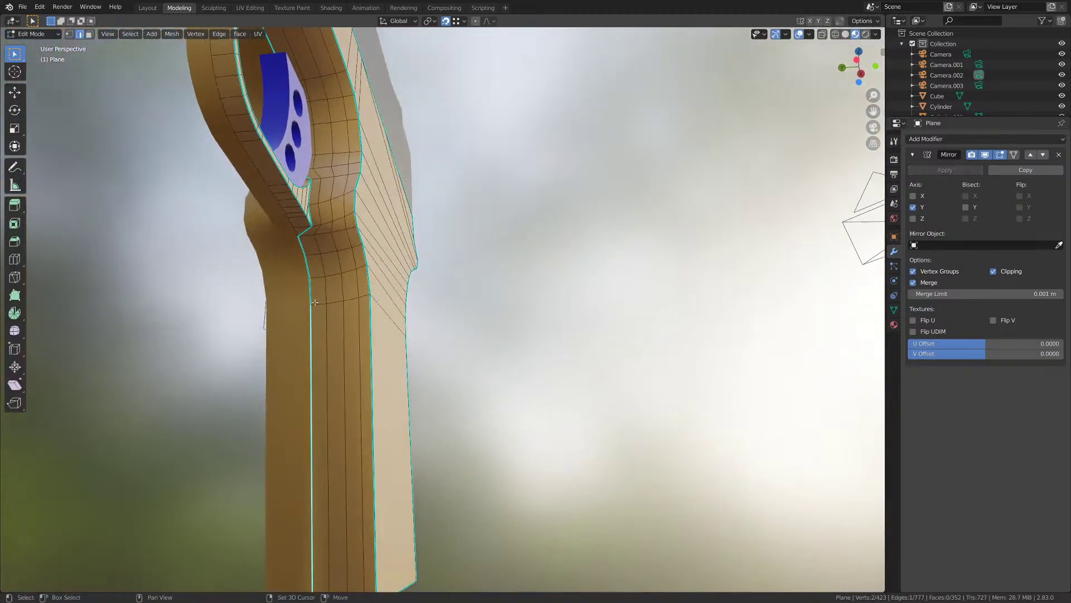
{"action": "left_click", "coordinate": [311, 290], "text": "shift"}
{"action": "middle_click_drag", "start_coordinate": [315, 260], "coordinate": [251, 251]}
{"action": "middle_click_drag", "start_coordinate": [251, 251], "coordinate": [352, 306], "text": "shift"}
{"action": "key", "text": "z"}
{"action": "left_click", "coordinate": [270, 239]}
{"action": "mouse_move", "coordinate": [285, 240]}
{"action": "middle_mouse_down", "text": "shift"}
{"action": "mouse_move", "coordinate": [335, 297]}
{"action": "mouse_move", "coordinate": [359, 282]}
{"action": "mouse_move", "coordinate": [373, 318]}
{"action": "middle_mouse_up", "text": "shift"}
{"action": "middle_click_drag", "start_coordinate": [437, 449], "coordinate": [433, 402]}
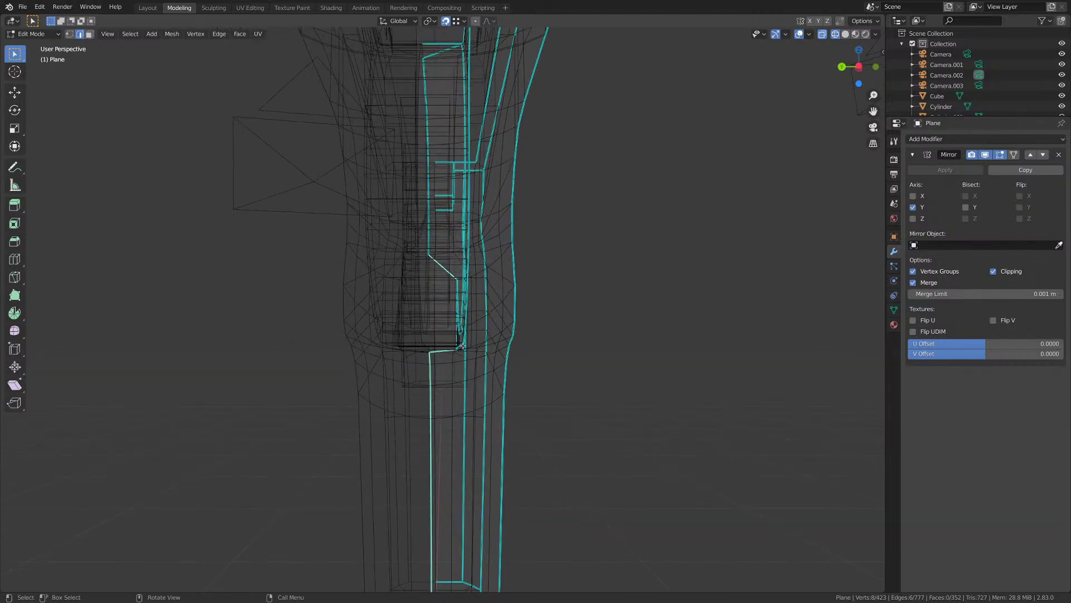
{"action": "mouse_move", "coordinate": [491, 333]}
{"action": "middle_mouse_down"}
{"action": "mouse_move", "coordinate": [432, 401]}
{"action": "mouse_move", "coordinate": [437, 361]}
{"action": "mouse_move", "coordinate": [424, 360]}
{"action": "mouse_move", "coordinate": [435, 347]}
{"action": "middle_mouse_up"}
{"action": "key", "text": "z"}
{"action": "left_click", "coordinate": [475, 361]}
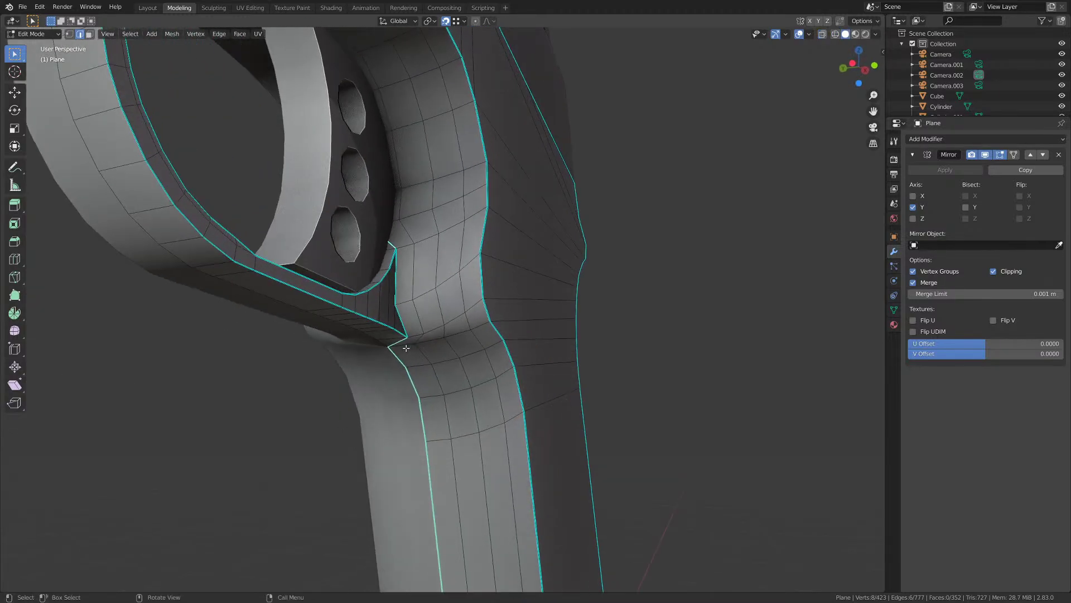
{"action": "key", "text": "z"}
{"action": "left_click", "coordinate": [404, 397]}
{"action": "key", "text": "z"}
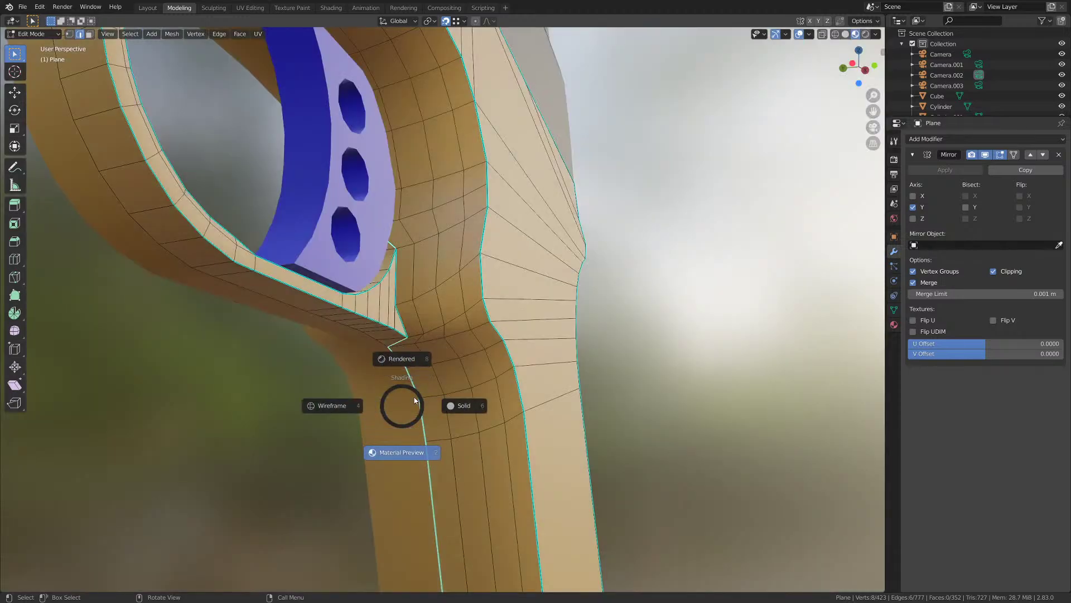
{"action": "left_click", "coordinate": [446, 396]}
{"action": "key", "text": "z"}
{"action": "left_click", "coordinate": [428, 408]}
{"action": "middle_click_drag", "start_coordinate": [427, 399], "coordinate": [424, 424]}
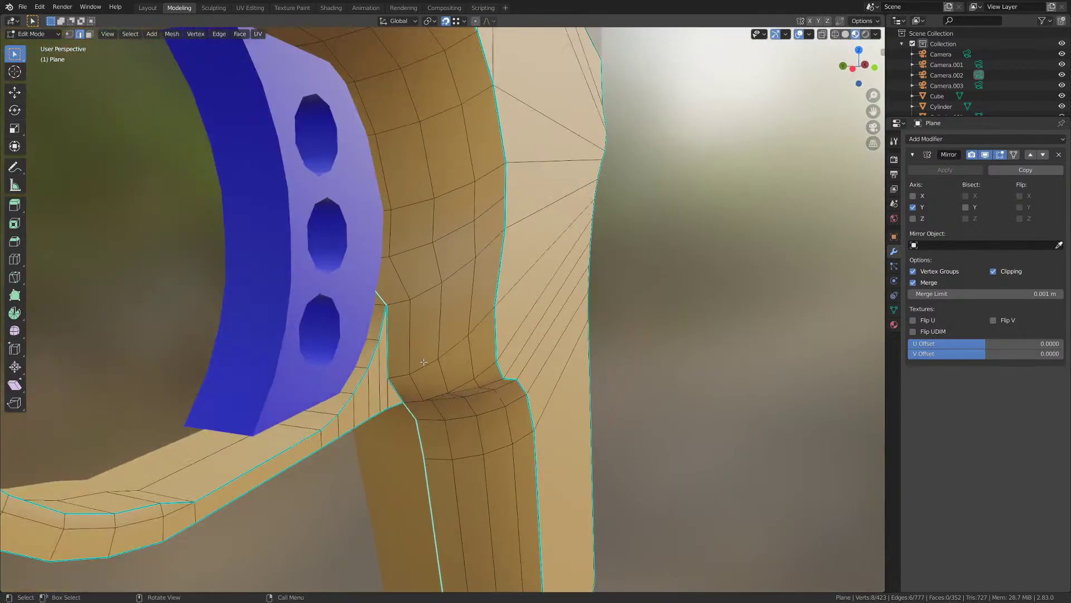
{"action": "left_click", "coordinate": [219, 33]}
{"action": "left_click", "coordinate": [245, 232]}
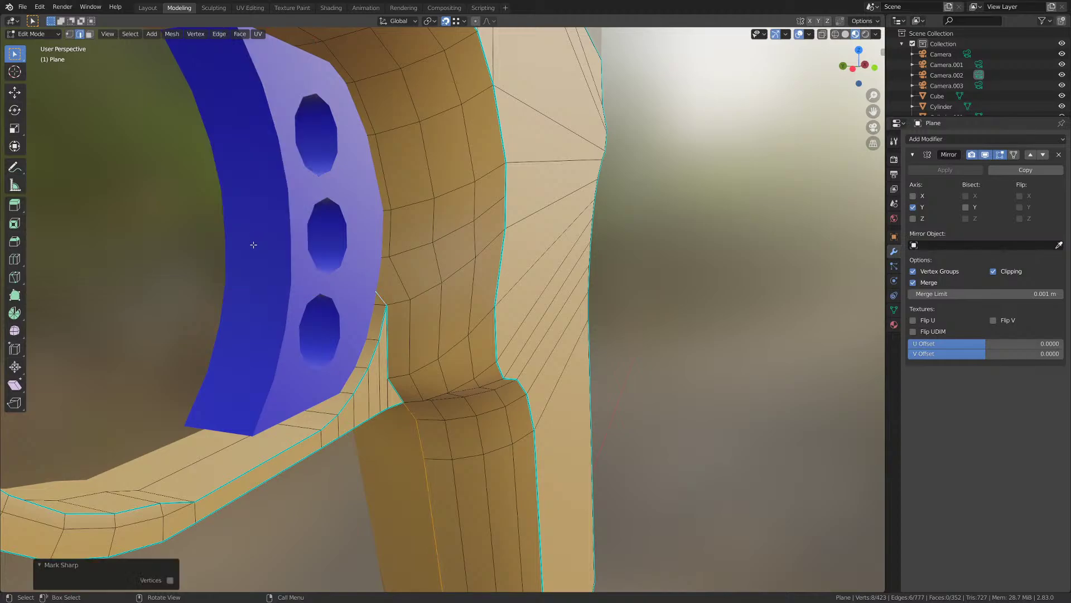
- Clear the sharp marking from the two short edges where the trigger guard joins the grip
{"action": "middle_click_drag", "start_coordinate": [251, 241], "coordinate": [383, 369]}
{"action": "left_click", "coordinate": [384, 361]}
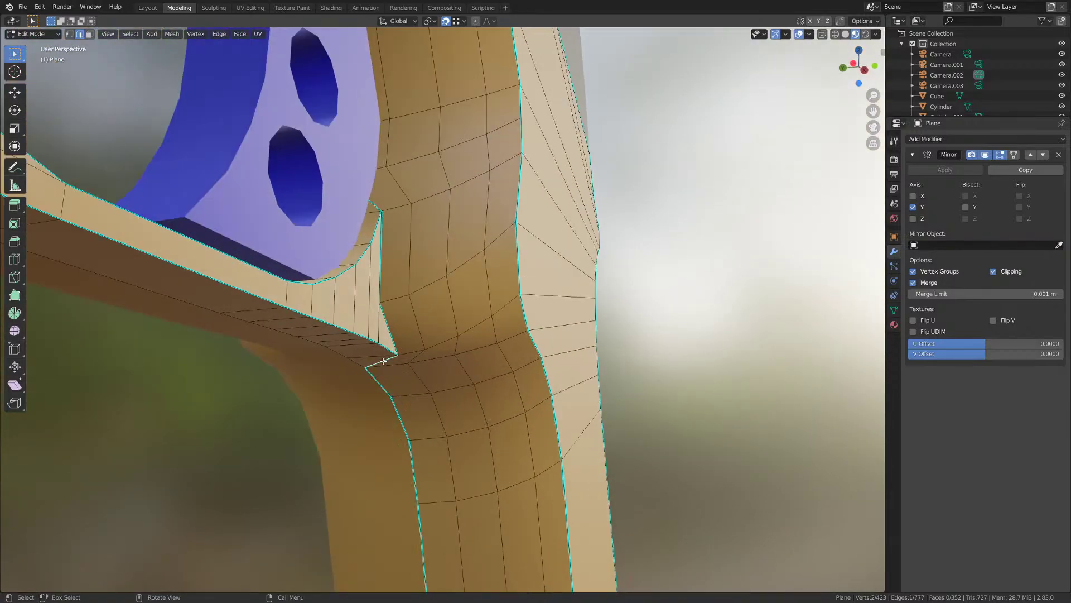
{"action": "middle_click_drag", "start_coordinate": [416, 302], "coordinate": [405, 314]}
{"action": "key", "text": "x"}
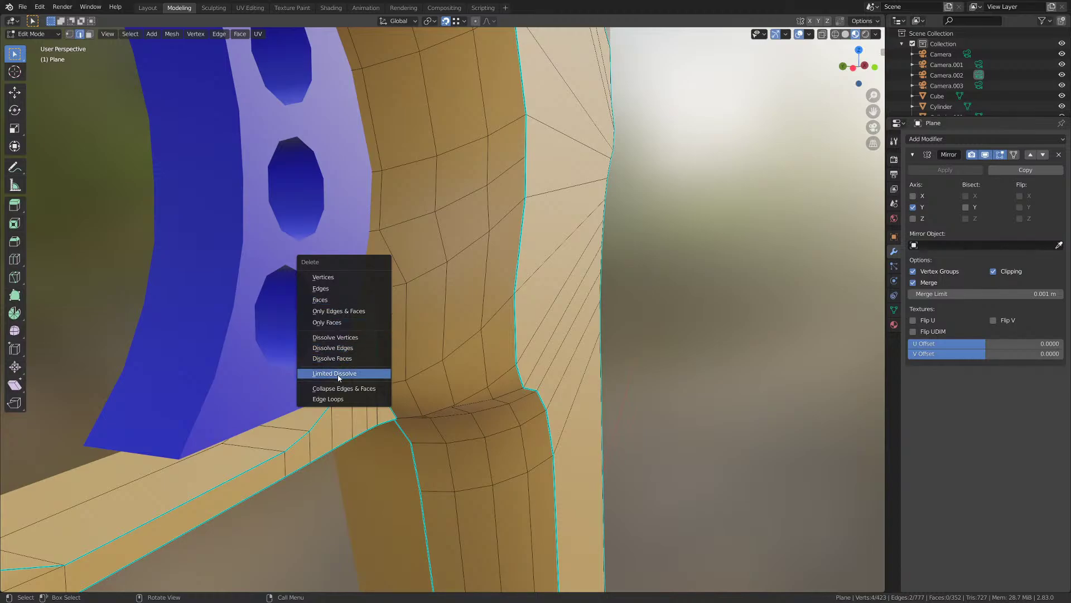
{"action": "left_click", "coordinate": [219, 34]}
{"action": "left_click", "coordinate": [265, 244]}
{"action": "scroll", "coordinate": [464, 426], "scroll_direction": "down", "scroll_amount": 6}
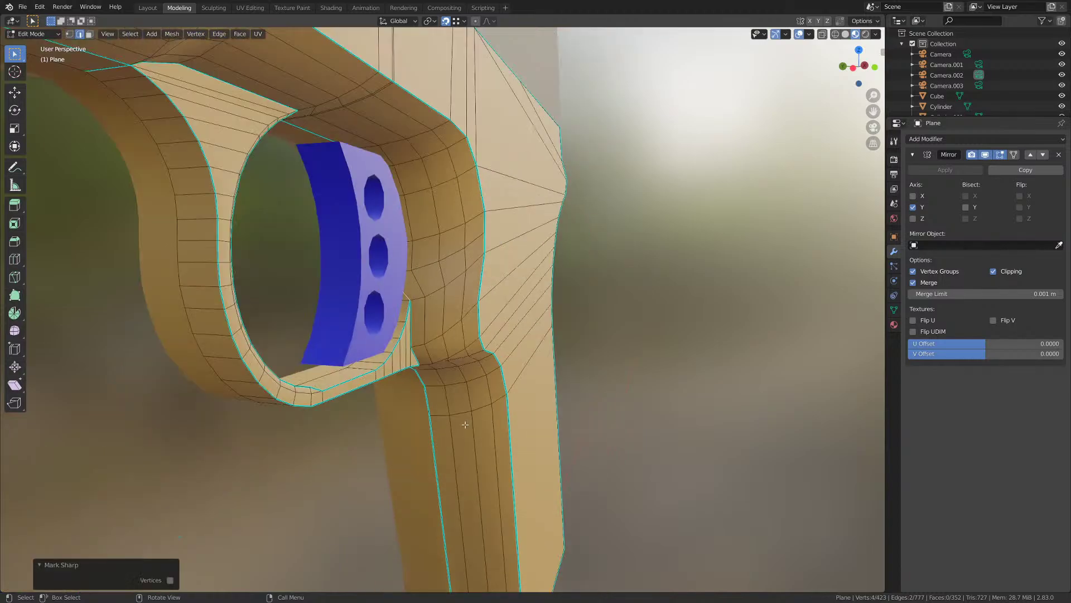
- Inspect the frame's shading around the grip in Object Mode and return to the mesh with nothing selected
{"action": "key", "text": "Tab"}
{"action": "middle_click_drag", "start_coordinate": [464, 426], "coordinate": [454, 387]}
{"action": "scroll", "coordinate": [454, 388], "scroll_direction": "down", "scroll_amount": 3}
{"action": "key", "text": "Tab"}
{"action": "key", "text": "alt+a"}
{"action": "middle_click_drag", "start_coordinate": [504, 370], "coordinate": [446, 376]}
{"action": "scroll", "coordinate": [446, 376], "scroll_direction": "up", "scroll_amount": 1}
{"action": "middle_click_drag", "start_coordinate": [402, 327], "coordinate": [395, 276], "text": "shift"}
- Clear the sharp marking from the four edges running down the centre line of the grip's front
{"action": "left_click", "coordinate": [429, 368], "text": "alt"}
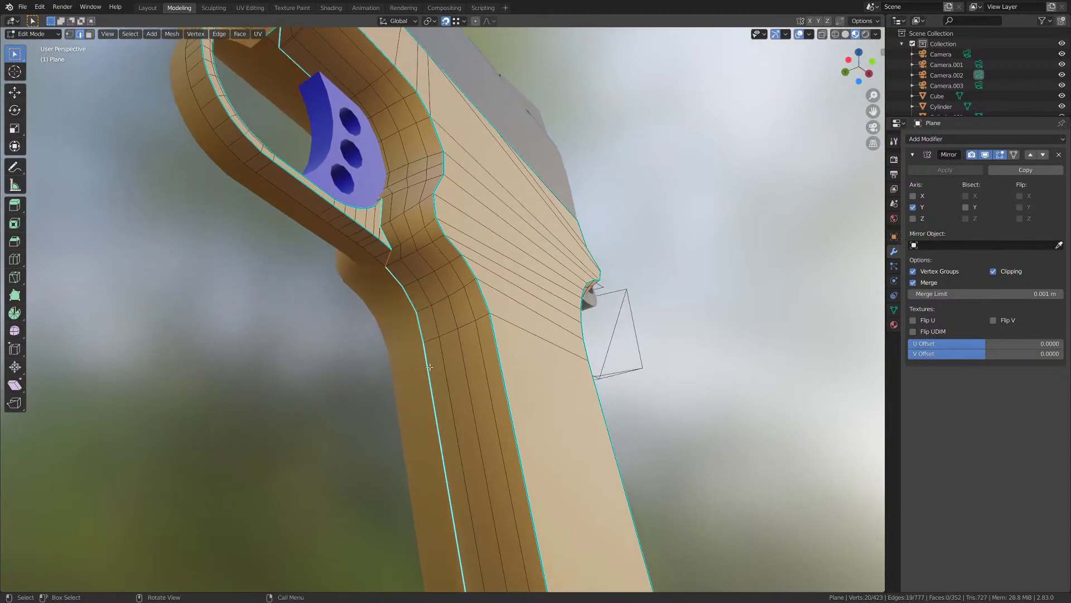
{"action": "key", "text": "alt+a"}
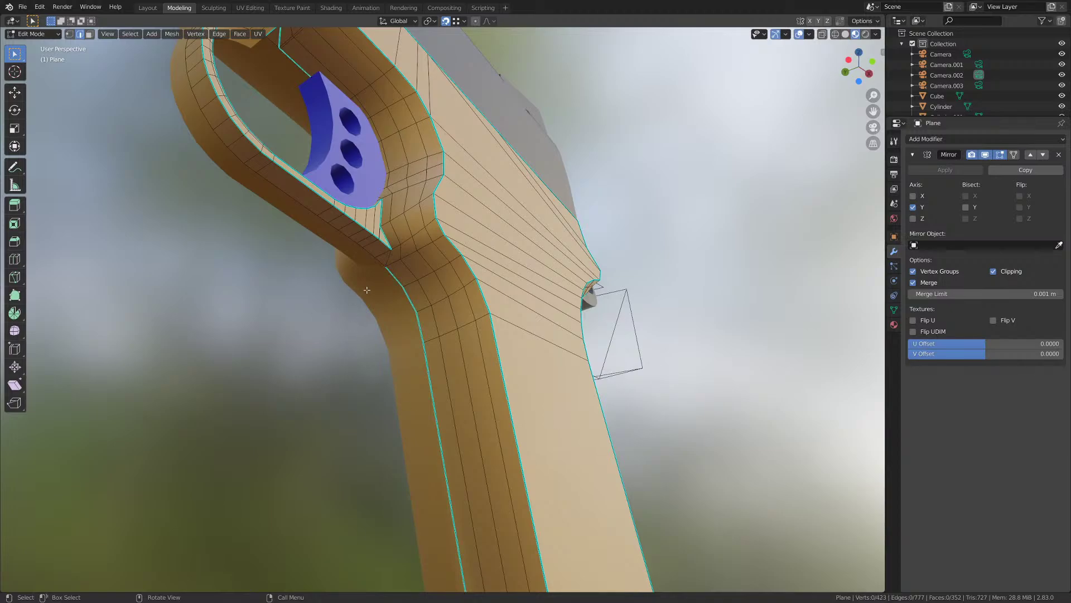
{"action": "left_click", "coordinate": [407, 300], "text": "shift"}
{"action": "left_click", "coordinate": [417, 329], "text": "shift"}
{"action": "left_click", "coordinate": [417, 392], "text": "shift"}
{"action": "middle_click_drag", "start_coordinate": [460, 457], "coordinate": [438, 245], "text": "shift"}
{"action": "scroll", "coordinate": [438, 251], "scroll_direction": "down", "scroll_amount": 1}
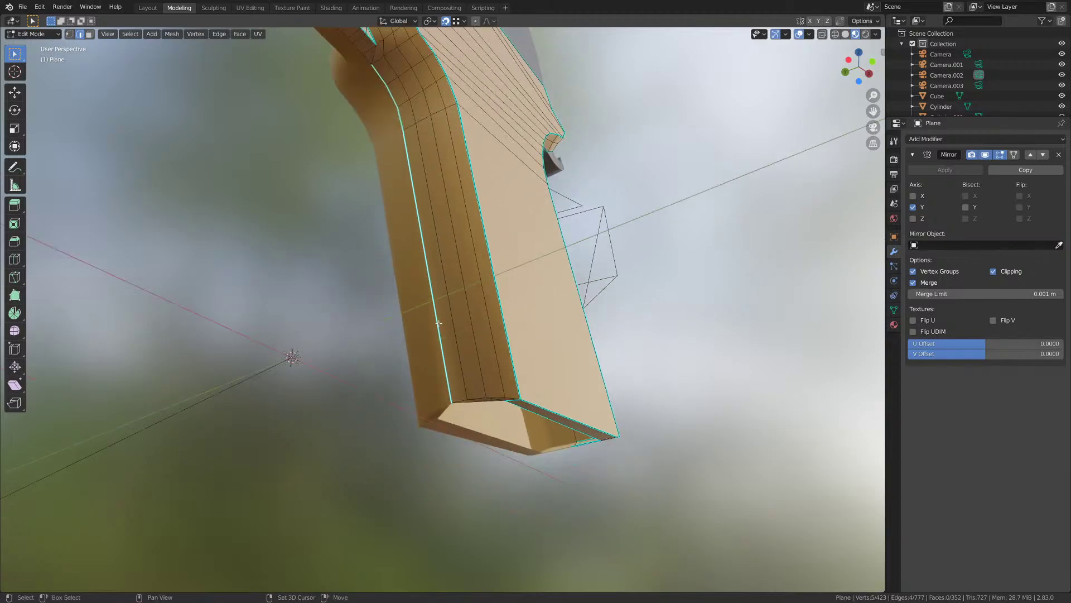
{"action": "middle_click_drag", "start_coordinate": [437, 353], "coordinate": [438, 390]}
{"action": "left_click", "coordinate": [218, 35]}
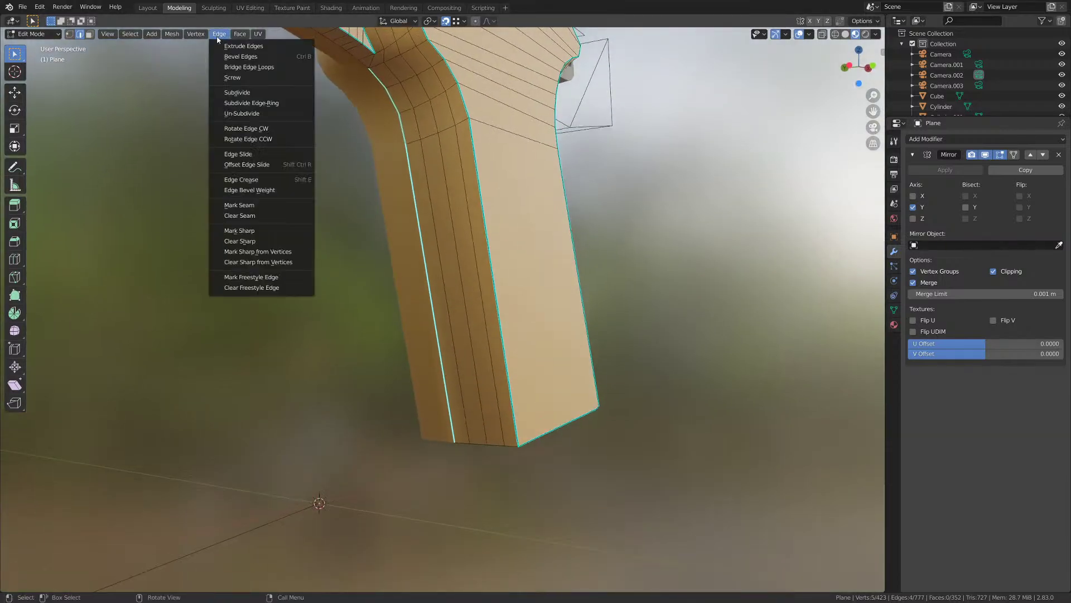
{"action": "left_click", "coordinate": [257, 232]}
{"action": "scroll", "coordinate": [570, 313], "scroll_direction": "down", "scroll_amount": 1}
{"action": "key", "text": "Tab"}
{"action": "mouse_move", "coordinate": [530, 288]}
{"action": "middle_mouse_down"}
{"action": "mouse_move", "coordinate": [496, 274]}
{"action": "mouse_move", "coordinate": [533, 283]}
{"action": "middle_mouse_up"}
{"action": "key", "text": "Tab"}
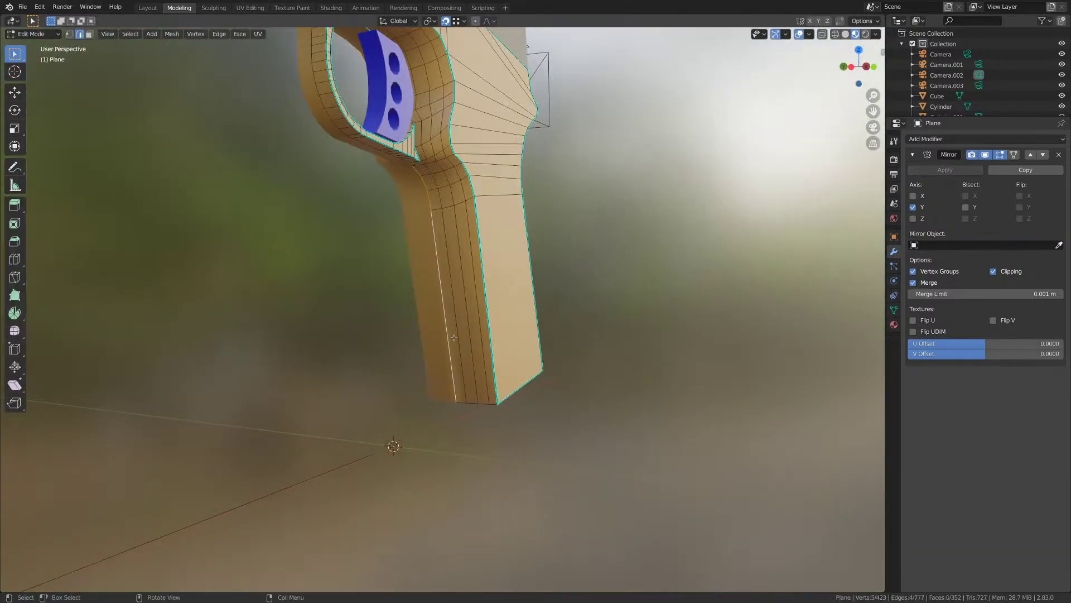
- Mark the four short edges along the bottom of the grip's rounded front as sharp and check the shading in Object Mode
{"action": "scroll", "coordinate": [453, 341], "scroll_direction": "up", "scroll_amount": 2}
{"action": "middle_click_drag", "start_coordinate": [454, 391], "coordinate": [451, 355]}
{"action": "scroll", "coordinate": [473, 363], "scroll_direction": "up", "scroll_amount": 2}
{"action": "key", "text": "Tab"}
{"action": "scroll", "coordinate": [450, 355], "scroll_direction": "up", "scroll_amount": 3}
{"action": "key", "text": "Tab"}
{"action": "left_click", "coordinate": [524, 301], "text": "alt"}
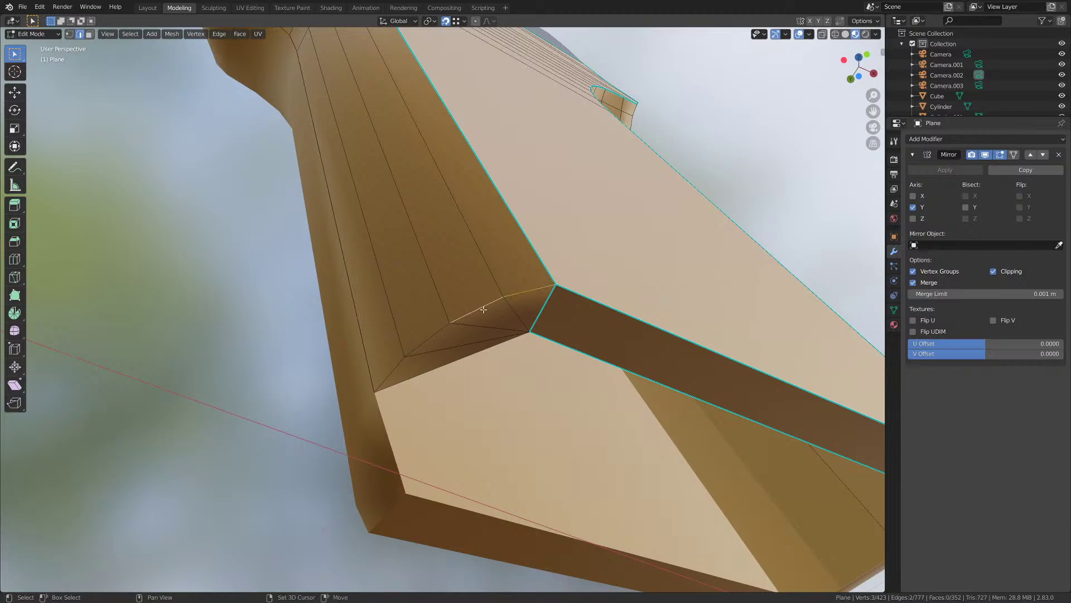
{"action": "left_click", "coordinate": [218, 33]}
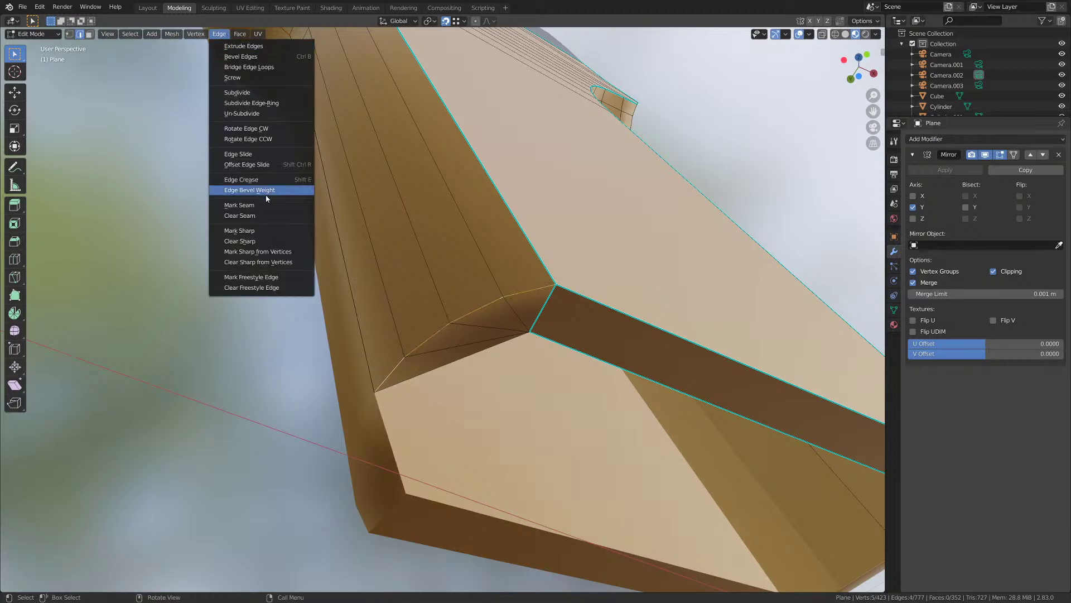
{"action": "left_click", "coordinate": [243, 231]}
{"action": "scroll", "coordinate": [482, 252], "scroll_direction": "down", "scroll_amount": 4}
{"action": "key", "text": "Tab"}
{"action": "mouse_move", "coordinate": [483, 237]}
{"action": "middle_mouse_down"}
{"action": "mouse_move", "coordinate": [480, 265]}
{"action": "mouse_move", "coordinate": [444, 288]}
{"action": "mouse_move", "coordinate": [582, 300]}
{"action": "mouse_move", "coordinate": [434, 288]}
{"action": "mouse_move", "coordinate": [468, 280]}
{"action": "mouse_move", "coordinate": [413, 270]}
{"action": "mouse_move", "coordinate": [449, 276]}
{"action": "middle_mouse_up"}
{"action": "scroll", "coordinate": [484, 260], "scroll_direction": "down", "scroll_amount": 5}
{"action": "scroll", "coordinate": [434, 288], "scroll_direction": "up", "scroll_amount": 4}
- Switch the viewport to Solid shading with MatCap lighting and turn Cavity off
{"action": "key", "text": "z"}
{"action": "key", "text": "z"}
{"action": "left_click", "coordinate": [875, 34]}
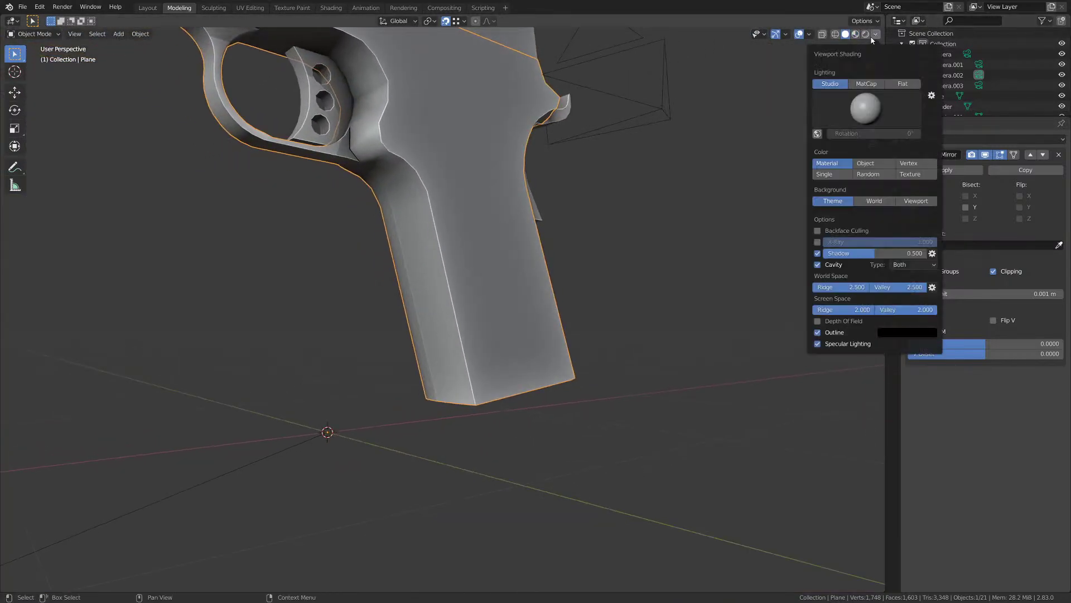
{"action": "left_click", "coordinate": [863, 85]}
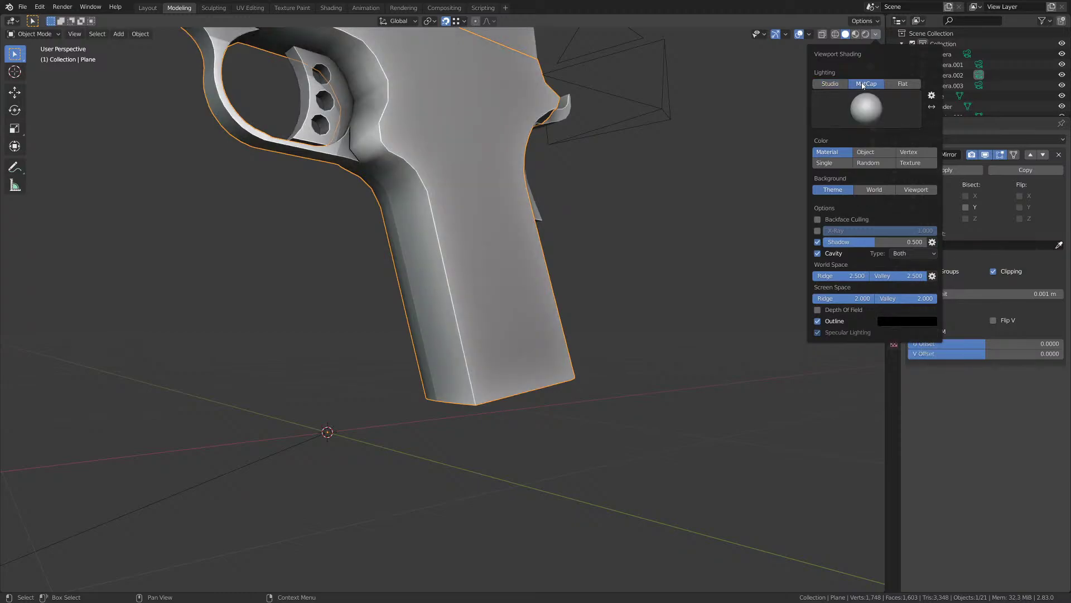
{"action": "left_click", "coordinate": [866, 108]}
{"action": "mouse_move", "coordinate": [671, 152]}
{"action": "middle_mouse_down"}
{"action": "mouse_move", "coordinate": [533, 214]}
{"action": "mouse_move", "coordinate": [526, 244]}
{"action": "mouse_move", "coordinate": [550, 246]}
{"action": "middle_mouse_up"}
{"action": "left_click", "coordinate": [876, 35]}
{"action": "left_click", "coordinate": [819, 253]}
{"action": "scroll", "coordinate": [489, 262], "scroll_direction": "up", "scroll_amount": 2}
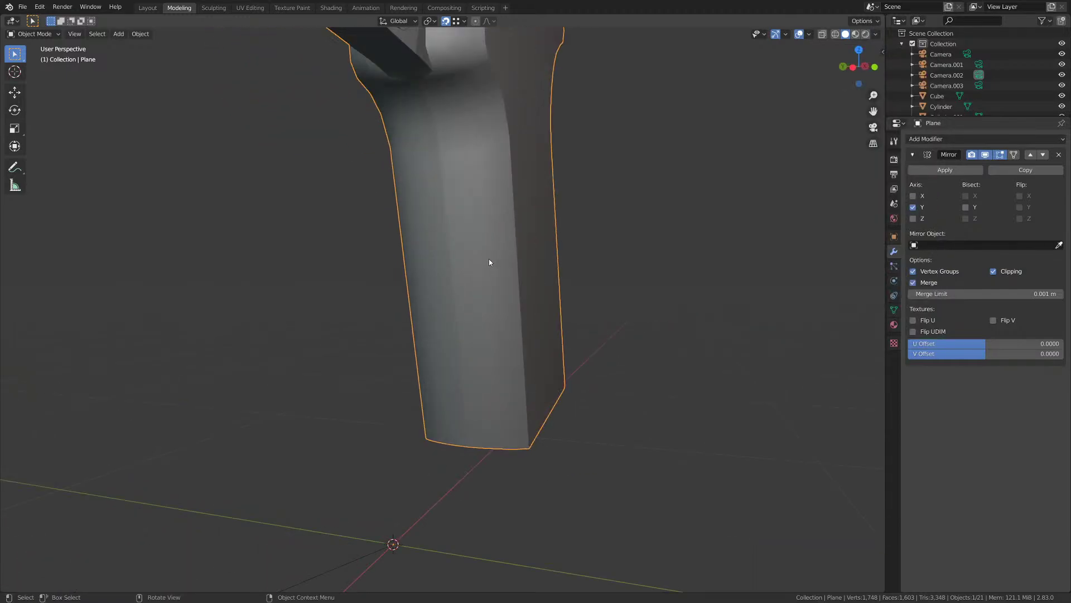
- Merge all of the frame's vertices by distance, return to Object Mode and save the file
{"action": "middle_click_drag", "start_coordinate": [489, 262], "coordinate": [545, 267]}
{"action": "key", "text": "Tab"}
{"action": "left_click", "coordinate": [573, 224], "text": "alt"}
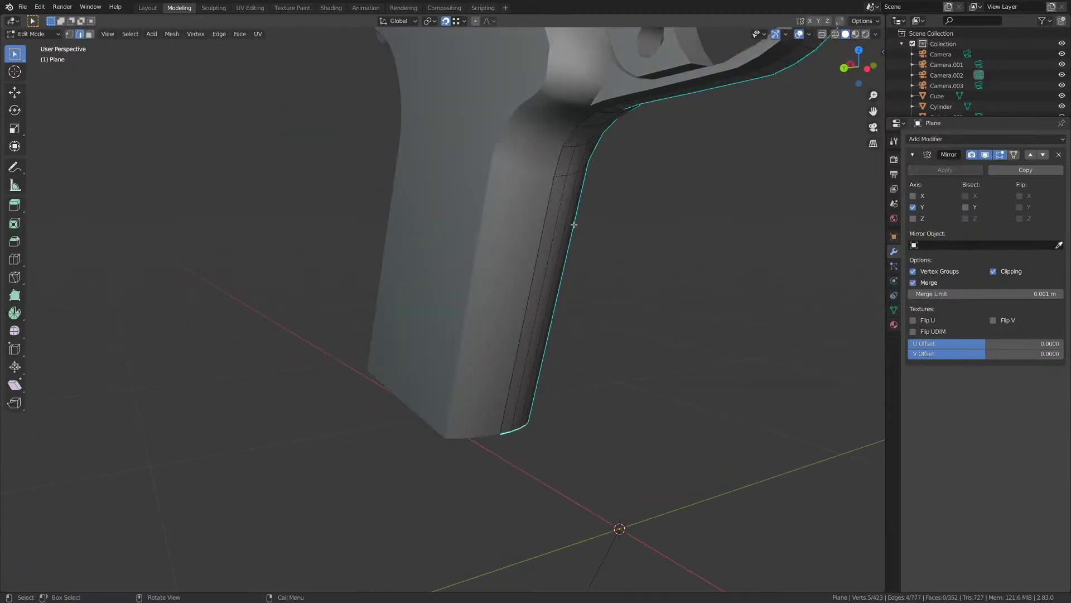
{"action": "middle_click_drag", "start_coordinate": [588, 223], "coordinate": [537, 221]}
{"action": "key", "text": "a"}
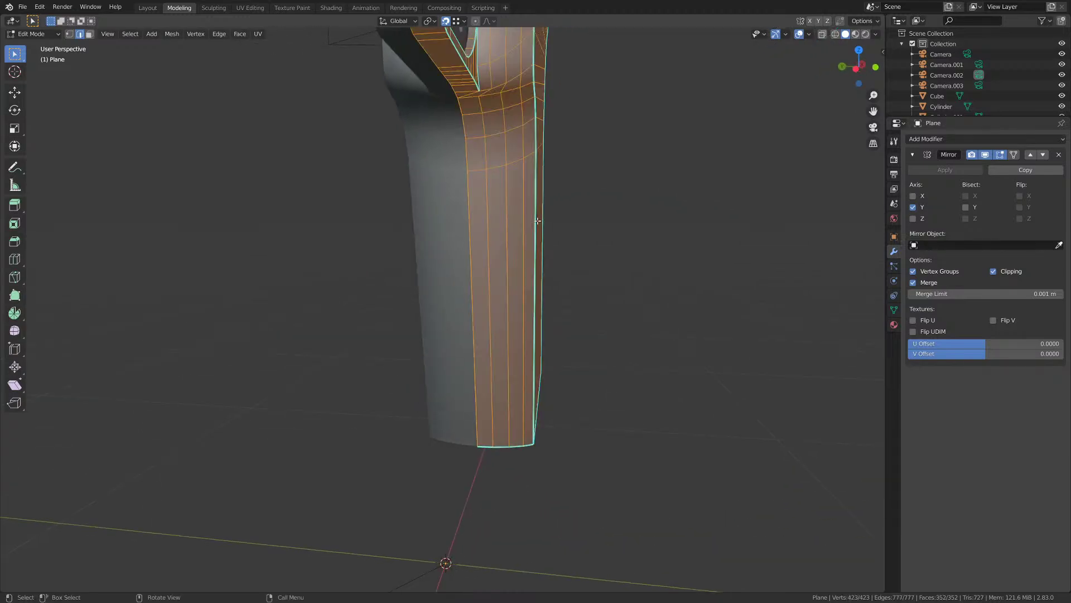
{"action": "key", "text": "alt+m"}
{"action": "left_click", "coordinate": [527, 228]}
{"action": "key", "text": "Tab"}
{"action": "middle_click_drag", "start_coordinate": [626, 246], "coordinate": [520, 189]}
{"action": "scroll", "coordinate": [602, 254], "scroll_direction": "down", "scroll_amount": 2}
{"action": "key", "text": "ctrl+s"}
- Return to Material Preview shading and examine the frame's underside between the rail slots and the trigger guard
{"action": "scroll", "coordinate": [602, 249], "scroll_direction": "up", "scroll_amount": 2}
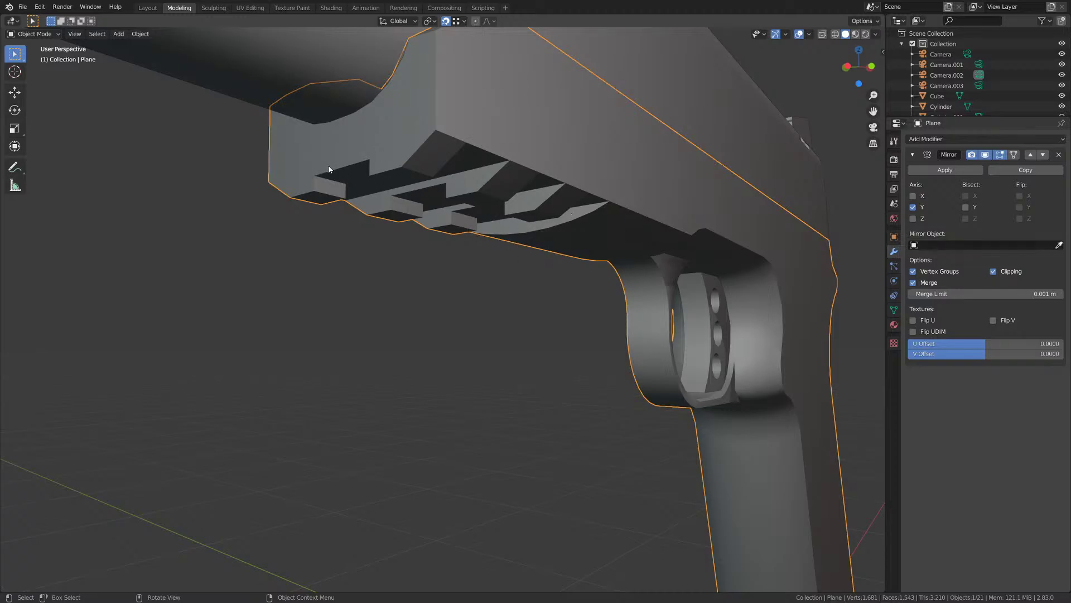
{"action": "key", "text": "z"}
{"action": "left_click", "coordinate": [514, 282]}
{"action": "scroll", "coordinate": [544, 320], "scroll_direction": "up", "scroll_amount": 4}
{"action": "middle_click_drag", "start_coordinate": [544, 320], "coordinate": [521, 327]}
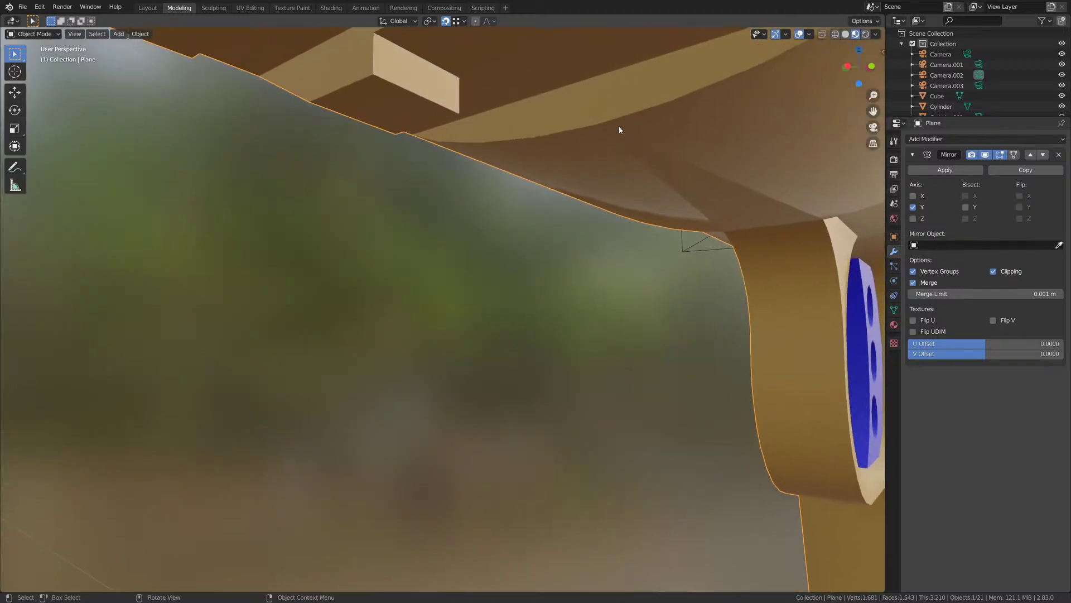
{"action": "scroll", "coordinate": [620, 129], "scroll_direction": "down", "scroll_amount": 5}
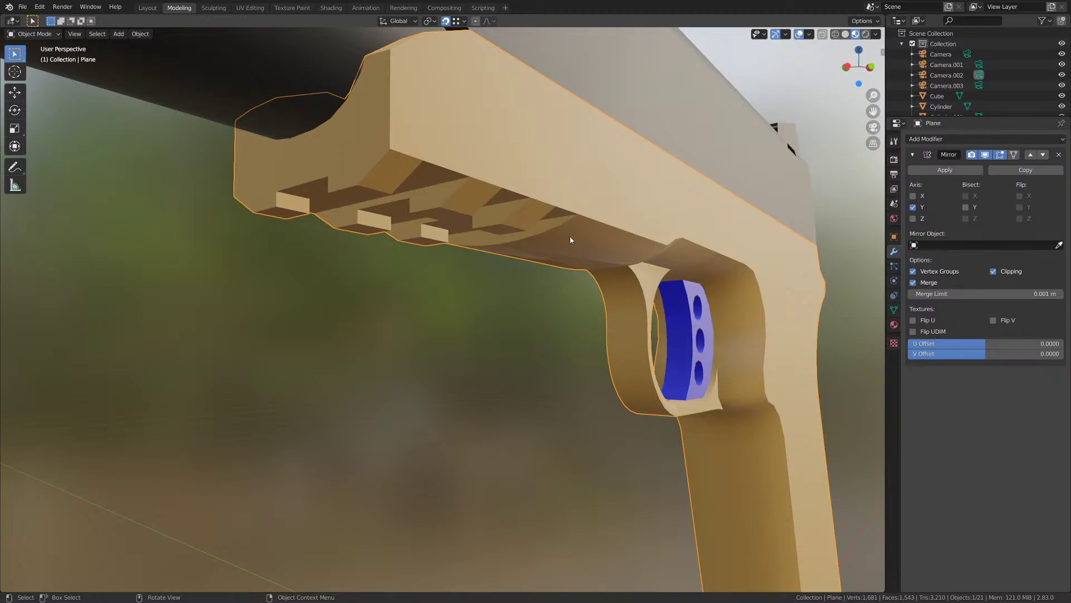
{"action": "key", "text": "Tab"}
{"action": "scroll", "coordinate": [551, 244], "scroll_direction": "up", "scroll_amount": 3}
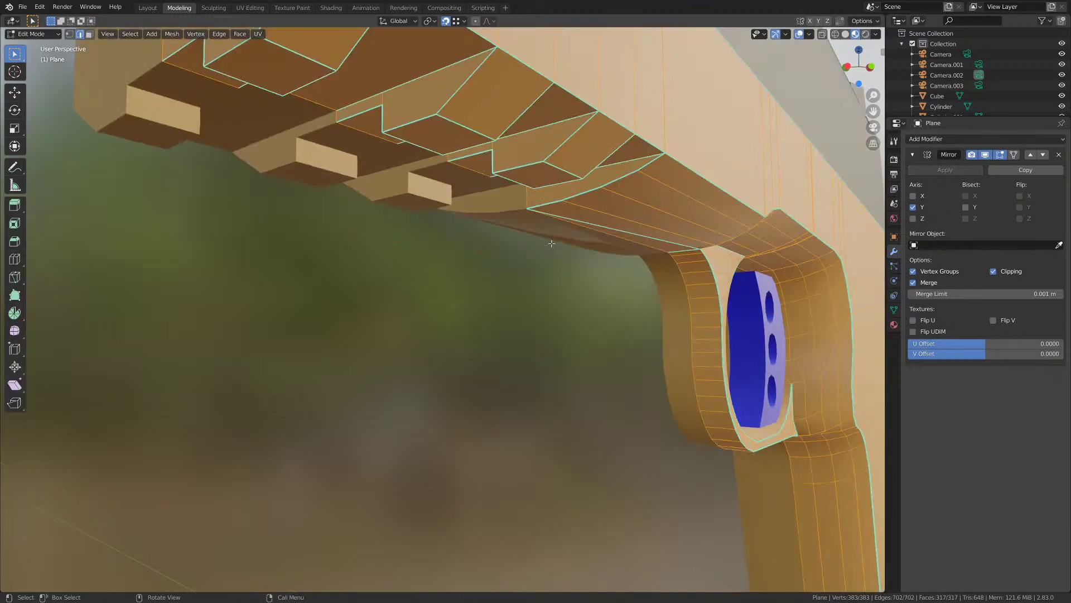
{"action": "scroll", "coordinate": [552, 243], "scroll_direction": "down", "scroll_amount": 1}
{"action": "scroll", "coordinate": [551, 244], "scroll_direction": "up", "scroll_amount": 1}
{"action": "middle_click_drag", "start_coordinate": [551, 244], "coordinate": [498, 245], "text": "shift"}
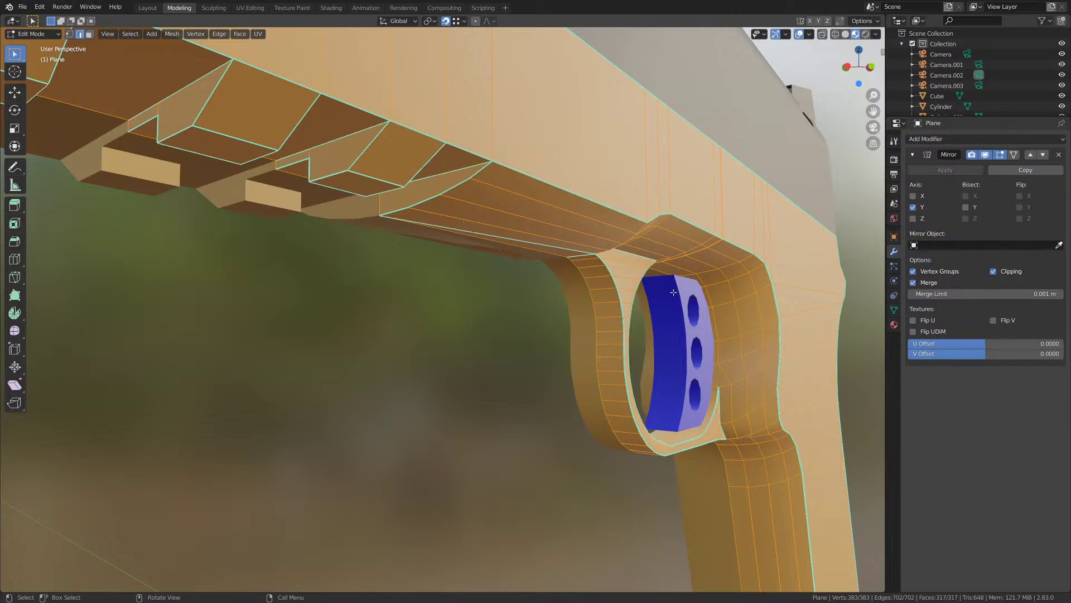
{"action": "middle_click_drag", "start_coordinate": [536, 280], "coordinate": [592, 264]}
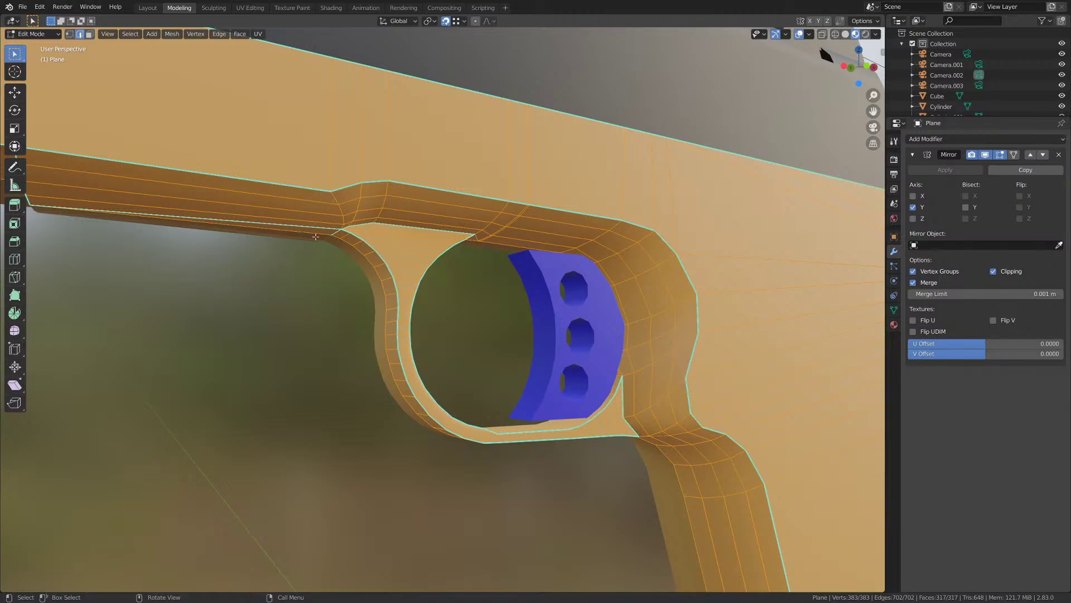
{"action": "middle_click_drag", "start_coordinate": [316, 237], "coordinate": [429, 251], "text": "shift"}
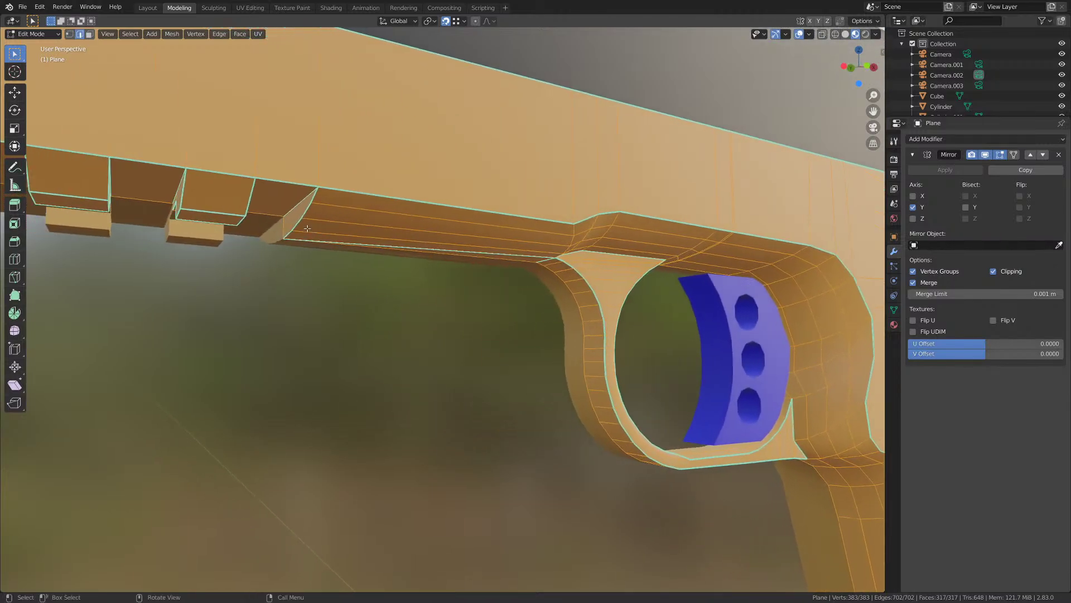
{"action": "scroll", "coordinate": [307, 227], "scroll_direction": "up", "scroll_amount": 2}
{"action": "middle_click_drag", "start_coordinate": [307, 197], "coordinate": [390, 185]}
- In vertex selection mode, select the second-lowest vertex of the curved edge just behind the rearmost rail slot
{"action": "key", "text": "1"}
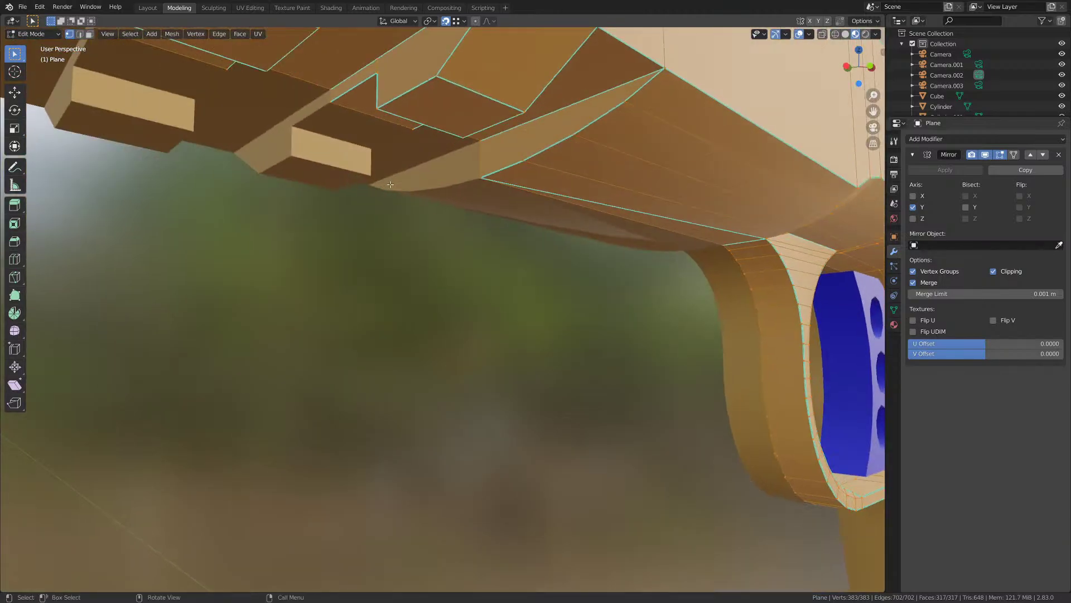
{"action": "scroll", "coordinate": [390, 184], "scroll_direction": "down", "scroll_amount": 8}
{"action": "scroll", "coordinate": [363, 193], "scroll_direction": "up", "scroll_amount": 4}
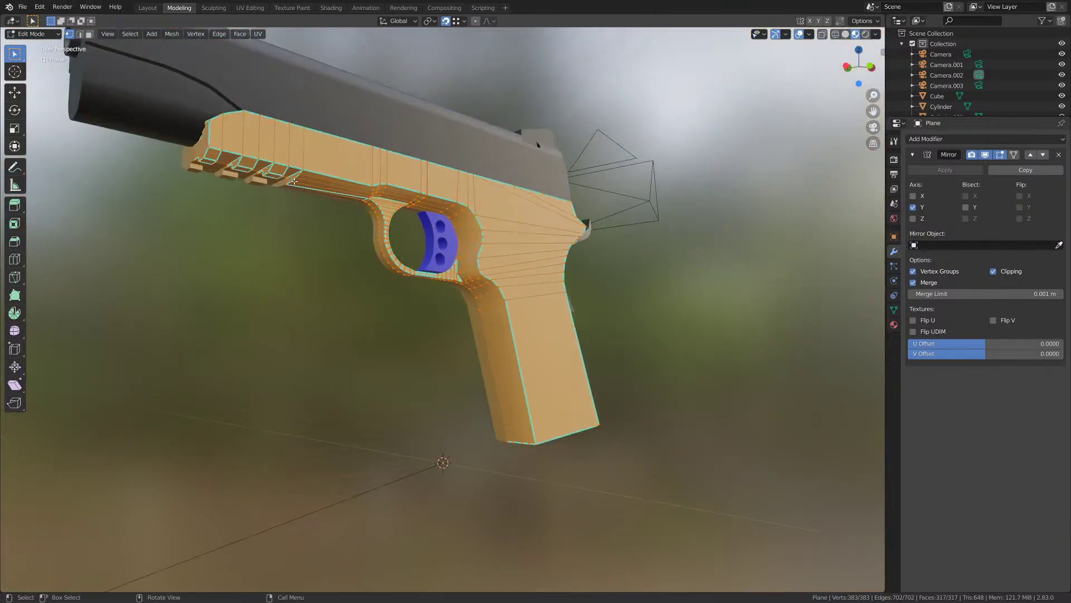
{"action": "left_click", "coordinate": [294, 182]}
{"action": "key", "text": "KP_Decimal"}
{"action": "scroll", "coordinate": [490, 292], "scroll_direction": "down", "scroll_amount": 6}
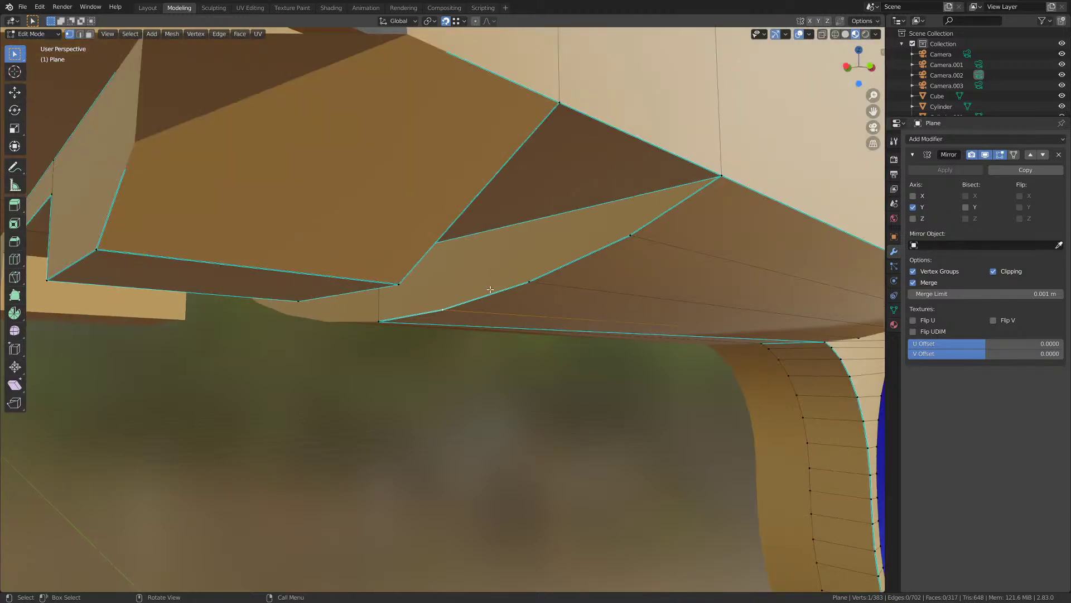
{"action": "middle_click_drag", "start_coordinate": [563, 388], "coordinate": [469, 268], "text": "shift"}
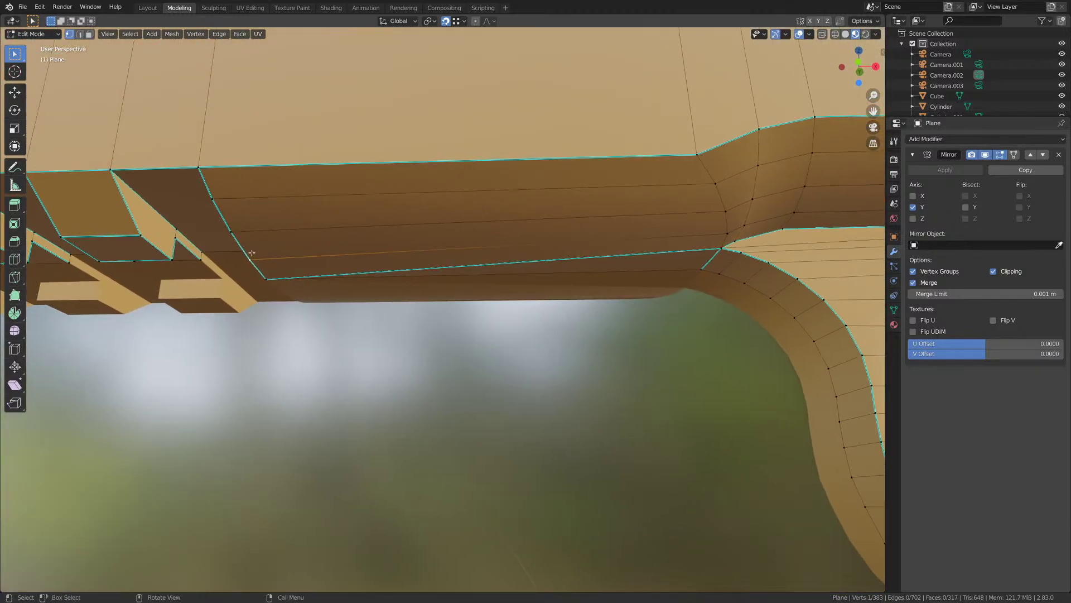
{"action": "middle_click_drag", "start_coordinate": [704, 249], "coordinate": [534, 247], "text": "shift"}
{"action": "scroll", "coordinate": [488, 162], "scroll_direction": "down", "scroll_amount": 2}
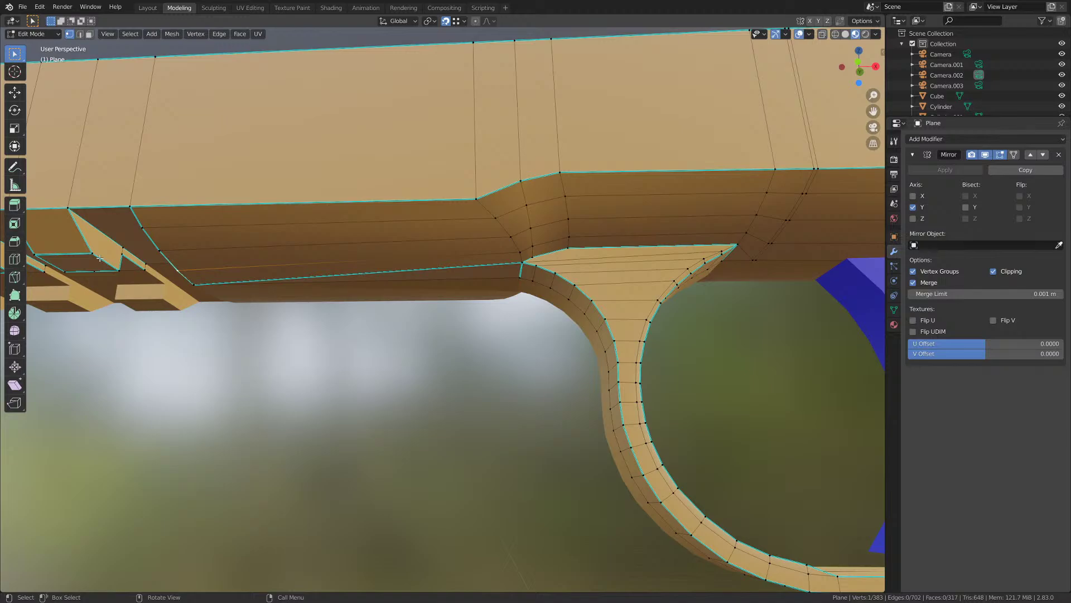
{"action": "key", "text": "KP_Decimal"}
{"action": "scroll", "coordinate": [292, 321], "scroll_direction": "down", "scroll_amount": 8}
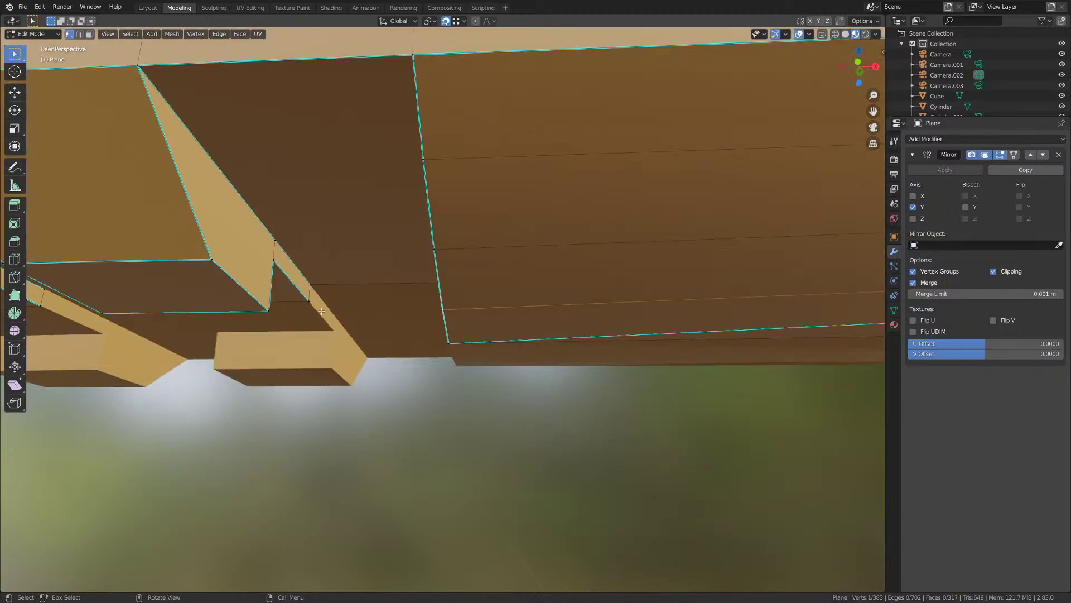
{"action": "middle_click_drag", "start_coordinate": [418, 332], "coordinate": [474, 314]}
- Try to move the selected vertex about -0.072 m along the X axis to line up with the neighbouring rail block
{"action": "key", "text": "g"}
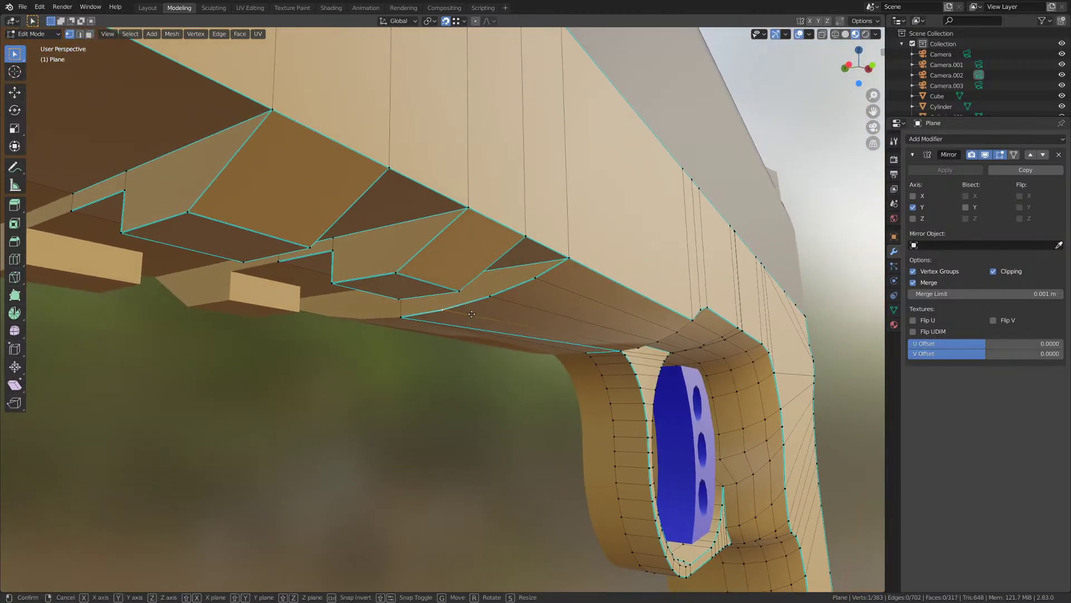
{"action": "key", "text": "shift+y"}
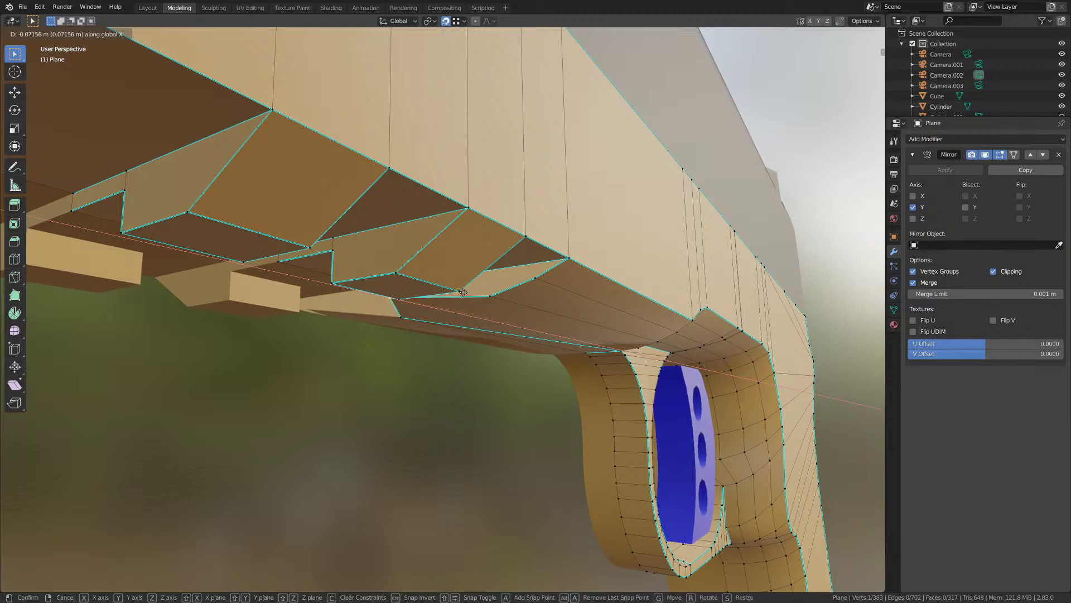
{"action": "left_click", "coordinate": [464, 290]}
{"action": "middle_click_drag", "start_coordinate": [494, 375], "coordinate": [453, 374]}
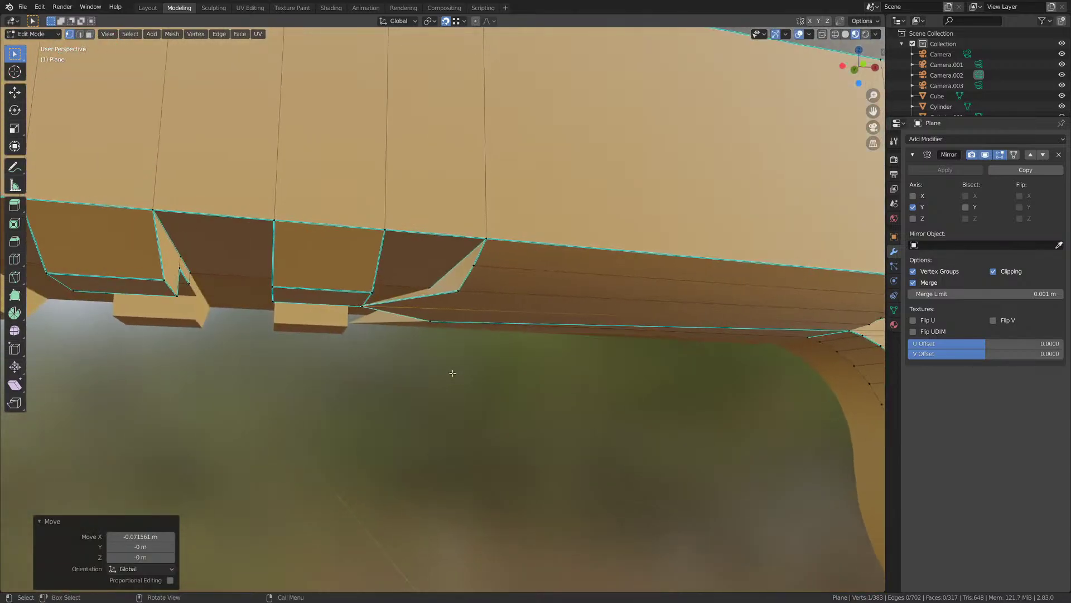
{"action": "key", "text": "ctrl+z"}
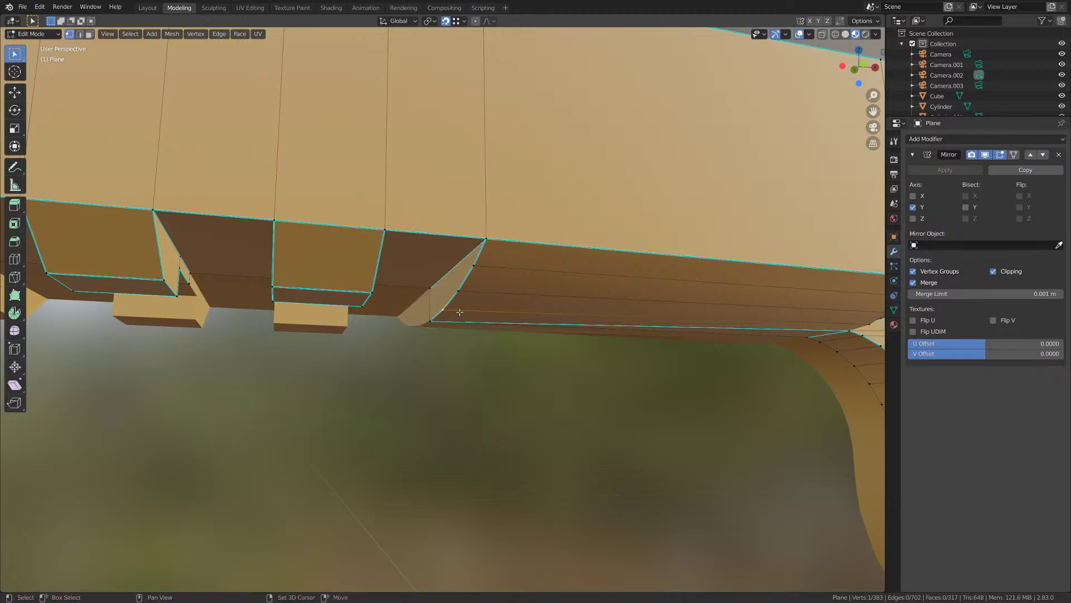
- Move the selected vertex with X locked, snapped to the rail block's lower corner, about -0.009 m in Y and -0.002 m in Z
{"action": "middle_click_drag", "start_coordinate": [459, 311], "coordinate": [421, 271]}
{"action": "key", "text": "g"}
{"action": "left_click", "coordinate": [374, 301]}
{"action": "key", "text": "g"}
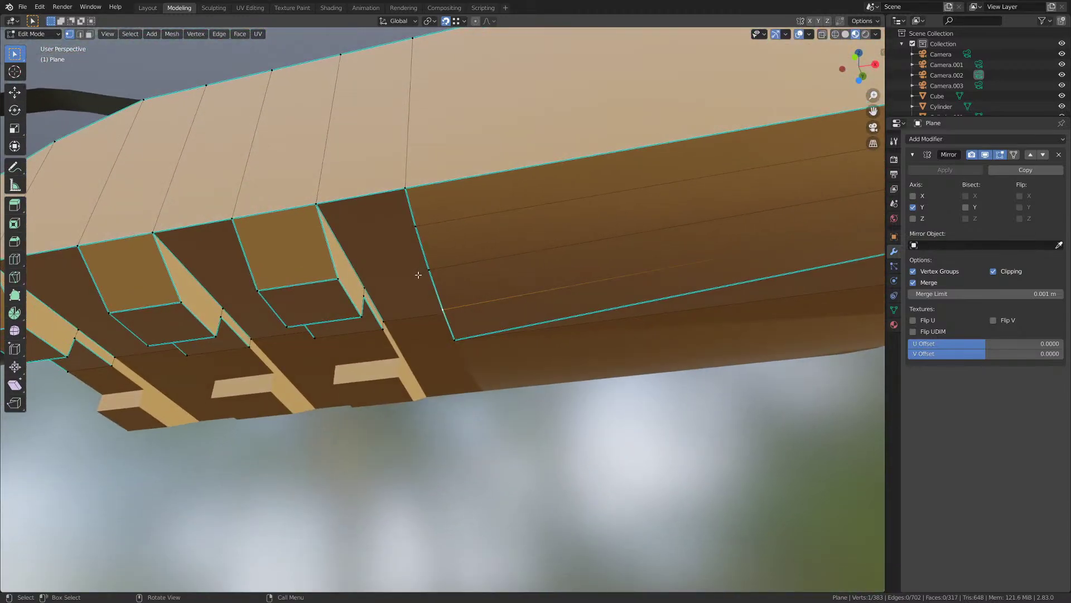
{"action": "key", "text": "shift+x"}
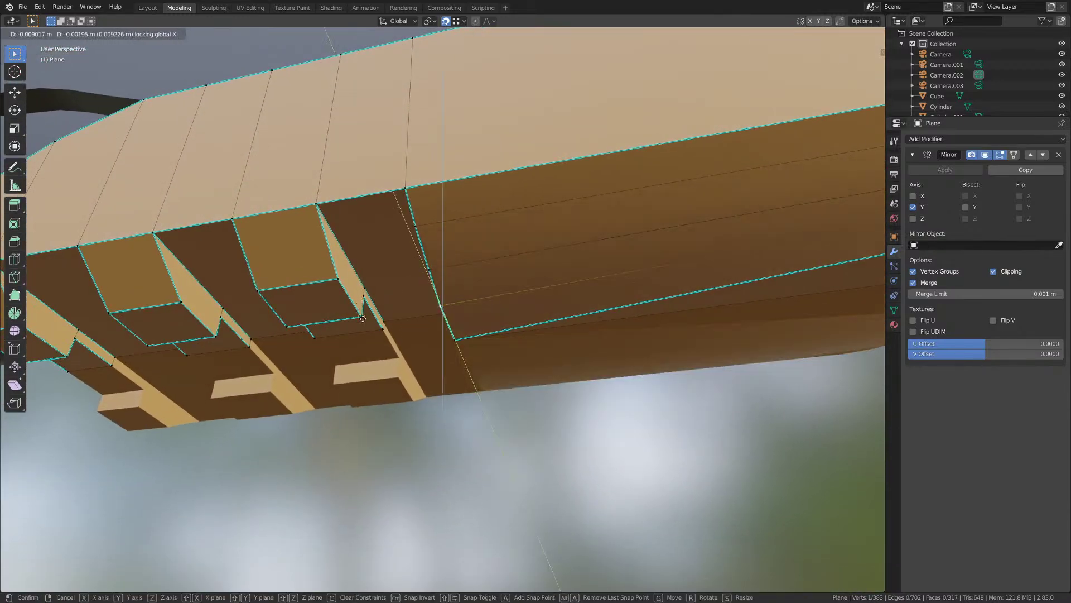
{"action": "left_click", "coordinate": [360, 321]}
- Move the next vertex up the curved edge with X locked and snapping, about -0.017 m in Y and -0.009 m in Z
{"action": "middle_click_drag", "start_coordinate": [360, 321], "coordinate": [485, 346]}
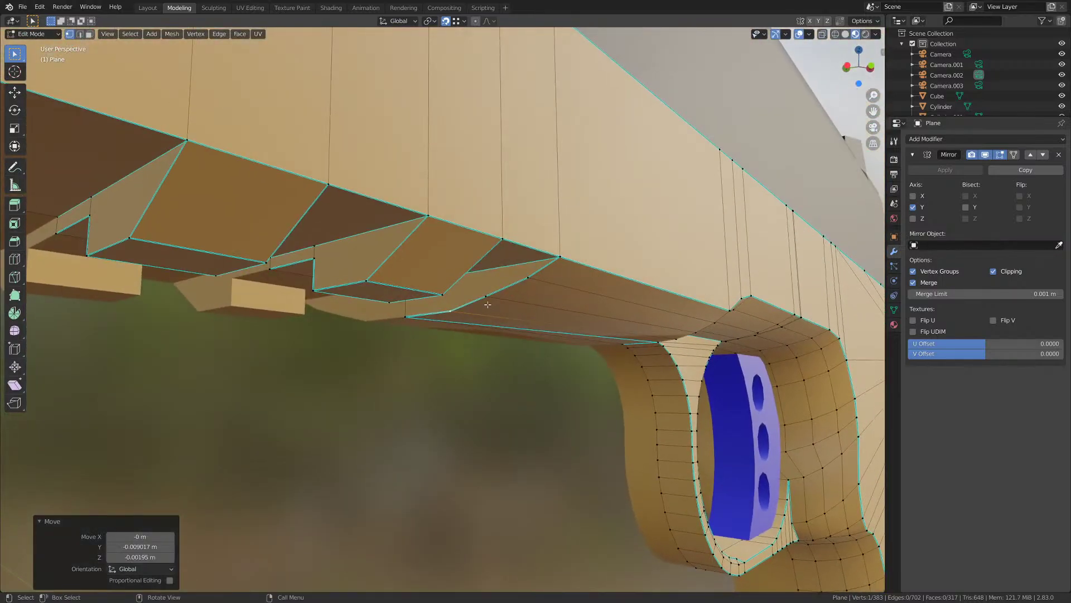
{"action": "key", "text": "g"}
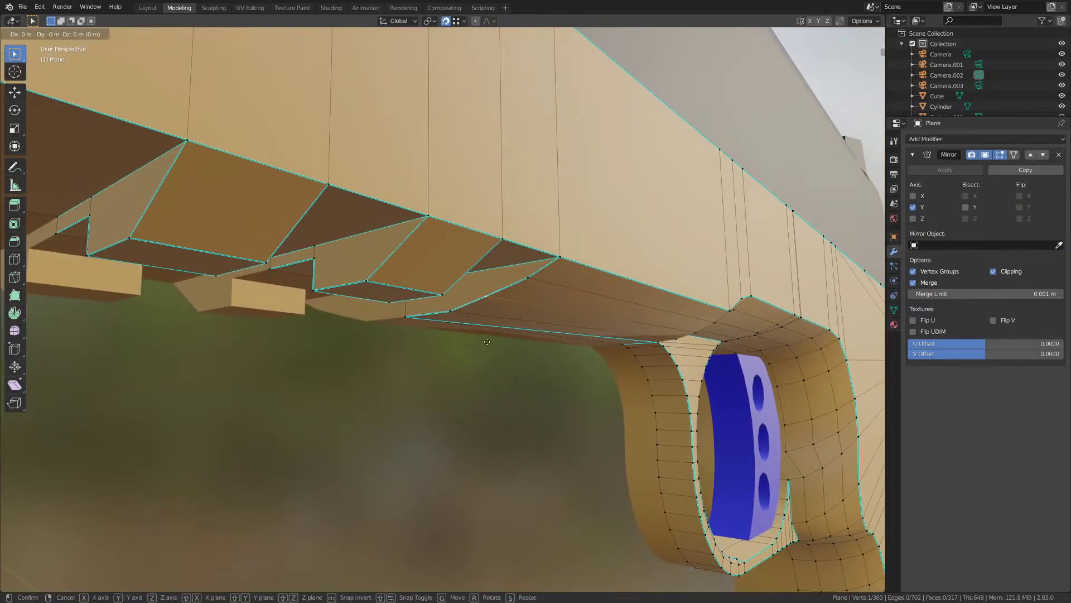
{"action": "key", "text": "shift+x"}
{"action": "left_click", "coordinate": [441, 294]}
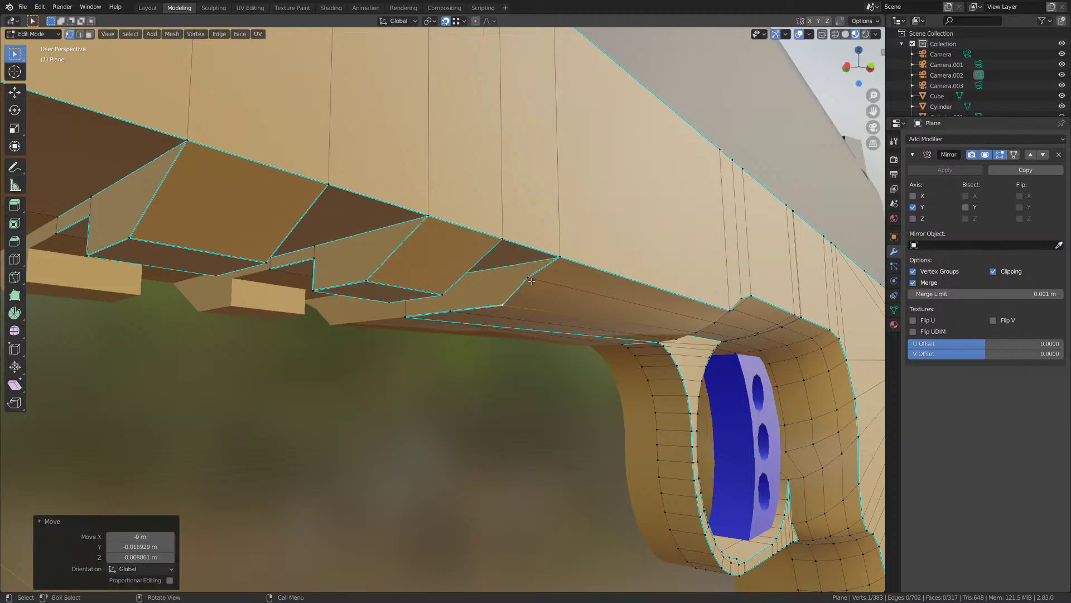
{"action": "middle_click_drag", "start_coordinate": [536, 308], "coordinate": [534, 308]}
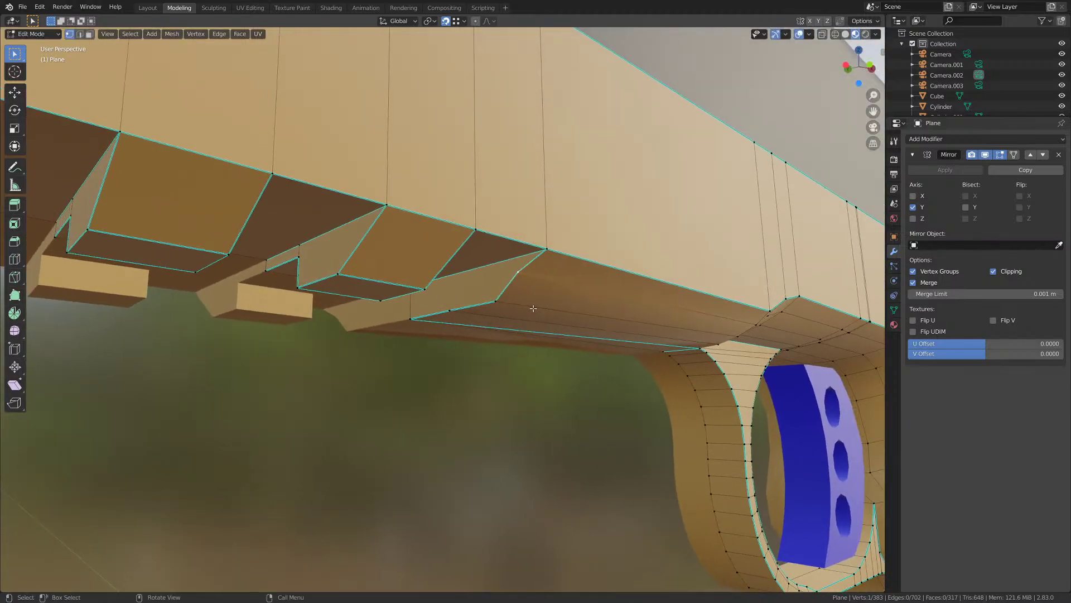
- Try to dissolve the selected vertex on the curved edge behind the rearmost rail slot
{"action": "key", "text": "x"}
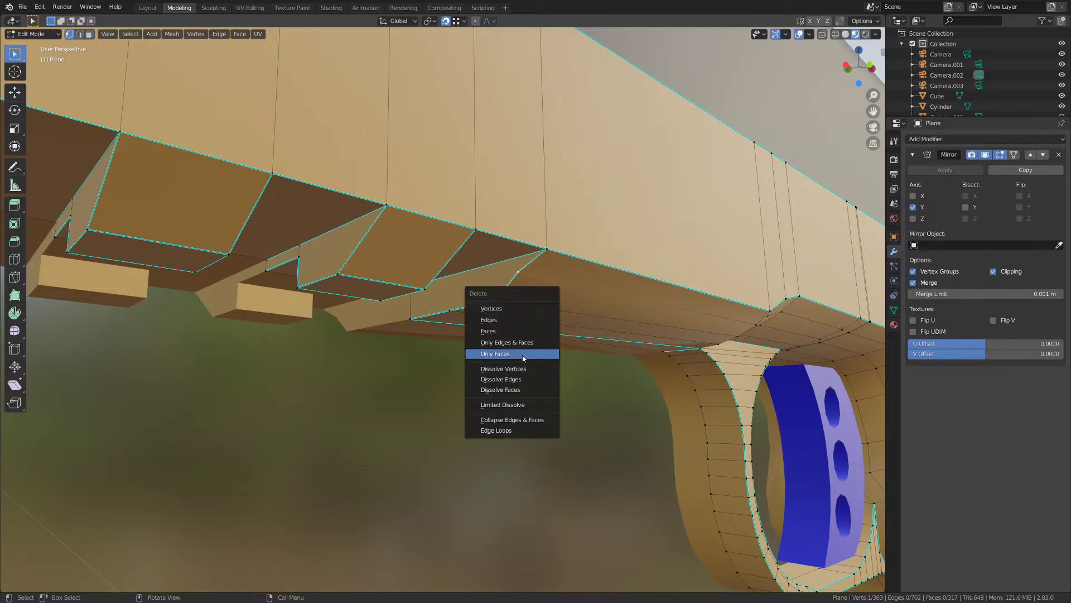
{"action": "left_click", "coordinate": [503, 369]}
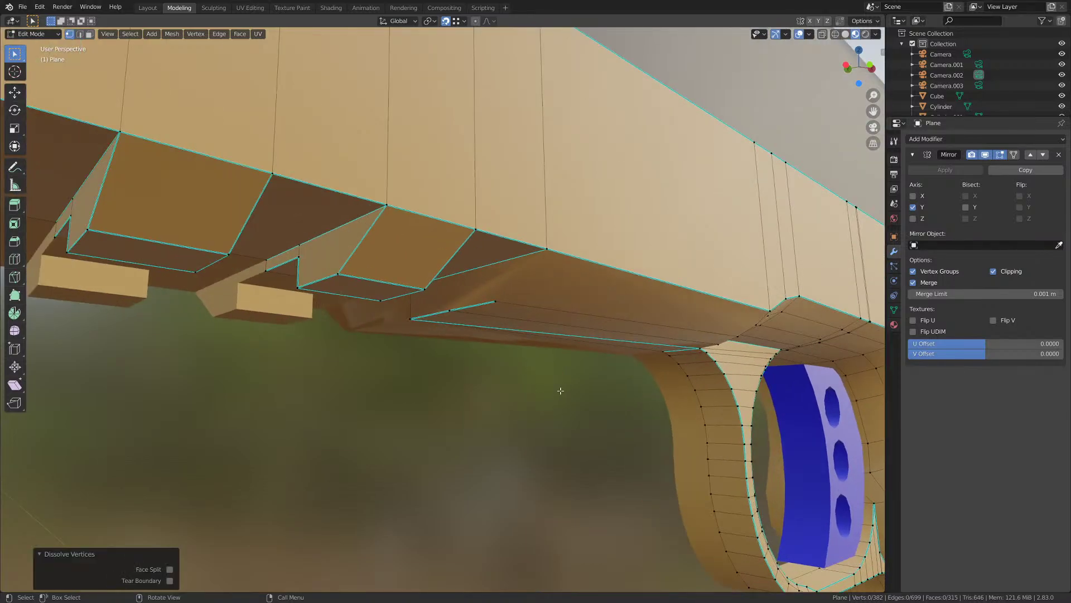
{"action": "key", "text": "ctrl+z"}
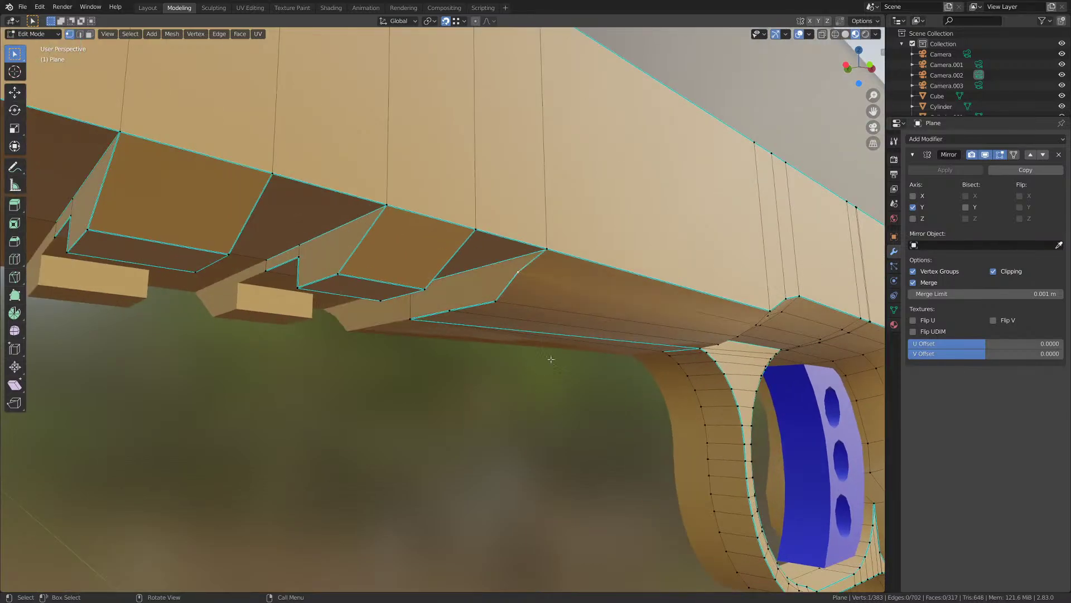
- Delete the curved edge's selected vertex behind the rearmost slot and fill the long gap along the frame's underside with a face
{"action": "key", "text": "x"}
{"action": "left_click", "coordinate": [519, 234]}
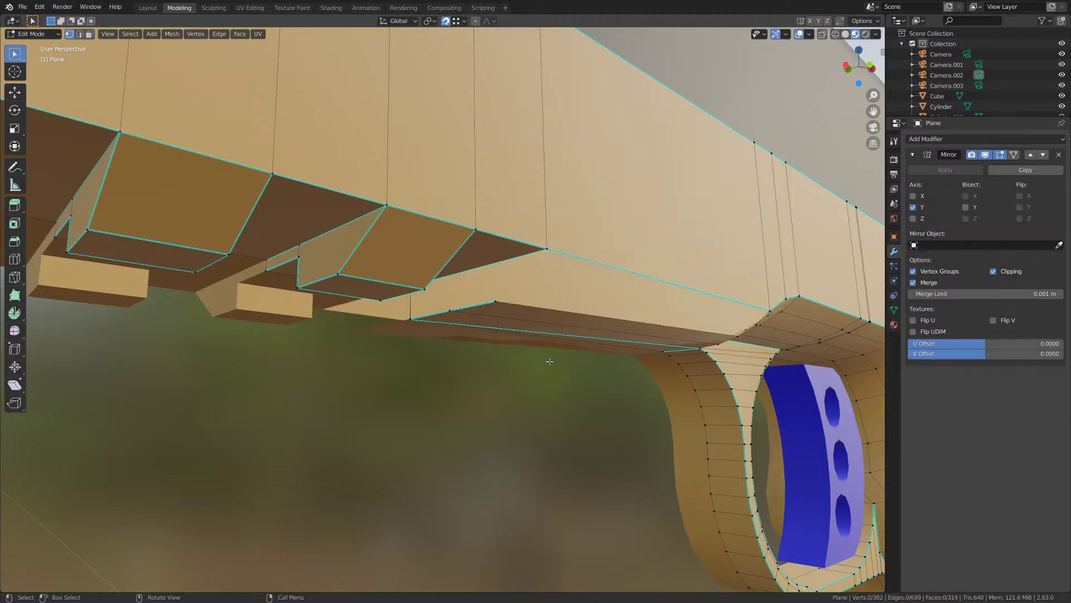
{"action": "left_click", "coordinate": [547, 239], "text": "shift"}
{"action": "middle_click_drag", "start_coordinate": [551, 269], "coordinate": [502, 320]}
{"action": "key", "text": "f"}
{"action": "scroll", "coordinate": [502, 319], "scroll_direction": "down", "scroll_amount": 1}
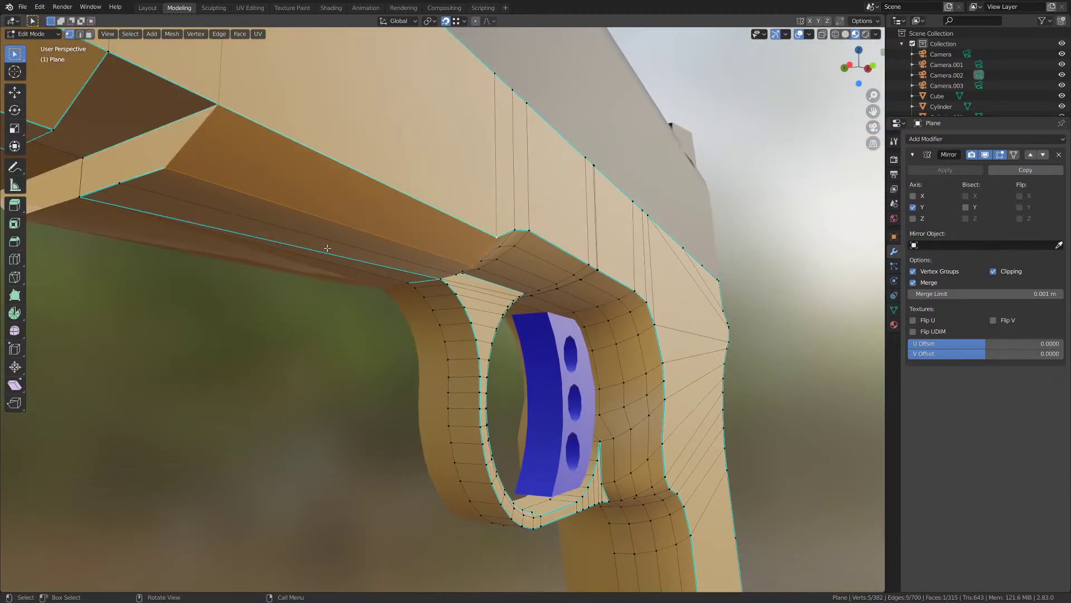
- Fill the open rear wall of the rearmost rail slot with a face
{"action": "middle_click_drag", "start_coordinate": [233, 214], "coordinate": [353, 264], "text": "shift"}
{"action": "left_click", "coordinate": [346, 246]}
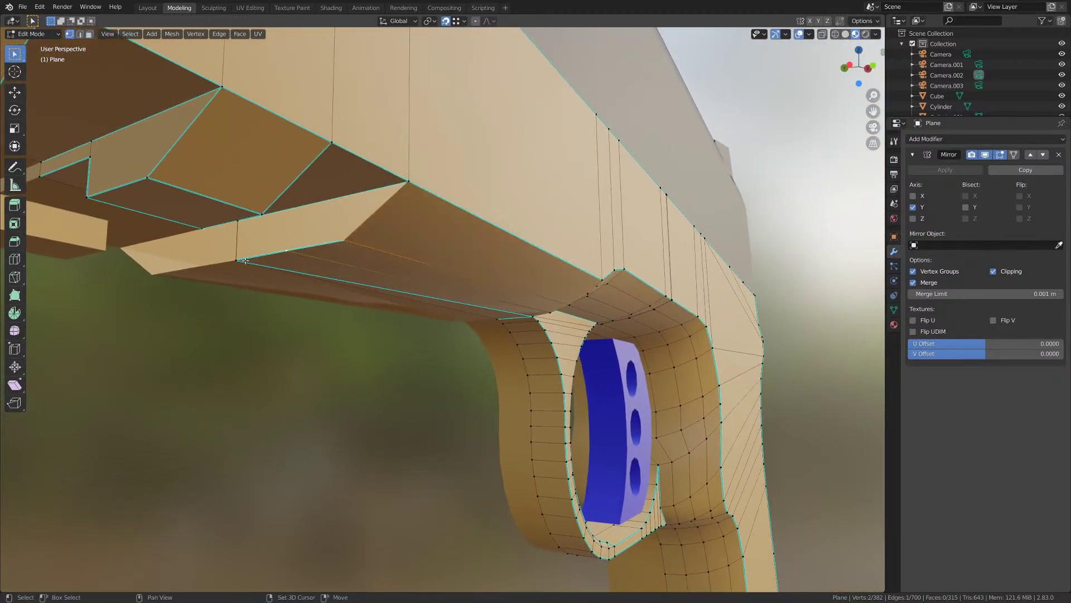
{"action": "left_click", "coordinate": [234, 223], "text": "ctrl"}
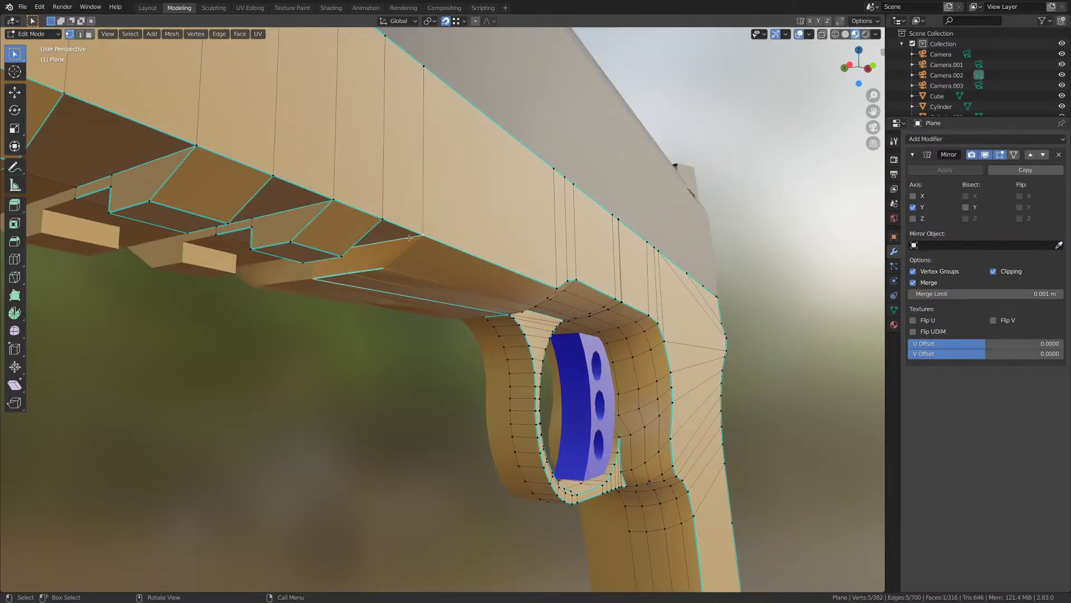
{"action": "key", "text": "j"}
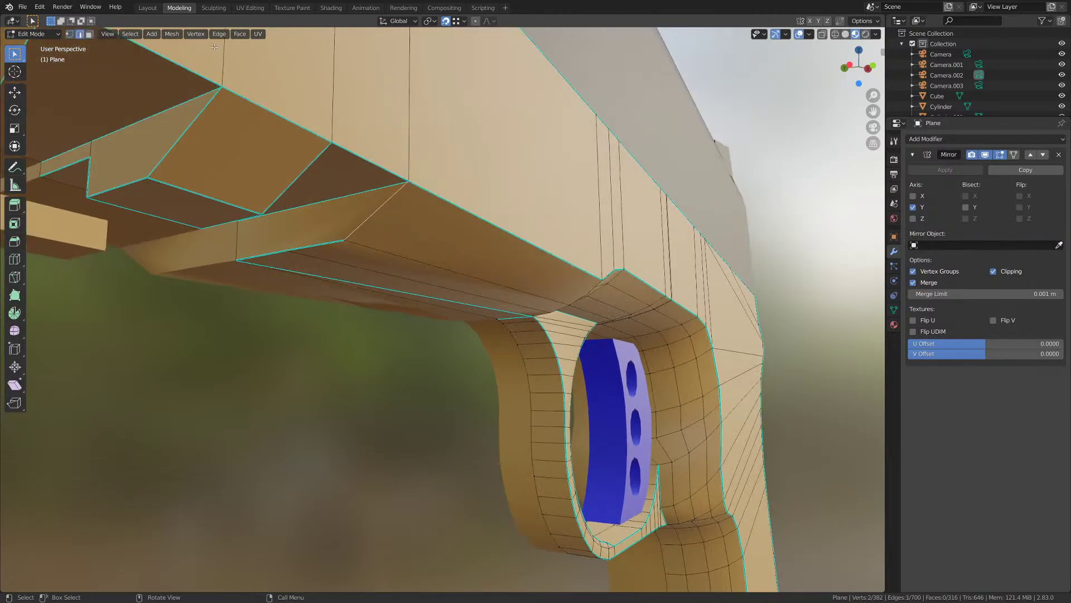
- Mark the short diagonal edge between the slot's rear wall and the underside strip as sharp
{"action": "left_click", "coordinate": [219, 34]}
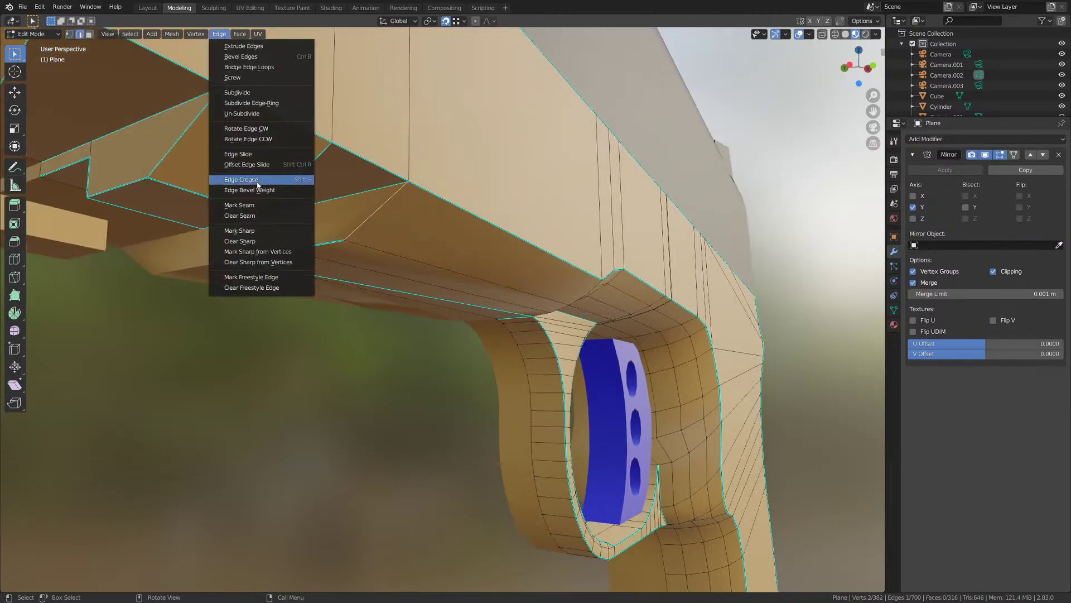
{"action": "left_click", "coordinate": [262, 231]}
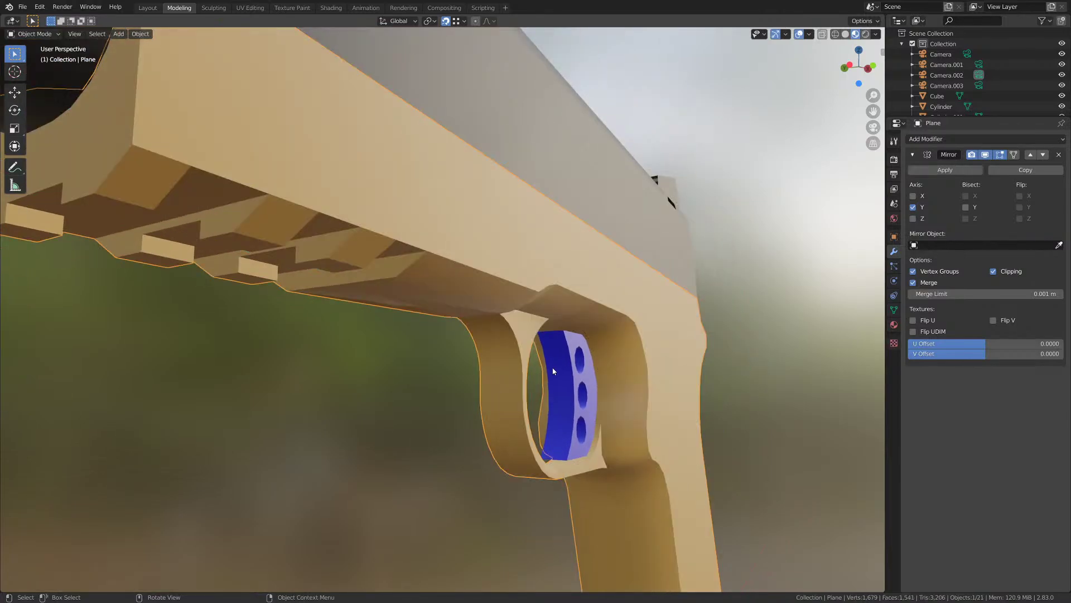
{"action": "middle_click_drag", "start_coordinate": [491, 313], "coordinate": [524, 358]}
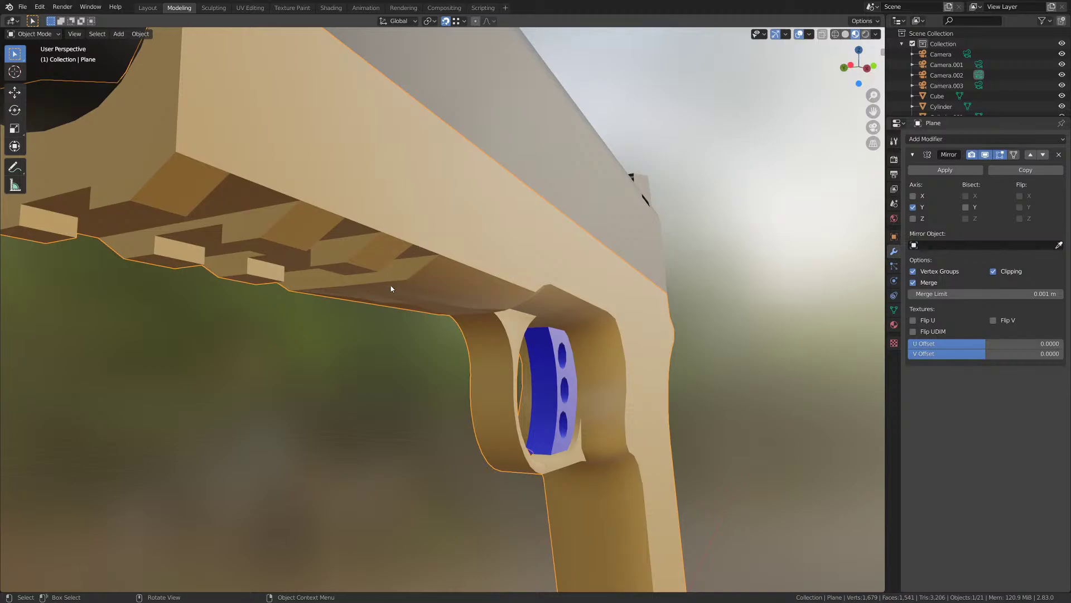
{"action": "middle_click_drag", "start_coordinate": [597, 378], "coordinate": [514, 334]}
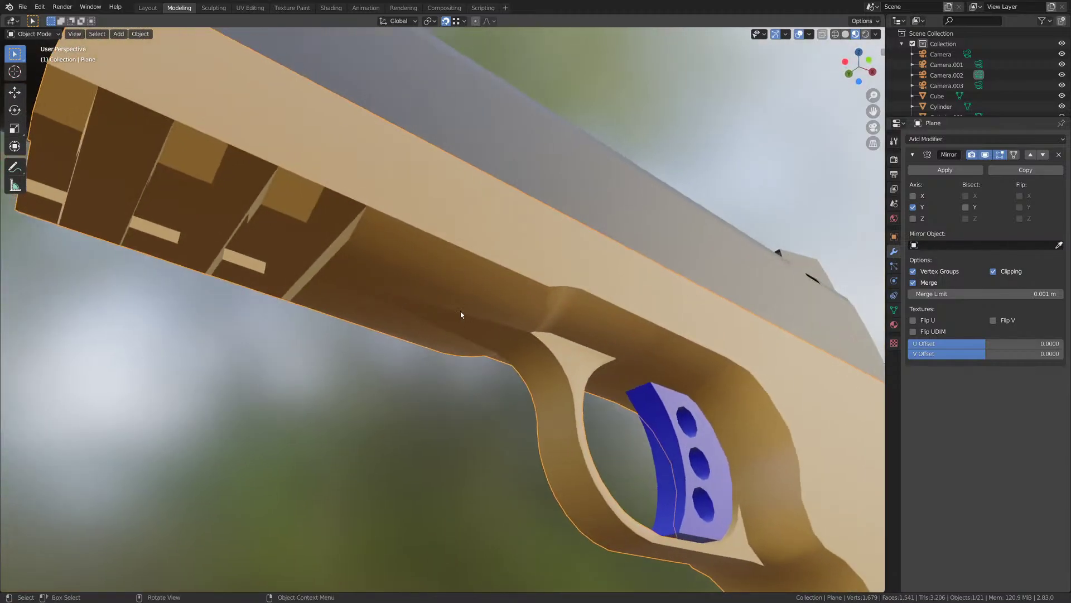
- Clear the sharp mark from the long underside edge running from the rearmost slot to the trigger guard
{"action": "key", "text": "Tab"}
{"action": "scroll", "coordinate": [462, 313], "scroll_direction": "up", "scroll_amount": 1}
{"action": "middle_click_drag", "start_coordinate": [471, 320], "coordinate": [475, 319]}
{"action": "left_click", "coordinate": [425, 302]}
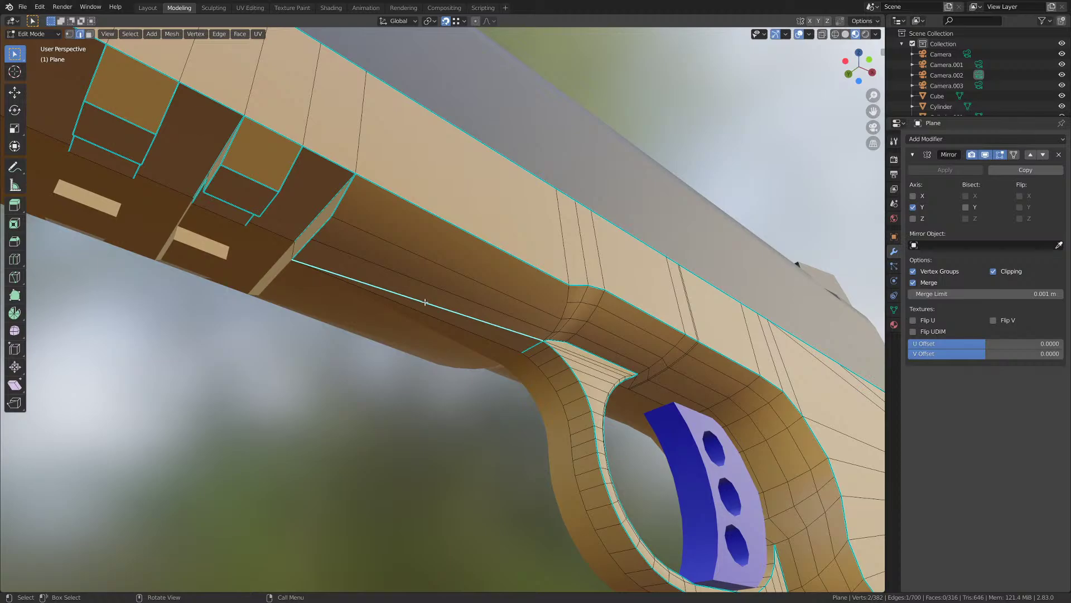
{"action": "middle_click_drag", "start_coordinate": [425, 302], "coordinate": [421, 303]}
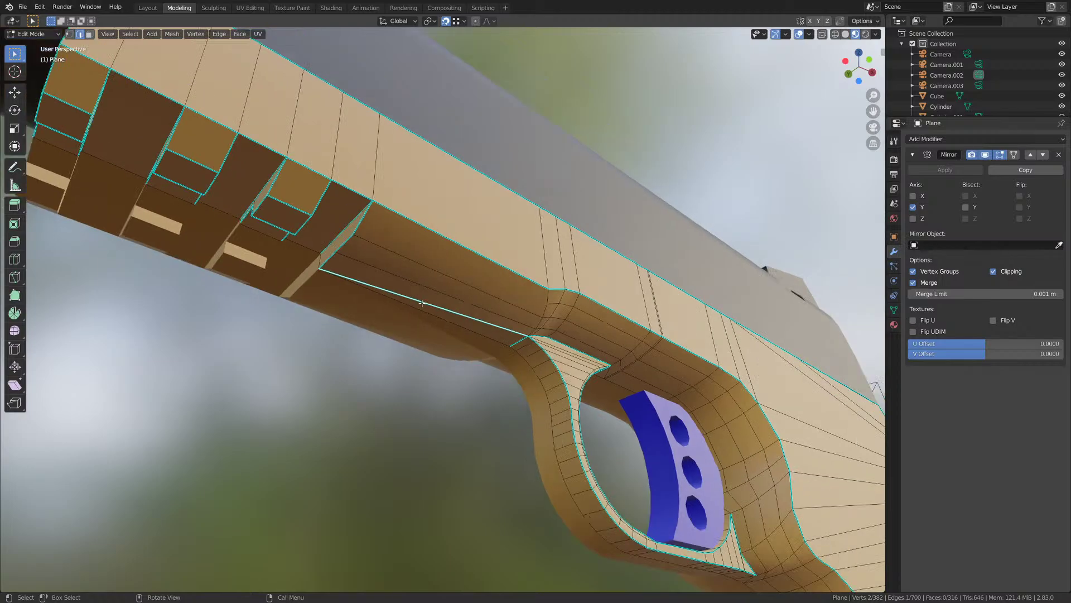
{"action": "key", "text": "ctrl+e"}
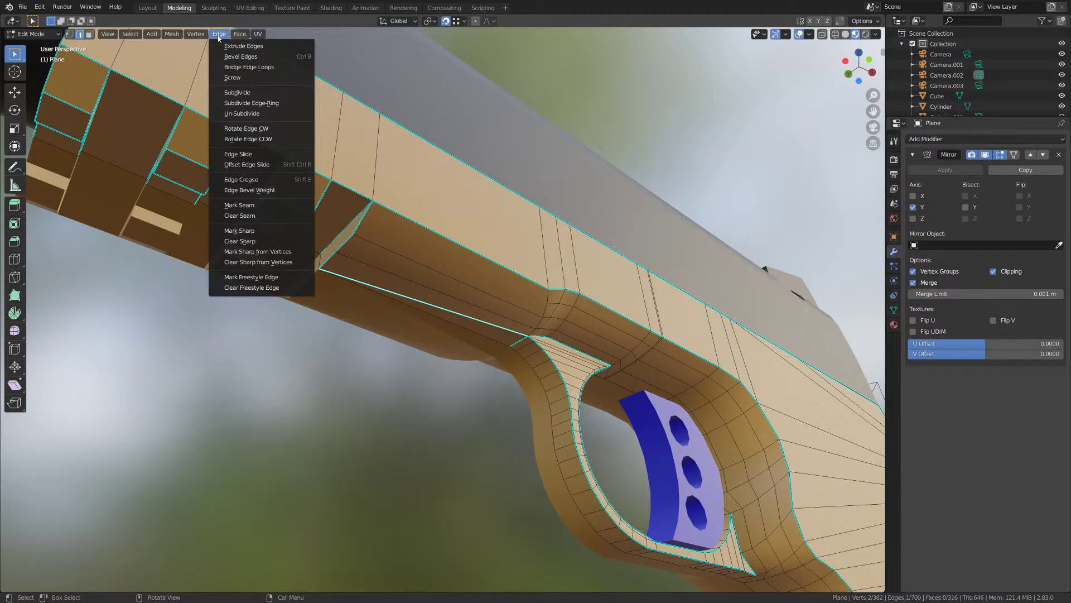
{"action": "left_click", "coordinate": [246, 239]}
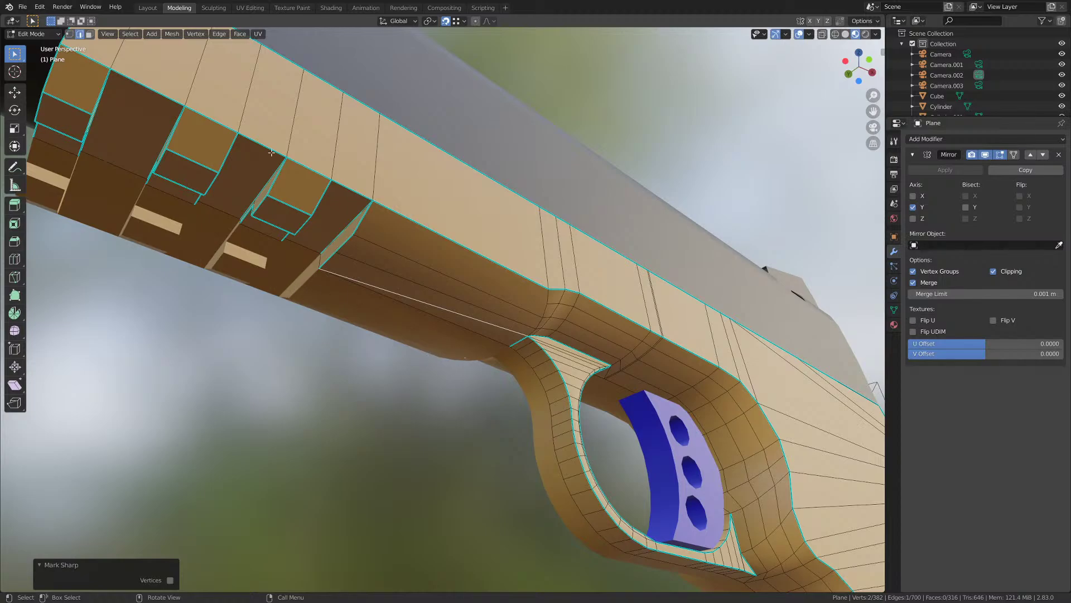
- Reapply Clear Sharp to the same long underside edge after undoing the previous attempt
{"action": "left_click", "coordinate": [222, 35]}
{"action": "left_click", "coordinate": [221, 34]}
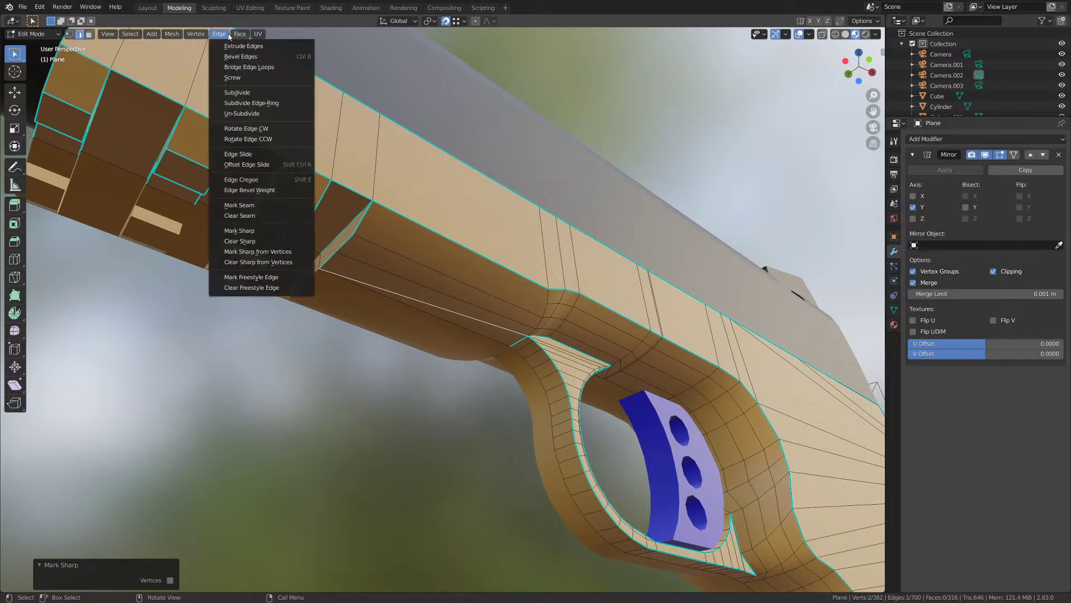
{"action": "left_click", "coordinate": [240, 241]}
{"action": "key", "text": "ctrl+z"}
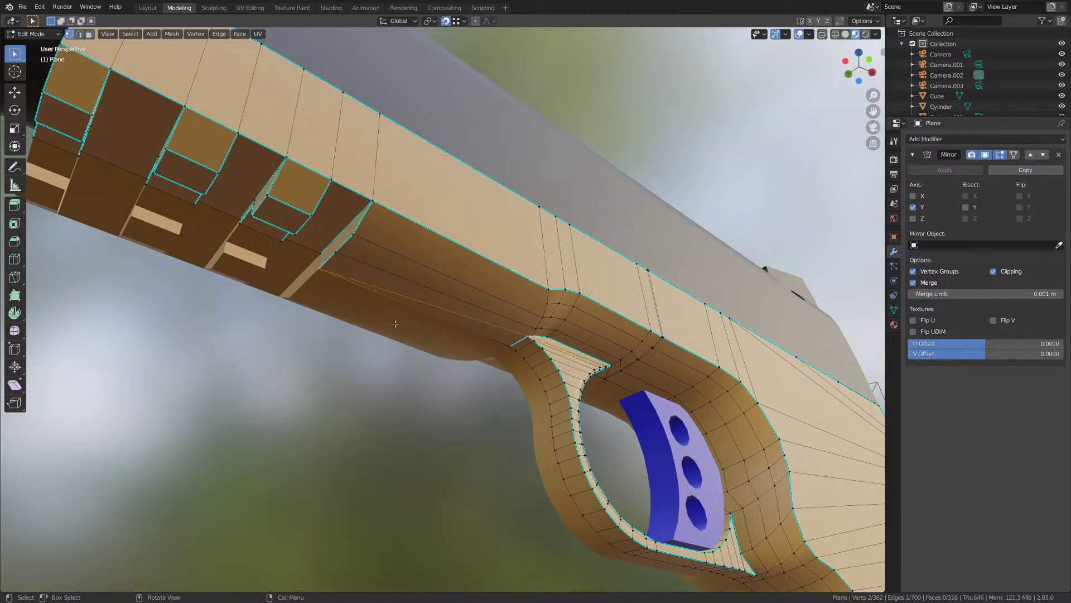
{"action": "left_click", "coordinate": [426, 305]}
{"action": "left_click", "coordinate": [219, 34]}
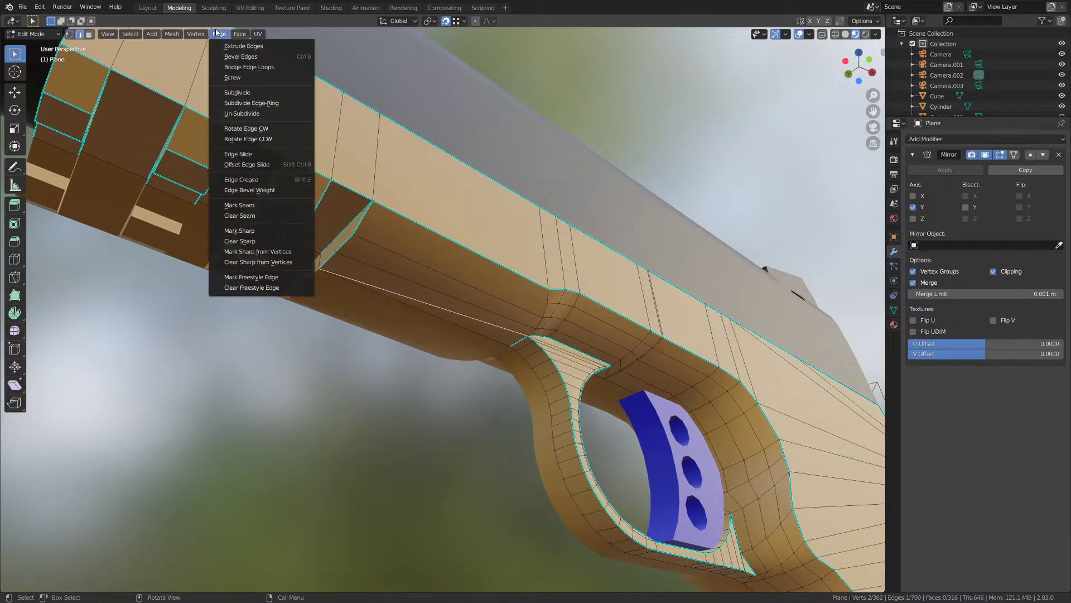
{"action": "left_click", "coordinate": [260, 241]}
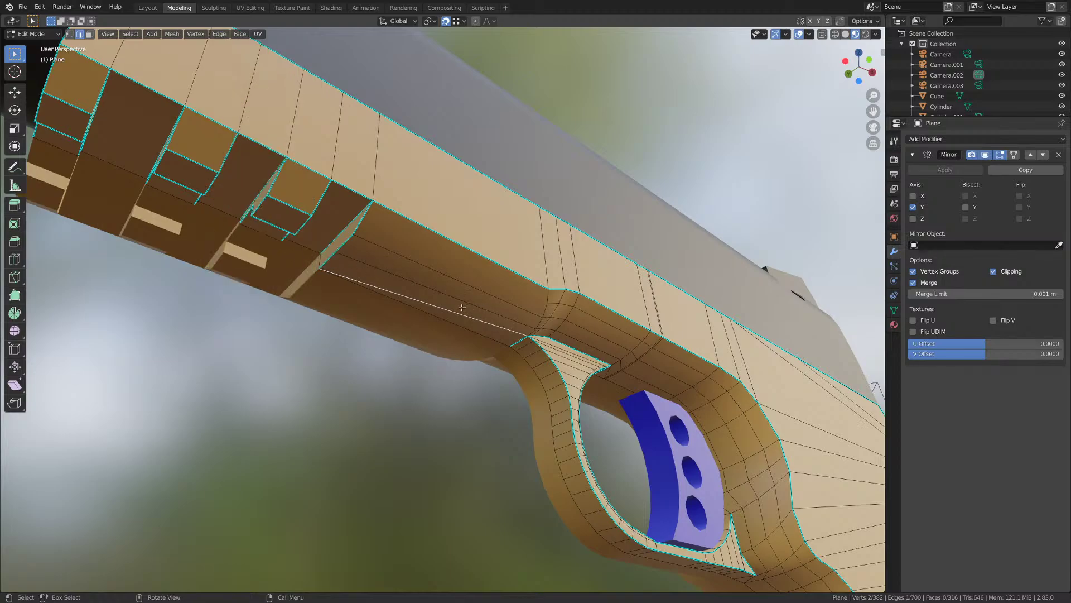
- Delete the long underside edge and refill the lower strip between the rearmost slot and the trigger guard
{"action": "key", "text": "x"}
{"action": "left_click", "coordinate": [444, 318]}
{"action": "scroll", "coordinate": [487, 385], "scroll_direction": "up", "scroll_amount": 2}
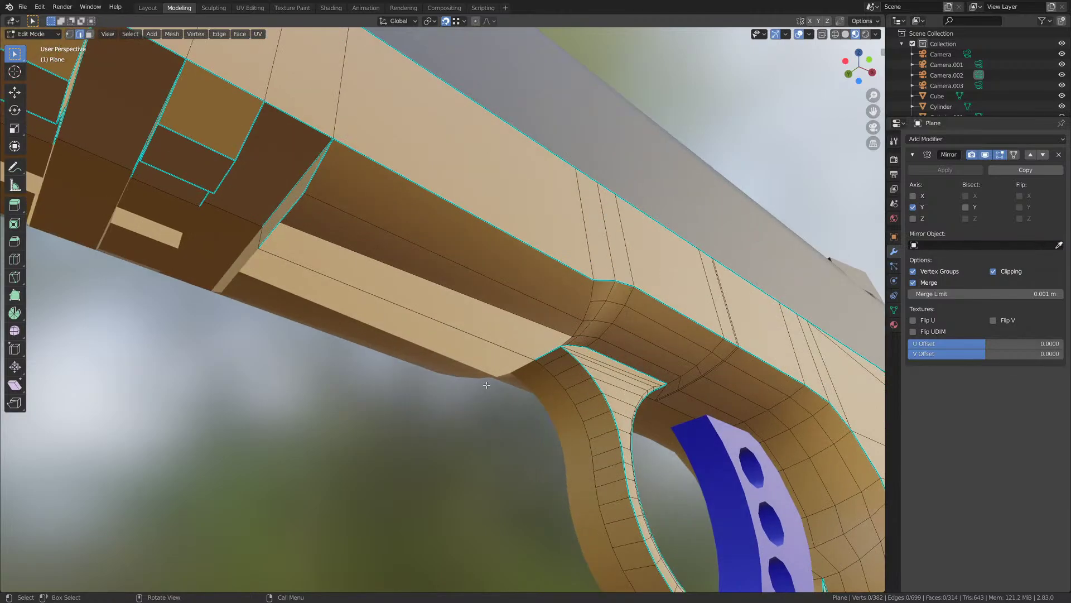
{"action": "key", "text": "1"}
{"action": "middle_click_drag", "start_coordinate": [272, 312], "coordinate": [289, 322]}
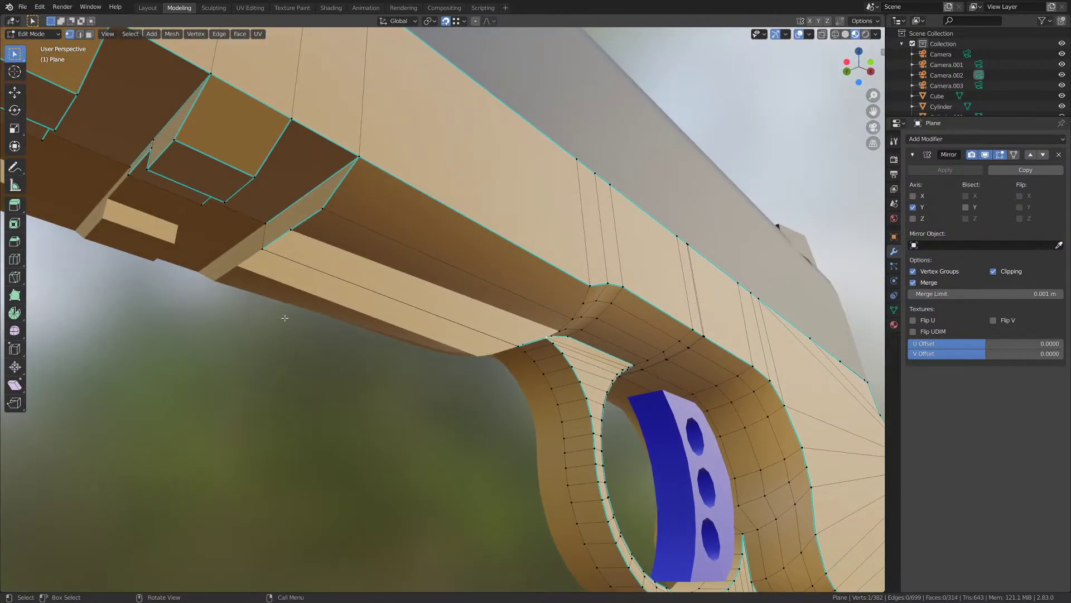
{"action": "left_click", "coordinate": [518, 347], "text": "shift"}
{"action": "middle_click_drag", "start_coordinate": [514, 353], "coordinate": [464, 348]}
{"action": "key", "text": "f"}
- Fill the remaining triangular gap between the slot's rear wall and the trigger guard's front, and save the file
{"action": "middle_click_drag", "start_coordinate": [586, 325], "coordinate": [539, 314], "text": "shift"}
{"action": "left_click", "coordinate": [549, 304]}
{"action": "left_click", "coordinate": [554, 291], "text": "shift"}
{"action": "left_click", "coordinate": [216, 267], "text": "shift"}
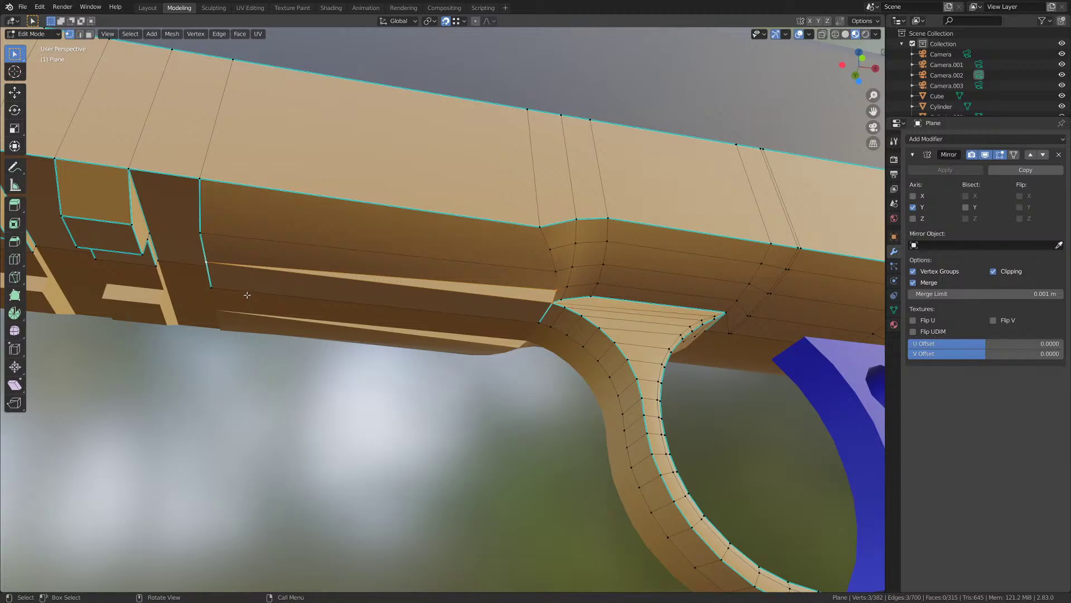
{"action": "key", "text": "f"}
{"action": "scroll", "coordinate": [249, 292], "scroll_direction": "down", "scroll_amount": 3}
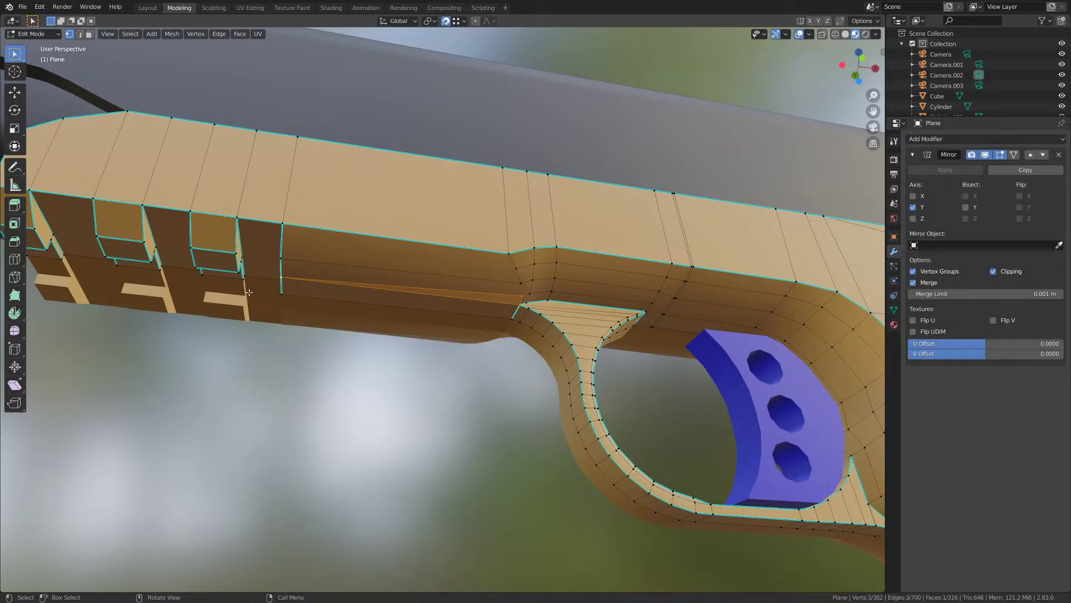
{"action": "key", "text": "ctrl+s"}
{"action": "key", "text": "Tab"}
{"action": "scroll", "coordinate": [389, 328], "scroll_direction": "down", "scroll_amount": 5}
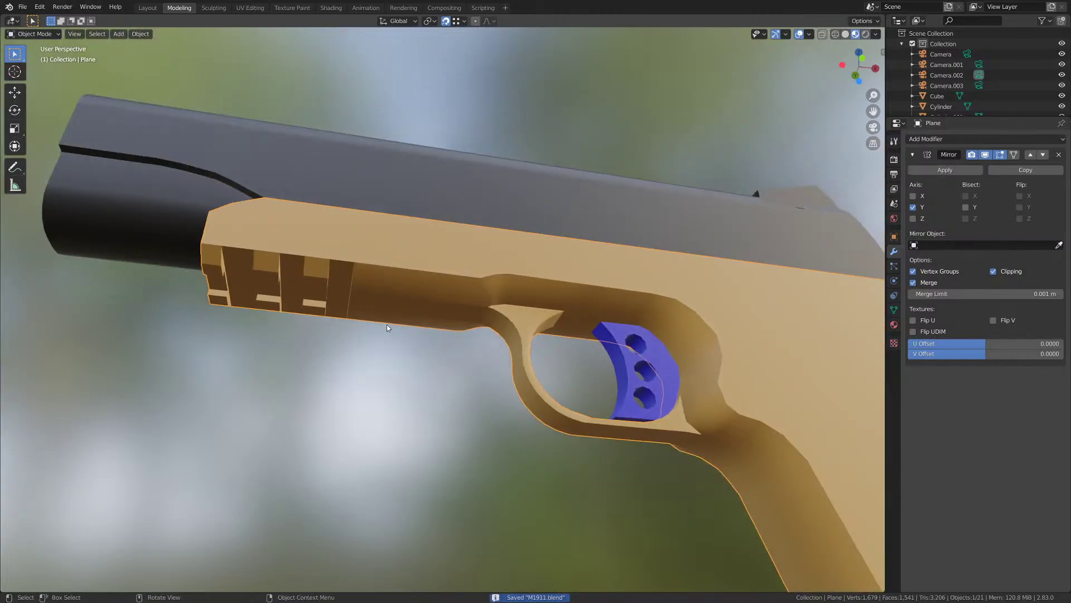
{"action": "scroll", "coordinate": [389, 327], "scroll_direction": "up", "scroll_amount": 2}
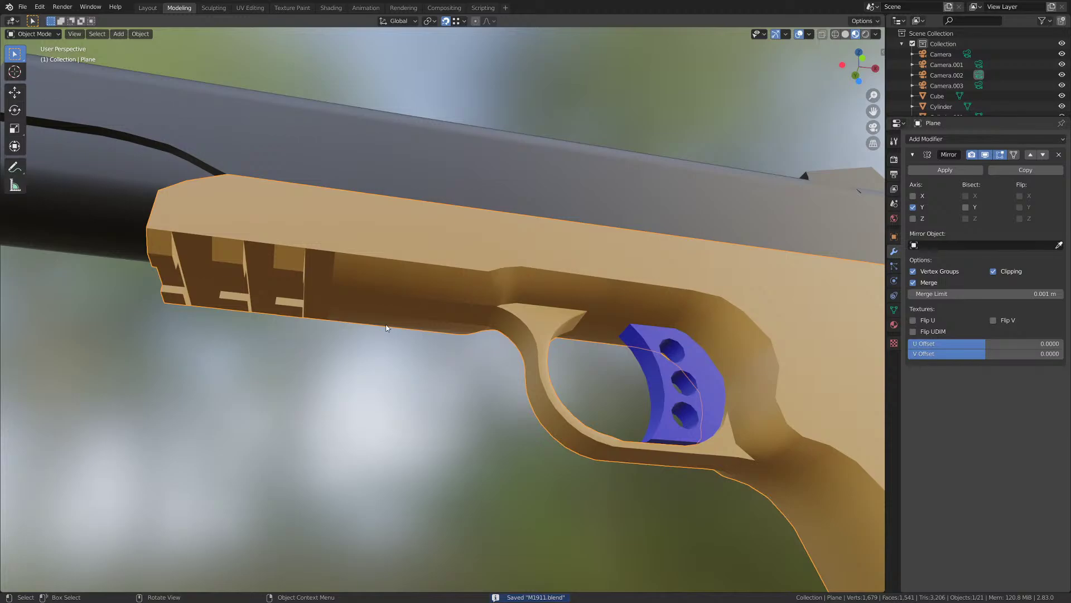
- Mark the rebuilt long underside edge from the rearmost slot to the trigger guard as sharp and save the file
{"action": "key", "text": "Tab"}
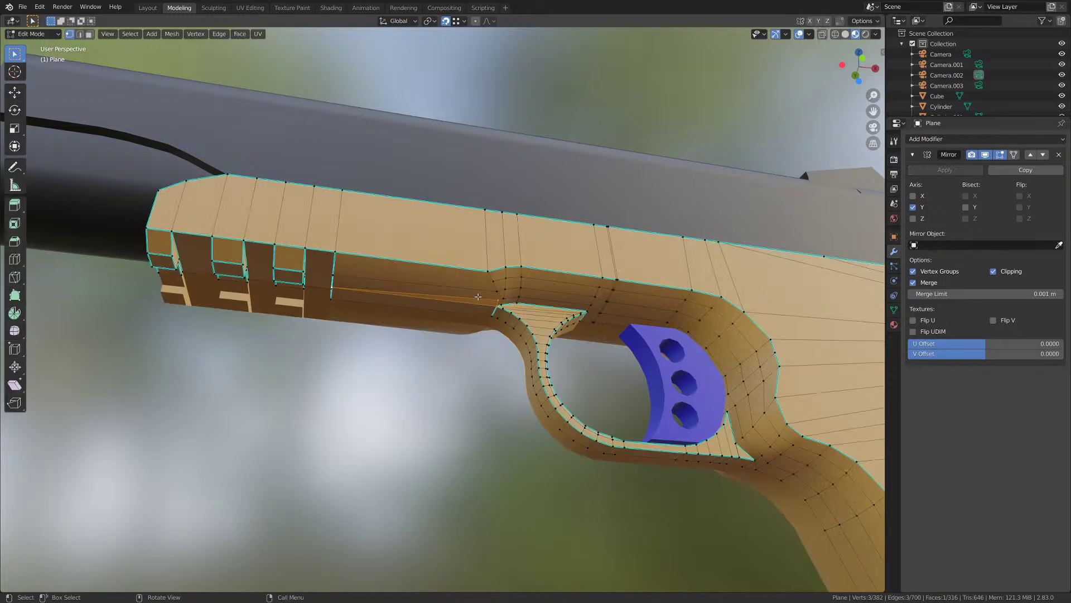
{"action": "key", "text": "2"}
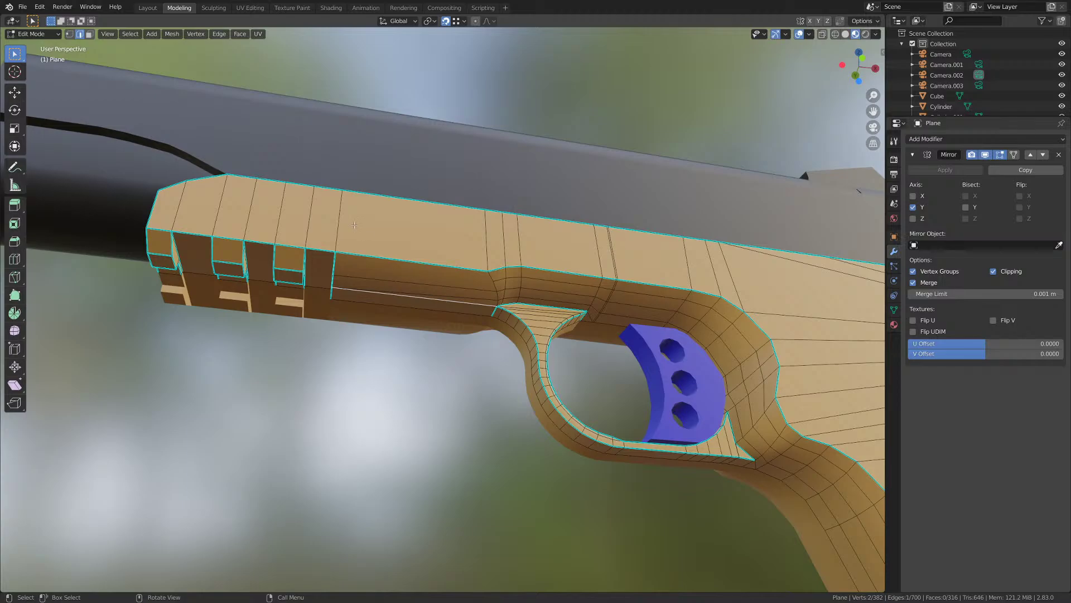
{"action": "scroll", "coordinate": [355, 225], "scroll_direction": "up", "scroll_amount": 2}
{"action": "left_click", "coordinate": [219, 33]}
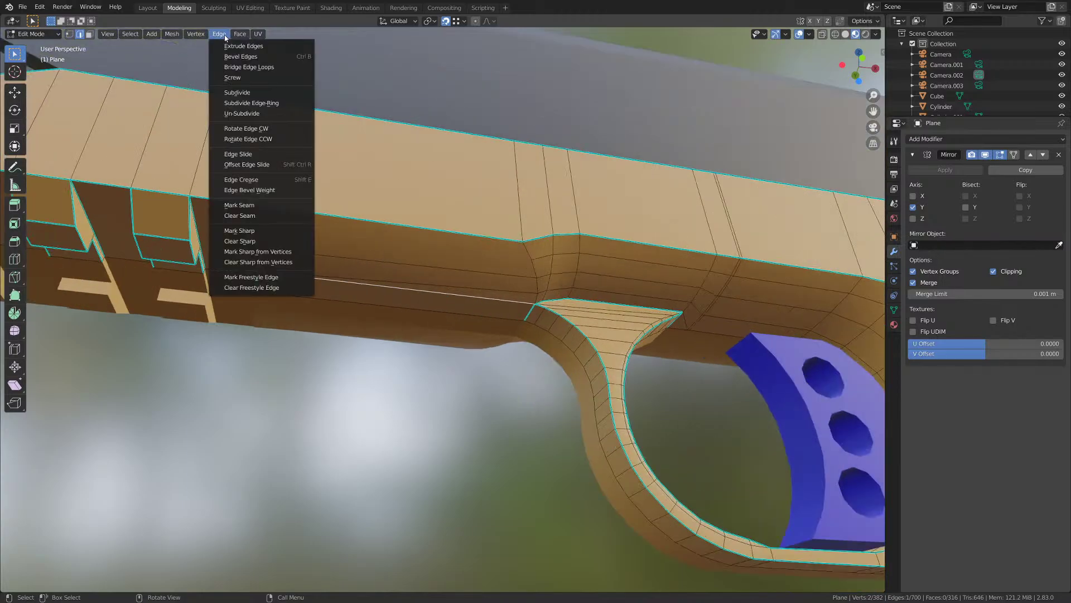
{"action": "left_click", "coordinate": [265, 230]}
{"action": "middle_click_drag", "start_coordinate": [334, 329], "coordinate": [393, 366]}
{"action": "key", "text": "ctrl+s"}
- Examine the frame's underside shading around the rail slots and trigger guard in Object Mode
{"action": "key", "text": "Tab"}
{"action": "scroll", "coordinate": [405, 364], "scroll_direction": "down", "scroll_amount": 8}
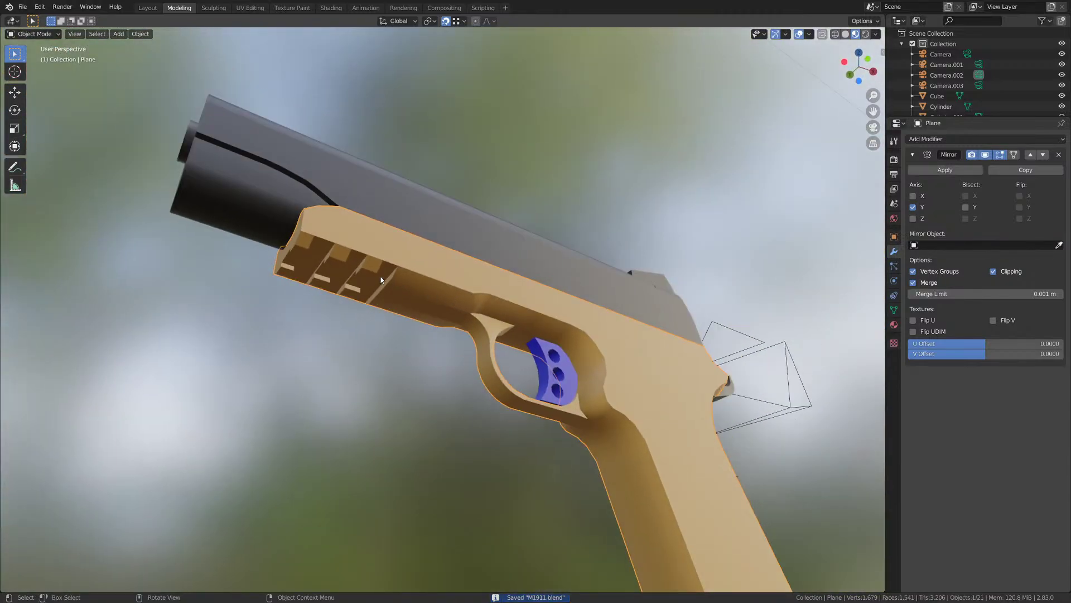
{"action": "middle_click_drag", "start_coordinate": [381, 279], "coordinate": [483, 347]}
{"action": "scroll", "coordinate": [483, 348], "scroll_direction": "up", "scroll_amount": 2}
{"action": "scroll", "coordinate": [484, 352], "scroll_direction": "down", "scroll_amount": 2}
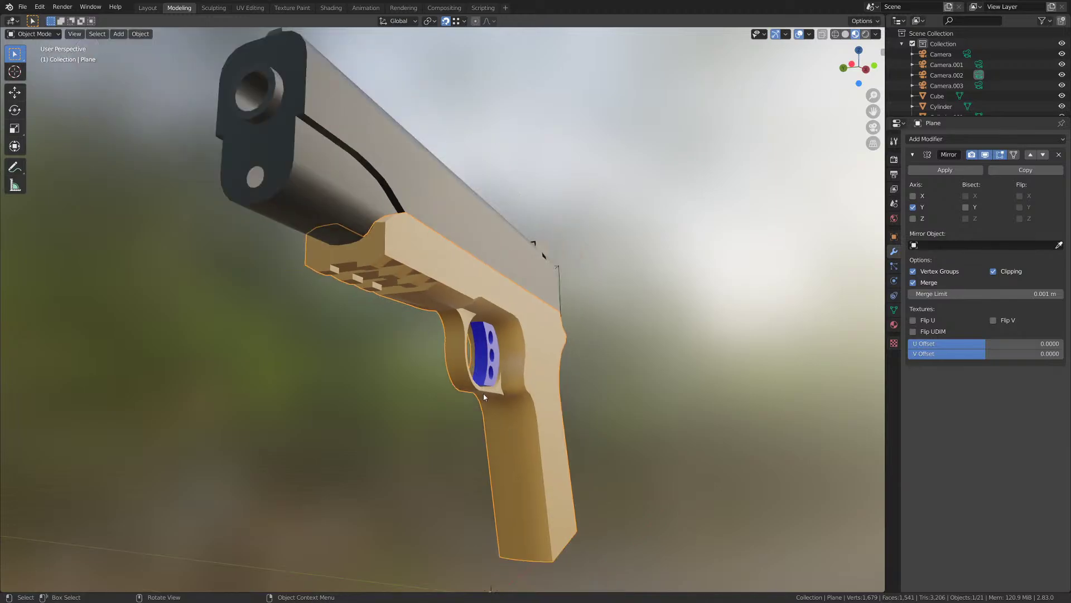
{"action": "middle_click_drag", "start_coordinate": [485, 393], "coordinate": [438, 287]}
{"action": "scroll", "coordinate": [458, 363], "scroll_direction": "up", "scroll_amount": 2}
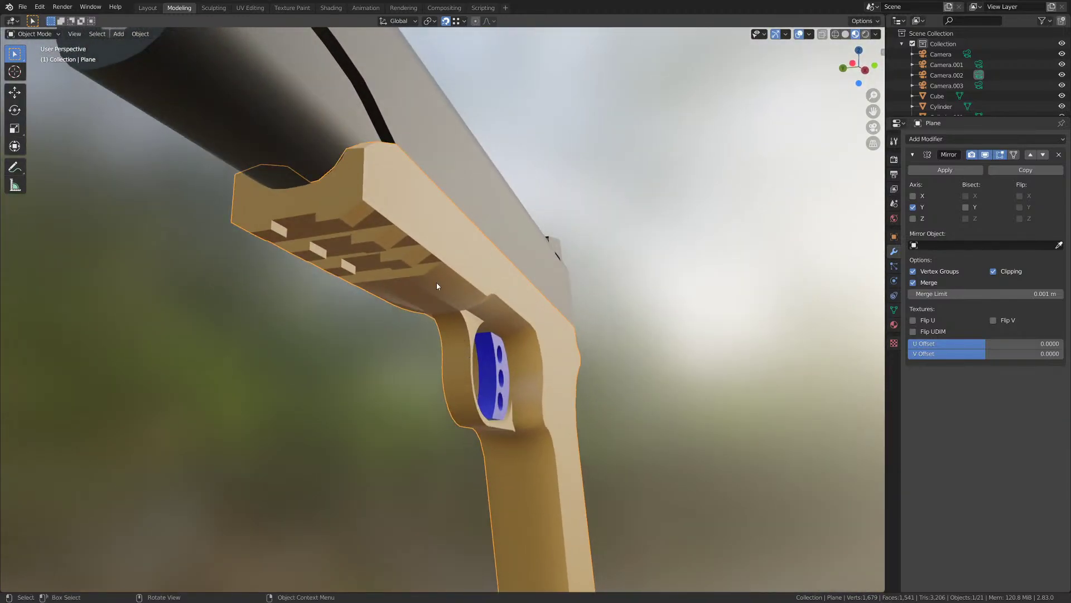
{"action": "scroll", "coordinate": [427, 275], "scroll_direction": "up", "scroll_amount": 4}
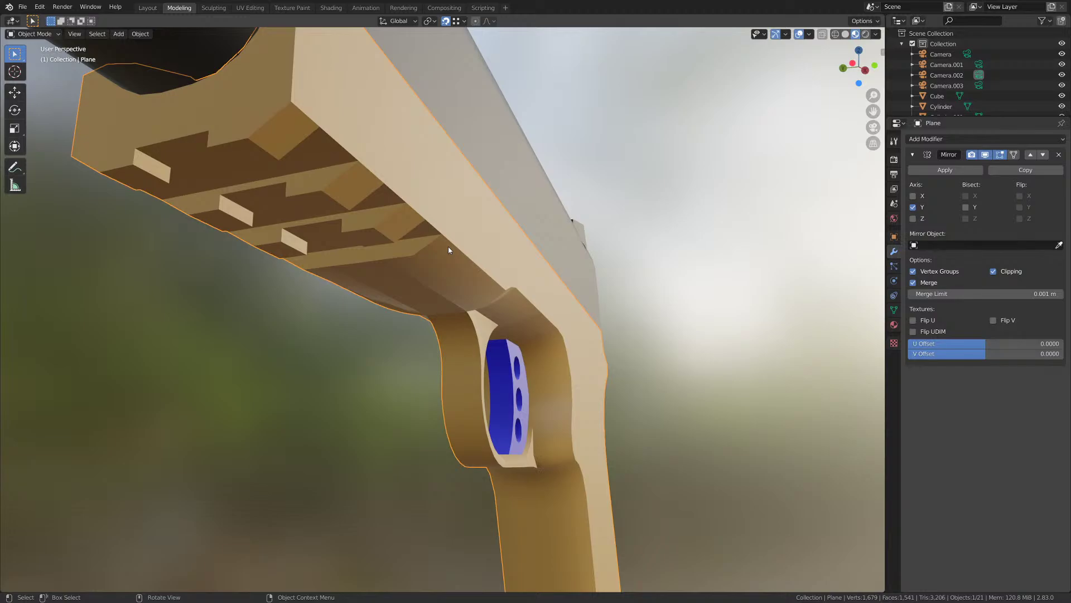
- Move the underside vertex ahead of the trigger guard about 0.008 m down, keeping its X position locked
{"action": "key", "text": "Tab"}
{"action": "scroll", "coordinate": [448, 249], "scroll_direction": "up", "scroll_amount": 1}
{"action": "left_click", "coordinate": [428, 254]}
{"action": "middle_click_drag", "start_coordinate": [453, 276], "coordinate": [402, 313]}
{"action": "key", "text": "1"}
{"action": "left_click", "coordinate": [452, 280]}
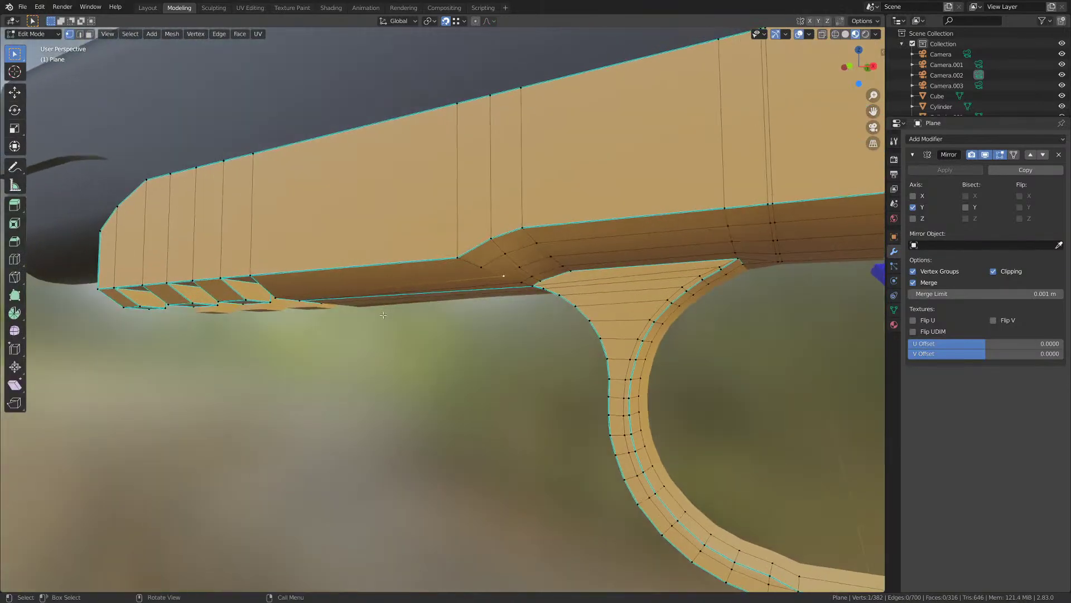
{"action": "key", "text": "g"}
{"action": "key", "text": "shift+x"}
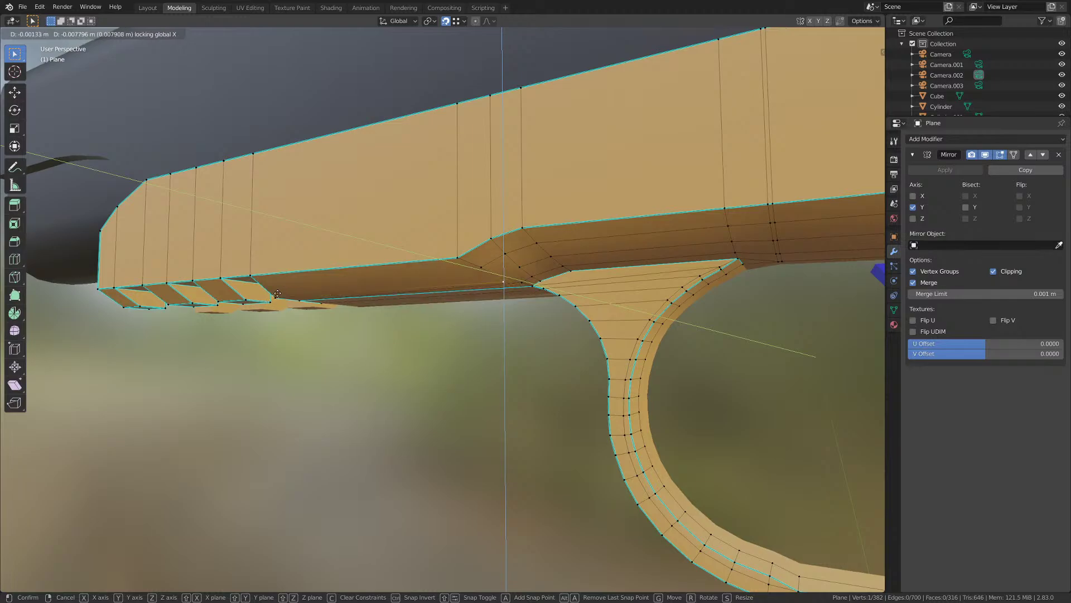
{"action": "left_click", "coordinate": [277, 294]}
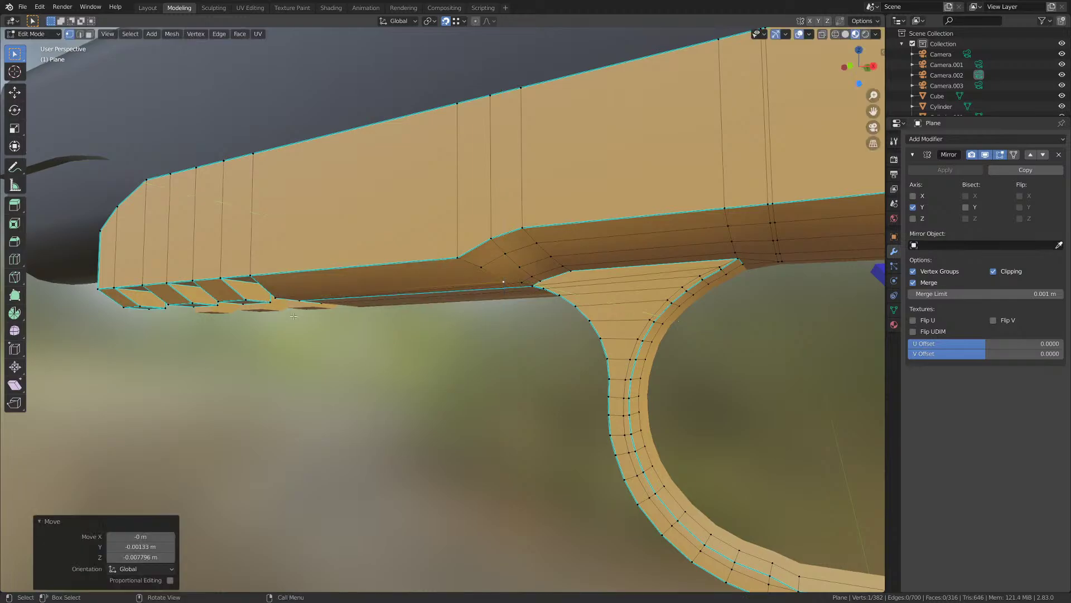
- Mark the long underside edge running from the rearmost slot to the moved vertex as sharp
{"action": "middle_click_drag", "start_coordinate": [276, 294], "coordinate": [419, 263]}
{"action": "key", "text": "2"}
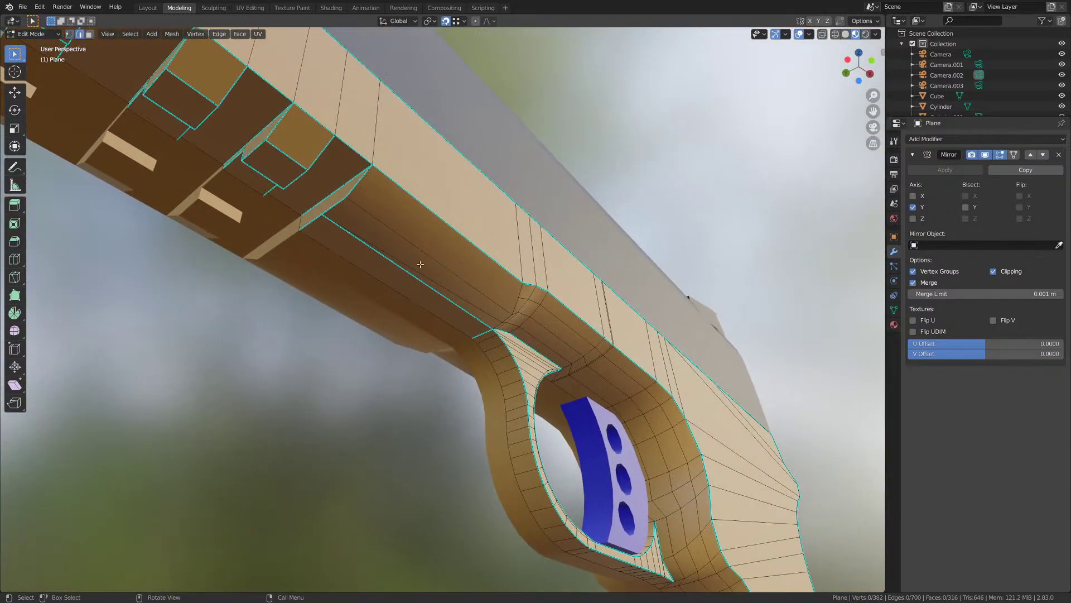
{"action": "left_click", "coordinate": [376, 263]}
{"action": "left_click", "coordinate": [220, 34]}
{"action": "left_click", "coordinate": [239, 231]}
{"action": "scroll", "coordinate": [435, 353], "scroll_direction": "down", "scroll_amount": 2}
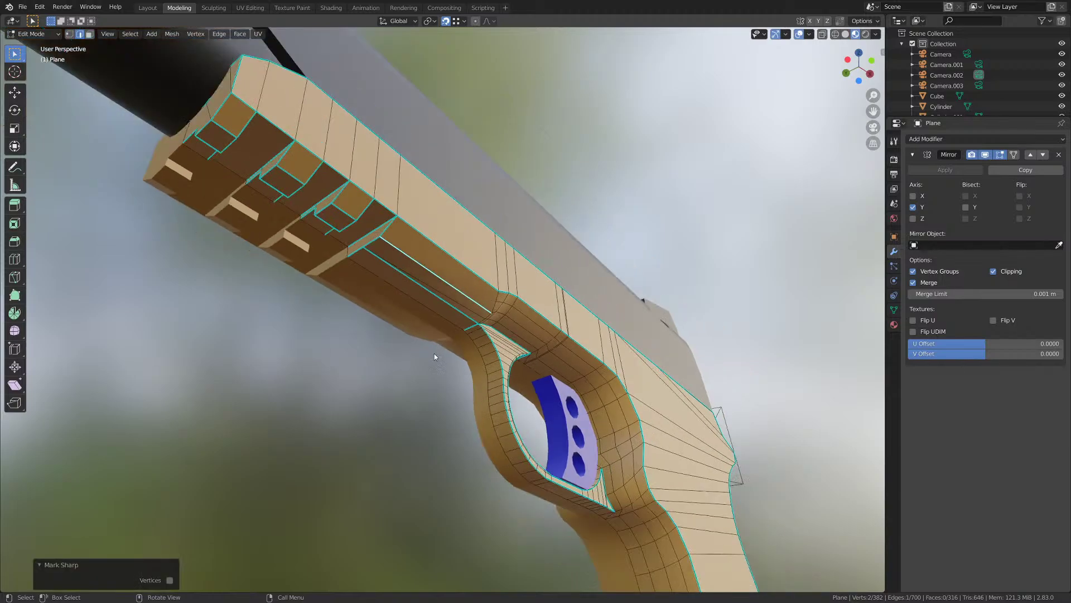
- Delete the extra underside vertex between the sharp edge's rear end and the trigger guard's front
{"action": "key", "text": "Tab"}
{"action": "middle_click_drag", "start_coordinate": [434, 353], "coordinate": [327, 371]}
{"action": "scroll", "coordinate": [445, 366], "scroll_direction": "up", "scroll_amount": 2}
{"action": "key", "text": "Tab"}
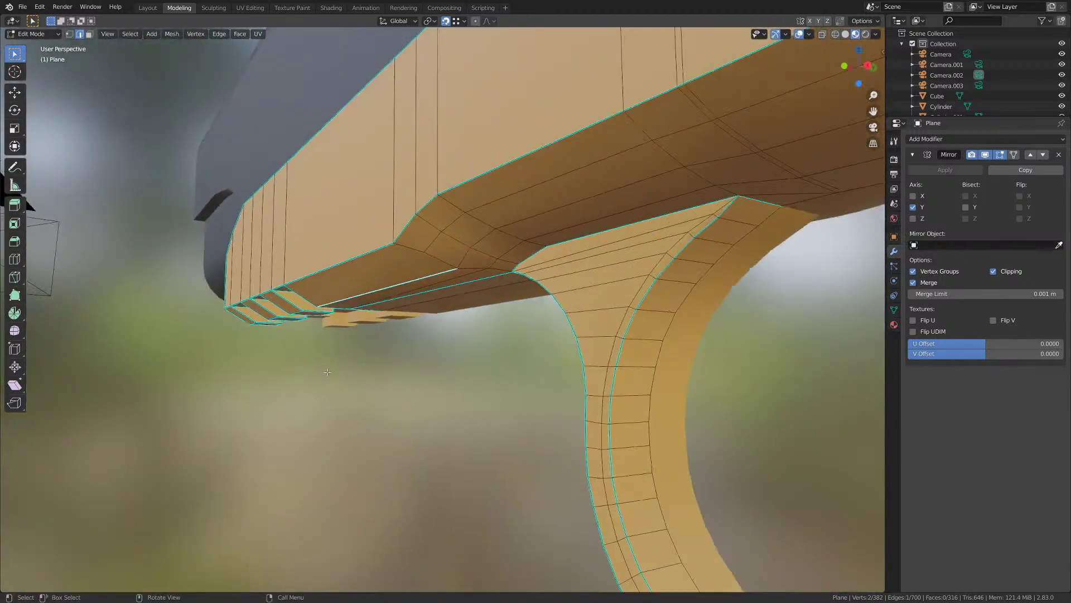
{"action": "key", "text": "1"}
{"action": "left_click", "coordinate": [490, 269]}
{"action": "scroll", "coordinate": [478, 298], "scroll_direction": "up", "scroll_amount": 2}
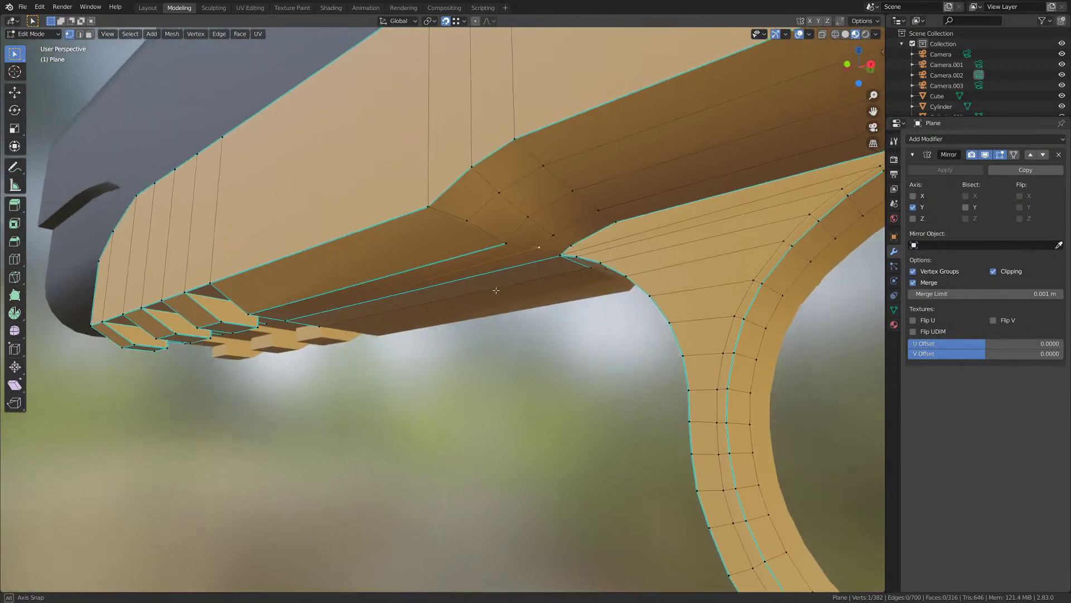
{"action": "key", "text": "x"}
{"action": "left_click", "coordinate": [466, 280]}
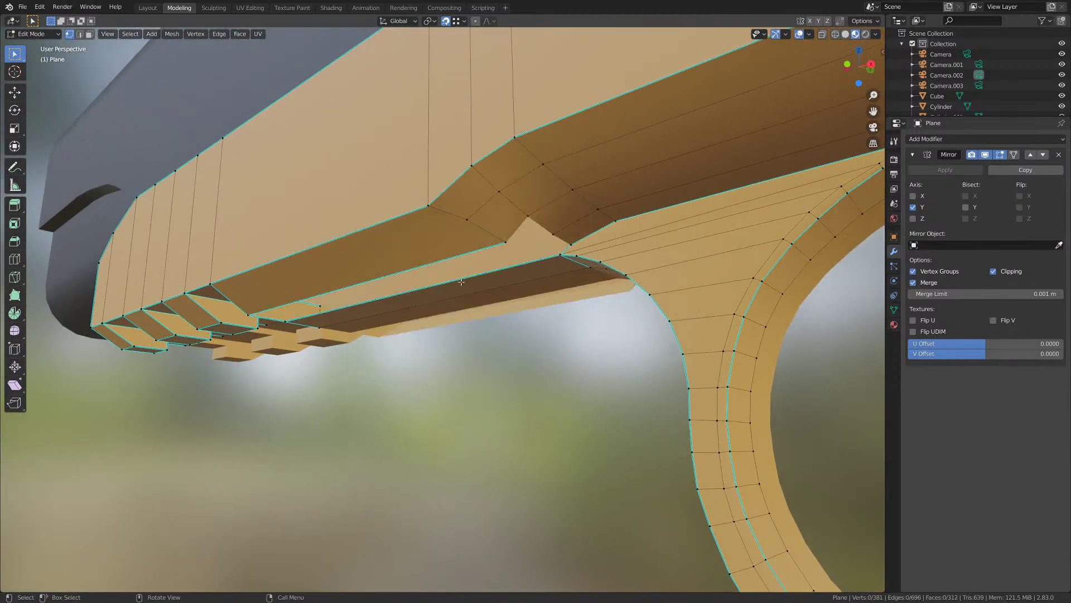
- Fill the small corner opening between the sharp edge's rear end and the trigger guard's front with a face
{"action": "left_click", "coordinate": [560, 258]}
{"action": "left_click", "coordinate": [505, 244], "text": "shift"}
{"action": "left_click", "coordinate": [531, 218], "text": "shift"}
{"action": "left_click", "coordinate": [576, 243], "text": "shift"}
{"action": "key", "text": "f"}
{"action": "middle_click_drag", "start_coordinate": [524, 294], "coordinate": [482, 294]}
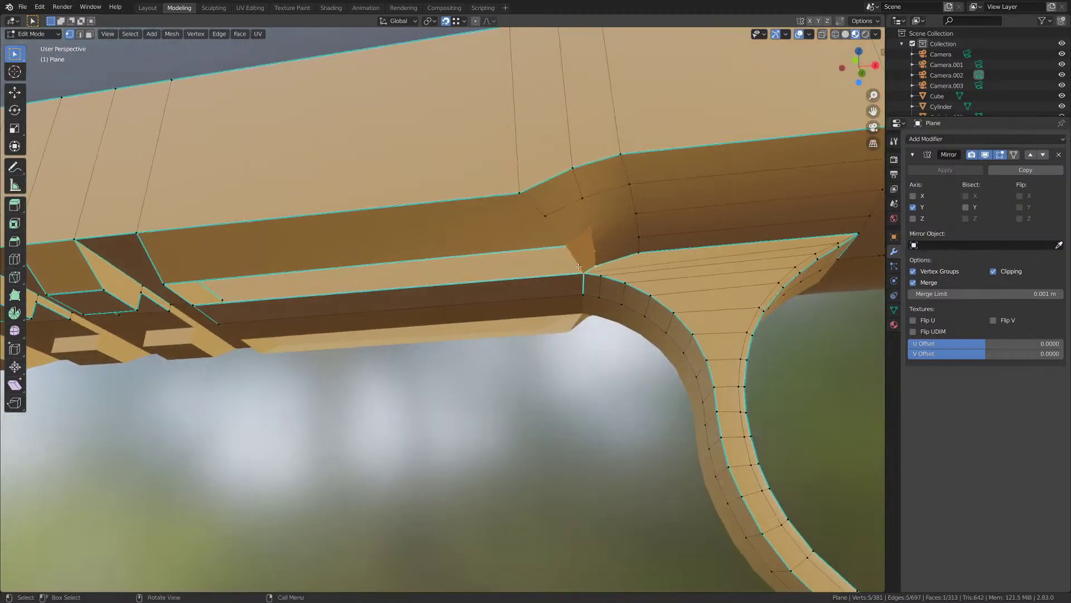
- Fill the long underside strip between the rearmost slot and the trigger guard with a face, and save the file
{"action": "left_click", "coordinate": [579, 268]}
{"action": "left_click", "coordinate": [196, 305], "text": "shift"}
{"action": "left_click", "coordinate": [165, 286], "text": "shift"}
{"action": "key", "text": "f"}
{"action": "key", "text": "Tab"}
{"action": "middle_click_drag", "start_coordinate": [241, 304], "coordinate": [450, 353]}
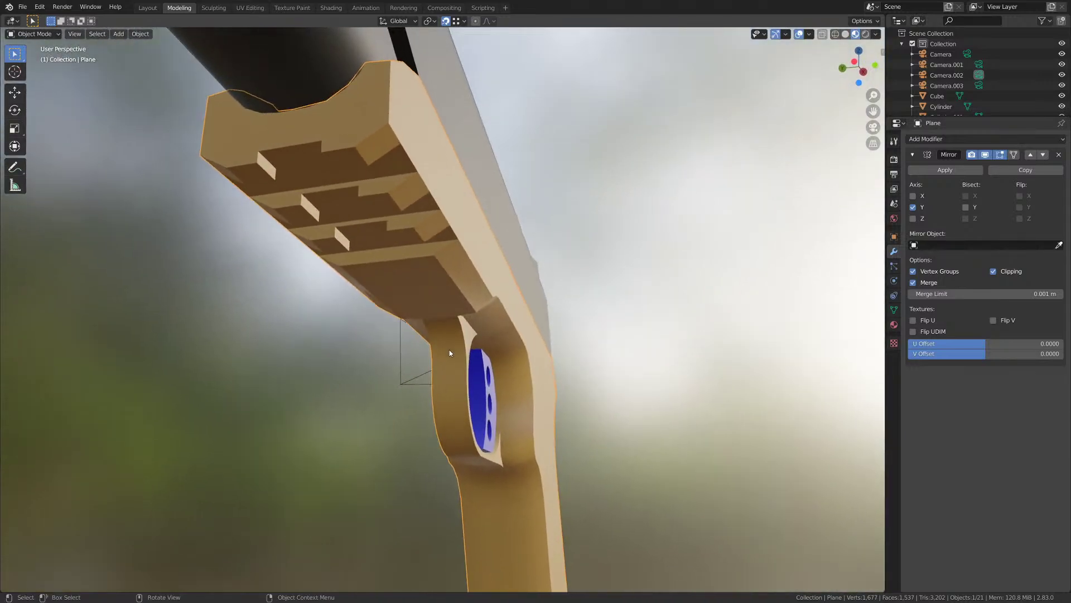
{"action": "scroll", "coordinate": [442, 361], "scroll_direction": "down", "scroll_amount": 2}
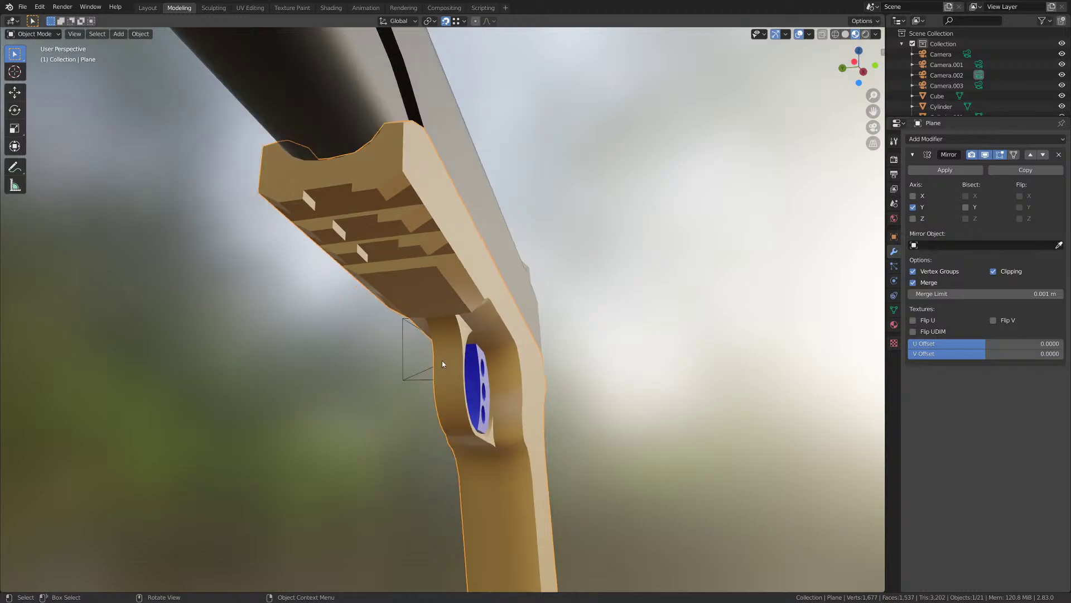
{"action": "scroll", "coordinate": [443, 361], "scroll_direction": "up", "scroll_amount": 1}
{"action": "key", "text": "ctrl+s"}
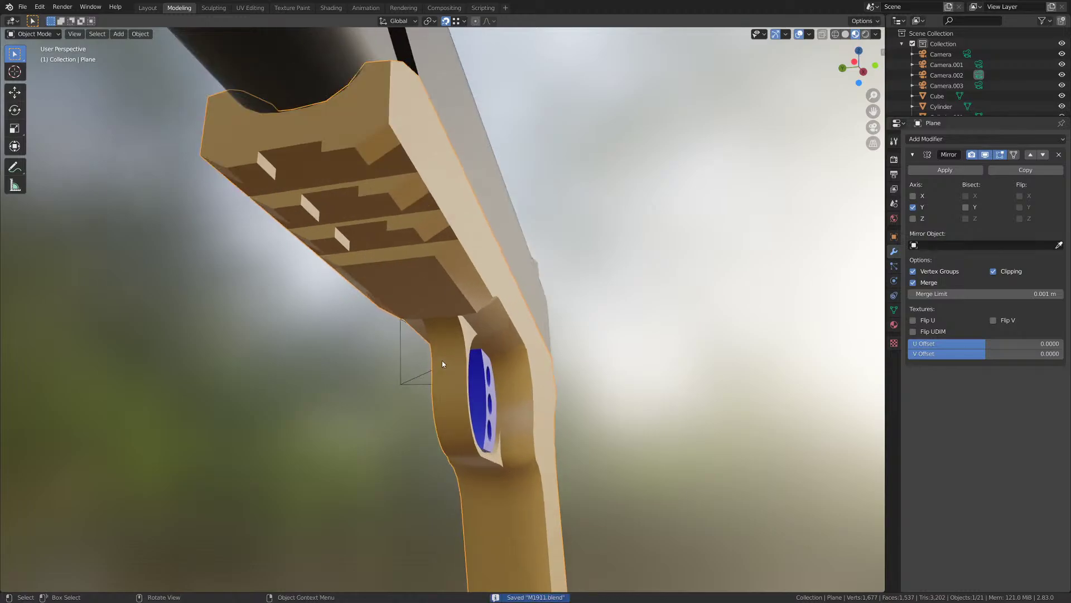
- Delete only the corner face where the underside strip meets the trigger guard, keeping its edges
{"action": "middle_click_drag", "start_coordinate": [442, 363], "coordinate": [502, 364]}
{"action": "scroll", "coordinate": [430, 318], "scroll_direction": "up", "scroll_amount": 3}
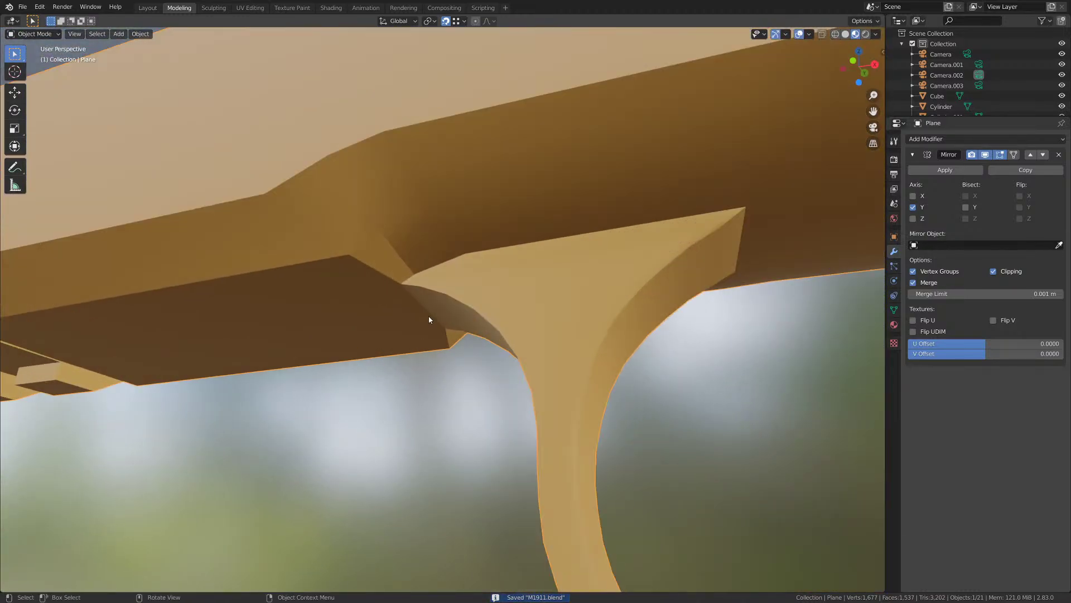
{"action": "key", "text": "Tab"}
{"action": "scroll", "coordinate": [393, 264], "scroll_direction": "up", "scroll_amount": 1}
{"action": "key", "text": "3"}
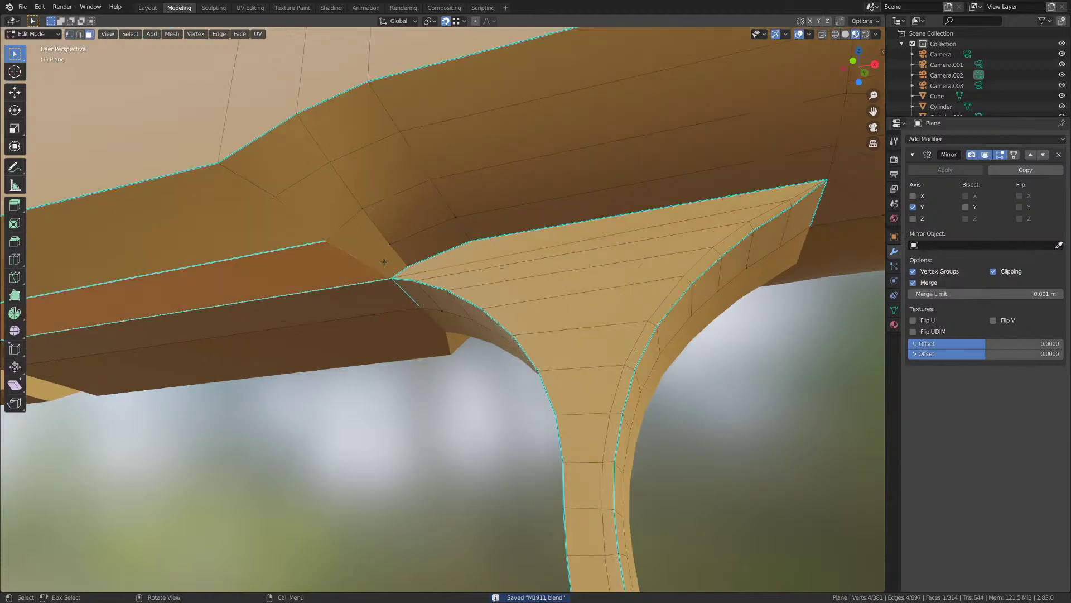
{"action": "left_click", "coordinate": [397, 255]}
{"action": "mouse_move", "coordinate": [397, 255]}
{"action": "middle_mouse_down"}
{"action": "mouse_move", "coordinate": [405, 292]}
{"action": "mouse_move", "coordinate": [390, 266]}
{"action": "middle_mouse_up"}
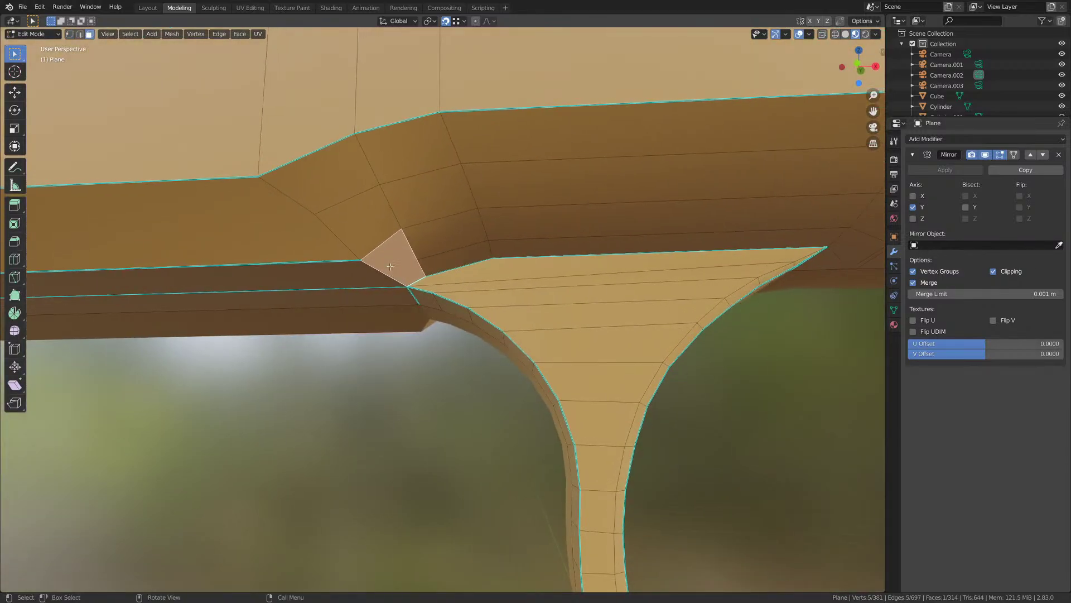
{"action": "key", "text": "x"}
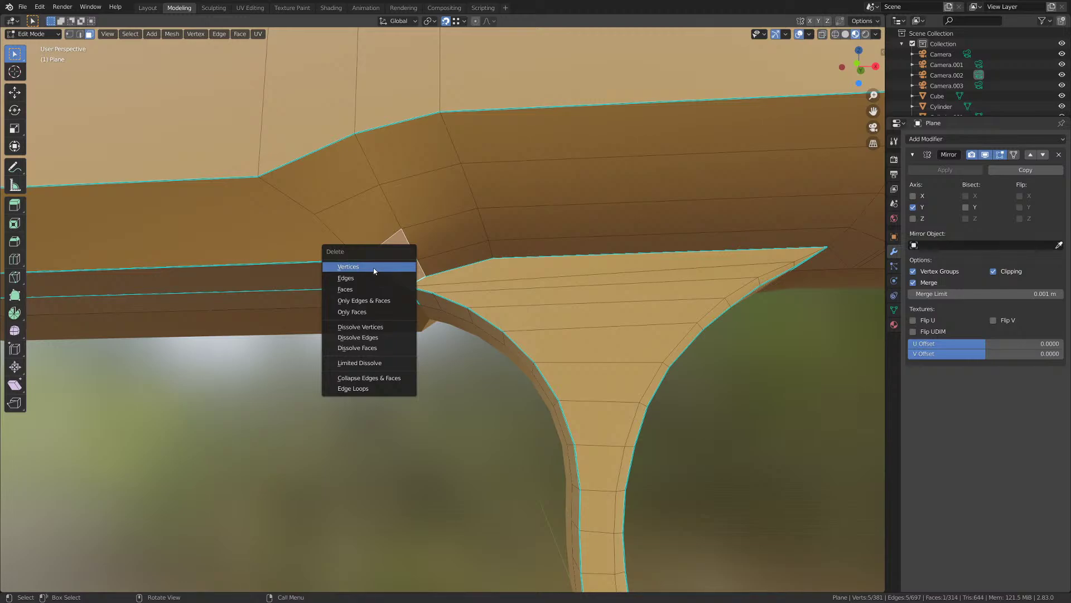
{"action": "left_click", "coordinate": [353, 310]}
{"action": "key", "text": "Tab"}
{"action": "key", "text": "Tab"}
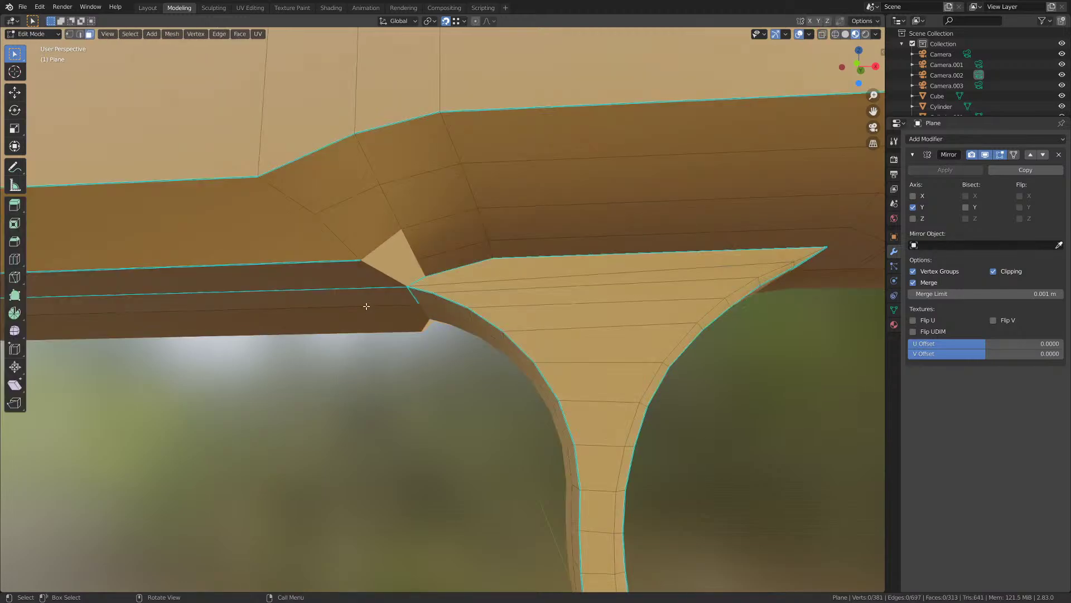
- Try extruding two vertices from the middle of the opening's upper edge and joining them into a triangle outline
{"action": "key", "text": "1"}
{"action": "middle_click_drag", "start_coordinate": [366, 307], "coordinate": [411, 284]}
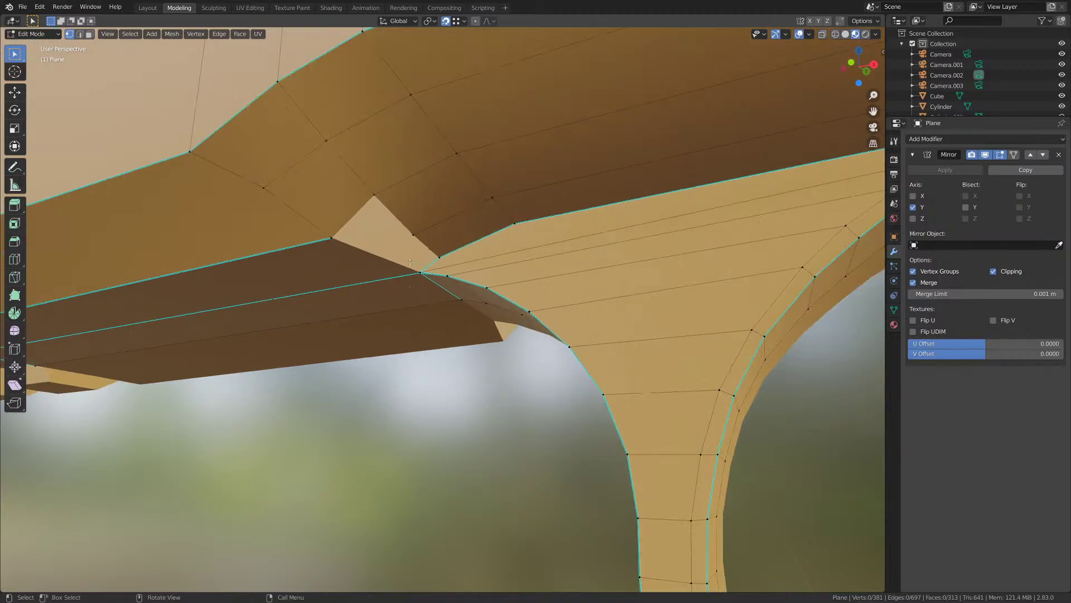
{"action": "left_click", "coordinate": [372, 195]}
{"action": "middle_click_drag", "start_coordinate": [298, 279], "coordinate": [345, 292]}
{"action": "key", "text": "2"}
{"action": "left_click", "coordinate": [431, 224]}
{"action": "left_click", "coordinate": [431, 224], "text": "shift"}
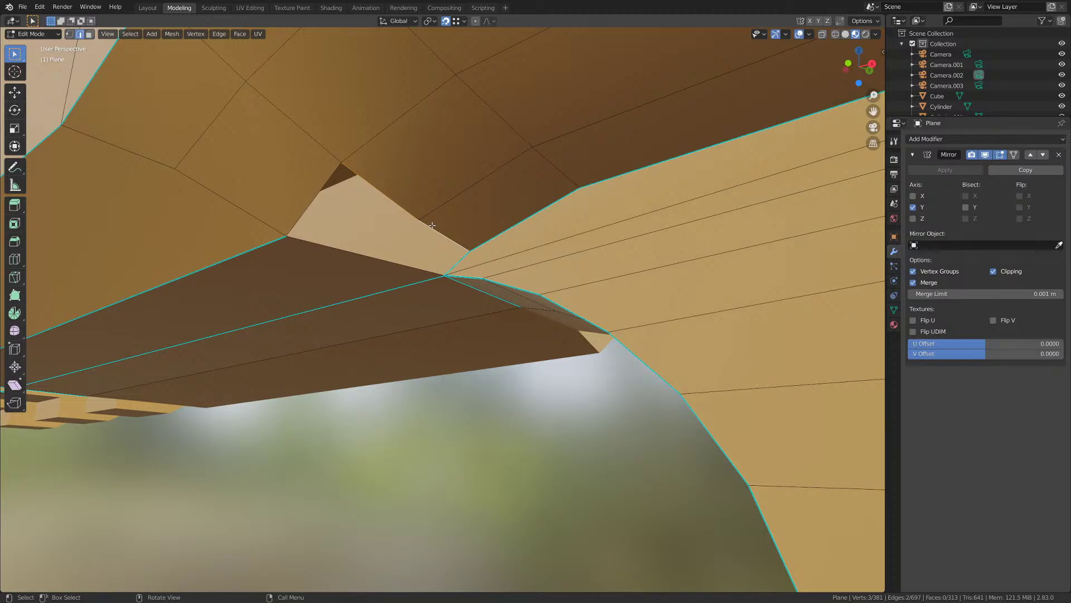
{"action": "key", "text": "1"}
{"action": "middle_click_drag", "start_coordinate": [421, 252], "coordinate": [415, 251]}
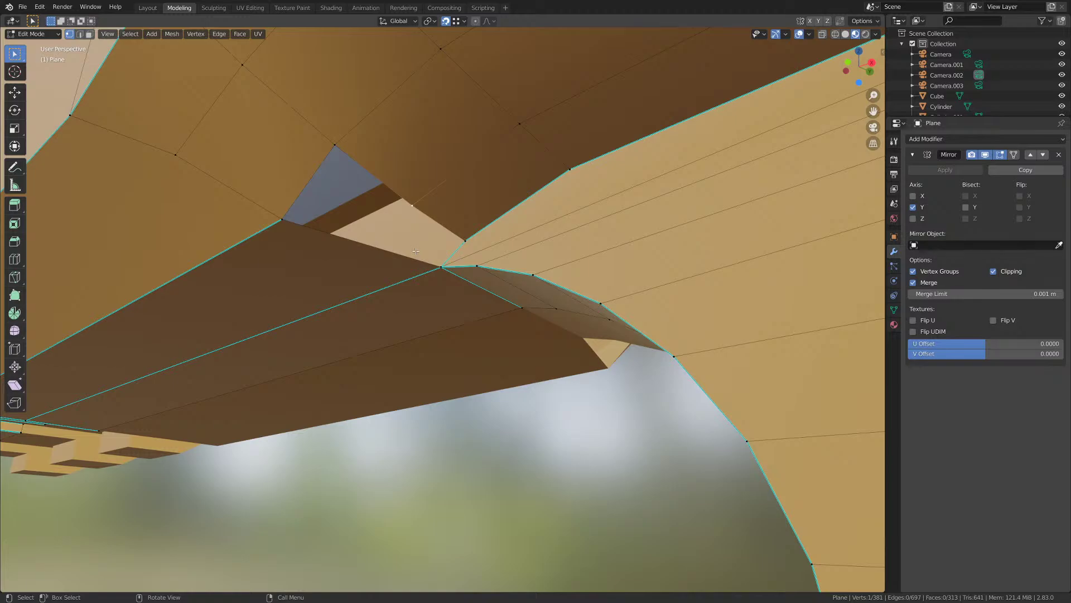
{"action": "middle_click_drag", "start_coordinate": [414, 212], "coordinate": [412, 219]}
{"action": "key", "text": "e"}
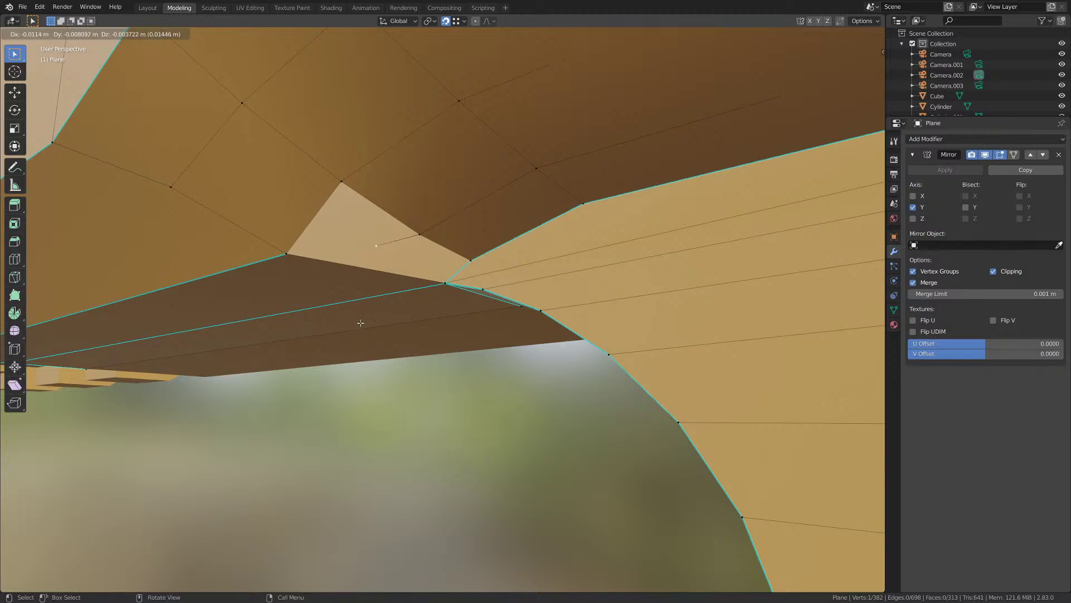
{"action": "left_click", "coordinate": [361, 321]}
{"action": "key", "text": "e"}
{"action": "left_click", "coordinate": [426, 332]}
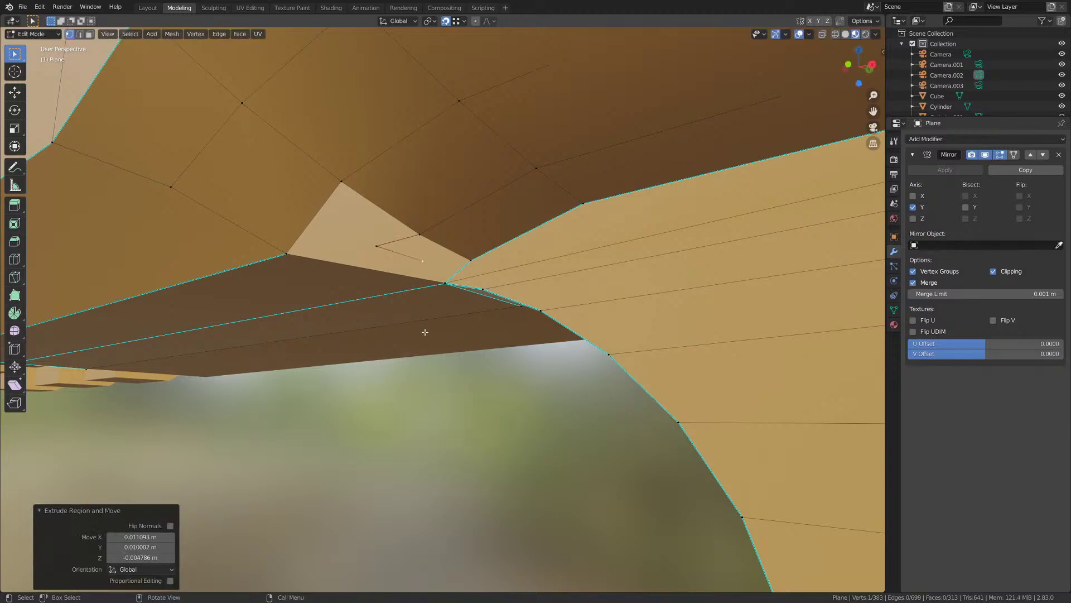
{"action": "left_click", "coordinate": [420, 234], "text": "shift"}
{"action": "key", "text": "f"}
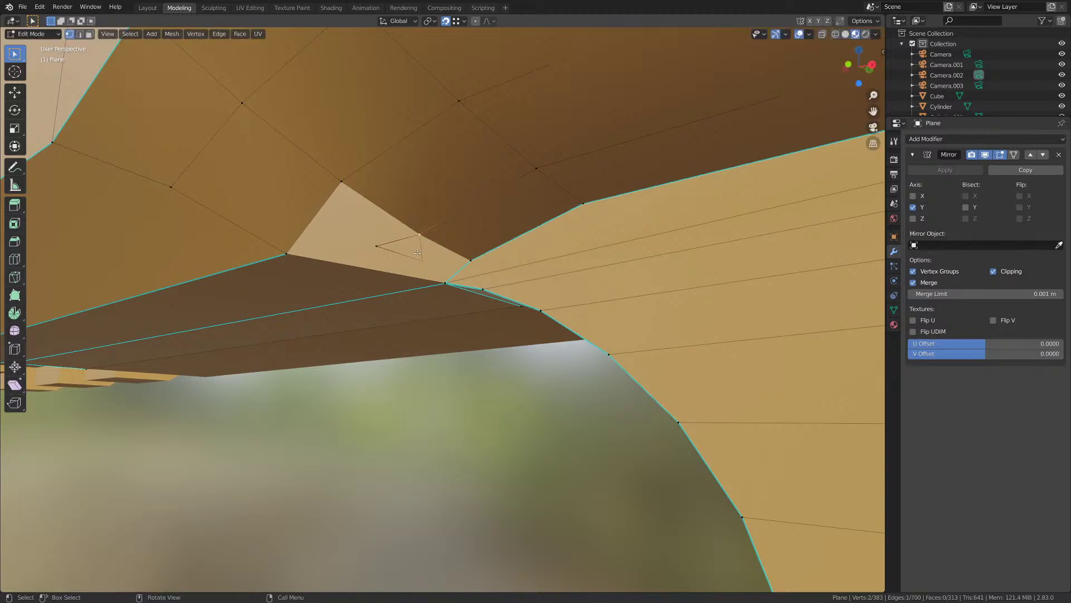
- Try to fill a face between the extruded vertices and the opening's lower corners
{"action": "left_click", "coordinate": [377, 249]}
{"action": "left_click", "coordinate": [289, 259], "text": "shift"}
{"action": "left_click", "coordinate": [445, 284], "text": "shift"}
{"action": "key", "text": "f"}
{"action": "key", "text": "ctrl+z"}
- Delete the two vertices extruded into the corner opening
{"action": "middle_click_drag", "start_coordinate": [422, 271], "coordinate": [440, 291]}
{"action": "left_click", "coordinate": [466, 296], "text": "shift"}
{"action": "left_click", "coordinate": [421, 283], "text": "shift"}
{"action": "key", "text": "x"}
{"action": "left_click", "coordinate": [416, 260]}
- Extrude two new vertices from the middle vertex of the opening's upper edge to outline a small triangle
{"action": "left_click", "coordinate": [365, 228]}
{"action": "scroll", "coordinate": [461, 297], "scroll_direction": "up", "scroll_amount": 2}
{"action": "key", "text": "e"}
{"action": "left_click", "coordinate": [455, 336]}
{"action": "key", "text": "e"}
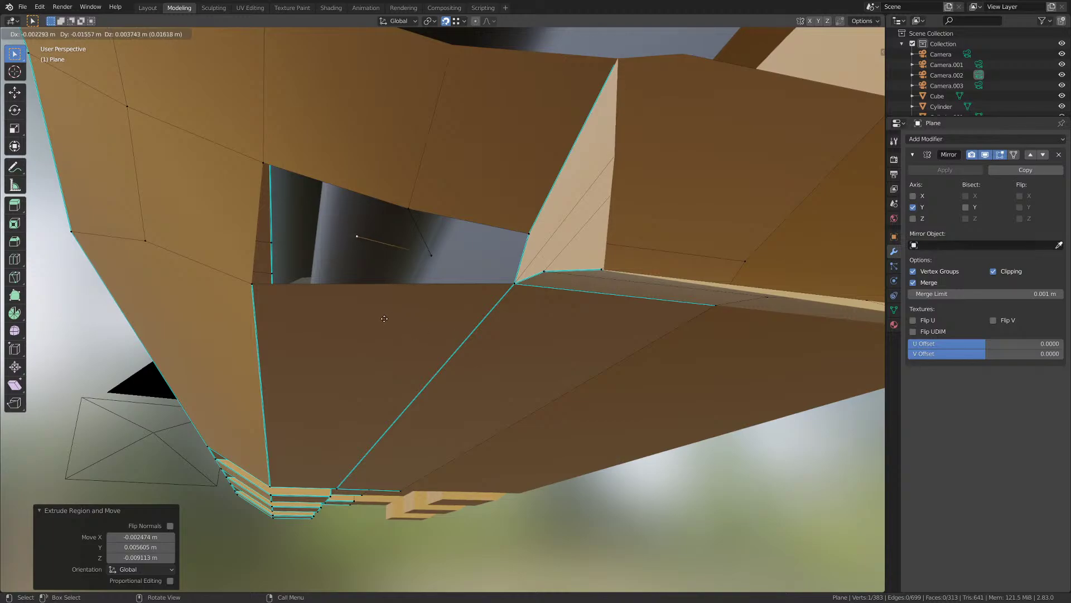
{"action": "left_click", "coordinate": [385, 323]}
{"action": "middle_click_drag", "start_coordinate": [379, 318], "coordinate": [474, 343]}
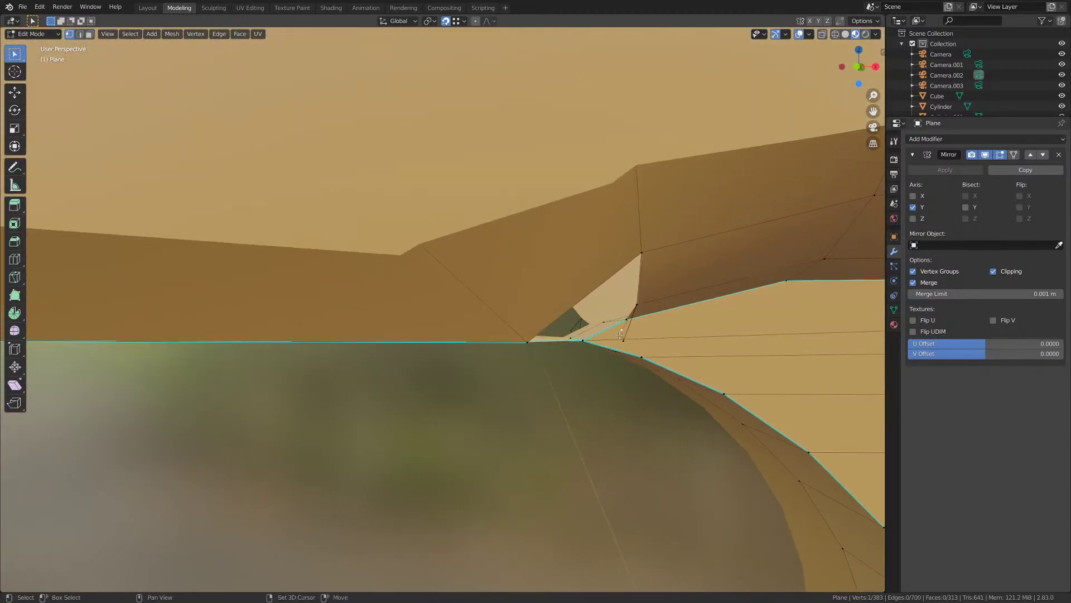
- In front view, move the two new vertices -0.005512 m in X and 0.004042 m in Z
{"action": "key", "text": "KP_1"}
{"action": "middle_click_drag", "start_coordinate": [597, 384], "coordinate": [501, 343], "text": "shift"}
{"action": "key", "text": "g"}
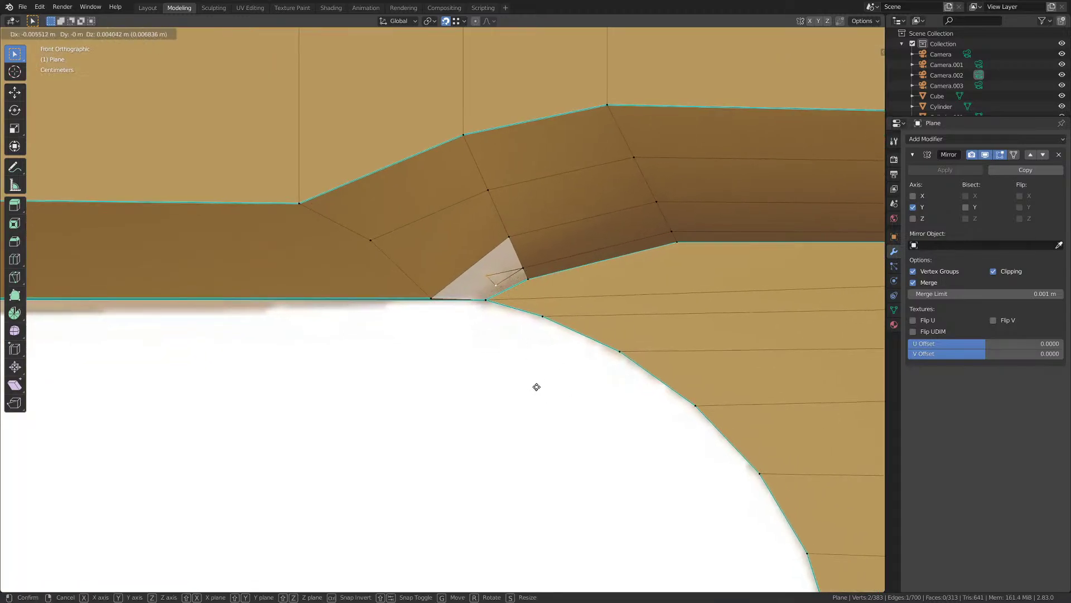
{"action": "left_click", "coordinate": [536, 386]}
{"action": "key", "text": "KP_3"}
{"action": "middle_click_drag", "start_coordinate": [537, 387], "coordinate": [382, 354]}
{"action": "middle_click_drag", "start_coordinate": [451, 300], "coordinate": [432, 280]}
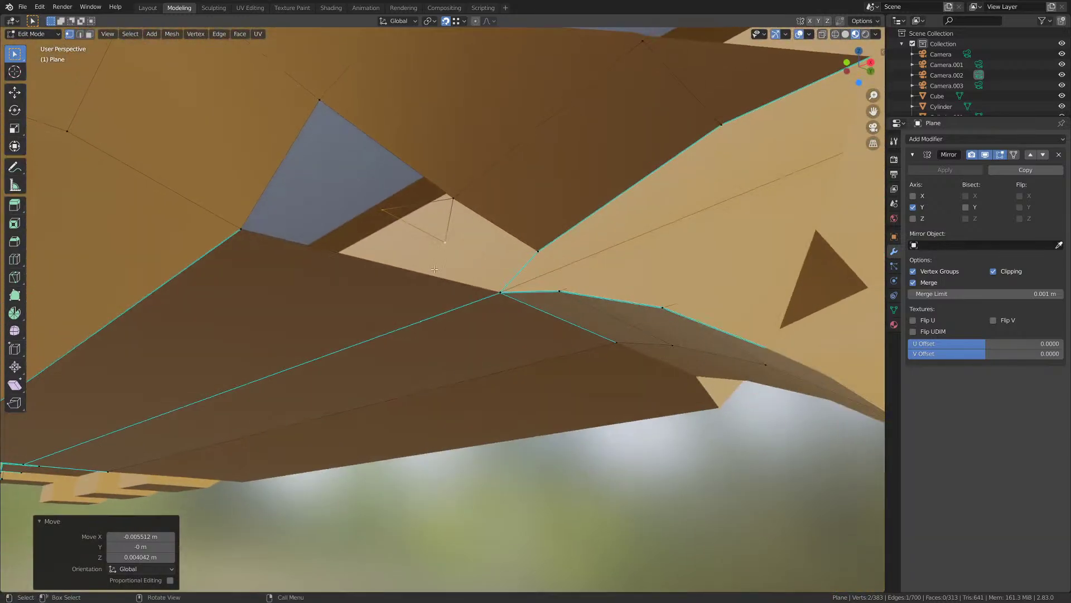
- Fill a face between the two new vertices and the lower edge of the corner opening
{"action": "left_click", "coordinate": [445, 243]}
{"action": "left_click", "coordinate": [500, 292], "text": "shift"}
{"action": "left_click", "coordinate": [384, 211], "text": "shift"}
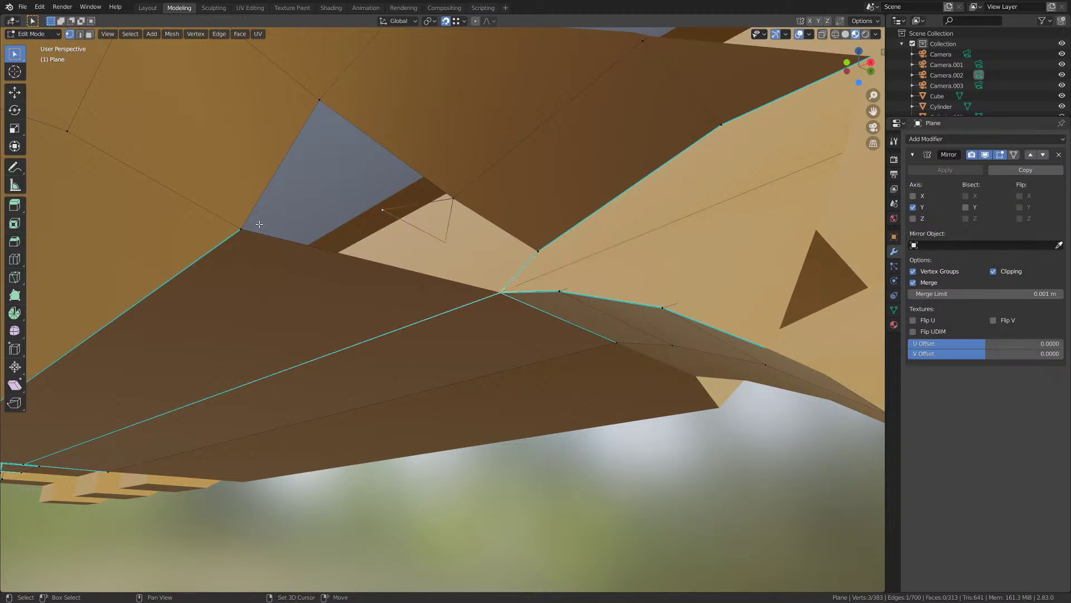
{"action": "left_click", "coordinate": [242, 230], "text": "shift"}
{"action": "key", "text": "f"}
{"action": "middle_click_drag", "start_coordinate": [403, 295], "coordinate": [456, 270]}
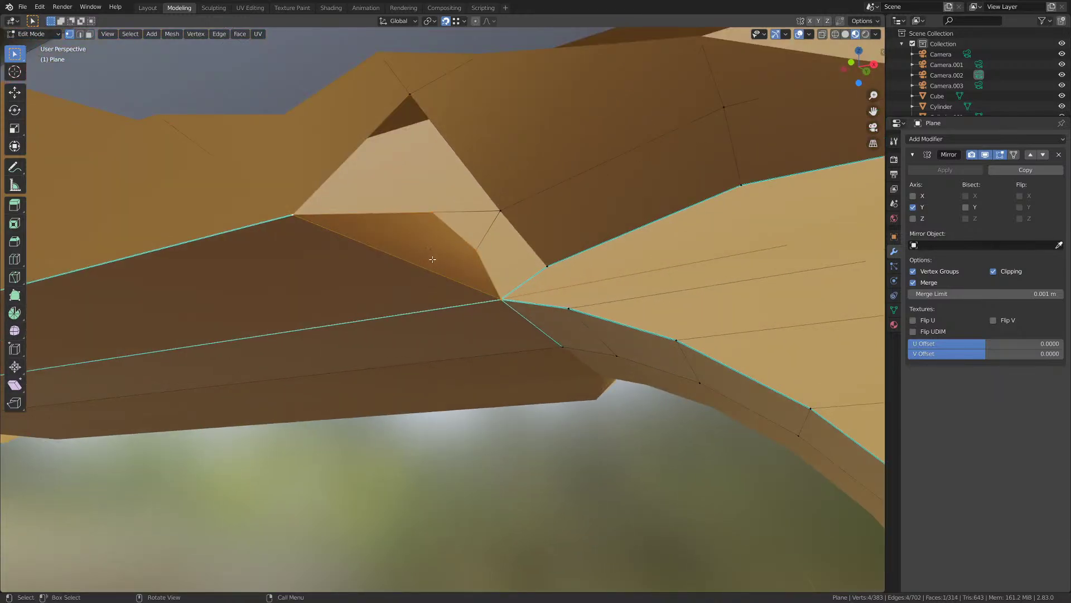
- Fill the part of the opening beside the trigger guard with a four-sided face
{"action": "left_click", "coordinate": [480, 251]}
{"action": "left_click", "coordinate": [504, 305], "text": "shift"}
{"action": "left_click", "coordinate": [550, 261], "text": "shift"}
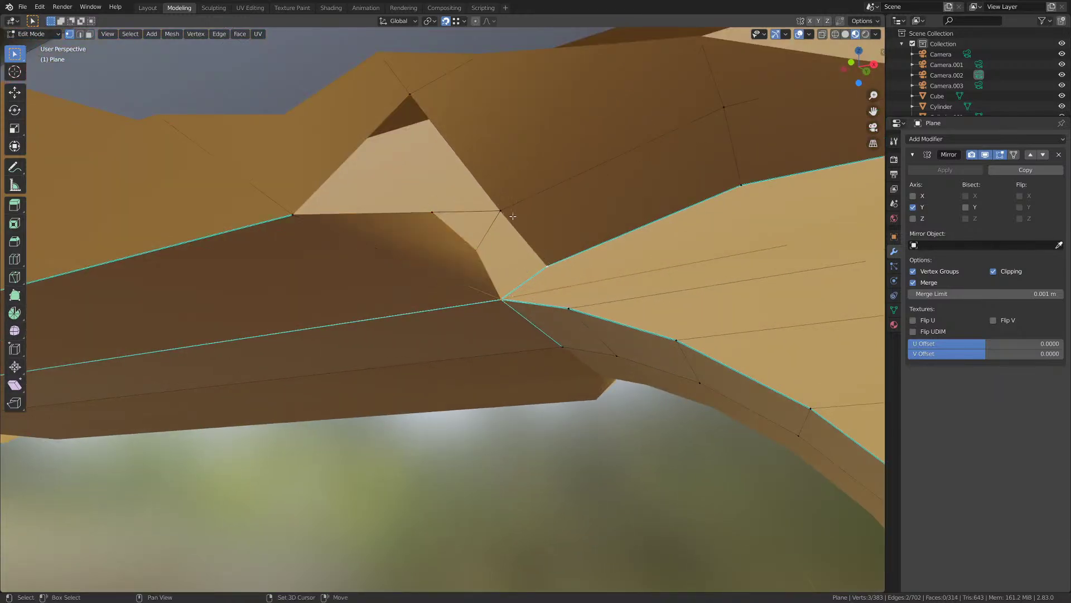
{"action": "left_click", "coordinate": [507, 214], "text": "shift"}
{"action": "key", "text": "f"}
- Fill the opening's upper section and the small remaining triangle to close the corner
{"action": "left_click", "coordinate": [500, 211]}
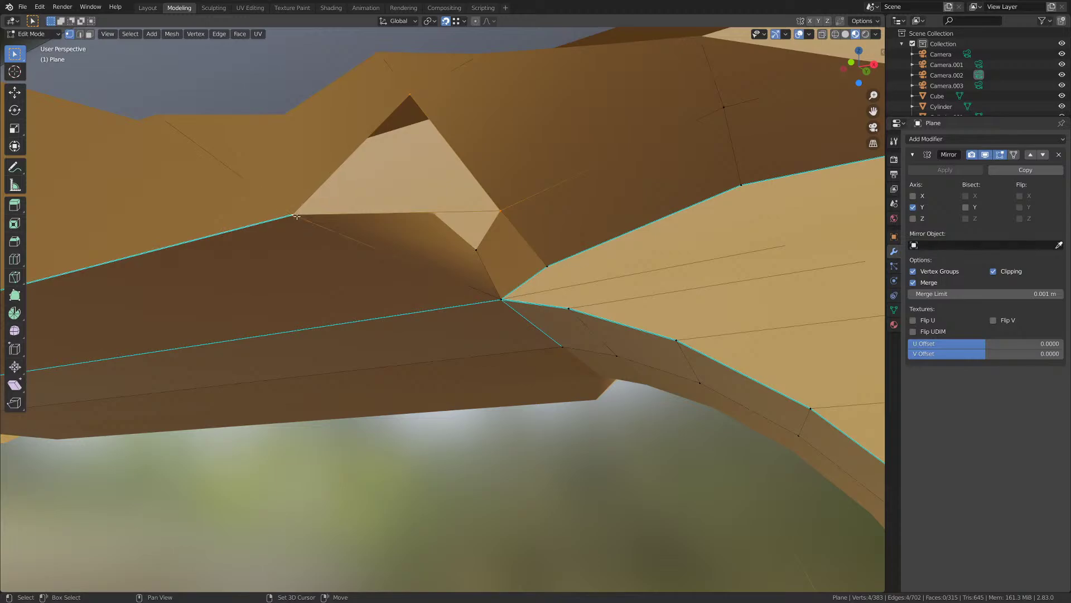
{"action": "key", "text": "f"}
{"action": "left_click", "coordinate": [501, 213]}
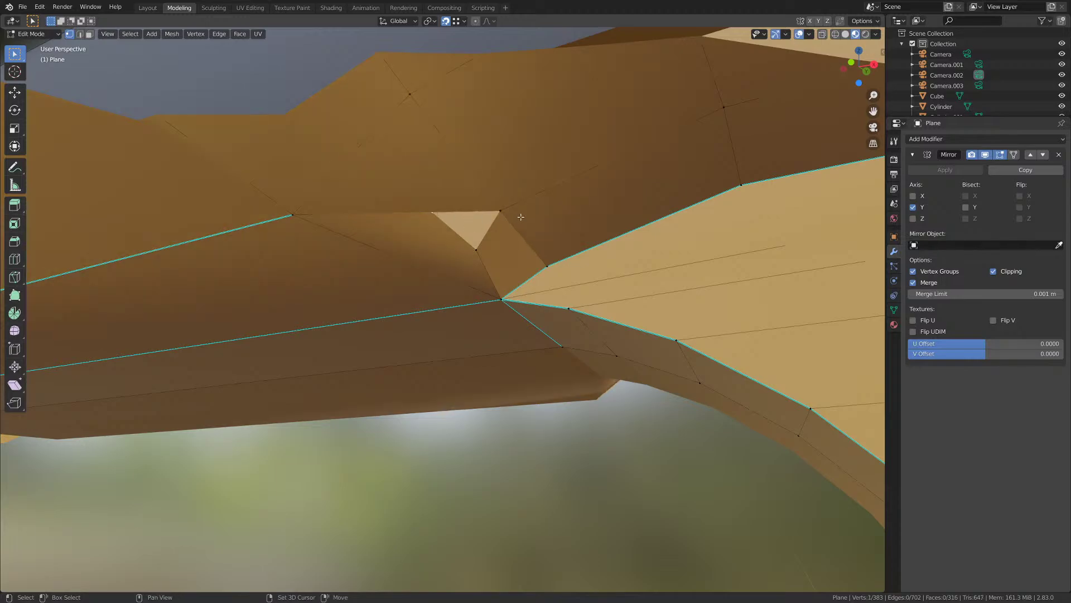
{"action": "left_click", "coordinate": [478, 248], "text": "shift"}
{"action": "key", "text": "f"}
- Mark the corner edges running from the frame's lower side edge down to the trigger guard as sharp
{"action": "scroll", "coordinate": [447, 256], "scroll_direction": "down", "scroll_amount": 2}
{"action": "middle_click_drag", "start_coordinate": [448, 255], "coordinate": [383, 280]}
{"action": "scroll", "coordinate": [393, 286], "scroll_direction": "down", "scroll_amount": 5}
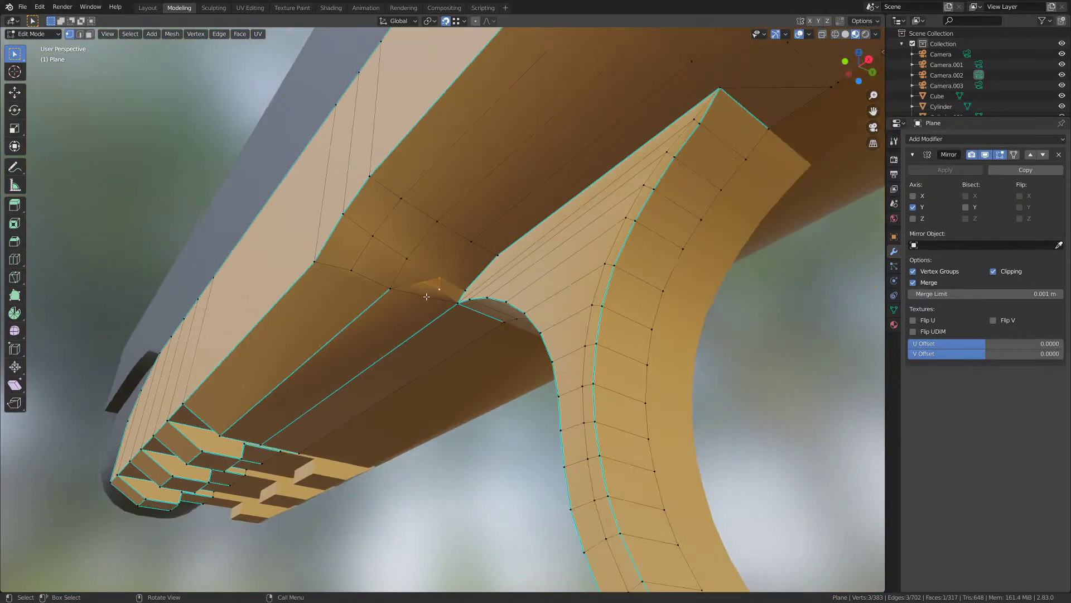
{"action": "middle_click_drag", "start_coordinate": [426, 296], "coordinate": [482, 304]}
{"action": "key", "text": "2"}
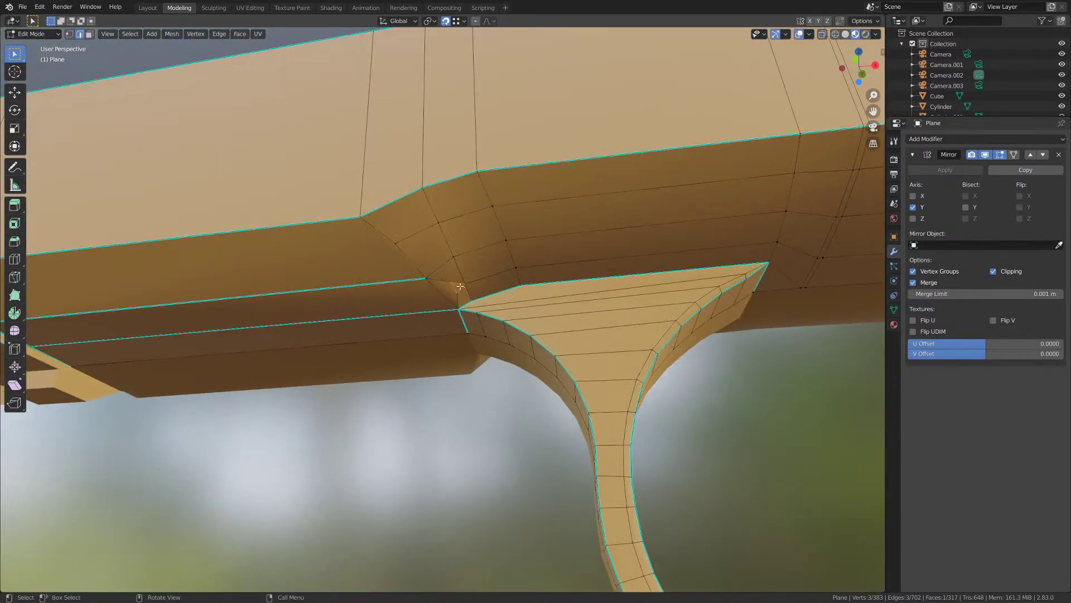
{"action": "scroll", "coordinate": [439, 277], "scroll_direction": "up", "scroll_amount": 1}
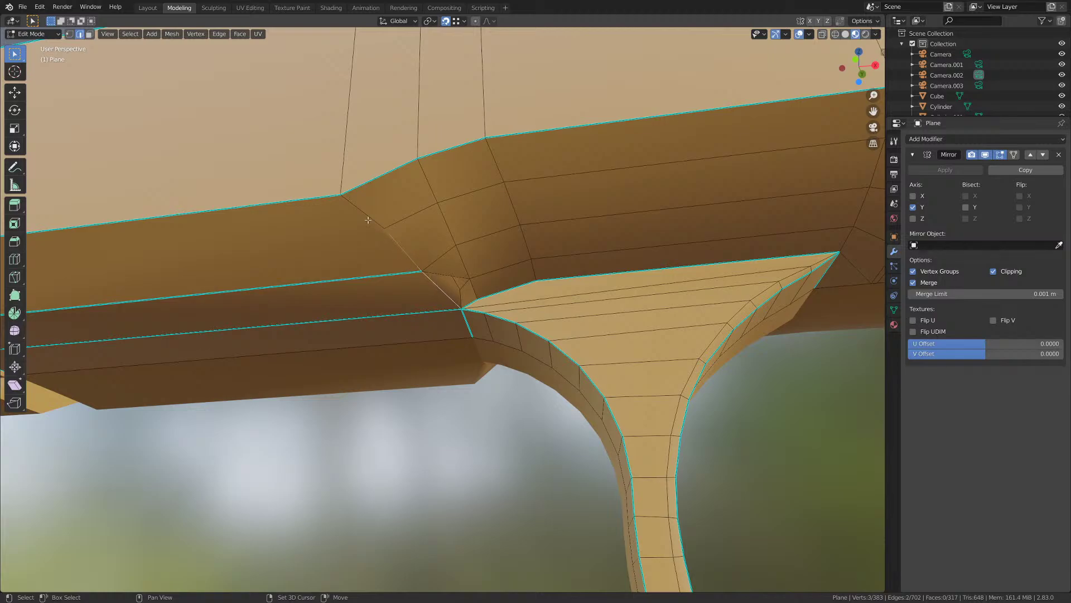
{"action": "key", "text": "ctrl+e"}
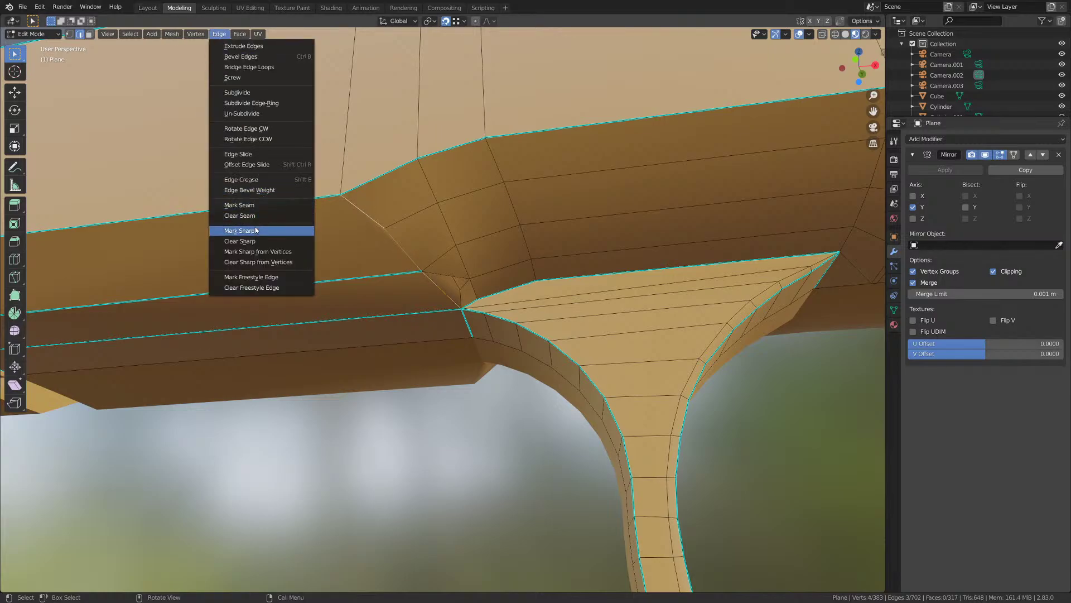
{"action": "left_click", "coordinate": [257, 230]}
{"action": "key", "text": "Tab"}
{"action": "key", "text": "Tab"}
- Save the M1911.blend file and return to Object Mode
{"action": "scroll", "coordinate": [429, 318], "scroll_direction": "up", "scroll_amount": 4}
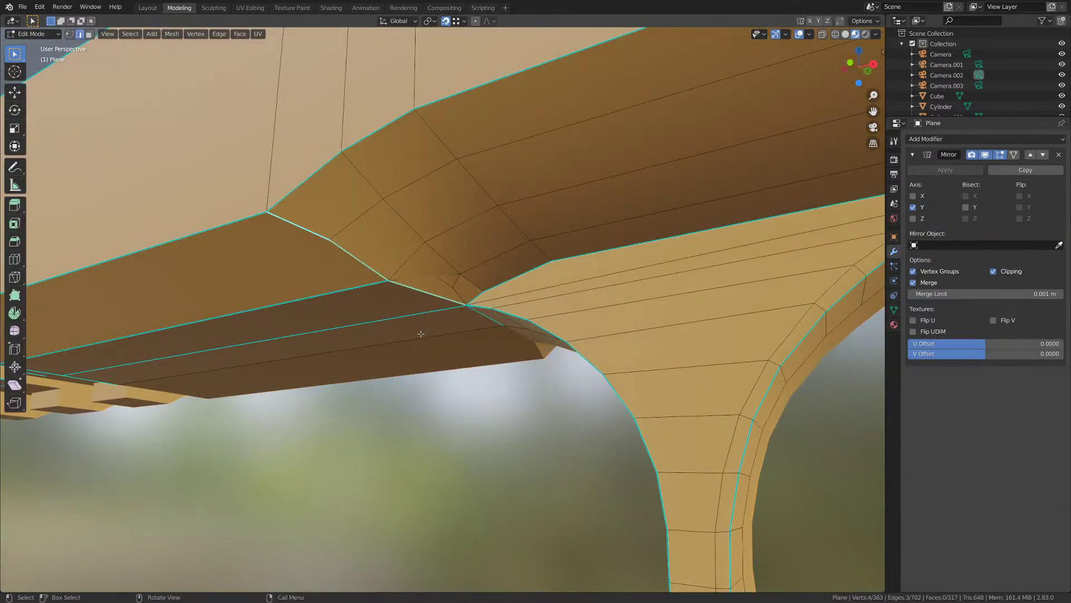
{"action": "middle_click_drag", "start_coordinate": [430, 319], "coordinate": [426, 294]}
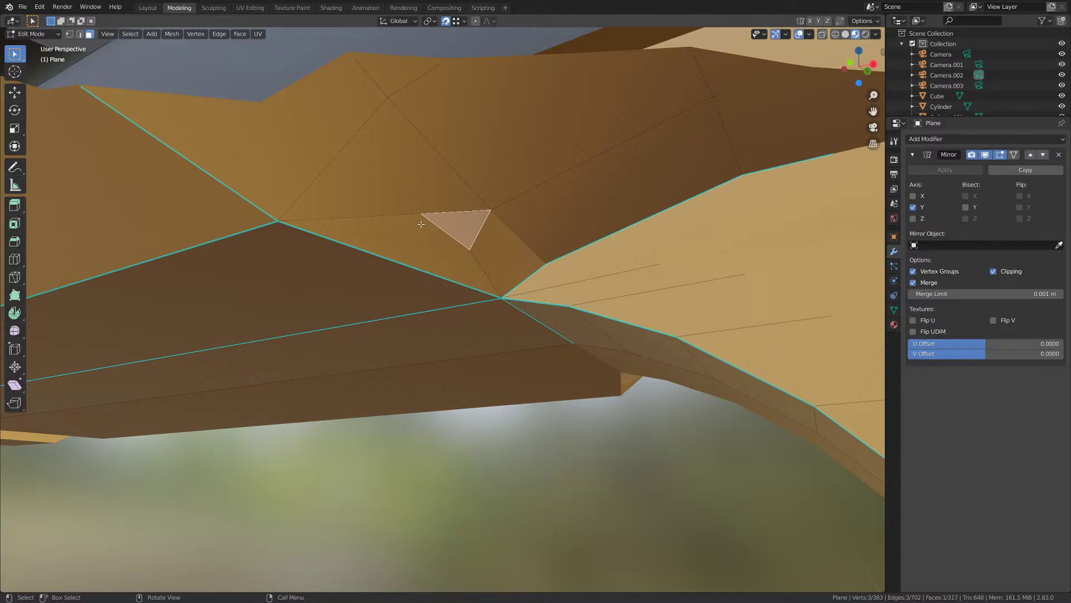
{"action": "scroll", "coordinate": [424, 210], "scroll_direction": "down", "scroll_amount": 8}
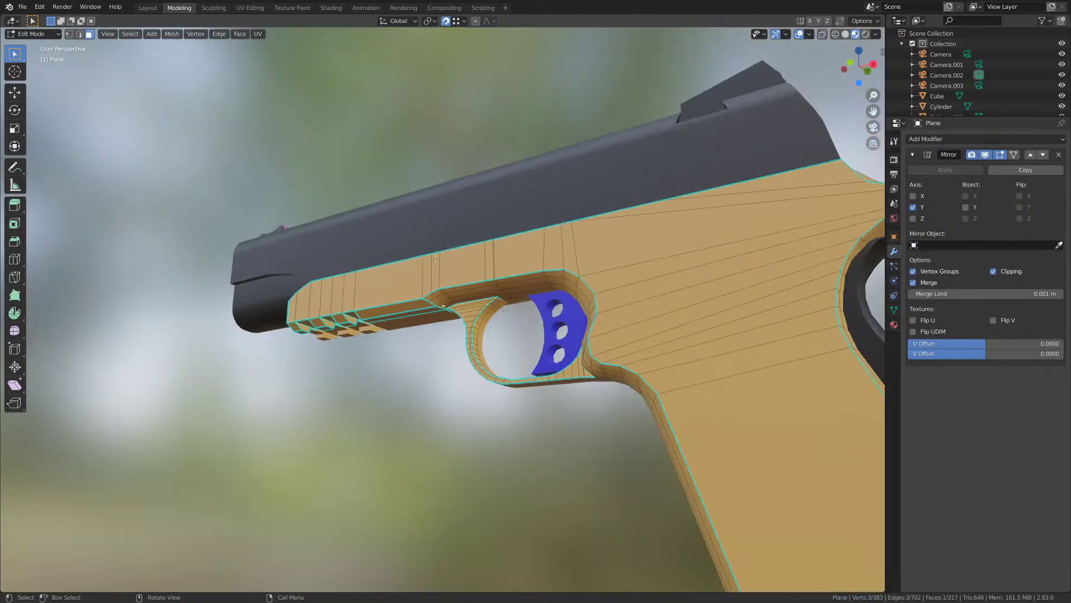
{"action": "scroll", "coordinate": [435, 258], "scroll_direction": "down", "scroll_amount": 4}
{"action": "middle_click_drag", "start_coordinate": [435, 258], "coordinate": [514, 300]}
{"action": "key", "text": "ctrl+s"}
{"action": "key", "text": "Tab"}
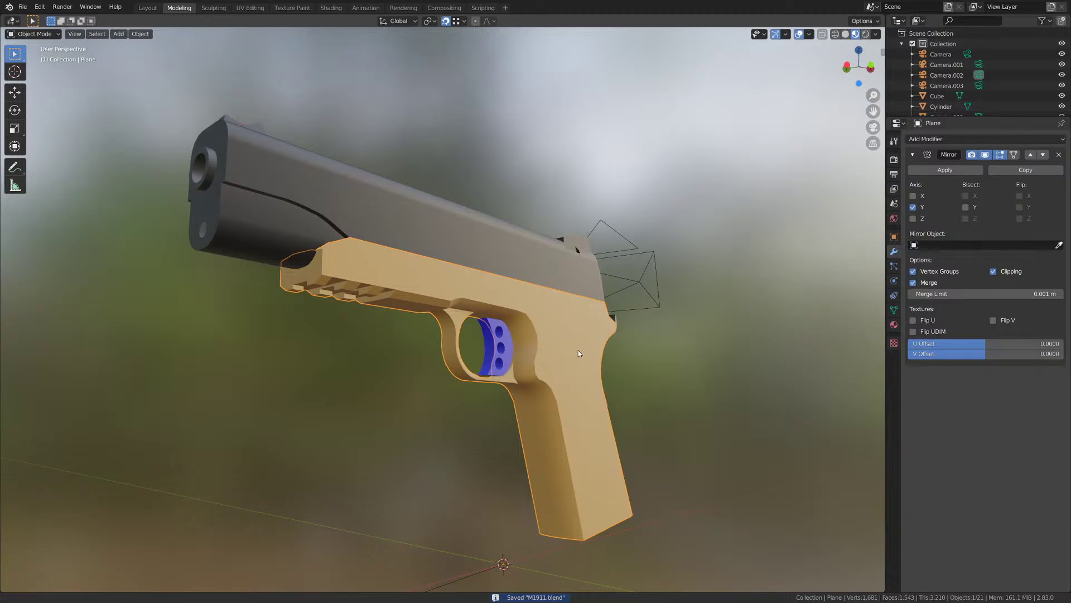
- Examine the frame's shading around the trigger guard, the rebuilt corner and the grip from several angles
{"action": "middle_click_drag", "start_coordinate": [578, 349], "coordinate": [521, 277], "text": "shift"}
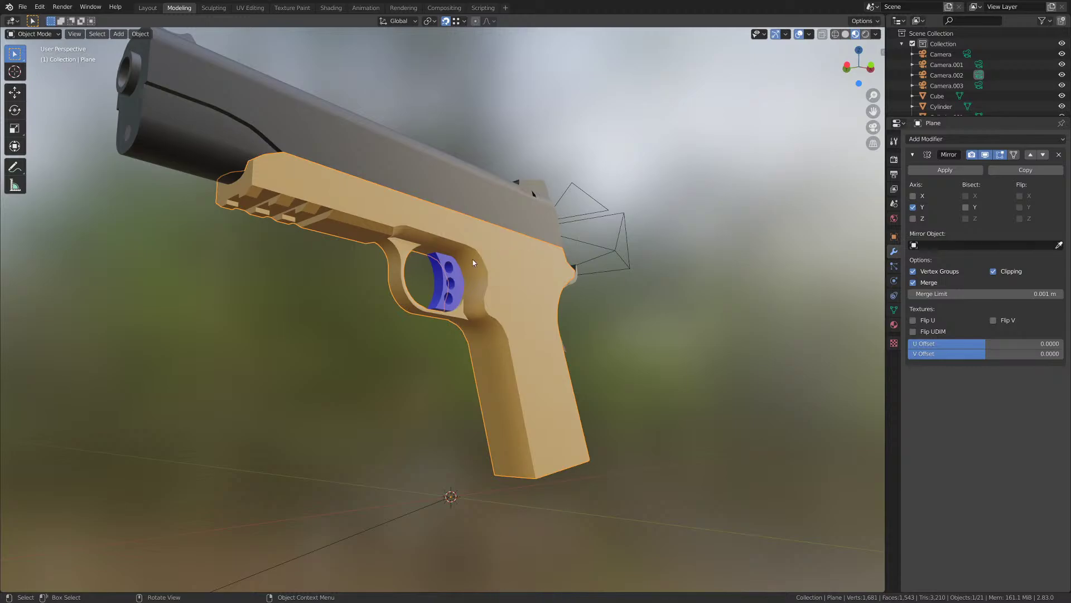
{"action": "scroll", "coordinate": [469, 243], "scroll_direction": "up", "scroll_amount": 4}
{"action": "scroll", "coordinate": [473, 235], "scroll_direction": "down", "scroll_amount": 3}
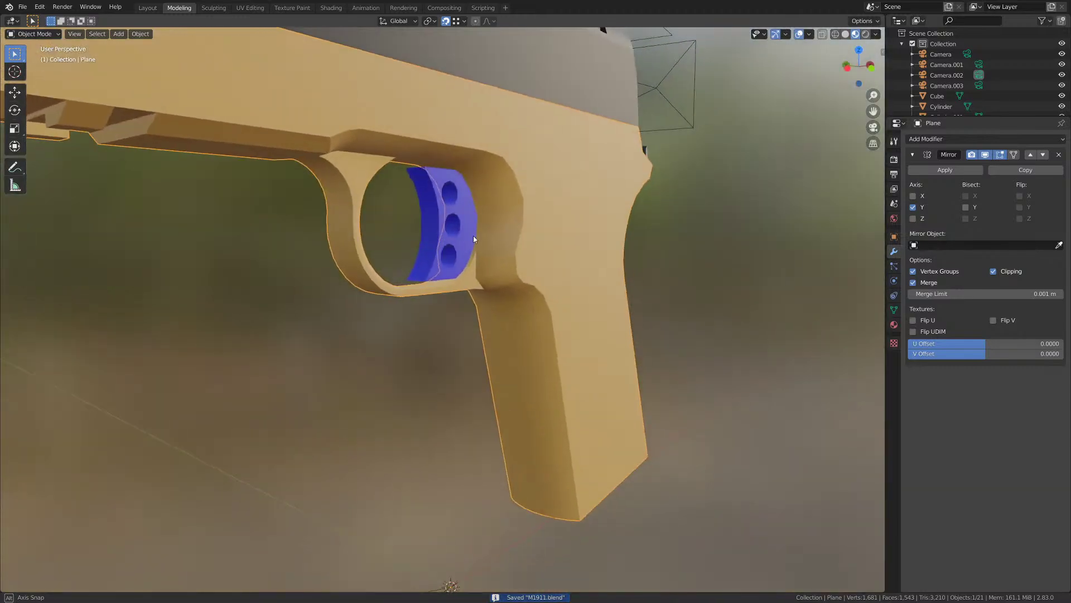
{"action": "mouse_move", "coordinate": [473, 235]}
{"action": "middle_mouse_down"}
{"action": "mouse_move", "coordinate": [476, 207]}
{"action": "mouse_move", "coordinate": [399, 246]}
{"action": "mouse_move", "coordinate": [476, 248]}
{"action": "mouse_move", "coordinate": [455, 237]}
{"action": "middle_mouse_up"}
{"action": "scroll", "coordinate": [475, 207], "scroll_direction": "down", "scroll_amount": 2}
{"action": "scroll", "coordinate": [403, 203], "scroll_direction": "up", "scroll_amount": 3}
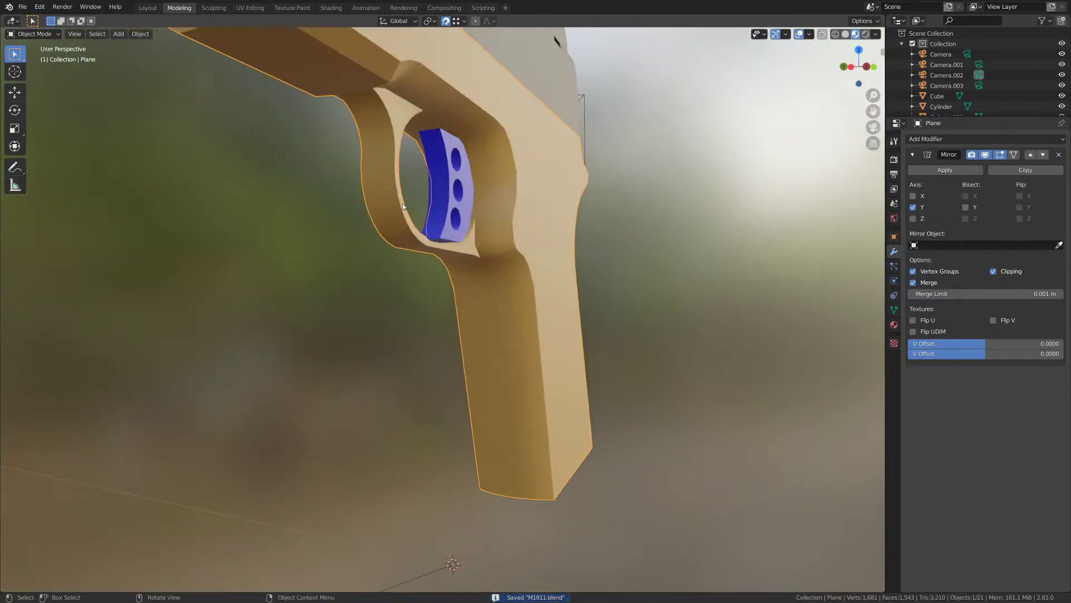
{"action": "scroll", "coordinate": [449, 368], "scroll_direction": "up", "scroll_amount": 4}
{"action": "middle_click_drag", "start_coordinate": [403, 203], "coordinate": [461, 217], "text": "shift"}
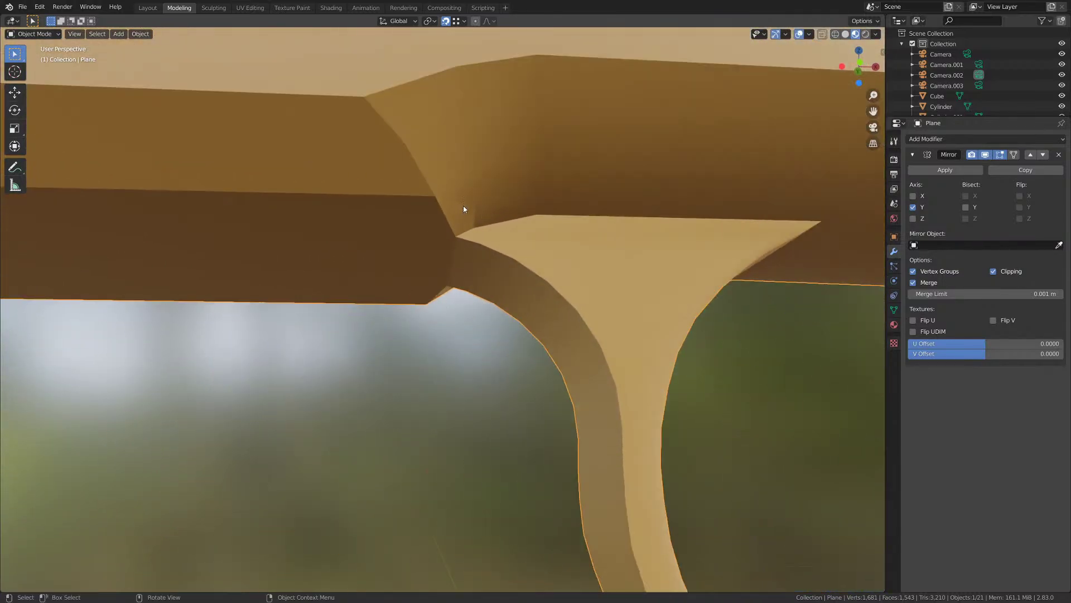
{"action": "scroll", "coordinate": [464, 209], "scroll_direction": "down", "scroll_amount": 6}
{"action": "middle_click_drag", "start_coordinate": [494, 353], "coordinate": [457, 360]}
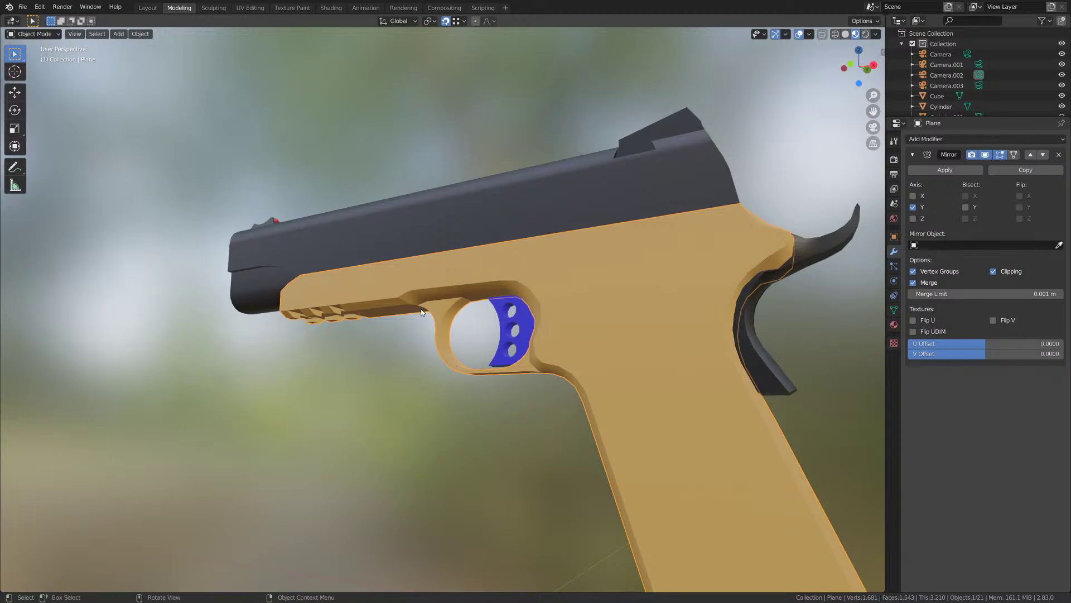
{"action": "scroll", "coordinate": [419, 312], "scroll_direction": "up", "scroll_amount": 3}
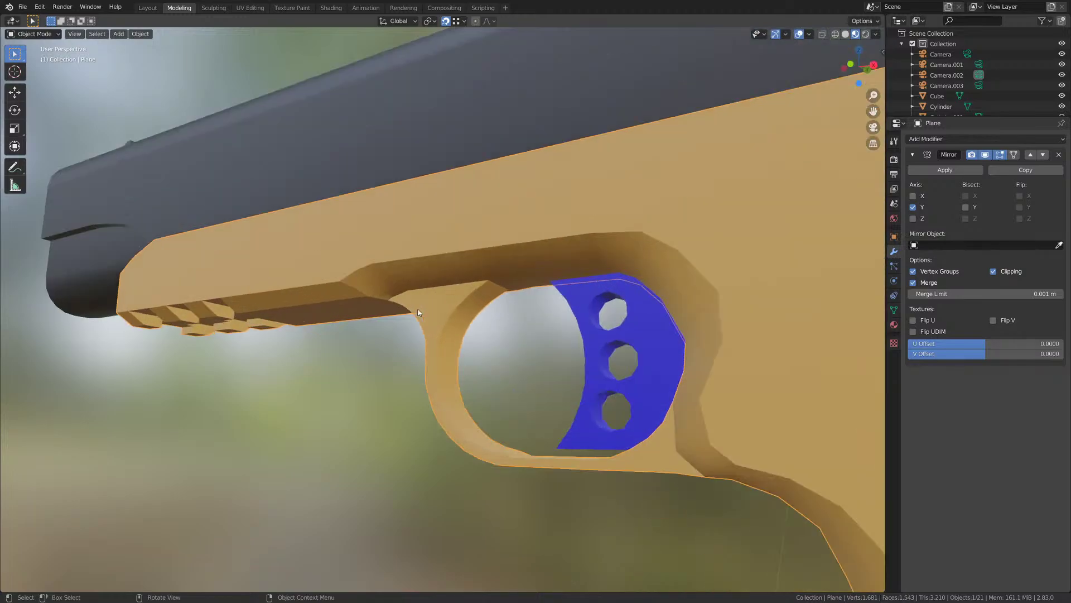
{"action": "scroll", "coordinate": [419, 312], "scroll_direction": "up", "scroll_amount": 2}
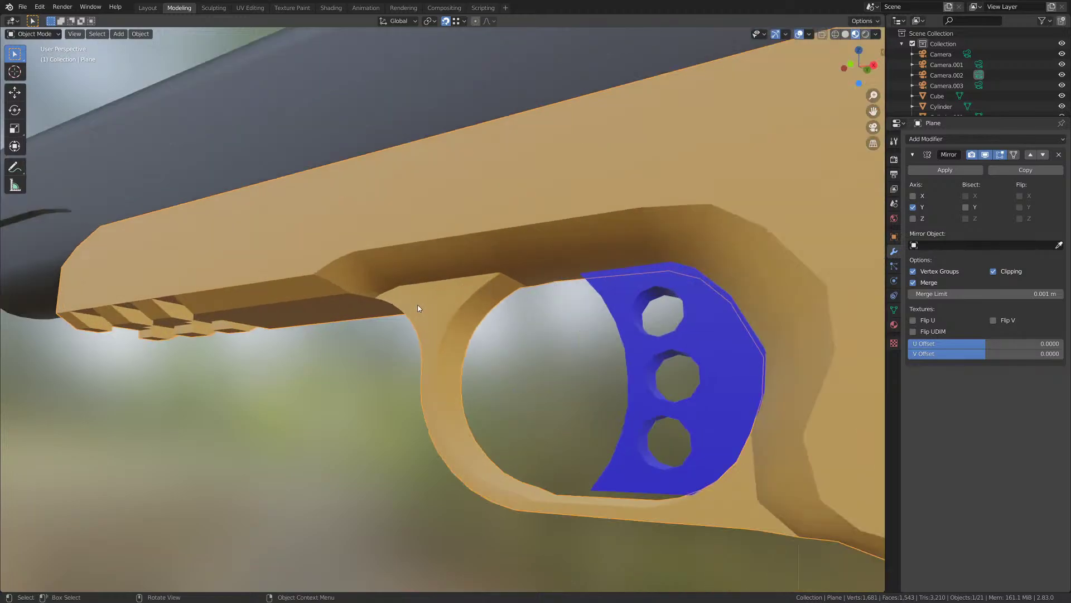
- In Edit Mode, nudge the small triangular face in the corner beside the trigger guard
{"action": "key", "text": "Tab"}
{"action": "scroll", "coordinate": [363, 284], "scroll_direction": "up", "scroll_amount": 7}
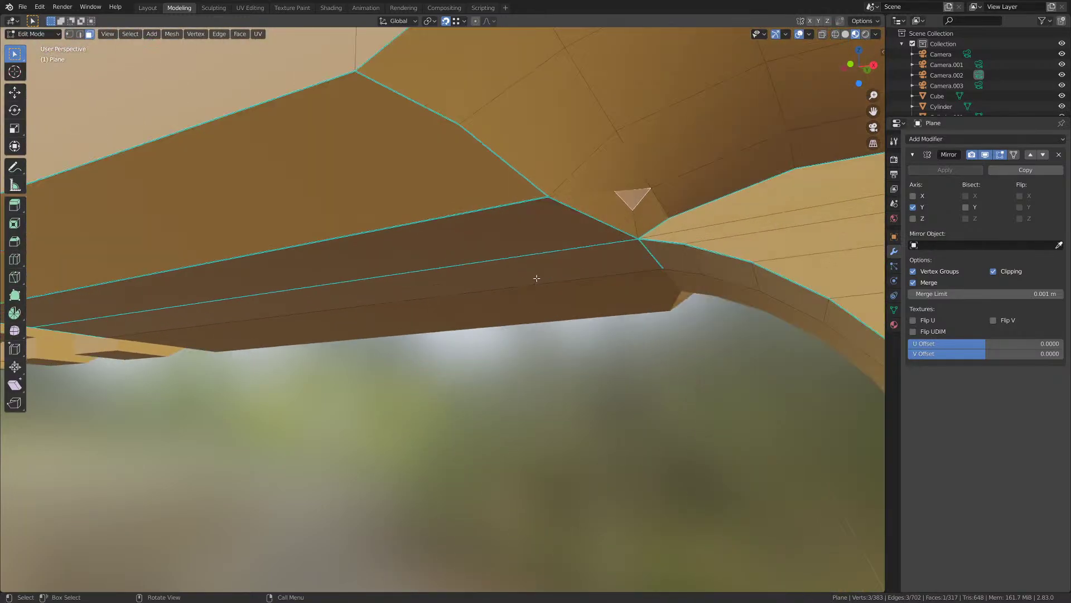
{"action": "scroll", "coordinate": [479, 289], "scroll_direction": "up", "scroll_amount": 1}
{"action": "middle_click_drag", "start_coordinate": [478, 290], "coordinate": [425, 312], "text": "shift"}
{"action": "key", "text": "g"}
{"action": "left_click", "coordinate": [409, 312]}
{"action": "key", "text": "Tab"}
{"action": "key", "text": "Tab"}
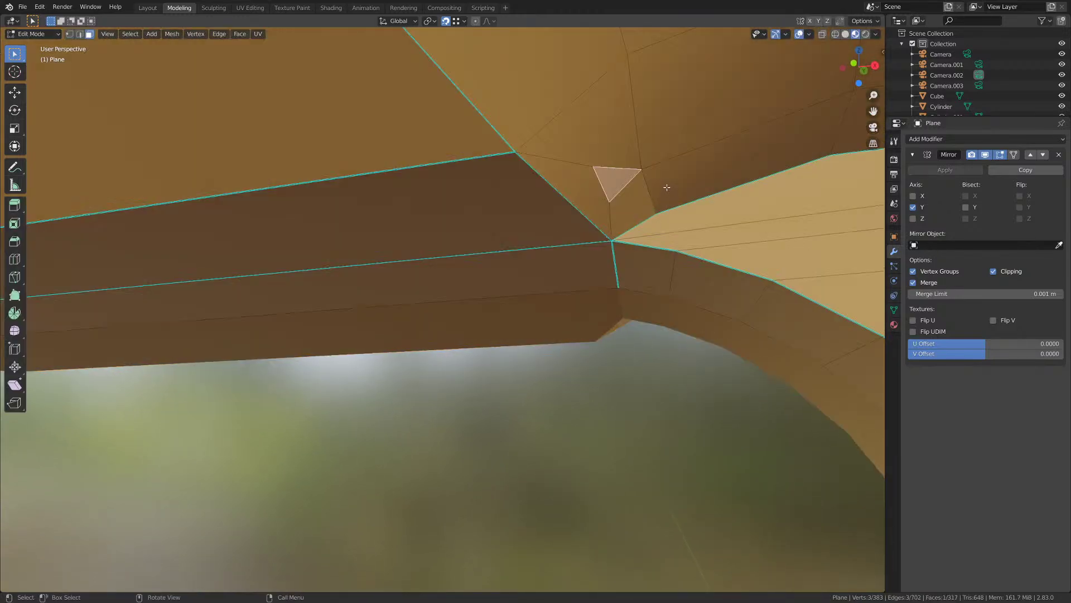
- Try deleting the edges of the small triangular corner face, and undo the deletion
{"action": "middle_click_drag", "start_coordinate": [617, 179], "coordinate": [417, 367]}
{"action": "key", "text": "x"}
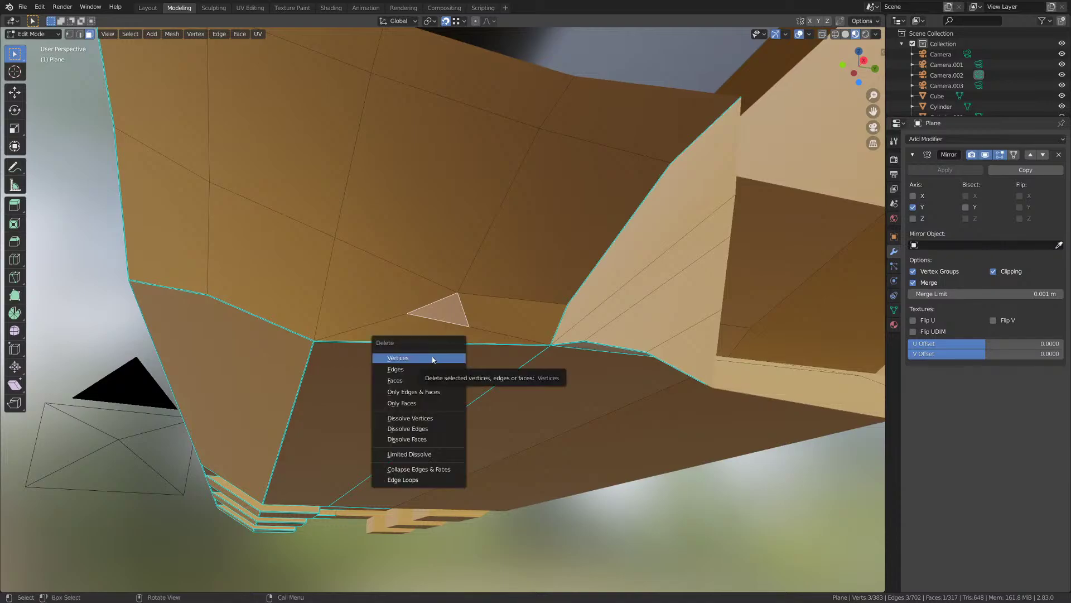
{"action": "left_click", "coordinate": [413, 369]}
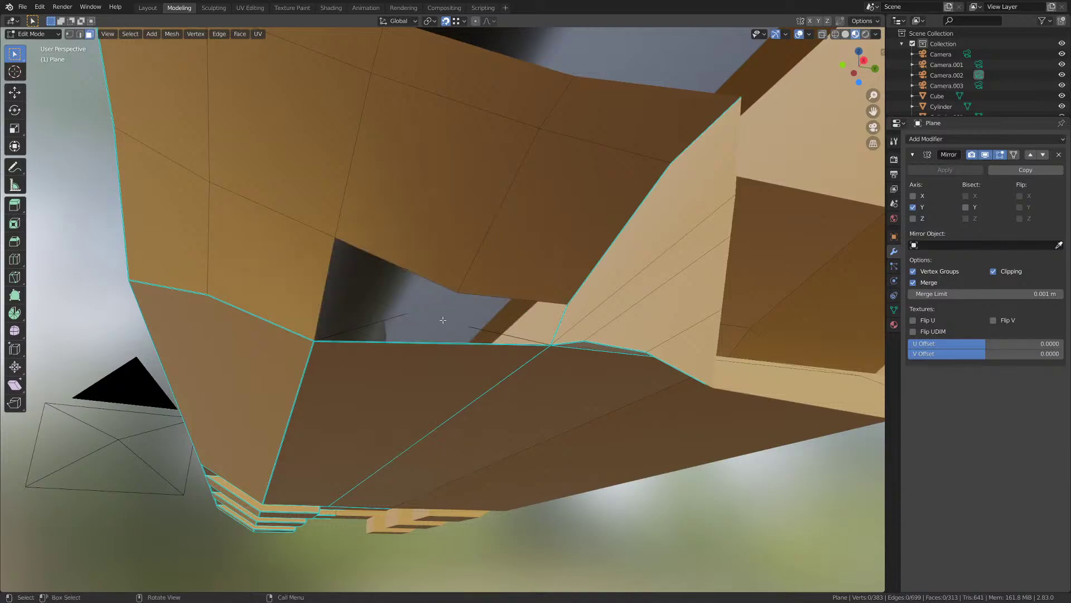
{"action": "middle_click_drag", "start_coordinate": [443, 320], "coordinate": [452, 321]}
{"action": "key", "text": "ctrl+z"}
- Delete only the edge shared by the small triangle and the face below it
{"action": "left_click", "coordinate": [413, 314]}
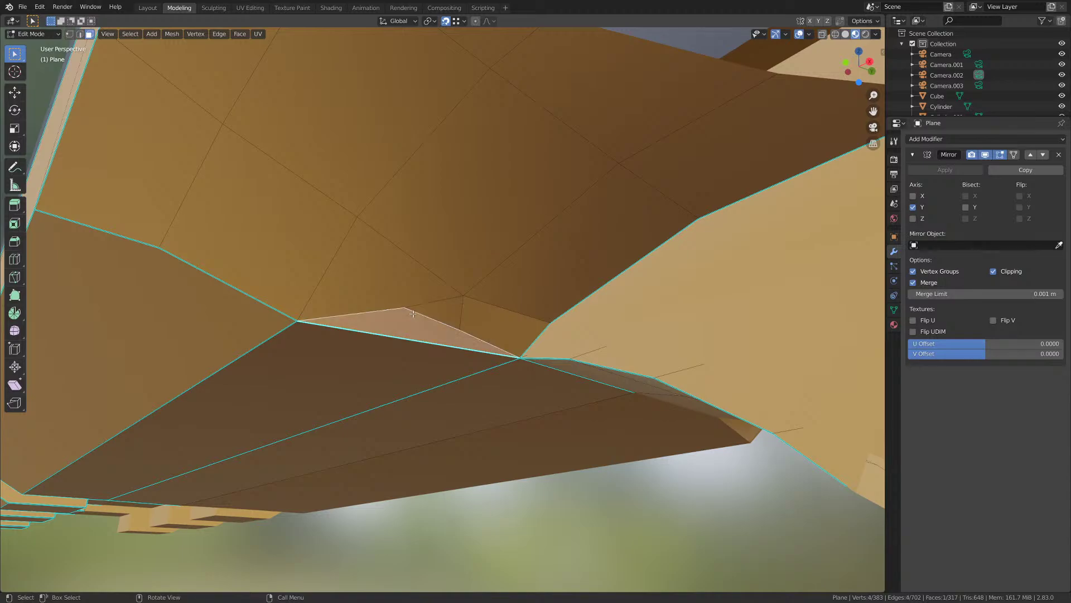
{"action": "key", "text": "2"}
{"action": "left_click", "coordinate": [427, 316]}
{"action": "key", "text": "x"}
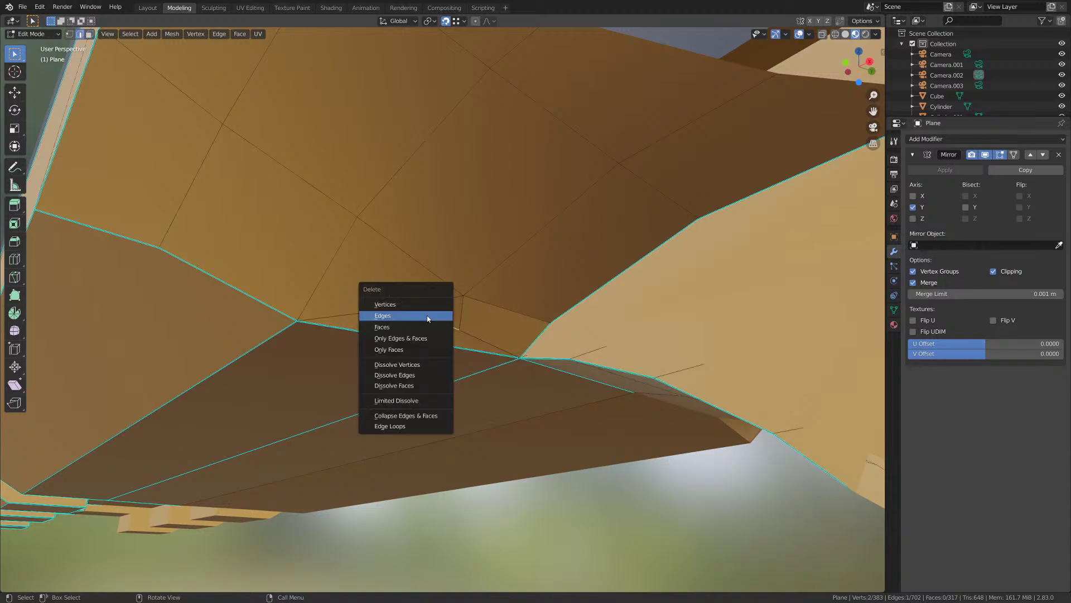
{"action": "left_click", "coordinate": [405, 316]}
- Merge the two vertices at the ends of the deleted edge into one
{"action": "key", "text": "1"}
{"action": "middle_click_drag", "start_coordinate": [405, 316], "coordinate": [463, 318]}
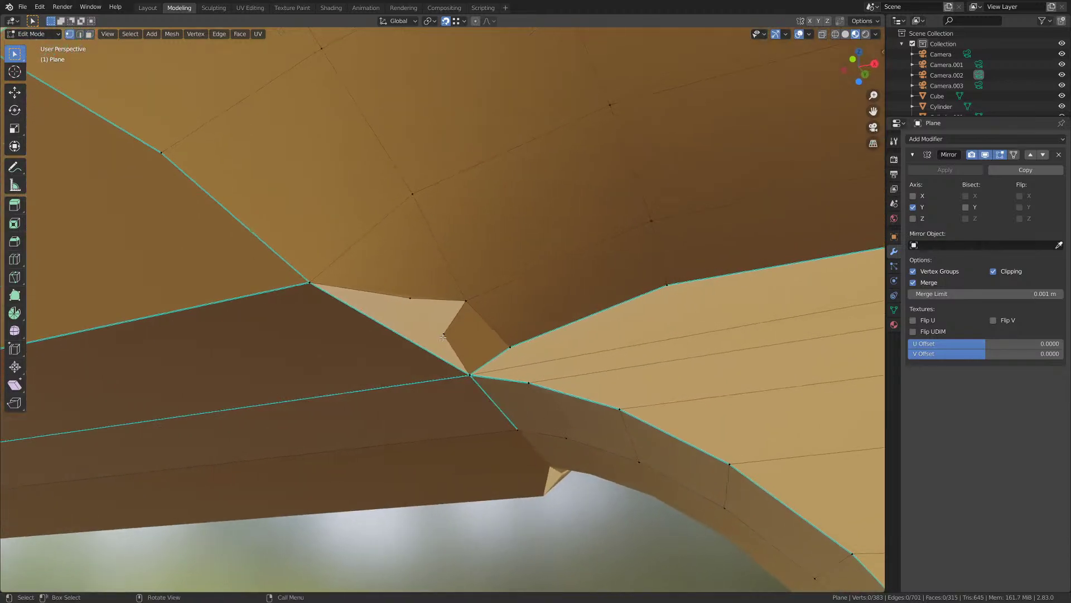
{"action": "left_click", "coordinate": [407, 301], "text": "shift"}
{"action": "key", "text": "x"}
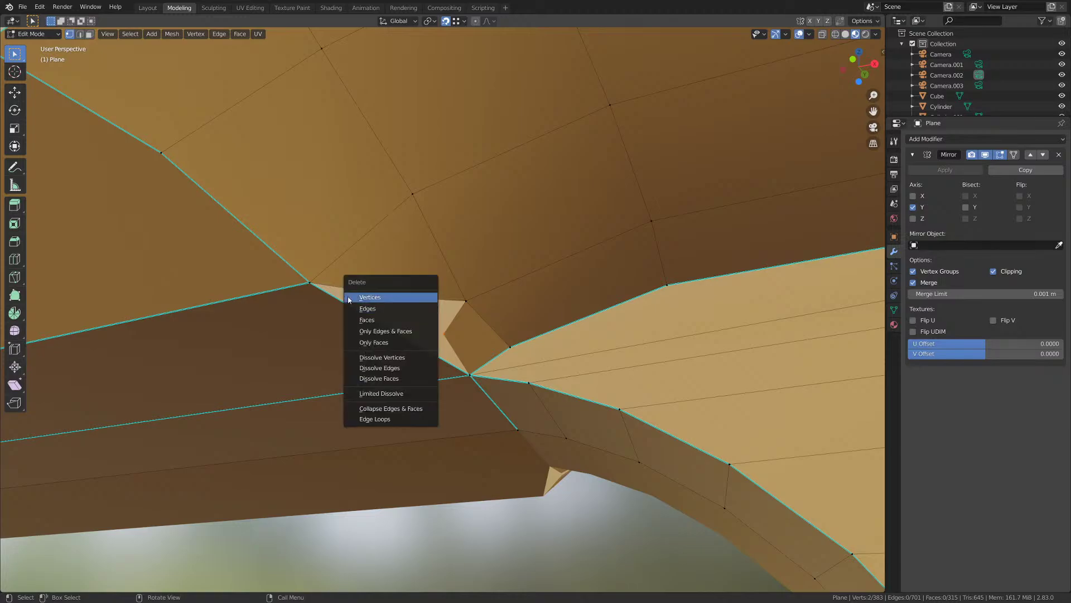
{"action": "key", "text": "m"}
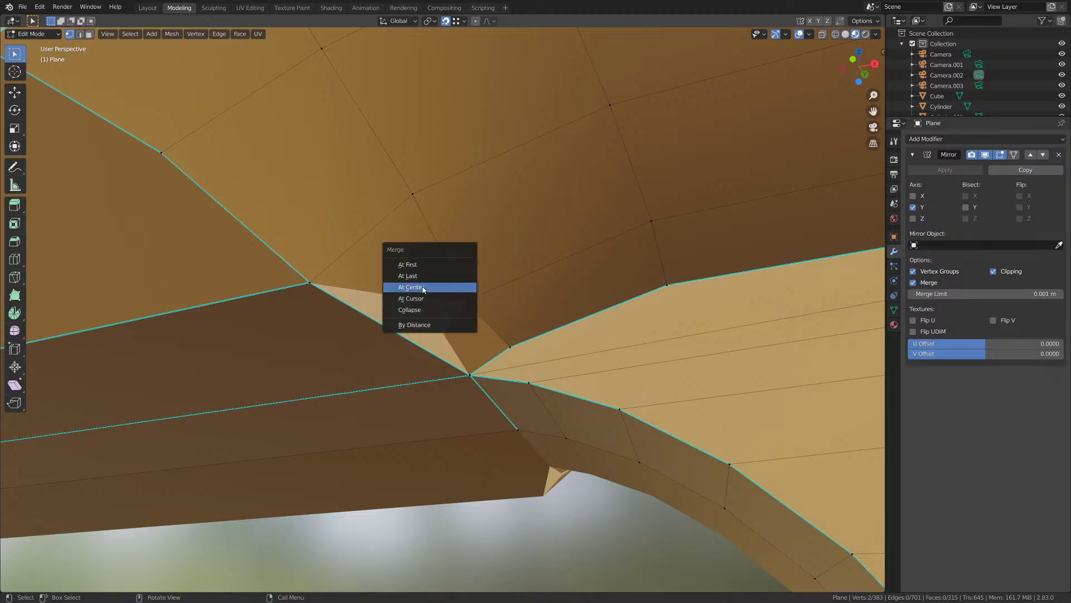
- Merge the two selected vertices at their center, in the recess by the trigger guard's front corner
{"action": "left_click", "coordinate": [411, 287]}
{"action": "middle_click_drag", "start_coordinate": [411, 287], "coordinate": [442, 353]}
{"action": "left_click", "coordinate": [449, 351]}
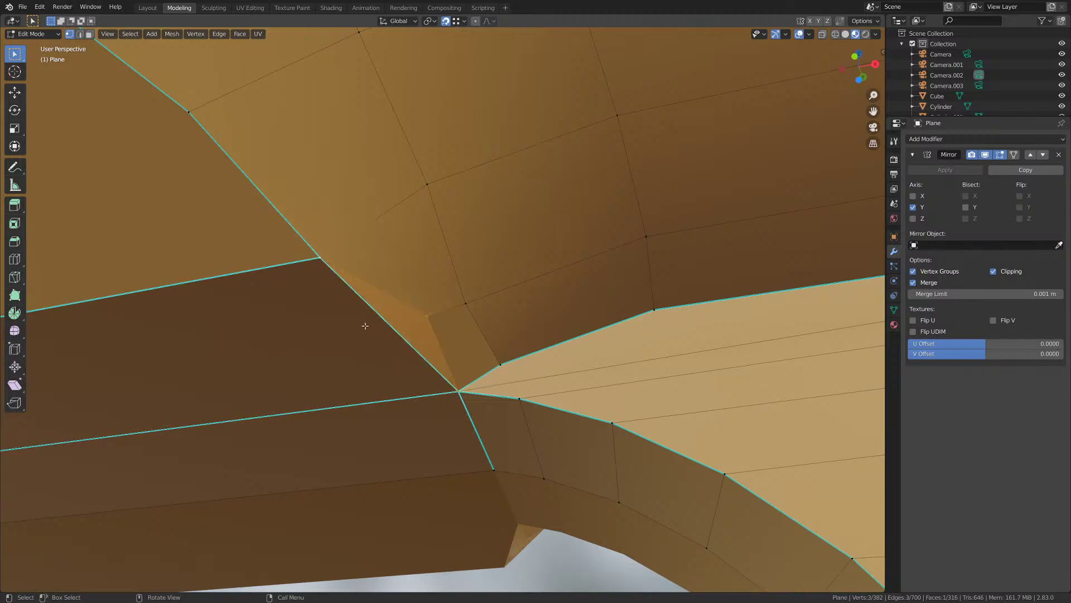
{"action": "key", "text": "Tab"}
{"action": "middle_click_drag", "start_coordinate": [365, 326], "coordinate": [440, 384]}
{"action": "scroll", "coordinate": [438, 383], "scroll_direction": "down", "scroll_amount": 5}
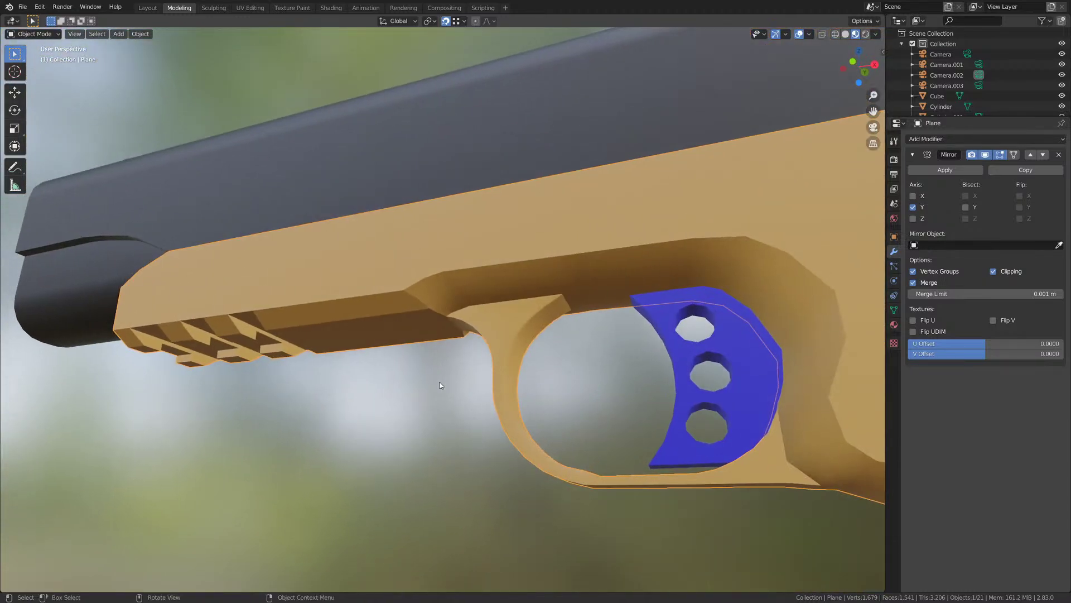
{"action": "scroll", "coordinate": [440, 385], "scroll_direction": "up", "scroll_amount": 2}
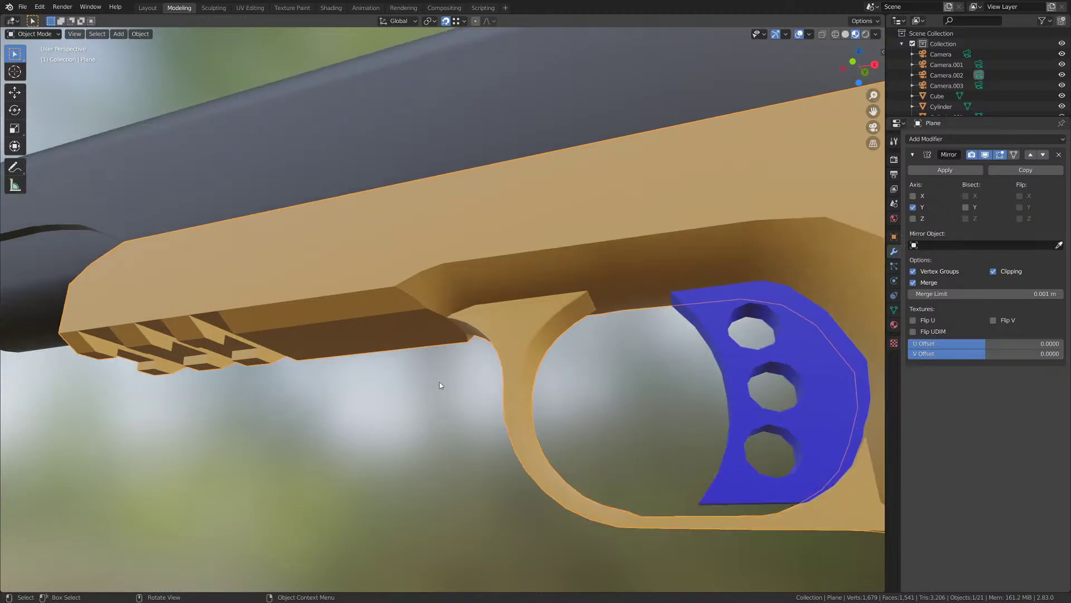
{"action": "scroll", "coordinate": [439, 385], "scroll_direction": "up", "scroll_amount": 8}
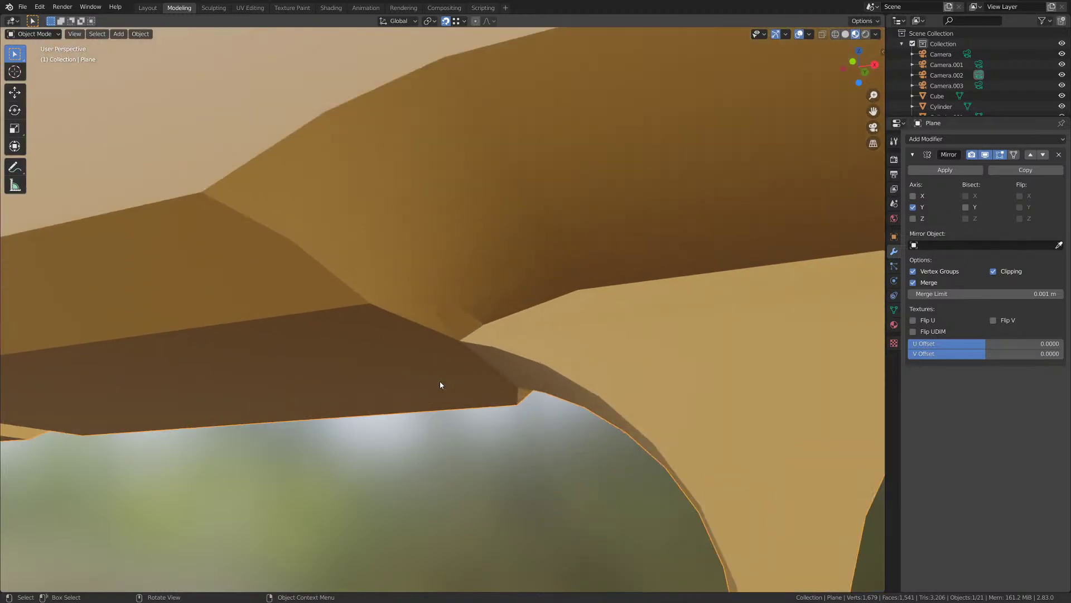
- Delete the narrow triangular face at the trigger guard's front corner and the inner vertex beside it
{"action": "key", "text": "Tab"}
{"action": "mouse_move", "coordinate": [451, 318]}
{"action": "middle_mouse_down"}
{"action": "mouse_move", "coordinate": [412, 373]}
{"action": "mouse_move", "coordinate": [443, 318]}
{"action": "middle_mouse_up"}
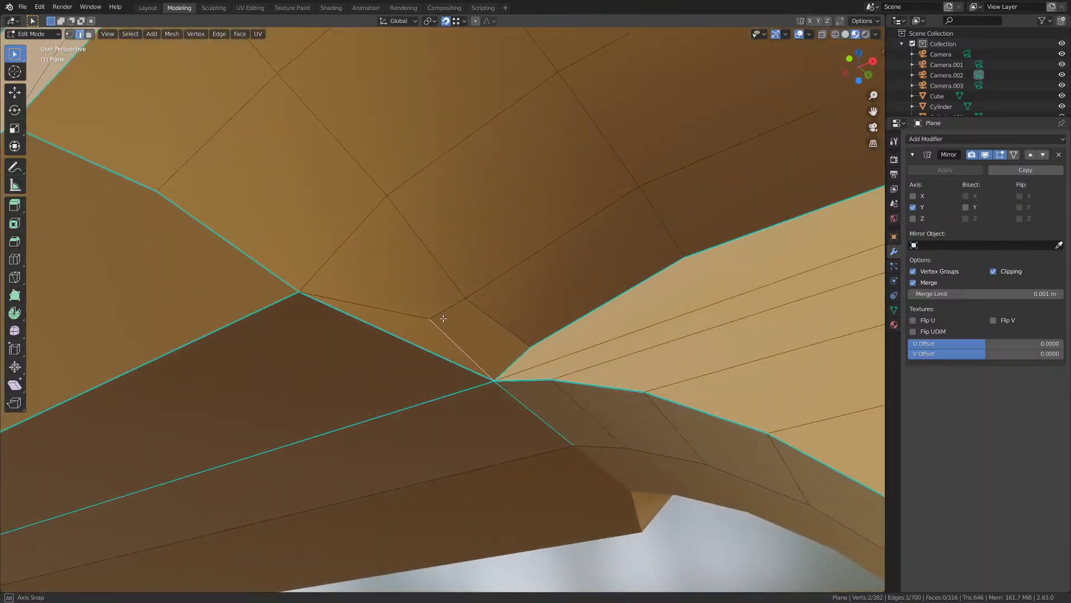
{"action": "left_click", "coordinate": [426, 338]}
{"action": "key", "text": "x"}
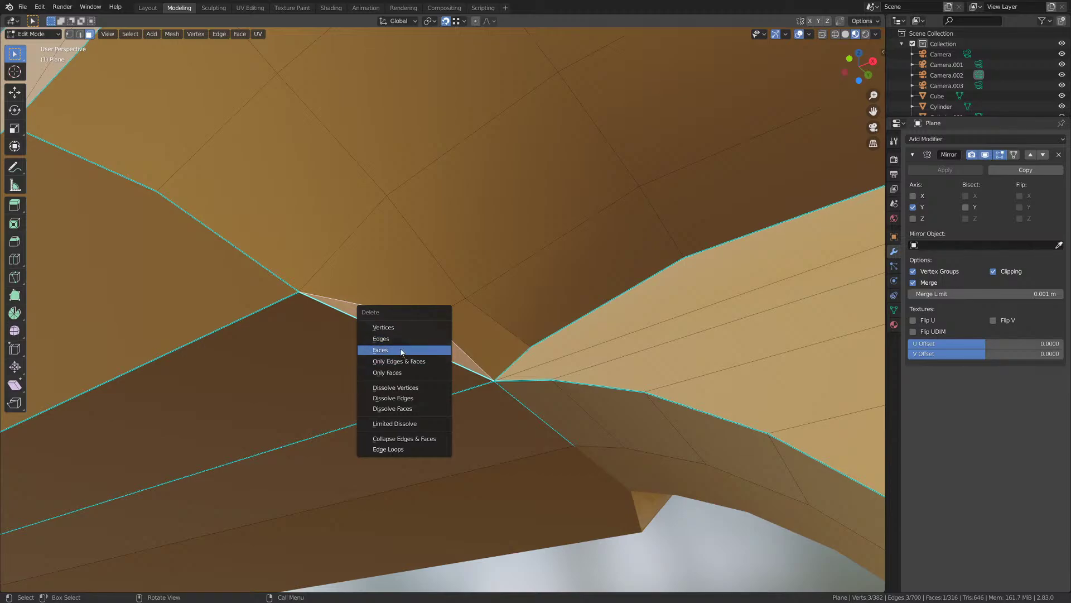
{"action": "left_click", "coordinate": [407, 350]}
{"action": "key", "text": "1"}
{"action": "middle_click_drag", "start_coordinate": [407, 366], "coordinate": [460, 385]}
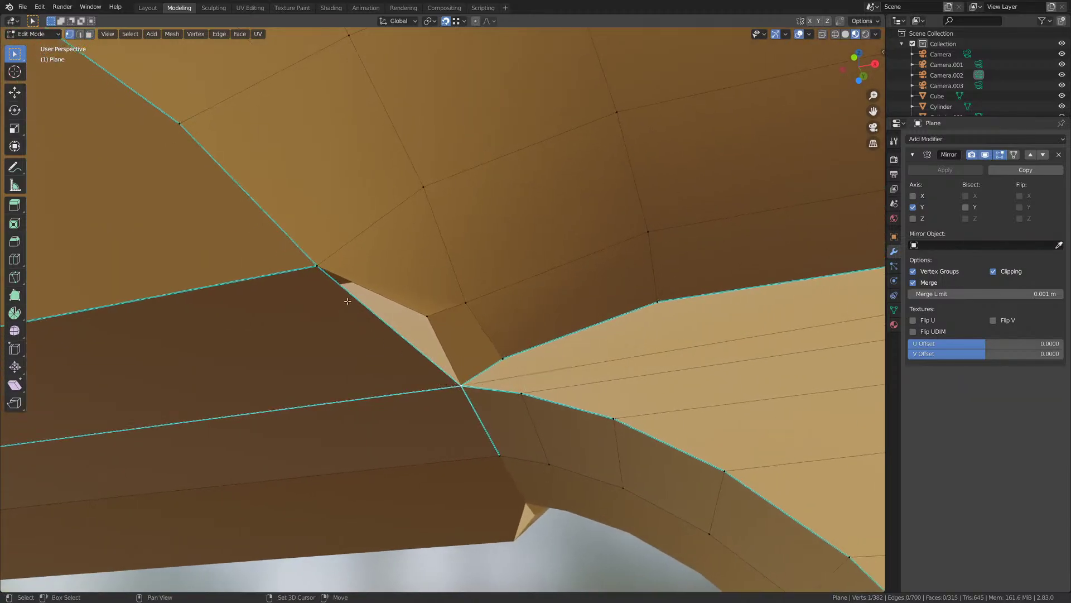
{"action": "key", "text": "x"}
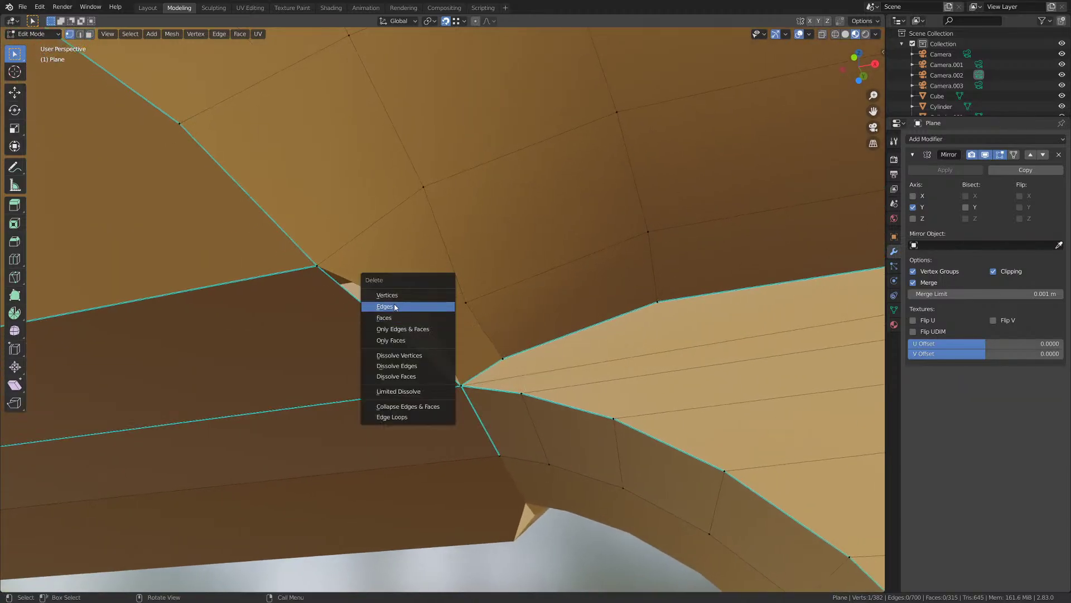
{"action": "left_click", "coordinate": [409, 295]}
- Subdivide the lower edge of the open gap between its two corner vertices, in front of the trigger guard
{"action": "left_click", "coordinate": [458, 383]}
{"action": "middle_click_drag", "start_coordinate": [435, 395], "coordinate": [416, 411]}
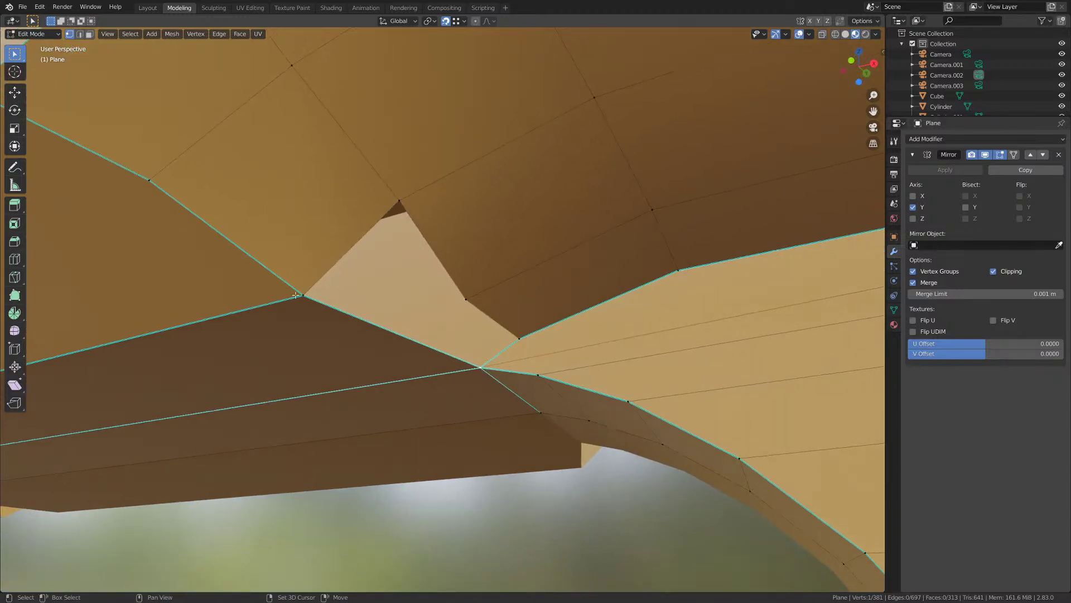
{"action": "left_click", "coordinate": [304, 296], "text": "shift"}
{"action": "scroll", "coordinate": [330, 376], "scroll_direction": "down", "scroll_amount": 4}
{"action": "right_click", "coordinate": [463, 317]}
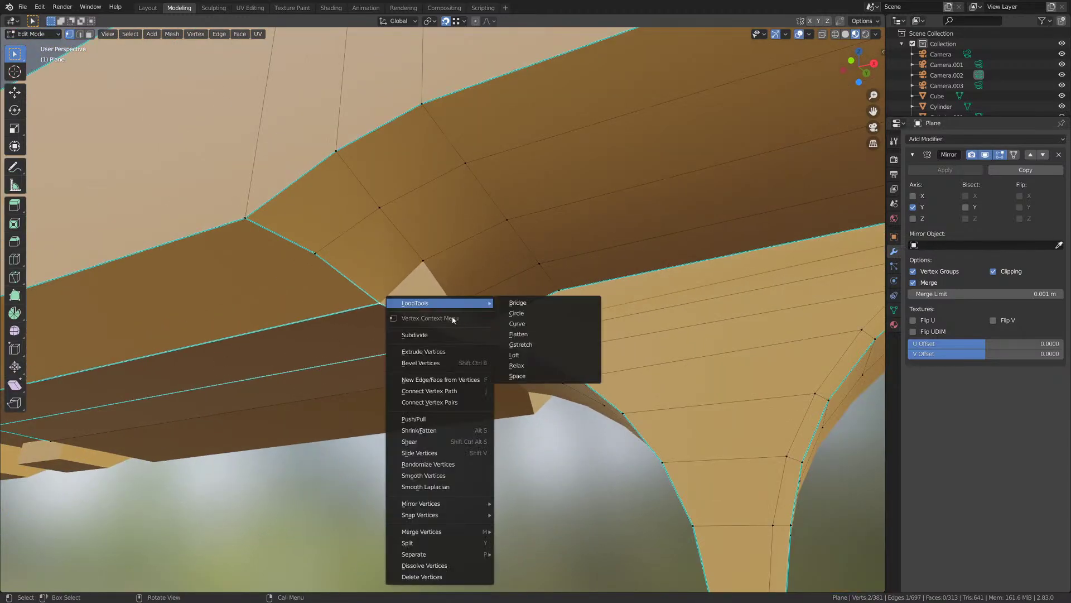
{"action": "left_click", "coordinate": [424, 335]}
- Fill the gap in front of the trigger guard with two faces meeting at the edge's new midpoint vertex
{"action": "scroll", "coordinate": [422, 339], "scroll_direction": "up", "scroll_amount": 3}
{"action": "left_click", "coordinate": [416, 339]}
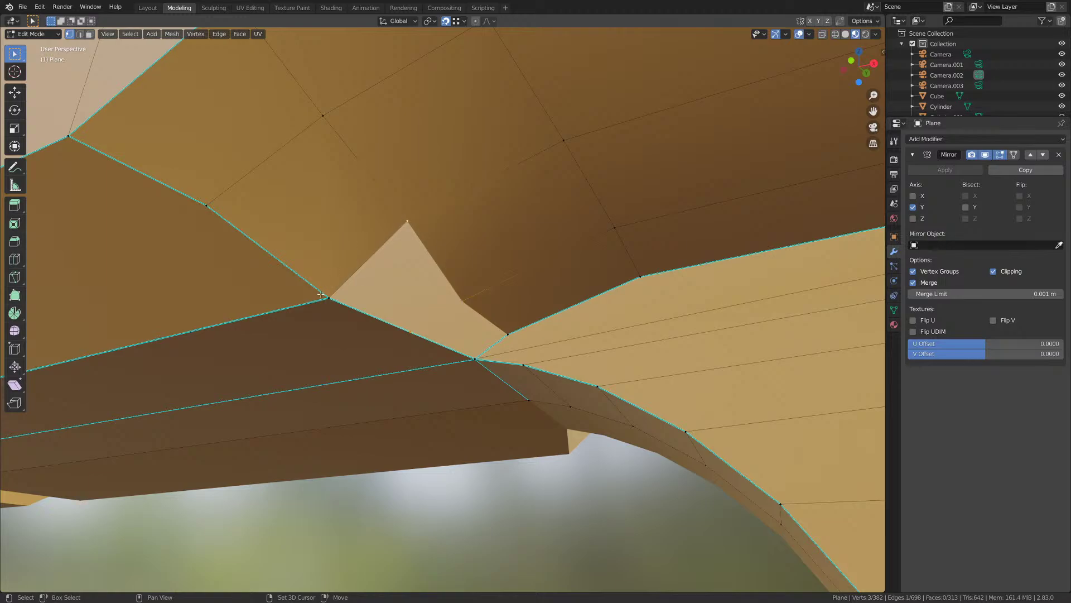
{"action": "left_click", "coordinate": [417, 338], "text": "shift"}
{"action": "key", "text": "f"}
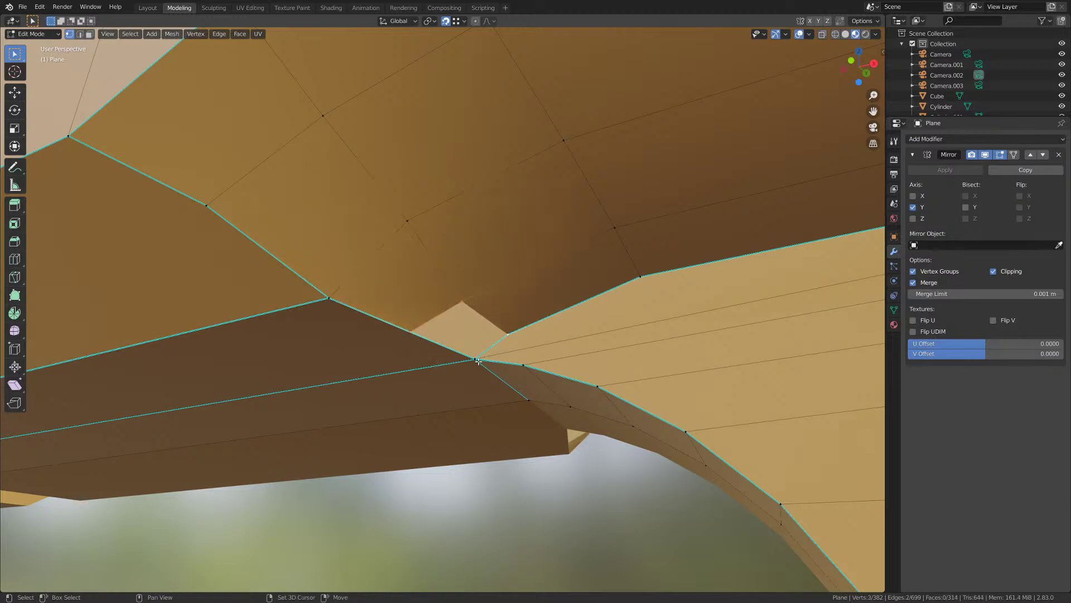
{"action": "left_click", "coordinate": [478, 362], "text": "shift"}
{"action": "key", "text": "f"}
- Inspect the patched corner in front of the trigger guard in Object Mode, up close and from farther away
{"action": "scroll", "coordinate": [479, 363], "scroll_direction": "down", "scroll_amount": 3}
{"action": "key", "text": "Tab"}
{"action": "mouse_move", "coordinate": [479, 364]}
{"action": "middle_mouse_down"}
{"action": "mouse_move", "coordinate": [435, 399]}
{"action": "mouse_move", "coordinate": [450, 427]}
{"action": "mouse_move", "coordinate": [530, 403]}
{"action": "mouse_move", "coordinate": [504, 376]}
{"action": "mouse_move", "coordinate": [455, 378]}
{"action": "mouse_move", "coordinate": [469, 374]}
{"action": "mouse_move", "coordinate": [402, 419]}
{"action": "mouse_move", "coordinate": [406, 400]}
{"action": "mouse_move", "coordinate": [394, 407]}
{"action": "mouse_move", "coordinate": [498, 426]}
{"action": "mouse_move", "coordinate": [491, 378]}
{"action": "middle_mouse_up"}
{"action": "scroll", "coordinate": [467, 374], "scroll_direction": "down", "scroll_amount": 2}
{"action": "scroll", "coordinate": [466, 374], "scroll_direction": "up", "scroll_amount": 4}
{"action": "key", "text": "Tab"}
{"action": "left_click", "coordinate": [441, 270]}
{"action": "middle_click_drag", "start_coordinate": [441, 274], "coordinate": [466, 357]}
{"action": "key", "text": "Tab"}
{"action": "scroll", "coordinate": [463, 356], "scroll_direction": "down", "scroll_amount": 6}
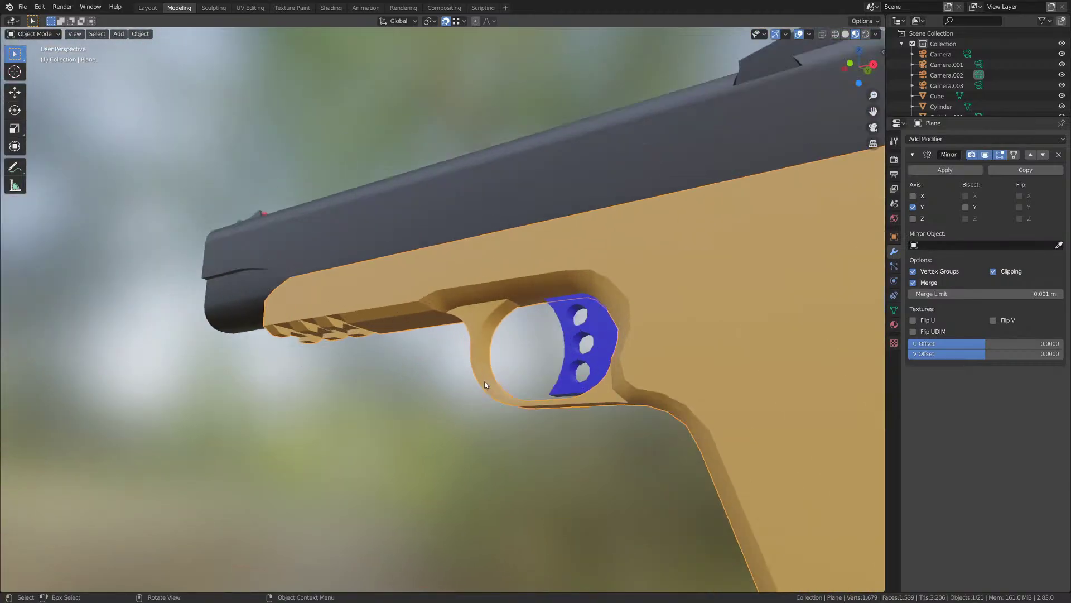
- Move the inner vertex shared by the newly filled faces to even out the patched corner
{"action": "scroll", "coordinate": [477, 376], "scroll_direction": "up", "scroll_amount": 8}
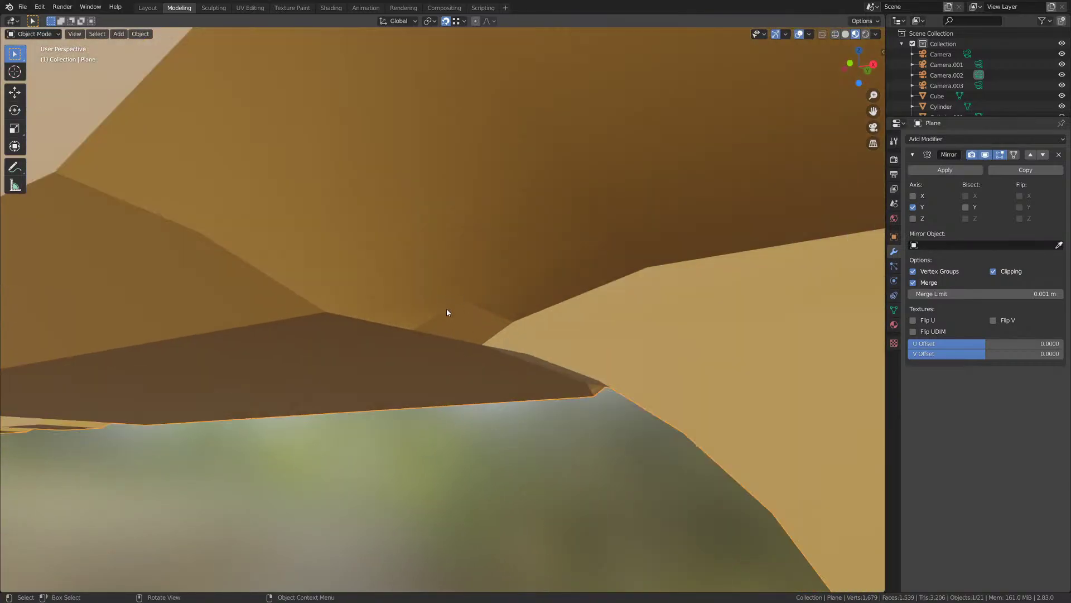
{"action": "key", "text": "Tab"}
{"action": "key", "text": "Tab"}
{"action": "key", "text": "Tab"}
{"action": "middle_click_drag", "start_coordinate": [464, 310], "coordinate": [398, 319]}
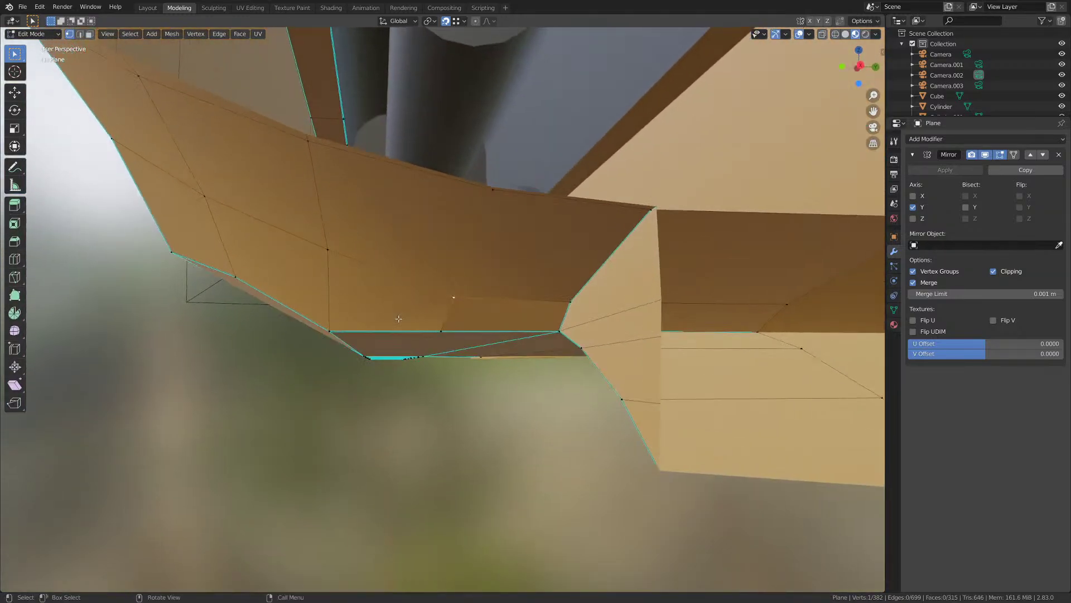
{"action": "key", "text": "g"}
{"action": "left_click", "coordinate": [418, 389]}
- Fine-tune the inner vertex's position while checking the shading in Object Mode, and save the file
{"action": "key", "text": "Tab"}
{"action": "middle_click_drag", "start_coordinate": [414, 392], "coordinate": [415, 365]}
{"action": "key", "text": "Tab"}
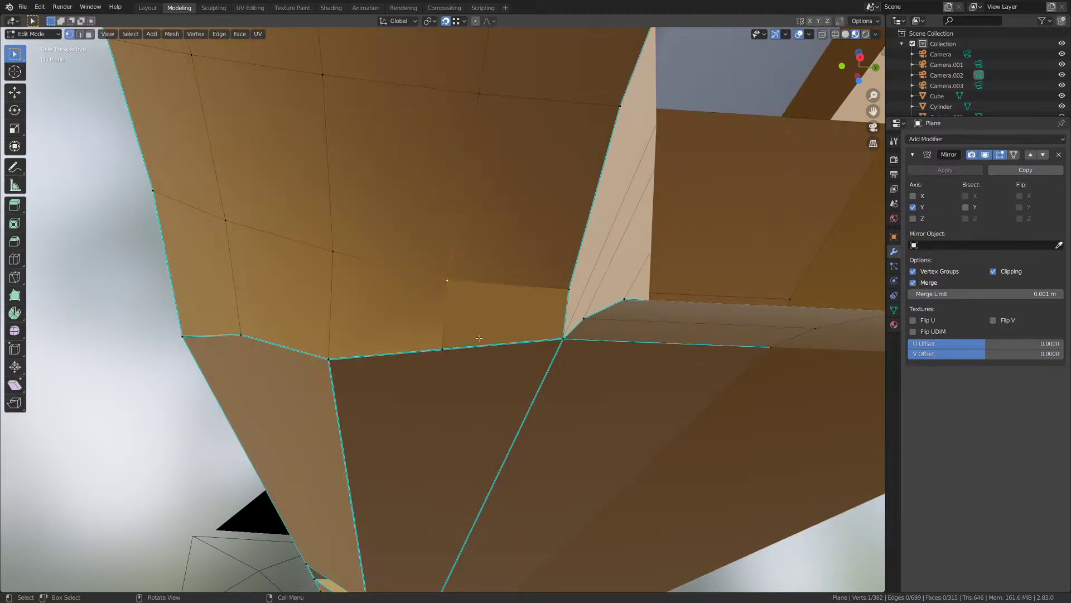
{"action": "key", "text": "Tab"}
{"action": "key", "text": "Tab"}
{"action": "key", "text": "Tab"}
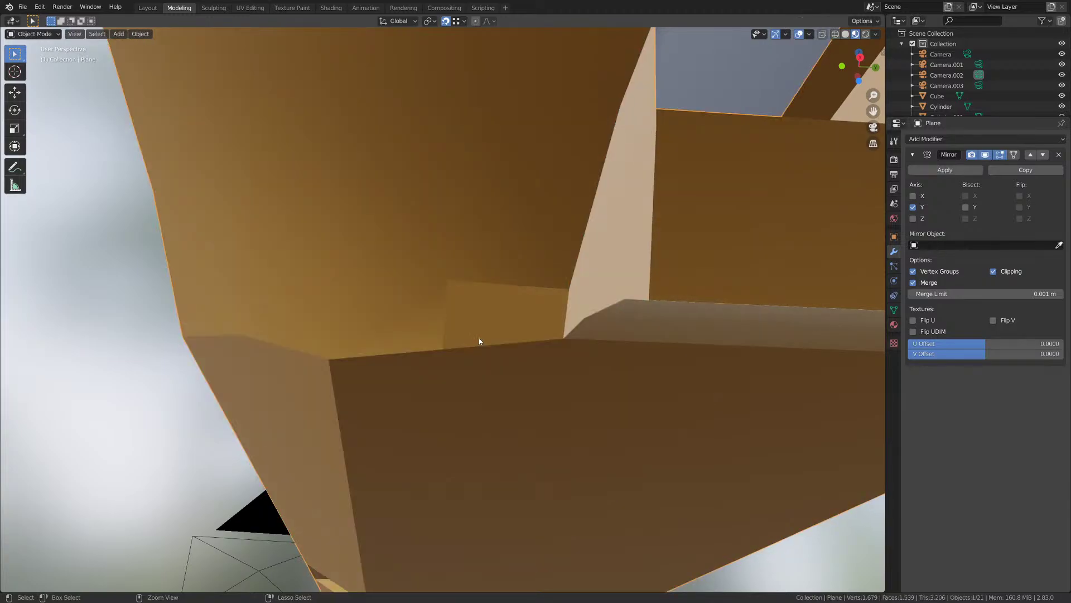
{"action": "key", "text": "Tab"}
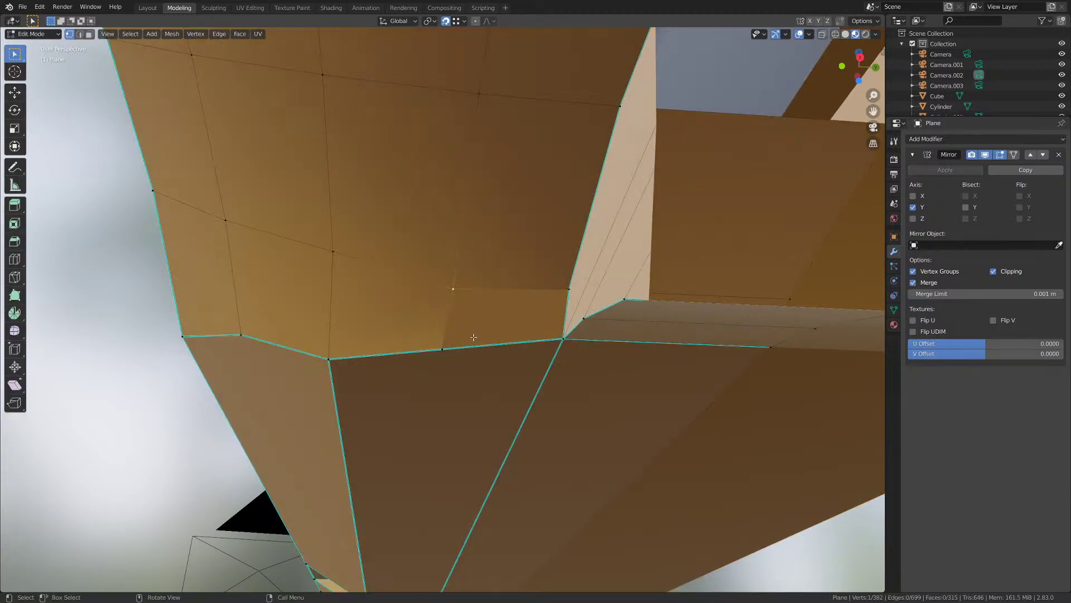
{"action": "key", "text": "ctrl+s"}
- Apply smooth shading to the pistol frame object
{"action": "key", "text": "Tab"}
{"action": "middle_click_drag", "start_coordinate": [462, 329], "coordinate": [458, 283]}
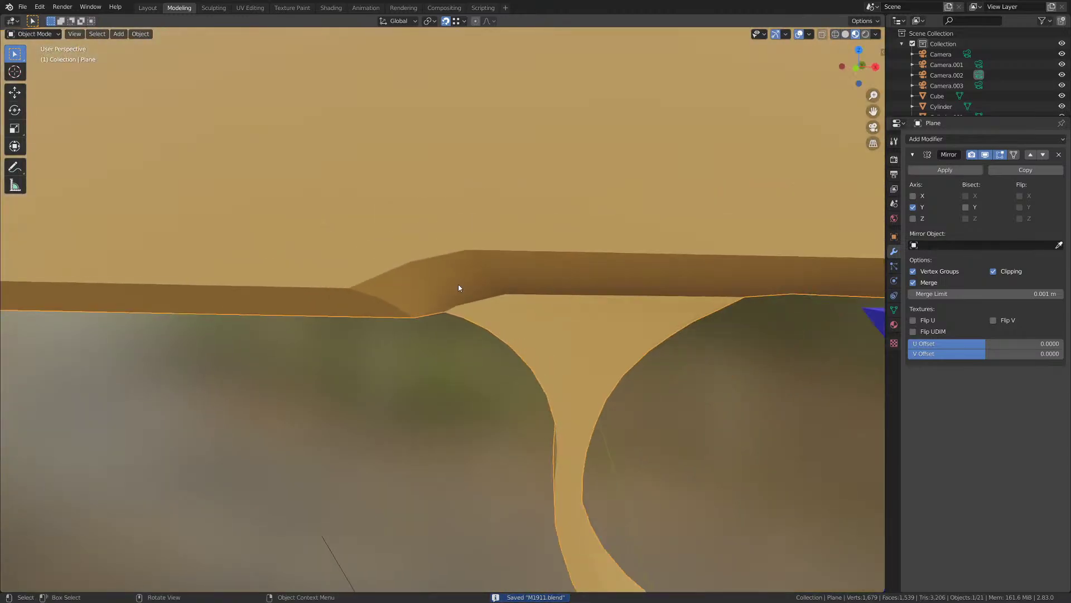
{"action": "right_click", "coordinate": [442, 286]}
{"action": "left_click", "coordinate": [447, 295]}
{"action": "right_click", "coordinate": [503, 302]}
{"action": "left_click", "coordinate": [514, 289]}
{"action": "scroll", "coordinate": [470, 336], "scroll_direction": "up", "scroll_amount": 5}
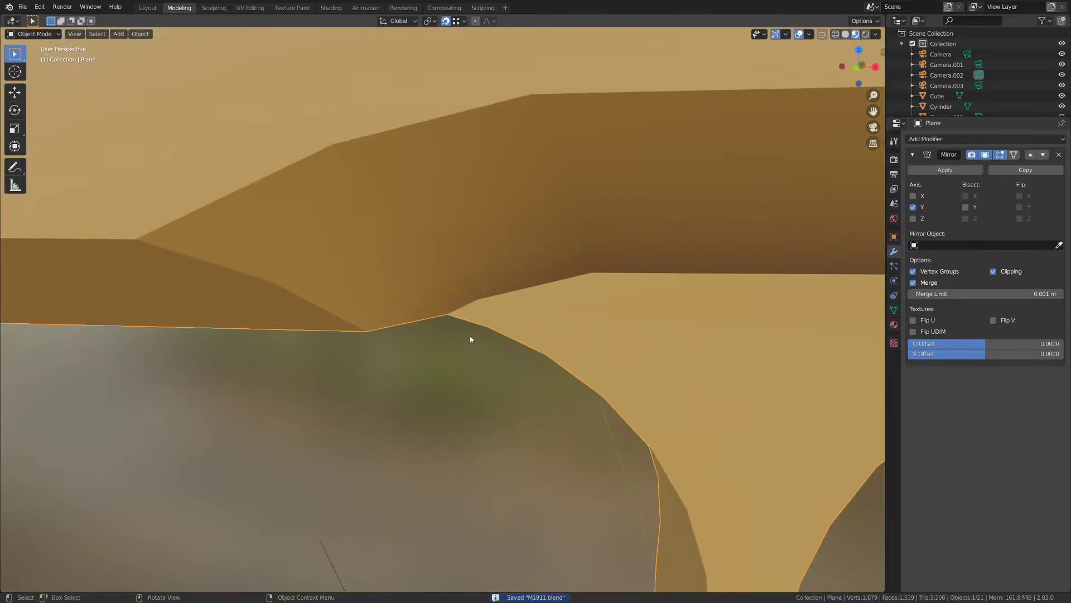
- Check the trigger guard corner and the underside rail from several angles, and save the file
{"action": "mouse_move", "coordinate": [470, 335]}
{"action": "middle_mouse_down"}
{"action": "mouse_move", "coordinate": [434, 300]}
{"action": "mouse_move", "coordinate": [450, 315]}
{"action": "mouse_move", "coordinate": [440, 321]}
{"action": "middle_mouse_up"}
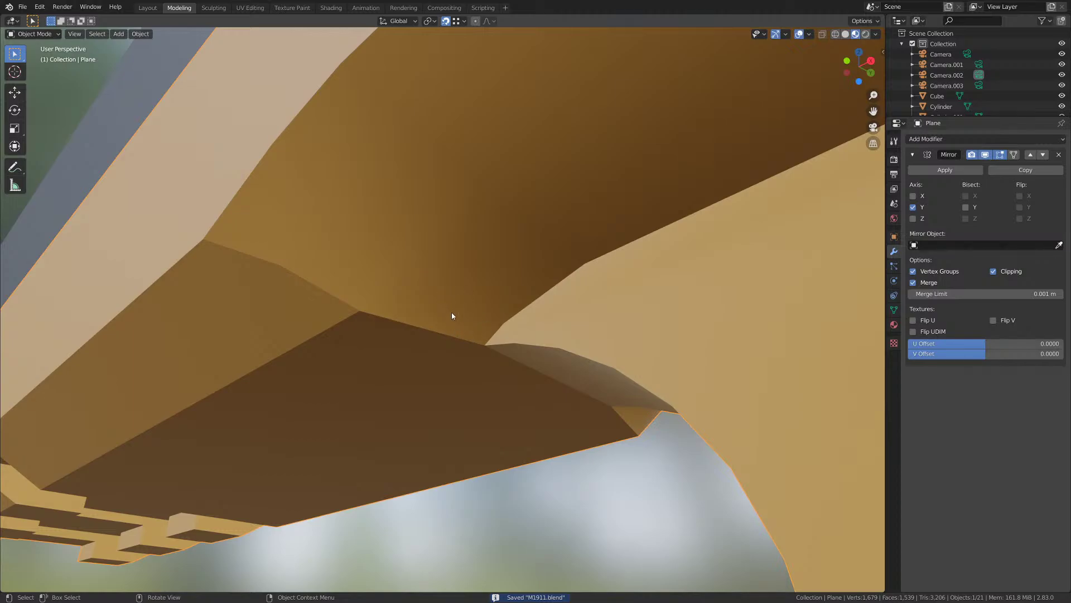
{"action": "scroll", "coordinate": [452, 316], "scroll_direction": "up", "scroll_amount": 1}
{"action": "scroll", "coordinate": [453, 316], "scroll_direction": "down", "scroll_amount": 1}
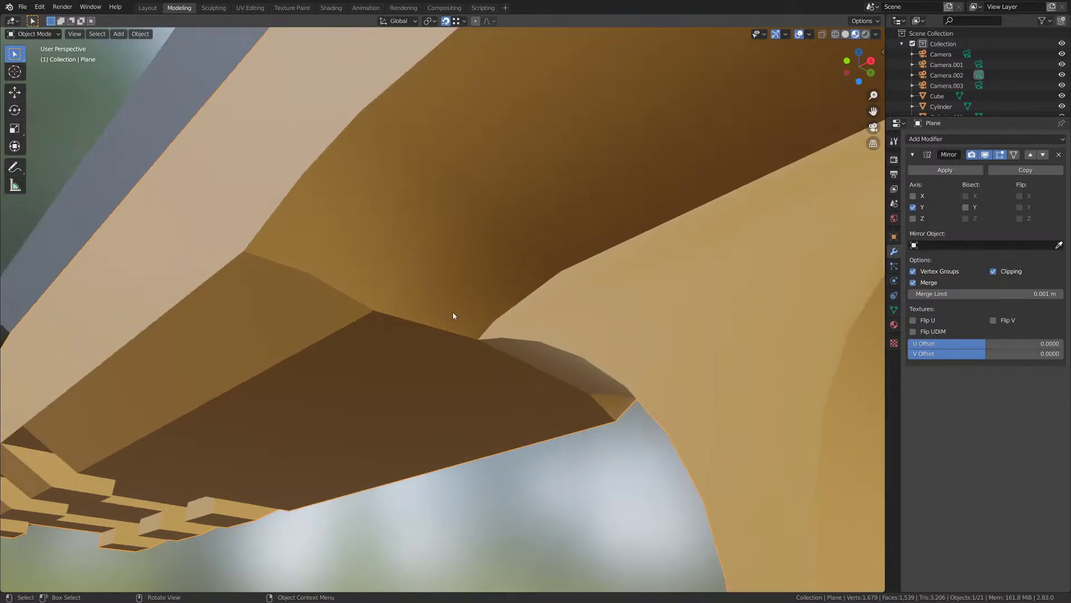
{"action": "scroll", "coordinate": [452, 306], "scroll_direction": "down", "scroll_amount": 6}
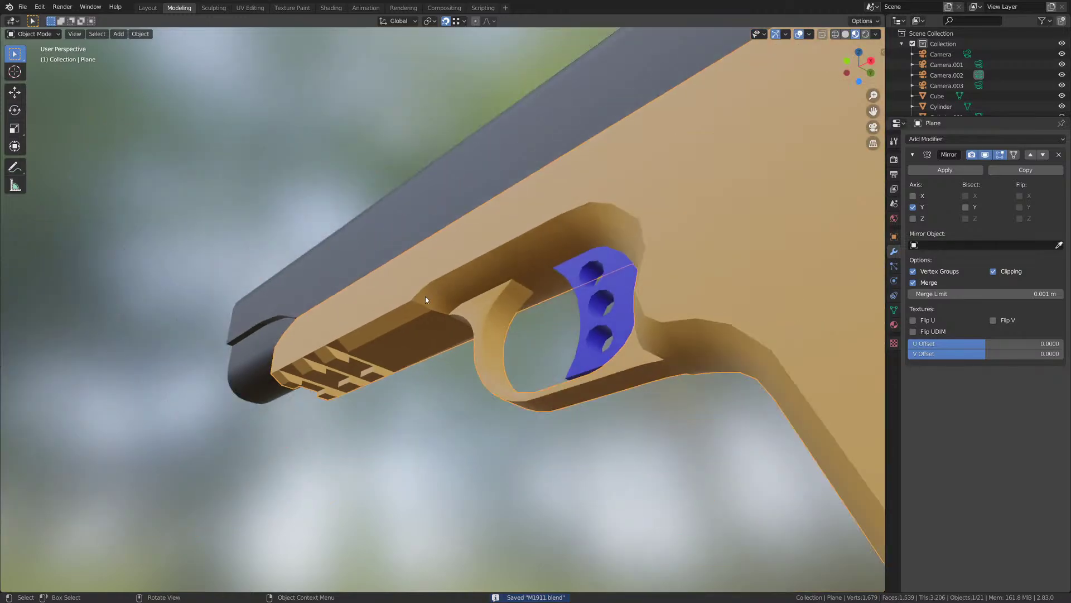
{"action": "middle_click_drag", "start_coordinate": [426, 297], "coordinate": [531, 319]}
{"action": "scroll", "coordinate": [460, 311], "scroll_direction": "up", "scroll_amount": 3}
{"action": "scroll", "coordinate": [438, 321], "scroll_direction": "down", "scroll_amount": 3}
{"action": "scroll", "coordinate": [437, 324], "scroll_direction": "down", "scroll_amount": 2}
{"action": "middle_click_drag", "start_coordinate": [428, 323], "coordinate": [455, 330]}
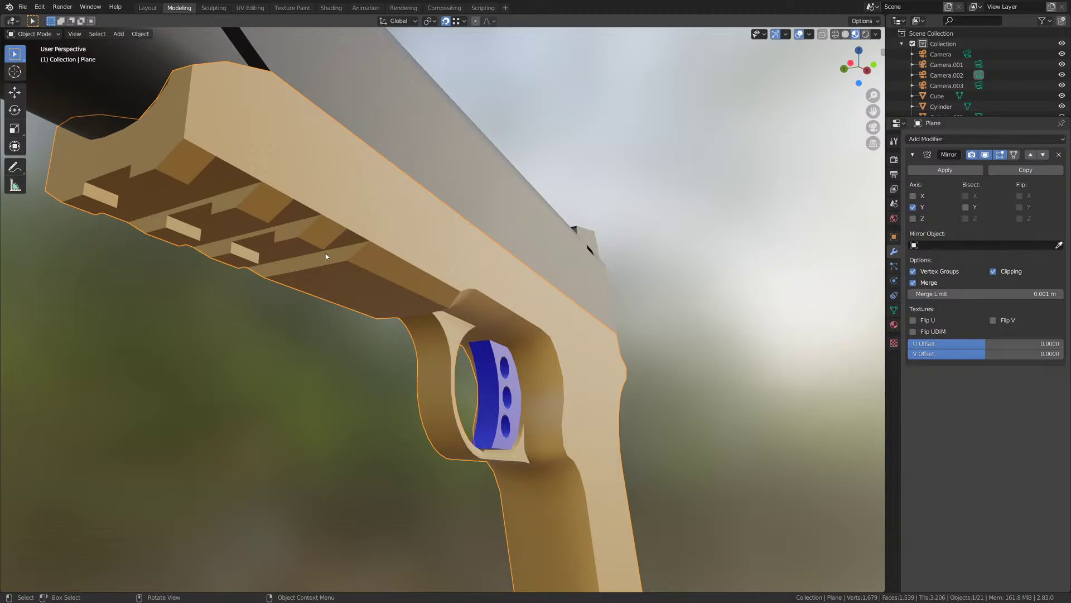
{"action": "middle_click_drag", "start_coordinate": [344, 286], "coordinate": [357, 305]}
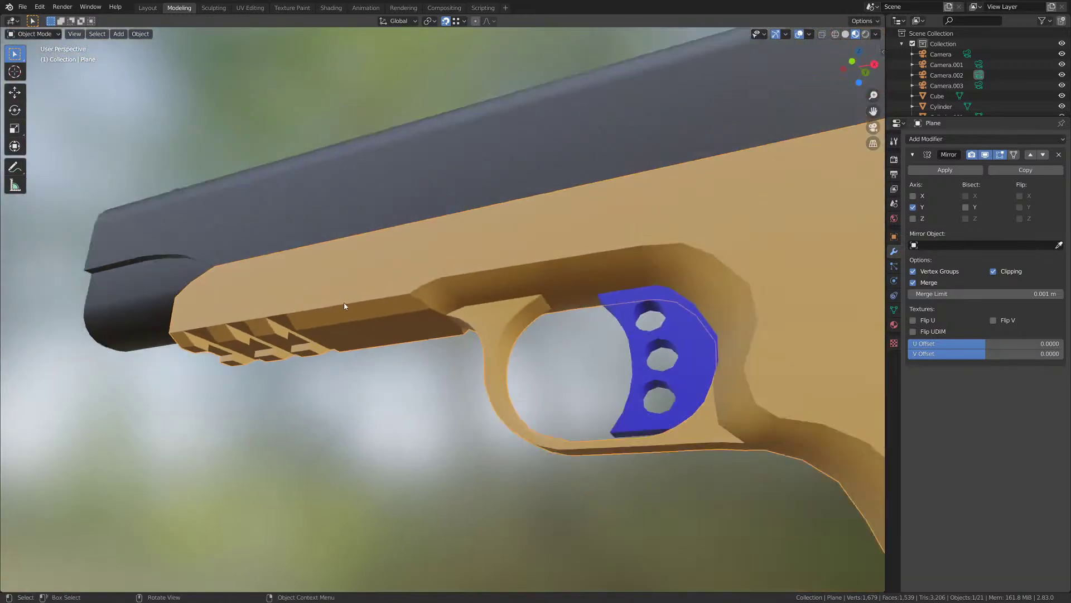
{"action": "scroll", "coordinate": [391, 330], "scroll_direction": "down", "scroll_amount": 4}
{"action": "key", "text": "ctrl+s"}
- Inspect the frame's grip and its rear side from several angles
{"action": "middle_click_drag", "start_coordinate": [428, 351], "coordinate": [524, 369]}
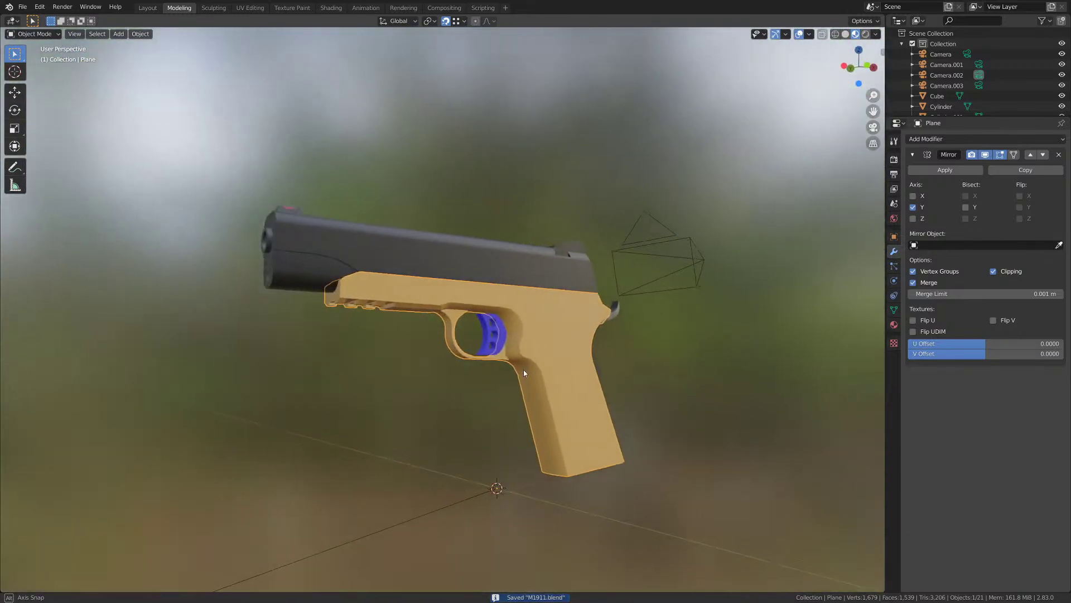
{"action": "scroll", "coordinate": [531, 383], "scroll_direction": "up", "scroll_amount": 3}
{"action": "middle_click_drag", "start_coordinate": [547, 407], "coordinate": [596, 411], "text": "shift"}
{"action": "scroll", "coordinate": [612, 342], "scroll_direction": "down", "scroll_amount": 3}
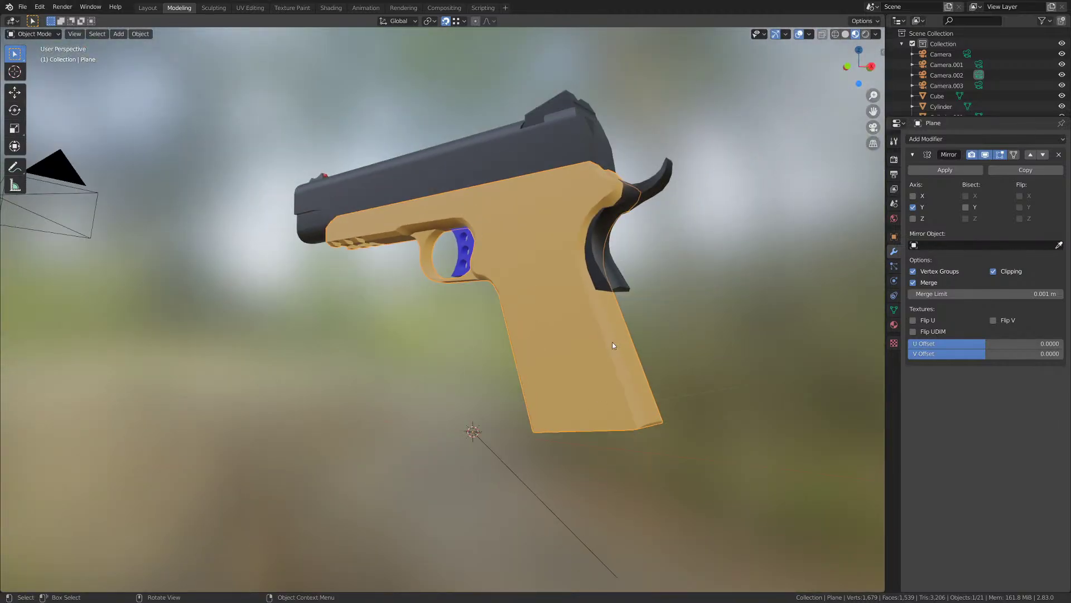
{"action": "middle_click_drag", "start_coordinate": [612, 341], "coordinate": [415, 257]}
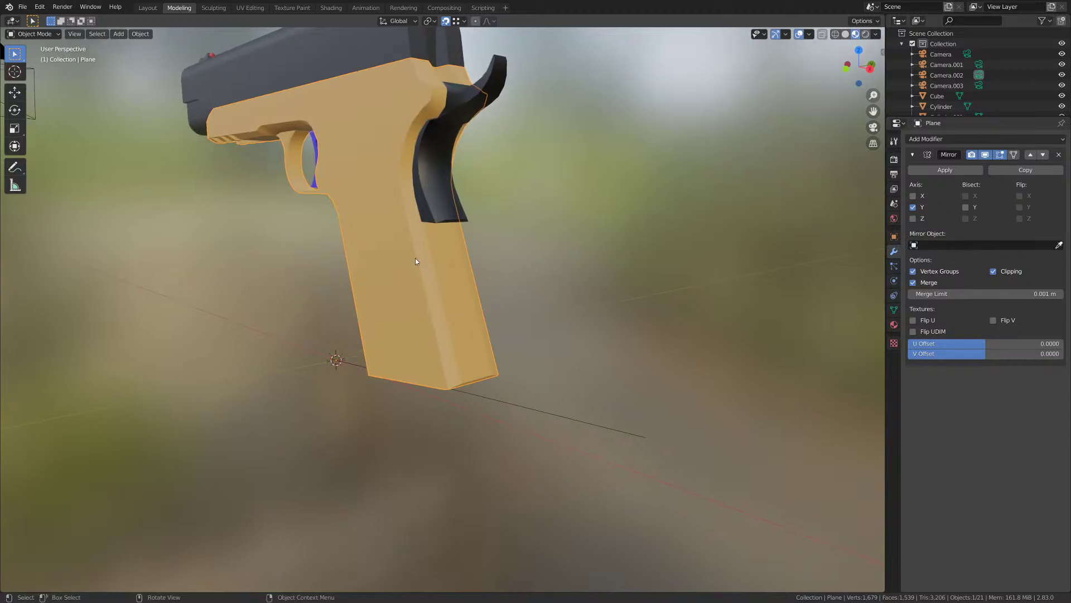
{"action": "scroll", "coordinate": [415, 258], "scroll_direction": "down", "scroll_amount": 5}
{"action": "middle_click_drag", "start_coordinate": [335, 254], "coordinate": [392, 251]}
{"action": "scroll", "coordinate": [337, 281], "scroll_direction": "up", "scroll_amount": 8}
- Delete the edge loop running down the rear corner of the grip, using the Edge Loops delete option
{"action": "key", "text": "Tab"}
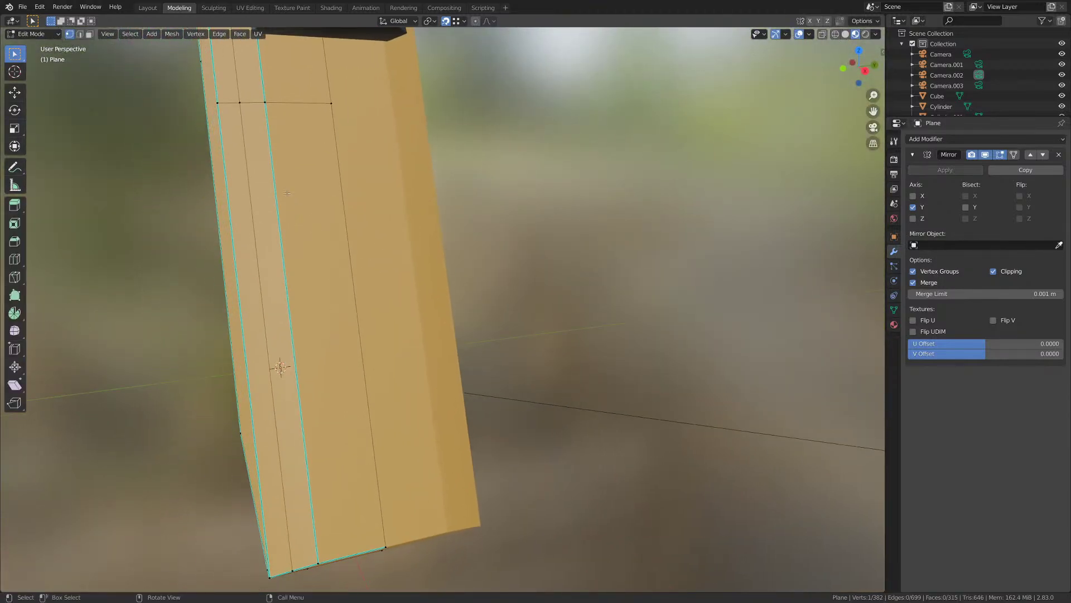
{"action": "middle_click_drag", "start_coordinate": [284, 193], "coordinate": [373, 174], "text": "shift"}
{"action": "scroll", "coordinate": [372, 223], "scroll_direction": "down", "scroll_amount": 5}
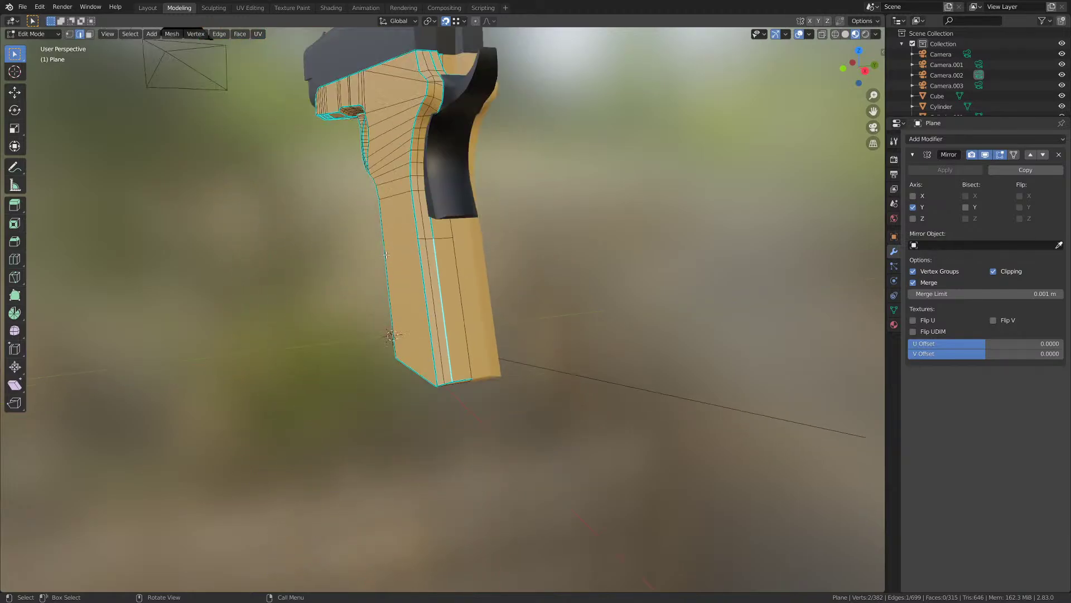
{"action": "middle_click_drag", "start_coordinate": [375, 250], "coordinate": [397, 252]}
{"action": "key", "text": "Tab"}
{"action": "scroll", "coordinate": [426, 256], "scroll_direction": "up", "scroll_amount": 1}
{"action": "key", "text": "Tab"}
{"action": "scroll", "coordinate": [427, 255], "scroll_direction": "up", "scroll_amount": 3}
{"action": "left_click", "coordinate": [385, 213], "text": "alt"}
{"action": "scroll", "coordinate": [388, 215], "scroll_direction": "down", "scroll_amount": 3}
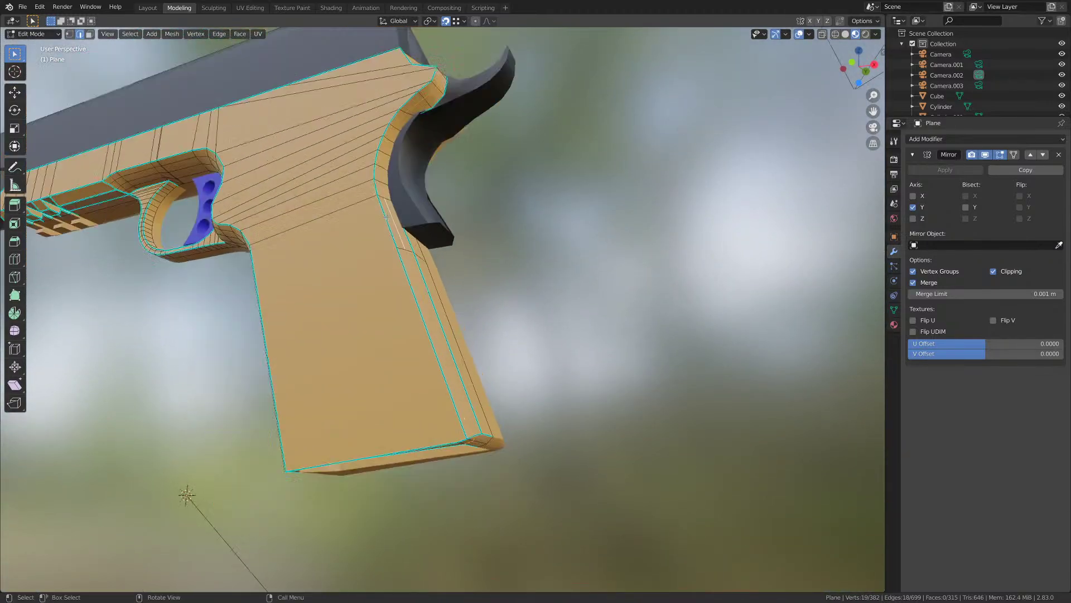
{"action": "middle_click_drag", "start_coordinate": [398, 187], "coordinate": [407, 244]}
{"action": "scroll", "coordinate": [422, 231], "scroll_direction": "down", "scroll_amount": 2}
{"action": "key", "text": "x"}
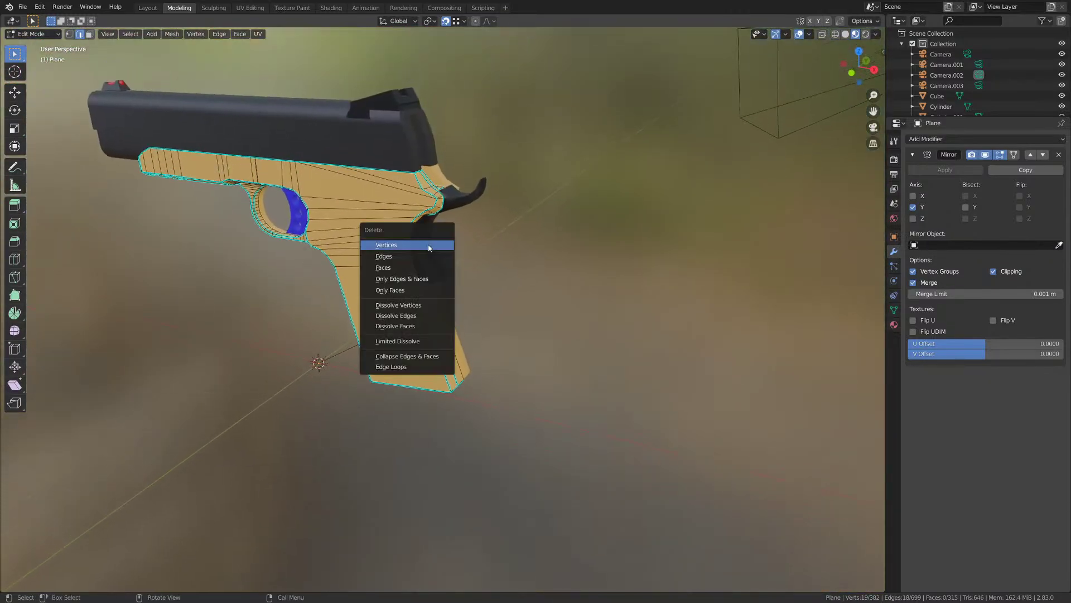
{"action": "left_click", "coordinate": [407, 366]}
- Select the diagonal edge at the frame's upper rear in wireframe and examine the surrounding geometry in solid shading
{"action": "middle_click_drag", "start_coordinate": [408, 366], "coordinate": [395, 283]}
{"action": "key", "text": "z"}
{"action": "left_click", "coordinate": [318, 280]}
{"action": "mouse_move", "coordinate": [318, 280]}
{"action": "middle_mouse_down"}
{"action": "mouse_move", "coordinate": [422, 265]}
{"action": "mouse_move", "coordinate": [446, 234]}
{"action": "middle_mouse_up"}
{"action": "left_click", "coordinate": [457, 211]}
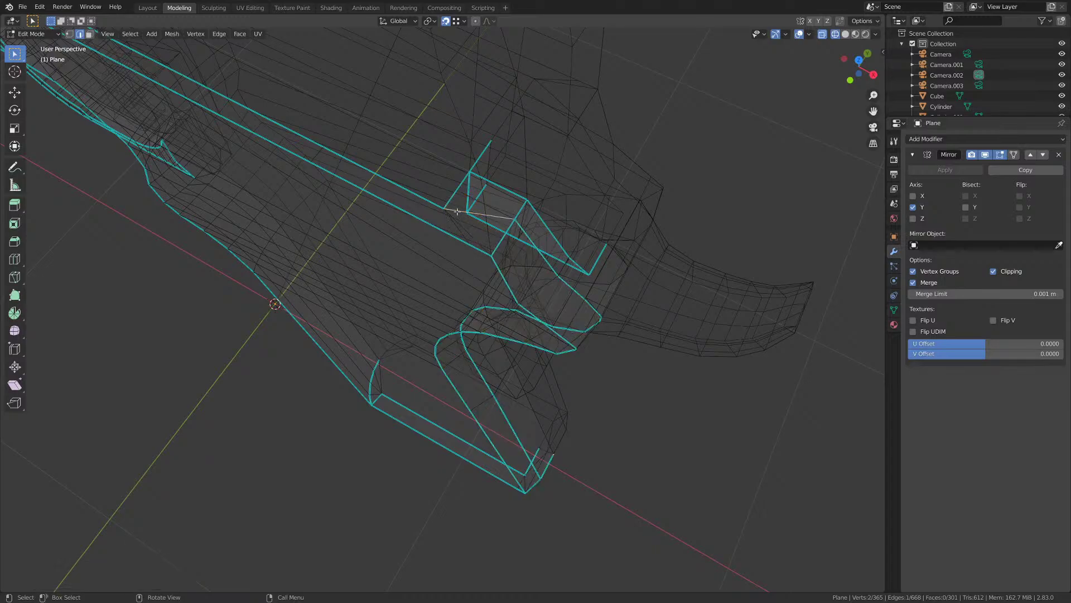
{"action": "scroll", "coordinate": [457, 211], "scroll_direction": "up", "scroll_amount": 8}
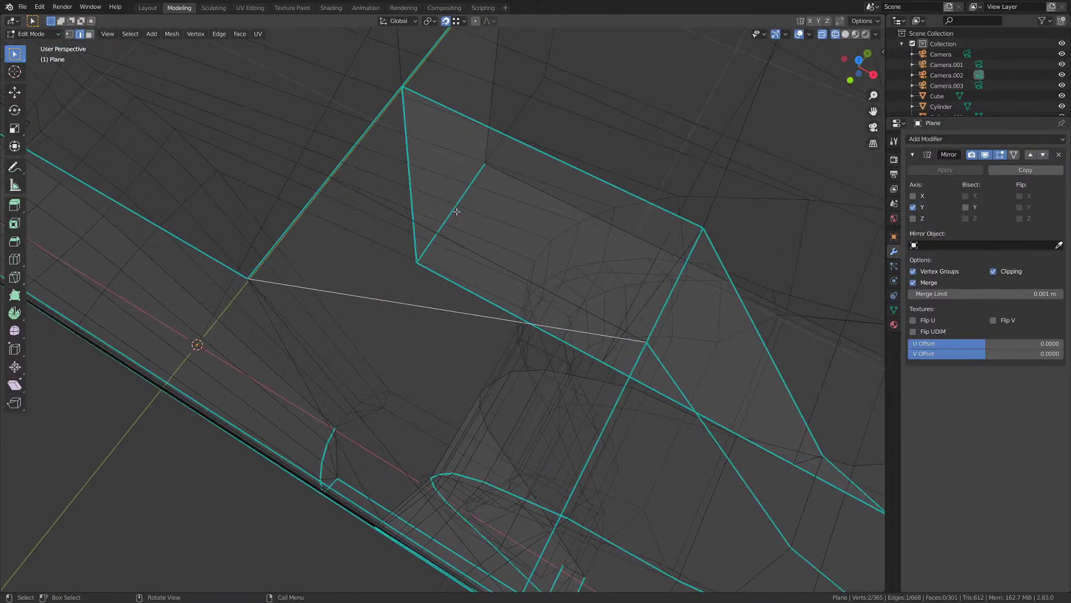
{"action": "mouse_move", "coordinate": [486, 207]}
{"action": "middle_mouse_down"}
{"action": "mouse_move", "coordinate": [538, 215]}
{"action": "mouse_move", "coordinate": [521, 201]}
{"action": "mouse_move", "coordinate": [515, 210]}
{"action": "middle_mouse_up"}
{"action": "key", "text": "z"}
{"action": "left_click", "coordinate": [451, 207]}
{"action": "key", "text": "z"}
{"action": "left_click", "coordinate": [518, 210]}
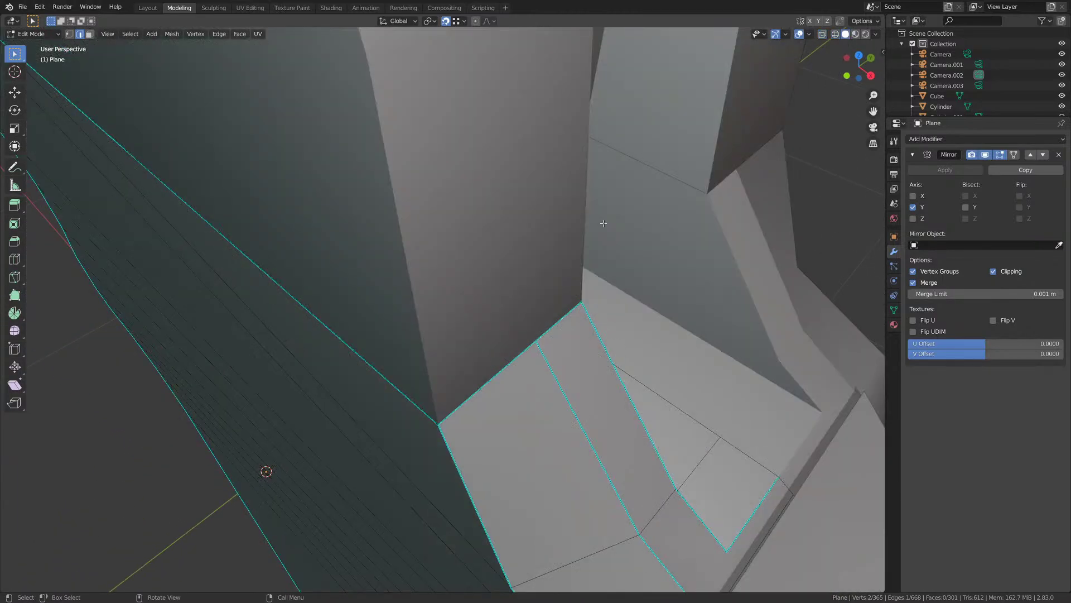
- Hide the slide object that sits on top of the frame, and resume editing the frame mesh
{"action": "scroll", "coordinate": [580, 223], "scroll_direction": "down", "scroll_amount": 8}
{"action": "key", "text": "Tab"}
{"action": "left_click", "coordinate": [417, 181]}
{"action": "key", "text": "h"}
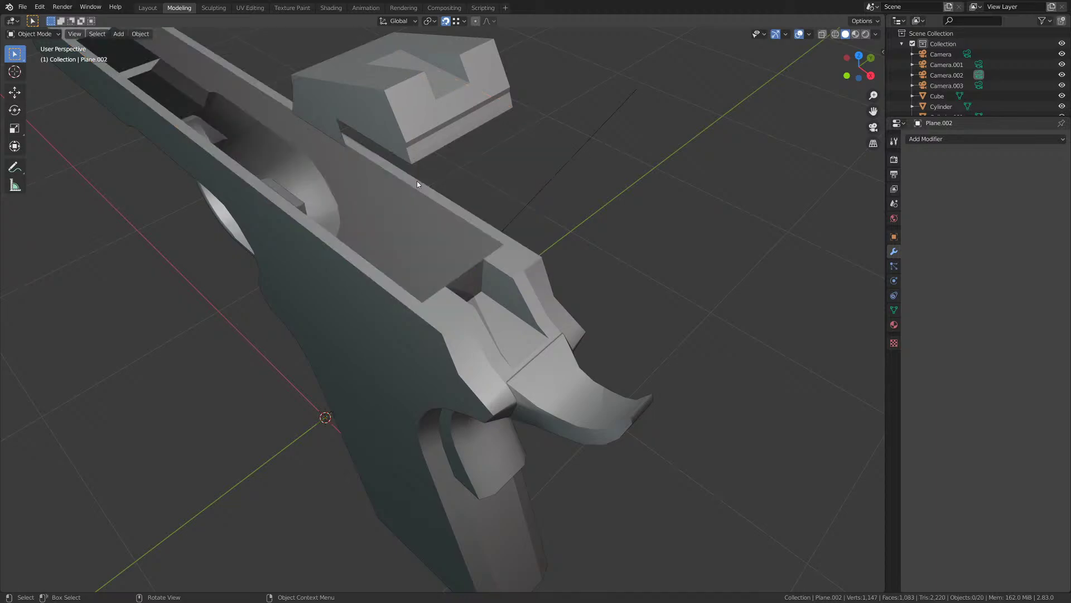
{"action": "left_click", "coordinate": [430, 307]}
{"action": "key", "text": "Tab"}
- Try to delete the short diagonal edge on the top rail just before the frame's rear corner
{"action": "scroll", "coordinate": [431, 308], "scroll_direction": "up", "scroll_amount": 4}
{"action": "left_click", "coordinate": [479, 269]}
{"action": "middle_click_drag", "start_coordinate": [433, 308], "coordinate": [469, 198], "text": "shift"}
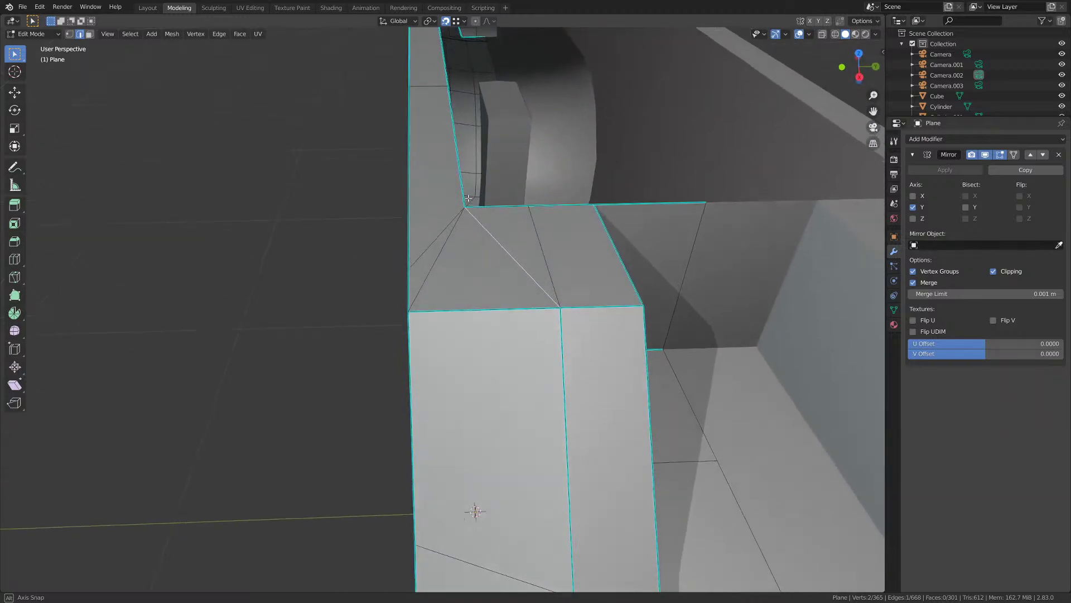
{"action": "left_click_drag", "start_coordinate": [468, 198], "coordinate": [474, 203]}
{"action": "left_click", "coordinate": [444, 226]}
{"action": "middle_click_drag", "start_coordinate": [444, 226], "coordinate": [502, 212]}
{"action": "key", "text": "x"}
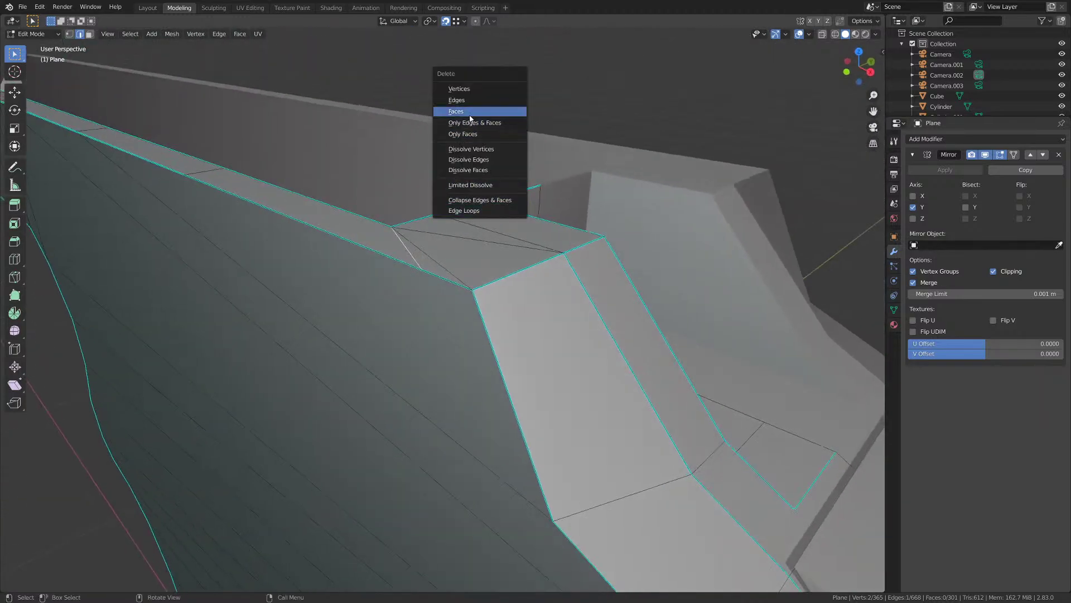
{"action": "left_click", "coordinate": [464, 101]}
- Dissolve the extra vertex on the top rail's outer edge just before the frame's rear corner
{"action": "key", "text": "1"}
{"action": "left_click", "coordinate": [417, 272]}
{"action": "key", "text": "x"}
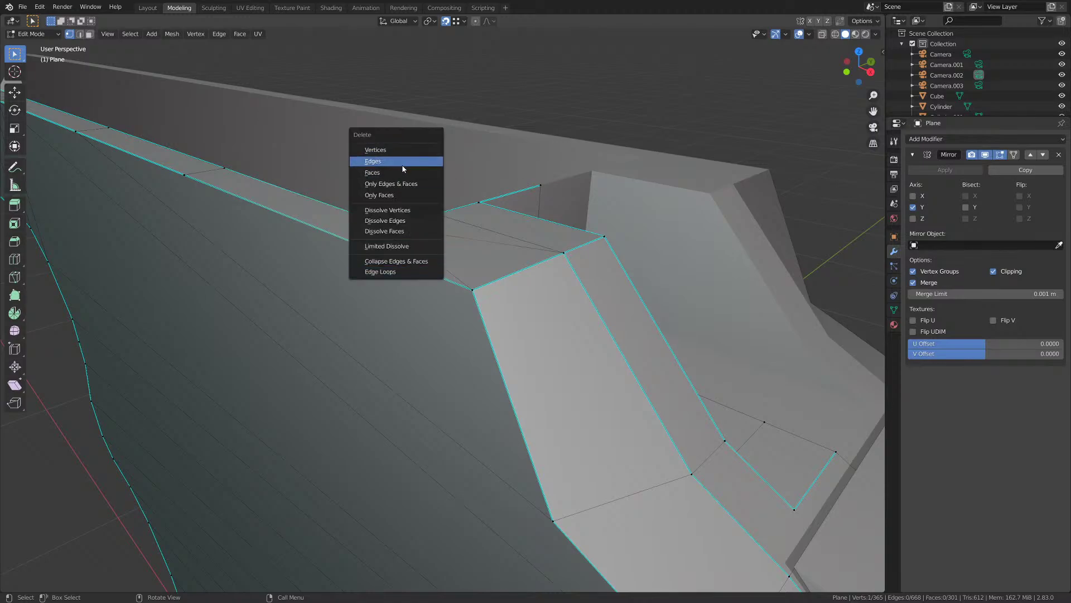
{"action": "left_click", "coordinate": [391, 210]}
{"action": "middle_click_drag", "start_coordinate": [408, 221], "coordinate": [447, 251]}
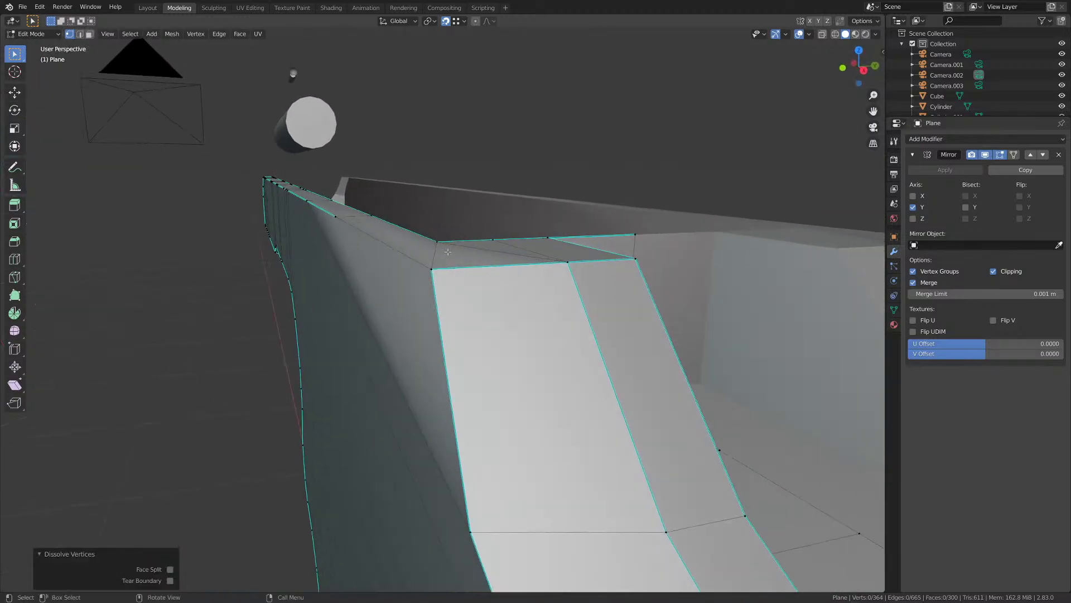
- Mark the top rail's outer edge segment leading to the rear corner as sharp, and check the shading in Object Mode
{"action": "key", "text": "2"}
{"action": "left_click", "coordinate": [384, 245]}
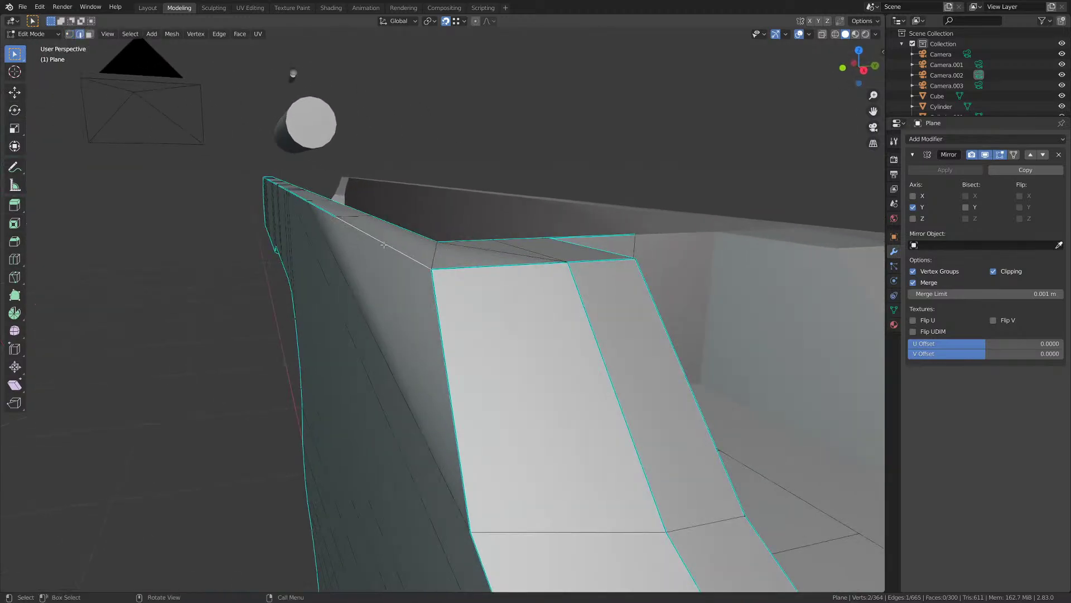
{"action": "left_click", "coordinate": [217, 36]}
{"action": "left_click", "coordinate": [258, 232]}
{"action": "key", "text": "Tab"}
{"action": "middle_click_drag", "start_coordinate": [464, 314], "coordinate": [490, 338]}
- Dissolve the diagonal edge across the top face at the frame's rear, check the shading, and save the file
{"action": "key", "text": "Tab"}
{"action": "key", "text": "1"}
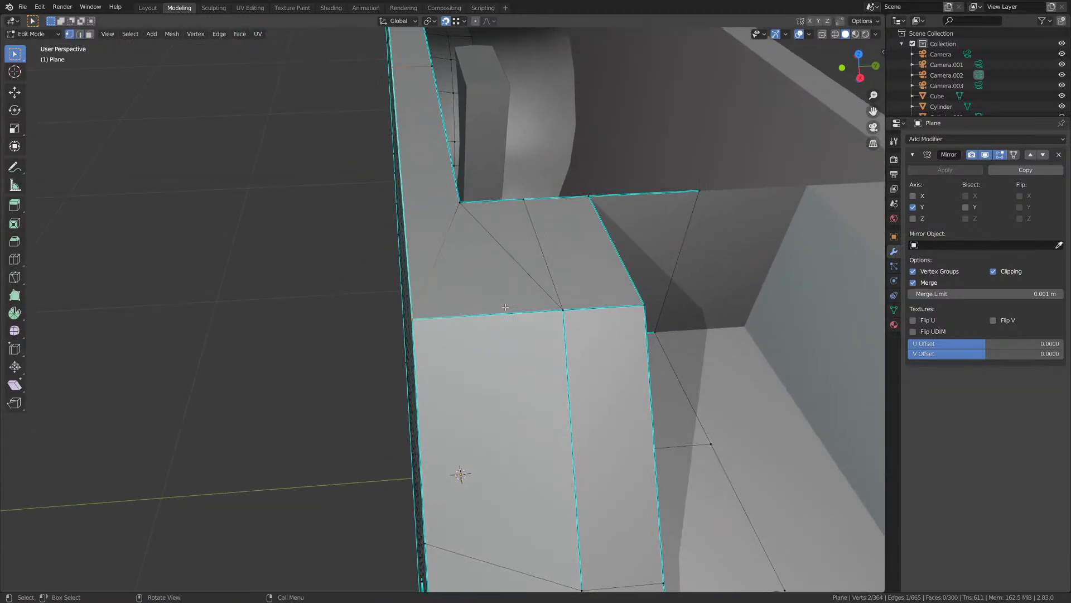
{"action": "key", "text": "2"}
{"action": "left_click", "coordinate": [522, 268]}
{"action": "key", "text": "x"}
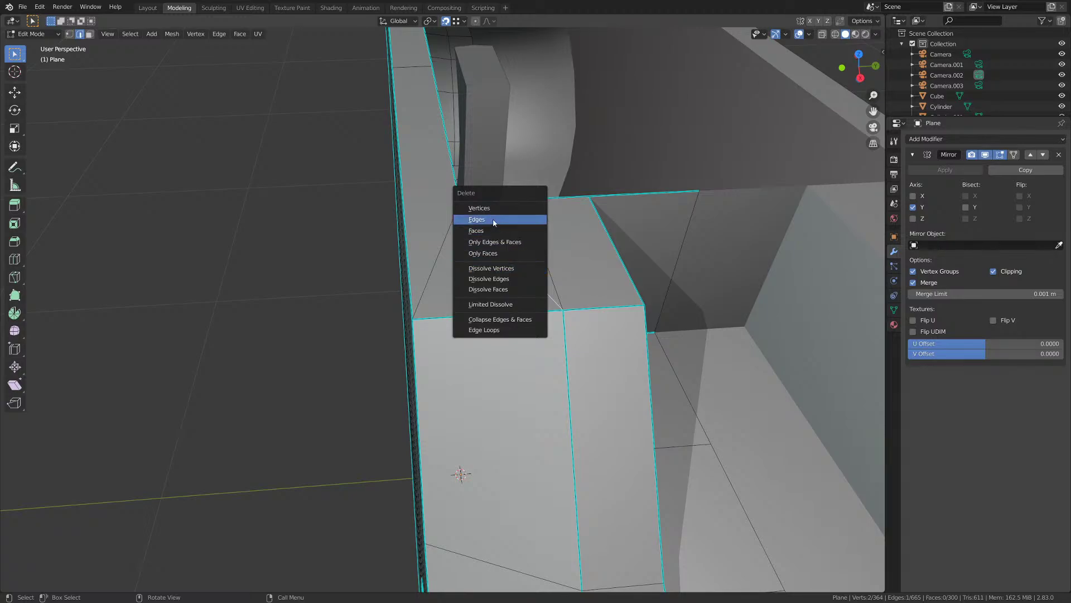
{"action": "left_click", "coordinate": [494, 277]}
{"action": "key", "text": "Tab"}
{"action": "scroll", "coordinate": [495, 279], "scroll_direction": "down", "scroll_amount": 4}
{"action": "middle_click_drag", "start_coordinate": [481, 317], "coordinate": [514, 308]}
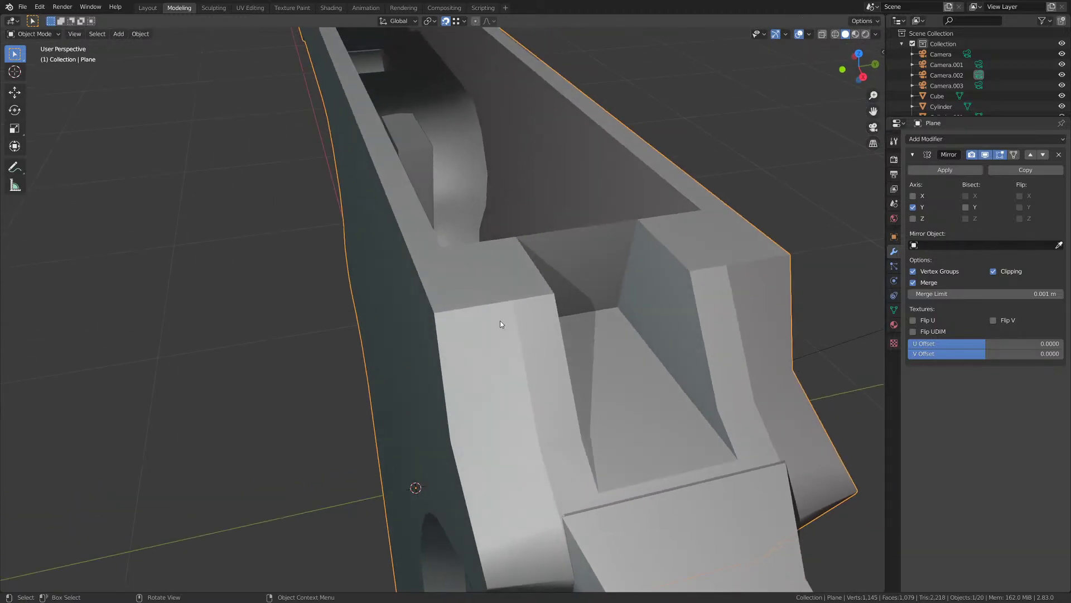
{"action": "key", "text": "Tab"}
{"action": "key", "text": "ctrl+s"}
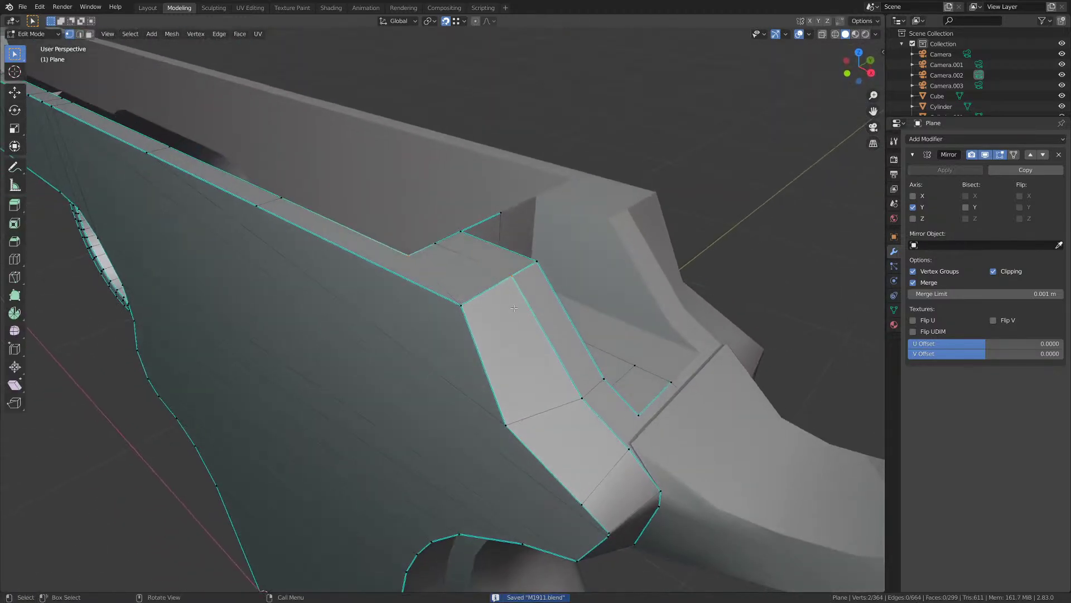
- Examine the frame's rear end and the back of the grip around the grip safety
{"action": "scroll", "coordinate": [514, 308], "scroll_direction": "down", "scroll_amount": 3}
{"action": "scroll", "coordinate": [515, 308], "scroll_direction": "up", "scroll_amount": 4}
{"action": "scroll", "coordinate": [515, 312], "scroll_direction": "down", "scroll_amount": 4}
{"action": "middle_click_drag", "start_coordinate": [512, 430], "coordinate": [458, 252], "text": "shift"}
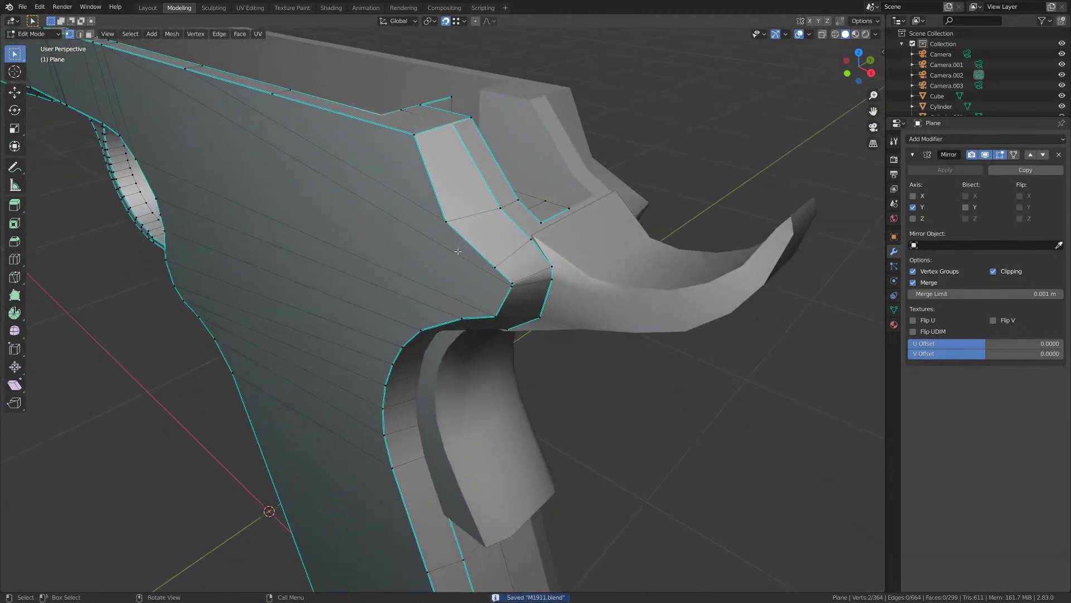
{"action": "key", "text": "Tab"}
{"action": "middle_click_drag", "start_coordinate": [523, 437], "coordinate": [523, 401]}
{"action": "key", "text": "Tab"}
{"action": "middle_click_drag", "start_coordinate": [524, 472], "coordinate": [440, 36], "text": "shift"}
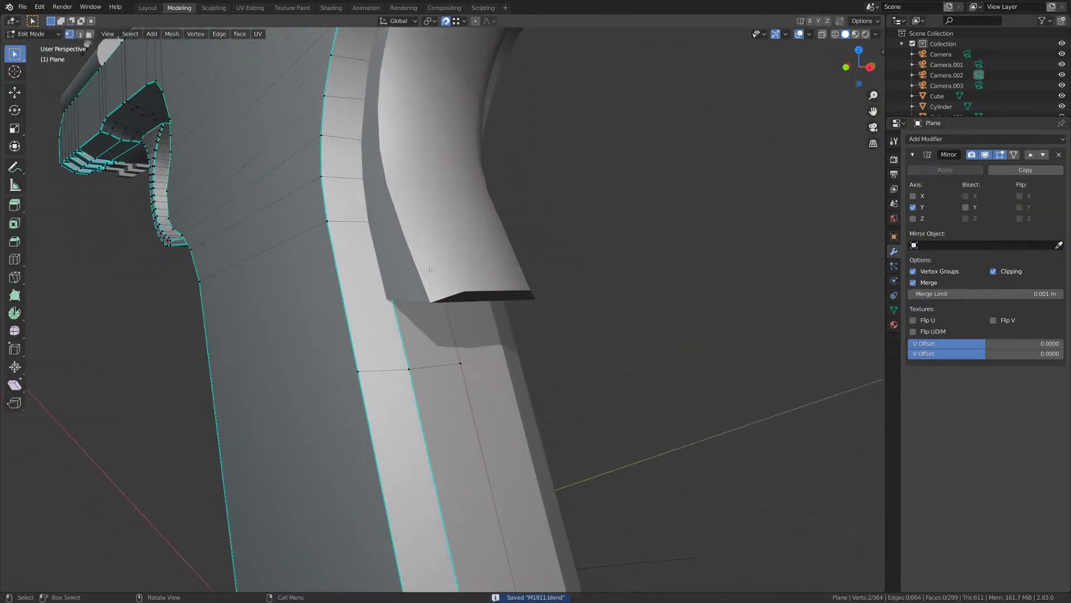
{"action": "scroll", "coordinate": [430, 271], "scroll_direction": "down", "scroll_amount": 2}
- Hide the grip safety object covering the back of the frame's grip
{"action": "key", "text": "2"}
{"action": "left_click", "coordinate": [434, 413]}
{"action": "left_click", "coordinate": [415, 333], "text": "shift"}
{"action": "middle_click_drag", "start_coordinate": [417, 335], "coordinate": [463, 342]}
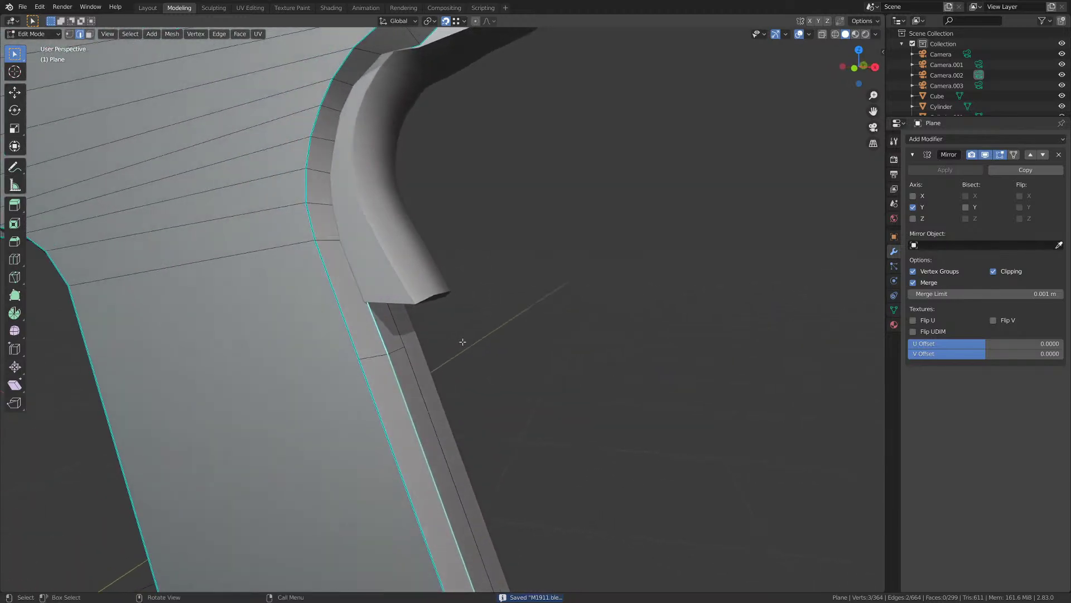
{"action": "left_click", "coordinate": [402, 229]}
{"action": "key", "text": "Tab"}
{"action": "left_click", "coordinate": [402, 229]}
{"action": "key", "text": "h"}
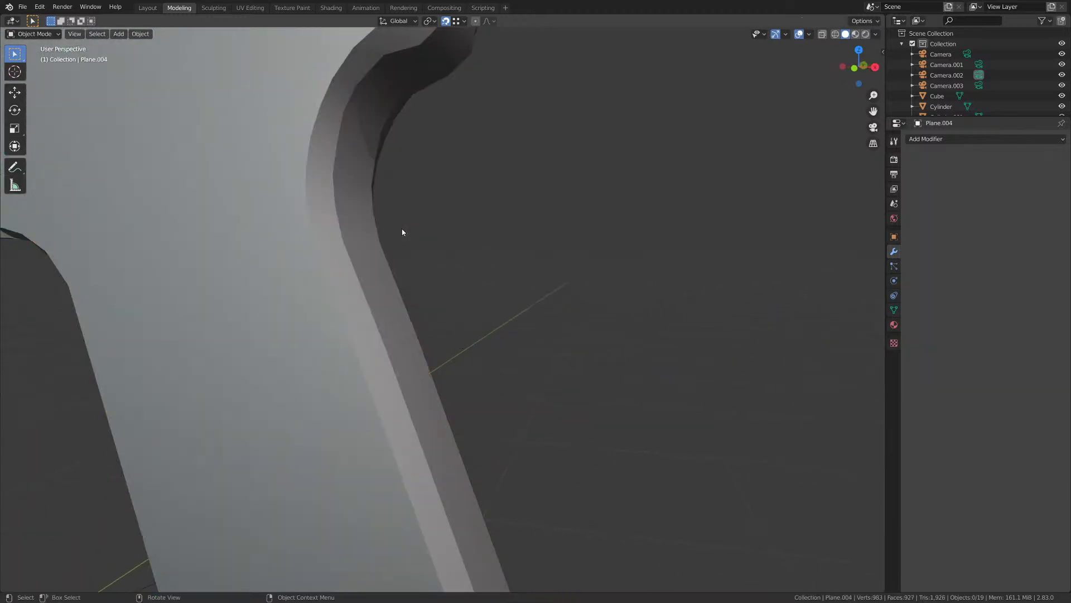
- Try a four-segment bevel on the edge loop running down the frame's rear and the back of the grip
{"action": "left_click", "coordinate": [398, 284]}
{"action": "key", "text": "Tab"}
{"action": "middle_click_drag", "start_coordinate": [399, 285], "coordinate": [385, 293]}
{"action": "left_click", "coordinate": [377, 283], "text": "alt"}
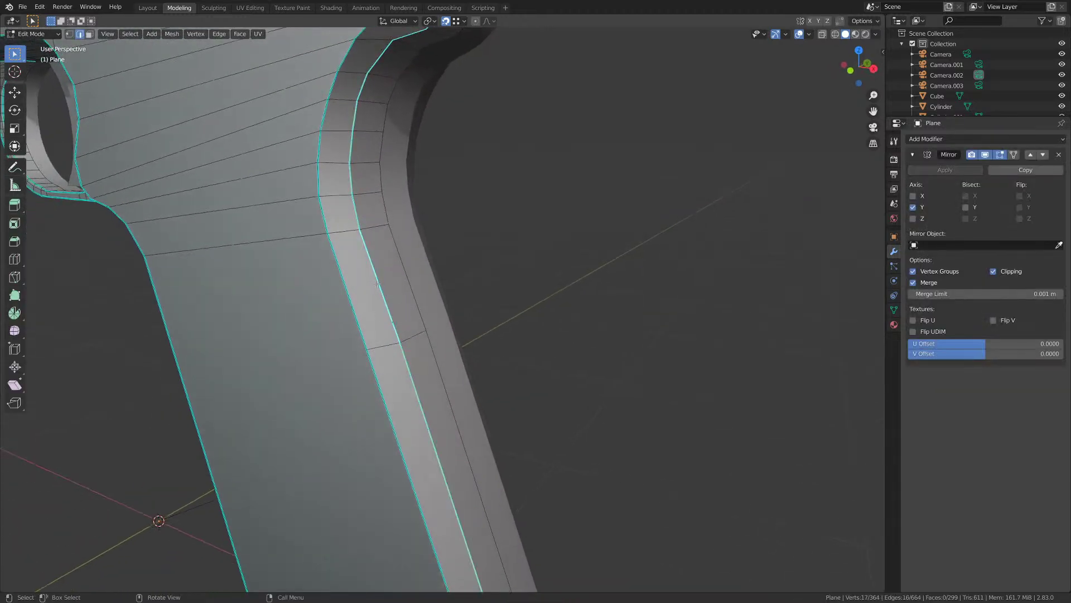
{"action": "scroll", "coordinate": [379, 283], "scroll_direction": "down", "scroll_amount": 4}
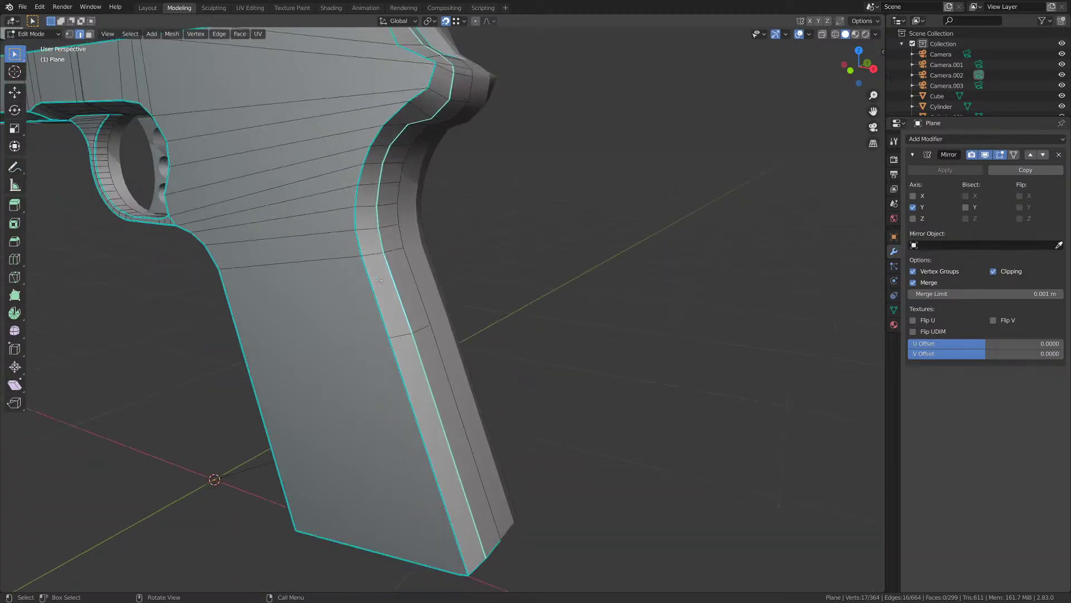
{"action": "middle_click_drag", "start_coordinate": [507, 270], "coordinate": [460, 302]}
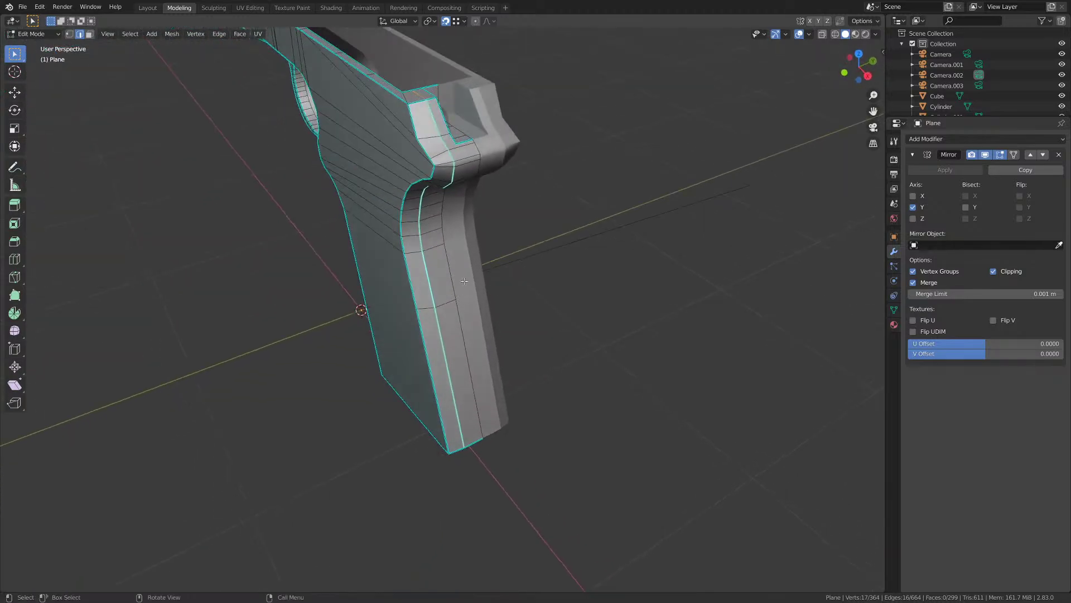
{"action": "key", "text": "ctrl+b"}
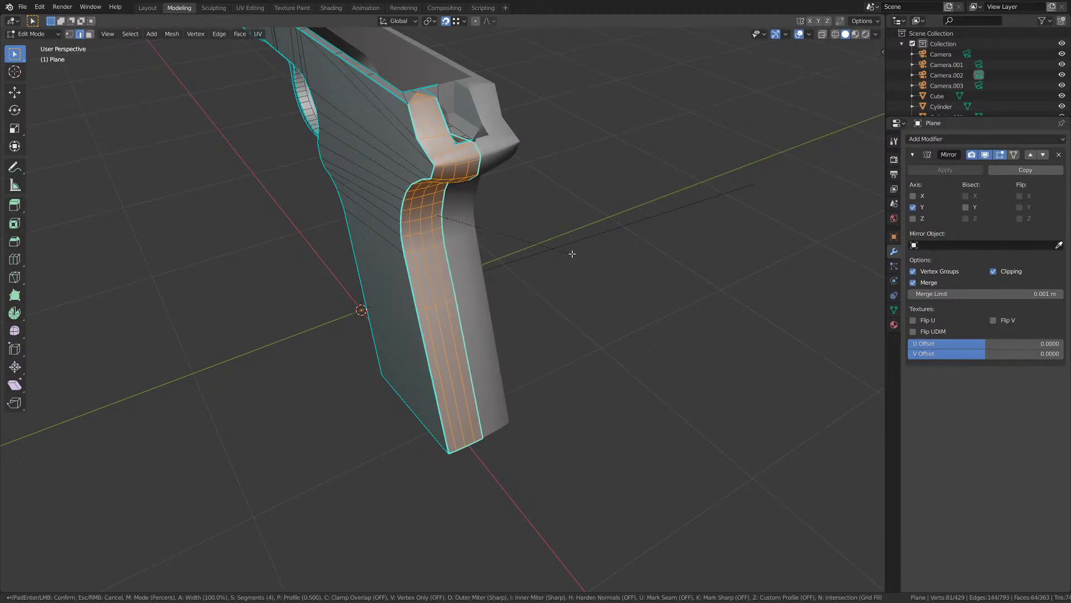
{"action": "key", "text": "Escape"}
{"action": "middle_click_drag", "start_coordinate": [569, 252], "coordinate": [505, 267]}
- Move the edge loop at the back of the grip about 0.033 m in X and 0.003 m in Z against the front reference
{"action": "left_click", "coordinate": [402, 299]}
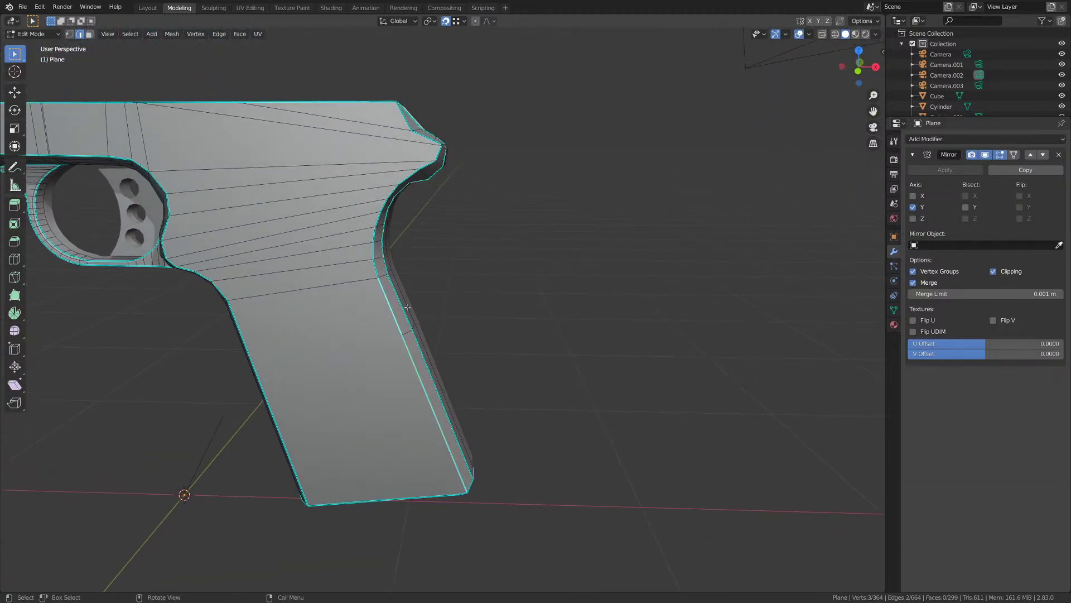
{"action": "middle_click_drag", "start_coordinate": [401, 299], "coordinate": [422, 288]}
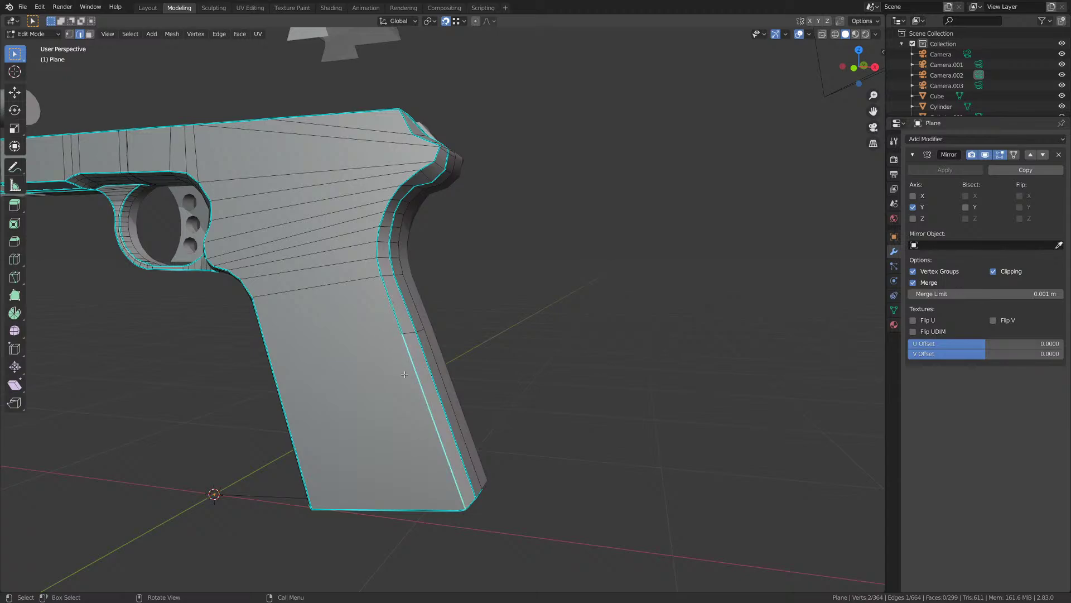
{"action": "left_click", "coordinate": [431, 369]}
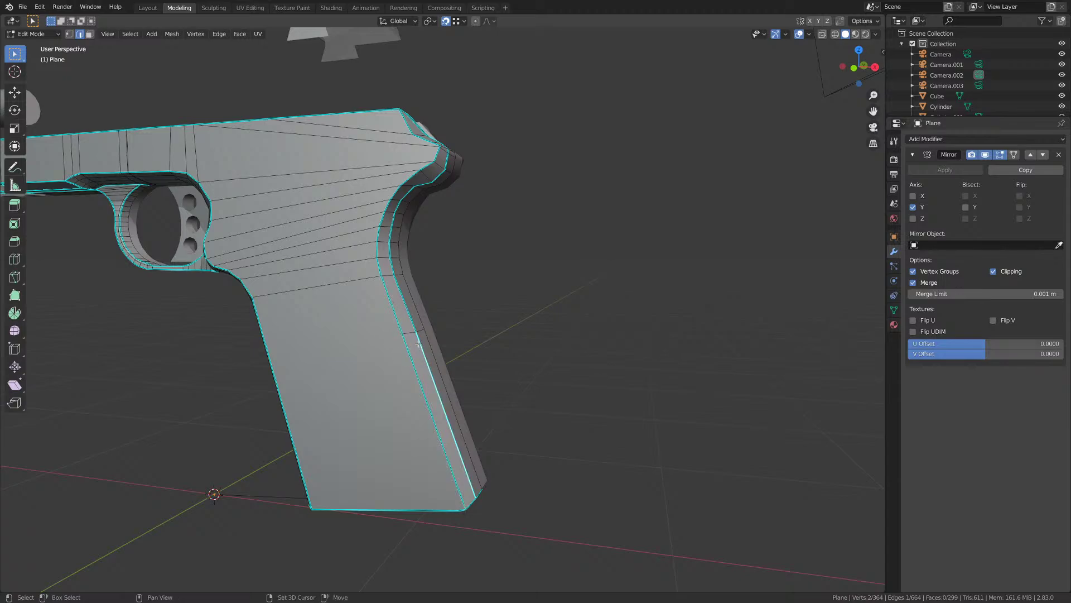
{"action": "left_click", "coordinate": [389, 249], "text": "alt+shift"}
{"action": "middle_click_drag", "start_coordinate": [389, 249], "coordinate": [437, 282]}
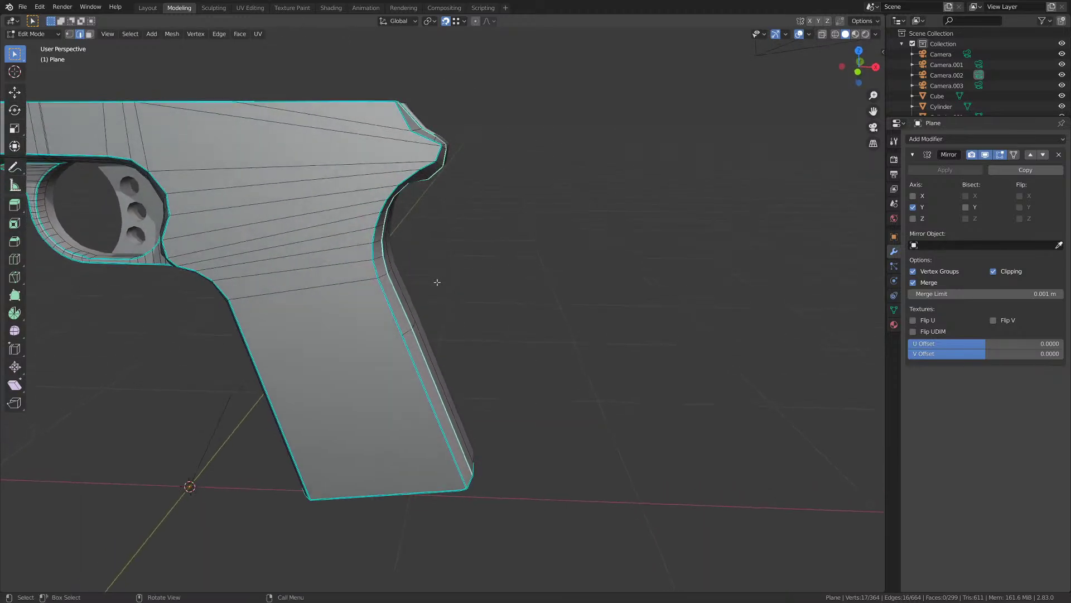
{"action": "key", "text": "KP_1"}
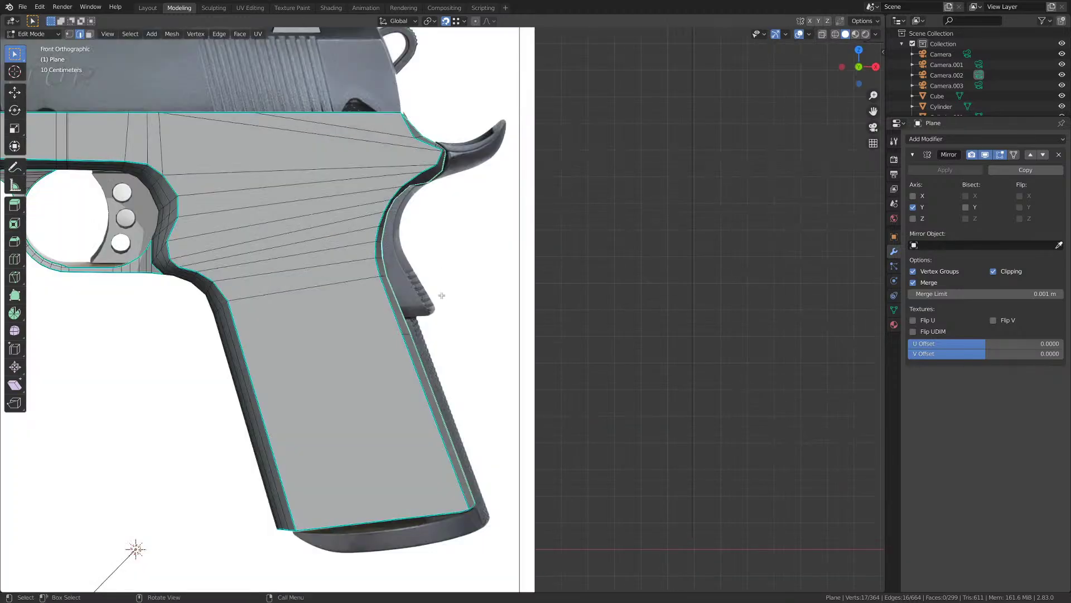
{"action": "key", "text": "g"}
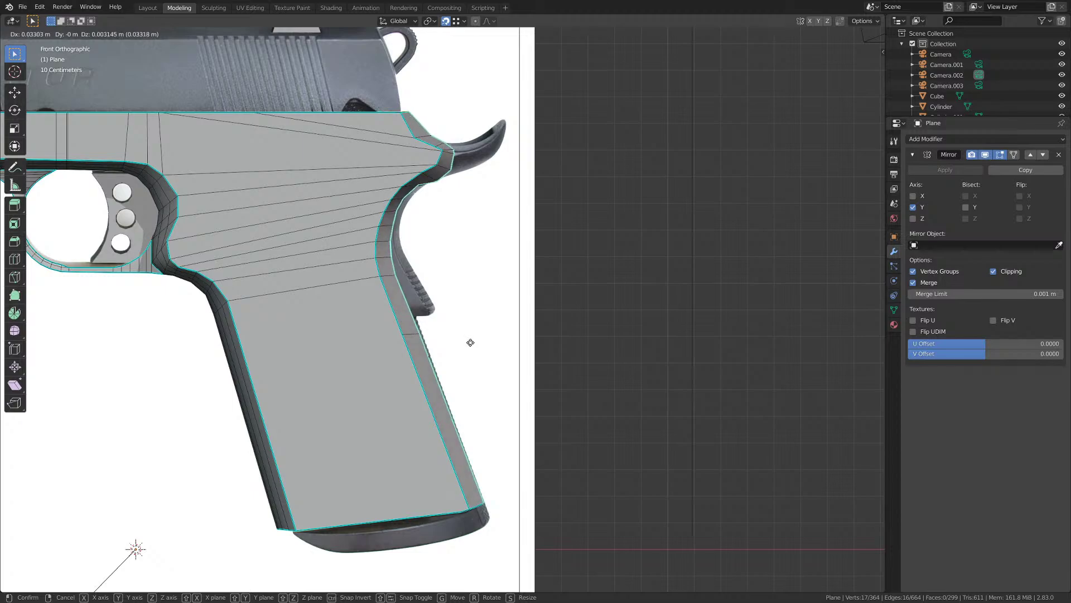
{"action": "left_click", "coordinate": [470, 342]}
{"action": "middle_click_drag", "start_coordinate": [471, 342], "coordinate": [451, 354]}
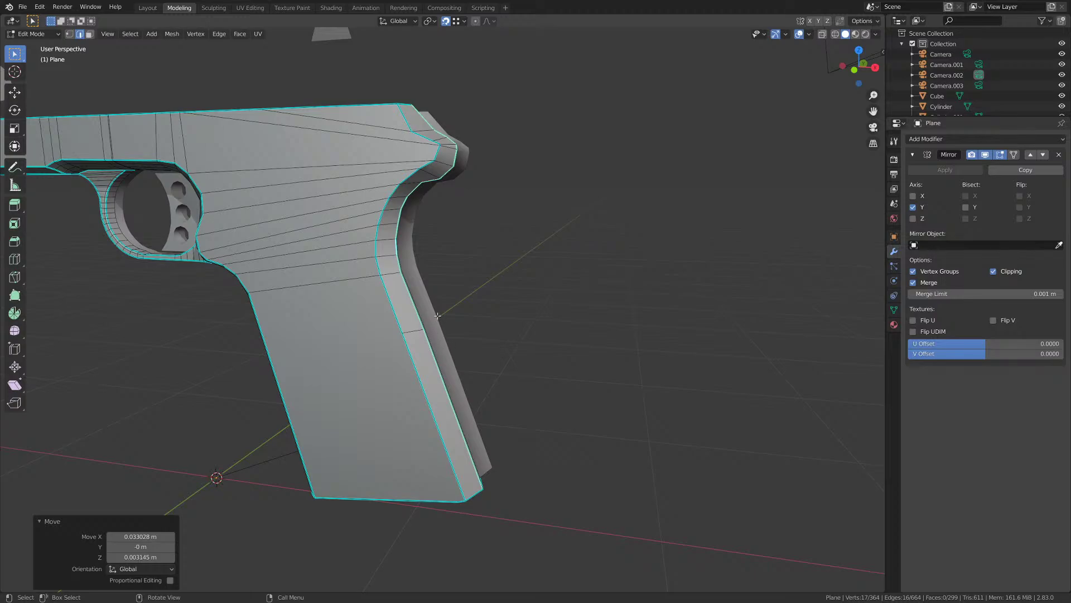
{"action": "scroll", "coordinate": [421, 306], "scroll_direction": "down", "scroll_amount": 1}
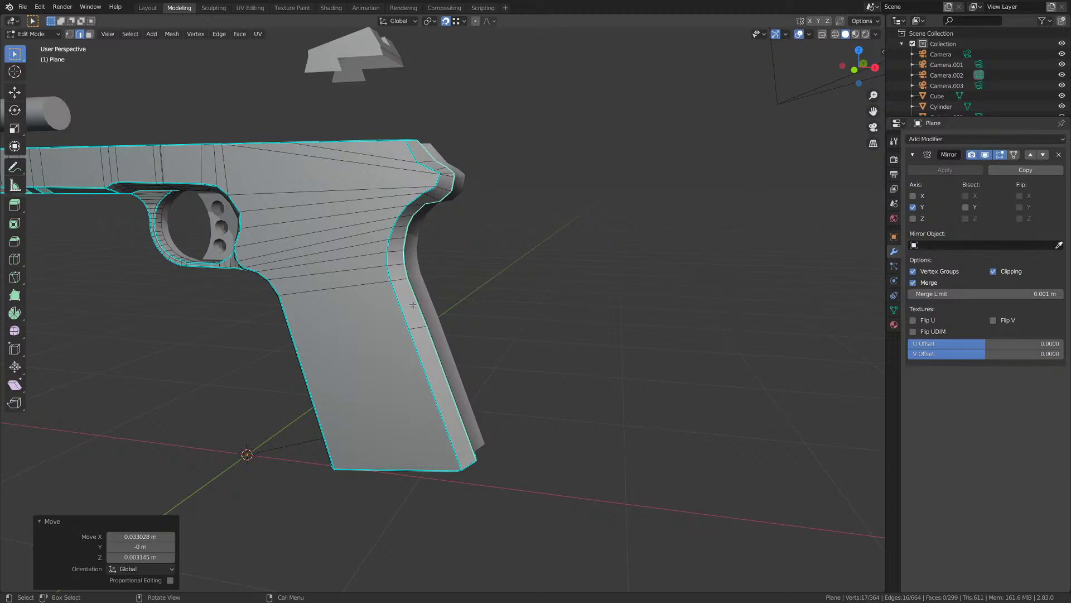
{"action": "middle_click_drag", "start_coordinate": [413, 303], "coordinate": [368, 272]}
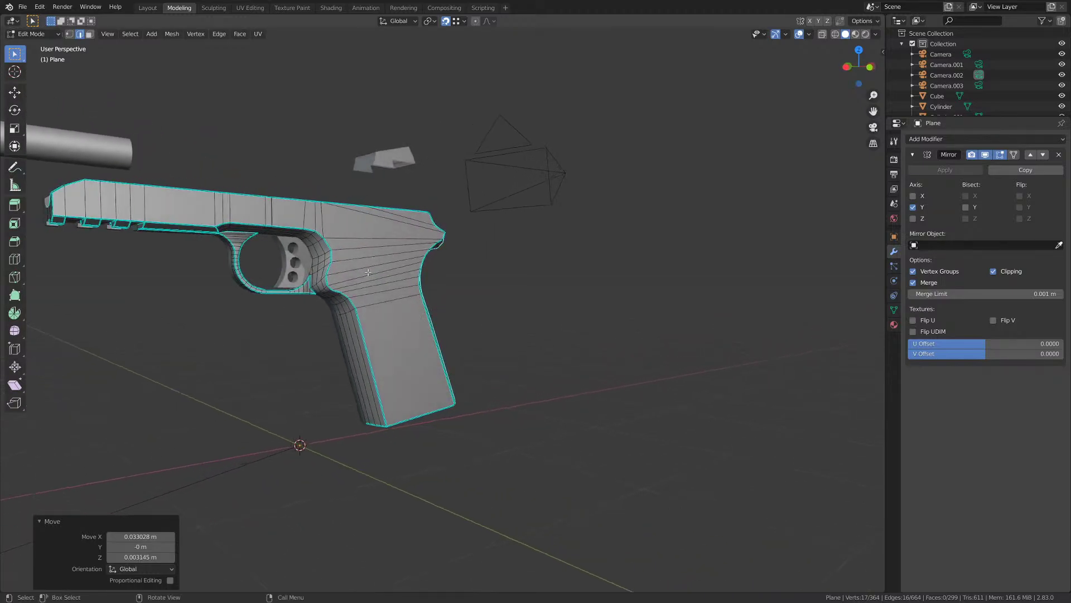
{"action": "scroll", "coordinate": [404, 271], "scroll_direction": "up", "scroll_amount": 3}
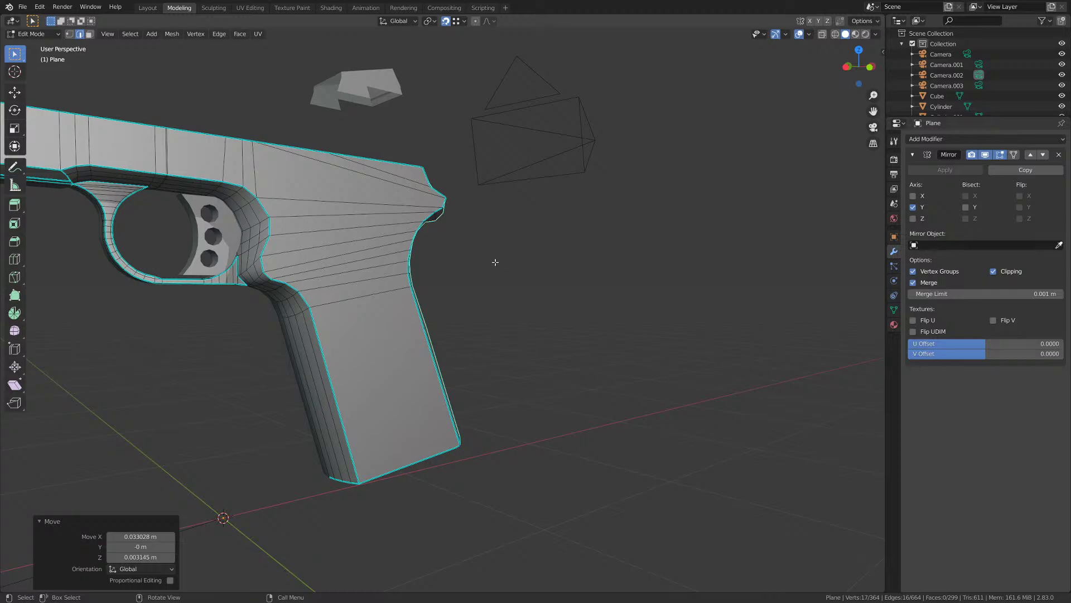
{"action": "middle_click_drag", "start_coordinate": [495, 261], "coordinate": [480, 245]}
- Undo the loop's move and add the grip's centre edge loop to the selection, leaving out the edges inside the upper rear recess
{"action": "left_click", "coordinate": [450, 267], "text": "alt+shift"}
{"action": "key", "text": "ctrl+z"}
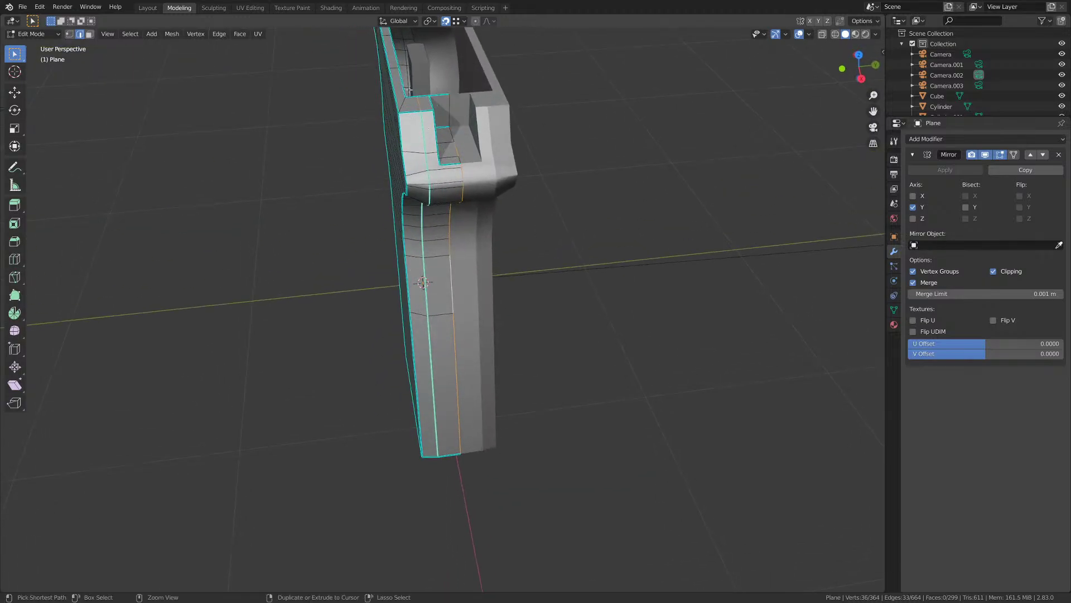
{"action": "left_click_drag", "start_coordinate": [409, 89], "coordinate": [433, 159]}
{"action": "left_click", "coordinate": [455, 147], "text": "ctrl"}
{"action": "key", "text": "ctrl+z"}
{"action": "middle_click_drag", "start_coordinate": [443, 153], "coordinate": [512, 160]}
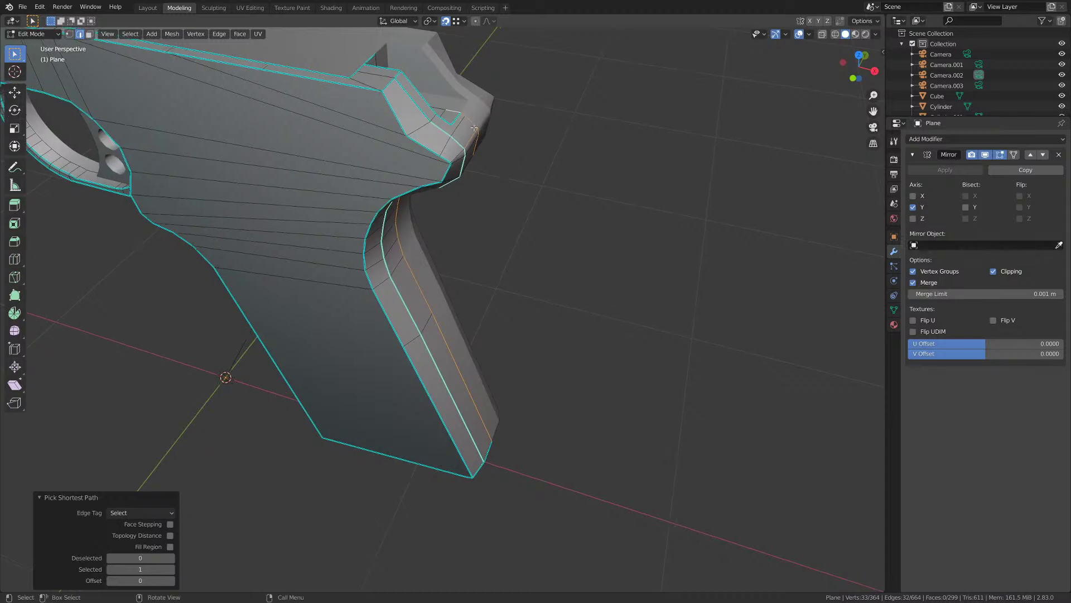
{"action": "key", "text": "ctrl+z"}
{"action": "middle_click_drag", "start_coordinate": [449, 124], "coordinate": [450, 73], "text": "ctrl"}
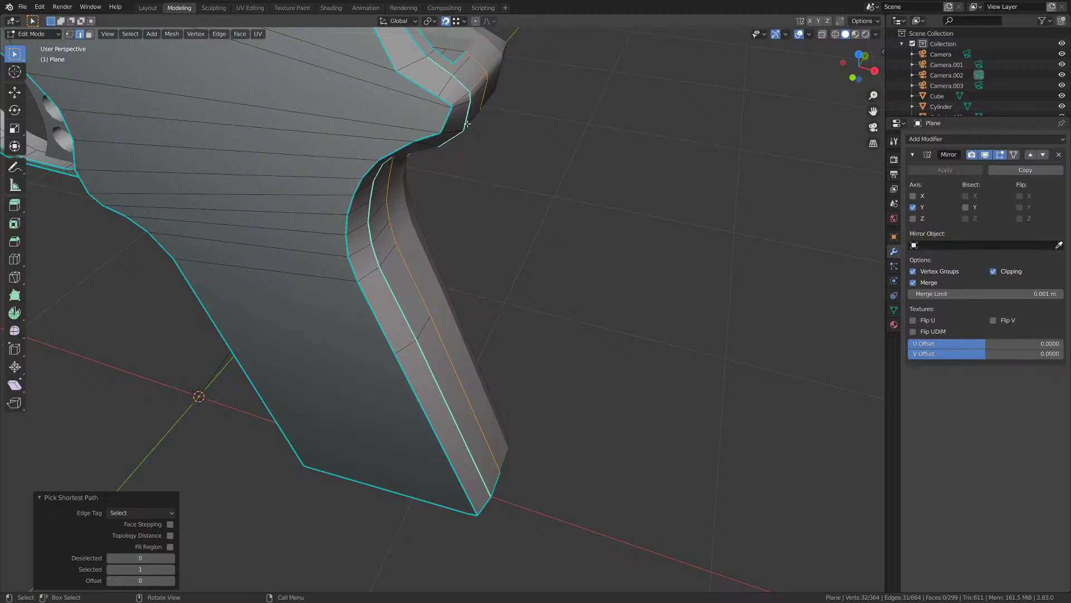
- Move both selected edge loops about 0.0296 m along X in front view to match the reference's grip outline
{"action": "key", "text": "KP_1"}
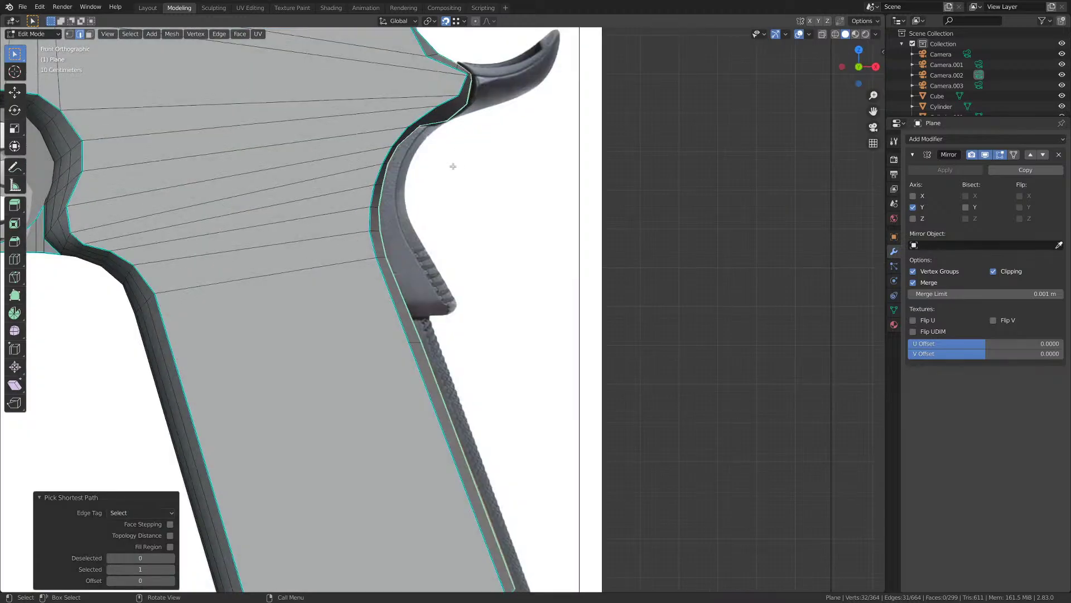
{"action": "scroll", "coordinate": [453, 166], "scroll_direction": "down", "scroll_amount": 3}
{"action": "key", "text": "g"}
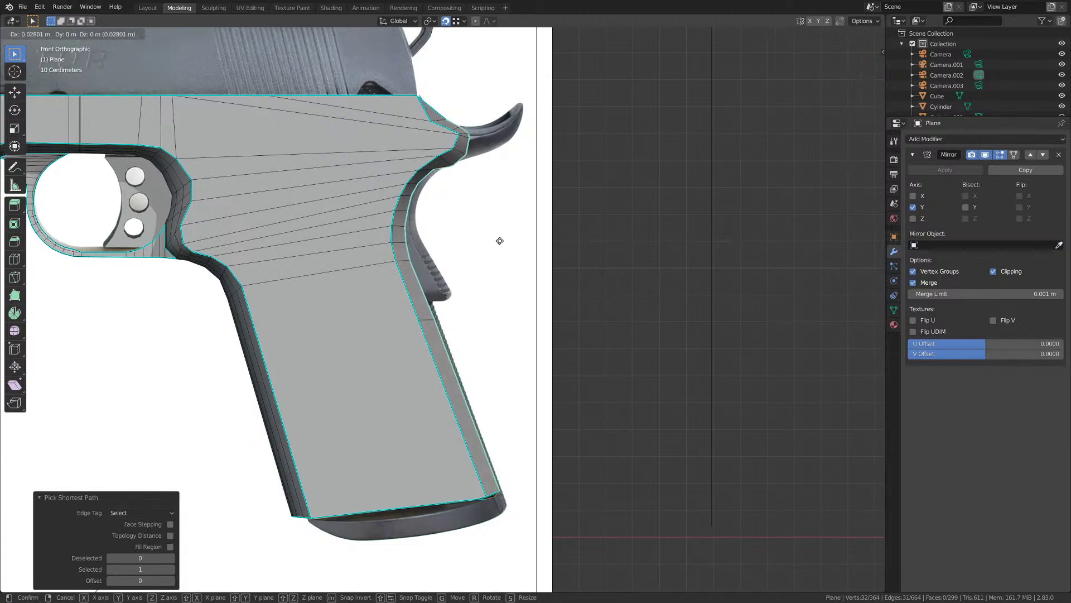
{"action": "left_click", "coordinate": [500, 241]}
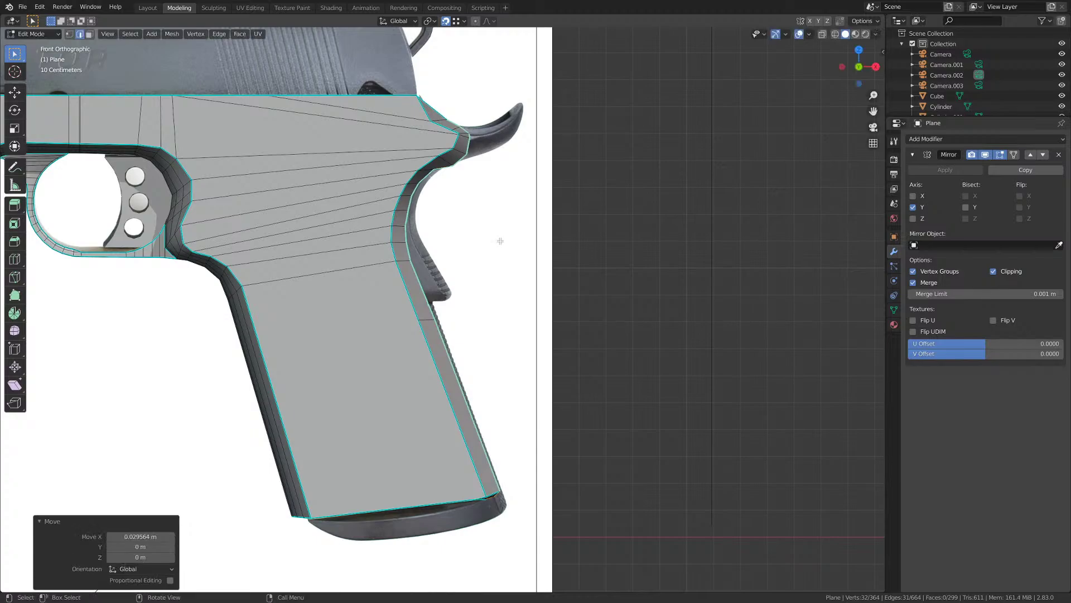
{"action": "middle_click_drag", "start_coordinate": [500, 240], "coordinate": [428, 304]}
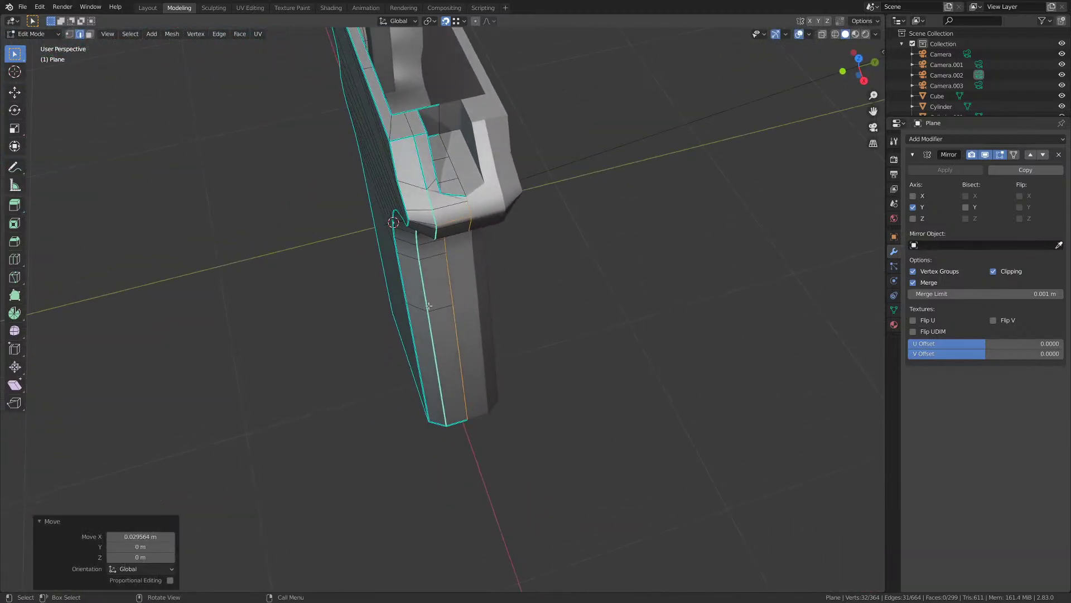
- Examine the shading and topology around the lower corner of the frame's upper rear recess
{"action": "scroll", "coordinate": [443, 290], "scroll_direction": "up", "scroll_amount": 2}
{"action": "key", "text": "1"}
{"action": "middle_click_drag", "start_coordinate": [476, 243], "coordinate": [436, 294], "text": "shift"}
{"action": "scroll", "coordinate": [442, 287], "scroll_direction": "up", "scroll_amount": 2}
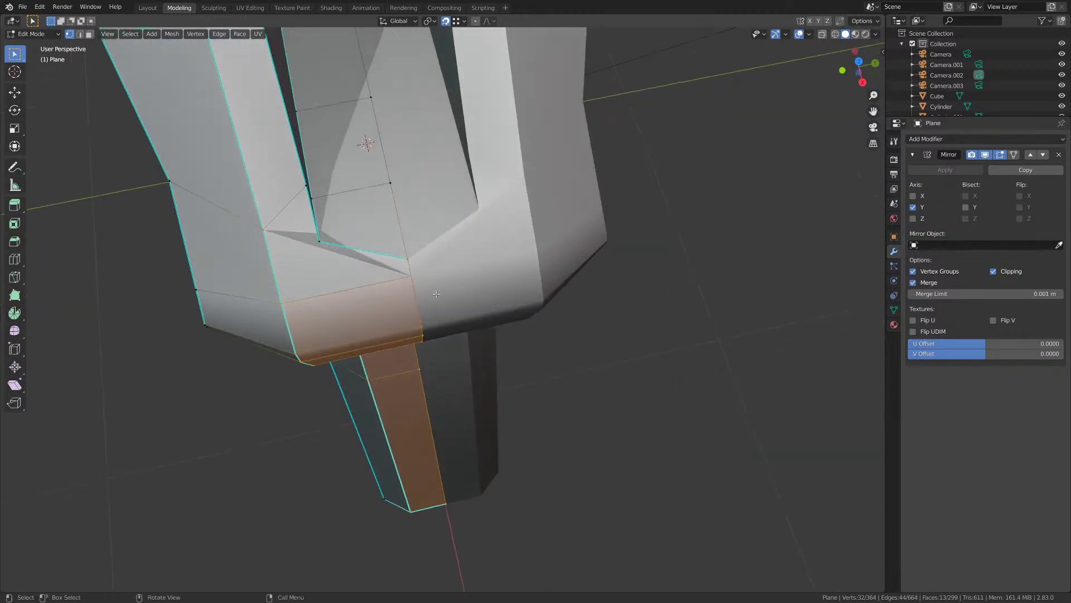
{"action": "key", "text": "2"}
{"action": "left_click", "coordinate": [383, 252]}
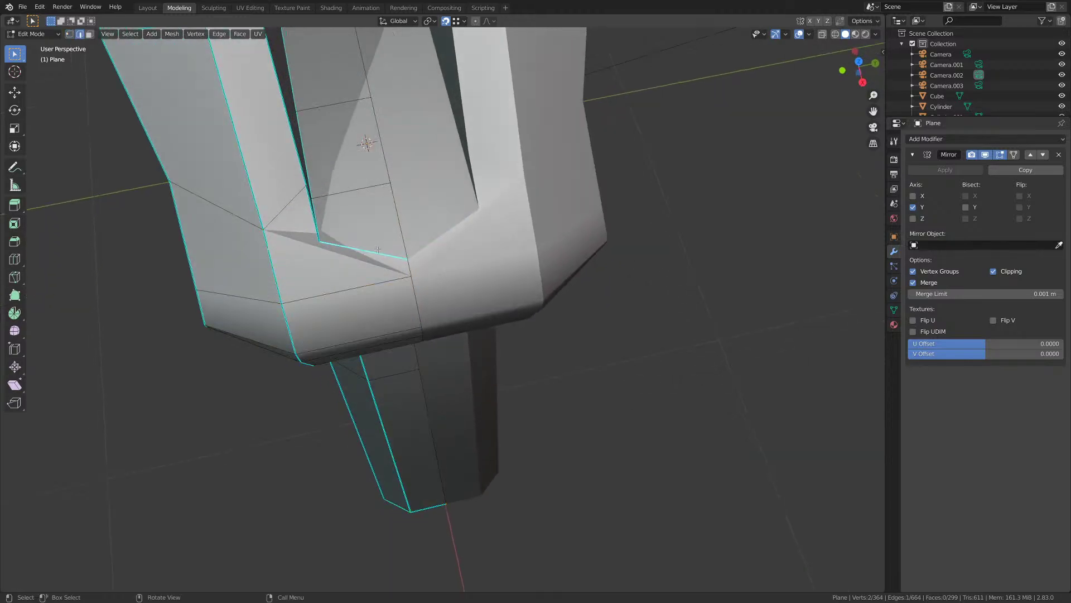
{"action": "scroll", "coordinate": [386, 263], "scroll_direction": "up", "scroll_amount": 3}
{"action": "scroll", "coordinate": [390, 274], "scroll_direction": "down", "scroll_amount": 2}
{"action": "middle_click_drag", "start_coordinate": [389, 274], "coordinate": [413, 278]}
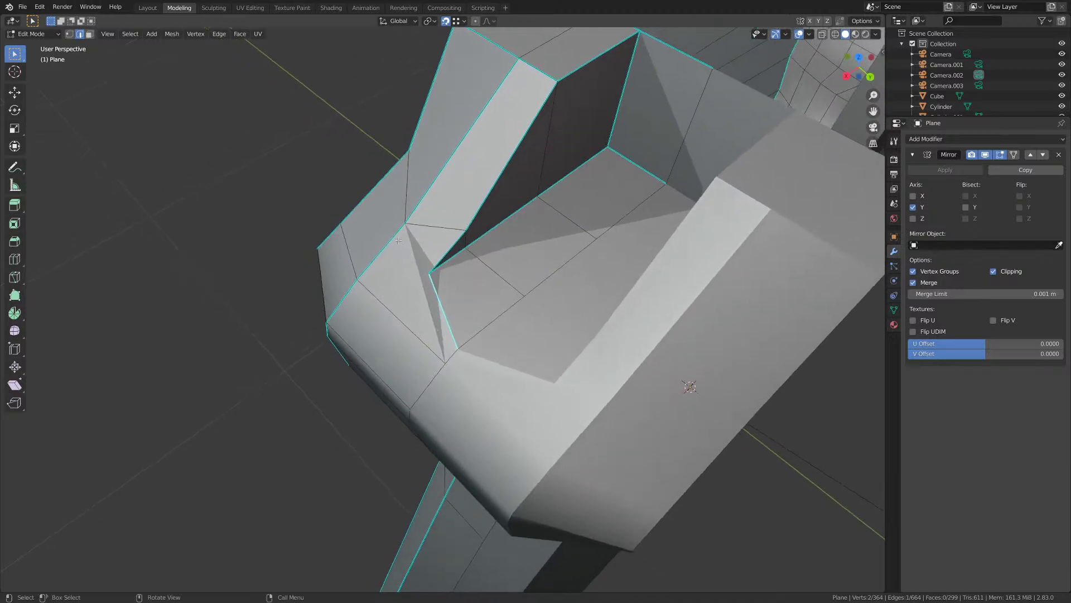
{"action": "scroll", "coordinate": [398, 241], "scroll_direction": "up", "scroll_amount": 1}
{"action": "scroll", "coordinate": [398, 241], "scroll_direction": "down", "scroll_amount": 1}
{"action": "middle_click_drag", "start_coordinate": [398, 240], "coordinate": [445, 243]}
{"action": "key", "text": "Tab"}
{"action": "key", "text": "Tab"}
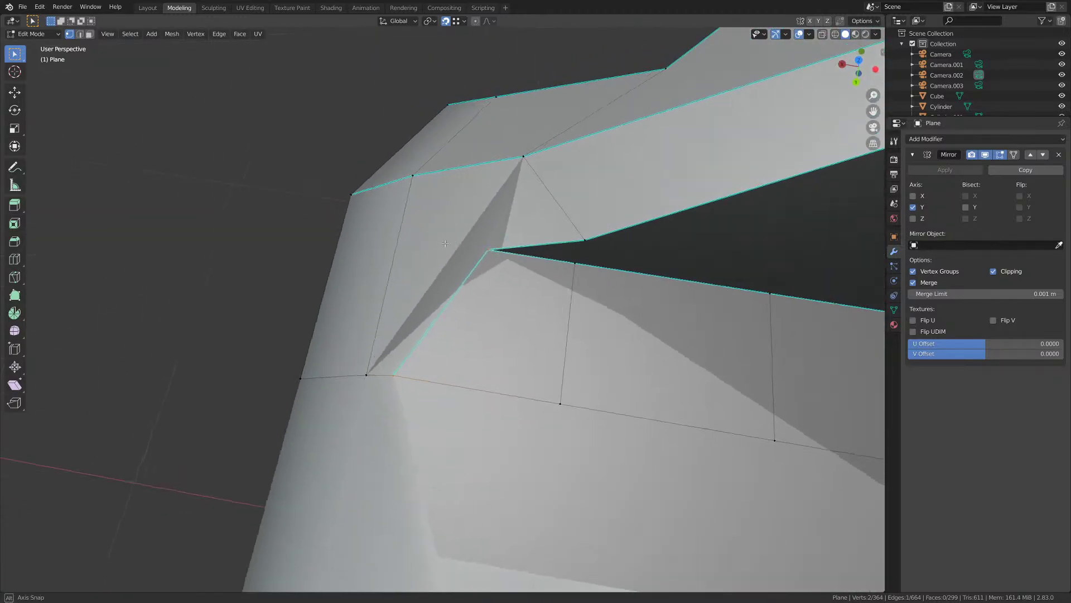
- Switch the viewport to material preview shading and delete the badly shaded face between the recess floor and the rear rim
{"action": "key", "text": "z"}
{"action": "left_click", "coordinate": [442, 290]}
{"action": "mouse_move", "coordinate": [443, 290]}
{"action": "middle_mouse_down"}
{"action": "mouse_move", "coordinate": [507, 249]}
{"action": "mouse_move", "coordinate": [375, 274]}
{"action": "mouse_move", "coordinate": [510, 325]}
{"action": "middle_mouse_up"}
{"action": "key", "text": "3"}
{"action": "left_click", "coordinate": [375, 274]}
{"action": "key", "text": "x"}
{"action": "left_click", "coordinate": [344, 246]}
- Move the recess floor's outer and centre rear vertices along X towards the rim, the centre one by about 0.0117 m
{"action": "key", "text": "1"}
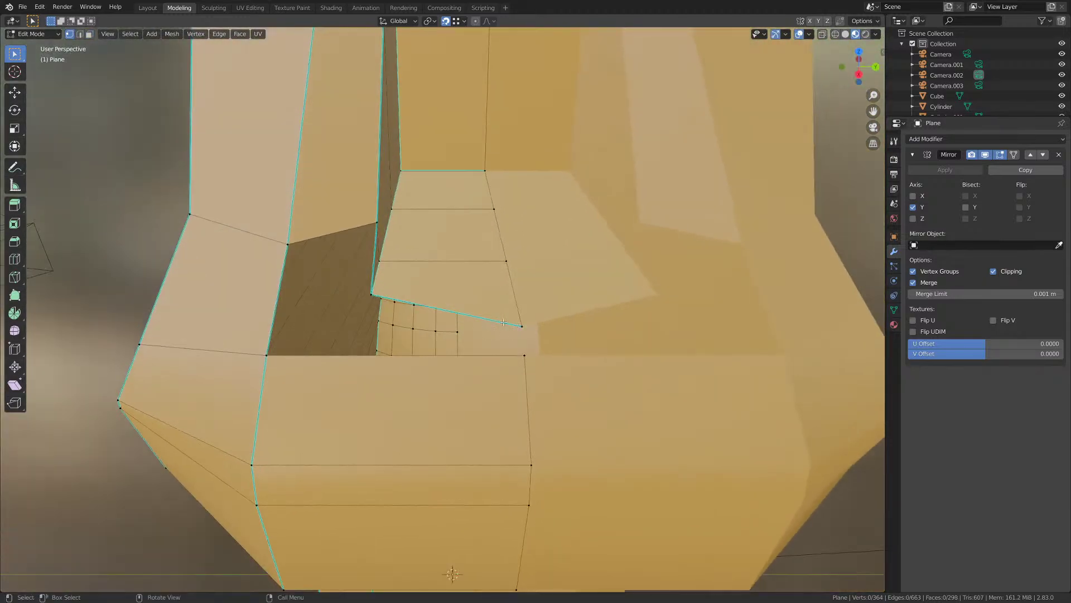
{"action": "scroll", "coordinate": [496, 314], "scroll_direction": "down", "scroll_amount": 1}
{"action": "middle_click_drag", "start_coordinate": [417, 310], "coordinate": [376, 308]}
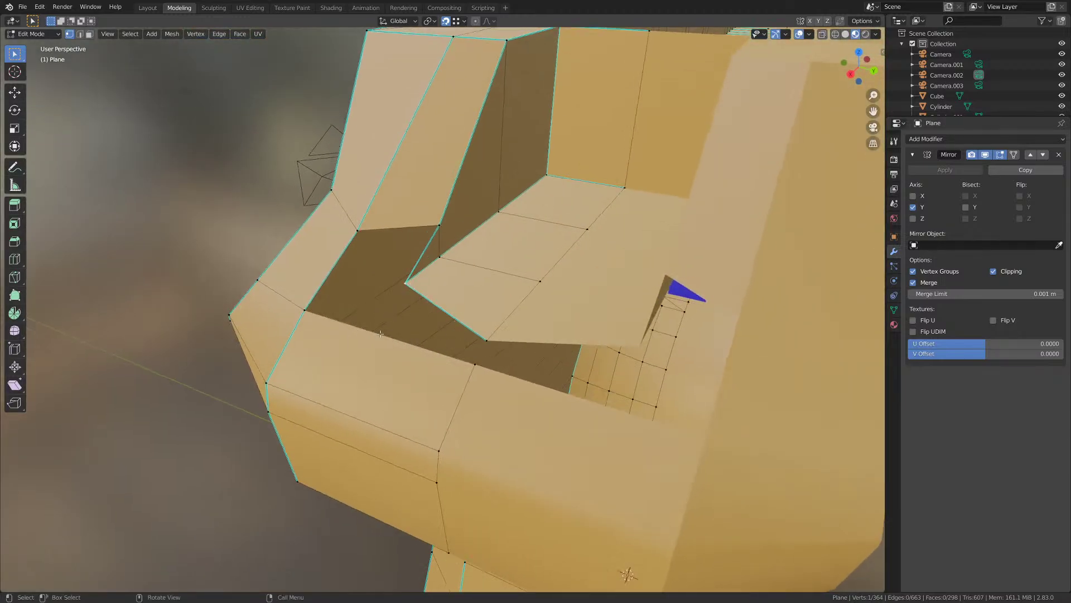
{"action": "key", "text": "g"}
{"action": "key", "text": "x"}
{"action": "left_click", "coordinate": [302, 309]}
{"action": "key", "text": "g"}
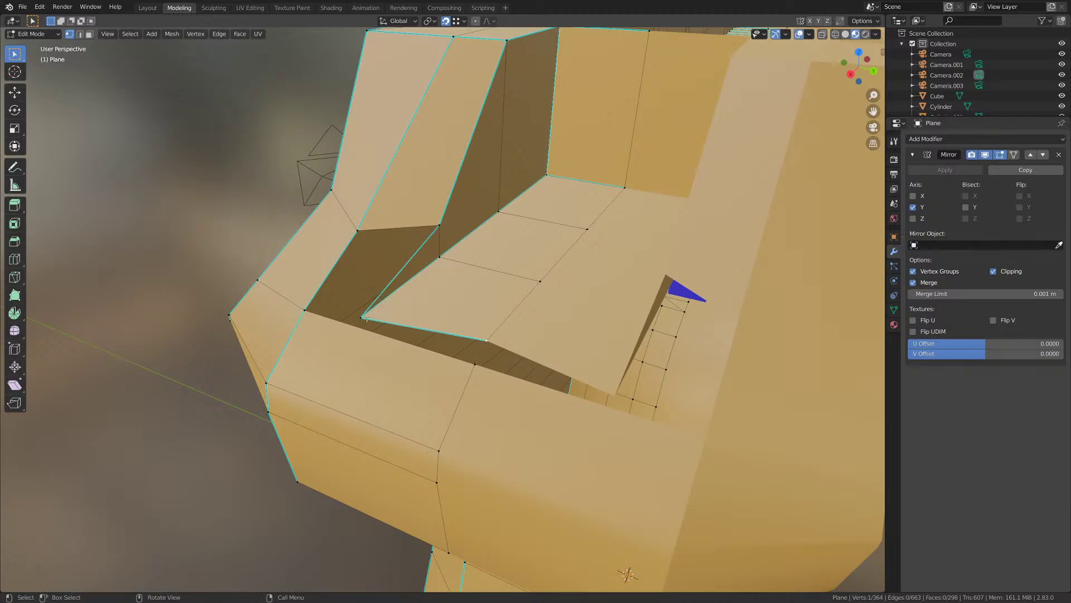
{"action": "key", "text": "x"}
{"action": "left_click", "coordinate": [468, 357]}
- Check the adjusted recess floor from the side and rear, and save the file
{"action": "middle_click_drag", "start_coordinate": [468, 357], "coordinate": [433, 342]}
{"action": "scroll", "coordinate": [433, 357], "scroll_direction": "down", "scroll_amount": 4}
{"action": "middle_click_drag", "start_coordinate": [416, 426], "coordinate": [497, 426]}
{"action": "scroll", "coordinate": [497, 426], "scroll_direction": "down", "scroll_amount": 7}
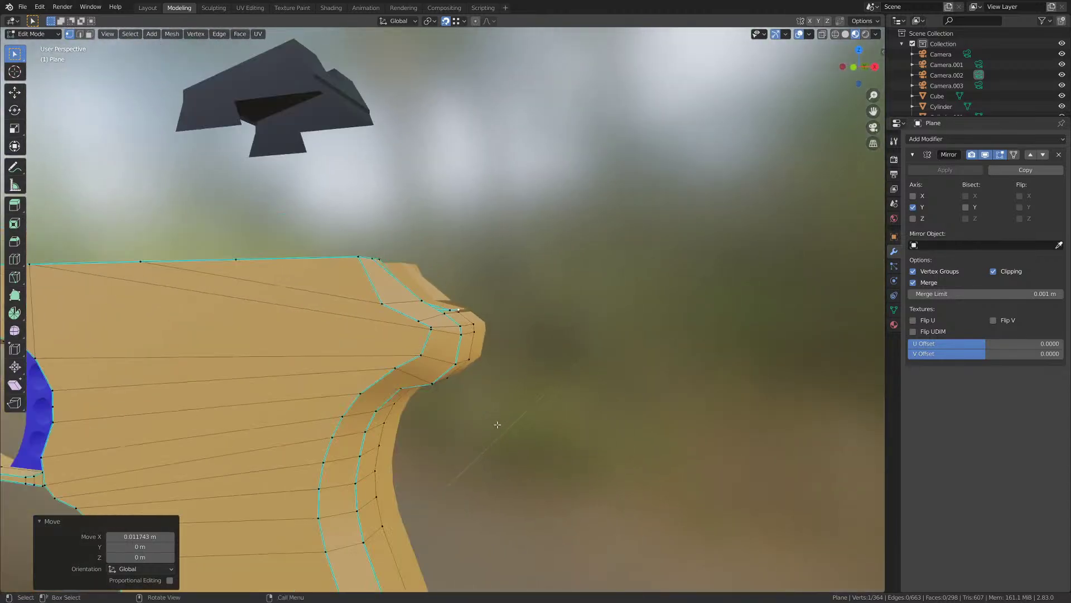
{"action": "middle_click_drag", "start_coordinate": [420, 323], "coordinate": [391, 284]}
{"action": "scroll", "coordinate": [439, 349], "scroll_direction": "up", "scroll_amount": 4}
{"action": "scroll", "coordinate": [391, 284], "scroll_direction": "down", "scroll_amount": 4}
{"action": "key", "text": "ctrl+s"}
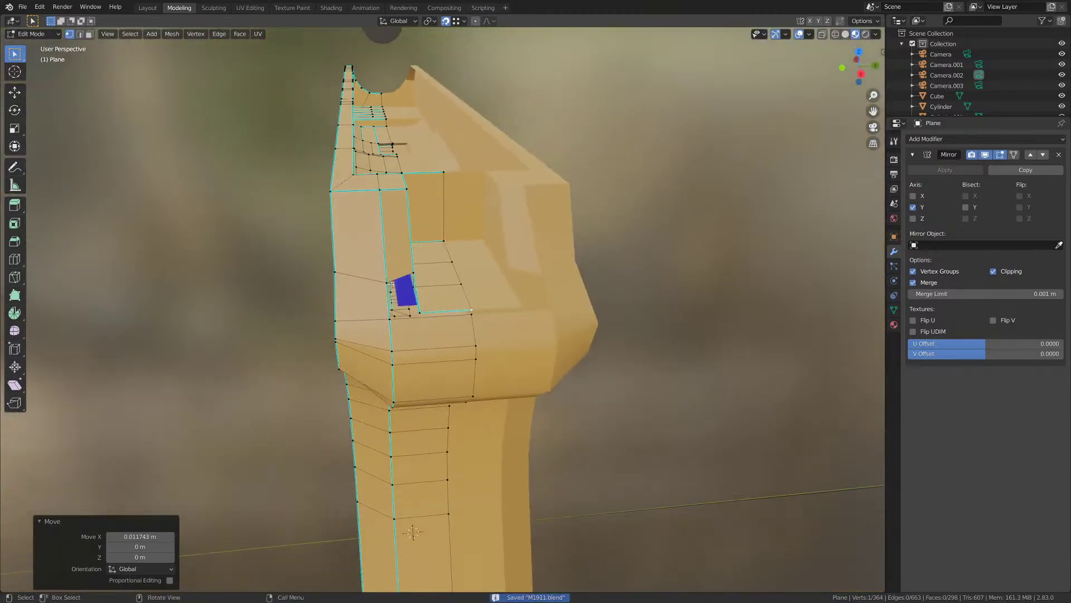
- Bevel the edge loop down the frame's rear and the back of the grip with 4 segments at 100 percent width
{"action": "key", "text": "KP_1"}
{"action": "scroll", "coordinate": [385, 163], "scroll_direction": "down", "scroll_amount": 4}
{"action": "middle_click_drag", "start_coordinate": [386, 163], "coordinate": [331, 169]}
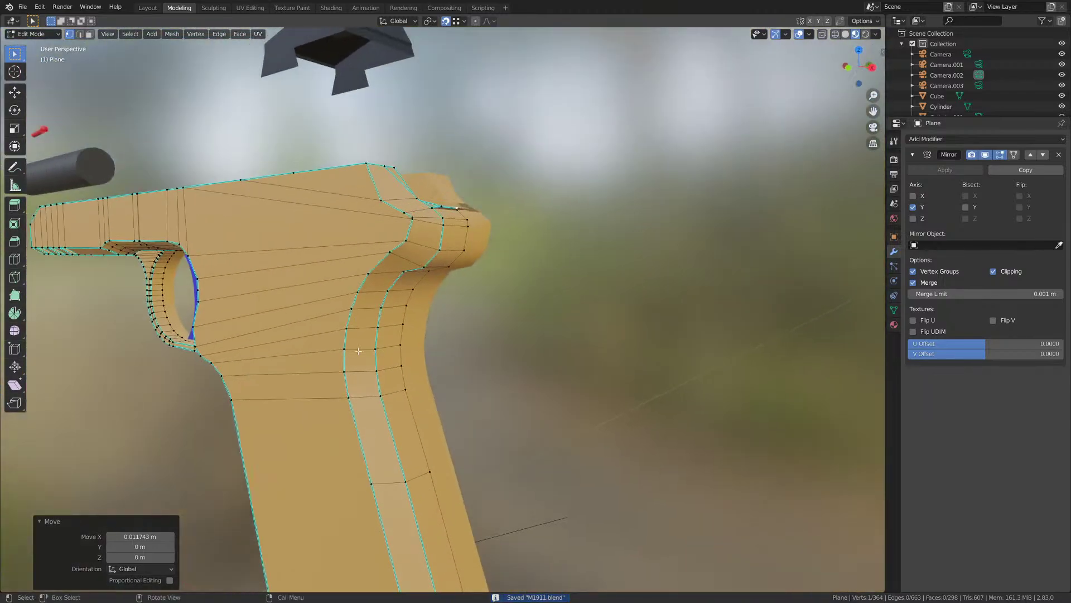
{"action": "left_click", "coordinate": [381, 377], "text": "alt"}
{"action": "scroll", "coordinate": [381, 378], "scroll_direction": "down", "scroll_amount": 2}
{"action": "middle_click_drag", "start_coordinate": [415, 335], "coordinate": [369, 416]}
{"action": "scroll", "coordinate": [369, 416], "scroll_direction": "up", "scroll_amount": 3}
{"action": "scroll", "coordinate": [378, 373], "scroll_direction": "up", "scroll_amount": 2}
{"action": "middle_click_drag", "start_coordinate": [378, 373], "coordinate": [436, 288]}
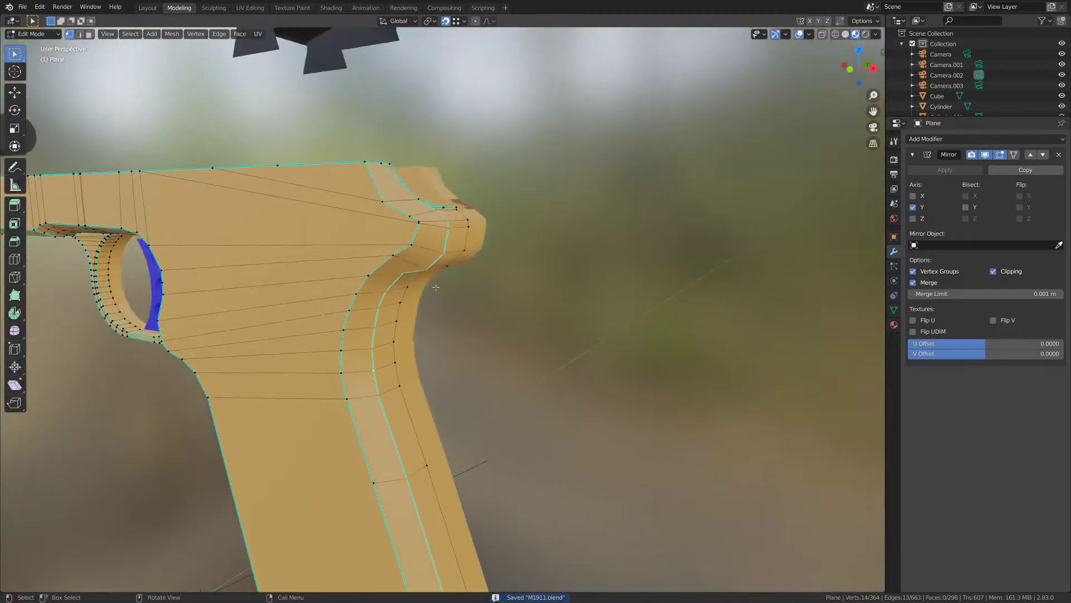
{"action": "scroll", "coordinate": [437, 288], "scroll_direction": "down", "scroll_amount": 3}
{"action": "middle_click_drag", "start_coordinate": [453, 375], "coordinate": [442, 223], "text": "shift"}
{"action": "key", "text": "ctrl+b"}
{"action": "scroll", "coordinate": [502, 246], "scroll_direction": "up", "scroll_amount": 3}
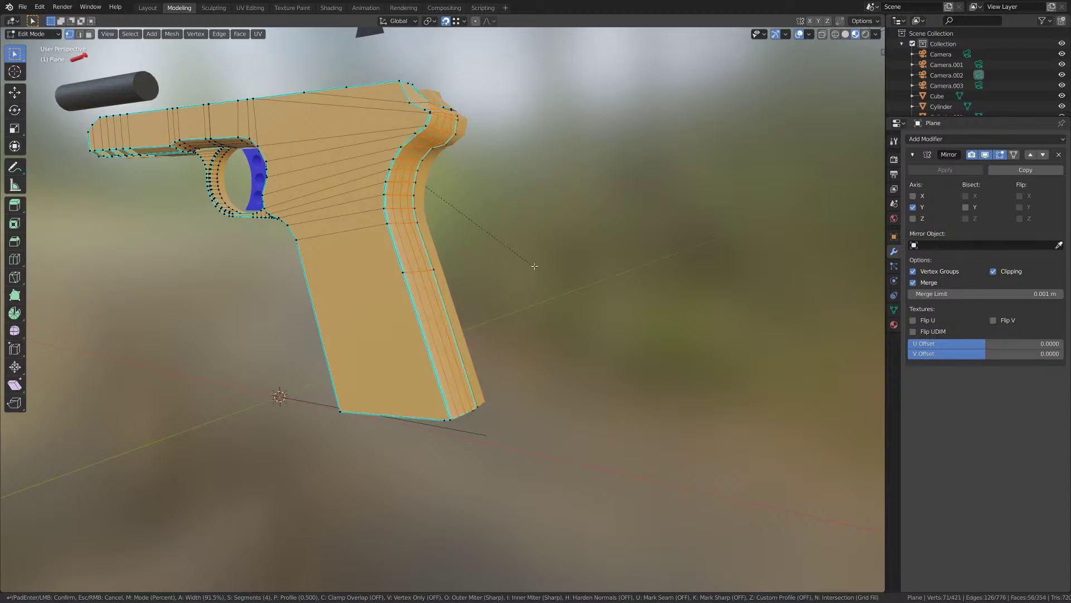
{"action": "left_click", "coordinate": [557, 264]}
- Check the bevelled grip's rounding in object mode and save the file
{"action": "scroll", "coordinate": [557, 273], "scroll_direction": "up", "scroll_amount": 3}
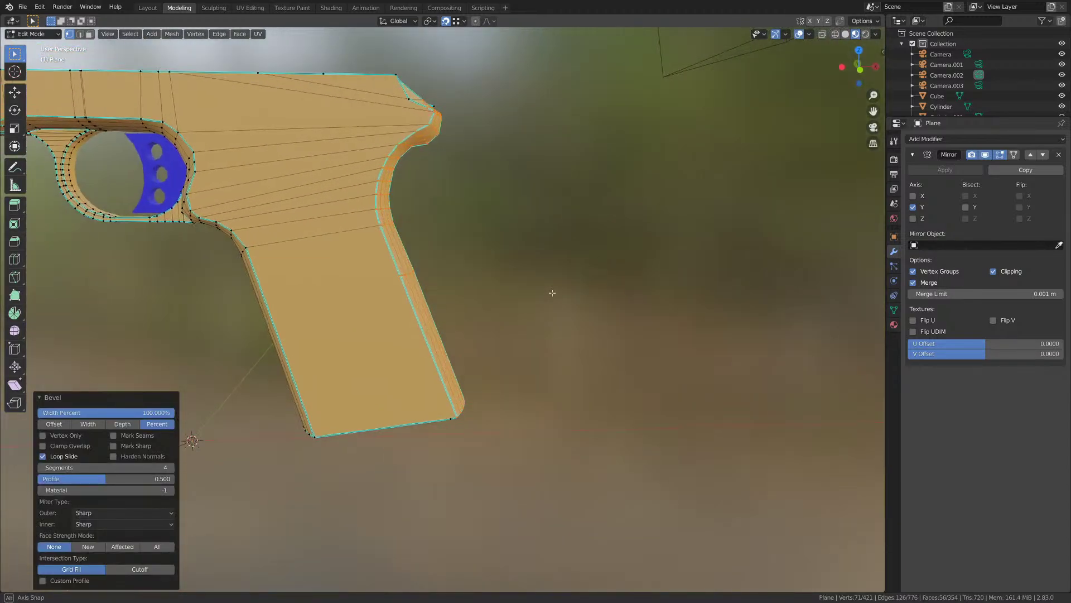
{"action": "key", "text": "Tab"}
{"action": "scroll", "coordinate": [507, 295], "scroll_direction": "down", "scroll_amount": 3}
{"action": "middle_click_drag", "start_coordinate": [508, 295], "coordinate": [451, 303]}
{"action": "scroll", "coordinate": [452, 307], "scroll_direction": "up", "scroll_amount": 1}
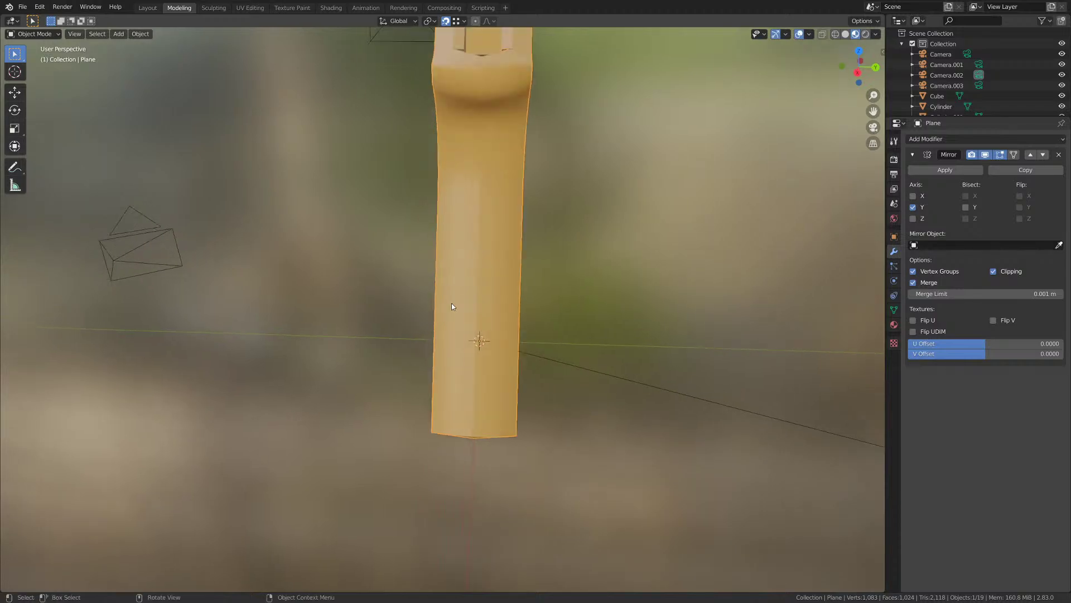
{"action": "scroll", "coordinate": [452, 307], "scroll_direction": "up", "scroll_amount": 1}
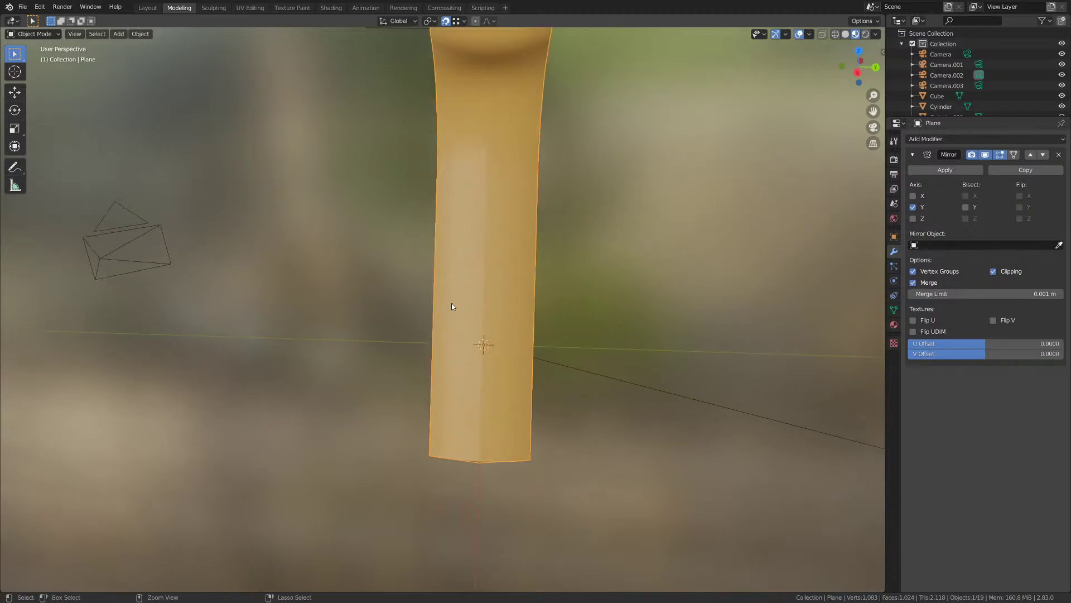
{"action": "key", "text": "ctrl+s"}
- Merge all of the frame's vertices by distance at 0.0001 m and save the file
{"action": "key", "text": "Tab"}
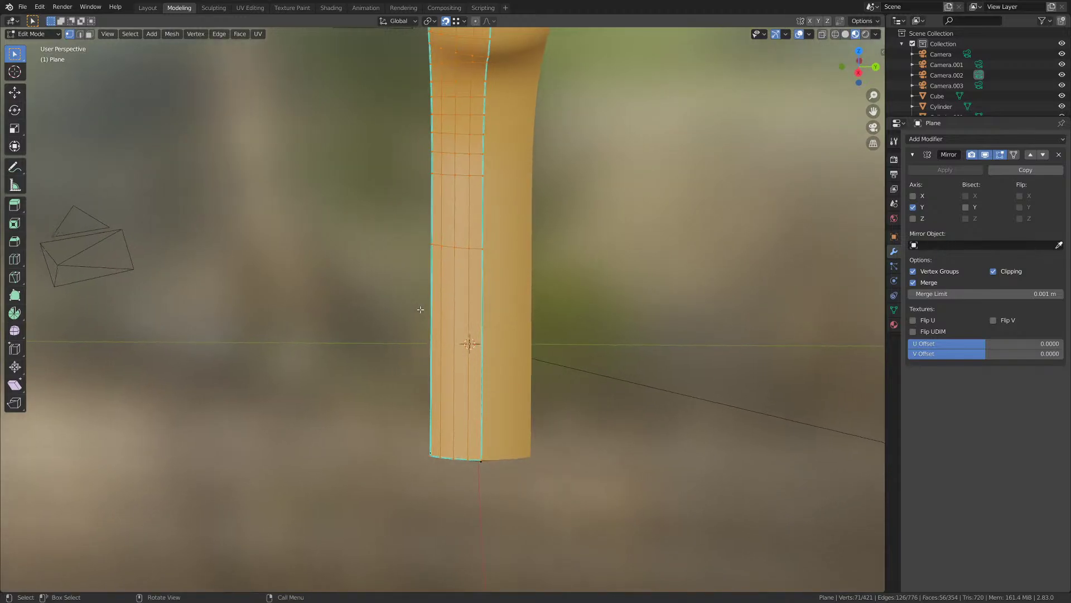
{"action": "key", "text": "a"}
{"action": "key", "text": "m"}
{"action": "left_click", "coordinate": [394, 347]}
{"action": "key", "text": "ctrl+s"}
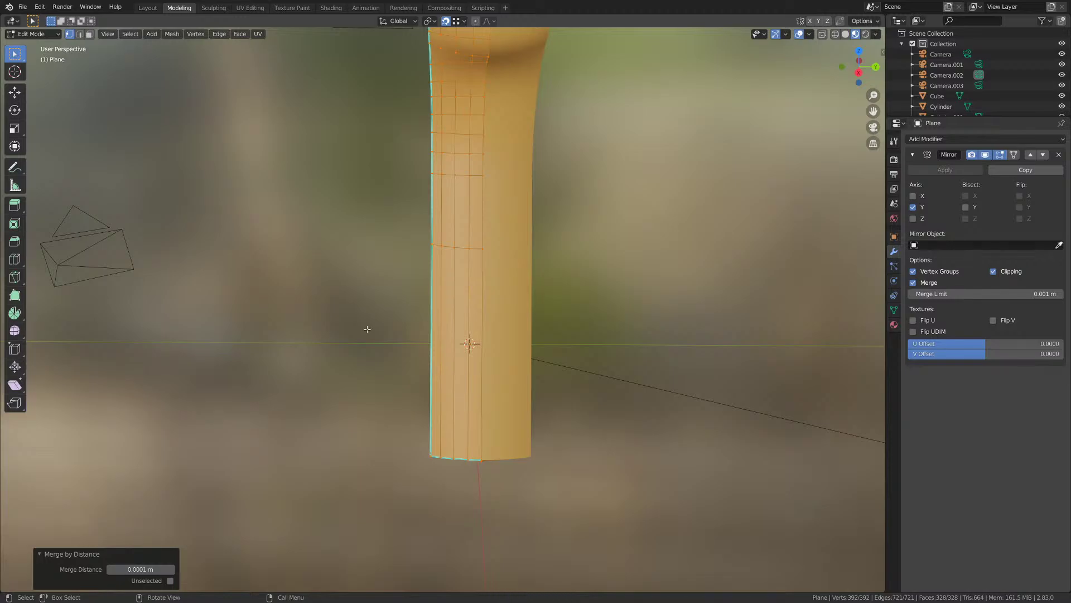
- Inspect the merged frame's grip and rear recess in object mode, saving the file again
{"action": "key", "text": "Tab"}
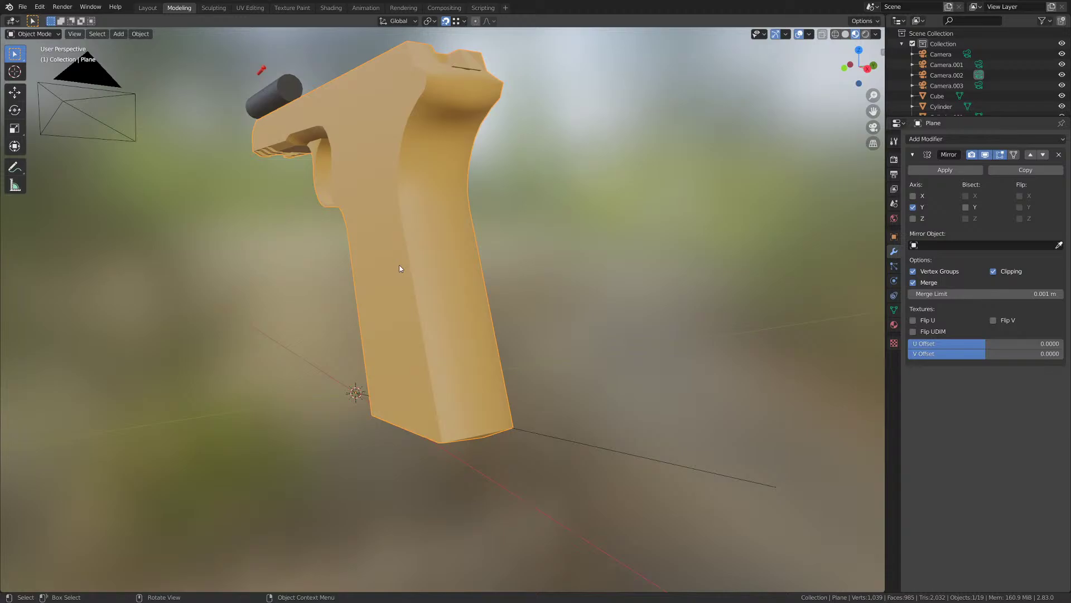
{"action": "key", "text": "ctrl+s"}
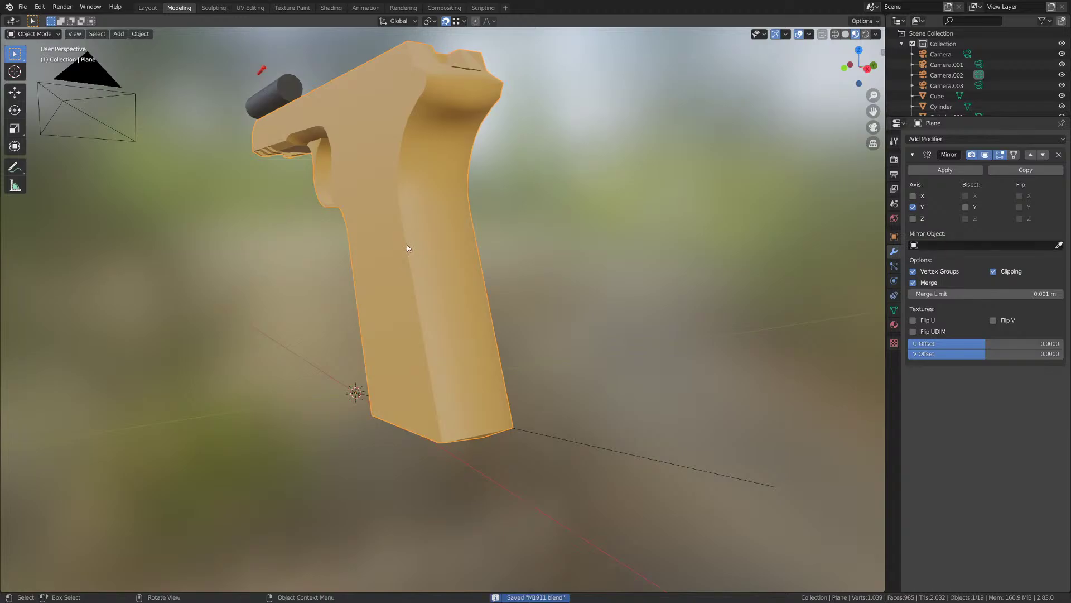
{"action": "middle_click_drag", "start_coordinate": [393, 277], "coordinate": [377, 442], "text": "shift"}
{"action": "scroll", "coordinate": [388, 413], "scroll_direction": "up", "scroll_amount": 1}
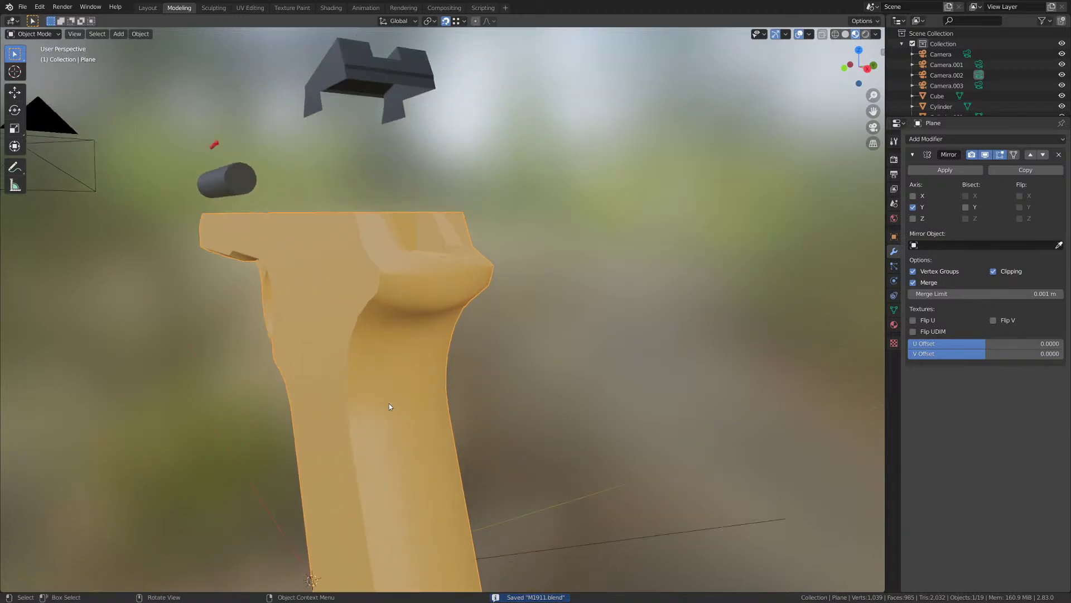
{"action": "key", "text": "ctrl+s"}
{"action": "middle_click_drag", "start_coordinate": [395, 346], "coordinate": [398, 365]}
{"action": "scroll", "coordinate": [399, 364], "scroll_direction": "up", "scroll_amount": 2}
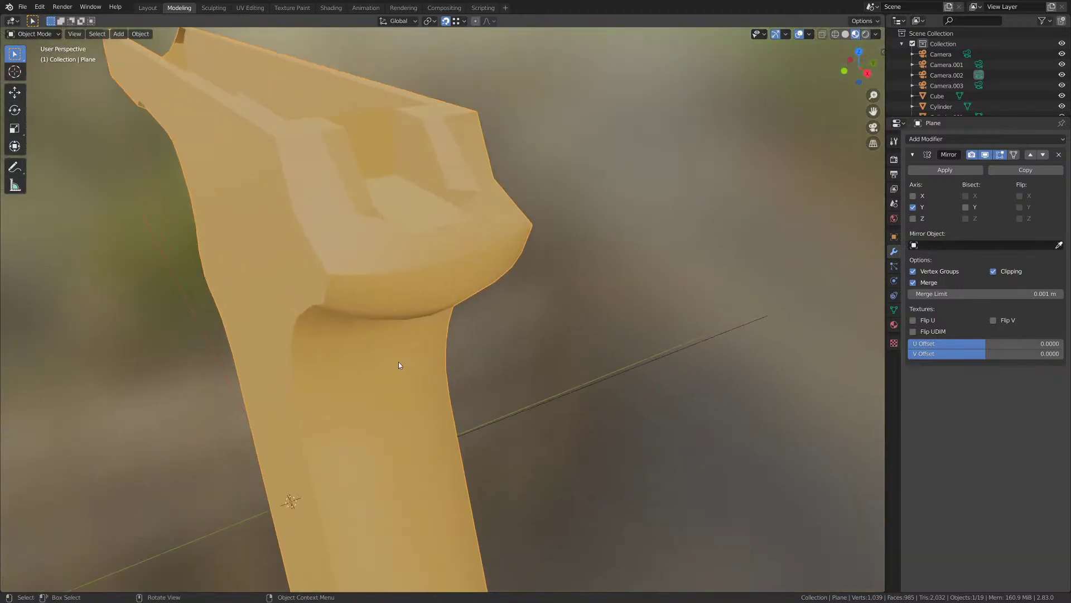
- Delete the edge running down the recess's side wall to the vertex where many edges converge
{"action": "key", "text": "Tab"}
{"action": "middle_click_drag", "start_coordinate": [410, 323], "coordinate": [407, 332]}
{"action": "middle_click_drag", "start_coordinate": [402, 329], "coordinate": [438, 438], "text": "shift"}
{"action": "scroll", "coordinate": [438, 438], "scroll_direction": "up", "scroll_amount": 3}
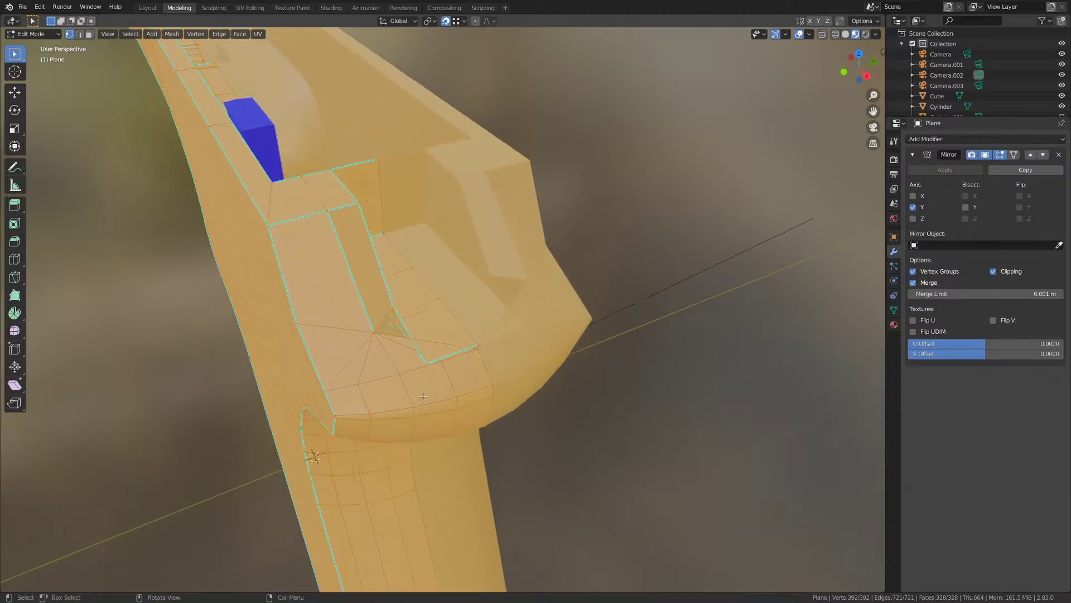
{"action": "middle_click_drag", "start_coordinate": [299, 470], "coordinate": [396, 275], "text": "shift"}
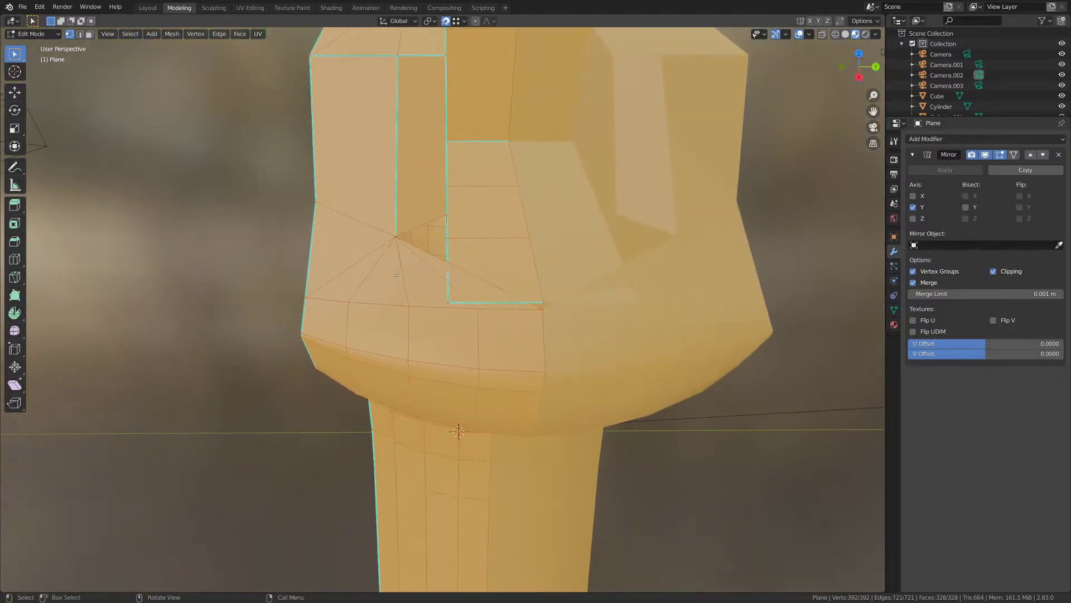
{"action": "left_click", "coordinate": [397, 241]}
{"action": "key", "text": "KP_Decimal"}
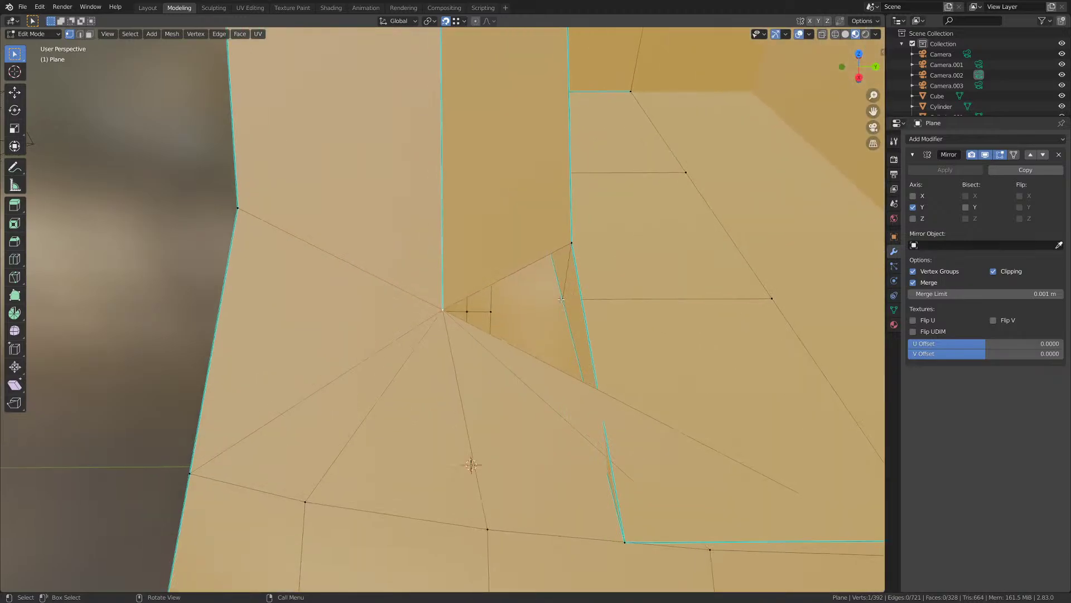
{"action": "scroll", "coordinate": [658, 418], "scroll_direction": "down", "scroll_amount": 4}
{"action": "middle_click_drag", "start_coordinate": [664, 419], "coordinate": [520, 396]}
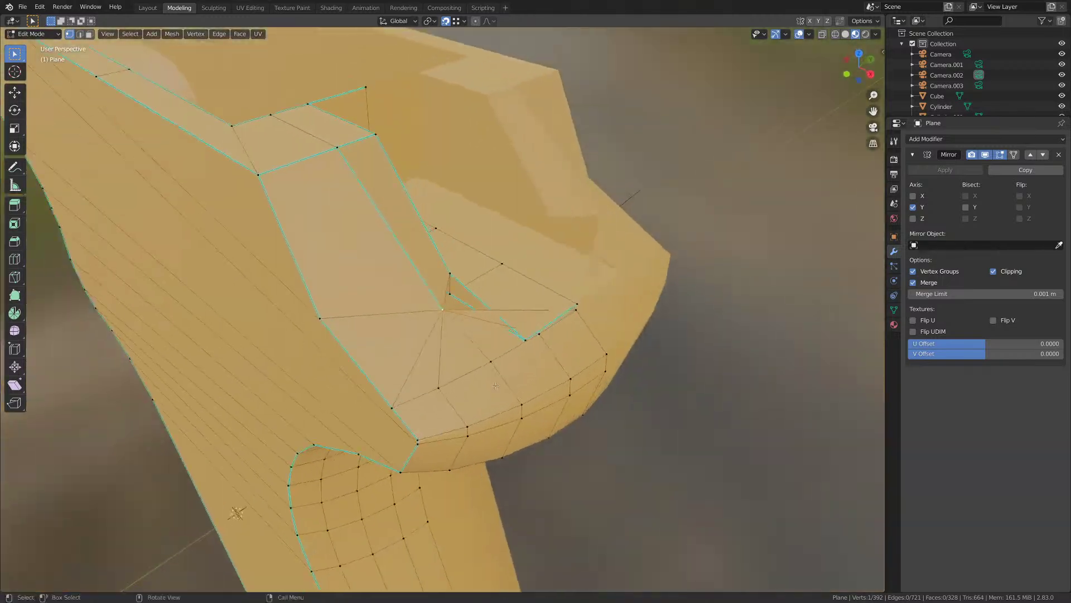
{"action": "key", "text": "2"}
{"action": "left_click", "coordinate": [428, 298]}
{"action": "key", "text": "x"}
{"action": "left_click", "coordinate": [394, 286]}
{"action": "middle_click_drag", "start_coordinate": [394, 286], "coordinate": [451, 305]}
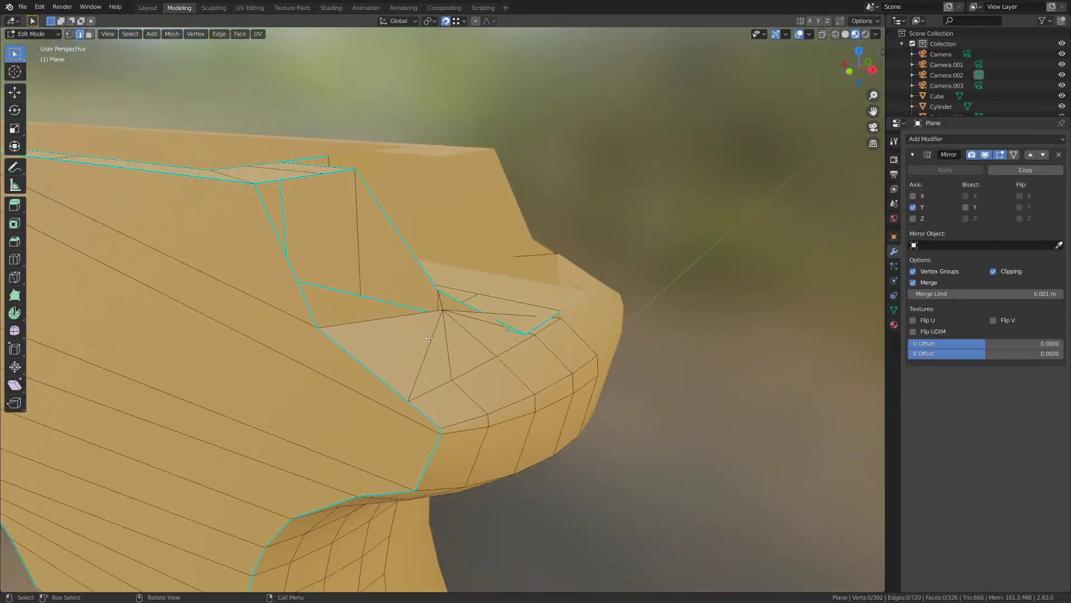
- Delete the remaining edges fanning out from the converging vertex beside the recess
{"action": "left_click", "coordinate": [431, 342]}
{"action": "left_click", "coordinate": [417, 316], "text": "shift"}
{"action": "left_click", "coordinate": [440, 301], "text": "shift"}
{"action": "left_click", "coordinate": [444, 330], "text": "shift"}
{"action": "left_click", "coordinate": [460, 325], "text": "shift"}
{"action": "left_click", "coordinate": [467, 317], "text": "shift"}
{"action": "left_click", "coordinate": [467, 313], "text": "shift"}
{"action": "key", "text": "x"}
{"action": "left_click", "coordinate": [467, 312]}
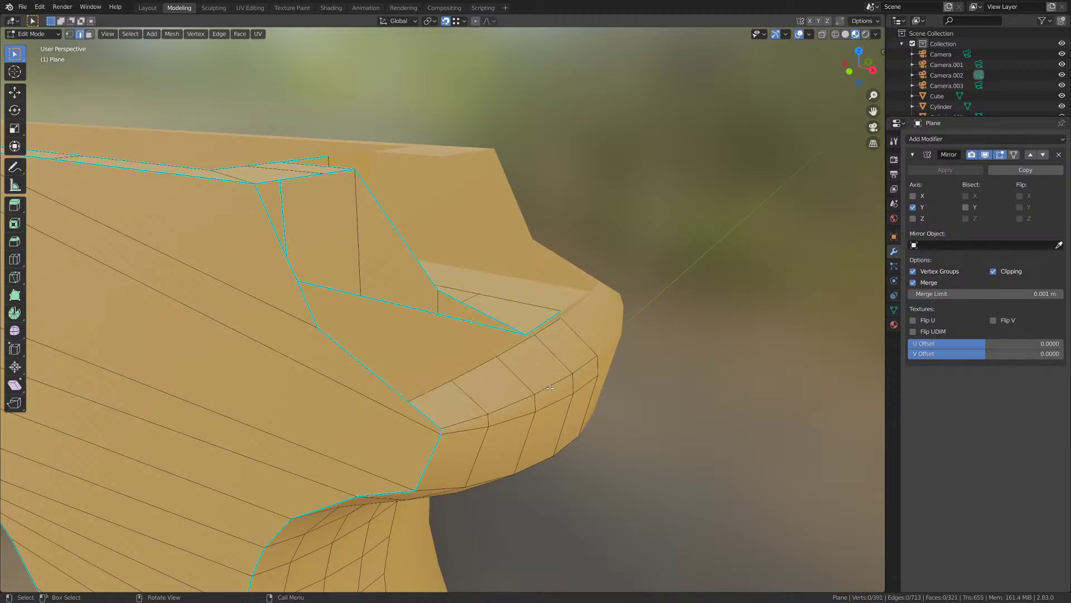
- Check the opened area behind the recess in object mode and save the file
{"action": "middle_click_drag", "start_coordinate": [466, 316], "coordinate": [552, 374]}
{"action": "key", "text": "Tab"}
{"action": "scroll", "coordinate": [491, 352], "scroll_direction": "up", "scroll_amount": 2}
{"action": "scroll", "coordinate": [444, 329], "scroll_direction": "down", "scroll_amount": 2}
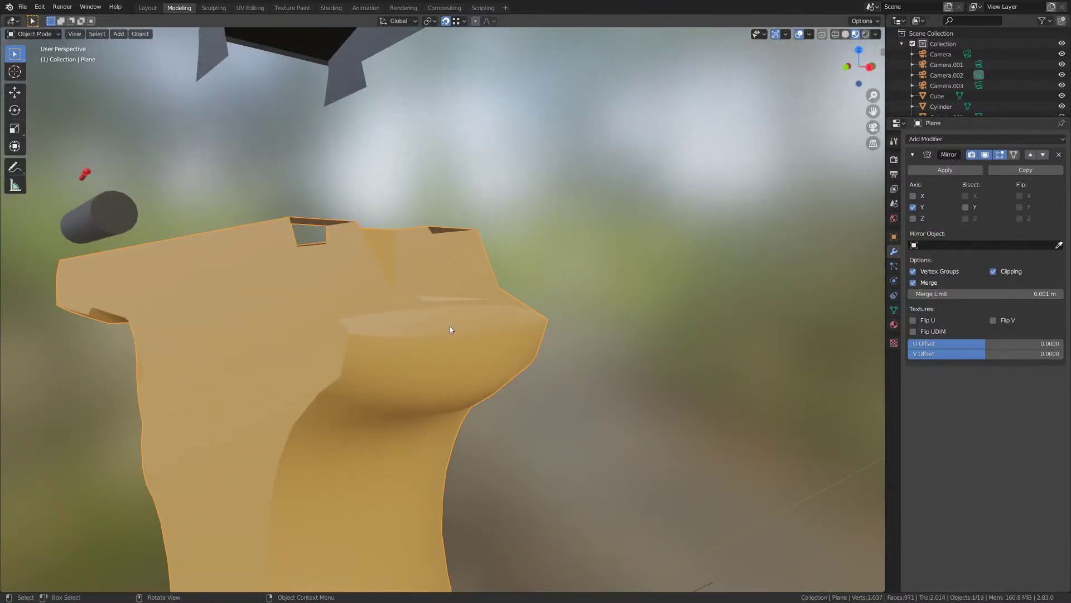
{"action": "key", "text": "ctrl+s"}
- Examine the gap between the recess floor's centre vertex and the rear rim from the side
{"action": "key", "text": "Tab"}
{"action": "key", "text": "1"}
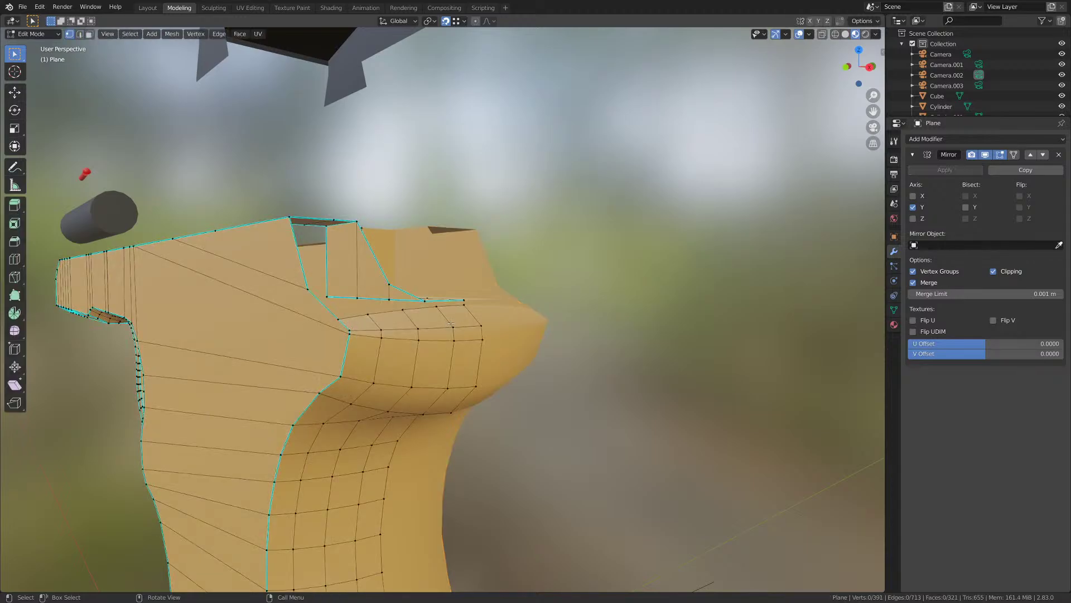
{"action": "middle_click_drag", "start_coordinate": [451, 323], "coordinate": [420, 361]}
{"action": "scroll", "coordinate": [421, 362], "scroll_direction": "up", "scroll_amount": 5}
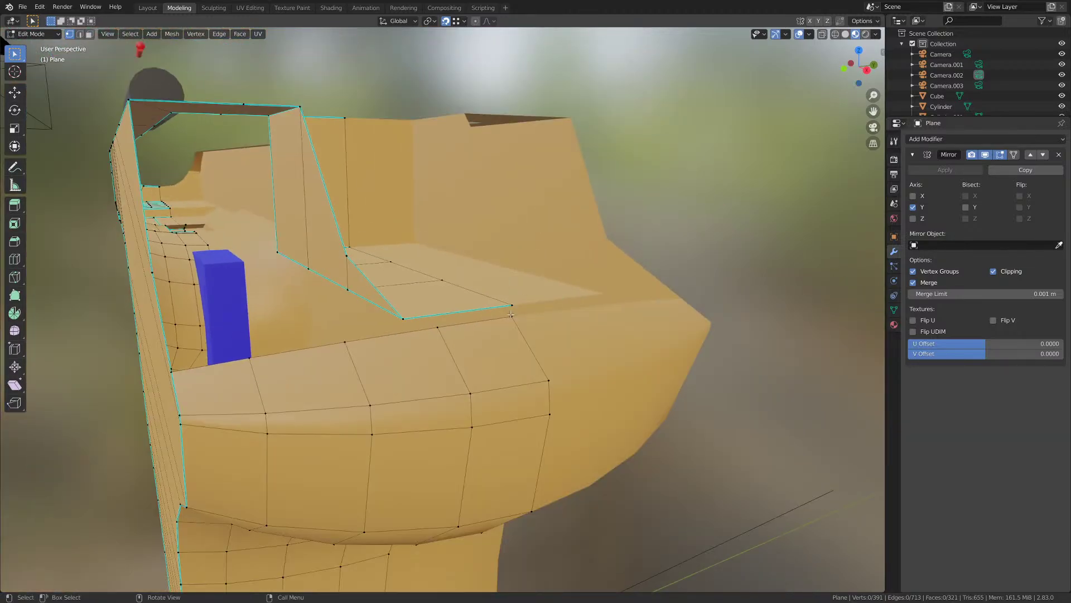
{"action": "left_click", "coordinate": [511, 315]}
{"action": "left_click", "coordinate": [512, 307], "text": "shift"}
{"action": "scroll", "coordinate": [491, 314], "scroll_direction": "up", "scroll_amount": 2}
{"action": "middle_click_drag", "start_coordinate": [446, 328], "coordinate": [533, 316]}
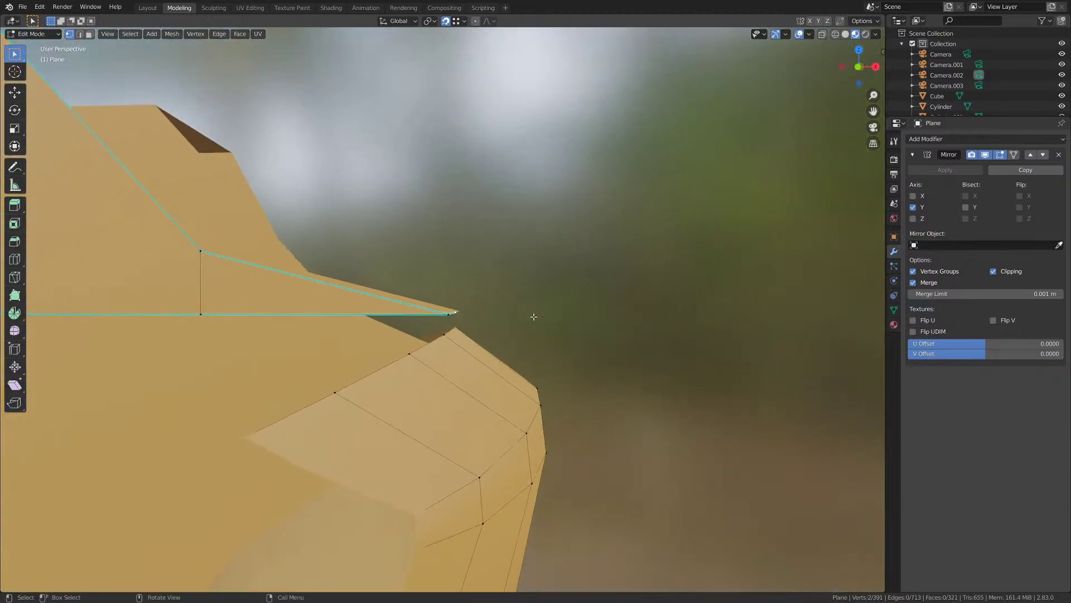
- Raise the edge loop along the rear rim about 0.0073 m in Z to meet the recess floor
{"action": "middle_click_drag", "start_coordinate": [533, 317], "coordinate": [438, 313]}
{"action": "left_click", "coordinate": [449, 328], "text": "alt"}
{"action": "left_click", "coordinate": [441, 323], "text": "alt"}
{"action": "scroll", "coordinate": [451, 328], "scroll_direction": "up", "scroll_amount": 2}
{"action": "left_click", "coordinate": [410, 311], "text": "shift"}
{"action": "left_click", "coordinate": [328, 273], "text": "shift"}
{"action": "key", "text": "g"}
{"action": "key", "text": "z"}
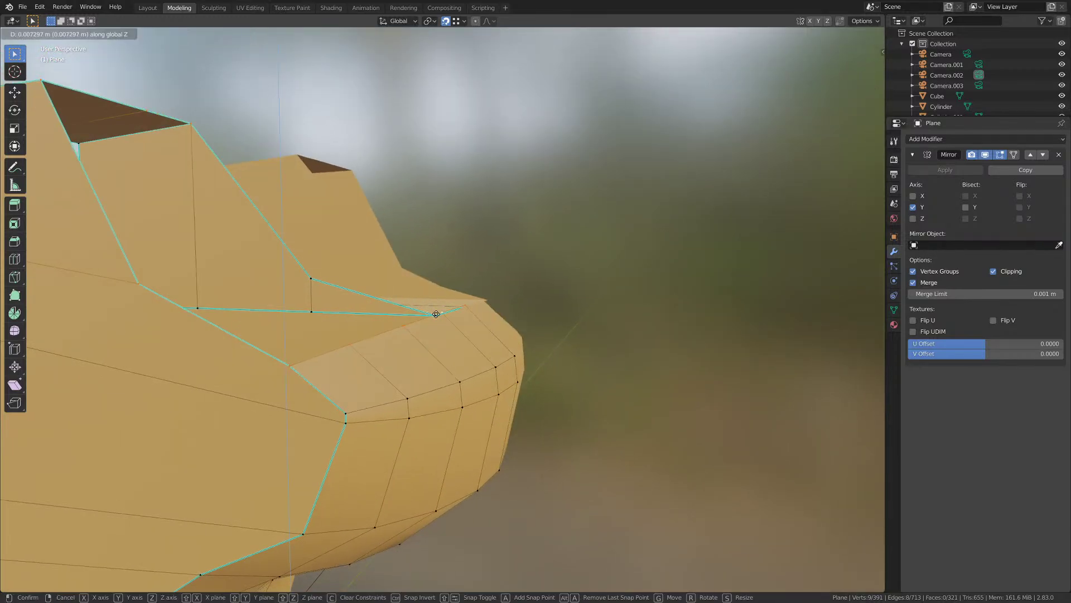
{"action": "left_click", "coordinate": [438, 313]}
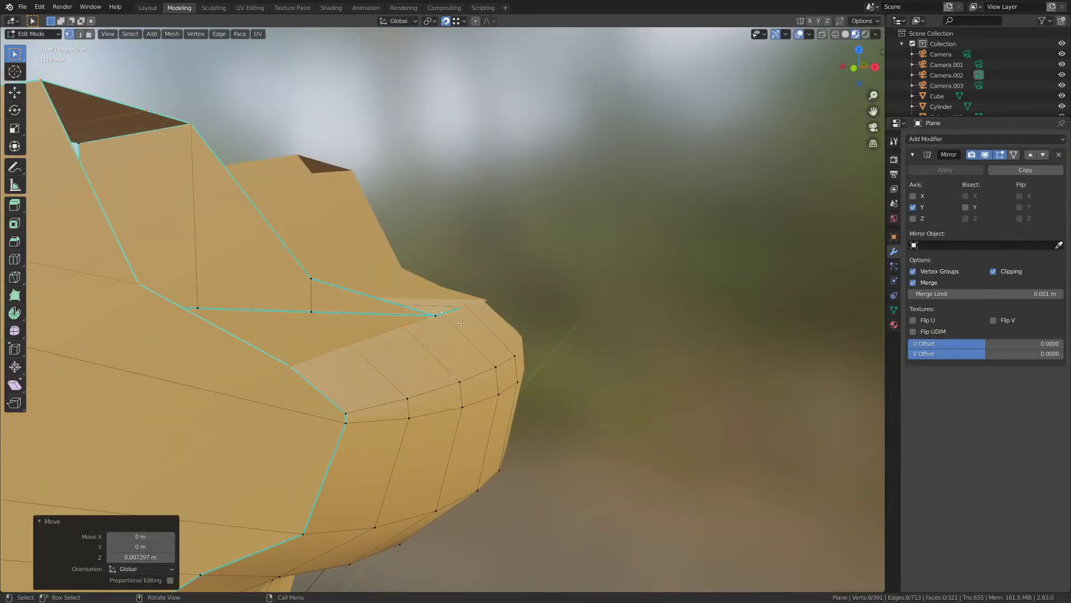
- Try to merge the two nearly coincident vertices at the recess's rear corner into the last selected one
{"action": "middle_click_drag", "start_coordinate": [438, 313], "coordinate": [428, 287]}
{"action": "scroll", "coordinate": [434, 350], "scroll_direction": "up", "scroll_amount": 4}
{"action": "left_click", "coordinate": [477, 283]}
{"action": "middle_click_drag", "start_coordinate": [582, 302], "coordinate": [446, 318], "text": "shift"}
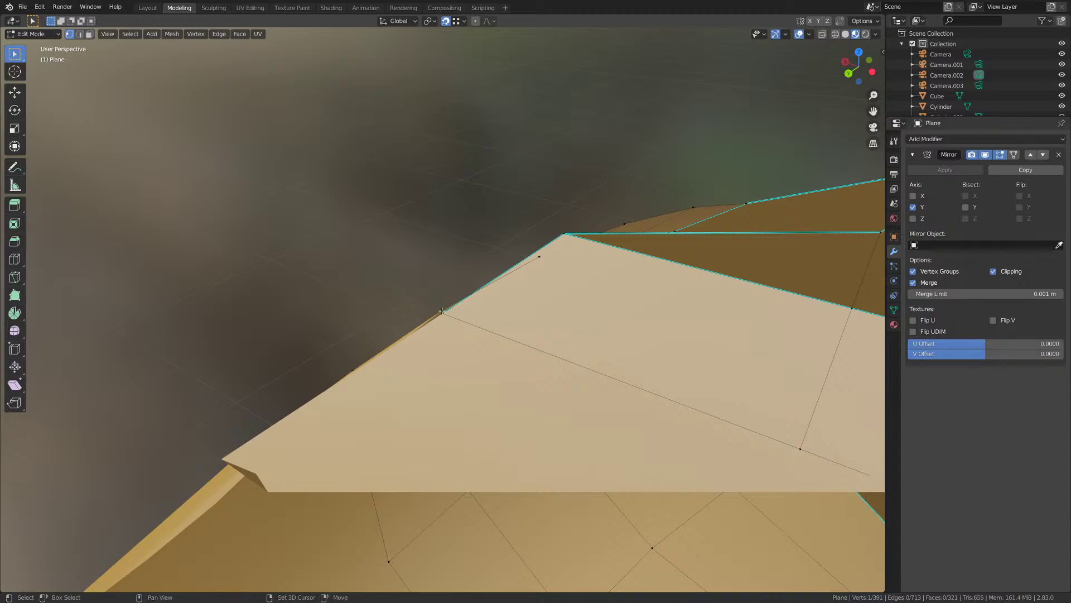
{"action": "left_click", "coordinate": [443, 315]}
{"action": "left_click", "coordinate": [445, 309], "text": "shift"}
{"action": "key", "text": "m"}
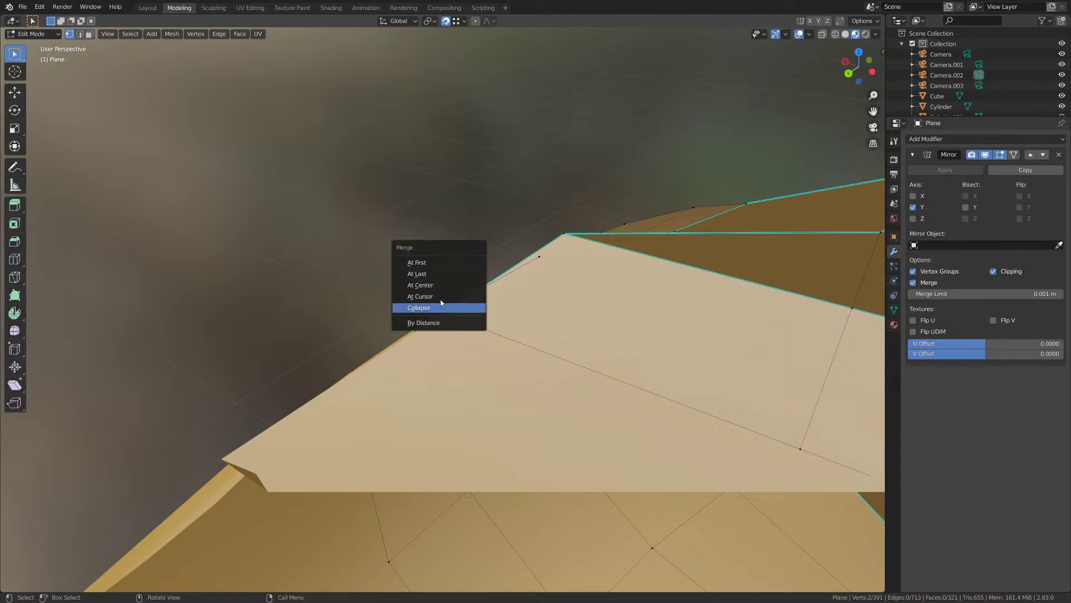
{"action": "left_click", "coordinate": [428, 273]}
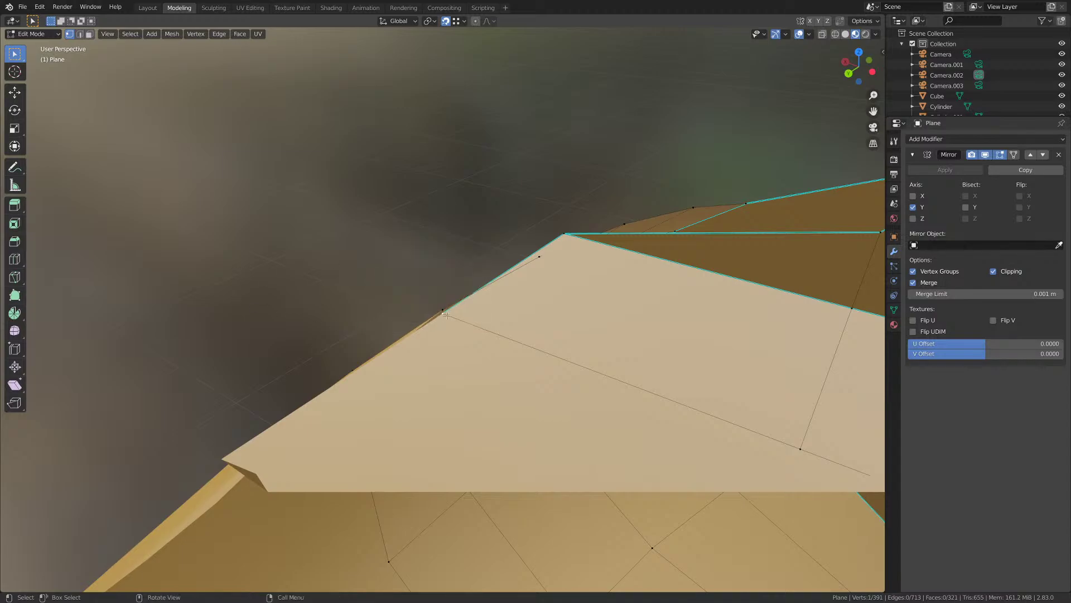
- Merge the recess wall's rear corner vertex with the rim vertex directly beside it
{"action": "scroll", "coordinate": [446, 315], "scroll_direction": "up", "scroll_amount": 3}
{"action": "scroll", "coordinate": [446, 315], "scroll_direction": "down", "scroll_amount": 2}
{"action": "left_click", "coordinate": [443, 308], "text": "shift"}
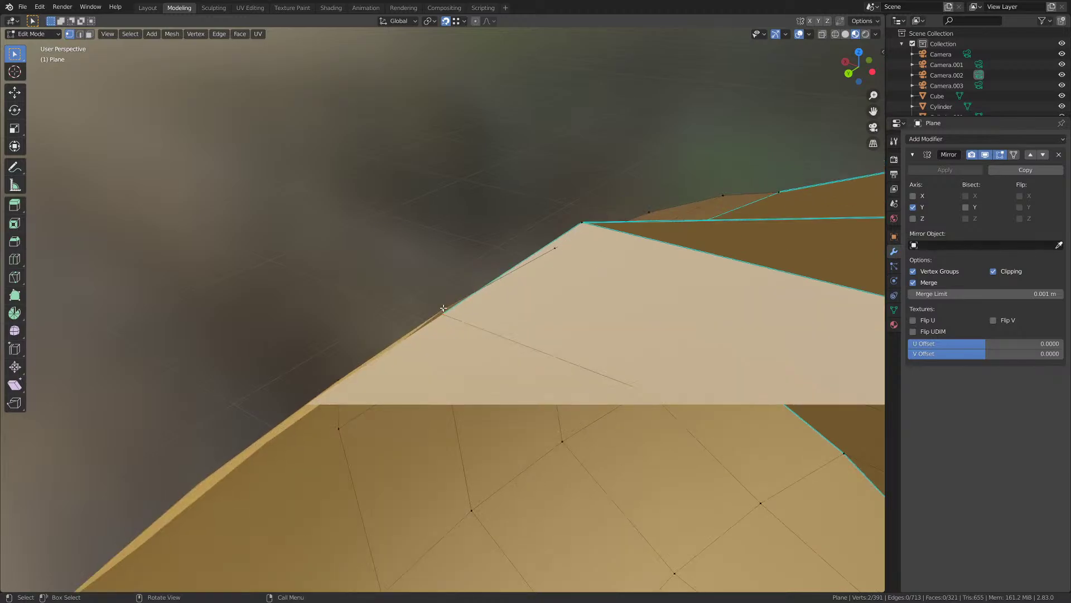
{"action": "key", "text": "m"}
{"action": "left_click", "coordinate": [398, 249]}
- Subdivide the recess floor's rear edge between the wall corner and the floor's centre vertex
{"action": "middle_click_drag", "start_coordinate": [265, 288], "coordinate": [588, 307]}
{"action": "scroll", "coordinate": [386, 297], "scroll_direction": "down", "scroll_amount": 3}
{"action": "scroll", "coordinate": [438, 301], "scroll_direction": "up", "scroll_amount": 4}
{"action": "left_click", "coordinate": [412, 324]}
{"action": "middle_click_drag", "start_coordinate": [414, 325], "coordinate": [491, 248], "text": "shift"}
{"action": "middle_click_drag", "start_coordinate": [491, 248], "coordinate": [499, 222]}
{"action": "middle_click_drag", "start_coordinate": [654, 244], "coordinate": [657, 257]}
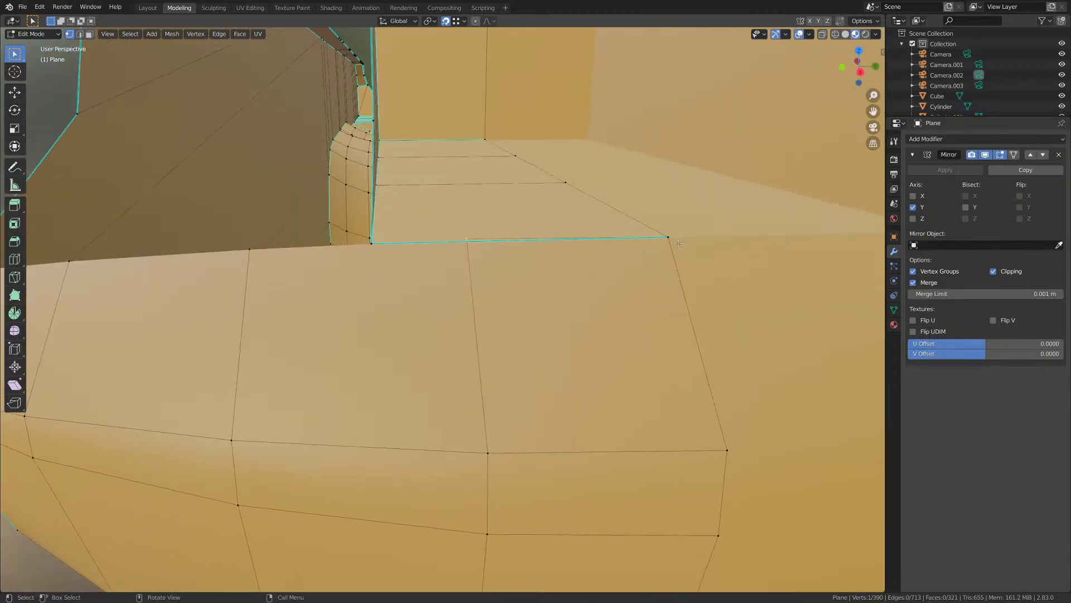
{"action": "left_click", "coordinate": [668, 238], "text": "shift"}
{"action": "middle_click_drag", "start_coordinate": [386, 254], "coordinate": [358, 225]}
{"action": "left_click", "coordinate": [709, 224], "text": "shift"}
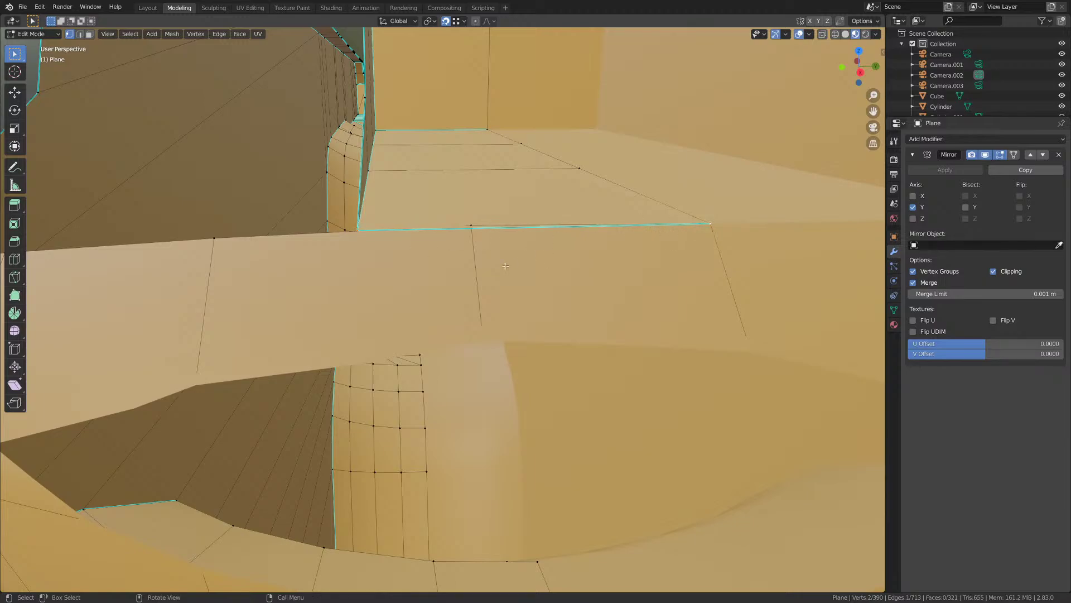
{"action": "scroll", "coordinate": [494, 264], "scroll_direction": "down", "scroll_amount": 2}
{"action": "right_click", "coordinate": [478, 259]}
{"action": "left_click", "coordinate": [477, 259]}
- Snap the new floor-edge vertex in Z, merge it with the adjacent rim vertex using At First, and save the file
{"action": "left_click", "coordinate": [518, 258]}
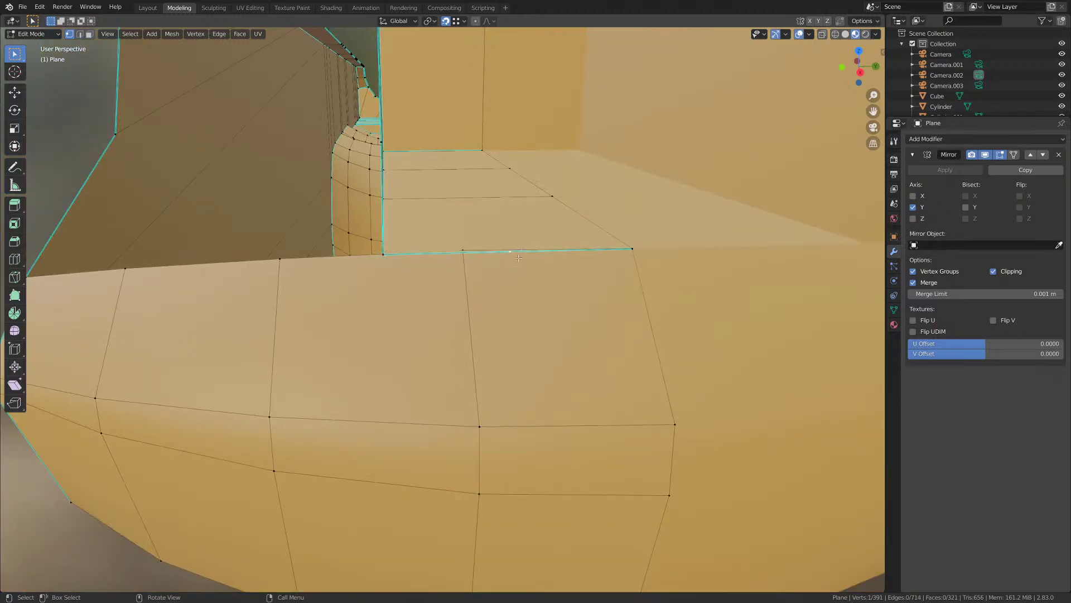
{"action": "key", "text": "g"}
{"action": "key", "text": "x"}
{"action": "key", "text": "z"}
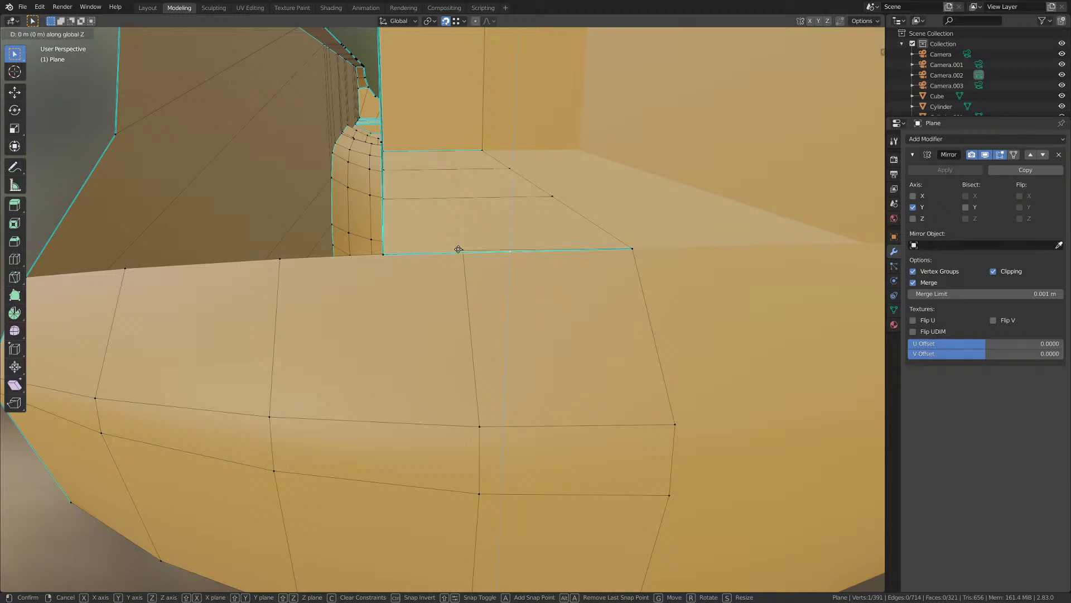
{"action": "left_click", "coordinate": [459, 249]}
{"action": "middle_click_drag", "start_coordinate": [459, 250], "coordinate": [472, 246]}
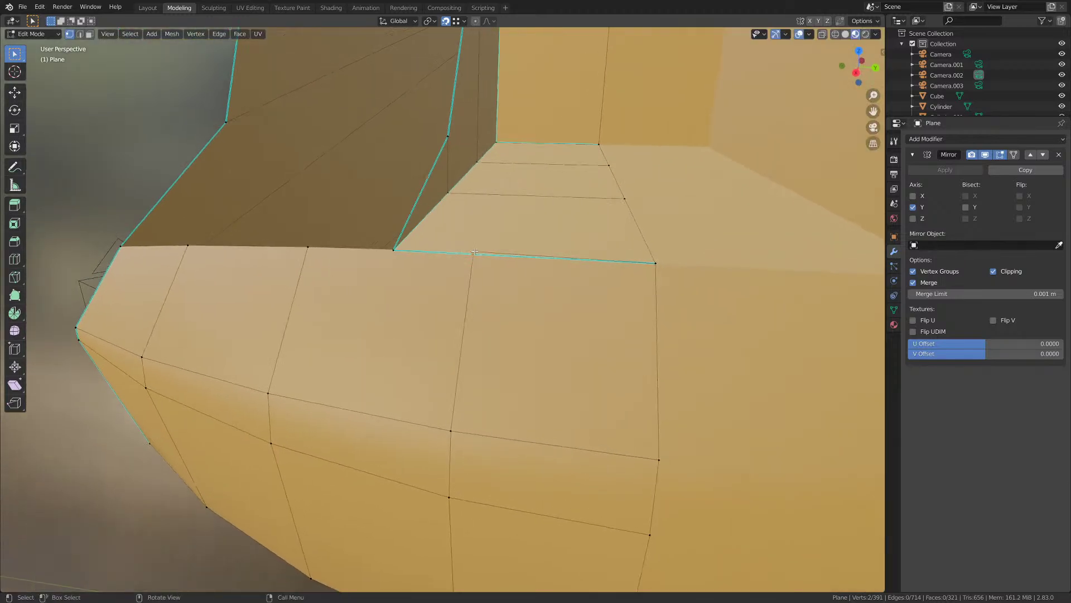
{"action": "key", "text": "m"}
{"action": "left_click", "coordinate": [478, 248]}
{"action": "middle_click_drag", "start_coordinate": [490, 282], "coordinate": [465, 273]}
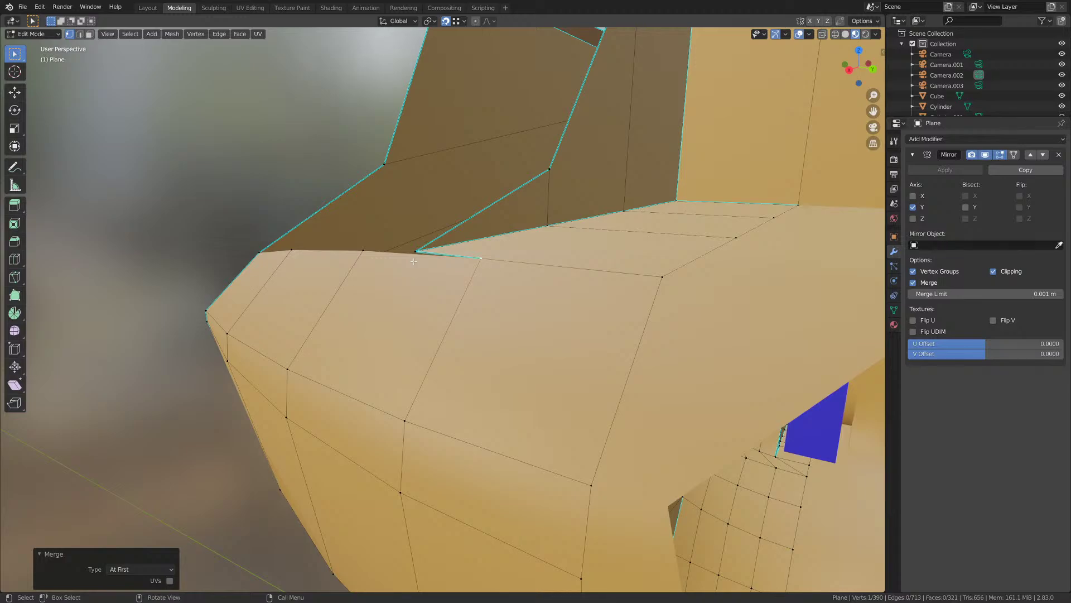
{"action": "middle_click_drag", "start_coordinate": [414, 261], "coordinate": [446, 308]}
{"action": "key", "text": "ctrl+s"}
- Try to slide the vertical edge loop on the back of the grip by a factor of -0.6
{"action": "left_click", "coordinate": [424, 356], "text": "alt"}
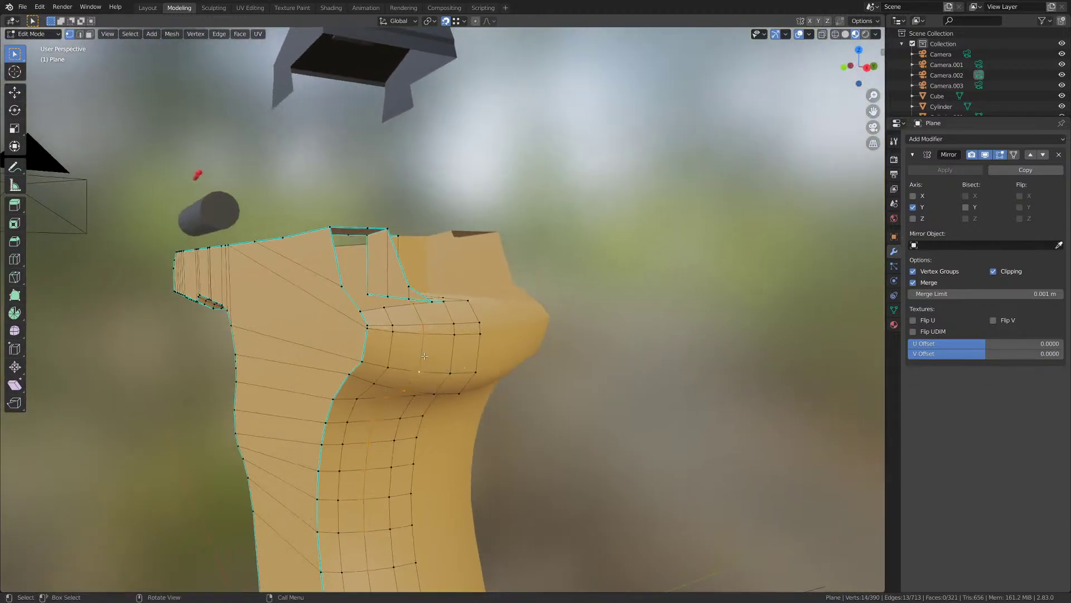
{"action": "middle_click_drag", "start_coordinate": [427, 357], "coordinate": [433, 461]}
{"action": "key", "text": "g"}
{"action": "key", "text": "g"}
{"action": "left_click", "coordinate": [450, 420]}
{"action": "scroll", "coordinate": [434, 460], "scroll_direction": "up", "scroll_amount": 6}
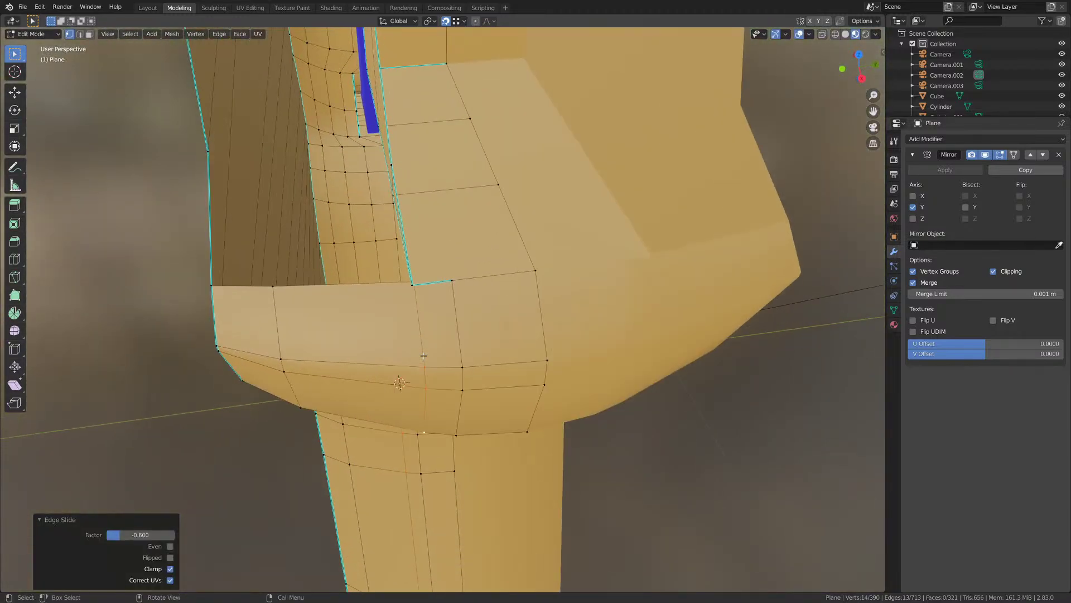
{"action": "key", "text": "ctrl+z"}
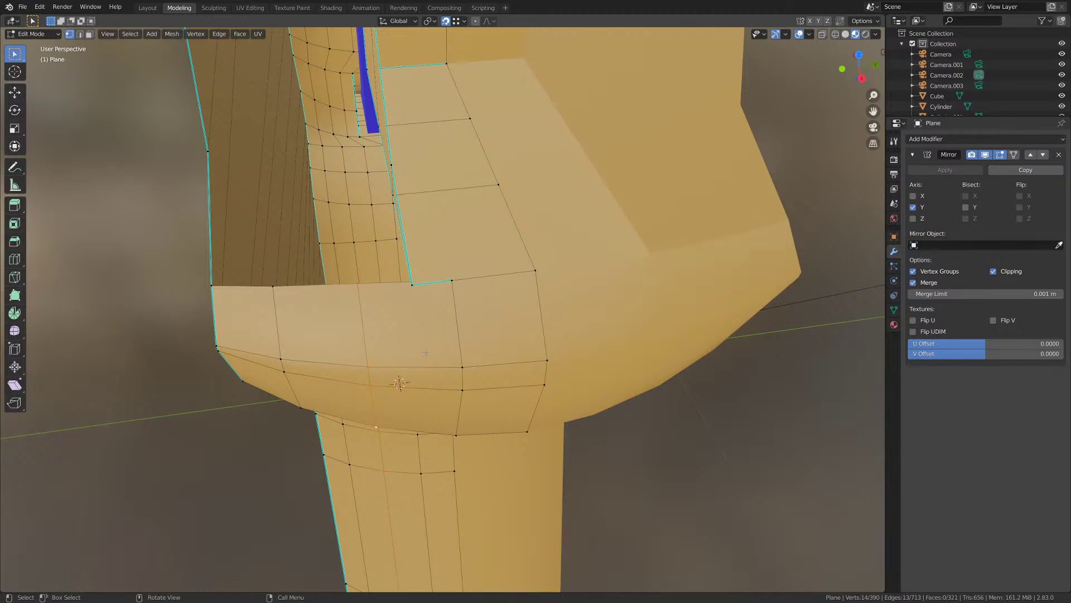
- Extrude the vertex at the foot of the recess wall's slanted edge about -0.0367 m along Y
{"action": "middle_click_drag", "start_coordinate": [426, 353], "coordinate": [248, 287]}
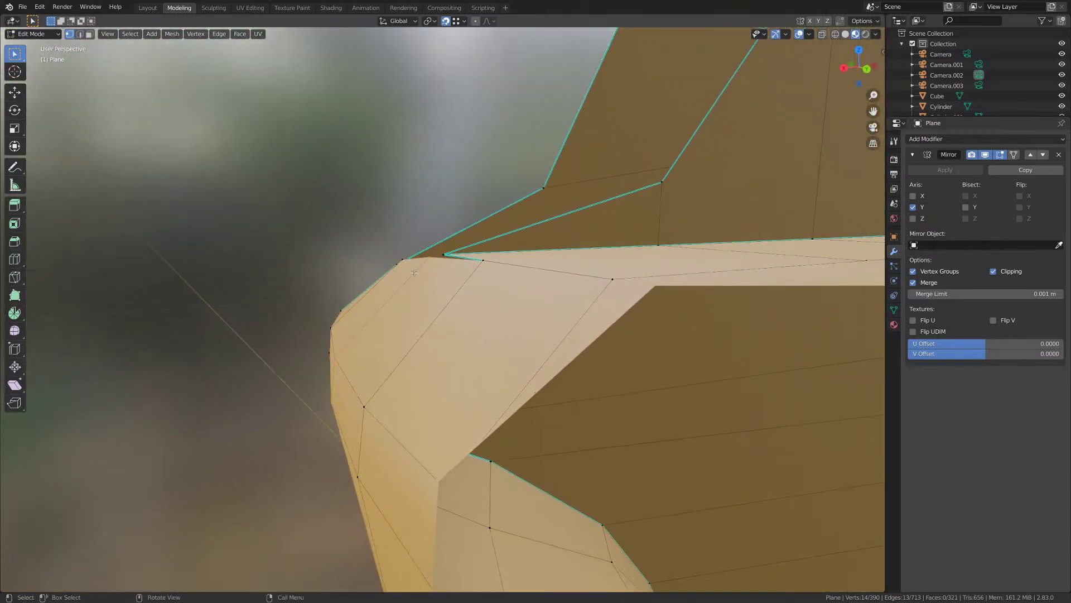
{"action": "left_click", "coordinate": [435, 264]}
{"action": "scroll", "coordinate": [442, 272], "scroll_direction": "down", "scroll_amount": 4}
{"action": "middle_click_drag", "start_coordinate": [437, 279], "coordinate": [569, 275]}
{"action": "scroll", "coordinate": [441, 288], "scroll_direction": "up", "scroll_amount": 2}
{"action": "scroll", "coordinate": [569, 275], "scroll_direction": "down", "scroll_amount": 5}
{"action": "middle_click_drag", "start_coordinate": [259, 152], "coordinate": [355, 219], "text": "shift"}
{"action": "left_click", "coordinate": [328, 210], "text": "shift"}
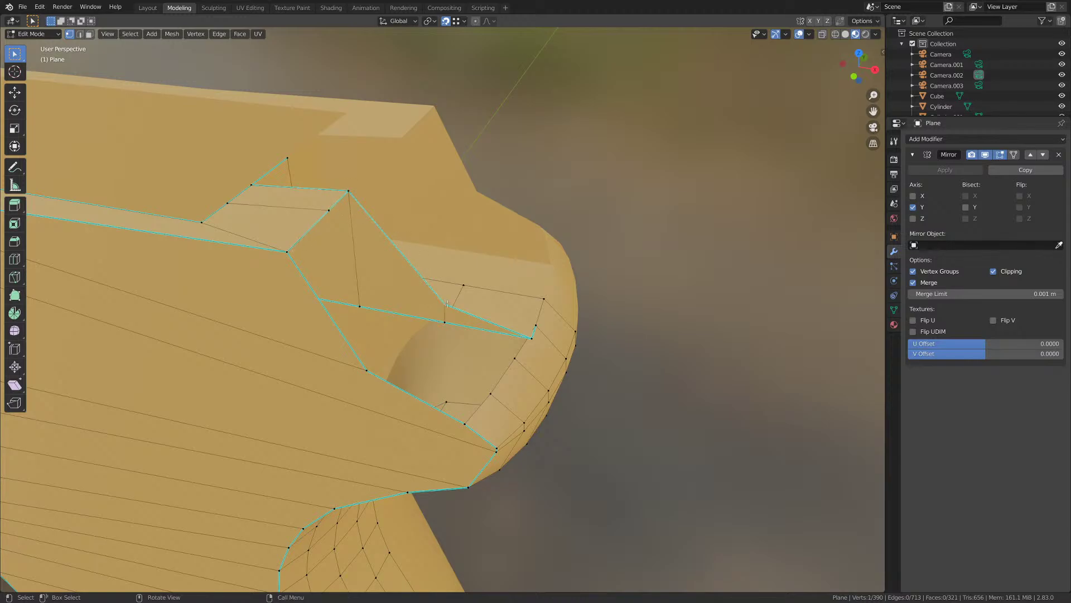
{"action": "middle_click_drag", "start_coordinate": [447, 303], "coordinate": [391, 284]}
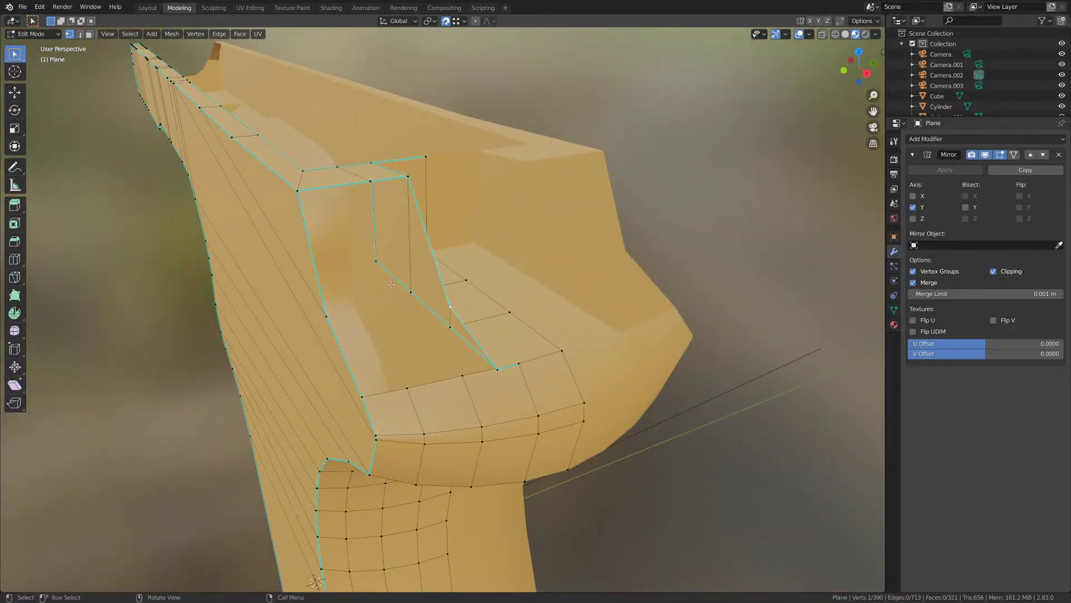
{"action": "key", "text": "e"}
{"action": "key", "text": "y"}
{"action": "left_click", "coordinate": [374, 193]}
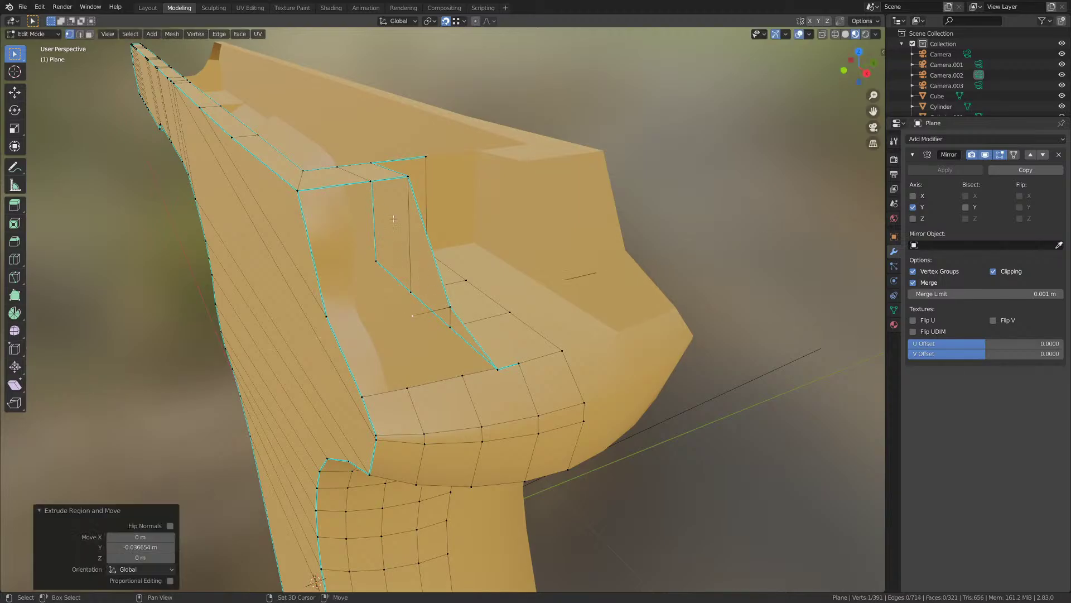
- Fill two faces across the slanted rear end beside the recess, out to the frame's side, and save the file
{"action": "left_click", "coordinate": [374, 186], "text": "shift"}
{"action": "left_click", "coordinate": [450, 308], "text": "shift"}
{"action": "key", "text": "f"}
{"action": "middle_click_drag", "start_coordinate": [419, 327], "coordinate": [342, 360]}
{"action": "left_click", "coordinate": [424, 314]}
{"action": "left_click", "coordinate": [358, 321], "text": "shift"}
{"action": "left_click", "coordinate": [323, 241], "text": "shift"}
{"action": "left_click", "coordinate": [282, 244], "text": "shift"}
{"action": "key", "text": "f"}
{"action": "middle_click_drag", "start_coordinate": [291, 251], "coordinate": [354, 285]}
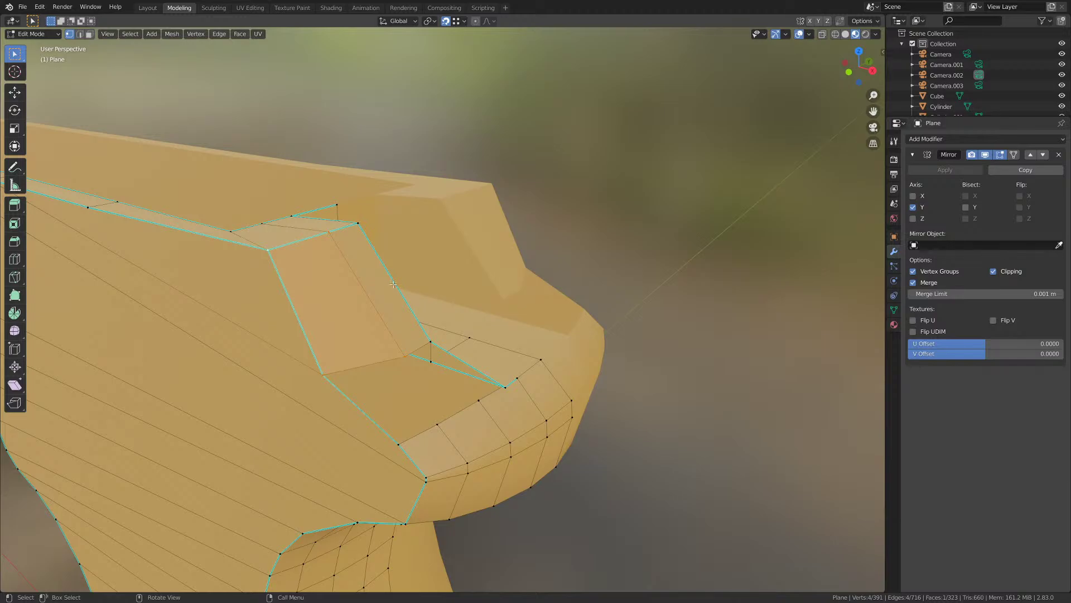
{"action": "key", "text": "ctrl+s"}
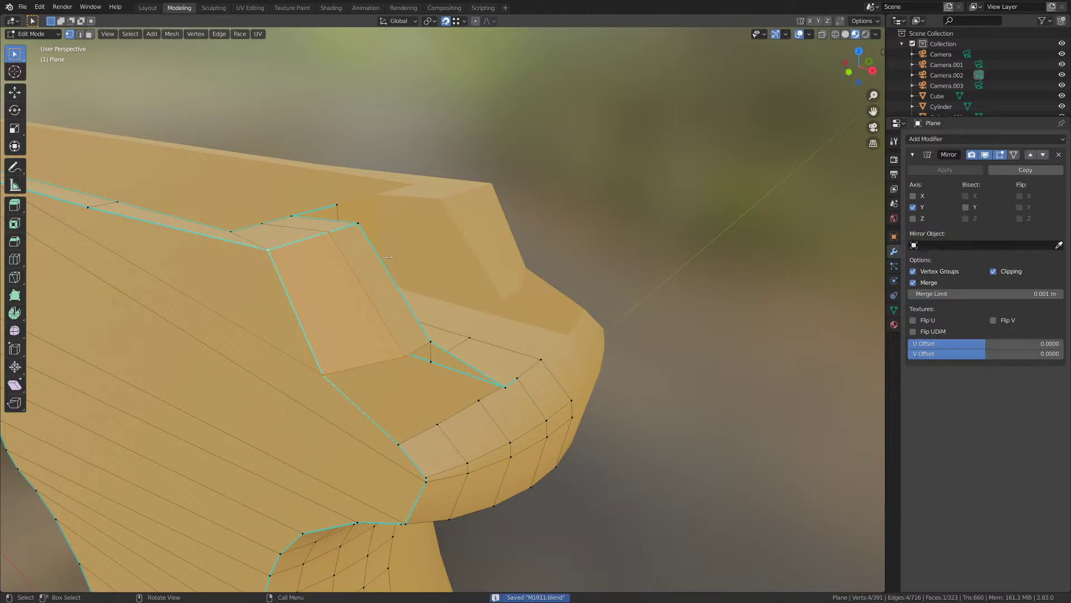
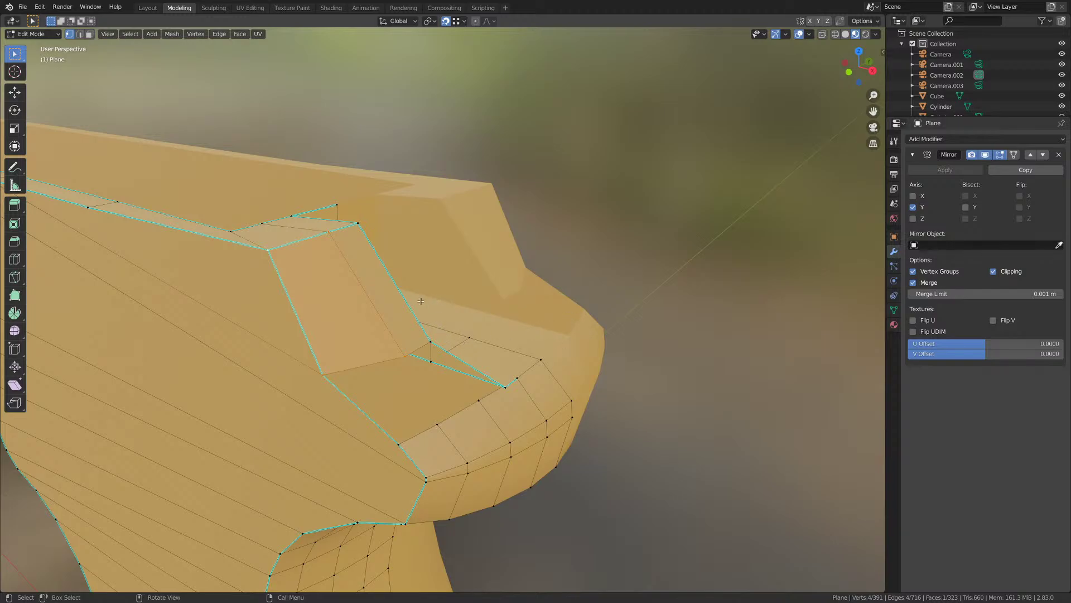
{"action": "key", "text": "ctrl+s"}
- Examine from behind how the new slanted face's bottom vertices line up with the rear rim, and save the file
{"action": "scroll", "coordinate": [440, 302], "scroll_direction": "up", "scroll_amount": 2}
{"action": "middle_click_drag", "start_coordinate": [455, 312], "coordinate": [422, 250], "text": "shift"}
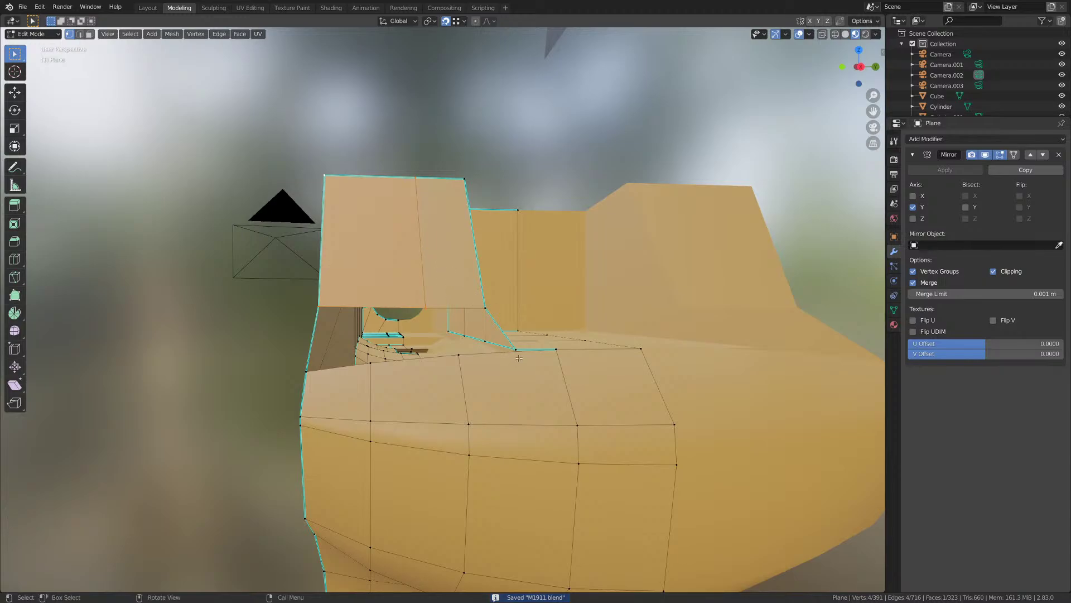
{"action": "middle_click_drag", "start_coordinate": [486, 355], "coordinate": [422, 335]}
{"action": "key", "text": "ctrl+s"}
{"action": "left_click", "coordinate": [464, 368]}
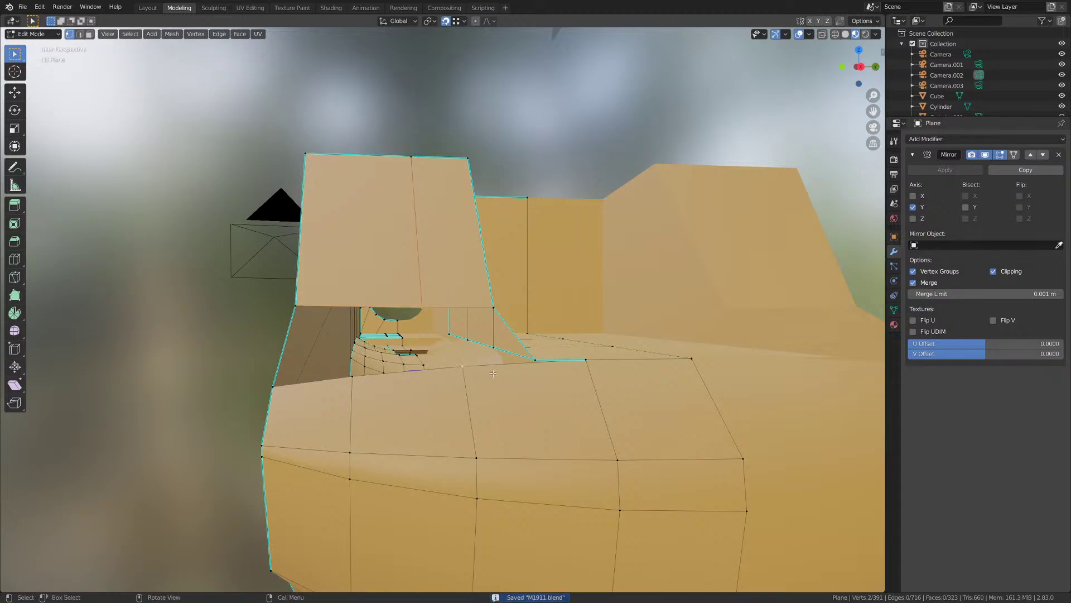
{"action": "middle_click_drag", "start_coordinate": [493, 373], "coordinate": [508, 382]}
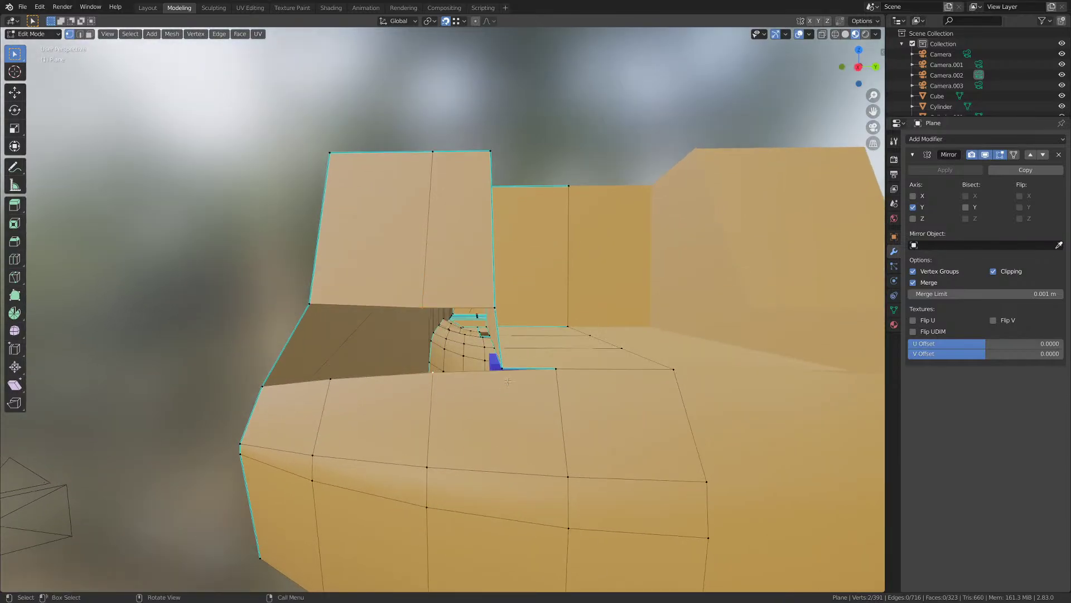
{"action": "left_click", "coordinate": [492, 309]}
{"action": "left_click", "coordinate": [438, 310], "text": "shift"}
{"action": "middle_click_drag", "start_coordinate": [440, 312], "coordinate": [448, 334]}
{"action": "middle_click_drag", "start_coordinate": [456, 416], "coordinate": [510, 394]}
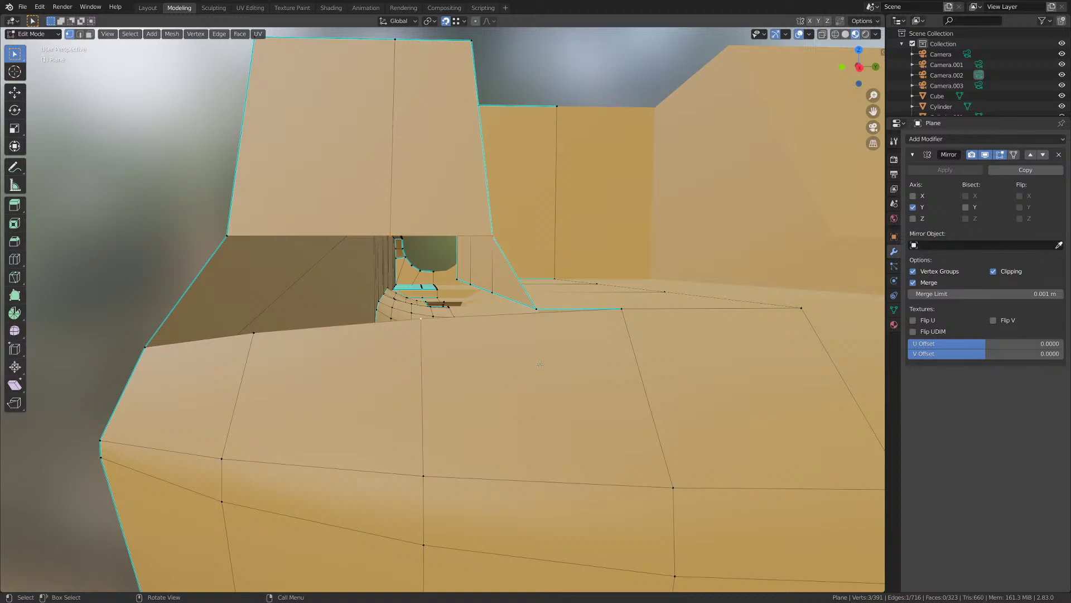
{"action": "scroll", "coordinate": [538, 347], "scroll_direction": "down", "scroll_amount": 1}
{"action": "middle_click_drag", "start_coordinate": [538, 347], "coordinate": [495, 257], "text": "shift"}
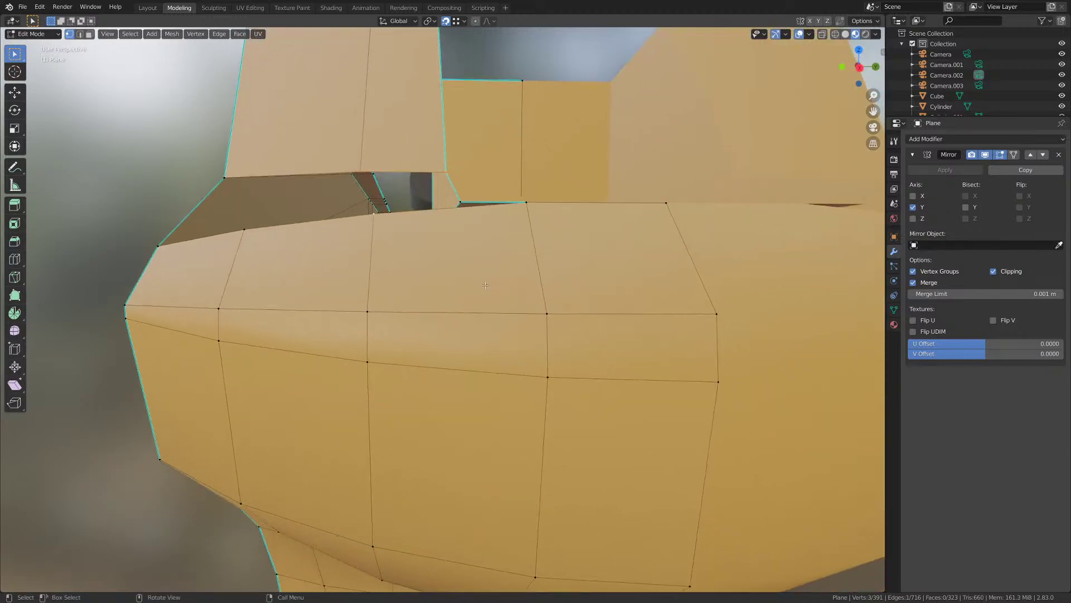
- Add one vertical loop cut around the back of the grip below the recess corner, slid to factor 0.152
{"action": "scroll", "coordinate": [468, 342], "scroll_direction": "down", "scroll_amount": 4}
{"action": "key", "text": "ctrl+r"}
{"action": "left_click", "coordinate": [449, 301]}
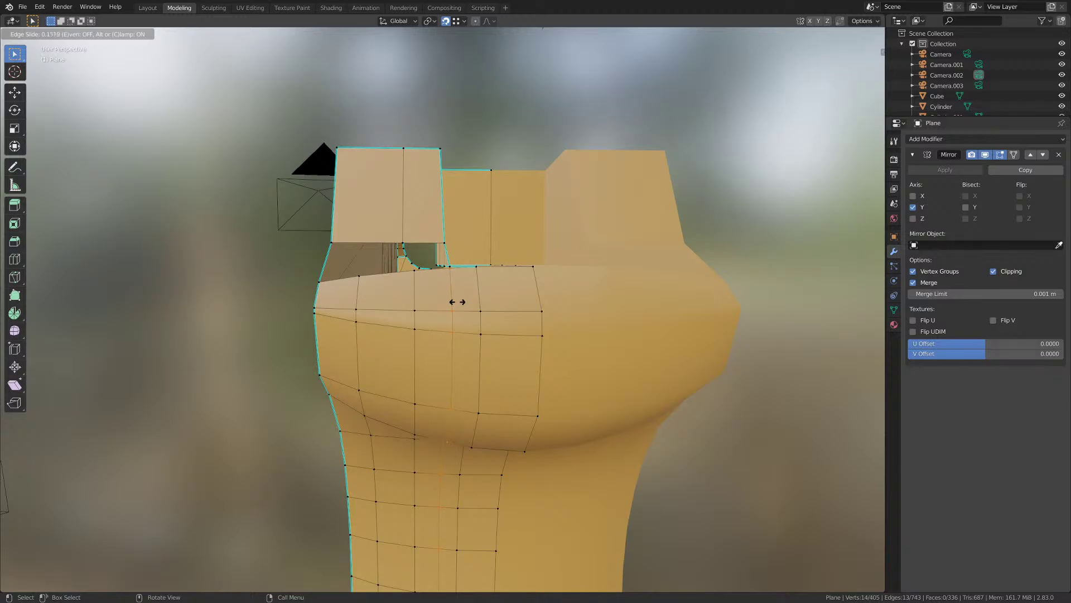
{"action": "left_click", "coordinate": [458, 301]}
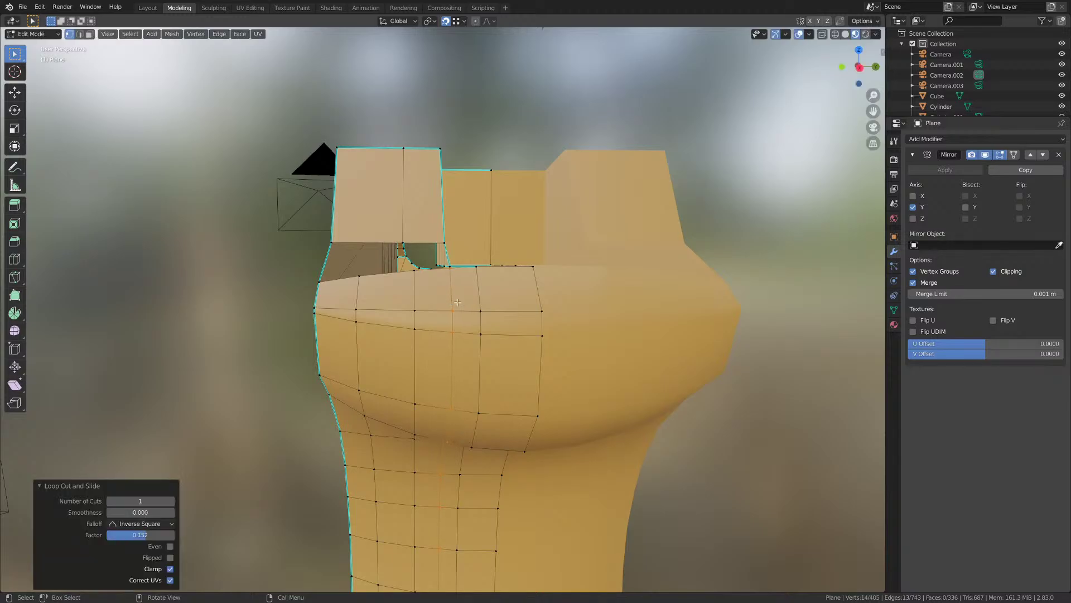
{"action": "scroll", "coordinate": [446, 323], "scroll_direction": "up", "scroll_amount": 3}
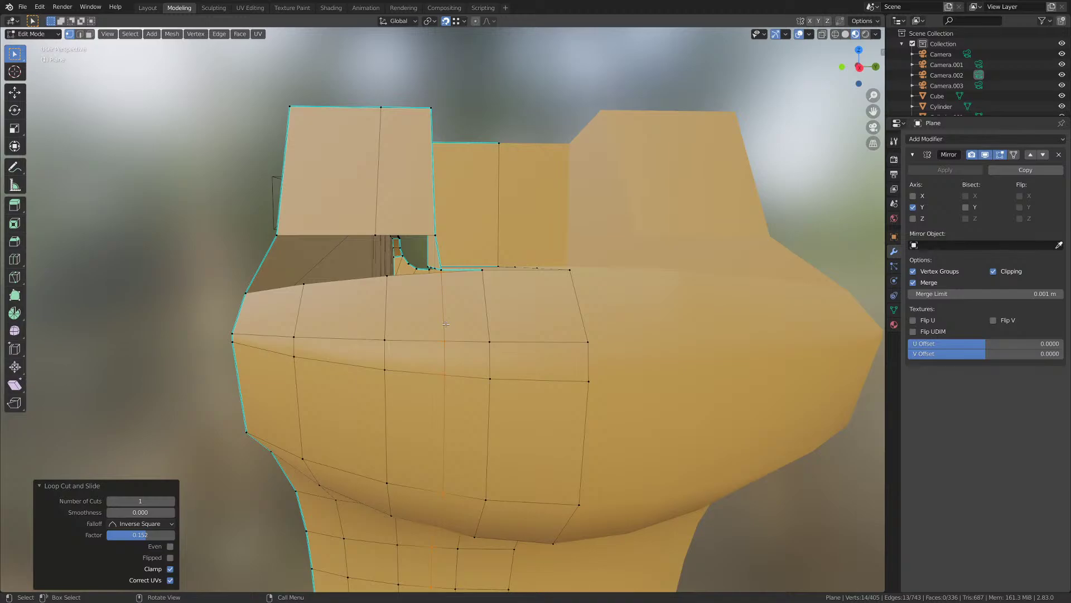
- Move the new vertical edge loop along Y to line up with the recess wall's rear corner
{"action": "left_click", "coordinate": [442, 277]}
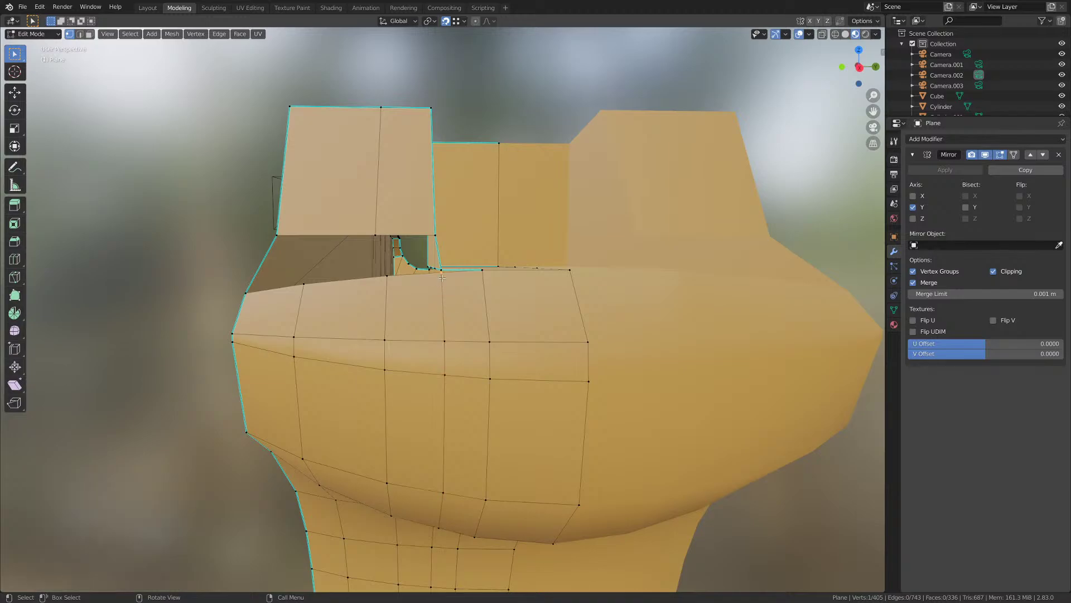
{"action": "scroll", "coordinate": [442, 290], "scroll_direction": "up", "scroll_amount": 4}
{"action": "left_click", "coordinate": [443, 359], "text": "alt"}
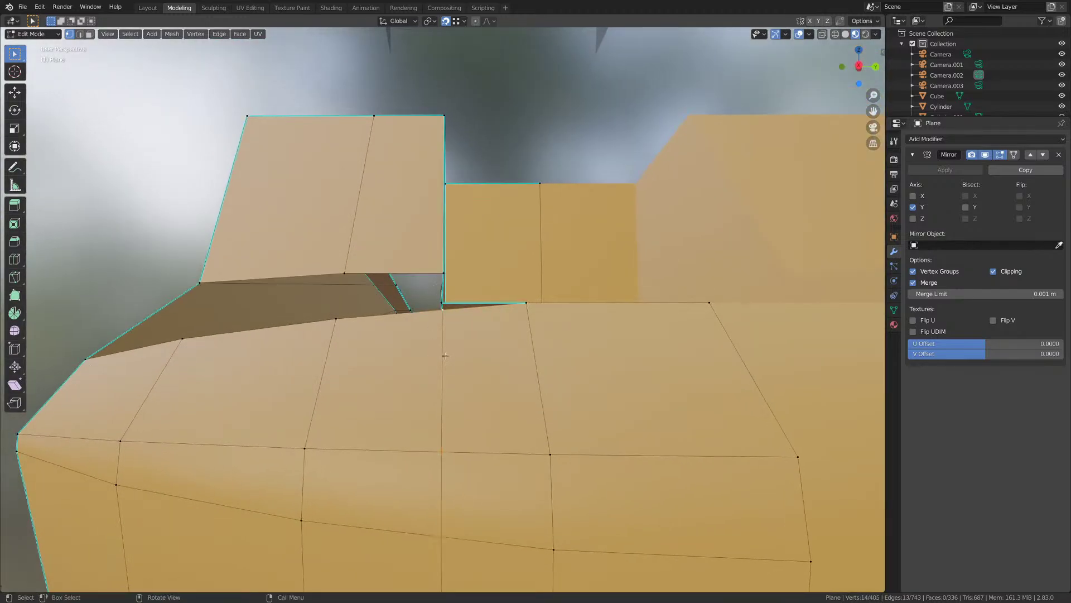
{"action": "scroll", "coordinate": [445, 356], "scroll_direction": "down", "scroll_amount": 2}
{"action": "key", "text": "g"}
{"action": "key", "text": "x"}
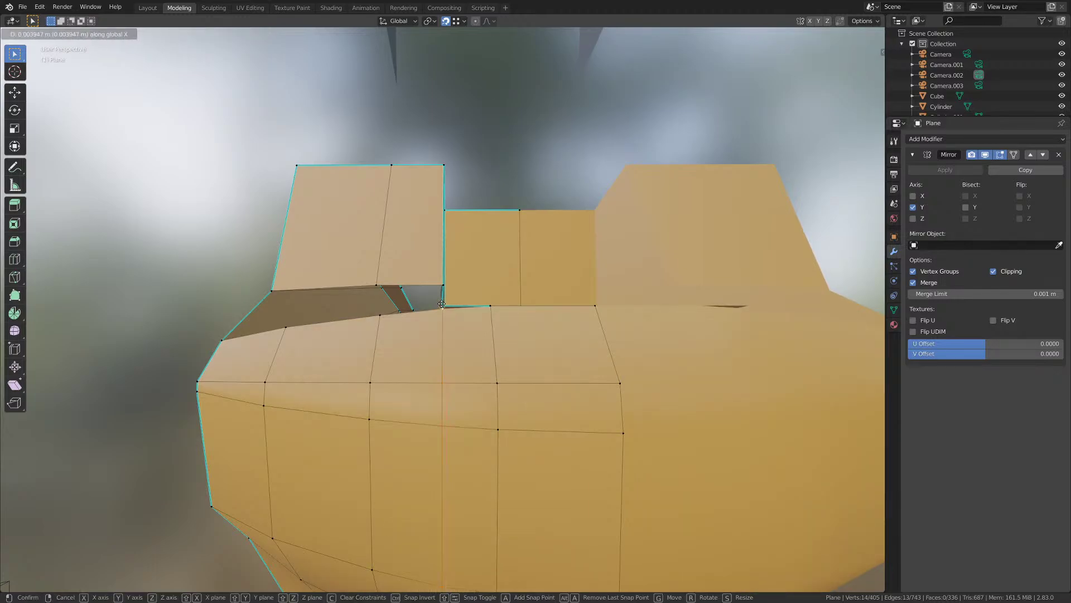
{"action": "key", "text": "y"}
{"action": "left_click", "coordinate": [448, 298]}
- Delete the five faces forming the top strip of the rear rim, from the centre line out to the frame's side
{"action": "middle_click_drag", "start_coordinate": [448, 298], "coordinate": [458, 332]}
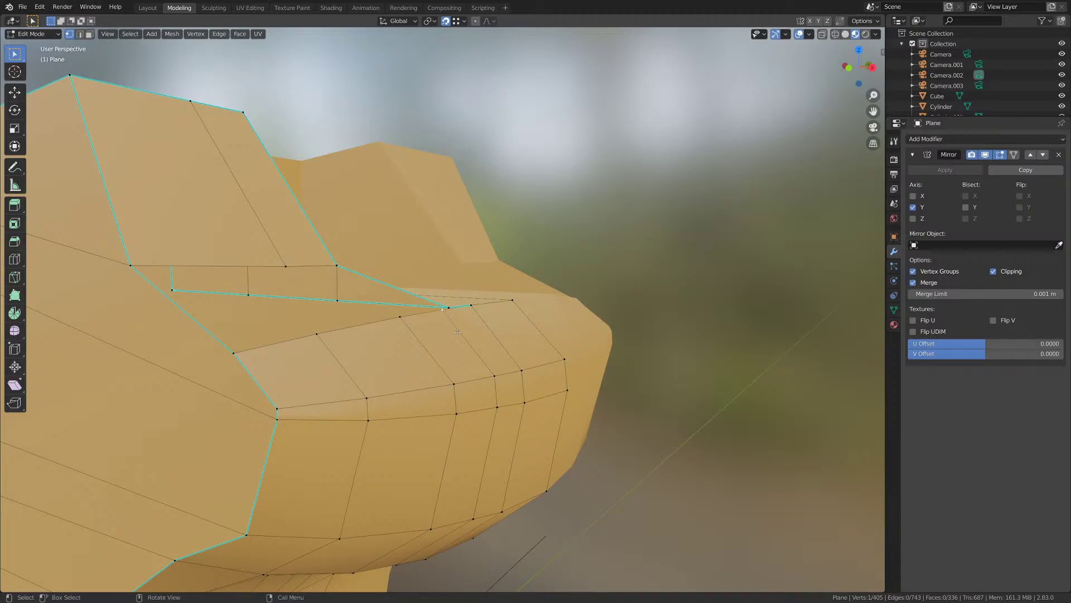
{"action": "scroll", "coordinate": [457, 332], "scroll_direction": "up", "scroll_amount": 1}
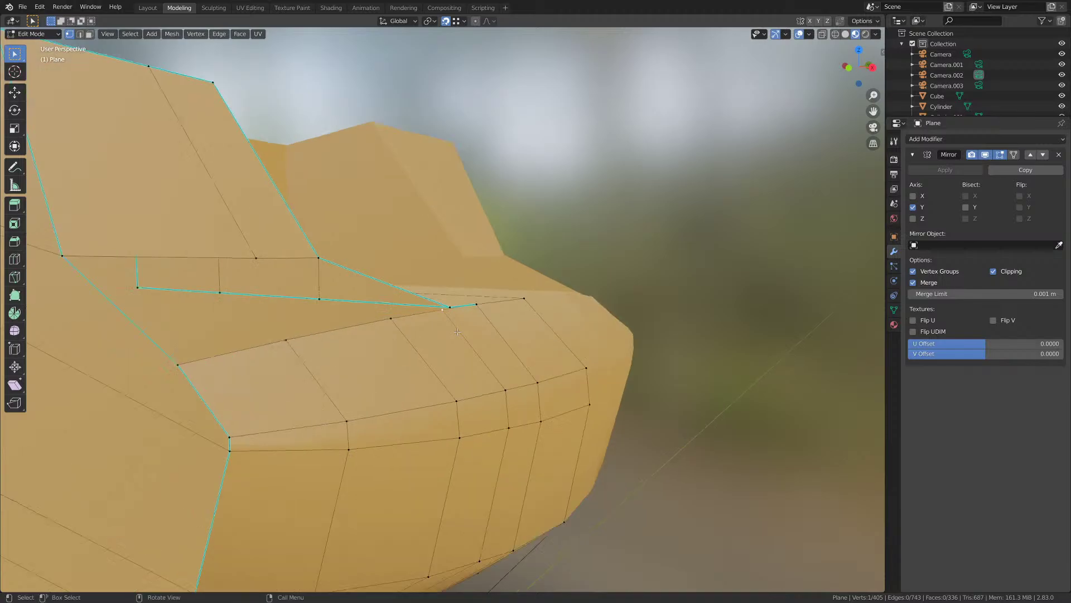
{"action": "key", "text": "3"}
{"action": "left_click", "coordinate": [525, 336]}
{"action": "left_click", "coordinate": [489, 344], "text": "shift"}
{"action": "left_click", "coordinate": [446, 354], "text": "shift"}
{"action": "left_click", "coordinate": [365, 366], "text": "shift"}
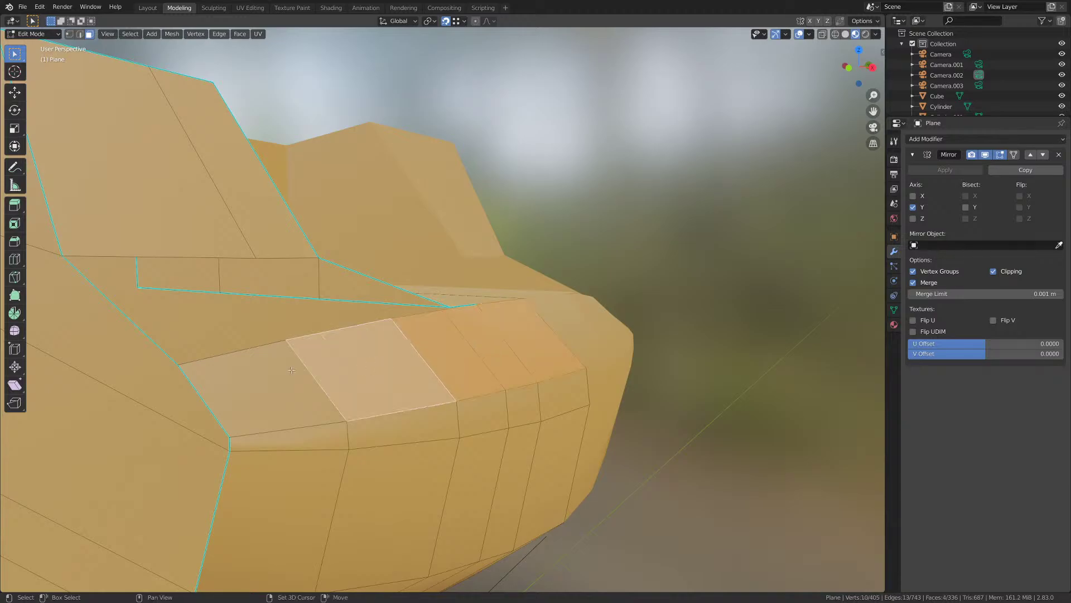
{"action": "left_click", "coordinate": [279, 375], "text": "shift"}
{"action": "scroll", "coordinate": [281, 375], "scroll_direction": "down", "scroll_amount": 3}
{"action": "middle_click_drag", "start_coordinate": [438, 351], "coordinate": [413, 381]}
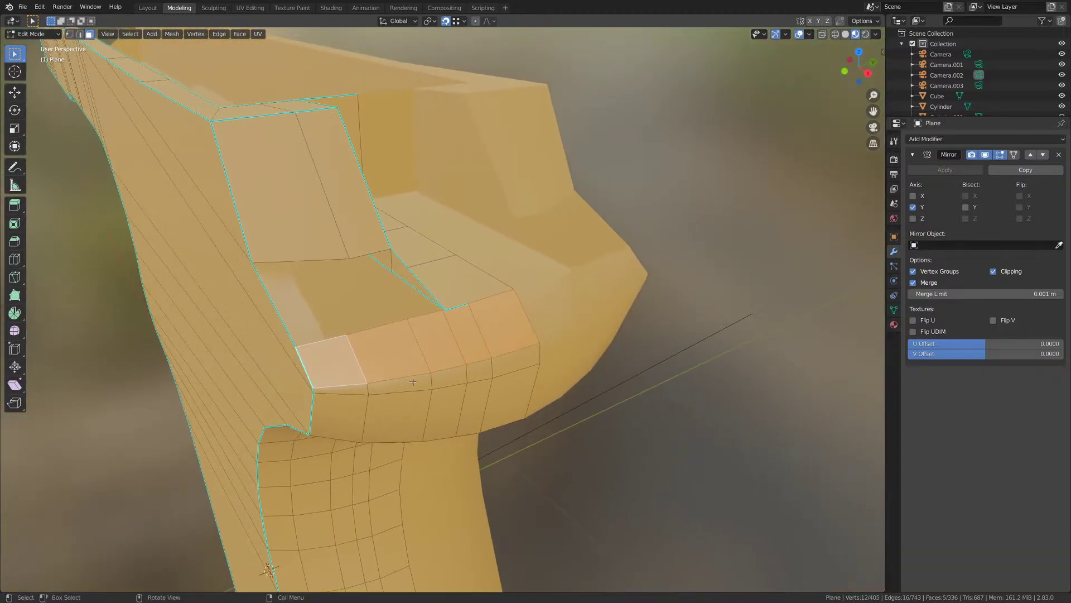
{"action": "key", "text": "x"}
{"action": "left_click", "coordinate": [380, 394]}
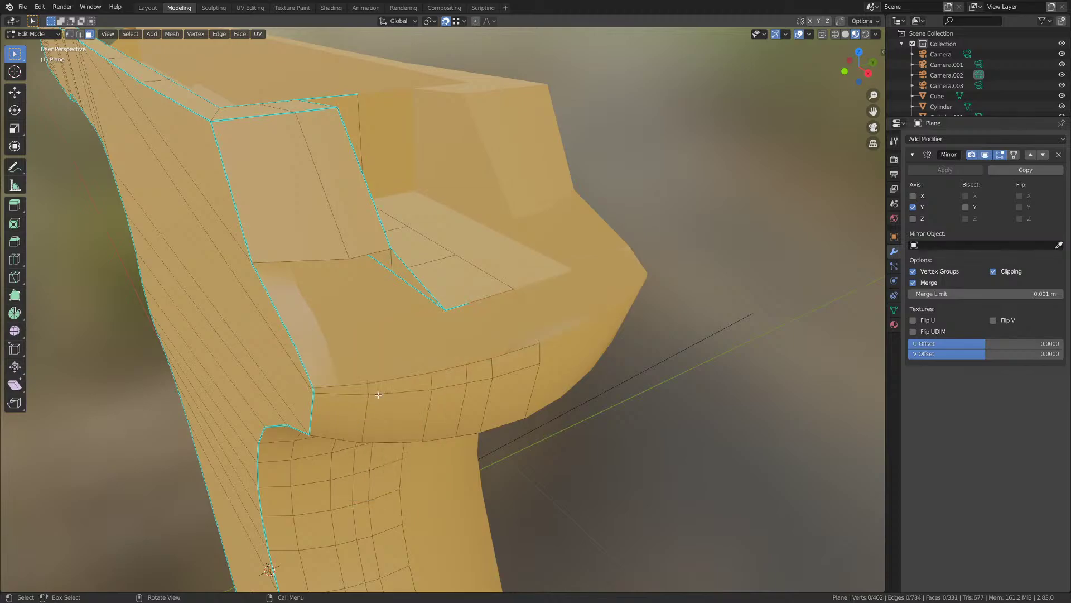
- Fill two faces between the recess floor's rear edge and the rim's upper edge, out to the centre line
{"action": "key", "text": "1"}
{"action": "middle_click_drag", "start_coordinate": [378, 394], "coordinate": [489, 310]}
{"action": "scroll", "coordinate": [485, 364], "scroll_direction": "up", "scroll_amount": 3}
{"action": "left_click", "coordinate": [494, 301], "text": "shift"}
{"action": "left_click", "coordinate": [444, 310], "text": "shift"}
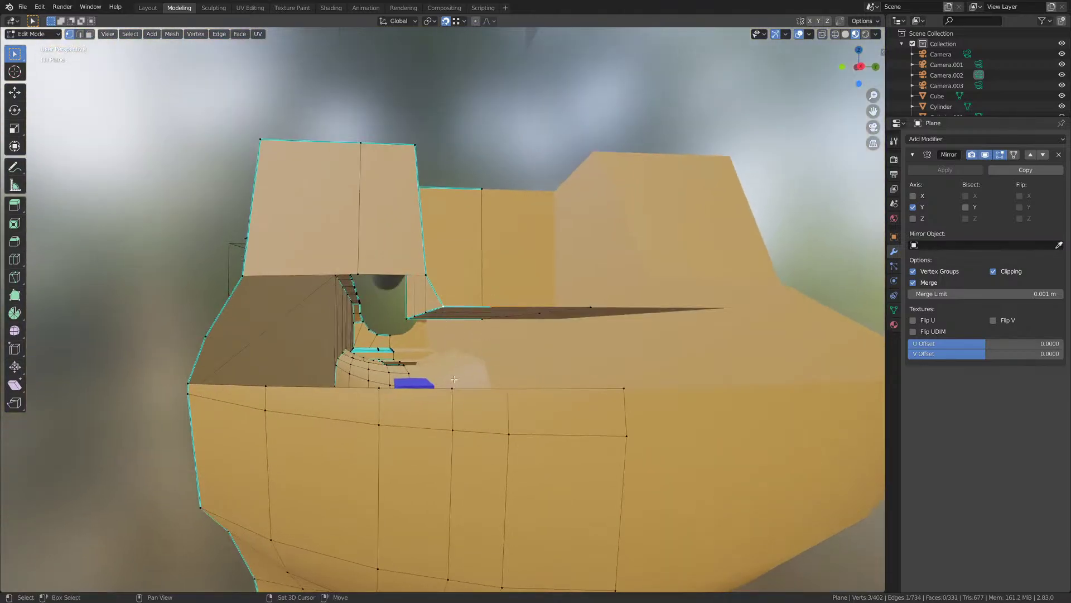
{"action": "key", "text": "f"}
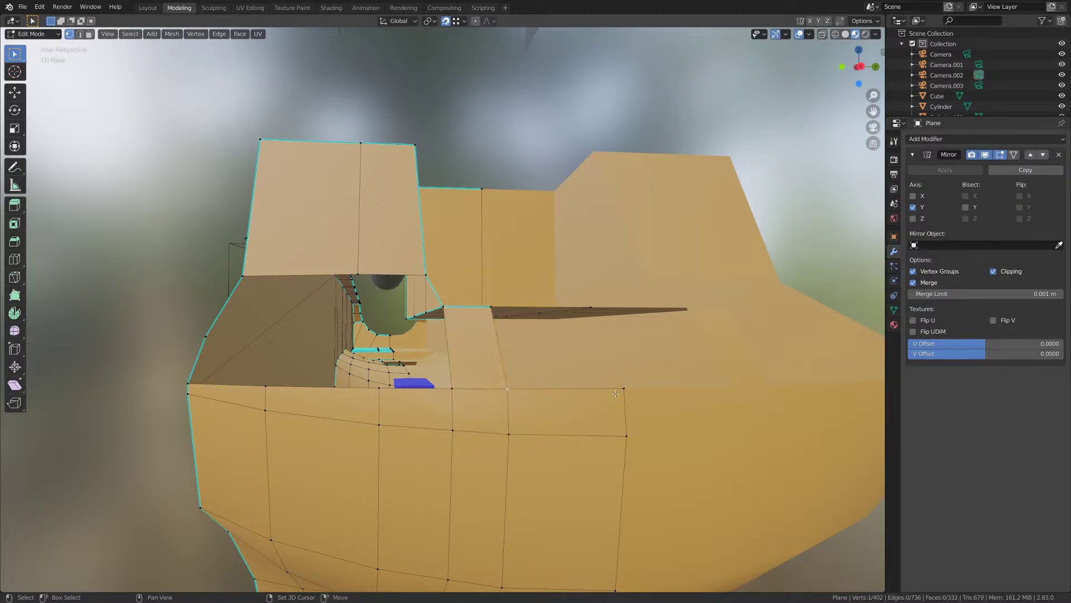
{"action": "left_click", "coordinate": [623, 389], "text": "shift"}
{"action": "middle_click_drag", "start_coordinate": [616, 394], "coordinate": [596, 317]}
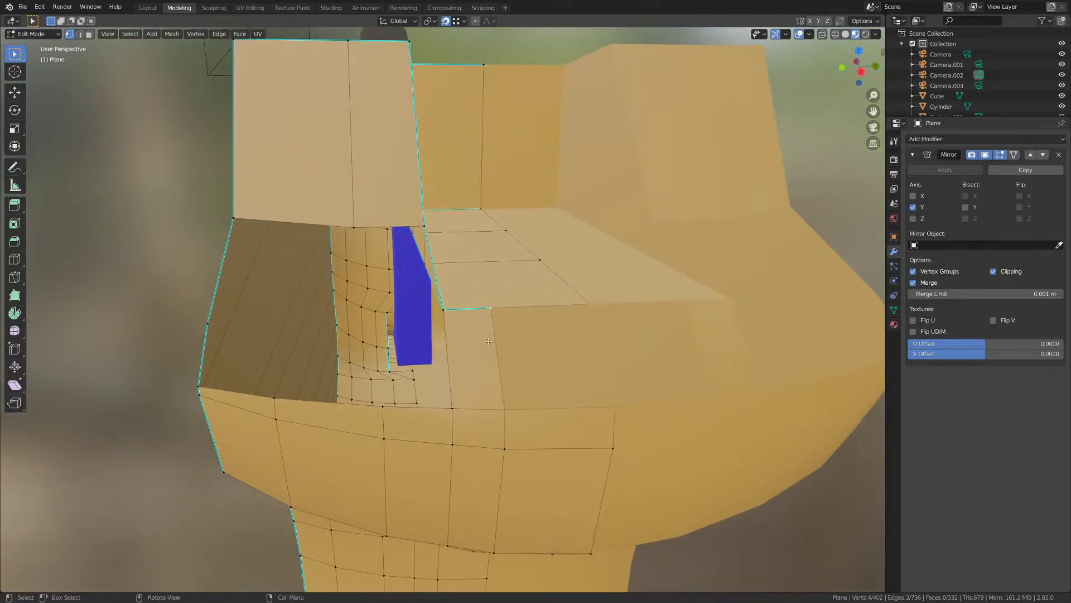
{"action": "key", "text": "f"}
- Extrude the recess floor's rear corner vertex outward along Y by -0.02995 m
{"action": "middle_click_drag", "start_coordinate": [512, 302], "coordinate": [421, 358]}
{"action": "left_click", "coordinate": [513, 385], "text": "shift"}
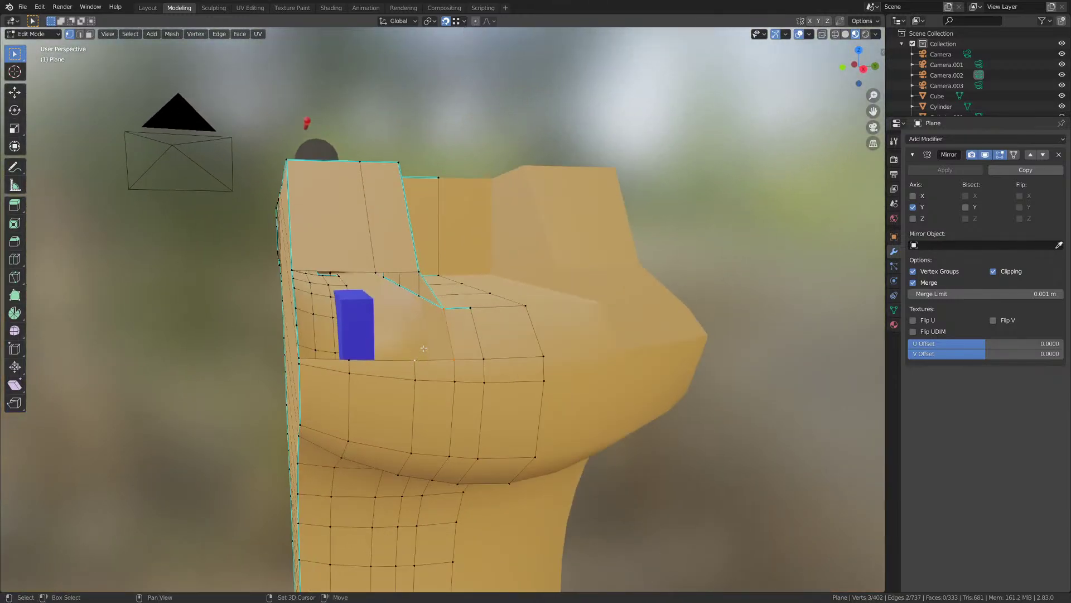
{"action": "left_click", "coordinate": [441, 314]}
{"action": "middle_click_drag", "start_coordinate": [441, 316], "coordinate": [415, 355]}
{"action": "key", "text": "e"}
{"action": "key", "text": "y"}
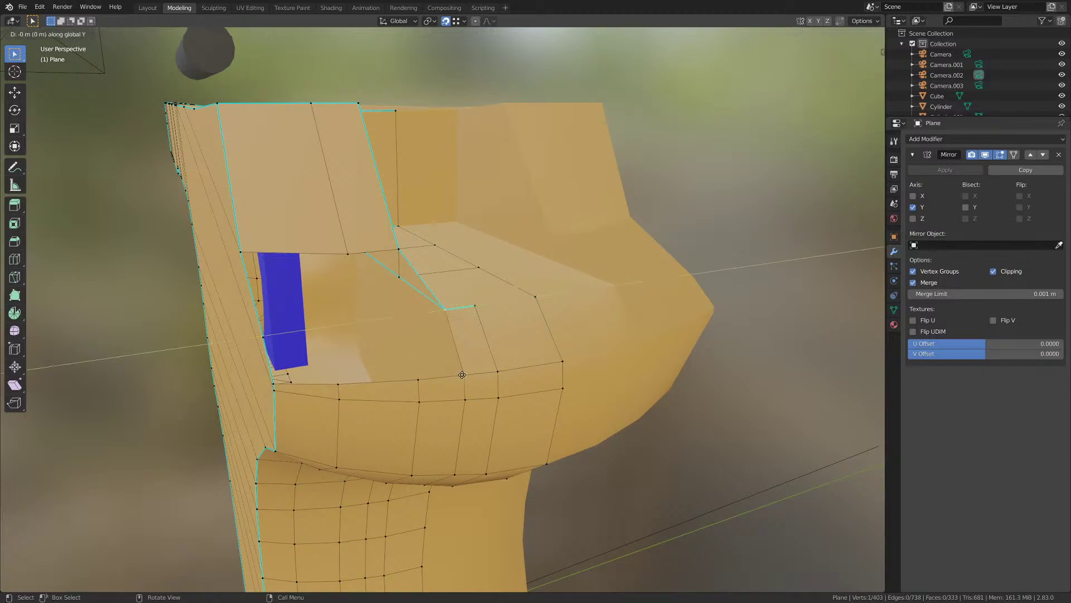
{"action": "left_click", "coordinate": [473, 569]}
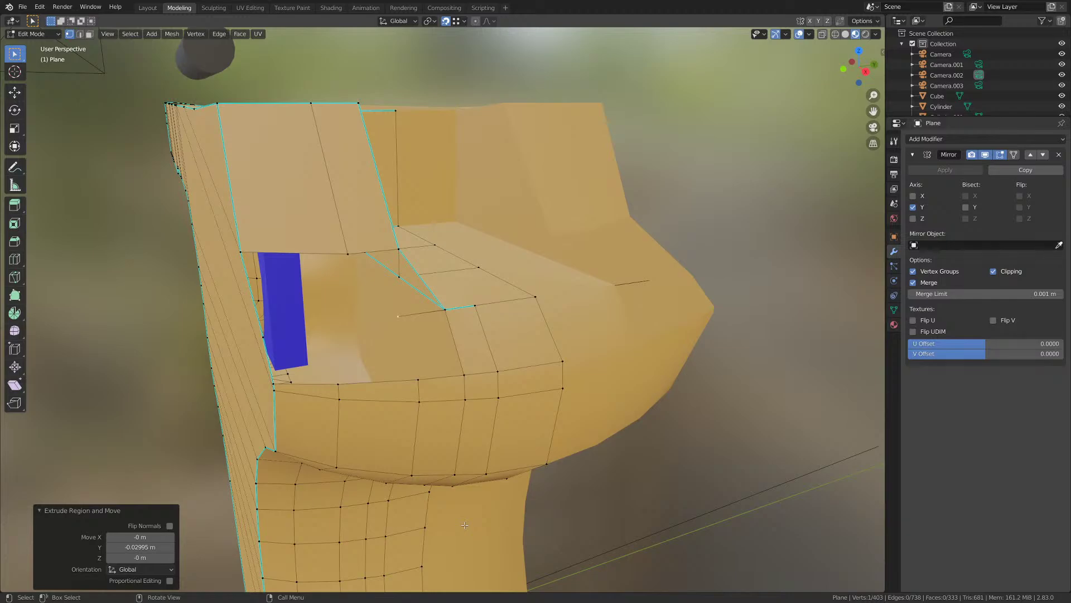
- Fill the face between the extruded edge beside the recess corner and the rim's upper edge
{"action": "middle_click_drag", "start_coordinate": [449, 368], "coordinate": [493, 348]}
{"action": "left_click", "coordinate": [450, 383]}
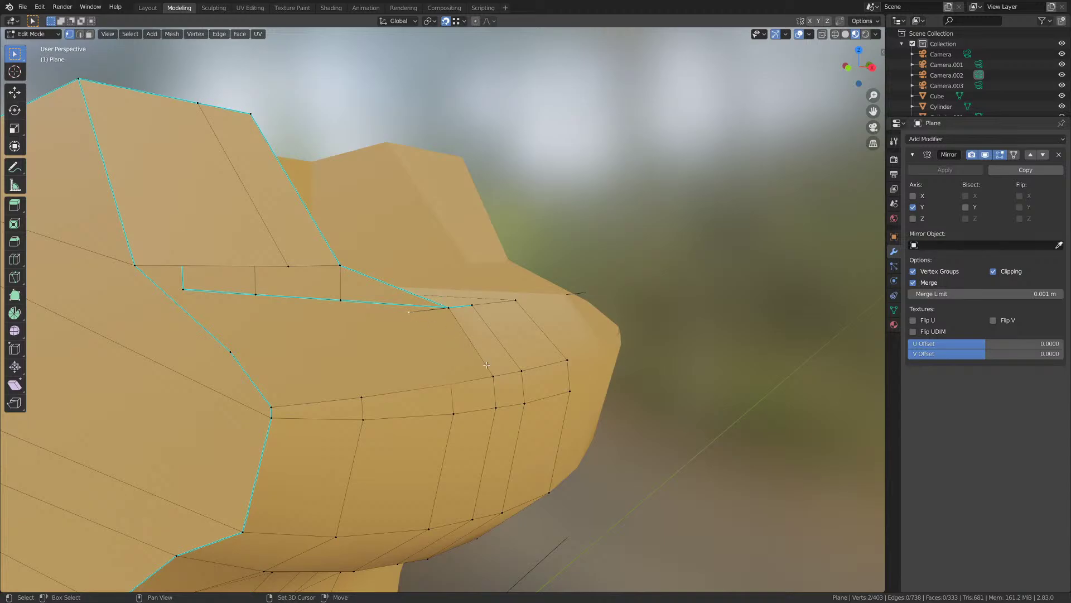
{"action": "left_click", "coordinate": [430, 304], "text": "shift"}
{"action": "key", "text": "f"}
- Extrude the new strip's outer upper vertex along Y by -0.035765 m
{"action": "middle_click_drag", "start_coordinate": [428, 348], "coordinate": [452, 344]}
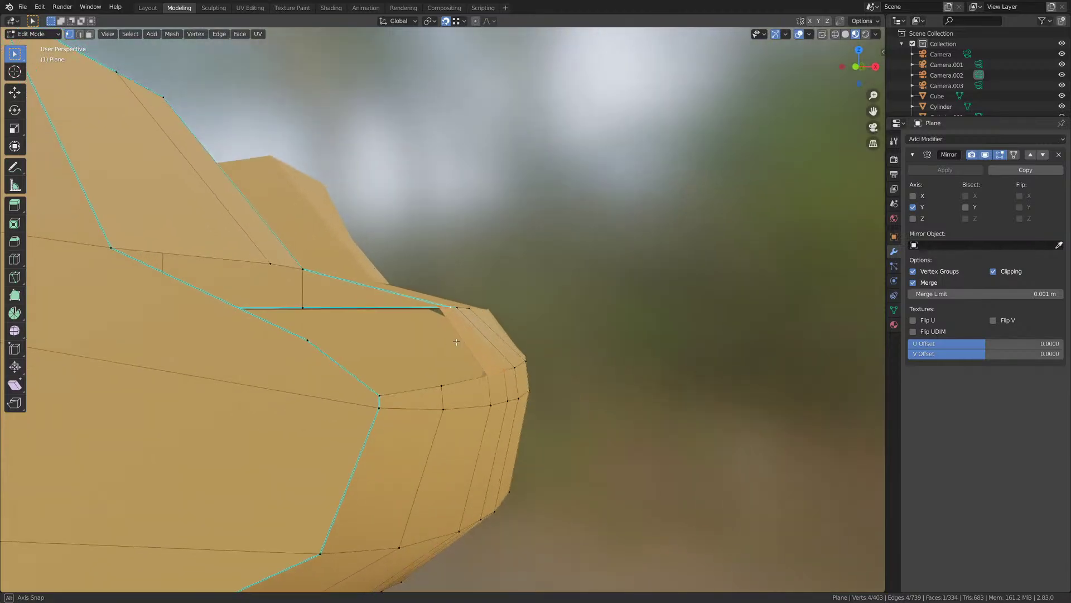
{"action": "left_click", "coordinate": [486, 376]}
{"action": "left_click", "coordinate": [439, 309]}
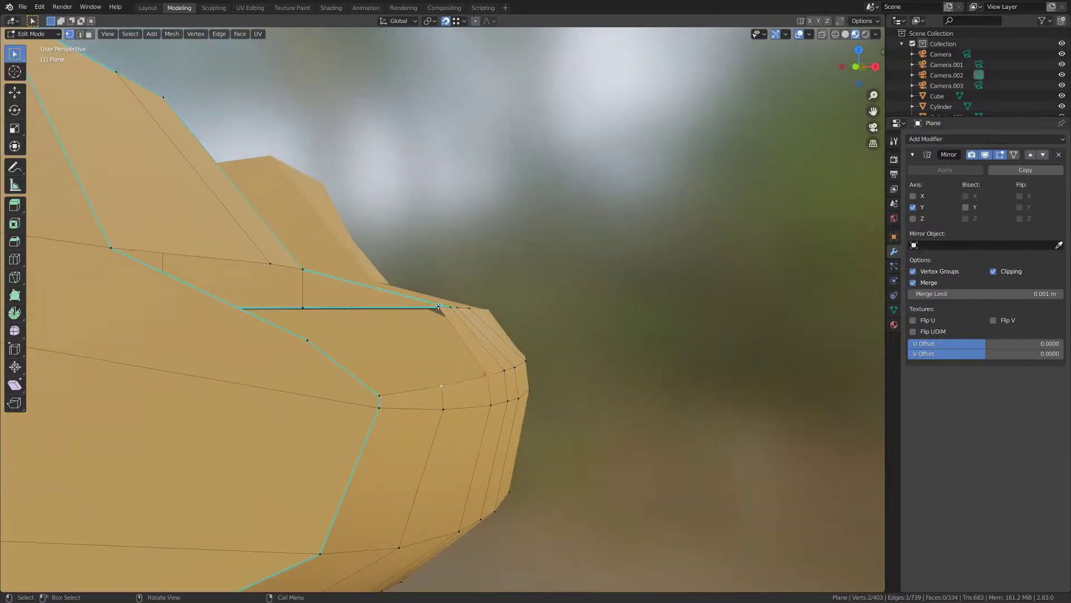
{"action": "middle_click_drag", "start_coordinate": [444, 342], "coordinate": [402, 374]}
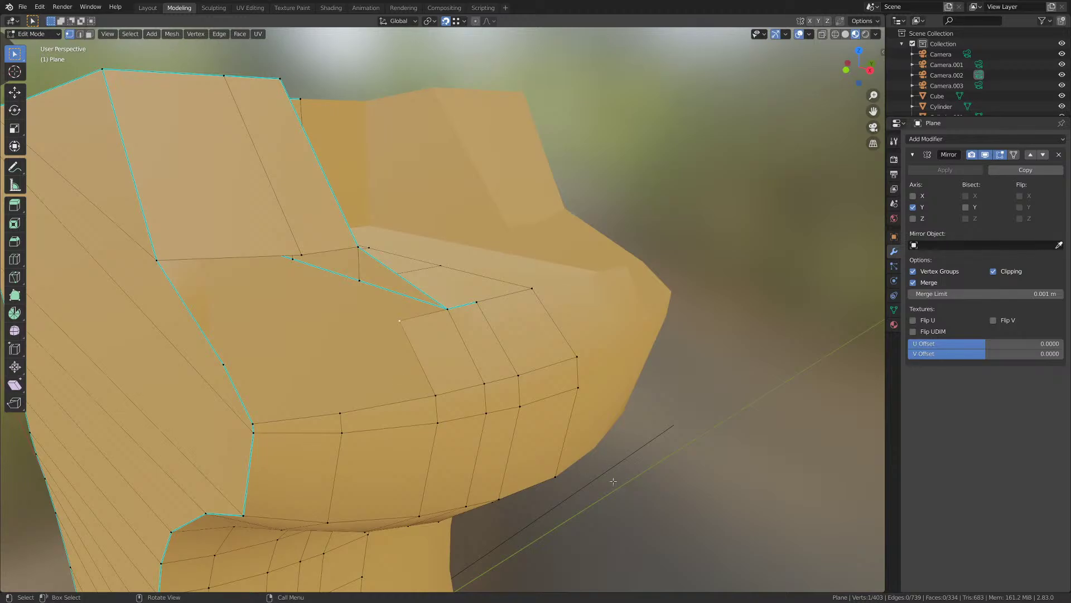
{"action": "key", "text": "e"}
{"action": "key", "text": "y"}
{"action": "left_click", "coordinate": [549, 499]}
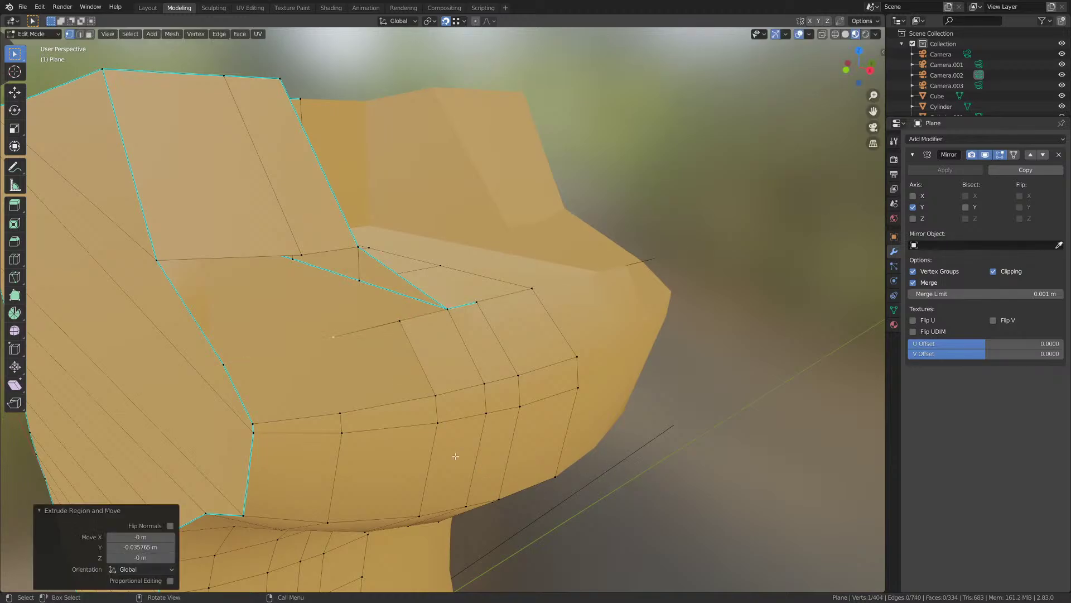
- Fill the next face outward, between the second extruded edge and the rim's upper edge
{"action": "middle_click_drag", "start_coordinate": [455, 456], "coordinate": [492, 428]}
{"action": "left_click", "coordinate": [476, 373]}
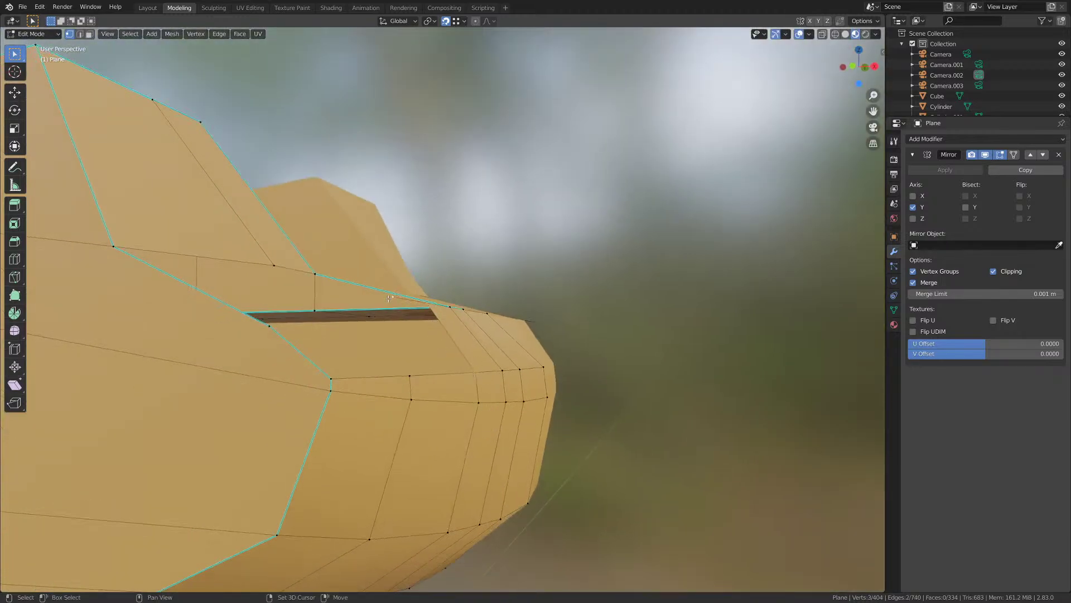
{"action": "left_click", "coordinate": [416, 381], "text": "shift"}
{"action": "key", "text": "f"}
{"action": "middle_click_drag", "start_coordinate": [434, 380], "coordinate": [467, 370]}
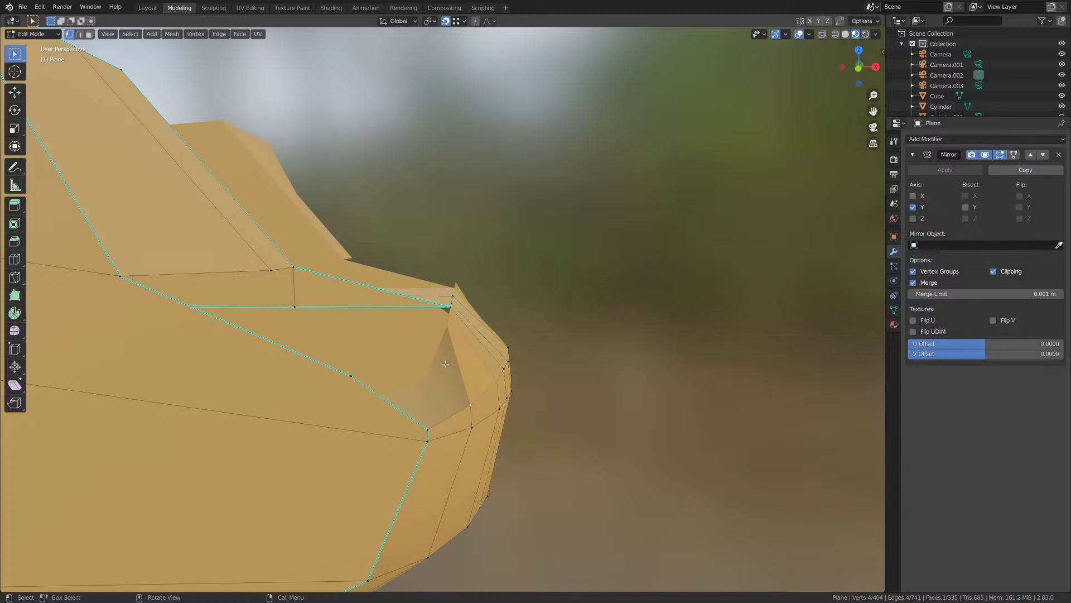
- Reveal any hidden geometry and examine the whole frame before returning to the open rim corner
{"action": "left_click", "coordinate": [427, 427], "text": "shift"}
{"action": "scroll", "coordinate": [428, 426], "scroll_direction": "down", "scroll_amount": 7}
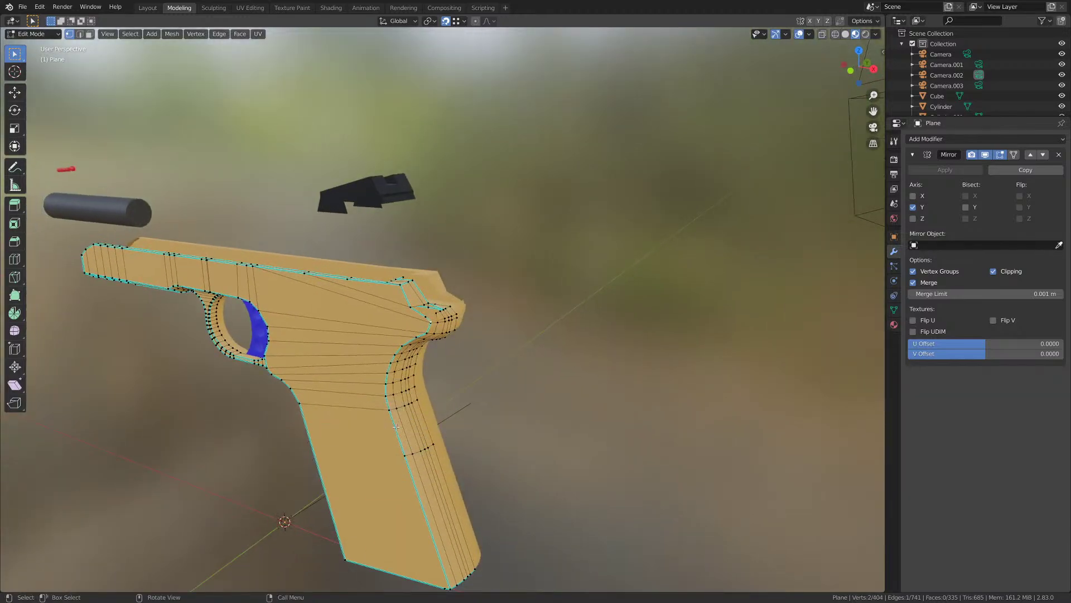
{"action": "key", "text": "alt+h"}
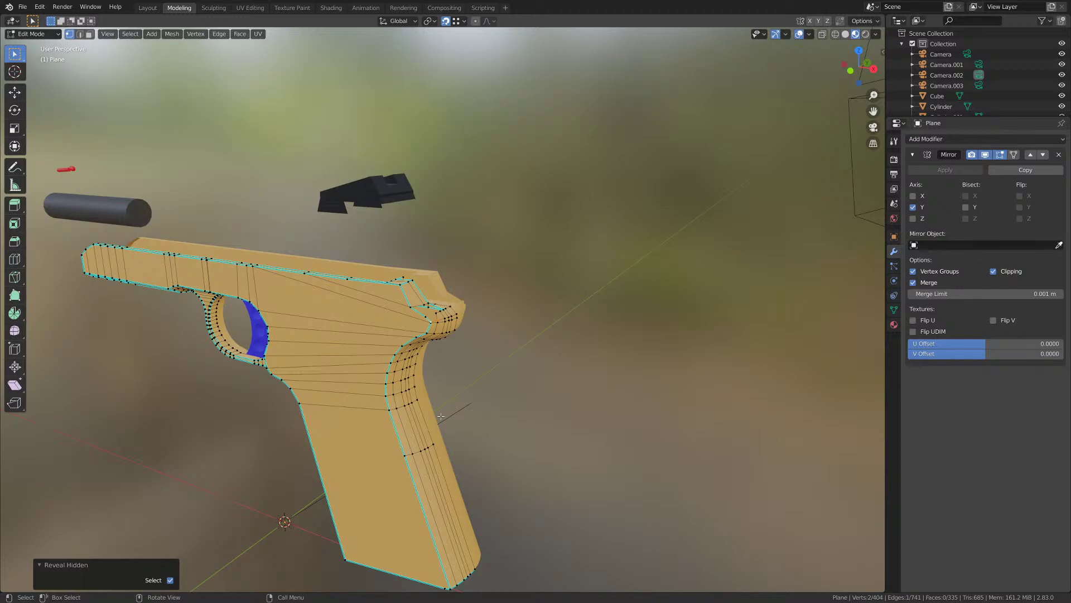
{"action": "scroll", "coordinate": [449, 412], "scroll_direction": "up", "scroll_amount": 1}
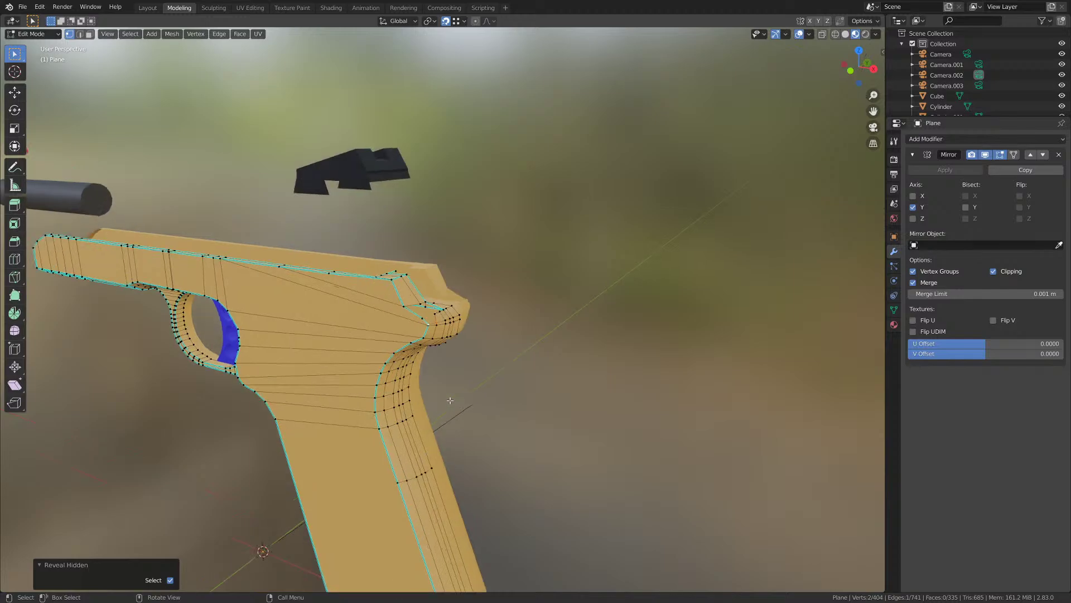
{"action": "scroll", "coordinate": [450, 400], "scroll_direction": "up", "scroll_amount": 1}
{"action": "scroll", "coordinate": [484, 387], "scroll_direction": "down", "scroll_amount": 3}
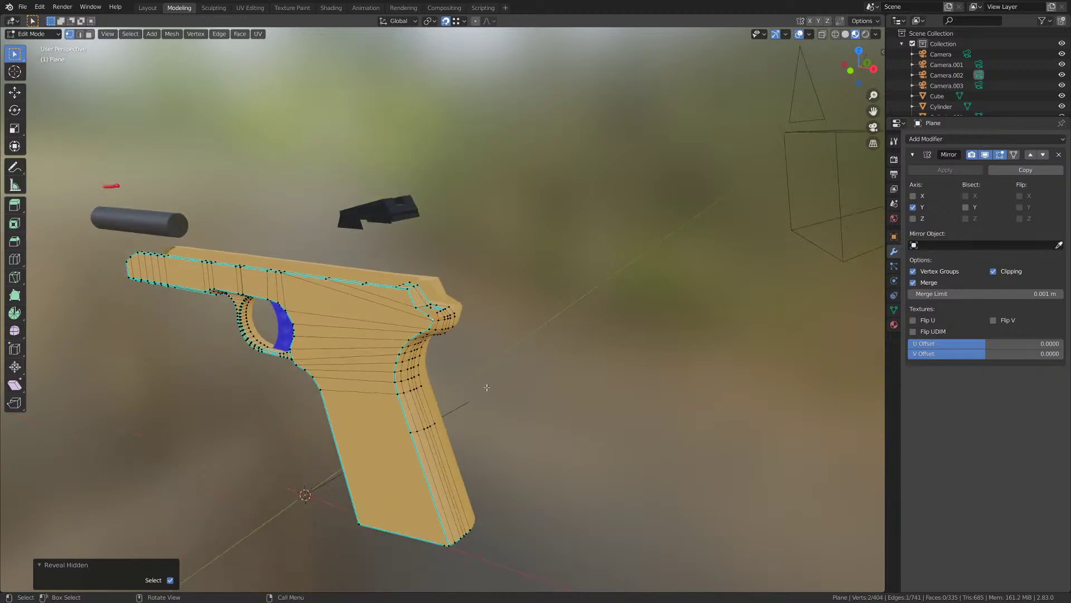
{"action": "scroll", "coordinate": [496, 383], "scroll_direction": "up", "scroll_amount": 2}
{"action": "middle_click_drag", "start_coordinate": [497, 383], "coordinate": [496, 355]}
{"action": "scroll", "coordinate": [466, 390], "scroll_direction": "up", "scroll_amount": 3}
{"action": "scroll", "coordinate": [453, 371], "scroll_direction": "up", "scroll_amount": 5}
- Fill the outermost face of the rim's top strip, joining it to the frame's side edge
{"action": "left_click", "coordinate": [491, 286]}
{"action": "middle_click_drag", "start_coordinate": [518, 311], "coordinate": [543, 361]}
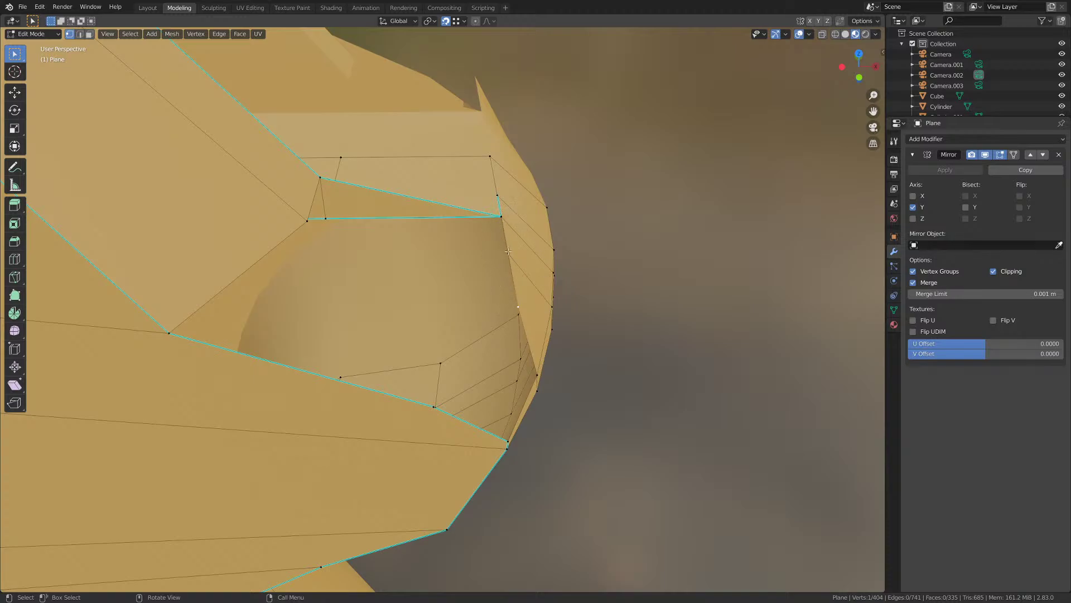
{"action": "middle_click_drag", "start_coordinate": [488, 423], "coordinate": [485, 314]}
{"action": "left_click", "coordinate": [422, 317], "text": "shift"}
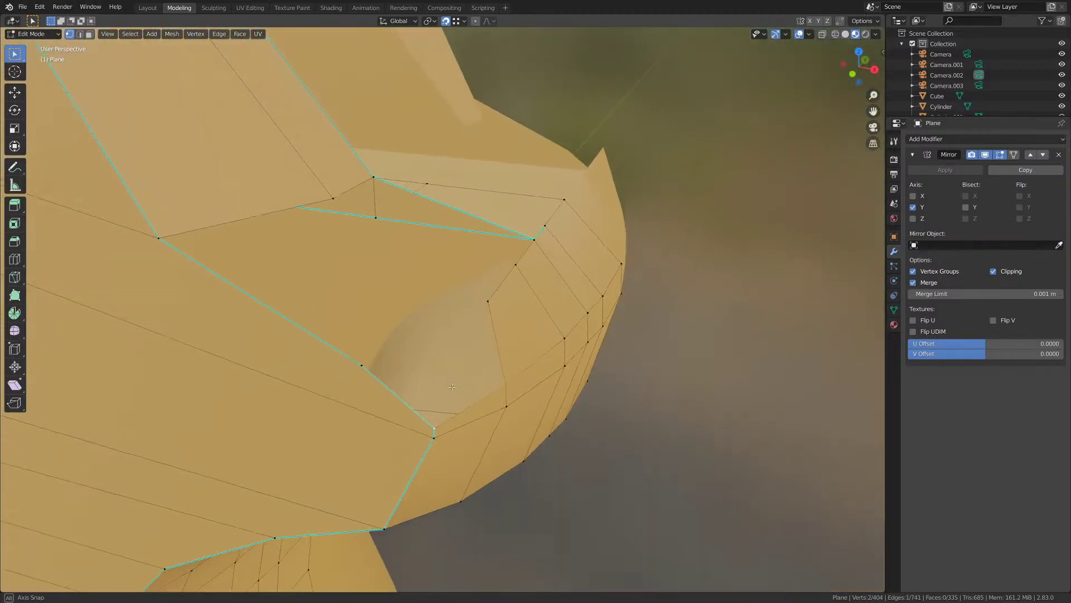
{"action": "left_click", "coordinate": [489, 312], "text": "shift"}
{"action": "left_click", "coordinate": [368, 367], "text": "shift"}
{"action": "key", "text": "f"}
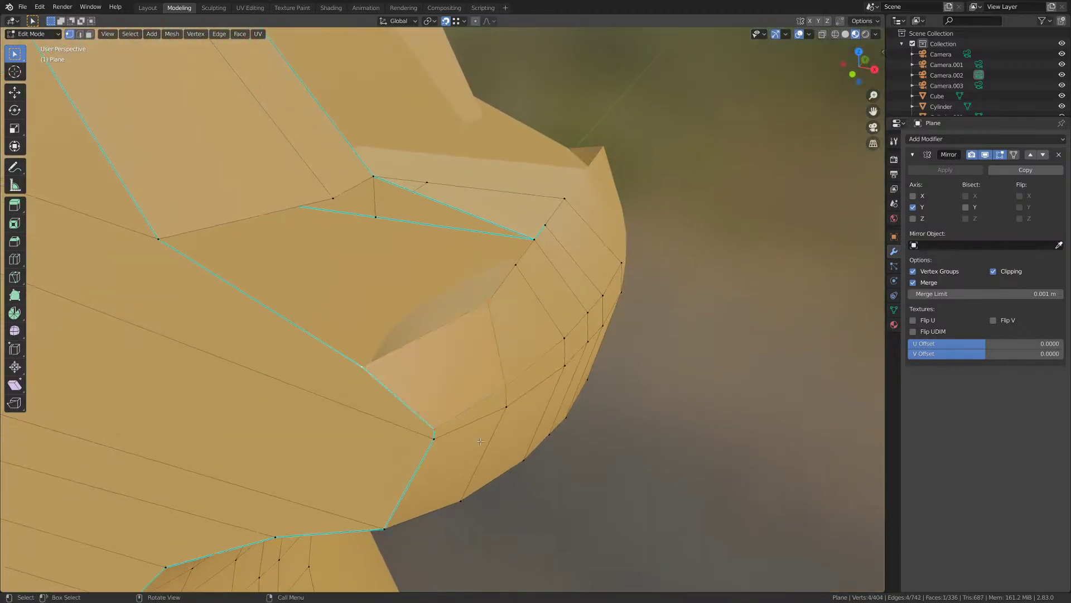
- Fill the face beside the recess corner between the slanted end's inner lower edge and the rim strip
{"action": "middle_click_drag", "start_coordinate": [368, 368], "coordinate": [500, 313]}
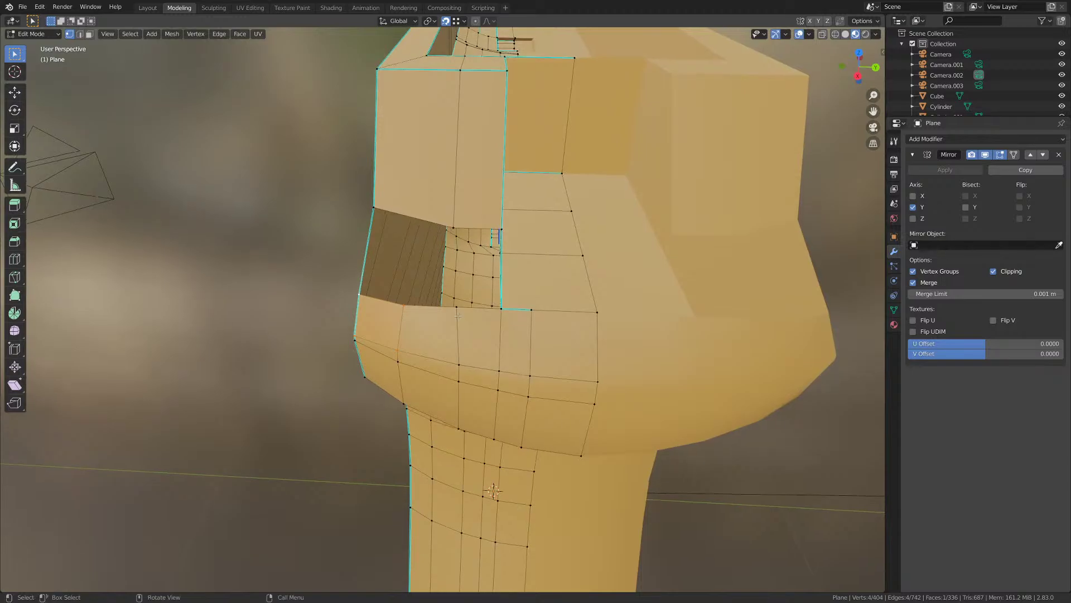
{"action": "left_click", "coordinate": [500, 310]}
{"action": "middle_click_drag", "start_coordinate": [457, 245], "coordinate": [458, 235]}
{"action": "left_click", "coordinate": [418, 241], "text": "shift"}
{"action": "key", "text": "f"}
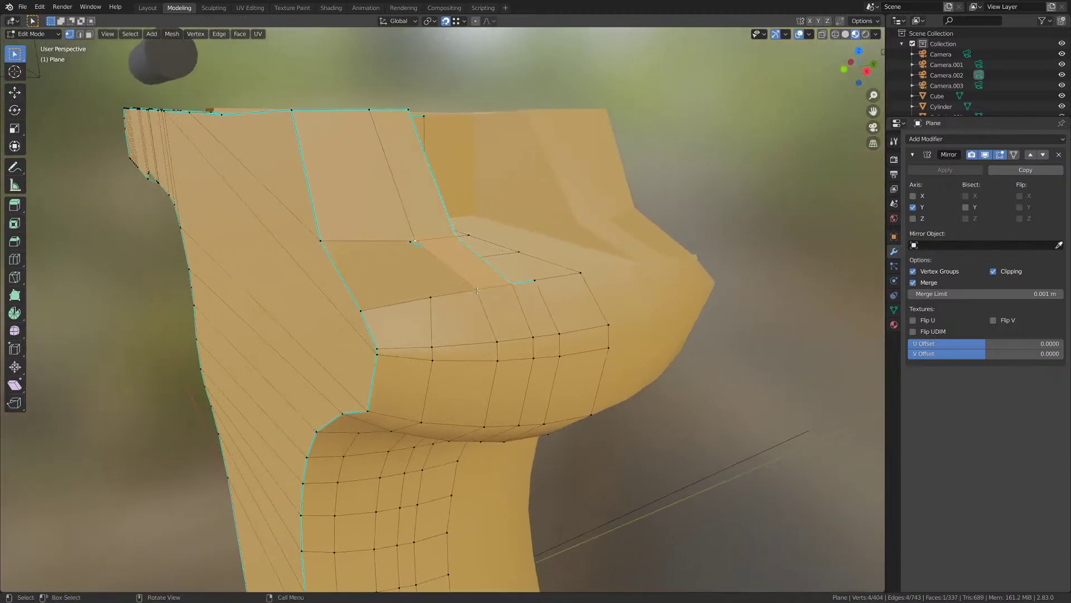
- Subdivide the outer upper and outer lower edges of the slanted rear end, adding one midpoint vertex to each
{"action": "middle_click_drag", "start_coordinate": [440, 297], "coordinate": [348, 106]}
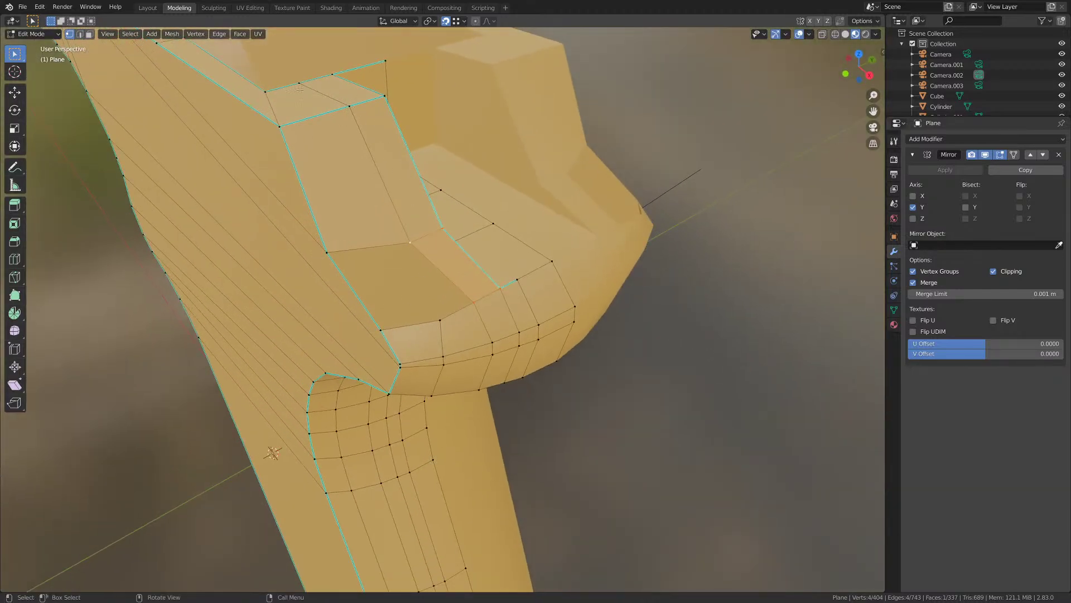
{"action": "right_click", "coordinate": [320, 121]}
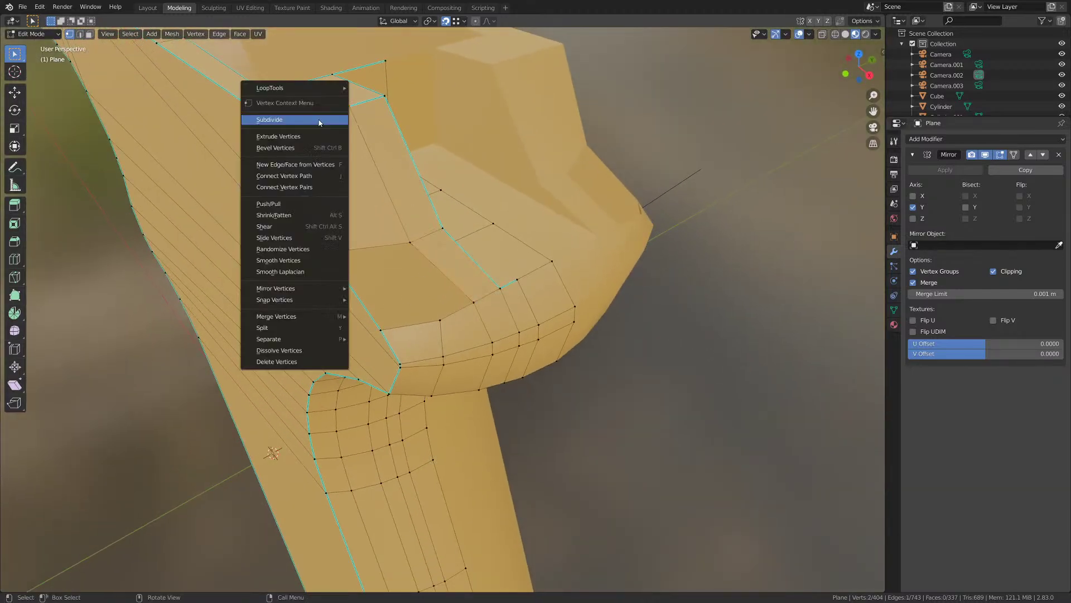
{"action": "left_click", "coordinate": [315, 120]}
{"action": "left_click", "coordinate": [315, 117]}
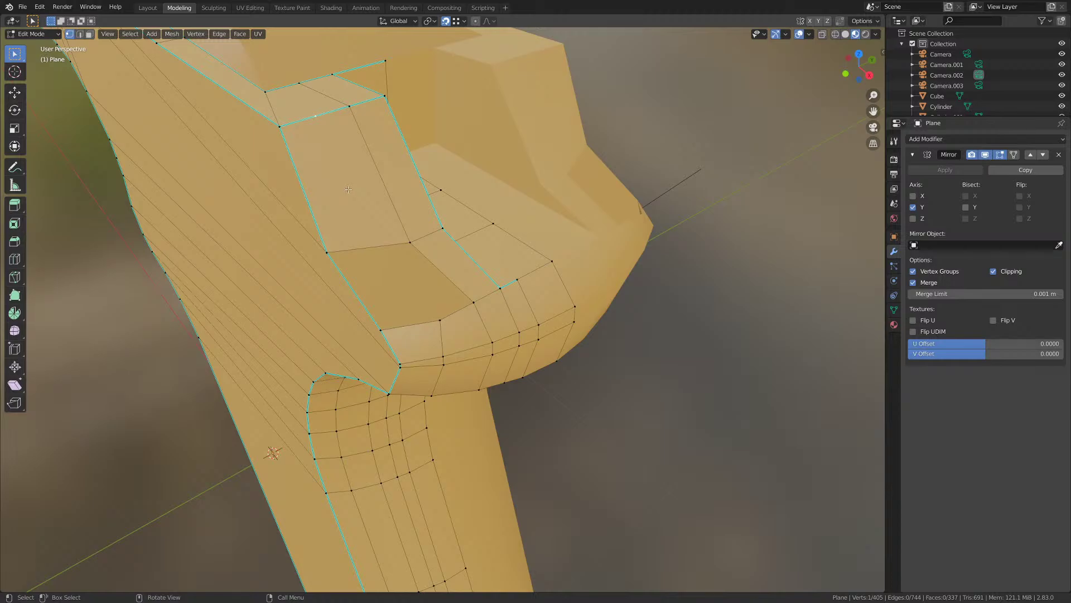
{"action": "middle_click_drag", "start_coordinate": [348, 190], "coordinate": [385, 119]}
{"action": "left_click", "coordinate": [390, 258], "text": "shift"}
{"action": "right_click", "coordinate": [352, 243]}
{"action": "left_click", "coordinate": [351, 242]}
{"action": "left_click", "coordinate": [362, 260]}
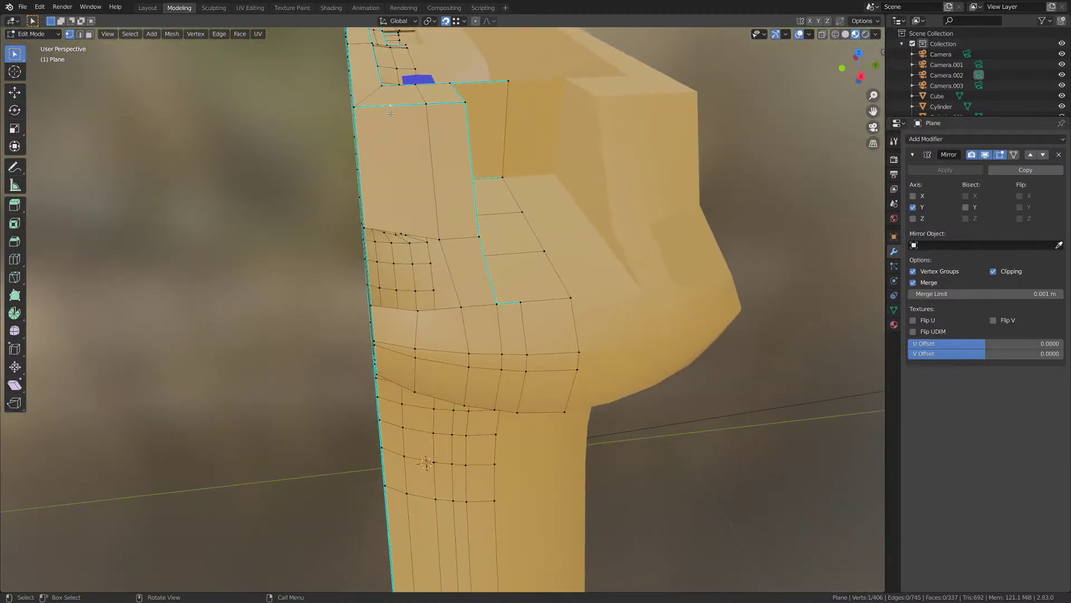
- Move the slanted end's new upper and lower midpoint vertices 0.004067 m along Y
{"action": "middle_click_drag", "start_coordinate": [432, 316], "coordinate": [426, 299]}
{"action": "key", "text": "g"}
{"action": "key", "text": "y"}
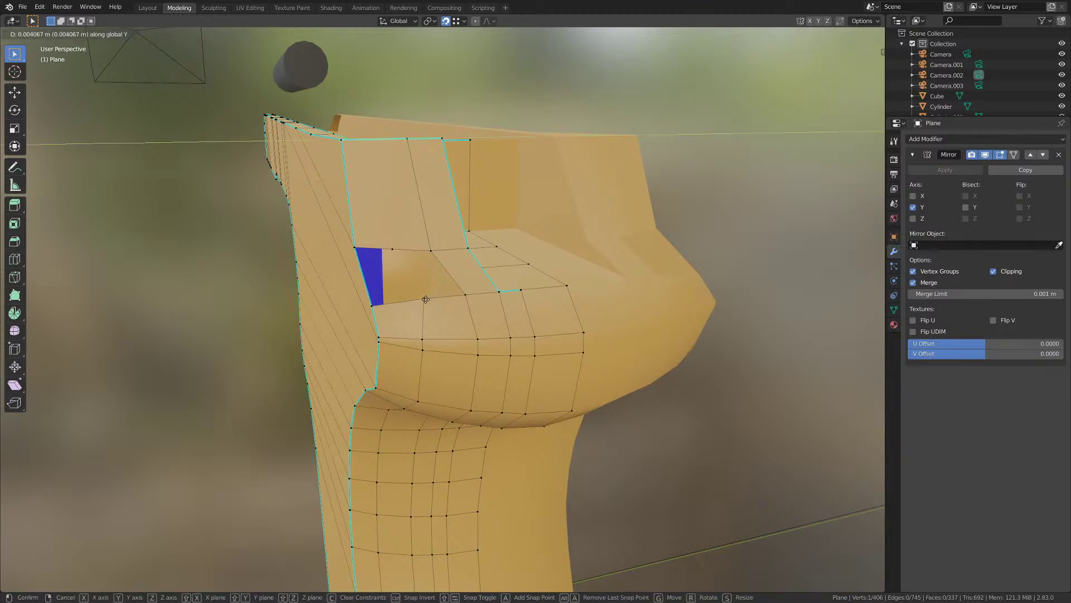
{"action": "left_click", "coordinate": [425, 291]}
{"action": "key", "text": "ctrl+z"}
{"action": "key", "text": "g"}
{"action": "key", "text": "y"}
{"action": "left_click", "coordinate": [426, 288]}
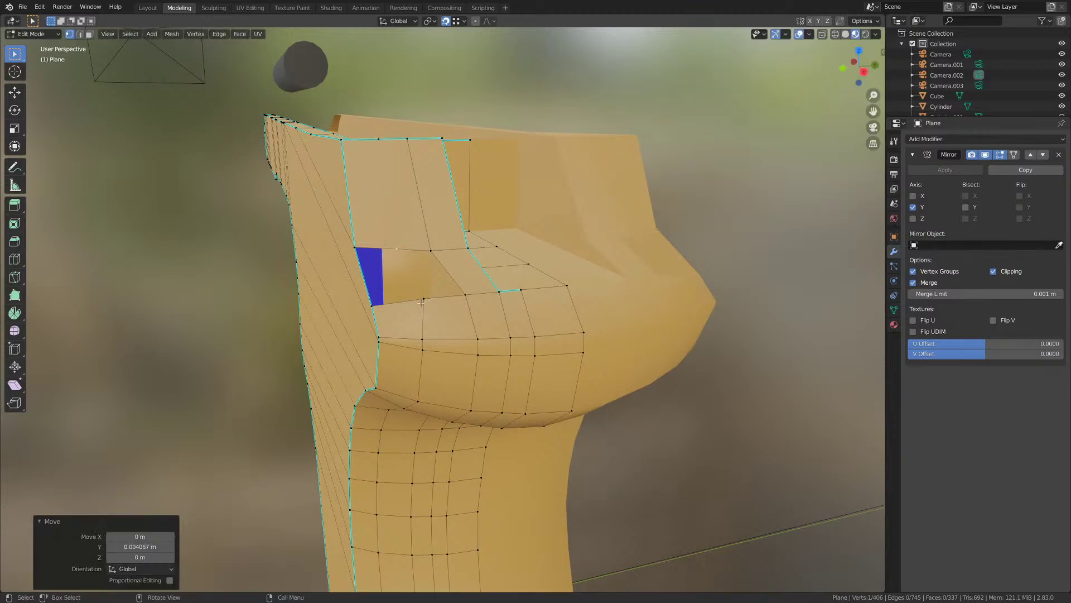
- Fill the two remaining faces between the slanted end's lower edge and the rim's top strip, using the new lower midpoint vertex
{"action": "middle_click_drag", "start_coordinate": [426, 288], "coordinate": [407, 306]}
{"action": "left_click", "coordinate": [385, 244]}
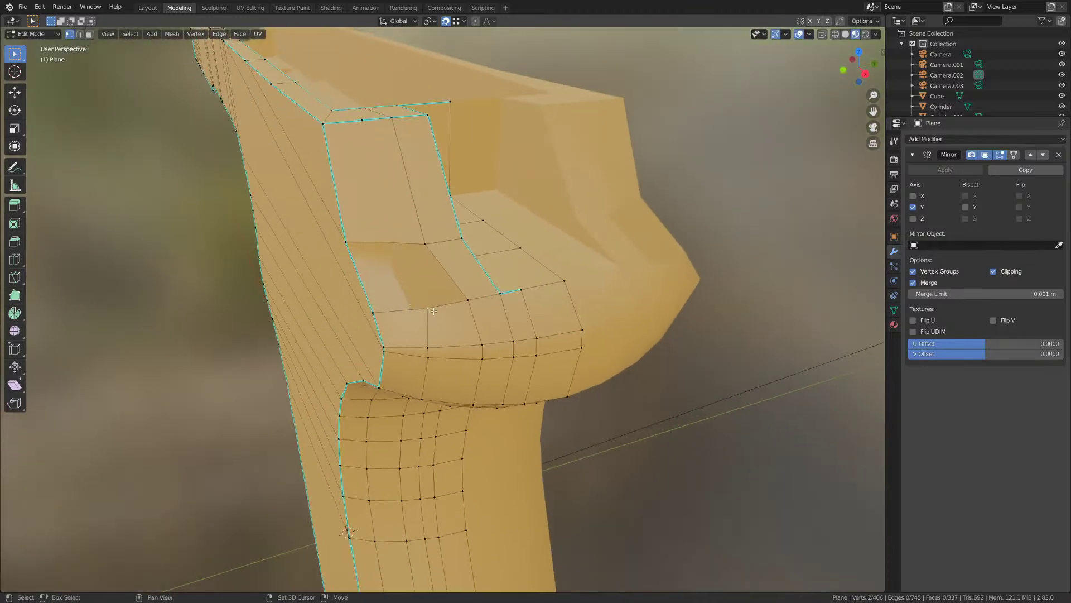
{"action": "left_click", "coordinate": [427, 247], "text": "shift"}
{"action": "key", "text": "f"}
{"action": "left_click", "coordinate": [383, 244]}
{"action": "left_click", "coordinate": [350, 250], "text": "shift"}
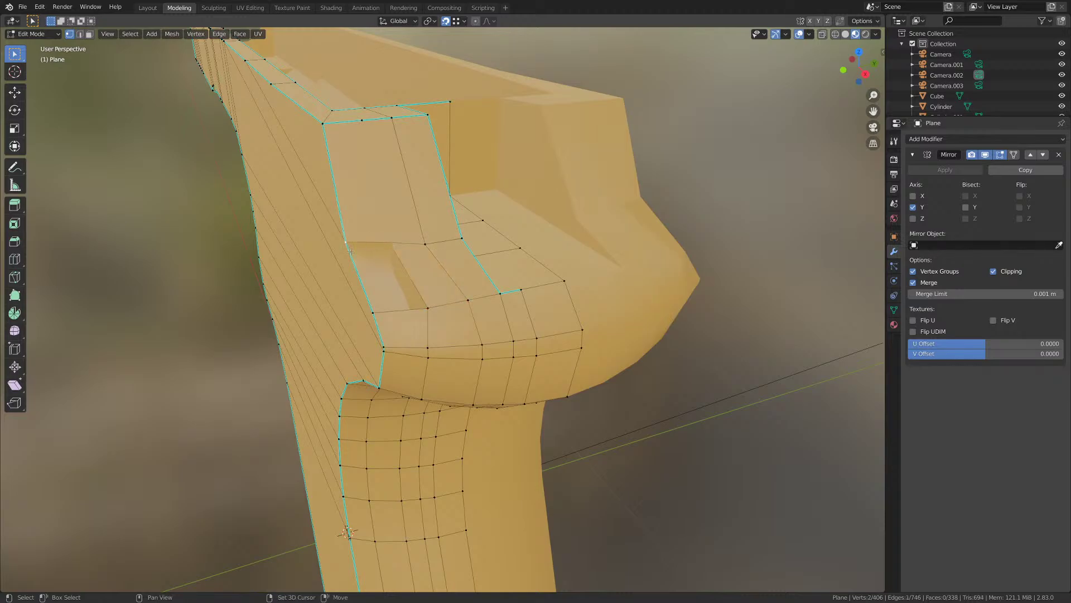
{"action": "left_click", "coordinate": [369, 313], "text": "shift"}
{"action": "left_click", "coordinate": [426, 308], "text": "shift"}
{"action": "key", "text": "f"}
- Try to split the slanted end's outer face with an edge between its upper and lower midpoint vertices
{"action": "left_click", "coordinate": [398, 249]}
{"action": "mouse_move", "coordinate": [421, 248]}
{"action": "middle_mouse_down", "text": "shift"}
{"action": "mouse_move", "coordinate": [488, 370]}
{"action": "mouse_move", "coordinate": [419, 255]}
{"action": "middle_mouse_up", "text": "shift"}
{"action": "scroll", "coordinate": [488, 370], "scroll_direction": "up", "scroll_amount": 2}
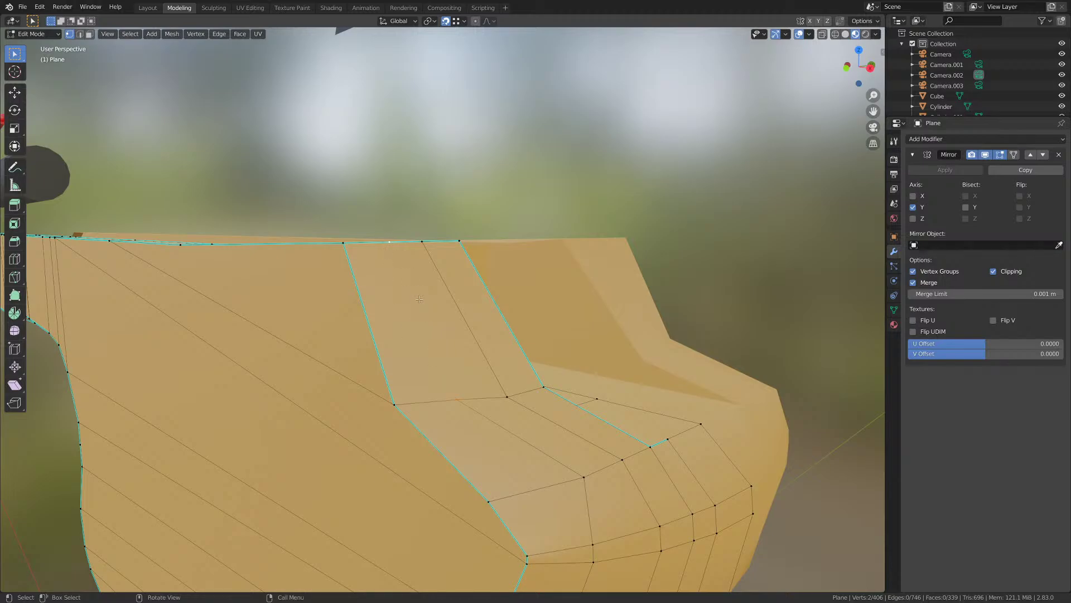
{"action": "scroll", "coordinate": [419, 299], "scroll_direction": "down", "scroll_amount": 2}
{"action": "middle_click_drag", "start_coordinate": [419, 300], "coordinate": [474, 304]}
{"action": "key", "text": "Tab"}
{"action": "scroll", "coordinate": [425, 299], "scroll_direction": "up", "scroll_amount": 2}
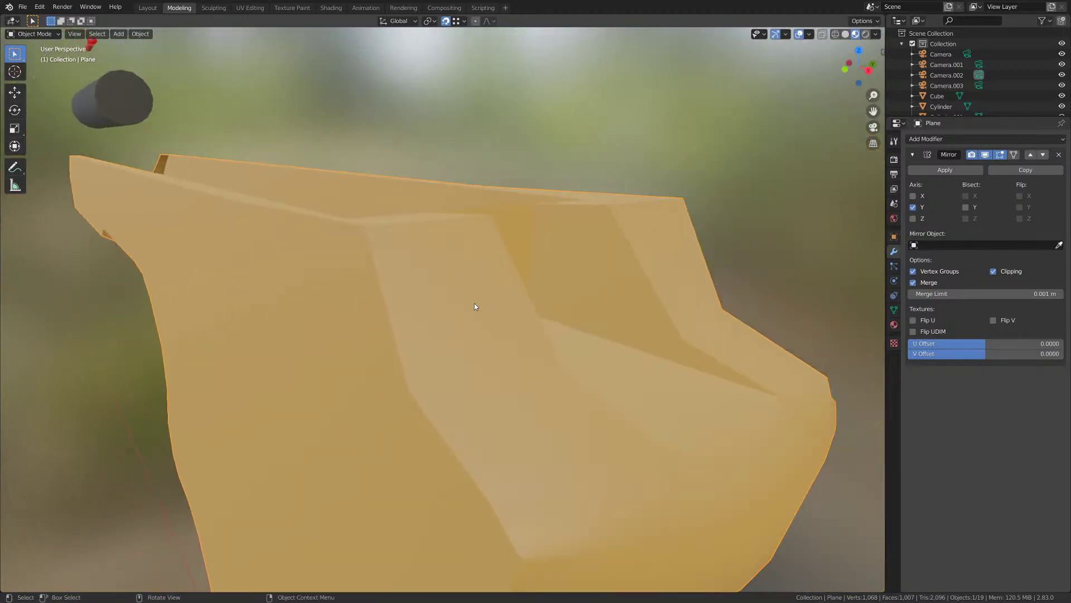
{"action": "key", "text": "Tab"}
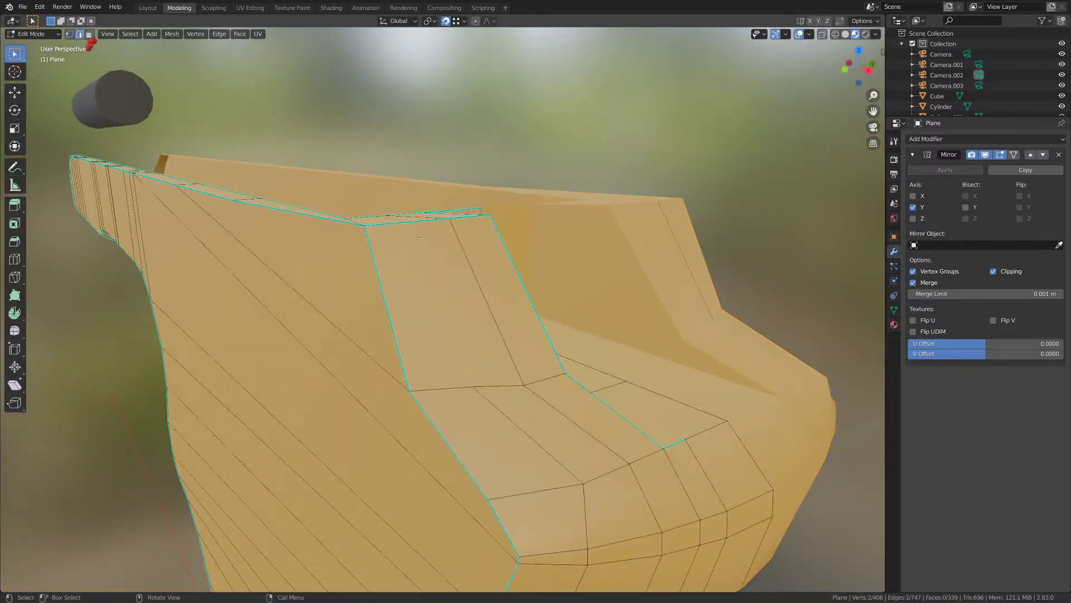
{"action": "key", "text": "3"}
{"action": "left_click", "coordinate": [452, 256]}
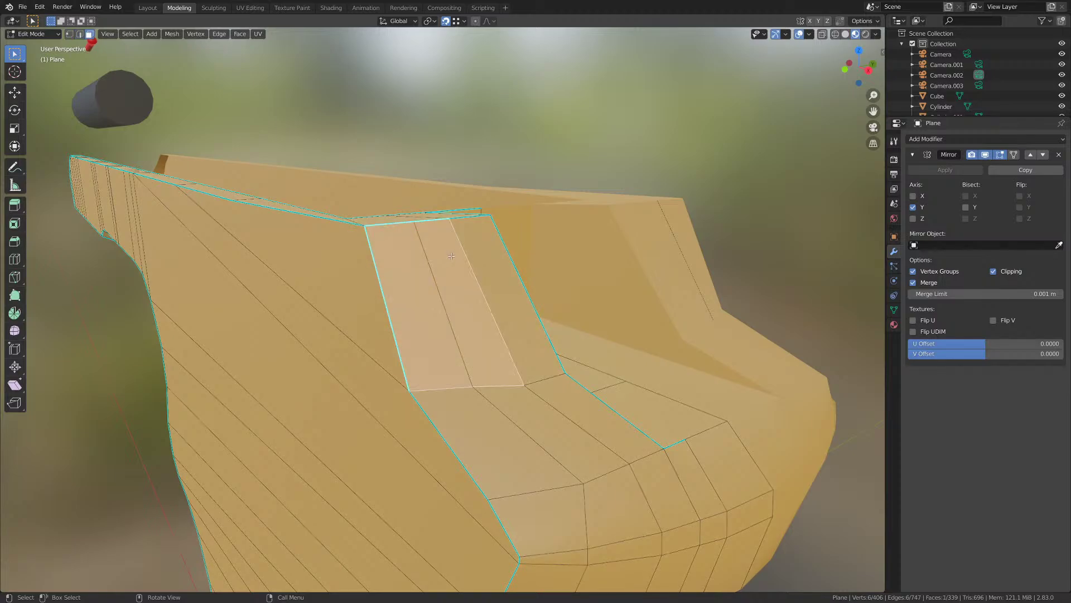
- Delete the loose edge running across the slanted end's outer face
{"action": "key", "text": "2"}
{"action": "left_click", "coordinate": [435, 271]}
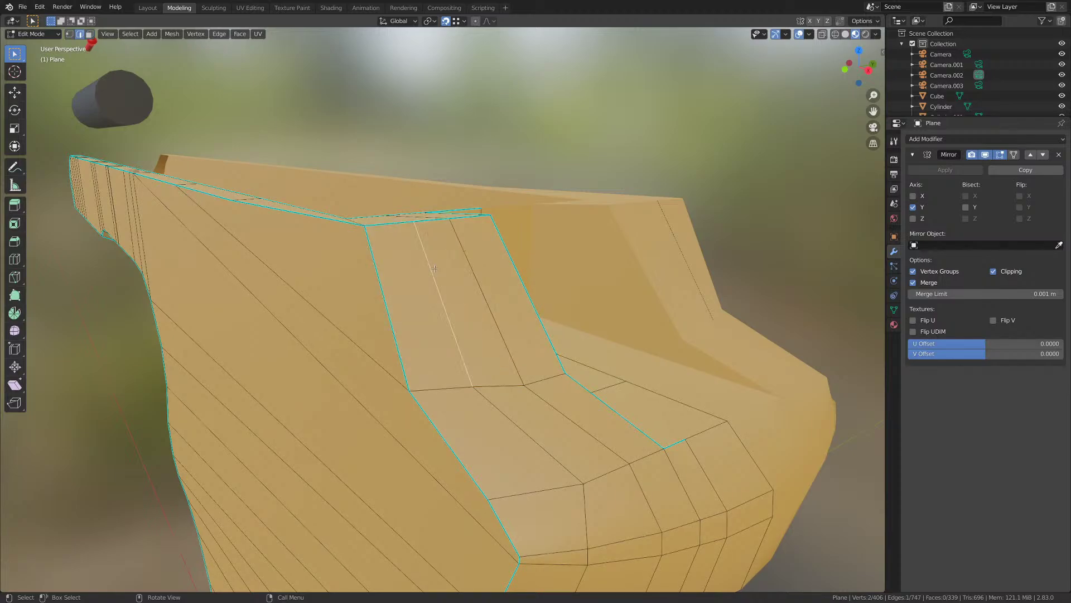
{"action": "key", "text": "x"}
{"action": "left_click", "coordinate": [391, 257]}
- Connect the slanted end's upper and lower midpoint vertices so that the outer face is split into two separate faces
{"action": "key", "text": "1"}
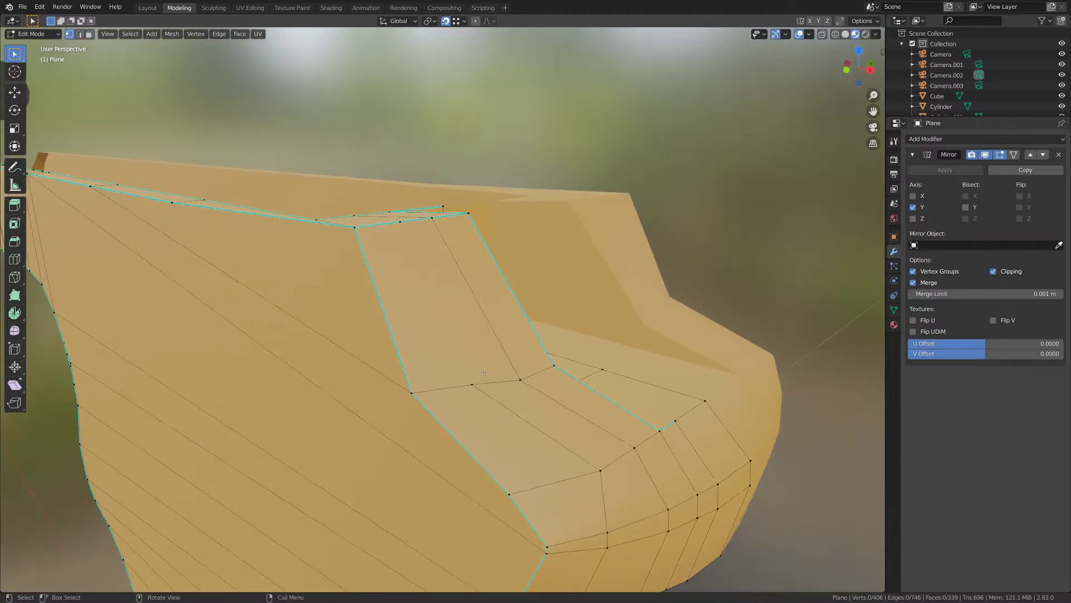
{"action": "middle_click_drag", "start_coordinate": [407, 240], "coordinate": [400, 225]}
{"action": "middle_click_drag", "start_coordinate": [429, 371], "coordinate": [439, 283]}
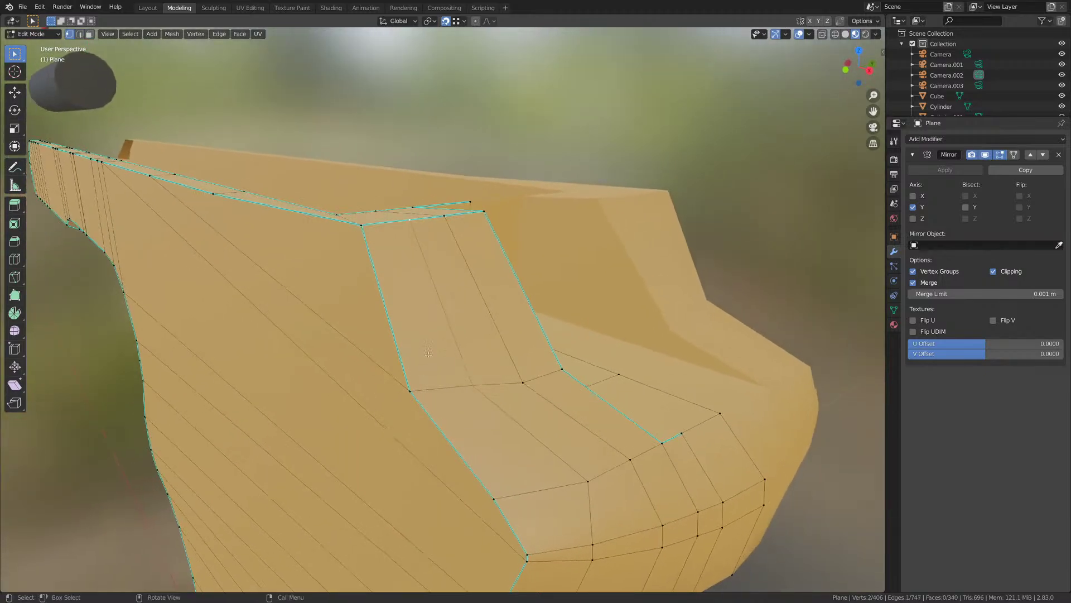
{"action": "key", "text": "3"}
{"action": "left_click", "coordinate": [439, 283]}
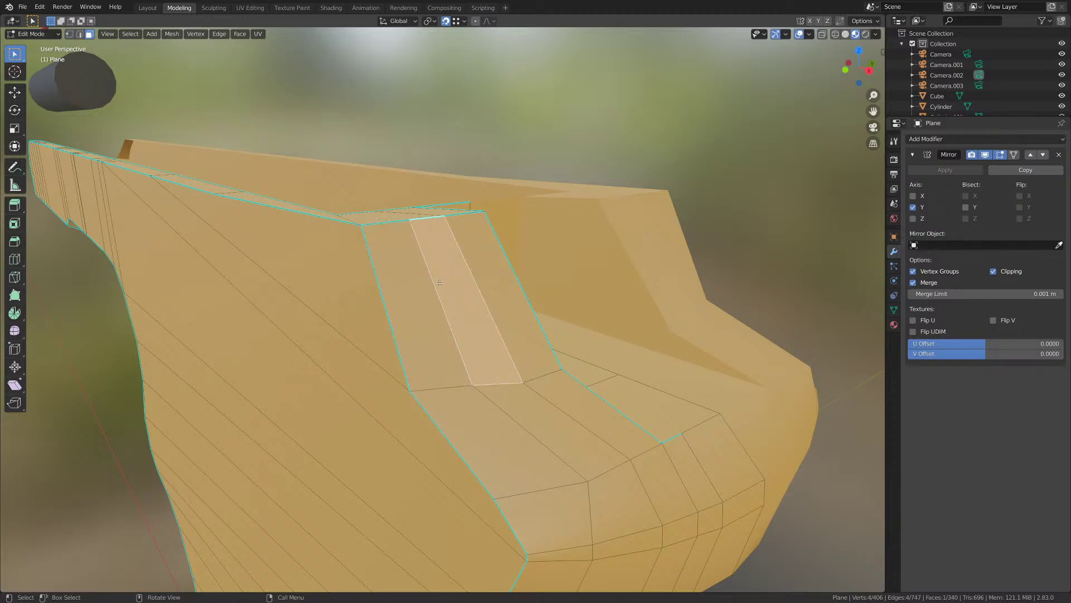
{"action": "left_click", "coordinate": [410, 290]}
{"action": "left_click", "coordinate": [453, 296]}
- Mark the rim's top edge segment between the existing sharp edge and the mirror centre line as sharp
{"action": "scroll", "coordinate": [390, 413], "scroll_direction": "down", "scroll_amount": 2}
{"action": "middle_click_drag", "start_coordinate": [380, 434], "coordinate": [448, 428]}
{"action": "key", "text": "Tab"}
{"action": "scroll", "coordinate": [475, 441], "scroll_direction": "down", "scroll_amount": 3}
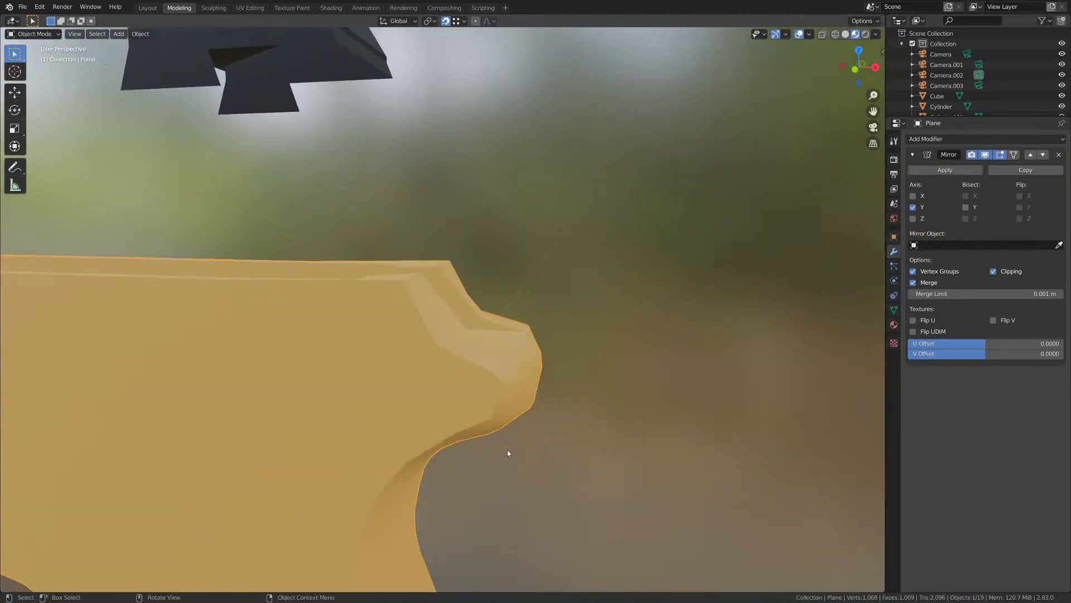
{"action": "mouse_move", "coordinate": [507, 450]}
{"action": "middle_mouse_down"}
{"action": "mouse_move", "coordinate": [440, 446]}
{"action": "mouse_move", "coordinate": [472, 437]}
{"action": "mouse_move", "coordinate": [512, 473]}
{"action": "mouse_move", "coordinate": [513, 464]}
{"action": "middle_mouse_up"}
{"action": "key", "text": "Tab"}
{"action": "scroll", "coordinate": [514, 379], "scroll_direction": "up", "scroll_amount": 2}
{"action": "middle_click_drag", "start_coordinate": [514, 380], "coordinate": [385, 363]}
{"action": "scroll", "coordinate": [424, 346], "scroll_direction": "up", "scroll_amount": 2}
{"action": "middle_click_drag", "start_coordinate": [448, 338], "coordinate": [447, 311]}
{"action": "key", "text": "2"}
{"action": "left_click", "coordinate": [447, 310]}
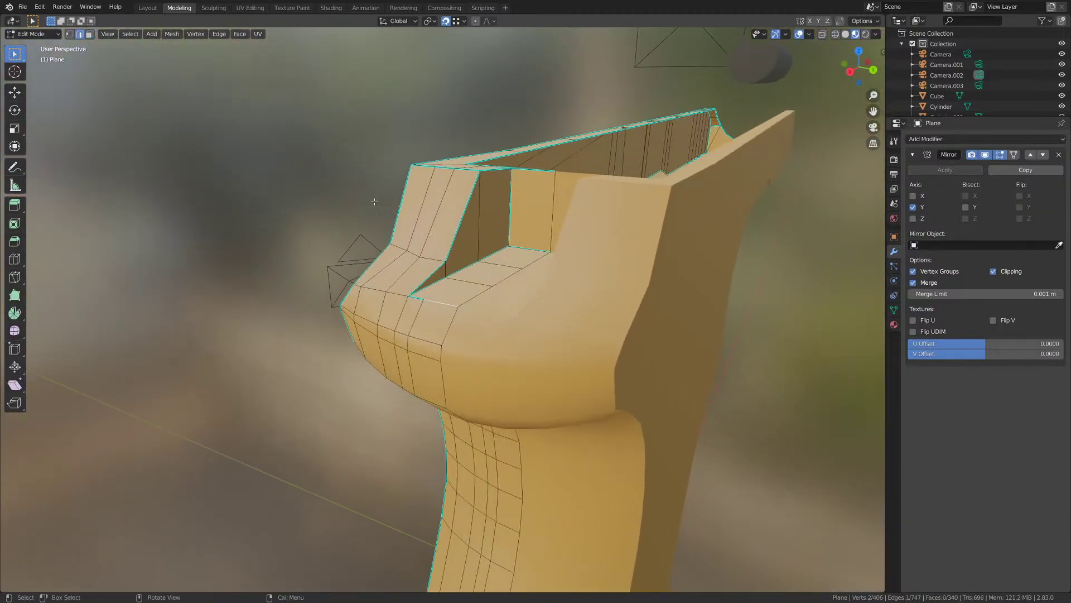
{"action": "left_click", "coordinate": [220, 34]}
{"action": "left_click", "coordinate": [252, 232]}
- Examine the shading and the edge and vertex layout of the rear rim from behind and from directly above
{"action": "key", "text": "Tab"}
{"action": "middle_click_drag", "start_coordinate": [354, 406], "coordinate": [395, 354]}
{"action": "scroll", "coordinate": [447, 429], "scroll_direction": "down", "scroll_amount": 2}
{"action": "scroll", "coordinate": [463, 388], "scroll_direction": "up", "scroll_amount": 3}
{"action": "key", "text": "Tab"}
{"action": "left_click", "coordinate": [394, 254]}
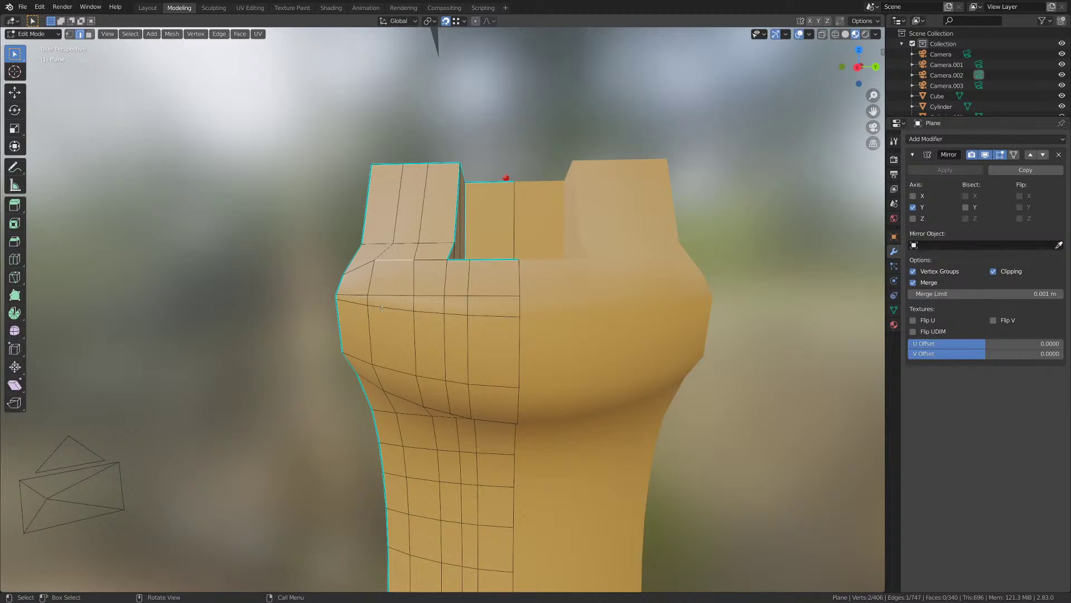
{"action": "middle_click_drag", "start_coordinate": [395, 252], "coordinate": [423, 330]}
{"action": "key", "text": "KP_7"}
{"action": "scroll", "coordinate": [400, 419], "scroll_direction": "up", "scroll_amount": 8}
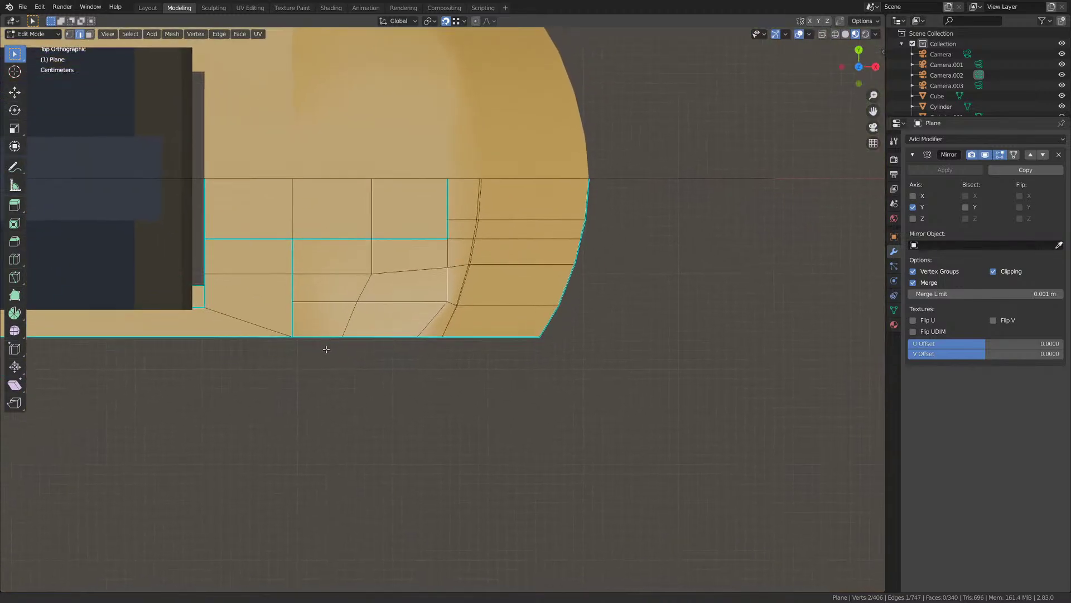
{"action": "scroll", "coordinate": [425, 342], "scroll_direction": "down", "scroll_amount": 8}
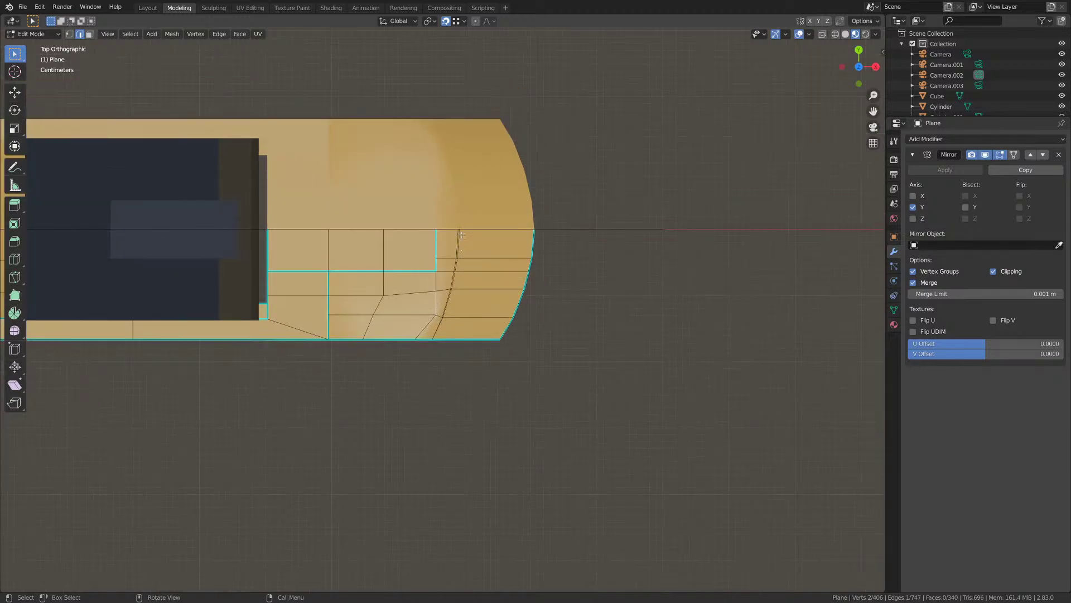
{"action": "scroll", "coordinate": [535, 253], "scroll_direction": "up", "scroll_amount": 5}
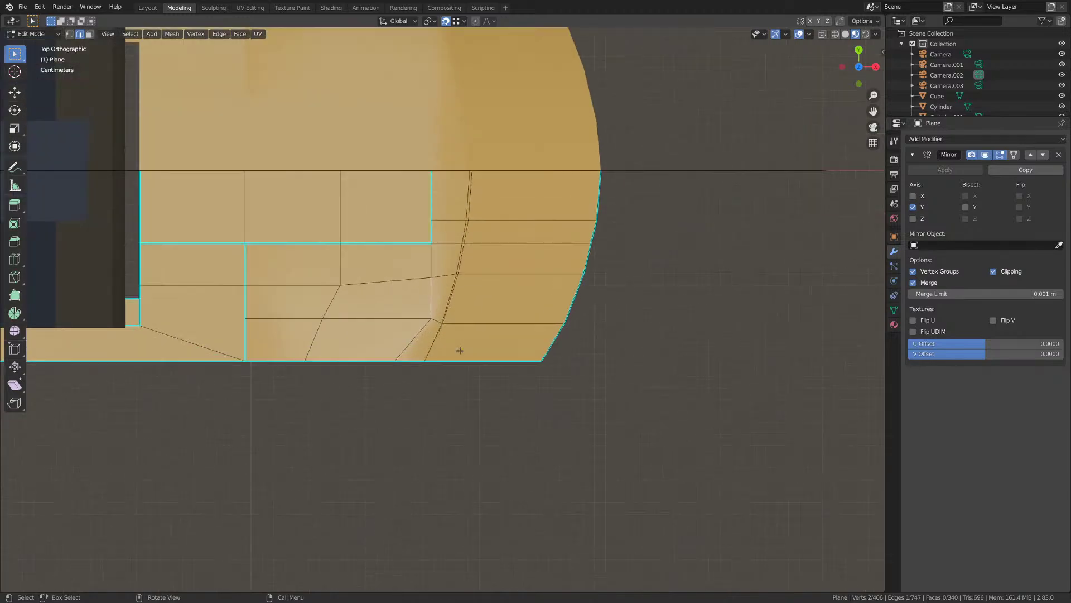
{"action": "key", "text": "1"}
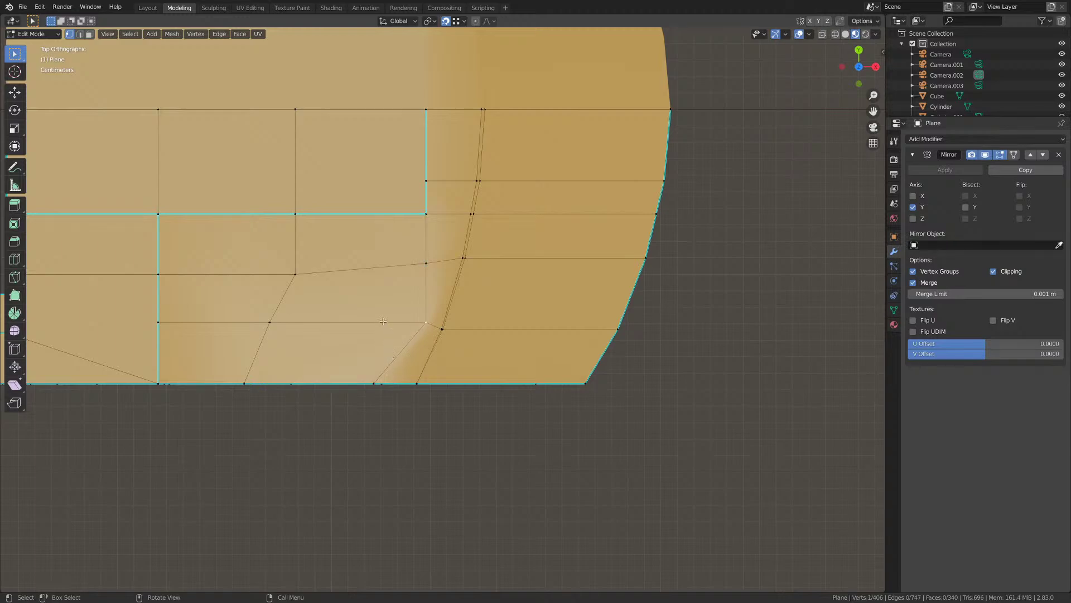
- Save the M1911.blend file
{"action": "scroll", "coordinate": [381, 301], "scroll_direction": "down", "scroll_amount": 3}
{"action": "key", "text": "ctrl+s"}
{"action": "middle_click_drag", "start_coordinate": [381, 302], "coordinate": [383, 265]}
{"action": "key", "text": "KP_1"}
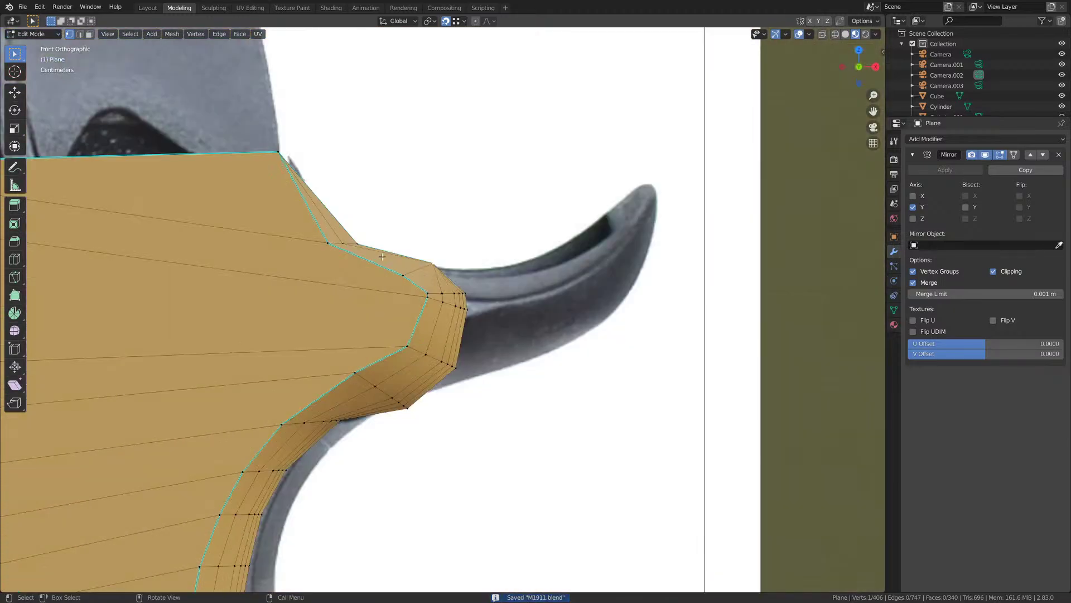
- Compare the frame with the reference photos, leave Edit Mode and save the file again
{"action": "scroll", "coordinate": [383, 265], "scroll_direction": "down", "scroll_amount": 10}
{"action": "scroll", "coordinate": [384, 265], "scroll_direction": "down", "scroll_amount": 9}
{"action": "middle_click_drag", "start_coordinate": [526, 219], "coordinate": [552, 239], "text": "shift"}
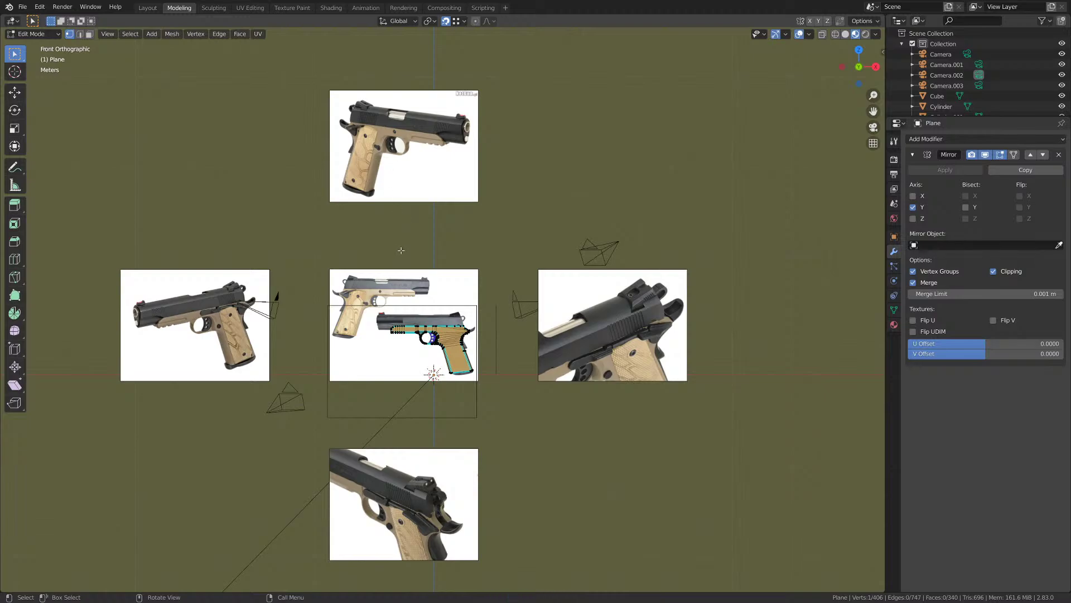
{"action": "scroll", "coordinate": [396, 300], "scroll_direction": "up", "scroll_amount": 4}
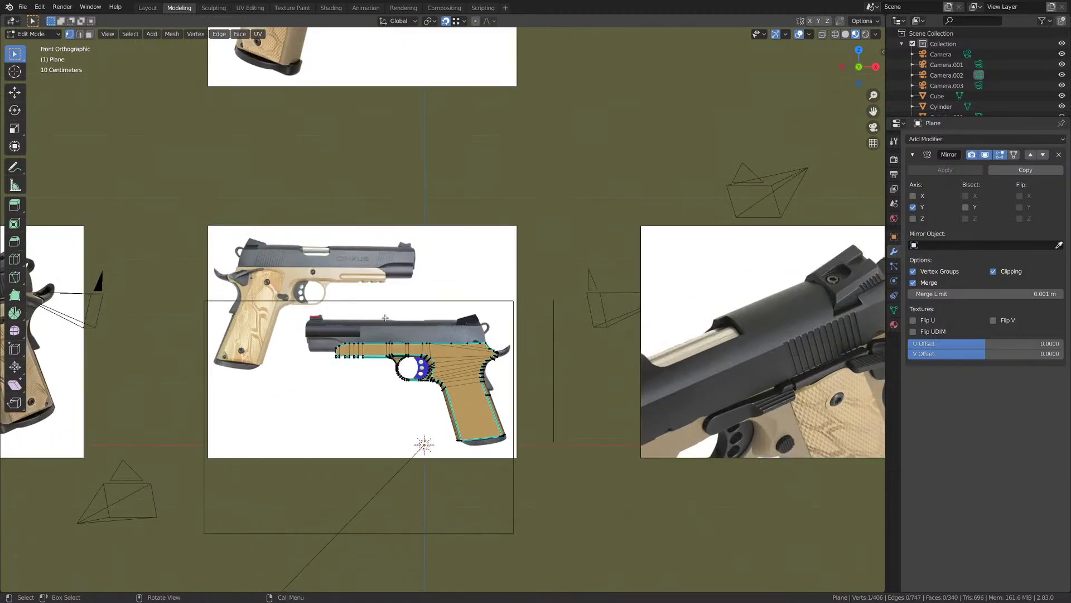
{"action": "scroll", "coordinate": [396, 300], "scroll_direction": "down", "scroll_amount": 1}
{"action": "scroll", "coordinate": [433, 360], "scroll_direction": "up", "scroll_amount": 7}
{"action": "key", "text": "Tab"}
{"action": "middle_click_drag", "start_coordinate": [439, 313], "coordinate": [433, 255], "text": "shift"}
{"action": "scroll", "coordinate": [431, 255], "scroll_direction": "down", "scroll_amount": 2}
{"action": "key", "text": "ctrl+s"}
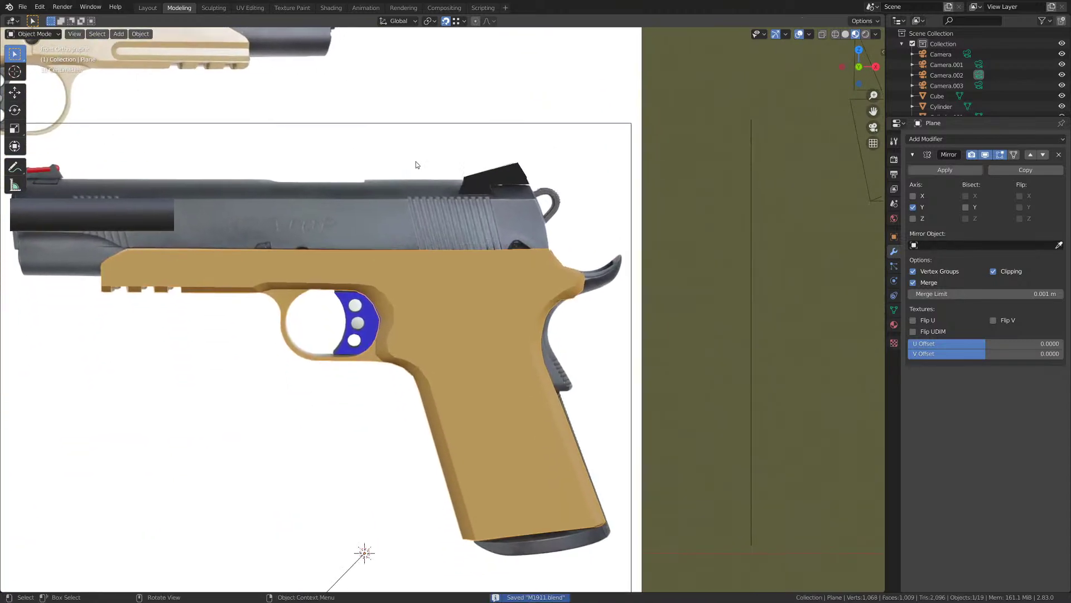
- Examine the whole pistol from the muzzle end, including the joint between slide and frame and the trigger area
{"action": "middle_click_drag", "start_coordinate": [417, 163], "coordinate": [557, 313]}
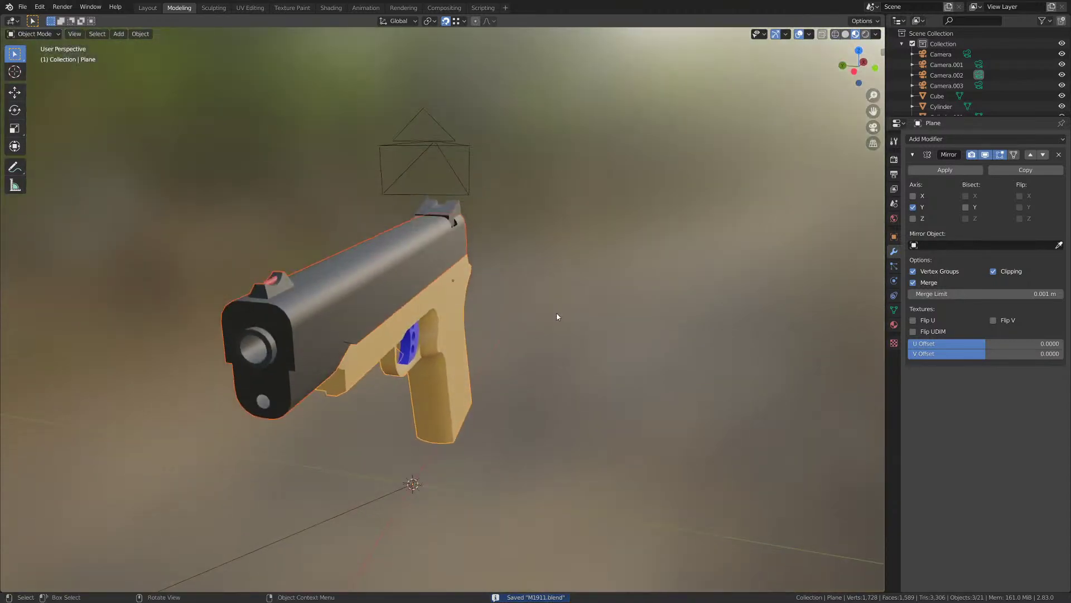
{"action": "left_click", "coordinate": [557, 314]}
{"action": "scroll", "coordinate": [273, 304], "scroll_direction": "up", "scroll_amount": 4}
{"action": "middle_click_drag", "start_coordinate": [273, 304], "coordinate": [347, 256], "text": "shift"}
{"action": "scroll", "coordinate": [347, 257], "scroll_direction": "down", "scroll_amount": 2}
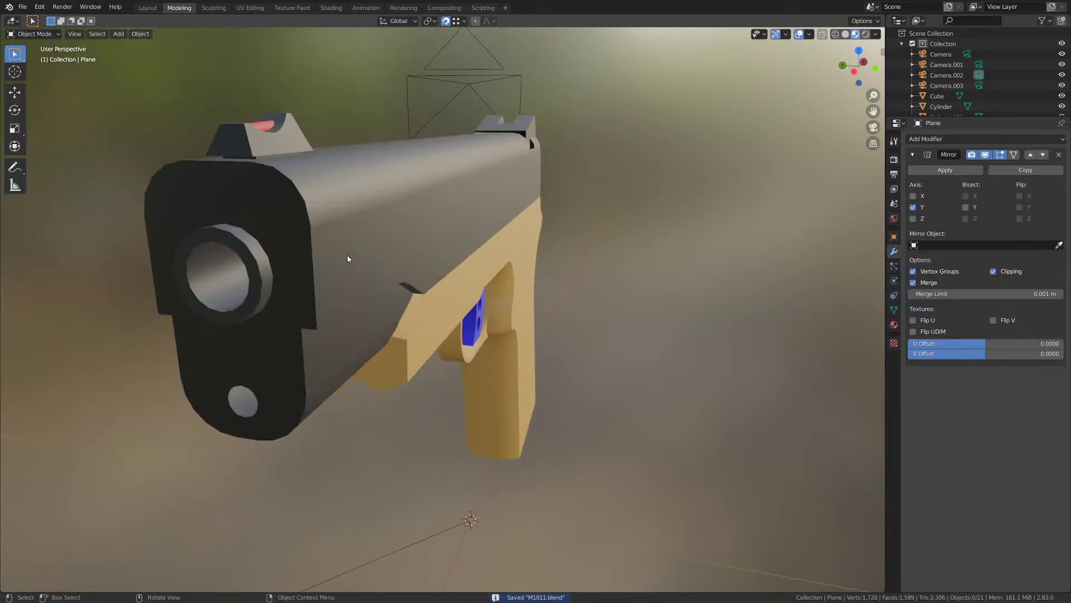
{"action": "scroll", "coordinate": [442, 244], "scroll_direction": "down", "scroll_amount": 2}
{"action": "middle_click_drag", "start_coordinate": [475, 210], "coordinate": [450, 193]}
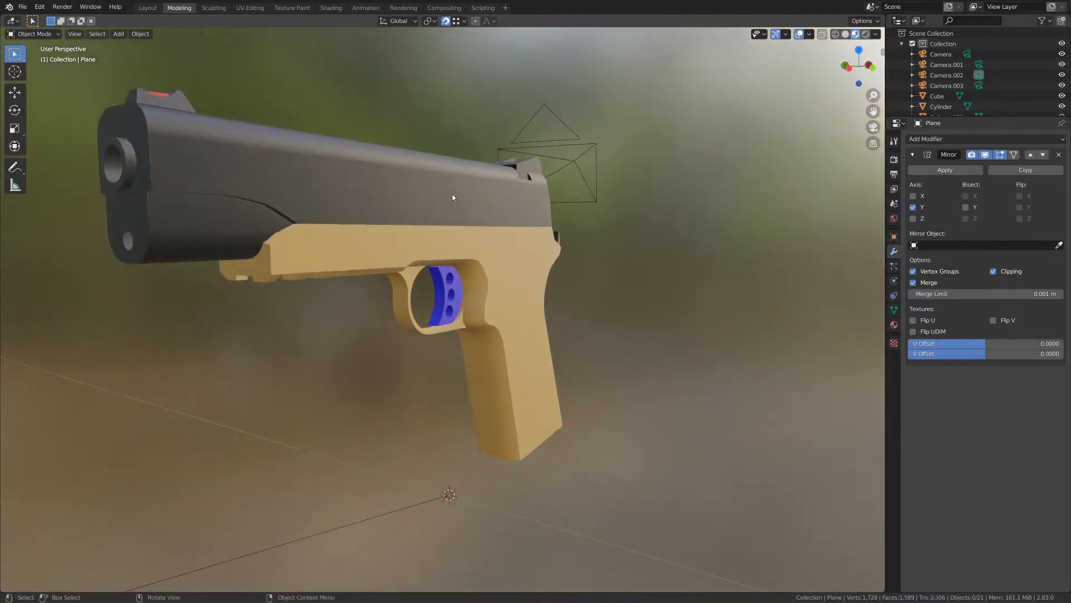
{"action": "left_click", "coordinate": [486, 233]}
{"action": "left_click", "coordinate": [479, 222]}
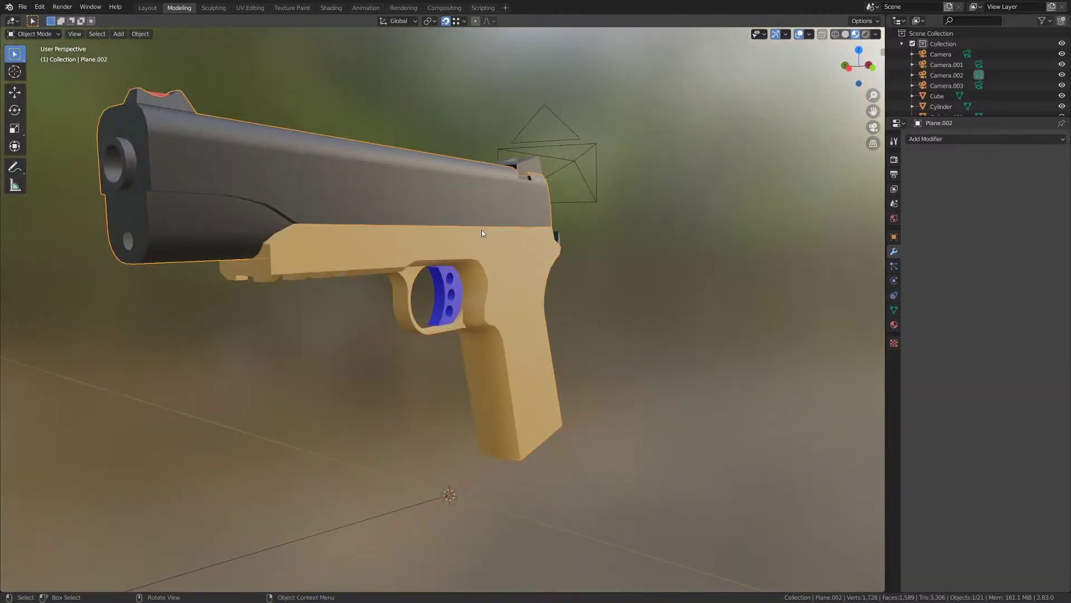
{"action": "left_click", "coordinate": [481, 230]}
{"action": "middle_click_drag", "start_coordinate": [525, 247], "coordinate": [495, 251]}
{"action": "scroll", "coordinate": [380, 343], "scroll_direction": "up", "scroll_amount": 4}
{"action": "scroll", "coordinate": [368, 356], "scroll_direction": "up", "scroll_amount": 3}
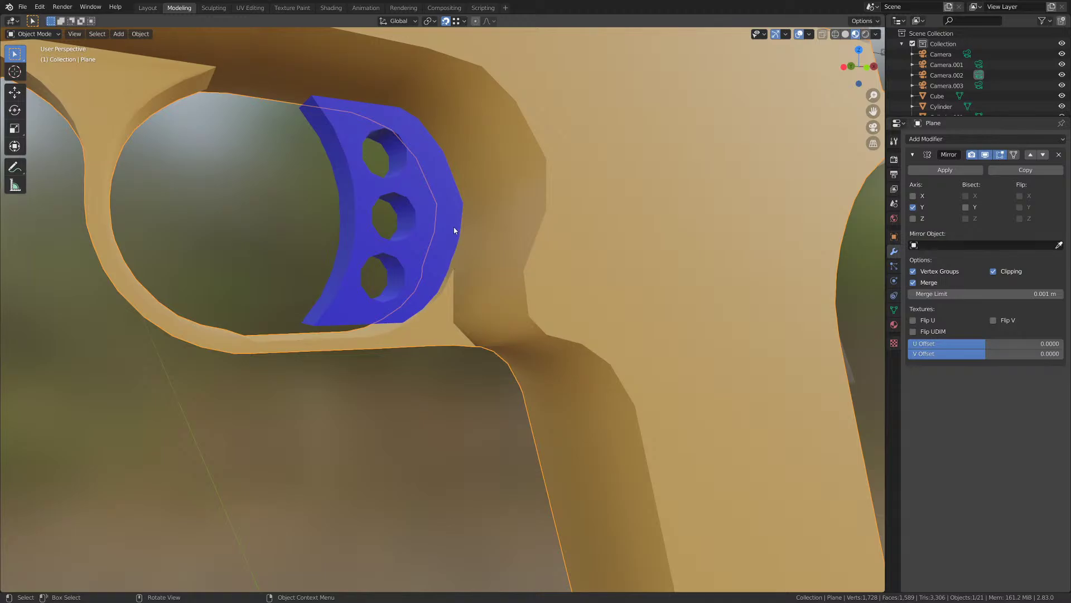
{"action": "scroll", "coordinate": [378, 115], "scroll_direction": "down", "scroll_amount": 5}
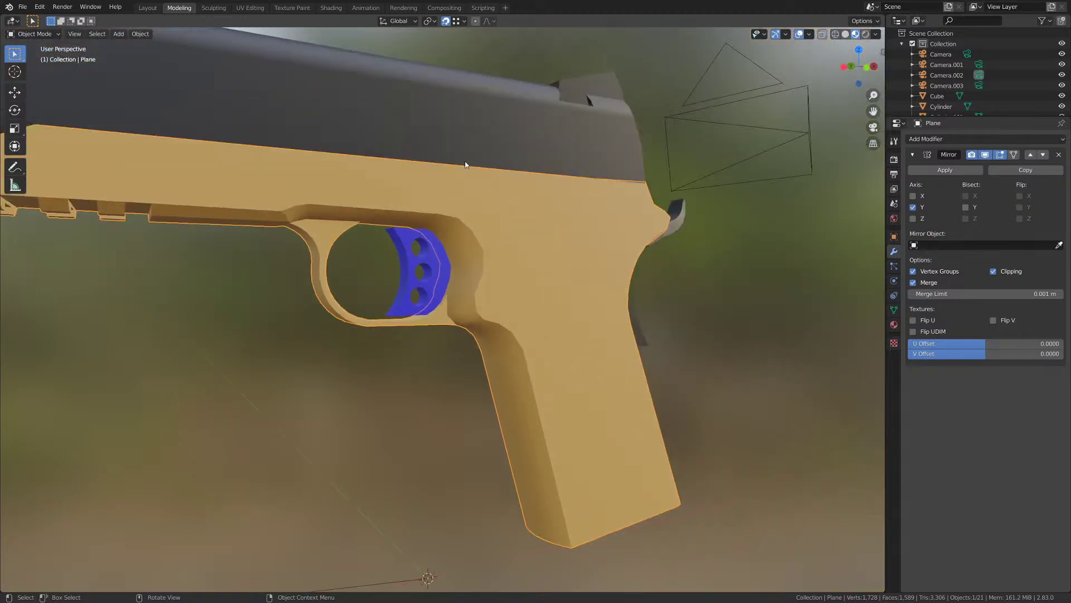
- Check the slide and frame objects from the rear side, clear the selection and save M1911.blend
{"action": "key", "text": "ctrl+s"}
{"action": "mouse_move", "coordinate": [575, 215]}
{"action": "middle_mouse_down"}
{"action": "mouse_move", "coordinate": [497, 223]}
{"action": "mouse_move", "coordinate": [581, 225]}
{"action": "middle_mouse_up"}
{"action": "scroll", "coordinate": [517, 223], "scroll_direction": "down", "scroll_amount": 4}
{"action": "left_click", "coordinate": [514, 242]}
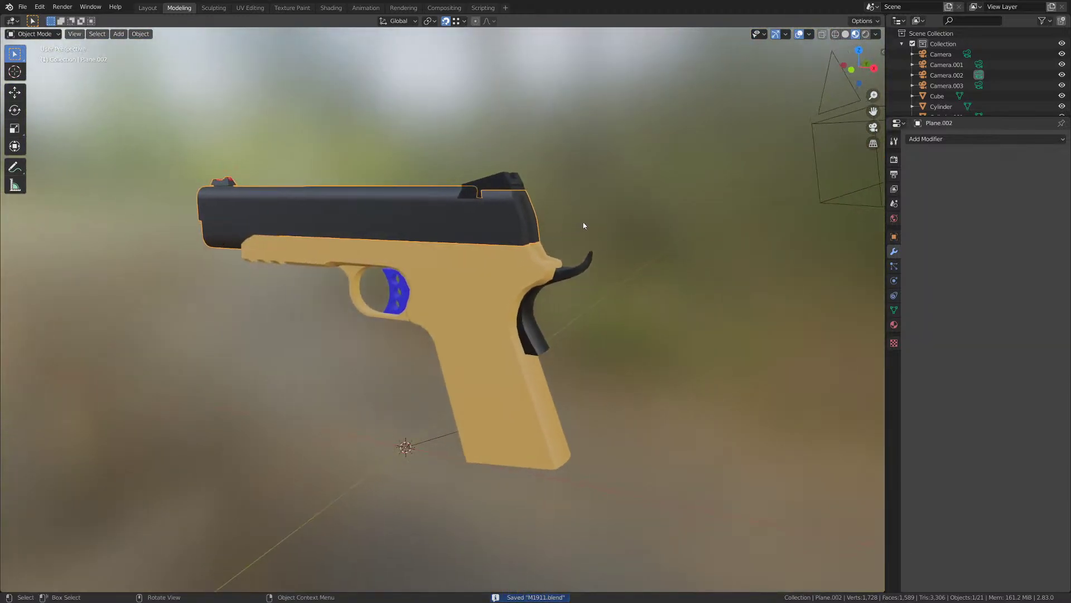
{"action": "left_click", "coordinate": [542, 236]}
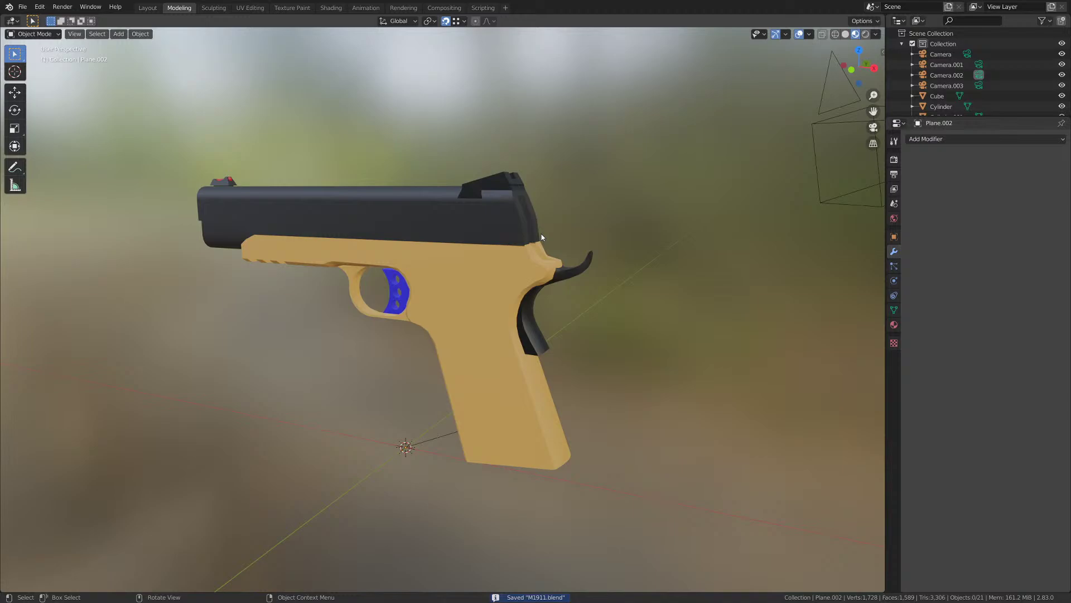
{"action": "left_click", "coordinate": [461, 325]}
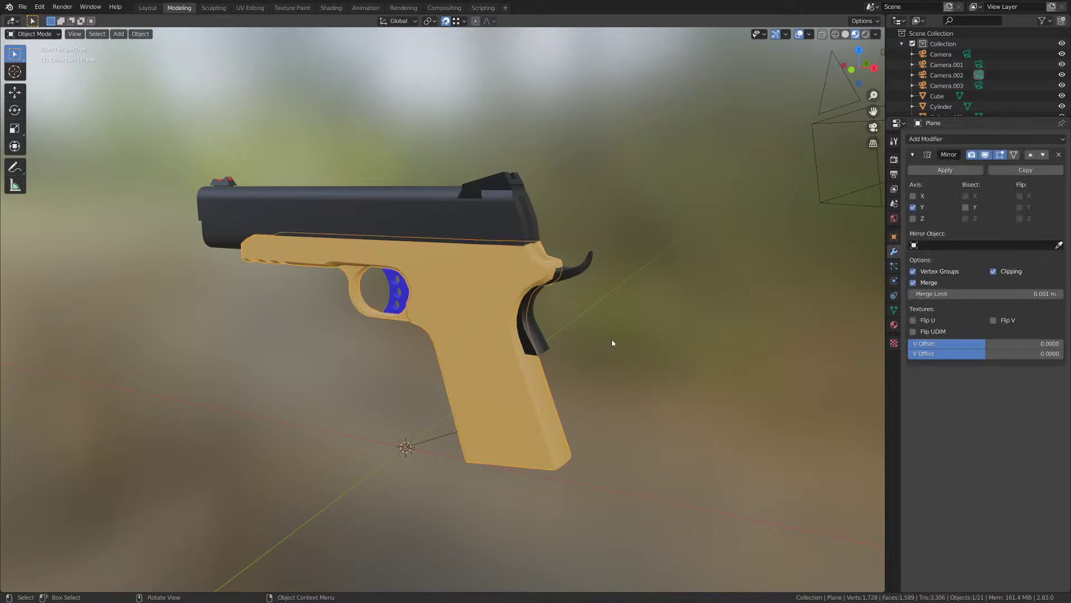
{"action": "left_click", "coordinate": [613, 340]}
{"action": "key", "text": "ctrl+s"}
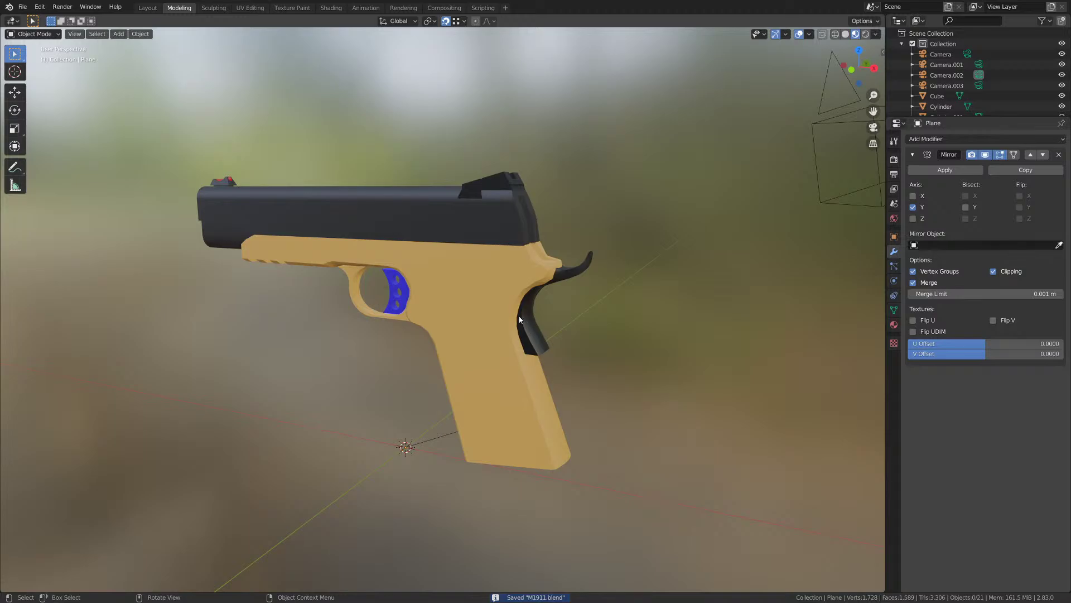
- Study the grip and controls in the reference photos, and examine the pistol's rear end from directly above
{"action": "key", "text": "KP_1"}
{"action": "scroll", "coordinate": [504, 309], "scroll_direction": "down", "scroll_amount": 4}
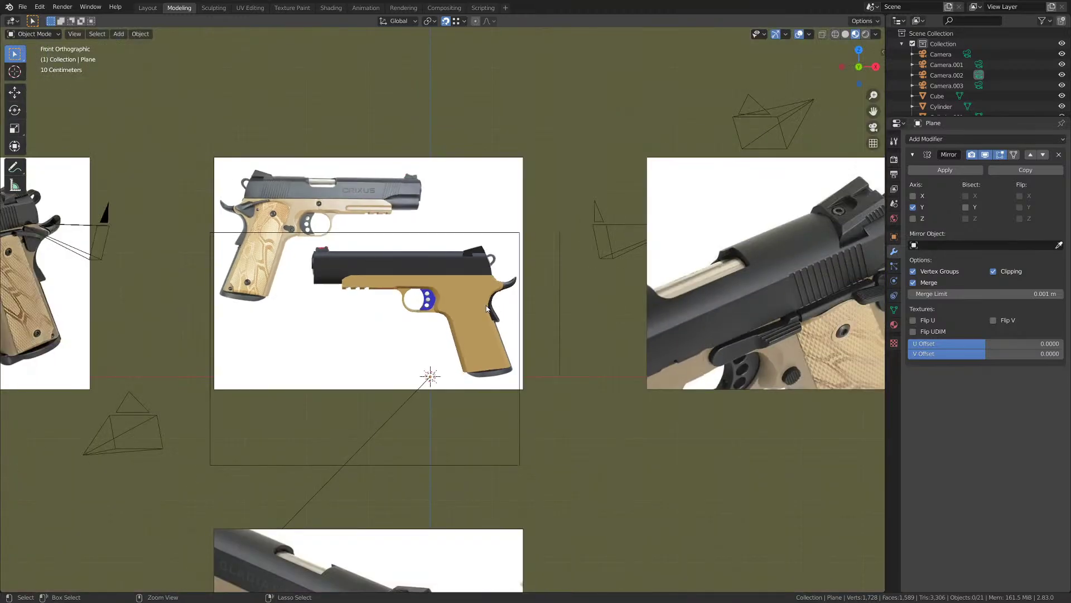
{"action": "scroll", "coordinate": [393, 326], "scroll_direction": "up", "scroll_amount": 3}
{"action": "scroll", "coordinate": [373, 361], "scroll_direction": "down", "scroll_amount": 5}
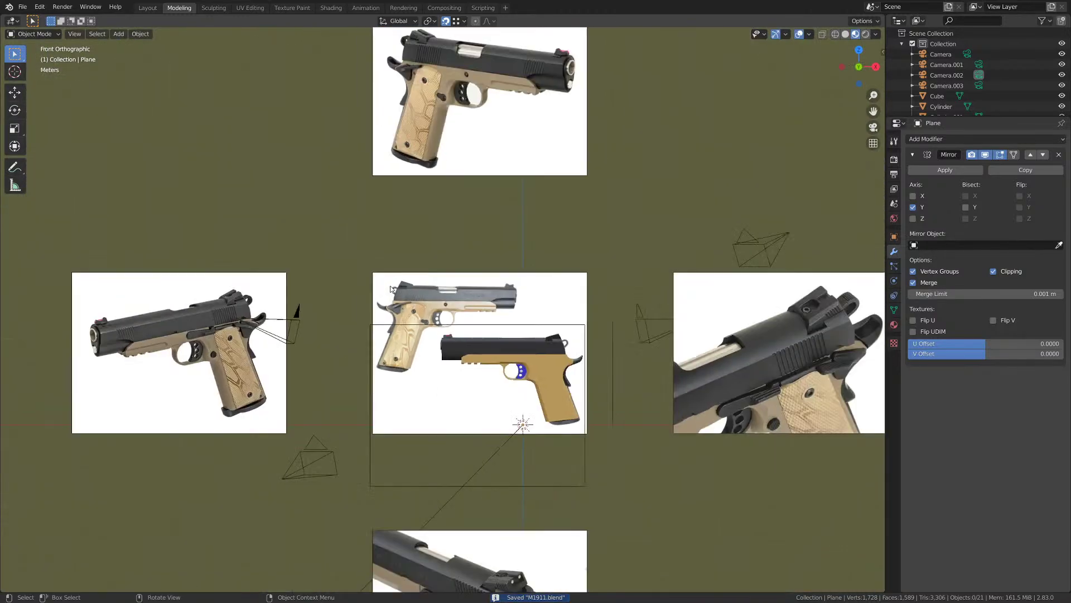
{"action": "scroll", "coordinate": [436, 145], "scroll_direction": "up", "scroll_amount": 4}
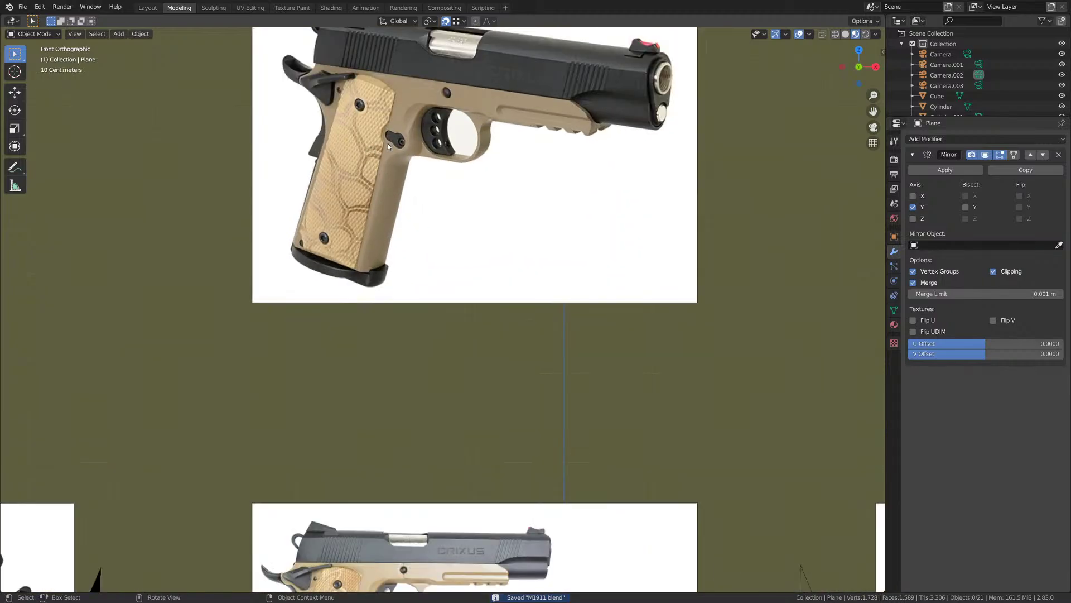
{"action": "middle_click_drag", "start_coordinate": [431, 336], "coordinate": [385, 67], "text": "shift"}
{"action": "middle_click_drag", "start_coordinate": [550, 419], "coordinate": [451, 198], "text": "shift"}
{"action": "scroll", "coordinate": [475, 235], "scroll_direction": "up", "scroll_amount": 5}
{"action": "middle_click_drag", "start_coordinate": [555, 271], "coordinate": [383, 327]}
{"action": "key", "text": "KP_7"}
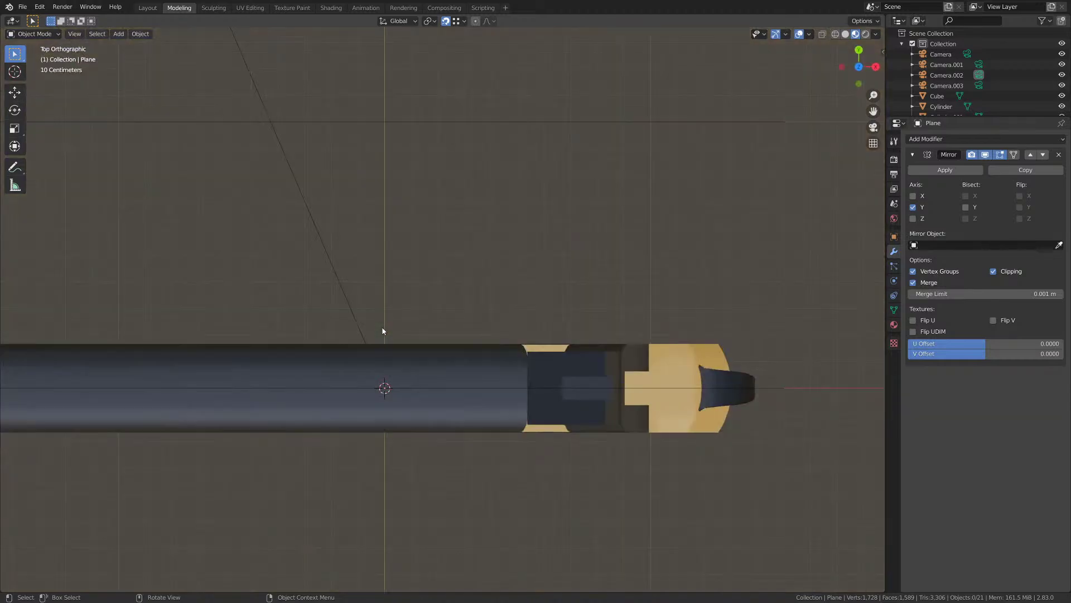
- Move the selected vertex on the frame's rear surface, ahead of the beavertail, slightly forward along X
{"action": "middle_click_drag", "start_coordinate": [680, 434], "coordinate": [486, 338], "text": "shift"}
{"action": "key", "text": "Tab"}
{"action": "scroll", "coordinate": [527, 405], "scroll_direction": "up", "scroll_amount": 5}
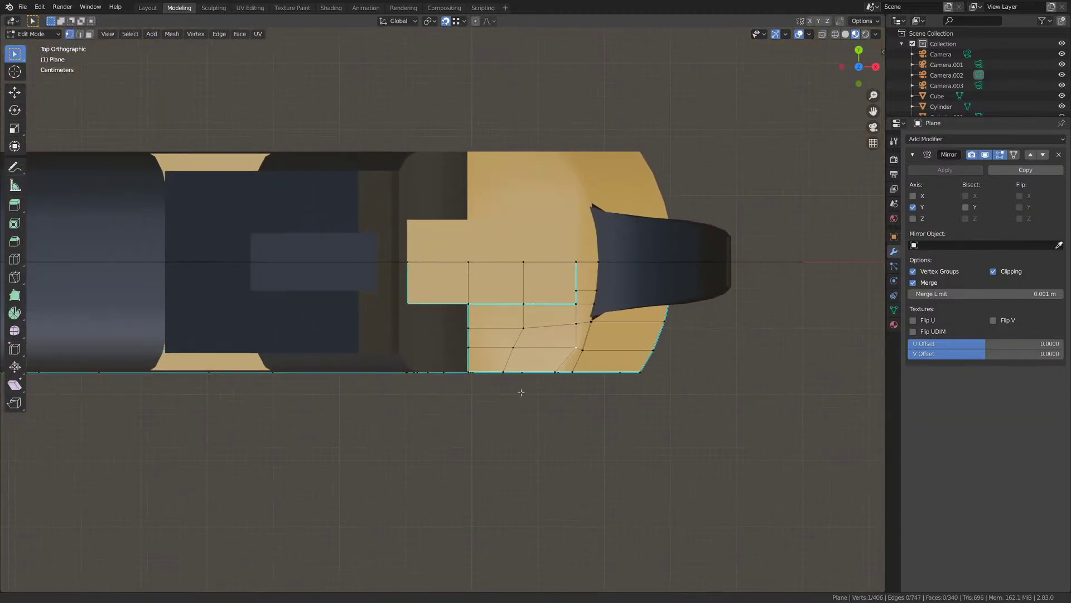
{"action": "middle_click_drag", "start_coordinate": [522, 392], "coordinate": [327, 291], "text": "shift"}
{"action": "scroll", "coordinate": [371, 376], "scroll_direction": "up", "scroll_amount": 7}
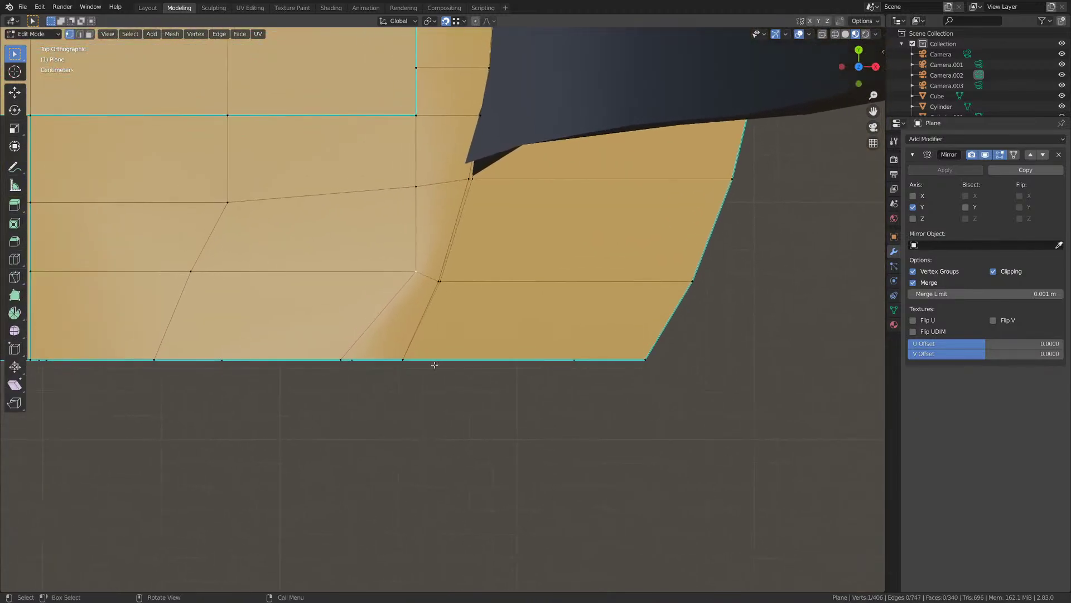
{"action": "middle_click_drag", "start_coordinate": [435, 365], "coordinate": [482, 384], "text": "shift"}
{"action": "scroll", "coordinate": [486, 383], "scroll_direction": "down", "scroll_amount": 1}
{"action": "key", "text": "g"}
{"action": "key", "text": "x"}
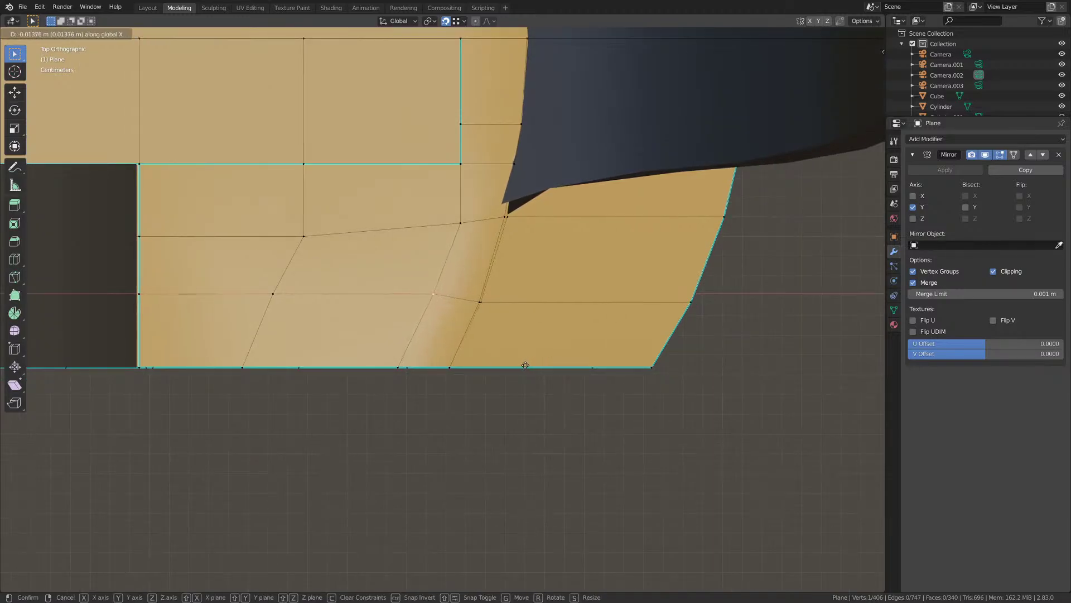
{"action": "left_click", "coordinate": [527, 366]}
- Leave Edit Mode, save M1911.blend and check the frame's rear and side
{"action": "middle_click_drag", "start_coordinate": [515, 365], "coordinate": [495, 354]}
{"action": "key", "text": "Tab"}
{"action": "key", "text": "ctrl+s"}
{"action": "scroll", "coordinate": [501, 330], "scroll_direction": "down", "scroll_amount": 8}
{"action": "scroll", "coordinate": [555, 399], "scroll_direction": "up", "scroll_amount": 4}
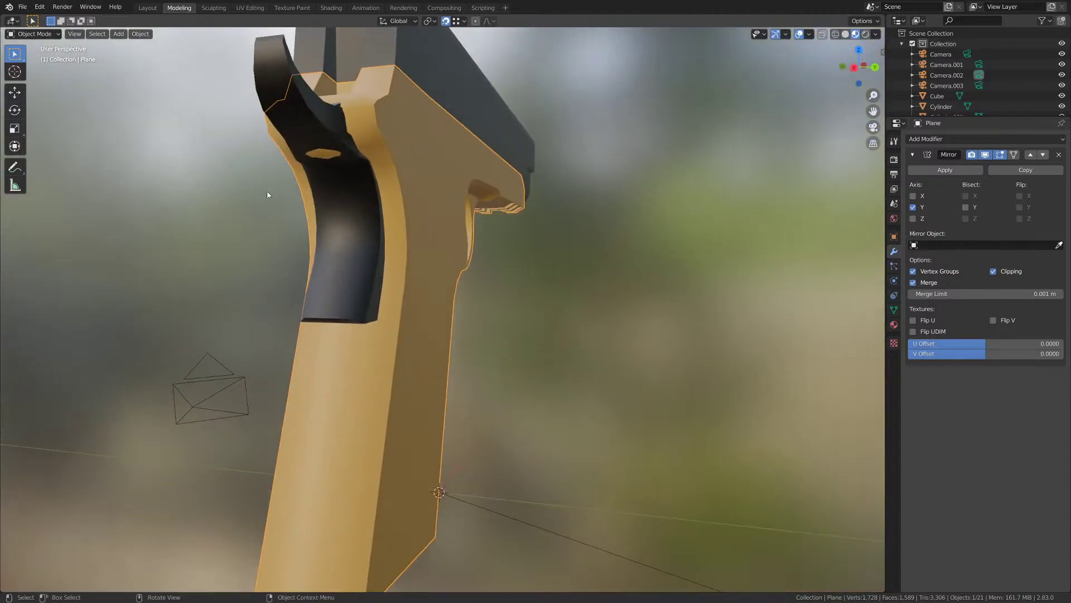
{"action": "middle_click_drag", "start_coordinate": [232, 260], "coordinate": [363, 263]}
{"action": "key", "text": "ctrl+s"}
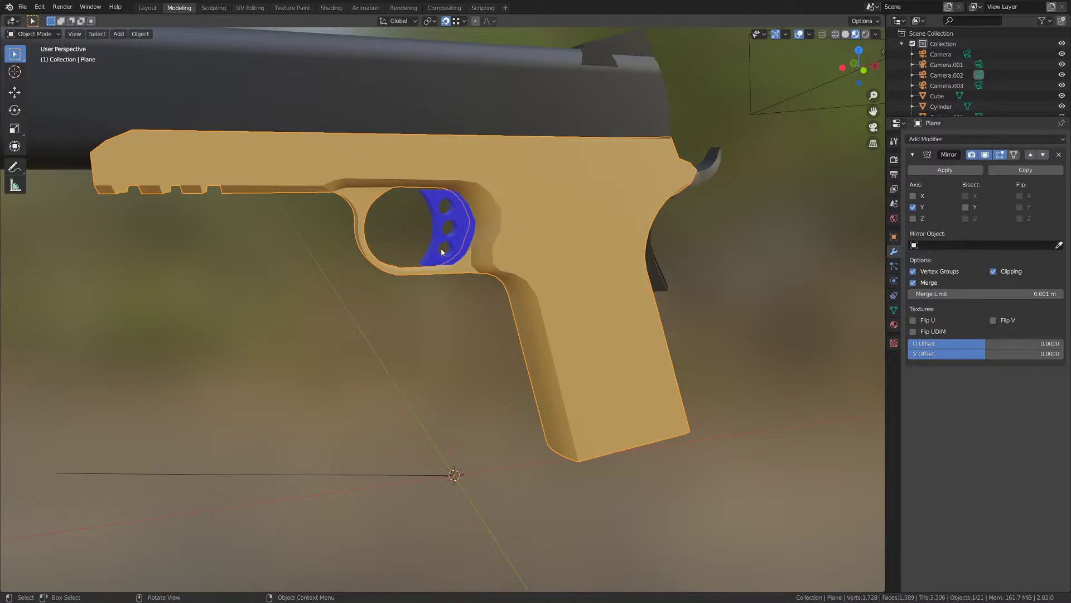
- Examine the trigger's three holes and its fit inside the trigger guard from several angles
{"action": "scroll", "coordinate": [440, 252], "scroll_direction": "up", "scroll_amount": 2}
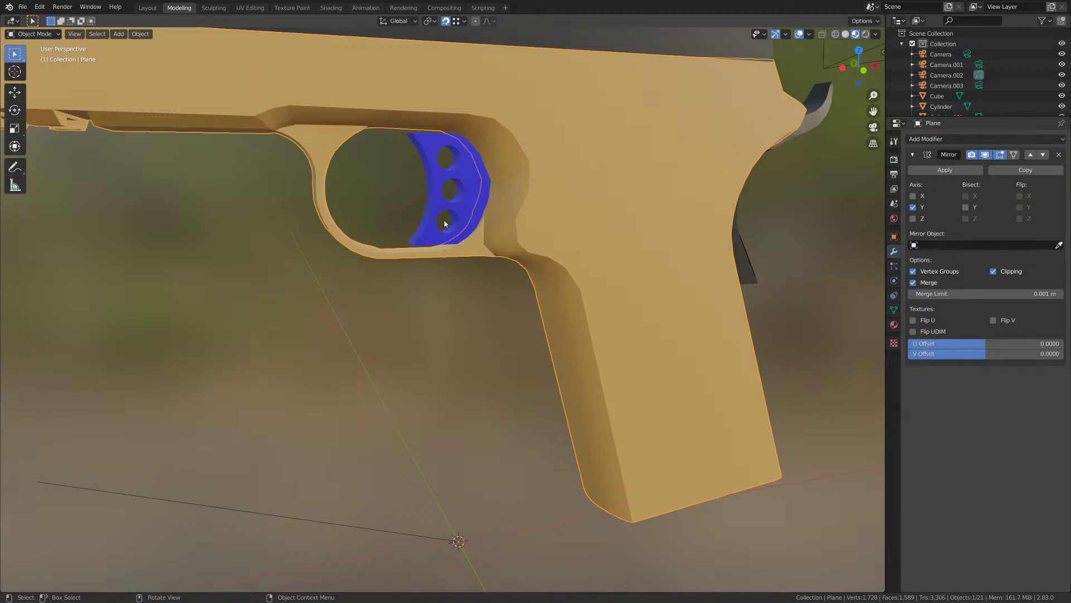
{"action": "scroll", "coordinate": [433, 307], "scroll_direction": "up", "scroll_amount": 5}
{"action": "middle_click_drag", "start_coordinate": [454, 207], "coordinate": [476, 321], "text": "shift"}
{"action": "scroll", "coordinate": [475, 321], "scroll_direction": "down", "scroll_amount": 3}
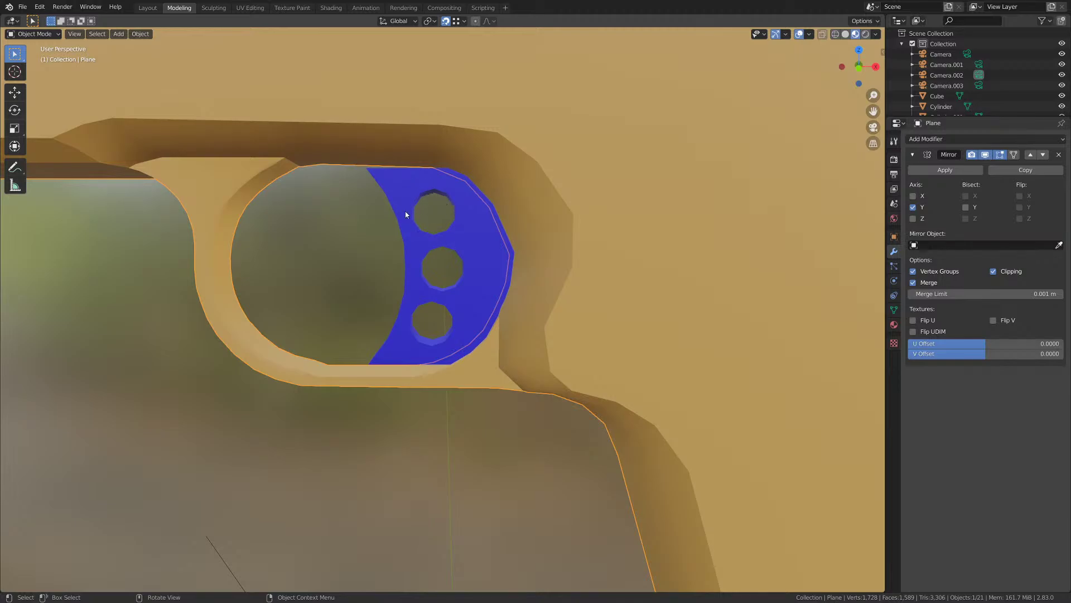
{"action": "scroll", "coordinate": [385, 262], "scroll_direction": "down", "scroll_amount": 5}
{"action": "scroll", "coordinate": [384, 264], "scroll_direction": "up", "scroll_amount": 7}
{"action": "middle_click_drag", "start_coordinate": [427, 294], "coordinate": [429, 273]}
{"action": "scroll", "coordinate": [442, 235], "scroll_direction": "down", "scroll_amount": 2}
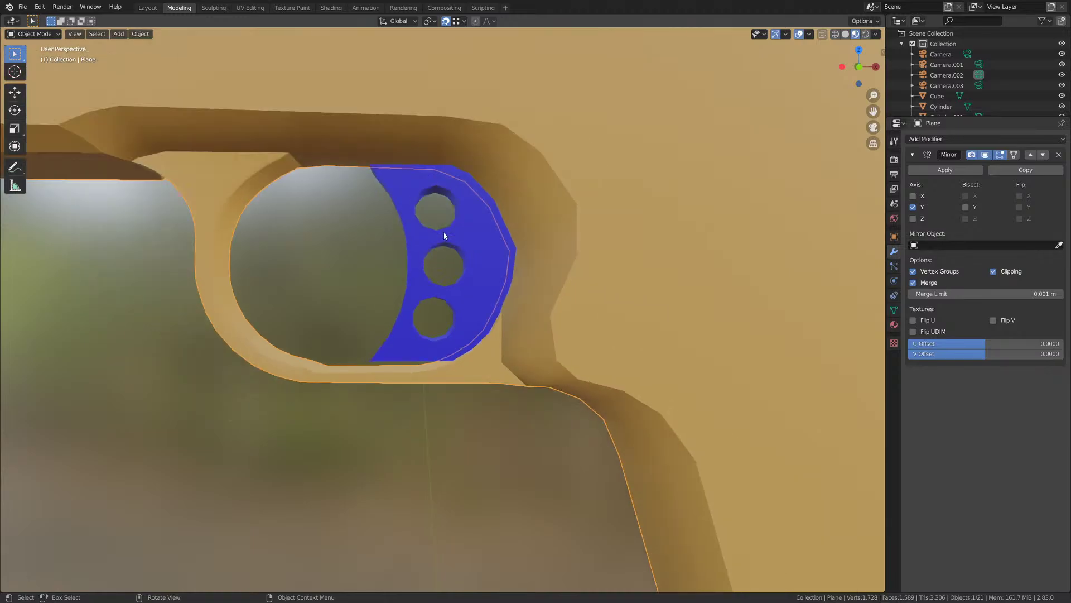
{"action": "scroll", "coordinate": [449, 231], "scroll_direction": "up", "scroll_amount": 2}
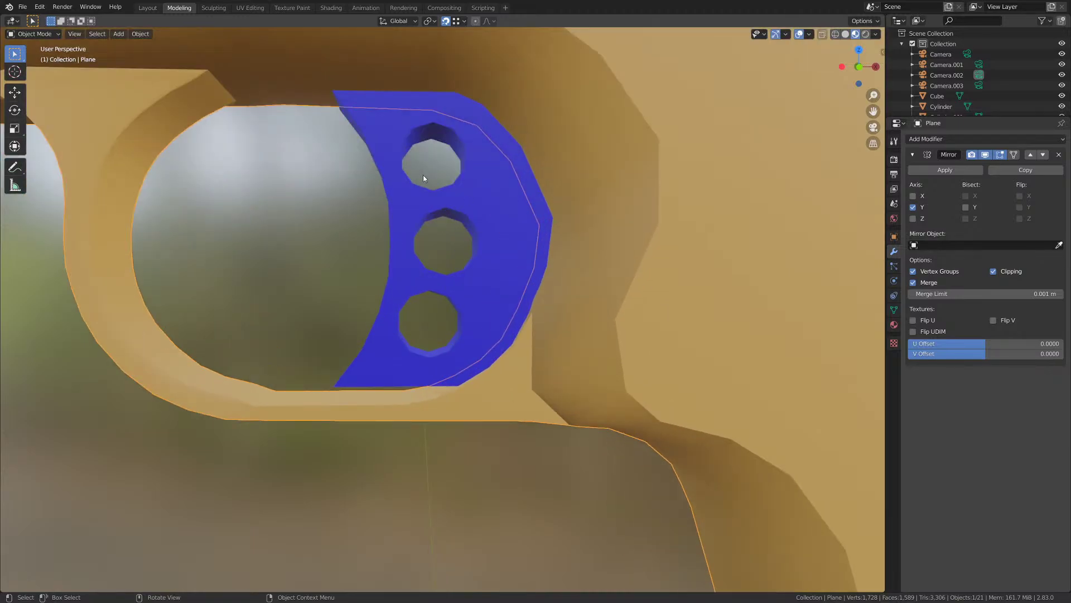
- Select the trigger object, save the file and open the trigger mesh in Edit Mode
{"action": "left_click", "coordinate": [433, 287]}
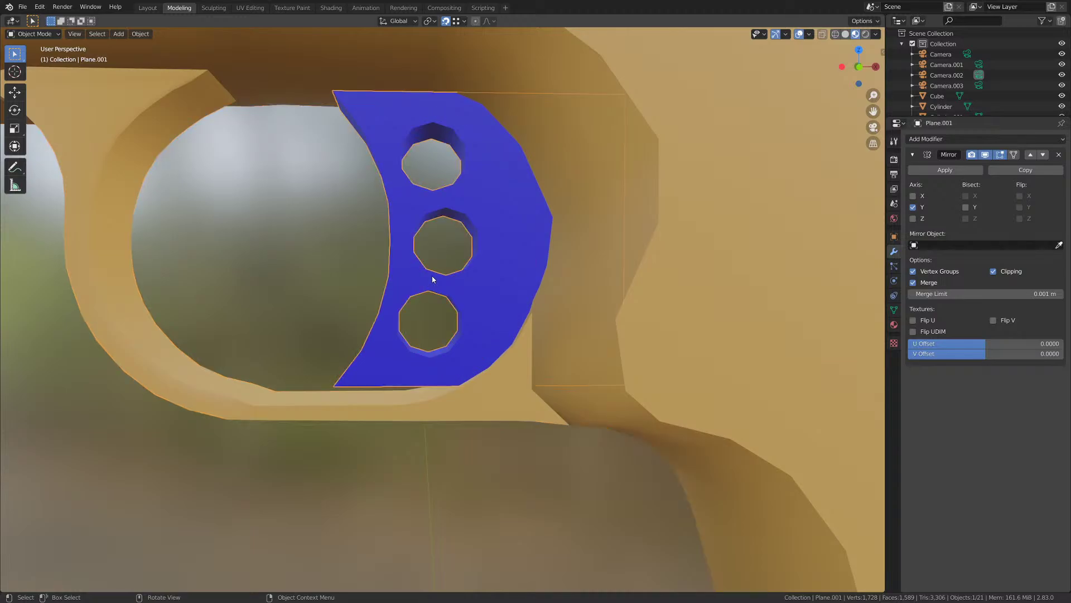
{"action": "scroll", "coordinate": [432, 278], "scroll_direction": "down", "scroll_amount": 1}
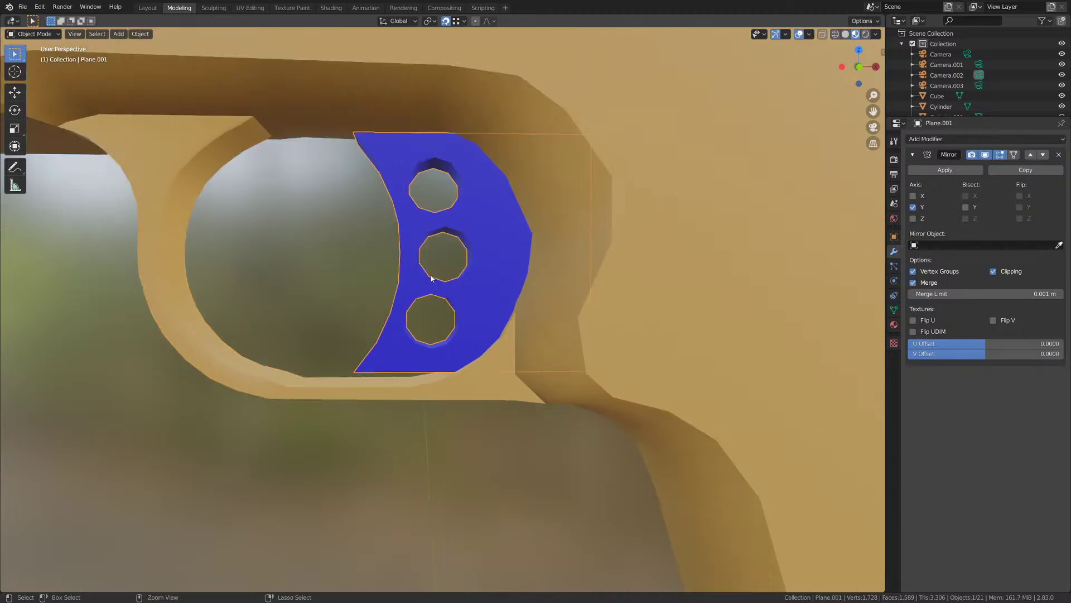
{"action": "key", "text": "ctrl+s"}
{"action": "scroll", "coordinate": [430, 277], "scroll_direction": "up", "scroll_amount": 2}
{"action": "key", "text": "Tab"}
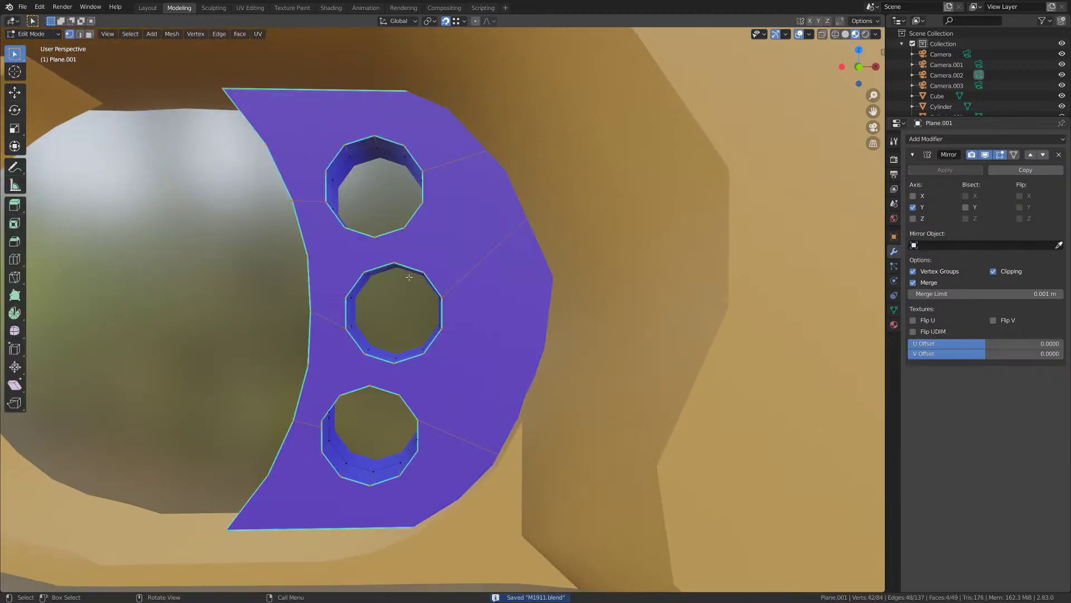
- Select the inner edge loop of the trigger's top hole and delete it to remove the hole's inner wall
{"action": "scroll", "coordinate": [427, 268], "scroll_direction": "up", "scroll_amount": 3}
{"action": "middle_click_drag", "start_coordinate": [425, 261], "coordinate": [426, 369], "text": "shift"}
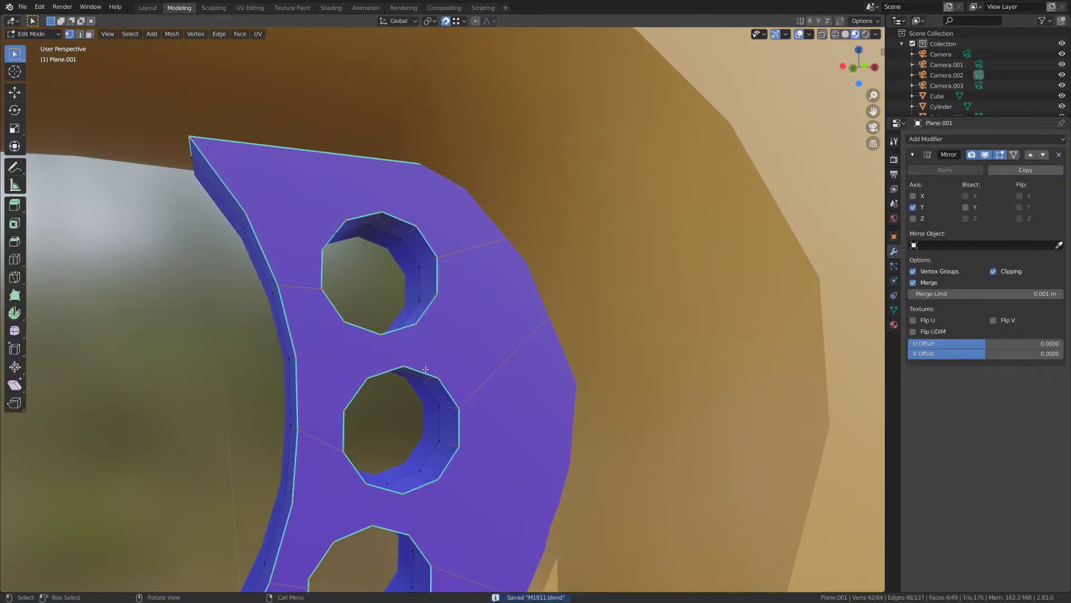
{"action": "left_click", "coordinate": [423, 239], "text": "alt"}
{"action": "left_click", "coordinate": [414, 253], "text": "alt"}
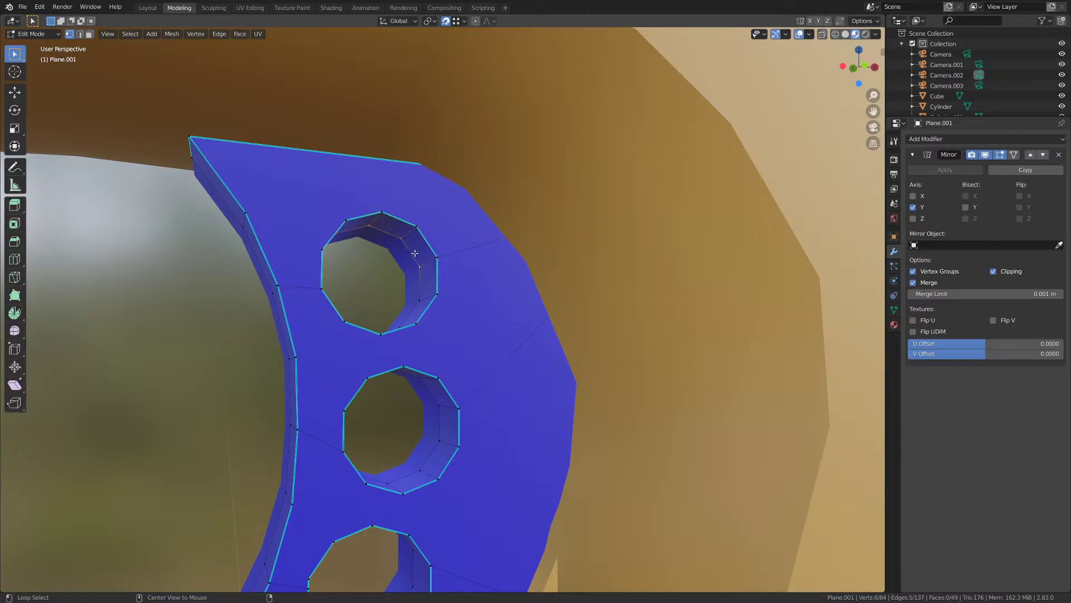
{"action": "middle_click_drag", "start_coordinate": [415, 254], "coordinate": [419, 260]}
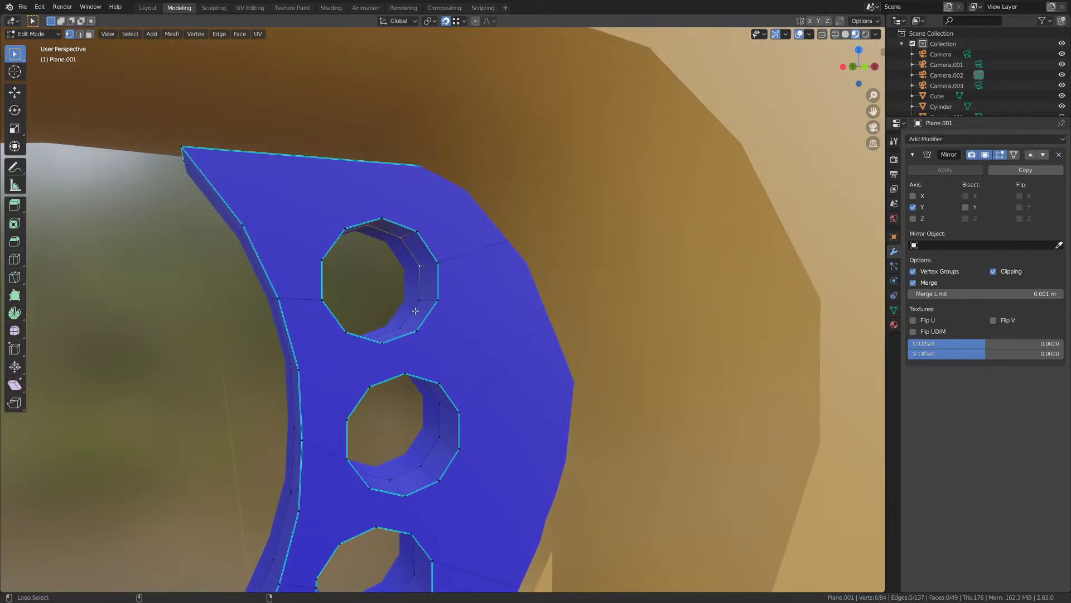
{"action": "left_click", "coordinate": [414, 306], "text": "alt+shift"}
{"action": "middle_click_drag", "start_coordinate": [414, 307], "coordinate": [414, 268]}
{"action": "key", "text": "x"}
{"action": "left_click", "coordinate": [349, 306]}
- Subdivide the top hole's rim loop with 1 cut and round it using To Sphere with factor 1
{"action": "left_click", "coordinate": [438, 309], "text": "alt"}
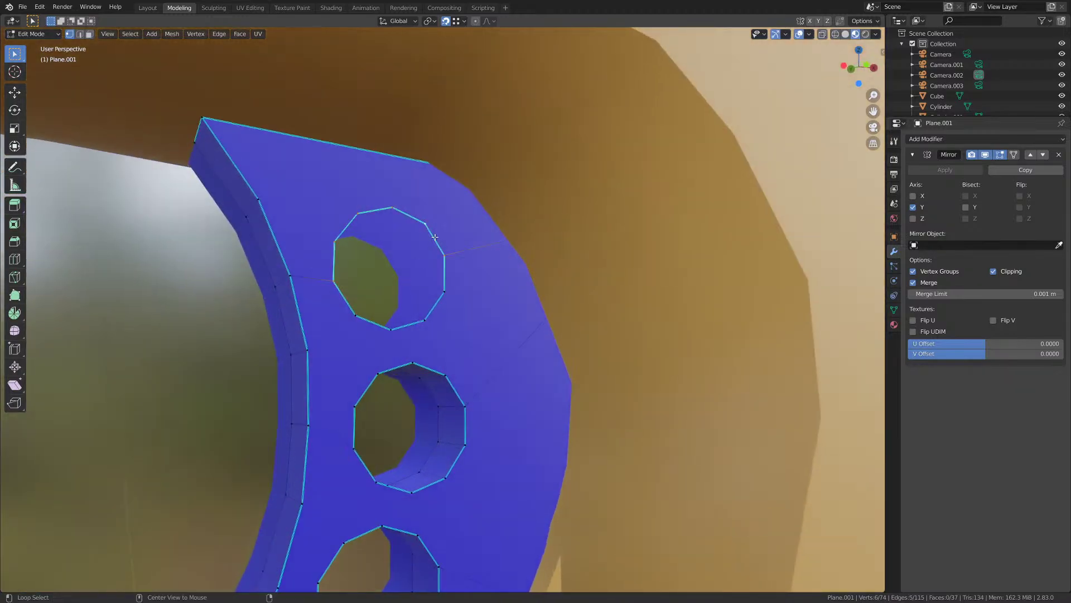
{"action": "left_click", "coordinate": [438, 308], "text": "alt+shift"}
{"action": "middle_click_drag", "start_coordinate": [438, 308], "coordinate": [333, 218]}
{"action": "right_click", "coordinate": [432, 314]}
{"action": "left_click", "coordinate": [413, 317]}
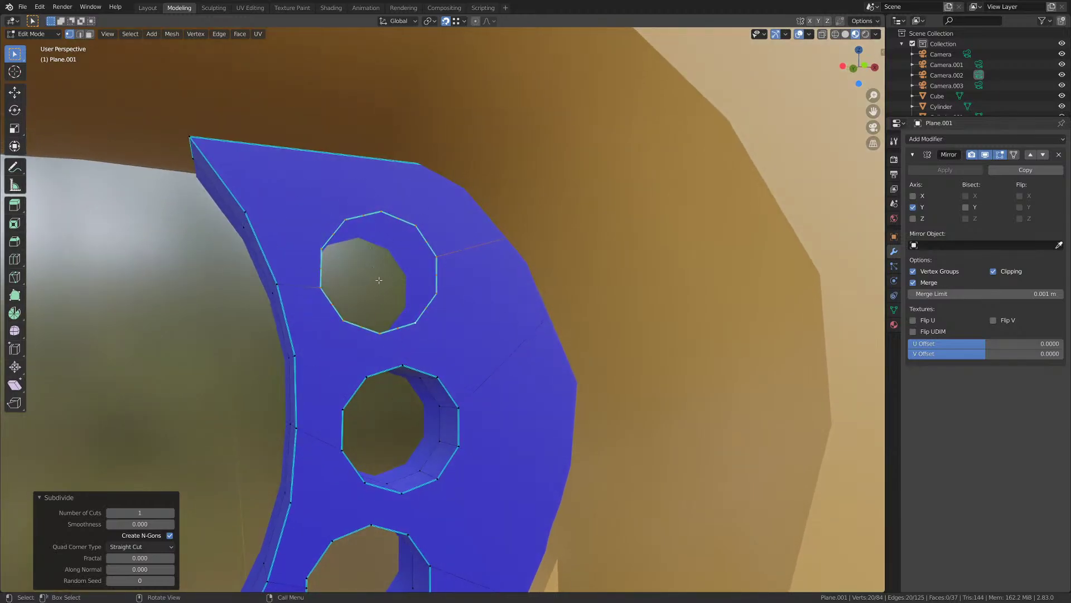
{"action": "key", "text": "shift+alt+s"}
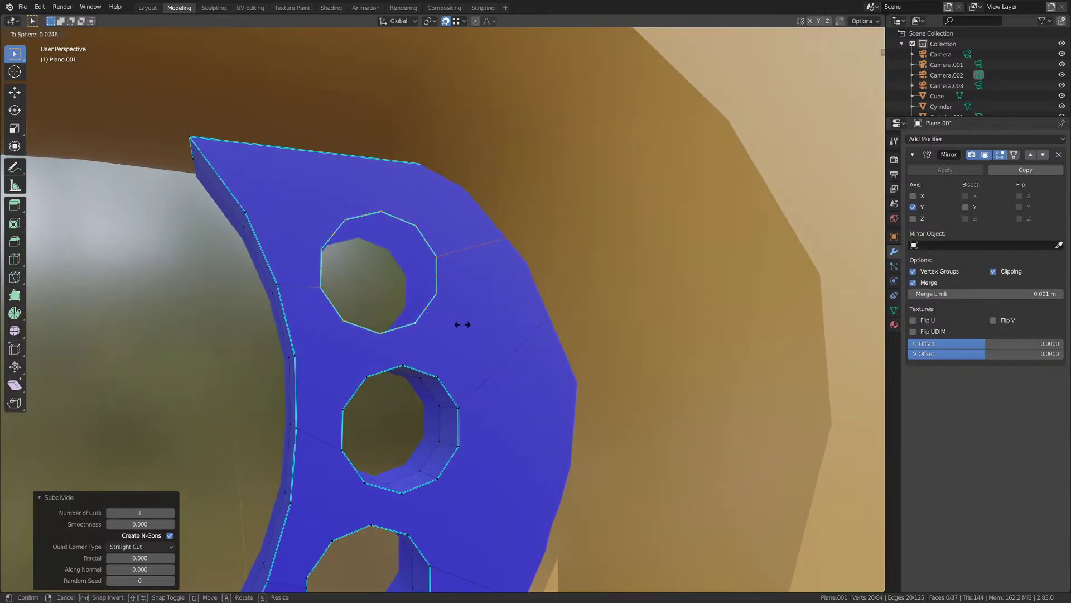
{"action": "left_click", "coordinate": [577, 465]}
- Extrude the top hole's rounded rim inward along Y to the mirror plane and check the rebuilt wall in Object Mode
{"action": "middle_click_drag", "start_coordinate": [474, 380], "coordinate": [447, 266]}
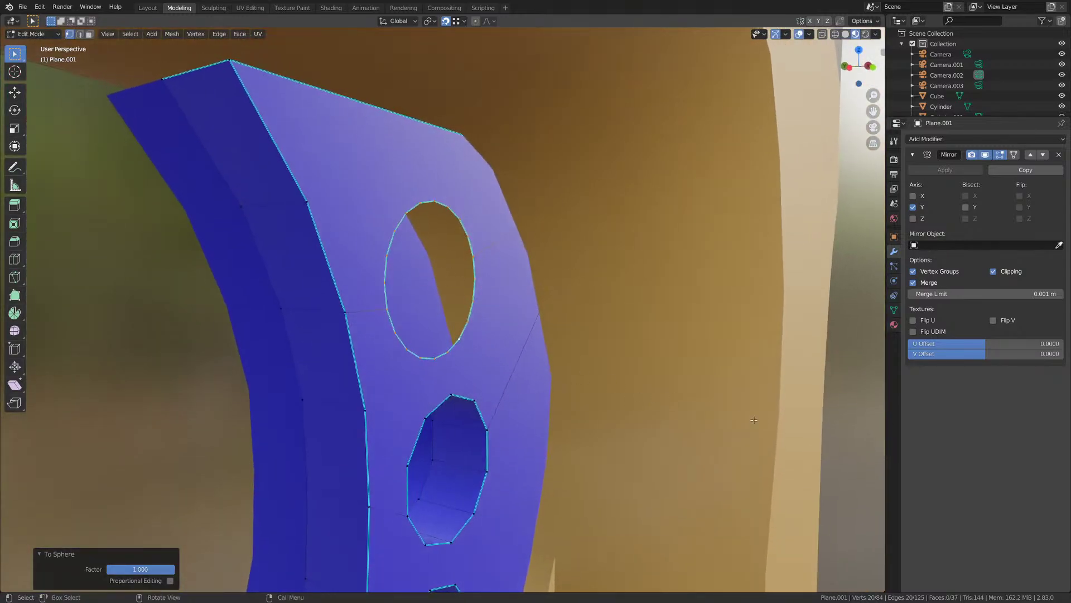
{"action": "key", "text": "e"}
{"action": "key", "text": "y"}
{"action": "left_click", "coordinate": [579, 395]}
{"action": "scroll", "coordinate": [583, 406], "scroll_direction": "down", "scroll_amount": 3}
{"action": "key", "text": "Tab"}
{"action": "middle_click_drag", "start_coordinate": [583, 407], "coordinate": [471, 414]}
- Merge the trigger's vertices by distance at 0.0001 m, first for the extruded loop and again for the whole mesh
{"action": "key", "text": "Tab"}
{"action": "key", "text": "m"}
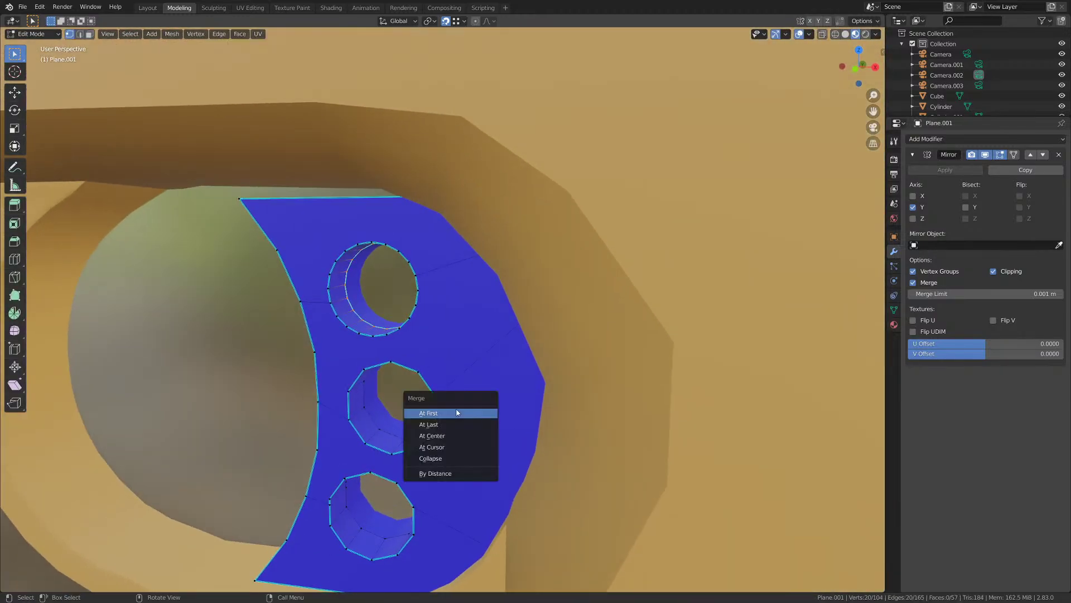
{"action": "left_click", "coordinate": [438, 473]}
{"action": "key", "text": "a"}
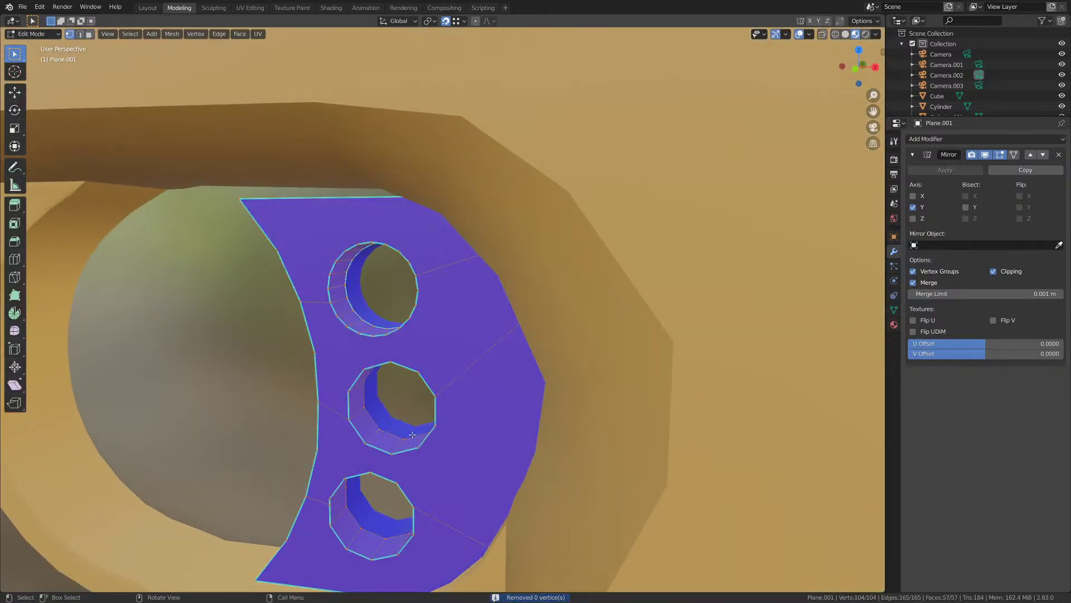
{"action": "key", "text": "m"}
{"action": "left_click", "coordinate": [413, 435]}
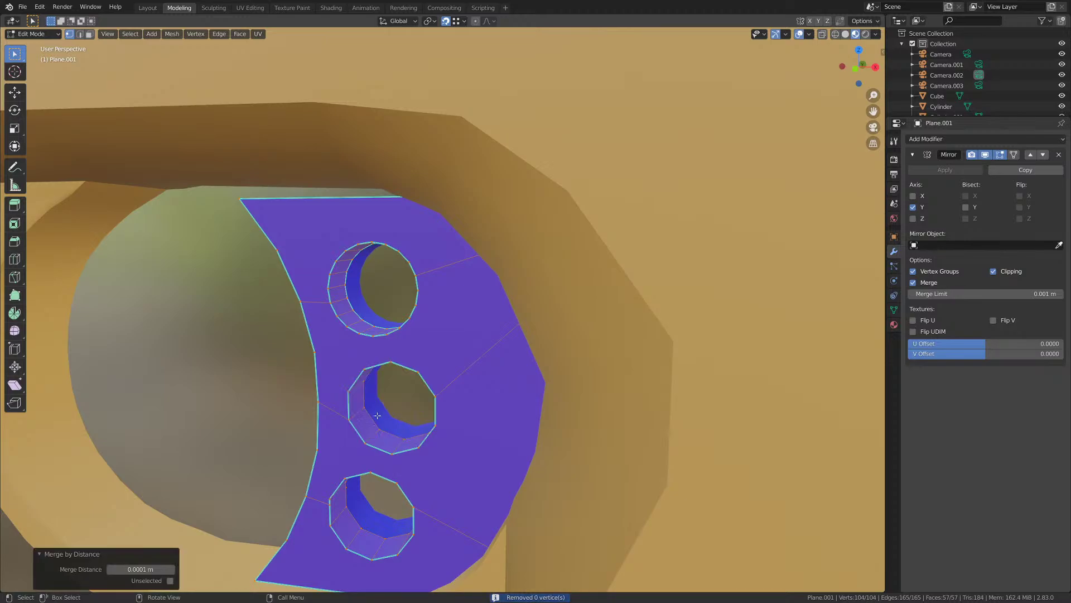
- Clear the sharp marking from the top hole's inner edge loop, leave Edit Mode and check the trigger's shading
{"action": "scroll", "coordinate": [377, 415], "scroll_direction": "up", "scroll_amount": 1}
{"action": "middle_click_drag", "start_coordinate": [377, 415], "coordinate": [393, 415]}
{"action": "scroll", "coordinate": [393, 415], "scroll_direction": "up", "scroll_amount": 2}
{"action": "left_click", "coordinate": [320, 344], "text": "alt"}
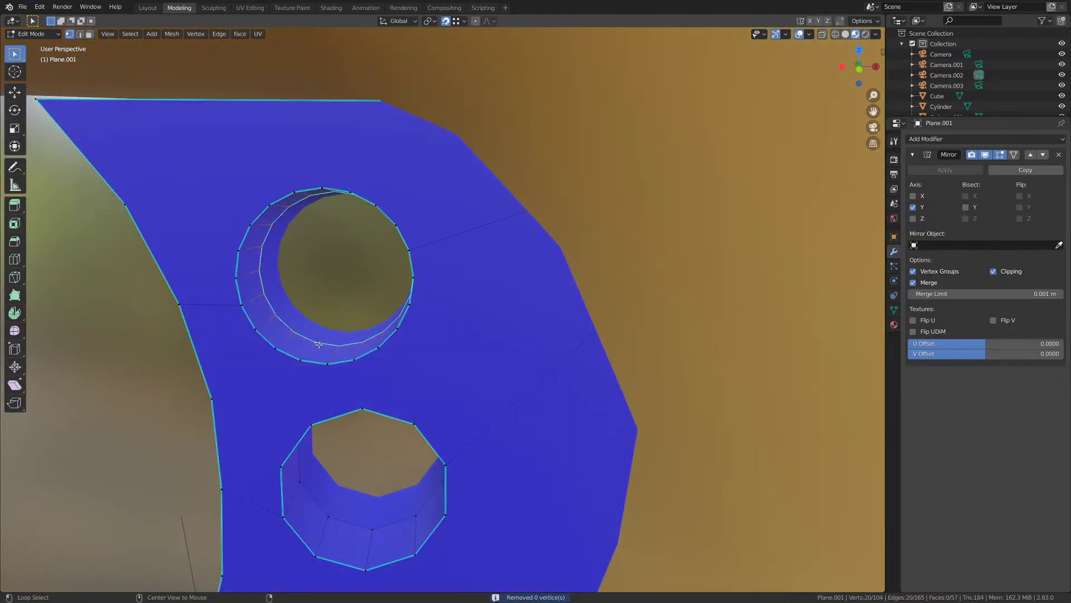
{"action": "left_click", "coordinate": [219, 34]}
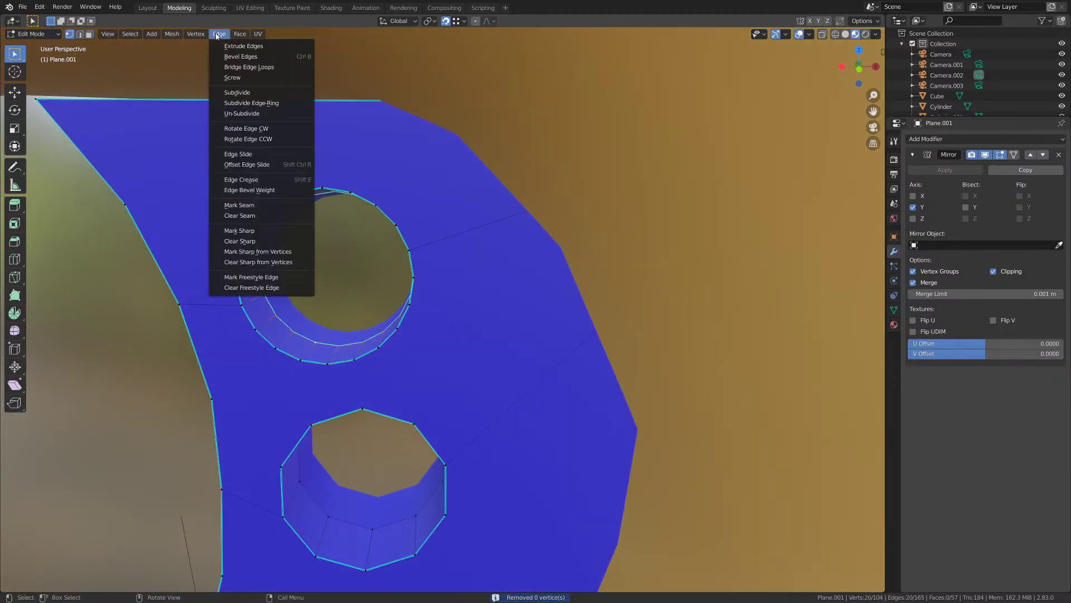
{"action": "left_click", "coordinate": [238, 240]}
{"action": "scroll", "coordinate": [257, 271], "scroll_direction": "down", "scroll_amount": 1}
{"action": "key", "text": "Tab"}
{"action": "scroll", "coordinate": [327, 349], "scroll_direction": "down", "scroll_amount": 4}
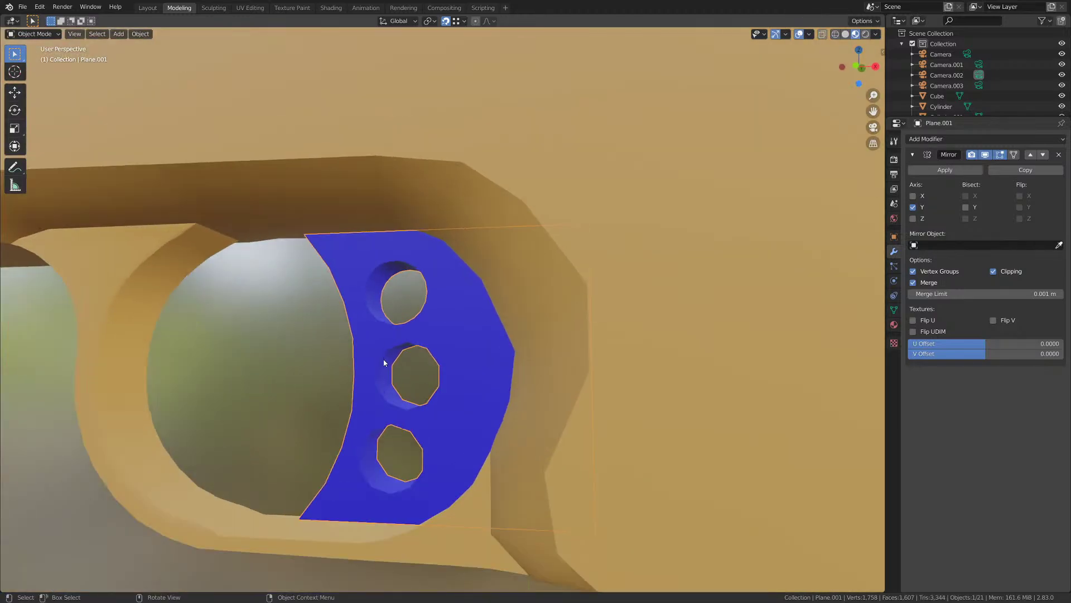
{"action": "mouse_move", "coordinate": [406, 365]}
{"action": "middle_mouse_down"}
{"action": "mouse_move", "coordinate": [403, 356]}
{"action": "mouse_move", "coordinate": [414, 369]}
{"action": "middle_mouse_up"}
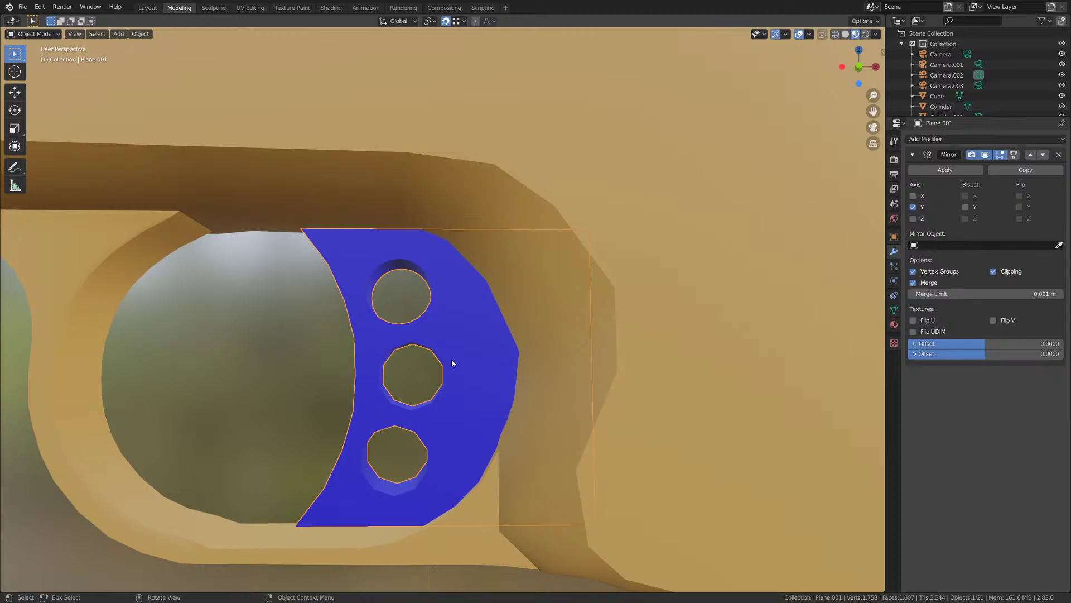
{"action": "middle_click_drag", "start_coordinate": [452, 363], "coordinate": [463, 339], "text": "shift"}
- Reopen the trigger mesh and delete the inner edge loop of the middle hole to remove its wall
{"action": "key", "text": "Tab"}
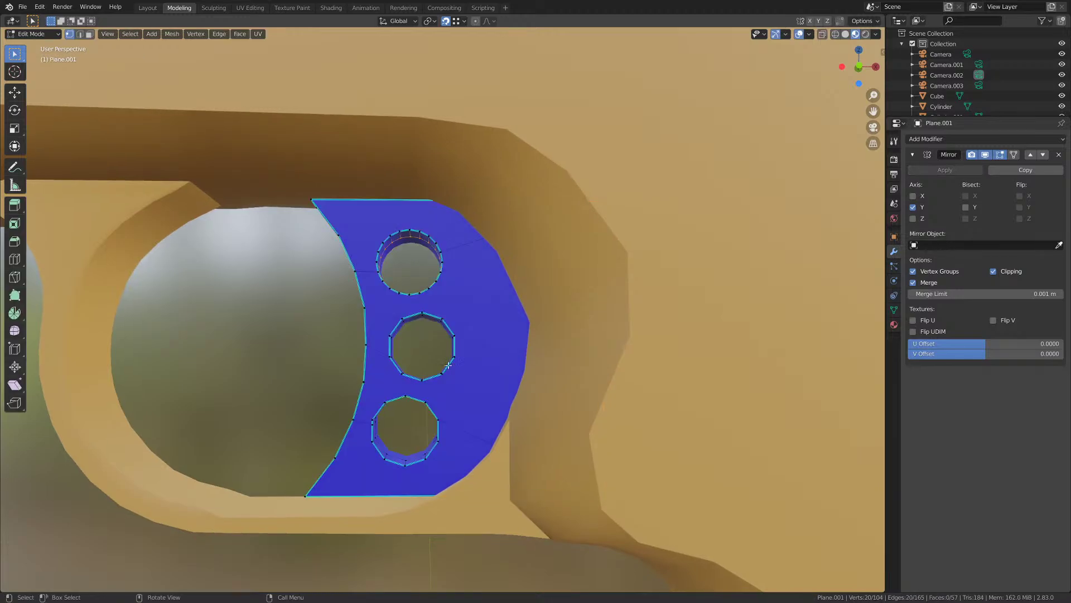
{"action": "scroll", "coordinate": [463, 335], "scroll_direction": "up", "scroll_amount": 6}
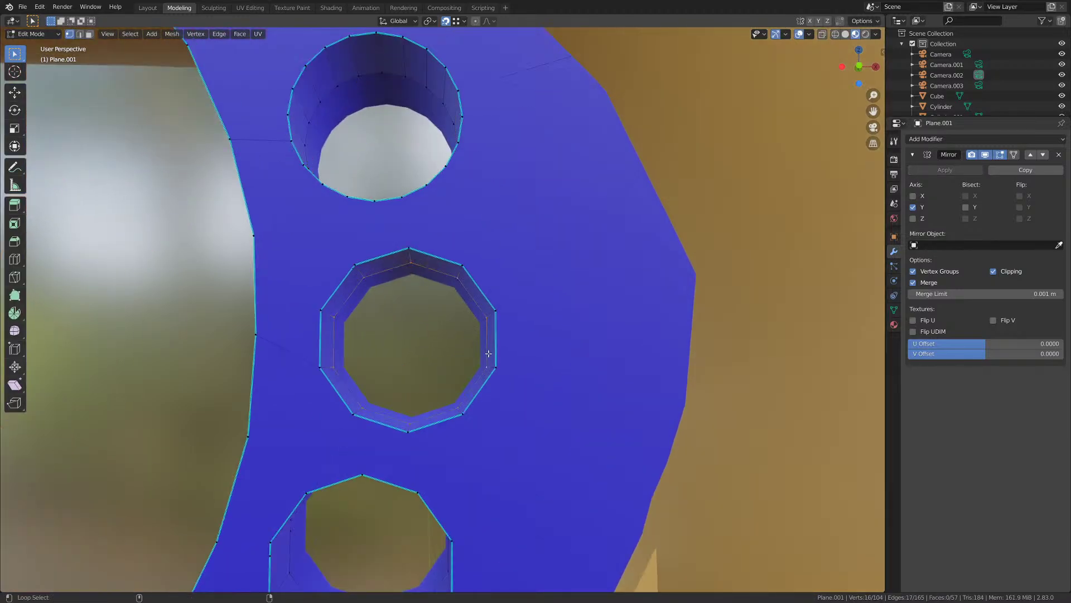
{"action": "key", "text": "x"}
{"action": "left_click", "coordinate": [489, 353]}
{"action": "middle_click_drag", "start_coordinate": [489, 352], "coordinate": [507, 348]}
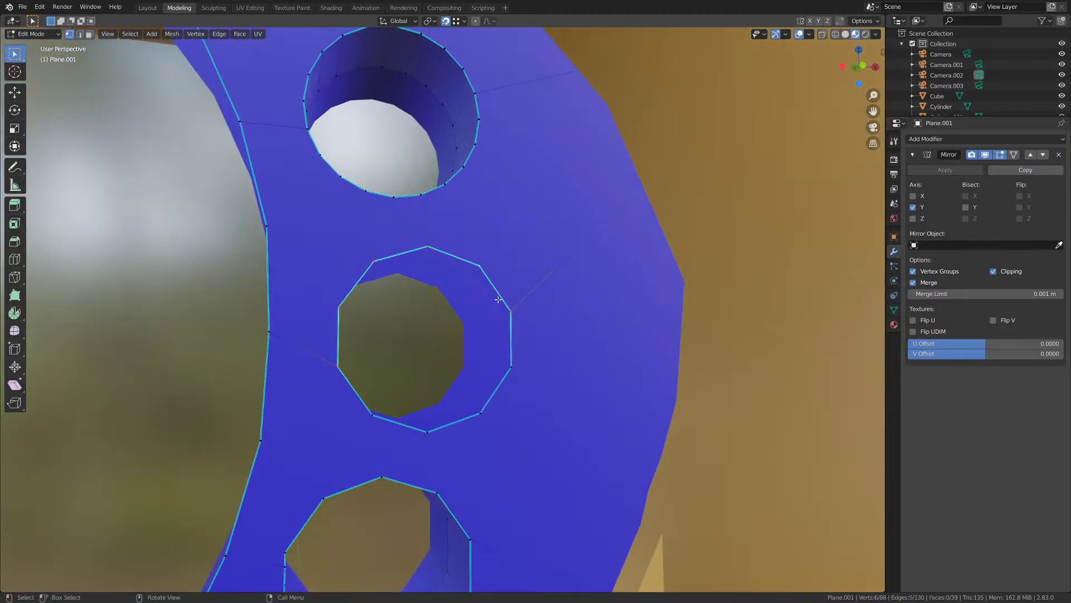
- Subdivide the middle hole's rim loop with 1 cut and round it using To Sphere with factor 1
{"action": "left_click", "coordinate": [512, 346], "text": "alt"}
{"action": "right_click", "coordinate": [512, 346]}
{"action": "left_click", "coordinate": [513, 347]}
{"action": "middle_click_drag", "start_coordinate": [512, 346], "coordinate": [513, 352]}
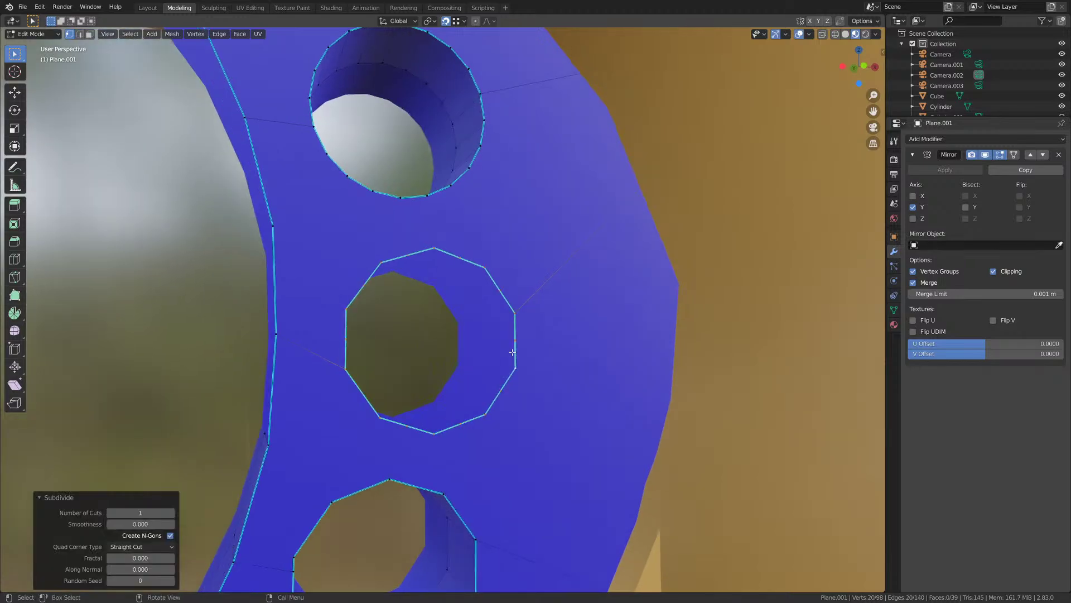
{"action": "key", "text": "shift+alt+s"}
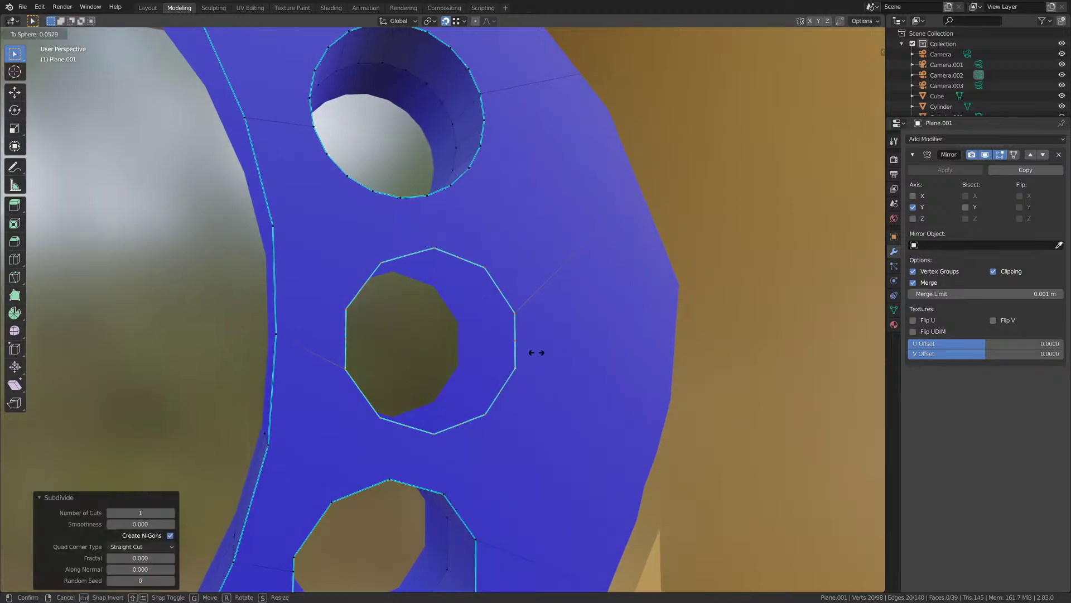
{"action": "left_click", "coordinate": [383, 400]}
- Extrude the middle hole's rim 0.14813 m along Y to the mirror plane and merge its vertices by distance
{"action": "key", "text": "e"}
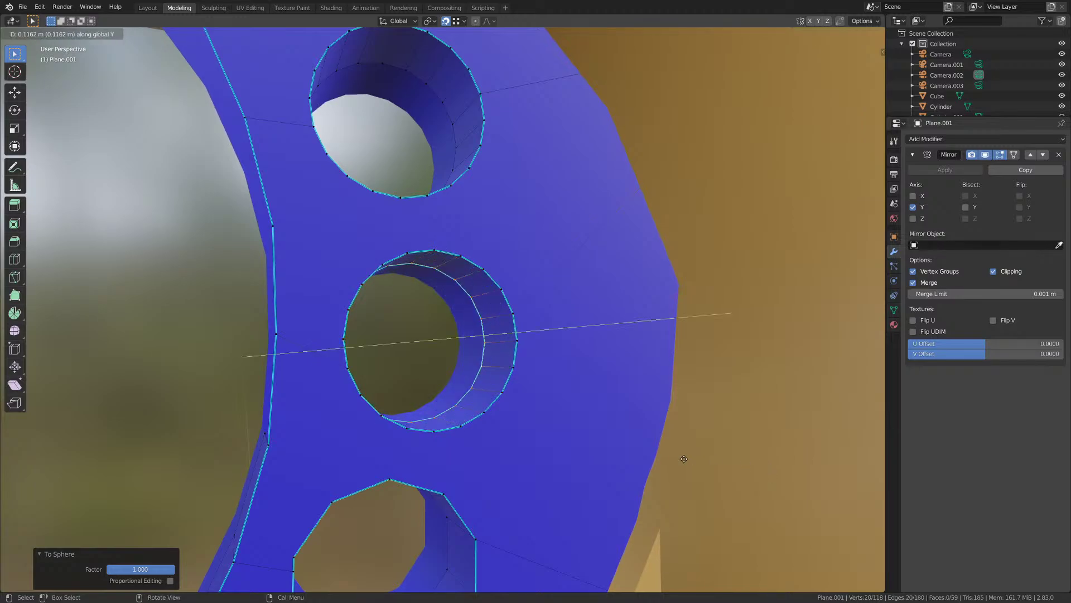
{"action": "left_click", "coordinate": [667, 455]}
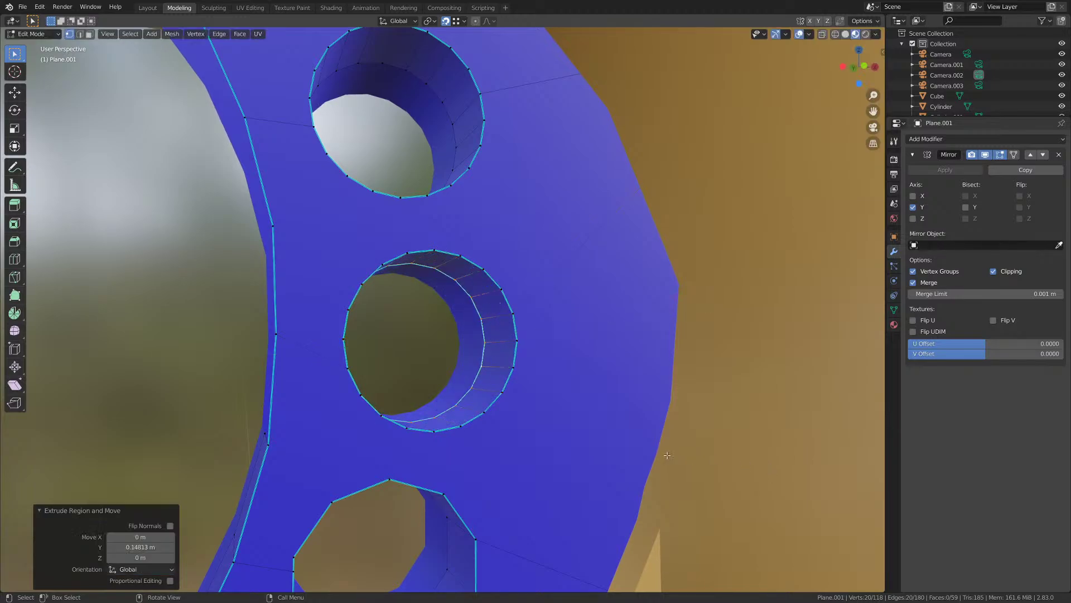
{"action": "key", "text": "m"}
{"action": "left_click", "coordinate": [478, 335]}
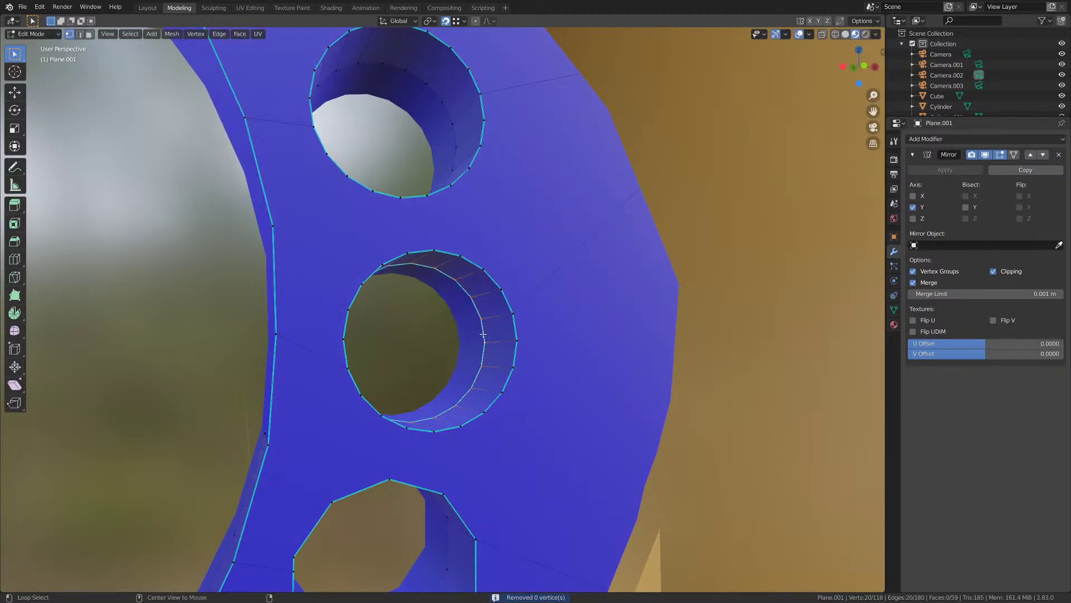
- Clear the sharp marking from the middle hole's inner edge loop, leave Edit Mode and check the holes
{"action": "left_click", "coordinate": [222, 34]}
{"action": "left_click", "coordinate": [255, 241]}
{"action": "scroll", "coordinate": [383, 353], "scroll_direction": "down", "scroll_amount": 5}
{"action": "key", "text": "Tab"}
{"action": "middle_click_drag", "start_coordinate": [413, 390], "coordinate": [458, 304]}
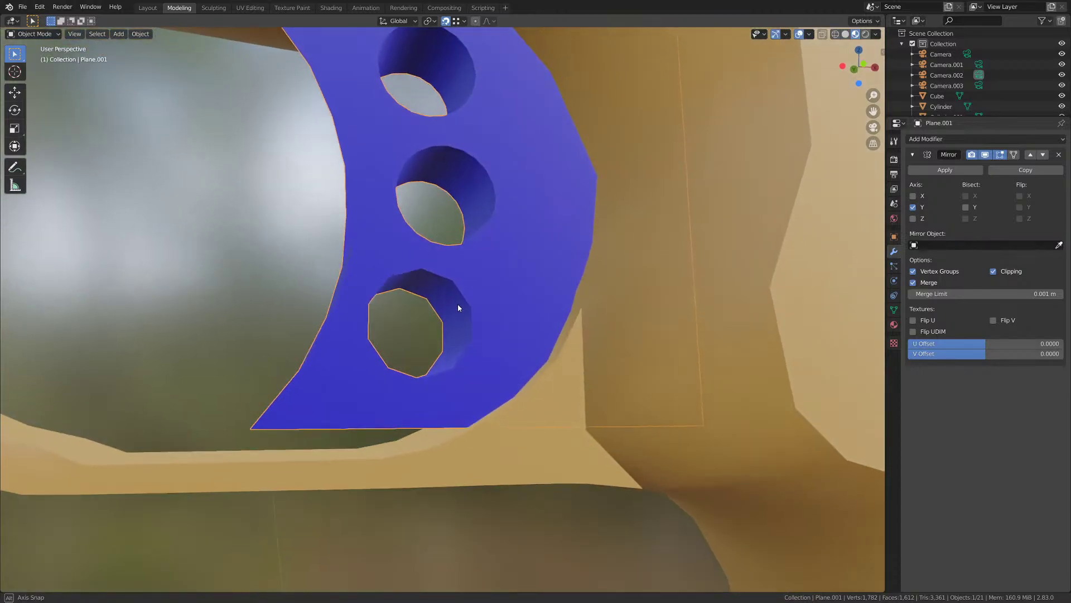
- Reopen the trigger mesh and select the inner edge loop of the bottom hole
{"action": "key", "text": "Tab"}
{"action": "scroll", "coordinate": [500, 318], "scroll_direction": "up", "scroll_amount": 3}
{"action": "left_click", "coordinate": [459, 300], "text": "alt"}
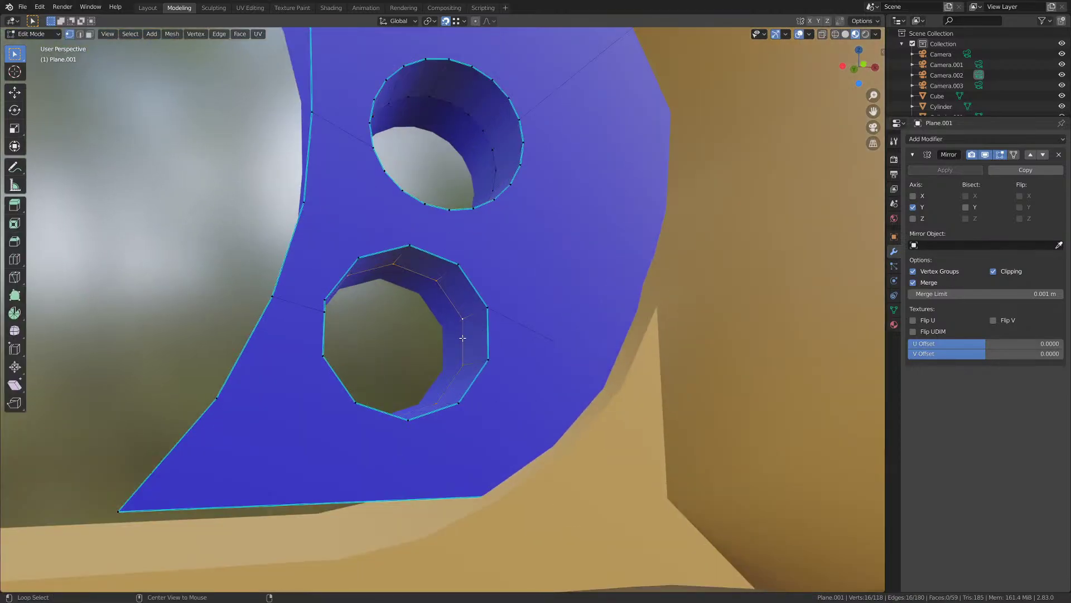
- Try to delete the bottom hole's inner edge loop and undo the deletion
{"action": "key", "text": "x"}
{"action": "left_click", "coordinate": [464, 339]}
{"action": "mouse_move", "coordinate": [463, 339]}
{"action": "middle_mouse_down"}
{"action": "mouse_move", "coordinate": [457, 354]}
{"action": "mouse_move", "coordinate": [433, 323]}
{"action": "mouse_move", "coordinate": [404, 321]}
{"action": "mouse_move", "coordinate": [332, 340]}
{"action": "mouse_move", "coordinate": [467, 322]}
{"action": "middle_mouse_up"}
{"action": "key", "text": "ctrl+z"}
- Select the bottom hole's inner edge loop in wireframe shading, delete its vertices to remove the wall, and return to Material Preview
{"action": "scroll", "coordinate": [456, 347], "scroll_direction": "up", "scroll_amount": 2}
{"action": "key", "text": "shift+z"}
{"action": "left_click", "coordinate": [542, 278], "text": "alt"}
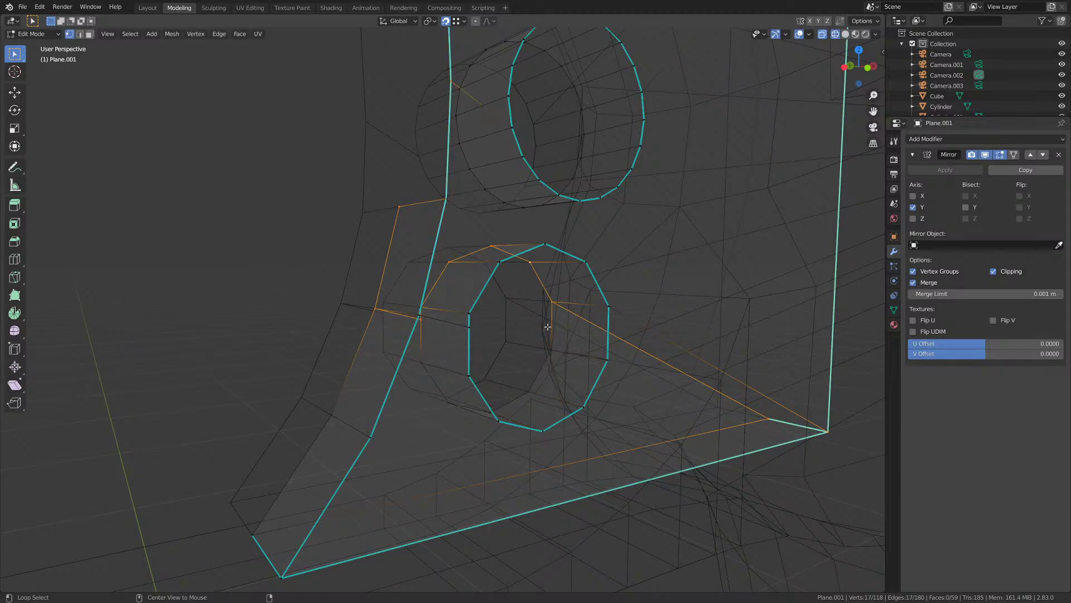
{"action": "left_click", "coordinate": [552, 336], "text": "alt"}
{"action": "middle_click_drag", "start_coordinate": [553, 336], "coordinate": [507, 276]}
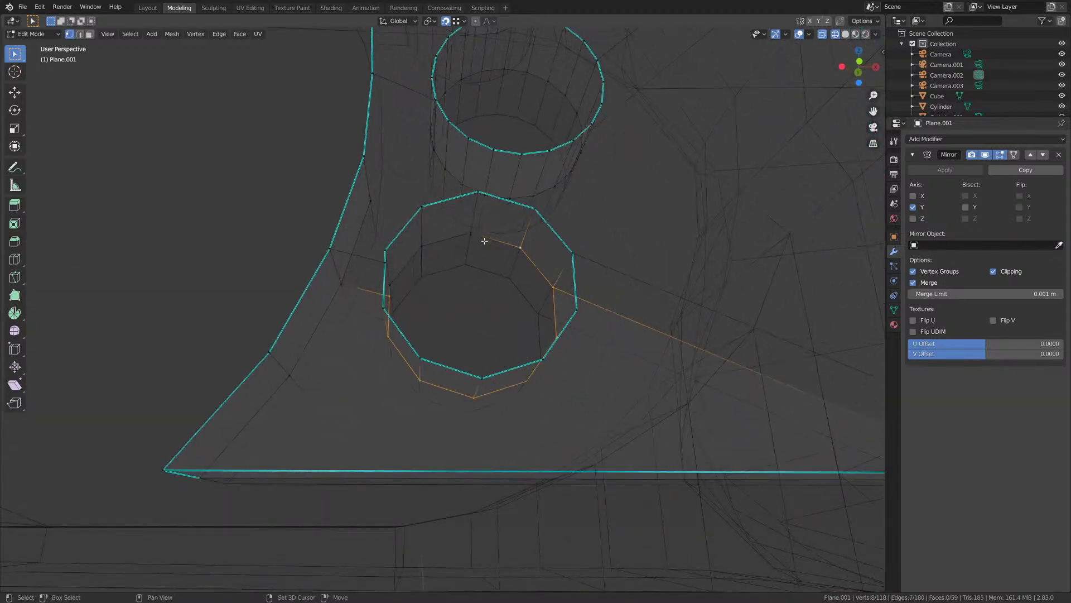
{"action": "left_click", "coordinate": [418, 247], "text": "shift"}
{"action": "middle_click_drag", "start_coordinate": [419, 248], "coordinate": [413, 313]}
{"action": "left_click", "coordinate": [380, 301], "text": "shift"}
{"action": "key", "text": "x"}
{"action": "left_click", "coordinate": [412, 315]}
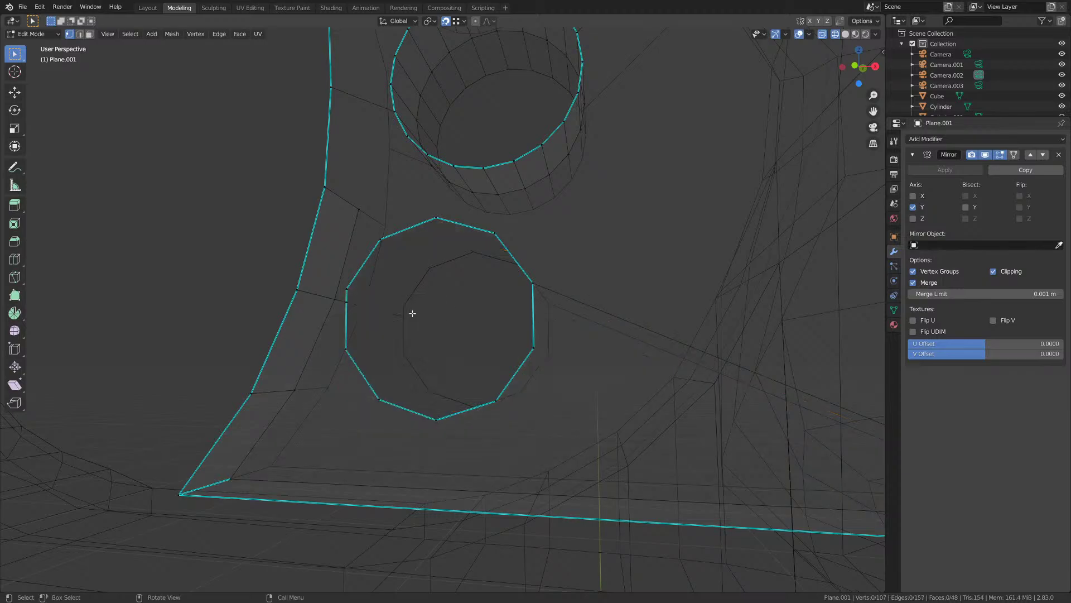
{"action": "key", "text": "z"}
{"action": "left_click", "coordinate": [411, 372]}
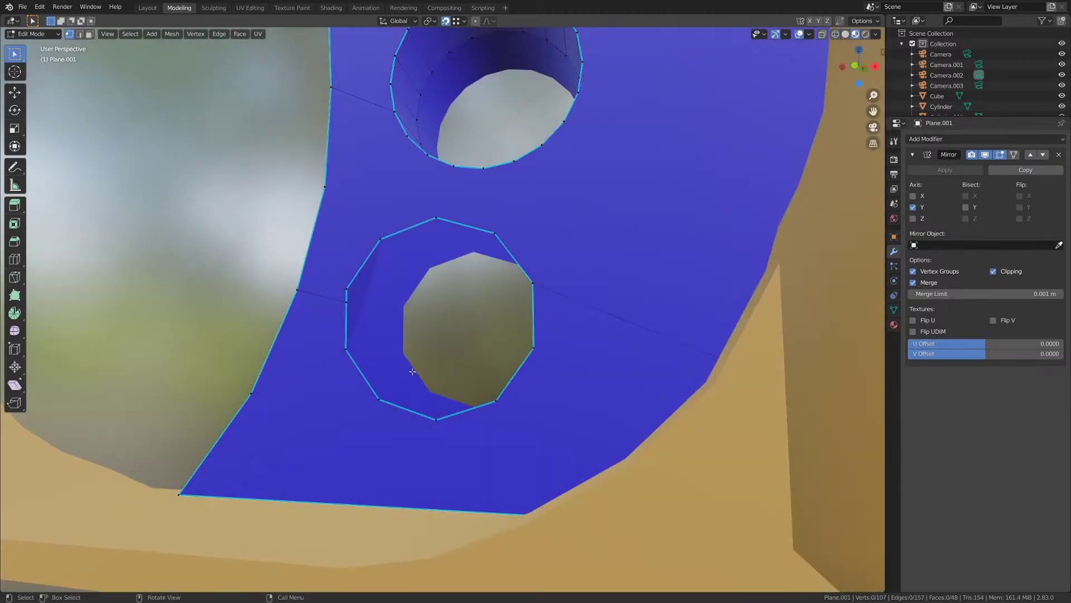
- Remove the side faces around the bottom hole and dissolve the extra vertex on its rim
{"action": "mouse_move", "coordinate": [411, 372]}
{"action": "middle_mouse_down"}
{"action": "mouse_move", "coordinate": [385, 391]}
{"action": "mouse_move", "coordinate": [364, 292]}
{"action": "mouse_move", "coordinate": [385, 368]}
{"action": "mouse_move", "coordinate": [376, 379]}
{"action": "mouse_move", "coordinate": [448, 320]}
{"action": "middle_mouse_up"}
{"action": "left_click", "coordinate": [364, 292], "text": "alt"}
{"action": "scroll", "coordinate": [357, 363], "scroll_direction": "up", "scroll_amount": 2}
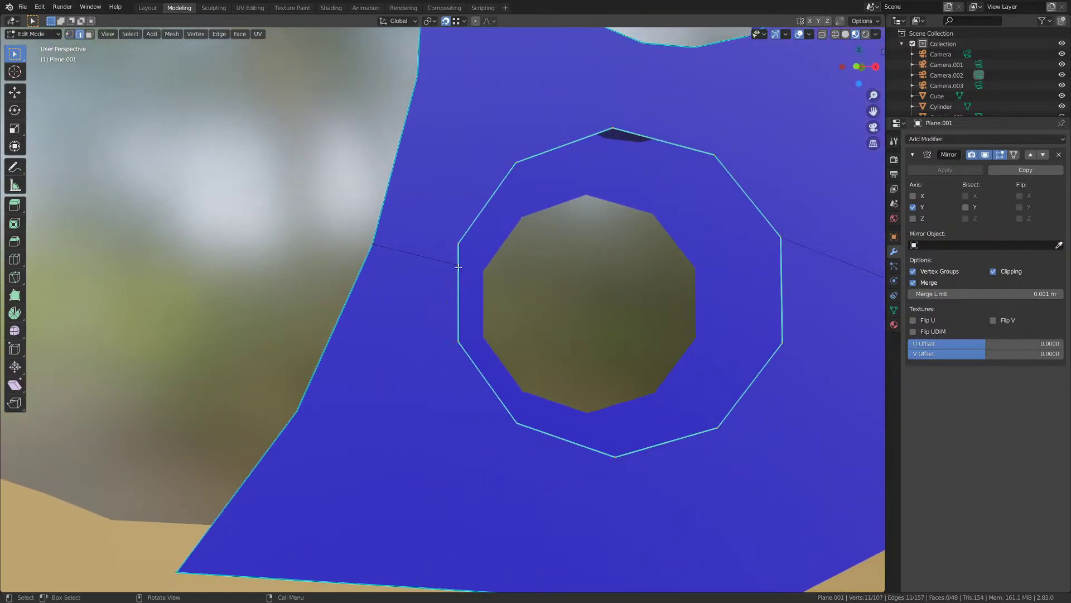
{"action": "middle_click_drag", "start_coordinate": [449, 268], "coordinate": [479, 253]}
{"action": "key", "text": "x"}
{"action": "left_click", "coordinate": [439, 298]}
{"action": "key", "text": "1"}
{"action": "scroll", "coordinate": [464, 287], "scroll_direction": "down", "scroll_amount": 1}
{"action": "scroll", "coordinate": [467, 283], "scroll_direction": "up", "scroll_amount": 2}
{"action": "left_click", "coordinate": [445, 266]}
{"action": "key", "text": "x"}
{"action": "left_click", "coordinate": [413, 312]}
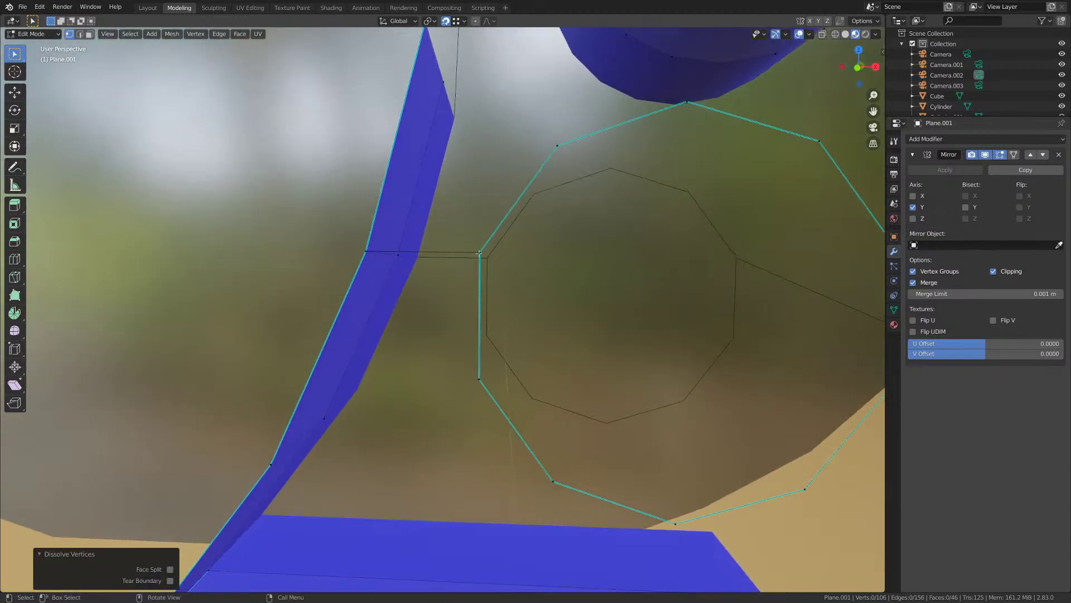
- Select the vertices bordering the missing lower side face along the trigger's front edge and the bottom hole's lower rim
{"action": "left_click", "coordinate": [479, 253]}
{"action": "left_click", "coordinate": [379, 254], "text": "shift"}
{"action": "scroll", "coordinate": [376, 260], "scroll_direction": "down", "scroll_amount": 8}
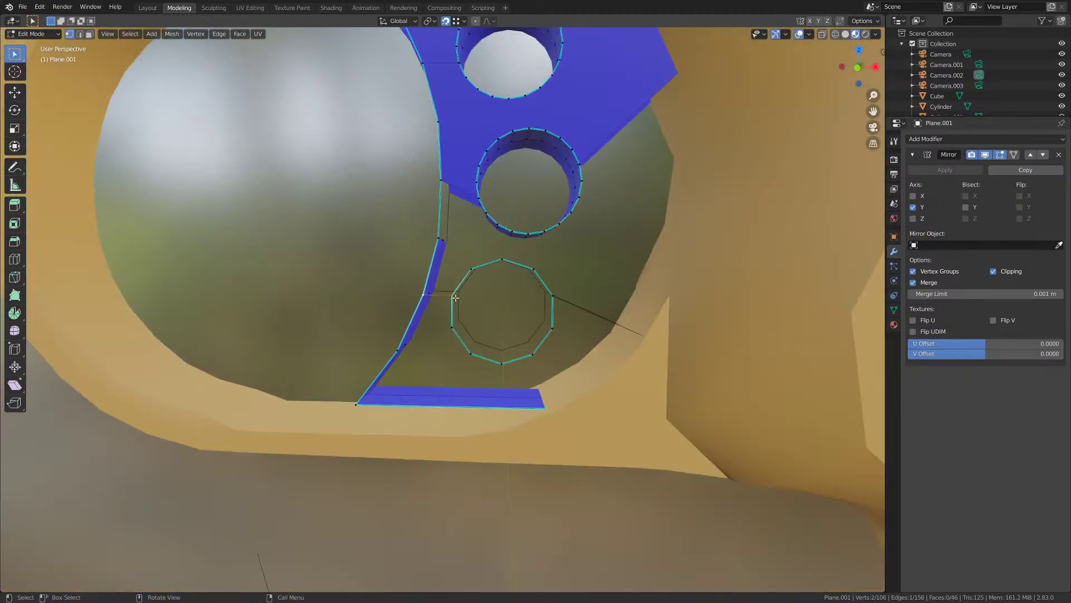
{"action": "middle_click_drag", "start_coordinate": [455, 297], "coordinate": [458, 242]}
{"action": "scroll", "coordinate": [441, 299], "scroll_direction": "up", "scroll_amount": 5}
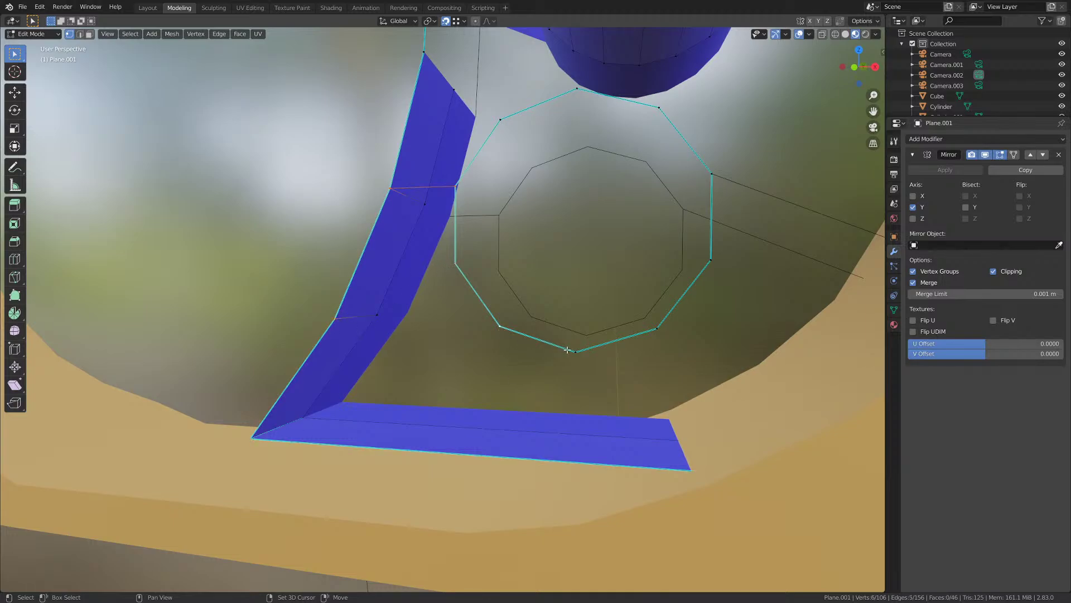
{"action": "scroll", "coordinate": [476, 400], "scroll_direction": "down", "scroll_amount": 8}
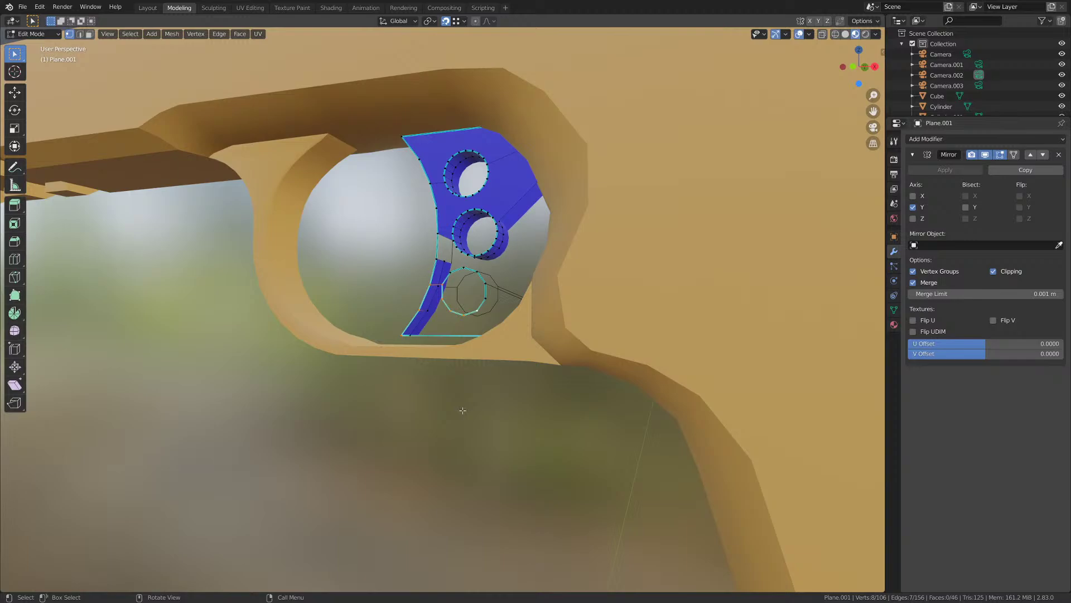
- Hide the pistol frame and reopen the trigger mesh for editing
{"action": "key", "text": "Tab"}
{"action": "left_click", "coordinate": [734, 276]}
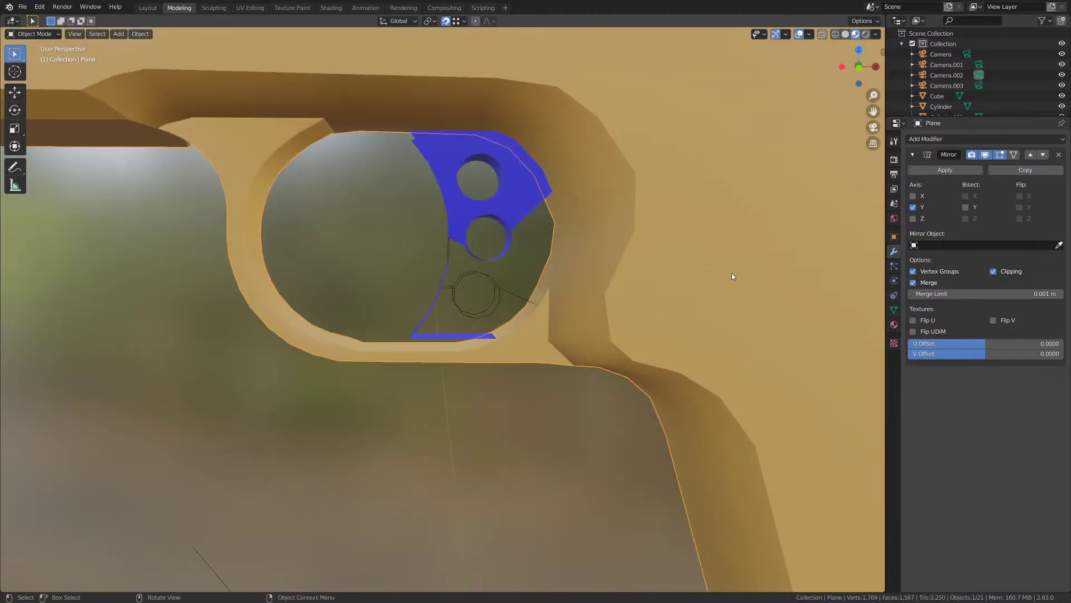
{"action": "key", "text": "h"}
{"action": "left_click", "coordinate": [521, 210]}
{"action": "key", "text": "Tab"}
- Add the remaining rim vertices and the lower rear corner to the selection and fill the side face below the bottom hole
{"action": "scroll", "coordinate": [585, 361], "scroll_direction": "up", "scroll_amount": 4}
{"action": "middle_click_drag", "start_coordinate": [586, 365], "coordinate": [510, 316], "text": "shift"}
{"action": "left_click", "coordinate": [499, 245], "text": "shift"}
{"action": "left_click", "coordinate": [501, 216], "text": "shift"}
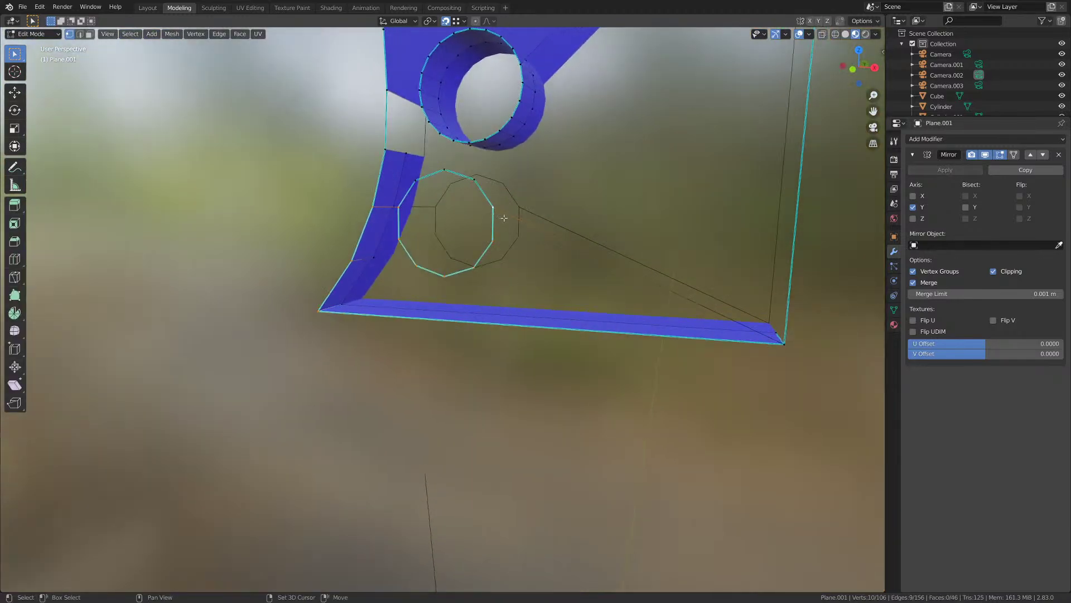
{"action": "left_click", "coordinate": [789, 352], "text": "shift"}
{"action": "key", "text": "f"}
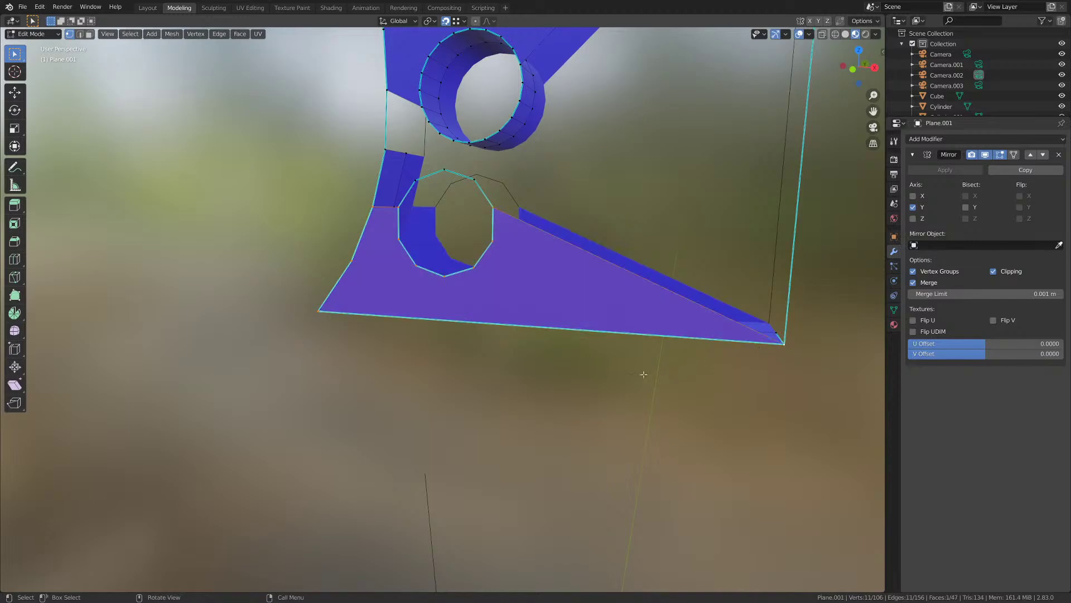
{"action": "middle_click_drag", "start_coordinate": [636, 373], "coordinate": [575, 365]}
{"action": "key", "text": "Tab"}
{"action": "middle_click_drag", "start_coordinate": [541, 359], "coordinate": [474, 367]}
{"action": "key", "text": "Tab"}
- Fill the side face between the middle and bottom holes, bounded by the front edge and both rear corners
{"action": "scroll", "coordinate": [465, 404], "scroll_direction": "up", "scroll_amount": 3}
{"action": "left_click", "coordinate": [414, 207], "text": "alt"}
{"action": "middle_click_drag", "start_coordinate": [433, 268], "coordinate": [370, 330]}
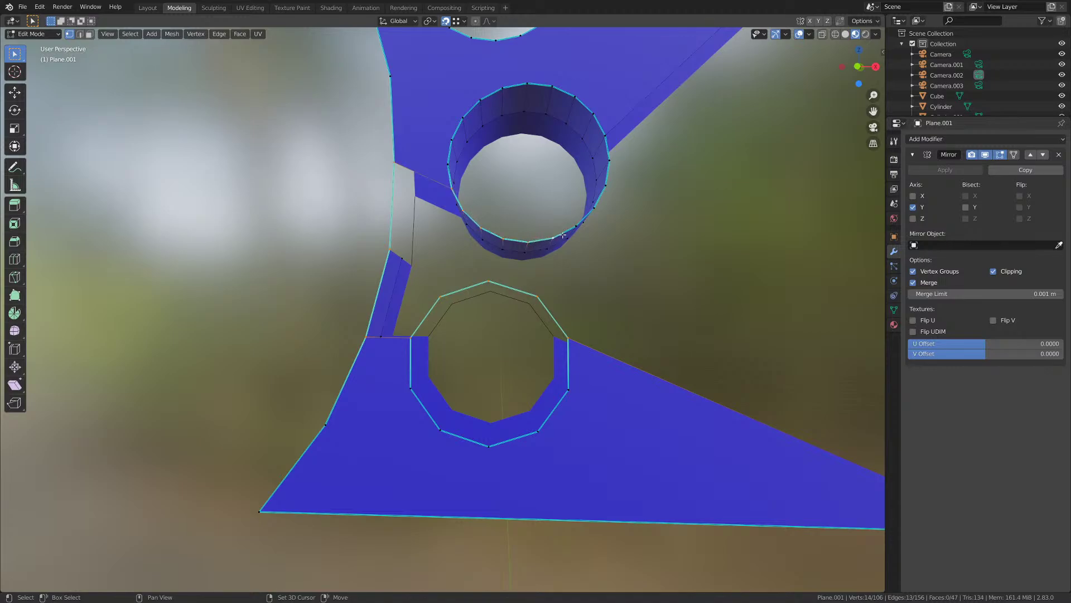
{"action": "middle_click_drag", "start_coordinate": [570, 235], "coordinate": [504, 228]}
{"action": "left_click", "coordinate": [504, 227], "text": "shift"}
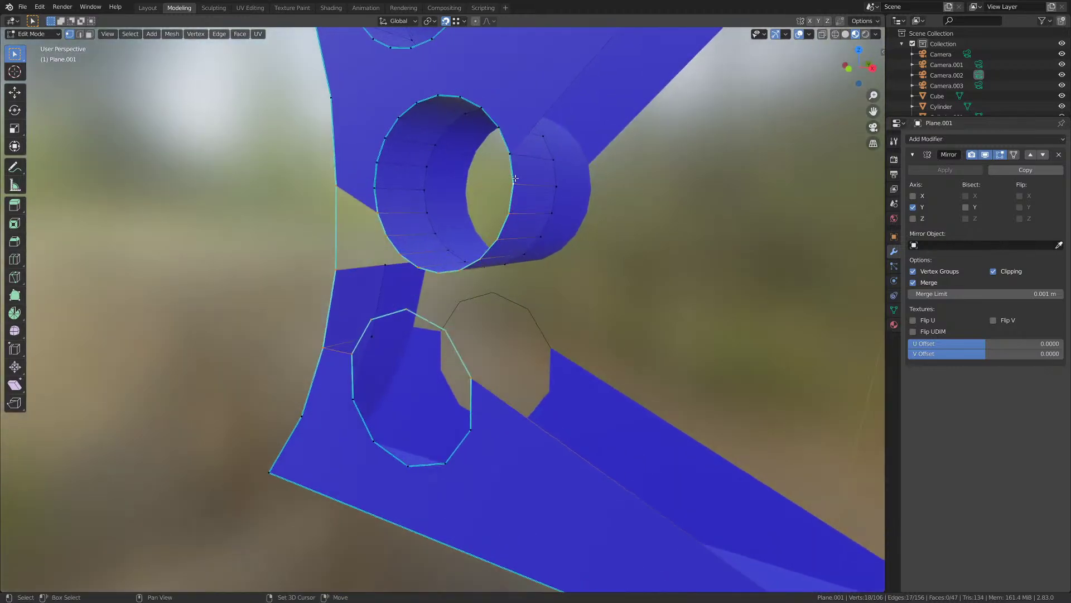
{"action": "scroll", "coordinate": [545, 212], "scroll_direction": "down", "scroll_amount": 4}
{"action": "scroll", "coordinate": [549, 213], "scroll_direction": "down", "scroll_amount": 3}
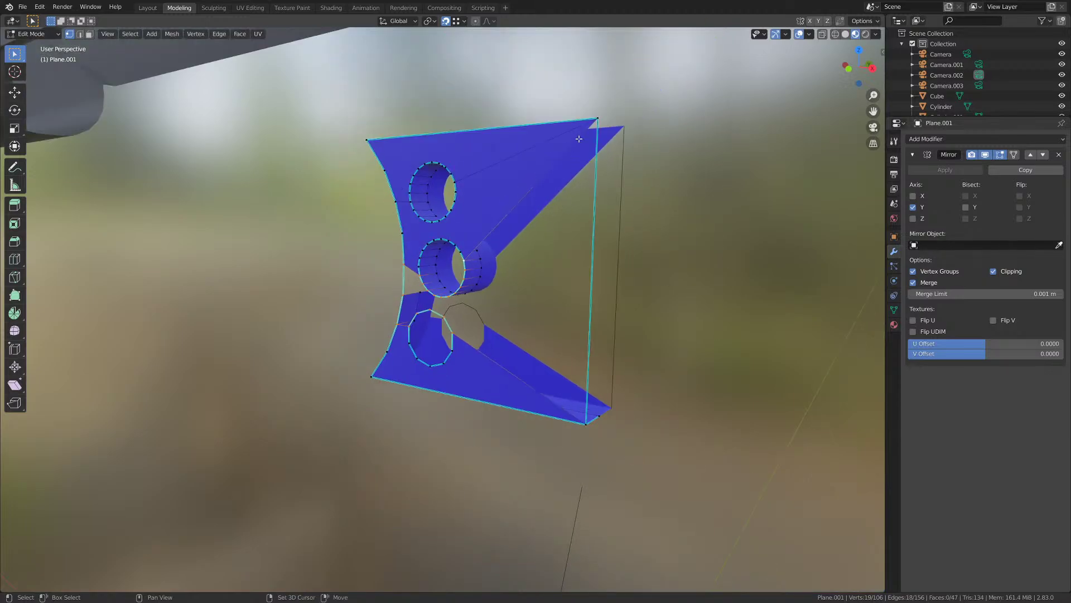
{"action": "left_click", "coordinate": [586, 427], "text": "shift"}
{"action": "key", "text": "f"}
- Check the filled side, then merge all of the trigger's vertices by distance
{"action": "middle_click_drag", "start_coordinate": [570, 426], "coordinate": [477, 299]}
{"action": "key", "text": "Tab"}
{"action": "key", "text": "Tab"}
{"action": "key", "text": "a"}
{"action": "key", "text": "m"}
{"action": "left_click", "coordinate": [484, 226]}
{"action": "key", "text": "Tab"}
{"action": "scroll", "coordinate": [469, 301], "scroll_direction": "up", "scroll_amount": 3}
{"action": "key", "text": "Tab"}
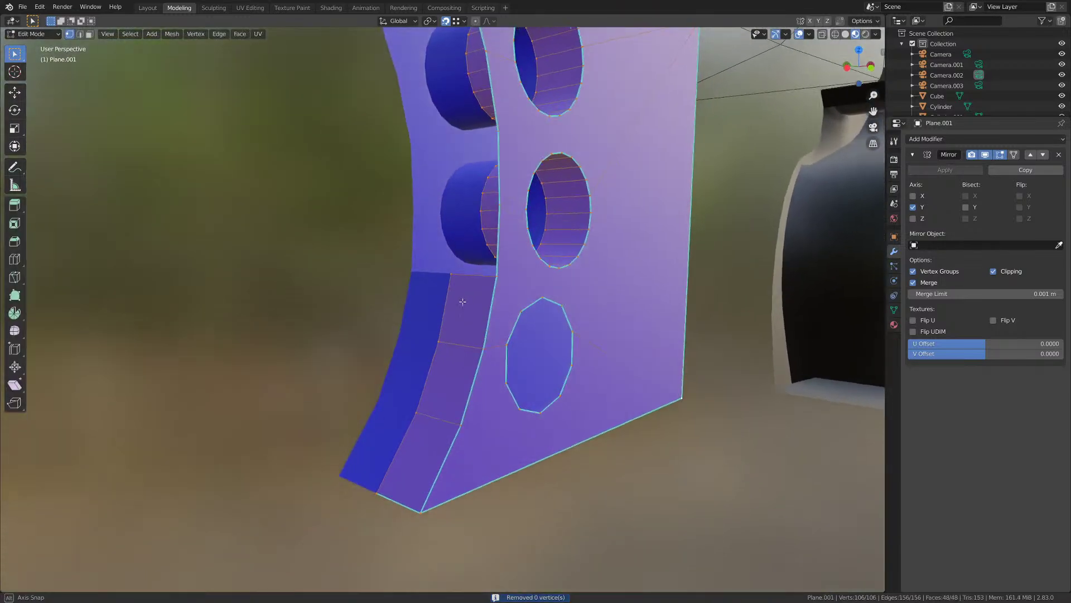
- Extrude the trigger's open front and top edges along Y to the mirror plane to rebuild the missing walls
{"action": "left_click", "coordinate": [465, 284]}
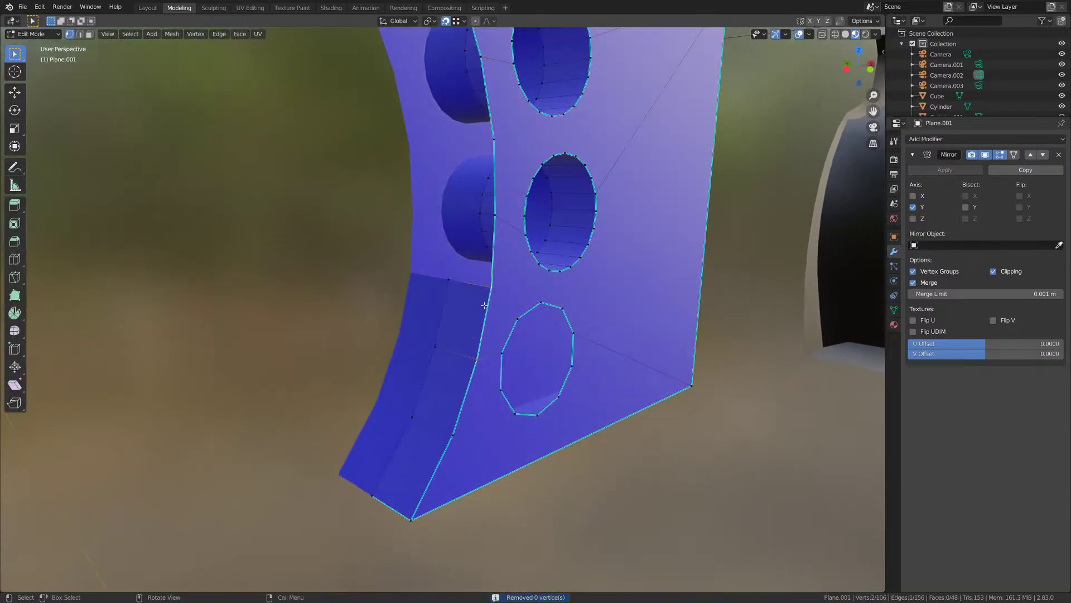
{"action": "scroll", "coordinate": [485, 302], "scroll_direction": "down", "scroll_amount": 2}
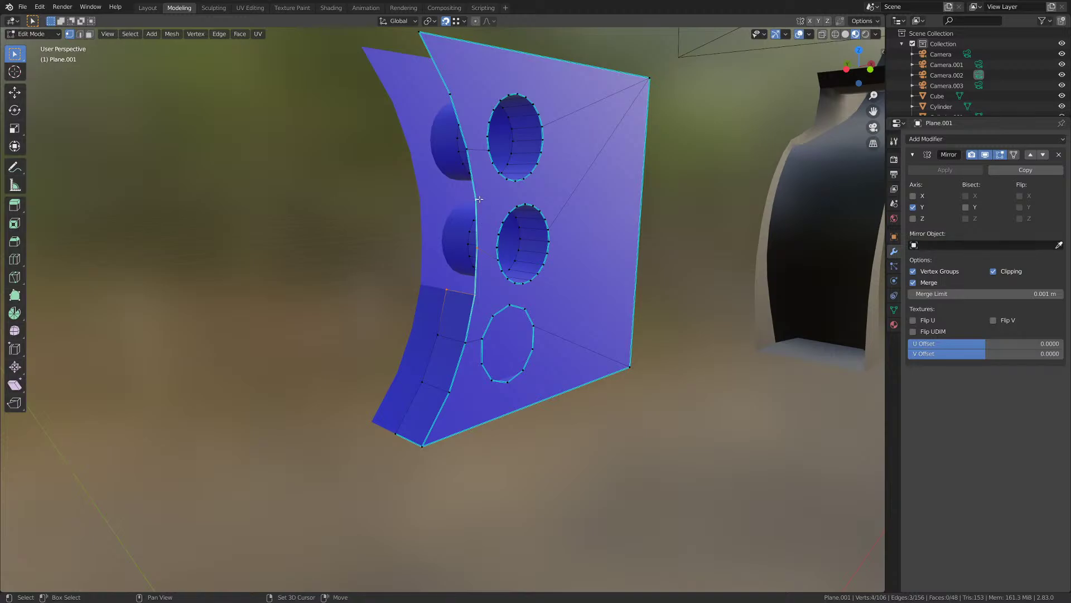
{"action": "middle_click_drag", "start_coordinate": [445, 292], "coordinate": [472, 312], "text": "shift"}
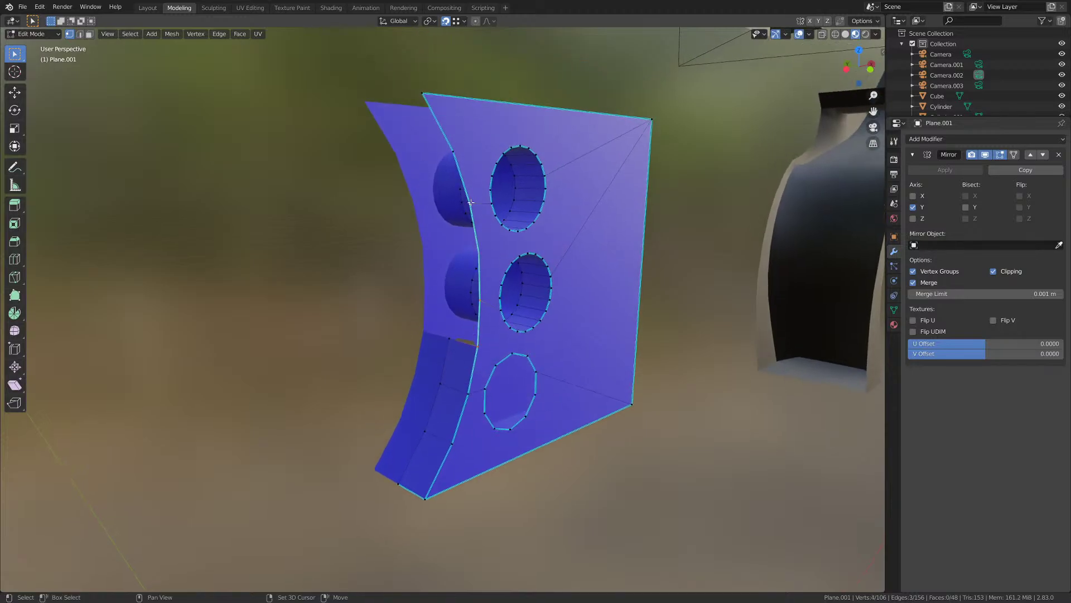
{"action": "middle_click_drag", "start_coordinate": [428, 100], "coordinate": [517, 284]}
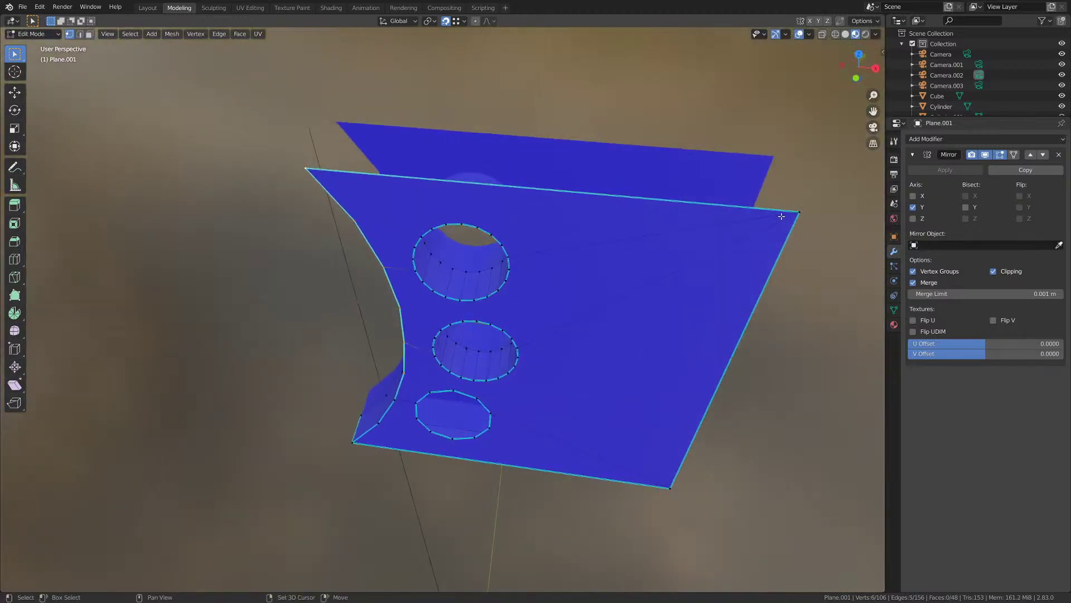
{"action": "middle_click_drag", "start_coordinate": [777, 302], "coordinate": [706, 286]}
{"action": "key", "text": "e"}
{"action": "key", "text": "y"}
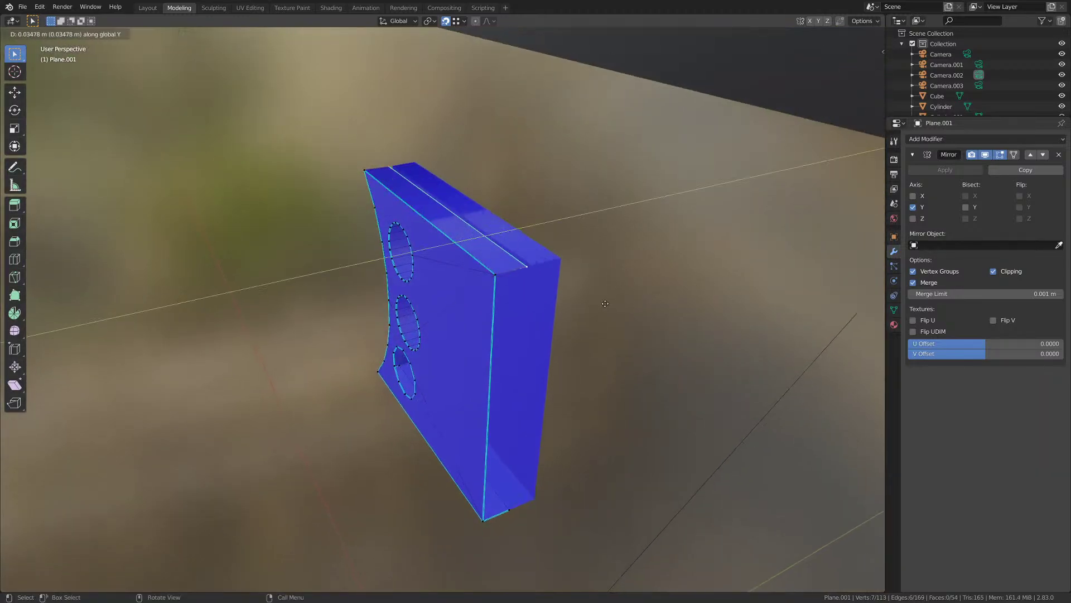
{"action": "left_click", "coordinate": [648, 294]}
- Inspect the rebuilt walls and merge the trigger's vertices by distance at 0.0001 m
{"action": "key", "text": "Tab"}
{"action": "middle_click_drag", "start_coordinate": [423, 311], "coordinate": [557, 297]}
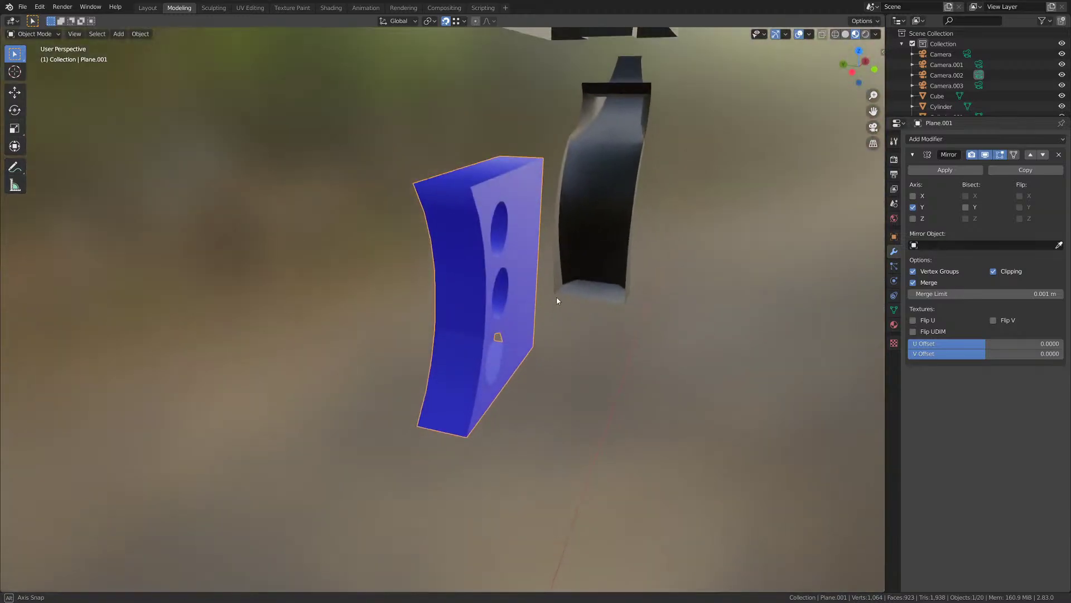
{"action": "key", "text": "Tab"}
{"action": "key", "text": "m"}
{"action": "left_click", "coordinate": [549, 297]}
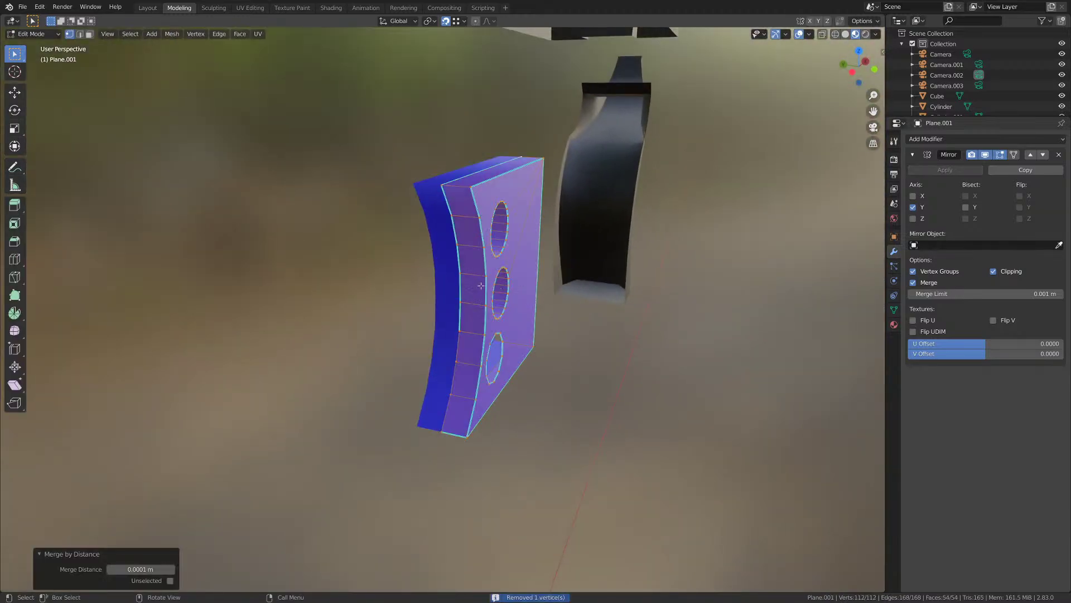
{"action": "key", "text": "Tab"}
{"action": "key", "text": "Tab"}
- Clear the sharp marking from the edge loop along the trigger's mirror plane
{"action": "left_click", "coordinate": [460, 309], "text": "alt"}
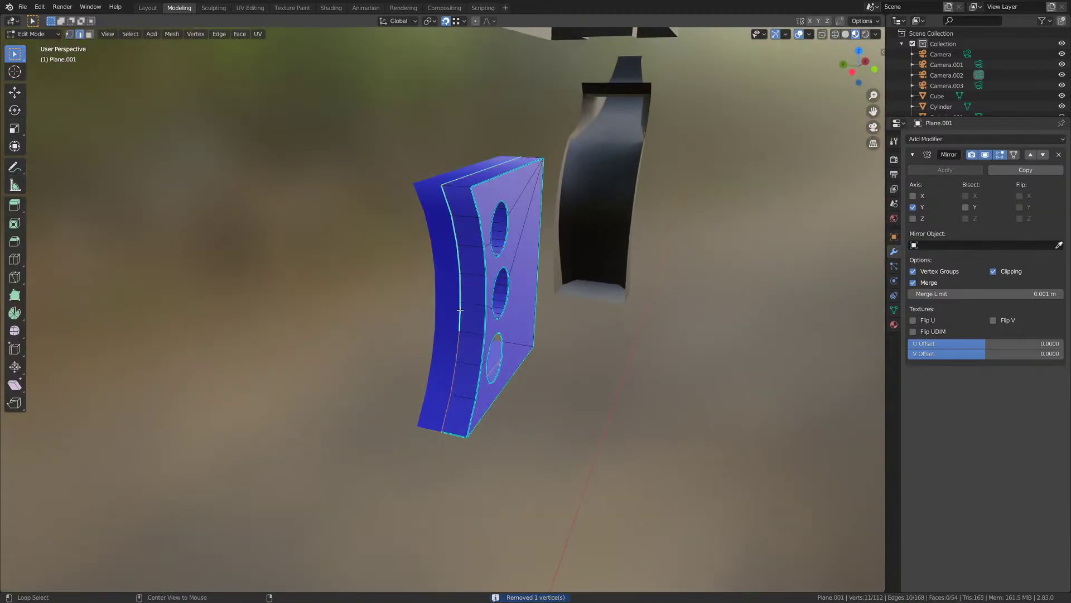
{"action": "middle_click_drag", "start_coordinate": [459, 310], "coordinate": [466, 286]}
{"action": "left_click", "coordinate": [220, 34]}
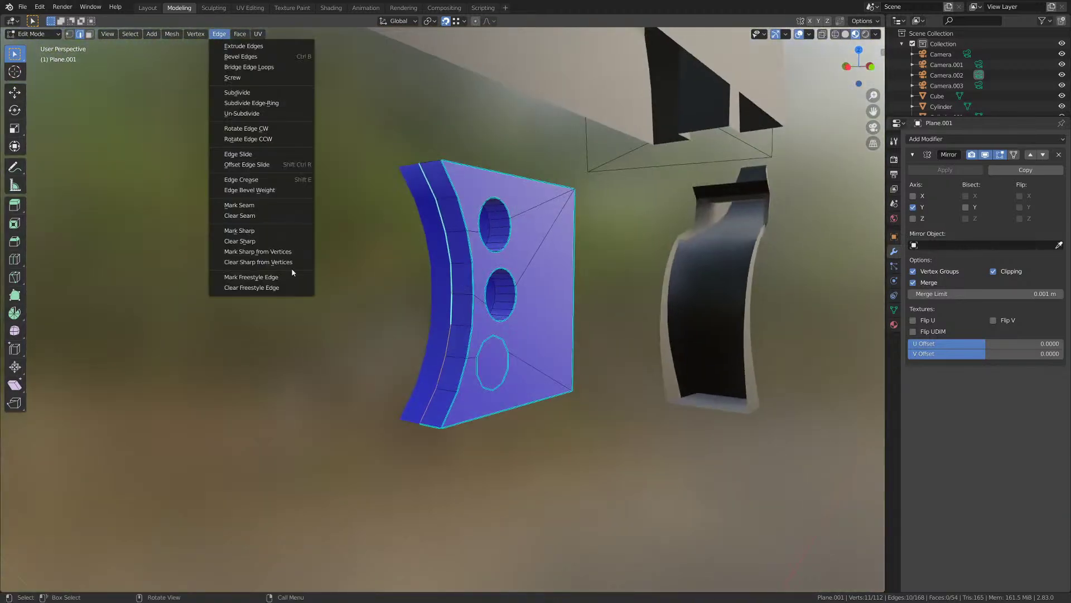
{"action": "left_click", "coordinate": [240, 240]}
{"action": "middle_click_drag", "start_coordinate": [541, 243], "coordinate": [571, 261]}
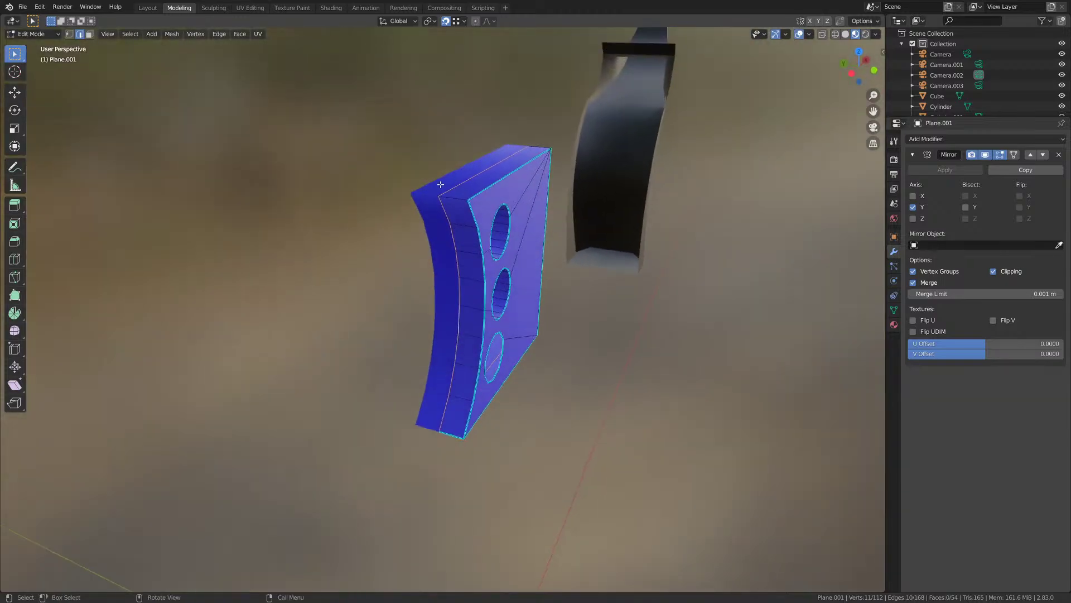
- Mark the short edge at the trigger's upper front corner as sharp and leave Edit Mode
{"action": "left_click", "coordinate": [441, 186]}
{"action": "left_click", "coordinate": [456, 205]}
{"action": "middle_click_drag", "start_coordinate": [524, 347], "coordinate": [519, 325]}
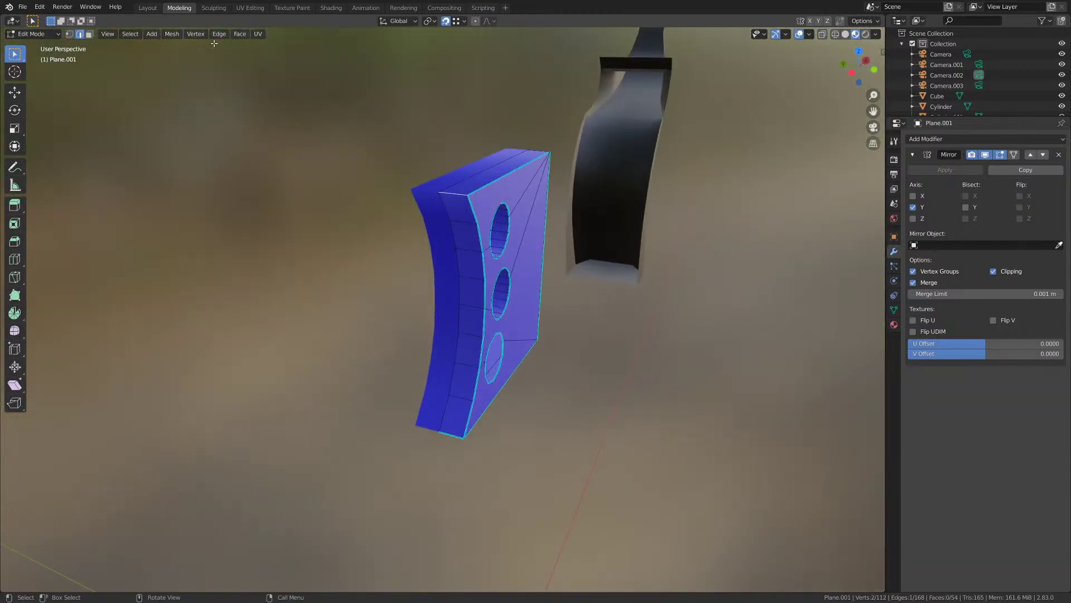
{"action": "left_click", "coordinate": [219, 35]}
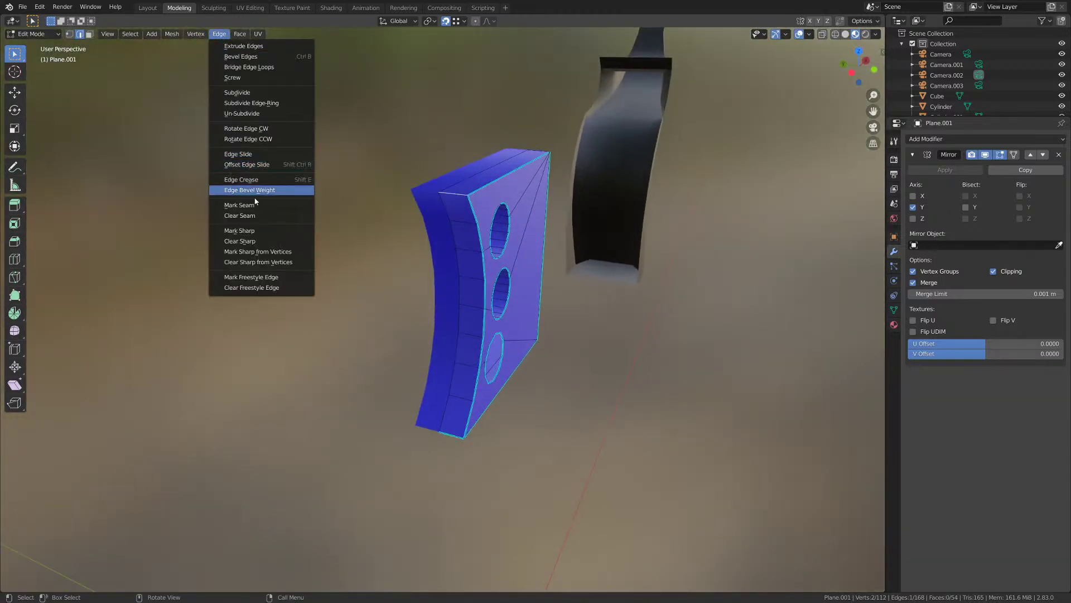
{"action": "left_click", "coordinate": [264, 231]}
{"action": "key", "text": "Tab"}
- Reopen the trigger mesh at the bottom hole and save the file
{"action": "middle_click_drag", "start_coordinate": [618, 360], "coordinate": [541, 225]}
{"action": "scroll", "coordinate": [532, 312], "scroll_direction": "up", "scroll_amount": 3}
{"action": "key", "text": "Tab"}
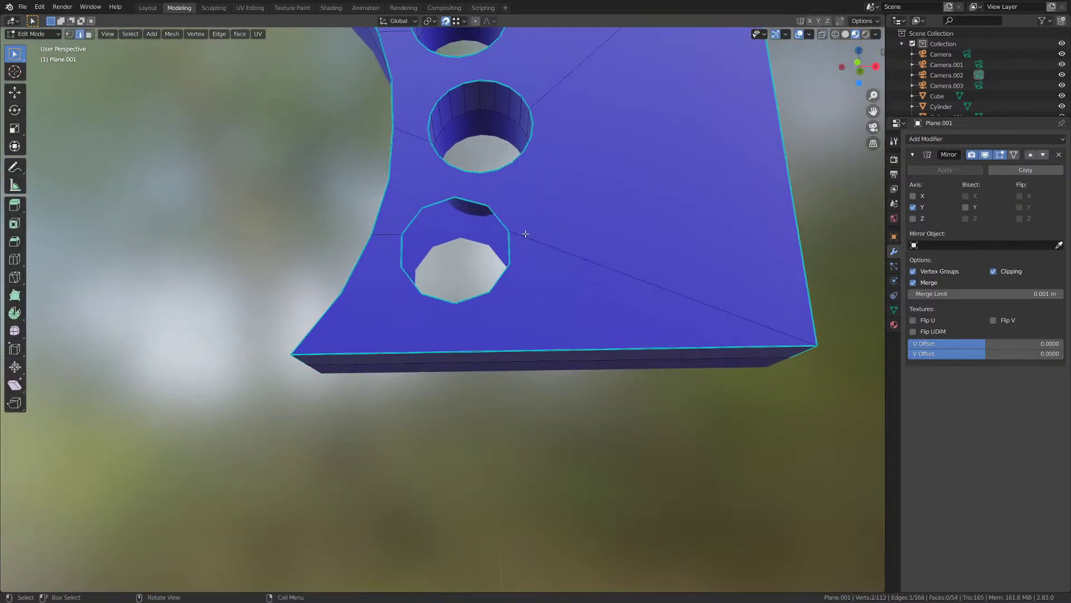
{"action": "scroll", "coordinate": [523, 236], "scroll_direction": "up", "scroll_amount": 2}
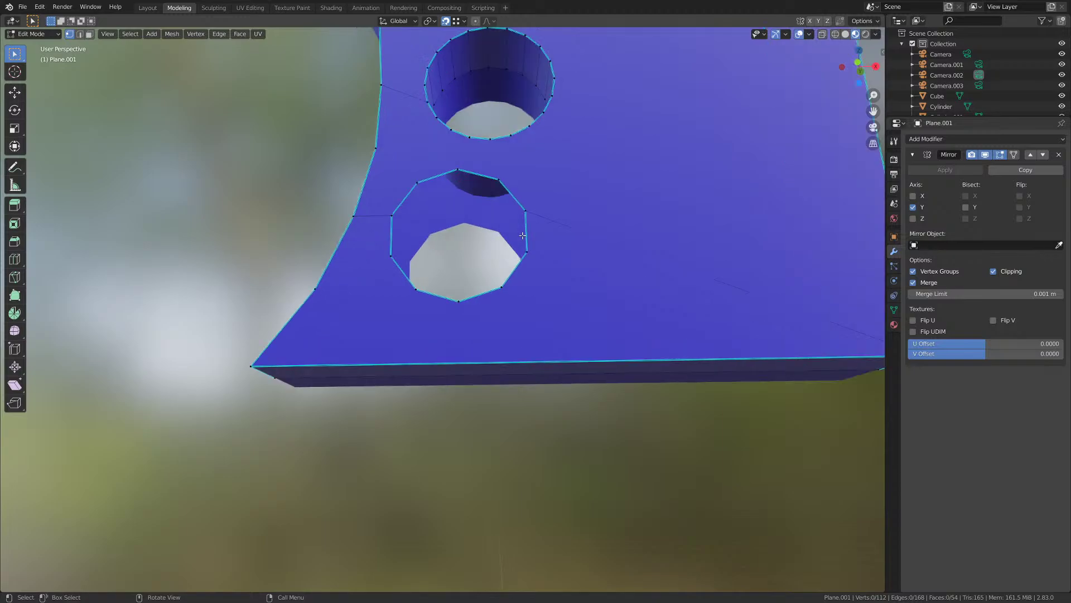
{"action": "key", "text": "ctrl+s"}
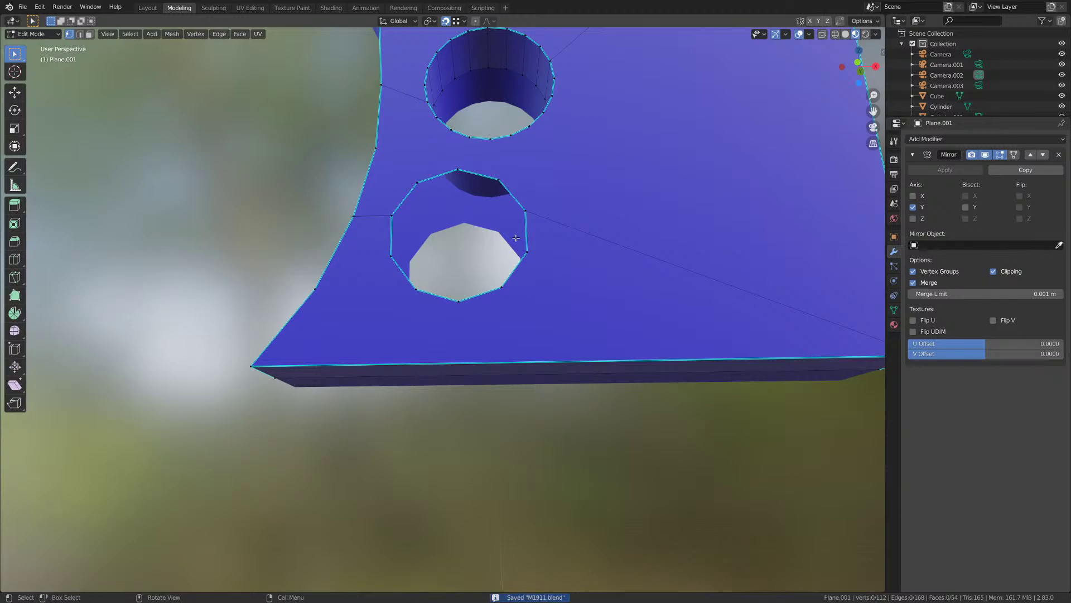
- Select the bottom hole's rim loop and subdivide it with 1 cut
{"action": "middle_click_drag", "start_coordinate": [513, 223], "coordinate": [502, 246]}
{"action": "key", "text": "Tab"}
{"action": "scroll", "coordinate": [505, 232], "scroll_direction": "up", "scroll_amount": 3}
{"action": "key", "text": "Tab"}
{"action": "left_click", "coordinate": [457, 200], "text": "alt"}
{"action": "middle_click_drag", "start_coordinate": [439, 228], "coordinate": [440, 215]}
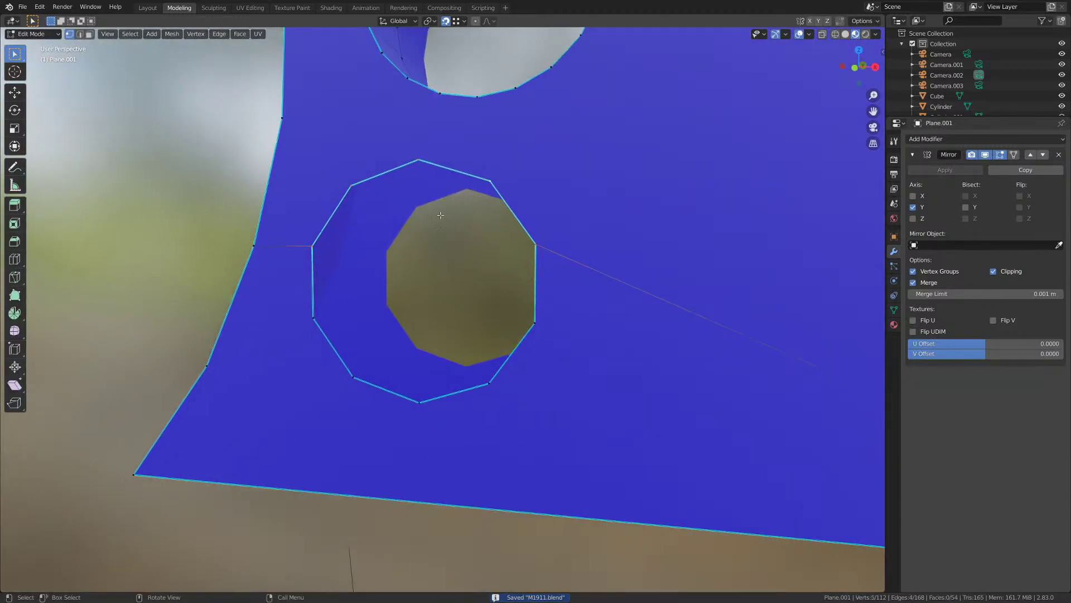
{"action": "left_click", "coordinate": [341, 367], "text": "alt"}
{"action": "middle_click_drag", "start_coordinate": [341, 366], "coordinate": [385, 363]}
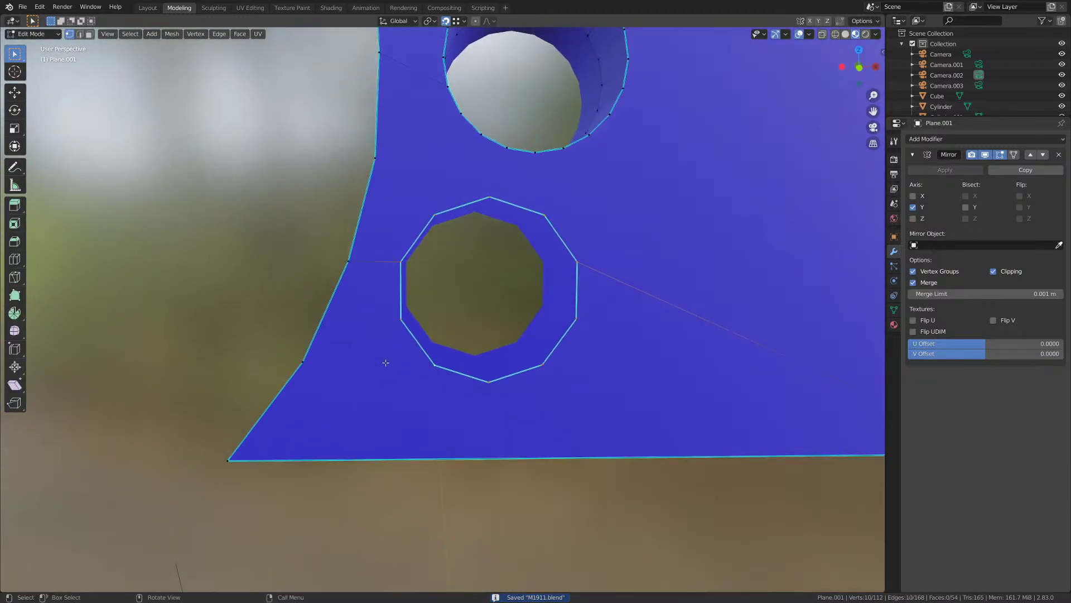
{"action": "right_click", "coordinate": [385, 362]}
{"action": "left_click", "coordinate": [406, 348]}
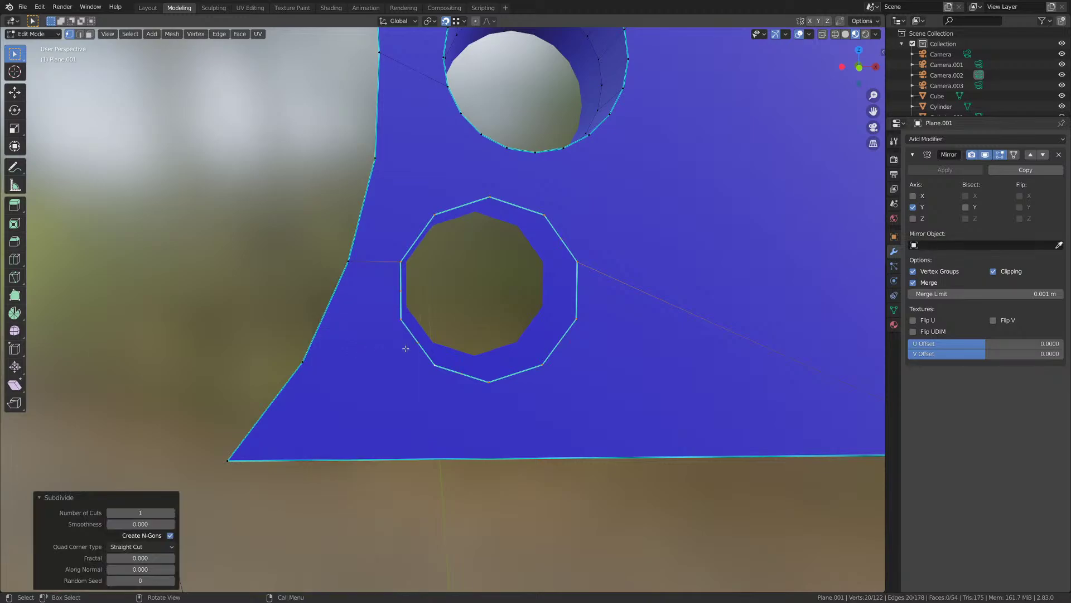
- Round the bottom hole's subdivided rim loop into an even circle with To Sphere at factor 1
{"action": "key", "text": "shift+alt+s"}
{"action": "left_click", "coordinate": [251, 393]}
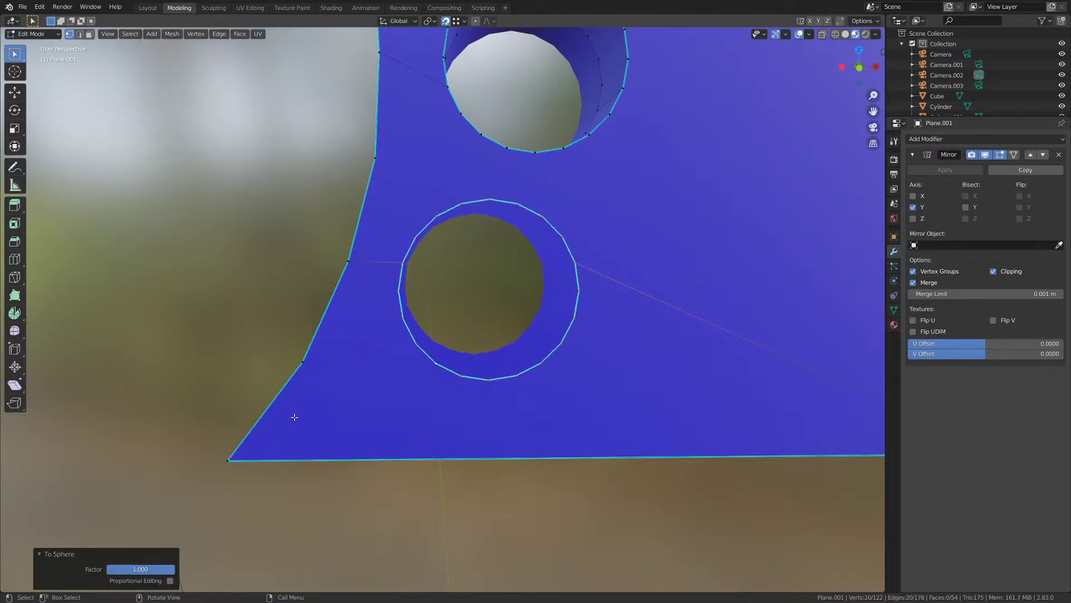
{"action": "key", "text": "e"}
{"action": "key", "text": "y"}
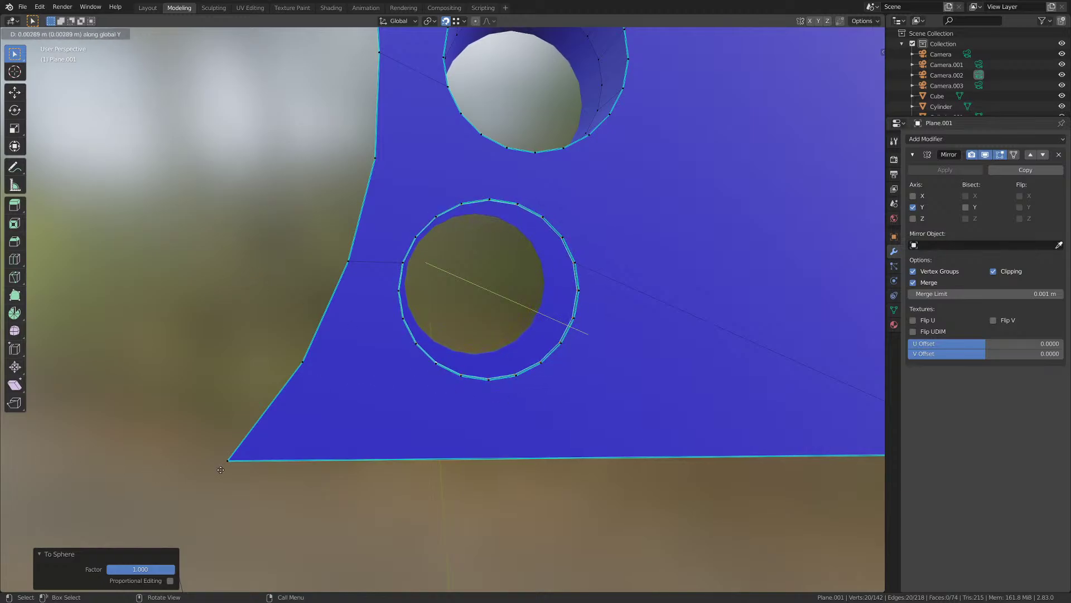
{"action": "key", "text": "Escape"}
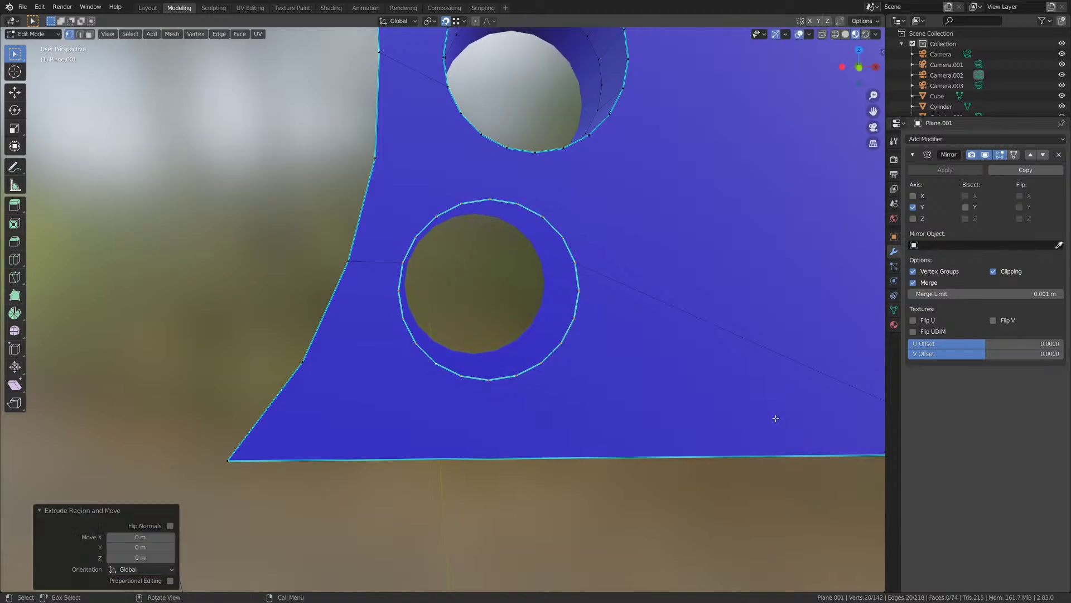
{"action": "key", "text": "ctrl+z"}
- Extrude the bottom hole's rim about 0.39 m inward along Y and merge all of the trigger's vertices by distance
{"action": "middle_click_drag", "start_coordinate": [554, 430], "coordinate": [459, 426]}
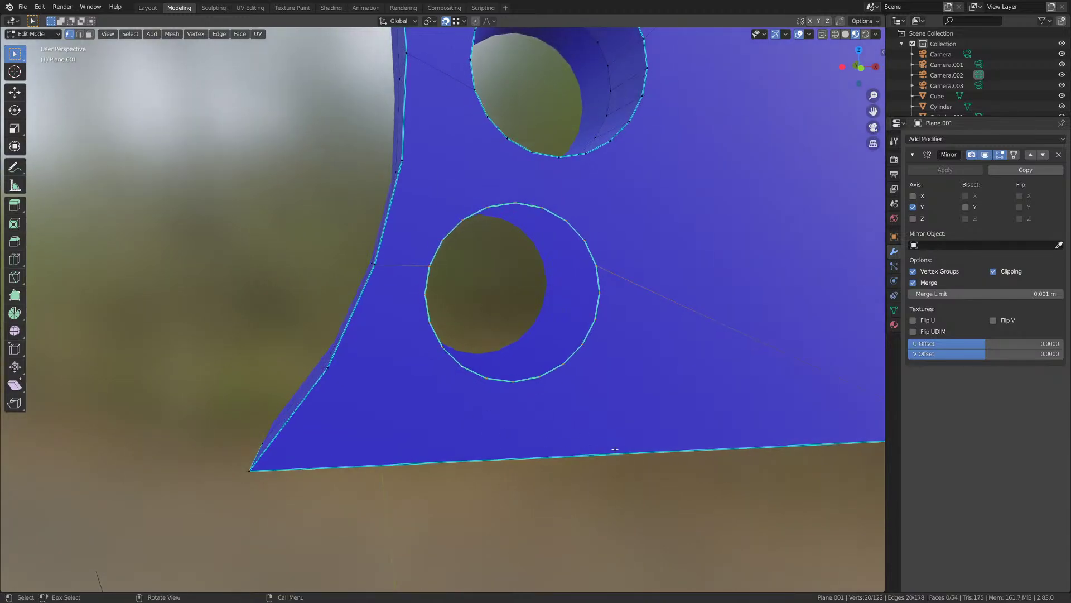
{"action": "key", "text": "e"}
{"action": "key", "text": "y"}
{"action": "left_click", "coordinate": [502, 413]}
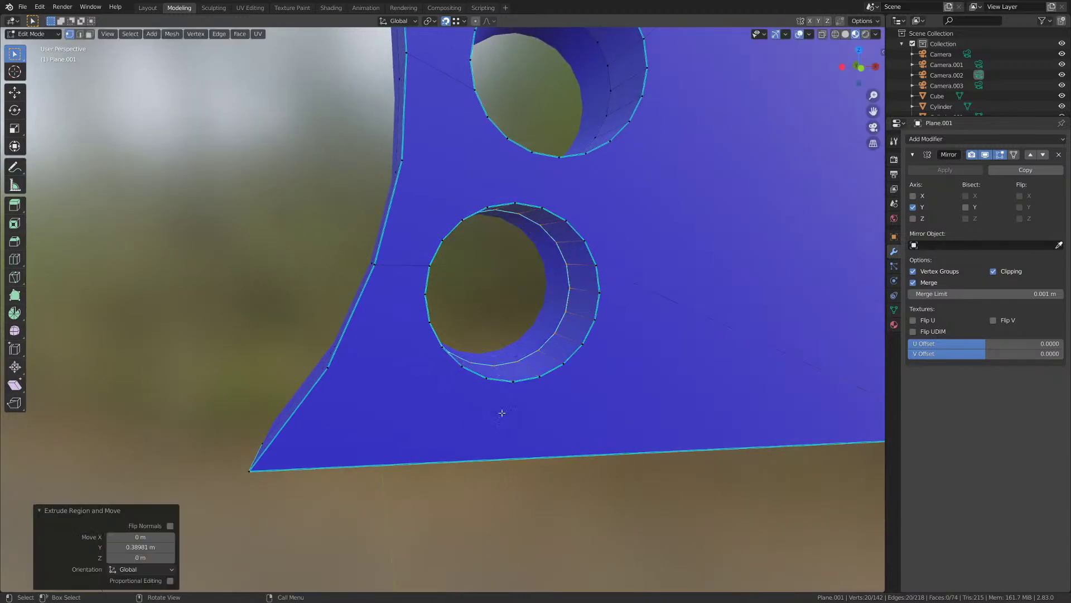
{"action": "key", "text": "a"}
{"action": "key", "text": "m"}
{"action": "left_click", "coordinate": [502, 413]}
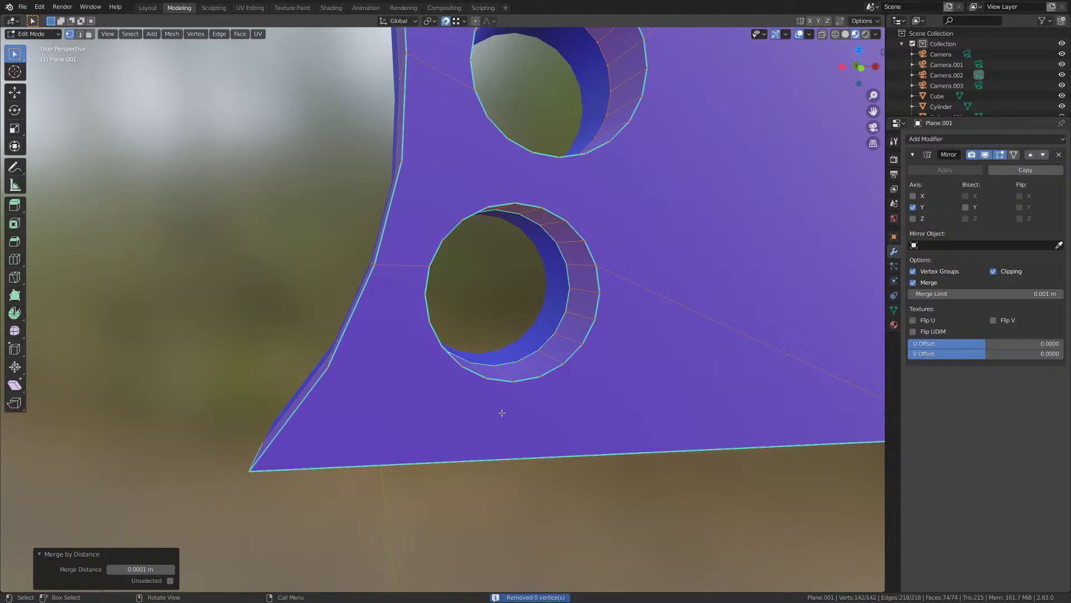
- Mark the inner edge loop of the bottom hole's wall as sharp and leave Edit Mode
{"action": "key", "text": "2"}
{"action": "left_click", "coordinate": [572, 290], "text": "alt"}
{"action": "key", "text": "x"}
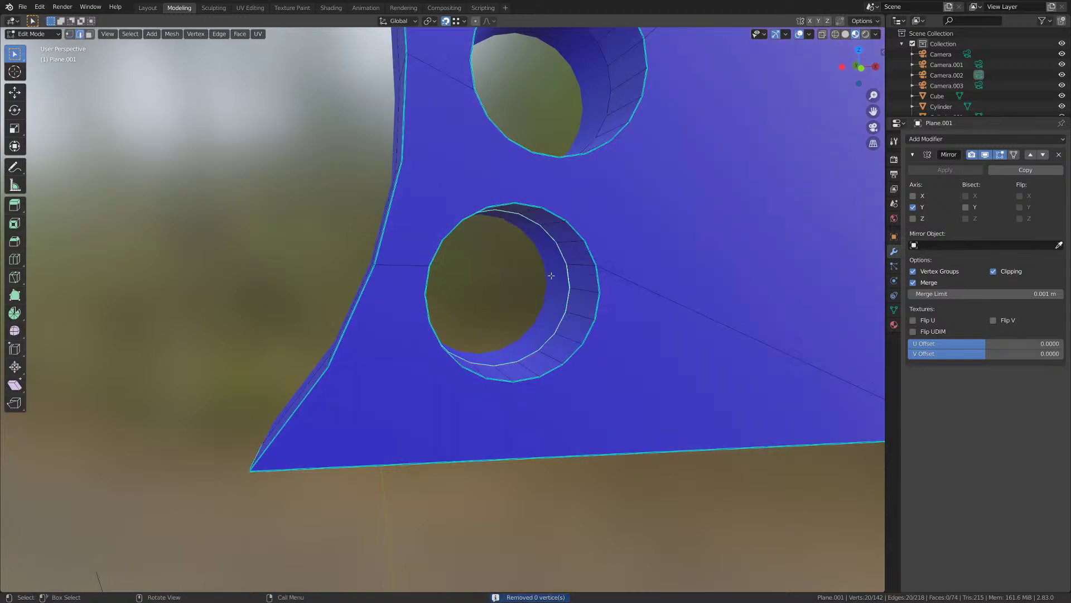
{"action": "left_click", "coordinate": [219, 33]}
{"action": "left_click", "coordinate": [235, 241]}
{"action": "scroll", "coordinate": [454, 373], "scroll_direction": "down", "scroll_amount": 3}
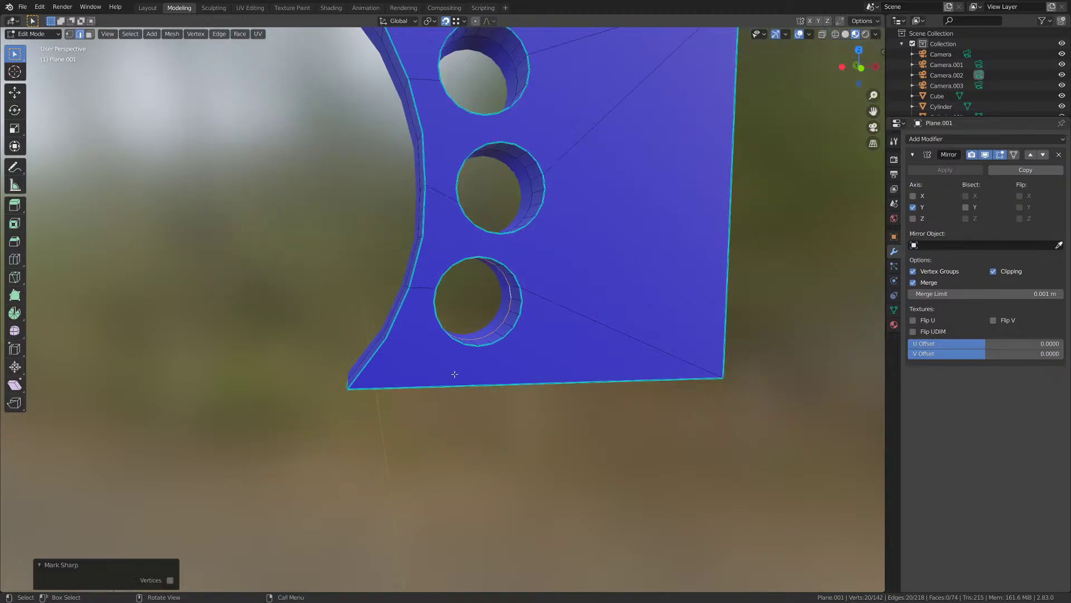
{"action": "key", "text": "Tab"}
- Save the file and check the trigger's three holes from both sides
{"action": "scroll", "coordinate": [458, 390], "scroll_direction": "down", "scroll_amount": 3}
{"action": "key", "text": "ctrl+s"}
{"action": "middle_click_drag", "start_coordinate": [461, 404], "coordinate": [386, 391]}
{"action": "middle_click_drag", "start_coordinate": [561, 374], "coordinate": [636, 362]}
{"action": "key", "text": "ctrl+s"}
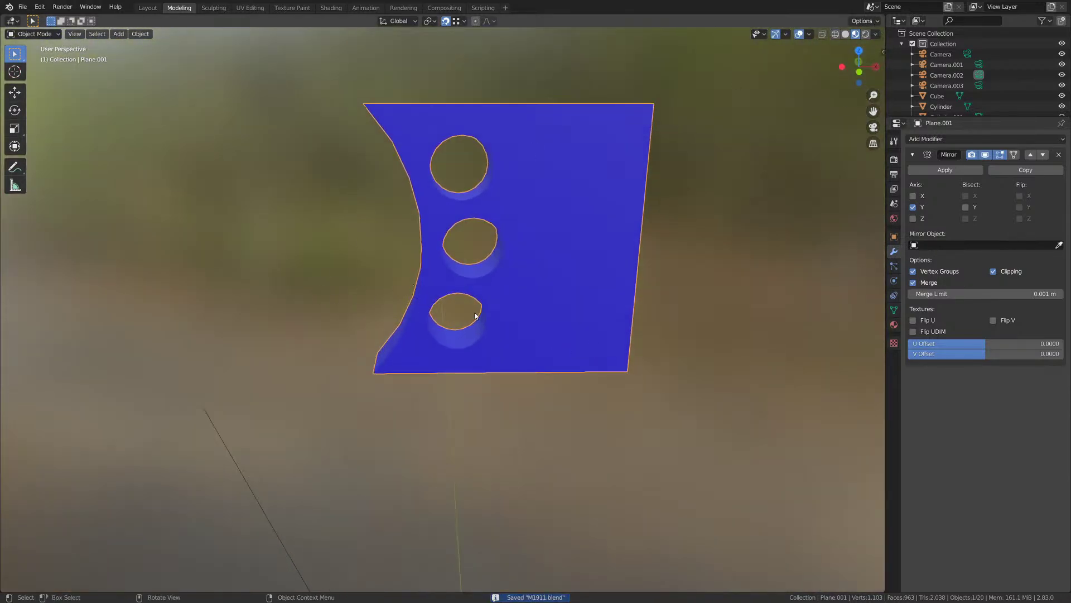
{"action": "middle_click_drag", "start_coordinate": [475, 316], "coordinate": [449, 344]}
- Switch the viewport to solid shading and examine the trigger's surfaces and hole walls
{"action": "left_click", "coordinate": [876, 34]}
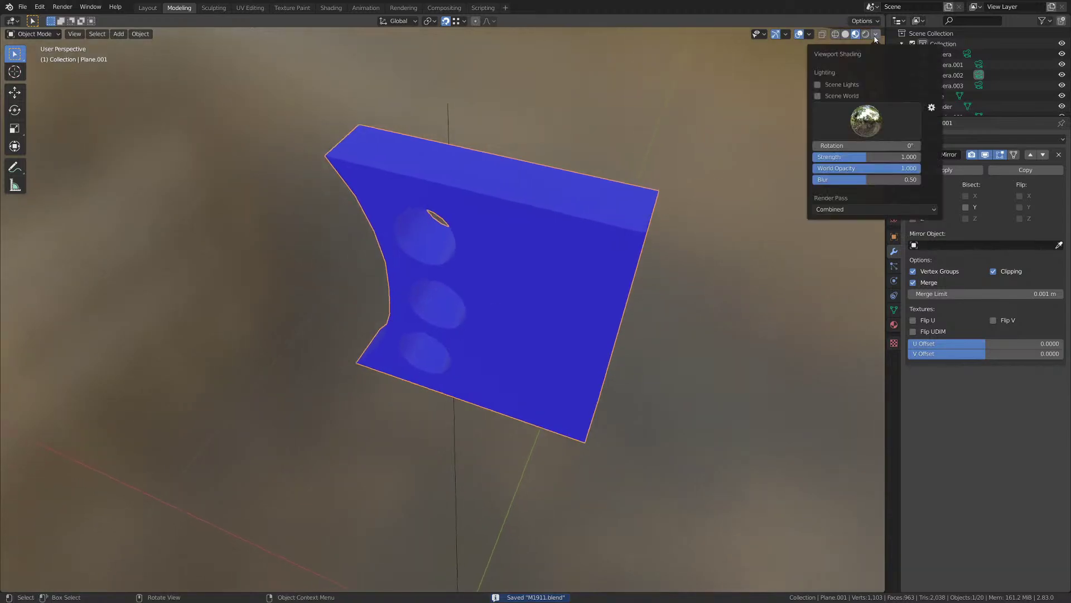
{"action": "left_click", "coordinate": [845, 34]}
{"action": "left_click", "coordinate": [875, 34]}
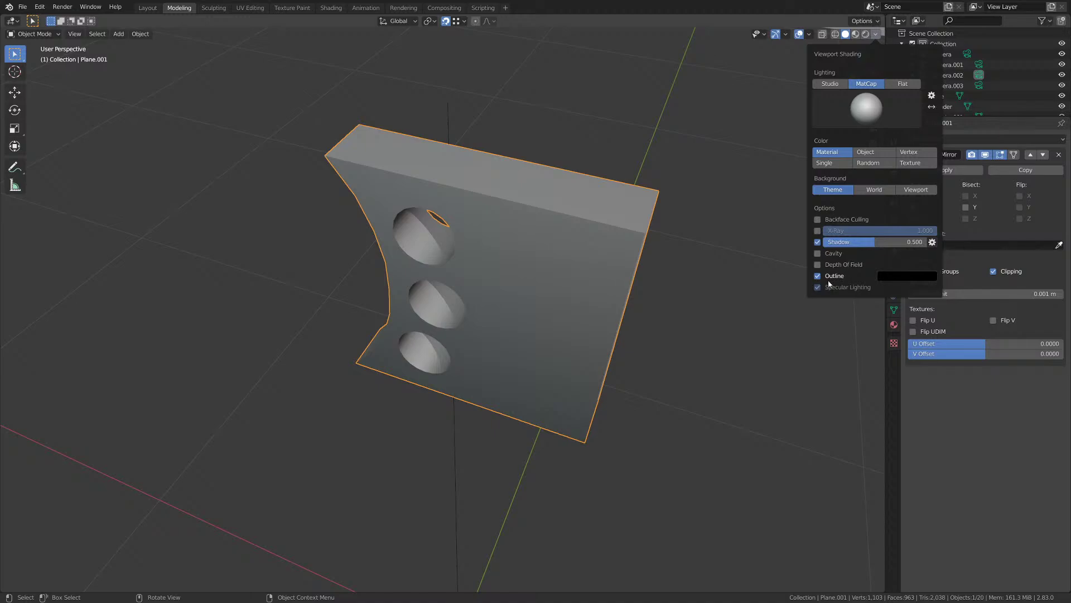
{"action": "mouse_move", "coordinate": [671, 266]}
{"action": "middle_mouse_down"}
{"action": "mouse_move", "coordinate": [547, 251]}
{"action": "mouse_move", "coordinate": [469, 257]}
{"action": "mouse_move", "coordinate": [454, 279]}
{"action": "mouse_move", "coordinate": [527, 274]}
{"action": "mouse_move", "coordinate": [359, 239]}
{"action": "mouse_move", "coordinate": [284, 262]}
{"action": "middle_mouse_up"}
- Recalculate all of the trigger's face normals to point outward and save the file
{"action": "key", "text": "ctrl+Tab"}
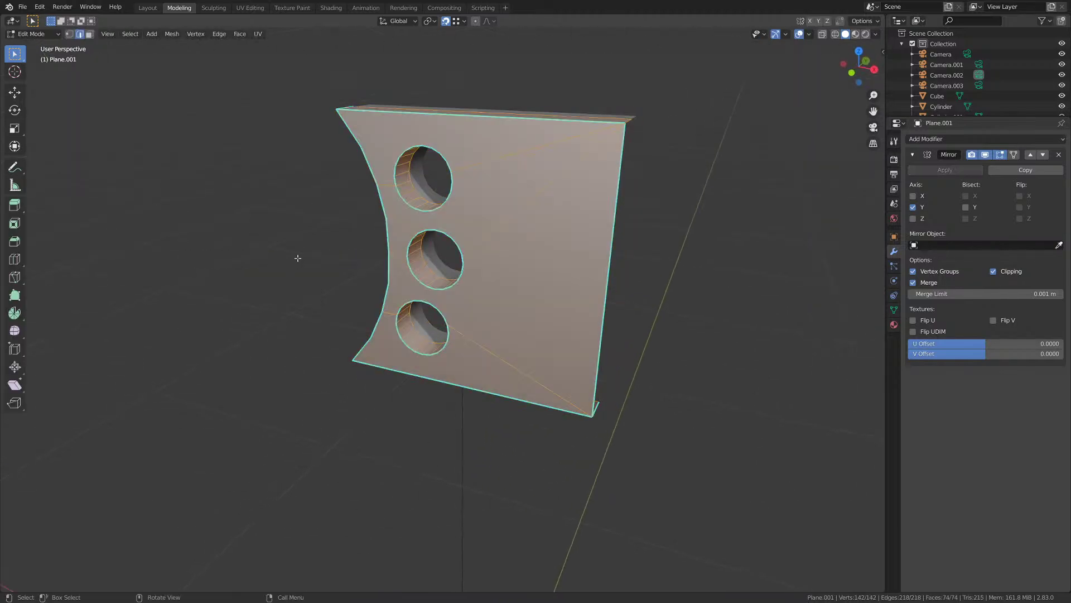
{"action": "key", "text": "shift+n"}
{"action": "key", "text": "Tab"}
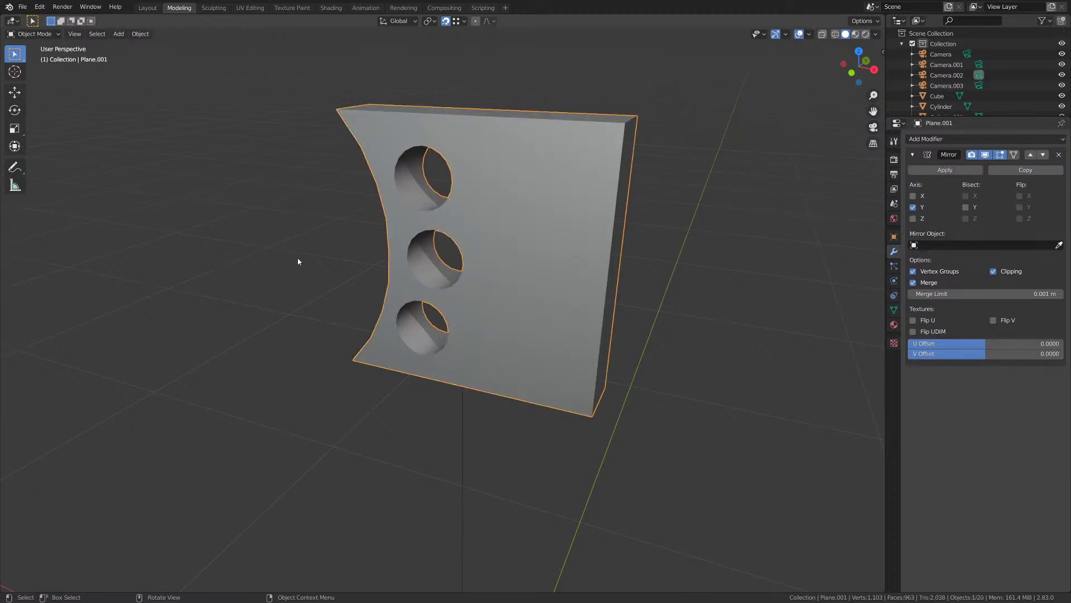
{"action": "key", "text": "ctrl+s"}
- Return the viewport to Material Preview shading and reveal the hidden pistol parts with nothing selected
{"action": "key", "text": "z"}
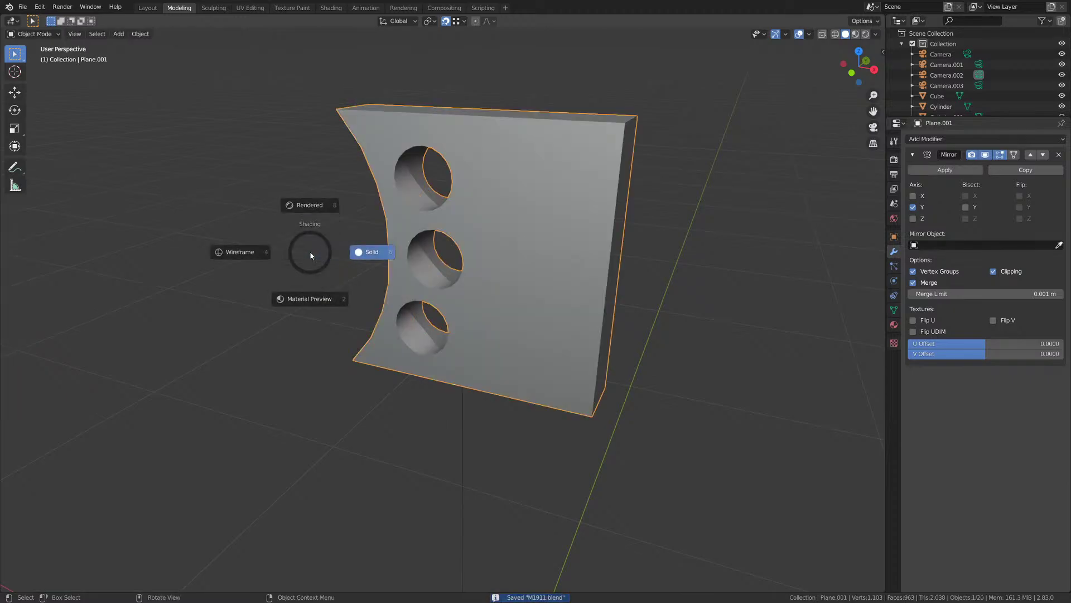
{"action": "left_click", "coordinate": [319, 299]}
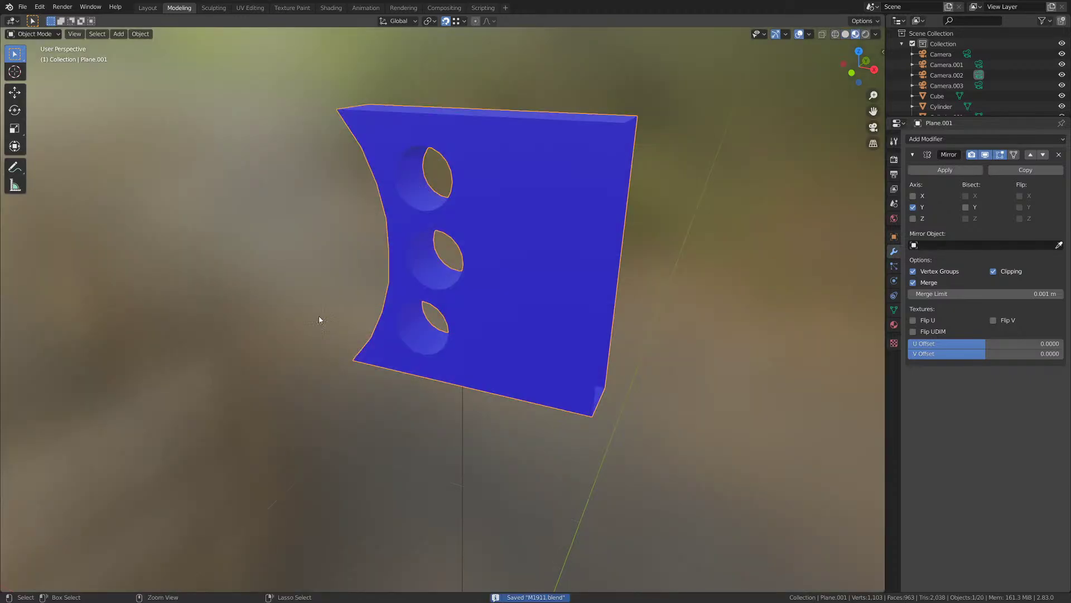
{"action": "scroll", "coordinate": [342, 306], "scroll_direction": "down", "scroll_amount": 7}
{"action": "key", "text": "alt+h"}
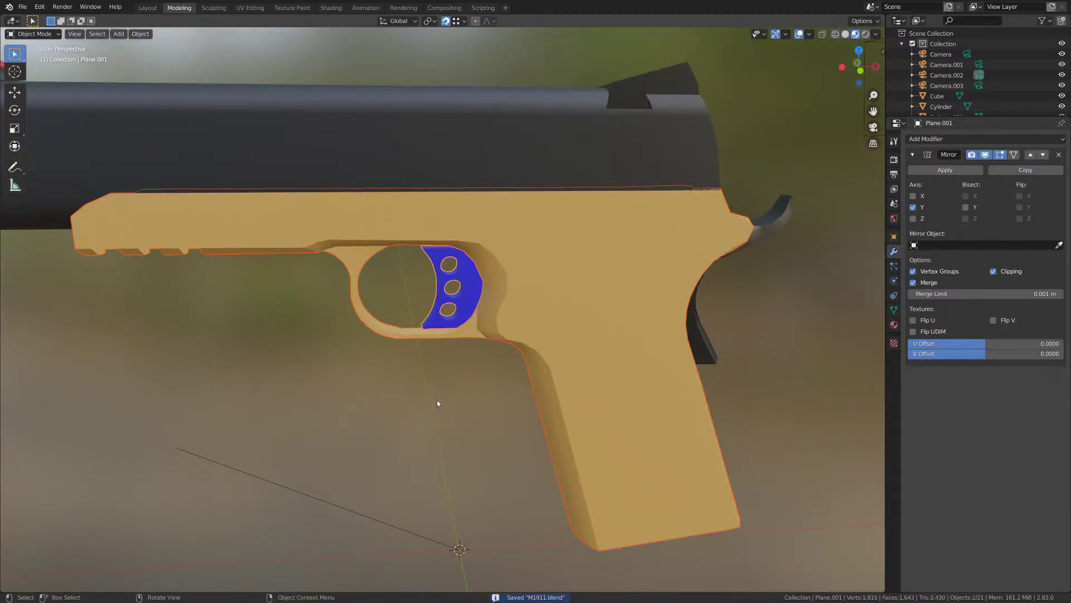
{"action": "left_click", "coordinate": [437, 400]}
- Check how the trigger sits inside the trigger guard and save the file
{"action": "middle_click_drag", "start_coordinate": [437, 399], "coordinate": [467, 199]}
{"action": "scroll", "coordinate": [441, 280], "scroll_direction": "up", "scroll_amount": 5}
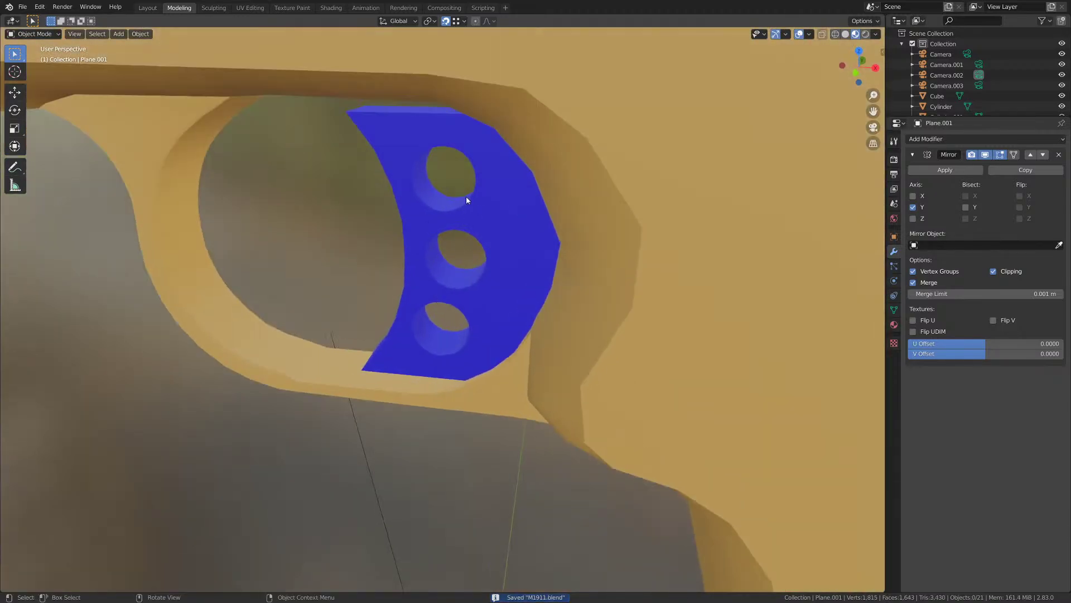
{"action": "scroll", "coordinate": [463, 249], "scroll_direction": "down", "scroll_amount": 5}
{"action": "middle_click_drag", "start_coordinate": [445, 316], "coordinate": [455, 295]}
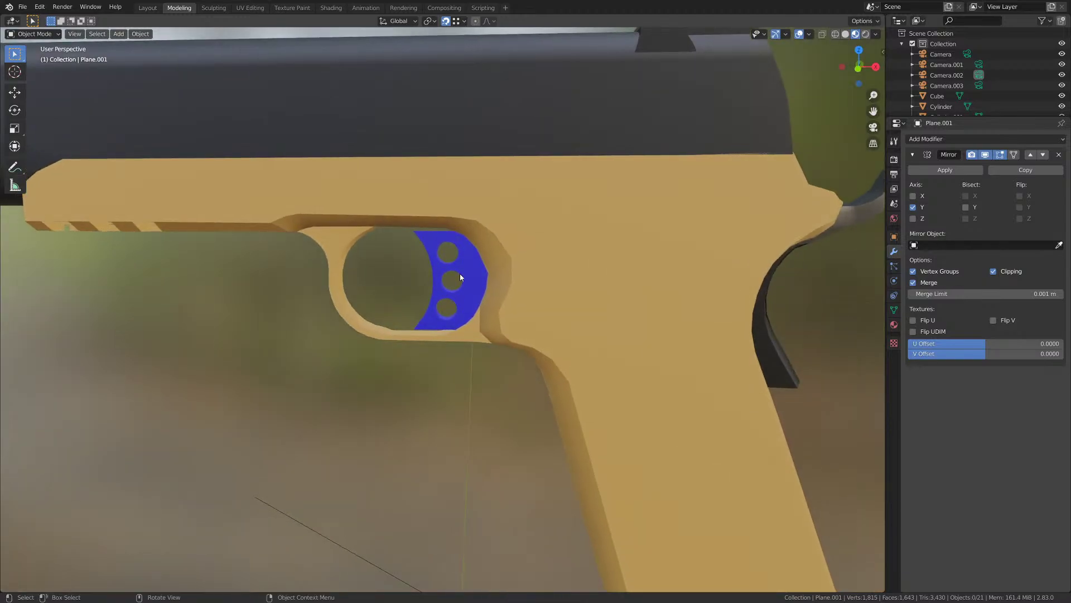
{"action": "key", "text": "ctrl+s"}
- Compare the whole pistol with the reference image from the front and examine the rear of the grip
{"action": "scroll", "coordinate": [460, 270], "scroll_direction": "down", "scroll_amount": 1}
{"action": "scroll", "coordinate": [538, 236], "scroll_direction": "down", "scroll_amount": 1}
{"action": "middle_click_drag", "start_coordinate": [538, 236], "coordinate": [542, 261]}
{"action": "scroll", "coordinate": [541, 261], "scroll_direction": "down", "scroll_amount": 1}
{"action": "key", "text": "KP_1"}
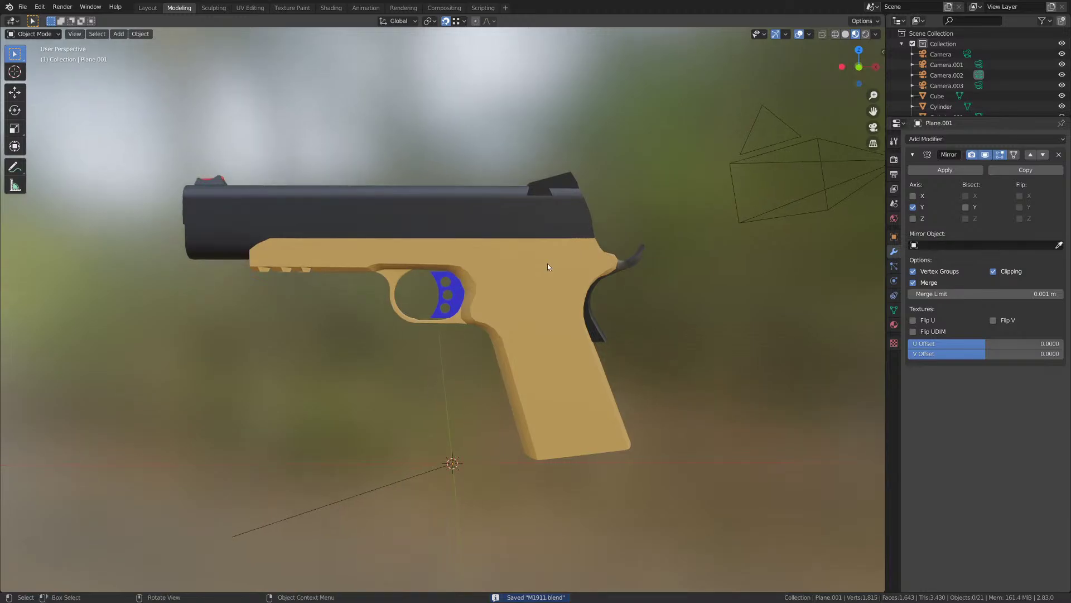
{"action": "scroll", "coordinate": [547, 267], "scroll_direction": "up", "scroll_amount": 2}
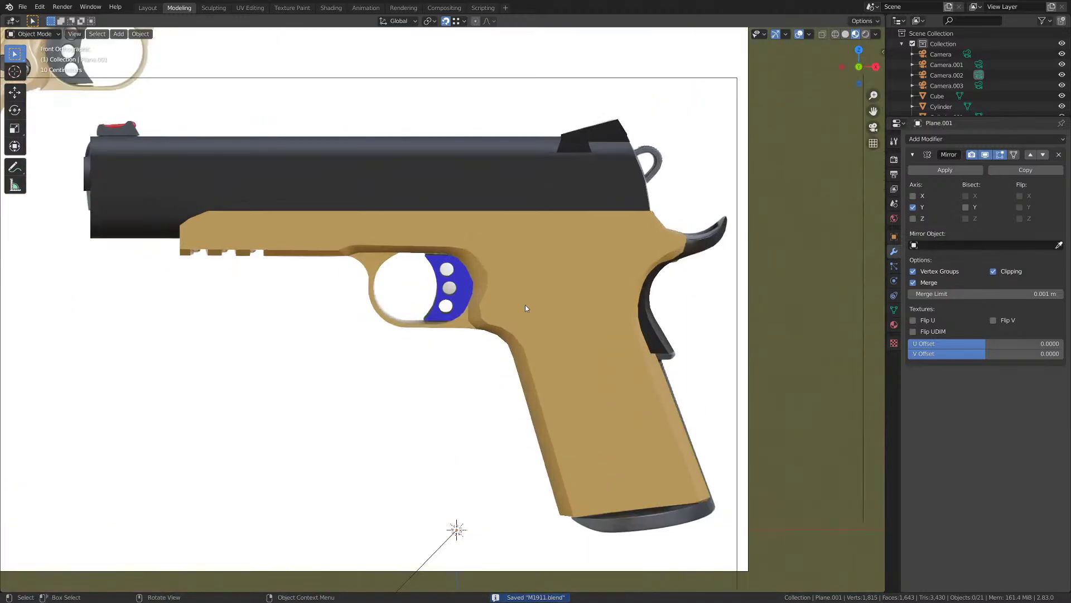
{"action": "middle_click_drag", "start_coordinate": [529, 307], "coordinate": [595, 277], "text": "shift"}
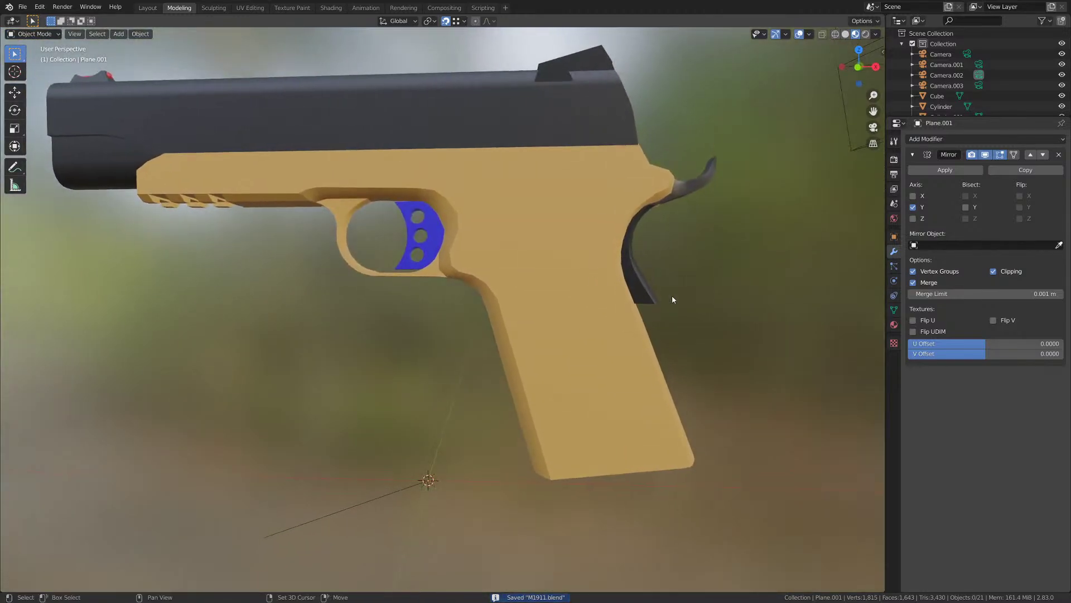
{"action": "scroll", "coordinate": [542, 312], "scroll_direction": "up", "scroll_amount": 2}
{"action": "middle_click_drag", "start_coordinate": [542, 311], "coordinate": [501, 311]}
{"action": "scroll", "coordinate": [500, 309], "scroll_direction": "up", "scroll_amount": 1}
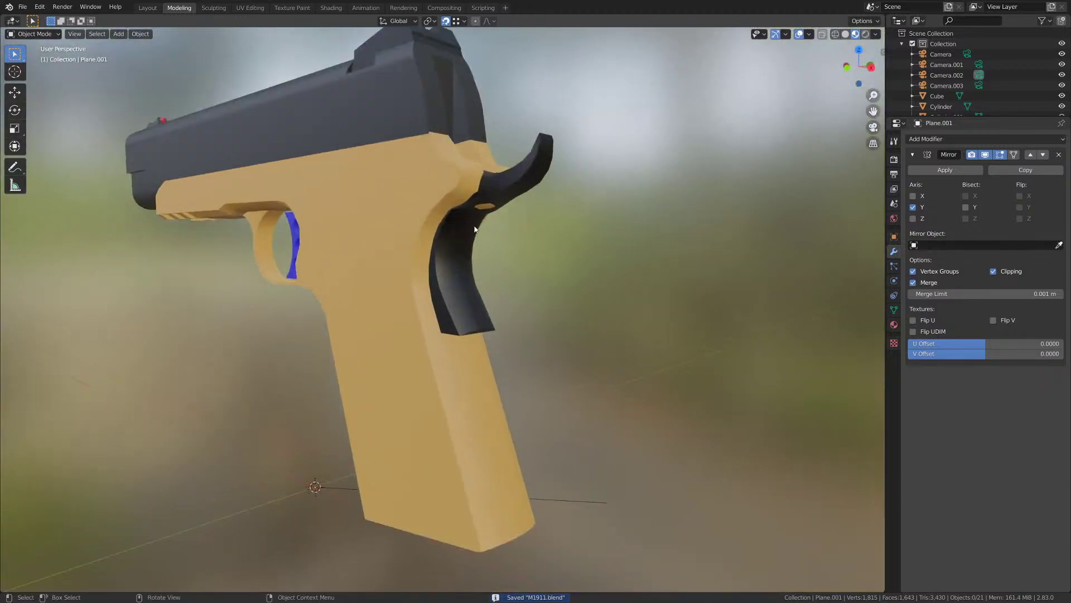
{"action": "middle_click_drag", "start_coordinate": [460, 258], "coordinate": [443, 283], "text": "shift"}
- Inspect the frame's mesh in Edit Mode and save the file
{"action": "left_click", "coordinate": [428, 236]}
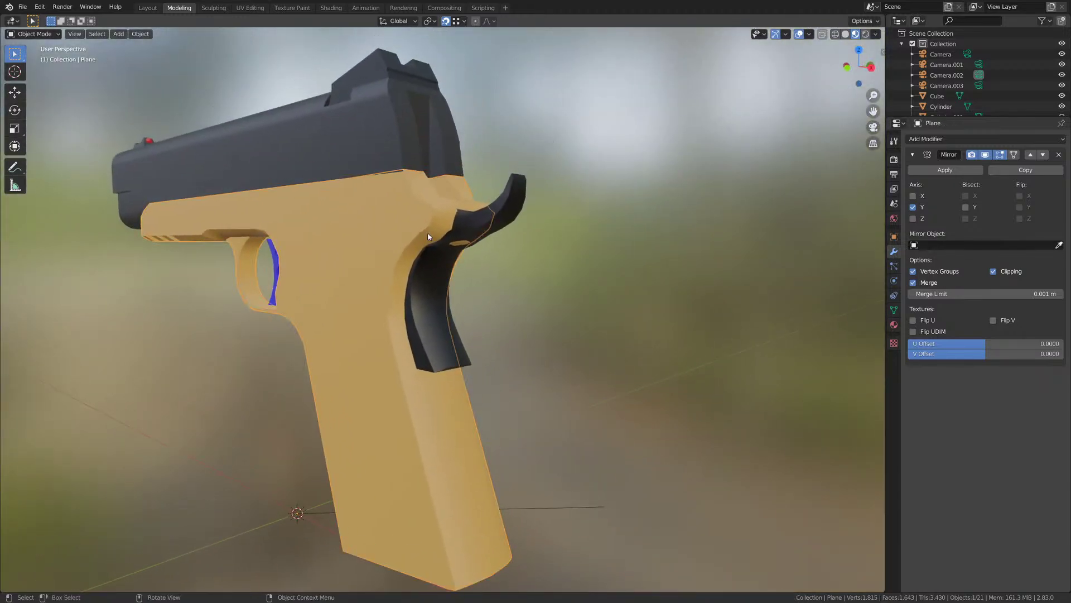
{"action": "key", "text": "Tab"}
{"action": "key", "text": "ctrl+s"}
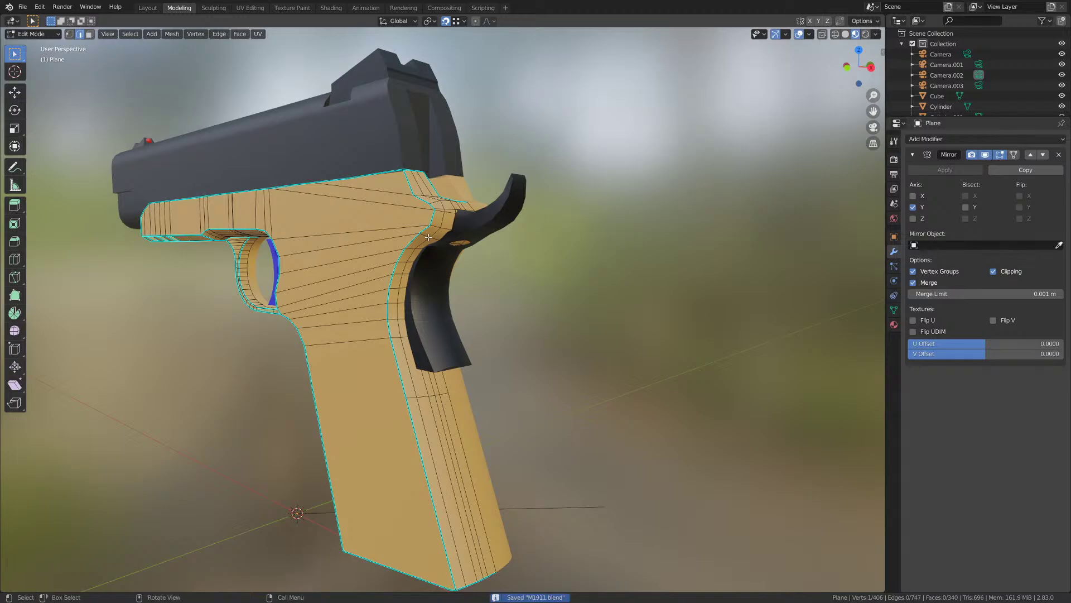
{"action": "key", "text": "Tab"}
{"action": "scroll", "coordinate": [428, 236], "scroll_direction": "down", "scroll_amount": 3}
{"action": "key", "text": "a"}
{"action": "key", "text": "ctrl+s"}
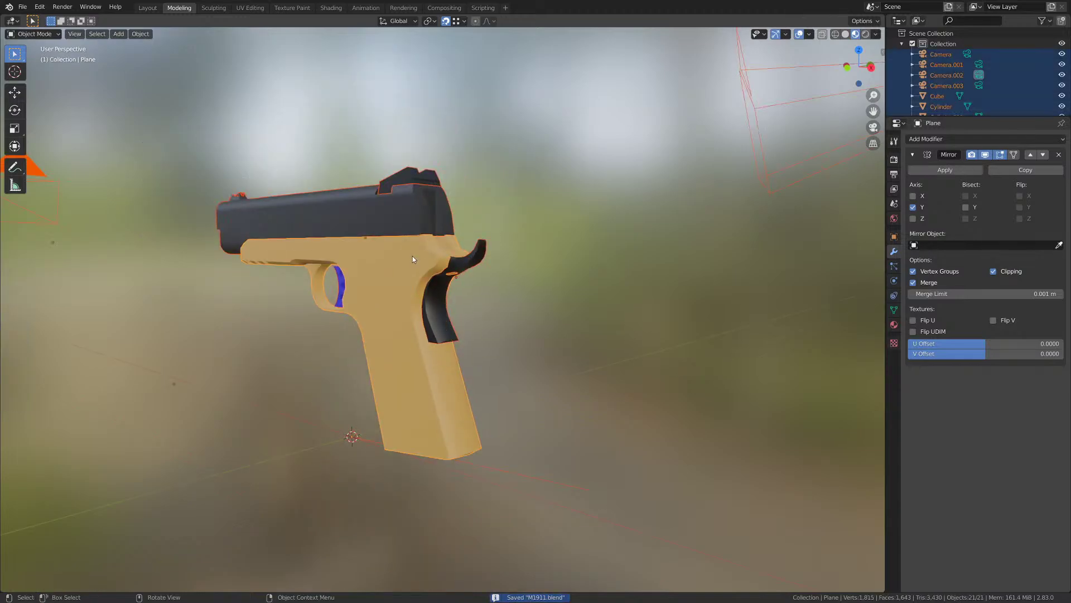
- Open all scene objects together in Edit Mode and examine the pistol's combined mesh and its statistics
{"action": "middle_click_drag", "start_coordinate": [413, 256], "coordinate": [584, 252]}
{"action": "key", "text": "KP_1"}
{"action": "left_click", "coordinate": [678, 186]}
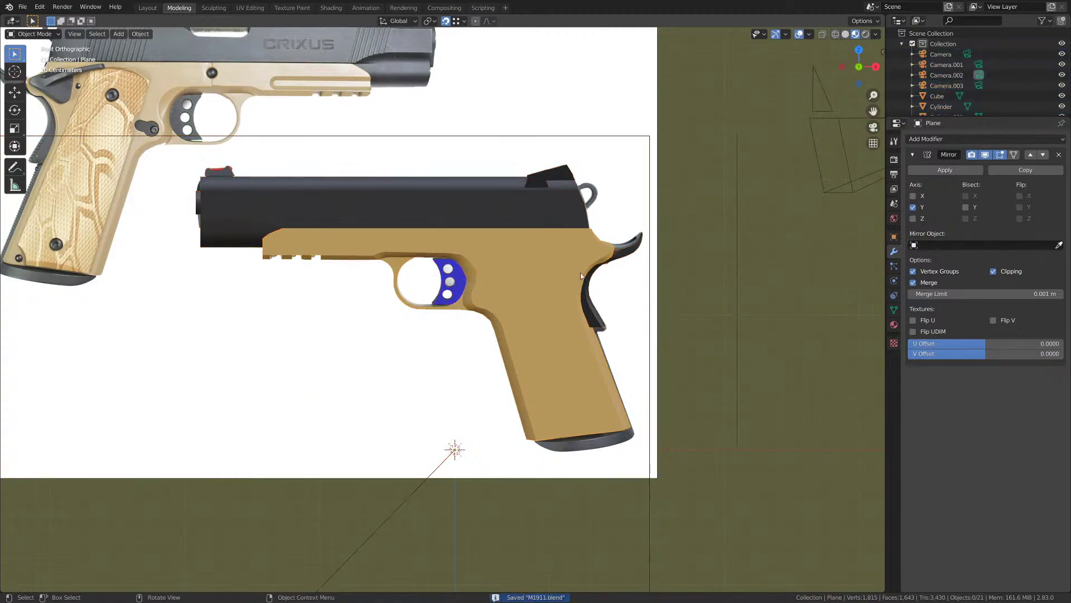
{"action": "left_click", "coordinate": [556, 246]}
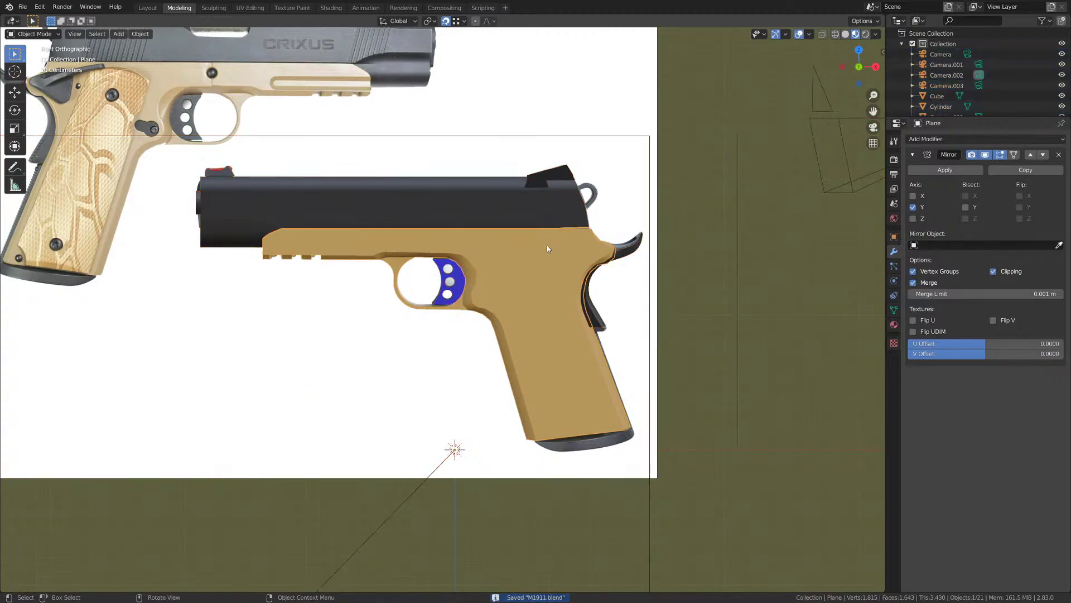
{"action": "key", "text": "Tab"}
{"action": "key", "text": "a"}
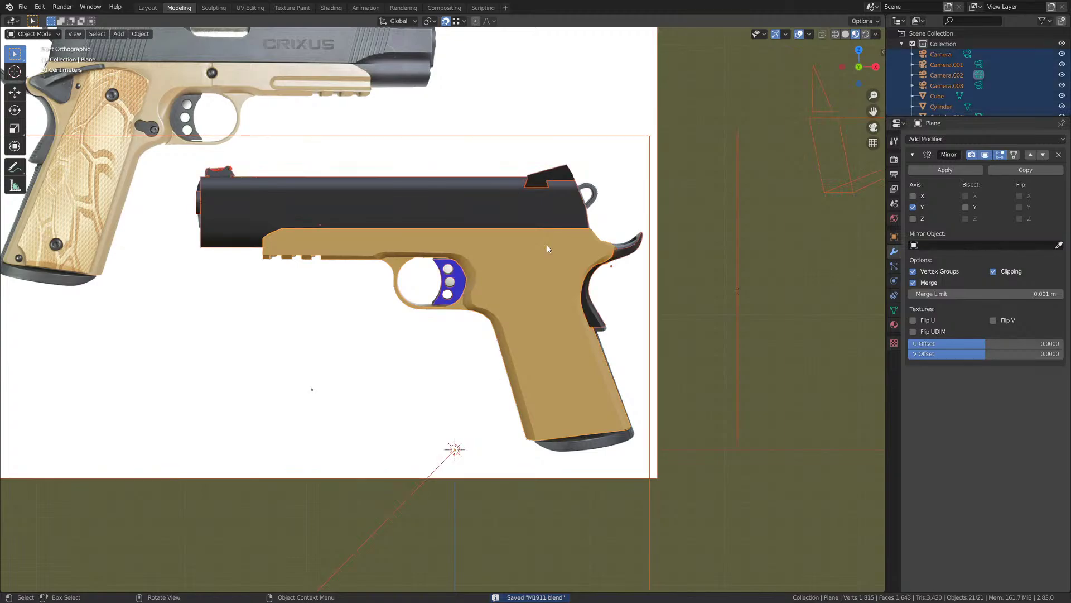
{"action": "key", "text": "Tab"}
{"action": "middle_click_drag", "start_coordinate": [547, 249], "coordinate": [573, 286]}
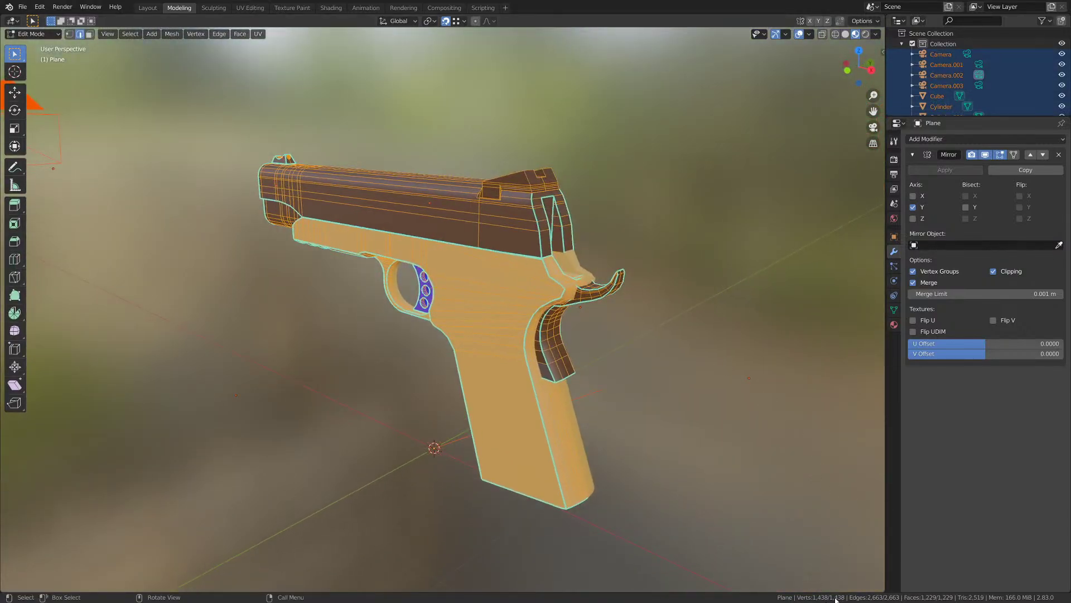
{"action": "scroll", "coordinate": [579, 357], "scroll_direction": "down", "scroll_amount": 5}
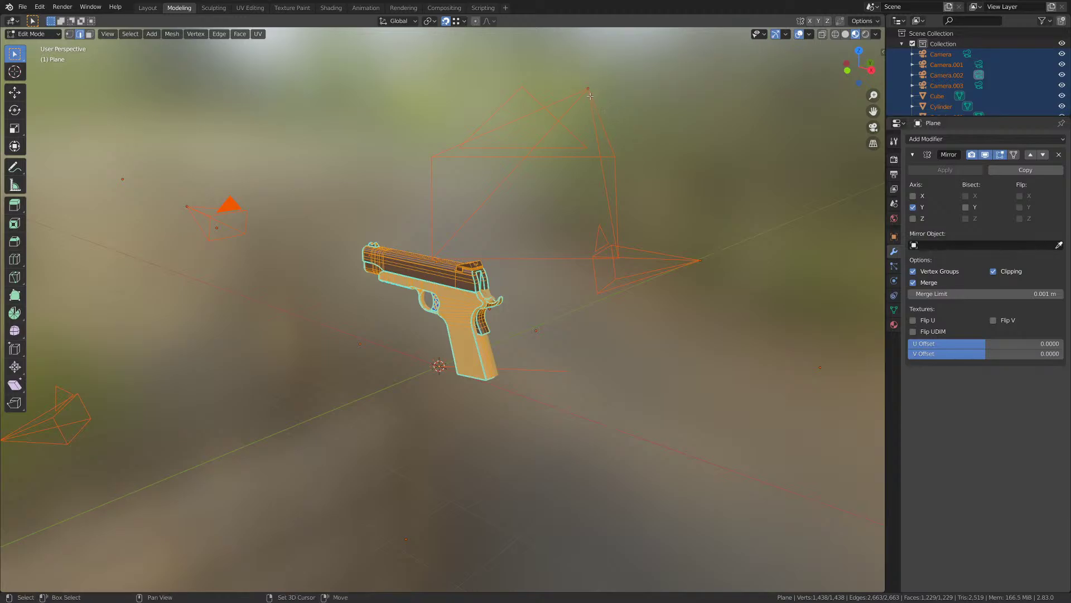
- Undo the last selection change and save the file
{"action": "key", "text": "ctrl+z"}
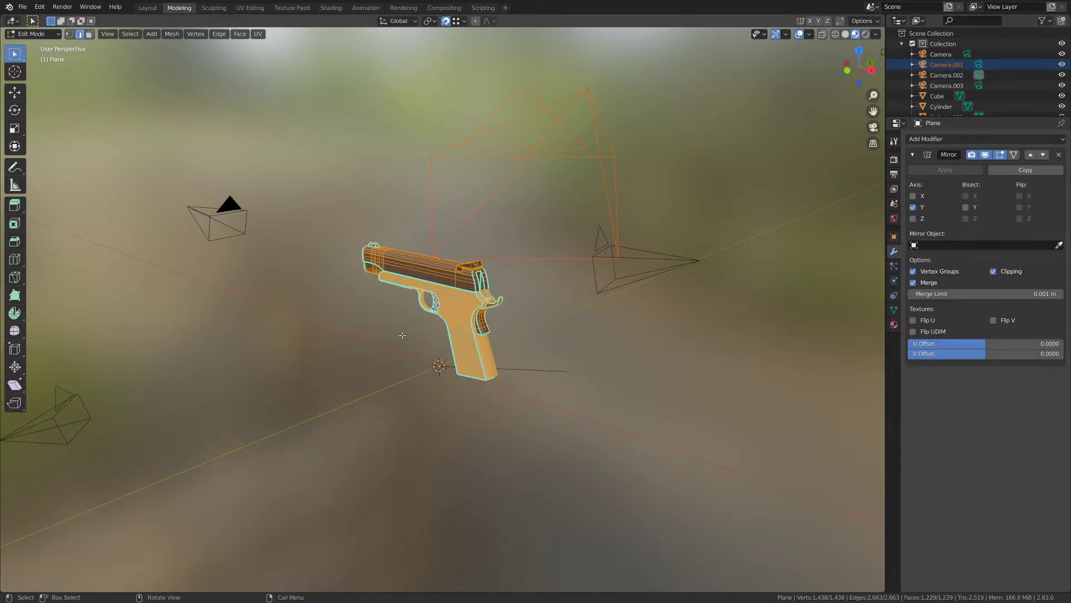
{"action": "scroll", "coordinate": [403, 338], "scroll_direction": "up", "scroll_amount": 6}
{"action": "key", "text": "ctrl+s"}
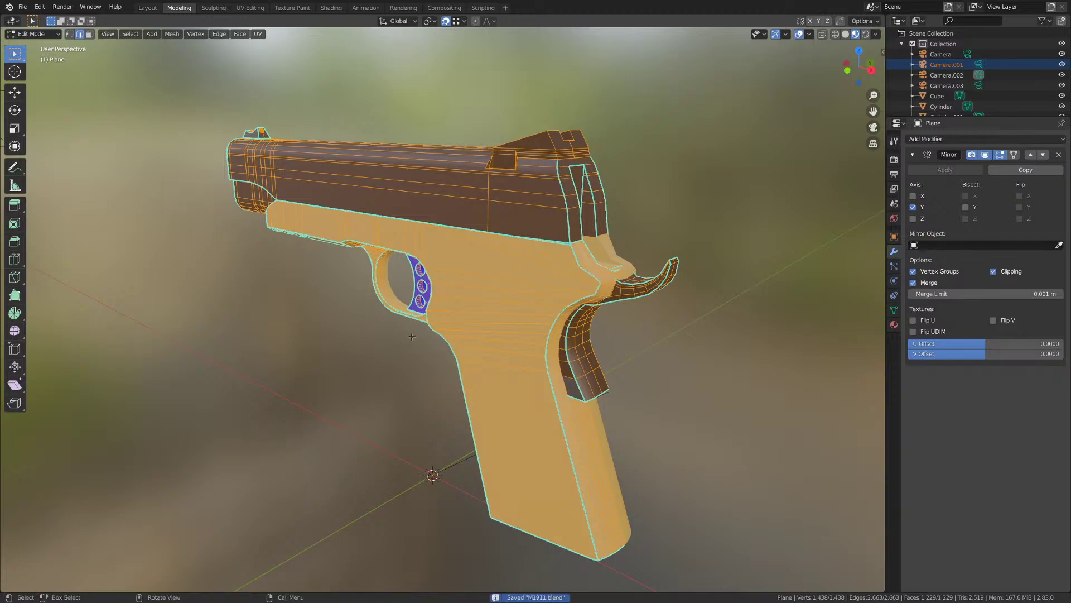
{"action": "middle_click_drag", "start_coordinate": [412, 336], "coordinate": [503, 314]}
{"action": "key", "text": "ctrl+s"}
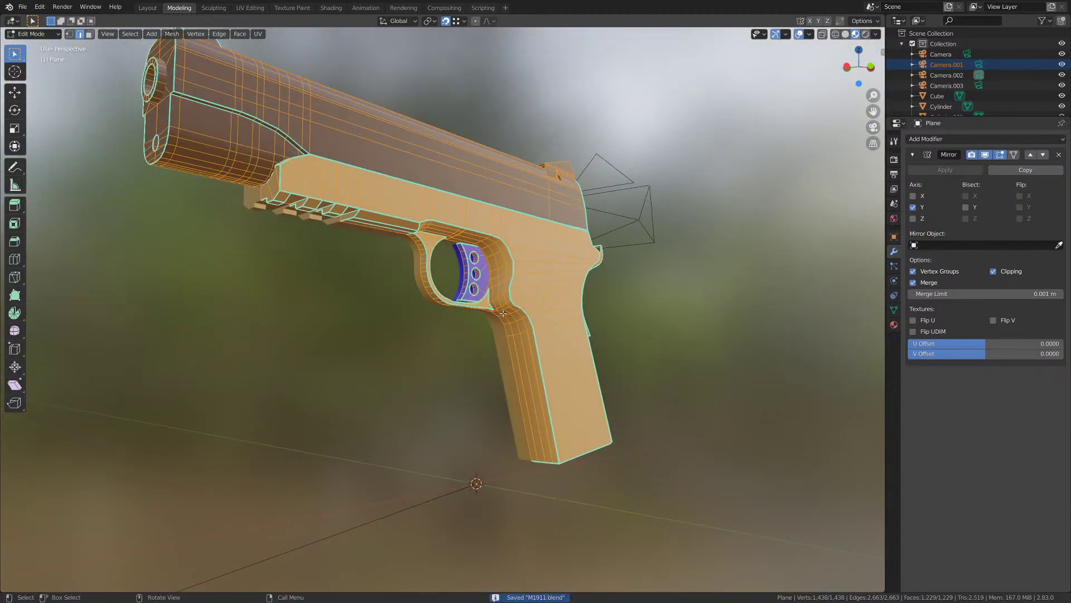
- Leave the shared Edit Mode and open only the black grip safety's mesh at the back of the grip
{"action": "key", "text": "Tab"}
{"action": "key", "text": "Tab"}
{"action": "key", "text": "Tab"}
{"action": "middle_click_drag", "start_coordinate": [504, 317], "coordinate": [357, 316]}
{"action": "scroll", "coordinate": [471, 300], "scroll_direction": "up", "scroll_amount": 3}
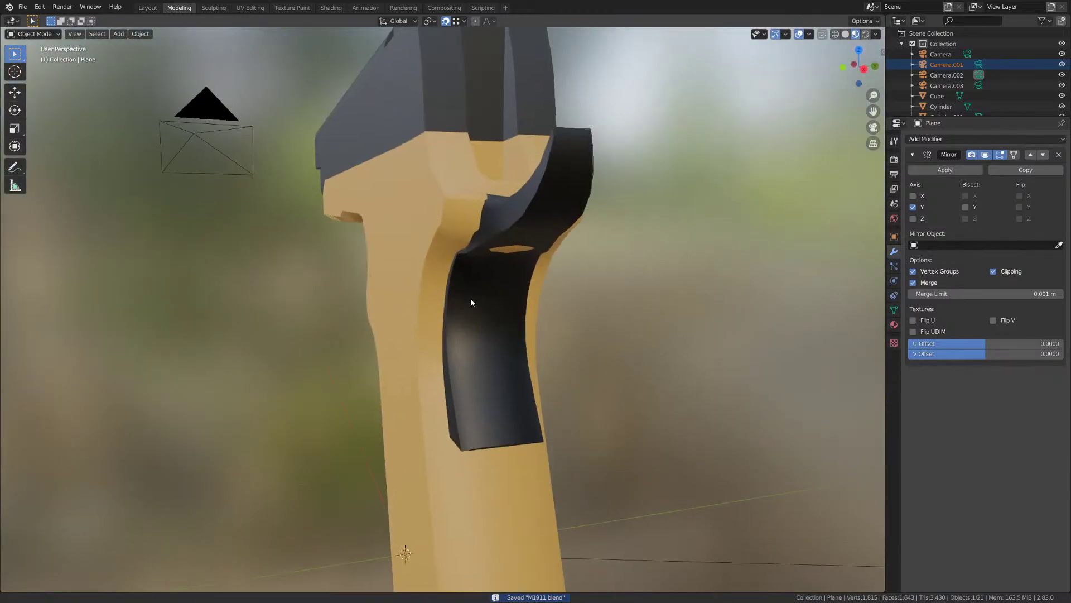
{"action": "middle_click_drag", "start_coordinate": [471, 299], "coordinate": [460, 250], "text": "shift"}
{"action": "left_click", "coordinate": [459, 246]}
{"action": "key", "text": "Tab"}
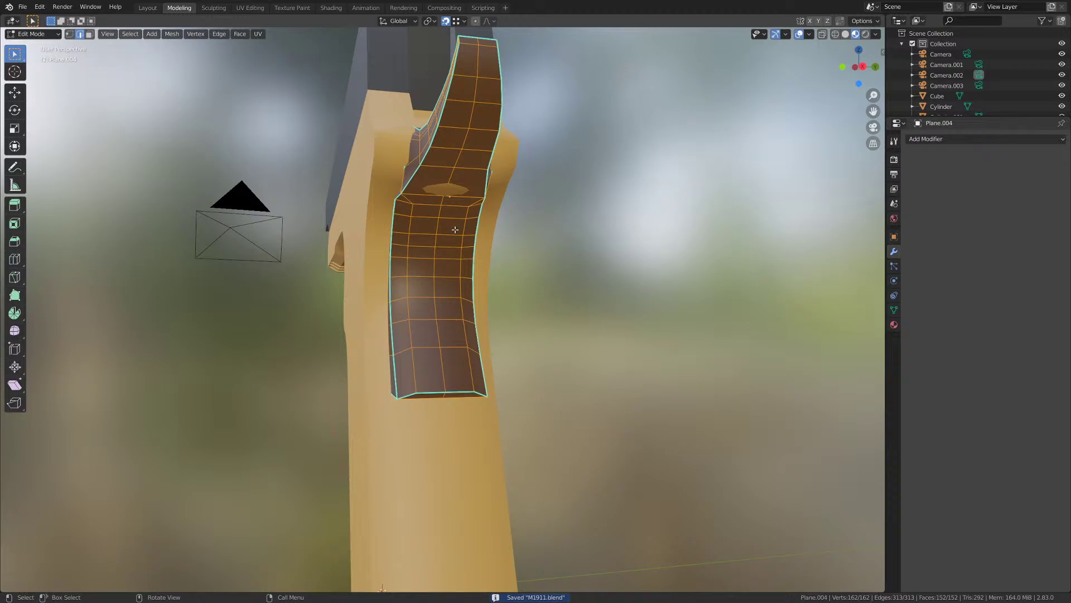
- Switch Edit Mode from the grip safety to the frame and examine the frame's back around the safety
{"action": "key", "text": "Tab"}
{"action": "left_click", "coordinate": [380, 234]}
{"action": "key", "text": "Tab"}
{"action": "middle_click_drag", "start_coordinate": [379, 234], "coordinate": [392, 191]}
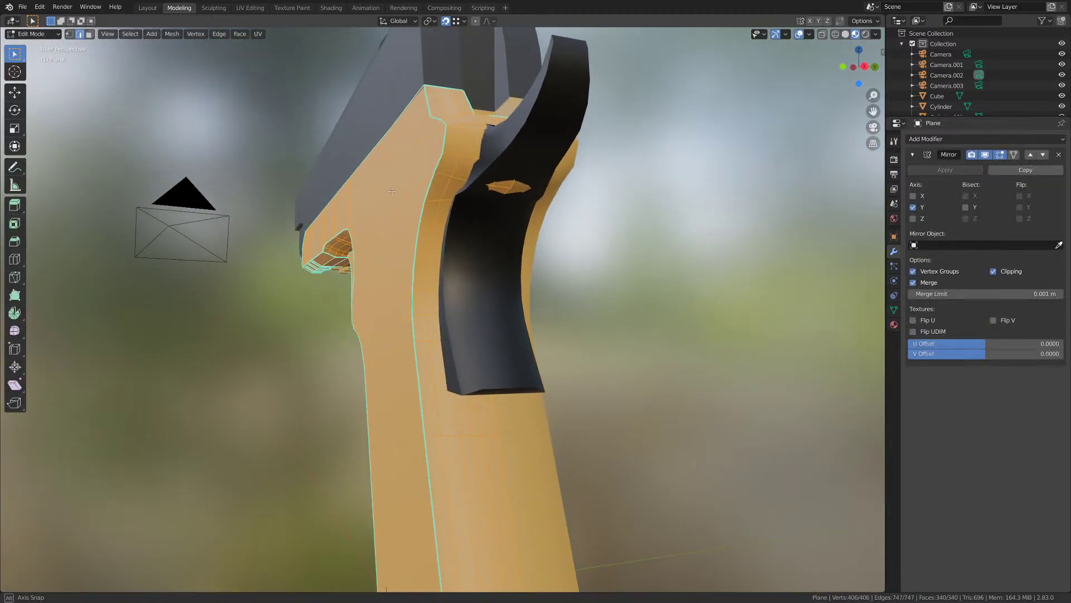
{"action": "scroll", "coordinate": [392, 190], "scroll_direction": "down", "scroll_amount": 4}
{"action": "middle_click_drag", "start_coordinate": [599, 187], "coordinate": [494, 243]}
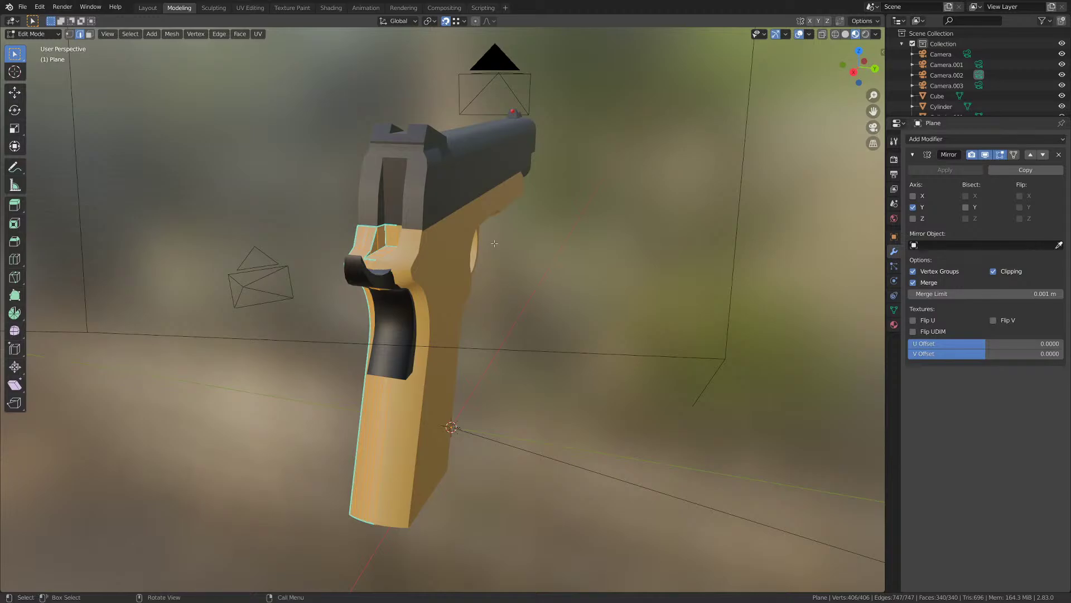
{"action": "scroll", "coordinate": [416, 245], "scroll_direction": "up", "scroll_amount": 3}
{"action": "mouse_move", "coordinate": [414, 244]}
{"action": "middle_mouse_down"}
{"action": "mouse_move", "coordinate": [422, 234]}
{"action": "mouse_move", "coordinate": [422, 253]}
{"action": "middle_mouse_up"}
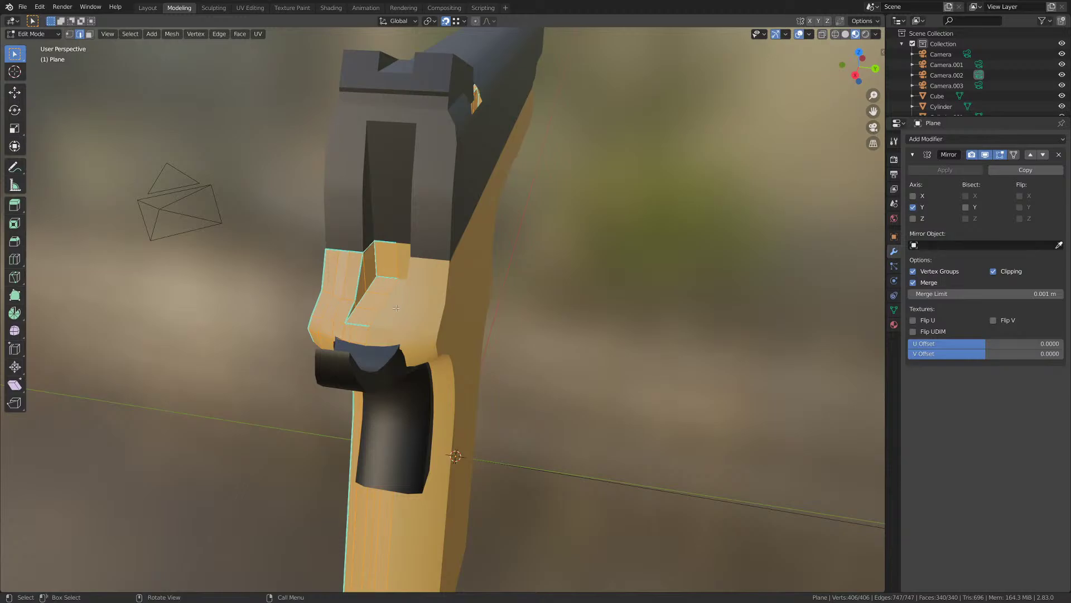
{"action": "scroll", "coordinate": [396, 308], "scroll_direction": "up", "scroll_amount": 2}
- Open the grip safety's mesh briefly, return to Object Mode and examine how the safety meets the frame
{"action": "key", "text": "Tab"}
{"action": "middle_click_drag", "start_coordinate": [396, 308], "coordinate": [431, 306]}
{"action": "left_click", "coordinate": [396, 306]}
{"action": "key", "text": "Tab"}
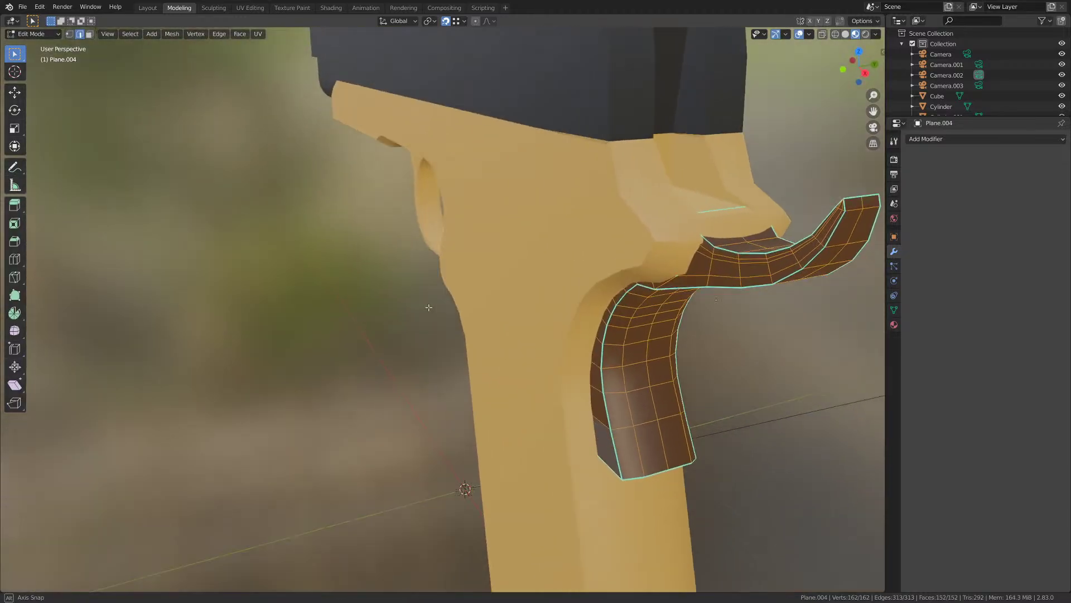
{"action": "left_click", "coordinate": [646, 231]}
{"action": "key", "text": "Tab"}
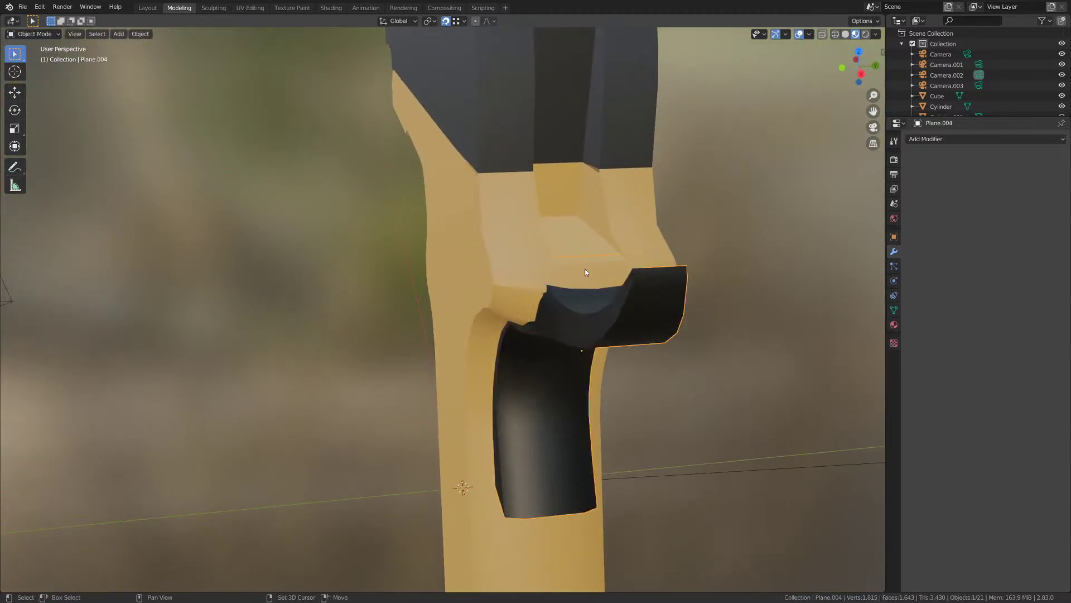
{"action": "mouse_move", "coordinate": [585, 268]}
{"action": "middle_mouse_down"}
{"action": "mouse_move", "coordinate": [519, 263]}
{"action": "mouse_move", "coordinate": [583, 278]}
{"action": "mouse_move", "coordinate": [590, 241]}
{"action": "mouse_move", "coordinate": [580, 249]}
{"action": "mouse_move", "coordinate": [605, 256]}
{"action": "mouse_move", "coordinate": [588, 264]}
{"action": "middle_mouse_up"}
{"action": "scroll", "coordinate": [567, 261], "scroll_direction": "up", "scroll_amount": 2}
{"action": "scroll", "coordinate": [567, 260], "scroll_direction": "down", "scroll_amount": 3}
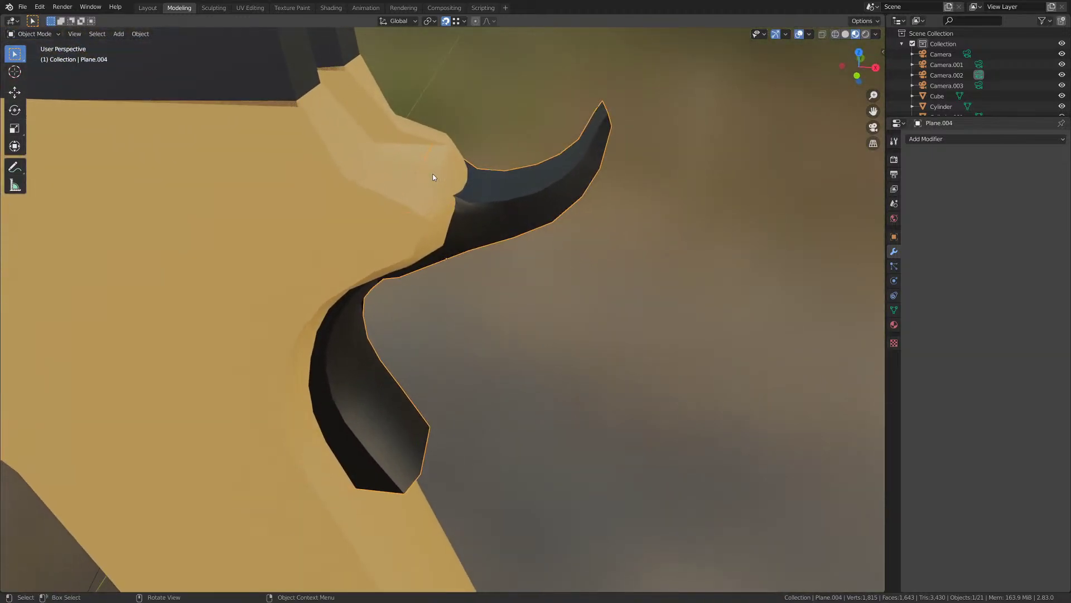
{"action": "mouse_move", "coordinate": [433, 177]}
{"action": "middle_mouse_down"}
{"action": "mouse_move", "coordinate": [445, 179]}
{"action": "mouse_move", "coordinate": [383, 282]}
{"action": "mouse_move", "coordinate": [410, 189]}
{"action": "mouse_move", "coordinate": [440, 175]}
{"action": "middle_mouse_up"}
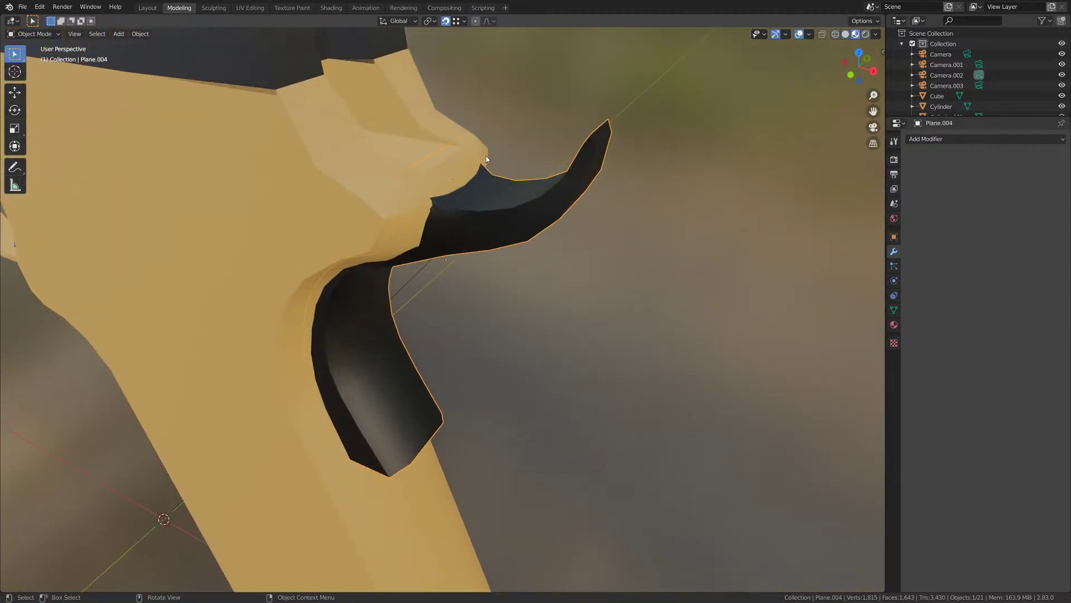
- Open the frame's mesh in Edit Mode and select a vertical edge just above the grip safety
{"action": "middle_click_drag", "start_coordinate": [531, 150], "coordinate": [438, 141]}
{"action": "left_click", "coordinate": [386, 159]}
{"action": "key", "text": "Tab"}
{"action": "middle_click_drag", "start_coordinate": [390, 168], "coordinate": [351, 204]}
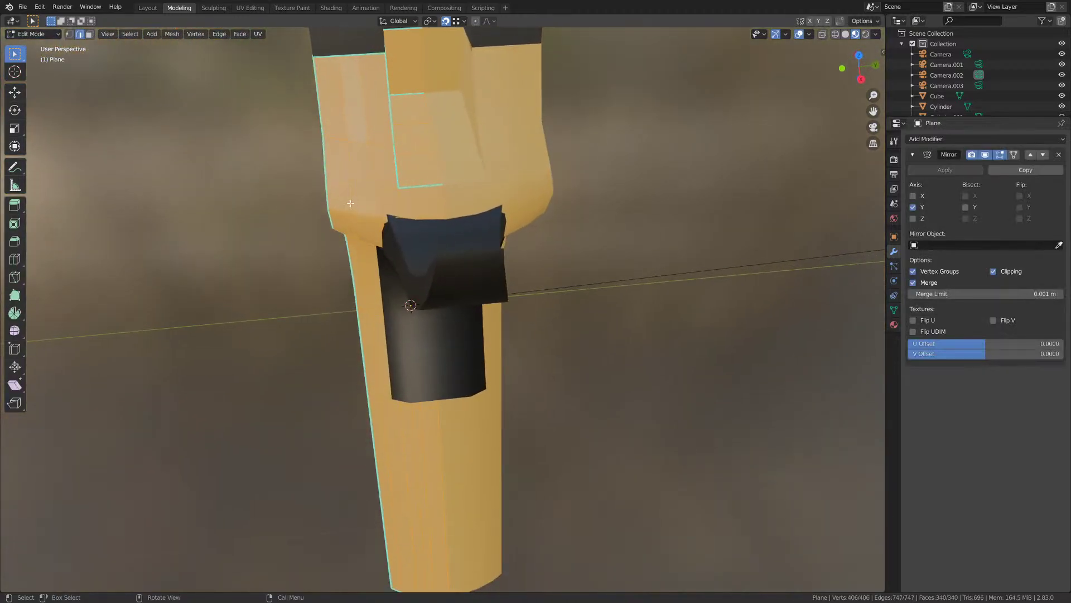
{"action": "left_click", "coordinate": [400, 201]}
{"action": "scroll", "coordinate": [400, 200], "scroll_direction": "up", "scroll_amount": 8}
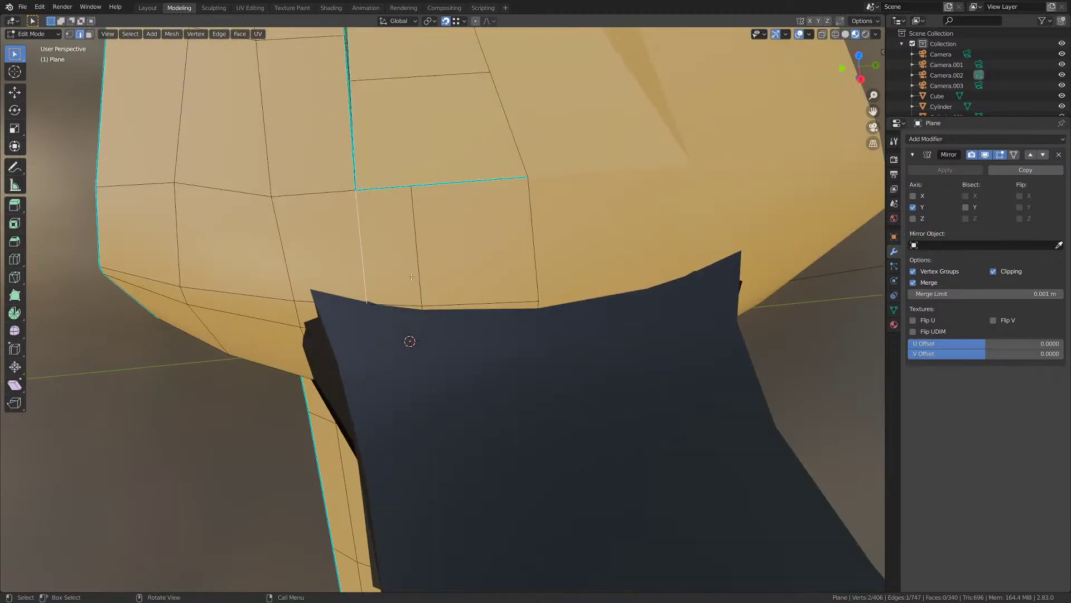
{"action": "middle_click_drag", "start_coordinate": [412, 277], "coordinate": [441, 282], "text": "shift"}
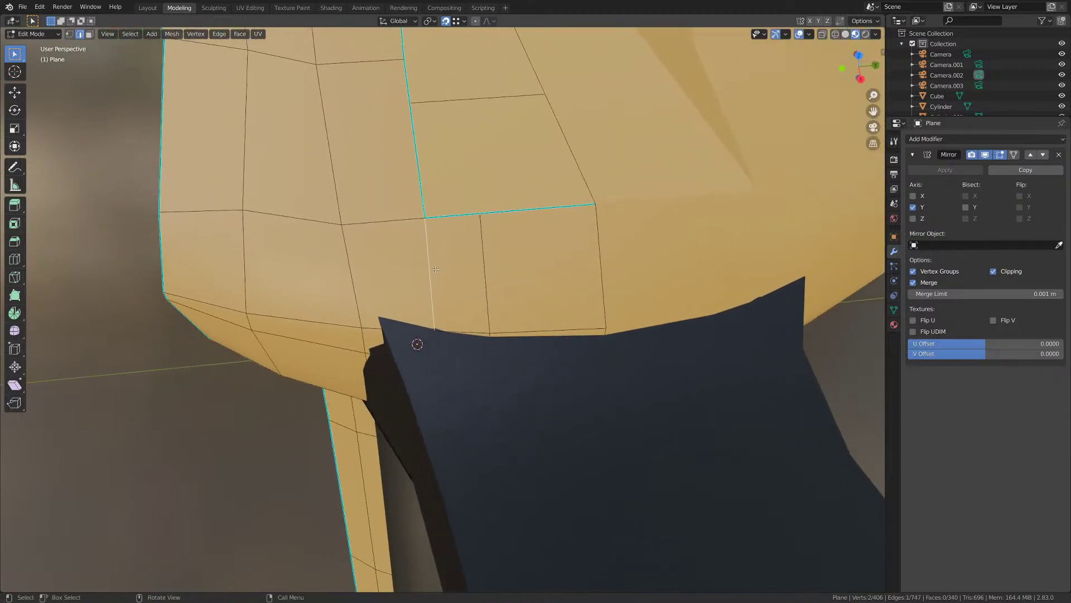
- Try to select the two central vertical face strips on the frame's back for deletion
{"action": "key", "text": "3"}
{"action": "left_click", "coordinate": [457, 268]}
{"action": "left_click", "coordinate": [519, 256], "text": "shift"}
{"action": "scroll", "coordinate": [519, 254], "scroll_direction": "down", "scroll_amount": 2}
{"action": "middle_click_drag", "start_coordinate": [519, 253], "coordinate": [512, 244]}
{"action": "left_click", "coordinate": [503, 311], "text": "alt"}
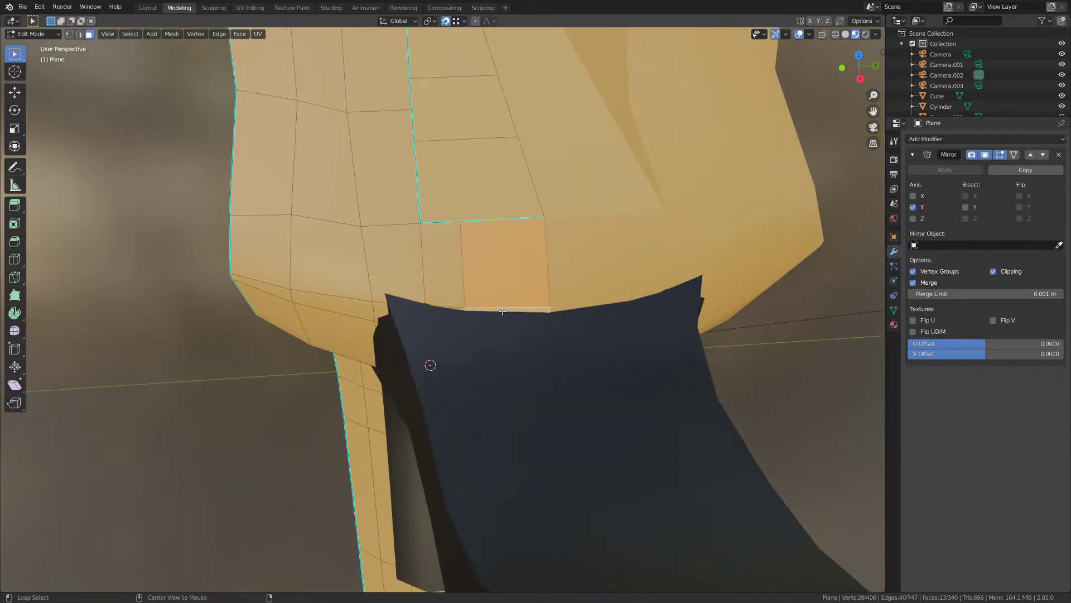
{"action": "left_click", "coordinate": [457, 304], "text": "alt+shift"}
{"action": "key", "text": "x"}
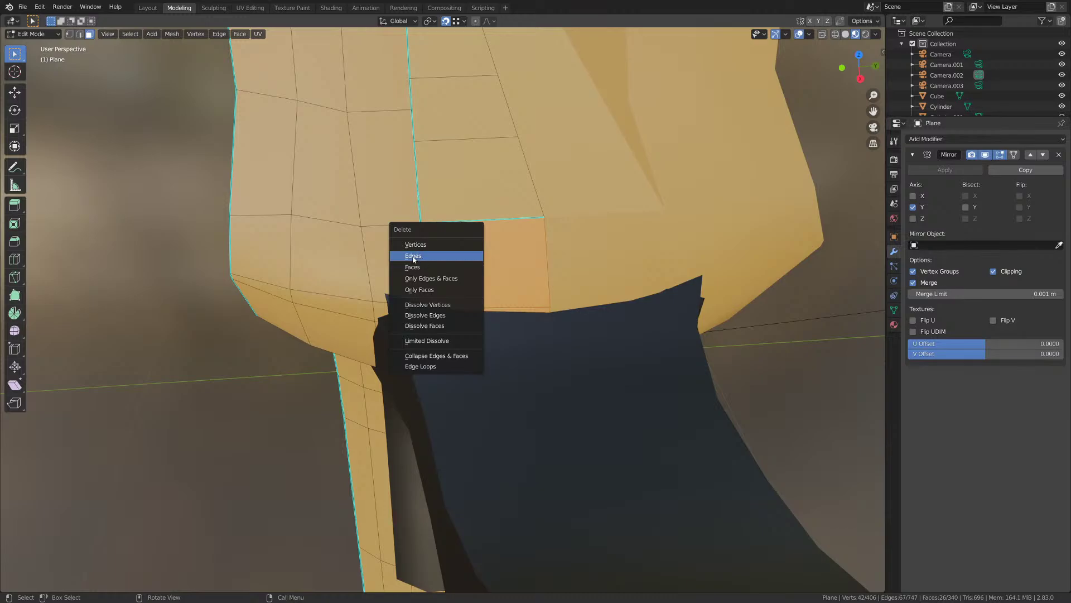
- Try to remove the faces below the grip safety from the strip selection
{"action": "middle_click_drag", "start_coordinate": [499, 433], "coordinate": [496, 81], "text": "shift"}
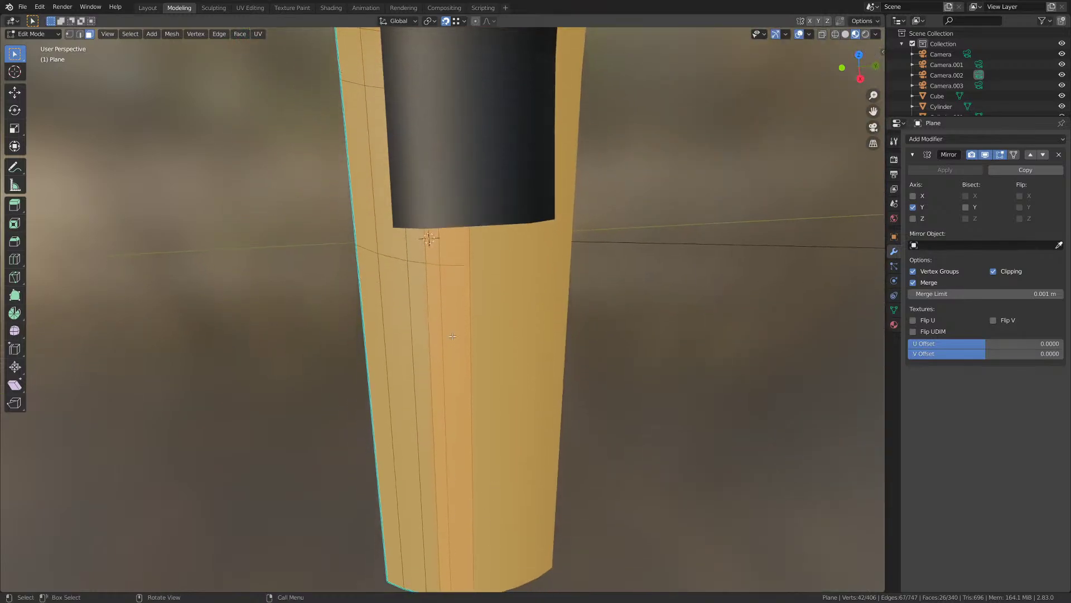
{"action": "middle_click_drag", "start_coordinate": [452, 336], "coordinate": [454, 235]}
{"action": "left_click", "coordinate": [420, 279], "text": "ctrl"}
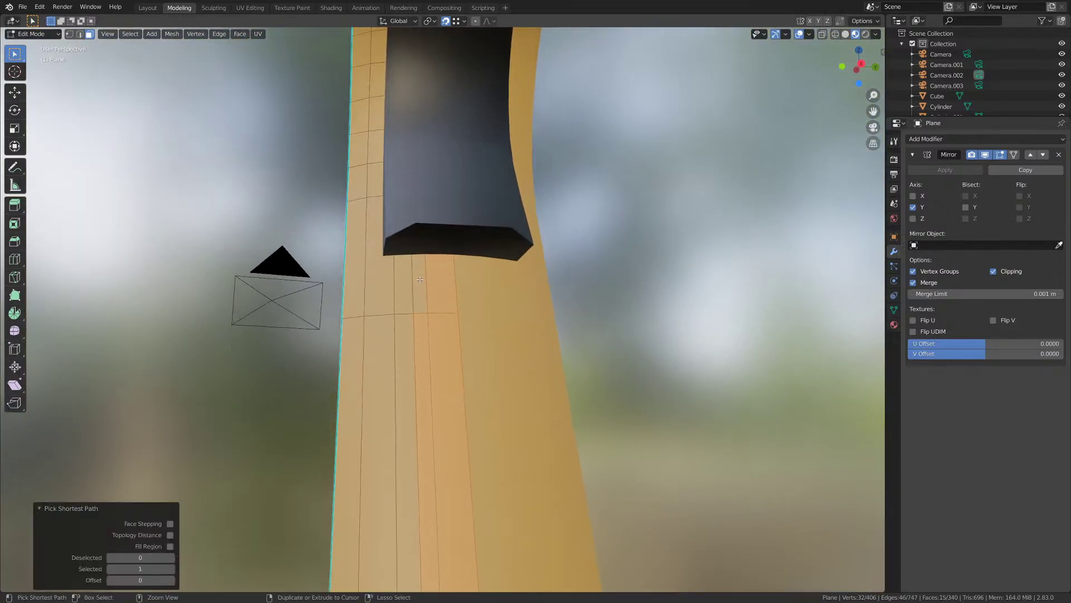
{"action": "left_click", "coordinate": [427, 373]}
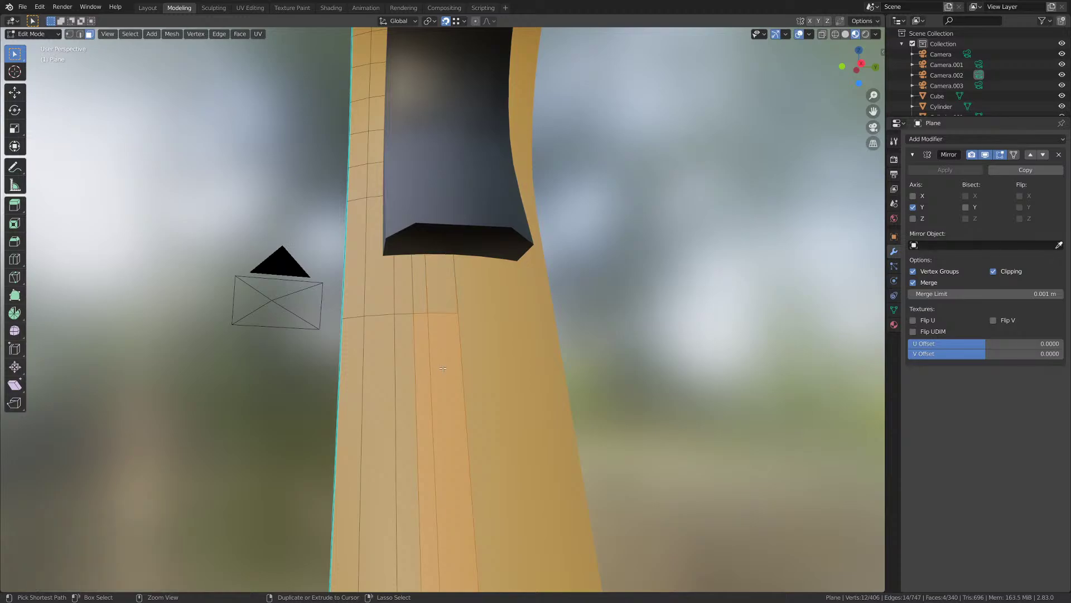
{"action": "middle_click_drag", "start_coordinate": [443, 369], "coordinate": [456, 279], "text": "ctrl"}
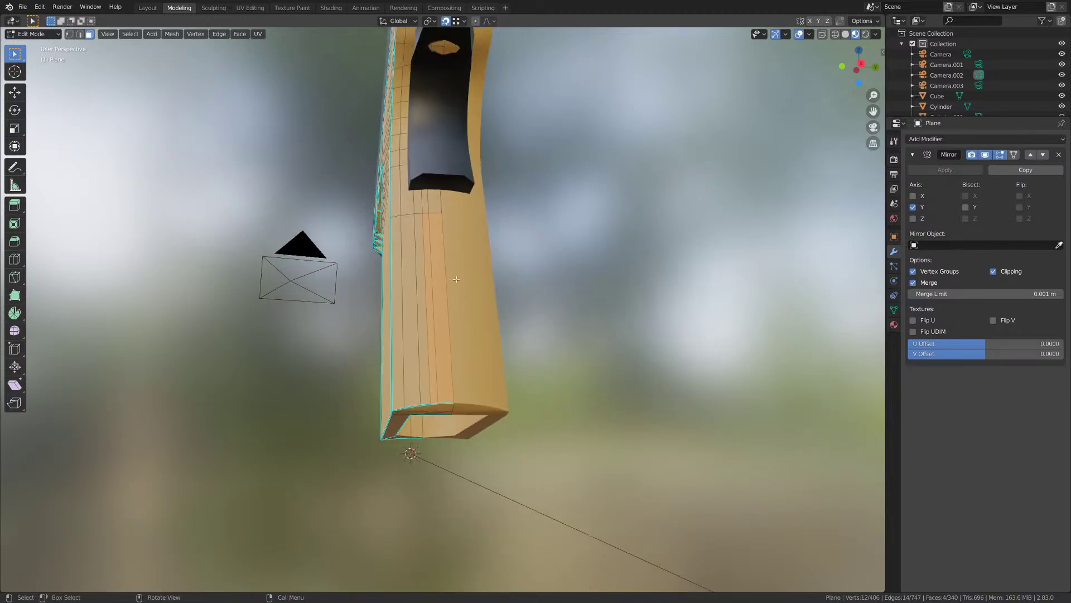
- In wireframe display, select the two central face loops running down the frame's back behind the grip safety
{"action": "middle_click_drag", "start_coordinate": [441, 242], "coordinate": [460, 298]}
{"action": "key", "text": "z"}
{"action": "left_click", "coordinate": [390, 299]}
{"action": "mouse_move", "coordinate": [391, 299]}
{"action": "middle_mouse_down", "text": "shift"}
{"action": "mouse_move", "coordinate": [382, 350]}
{"action": "mouse_move", "coordinate": [415, 243]}
{"action": "middle_mouse_up", "text": "shift"}
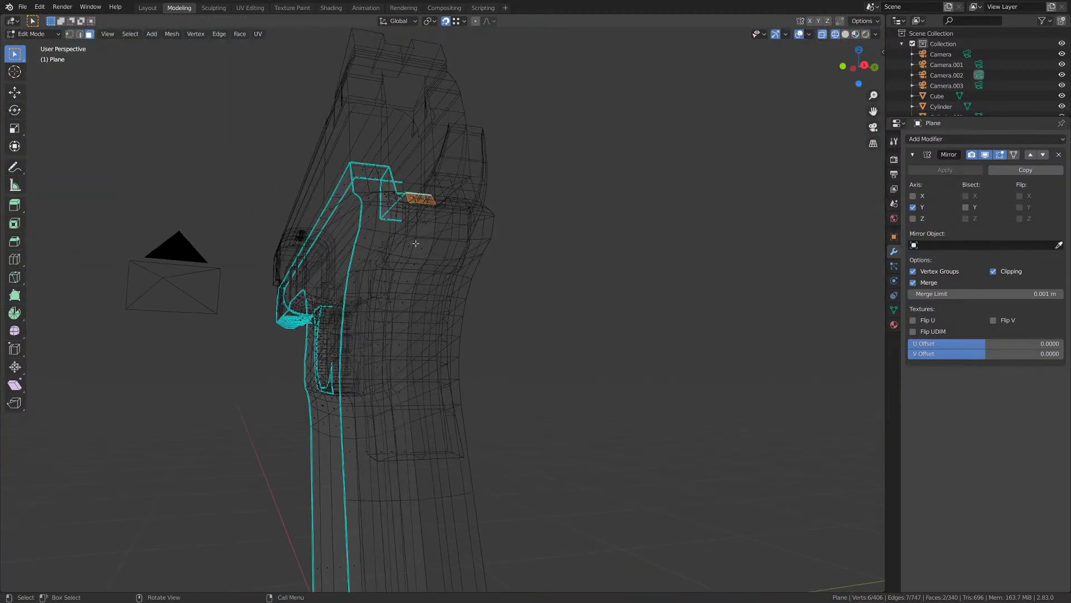
{"action": "left_click", "coordinate": [422, 222], "text": "alt+shift"}
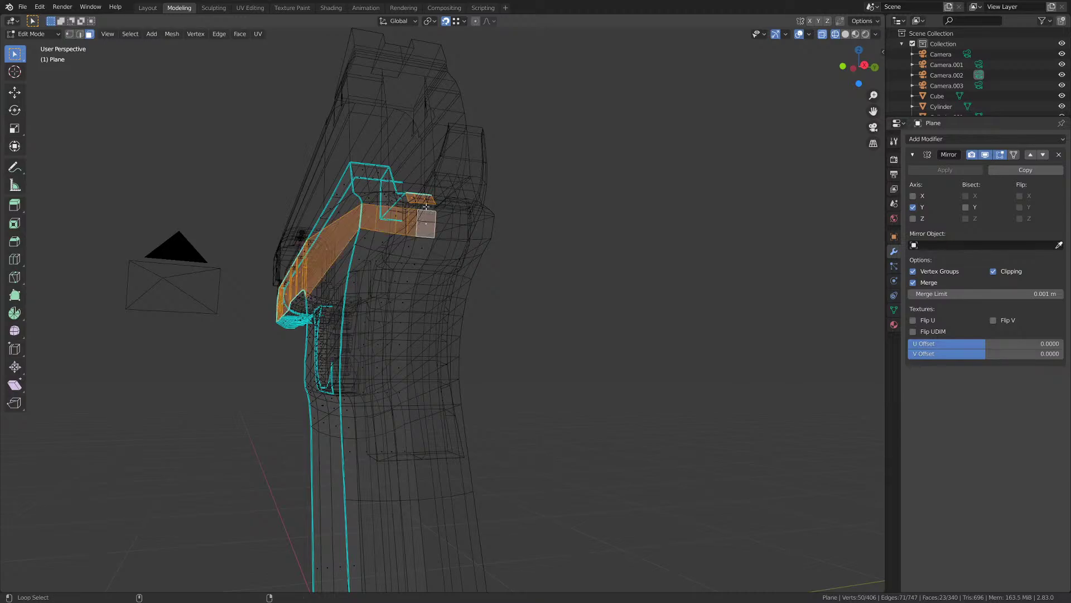
{"action": "left_click", "coordinate": [426, 204], "text": "alt+shift"}
{"action": "left_click", "coordinate": [426, 205], "text": "alt+shift"}
{"action": "left_click", "coordinate": [415, 205], "text": "alt"}
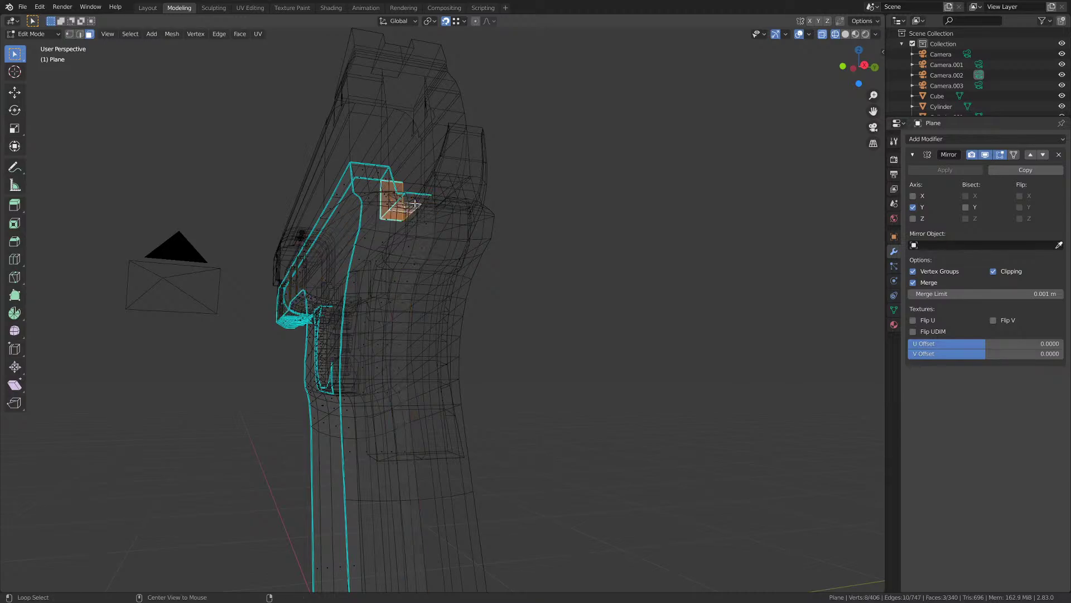
{"action": "middle_click_drag", "start_coordinate": [416, 200], "coordinate": [426, 261]}
{"action": "scroll", "coordinate": [426, 260], "scroll_direction": "up", "scroll_amount": 1}
{"action": "left_click", "coordinate": [420, 197], "text": "alt"}
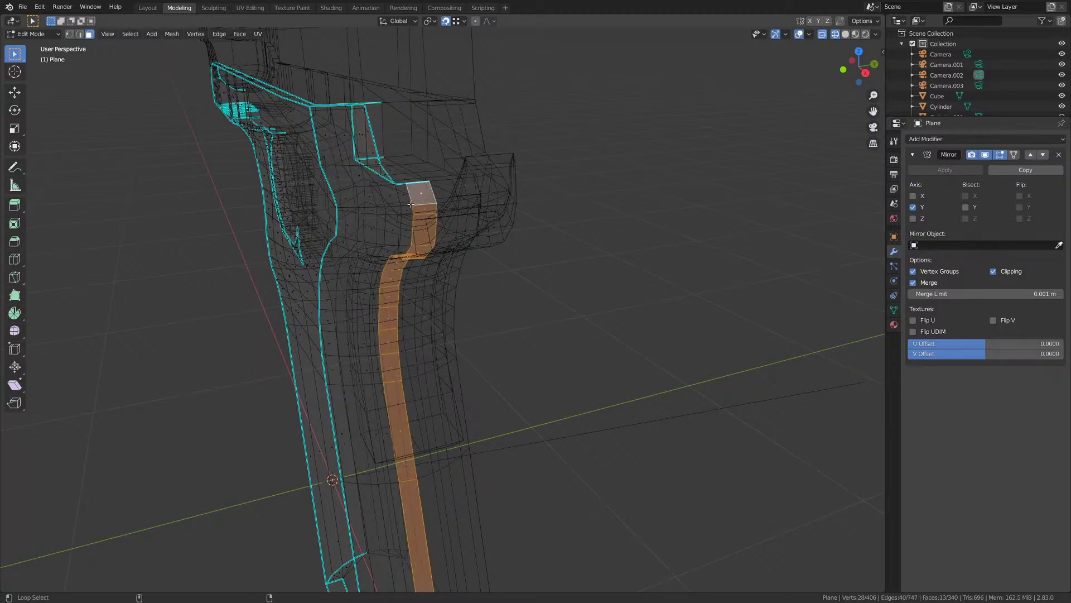
{"action": "left_click", "coordinate": [408, 211], "text": "alt+shift"}
- Deselect the faces of both strips that lie below the grip safety and save the file
{"action": "middle_click_drag", "start_coordinate": [466, 331], "coordinate": [450, 106], "text": "shift"}
{"action": "key", "text": "z"}
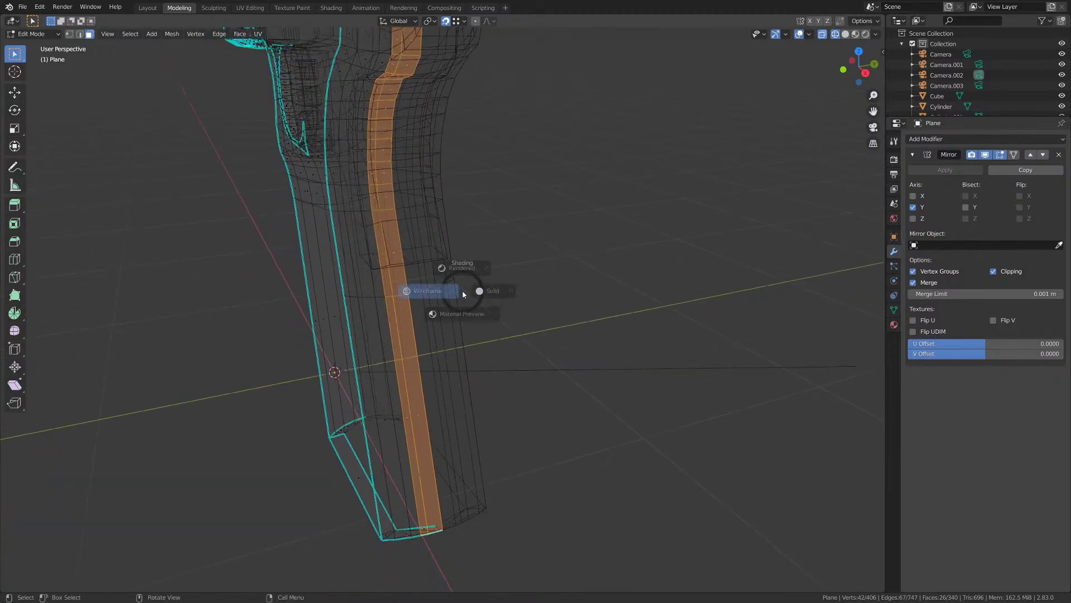
{"action": "left_click", "coordinate": [463, 291]}
{"action": "middle_click_drag", "start_coordinate": [459, 294], "coordinate": [464, 174], "text": "shift"}
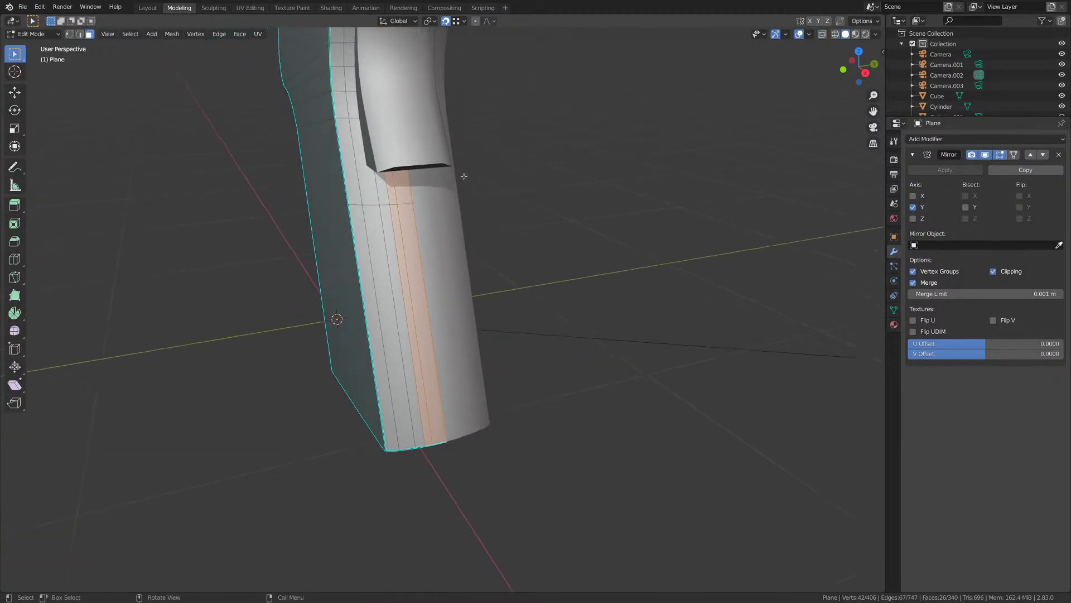
{"action": "left_click_drag", "start_coordinate": [383, 189], "coordinate": [429, 298], "text": "ctrl"}
{"action": "key", "text": "z"}
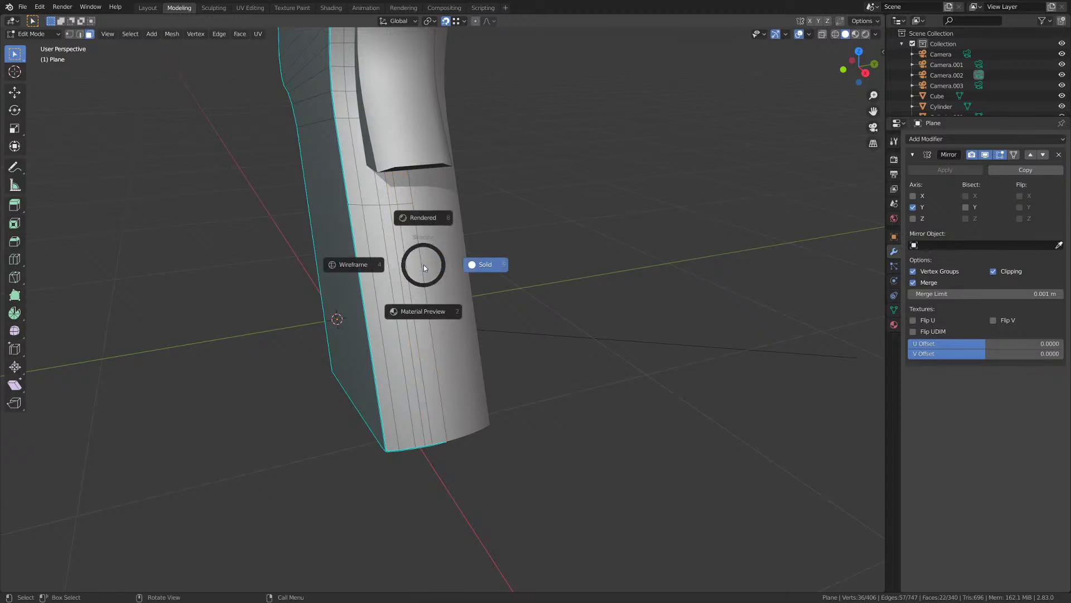
{"action": "left_click", "coordinate": [385, 264]}
{"action": "middle_click_drag", "start_coordinate": [421, 172], "coordinate": [421, 283], "text": "shift"}
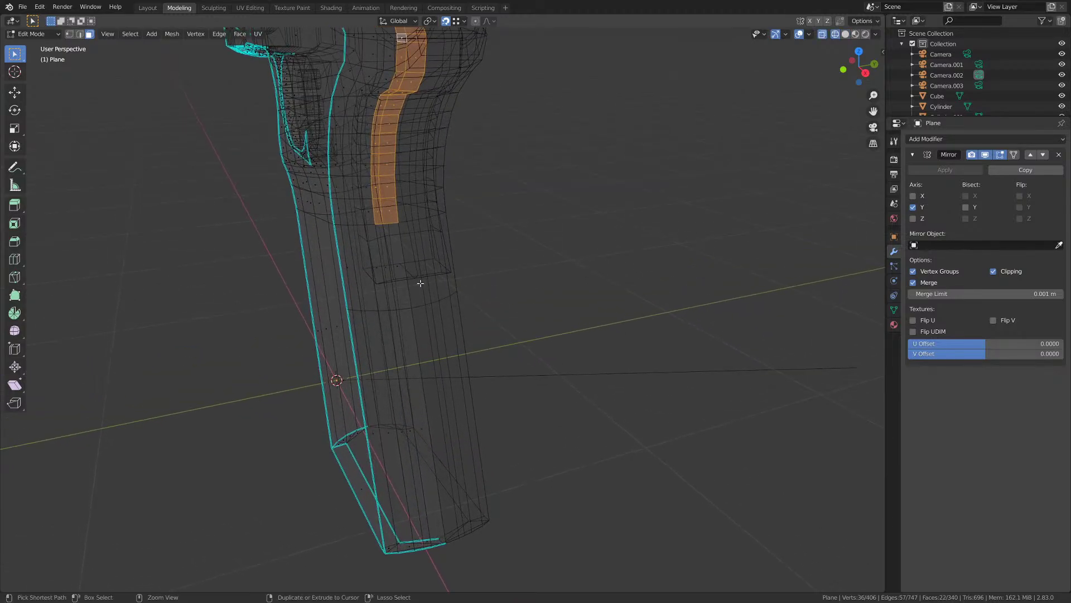
{"action": "key", "text": "ctrl+s"}
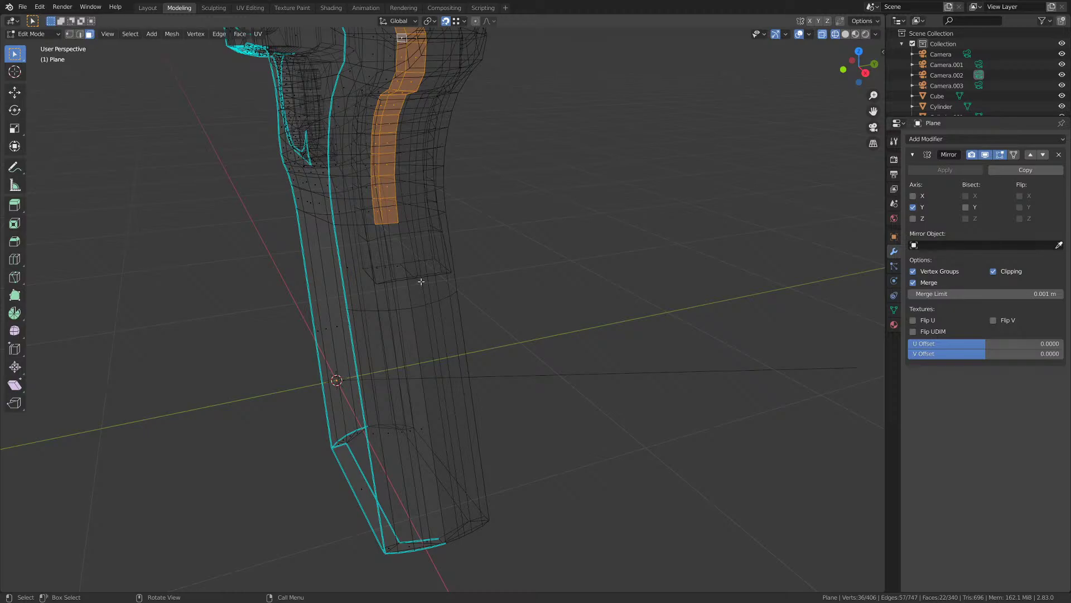
{"action": "scroll", "coordinate": [418, 289], "scroll_direction": "down", "scroll_amount": 2}
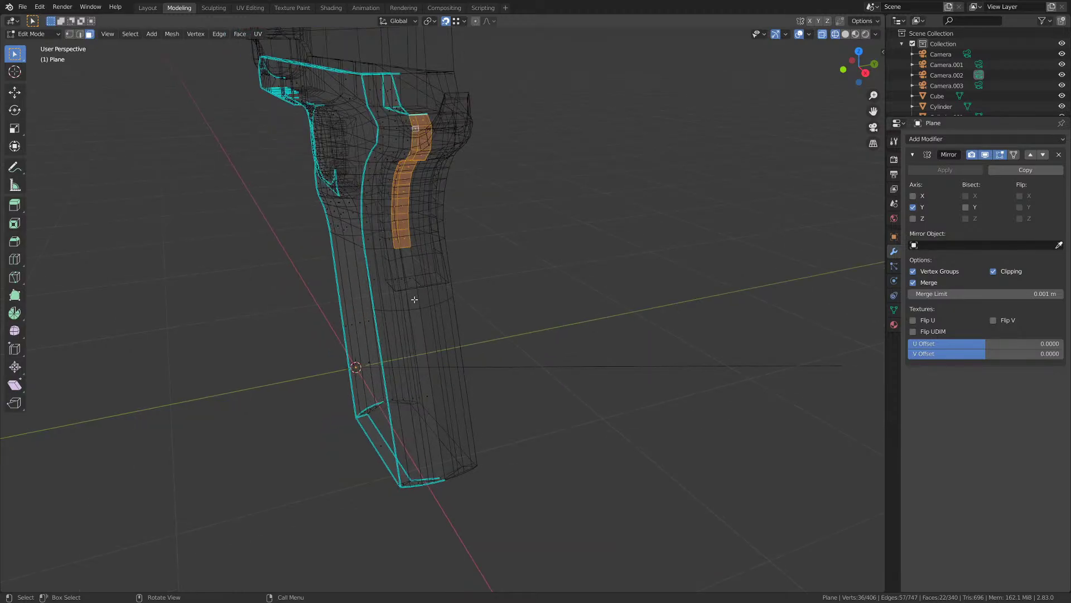
{"action": "key", "text": "Tab"}
{"action": "key", "text": "ctrl+s"}
- Return to Material Preview shading and delete the selected frame faces behind the grip safety
{"action": "key", "text": "z"}
{"action": "left_click", "coordinate": [534, 299]}
{"action": "key", "text": "z"}
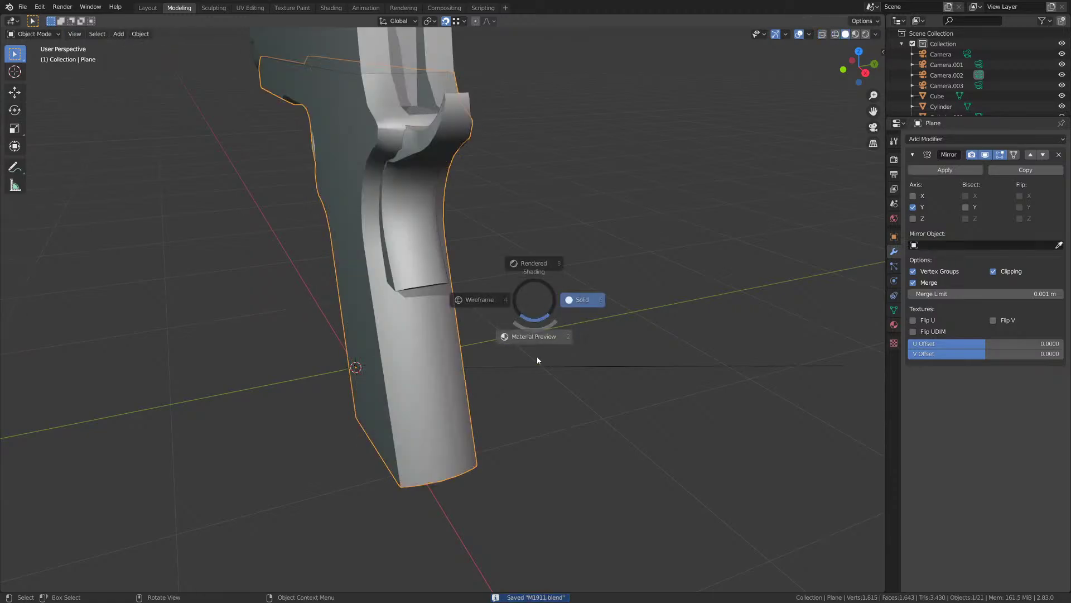
{"action": "left_click", "coordinate": [537, 356]}
{"action": "middle_click_drag", "start_coordinate": [442, 271], "coordinate": [456, 381], "text": "shift"}
{"action": "key", "text": "Tab"}
{"action": "key", "text": "x"}
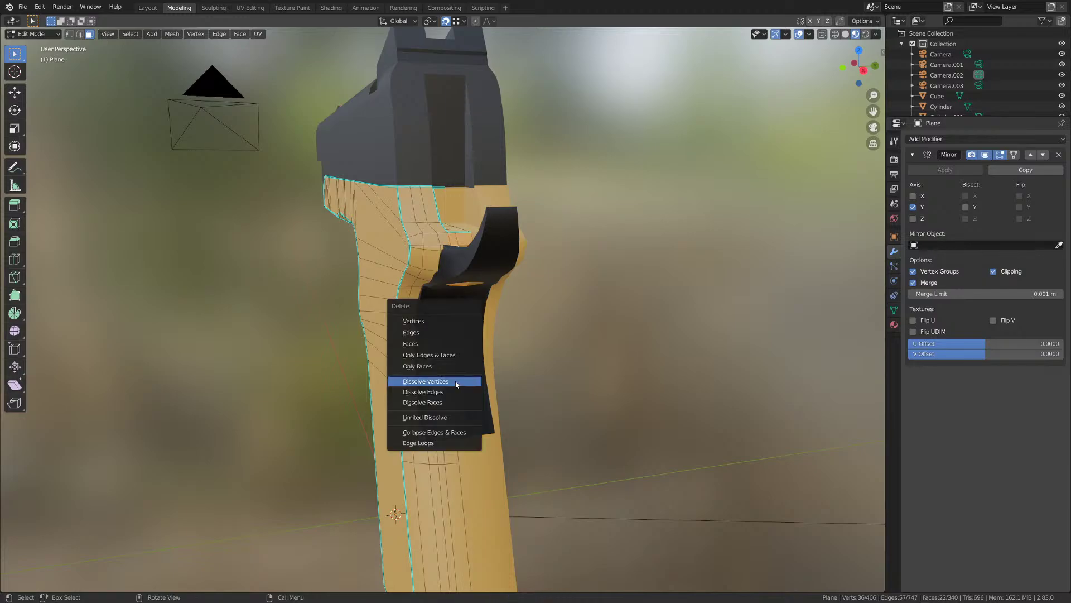
{"action": "left_click", "coordinate": [420, 344]}
- Delete the four-sided frame face beside the opening's upper corner and fill part of the gap with a triangular face
{"action": "middle_click_drag", "start_coordinate": [420, 347], "coordinate": [469, 355]}
{"action": "key", "text": "Tab"}
{"action": "key", "text": "Tab"}
{"action": "key", "text": "Tab"}
{"action": "scroll", "coordinate": [433, 262], "scroll_direction": "up", "scroll_amount": 6}
{"action": "scroll", "coordinate": [463, 358], "scroll_direction": "up", "scroll_amount": 3}
{"action": "key", "text": "2"}
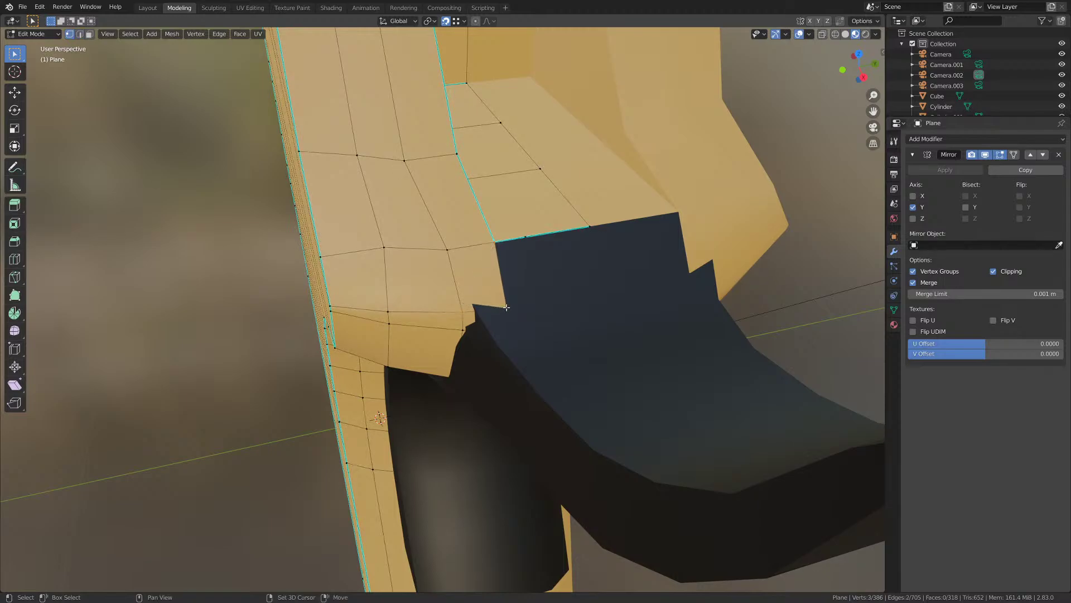
{"action": "left_click", "coordinate": [488, 288]}
{"action": "key", "text": "x"}
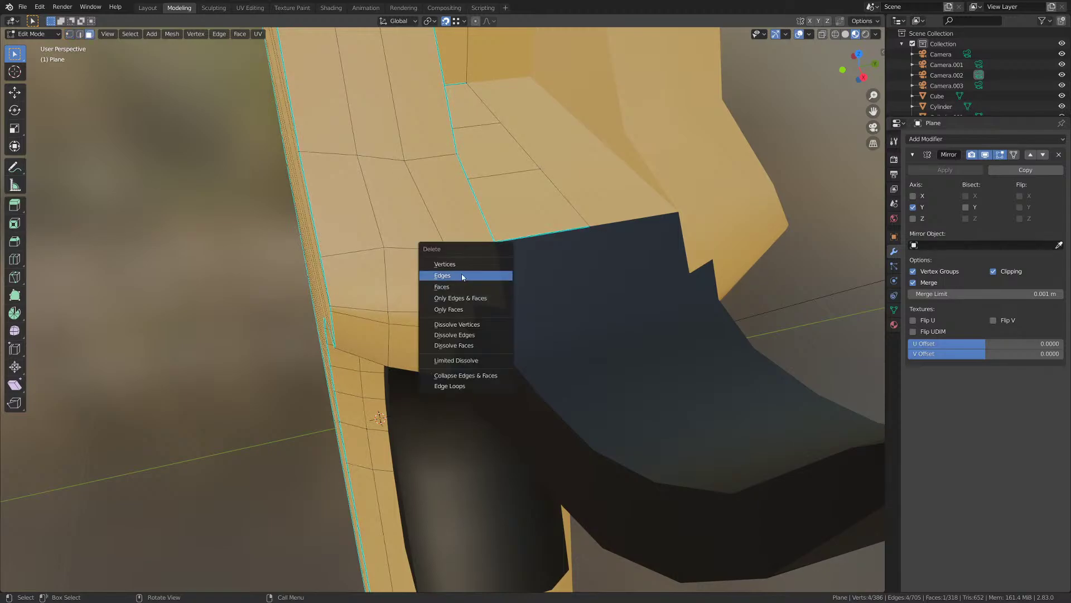
{"action": "left_click", "coordinate": [464, 287]}
{"action": "key", "text": "1"}
{"action": "middle_click_drag", "start_coordinate": [469, 297], "coordinate": [511, 298]}
{"action": "key", "text": "f"}
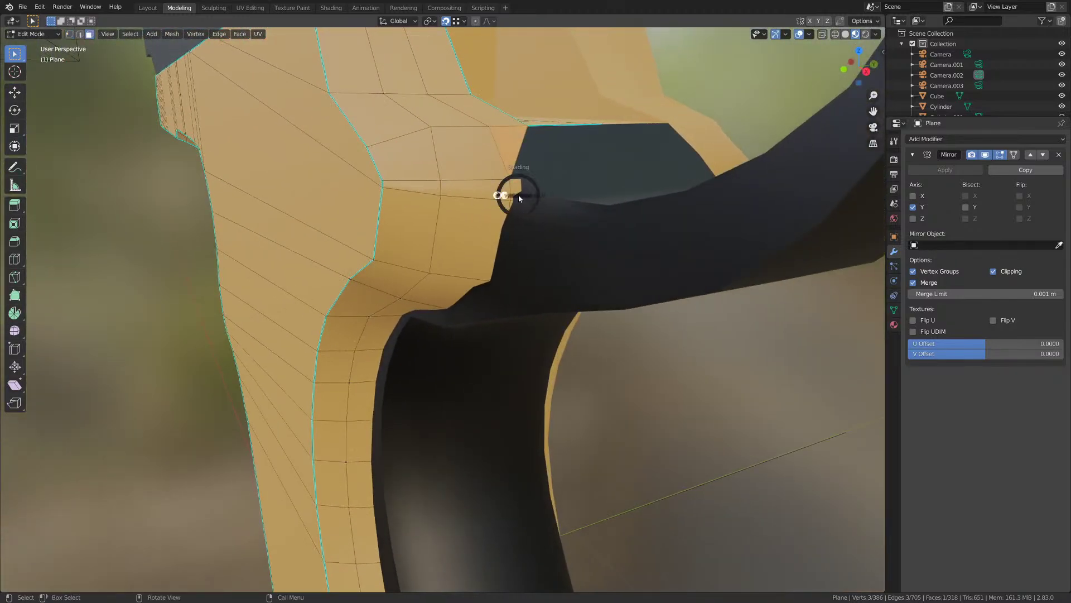
- In wireframe display, select the strip of frame faces running down behind the grip safety's edge and return to Material Preview shading
{"action": "left_click", "coordinate": [473, 191]}
{"action": "middle_click_drag", "start_coordinate": [474, 192], "coordinate": [498, 206]}
{"action": "left_click", "coordinate": [507, 189], "text": "alt"}
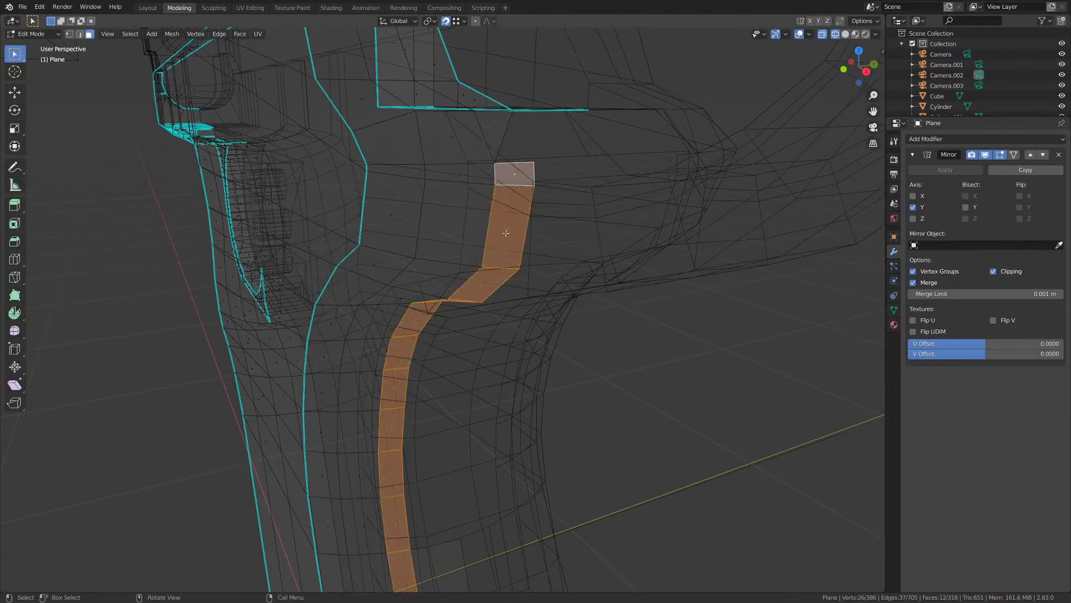
{"action": "middle_click_drag", "start_coordinate": [492, 453], "coordinate": [488, 289]}
{"action": "key", "text": "z"}
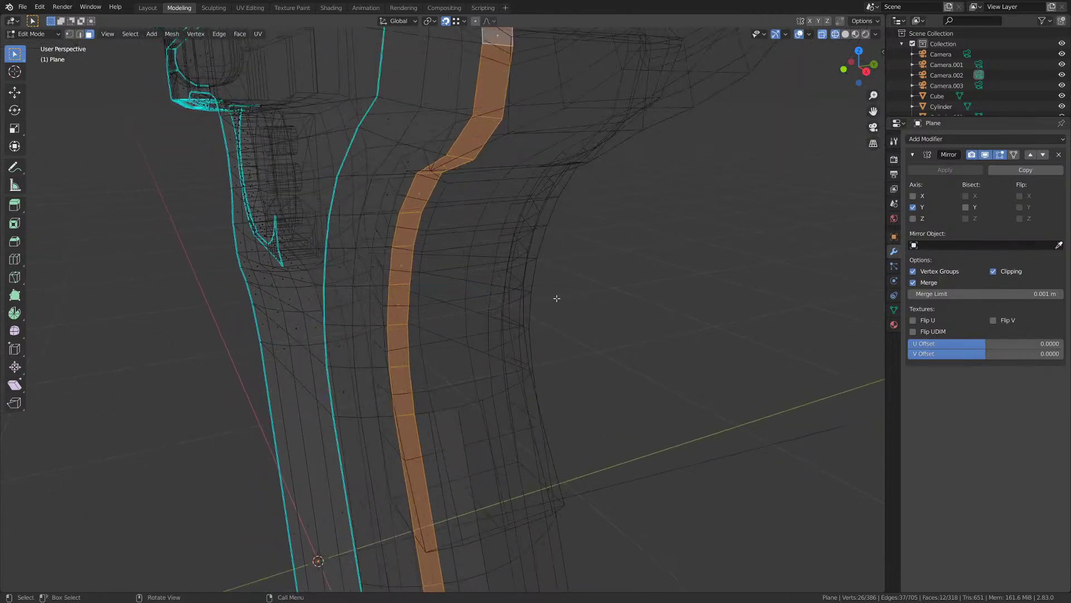
{"action": "key", "text": "z"}
{"action": "left_click", "coordinate": [548, 385]}
- Deselect the strip's faces that lie below the grip safety and delete the remaining selected frame faces behind it
{"action": "middle_click_drag", "start_coordinate": [503, 480], "coordinate": [491, 312], "text": "shift"}
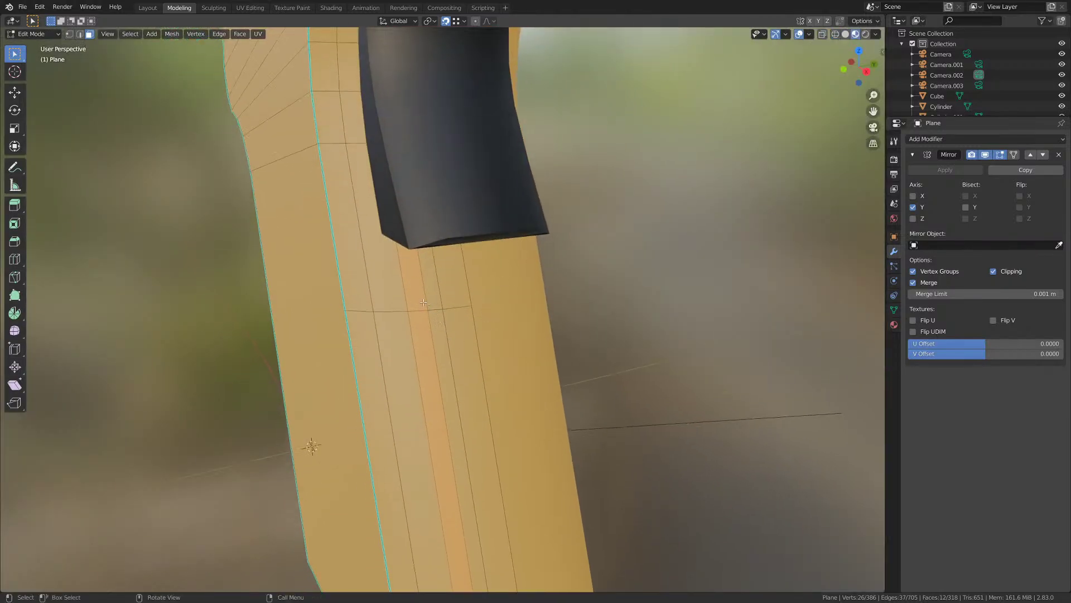
{"action": "middle_click_drag", "start_coordinate": [423, 302], "coordinate": [373, 173], "text": "shift"}
{"action": "left_click", "coordinate": [409, 234], "text": "alt"}
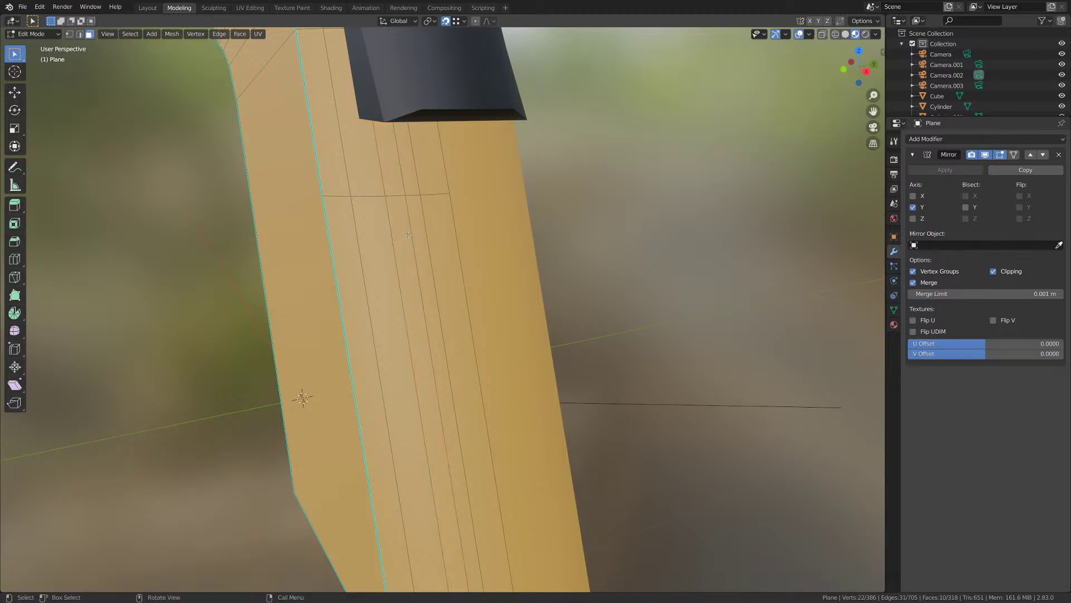
{"action": "middle_click_drag", "start_coordinate": [409, 235], "coordinate": [419, 491], "text": "shift"}
{"action": "middle_click_drag", "start_coordinate": [461, 133], "coordinate": [459, 289], "text": "shift"}
{"action": "scroll", "coordinate": [459, 290], "scroll_direction": "down", "scroll_amount": 4}
{"action": "key", "text": "x"}
{"action": "middle_click_drag", "start_coordinate": [464, 237], "coordinate": [452, 256], "text": "shift"}
{"action": "left_click", "coordinate": [462, 294]}
- Switch the frame mesh to vertex selection and save the file
{"action": "scroll", "coordinate": [461, 290], "scroll_direction": "up", "scroll_amount": 1}
{"action": "scroll", "coordinate": [426, 311], "scroll_direction": "up", "scroll_amount": 1}
{"action": "key", "text": "1"}
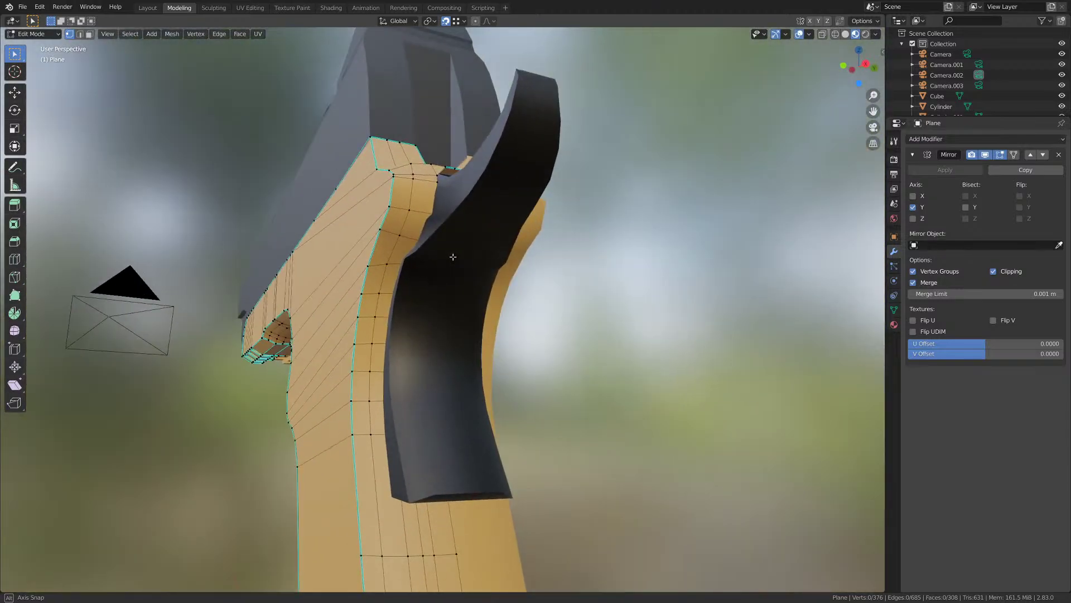
{"action": "key", "text": "ctrl+s"}
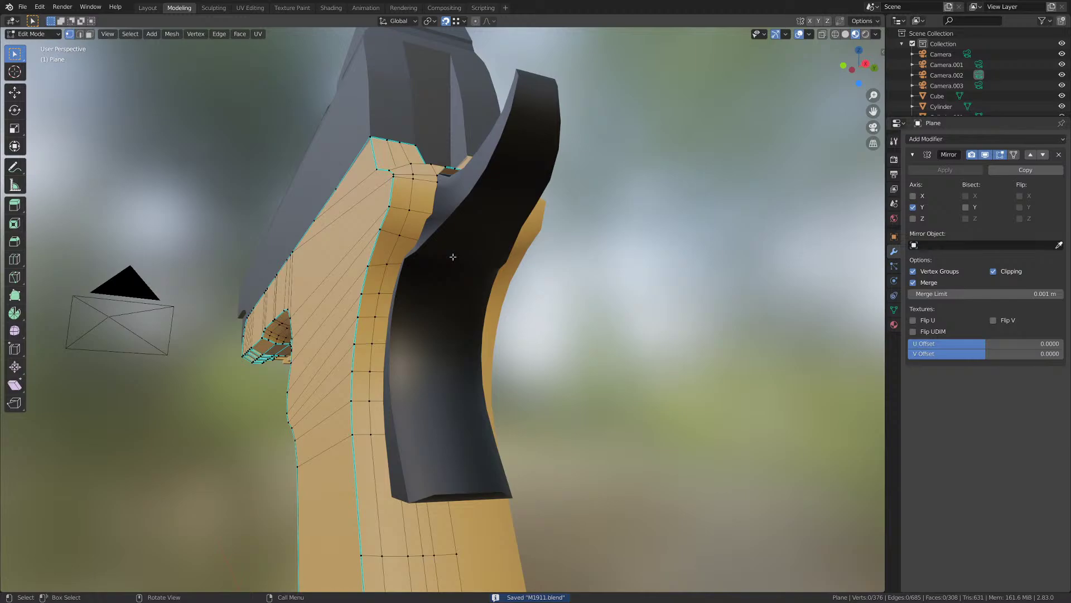
{"action": "key", "text": "ctrl+s"}
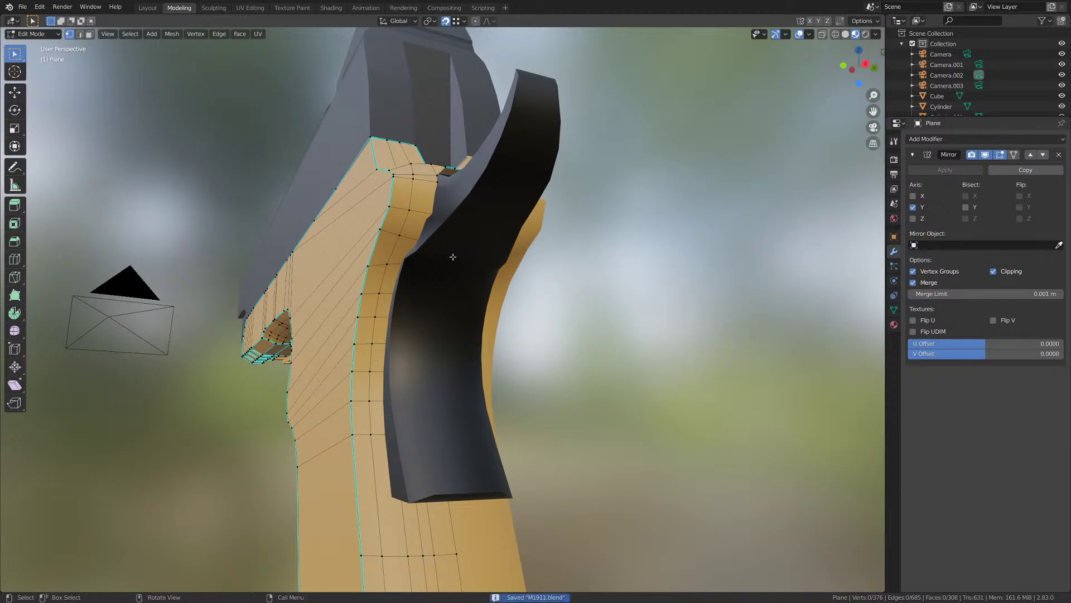
- Examine the slide's mesh in Edit Mode and return to Object Mode
{"action": "scroll", "coordinate": [452, 257], "scroll_direction": "down", "scroll_amount": 4}
{"action": "key", "text": "Tab"}
{"action": "middle_click_drag", "start_coordinate": [437, 270], "coordinate": [438, 335]}
{"action": "left_click", "coordinate": [390, 185]}
{"action": "key", "text": "Tab"}
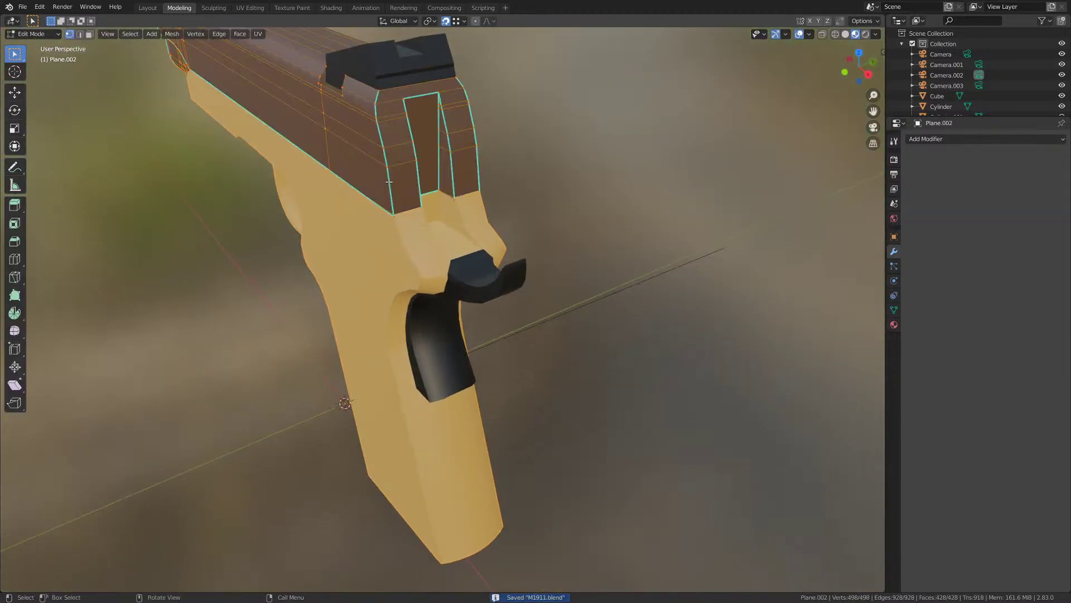
{"action": "key", "text": "Tab"}
- Select all of the frame's geometry in Edit Mode, return to Object Mode and save the file
{"action": "left_click", "coordinate": [384, 258]}
{"action": "key", "text": "Tab"}
{"action": "middle_click_drag", "start_coordinate": [384, 259], "coordinate": [349, 283]}
{"action": "key", "text": "a"}
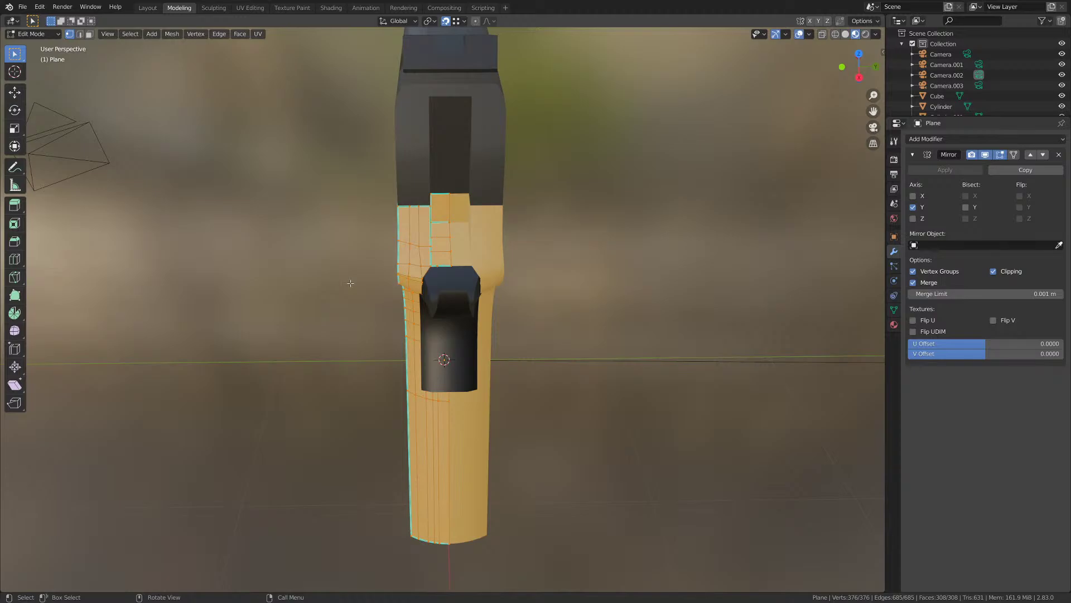
{"action": "key", "text": "Tab"}
{"action": "key", "text": "ctrl+s"}
- Try applying the frame's Mirror modifier, check the full mesh in Edit Mode and undo the application
{"action": "left_click", "coordinate": [967, 174]}
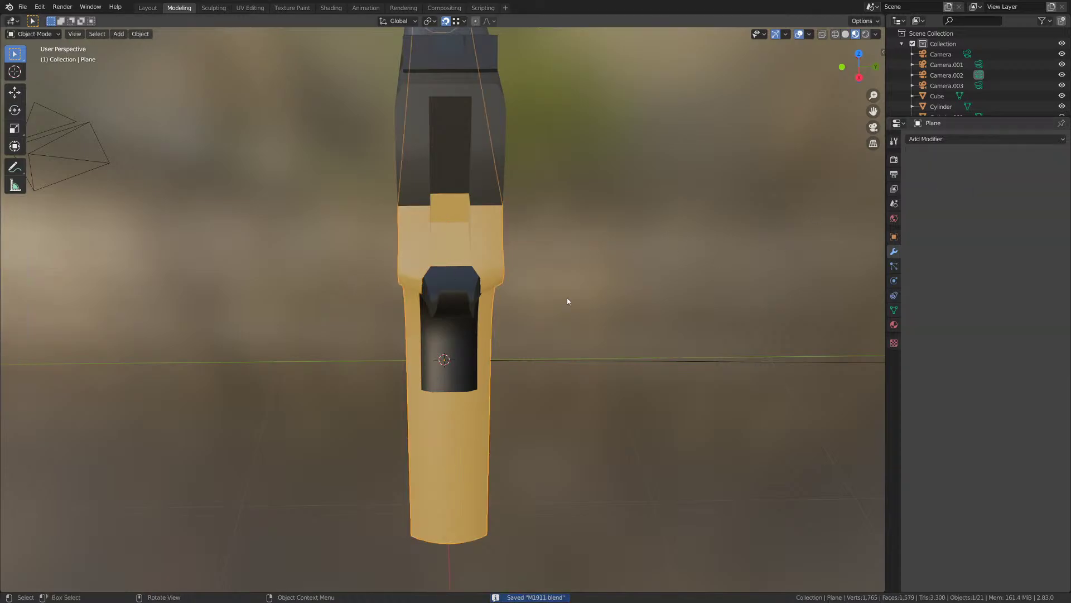
{"action": "key", "text": "Tab"}
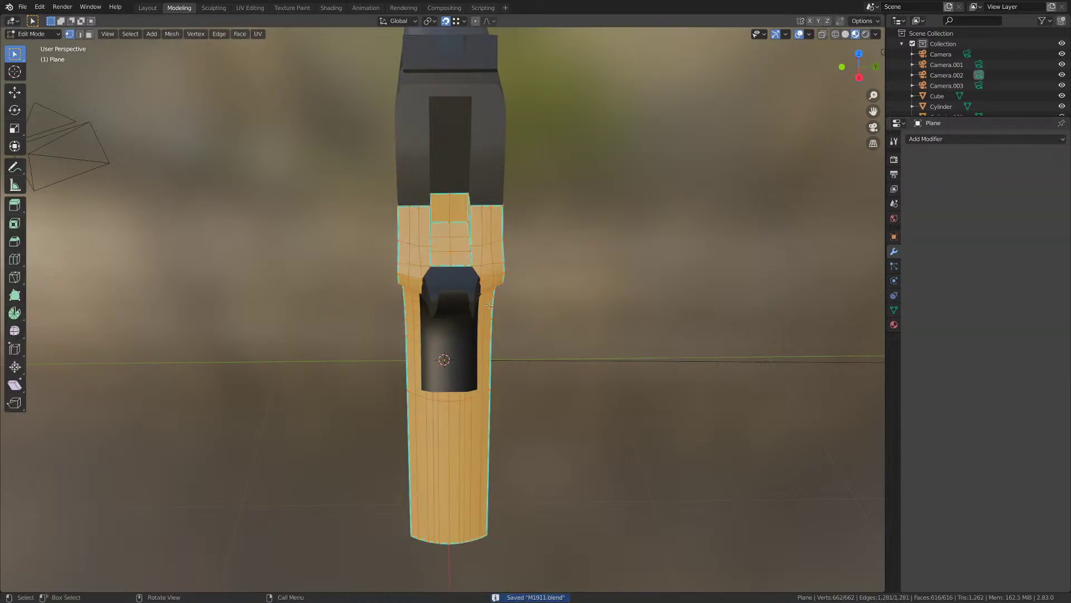
{"action": "key", "text": "ctrl+z"}
{"action": "key", "text": "ctrl+z"}
{"action": "key", "text": "ctrl+z"}
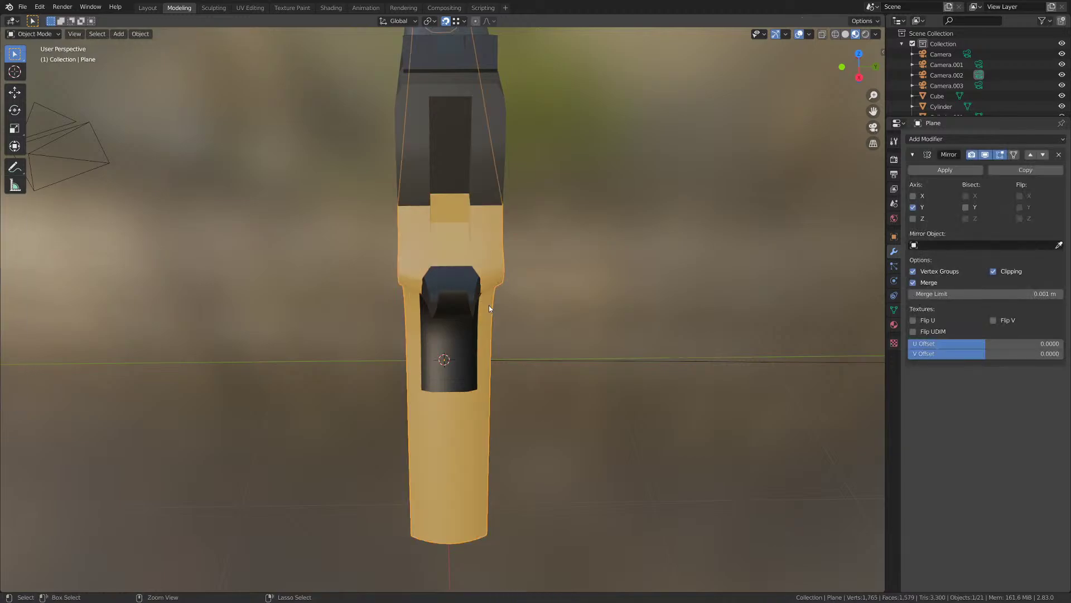
- Save the file, collapse the frame's Mirror modifier settings and return to Object Mode
{"action": "key", "text": "ctrl+s"}
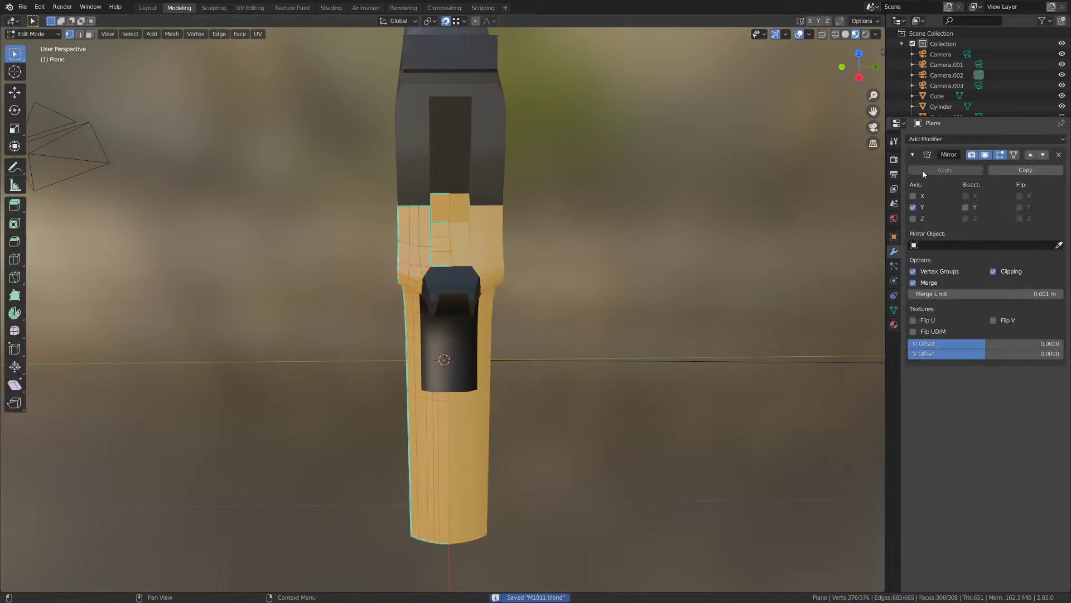
{"action": "left_click", "coordinate": [912, 155]}
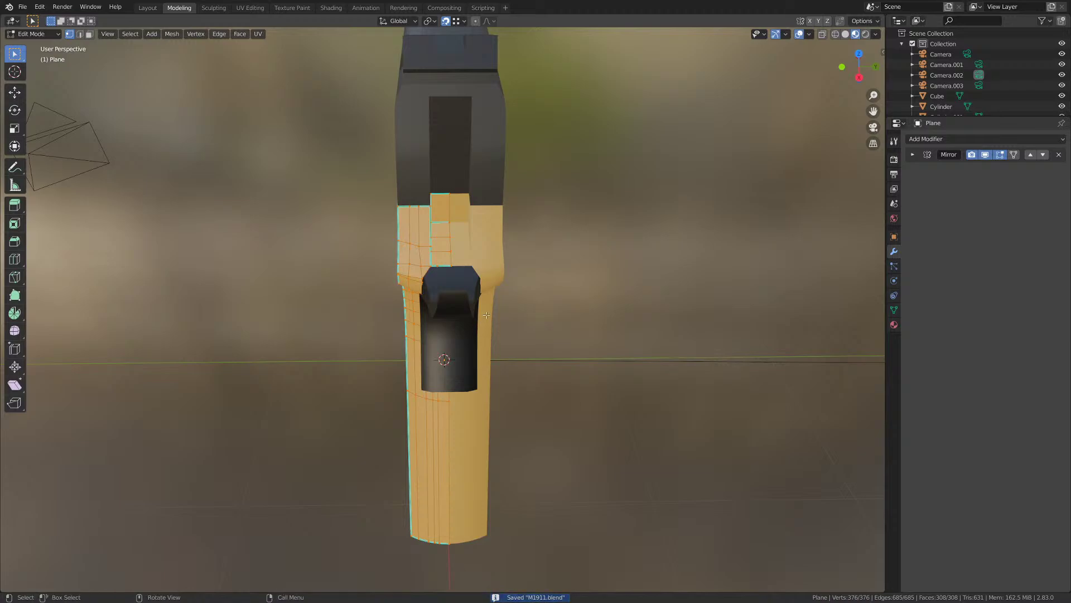
{"action": "key", "text": "Tab"}
{"action": "scroll", "coordinate": [484, 315], "scroll_direction": "up", "scroll_amount": 1}
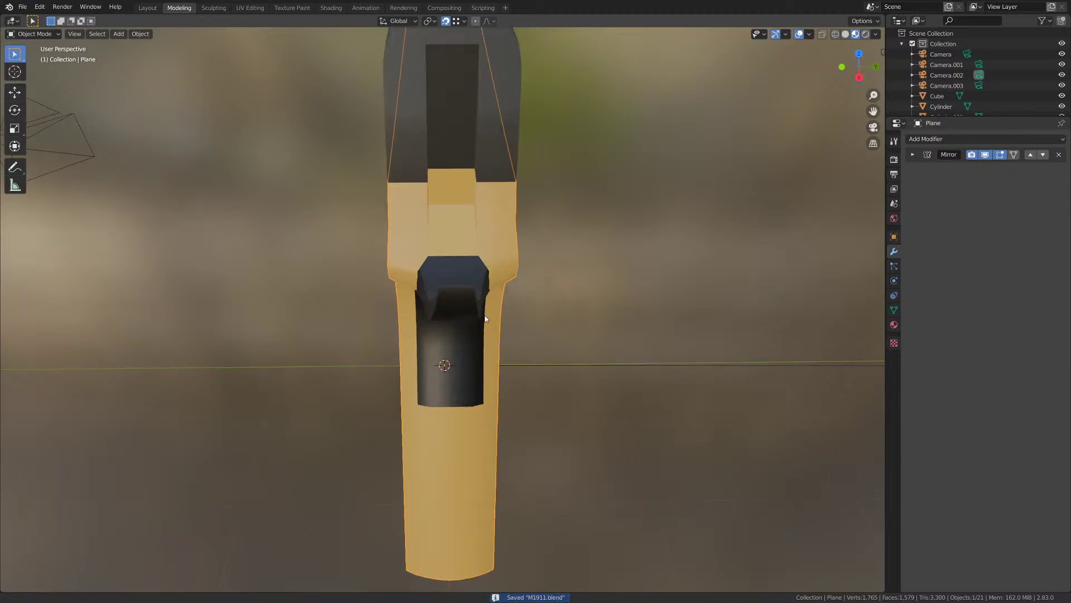
- Examine the frame's and the grip safety's meshes in Edit Mode where the two parts meet below the slide
{"action": "middle_click_drag", "start_coordinate": [485, 318], "coordinate": [440, 265]}
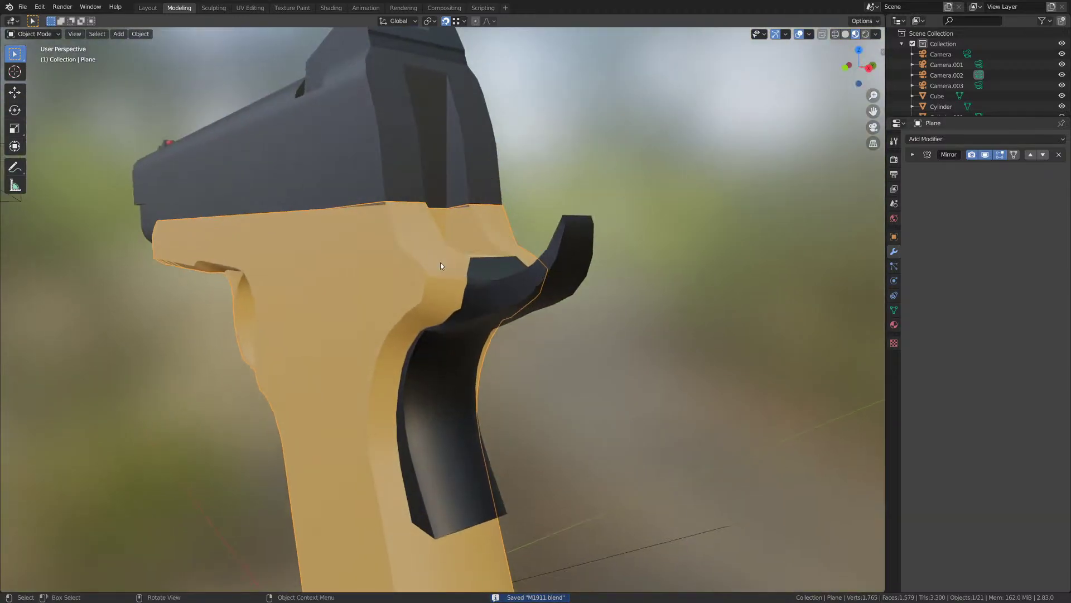
{"action": "key", "text": "Tab"}
{"action": "scroll", "coordinate": [483, 313], "scroll_direction": "up", "scroll_amount": 3}
{"action": "middle_click_drag", "start_coordinate": [484, 313], "coordinate": [490, 381]}
{"action": "scroll", "coordinate": [471, 319], "scroll_direction": "up", "scroll_amount": 1}
{"action": "key", "text": "Tab"}
{"action": "left_click", "coordinate": [445, 263]}
{"action": "key", "text": "Tab"}
{"action": "middle_click_drag", "start_coordinate": [476, 262], "coordinate": [476, 344]}
{"action": "scroll", "coordinate": [471, 384], "scroll_direction": "up", "scroll_amount": 4}
{"action": "scroll", "coordinate": [463, 366], "scroll_direction": "up", "scroll_amount": 2}
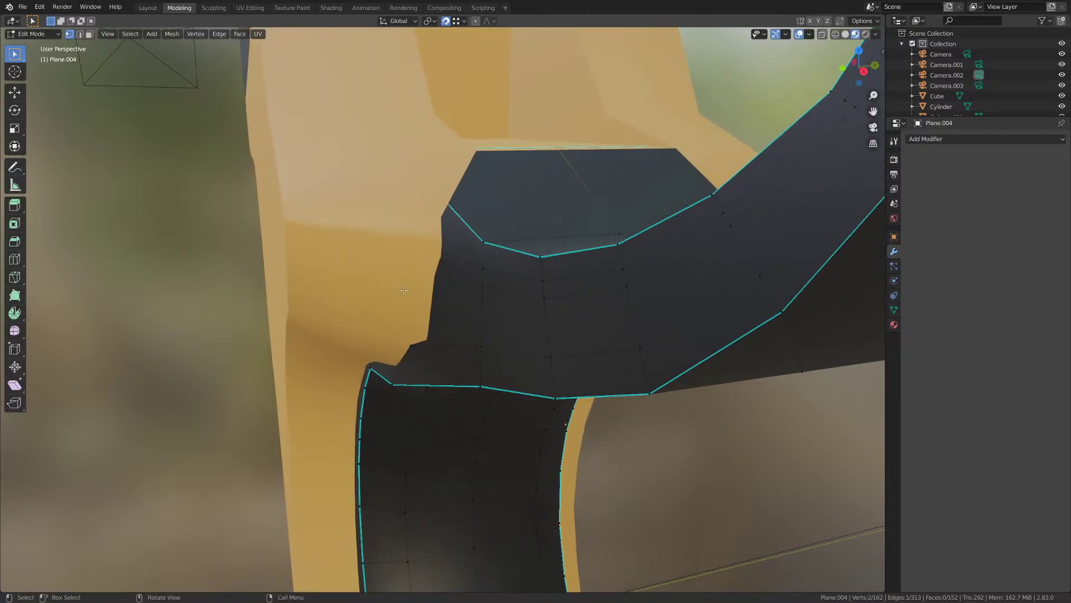
- Make the frame the active object again, check its mesh beside the grip safety and save the file in Object Mode
{"action": "key", "text": "Tab"}
{"action": "left_click", "coordinate": [397, 273]}
{"action": "key", "text": "Tab"}
{"action": "mouse_move", "coordinate": [412, 254]}
{"action": "middle_mouse_down", "text": "shift"}
{"action": "mouse_move", "coordinate": [403, 278]}
{"action": "mouse_move", "coordinate": [391, 254]}
{"action": "middle_mouse_up", "text": "shift"}
{"action": "key", "text": "Tab"}
{"action": "scroll", "coordinate": [499, 233], "scroll_direction": "down", "scroll_amount": 5}
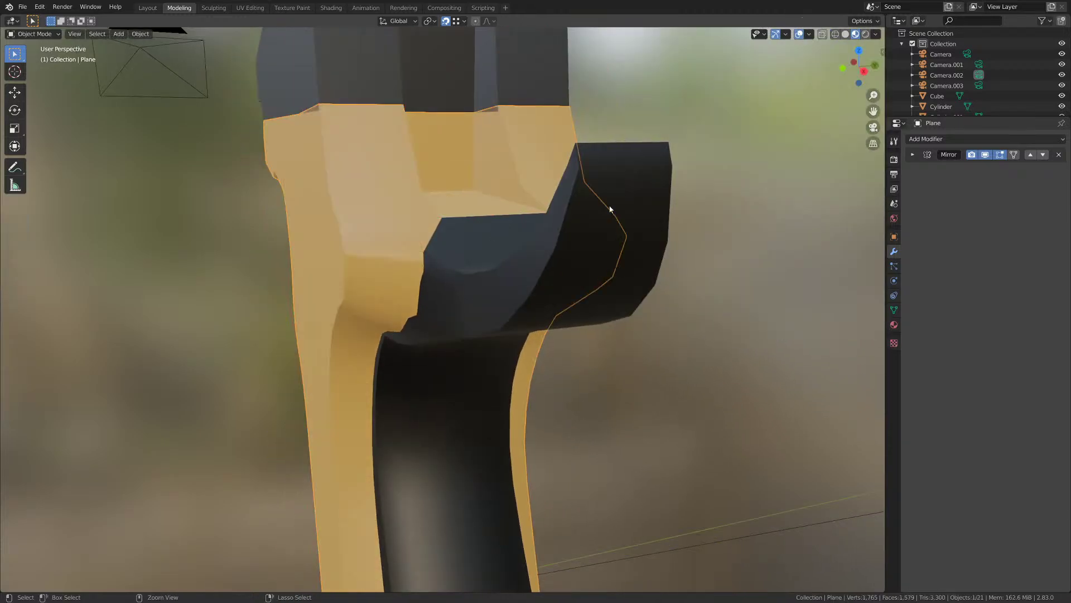
{"action": "key", "text": "ctrl+s"}
- Add a Boolean modifier with the Difference operation to the frame and start picking the grip safety as its object
{"action": "left_click", "coordinate": [949, 138]}
{"action": "left_click", "coordinate": [869, 185]}
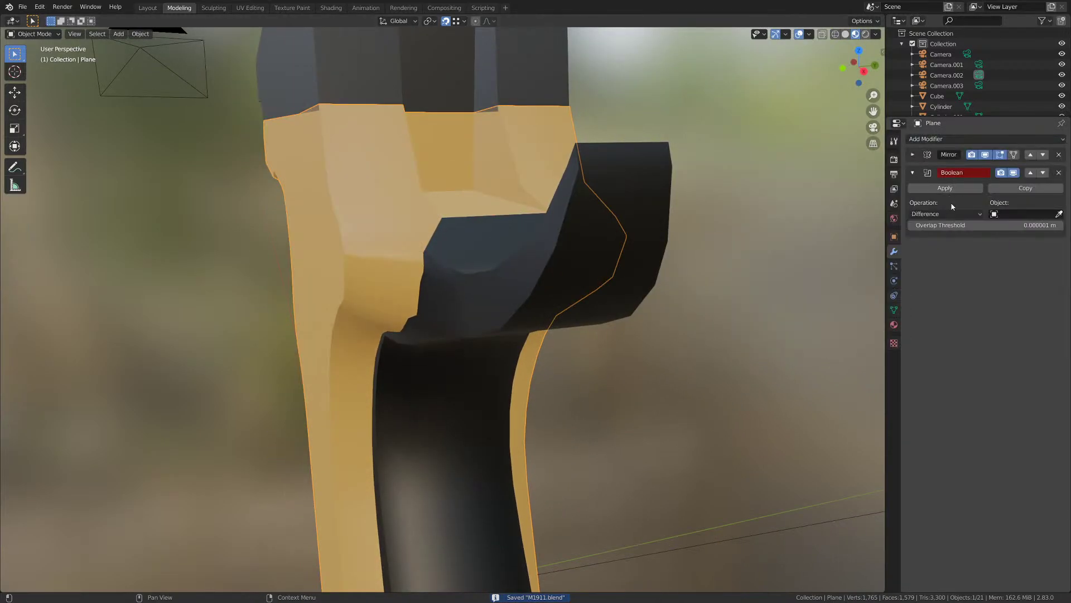
{"action": "left_click", "coordinate": [1059, 215]}
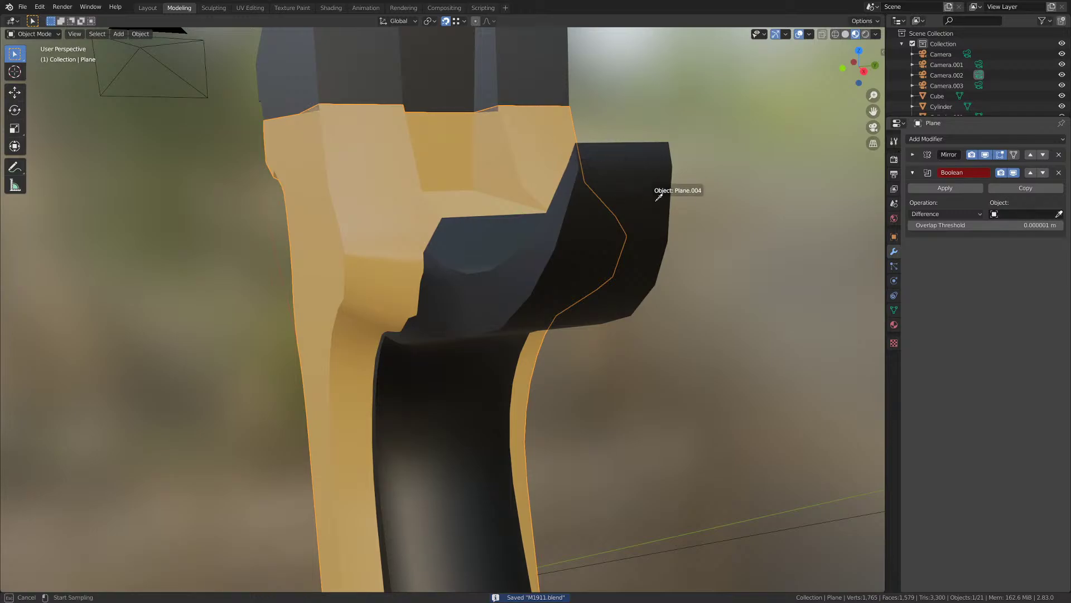
- Set Plane.004 as the frame's Boolean Difference object, apply the modifier, and delete the cutter object
{"action": "left_click", "coordinate": [624, 210]}
{"action": "middle_click_drag", "start_coordinate": [625, 210], "coordinate": [566, 195]}
{"action": "left_click", "coordinate": [946, 188]}
{"action": "middle_click_drag", "start_coordinate": [471, 226], "coordinate": [415, 254]}
{"action": "left_click", "coordinate": [524, 230]}
{"action": "key", "text": "Delete"}
- Delete the narrow strip of seven leftover faces along the inner edge of the frame's rear opening
{"action": "left_click", "coordinate": [470, 241]}
{"action": "key", "text": "Tab"}
{"action": "scroll", "coordinate": [470, 242], "scroll_direction": "up", "scroll_amount": 1}
{"action": "scroll", "coordinate": [475, 234], "scroll_direction": "up", "scroll_amount": 2}
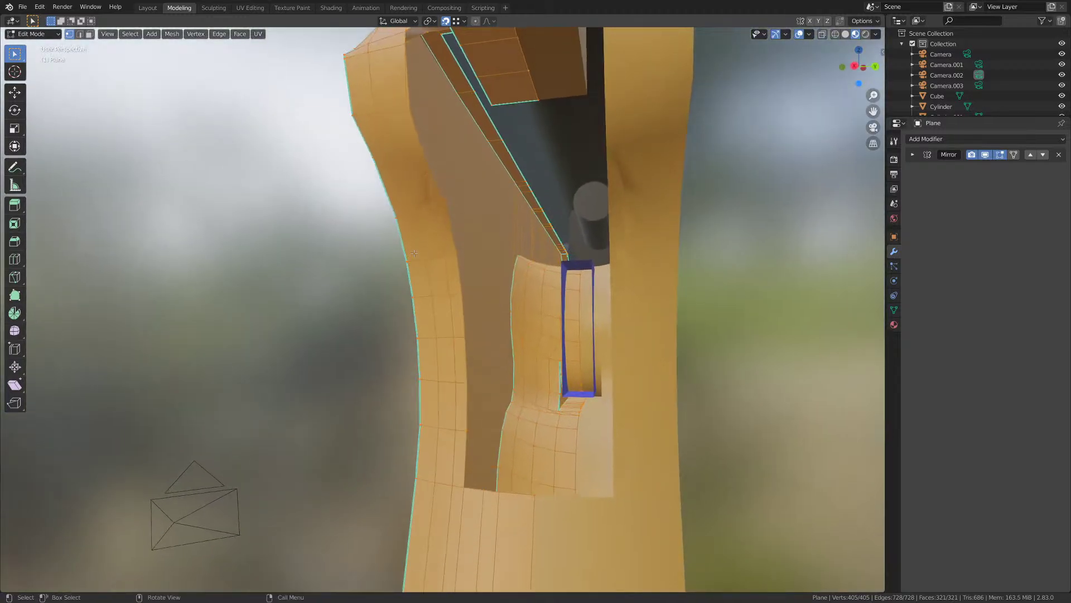
{"action": "key", "text": "3"}
{"action": "left_click", "coordinate": [436, 197]}
{"action": "left_click", "coordinate": [452, 229], "text": "shift"}
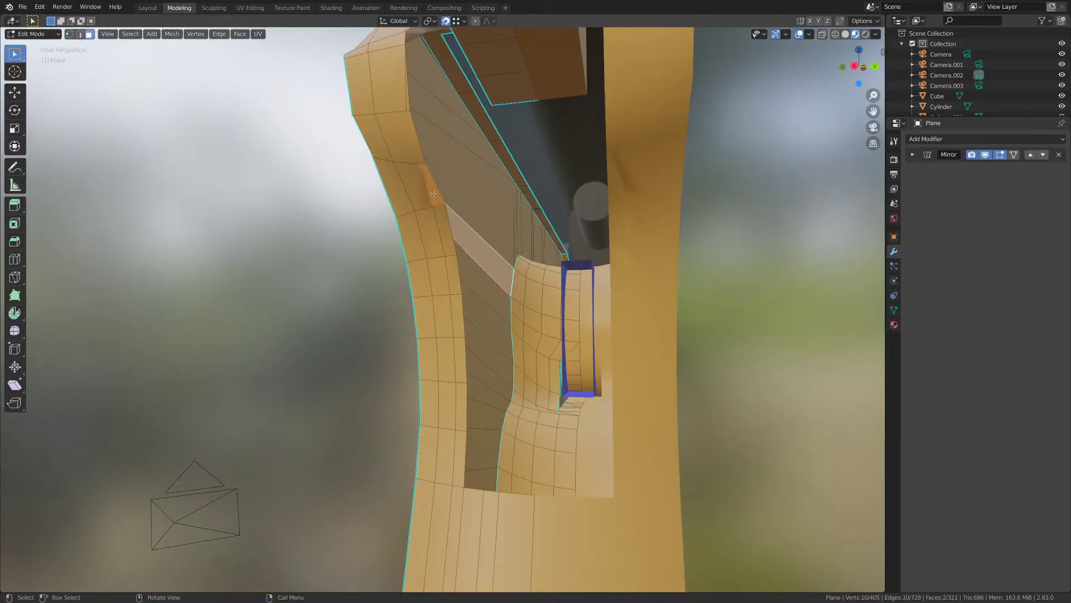
{"action": "key", "text": "ctrl+z"}
{"action": "left_click", "coordinate": [441, 222], "text": "shift"}
{"action": "middle_click_drag", "start_coordinate": [458, 270], "coordinate": [474, 222], "text": "shift"}
{"action": "left_click", "coordinate": [467, 228], "text": "shift"}
{"action": "left_click", "coordinate": [472, 269], "text": "shift"}
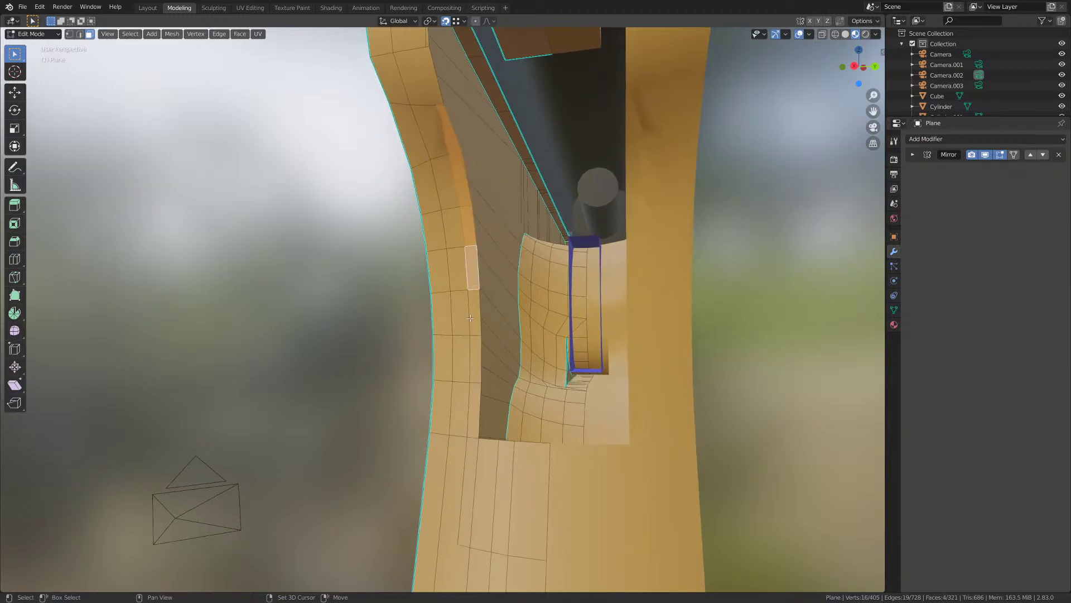
{"action": "left_click", "coordinate": [475, 313], "text": "shift"}
{"action": "left_click", "coordinate": [479, 361], "text": "shift"}
{"action": "left_click", "coordinate": [476, 408], "text": "shift"}
{"action": "key", "text": "x"}
{"action": "left_click", "coordinate": [476, 373]}
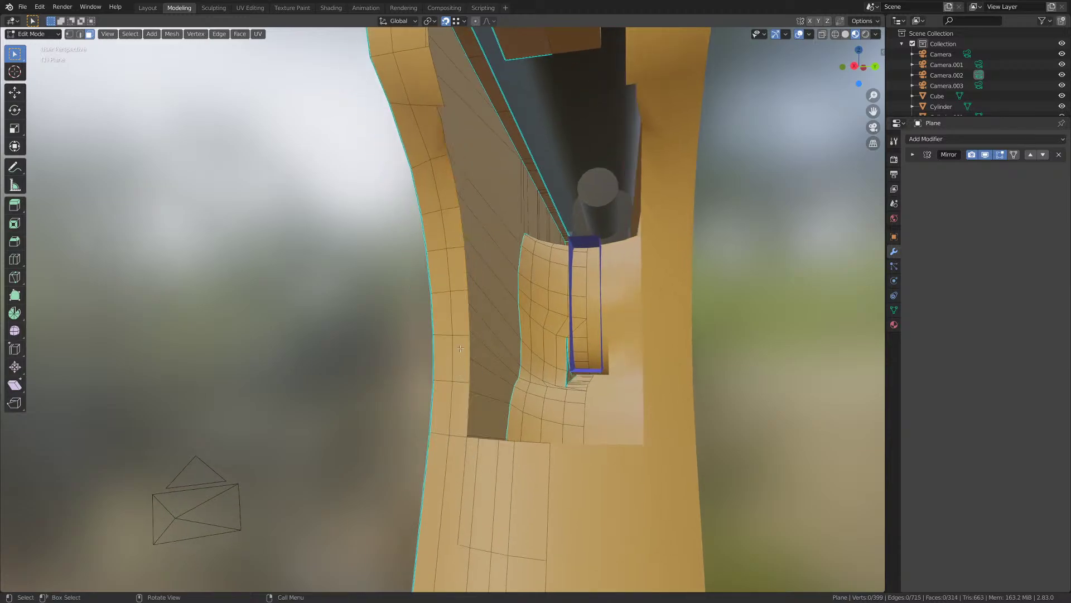
- Delete the leftover overhanging face at the upper inner edge of the frame's rear opening and save the file
{"action": "middle_click_drag", "start_coordinate": [476, 372], "coordinate": [476, 252]}
{"action": "scroll", "coordinate": [473, 332], "scroll_direction": "up", "scroll_amount": 3}
{"action": "key", "text": "Tab"}
{"action": "key", "text": "Tab"}
{"action": "key", "text": "1"}
{"action": "scroll", "coordinate": [476, 250], "scroll_direction": "up", "scroll_amount": 2}
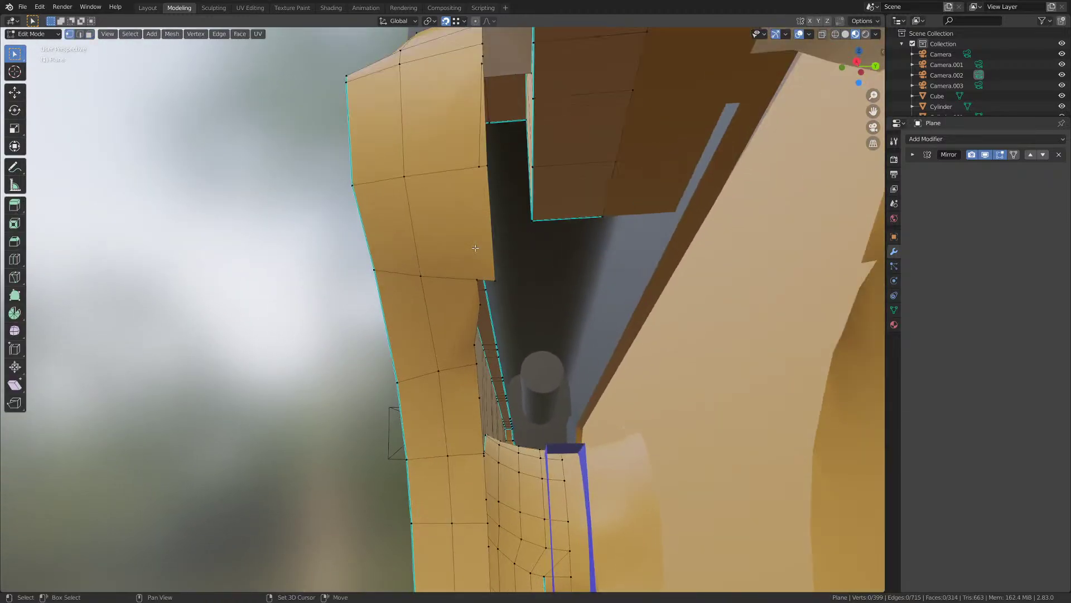
{"action": "left_click", "coordinate": [478, 273]}
{"action": "key", "text": "3"}
{"action": "left_click", "coordinate": [484, 228]}
{"action": "left_click", "coordinate": [484, 146], "text": "shift"}
{"action": "scroll", "coordinate": [484, 149], "scroll_direction": "down", "scroll_amount": 2}
{"action": "key", "text": "x"}
{"action": "middle_click_drag", "start_coordinate": [484, 151], "coordinate": [497, 245]}
{"action": "left_click", "coordinate": [488, 180]}
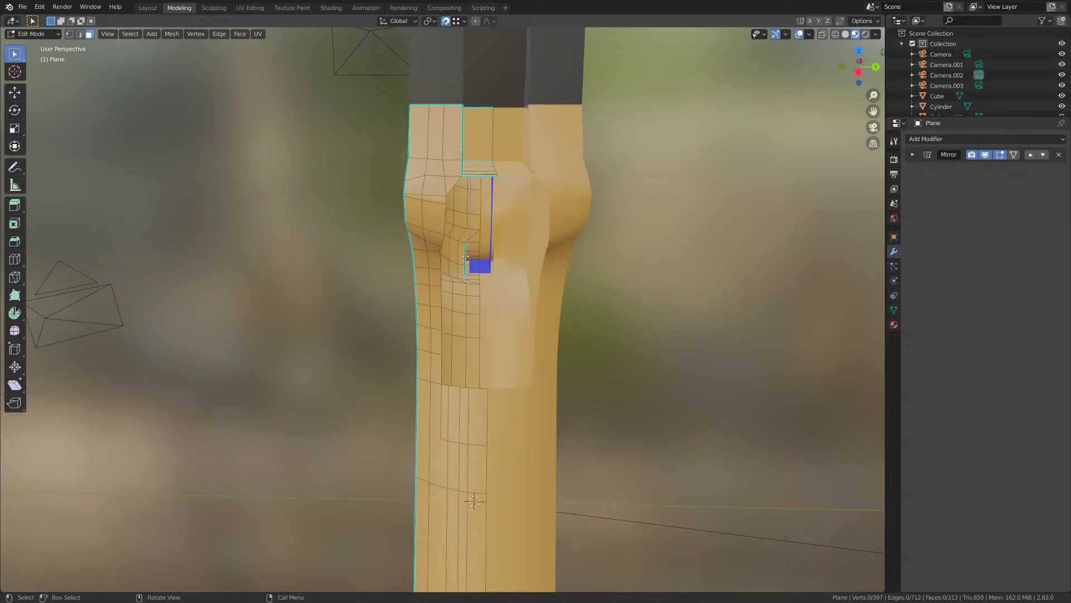
{"action": "key", "text": "Tab"}
{"action": "key", "text": "ctrl+s"}
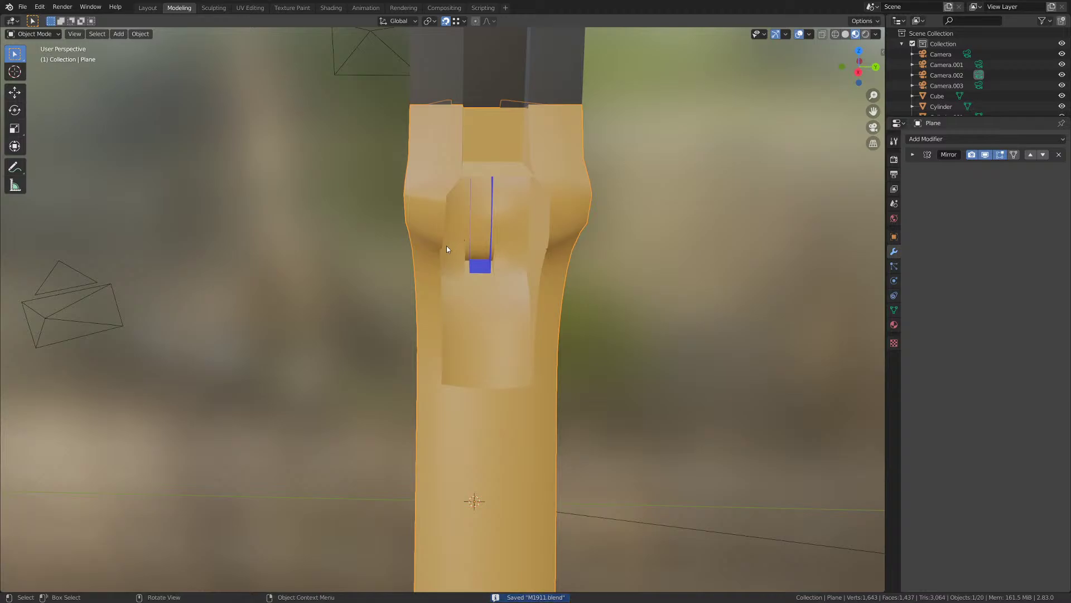
- Select all objects and merge their vertices by distance in Edit Mode
{"action": "mouse_move", "coordinate": [426, 225]}
{"action": "middle_mouse_down"}
{"action": "mouse_move", "coordinate": [438, 202]}
{"action": "mouse_move", "coordinate": [439, 216]}
{"action": "mouse_move", "coordinate": [431, 204]}
{"action": "middle_mouse_up"}
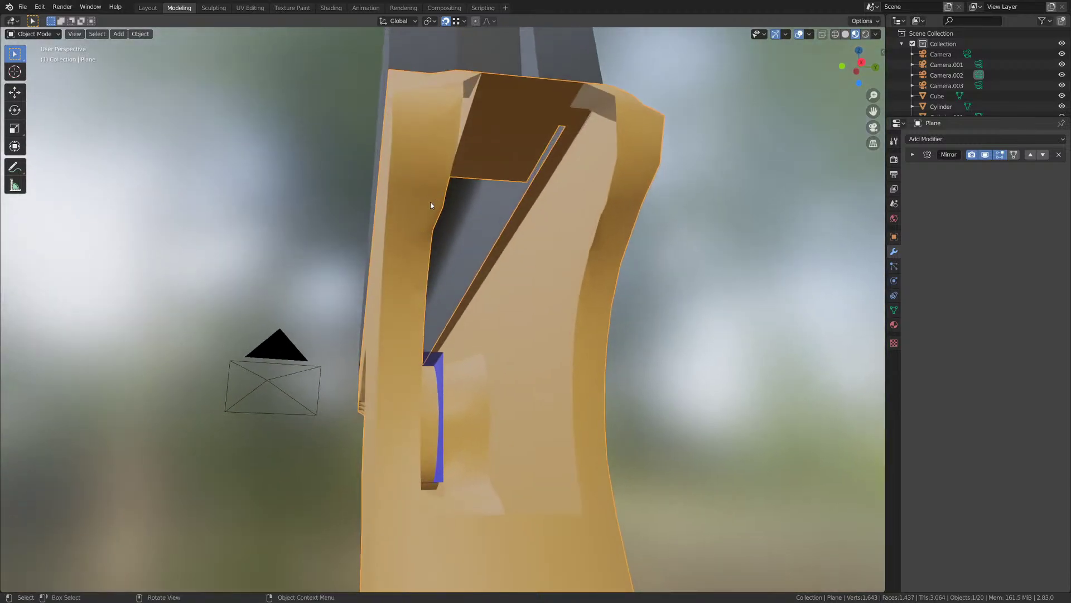
{"action": "key", "text": "Tab"}
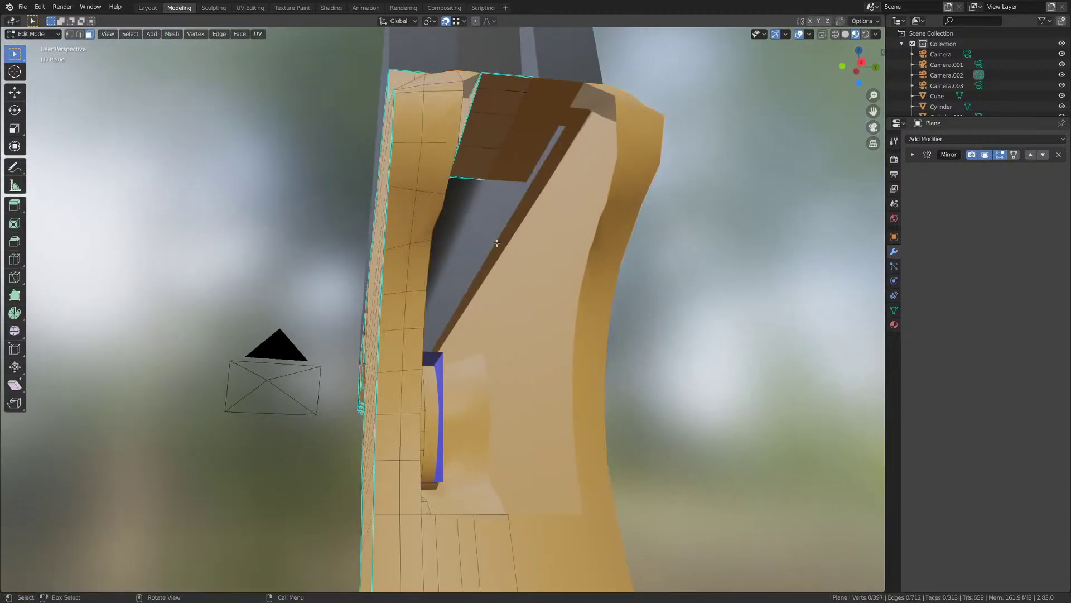
{"action": "key", "text": "2"}
{"action": "middle_click_drag", "start_coordinate": [521, 254], "coordinate": [478, 350]}
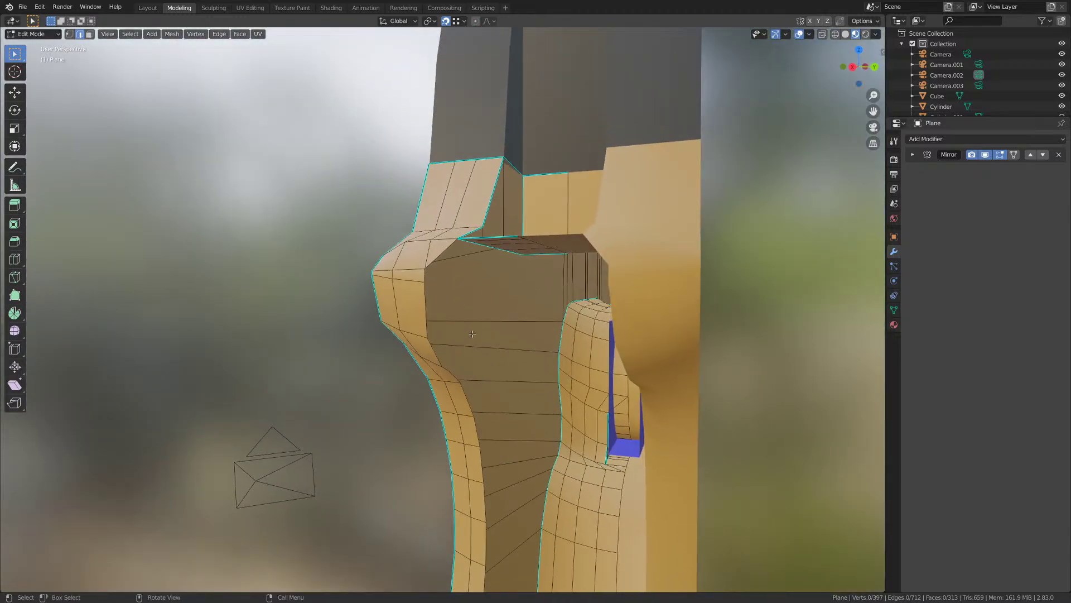
{"action": "key", "text": "Tab"}
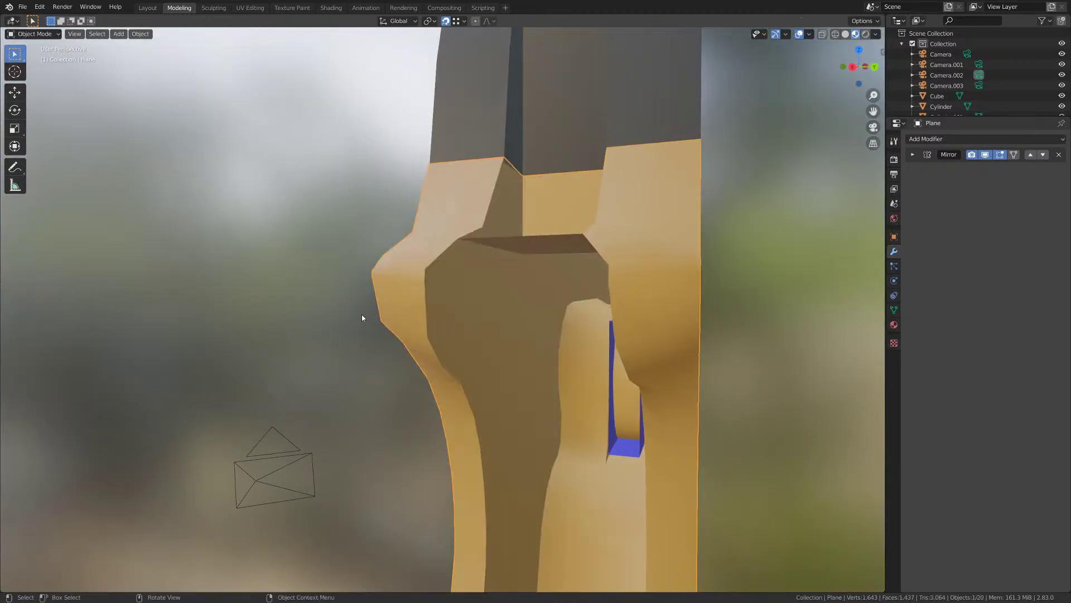
{"action": "key", "text": "a"}
{"action": "key", "text": "Tab"}
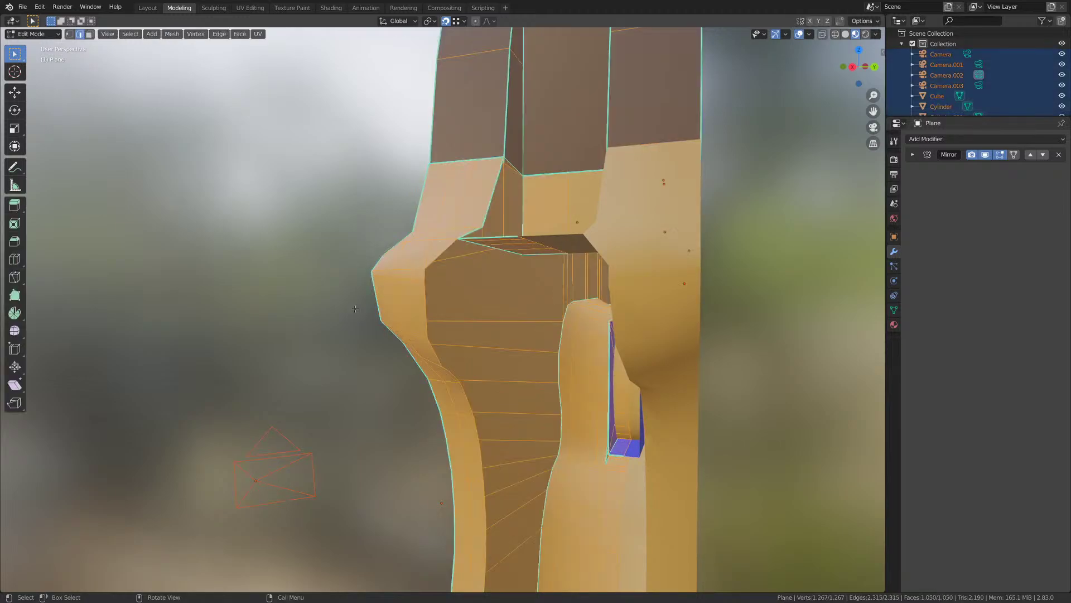
{"action": "key", "text": "m"}
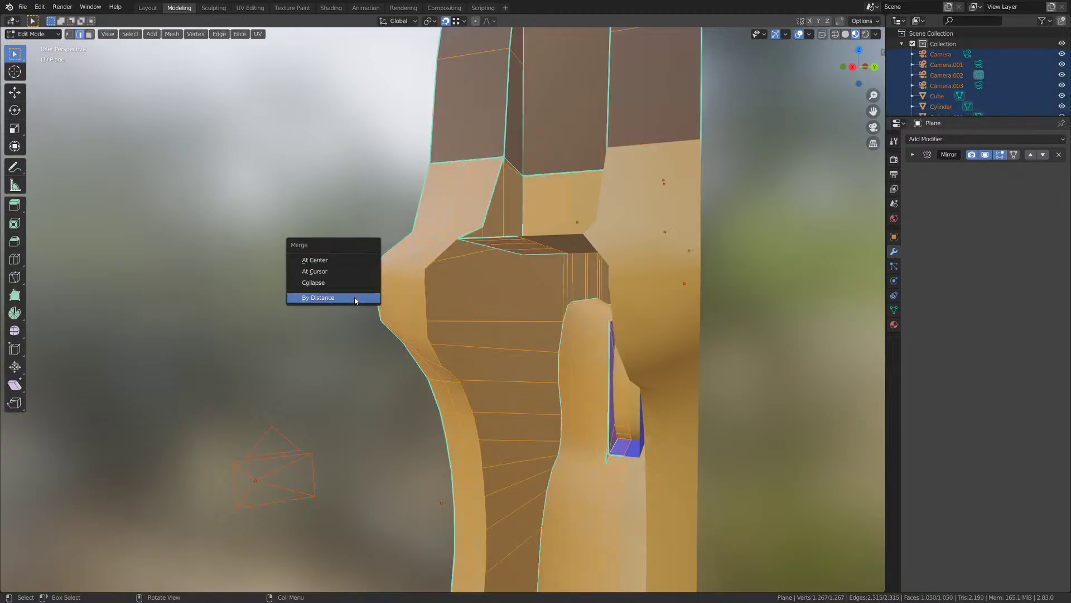
{"action": "left_click", "coordinate": [355, 298]}
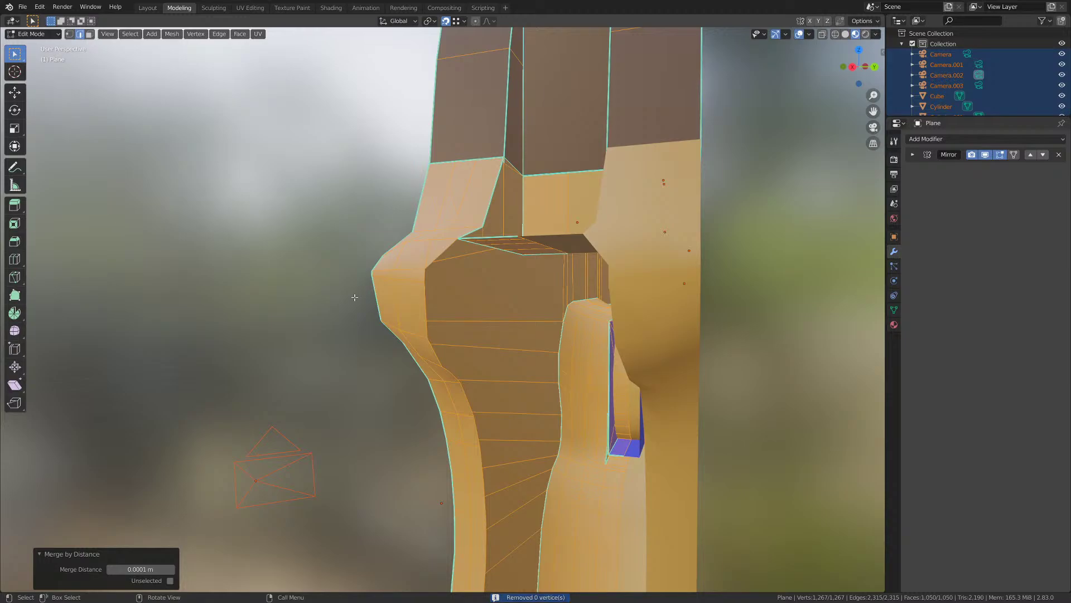
- Examine the rear corner where the slide meets the frame for overlapping geometry
{"action": "middle_click_drag", "start_coordinate": [339, 317], "coordinate": [385, 341]}
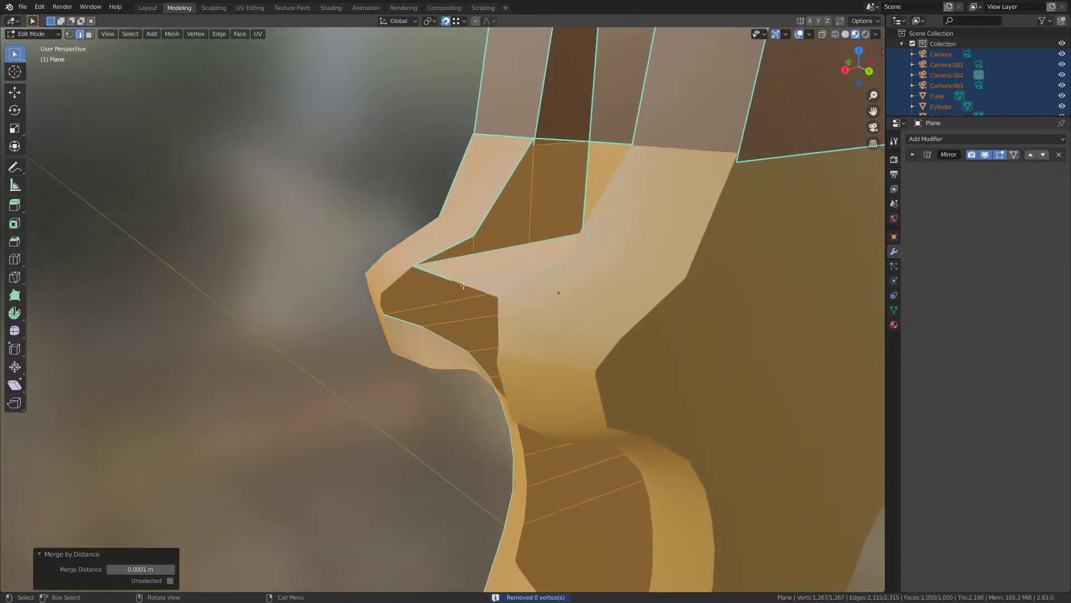
{"action": "scroll", "coordinate": [491, 271], "scroll_direction": "up", "scroll_amount": 2}
{"action": "middle_click_drag", "start_coordinate": [492, 270], "coordinate": [469, 304], "text": "shift"}
{"action": "middle_click_drag", "start_coordinate": [501, 247], "coordinate": [464, 302], "text": "shift"}
{"action": "scroll", "coordinate": [466, 299], "scroll_direction": "up", "scroll_amount": 1}
{"action": "key", "text": "Tab"}
{"action": "key", "text": "Tab"}
{"action": "key", "text": "Tab"}
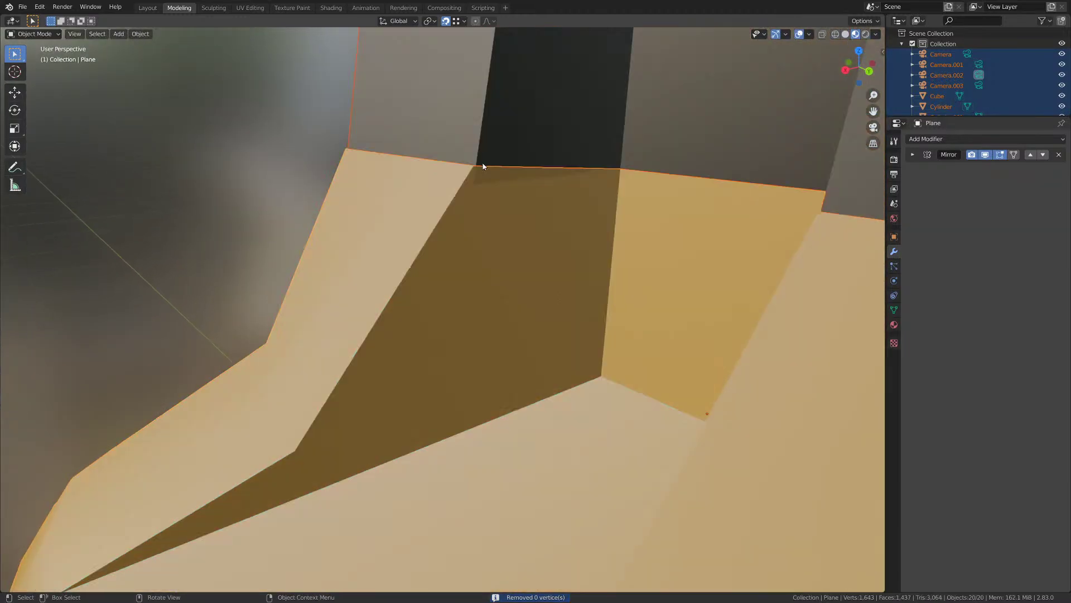
{"action": "key", "text": "Tab"}
{"action": "left_click", "coordinate": [492, 142]}
{"action": "middle_click_drag", "start_coordinate": [486, 223], "coordinate": [447, 282], "text": "shift"}
{"action": "key", "text": "Tab"}
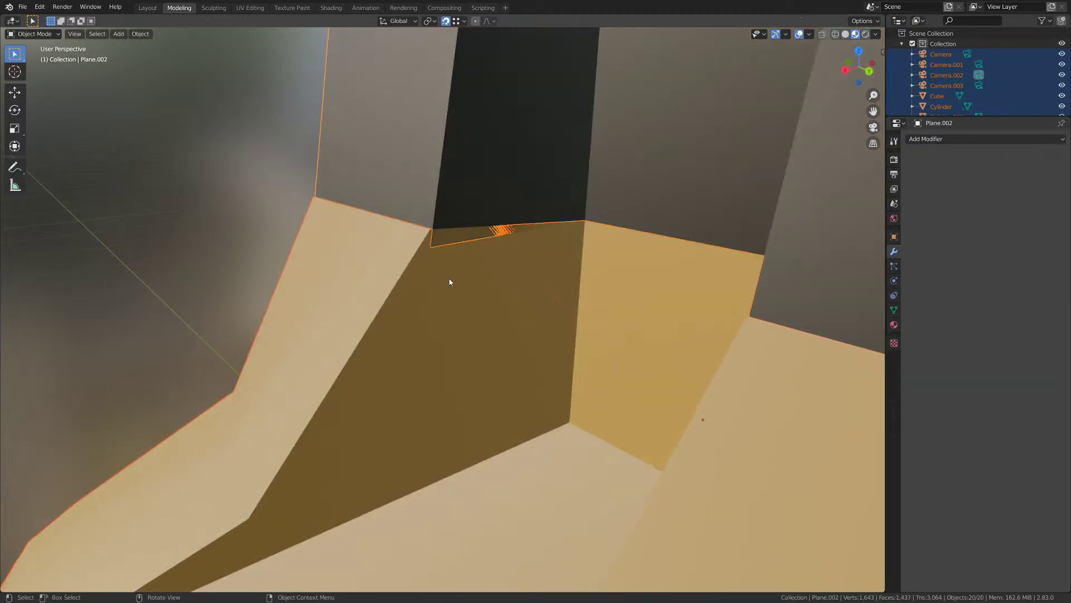
{"action": "key", "text": "Tab"}
{"action": "key", "text": "Tab"}
- Hide the frame to examine the slide's lower rear edge, and reveal the frame again
{"action": "left_click", "coordinate": [374, 308]}
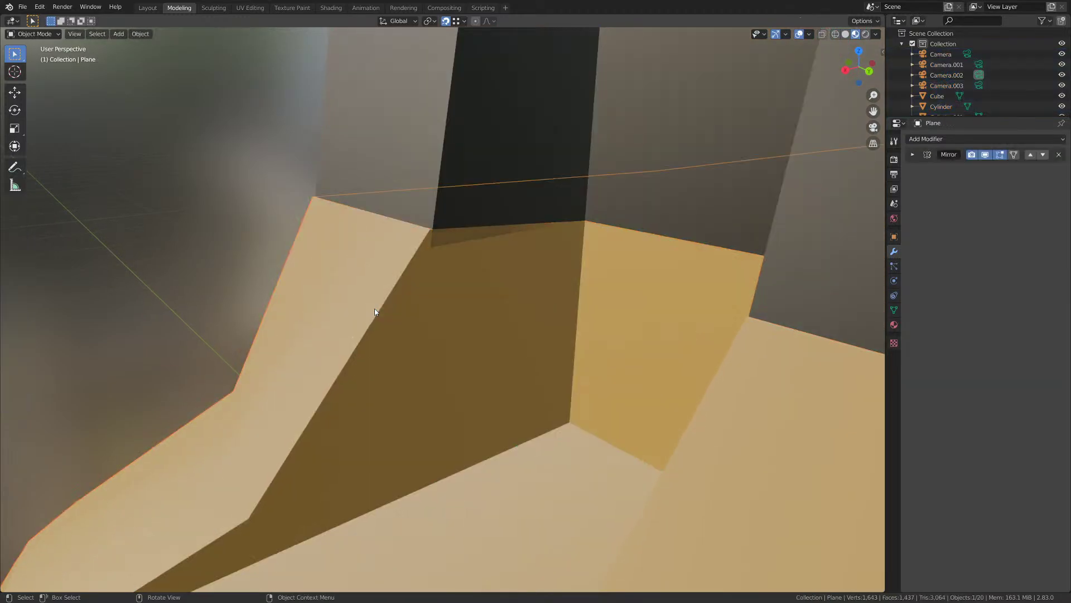
{"action": "key", "text": "h"}
{"action": "left_click", "coordinate": [457, 197]}
{"action": "key", "text": "Tab"}
{"action": "key", "text": "Tab"}
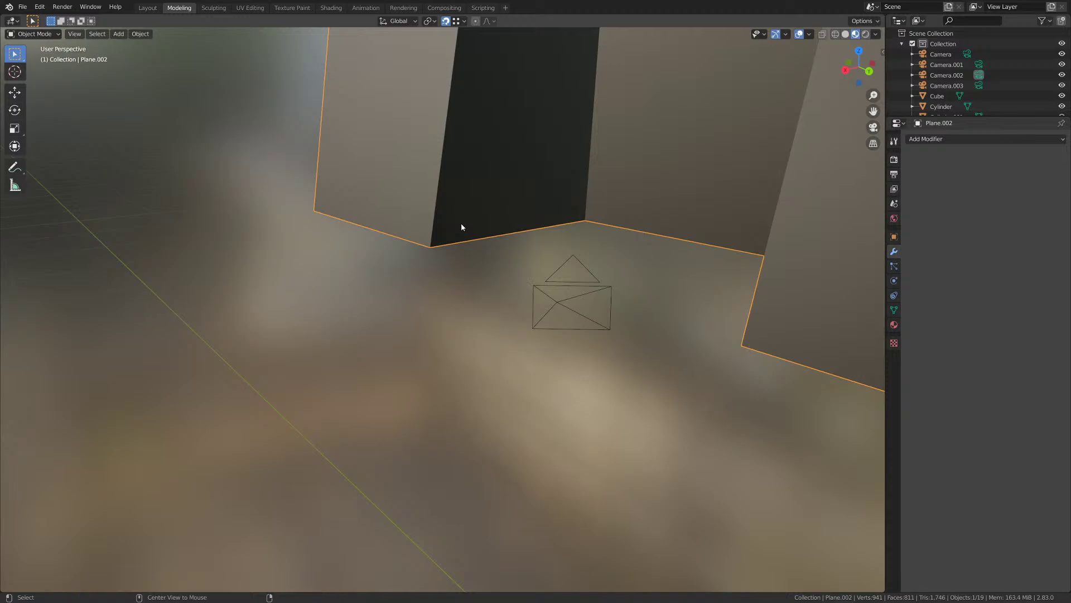
{"action": "key", "text": "alt+h"}
{"action": "left_click", "coordinate": [468, 186]}
{"action": "key", "text": "h"}
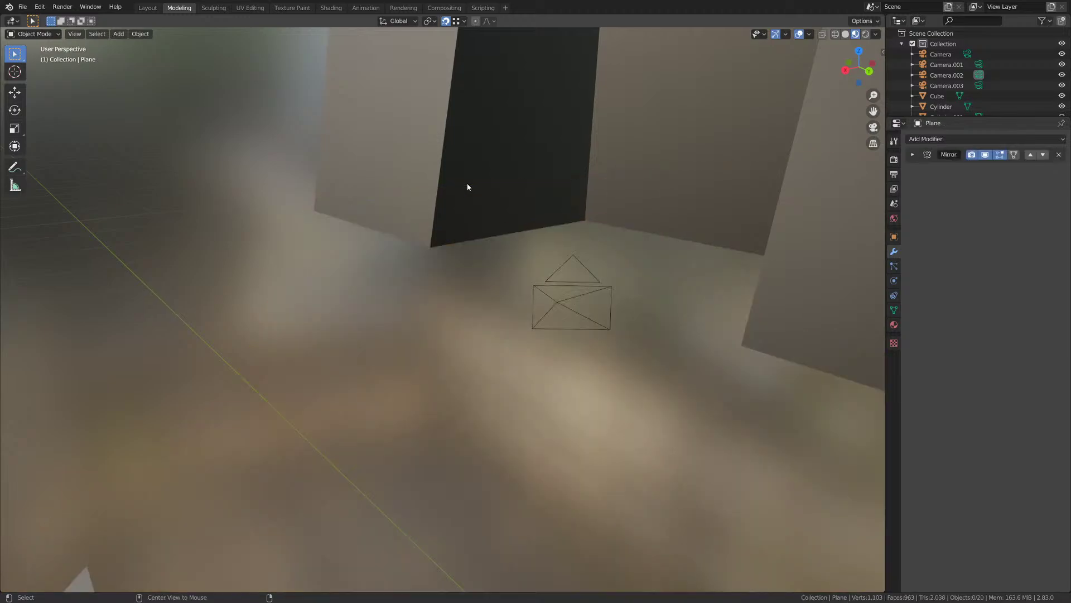
{"action": "key", "text": "alt+h"}
- Hide the slide to expose the upper rear end of the frame
{"action": "left_click", "coordinate": [512, 107]}
{"action": "key", "text": "h"}
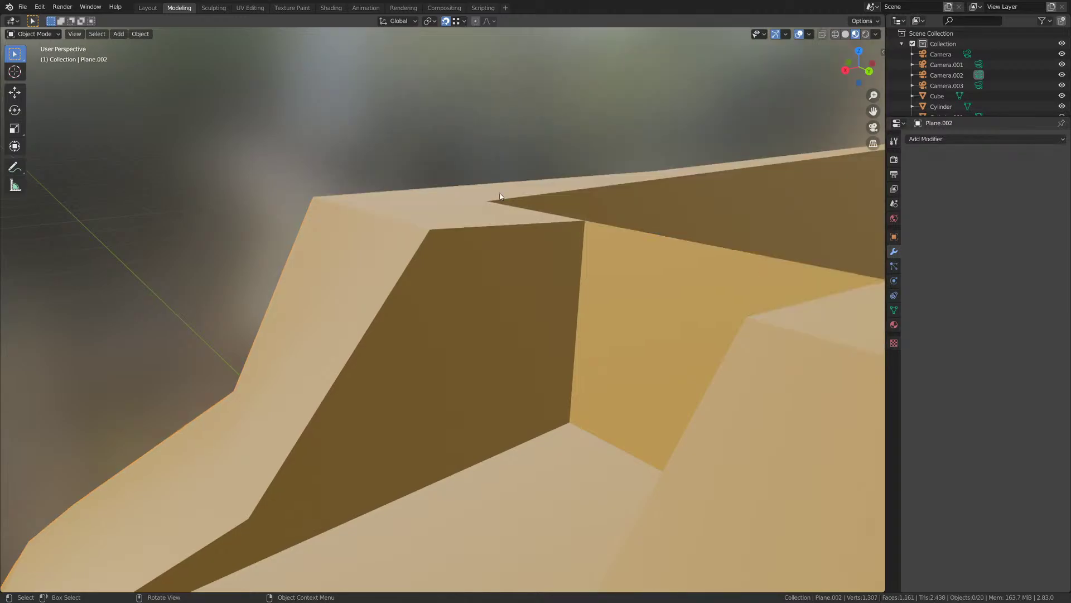
{"action": "middle_click_drag", "start_coordinate": [502, 197], "coordinate": [739, 246]}
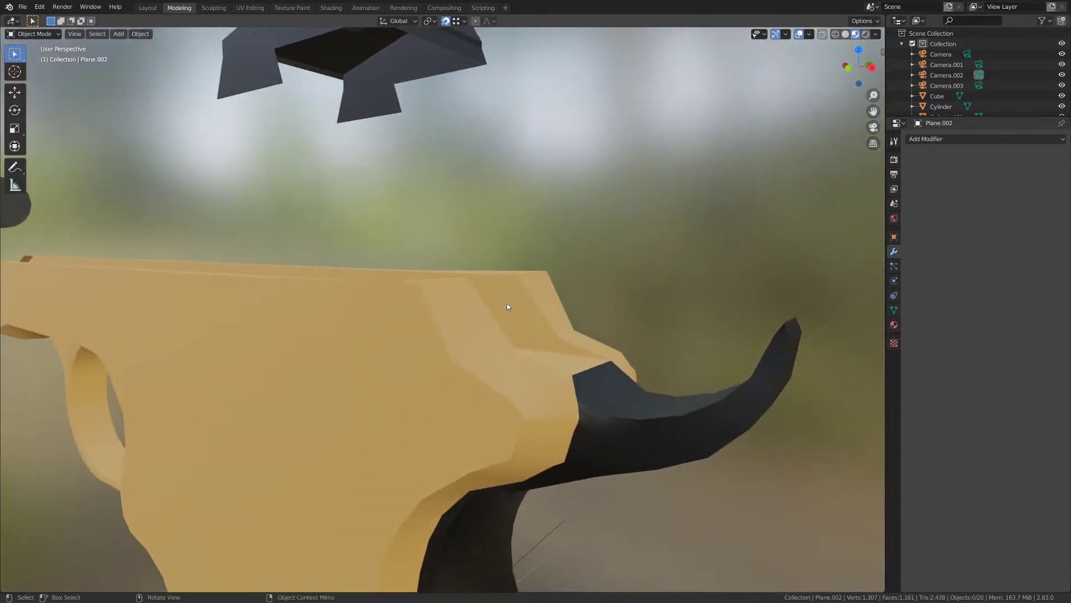
- Lower the selected vertices at the frame's upper rear edge by about 0.0073 m along Z and save the file
{"action": "left_click", "coordinate": [506, 308]}
{"action": "key", "text": "Tab"}
{"action": "middle_click_drag", "start_coordinate": [507, 305], "coordinate": [444, 337]}
{"action": "key", "text": "1"}
{"action": "scroll", "coordinate": [462, 319], "scroll_direction": "up", "scroll_amount": 2}
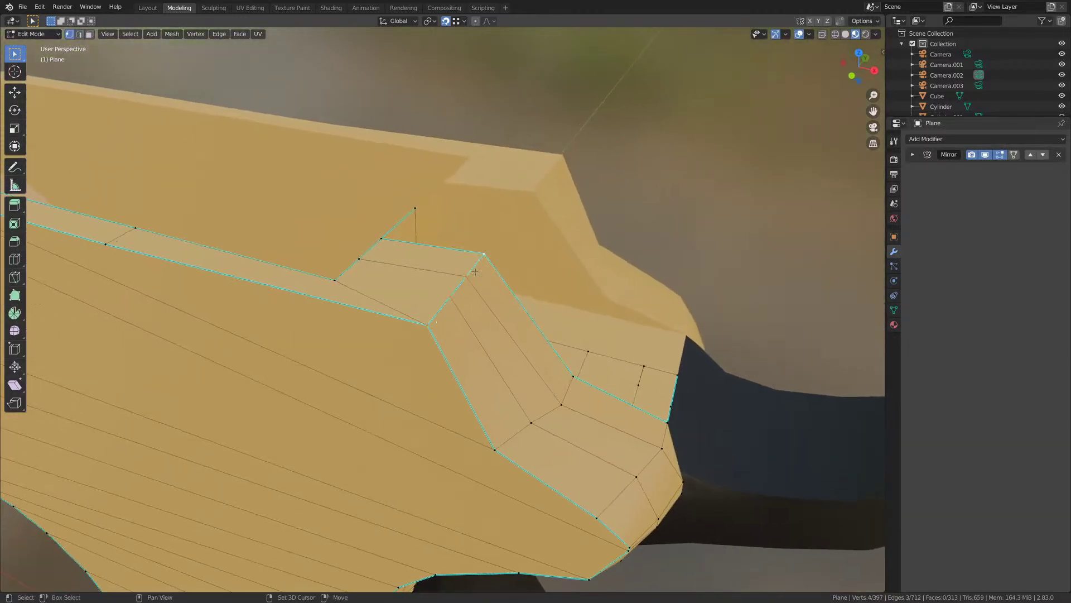
{"action": "middle_click_drag", "start_coordinate": [474, 272], "coordinate": [462, 323]}
{"action": "middle_click_drag", "start_coordinate": [382, 274], "coordinate": [353, 314]}
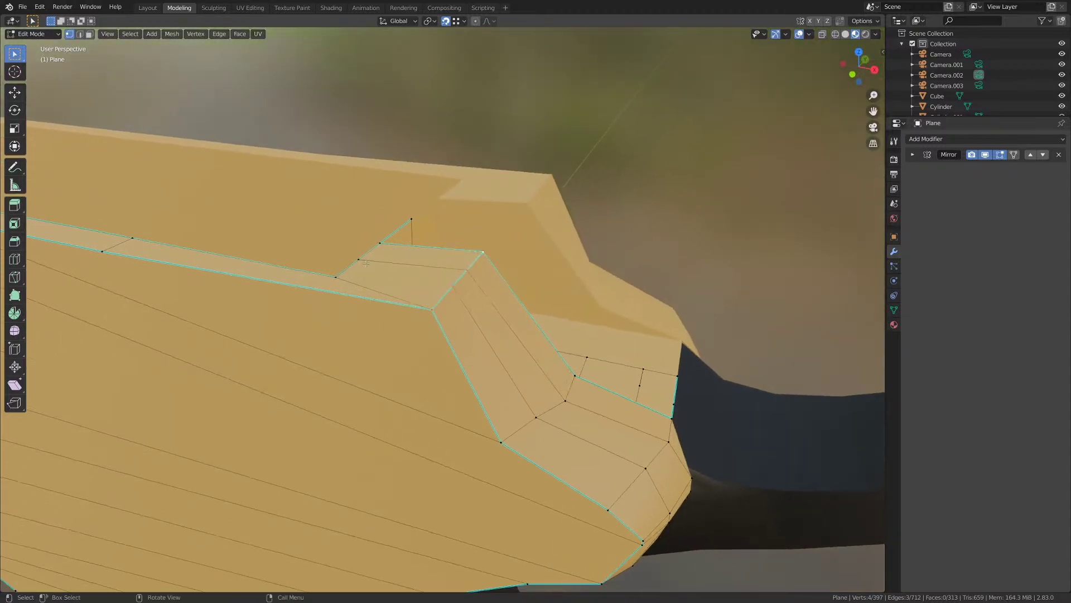
{"action": "key", "text": "g"}
{"action": "key", "text": "z"}
{"action": "left_click", "coordinate": [368, 357]}
{"action": "middle_click_drag", "start_coordinate": [373, 365], "coordinate": [345, 360]}
{"action": "key", "text": "ctrl+s"}
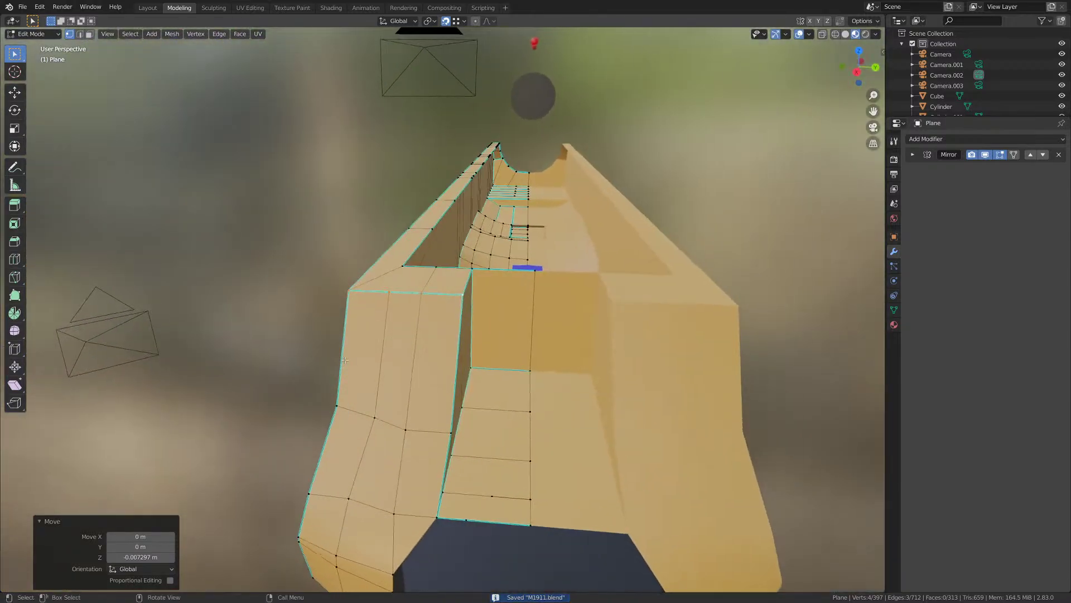
- Reveal all hidden objects, clear the selection, and save the file
{"action": "key", "text": "alt+h"}
{"action": "key", "text": "Tab"}
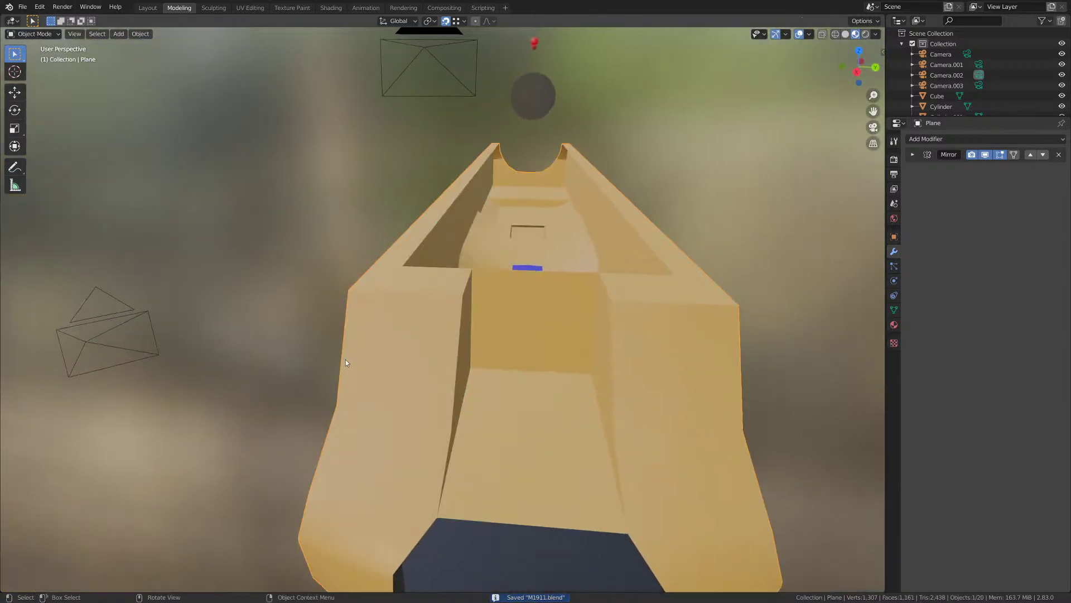
{"action": "key", "text": "alt+h"}
{"action": "left_click", "coordinate": [289, 337]}
{"action": "middle_click_drag", "start_coordinate": [290, 337], "coordinate": [387, 363]}
{"action": "key", "text": "ctrl+shift+s"}
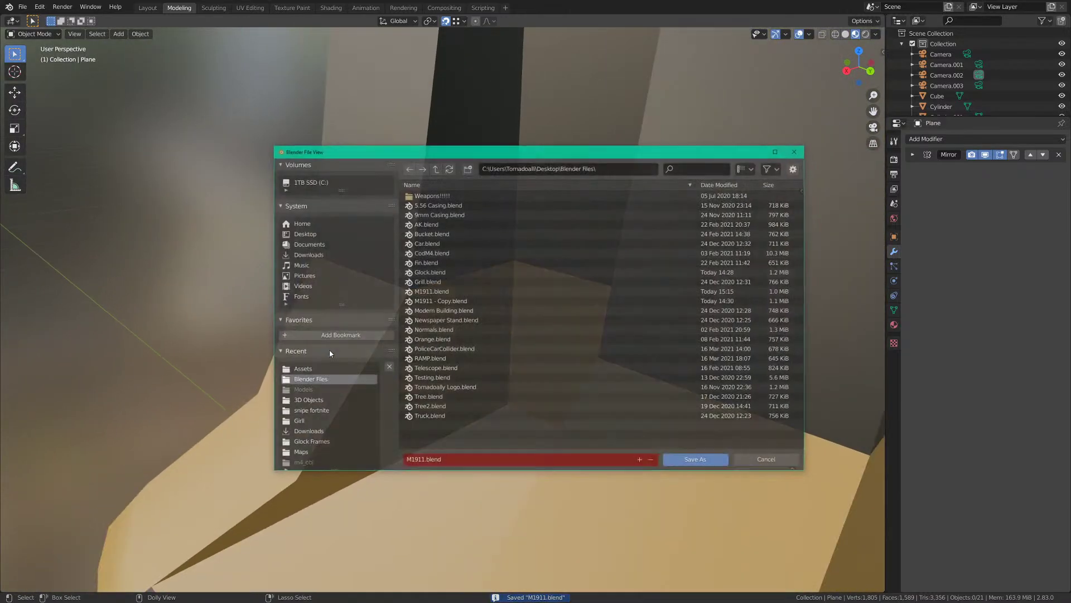
{"action": "left_click", "coordinate": [798, 152]}
{"action": "middle_click_drag", "start_coordinate": [437, 273], "coordinate": [433, 138]}
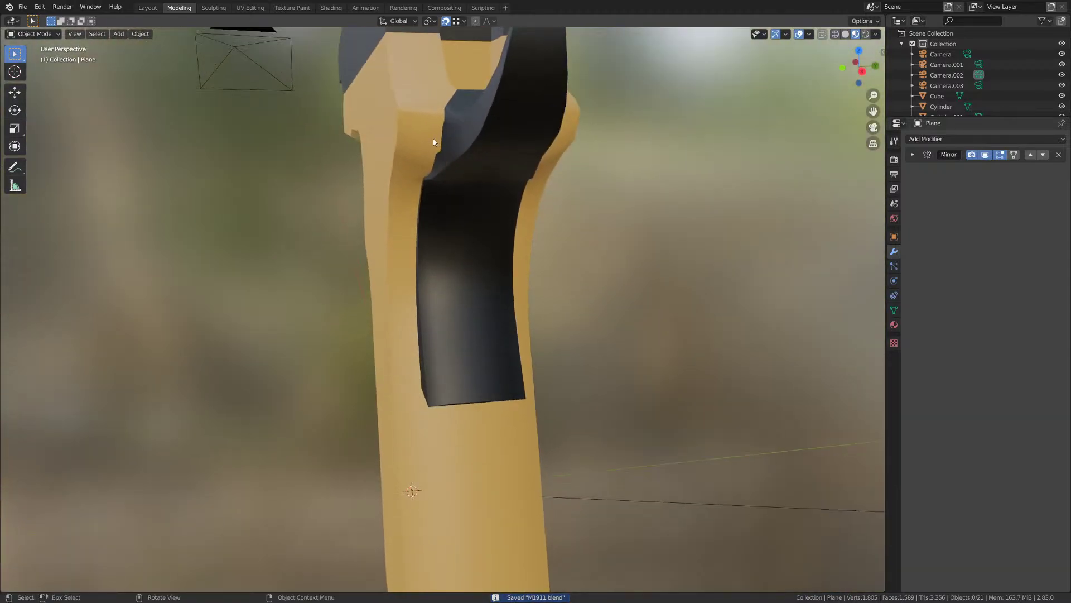
{"action": "key", "text": "Tab"}
{"action": "middle_click_drag", "start_coordinate": [471, 179], "coordinate": [470, 207]}
{"action": "key", "text": "Tab"}
{"action": "scroll", "coordinate": [463, 207], "scroll_direction": "up", "scroll_amount": 2}
{"action": "key", "text": "ctrl+s"}
- Select the boundary edges of the frame's rear opening, following the side of the dark grip safety down to its lower end
{"action": "key", "text": "Tab"}
{"action": "scroll", "coordinate": [459, 270], "scroll_direction": "up", "scroll_amount": 5}
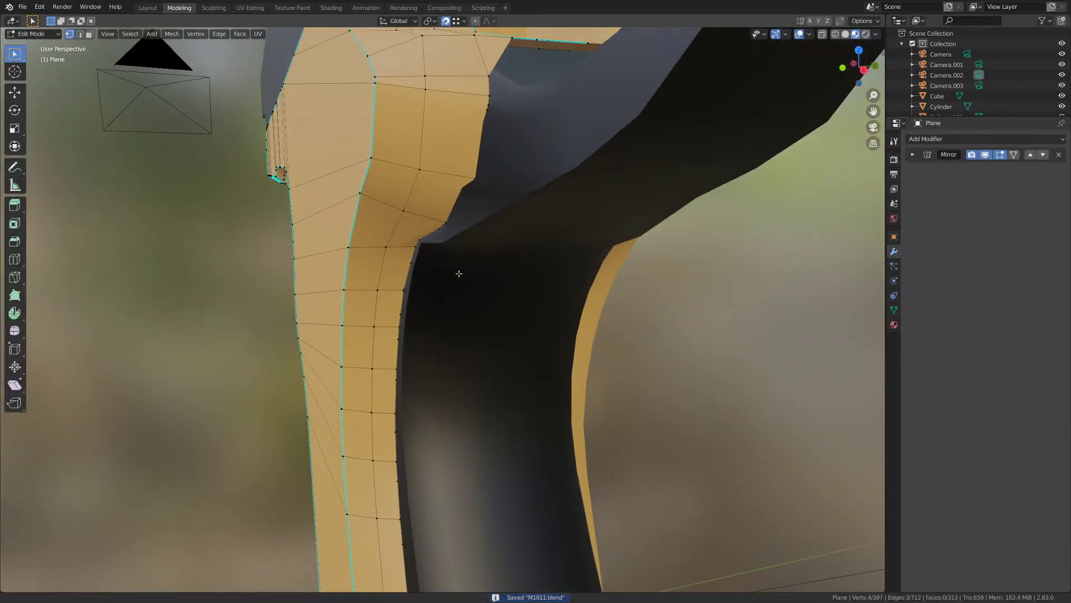
{"action": "middle_click_drag", "start_coordinate": [459, 270], "coordinate": [430, 362], "text": "shift"}
{"action": "scroll", "coordinate": [424, 317], "scroll_direction": "up", "scroll_amount": 5}
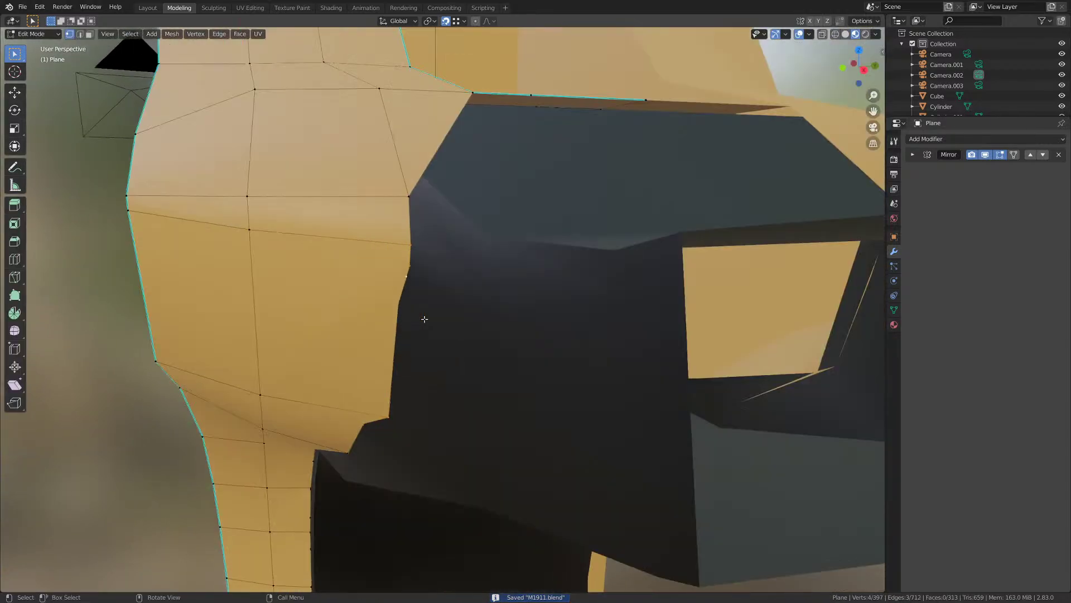
{"action": "scroll", "coordinate": [424, 317], "scroll_direction": "down", "scroll_amount": 5}
{"action": "middle_click_drag", "start_coordinate": [430, 304], "coordinate": [425, 265]}
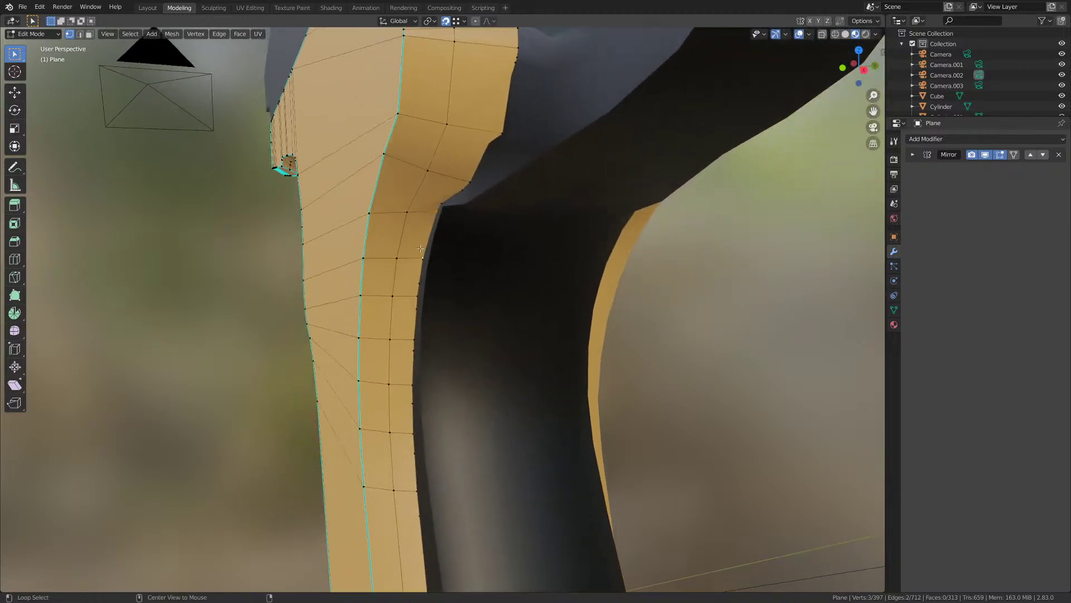
{"action": "left_click", "coordinate": [411, 329], "text": "alt+shift"}
{"action": "middle_click_drag", "start_coordinate": [430, 361], "coordinate": [440, 299], "text": "shift"}
{"action": "left_click", "coordinate": [430, 307], "text": "alt+shift"}
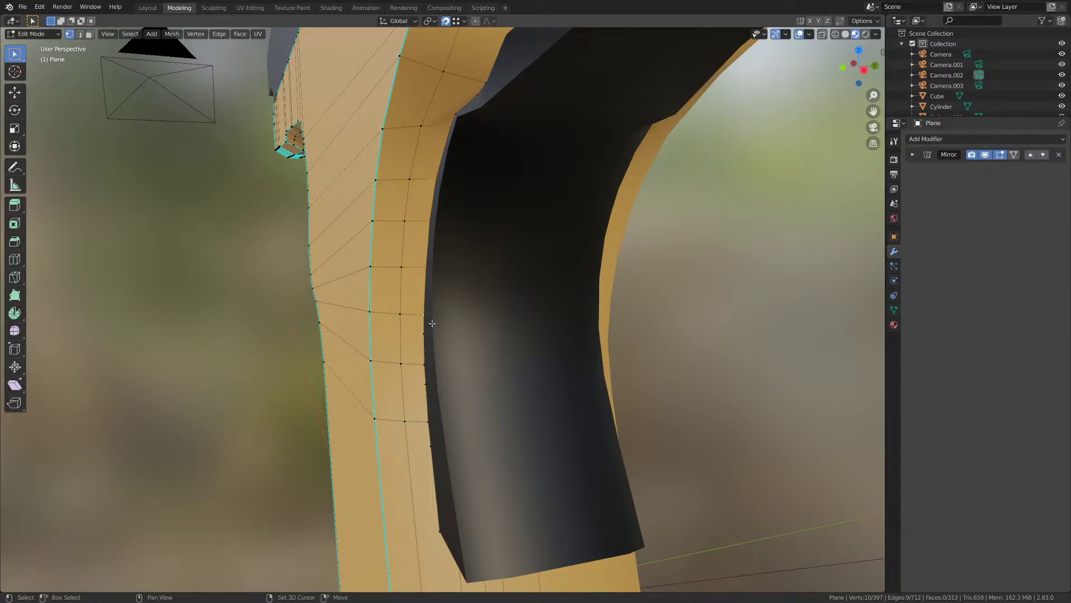
{"action": "left_click", "coordinate": [427, 352], "text": "alt+shift"}
{"action": "middle_click_drag", "start_coordinate": [443, 365], "coordinate": [447, 268], "text": "shift"}
{"action": "left_click", "coordinate": [429, 293], "text": "alt+shift"}
{"action": "middle_click_drag", "start_coordinate": [453, 338], "coordinate": [467, 288], "text": "shift"}
{"action": "left_click", "coordinate": [441, 306], "text": "alt+shift"}
{"action": "mouse_move", "coordinate": [474, 290]}
{"action": "middle_mouse_down"}
{"action": "mouse_move", "coordinate": [477, 277]}
{"action": "mouse_move", "coordinate": [460, 271]}
{"action": "mouse_move", "coordinate": [493, 270]}
{"action": "mouse_move", "coordinate": [482, 340]}
{"action": "middle_mouse_up"}
- Check the selected edge chain in wireframe shading and return to Material Preview
{"action": "scroll", "coordinate": [493, 270], "scroll_direction": "down", "scroll_amount": 3}
{"action": "key", "text": "z"}
{"action": "left_click", "coordinate": [448, 269]}
{"action": "scroll", "coordinate": [474, 251], "scroll_direction": "down", "scroll_amount": 4}
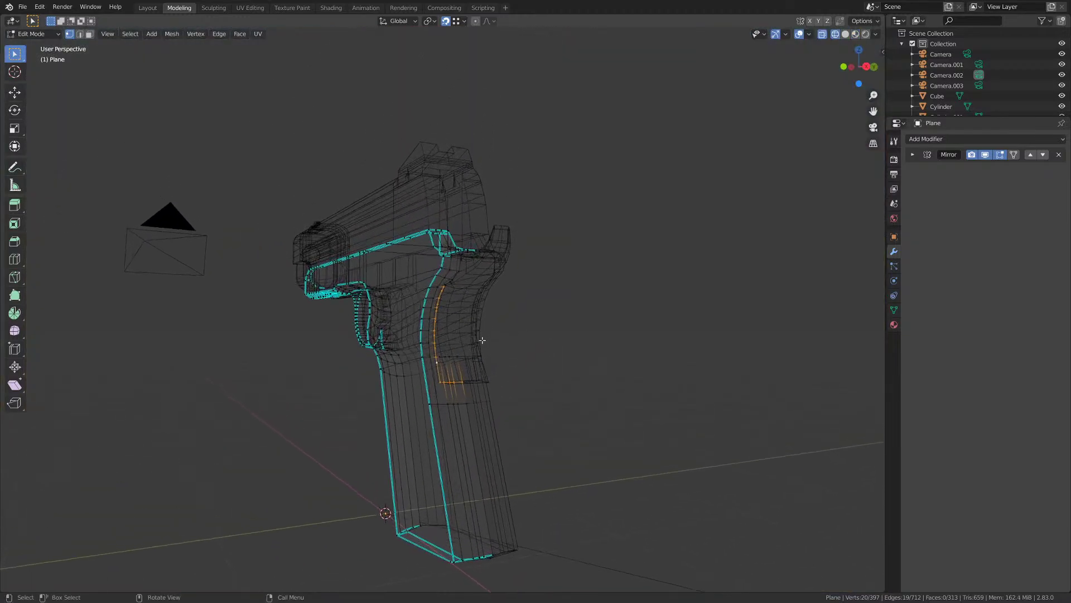
{"action": "scroll", "coordinate": [481, 332], "scroll_direction": "up", "scroll_amount": 3}
{"action": "key", "text": "z"}
{"action": "left_click", "coordinate": [491, 375]}
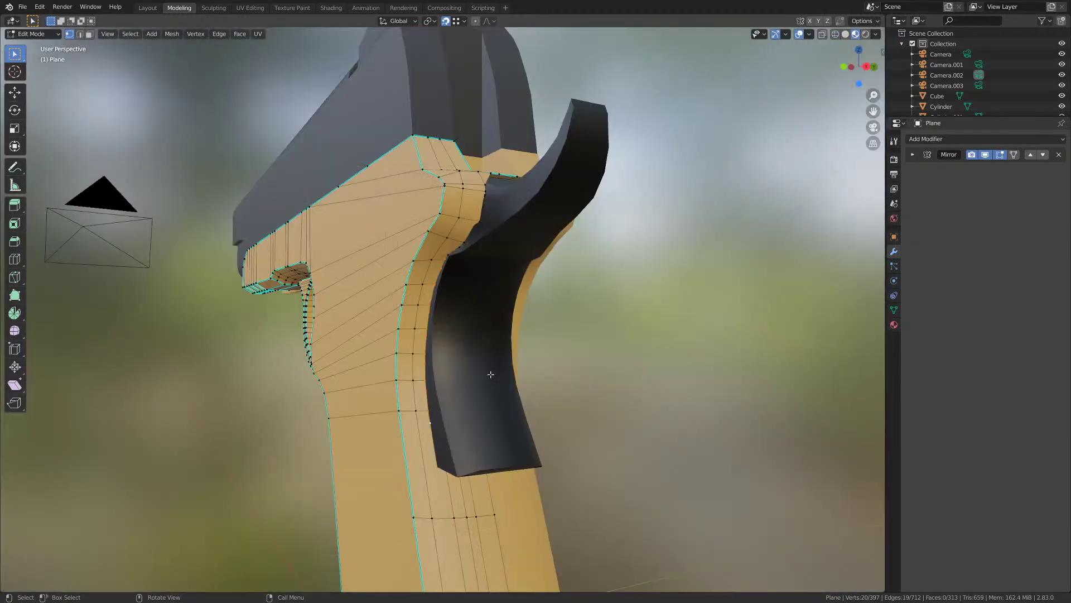
{"action": "scroll", "coordinate": [490, 374], "scroll_direction": "up", "scroll_amount": 4}
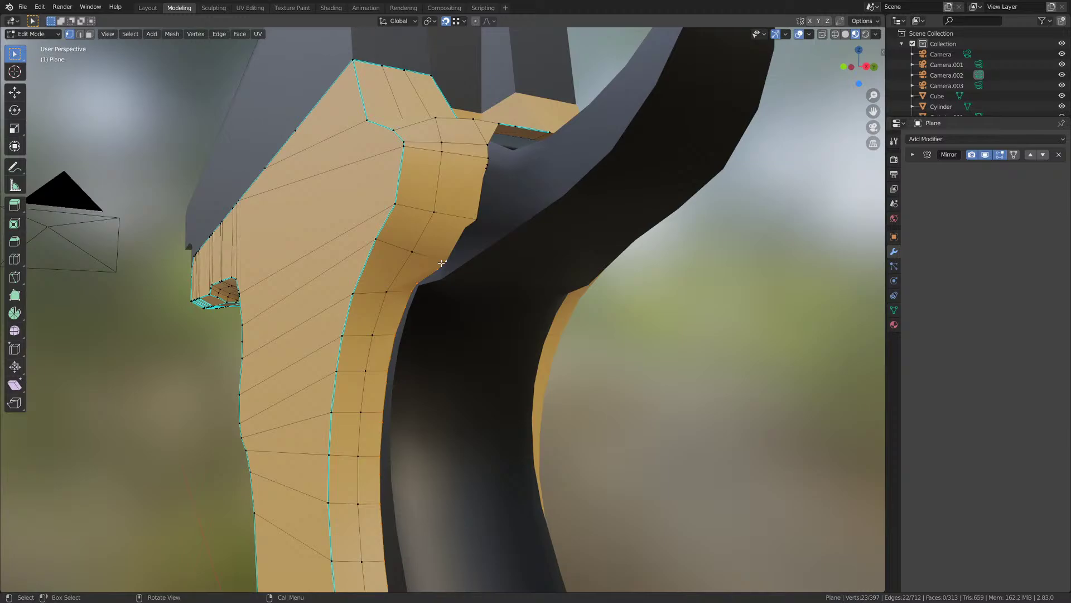
{"action": "key", "text": "m"}
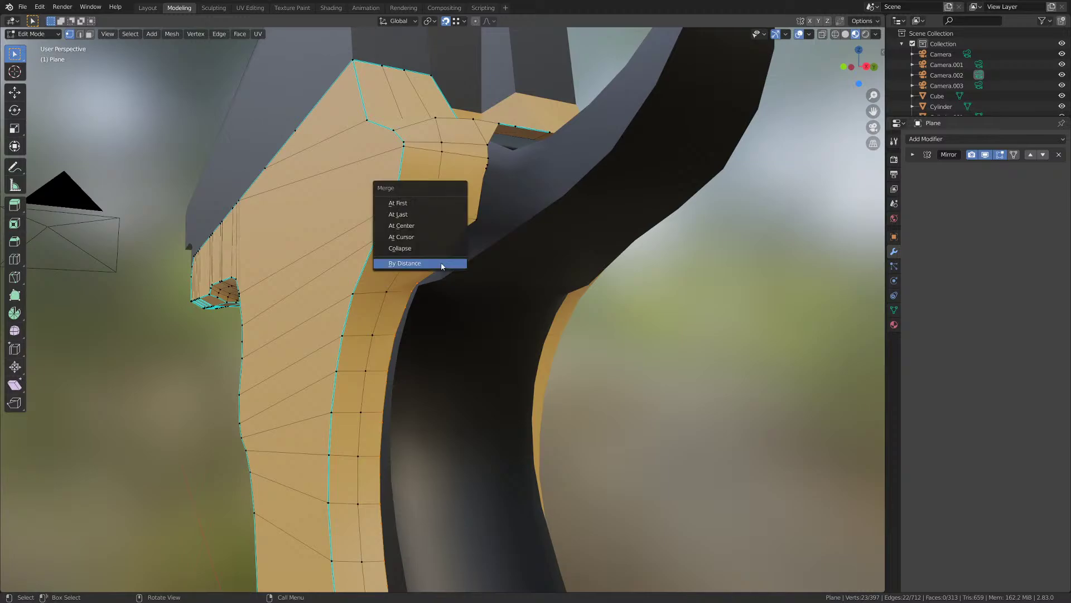
{"action": "key", "text": "m"}
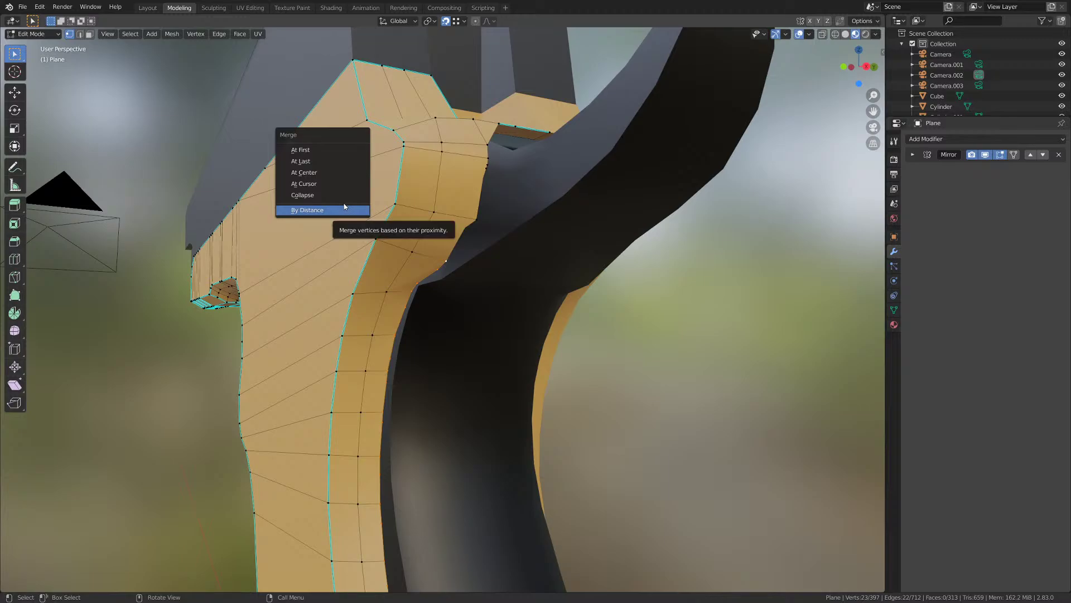
{"action": "key", "text": "Escape"}
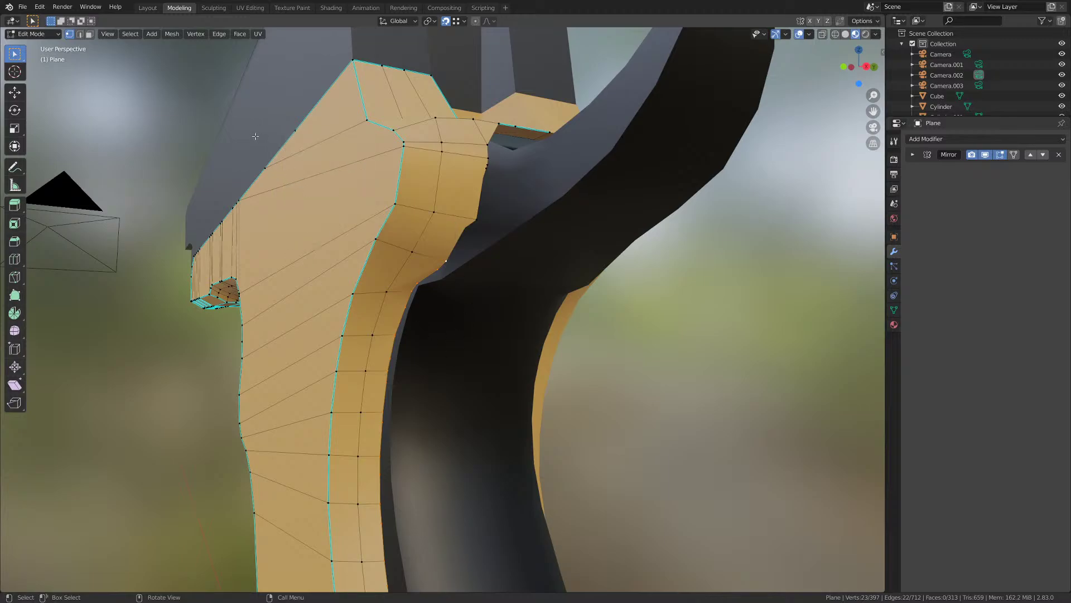
{"action": "key", "text": "Tab"}
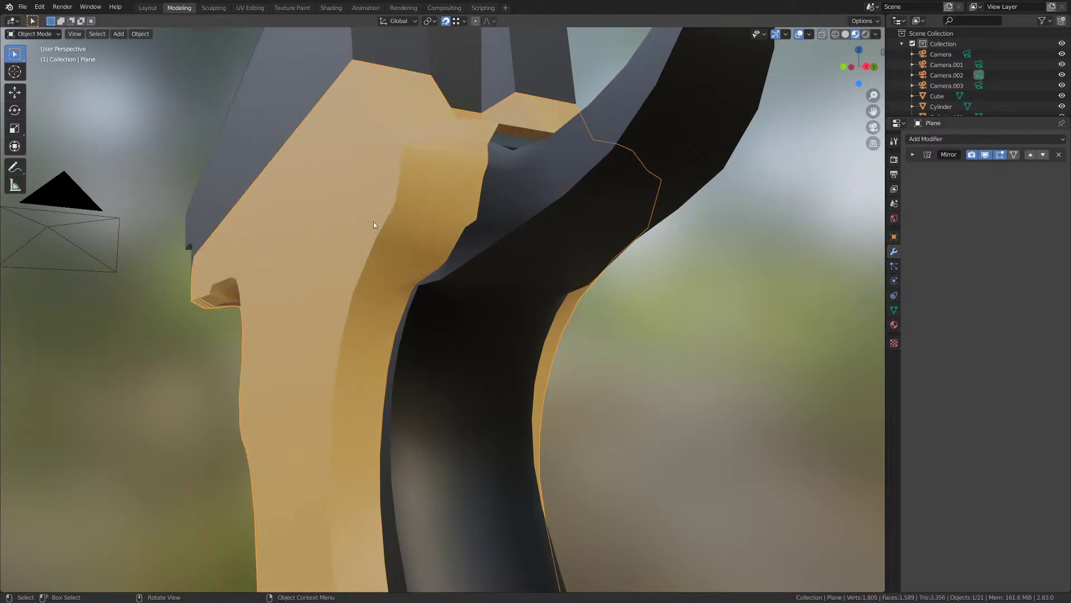
{"action": "key", "text": "Tab"}
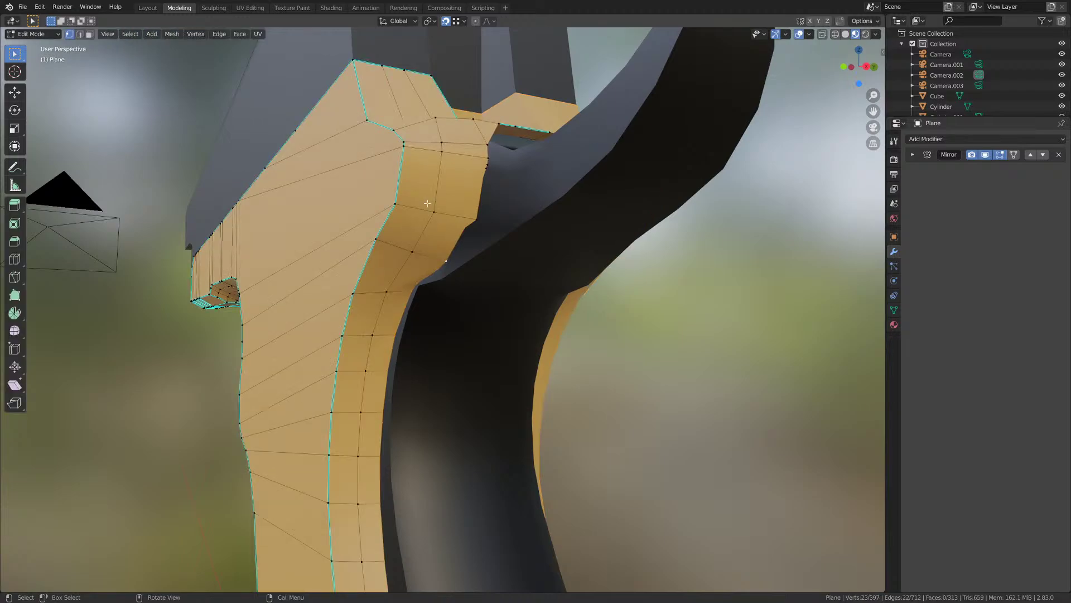
{"action": "key", "text": "a"}
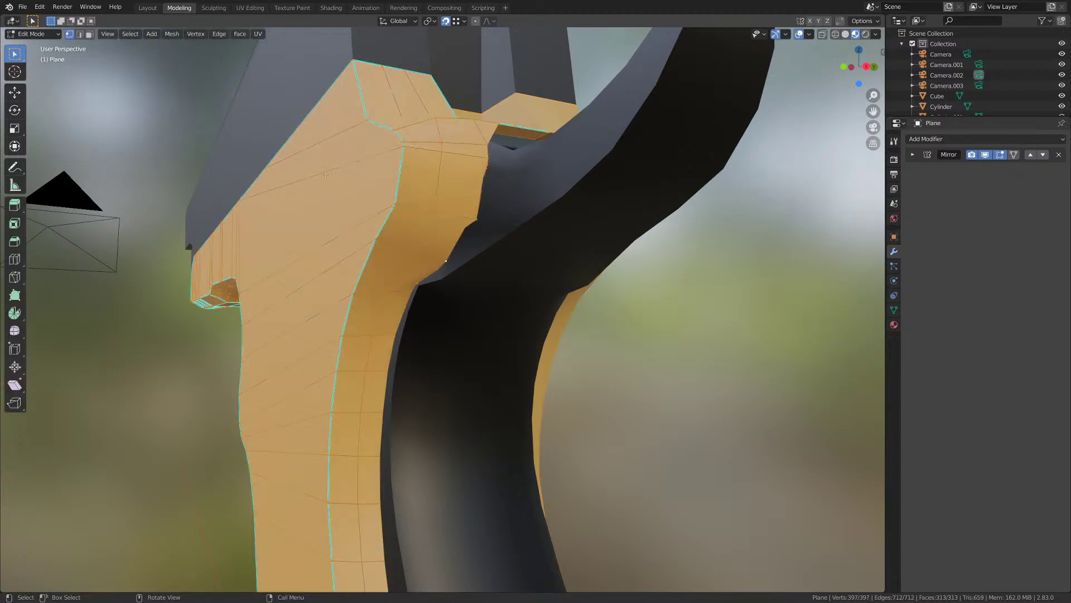
{"action": "left_click", "coordinate": [172, 35]}
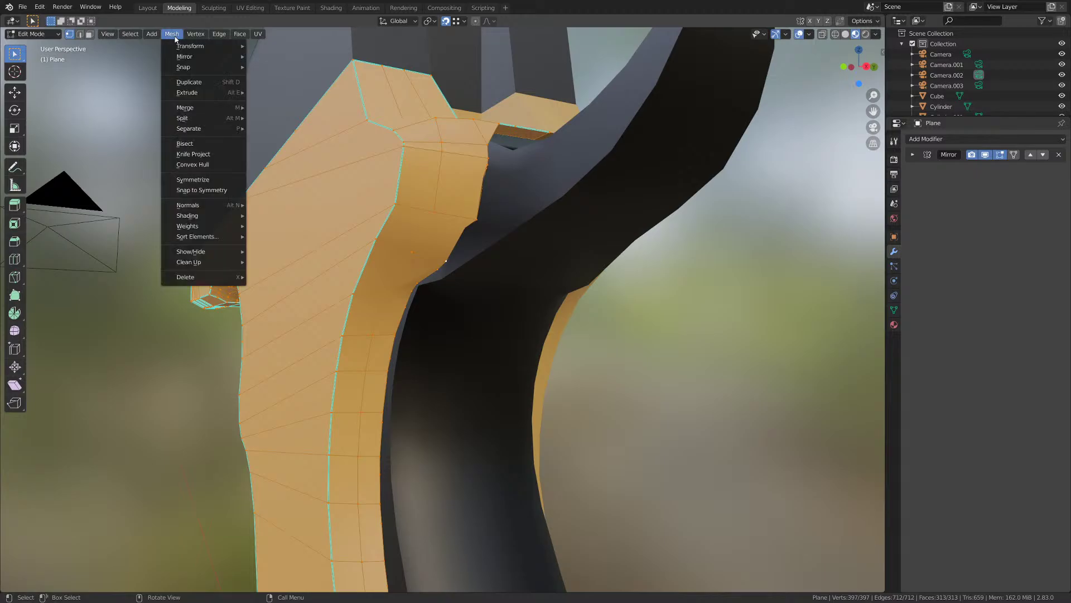
{"action": "mouse_move", "coordinate": [206, 267]}
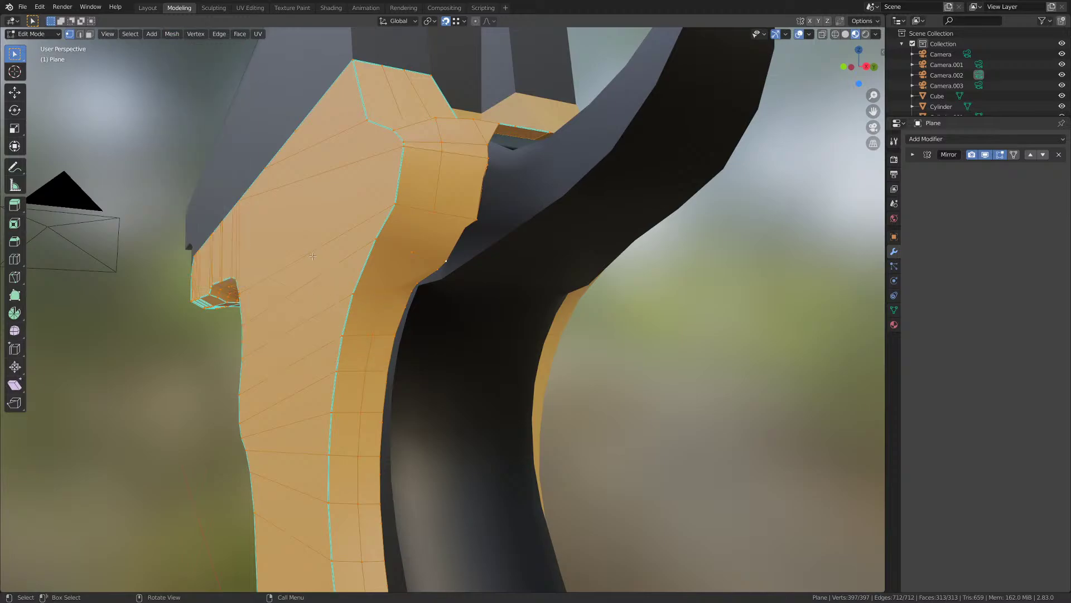
- Extend the selected boundary edges up the flared part of the frame's rear opening to its upper corner, checking in wireframe shading
{"action": "left_click", "coordinate": [335, 249], "text": "alt"}
{"action": "middle_click_drag", "start_coordinate": [440, 227], "coordinate": [442, 261]}
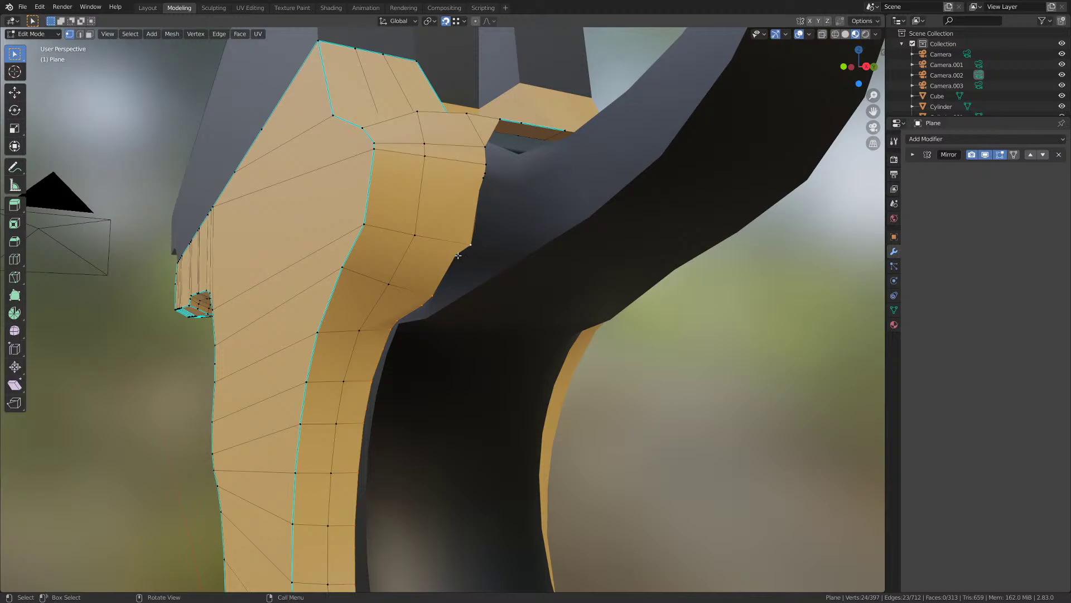
{"action": "key", "text": "z"}
{"action": "left_click", "coordinate": [434, 256]}
{"action": "key", "text": "z"}
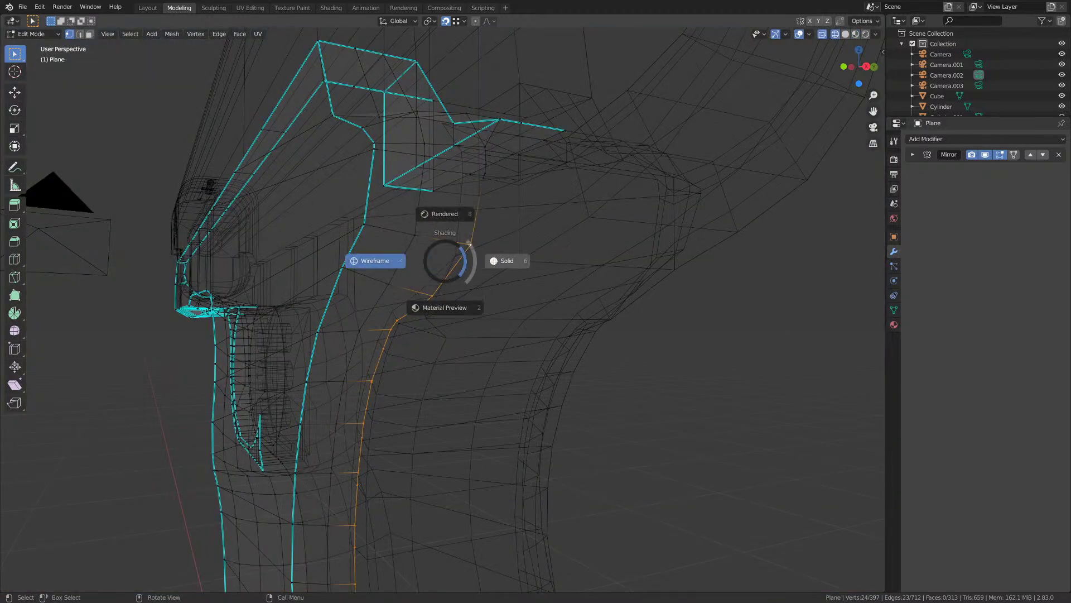
{"action": "left_click", "coordinate": [488, 251]}
{"action": "key", "text": "z"}
{"action": "left_click", "coordinate": [489, 256]}
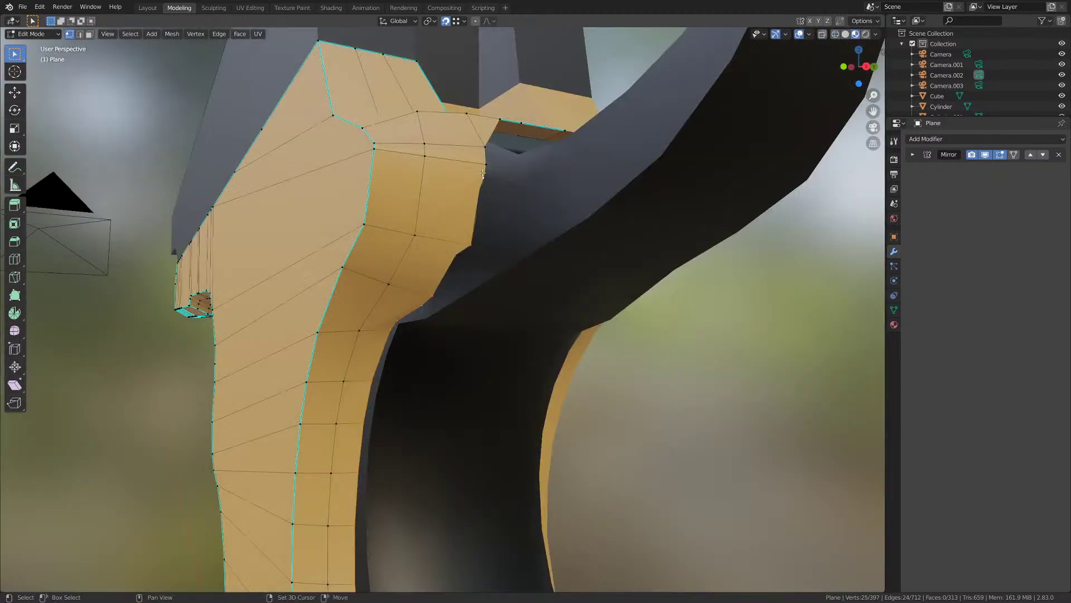
{"action": "left_click", "coordinate": [482, 173], "text": "shift"}
{"action": "middle_click_drag", "start_coordinate": [483, 174], "coordinate": [447, 202]}
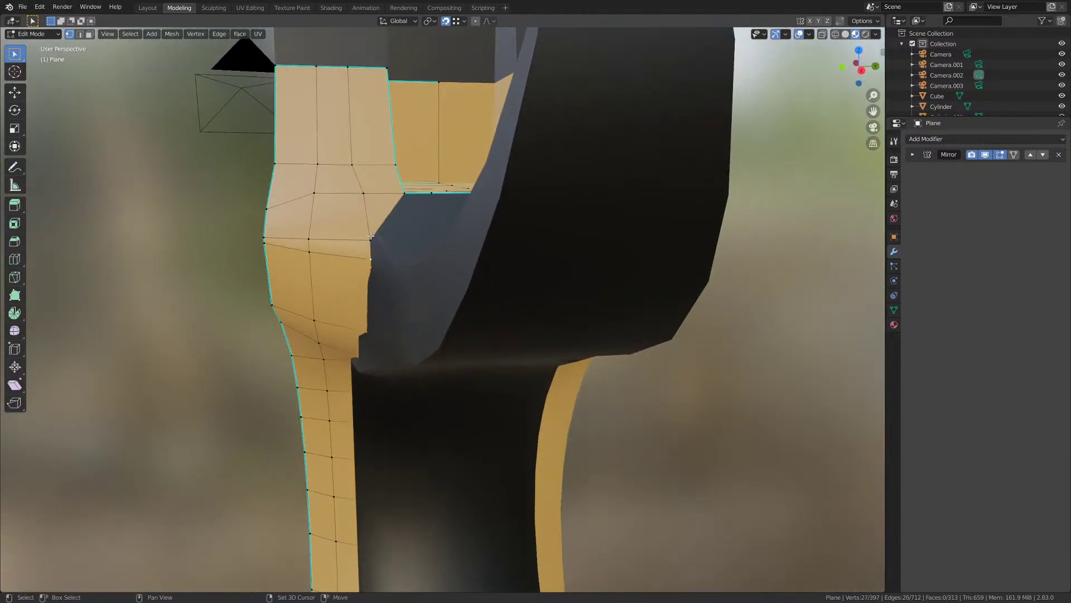
{"action": "left_click", "coordinate": [371, 236], "text": "shift"}
{"action": "scroll", "coordinate": [373, 239], "scroll_direction": "down", "scroll_amount": 3}
{"action": "middle_click_drag", "start_coordinate": [391, 284], "coordinate": [392, 151], "text": "shift"}
{"action": "middle_click_drag", "start_coordinate": [419, 204], "coordinate": [407, 167], "text": "shift"}
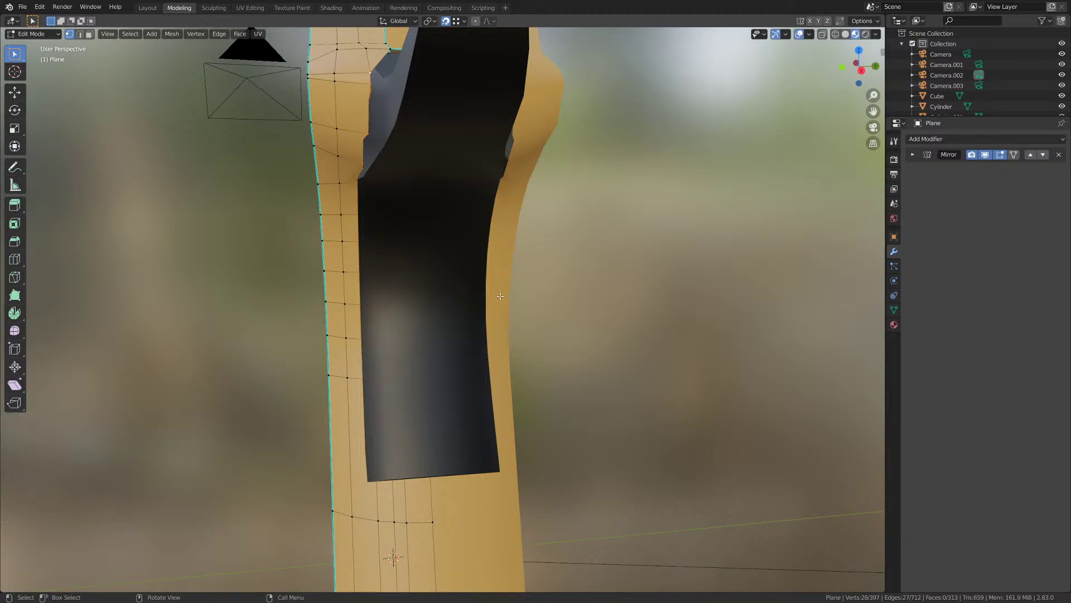
{"action": "key", "text": "g"}
{"action": "key", "text": "y"}
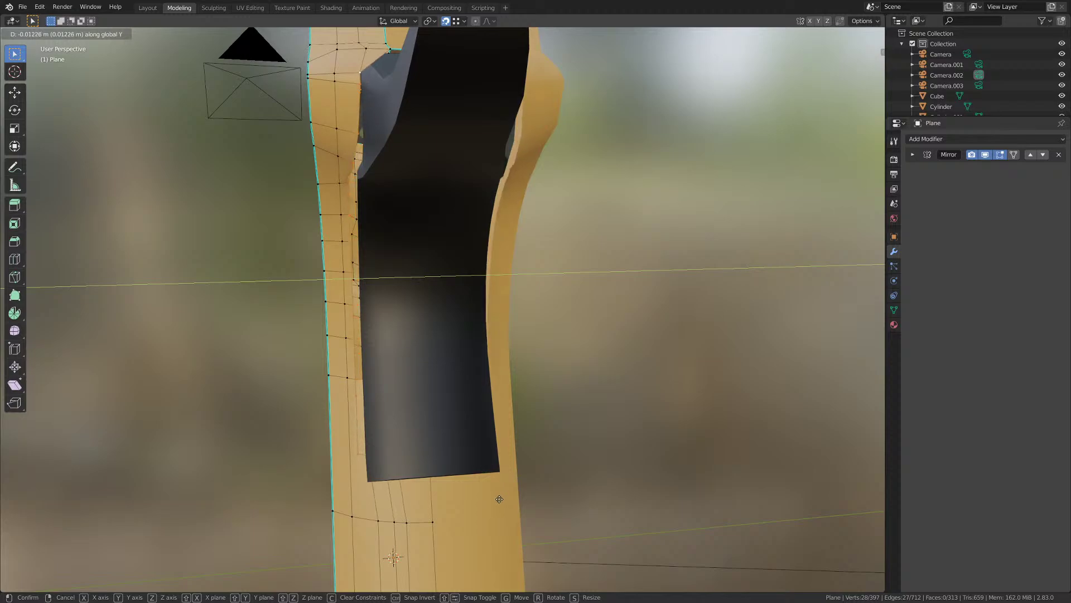
{"action": "right_click", "coordinate": [499, 499]}
- Deselect the lower vertices alongside the grip safety, keeping only those on the opening's upper flared part, and show the right orthographic view
{"action": "middle_click_drag", "start_coordinate": [361, 224], "coordinate": [402, 256], "text": "shift"}
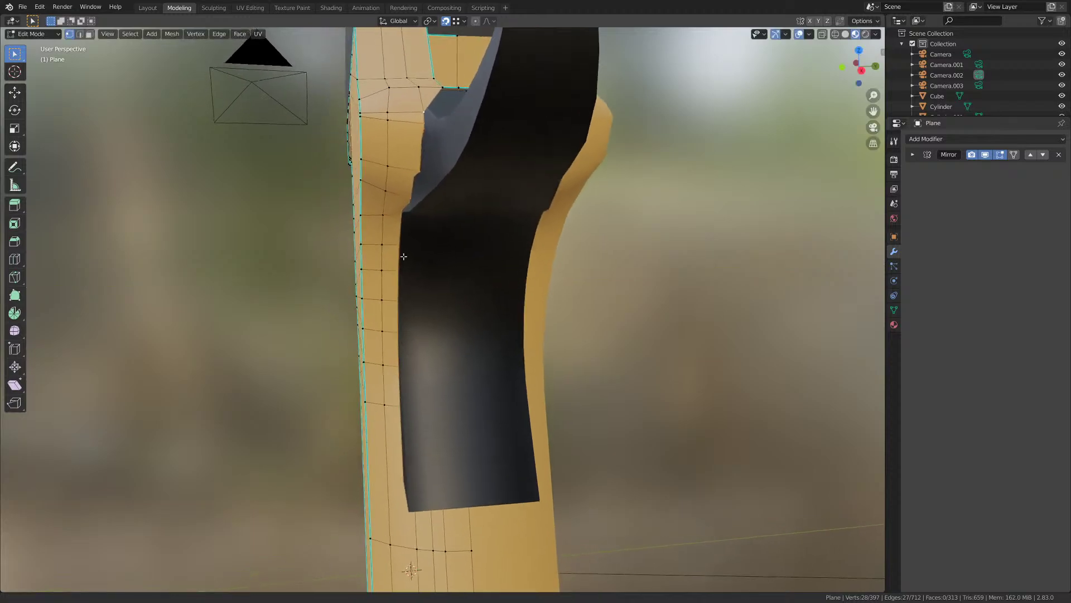
{"action": "scroll", "coordinate": [396, 181], "scroll_direction": "up", "scroll_amount": 1}
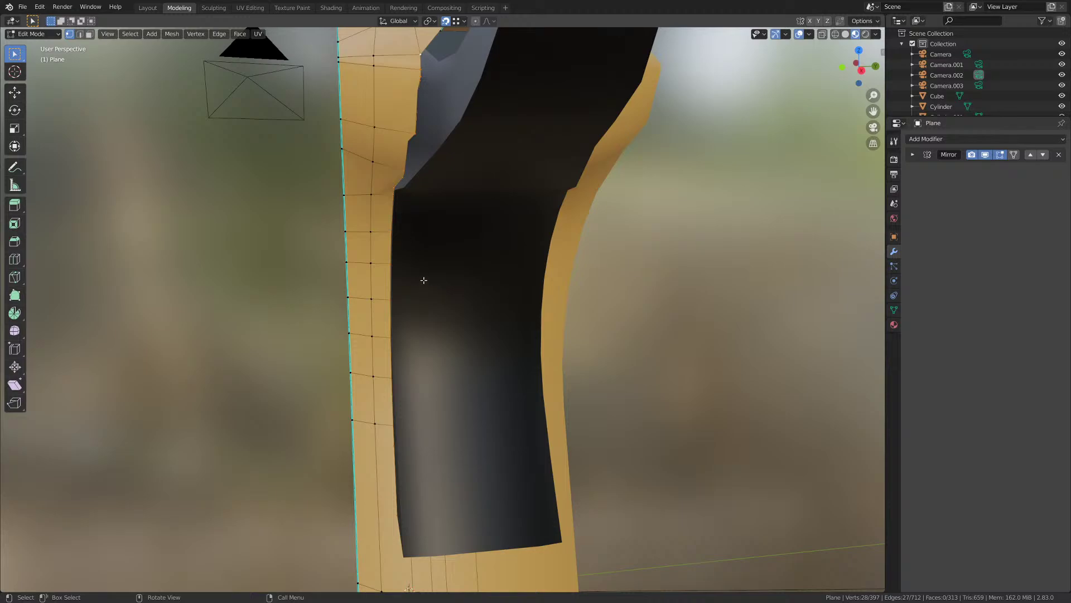
{"action": "mouse_move", "coordinate": [424, 279]}
{"action": "middle_mouse_down", "text": "shift"}
{"action": "mouse_move", "coordinate": [435, 247]}
{"action": "mouse_move", "coordinate": [418, 222]}
{"action": "mouse_move", "coordinate": [412, 237]}
{"action": "mouse_move", "coordinate": [428, 273]}
{"action": "middle_mouse_up", "text": "shift"}
{"action": "scroll", "coordinate": [419, 265], "scroll_direction": "down", "scroll_amount": 2}
{"action": "left_click_drag", "start_coordinate": [411, 234], "coordinate": [442, 430], "text": "ctrl"}
{"action": "middle_click_drag", "start_coordinate": [444, 419], "coordinate": [436, 387]}
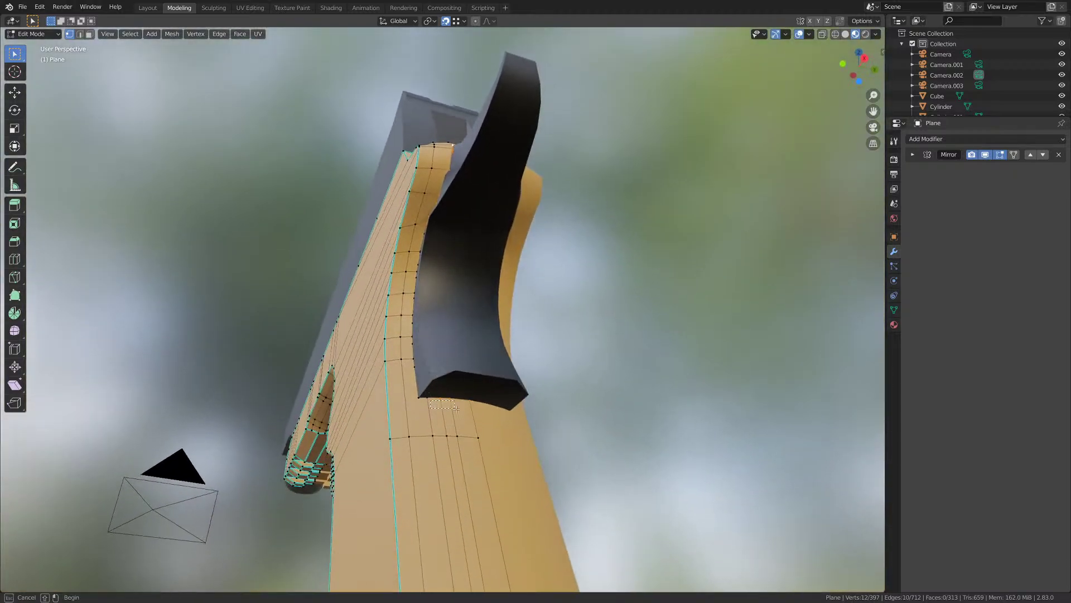
{"action": "middle_click_drag", "start_coordinate": [426, 316], "coordinate": [440, 343]}
{"action": "scroll", "coordinate": [441, 357], "scroll_direction": "up", "scroll_amount": 4}
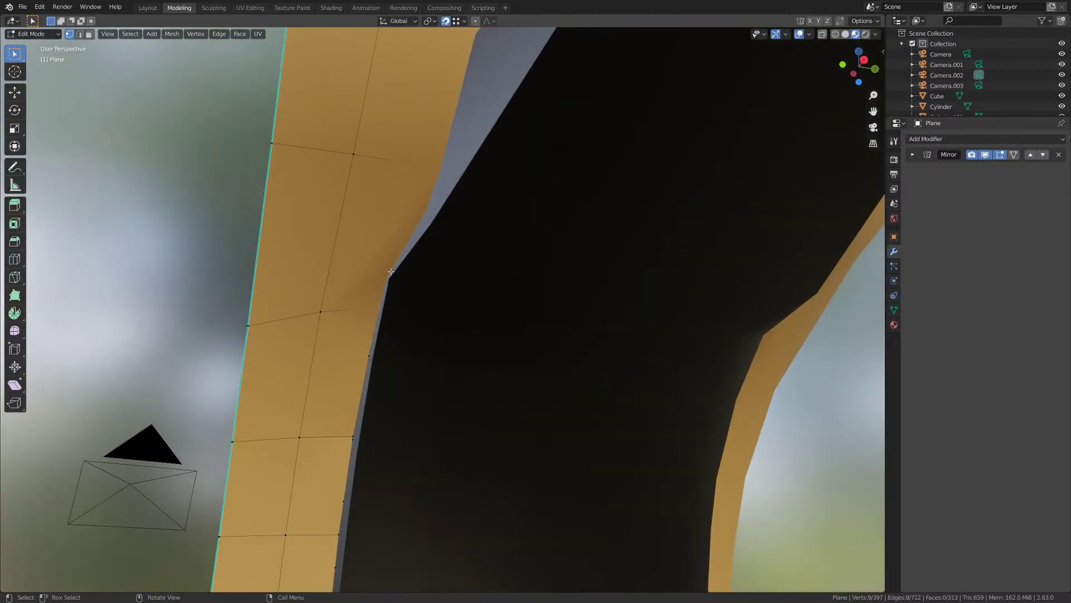
{"action": "middle_click_drag", "start_coordinate": [391, 272], "coordinate": [383, 303]}
{"action": "left_click", "coordinate": [381, 342], "text": "shift"}
{"action": "middle_click_drag", "start_coordinate": [381, 342], "coordinate": [404, 285]}
{"action": "scroll", "coordinate": [378, 340], "scroll_direction": "down", "scroll_amount": 2}
{"action": "middle_click_drag", "start_coordinate": [399, 362], "coordinate": [416, 329]}
{"action": "key", "text": "KP_3"}
{"action": "scroll", "coordinate": [392, 385], "scroll_direction": "up", "scroll_amount": 2}
{"action": "scroll", "coordinate": [416, 329], "scroll_direction": "up", "scroll_amount": 3}
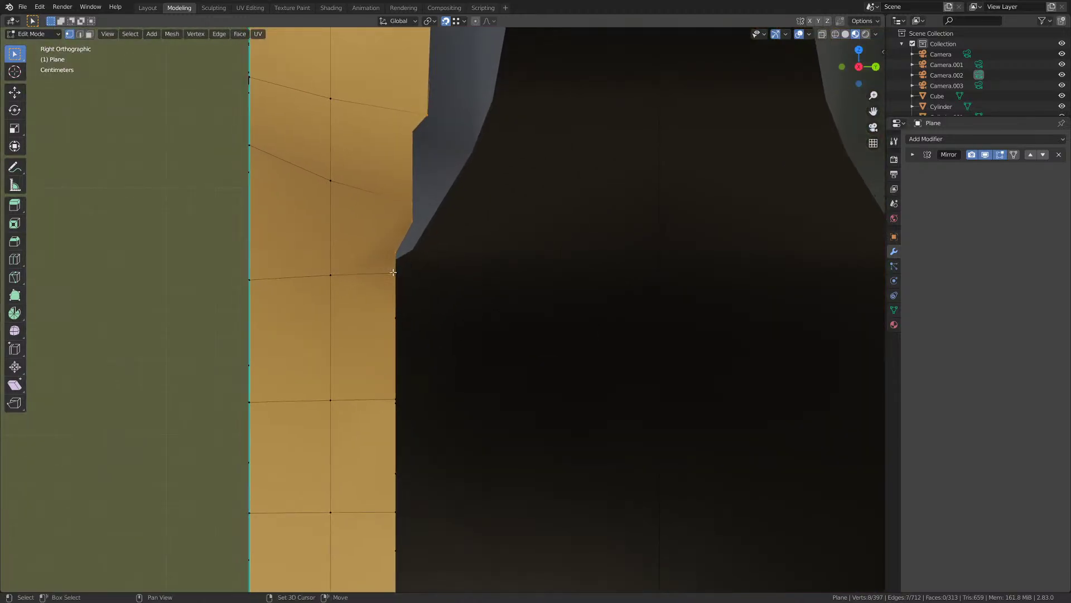
- Try to move the selected upper opening vertices along Y
{"action": "scroll", "coordinate": [394, 248], "scroll_direction": "down", "scroll_amount": 3}
{"action": "middle_click_drag", "start_coordinate": [459, 246], "coordinate": [468, 278], "text": "shift"}
{"action": "key", "text": "g"}
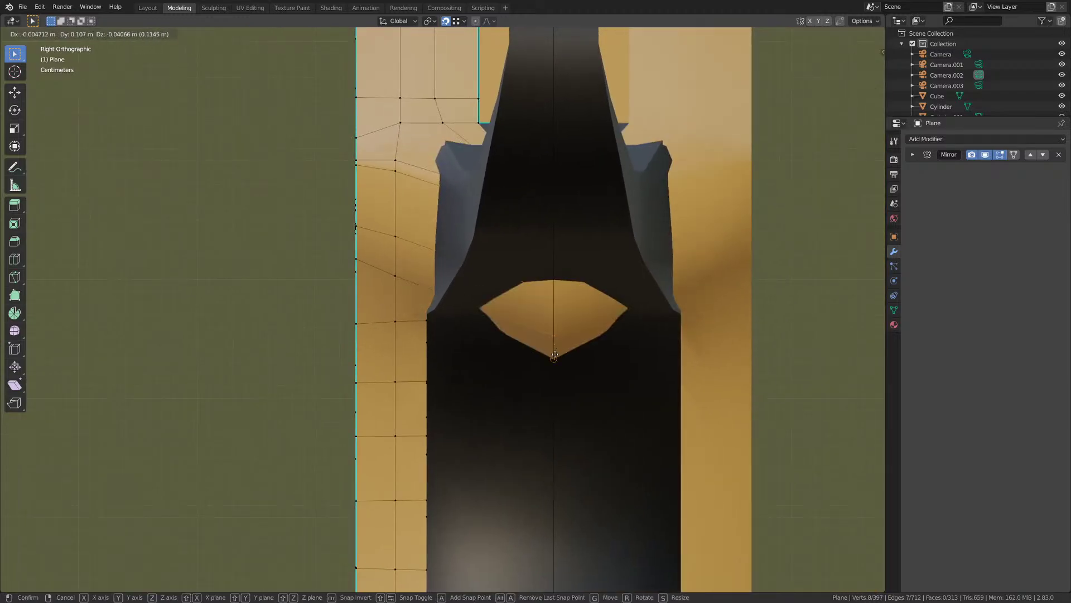
{"action": "key", "text": "y"}
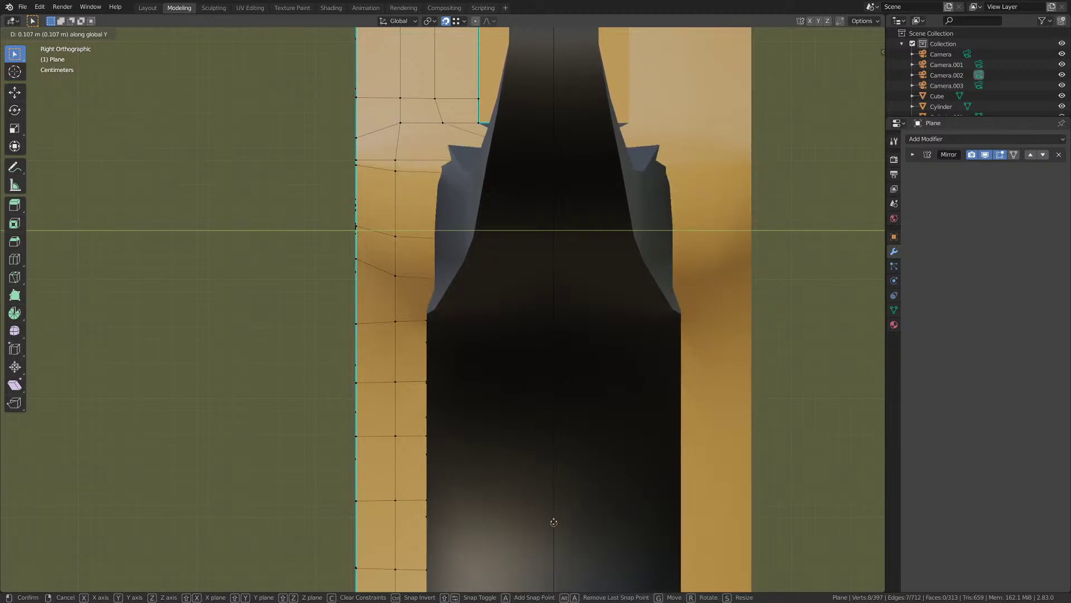
{"action": "right_click", "coordinate": [530, 512]}
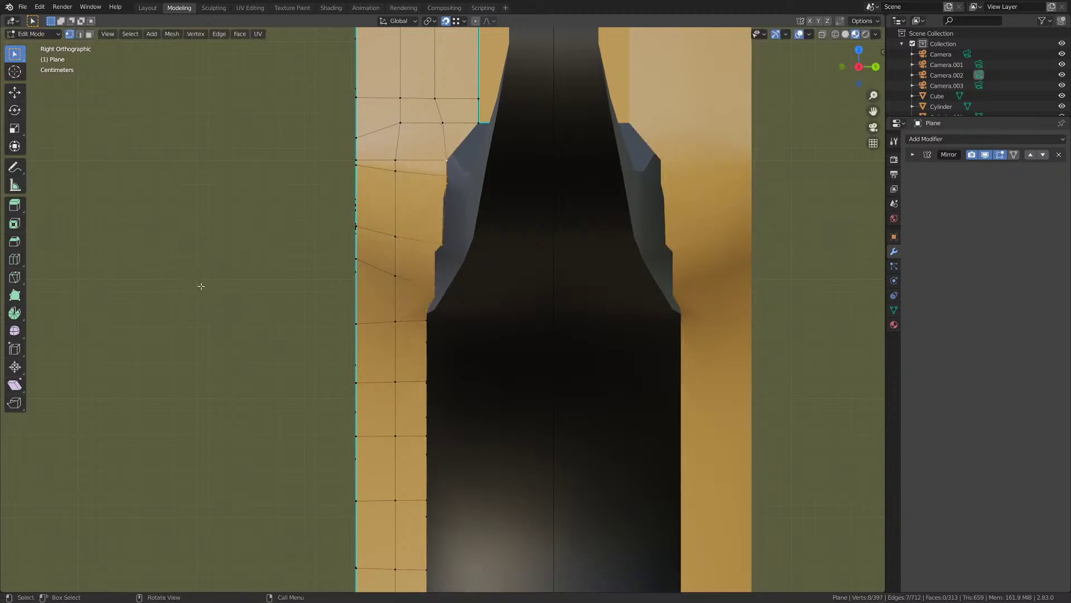
- Move the selected opening vertices outward by about 0.014 m along negative Y and flatten them with a Y scale of 0
{"action": "key", "text": "g"}
{"action": "left_click", "coordinate": [224, 294]}
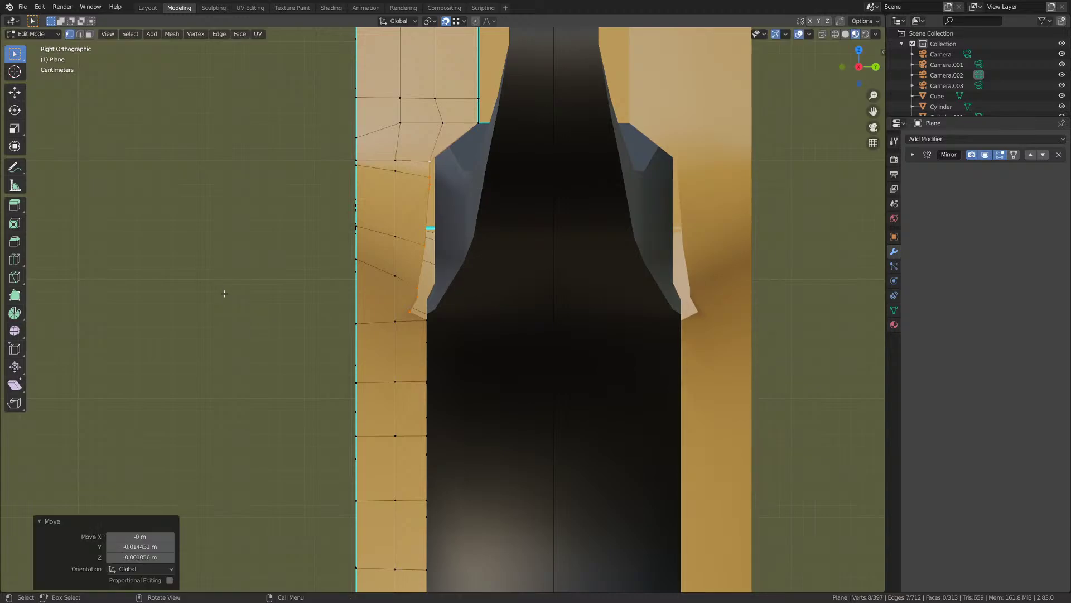
{"action": "key", "text": "s"}
{"action": "key", "text": "y"}
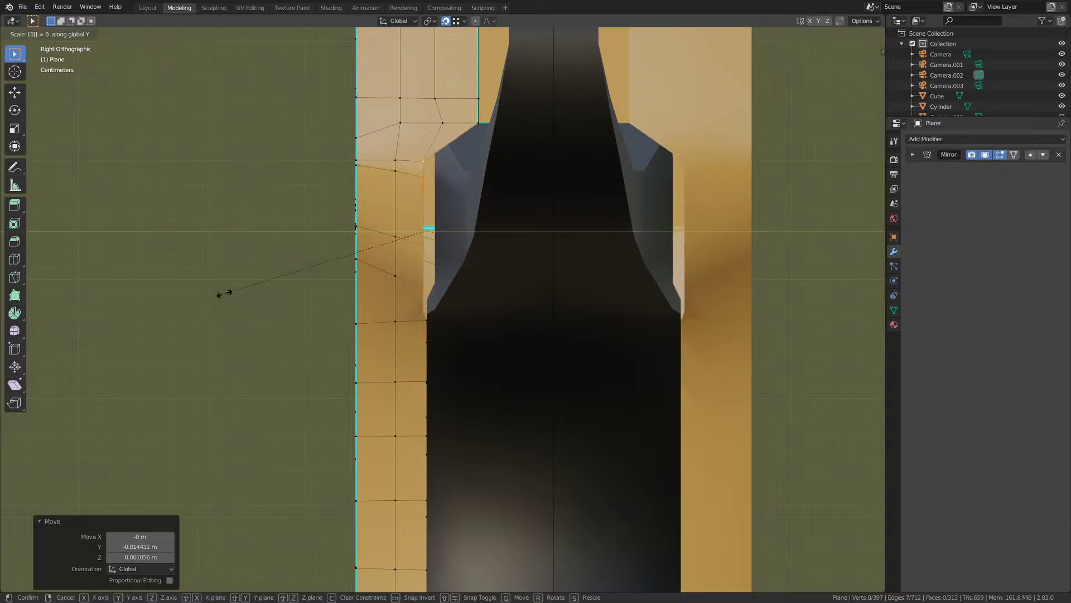
{"action": "key", "text": "0"}
{"action": "key", "text": "Return"}
- Shift the flattened vertices along Y to align with the straight frame edge below, leave Edit Mode and deselect everything
{"action": "scroll", "coordinate": [415, 372], "scroll_direction": "up", "scroll_amount": 2}
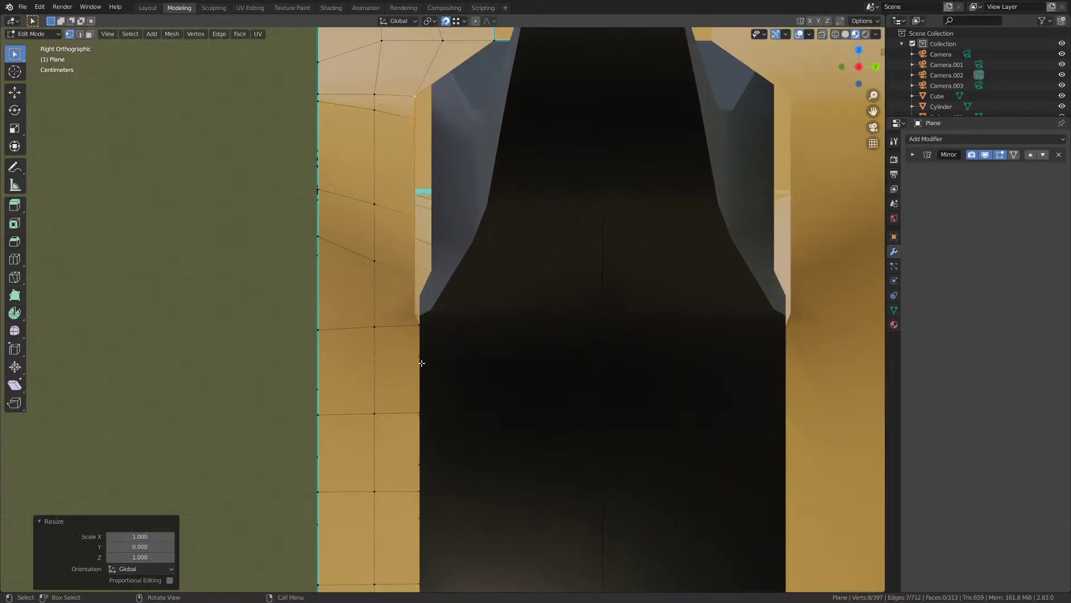
{"action": "key", "text": "g"}
{"action": "key", "text": "y"}
{"action": "left_click", "coordinate": [420, 329]}
{"action": "scroll", "coordinate": [420, 328], "scroll_direction": "down", "scroll_amount": 2}
{"action": "key", "text": "Tab"}
{"action": "middle_click_drag", "start_coordinate": [420, 328], "coordinate": [436, 321]}
{"action": "scroll", "coordinate": [436, 321], "scroll_direction": "down", "scroll_amount": 4}
{"action": "middle_click_drag", "start_coordinate": [512, 299], "coordinate": [530, 330]}
{"action": "key", "text": "alt+a"}
{"action": "scroll", "coordinate": [497, 296], "scroll_direction": "down", "scroll_amount": 3}
{"action": "scroll", "coordinate": [528, 326], "scroll_direction": "up", "scroll_amount": 4}
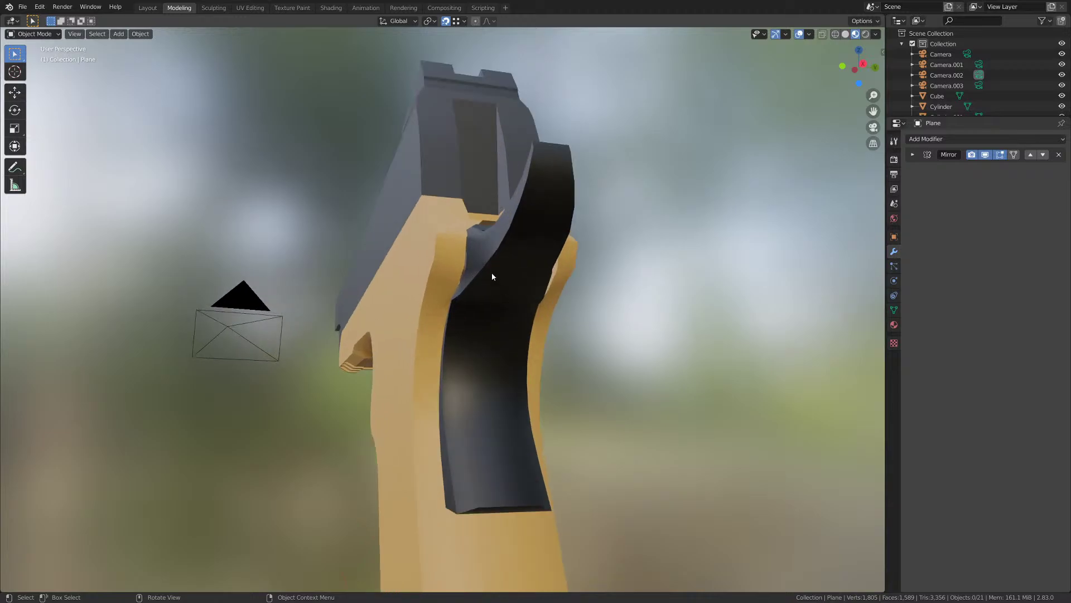
{"action": "left_click", "coordinate": [491, 272]}
{"action": "key", "text": "Tab"}
{"action": "scroll", "coordinate": [491, 273], "scroll_direction": "up", "scroll_amount": 1}
{"action": "middle_click_drag", "start_coordinate": [492, 272], "coordinate": [384, 252]}
{"action": "scroll", "coordinate": [484, 289], "scroll_direction": "up", "scroll_amount": 1}
{"action": "scroll", "coordinate": [252, 367], "scroll_direction": "up", "scroll_amount": 3}
{"action": "middle_click_drag", "start_coordinate": [252, 367], "coordinate": [359, 400], "text": "shift"}
- Open the frame for mesh editing and select the short edge at the opening's inner corner above the grip safety
{"action": "key", "text": "Tab"}
{"action": "left_click", "coordinate": [458, 313]}
{"action": "key", "text": "Tab"}
{"action": "middle_click_drag", "start_coordinate": [421, 301], "coordinate": [408, 322]}
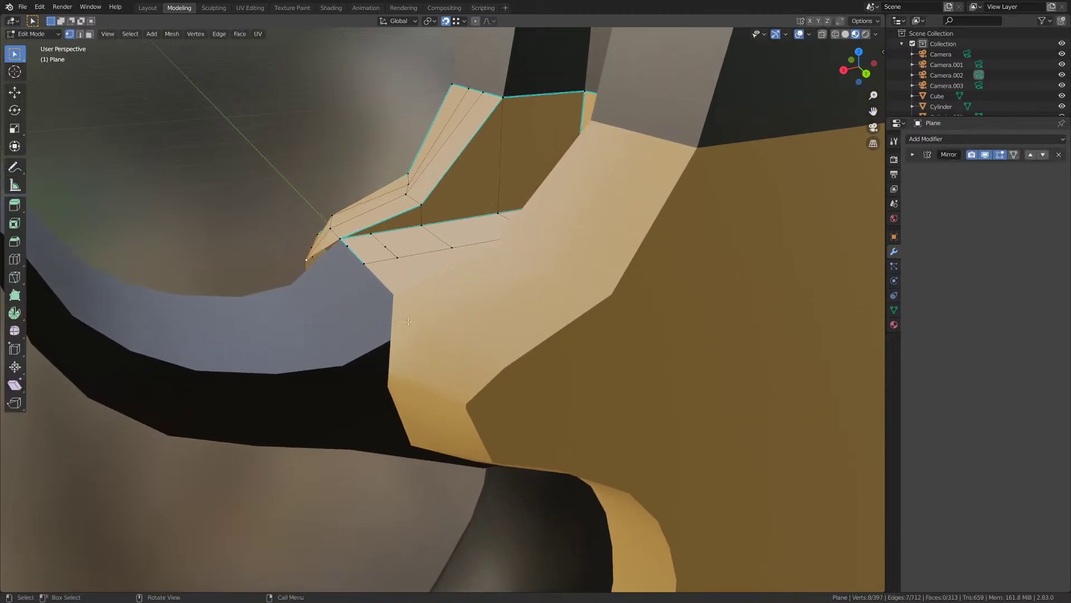
{"action": "key", "text": "2"}
{"action": "scroll", "coordinate": [408, 322], "scroll_direction": "up", "scroll_amount": 5}
{"action": "middle_click_drag", "start_coordinate": [330, 289], "coordinate": [403, 364], "text": "shift"}
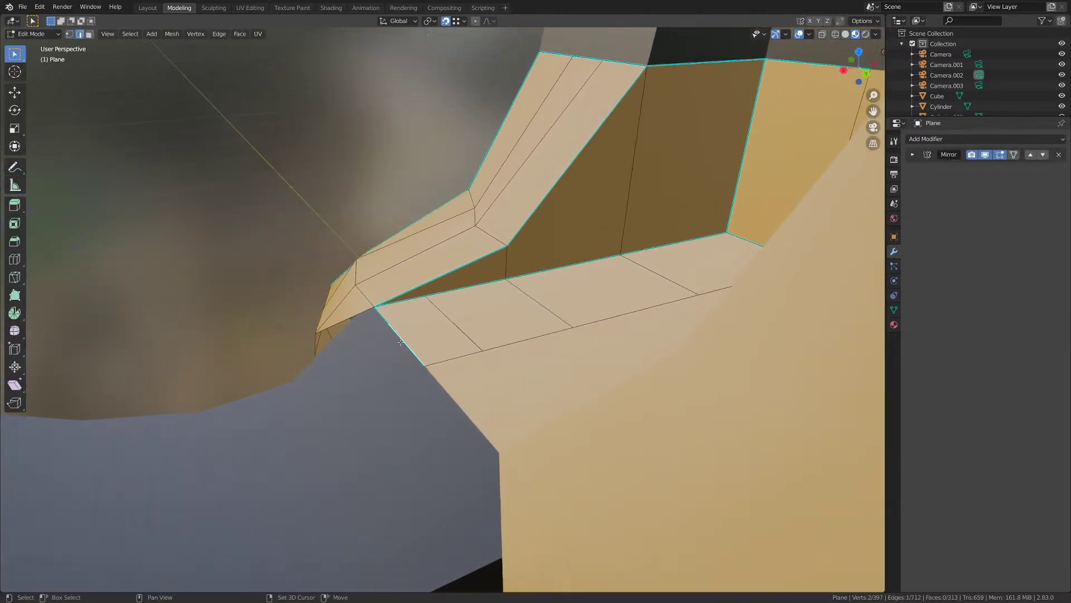
- Try deleting the selected geometry at the opening's inner corner, and undo the deletion
{"action": "key", "text": "ctrl+Tab"}
{"action": "mouse_move", "coordinate": [421, 348]}
{"action": "middle_mouse_down"}
{"action": "mouse_move", "coordinate": [433, 326]}
{"action": "mouse_move", "coordinate": [428, 342]}
{"action": "middle_mouse_up"}
{"action": "key", "text": "x"}
{"action": "left_click", "coordinate": [396, 321]}
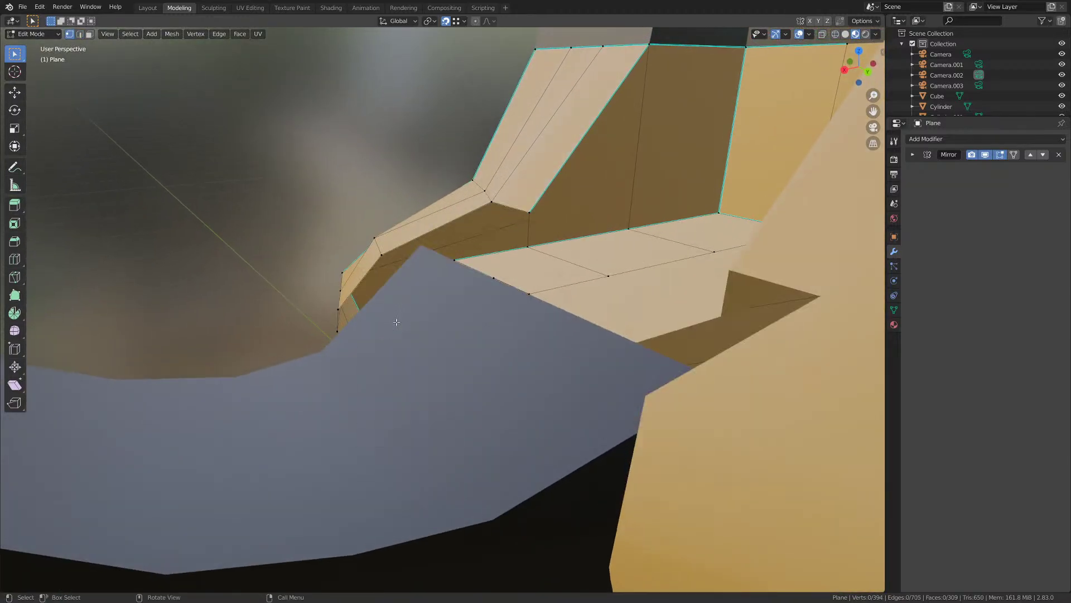
{"action": "key", "text": "ctrl+z"}
- Delete the surplus geometry at the opening's inner corner above the grip safety, including the leftover loose edge
{"action": "key", "text": "x"}
{"action": "left_click", "coordinate": [396, 320]}
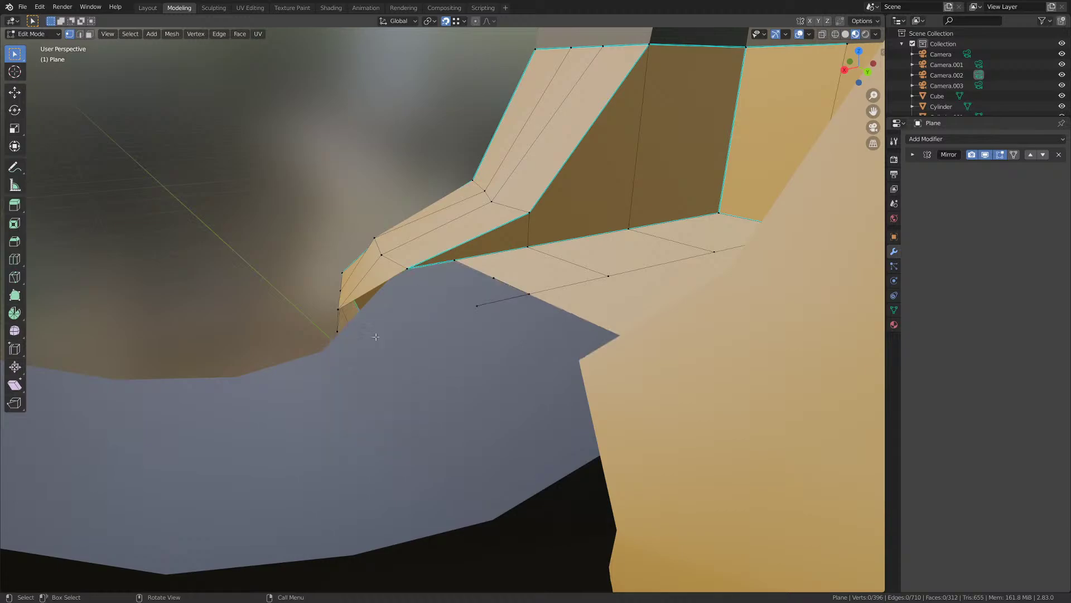
{"action": "middle_click_drag", "start_coordinate": [390, 331], "coordinate": [377, 337]}
{"action": "left_click", "coordinate": [452, 267]}
{"action": "key", "text": "x"}
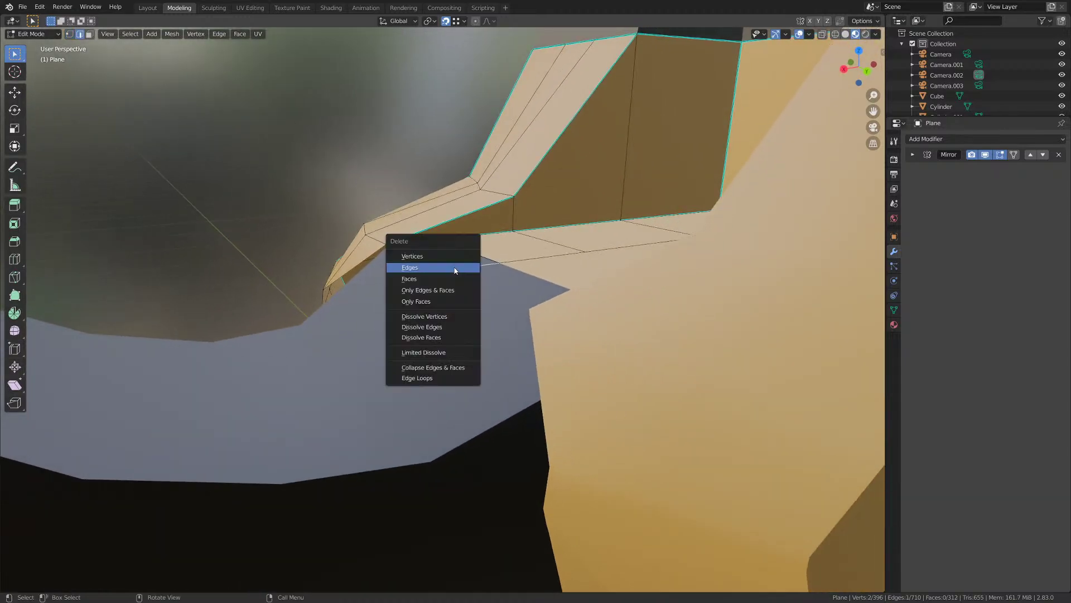
{"action": "left_click", "coordinate": [454, 269]}
- Return the frame to Object Mode and save the file M1911.blend
{"action": "middle_click_drag", "start_coordinate": [407, 304], "coordinate": [484, 291]}
{"action": "key", "text": "Tab"}
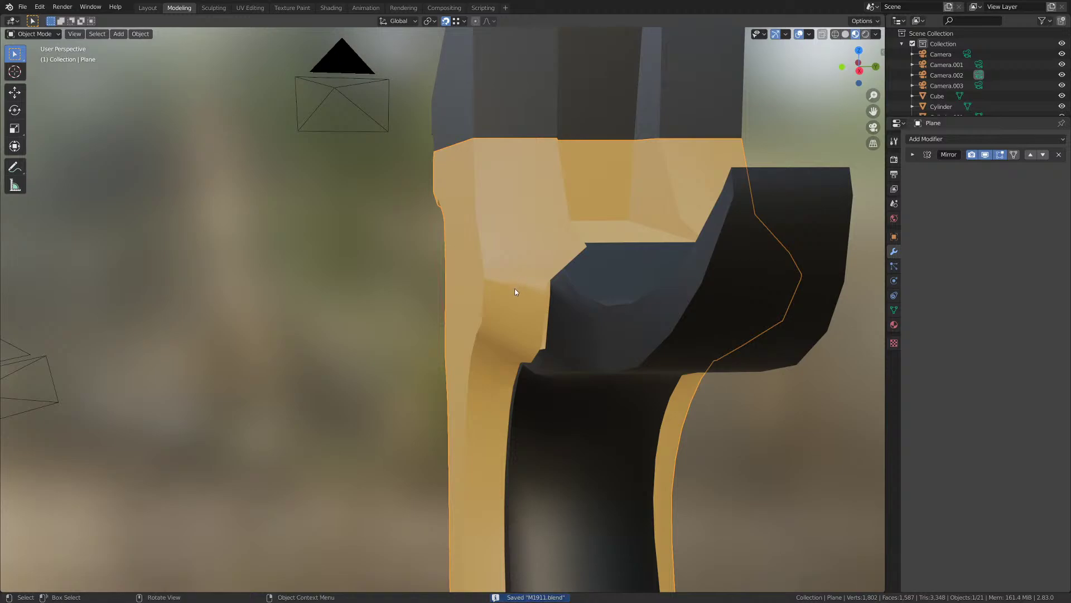
{"action": "scroll", "coordinate": [516, 287], "scroll_direction": "down", "scroll_amount": 3}
{"action": "middle_click_drag", "start_coordinate": [480, 323], "coordinate": [464, 322]}
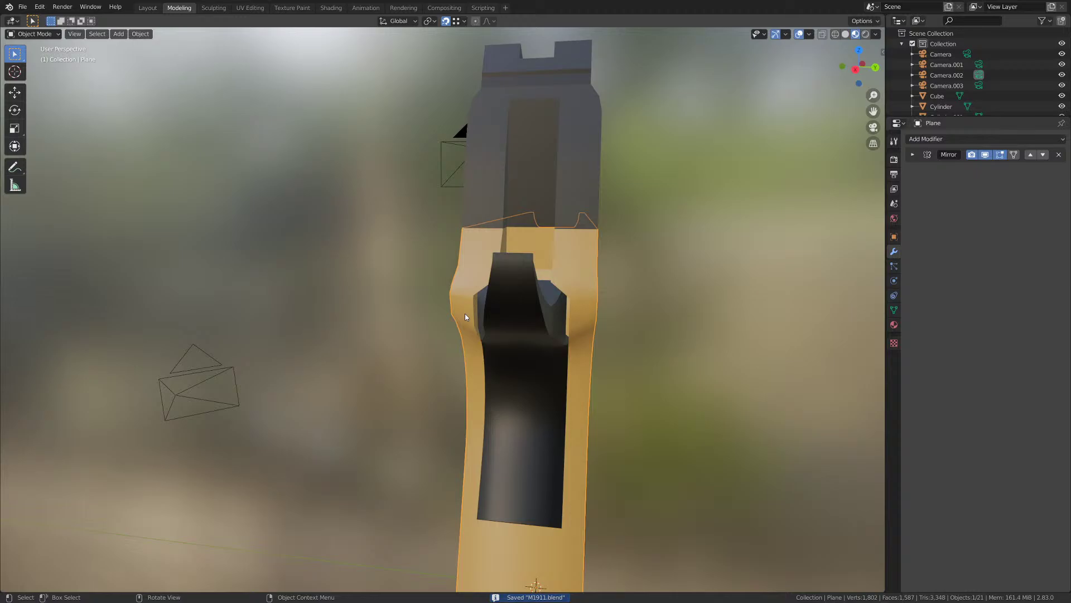
- Switch to the other Blender window with the reference pistol and examine how its frame's rear opening meets the grip safety
{"action": "key", "text": "alt+Tab"}
{"action": "key", "text": "alt+Tab"}
{"action": "key", "text": "alt+Tab"}
{"action": "middle_click_drag", "start_coordinate": [465, 314], "coordinate": [443, 260]}
{"action": "scroll", "coordinate": [334, 301], "scroll_direction": "up", "scroll_amount": 4}
{"action": "scroll", "coordinate": [437, 263], "scroll_direction": "up", "scroll_amount": 2}
{"action": "scroll", "coordinate": [444, 264], "scroll_direction": "down", "scroll_amount": 3}
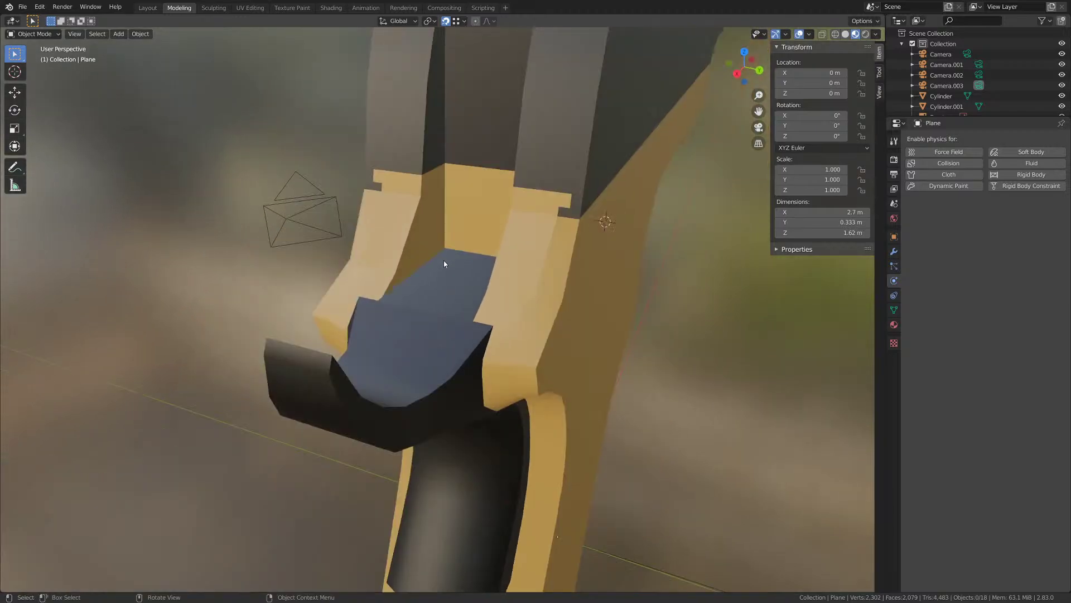
{"action": "middle_click_drag", "start_coordinate": [460, 317], "coordinate": [404, 317]}
{"action": "scroll", "coordinate": [414, 306], "scroll_direction": "up", "scroll_amount": 1}
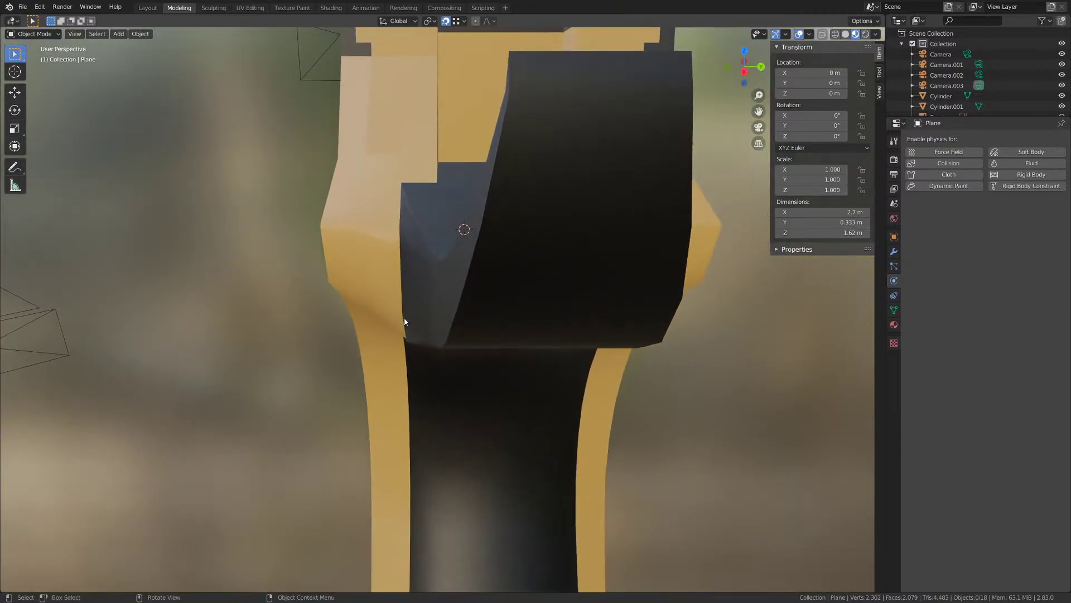
- Examine the reference frame's mesh in Edit Mode around its rear opening and grip safety
{"action": "scroll", "coordinate": [414, 311], "scroll_direction": "down", "scroll_amount": 3}
{"action": "key", "text": "Tab"}
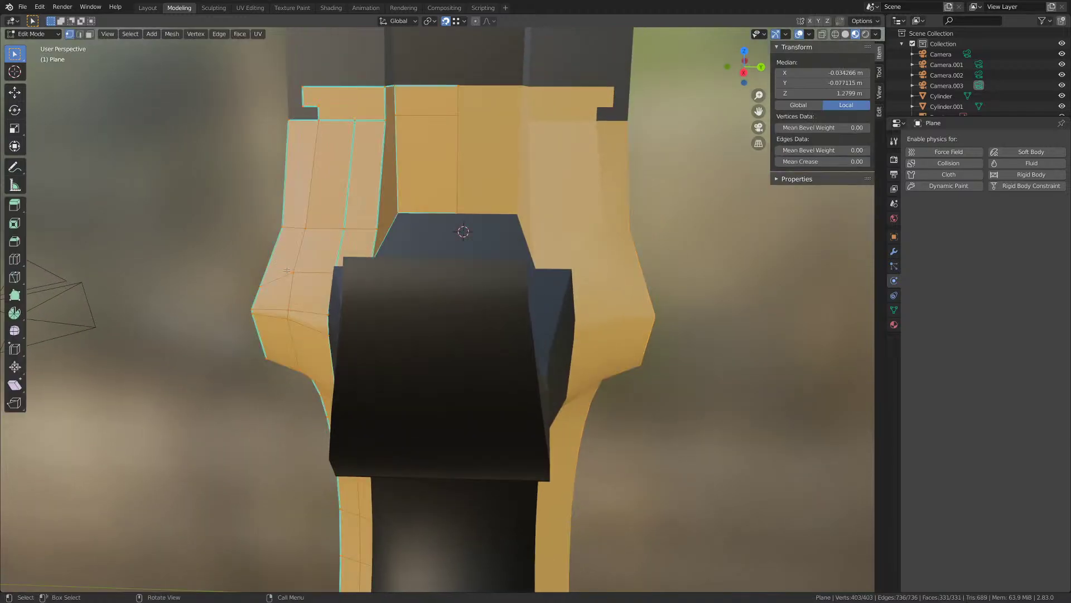
{"action": "scroll", "coordinate": [335, 257], "scroll_direction": "up", "scroll_amount": 4}
{"action": "middle_click_drag", "start_coordinate": [368, 246], "coordinate": [368, 244]}
{"action": "scroll", "coordinate": [368, 244], "scroll_direction": "down", "scroll_amount": 2}
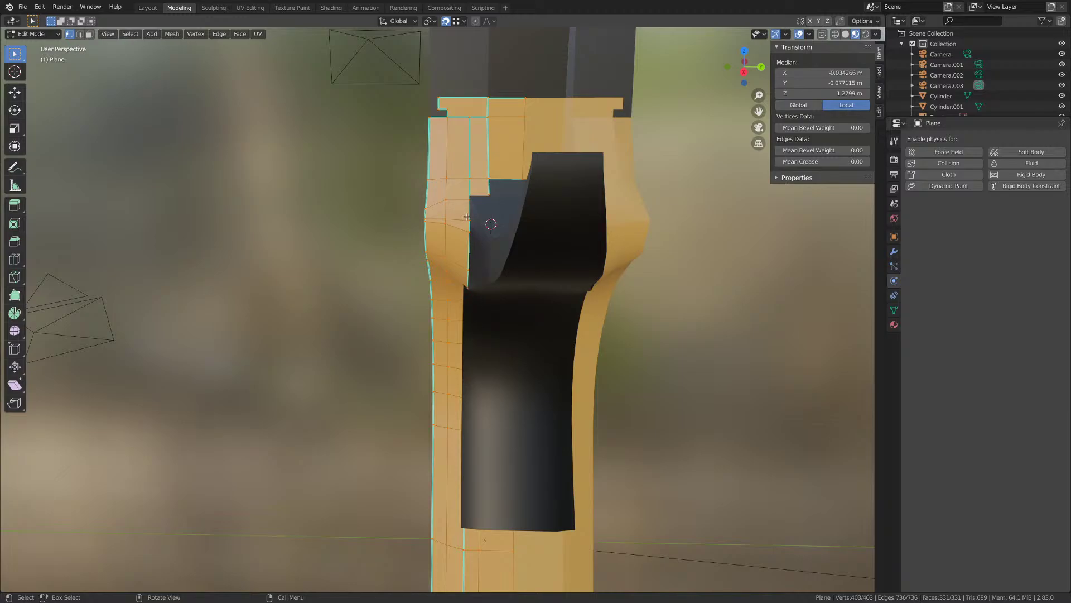
{"action": "middle_click_drag", "start_coordinate": [467, 217], "coordinate": [458, 244], "text": "shift"}
{"action": "scroll", "coordinate": [463, 247], "scroll_direction": "up", "scroll_amount": 1}
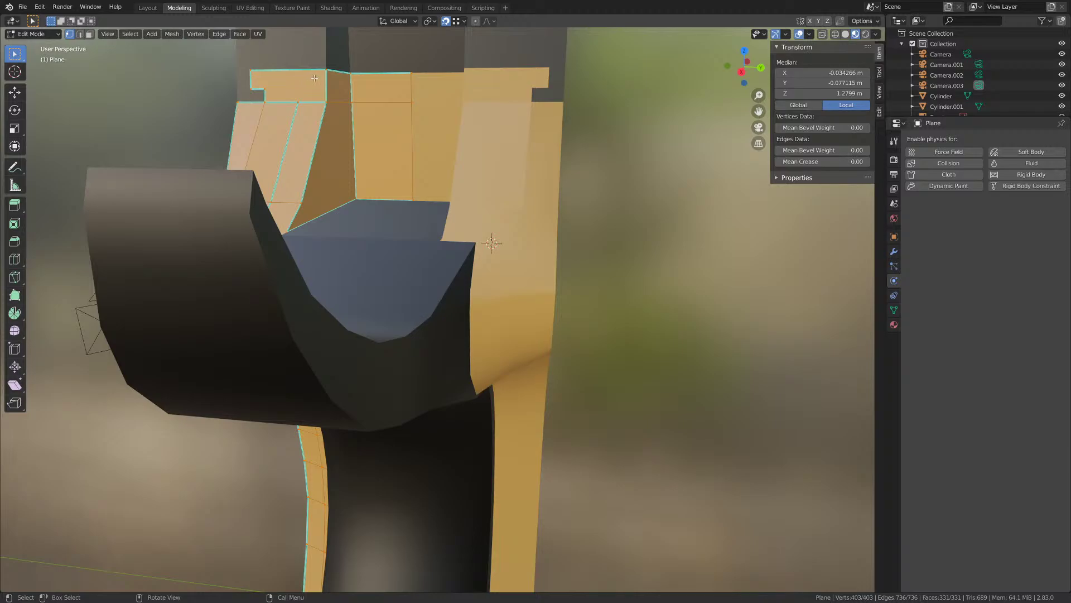
- Leave the reference frame's Edit Mode, return to the working pistol's Blender window and save M1911.blend
{"action": "key", "text": "Tab"}
{"action": "key", "text": "ctrl+s"}
{"action": "key", "text": "alt+Tab"}
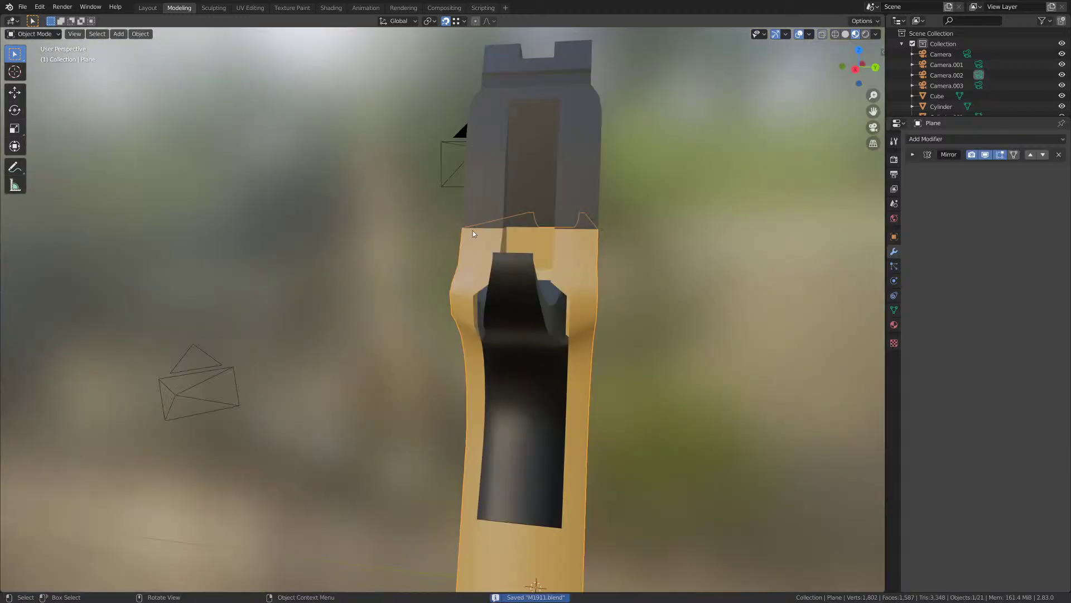
- Fill the gap at the frame opening's inner corner above the grip safety with a triangular face between two edges
{"action": "middle_click_drag", "start_coordinate": [473, 230], "coordinate": [381, 250]}
{"action": "scroll", "coordinate": [366, 282], "scroll_direction": "up", "scroll_amount": 1}
{"action": "key", "text": "Tab"}
{"action": "middle_click_drag", "start_coordinate": [375, 318], "coordinate": [429, 312], "text": "shift"}
{"action": "scroll", "coordinate": [405, 298], "scroll_direction": "up", "scroll_amount": 3}
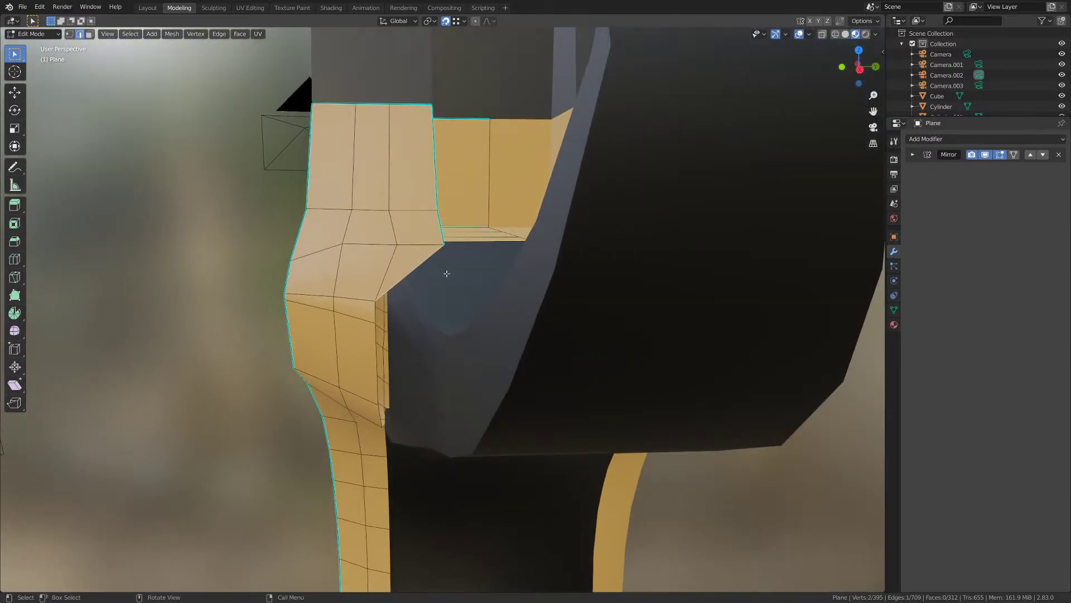
{"action": "scroll", "coordinate": [446, 273], "scroll_direction": "up", "scroll_amount": 2}
{"action": "middle_click_drag", "start_coordinate": [446, 274], "coordinate": [545, 341]}
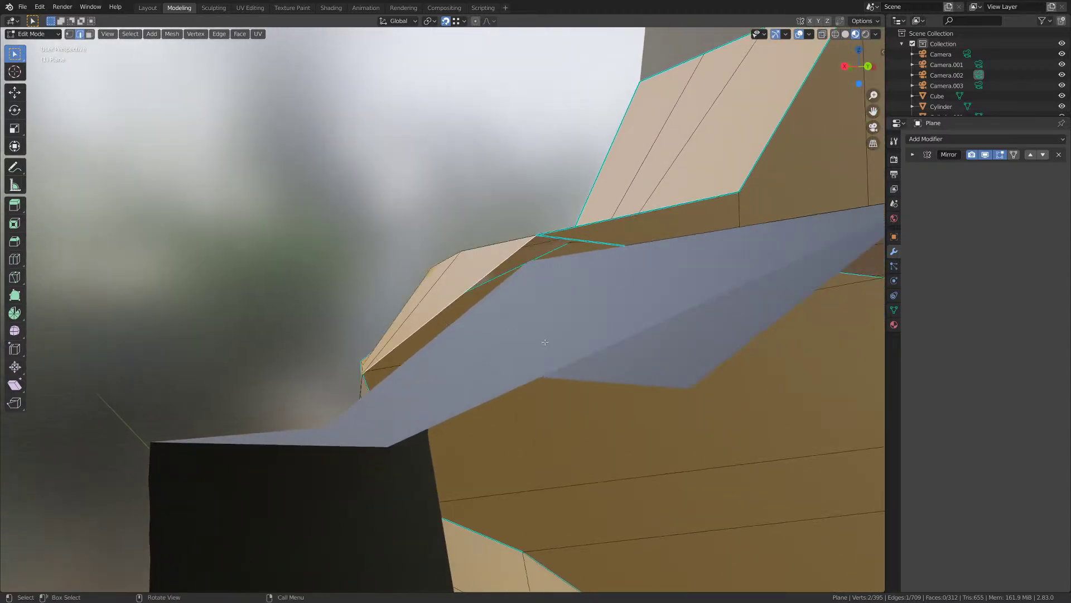
{"action": "middle_click_drag", "start_coordinate": [518, 301], "coordinate": [537, 271]}
{"action": "left_click", "coordinate": [643, 240], "text": "shift"}
{"action": "middle_click_drag", "start_coordinate": [643, 240], "coordinate": [479, 370]}
{"action": "key", "text": "Tab"}
{"action": "key", "text": "Tab"}
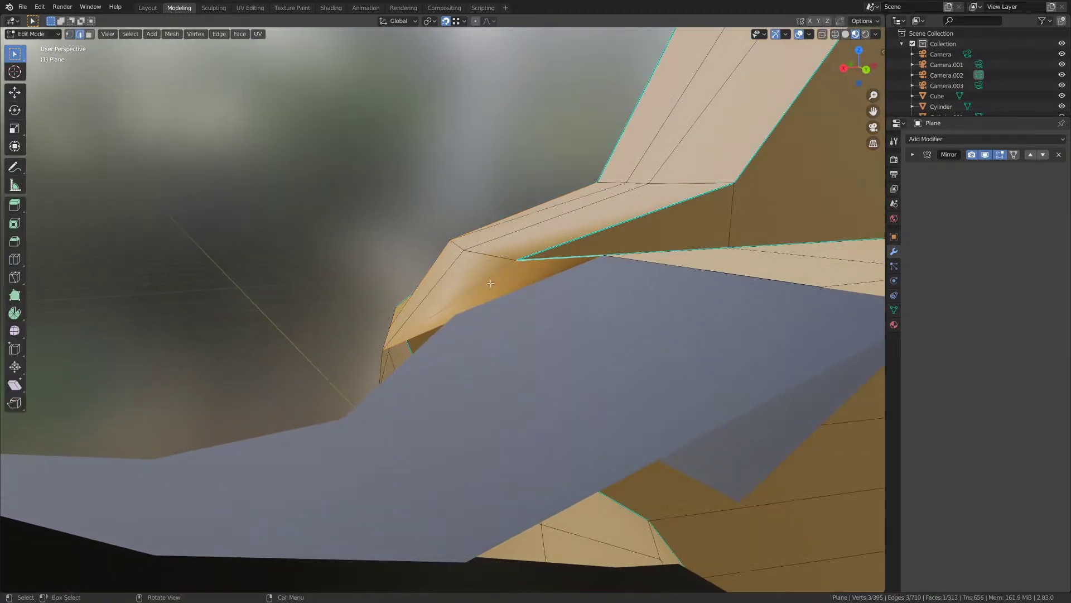
- Set the sharp marking of the edges around the filled triangle at the frame opening's inner corner
{"action": "left_click", "coordinate": [220, 35]}
{"action": "left_click", "coordinate": [249, 234]}
{"action": "key", "text": "Tab"}
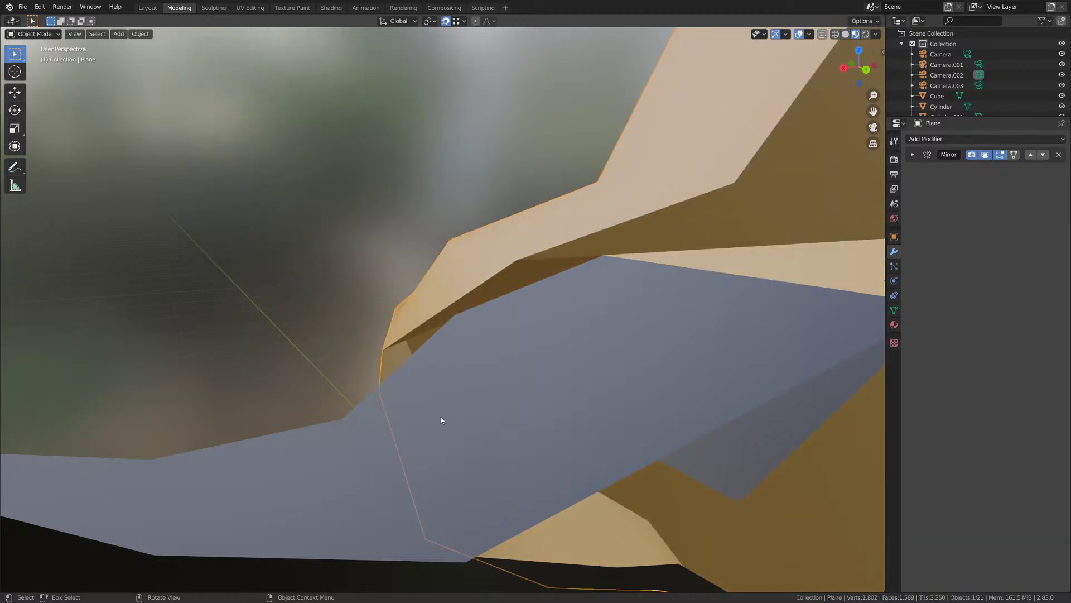
{"action": "mouse_move", "coordinate": [441, 419]}
{"action": "middle_mouse_down"}
{"action": "mouse_move", "coordinate": [499, 400]}
{"action": "mouse_move", "coordinate": [487, 419]}
{"action": "mouse_move", "coordinate": [459, 413]}
{"action": "middle_mouse_up"}
{"action": "key", "text": "Tab"}
{"action": "key", "text": "Tab"}
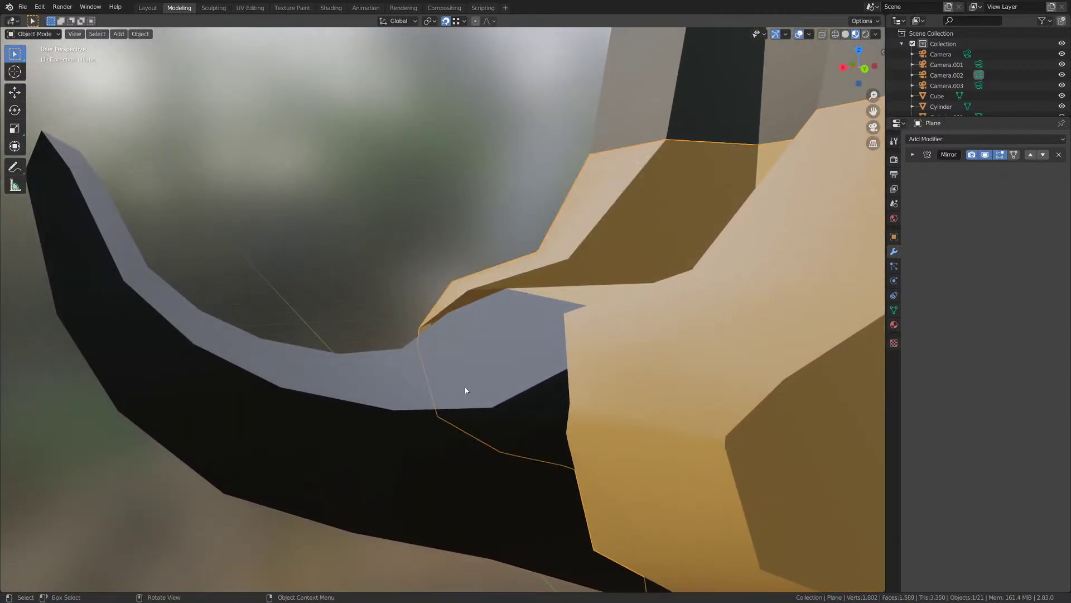
{"action": "key", "text": "Tab"}
{"action": "left_click", "coordinate": [219, 34]}
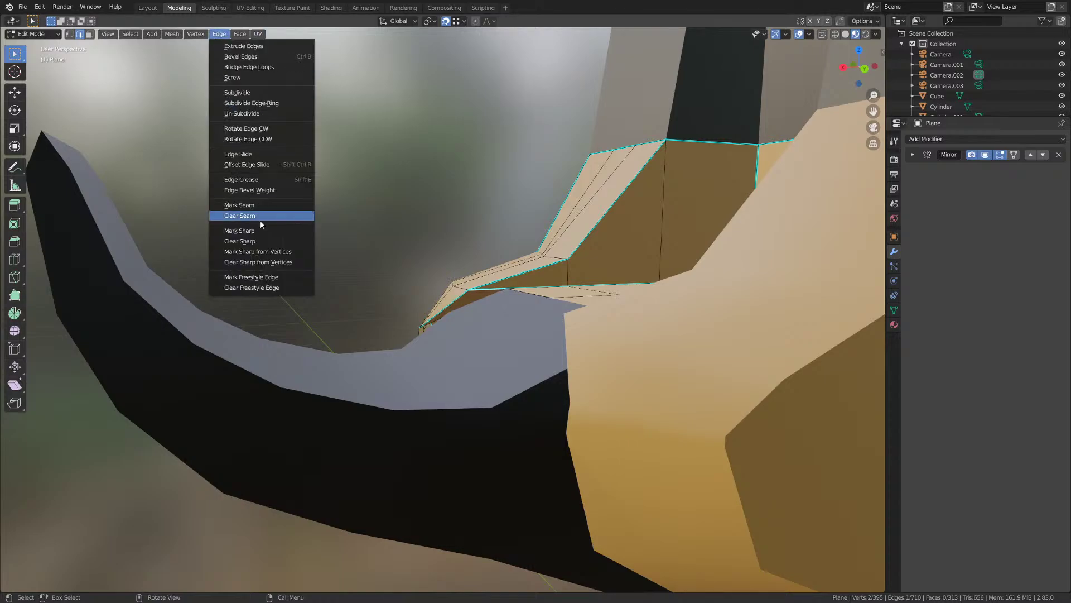
{"action": "left_click", "coordinate": [253, 238]}
{"action": "key", "text": "Tab"}
- Check the frame's mesh along the rear opening's inner edge for stray vertices and loose geometry
{"action": "middle_click_drag", "start_coordinate": [382, 332], "coordinate": [489, 370]}
{"action": "scroll", "coordinate": [489, 370], "scroll_direction": "down", "scroll_amount": 8}
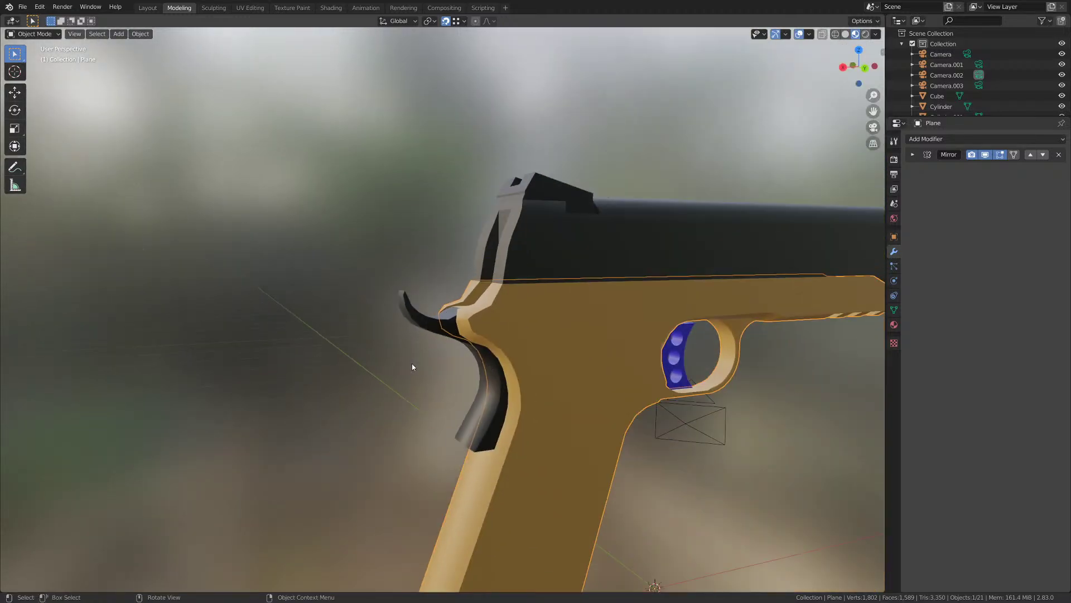
{"action": "middle_click_drag", "start_coordinate": [412, 366], "coordinate": [438, 329]}
{"action": "key", "text": "Tab"}
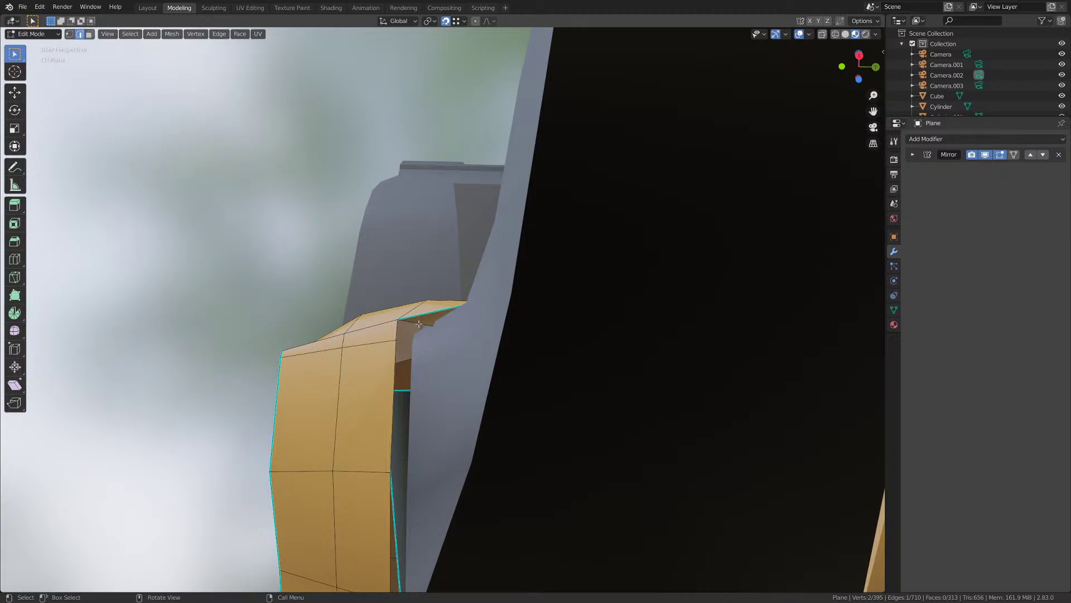
{"action": "middle_click_drag", "start_coordinate": [426, 381], "coordinate": [400, 340]}
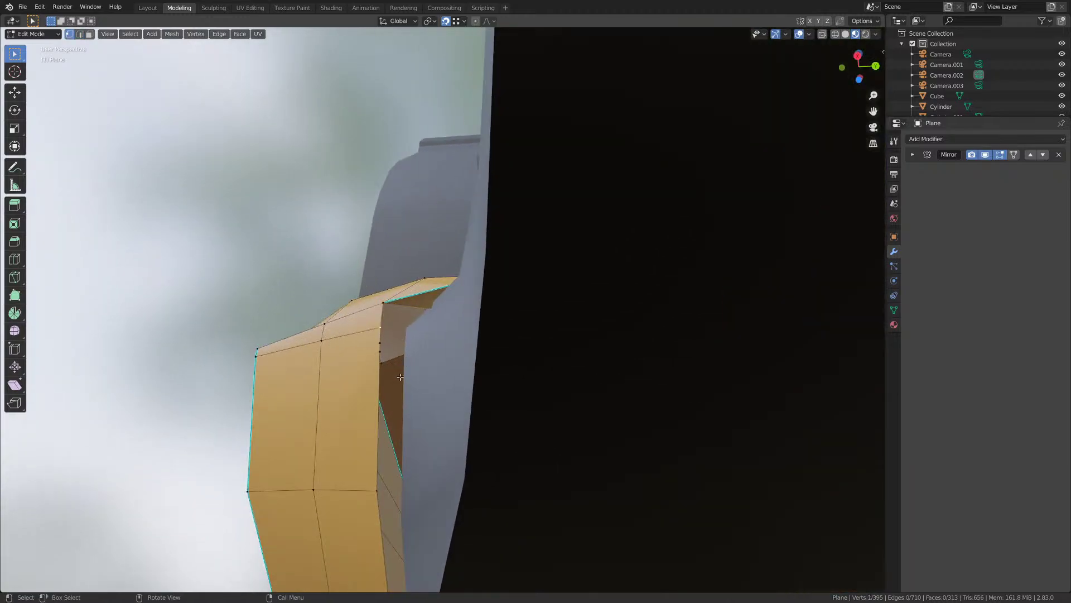
{"action": "mouse_move", "coordinate": [400, 377]}
{"action": "middle_mouse_down"}
{"action": "mouse_move", "coordinate": [398, 423]}
{"action": "mouse_move", "coordinate": [381, 370]}
{"action": "middle_mouse_up"}
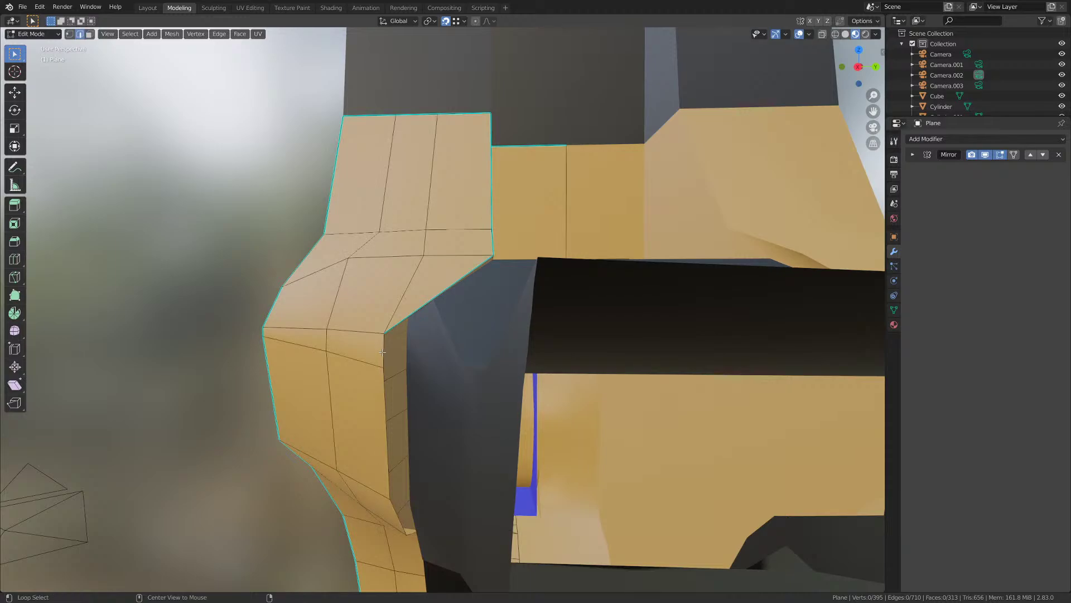
{"action": "left_click", "coordinate": [382, 352], "text": "alt"}
{"action": "middle_click_drag", "start_coordinate": [417, 422], "coordinate": [421, 334]}
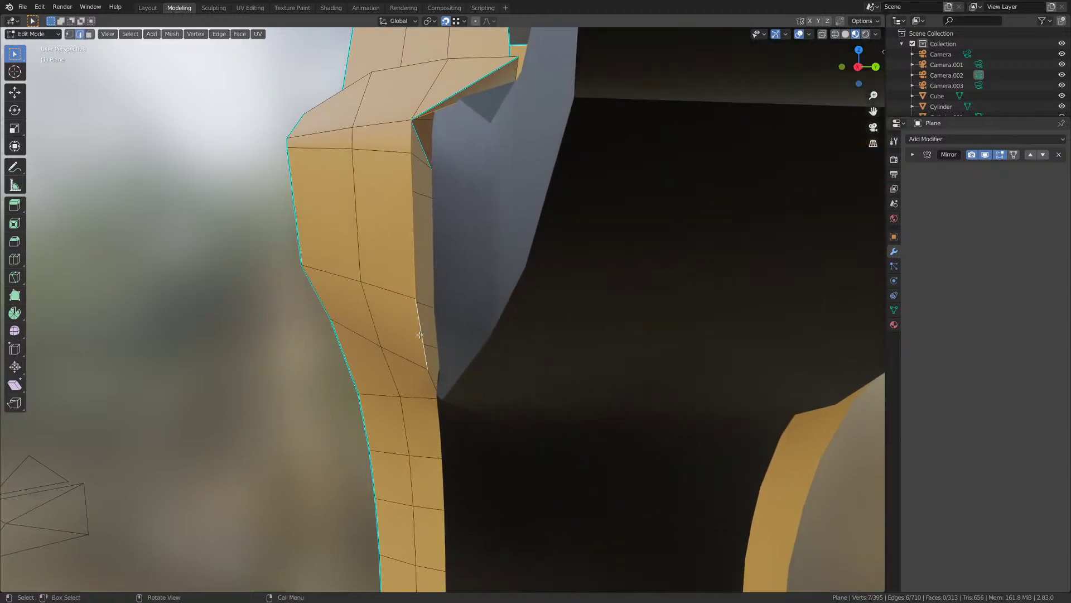
{"action": "key", "text": "Tab"}
{"action": "key", "text": "Tab"}
{"action": "key", "text": "a"}
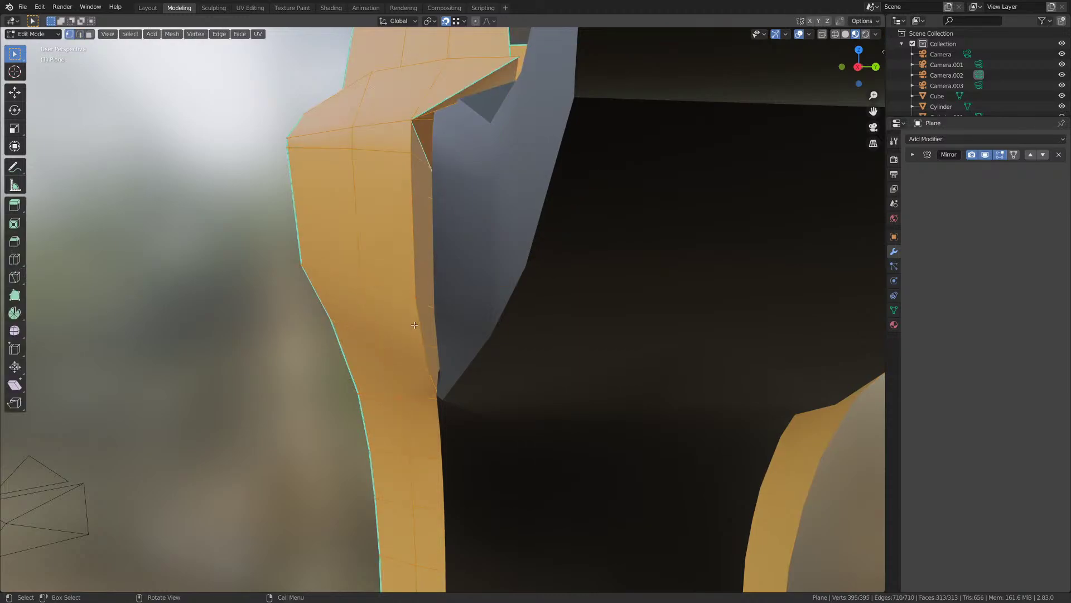
- Dissolve the three surplus vertices along the upper inner edge of the frame's rear opening and save M1911.blend
{"action": "middle_click_drag", "start_coordinate": [414, 325], "coordinate": [423, 273]}
{"action": "middle_click_drag", "start_coordinate": [427, 251], "coordinate": [467, 330], "text": "shift"}
{"action": "scroll", "coordinate": [467, 330], "scroll_direction": "up", "scroll_amount": 1}
{"action": "left_click", "coordinate": [461, 304]}
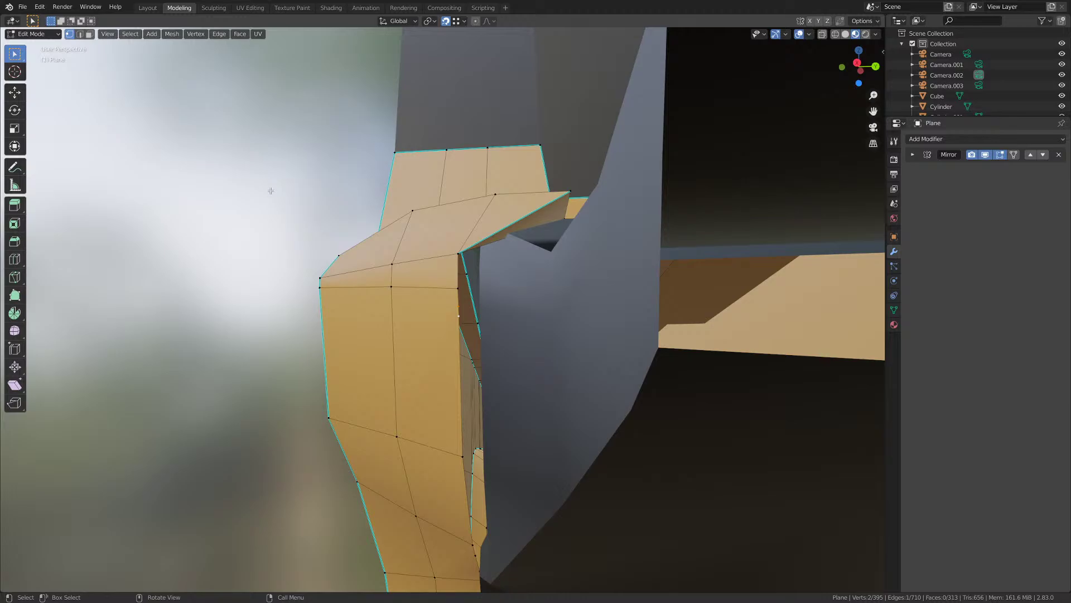
{"action": "key", "text": "x"}
{"action": "left_click", "coordinate": [254, 242]}
{"action": "middle_click_drag", "start_coordinate": [413, 240], "coordinate": [454, 335]}
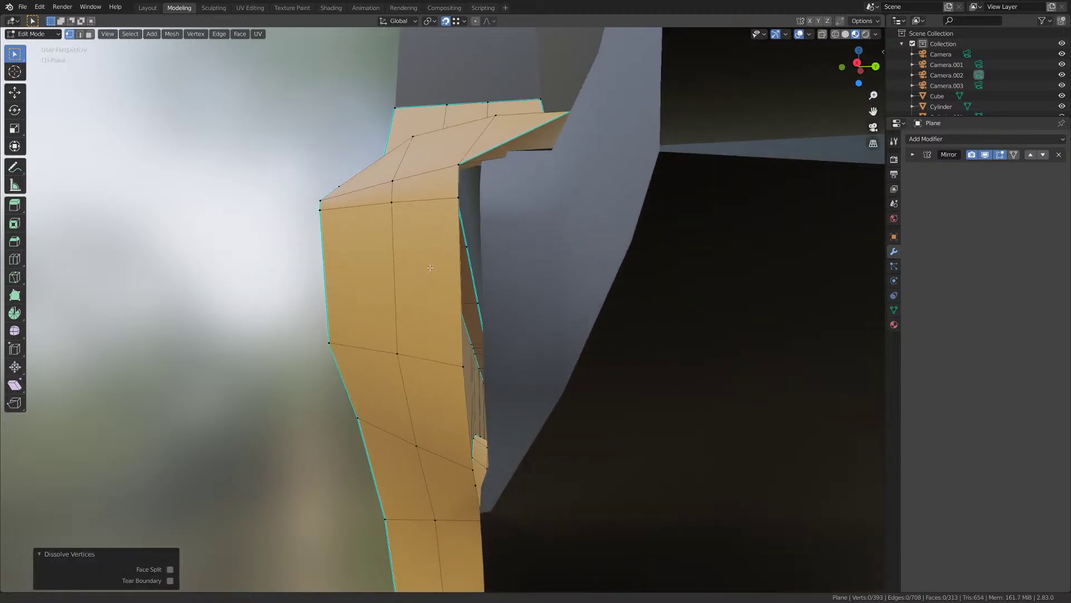
{"action": "left_click", "coordinate": [462, 297]}
{"action": "key", "text": "x"}
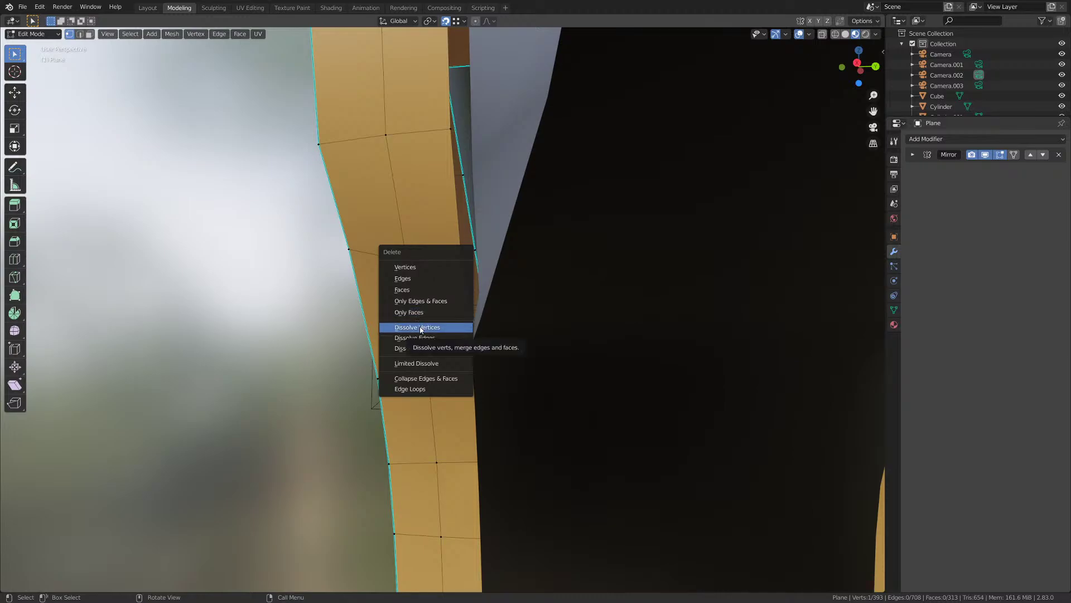
{"action": "left_click", "coordinate": [420, 328]}
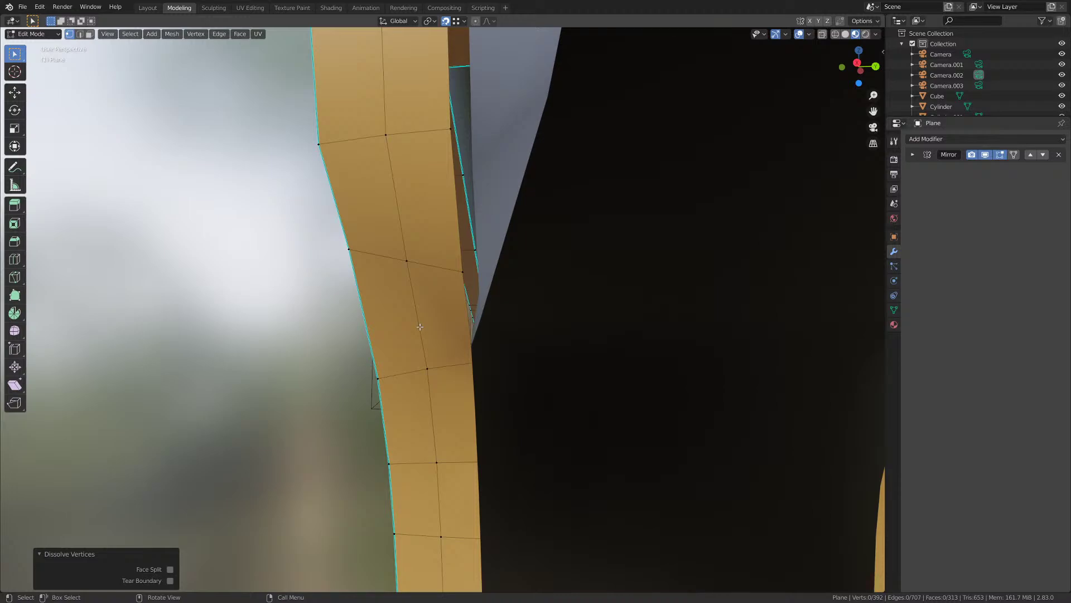
{"action": "key", "text": "ctrl+s"}
- Hide the grip safety and reopen the frame in Edit Mode
{"action": "middle_click_drag", "start_coordinate": [414, 248], "coordinate": [496, 284]}
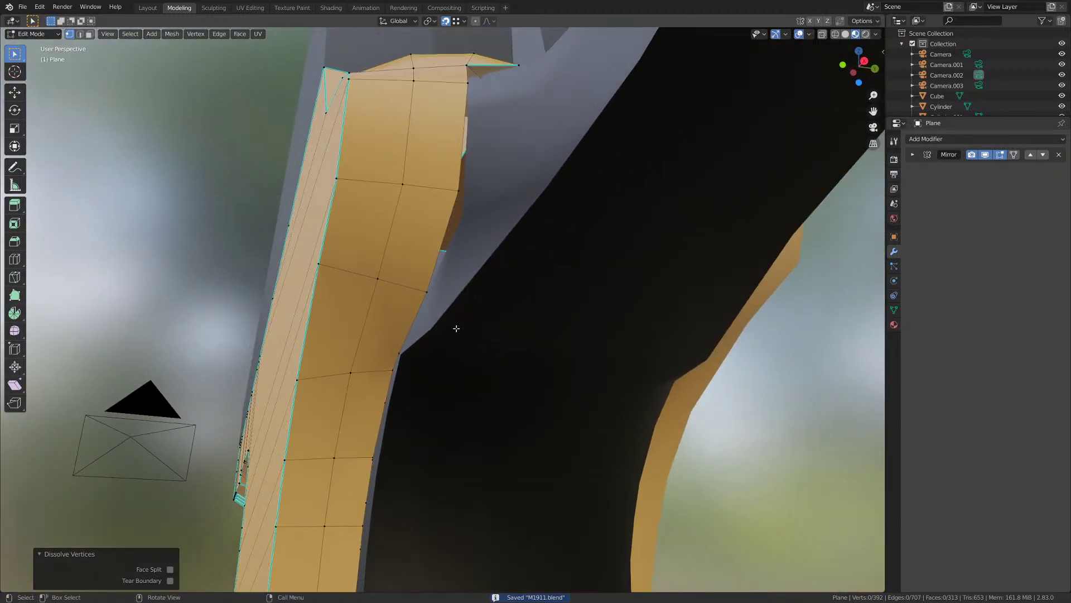
{"action": "middle_click_drag", "start_coordinate": [456, 328], "coordinate": [514, 170], "text": "shift"}
{"action": "scroll", "coordinate": [514, 171], "scroll_direction": "down", "scroll_amount": 3}
{"action": "key", "text": "Tab"}
{"action": "left_click", "coordinate": [515, 277]}
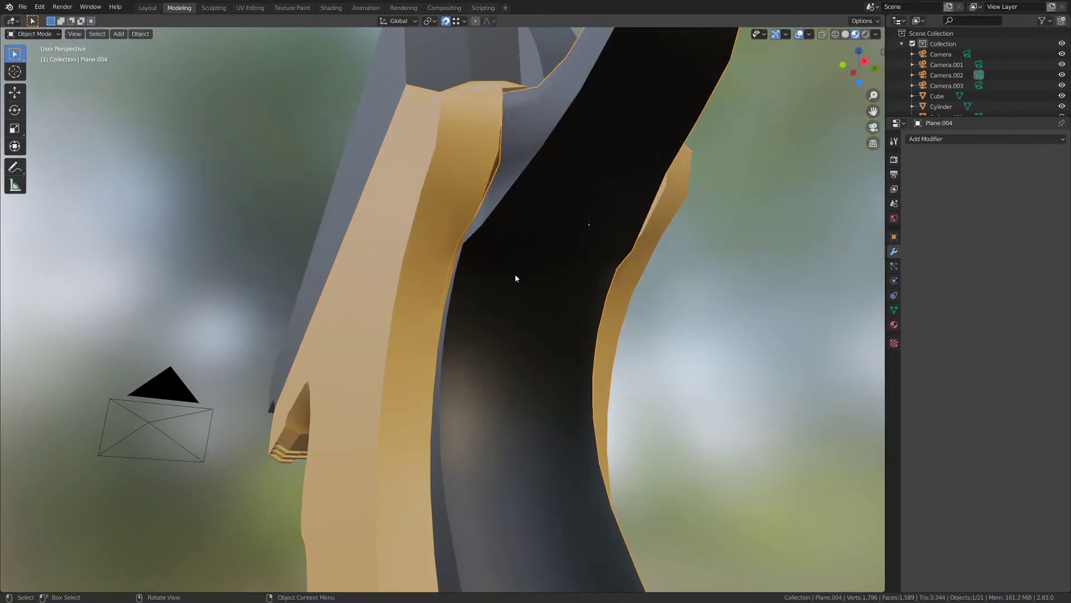
{"action": "key", "text": "h"}
{"action": "left_click", "coordinate": [449, 273]}
{"action": "key", "text": "Tab"}
- Dissolve the nine surplus vertices lying between the edge loops along the inner edge of the frame's rear opening
{"action": "middle_click_drag", "start_coordinate": [472, 303], "coordinate": [381, 302]}
{"action": "left_click", "coordinate": [395, 116]}
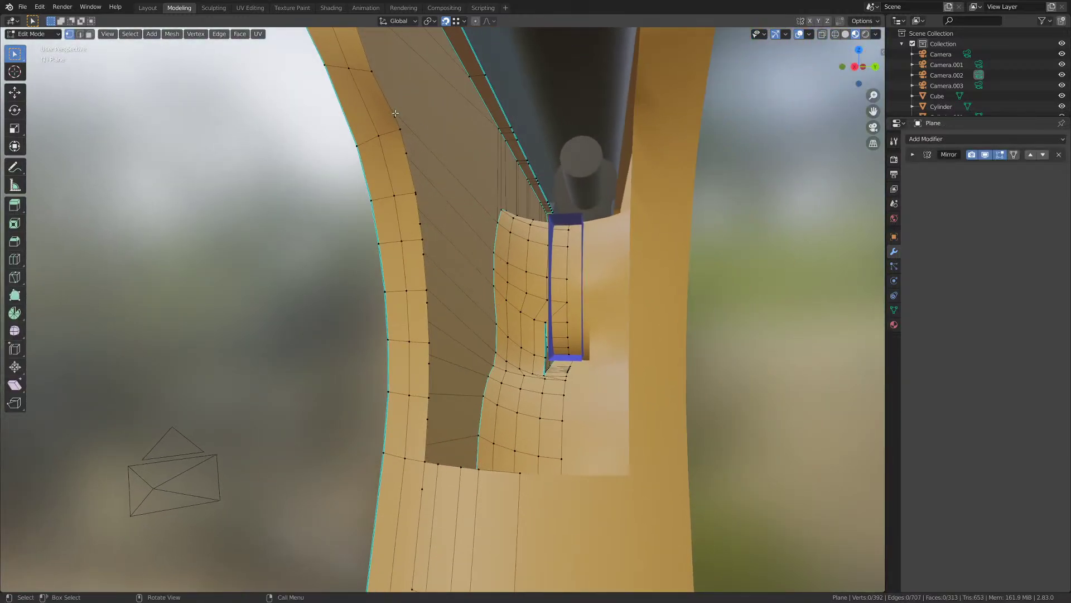
{"action": "left_click", "coordinate": [405, 154], "text": "ctrl"}
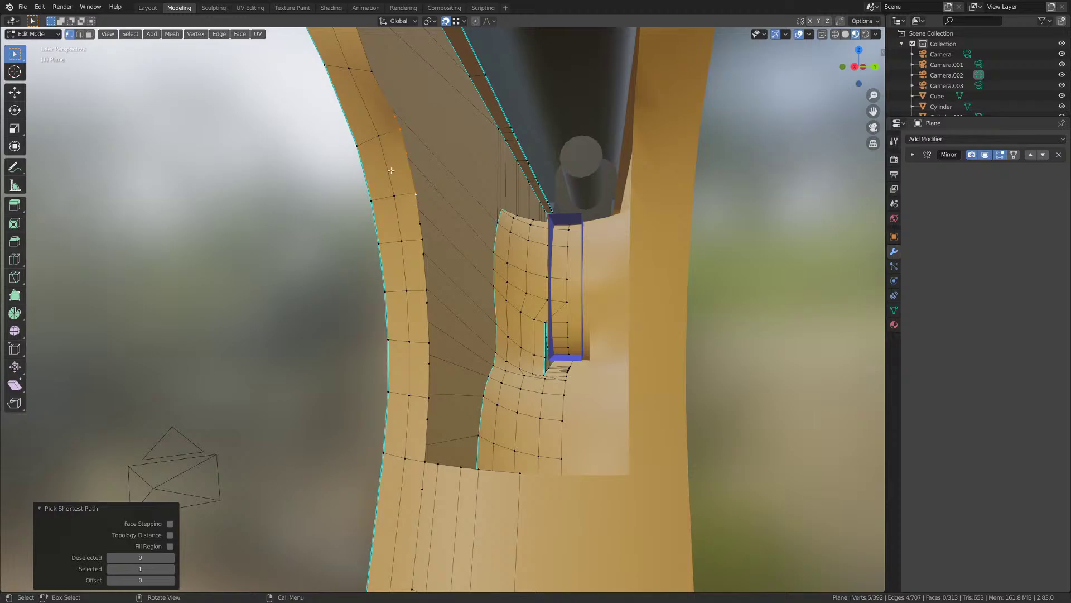
{"action": "left_click", "coordinate": [395, 119]}
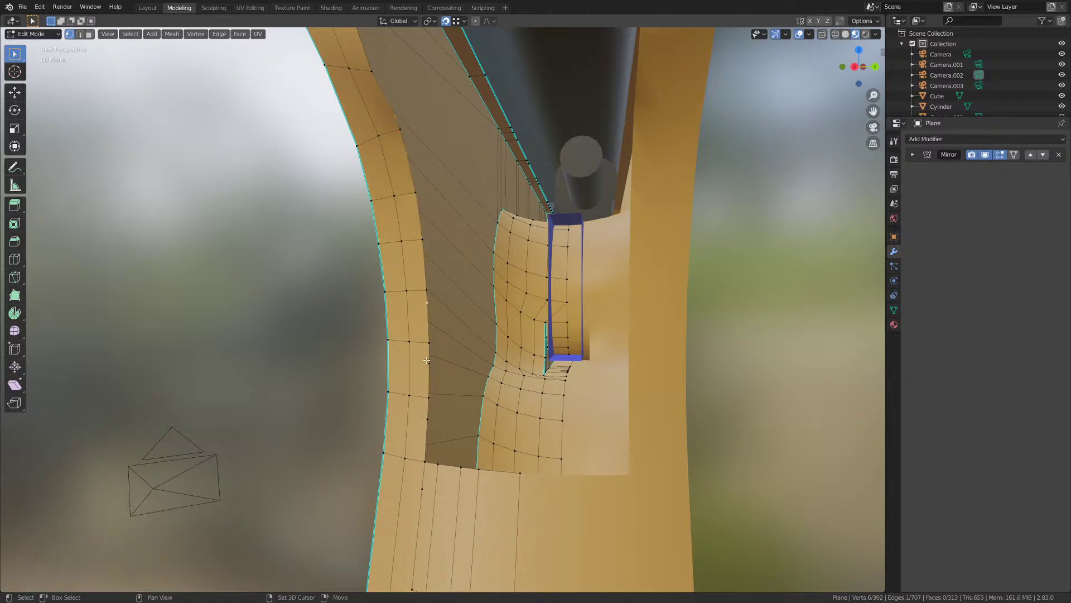
{"action": "middle_click_drag", "start_coordinate": [453, 473], "coordinate": [410, 216], "text": "shift"}
{"action": "key", "text": "x"}
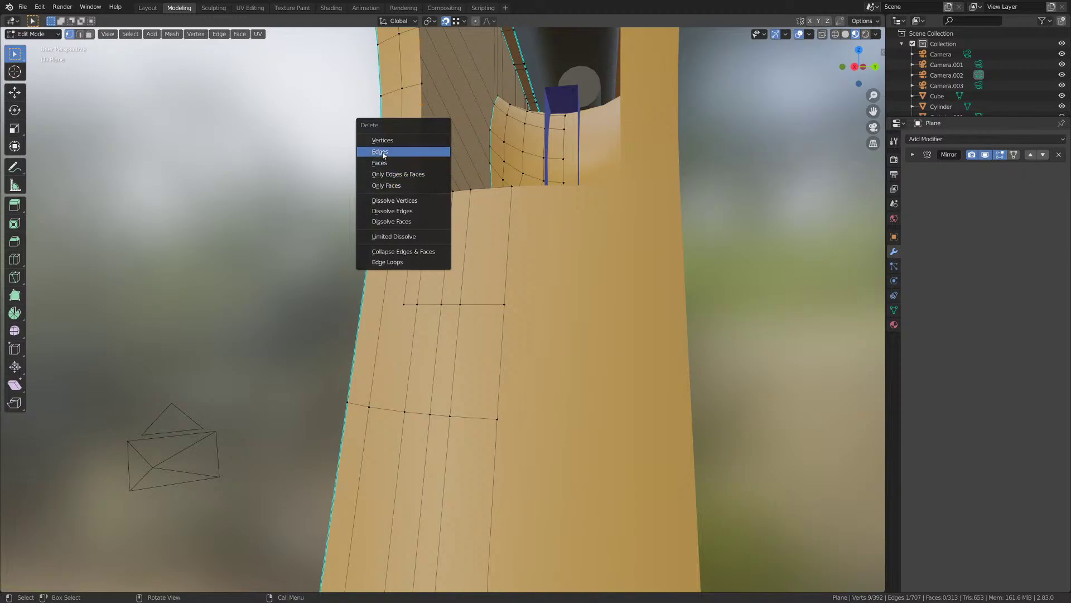
{"action": "left_click", "coordinate": [389, 200]}
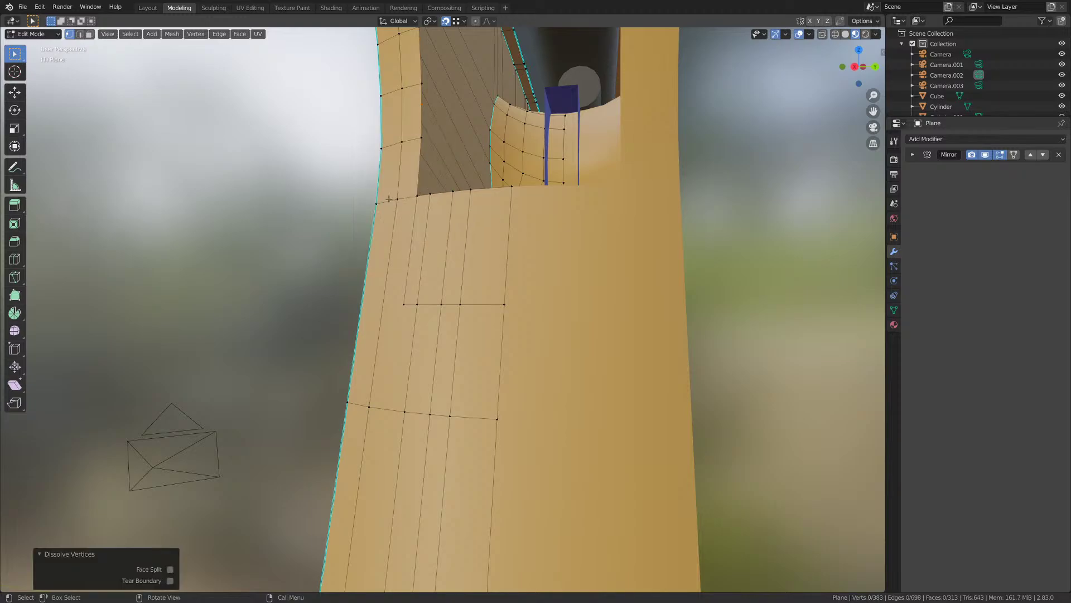
- Delete the four faces on the frame's backstrap directly below the rear opening
{"action": "key", "text": "3"}
{"action": "left_click", "coordinate": [422, 217]}
{"action": "left_click", "coordinate": [438, 220], "text": "shift"}
{"action": "left_click", "coordinate": [457, 221], "text": "shift"}
{"action": "left_click", "coordinate": [476, 223], "text": "shift"}
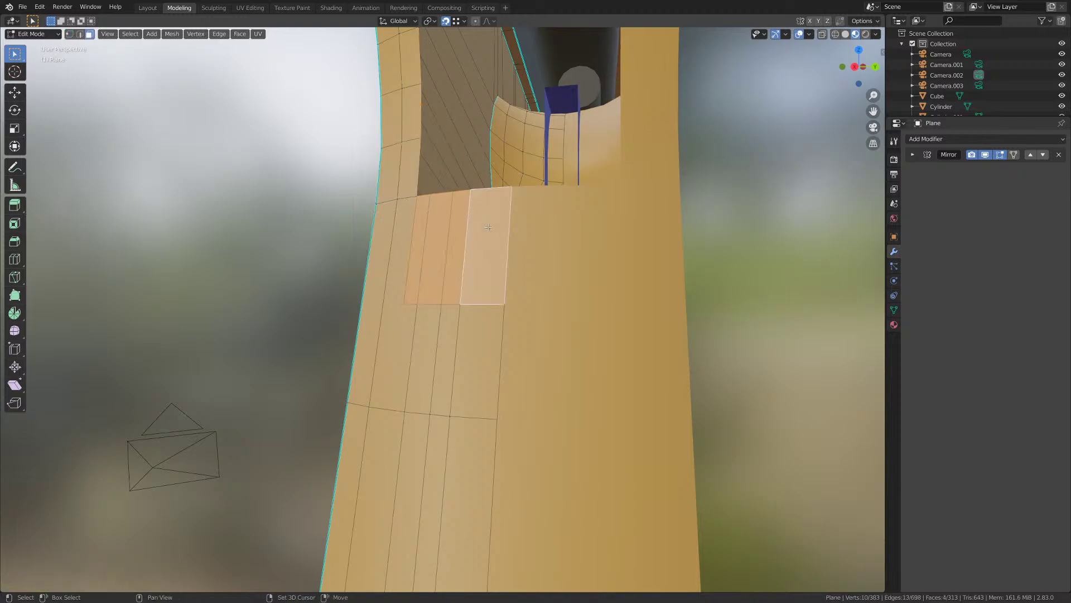
{"action": "key", "text": "x"}
{"action": "left_click", "coordinate": [445, 190]}
- Return the frame to Object Mode, unhide the grip safety and save M1911.blend
{"action": "middle_click_drag", "start_coordinate": [444, 190], "coordinate": [403, 286]}
{"action": "key", "text": "Tab"}
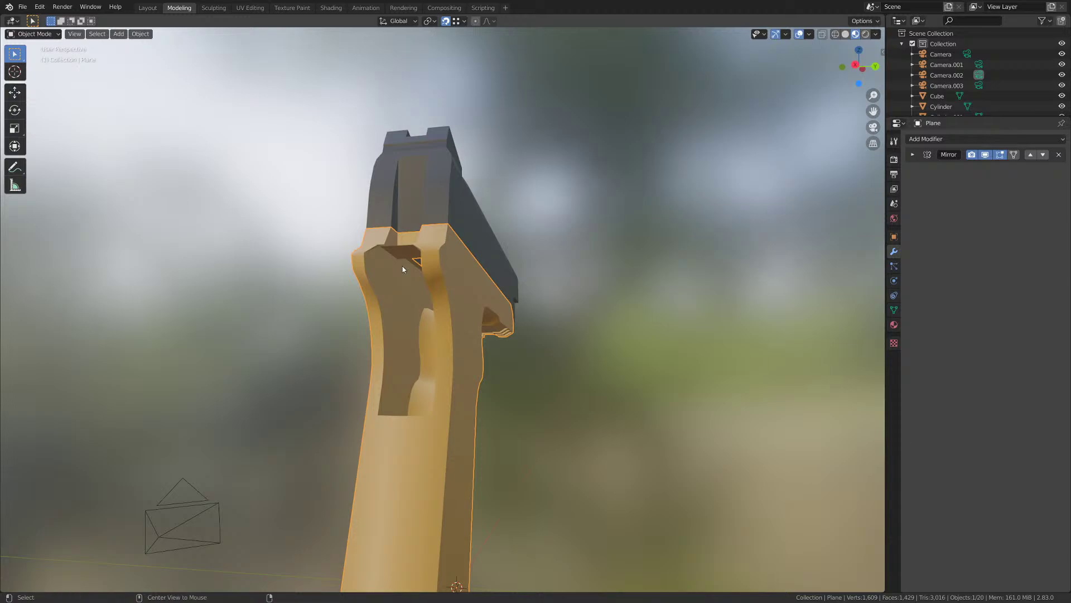
{"action": "key", "text": "ctrl+v"}
{"action": "middle_click_drag", "start_coordinate": [403, 270], "coordinate": [406, 220]}
{"action": "key", "text": "ctrl+s"}
- Select the frame and reopen its mesh in Edit Mode near the grip safety
{"action": "scroll", "coordinate": [399, 284], "scroll_direction": "up", "scroll_amount": 3}
{"action": "left_click", "coordinate": [355, 242]}
{"action": "key", "text": "Tab"}
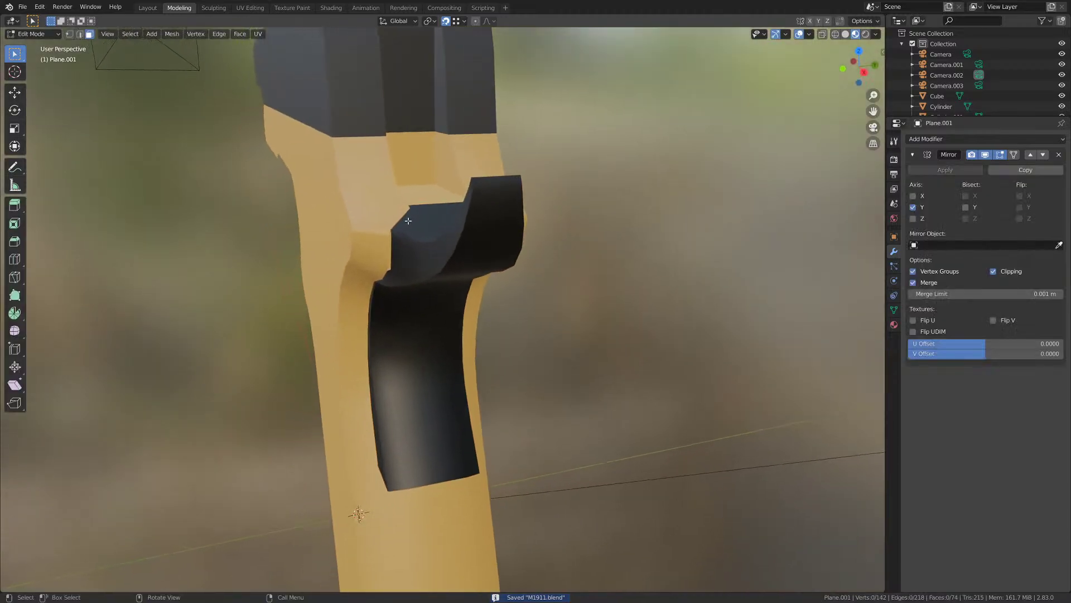
{"action": "key", "text": "Tab"}
{"action": "left_click", "coordinate": [379, 199]}
{"action": "key", "text": "Tab"}
{"action": "scroll", "coordinate": [430, 268], "scroll_direction": "up", "scroll_amount": 6}
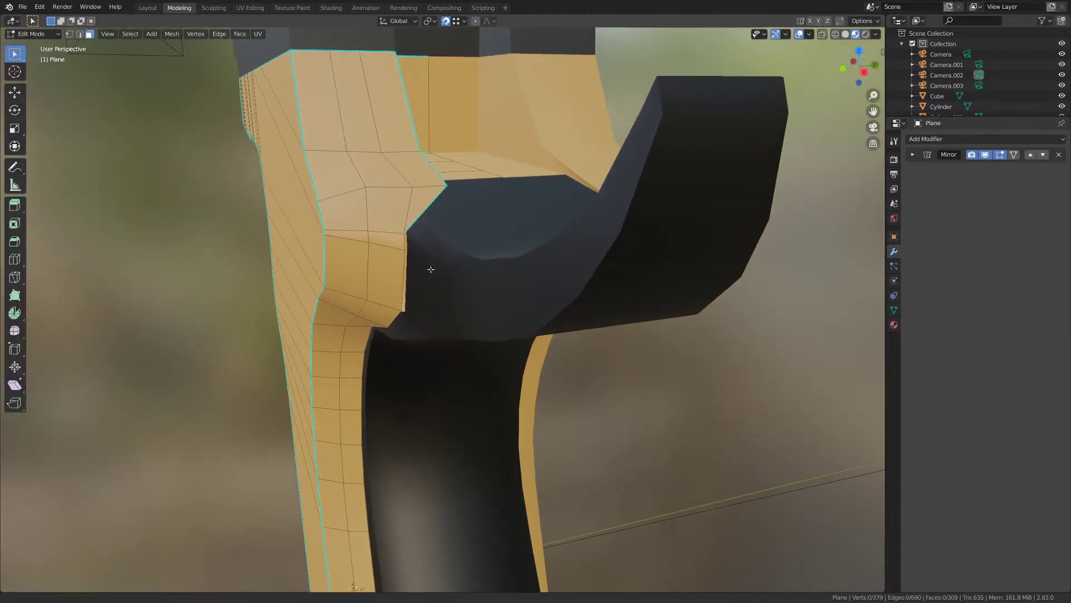
- Select the five edges along the inner side of the frame's rear opening beside the grip safety and extrude them along X
{"action": "middle_click_drag", "start_coordinate": [443, 309], "coordinate": [379, 272]}
{"action": "scroll", "coordinate": [378, 257], "scroll_direction": "down", "scroll_amount": 5}
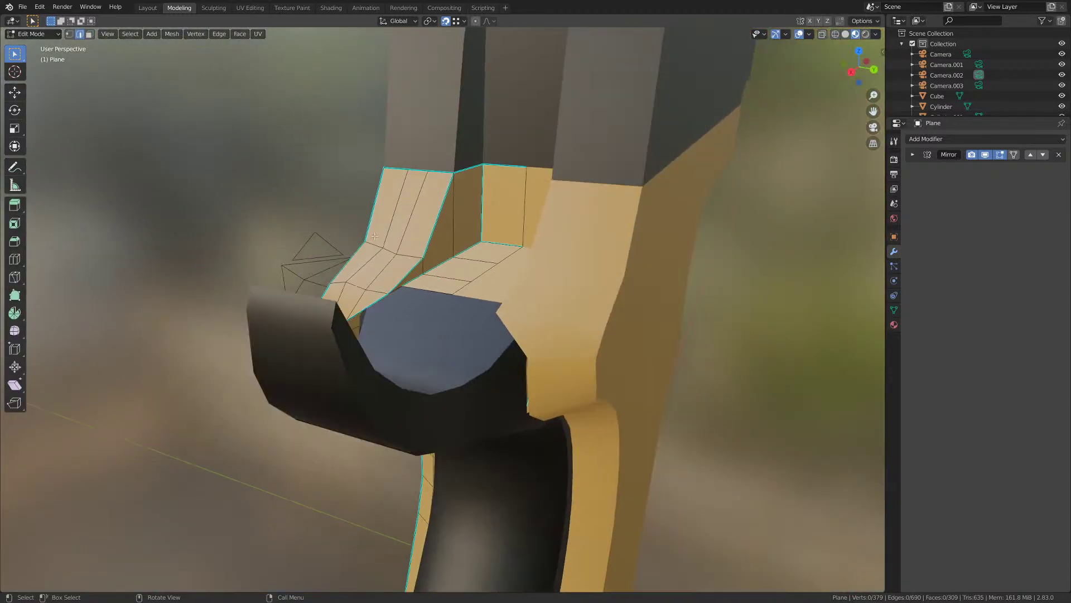
{"action": "scroll", "coordinate": [344, 303], "scroll_direction": "up", "scroll_amount": 6}
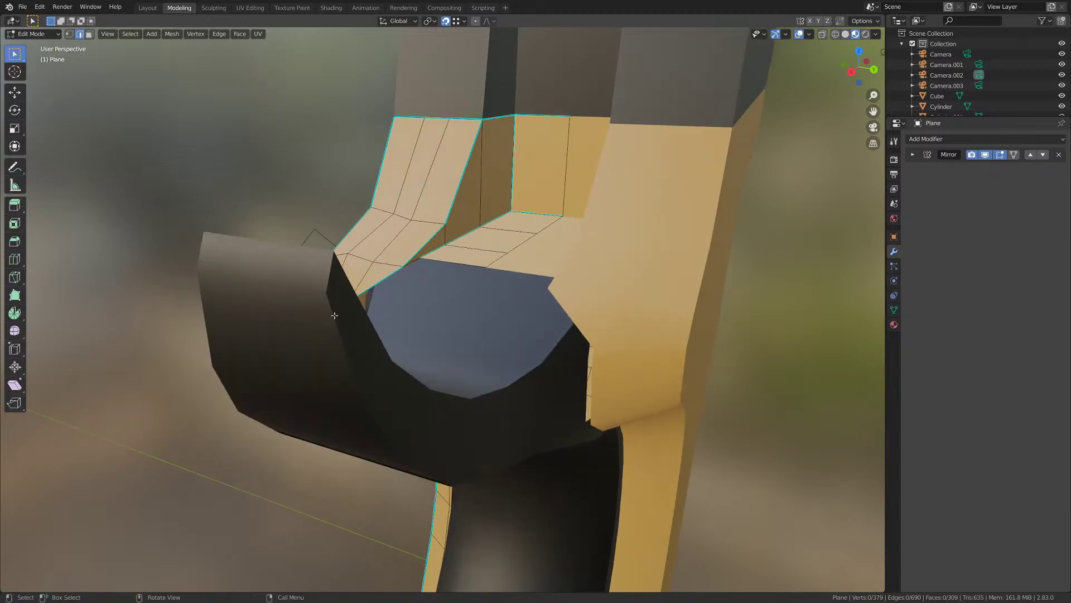
{"action": "scroll", "coordinate": [316, 309], "scroll_direction": "up", "scroll_amount": 4}
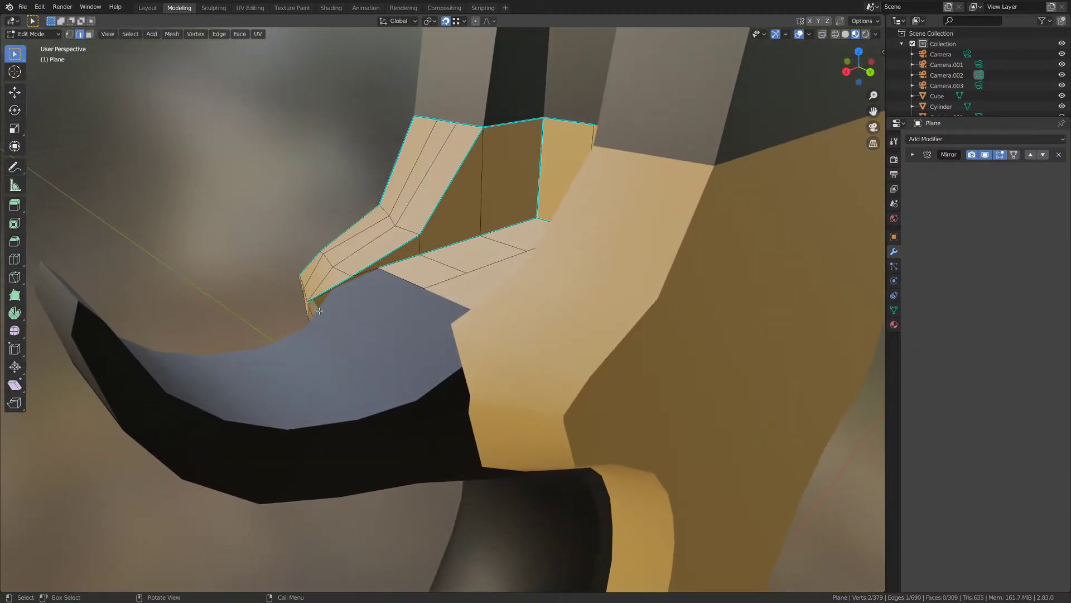
{"action": "middle_click_drag", "start_coordinate": [345, 318], "coordinate": [460, 277]}
{"action": "left_click", "coordinate": [481, 244], "text": "shift"}
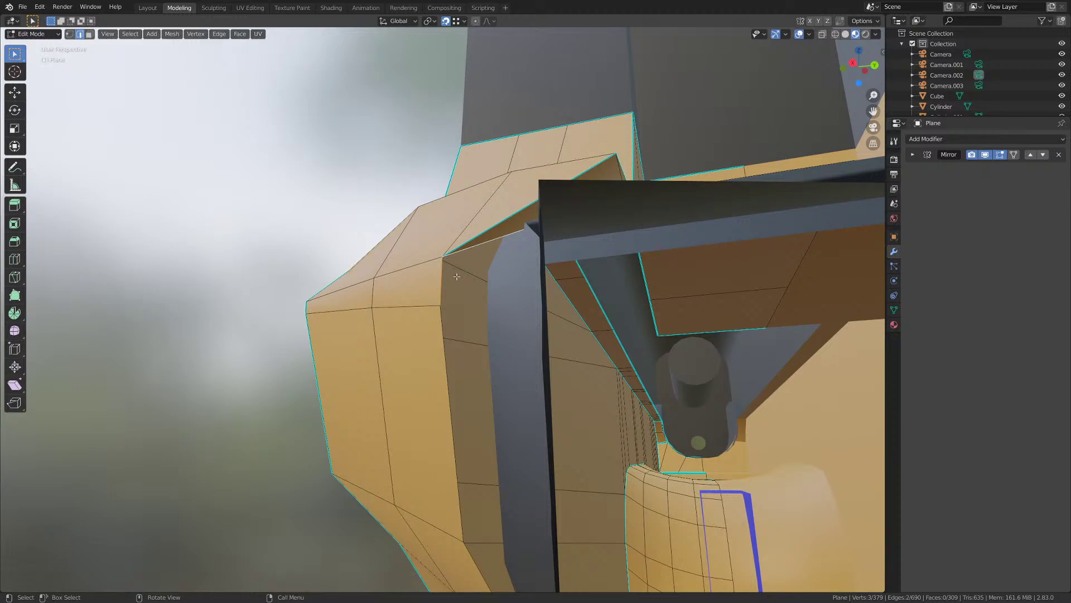
{"action": "middle_click_drag", "start_coordinate": [444, 359], "coordinate": [417, 198], "text": "shift"}
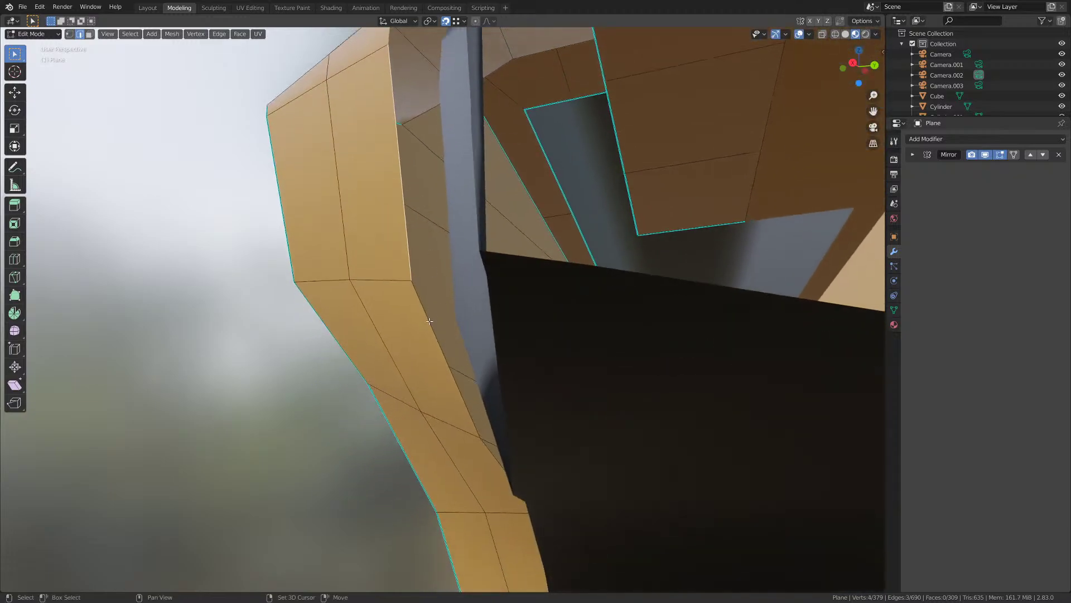
{"action": "left_click", "coordinate": [434, 329], "text": "shift"}
{"action": "scroll", "coordinate": [457, 380], "scroll_direction": "down", "scroll_amount": 3}
{"action": "middle_click_drag", "start_coordinate": [494, 458], "coordinate": [490, 347], "text": "shift"}
{"action": "left_click", "coordinate": [472, 292], "text": "shift"}
{"action": "middle_click_drag", "start_coordinate": [476, 291], "coordinate": [478, 372]}
{"action": "key", "text": "e"}
{"action": "key", "text": "x"}
{"action": "left_click", "coordinate": [507, 298]}
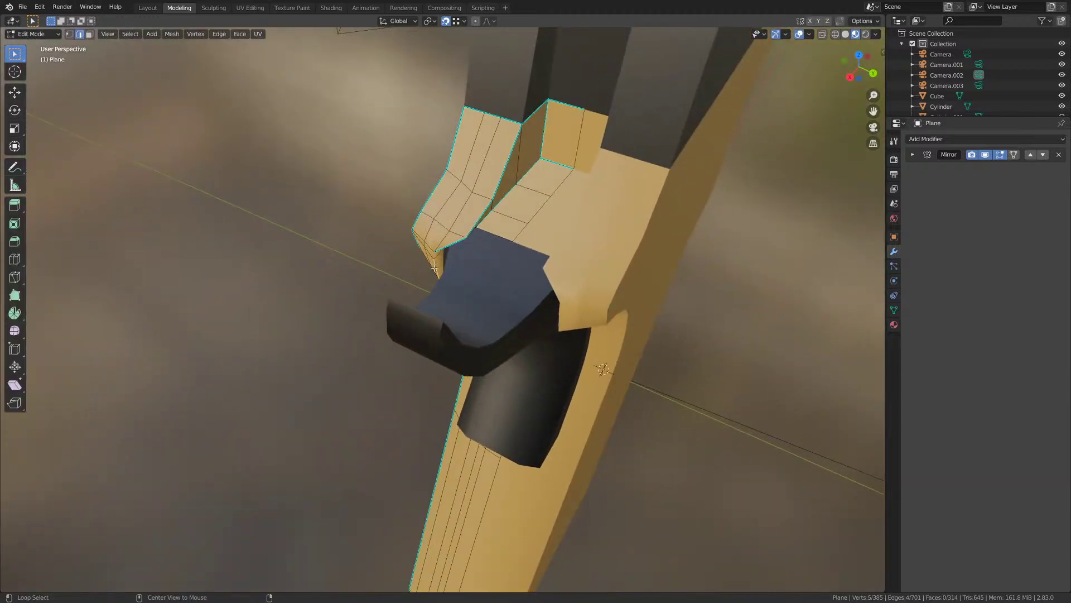
- Mark the four-edge border of the newly extruded strip as sharp, return to Object Mode and save M1911.blend
{"action": "middle_click_drag", "start_coordinate": [438, 304], "coordinate": [508, 235]}
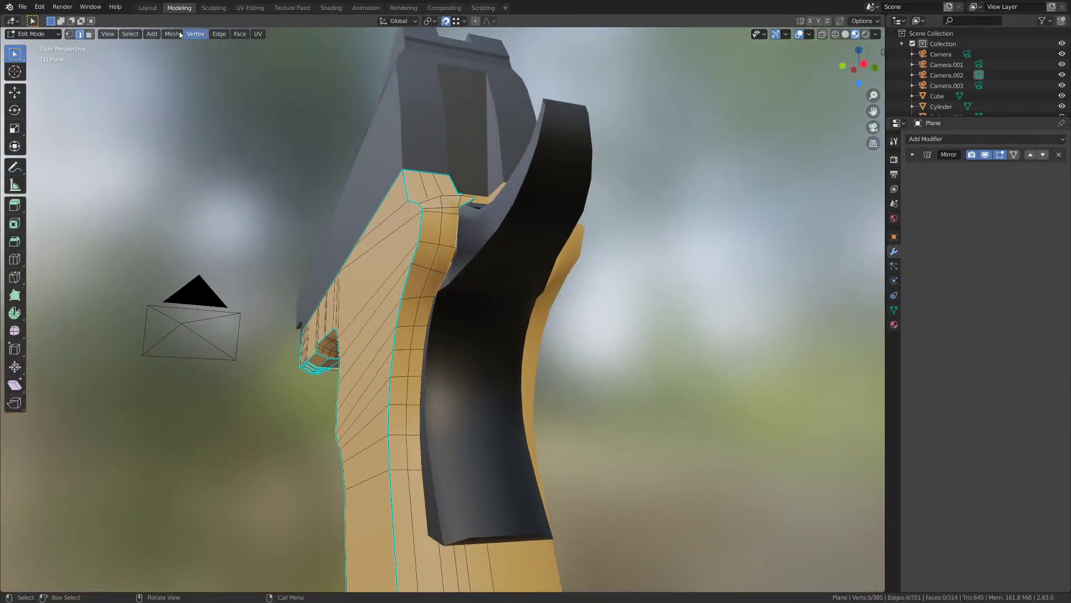
{"action": "left_click", "coordinate": [221, 38]}
{"action": "left_click", "coordinate": [246, 231]}
{"action": "key", "text": "Tab"}
{"action": "middle_click_drag", "start_coordinate": [583, 341], "coordinate": [483, 393]}
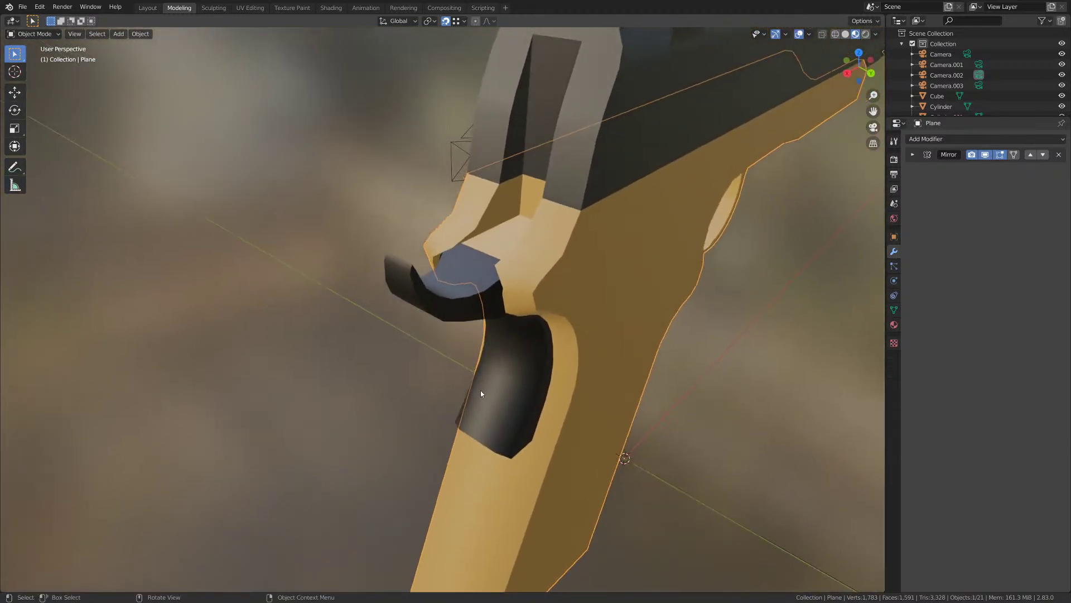
{"action": "key", "text": "ctrl+s"}
{"action": "key", "text": "ctrl+s"}
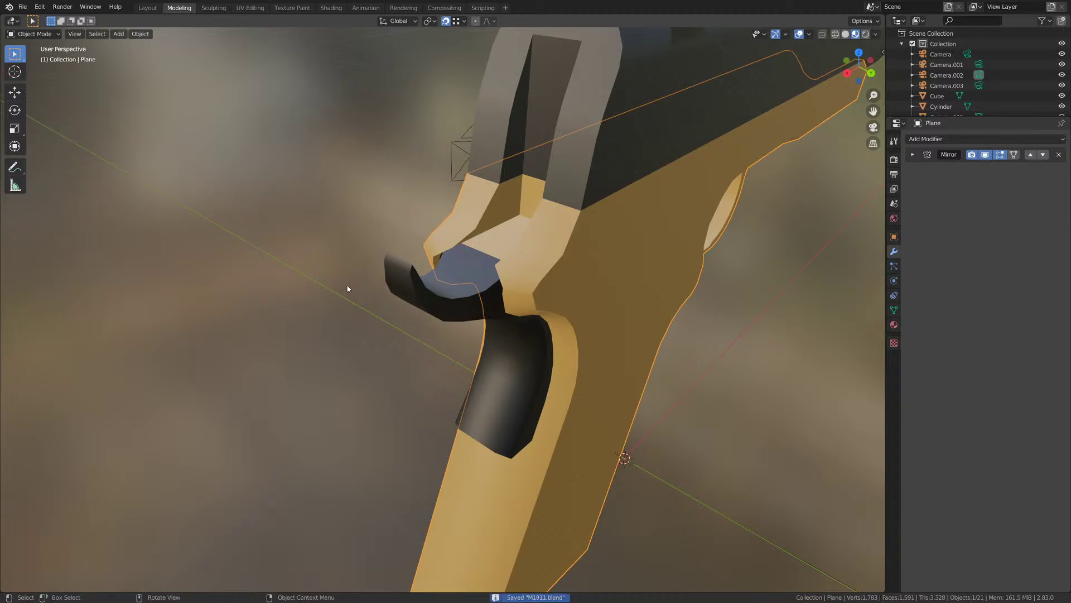
- Examine the frame's rear opening around the grip safety in solid shading and restore Material Preview shading
{"action": "scroll", "coordinate": [349, 290], "scroll_direction": "up", "scroll_amount": 2}
{"action": "mouse_move", "coordinate": [349, 290]}
{"action": "middle_mouse_down"}
{"action": "mouse_move", "coordinate": [364, 297]}
{"action": "mouse_move", "coordinate": [327, 372]}
{"action": "mouse_move", "coordinate": [353, 341]}
{"action": "mouse_move", "coordinate": [371, 338]}
{"action": "mouse_move", "coordinate": [395, 336]}
{"action": "mouse_move", "coordinate": [359, 342]}
{"action": "mouse_move", "coordinate": [446, 336]}
{"action": "mouse_move", "coordinate": [495, 354]}
{"action": "mouse_move", "coordinate": [447, 378]}
{"action": "mouse_move", "coordinate": [342, 372]}
{"action": "middle_mouse_up"}
{"action": "key", "text": "Tab"}
{"action": "scroll", "coordinate": [359, 342], "scroll_direction": "up", "scroll_amount": 3}
{"action": "scroll", "coordinate": [359, 340], "scroll_direction": "down", "scroll_amount": 4}
{"action": "key", "text": "KP_1"}
{"action": "key", "text": "shift+z"}
{"action": "left_click", "coordinate": [404, 372]}
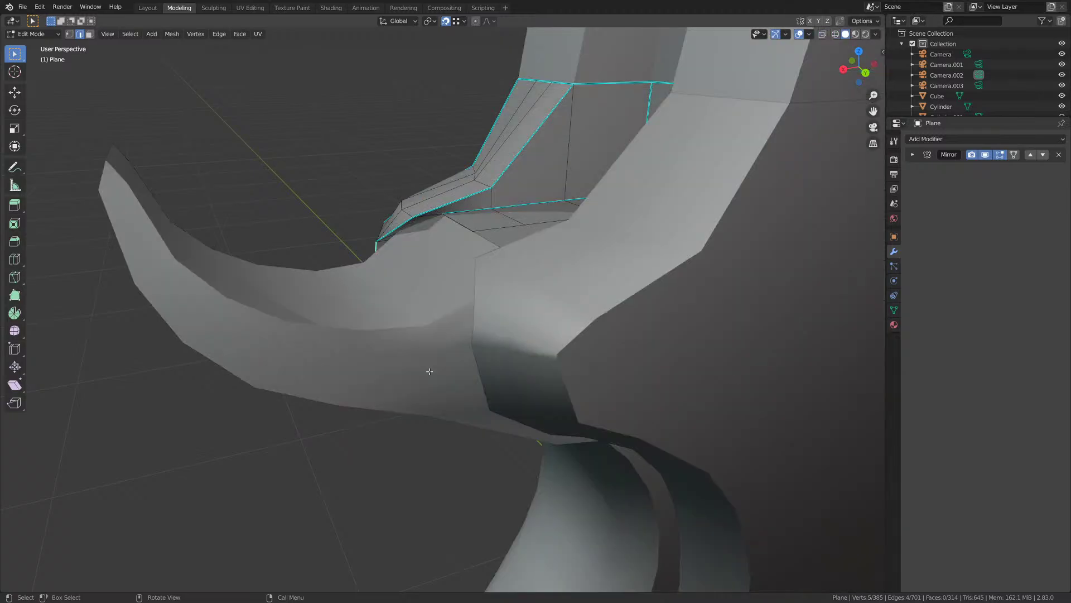
{"action": "middle_click_drag", "start_coordinate": [423, 371], "coordinate": [440, 368]}
{"action": "key", "text": "z"}
{"action": "left_click", "coordinate": [427, 443]}
- Move the five far edges of the extruded strip 0.031171 m along Y, and return the frame to Object Mode
{"action": "mouse_move", "coordinate": [427, 444]}
{"action": "middle_mouse_down"}
{"action": "mouse_move", "coordinate": [431, 308]}
{"action": "mouse_move", "coordinate": [445, 280]}
{"action": "mouse_move", "coordinate": [442, 294]}
{"action": "middle_mouse_up"}
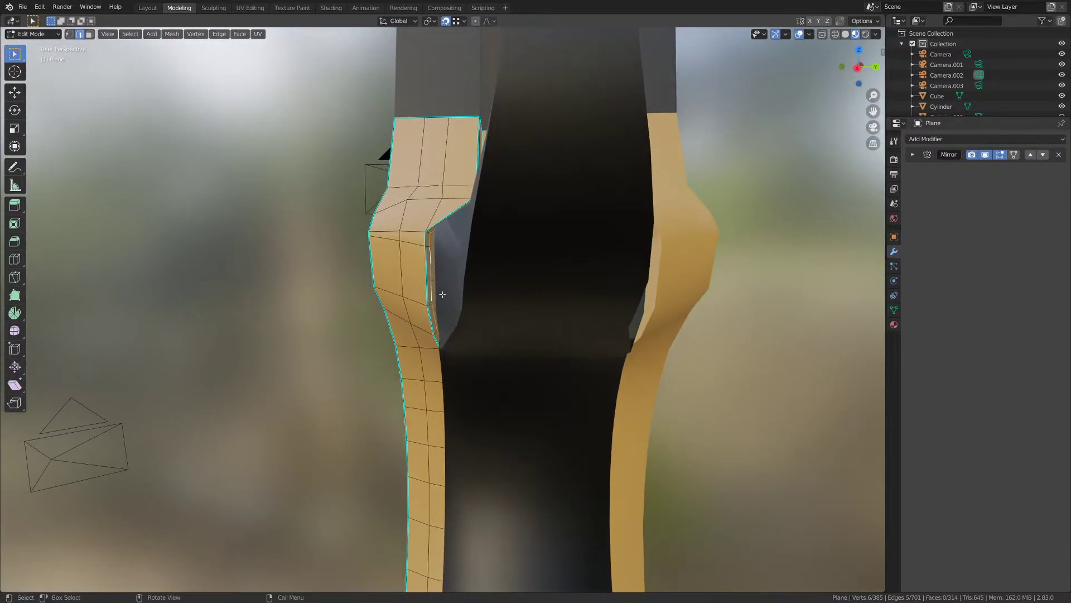
{"action": "key", "text": "g"}
{"action": "key", "text": "y"}
{"action": "left_click", "coordinate": [446, 325]}
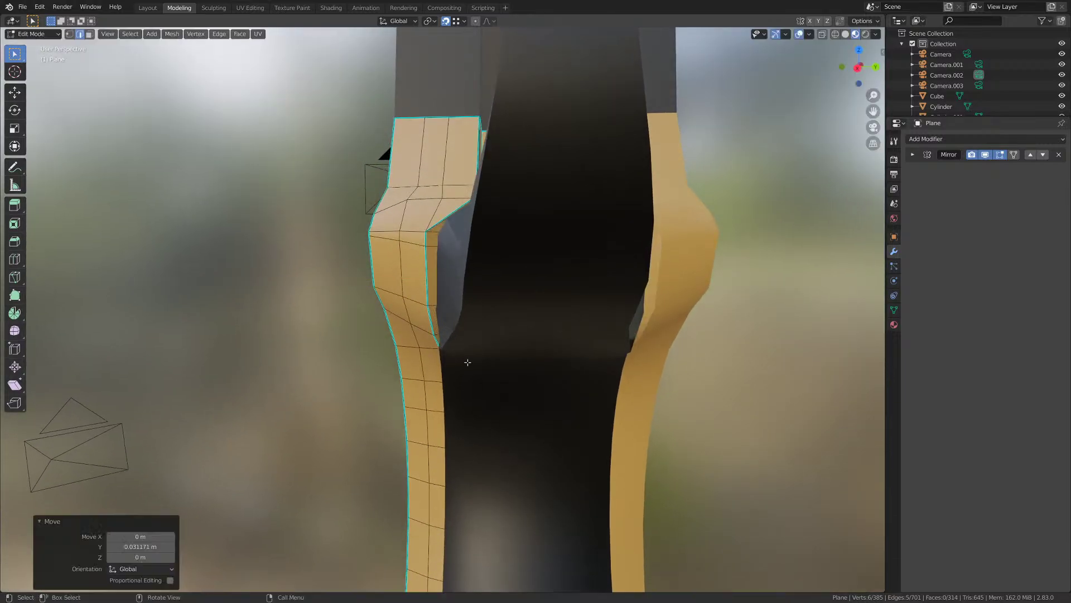
{"action": "key", "text": "Tab"}
{"action": "middle_click_drag", "start_coordinate": [466, 359], "coordinate": [519, 388]}
{"action": "scroll", "coordinate": [504, 368], "scroll_direction": "down", "scroll_amount": 4}
{"action": "left_click", "coordinate": [545, 396]}
{"action": "scroll", "coordinate": [510, 383], "scroll_direction": "up", "scroll_amount": 3}
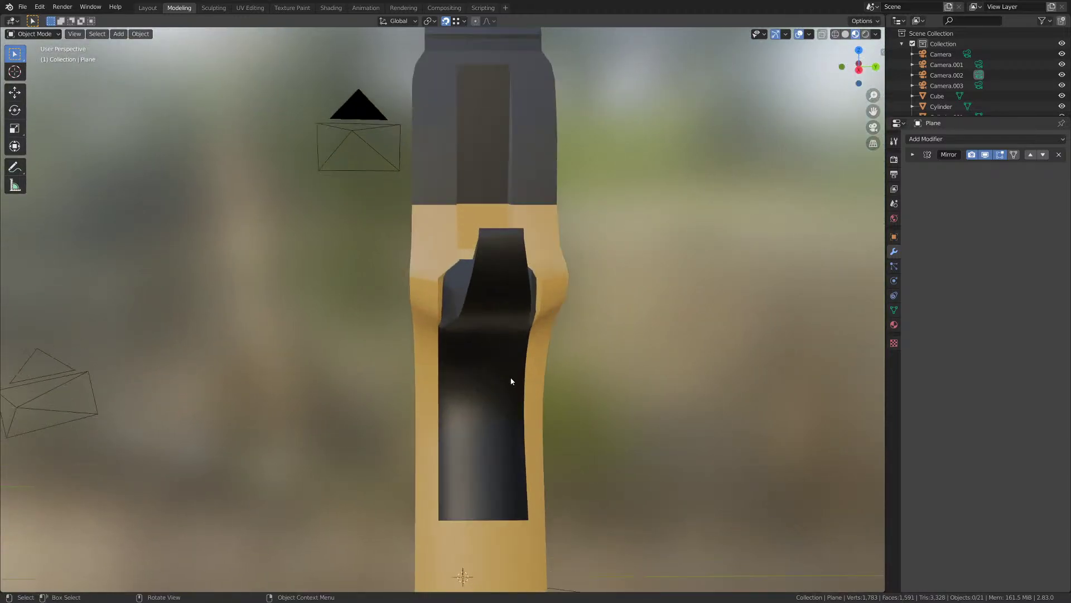
- Reopen the frame's mesh and select the three sharp border edges of the rear opening next to the grip safety
{"action": "key", "text": "Tab"}
{"action": "scroll", "coordinate": [478, 351], "scroll_direction": "up", "scroll_amount": 3}
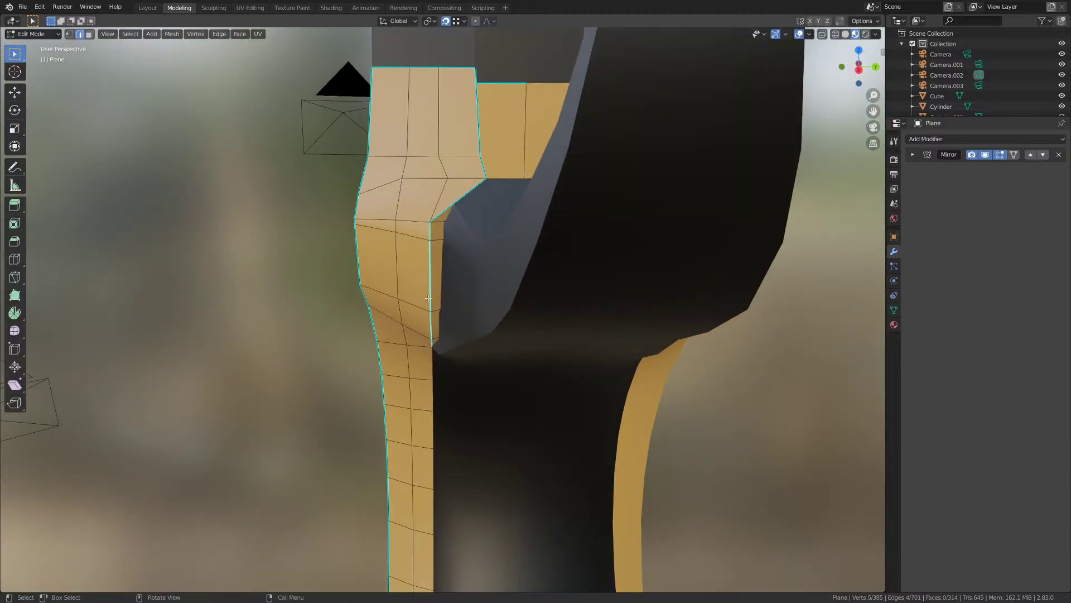
{"action": "middle_click_drag", "start_coordinate": [428, 298], "coordinate": [432, 271]}
{"action": "left_click", "coordinate": [431, 319]}
{"action": "middle_click_drag", "start_coordinate": [430, 350], "coordinate": [429, 393], "text": "shift"}
{"action": "left_click", "coordinate": [433, 337]}
{"action": "middle_click_drag", "start_coordinate": [436, 297], "coordinate": [423, 298]}
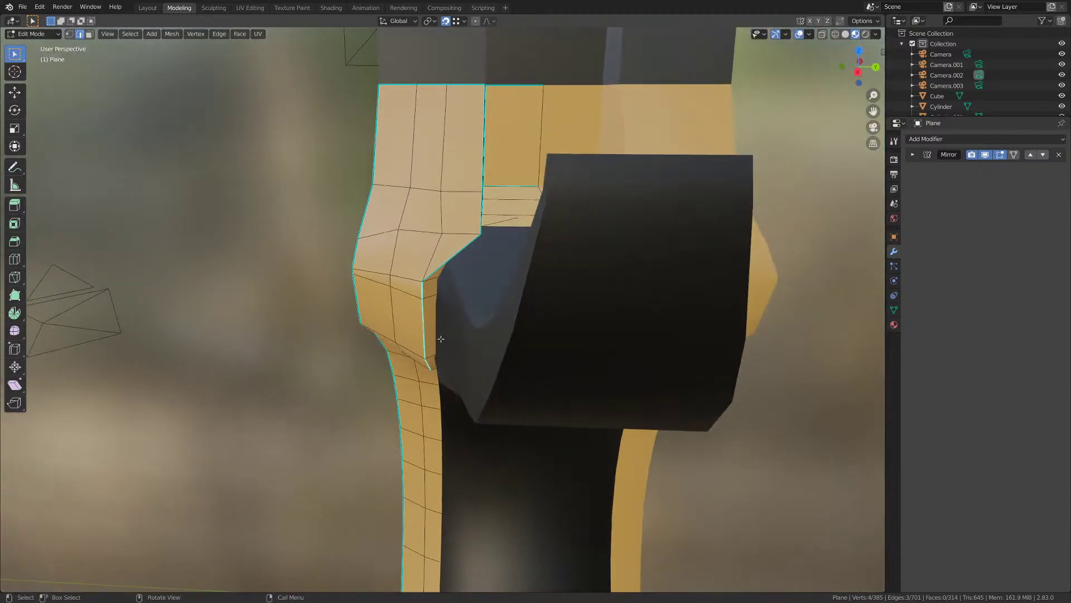
{"action": "key", "text": "g"}
{"action": "key", "text": "y"}
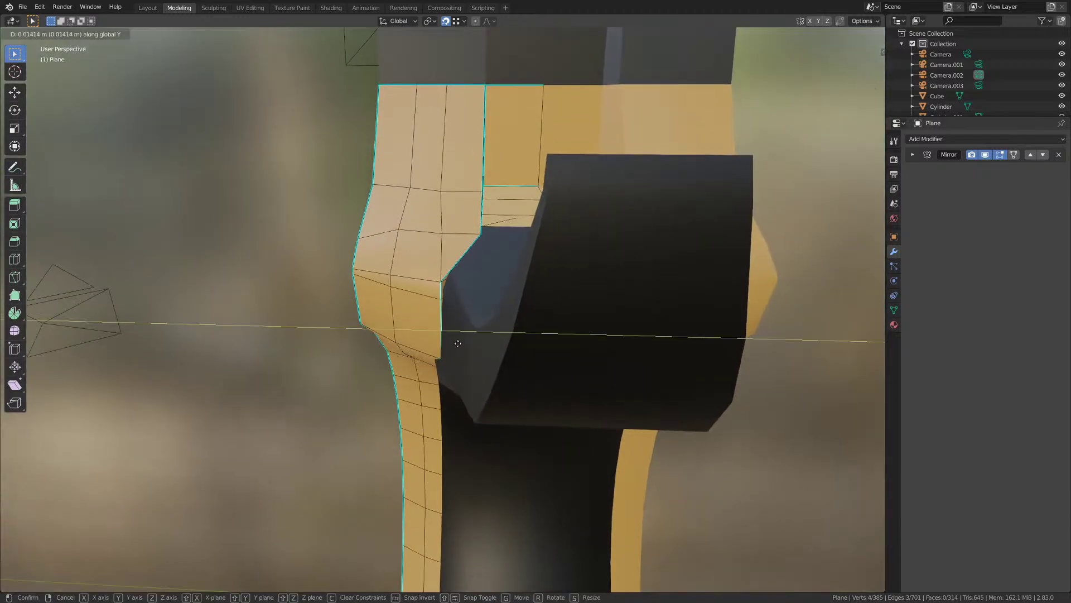
{"action": "right_click", "coordinate": [453, 439]}
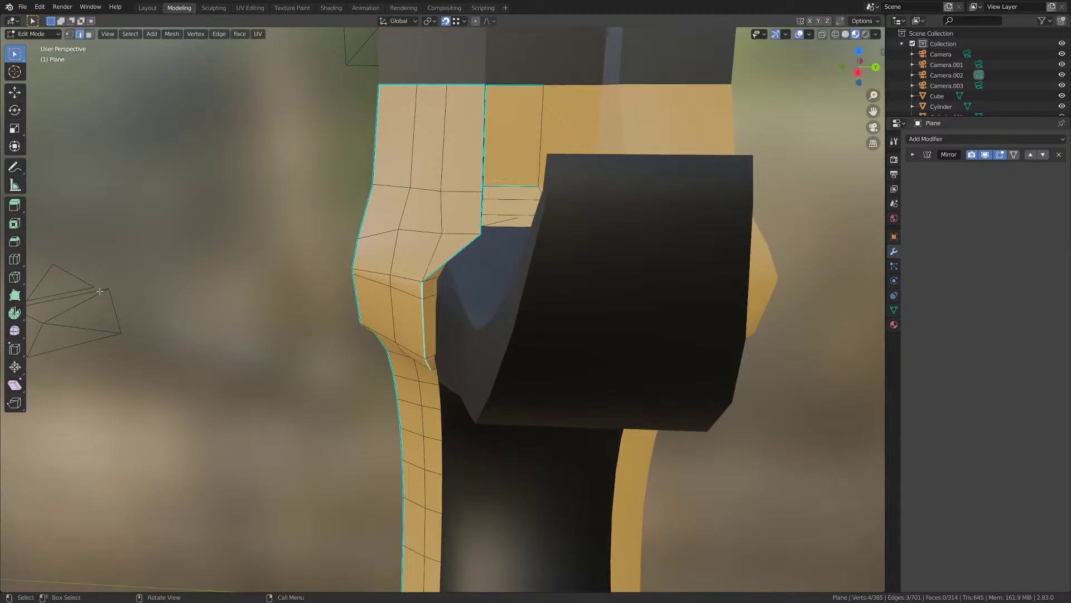
- Move the three selected border edges about 0.013 m along Y, and the short upper edge alone about 0.0015 m along Y
{"action": "key", "text": "g"}
{"action": "key", "text": "y"}
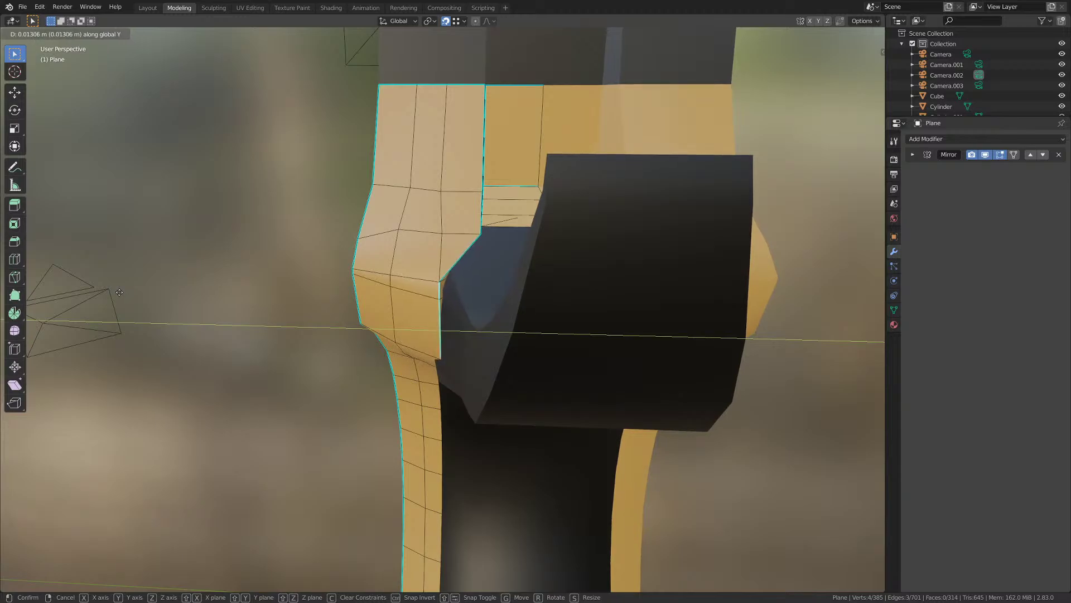
{"action": "left_click", "coordinate": [120, 292]}
{"action": "scroll", "coordinate": [260, 296], "scroll_direction": "up", "scroll_amount": 2}
{"action": "left_click", "coordinate": [419, 282]}
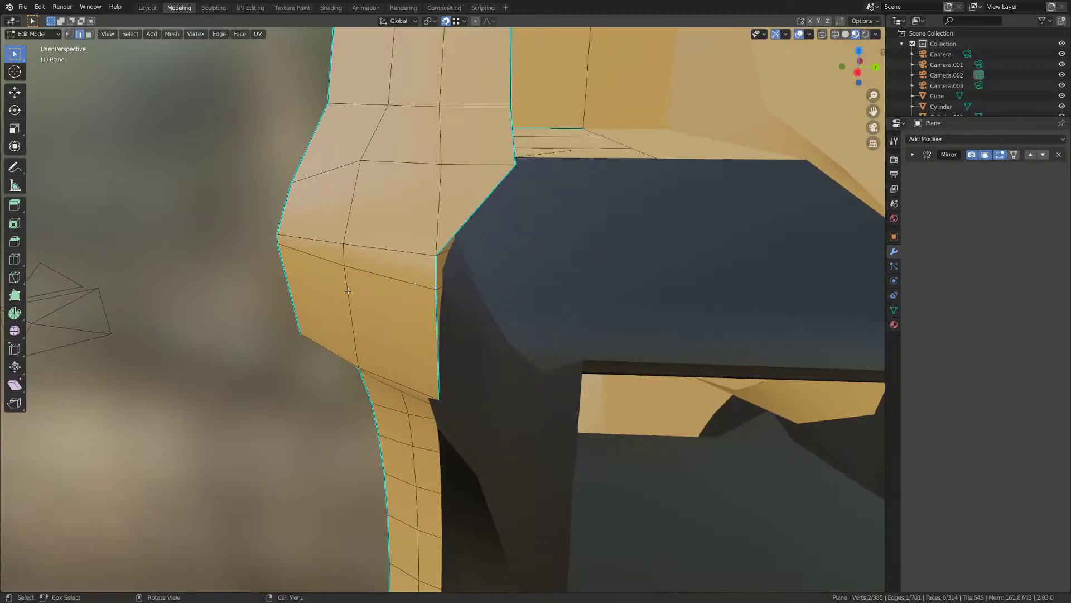
{"action": "key", "text": "g"}
{"action": "key", "text": "y"}
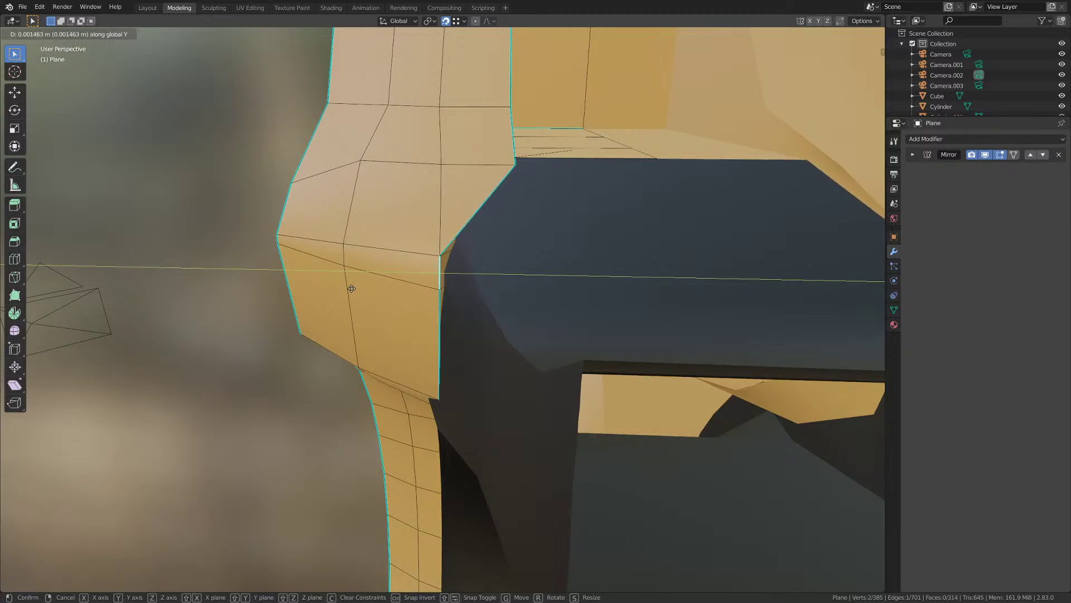
{"action": "left_click", "coordinate": [352, 288]}
- Move the upper corner vertex of the opening's border about 0.004 m along Y, return to Object Mode and save M1911.blend
{"action": "scroll", "coordinate": [436, 257], "scroll_direction": "up", "scroll_amount": 1}
{"action": "key", "text": "1"}
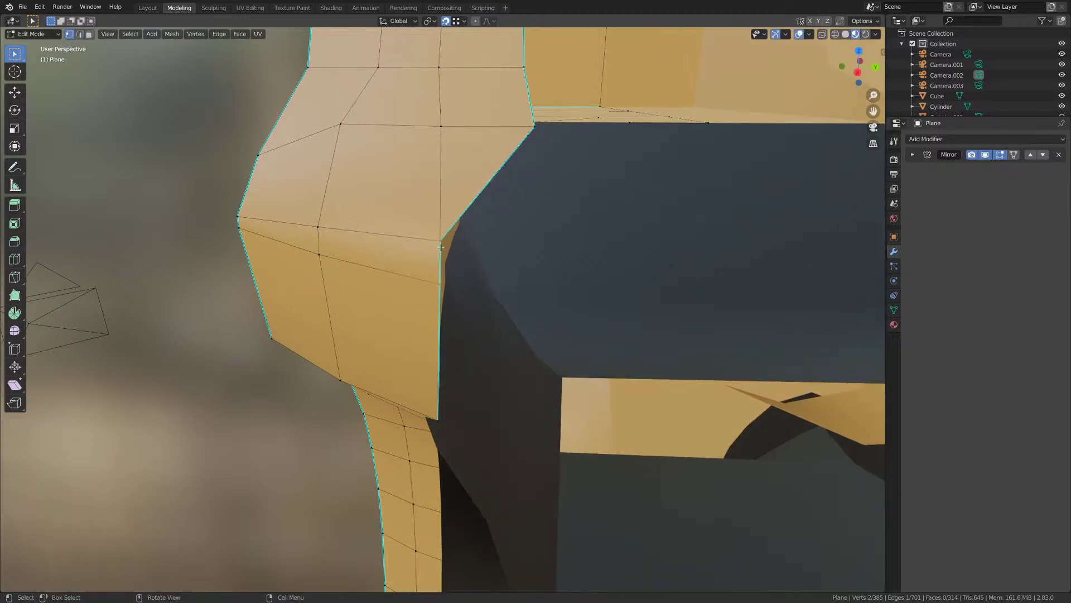
{"action": "key", "text": "g"}
{"action": "key", "text": "y"}
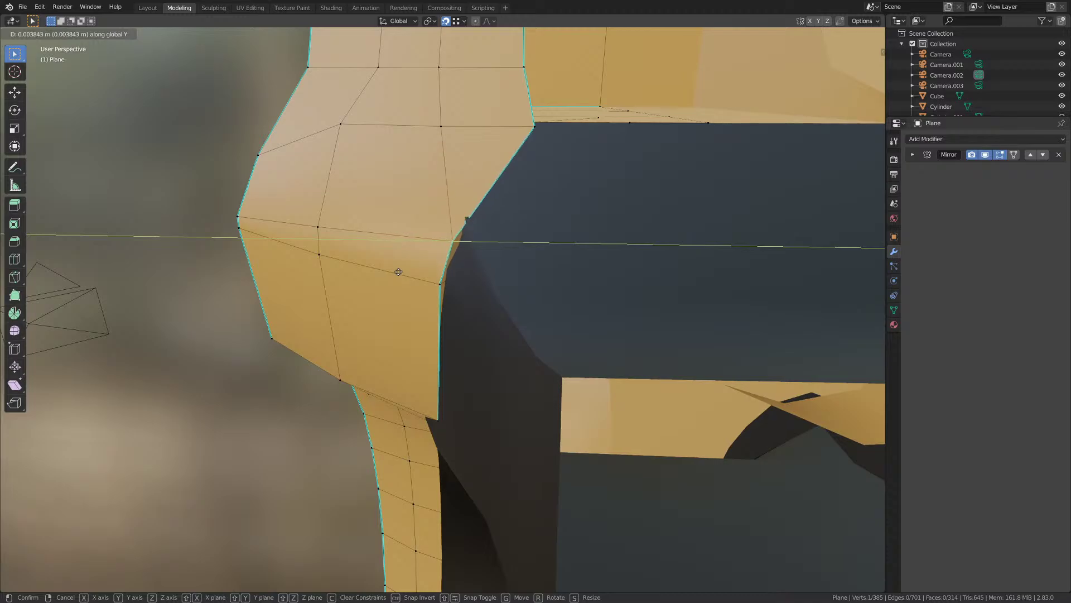
{"action": "left_click", "coordinate": [403, 272]}
{"action": "key", "text": "Tab"}
{"action": "middle_click_drag", "start_coordinate": [404, 272], "coordinate": [471, 375]}
{"action": "key", "text": "ctrl+s"}
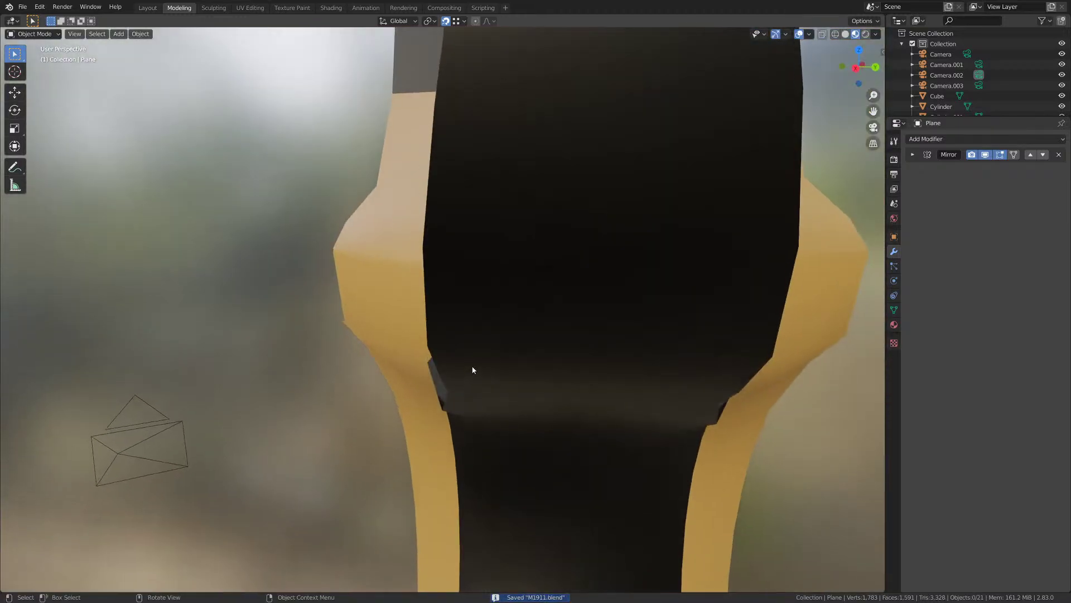
{"action": "scroll", "coordinate": [473, 370], "scroll_direction": "down", "scroll_amount": 4}
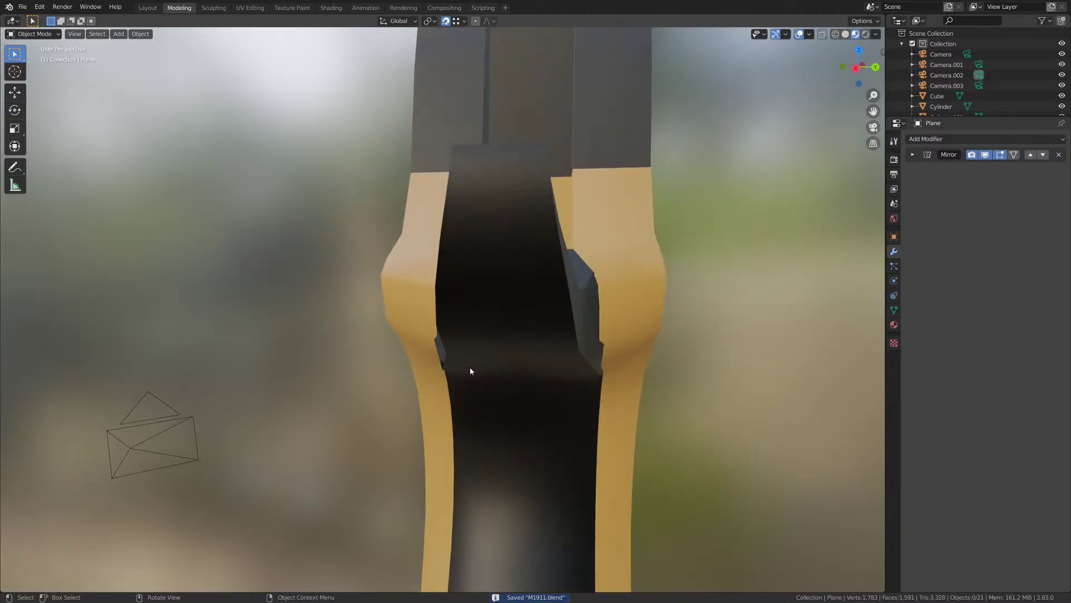
{"action": "key", "text": "ctrl+s"}
- Switch from the frame to the grip safety and open its mesh in Edit Mode
{"action": "middle_click_drag", "start_coordinate": [466, 367], "coordinate": [568, 271]}
{"action": "key", "text": "Tab"}
{"action": "scroll", "coordinate": [472, 297], "scroll_direction": "up", "scroll_amount": 3}
{"action": "key", "text": "Tab"}
{"action": "left_click", "coordinate": [568, 272]}
{"action": "key", "text": "Tab"}
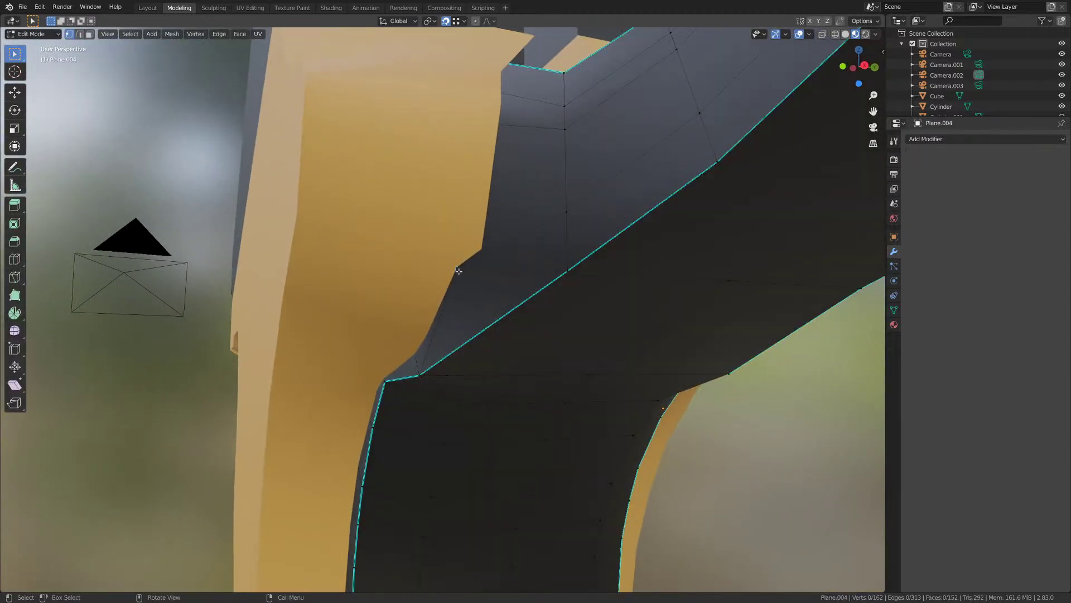
- Move the grip safety's side vertex that pokes through the frame about 0.006 m along Y, and return to Object Mode
{"action": "left_click", "coordinate": [458, 271]}
{"action": "middle_click_drag", "start_coordinate": [459, 271], "coordinate": [444, 314]}
{"action": "key", "text": "g"}
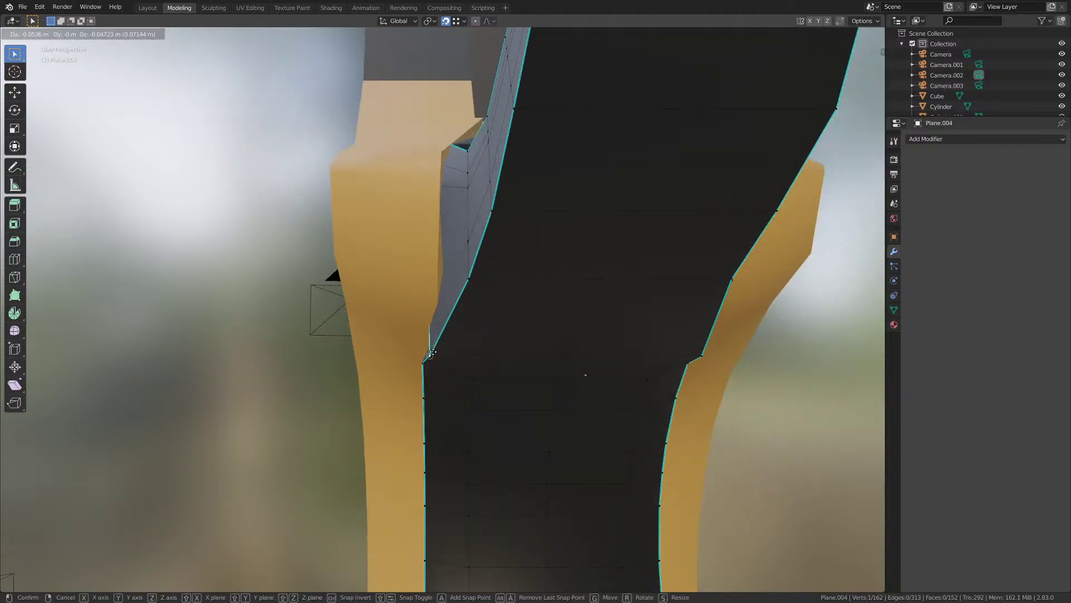
{"action": "right_click", "coordinate": [370, 443]}
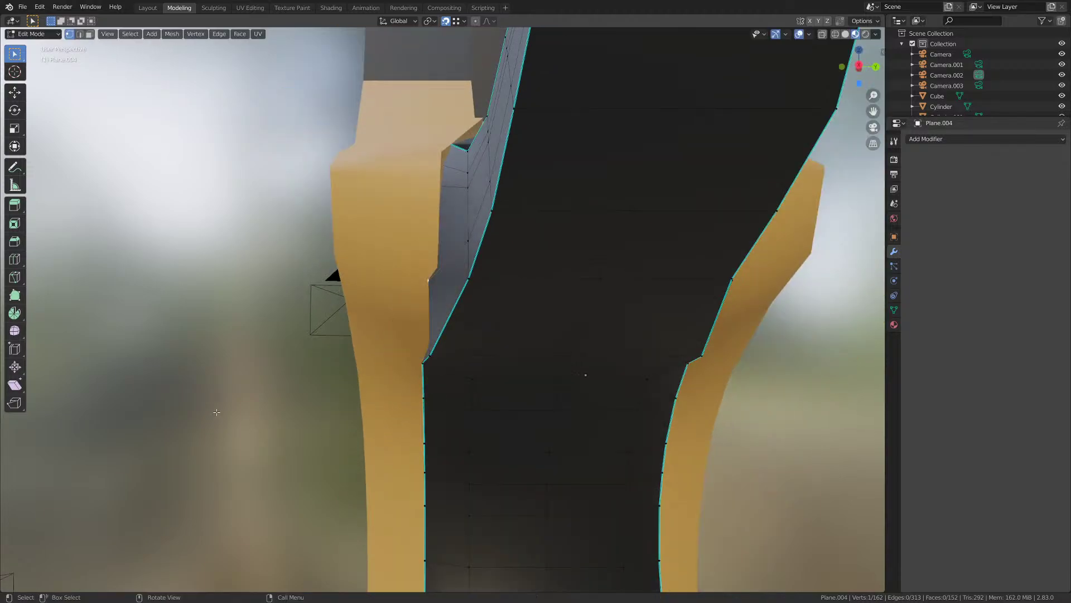
{"action": "key", "text": "g"}
{"action": "key", "text": "y"}
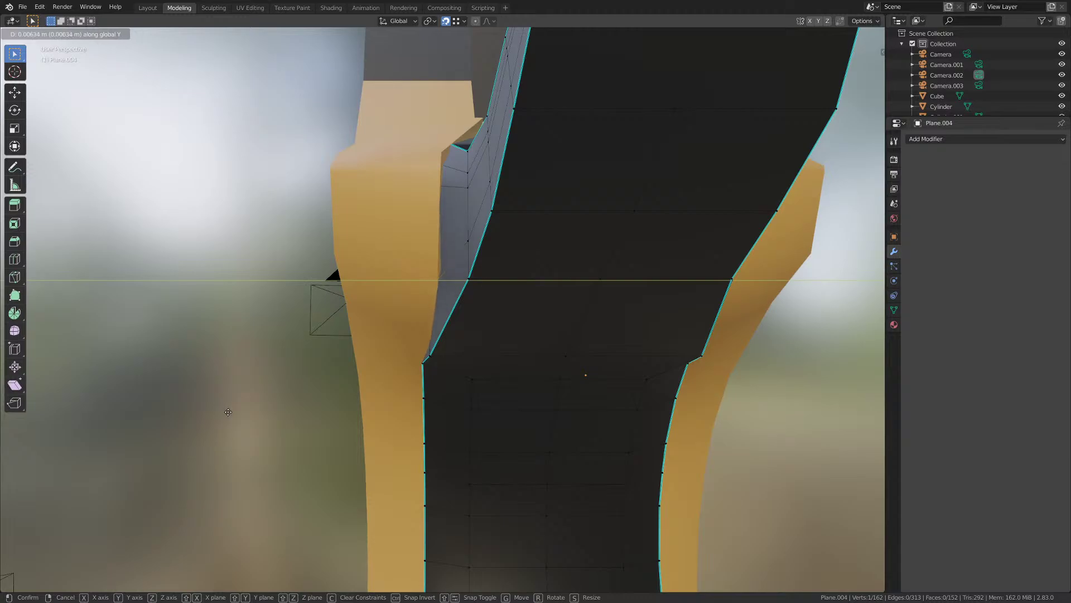
{"action": "left_click", "coordinate": [230, 414]}
{"action": "scroll", "coordinate": [231, 408], "scroll_direction": "down", "scroll_amount": 4}
{"action": "key", "text": "Tab"}
{"action": "middle_click_drag", "start_coordinate": [398, 368], "coordinate": [520, 368]}
{"action": "scroll", "coordinate": [380, 392], "scroll_direction": "down", "scroll_amount": 5}
{"action": "scroll", "coordinate": [524, 352], "scroll_direction": "up", "scroll_amount": 4}
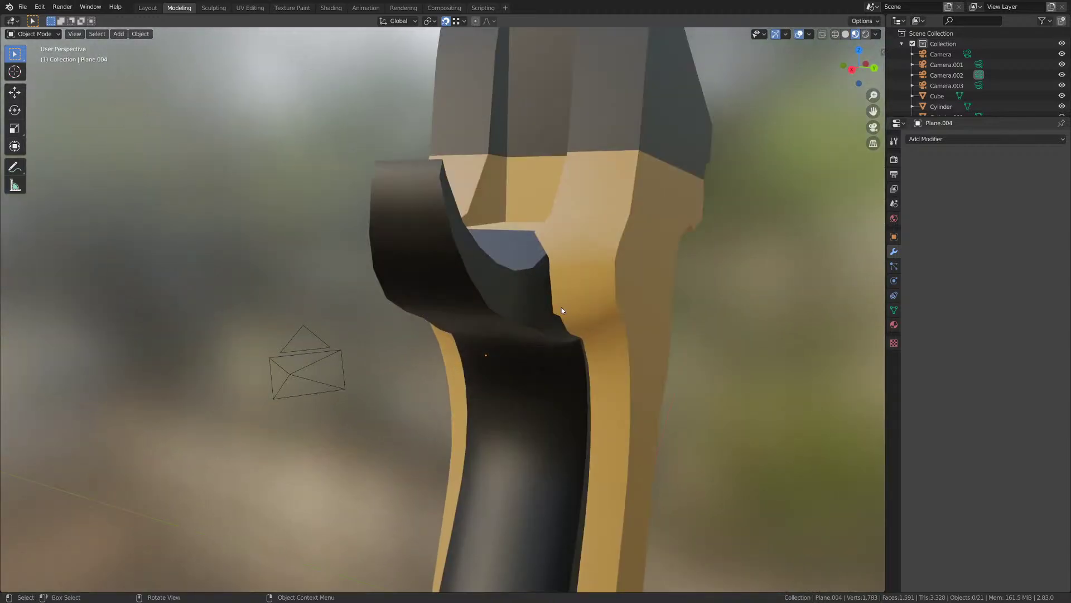
{"action": "mouse_move", "coordinate": [561, 310]}
{"action": "middle_mouse_down"}
{"action": "mouse_move", "coordinate": [519, 311]}
{"action": "mouse_move", "coordinate": [620, 306]}
{"action": "mouse_move", "coordinate": [554, 299]}
{"action": "middle_mouse_up"}
{"action": "left_click", "coordinate": [447, 270]}
{"action": "key", "text": "Tab"}
{"action": "key", "text": "Tab"}
{"action": "left_click", "coordinate": [548, 305]}
{"action": "middle_click_drag", "start_coordinate": [543, 315], "coordinate": [451, 289]}
{"action": "key", "text": "Tab"}
{"action": "key", "text": "Tab"}
{"action": "left_click", "coordinate": [457, 299]}
{"action": "key", "text": "Tab"}
{"action": "key", "text": "Tab"}
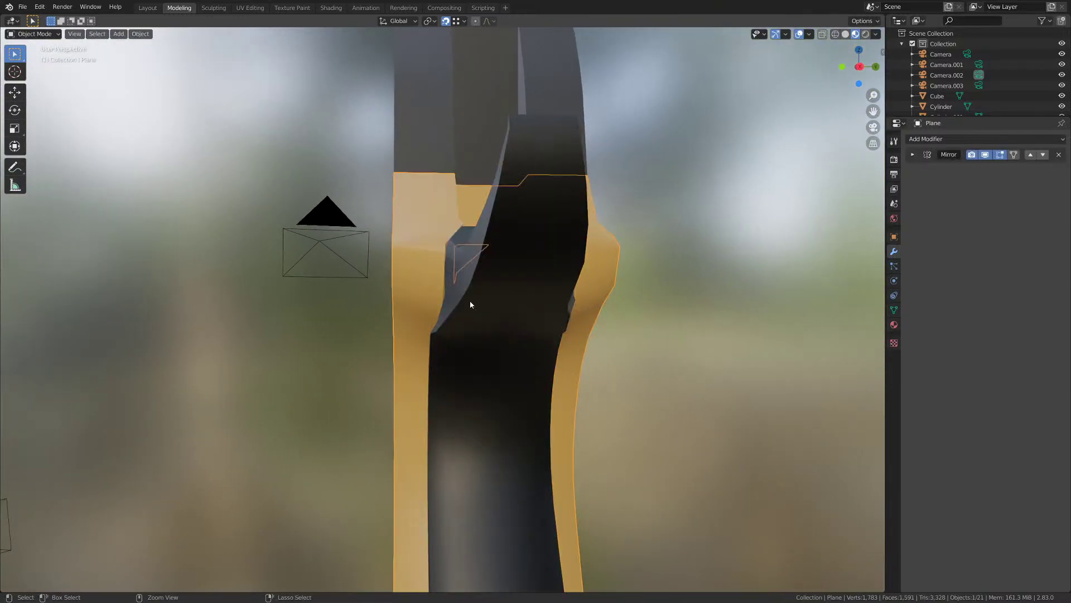
- Scale the two opposite side vertices of the grip safety slightly inward along Y to clear the frame's edges
{"action": "left_click", "coordinate": [470, 301]}
{"action": "key", "text": "Tab"}
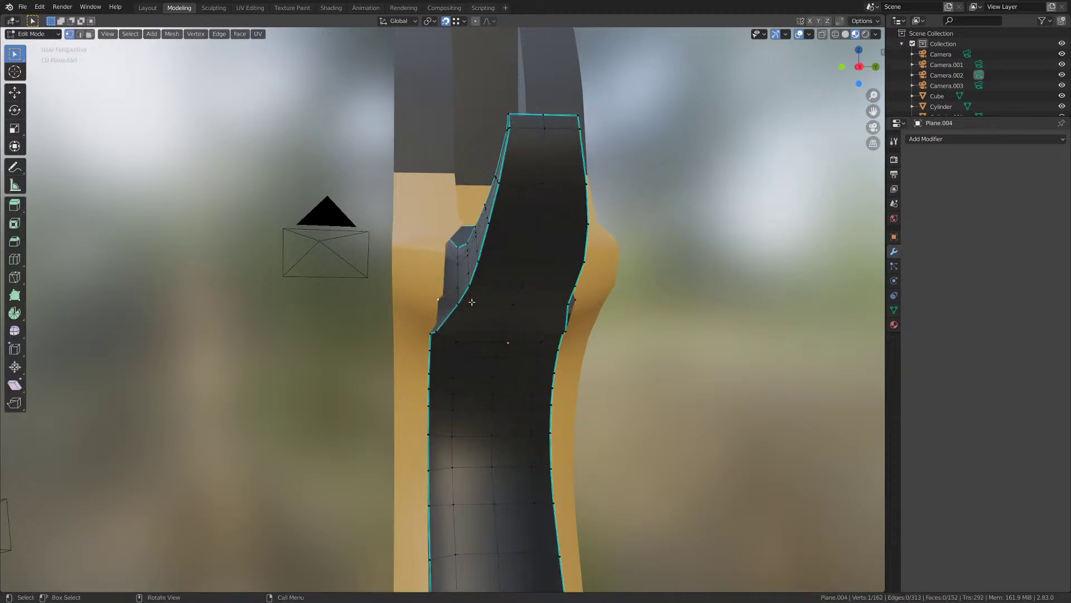
{"action": "middle_click_drag", "start_coordinate": [472, 302], "coordinate": [423, 306]}
{"action": "middle_click_drag", "start_coordinate": [513, 333], "coordinate": [633, 346]}
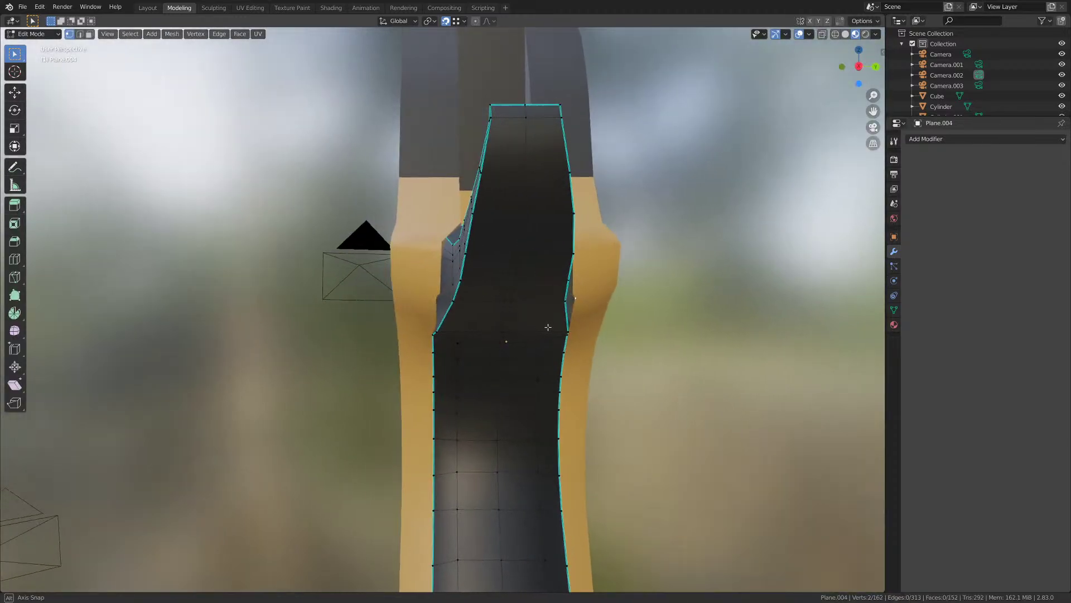
{"action": "key", "text": "s"}
{"action": "key", "text": "y"}
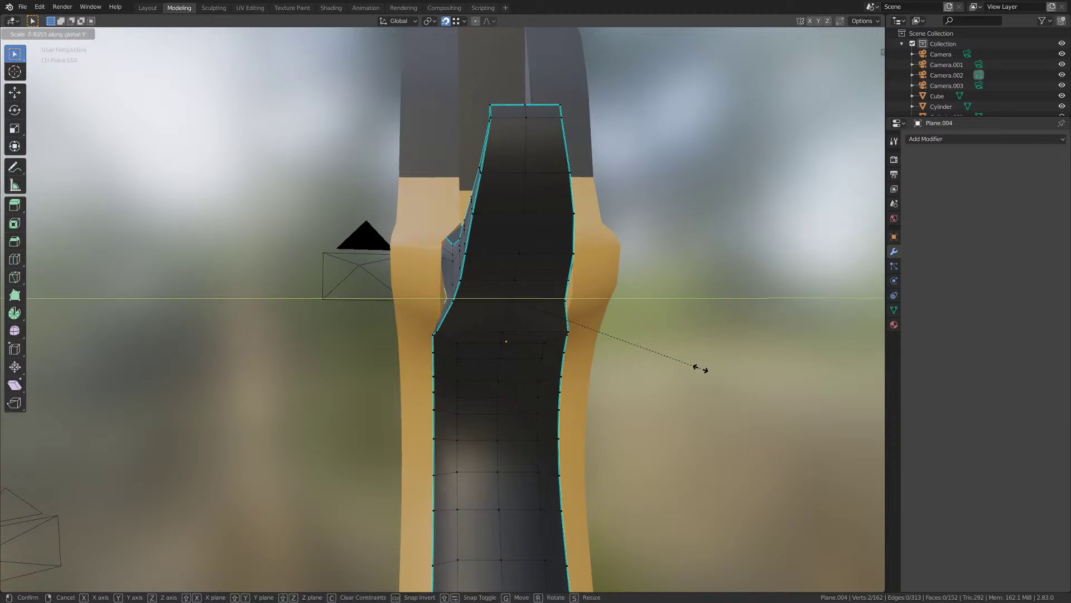
{"action": "left_click", "coordinate": [724, 371]}
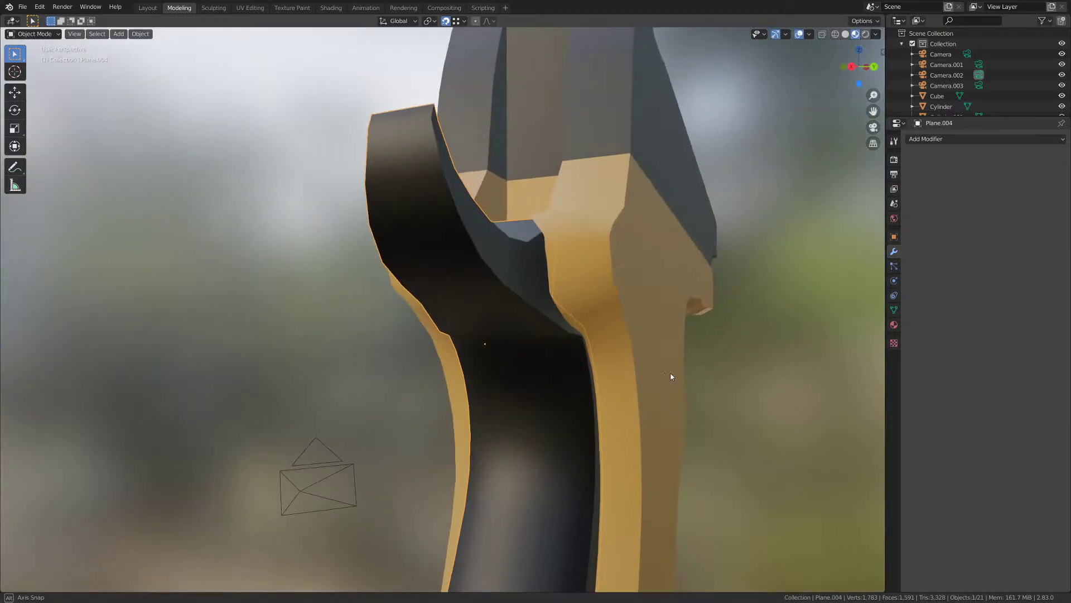
- Leave the grip safety's mesh editing, clear the object selection and save M1911.blend
{"action": "left_click", "coordinate": [662, 386]}
{"action": "key", "text": "ctrl+s"}
{"action": "middle_click_drag", "start_coordinate": [662, 386], "coordinate": [497, 382]}
{"action": "scroll", "coordinate": [497, 383], "scroll_direction": "up", "scroll_amount": 5}
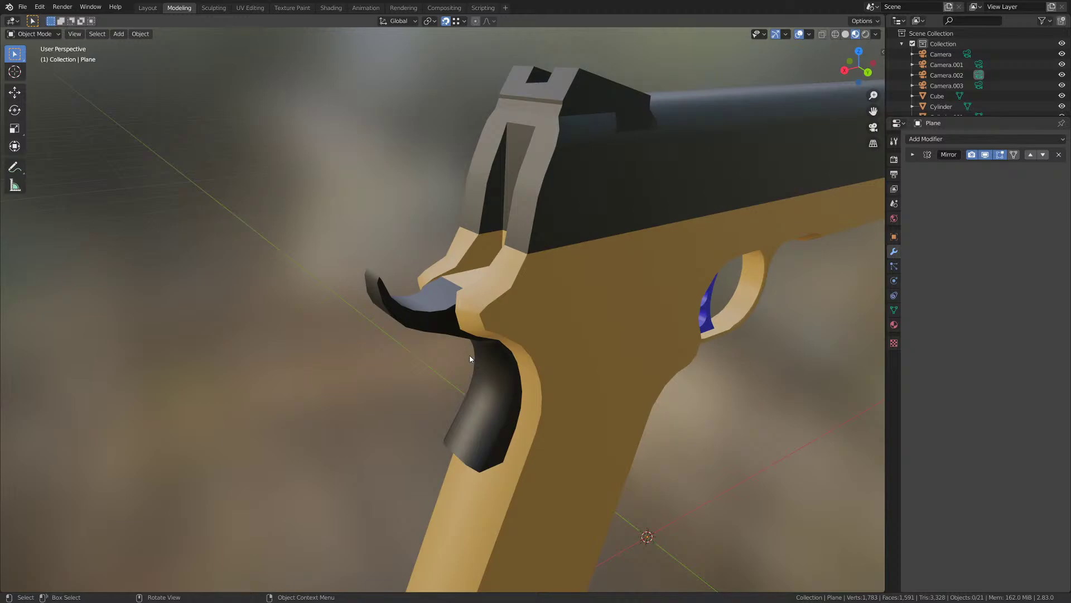
- Save M1911.blend and examine how the grip safety fits the frame from the side and rear
{"action": "key", "text": "ctrl+s"}
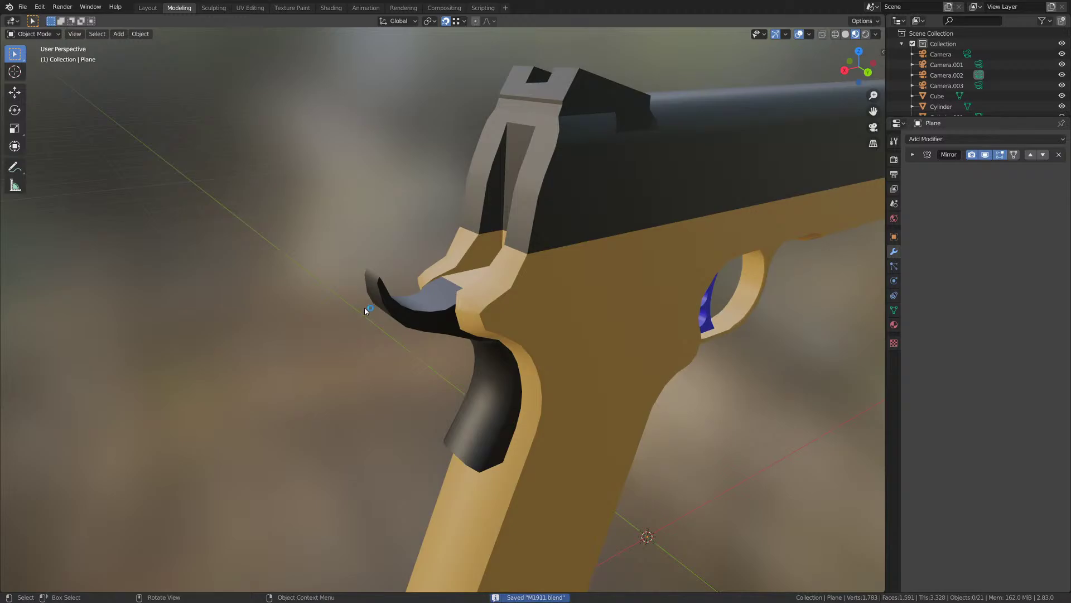
{"action": "middle_click_drag", "start_coordinate": [366, 308], "coordinate": [485, 283]}
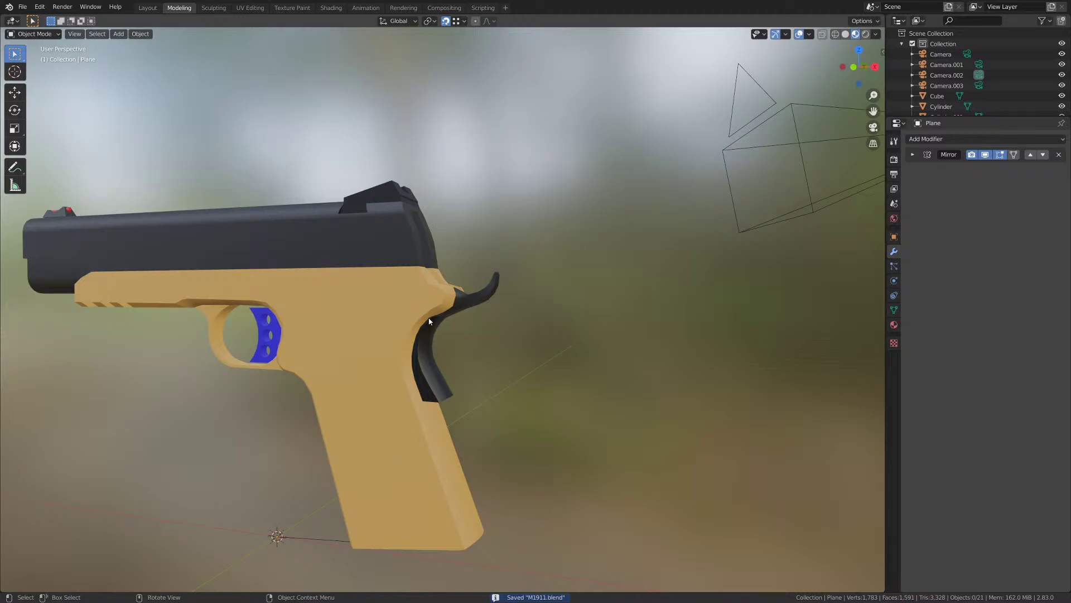
{"action": "middle_click_drag", "start_coordinate": [430, 321], "coordinate": [392, 354]}
{"action": "scroll", "coordinate": [454, 370], "scroll_direction": "up", "scroll_amount": 3}
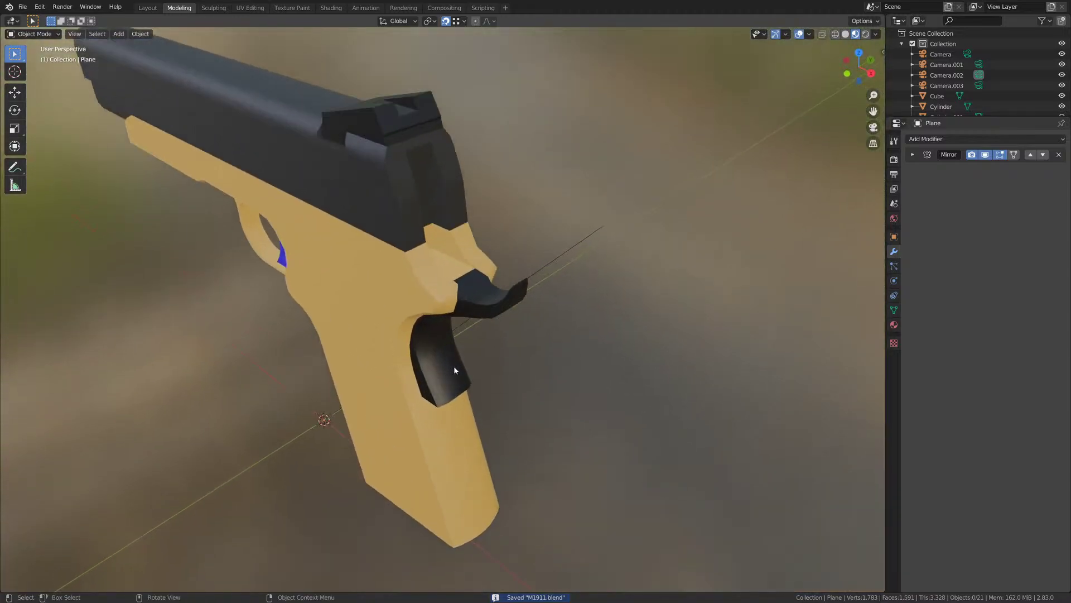
{"action": "scroll", "coordinate": [455, 370], "scroll_direction": "up", "scroll_amount": 2}
{"action": "middle_click_drag", "start_coordinate": [478, 375], "coordinate": [590, 304]}
{"action": "left_click", "coordinate": [421, 356]}
{"action": "key", "text": "Tab"}
{"action": "key", "text": "Tab"}
{"action": "scroll", "coordinate": [564, 287], "scroll_direction": "up", "scroll_amount": 2}
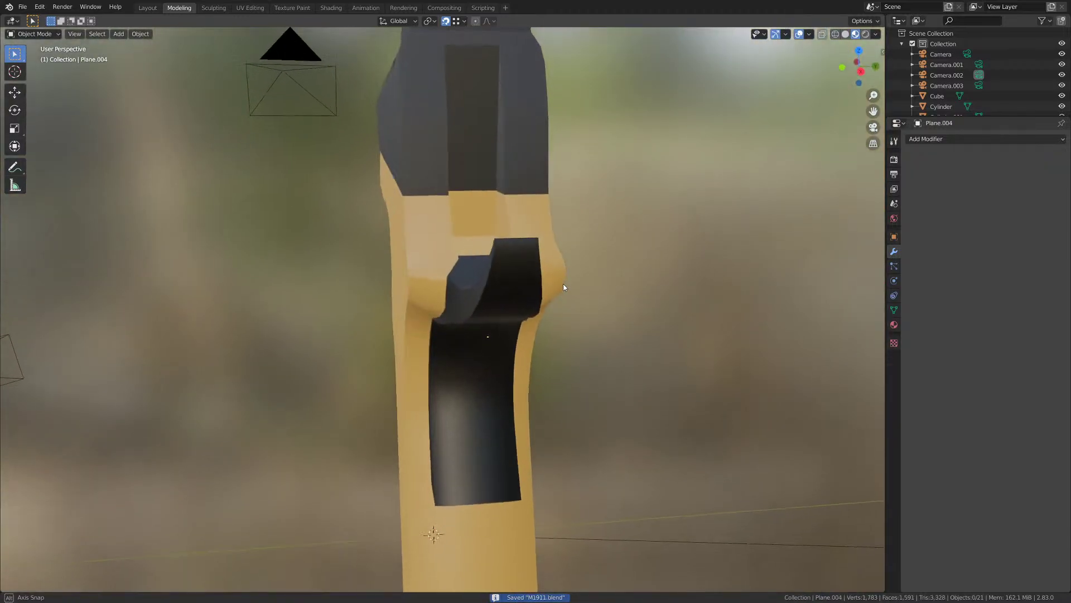
{"action": "scroll", "coordinate": [545, 249], "scroll_direction": "down", "scroll_amount": 3}
- Switch to the other Blender window with the finished pistol, examine the rail joint between slide and frame, and return to the working file
{"action": "key", "text": "alt+Tab"}
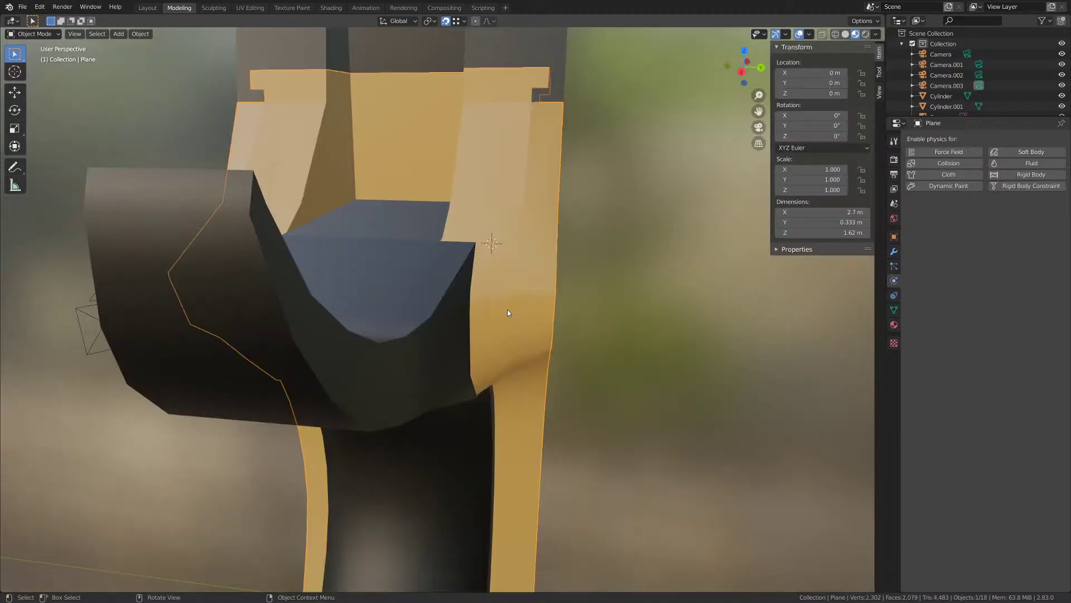
{"action": "middle_click_drag", "start_coordinate": [487, 254], "coordinate": [484, 266]}
{"action": "middle_click_drag", "start_coordinate": [495, 228], "coordinate": [483, 249], "text": "shift"}
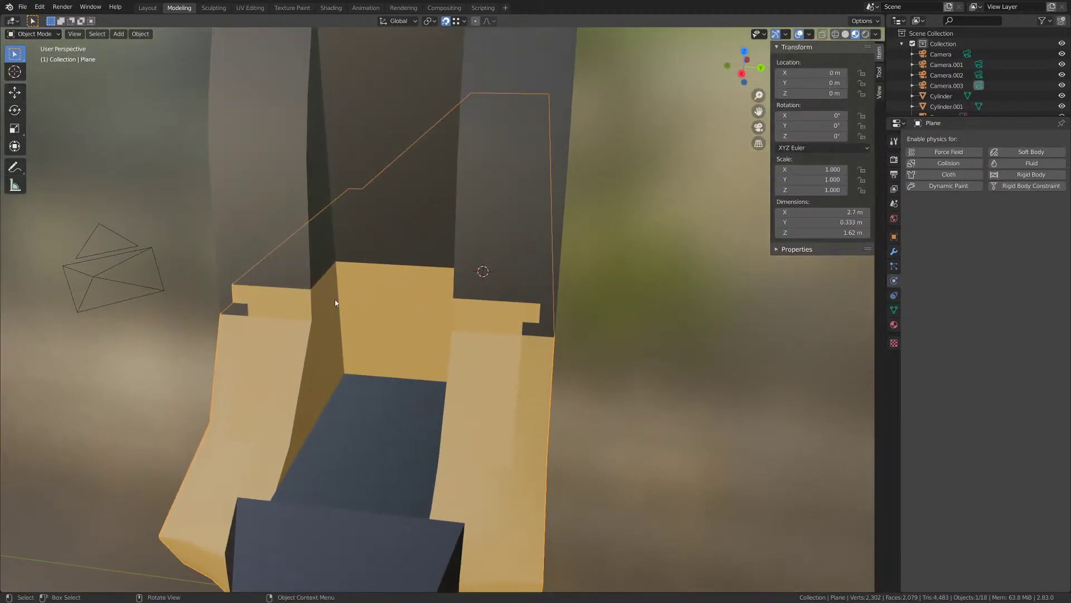
{"action": "middle_click_drag", "start_coordinate": [405, 328], "coordinate": [370, 313], "text": "shift"}
{"action": "key", "text": "alt+Tab"}
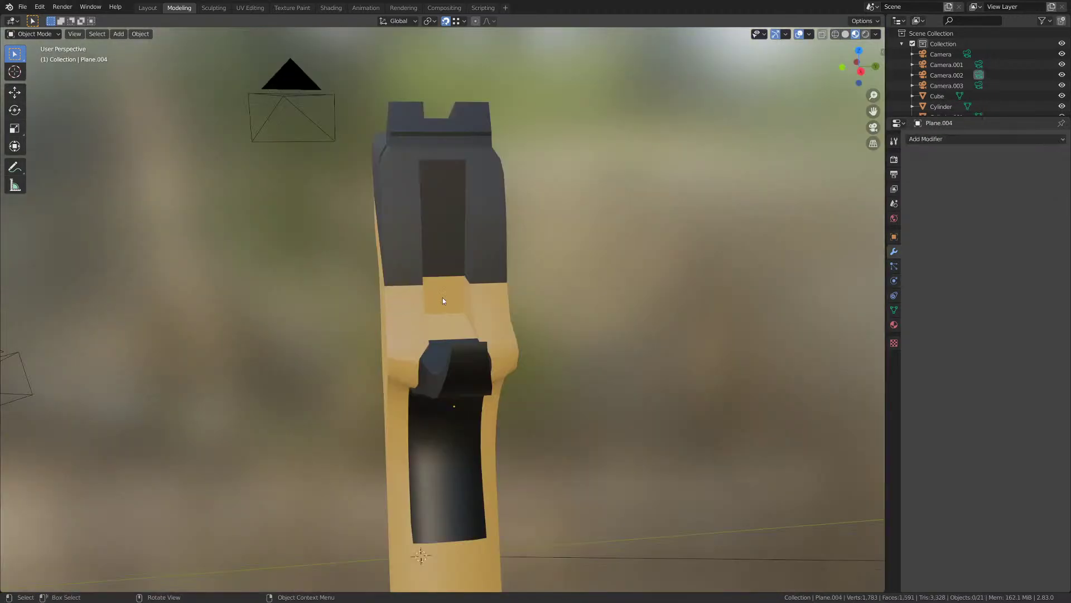
- Save the file, select the slide and examine its rear end where it meets the frame
{"action": "scroll", "coordinate": [443, 301], "scroll_direction": "up", "scroll_amount": 5}
{"action": "mouse_move", "coordinate": [443, 301]}
{"action": "middle_mouse_down", "text": "shift"}
{"action": "mouse_move", "coordinate": [440, 321]}
{"action": "mouse_move", "coordinate": [430, 294]}
{"action": "middle_mouse_up", "text": "shift"}
{"action": "key", "text": "ctrl+s"}
{"action": "left_click", "coordinate": [504, 235]}
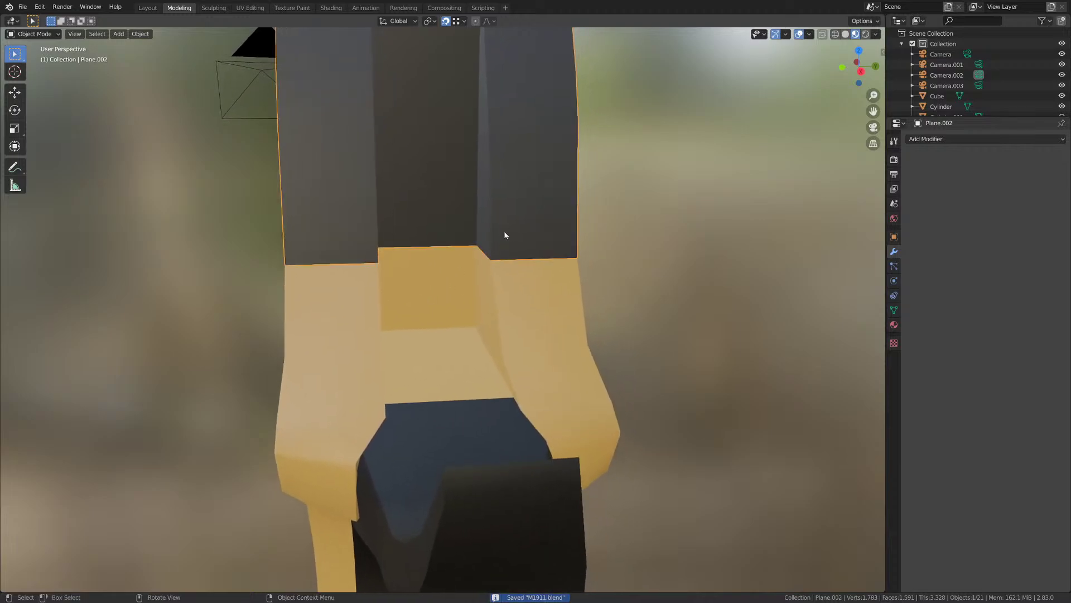
{"action": "scroll", "coordinate": [504, 234], "scroll_direction": "down", "scroll_amount": 8}
{"action": "middle_click_drag", "start_coordinate": [505, 235], "coordinate": [500, 490]}
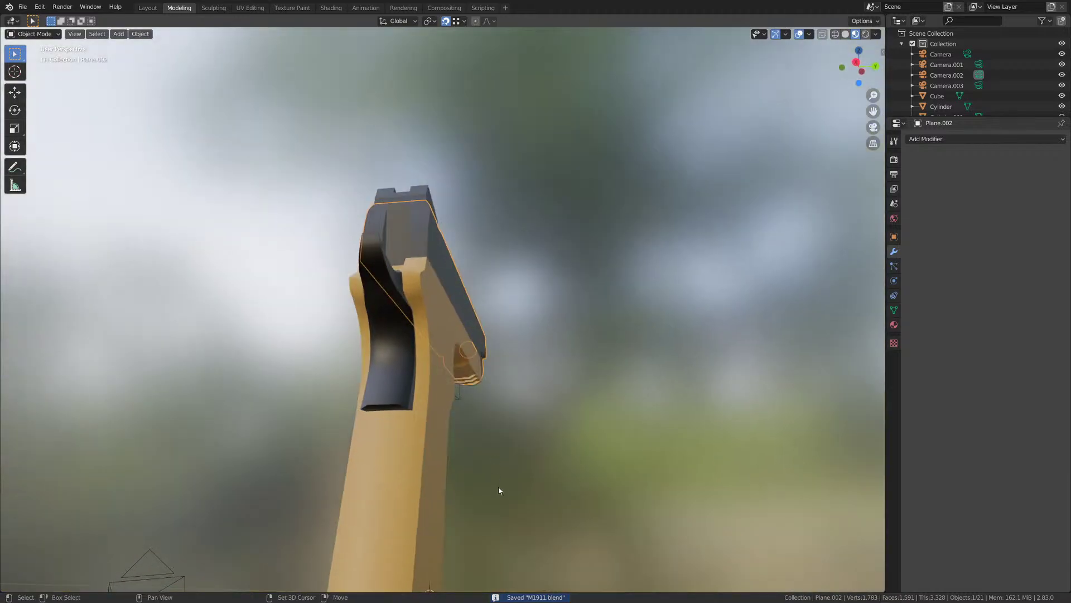
{"action": "middle_click_drag", "start_coordinate": [441, 178], "coordinate": [414, 234], "text": "shift"}
{"action": "middle_click_drag", "start_coordinate": [416, 335], "coordinate": [452, 263], "text": "shift"}
{"action": "scroll", "coordinate": [434, 306], "scroll_direction": "up", "scroll_amount": 5}
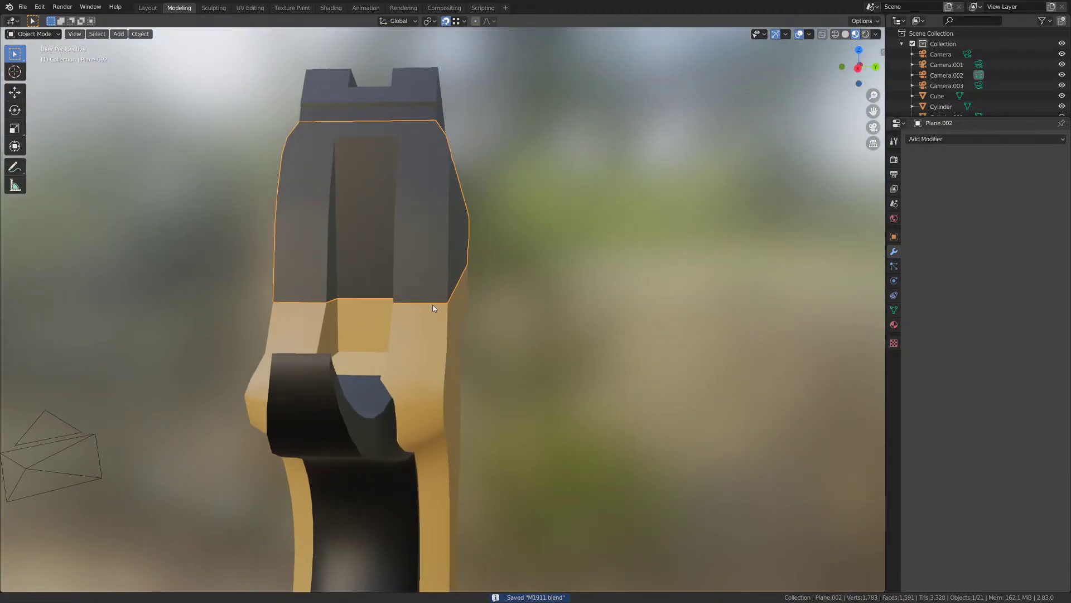
{"action": "middle_click_drag", "start_coordinate": [433, 307], "coordinate": [392, 287], "text": "shift"}
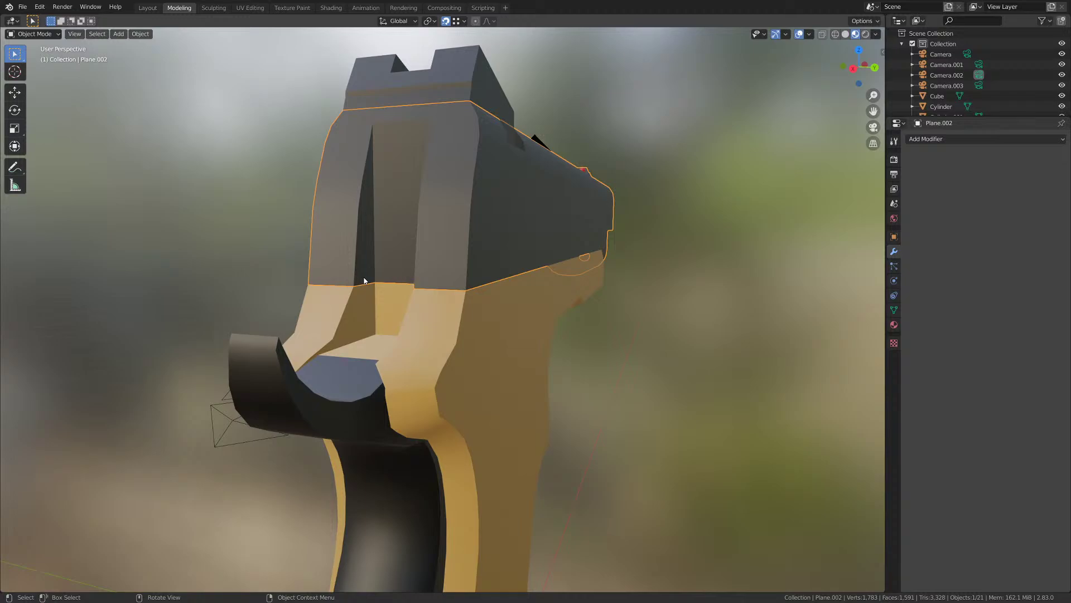
{"action": "scroll", "coordinate": [364, 281], "scroll_direction": "down", "scroll_amount": 5}
- Add a cube, clear its rotation and raise it about 1.72 m along Z to the slide's height
{"action": "key", "text": "shift+a"}
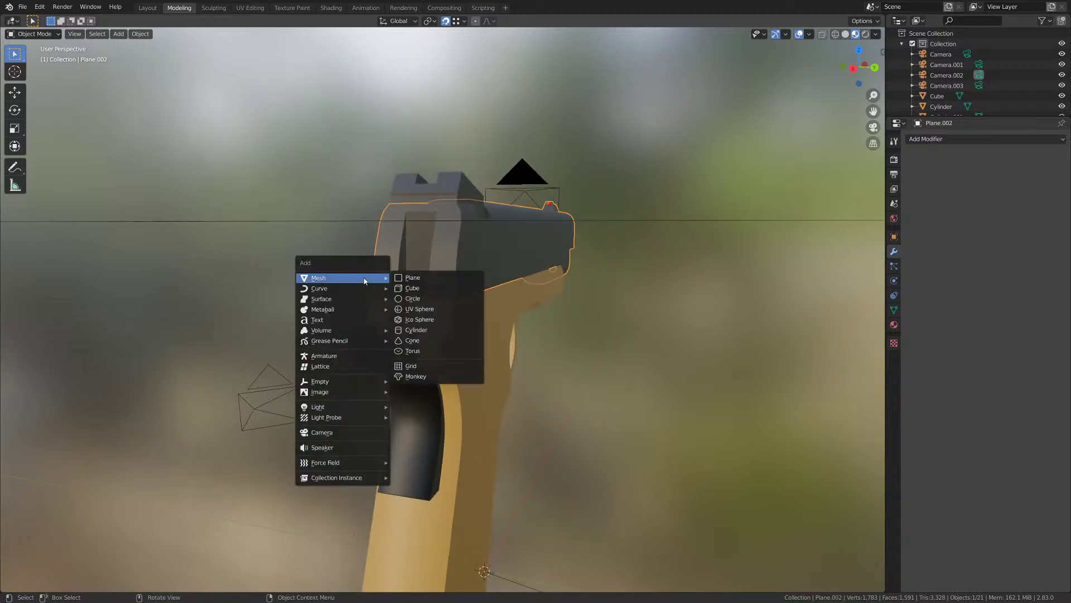
{"action": "left_click", "coordinate": [413, 288]}
{"action": "scroll", "coordinate": [509, 343], "scroll_direction": "down", "scroll_amount": 2}
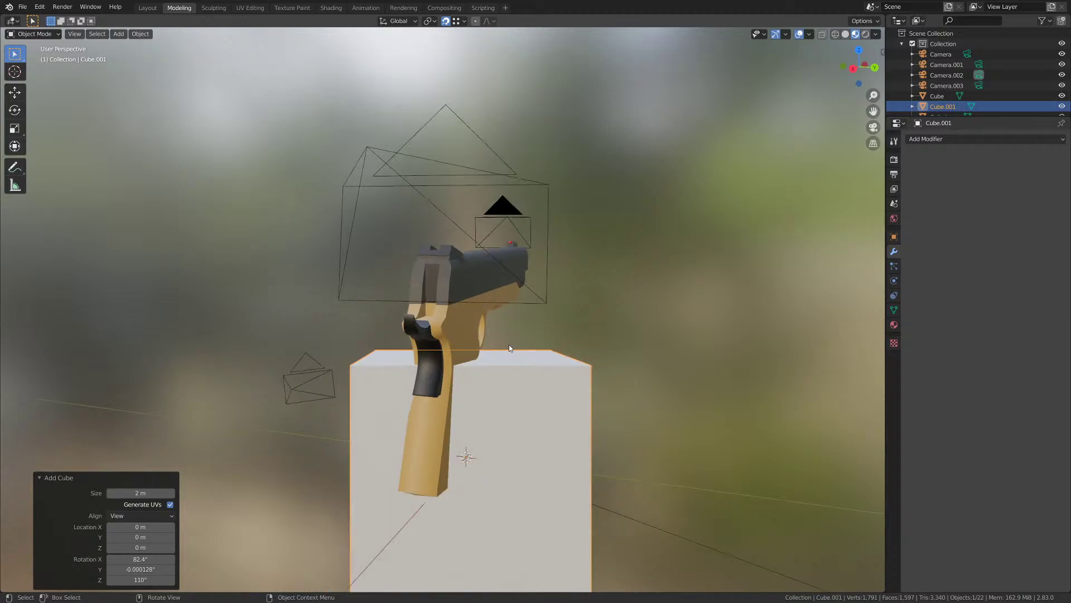
{"action": "key", "text": "alt+r"}
{"action": "key", "text": "g"}
{"action": "key", "text": "z"}
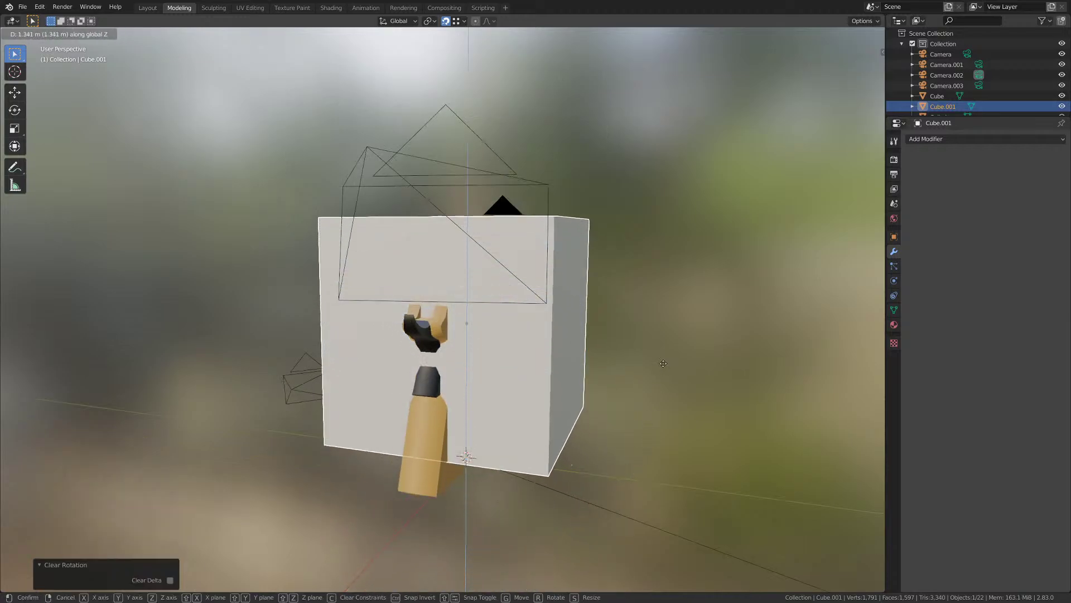
{"action": "left_click", "coordinate": [667, 327]}
- Flatten the cube to a scale of about 0.026 along Z and lower it about 0.053 m to the slide's lower edge
{"action": "key", "text": "s"}
{"action": "key", "text": "z"}
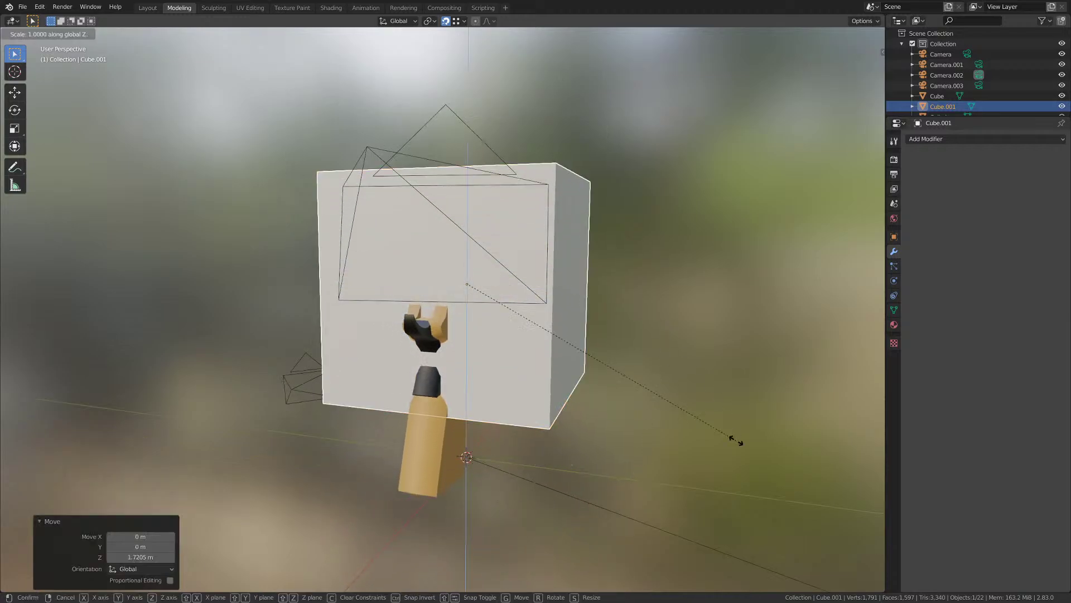
{"action": "left_click", "coordinate": [480, 287]}
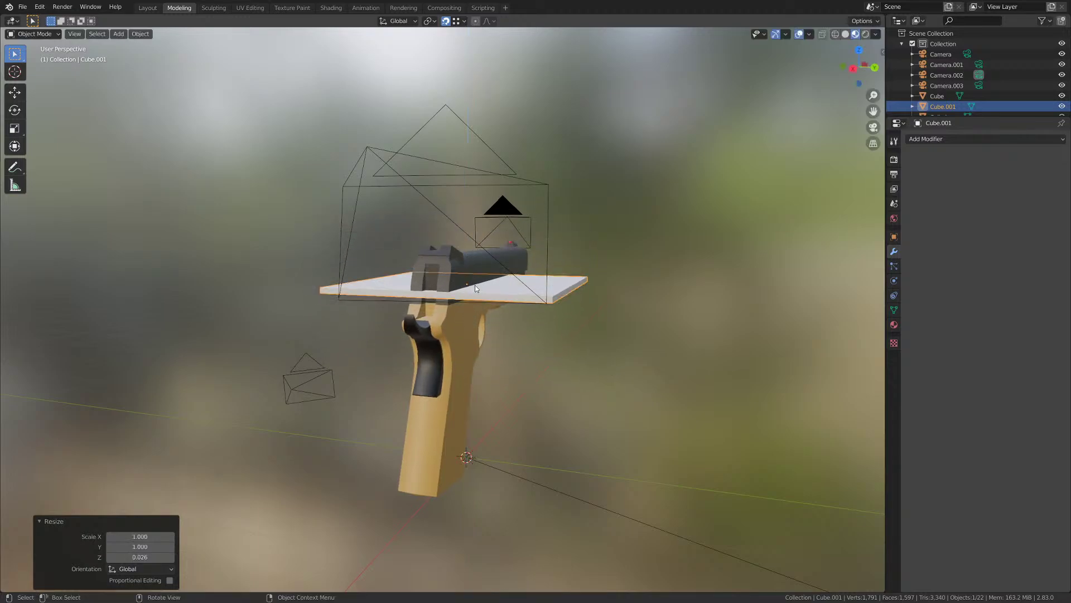
{"action": "scroll", "coordinate": [475, 285], "scroll_direction": "up", "scroll_amount": 4}
{"action": "middle_click_drag", "start_coordinate": [524, 270], "coordinate": [519, 336]}
{"action": "key", "text": "g"}
{"action": "key", "text": "z"}
{"action": "left_click", "coordinate": [469, 273]}
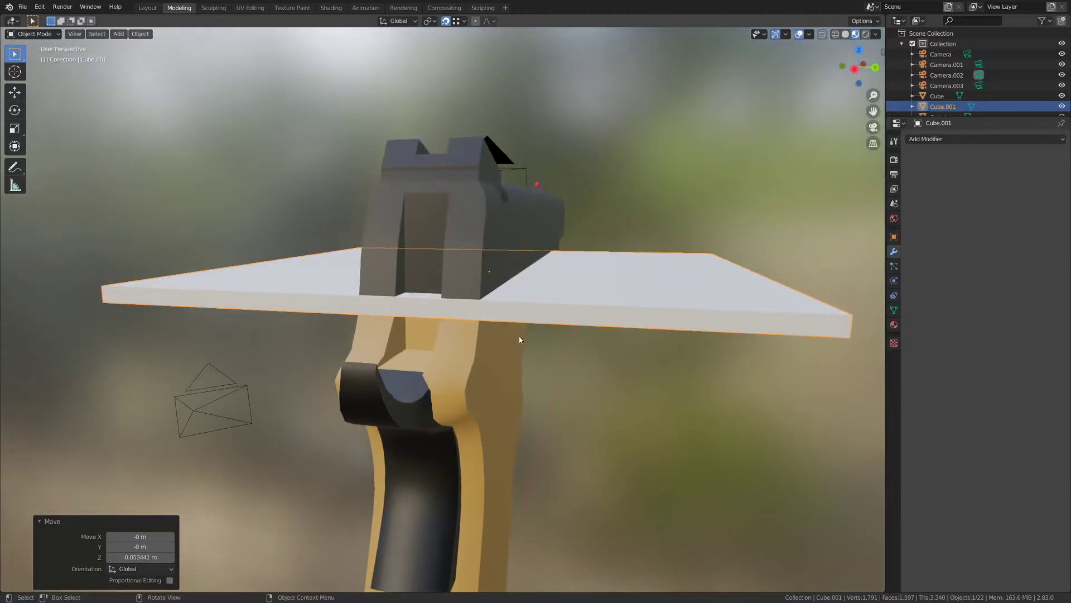
- Narrow the flattened cube to a scale of about 0.132 along Y so it is slimmer than the slide
{"action": "key", "text": "s"}
{"action": "key", "text": "x"}
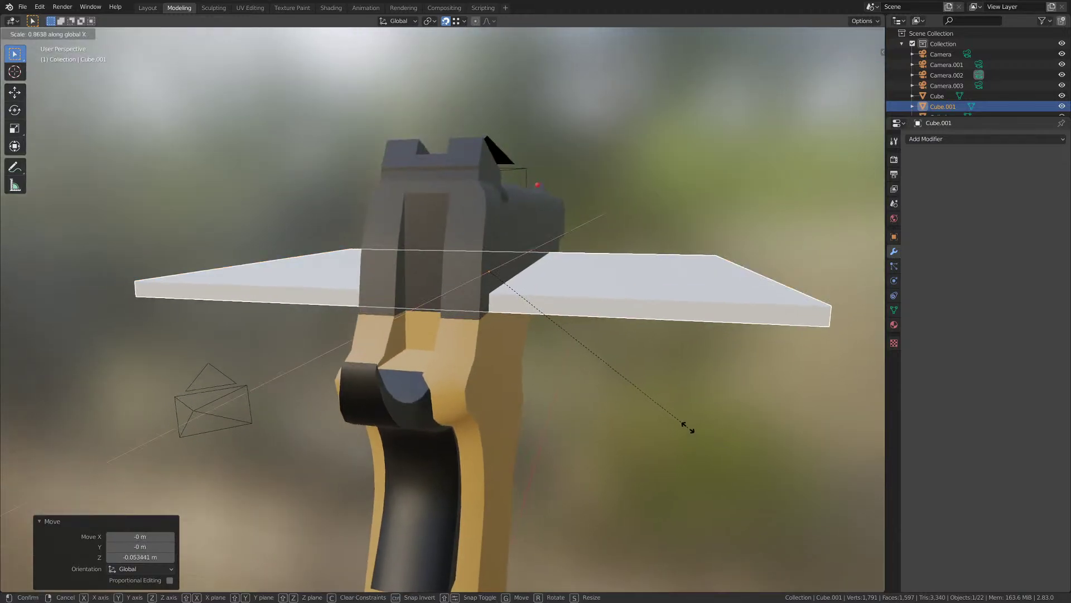
{"action": "key", "text": "y"}
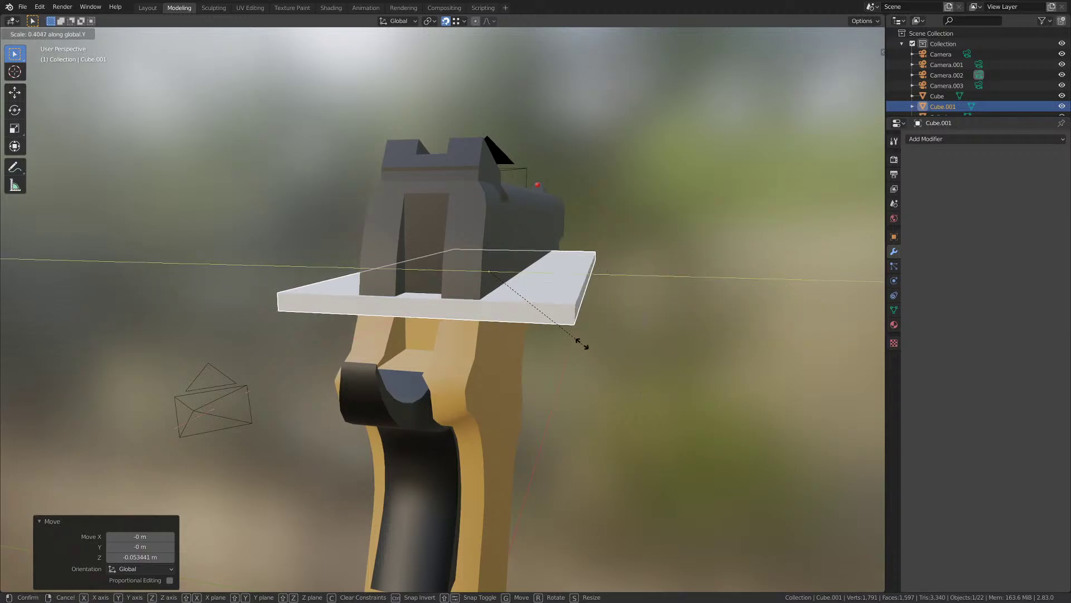
{"action": "left_click", "coordinate": [515, 299]}
- Raise the strip about 0.023 m along Z and thin it to a scale of about 0.755 along Z
{"action": "scroll", "coordinate": [463, 385], "scroll_direction": "up", "scroll_amount": 6}
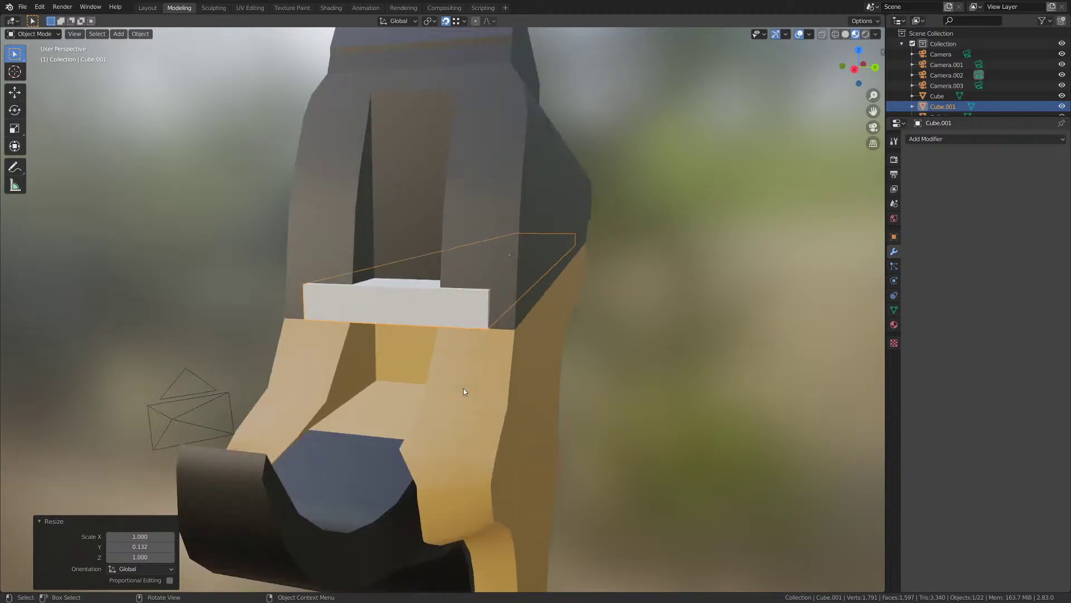
{"action": "scroll", "coordinate": [473, 365], "scroll_direction": "down", "scroll_amount": 6}
{"action": "middle_click_drag", "start_coordinate": [473, 364], "coordinate": [450, 390]}
{"action": "scroll", "coordinate": [456, 380], "scroll_direction": "up", "scroll_amount": 6}
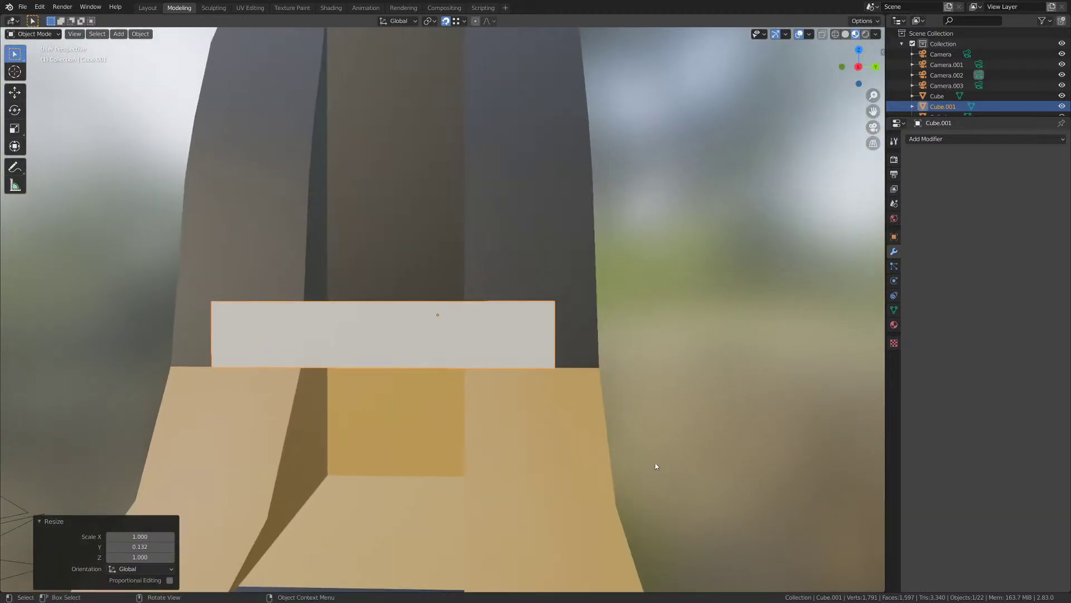
{"action": "key", "text": "g"}
{"action": "key", "text": "z"}
{"action": "left_click", "coordinate": [645, 450]}
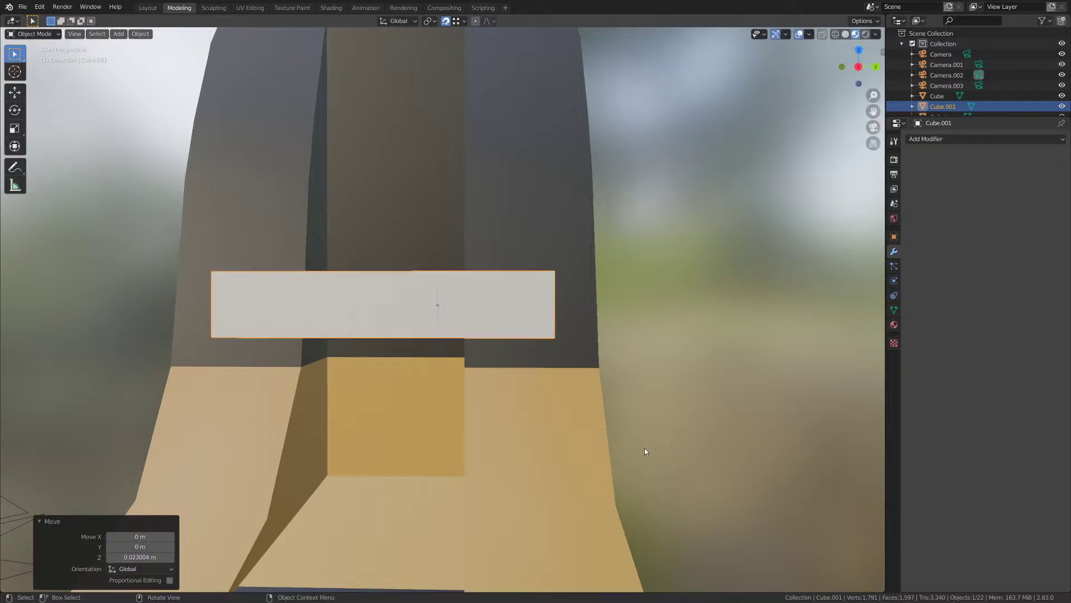
{"action": "key", "text": "s"}
{"action": "key", "text": "z"}
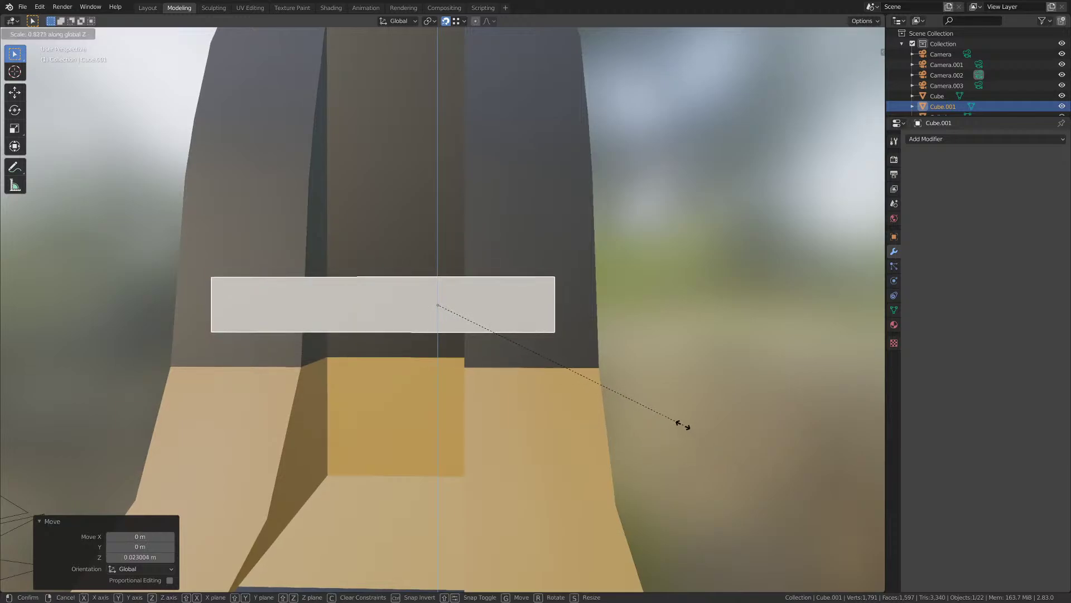
{"action": "left_click", "coordinate": [663, 414]}
- Move the strip about 1.6 m along X so it sticks out behind the pistol and overlaps only the slide's rear end
{"action": "scroll", "coordinate": [622, 402], "scroll_direction": "down", "scroll_amount": 8}
{"action": "middle_click_drag", "start_coordinate": [608, 396], "coordinate": [488, 334]}
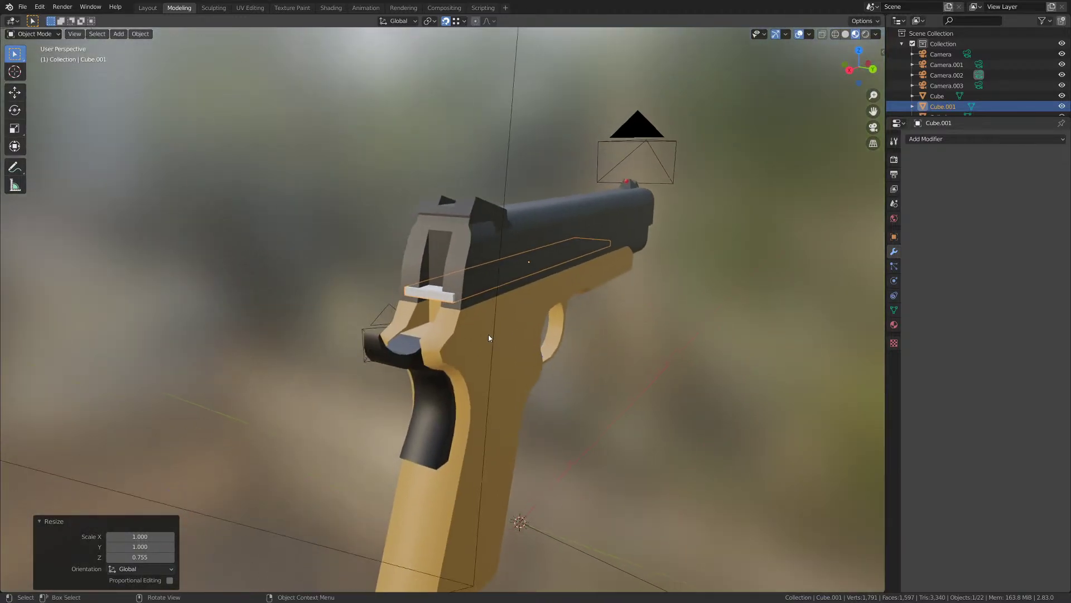
{"action": "key", "text": "g"}
{"action": "key", "text": "x"}
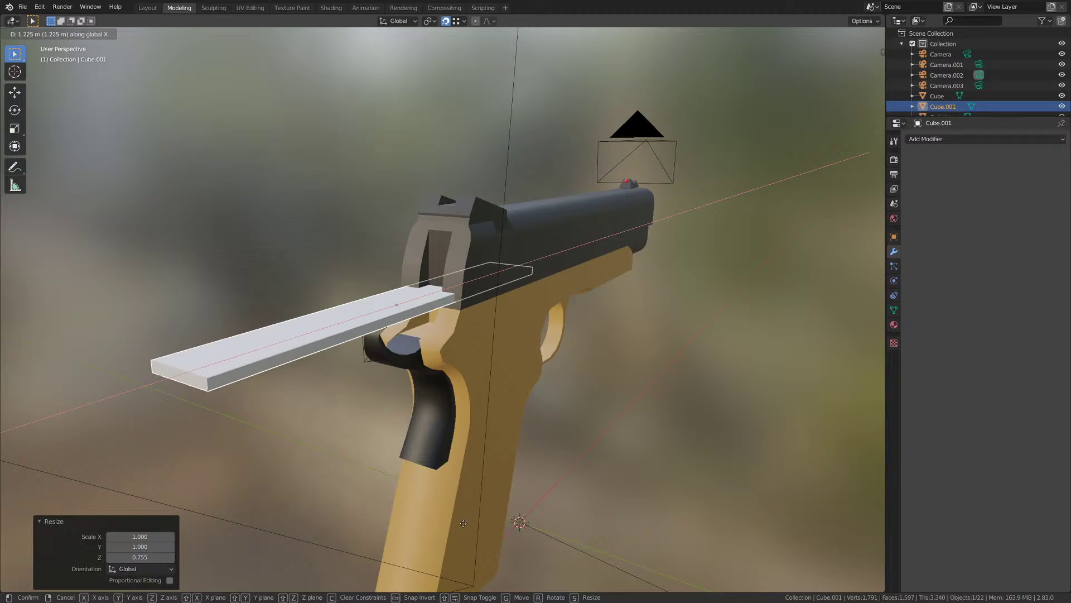
{"action": "left_click", "coordinate": [365, 547]}
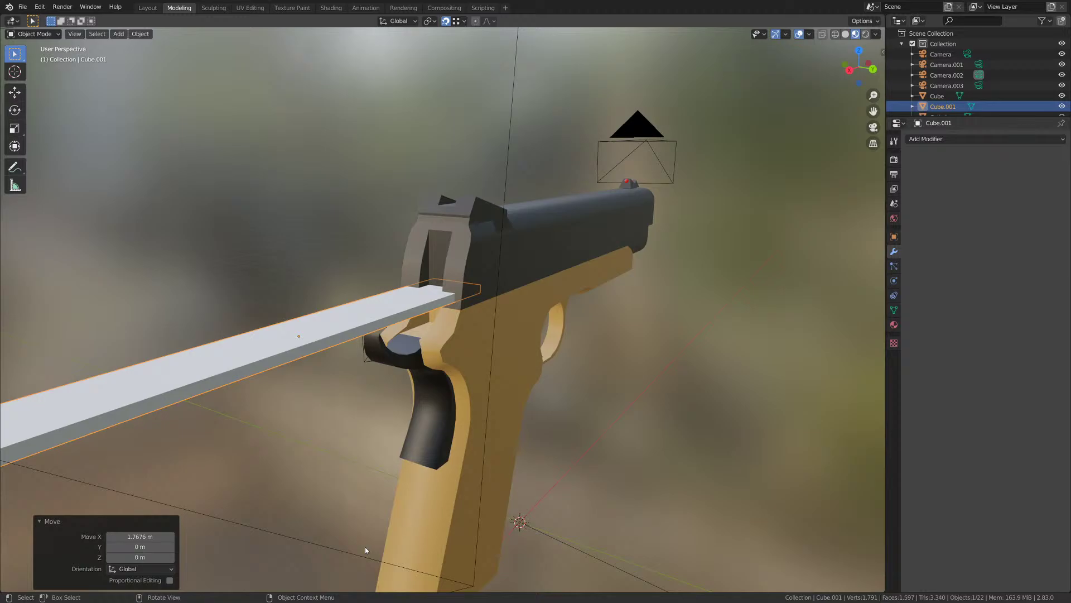
{"action": "key", "text": "g"}
{"action": "key", "text": "x"}
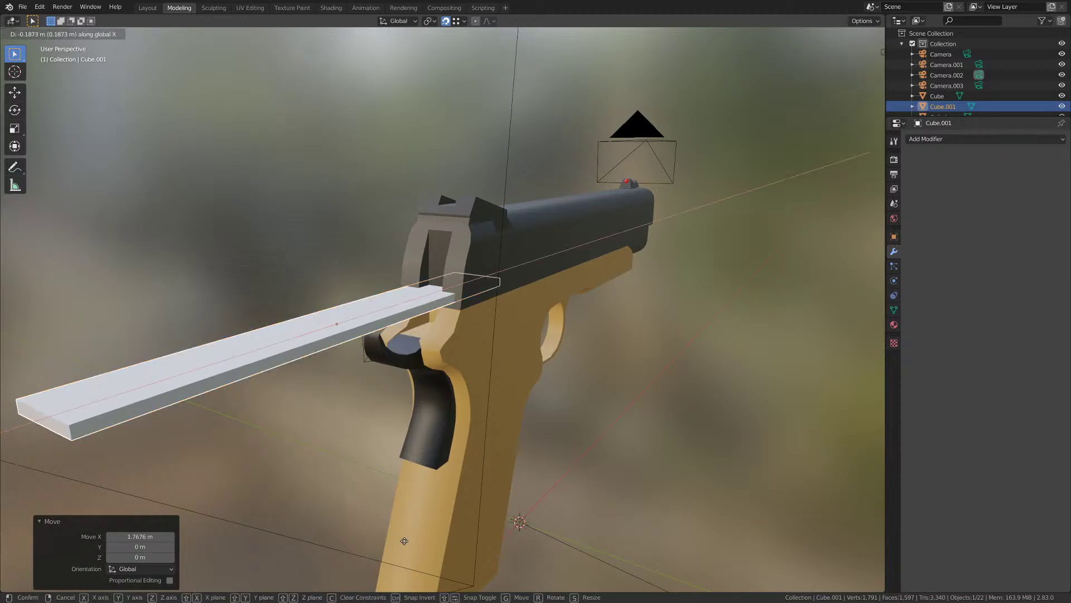
{"action": "left_click", "coordinate": [401, 541]}
- Open the strip's mesh in Edit Mode and add two evenly spaced lengthwise loop cuts
{"action": "scroll", "coordinate": [403, 538], "scroll_direction": "up", "scroll_amount": 3}
{"action": "middle_click_drag", "start_coordinate": [429, 499], "coordinate": [446, 461]}
{"action": "middle_click_drag", "start_coordinate": [448, 420], "coordinate": [458, 445], "text": "shift"}
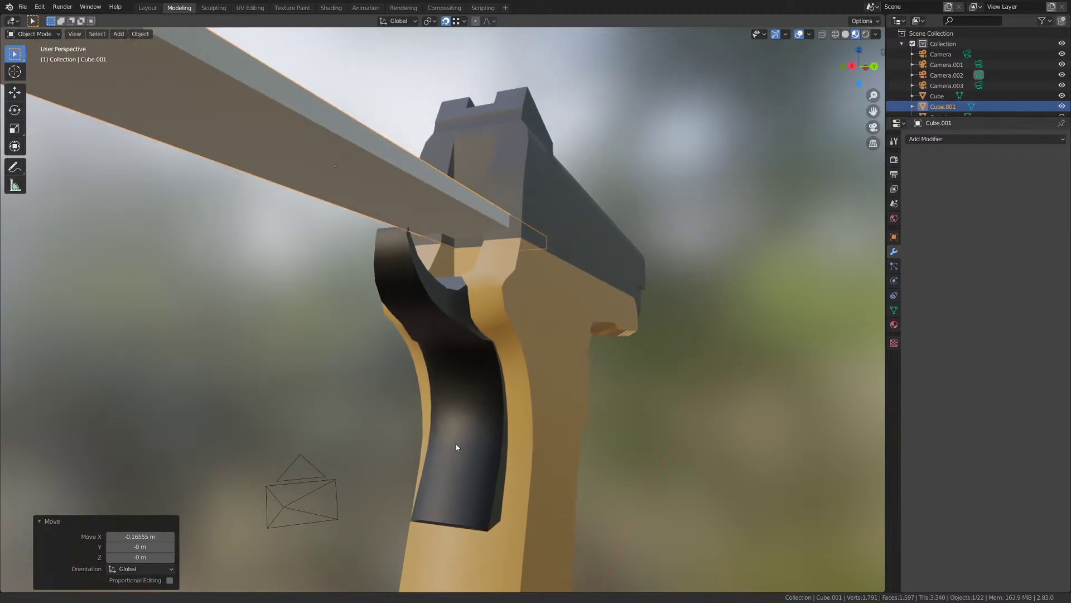
{"action": "scroll", "coordinate": [454, 431], "scroll_direction": "up", "scroll_amount": 3}
{"action": "scroll", "coordinate": [455, 435], "scroll_direction": "down", "scroll_amount": 2}
{"action": "key", "text": "Tab"}
{"action": "scroll", "coordinate": [443, 355], "scroll_direction": "down", "scroll_amount": 6}
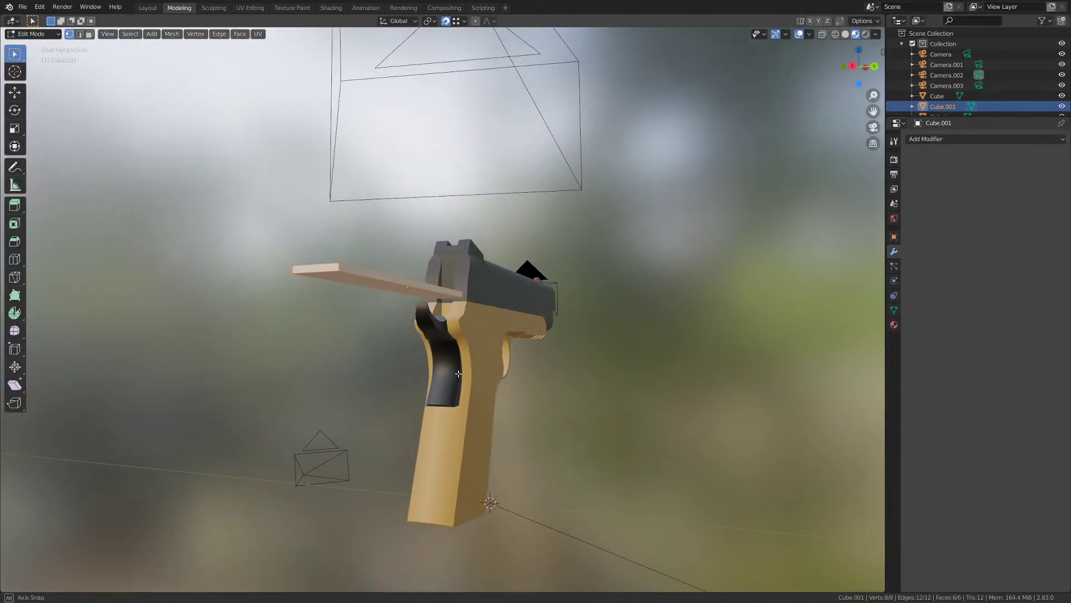
{"action": "key", "text": "ctrl+r"}
{"action": "scroll", "coordinate": [390, 258], "scroll_direction": "up", "scroll_amount": 1}
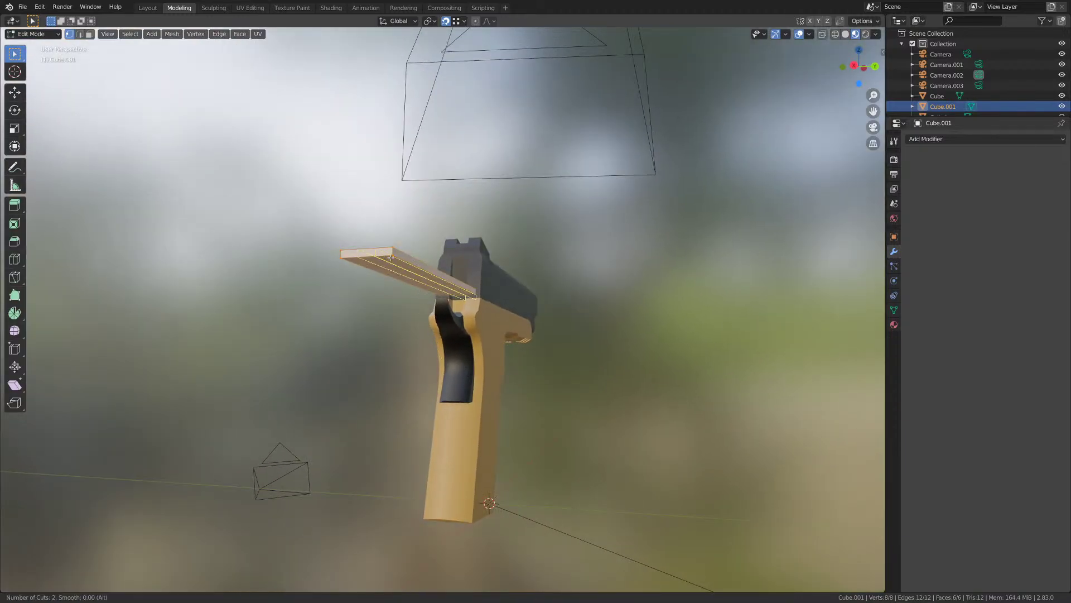
{"action": "left_click", "coordinate": [390, 257]}
{"action": "right_click", "coordinate": [390, 257]}
{"action": "middle_click_drag", "start_coordinate": [391, 257], "coordinate": [401, 281]}
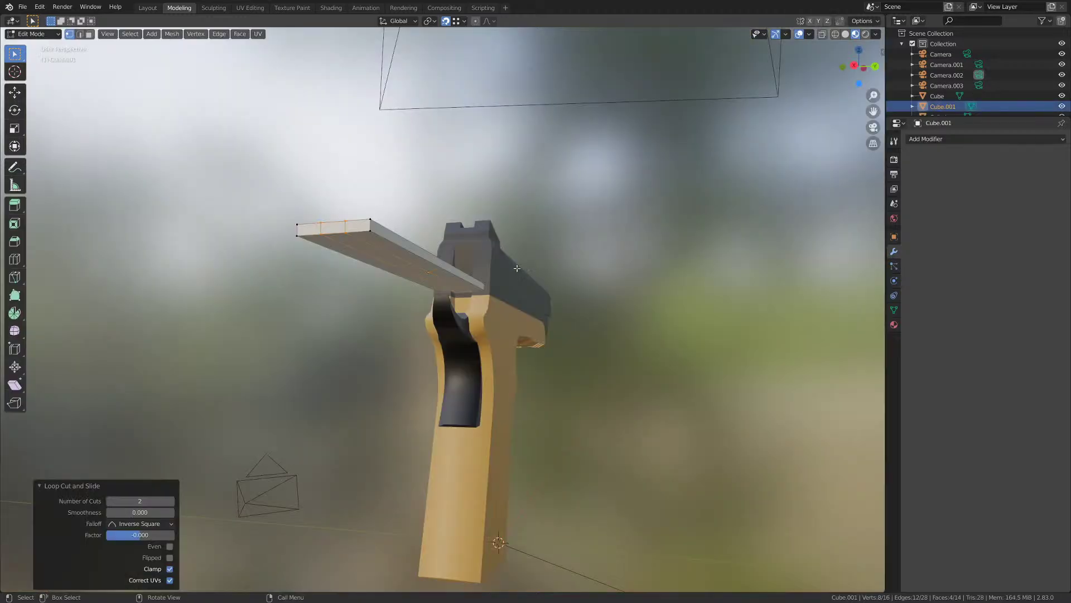
{"action": "middle_click_drag", "start_coordinate": [491, 313], "coordinate": [498, 307]}
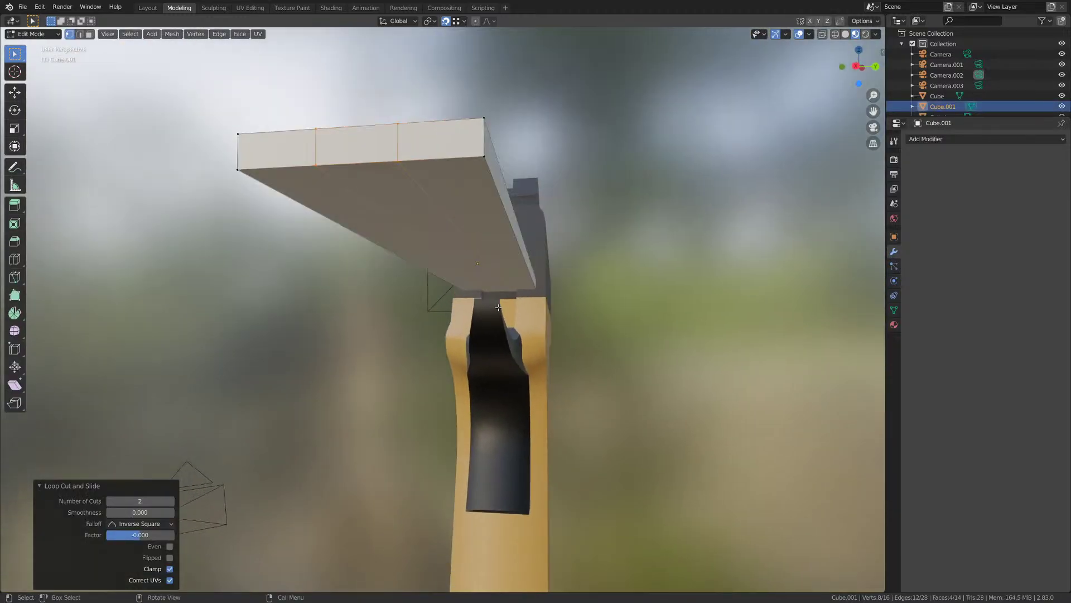
- Scale the two lengthwise loop cuts apart along Y, towards the strip's side edges
{"action": "key", "text": "s"}
{"action": "key", "text": "y"}
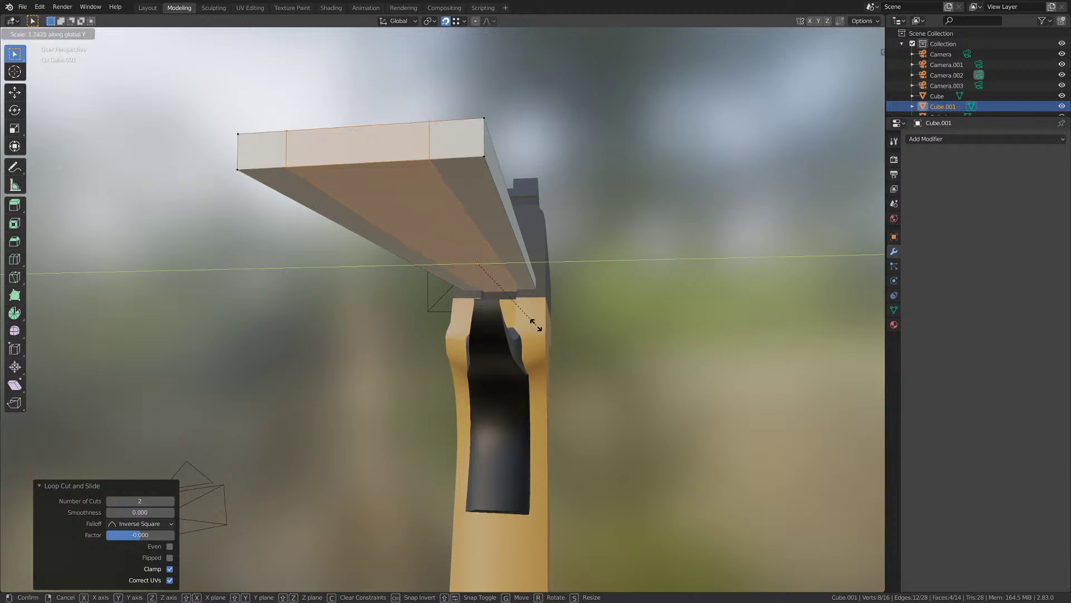
{"action": "left_click", "coordinate": [549, 354]}
- Extrude the middle underside face of the strip about 0.081 m downward to give the cutter a T-shaped profile, and leave Edit Mode
{"action": "middle_click_drag", "start_coordinate": [547, 353], "coordinate": [516, 350]}
{"action": "scroll", "coordinate": [508, 341], "scroll_direction": "down", "scroll_amount": 2}
{"action": "key", "text": "3"}
{"action": "left_click", "coordinate": [439, 282]}
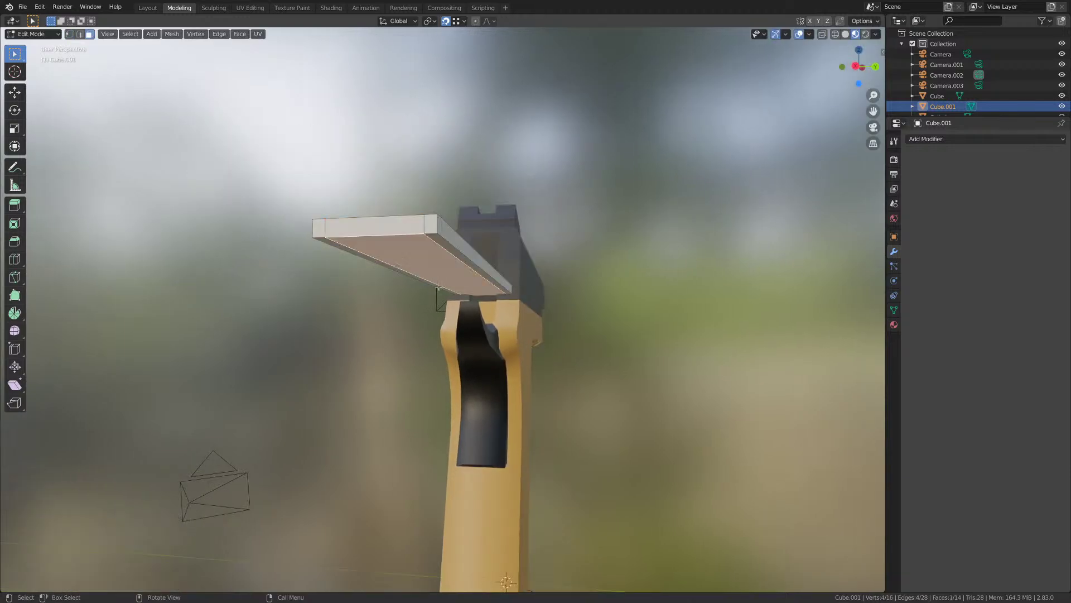
{"action": "scroll", "coordinate": [516, 352], "scroll_direction": "up", "scroll_amount": 5}
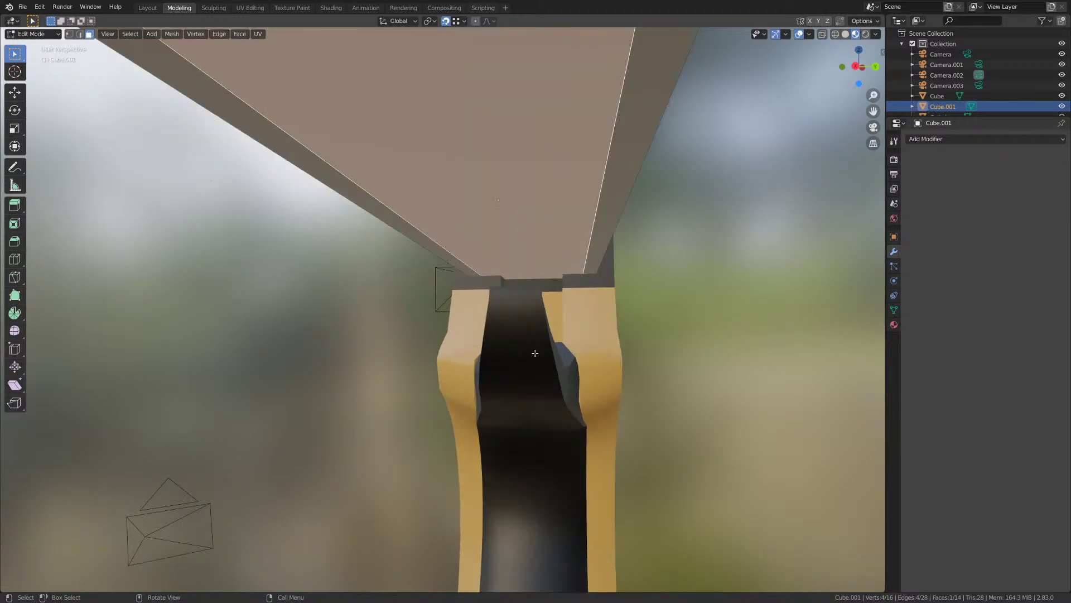
{"action": "key", "text": "e"}
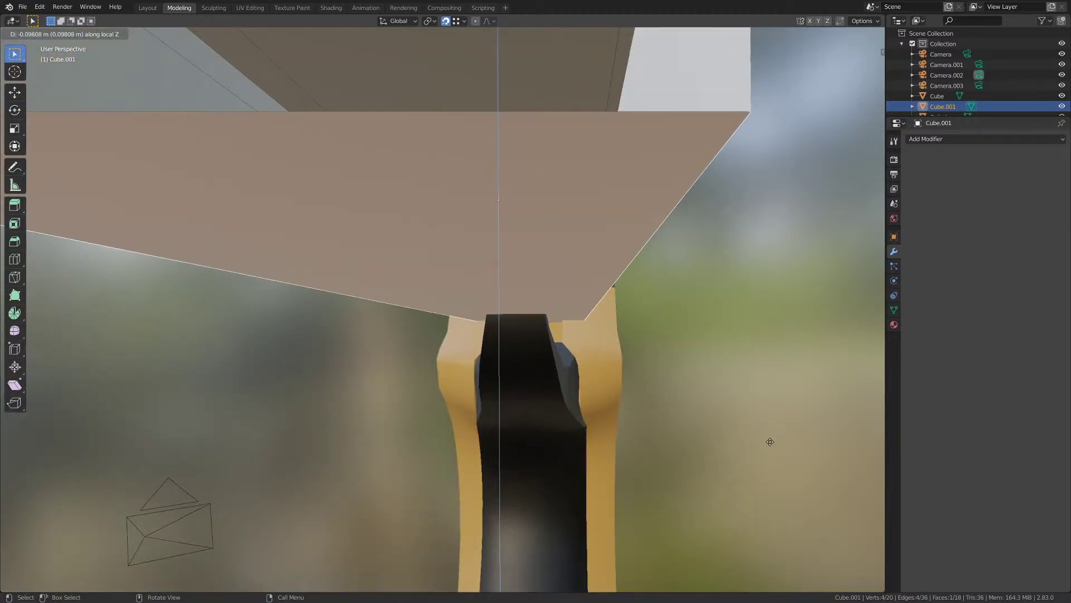
{"action": "left_click", "coordinate": [827, 426]}
{"action": "middle_click_drag", "start_coordinate": [828, 426], "coordinate": [339, 264]}
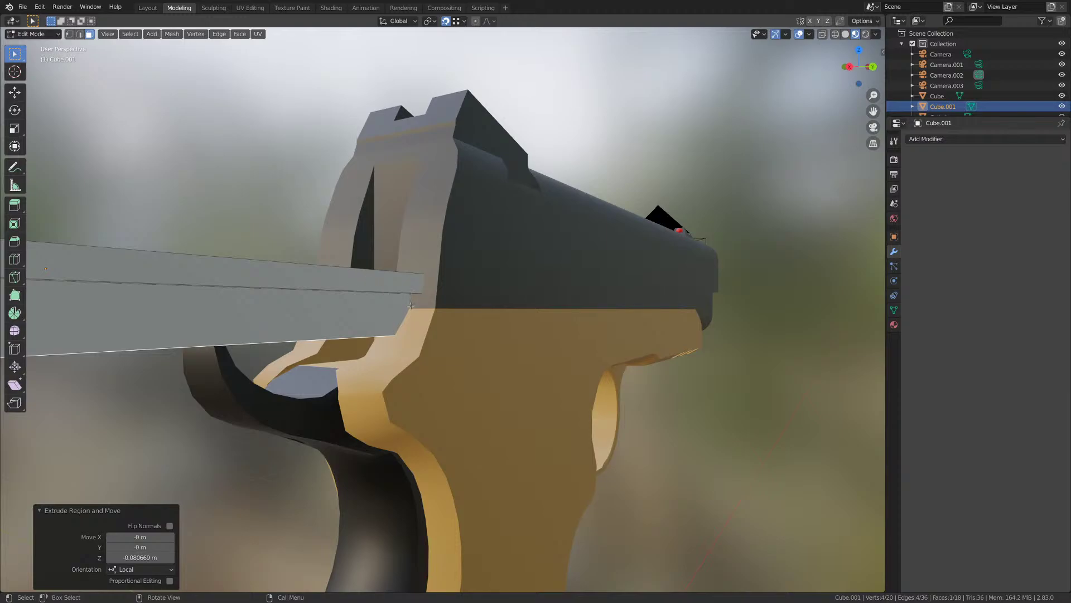
{"action": "key", "text": "Tab"}
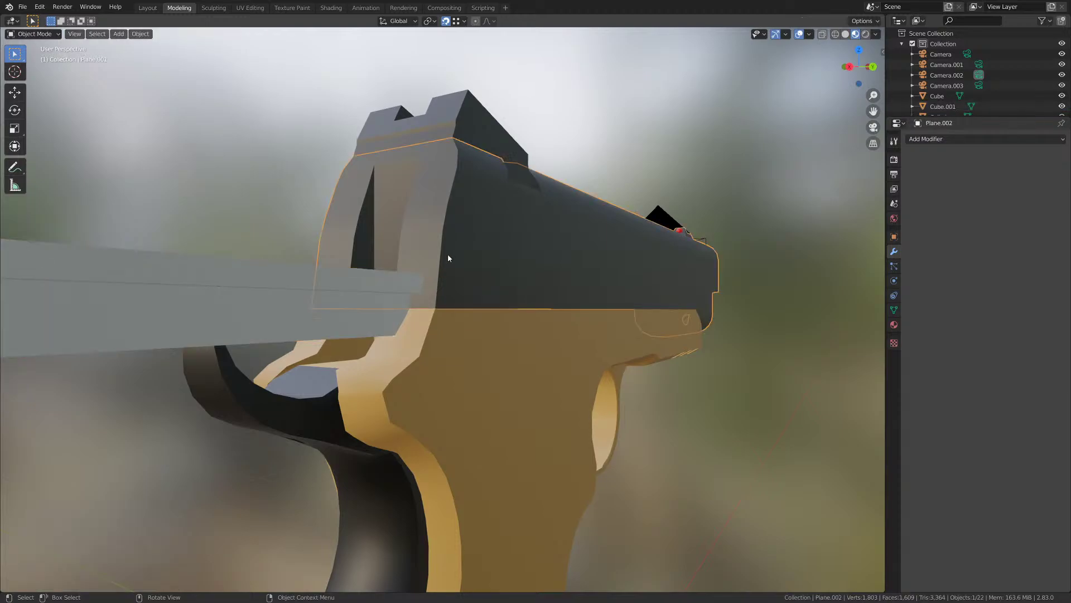
- Add a Boolean modifier to the slide with the T-shaped cutter block, Cube.001, as its object
{"action": "middle_click_drag", "start_coordinate": [447, 258], "coordinate": [449, 299]}
{"action": "left_click", "coordinate": [449, 299]}
{"action": "left_click", "coordinate": [937, 139]}
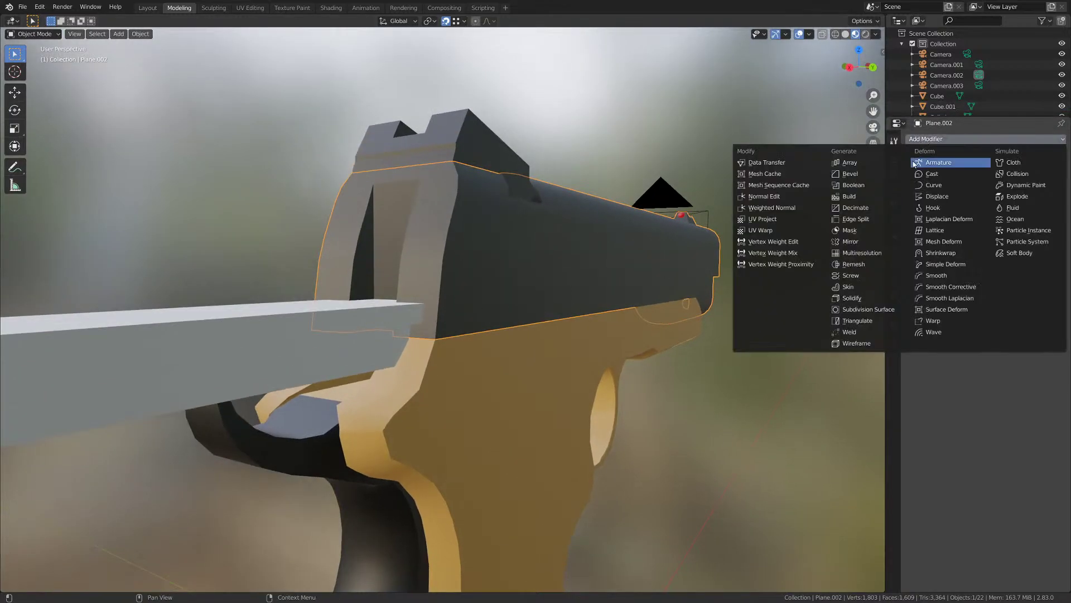
{"action": "left_click", "coordinate": [853, 185]}
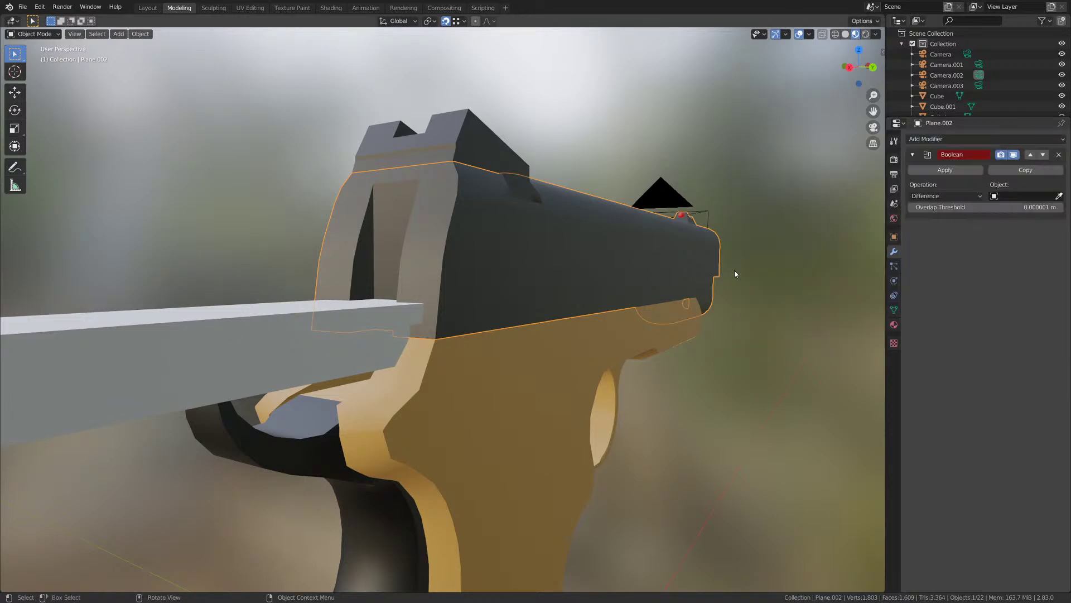
{"action": "left_click", "coordinate": [1058, 196]}
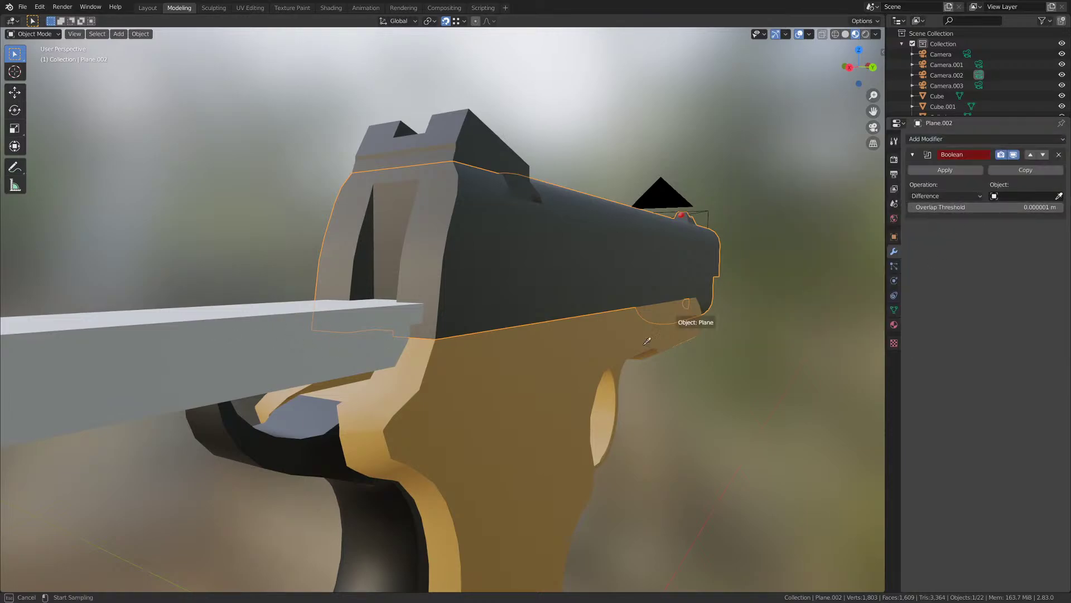
{"action": "left_click", "coordinate": [207, 327]}
{"action": "scroll", "coordinate": [235, 333], "scroll_direction": "down", "scroll_amount": 3}
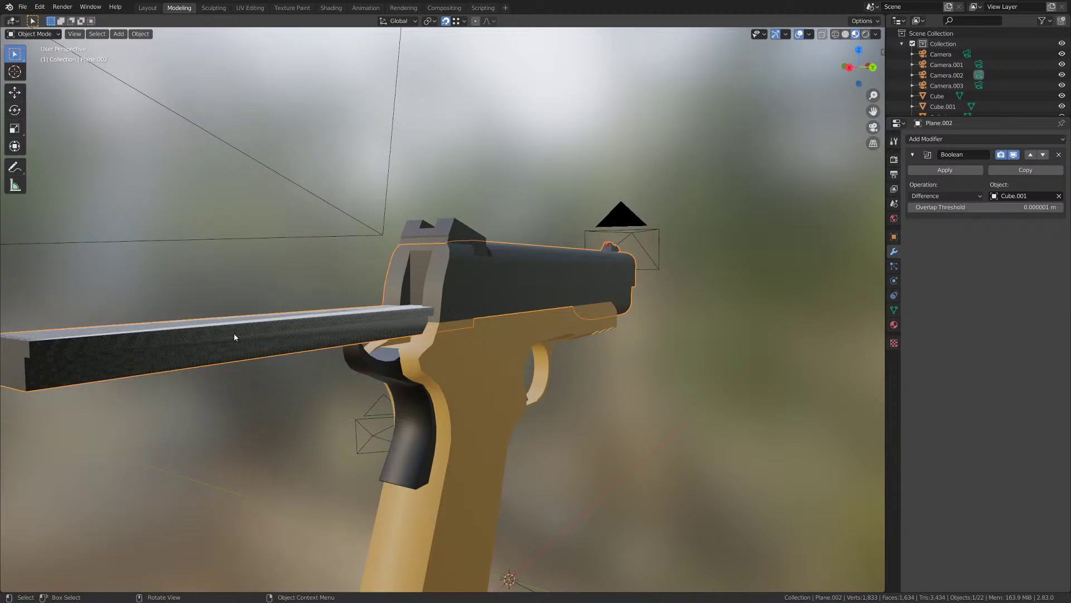
- Set the slide's Boolean operation to Union and apply the modifier
{"action": "left_click", "coordinate": [943, 196]}
{"action": "left_click", "coordinate": [935, 210]}
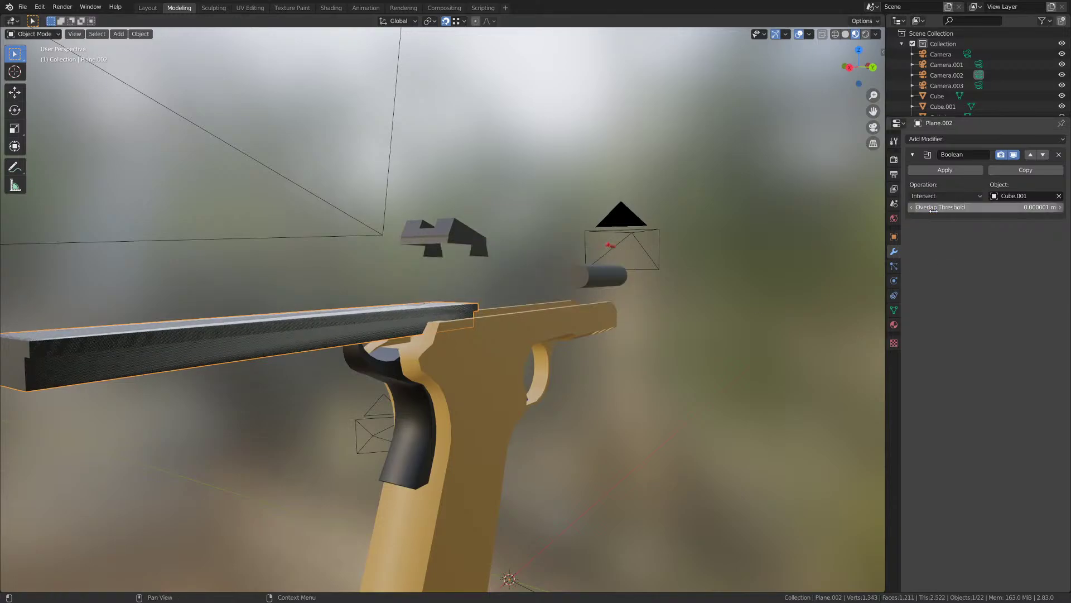
{"action": "left_click", "coordinate": [945, 197]}
{"action": "left_click", "coordinate": [941, 221]}
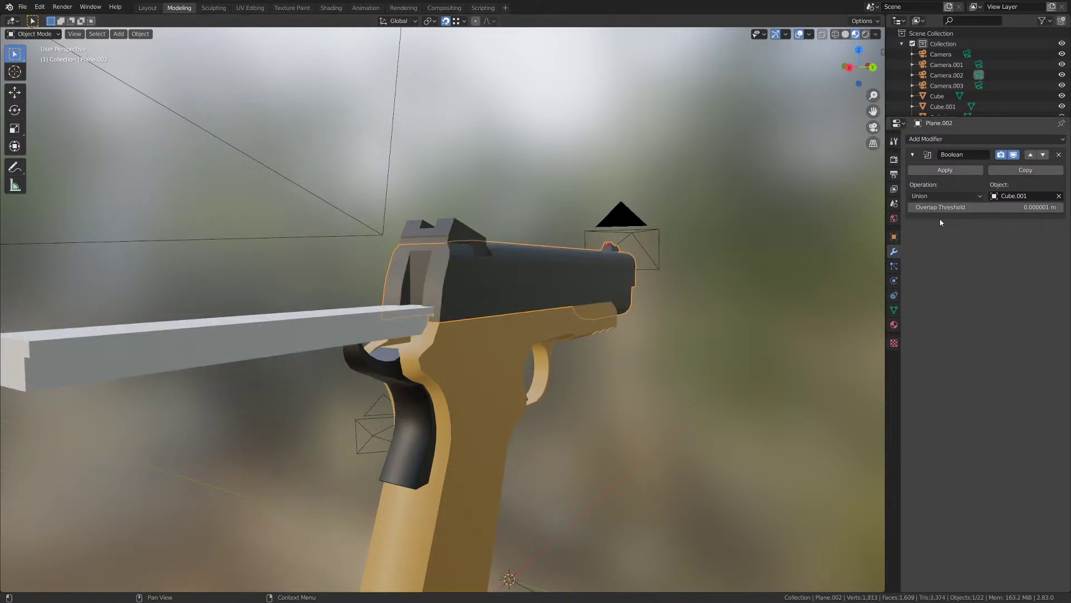
{"action": "left_click", "coordinate": [957, 169]}
- Delete the T-shaped cutter block behind the pistol
{"action": "left_click", "coordinate": [316, 327]}
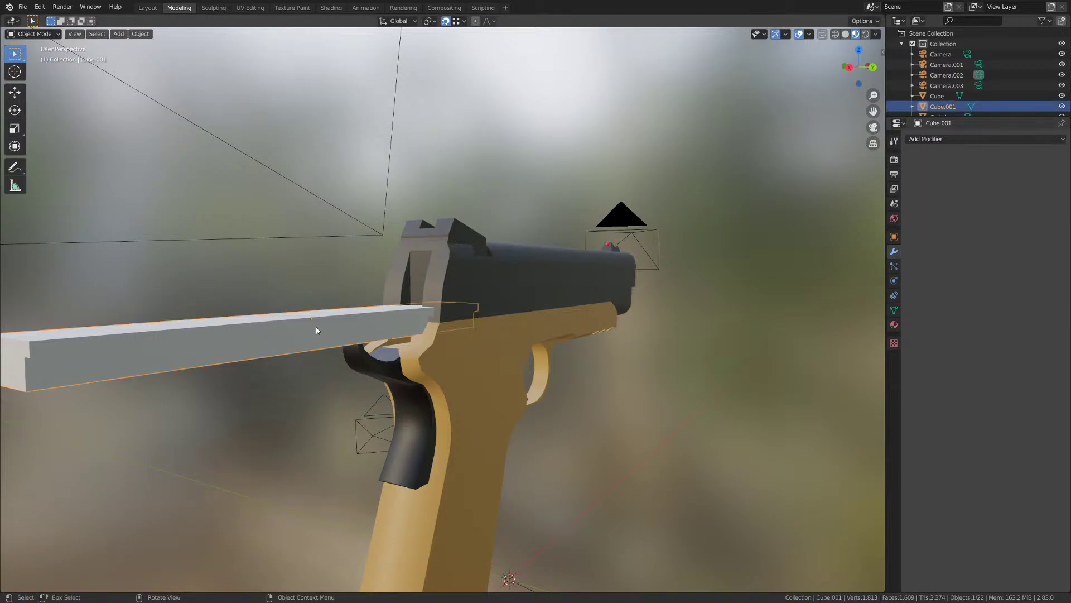
{"action": "key", "text": "Delete"}
{"action": "middle_click_drag", "start_coordinate": [316, 326], "coordinate": [351, 320]}
{"action": "scroll", "coordinate": [351, 319], "scroll_direction": "up", "scroll_amount": 4}
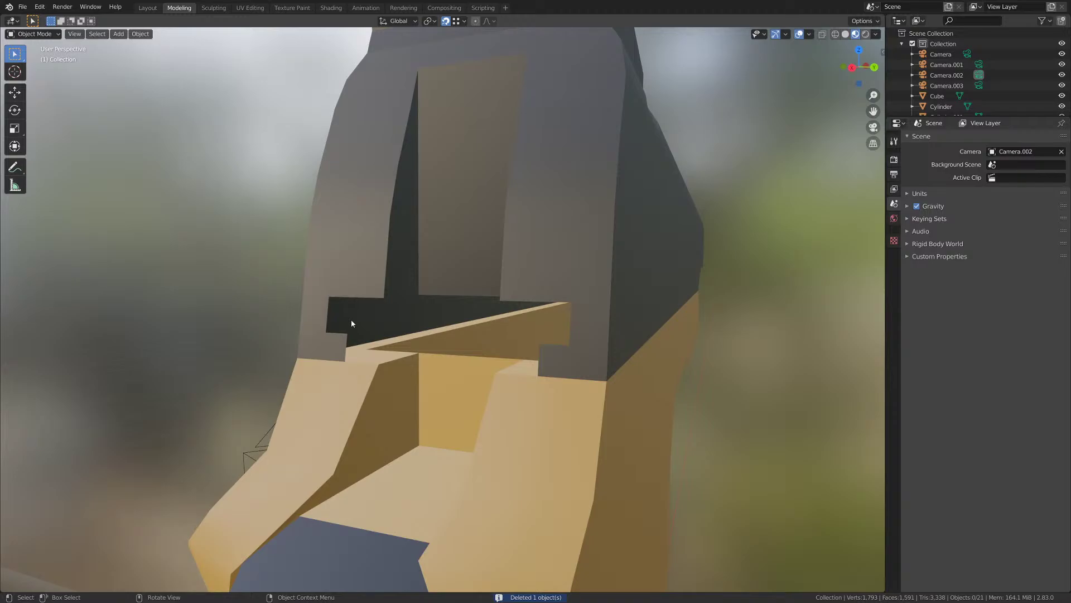
- Open the frame's mesh in Edit Mode and save M1911.blend
{"action": "left_click", "coordinate": [354, 352]}
{"action": "key", "text": "Tab"}
{"action": "scroll", "coordinate": [354, 353], "scroll_direction": "up", "scroll_amount": 3}
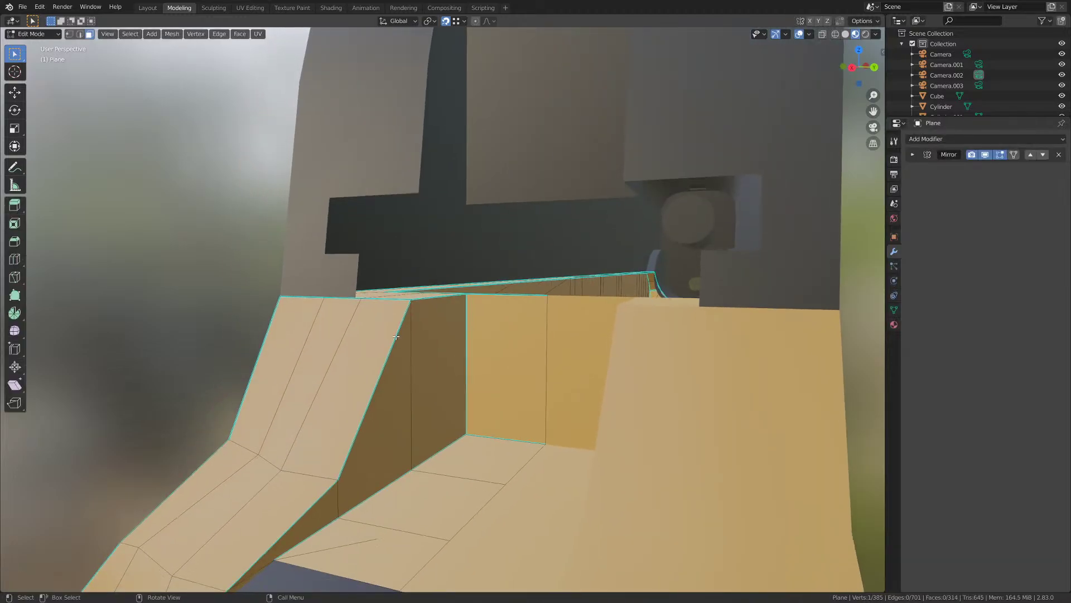
{"action": "middle_click_drag", "start_coordinate": [423, 215], "coordinate": [444, 346]}
{"action": "key", "text": "2"}
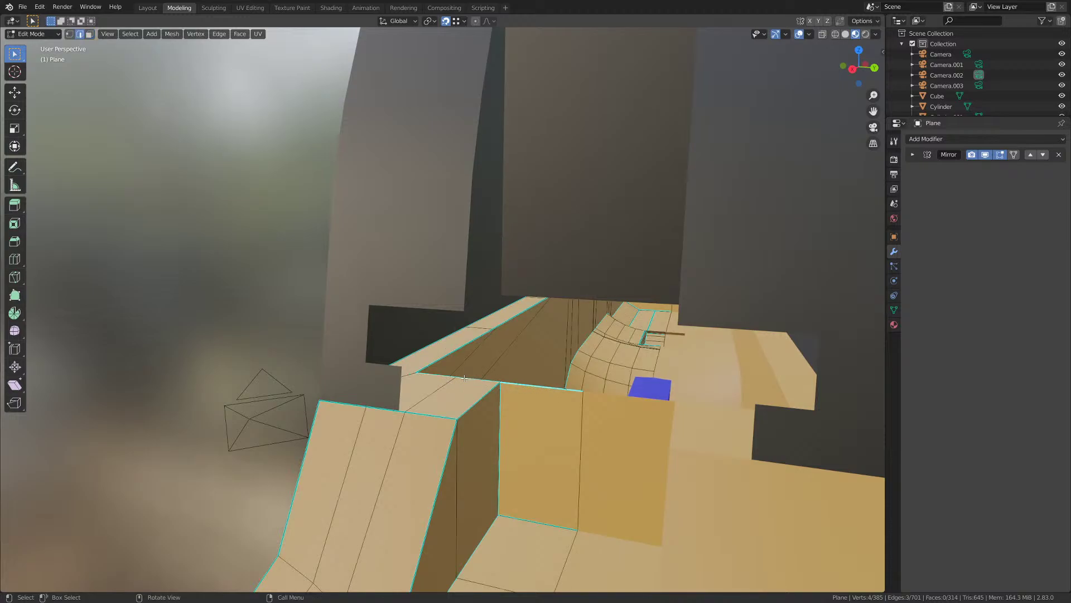
{"action": "middle_click_drag", "start_coordinate": [517, 316], "coordinate": [508, 327]}
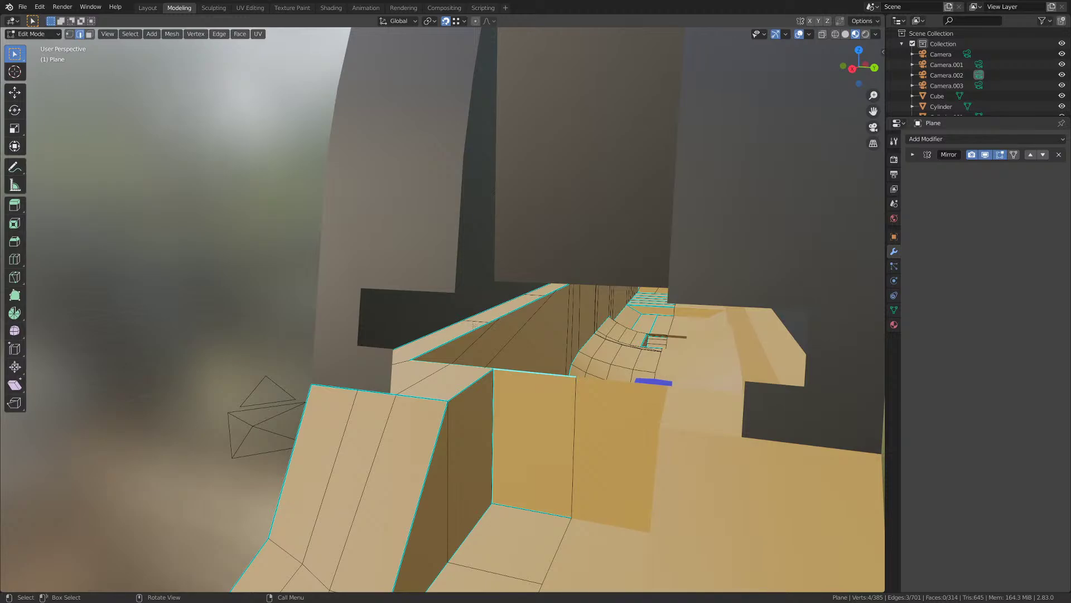
{"action": "middle_click_drag", "start_coordinate": [464, 319], "coordinate": [462, 296]}
{"action": "key", "text": "ctrl+s"}
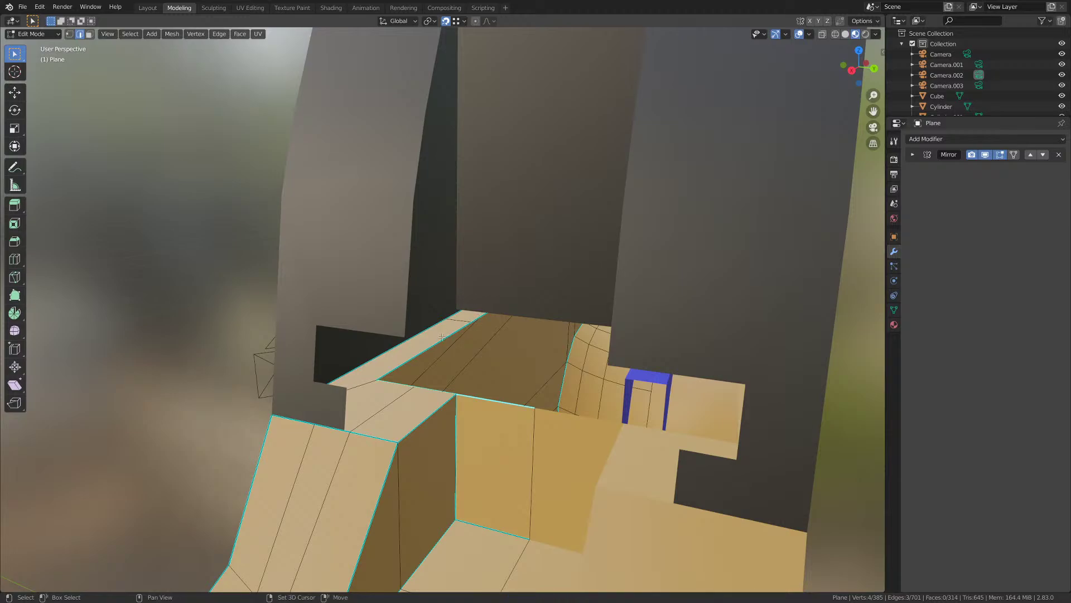
{"action": "middle_click_drag", "start_coordinate": [442, 337], "coordinate": [478, 320], "text": "shift"}
{"action": "key", "text": "ctrl+s"}
- Extrude the inner top edge of the frame's side rail three times along Y to the centreline, aligning each extrusion with the rear wall's vertices
{"action": "key", "text": "1"}
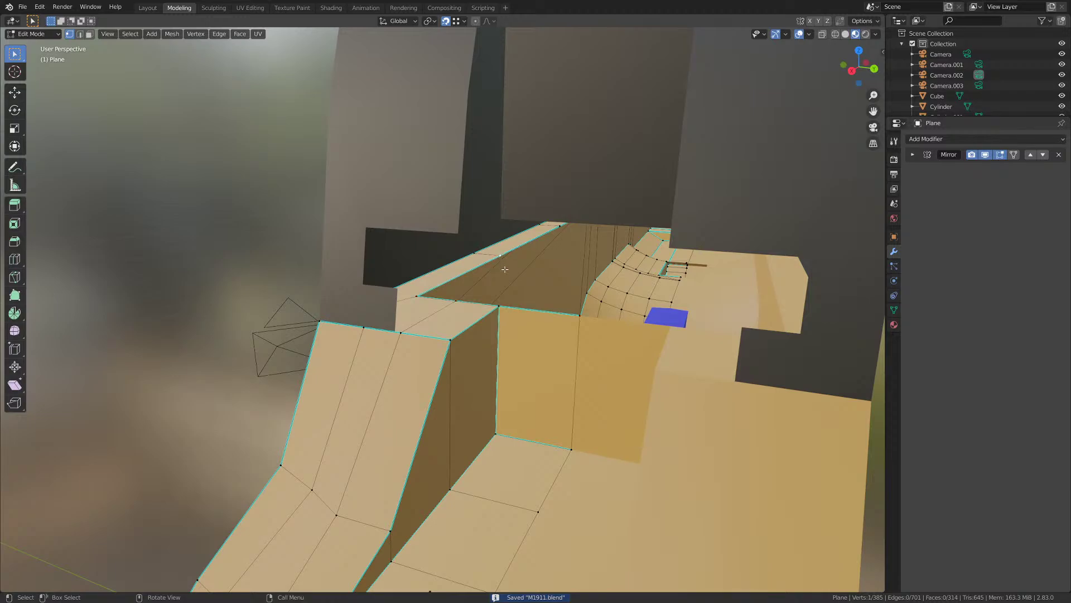
{"action": "middle_click_drag", "start_coordinate": [504, 269], "coordinate": [509, 278], "text": "shift"}
{"action": "left_click", "coordinate": [569, 222], "text": "shift"}
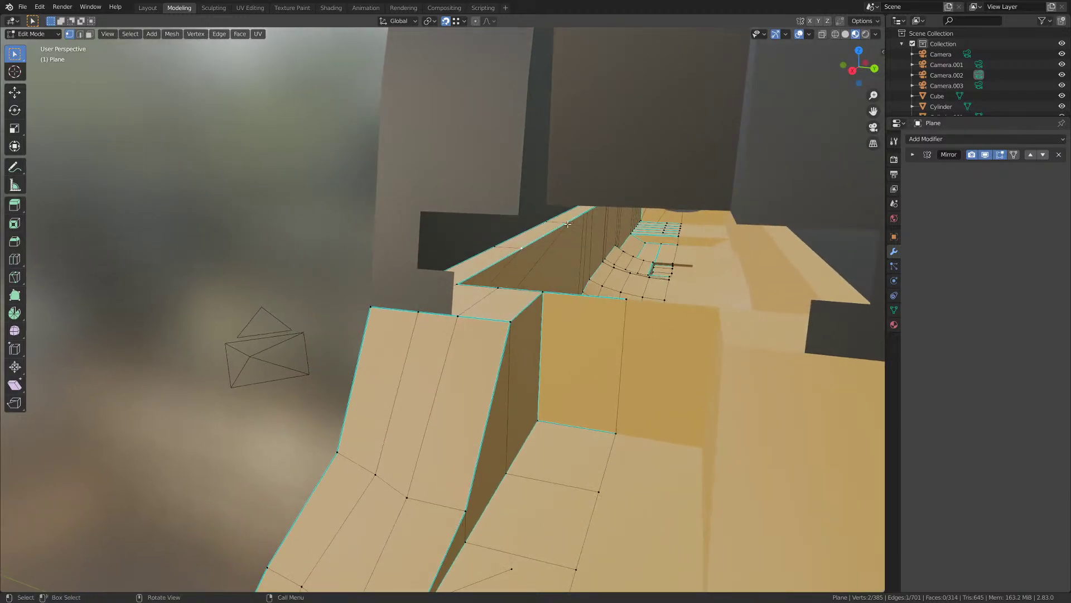
{"action": "key", "text": "e"}
{"action": "key", "text": "y"}
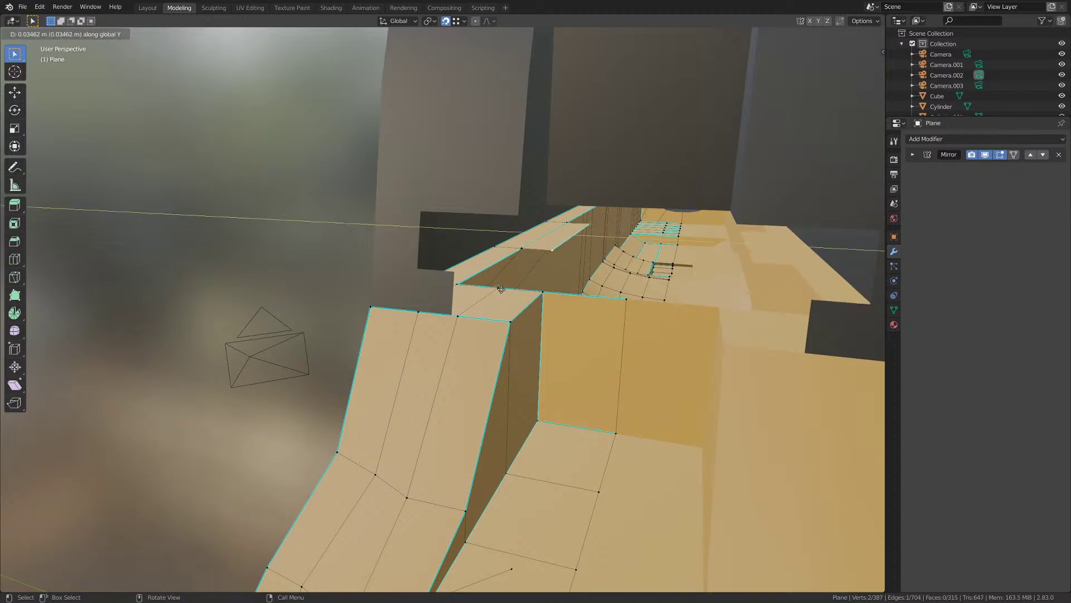
{"action": "left_click", "coordinate": [501, 289]}
{"action": "key", "text": "e"}
{"action": "key", "text": "y"}
{"action": "left_click", "coordinate": [545, 293]}
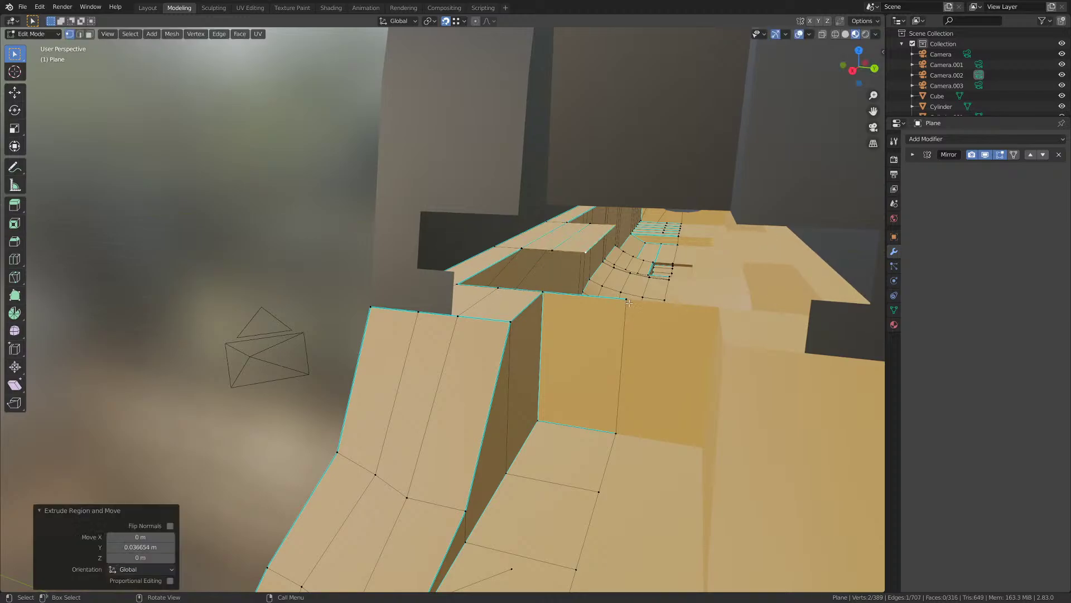
{"action": "key", "text": "e"}
{"action": "key", "text": "y"}
{"action": "left_click", "coordinate": [629, 302]}
- Fill the gap between the extruded strip and the frame's rear wall with three faces
{"action": "left_click", "coordinate": [514, 249], "text": "shift"}
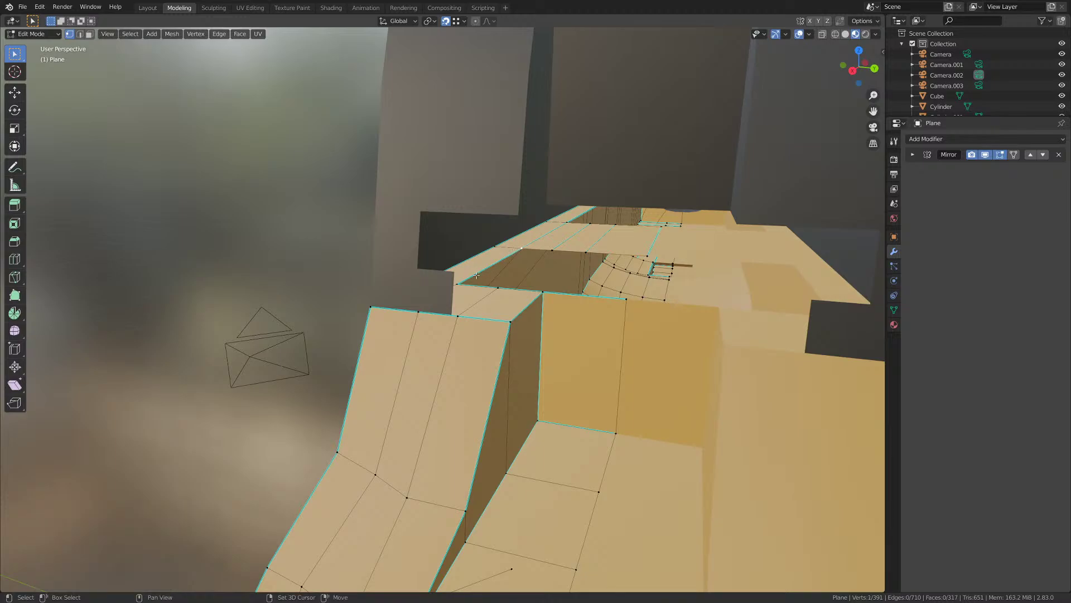
{"action": "left_click", "coordinate": [556, 252], "text": "shift"}
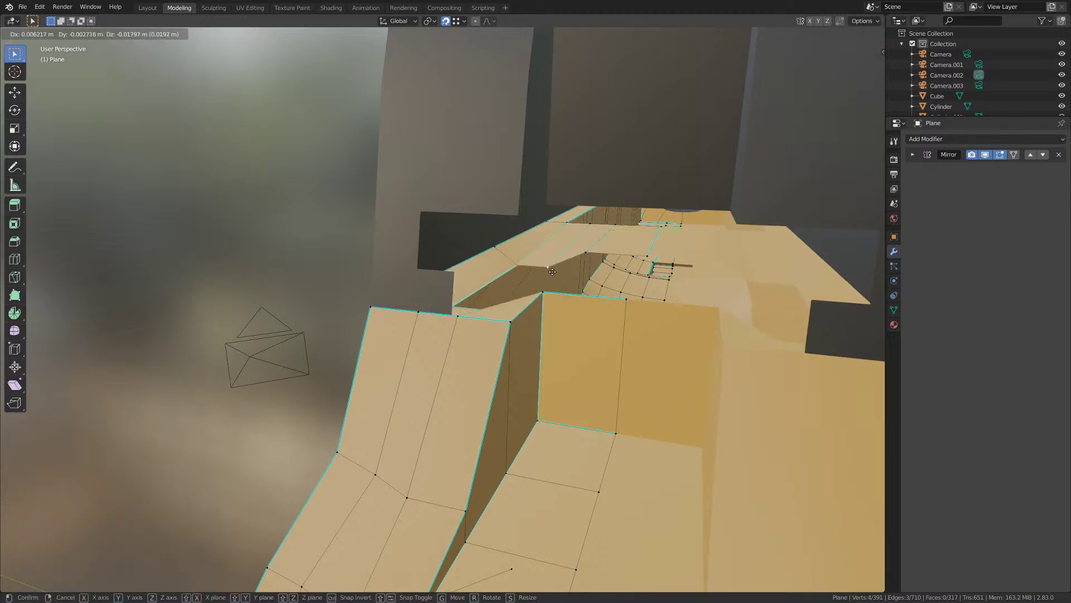
{"action": "key", "text": "j"}
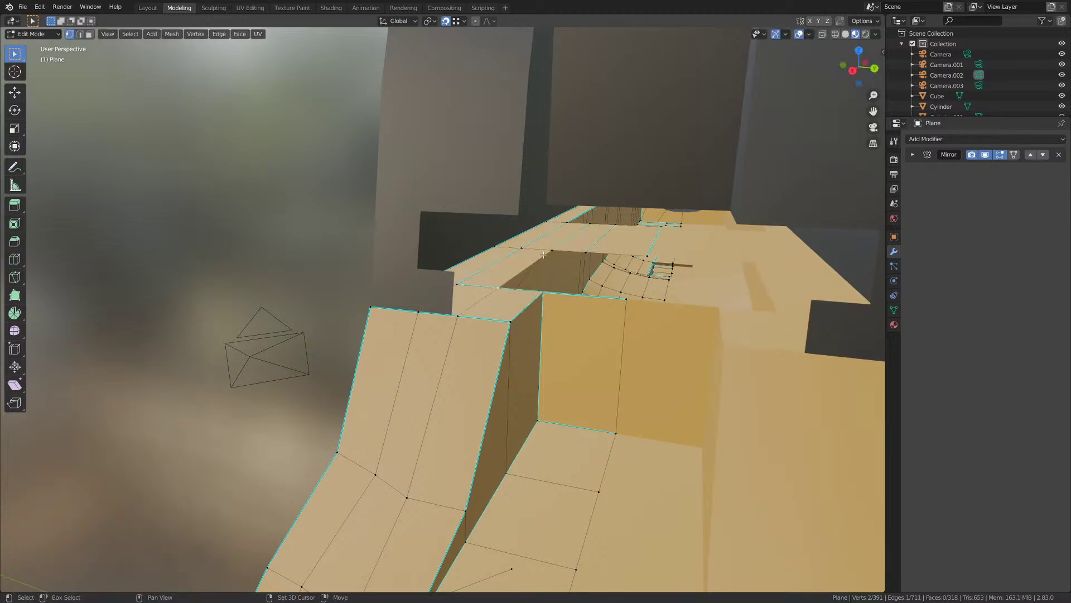
{"action": "key", "text": "j"}
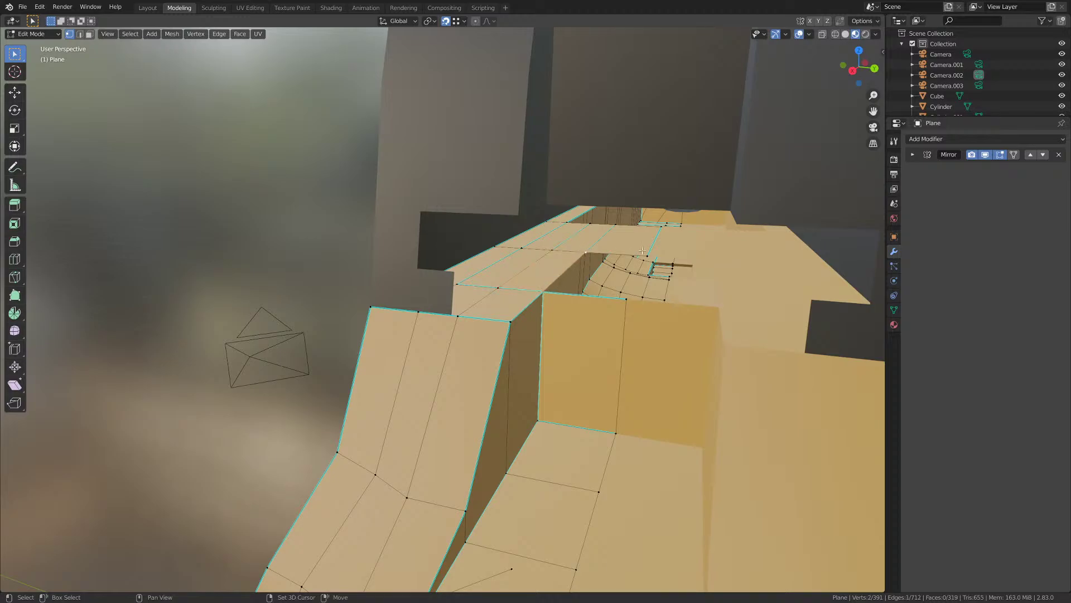
{"action": "key", "text": "f"}
- Merge all vertices of the frame mesh by distance, with a merge distance of 0.0001 m
{"action": "key", "text": "Tab"}
{"action": "key", "text": "Tab"}
{"action": "key", "text": "a"}
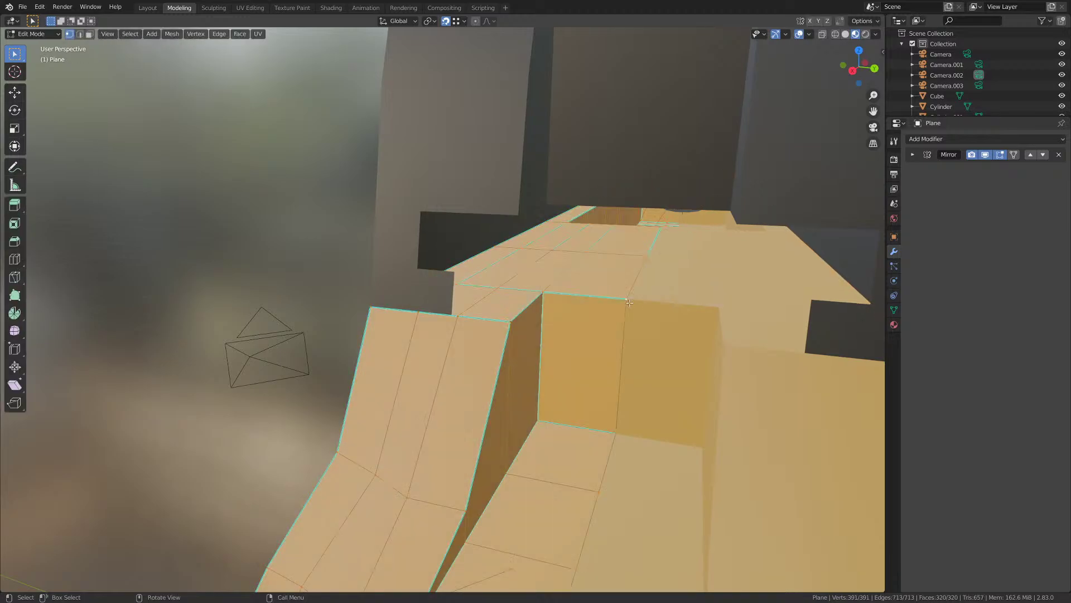
{"action": "key", "text": "m"}
{"action": "left_click", "coordinate": [629, 302]}
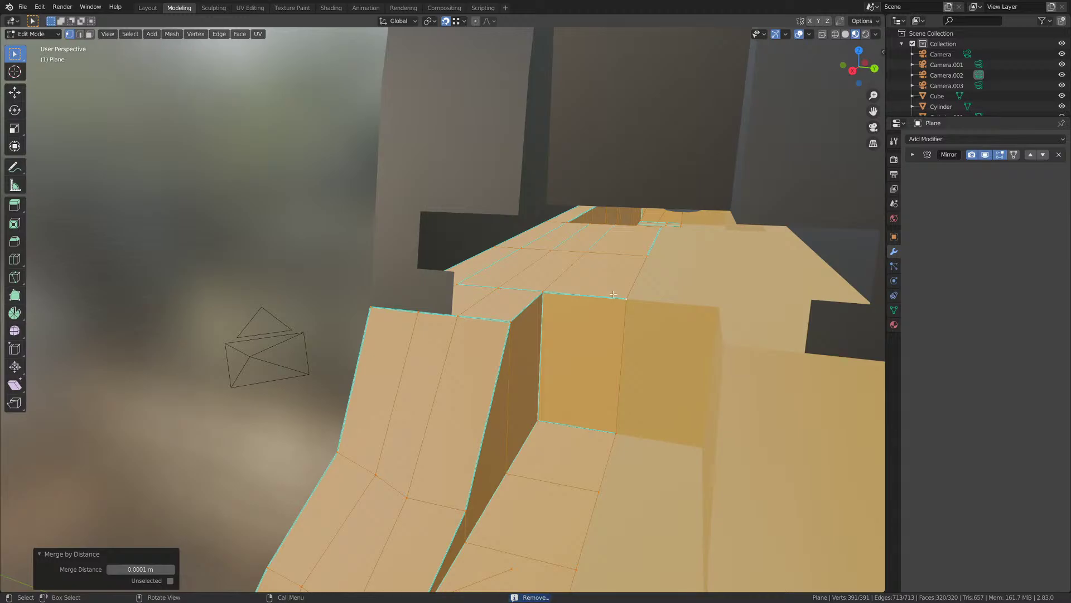
- Clear the sharp marks from the three lengthwise edges within the frame's new top faces
{"action": "key", "text": "2"}
{"action": "left_click", "coordinate": [601, 240]}
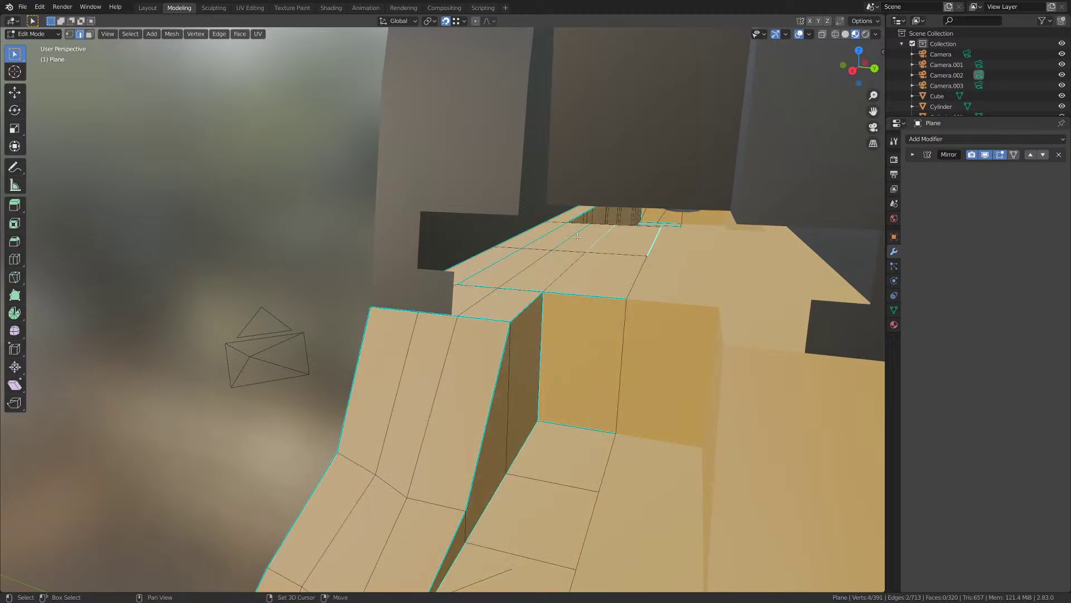
{"action": "left_click", "coordinate": [219, 34]}
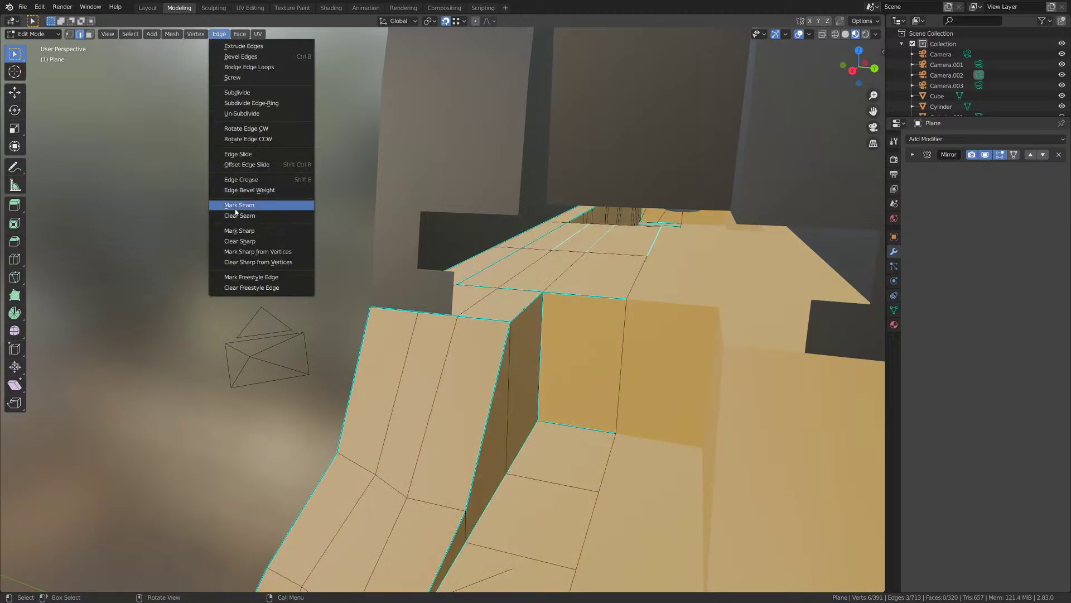
{"action": "left_click", "coordinate": [239, 238]}
{"action": "scroll", "coordinate": [435, 305], "scroll_direction": "down", "scroll_amount": 2}
{"action": "scroll", "coordinate": [524, 322], "scroll_direction": "up", "scroll_amount": 2}
{"action": "key", "text": "1"}
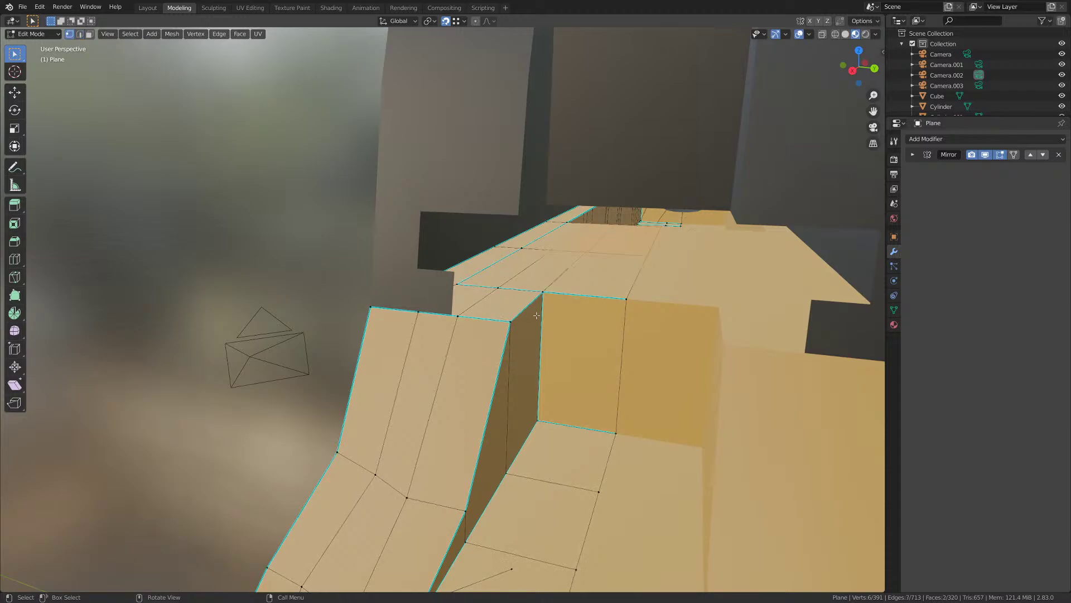
{"action": "middle_click_drag", "start_coordinate": [574, 291], "coordinate": [498, 273]}
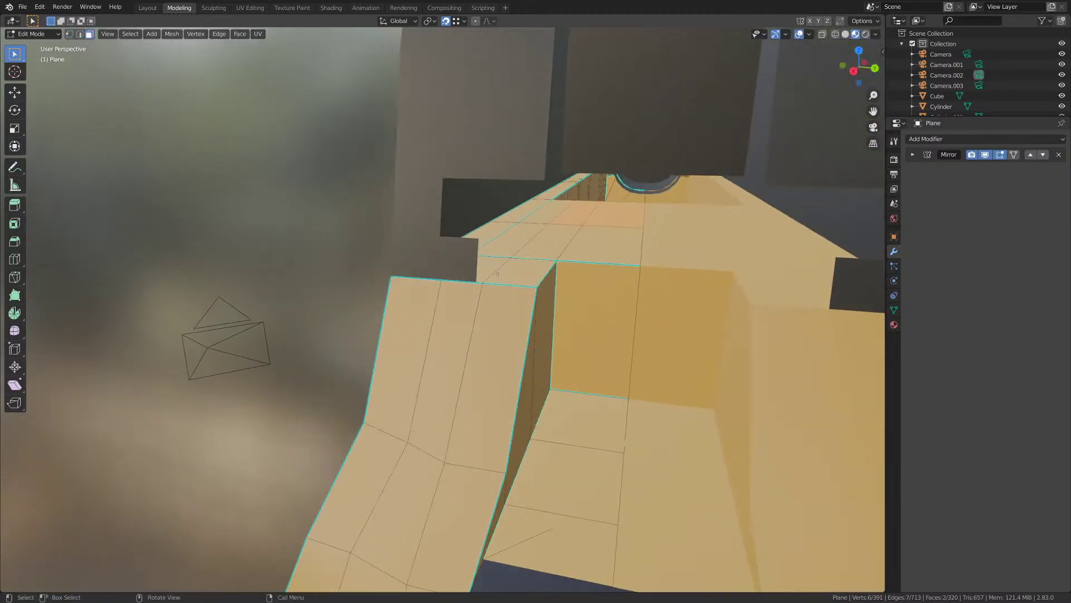
{"action": "scroll", "coordinate": [484, 278], "scroll_direction": "up", "scroll_amount": 3}
- Switch to editing the slide's mesh and move the inner vertical edge of one rail lip about 0.0044 m along Y
{"action": "key", "text": "Tab"}
{"action": "key", "text": "Tab"}
{"action": "key", "text": "Tab"}
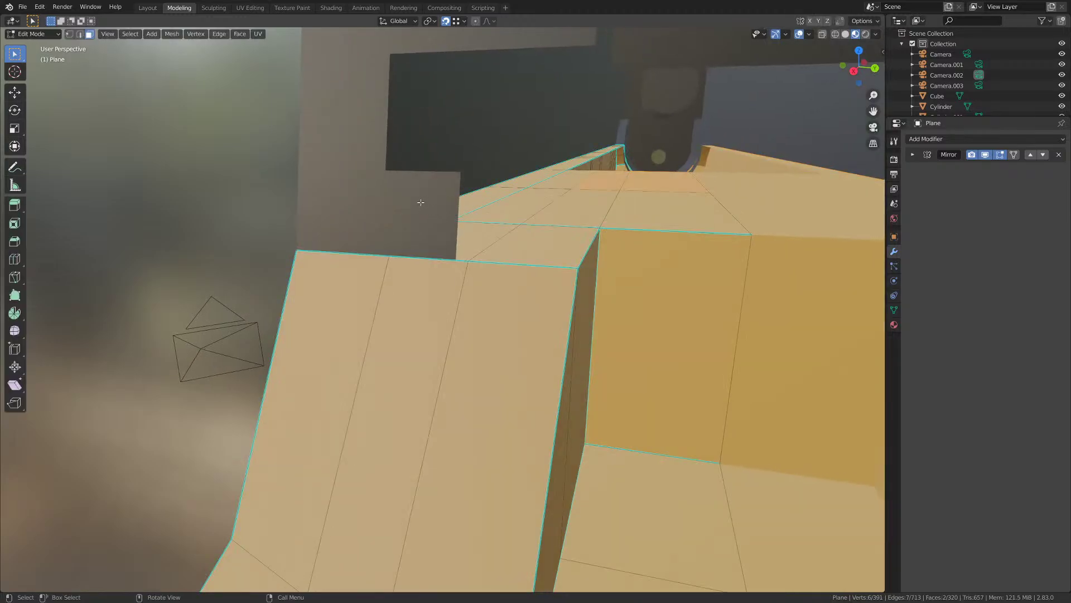
{"action": "left_click", "coordinate": [421, 205]}
{"action": "key", "text": "Tab"}
{"action": "scroll", "coordinate": [425, 204], "scroll_direction": "down", "scroll_amount": 5}
{"action": "key", "text": "2"}
{"action": "scroll", "coordinate": [440, 270], "scroll_direction": "up", "scroll_amount": 3}
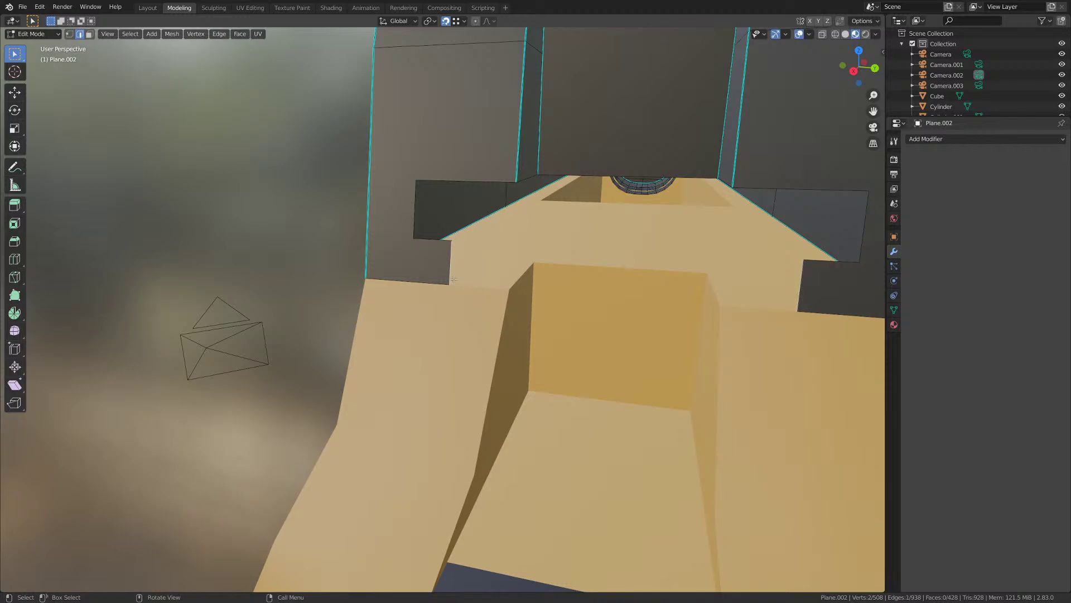
{"action": "key", "text": "g"}
{"action": "key", "text": "x"}
{"action": "key", "text": "y"}
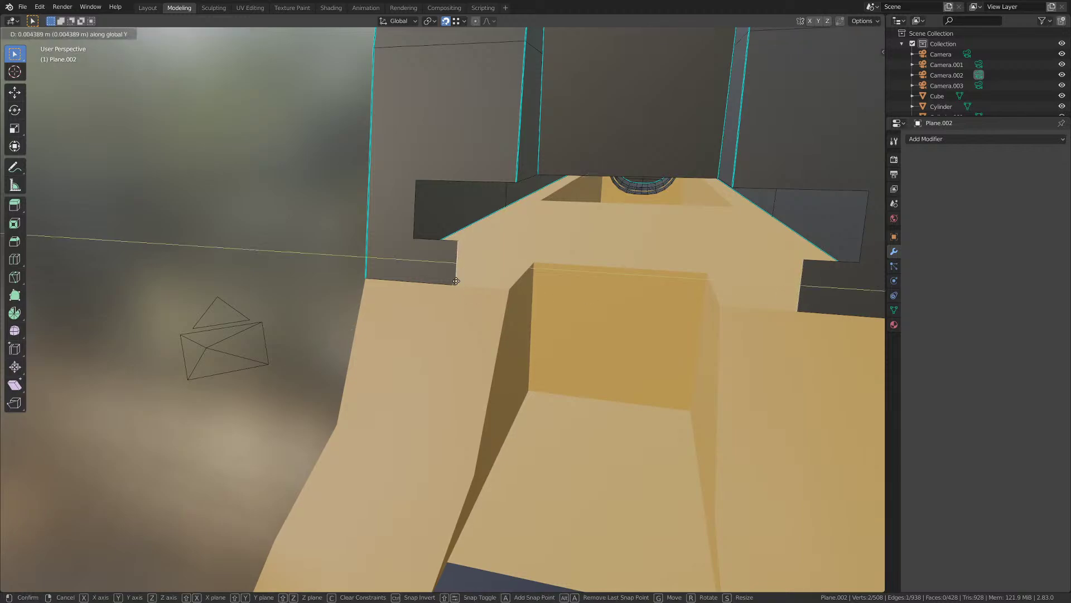
{"action": "left_click", "coordinate": [456, 281]}
{"action": "middle_click_drag", "start_coordinate": [662, 309], "coordinate": [559, 272]}
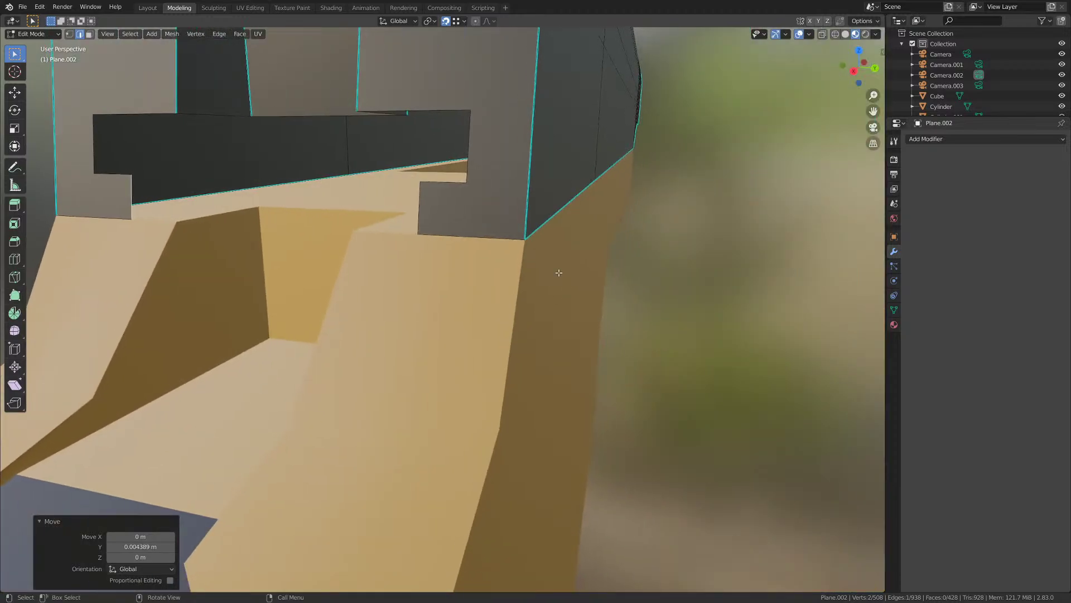
- Move the inner vertical edge of the slide's other rail lip inward along Y
{"action": "left_click", "coordinate": [418, 214]}
{"action": "key", "text": "g"}
{"action": "key", "text": "y"}
{"action": "left_click", "coordinate": [311, 236]}
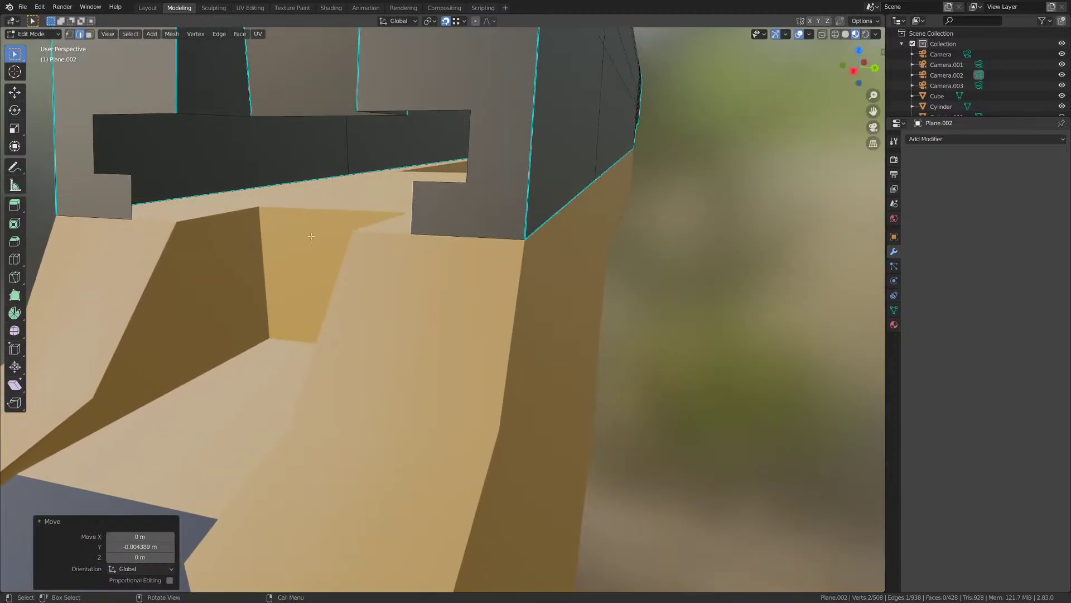
- In the frame's mesh, extrude the five inner top faces upward about 0.029 m to the height of the slide's rail lips
{"action": "left_click", "coordinate": [162, 240]}
{"action": "key", "text": "Tab"}
{"action": "left_click", "coordinate": [162, 240]}
{"action": "middle_click_drag", "start_coordinate": [161, 240], "coordinate": [245, 278], "text": "shift"}
{"action": "key", "text": "Tab"}
{"action": "scroll", "coordinate": [230, 269], "scroll_direction": "up", "scroll_amount": 1}
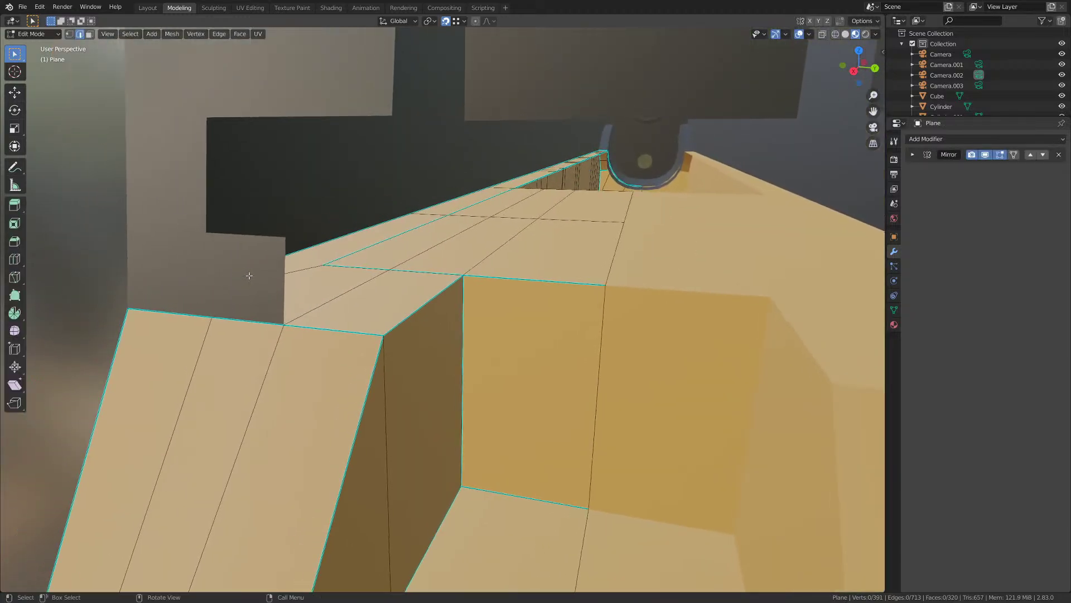
{"action": "key", "text": "3"}
{"action": "left_click", "coordinate": [328, 292]}
{"action": "left_click", "coordinate": [447, 252], "text": "shift"}
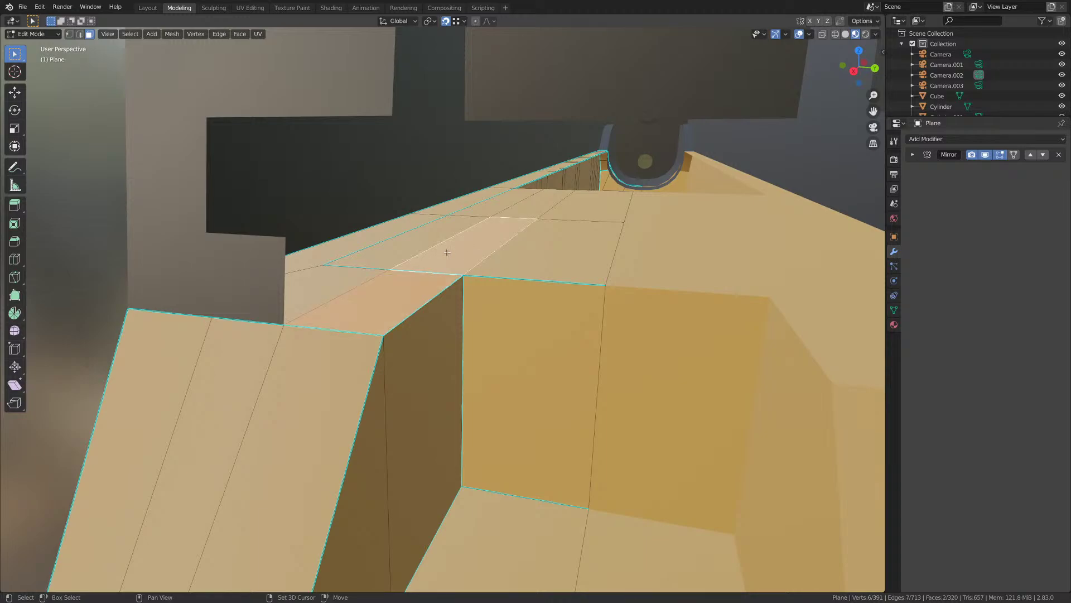
{"action": "left_click", "coordinate": [517, 212], "text": "shift"}
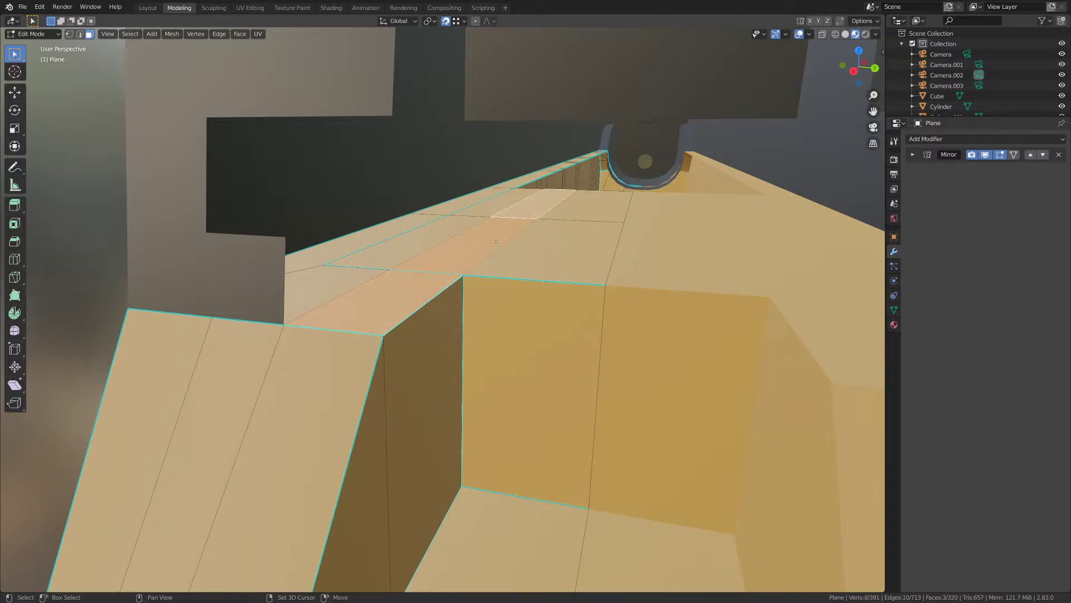
{"action": "left_click", "coordinate": [573, 211], "text": "shift"}
{"action": "left_click", "coordinate": [559, 257], "text": "shift"}
{"action": "middle_click_drag", "start_coordinate": [559, 258], "coordinate": [574, 237], "text": "shift"}
{"action": "scroll", "coordinate": [552, 240], "scroll_direction": "down", "scroll_amount": 3}
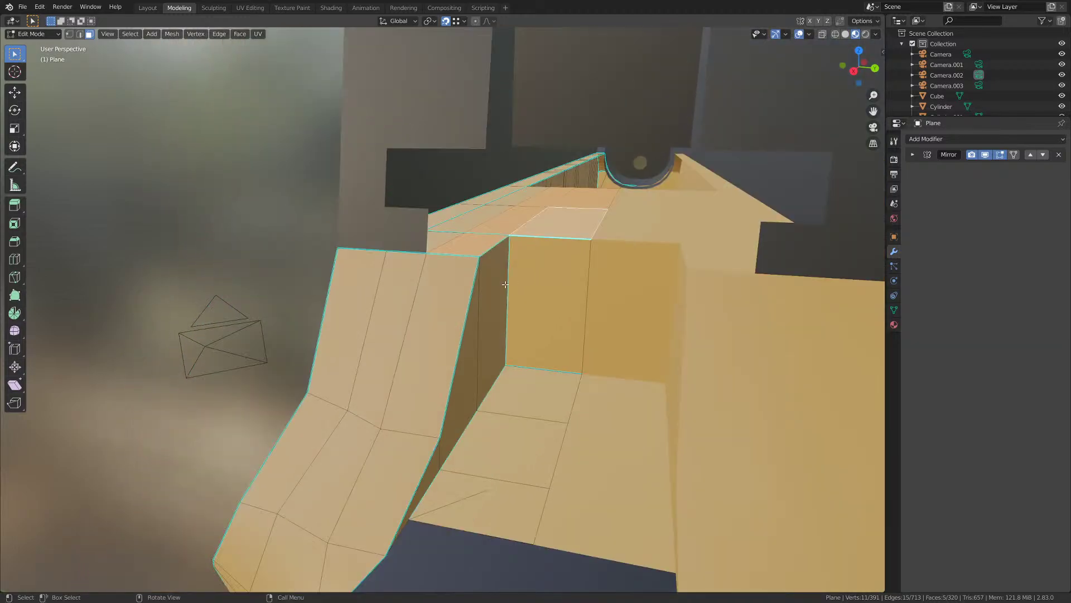
{"action": "key", "text": "e"}
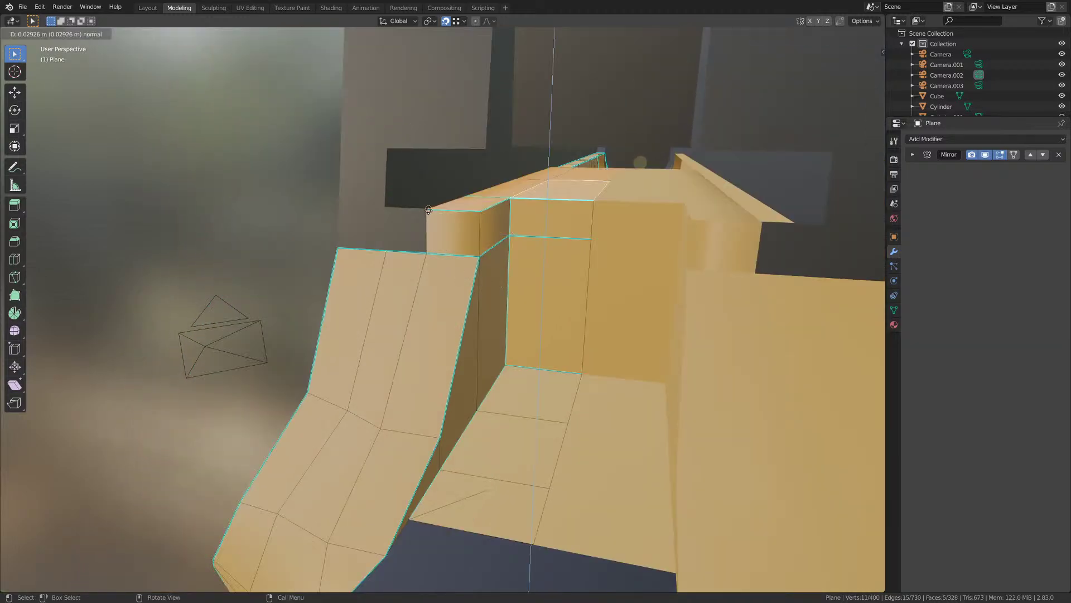
{"action": "left_click", "coordinate": [428, 209]}
- Mark the two vertical edges of the raised strip's rear end face as sharp
{"action": "middle_click_drag", "start_coordinate": [424, 258], "coordinate": [537, 259]}
{"action": "key", "text": "2"}
{"action": "scroll", "coordinate": [460, 252], "scroll_direction": "up", "scroll_amount": 3}
{"action": "left_click", "coordinate": [460, 179]}
{"action": "left_click", "coordinate": [355, 176], "text": "shift"}
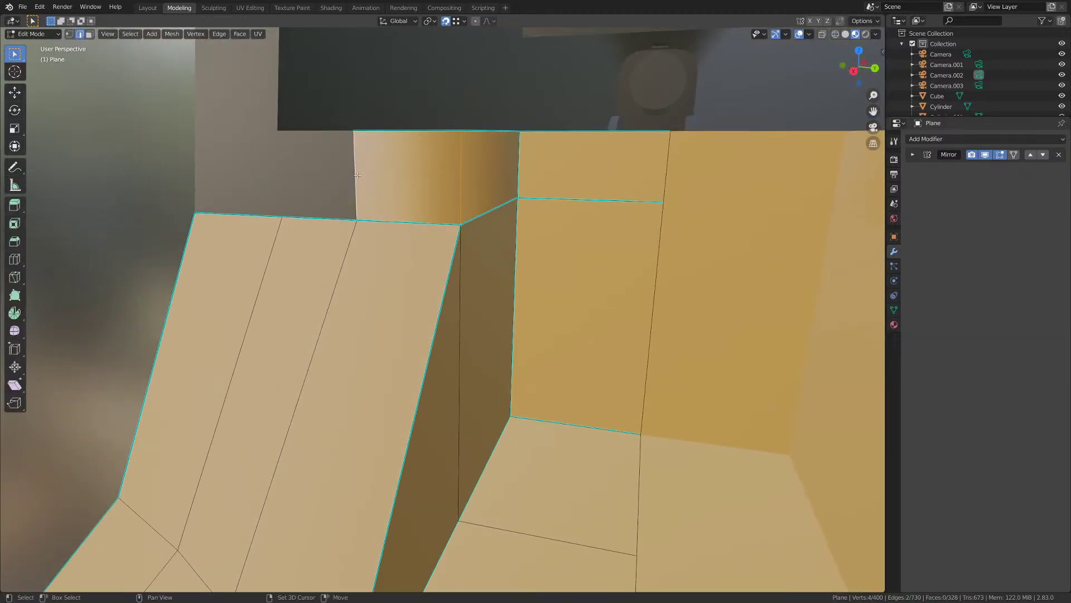
{"action": "left_click", "coordinate": [220, 34]}
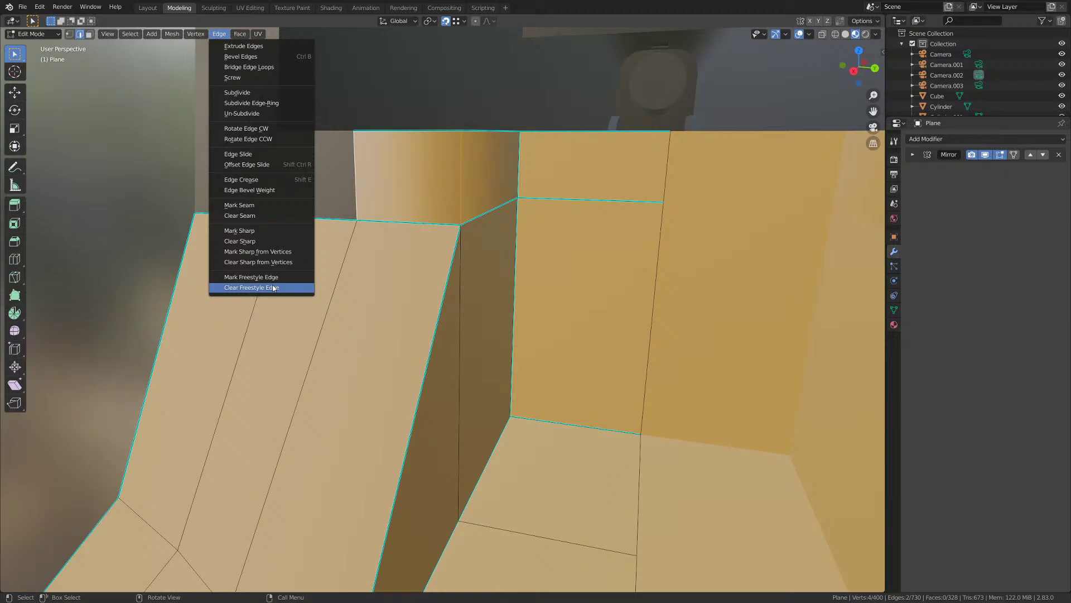
{"action": "left_click", "coordinate": [240, 231]}
- Clear the sharp marks from the cross edge and adjoining vertical side edge near the raised strip's rear end
{"action": "middle_click_drag", "start_coordinate": [239, 230], "coordinate": [469, 237]}
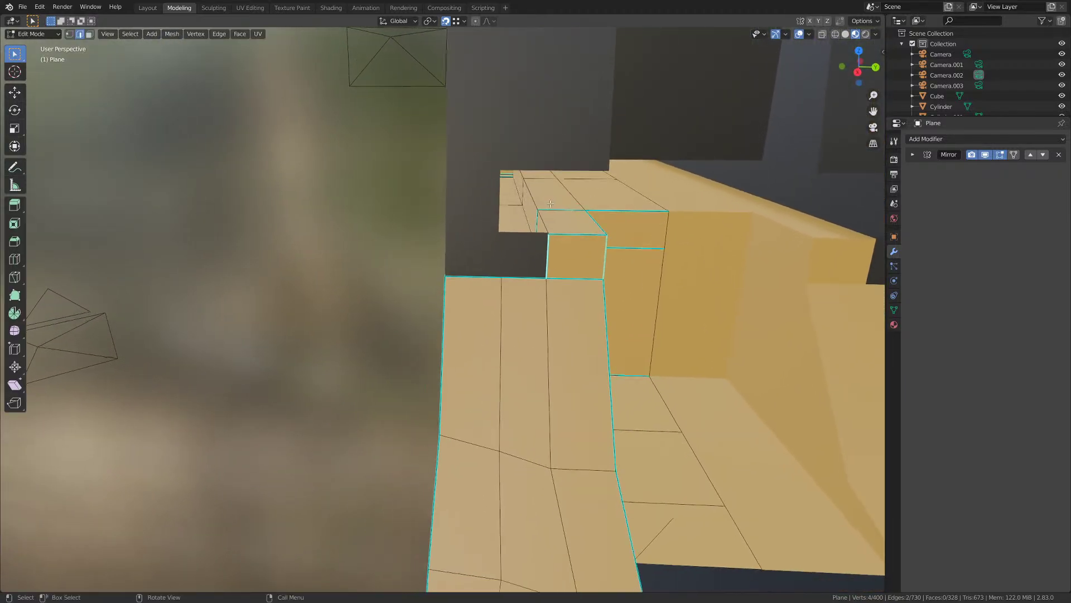
{"action": "left_click", "coordinate": [537, 217], "text": "shift"}
{"action": "left_click", "coordinate": [219, 33]}
{"action": "left_click", "coordinate": [262, 242]}
{"action": "middle_click_drag", "start_coordinate": [262, 242], "coordinate": [550, 292]}
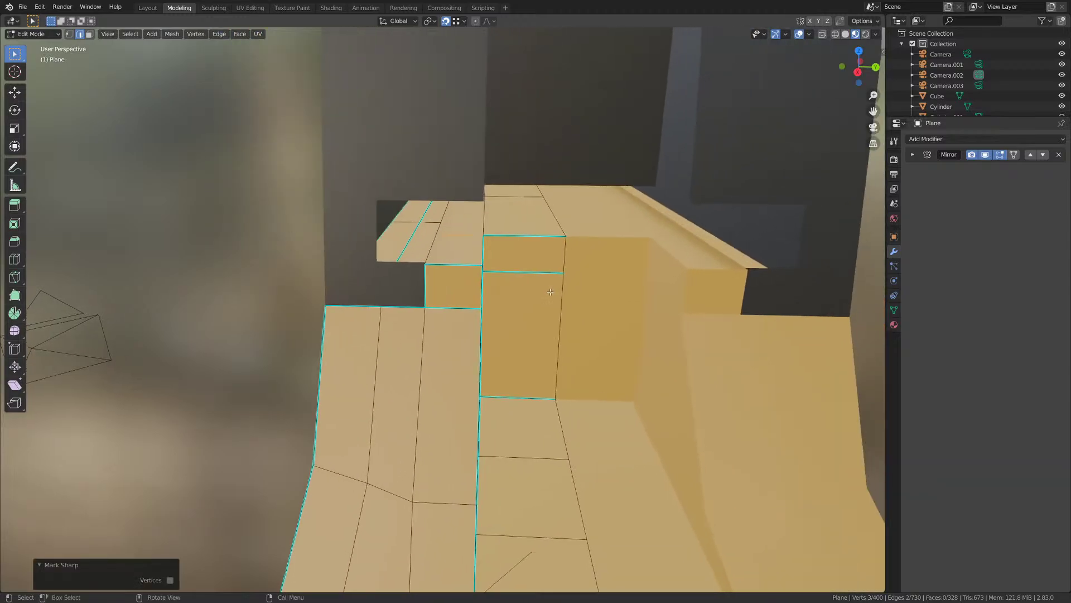
- Hide the slide object and return to editing the frame's mesh
{"action": "key", "text": "Tab"}
{"action": "left_click", "coordinate": [437, 133]}
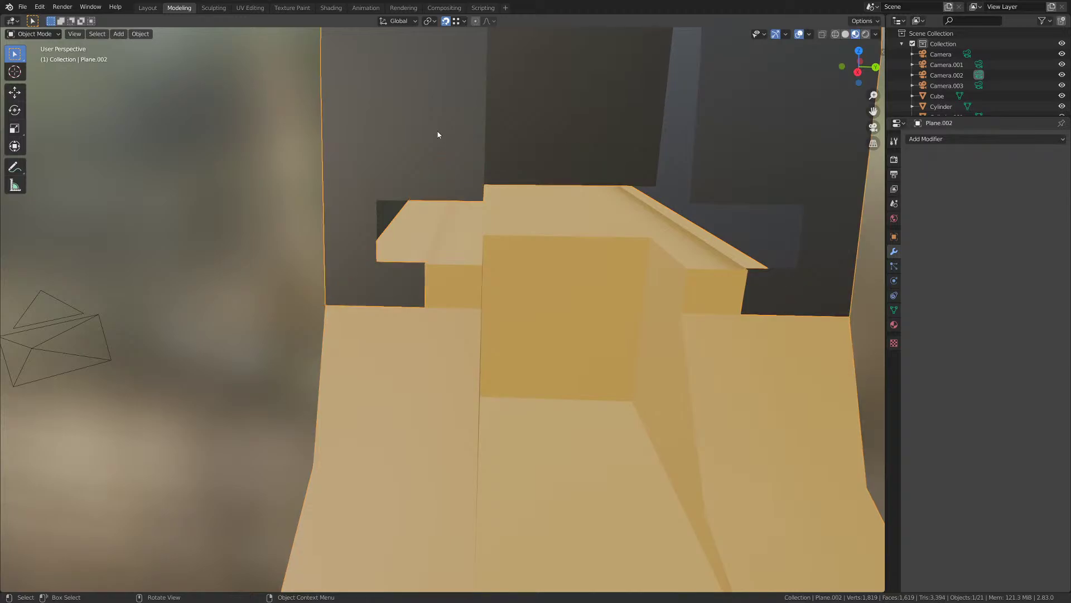
{"action": "key", "text": "h"}
{"action": "left_click", "coordinate": [494, 217]}
{"action": "key", "text": "Tab"}
- Mark the raised strip's outer lengthwise edges and the top, bottom and vertical corner edges of its forward end as sharp
{"action": "middle_click_drag", "start_coordinate": [513, 244], "coordinate": [480, 296]}
{"action": "scroll", "coordinate": [455, 284], "scroll_direction": "up", "scroll_amount": 4}
{"action": "scroll", "coordinate": [462, 283], "scroll_direction": "down", "scroll_amount": 5}
{"action": "key", "text": "KP_Decimal"}
{"action": "scroll", "coordinate": [467, 283], "scroll_direction": "down", "scroll_amount": 7}
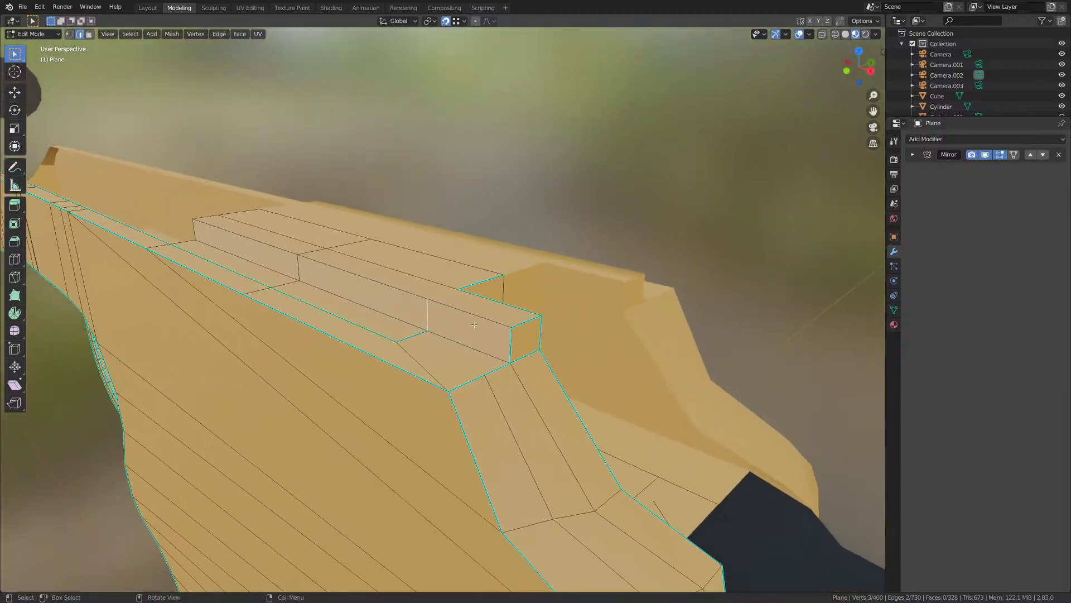
{"action": "left_click", "coordinate": [427, 325], "text": "shift"}
{"action": "left_click", "coordinate": [406, 320], "text": "shift"}
{"action": "left_click", "coordinate": [282, 273], "text": "shift"}
{"action": "left_click", "coordinate": [409, 291], "text": "shift"}
{"action": "middle_click_drag", "start_coordinate": [410, 291], "coordinate": [514, 296]}
{"action": "left_click", "coordinate": [335, 316], "text": "shift"}
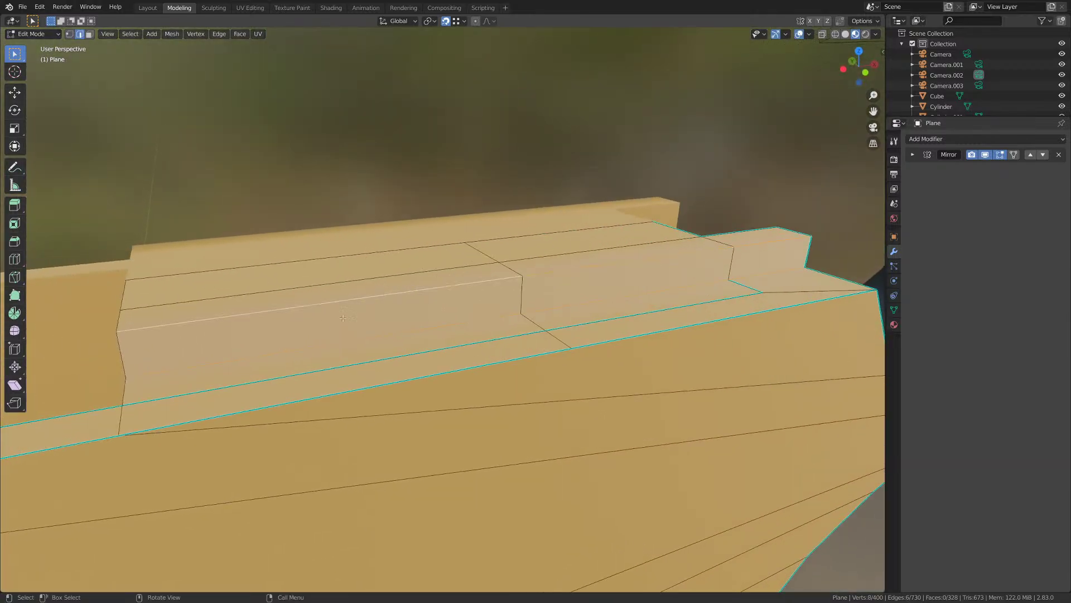
{"action": "scroll", "coordinate": [329, 335], "scroll_direction": "down", "scroll_amount": 1}
{"action": "middle_click_drag", "start_coordinate": [327, 340], "coordinate": [365, 336], "text": "shift"}
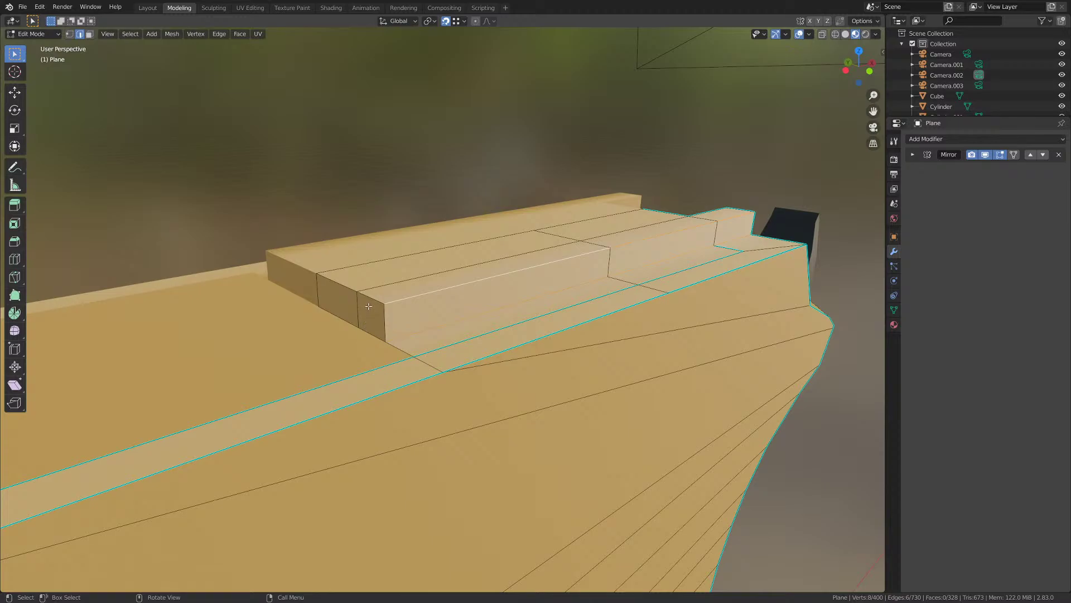
{"action": "scroll", "coordinate": [384, 301], "scroll_direction": "up", "scroll_amount": 1}
{"action": "middle_click_drag", "start_coordinate": [384, 302], "coordinate": [399, 306]}
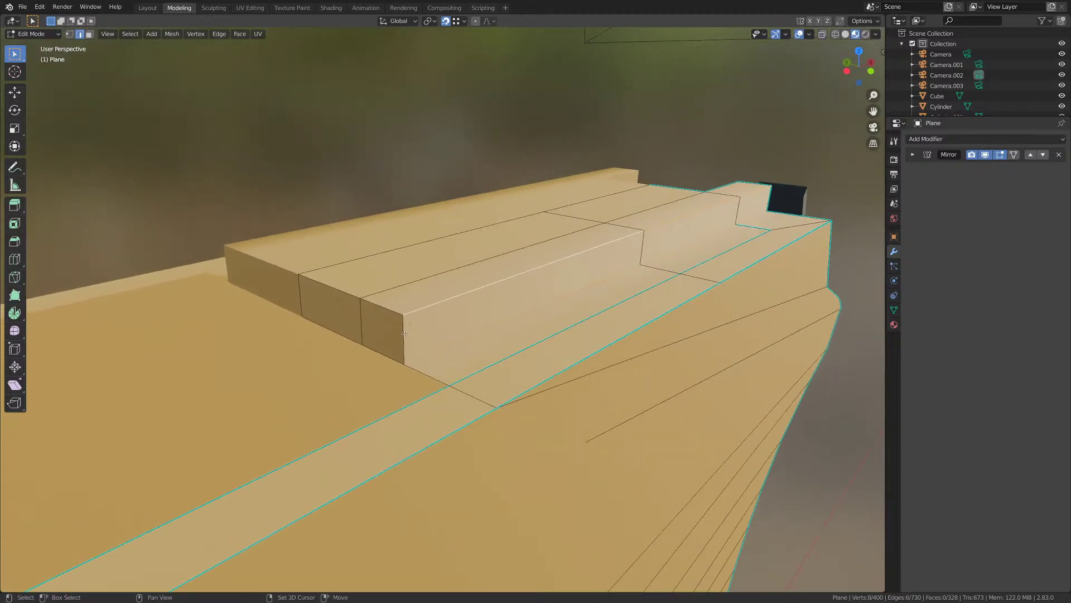
{"action": "left_click", "coordinate": [404, 333], "text": "shift"}
{"action": "left_click", "coordinate": [388, 316], "text": "shift"}
{"action": "left_click", "coordinate": [305, 323], "text": "shift"}
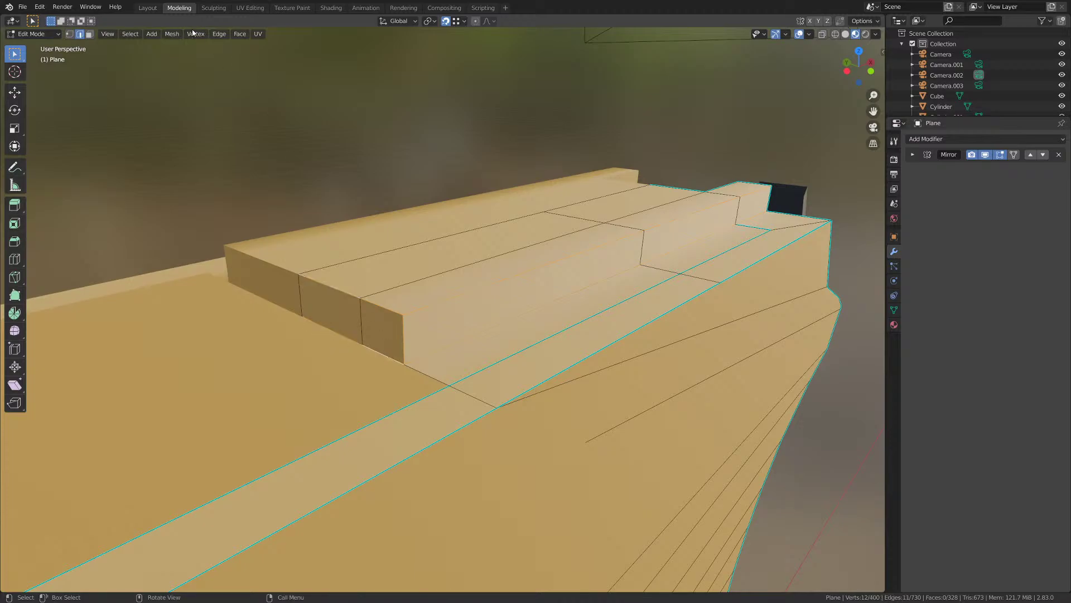
{"action": "left_click", "coordinate": [220, 33]}
{"action": "left_click", "coordinate": [247, 234]}
{"action": "scroll", "coordinate": [642, 343], "scroll_direction": "down", "scroll_amount": 1}
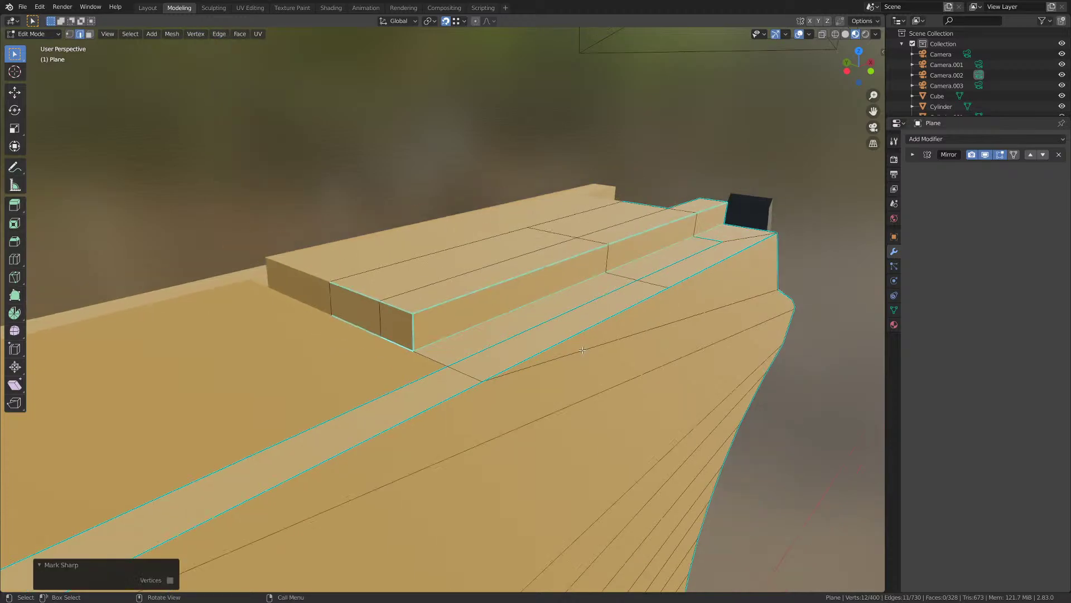
- Leave mesh editing, save the file, and unhide the slide
{"action": "key", "text": "Tab"}
{"action": "middle_click_drag", "start_coordinate": [676, 354], "coordinate": [472, 338]}
{"action": "key", "text": "Tab"}
{"action": "key", "text": "Tab"}
{"action": "key", "text": "ctrl+s"}
{"action": "scroll", "coordinate": [427, 262], "scroll_direction": "up", "scroll_amount": 1}
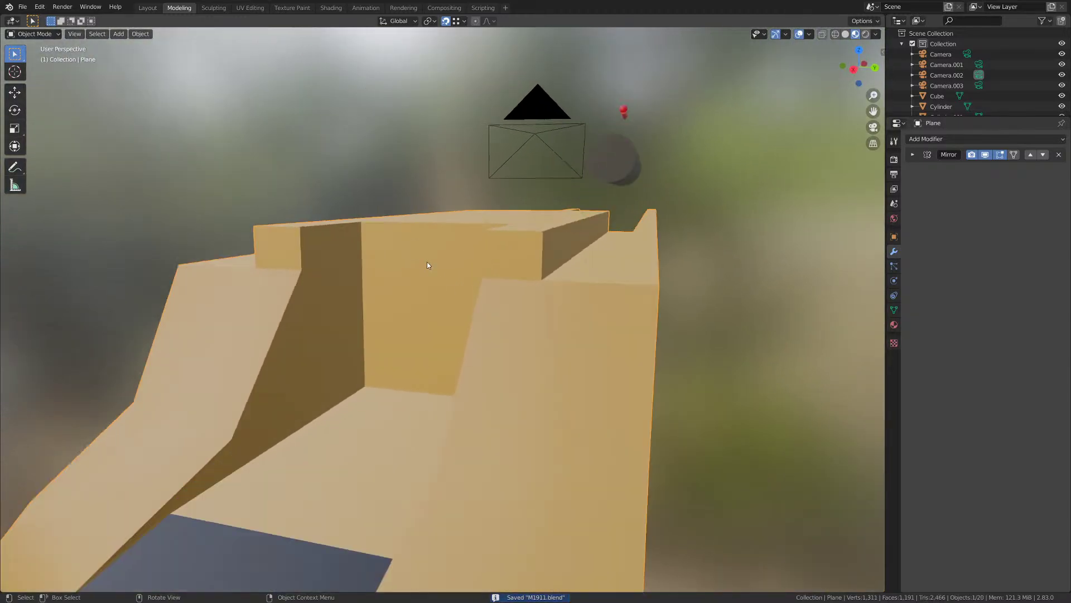
{"action": "scroll", "coordinate": [427, 262], "scroll_direction": "down", "scroll_amount": 4}
{"action": "key", "text": "alt+h"}
{"action": "scroll", "coordinate": [430, 238], "scroll_direction": "up", "scroll_amount": 3}
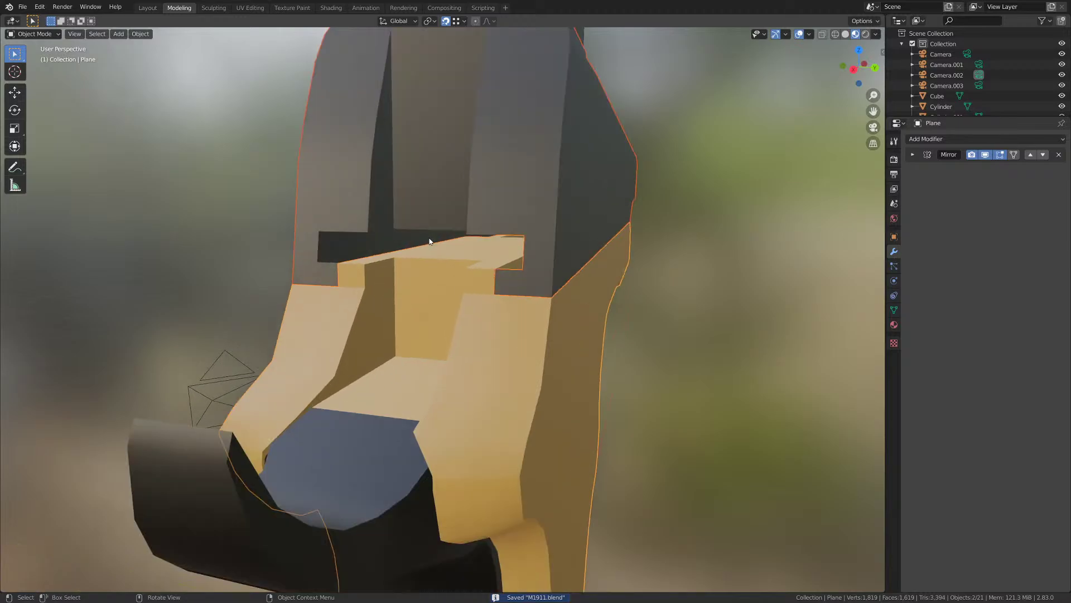
- Extrude the rearmost top face of the frame's raised strip upward to the top of the slide's rail slot
{"action": "middle_click_drag", "start_coordinate": [430, 237], "coordinate": [423, 266]}
{"action": "left_click", "coordinate": [421, 271]}
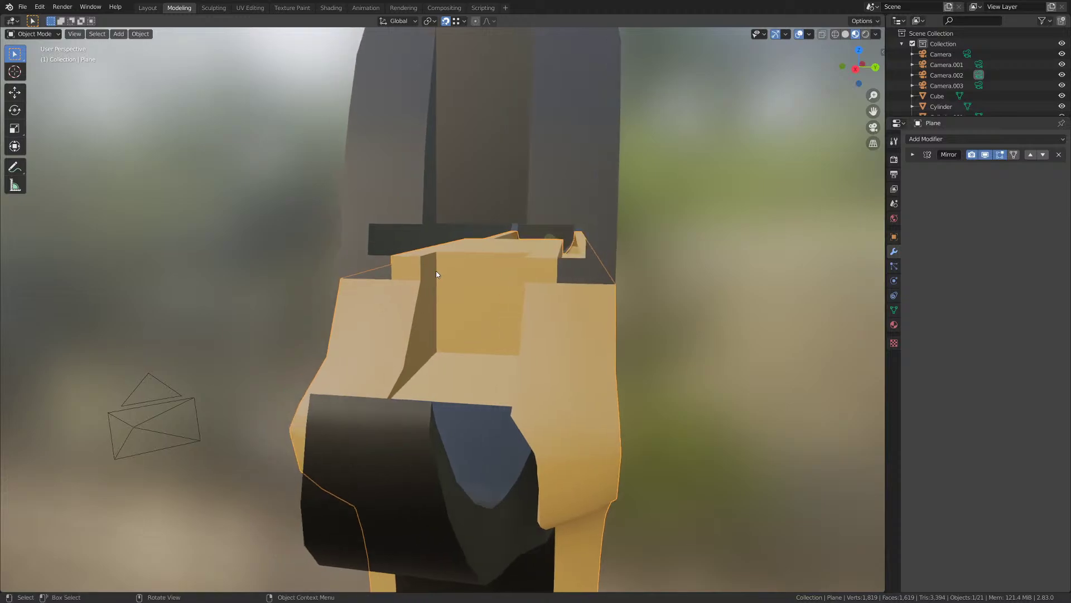
{"action": "key", "text": "Tab"}
{"action": "scroll", "coordinate": [483, 330], "scroll_direction": "up", "scroll_amount": 3}
{"action": "mouse_move", "coordinate": [445, 297]}
{"action": "middle_mouse_down", "text": "shift"}
{"action": "mouse_move", "coordinate": [484, 330]}
{"action": "mouse_move", "coordinate": [463, 306]}
{"action": "middle_mouse_up", "text": "shift"}
{"action": "key", "text": "3"}
{"action": "left_click", "coordinate": [470, 319]}
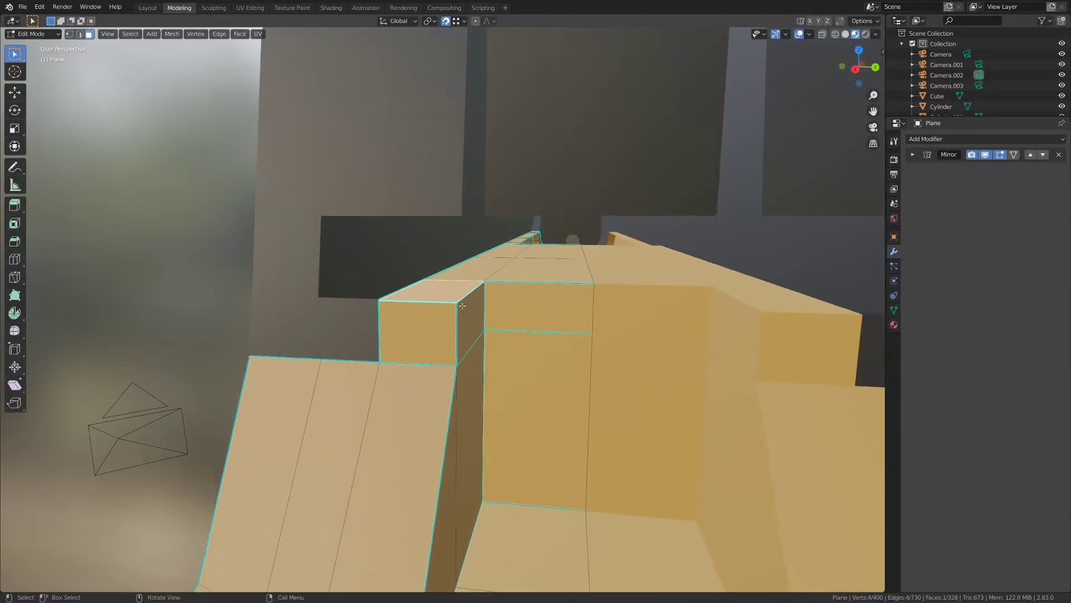
{"action": "key", "text": "e"}
{"action": "left_click", "coordinate": [458, 215]}
- Extrude the outer side face of the new rear block sideways to fill the slide's rail slot
{"action": "middle_click_drag", "start_coordinate": [458, 216], "coordinate": [509, 308]}
{"action": "key", "text": "e"}
{"action": "left_click", "coordinate": [448, 292]}
{"action": "key", "text": "Tab"}
{"action": "scroll", "coordinate": [448, 309], "scroll_direction": "up", "scroll_amount": 1}
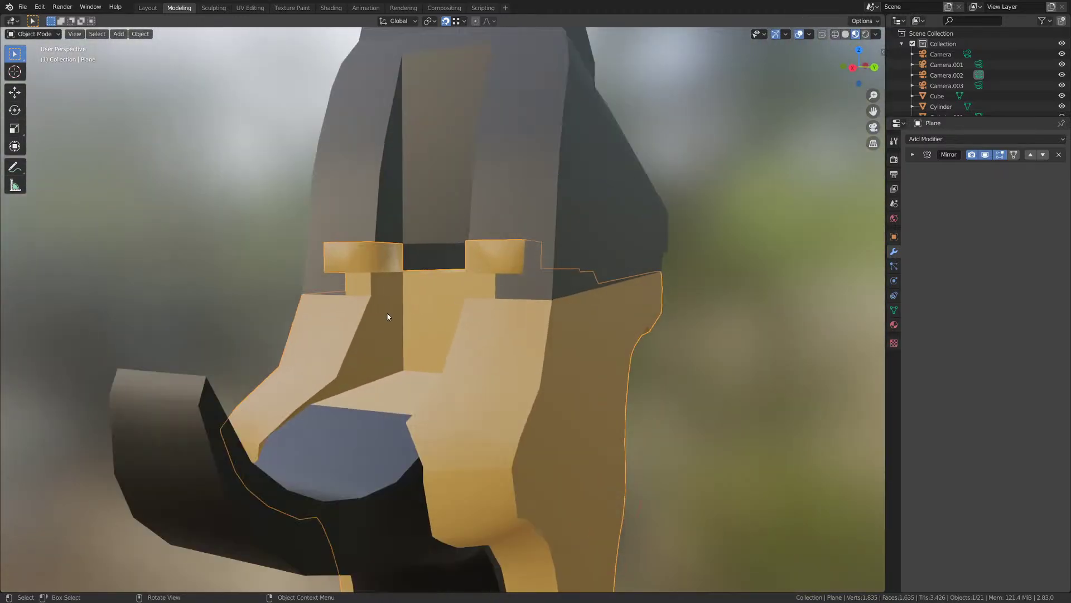
- Hide the slide again and reopen the frame's mesh for editing
{"action": "key", "text": "KP_Decimal"}
{"action": "scroll", "coordinate": [390, 312], "scroll_direction": "up", "scroll_amount": 1}
{"action": "middle_click_drag", "start_coordinate": [390, 312], "coordinate": [456, 350], "text": "shift"}
{"action": "scroll", "coordinate": [469, 420], "scroll_direction": "up", "scroll_amount": 5}
{"action": "scroll", "coordinate": [458, 346], "scroll_direction": "down", "scroll_amount": 4}
{"action": "left_click", "coordinate": [437, 229]}
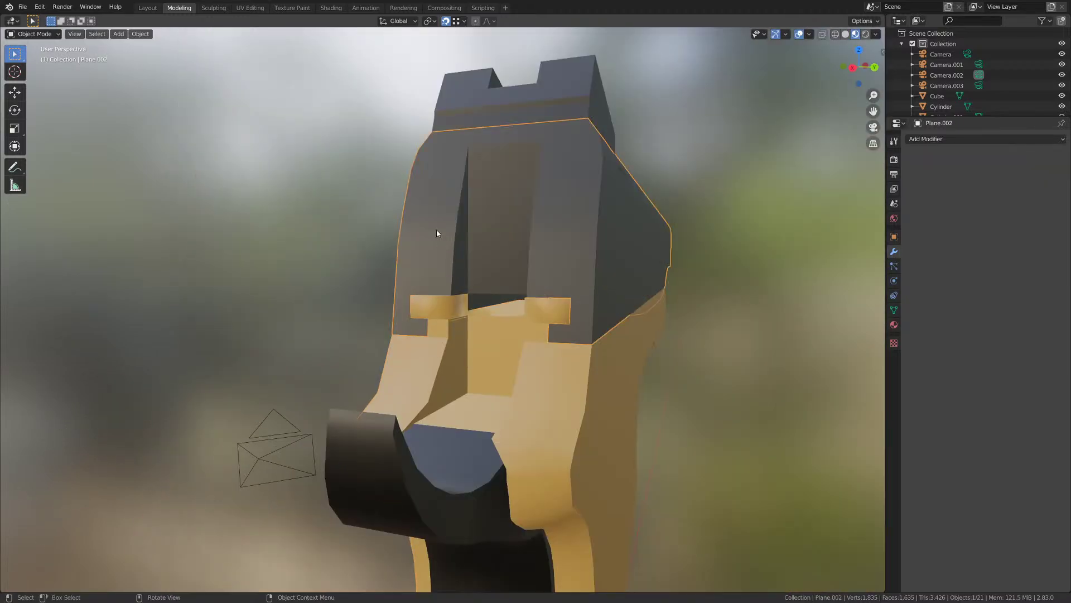
{"action": "key", "text": "h"}
{"action": "left_click", "coordinate": [437, 304]}
{"action": "key", "text": "Tab"}
- Clear the sharp mark from the lengthwise edge across the middle of the rear rail block's top
{"action": "middle_click_drag", "start_coordinate": [455, 313], "coordinate": [427, 273], "text": "shift"}
{"action": "scroll", "coordinate": [419, 270], "scroll_direction": "up", "scroll_amount": 2}
{"action": "key", "text": "2"}
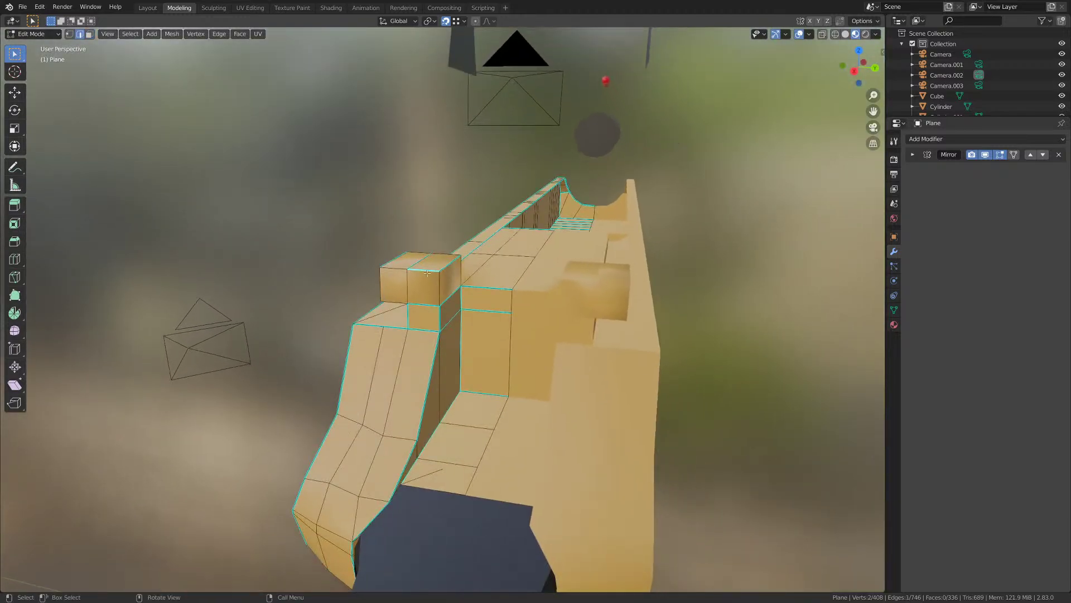
{"action": "scroll", "coordinate": [427, 273], "scroll_direction": "up", "scroll_amount": 5}
{"action": "scroll", "coordinate": [424, 288], "scroll_direction": "down", "scroll_amount": 1}
{"action": "left_click", "coordinate": [421, 286]}
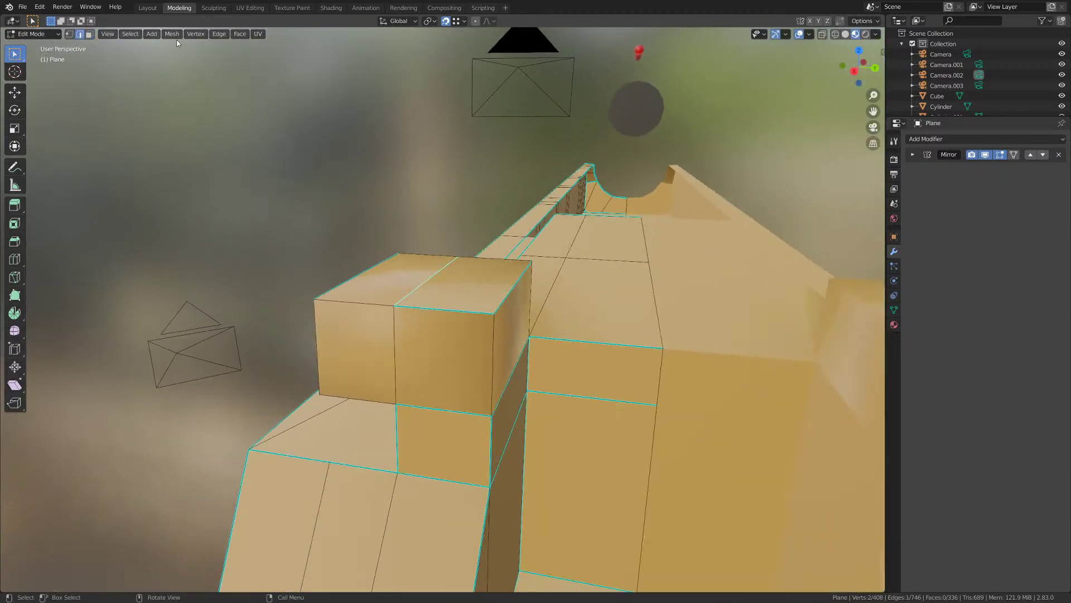
{"action": "left_click", "coordinate": [218, 34]}
{"action": "left_click", "coordinate": [241, 242]}
- Mark the outer half of the rail block's rear top edge as sharp
{"action": "middle_click_drag", "start_coordinate": [491, 282], "coordinate": [439, 297]}
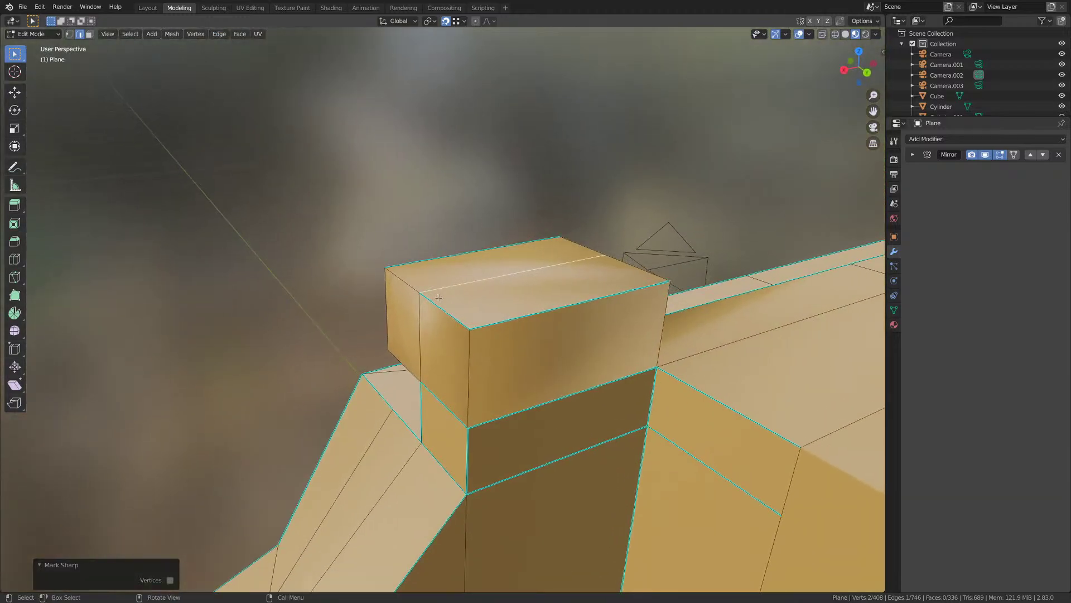
{"action": "left_click", "coordinate": [399, 283]}
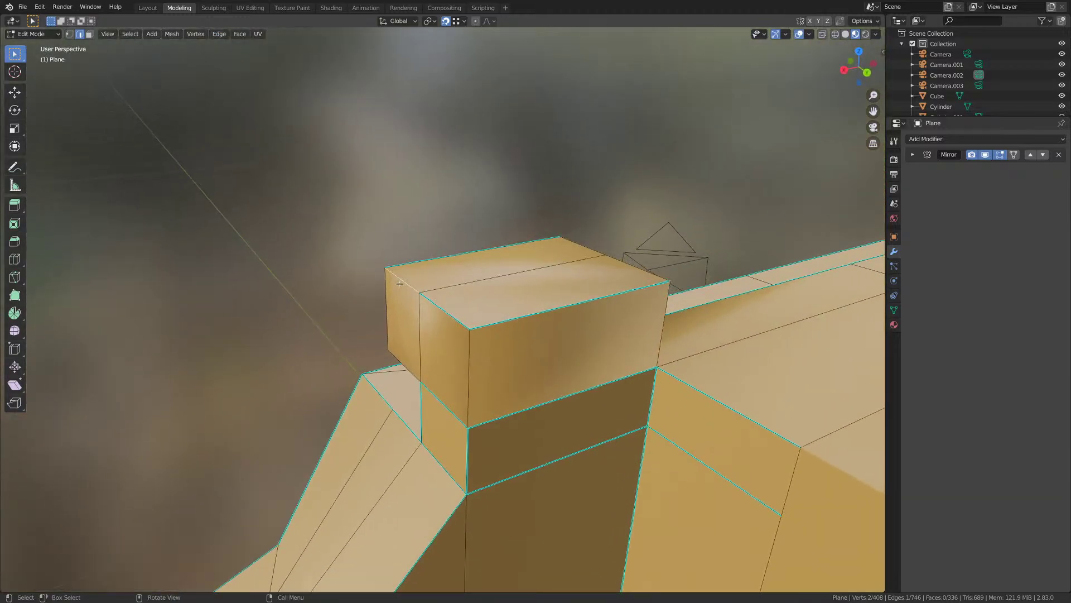
{"action": "left_click", "coordinate": [216, 37]}
{"action": "left_click", "coordinate": [254, 232]}
- Clear the sharp mark from the lengthwise edge at the base of the rail block's inner side
{"action": "middle_click_drag", "start_coordinate": [376, 296], "coordinate": [400, 327]}
{"action": "left_click", "coordinate": [489, 348]}
{"action": "middle_click_drag", "start_coordinate": [526, 357], "coordinate": [372, 331], "text": "shift"}
{"action": "middle_click_drag", "start_coordinate": [558, 377], "coordinate": [488, 392]}
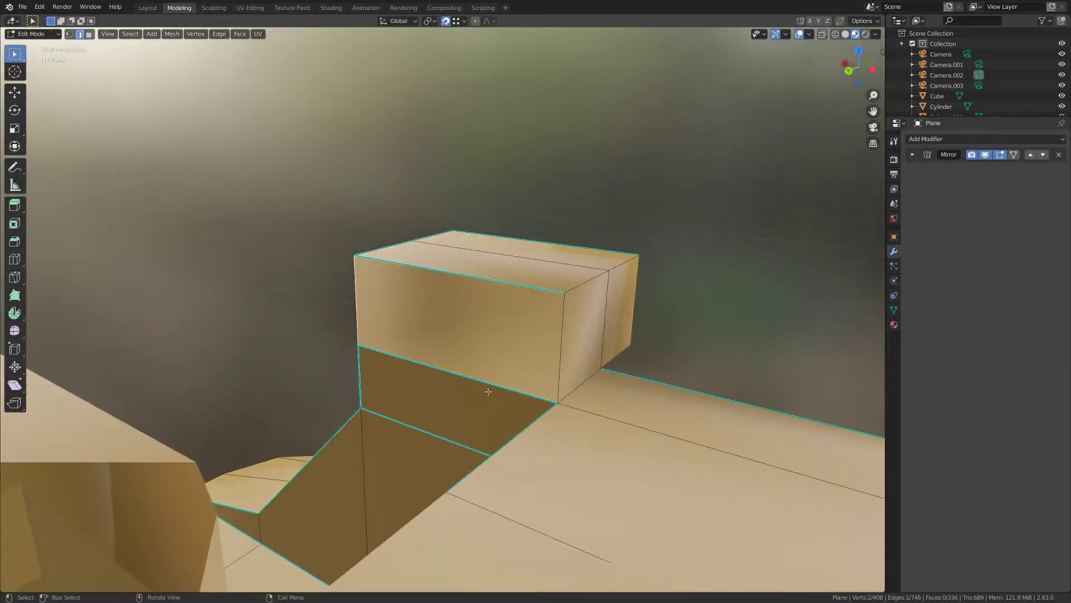
{"action": "left_click", "coordinate": [474, 379]}
{"action": "left_click", "coordinate": [227, 36]}
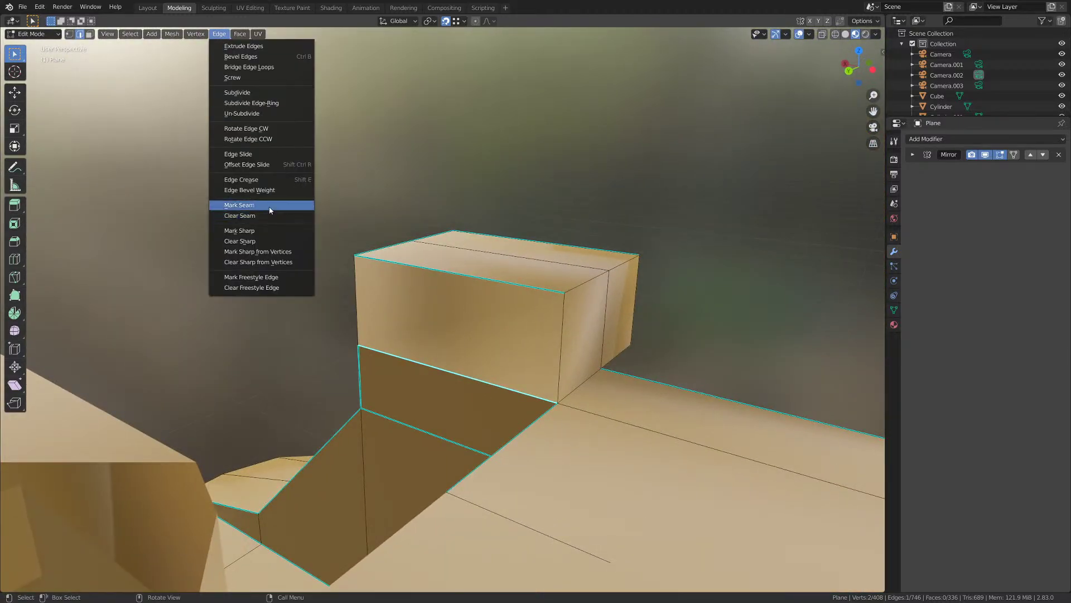
{"action": "left_click", "coordinate": [253, 239]}
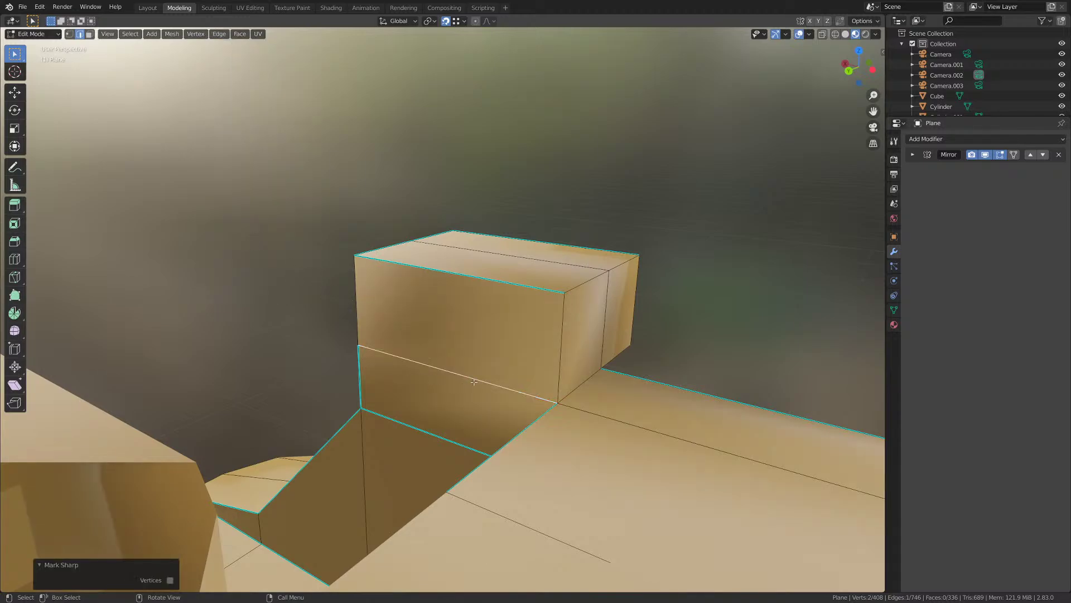
- Mark the rail block's vertical corners, its bottom outline and the inner half of its forward top edge as sharp
{"action": "left_click", "coordinate": [560, 356]}
{"action": "middle_click_drag", "start_coordinate": [559, 356], "coordinate": [509, 354]}
{"action": "middle_click_drag", "start_coordinate": [508, 399], "coordinate": [474, 376], "text": "shift"}
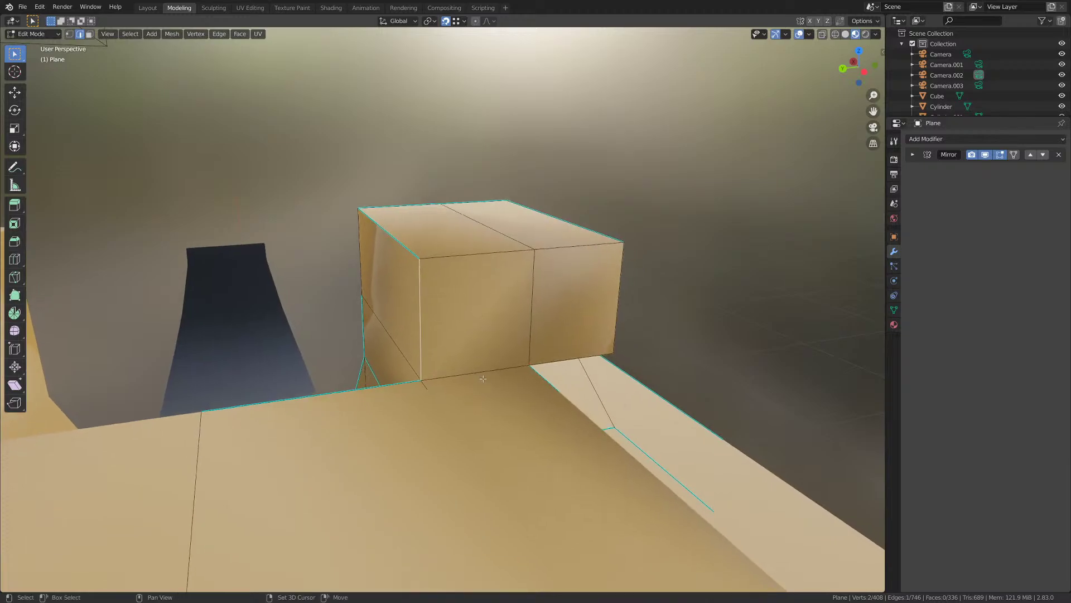
{"action": "left_click", "coordinate": [483, 379], "text": "shift"}
{"action": "left_click", "coordinate": [574, 359], "text": "shift"}
{"action": "middle_click_drag", "start_coordinate": [574, 359], "coordinate": [472, 335]}
{"action": "left_click", "coordinate": [487, 347], "text": "shift"}
{"action": "left_click", "coordinate": [473, 337], "text": "shift"}
{"action": "left_click", "coordinate": [507, 385], "text": "shift"}
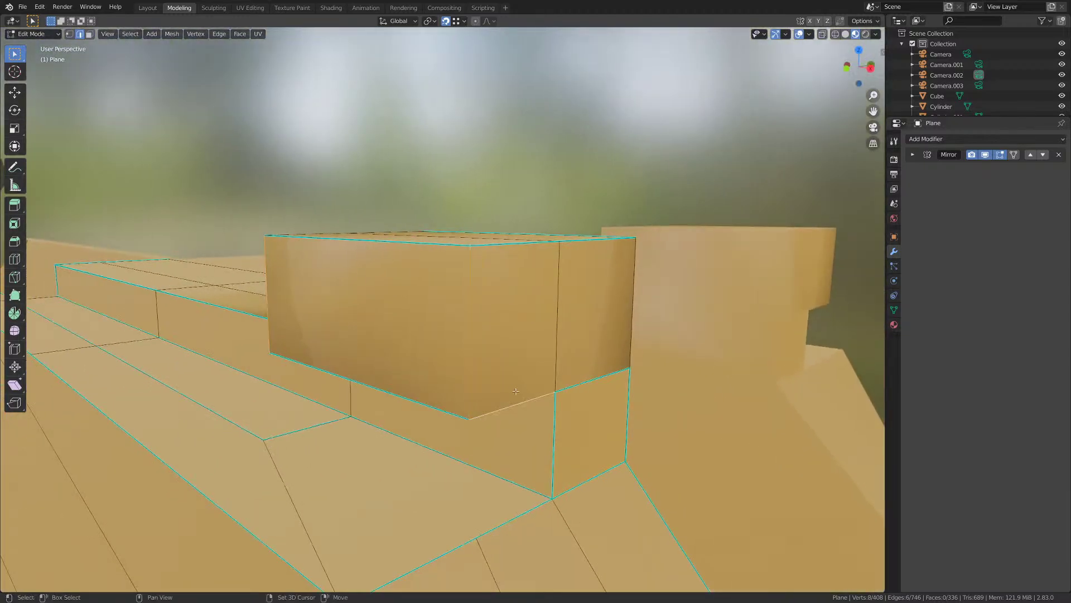
{"action": "middle_click_drag", "start_coordinate": [507, 383], "coordinate": [427, 373]}
{"action": "left_click", "coordinate": [427, 362], "text": "shift"}
{"action": "middle_click_drag", "start_coordinate": [497, 352], "coordinate": [343, 358]}
{"action": "left_click", "coordinate": [503, 291], "text": "shift"}
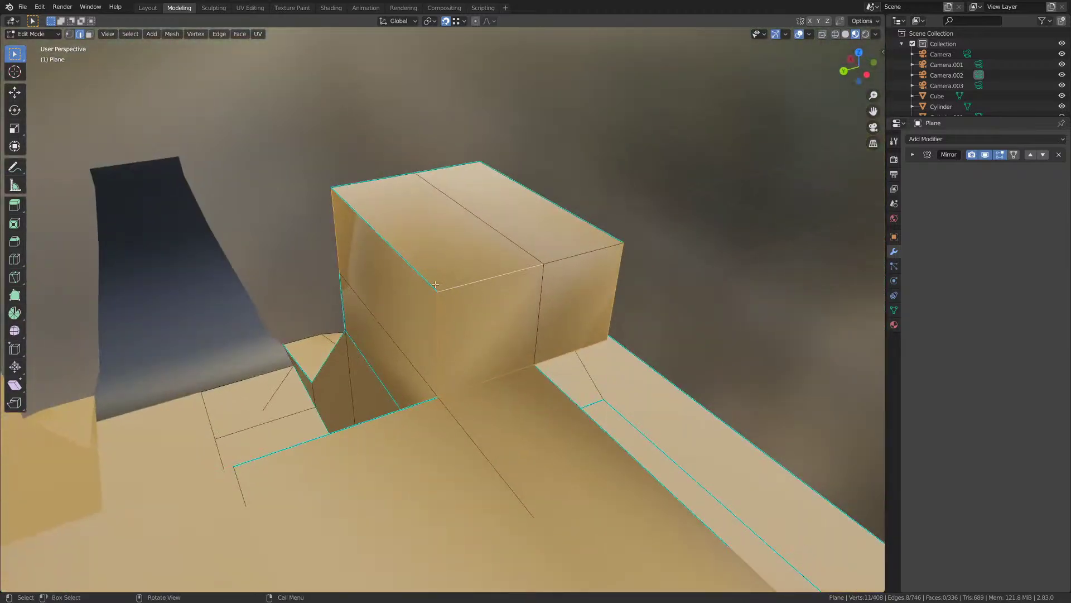
{"action": "left_click", "coordinate": [219, 34]}
{"action": "left_click", "coordinate": [253, 229]}
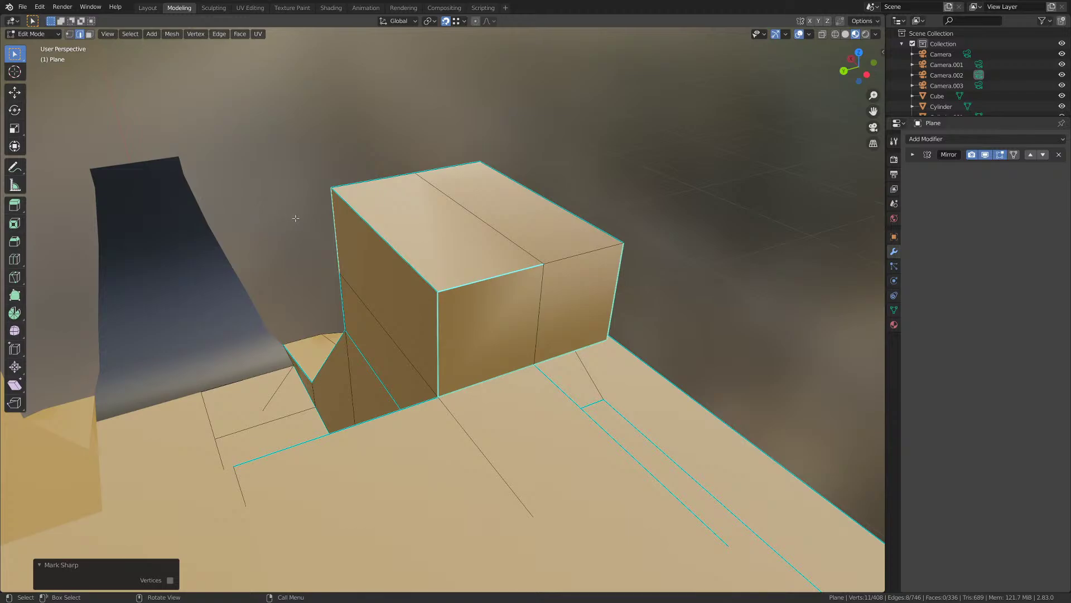
- Mark the outer half of the rail block's forward top edge as sharp and save the file
{"action": "middle_click_drag", "start_coordinate": [550, 270], "coordinate": [488, 271]}
{"action": "left_click", "coordinate": [519, 286]}
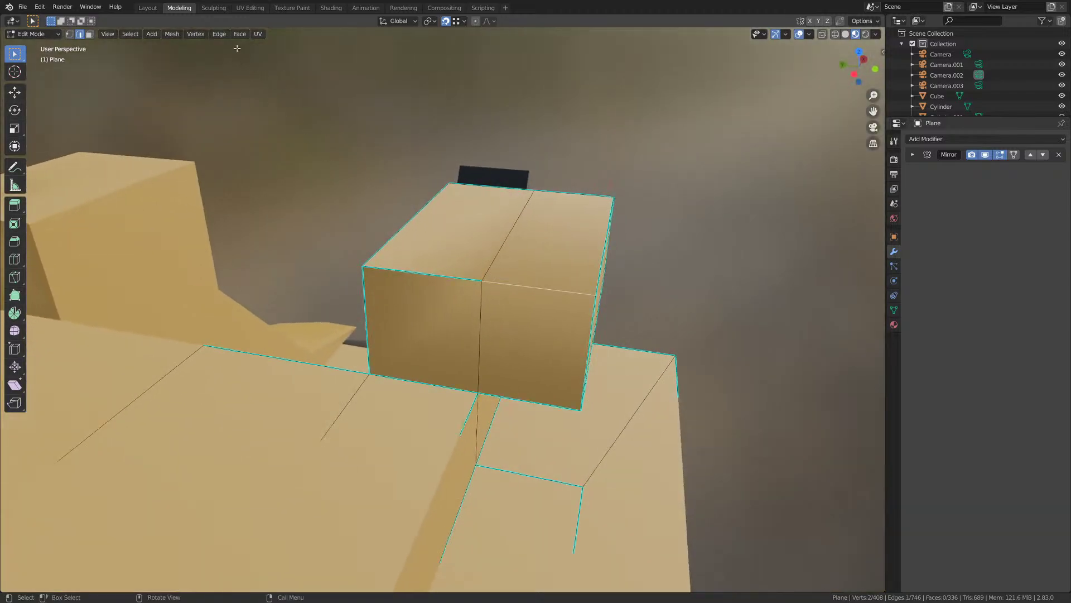
{"action": "left_click", "coordinate": [220, 35]}
{"action": "left_click", "coordinate": [240, 230]}
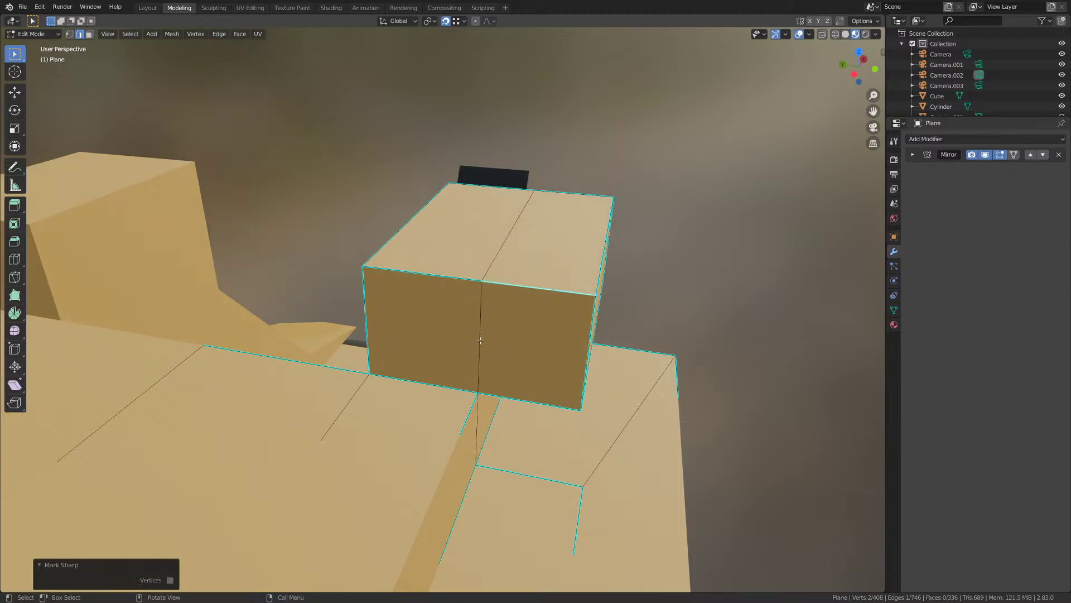
{"action": "key", "text": "ctrl+s"}
{"action": "key", "text": "Tab"}
{"action": "key", "text": "ctrl+s"}
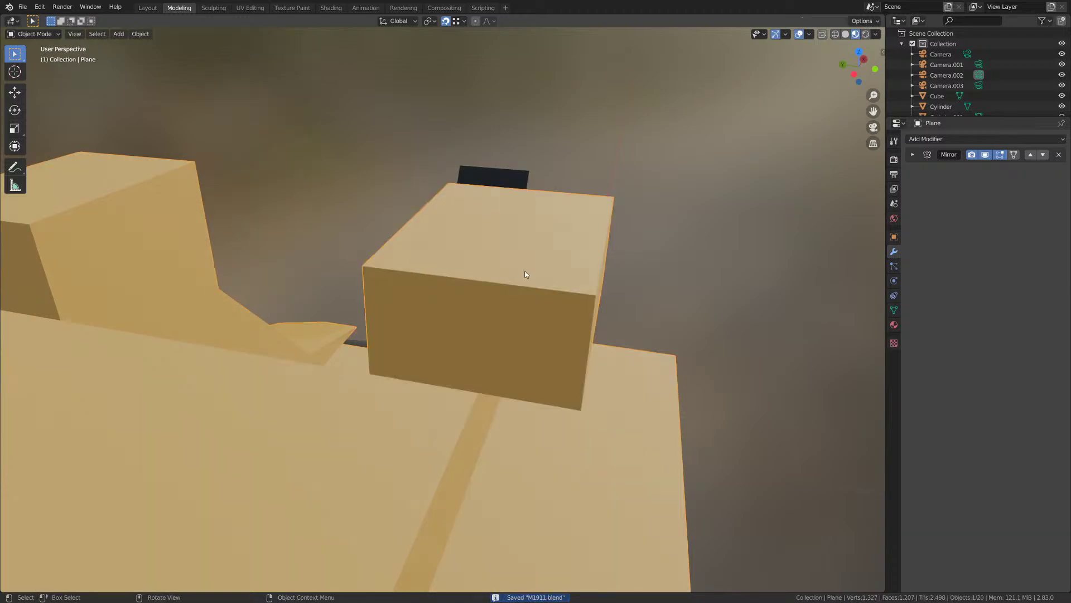
- Unhide the slide and open the frame mesh in Edit Mode
{"action": "middle_click_drag", "start_coordinate": [526, 274], "coordinate": [435, 316]}
{"action": "key", "text": "alt+h"}
{"action": "scroll", "coordinate": [436, 317], "scroll_direction": "up", "scroll_amount": 1}
{"action": "scroll", "coordinate": [436, 317], "scroll_direction": "down", "scroll_amount": 5}
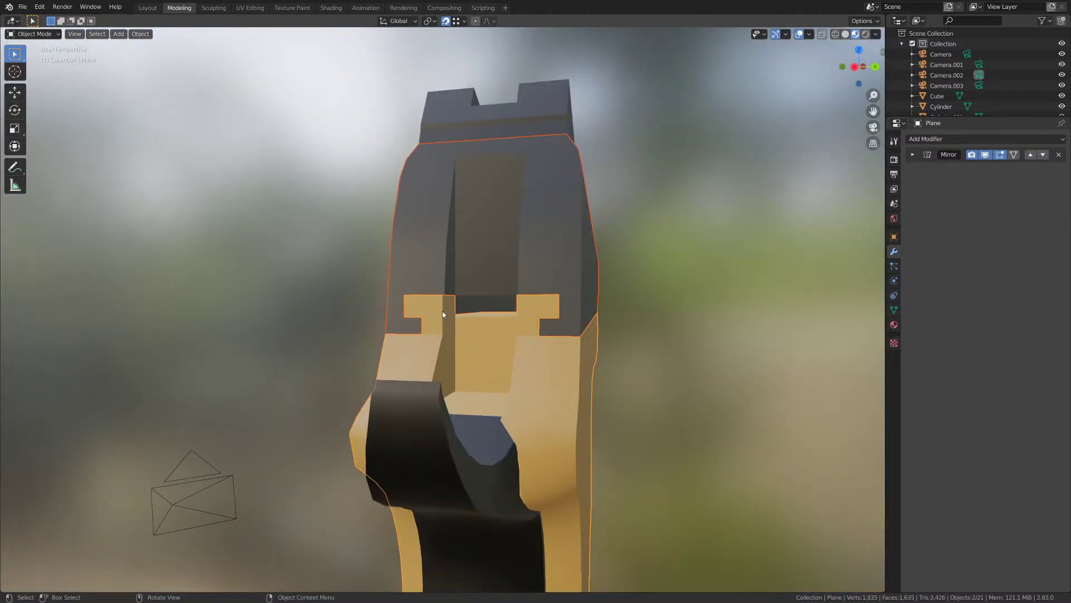
{"action": "left_click", "coordinate": [645, 335]}
{"action": "middle_click_drag", "start_coordinate": [645, 335], "coordinate": [480, 332]}
{"action": "key", "text": "Tab"}
- Move the top vertices of the rail block's rear face about -0.011 m along X to meet the slide's sloped rear face
{"action": "scroll", "coordinate": [409, 334], "scroll_direction": "up", "scroll_amount": 3}
{"action": "scroll", "coordinate": [474, 330], "scroll_direction": "up", "scroll_amount": 4}
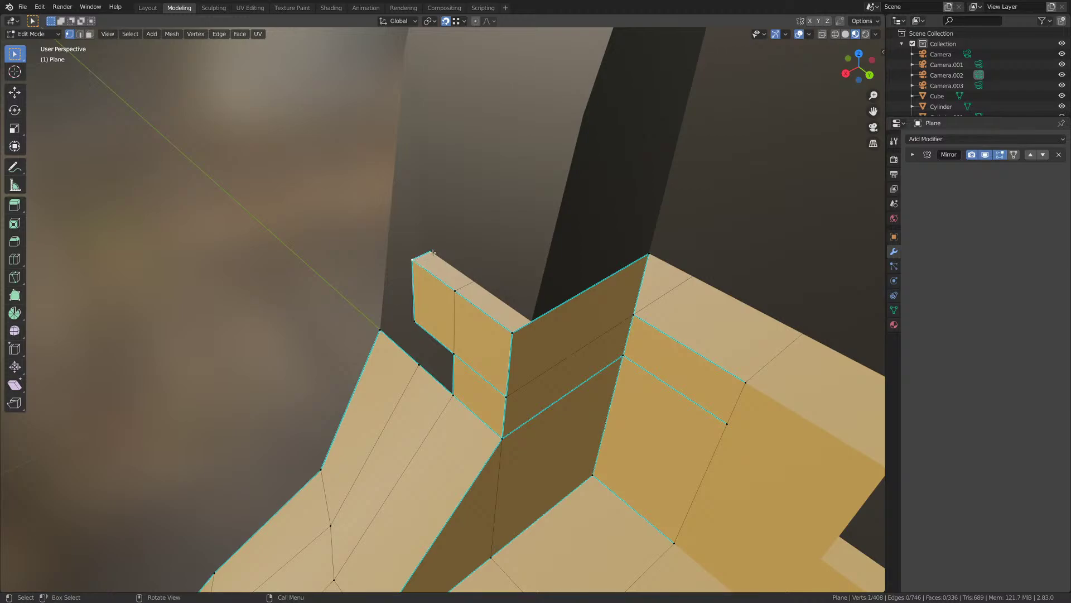
{"action": "key", "text": "g"}
{"action": "left_click", "coordinate": [432, 253]}
{"action": "left_click", "coordinate": [456, 291]}
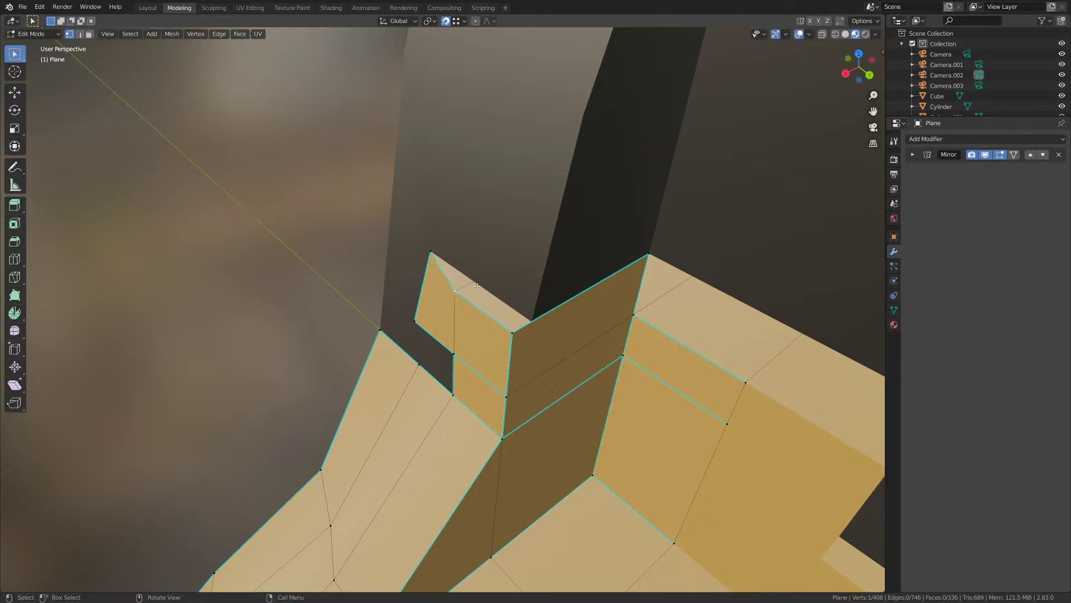
{"action": "key", "text": "g"}
{"action": "left_click", "coordinate": [471, 278]}
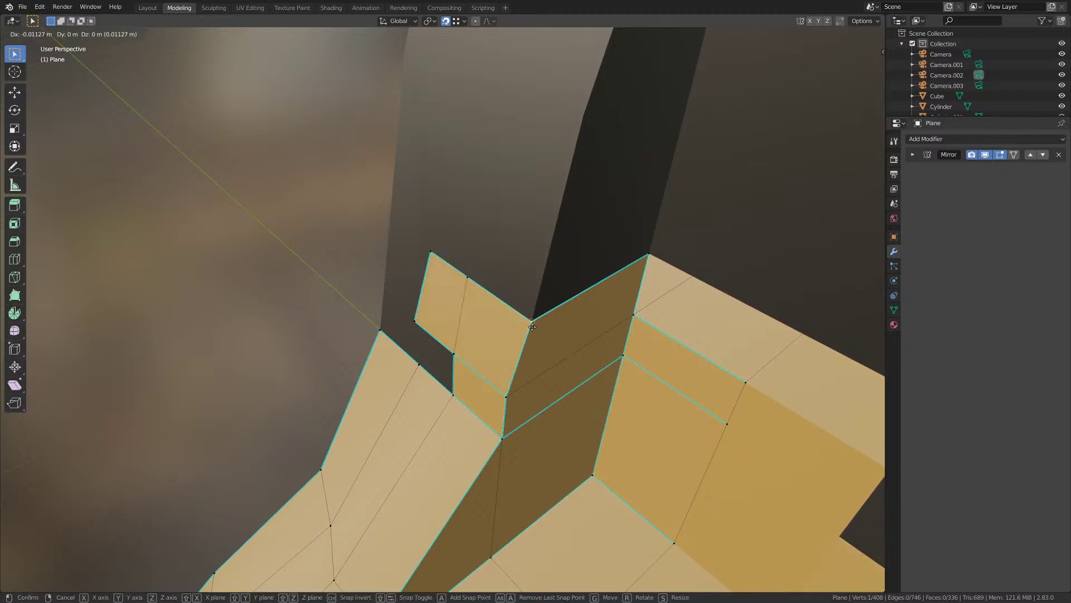
- Move the mid-height vertices of the rail block's rear face about -0.005 m along X to follow the slide's slope
{"action": "middle_click_drag", "start_coordinate": [536, 357], "coordinate": [505, 323]}
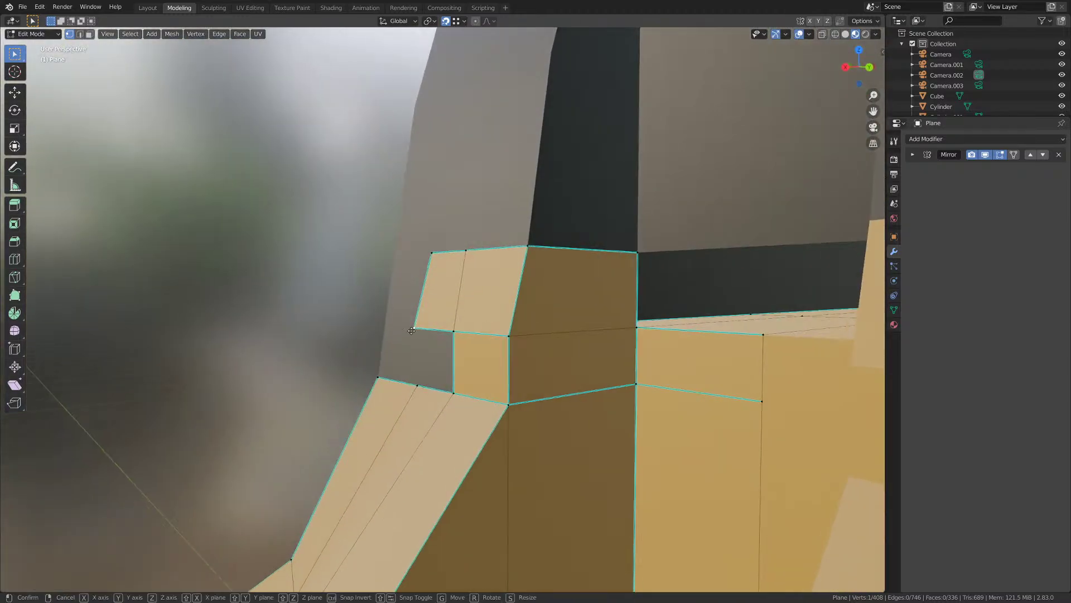
{"action": "left_click", "coordinate": [455, 333]}
{"action": "key", "text": "g"}
{"action": "left_click", "coordinate": [456, 333]}
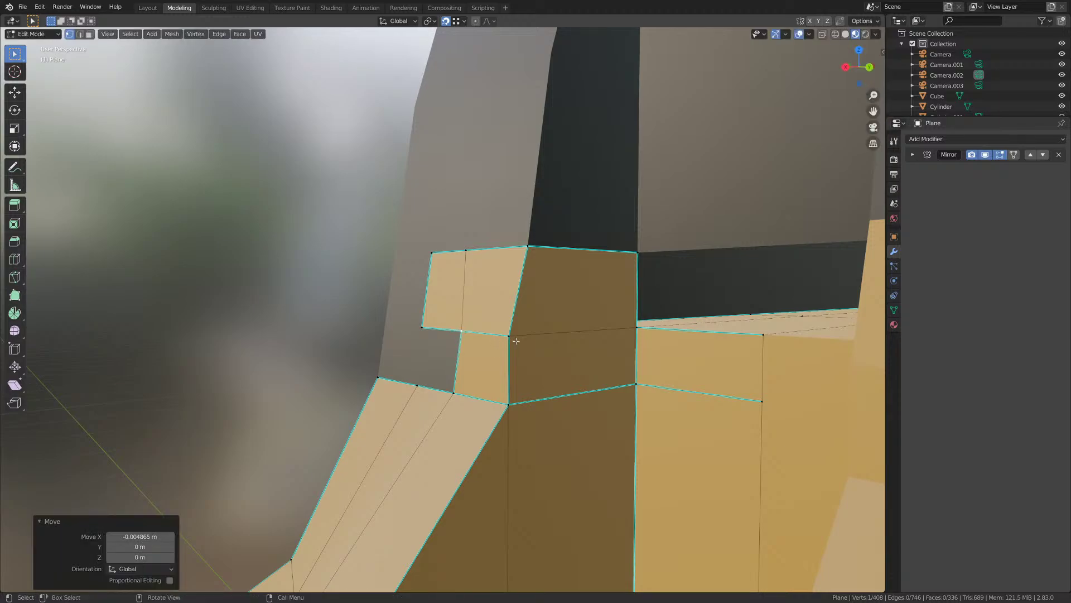
{"action": "middle_click_drag", "start_coordinate": [514, 340], "coordinate": [452, 353]}
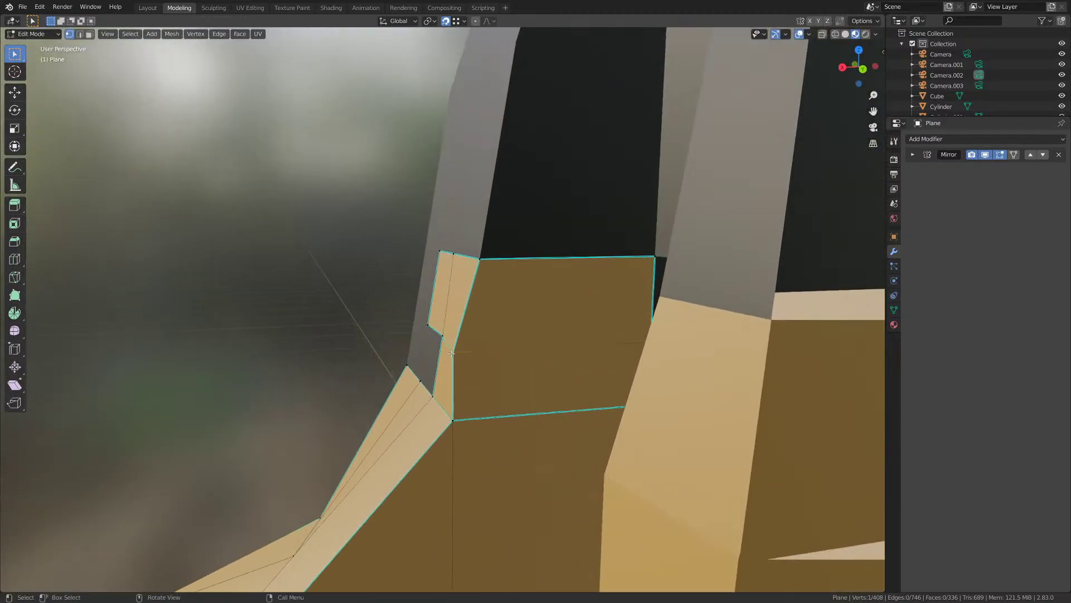
{"action": "key", "text": "g"}
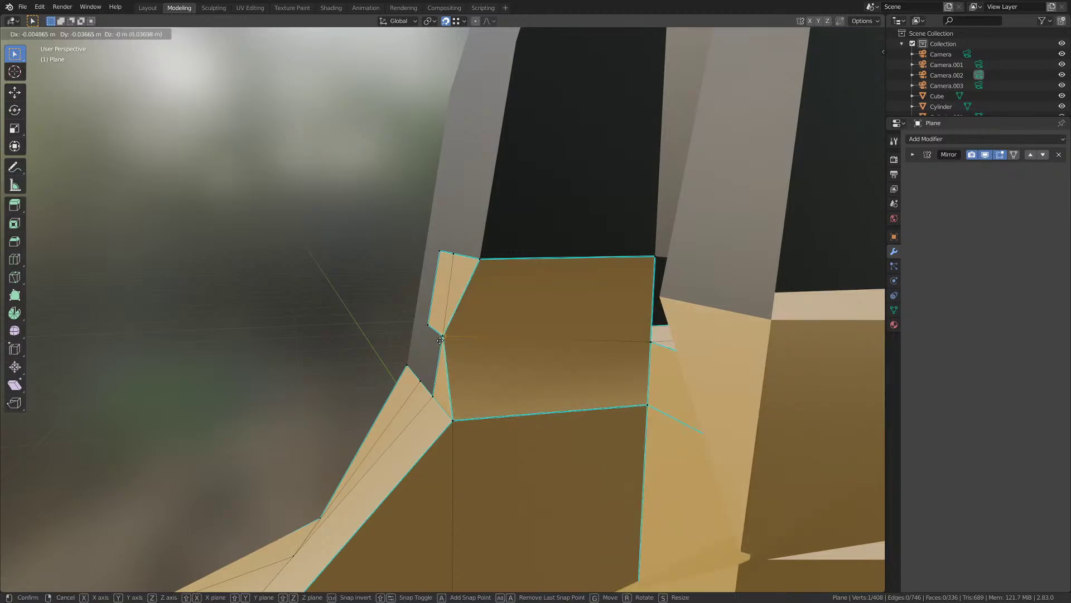
{"action": "key", "text": "shift+x"}
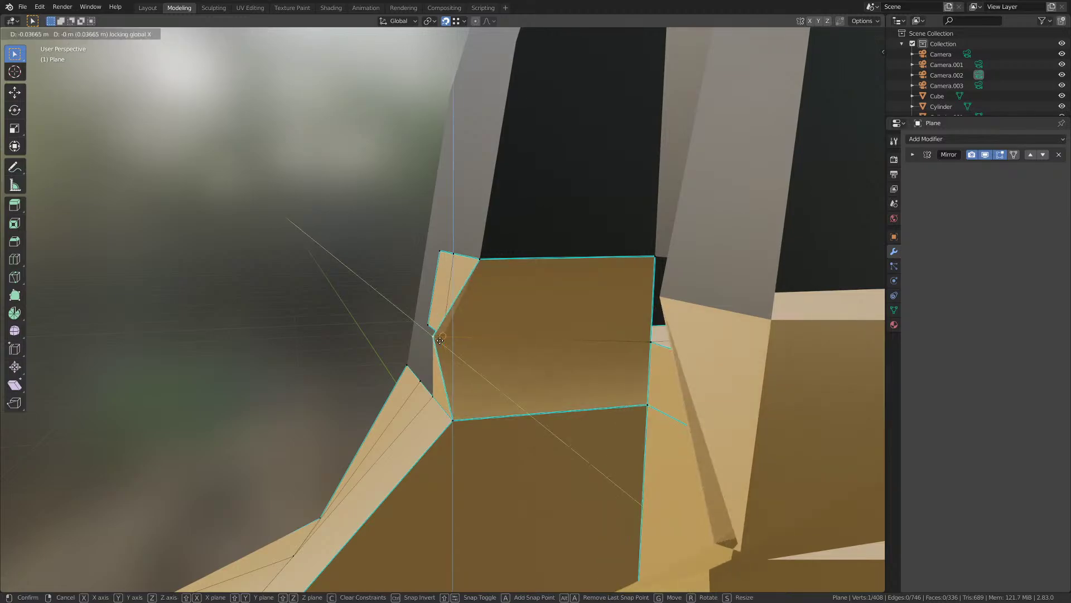
{"action": "key", "text": "x"}
{"action": "left_click", "coordinate": [474, 342]}
{"action": "mouse_move", "coordinate": [474, 342]}
{"action": "middle_mouse_down"}
{"action": "mouse_move", "coordinate": [507, 335]}
{"action": "mouse_move", "coordinate": [475, 327]}
{"action": "mouse_move", "coordinate": [472, 336]}
{"action": "middle_mouse_up"}
{"action": "key", "text": "Tab"}
{"action": "scroll", "coordinate": [475, 327], "scroll_direction": "down", "scroll_amount": 5}
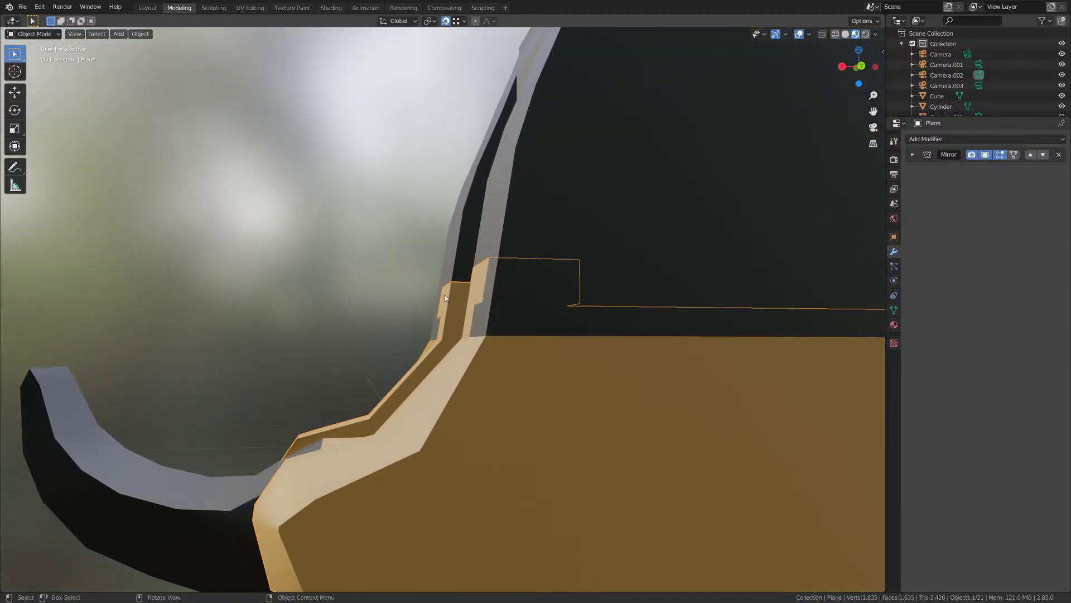
- Extrude the frame's top faces ahead of the rear opening upward by about 0.0385 m, level with the rail block's top
{"action": "middle_click_drag", "start_coordinate": [444, 298], "coordinate": [552, 346]}
{"action": "scroll", "coordinate": [527, 314], "scroll_direction": "up", "scroll_amount": 3}
{"action": "key", "text": "Tab"}
{"action": "scroll", "coordinate": [554, 348], "scroll_direction": "up", "scroll_amount": 3}
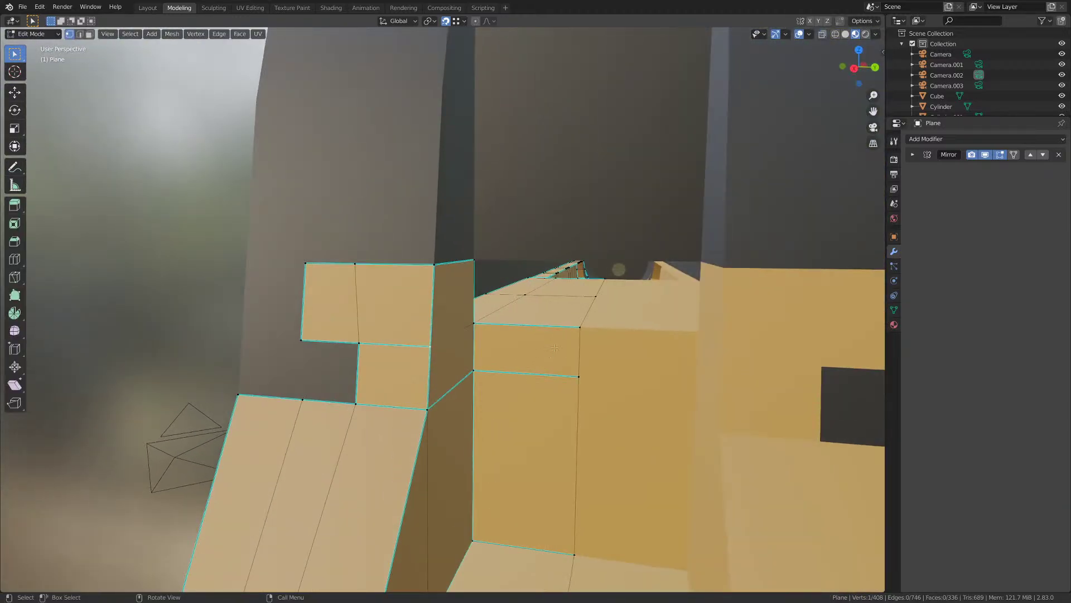
{"action": "middle_click_drag", "start_coordinate": [519, 297], "coordinate": [517, 297]}
{"action": "left_click", "coordinate": [507, 303], "text": "shift"}
{"action": "left_click", "coordinate": [580, 287], "text": "shift"}
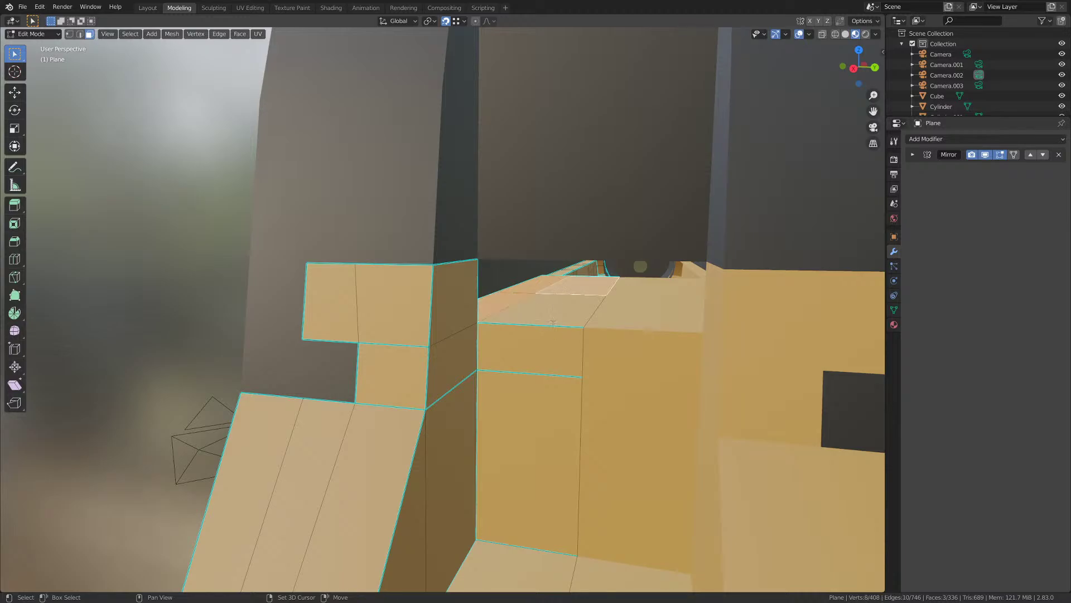
{"action": "left_click", "coordinate": [552, 320], "text": "shift"}
{"action": "key", "text": "e"}
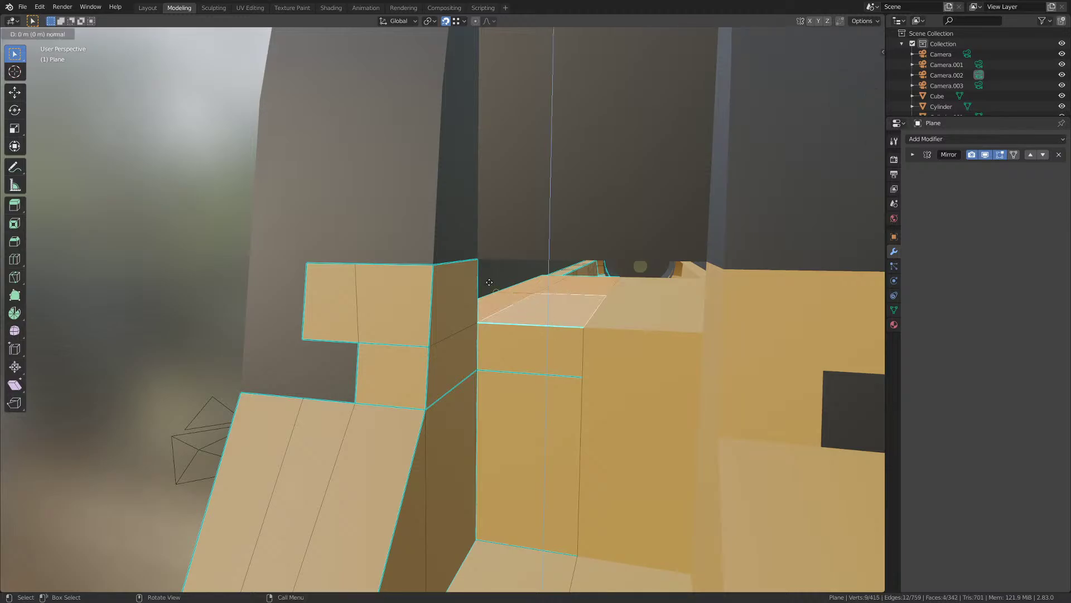
{"action": "left_click", "coordinate": [472, 263]}
{"action": "scroll", "coordinate": [472, 263], "scroll_direction": "down", "scroll_amount": 2}
{"action": "scroll", "coordinate": [472, 263], "scroll_direction": "down", "scroll_amount": 6}
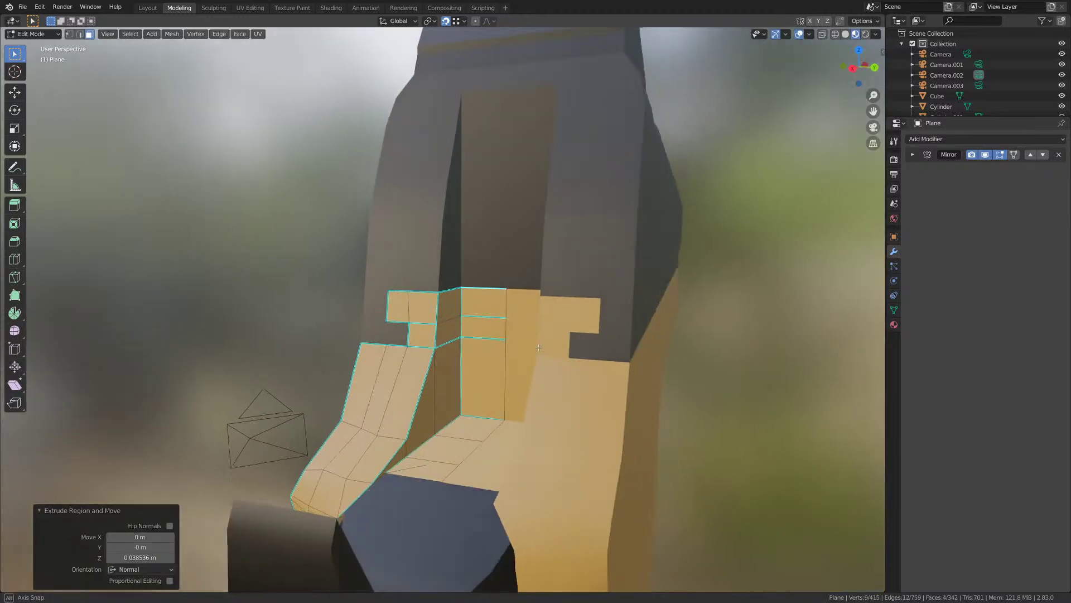
{"action": "key", "text": "Tab"}
- Hide the slide and open the frame mesh in Edit Mode
{"action": "left_click", "coordinate": [517, 260]}
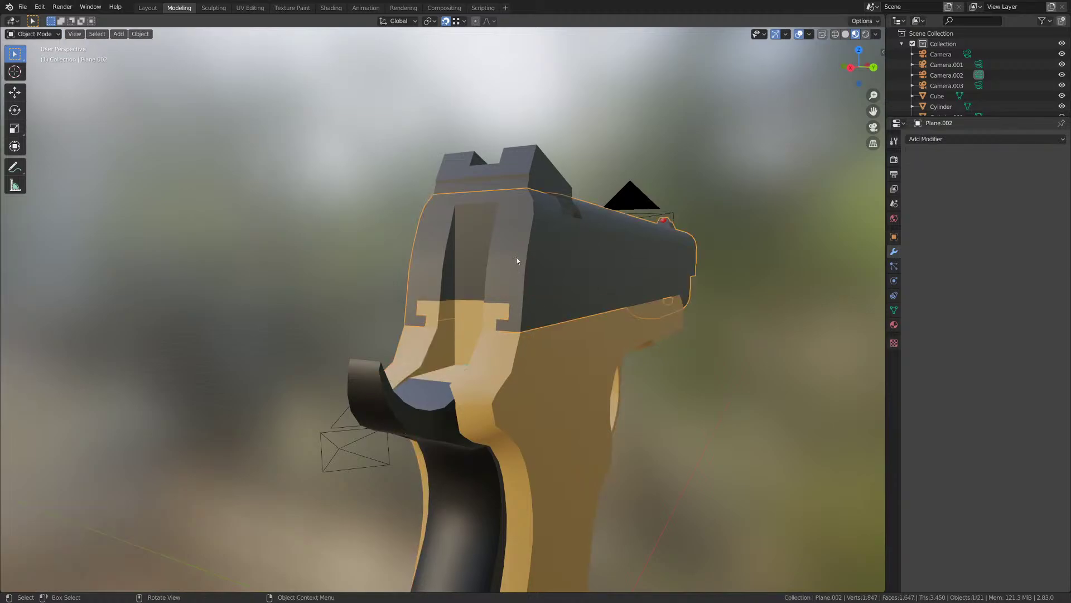
{"action": "key", "text": "h"}
{"action": "middle_click_drag", "start_coordinate": [516, 260], "coordinate": [512, 283]}
{"action": "left_click", "coordinate": [510, 333]}
{"action": "key", "text": "Tab"}
- Clear the sharp marks from the mid-height edges along the side and front of the raised rail section
{"action": "middle_click_drag", "start_coordinate": [510, 335], "coordinate": [619, 336]}
{"action": "scroll", "coordinate": [558, 338], "scroll_direction": "up", "scroll_amount": 3}
{"action": "middle_click_drag", "start_coordinate": [312, 346], "coordinate": [508, 290], "text": "shift"}
{"action": "key", "text": "2"}
{"action": "left_click", "coordinate": [481, 287]}
{"action": "left_click", "coordinate": [462, 294], "text": "shift"}
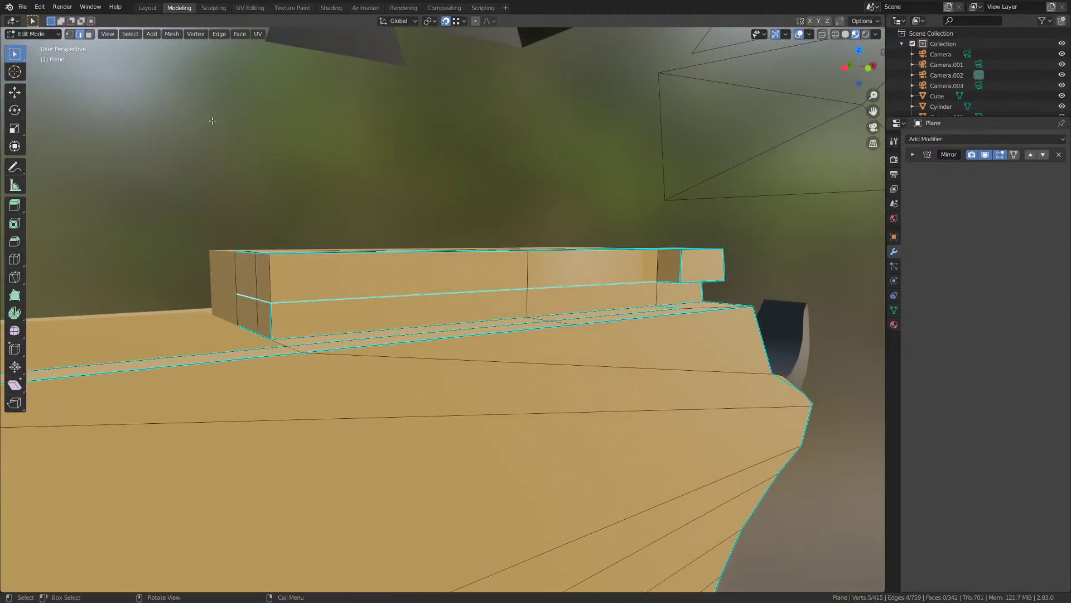
{"action": "left_click", "coordinate": [219, 34]}
{"action": "left_click", "coordinate": [260, 239]}
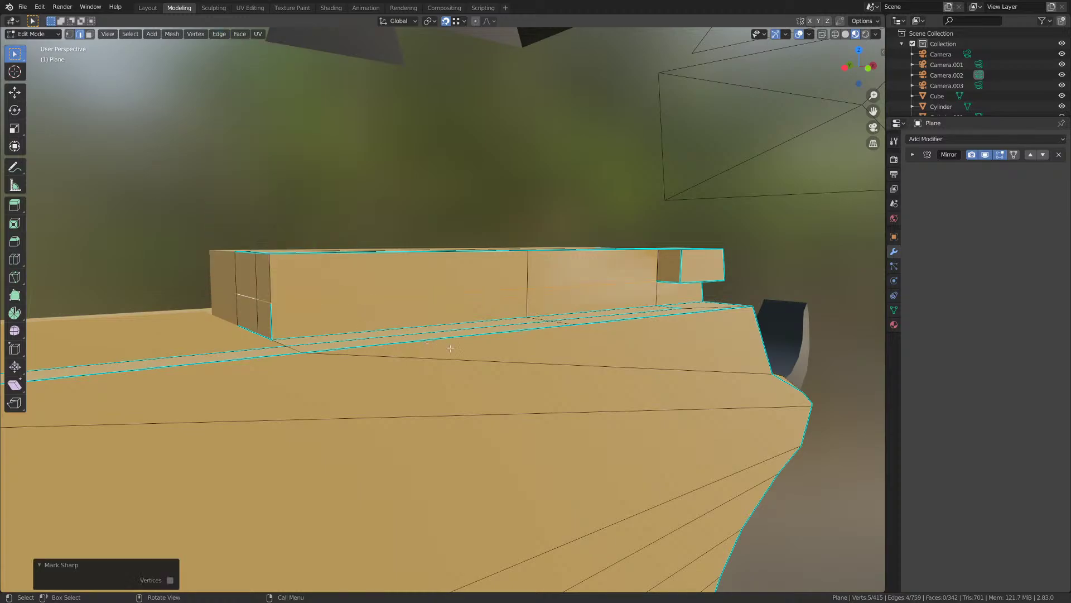
- Mark the upper half of the raised rail section's forward vertical corner as sharp
{"action": "middle_click_drag", "start_coordinate": [476, 355], "coordinate": [403, 330]}
{"action": "left_click", "coordinate": [404, 329]}
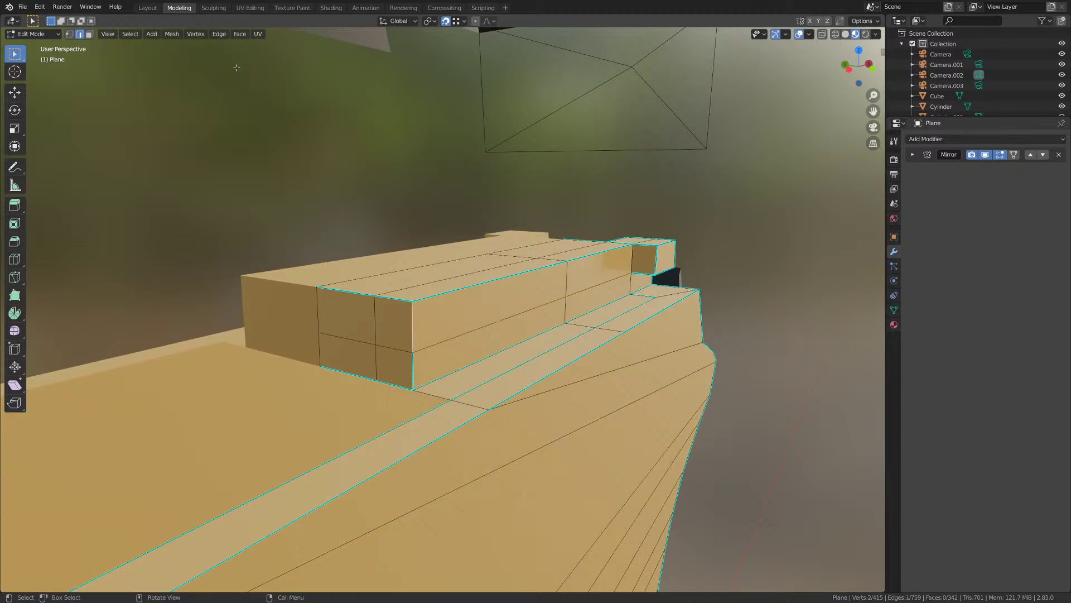
{"action": "left_click", "coordinate": [219, 34]}
{"action": "left_click", "coordinate": [245, 231]}
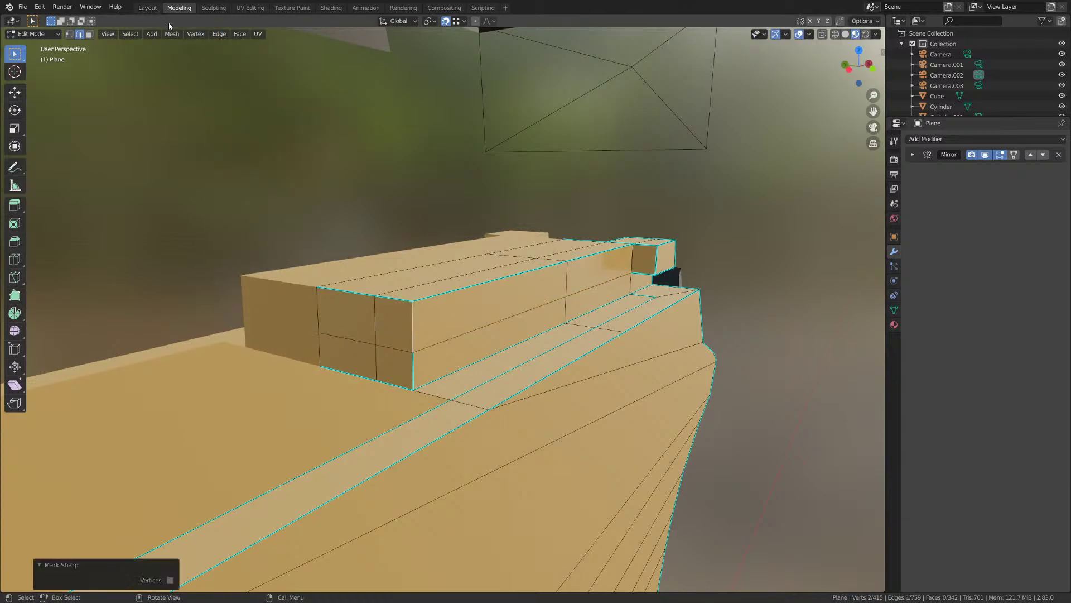
{"action": "left_click", "coordinate": [219, 34]}
{"action": "left_click", "coordinate": [251, 230]}
{"action": "key", "text": "Tab"}
{"action": "scroll", "coordinate": [586, 366], "scroll_direction": "down", "scroll_amount": 3}
{"action": "mouse_move", "coordinate": [586, 366]}
{"action": "middle_mouse_down"}
{"action": "mouse_move", "coordinate": [524, 368]}
{"action": "mouse_move", "coordinate": [585, 365]}
{"action": "middle_mouse_up"}
- Mark the short bottom edge of the rear rail block's forward face as sharp
{"action": "key", "text": "Tab"}
{"action": "scroll", "coordinate": [586, 357], "scroll_direction": "up", "scroll_amount": 3}
{"action": "middle_click_drag", "start_coordinate": [610, 283], "coordinate": [587, 253]}
{"action": "key", "text": "Tab"}
{"action": "key", "text": "Tab"}
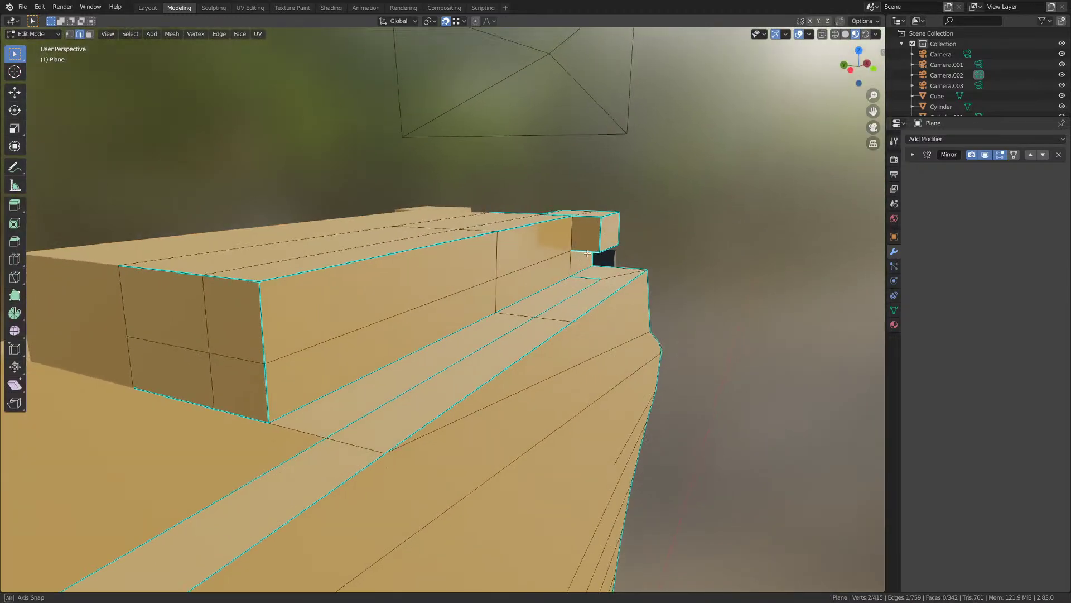
{"action": "left_click", "coordinate": [219, 34]}
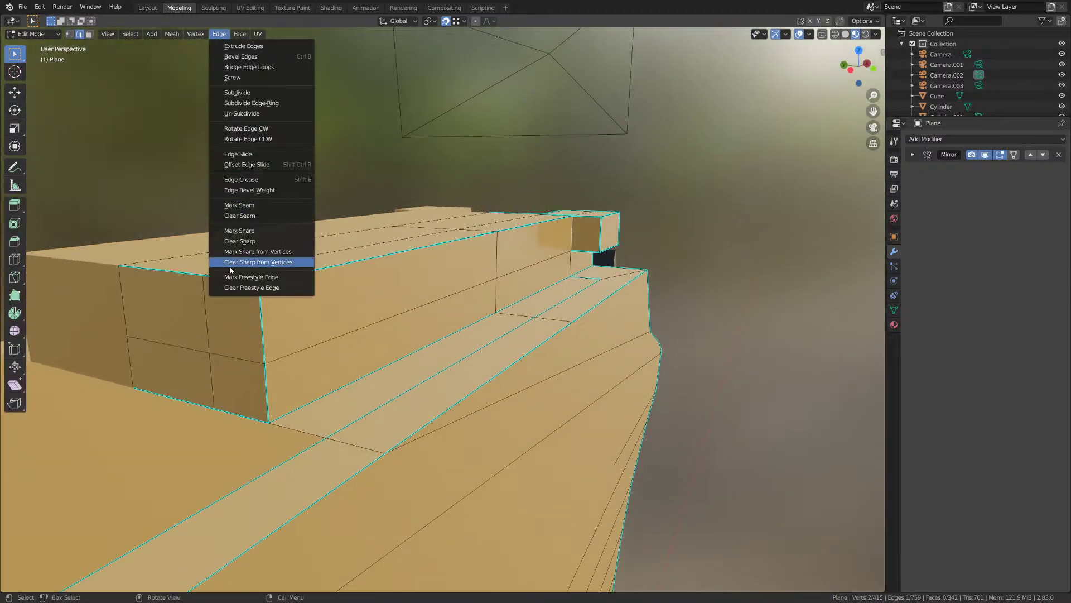
{"action": "left_click", "coordinate": [232, 232]}
{"action": "key", "text": "Tab"}
{"action": "scroll", "coordinate": [606, 317], "scroll_direction": "down", "scroll_amount": 2}
{"action": "mouse_move", "coordinate": [606, 317]}
{"action": "middle_mouse_down"}
{"action": "mouse_move", "coordinate": [590, 311]}
{"action": "mouse_move", "coordinate": [607, 316]}
{"action": "middle_mouse_up"}
{"action": "scroll", "coordinate": [609, 318], "scroll_direction": "up", "scroll_amount": 2}
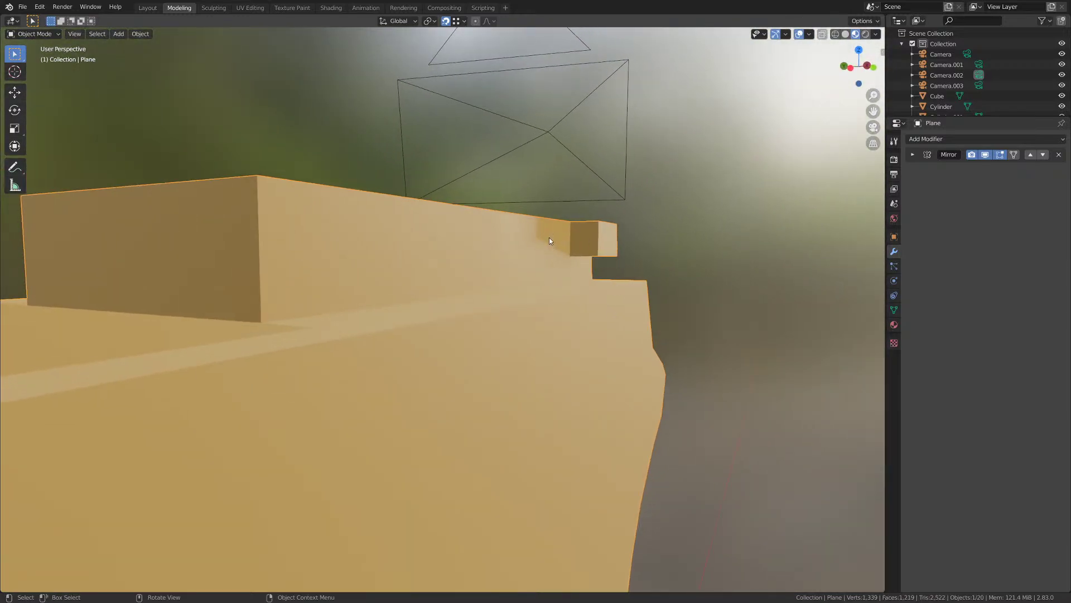
- Merge the duplicate vertices across the entire frame mesh by distance
{"action": "middle_click_drag", "start_coordinate": [550, 241], "coordinate": [610, 242]}
{"action": "key", "text": "Tab"}
{"action": "key", "text": "a"}
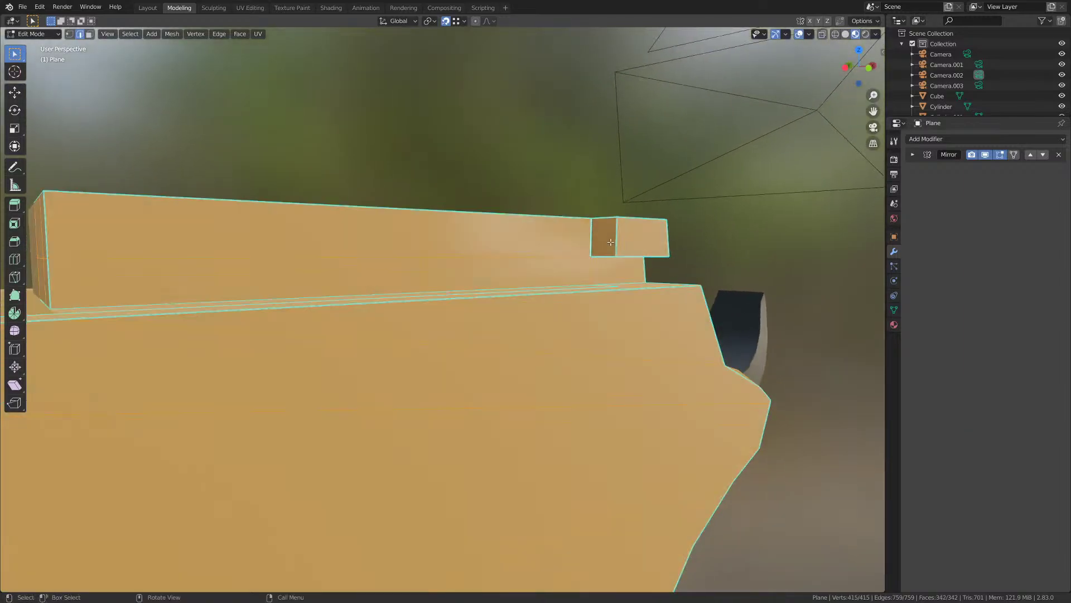
{"action": "key", "text": "m"}
{"action": "left_click", "coordinate": [609, 243]}
{"action": "key", "text": "alt+a"}
{"action": "key", "text": "a"}
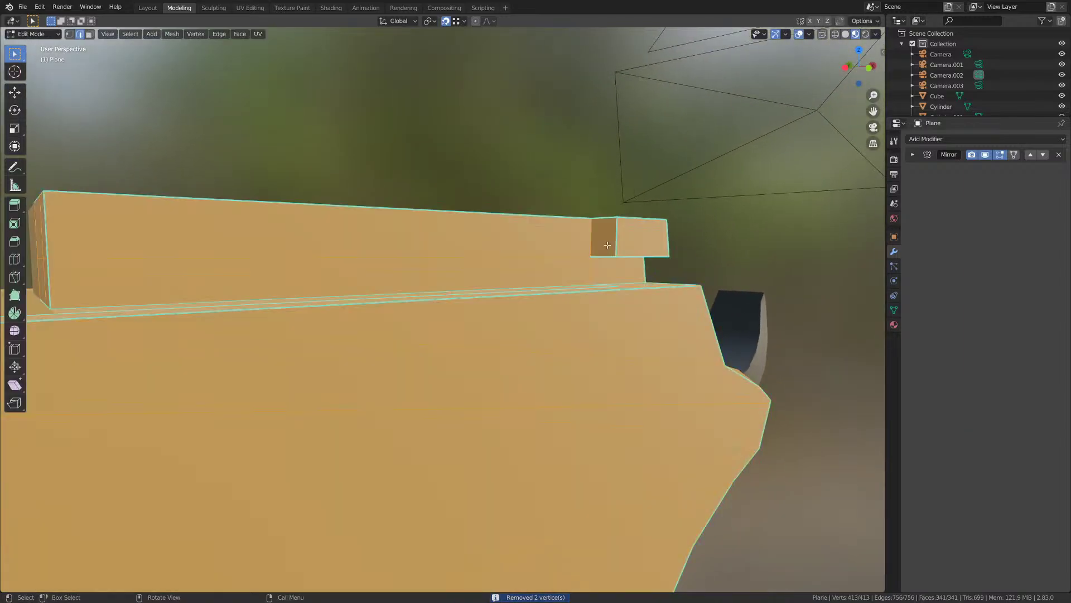
- Mark the vertical edge where the rear rail block's forward face meets the raised rail section as sharp, and save the file
{"action": "left_click", "coordinate": [593, 237]}
{"action": "left_click", "coordinate": [219, 34]}
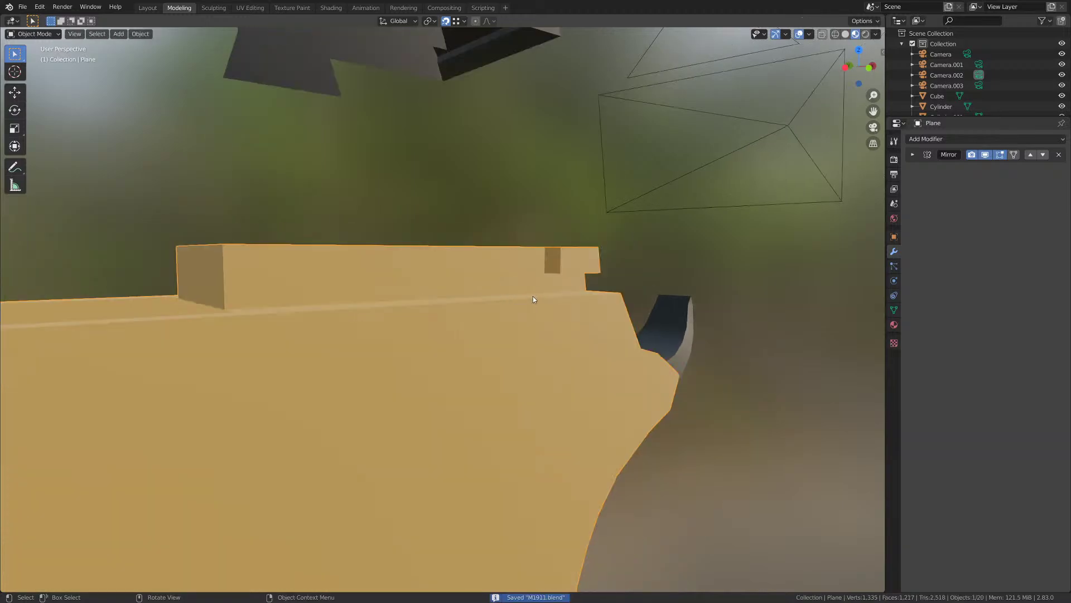
{"action": "middle_click_drag", "start_coordinate": [533, 296], "coordinate": [542, 291]}
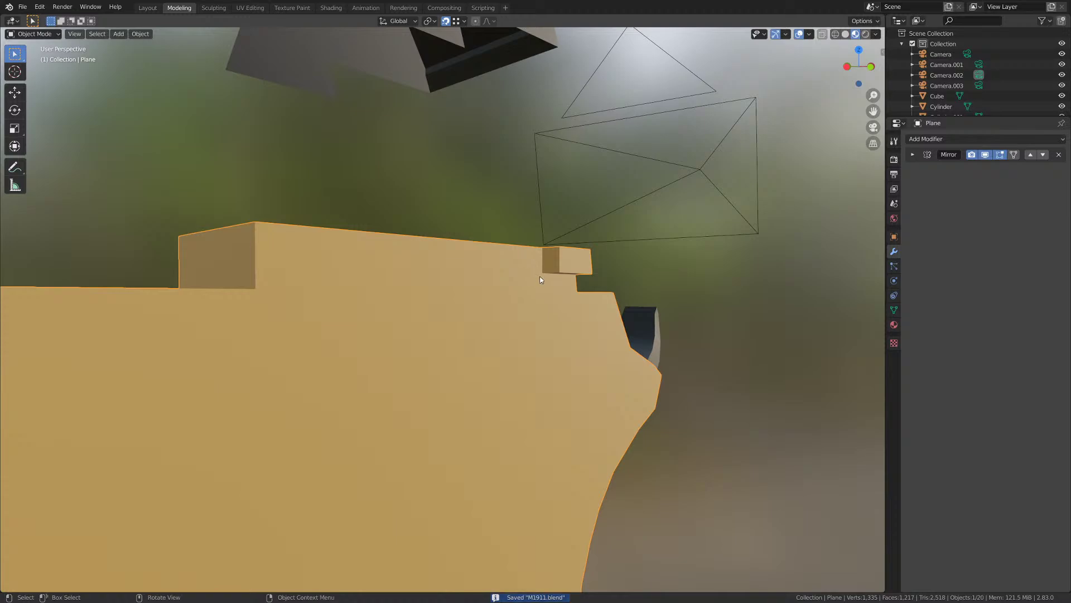
{"action": "middle_click_drag", "start_coordinate": [588, 252], "coordinate": [548, 266]}
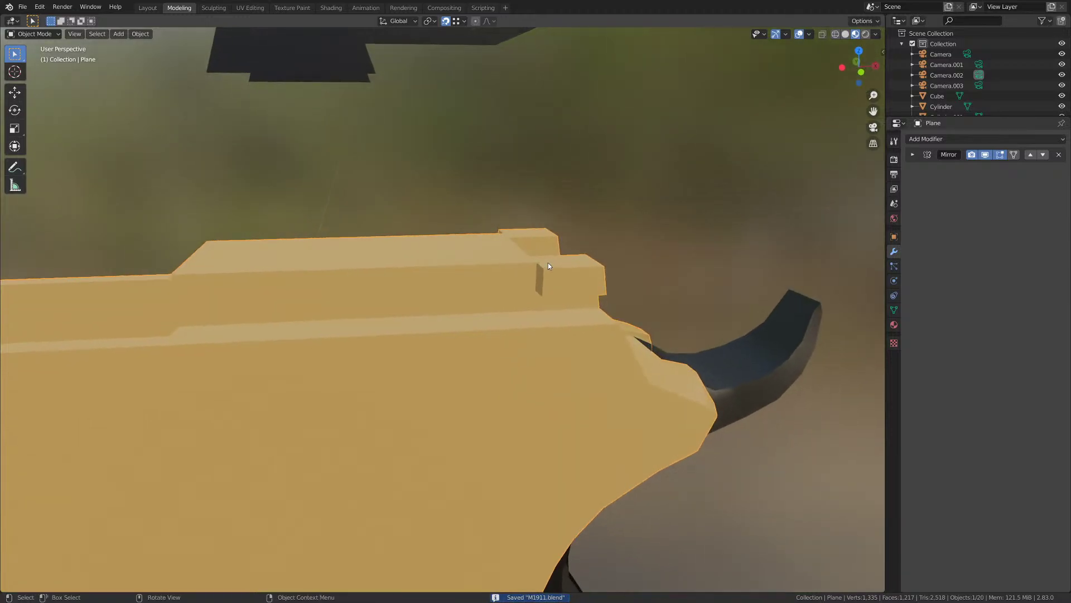
{"action": "middle_click_drag", "start_coordinate": [507, 253], "coordinate": [458, 247]}
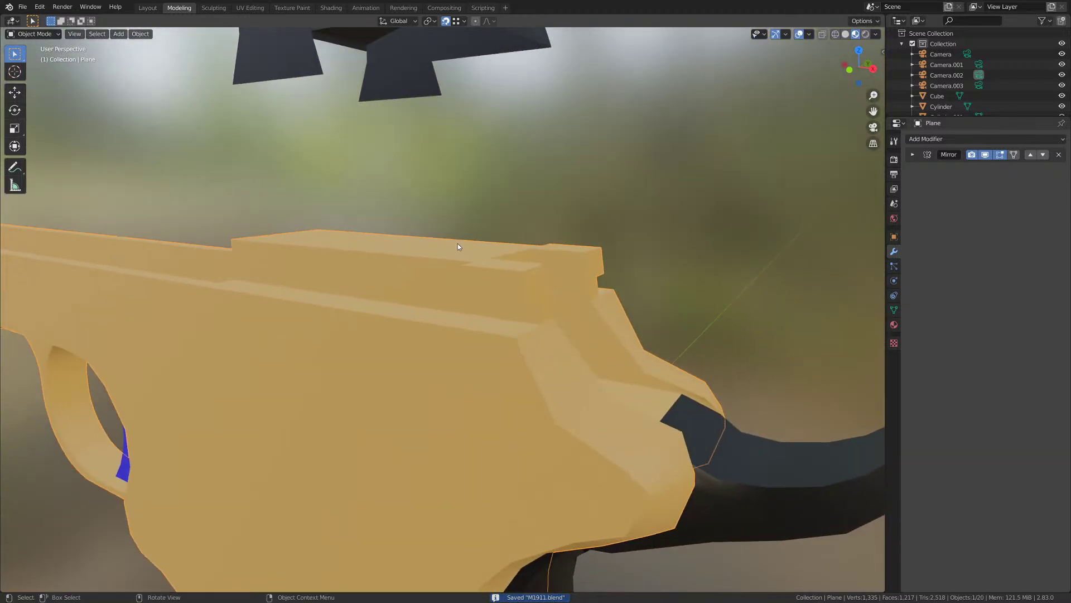
- Unhide the slide, inspect its fit around the frame's rear rails and select the frame
{"action": "key", "text": "alt+h"}
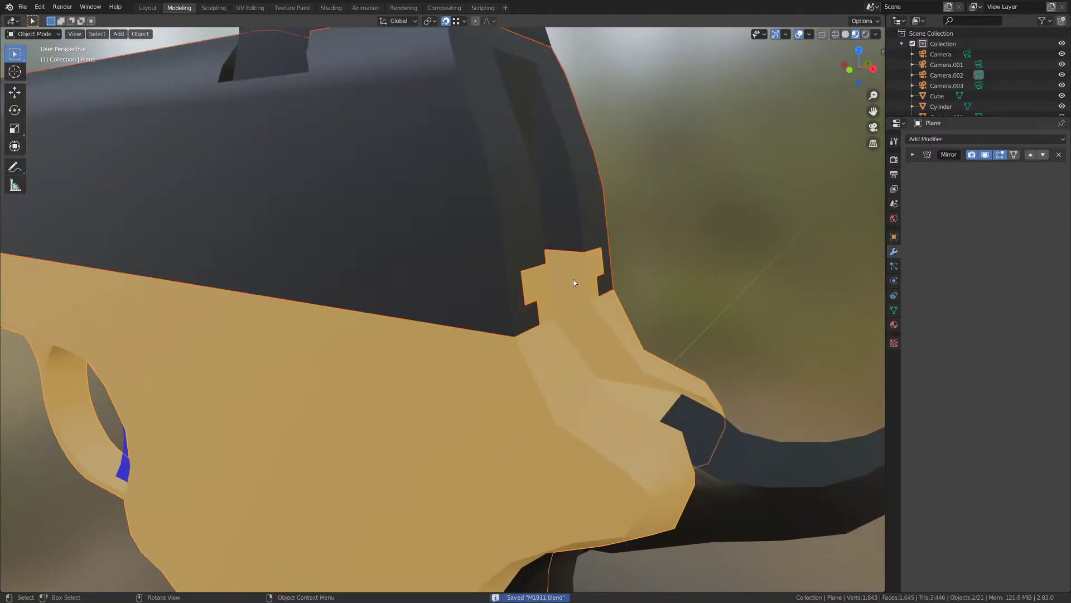
{"action": "left_click", "coordinate": [678, 268]}
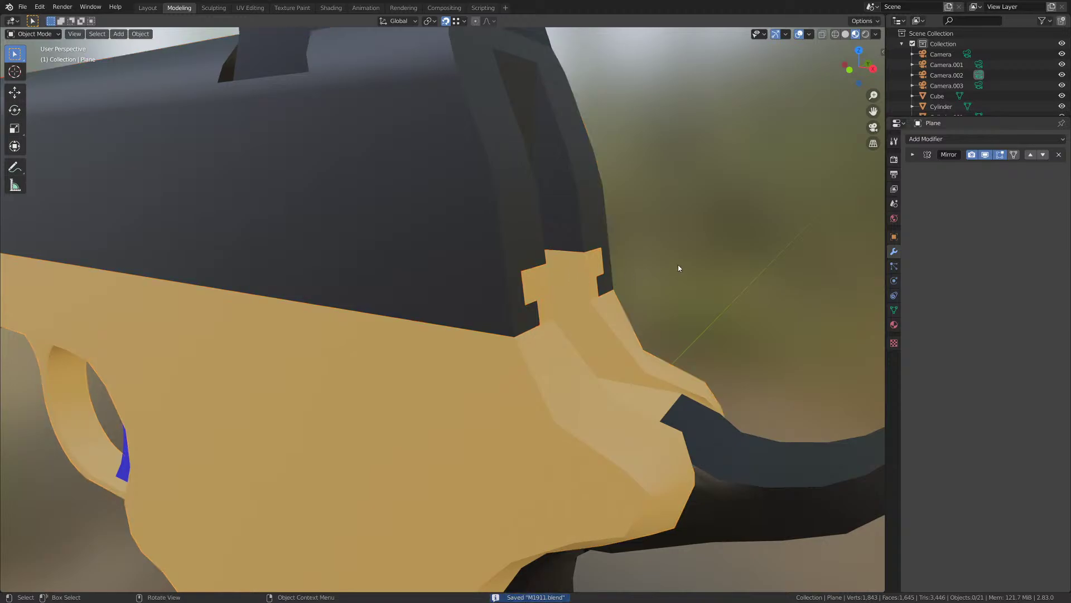
{"action": "middle_click_drag", "start_coordinate": [678, 264], "coordinate": [583, 252]}
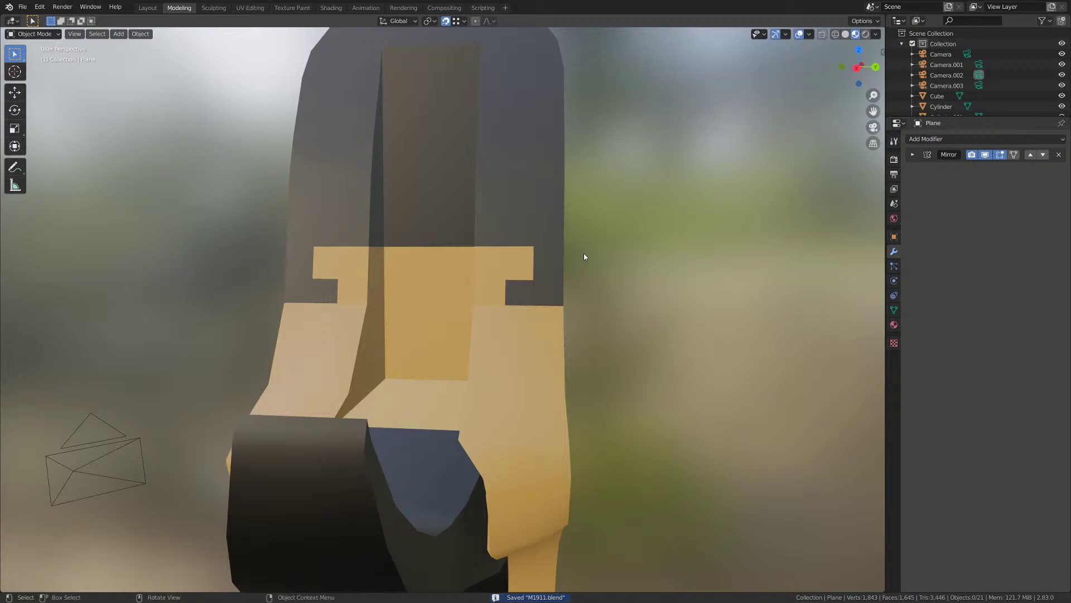
{"action": "scroll", "coordinate": [583, 253], "scroll_direction": "down", "scroll_amount": 2}
{"action": "scroll", "coordinate": [532, 310], "scroll_direction": "down", "scroll_amount": 1}
{"action": "middle_click_drag", "start_coordinate": [560, 306], "coordinate": [514, 337]}
{"action": "left_click", "coordinate": [491, 338]}
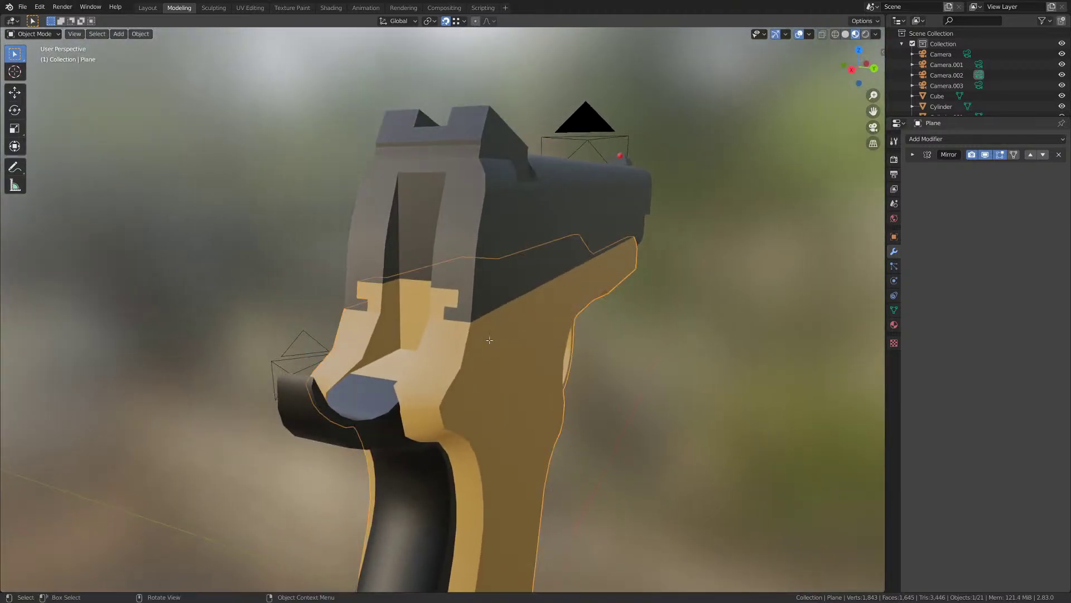
- Merge the duplicate vertices in the frame mesh by distance
{"action": "key", "text": "Tab"}
{"action": "key", "text": "m"}
{"action": "left_click", "coordinate": [489, 339]}
{"action": "scroll", "coordinate": [490, 338], "scroll_direction": "up", "scroll_amount": 6}
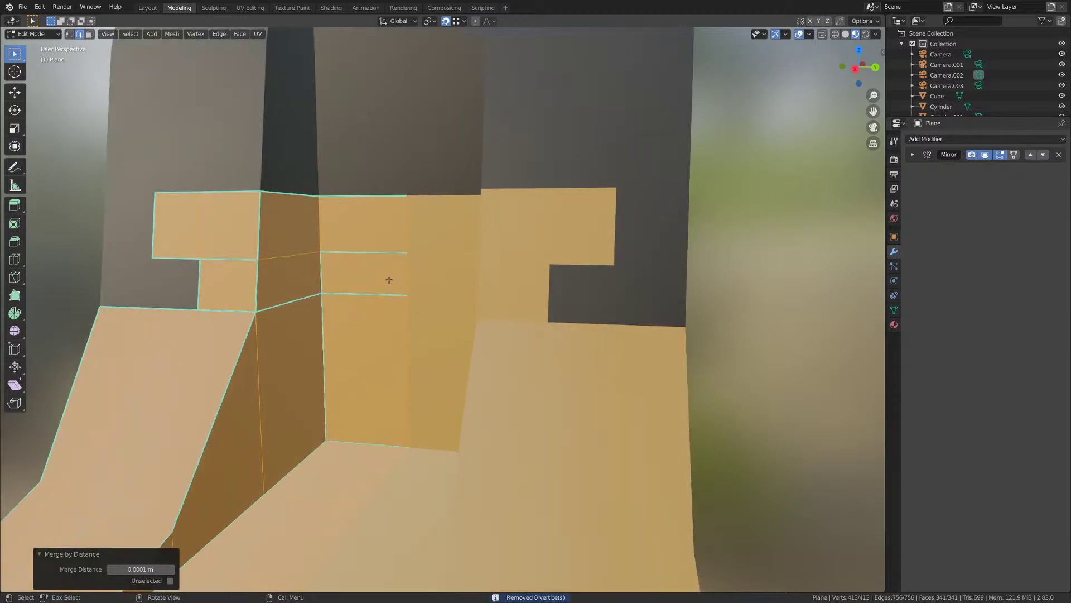
- Hide the slide and reopen the frame mesh for editing
{"action": "key", "text": "Tab"}
{"action": "left_click", "coordinate": [407, 162]}
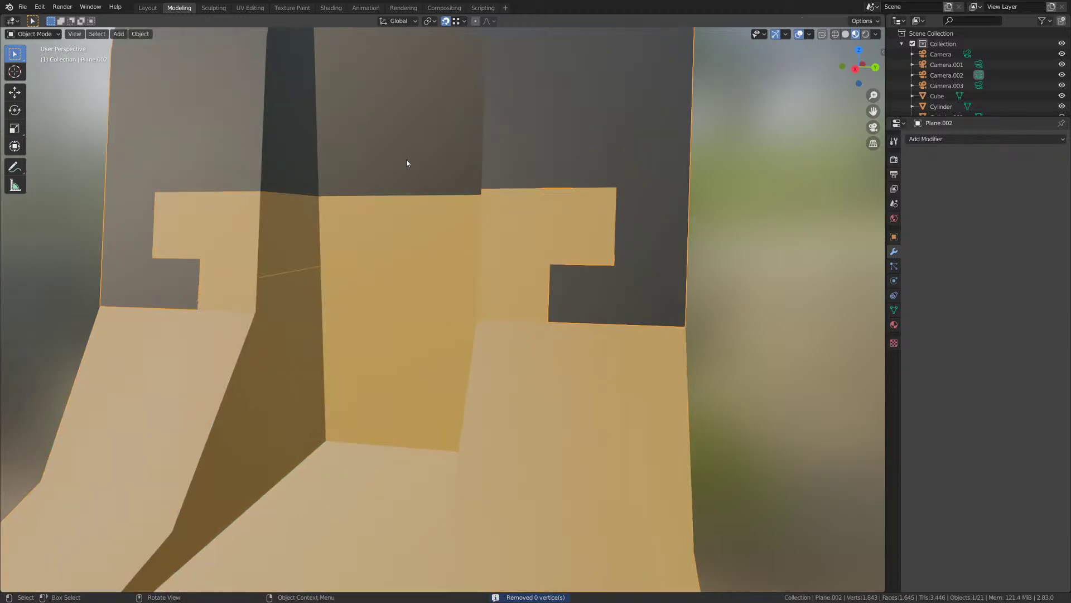
{"action": "key", "text": "h"}
{"action": "left_click", "coordinate": [411, 215]}
{"action": "key", "text": "Tab"}
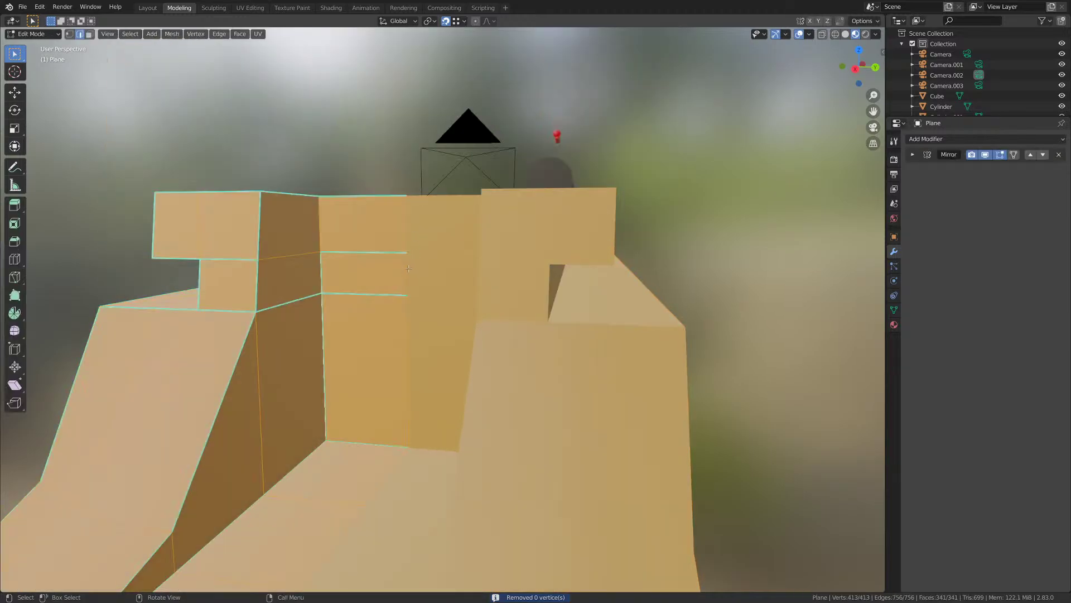
- Clear the sharp mark from the upper horizontal edge across the front wall of the frame's rear recess
{"action": "middle_click_drag", "start_coordinate": [403, 228], "coordinate": [390, 254]}
{"action": "left_click", "coordinate": [333, 283]}
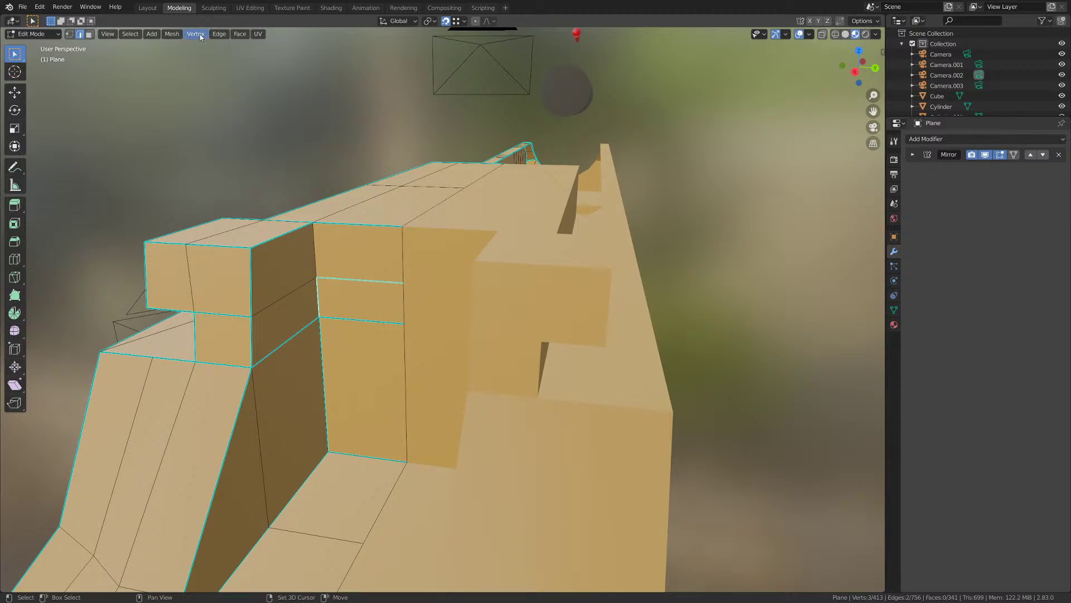
{"action": "left_click", "coordinate": [219, 34]}
{"action": "left_click", "coordinate": [245, 231]}
{"action": "middle_click_drag", "start_coordinate": [381, 317], "coordinate": [379, 318]}
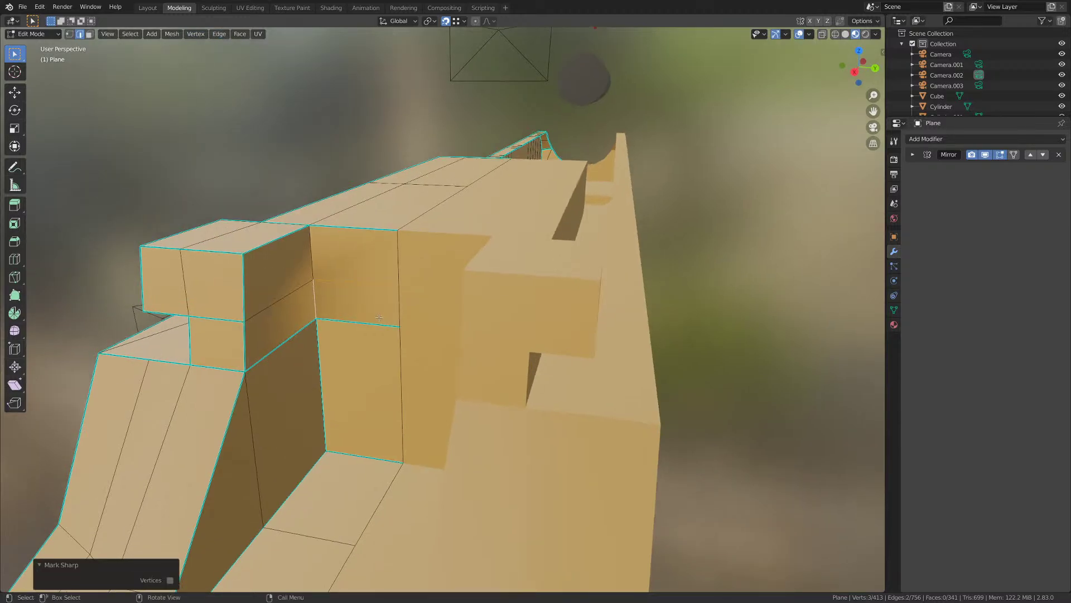
- Mark the upper vertical corner edges between the rear recess's front wall and side wall as sharp
{"action": "left_click", "coordinate": [306, 293]}
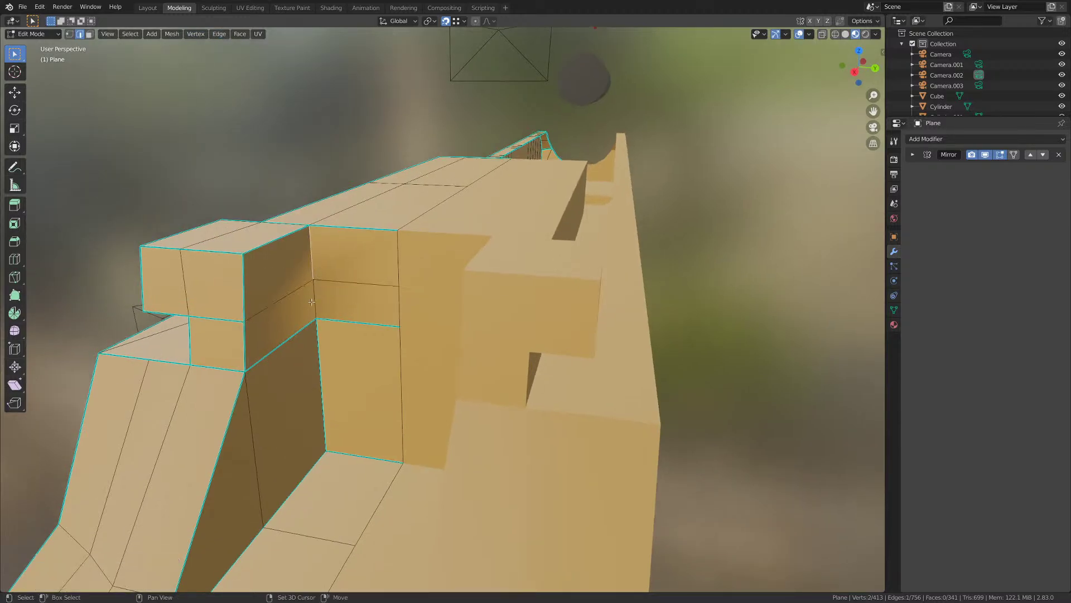
{"action": "left_click", "coordinate": [219, 34]}
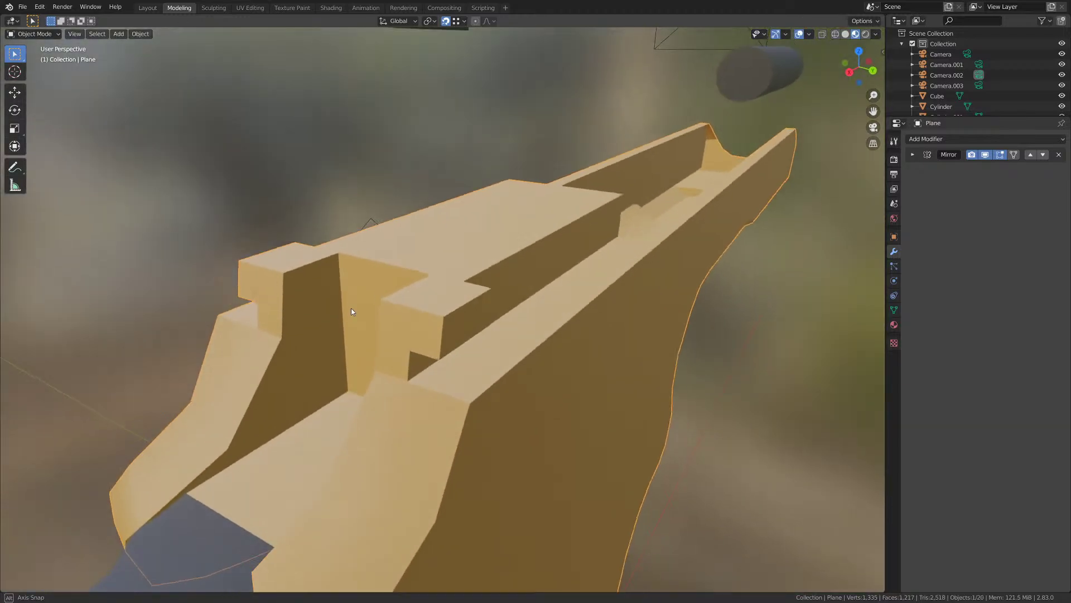
{"action": "middle_click_drag", "start_coordinate": [351, 310], "coordinate": [267, 314]}
- Select the forward face of the rear rail block on the frame's editable half
{"action": "key", "text": "Tab"}
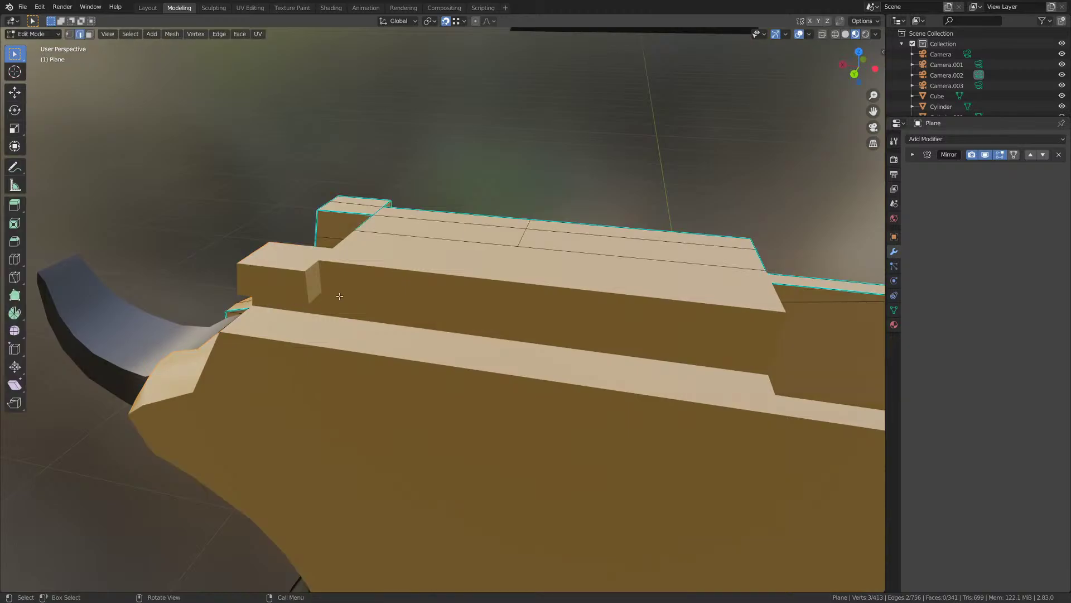
{"action": "middle_click_drag", "start_coordinate": [338, 295], "coordinate": [608, 245]}
{"action": "key", "text": "3"}
{"action": "left_click", "coordinate": [608, 244]}
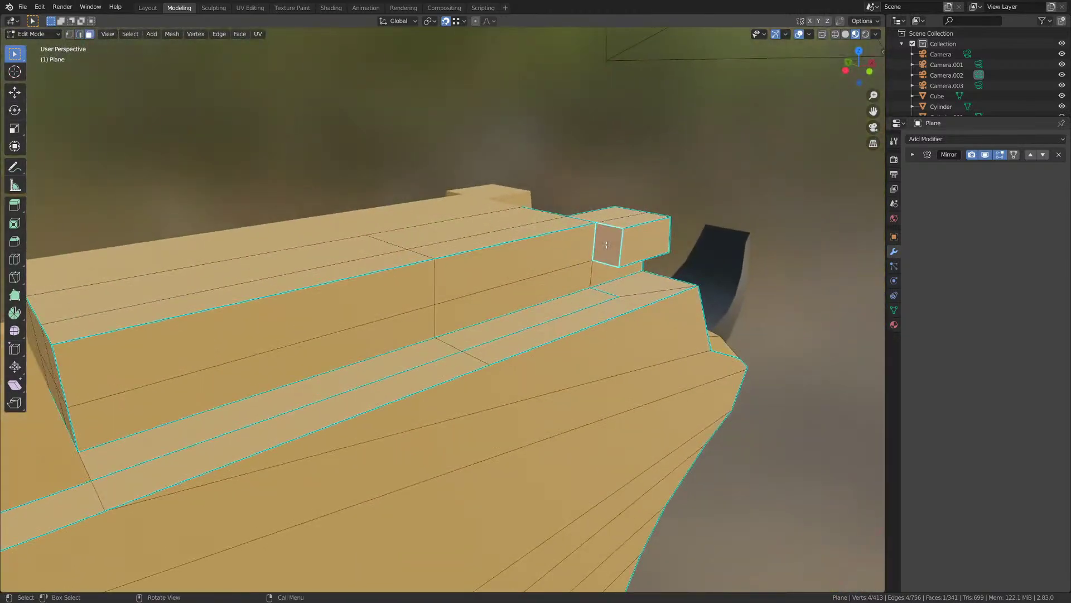
{"action": "scroll", "coordinate": [418, 302], "scroll_direction": "down", "scroll_amount": 1}
{"action": "middle_click_drag", "start_coordinate": [418, 302], "coordinate": [285, 333]}
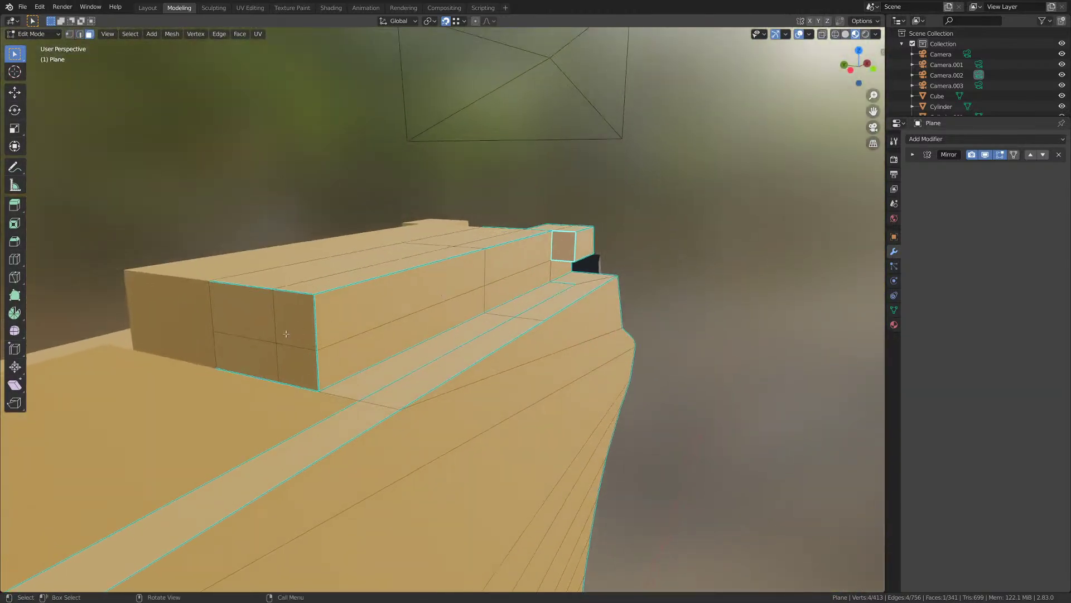
- Try to extrude the rail block's forward face about 0.466 m along X in one piece and merge vertices by distance
{"action": "key", "text": "e"}
{"action": "key", "text": "x"}
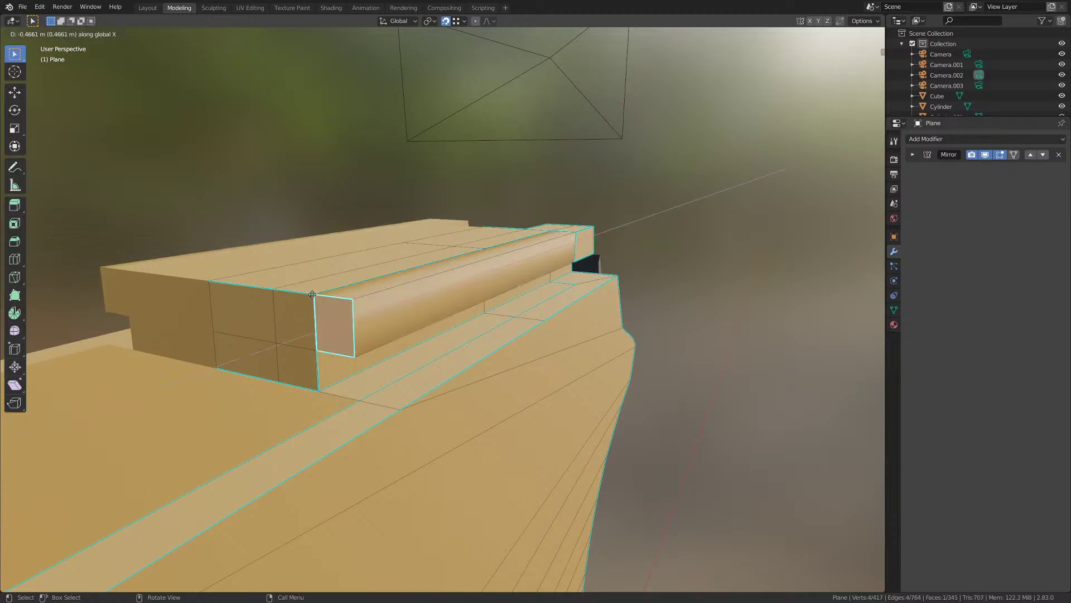
{"action": "left_click", "coordinate": [313, 294]}
{"action": "middle_click_drag", "start_coordinate": [332, 308], "coordinate": [334, 325]}
{"action": "key", "text": "a"}
{"action": "key", "text": "m"}
{"action": "left_click", "coordinate": [333, 326]}
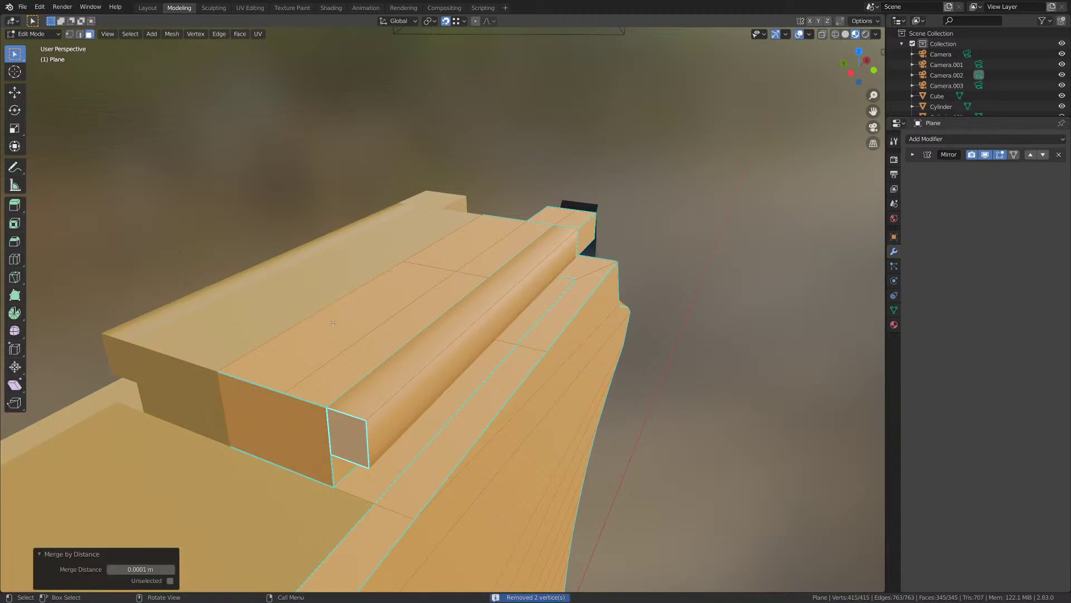
- Undo the one-piece rail extrusion together with its vertex merge
{"action": "scroll", "coordinate": [385, 320], "scroll_direction": "up", "scroll_amount": 1}
{"action": "key", "text": "2"}
{"action": "left_click", "coordinate": [451, 313]}
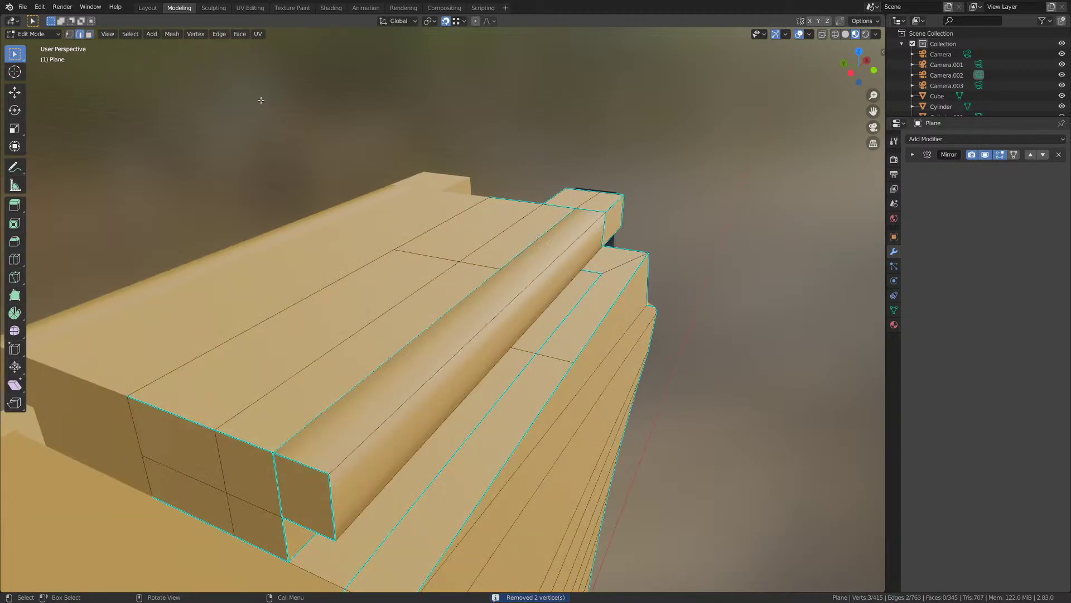
{"action": "key", "text": "a"}
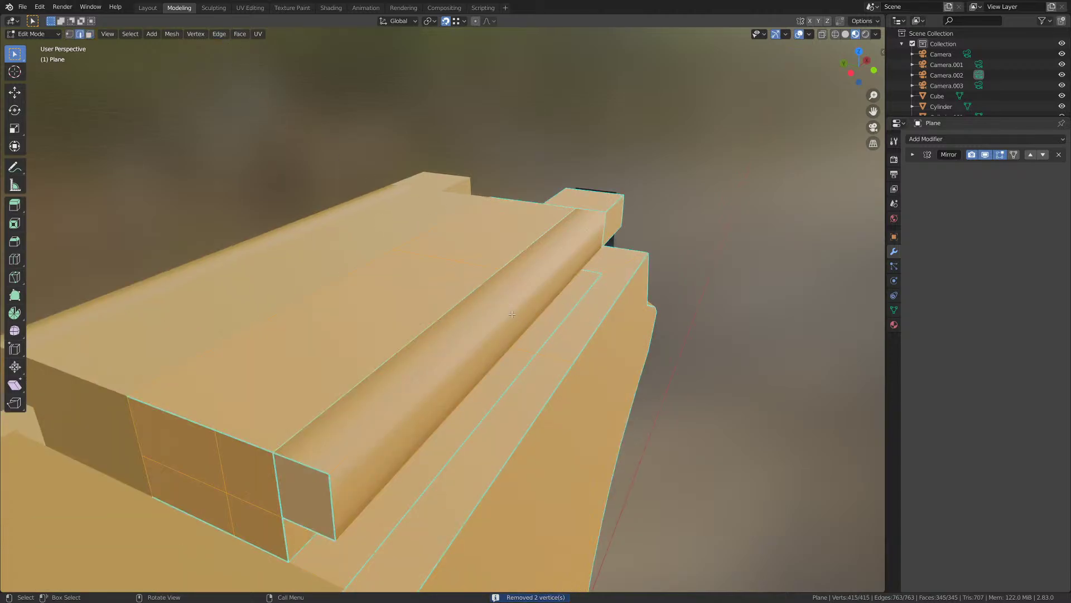
{"action": "key", "text": "ctrl+z"}
{"action": "key", "text": "ctrl+z"}
{"action": "key", "text": "ctrl+z"}
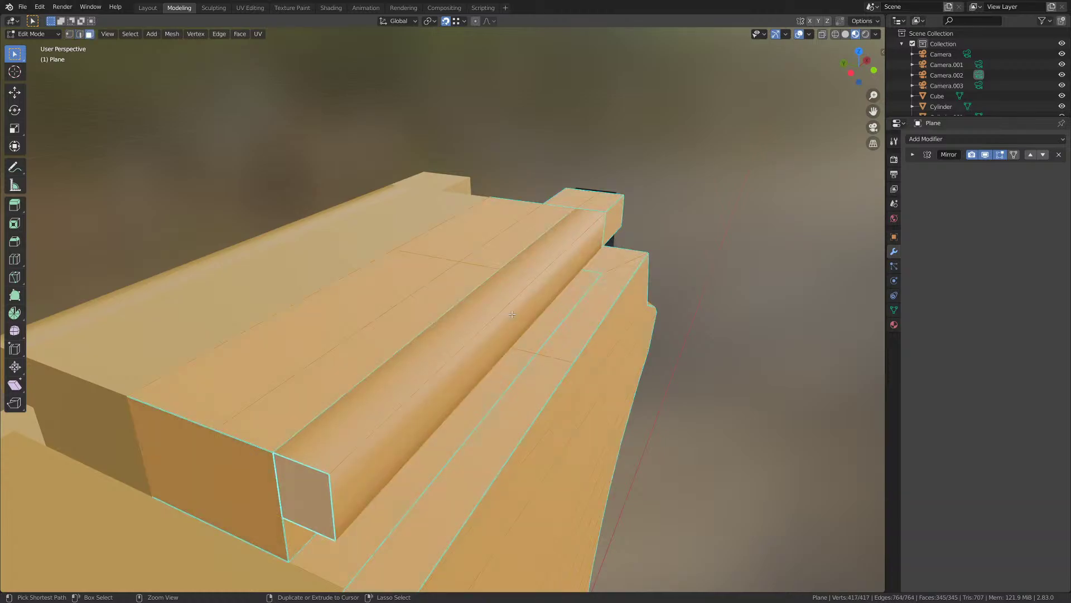
{"action": "key", "text": "ctrl+z"}
{"action": "key", "text": "ctrl+z"}
- Extrude the rail block's forward face 0.2032 m to the middle edge loop, then 0.26292 m to the raised section's front end
{"action": "middle_click_drag", "start_coordinate": [511, 314], "coordinate": [444, 287]}
{"action": "key", "text": "e"}
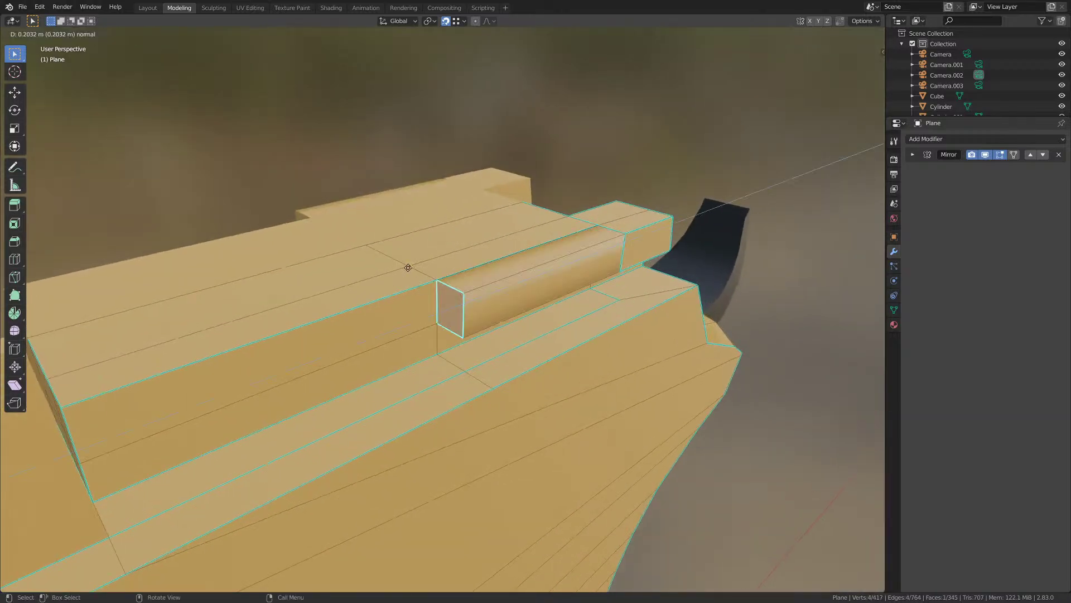
{"action": "left_click", "coordinate": [434, 282]}
{"action": "key", "text": "e"}
{"action": "left_click", "coordinate": [61, 406]}
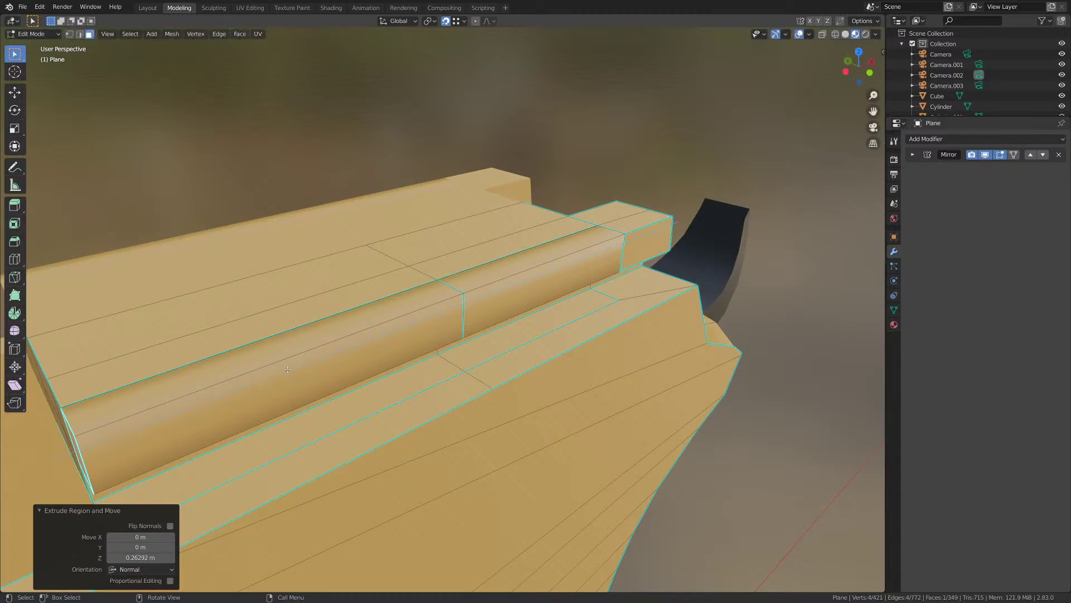
- Merge all duplicate vertices left by the two rail extrusions by distance
{"action": "key", "text": "a"}
{"action": "key", "text": "m"}
{"action": "left_click", "coordinate": [287, 370]}
{"action": "key", "text": "alt+a"}
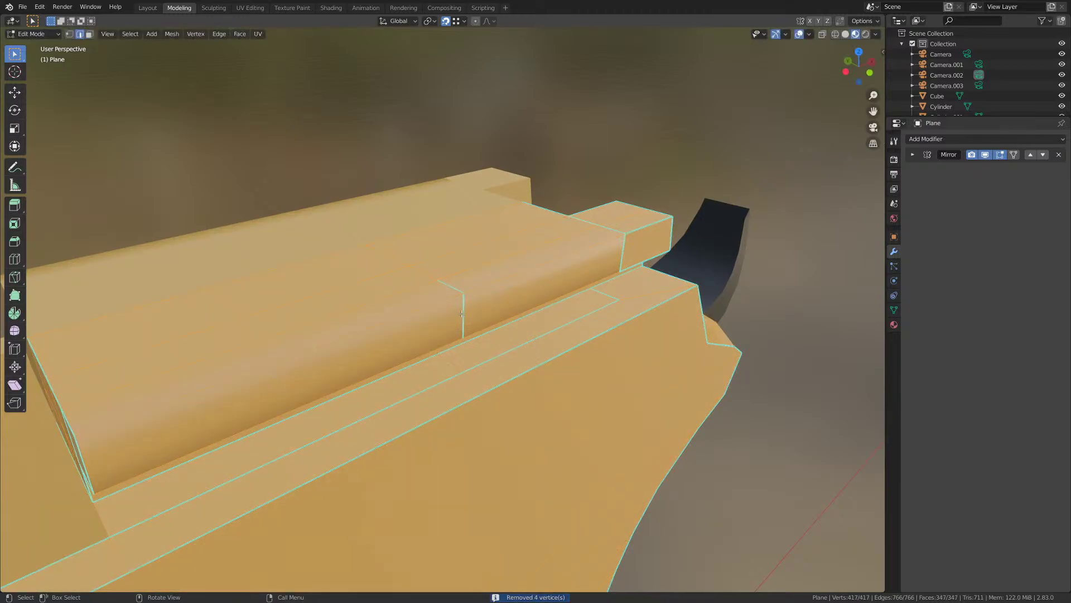
- Clear the sharp marks from the cross edges where the two extruded rail sections meet
{"action": "key", "text": "2"}
{"action": "left_click", "coordinate": [462, 296]}
{"action": "middle_click_drag", "start_coordinate": [463, 298], "coordinate": [441, 233]}
{"action": "left_click", "coordinate": [443, 270], "text": "shift"}
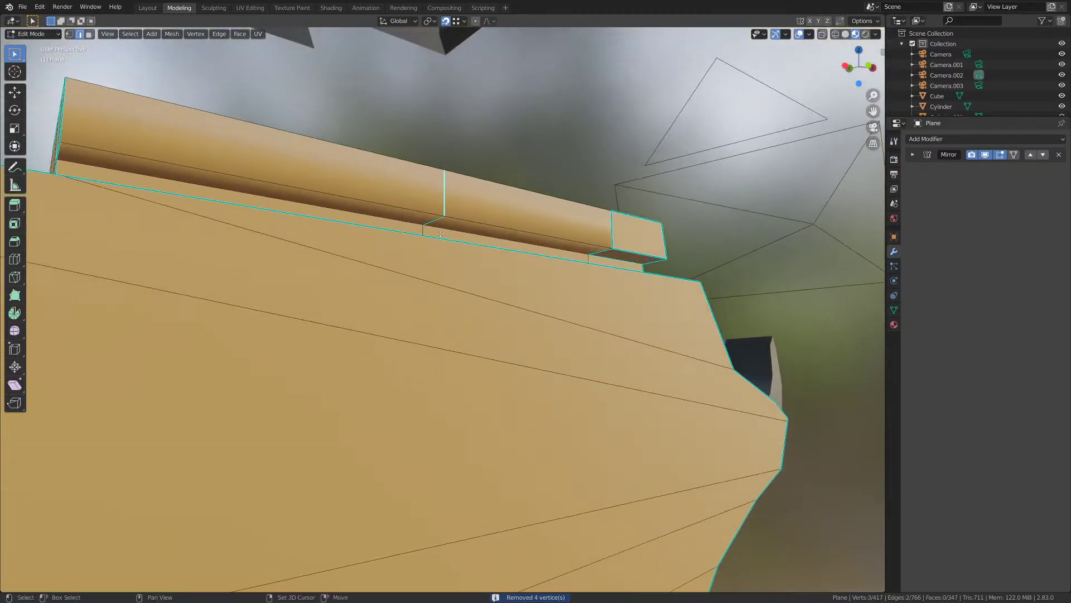
{"action": "left_click", "coordinate": [219, 34]}
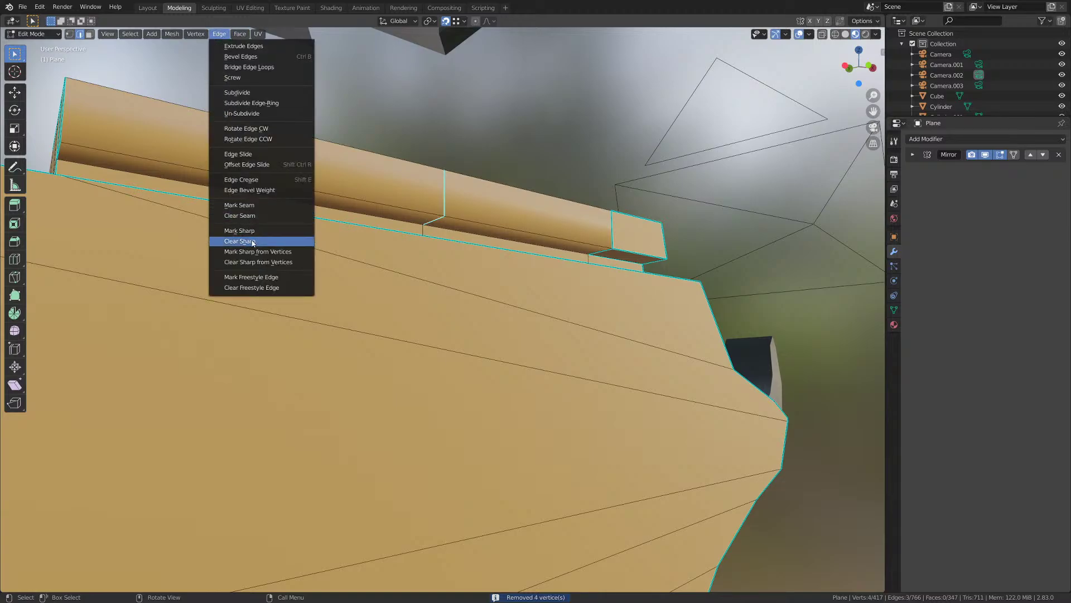
{"action": "left_click", "coordinate": [245, 239]}
{"action": "middle_click_drag", "start_coordinate": [246, 239], "coordinate": [338, 244]}
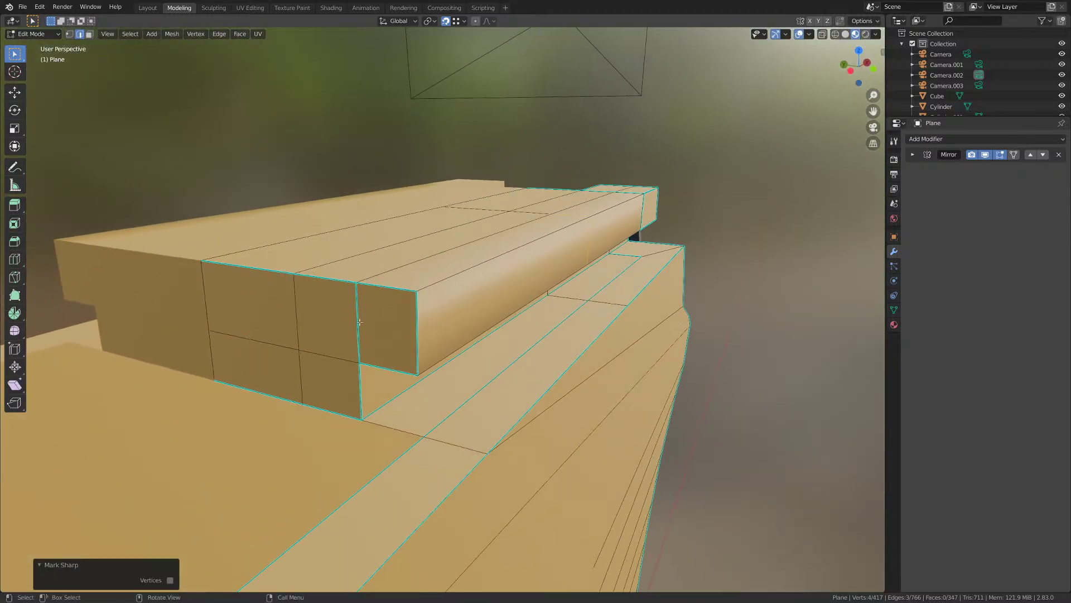
- Clear the sharp mark from the vertical edge between the extruded rail's front end and the raised section
{"action": "left_click", "coordinate": [358, 320]}
{"action": "left_click", "coordinate": [219, 36]}
{"action": "left_click", "coordinate": [268, 243]}
{"action": "middle_click_drag", "start_coordinate": [361, 317], "coordinate": [456, 247]}
- Mark the long top outer edges and the long underside edges of both extruded rail sections as sharp
{"action": "left_click", "coordinate": [399, 301]}
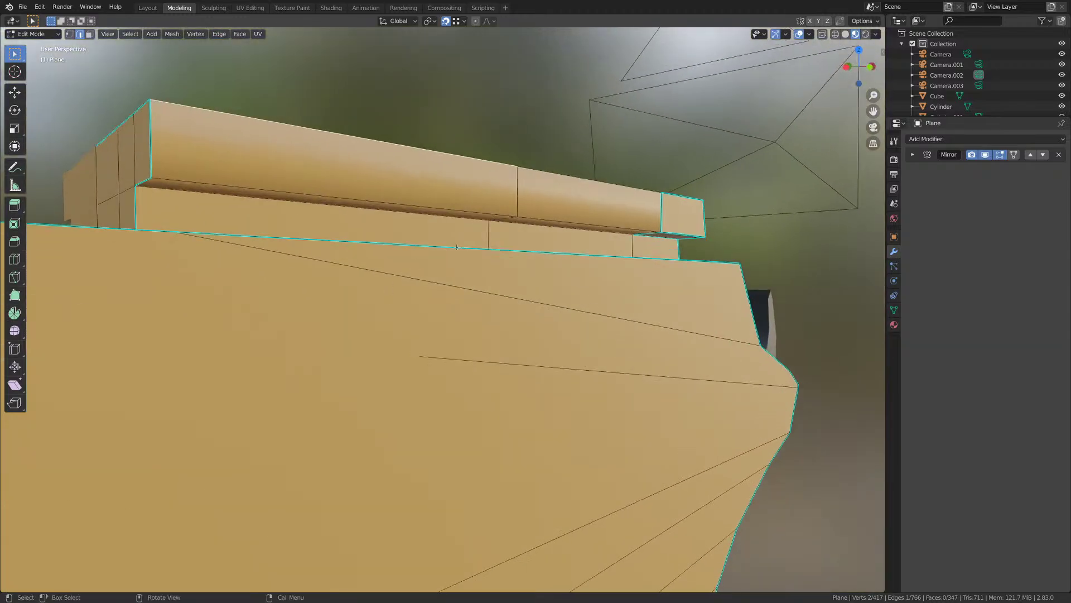
{"action": "left_click", "coordinate": [545, 219], "text": "alt+shift"}
{"action": "middle_click_drag", "start_coordinate": [545, 218], "coordinate": [505, 222]}
{"action": "left_click", "coordinate": [403, 197], "text": "shift"}
{"action": "left_click", "coordinate": [532, 225], "text": "shift"}
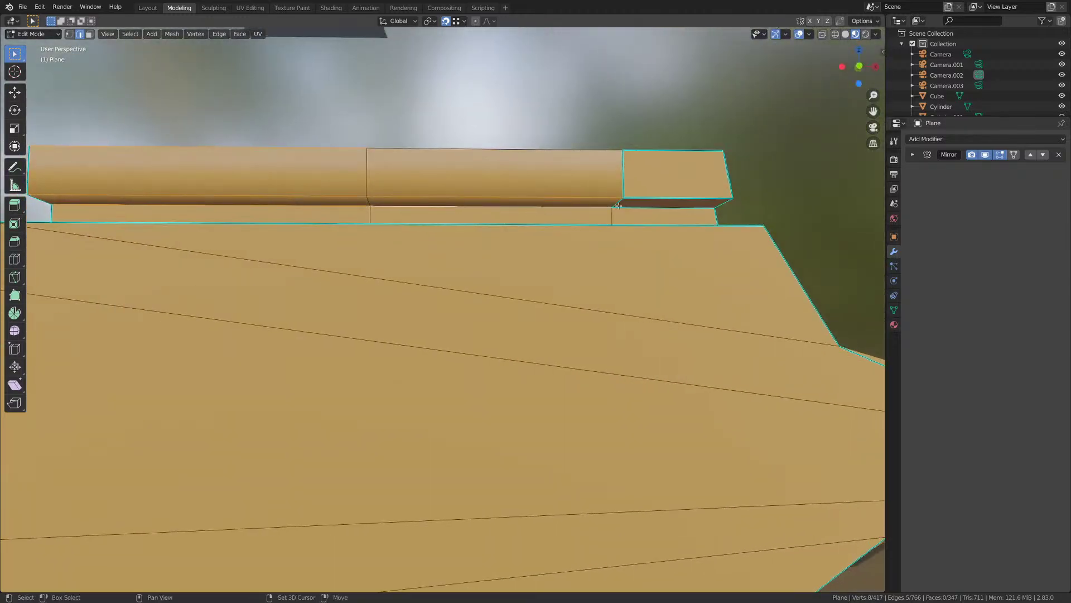
{"action": "middle_click_drag", "start_coordinate": [619, 206], "coordinate": [566, 267]}
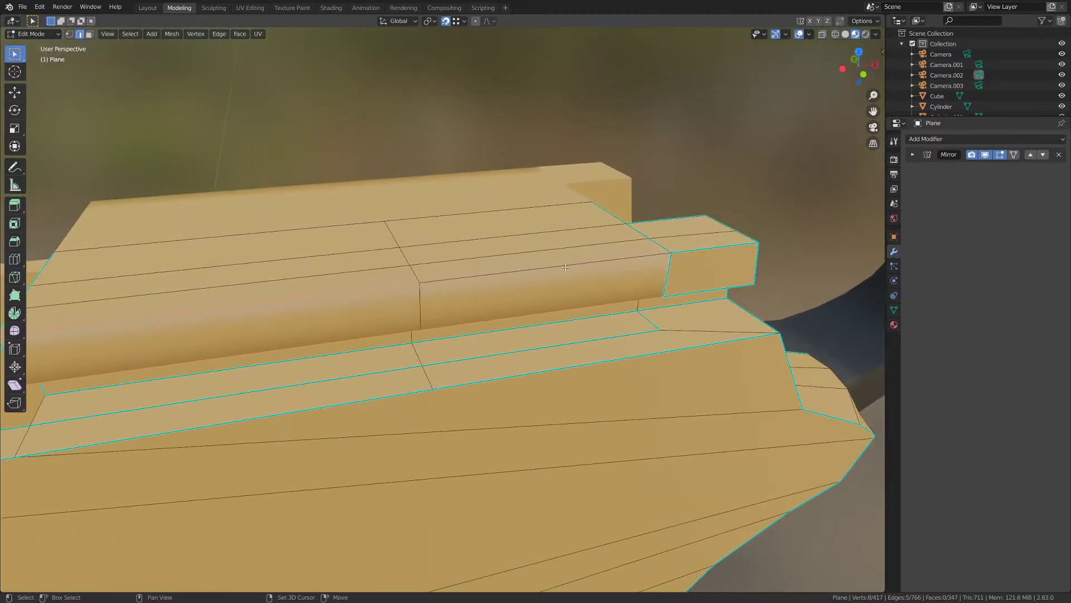
{"action": "left_click", "coordinate": [410, 289], "text": "shift"}
{"action": "middle_click_drag", "start_coordinate": [410, 288], "coordinate": [486, 275]}
{"action": "left_click", "coordinate": [219, 34]}
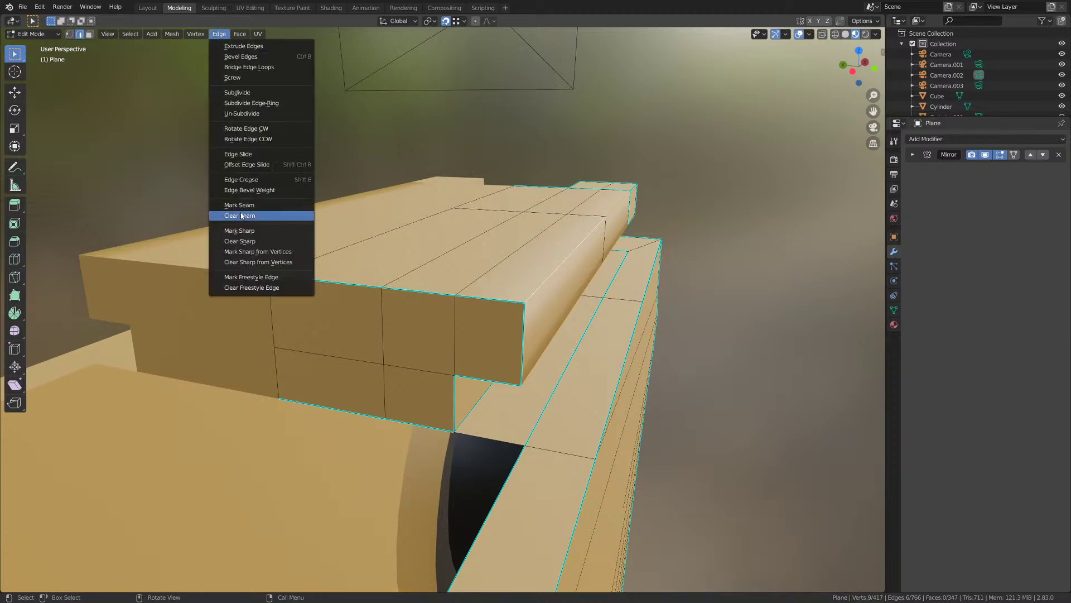
{"action": "left_click", "coordinate": [248, 231]}
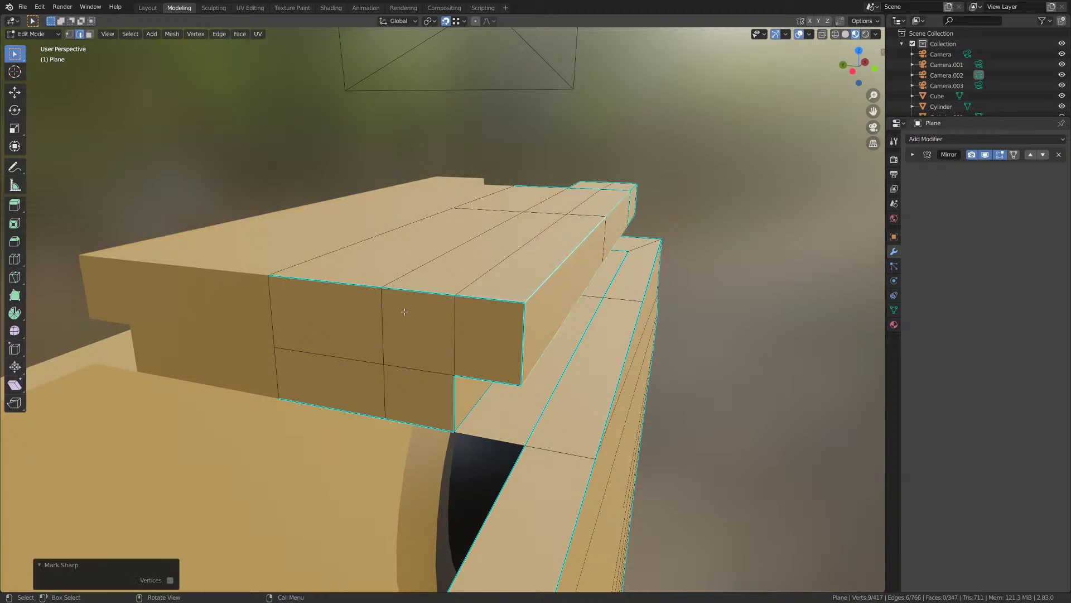
- Clear the sharp marks from the cross edges where the extruded rail joins the rear rail block
{"action": "middle_click_drag", "start_coordinate": [405, 311], "coordinate": [458, 300]}
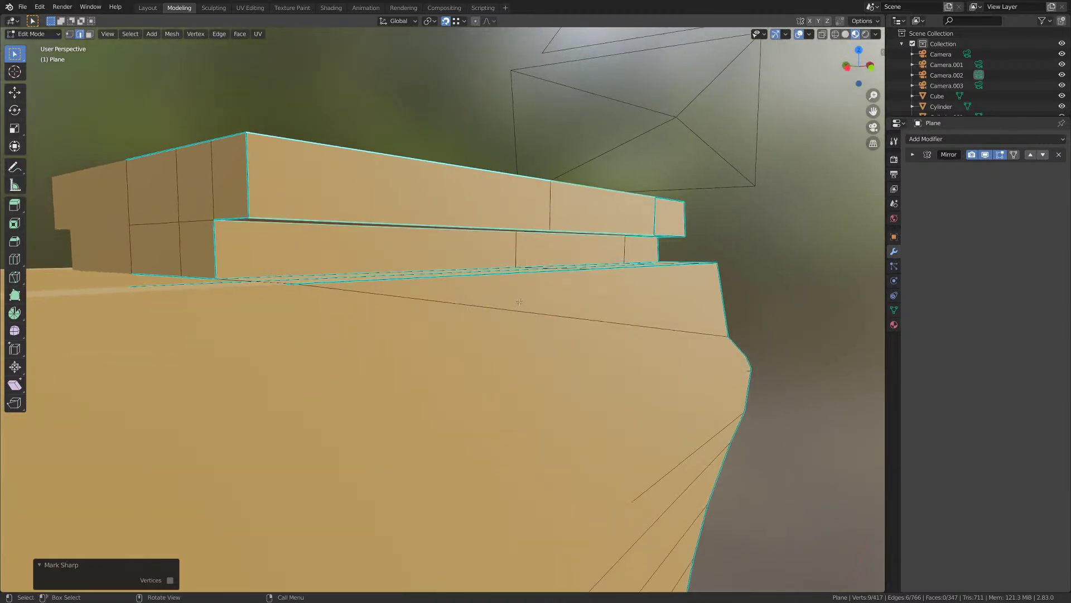
{"action": "middle_click_drag", "start_coordinate": [519, 299], "coordinate": [397, 342]}
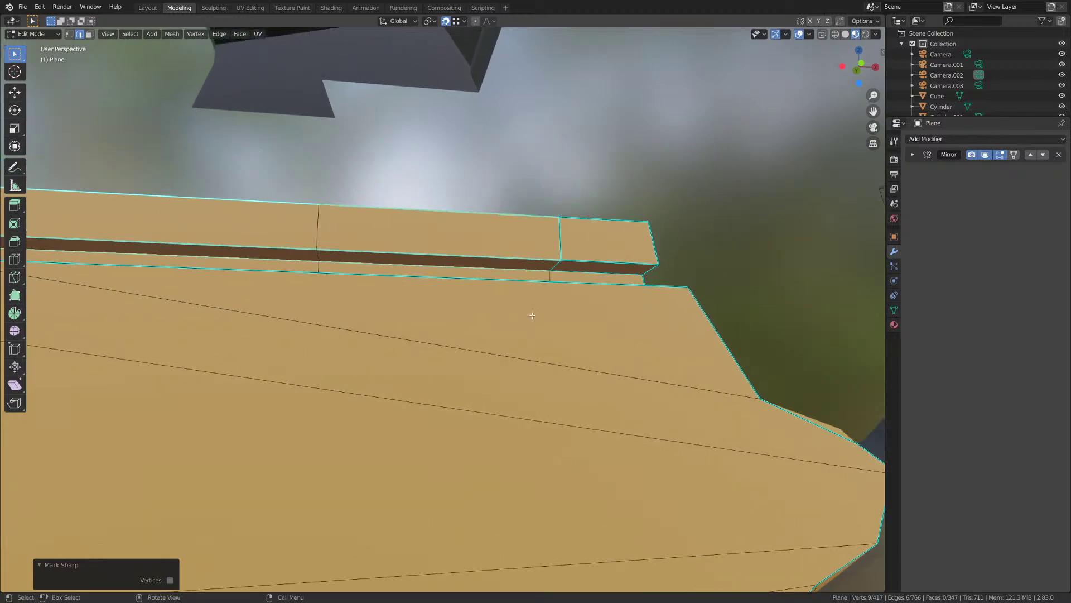
{"action": "left_click", "coordinate": [557, 268]}
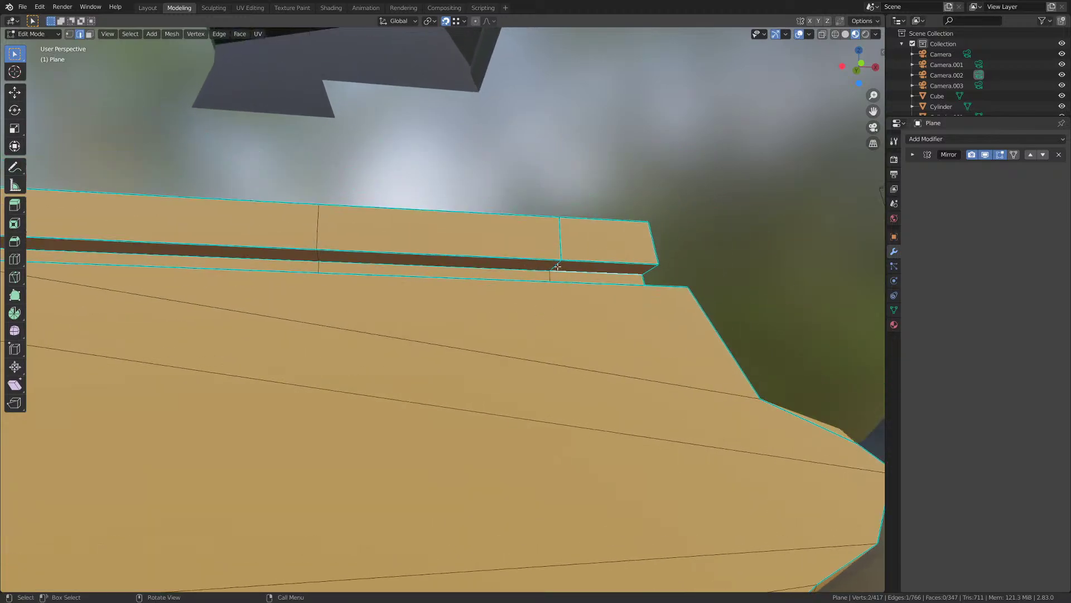
{"action": "middle_click_drag", "start_coordinate": [558, 267], "coordinate": [582, 320]}
{"action": "left_click", "coordinate": [582, 273], "text": "shift"}
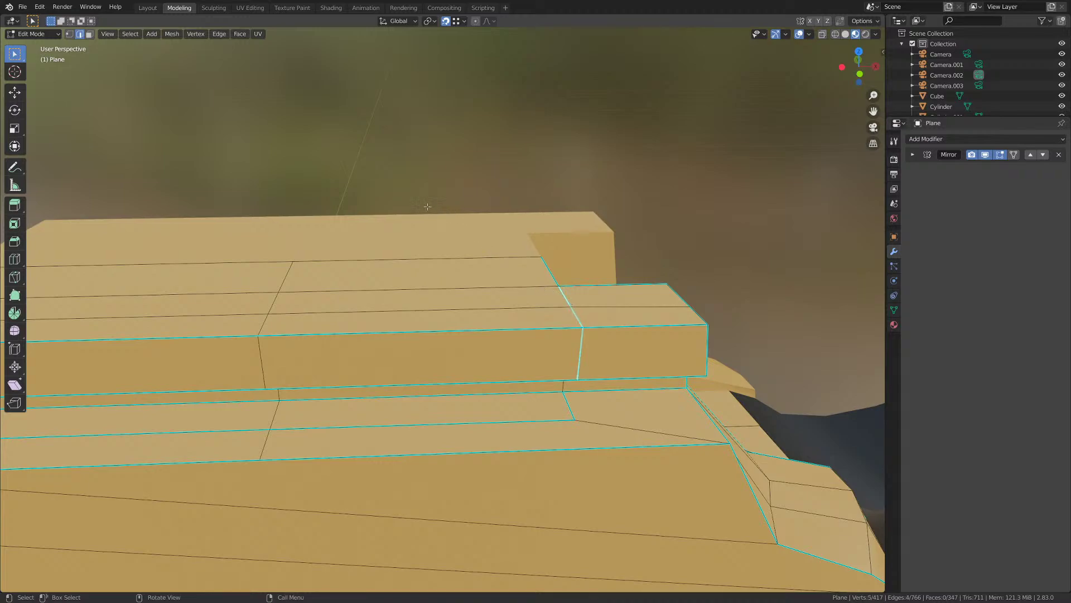
{"action": "left_click", "coordinate": [221, 34]}
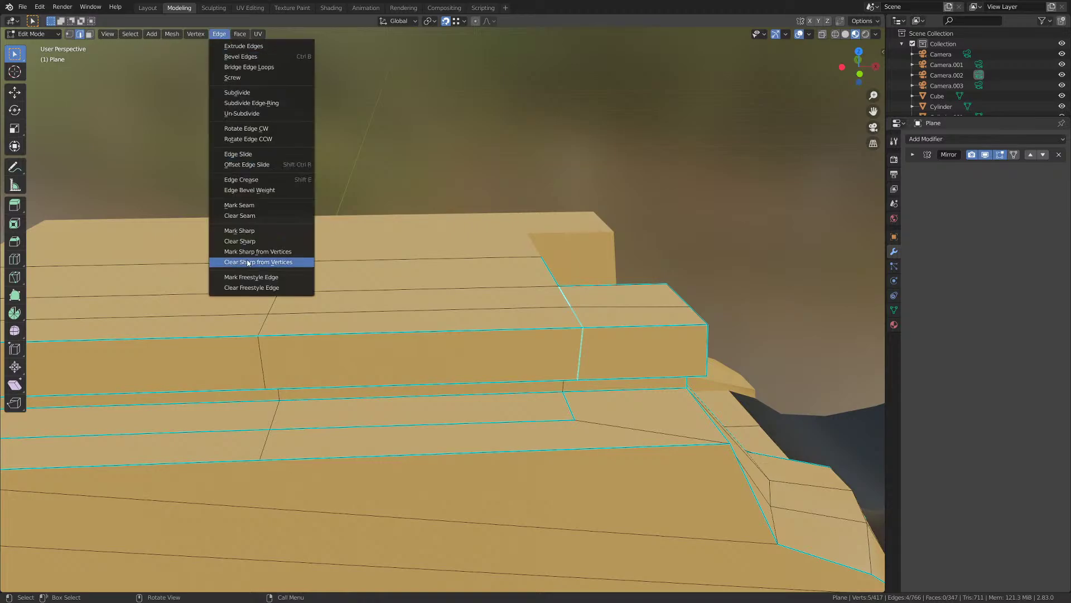
{"action": "left_click", "coordinate": [243, 241]}
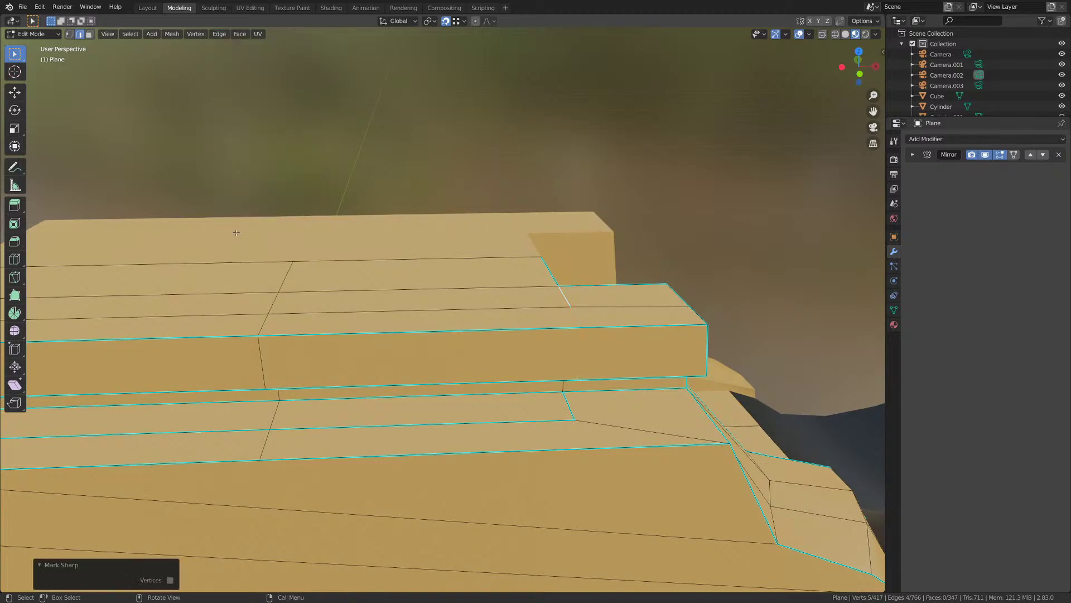
- Finish editing the frame mesh and save the file
{"action": "middle_click_drag", "start_coordinate": [392, 345], "coordinate": [349, 309]}
{"action": "scroll", "coordinate": [421, 292], "scroll_direction": "down", "scroll_amount": 4}
{"action": "key", "text": "Tab"}
{"action": "key", "text": "ctrl+s"}
- Unhide the slide above the frame rails and clear the object selection
{"action": "key", "text": "Tab"}
{"action": "scroll", "coordinate": [485, 308], "scroll_direction": "down", "scroll_amount": 4}
{"action": "left_click", "coordinate": [533, 294]}
{"action": "key", "text": "shift+space"}
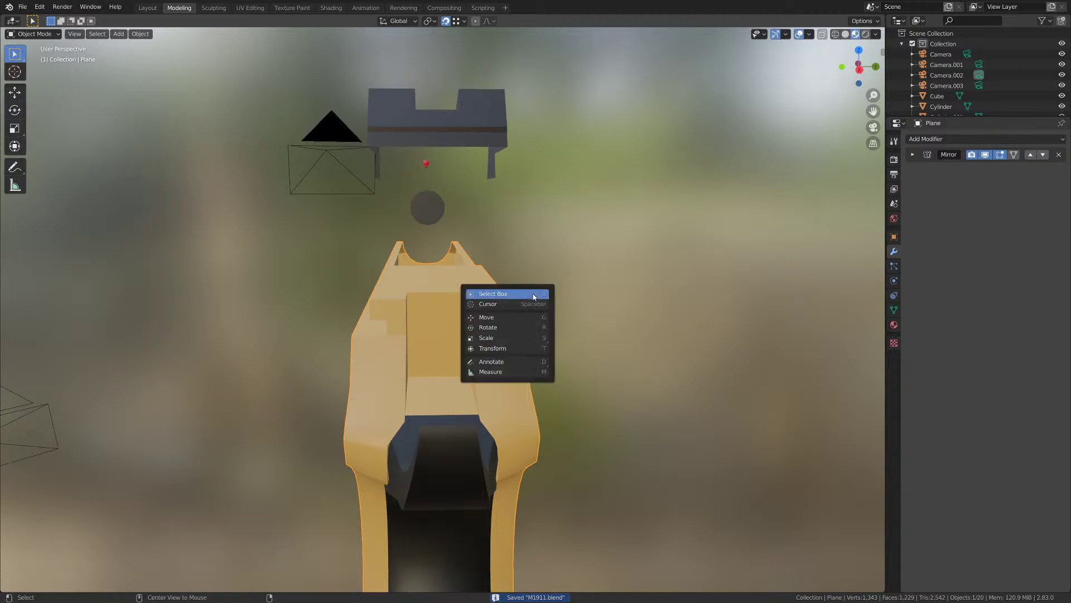
{"action": "key", "text": "alt+h"}
{"action": "left_click", "coordinate": [590, 293]}
- Save the file again and select the slide
{"action": "key", "text": "ctrl+s"}
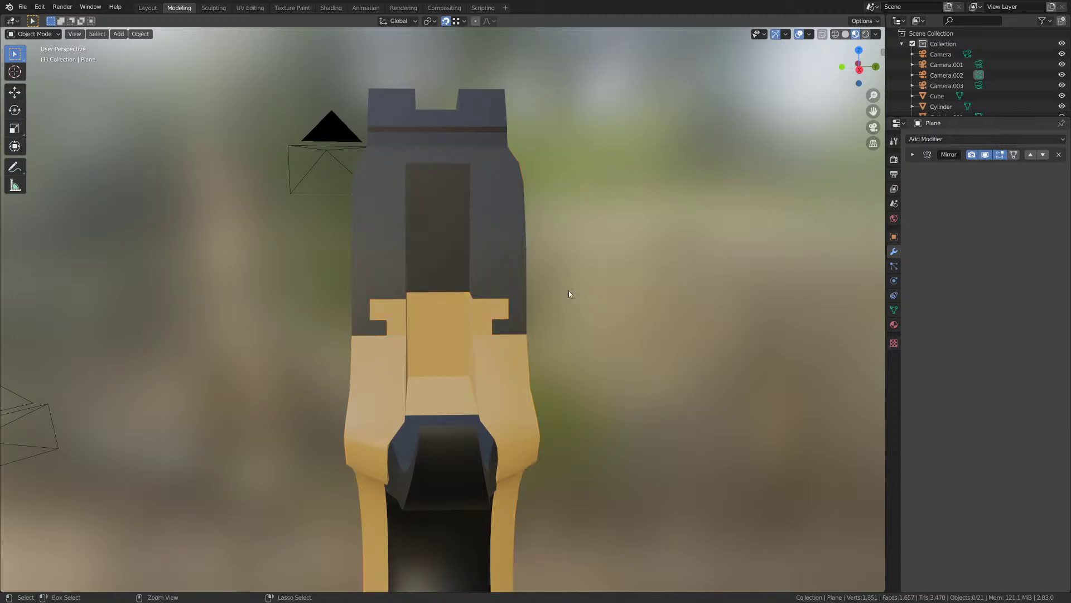
{"action": "middle_click_drag", "start_coordinate": [569, 291], "coordinate": [521, 277]}
{"action": "left_click", "coordinate": [507, 296]}
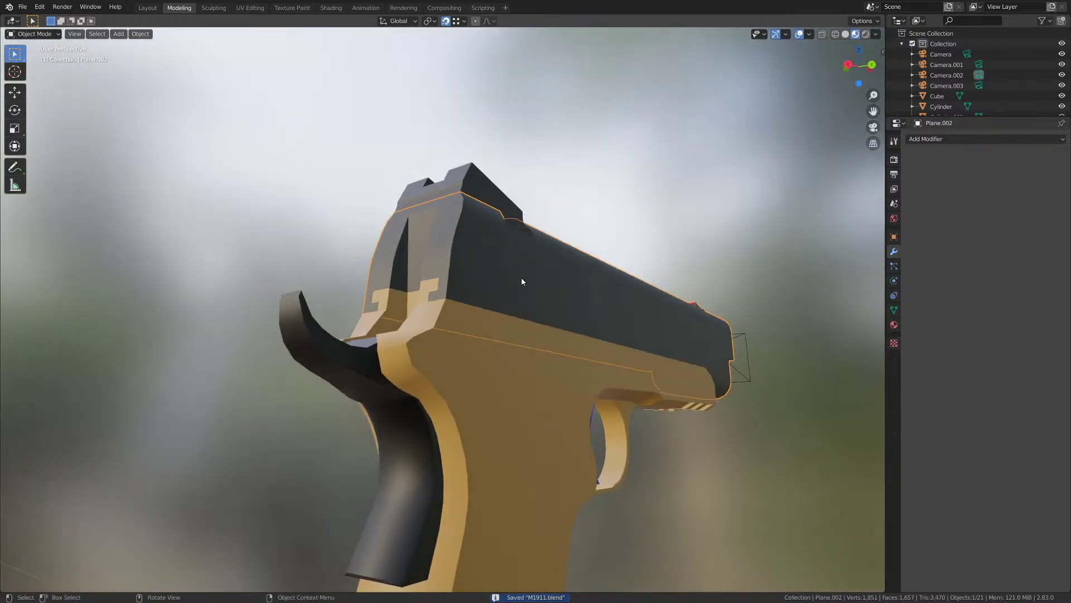
- Select the slide together with the rear sight and the red front-sight insert
{"action": "middle_click_drag", "start_coordinate": [517, 377], "coordinate": [516, 401]}
{"action": "left_click", "coordinate": [510, 191], "text": "shift"}
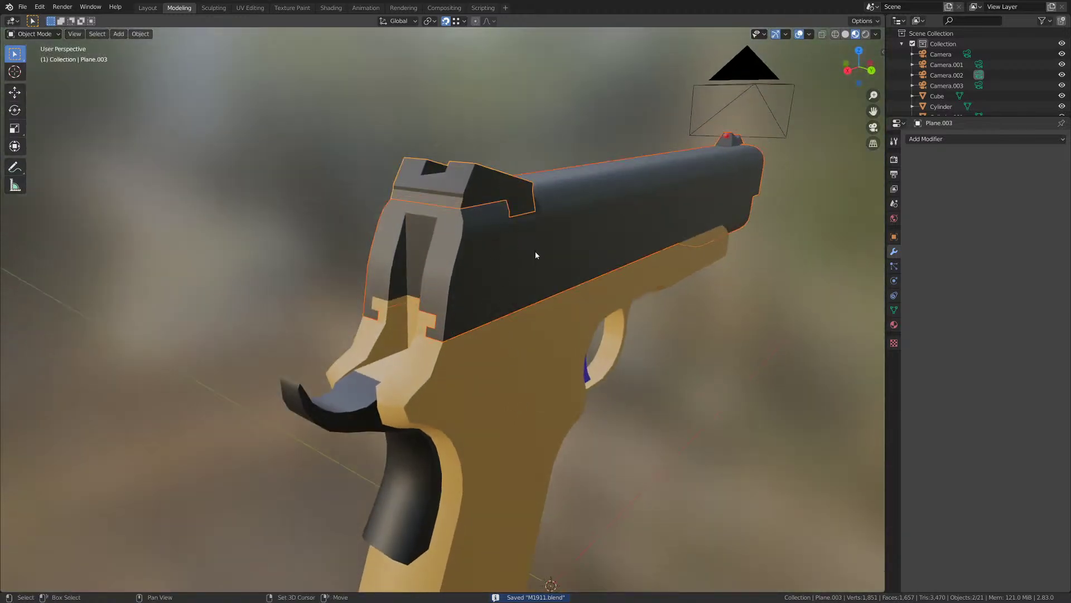
{"action": "left_click", "coordinate": [734, 148], "text": "shift"}
{"action": "middle_click_drag", "start_coordinate": [733, 148], "coordinate": [682, 178]}
{"action": "middle_click_drag", "start_coordinate": [682, 177], "coordinate": [474, 131], "text": "shift"}
{"action": "scroll", "coordinate": [614, 161], "scroll_direction": "down", "scroll_amount": 1}
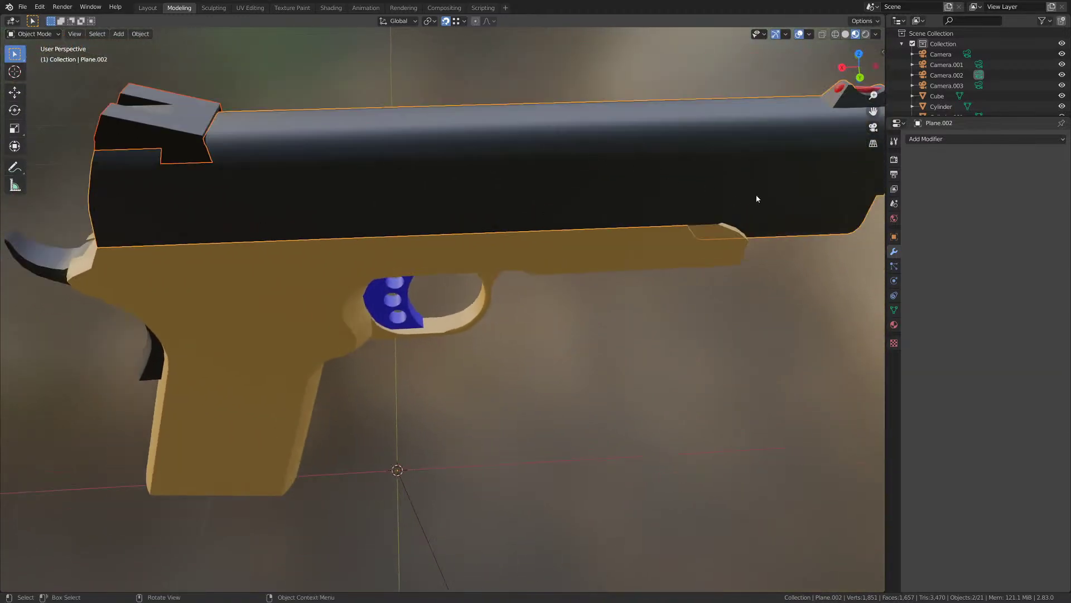
{"action": "middle_click_drag", "start_coordinate": [757, 198], "coordinate": [447, 342], "text": "shift"}
{"action": "left_click", "coordinate": [544, 246], "text": "shift"}
{"action": "left_click", "coordinate": [531, 243], "text": "shift"}
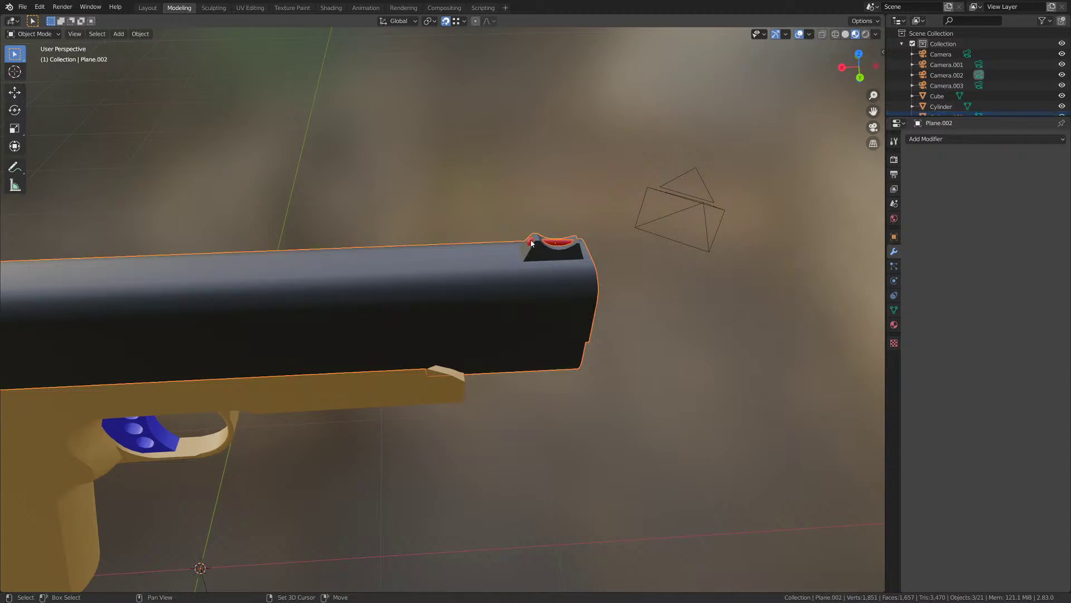
{"action": "scroll", "coordinate": [535, 240], "scroll_direction": "up", "scroll_amount": 3}
{"action": "middle_click_drag", "start_coordinate": [545, 257], "coordinate": [498, 252]}
{"action": "left_click", "coordinate": [555, 202], "text": "shift"}
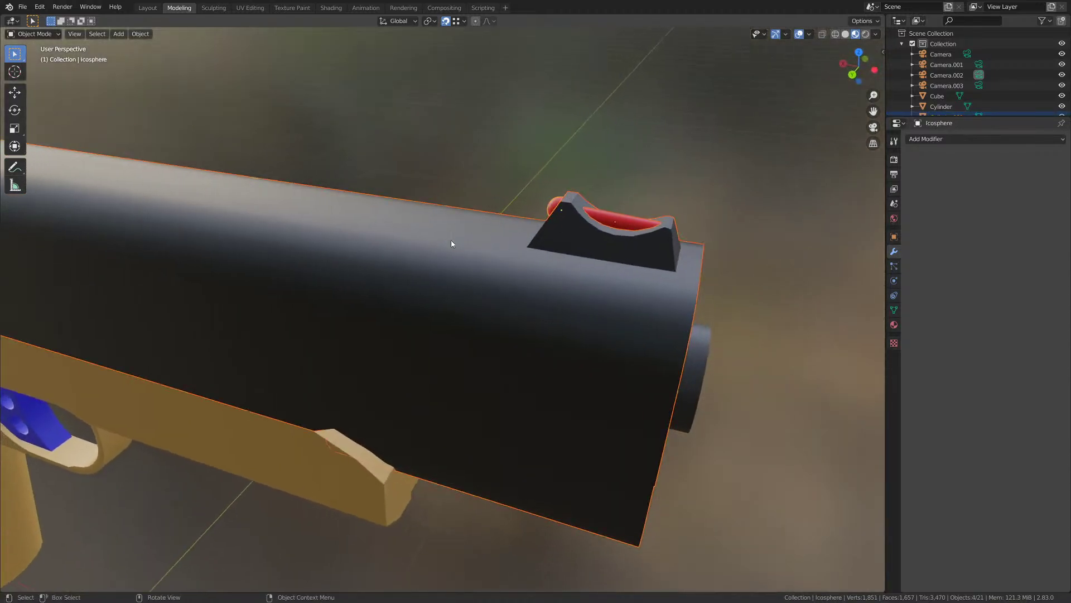
- Try moving the slide and its sights along the X axis on the frame rails
{"action": "scroll", "coordinate": [452, 244], "scroll_direction": "down", "scroll_amount": 2}
{"action": "middle_click_drag", "start_coordinate": [364, 261], "coordinate": [503, 248], "text": "shift"}
{"action": "scroll", "coordinate": [503, 248], "scroll_direction": "up", "scroll_amount": 1}
{"action": "middle_click_drag", "start_coordinate": [251, 245], "coordinate": [380, 358]}
{"action": "key", "text": "g"}
{"action": "key", "text": "x"}
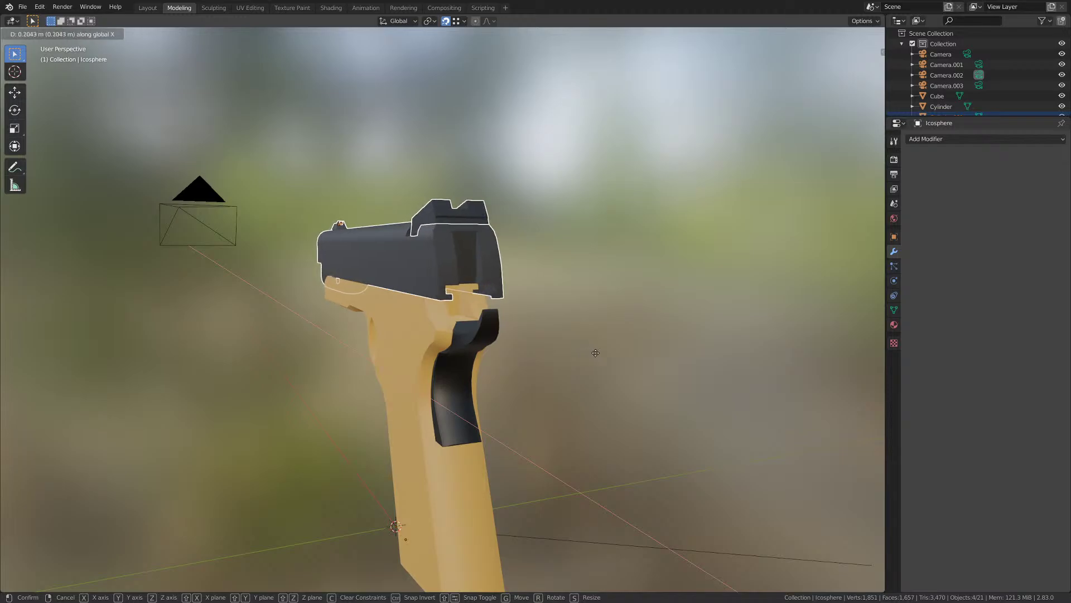
{"action": "left_click", "coordinate": [606, 354]}
- Hide the frame and its attached parts to expose the slide's underside, and save the file
{"action": "middle_click_drag", "start_coordinate": [606, 354], "coordinate": [388, 353]}
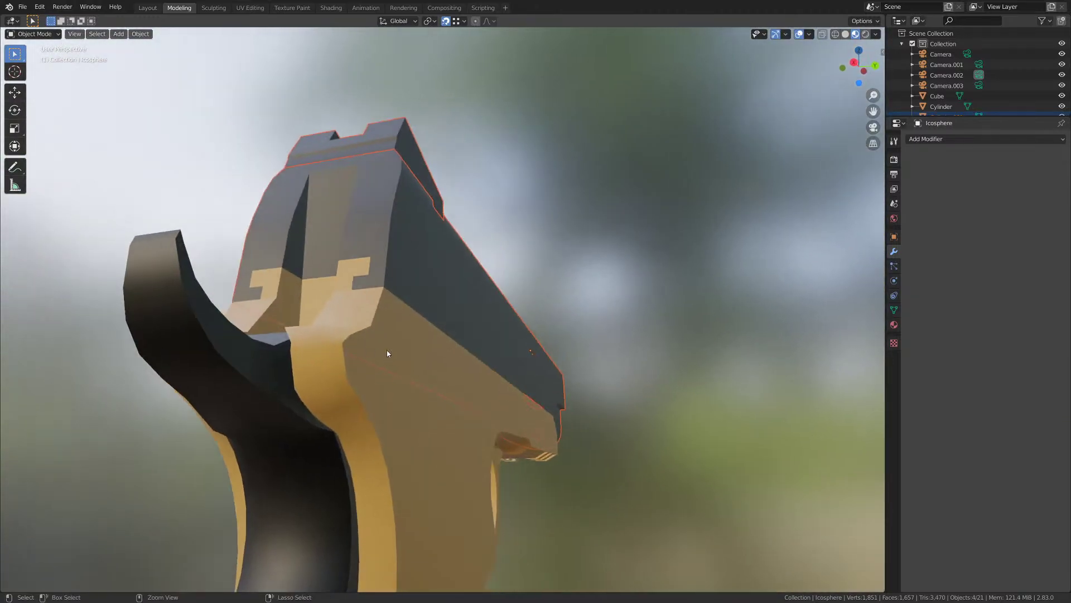
{"action": "left_click", "coordinate": [387, 353]}
{"action": "key", "text": "ctrl+s"}
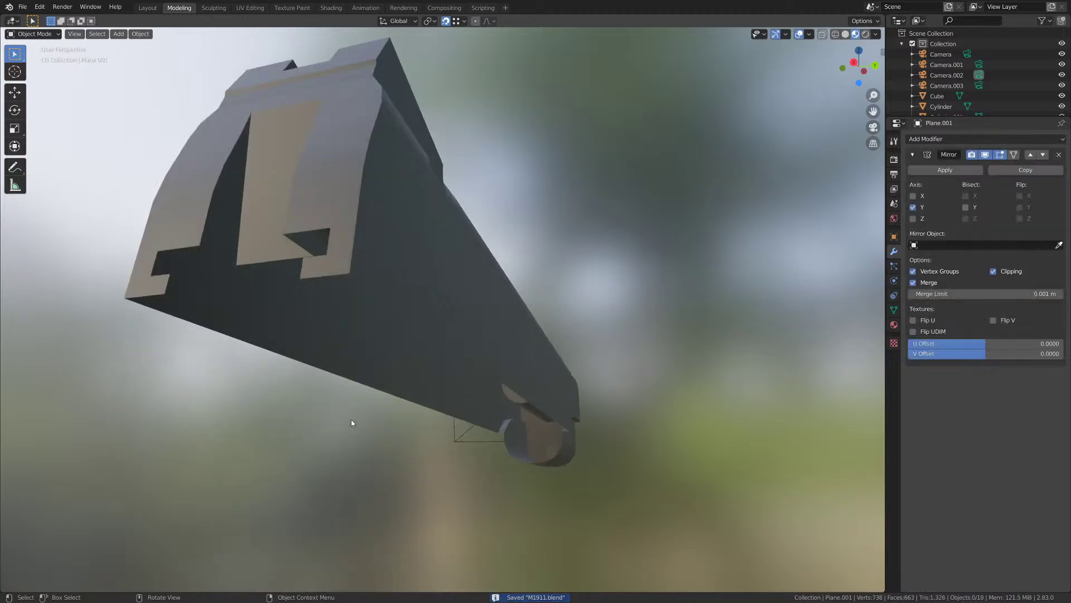
{"action": "middle_click_drag", "start_coordinate": [352, 423], "coordinate": [347, 398]}
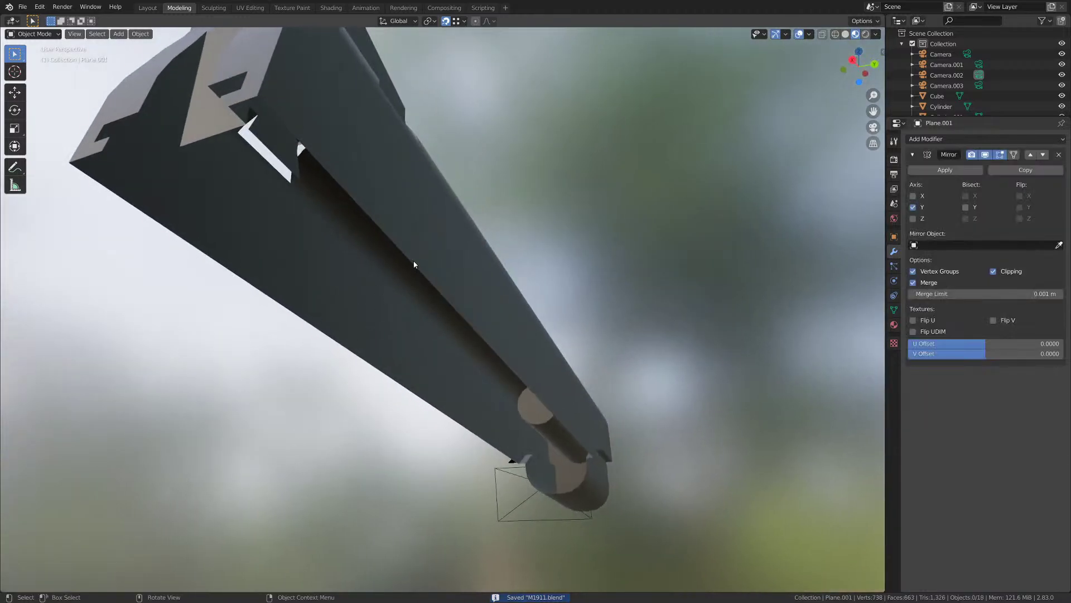
- Open the slide's mesh for editing and save the file
{"action": "left_click", "coordinate": [414, 263]}
{"action": "middle_click_drag", "start_coordinate": [414, 264], "coordinate": [389, 304]}
{"action": "key", "text": "Tab"}
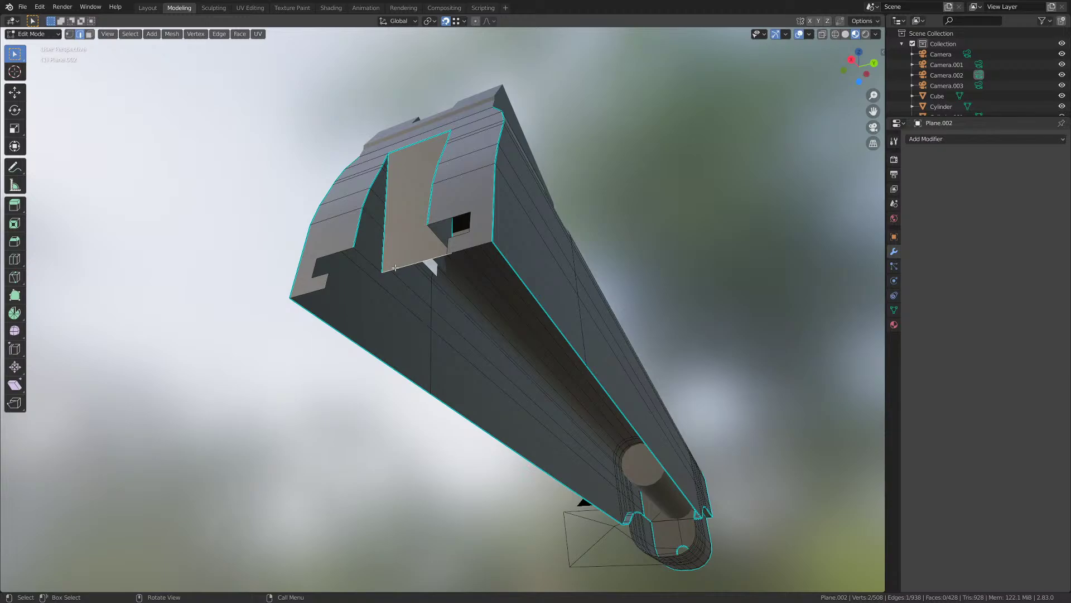
{"action": "scroll", "coordinate": [395, 268], "scroll_direction": "up", "scroll_amount": 6}
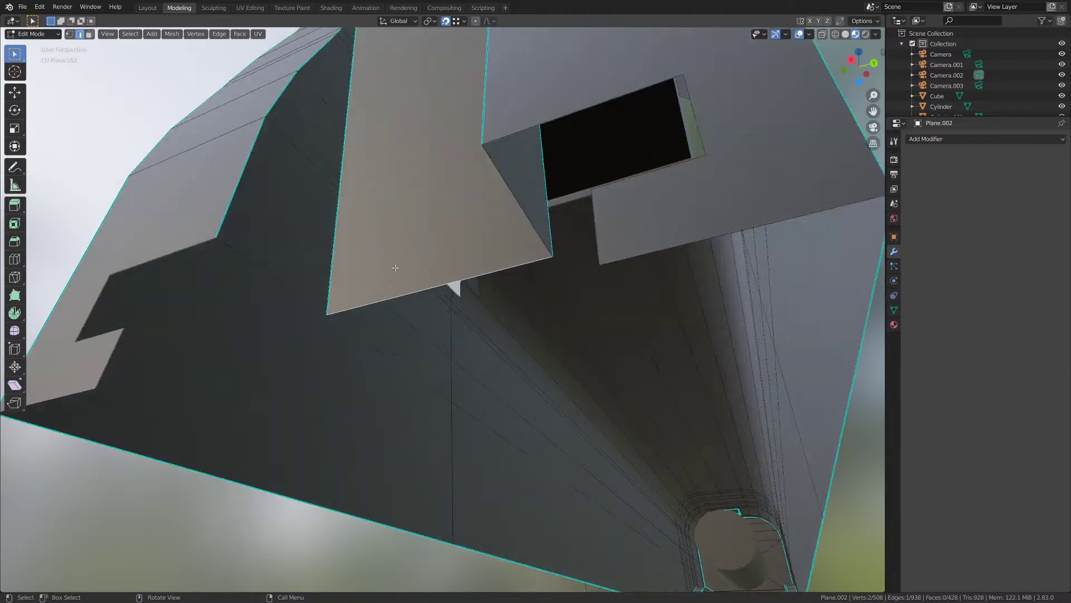
{"action": "key", "text": "ctrl+s"}
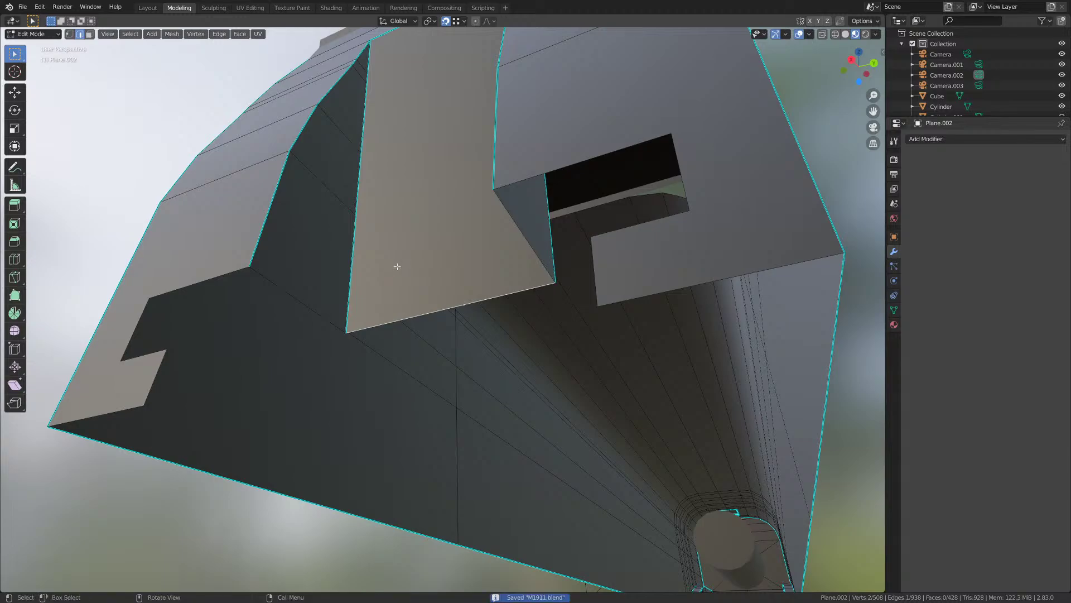
- Dissolve the extra vertex on the upper edge of each rail slot at the slide's rear
{"action": "middle_click_drag", "start_coordinate": [395, 267], "coordinate": [447, 267]}
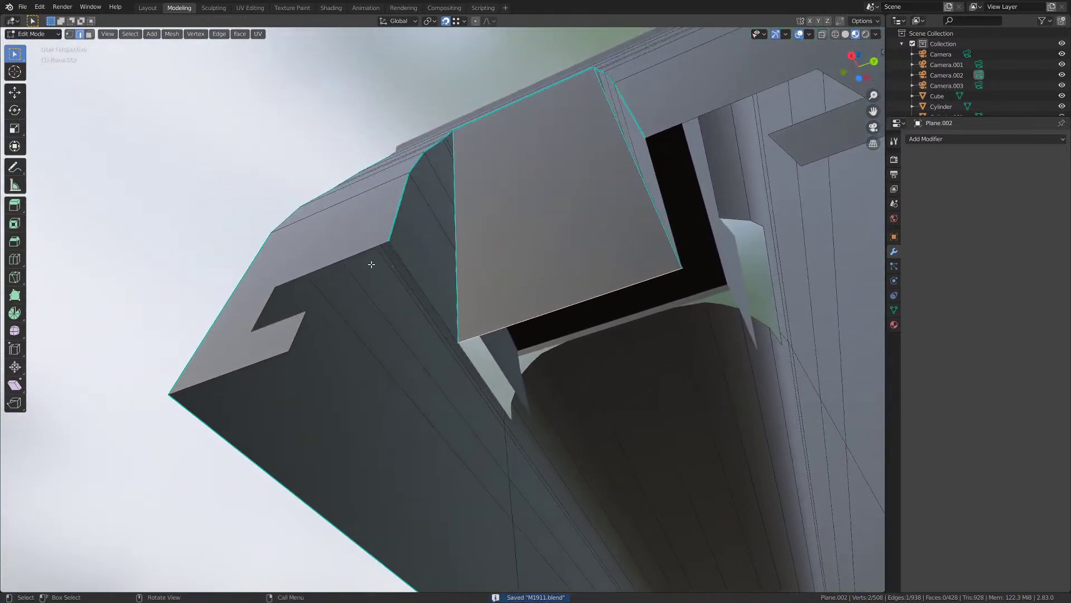
{"action": "middle_click_drag", "start_coordinate": [371, 264], "coordinate": [339, 297]}
{"action": "key", "text": "1"}
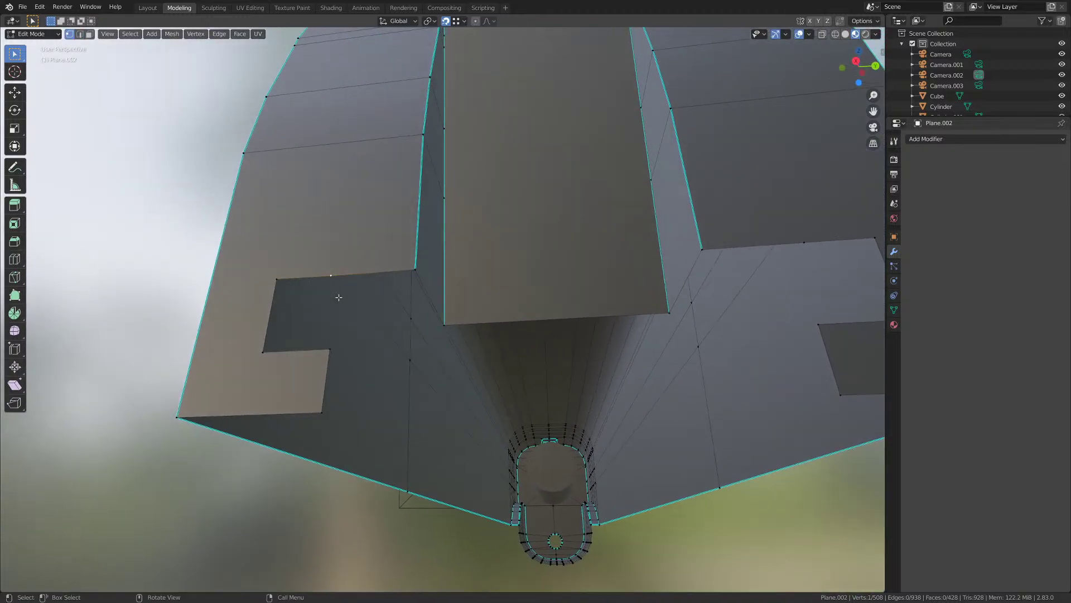
{"action": "key", "text": "x"}
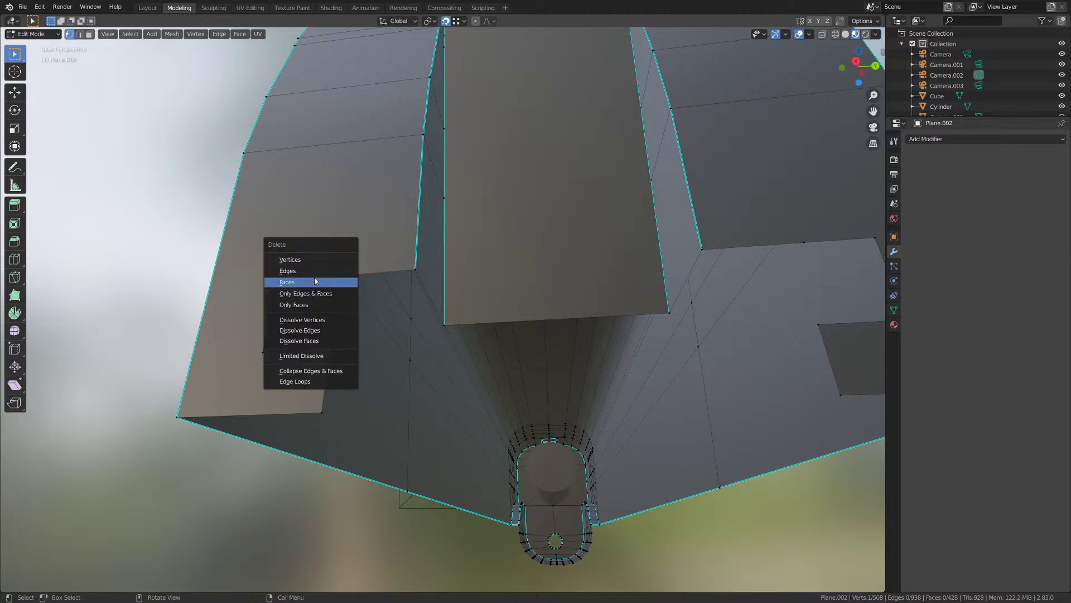
{"action": "left_click", "coordinate": [318, 318]}
{"action": "middle_click_drag", "start_coordinate": [318, 318], "coordinate": [627, 224]}
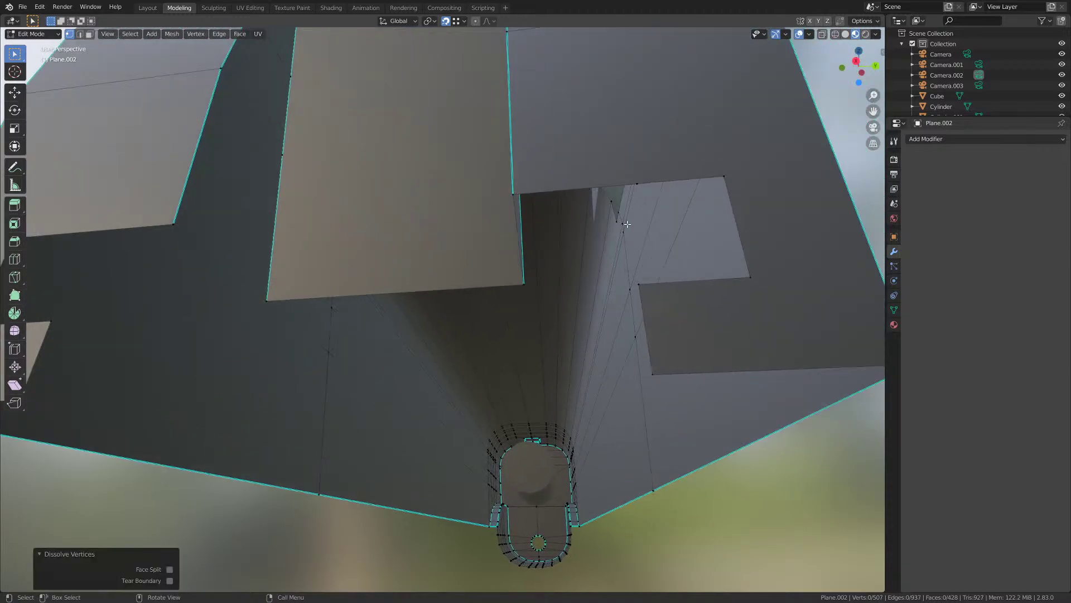
{"action": "left_click", "coordinate": [638, 183]}
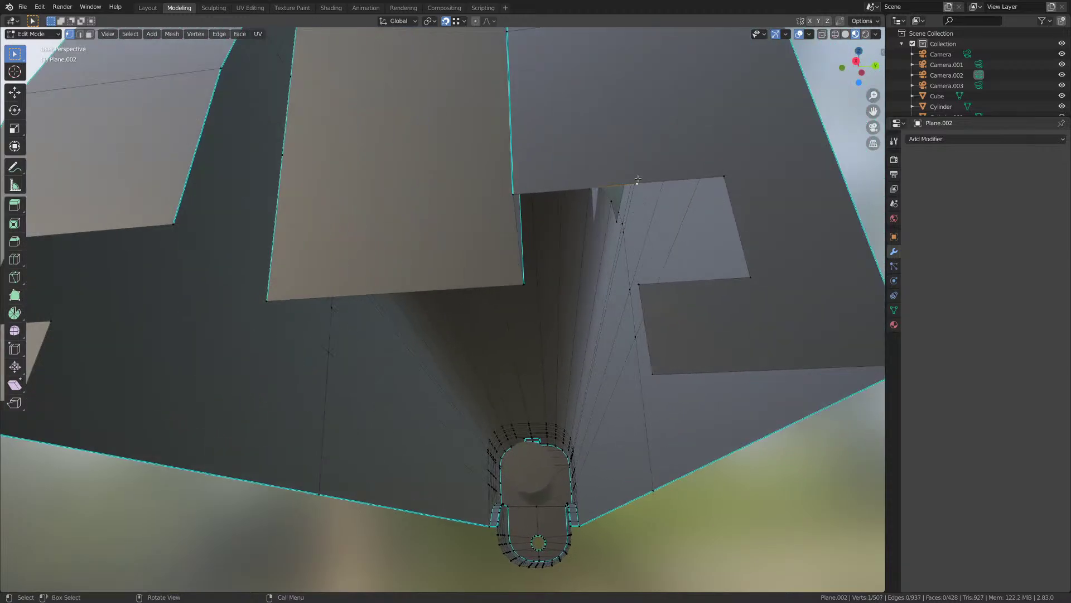
{"action": "key", "text": "x"}
{"action": "left_click", "coordinate": [639, 184]}
- Select the edges outlining both rail slots and the lower edge of the central recess at the slide's rear
{"action": "middle_click_drag", "start_coordinate": [639, 184], "coordinate": [449, 251]}
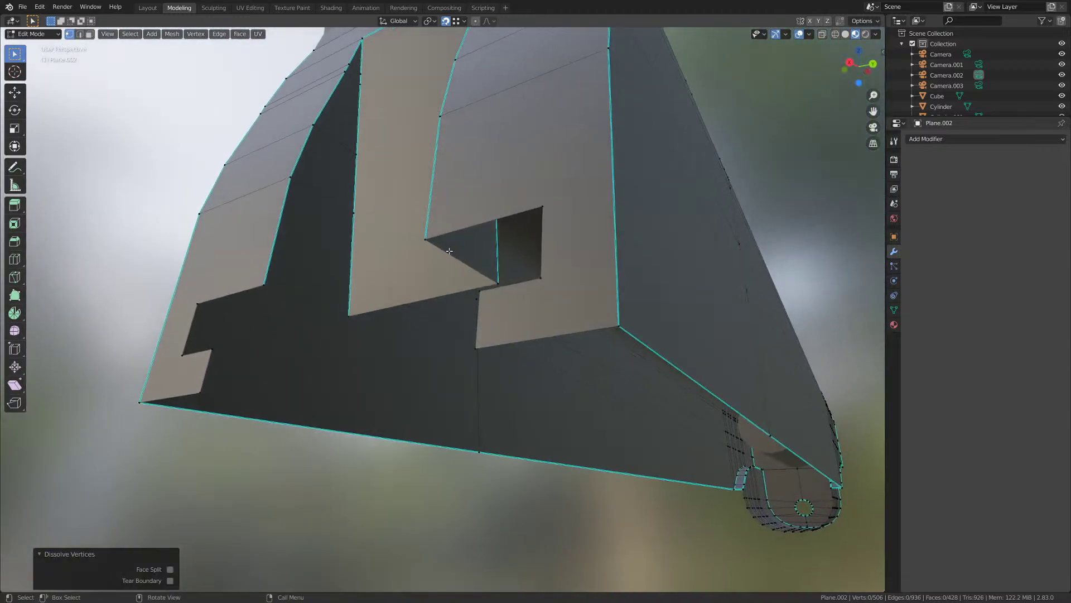
{"action": "key", "text": "2"}
{"action": "left_click", "coordinate": [233, 295]}
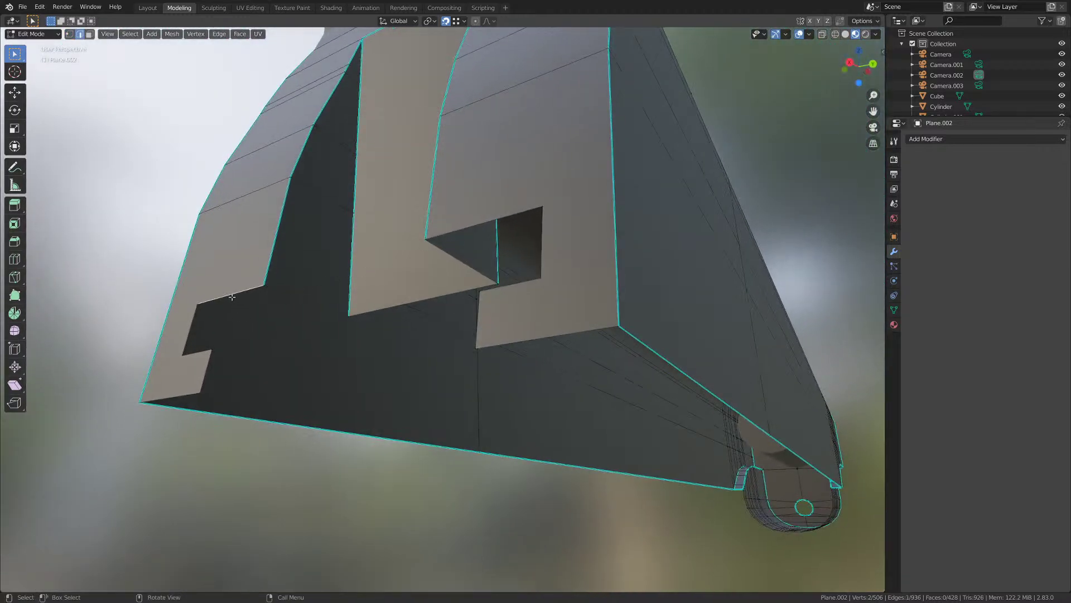
{"action": "middle_click_drag", "start_coordinate": [233, 296], "coordinate": [491, 247]}
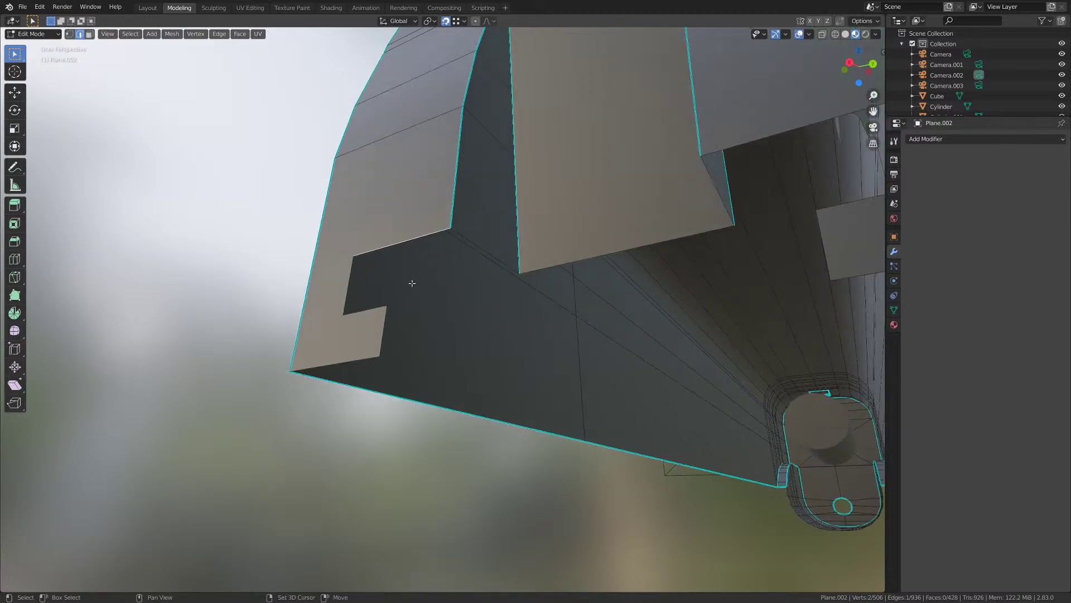
{"action": "middle_click_drag", "start_coordinate": [435, 285], "coordinate": [439, 275]}
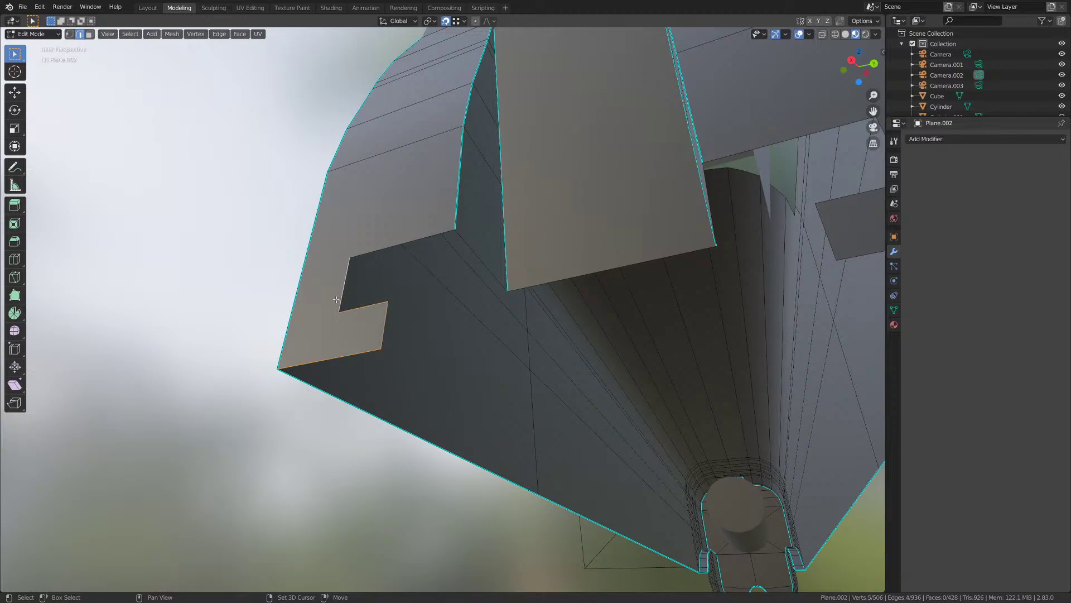
{"action": "middle_click_drag", "start_coordinate": [416, 252], "coordinate": [466, 282]}
{"action": "middle_click_drag", "start_coordinate": [564, 205], "coordinate": [602, 222]}
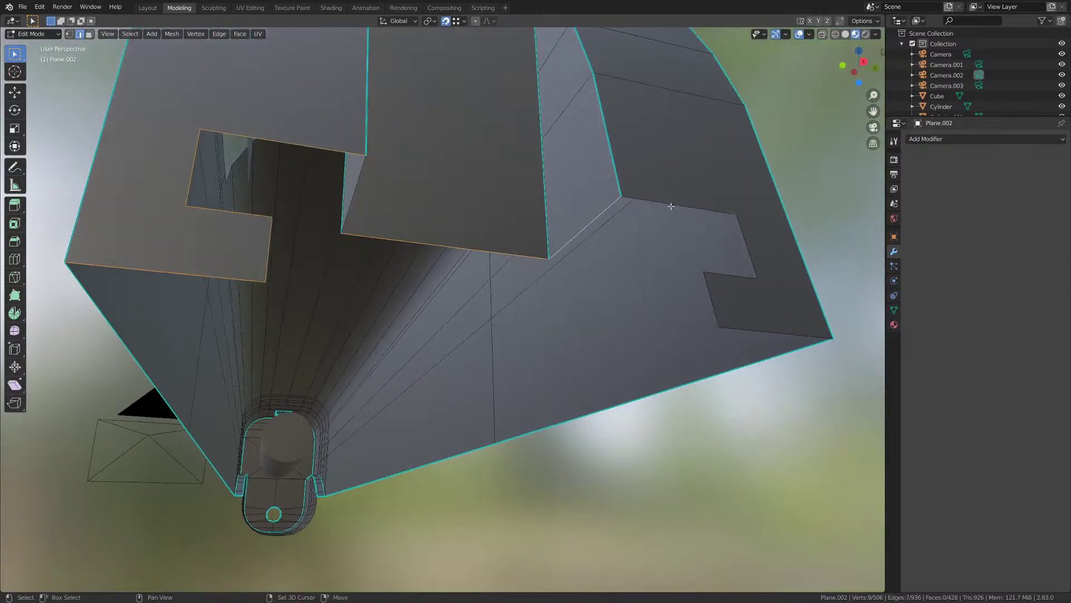
{"action": "left_click", "coordinate": [728, 331], "text": "shift"}
{"action": "middle_click_drag", "start_coordinate": [729, 331], "coordinate": [485, 386]}
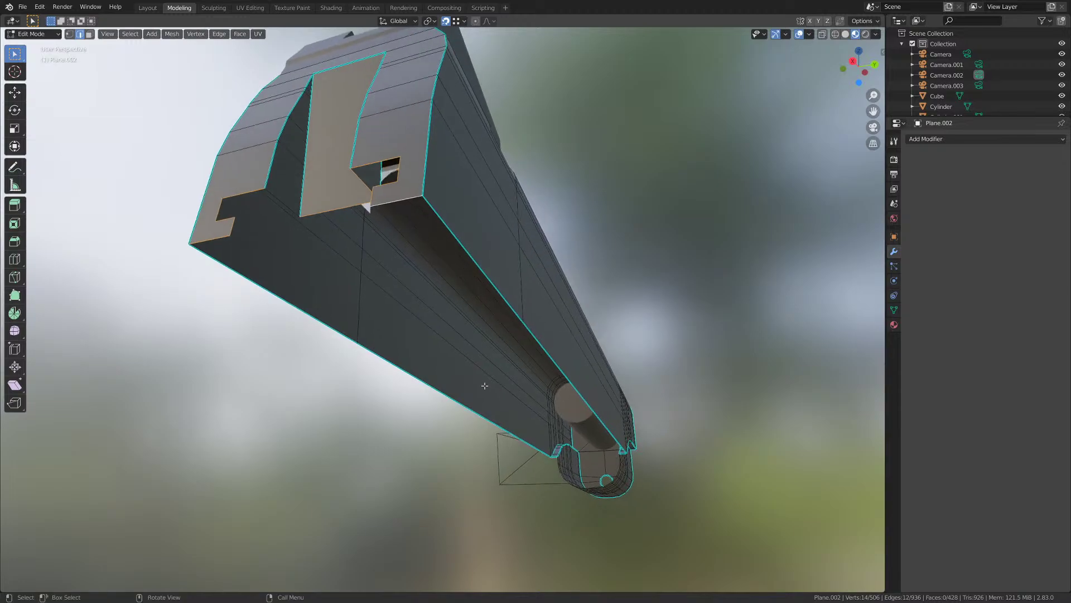
- Extrude the selected rear slot edges by -0.62089 m along the X axis inside the slide
{"action": "key", "text": "e"}
{"action": "key", "text": "y"}
{"action": "key", "text": "x"}
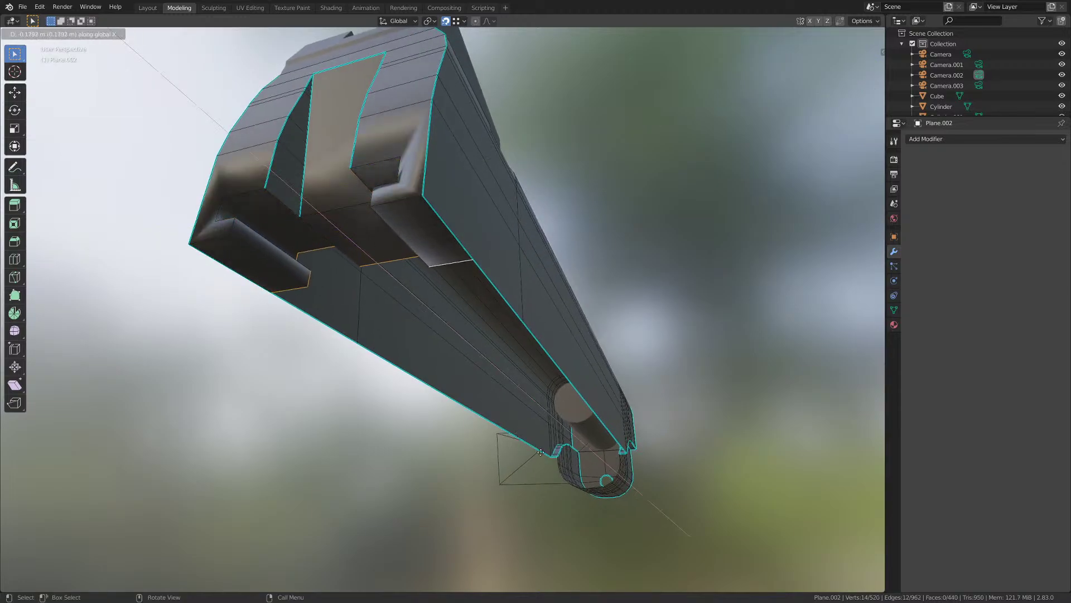
{"action": "left_click", "coordinate": [566, 546]}
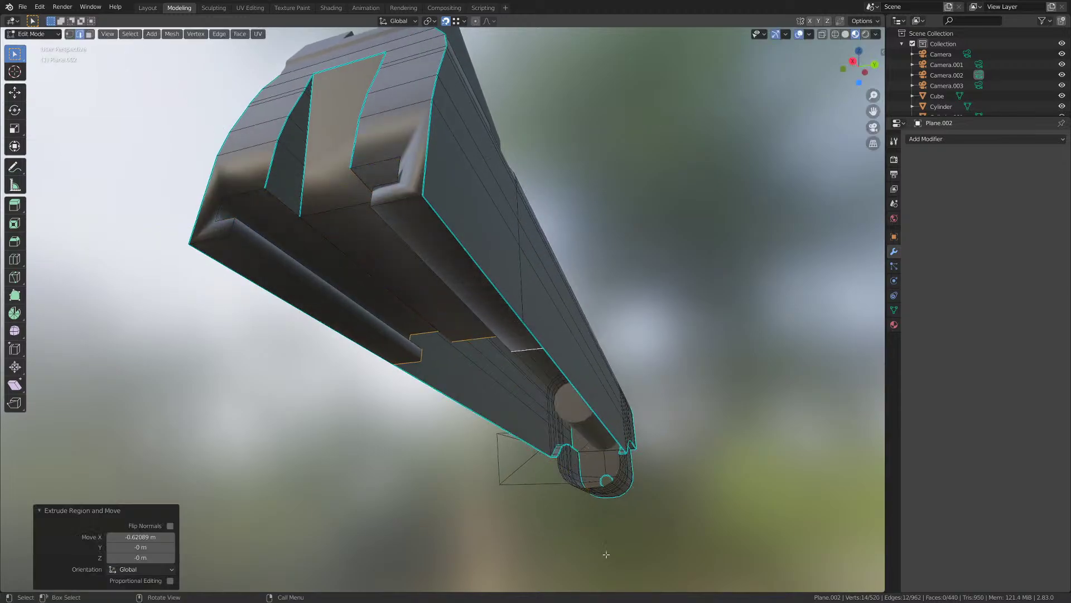
- Align the front edges of the extruded rail channel so they end in one straight line
{"action": "scroll", "coordinate": [567, 546], "scroll_direction": "up", "scroll_amount": 4}
{"action": "middle_click_drag", "start_coordinate": [529, 476], "coordinate": [395, 490], "text": "shift"}
{"action": "scroll", "coordinate": [534, 434], "scroll_direction": "up", "scroll_amount": 3}
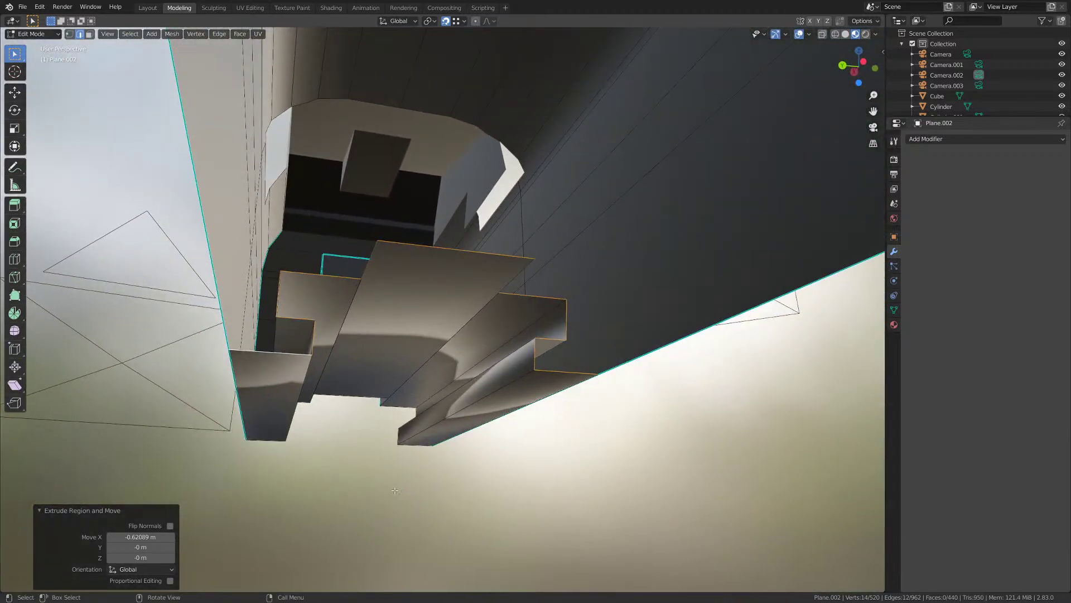
{"action": "key", "text": "ctrl+z"}
- Merge the whole slide mesh by distance at 0.0001 m and save the file
{"action": "key", "text": "a"}
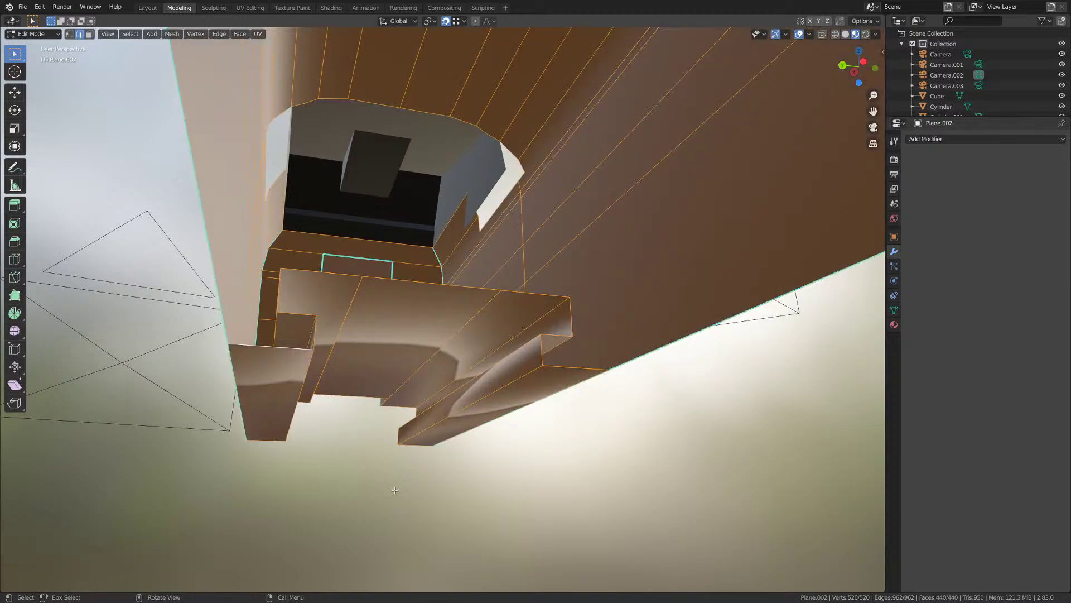
{"action": "key", "text": "m"}
{"action": "left_click", "coordinate": [380, 470]}
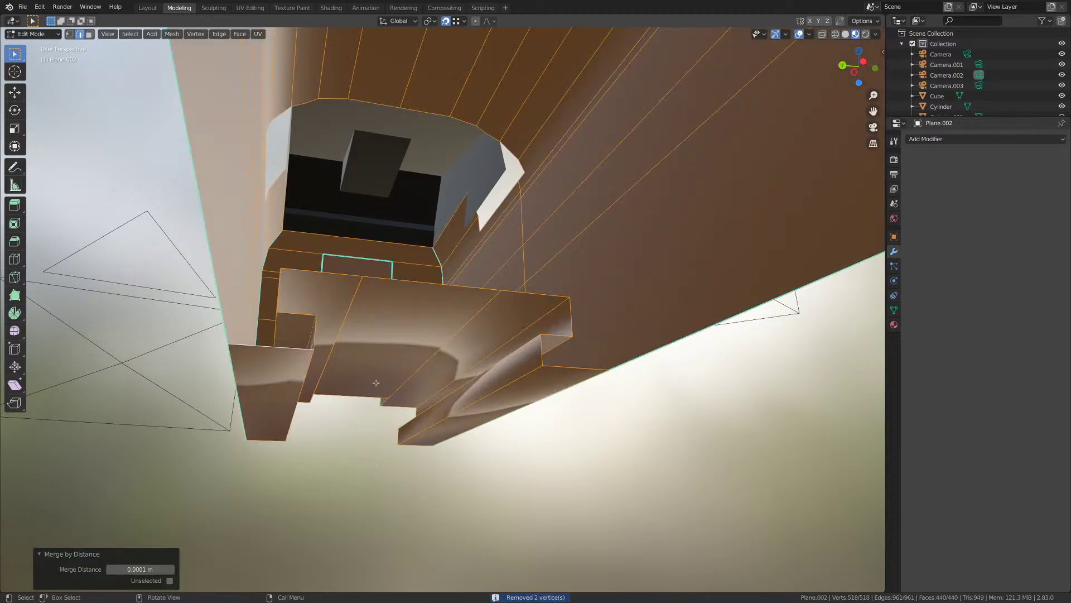
{"action": "key", "text": "ctrl+s"}
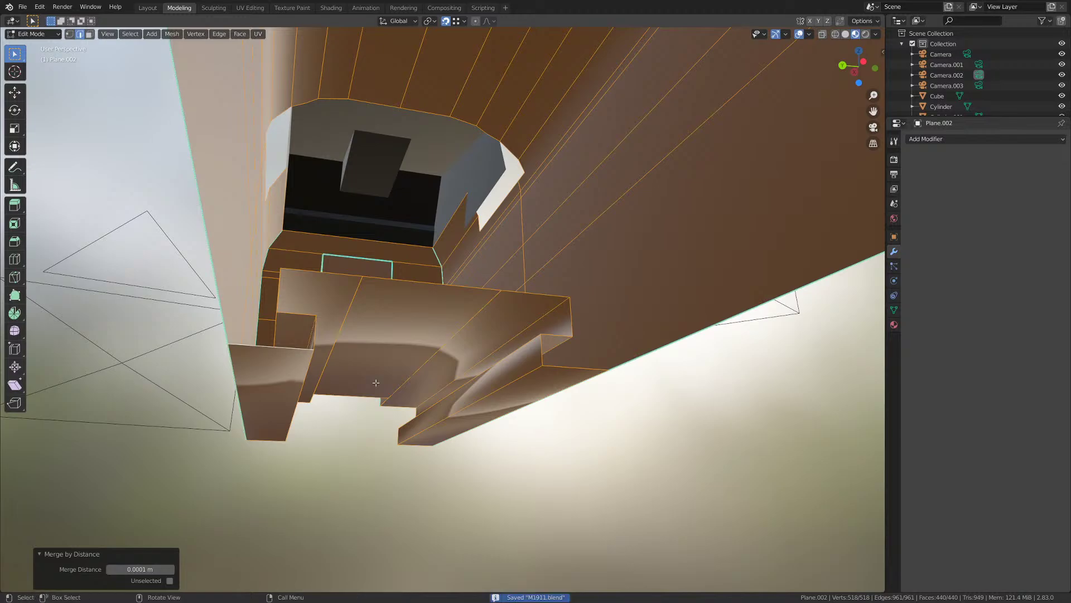
- Select the front edges across the extruded rail channel and around one of its grooves
{"action": "mouse_move", "coordinate": [373, 387]}
{"action": "middle_mouse_down"}
{"action": "mouse_move", "coordinate": [352, 389]}
{"action": "mouse_move", "coordinate": [354, 401]}
{"action": "mouse_move", "coordinate": [364, 392]}
{"action": "middle_mouse_up"}
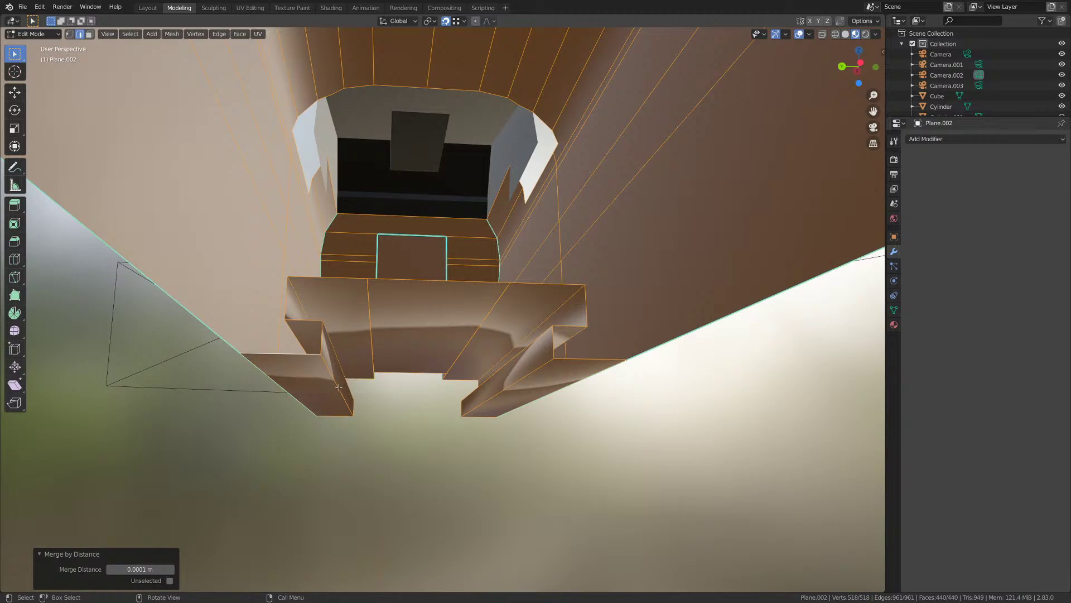
{"action": "left_click", "coordinate": [313, 358]}
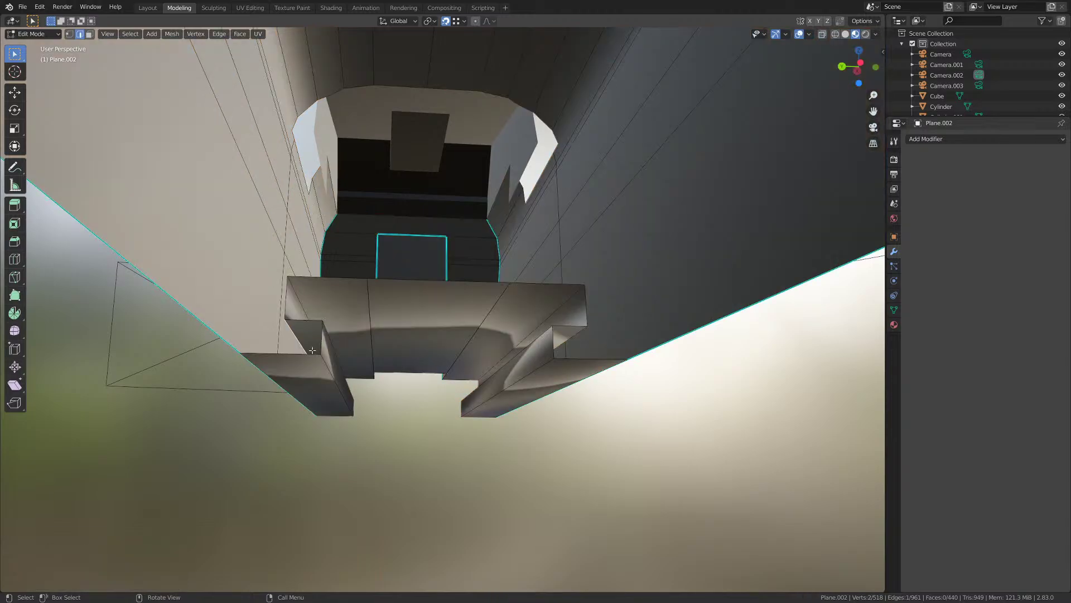
{"action": "middle_click_drag", "start_coordinate": [313, 344], "coordinate": [292, 354]}
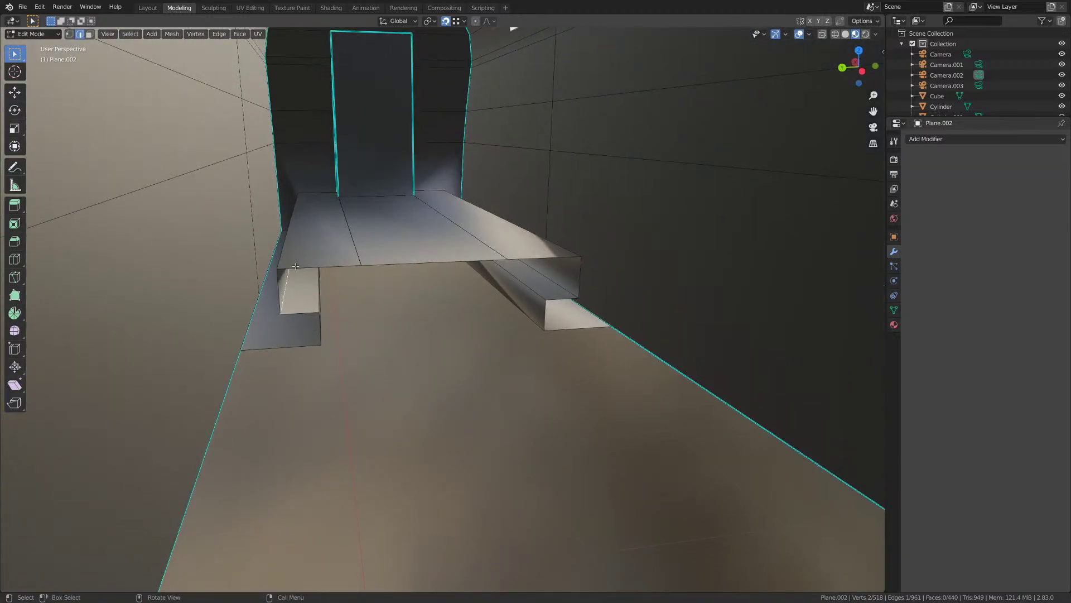
{"action": "left_click", "coordinate": [283, 299], "text": "shift"}
{"action": "middle_click_drag", "start_coordinate": [283, 300], "coordinate": [345, 334]}
{"action": "left_click", "coordinate": [335, 308], "text": "shift"}
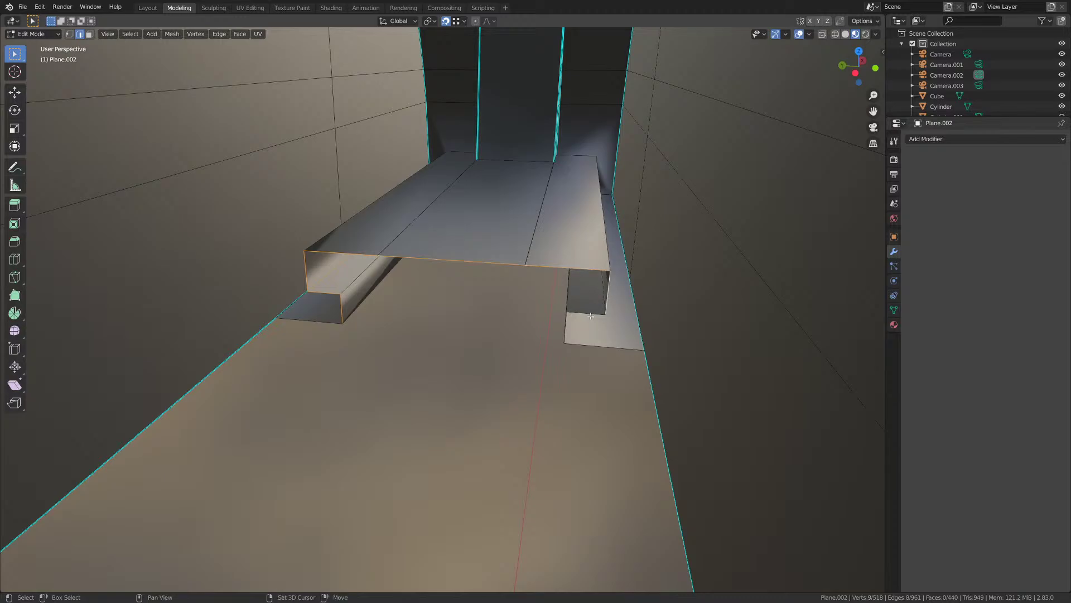
- Extend the edge selection around the opposite groove's front outline and onto the grooves' lengthwise edges
{"action": "middle_click_drag", "start_coordinate": [562, 325], "coordinate": [523, 318]}
{"action": "left_click", "coordinate": [537, 324], "text": "shift"}
{"action": "left_click", "coordinate": [563, 351], "text": "shift"}
{"action": "middle_click_drag", "start_coordinate": [564, 350], "coordinate": [561, 319]}
{"action": "left_click", "coordinate": [320, 365], "text": "shift"}
{"action": "middle_click_drag", "start_coordinate": [320, 366], "coordinate": [371, 370]}
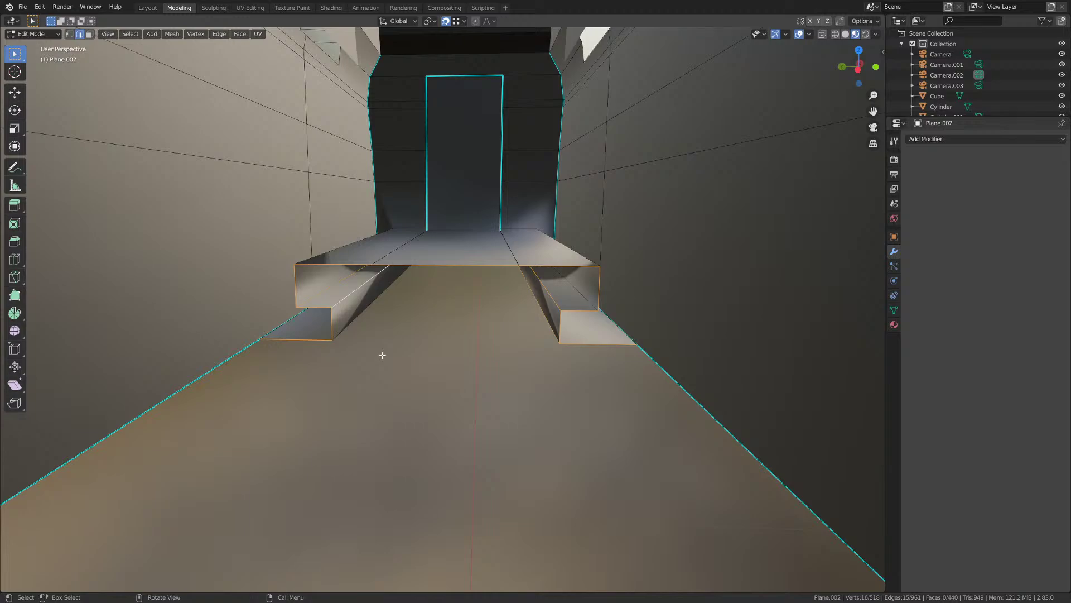
- Add the remaining lengthwise edges of the rail grooves to the edge selection
{"action": "middle_click_drag", "start_coordinate": [383, 354], "coordinate": [378, 333]}
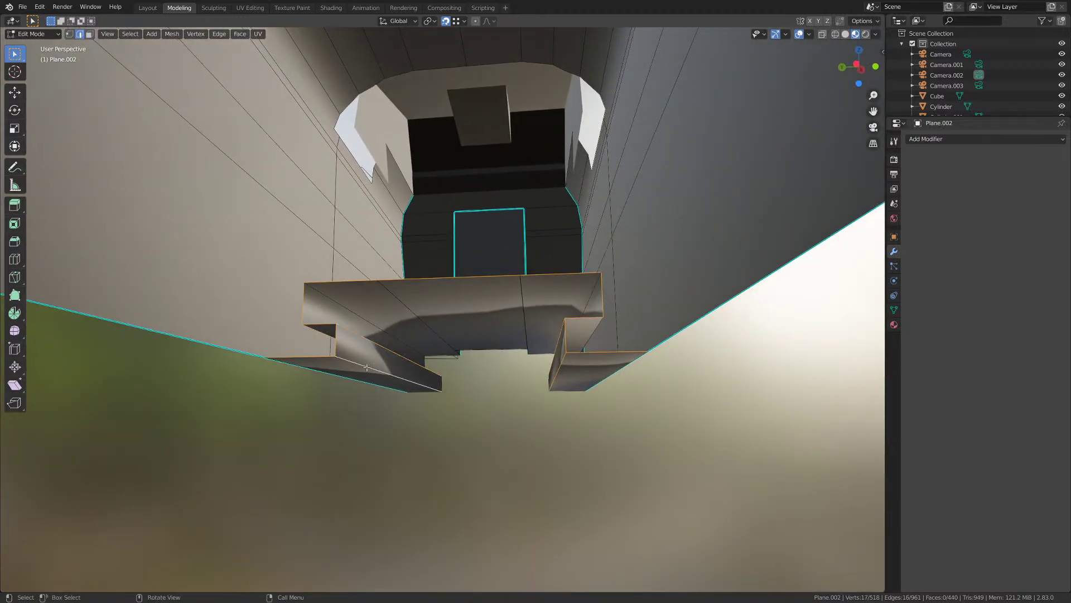
{"action": "middle_click_drag", "start_coordinate": [399, 359], "coordinate": [363, 203]}
{"action": "left_click", "coordinate": [349, 234], "text": "shift"}
{"action": "middle_click_drag", "start_coordinate": [317, 283], "coordinate": [508, 312]}
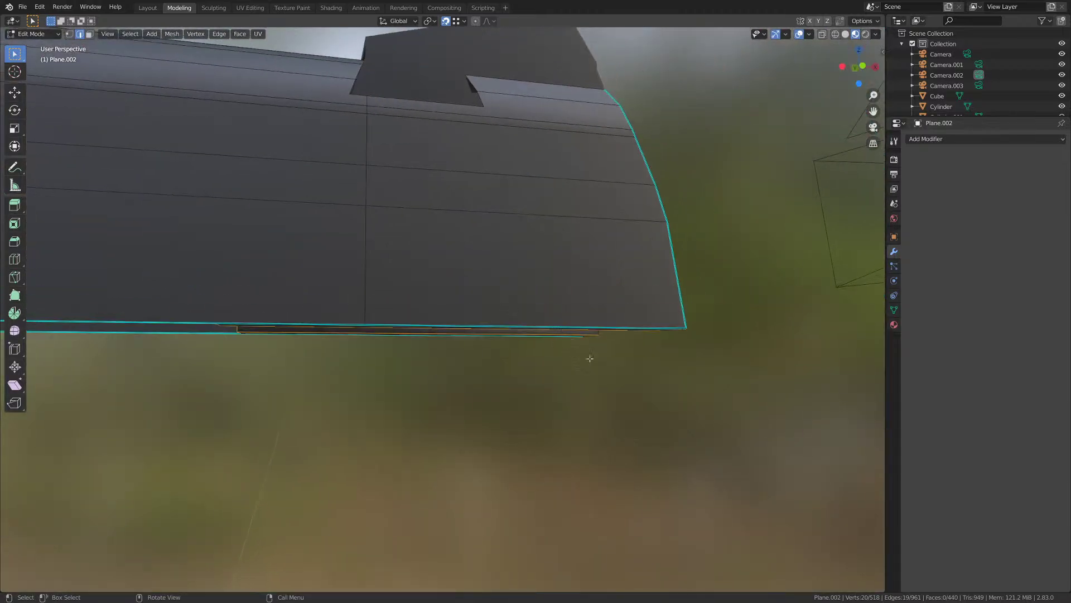
{"action": "middle_click_drag", "start_coordinate": [590, 358], "coordinate": [458, 351]}
- Add the rear outline edges of both rail grooves to the selection and mark all selected edges sharp
{"action": "left_click", "coordinate": [315, 303], "text": "shift"}
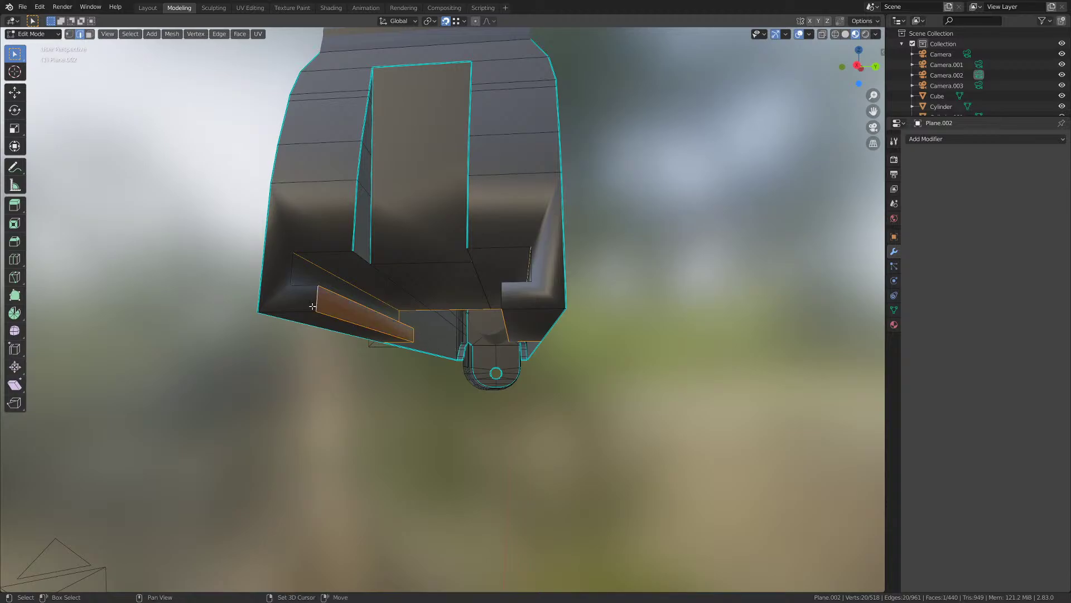
{"action": "mouse_move", "coordinate": [314, 304]}
{"action": "middle_mouse_down"}
{"action": "mouse_move", "coordinate": [306, 357]}
{"action": "mouse_move", "coordinate": [317, 295]}
{"action": "middle_mouse_up"}
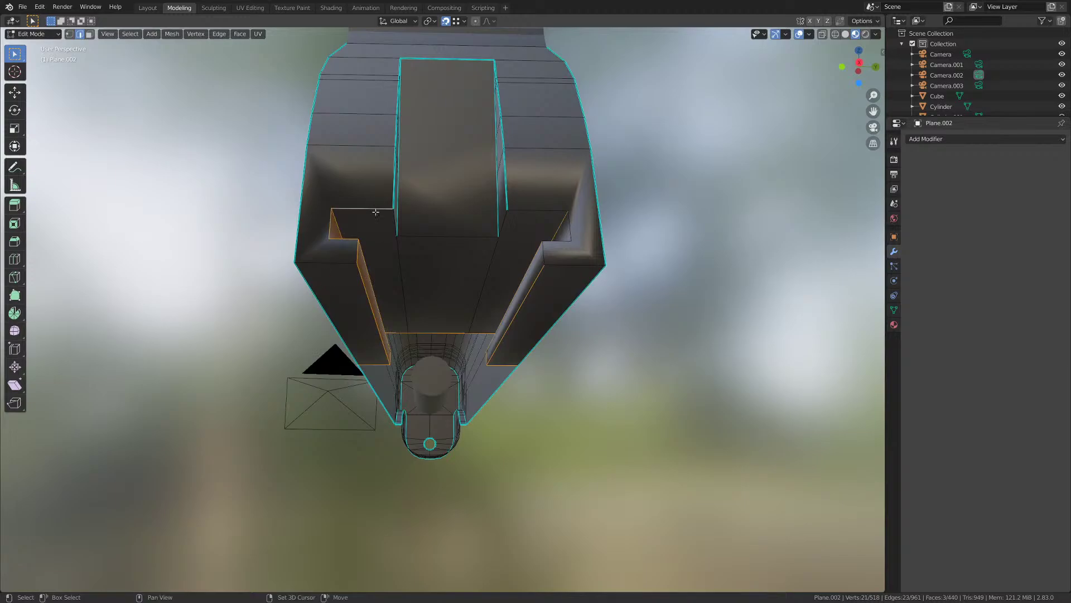
{"action": "middle_click_drag", "start_coordinate": [375, 212], "coordinate": [408, 246]}
{"action": "left_click", "coordinate": [488, 210], "text": "shift"}
{"action": "middle_click_drag", "start_coordinate": [489, 211], "coordinate": [602, 262]}
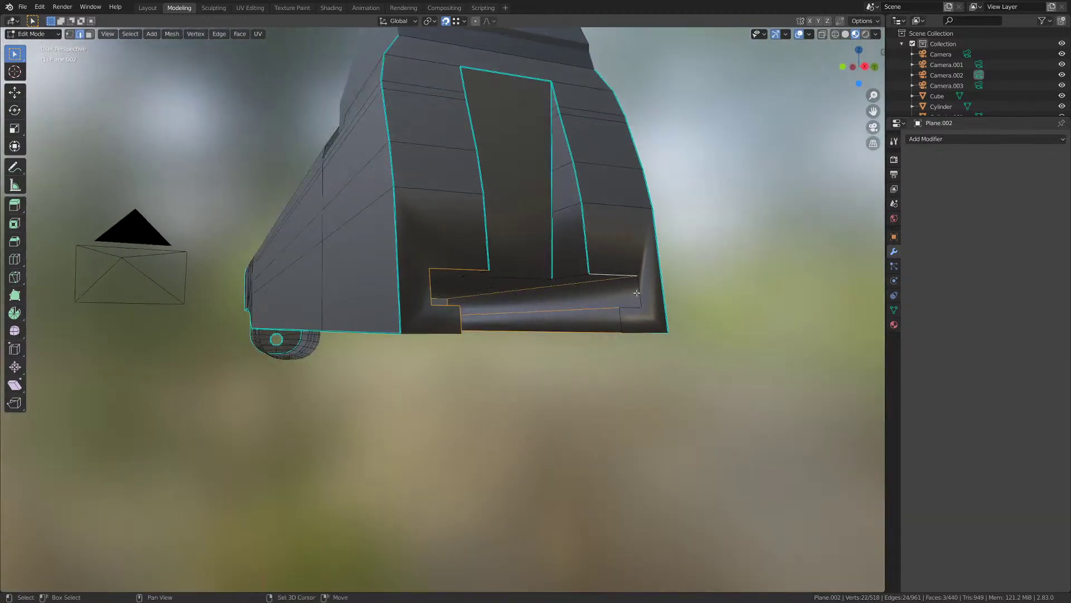
{"action": "left_click", "coordinate": [641, 299], "text": "shift"}
{"action": "left_click", "coordinate": [634, 310], "text": "shift"}
{"action": "middle_click_drag", "start_coordinate": [634, 311], "coordinate": [593, 327]}
{"action": "left_click", "coordinate": [582, 369], "text": "shift"}
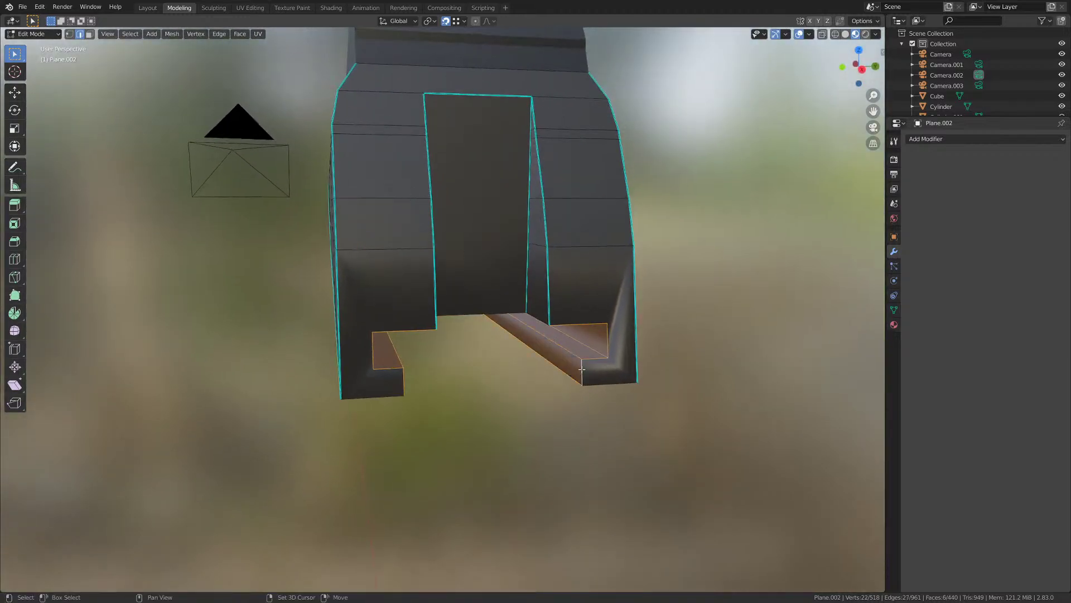
{"action": "left_click", "coordinate": [219, 34]}
{"action": "left_click", "coordinate": [240, 230]}
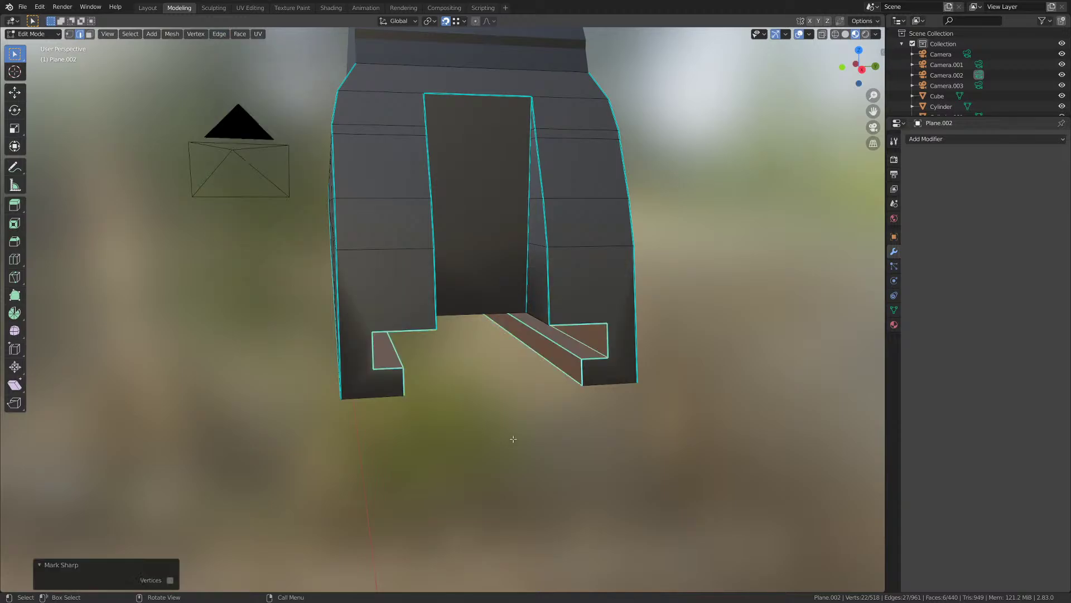
- Mark the two short bottom edges at the rear ends of the rails sharp and check the shading in Object Mode
{"action": "key", "text": "Tab"}
{"action": "middle_click_drag", "start_coordinate": [511, 438], "coordinate": [381, 267]}
{"action": "key", "text": "Tab"}
{"action": "left_click", "coordinate": [219, 34]}
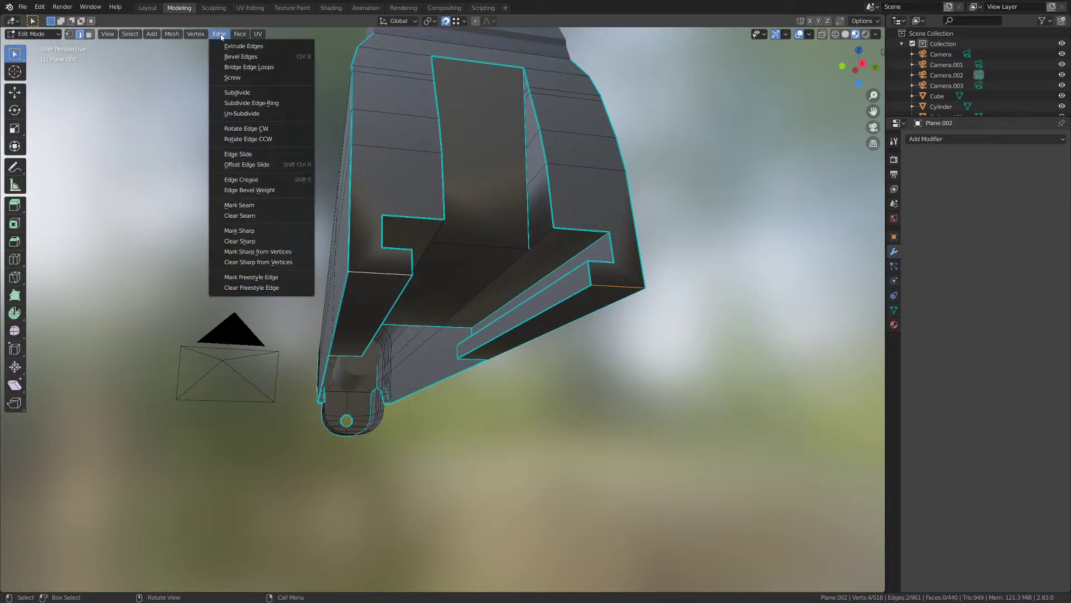
{"action": "left_click", "coordinate": [252, 231]}
{"action": "scroll", "coordinate": [379, 279], "scroll_direction": "down", "scroll_amount": 1}
{"action": "key", "text": "Tab"}
{"action": "middle_click_drag", "start_coordinate": [505, 337], "coordinate": [481, 335]}
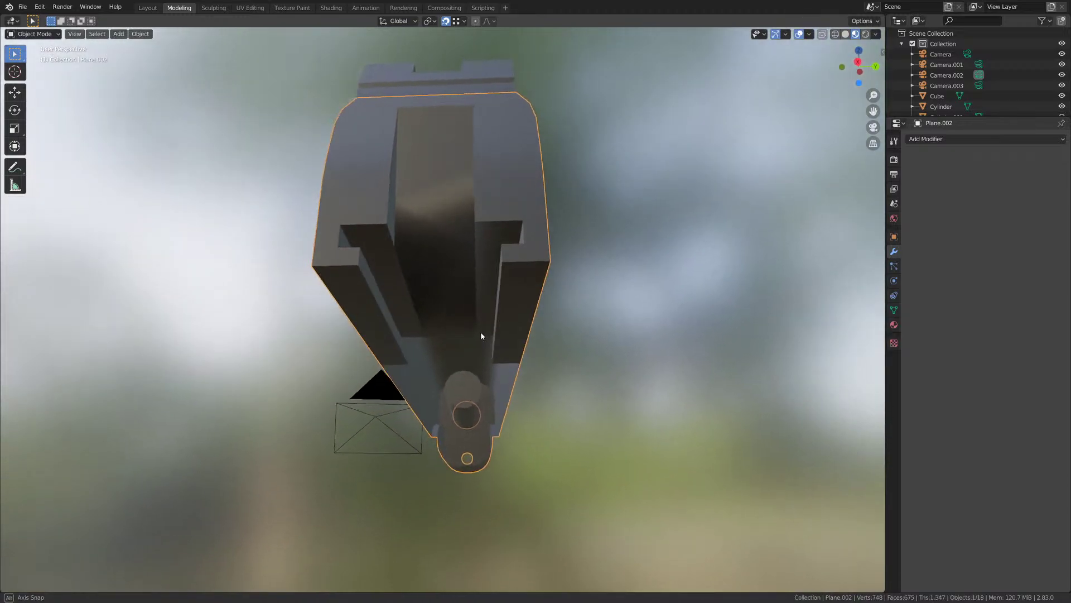
- Mark the rear edge where the central recess meets the rail channel's ceiling sharp
{"action": "key", "text": "Tab"}
{"action": "scroll", "coordinate": [481, 335], "scroll_direction": "up", "scroll_amount": 2}
{"action": "middle_click_drag", "start_coordinate": [395, 198], "coordinate": [306, 80]}
{"action": "left_click", "coordinate": [219, 34]}
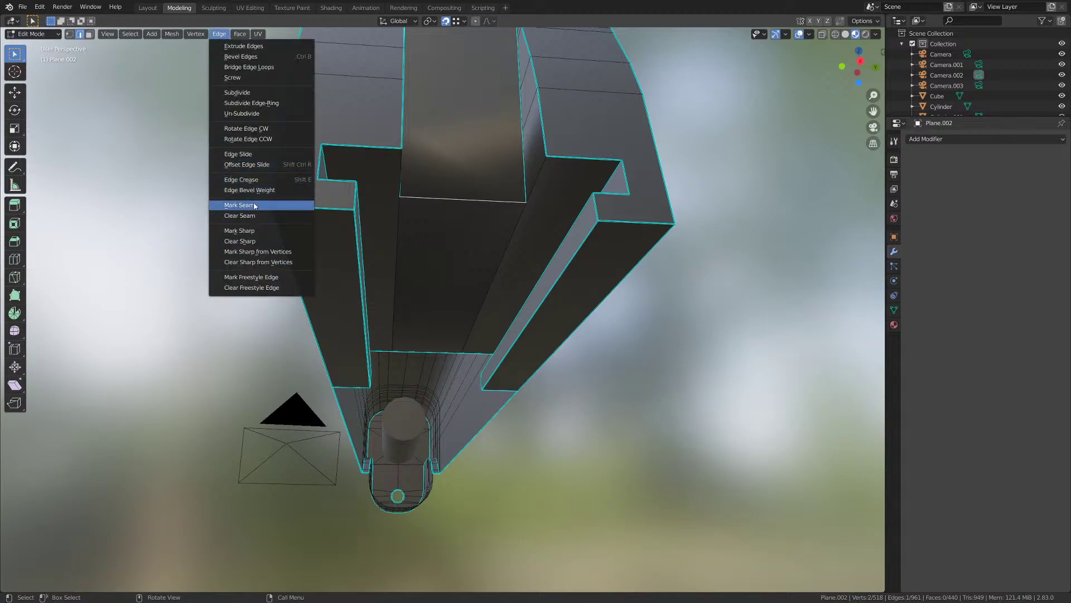
{"action": "left_click", "coordinate": [239, 230]}
- Merge all vertices of the slide mesh by distance and check the shading in Object Mode
{"action": "middle_click_drag", "start_coordinate": [239, 231], "coordinate": [524, 301]}
{"action": "key", "text": "a"}
{"action": "key", "text": "m"}
{"action": "left_click", "coordinate": [483, 308]}
{"action": "key", "text": "alt+a"}
{"action": "key", "text": "a"}
{"action": "key", "text": "Tab"}
{"action": "key", "text": "Tab"}
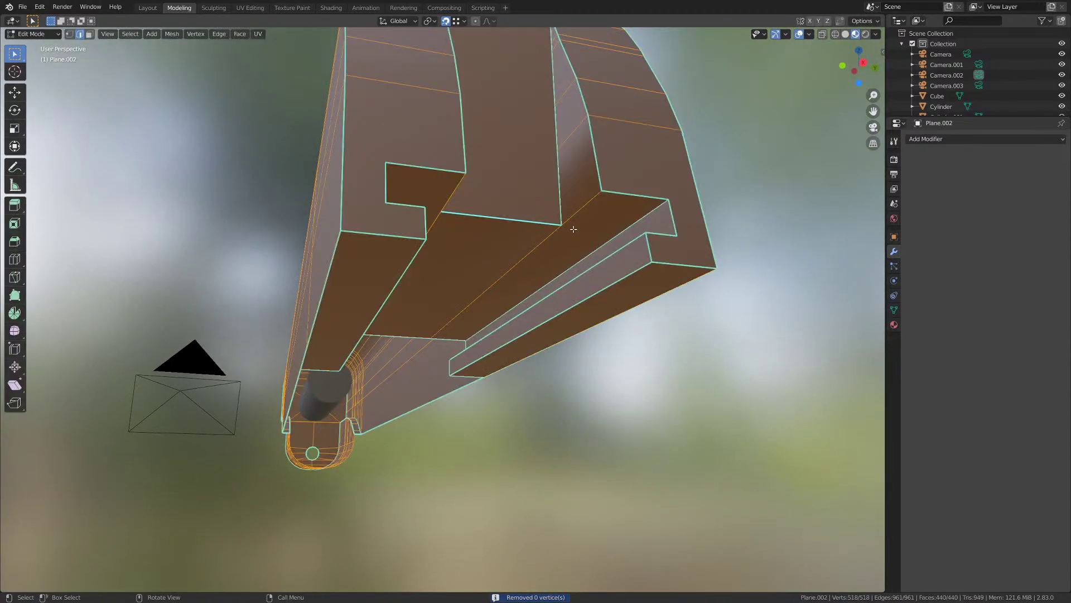
- Delete the short edge beneath the central slot's side wall and the adjoining lengthwise edge on the channel ceiling
{"action": "left_click", "coordinate": [572, 217]}
{"action": "key", "text": "x"}
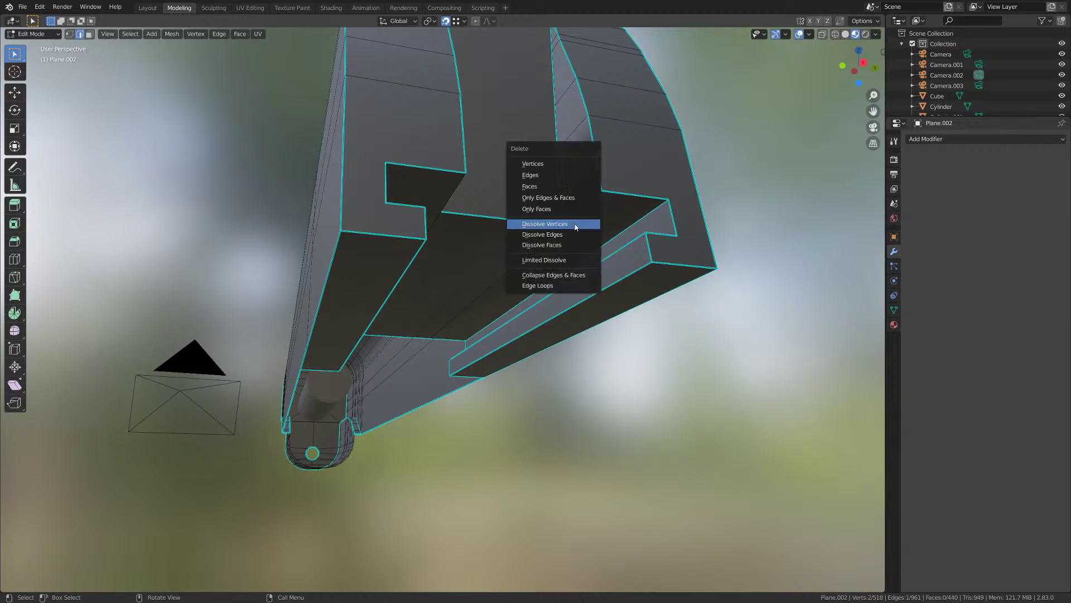
{"action": "left_click", "coordinate": [545, 181]}
{"action": "left_click", "coordinate": [577, 208]}
{"action": "key", "text": "x"}
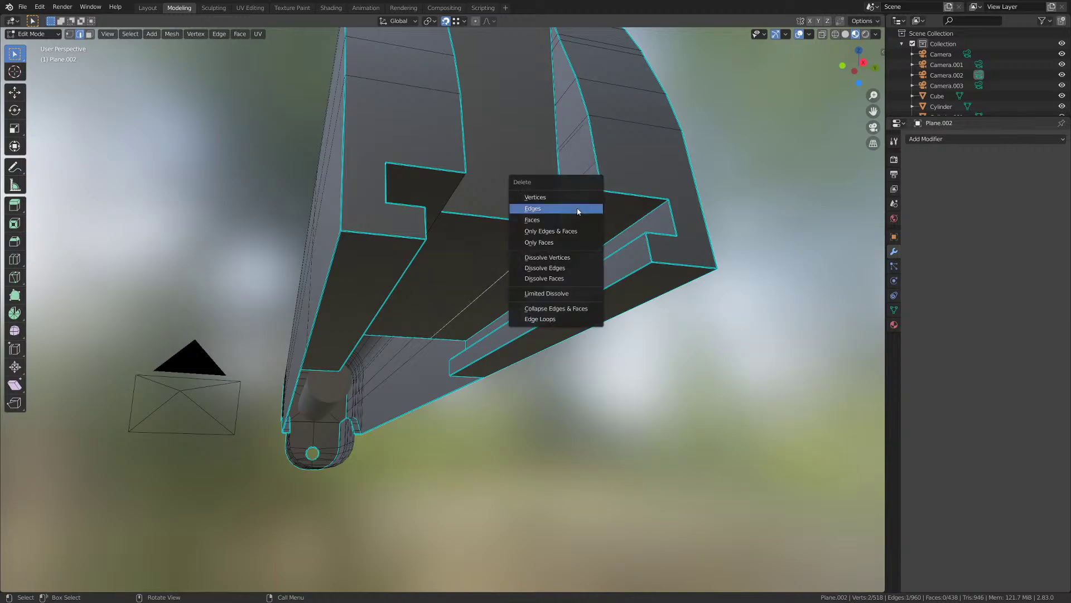
{"action": "left_click", "coordinate": [577, 208]}
- Fill the missing lower face on the side wall of the slide's central rear slot
{"action": "key", "text": "1"}
{"action": "middle_click_drag", "start_coordinate": [578, 211], "coordinate": [521, 251]}
{"action": "left_click", "coordinate": [507, 206]}
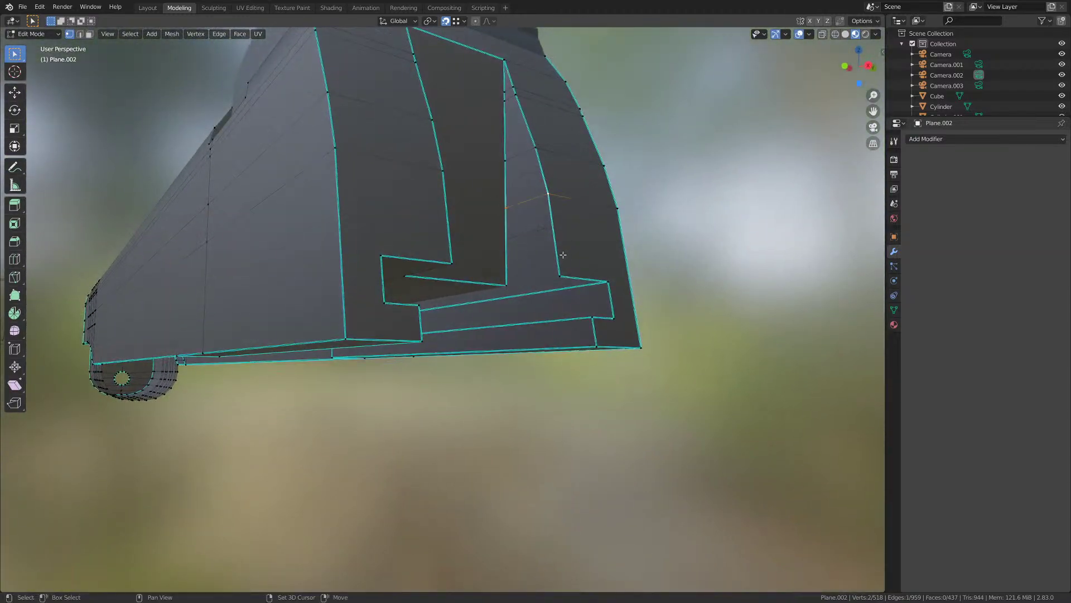
{"action": "key", "text": "f"}
- Delete the lengthwise ceiling face of the rail channel on the opposite side of the central slot
{"action": "middle_click_drag", "start_coordinate": [516, 314], "coordinate": [479, 297]}
{"action": "key", "text": "3"}
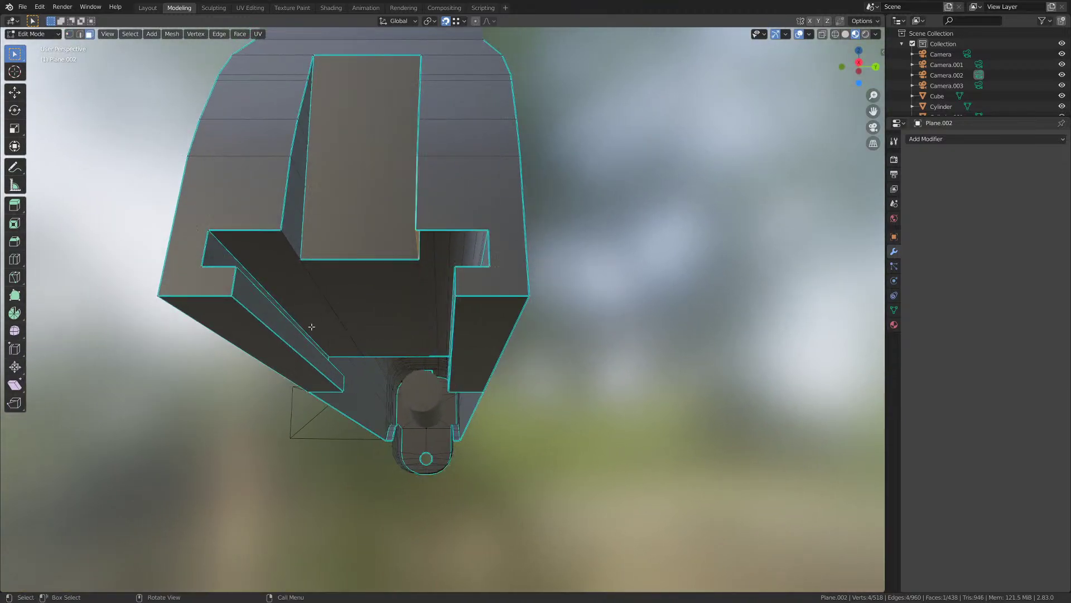
{"action": "key", "text": "x"}
{"action": "left_click", "coordinate": [300, 339]}
- Add a loop cut across the faces of the rail groove
{"action": "key", "text": "1"}
{"action": "scroll", "coordinate": [303, 306], "scroll_direction": "up", "scroll_amount": 1}
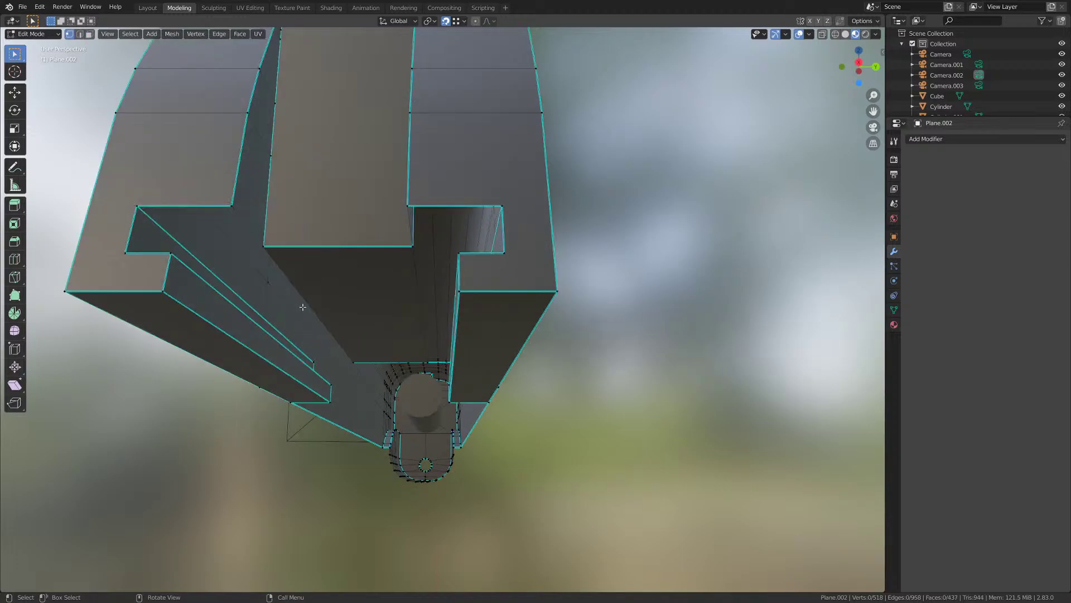
{"action": "middle_click_drag", "start_coordinate": [304, 307], "coordinate": [404, 308], "text": "shift"}
{"action": "middle_click_drag", "start_coordinate": [406, 307], "coordinate": [284, 279]}
{"action": "key", "text": "ctrl+r"}
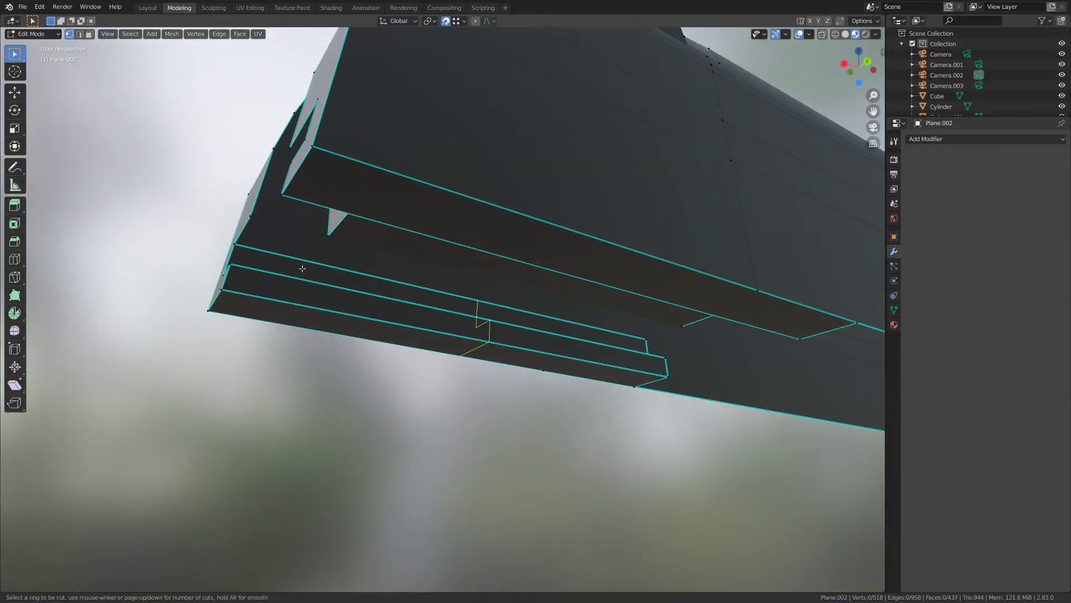
- Add a loop cut across one lower rail of the slide and move it along X into line with the centre block's rear corner
{"action": "left_click", "coordinate": [300, 270]}
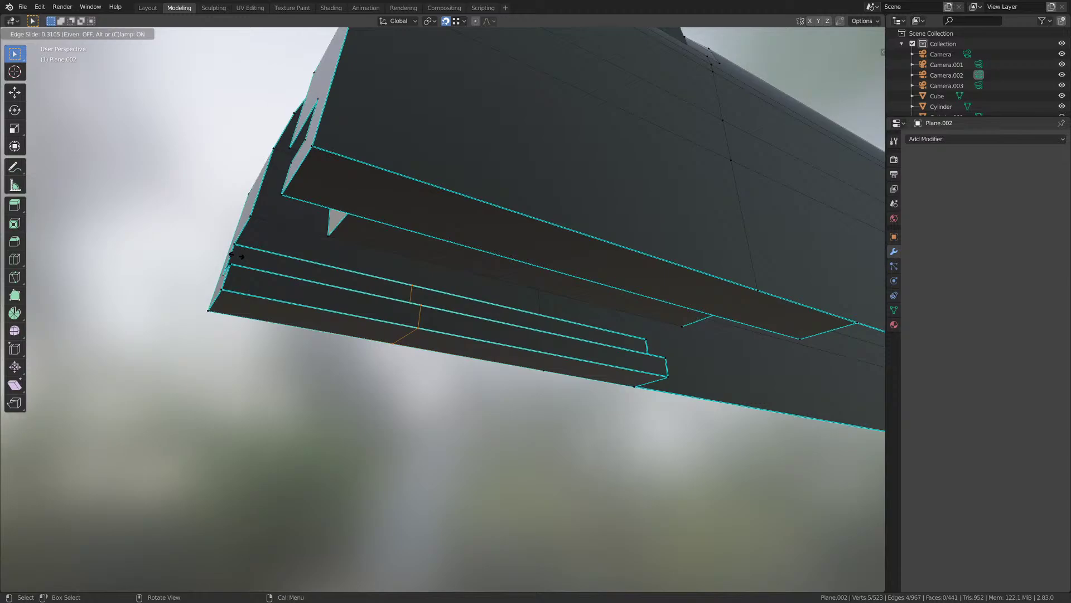
{"action": "left_click", "coordinate": [328, 237]}
{"action": "key", "text": "g"}
{"action": "key", "text": "x"}
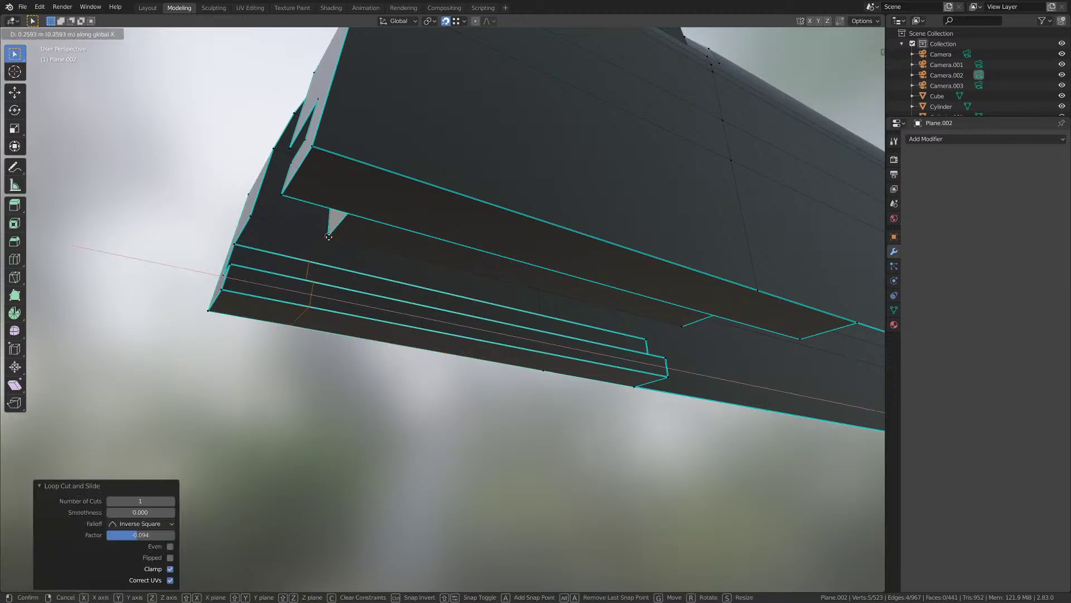
{"action": "left_click", "coordinate": [327, 249]}
- Fill the gap between the centre block's rear corner and the groove edge on the first rail side with a face
{"action": "middle_click_drag", "start_coordinate": [327, 249], "coordinate": [360, 251]}
{"action": "left_click", "coordinate": [354, 239]}
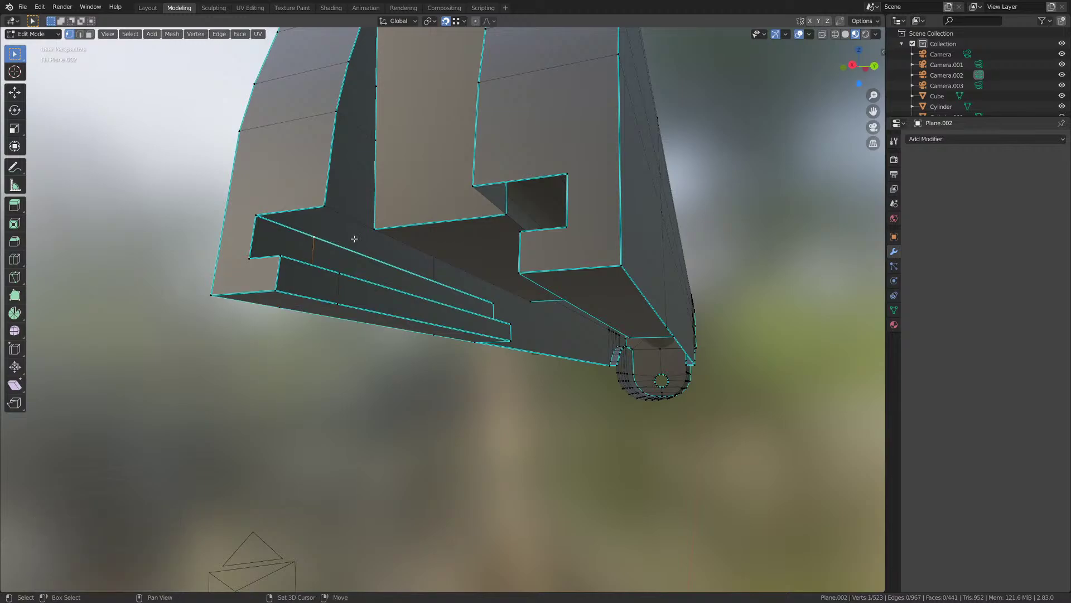
{"action": "key", "text": "f"}
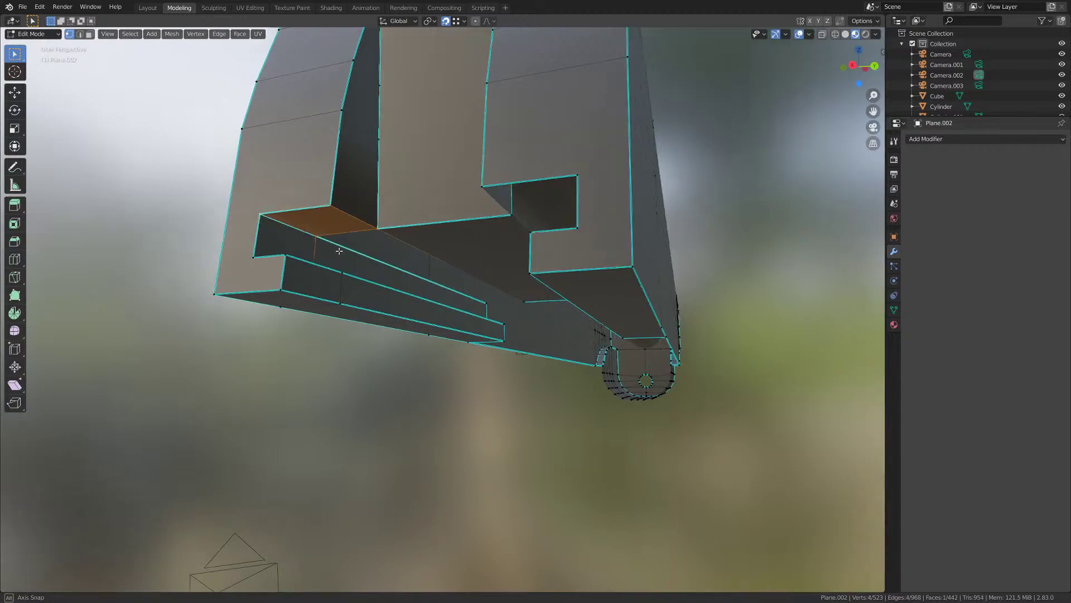
{"action": "middle_click_drag", "start_coordinate": [256, 216], "coordinate": [479, 263]}
- Add a loop cut across the opposite lower rail and move it along X into line with the centre block's rear corner
{"action": "key", "text": "ctrl+r"}
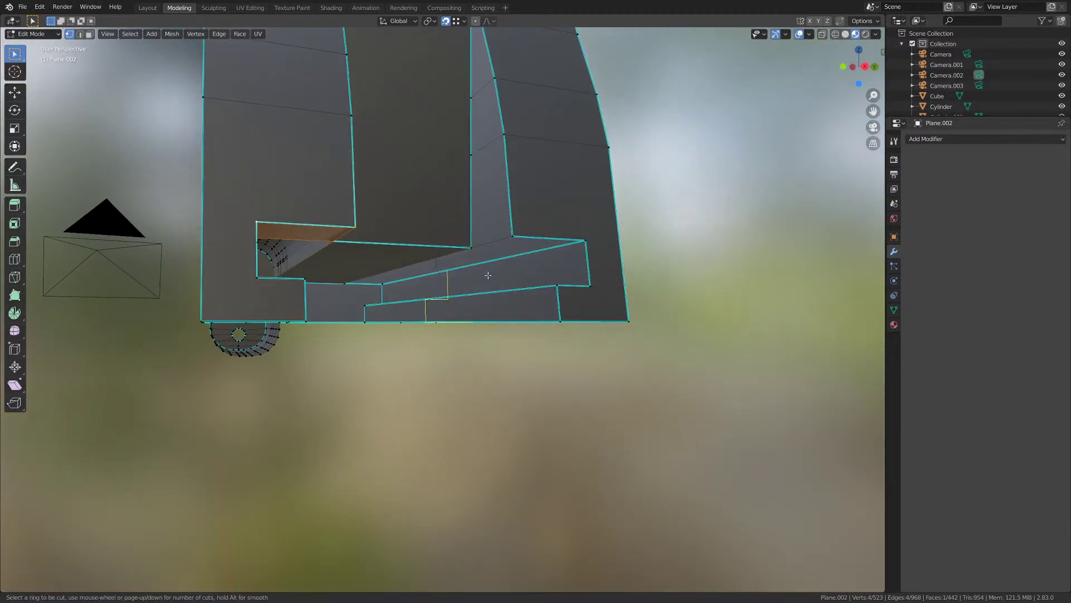
{"action": "left_click", "coordinate": [489, 275]}
{"action": "right_click", "coordinate": [488, 275]}
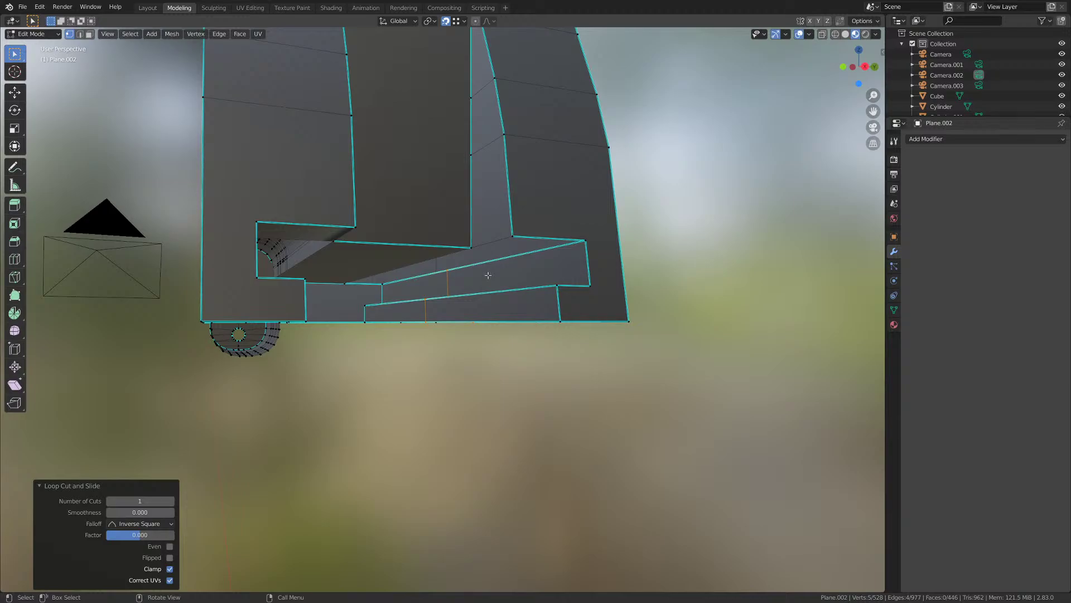
{"action": "middle_click_drag", "start_coordinate": [489, 275], "coordinate": [540, 241]}
{"action": "key", "text": "g"}
{"action": "key", "text": "x"}
{"action": "left_click", "coordinate": [504, 249]}
- Fill the rear corner gap and the long strip between the centre block and the groove edge on the opposite rail side with faces
{"action": "left_click", "coordinate": [543, 241]}
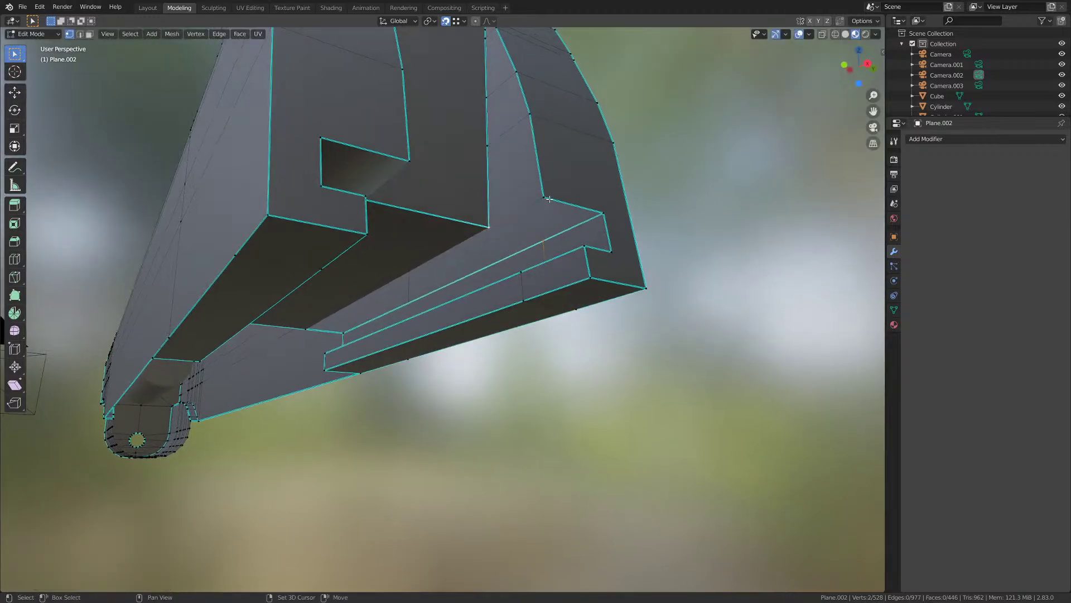
{"action": "key", "text": "f"}
{"action": "middle_click_drag", "start_coordinate": [558, 229], "coordinate": [539, 243]}
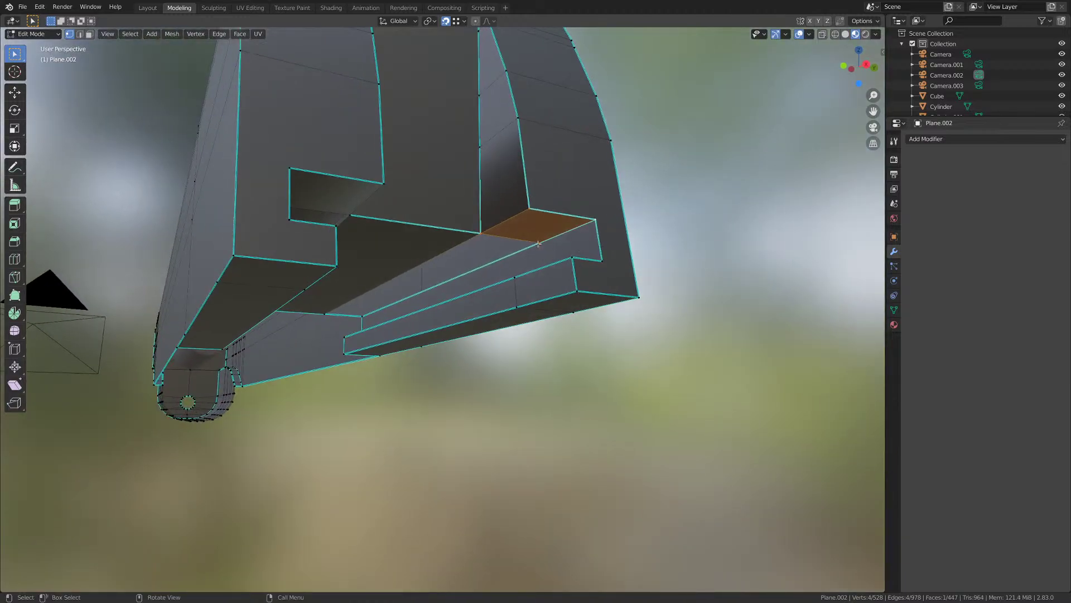
{"action": "left_click", "coordinate": [539, 243]}
{"action": "left_click", "coordinate": [480, 235], "text": "shift"}
{"action": "left_click", "coordinate": [323, 313], "text": "shift"}
{"action": "key", "text": "f"}
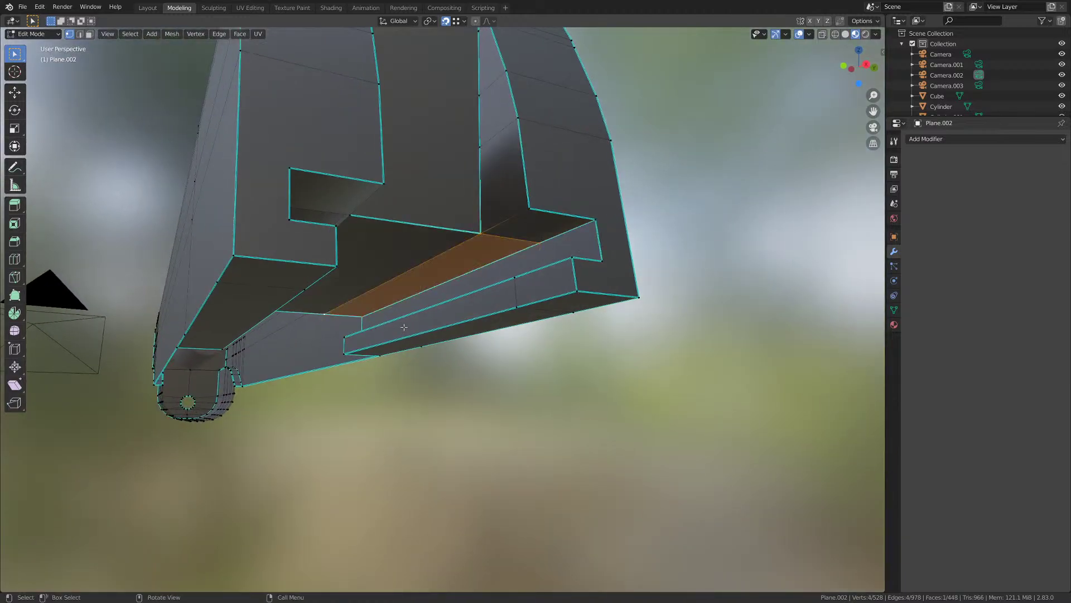
- Fill the remaining long strip on the first rail side with a face and merge all of the mesh's vertices by distance
{"action": "middle_click_drag", "start_coordinate": [330, 314], "coordinate": [372, 331]}
{"action": "left_click", "coordinate": [359, 297]}
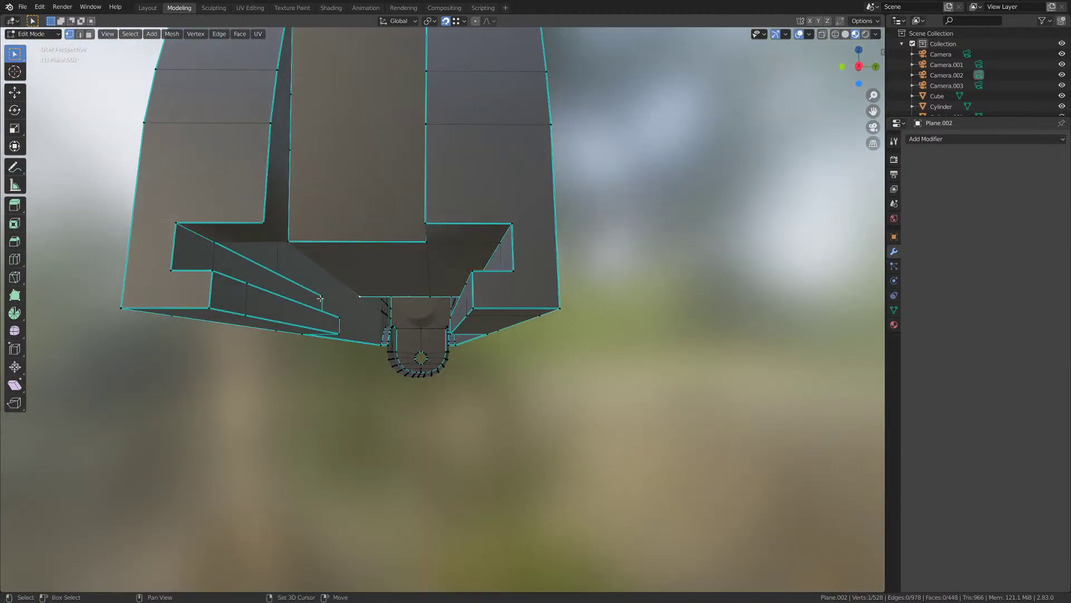
{"action": "left_click", "coordinate": [217, 242], "text": "shift"}
{"action": "key", "text": "f"}
{"action": "key", "text": "a"}
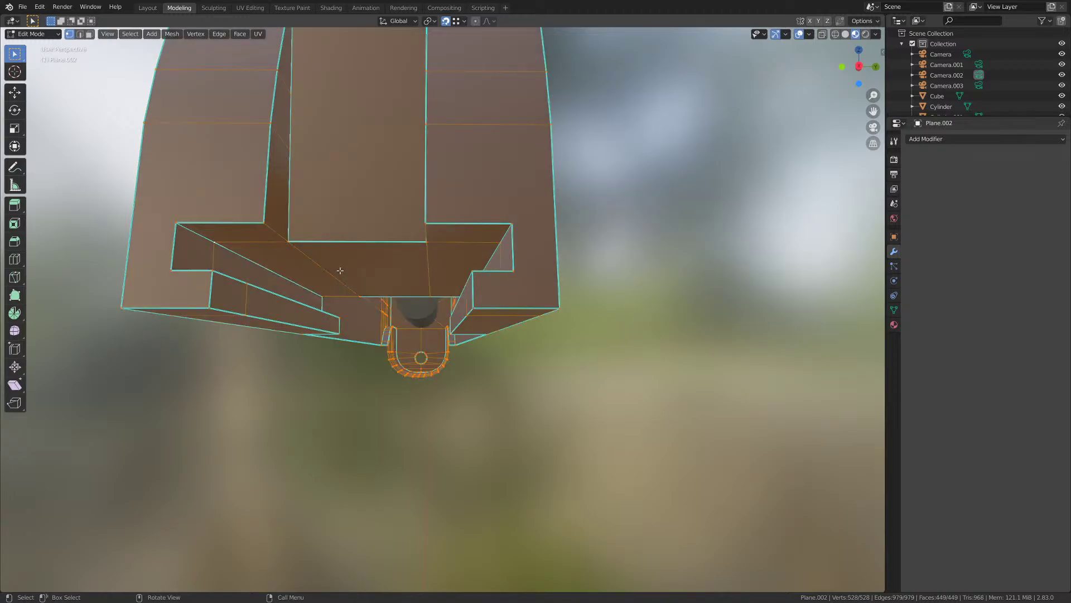
{"action": "key", "text": "m"}
{"action": "left_click", "coordinate": [340, 271]}
{"action": "middle_click_drag", "start_coordinate": [340, 271], "coordinate": [356, 261]}
- Mark the short edge at the inner end of the filled underside strip as sharp and save the file
{"action": "key", "text": "2"}
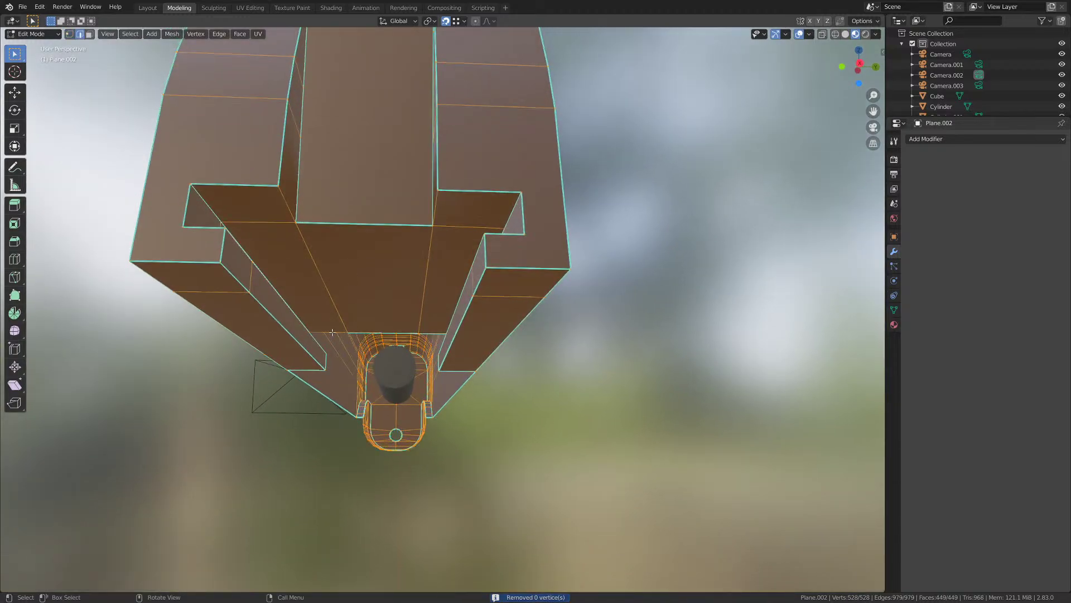
{"action": "left_click", "coordinate": [358, 332]}
{"action": "middle_click_drag", "start_coordinate": [358, 332], "coordinate": [347, 327]}
{"action": "scroll", "coordinate": [348, 328], "scroll_direction": "up", "scroll_amount": 1}
{"action": "key", "text": "KP_Decimal"}
{"action": "middle_click_drag", "start_coordinate": [415, 347], "coordinate": [269, 328]}
{"action": "scroll", "coordinate": [275, 354], "scroll_direction": "down", "scroll_amount": 2}
{"action": "scroll", "coordinate": [375, 380], "scroll_direction": "down", "scroll_amount": 2}
{"action": "middle_click_drag", "start_coordinate": [376, 380], "coordinate": [356, 427]}
{"action": "left_click", "coordinate": [219, 34]}
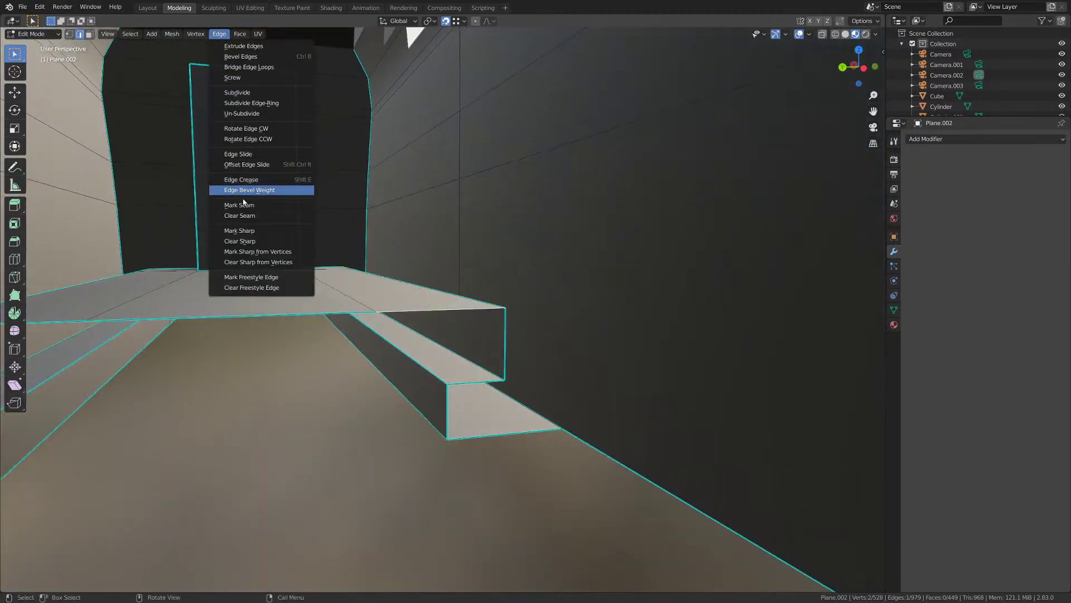
{"action": "left_click", "coordinate": [258, 229]}
{"action": "middle_click_drag", "start_coordinate": [259, 229], "coordinate": [439, 378]}
{"action": "scroll", "coordinate": [323, 223], "scroll_direction": "down", "scroll_amount": 2}
{"action": "key", "text": "ctrl+s"}
- Mark the short rear edges joining the centre block to the groove corners as sharp
{"action": "left_click", "coordinate": [522, 397]}
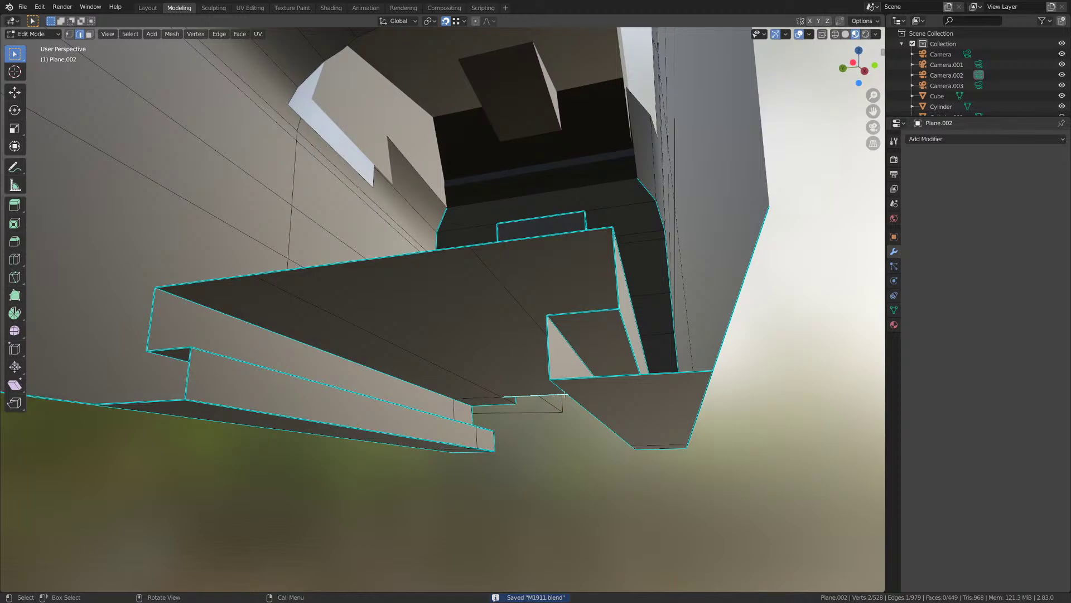
{"action": "key", "text": "KP_Decimal"}
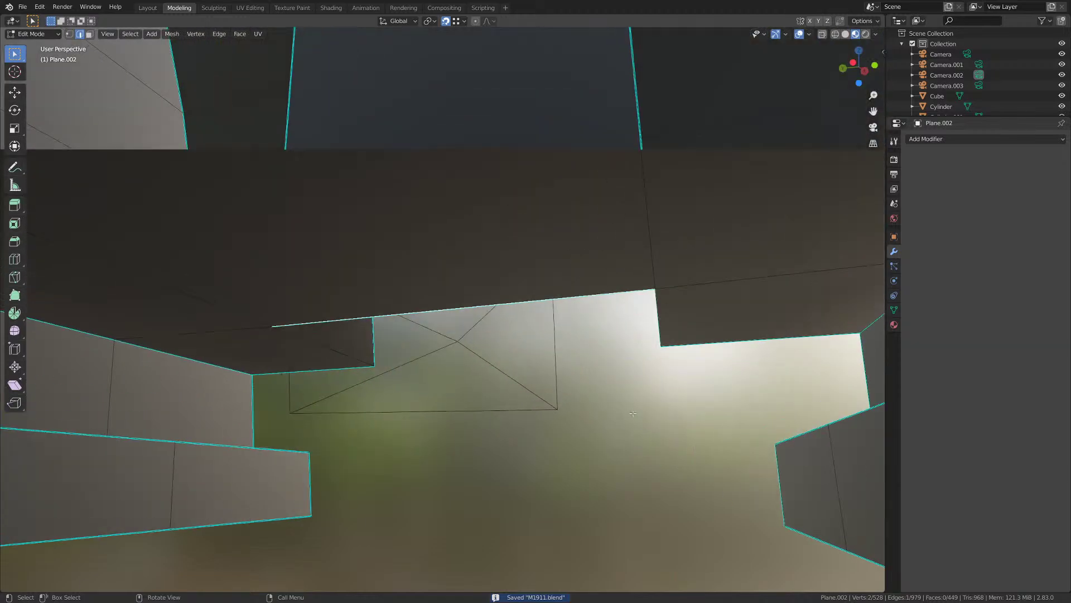
{"action": "middle_click_drag", "start_coordinate": [629, 414], "coordinate": [496, 449]}
{"action": "scroll", "coordinate": [527, 404], "scroll_direction": "down", "scroll_amount": 2}
{"action": "left_click", "coordinate": [584, 297]}
{"action": "middle_click_drag", "start_coordinate": [583, 297], "coordinate": [327, 315]}
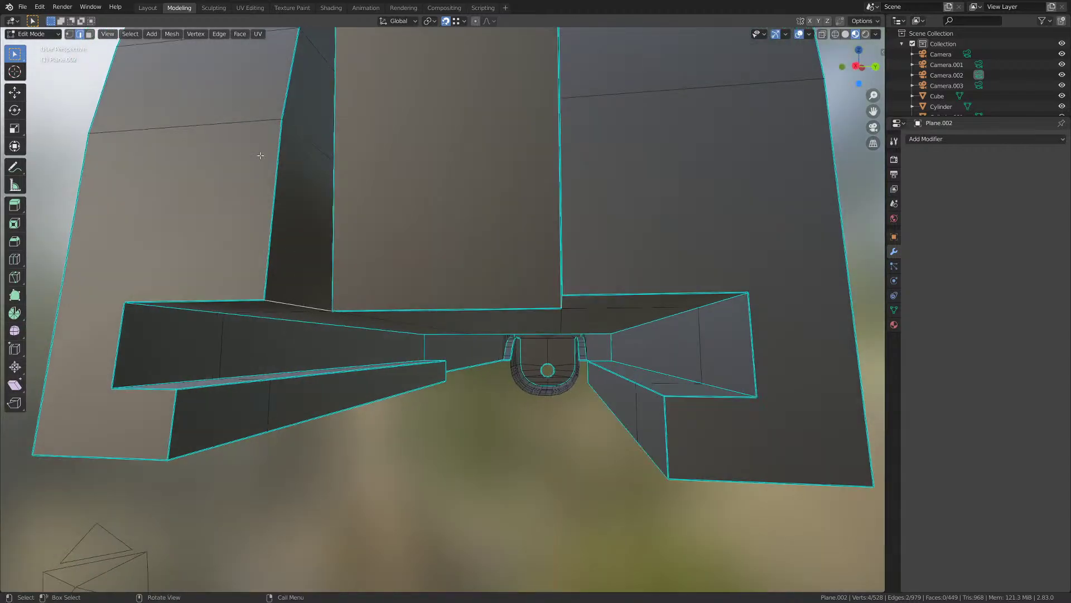
{"action": "left_click", "coordinate": [217, 34]}
{"action": "left_click", "coordinate": [263, 240]}
- Leave Edit Mode, reveal all hidden pistol parts, clear the selection and save the file
{"action": "mouse_move", "coordinate": [533, 388]}
{"action": "middle_mouse_down"}
{"action": "mouse_move", "coordinate": [519, 381]}
{"action": "mouse_move", "coordinate": [538, 378]}
{"action": "middle_mouse_up"}
{"action": "key", "text": "ctrl+s"}
{"action": "key", "text": "Tab"}
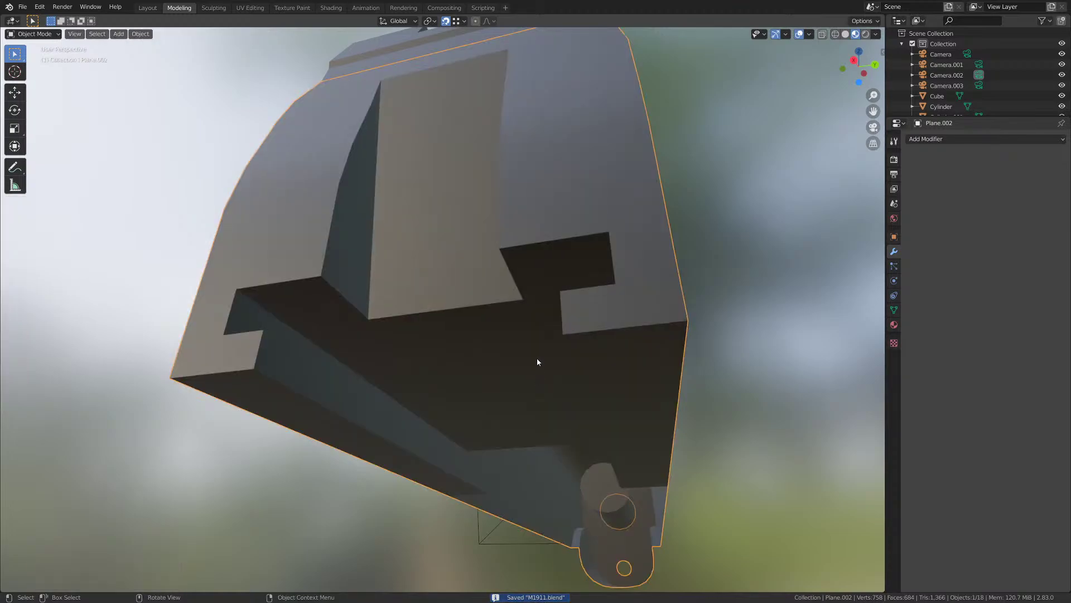
{"action": "mouse_move", "coordinate": [540, 361]}
{"action": "middle_mouse_down"}
{"action": "mouse_move", "coordinate": [574, 361]}
{"action": "mouse_move", "coordinate": [559, 385]}
{"action": "mouse_move", "coordinate": [529, 375]}
{"action": "mouse_move", "coordinate": [573, 364]}
{"action": "mouse_move", "coordinate": [567, 375]}
{"action": "mouse_move", "coordinate": [551, 354]}
{"action": "middle_mouse_up"}
{"action": "key", "text": "ctrl+s"}
{"action": "key", "text": "ctrl+s"}
{"action": "key", "text": "alt+h"}
{"action": "left_click", "coordinate": [619, 346]}
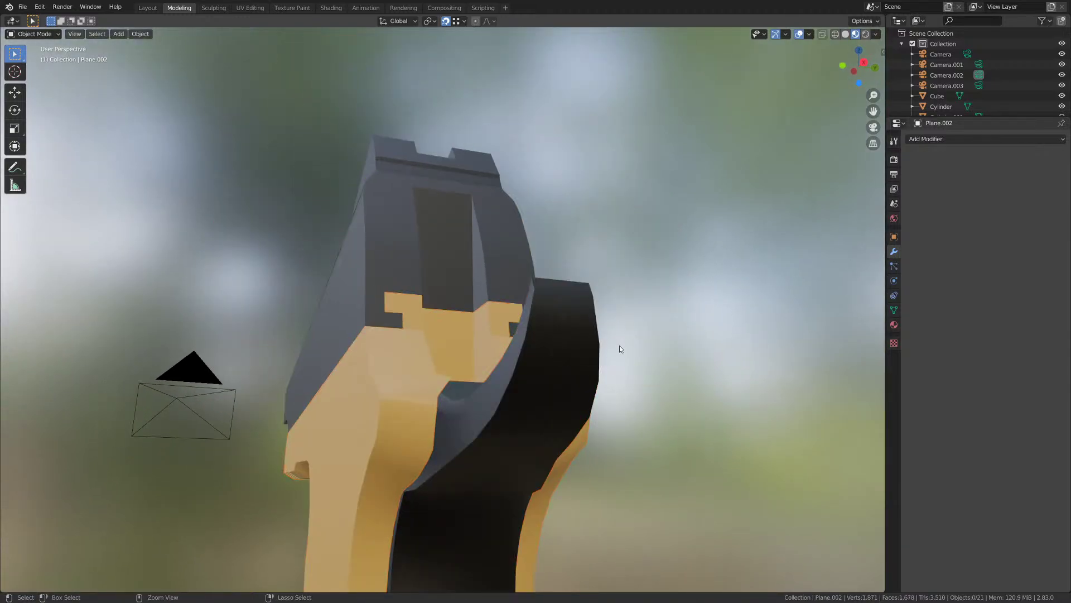
{"action": "key", "text": "ctrl+s"}
- Try moving the slide backward along the X axis over the frame
{"action": "middle_click_drag", "start_coordinate": [619, 346], "coordinate": [631, 343]}
{"action": "left_click", "coordinate": [469, 286]}
{"action": "middle_click_drag", "start_coordinate": [493, 334], "coordinate": [497, 322]}
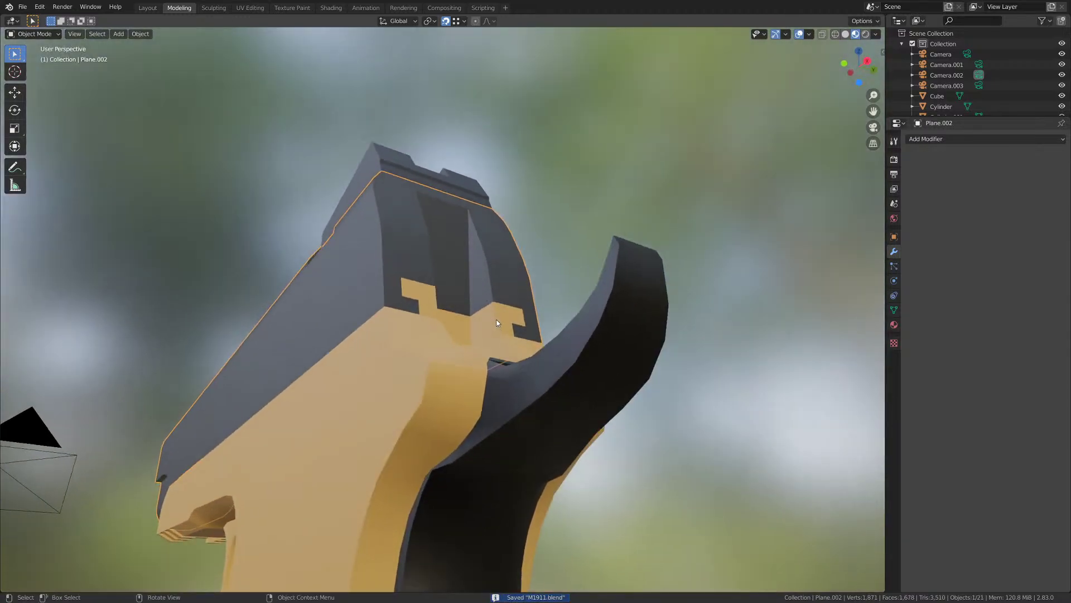
{"action": "key", "text": "g"}
{"action": "key", "text": "x"}
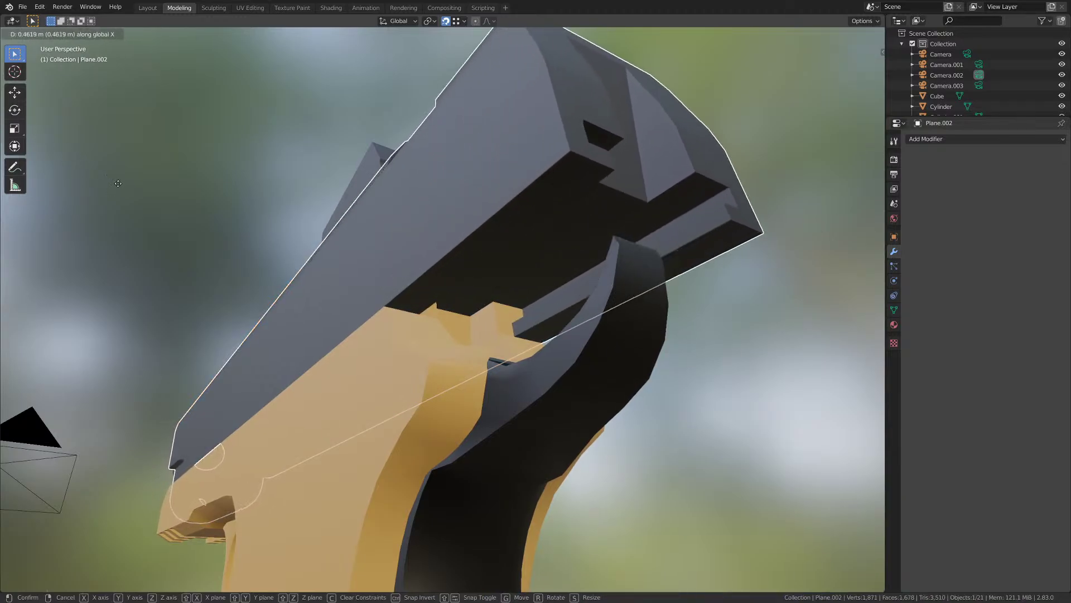
{"action": "left_click", "coordinate": [396, 306]}
{"action": "middle_click_drag", "start_coordinate": [396, 306], "coordinate": [490, 350]}
{"action": "key", "text": "ctrl+s"}
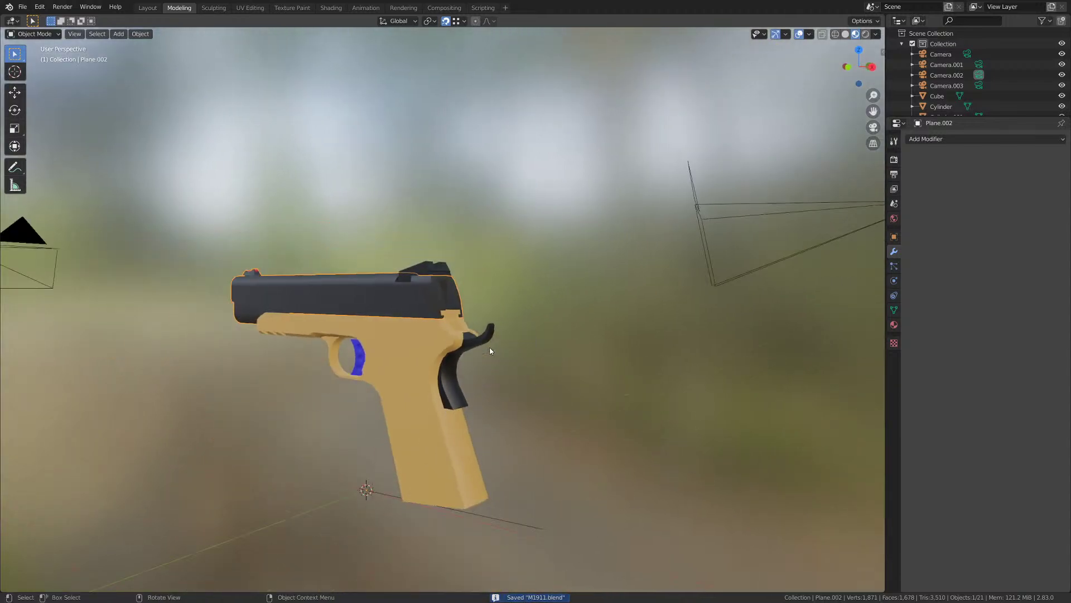
- Open the rear sight for mesh editing and select its slanted side edge beside the slide's notch
{"action": "scroll", "coordinate": [490, 350], "scroll_direction": "up", "scroll_amount": 3}
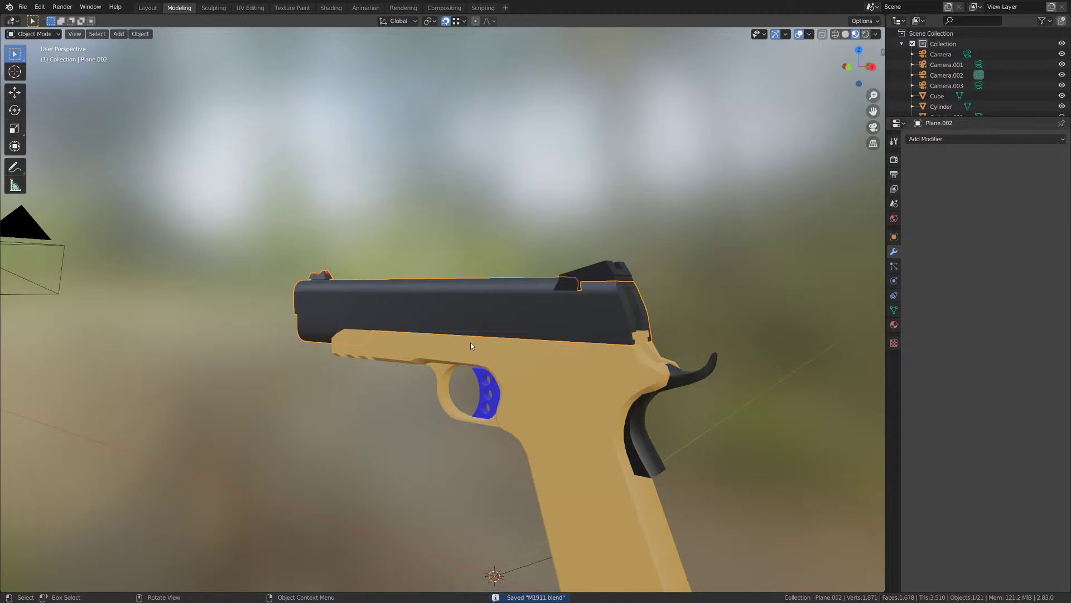
{"action": "middle_click_drag", "start_coordinate": [459, 339], "coordinate": [425, 401]}
{"action": "key", "text": "ctrl+s"}
{"action": "scroll", "coordinate": [490, 301], "scroll_direction": "up", "scroll_amount": 1}
{"action": "left_click", "coordinate": [350, 274]}
{"action": "key", "text": "KP_Decimal"}
{"action": "key", "text": "ctrl+s"}
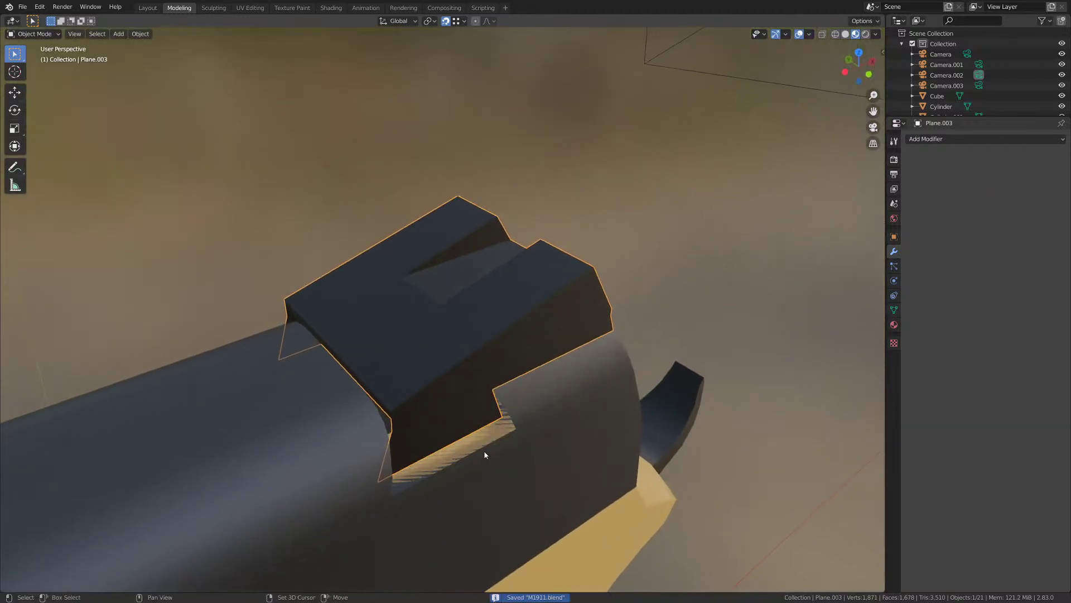
{"action": "middle_click_drag", "start_coordinate": [485, 453], "coordinate": [488, 273], "text": "shift"}
{"action": "scroll", "coordinate": [505, 345], "scroll_direction": "up", "scroll_amount": 2}
{"action": "key", "text": "Tab"}
{"action": "scroll", "coordinate": [488, 272], "scroll_direction": "up", "scroll_amount": 2}
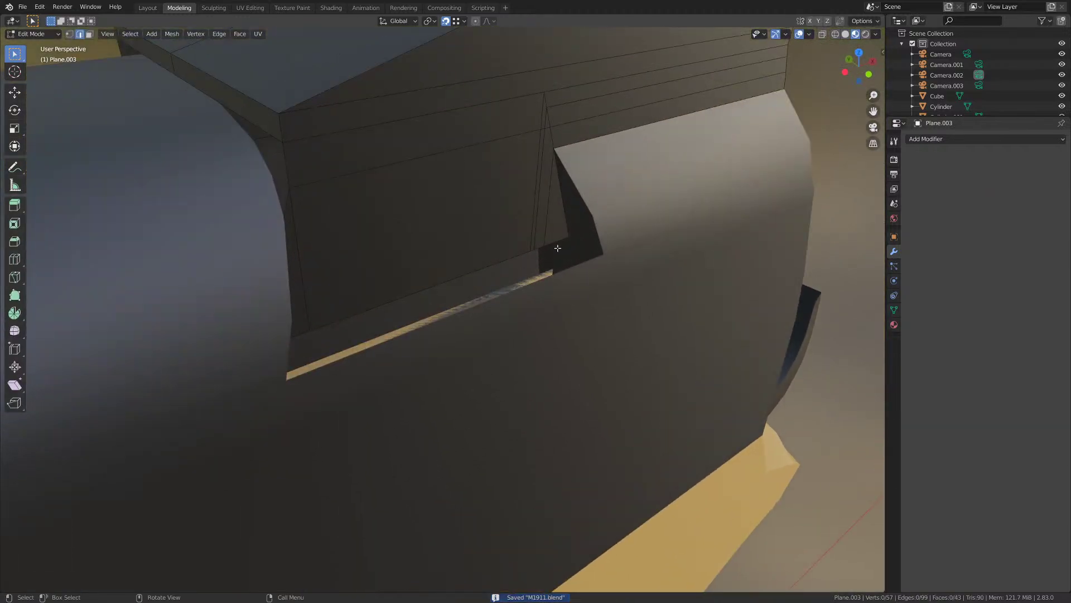
{"action": "scroll", "coordinate": [566, 236], "scroll_direction": "up", "scroll_amount": 2}
{"action": "scroll", "coordinate": [530, 267], "scroll_direction": "down", "scroll_amount": 5}
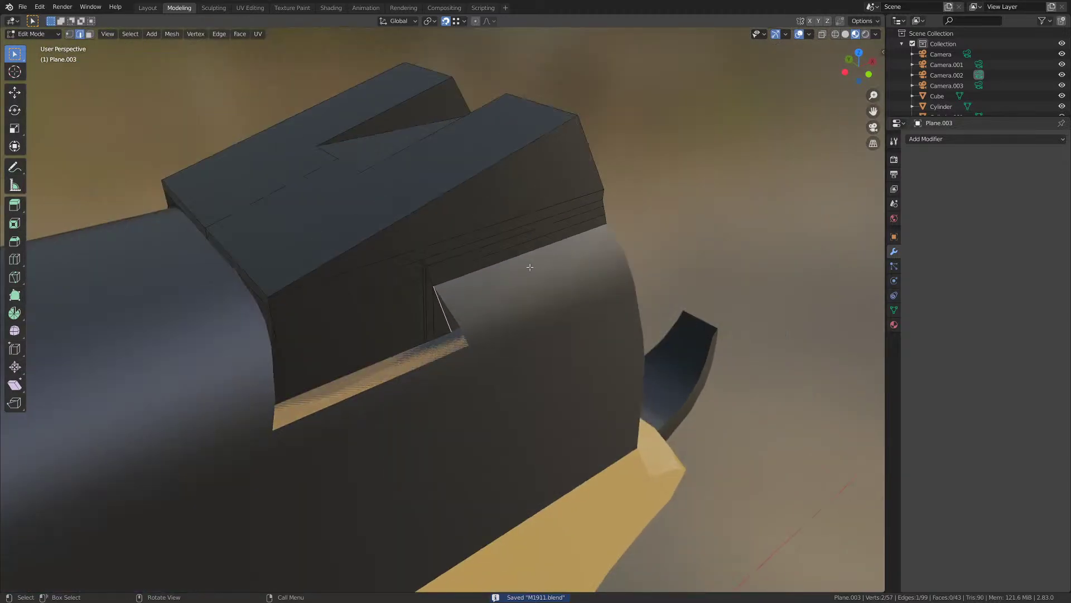
- Examine the rear sight and its slide notch in the close-up reference photo from the front view
{"action": "key", "text": "KP_1"}
{"action": "scroll", "coordinate": [530, 267], "scroll_direction": "down", "scroll_amount": 9}
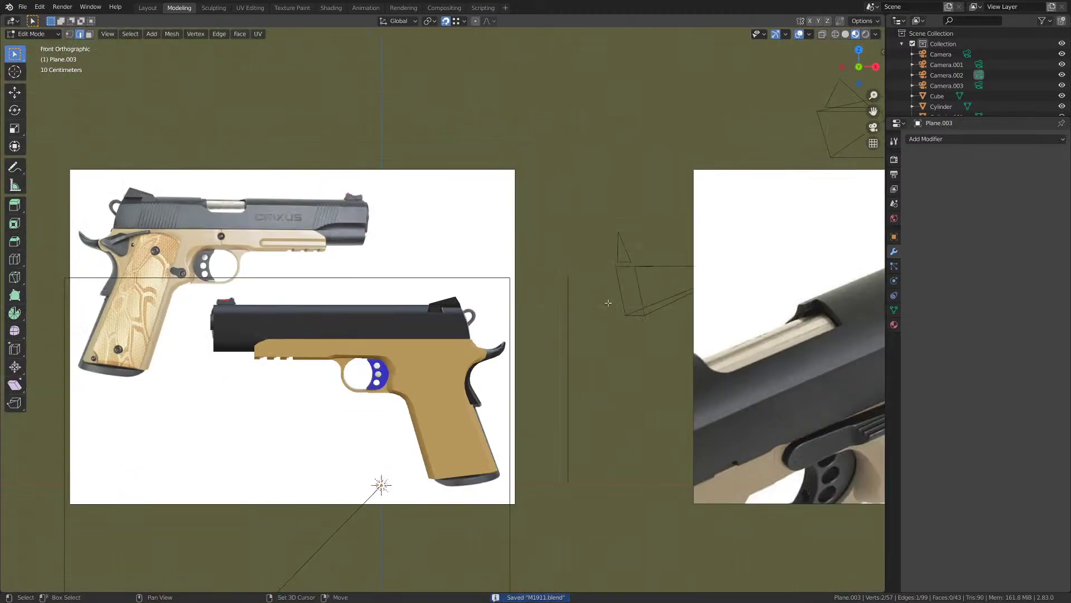
{"action": "middle_click_drag", "start_coordinate": [595, 302], "coordinate": [118, 317], "text": "shift"}
{"action": "scroll", "coordinate": [648, 320], "scroll_direction": "up", "scroll_amount": 6}
{"action": "middle_click_drag", "start_coordinate": [648, 320], "coordinate": [463, 336], "text": "shift"}
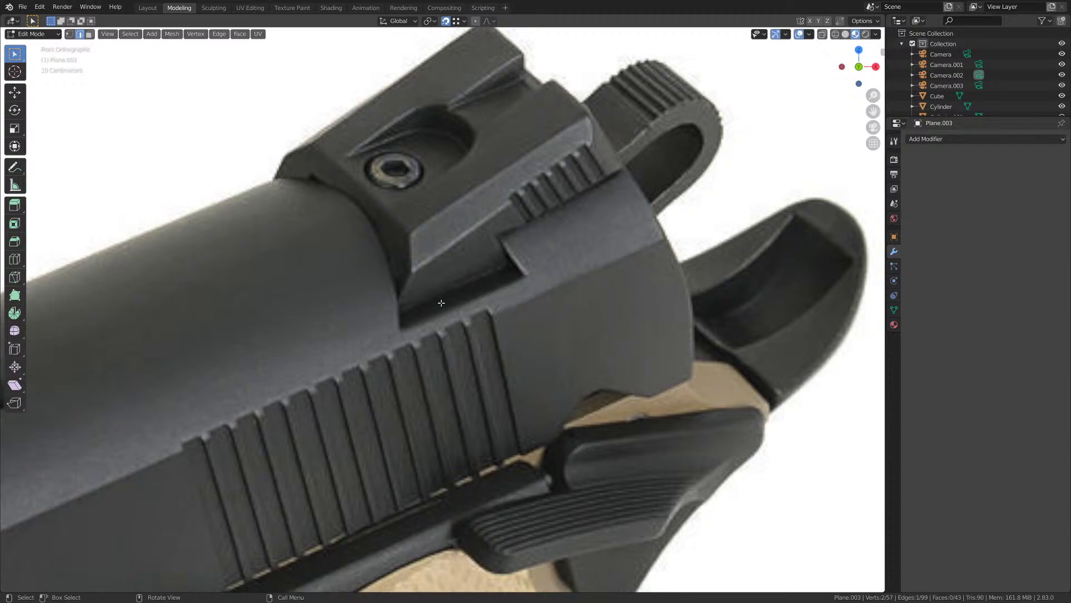
{"action": "scroll", "coordinate": [440, 278], "scroll_direction": "down", "scroll_amount": 3}
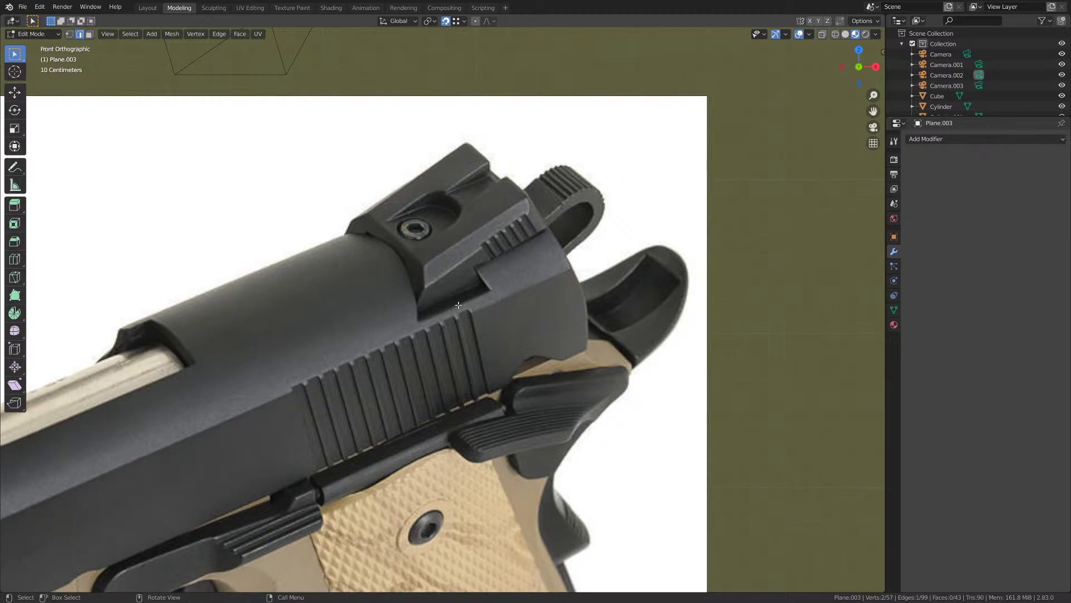
{"action": "key", "text": "ctrl+s"}
{"action": "scroll", "coordinate": [455, 301], "scroll_direction": "down", "scroll_amount": 1}
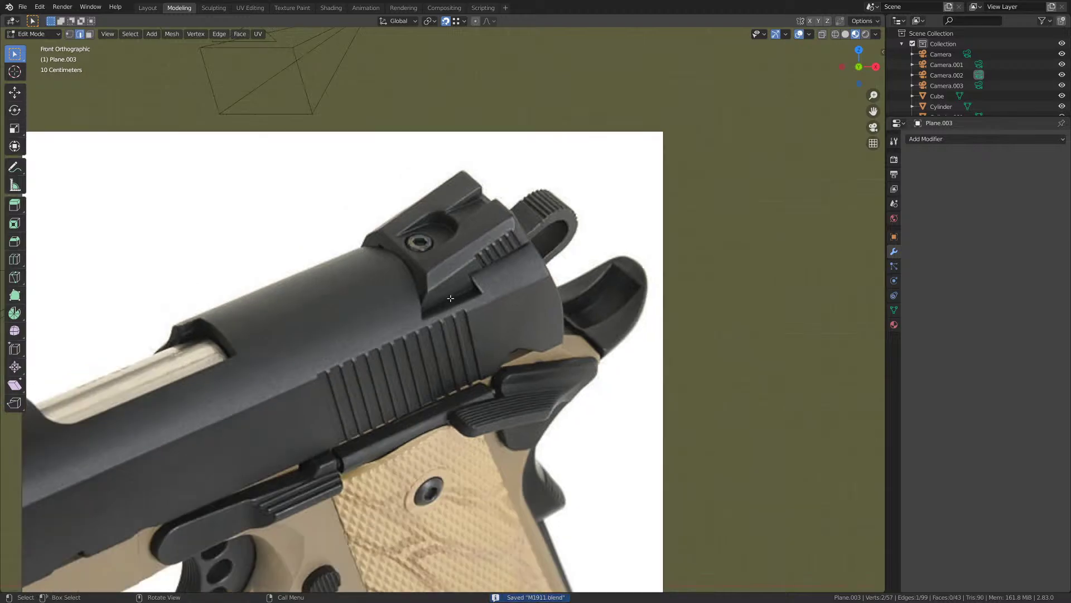
- Select only the lower vertex of the rear sight's slanted side edge at the notch
{"action": "key", "text": "KP_Decimal"}
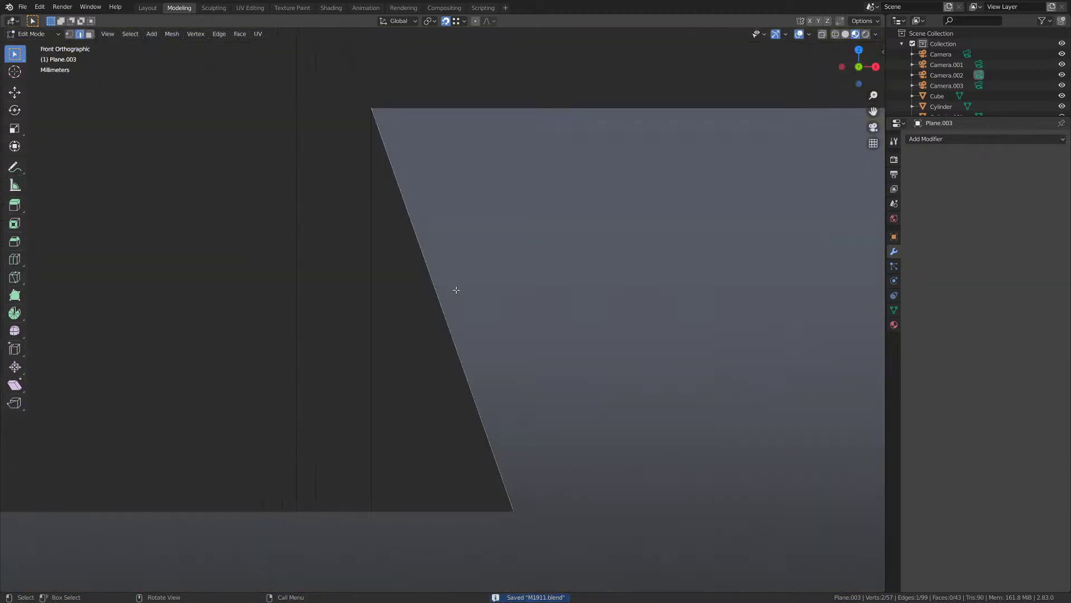
{"action": "middle_click_drag", "start_coordinate": [463, 294], "coordinate": [621, 406]}
{"action": "scroll", "coordinate": [519, 397], "scroll_direction": "up", "scroll_amount": 6}
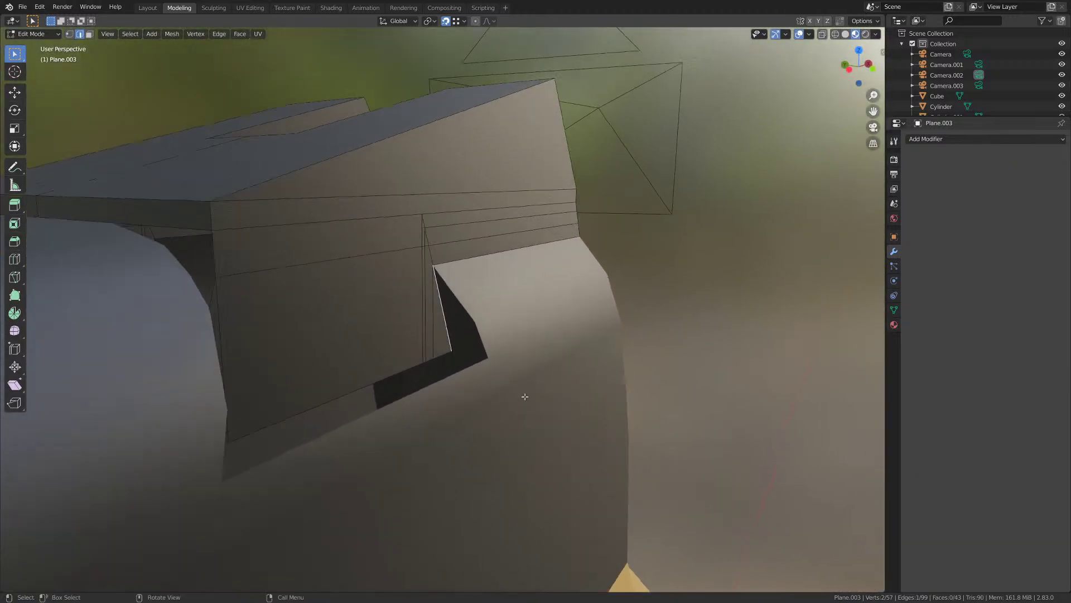
{"action": "middle_click_drag", "start_coordinate": [524, 397], "coordinate": [491, 379]}
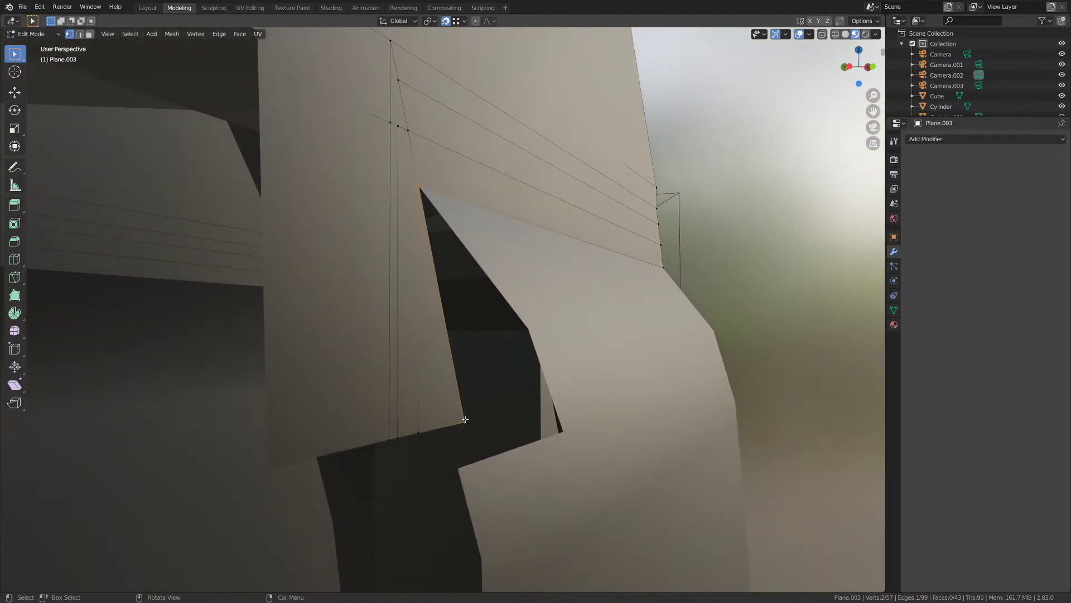
{"action": "middle_click_drag", "start_coordinate": [418, 191], "coordinate": [476, 288]}
{"action": "middle_click_drag", "start_coordinate": [547, 327], "coordinate": [501, 369]}
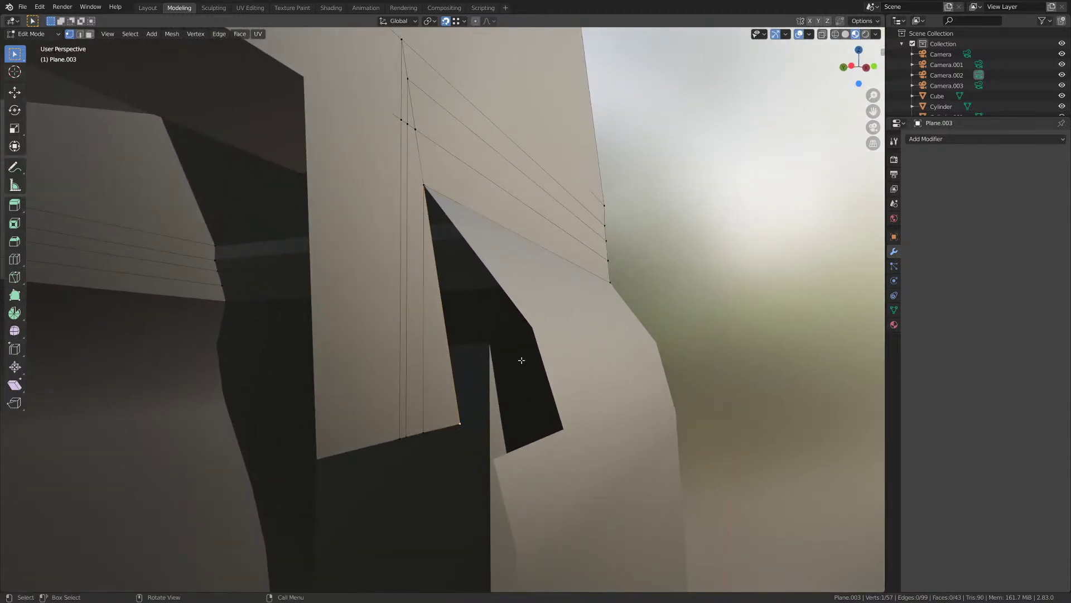
- Try to extrude the lower vertex to the slide notch's corner and fill the gap up to the slanted edge's upper vertex
{"action": "key", "text": "e"}
{"action": "left_click", "coordinate": [519, 342]}
{"action": "left_click", "coordinate": [424, 185], "text": "shift"}
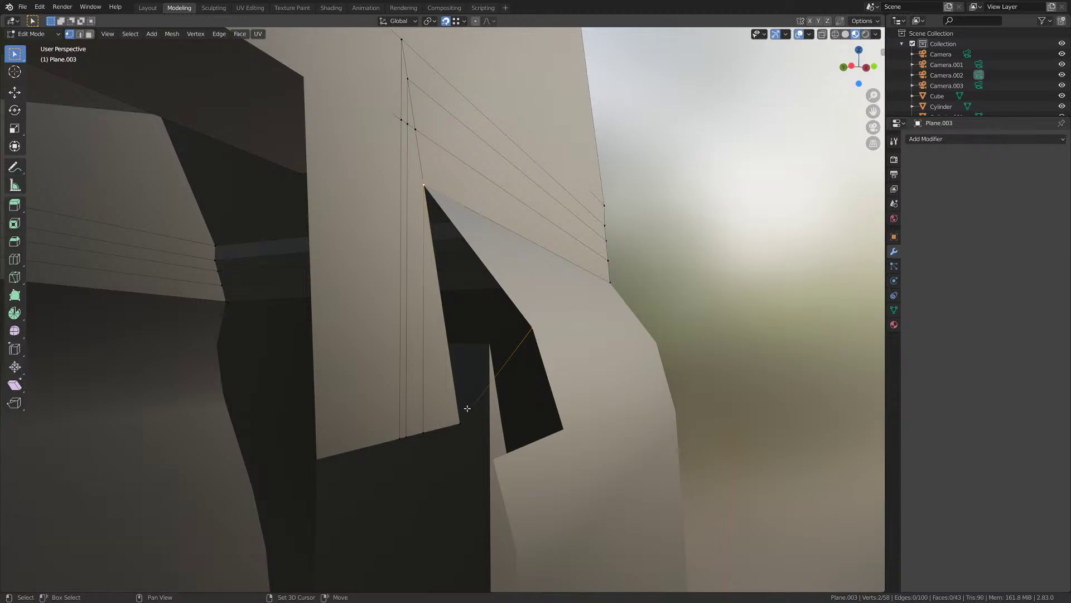
{"action": "key", "text": "f"}
{"action": "middle_click_drag", "start_coordinate": [462, 426], "coordinate": [534, 321]}
{"action": "left_click", "coordinate": [459, 364]}
{"action": "key", "text": "ctrl+z"}
{"action": "key", "text": "ctrl+z"}
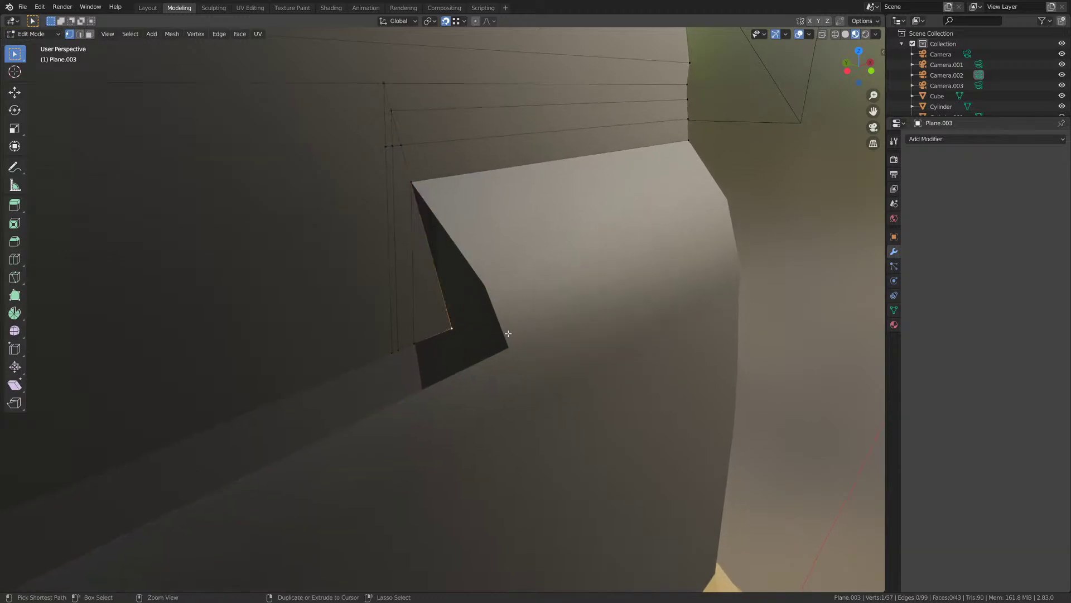
- Extrude the sight's lower vertex to the slide notch's corner and upper bend, then fill the gap up to the slanted edge's top vertex
{"action": "key", "text": "e"}
{"action": "left_click", "coordinate": [509, 347]}
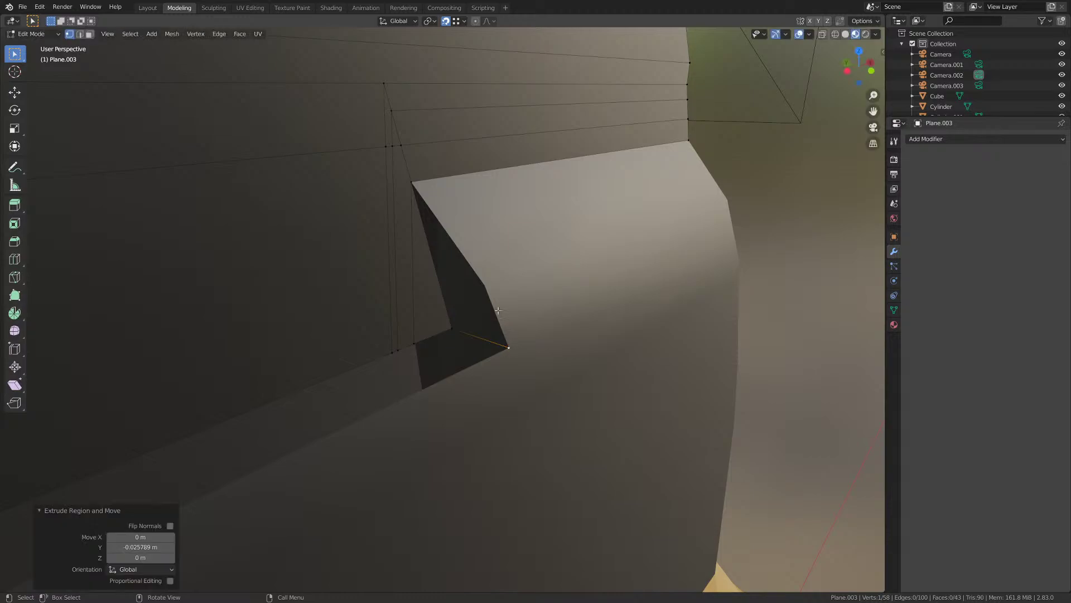
{"action": "key", "text": "e"}
{"action": "left_click", "coordinate": [484, 283]}
{"action": "left_click", "coordinate": [410, 180], "text": "shift"}
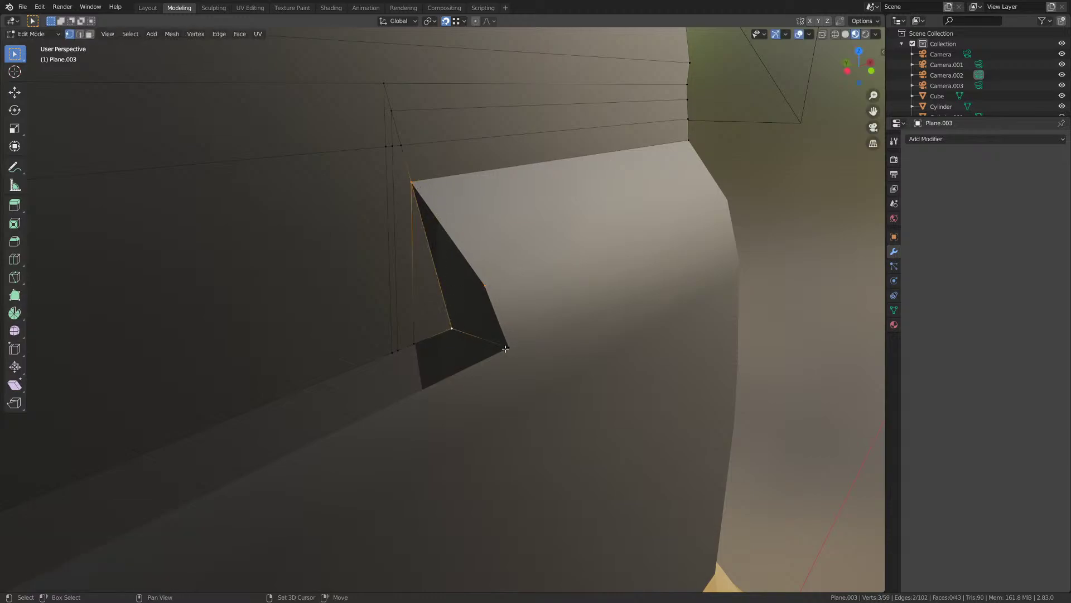
{"action": "key", "text": "f"}
- Merge all of the rear sight's vertices by distance
{"action": "middle_click_drag", "start_coordinate": [523, 357], "coordinate": [531, 263]}
{"action": "key", "text": "a"}
{"action": "key", "text": "m"}
{"action": "left_click", "coordinate": [491, 325]}
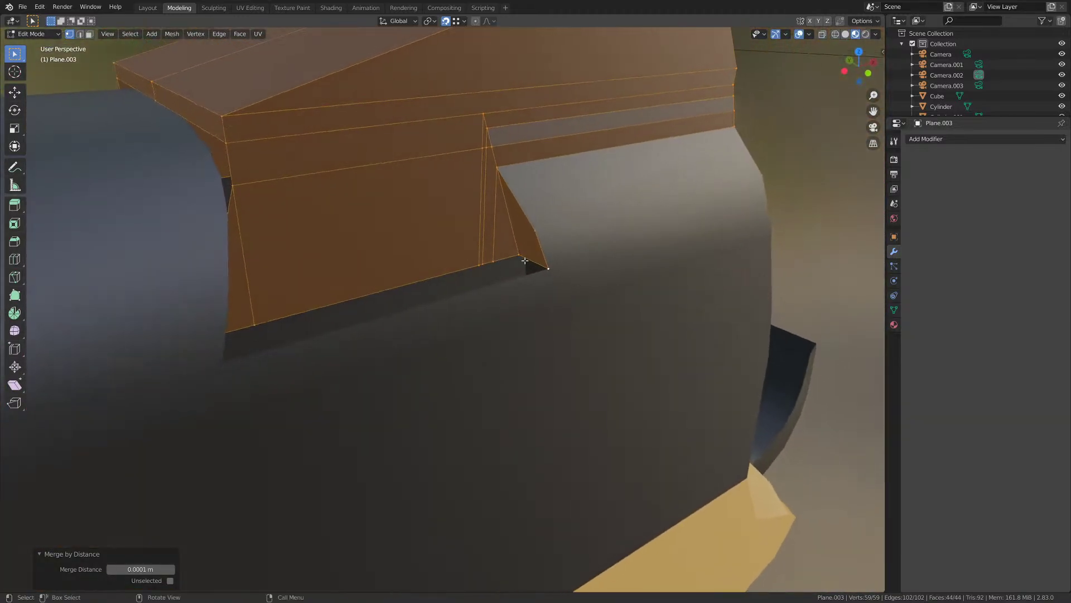
- Extrude the slide notch's corner vertex along global X in short segments matching the vertices on the sight's lower edge
{"action": "left_click", "coordinate": [539, 261]}
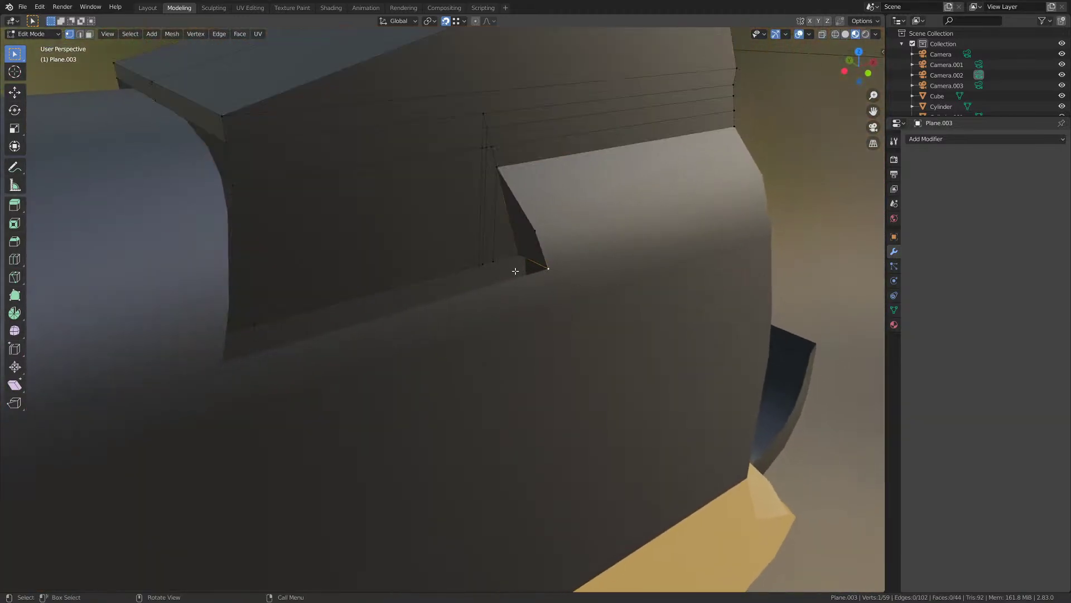
{"action": "key", "text": "e"}
{"action": "key", "text": "x"}
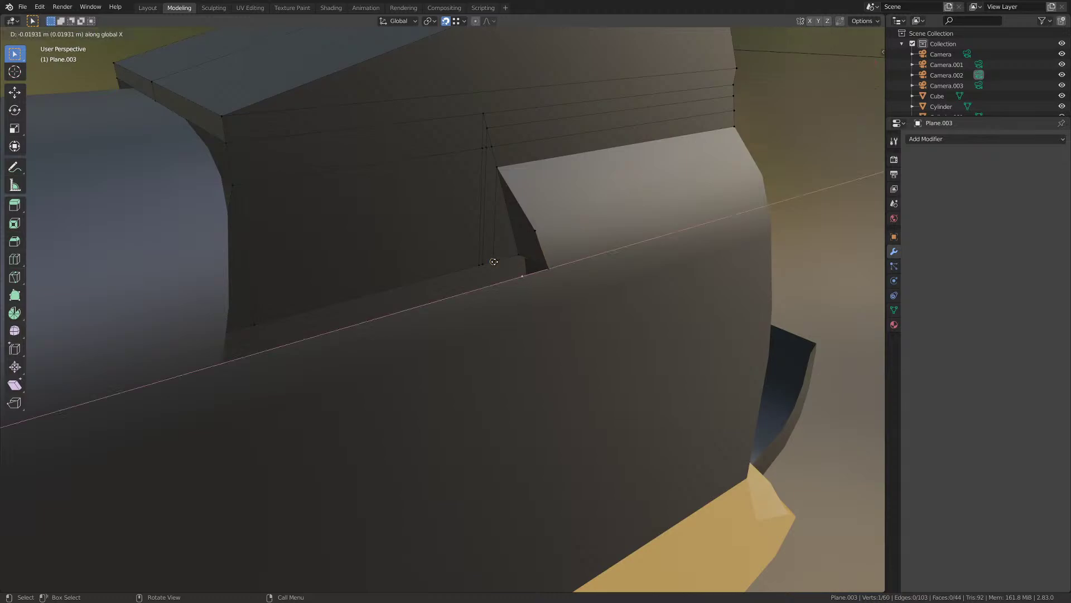
{"action": "left_click", "coordinate": [494, 262]}
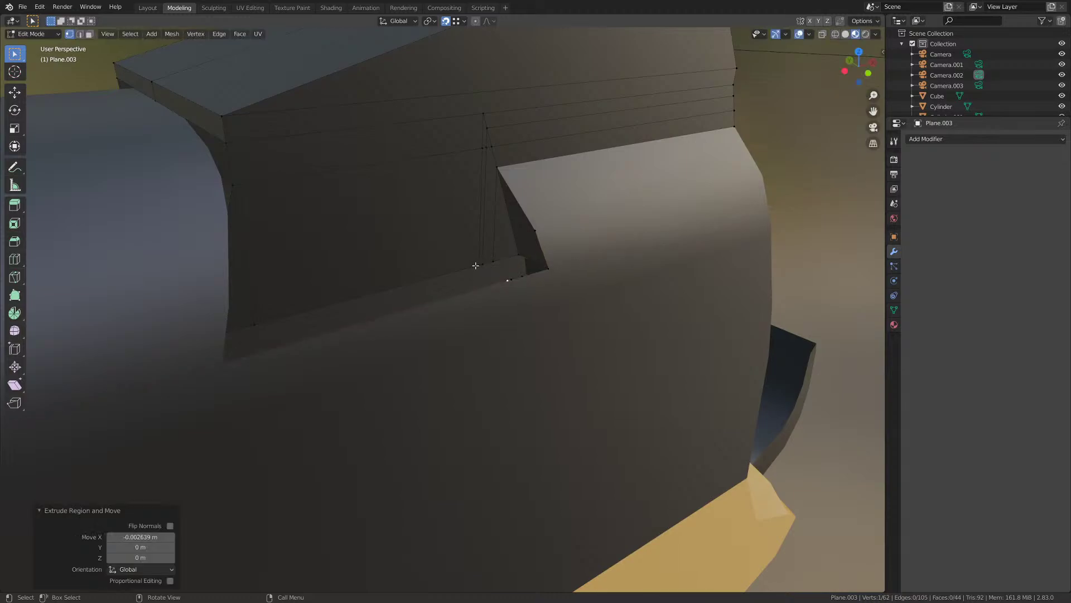
- Extend the edge chain along X by about 0.13 m, plus about 0.022 m more to the slide notch's front corner
{"action": "key", "text": "e"}
{"action": "key", "text": "x"}
{"action": "left_click", "coordinate": [255, 325]}
{"action": "middle_click_drag", "start_coordinate": [256, 323], "coordinate": [479, 270]}
{"action": "scroll", "coordinate": [363, 300], "scroll_direction": "up", "scroll_amount": 4}
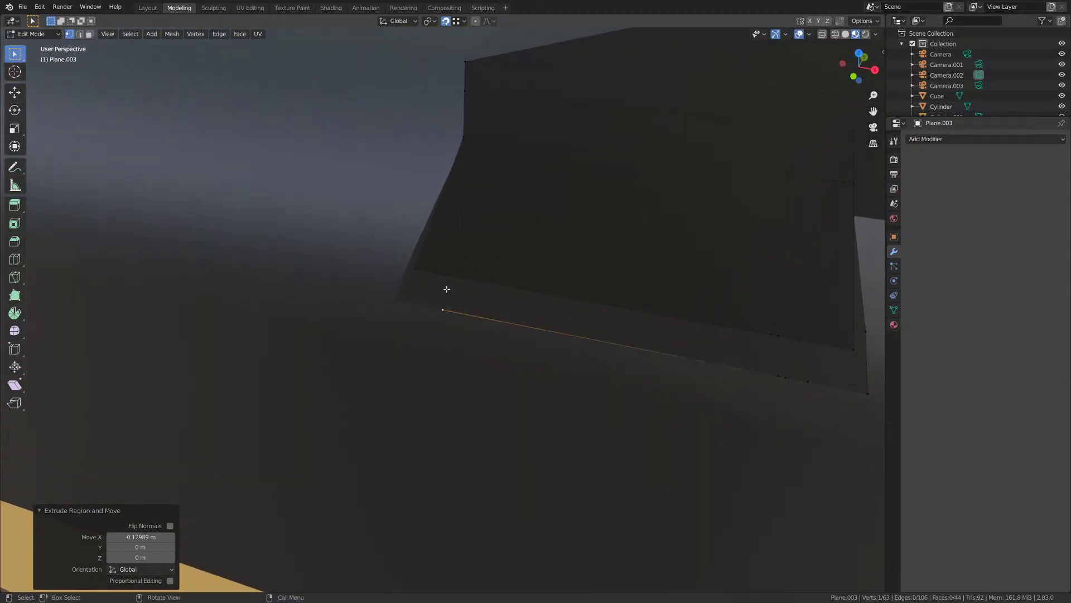
{"action": "key", "text": "e"}
{"action": "left_click", "coordinate": [394, 302]}
- Fill the ledge between the sight's lower edge and the new edge chain with faces, working from the front corner toward the rear
{"action": "middle_click_drag", "start_coordinate": [414, 285], "coordinate": [496, 213]}
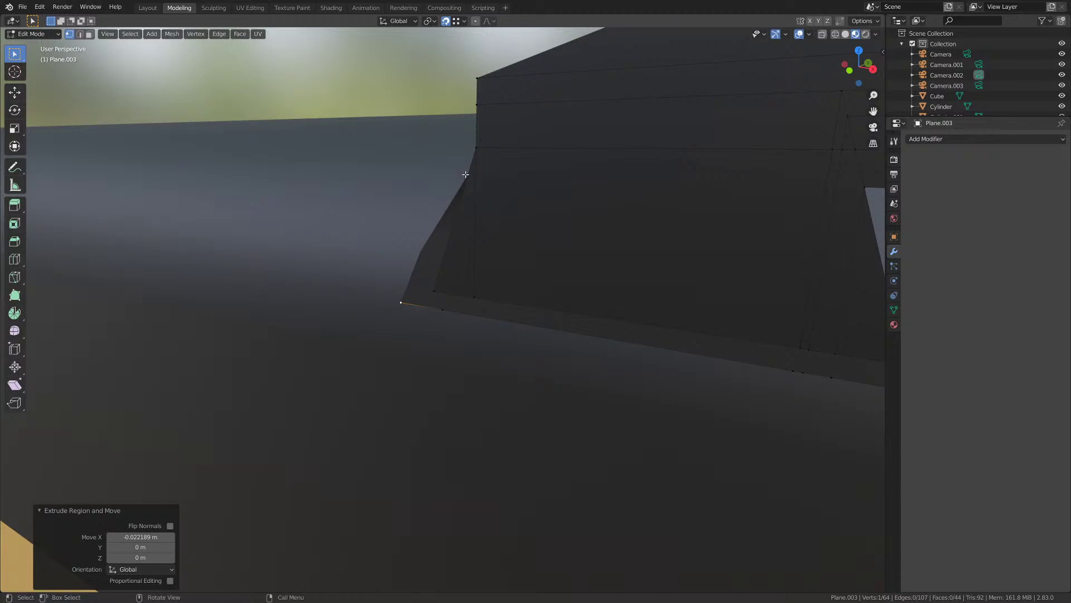
{"action": "middle_click_drag", "start_coordinate": [466, 174], "coordinate": [622, 246]}
{"action": "left_click", "coordinate": [460, 317], "text": "shift"}
{"action": "left_click", "coordinate": [481, 288], "text": "shift"}
{"action": "key", "text": "f"}
{"action": "left_click", "coordinate": [623, 252]}
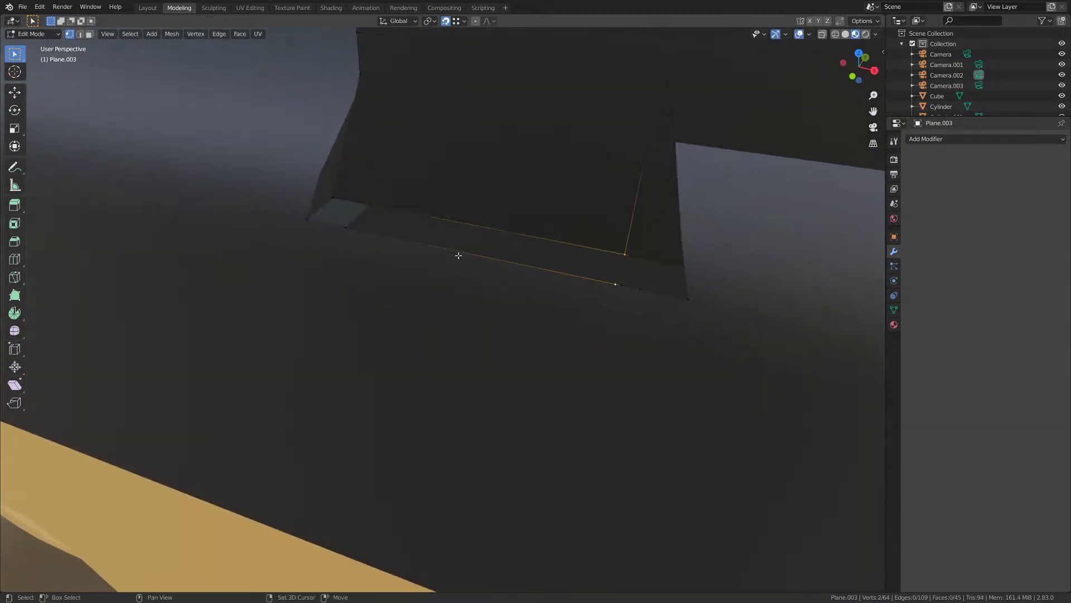
{"action": "key", "text": "f"}
{"action": "left_click", "coordinate": [614, 283]}
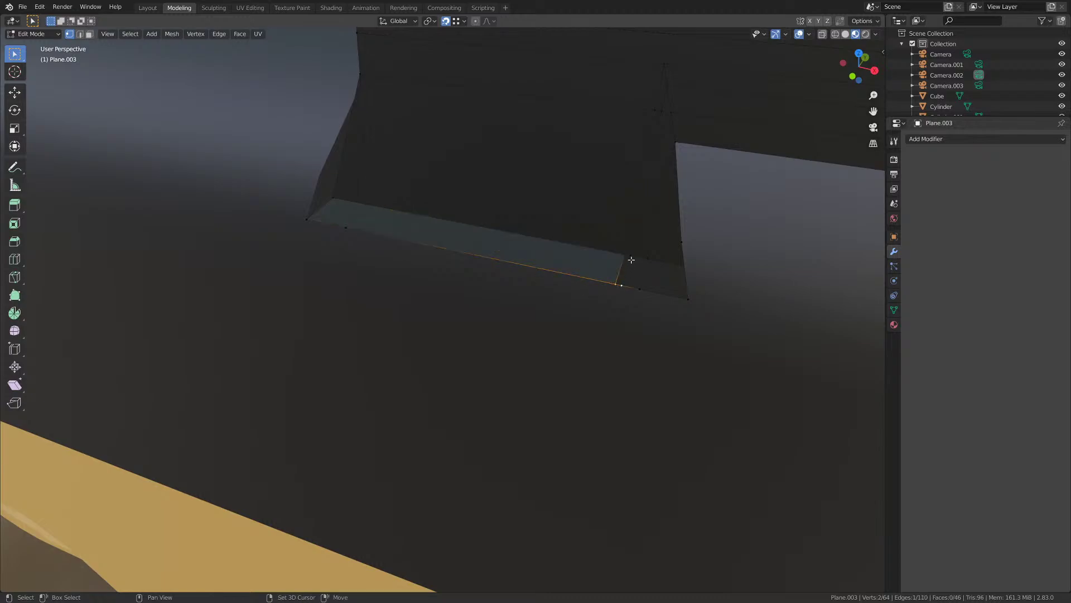
{"action": "key", "text": "f"}
{"action": "left_click", "coordinate": [626, 262]}
{"action": "key", "text": "f"}
{"action": "middle_click_drag", "start_coordinate": [658, 275], "coordinate": [591, 325]}
- Fill the last ledge face at the slide notch's rear corner and leave mesh editing
{"action": "key", "text": "alt+a"}
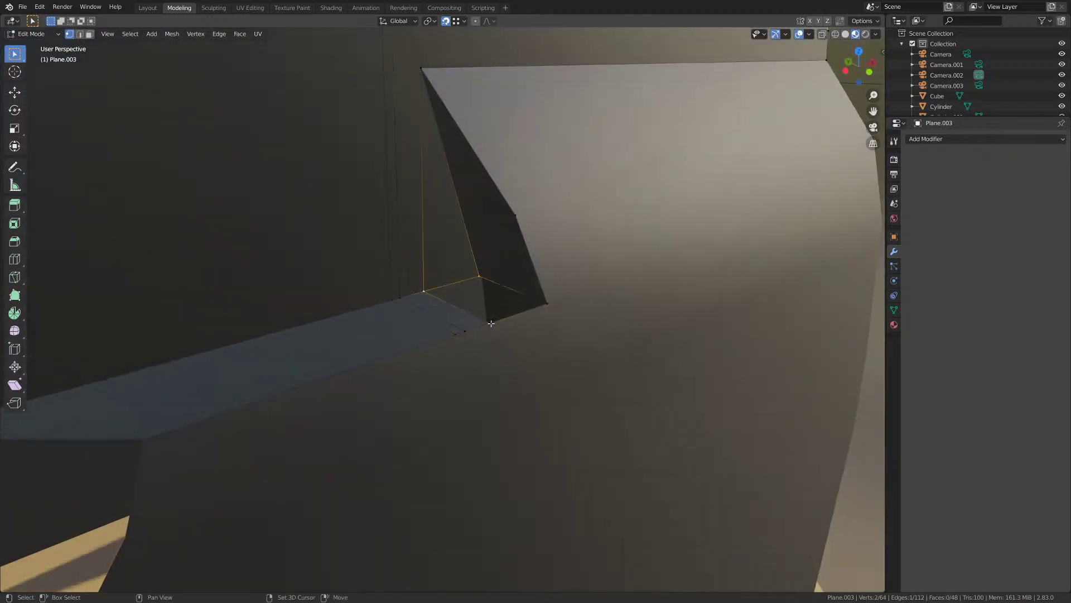
{"action": "left_click", "coordinate": [491, 324], "text": "shift"}
{"action": "left_click", "coordinate": [551, 304], "text": "shift"}
{"action": "key", "text": "f"}
{"action": "scroll", "coordinate": [546, 322], "scroll_direction": "down", "scroll_amount": 5}
{"action": "key", "text": "Tab"}
{"action": "middle_click_drag", "start_coordinate": [545, 323], "coordinate": [472, 297]}
{"action": "key", "text": "Tab"}
{"action": "scroll", "coordinate": [484, 312], "scroll_direction": "up", "scroll_amount": 5}
{"action": "key", "text": "2"}
{"action": "left_click", "coordinate": [440, 268]}
{"action": "middle_click_drag", "start_coordinate": [456, 315], "coordinate": [433, 286]}
{"action": "left_click", "coordinate": [430, 282], "text": "shift"}
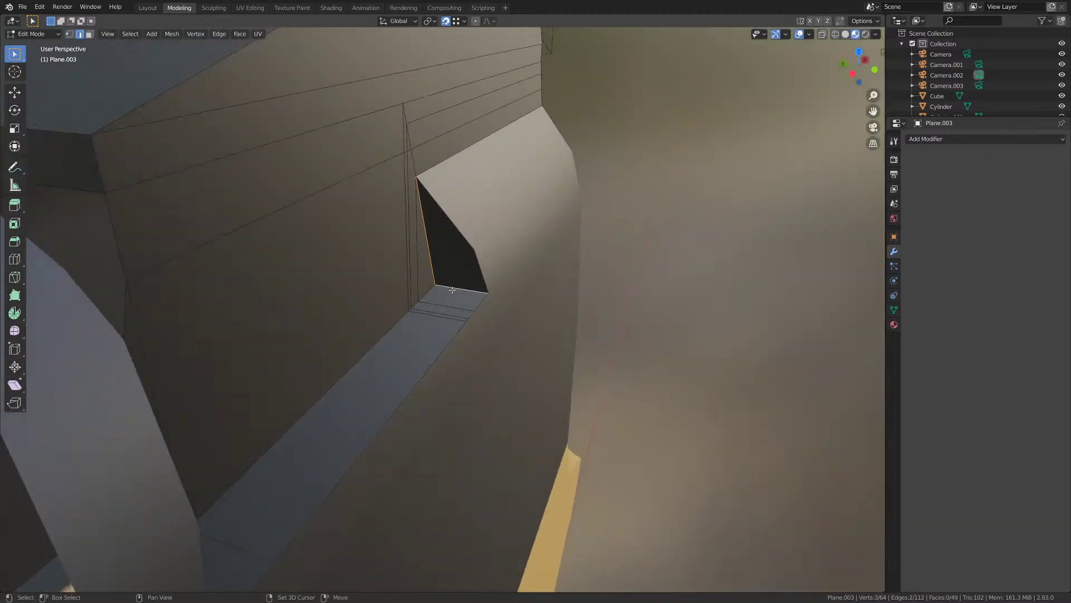
{"action": "left_click", "coordinate": [410, 310], "text": "shift"}
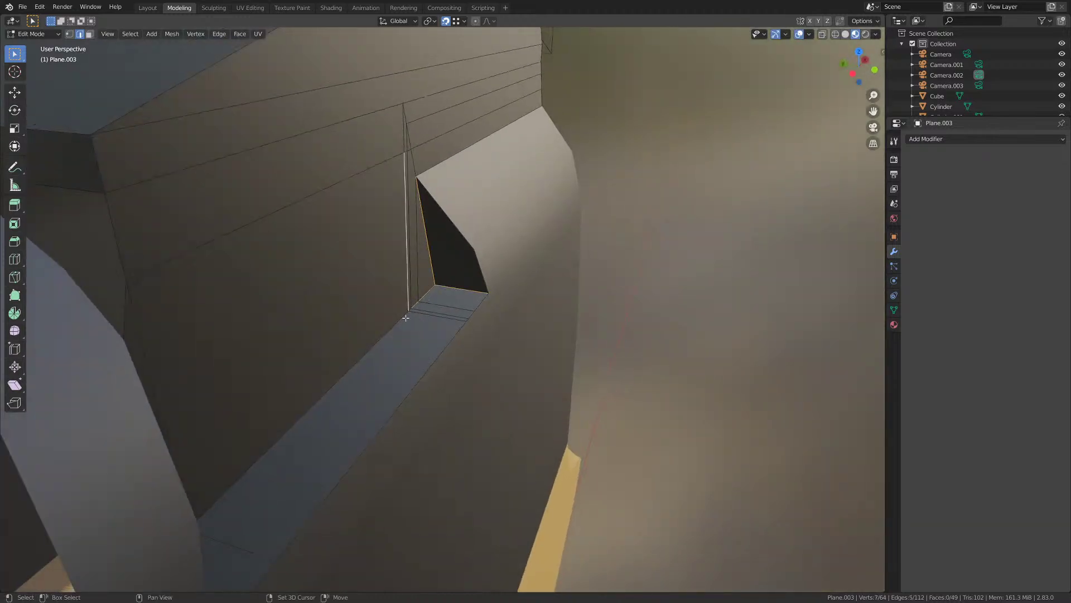
{"action": "scroll", "coordinate": [407, 304], "scroll_direction": "down", "scroll_amount": 4}
- Save the file in object mode and apply Shade Smooth to the rear sight
{"action": "key", "text": "Tab"}
{"action": "middle_click_drag", "start_coordinate": [407, 284], "coordinate": [373, 244]}
{"action": "key", "text": "ctrl+s"}
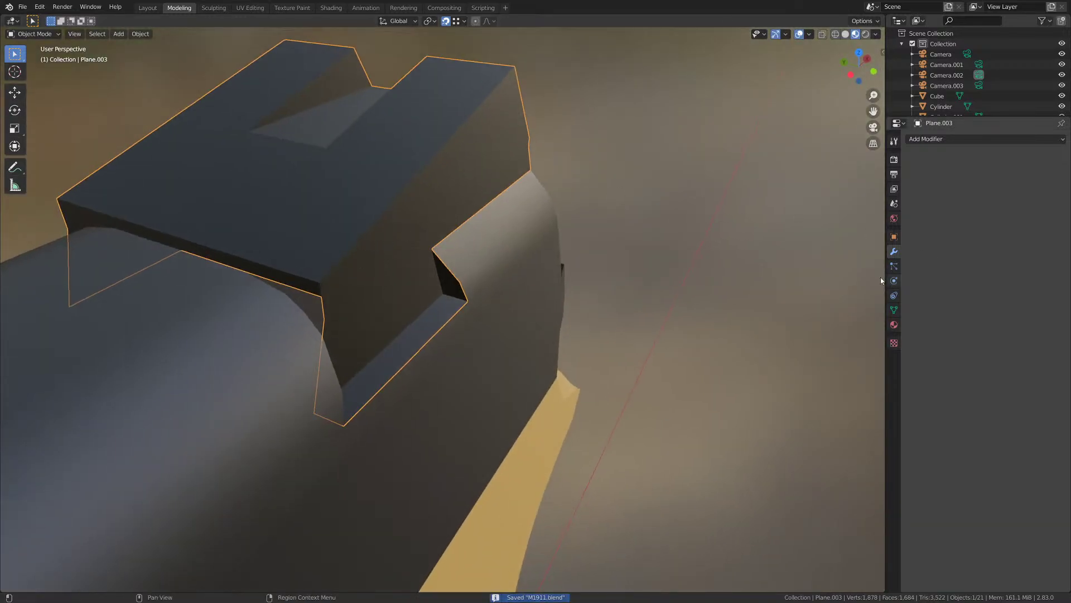
{"action": "right_click", "coordinate": [364, 156]}
{"action": "left_click", "coordinate": [345, 159]}
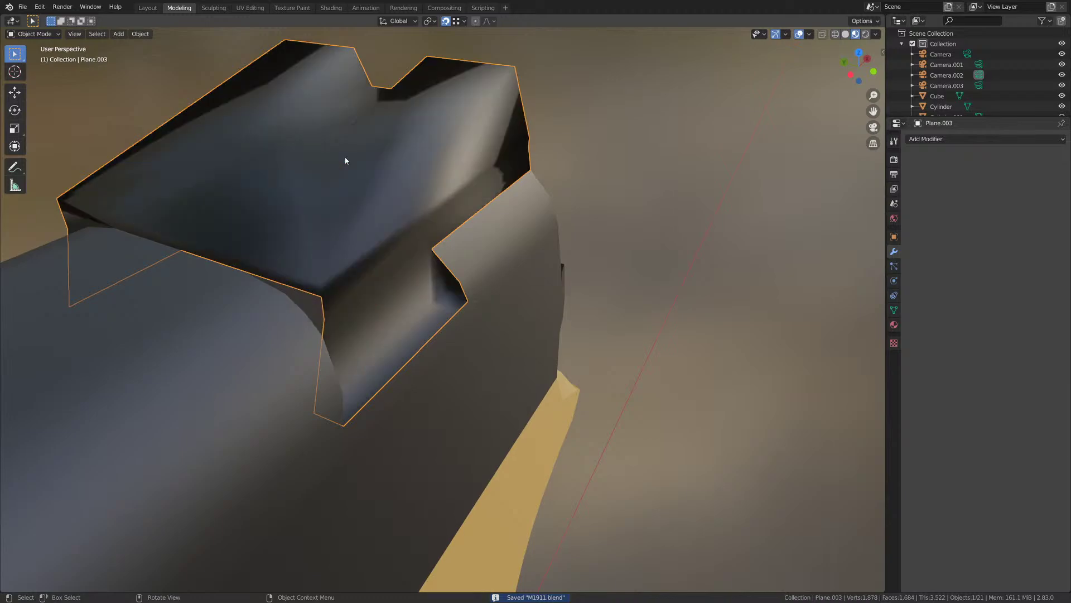
- Enable Auto Smooth for the rear sight with an angle of 180° and save the file
{"action": "scroll", "coordinate": [540, 201], "scroll_direction": "down", "scroll_amount": 3}
{"action": "middle_click_drag", "start_coordinate": [540, 201], "coordinate": [478, 213]}
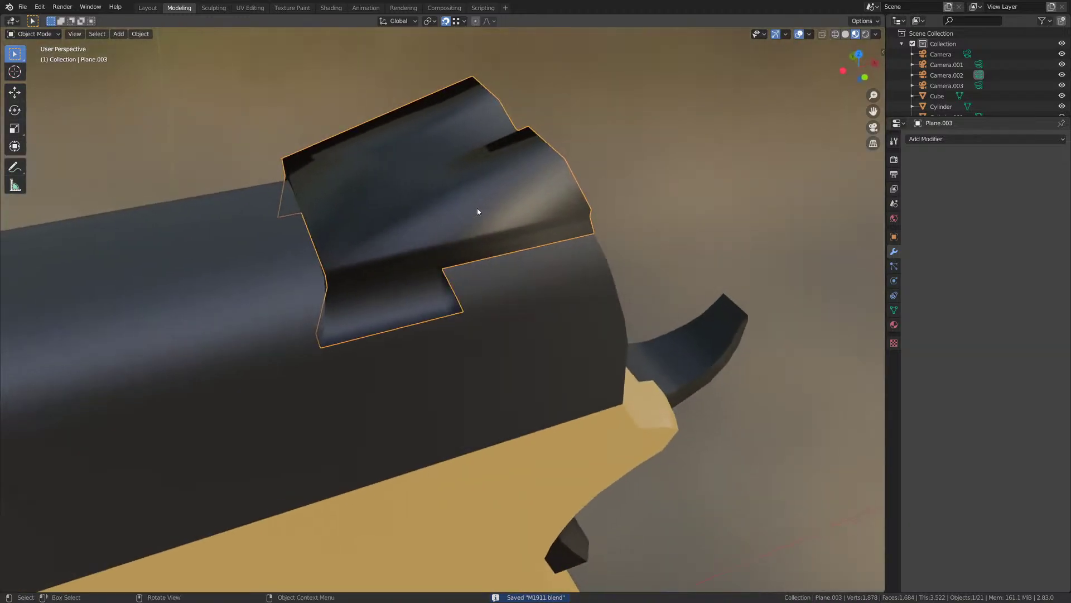
{"action": "left_click", "coordinate": [894, 310]}
{"action": "left_click", "coordinate": [924, 370]}
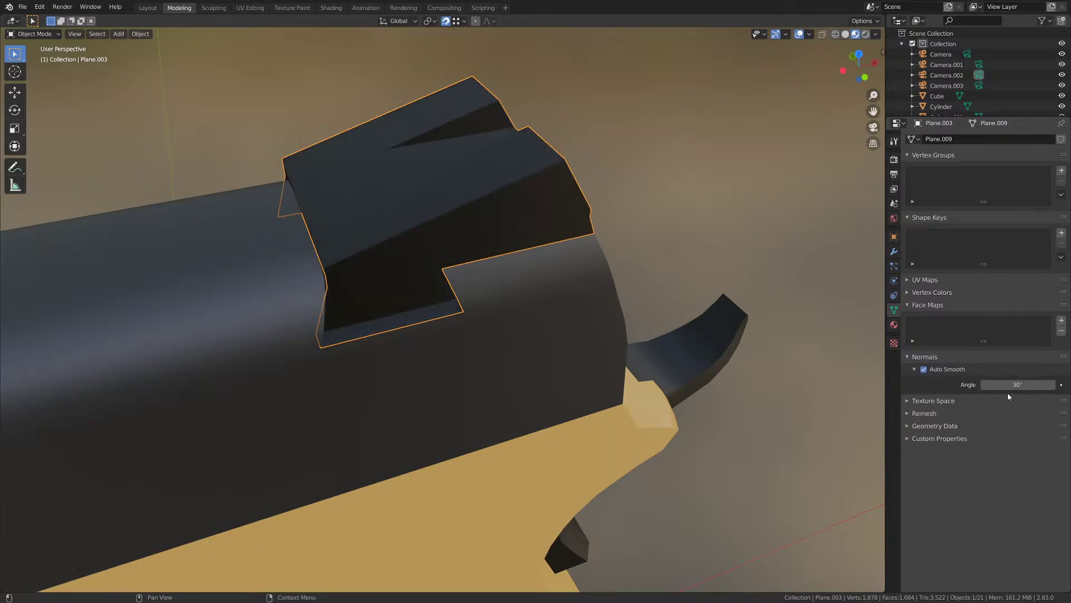
{"action": "left_click_drag", "start_coordinate": [1018, 384], "coordinate": [1052, 384]}
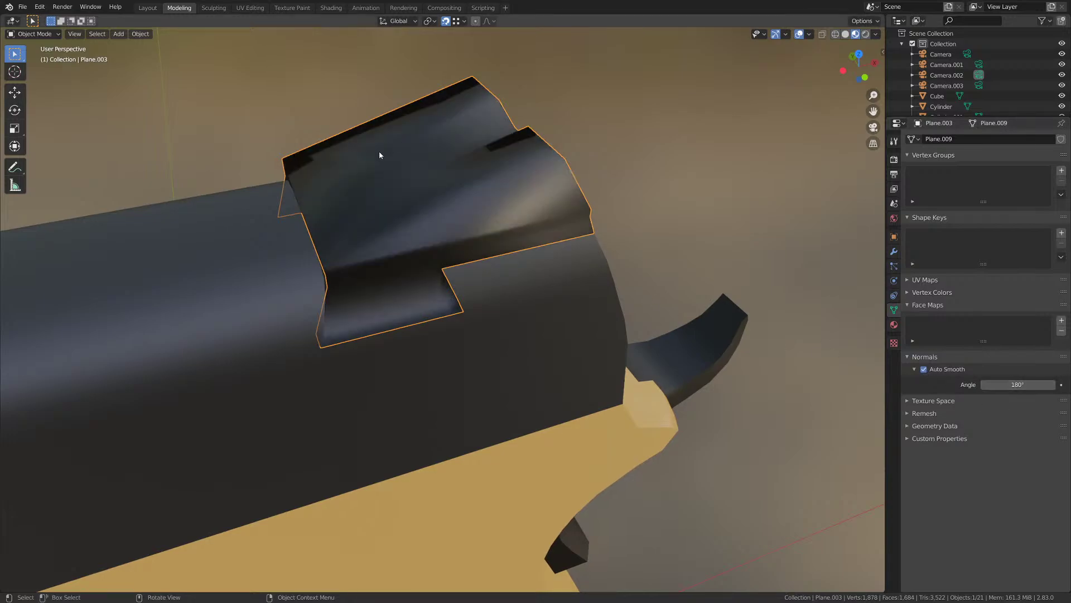
{"action": "key", "text": "ctrl+s"}
- Mark all edges around the rear sight's aiming notch as sharp
{"action": "key", "text": "Tab"}
{"action": "middle_click_drag", "start_coordinate": [462, 185], "coordinate": [440, 218]}
{"action": "left_click", "coordinate": [420, 248]}
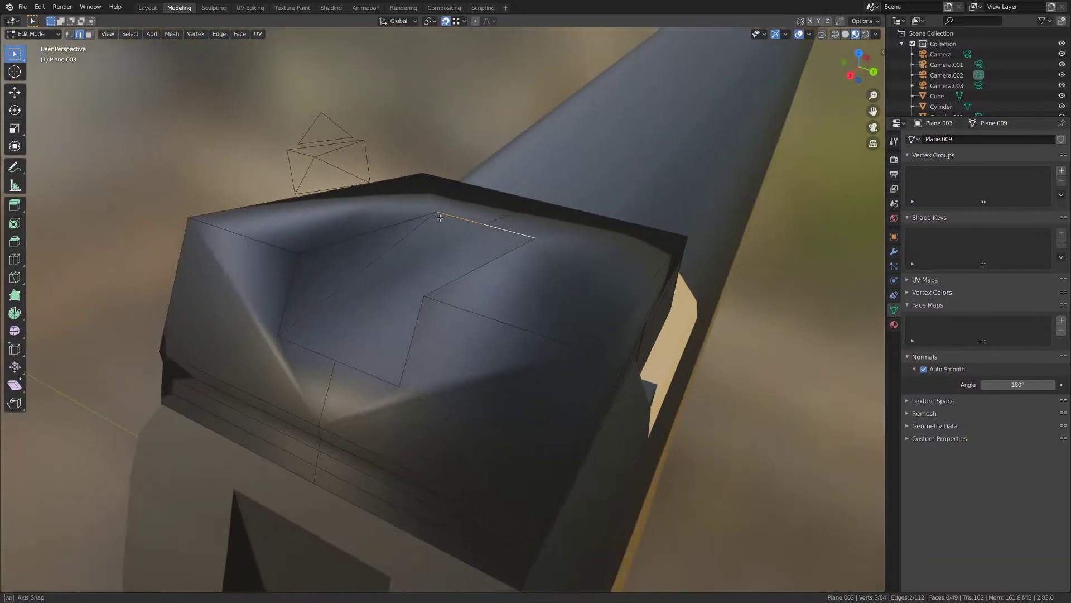
{"action": "left_click", "coordinate": [306, 270], "text": "shift"}
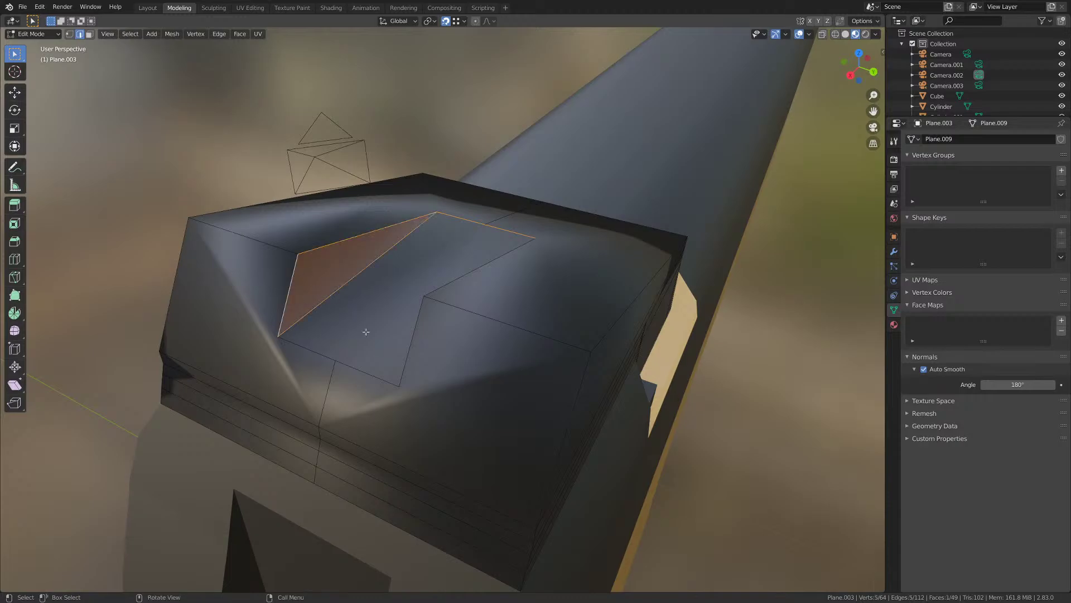
{"action": "left_click", "coordinate": [321, 359], "text": "shift"}
{"action": "left_click", "coordinate": [364, 371], "text": "shift"}
{"action": "middle_click_drag", "start_coordinate": [366, 371], "coordinate": [505, 266]}
{"action": "left_click", "coordinate": [567, 255], "text": "shift"}
{"action": "left_click", "coordinate": [595, 236], "text": "shift"}
{"action": "left_click", "coordinate": [619, 257], "text": "shift"}
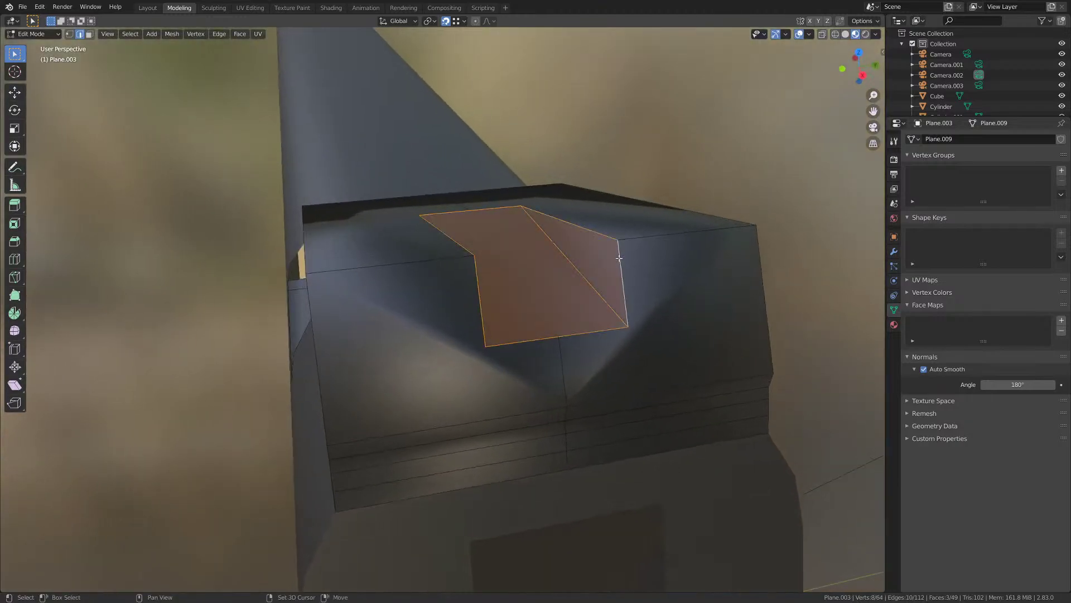
{"action": "left_click", "coordinate": [228, 37]}
{"action": "left_click", "coordinate": [268, 232]}
{"action": "scroll", "coordinate": [571, 301], "scroll_direction": "down", "scroll_amount": 1}
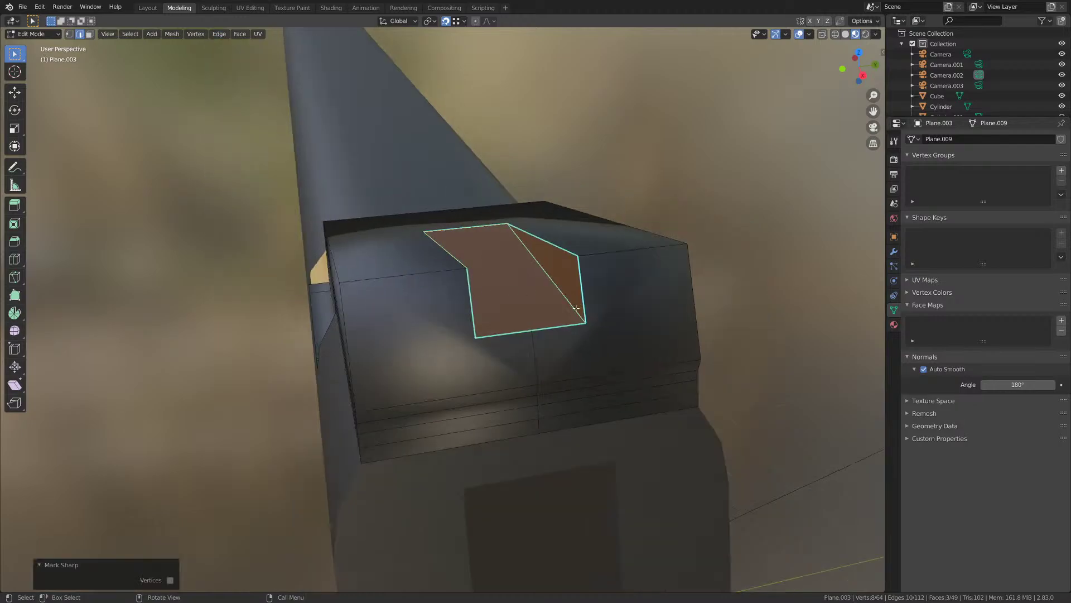
{"action": "key", "text": "Tab"}
{"action": "middle_click_drag", "start_coordinate": [571, 302], "coordinate": [603, 286]}
- Mark the outer edges of the rear sight's top surface as sharp
{"action": "key", "text": "Tab"}
{"action": "left_click", "coordinate": [405, 293]}
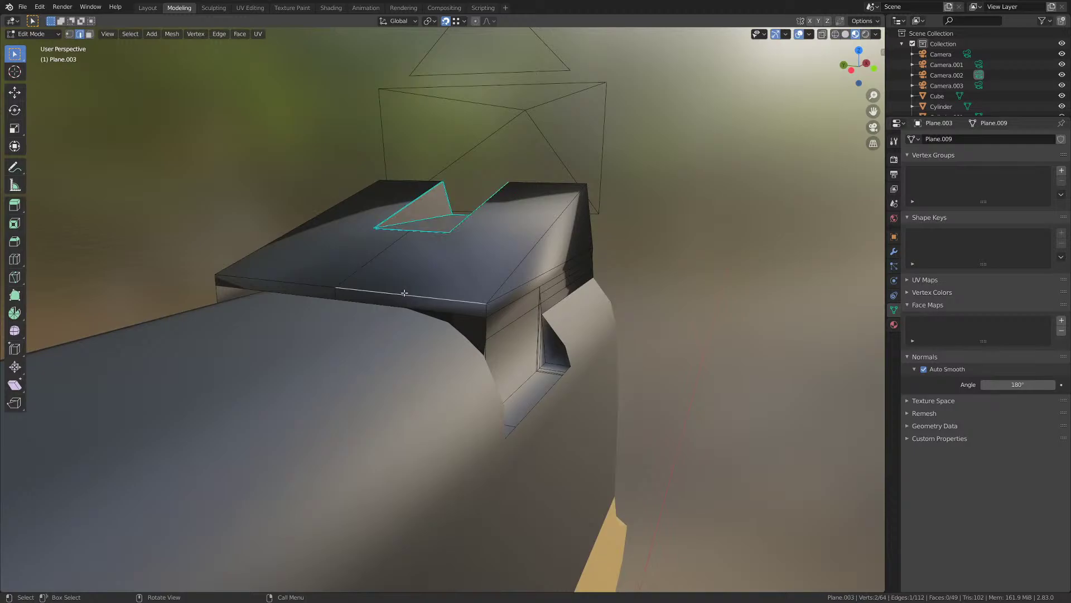
{"action": "middle_click_drag", "start_coordinate": [328, 286], "coordinate": [407, 306]}
{"action": "left_click", "coordinate": [277, 241], "text": "shift"}
{"action": "middle_click_drag", "start_coordinate": [278, 241], "coordinate": [373, 267]}
{"action": "left_click", "coordinate": [270, 175], "text": "shift"}
{"action": "left_click", "coordinate": [433, 119], "text": "shift"}
{"action": "left_click", "coordinate": [488, 131], "text": "shift"}
{"action": "middle_click_drag", "start_coordinate": [490, 162], "coordinate": [405, 139]}
{"action": "left_click", "coordinate": [219, 34]}
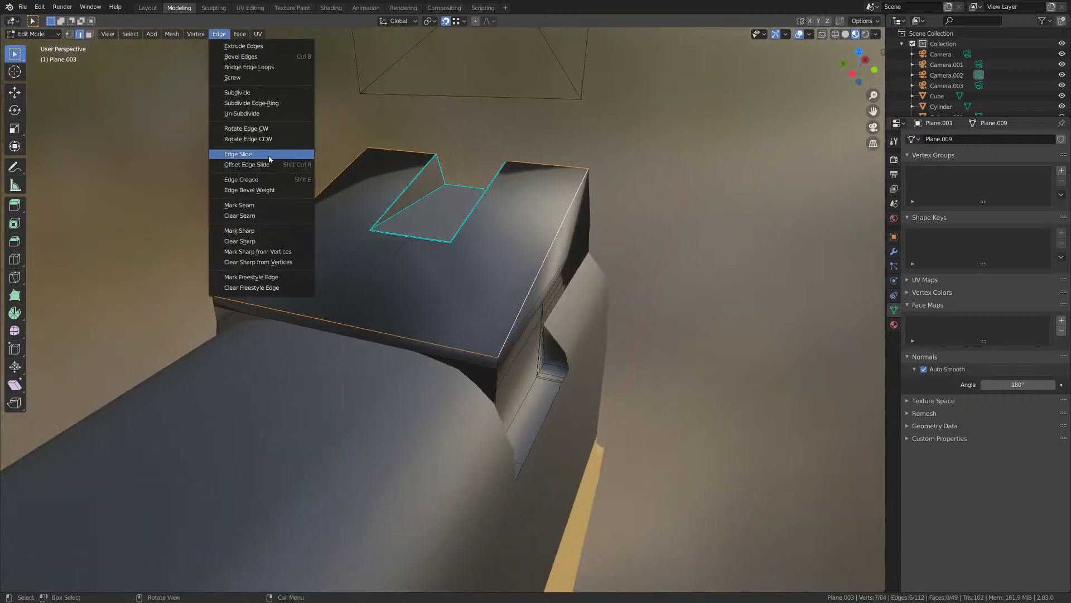
{"action": "left_click", "coordinate": [268, 231]}
- Mark the side and bottom edges of the rear sight's slanted back face as sharp and save the file
{"action": "middle_click_drag", "start_coordinate": [568, 307], "coordinate": [440, 294]}
{"action": "left_click", "coordinate": [489, 271]}
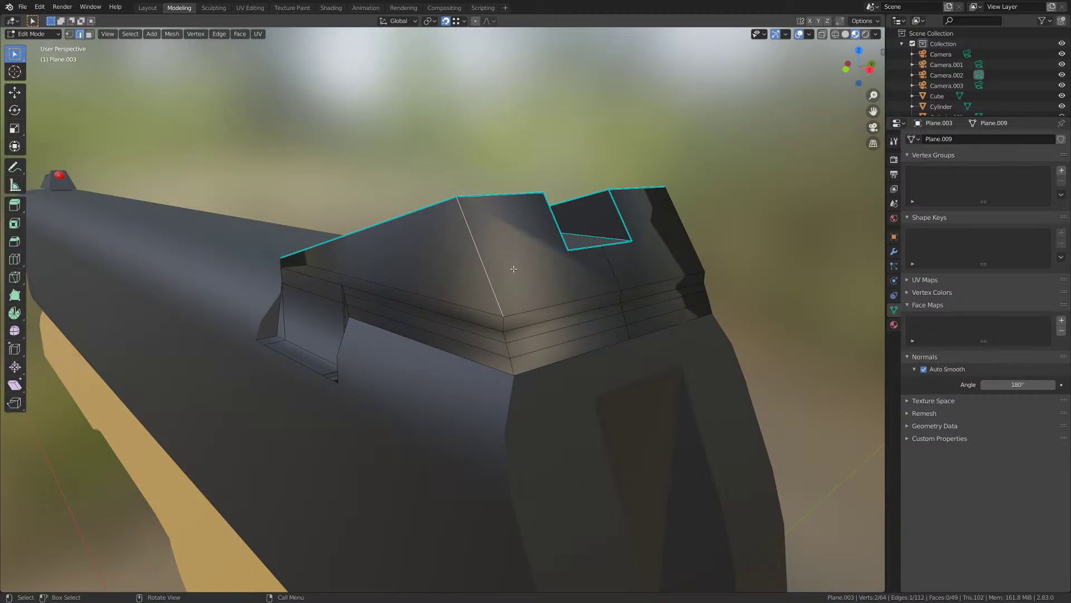
{"action": "middle_click_drag", "start_coordinate": [524, 303], "coordinate": [426, 320]}
{"action": "key", "text": "ctrl+s"}
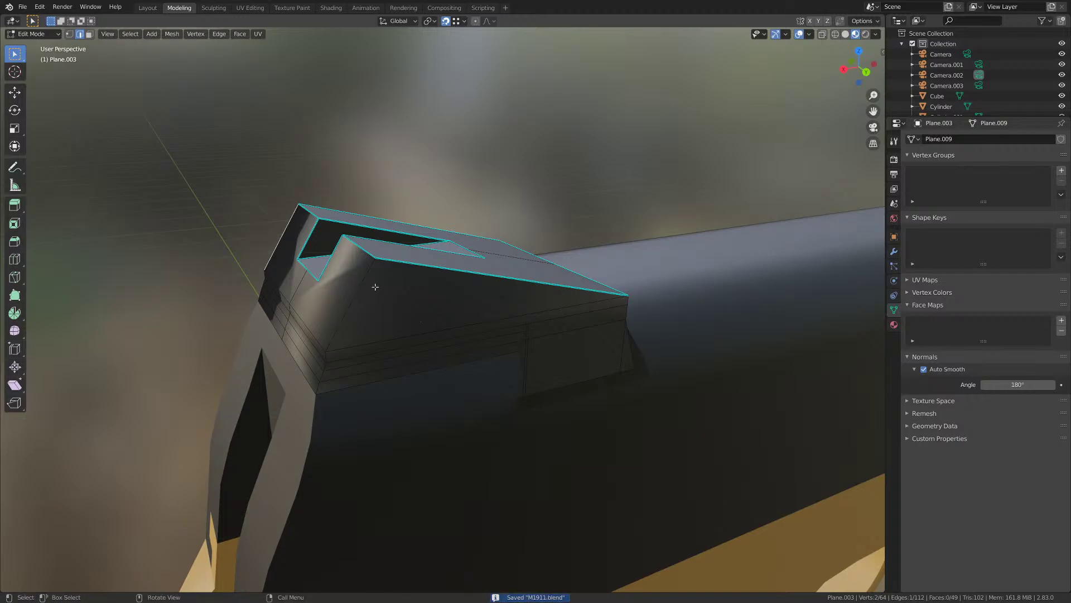
{"action": "middle_click_drag", "start_coordinate": [375, 287], "coordinate": [401, 296]}
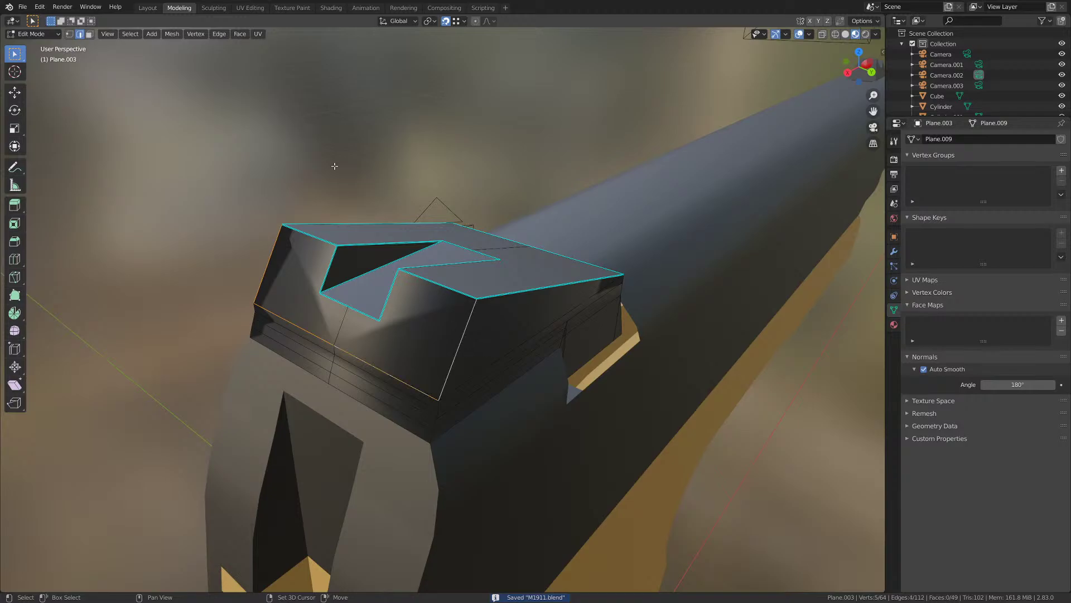
{"action": "left_click", "coordinate": [217, 34]}
{"action": "left_click", "coordinate": [249, 232]}
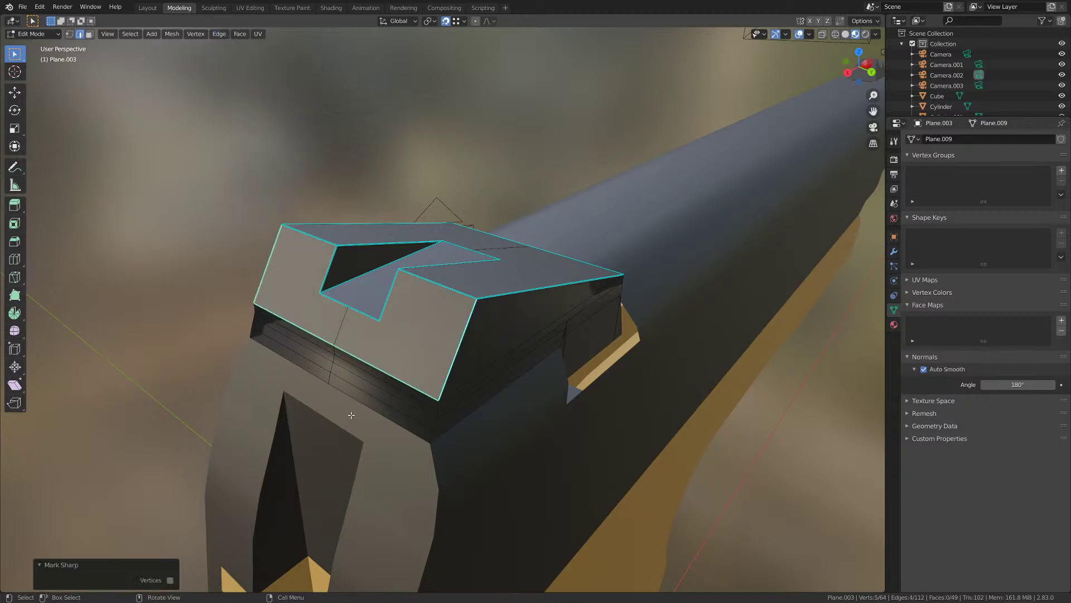
{"action": "key", "text": "ctrl+s"}
- Mark the short end edges and lower edge of the thin strip below the sight's back face as sharp
{"action": "middle_click_drag", "start_coordinate": [351, 414], "coordinate": [485, 291]}
{"action": "left_click", "coordinate": [488, 287]}
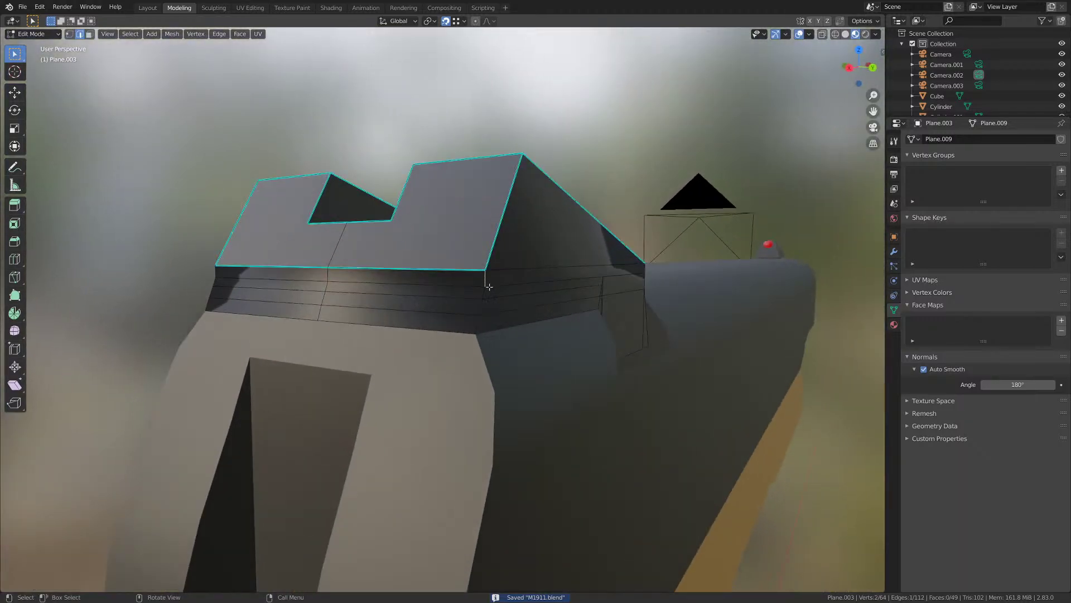
{"action": "middle_click_drag", "start_coordinate": [450, 329], "coordinate": [452, 274]}
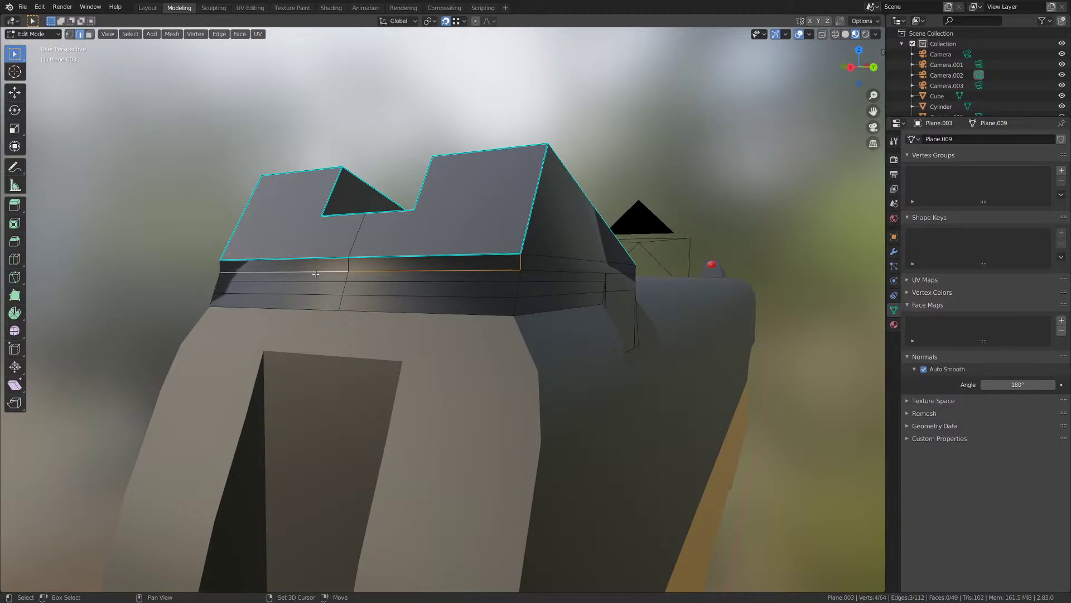
{"action": "left_click", "coordinate": [219, 34]}
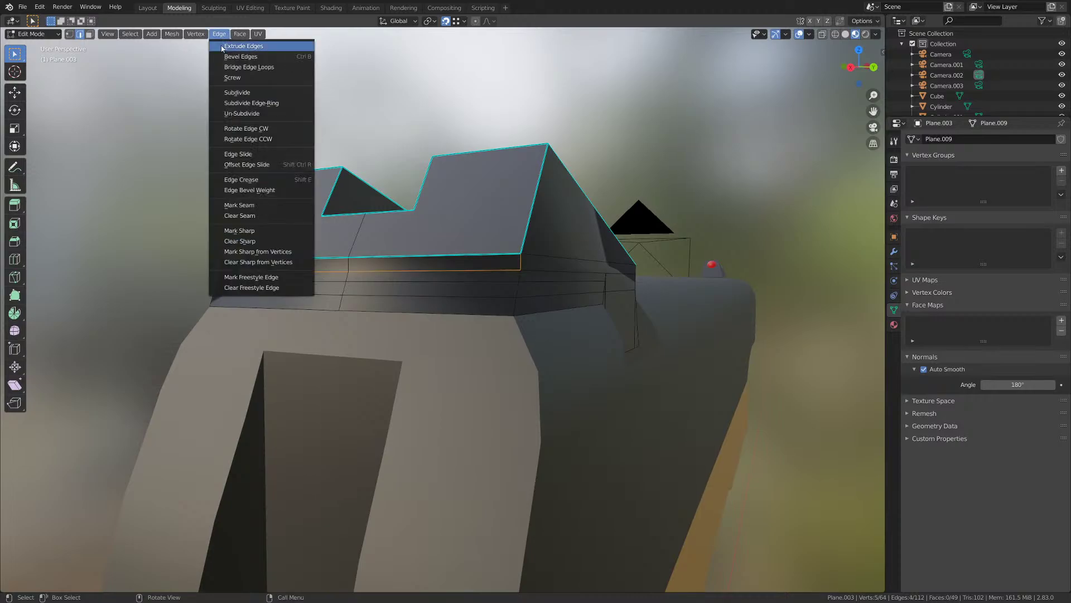
{"action": "left_click", "coordinate": [262, 229]}
{"action": "key", "text": "Tab"}
{"action": "middle_click_drag", "start_coordinate": [313, 279], "coordinate": [370, 291]}
- Mark the side and bottom edges of the rear sight's lower back band, beneath the thin strip, as sharp
{"action": "key", "text": "Tab"}
{"action": "left_click", "coordinate": [285, 276], "text": "shift"}
{"action": "scroll", "coordinate": [370, 291], "scroll_direction": "up", "scroll_amount": 4}
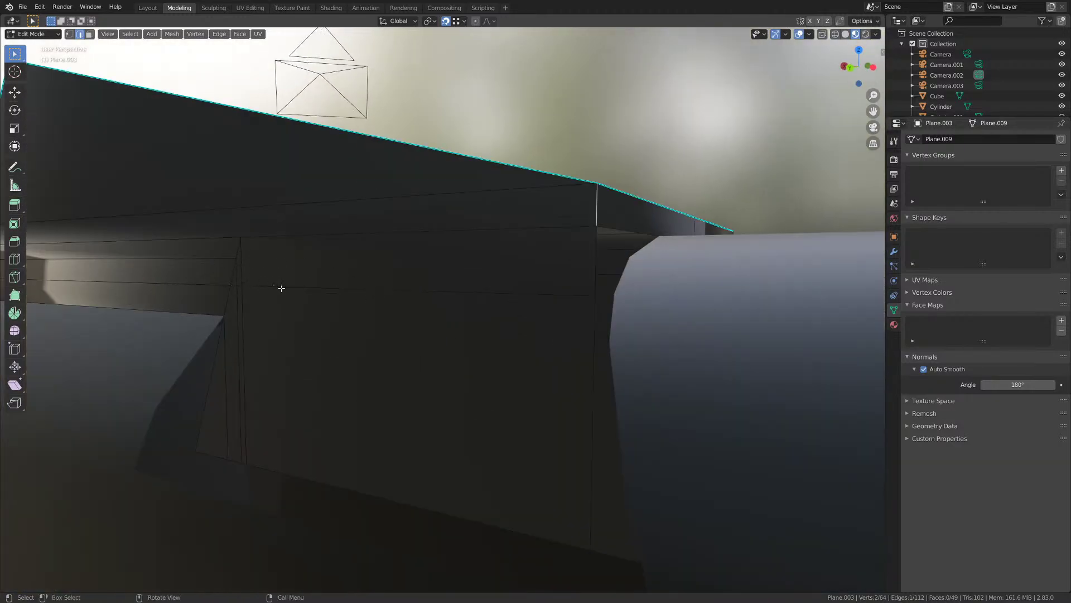
{"action": "key", "text": "Tab"}
{"action": "key", "text": "Tab"}
{"action": "key", "text": "1"}
{"action": "middle_click_drag", "start_coordinate": [292, 296], "coordinate": [302, 292]}
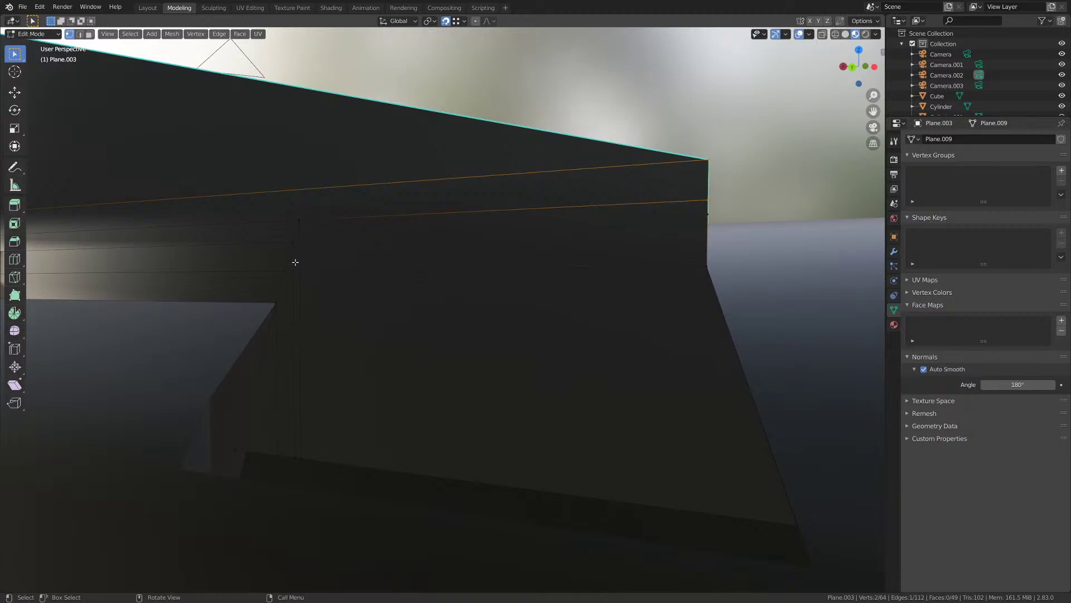
{"action": "middle_click_drag", "start_coordinate": [303, 253], "coordinate": [365, 275]}
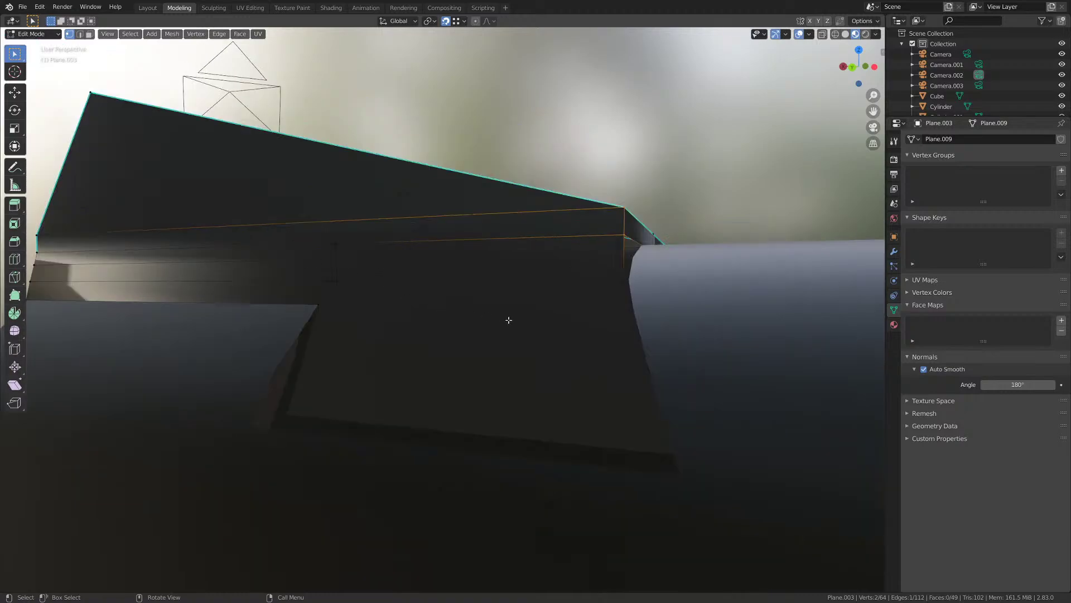
{"action": "key", "text": "2"}
{"action": "middle_click_drag", "start_coordinate": [508, 319], "coordinate": [540, 294]}
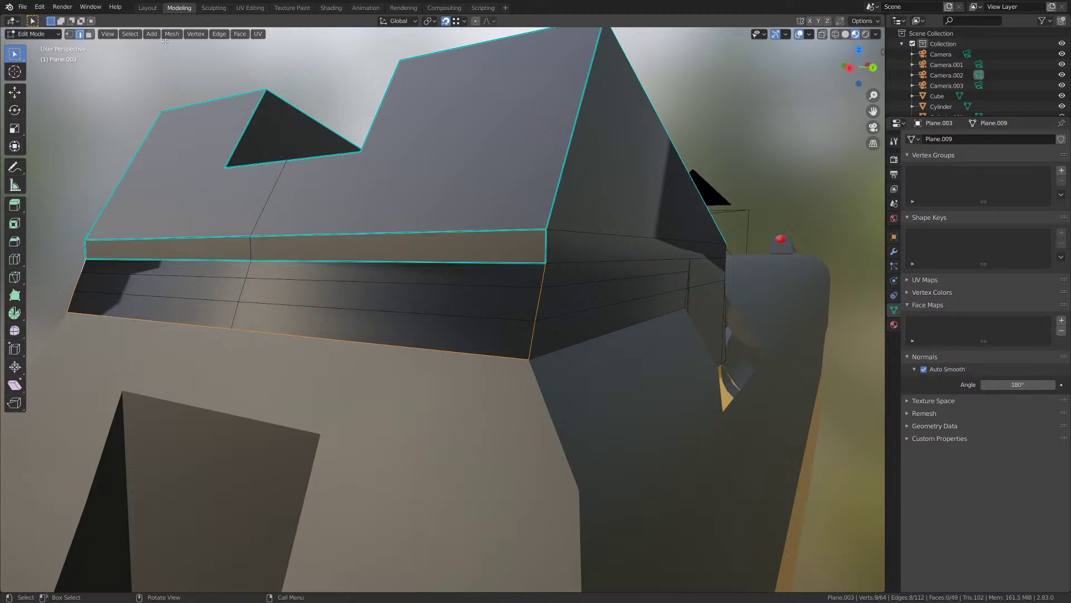
{"action": "left_click", "coordinate": [219, 34]}
{"action": "left_click", "coordinate": [248, 234]}
{"action": "scroll", "coordinate": [279, 268], "scroll_direction": "down", "scroll_amount": 3}
{"action": "key", "text": "Tab"}
{"action": "middle_click_drag", "start_coordinate": [331, 323], "coordinate": [379, 283]}
- Mark the sight's front vertical edges, the inner dovetail outline on the side and the lower side edge along the slide as sharp
{"action": "key", "text": "Tab"}
{"action": "left_click", "coordinate": [432, 307]}
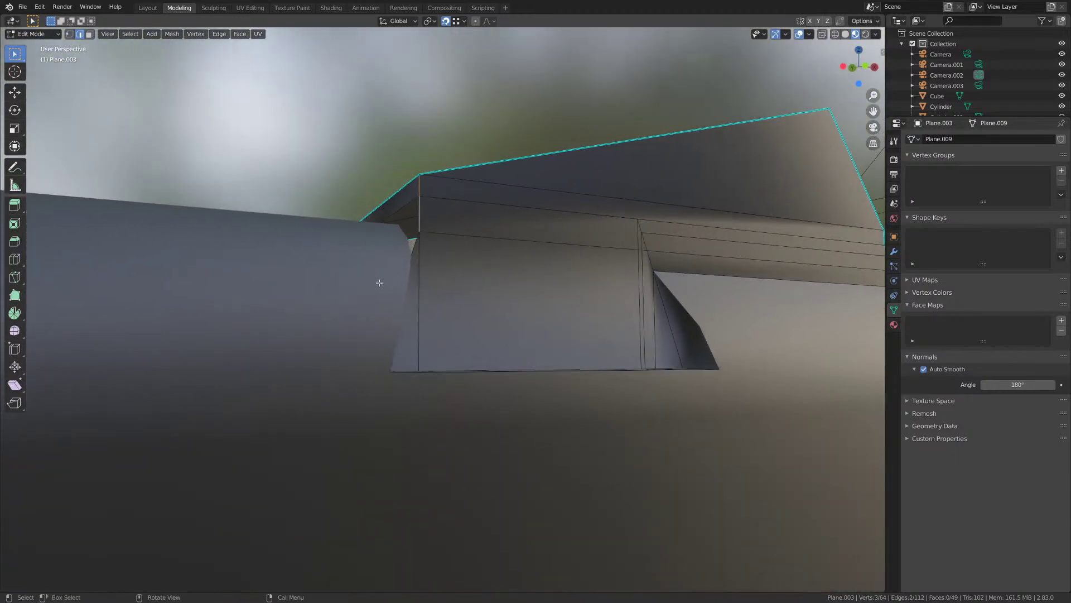
{"action": "key", "text": "KP_Decimal"}
{"action": "scroll", "coordinate": [529, 438], "scroll_direction": "down", "scroll_amount": 1}
{"action": "middle_click_drag", "start_coordinate": [529, 438], "coordinate": [500, 423]}
{"action": "left_click", "coordinate": [438, 385], "text": "shift"}
{"action": "mouse_move", "coordinate": [439, 385]}
{"action": "middle_mouse_down"}
{"action": "mouse_move", "coordinate": [474, 406]}
{"action": "mouse_move", "coordinate": [455, 386]}
{"action": "middle_mouse_up"}
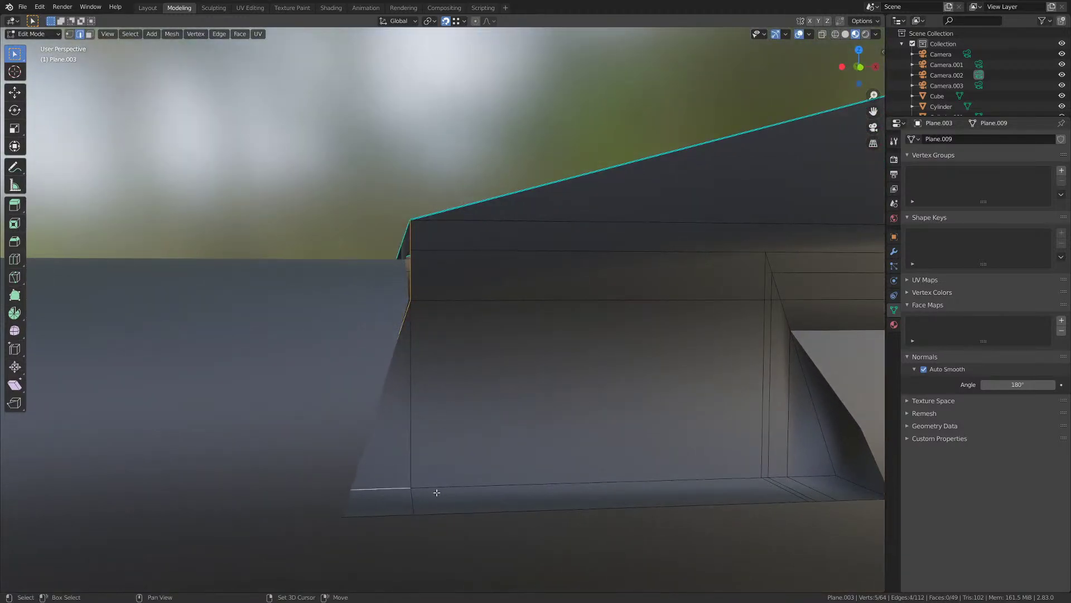
{"action": "middle_click_drag", "start_coordinate": [436, 492], "coordinate": [359, 337]}
{"action": "left_click", "coordinate": [488, 491], "text": "shift"}
{"action": "left_click", "coordinate": [575, 406], "text": "shift"}
{"action": "left_click", "coordinate": [567, 356], "text": "shift"}
{"action": "left_click", "coordinate": [318, 247], "text": "shift"}
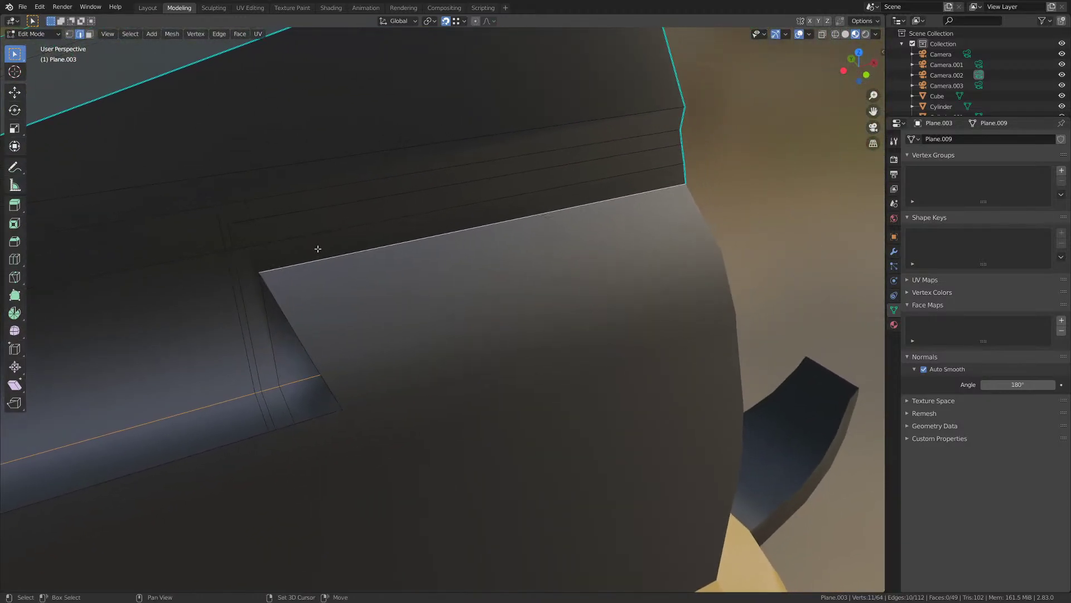
{"action": "middle_click_drag", "start_coordinate": [318, 247], "coordinate": [458, 262]}
{"action": "scroll", "coordinate": [359, 250], "scroll_direction": "down", "scroll_amount": 1}
{"action": "scroll", "coordinate": [420, 283], "scroll_direction": "down", "scroll_amount": 3}
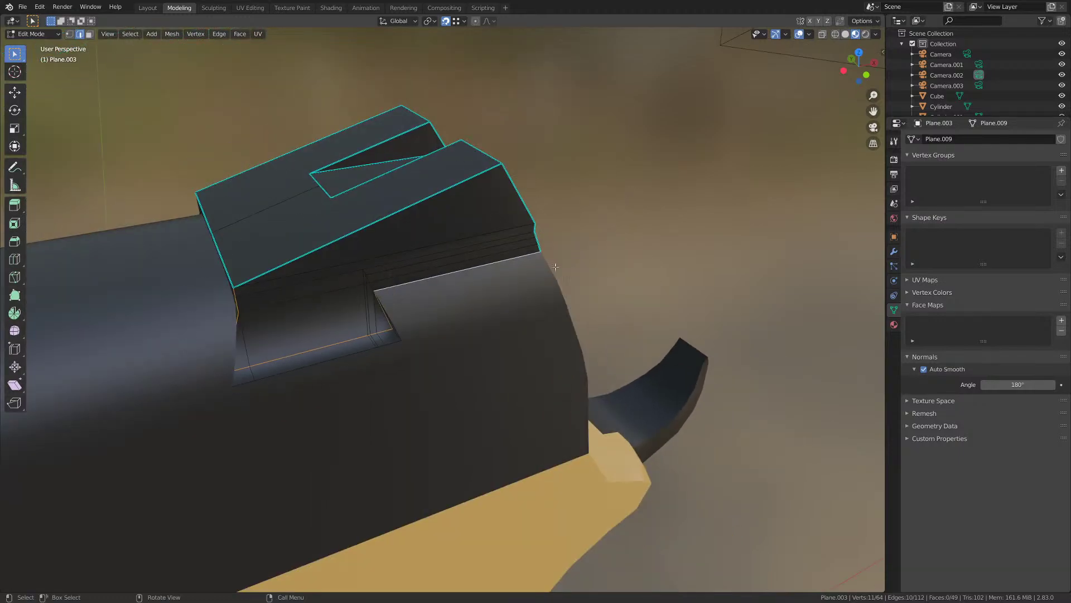
{"action": "left_click", "coordinate": [219, 33]}
{"action": "left_click", "coordinate": [240, 239]}
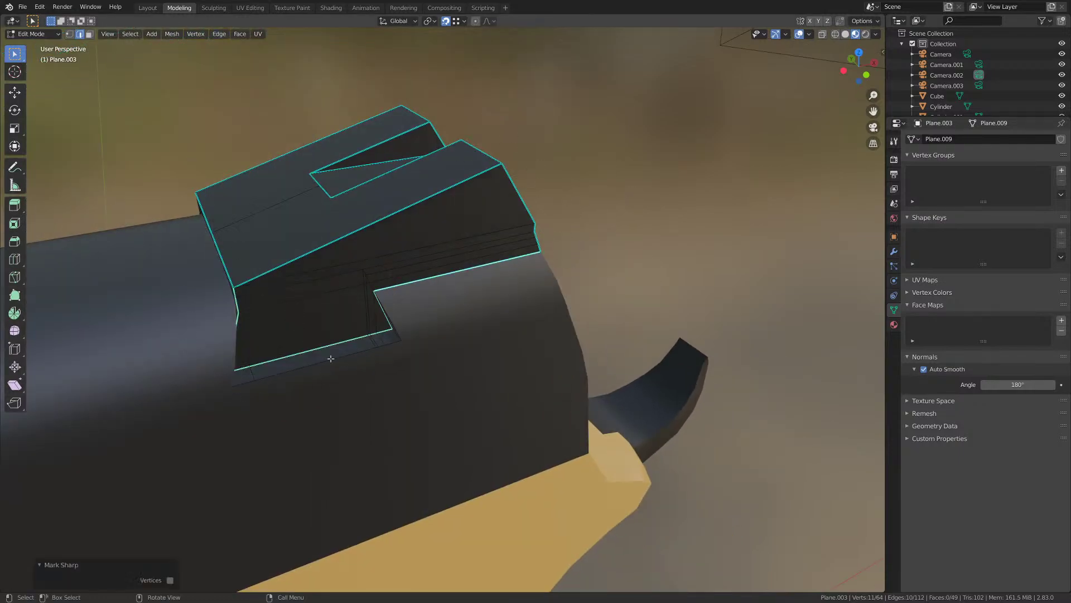
- Mark the short edge between the dovetail recess floor and its rear end wall as sharp
{"action": "key", "text": "Tab"}
{"action": "middle_click_drag", "start_coordinate": [331, 358], "coordinate": [398, 276]}
{"action": "key", "text": "Tab"}
{"action": "scroll", "coordinate": [381, 346], "scroll_direction": "up", "scroll_amount": 3}
{"action": "middle_click_drag", "start_coordinate": [397, 276], "coordinate": [430, 246]}
{"action": "left_click", "coordinate": [402, 327]}
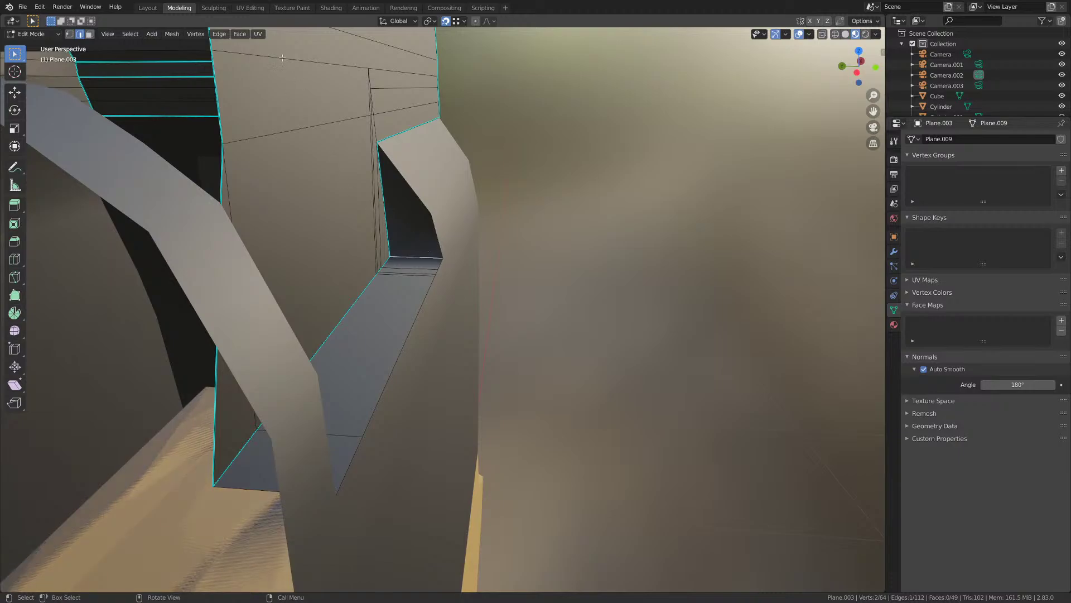
{"action": "left_click", "coordinate": [219, 34]}
{"action": "left_click", "coordinate": [240, 231]}
{"action": "scroll", "coordinate": [303, 250], "scroll_direction": "up", "scroll_amount": 4}
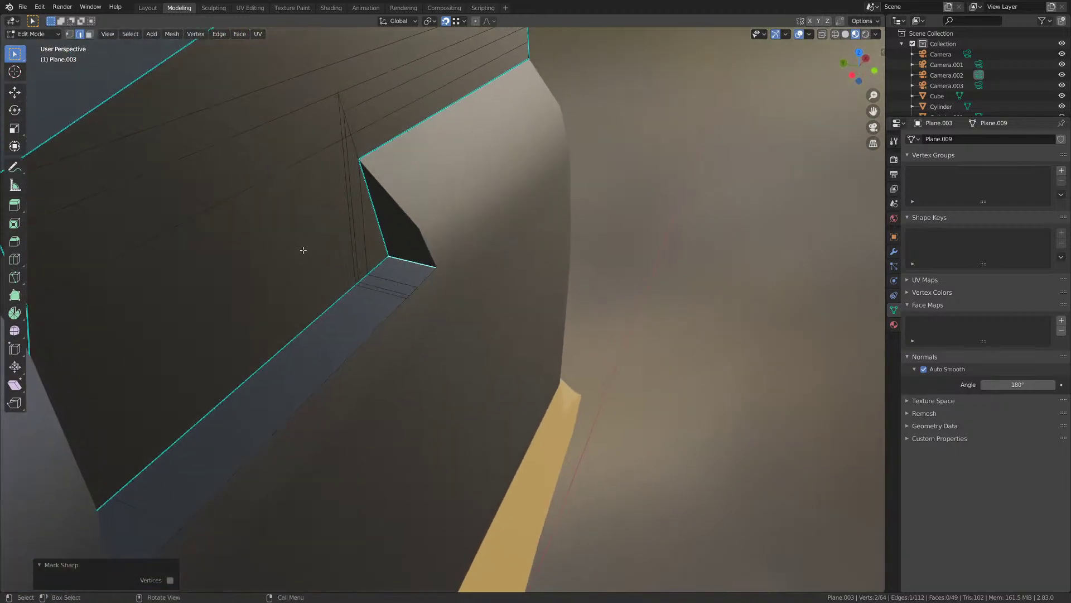
- Extrude the middle vertex at the dovetail recess's front end up to where the slide contour meets the sight's slanted front edge
{"action": "middle_click_drag", "start_coordinate": [303, 250], "coordinate": [187, 219]}
{"action": "key", "text": "KP_Decimal"}
{"action": "middle_click_drag", "start_coordinate": [494, 366], "coordinate": [508, 214]}
{"action": "key", "text": "1"}
{"action": "key", "text": "e"}
{"action": "left_click", "coordinate": [438, 242]}
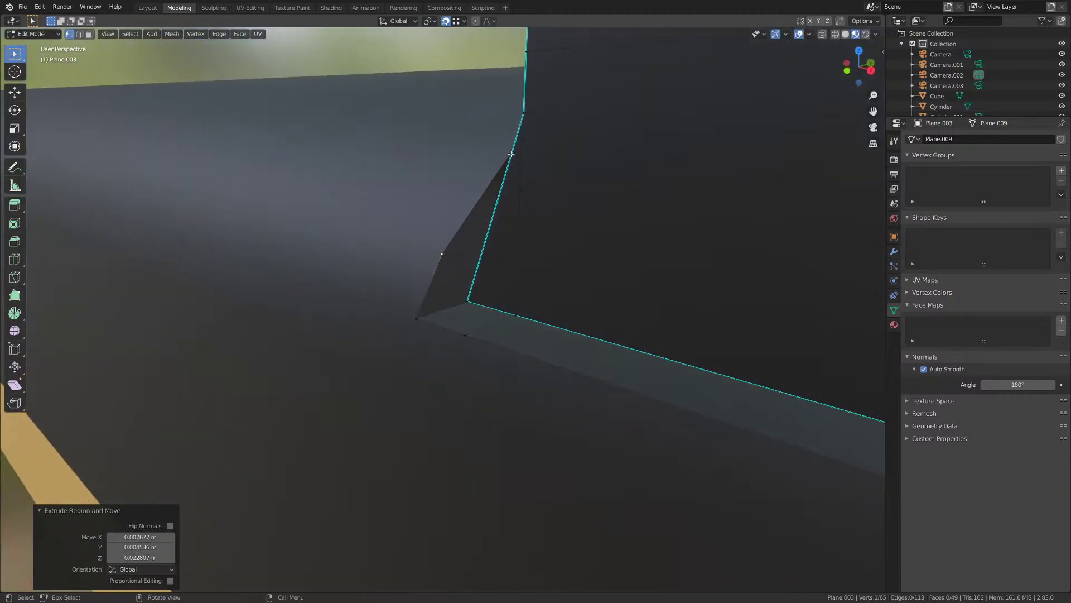
- Subdivide the sight's slanted front edge and snap the new vertex onto the upper end of the extruded edge
{"action": "left_click", "coordinate": [519, 118]}
{"action": "left_click", "coordinate": [474, 301], "text": "shift"}
{"action": "right_click", "coordinate": [496, 205]}
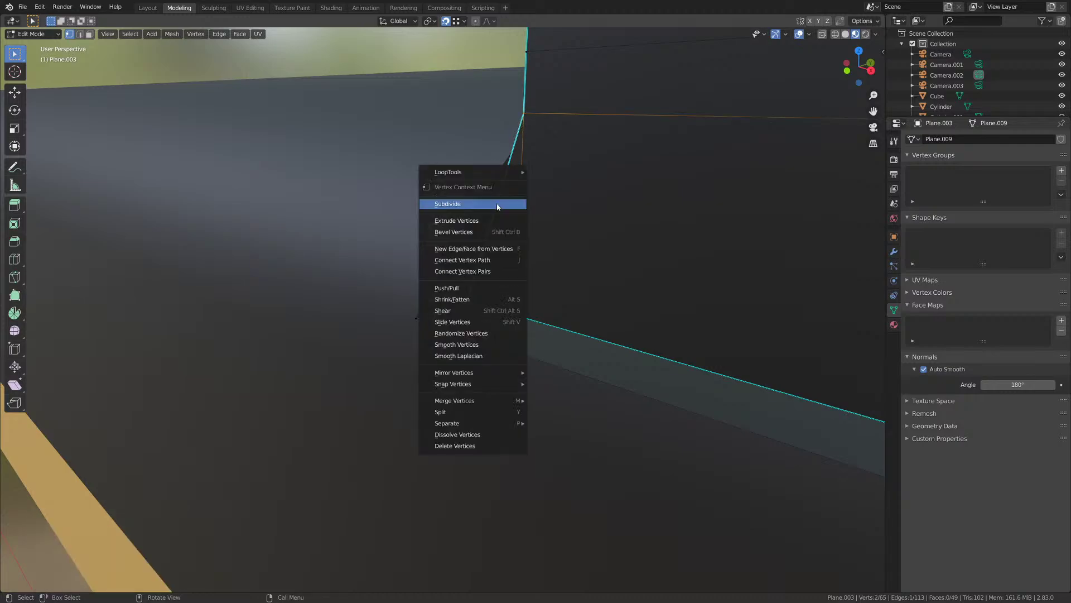
{"action": "left_click", "coordinate": [496, 205]}
{"action": "left_click", "coordinate": [496, 214]}
{"action": "middle_click_drag", "start_coordinate": [496, 214], "coordinate": [514, 177]}
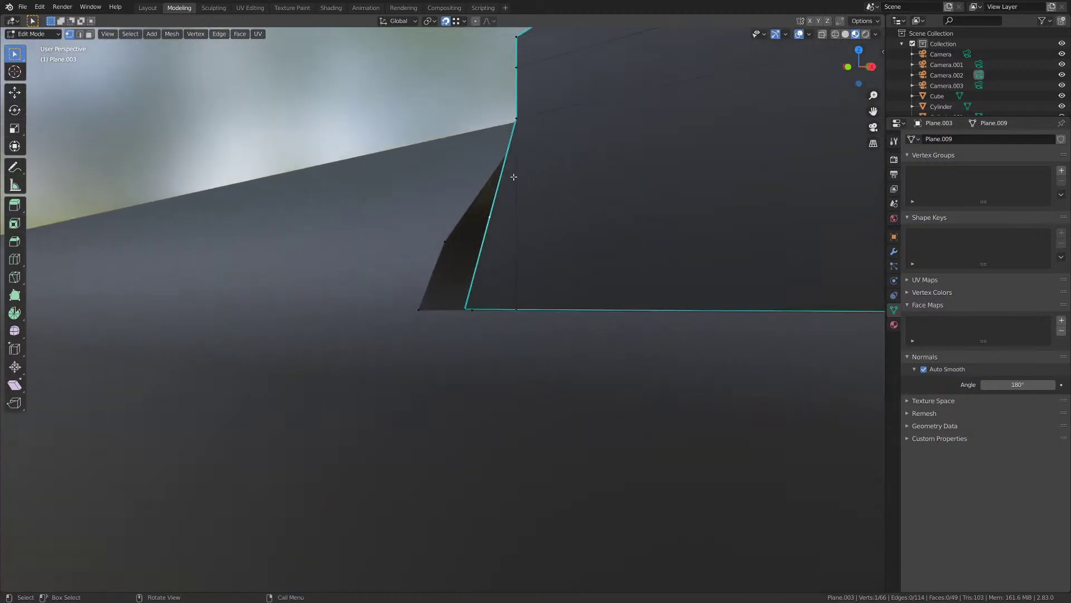
{"action": "key", "text": "g"}
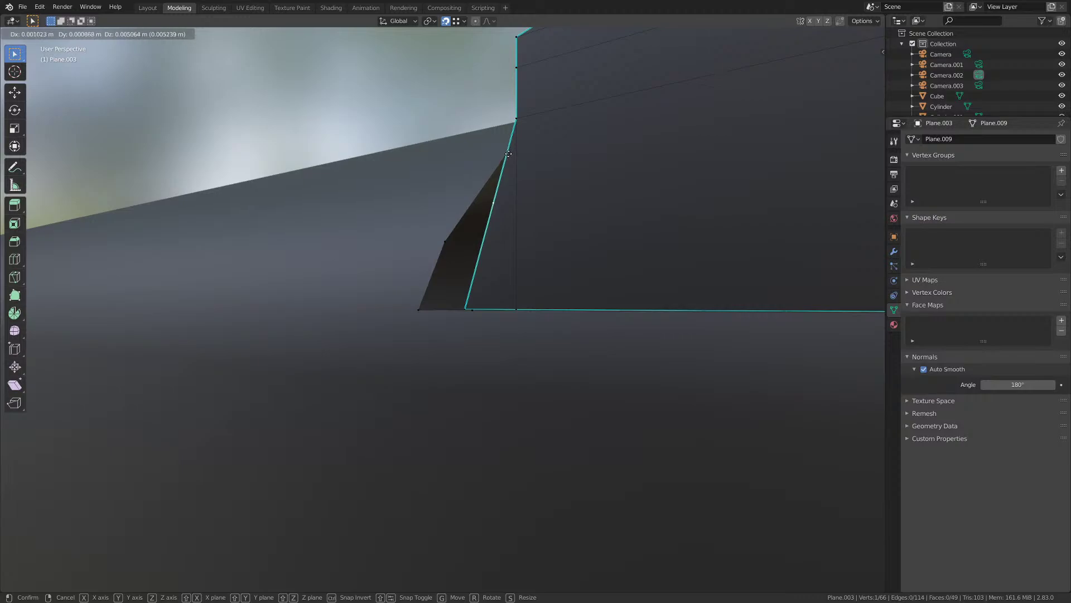
{"action": "left_click", "coordinate": [509, 153]}
{"action": "middle_click_drag", "start_coordinate": [505, 173], "coordinate": [512, 203]}
{"action": "key", "text": "g"}
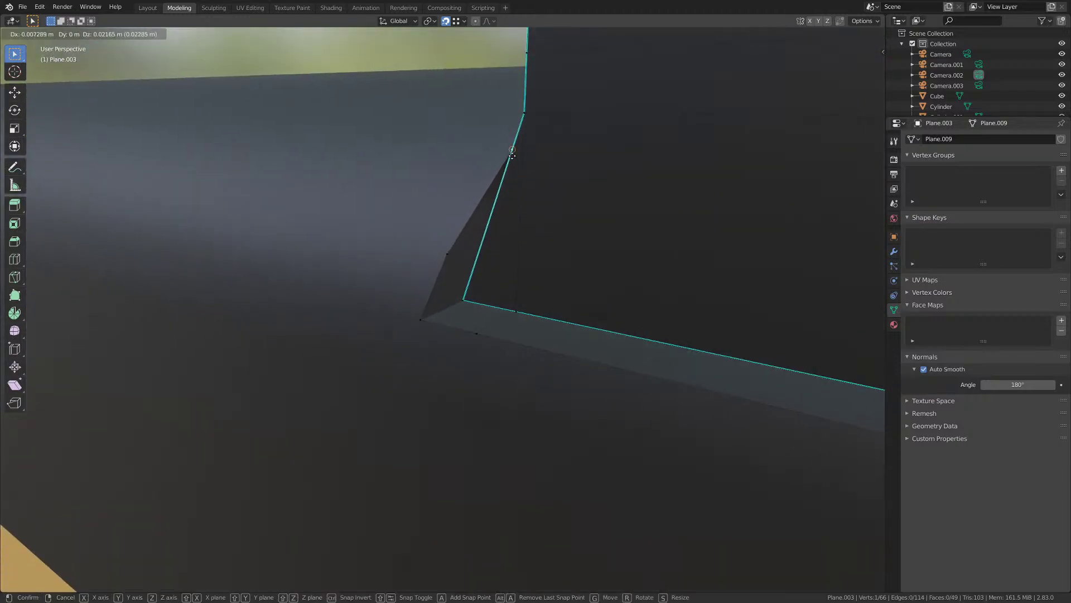
{"action": "left_click", "coordinate": [512, 151]}
- Fill the open front end of the dovetail recess with a face between its corner vertices
{"action": "middle_click_drag", "start_coordinate": [511, 165], "coordinate": [492, 185]}
{"action": "mouse_move", "coordinate": [500, 223]}
{"action": "middle_mouse_down"}
{"action": "mouse_move", "coordinate": [564, 235]}
{"action": "mouse_move", "coordinate": [514, 224]}
{"action": "middle_mouse_up"}
{"action": "left_click", "coordinate": [452, 242], "text": "shift"}
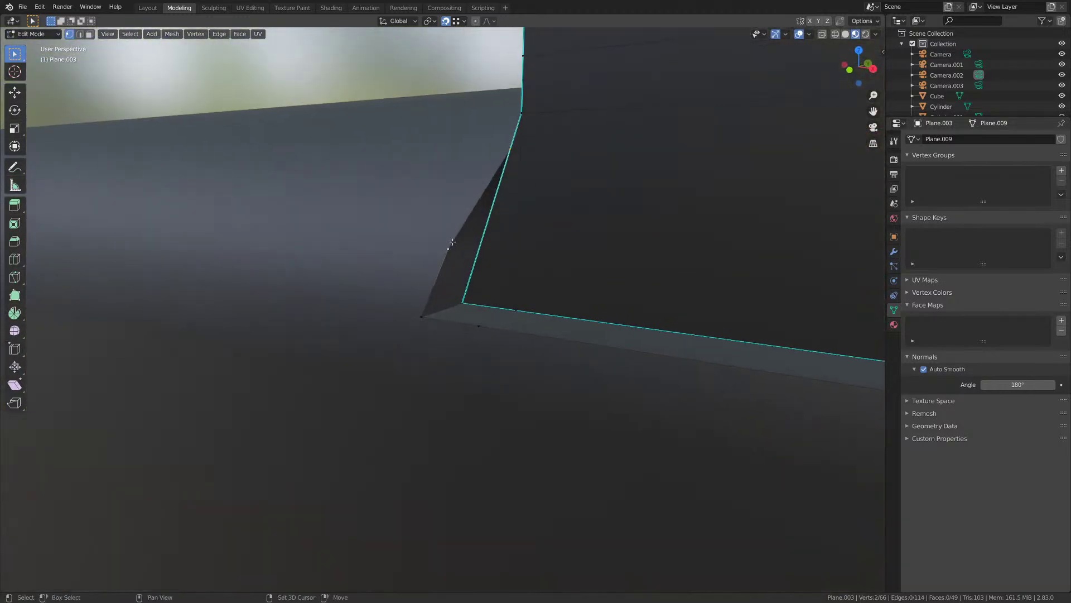
{"action": "left_click", "coordinate": [469, 302], "text": "shift"}
{"action": "key", "text": "f"}
- Mark the outer edges of the dovetail recess's front end and floor as sharp
{"action": "scroll", "coordinate": [483, 268], "scroll_direction": "down", "scroll_amount": 2}
{"action": "middle_click_drag", "start_coordinate": [484, 268], "coordinate": [483, 301]}
{"action": "key", "text": "2"}
{"action": "left_click", "coordinate": [439, 253]}
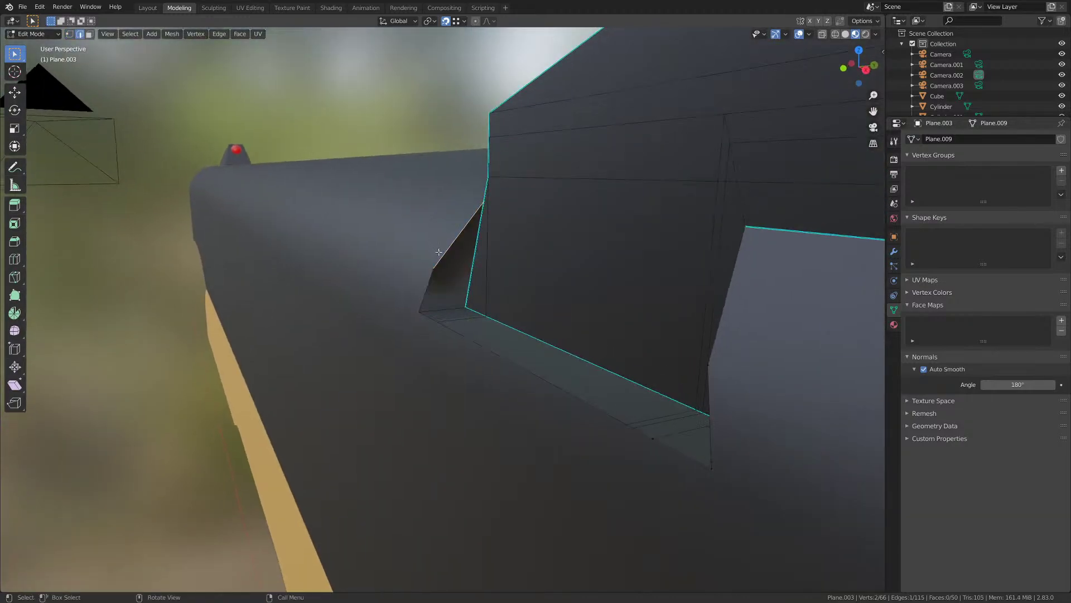
{"action": "left_click", "coordinate": [464, 337], "text": "shift"}
{"action": "middle_click_drag", "start_coordinate": [464, 338], "coordinate": [556, 414]}
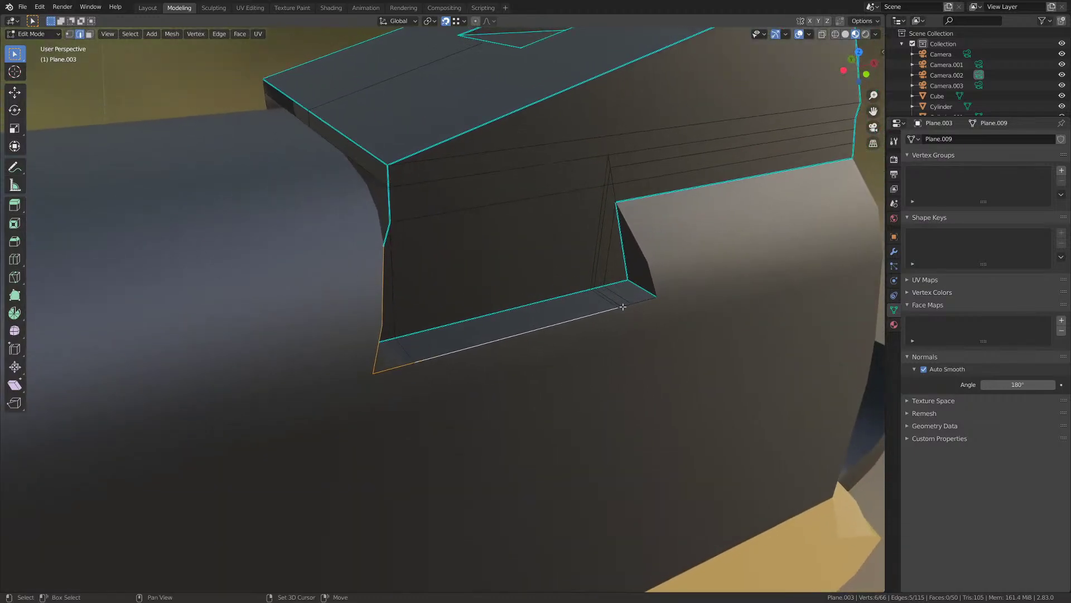
{"action": "left_click", "coordinate": [221, 34]}
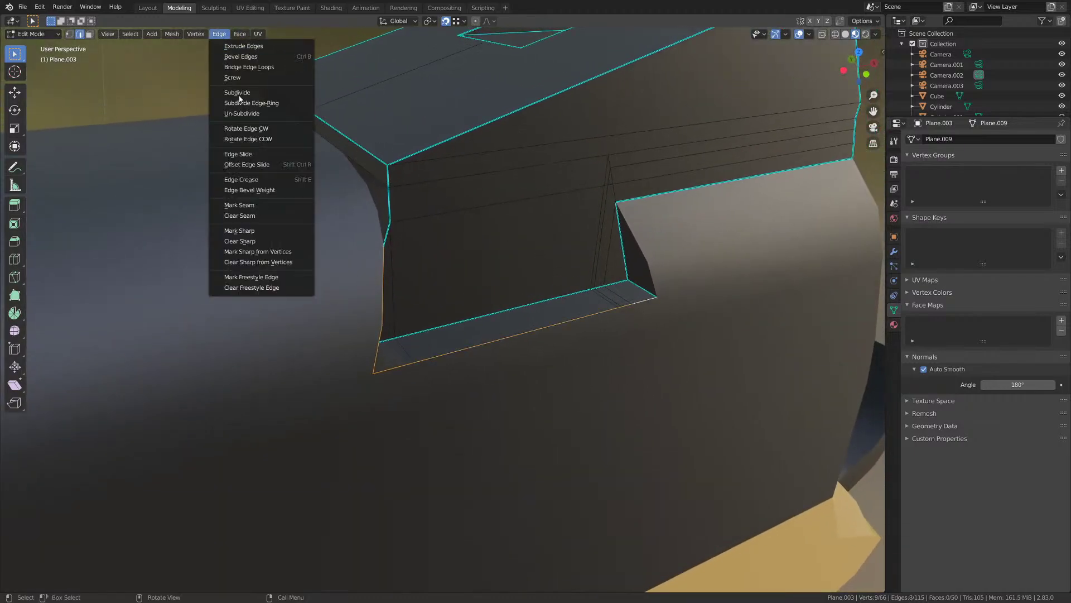
{"action": "left_click", "coordinate": [255, 234]}
{"action": "key", "text": "Tab"}
{"action": "middle_click_drag", "start_coordinate": [591, 307], "coordinate": [632, 303]}
{"action": "middle_click_drag", "start_coordinate": [540, 218], "coordinate": [432, 242]}
{"action": "left_click", "coordinate": [432, 242]}
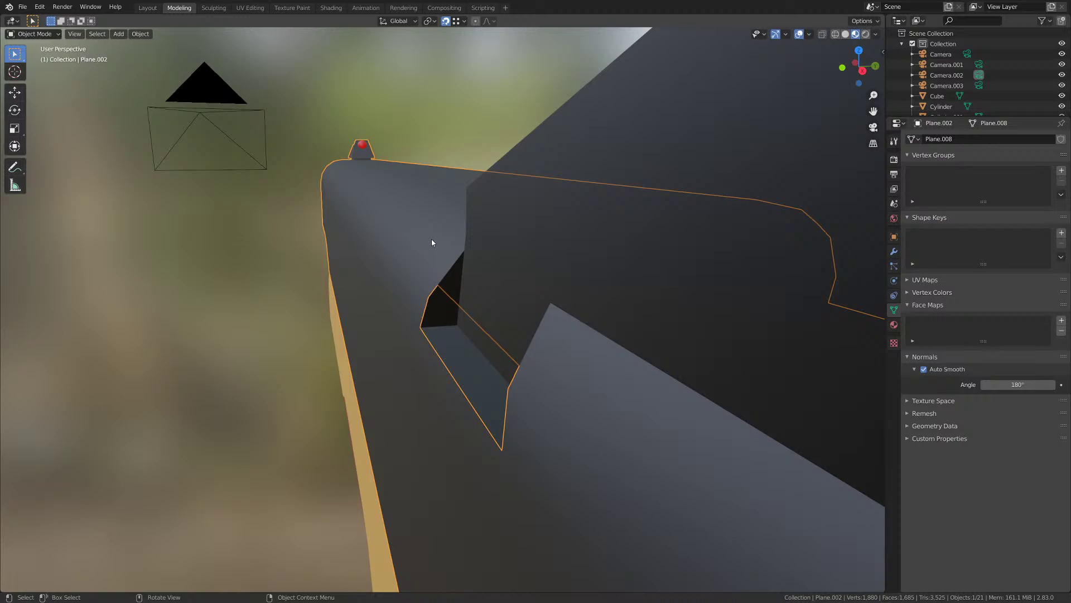
- Try a light grey base color with value 0.738 on the rear sight's material and undo the change
{"action": "left_click", "coordinate": [554, 269]}
{"action": "key", "text": "KP_Decimal"}
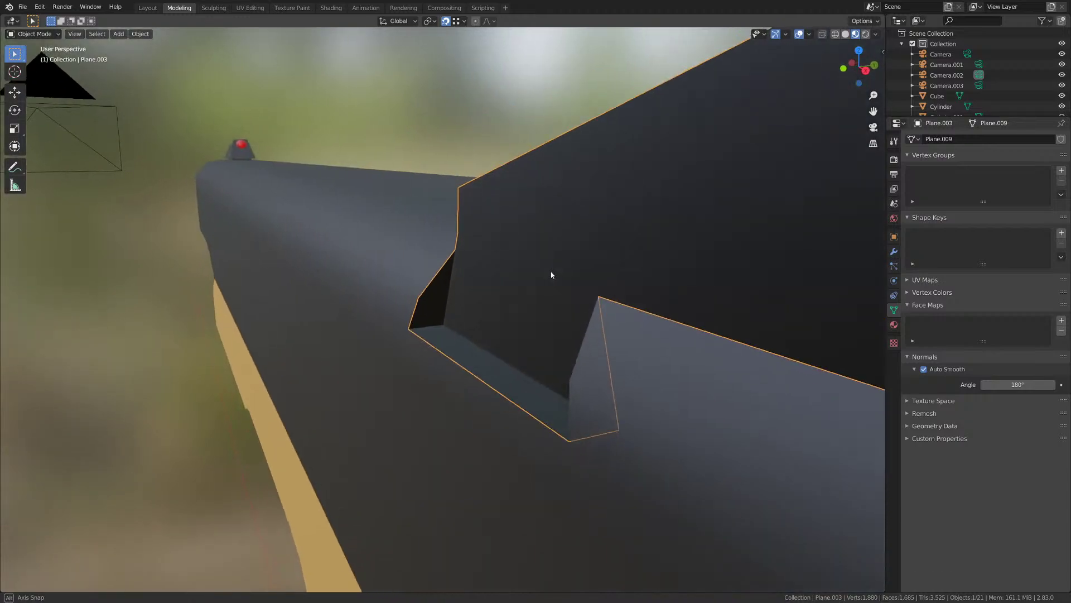
{"action": "left_click", "coordinate": [894, 325]}
{"action": "left_click", "coordinate": [1015, 261]}
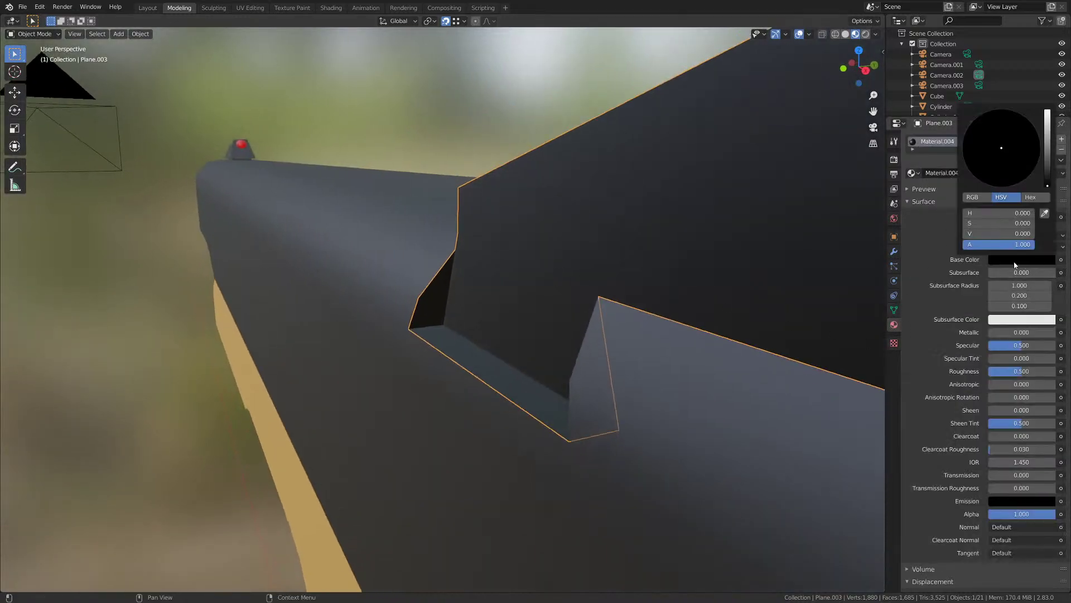
{"action": "left_click_drag", "start_coordinate": [1047, 186], "coordinate": [1048, 131]}
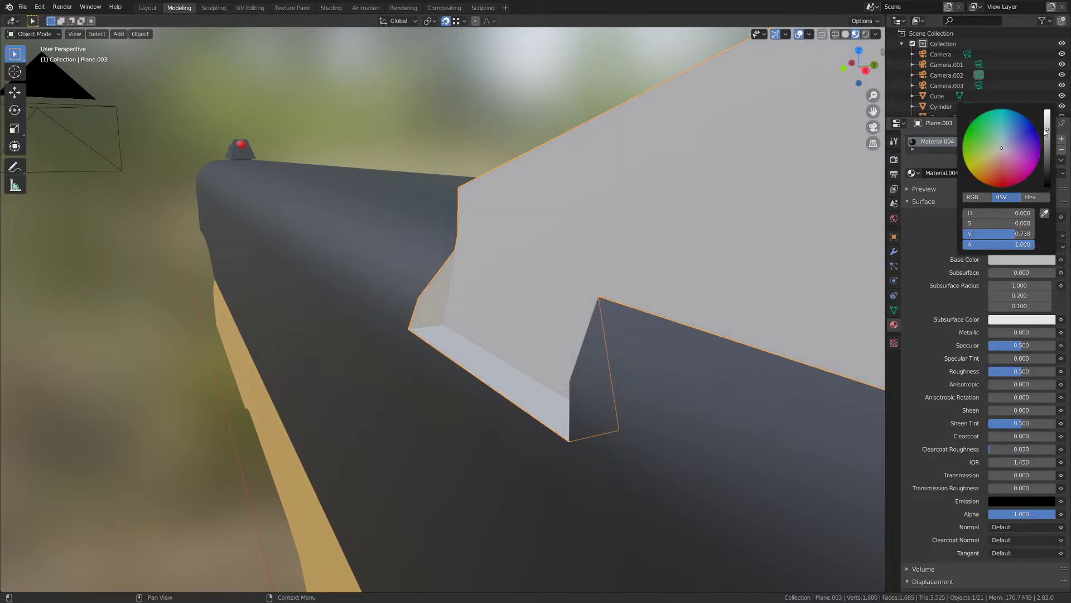
{"action": "key", "text": "alt+a"}
{"action": "scroll", "coordinate": [485, 279], "scroll_direction": "down", "scroll_amount": 3}
{"action": "middle_click_drag", "start_coordinate": [445, 379], "coordinate": [441, 402]}
{"action": "scroll", "coordinate": [441, 401], "scroll_direction": "up", "scroll_amount": 1}
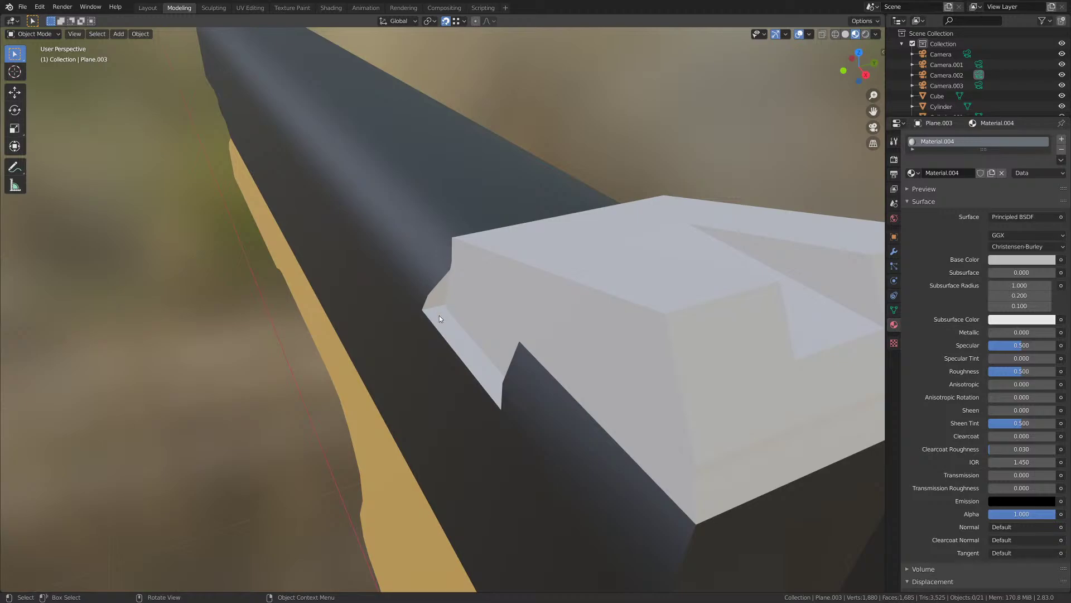
{"action": "left_click", "coordinate": [486, 368]}
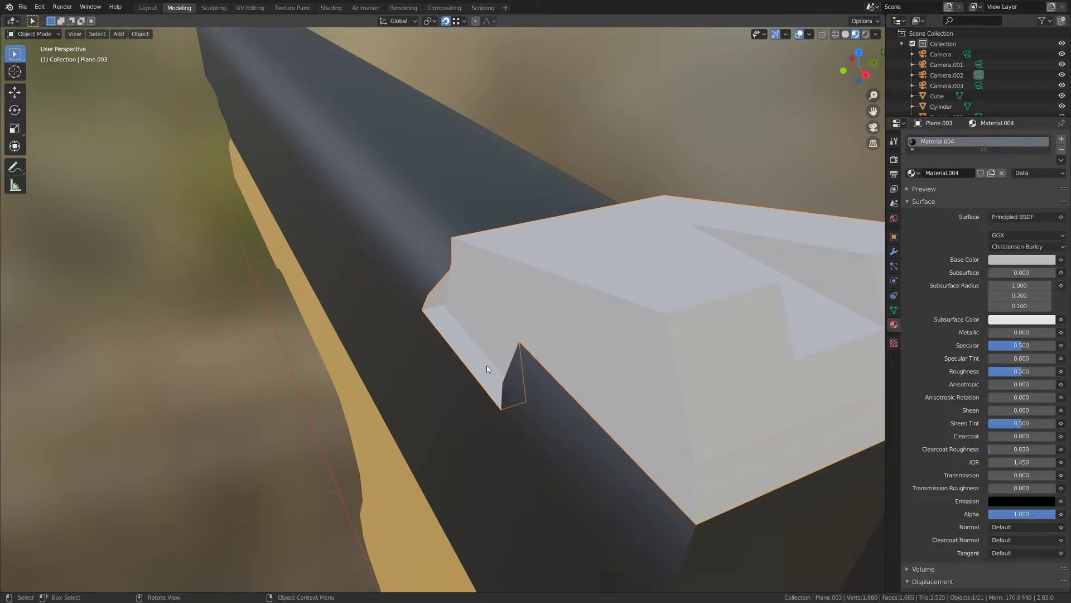
{"action": "key", "text": "ctrl+z"}
- Separate the dovetail recess's floor and end-wall faces from the rear sight into their own object
{"action": "left_click", "coordinate": [433, 286]}
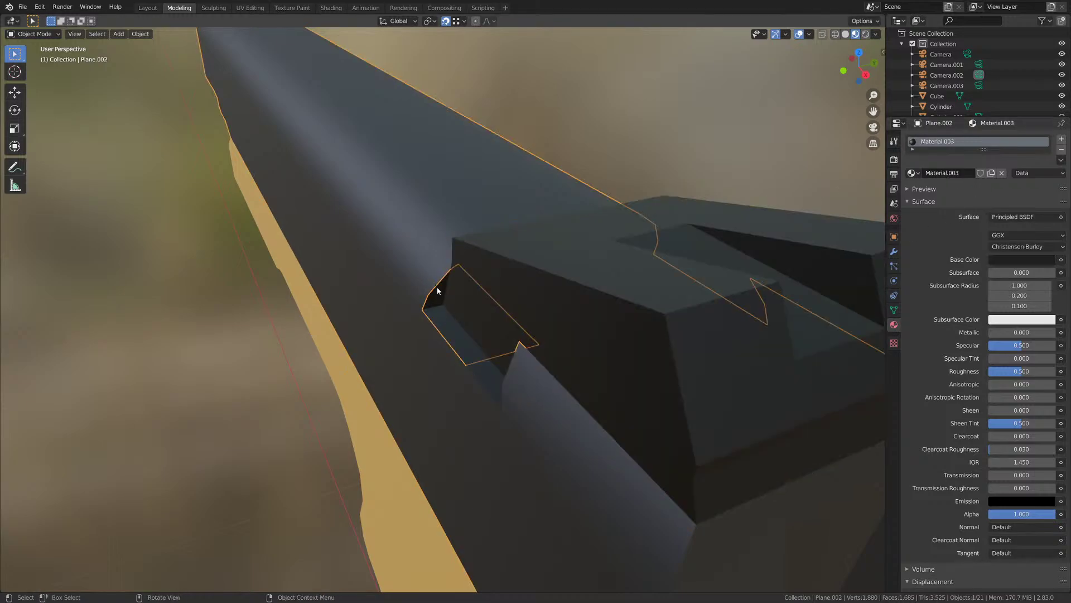
{"action": "scroll", "coordinate": [437, 293], "scroll_direction": "up", "scroll_amount": 1}
{"action": "scroll", "coordinate": [437, 293], "scroll_direction": "down", "scroll_amount": 2}
{"action": "left_click", "coordinate": [510, 287]}
{"action": "key", "text": "Tab"}
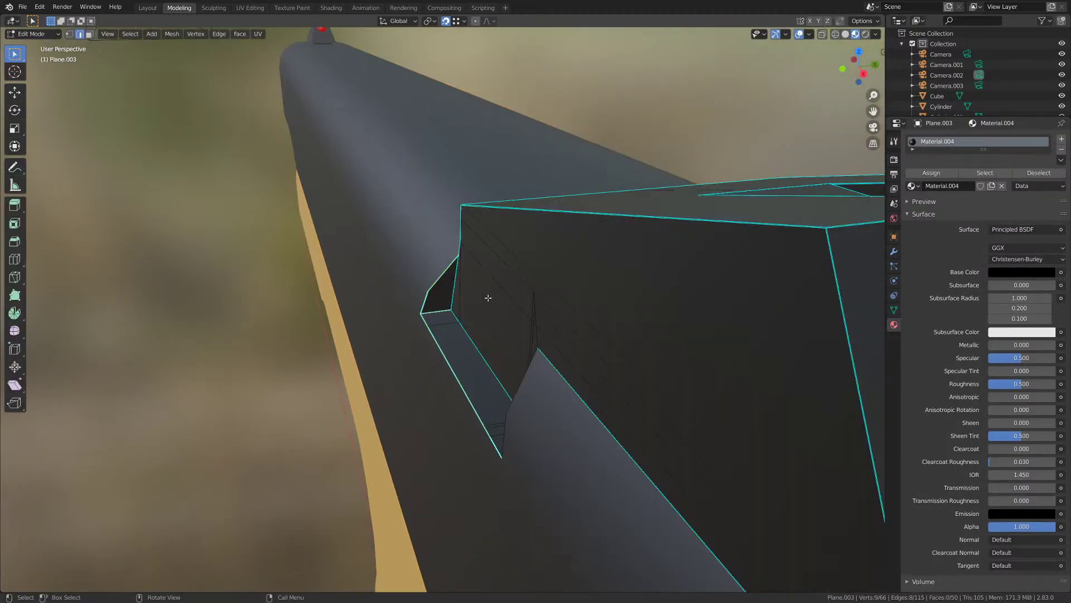
{"action": "left_click", "coordinate": [441, 289]}
{"action": "left_click", "coordinate": [445, 317], "text": "shift"}
{"action": "left_click", "coordinate": [456, 349], "text": "shift"}
{"action": "middle_click_drag", "start_coordinate": [441, 360], "coordinate": [580, 363]}
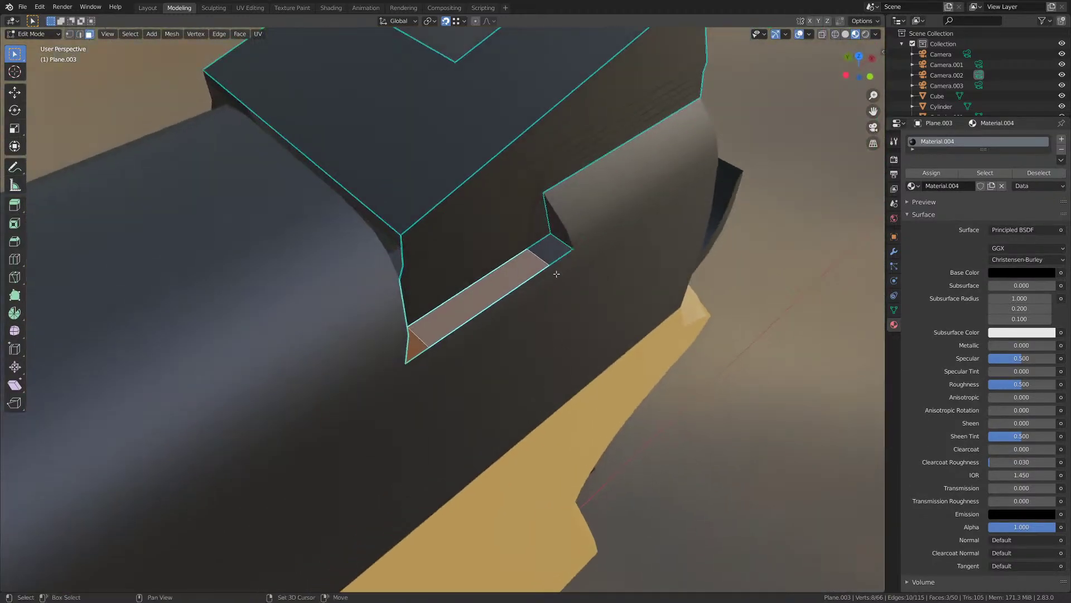
{"action": "left_click", "coordinate": [548, 253], "text": "shift"}
{"action": "left_click", "coordinate": [559, 229], "text": "shift"}
{"action": "middle_click_drag", "start_coordinate": [559, 228], "coordinate": [596, 305]}
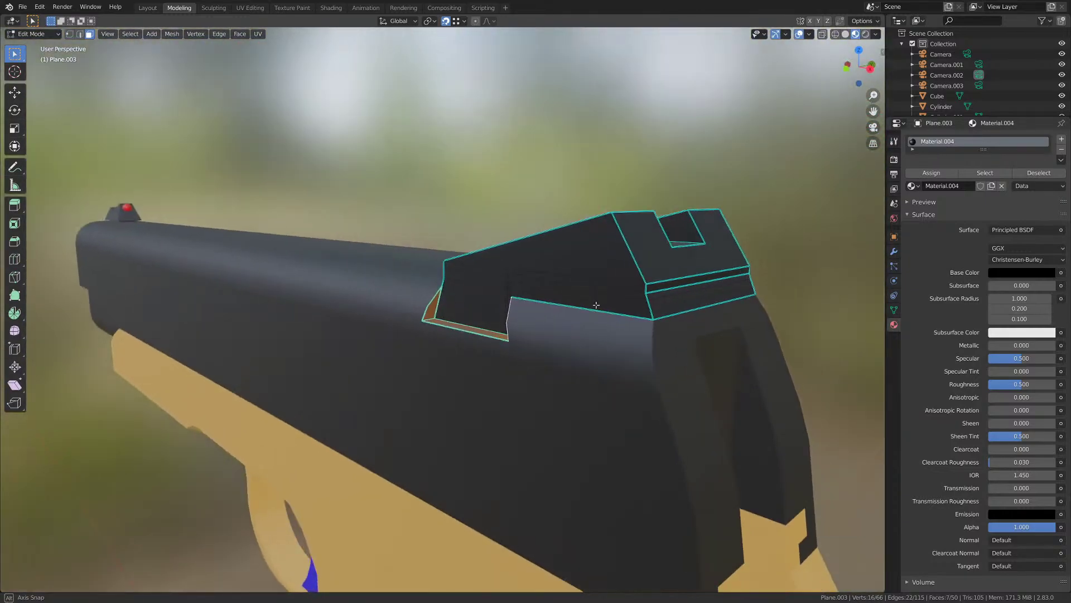
{"action": "scroll", "coordinate": [596, 305], "scroll_direction": "up", "scroll_amount": 5}
{"action": "middle_click_drag", "start_coordinate": [450, 342], "coordinate": [448, 353]}
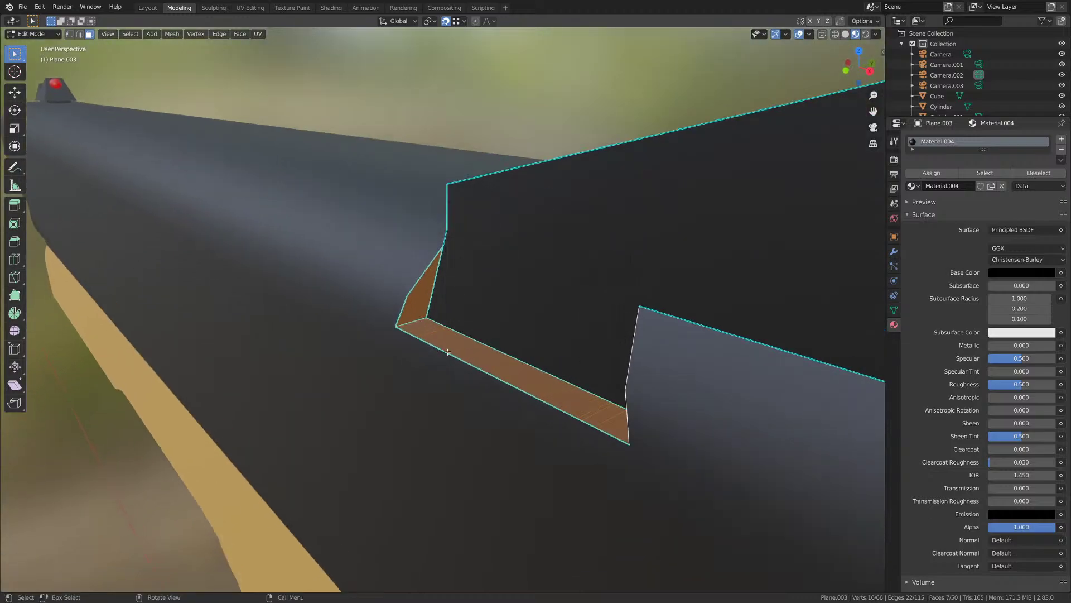
{"action": "right_click", "coordinate": [448, 352]}
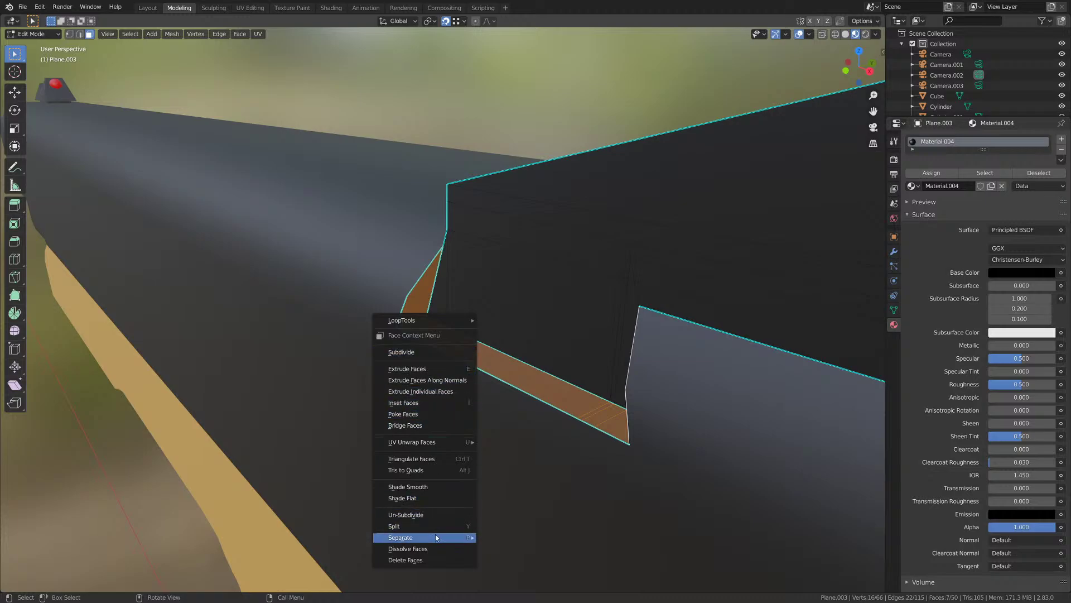
{"action": "key", "text": "p"}
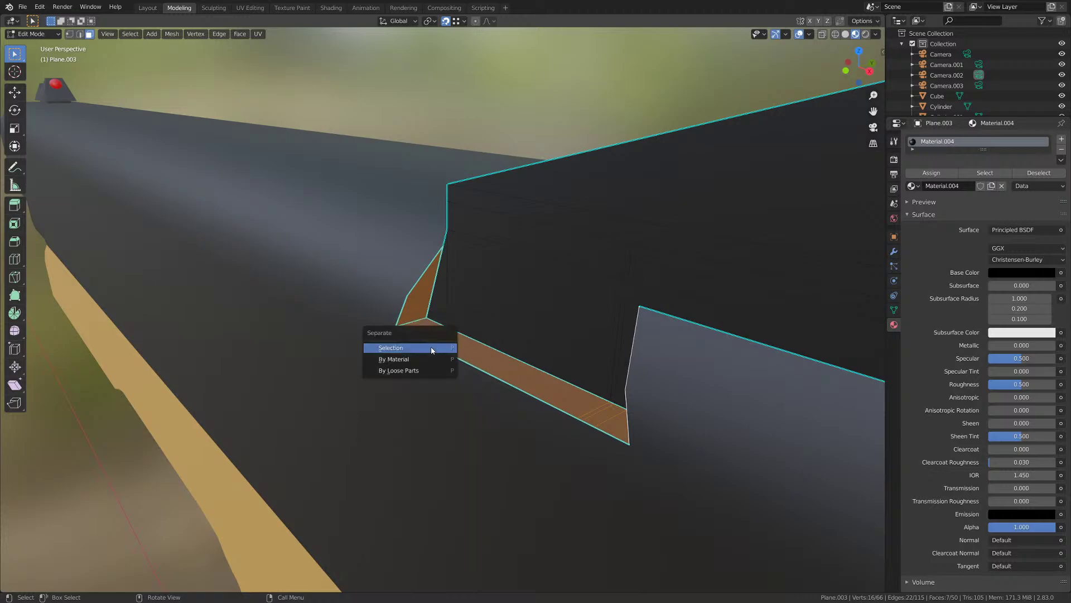
{"action": "left_click", "coordinate": [419, 348]}
- Join the separated dovetail recess faces into the slide object
{"action": "scroll", "coordinate": [419, 345], "scroll_direction": "down", "scroll_amount": 2}
{"action": "key", "text": "Tab"}
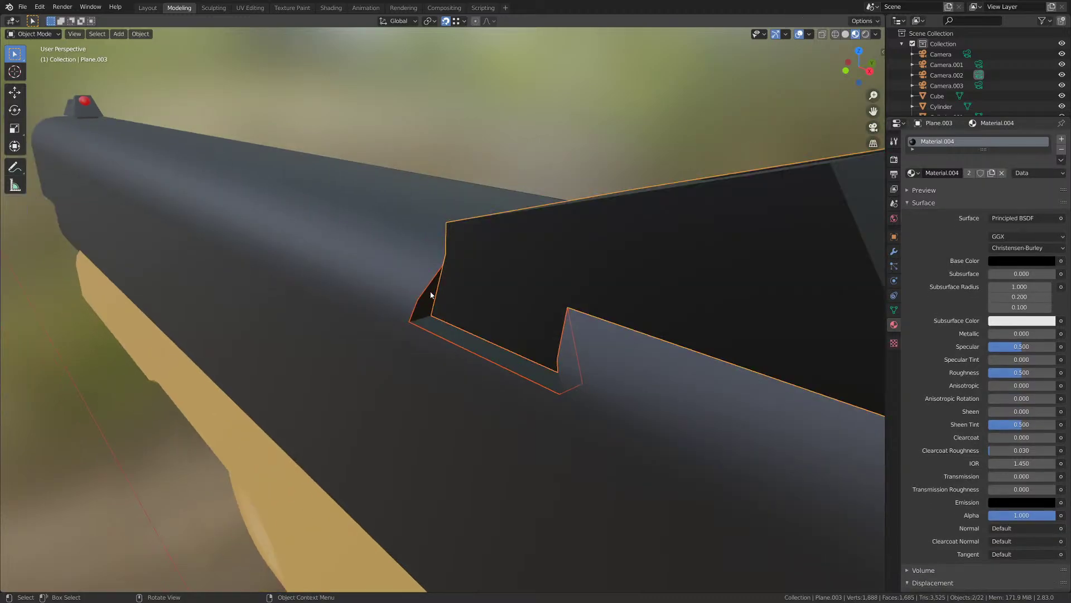
{"action": "left_click", "coordinate": [401, 268], "text": "shift"}
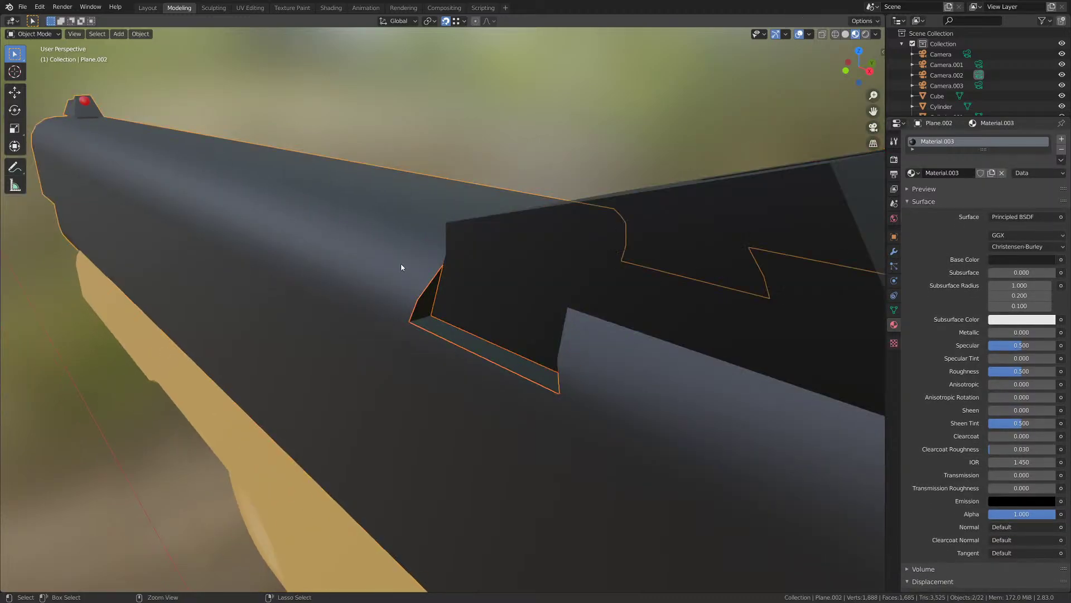
{"action": "key", "text": "ctrl+j"}
- Merge the slide mesh's duplicate vertices by distance so the dovetail recess faces are welded to the slide
{"action": "key", "text": "Tab"}
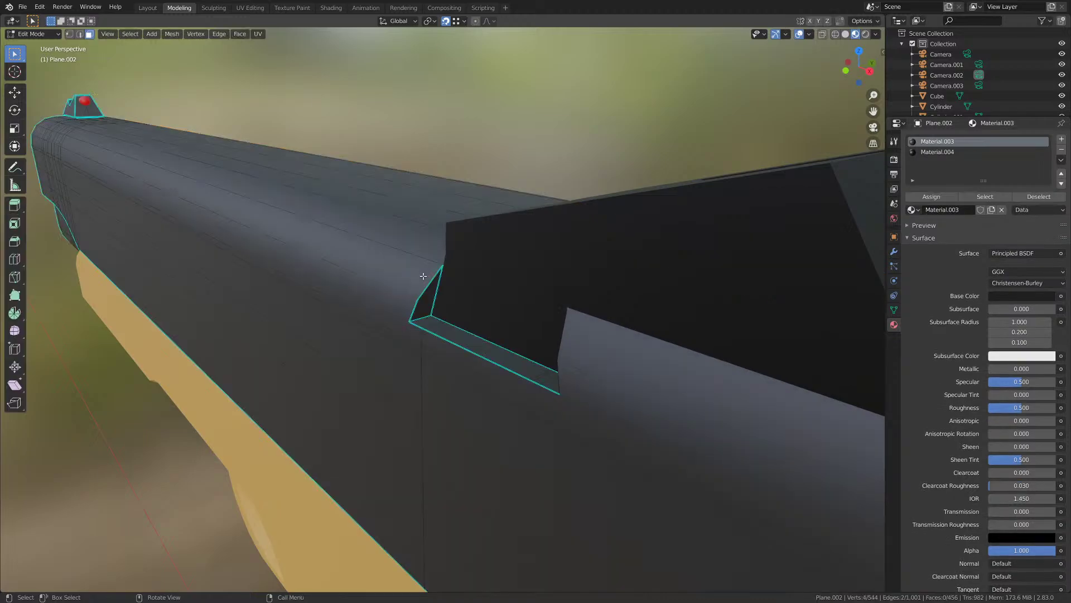
{"action": "middle_click_drag", "start_coordinate": [422, 275], "coordinate": [413, 278]}
{"action": "left_click", "coordinate": [439, 308]}
{"action": "left_click", "coordinate": [446, 330], "text": "shift"}
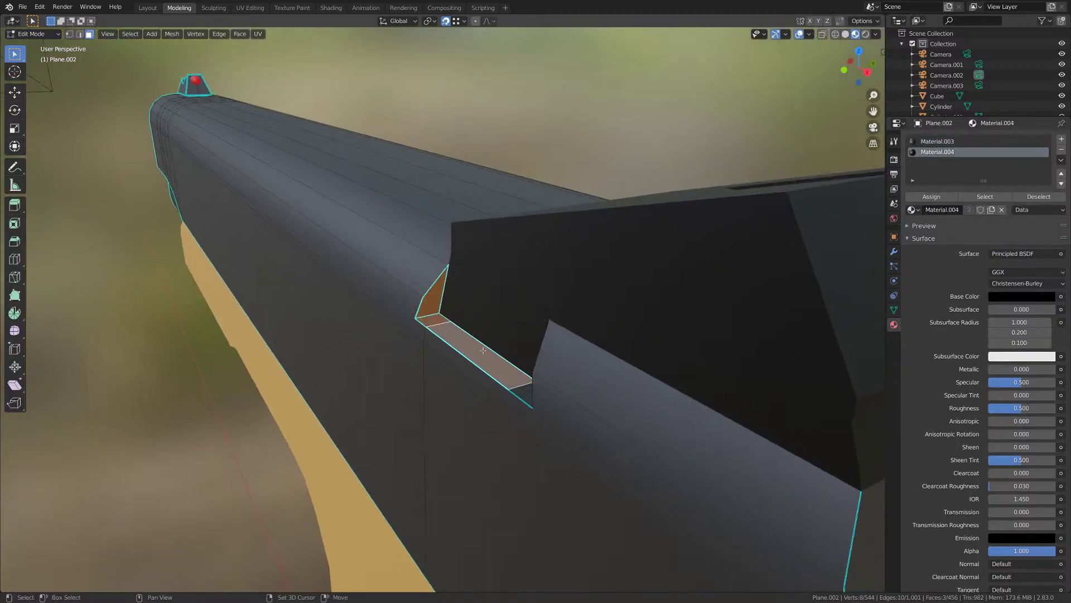
{"action": "middle_click_drag", "start_coordinate": [446, 329], "coordinate": [619, 361]}
{"action": "key", "text": "a"}
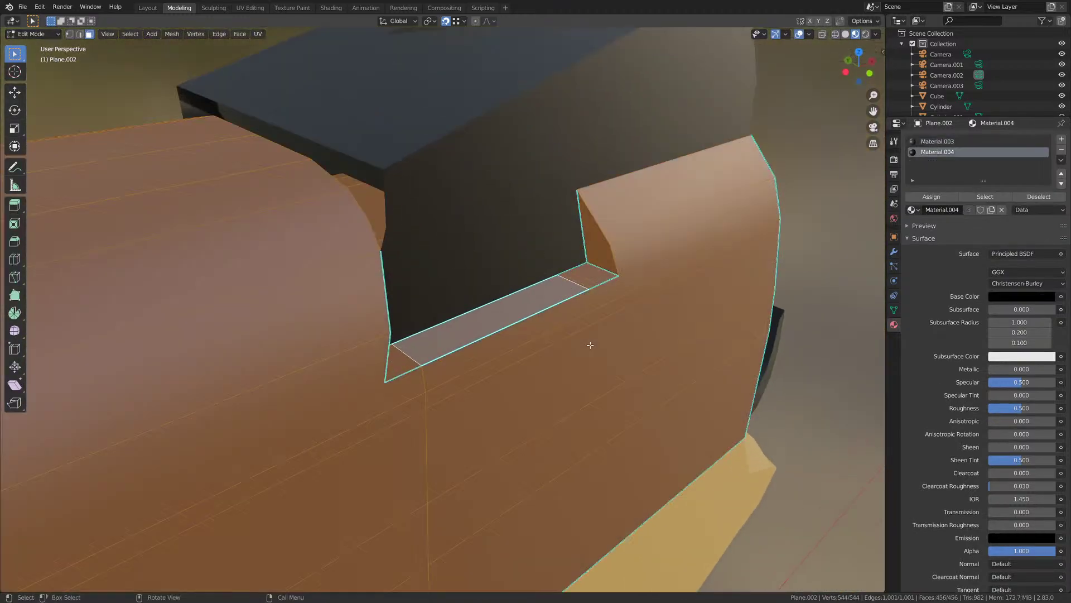
{"action": "key", "text": "m"}
{"action": "left_click", "coordinate": [592, 346]}
{"action": "key", "text": "Tab"}
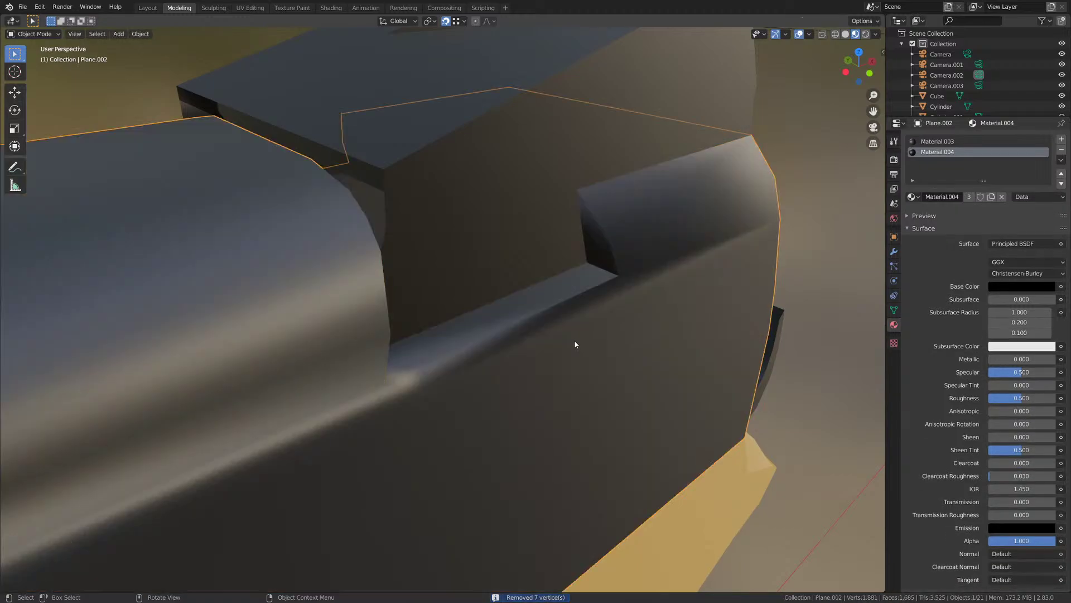
- Mark the dovetail recess's outer end and floor edges on the slide as sharp and save the file
{"action": "middle_click_drag", "start_coordinate": [574, 342], "coordinate": [462, 334]}
{"action": "key", "text": "Tab"}
{"action": "key", "text": "2"}
{"action": "left_click", "coordinate": [406, 278]}
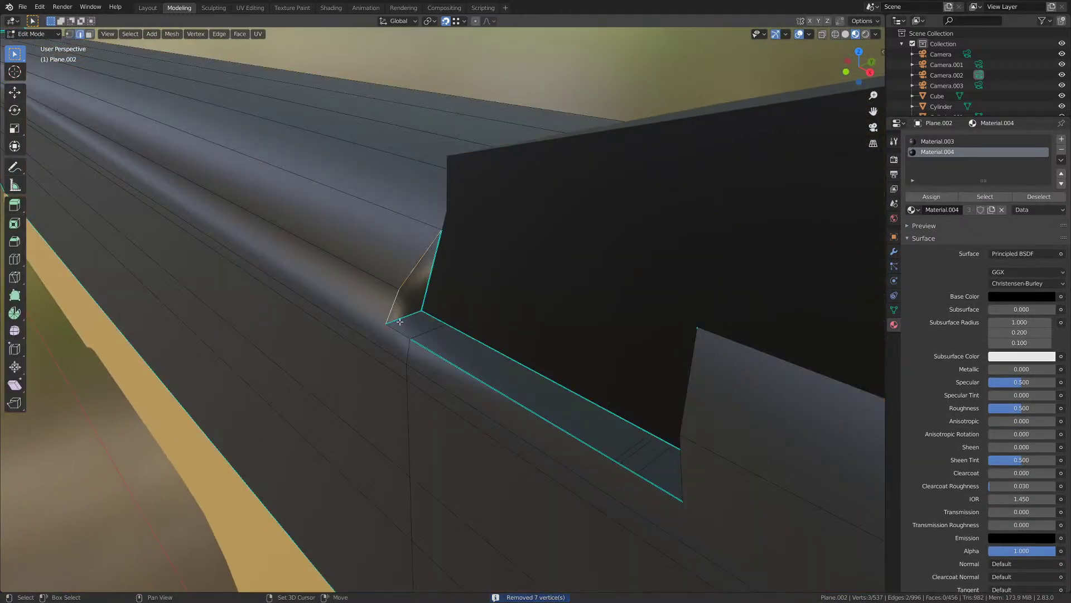
{"action": "left_click", "coordinate": [409, 341], "text": "shift"}
{"action": "middle_click_drag", "start_coordinate": [536, 401], "coordinate": [656, 295]}
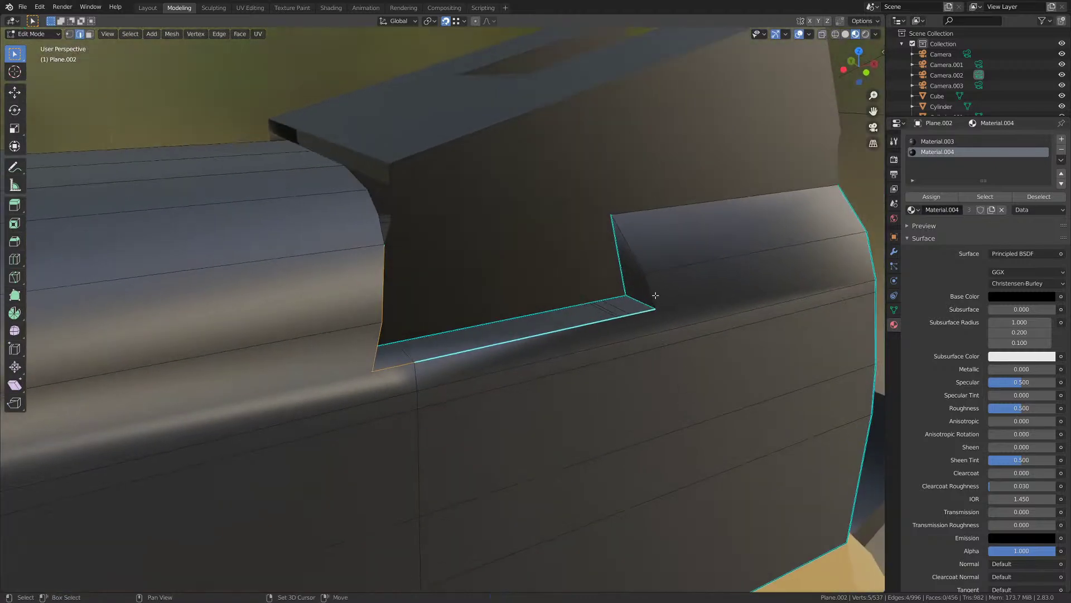
{"action": "left_click", "coordinate": [219, 34]}
{"action": "left_click", "coordinate": [245, 232]}
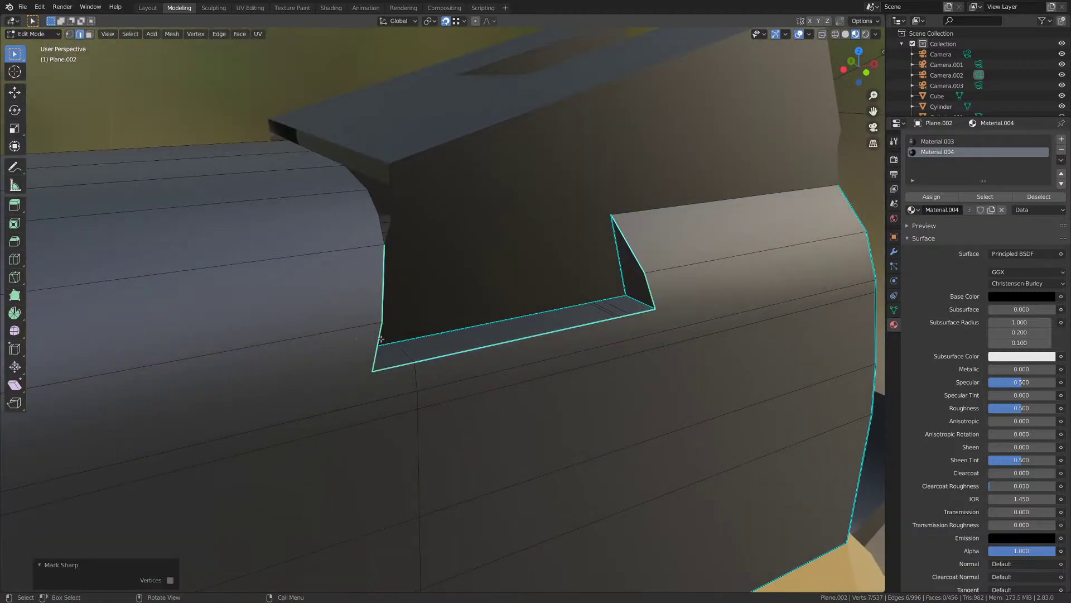
{"action": "key", "text": "ctrl+s"}
- Try to remove the Material.004 slot from the slide in Edit Mode
{"action": "middle_click_drag", "start_coordinate": [385, 337], "coordinate": [363, 338]}
{"action": "scroll", "coordinate": [352, 335], "scroll_direction": "up", "scroll_amount": 3}
{"action": "scroll", "coordinate": [386, 330], "scroll_direction": "down", "scroll_amount": 3}
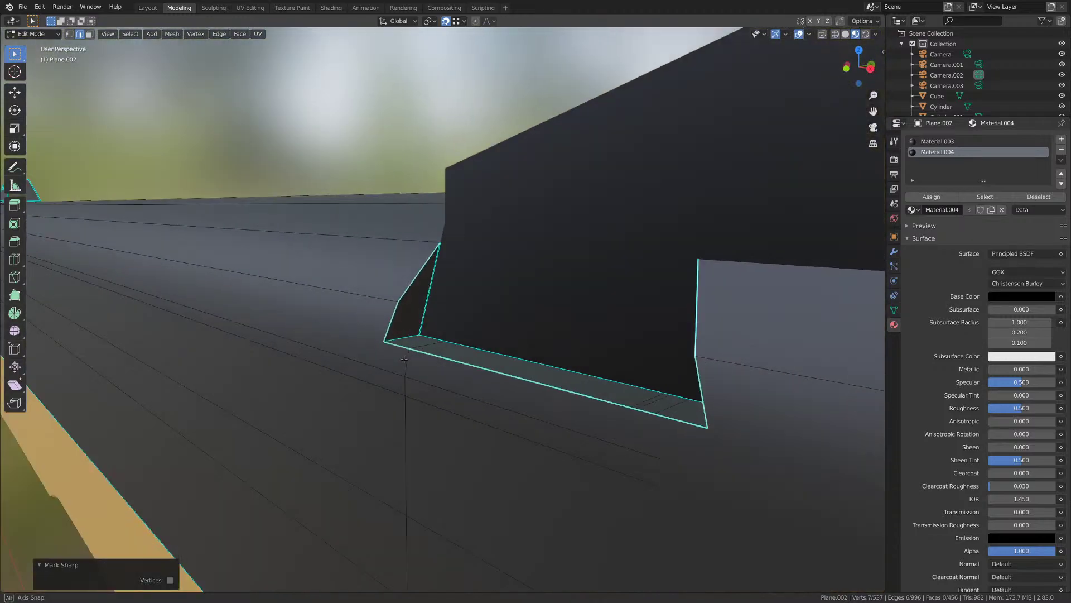
{"action": "scroll", "coordinate": [424, 348], "scroll_direction": "down", "scroll_amount": 4}
{"action": "middle_click_drag", "start_coordinate": [447, 348], "coordinate": [407, 357]}
{"action": "key", "text": "Tab"}
{"action": "key", "text": "Tab"}
{"action": "key", "text": "3"}
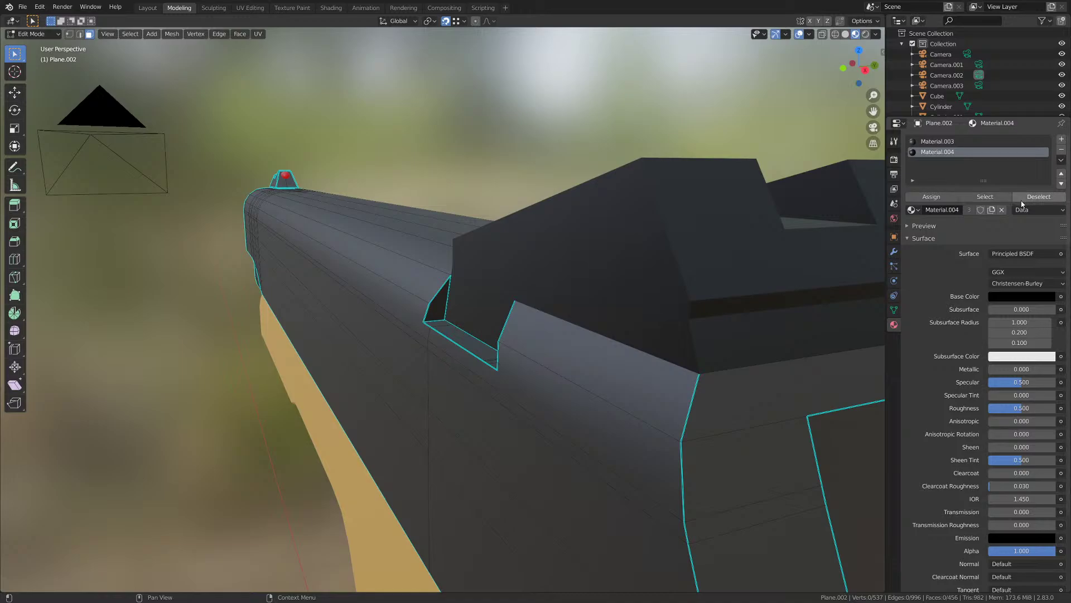
{"action": "left_click", "coordinate": [1061, 149]}
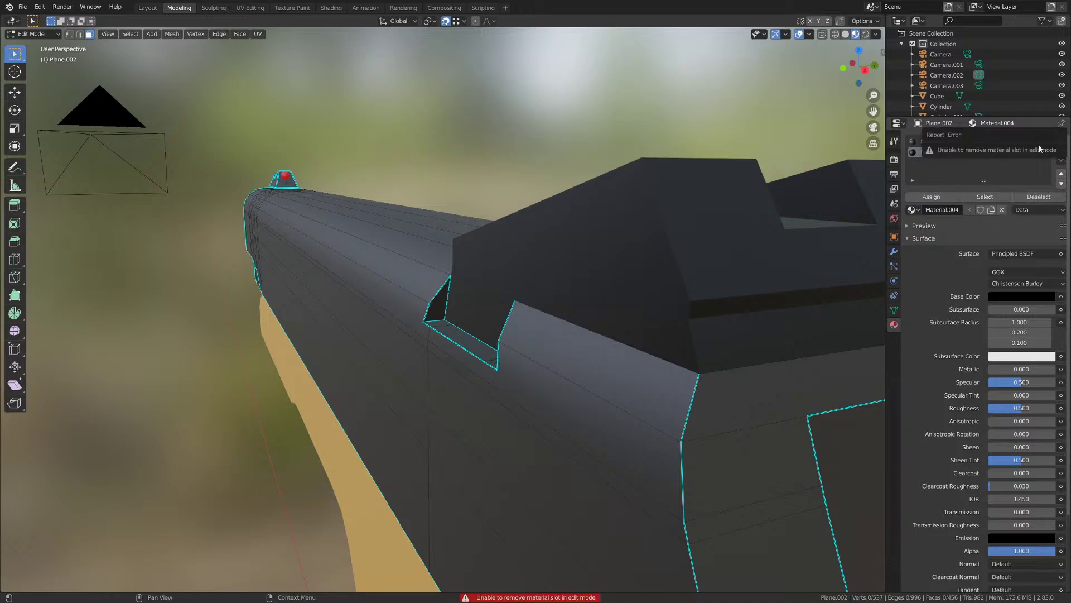
- Assign Material.003 to the dovetail recess's floor and end-wall faces on the slide
{"action": "scroll", "coordinate": [396, 392], "scroll_direction": "up", "scroll_amount": 2}
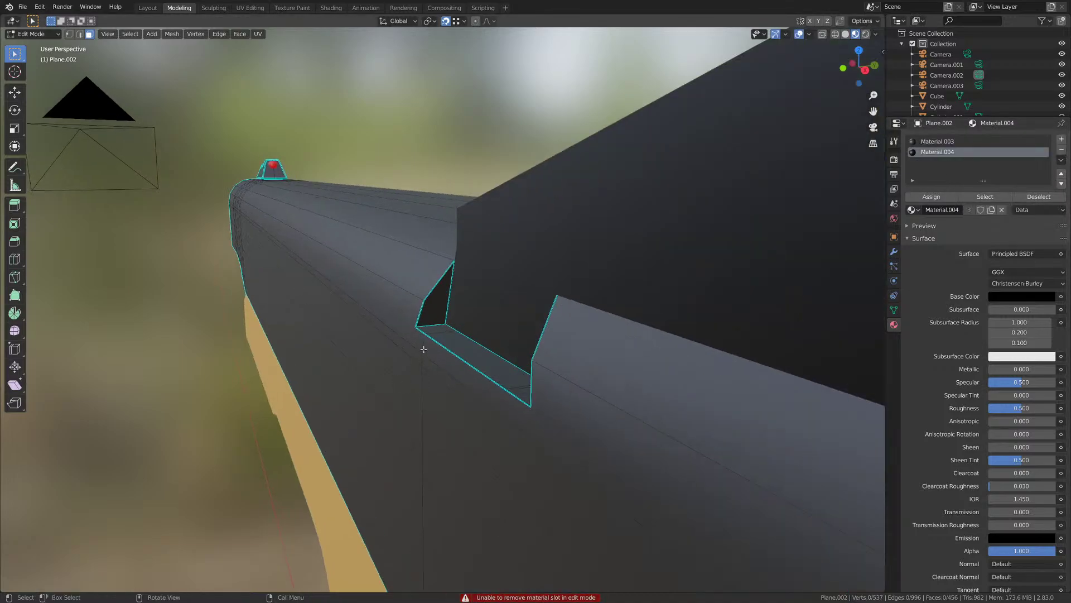
{"action": "middle_click_drag", "start_coordinate": [424, 349], "coordinate": [425, 371]}
{"action": "left_click", "coordinate": [439, 306]}
{"action": "left_click", "coordinate": [438, 328], "text": "shift"}
{"action": "left_click", "coordinate": [463, 352], "text": "shift"}
{"action": "middle_click_drag", "start_coordinate": [370, 441], "coordinate": [526, 444]}
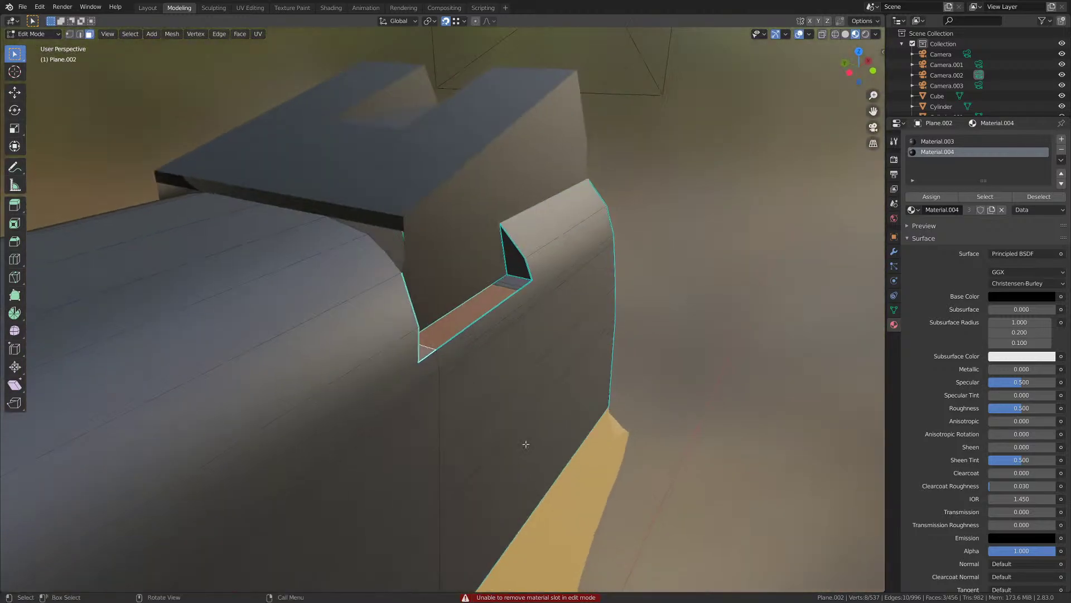
{"action": "left_click", "coordinate": [943, 141]}
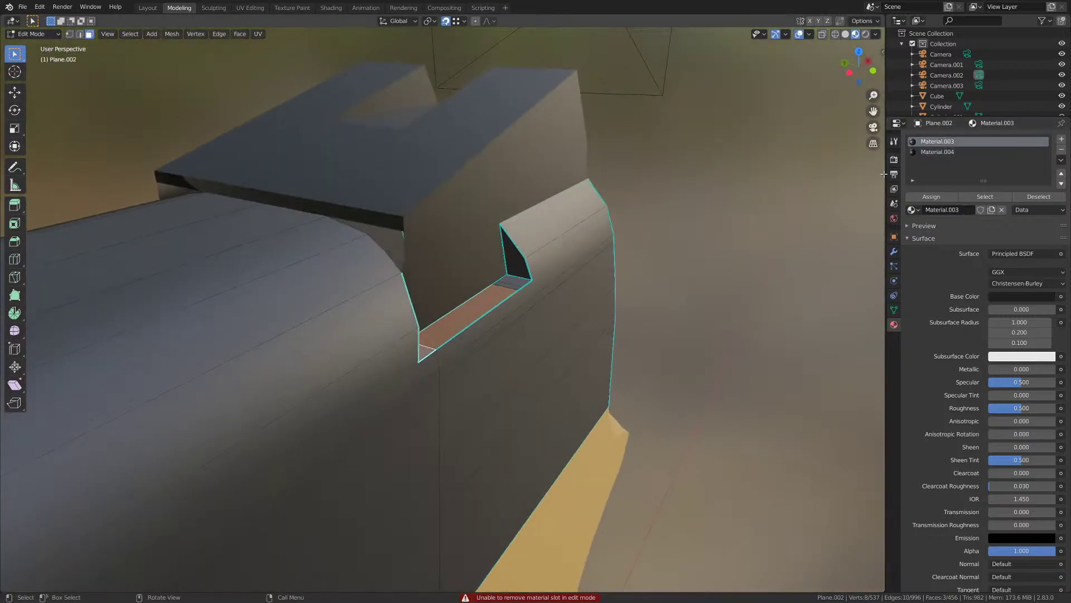
{"action": "left_click", "coordinate": [520, 266], "text": "shift"}
{"action": "left_click", "coordinate": [512, 285], "text": "shift"}
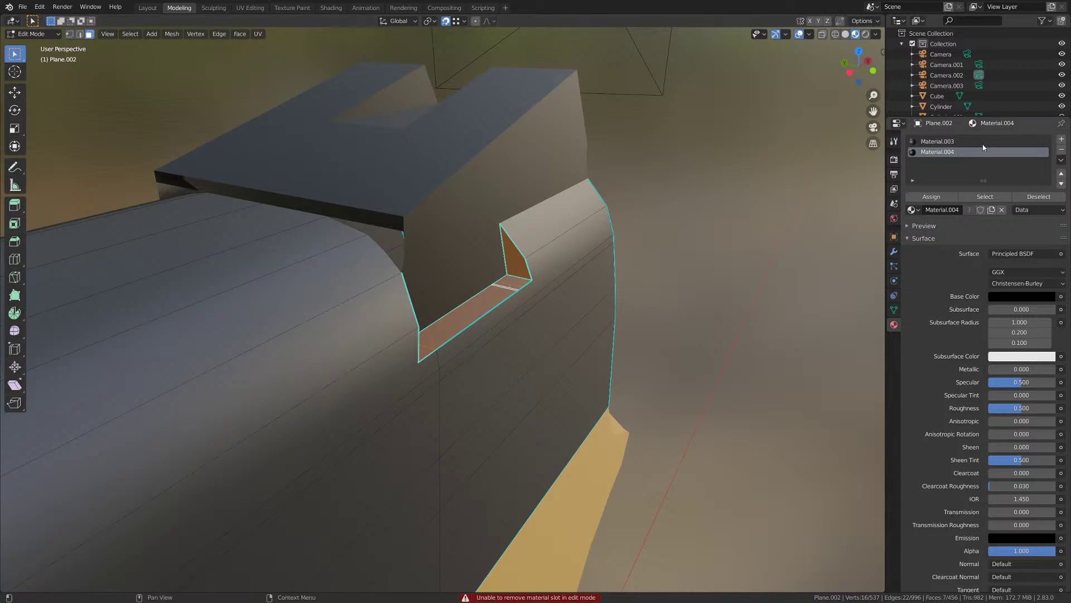
{"action": "left_click", "coordinate": [943, 144]}
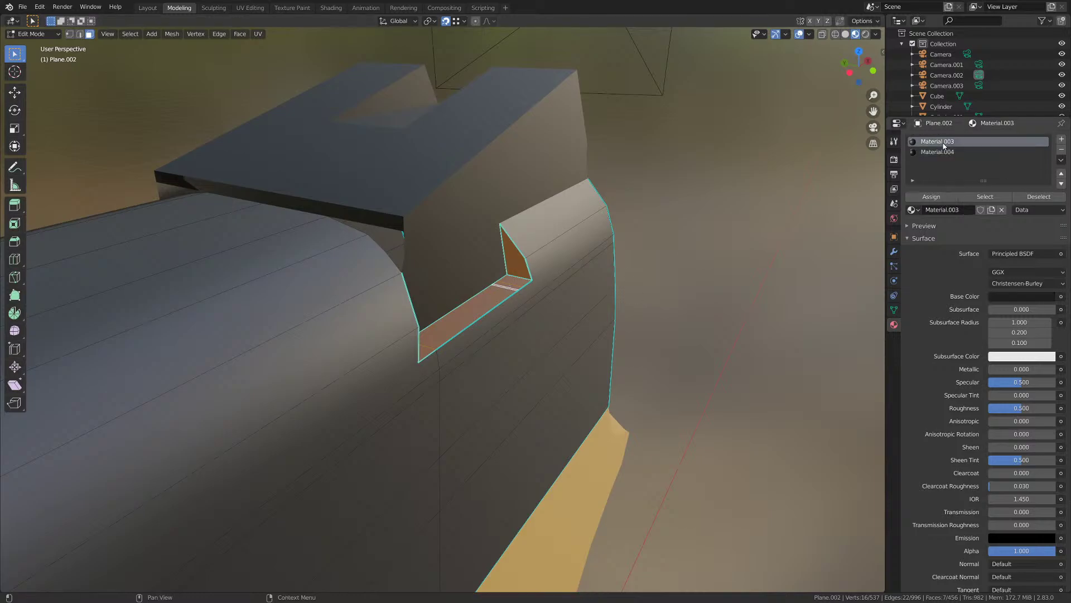
{"action": "left_click", "coordinate": [934, 199]}
{"action": "mouse_move", "coordinate": [533, 316]}
{"action": "middle_mouse_down"}
{"action": "mouse_move", "coordinate": [519, 328]}
{"action": "mouse_move", "coordinate": [548, 320]}
{"action": "middle_mouse_up"}
{"action": "key", "text": "Tab"}
{"action": "key", "text": "Tab"}
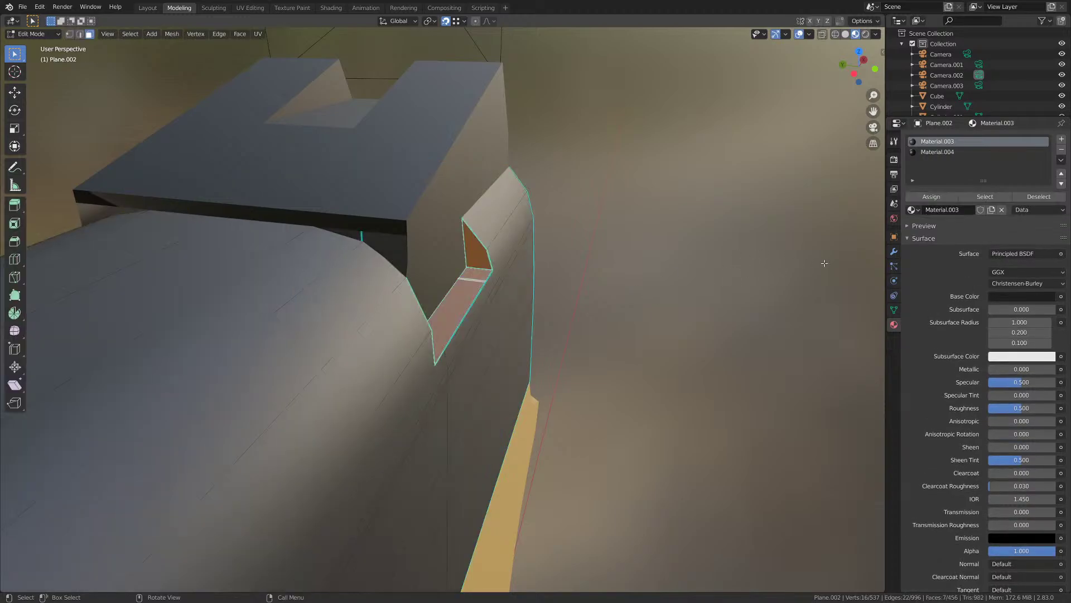
- Try a white base color on the slide's Material.003 and undo the change
{"action": "left_click", "coordinate": [999, 300]}
{"action": "left_click_drag", "start_coordinate": [1049, 204], "coordinate": [1048, 143]}
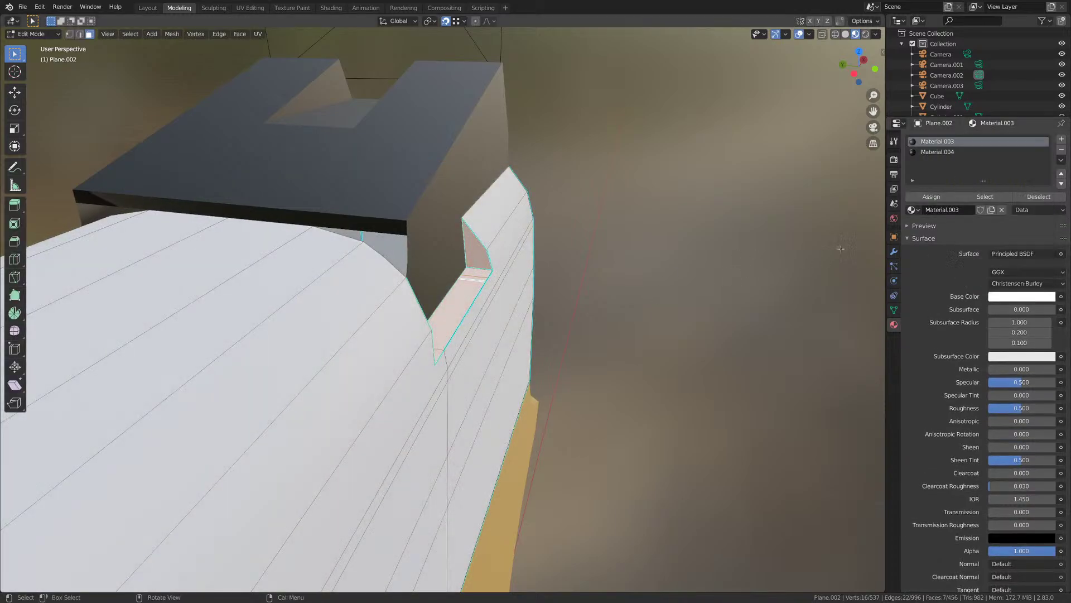
{"action": "key", "text": "Tab"}
{"action": "scroll", "coordinate": [605, 349], "scroll_direction": "down", "scroll_amount": 3}
{"action": "mouse_move", "coordinate": [606, 349]}
{"action": "middle_mouse_down"}
{"action": "mouse_move", "coordinate": [579, 354]}
{"action": "mouse_move", "coordinate": [598, 343]}
{"action": "middle_mouse_up"}
{"action": "scroll", "coordinate": [598, 343], "scroll_direction": "up", "scroll_amount": 1}
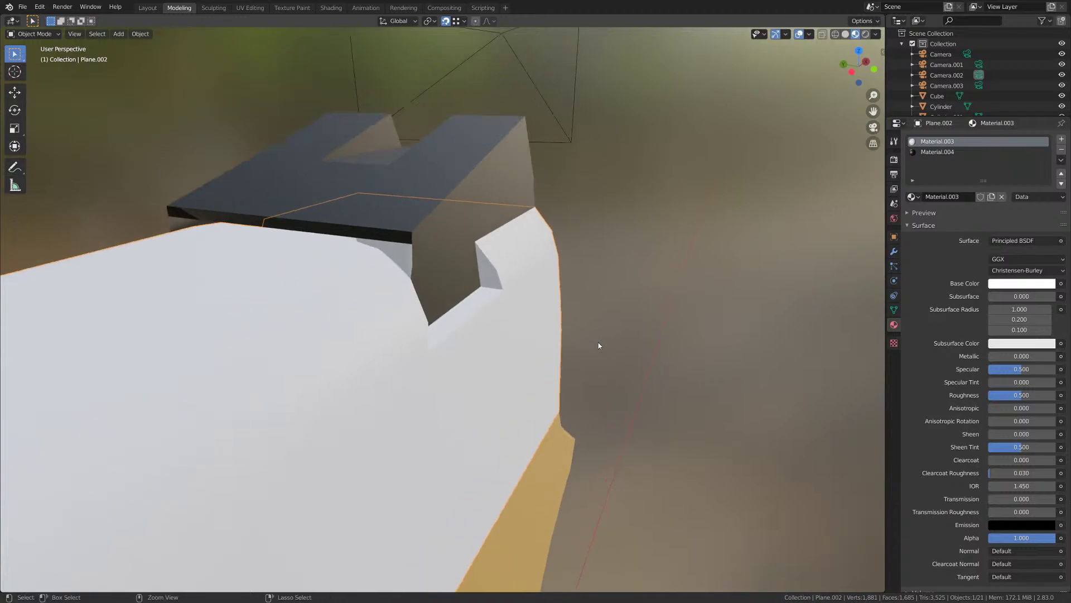
{"action": "key", "text": "ctrl+z"}
{"action": "key", "text": "ctrl+z"}
{"action": "key", "text": "ctrl+z"}
- Save the file and try again to remove the slide's Material.004 slot in Edit Mode
{"action": "key", "text": "ctrl+s"}
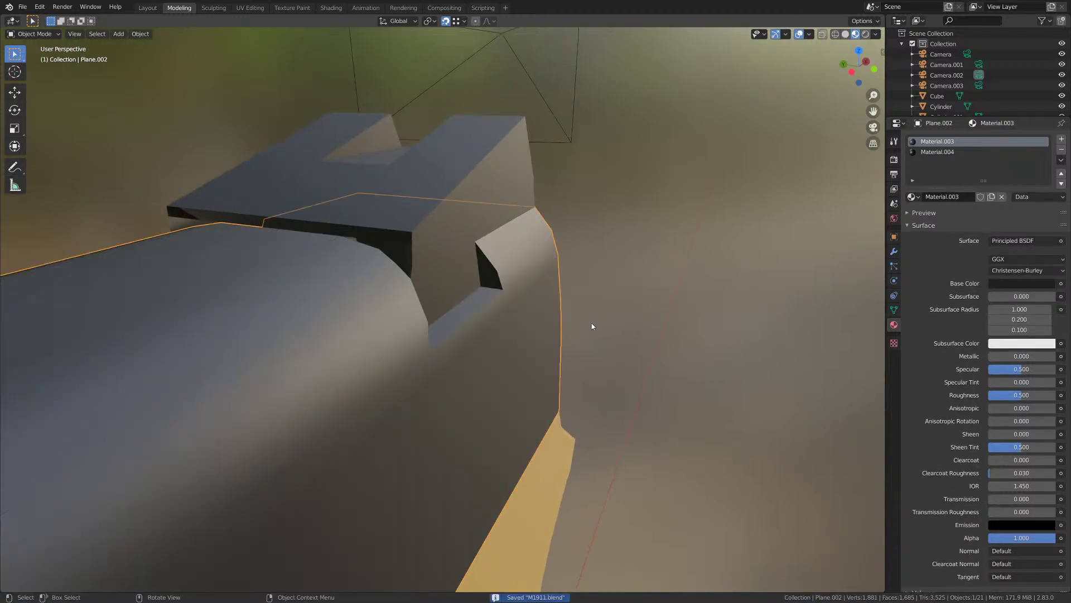
{"action": "key", "text": "Tab"}
{"action": "key", "text": "ctrl+s"}
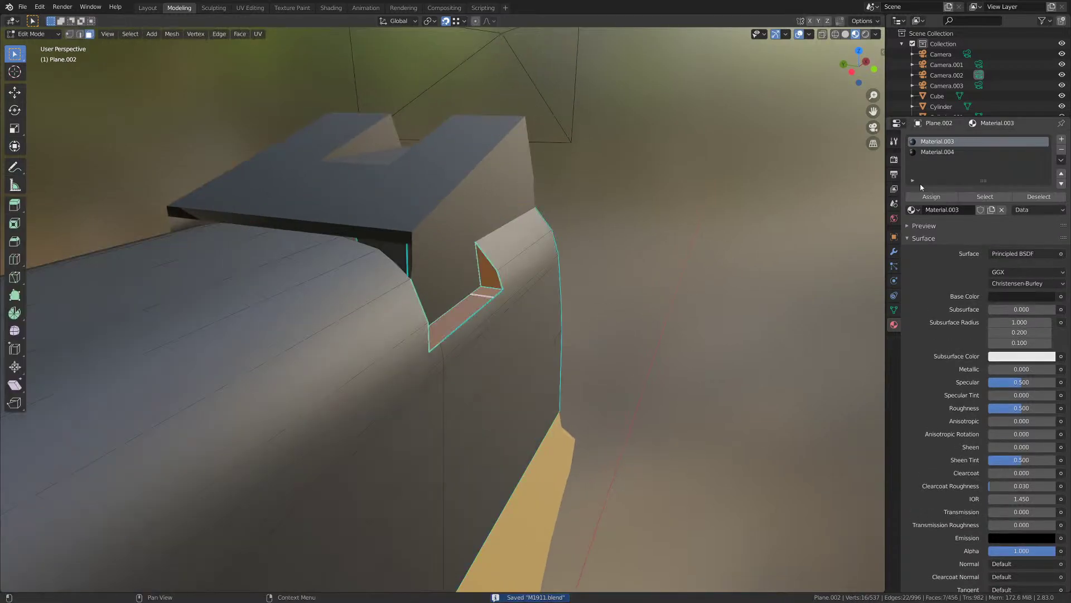
{"action": "left_click", "coordinate": [938, 152]}
{"action": "left_click", "coordinate": [1062, 150]}
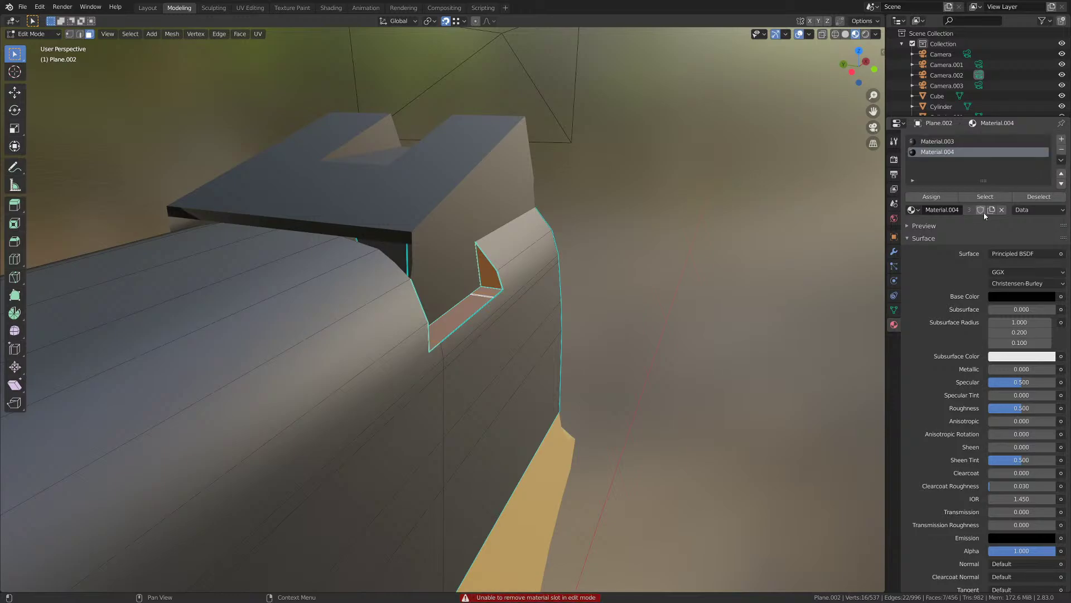
{"action": "scroll", "coordinate": [607, 323], "scroll_direction": "down", "scroll_amount": 4}
{"action": "key", "text": "Tab"}
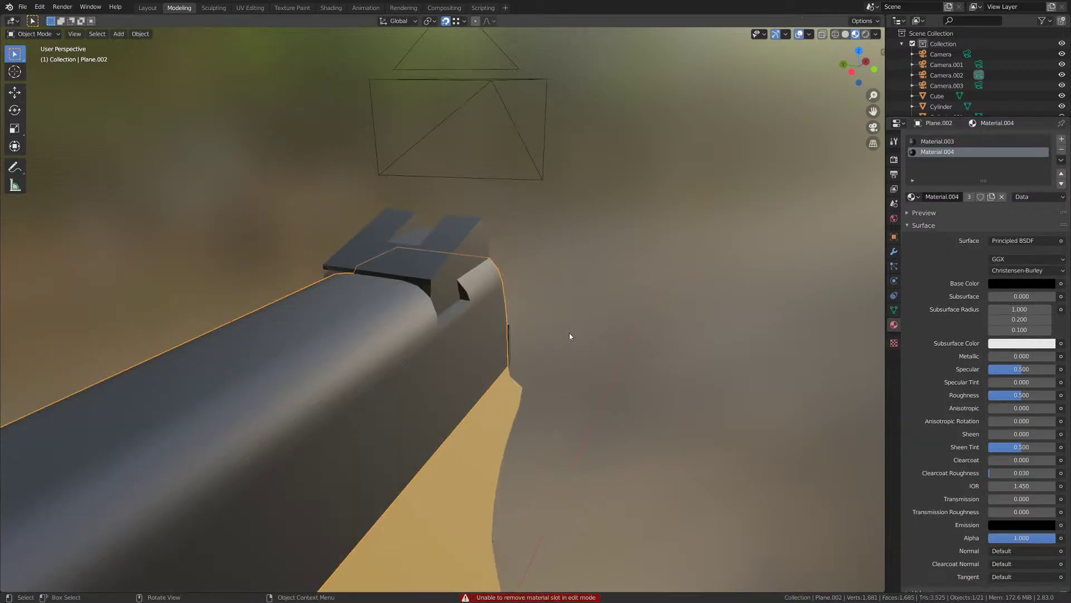
- Check the slide mesh for faces still using Material.004, viewing the pistol in Wireframe before returning to Material Preview
{"action": "key", "text": "Tab"}
{"action": "left_click", "coordinate": [569, 333]}
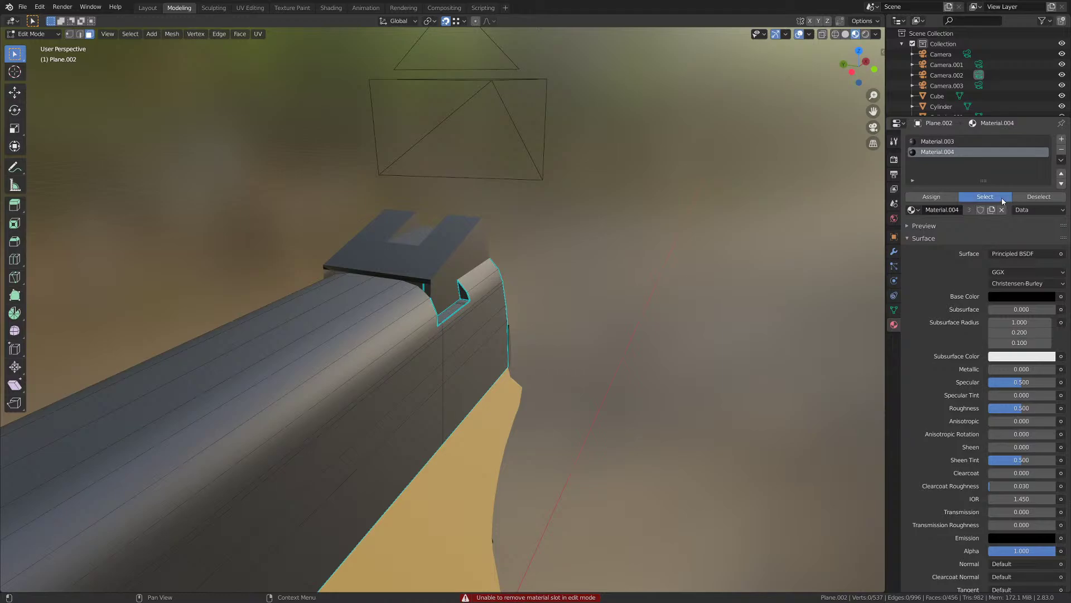
{"action": "scroll", "coordinate": [519, 382], "scroll_direction": "down", "scroll_amount": 4}
{"action": "mouse_move", "coordinate": [519, 383]}
{"action": "middle_mouse_down"}
{"action": "mouse_move", "coordinate": [472, 380]}
{"action": "mouse_move", "coordinate": [430, 394]}
{"action": "mouse_move", "coordinate": [458, 375]}
{"action": "middle_mouse_up"}
{"action": "key", "text": "z"}
{"action": "left_click", "coordinate": [408, 364]}
{"action": "scroll", "coordinate": [406, 364], "scroll_direction": "down", "scroll_amount": 1}
{"action": "key", "text": "z"}
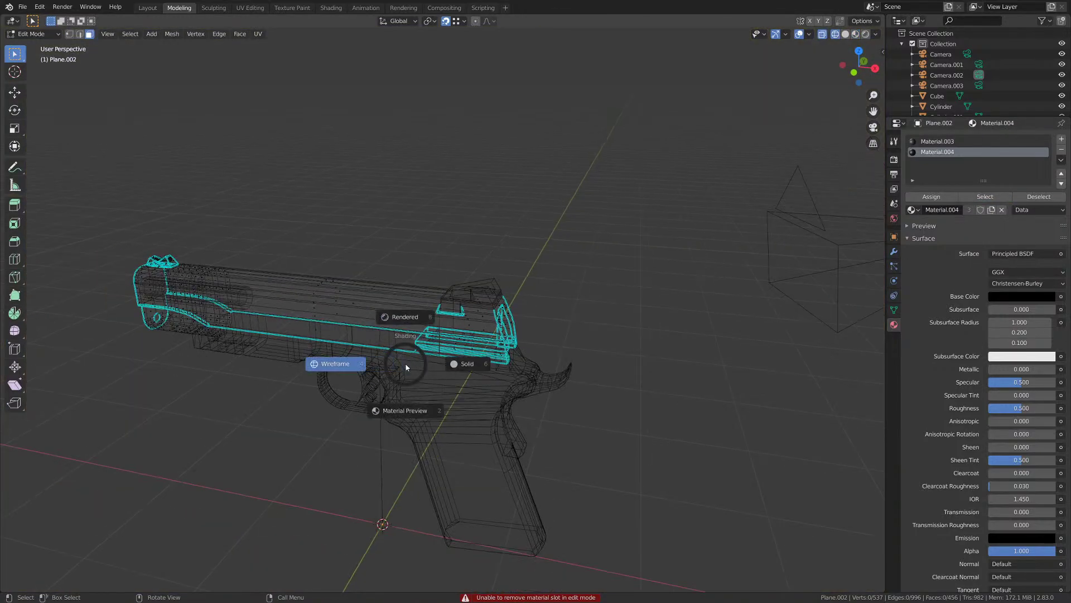
{"action": "left_click", "coordinate": [405, 411]}
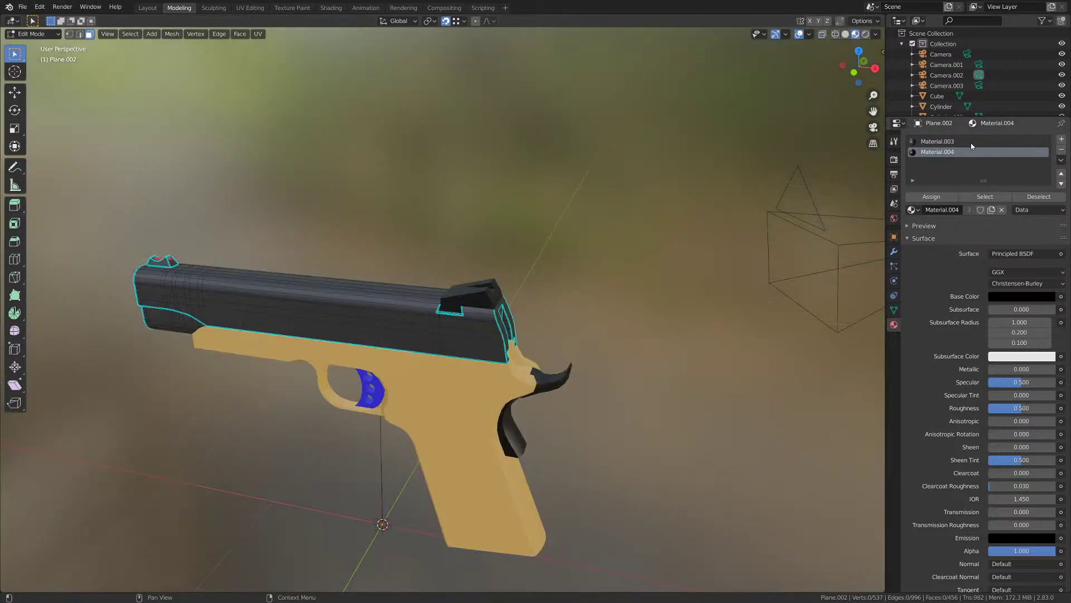
- Unlink Material.004 from the slide, remove the emptied material slot in Object Mode and save the file
{"action": "left_click", "coordinate": [1002, 210]}
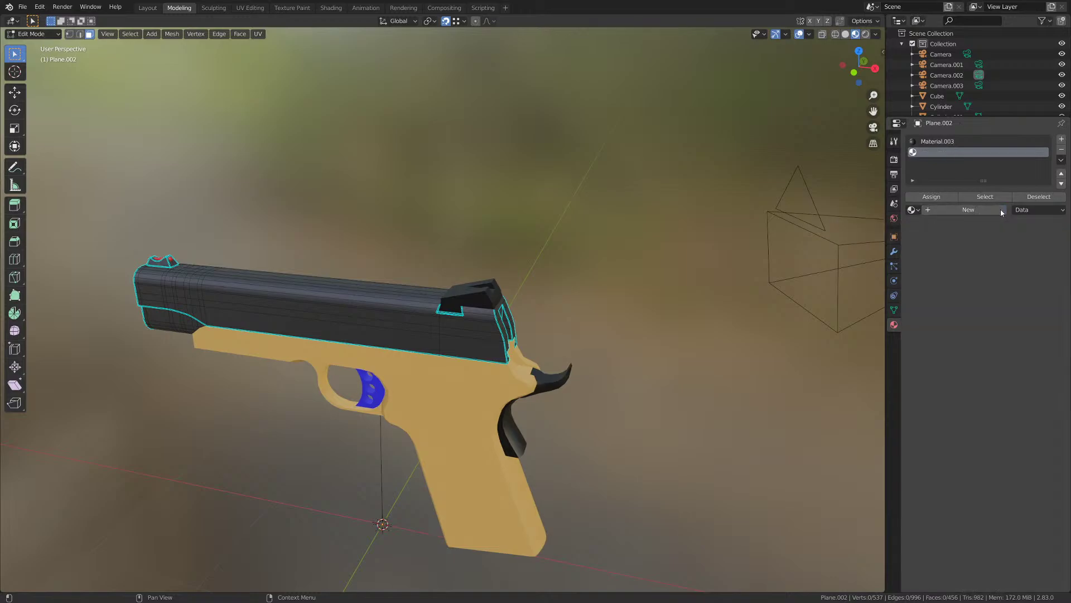
{"action": "left_click", "coordinate": [1061, 150]}
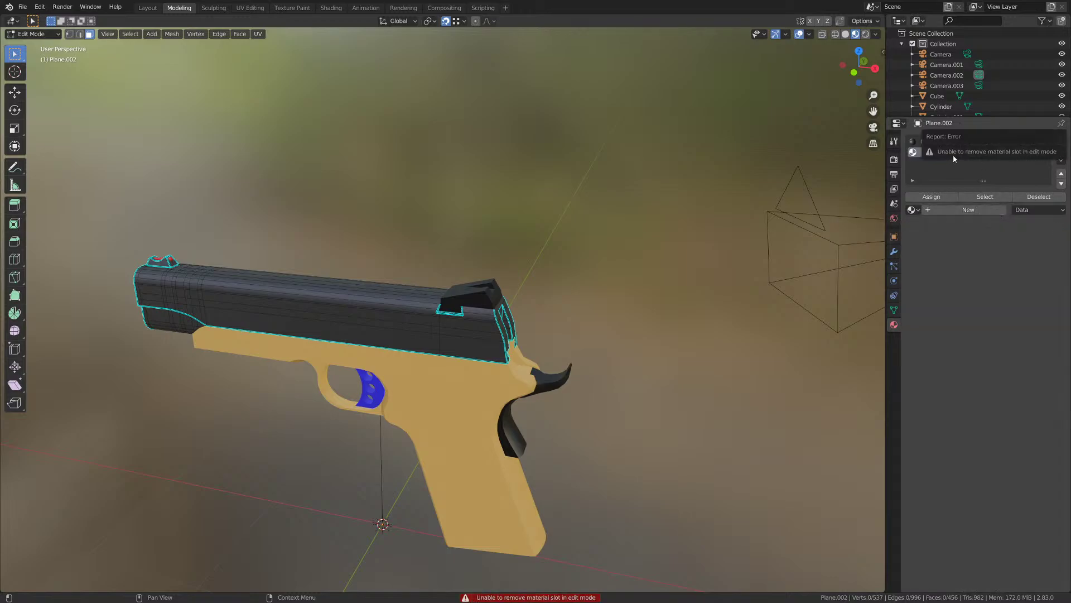
{"action": "right_click", "coordinate": [945, 158]}
{"action": "left_click", "coordinate": [944, 157]}
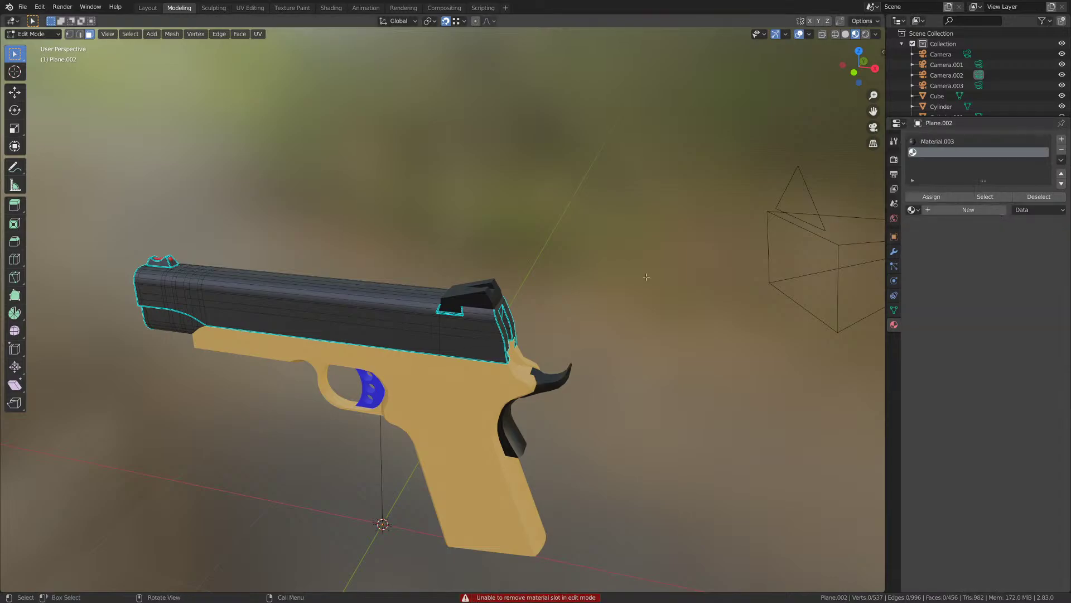
{"action": "key", "text": "Tab"}
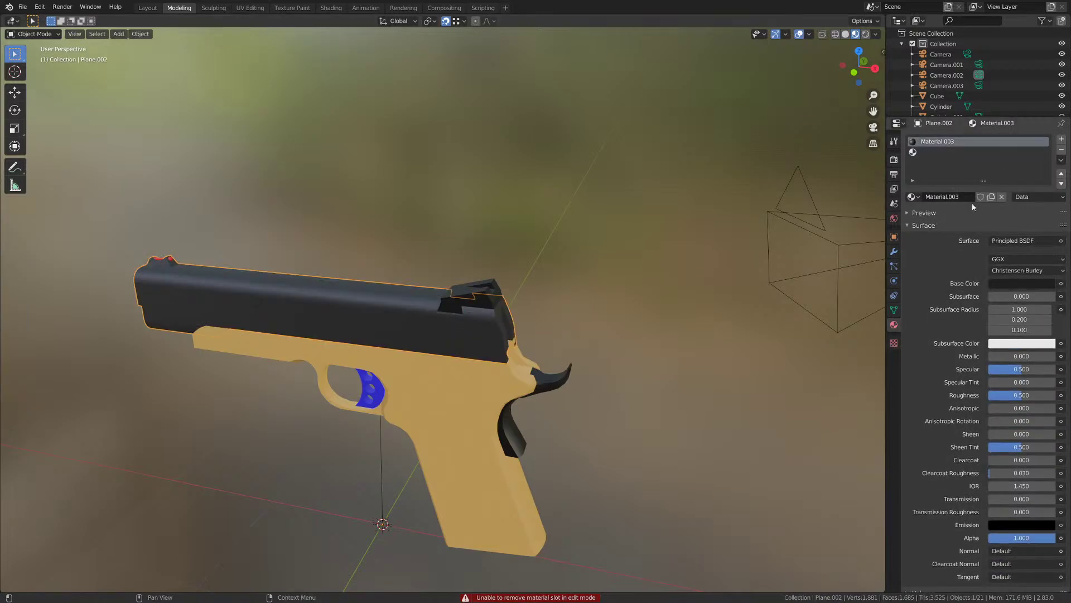
{"action": "left_click", "coordinate": [925, 154]}
{"action": "left_click", "coordinate": [1062, 150]}
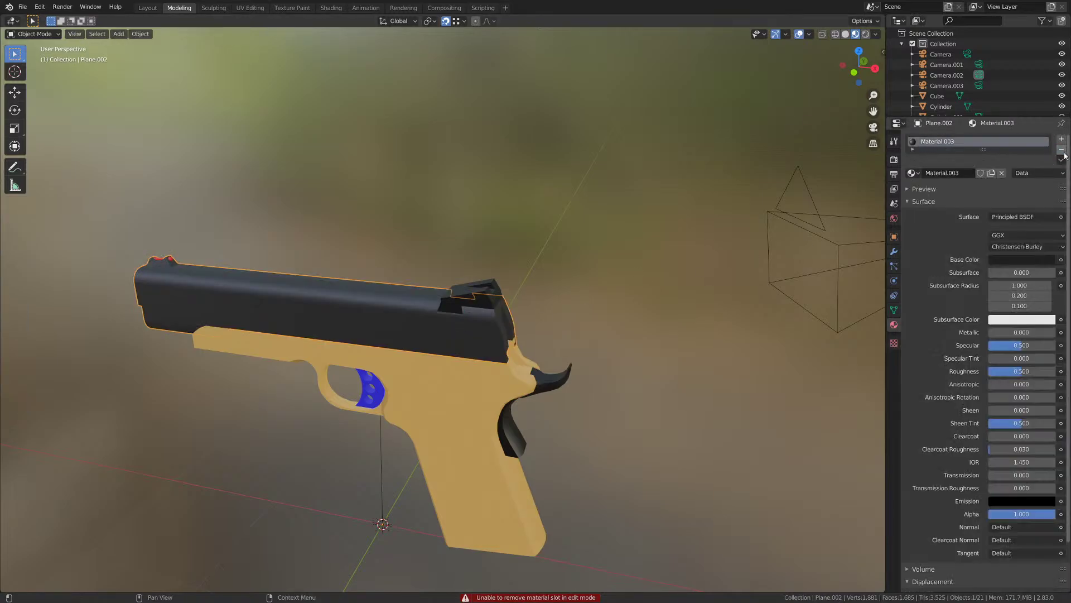
{"action": "key", "text": "ctrl+s"}
- Try a white base color on the rear sight's Material.004, settling on a medium grey
{"action": "middle_click_drag", "start_coordinate": [476, 302], "coordinate": [494, 321]}
{"action": "scroll", "coordinate": [482, 290], "scroll_direction": "up", "scroll_amount": 2}
{"action": "left_click", "coordinate": [481, 288]}
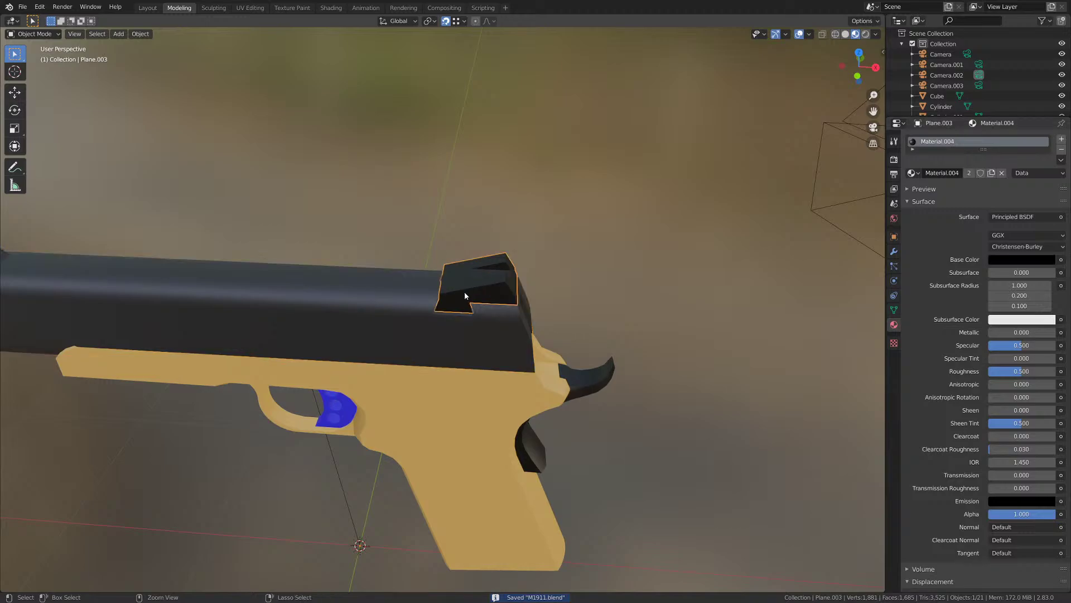
{"action": "scroll", "coordinate": [464, 291], "scroll_direction": "up", "scroll_amount": 2}
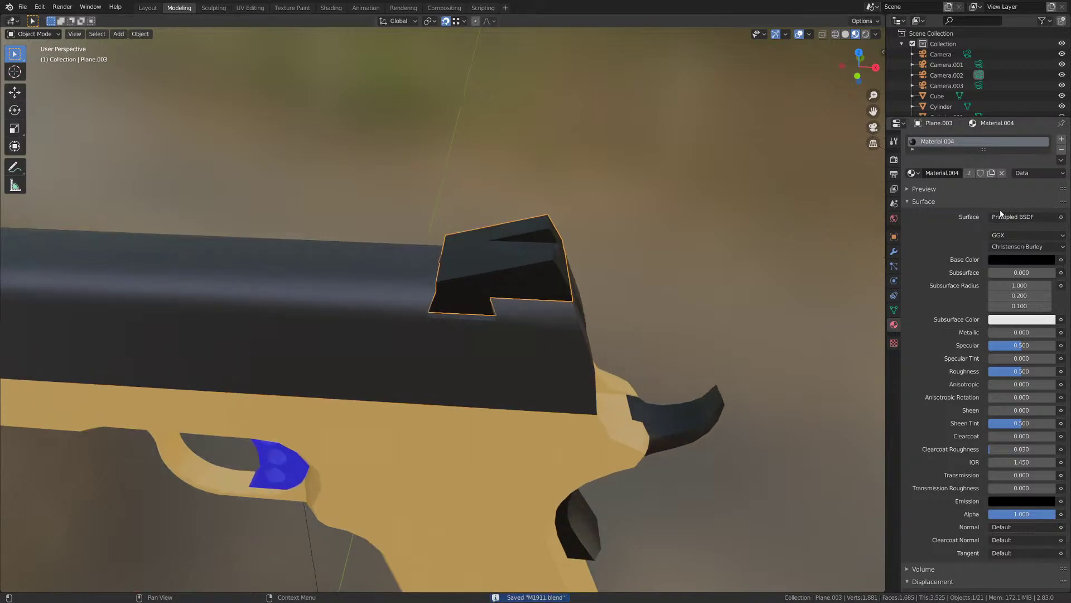
{"action": "left_click", "coordinate": [1022, 259]}
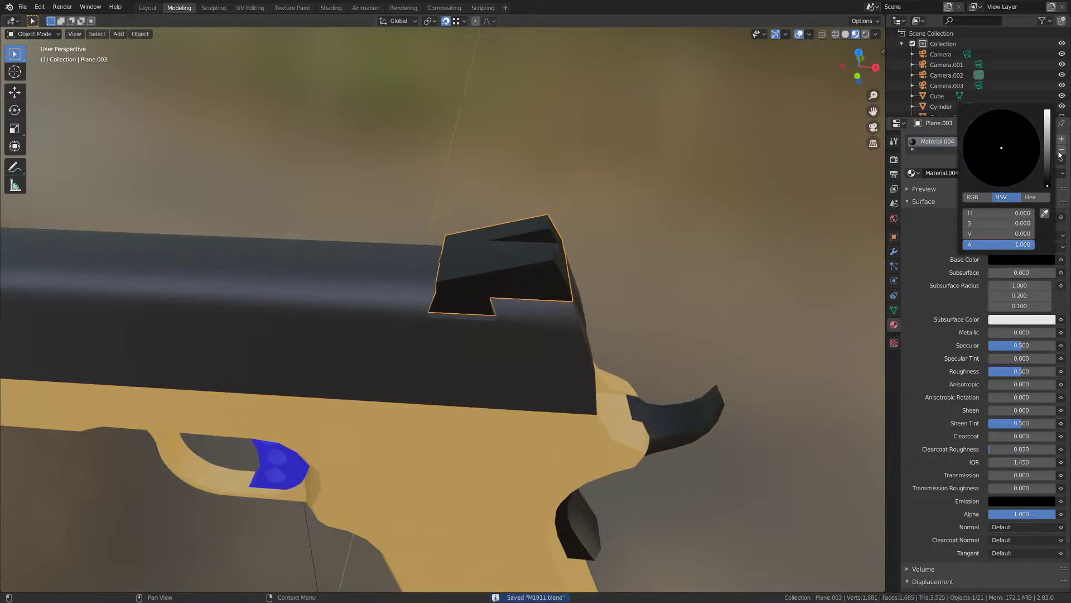
{"action": "left_click_drag", "start_coordinate": [982, 233], "coordinate": [1032, 233]}
{"action": "middle_click_drag", "start_coordinate": [665, 310], "coordinate": [448, 313]}
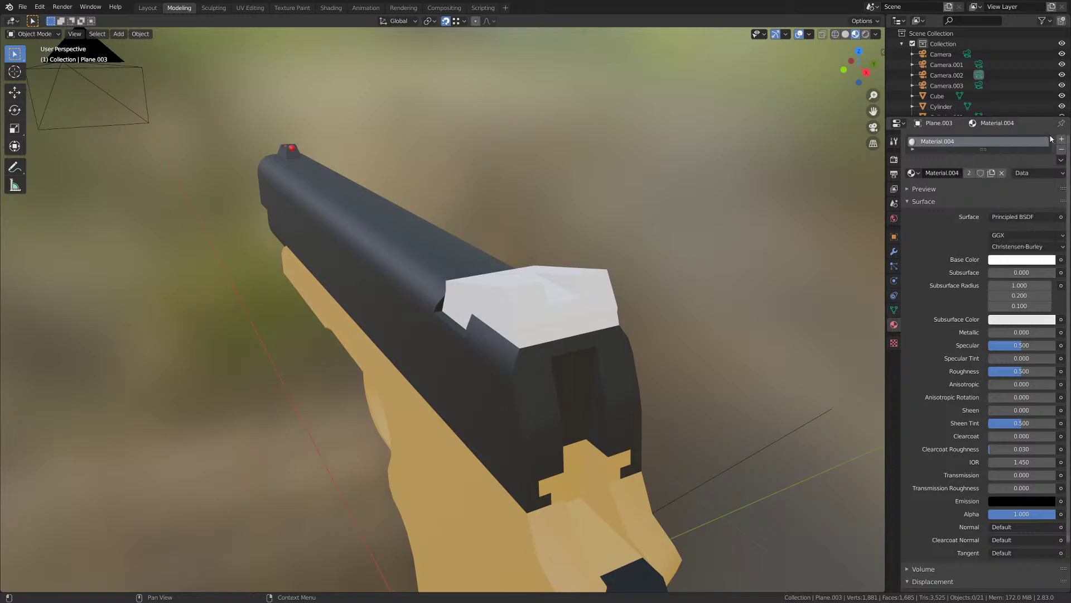
{"action": "left_click", "coordinate": [1010, 260]}
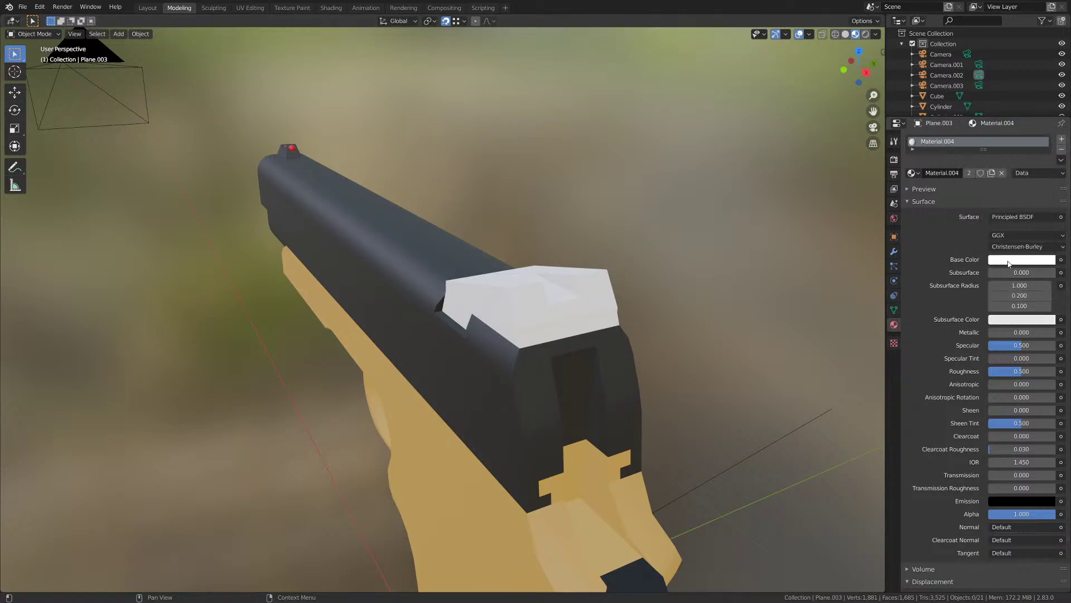
{"action": "left_click", "coordinate": [1008, 260]}
{"action": "left_click_drag", "start_coordinate": [1047, 121], "coordinate": [1047, 157]}
{"action": "middle_click_drag", "start_coordinate": [643, 345], "coordinate": [565, 335]}
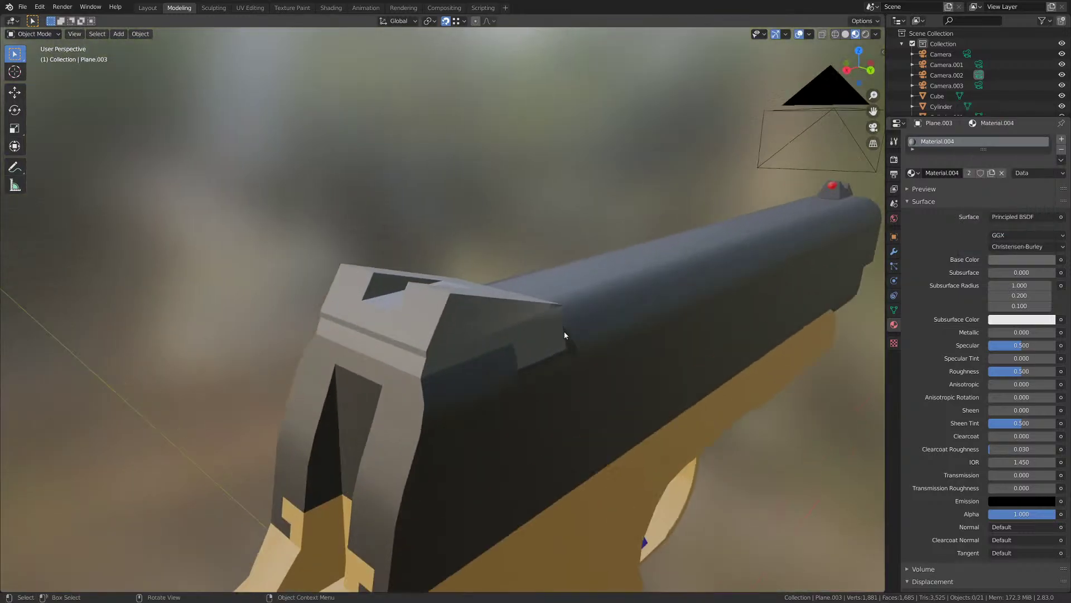
- Mark the unmarked lower side edges of the rear sight and its dovetail foot as sharp, and save the file
{"action": "middle_click_drag", "start_coordinate": [632, 362], "coordinate": [575, 326]}
{"action": "left_click", "coordinate": [574, 326]}
{"action": "scroll", "coordinate": [445, 265], "scroll_direction": "up", "scroll_amount": 5}
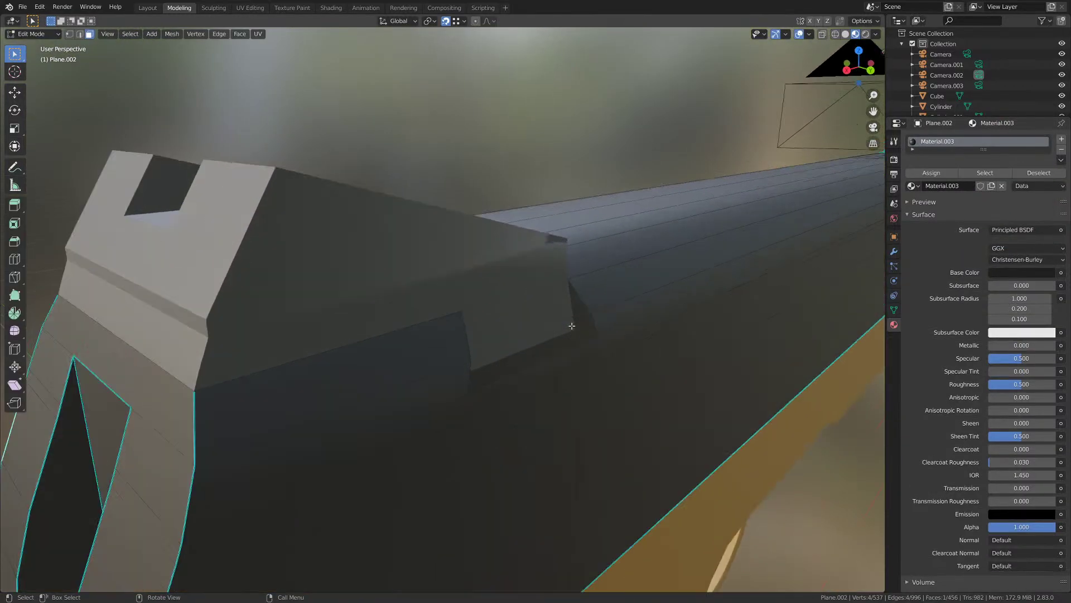
{"action": "left_click", "coordinate": [384, 313]}
{"action": "key", "text": "Tab"}
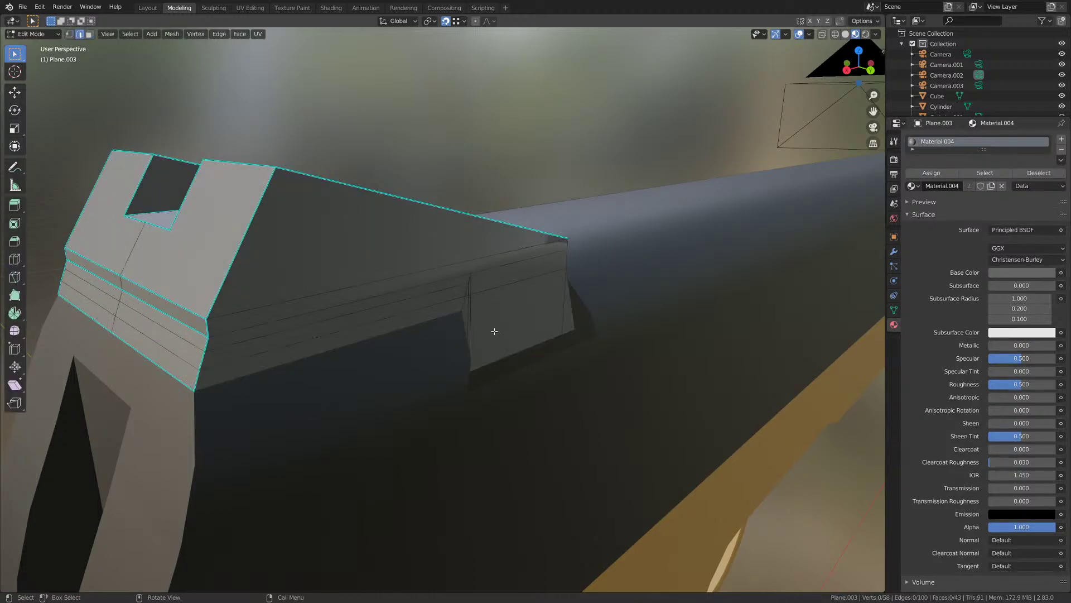
{"action": "middle_click_drag", "start_coordinate": [491, 329], "coordinate": [552, 282]}
{"action": "left_click", "coordinate": [456, 365], "text": "shift"}
{"action": "middle_click_drag", "start_coordinate": [447, 364], "coordinate": [335, 387]}
{"action": "left_click", "coordinate": [186, 358], "text": "shift"}
{"action": "left_click", "coordinate": [139, 355], "text": "shift"}
{"action": "left_click", "coordinate": [124, 307], "text": "shift"}
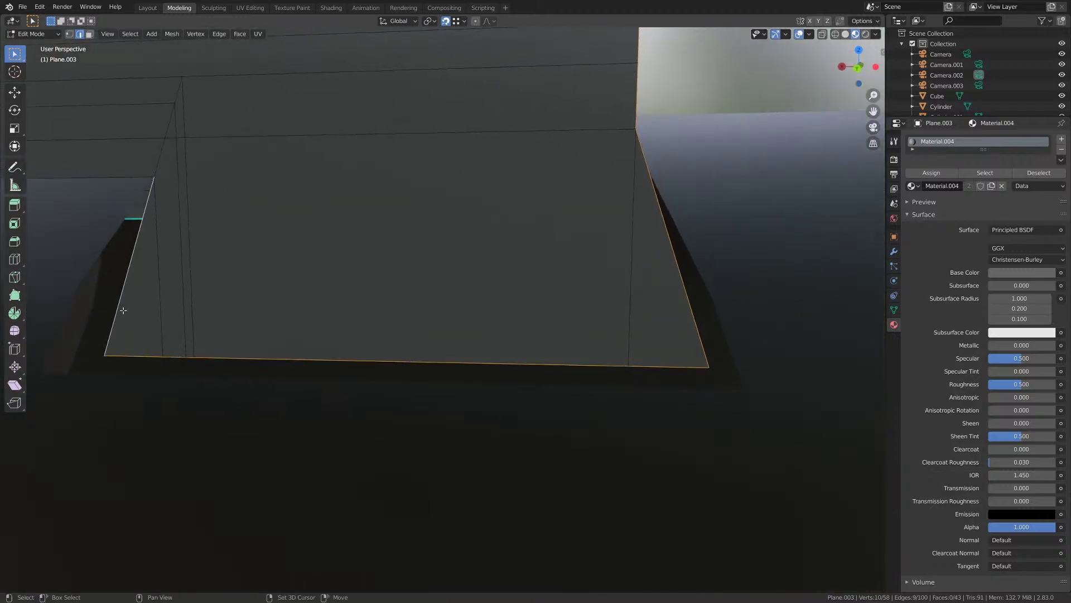
{"action": "middle_click_drag", "start_coordinate": [149, 297], "coordinate": [499, 322], "text": "shift"}
{"action": "left_click", "coordinate": [394, 218], "text": "shift"}
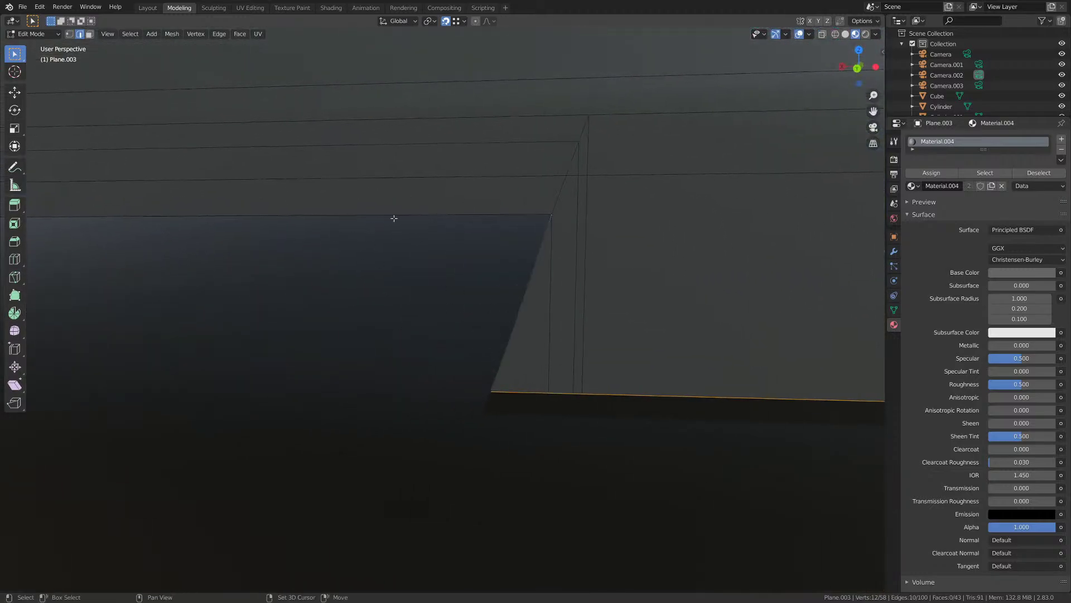
{"action": "middle_click_drag", "start_coordinate": [454, 205], "coordinate": [384, 213]}
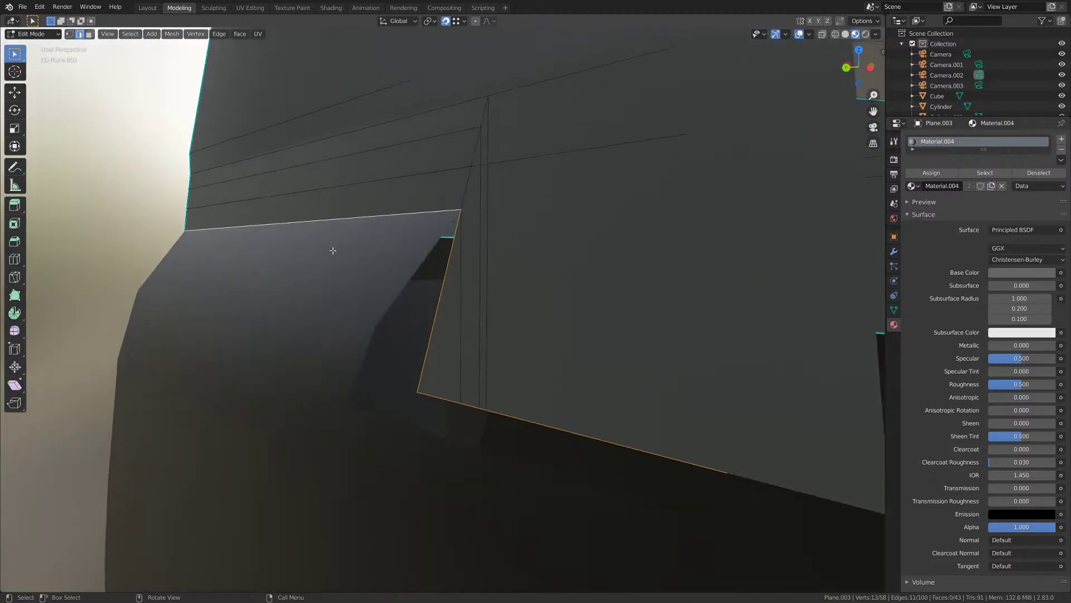
{"action": "middle_click_drag", "start_coordinate": [333, 250], "coordinate": [404, 306]}
{"action": "left_click", "coordinate": [220, 33]}
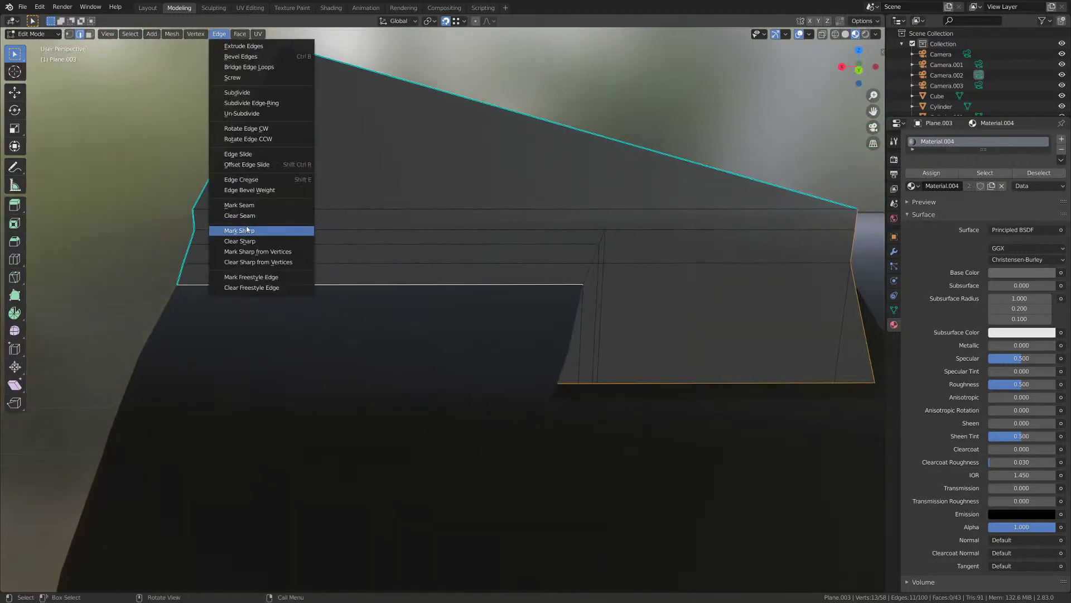
{"action": "left_click", "coordinate": [238, 231]}
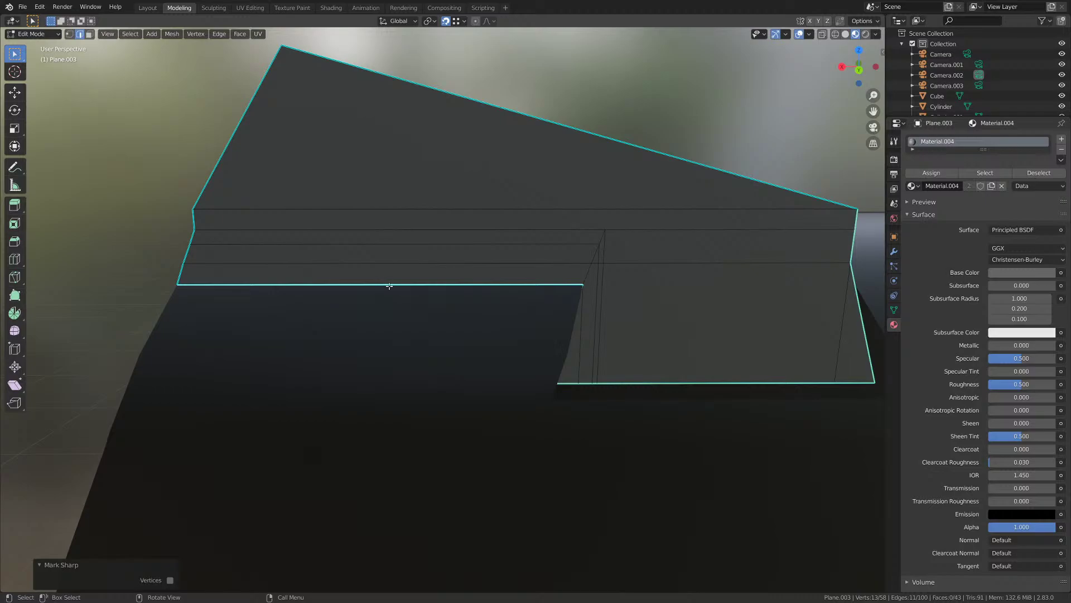
{"action": "key", "text": "Tab"}
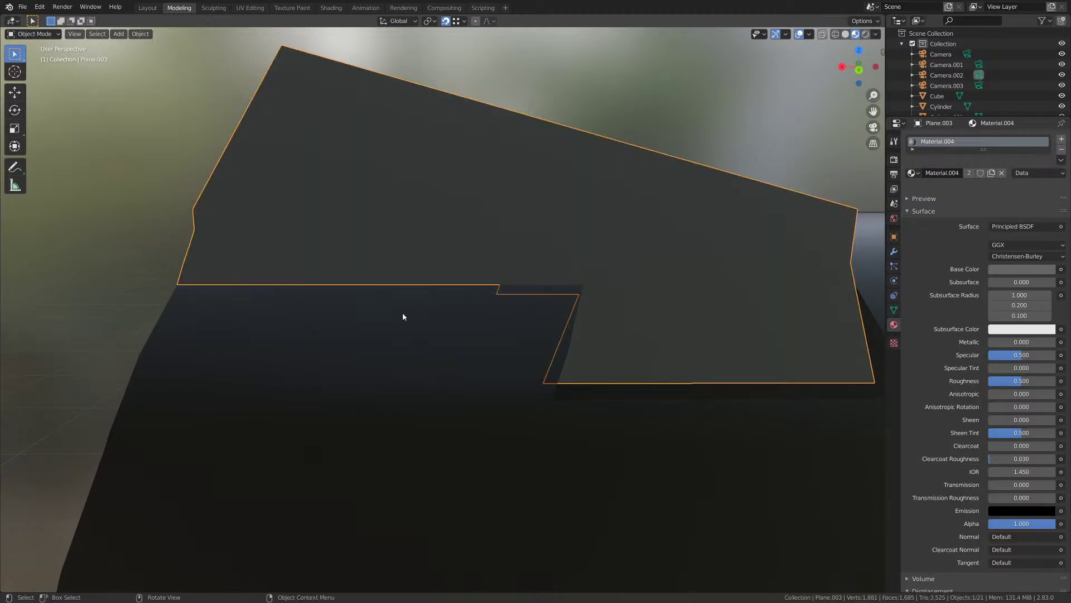
{"action": "key", "text": "ctrl+s"}
- Extrude a vertex inward at the front corner of the slide's dovetail notch and fill the notch's front end face
{"action": "middle_click_drag", "start_coordinate": [530, 390], "coordinate": [621, 364]}
{"action": "left_click", "coordinate": [620, 364]}
{"action": "key", "text": "Tab"}
{"action": "scroll", "coordinate": [459, 408], "scroll_direction": "up", "scroll_amount": 2}
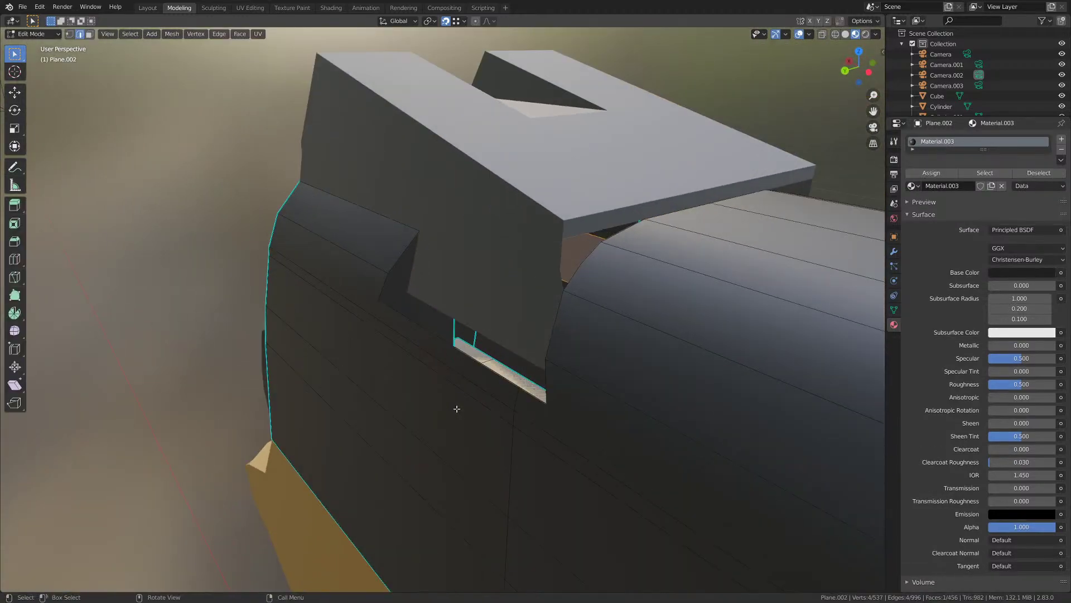
{"action": "middle_click_drag", "start_coordinate": [457, 409], "coordinate": [515, 336]}
{"action": "key", "text": "Tab"}
{"action": "key", "text": "Tab"}
{"action": "middle_click_drag", "start_coordinate": [542, 265], "coordinate": [507, 261]}
{"action": "key", "text": "e"}
{"action": "left_click", "coordinate": [510, 262]}
{"action": "left_click", "coordinate": [498, 182], "text": "shift"}
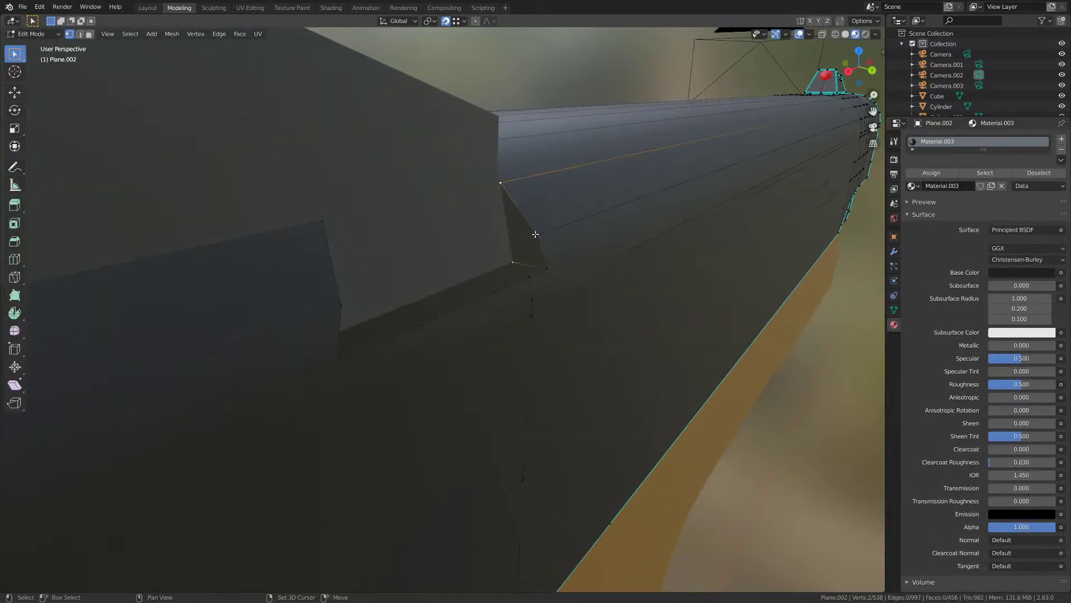
{"action": "key", "text": "f"}
{"action": "middle_click_drag", "start_coordinate": [551, 276], "coordinate": [548, 287]}
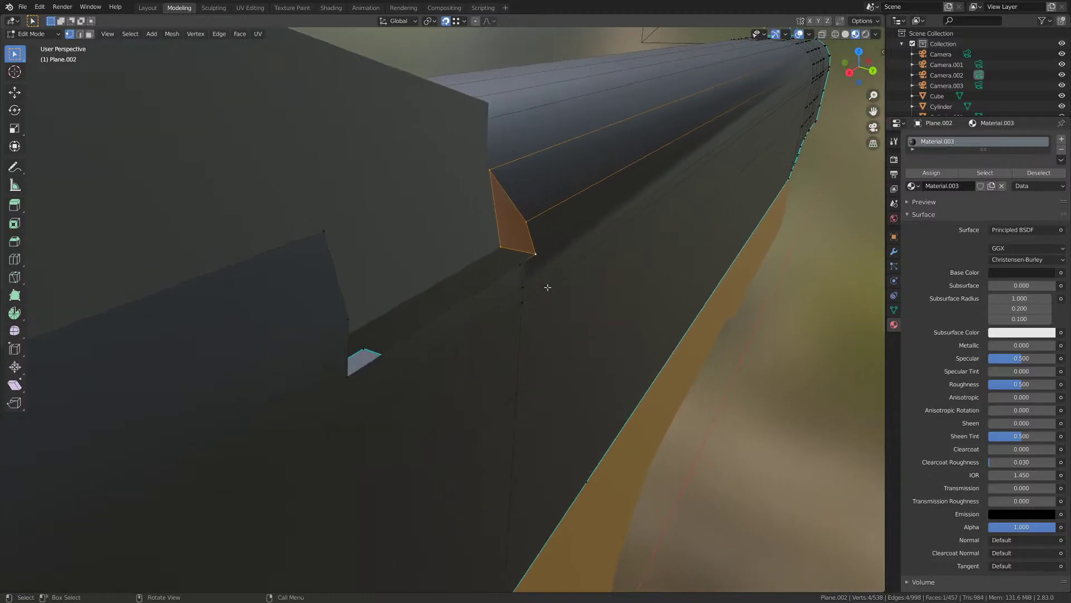
- Extrude two consecutive edges along X, about 0.022 m and 0.159 m, on the notch's inner side and fill the long ledge face
{"action": "scroll", "coordinate": [530, 262], "scroll_direction": "up", "scroll_amount": 2}
{"action": "left_click", "coordinate": [516, 248]}
{"action": "middle_click_drag", "start_coordinate": [517, 247], "coordinate": [501, 269]}
{"action": "key", "text": "e"}
{"action": "key", "text": "x"}
{"action": "left_click", "coordinate": [575, 252]}
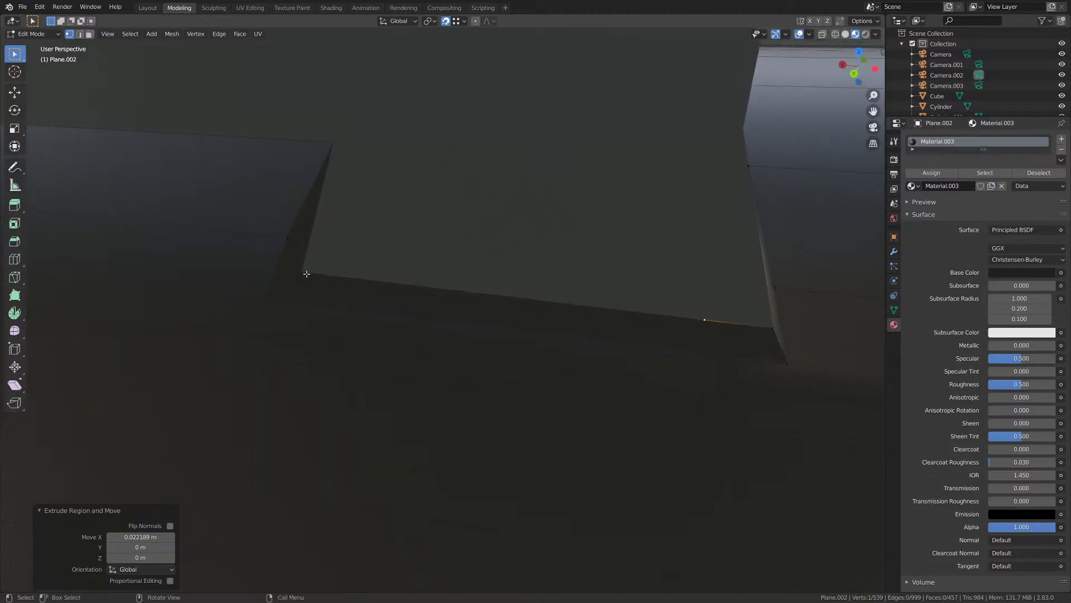
{"action": "key", "text": "e"}
{"action": "key", "text": "x"}
{"action": "left_click", "coordinate": [269, 297]}
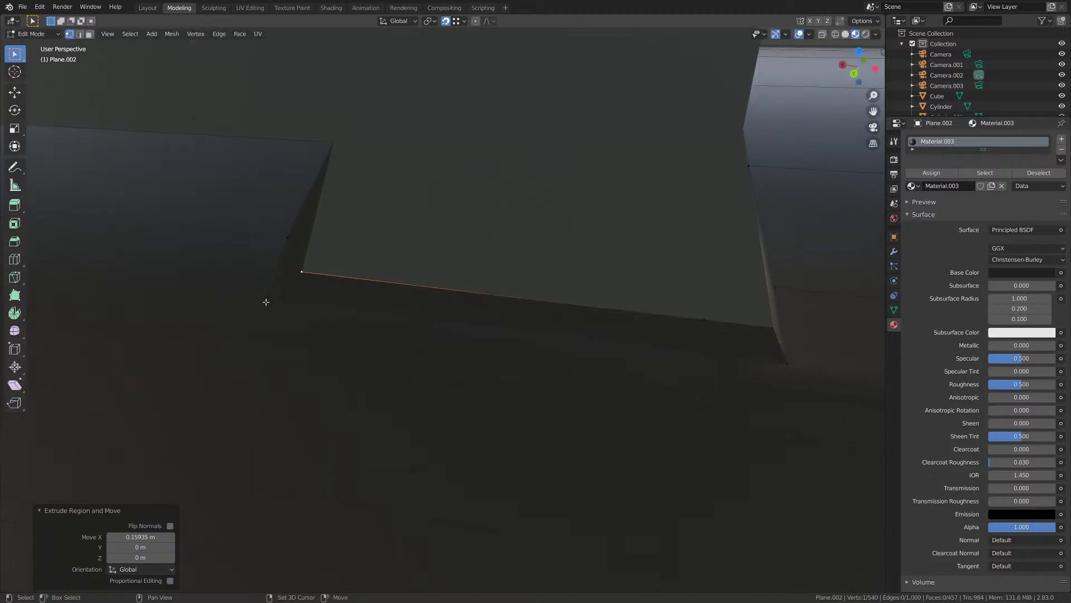
{"action": "left_click", "coordinate": [266, 300], "text": "shift"}
{"action": "key", "text": "f"}
- Fill the small front corner face of the notch ledge and the notch's rear end face
{"action": "left_click", "coordinate": [710, 355]}
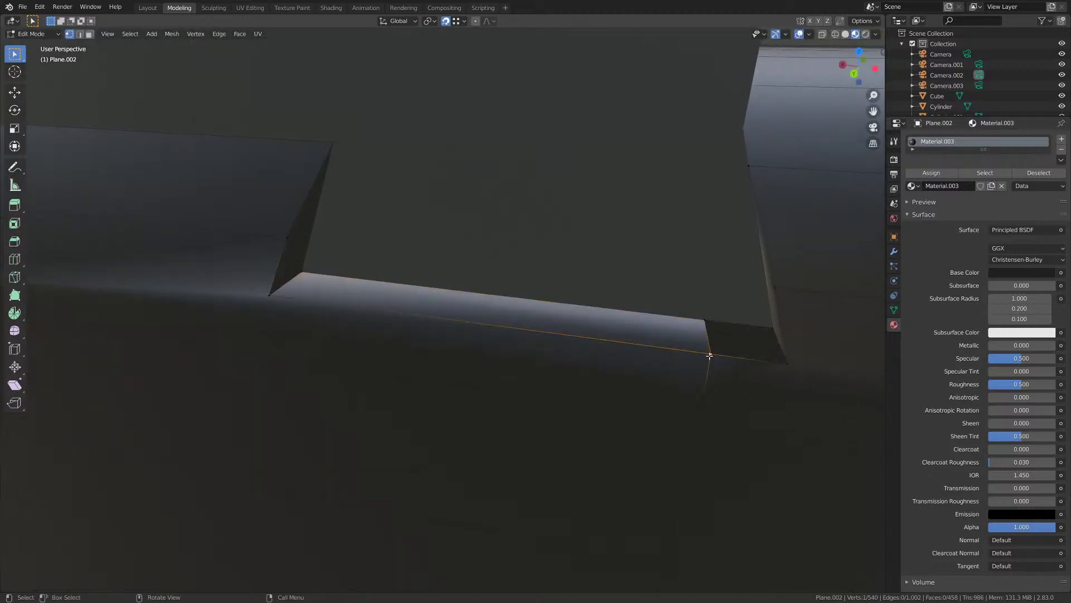
{"action": "left_click", "coordinate": [774, 328], "text": "shift"}
{"action": "key", "text": "f"}
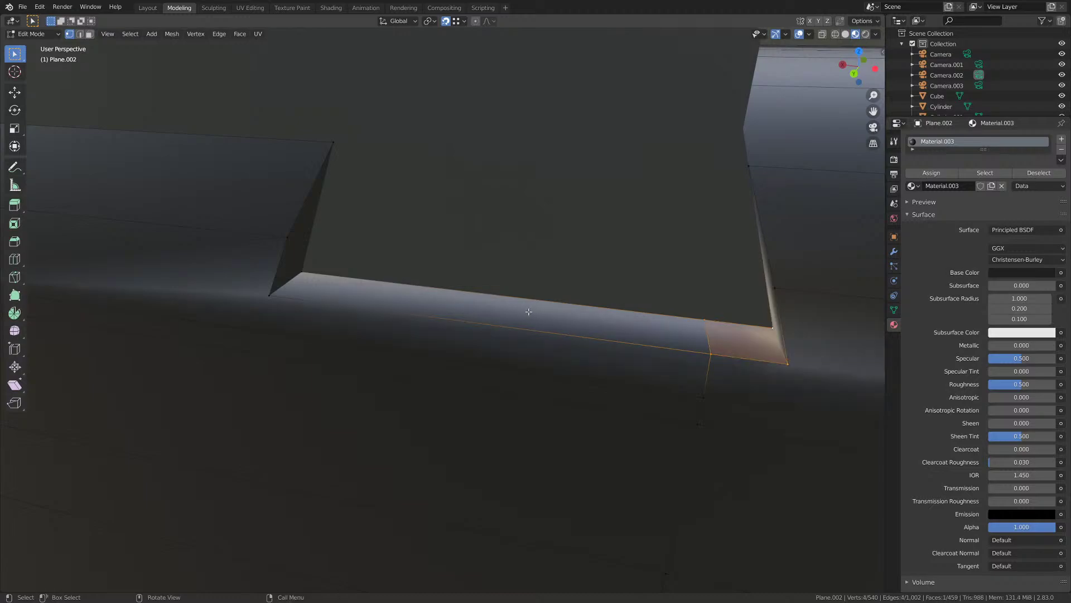
{"action": "middle_click_drag", "start_coordinate": [316, 155], "coordinate": [354, 168]}
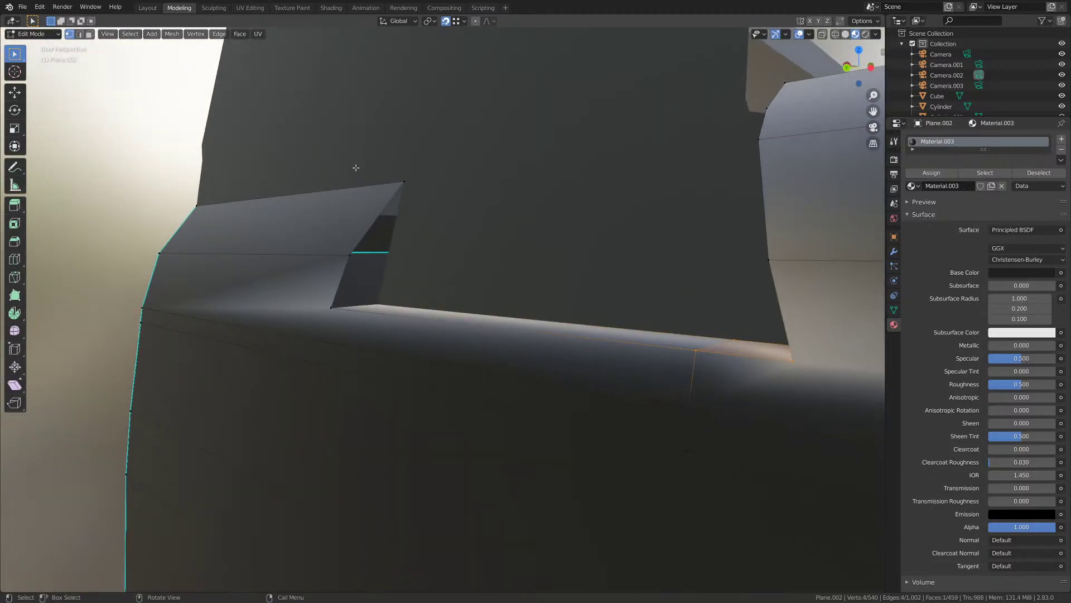
{"action": "left_click", "coordinate": [412, 187]}
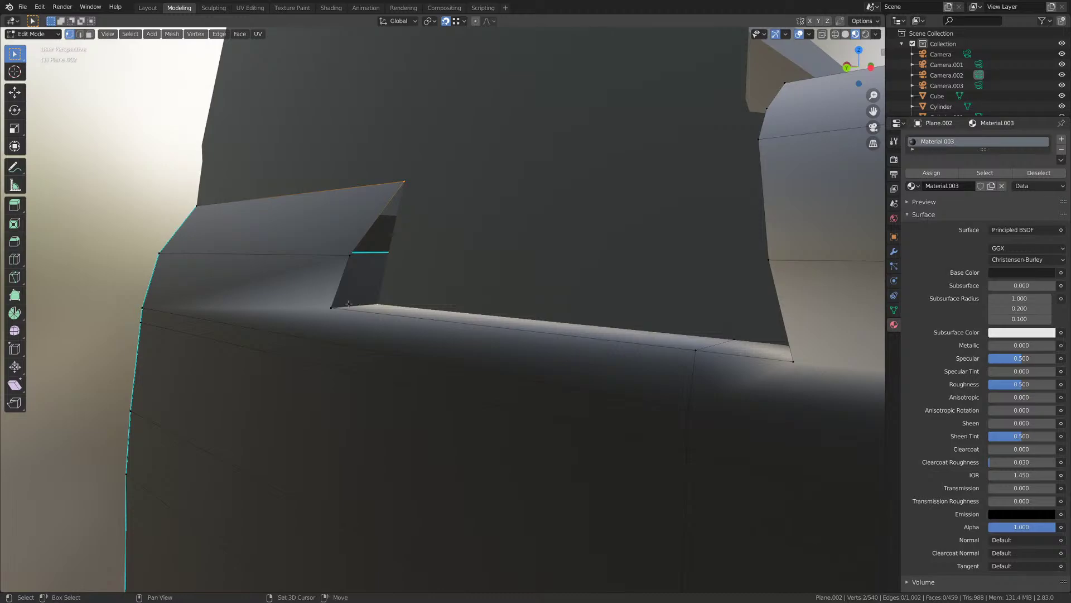
{"action": "key", "text": "Tab"}
- Mark the edges bordering the slide notch's new end faces and ledge as sharp, and save the file
{"action": "middle_click_drag", "start_coordinate": [349, 252], "coordinate": [544, 253]}
{"action": "key", "text": "Tab"}
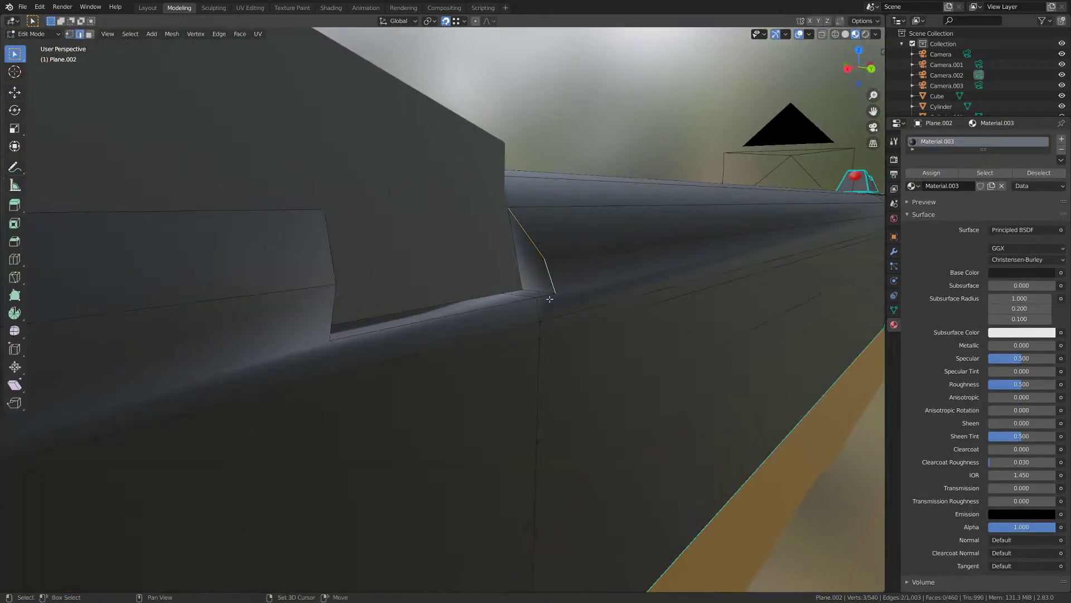
{"action": "left_click", "coordinate": [517, 289], "text": "shift"}
{"action": "left_click", "coordinate": [499, 293], "text": "shift"}
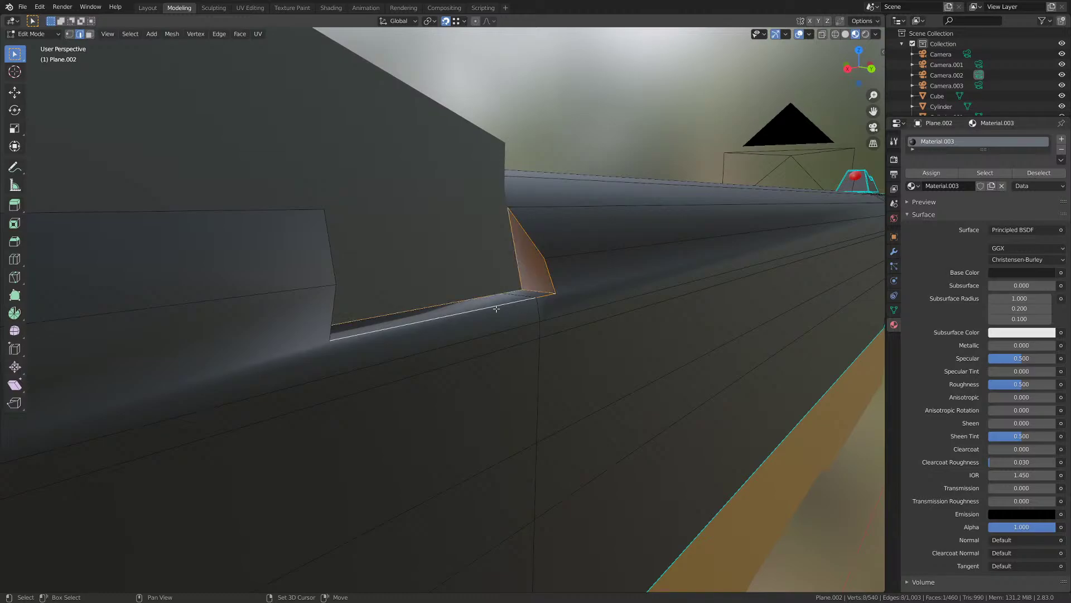
{"action": "middle_click_drag", "start_coordinate": [495, 304], "coordinate": [404, 285]}
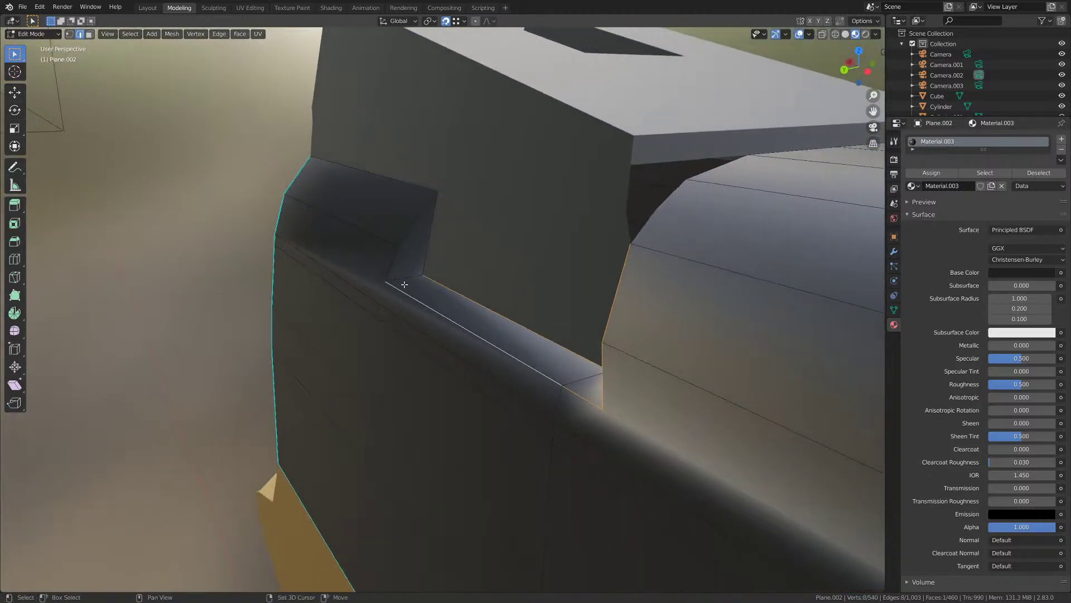
{"action": "left_click", "coordinate": [392, 258], "text": "shift"}
{"action": "left_click", "coordinate": [217, 36]}
{"action": "left_click", "coordinate": [249, 231]}
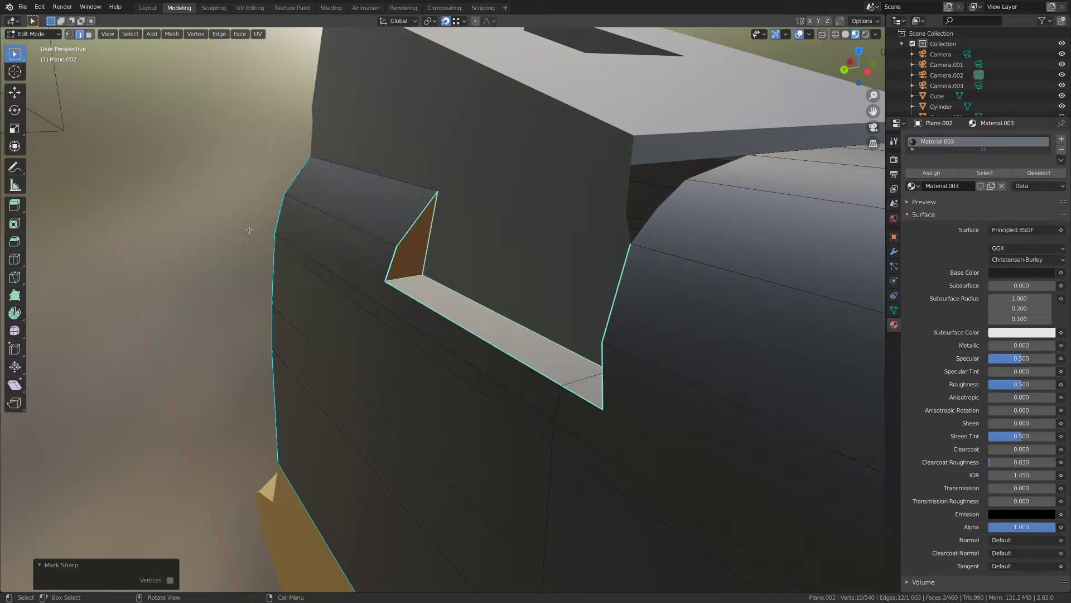
{"action": "scroll", "coordinate": [358, 290], "scroll_direction": "down", "scroll_amount": 5}
{"action": "key", "text": "Tab"}
{"action": "middle_click_drag", "start_coordinate": [366, 298], "coordinate": [420, 298]}
{"action": "key", "text": "ctrl+s"}
- Hide the rear sight to inspect the slide's filled dovetail notch, unhide it and save the file
{"action": "left_click", "coordinate": [495, 211]}
{"action": "key", "text": "h"}
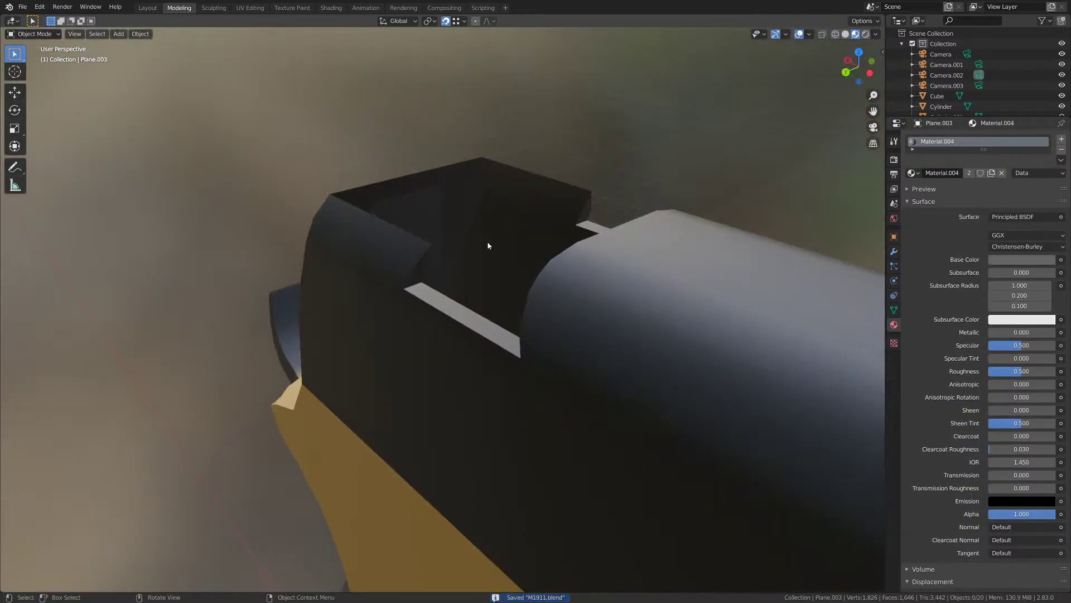
{"action": "left_click", "coordinate": [474, 335]}
{"action": "key", "text": "Tab"}
{"action": "middle_click_drag", "start_coordinate": [474, 337], "coordinate": [593, 323]}
{"action": "key", "text": "Tab"}
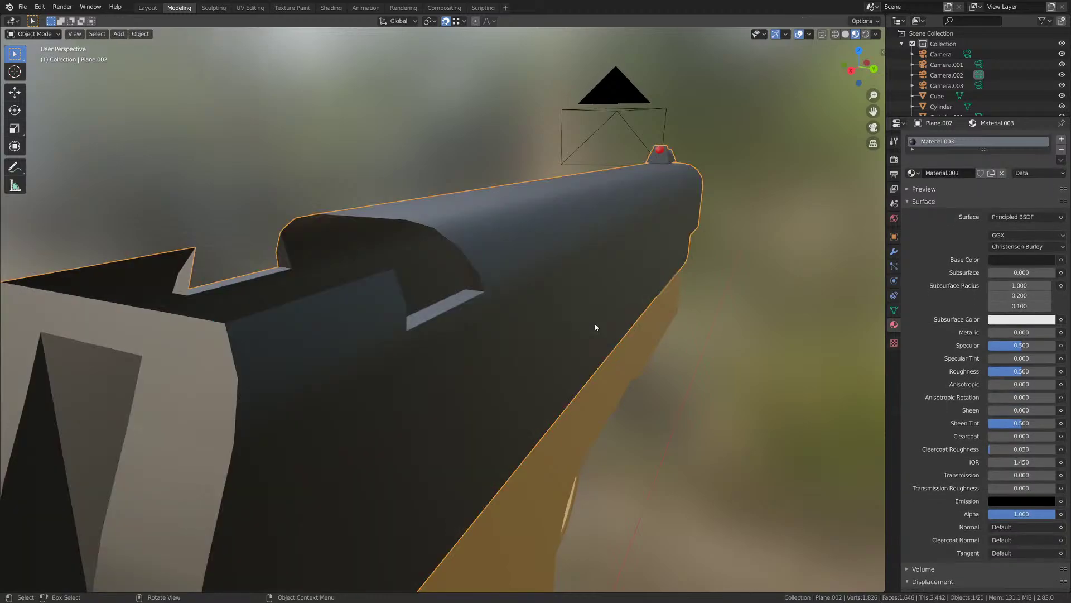
{"action": "key", "text": "alt+h"}
{"action": "key", "text": "ctrl+s"}
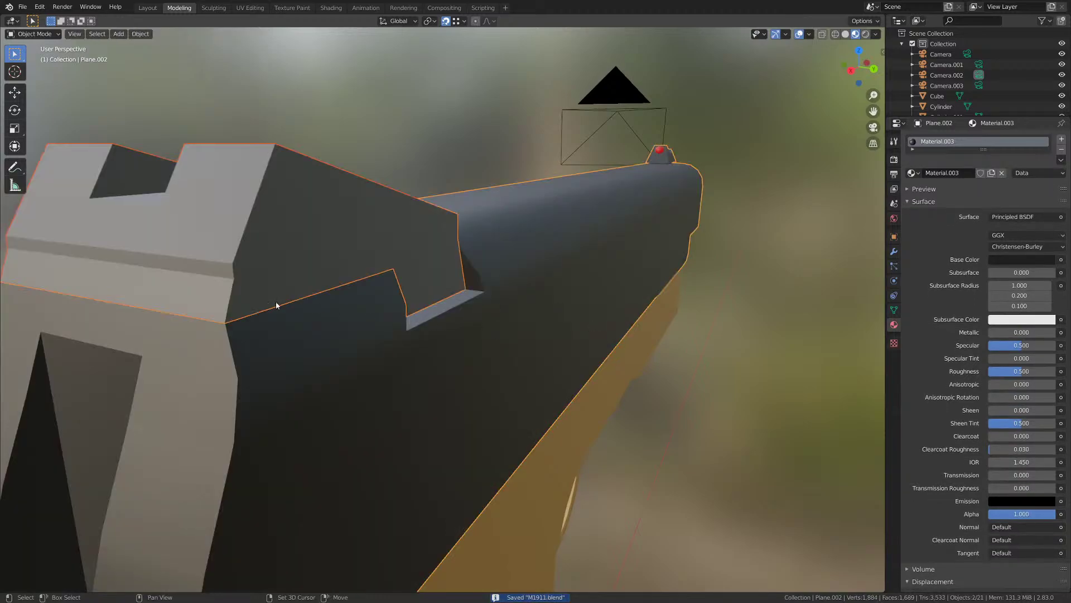
- Open the rear sight mesh for vertex editing and hide the slide to expose the sight's open front
{"action": "middle_click_drag", "start_coordinate": [276, 305], "coordinate": [341, 326]}
{"action": "left_click", "coordinate": [533, 375]}
{"action": "scroll", "coordinate": [533, 375], "scroll_direction": "up", "scroll_amount": 3}
{"action": "middle_click_drag", "start_coordinate": [534, 374], "coordinate": [521, 368]}
{"action": "left_click", "coordinate": [475, 288]}
{"action": "key", "text": "Tab"}
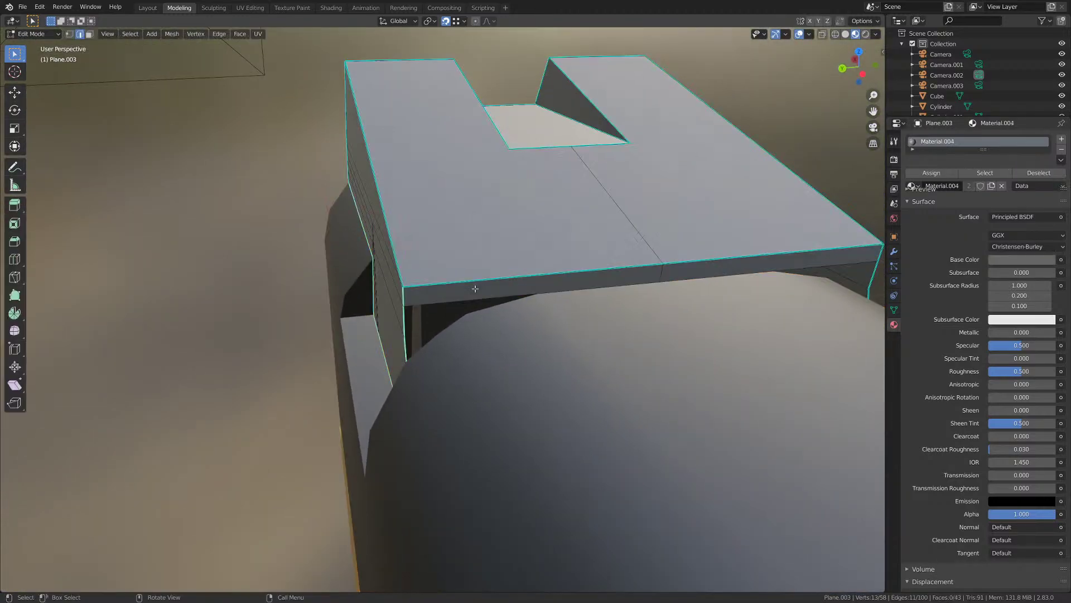
{"action": "key", "text": "1"}
{"action": "middle_click_drag", "start_coordinate": [474, 289], "coordinate": [471, 275]}
{"action": "middle_click_drag", "start_coordinate": [461, 269], "coordinate": [459, 270]}
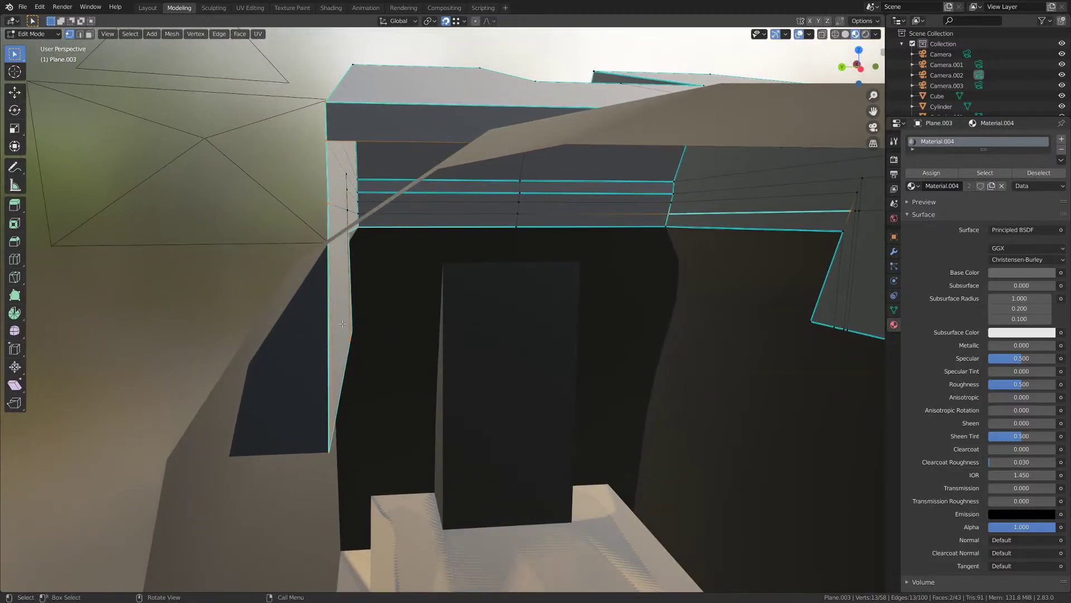
{"action": "middle_click_drag", "start_coordinate": [334, 211], "coordinate": [517, 228]}
- Extrude the front lip's lower middle vertex straight down and fill the two faces beside it across the rear sight's front
{"action": "key", "text": "alt+a"}
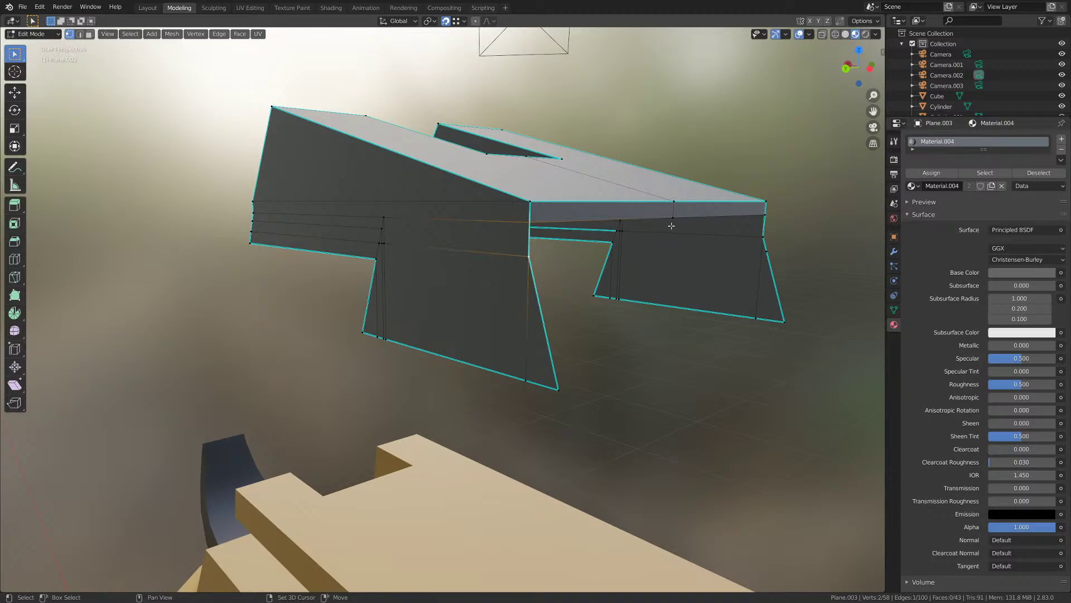
{"action": "middle_click_drag", "start_coordinate": [671, 225], "coordinate": [570, 228], "text": "shift"}
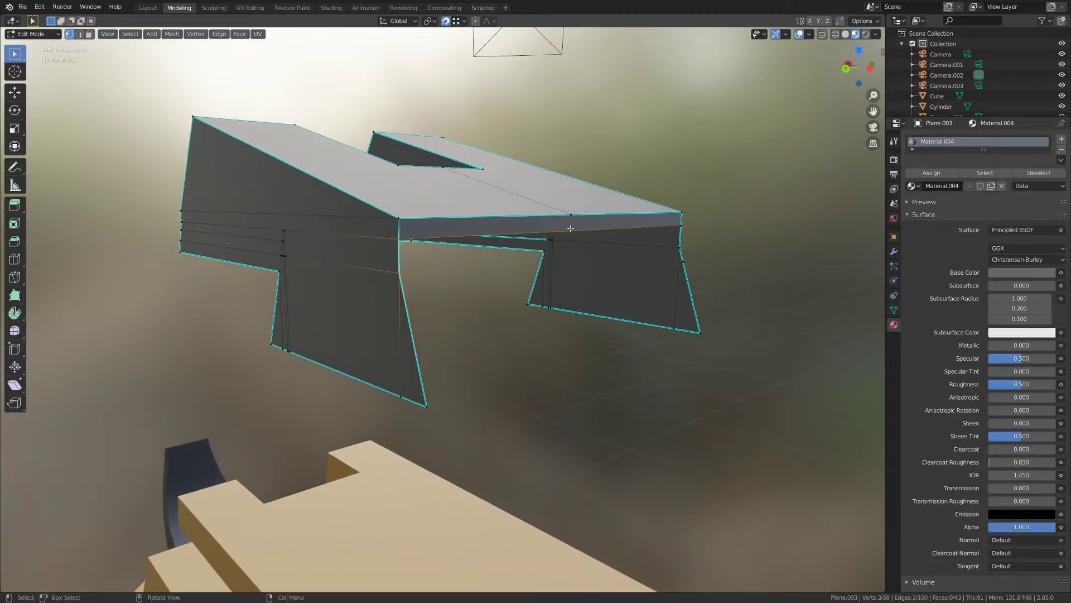
{"action": "key", "text": "e"}
{"action": "key", "text": "z"}
{"action": "left_click", "coordinate": [398, 272]}
{"action": "left_click", "coordinate": [397, 272], "text": "shift"}
{"action": "key", "text": "f"}
{"action": "left_click", "coordinate": [572, 257]}
{"action": "left_click", "coordinate": [573, 231], "text": "shift"}
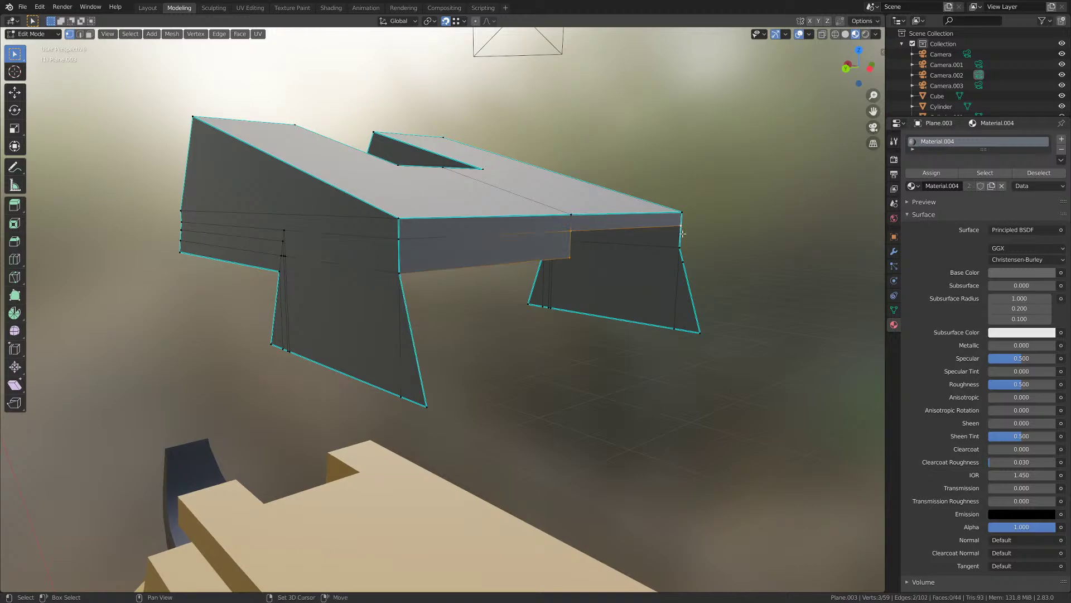
{"action": "key", "text": "f"}
{"action": "middle_click_drag", "start_coordinate": [675, 275], "coordinate": [558, 244]}
- Dissolve the superfluous vertex at the far side of the new front faces' lower edge
{"action": "left_click", "coordinate": [466, 212]}
{"action": "left_click", "coordinate": [284, 205]}
{"action": "key", "text": "x"}
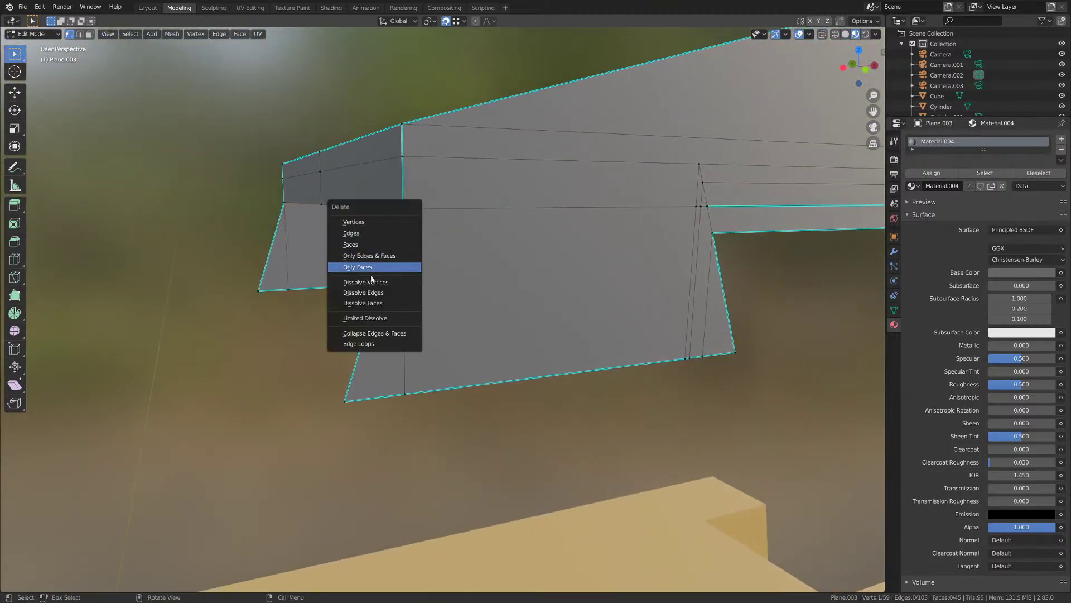
{"action": "left_click", "coordinate": [371, 282]}
{"action": "left_click", "coordinate": [396, 207]}
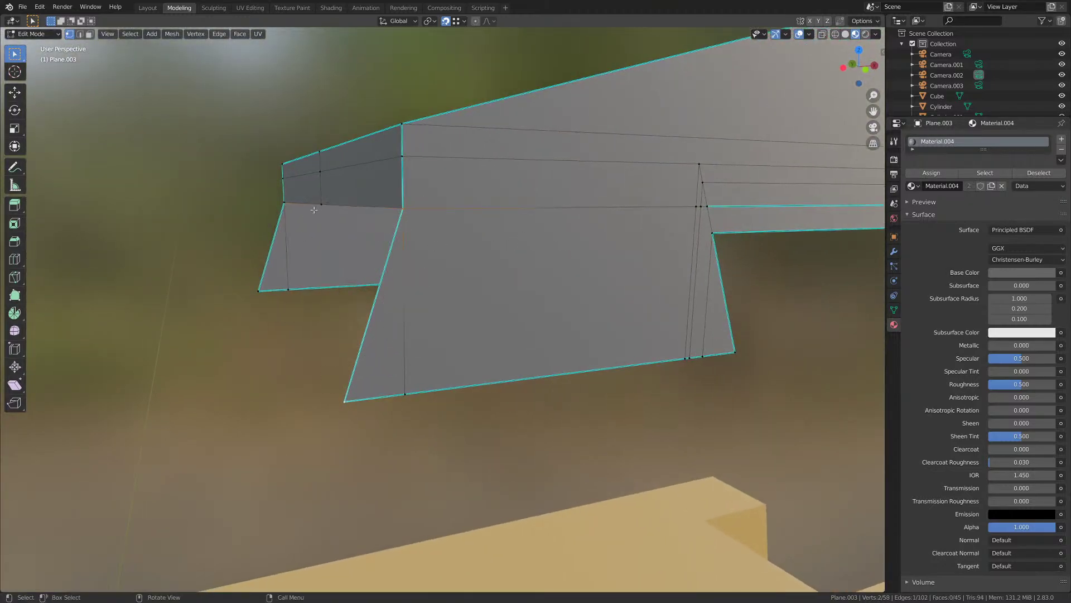
- Extrude the lower middle vertex to the sight's base and fill the two slanted lower front faces
{"action": "key", "text": "e"}
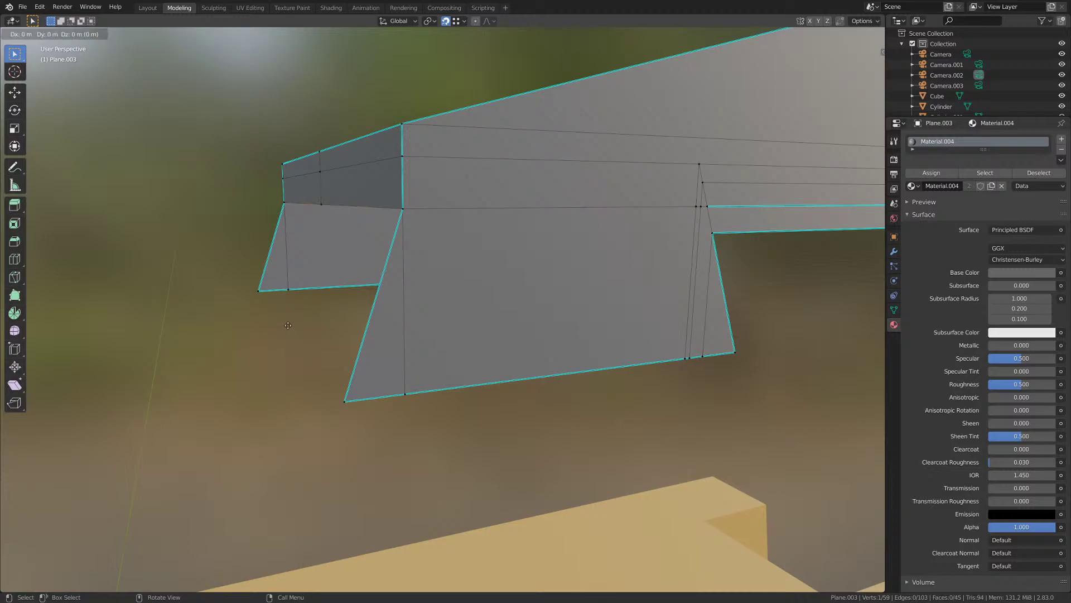
{"action": "left_click", "coordinate": [286, 326]}
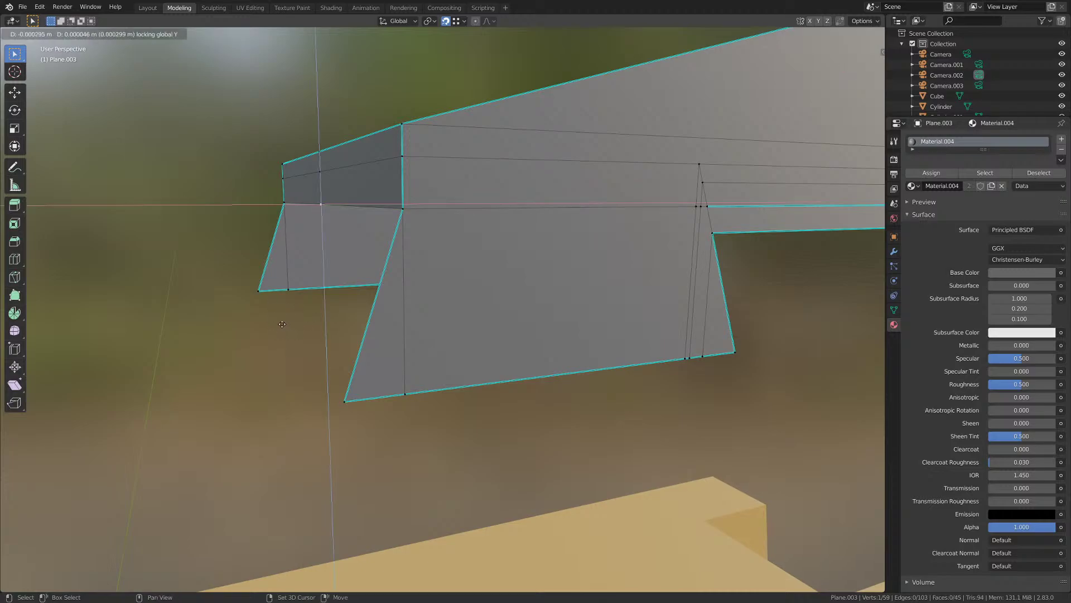
{"action": "left_click", "coordinate": [259, 290], "text": "shift"}
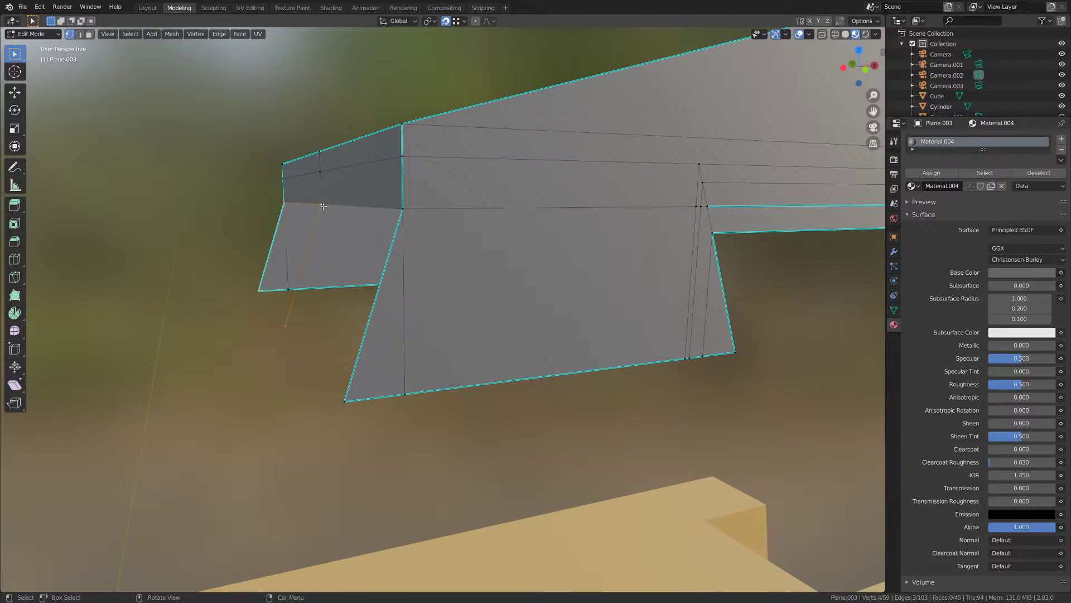
{"action": "key", "text": "f"}
{"action": "key", "text": "alt+a"}
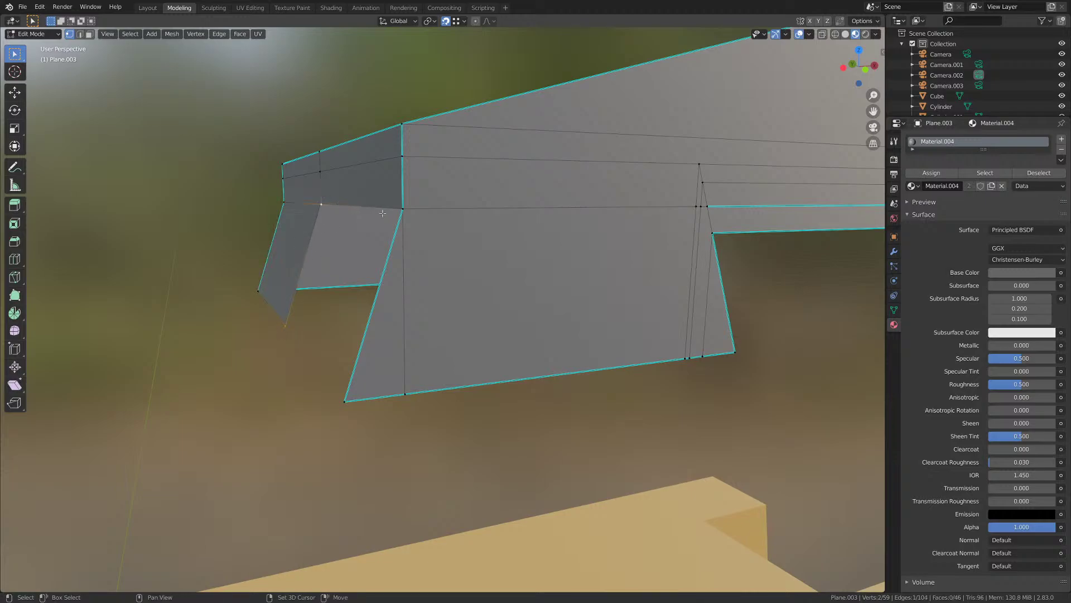
{"action": "key", "text": "f"}
{"action": "middle_click_drag", "start_coordinate": [340, 390], "coordinate": [353, 388]}
{"action": "scroll", "coordinate": [354, 363], "scroll_direction": "down", "scroll_amount": 2}
- Mark the horizontal crease across the sight's front and the bottom edges of its slanted faces as sharp
{"action": "key", "text": "2"}
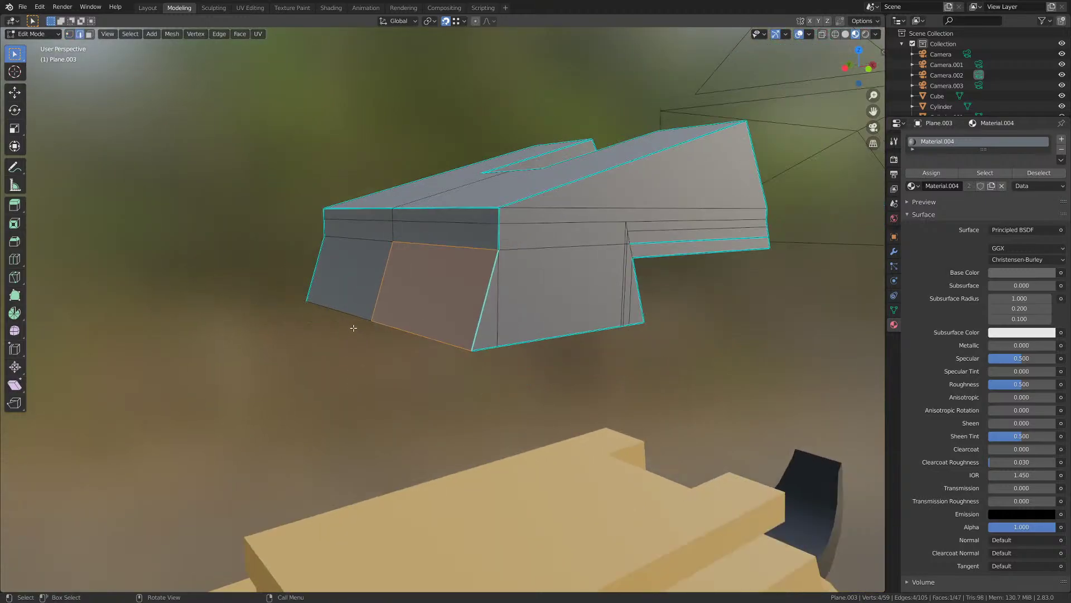
{"action": "left_click", "coordinate": [403, 249]}
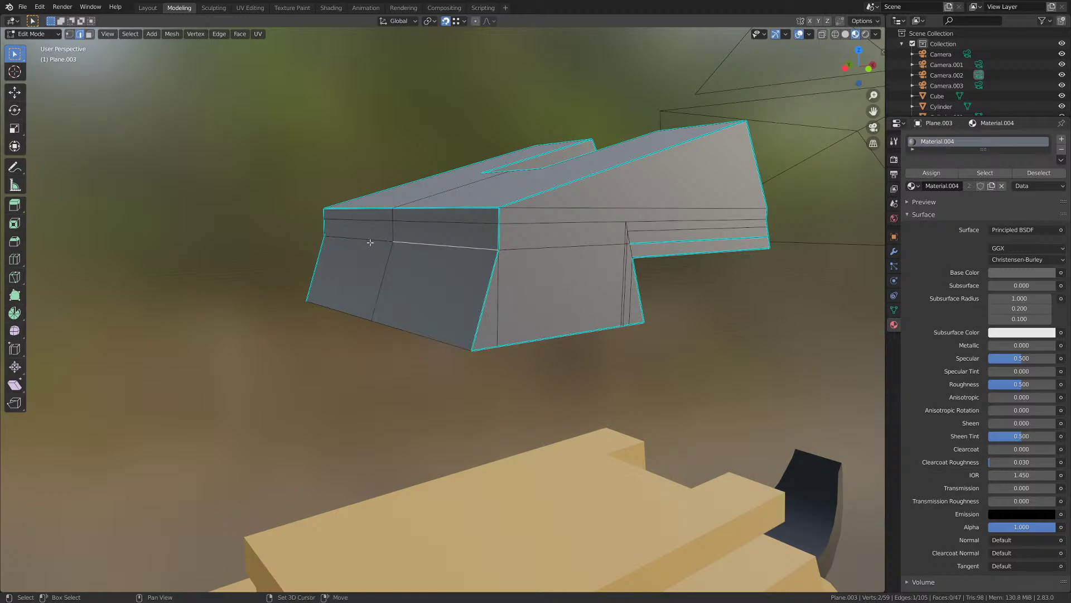
{"action": "left_click", "coordinate": [219, 34]}
{"action": "left_click", "coordinate": [234, 239]}
{"action": "left_click", "coordinate": [413, 335]}
{"action": "left_click", "coordinate": [219, 34]}
{"action": "left_click", "coordinate": [238, 231]}
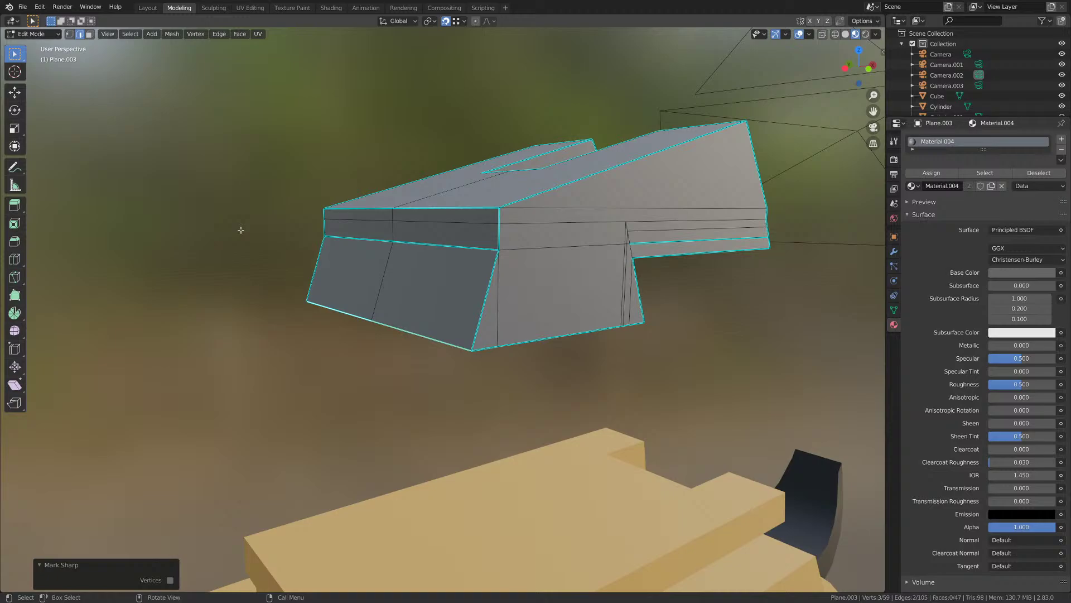
- Merge all of the rear sight's vertices by distance and leave mesh editing
{"action": "key", "text": "a"}
{"action": "key", "text": "m"}
{"action": "left_click", "coordinate": [383, 313]}
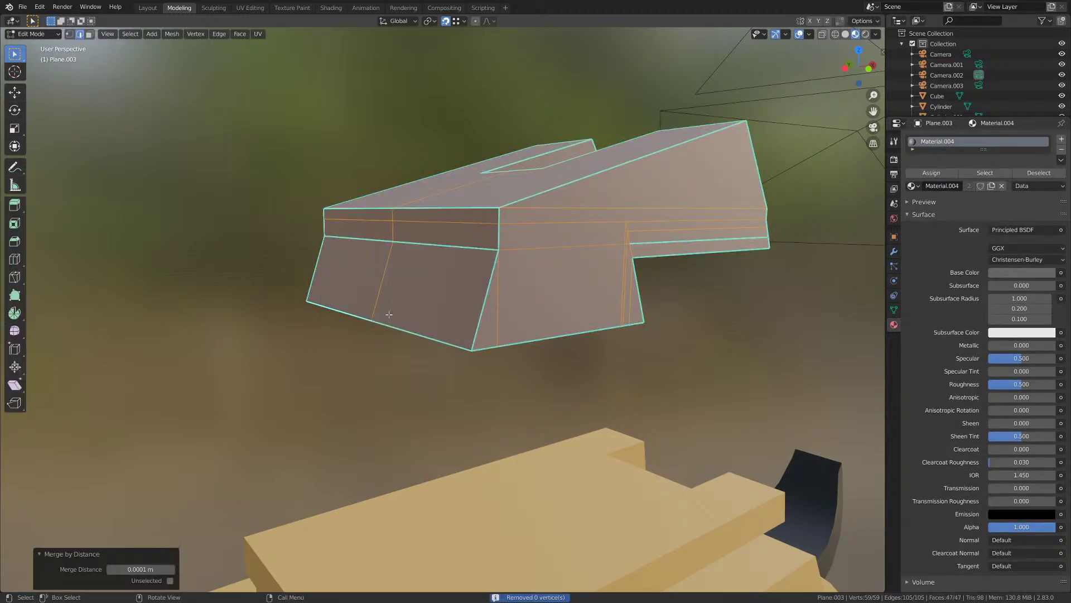
{"action": "key", "text": "Tab"}
- Unhide the slide, clear the selection and save the file
{"action": "middle_click_drag", "start_coordinate": [385, 314], "coordinate": [366, 321]}
{"action": "key", "text": "alt+h"}
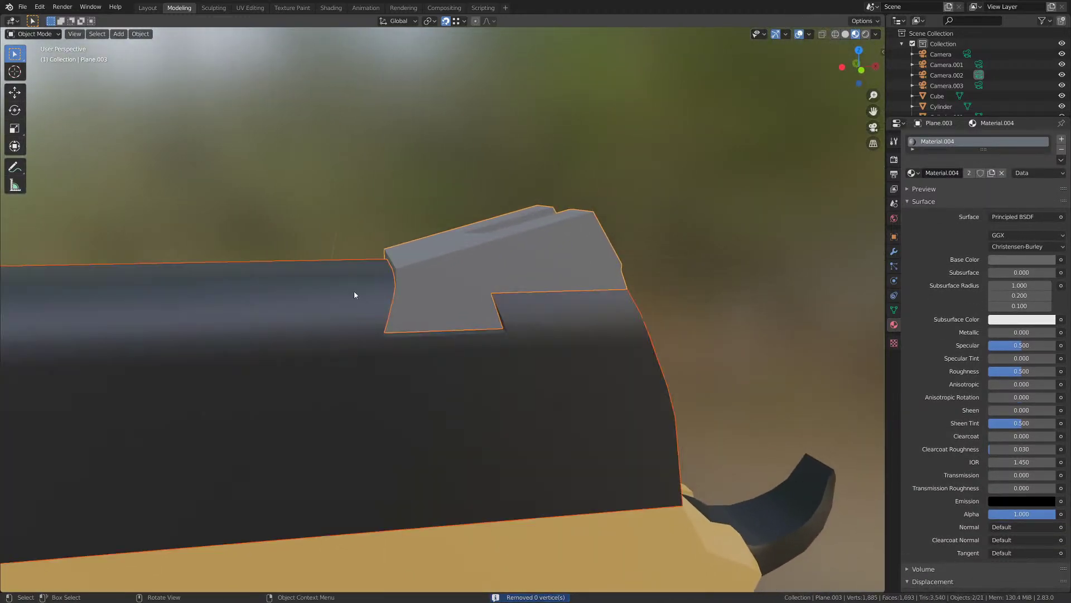
{"action": "left_click", "coordinate": [413, 221]}
{"action": "key", "text": "ctrl+s"}
- Compare the finished rear sight with the reference photos, examining its screw recess and dovetail fit in close-up
{"action": "middle_click_drag", "start_coordinate": [414, 222], "coordinate": [430, 273]}
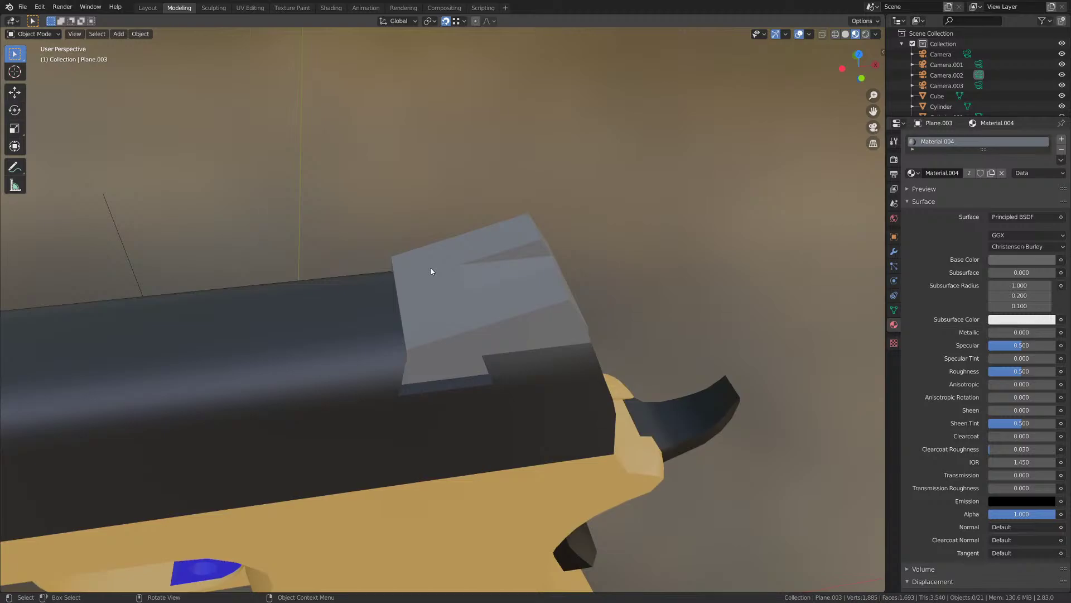
{"action": "key", "text": "KP_1"}
{"action": "scroll", "coordinate": [519, 311], "scroll_direction": "down", "scroll_amount": 10}
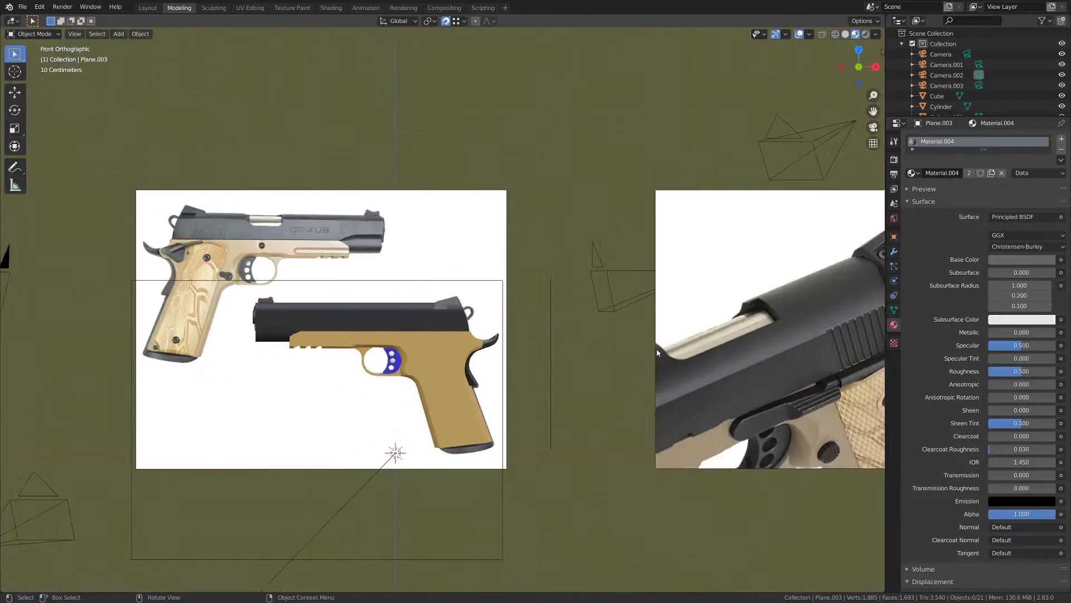
{"action": "middle_click_drag", "start_coordinate": [652, 355], "coordinate": [290, 341], "text": "shift"}
{"action": "scroll", "coordinate": [290, 341], "scroll_direction": "up", "scroll_amount": 2}
{"action": "middle_click_drag", "start_coordinate": [588, 243], "coordinate": [452, 300], "text": "shift"}
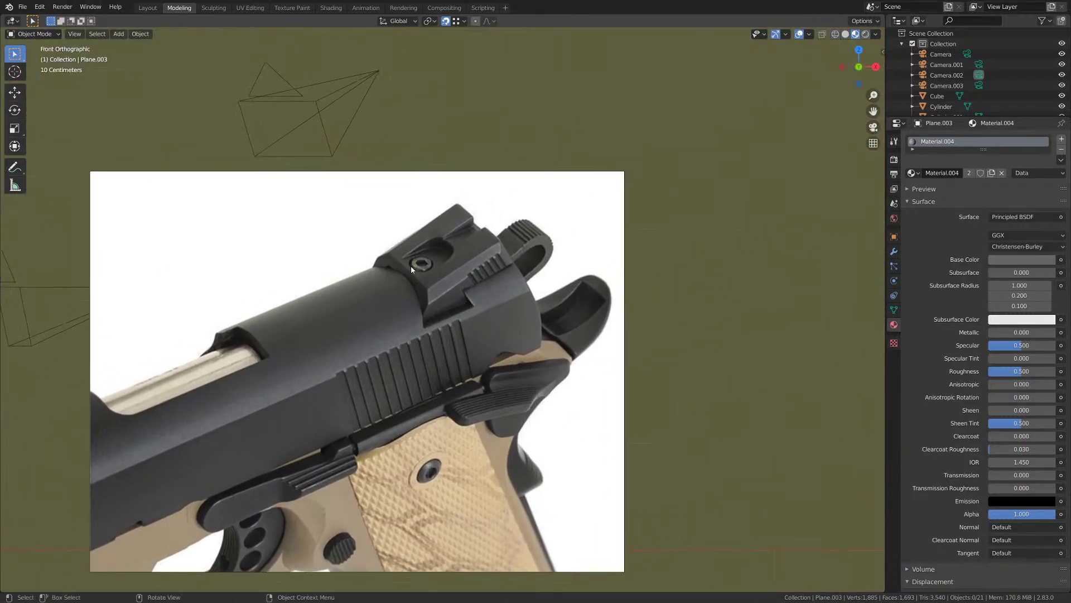
{"action": "scroll", "coordinate": [393, 268], "scroll_direction": "up", "scroll_amount": 7}
{"action": "middle_click_drag", "start_coordinate": [381, 266], "coordinate": [554, 349], "text": "shift"}
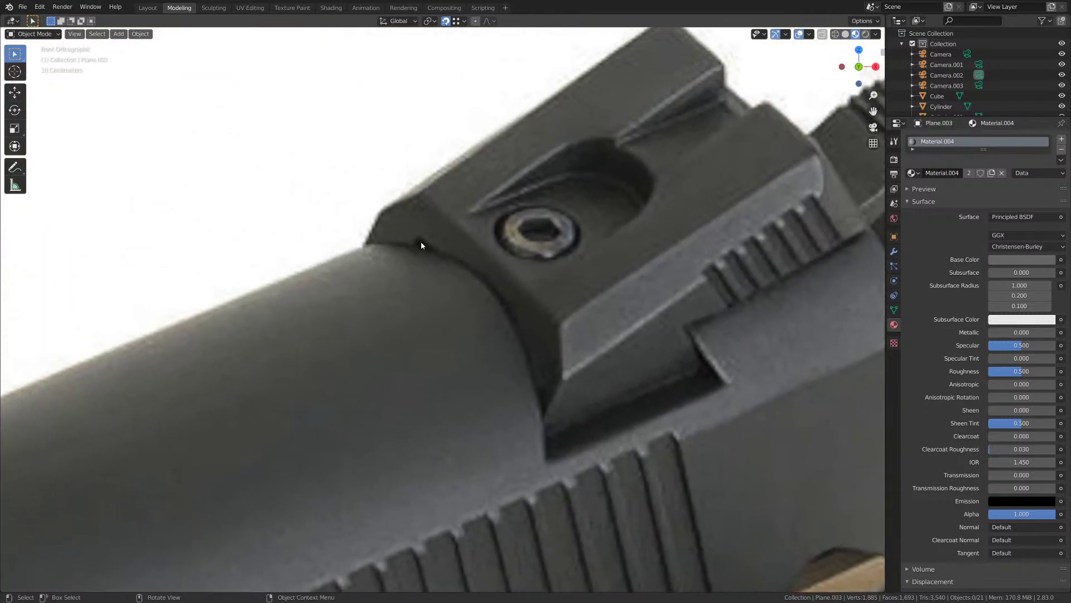
{"action": "scroll", "coordinate": [425, 240], "scroll_direction": "down", "scroll_amount": 7}
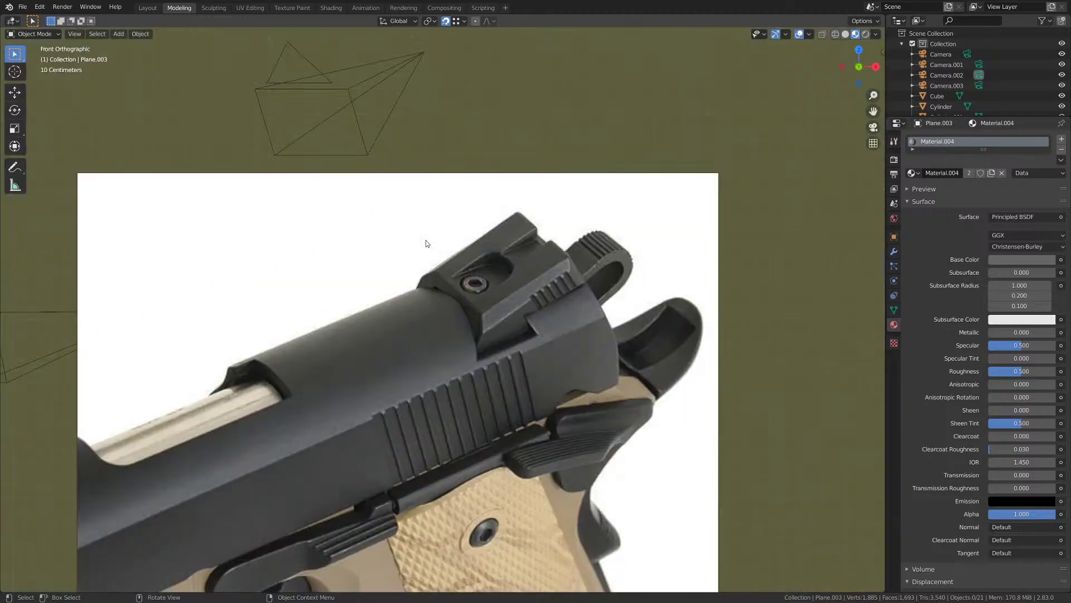
{"action": "middle_click_drag", "start_coordinate": [412, 337], "coordinate": [813, 301], "text": "shift"}
{"action": "scroll", "coordinate": [373, 344], "scroll_direction": "down", "scroll_amount": 3}
{"action": "middle_click_drag", "start_coordinate": [373, 347], "coordinate": [462, 342], "text": "shift"}
- Save the file and darken the rear sight material's base color to black with a value of 0.000
{"action": "key", "text": "ctrl+s"}
{"action": "scroll", "coordinate": [491, 314], "scroll_direction": "up", "scroll_amount": 4}
{"action": "scroll", "coordinate": [550, 331], "scroll_direction": "up", "scroll_amount": 2}
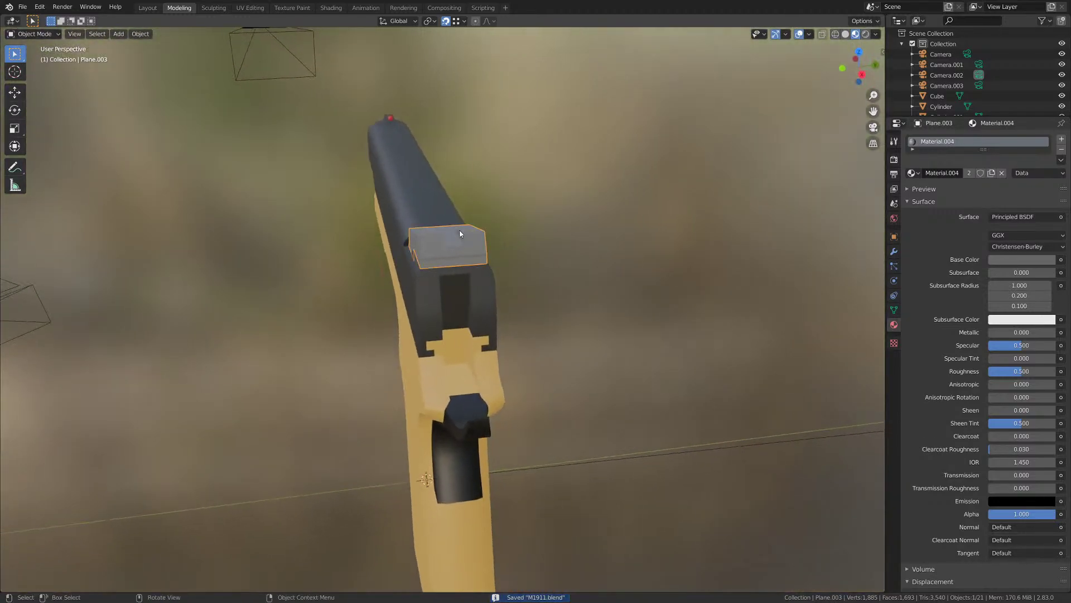
{"action": "left_click", "coordinate": [1010, 260]}
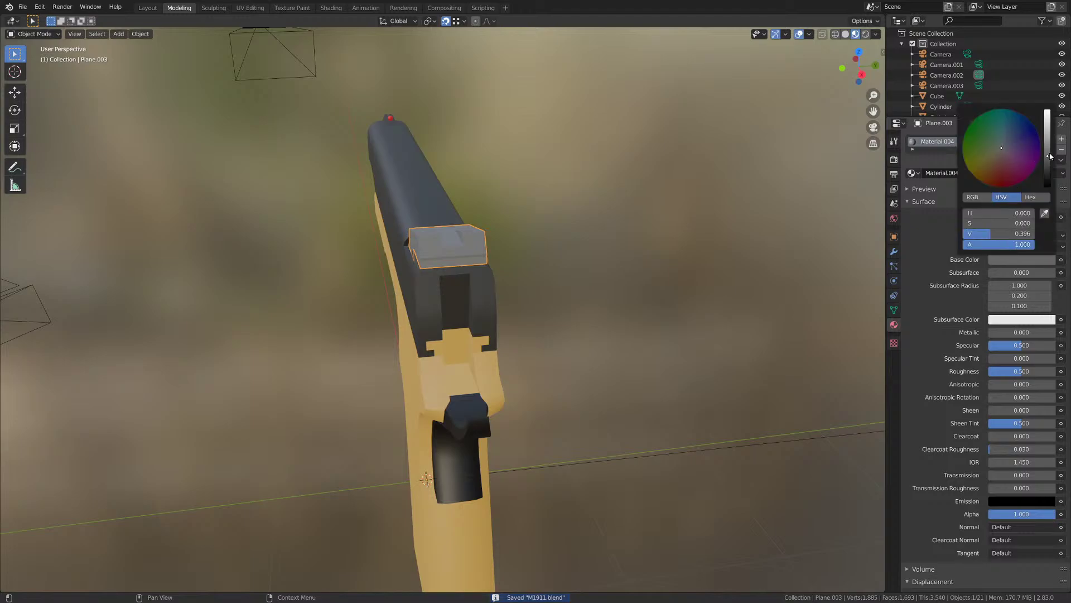
{"action": "left_click_drag", "start_coordinate": [1051, 157], "coordinate": [1048, 187]}
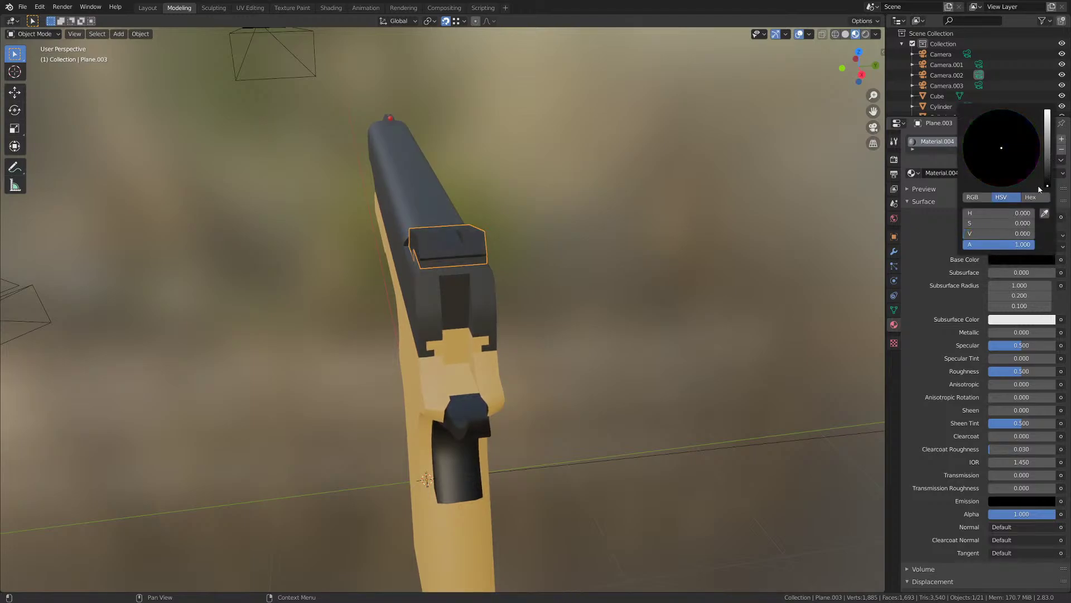
- Adjust the brightness of the slide material's dark grey base color and save the file
{"action": "left_click", "coordinate": [484, 280]}
{"action": "left_click", "coordinate": [1013, 265]}
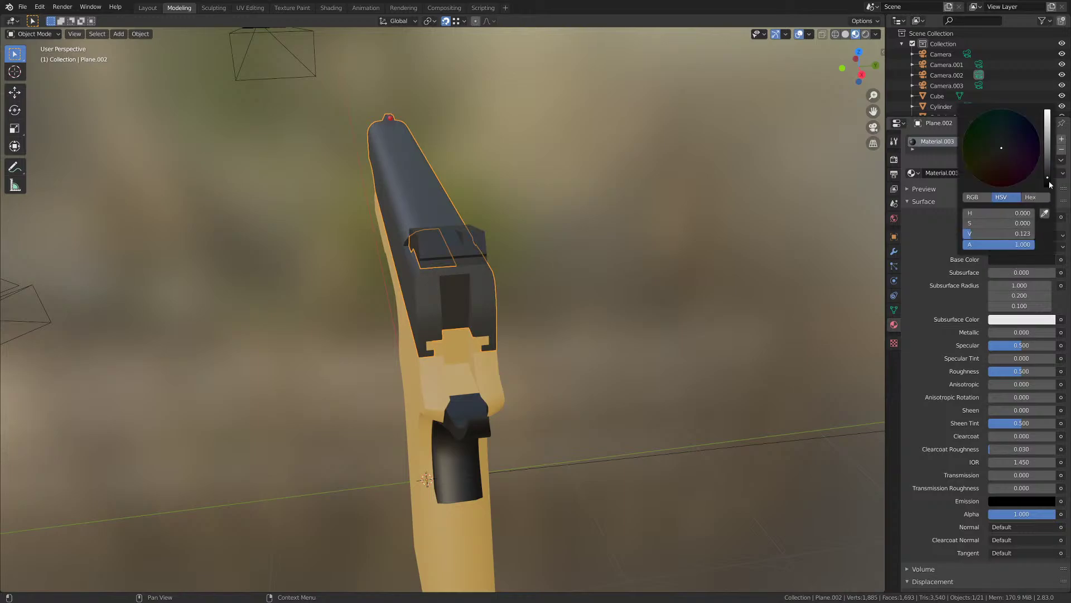
{"action": "left_click_drag", "start_coordinate": [1048, 177], "coordinate": [1048, 170]}
{"action": "left_click", "coordinate": [509, 273]}
{"action": "middle_click_drag", "start_coordinate": [509, 273], "coordinate": [568, 265]}
{"action": "scroll", "coordinate": [568, 267], "scroll_direction": "down", "scroll_amount": 3}
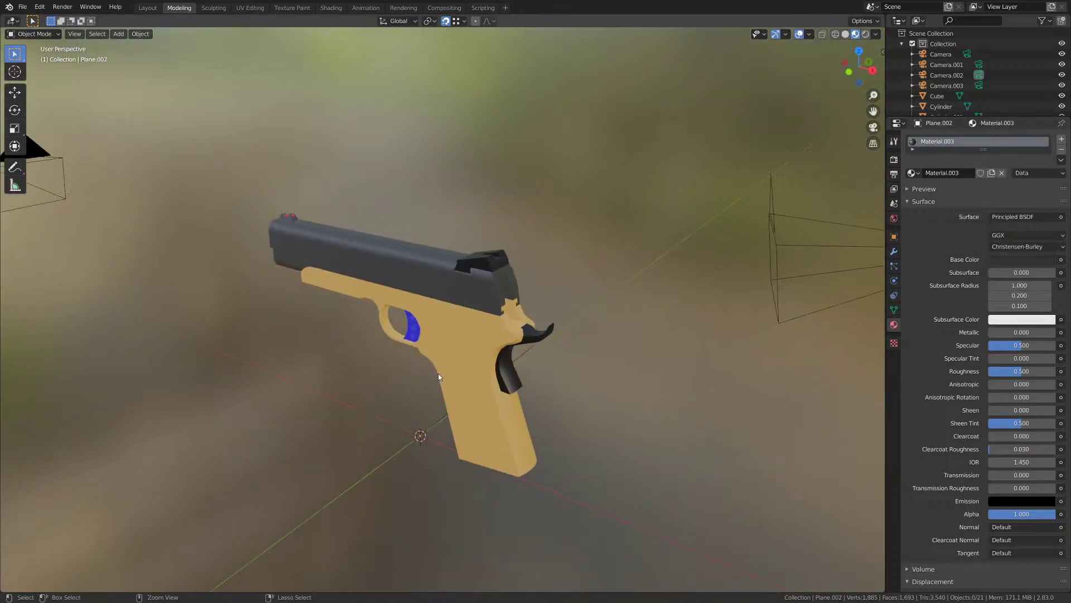
{"action": "key", "text": "ctrl+s"}
- Delete the barrel cylinder inside the slide's muzzle opening
{"action": "middle_click_drag", "start_coordinate": [391, 339], "coordinate": [523, 330]}
{"action": "scroll", "coordinate": [462, 332], "scroll_direction": "up", "scroll_amount": 1}
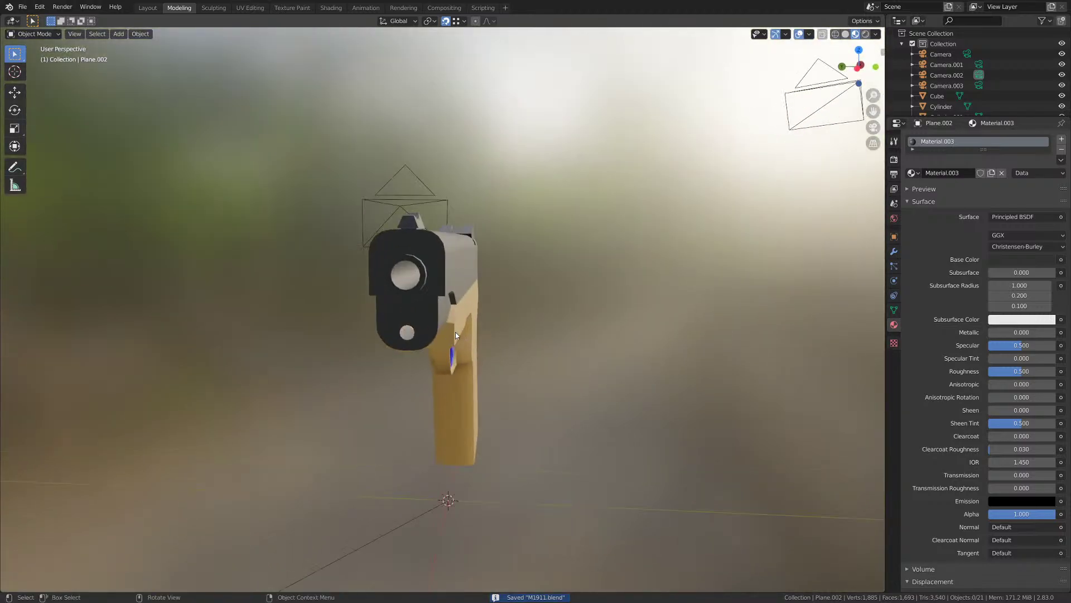
{"action": "left_click", "coordinate": [422, 269]}
{"action": "scroll", "coordinate": [422, 268], "scroll_direction": "up", "scroll_amount": 3}
{"action": "middle_click_drag", "start_coordinate": [422, 268], "coordinate": [374, 356], "text": "shift"}
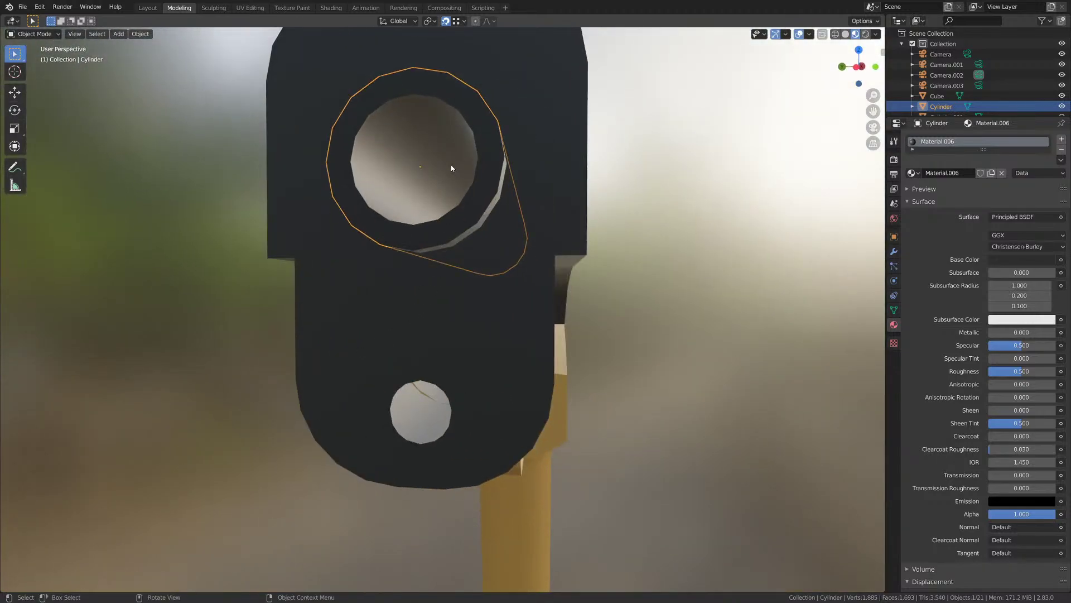
{"action": "scroll", "coordinate": [452, 168], "scroll_direction": "down", "scroll_amount": 3}
{"action": "key", "text": "x"}
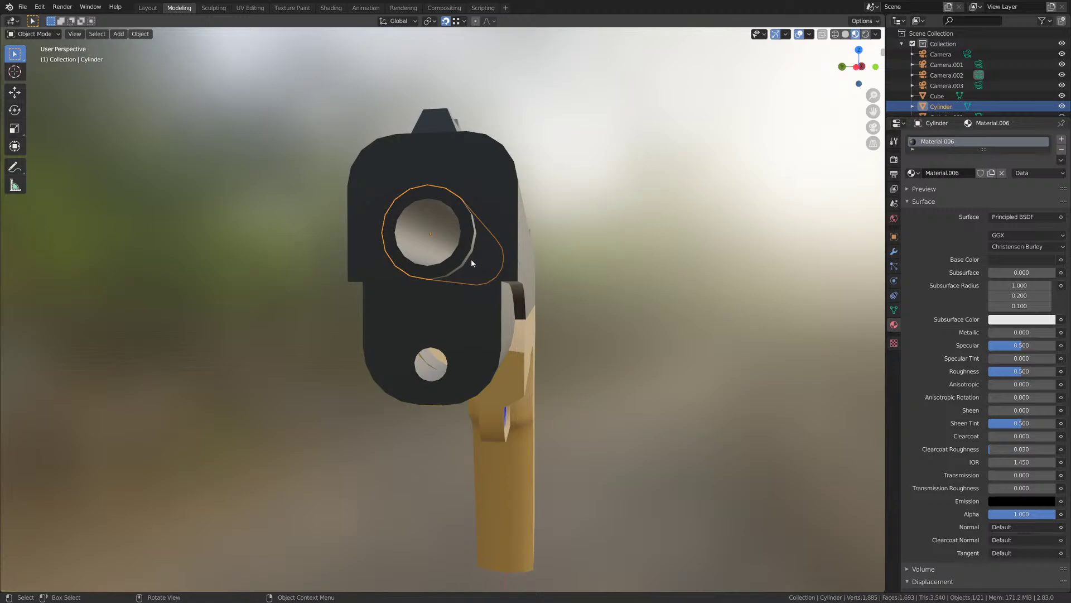
{"action": "key", "text": "x"}
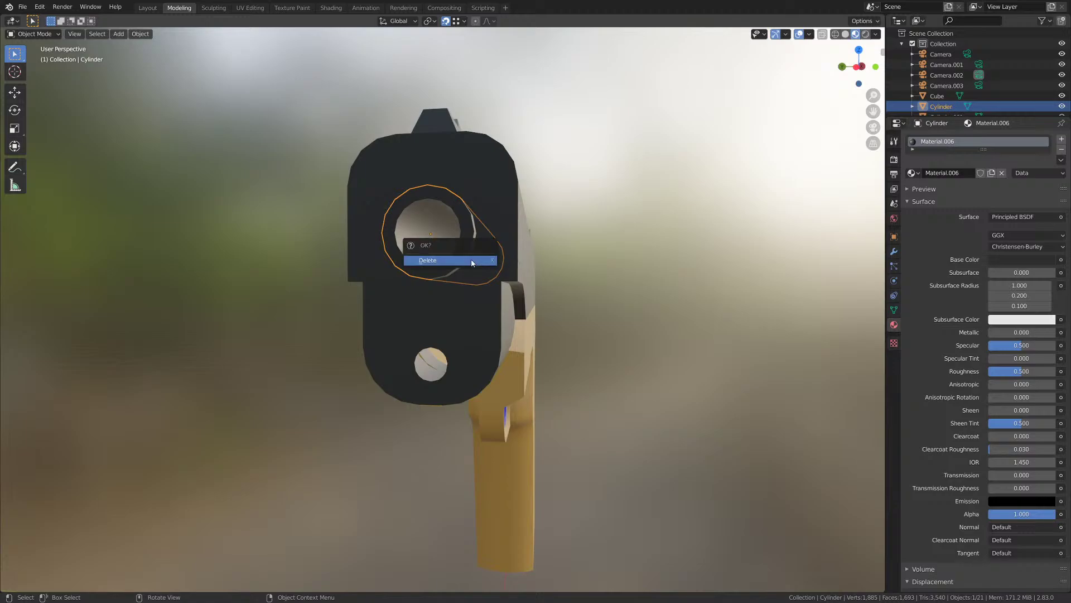
{"action": "left_click", "coordinate": [471, 258]}
- Open the slide mesh for editing and scale the muzzle opening's full front edge loop by 1.075
{"action": "left_click", "coordinate": [481, 247]}
{"action": "key", "text": "Tab"}
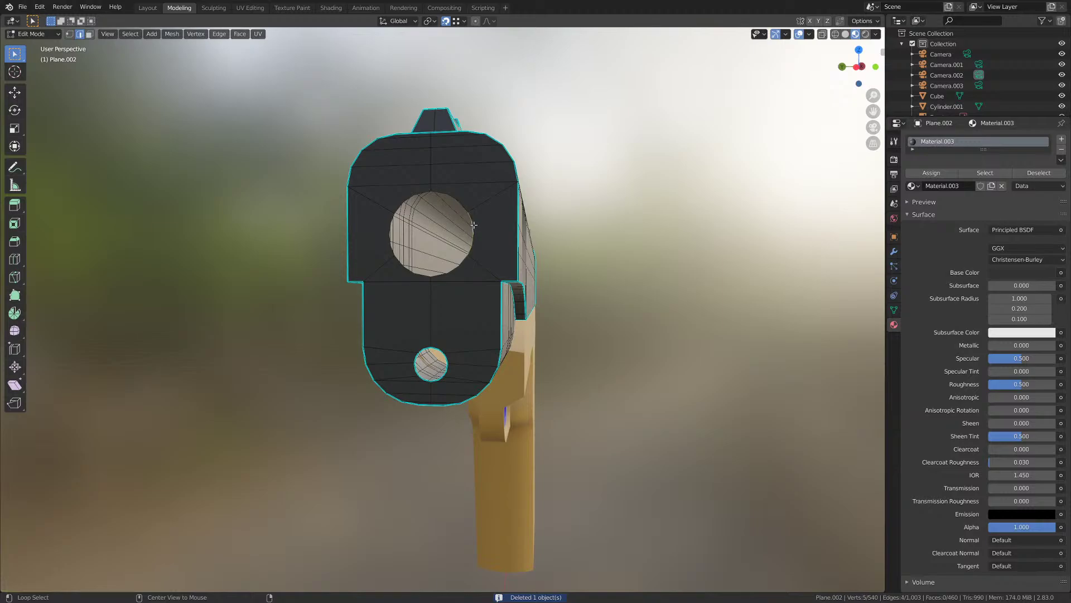
{"action": "scroll", "coordinate": [475, 226], "scroll_direction": "up", "scroll_amount": 2}
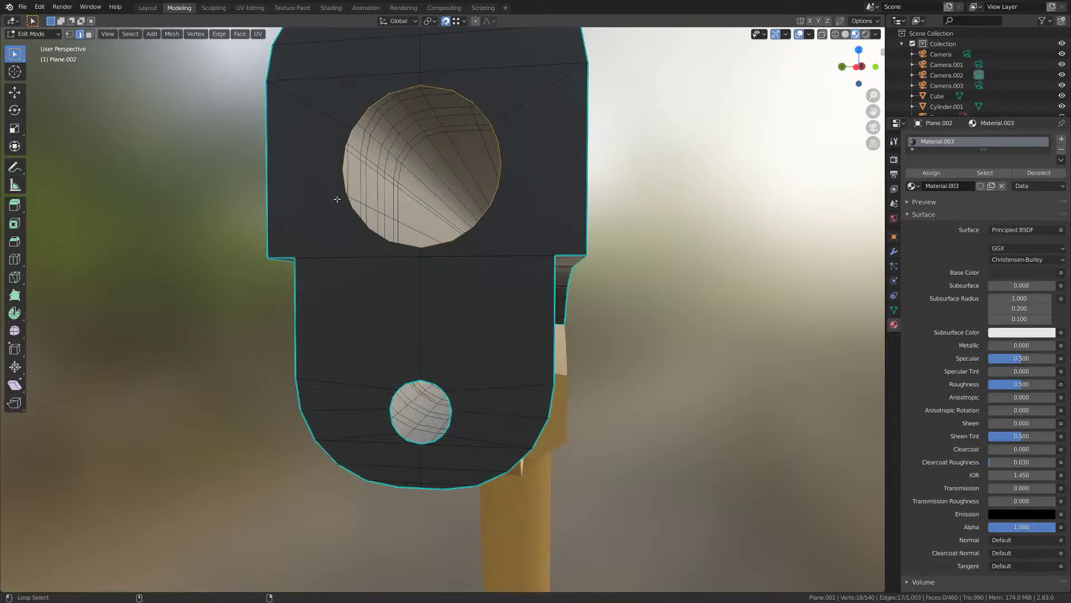
{"action": "left_click", "coordinate": [368, 237], "text": "alt+shift"}
{"action": "scroll", "coordinate": [404, 267], "scroll_direction": "down", "scroll_amount": 3}
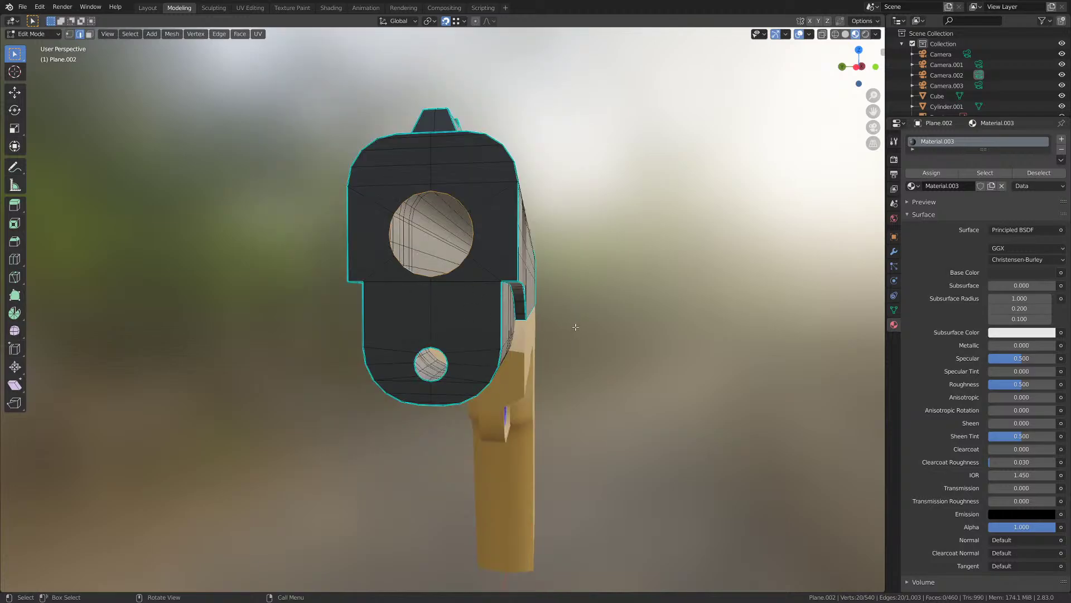
{"action": "key", "text": "s"}
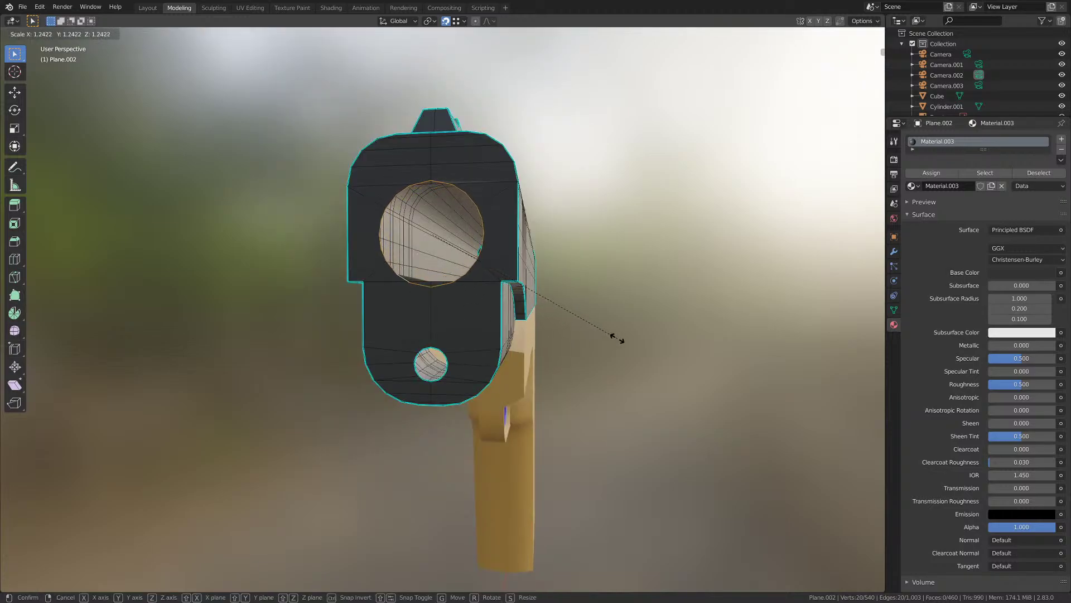
{"action": "left_click", "coordinate": [594, 321]}
- Enlarge the muzzle opening's front edge loop again by a factor of 1.030
{"action": "scroll", "coordinate": [491, 304], "scroll_direction": "up", "scroll_amount": 10}
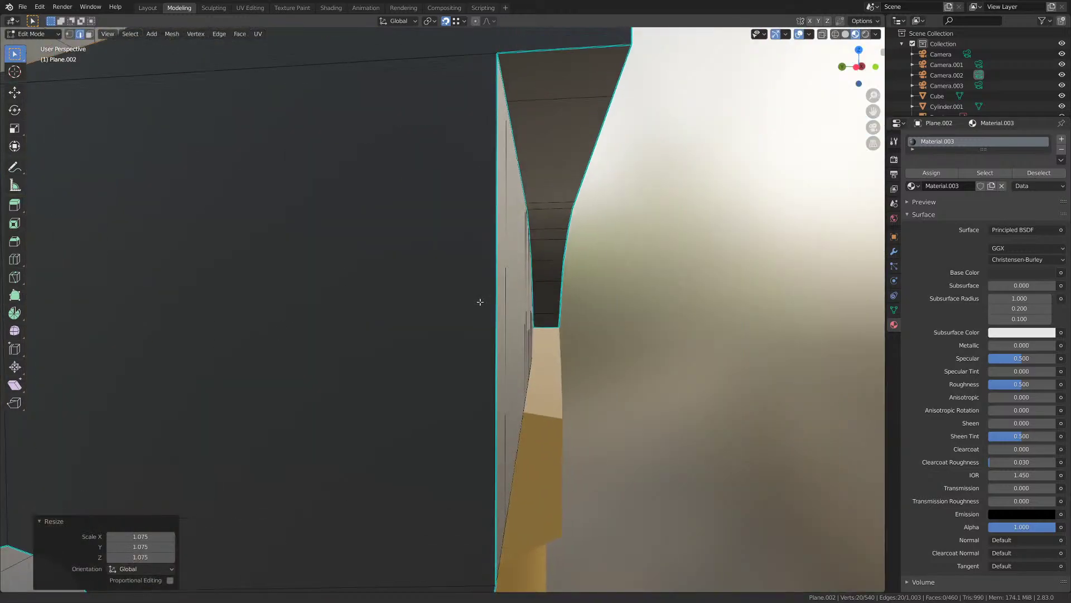
{"action": "key", "text": "s"}
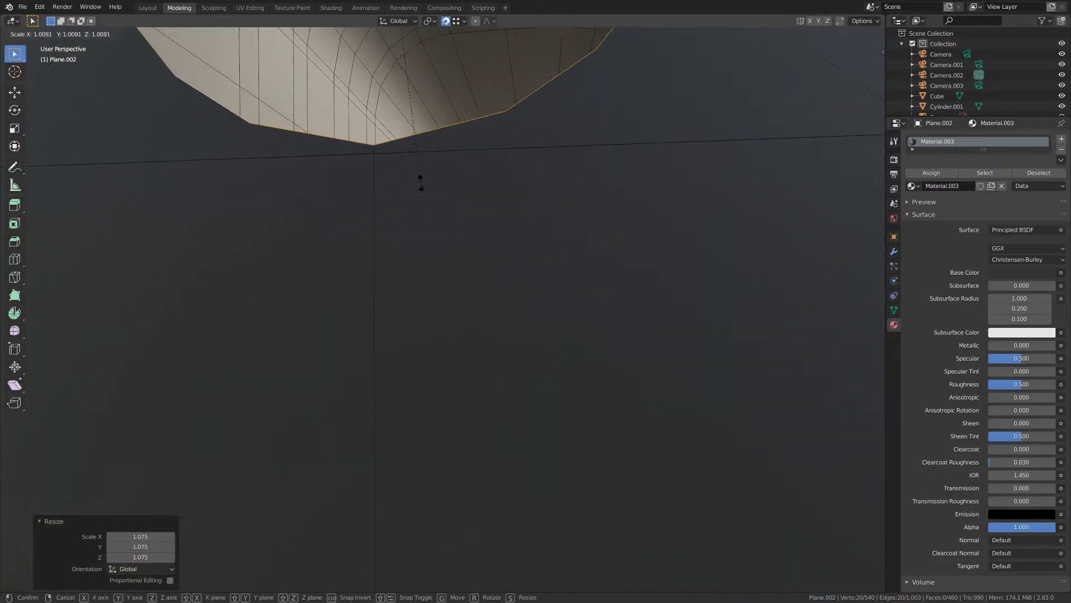
{"action": "left_click", "coordinate": [451, 199]}
{"action": "scroll", "coordinate": [451, 198], "scroll_direction": "down", "scroll_amount": 6}
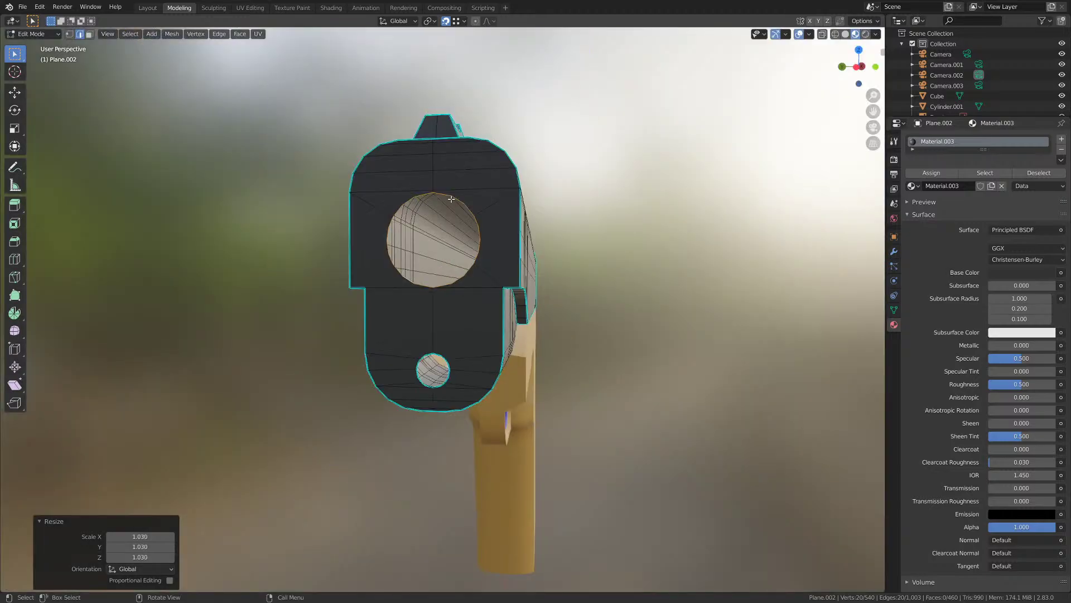
- Save the file, leave mesh editing and deselect the slide
{"action": "mouse_move", "coordinate": [472, 196]}
{"action": "middle_mouse_down"}
{"action": "mouse_move", "coordinate": [450, 198]}
{"action": "mouse_move", "coordinate": [475, 185]}
{"action": "mouse_move", "coordinate": [454, 187]}
{"action": "middle_mouse_up"}
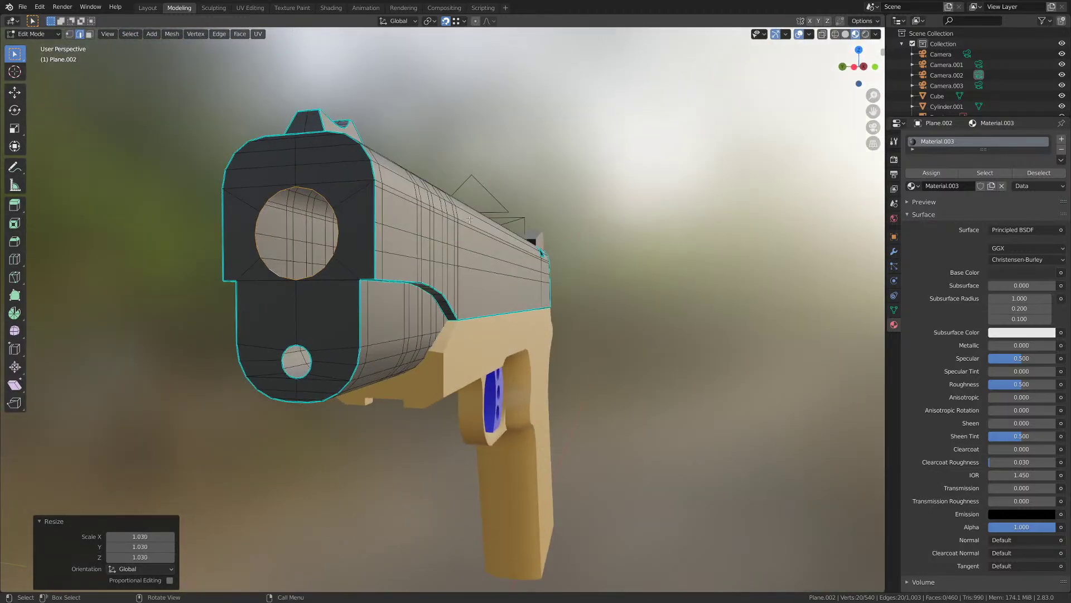
{"action": "key", "text": "ctrl+s"}
{"action": "key", "text": "Tab"}
{"action": "left_click", "coordinate": [421, 144]}
{"action": "scroll", "coordinate": [429, 223], "scroll_direction": "down", "scroll_amount": 2}
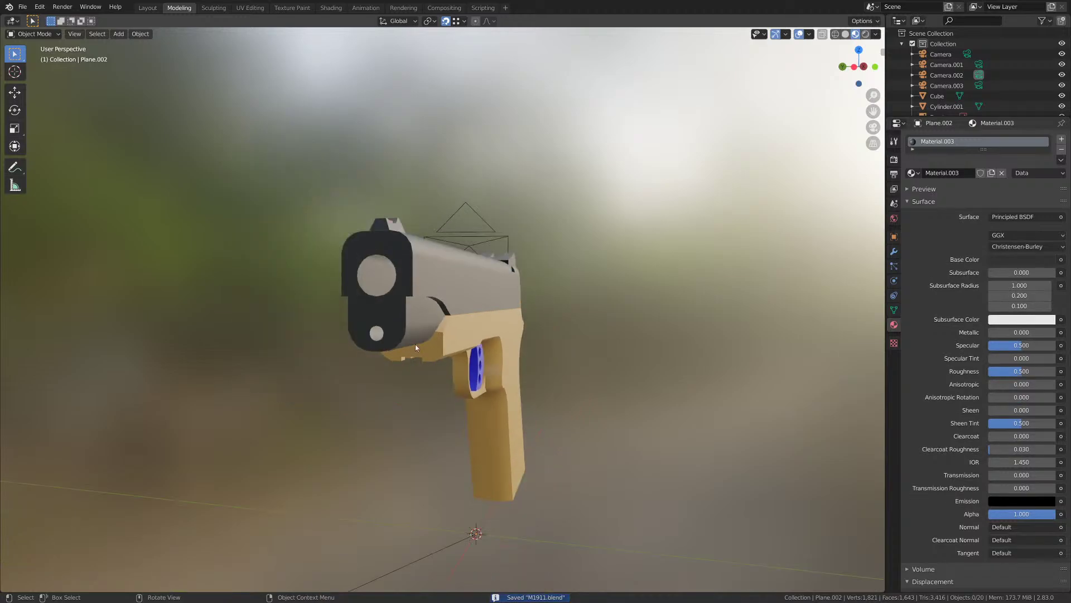
- Compare the slide's muzzle opening with the front reference photo in left orthographic view, alternating between wireframe and solid shading
{"action": "key", "text": "KP_1"}
{"action": "key", "text": "KP_3"}
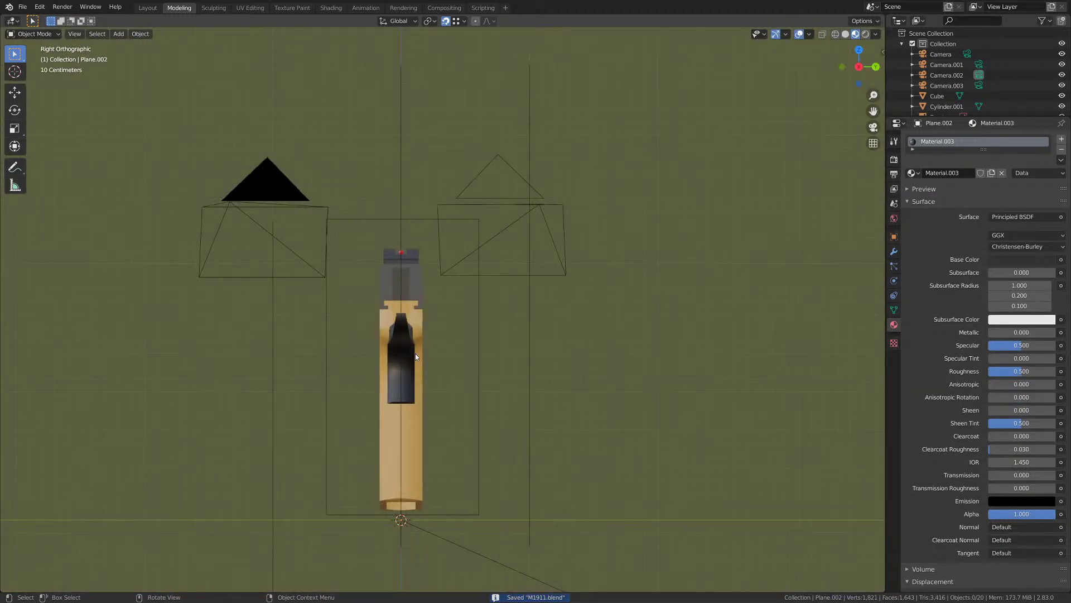
{"action": "key", "text": "ctrl+KP_3"}
{"action": "middle_click_drag", "start_coordinate": [488, 431], "coordinate": [434, 346], "text": "shift"}
{"action": "key", "text": "z"}
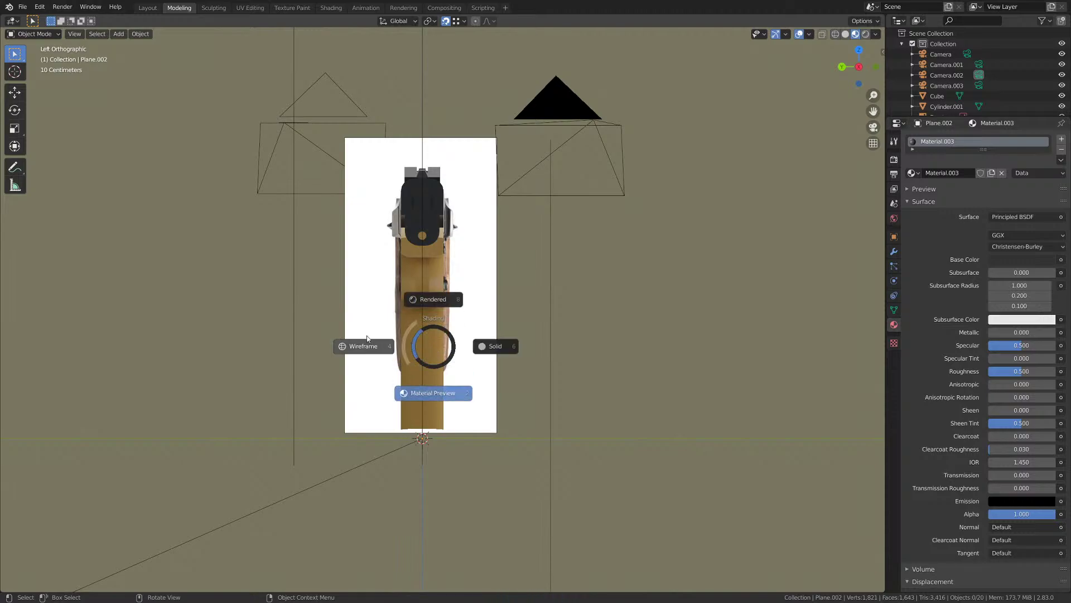
{"action": "left_click", "coordinate": [368, 340]}
{"action": "scroll", "coordinate": [403, 316], "scroll_direction": "up", "scroll_amount": 4}
{"action": "middle_click_drag", "start_coordinate": [413, 243], "coordinate": [461, 445], "text": "shift"}
{"action": "scroll", "coordinate": [462, 446], "scroll_direction": "up", "scroll_amount": 6}
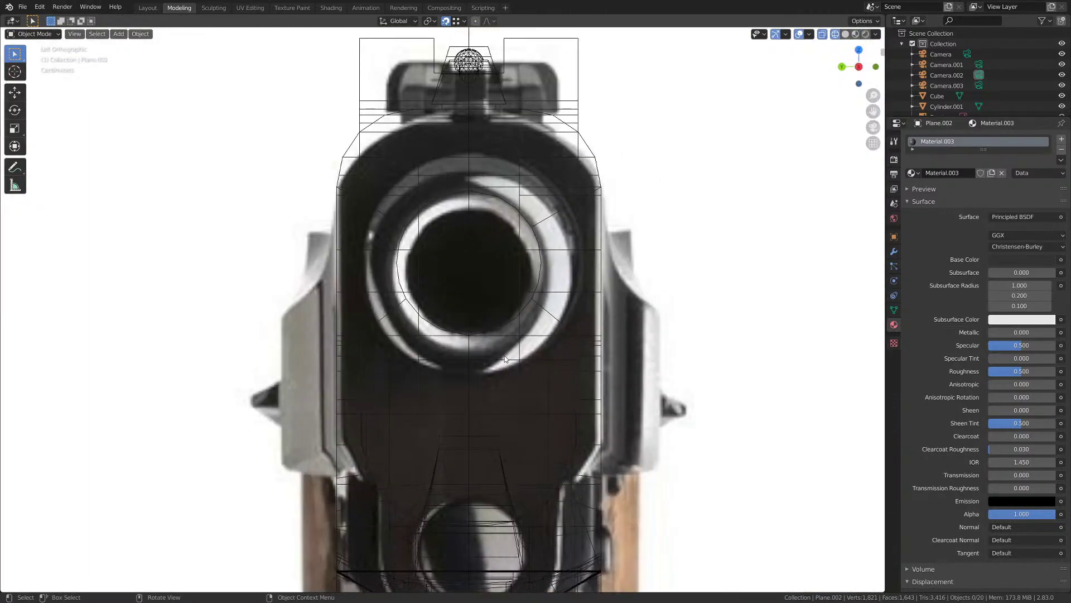
{"action": "key", "text": "z"}
{"action": "left_click", "coordinate": [495, 304]}
{"action": "middle_click_drag", "start_coordinate": [493, 303], "coordinate": [471, 319], "text": "shift"}
{"action": "key", "text": "z"}
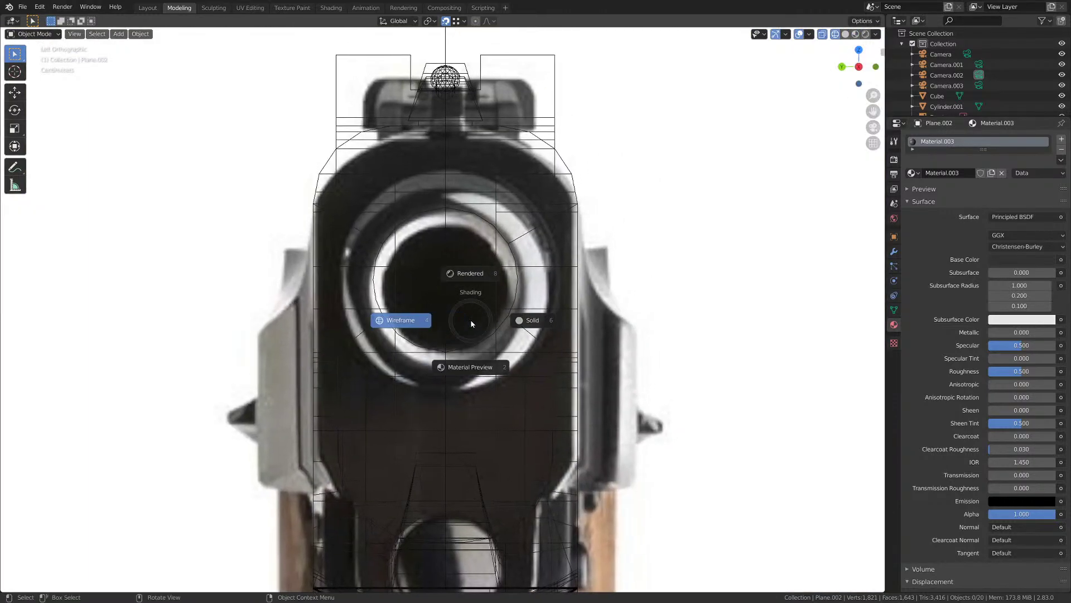
{"action": "left_click", "coordinate": [488, 400]}
{"action": "key", "text": "z"}
{"action": "left_click", "coordinate": [370, 380]}
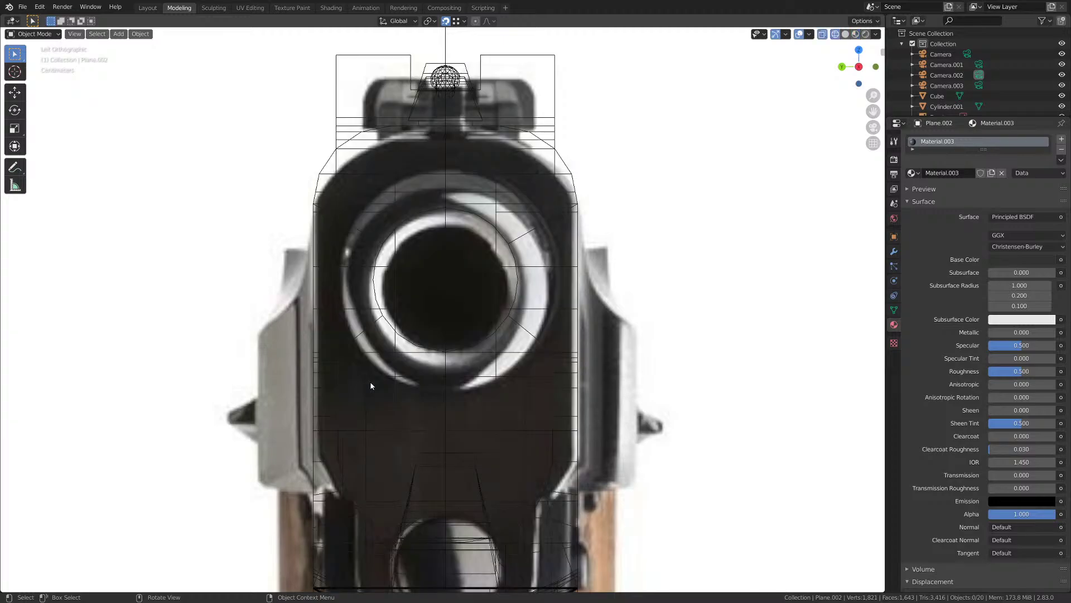
{"action": "key", "text": "z"}
{"action": "left_click", "coordinate": [489, 269]}
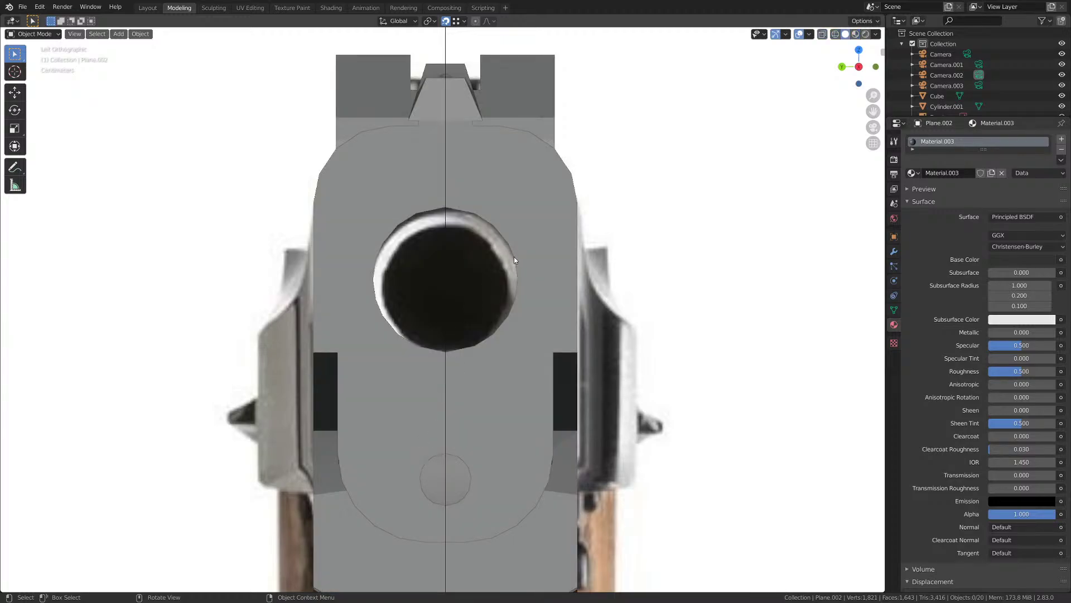
{"action": "key", "text": "z"}
{"action": "left_click", "coordinate": [382, 254]}
{"action": "key", "text": "z"}
{"action": "left_click", "coordinate": [429, 248]}
{"action": "key", "text": "z"}
{"action": "left_click", "coordinate": [443, 258]}
{"action": "key", "text": "z"}
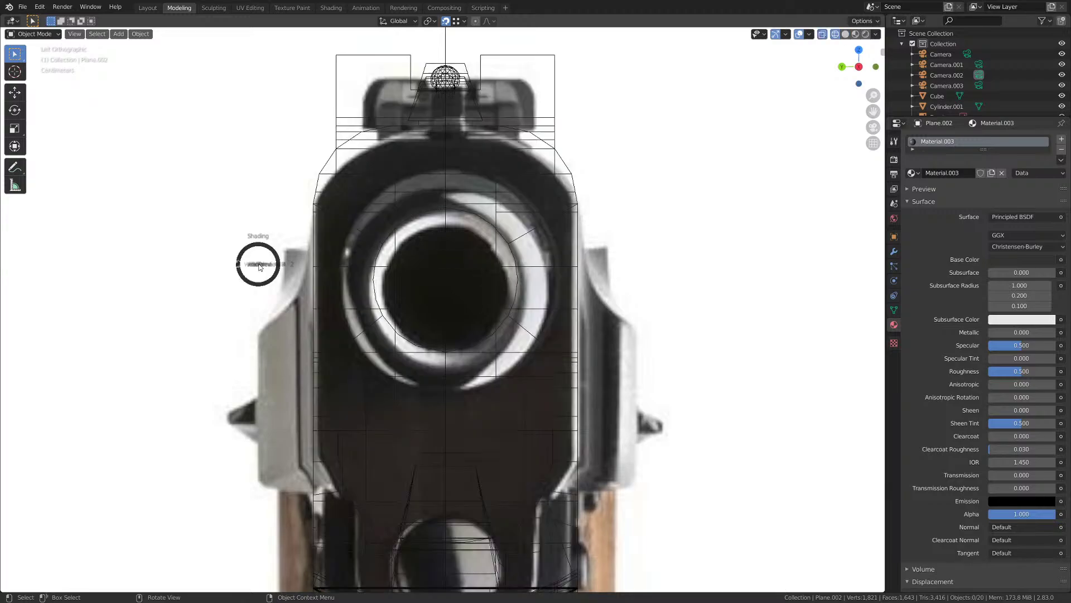
{"action": "left_click", "coordinate": [312, 266]}
{"action": "scroll", "coordinate": [583, 274], "scroll_direction": "down", "scroll_amount": 2}
{"action": "middle_click_drag", "start_coordinate": [583, 275], "coordinate": [533, 296]}
{"action": "scroll", "coordinate": [534, 296], "scroll_direction": "down", "scroll_amount": 4}
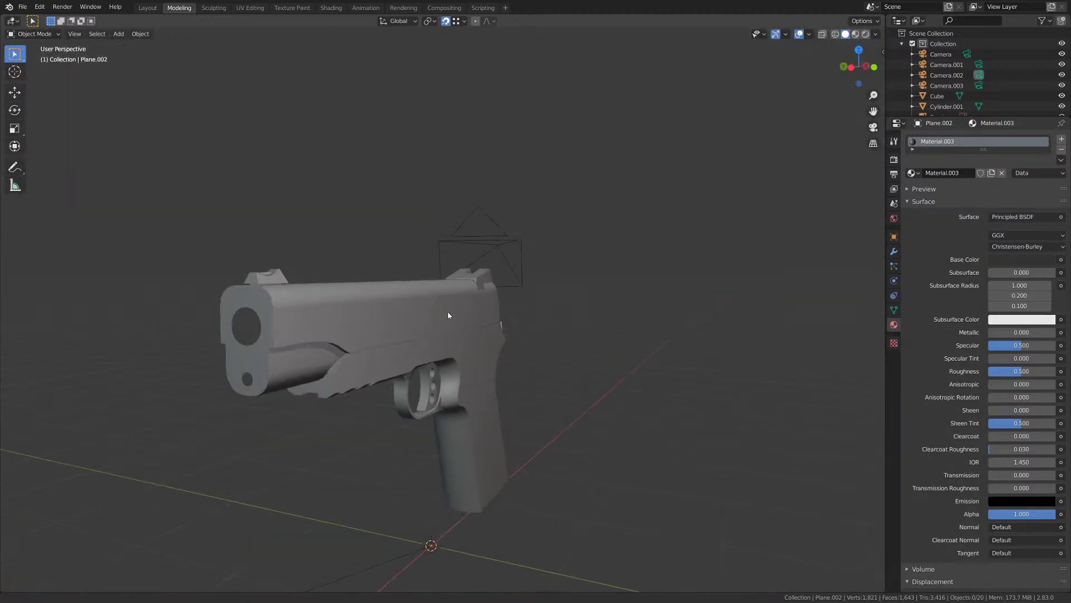
- Save the file and add a mesh cylinder with its rotation cleared
{"action": "mouse_move", "coordinate": [448, 315]}
{"action": "middle_mouse_down"}
{"action": "mouse_move", "coordinate": [510, 290]}
{"action": "mouse_move", "coordinate": [478, 288]}
{"action": "middle_mouse_up"}
{"action": "key", "text": "ctrl+s"}
{"action": "key", "text": "shift+a"}
{"action": "mouse_move", "coordinate": [474, 288]}
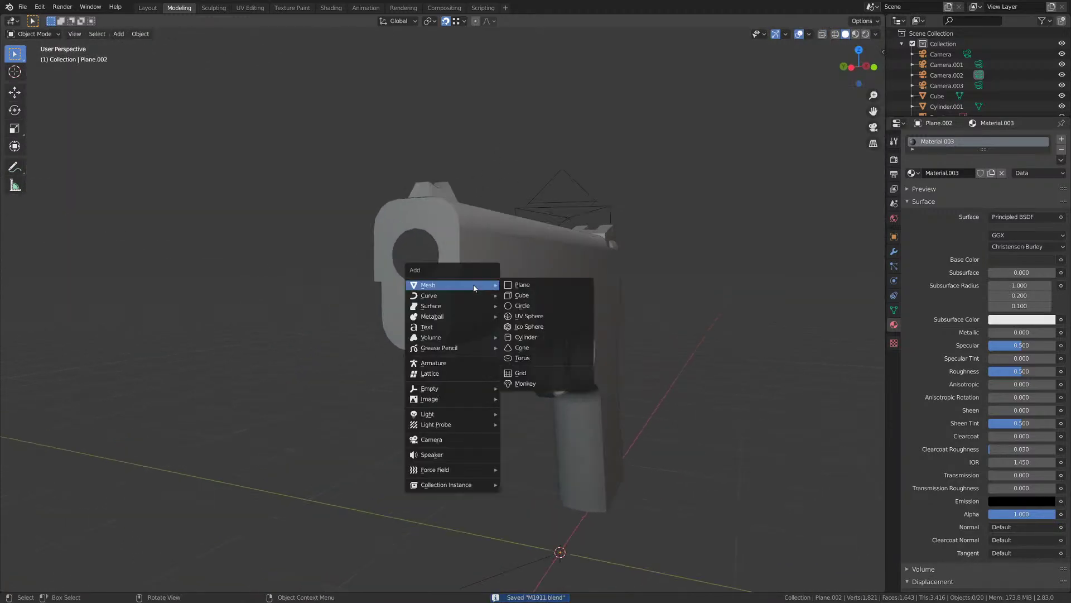
{"action": "left_click", "coordinate": [526, 337]}
{"action": "key", "text": "alt+r"}
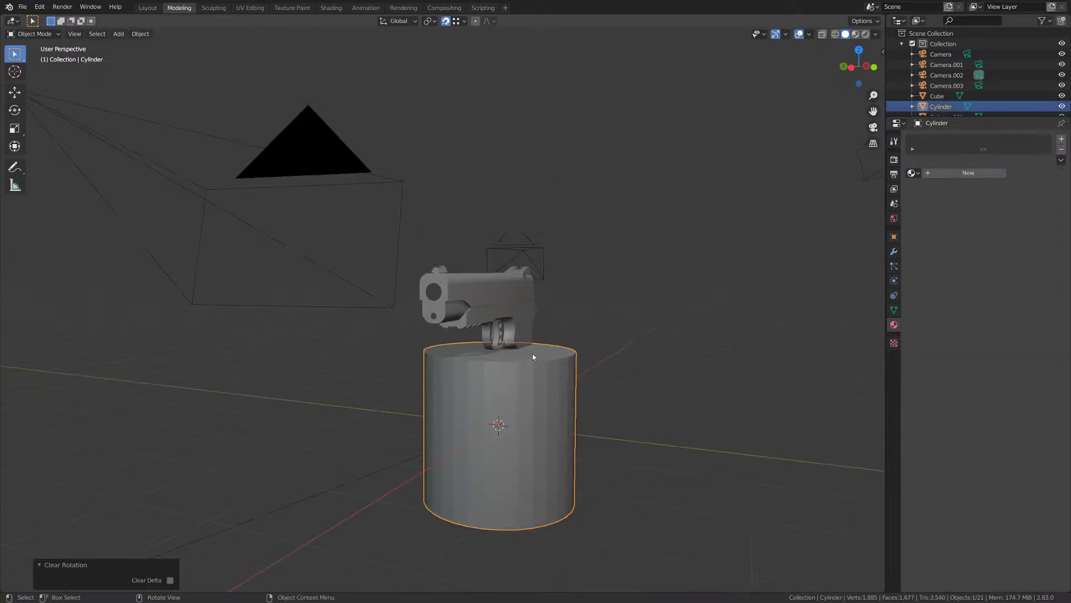
- Rotate the new cylinder 90° about the global Y axis so it lies along the slide
{"action": "middle_click_drag", "start_coordinate": [532, 356], "coordinate": [496, 363]}
{"action": "type", "text": "r"}
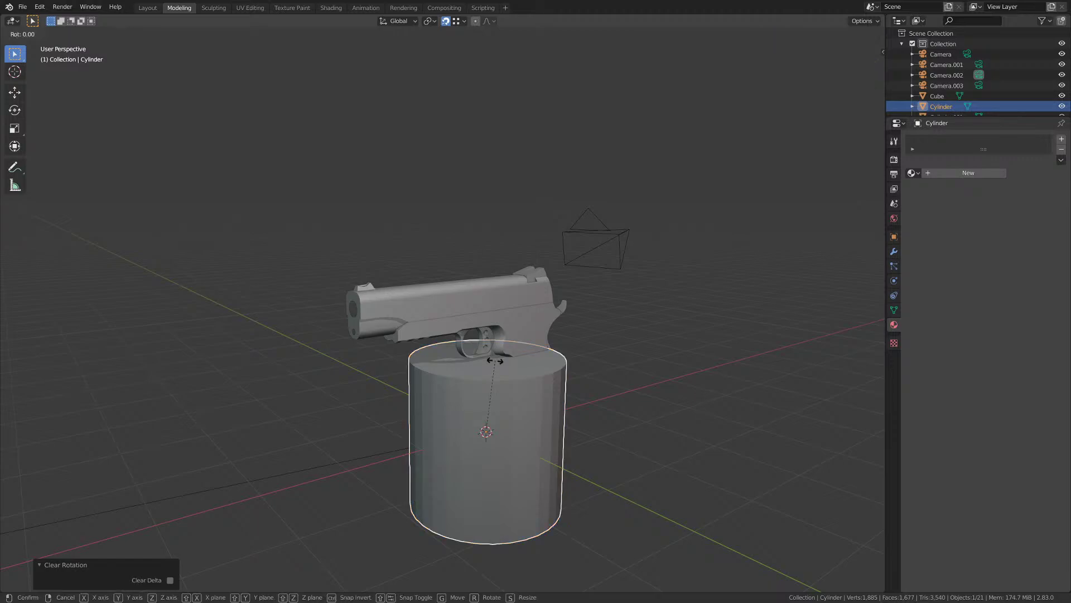
{"action": "type", "text": "y90"}
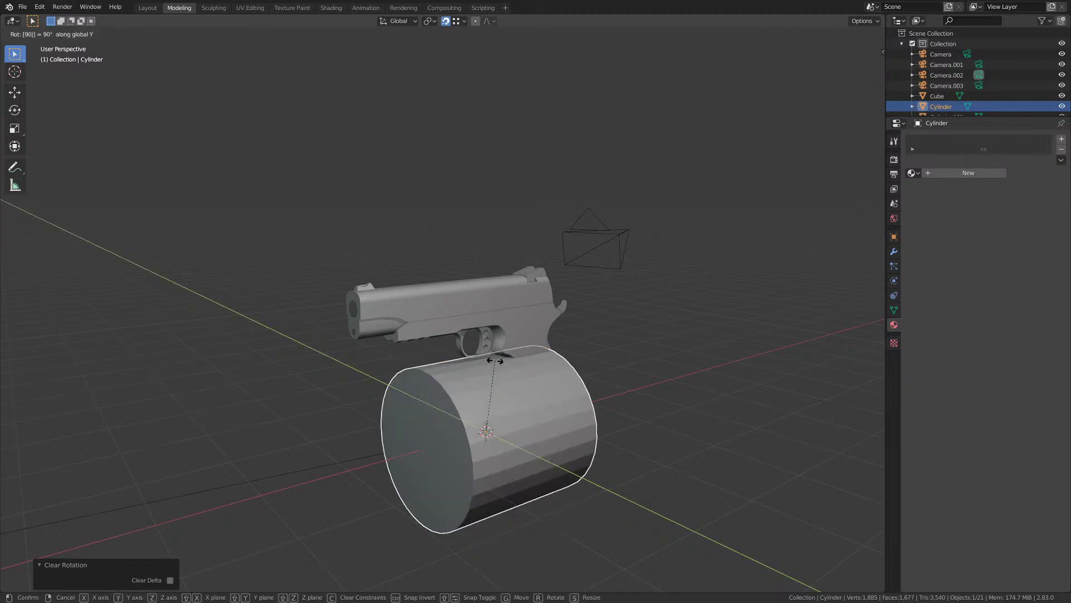
{"action": "key", "text": "Return"}
- Raise the cylinder 1.7729 m along Z to slide height and scale it uniformly by 0.172
{"action": "key", "text": "z"}
{"action": "left_click", "coordinate": [470, 435]}
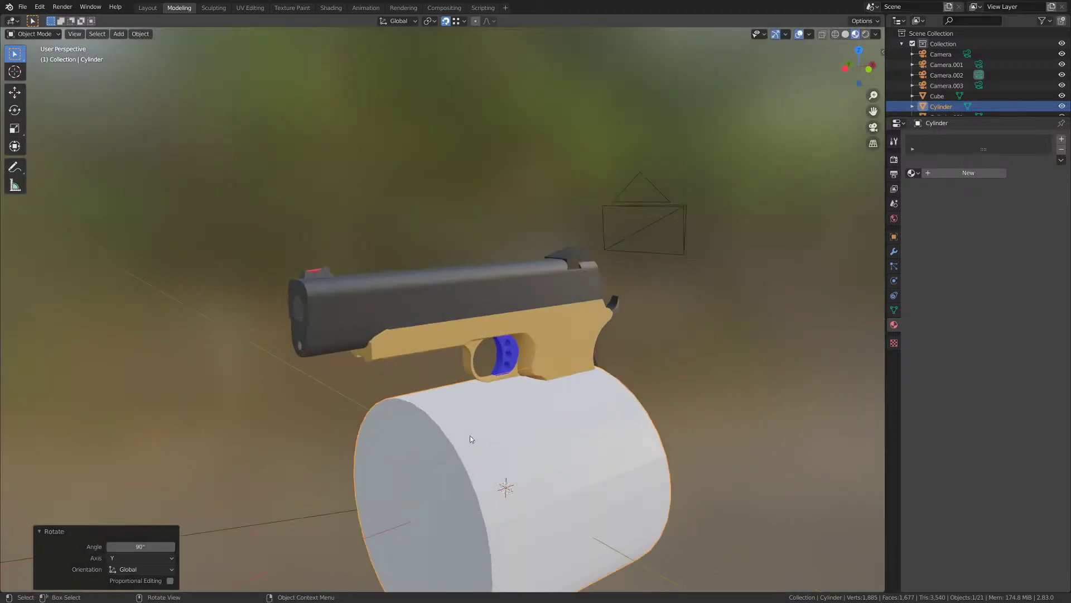
{"action": "middle_click_drag", "start_coordinate": [469, 436], "coordinate": [419, 400]}
{"action": "key", "text": "g"}
{"action": "key", "text": "z"}
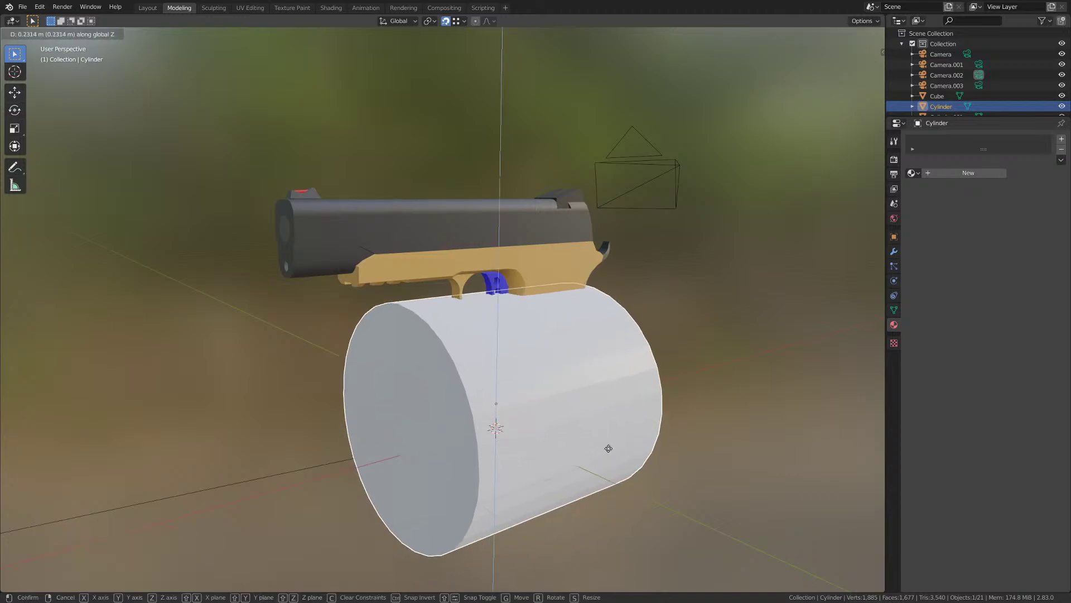
{"action": "left_click", "coordinate": [646, 281]}
{"action": "key", "text": "s"}
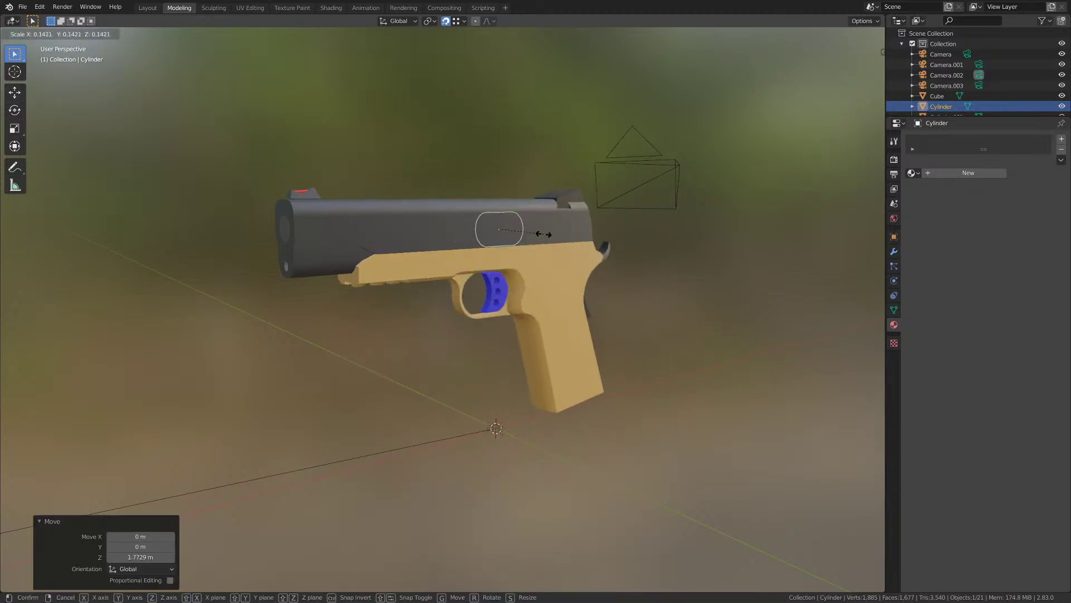
{"action": "left_click", "coordinate": [541, 264]}
- Stretch the cylinder along the global X axis by a factor of 11.148
{"action": "middle_click_drag", "start_coordinate": [541, 264], "coordinate": [491, 261]}
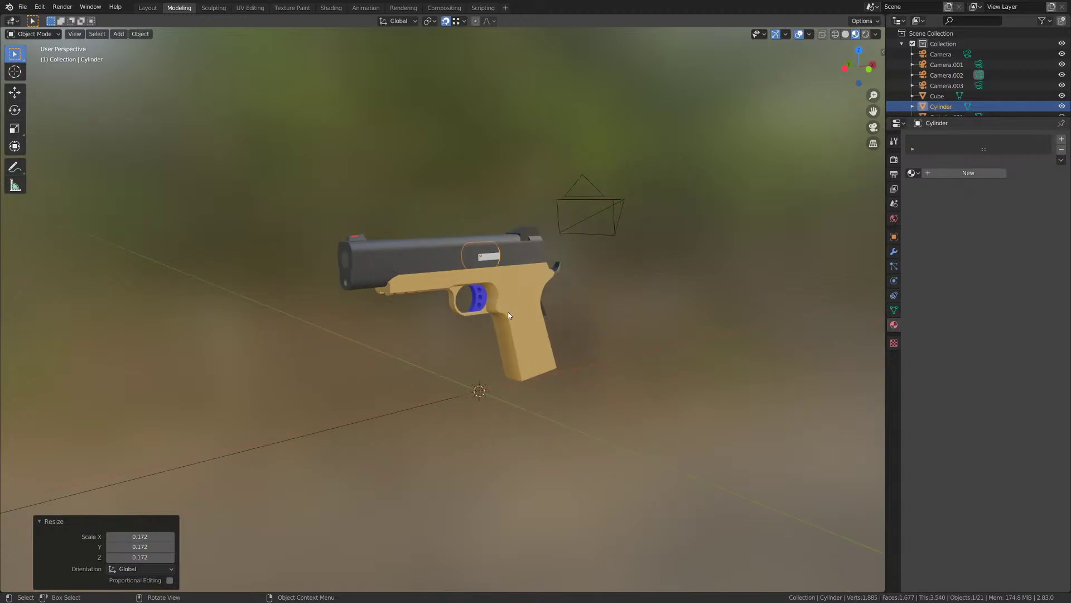
{"action": "key", "text": "s"}
{"action": "key", "text": "x"}
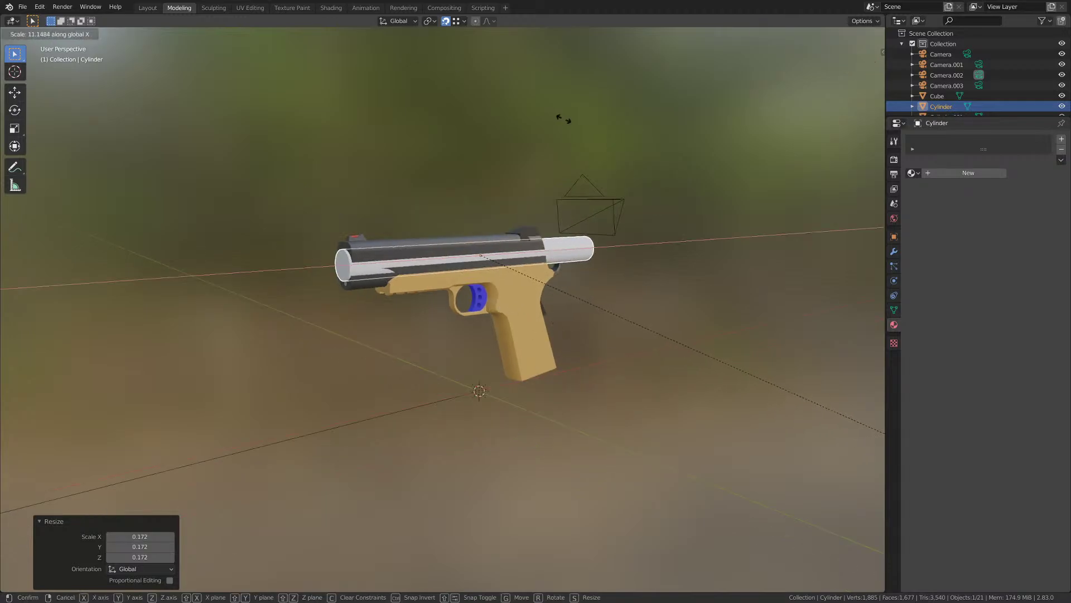
{"action": "left_click", "coordinate": [565, 131]}
- Scale the cylinder uniformly by 0.478 against the muzzle opening in left orthographic view
{"action": "key", "text": "KP_1"}
{"action": "key", "text": "KP_3"}
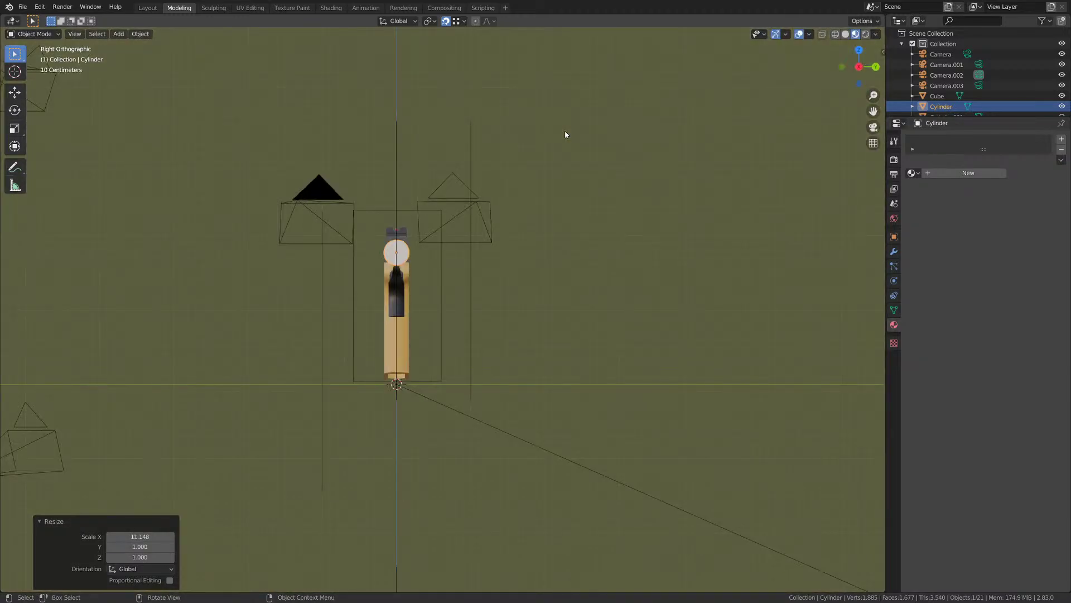
{"action": "key", "text": "ctrl+KP_3"}
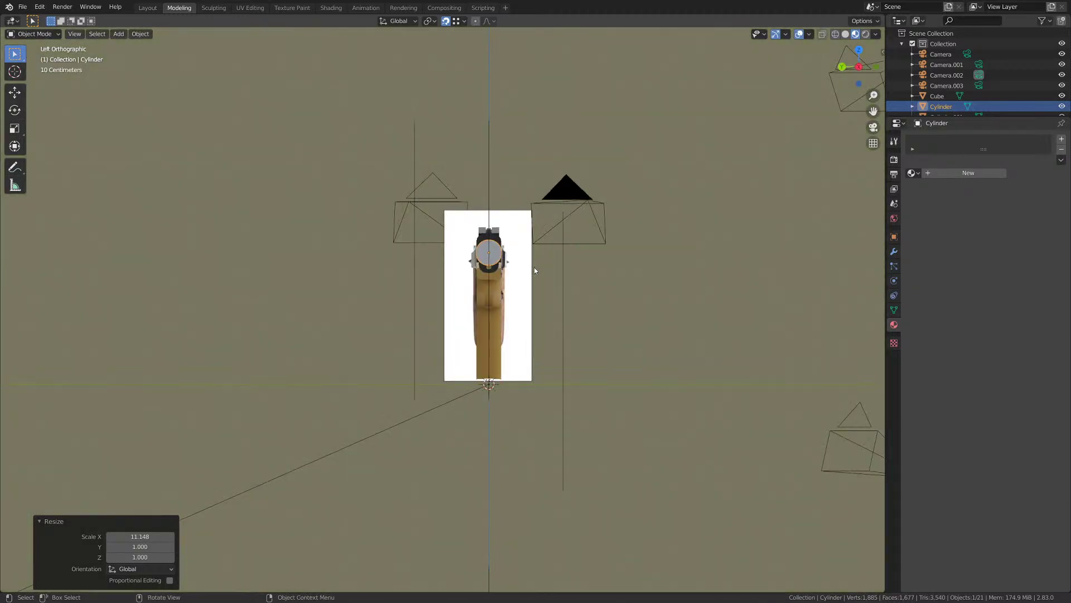
{"action": "scroll", "coordinate": [535, 273], "scroll_direction": "up", "scroll_amount": 9}
{"action": "middle_click_drag", "start_coordinate": [679, 258], "coordinate": [448, 465], "text": "shift"}
{"action": "scroll", "coordinate": [449, 465], "scroll_direction": "up", "scroll_amount": 2}
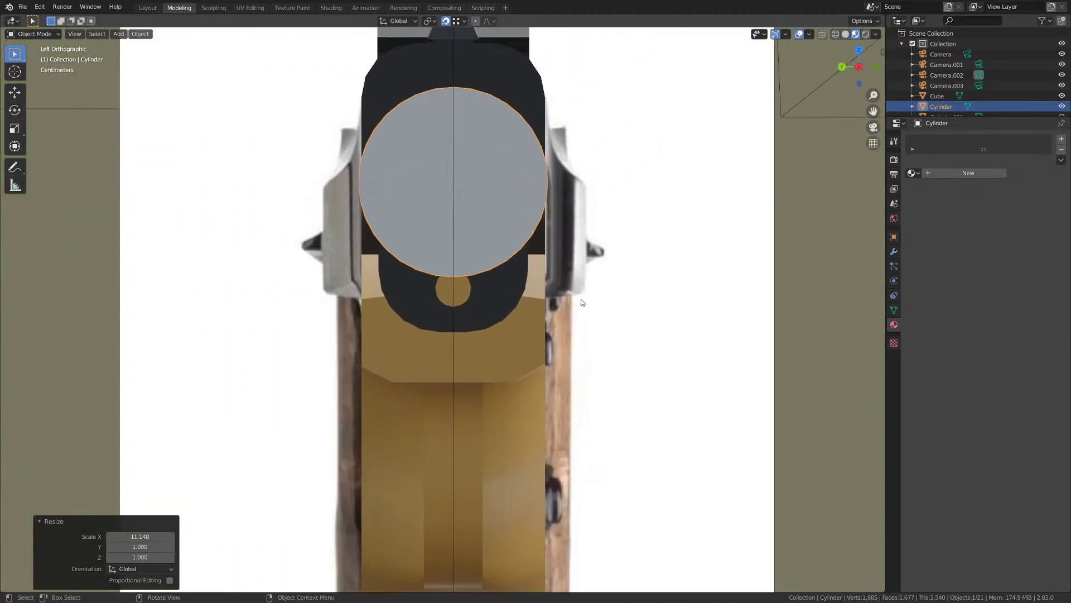
{"action": "middle_click_drag", "start_coordinate": [626, 253], "coordinate": [562, 381], "text": "shift"}
{"action": "key", "text": "s"}
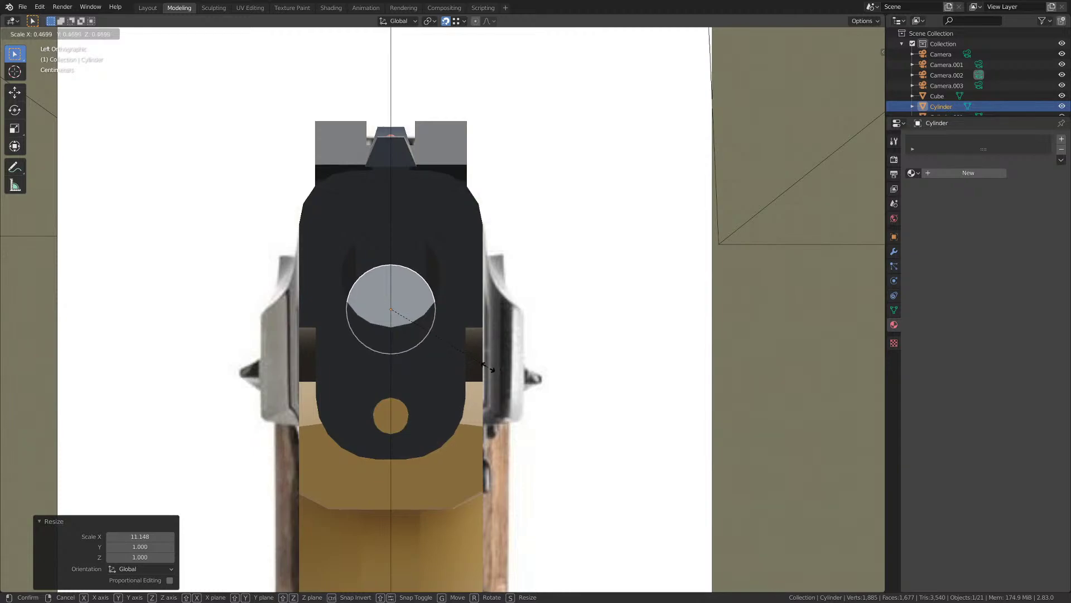
{"action": "left_click", "coordinate": [490, 371]}
- Move the cylinder up 0.05706 m along Z to centre it in the muzzle opening, using solid shading
{"action": "key", "text": "z"}
{"action": "left_click", "coordinate": [519, 367]}
{"action": "scroll", "coordinate": [467, 345], "scroll_direction": "up", "scroll_amount": 2}
{"action": "mouse_move", "coordinate": [469, 341]}
{"action": "middle_mouse_down", "text": "shift"}
{"action": "mouse_move", "coordinate": [537, 314]}
{"action": "mouse_move", "coordinate": [508, 392]}
{"action": "middle_mouse_up", "text": "shift"}
{"action": "scroll", "coordinate": [524, 317], "scroll_direction": "up", "scroll_amount": 2}
{"action": "key", "text": "g"}
{"action": "key", "text": "z"}
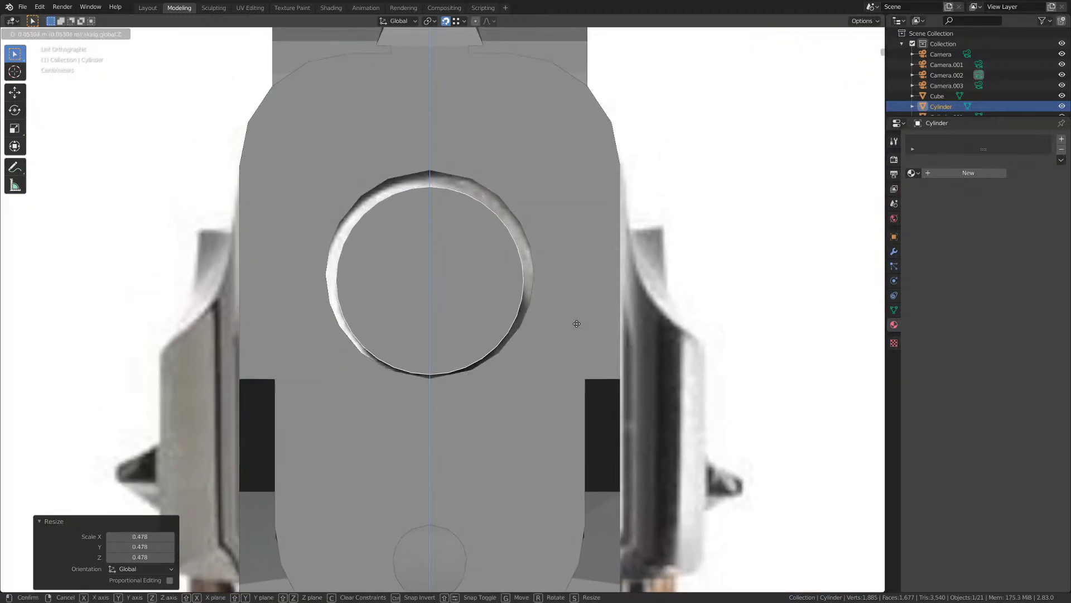
{"action": "left_click", "coordinate": [578, 325]}
- Scale the cylinder uniformly by 1.360 so it is larger than the muzzle opening
{"action": "key", "text": "s"}
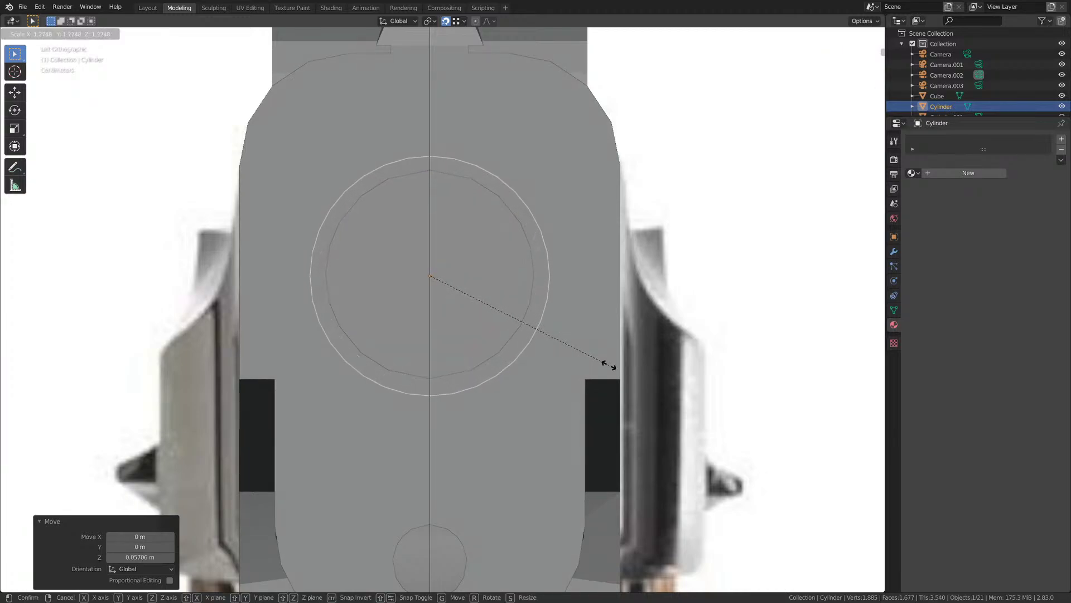
{"action": "left_click", "coordinate": [618, 375]}
{"action": "key", "text": "z"}
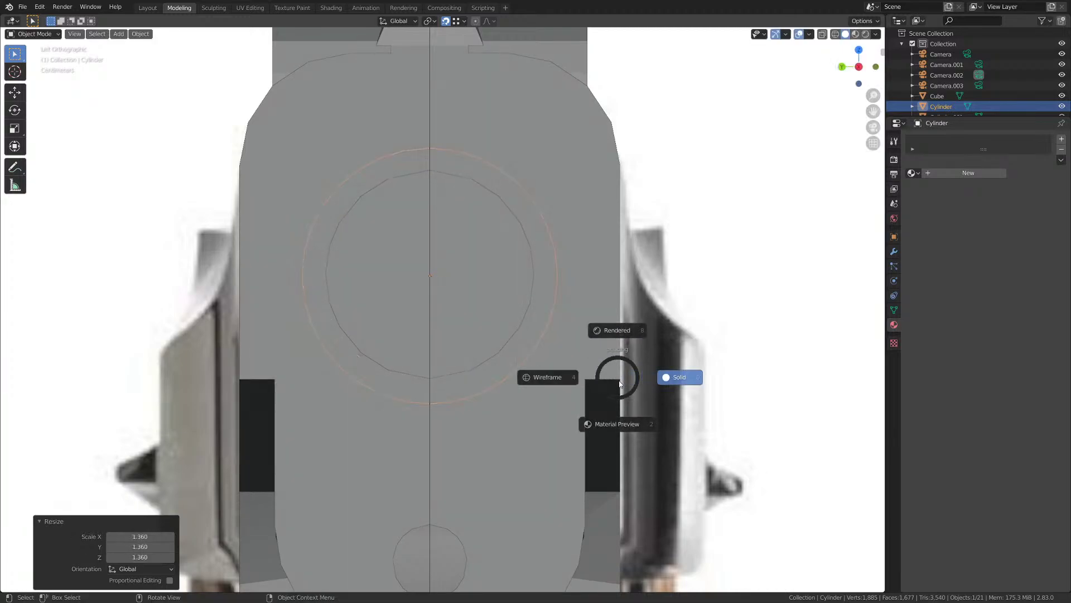
- Move the cylinder -0.70637 m along the global X axis so its front end protrudes from the slide's muzzle
{"action": "scroll", "coordinate": [606, 357], "scroll_direction": "down", "scroll_amount": 1}
{"action": "middle_click_drag", "start_coordinate": [607, 356], "coordinate": [535, 287]}
{"action": "middle_click_drag", "start_coordinate": [411, 322], "coordinate": [488, 285], "text": "shift"}
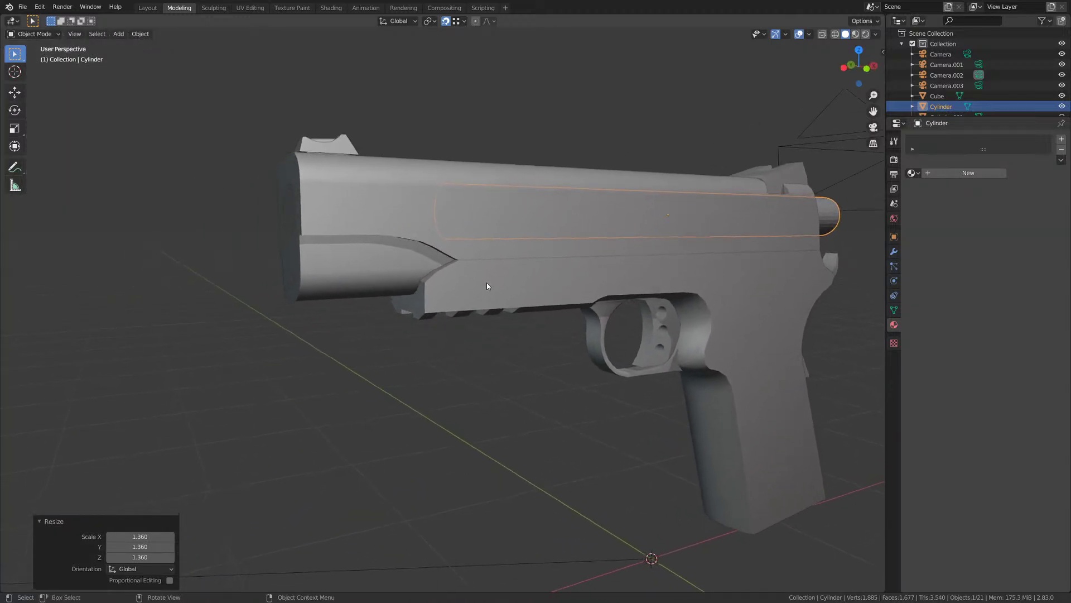
{"action": "scroll", "coordinate": [461, 365], "scroll_direction": "down", "scroll_amount": 4}
{"action": "key", "text": "g"}
{"action": "key", "text": "x"}
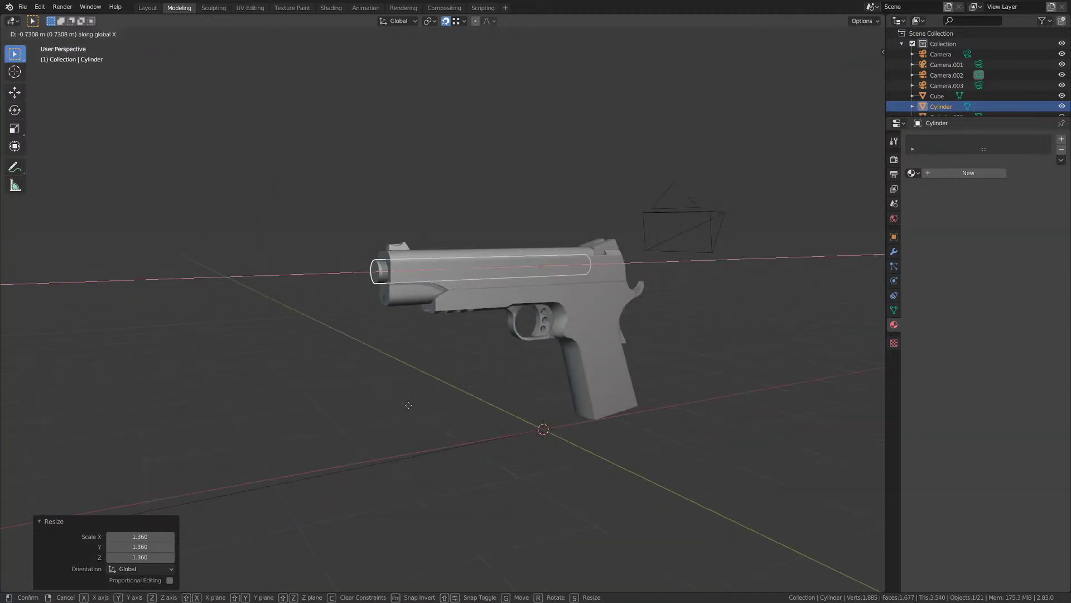
{"action": "left_click", "coordinate": [410, 407]}
- Apply smooth shading to the barrel cylinder and save the file
{"action": "scroll", "coordinate": [416, 405], "scroll_direction": "up", "scroll_amount": 2}
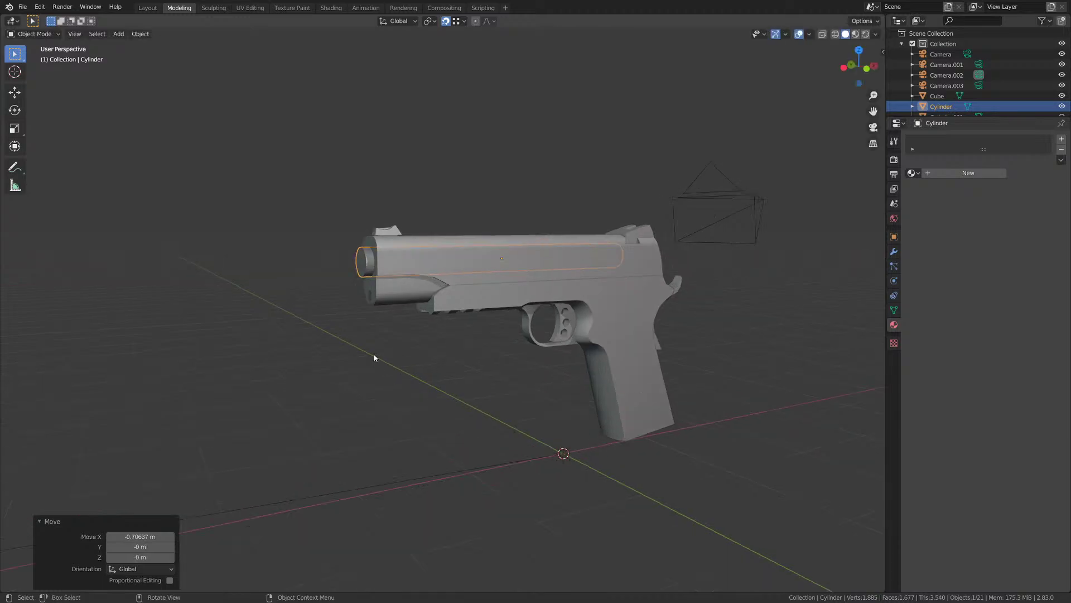
{"action": "middle_click_drag", "start_coordinate": [443, 346], "coordinate": [418, 406]}
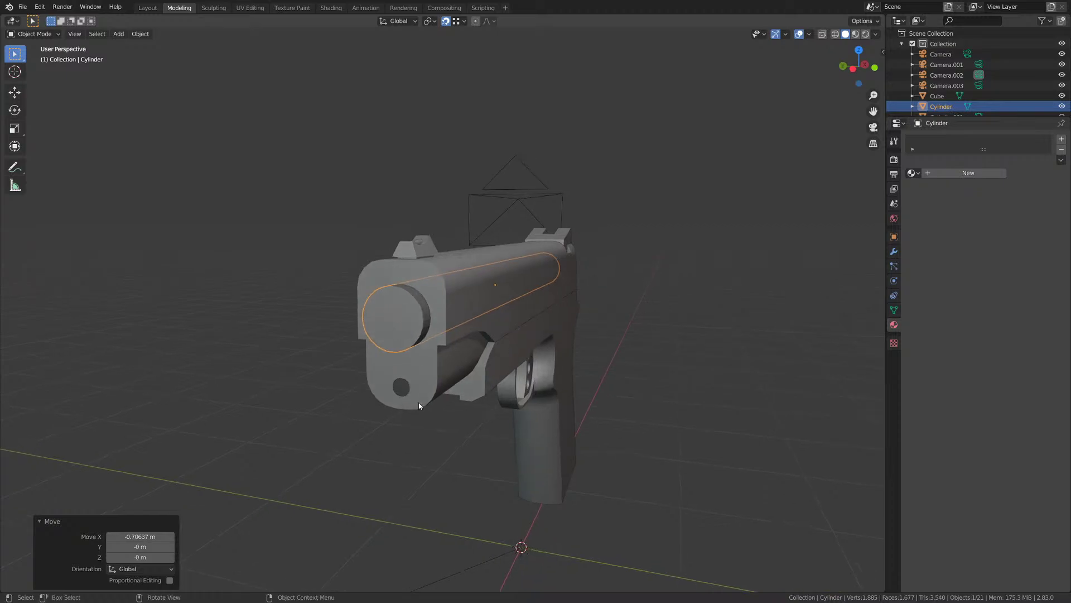
{"action": "scroll", "coordinate": [418, 402], "scroll_direction": "up", "scroll_amount": 1}
{"action": "key", "text": "Tab"}
{"action": "scroll", "coordinate": [408, 385], "scroll_direction": "up", "scroll_amount": 2}
{"action": "key", "text": "Tab"}
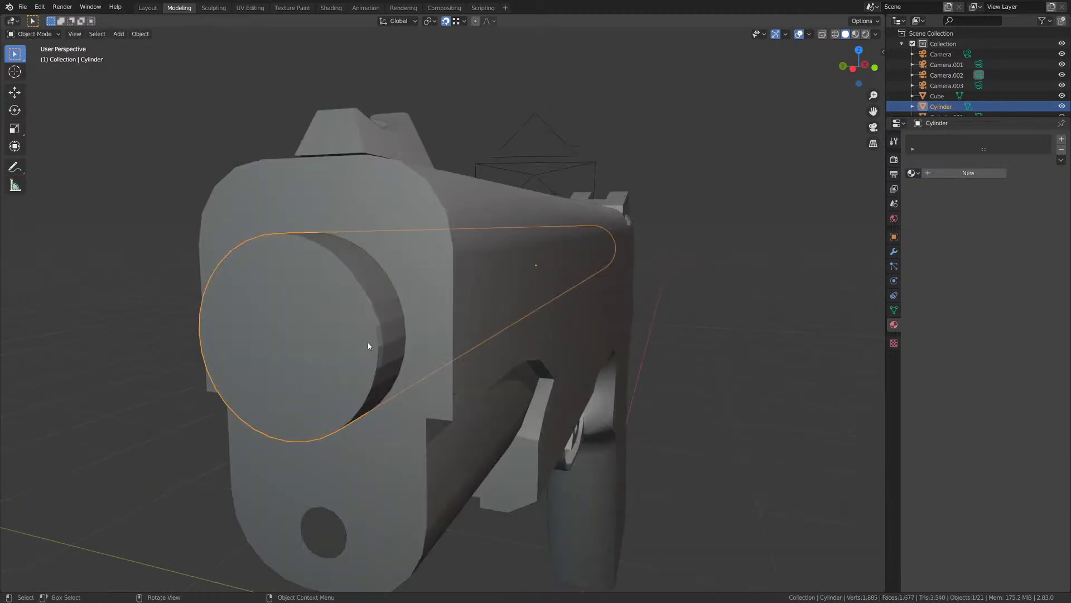
{"action": "key", "text": "Tab"}
{"action": "right_click", "coordinate": [360, 315]}
{"action": "key", "text": "Tab"}
{"action": "right_click", "coordinate": [369, 310]}
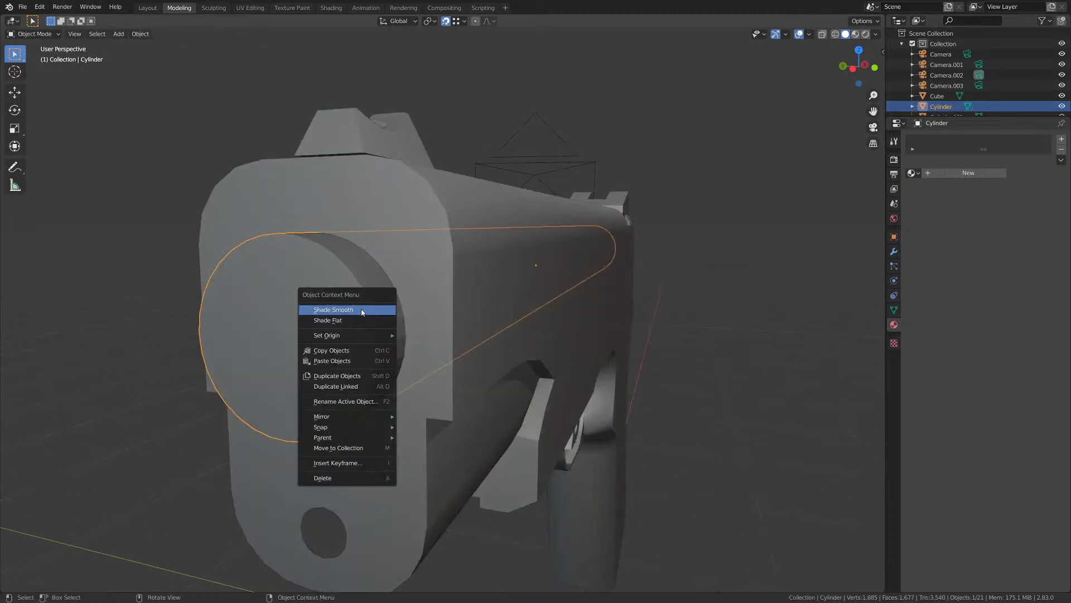
{"action": "left_click", "coordinate": [344, 312]}
{"action": "key", "text": "ctrl+s"}
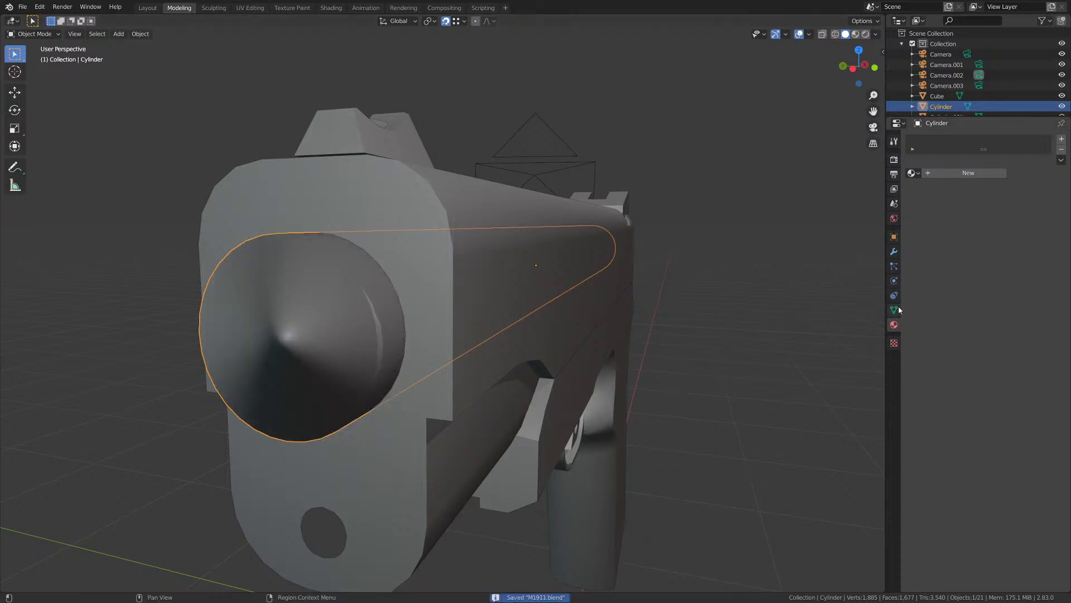
- Enable Auto Smooth for the barrel cylinder's normals and set its angle to 179°
{"action": "left_click", "coordinate": [894, 309]}
{"action": "left_click", "coordinate": [924, 369]}
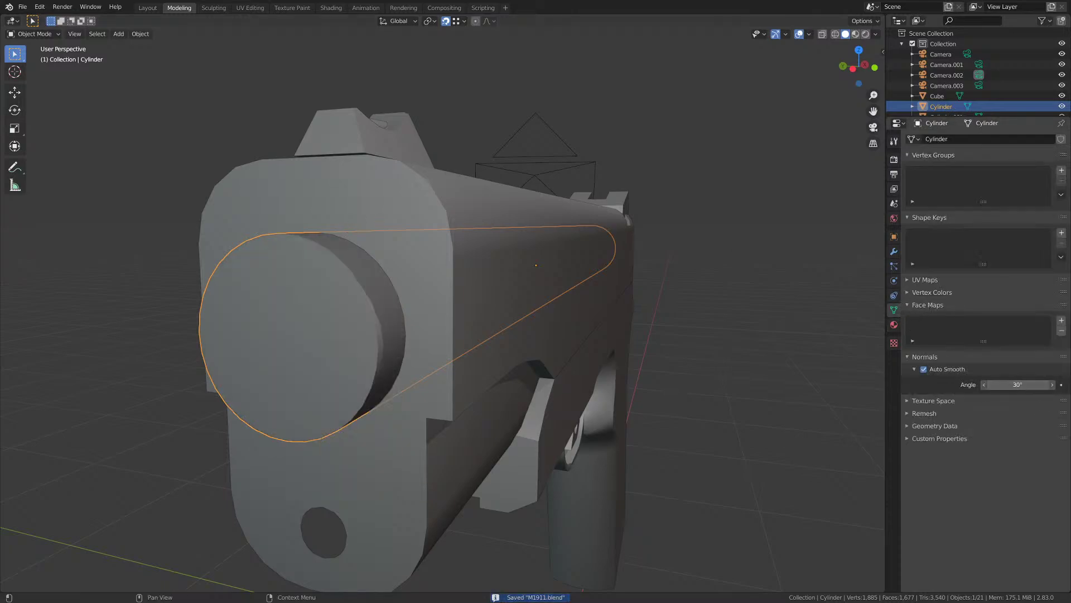
{"action": "left_click_drag", "start_coordinate": [1018, 384], "coordinate": [1060, 384]}
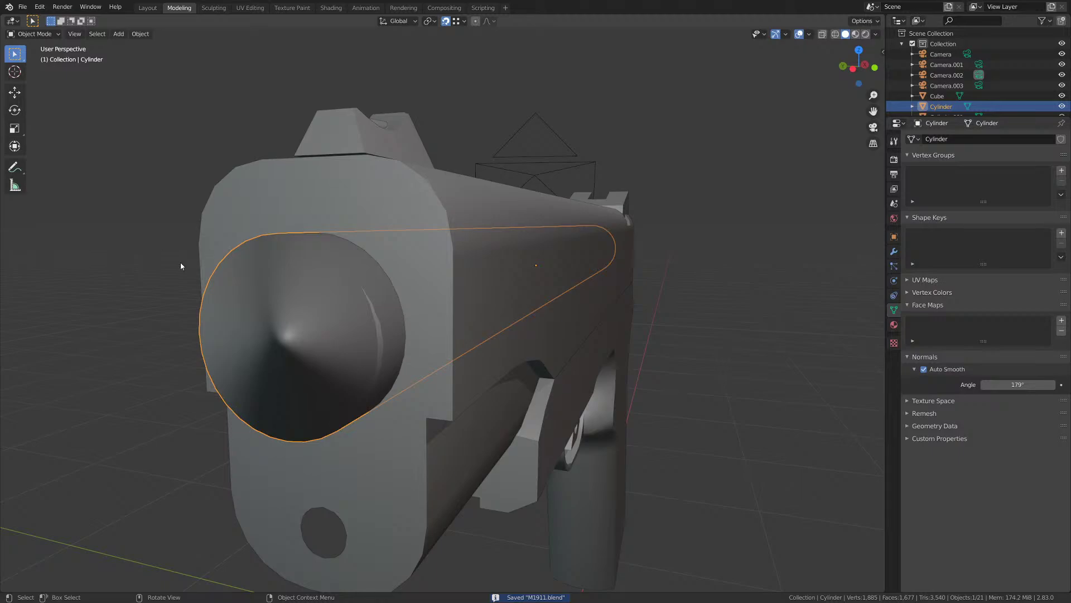
- Mark the edge loop around the barrel cylinder's front cap as sharp and display the model in Material Preview shading
{"action": "key", "text": "Tab"}
{"action": "left_click", "coordinate": [352, 277], "text": "alt"}
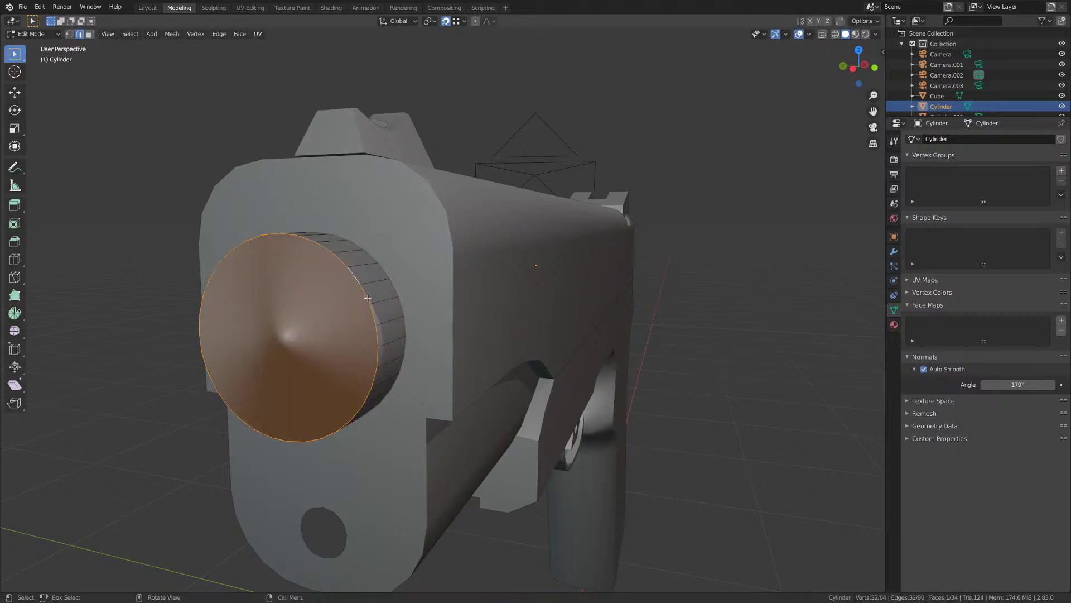
{"action": "scroll", "coordinate": [333, 305], "scroll_direction": "down", "scroll_amount": 1}
{"action": "left_click", "coordinate": [220, 34]}
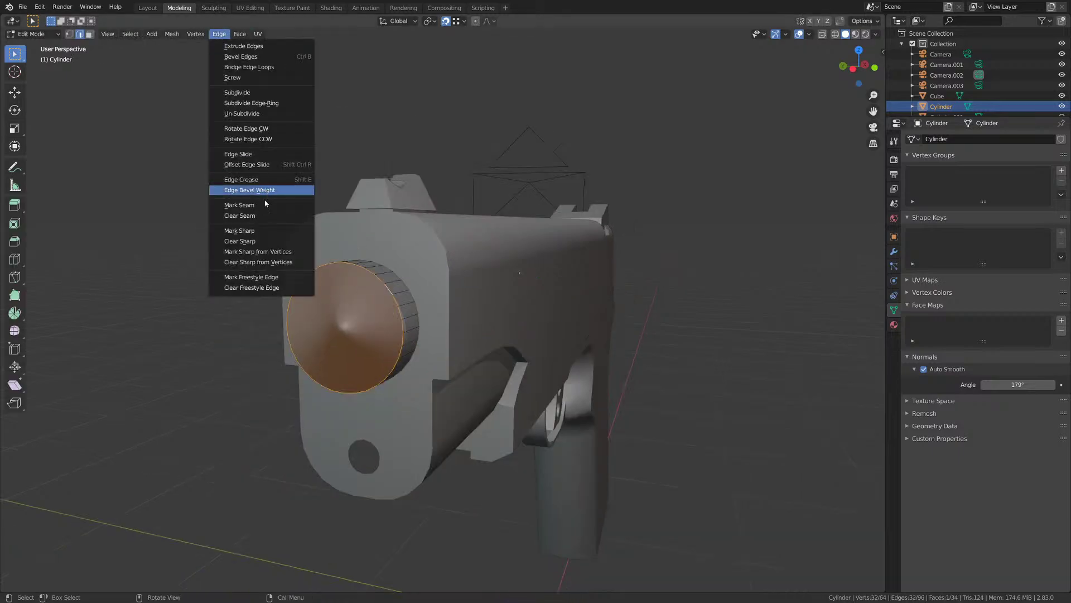
{"action": "left_click", "coordinate": [256, 231]}
{"action": "scroll", "coordinate": [413, 335], "scroll_direction": "down", "scroll_amount": 2}
{"action": "key", "text": "z"}
{"action": "left_click", "coordinate": [352, 340]}
{"action": "middle_click_drag", "start_coordinate": [519, 330], "coordinate": [594, 340]}
{"action": "key", "text": "Tab"}
{"action": "key", "text": "Tab"}
{"action": "key", "text": "z"}
{"action": "left_click", "coordinate": [518, 356]}
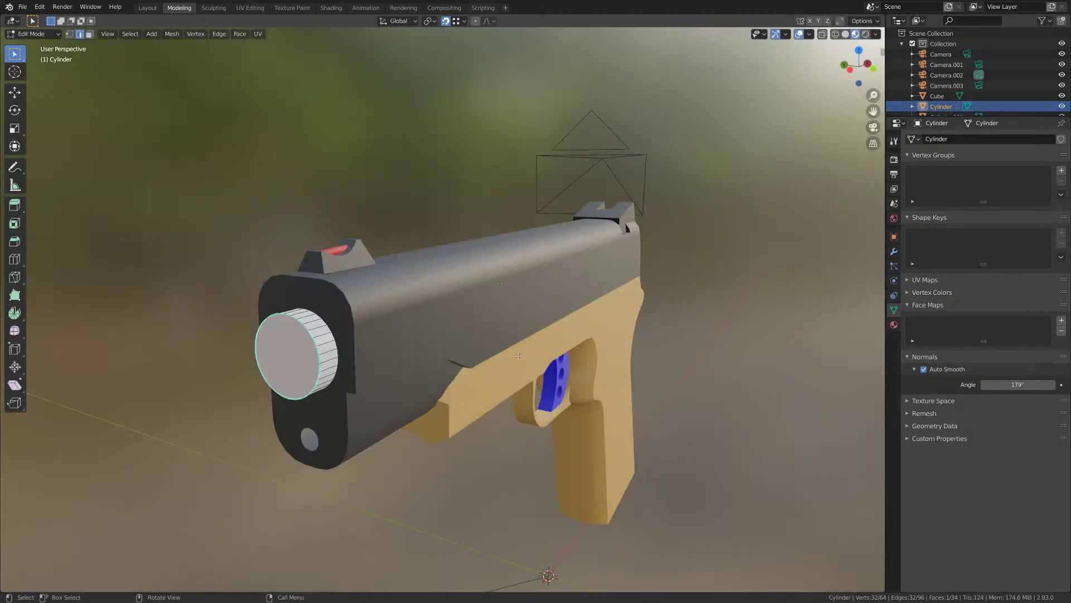
- Hide the slide and mark the edge loop around the barrel cylinder's rear cap as sharp
{"action": "key", "text": "Tab"}
{"action": "left_click", "coordinate": [465, 271]}
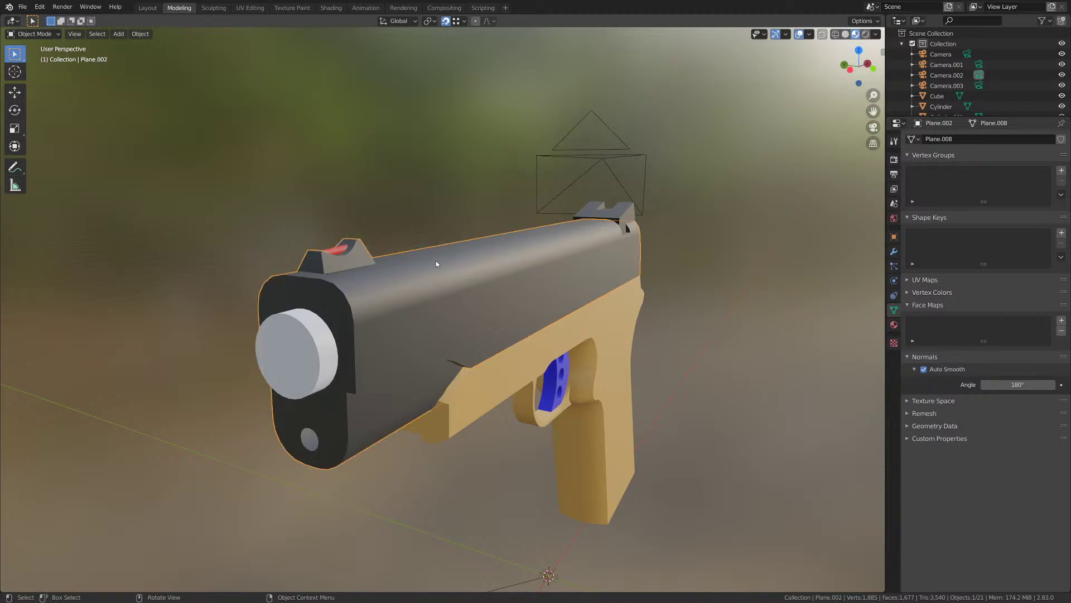
{"action": "key", "text": "Delete"}
{"action": "left_click", "coordinate": [433, 283]}
{"action": "middle_click_drag", "start_coordinate": [446, 289], "coordinate": [357, 296]}
{"action": "key", "text": "Tab"}
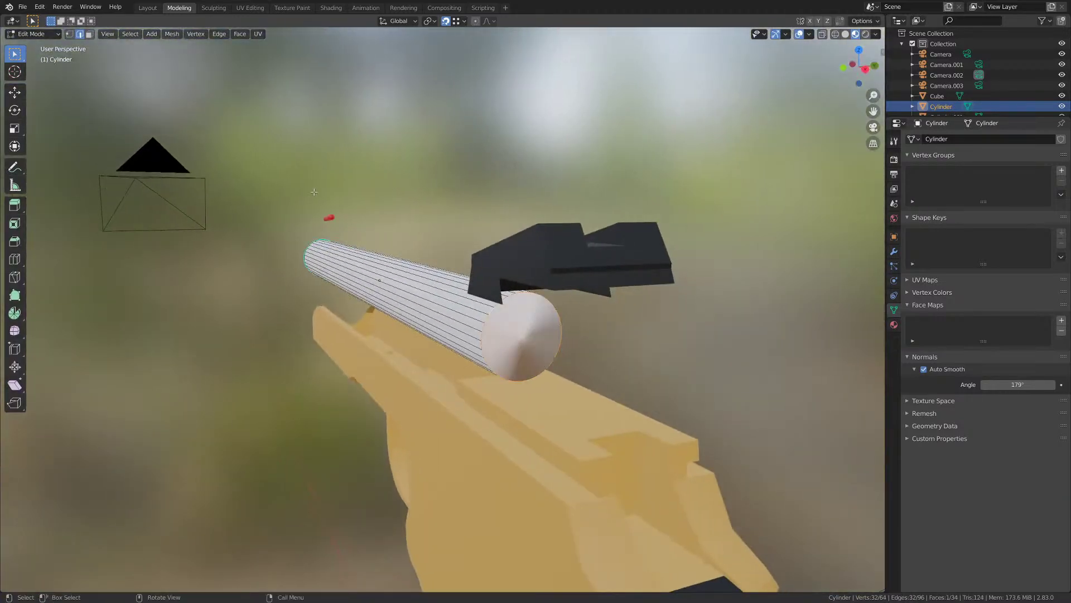
{"action": "left_click", "coordinate": [223, 35]}
{"action": "left_click", "coordinate": [249, 233]}
- Inset the barrel's front face by 0.2658 m and show the model as a wireframe in front view
{"action": "middle_click_drag", "start_coordinate": [424, 290], "coordinate": [455, 301]}
{"action": "scroll", "coordinate": [466, 301], "scroll_direction": "up", "scroll_amount": 2}
{"action": "key", "text": "3"}
{"action": "left_click", "coordinate": [466, 301]}
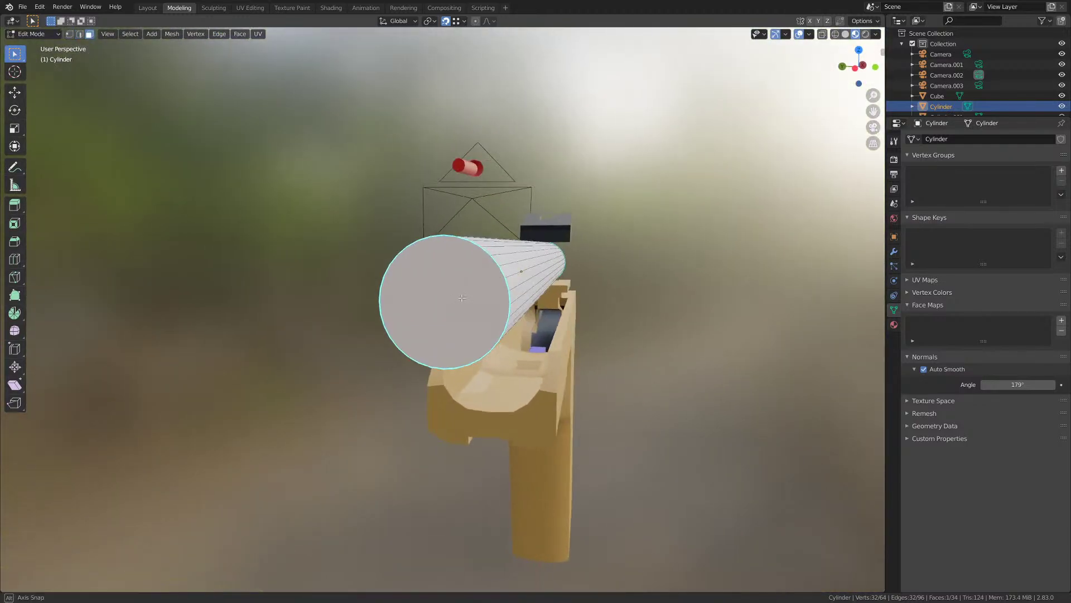
{"action": "key", "text": "i"}
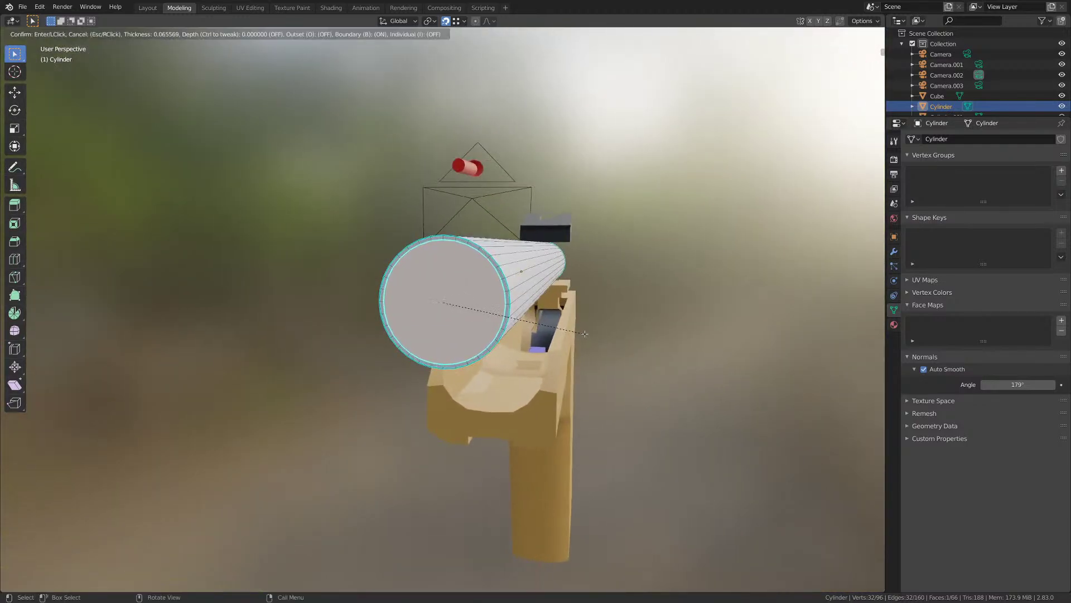
{"action": "left_click", "coordinate": [495, 321]}
{"action": "key", "text": "KP_1"}
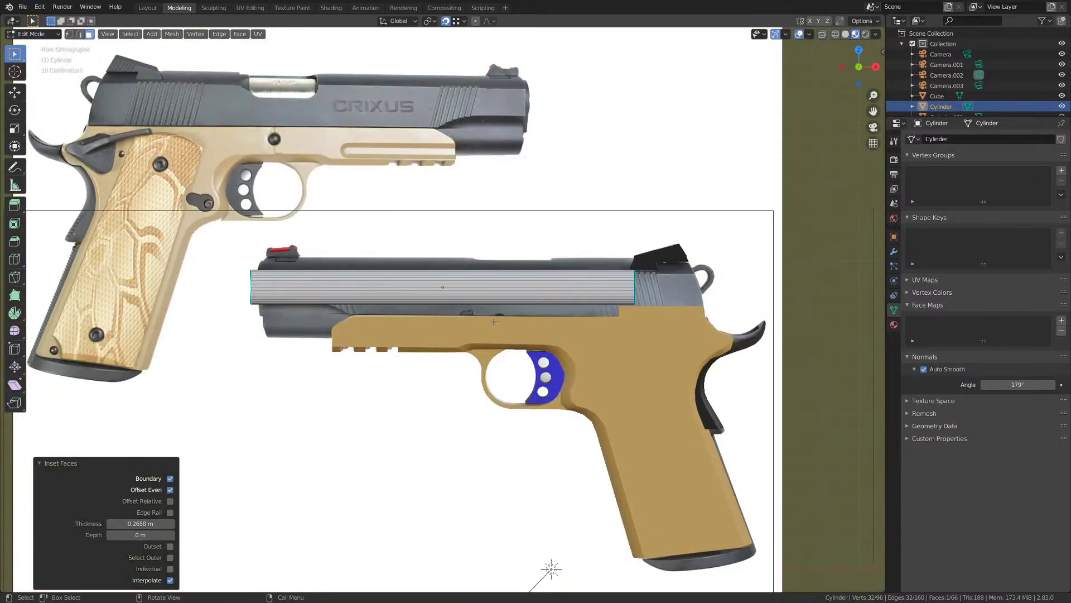
{"action": "key", "text": "shift+z"}
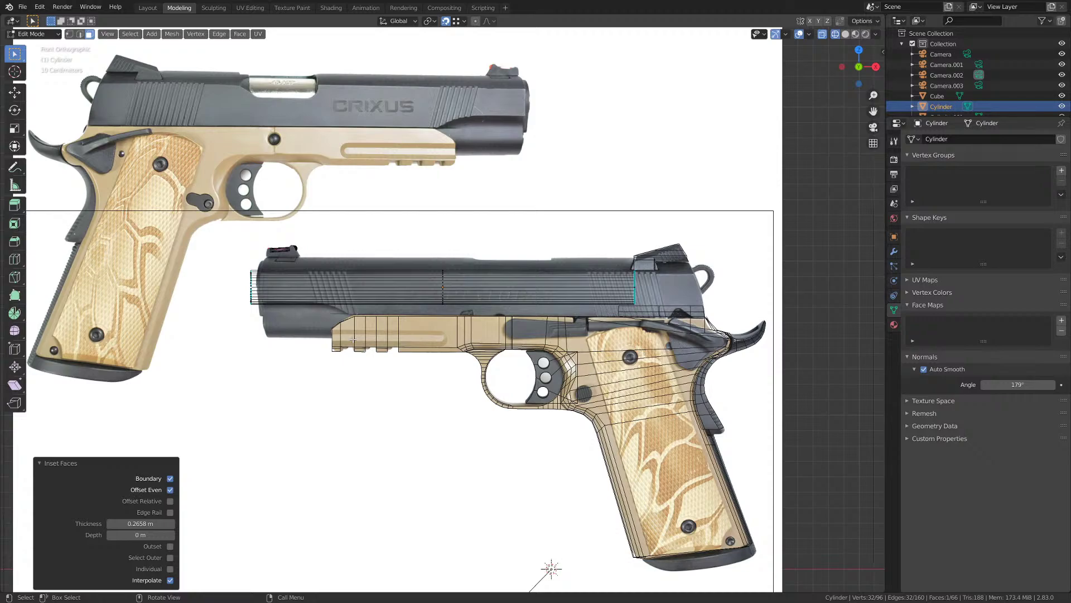
{"action": "key", "text": "g"}
{"action": "key", "text": "x"}
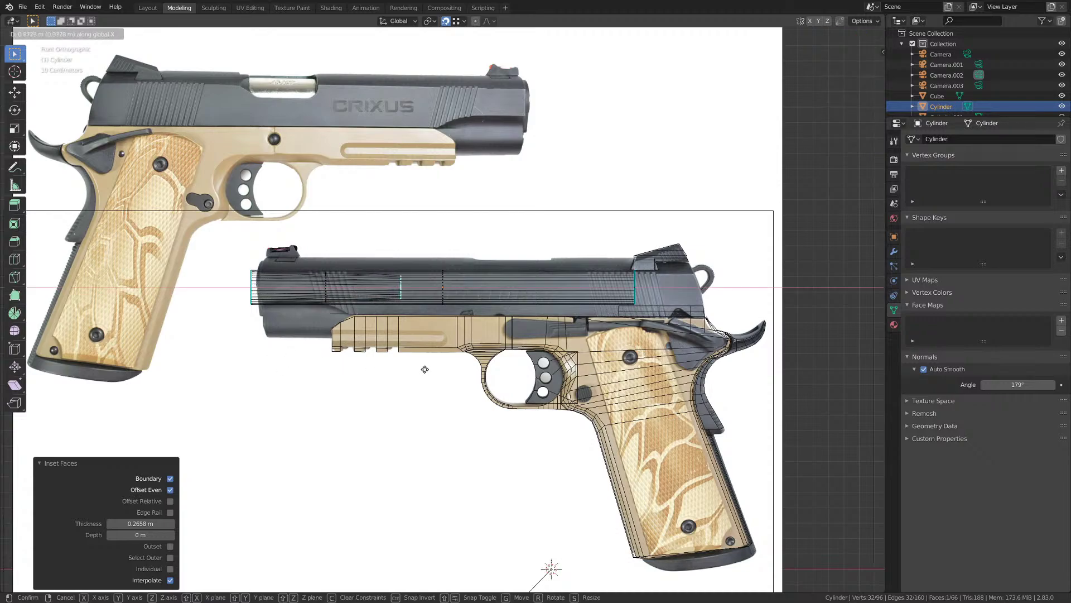
{"action": "right_click", "coordinate": [344, 412]}
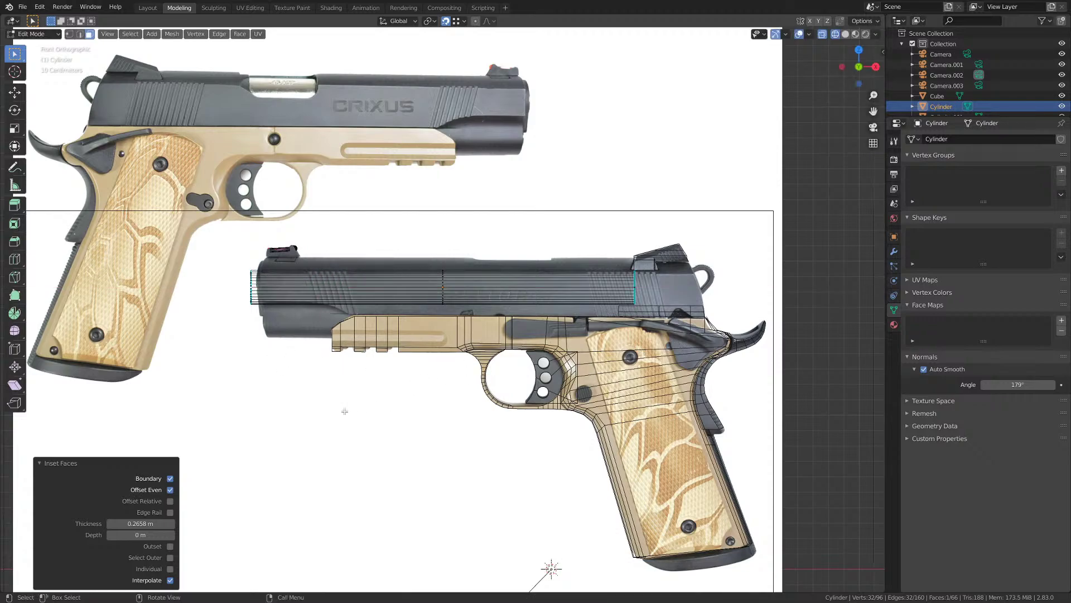
- Extrude the inset front face 2.3889 m along the global X axis into the barrel to hollow out the bore
{"action": "key", "text": "e"}
{"action": "key", "text": "x"}
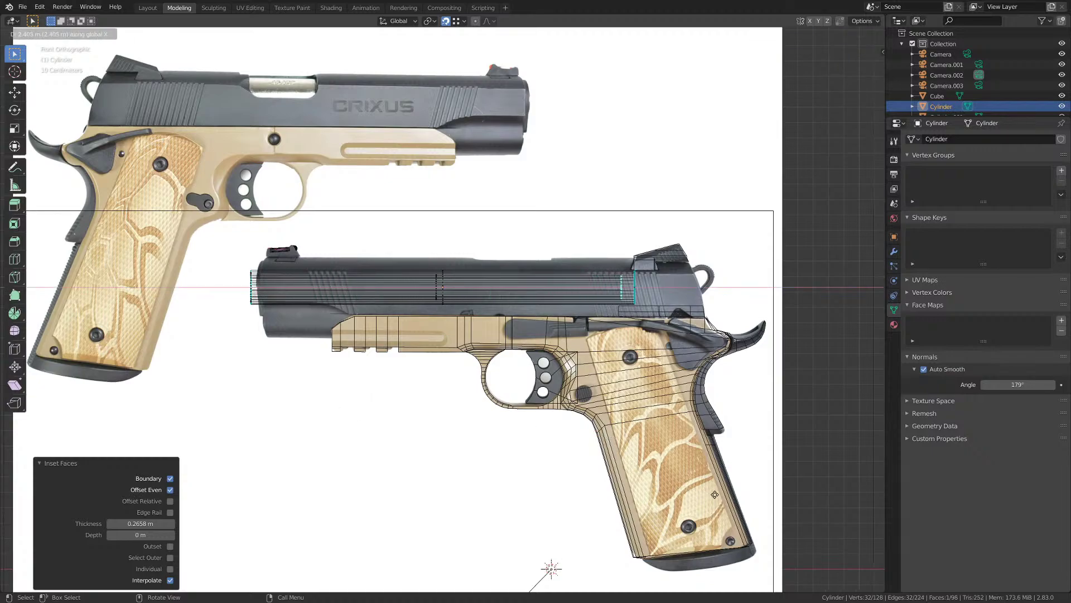
{"action": "left_click", "coordinate": [662, 473]}
{"action": "key", "text": "z"}
{"action": "left_click", "coordinate": [412, 420]}
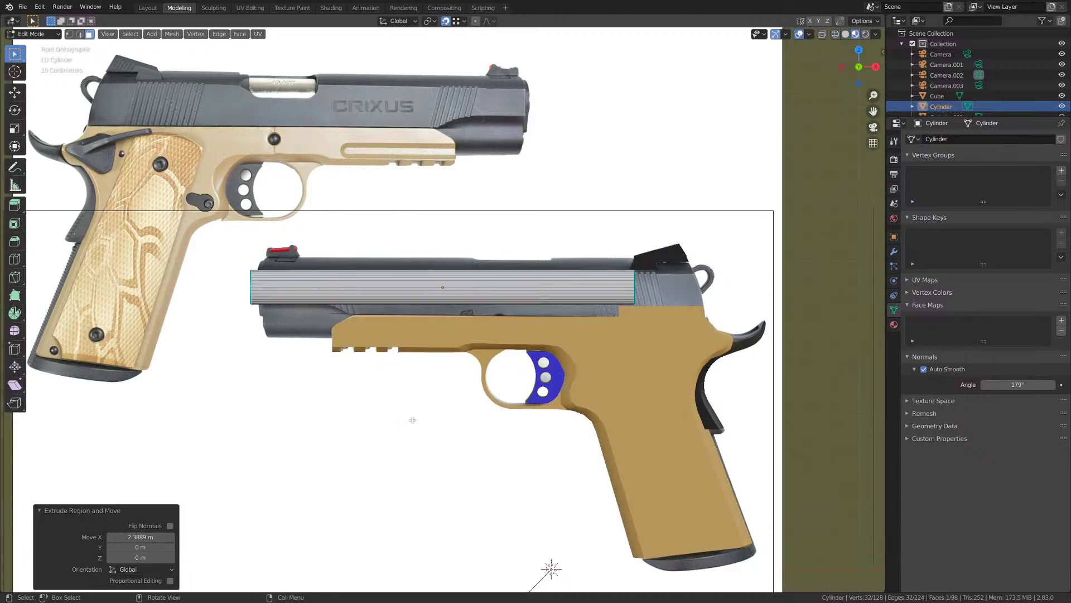
{"action": "mouse_move", "coordinate": [377, 399]}
{"action": "middle_mouse_down"}
{"action": "mouse_move", "coordinate": [467, 380]}
{"action": "mouse_move", "coordinate": [454, 382]}
{"action": "middle_mouse_up"}
{"action": "key", "text": "Tab"}
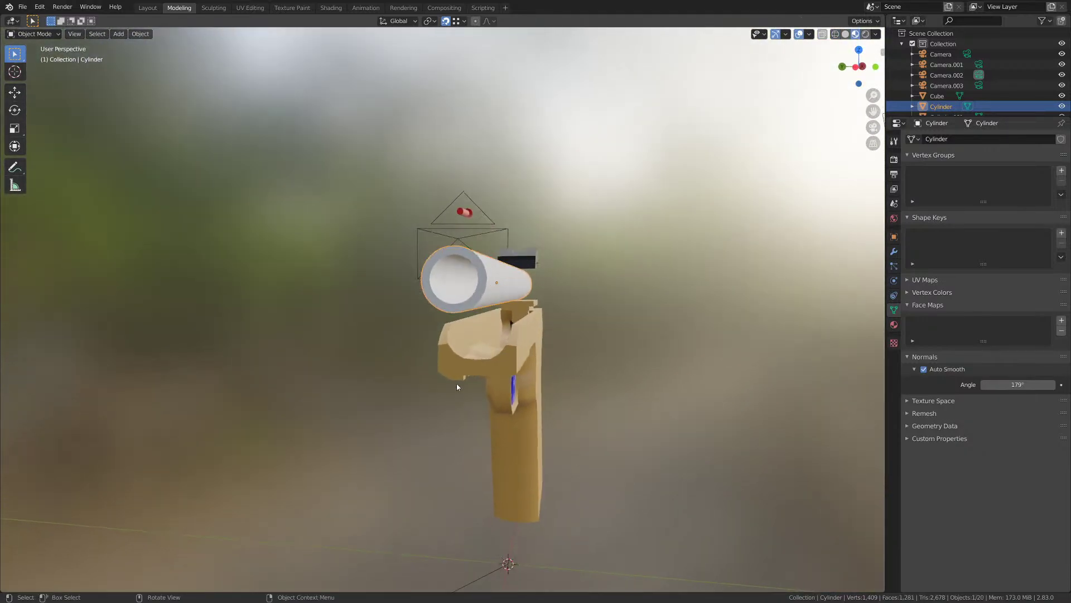
- Unhide the slide and save the file
{"action": "key", "text": "alt+h"}
{"action": "left_click", "coordinate": [402, 358]}
{"action": "key", "text": "ctrl+s"}
{"action": "middle_click_drag", "start_coordinate": [402, 359], "coordinate": [429, 361]}
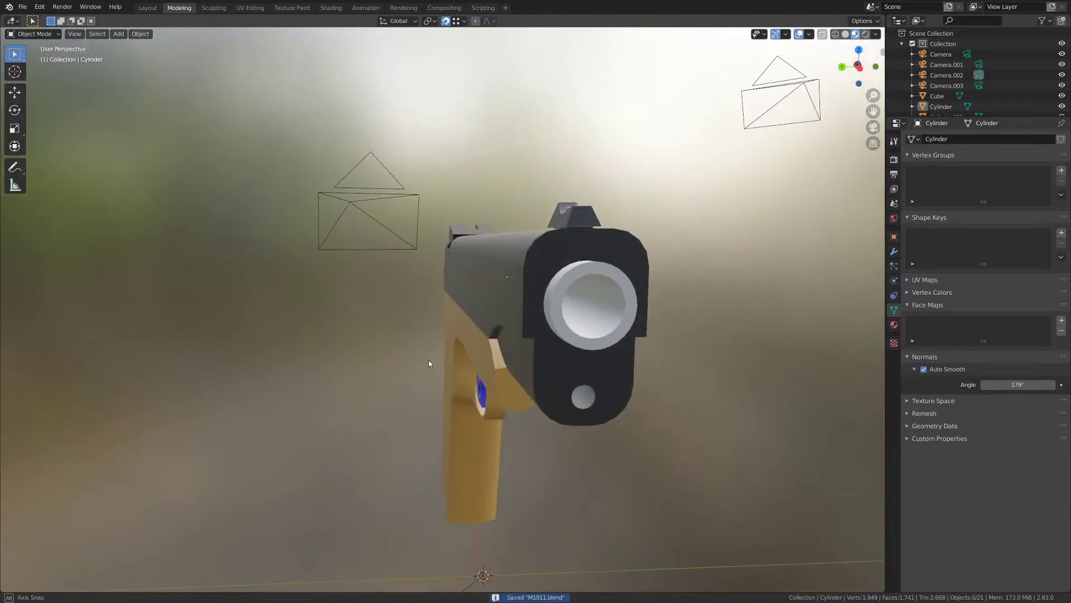
{"action": "middle_click_drag", "start_coordinate": [508, 364], "coordinate": [430, 287]}
{"action": "scroll", "coordinate": [430, 286], "scroll_direction": "up", "scroll_amount": 2}
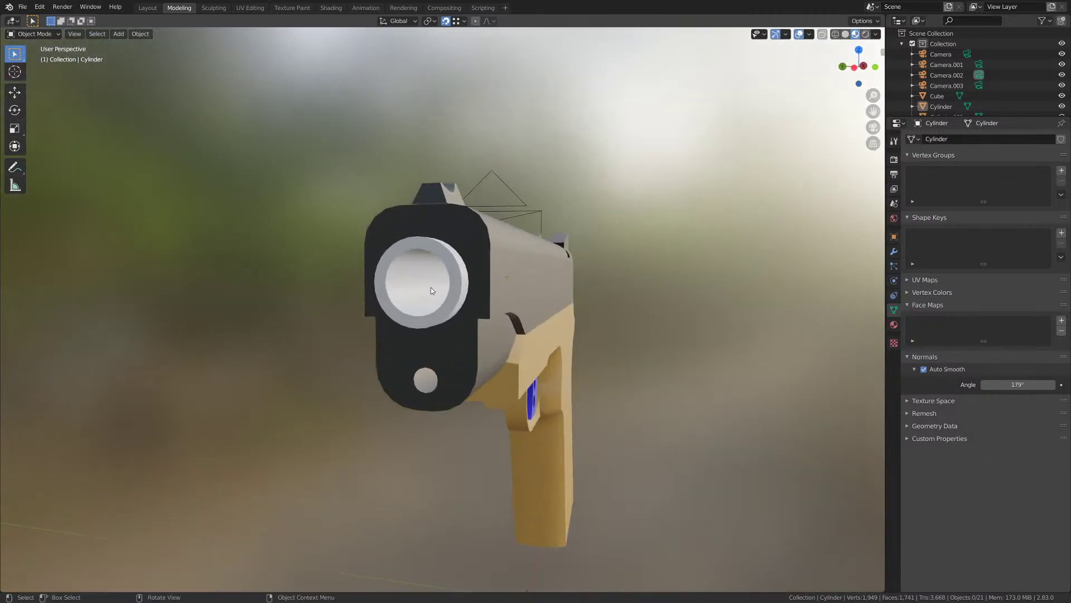
{"action": "key", "text": "ctrl+s"}
{"action": "scroll", "coordinate": [429, 285], "scroll_direction": "up", "scroll_amount": 1}
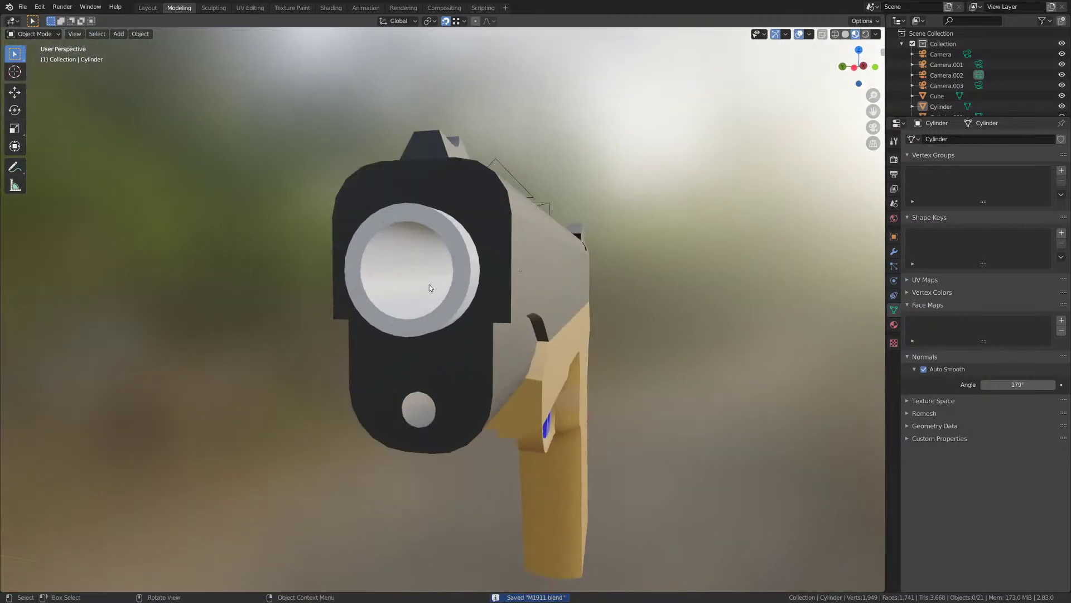
- Give the barrel cylinder a material slot and assign the existing Material.006 to it
{"action": "scroll", "coordinate": [429, 284], "scroll_direction": "down", "scroll_amount": 2}
{"action": "left_click", "coordinate": [445, 293]}
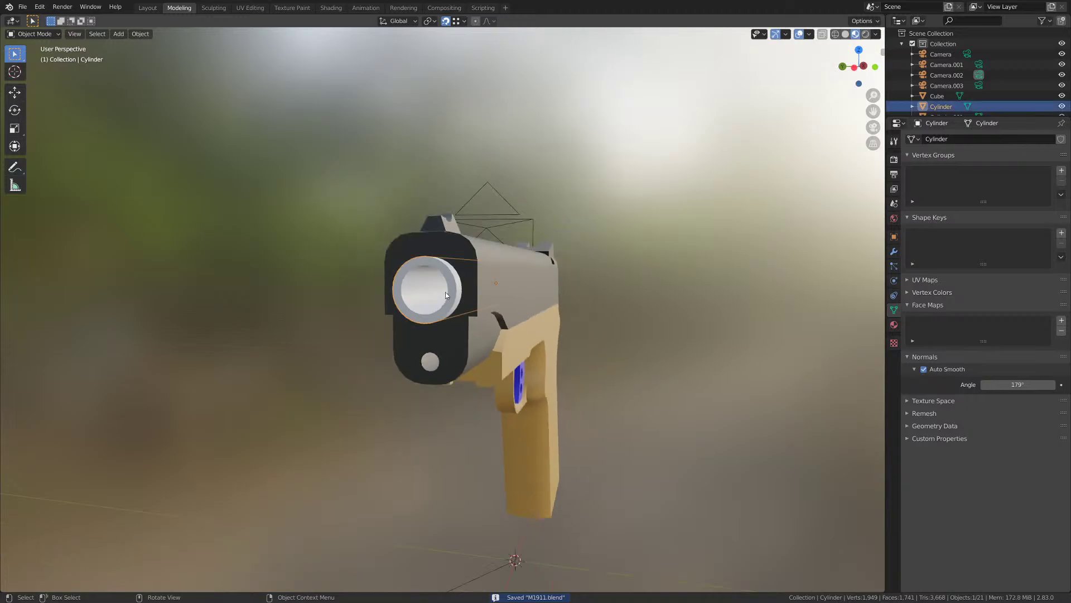
{"action": "left_click", "coordinate": [894, 325]}
{"action": "left_click", "coordinate": [955, 173]}
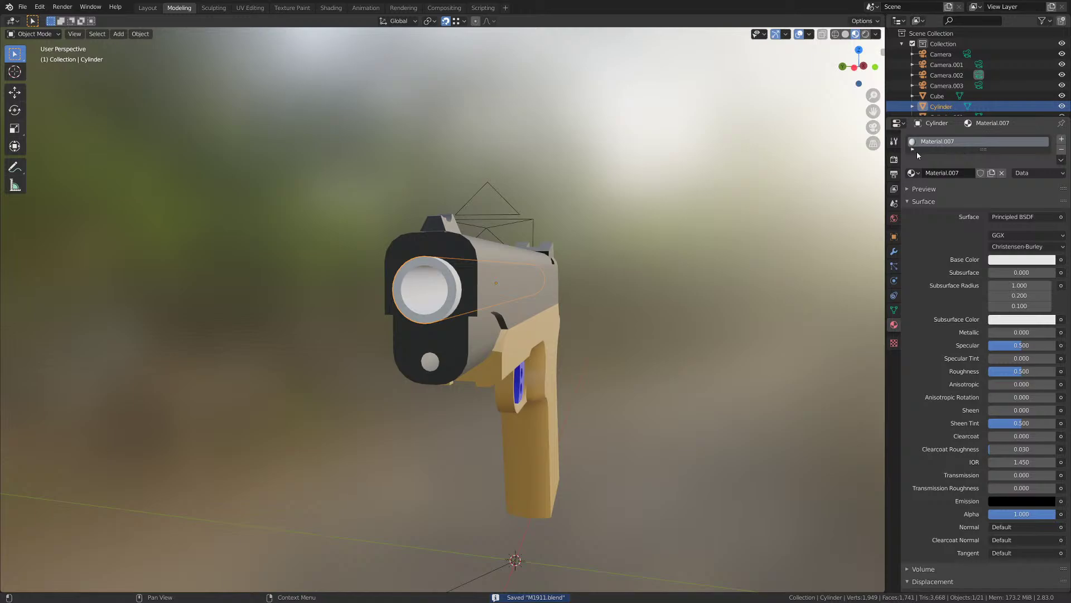
{"action": "left_click", "coordinate": [914, 173]}
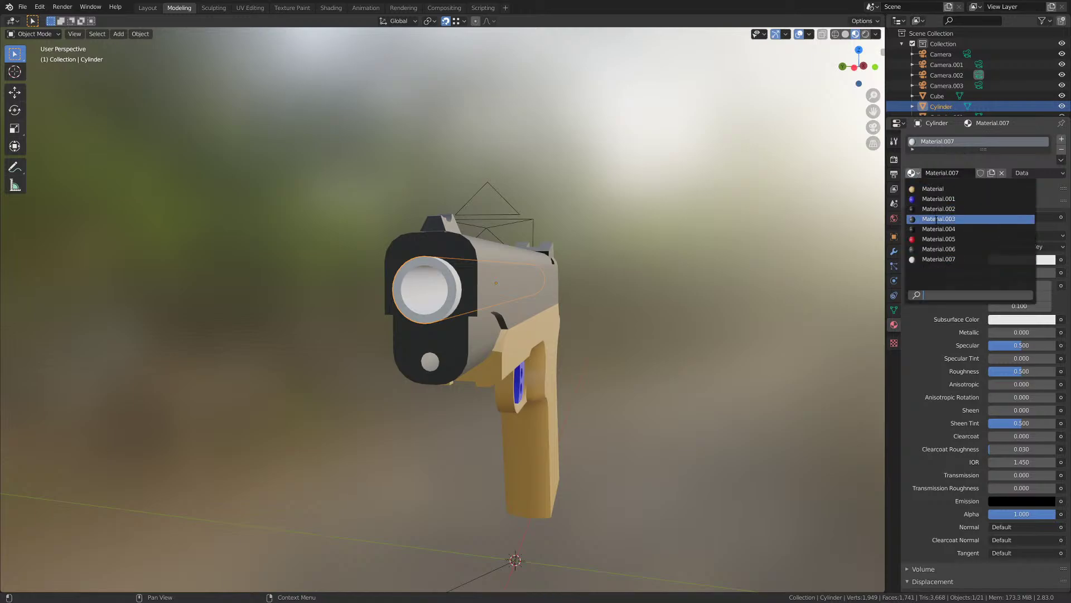
{"action": "left_click", "coordinate": [937, 249]}
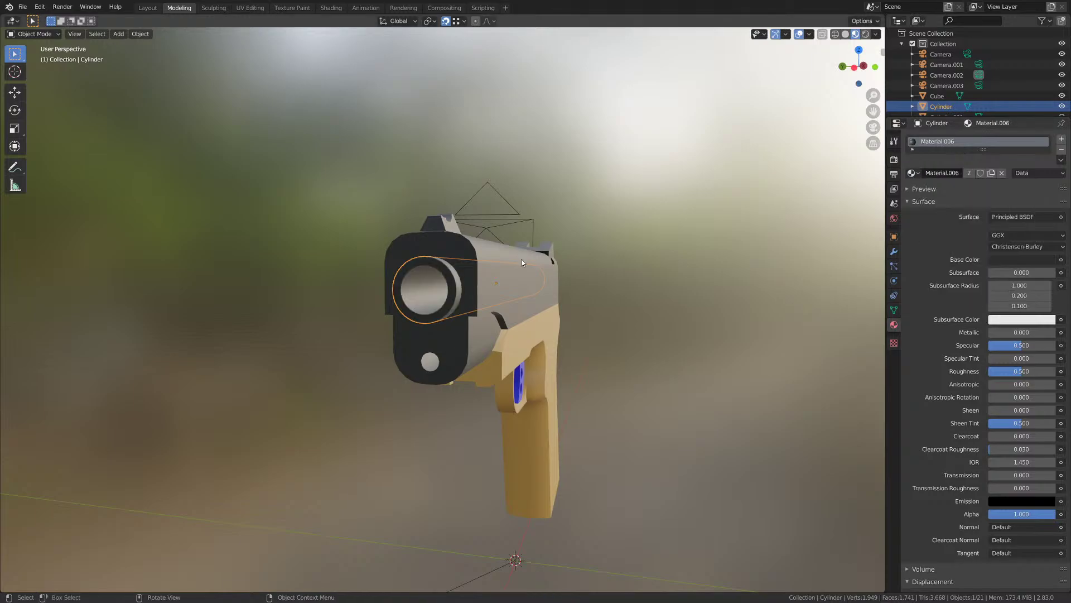
- Rename the slide's material to "Slide" and the tan frame's material to "Body"
{"action": "middle_click_drag", "start_coordinate": [586, 254], "coordinate": [497, 257]}
{"action": "left_click", "coordinate": [497, 257]}
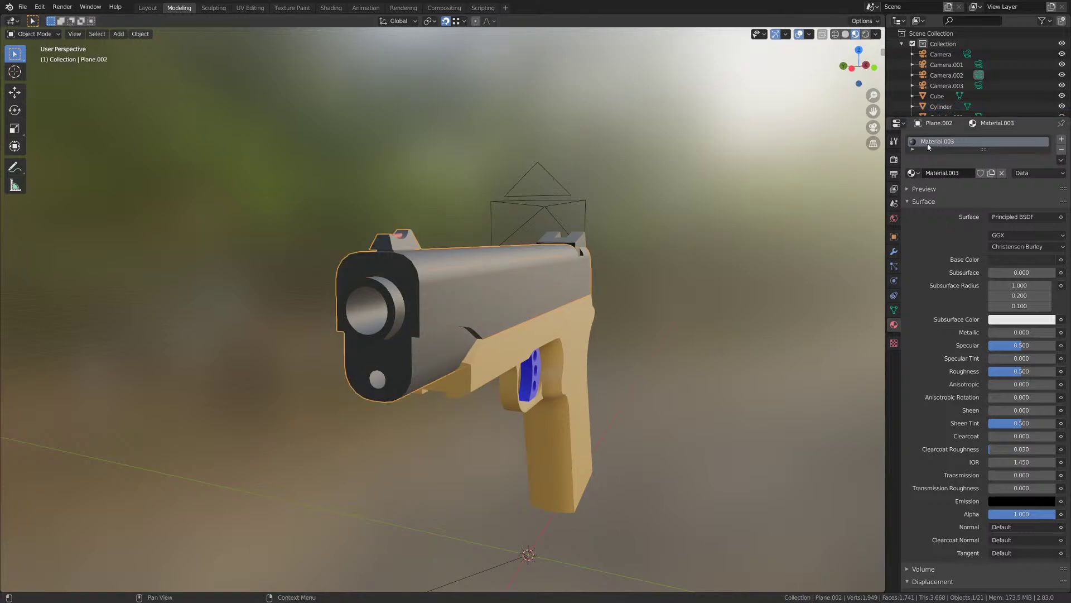
{"action": "type", "text": "Sl"}
{"action": "key", "text": "Return"}
{"action": "left_click", "coordinate": [531, 331]}
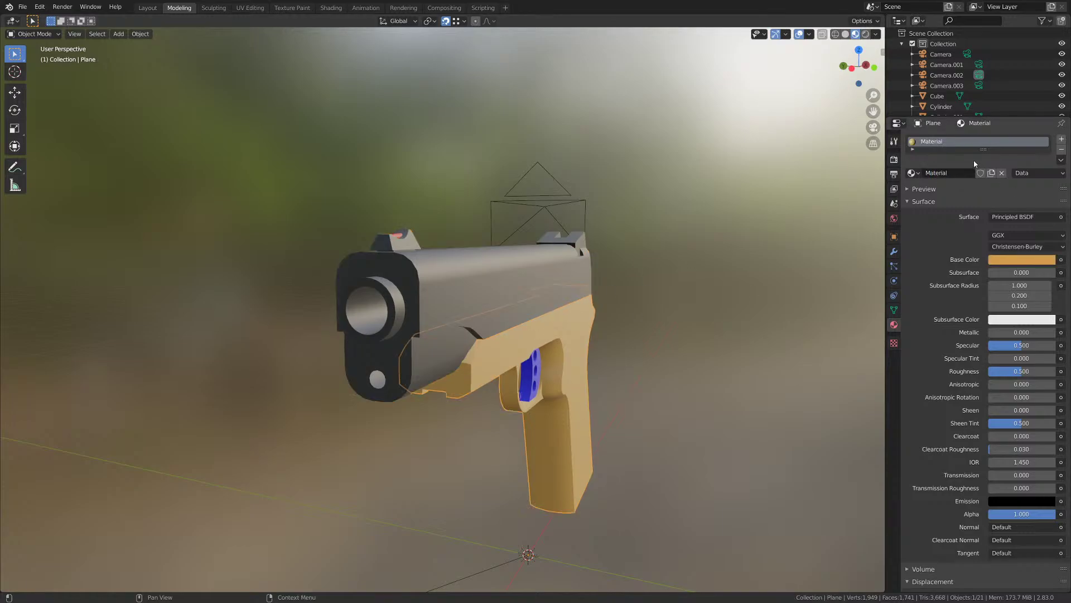
{"action": "double_click", "coordinate": [942, 173]}
{"action": "type", "text": "Body"}
- Rename the red front sight insert's material to "Iron Sight Thingy"
{"action": "left_click", "coordinate": [400, 236]}
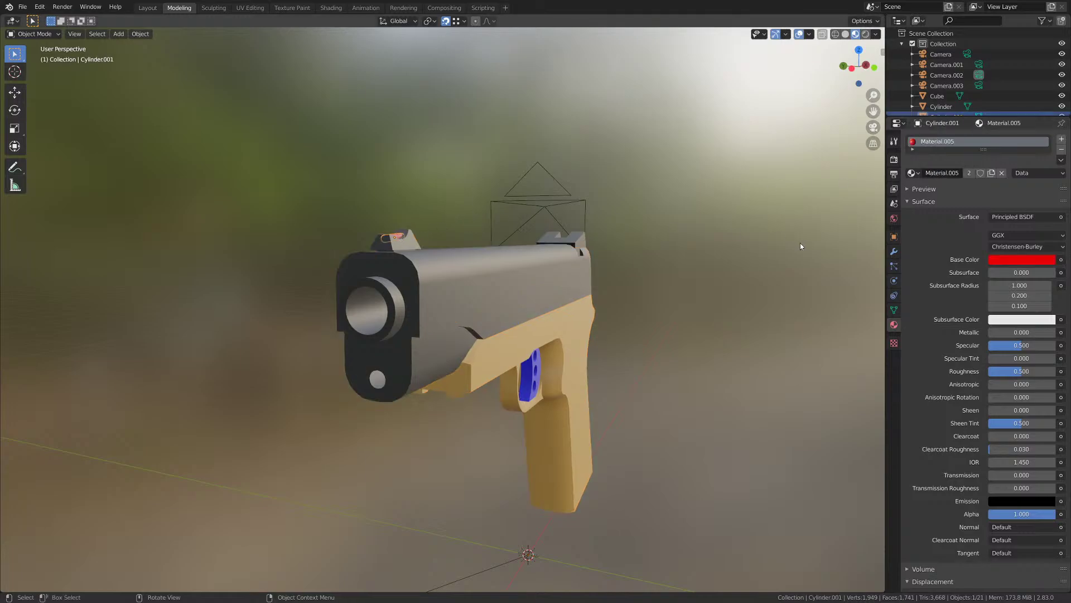
{"action": "double_click", "coordinate": [942, 142]}
{"action": "key", "text": "BackSpace"}
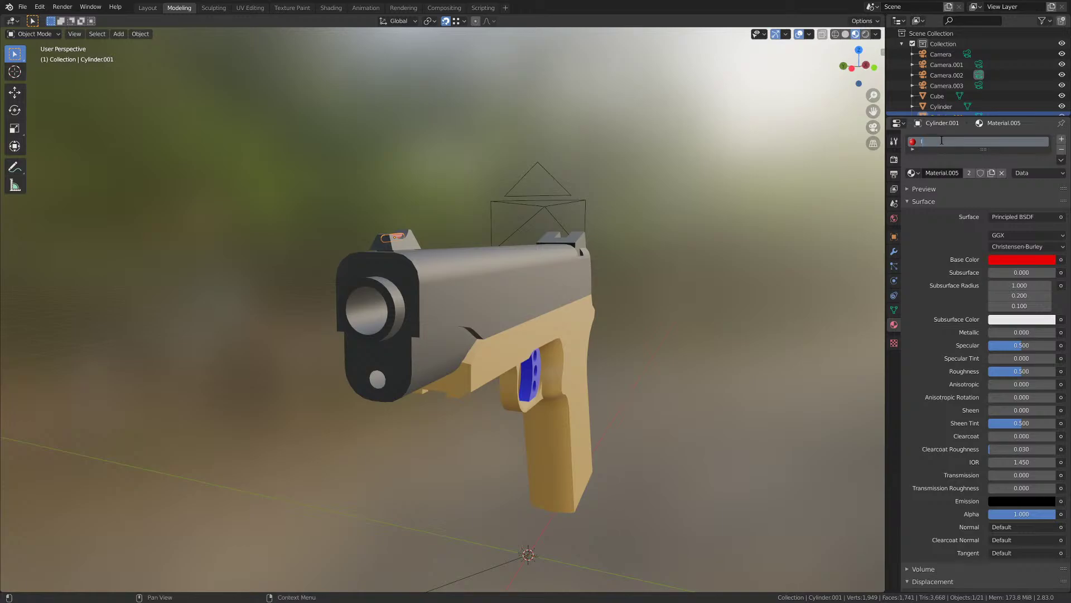
{"action": "type", "text": "Iron Sight Thingy"}
{"action": "key", "text": "Return"}
- Rename the rear sight's material to "Iron Sight" and save the file
{"action": "scroll", "coordinate": [456, 270], "scroll_direction": "up", "scroll_amount": 4}
{"action": "middle_click_drag", "start_coordinate": [456, 270], "coordinate": [489, 237]}
{"action": "left_click", "coordinate": [830, 154]}
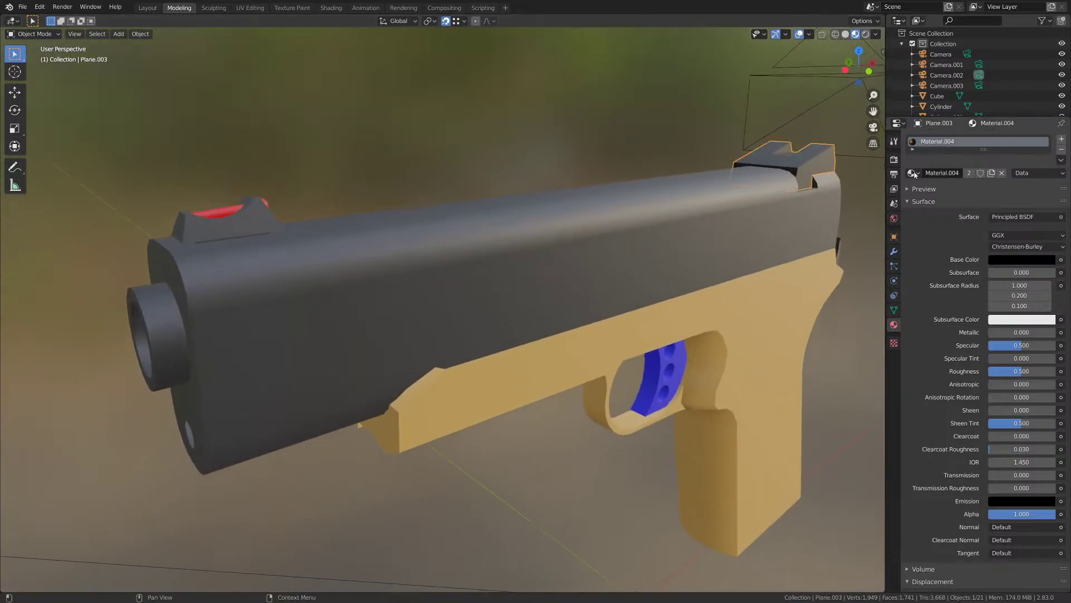
{"action": "double_click", "coordinate": [943, 141]}
{"action": "key", "text": "BackSpace"}
{"action": "key", "text": "Return"}
{"action": "double_click", "coordinate": [942, 175]}
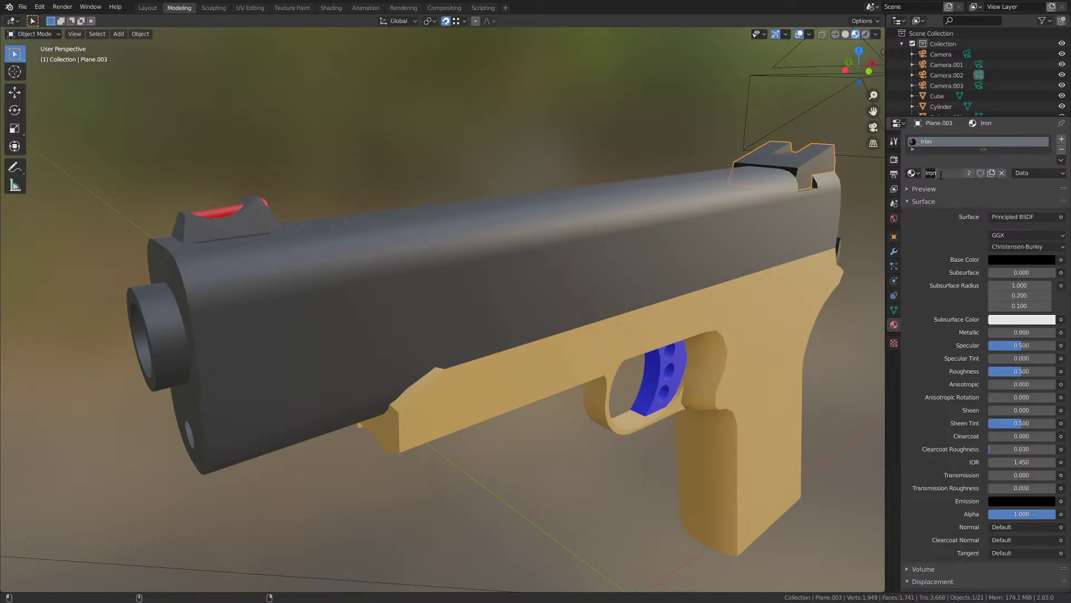
{"action": "type", "text": "Iron Sight"}
{"action": "key", "text": "Return"}
{"action": "key", "text": "ctrl+s"}
- Rename the blue trigger's material to "Trigger"
{"action": "scroll", "coordinate": [727, 256], "scroll_direction": "down", "scroll_amount": 2}
{"action": "middle_click_drag", "start_coordinate": [700, 265], "coordinate": [638, 210], "text": "shift"}
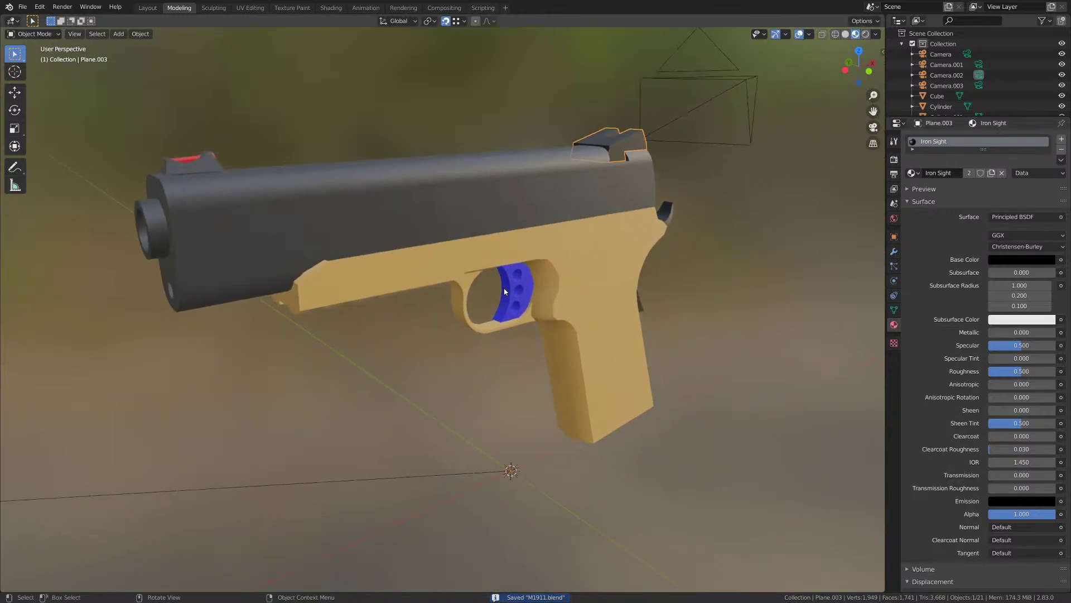
{"action": "left_click", "coordinate": [505, 291]}
{"action": "double_click", "coordinate": [949, 173]}
{"action": "type", "text": "Tr"}
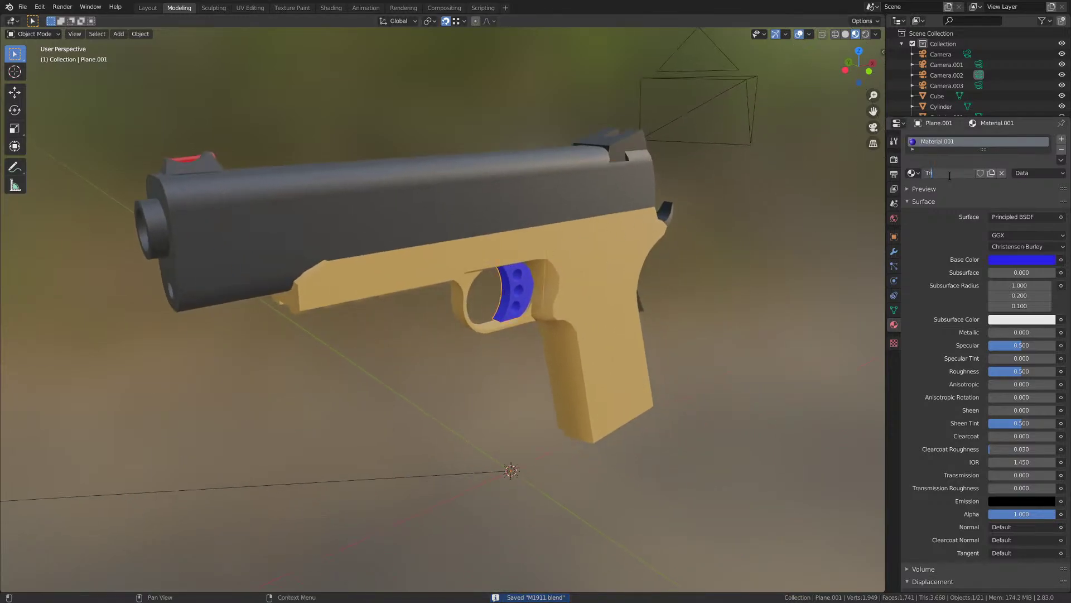
{"action": "type", "text": "igger"}
{"action": "key", "text": "Return"}
- Rename the black material on the part behind the grip to "Grip Safety"
{"action": "left_click", "coordinate": [645, 241]}
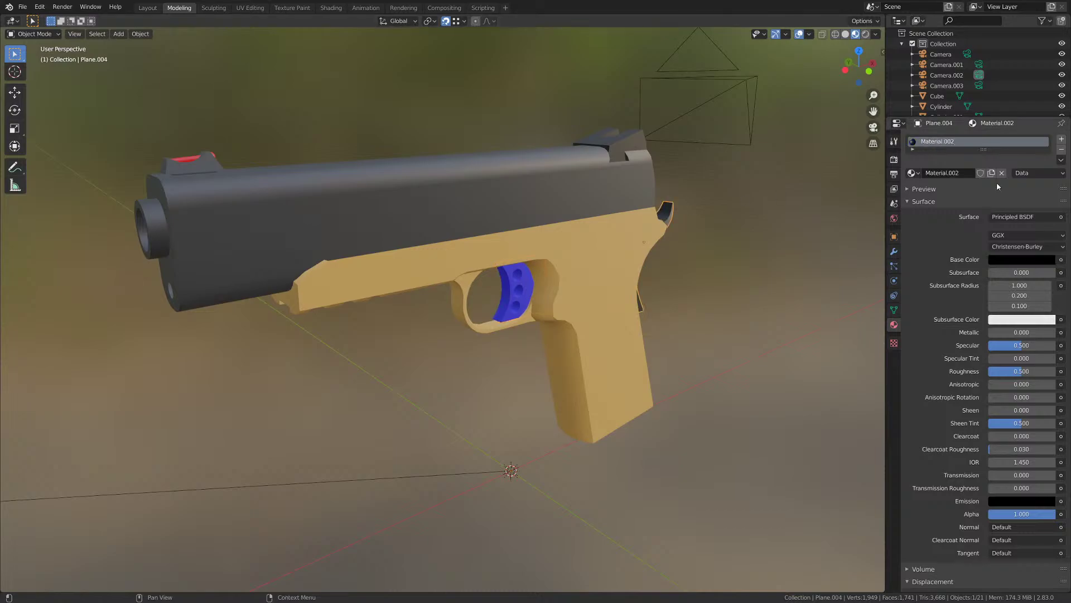
{"action": "double_click", "coordinate": [956, 174]}
{"action": "type", "text": "Grip Safety"}
{"action": "key", "text": "Return"}
- Rename the barrel cylinder's material to "Barrel" and check the list of available materials
{"action": "middle_click_drag", "start_coordinate": [625, 217], "coordinate": [682, 286]}
{"action": "left_click", "coordinate": [691, 214]}
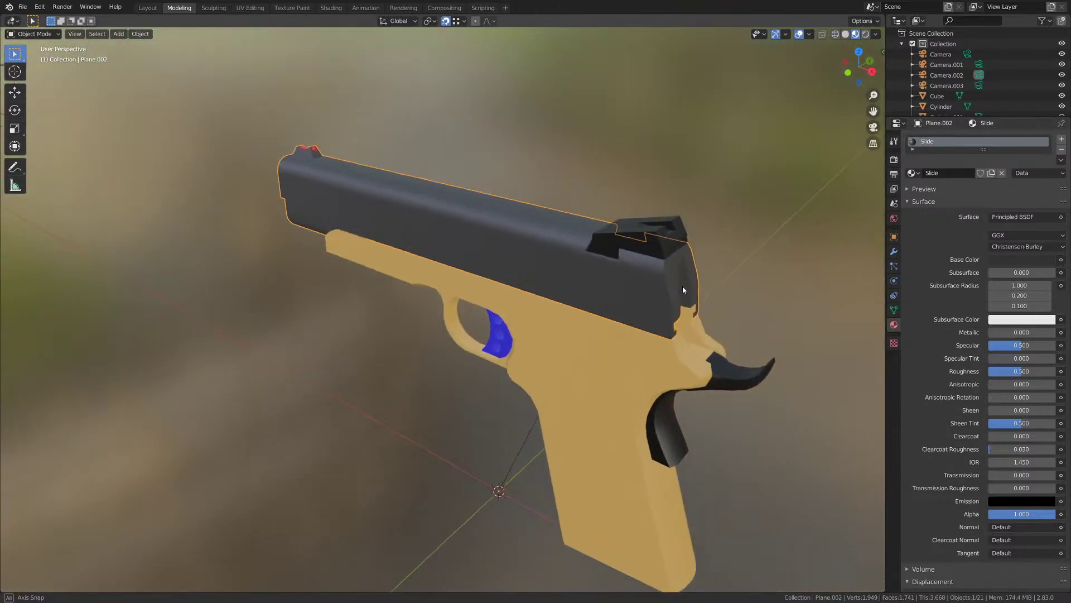
{"action": "left_click", "coordinate": [650, 243]}
{"action": "middle_click_drag", "start_coordinate": [650, 244], "coordinate": [617, 241]}
{"action": "left_click", "coordinate": [263, 241]}
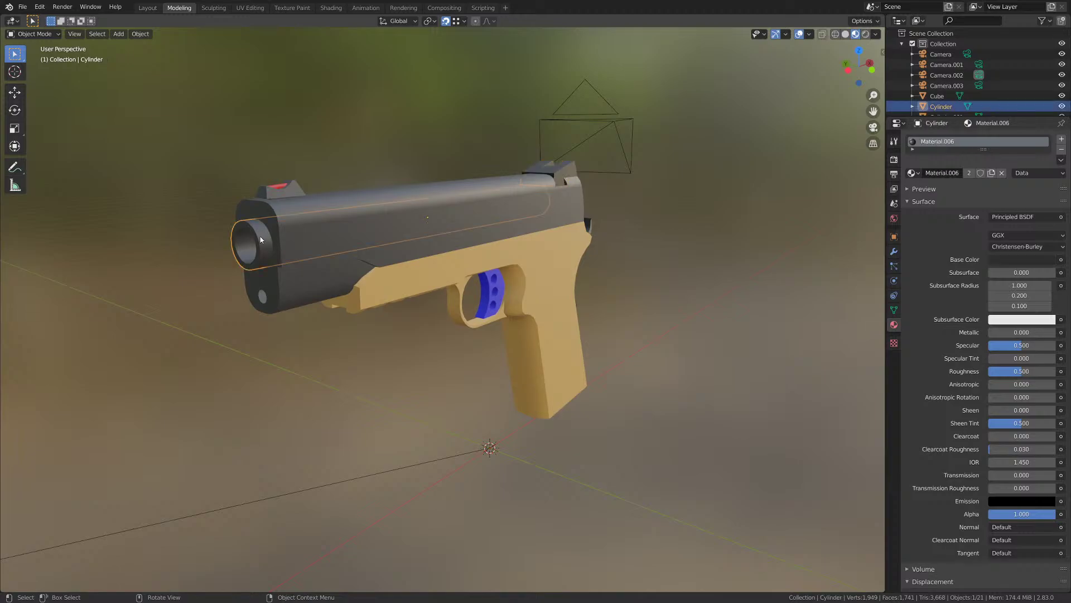
{"action": "double_click", "coordinate": [945, 173]}
{"action": "type", "text": "Bar"}
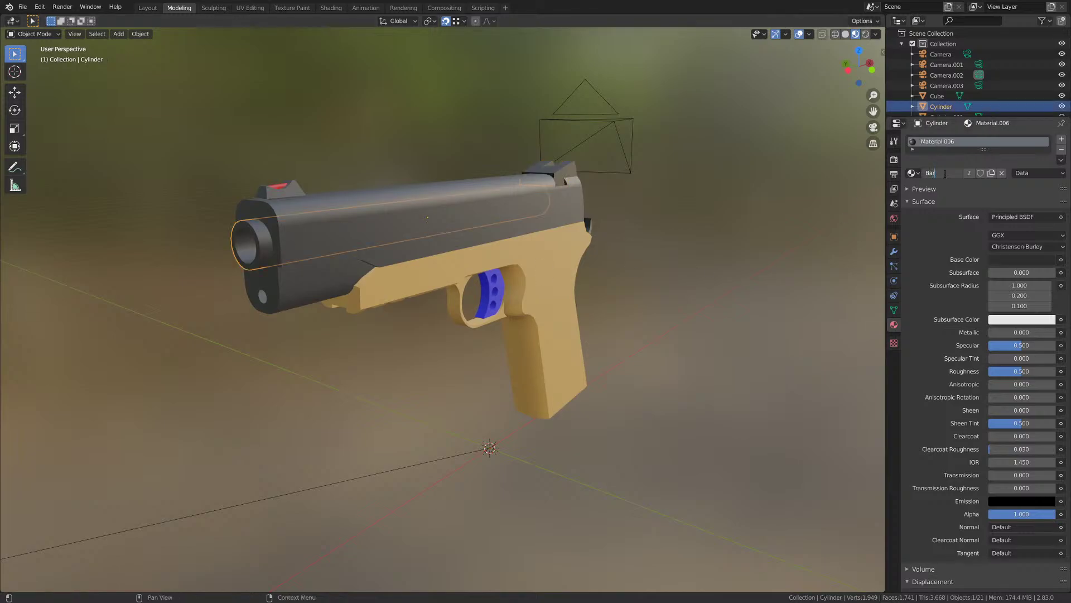
{"action": "type", "text": "rel"}
{"action": "key", "text": "Return"}
{"action": "left_click", "coordinate": [911, 173]}
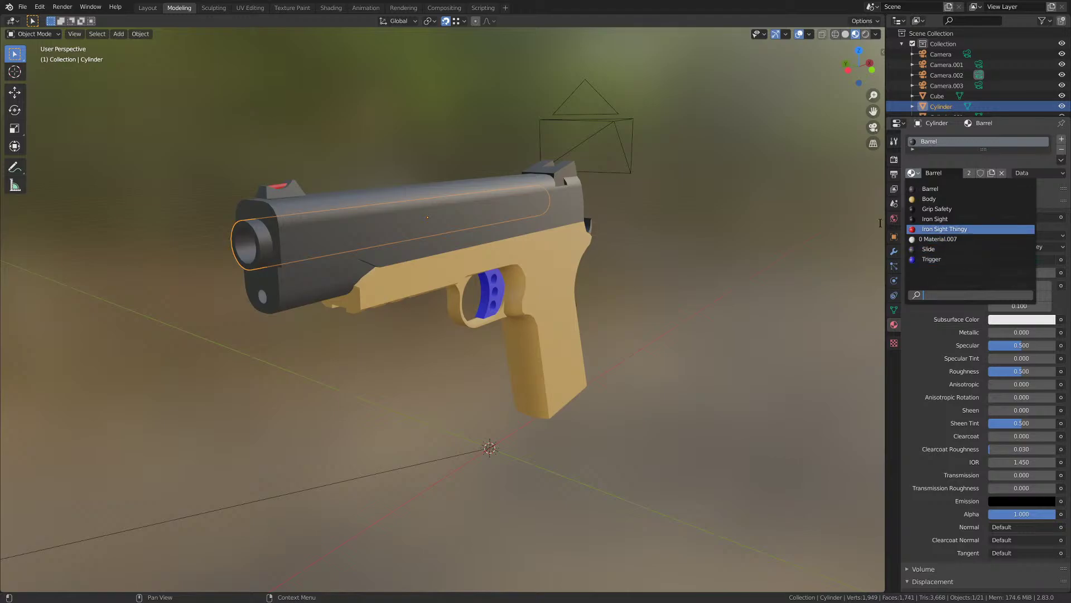
{"action": "left_click", "coordinate": [991, 259]}
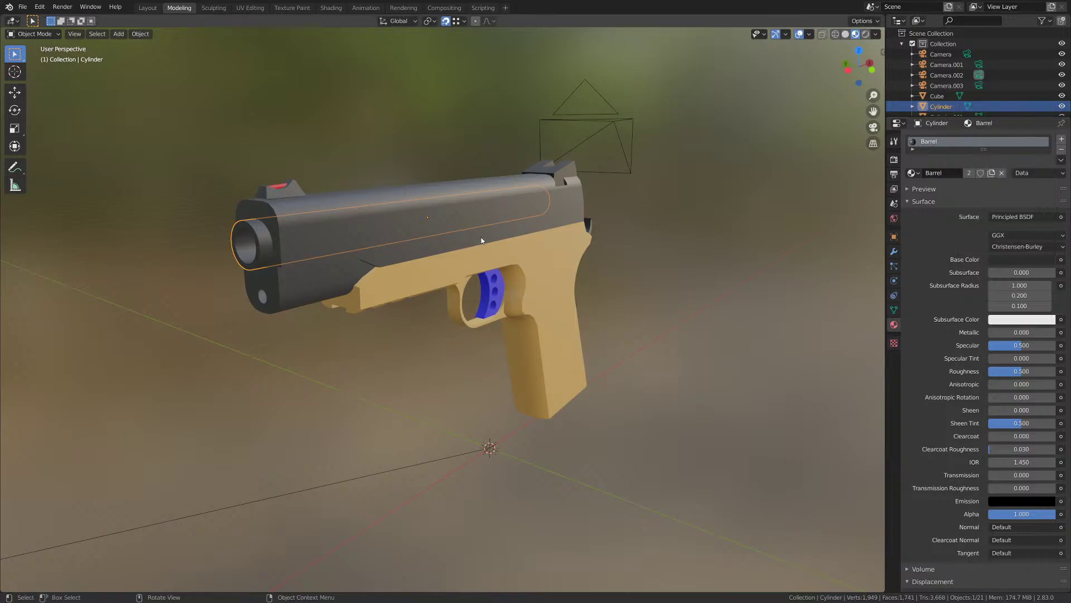
- Try a dark orange-brown base colour on the Barrel material with hue 0.090, saturation 1.000 and value 0.139
{"action": "middle_click_drag", "start_coordinate": [456, 237], "coordinate": [488, 239]}
{"action": "scroll", "coordinate": [488, 240], "scroll_direction": "up", "scroll_amount": 2}
{"action": "left_click", "coordinate": [1006, 260]}
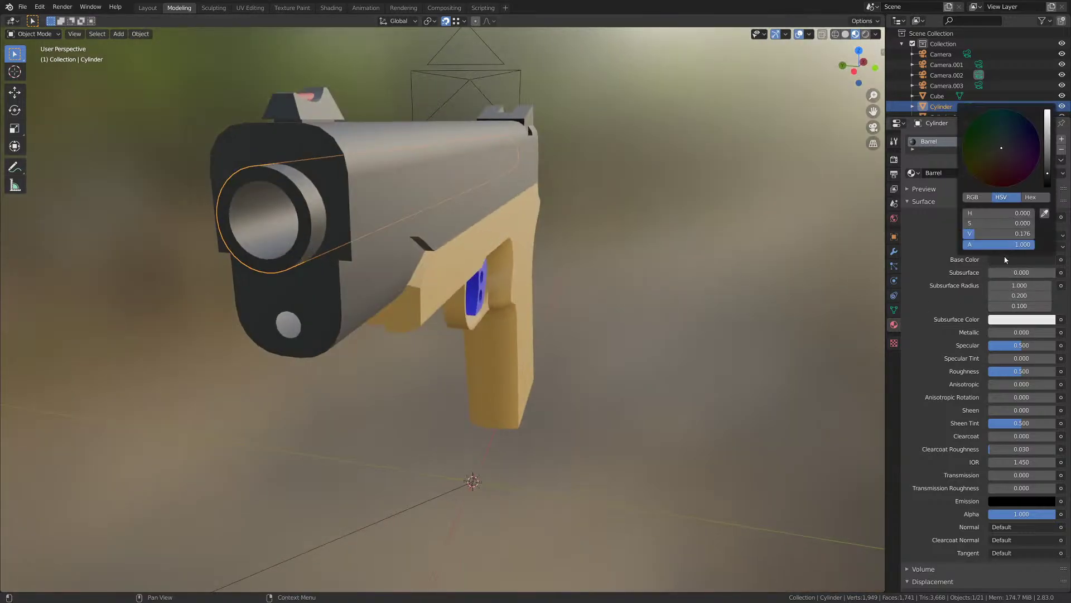
{"action": "left_click_drag", "start_coordinate": [1049, 177], "coordinate": [1048, 111]}
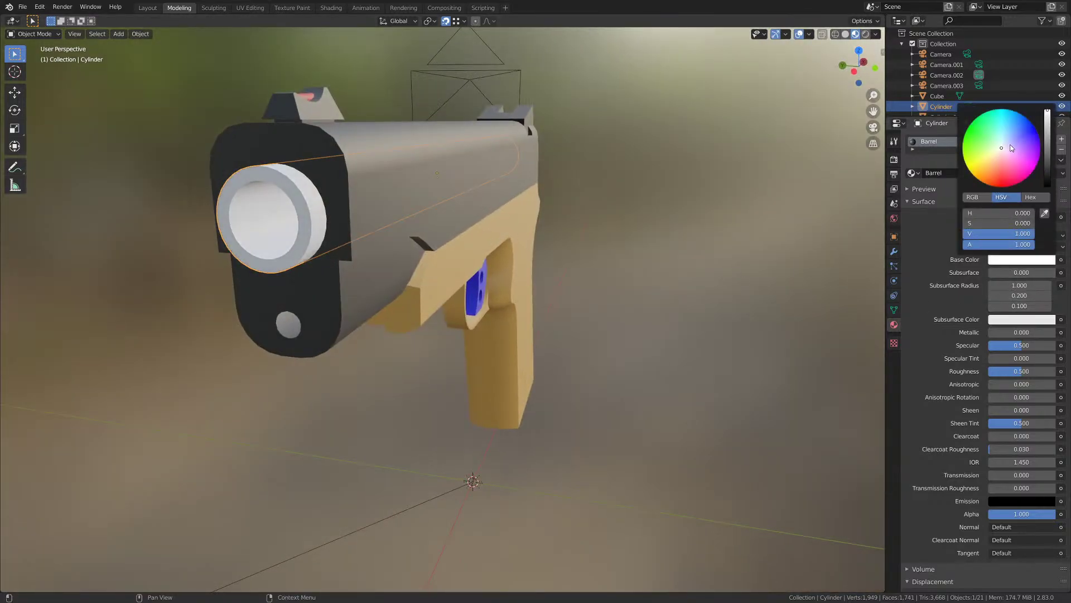
{"action": "left_click_drag", "start_coordinate": [1012, 148], "coordinate": [981, 181]}
{"action": "scroll", "coordinate": [400, 269], "scroll_direction": "down", "scroll_amount": 3}
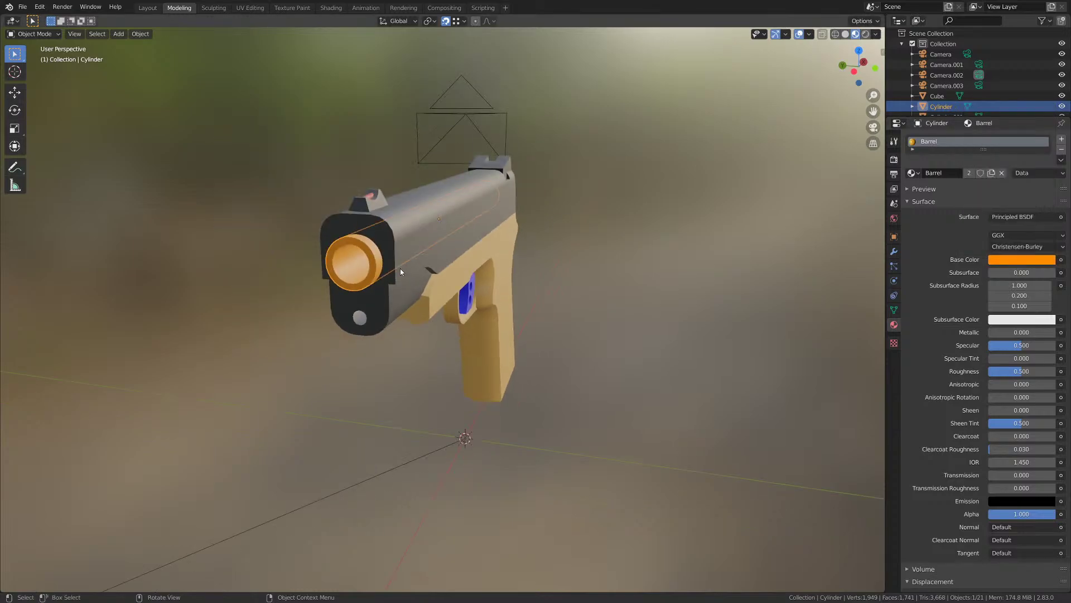
{"action": "left_click", "coordinate": [1011, 265]}
{"action": "left_click_drag", "start_coordinate": [1048, 128], "coordinate": [1048, 176]}
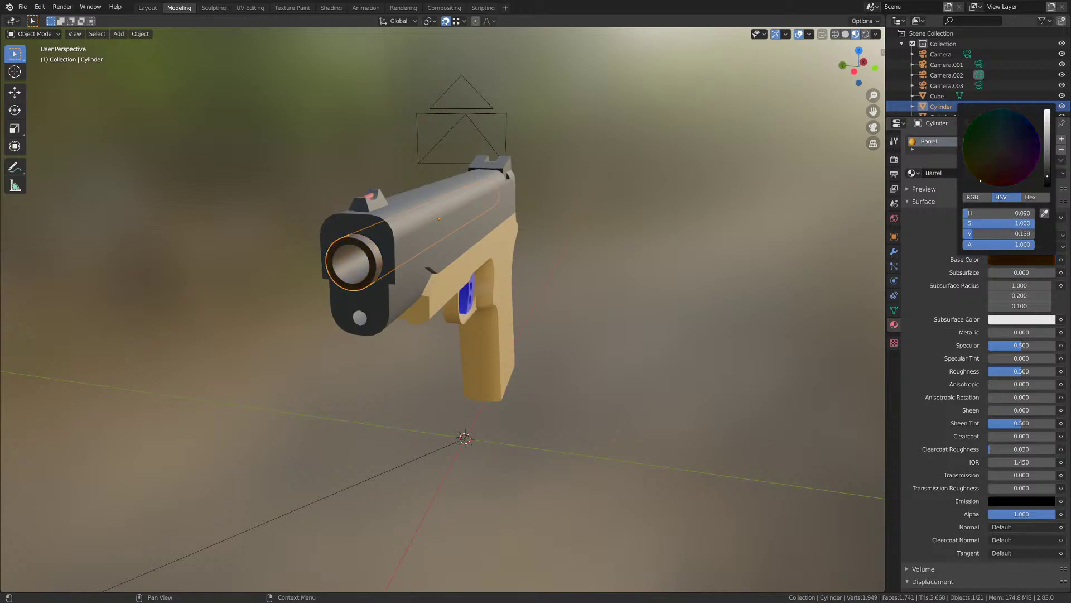
{"action": "left_click", "coordinate": [1009, 261]}
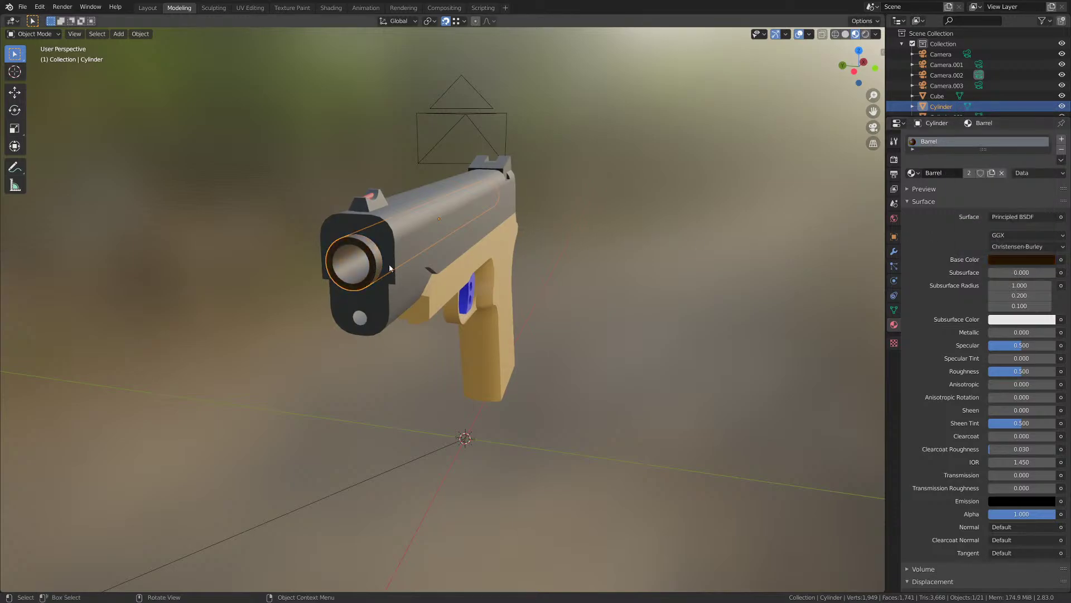
- Try a black base colour on the Barrel material with red, green and blue at 0, and brighten it
{"action": "left_click", "coordinate": [1009, 262]}
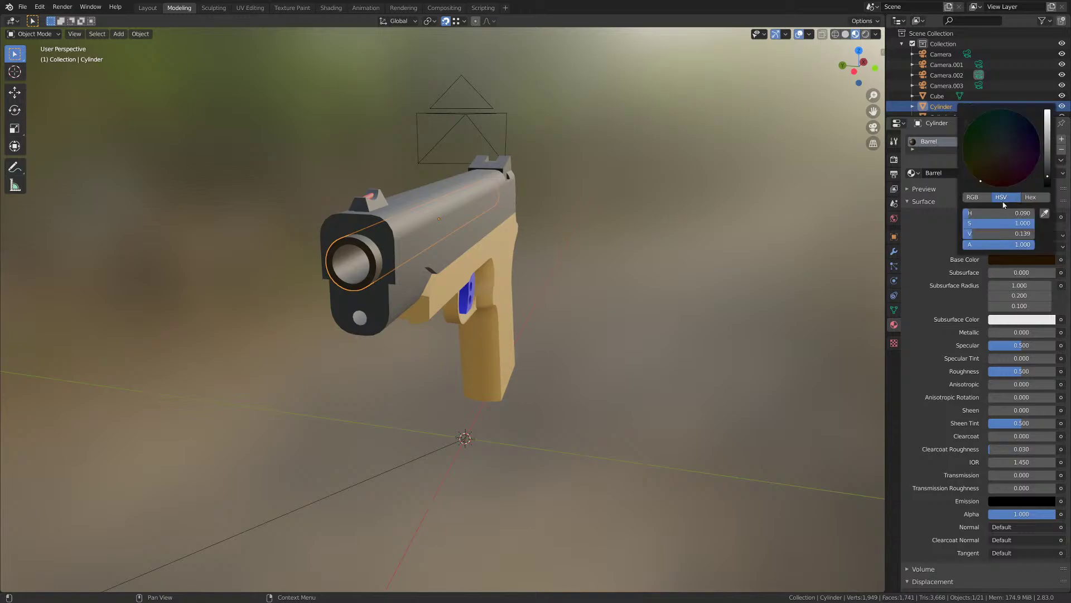
{"action": "left_click_drag", "start_coordinate": [1048, 164], "coordinate": [1048, 110]}
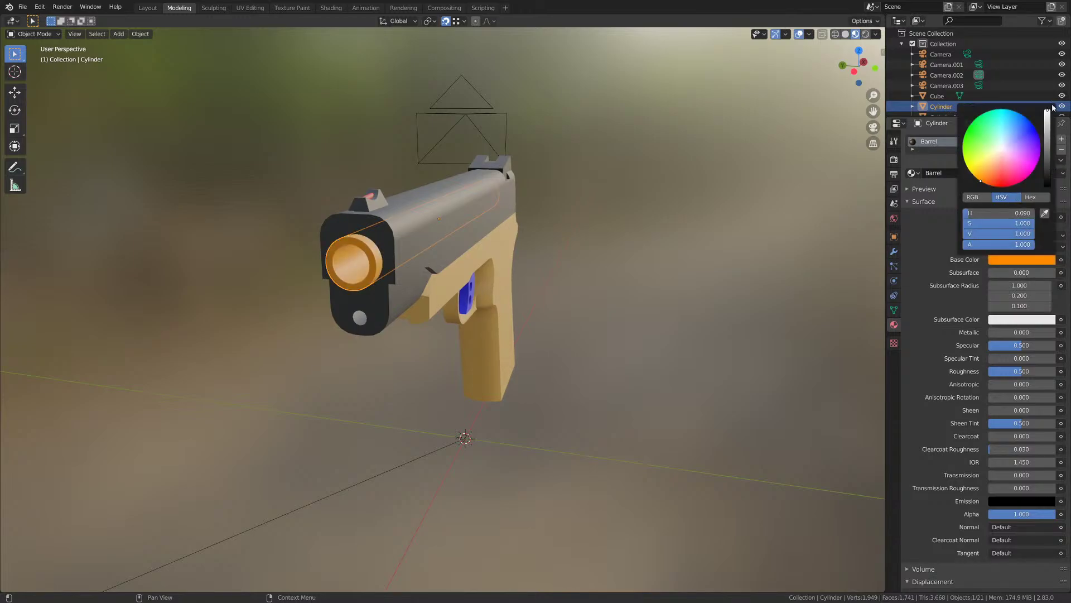
{"action": "left_click_drag", "start_coordinate": [1003, 157], "coordinate": [1004, 148]}
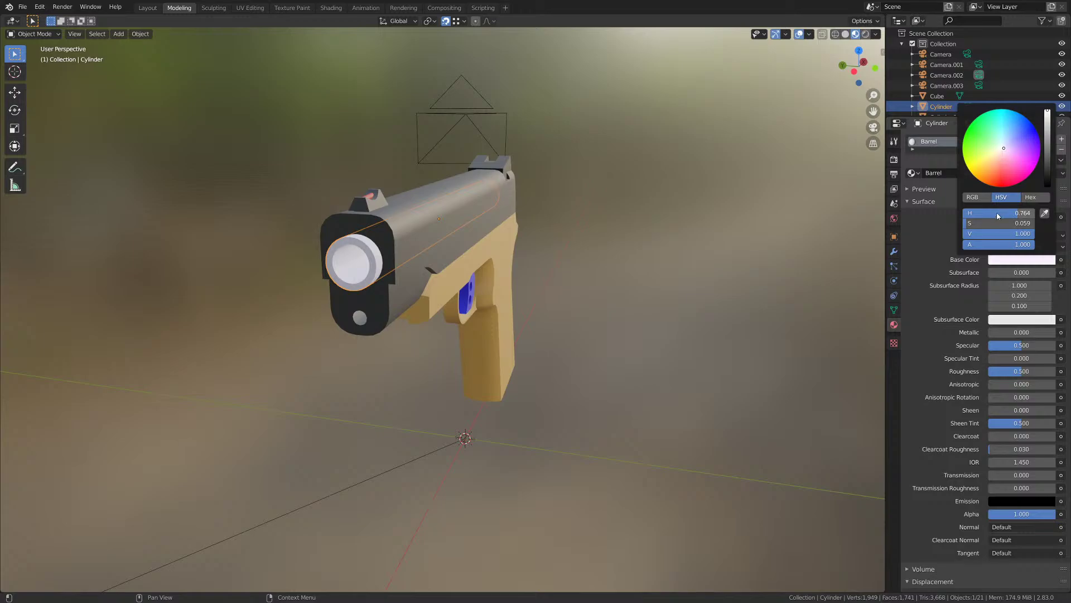
{"action": "left_click", "coordinate": [972, 197]}
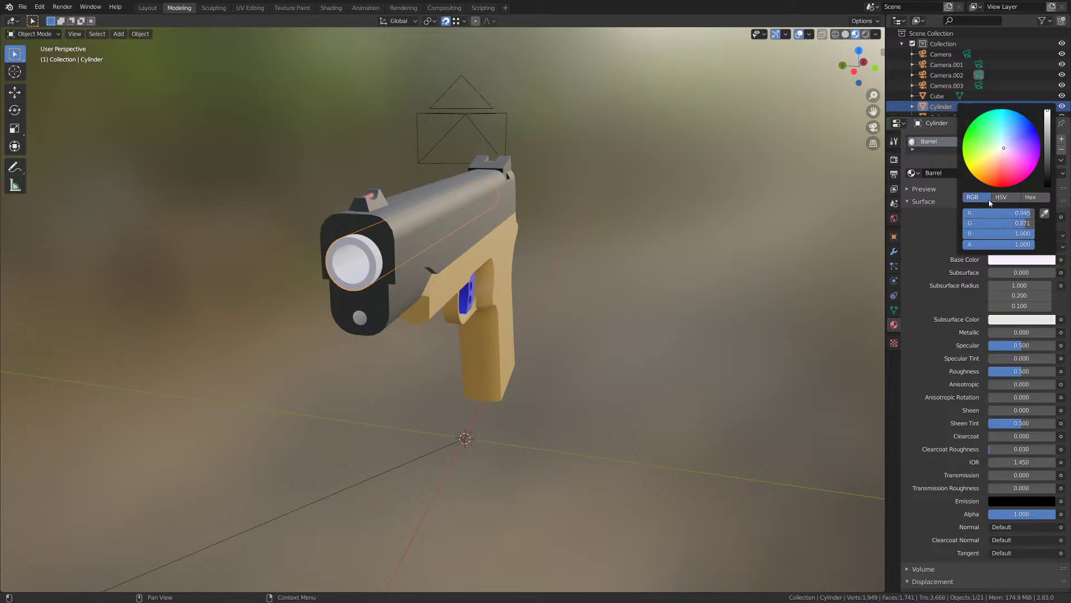
{"action": "left_click", "coordinate": [1006, 213]}
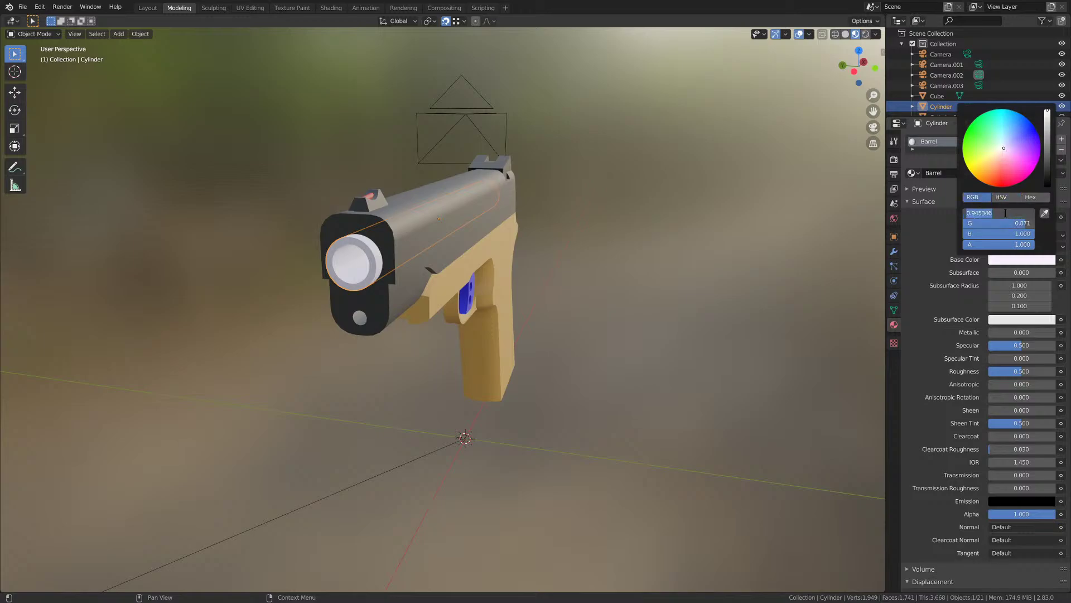
{"action": "type", "text": "0."}
{"action": "key", "text": "Return"}
{"action": "left_click", "coordinate": [1013, 222]}
{"action": "type", "text": "0"}
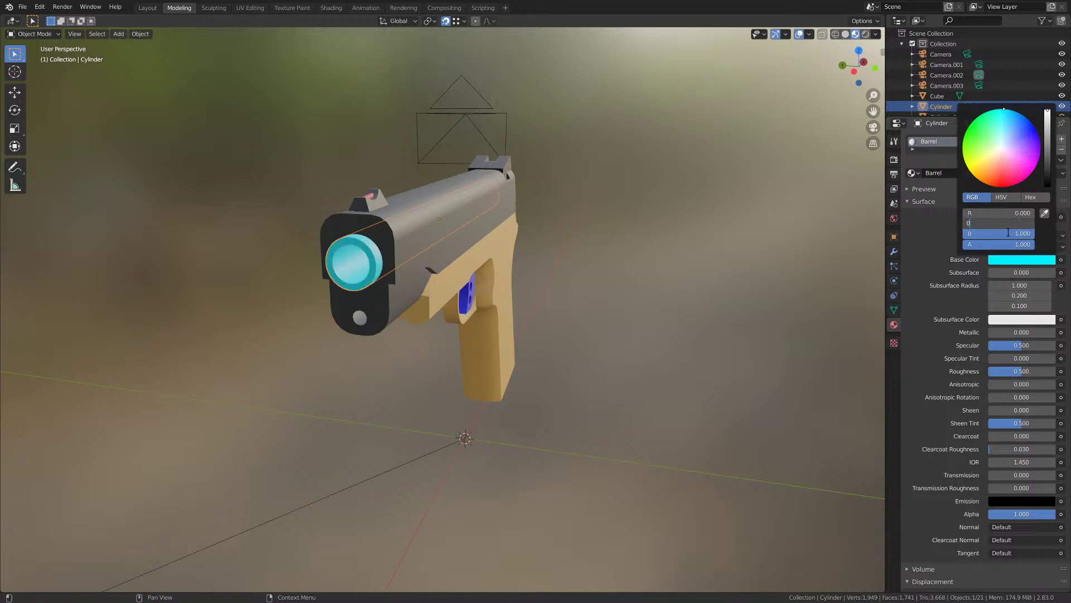
{"action": "key", "text": "Return"}
{"action": "left_click", "coordinate": [1009, 234]}
{"action": "type", "text": "0"}
{"action": "key", "text": "Return"}
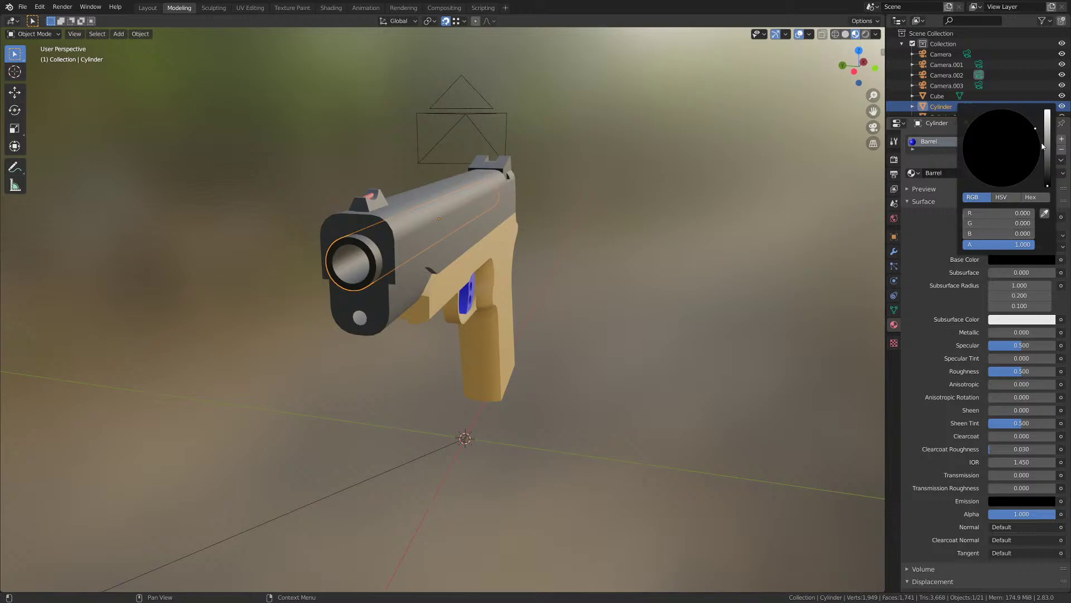
{"action": "left_click_drag", "start_coordinate": [1048, 184], "coordinate": [1048, 130]}
- Set the Barrel material's red, green and blue to 1, and darken the base colour to a neutral grey of 0.166
{"action": "left_click", "coordinate": [1019, 224]}
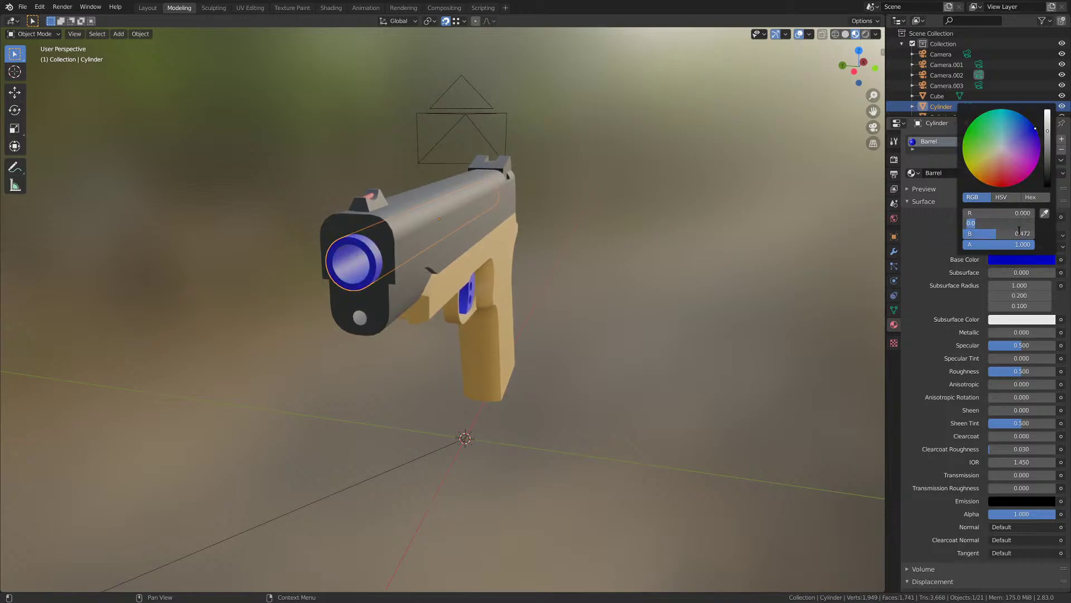
{"action": "type", "text": "1"}
{"action": "key", "text": "Tab"}
{"action": "type", "text": "1"}
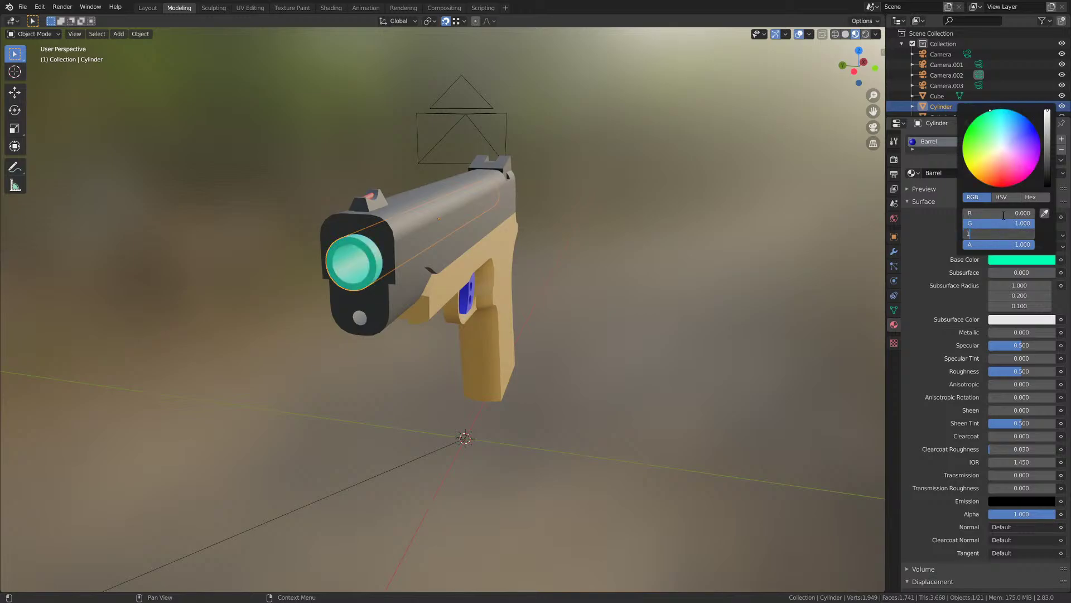
{"action": "left_click", "coordinate": [1005, 213]}
{"action": "type", "text": "1"}
{"action": "key", "text": "Return"}
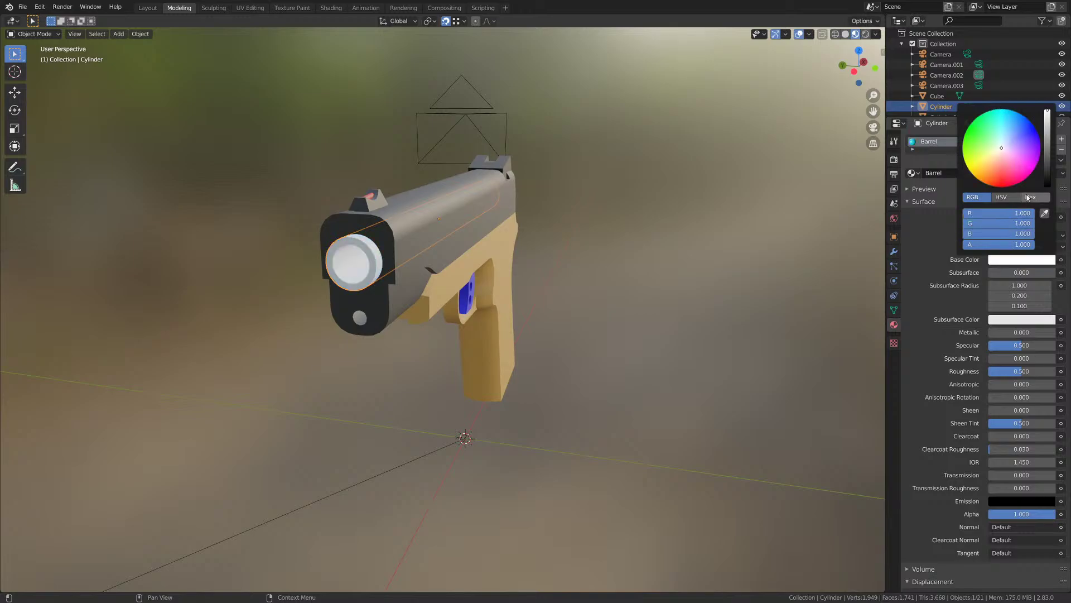
{"action": "left_click_drag", "start_coordinate": [1047, 111], "coordinate": [1047, 152]}
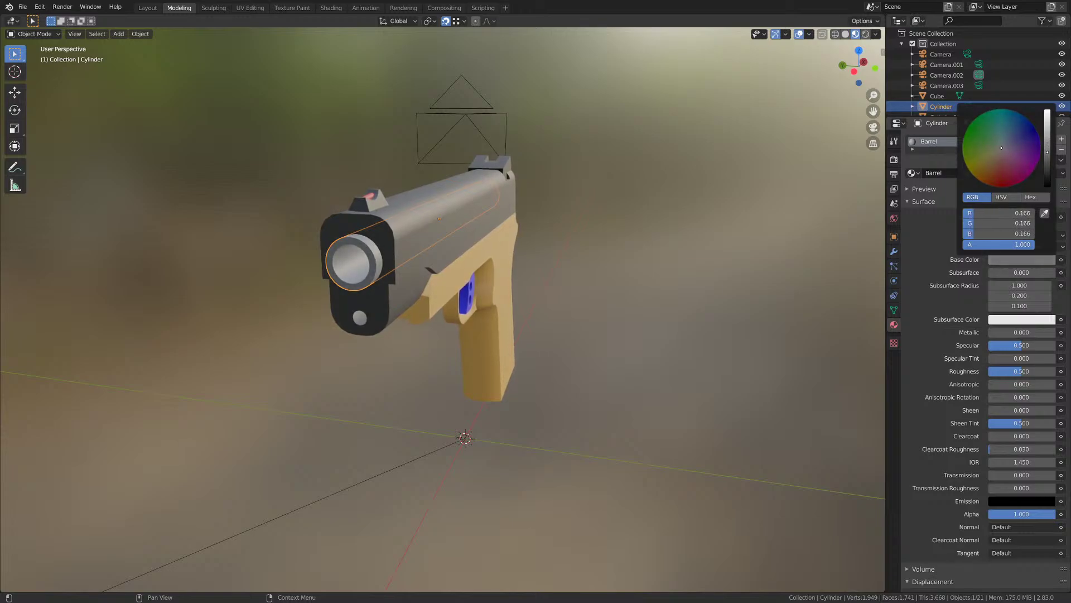
- Set the Barrel material's metallic value to 0.7 and its specular value to 0
{"action": "left_click_drag", "start_coordinate": [1005, 332], "coordinate": [1035, 332]}
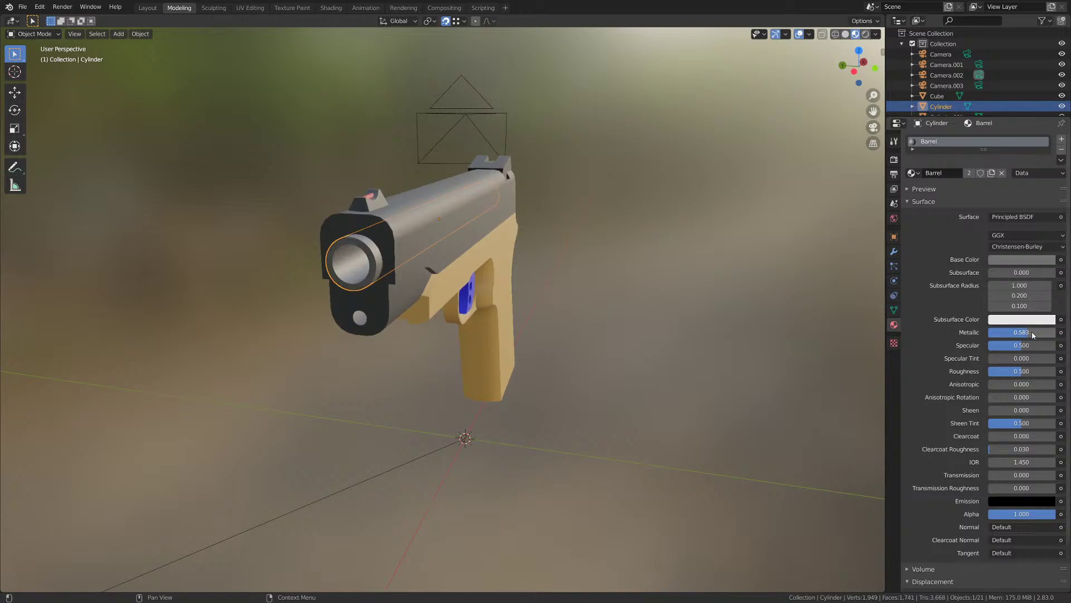
{"action": "left_click", "coordinate": [1035, 333]}
{"action": "type", "text": "0.7"}
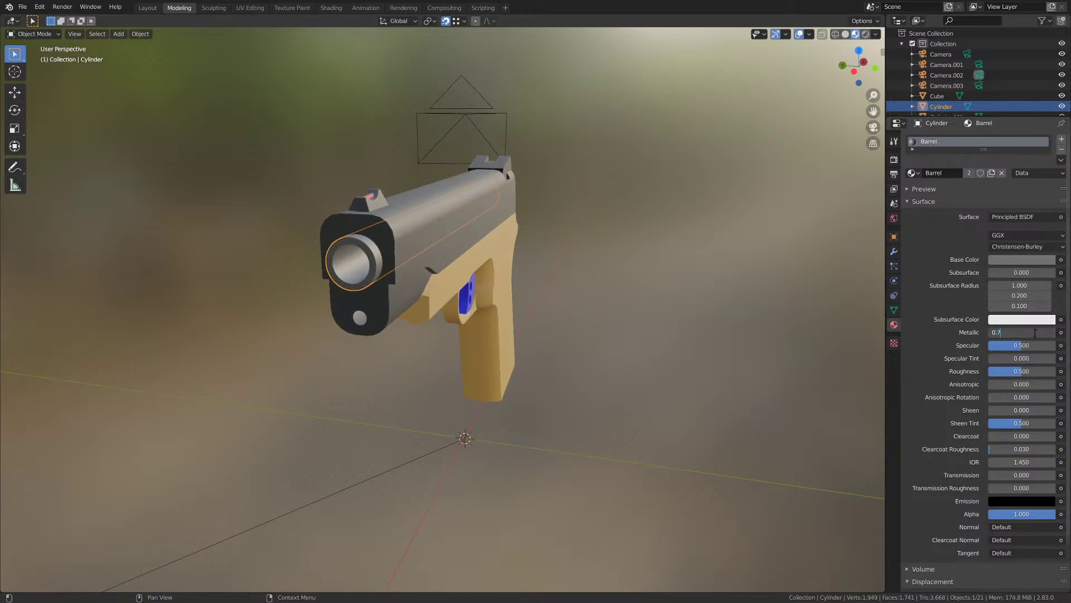
{"action": "key", "text": "Return"}
{"action": "left_click", "coordinate": [1033, 345]}
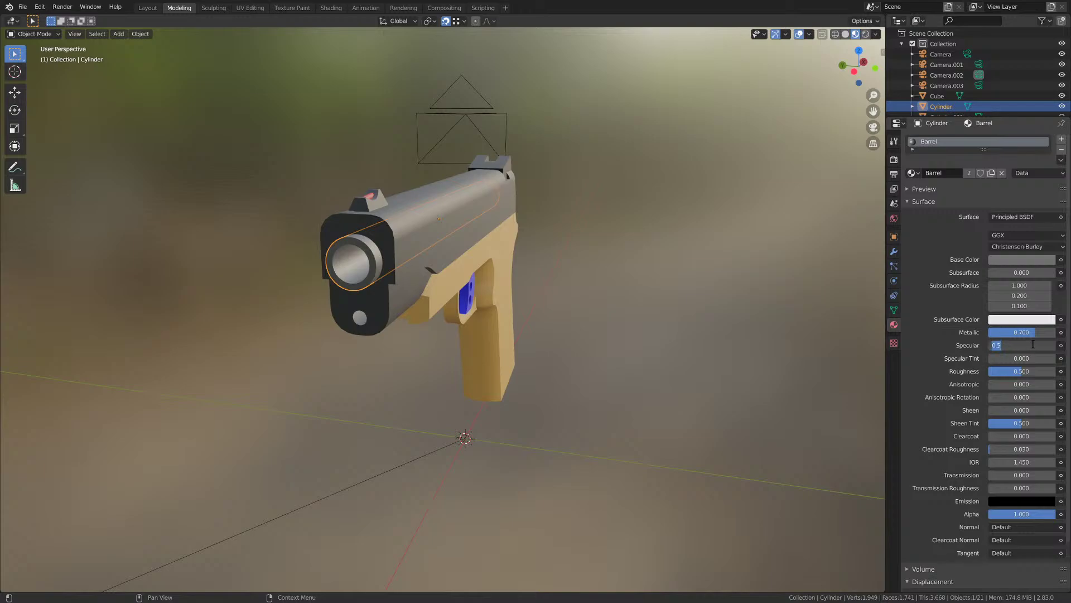
{"action": "type", "text": "0.3"}
{"action": "key", "text": "Return"}
{"action": "mouse_move", "coordinate": [1005, 347]}
{"action": "left_mouse_down"}
{"action": "mouse_move", "coordinate": [1054, 347]}
{"action": "mouse_move", "coordinate": [985, 346]}
{"action": "mouse_move", "coordinate": [1055, 346]}
{"action": "mouse_move", "coordinate": [985, 347]}
{"action": "left_mouse_up"}
- Save the M1911.blend file with the updated barrel material
{"action": "middle_click_drag", "start_coordinate": [722, 320], "coordinate": [291, 213]}
{"action": "key", "text": "ctrl+s"}
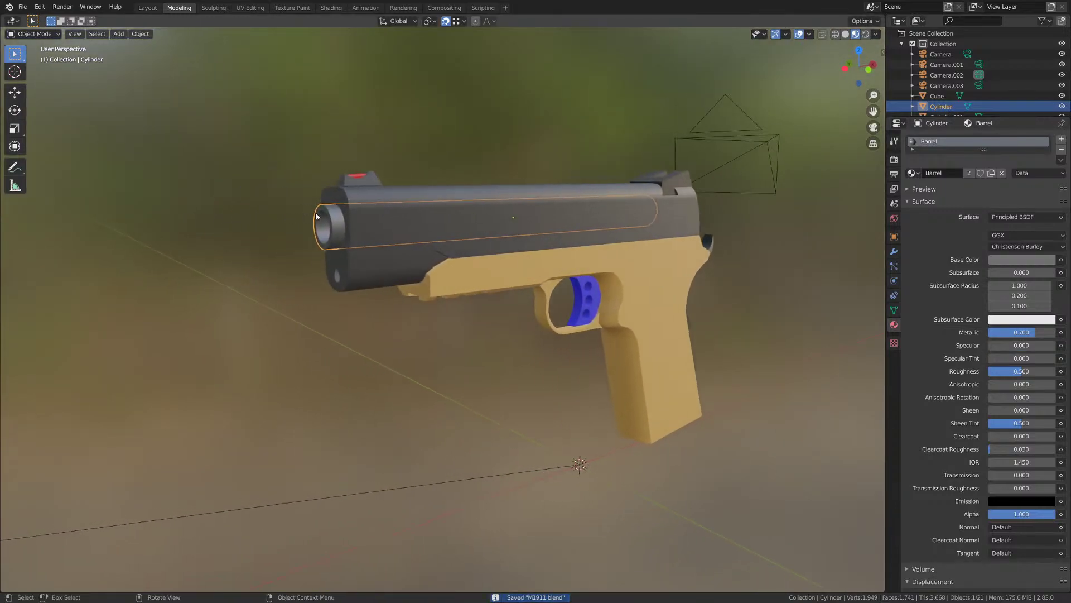
{"action": "middle_click_drag", "start_coordinate": [356, 216], "coordinate": [379, 218]}
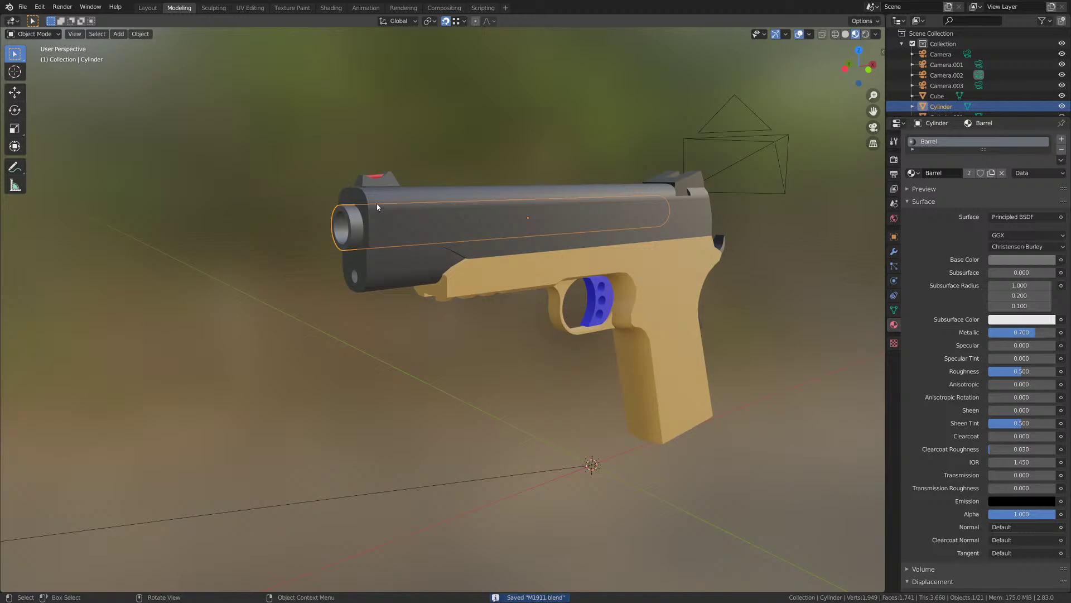
{"action": "middle_click_drag", "start_coordinate": [443, 214], "coordinate": [556, 250]}
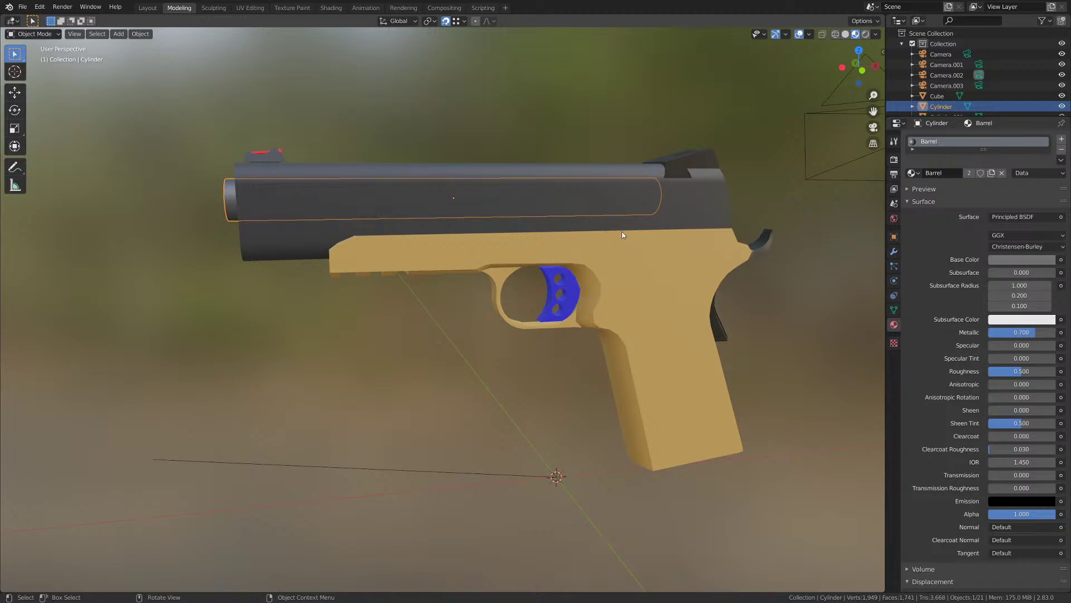
{"action": "key", "text": "ctrl+s"}
{"action": "key", "text": "ctrl+s"}
- Deselect the barrel and examine the pistol's rear, grip safety, trigger guard and underside rail from several angles
{"action": "middle_click_drag", "start_coordinate": [517, 240], "coordinate": [464, 286]}
{"action": "left_click", "coordinate": [673, 253]}
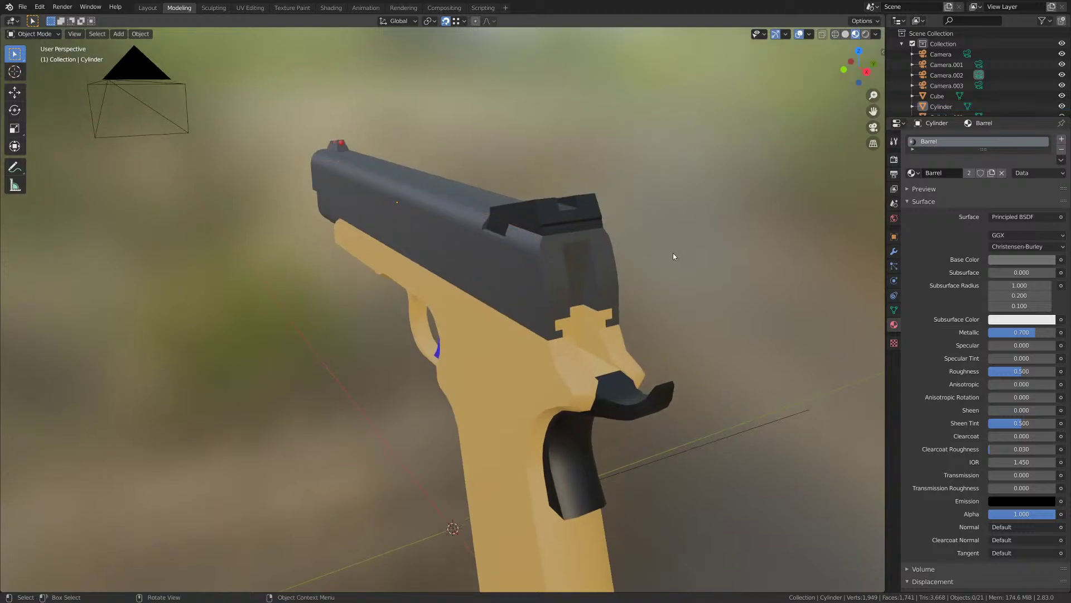
{"action": "middle_click_drag", "start_coordinate": [673, 253], "coordinate": [617, 259]}
{"action": "middle_click_drag", "start_coordinate": [276, 254], "coordinate": [556, 226]}
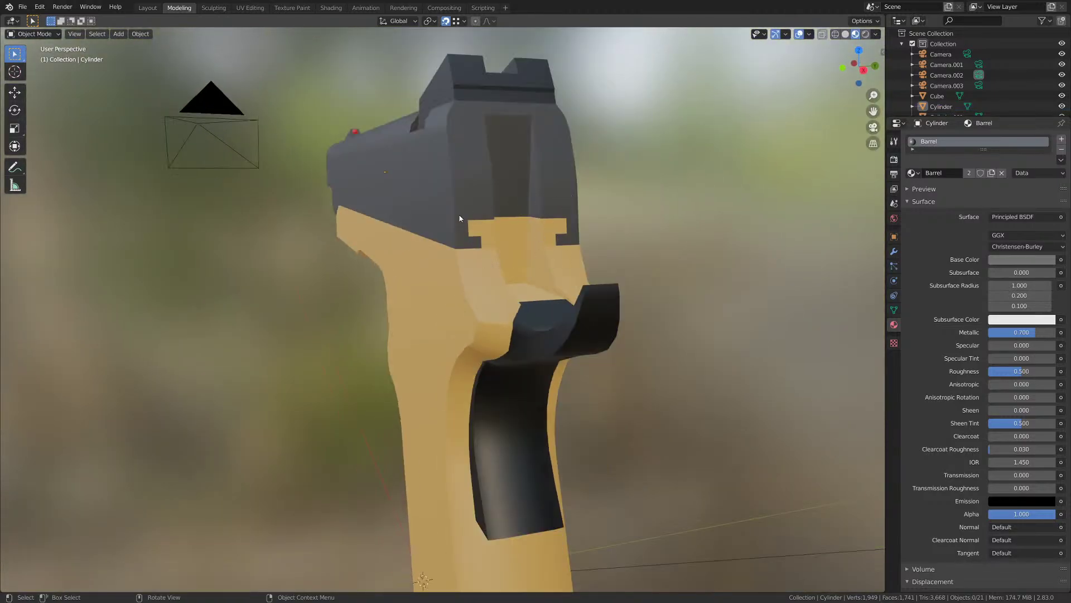
{"action": "middle_click_drag", "start_coordinate": [390, 240], "coordinate": [450, 261]}
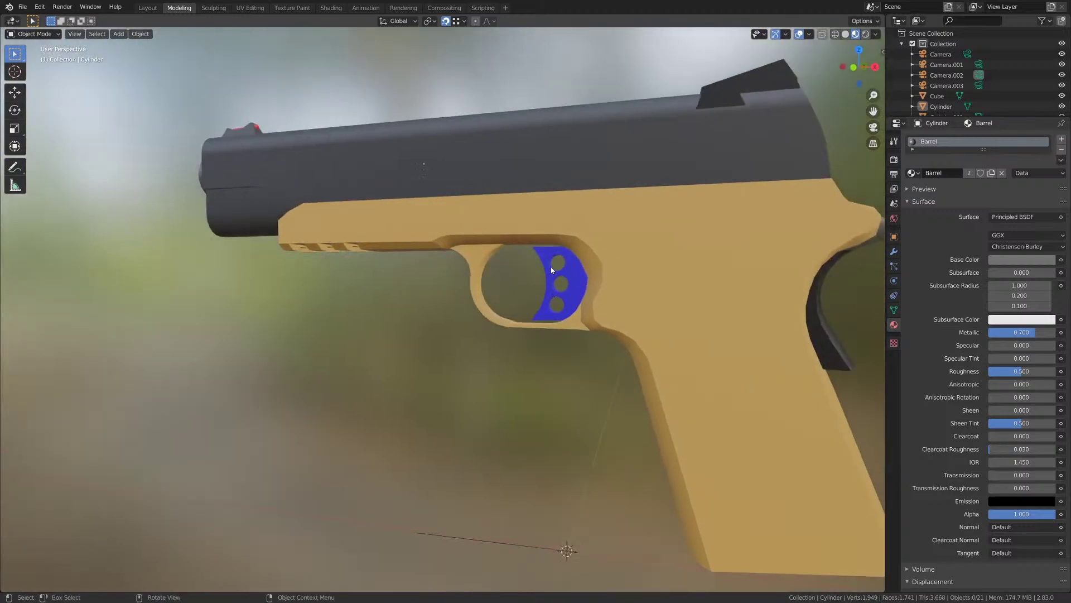
{"action": "middle_click_drag", "start_coordinate": [564, 294], "coordinate": [430, 256]}
{"action": "middle_click_drag", "start_coordinate": [563, 303], "coordinate": [457, 227]}
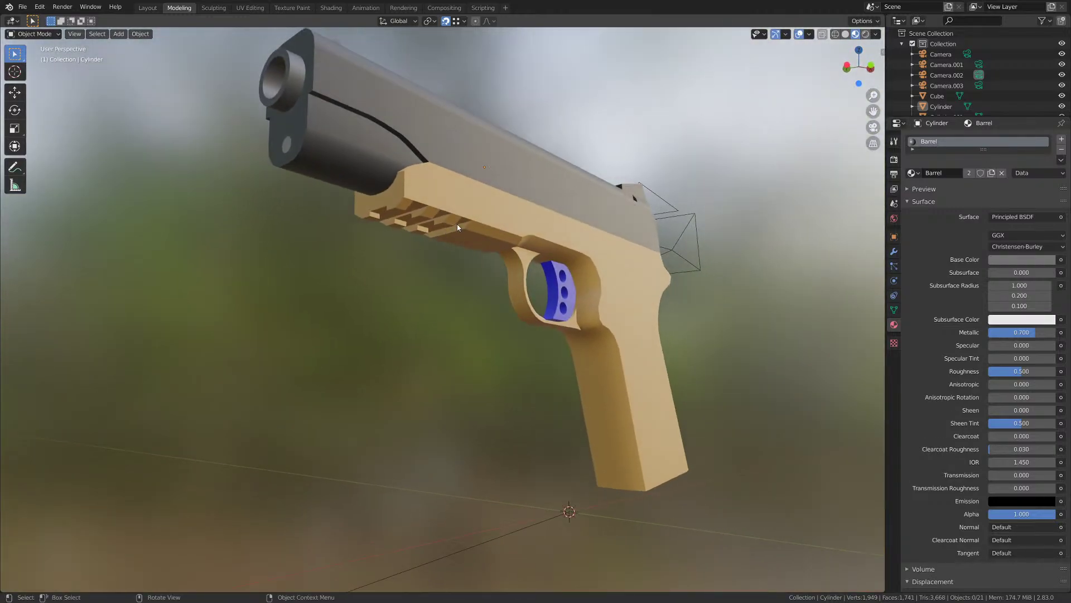
{"action": "middle_click_drag", "start_coordinate": [531, 247], "coordinate": [482, 246]}
{"action": "scroll", "coordinate": [482, 246], "scroll_direction": "up", "scroll_amount": 3}
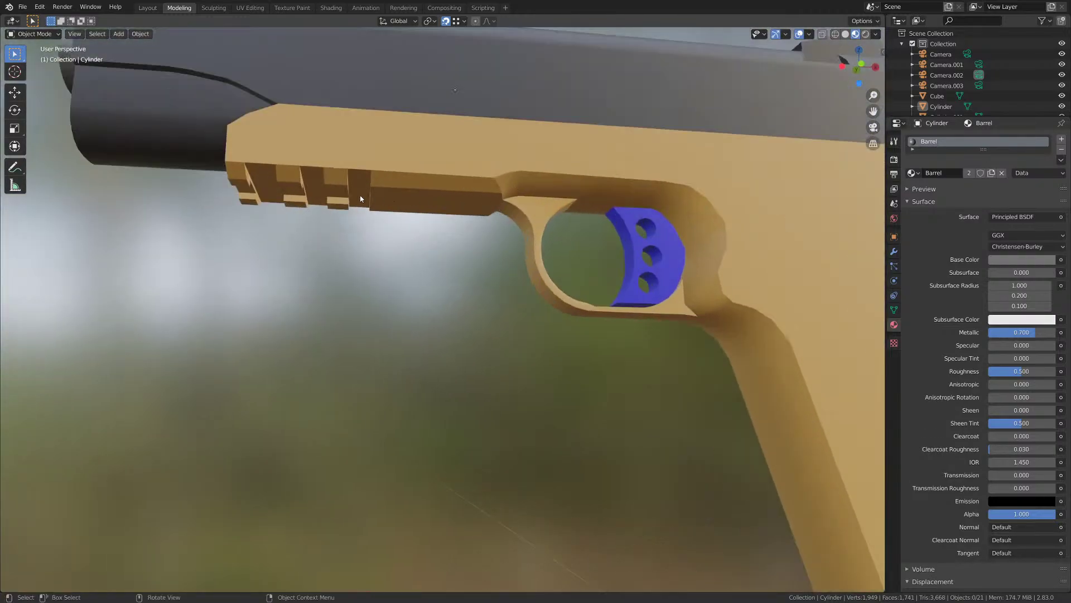
{"action": "middle_click_drag", "start_coordinate": [361, 199], "coordinate": [436, 205]}
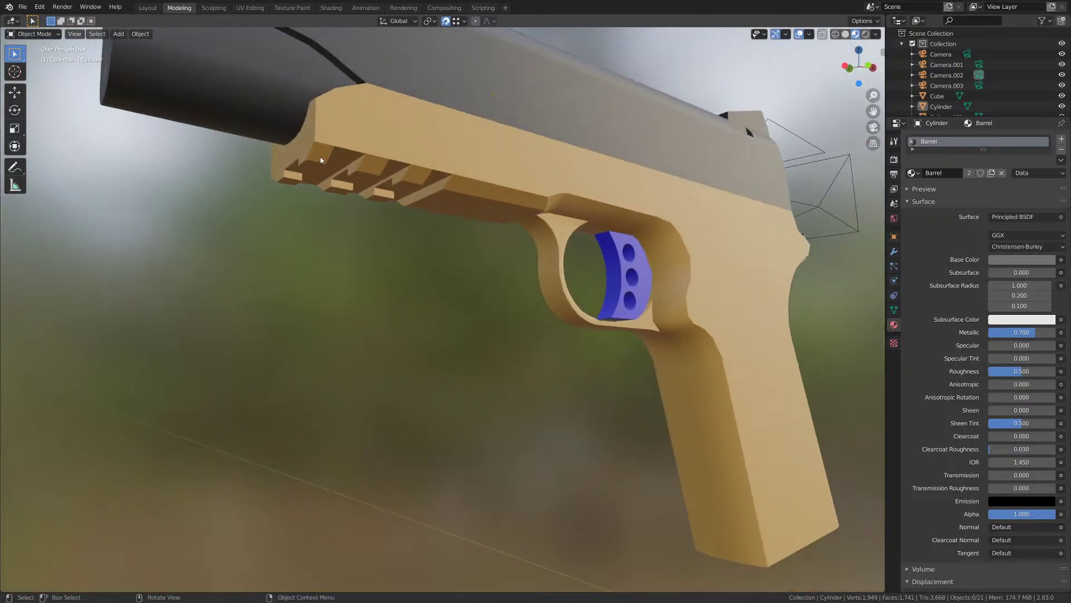
{"action": "middle_click_drag", "start_coordinate": [521, 228], "coordinate": [434, 232]}
{"action": "scroll", "coordinate": [428, 218], "scroll_direction": "up", "scroll_amount": 3}
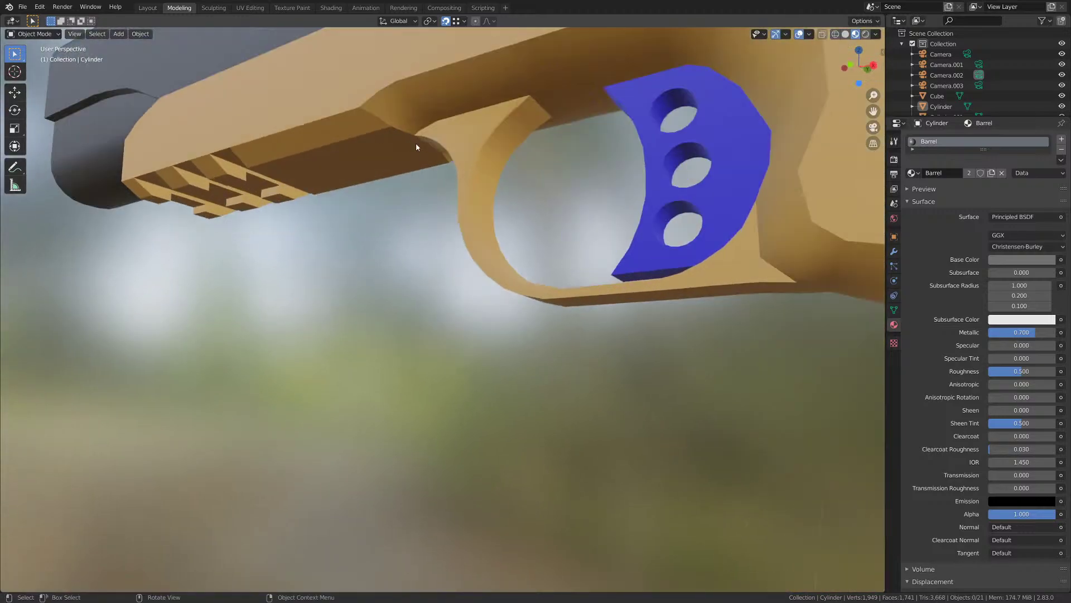
{"action": "scroll", "coordinate": [386, 196], "scroll_direction": "down", "scroll_amount": 6}
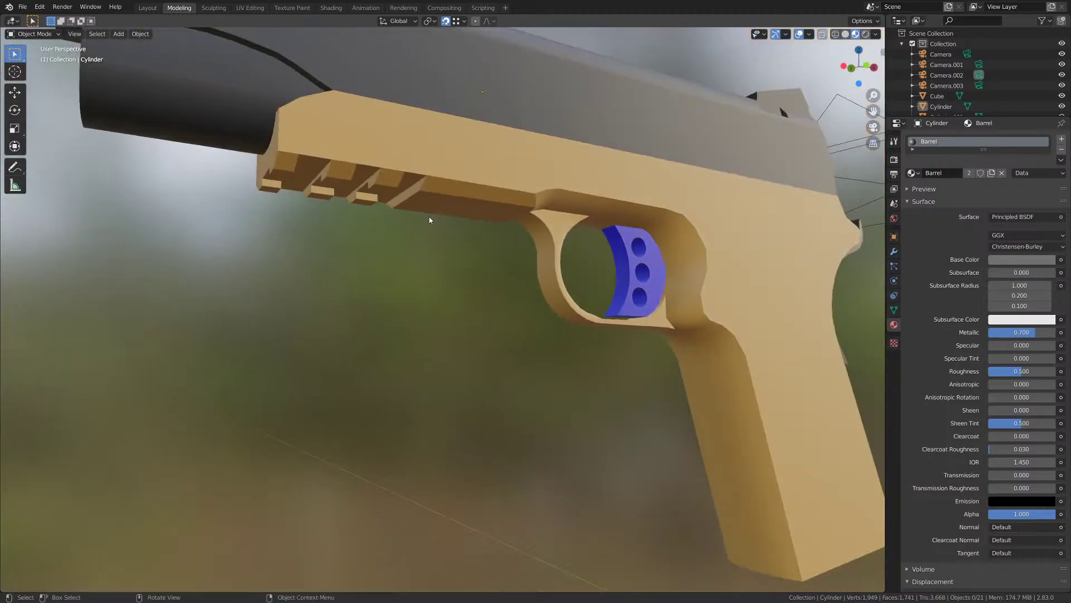
{"action": "middle_click_drag", "start_coordinate": [430, 217], "coordinate": [454, 285]}
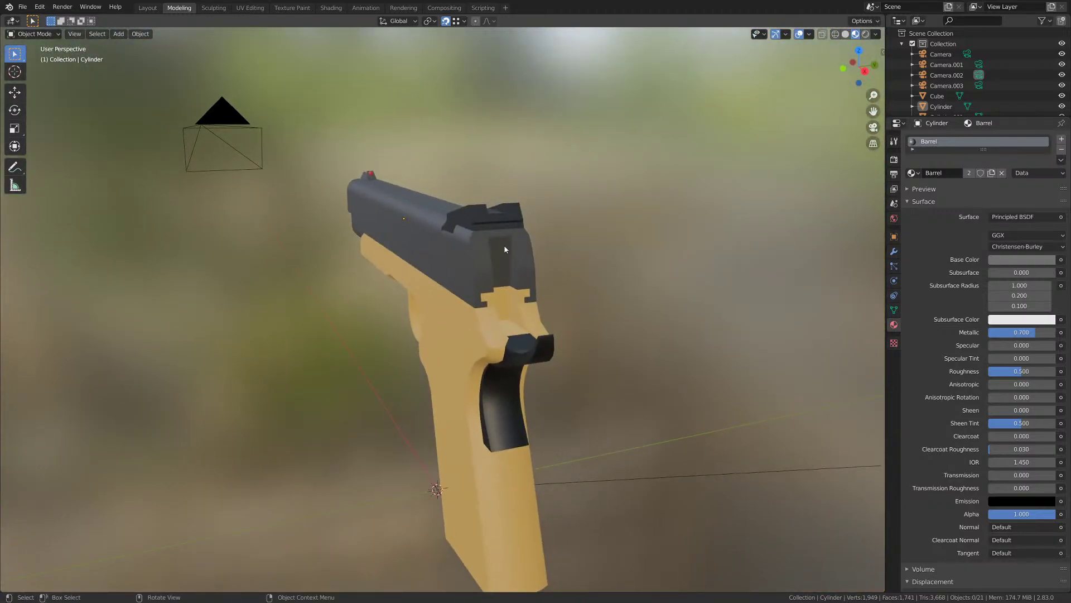
{"action": "middle_click_drag", "start_coordinate": [505, 249], "coordinate": [544, 261]}
- Compare the pistol with the surrounding reference photos in front orthographic view, including the lower end of the grip
{"action": "key", "text": "KP_5"}
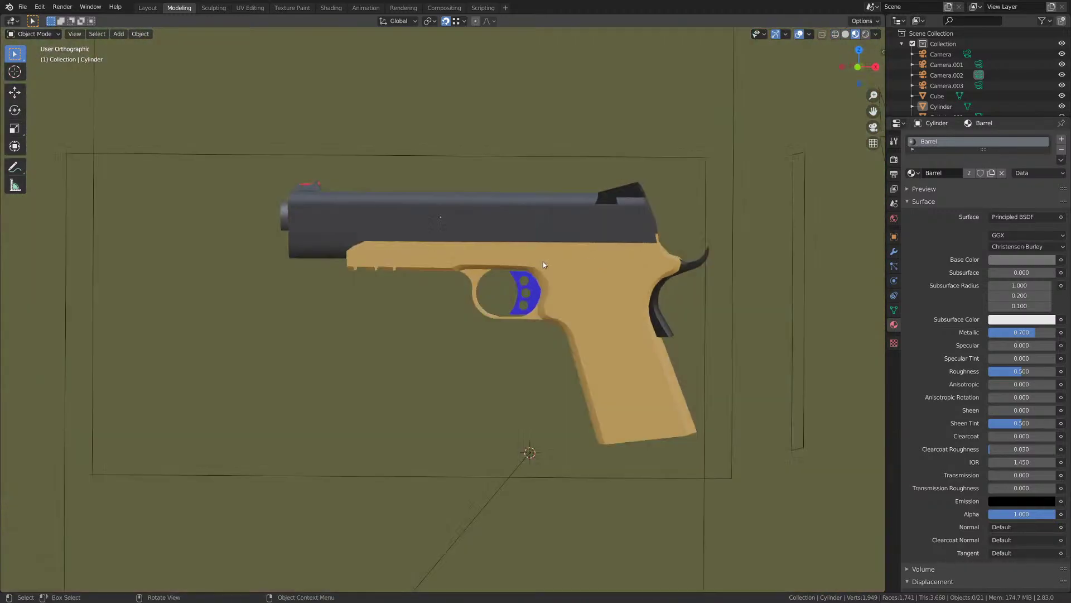
{"action": "key", "text": "KP_1"}
{"action": "key", "text": "z"}
{"action": "scroll", "coordinate": [478, 227], "scroll_direction": "down", "scroll_amount": 6}
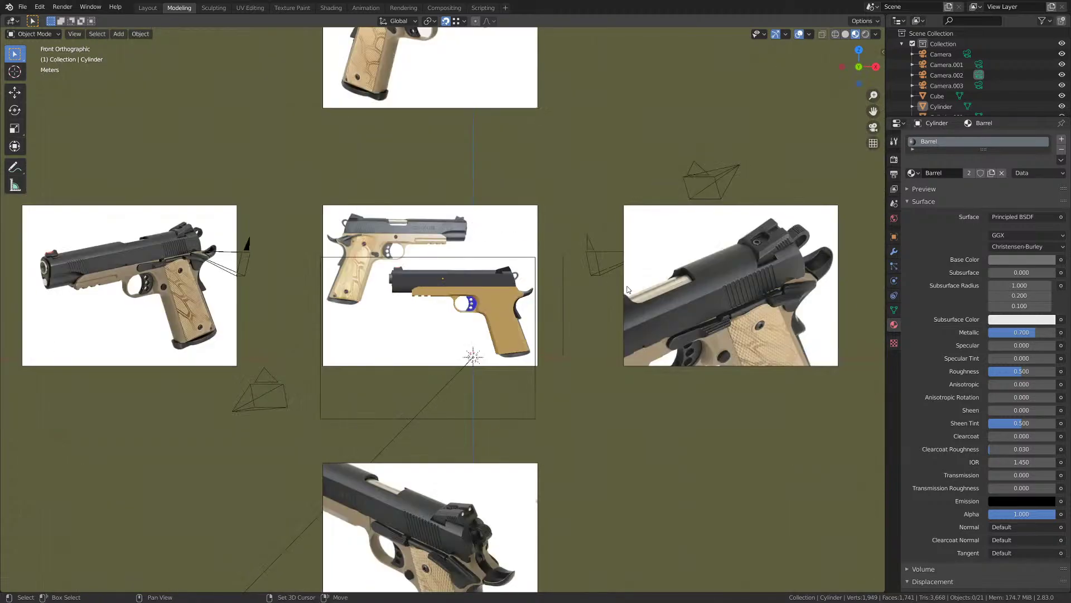
{"action": "middle_click_drag", "start_coordinate": [629, 289], "coordinate": [634, 168], "text": "shift"}
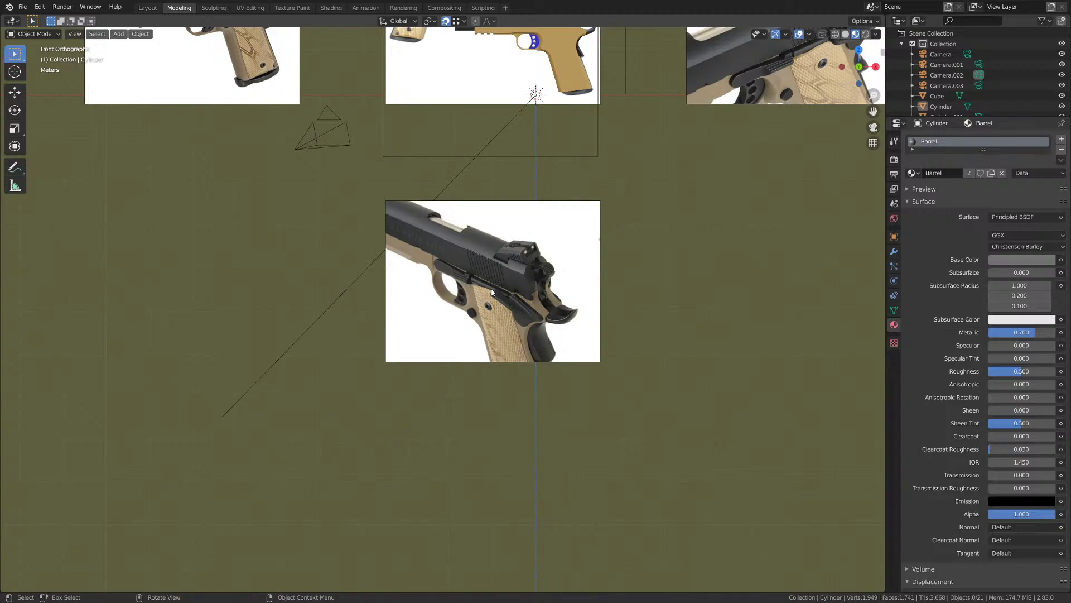
{"action": "middle_click_drag", "start_coordinate": [577, 129], "coordinate": [503, 339], "text": "shift"}
{"action": "scroll", "coordinate": [502, 324], "scroll_direction": "up", "scroll_amount": 7}
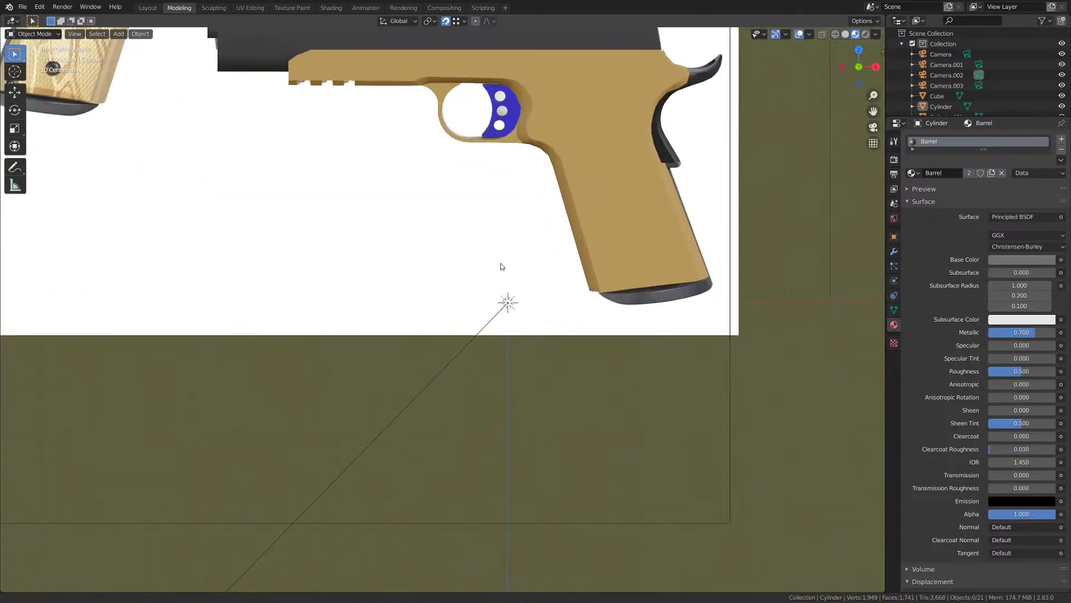
- Switch the viewport to wireframe over the front reference photo and save M1911.blend
{"action": "middle_click_drag", "start_coordinate": [511, 251], "coordinate": [443, 387], "text": "shift"}
{"action": "key", "text": "z"}
{"action": "key", "text": "z"}
{"action": "middle_click_drag", "start_coordinate": [531, 267], "coordinate": [512, 360], "text": "shift"}
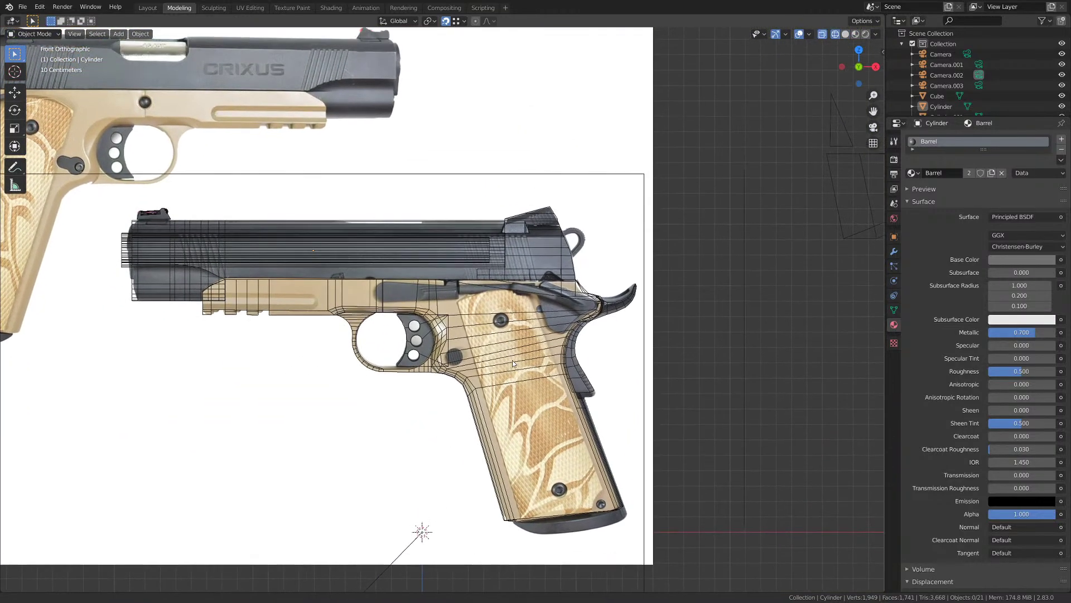
{"action": "scroll", "coordinate": [403, 325], "scroll_direction": "up", "scroll_amount": 5}
{"action": "middle_click_drag", "start_coordinate": [402, 329], "coordinate": [559, 299], "text": "shift"}
{"action": "scroll", "coordinate": [503, 277], "scroll_direction": "up", "scroll_amount": 2}
{"action": "key", "text": "ctrl+s"}
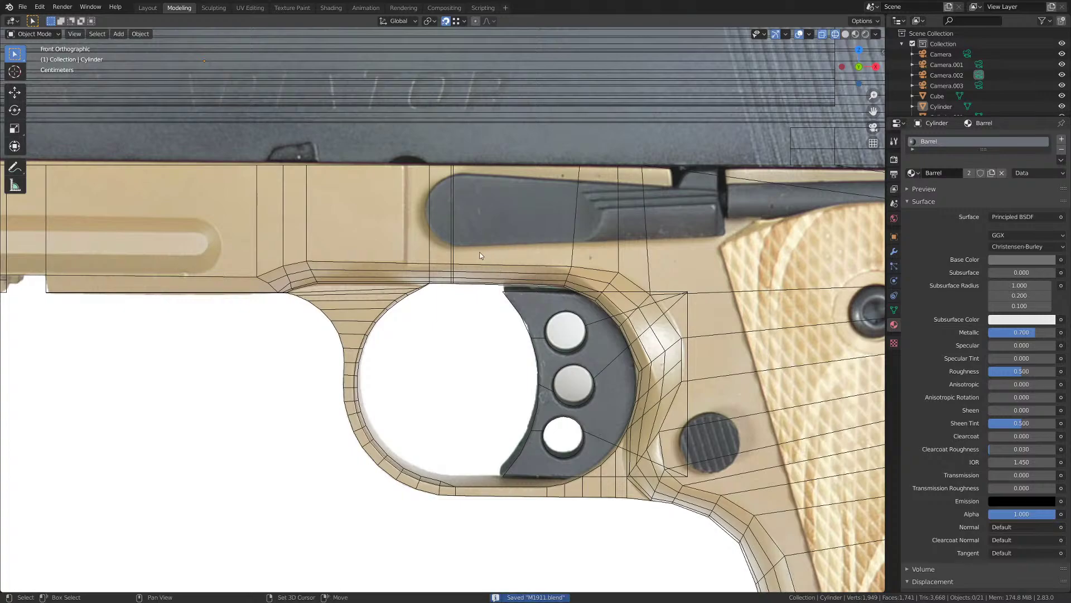
- Add a 32-vertex mesh circle as the base for the slide stop lever and clear its rotation
{"action": "middle_click_drag", "start_coordinate": [456, 254], "coordinate": [424, 269], "text": "shift"}
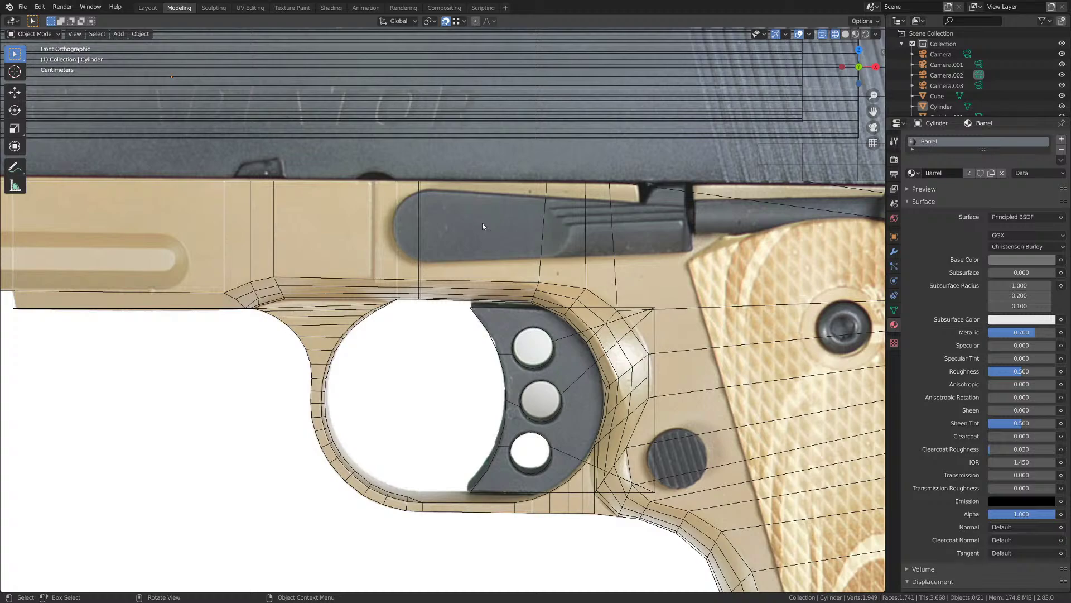
{"action": "key", "text": "shift+a"}
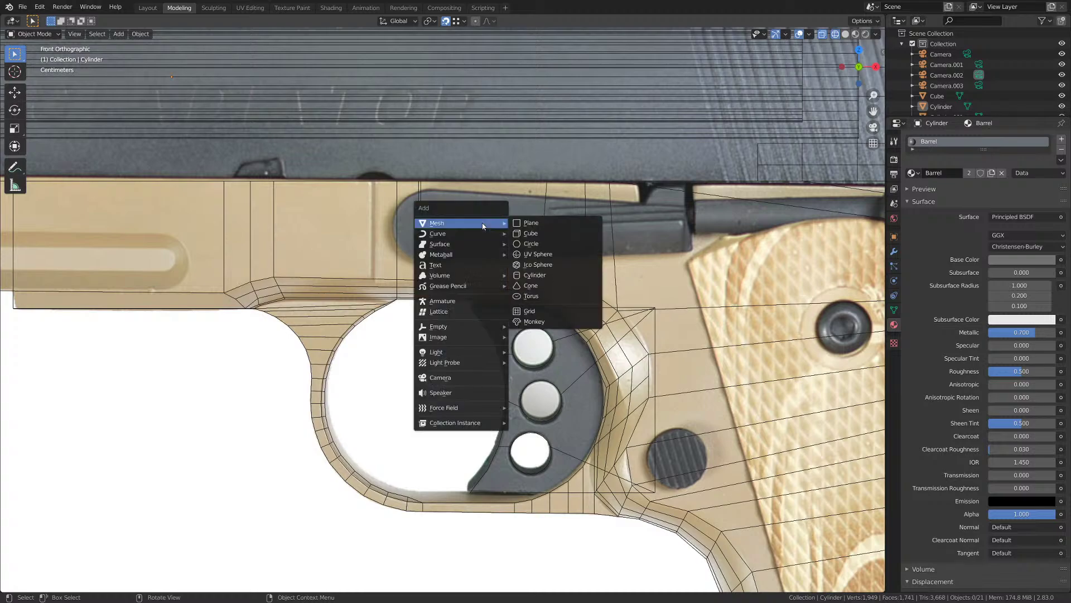
{"action": "left_click", "coordinate": [531, 244]}
{"action": "scroll", "coordinate": [539, 409], "scroll_direction": "down", "scroll_amount": 8}
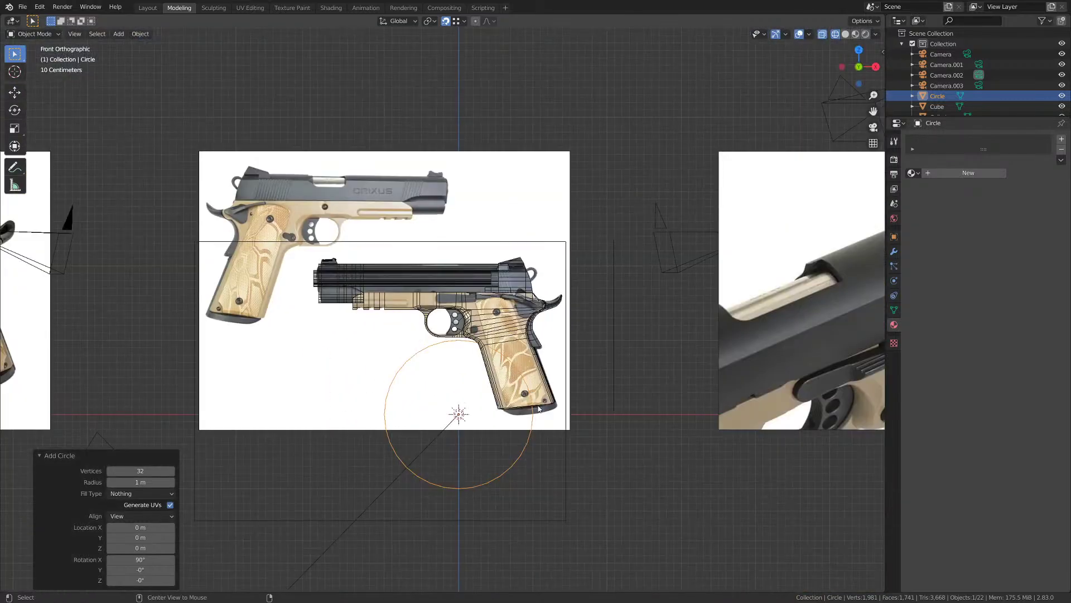
{"action": "key", "text": "alt+r"}
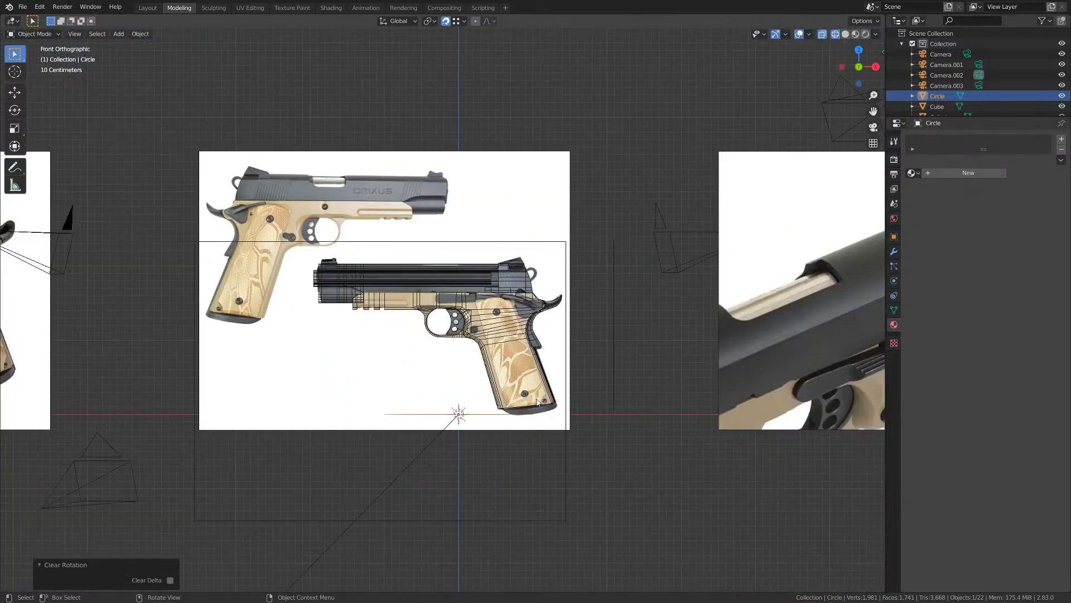
{"action": "type", "text": "gx90"}
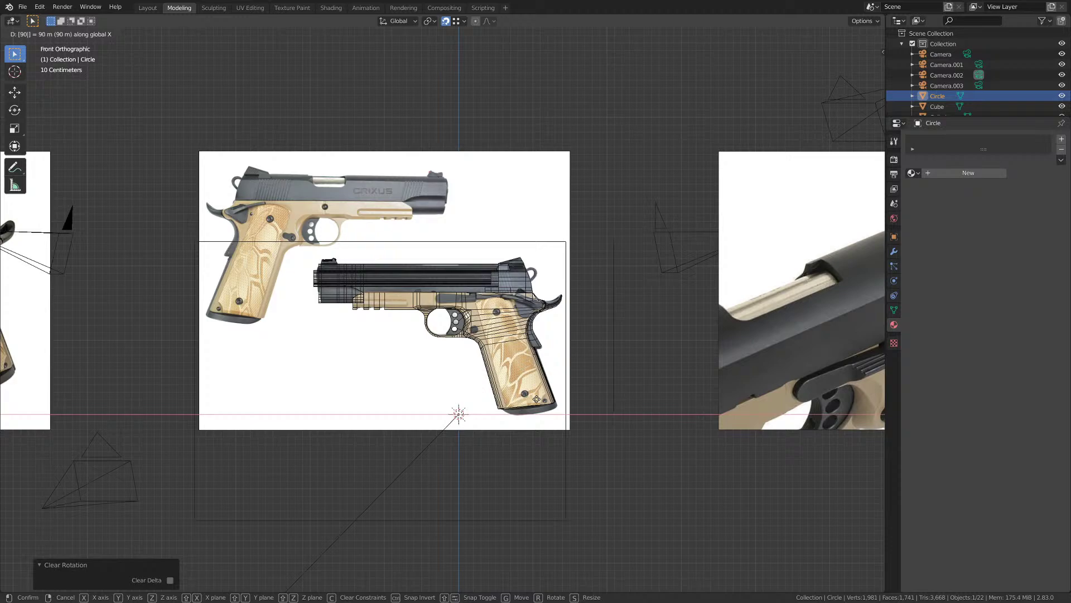
{"action": "type", "text": "yz"}
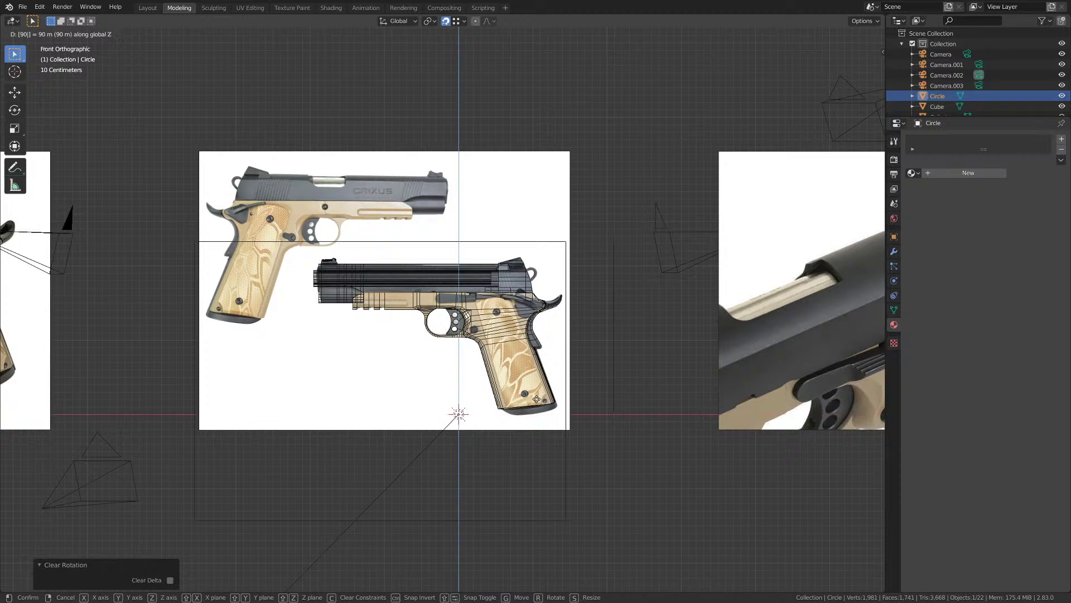
{"action": "type", "text": "x9090"}
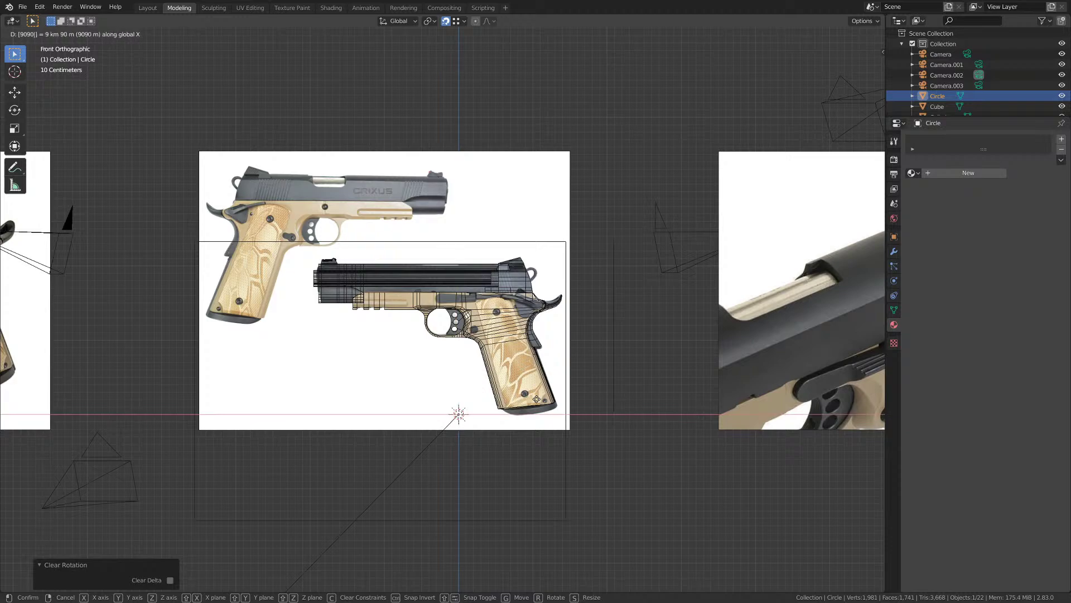
{"action": "key", "text": "Return"}
{"action": "middle_click_drag", "start_coordinate": [537, 400], "coordinate": [540, 463]}
{"action": "scroll", "coordinate": [460, 436], "scroll_direction": "down", "scroll_amount": 5}
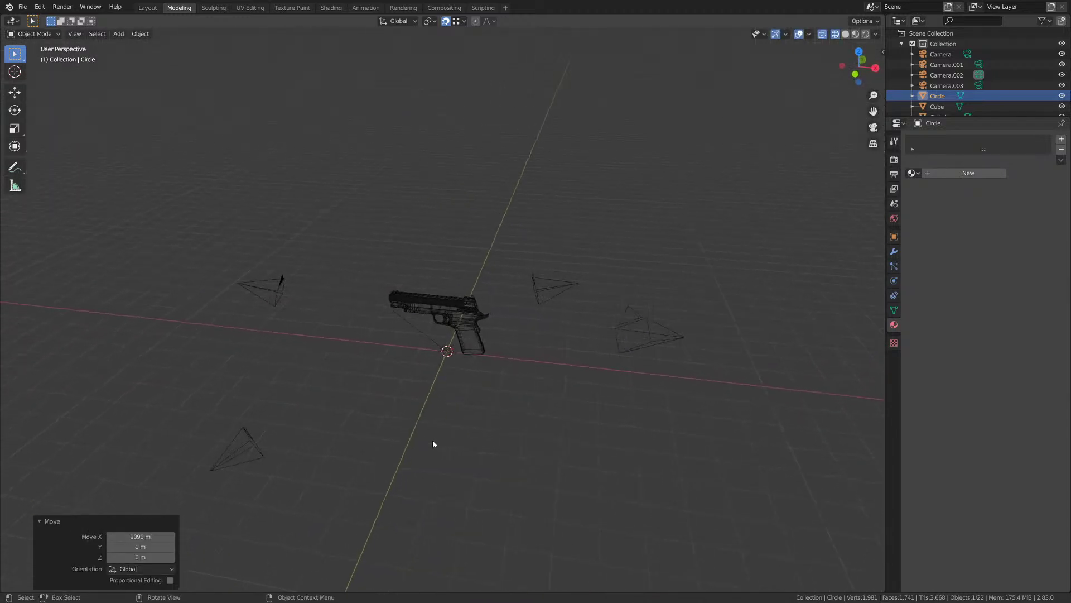
{"action": "key", "text": "ctrl+z"}
- Rotate the circle 90° about the X axis and scale it by 0.32 in front orthographic view
{"action": "scroll", "coordinate": [438, 441], "scroll_direction": "up", "scroll_amount": 5}
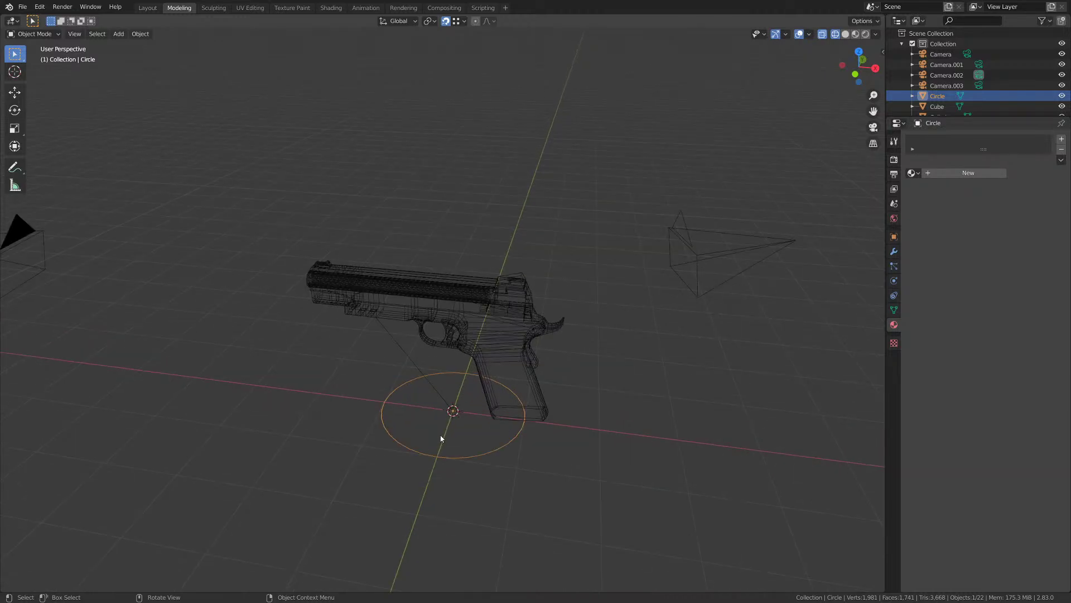
{"action": "type", "text": "rx90"}
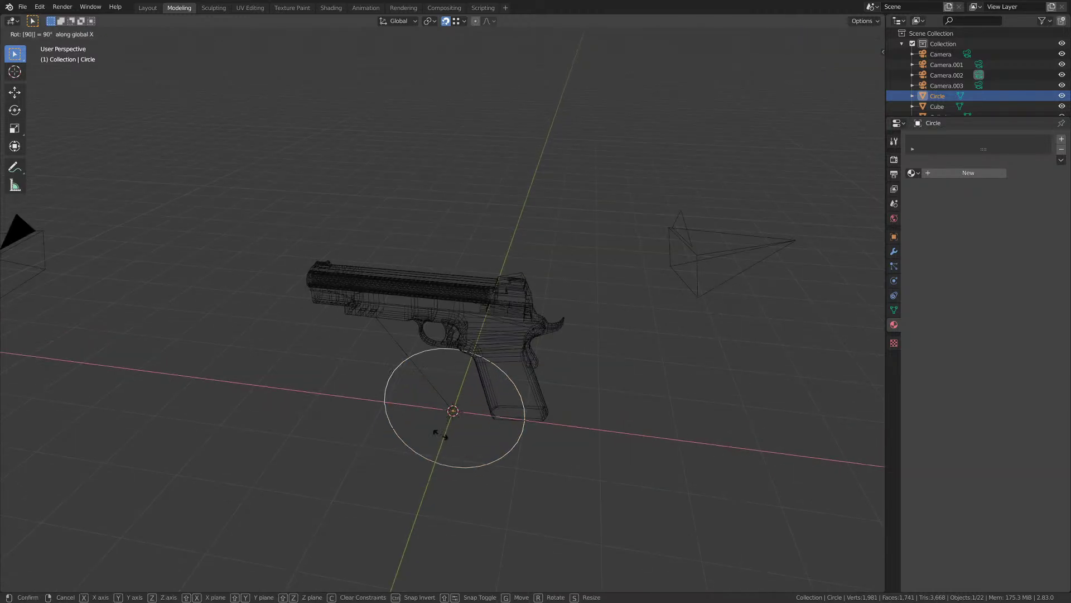
{"action": "key", "text": "Return"}
{"action": "key", "text": "KP_1"}
{"action": "scroll", "coordinate": [441, 438], "scroll_direction": "up", "scroll_amount": 5}
{"action": "middle_click_drag", "start_coordinate": [441, 438], "coordinate": [421, 264], "text": "shift"}
{"action": "key", "text": "s"}
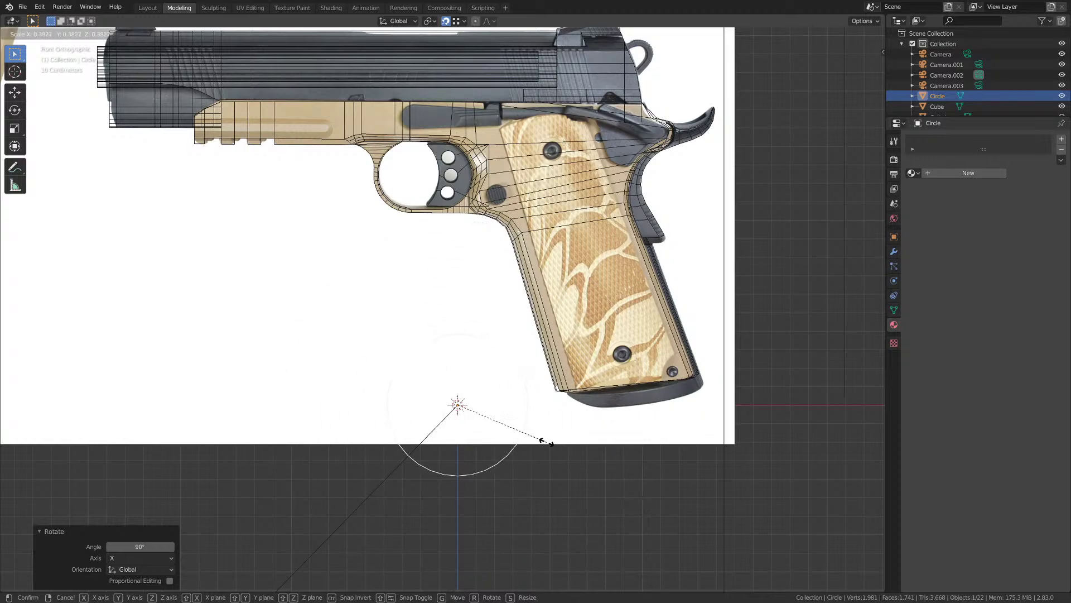
{"action": "left_click", "coordinate": [530, 444]}
- Move the circle up so its centre sits on the rounded front end of the slide stop lever in the reference photo
{"action": "key", "text": "g"}
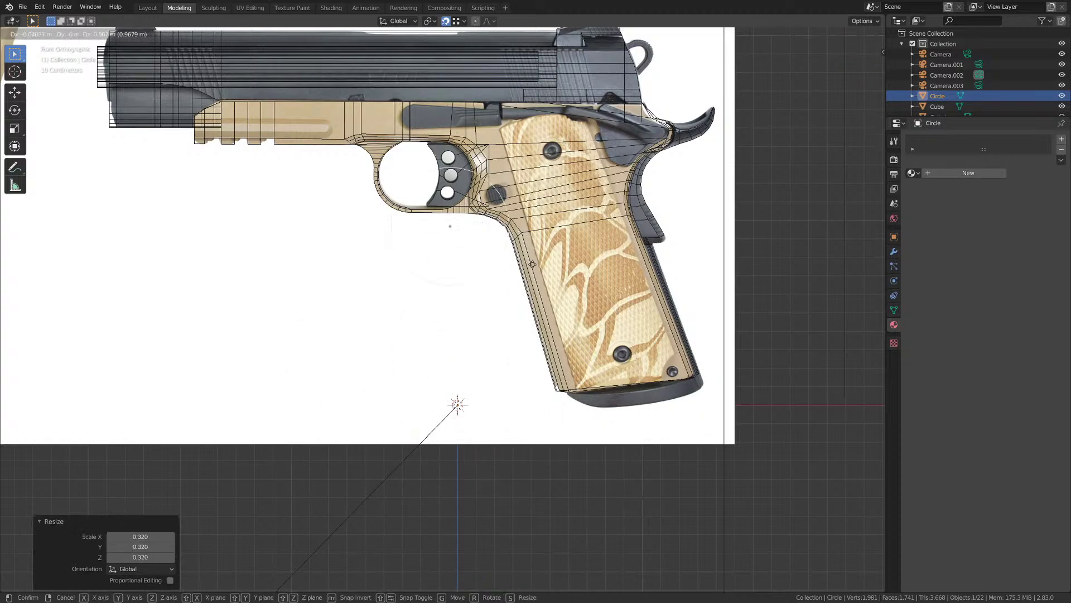
{"action": "left_click", "coordinate": [496, 122]}
{"action": "scroll", "coordinate": [491, 140], "scroll_direction": "up", "scroll_amount": 2}
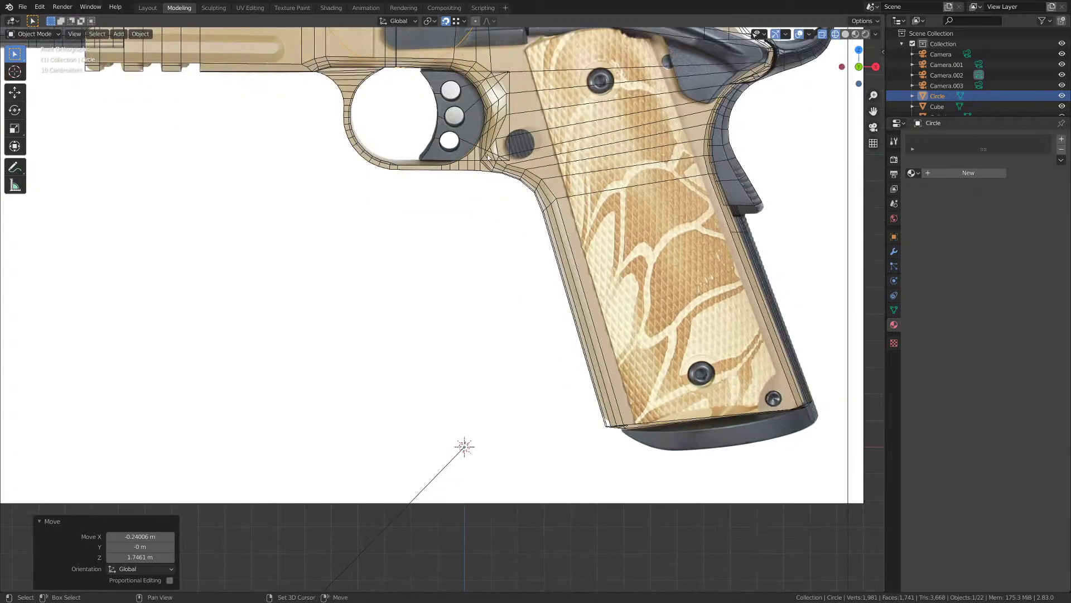
{"action": "middle_click_drag", "start_coordinate": [486, 160], "coordinate": [524, 406], "text": "shift"}
{"action": "scroll", "coordinate": [493, 372], "scroll_direction": "up", "scroll_amount": 1}
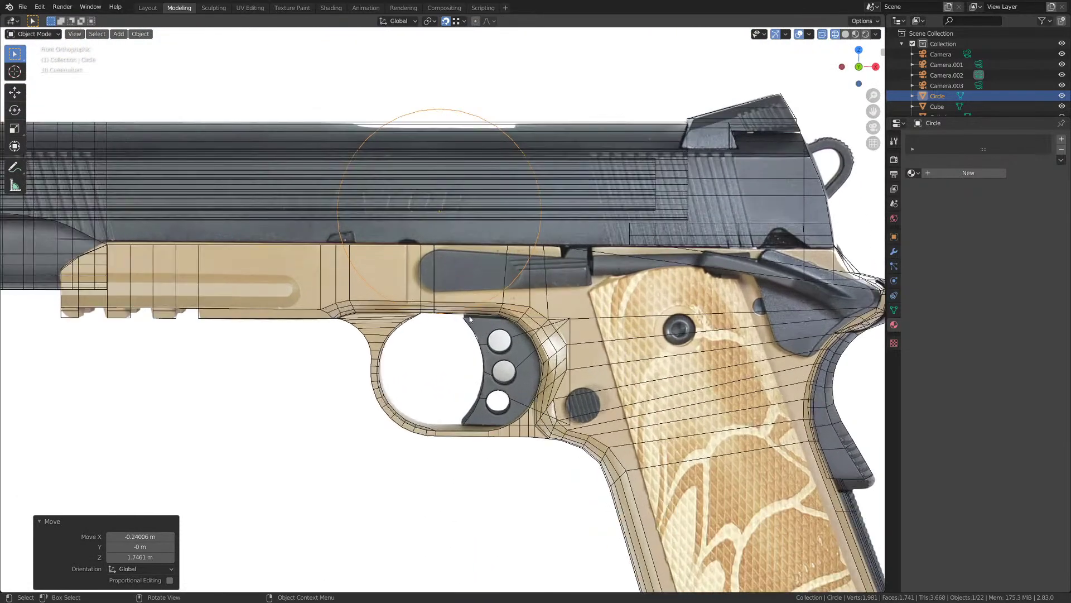
{"action": "middle_click_drag", "start_coordinate": [485, 329], "coordinate": [460, 375], "text": "shift"}
{"action": "scroll", "coordinate": [468, 334], "scroll_direction": "up", "scroll_amount": 2}
{"action": "scroll", "coordinate": [461, 375], "scroll_direction": "up", "scroll_amount": 1}
{"action": "key", "text": "g"}
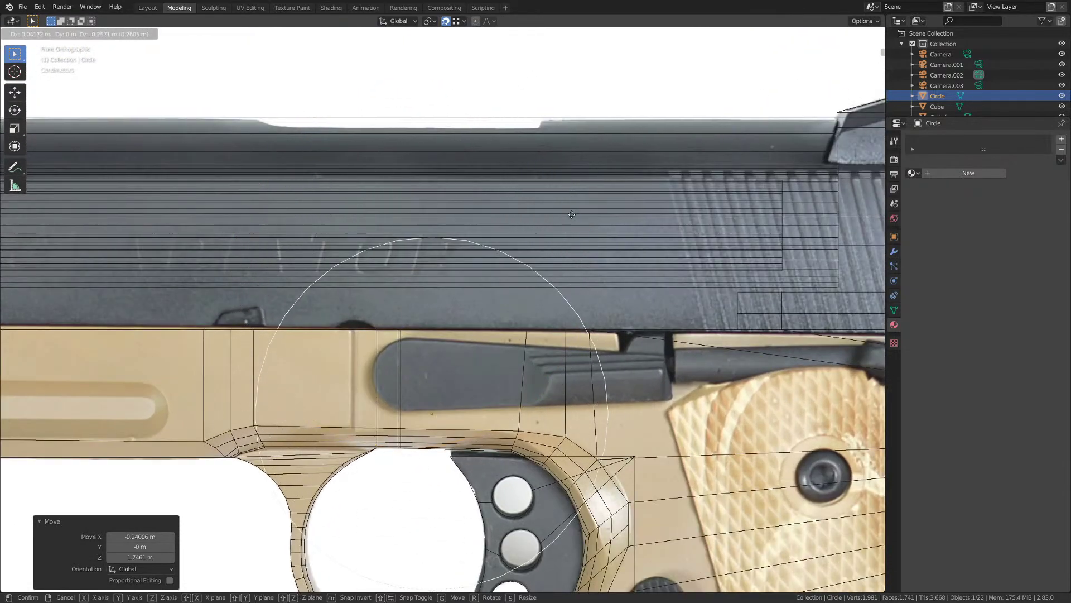
{"action": "left_click", "coordinate": [554, 175]}
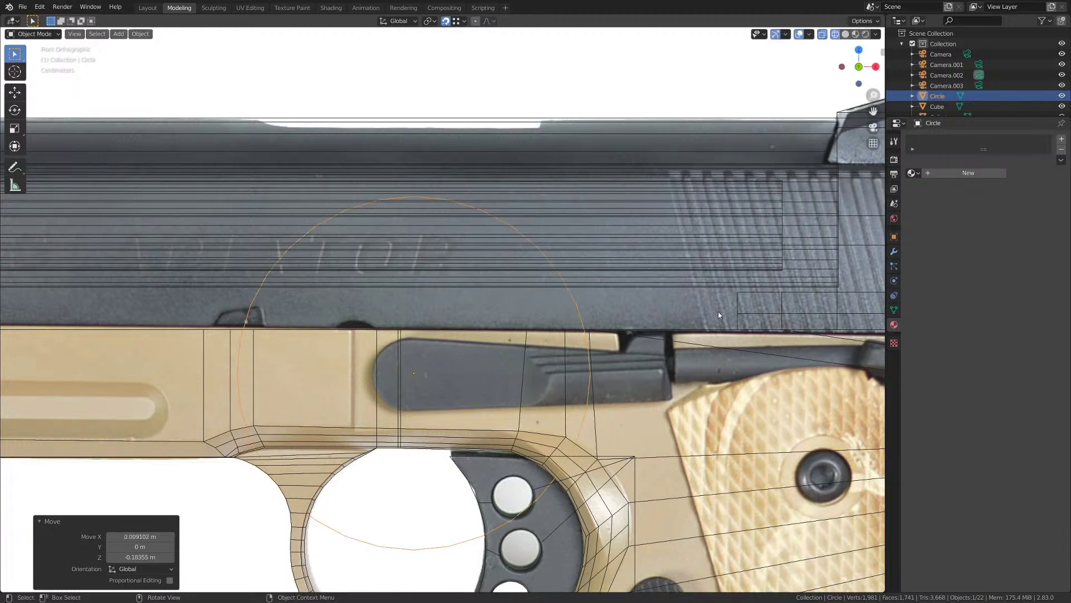
- Scale the circle by about 0.221 and nudge it over the slide stop lever's rounded end
{"action": "key", "text": "s"}
{"action": "left_click", "coordinate": [482, 360]}
{"action": "scroll", "coordinate": [463, 371], "scroll_direction": "up", "scroll_amount": 2}
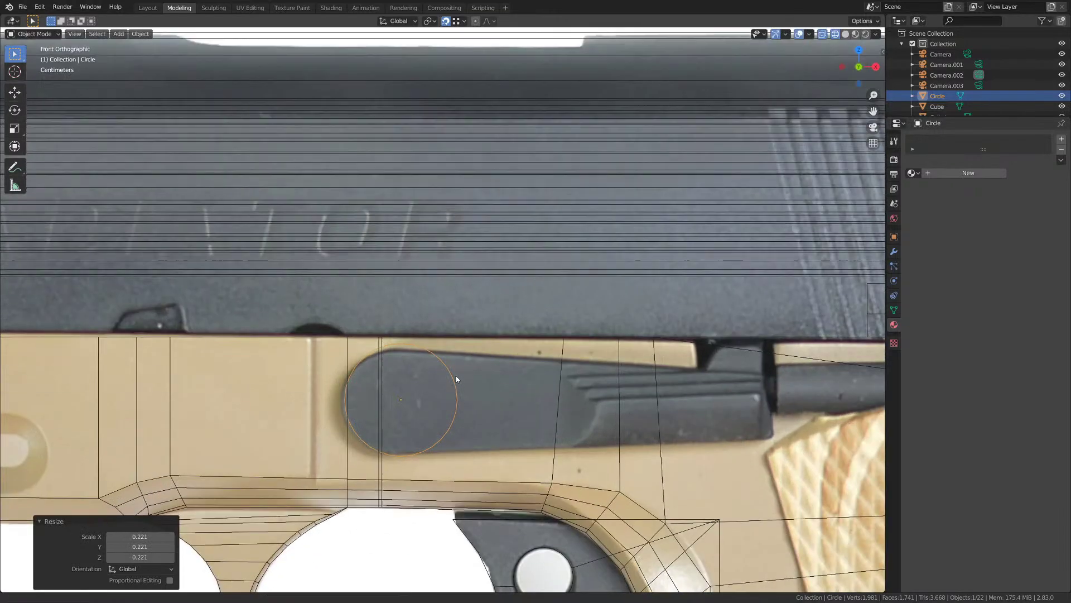
{"action": "scroll", "coordinate": [488, 286], "scroll_direction": "up", "scroll_amount": 2}
{"action": "middle_click_drag", "start_coordinate": [463, 391], "coordinate": [505, 283], "text": "shift"}
{"action": "key", "text": "g"}
{"action": "left_click", "coordinate": [500, 284]}
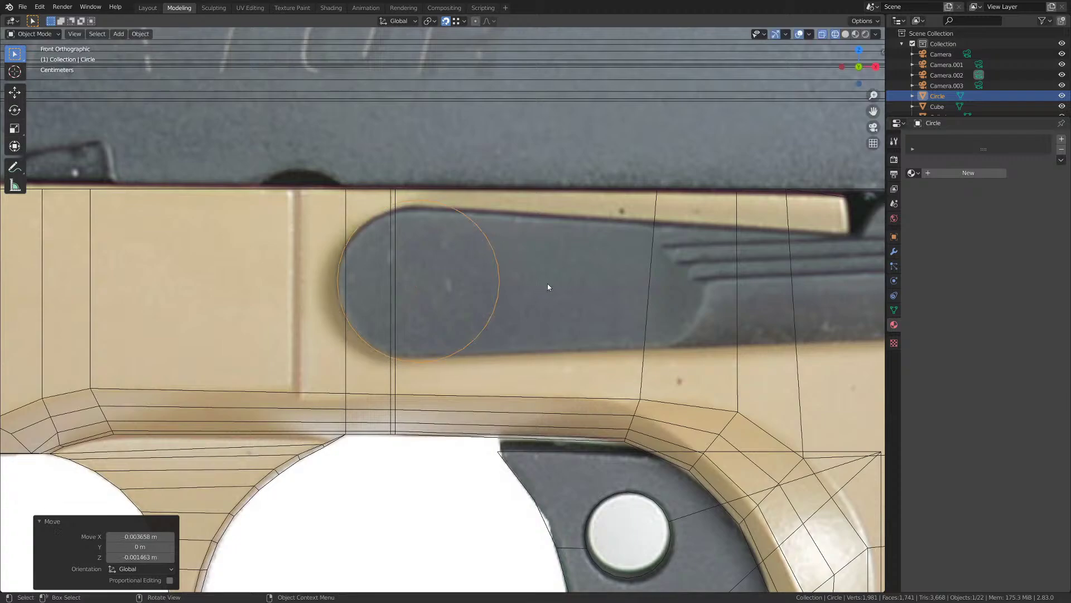
- Scale the circle by about 0.873 and shift it slightly to fit the curved front edge of the slide stop lever
{"action": "key", "text": "s"}
{"action": "left_click", "coordinate": [588, 307]}
{"action": "key", "text": "g"}
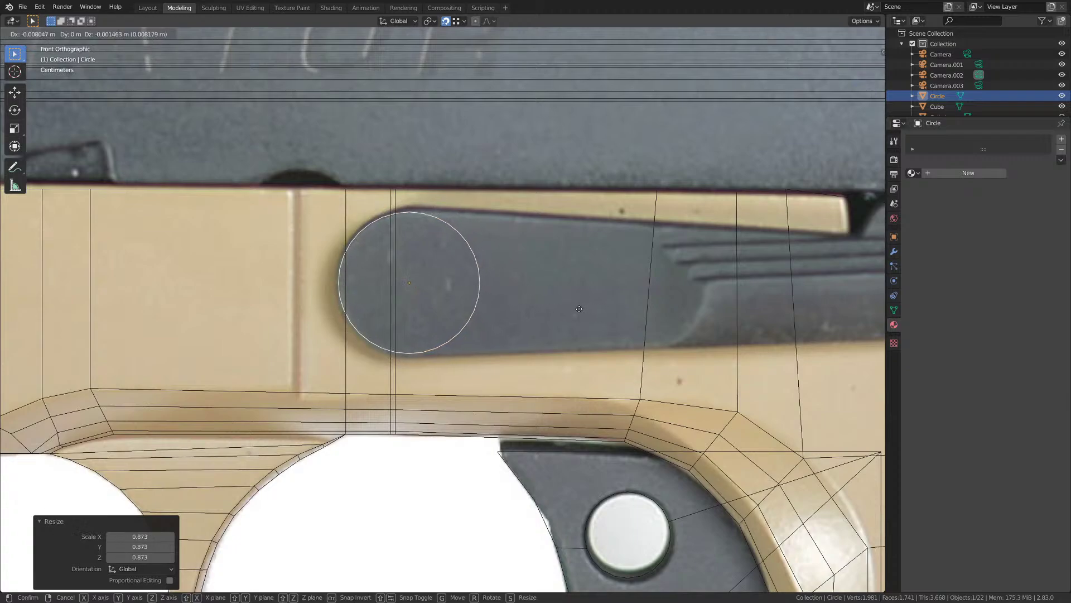
{"action": "left_click", "coordinate": [579, 310]}
{"action": "scroll", "coordinate": [493, 309], "scroll_direction": "up", "scroll_amount": 1}
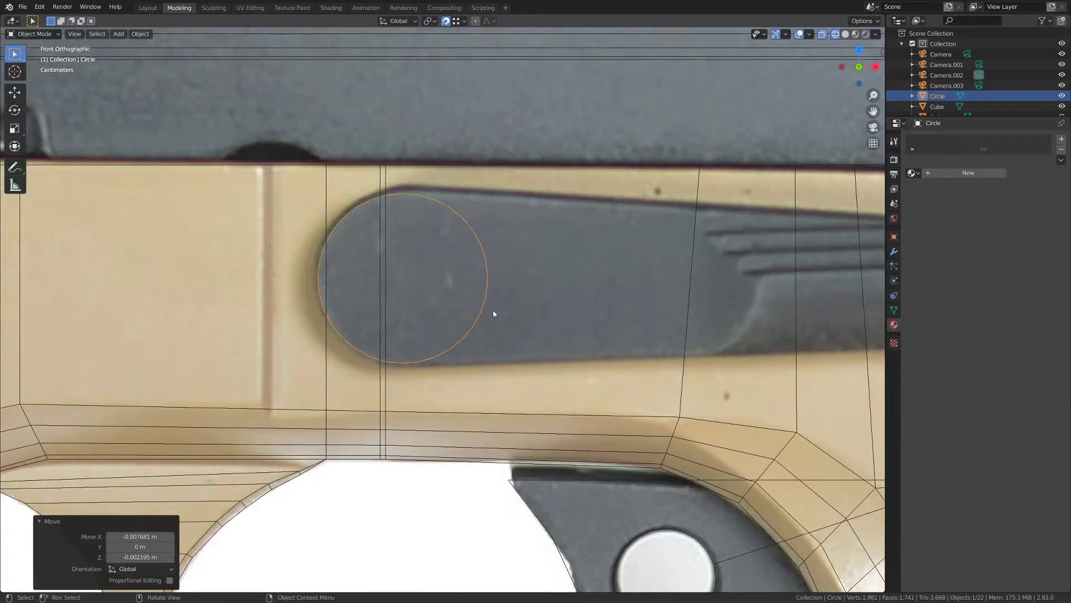
- Delete the vertices of the circle's rear half, leaving the front arc, and save M1911.blend
{"action": "key", "text": "Tab"}
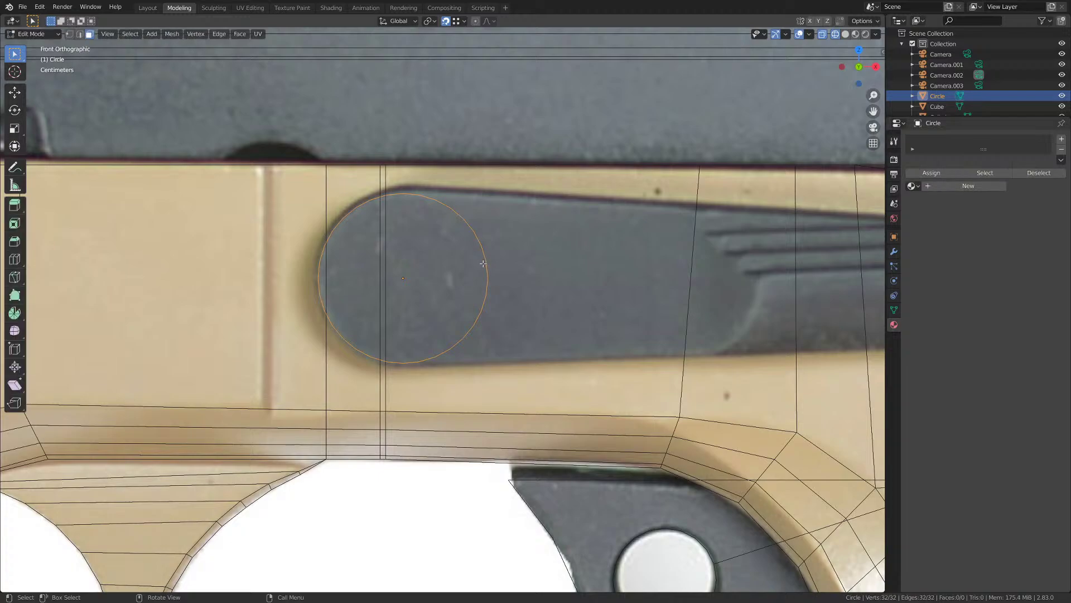
{"action": "key", "text": "alt+a"}
{"action": "left_click_drag", "start_coordinate": [413, 180], "coordinate": [492, 381]}
{"action": "key", "text": "x"}
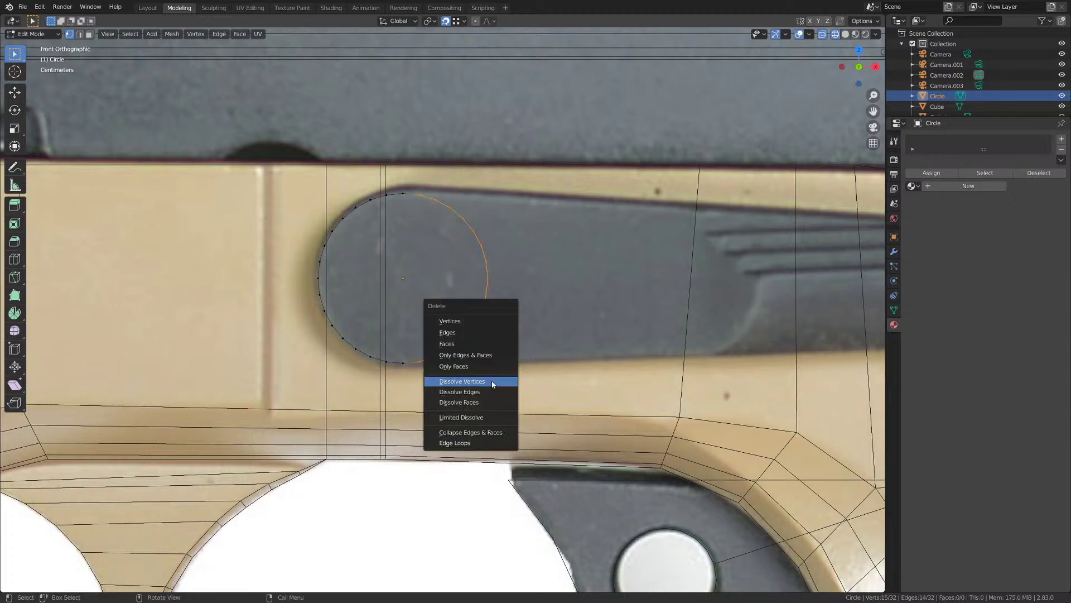
{"action": "left_click", "coordinate": [443, 322]}
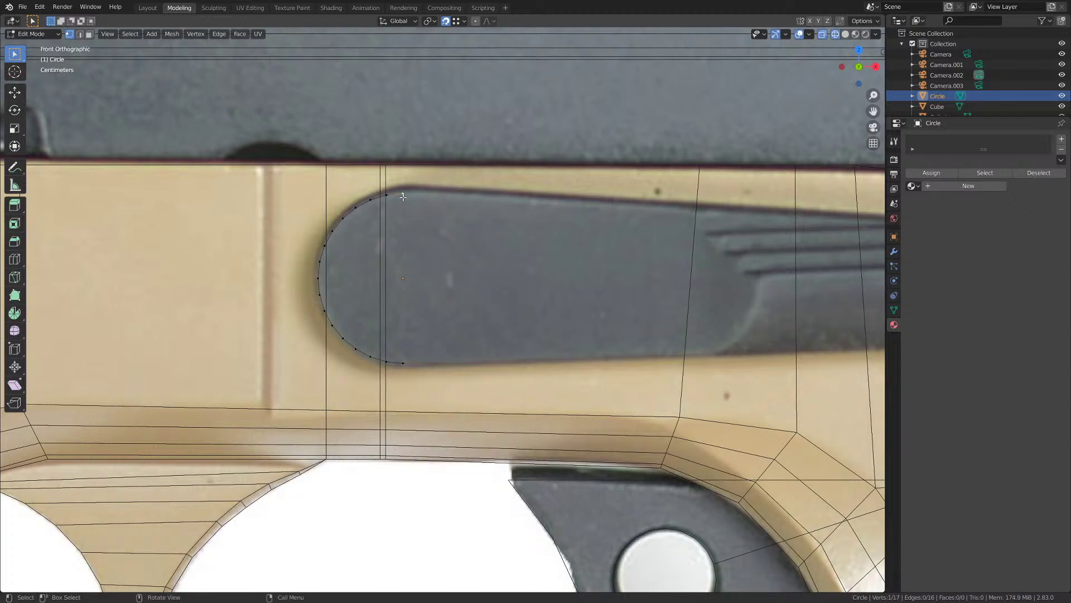
{"action": "key", "text": "ctrl+s"}
{"action": "key", "text": "ctrl+s"}
- Extrude the arc's two end vertices about 0.467 m rearward along the slide stop lever and save the file
{"action": "scroll", "coordinate": [434, 326], "scroll_direction": "down", "scroll_amount": 2}
{"action": "middle_click_drag", "start_coordinate": [435, 327], "coordinate": [401, 315], "text": "shift"}
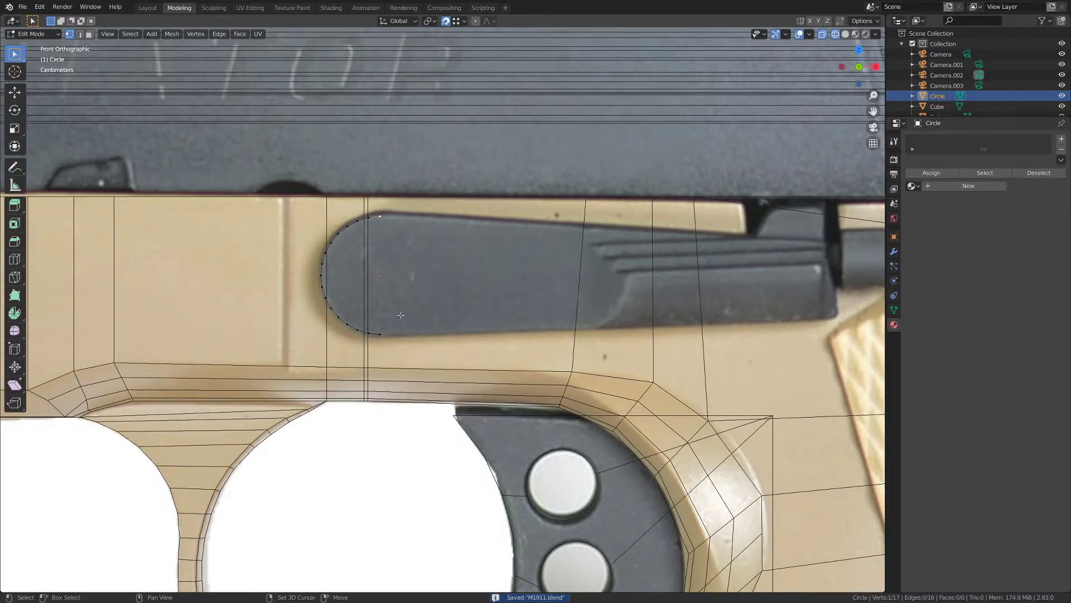
{"action": "middle_click_drag", "start_coordinate": [580, 348], "coordinate": [354, 328], "text": "shift"}
{"action": "key", "text": "e"}
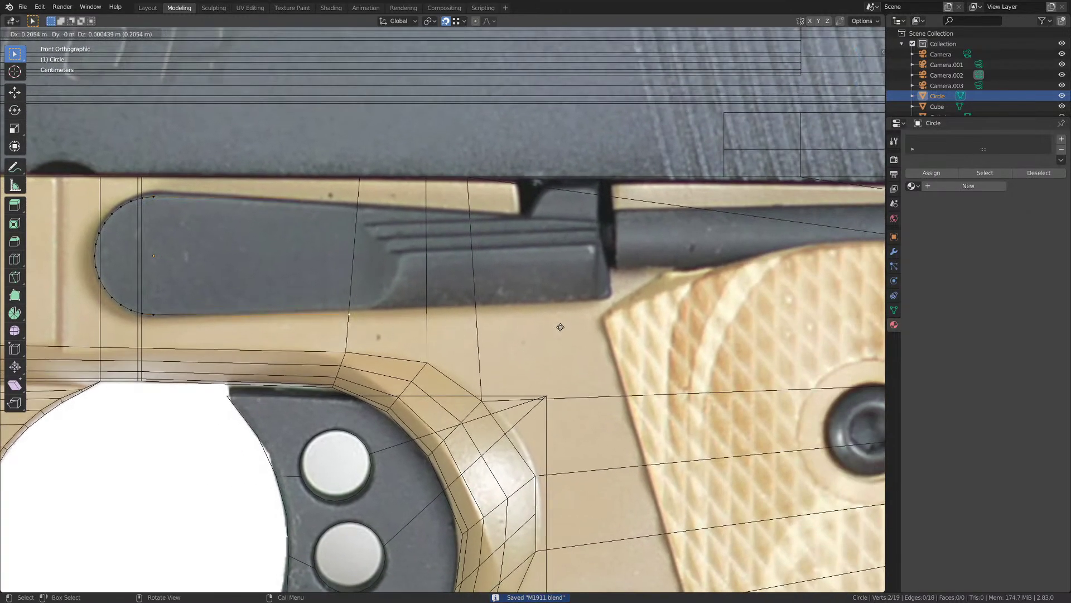
{"action": "left_click", "coordinate": [797, 323]}
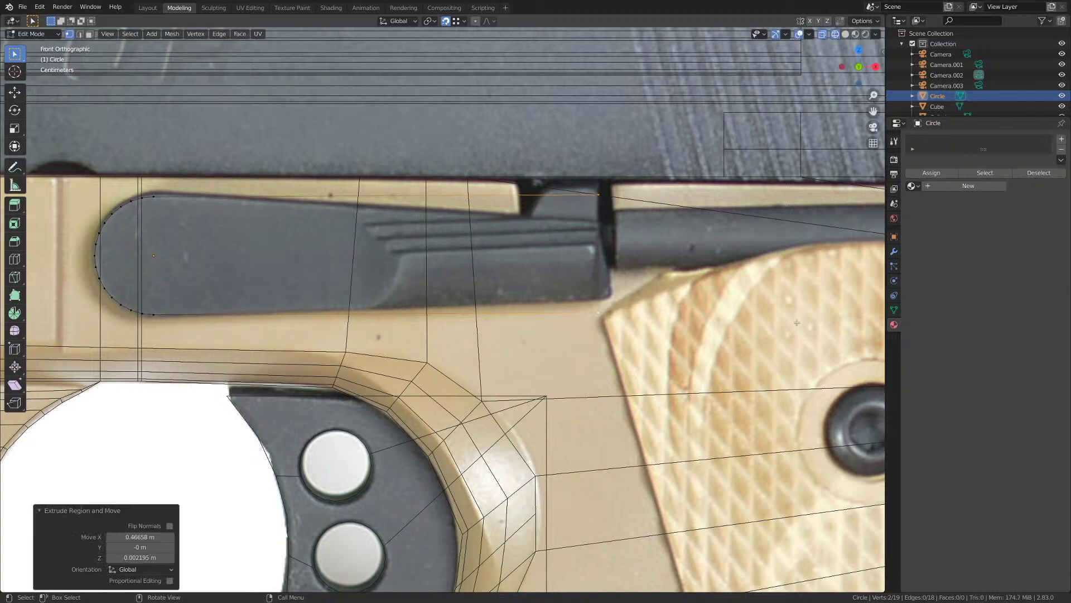
{"action": "key", "text": "ctrl+s"}
- Scale the two extruded end vertices closer together and move them onto the lever's upper and lower rear corners
{"action": "key", "text": "s"}
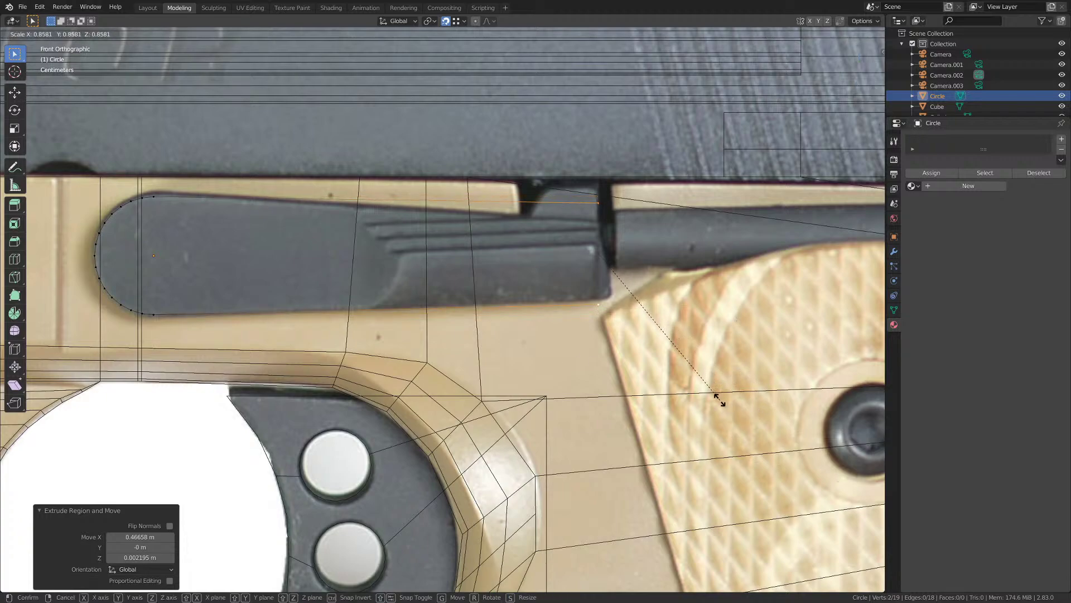
{"action": "left_click", "coordinate": [602, 260]}
{"action": "left_click", "coordinate": [595, 213]}
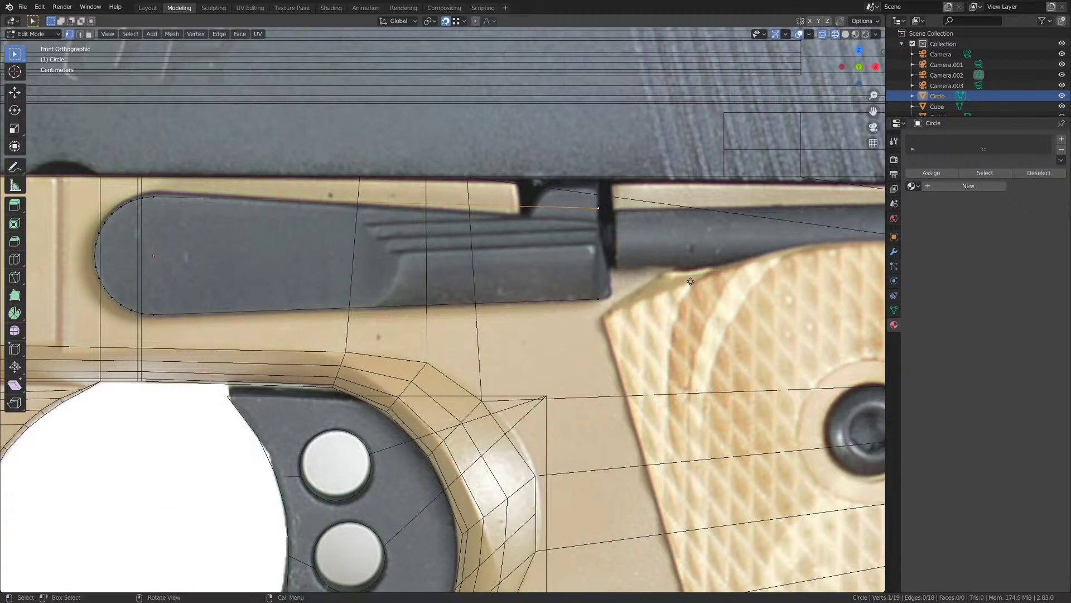
{"action": "key", "text": "g"}
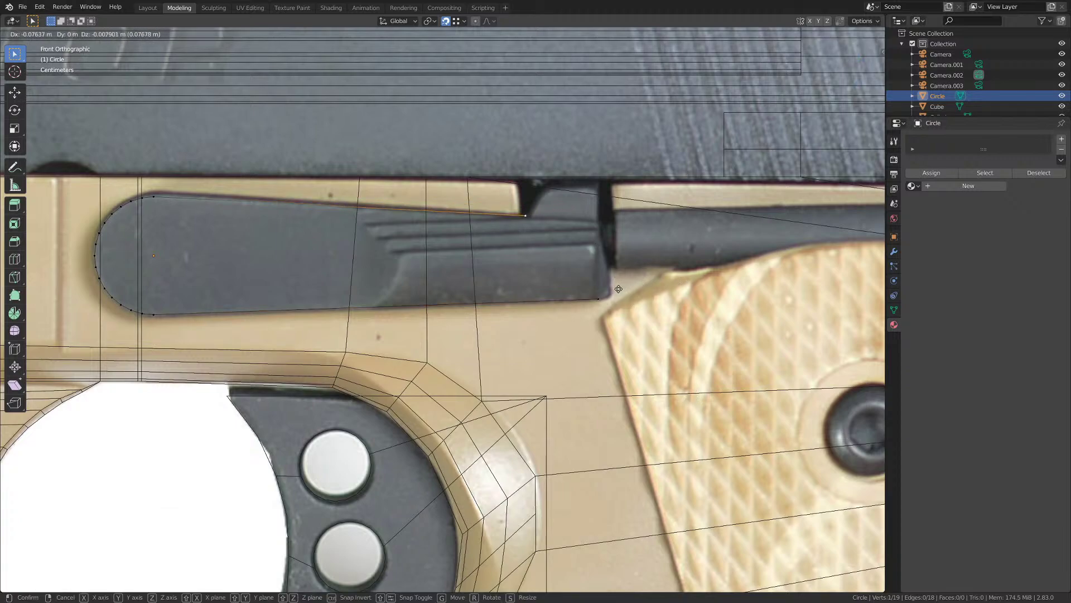
{"action": "left_click", "coordinate": [619, 289]}
{"action": "left_click", "coordinate": [598, 301]}
{"action": "key", "text": "g"}
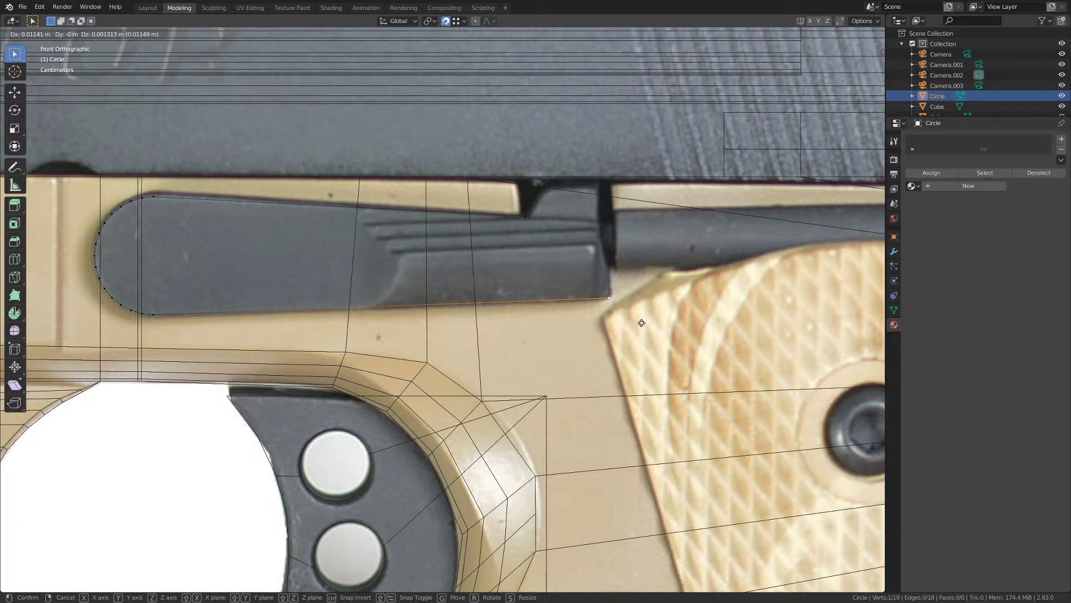
{"action": "left_click", "coordinate": [642, 323]}
- Leave mesh editing and hide the pistol's frame, slide, barrel, sights and grip safety, keeping the trigger and slide stop lever outline
{"action": "scroll", "coordinate": [636, 323], "scroll_direction": "down", "scroll_amount": 6}
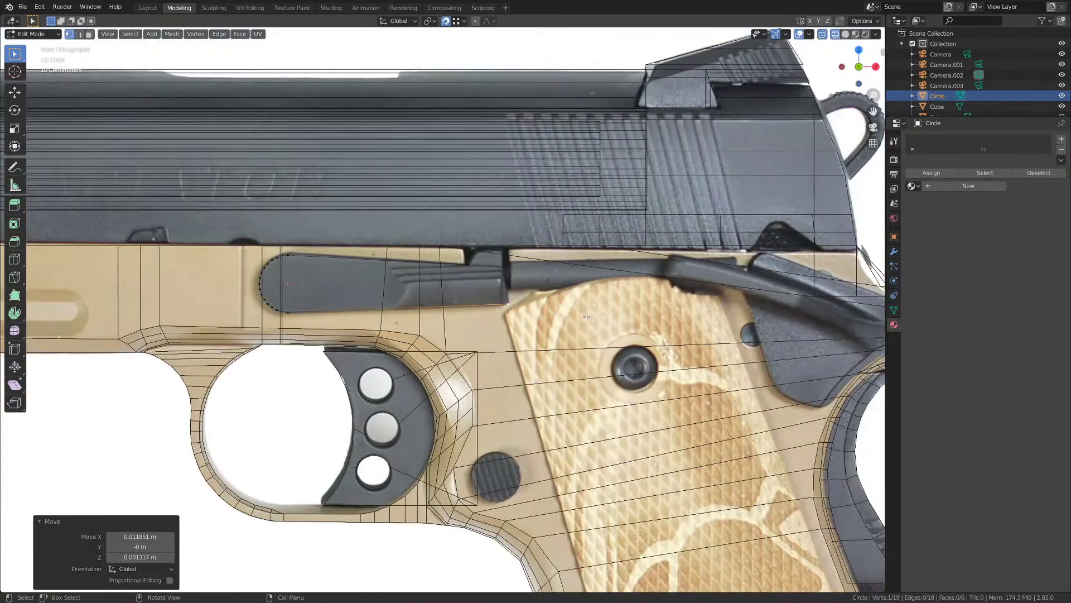
{"action": "key", "text": "Tab"}
{"action": "middle_click_drag", "start_coordinate": [587, 317], "coordinate": [585, 329]}
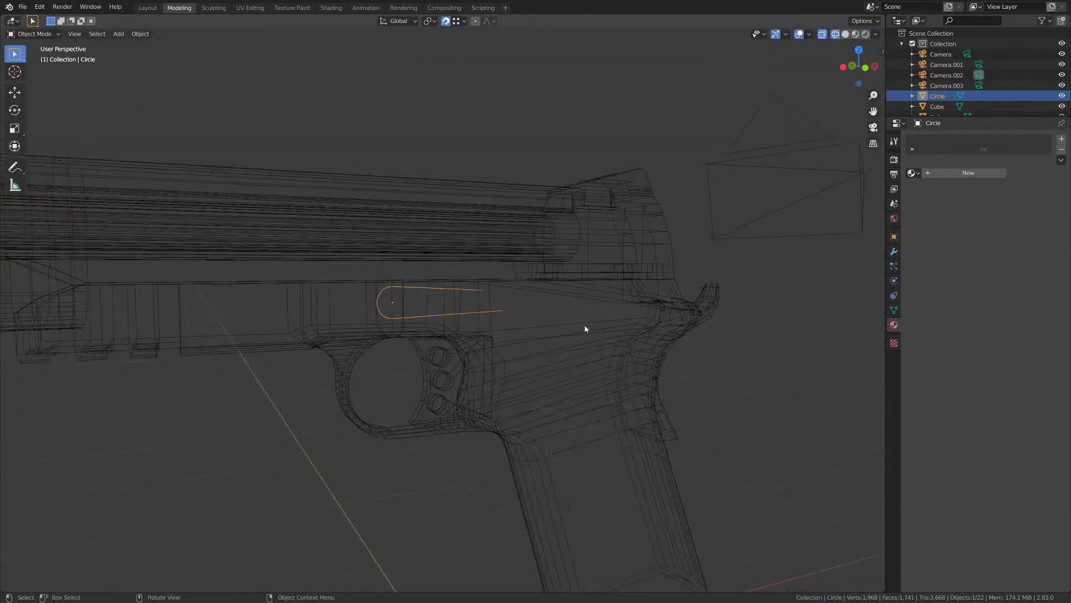
{"action": "left_click", "coordinate": [594, 337]}
{"action": "left_click", "coordinate": [593, 239], "text": "shift"}
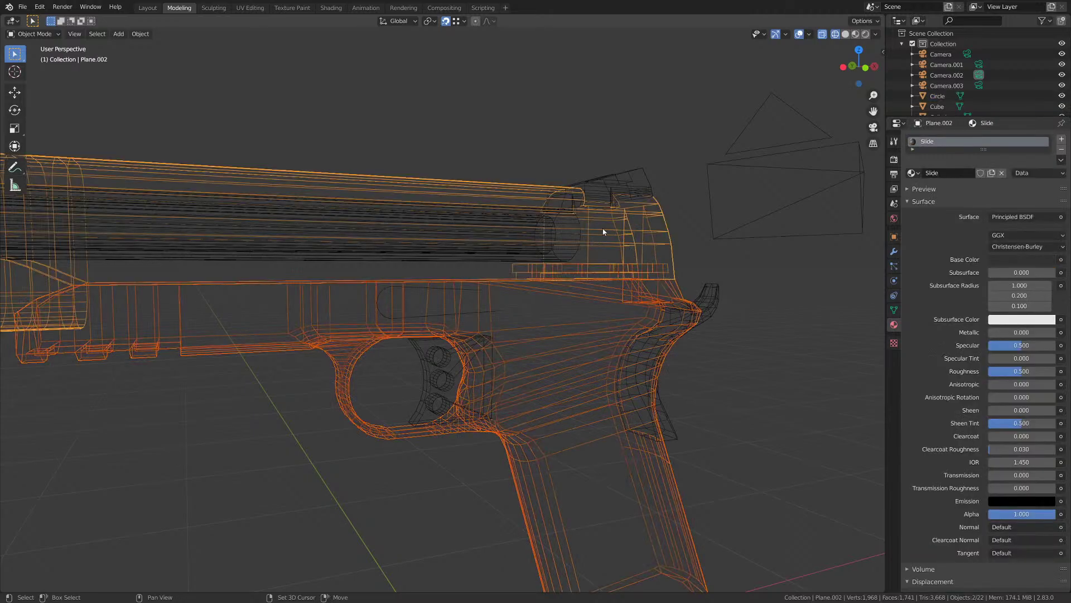
{"action": "left_click", "coordinate": [628, 191], "text": "shift"}
{"action": "left_click", "coordinate": [706, 314], "text": "shift"}
{"action": "scroll", "coordinate": [438, 330], "scroll_direction": "down", "scroll_amount": 1}
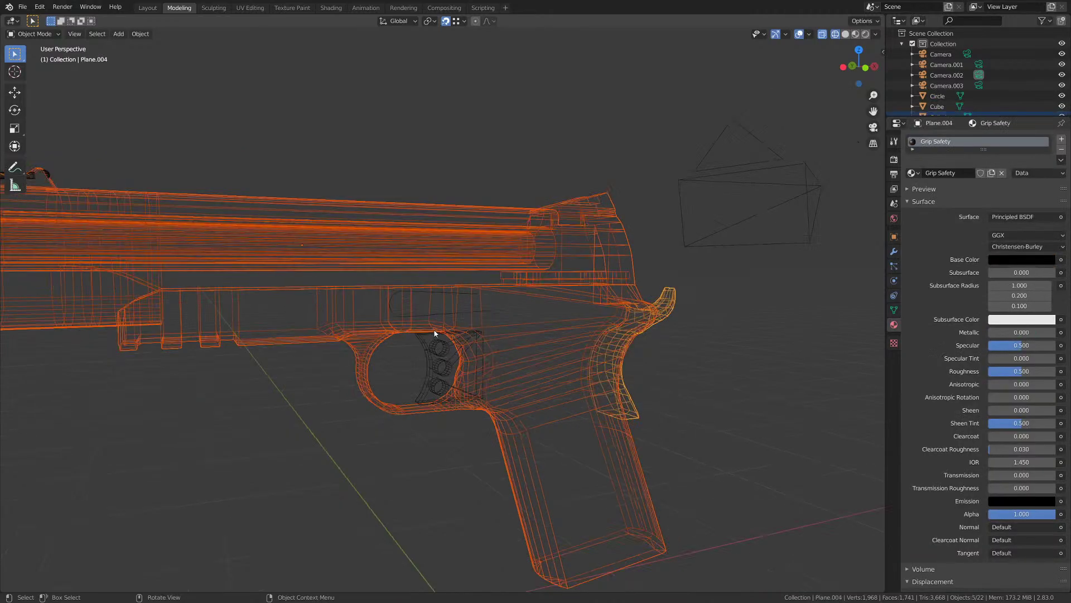
{"action": "middle_click_drag", "start_coordinate": [435, 331], "coordinate": [648, 386], "text": "shift"}
{"action": "left_click", "coordinate": [343, 257], "text": "shift"}
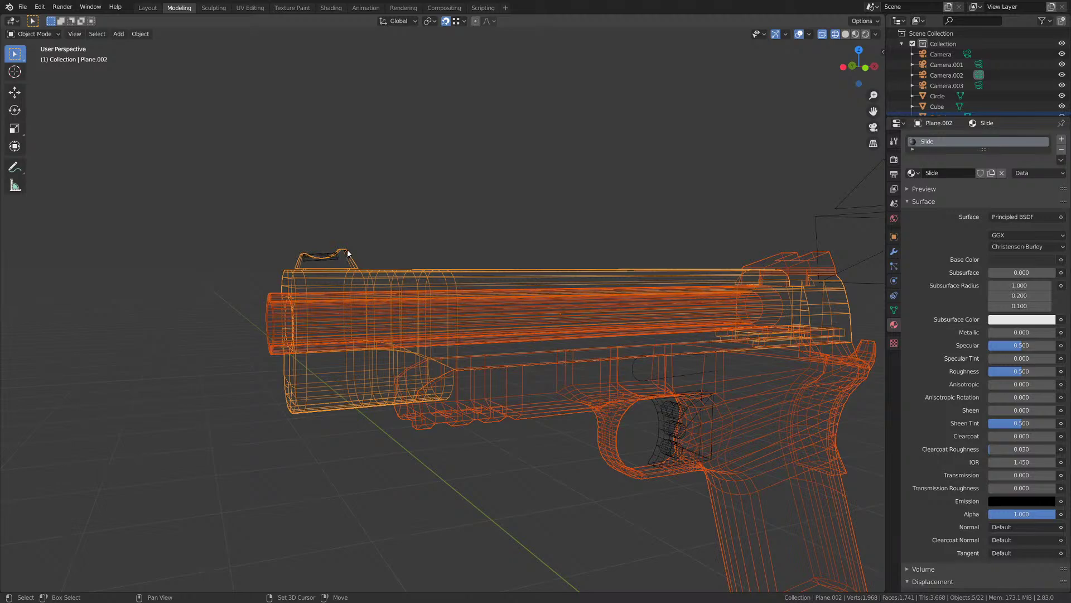
{"action": "left_click", "coordinate": [348, 253], "text": "shift"}
{"action": "key", "text": "h"}
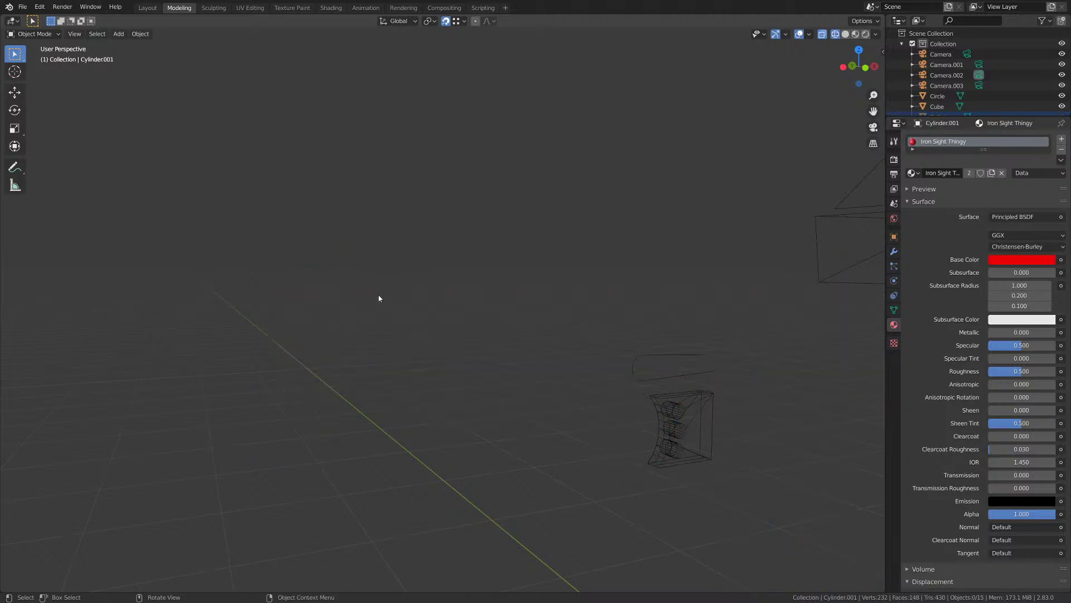
- Hide the trigger so that the slide stop lever outline stands alone over the reference photo
{"action": "middle_click_drag", "start_coordinate": [379, 295], "coordinate": [347, 289]}
{"action": "left_click", "coordinate": [592, 385]}
{"action": "key", "text": "h"}
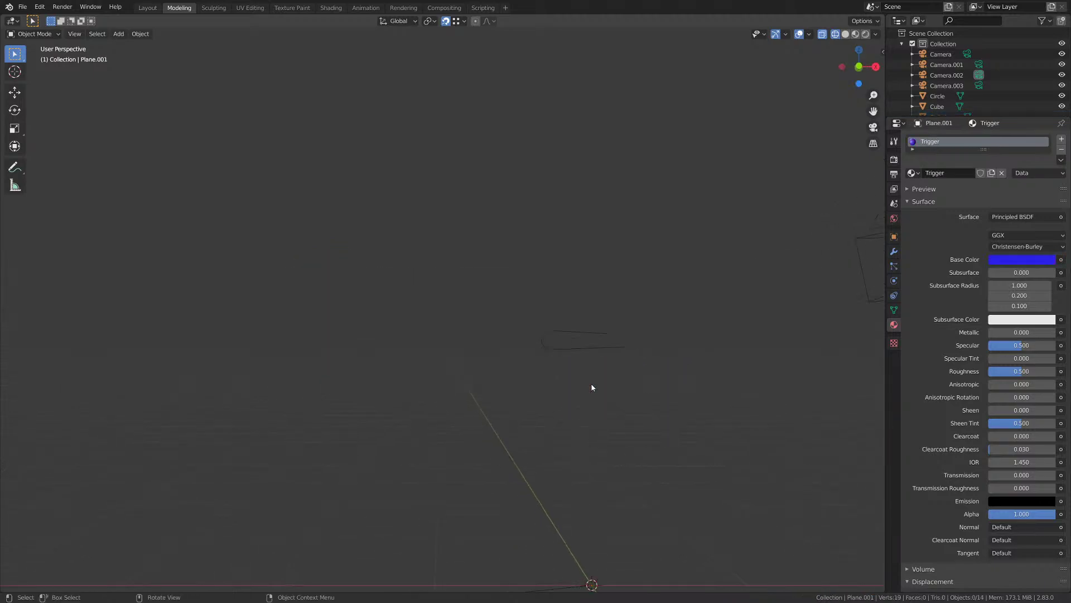
- Extrude the lever's lower rear vertex about 0.083 m up the rear edge, 0.036 m up the small tab, and forward along the tab's top
{"action": "left_click", "coordinate": [562, 346]}
{"action": "key", "text": "KP_1"}
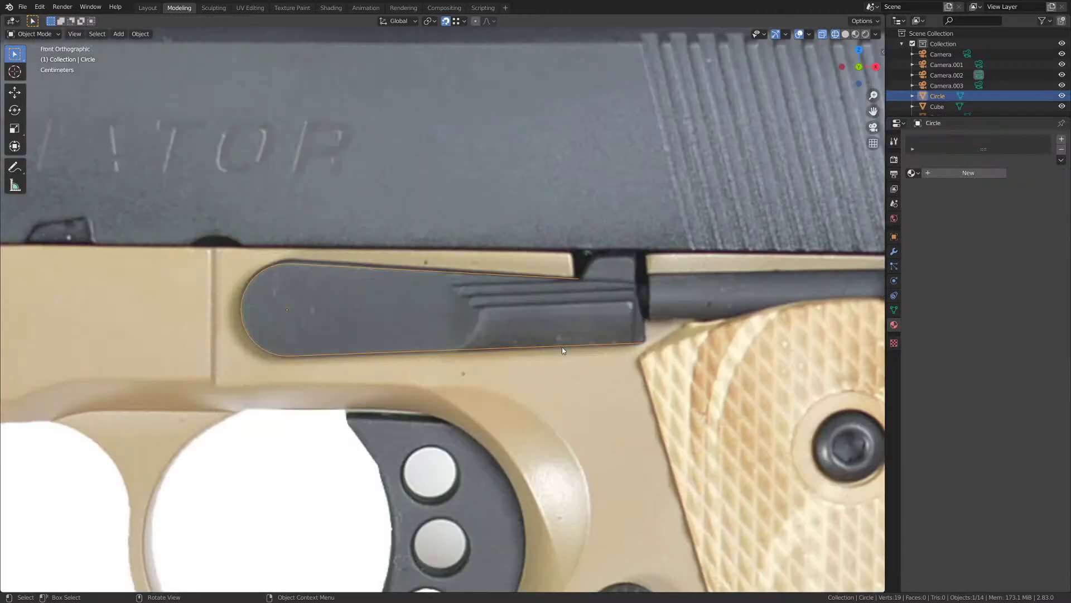
{"action": "middle_click_drag", "start_coordinate": [561, 346], "coordinate": [423, 328], "text": "shift"}
{"action": "key", "text": "Tab"}
{"action": "scroll", "coordinate": [423, 328], "scroll_direction": "up", "scroll_amount": 2}
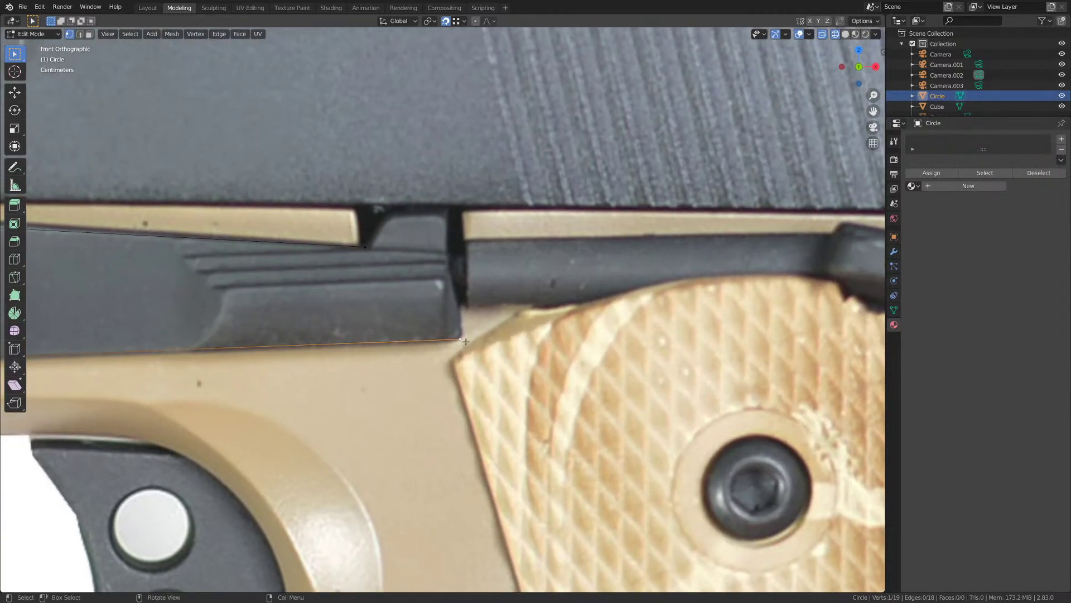
{"action": "key", "text": "e"}
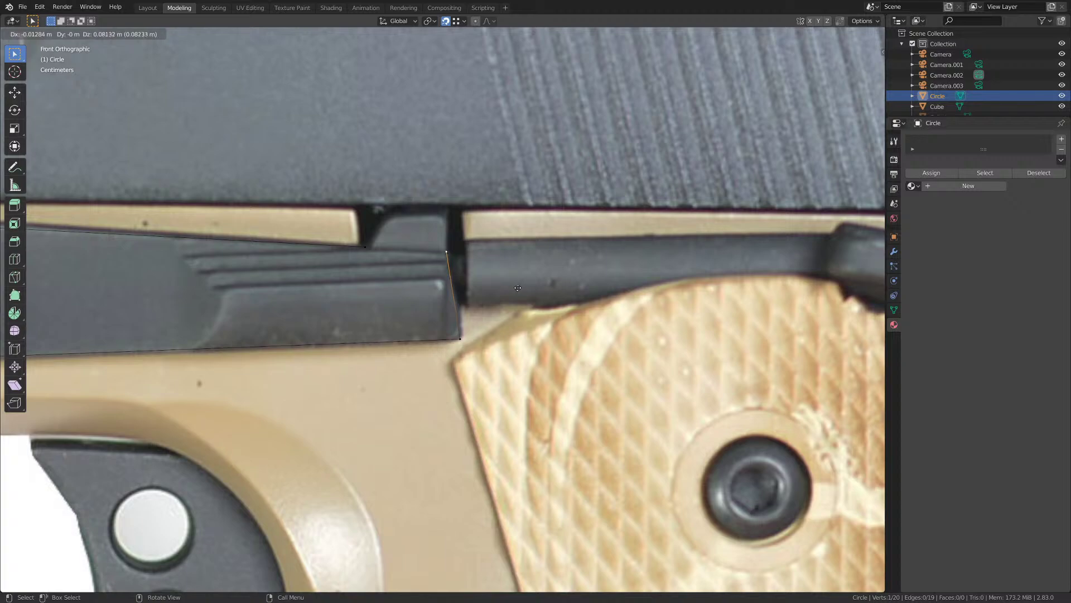
{"action": "left_click", "coordinate": [518, 288]}
{"action": "key", "text": "e"}
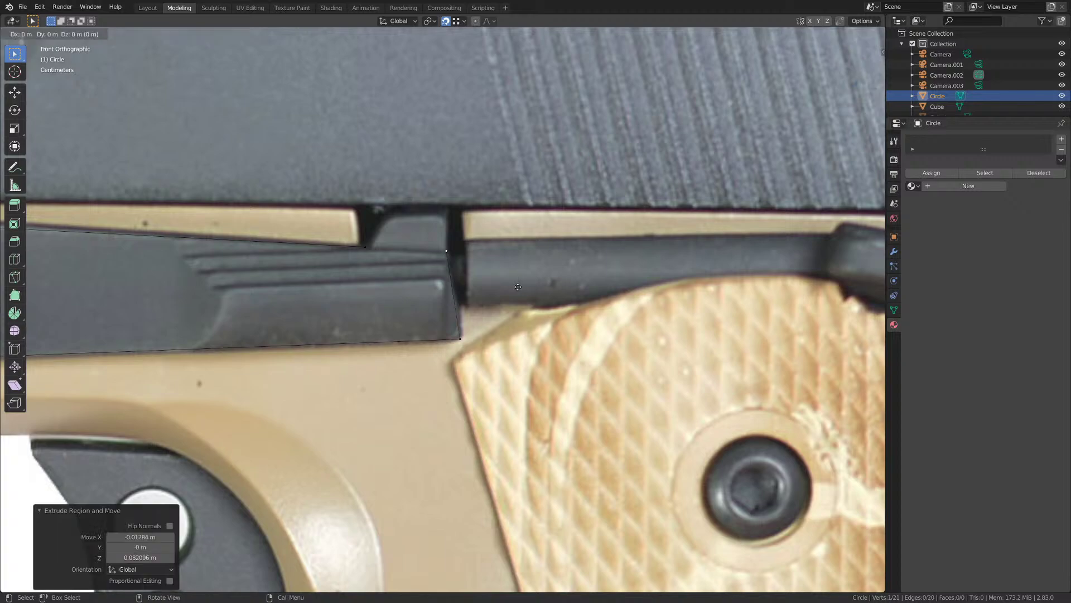
{"action": "left_click", "coordinate": [518, 249]}
{"action": "key", "text": "e"}
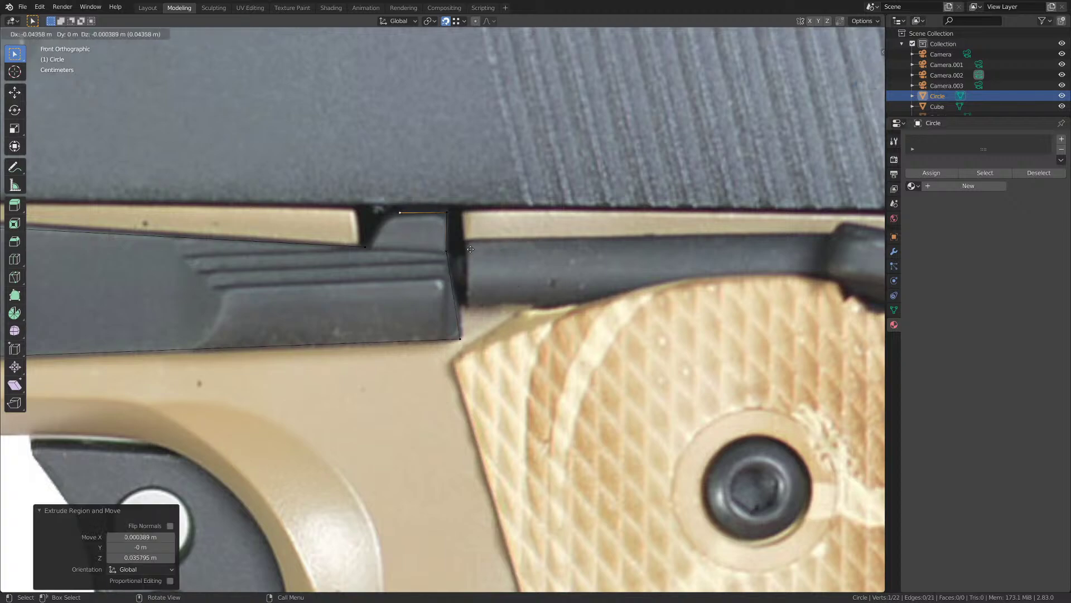
{"action": "left_click", "coordinate": [461, 251]}
- Join the tab's front vertex to the lever's upper edge endpoint to close the outline, and save the file
{"action": "left_click", "coordinate": [367, 246], "text": "shift"}
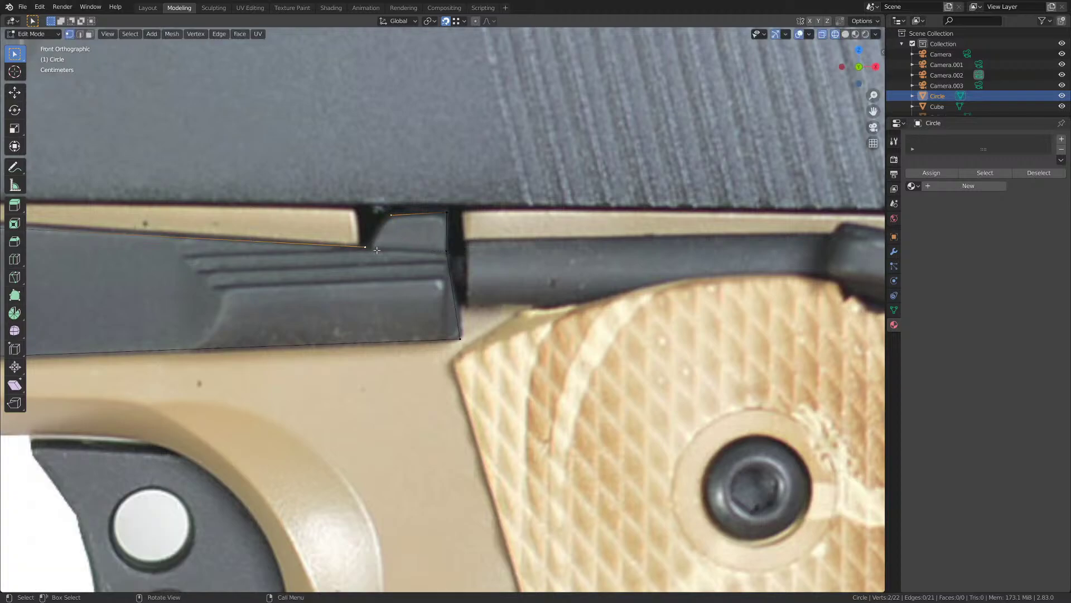
{"action": "scroll", "coordinate": [378, 251], "scroll_direction": "down", "scroll_amount": 3}
{"action": "key", "text": "Tab"}
{"action": "middle_click_drag", "start_coordinate": [385, 330], "coordinate": [448, 315]}
{"action": "key", "text": "KP_1"}
{"action": "key", "text": "ctrl+s"}
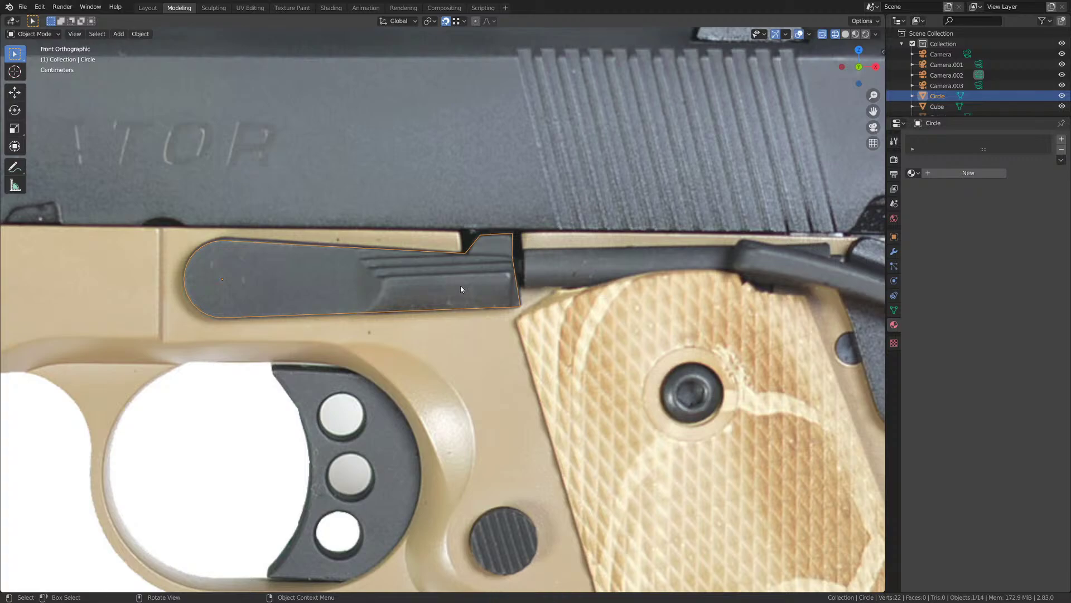
{"action": "key", "text": "ctrl+s"}
- Reveal all hidden pistol parts around the slide stop lever outline
{"action": "middle_click_drag", "start_coordinate": [427, 280], "coordinate": [498, 281]}
{"action": "key", "text": "z"}
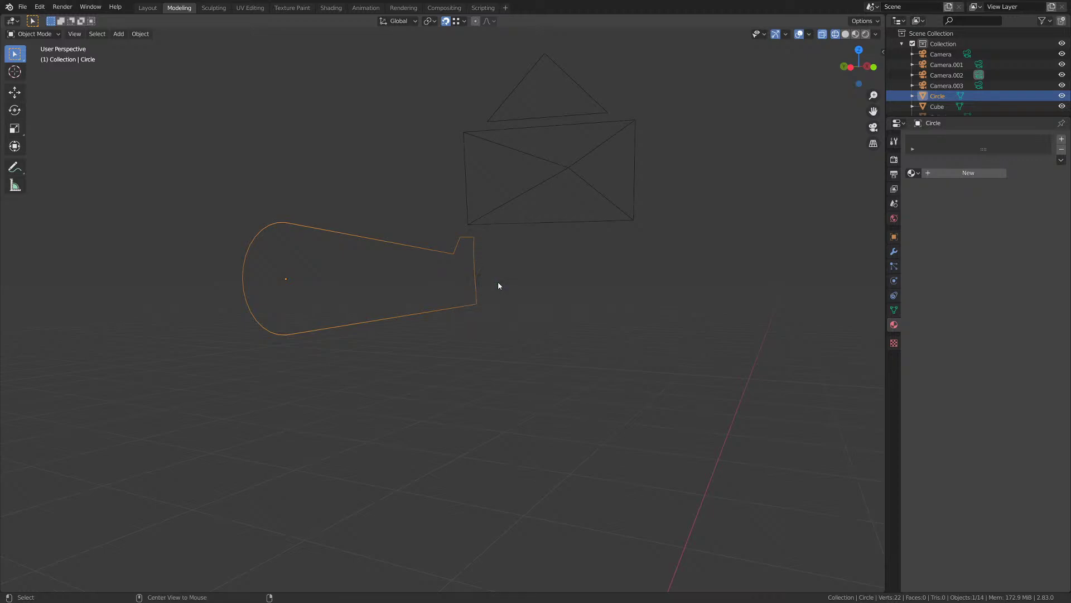
{"action": "key", "text": "alt+h"}
- Move the slide stop lever outline -0.17455 m along Y towards the frame's outer side and save M1911.blend
{"action": "left_click", "coordinate": [436, 277]}
{"action": "middle_click_drag", "start_coordinate": [445, 290], "coordinate": [477, 309]}
{"action": "key", "text": "g"}
{"action": "key", "text": "x"}
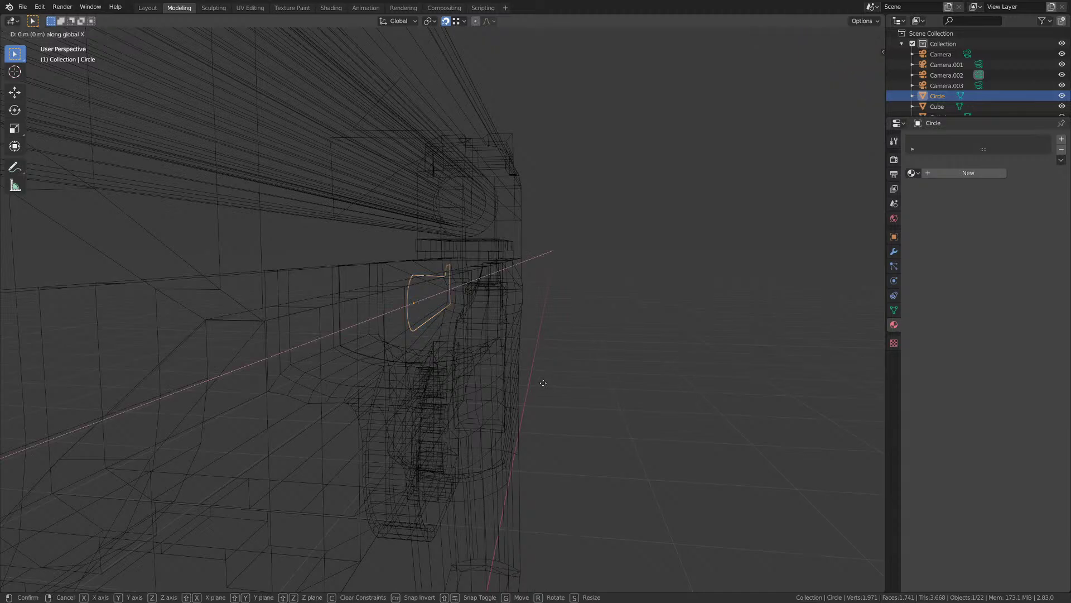
{"action": "key", "text": "y"}
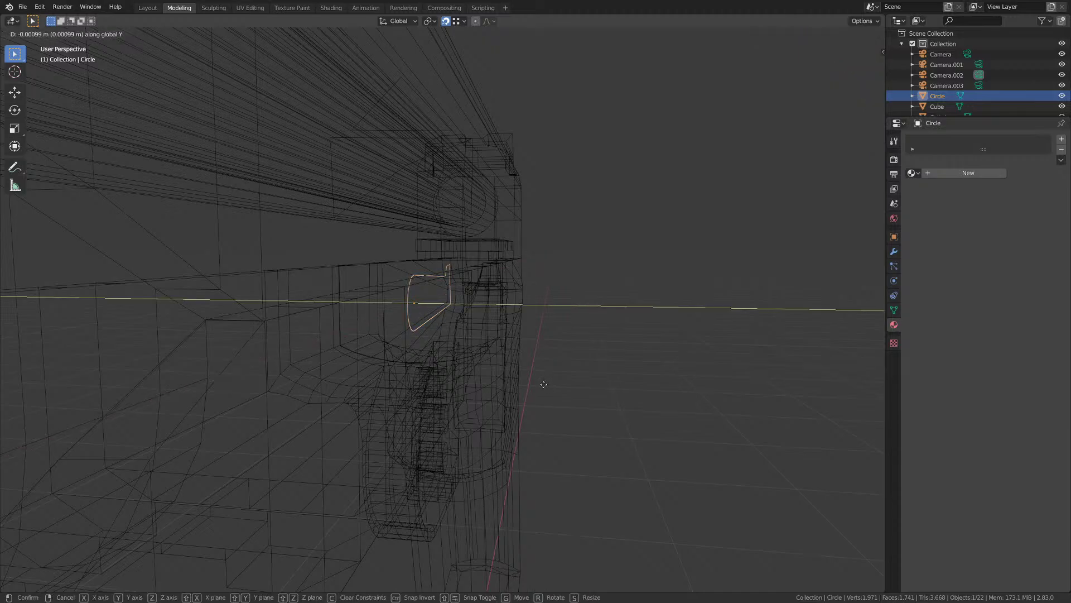
{"action": "left_click", "coordinate": [622, 404]}
{"action": "key", "text": "ctrl+s"}
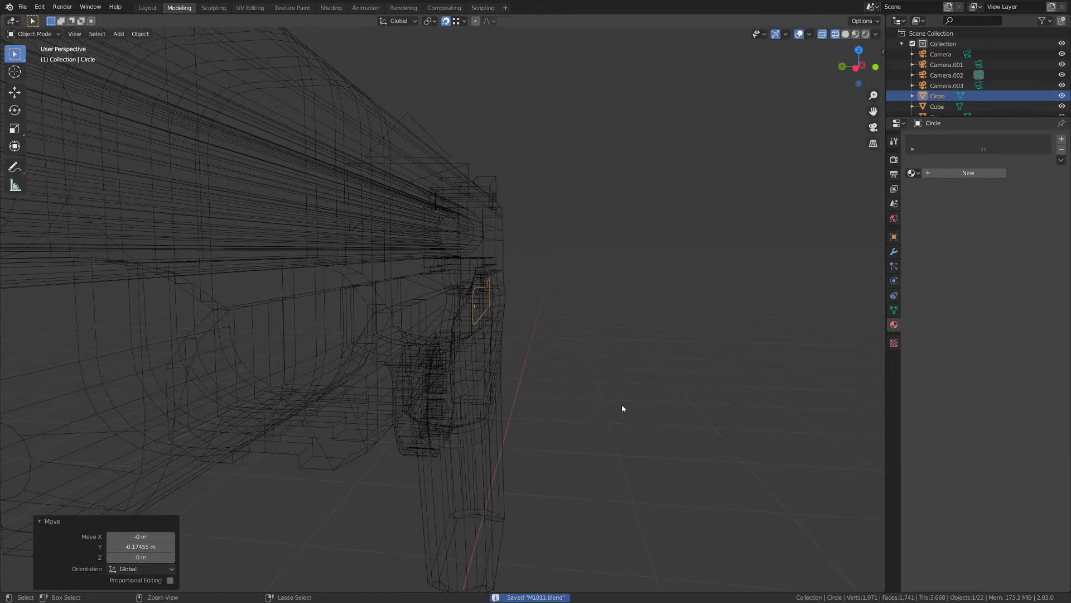
- Switch to Material Preview shading and examine the coloured pistol with the lever outline from several angles
{"action": "key", "text": "z"}
{"action": "left_click", "coordinate": [609, 448]}
{"action": "middle_click_drag", "start_coordinate": [609, 448], "coordinate": [406, 422]}
{"action": "middle_click_drag", "start_coordinate": [369, 411], "coordinate": [166, 431]}
{"action": "scroll", "coordinate": [377, 377], "scroll_direction": "down", "scroll_amount": 4}
{"action": "mouse_move", "coordinate": [469, 357]}
{"action": "middle_mouse_down"}
{"action": "mouse_move", "coordinate": [443, 364]}
{"action": "mouse_move", "coordinate": [459, 360]}
{"action": "middle_mouse_up"}
- View the pistol through Camera.003 as the active camera, and switch the active camera to Camera.002
{"action": "left_click", "coordinate": [505, 246]}
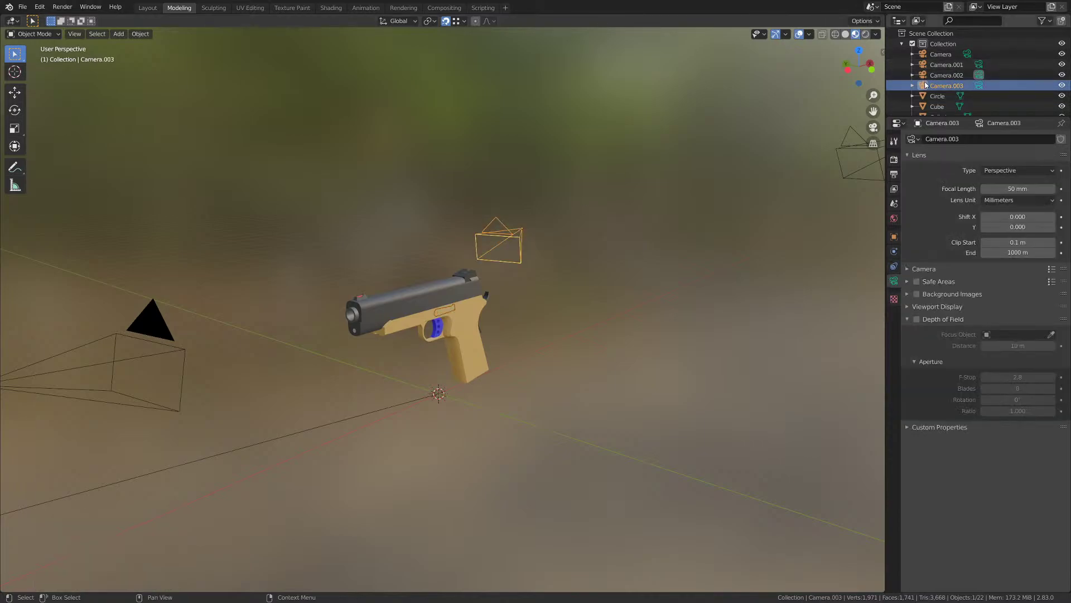
{"action": "left_click", "coordinate": [979, 85]}
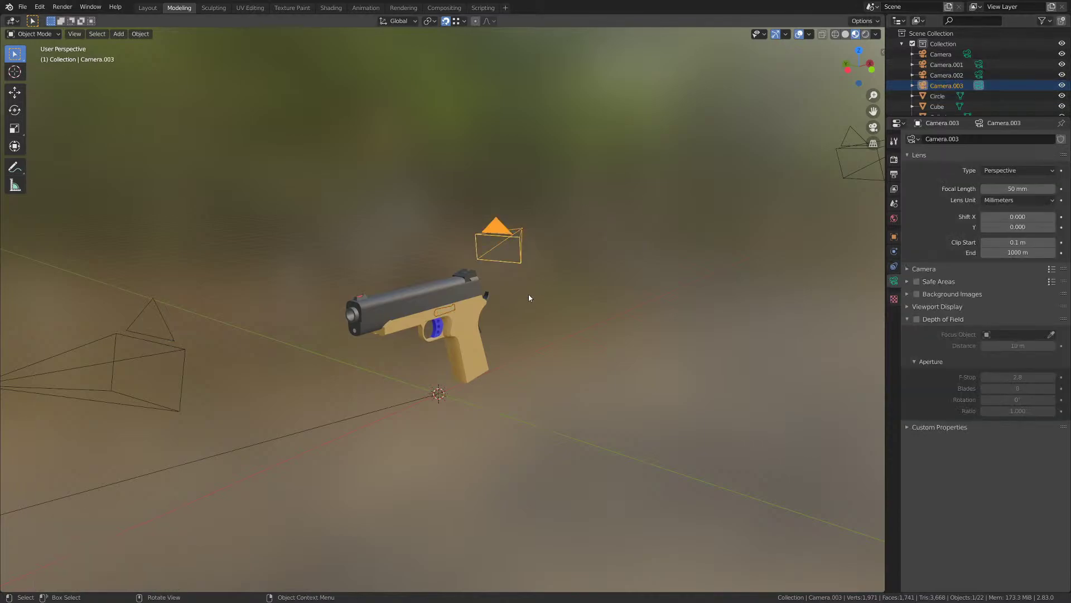
{"action": "key", "text": "KP_Decimal"}
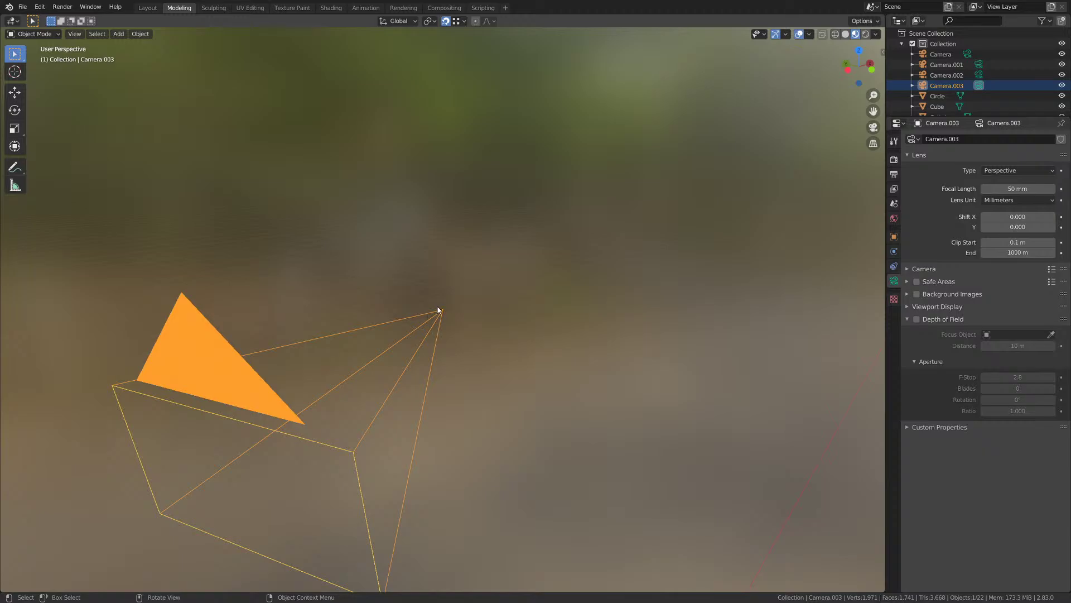
{"action": "key", "text": "KP_0"}
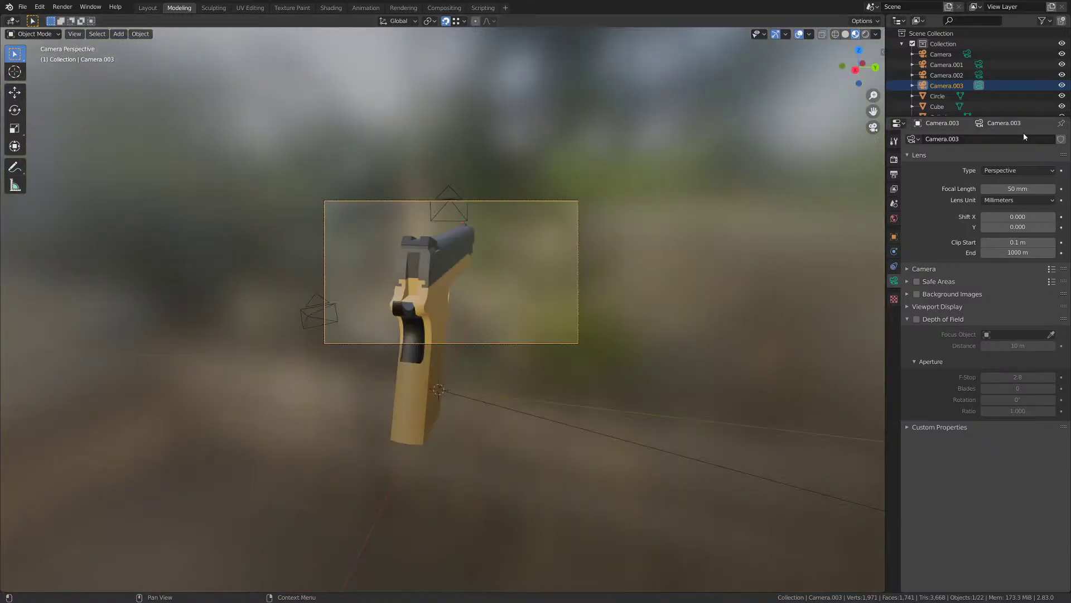
{"action": "left_click", "coordinate": [980, 75]}
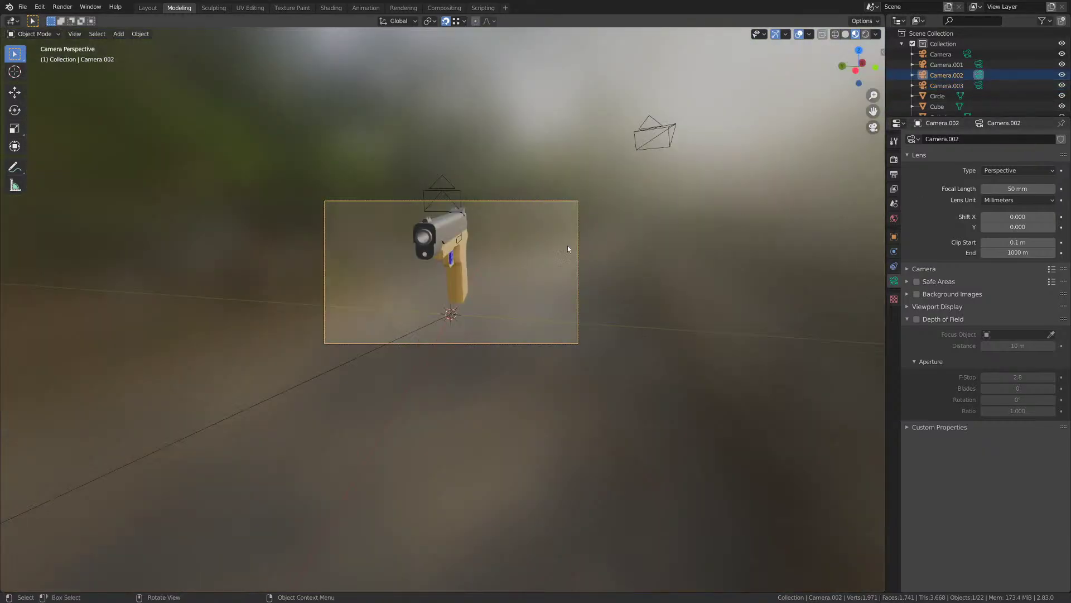
- Check the pistol through the scene's other cameras, leave Camera as the active one, and save the file
{"action": "left_click", "coordinate": [979, 64]}
{"action": "left_click", "coordinate": [967, 54]}
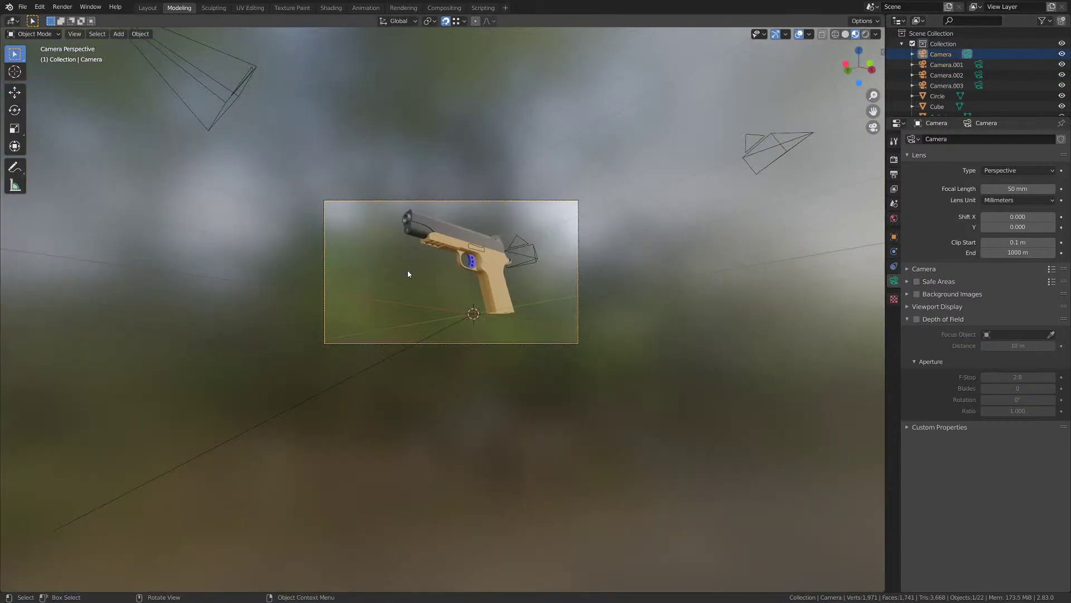
{"action": "middle_click_drag", "start_coordinate": [447, 270], "coordinate": [545, 162]}
{"action": "scroll", "coordinate": [418, 310], "scroll_direction": "up", "scroll_amount": 3}
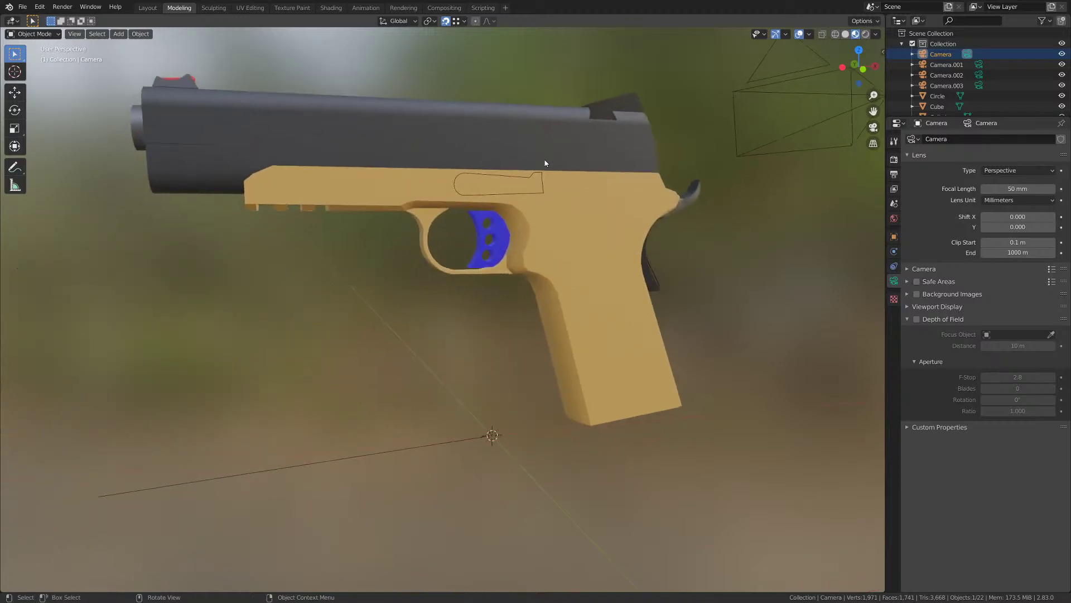
{"action": "key", "text": "ctrl+s"}
- Extrude the slide-stop outline above the trigger about 0.013 m outward along the global Y axis
{"action": "middle_click_drag", "start_coordinate": [494, 199], "coordinate": [493, 207], "text": "shift"}
{"action": "left_click", "coordinate": [507, 210]}
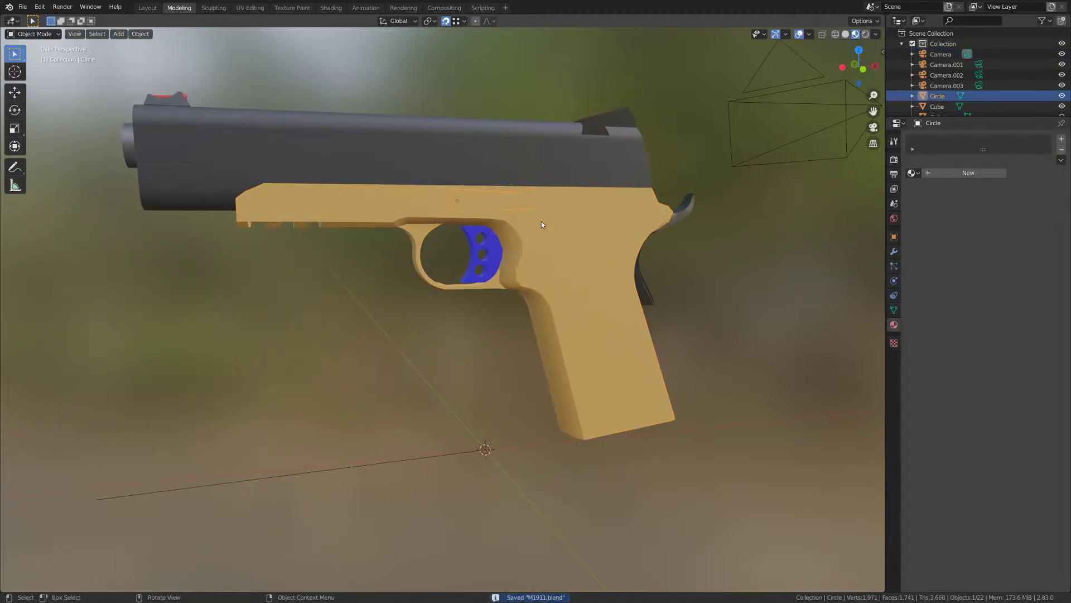
{"action": "key", "text": "KP_Decimal"}
{"action": "scroll", "coordinate": [542, 221], "scroll_direction": "down", "scroll_amount": 3}
{"action": "key", "text": "Tab"}
{"action": "middle_click_drag", "start_coordinate": [432, 332], "coordinate": [505, 342]}
{"action": "key", "text": "Tab"}
{"action": "key", "text": "Tab"}
{"action": "key", "text": "e"}
{"action": "key", "text": "y"}
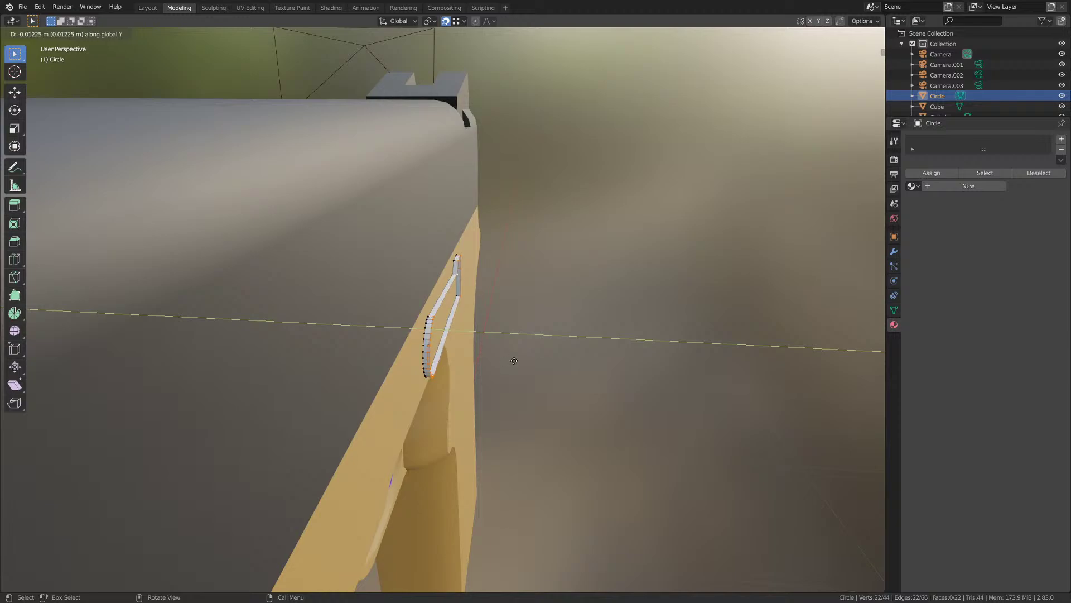
{"action": "left_click", "coordinate": [508, 361]}
- Shift the opposite edge loop of the extruded slide-stop outline slightly along the Y axis against the frame
{"action": "middle_click_drag", "start_coordinate": [504, 363], "coordinate": [467, 308]}
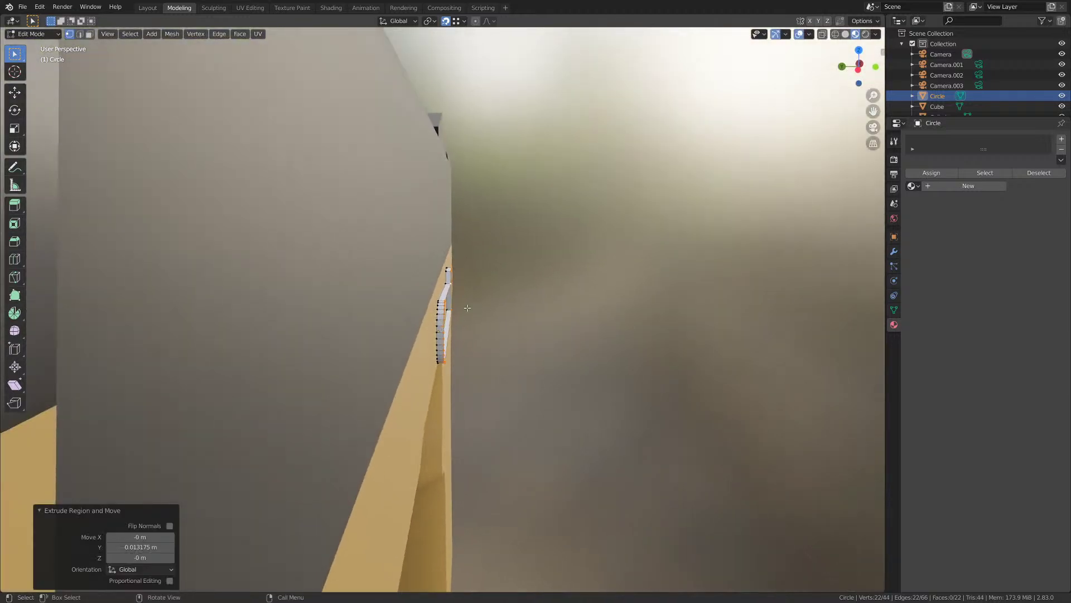
{"action": "left_click", "coordinate": [444, 293]}
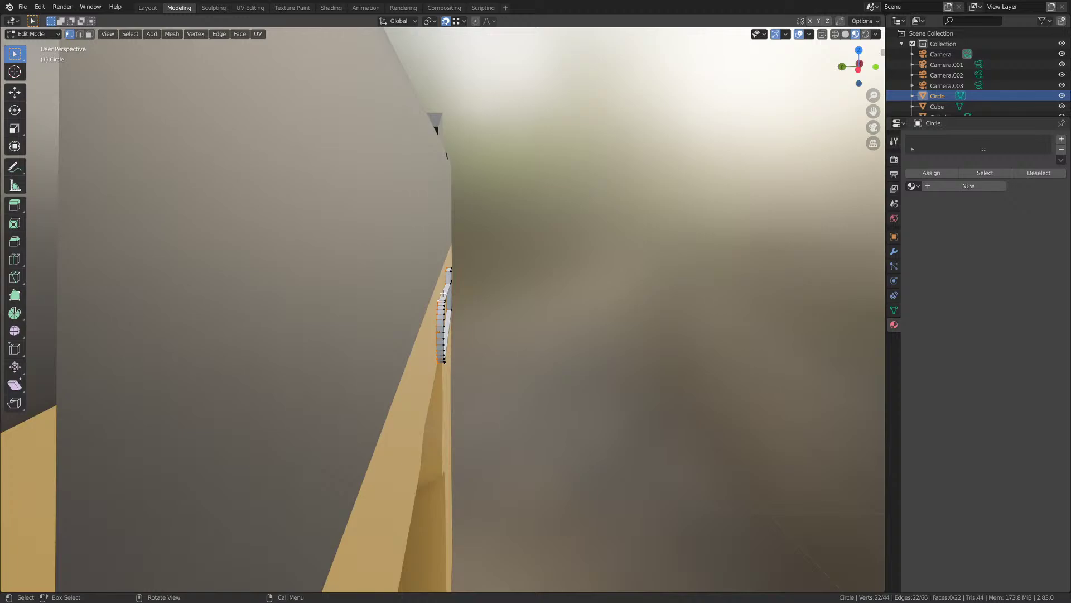
{"action": "key", "text": "g"}
{"action": "key", "text": "y"}
{"action": "left_click", "coordinate": [441, 289]}
{"action": "middle_click_drag", "start_coordinate": [441, 289], "coordinate": [452, 339]}
{"action": "left_click", "coordinate": [446, 291], "text": "alt"}
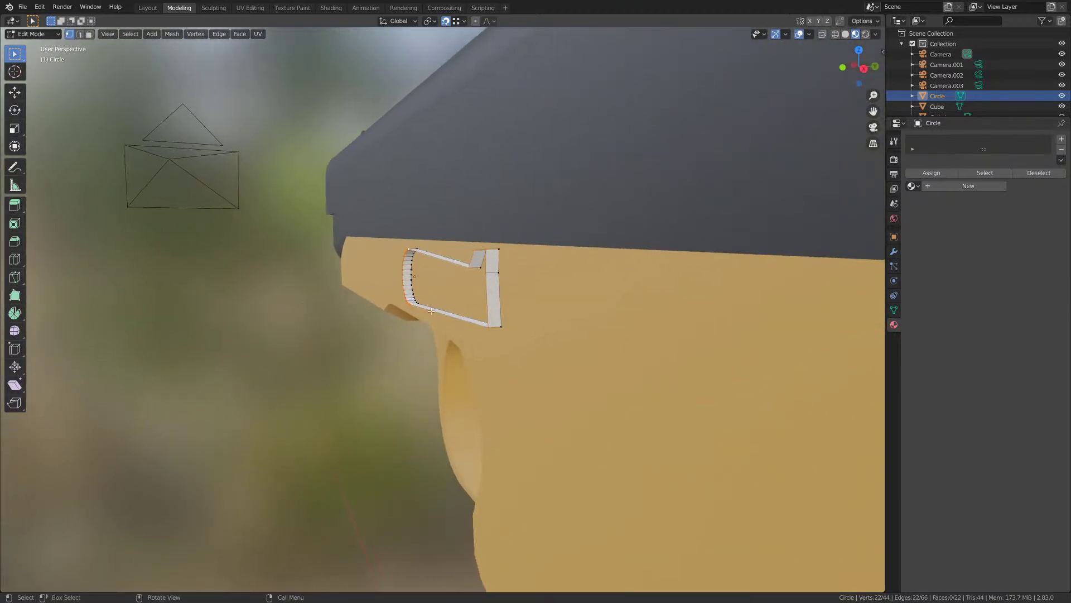
- Subdivide the outline's long lower edge once, between the rear corner and the end of the rounded front
{"action": "key", "text": "KP_1"}
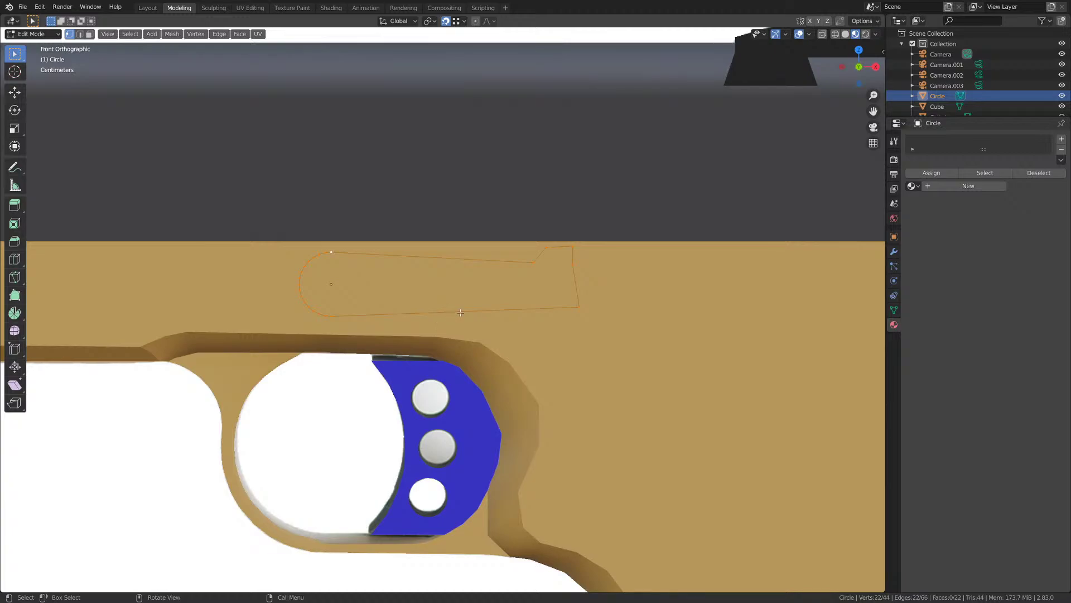
{"action": "scroll", "coordinate": [433, 321], "scroll_direction": "up", "scroll_amount": 2}
{"action": "key", "text": "z"}
{"action": "left_click", "coordinate": [399, 321]}
{"action": "scroll", "coordinate": [399, 322], "scroll_direction": "up", "scroll_amount": 2}
{"action": "middle_click_drag", "start_coordinate": [405, 326], "coordinate": [484, 306]}
{"action": "left_click", "coordinate": [496, 305]}
{"action": "left_click", "coordinate": [144, 222], "text": "shift"}
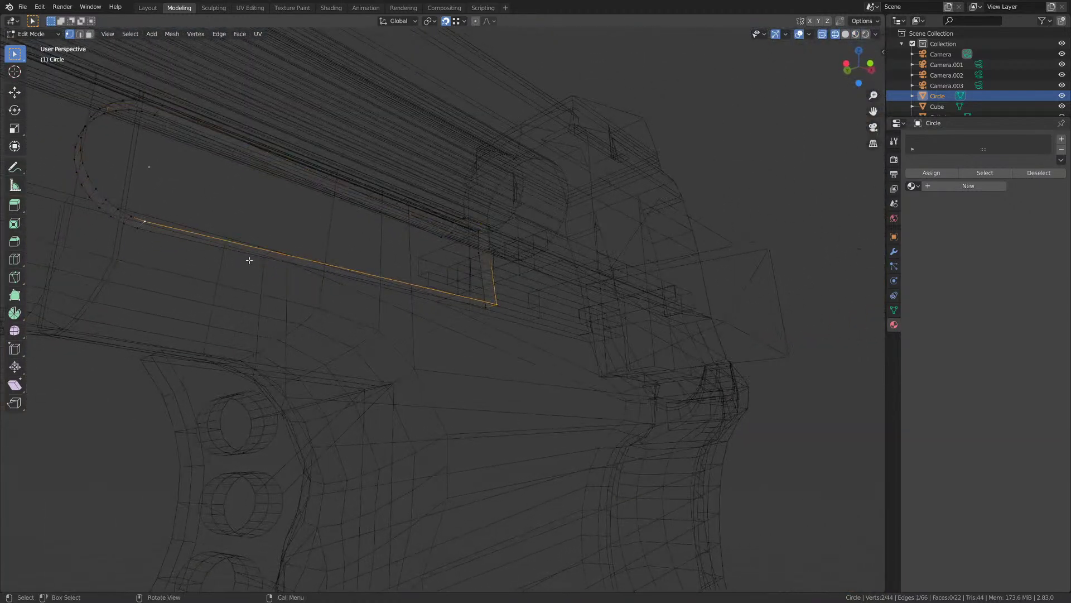
{"action": "key", "text": "KP_1"}
{"action": "key", "text": "z"}
{"action": "left_click", "coordinate": [297, 260]}
{"action": "mouse_move", "coordinate": [296, 260]}
{"action": "middle_mouse_down"}
{"action": "mouse_move", "coordinate": [384, 261]}
{"action": "mouse_move", "coordinate": [379, 248]}
{"action": "middle_mouse_up"}
{"action": "right_click", "coordinate": [379, 248]}
{"action": "left_click", "coordinate": [372, 243]}
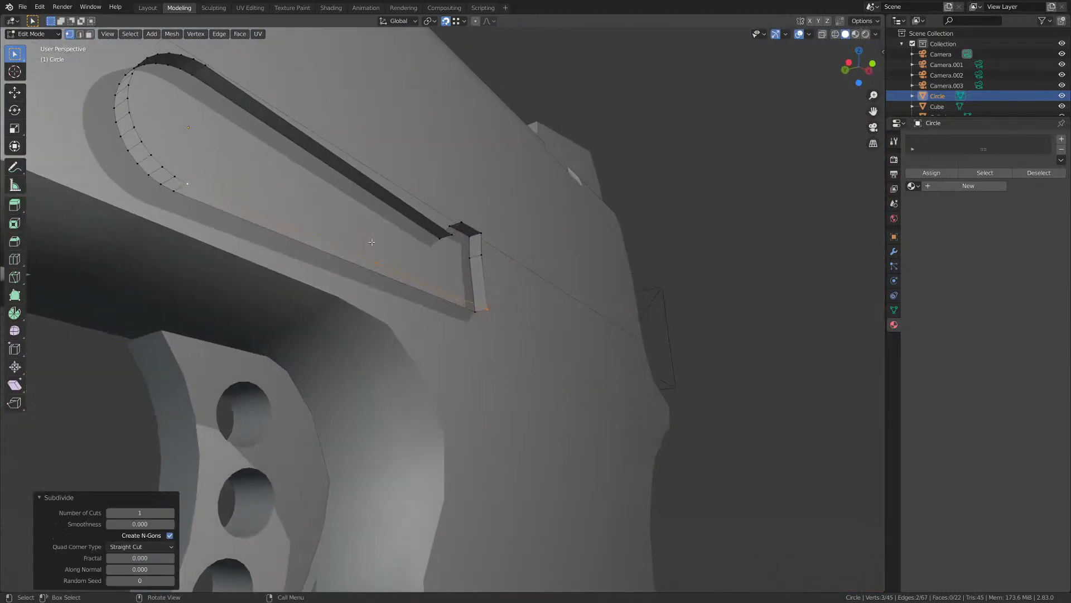
- Slide the new lower-edge vertex by a factor of 0.100 toward the start of the grooves in the reference image
{"action": "left_click", "coordinate": [383, 268]}
{"action": "key", "text": "KP_1"}
{"action": "key", "text": "z"}
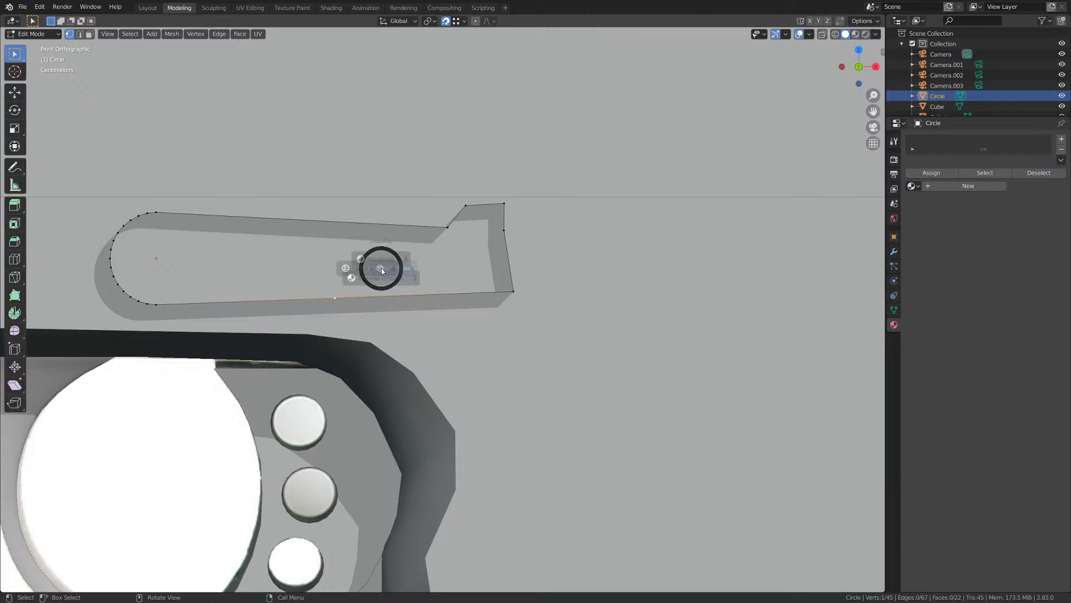
{"action": "left_click", "coordinate": [398, 272]}
{"action": "key", "text": "z"}
{"action": "left_click", "coordinate": [338, 271]}
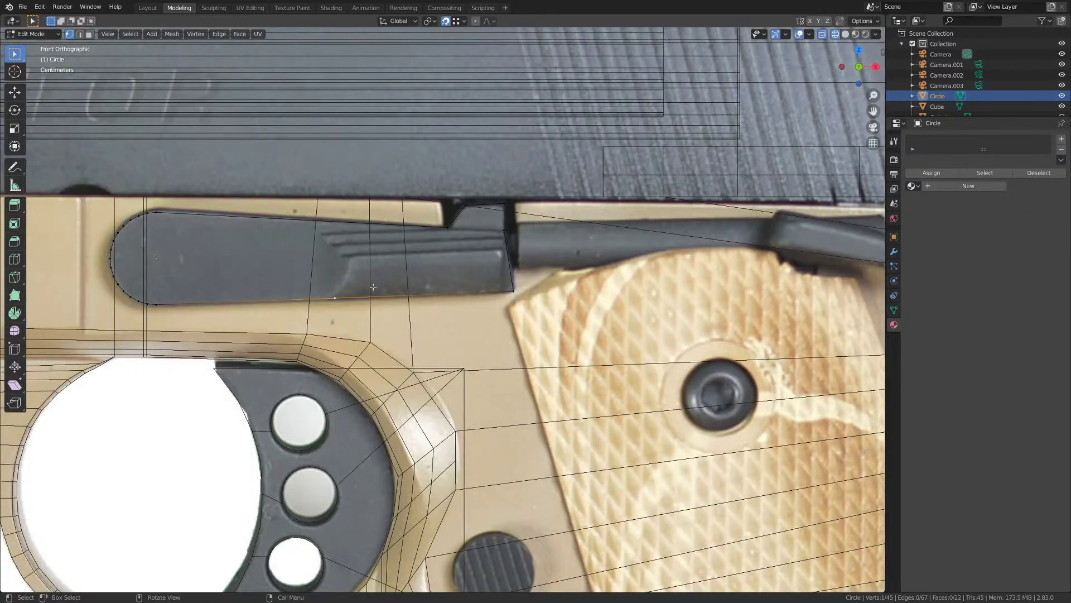
{"action": "scroll", "coordinate": [377, 303], "scroll_direction": "up", "scroll_amount": 3}
{"action": "key", "text": "shift+v"}
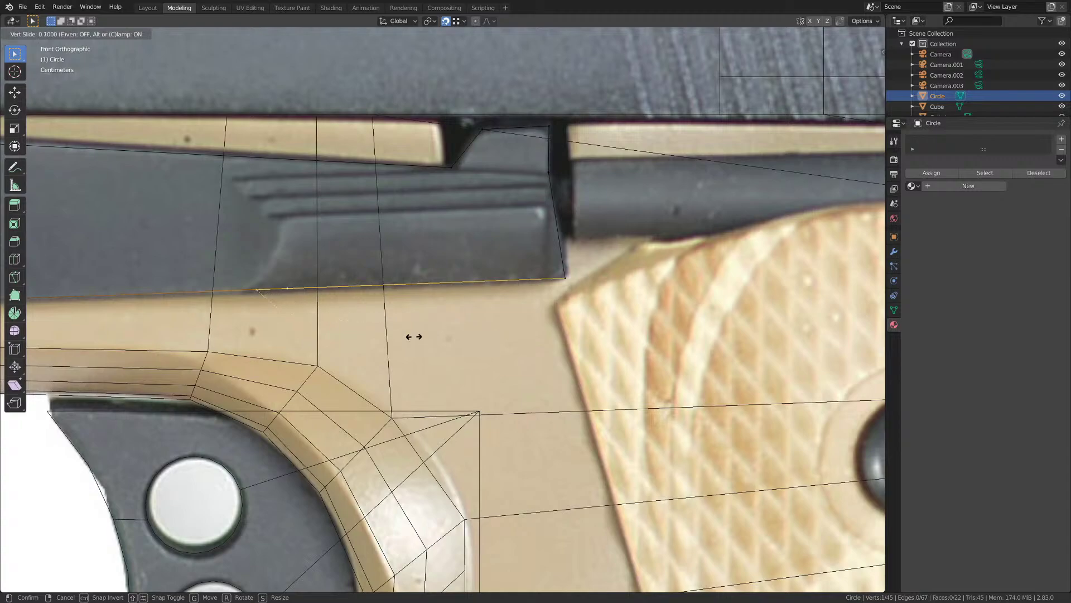
{"action": "left_click", "coordinate": [360, 336]}
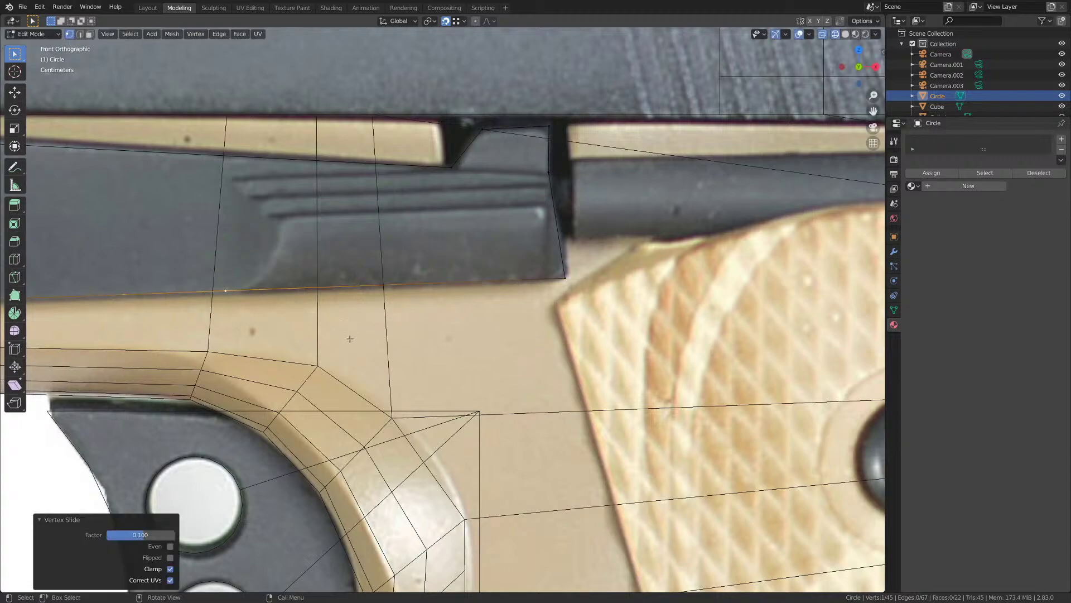
- Leave mesh editing in solid shading and hide the pistol's frame, slide, rear iron sight and barrel
{"action": "key", "text": "shift+z"}
{"action": "mouse_move", "coordinate": [316, 328]}
{"action": "middle_mouse_down"}
{"action": "mouse_move", "coordinate": [348, 313]}
{"action": "mouse_move", "coordinate": [509, 300]}
{"action": "mouse_move", "coordinate": [506, 287]}
{"action": "middle_mouse_up"}
{"action": "key", "text": "z"}
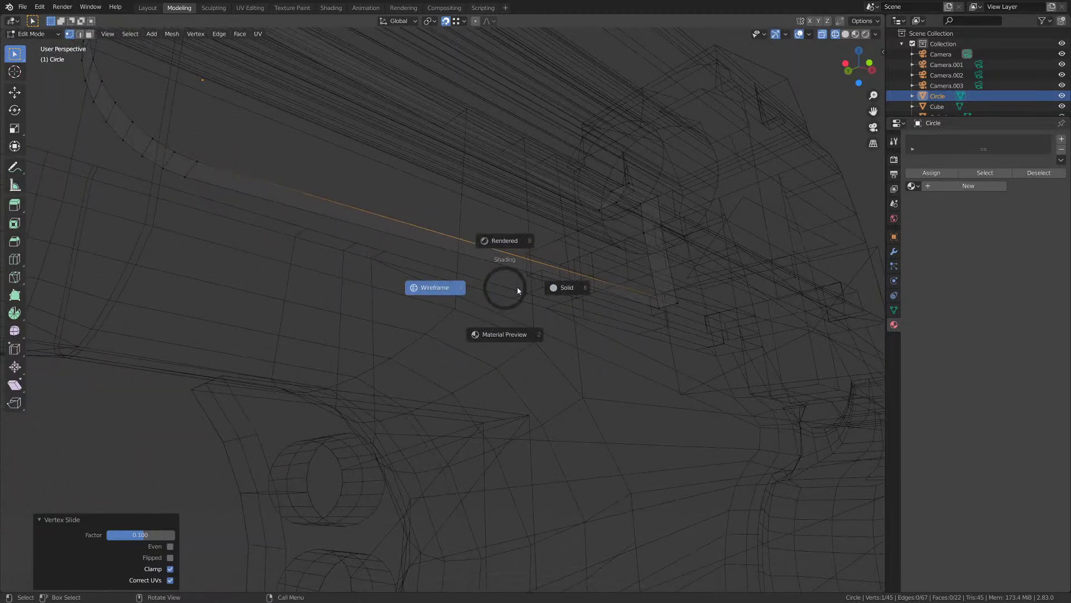
{"action": "left_click", "coordinate": [567, 287]}
{"action": "scroll", "coordinate": [490, 335], "scroll_direction": "down", "scroll_amount": 4}
{"action": "key", "text": "Tab"}
{"action": "left_click", "coordinate": [474, 344]}
{"action": "scroll", "coordinate": [481, 330], "scroll_direction": "up", "scroll_amount": 3}
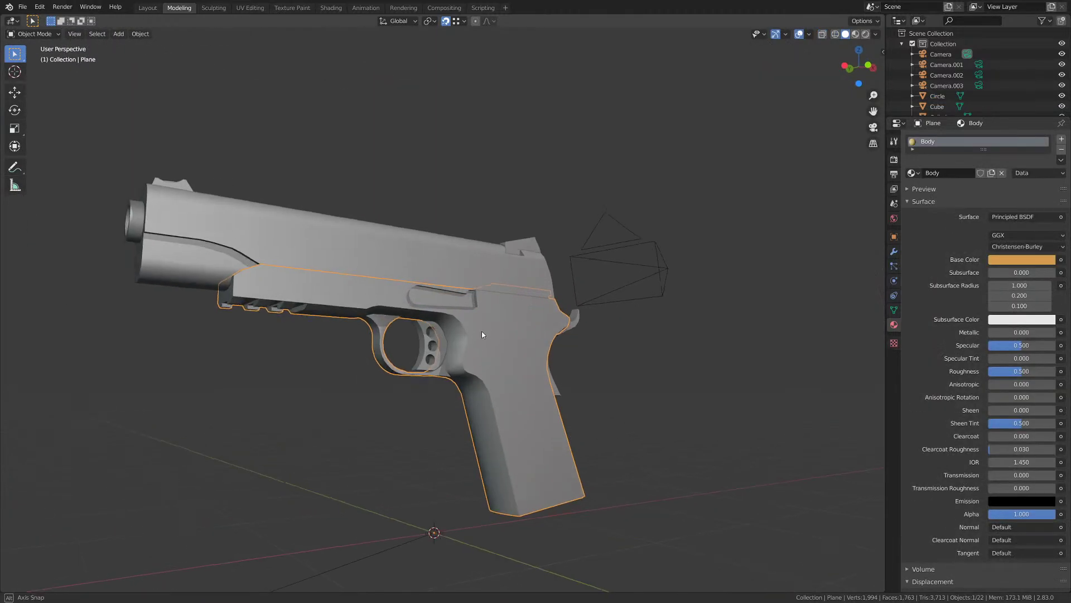
{"action": "key", "text": "h"}
{"action": "left_click", "coordinate": [485, 274]}
{"action": "key", "text": "h"}
{"action": "left_click", "coordinate": [488, 250]}
{"action": "key", "text": "h"}
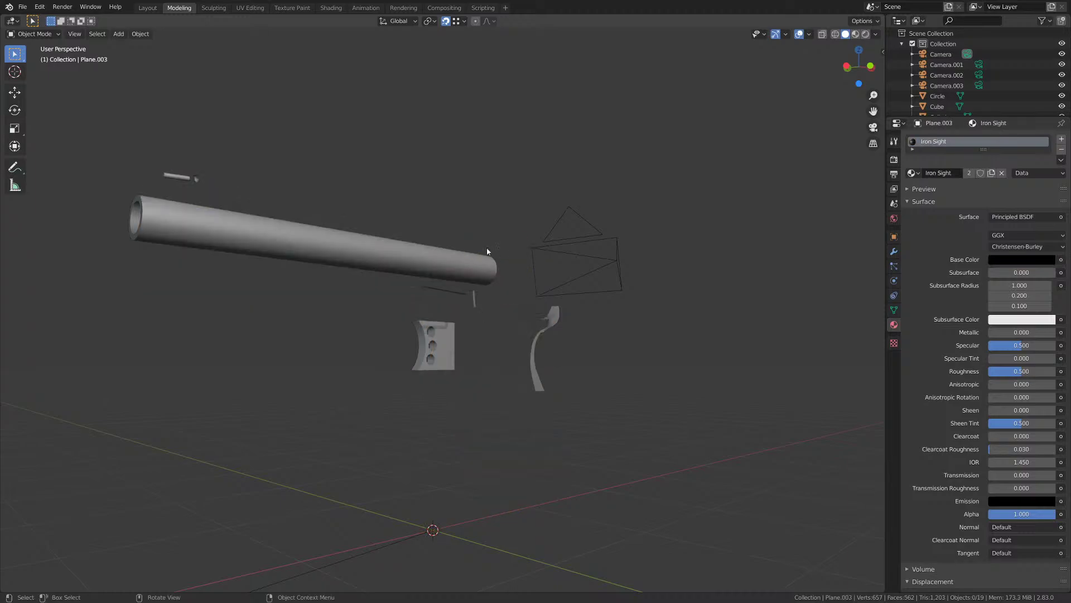
{"action": "left_click", "coordinate": [416, 264]}
{"action": "key", "text": "h"}
- Hide the trigger, the grip safety and the front sight insert so only the slide-stop outline remains
{"action": "middle_click_drag", "start_coordinate": [434, 299], "coordinate": [413, 344]}
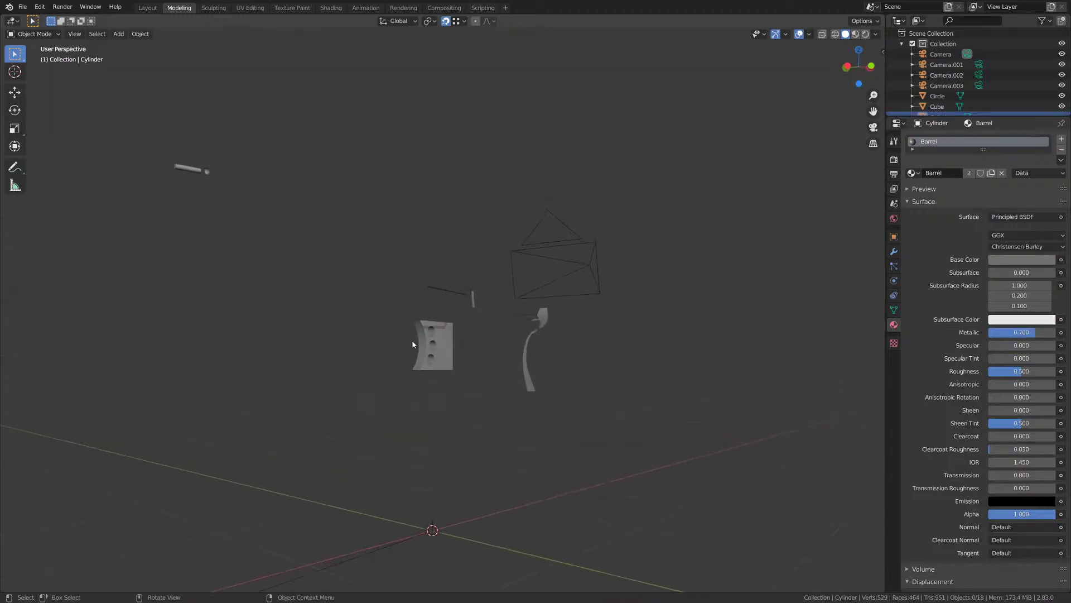
{"action": "left_click", "coordinate": [428, 349]}
{"action": "key", "text": "h"}
{"action": "left_click", "coordinate": [528, 354]}
{"action": "key", "text": "h"}
{"action": "middle_click_drag", "start_coordinate": [528, 354], "coordinate": [221, 225]}
{"action": "left_click", "coordinate": [219, 217]}
{"action": "key", "text": "h"}
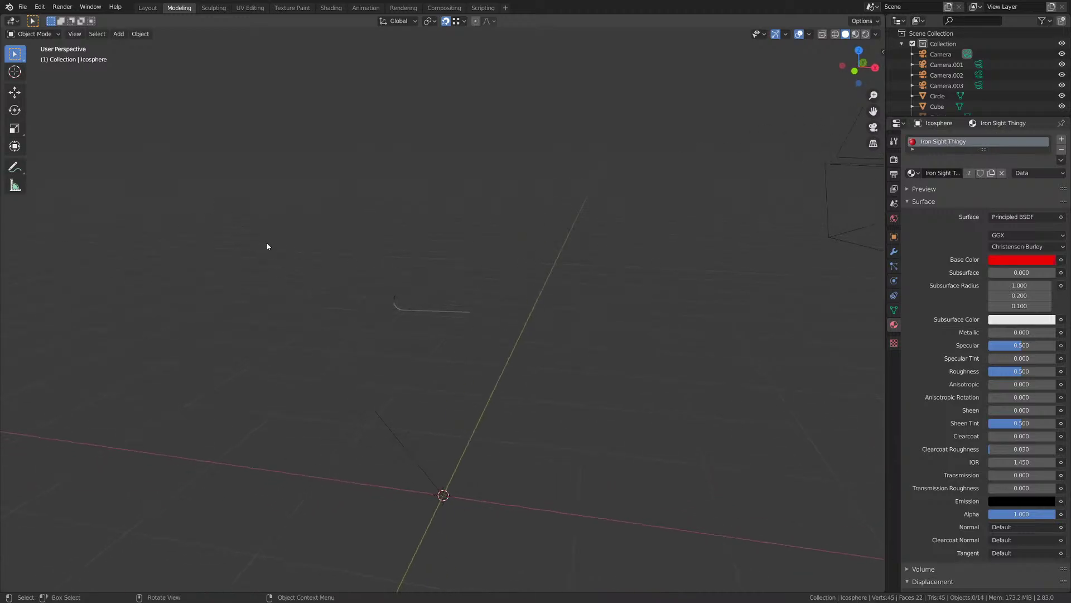
- Display the scene in material preview, focus on the slide-stop outline object, and save the file
{"action": "key", "text": "z"}
{"action": "left_click", "coordinate": [488, 322]}
{"action": "middle_click_drag", "start_coordinate": [487, 322], "coordinate": [425, 337]}
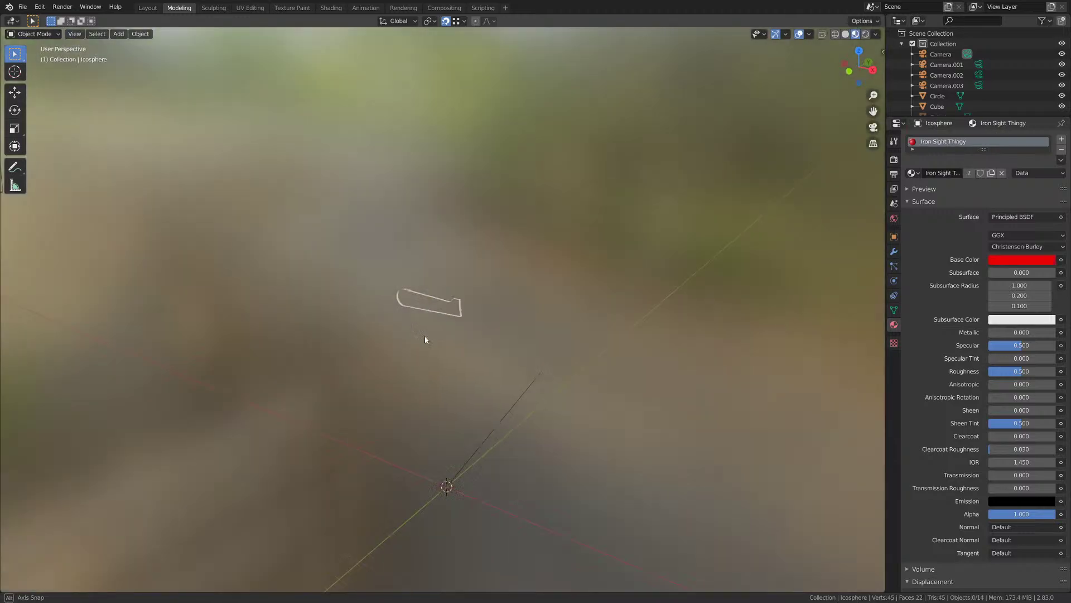
{"action": "left_click", "coordinate": [467, 313]}
{"action": "key", "text": "KP_Decimal"}
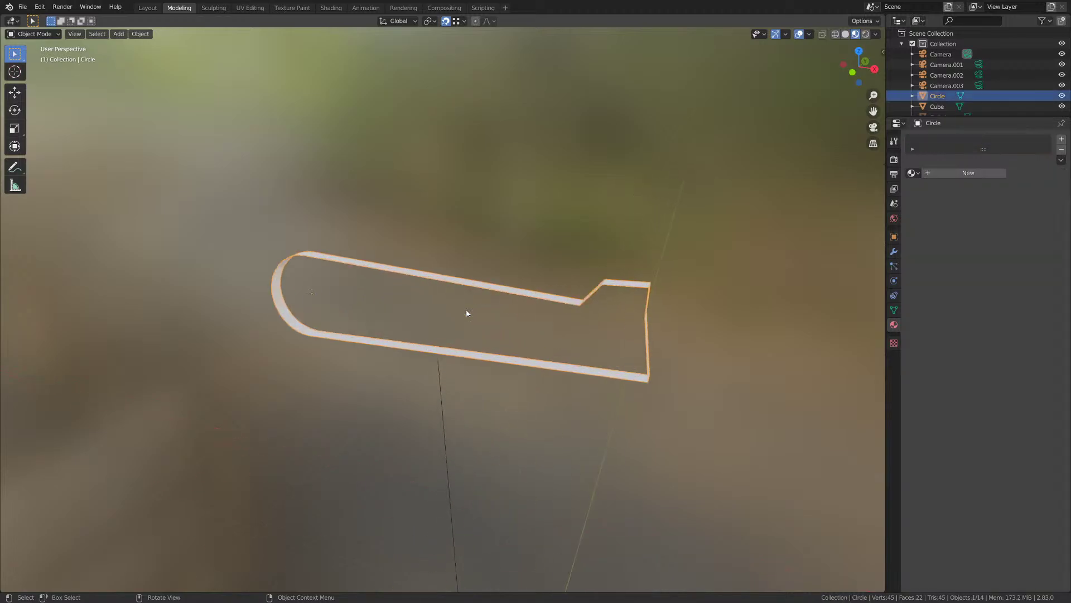
{"action": "key", "text": "ctrl+s"}
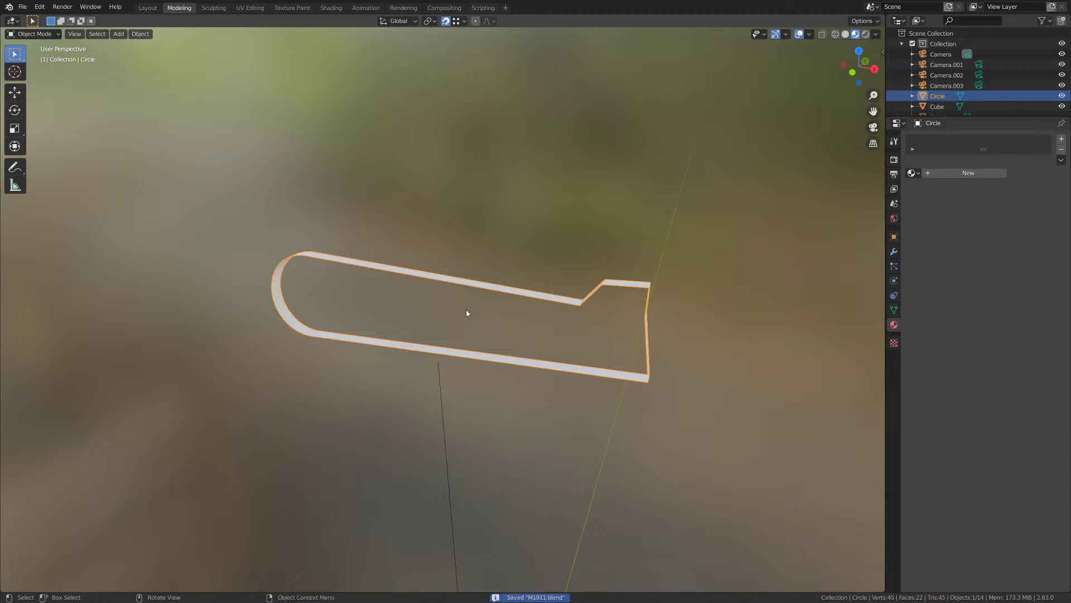
- Subdivide the outline's long upper edge once, between the notch corner and the start of the rounded front
{"action": "key", "text": "KP_1"}
{"action": "key", "text": "z"}
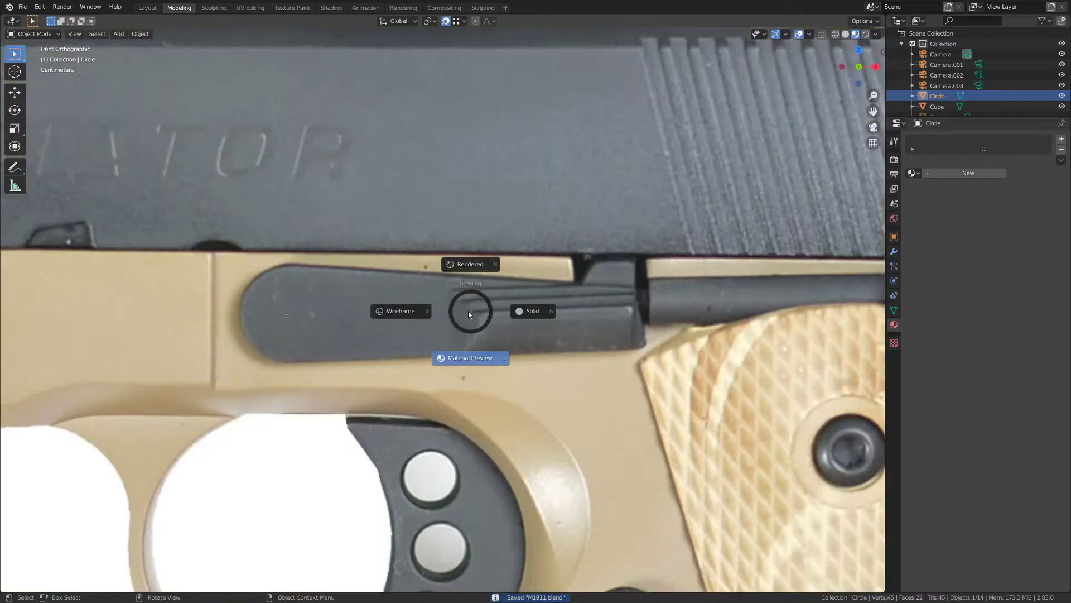
{"action": "left_click", "coordinate": [375, 315]}
{"action": "key", "text": "Tab"}
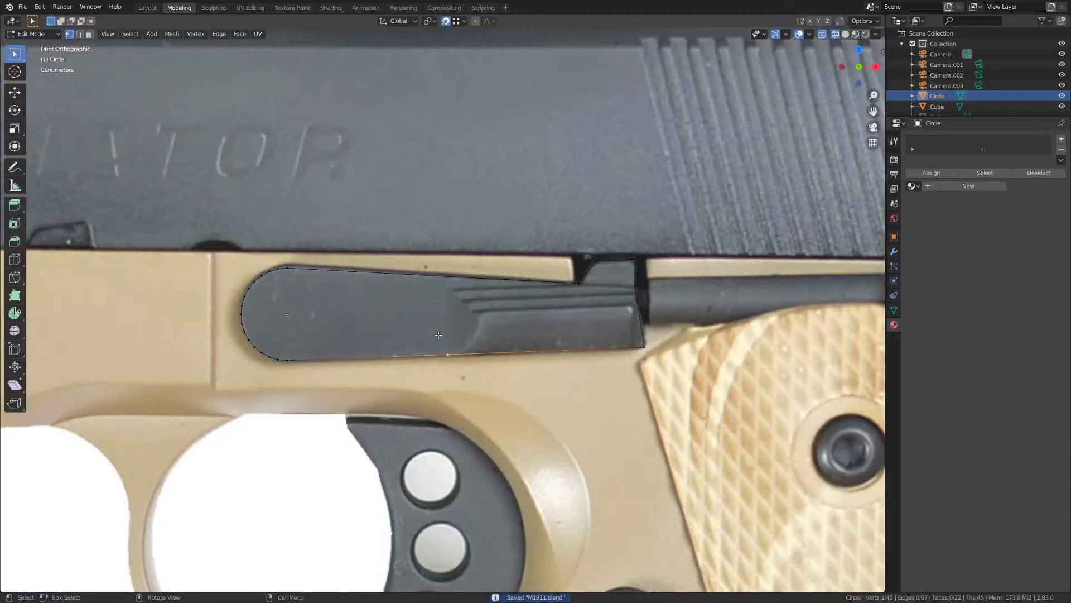
{"action": "scroll", "coordinate": [521, 346], "scroll_direction": "up", "scroll_amount": 2}
{"action": "middle_click_drag", "start_coordinate": [523, 348], "coordinate": [379, 256], "text": "shift"}
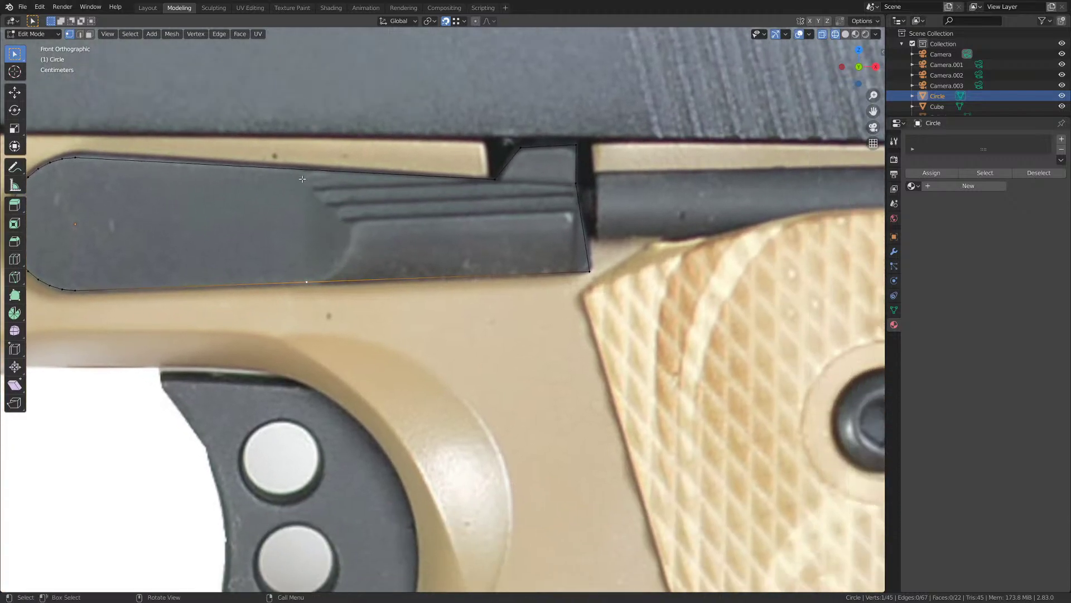
{"action": "middle_click_drag", "start_coordinate": [302, 179], "coordinate": [355, 228], "text": "shift"}
{"action": "middle_click_drag", "start_coordinate": [537, 243], "coordinate": [538, 261]}
{"action": "left_click", "coordinate": [554, 239]}
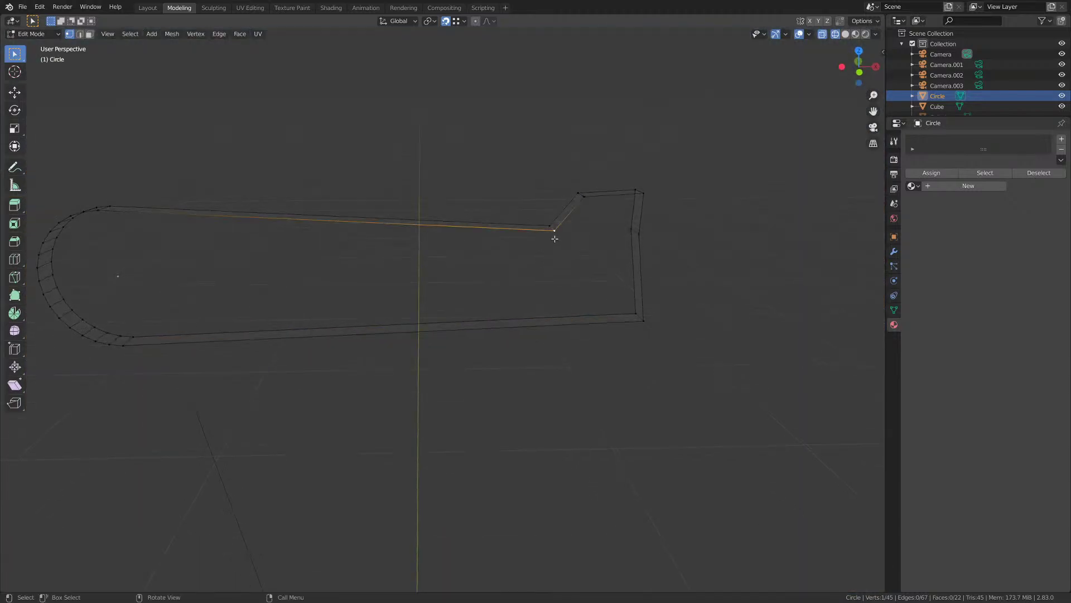
{"action": "left_click", "coordinate": [111, 207], "text": "shift"}
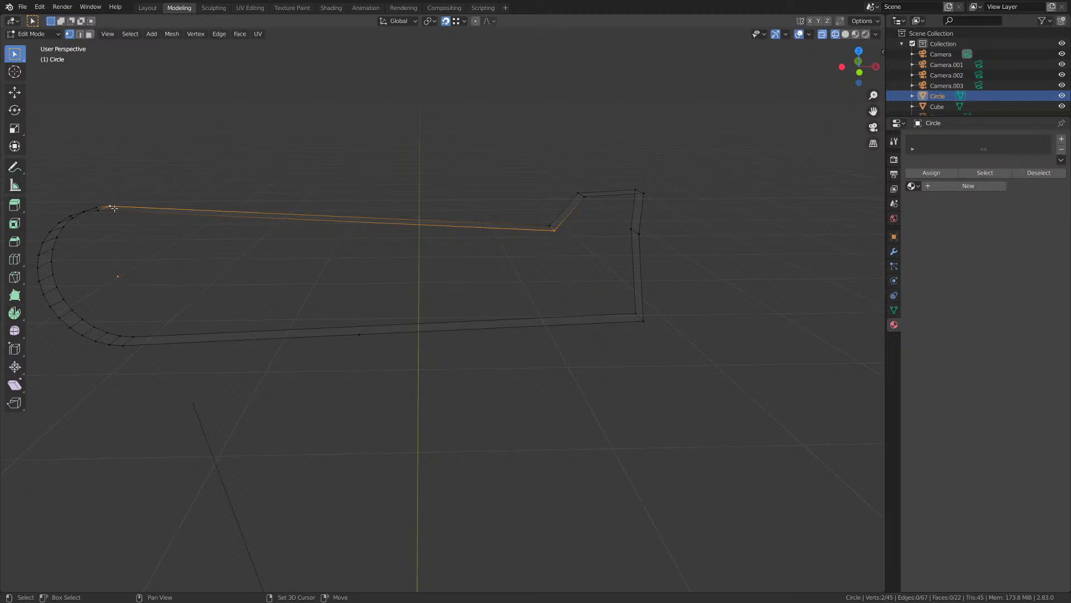
{"action": "key", "text": "KP_1"}
{"action": "right_click", "coordinate": [468, 274]}
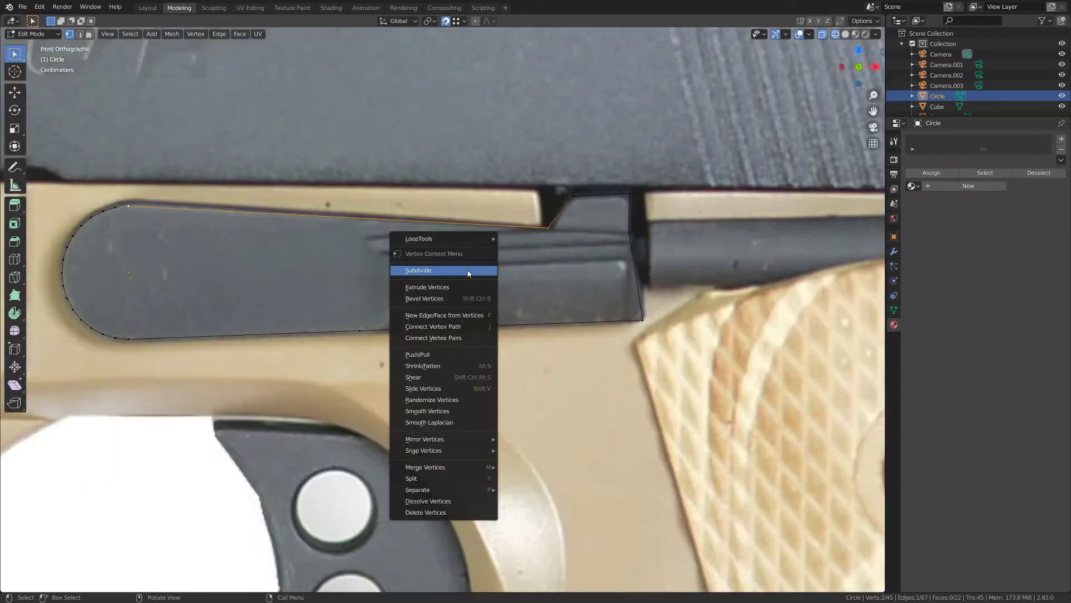
{"action": "left_click", "coordinate": [468, 271]}
- Try to slide the new upper-edge vertex along its edge toward the start of the reference grooves
{"action": "left_click", "coordinate": [338, 221]}
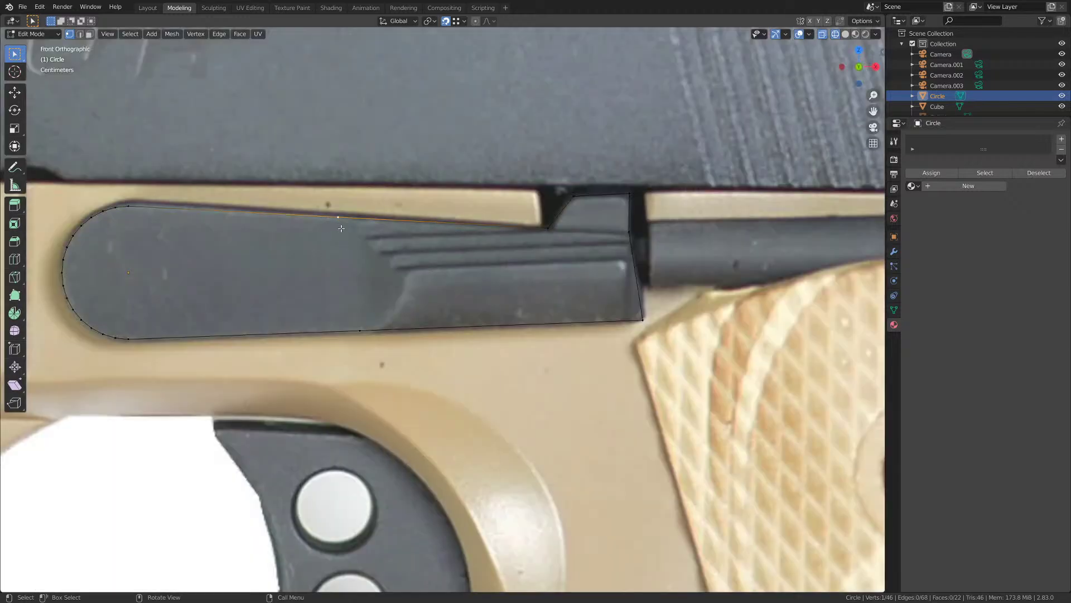
{"action": "key", "text": "shift+v"}
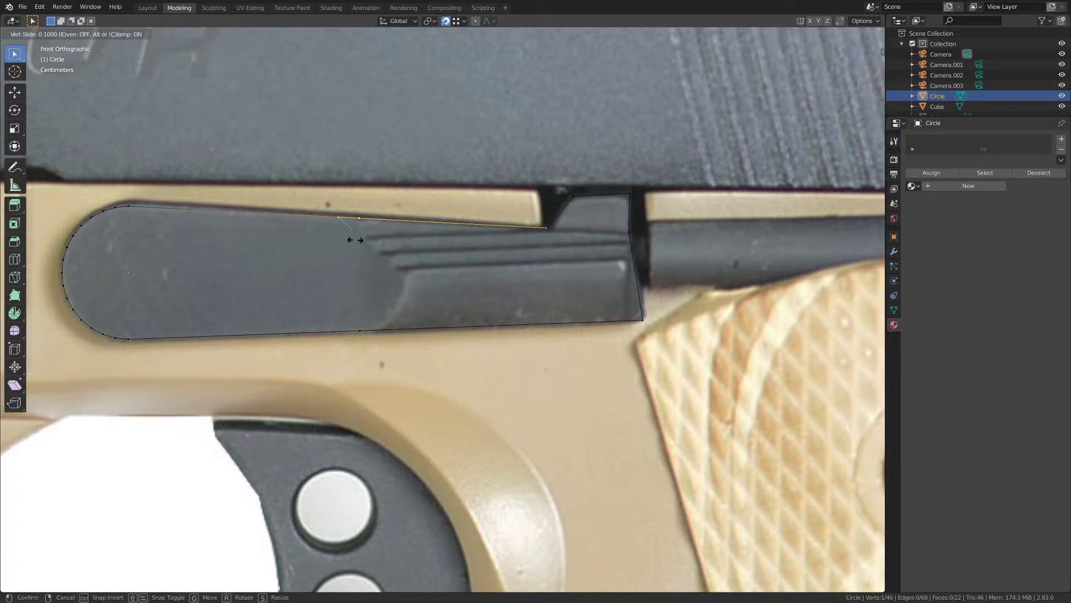
{"action": "left_click", "coordinate": [347, 241]}
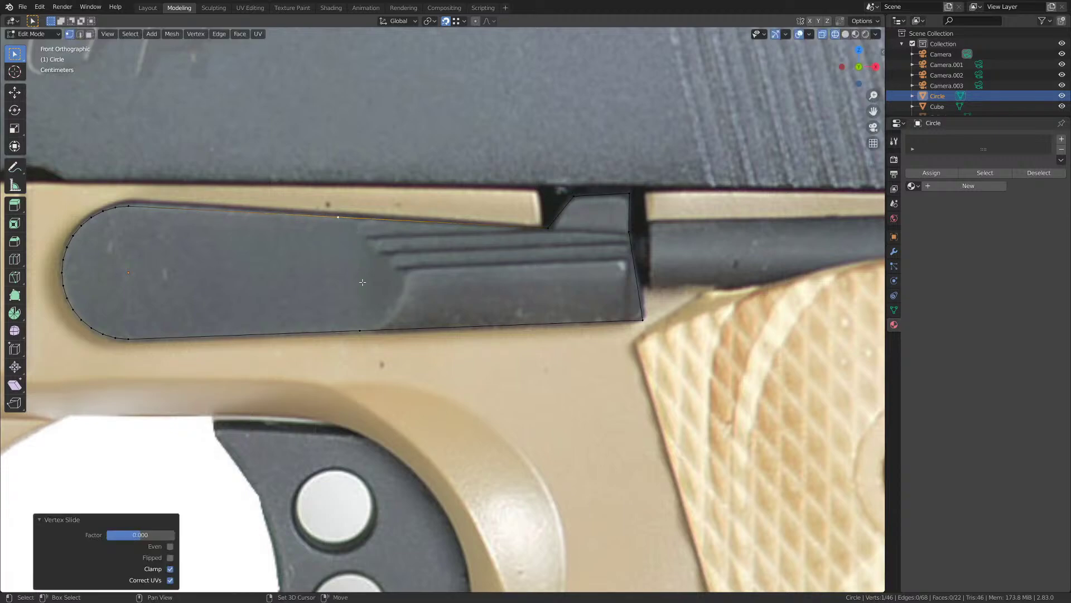
{"action": "middle_click_drag", "start_coordinate": [375, 277], "coordinate": [420, 255], "text": "shift"}
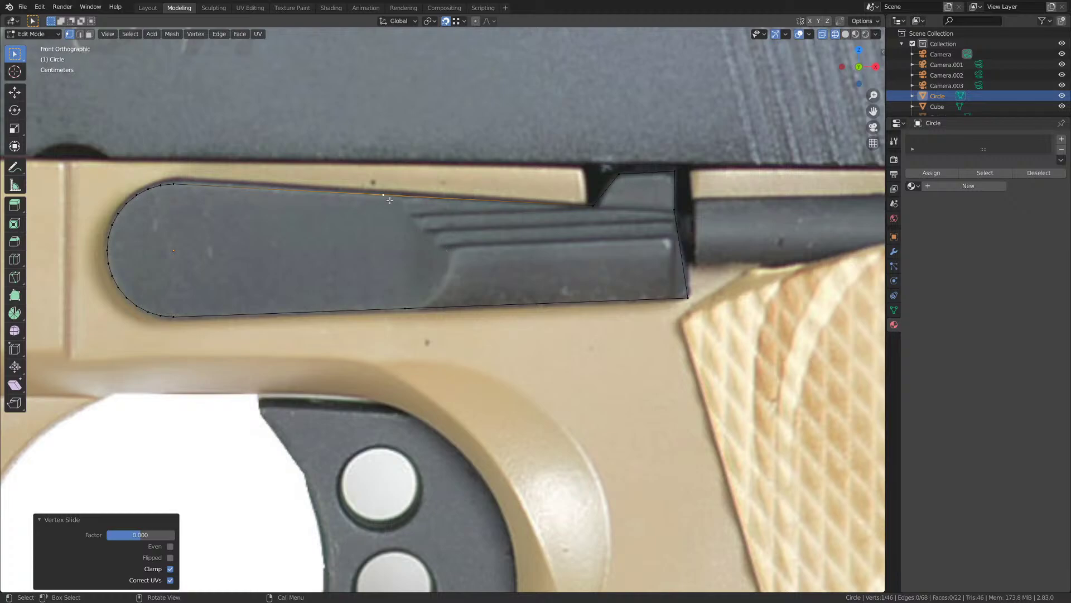
- Show the mesh in material preview and fill the outline's rounded front end with a face
{"action": "mouse_move", "coordinate": [449, 253]}
{"action": "middle_mouse_down"}
{"action": "mouse_move", "coordinate": [433, 232]}
{"action": "mouse_move", "coordinate": [459, 249]}
{"action": "middle_mouse_up"}
{"action": "key", "text": "z"}
{"action": "left_click", "coordinate": [515, 250]}
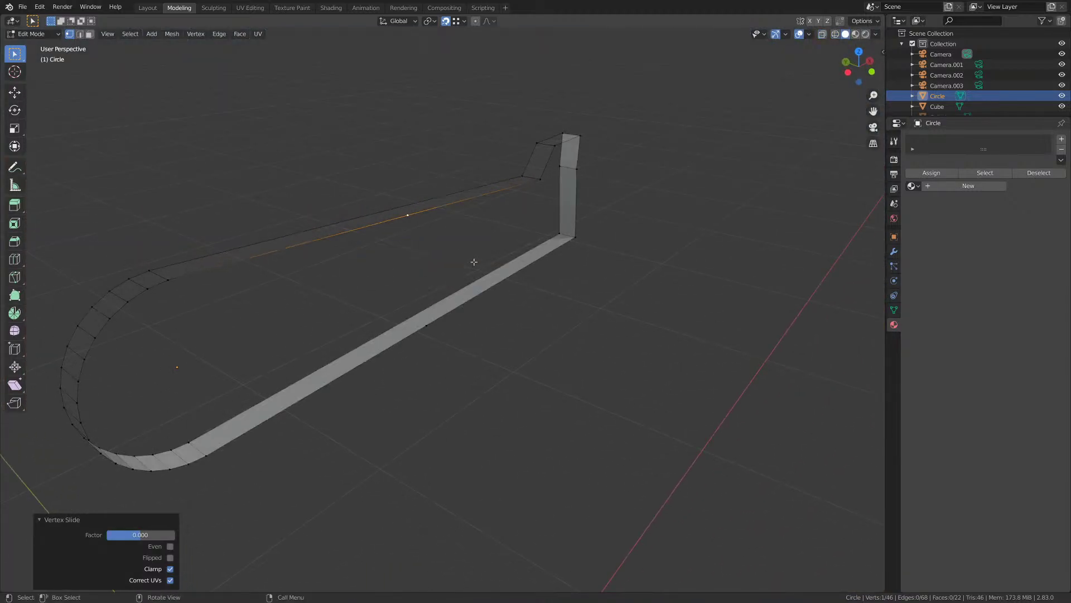
{"action": "key", "text": "z"}
{"action": "left_click", "coordinate": [475, 308]}
{"action": "middle_click_drag", "start_coordinate": [478, 322], "coordinate": [512, 281], "text": "shift"}
{"action": "left_click", "coordinate": [443, 174]}
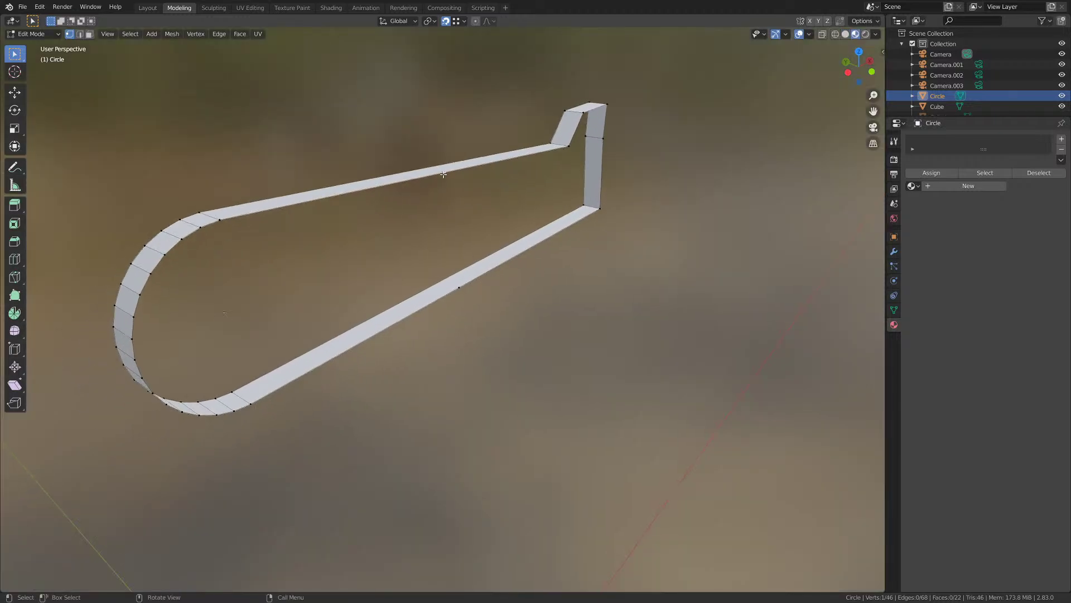
{"action": "left_click", "coordinate": [457, 286], "text": "shift"}
{"action": "middle_click_drag", "start_coordinate": [387, 328], "coordinate": [311, 303], "text": "shift"}
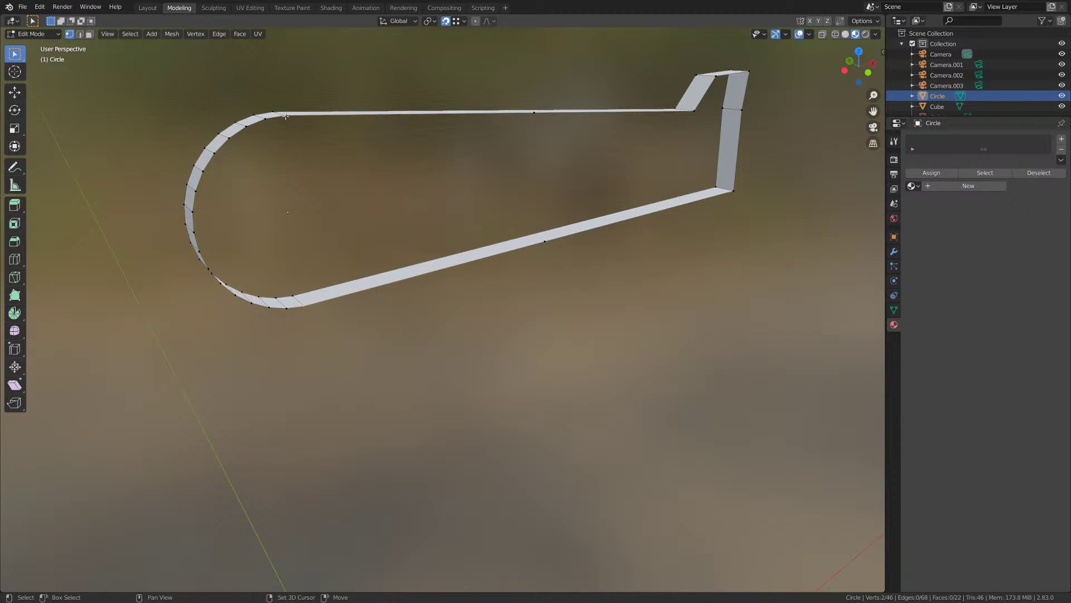
{"action": "left_click", "coordinate": [280, 116], "text": "alt"}
{"action": "key", "text": "f"}
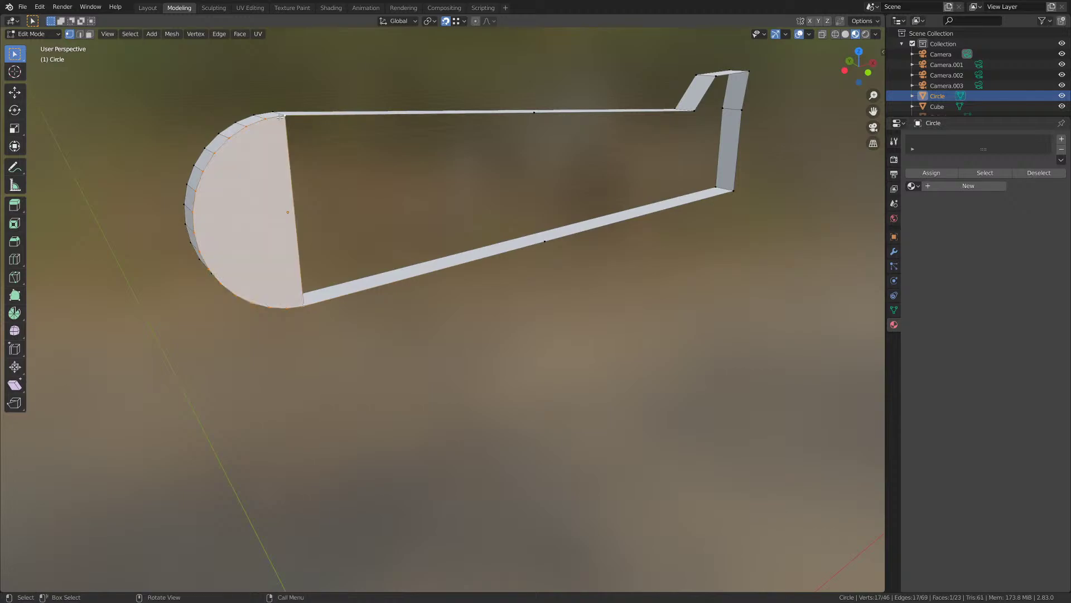
- Fill the lever body behind the rounded front with two faces that meet at the mid-length vertices
{"action": "left_click", "coordinate": [290, 119]}
{"action": "middle_click_drag", "start_coordinate": [289, 119], "coordinate": [540, 156]}
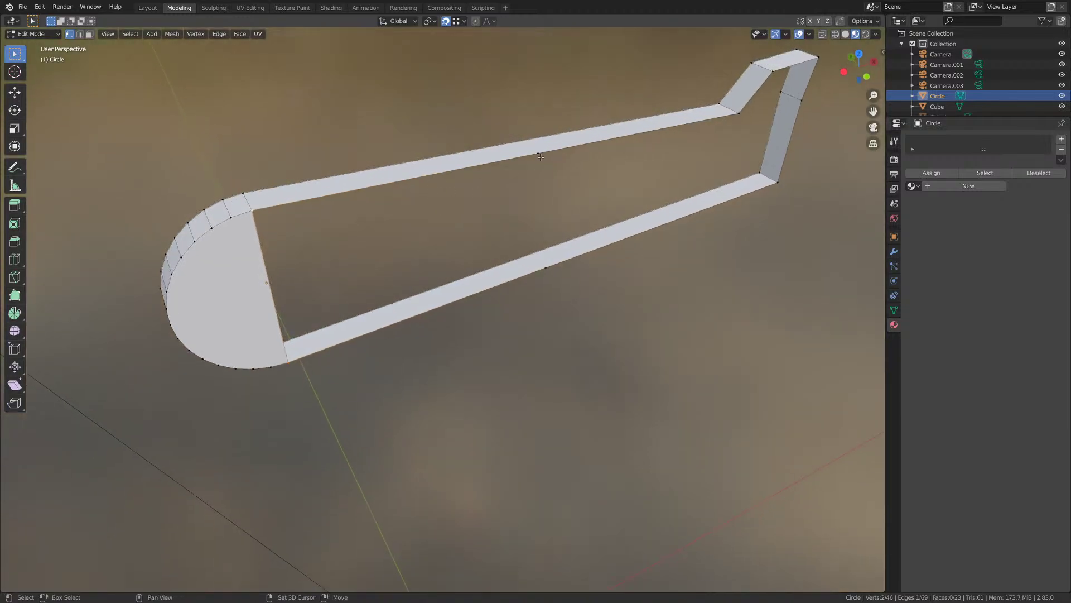
{"action": "key", "text": "f"}
{"action": "middle_click_drag", "start_coordinate": [551, 251], "coordinate": [514, 154]}
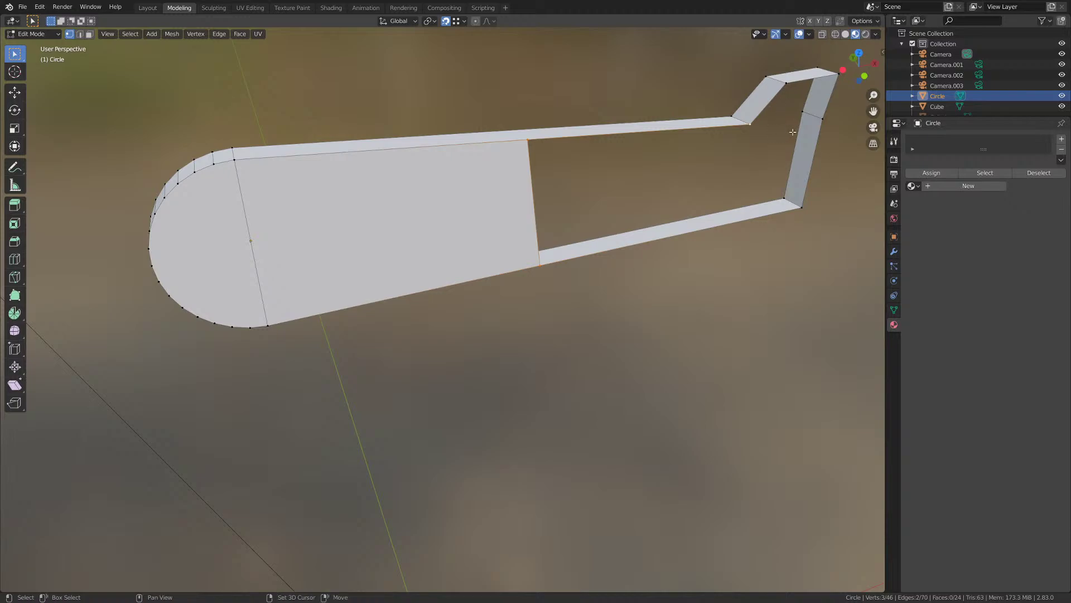
{"action": "left_click", "coordinate": [803, 193], "text": "shift"}
{"action": "key", "text": "f"}
- Fill the raised tab at the lever's rear upper corner with a face and save the file
{"action": "left_click", "coordinate": [789, 84]}
{"action": "left_click", "coordinate": [828, 78], "text": "shift"}
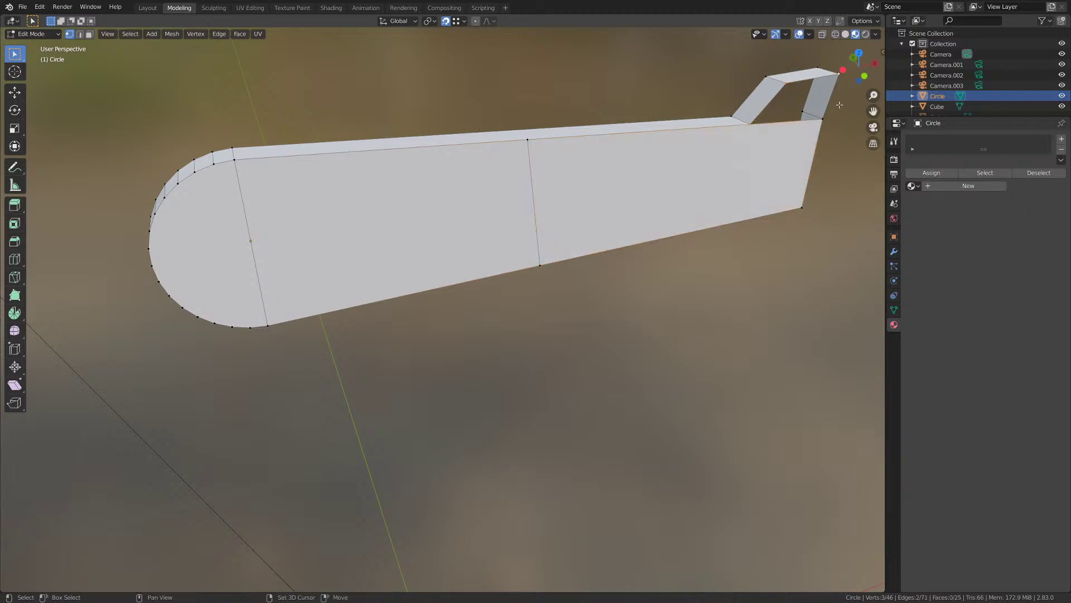
{"action": "key", "text": "f"}
{"action": "middle_click_drag", "start_coordinate": [830, 124], "coordinate": [744, 168]}
{"action": "key", "text": "Tab"}
{"action": "key", "text": "Tab"}
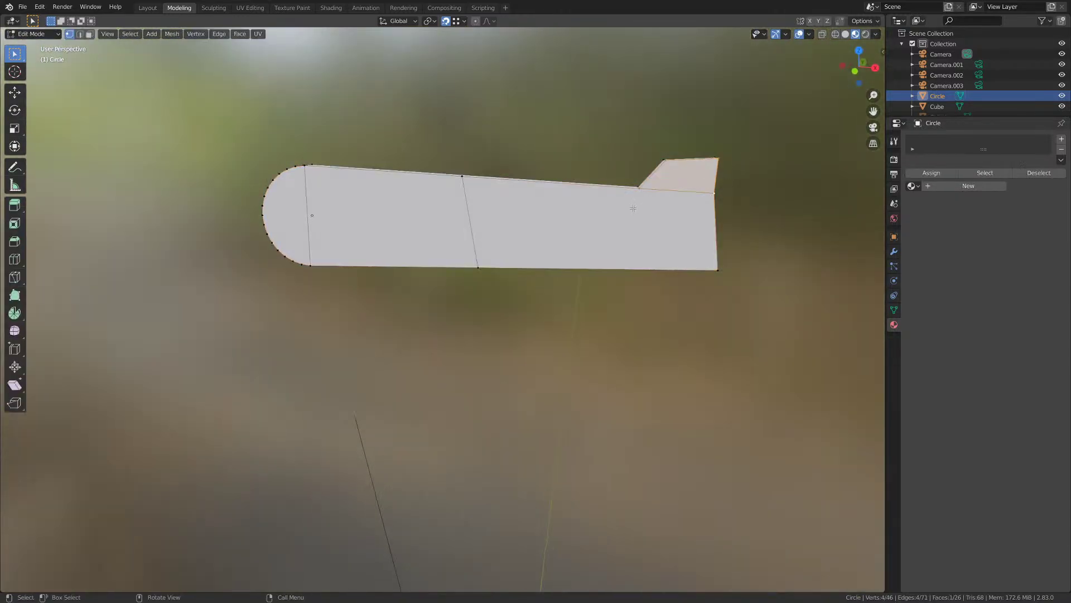
{"action": "mouse_move", "coordinate": [634, 209]}
{"action": "middle_mouse_down"}
{"action": "mouse_move", "coordinate": [671, 216]}
{"action": "mouse_move", "coordinate": [510, 215]}
{"action": "mouse_move", "coordinate": [566, 209]}
{"action": "middle_mouse_up"}
{"action": "scroll", "coordinate": [672, 215], "scroll_direction": "up", "scroll_amount": 1}
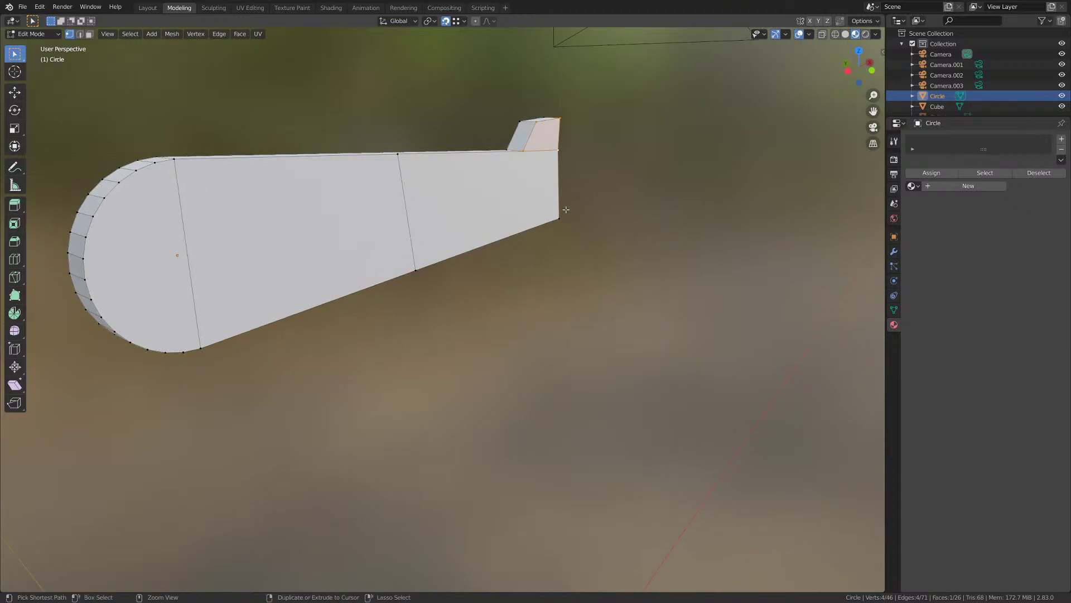
{"action": "key", "text": "ctrl+s"}
- Compare the faces with the groove area of the reference image in wireframe front view
{"action": "key", "text": "KP_1"}
{"action": "key", "text": "z"}
{"action": "left_click", "coordinate": [485, 209]}
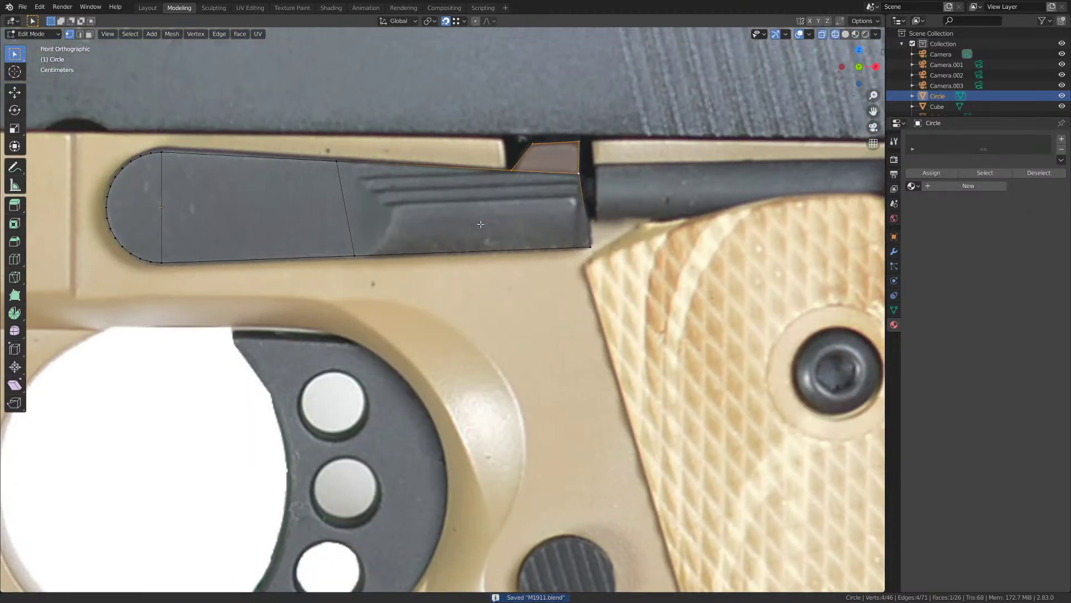
{"action": "scroll", "coordinate": [486, 208], "scroll_direction": "up", "scroll_amount": 3}
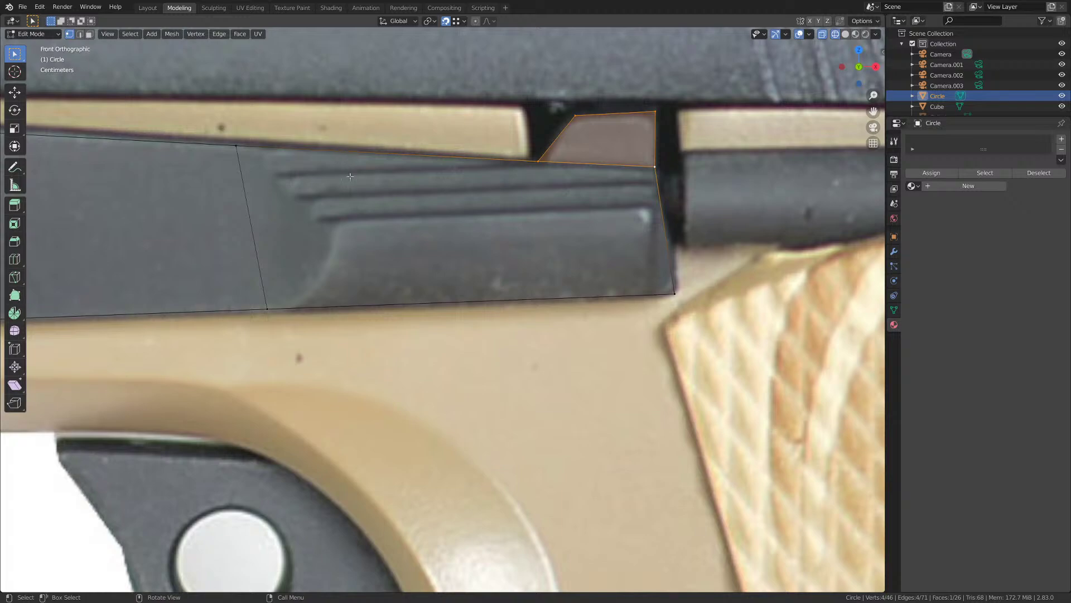
{"action": "scroll", "coordinate": [350, 177], "scroll_direction": "down", "scroll_amount": 4}
{"action": "middle_click_drag", "start_coordinate": [350, 176], "coordinate": [383, 229]}
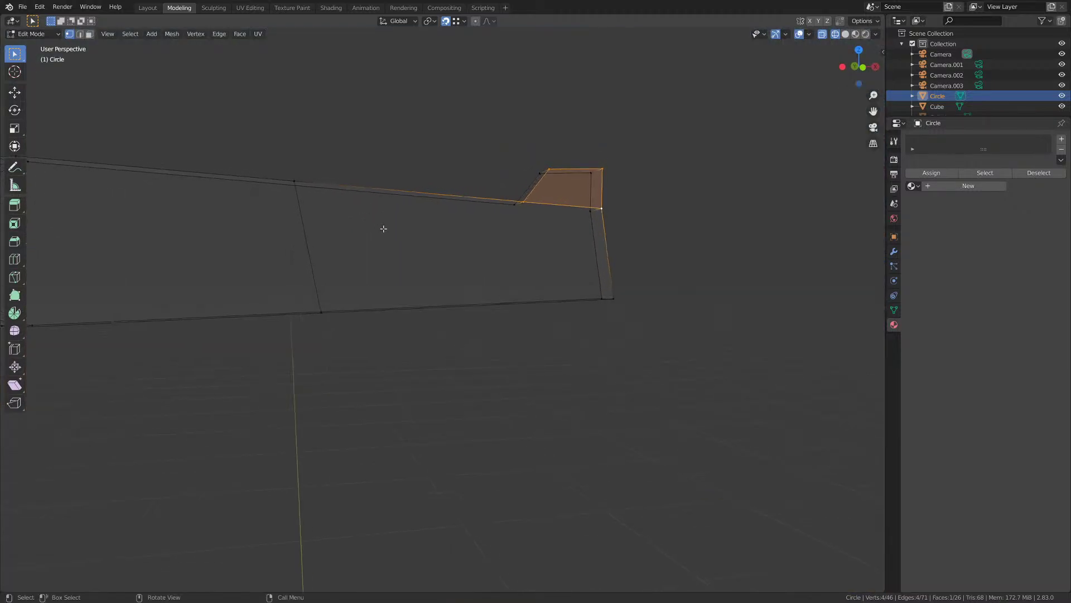
{"action": "key", "text": "KP_1"}
{"action": "scroll", "coordinate": [407, 313], "scroll_direction": "up", "scroll_amount": 5}
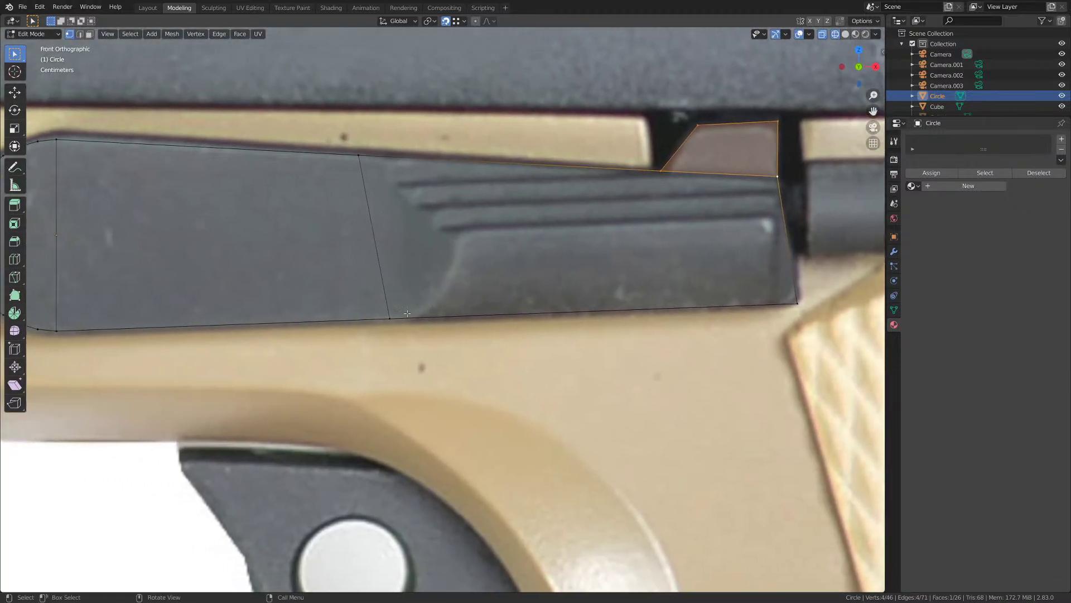
- Subdivide the dividing edge at the lever's mid-length and the lever's rear edge once each
{"action": "scroll", "coordinate": [460, 251], "scroll_direction": "down", "scroll_amount": 4}
{"action": "middle_click_drag", "start_coordinate": [441, 297], "coordinate": [502, 327]}
{"action": "left_click", "coordinate": [498, 329]}
{"action": "left_click", "coordinate": [589, 273], "text": "shift"}
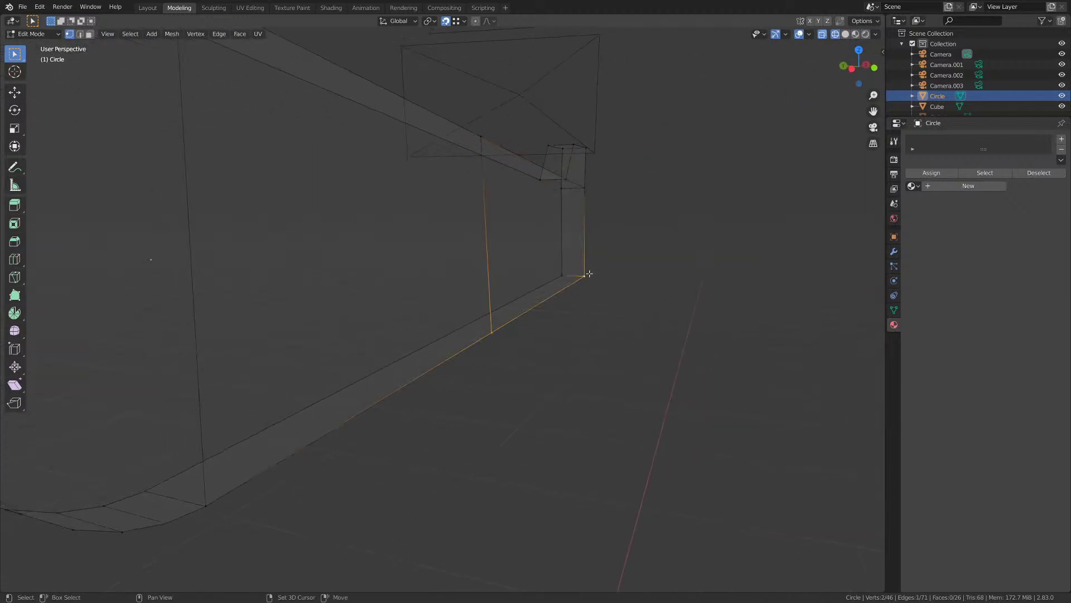
{"action": "middle_click_drag", "start_coordinate": [589, 273], "coordinate": [586, 275]}
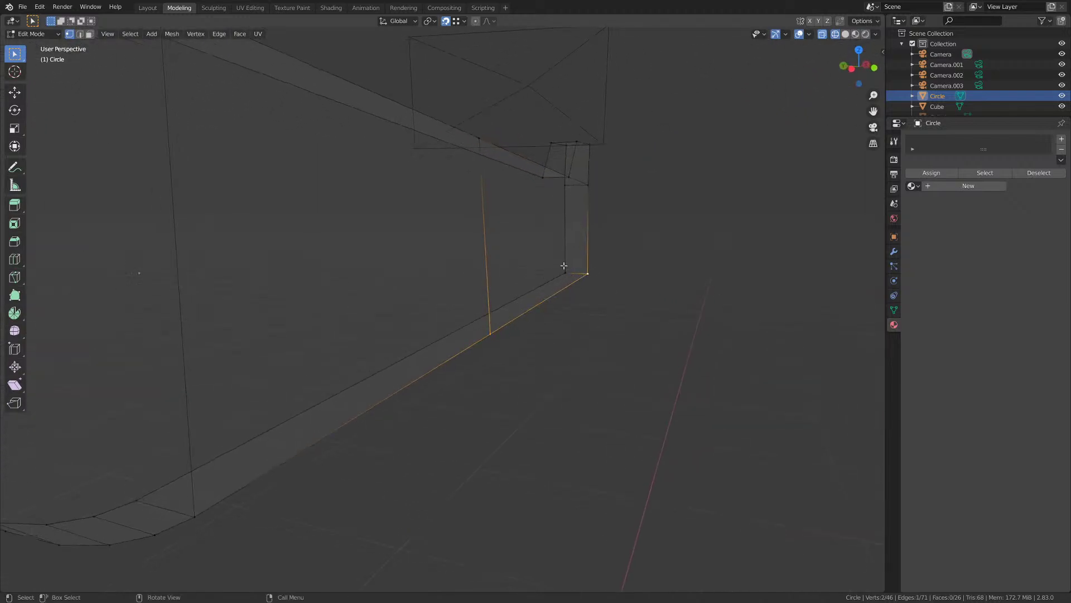
{"action": "left_click", "coordinate": [492, 331]}
{"action": "left_click", "coordinate": [479, 140], "text": "shift"}
{"action": "right_click", "coordinate": [497, 200]}
{"action": "left_click", "coordinate": [496, 201]}
{"action": "left_click", "coordinate": [591, 273]}
{"action": "left_click", "coordinate": [590, 191], "text": "shift"}
{"action": "right_click", "coordinate": [590, 193]}
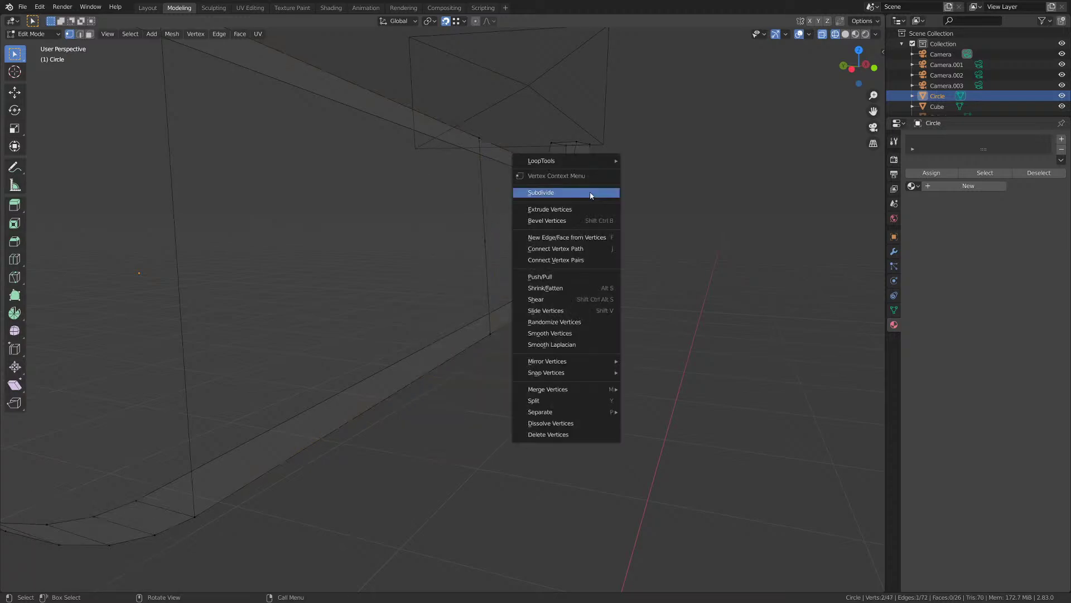
{"action": "left_click", "coordinate": [590, 194]}
- Slide the rear edge's new vertex upward along its edge by a factor of 0.4, toward the reference grooves
{"action": "left_click", "coordinate": [501, 246]}
{"action": "left_click", "coordinate": [589, 233], "text": "shift"}
{"action": "key", "text": "KP_1"}
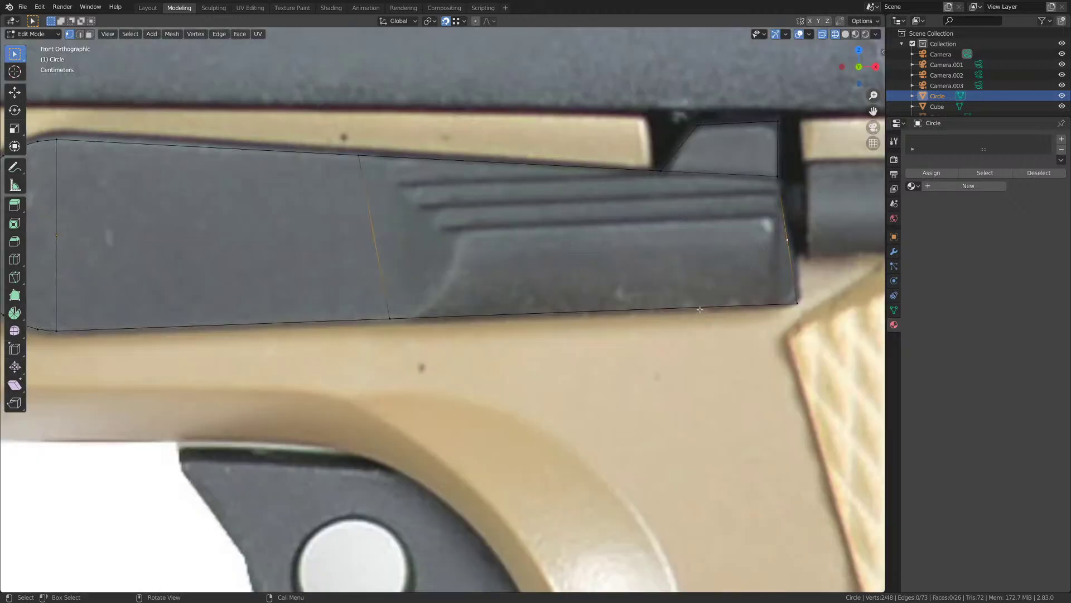
{"action": "left_click", "coordinate": [788, 243]}
{"action": "key", "text": "shift+v"}
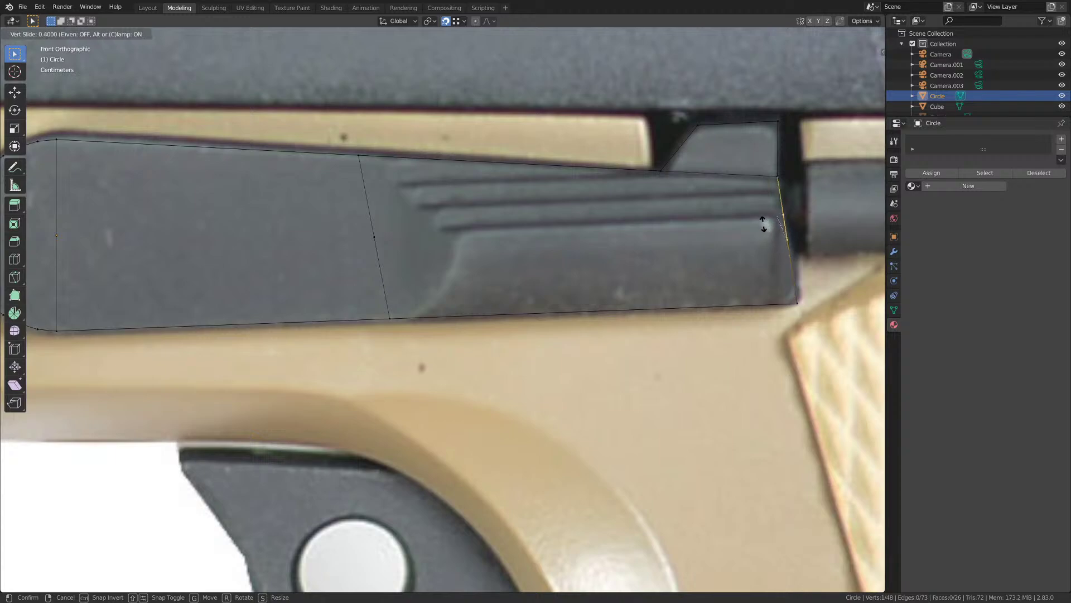
{"action": "left_click", "coordinate": [763, 225]}
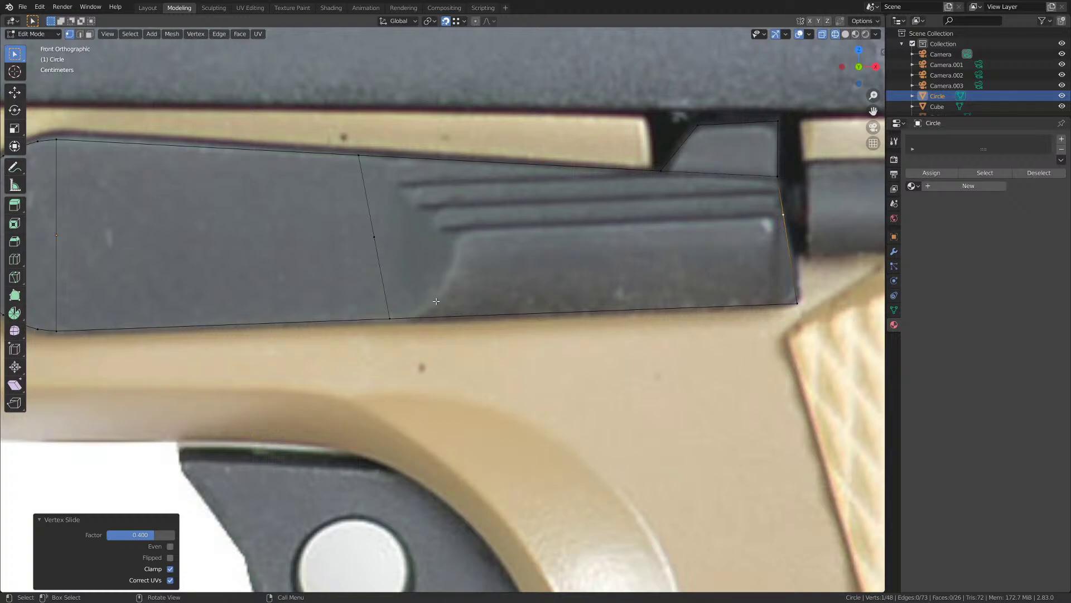
- Select the two end vertices of the lower front edge on the lever's rear body section
{"action": "scroll", "coordinate": [459, 256], "scroll_direction": "down", "scroll_amount": 9}
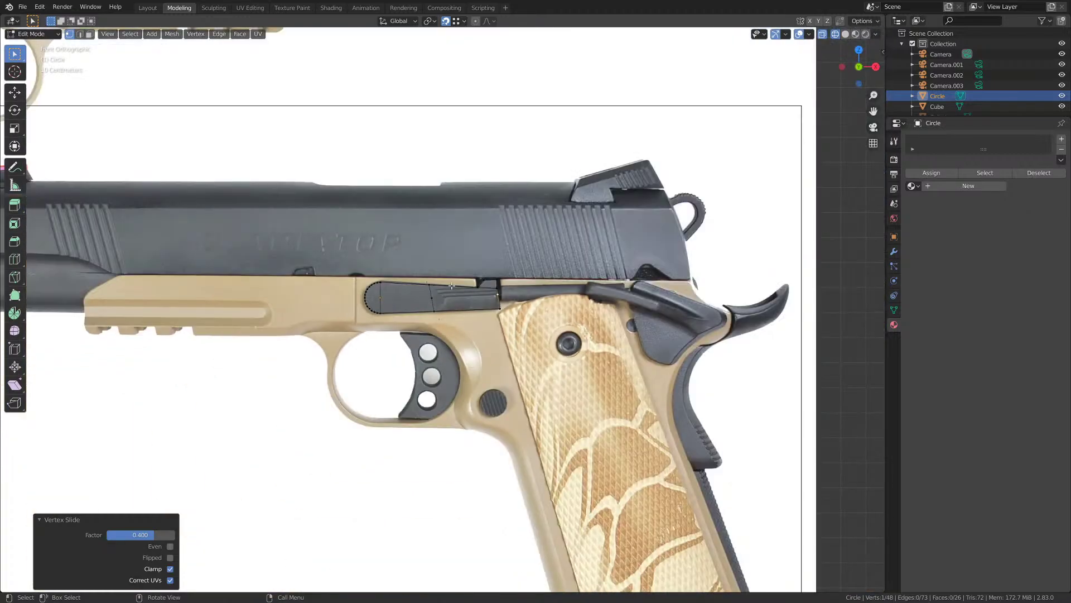
{"action": "key", "text": "Tab"}
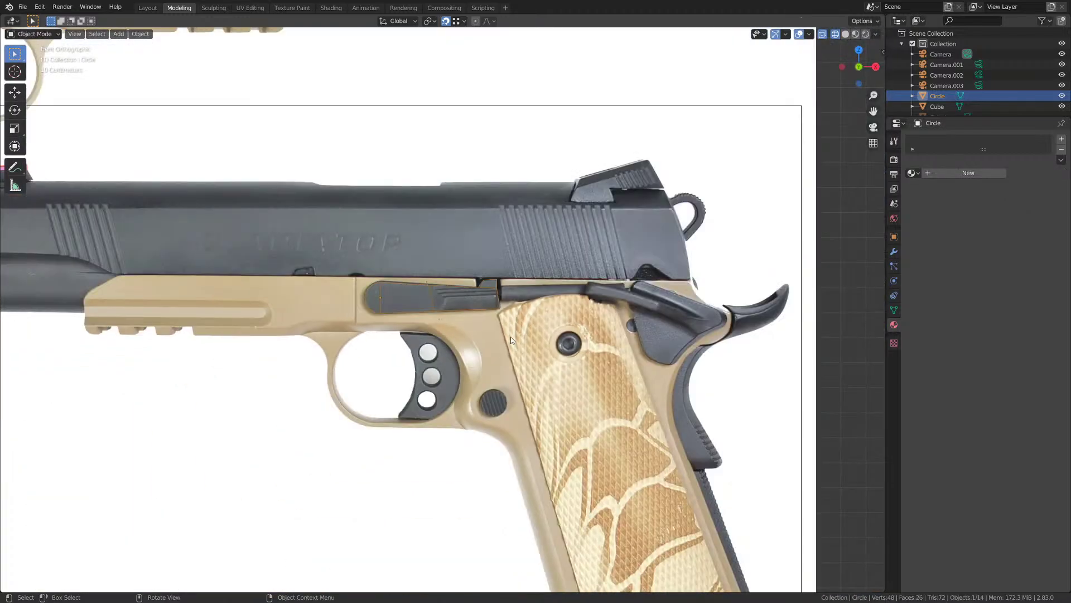
{"action": "key", "text": "z"}
{"action": "left_click", "coordinate": [467, 310]}
{"action": "scroll", "coordinate": [448, 303], "scroll_direction": "up", "scroll_amount": 5}
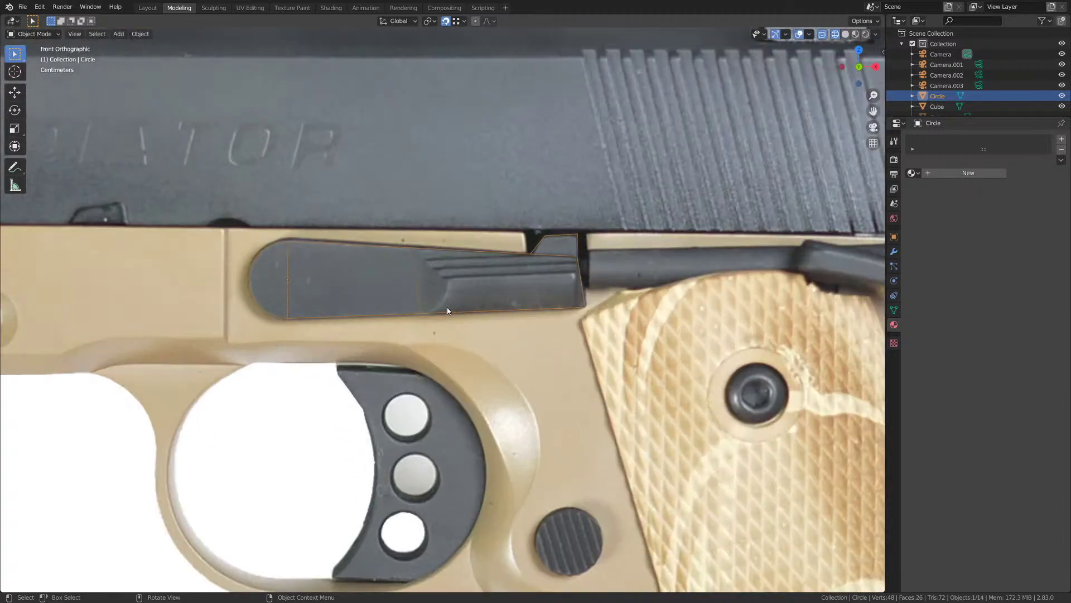
{"action": "middle_click_drag", "start_coordinate": [455, 292], "coordinate": [459, 271]}
{"action": "key", "text": "Tab"}
{"action": "left_click", "coordinate": [461, 278]}
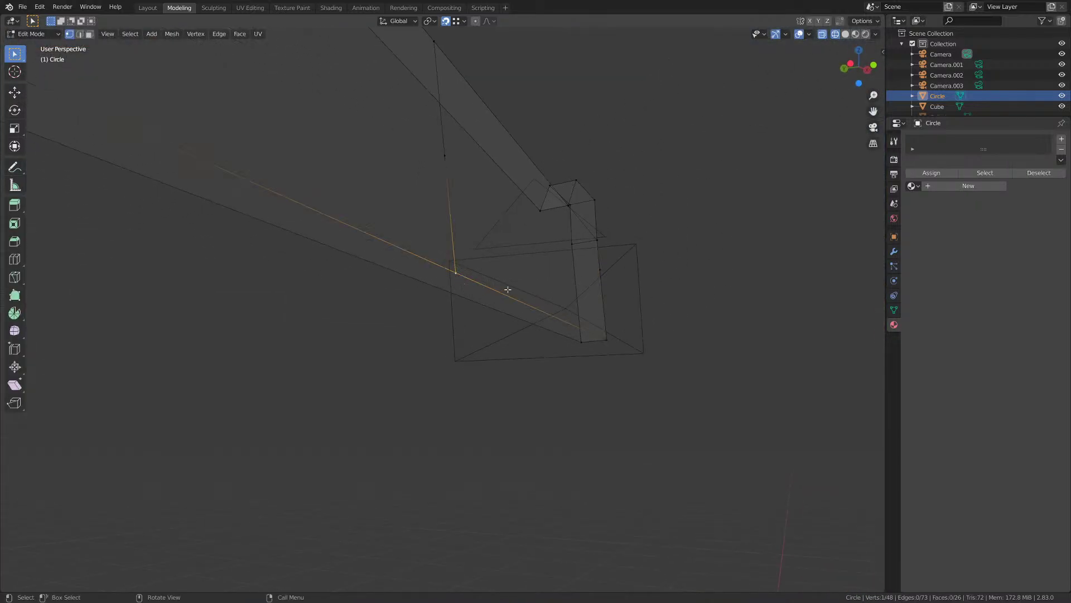
{"action": "left_click", "coordinate": [596, 337], "text": "shift"}
{"action": "middle_click_drag", "start_coordinate": [567, 331], "coordinate": [564, 354]}
{"action": "scroll", "coordinate": [581, 337], "scroll_direction": "down", "scroll_amount": 3}
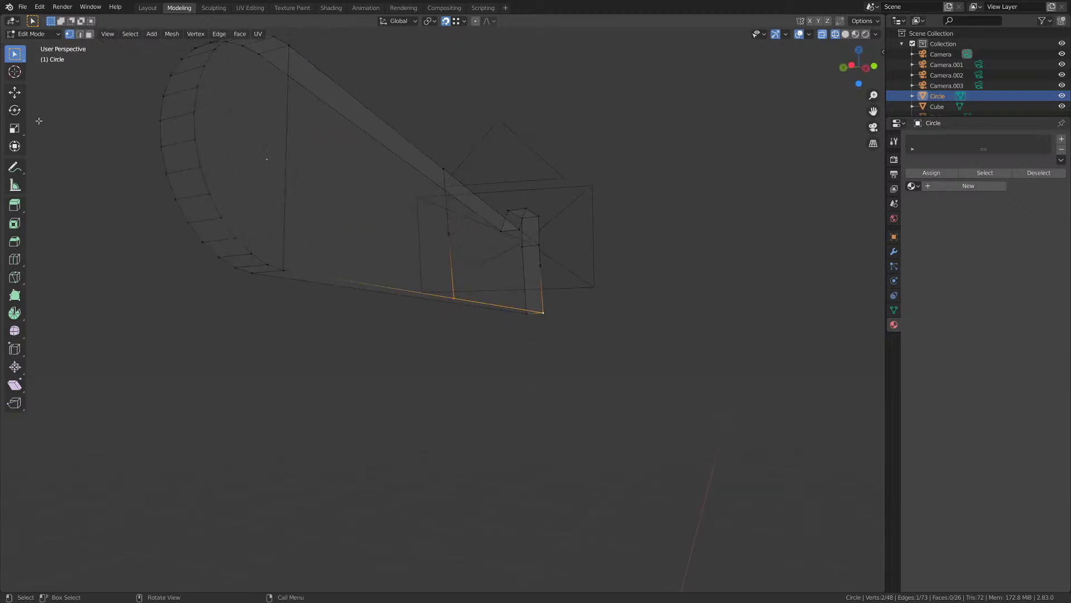
- Set up the Spin tool around the X axis, centred on the selected edge with the 3D cursor
{"action": "left_click", "coordinate": [15, 312]}
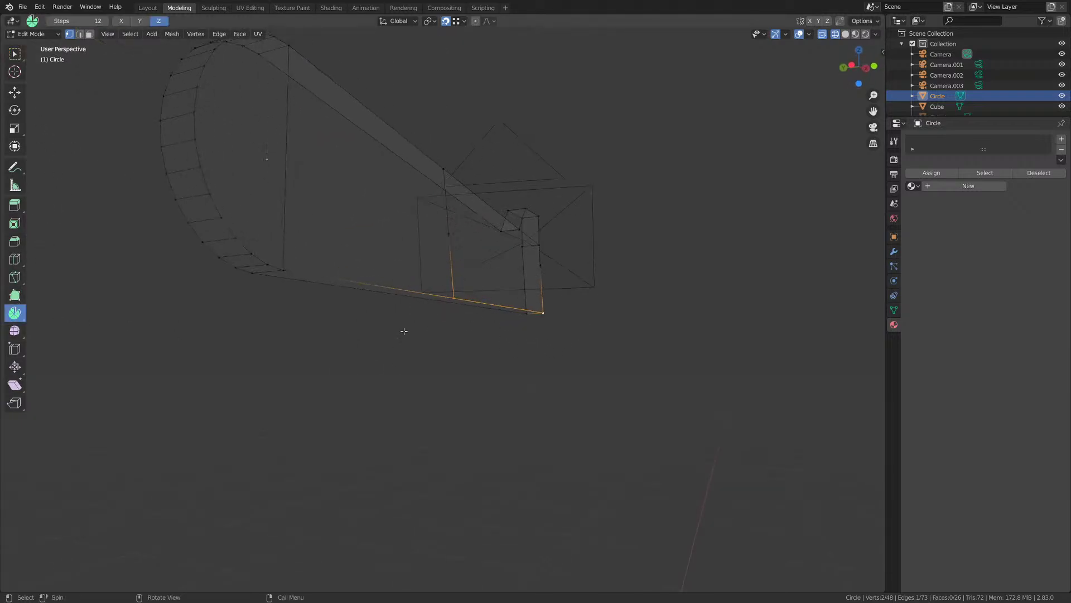
{"action": "scroll", "coordinate": [513, 321], "scroll_direction": "down", "scroll_amount": 5}
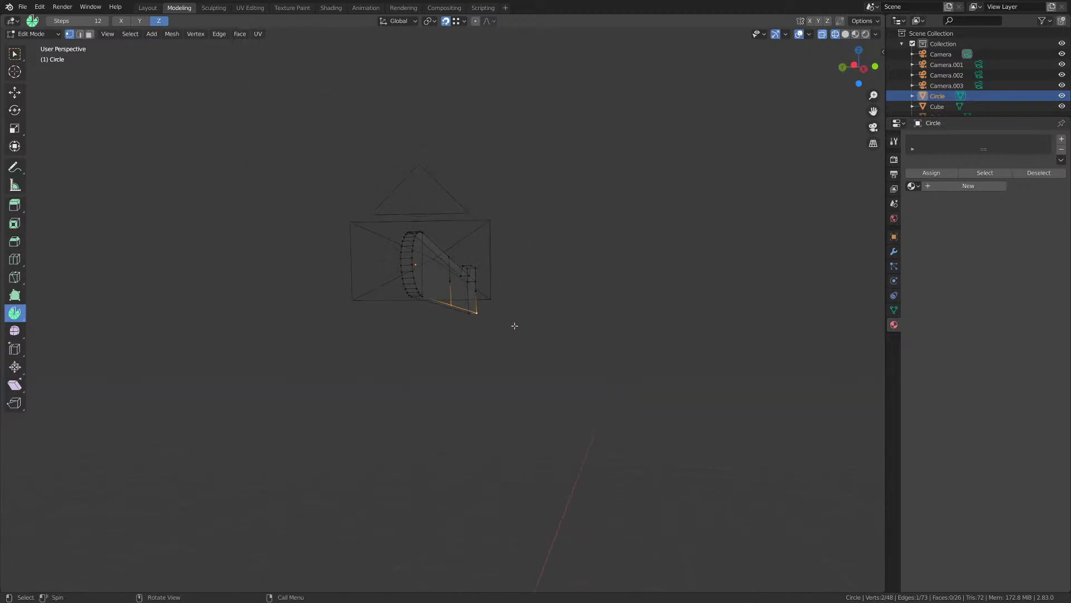
{"action": "middle_click_drag", "start_coordinate": [515, 326], "coordinate": [454, 319]}
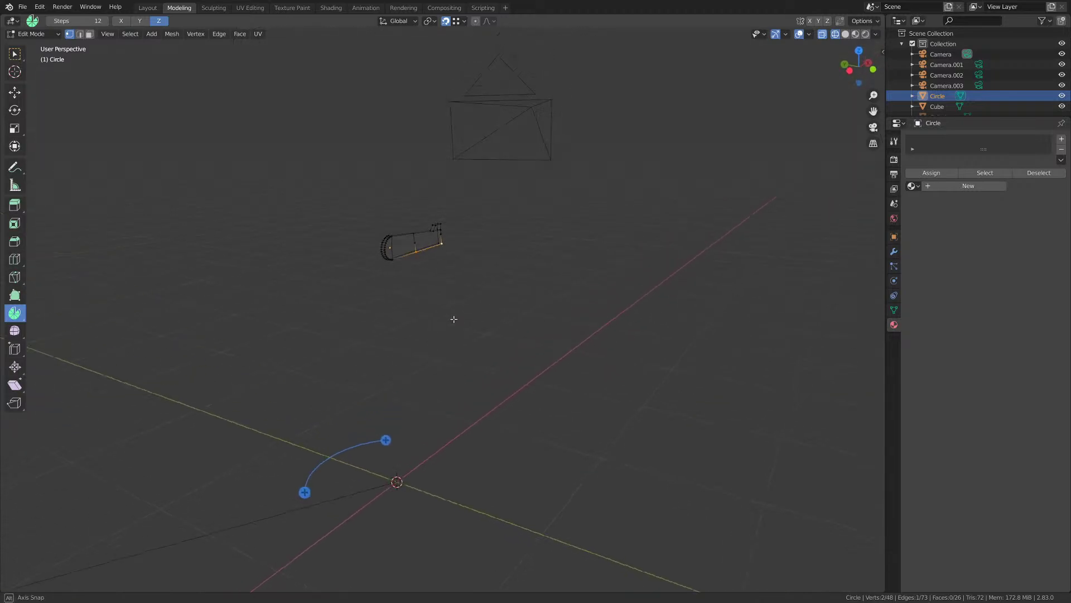
{"action": "scroll", "coordinate": [455, 312], "scroll_direction": "up", "scroll_amount": 6}
{"action": "middle_click_drag", "start_coordinate": [457, 273], "coordinate": [444, 313], "text": "shift"}
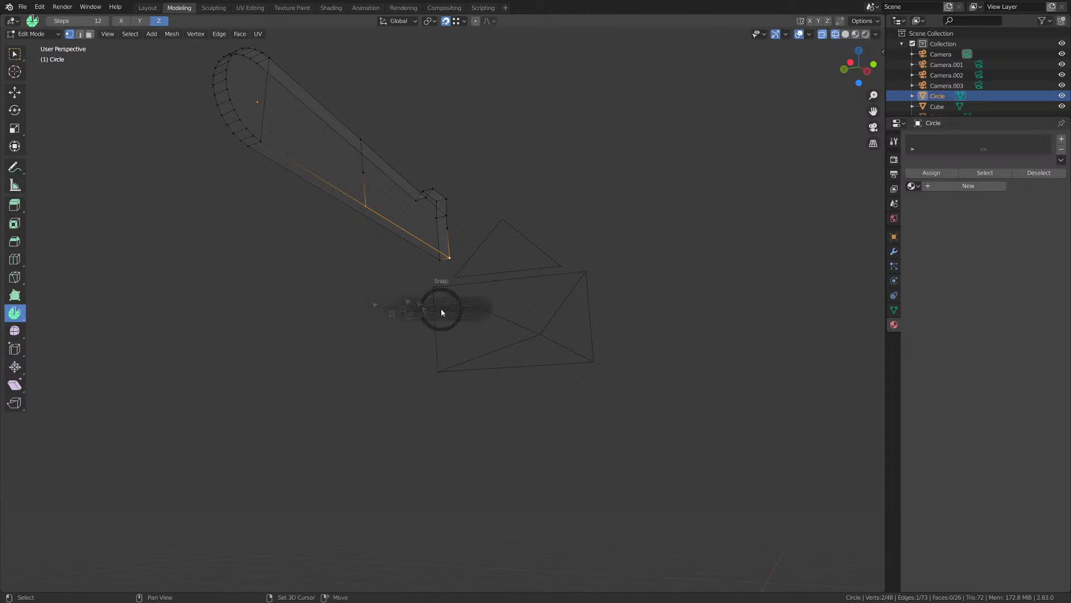
{"action": "left_click", "coordinate": [438, 375]}
{"action": "scroll", "coordinate": [416, 288], "scroll_direction": "up", "scroll_amount": 1}
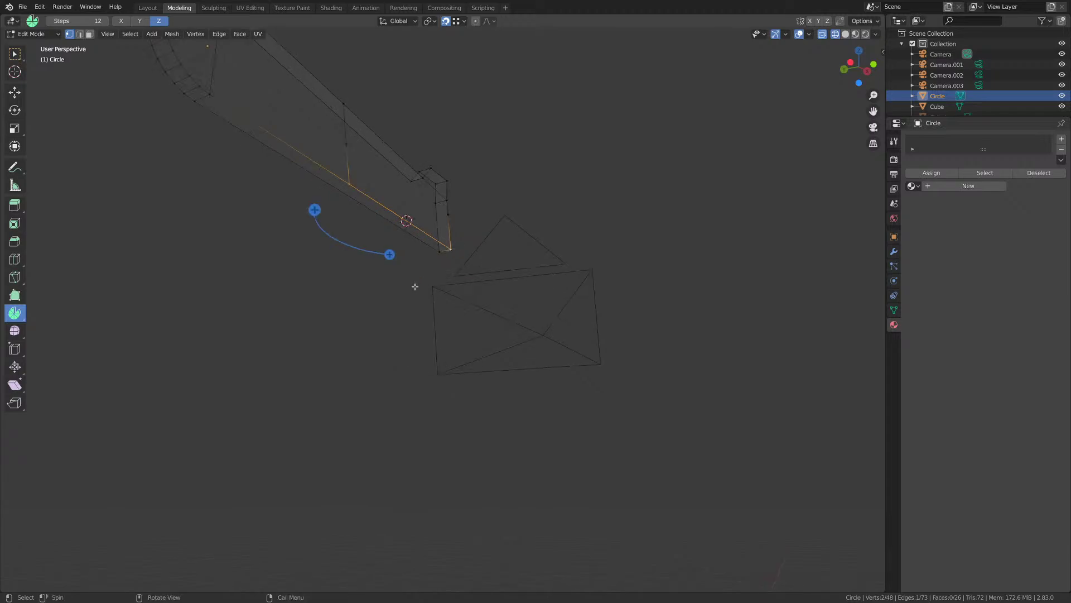
{"action": "middle_click_drag", "start_coordinate": [414, 287], "coordinate": [162, 54]}
{"action": "left_click", "coordinate": [143, 23]}
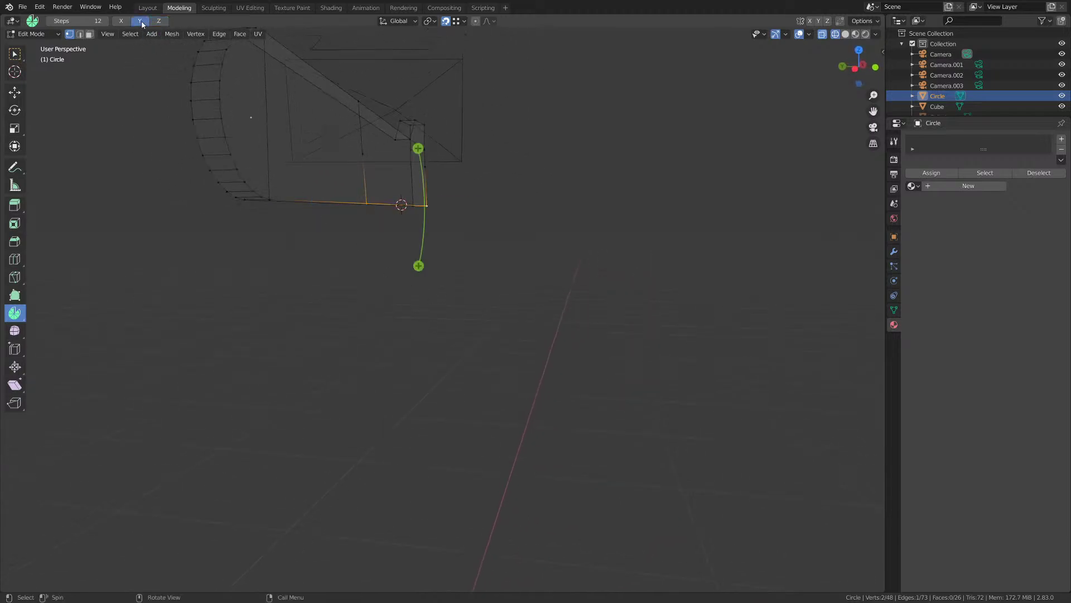
{"action": "left_click", "coordinate": [120, 20]}
{"action": "middle_click_drag", "start_coordinate": [298, 171], "coordinate": [313, 209]}
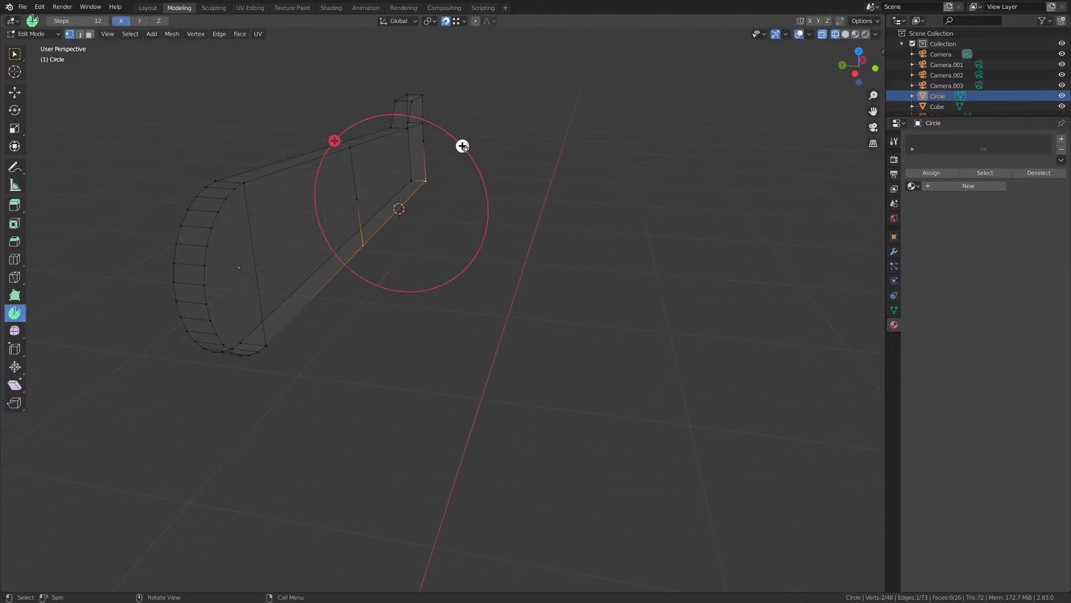
- Try to spin the lower edge around the X axis in 12 steps
{"action": "left_click_drag", "start_coordinate": [462, 147], "coordinate": [451, 138]}
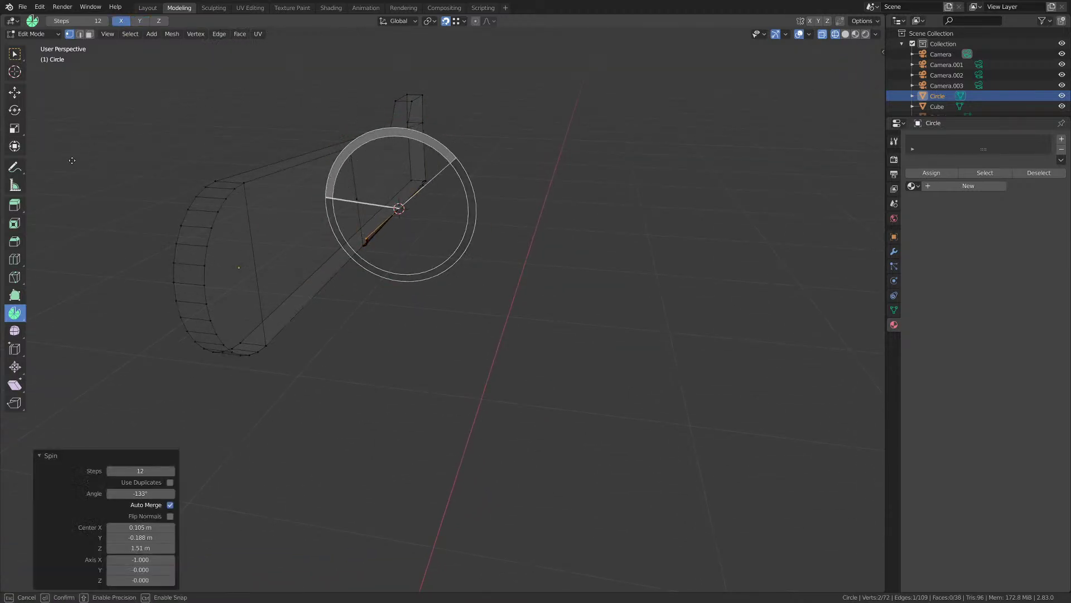
{"action": "left_click_drag", "start_coordinate": [72, 161], "coordinate": [73, 162]}
{"action": "key", "text": "ctrl+z"}
- Snap the 3D cursor midway between the inner vertices of the dividing edge and the rear edge
{"action": "scroll", "coordinate": [390, 263], "scroll_direction": "up", "scroll_amount": 2}
{"action": "mouse_move", "coordinate": [395, 256]}
{"action": "middle_mouse_down"}
{"action": "mouse_move", "coordinate": [401, 244]}
{"action": "mouse_move", "coordinate": [390, 242]}
{"action": "mouse_move", "coordinate": [403, 251]}
{"action": "middle_mouse_up"}
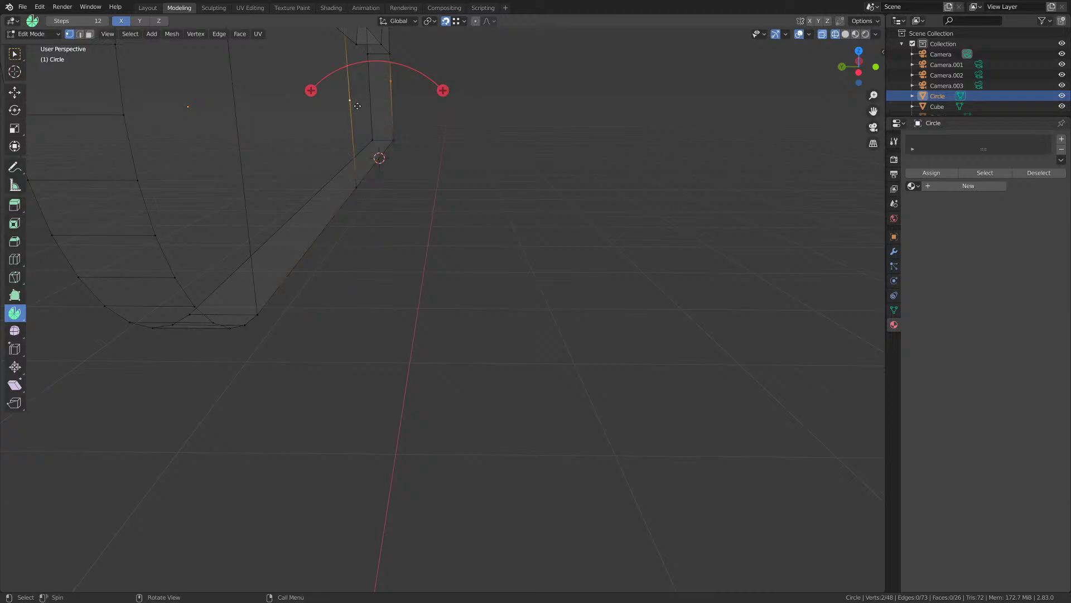
{"action": "key", "text": "shift+s"}
{"action": "left_click", "coordinate": [358, 156]}
{"action": "middle_click_drag", "start_coordinate": [357, 170], "coordinate": [351, 154]}
{"action": "scroll", "coordinate": [402, 161], "scroll_direction": "down", "scroll_amount": 4}
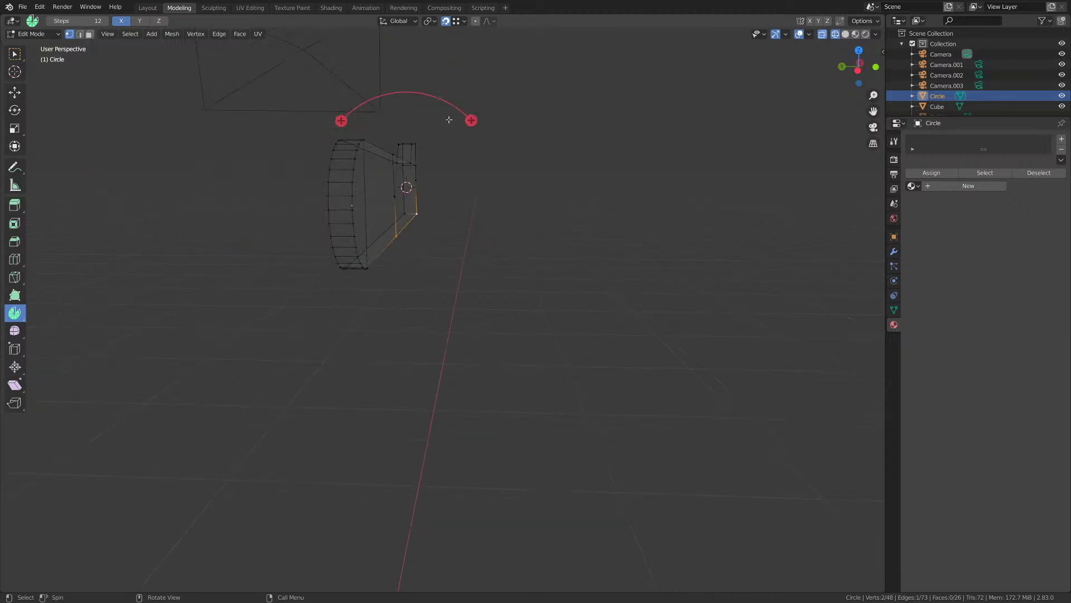
- Try to spin the lower edge around the relocated 3D cursor, undo the spin, and save the file
{"action": "left_click_drag", "start_coordinate": [472, 120], "coordinate": [331, 84]}
{"action": "middle_click_drag", "start_coordinate": [332, 83], "coordinate": [473, 301]}
{"action": "key", "text": "ctrl+z"}
{"action": "key", "text": "ctrl+s"}
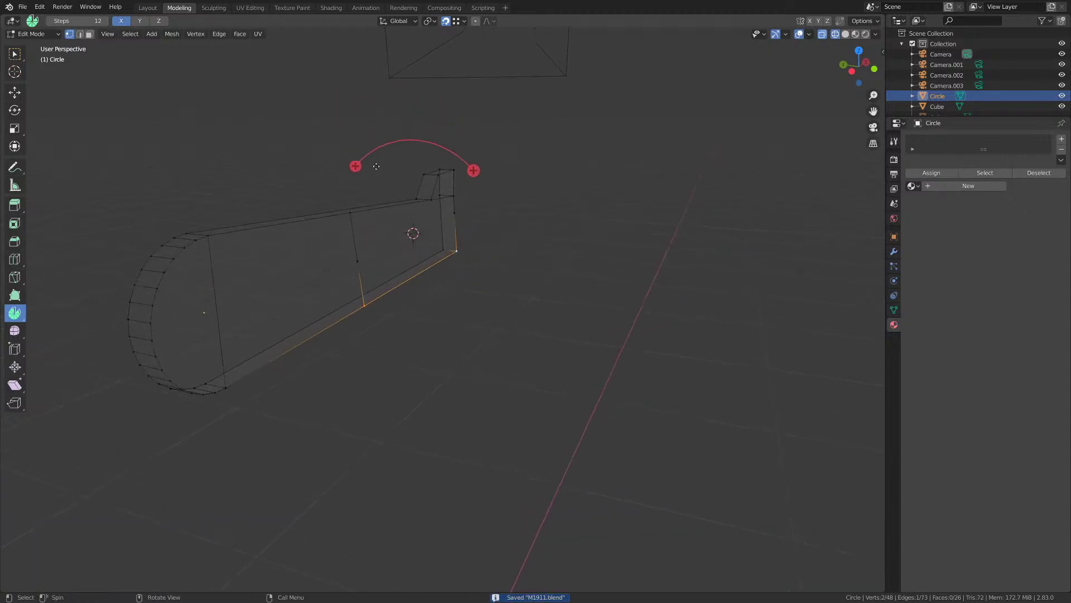
- Spin the selected lower edge 90° around the X axis at the 3D cursor in 6 steps
{"action": "left_click_drag", "start_coordinate": [357, 166], "coordinate": [355, 333]}
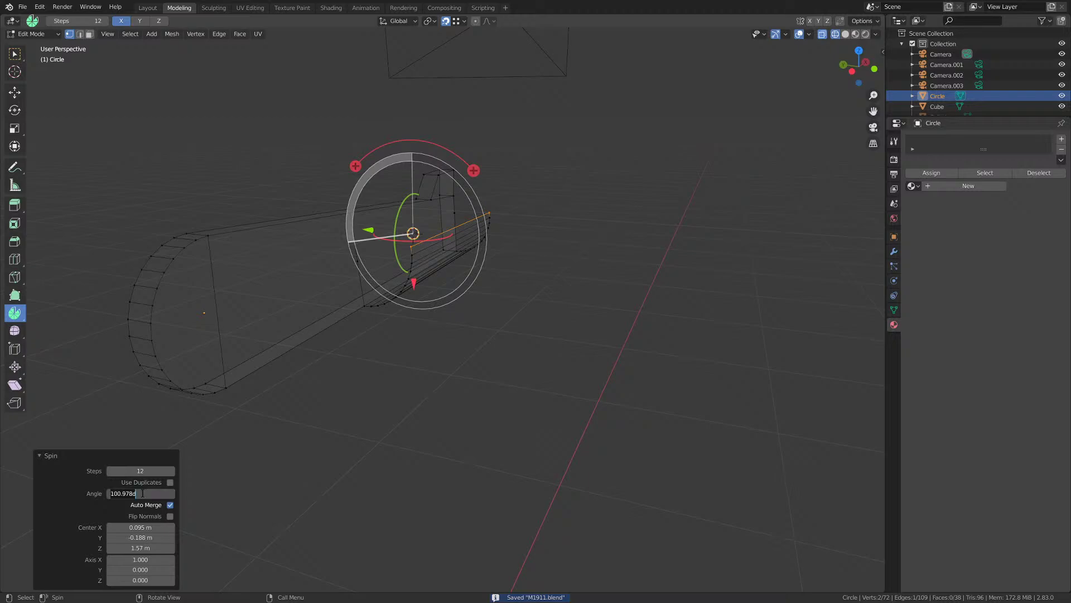
{"action": "key", "text": "Return"}
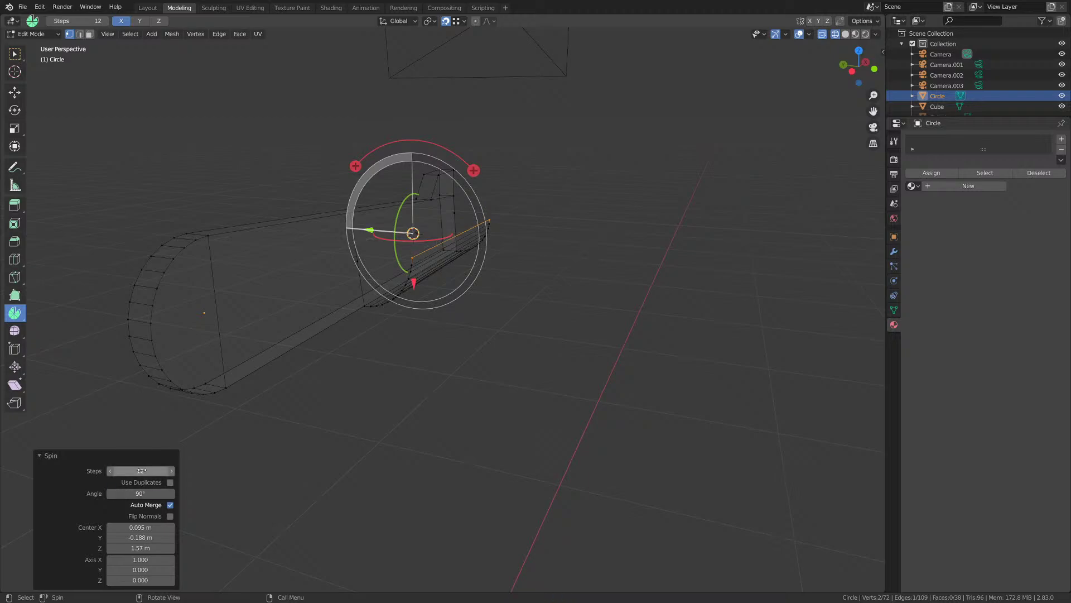
{"action": "left_click_drag", "start_coordinate": [142, 470], "coordinate": [110, 471]}
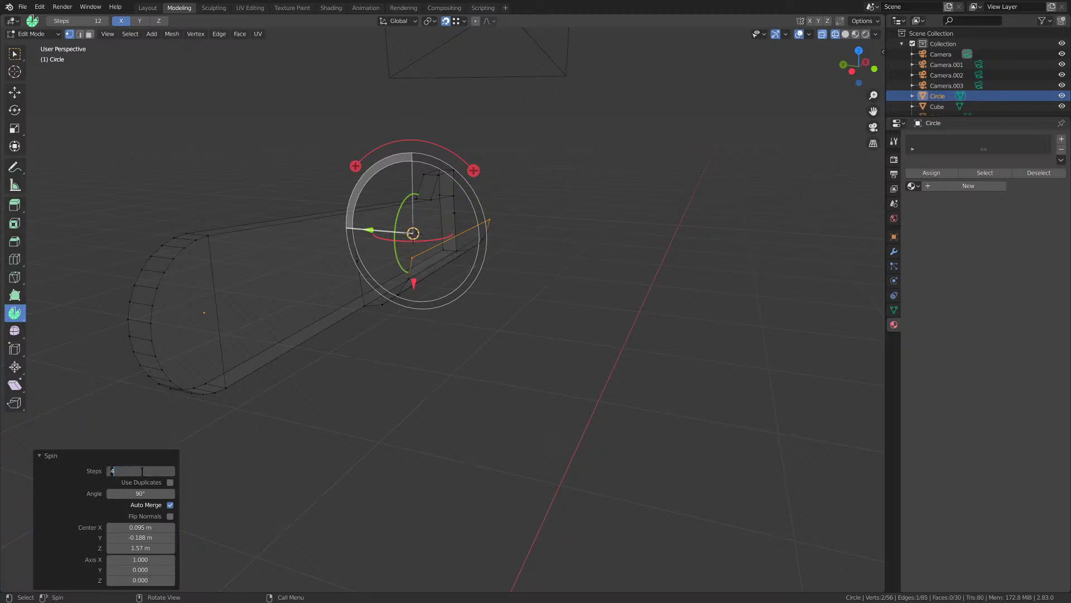
{"action": "mouse_move", "coordinate": [463, 354]}
{"action": "middle_mouse_down"}
{"action": "mouse_move", "coordinate": [445, 327]}
{"action": "mouse_move", "coordinate": [469, 340]}
{"action": "mouse_move", "coordinate": [318, 353]}
{"action": "mouse_move", "coordinate": [370, 316]}
{"action": "mouse_move", "coordinate": [470, 349]}
{"action": "mouse_move", "coordinate": [481, 342]}
{"action": "mouse_move", "coordinate": [417, 335]}
{"action": "middle_mouse_up"}
{"action": "key", "text": "z"}
{"action": "left_click", "coordinate": [470, 350]}
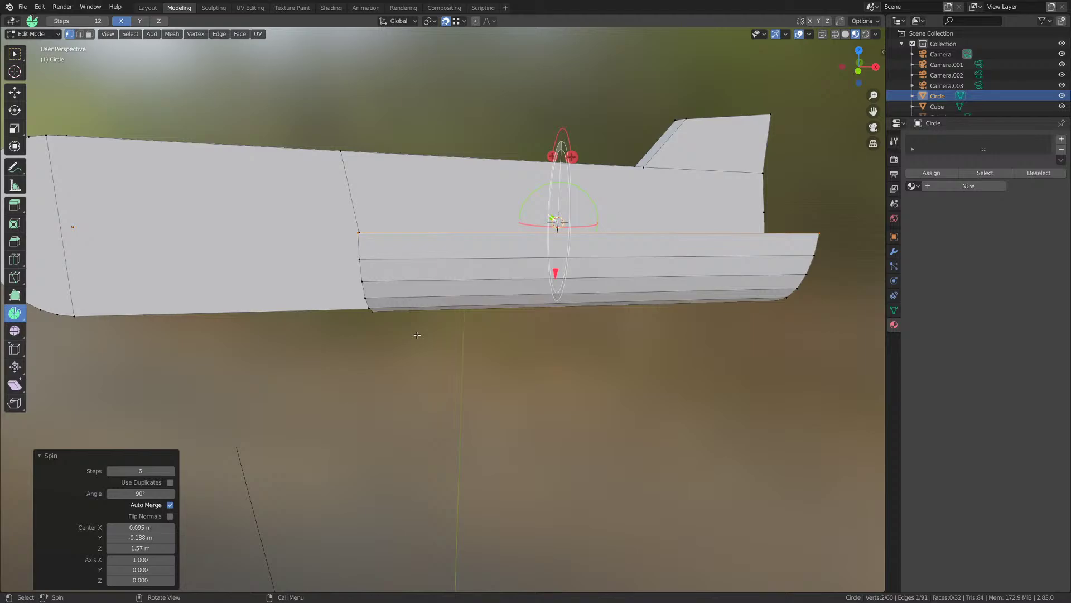
{"action": "scroll", "coordinate": [416, 334], "scroll_direction": "down", "scroll_amount": 3}
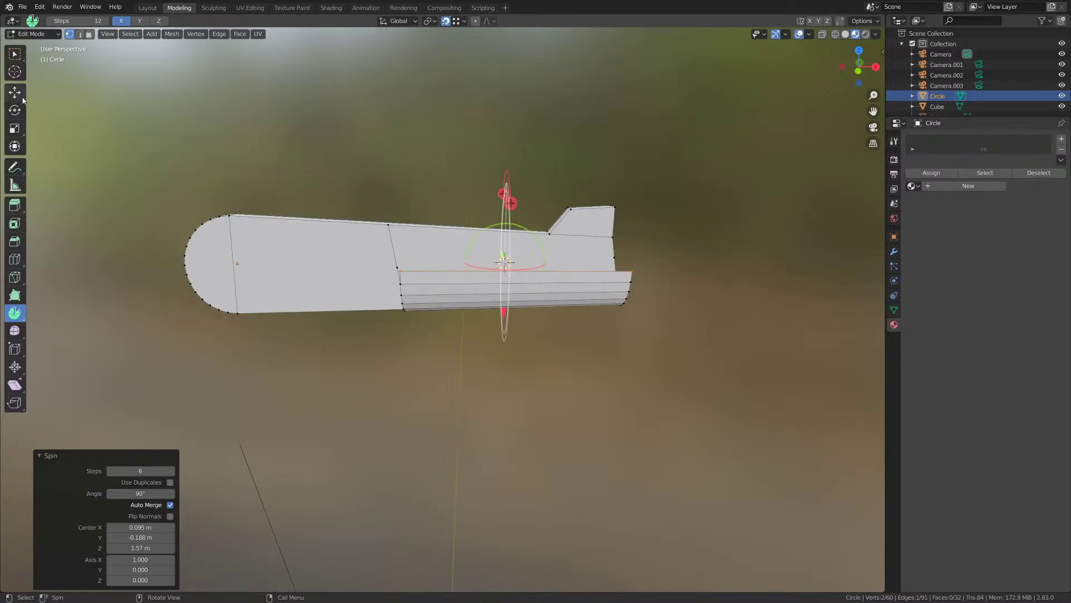
- Inspect the spun surface from several angles and compare it with the reference image in front view
{"action": "left_click", "coordinate": [16, 55]}
{"action": "middle_click_drag", "start_coordinate": [327, 248], "coordinate": [389, 267]}
{"action": "scroll", "coordinate": [370, 257], "scroll_direction": "up", "scroll_amount": 3}
{"action": "left_click", "coordinate": [354, 230]}
{"action": "middle_click_drag", "start_coordinate": [356, 231], "coordinate": [421, 247]}
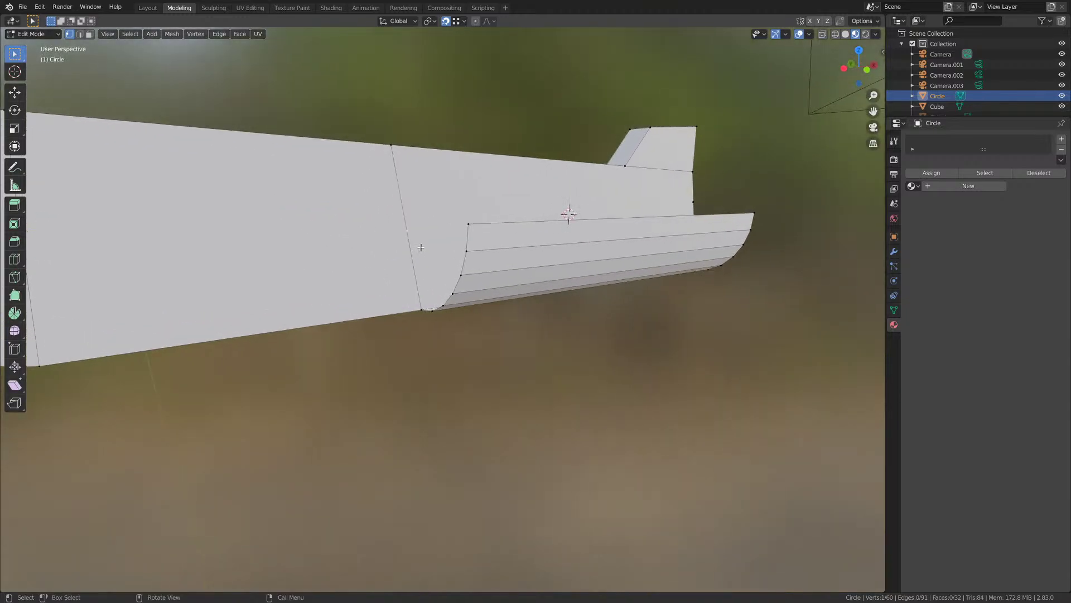
{"action": "key", "text": "KP_Decimal"}
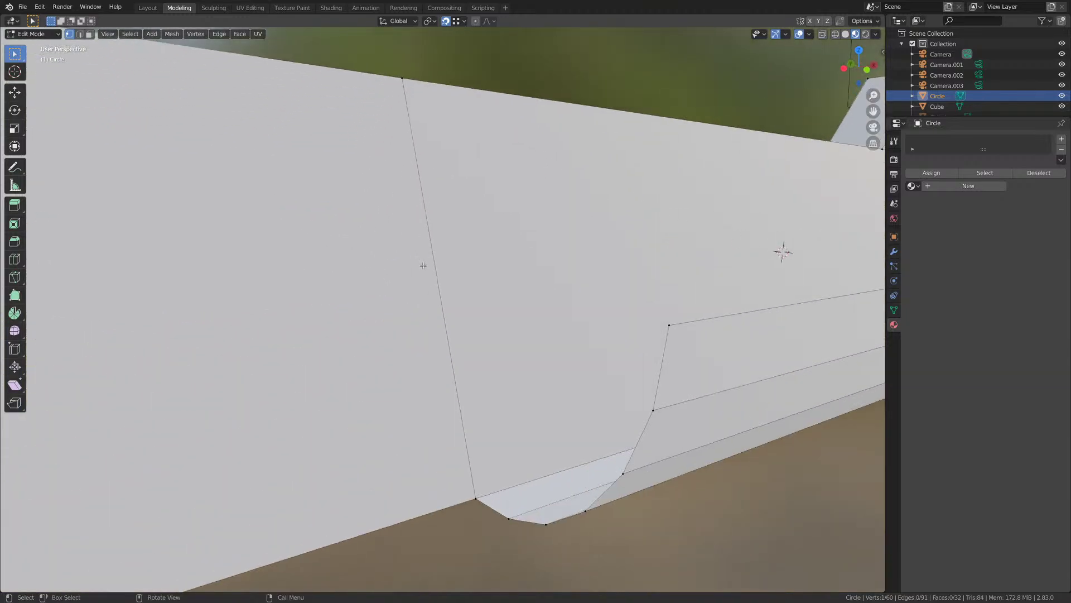
{"action": "scroll", "coordinate": [424, 264], "scroll_direction": "down", "scroll_amount": 7}
{"action": "middle_click_drag", "start_coordinate": [464, 319], "coordinate": [427, 316]}
{"action": "key", "text": "KP_1"}
{"action": "key", "text": "z"}
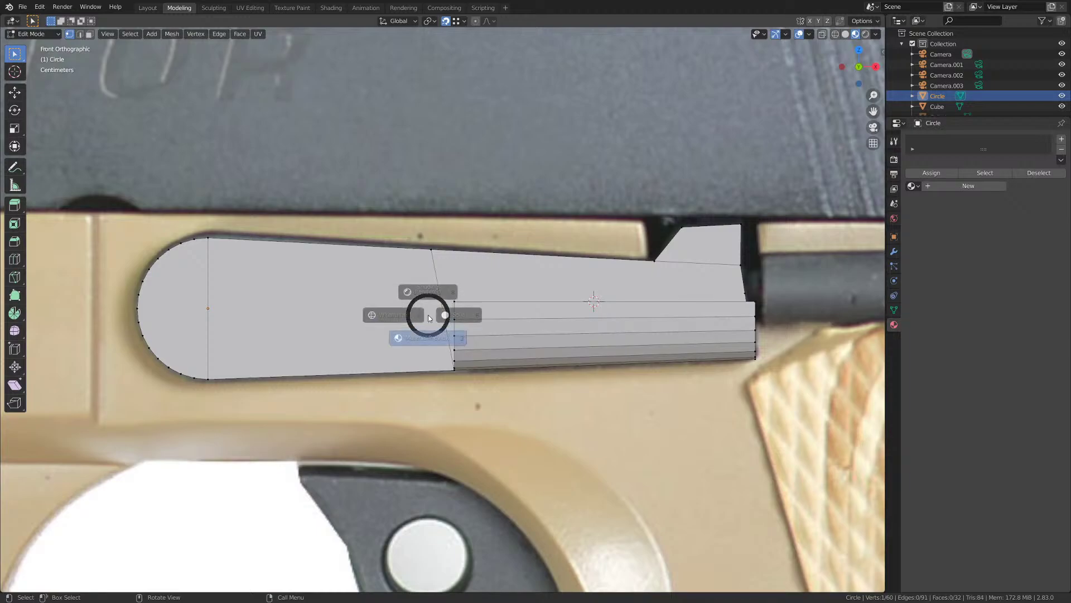
{"action": "left_click", "coordinate": [326, 303]}
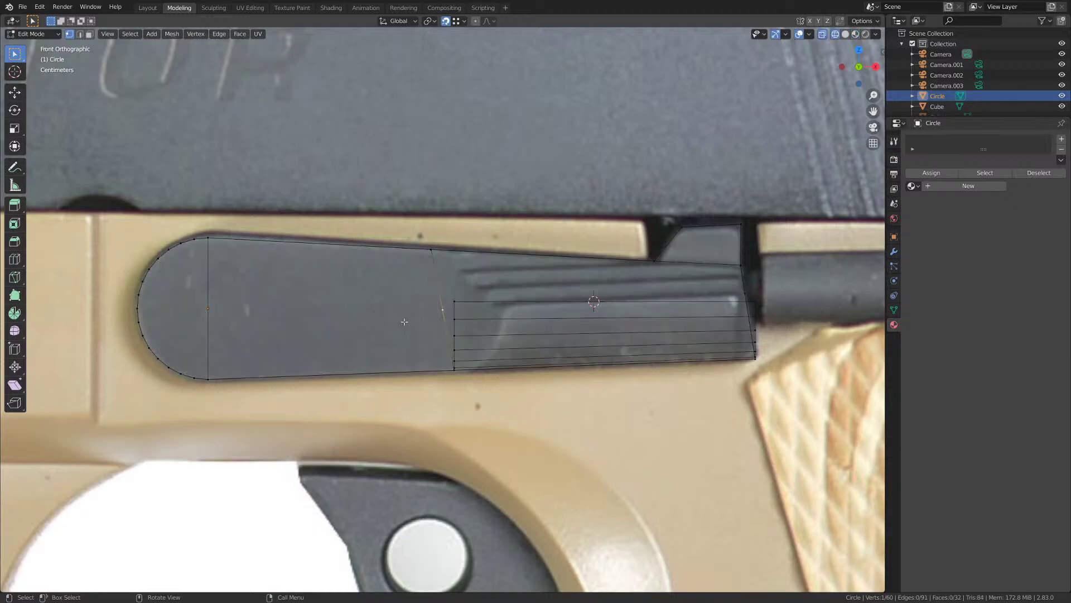
{"action": "mouse_move", "coordinate": [478, 338]}
{"action": "middle_mouse_down", "text": "shift"}
{"action": "mouse_move", "coordinate": [442, 322]}
{"action": "mouse_move", "coordinate": [486, 332]}
{"action": "middle_mouse_up", "text": "shift"}
- Subdivide the free upper edge of the spun surface with one cut
{"action": "key", "text": "z"}
{"action": "left_click", "coordinate": [546, 330]}
{"action": "mouse_move", "coordinate": [580, 330]}
{"action": "middle_mouse_down"}
{"action": "mouse_move", "coordinate": [590, 313]}
{"action": "mouse_move", "coordinate": [547, 309]}
{"action": "mouse_move", "coordinate": [547, 294]}
{"action": "mouse_move", "coordinate": [447, 306]}
{"action": "mouse_move", "coordinate": [471, 298]}
{"action": "mouse_move", "coordinate": [450, 304]}
{"action": "mouse_move", "coordinate": [447, 275]}
{"action": "mouse_move", "coordinate": [420, 314]}
{"action": "mouse_move", "coordinate": [461, 321]}
{"action": "middle_mouse_up"}
{"action": "scroll", "coordinate": [441, 319], "scroll_direction": "up", "scroll_amount": 3}
{"action": "left_click", "coordinate": [417, 275], "text": "shift"}
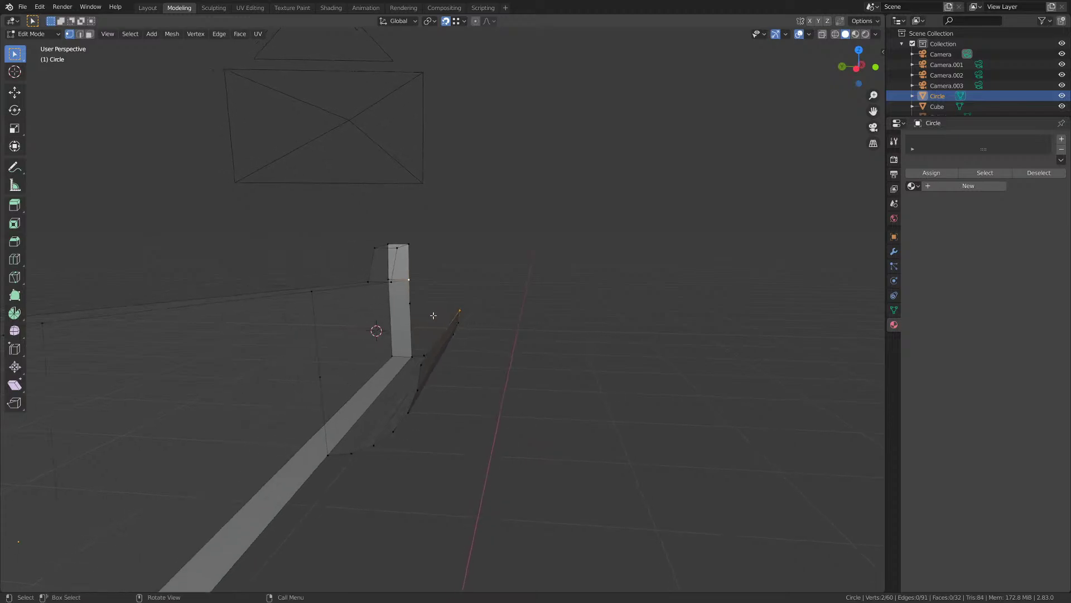
{"action": "left_click", "coordinate": [421, 364], "text": "shift"}
{"action": "right_click", "coordinate": [450, 332]}
{"action": "left_click", "coordinate": [449, 333]}
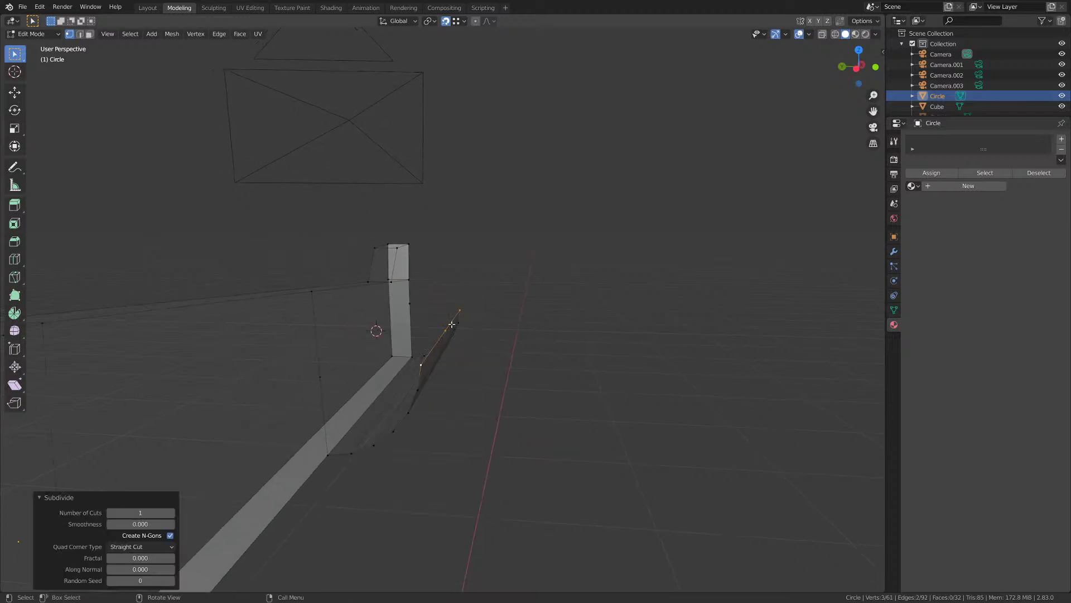
- Move the new midpoint vertex along X toward the rear, into line with the tab's front base vertex
{"action": "left_click", "coordinate": [447, 332]}
{"action": "middle_click_drag", "start_coordinate": [447, 331], "coordinate": [399, 334]}
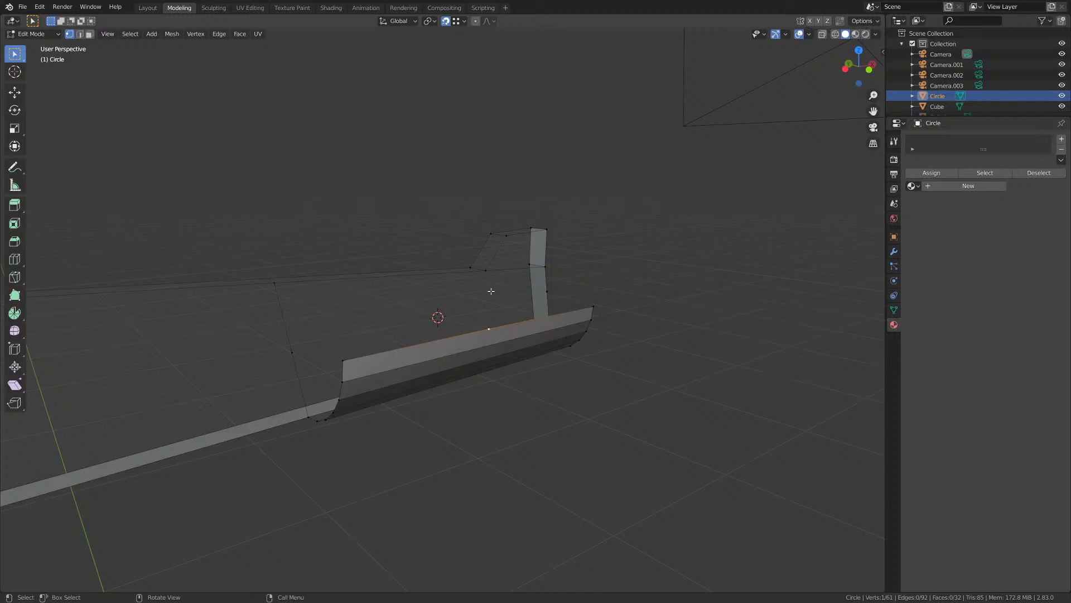
{"action": "key", "text": "g"}
{"action": "key", "text": "x"}
{"action": "left_click", "coordinate": [489, 274]}
- Fill the two sloped faces between the lever's top edge and the upper edge of the spun surface
{"action": "left_click", "coordinate": [489, 272], "text": "shift"}
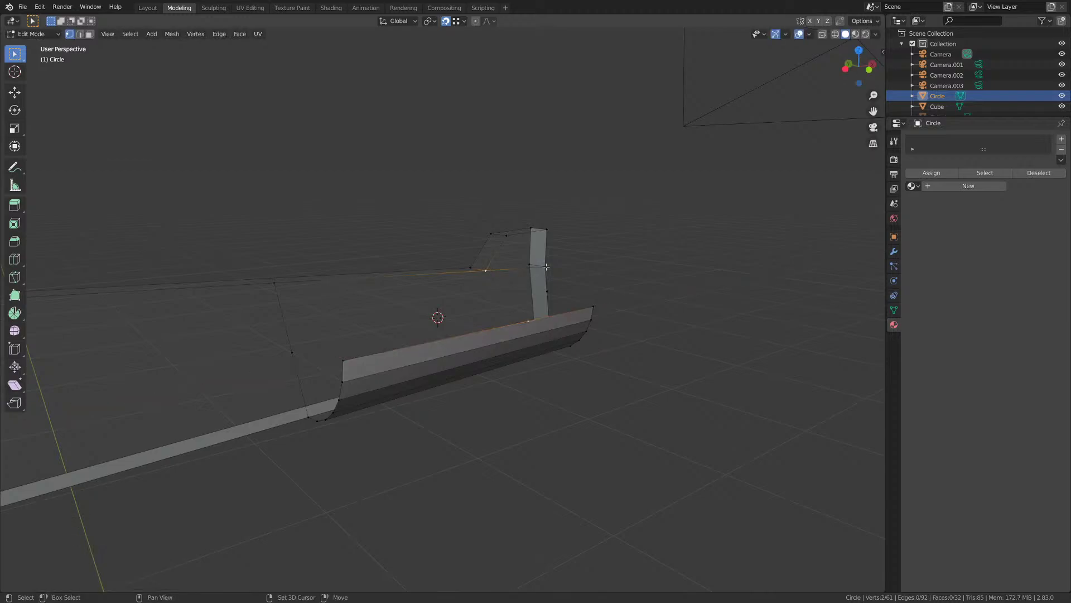
{"action": "left_click", "coordinate": [591, 309], "text": "shift"}
{"action": "key", "text": "f"}
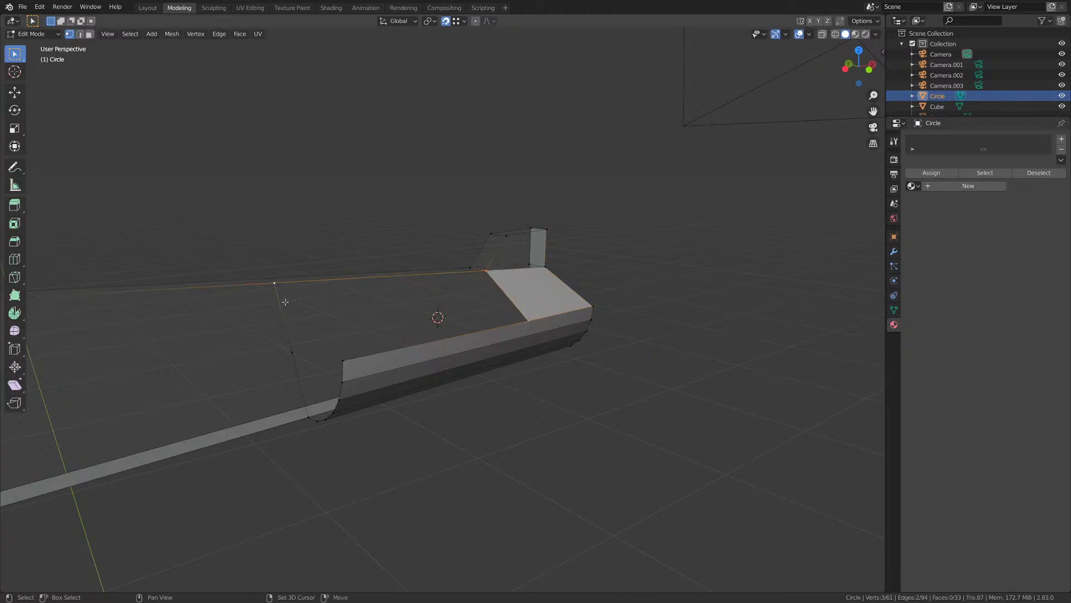
{"action": "key", "text": "f"}
- Fill the open front end of the rounded section at the dividing edge with a face
{"action": "key", "text": "z"}
{"action": "left_click", "coordinate": [366, 412]}
{"action": "scroll", "coordinate": [385, 416], "scroll_direction": "down", "scroll_amount": 3}
{"action": "mouse_move", "coordinate": [425, 404]}
{"action": "middle_mouse_down"}
{"action": "mouse_move", "coordinate": [321, 396]}
{"action": "mouse_move", "coordinate": [558, 352]}
{"action": "middle_mouse_up"}
{"action": "scroll", "coordinate": [323, 395], "scroll_direction": "up", "scroll_amount": 2}
{"action": "key", "text": "z"}
{"action": "left_click", "coordinate": [593, 356]}
{"action": "scroll", "coordinate": [419, 356], "scroll_direction": "up", "scroll_amount": 2}
{"action": "mouse_move", "coordinate": [419, 356]}
{"action": "middle_mouse_down"}
{"action": "mouse_move", "coordinate": [439, 352]}
{"action": "mouse_move", "coordinate": [396, 383]}
{"action": "mouse_move", "coordinate": [361, 385]}
{"action": "middle_mouse_up"}
{"action": "left_click", "coordinate": [433, 354]}
{"action": "left_click", "coordinate": [418, 383], "text": "alt"}
{"action": "key", "text": "f"}
- Fill the open rear end of the rounded section with a face
{"action": "middle_click_drag", "start_coordinate": [327, 335], "coordinate": [569, 351]}
{"action": "left_click", "coordinate": [578, 317], "text": "alt"}
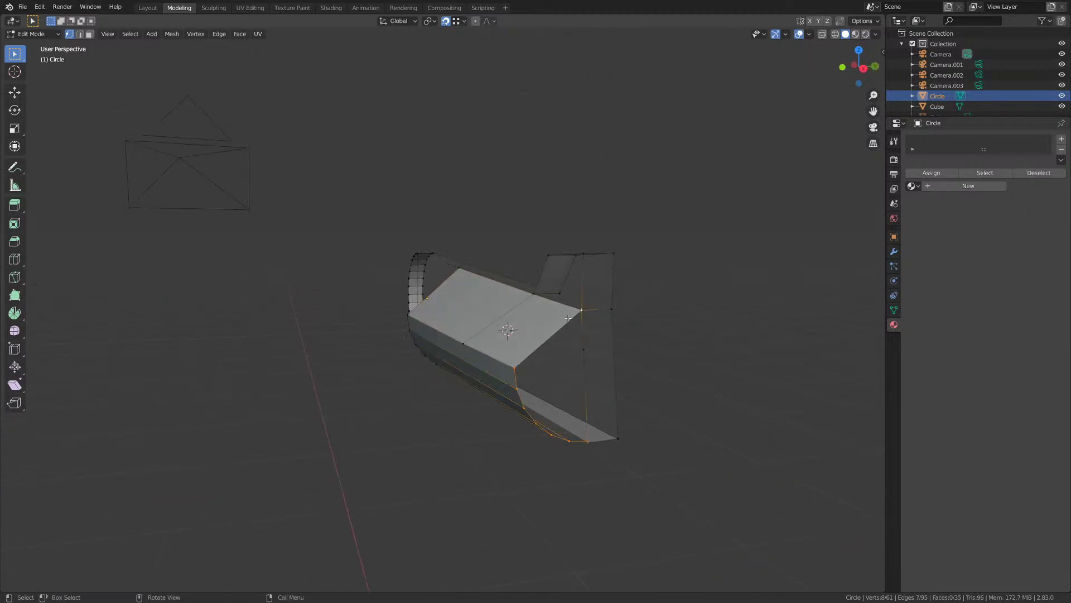
{"action": "key", "text": "f"}
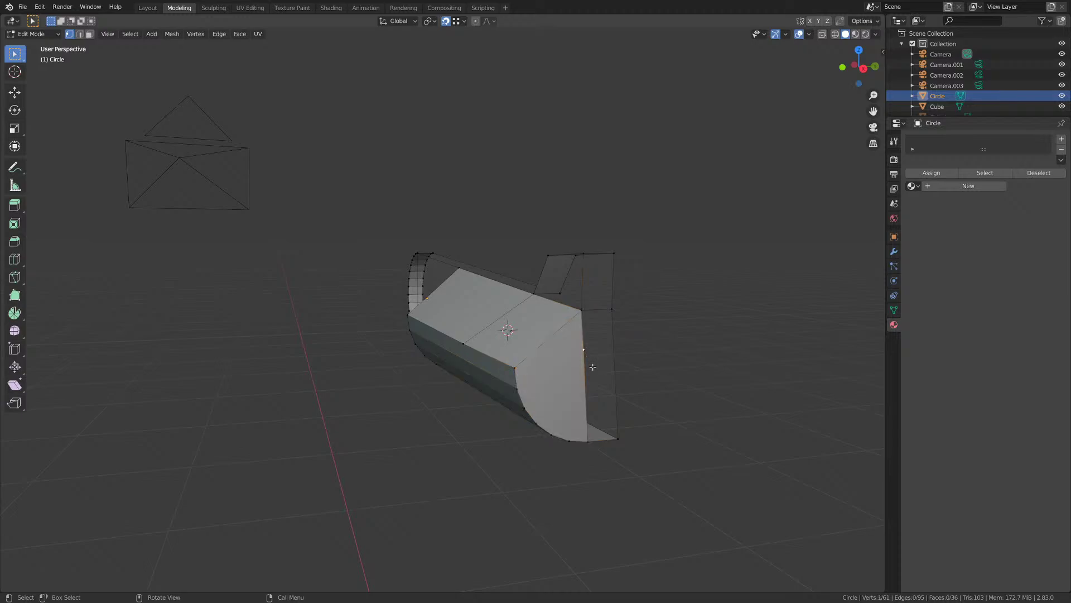
- Dissolve the leftover middle vertices on the rear edge and on the dividing edge
{"action": "key", "text": "x"}
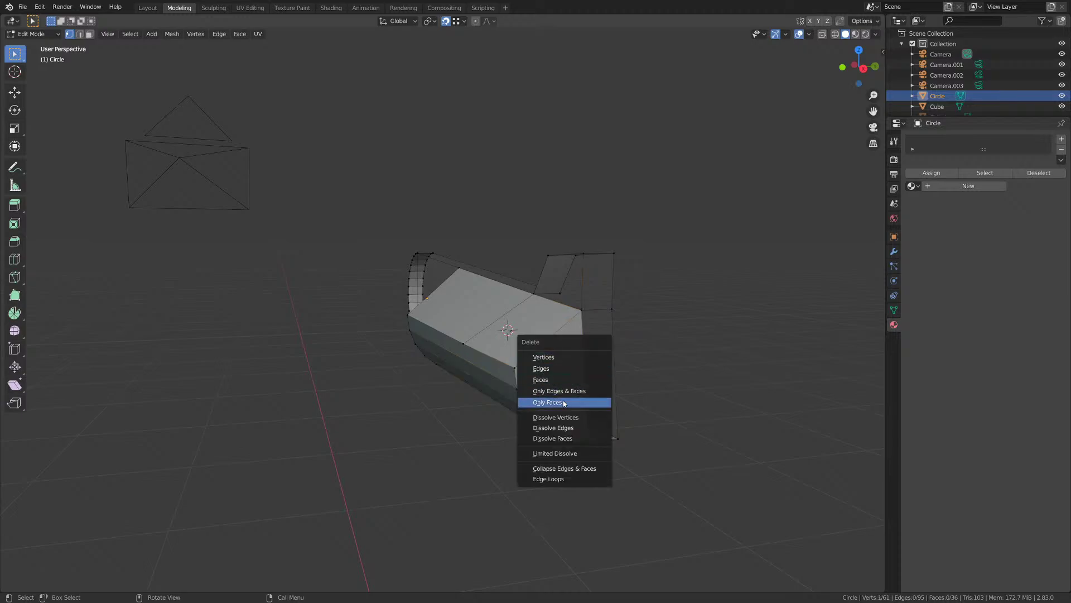
{"action": "left_click", "coordinate": [558, 417]}
{"action": "mouse_move", "coordinate": [558, 417]}
{"action": "middle_mouse_down"}
{"action": "mouse_move", "coordinate": [451, 350]}
{"action": "mouse_move", "coordinate": [411, 347]}
{"action": "mouse_move", "coordinate": [449, 349]}
{"action": "mouse_move", "coordinate": [377, 353]}
{"action": "mouse_move", "coordinate": [408, 343]}
{"action": "mouse_move", "coordinate": [368, 339]}
{"action": "middle_mouse_up"}
{"action": "left_click", "coordinate": [310, 339]}
{"action": "key", "text": "x"}
{"action": "left_click", "coordinate": [310, 339]}
{"action": "scroll", "coordinate": [440, 344], "scroll_direction": "down", "scroll_amount": 2}
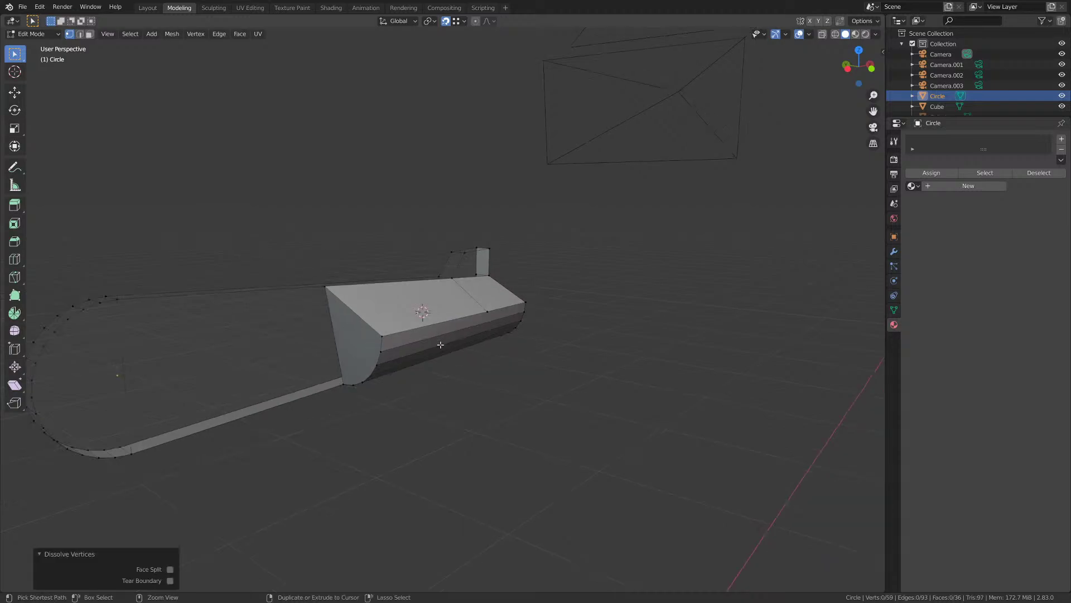
- Save the file, recalculate the normals of the whole lever mesh, and return to Object Mode with solid shading
{"action": "key", "text": "ctrl+s"}
{"action": "key", "text": "z"}
{"action": "key", "text": "Escape"}
{"action": "key", "text": "a"}
{"action": "key", "text": "shift+n"}
{"action": "key", "text": "Tab"}
{"action": "key", "text": "z"}
{"action": "left_click", "coordinate": [364, 386]}
{"action": "mouse_move", "coordinate": [364, 389]}
{"action": "middle_mouse_down"}
{"action": "mouse_move", "coordinate": [408, 401]}
{"action": "mouse_move", "coordinate": [403, 385]}
{"action": "mouse_move", "coordinate": [349, 386]}
{"action": "middle_mouse_up"}
{"action": "key", "text": "z"}
{"action": "left_click", "coordinate": [349, 390]}
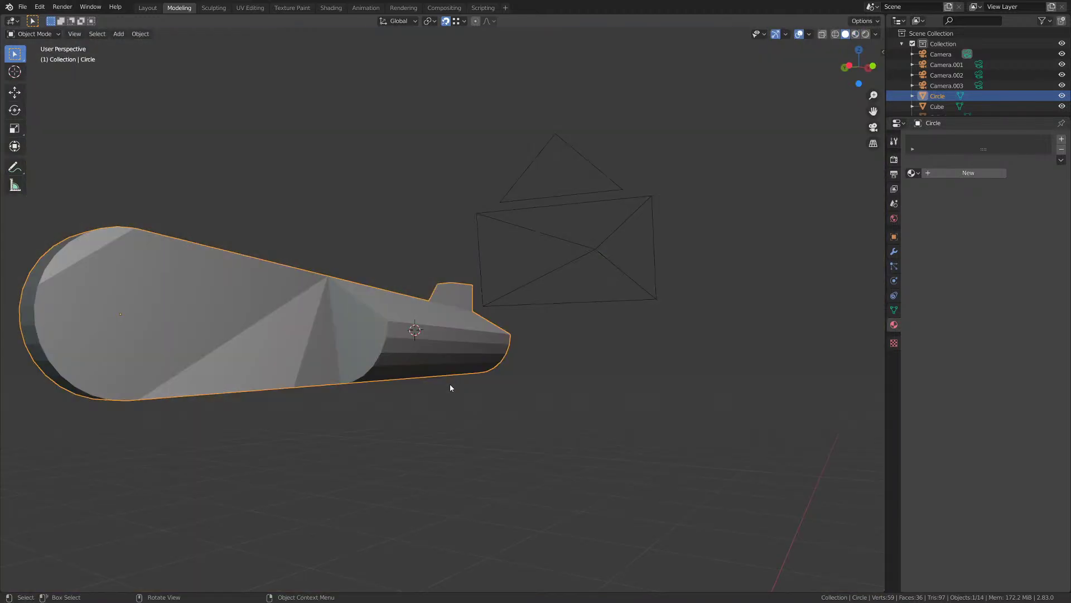
- Raise the viewport shadow intensity to 1.000 to inspect the lever, and lower it until the shadows disappear
{"action": "mouse_move", "coordinate": [451, 387]}
{"action": "middle_mouse_down"}
{"action": "mouse_move", "coordinate": [363, 378]}
{"action": "mouse_move", "coordinate": [299, 407]}
{"action": "mouse_move", "coordinate": [361, 407]}
{"action": "mouse_move", "coordinate": [286, 395]}
{"action": "mouse_move", "coordinate": [284, 374]}
{"action": "mouse_move", "coordinate": [265, 411]}
{"action": "mouse_move", "coordinate": [270, 401]}
{"action": "middle_mouse_up"}
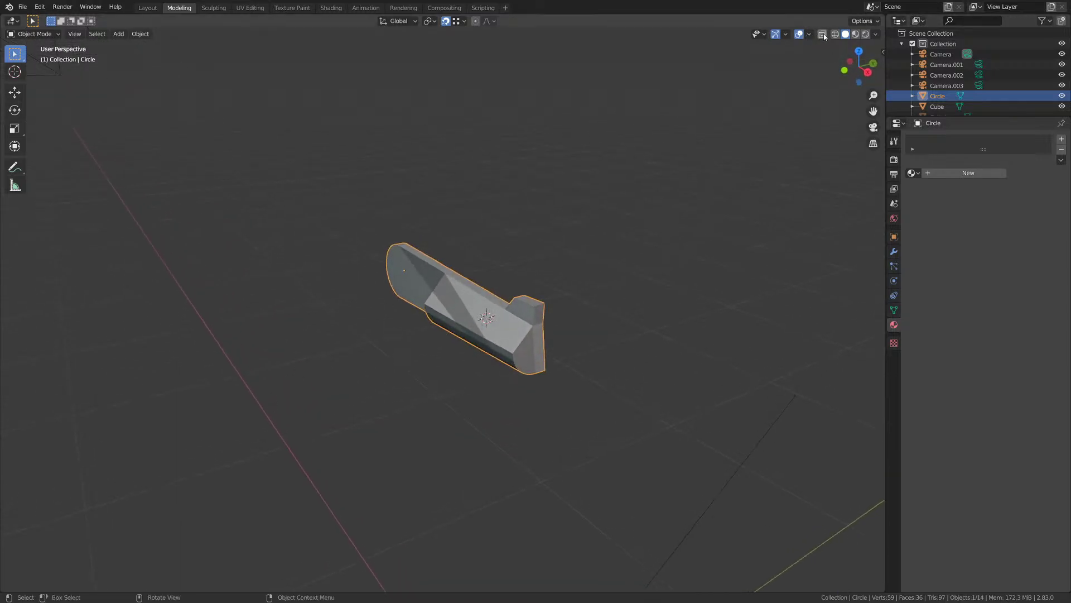
{"action": "left_click", "coordinate": [876, 34]}
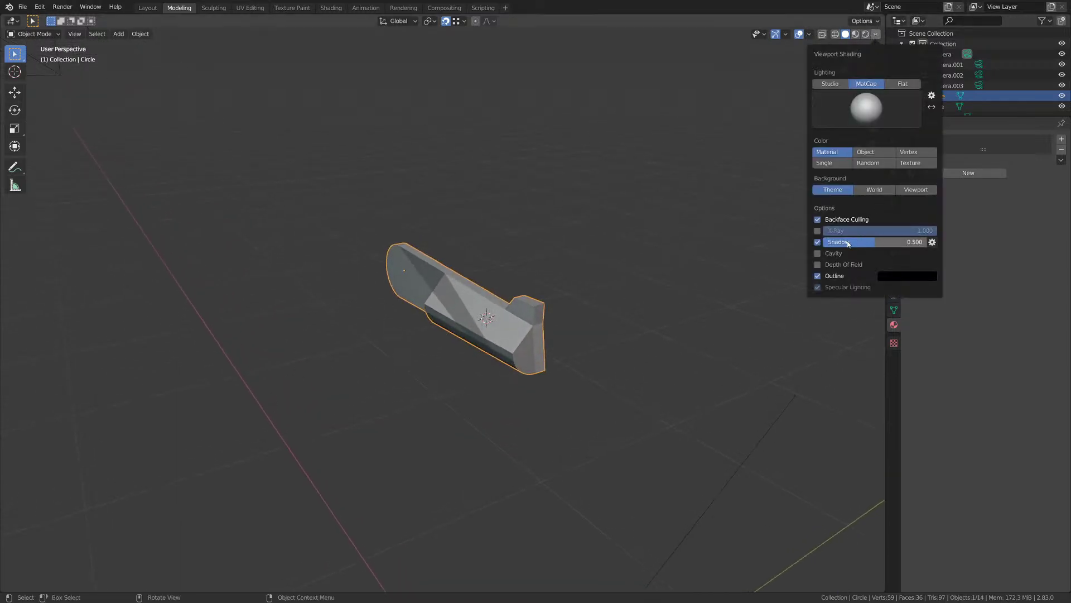
{"action": "mouse_move", "coordinate": [876, 247]}
{"action": "left_mouse_down"}
{"action": "mouse_move", "coordinate": [826, 247]}
{"action": "mouse_move", "coordinate": [925, 241]}
{"action": "left_mouse_up"}
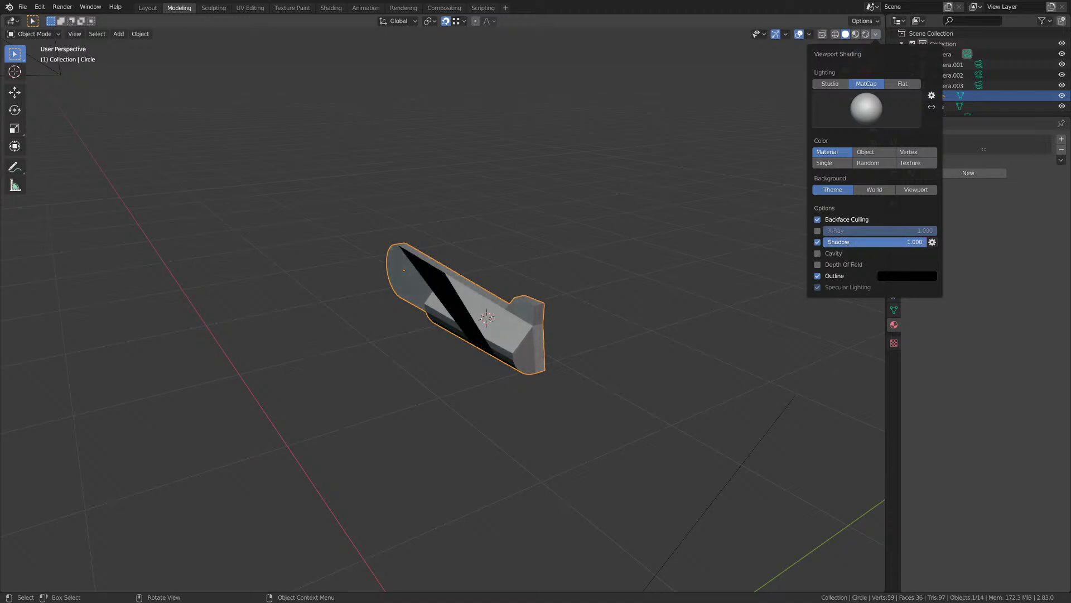
{"action": "mouse_move", "coordinate": [559, 277]}
{"action": "middle_mouse_down"}
{"action": "mouse_move", "coordinate": [569, 270]}
{"action": "mouse_move", "coordinate": [549, 285]}
{"action": "mouse_move", "coordinate": [621, 277]}
{"action": "mouse_move", "coordinate": [571, 272]}
{"action": "mouse_move", "coordinate": [634, 259]}
{"action": "middle_mouse_up"}
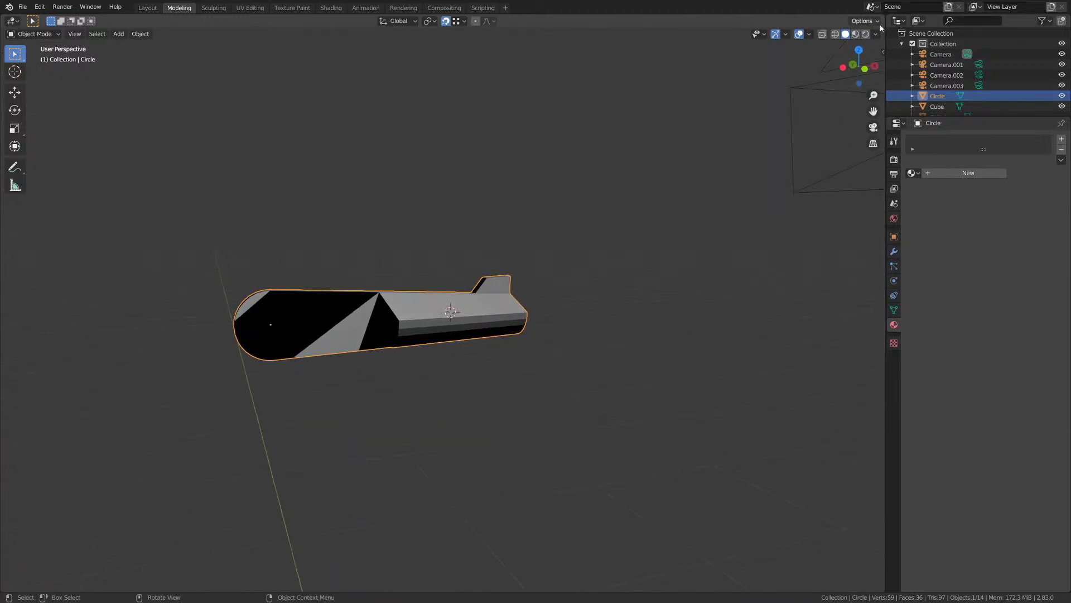
{"action": "left_click", "coordinate": [876, 34]}
{"action": "left_click_drag", "start_coordinate": [882, 242], "coordinate": [832, 242]}
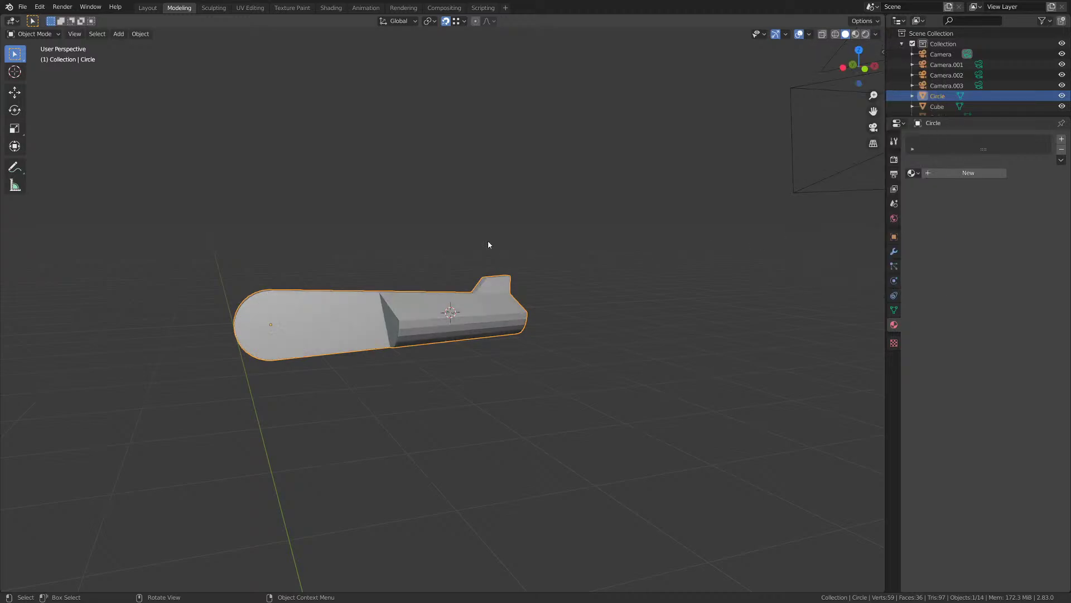
- Save the file and apply smooth shading to the lever object
{"action": "right_click", "coordinate": [412, 327]}
{"action": "left_click", "coordinate": [411, 333]}
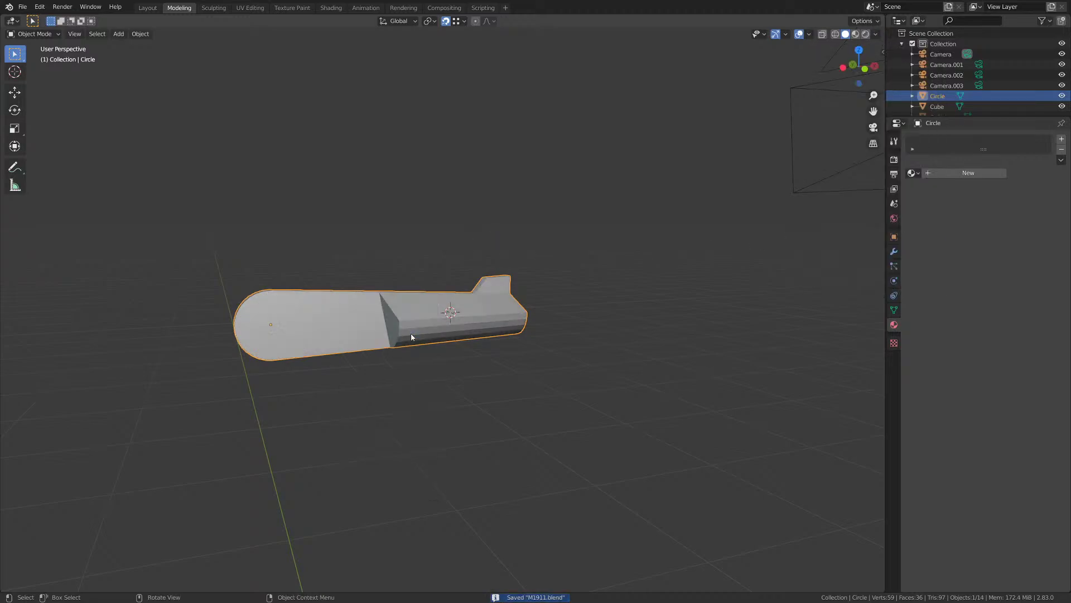
{"action": "right_click", "coordinate": [420, 327]}
{"action": "left_click", "coordinate": [419, 321]}
{"action": "right_click", "coordinate": [420, 322]}
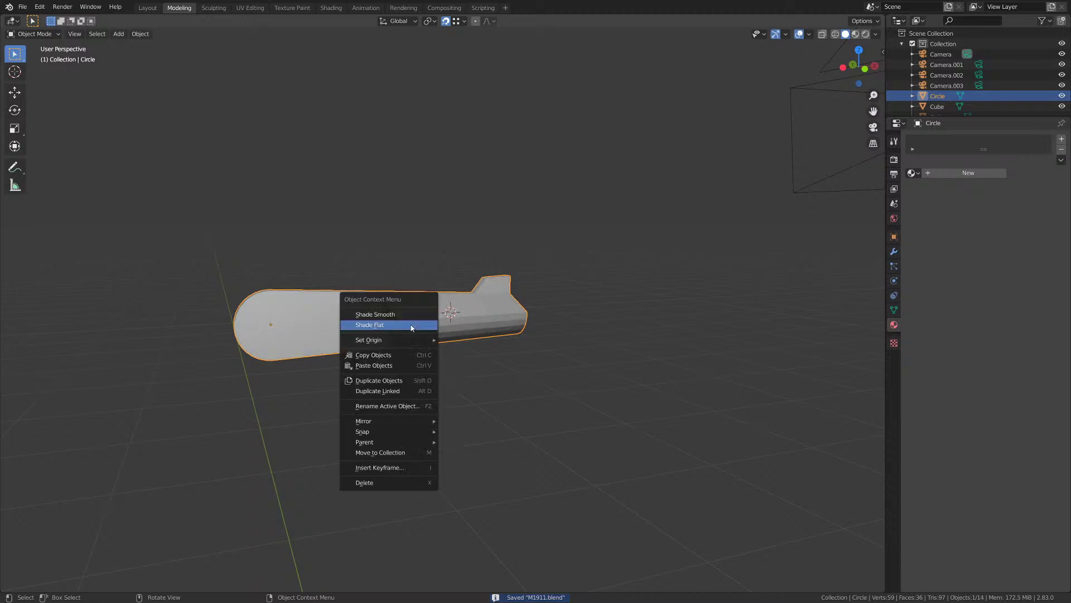
{"action": "left_click", "coordinate": [407, 327]}
{"action": "middle_click_drag", "start_coordinate": [411, 313], "coordinate": [549, 327]}
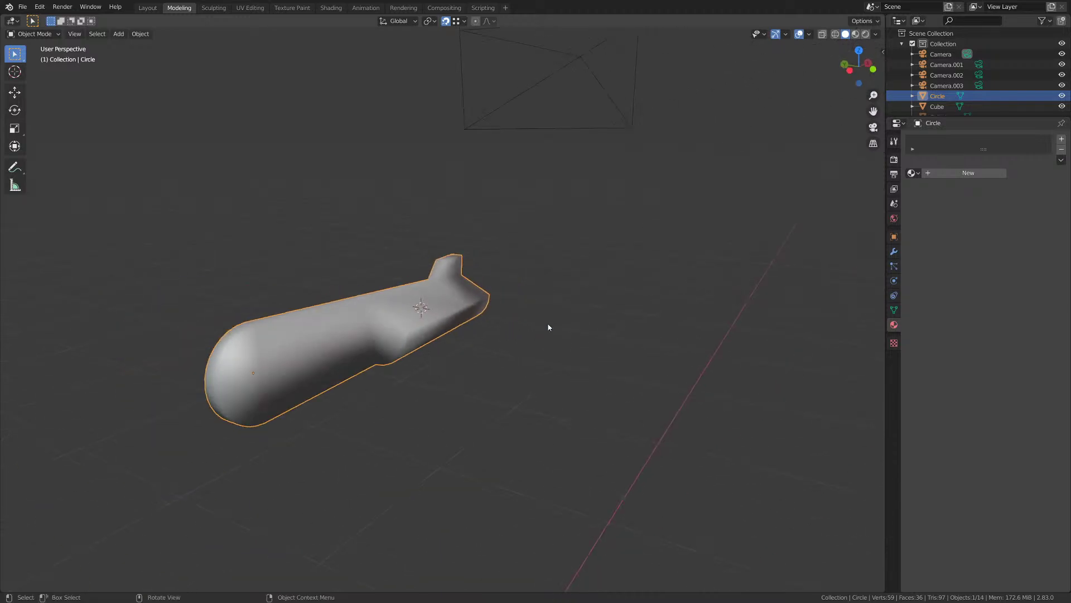
- Enable Auto Smooth for the lever mesh with an angle of 180° and save the file
{"action": "left_click", "coordinate": [894, 309]}
{"action": "key", "text": "ctrl+s"}
{"action": "left_click", "coordinate": [924, 369]}
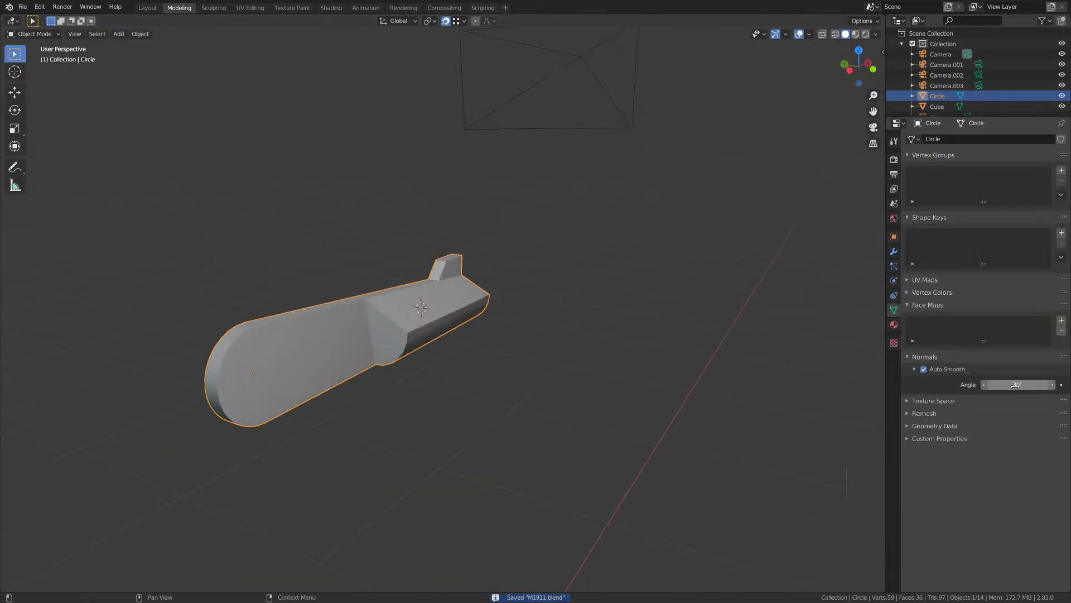
{"action": "left_click_drag", "start_coordinate": [1015, 385], "coordinate": [1060, 385]}
- Mark the edges bounding the sloped top and both end faces of the raised rear section as sharp
{"action": "key", "text": "Tab"}
{"action": "key", "text": "2"}
{"action": "scroll", "coordinate": [426, 343], "scroll_direction": "up", "scroll_amount": 2}
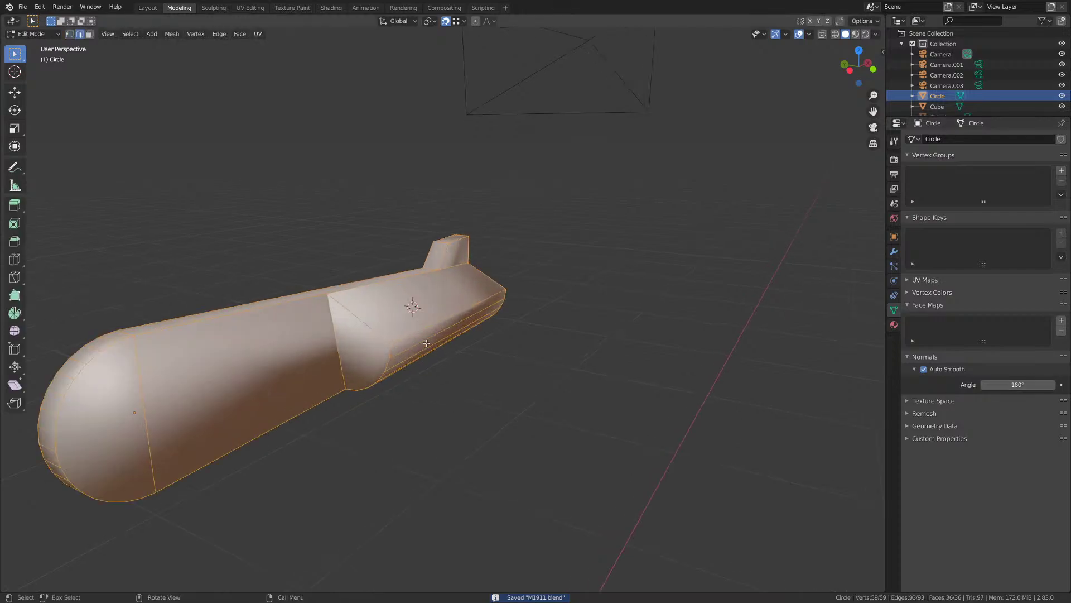
{"action": "scroll", "coordinate": [426, 343], "scroll_direction": "up", "scroll_amount": 1}
{"action": "left_click", "coordinate": [400, 335]}
{"action": "left_click", "coordinate": [509, 297], "text": "shift"}
{"action": "middle_click_drag", "start_coordinate": [512, 300], "coordinate": [349, 292]}
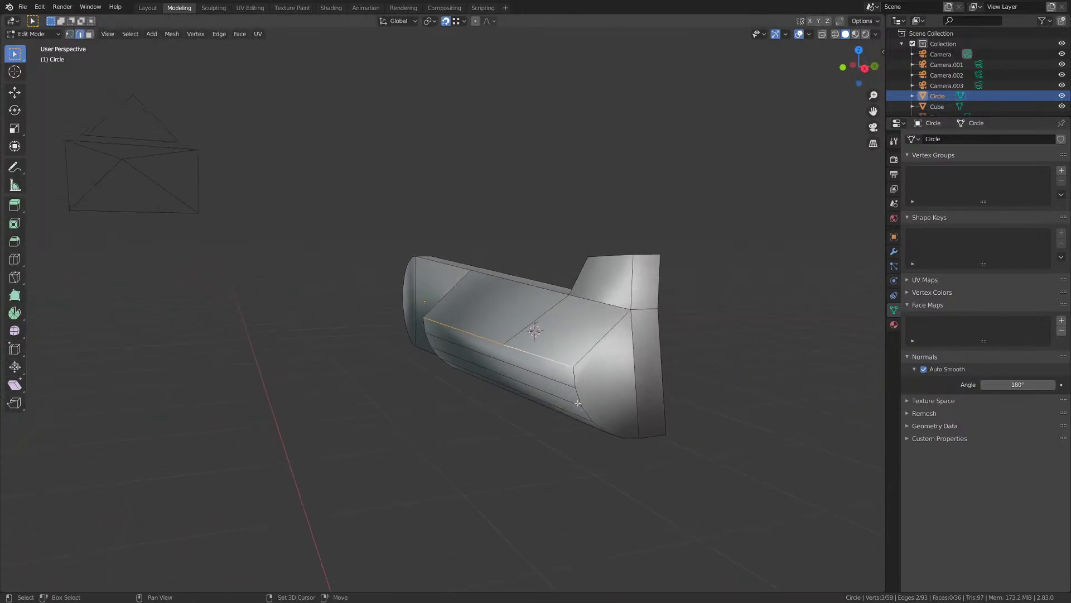
{"action": "left_click", "coordinate": [601, 427], "text": "shift"}
{"action": "middle_click_drag", "start_coordinate": [601, 428], "coordinate": [637, 336]}
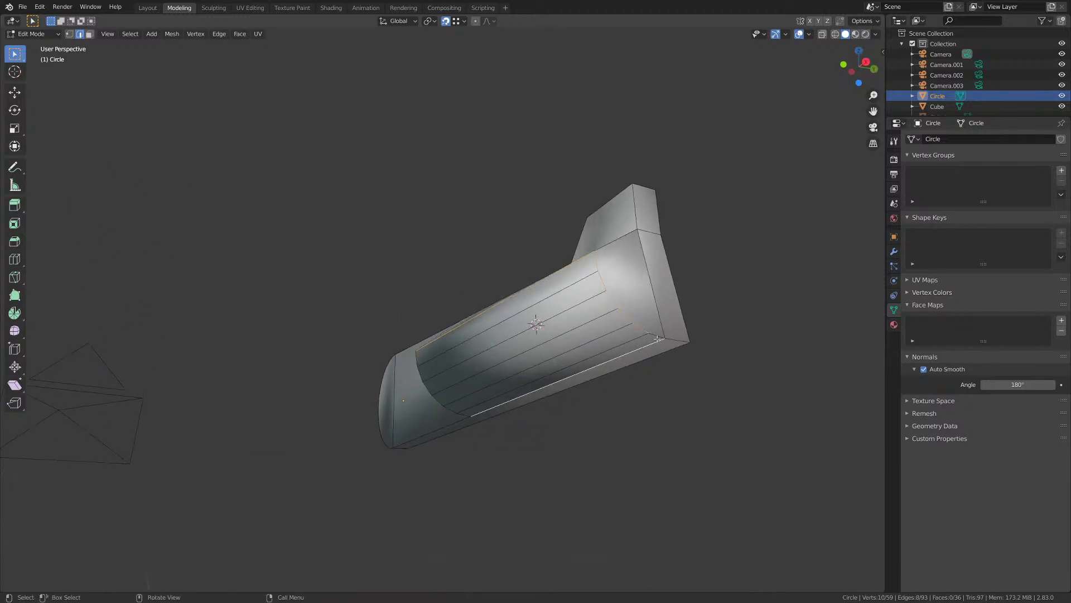
{"action": "middle_click_drag", "start_coordinate": [640, 350], "coordinate": [375, 327]}
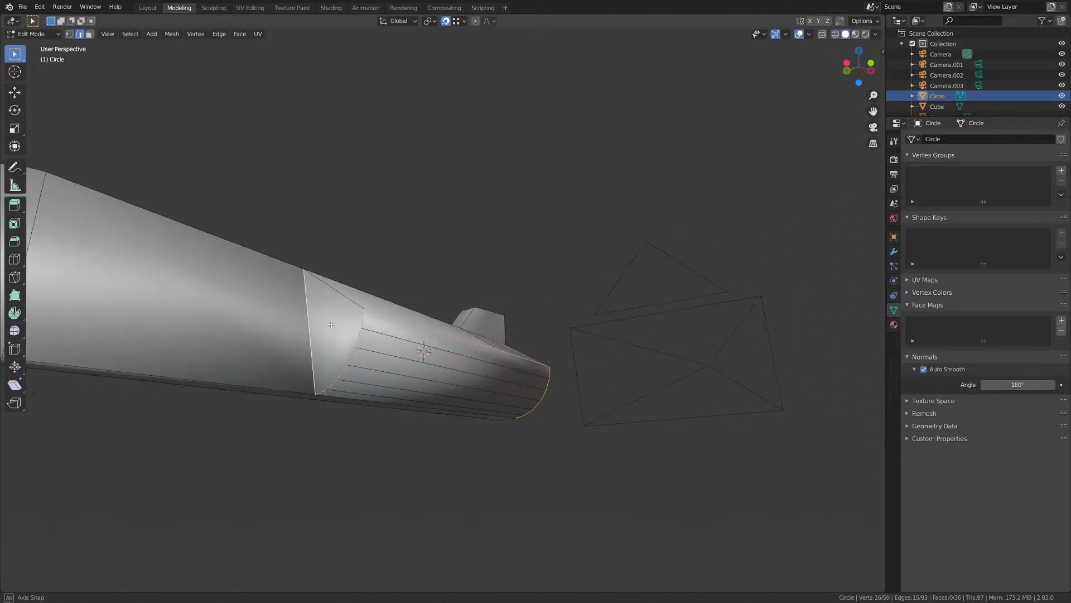
{"action": "middle_click_drag", "start_coordinate": [332, 324], "coordinate": [350, 282]}
{"action": "left_click", "coordinate": [350, 282], "text": "shift"}
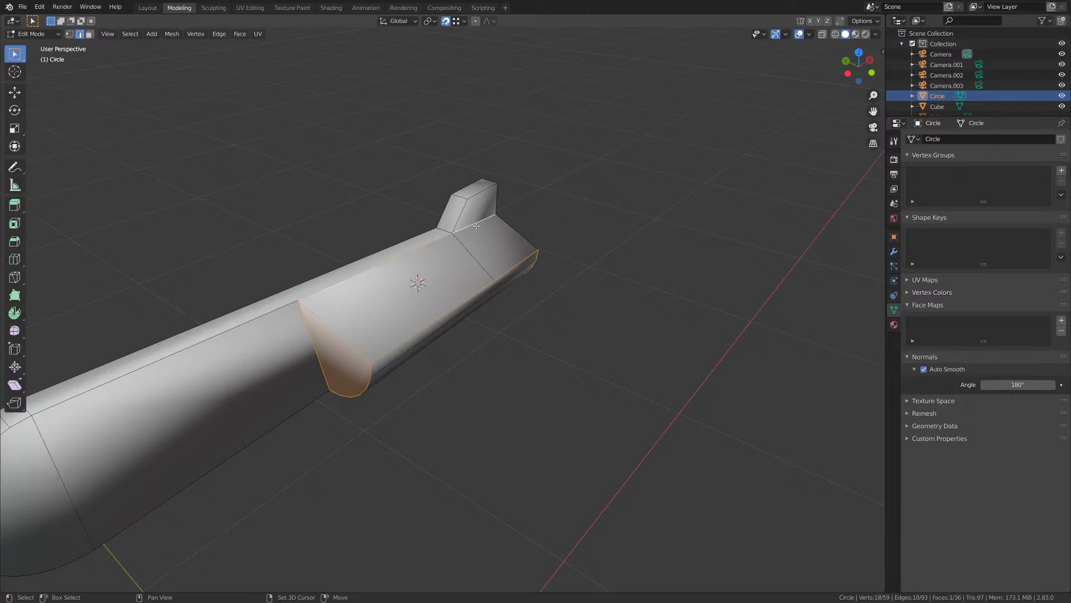
{"action": "left_click", "coordinate": [220, 35]}
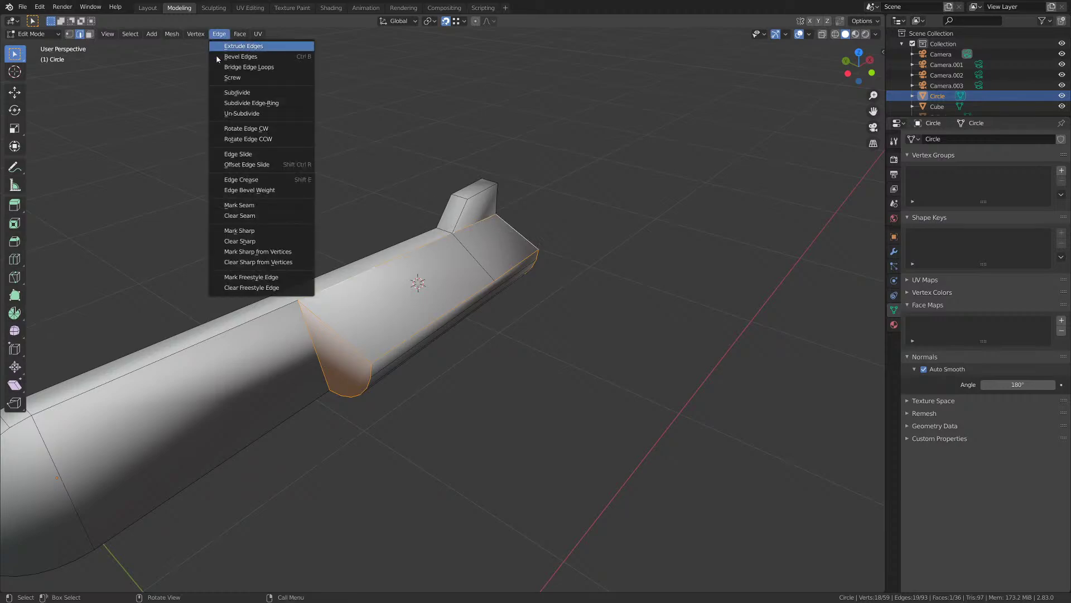
{"action": "left_click", "coordinate": [253, 232]}
- Examine the lever's shading in Object Mode, and return to Edit Mode with a view of its rear end
{"action": "scroll", "coordinate": [504, 330], "scroll_direction": "down", "scroll_amount": 2}
{"action": "key", "text": "Tab"}
{"action": "middle_click_drag", "start_coordinate": [505, 331], "coordinate": [329, 310]}
{"action": "key", "text": "Tab"}
{"action": "scroll", "coordinate": [357, 330], "scroll_direction": "up", "scroll_amount": 2}
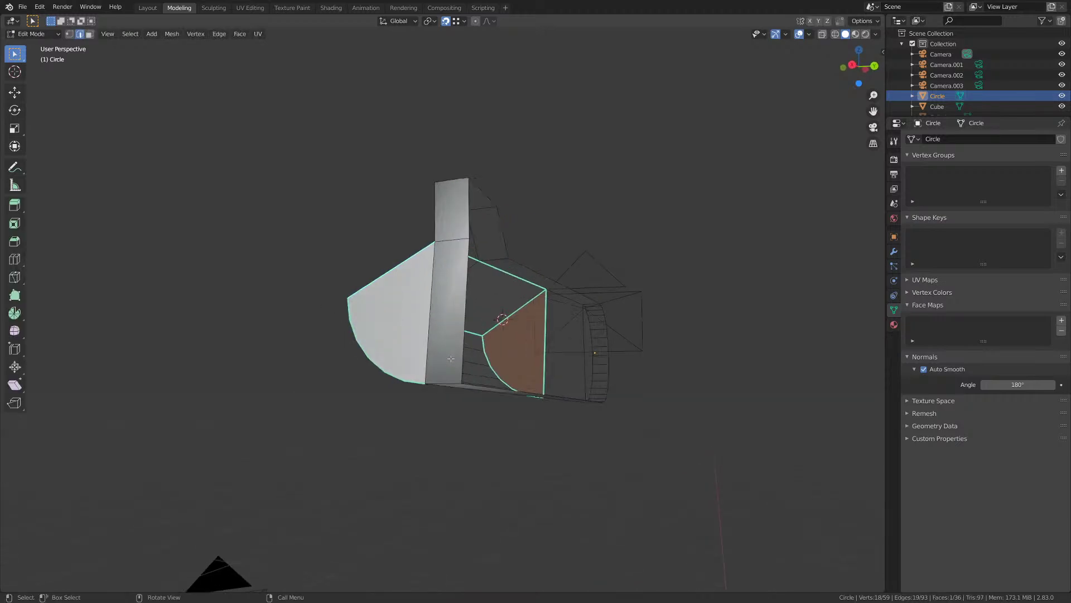
- Mark the edges outlining the rear end face of the lever's flat plate as sharp, and check the shading in Object Mode
{"action": "left_click", "coordinate": [444, 384]}
{"action": "middle_click_drag", "start_coordinate": [444, 385], "coordinate": [359, 283]}
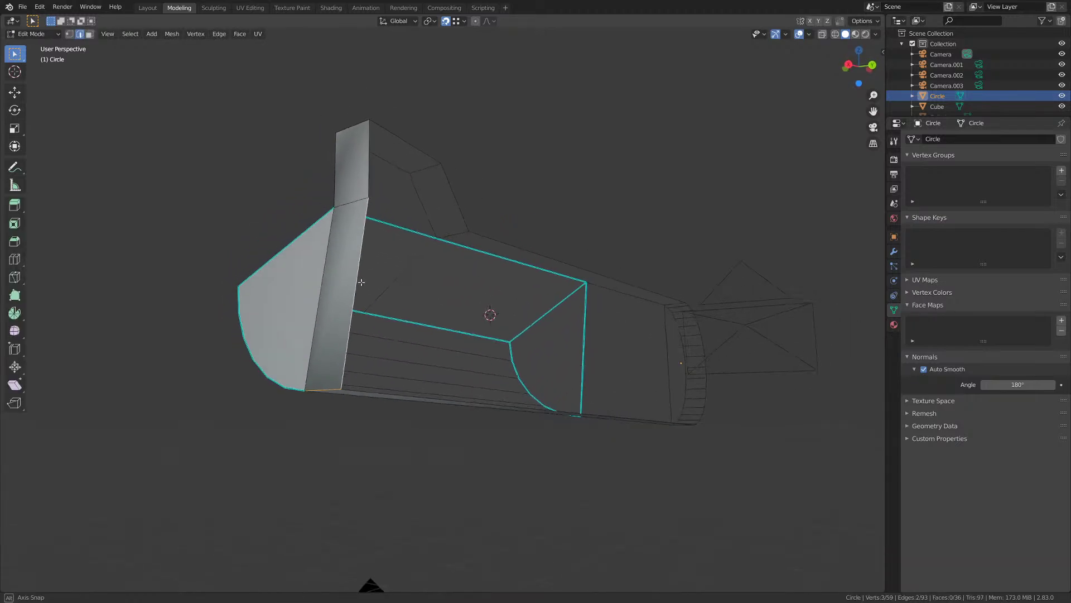
{"action": "left_click", "coordinate": [346, 205], "text": "shift"}
{"action": "left_click", "coordinate": [219, 34]}
{"action": "left_click", "coordinate": [249, 231]}
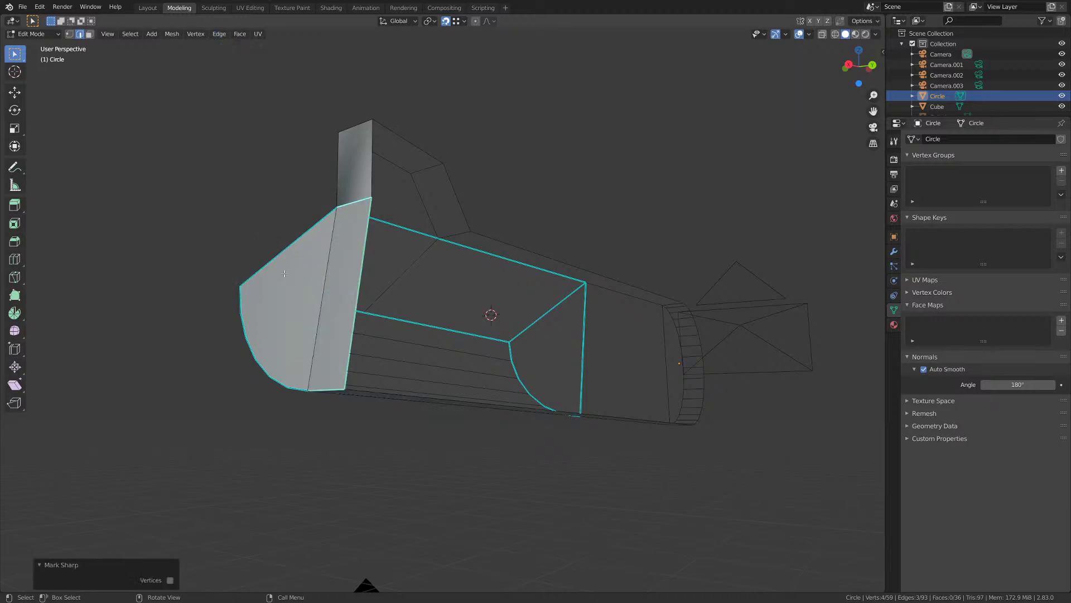
{"action": "key", "text": "Tab"}
{"action": "mouse_move", "coordinate": [335, 330]}
{"action": "middle_mouse_down"}
{"action": "mouse_move", "coordinate": [306, 329]}
{"action": "mouse_move", "coordinate": [303, 340]}
{"action": "mouse_move", "coordinate": [390, 337]}
{"action": "mouse_move", "coordinate": [433, 349]}
{"action": "mouse_move", "coordinate": [554, 430]}
{"action": "mouse_move", "coordinate": [547, 379]}
{"action": "mouse_move", "coordinate": [521, 363]}
{"action": "mouse_move", "coordinate": [510, 390]}
{"action": "middle_mouse_up"}
{"action": "key", "text": "Tab"}
- Mark the edges bounding the rear, top and sloped faces of the lever's small upper tab as sharp
{"action": "scroll", "coordinate": [544, 353], "scroll_direction": "up", "scroll_amount": 1}
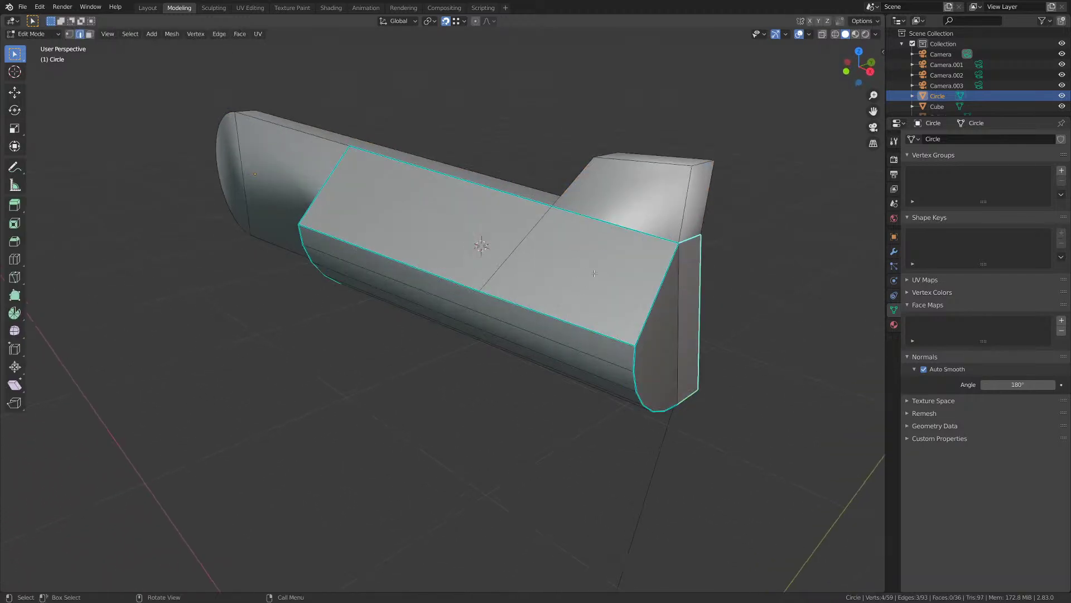
{"action": "middle_click_drag", "start_coordinate": [595, 273], "coordinate": [575, 273]}
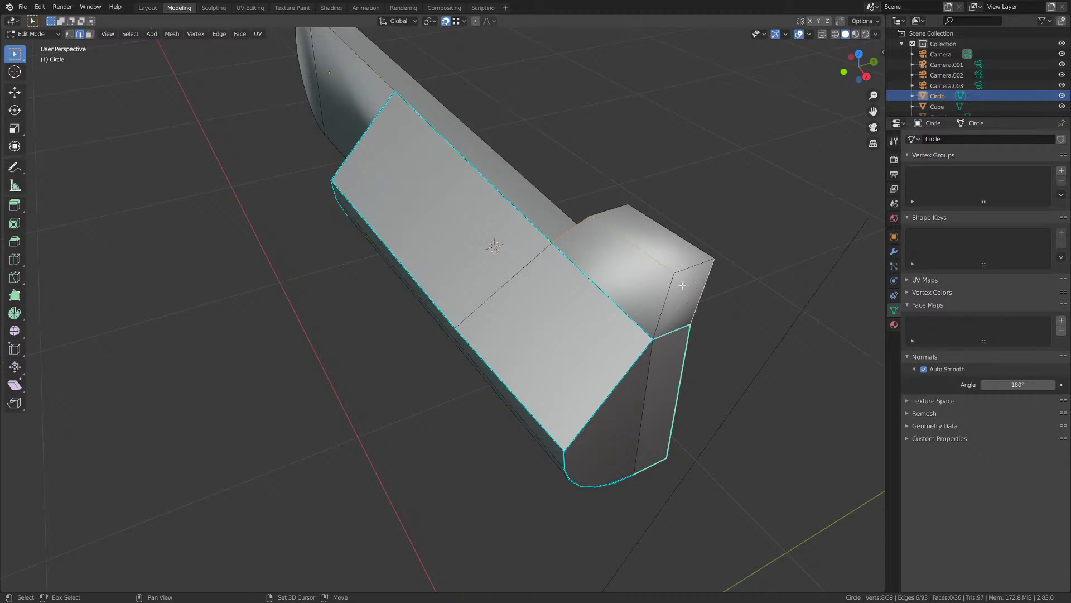
{"action": "middle_click_drag", "start_coordinate": [681, 269], "coordinate": [326, 259]}
{"action": "left_click", "coordinate": [413, 272], "text": "shift"}
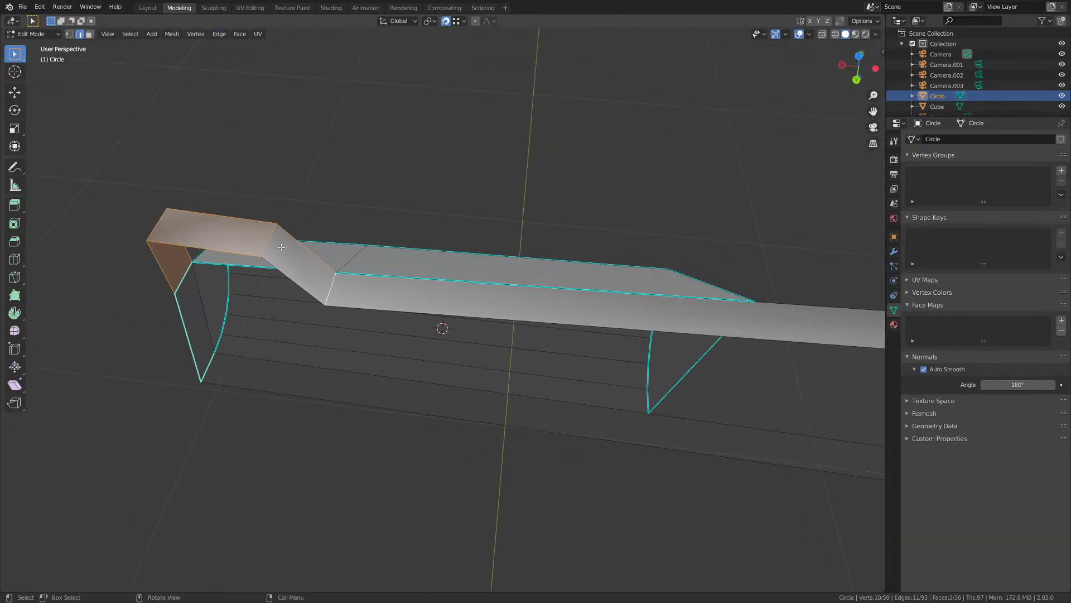
{"action": "left_click", "coordinate": [219, 34]}
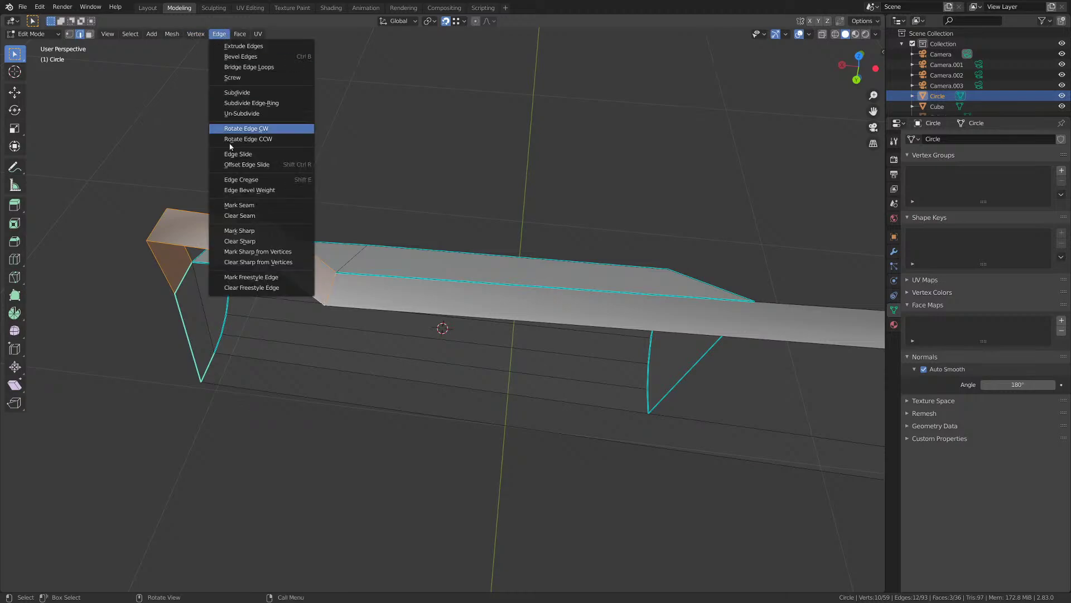
{"action": "left_click", "coordinate": [254, 235]}
- Mark the long upper and lower edges of the lever's flat plate and both outlines of its rounded front end as sharp
{"action": "middle_click_drag", "start_coordinate": [254, 235], "coordinate": [216, 290]}
{"action": "middle_click_drag", "start_coordinate": [375, 261], "coordinate": [470, 222], "text": "shift"}
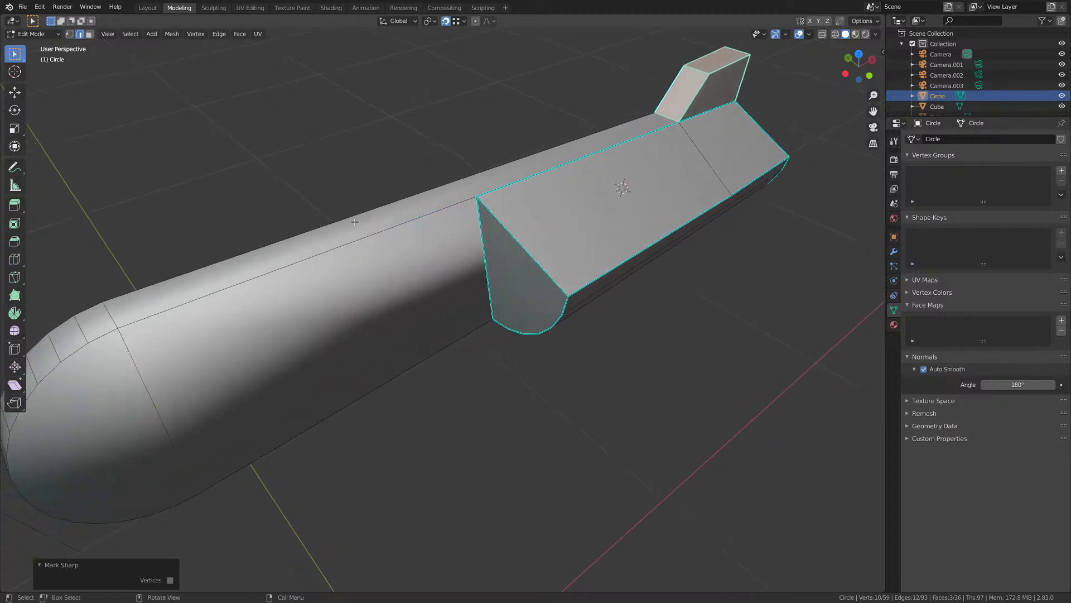
{"action": "left_click", "coordinate": [235, 258]}
{"action": "left_click", "coordinate": [172, 310], "text": "shift"}
{"action": "middle_click_drag", "start_coordinate": [172, 311], "coordinate": [487, 195], "text": "shift"}
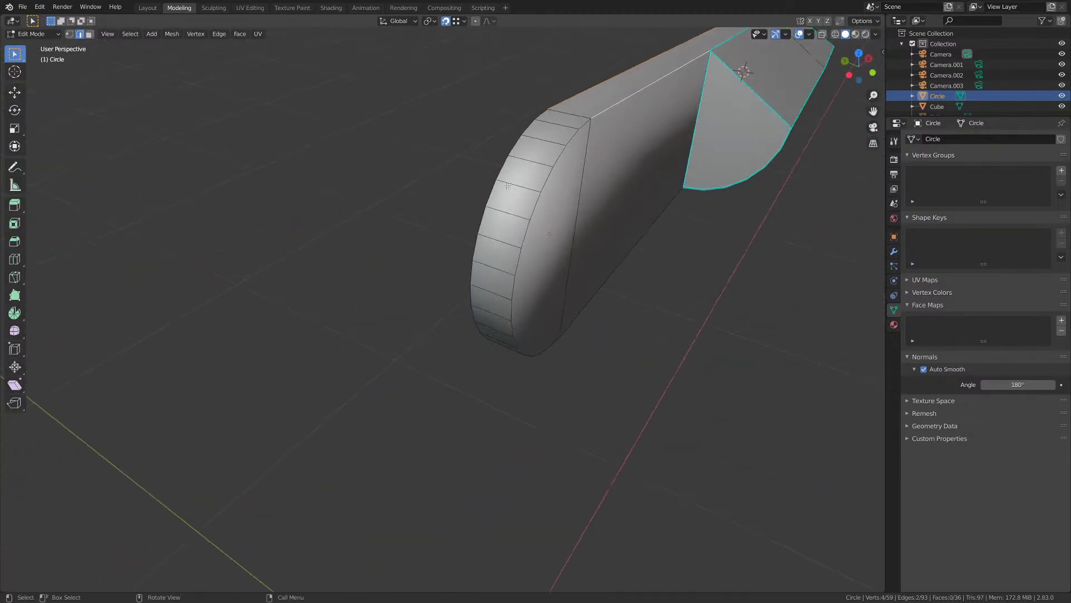
{"action": "left_click", "coordinate": [547, 183], "text": "alt+shift"}
{"action": "left_click", "coordinate": [524, 154], "text": "alt+shift"}
{"action": "middle_click_drag", "start_coordinate": [523, 154], "coordinate": [574, 175]}
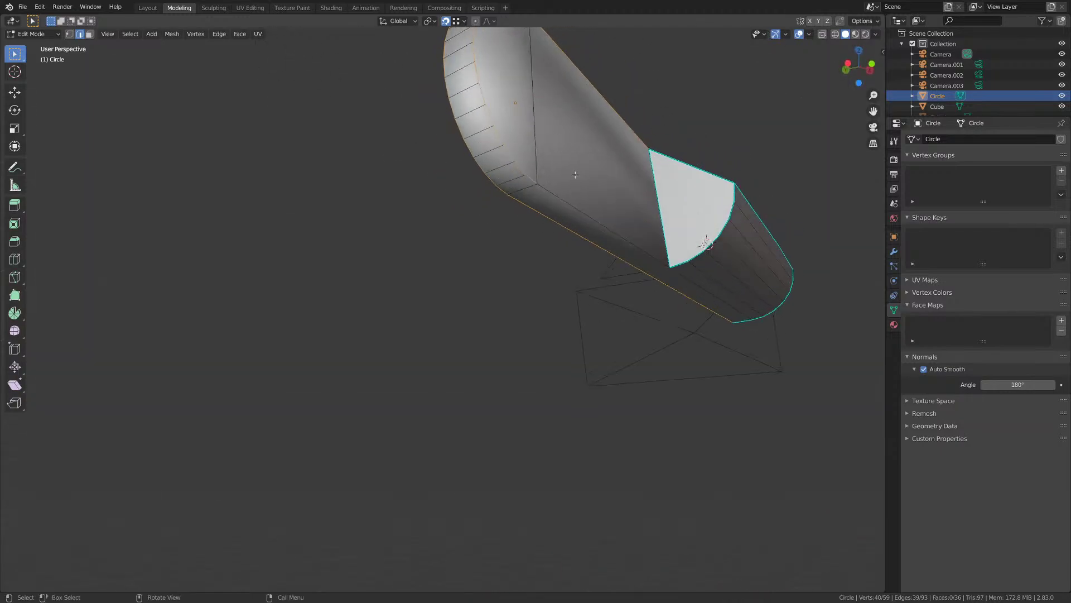
{"action": "left_click", "coordinate": [622, 246], "text": "shift"}
{"action": "middle_click_drag", "start_coordinate": [655, 267], "coordinate": [598, 240], "text": "shift"}
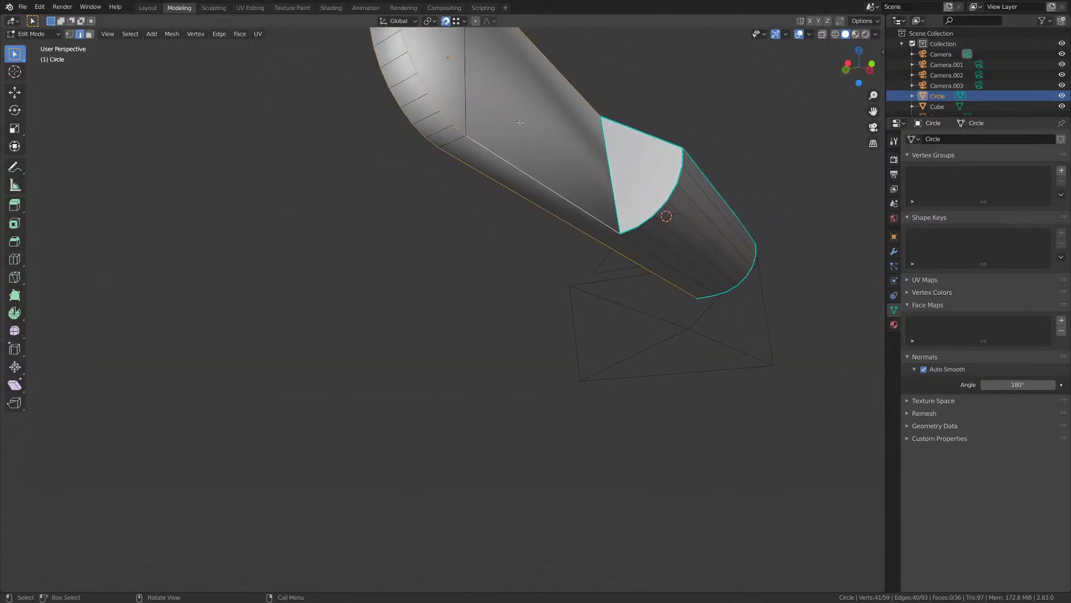
{"action": "left_click", "coordinate": [219, 35]}
{"action": "left_click", "coordinate": [240, 231]}
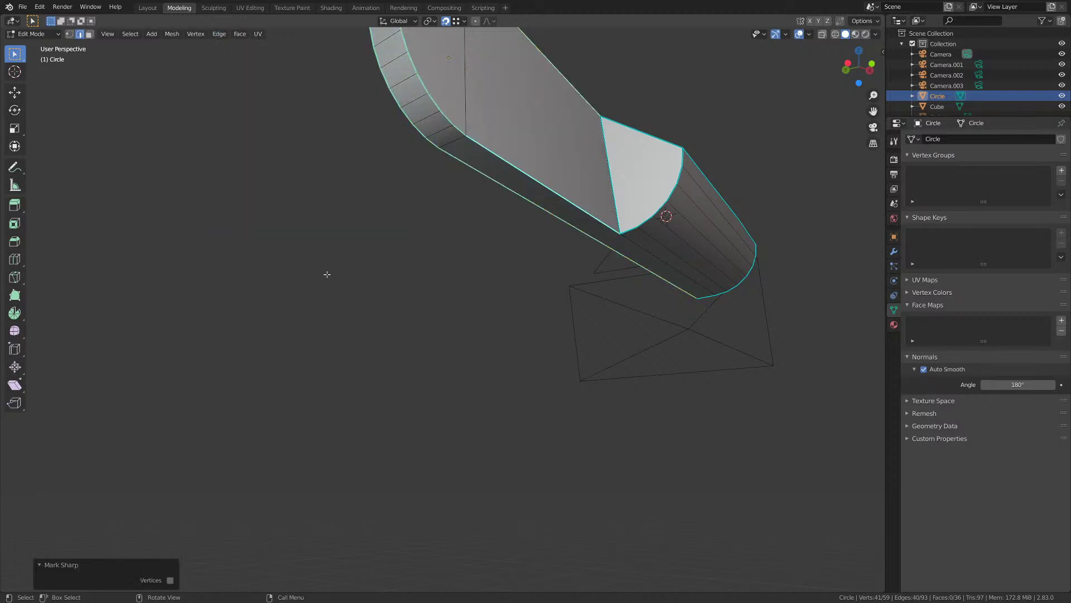
- Return to Object Mode, check the lever's shading, and save the file
{"action": "scroll", "coordinate": [402, 282], "scroll_direction": "down", "scroll_amount": 3}
{"action": "key", "text": "Tab"}
{"action": "middle_click_drag", "start_coordinate": [487, 292], "coordinate": [497, 328]}
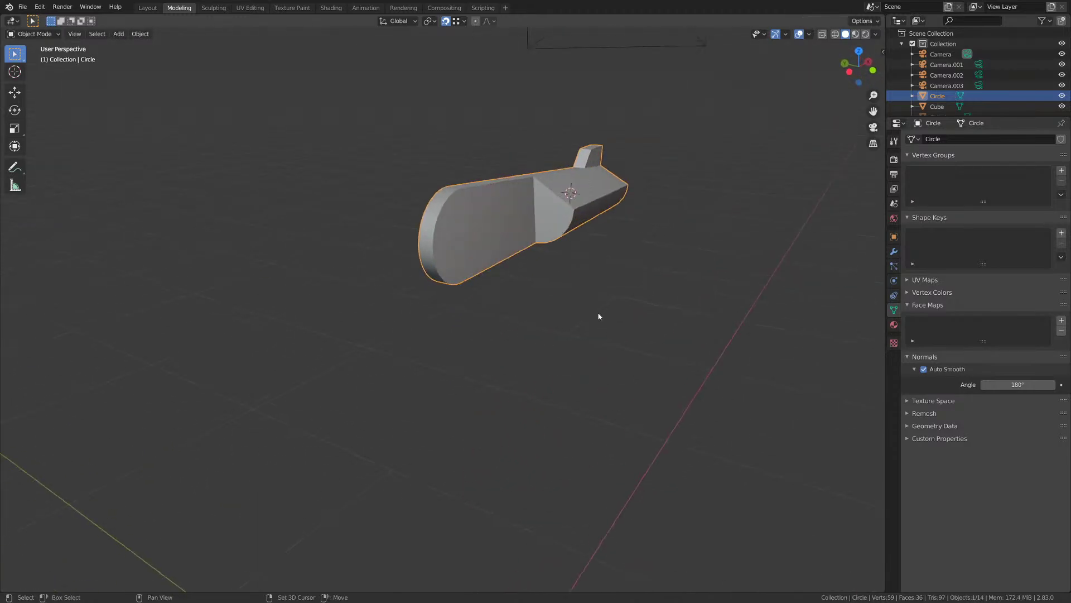
{"action": "middle_click_drag", "start_coordinate": [598, 314], "coordinate": [452, 311], "text": "shift"}
{"action": "key", "text": "ctrl+s"}
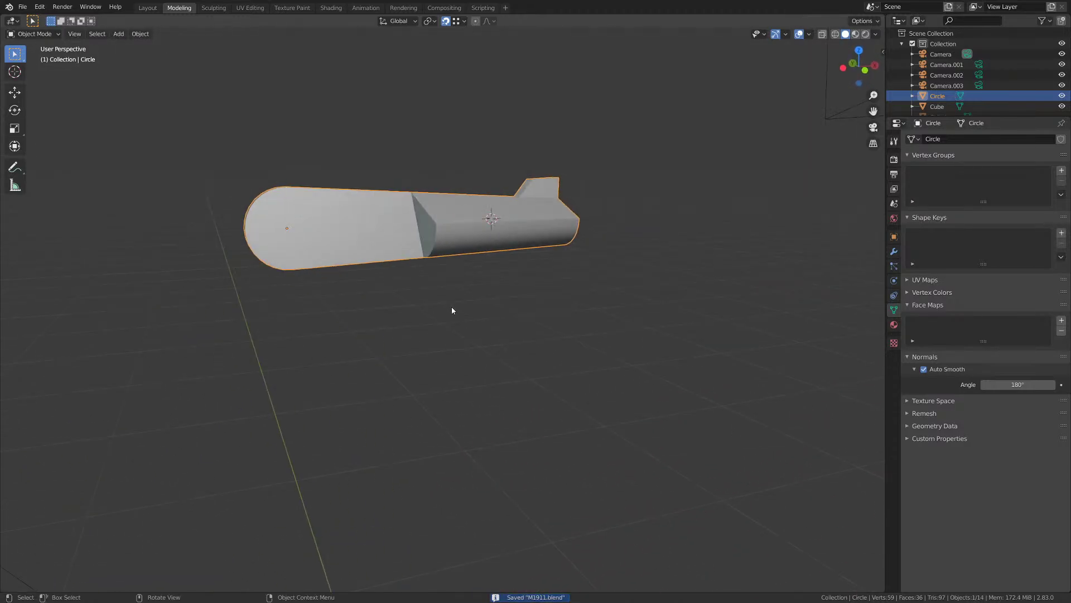
- Compare the lever with the reference image in front view, including in Material Preview shading, and save the file
{"action": "key", "text": "KP_1"}
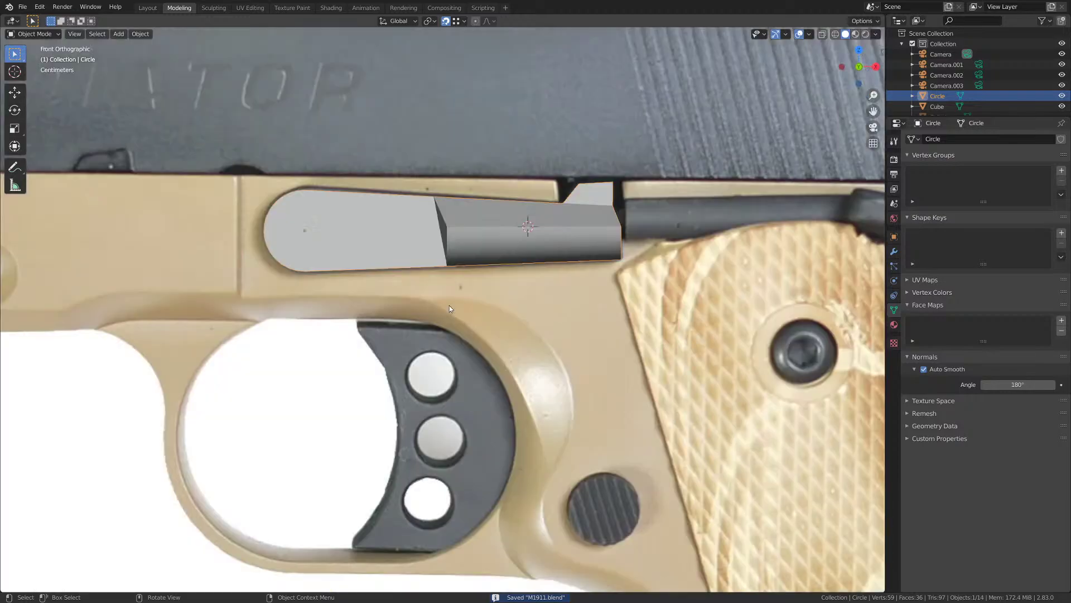
{"action": "scroll", "coordinate": [450, 306], "scroll_direction": "down", "scroll_amount": 3}
{"action": "scroll", "coordinate": [460, 317], "scroll_direction": "up", "scroll_amount": 4}
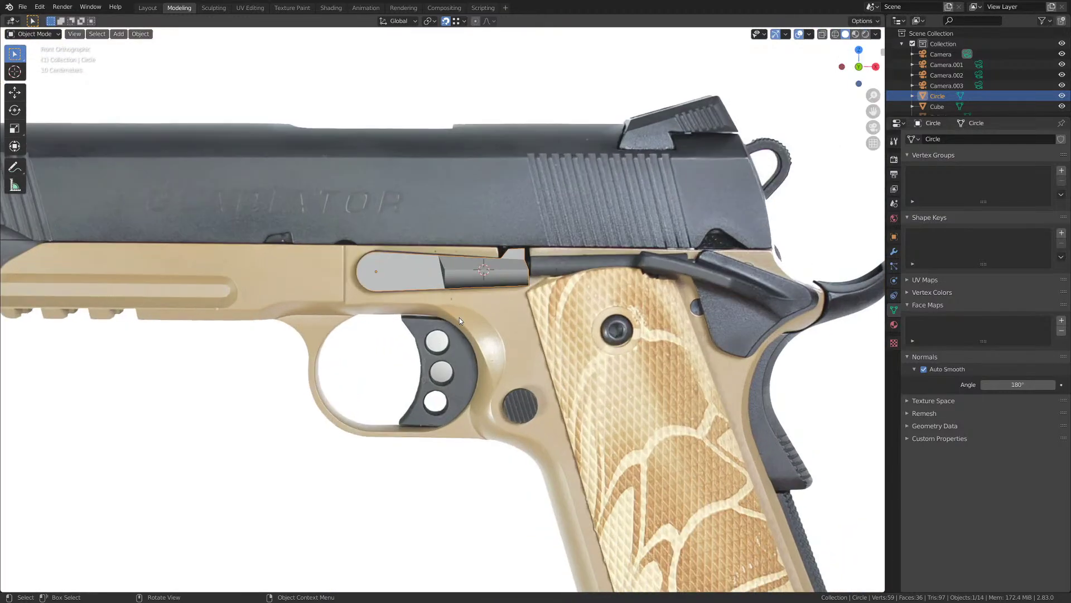
{"action": "key", "text": "ctrl+s"}
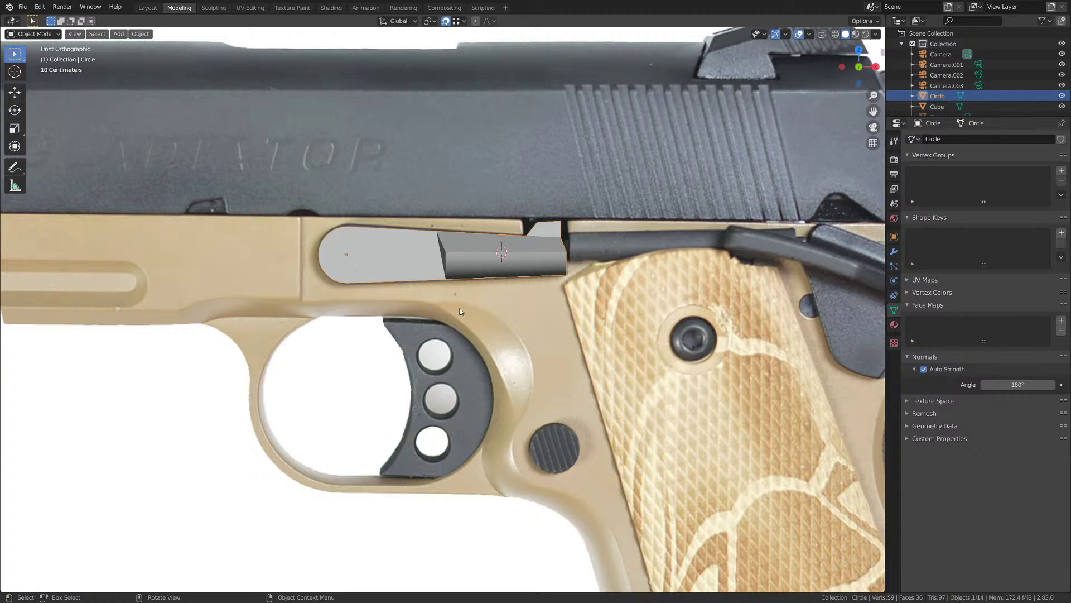
{"action": "scroll", "coordinate": [457, 346], "scroll_direction": "down", "scroll_amount": 3}
{"action": "key", "text": "ctrl+s"}
{"action": "key", "text": "z"}
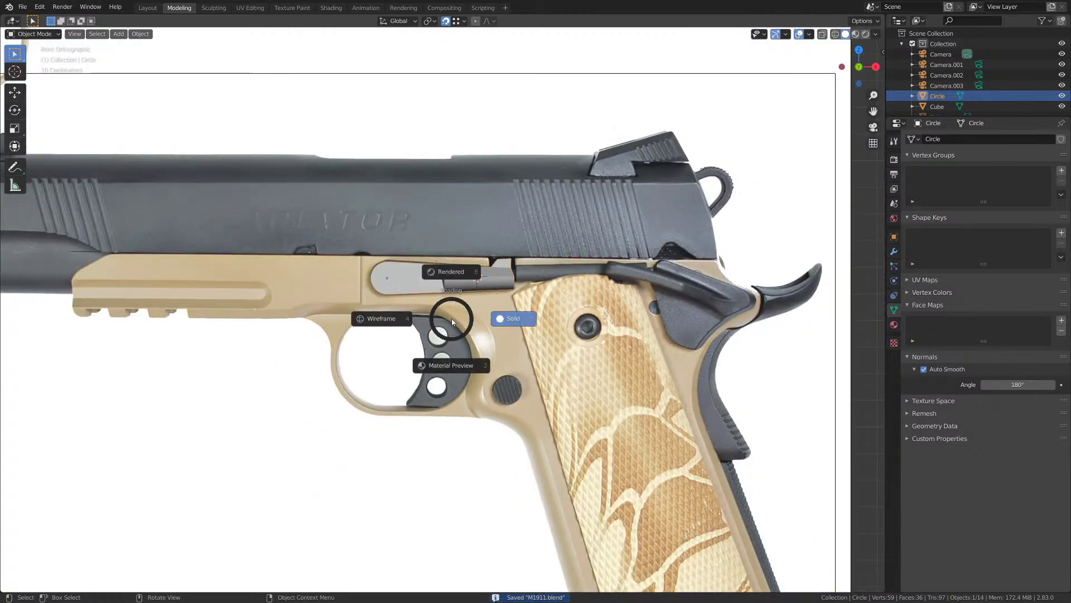
{"action": "left_click", "coordinate": [452, 372]}
{"action": "key", "text": "z"}
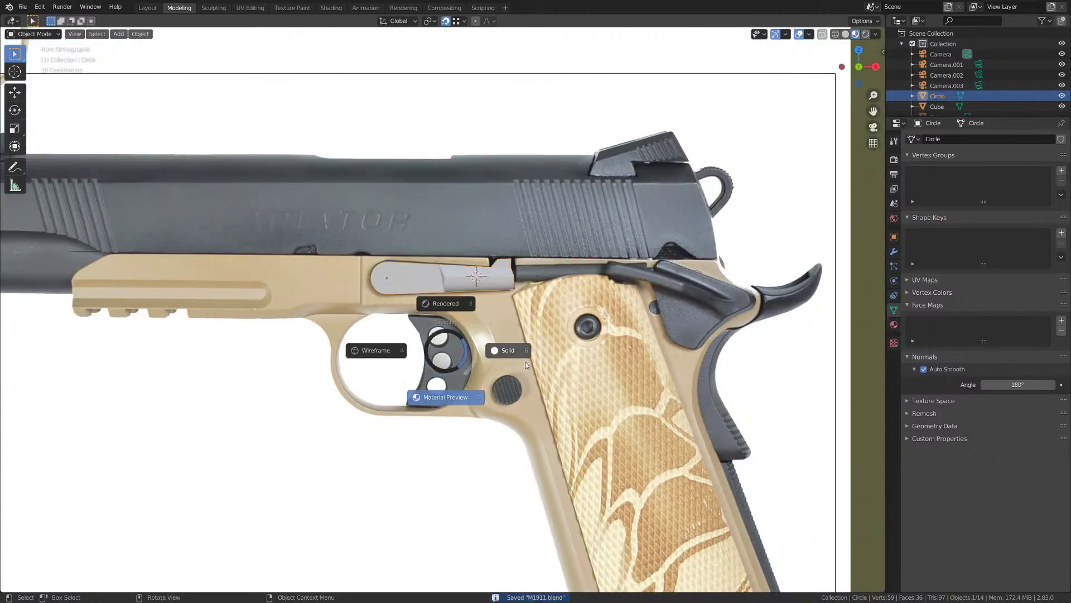
{"action": "left_click", "coordinate": [502, 351]}
- Unhide all pistol parts, examine the whole model from several angles, and select the lever
{"action": "key", "text": "alt+h"}
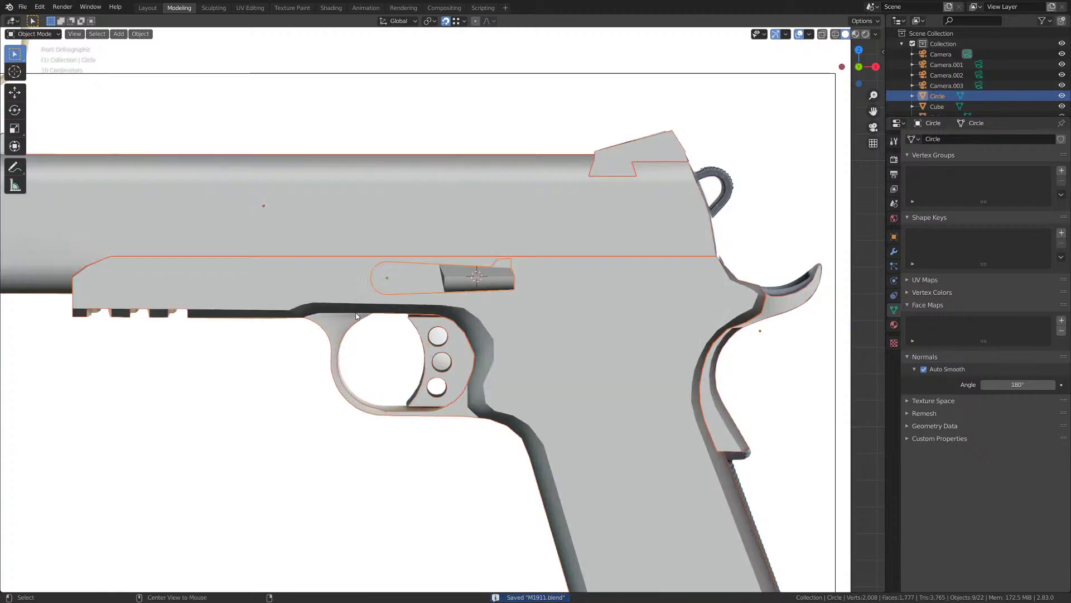
{"action": "middle_click_drag", "start_coordinate": [354, 308], "coordinate": [447, 335]}
{"action": "left_click", "coordinate": [473, 385]}
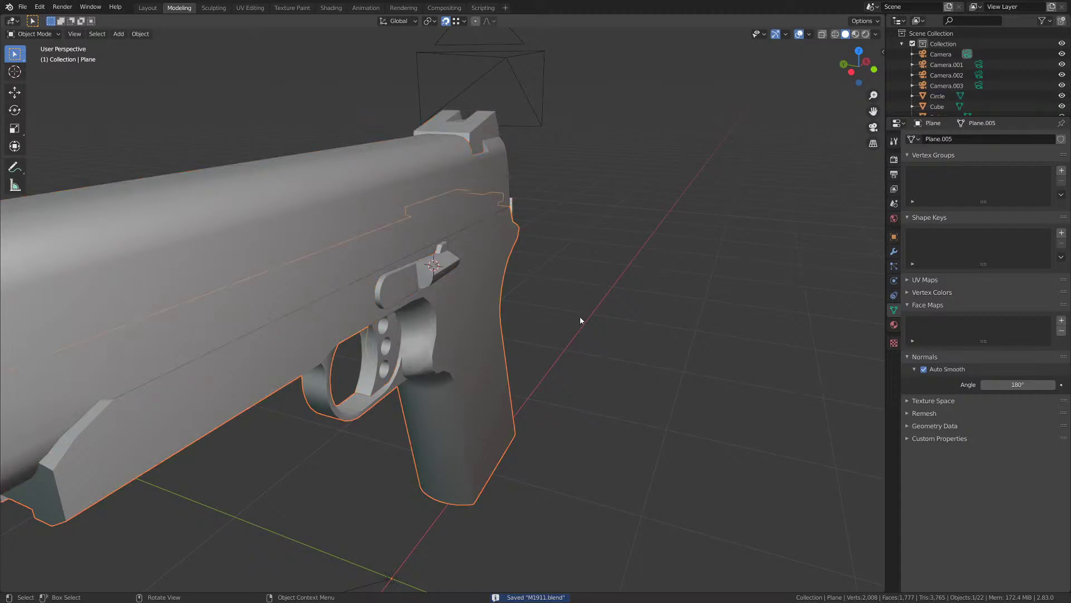
{"action": "left_click", "coordinate": [580, 318]}
{"action": "scroll", "coordinate": [574, 320], "scroll_direction": "down", "scroll_amount": 2}
{"action": "middle_click_drag", "start_coordinate": [553, 320], "coordinate": [411, 323]}
{"action": "left_click", "coordinate": [475, 299]}
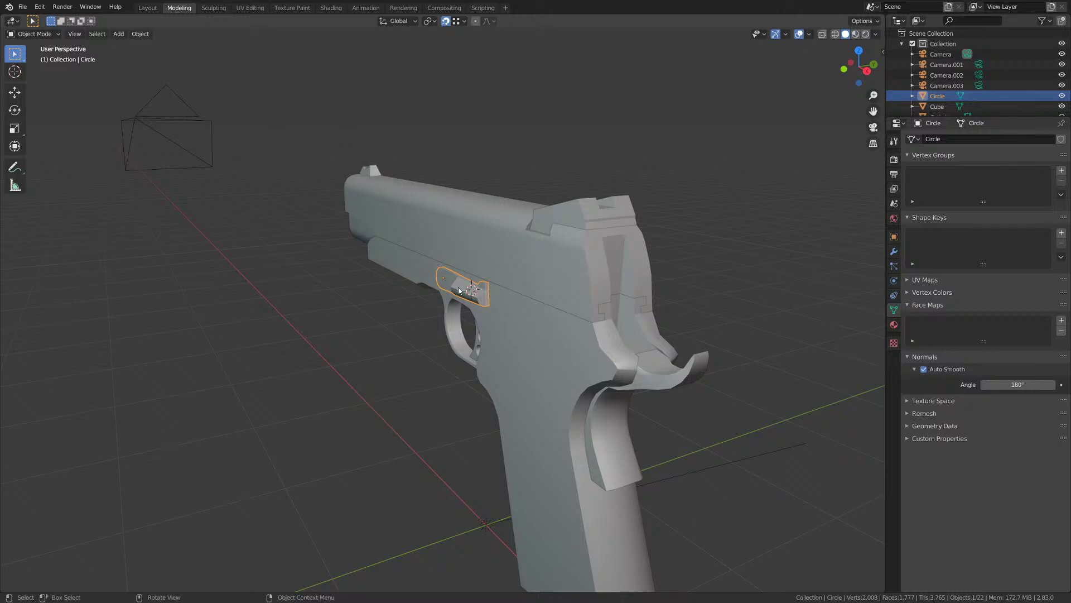
- Try moving the pistol's slide rearward by about 0.51 m along the X axis
{"action": "left_click", "coordinate": [477, 259]}
{"action": "middle_click_drag", "start_coordinate": [476, 260], "coordinate": [454, 292]}
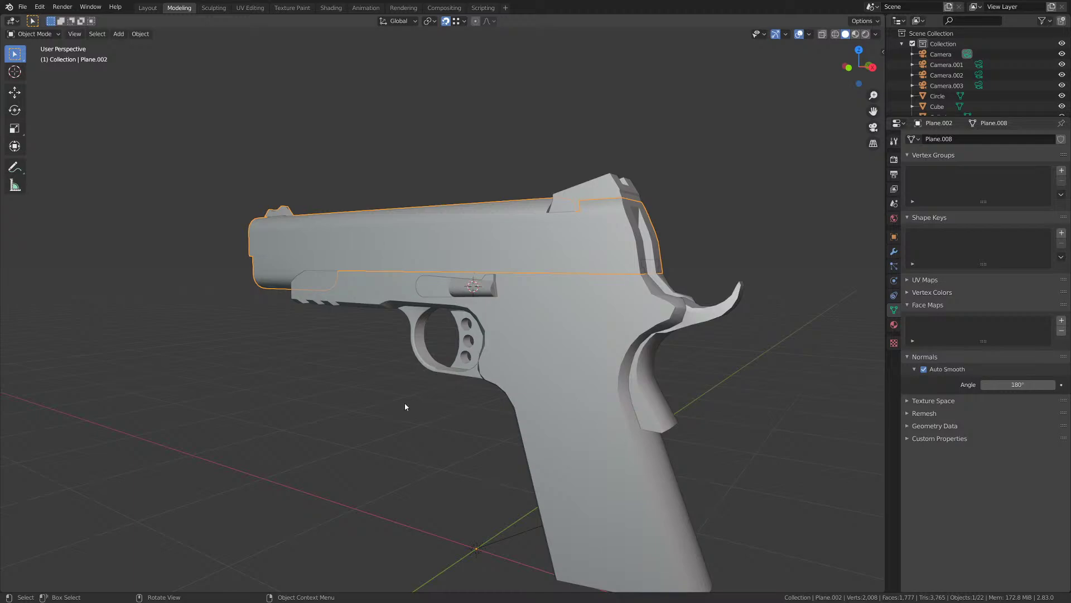
{"action": "key", "text": "g"}
{"action": "key", "text": "x"}
{"action": "left_click", "coordinate": [490, 402]}
{"action": "middle_click_drag", "start_coordinate": [495, 359], "coordinate": [482, 401]}
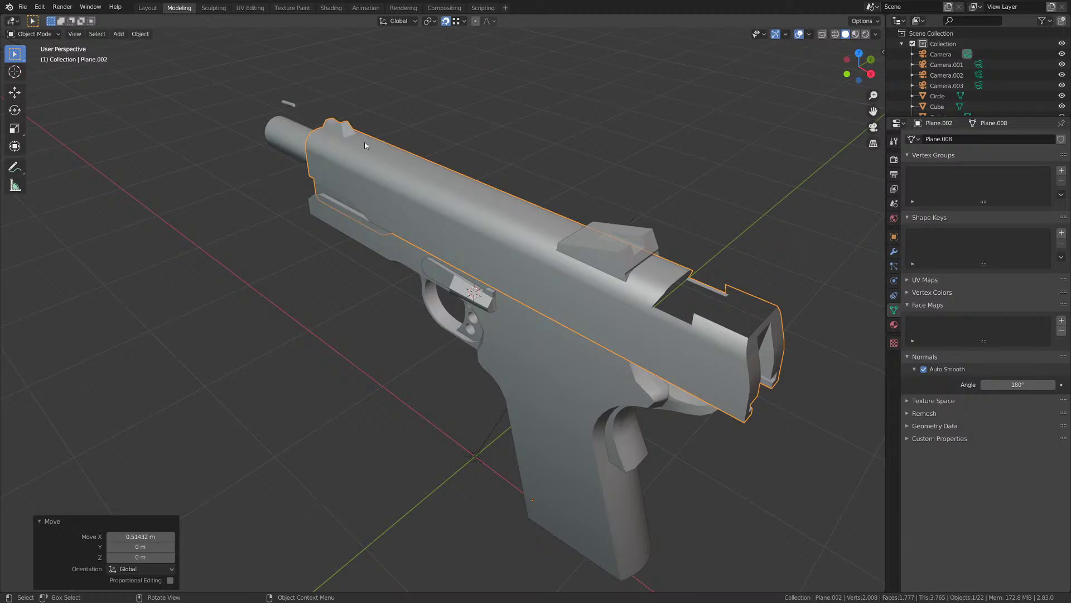
- Try rotating the slide-stop lever by about -5.77° in the view plane, and examine it against the frame
{"action": "middle_click_drag", "start_coordinate": [544, 244], "coordinate": [563, 183]}
{"action": "left_click", "coordinate": [492, 288]}
{"action": "scroll", "coordinate": [497, 294], "scroll_direction": "up", "scroll_amount": 2}
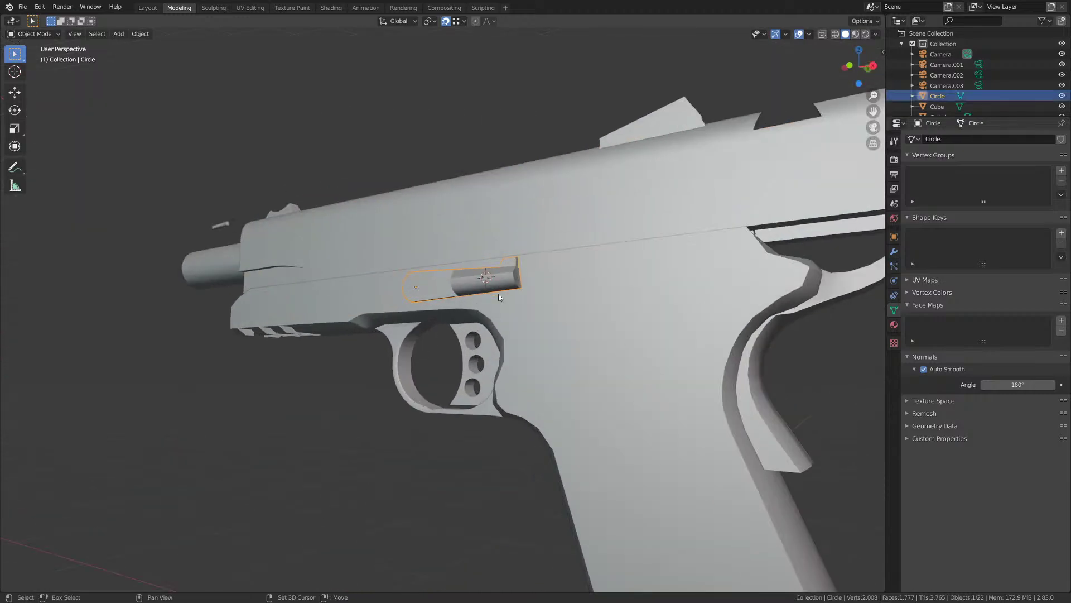
{"action": "middle_click_drag", "start_coordinate": [498, 295], "coordinate": [467, 324], "text": "shift"}
{"action": "key", "text": "r"}
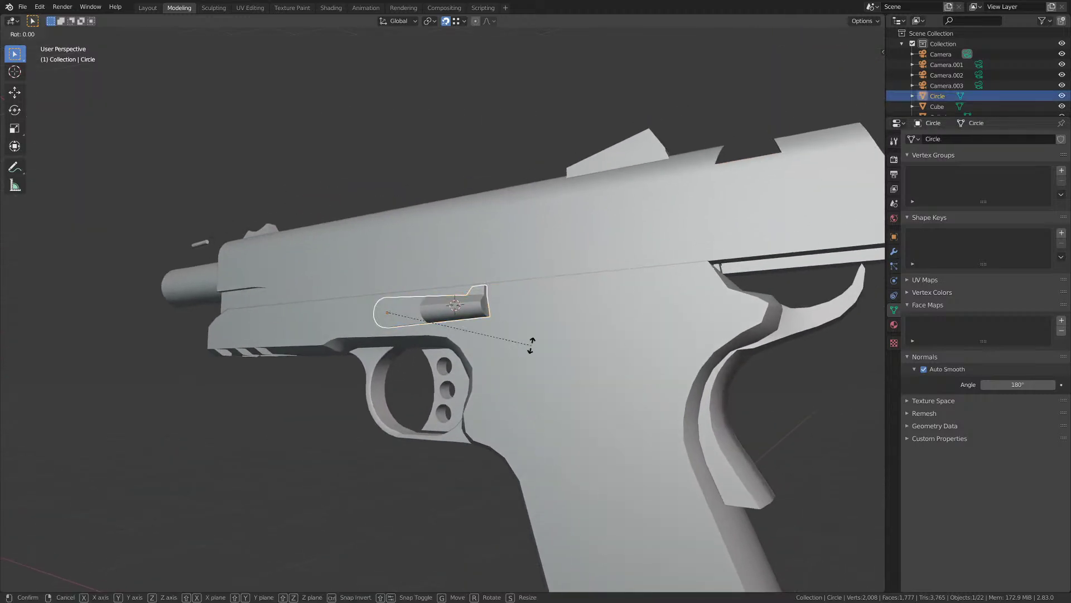
{"action": "left_click", "coordinate": [530, 339]}
{"action": "middle_click_drag", "start_coordinate": [530, 339], "coordinate": [454, 268]}
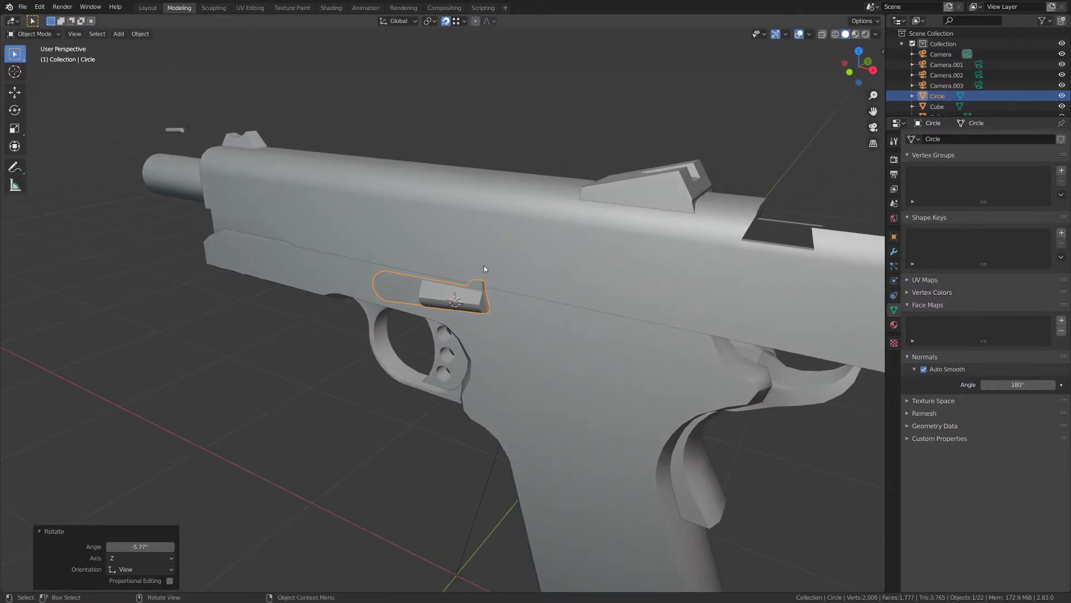
- Undo the trial lever rotation and slide move, and save the file
{"action": "key", "text": "ctrl+z"}
{"action": "key", "text": "ctrl+z"}
{"action": "key", "text": "ctrl+z"}
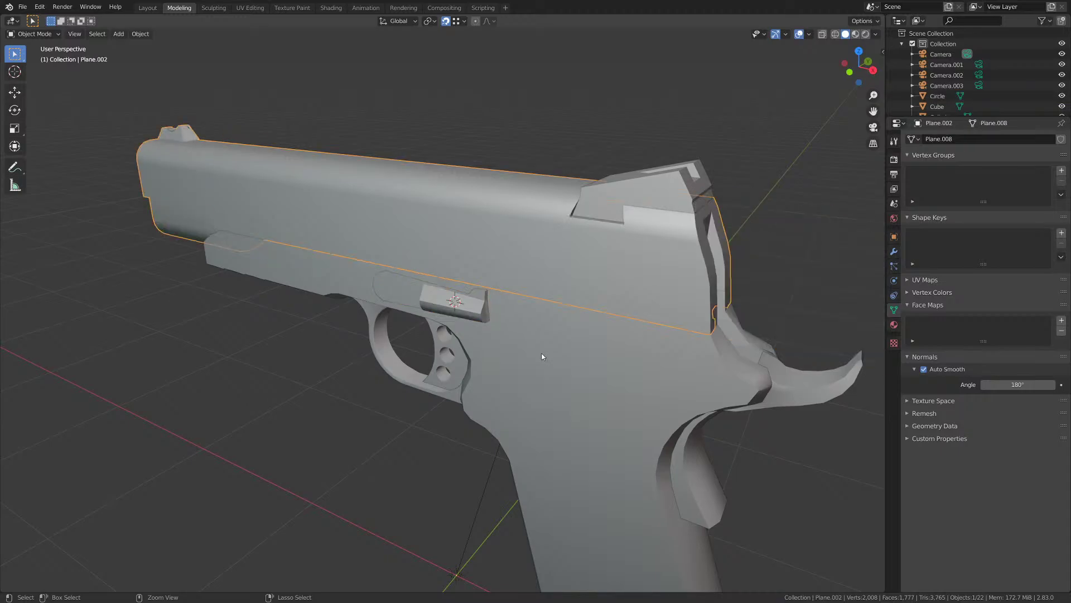
{"action": "key", "text": "ctrl+s"}
- Compare the lever's outline and raised section with the reference image in front view, alternating between Wireframe and Solid shading
{"action": "middle_click_drag", "start_coordinate": [537, 342], "coordinate": [438, 246]}
{"action": "left_click", "coordinate": [489, 312]}
{"action": "scroll", "coordinate": [490, 314], "scroll_direction": "up", "scroll_amount": 3}
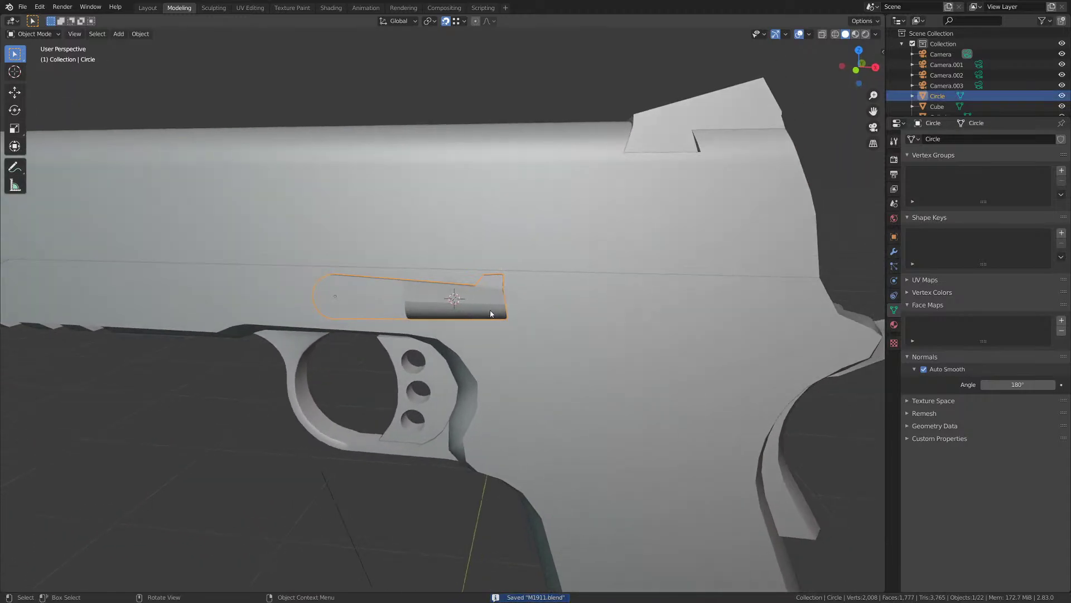
{"action": "key", "text": "KP_Decimal"}
{"action": "mouse_move", "coordinate": [490, 313]}
{"action": "middle_mouse_down"}
{"action": "mouse_move", "coordinate": [538, 288]}
{"action": "mouse_move", "coordinate": [597, 318]}
{"action": "mouse_move", "coordinate": [677, 314]}
{"action": "mouse_move", "coordinate": [508, 341]}
{"action": "middle_mouse_up"}
{"action": "key", "text": "KP_1"}
{"action": "key", "text": "z"}
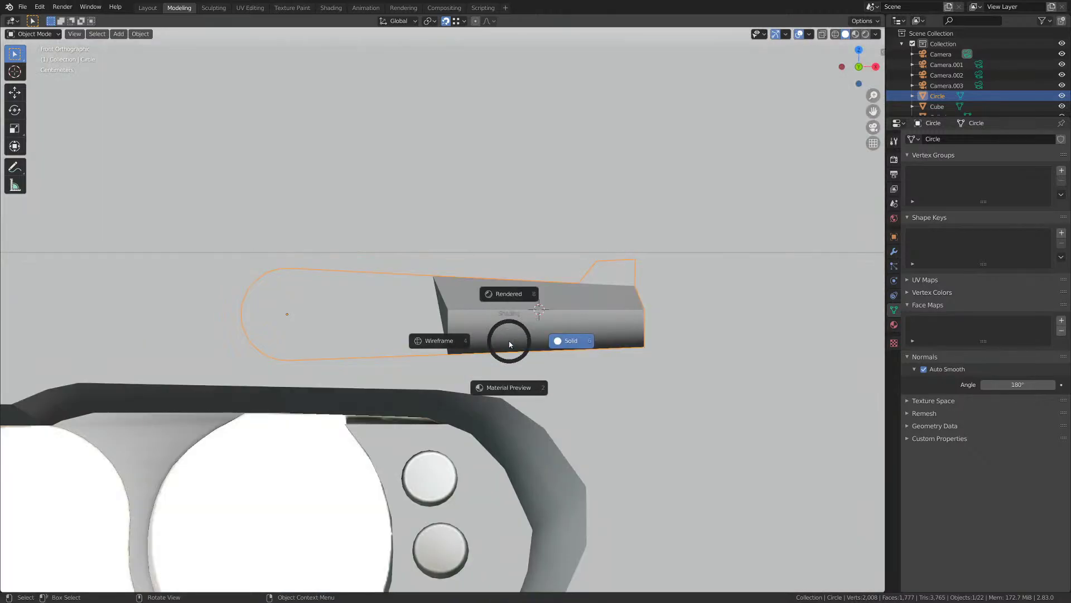
{"action": "left_click", "coordinate": [413, 349]}
{"action": "scroll", "coordinate": [407, 351], "scroll_direction": "up", "scroll_amount": 2}
{"action": "middle_click_drag", "start_coordinate": [407, 350], "coordinate": [346, 307], "text": "shift"}
{"action": "scroll", "coordinate": [393, 313], "scroll_direction": "up", "scroll_amount": 1}
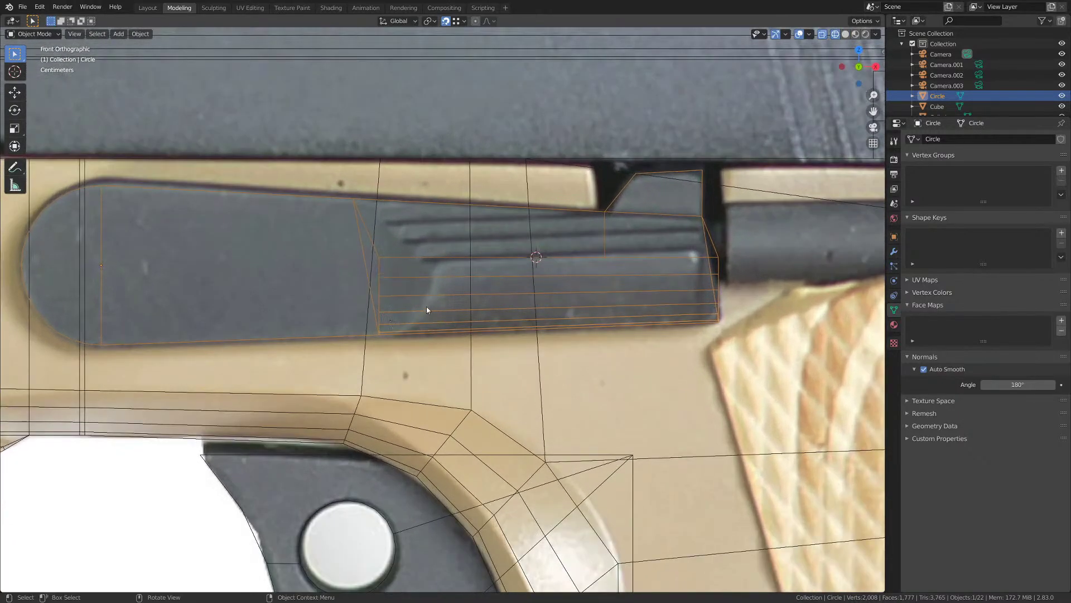
{"action": "middle_click_drag", "start_coordinate": [380, 250], "coordinate": [383, 250]}
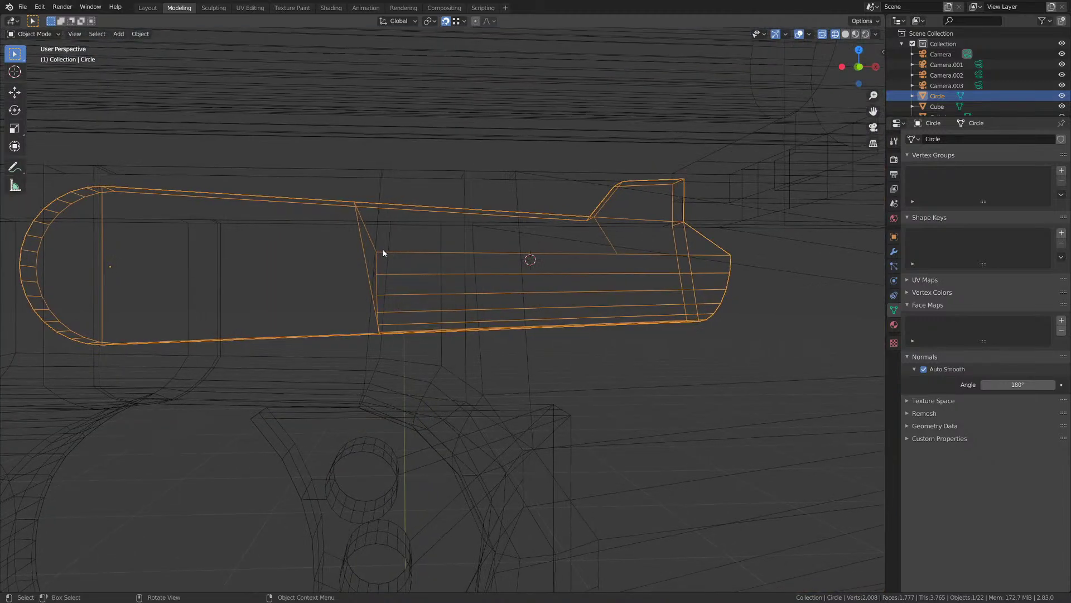
{"action": "key", "text": "KP_1"}
{"action": "key", "text": "z"}
{"action": "left_click", "coordinate": [461, 270]}
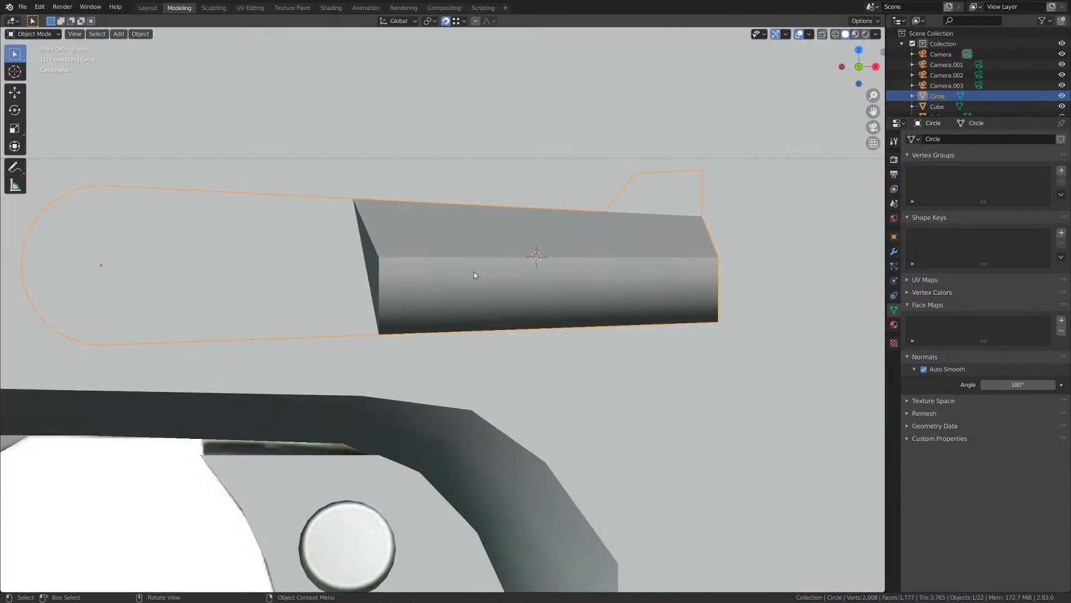
{"action": "key", "text": "z"}
{"action": "left_click", "coordinate": [382, 273]}
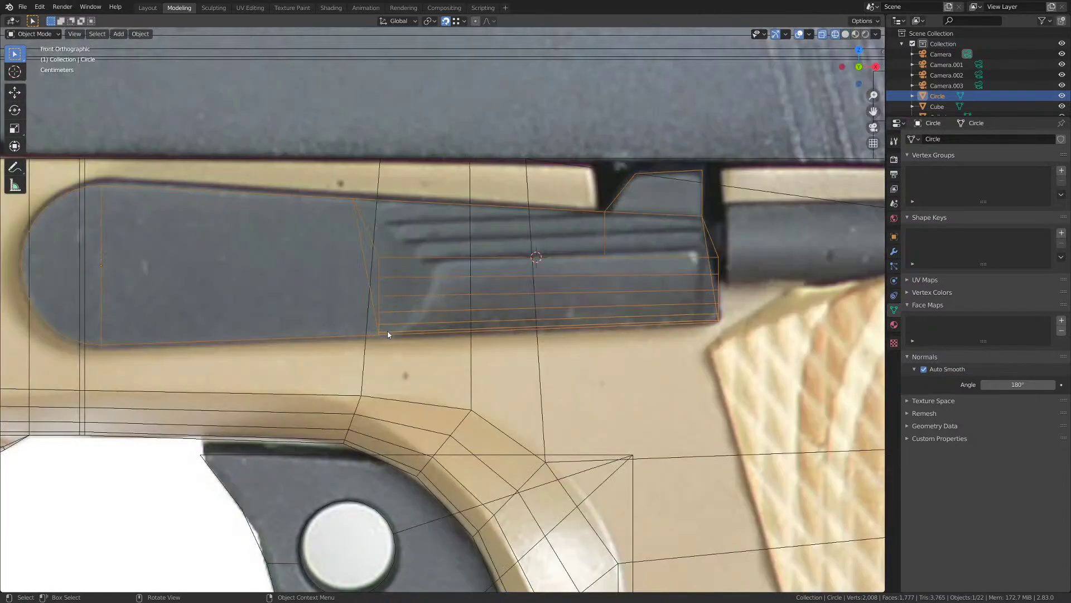
{"action": "key", "text": "z"}
{"action": "left_click", "coordinate": [489, 261]}
- Subdivide the slanted edge that divides the slide-stop lever's rear end cap once in vertex mode
{"action": "mouse_move", "coordinate": [567, 270]}
{"action": "middle_mouse_down", "text": "shift"}
{"action": "mouse_move", "coordinate": [452, 245]}
{"action": "mouse_move", "coordinate": [395, 290]}
{"action": "mouse_move", "coordinate": [462, 319]}
{"action": "mouse_move", "coordinate": [437, 333]}
{"action": "mouse_move", "coordinate": [414, 259]}
{"action": "mouse_move", "coordinate": [437, 272]}
{"action": "mouse_move", "coordinate": [461, 227]}
{"action": "middle_mouse_up", "text": "shift"}
{"action": "scroll", "coordinate": [443, 259], "scroll_direction": "up", "scroll_amount": 2}
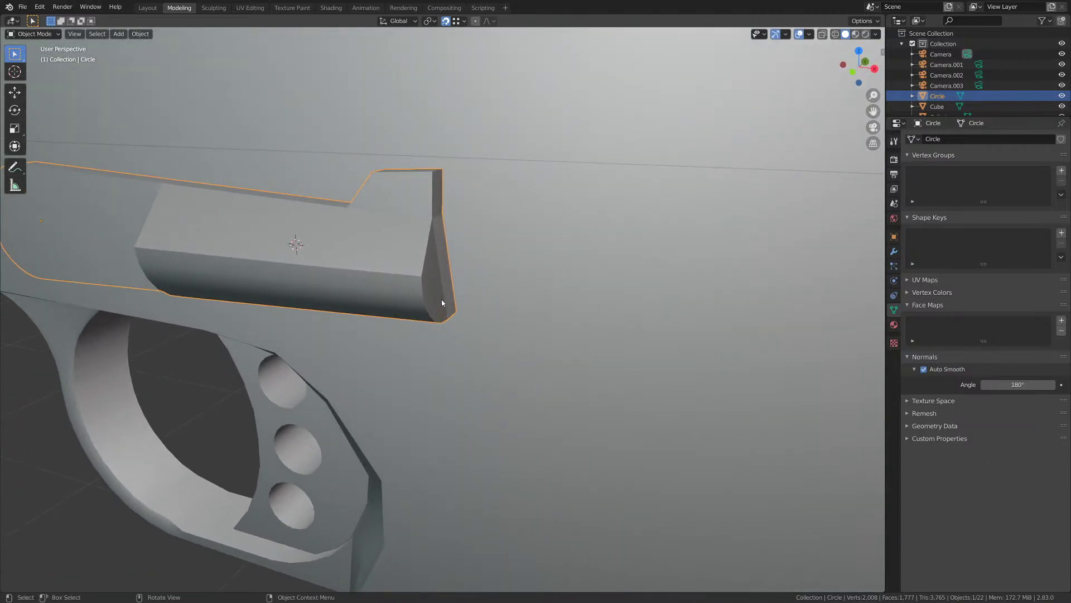
{"action": "left_click", "coordinate": [436, 279]}
{"action": "key", "text": "Tab"}
{"action": "key", "text": "Tab"}
{"action": "left_click", "coordinate": [435, 278]}
{"action": "key", "text": "Tab"}
{"action": "scroll", "coordinate": [430, 275], "scroll_direction": "up", "scroll_amount": 2}
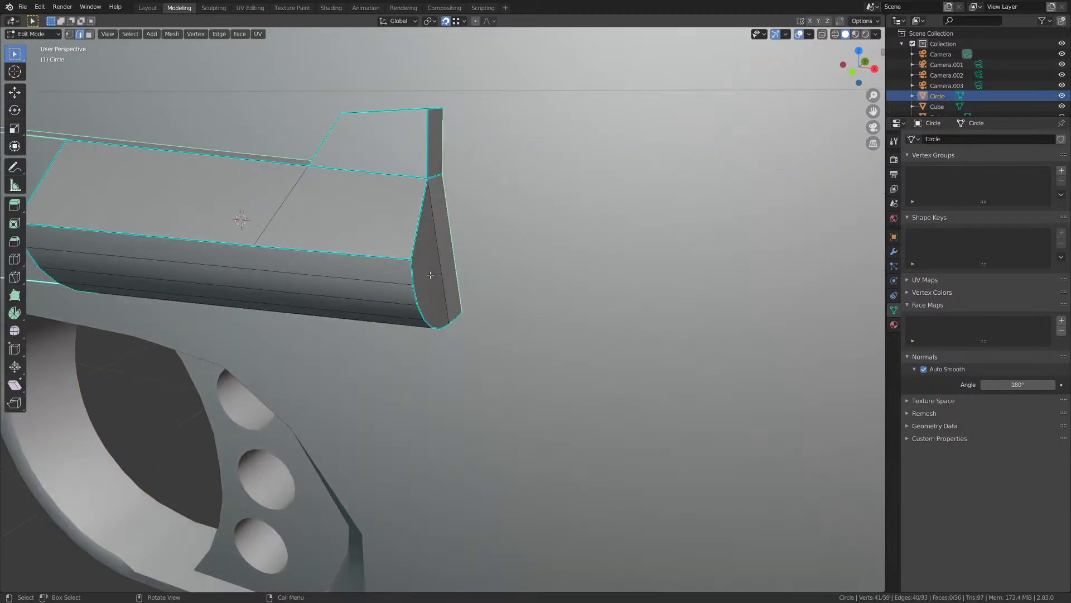
{"action": "key", "text": "1"}
{"action": "mouse_move", "coordinate": [431, 275]}
{"action": "middle_mouse_down"}
{"action": "mouse_move", "coordinate": [446, 247]}
{"action": "mouse_move", "coordinate": [435, 259]}
{"action": "middle_mouse_up"}
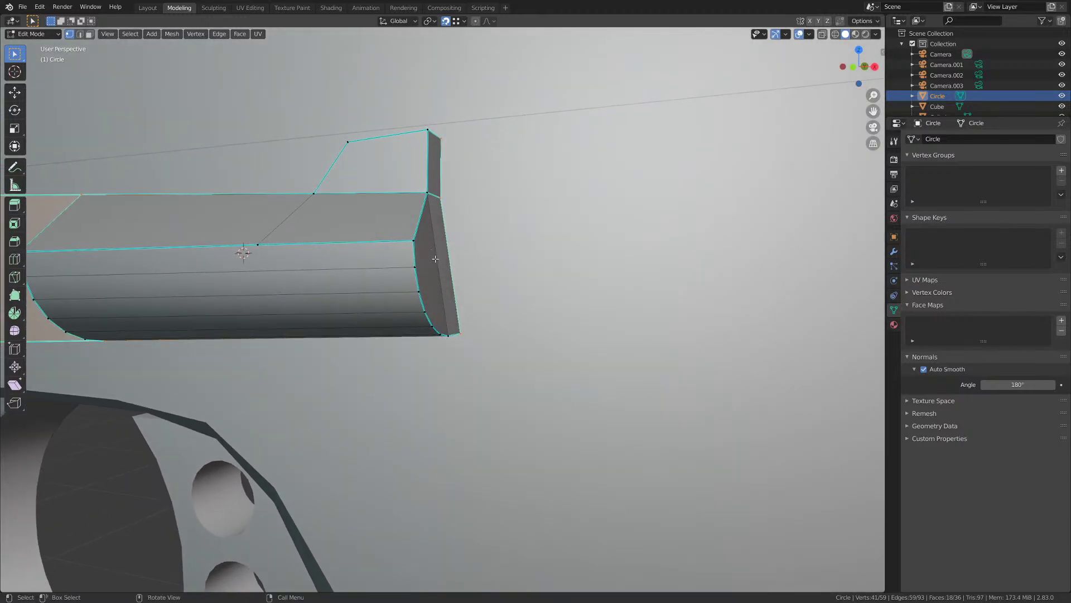
{"action": "left_click", "coordinate": [446, 316]}
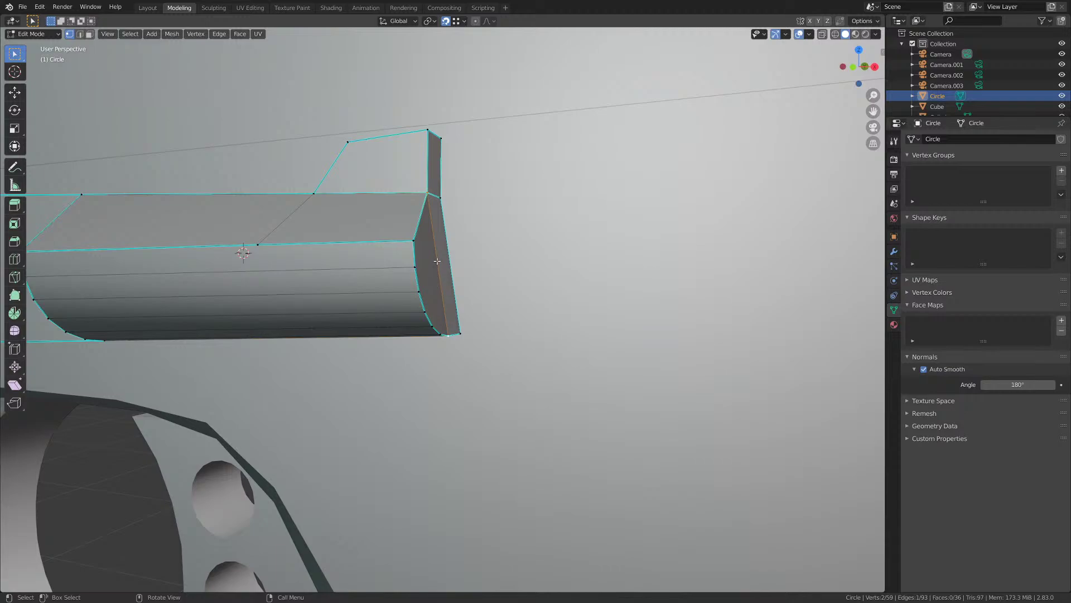
{"action": "right_click", "coordinate": [437, 260]}
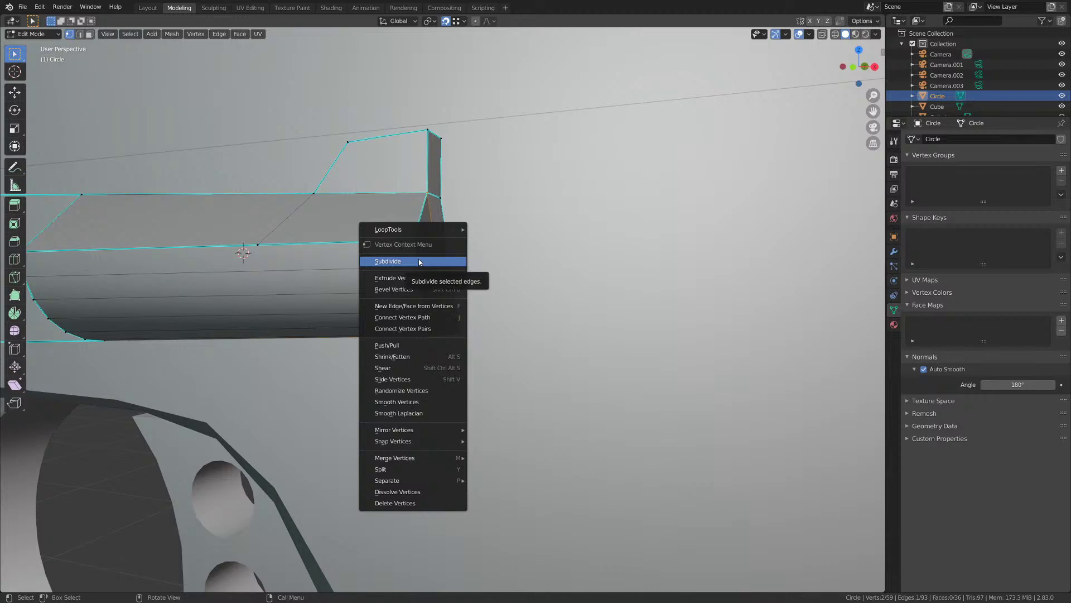
{"action": "left_click", "coordinate": [420, 262]}
- Try subdividing the split end-cap edge several more times, and undo the extra cuts
{"action": "right_click", "coordinate": [435, 276]}
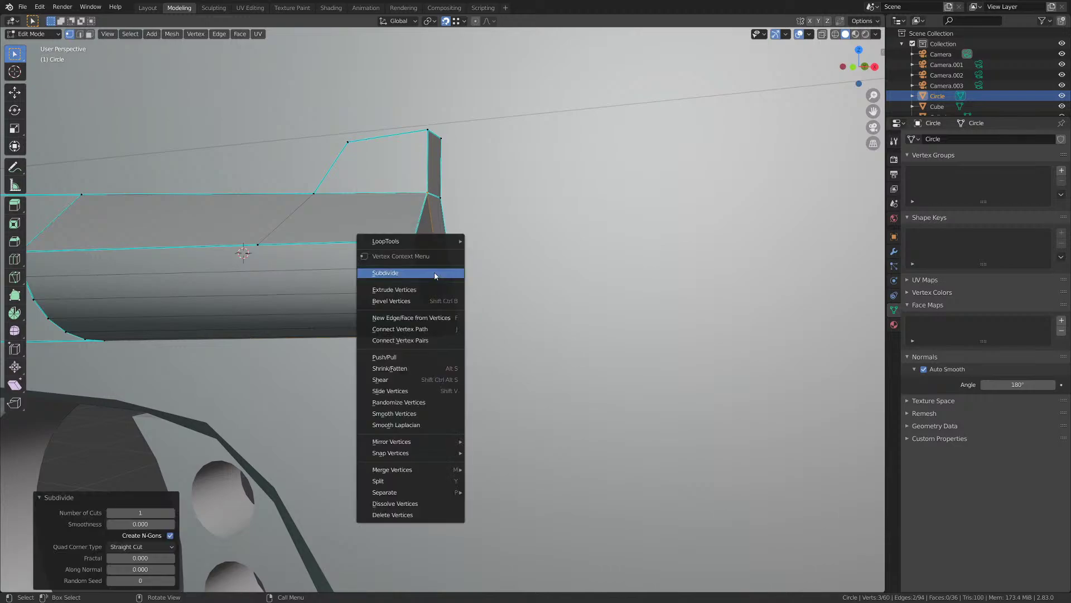
{"action": "left_click", "coordinate": [436, 276]}
{"action": "right_click", "coordinate": [424, 282]}
{"action": "left_click", "coordinate": [430, 279]}
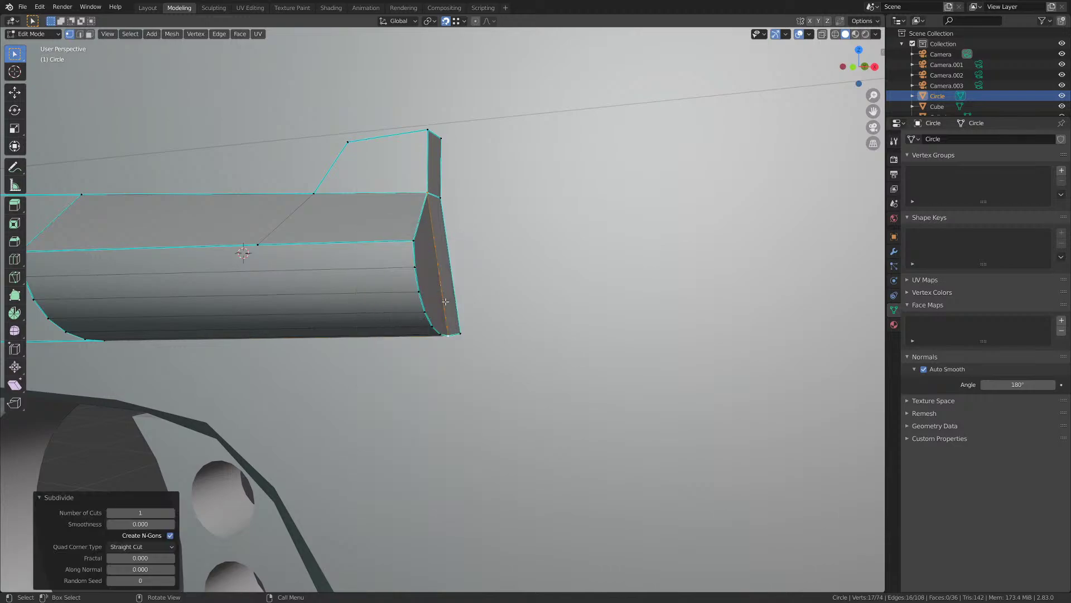
{"action": "key", "text": "ctrl+z"}
{"action": "key", "text": "ctrl+z"}
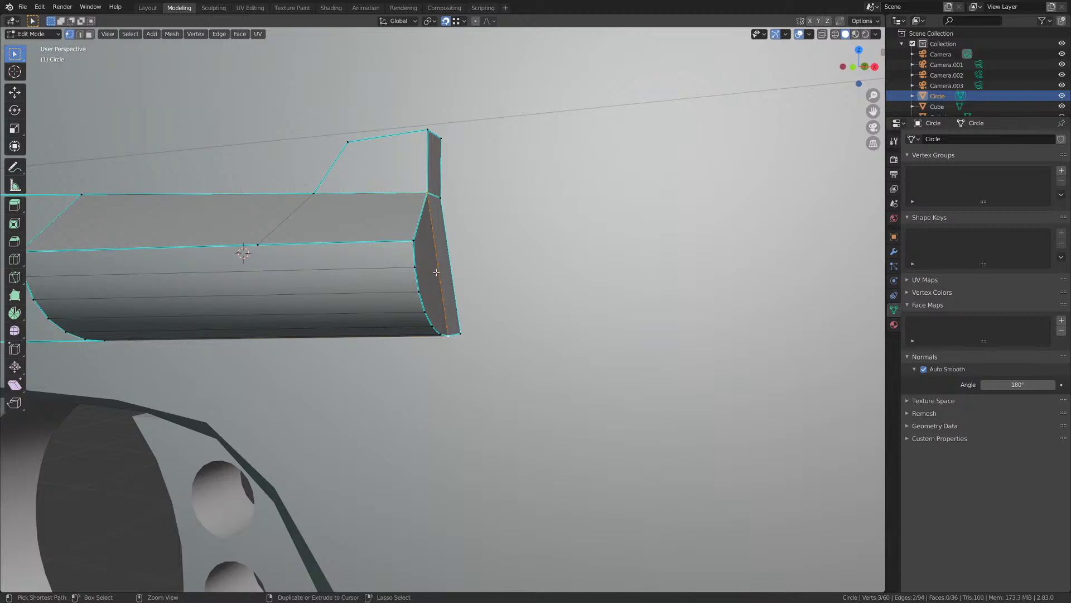
{"action": "middle_click_drag", "start_coordinate": [436, 272], "coordinate": [458, 291]}
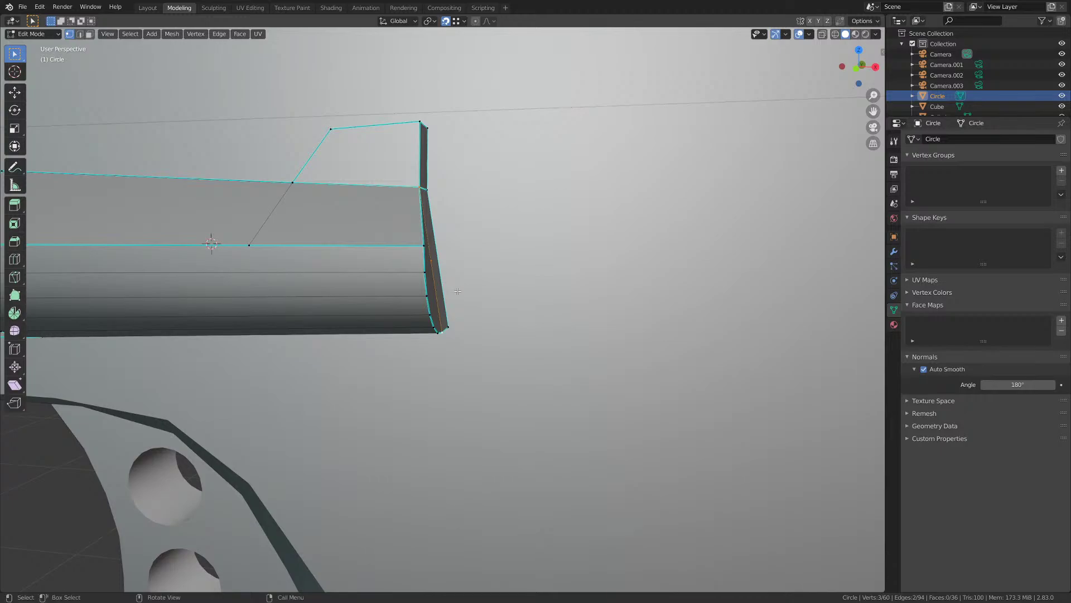
- Slide the end-cap edge's middle vertex upward along the edge
{"action": "middle_click_drag", "start_coordinate": [515, 309], "coordinate": [545, 280]}
{"action": "key", "text": "alt+s"}
{"action": "right_click", "coordinate": [500, 307]}
{"action": "left_click", "coordinate": [449, 260]}
{"action": "key", "text": "g"}
{"action": "key", "text": "g"}
{"action": "left_click", "coordinate": [514, 287]}
{"action": "key", "text": "g"}
{"action": "key", "text": "g"}
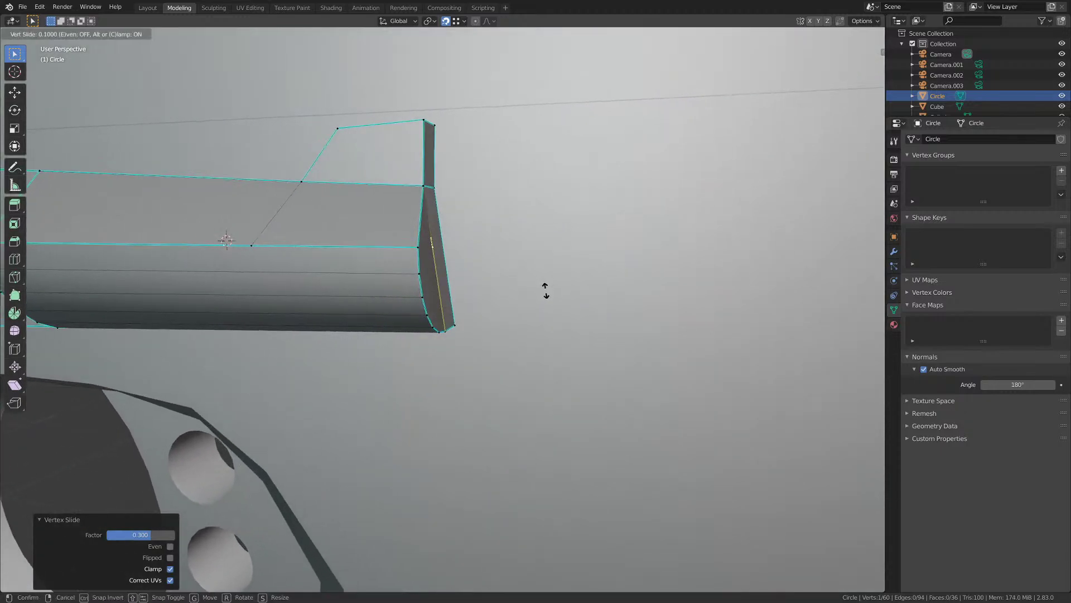
{"action": "left_click", "coordinate": [546, 290]}
- Slide the vertex along the end-cap edge to match the reference in wireframe front view
{"action": "key", "text": "KP_1"}
{"action": "key", "text": "z"}
{"action": "left_click", "coordinate": [465, 289]}
{"action": "scroll", "coordinate": [445, 282], "scroll_direction": "up", "scroll_amount": 2}
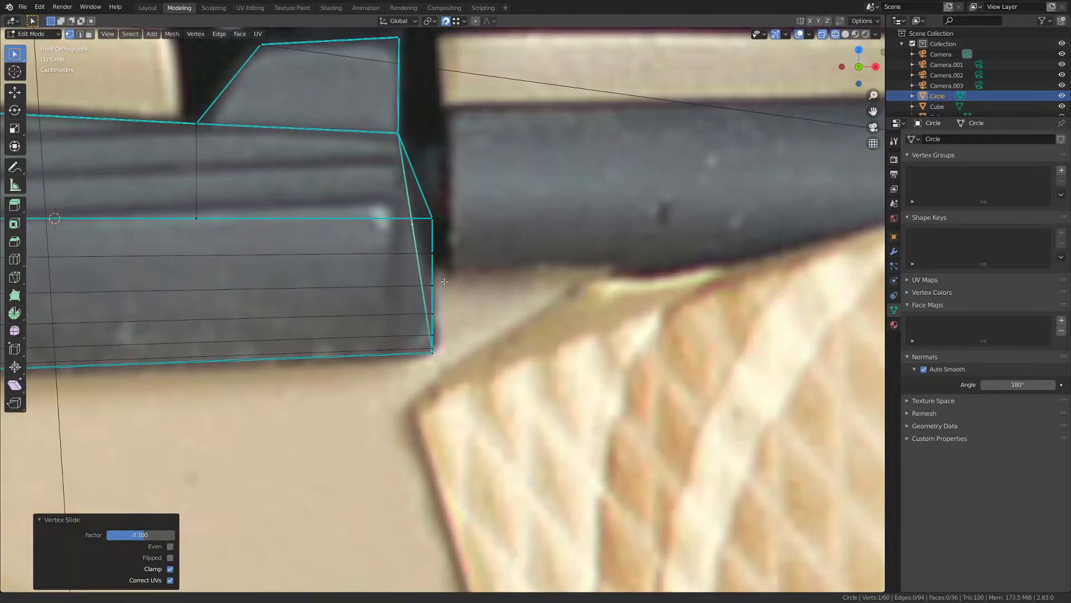
{"action": "middle_click_drag", "start_coordinate": [445, 281], "coordinate": [457, 365], "text": "shift"}
{"action": "key", "text": "g"}
{"action": "key", "text": "g"}
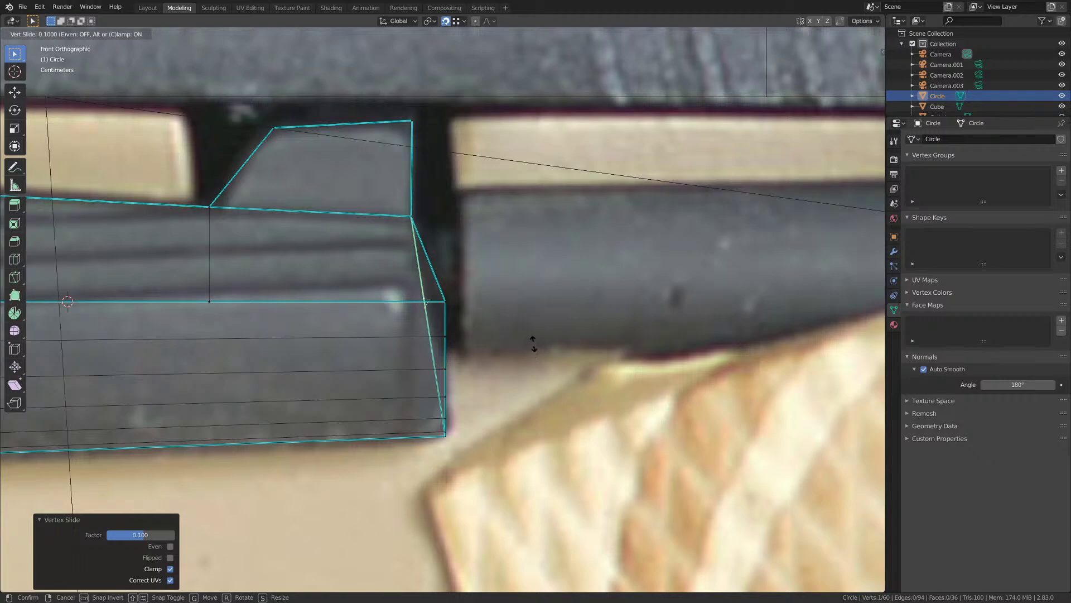
{"action": "left_click", "coordinate": [534, 344]}
- Subdivide the end-cap edge between the slid vertex and the bottom corner twice in Solid shading
{"action": "scroll", "coordinate": [502, 337], "scroll_direction": "up", "scroll_amount": 1}
{"action": "mouse_move", "coordinate": [503, 337]}
{"action": "middle_mouse_down"}
{"action": "mouse_move", "coordinate": [480, 344]}
{"action": "mouse_move", "coordinate": [501, 285]}
{"action": "mouse_move", "coordinate": [465, 245]}
{"action": "middle_mouse_up"}
{"action": "left_click", "coordinate": [414, 315]}
{"action": "key", "text": "z"}
{"action": "left_click", "coordinate": [527, 323]}
{"action": "left_click", "coordinate": [434, 241]}
{"action": "left_click", "coordinate": [456, 376], "text": "shift"}
{"action": "middle_click_drag", "start_coordinate": [456, 373], "coordinate": [424, 373]}
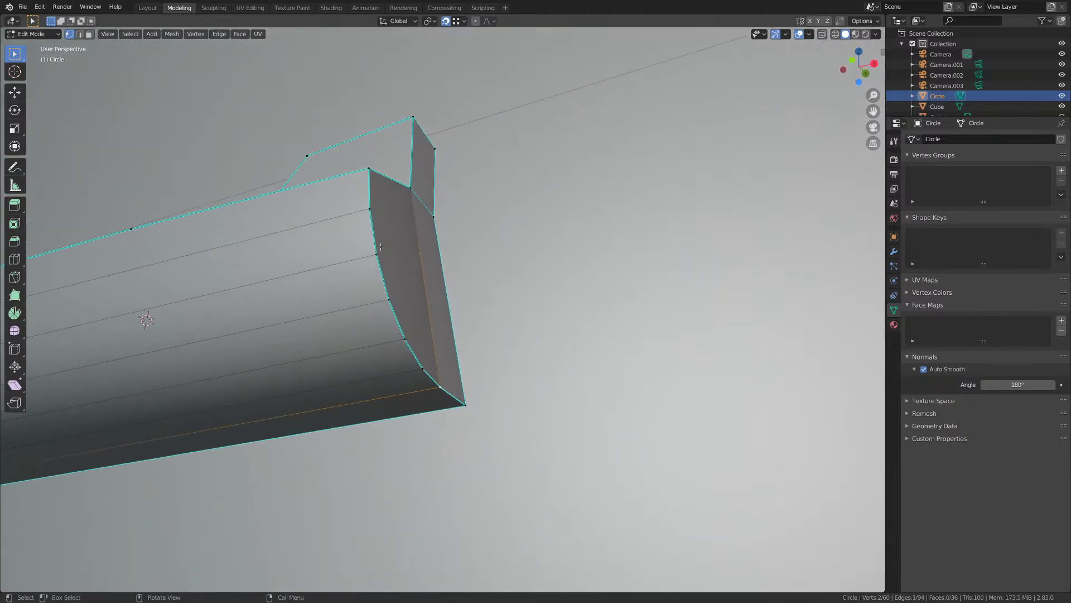
{"action": "middle_click_drag", "start_coordinate": [380, 246], "coordinate": [414, 259]}
{"action": "right_click", "coordinate": [413, 258]}
{"action": "left_click", "coordinate": [416, 260]}
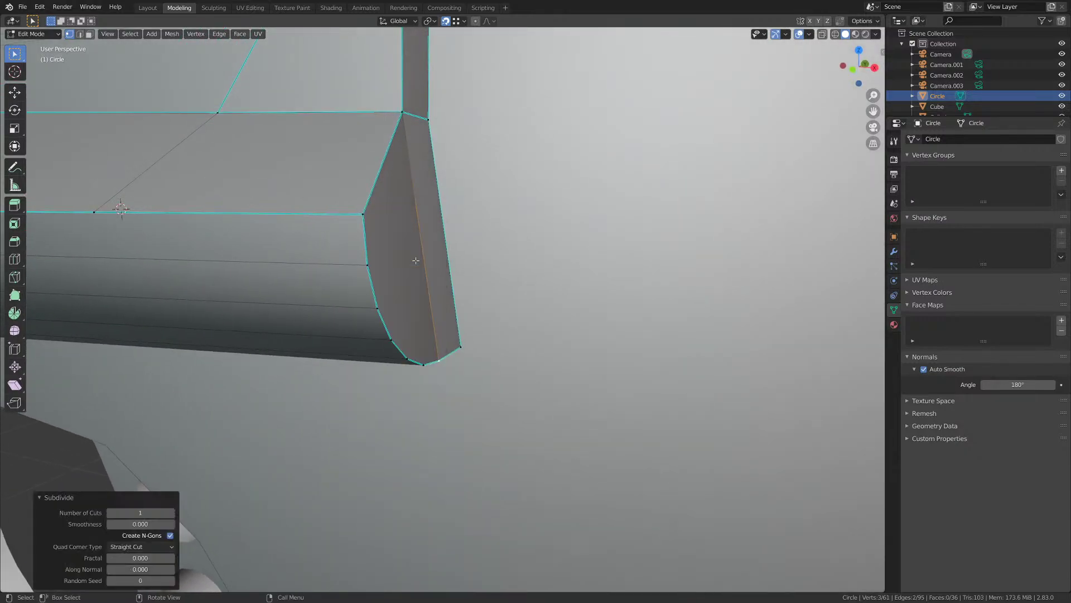
{"action": "key", "text": "shift+r"}
{"action": "right_click", "coordinate": [415, 261]}
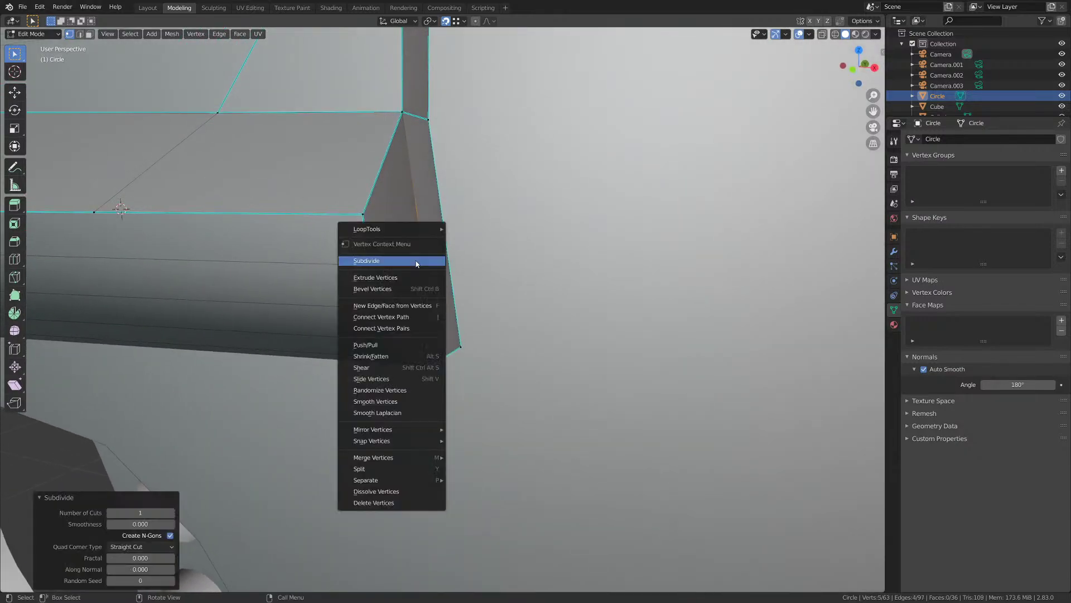
{"action": "left_click", "coordinate": [416, 288]}
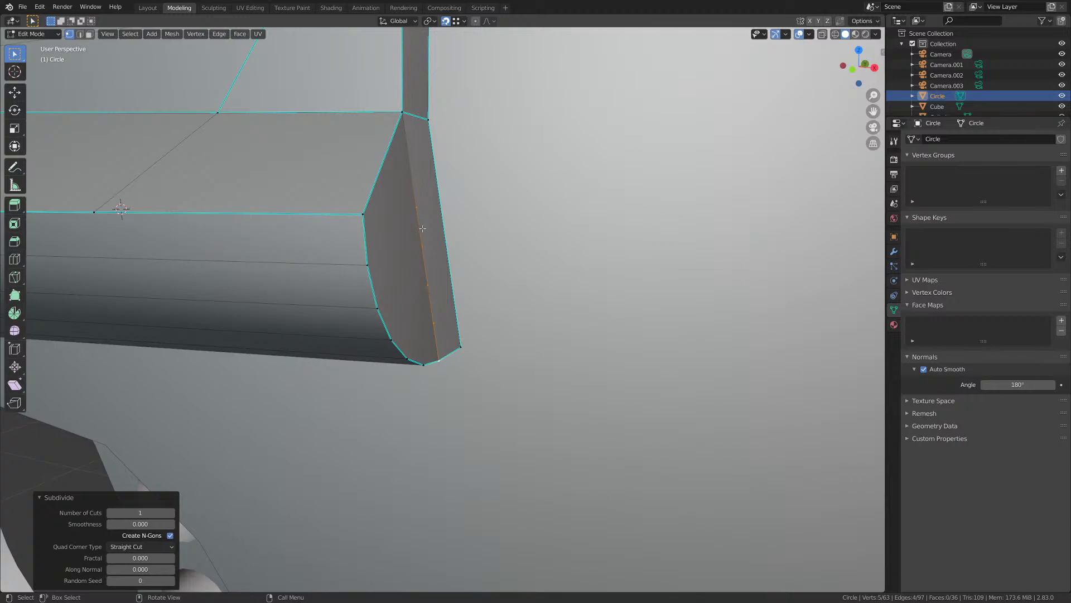
- Subdivide the lowest segment of the end-cap edge once more
{"action": "middle_click_drag", "start_coordinate": [422, 228], "coordinate": [434, 208]}
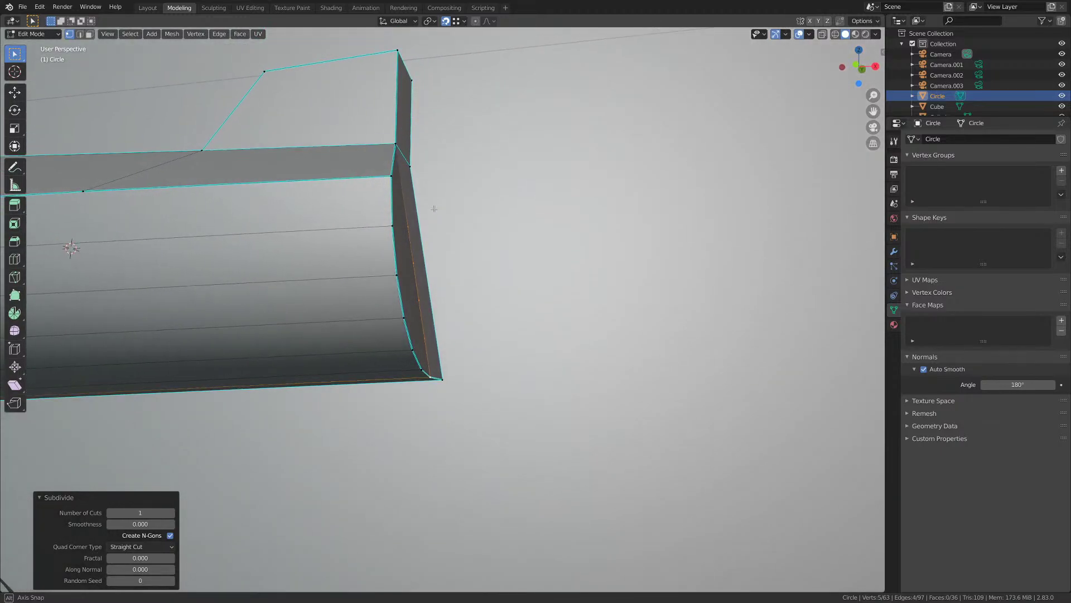
{"action": "left_click", "coordinate": [428, 353]}
{"action": "right_click", "coordinate": [435, 338]}
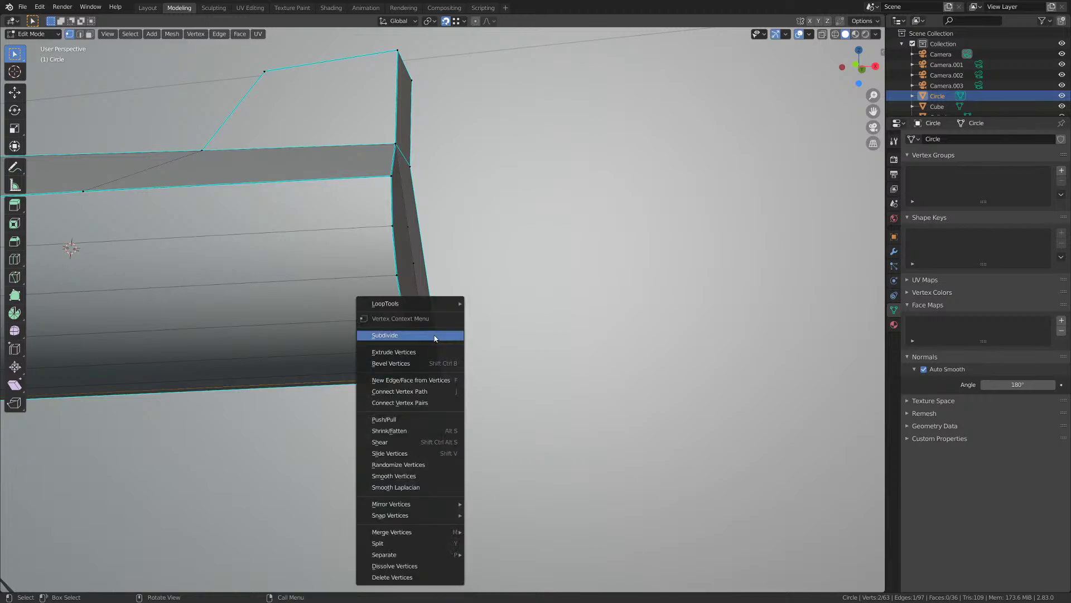
{"action": "left_click", "coordinate": [435, 336]}
{"action": "middle_click_drag", "start_coordinate": [435, 336], "coordinate": [455, 249]}
- Dissolve all five added vertices along the lever's end-cap edge
{"action": "left_click", "coordinate": [434, 340]}
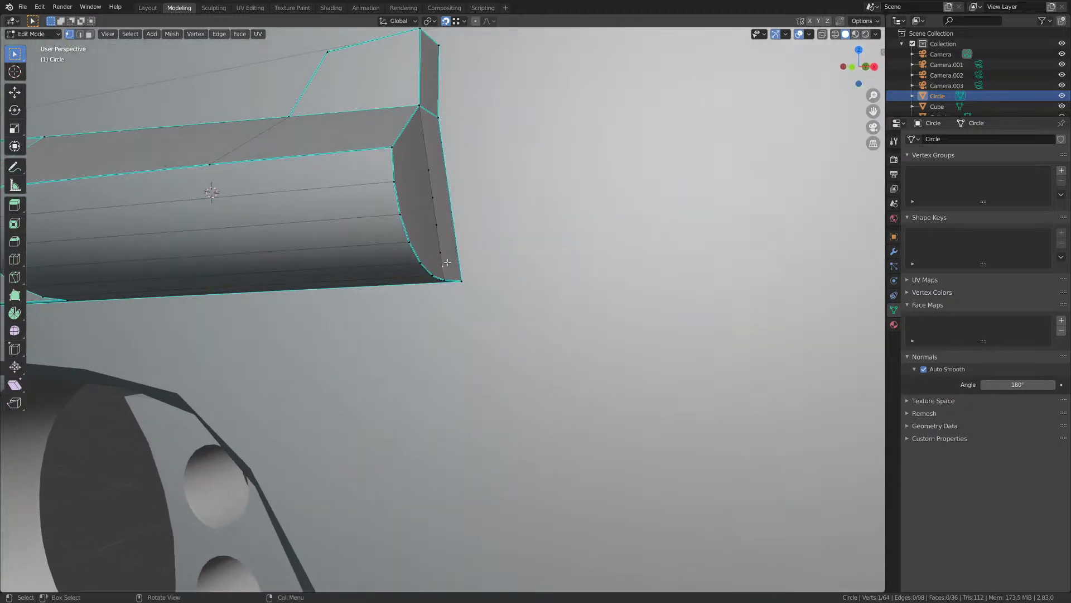
{"action": "left_click", "coordinate": [439, 252], "text": "shift"}
{"action": "left_click", "coordinate": [436, 224], "text": "shift"}
{"action": "left_click", "coordinate": [432, 199], "text": "shift"}
{"action": "left_click", "coordinate": [430, 170], "text": "shift"}
{"action": "key", "text": "x"}
{"action": "left_click", "coordinate": [430, 171]}
{"action": "middle_click_drag", "start_coordinate": [430, 170], "coordinate": [451, 241]}
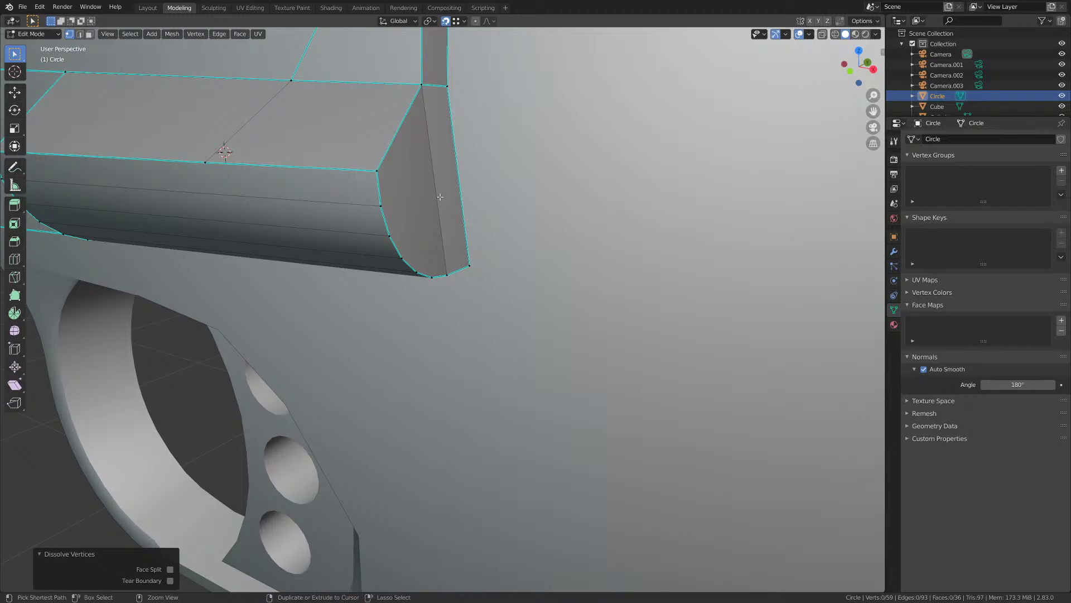
- Try adding a loop cut across the lever's rear end cap
{"action": "key", "text": "ctrl+r"}
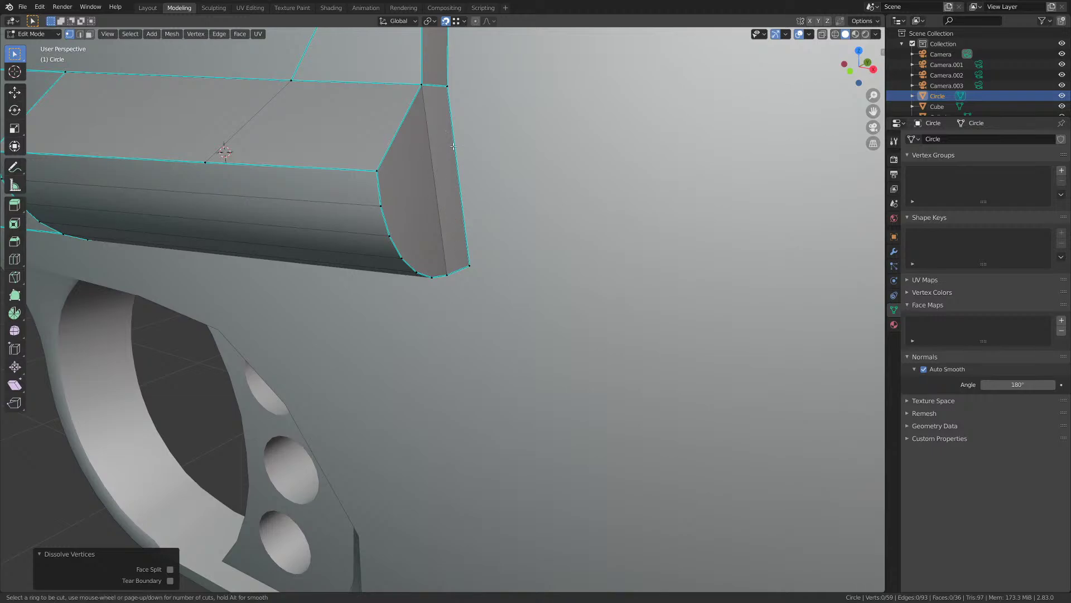
{"action": "key", "text": "Escape"}
{"action": "middle_click_drag", "start_coordinate": [455, 149], "coordinate": [373, 168]}
{"action": "scroll", "coordinate": [413, 190], "scroll_direction": "down", "scroll_amount": 4}
{"action": "middle_click_drag", "start_coordinate": [439, 202], "coordinate": [479, 216]}
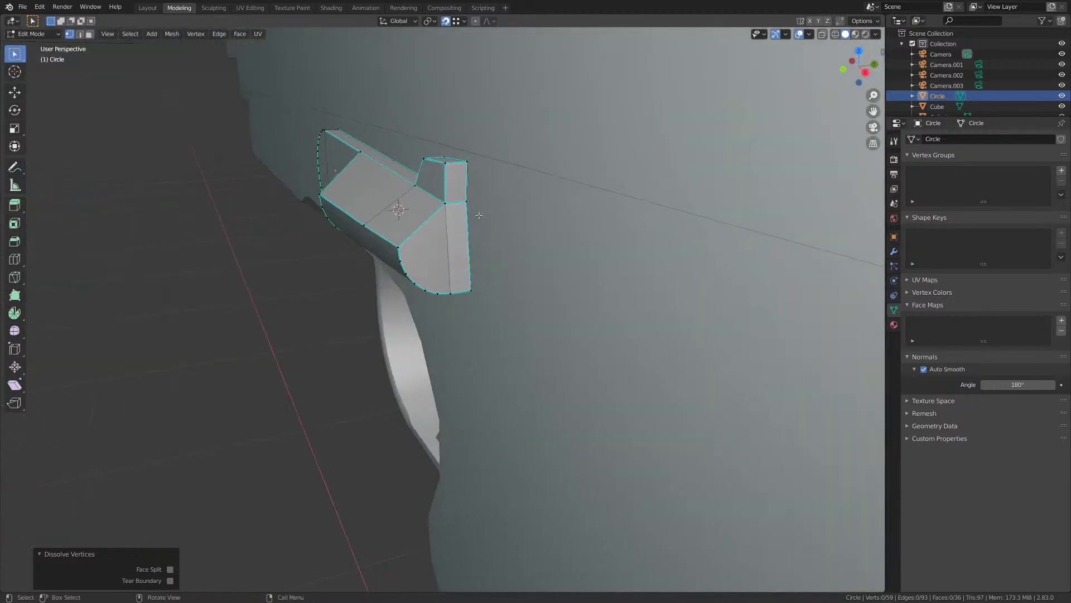
- Save the file, and hide the frame, slide and trigger to isolate the lever
{"action": "key", "text": "ctrl+s"}
{"action": "key", "text": "Tab"}
{"action": "left_click", "coordinate": [525, 239]}
{"action": "key", "text": "h"}
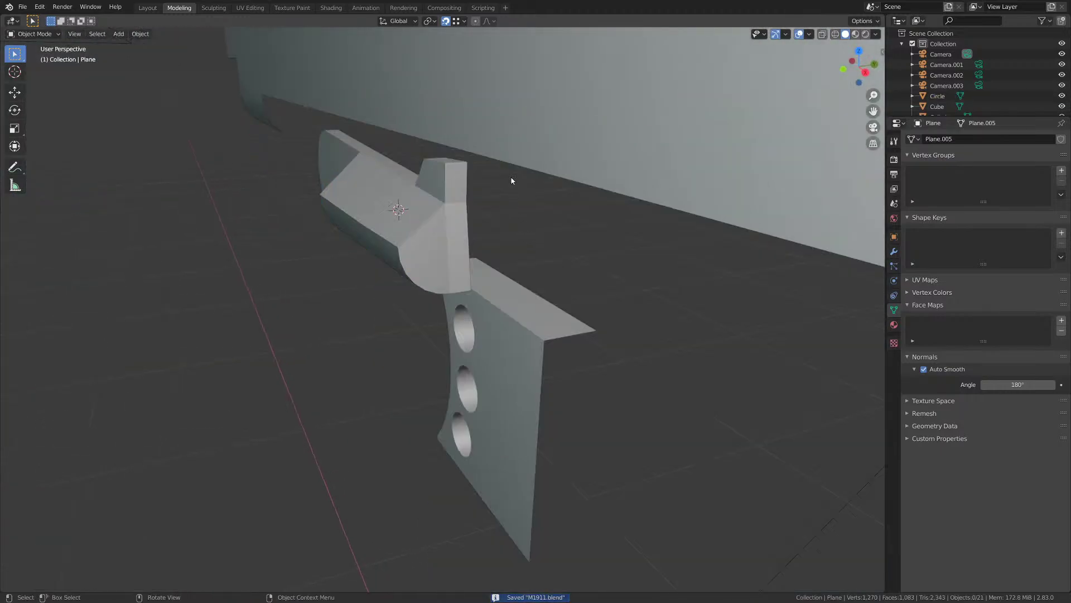
{"action": "left_click", "coordinate": [516, 149]}
{"action": "key", "text": "h"}
{"action": "left_click", "coordinate": [494, 335]}
{"action": "key", "text": "h"}
- Open the lever's mesh for editing, and try a loop cut on the isolated end cap
{"action": "left_click", "coordinate": [454, 255]}
{"action": "key", "text": "Tab"}
{"action": "scroll", "coordinate": [480, 234], "scroll_direction": "up", "scroll_amount": 2}
{"action": "middle_click_drag", "start_coordinate": [487, 228], "coordinate": [405, 228]}
{"action": "key", "text": "ctrl+r"}
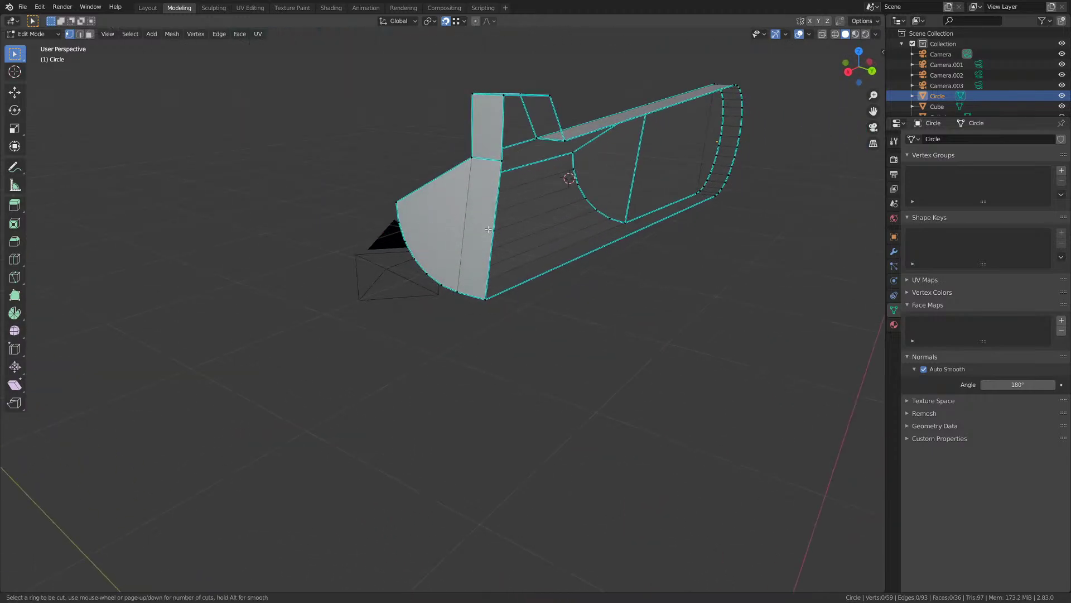
{"action": "key", "text": "Escape"}
- Flatten the two rear end-cap faces together with LoopTools
{"action": "key", "text": "3"}
{"action": "left_click", "coordinate": [481, 200]}
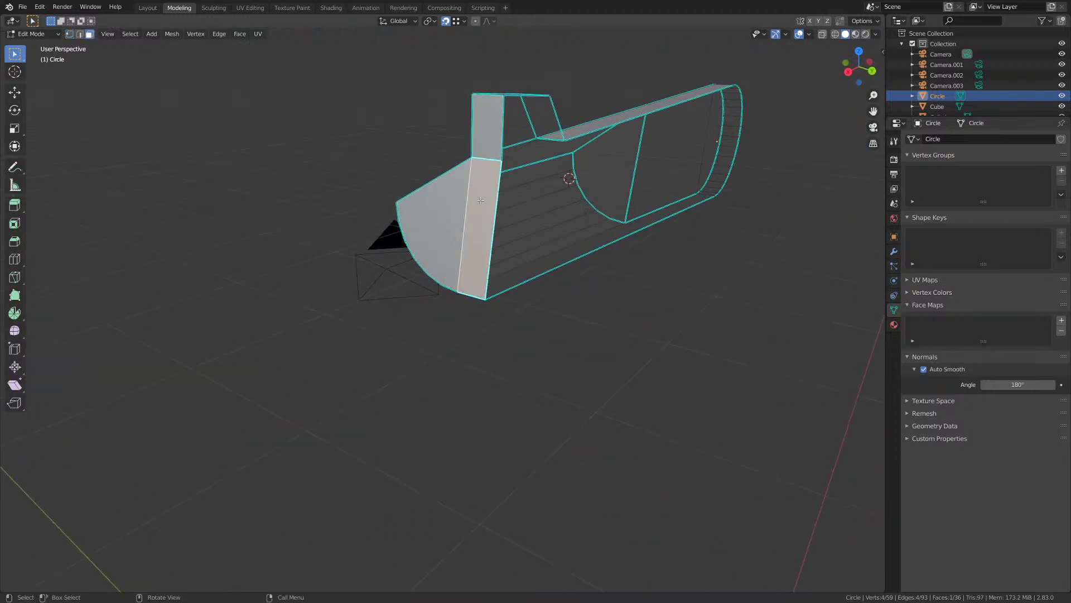
{"action": "scroll", "coordinate": [481, 199], "scroll_direction": "up", "scroll_amount": 2}
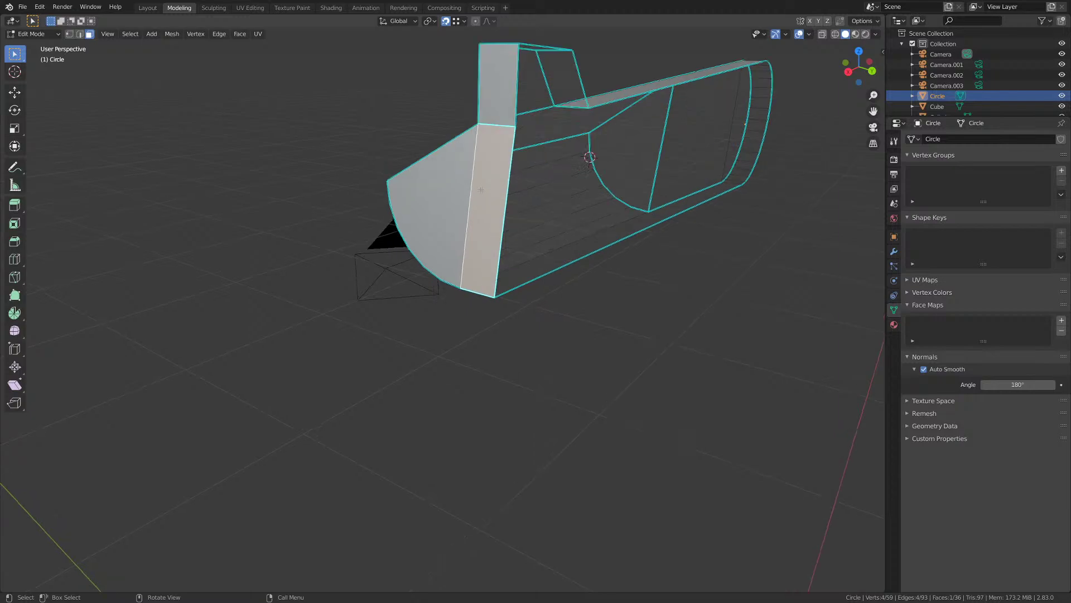
{"action": "middle_click_drag", "start_coordinate": [481, 190], "coordinate": [593, 187]}
{"action": "key", "text": "Tab"}
{"action": "key", "text": "Tab"}
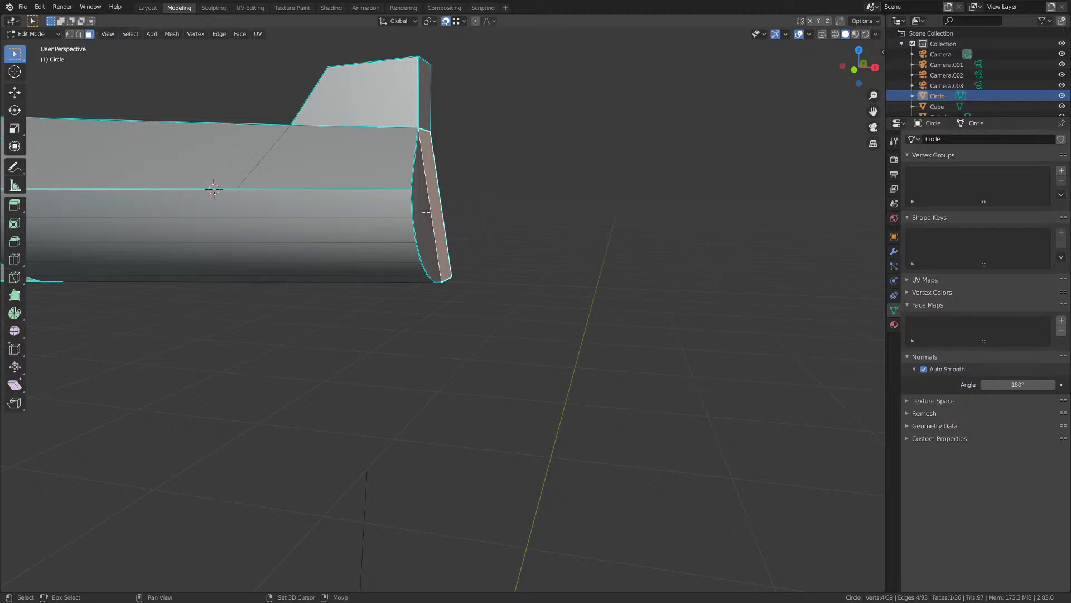
{"action": "left_click", "coordinate": [426, 212], "text": "shift"}
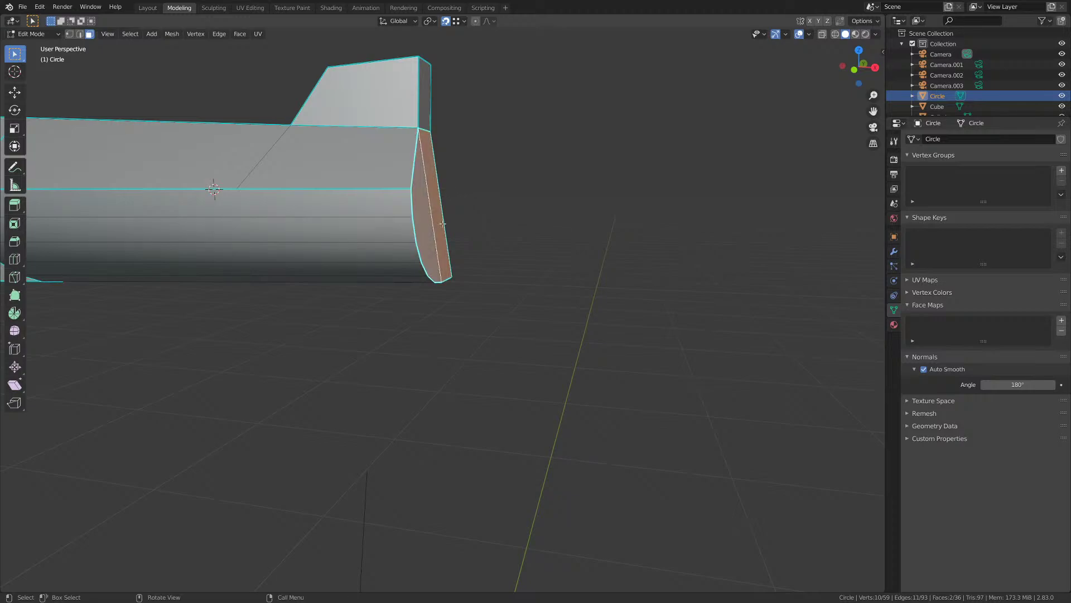
{"action": "right_click", "coordinate": [442, 224]}
{"action": "mouse_move", "coordinate": [422, 194]}
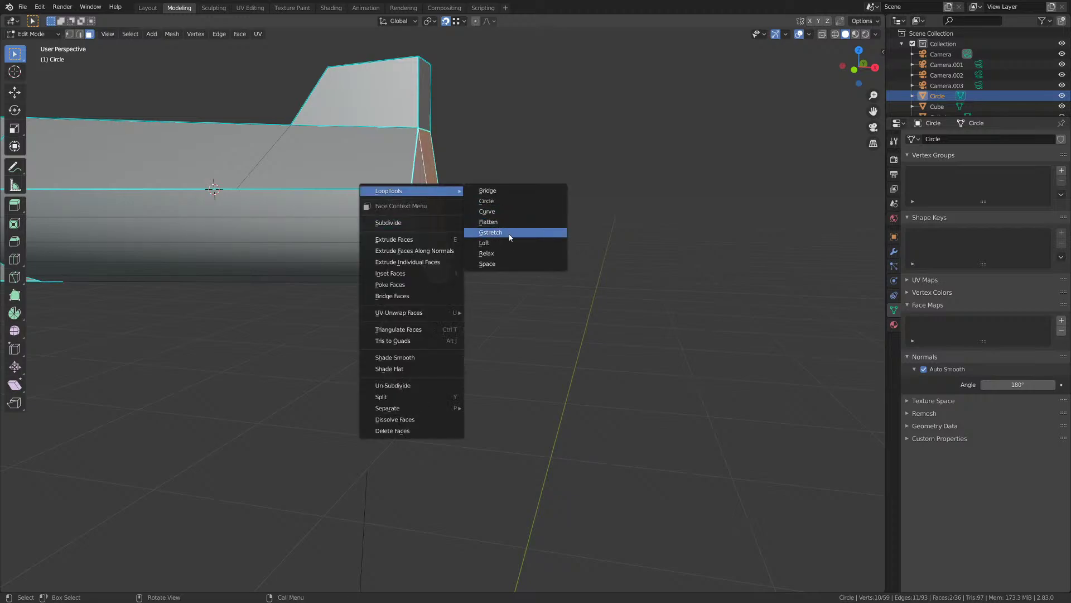
{"action": "left_click", "coordinate": [501, 222]}
{"action": "middle_click_drag", "start_coordinate": [502, 223], "coordinate": [447, 215]}
{"action": "key", "text": "Tab"}
{"action": "key", "text": "Tab"}
- Flatten only the larger curved end-cap face with LoopTools, using the Best fit plane
{"action": "left_click", "coordinate": [422, 208]}
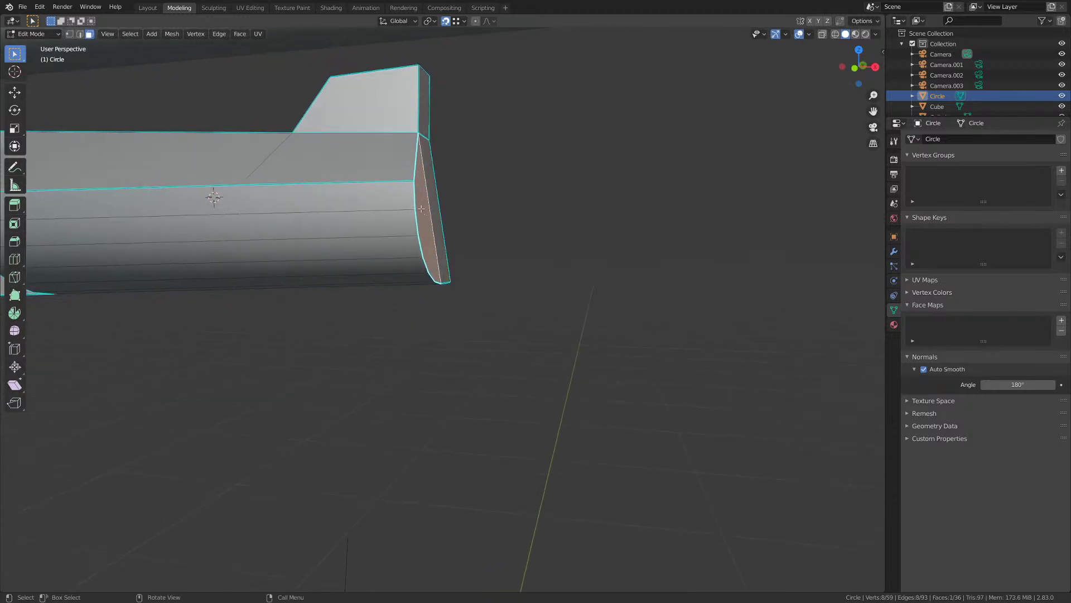
{"action": "right_click", "coordinate": [434, 176]}
{"action": "mouse_move", "coordinate": [434, 171]}
{"action": "left_click", "coordinate": [482, 203]}
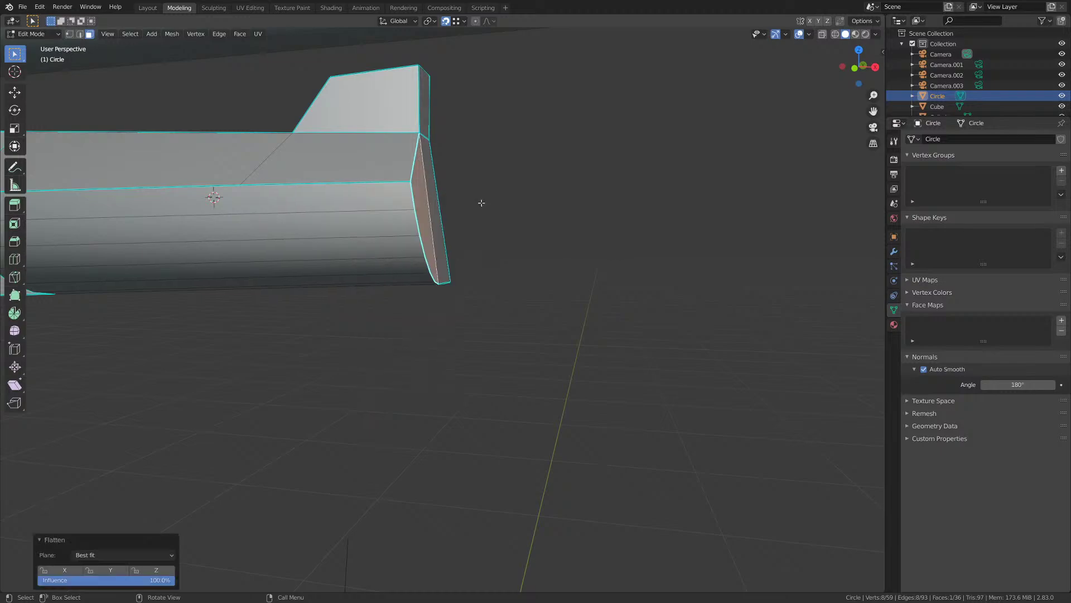
{"action": "middle_click_drag", "start_coordinate": [482, 203], "coordinate": [473, 218]}
{"action": "key", "text": "Tab"}
{"action": "key", "text": "Tab"}
- Try the LoopTools Curve operation on both end-cap faces, and undo it
{"action": "left_click", "coordinate": [434, 201], "text": "shift"}
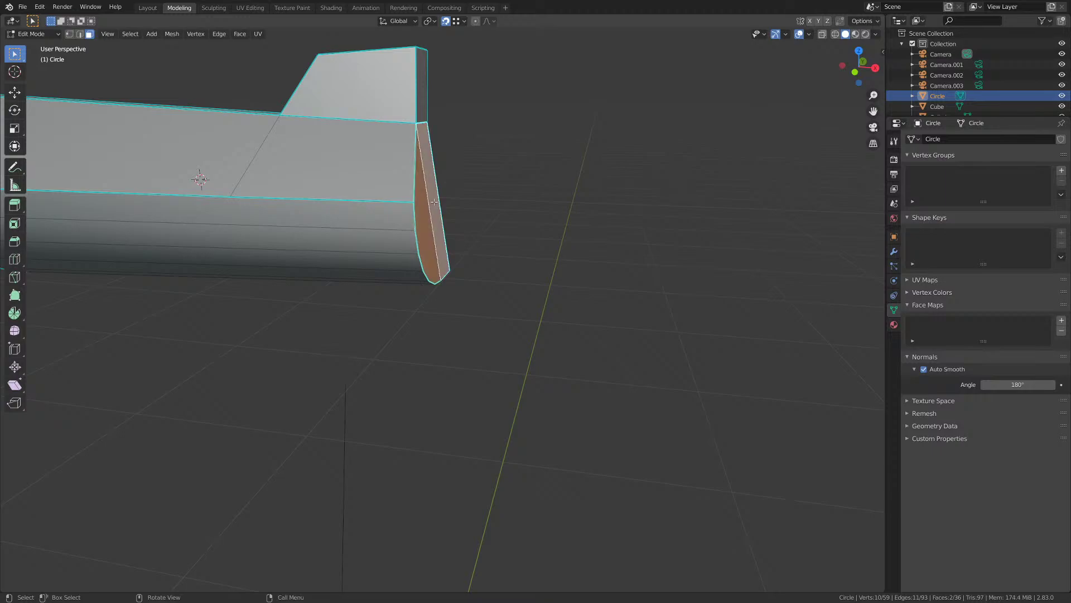
{"action": "right_click", "coordinate": [434, 201]}
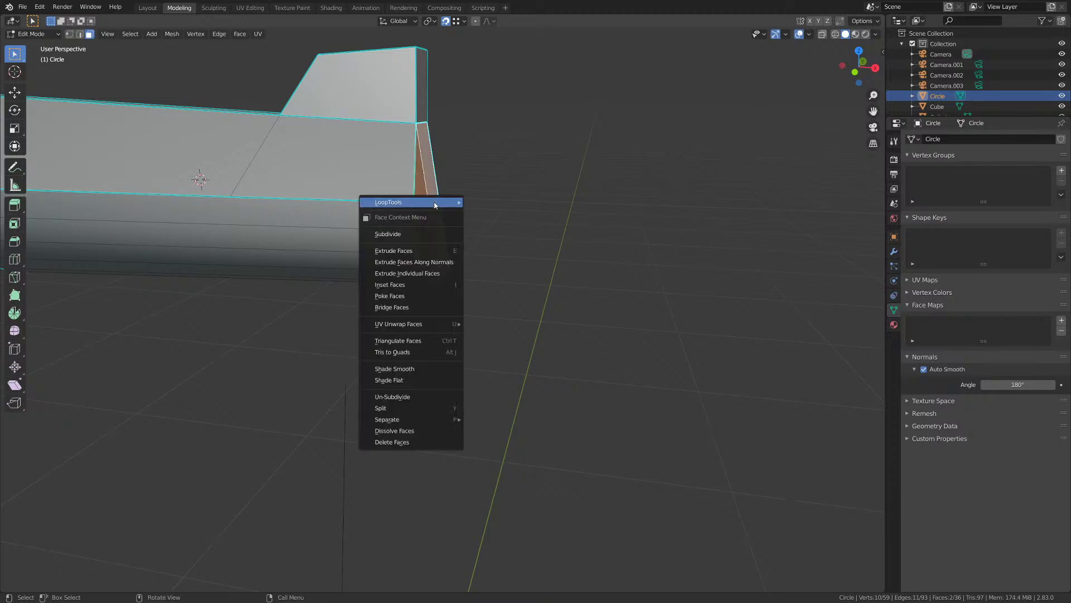
{"action": "mouse_move", "coordinate": [437, 202]}
{"action": "left_click", "coordinate": [491, 222]}
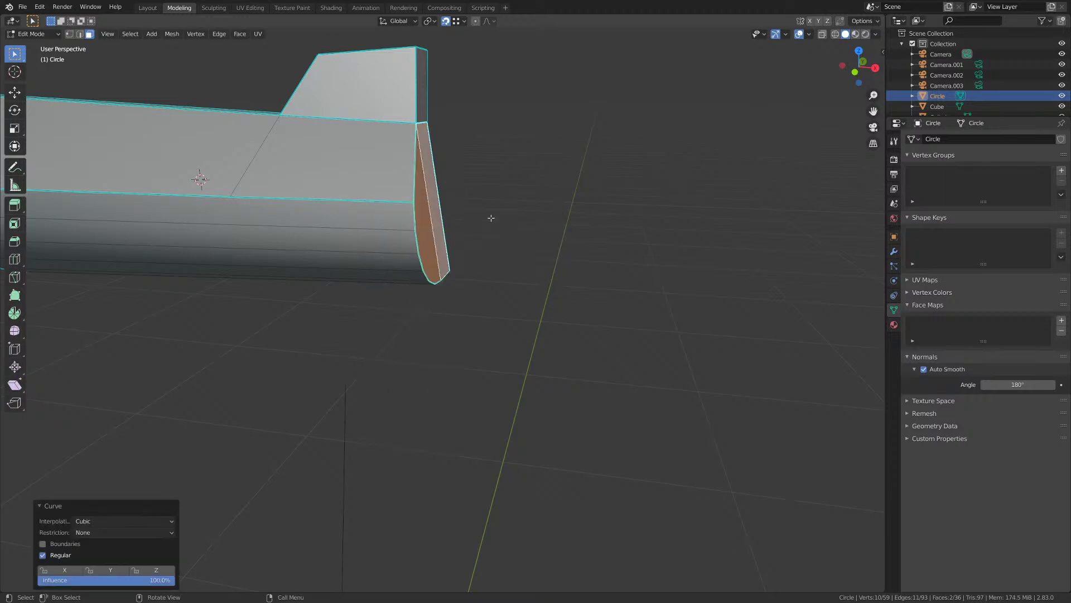
{"action": "key", "text": "ctrl+z"}
- Flatten both selected rear end-cap faces of the lever together with LoopTools
{"action": "right_click", "coordinate": [491, 218]}
{"action": "mouse_move", "coordinate": [491, 219]}
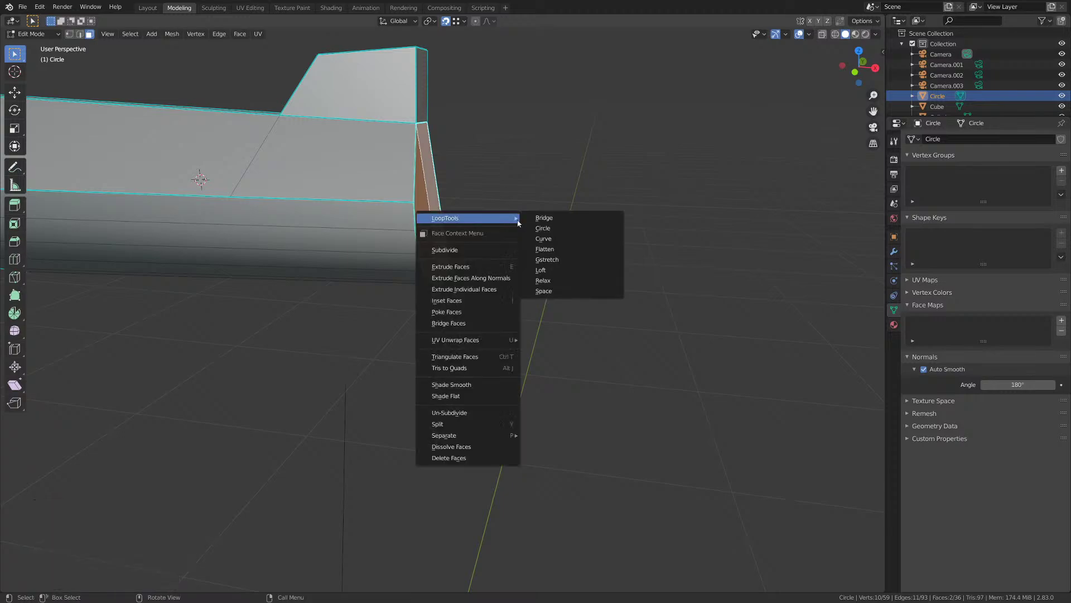
{"action": "left_click", "coordinate": [565, 249]}
{"action": "mouse_move", "coordinate": [452, 216]}
{"action": "middle_mouse_down"}
{"action": "mouse_move", "coordinate": [462, 184]}
{"action": "mouse_move", "coordinate": [452, 225]}
{"action": "middle_mouse_up"}
{"action": "key", "text": "Tab"}
{"action": "key", "text": "Tab"}
- Move the end cap's upper back corner vertex along X in wireframe, snapping it to the neighbouring upper corner vertex
{"action": "key", "text": "KP_0"}
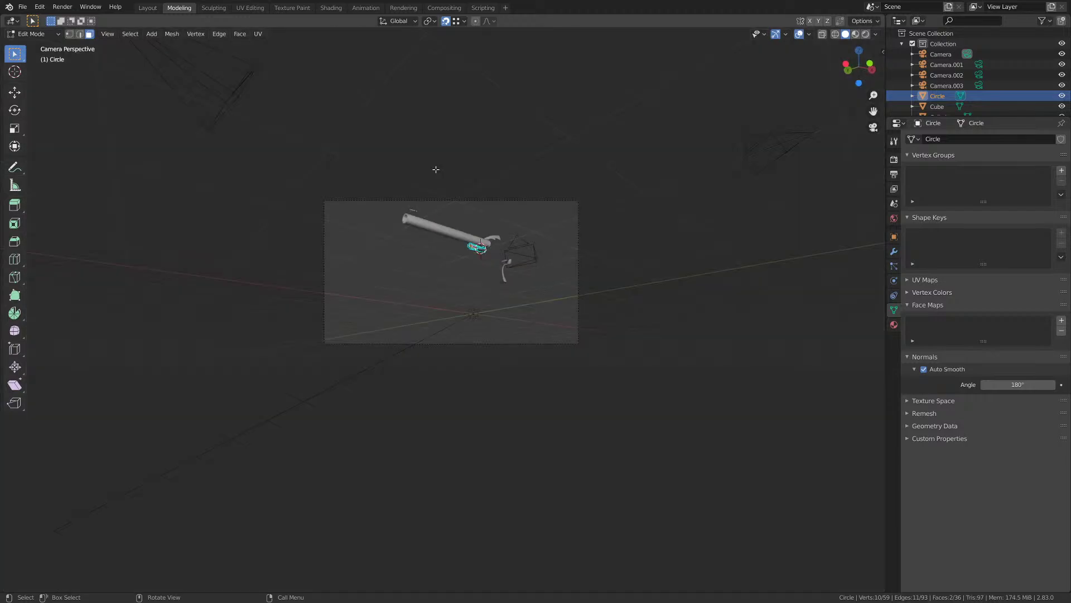
{"action": "key", "text": "KP_1"}
{"action": "scroll", "coordinate": [441, 184], "scroll_direction": "down", "scroll_amount": 2}
{"action": "middle_click_drag", "start_coordinate": [448, 198], "coordinate": [462, 275], "text": "shift"}
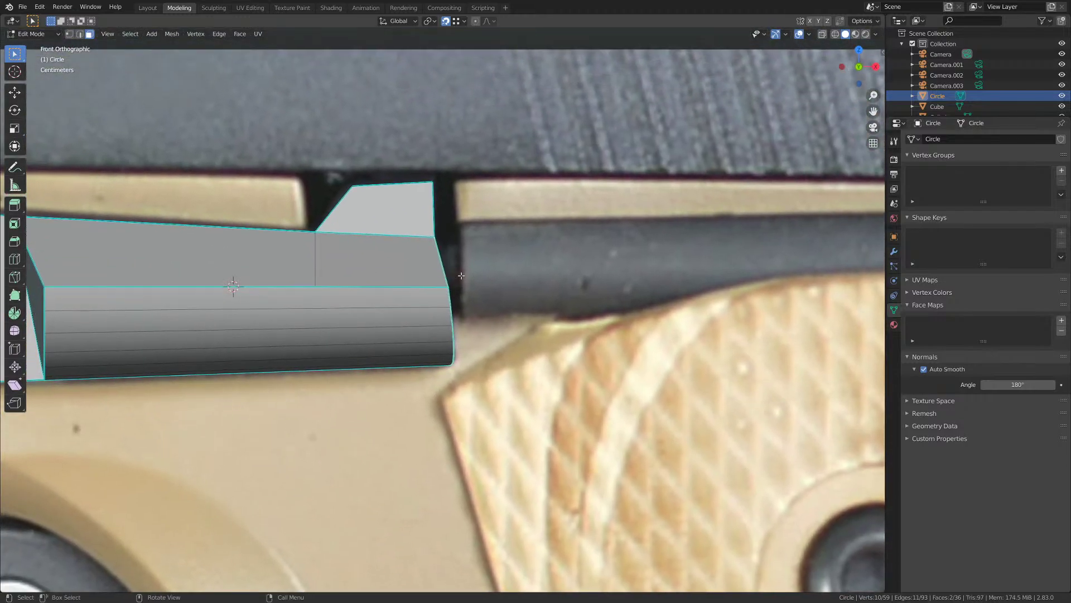
{"action": "scroll", "coordinate": [462, 275], "scroll_direction": "up", "scroll_amount": 1}
{"action": "key", "text": "z"}
{"action": "left_click", "coordinate": [392, 274]}
{"action": "middle_click_drag", "start_coordinate": [390, 275], "coordinate": [326, 314]}
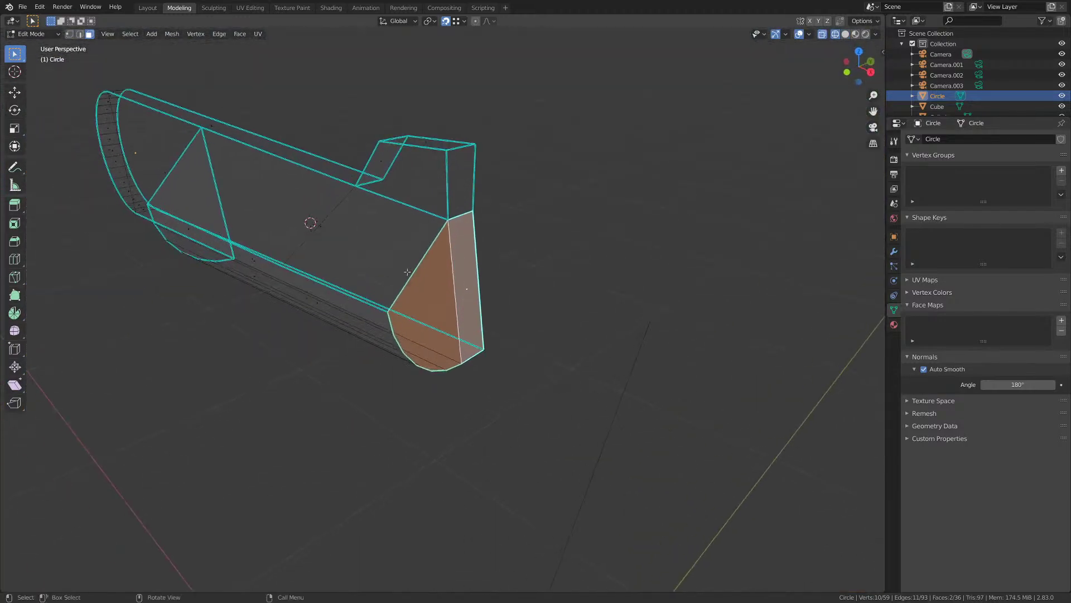
{"action": "key", "text": "1"}
{"action": "scroll", "coordinate": [480, 230], "scroll_direction": "up", "scroll_amount": 2}
{"action": "left_click", "coordinate": [485, 170]}
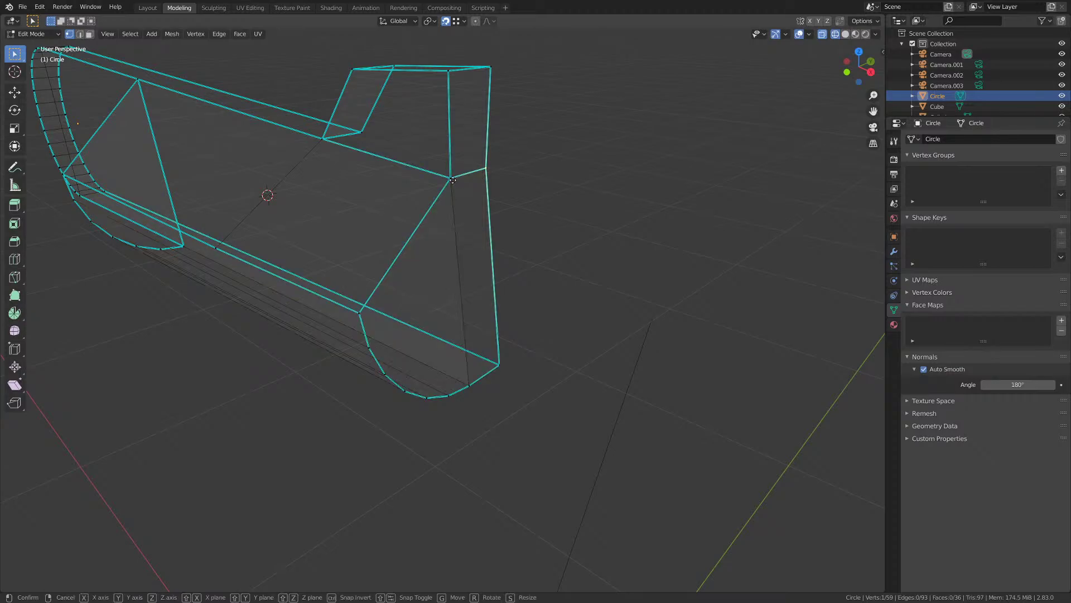
{"action": "key", "text": "g"}
{"action": "key", "text": "x"}
{"action": "left_click", "coordinate": [452, 180]}
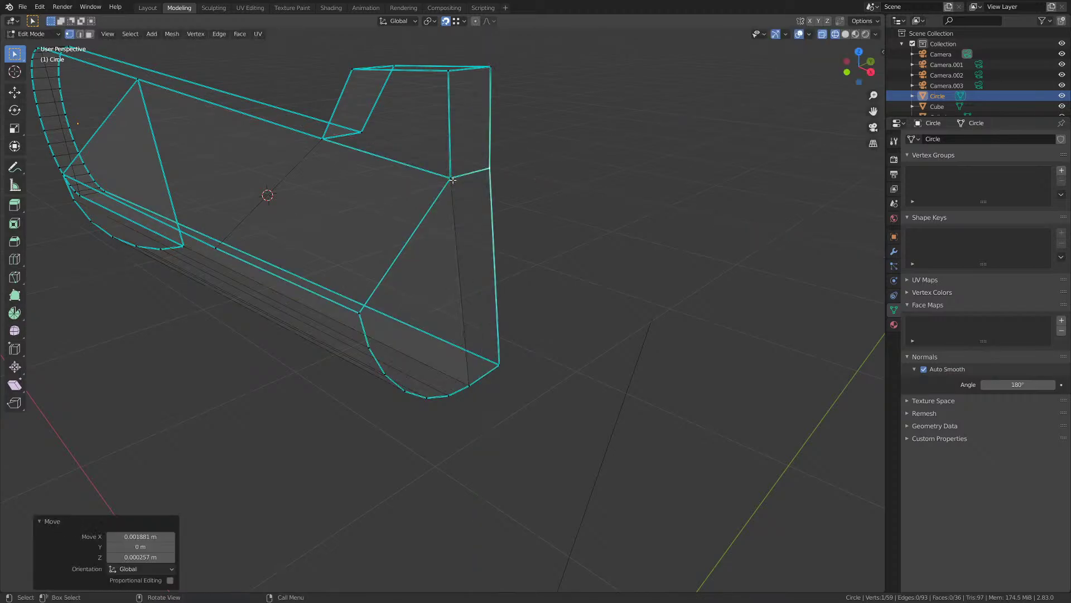
- Check the end cap's lower corner and flatness in solid and Material Preview shading, and save the file
{"action": "scroll", "coordinate": [486, 231], "scroll_direction": "up", "scroll_amount": 2}
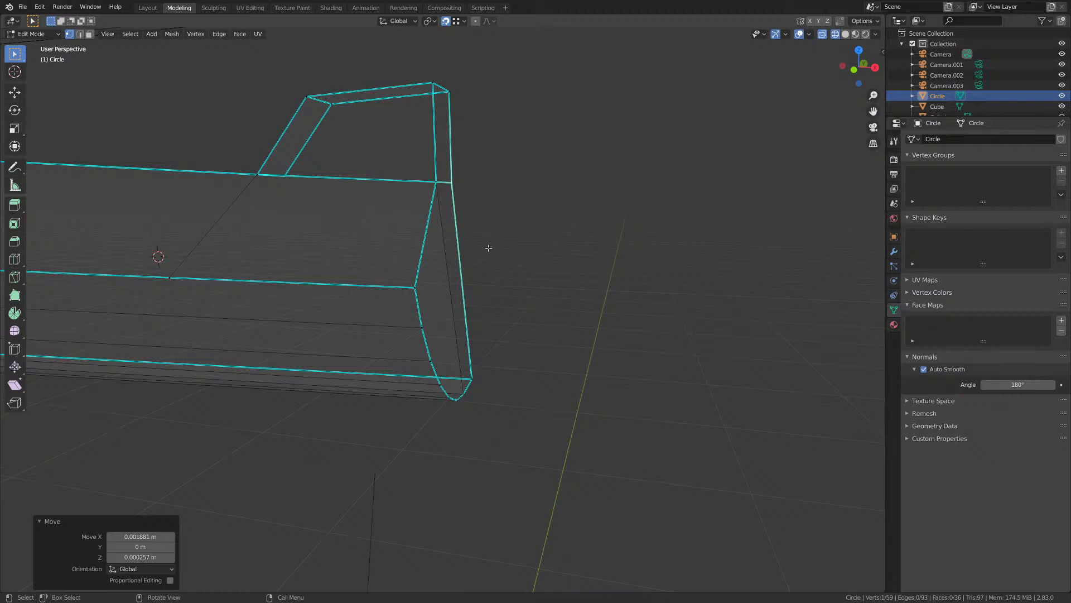
{"action": "middle_click_drag", "start_coordinate": [494, 272], "coordinate": [498, 198]}
{"action": "left_click", "coordinate": [477, 336]}
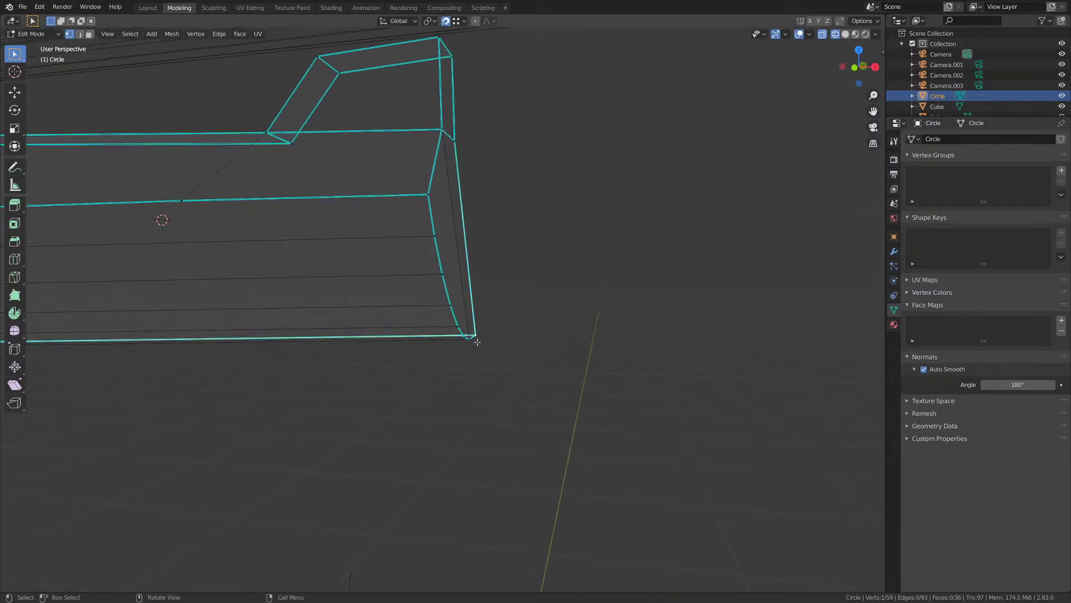
{"action": "middle_click_drag", "start_coordinate": [478, 342], "coordinate": [444, 335]}
{"action": "key", "text": "z"}
{"action": "left_click", "coordinate": [530, 336]}
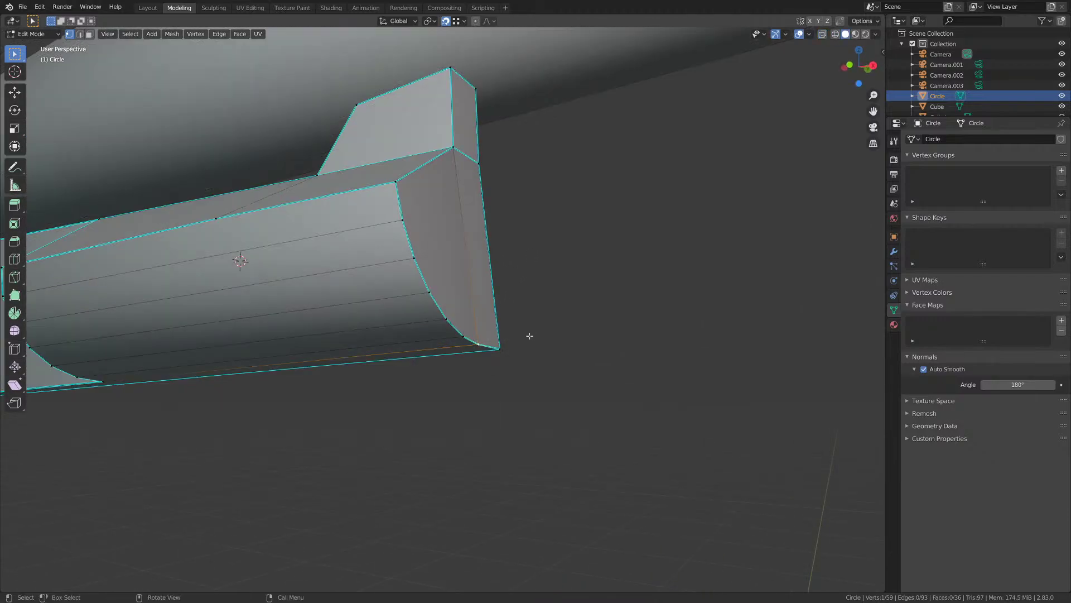
{"action": "key", "text": "z"}
{"action": "left_click", "coordinate": [527, 371]}
{"action": "scroll", "coordinate": [502, 365], "scroll_direction": "down", "scroll_amount": 4}
{"action": "key", "text": "Tab"}
{"action": "middle_click_drag", "start_coordinate": [389, 369], "coordinate": [411, 402]}
{"action": "scroll", "coordinate": [412, 402], "scroll_direction": "up", "scroll_amount": 4}
{"action": "key", "text": "ctrl+s"}
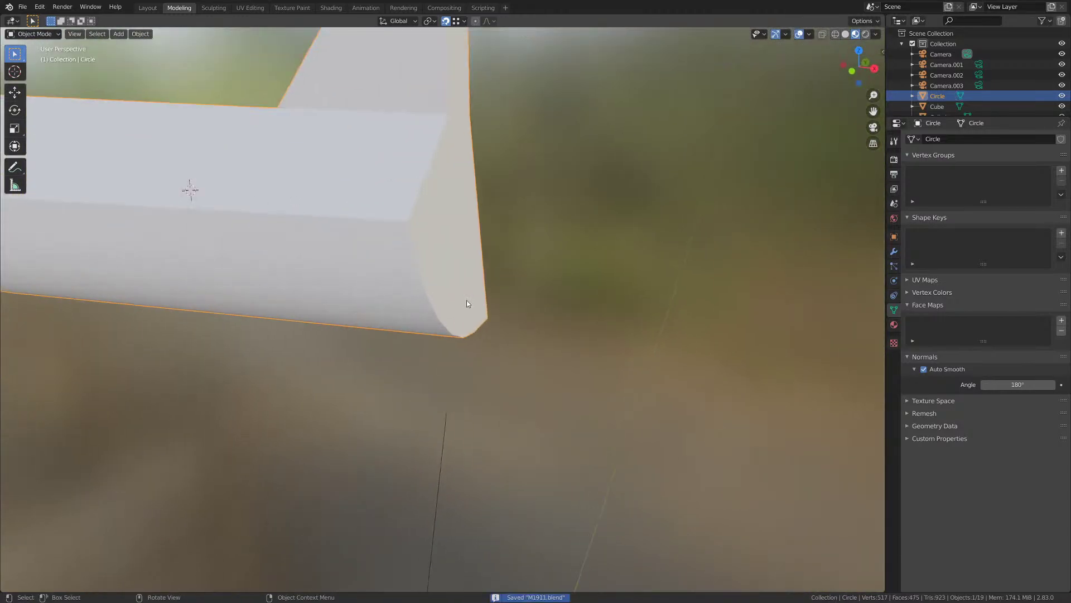
{"action": "scroll", "coordinate": [466, 300], "scroll_direction": "down", "scroll_amount": 3}
{"action": "middle_click_drag", "start_coordinate": [505, 283], "coordinate": [465, 253]}
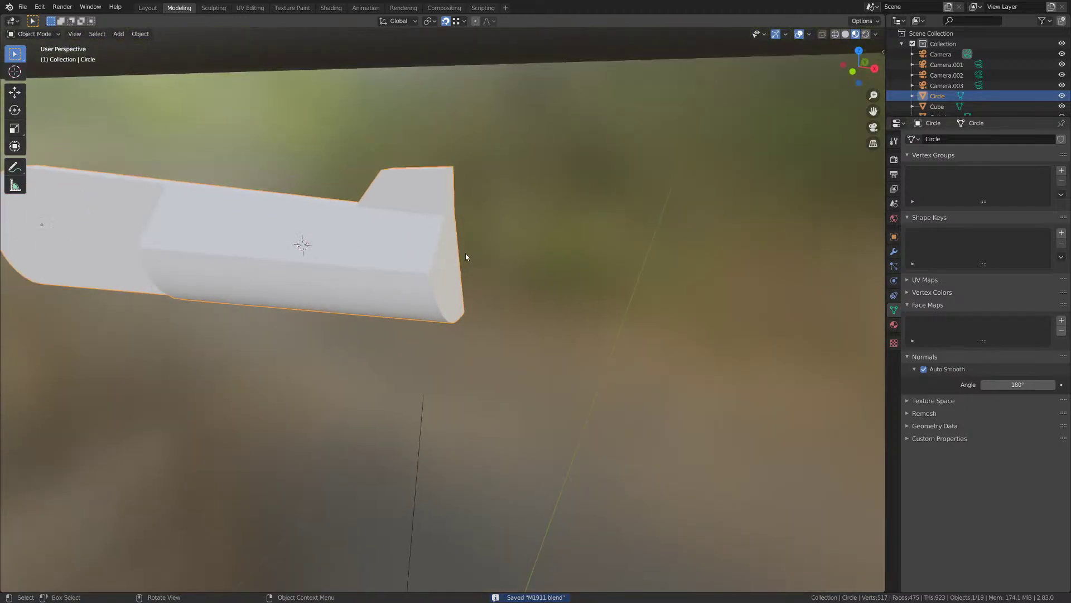
- Give the lever a new material with a near-black base color
{"action": "left_click", "coordinate": [893, 324]}
{"action": "left_click", "coordinate": [964, 174]}
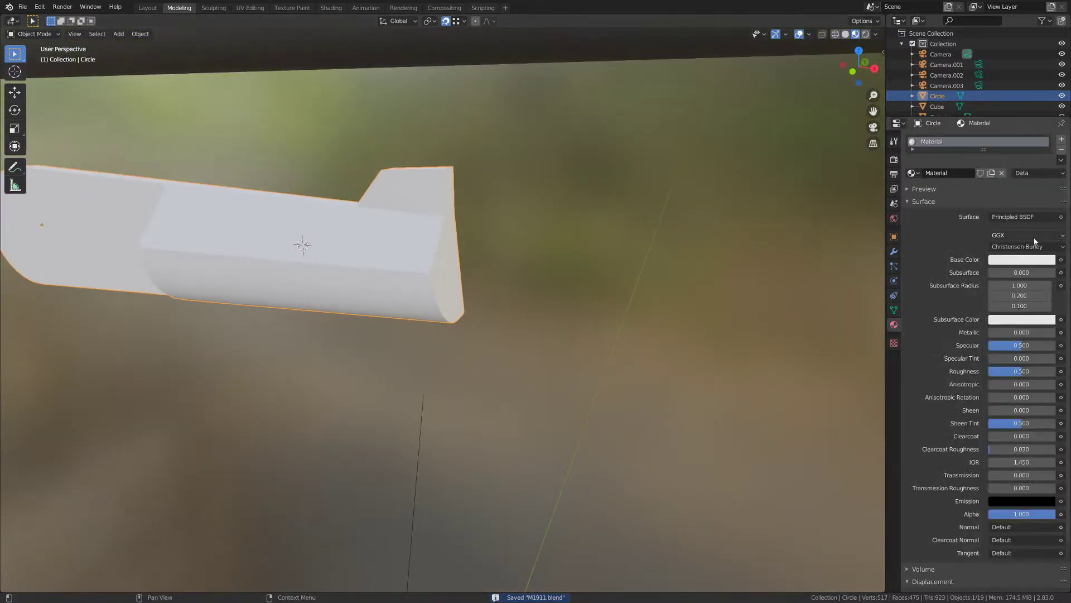
{"action": "left_click", "coordinate": [1021, 259]}
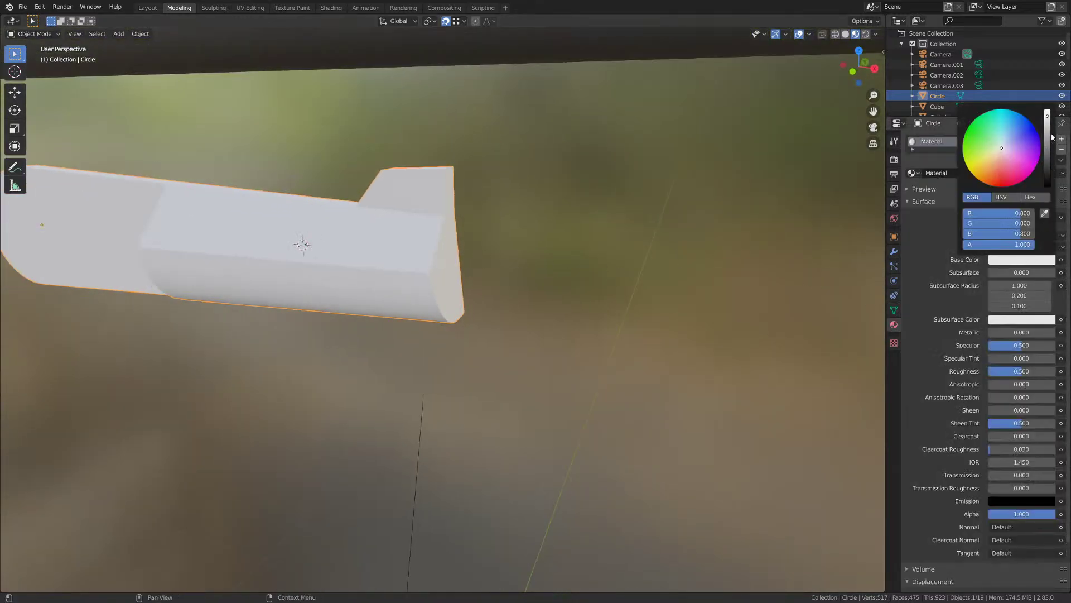
{"action": "left_click_drag", "start_coordinate": [1053, 138], "coordinate": [1048, 186]}
- Merge the lever's vertices by distance, with a merge distance of 0.0001 m
{"action": "middle_click_drag", "start_coordinate": [480, 301], "coordinate": [471, 203]}
{"action": "key", "text": "Tab"}
{"action": "key", "text": "Tab"}
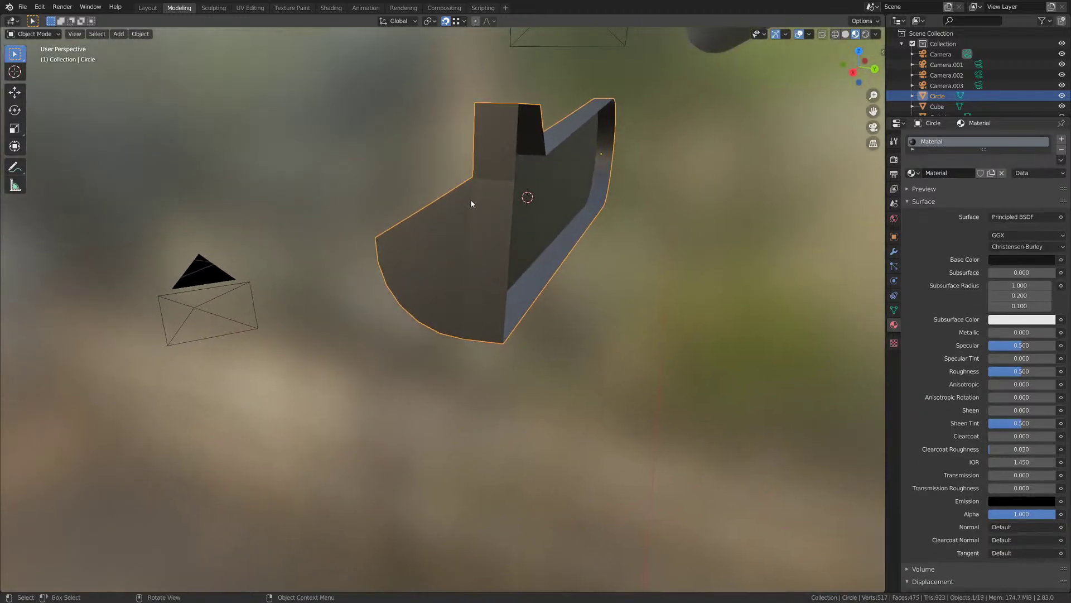
{"action": "key", "text": "Tab"}
{"action": "key", "text": "m"}
{"action": "left_click", "coordinate": [463, 265]}
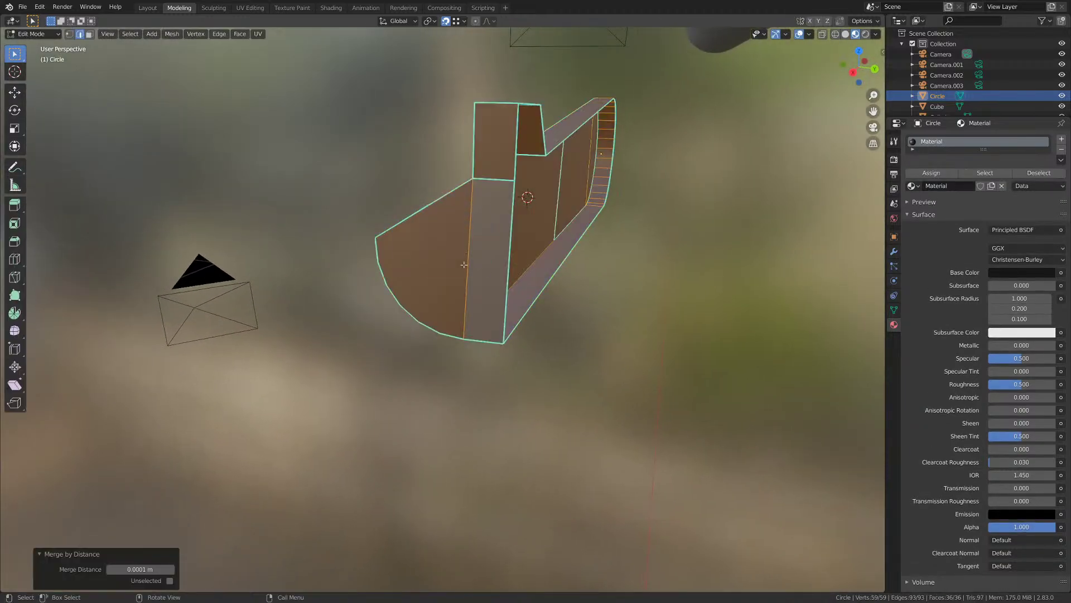
{"action": "key", "text": "Tab"}
- Select only the two rear end-cap faces and flatten them again with LoopTools
{"action": "middle_click_drag", "start_coordinate": [464, 266], "coordinate": [412, 271]}
{"action": "key", "text": "Tab"}
{"action": "scroll", "coordinate": [412, 270], "scroll_direction": "up", "scroll_amount": 1}
{"action": "scroll", "coordinate": [411, 271], "scroll_direction": "up", "scroll_amount": 1}
{"action": "key", "text": "3"}
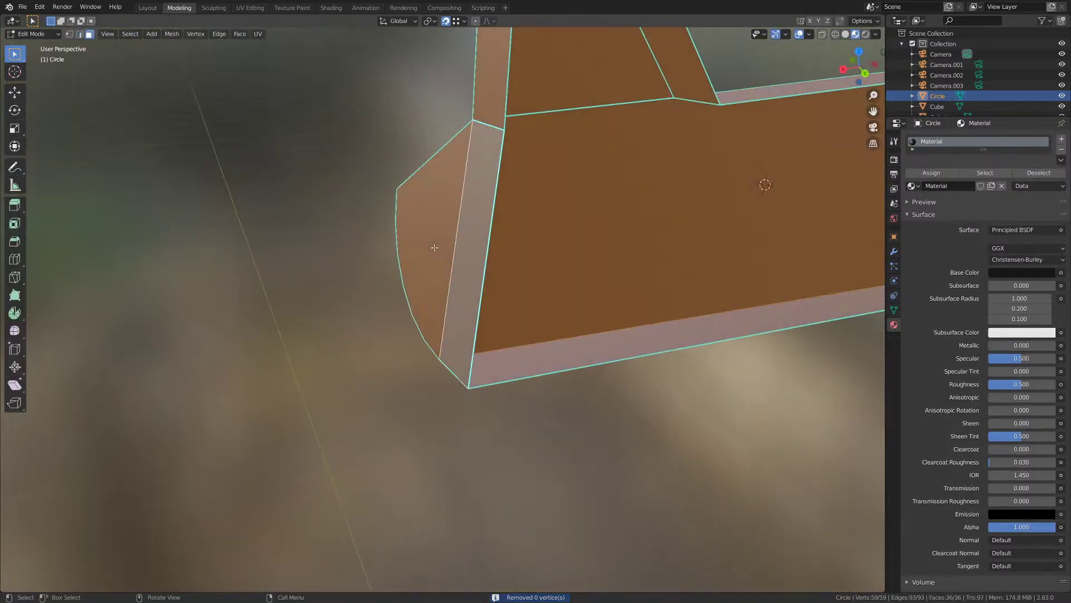
{"action": "left_click", "coordinate": [480, 232]}
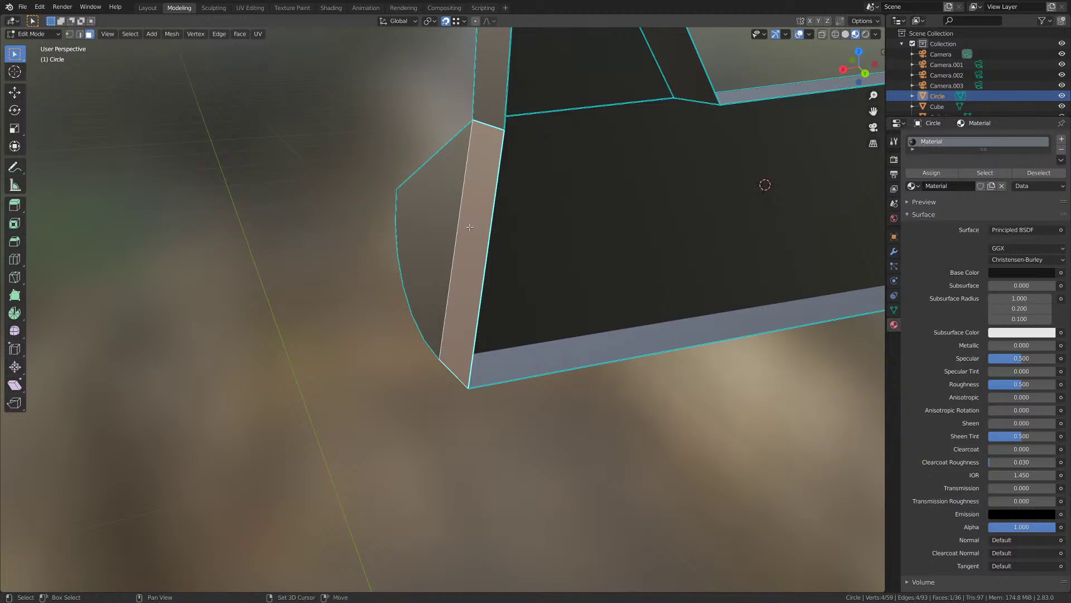
{"action": "left_click", "coordinate": [457, 221], "text": "shift"}
{"action": "right_click", "coordinate": [457, 221]}
{"action": "mouse_move", "coordinate": [458, 217]}
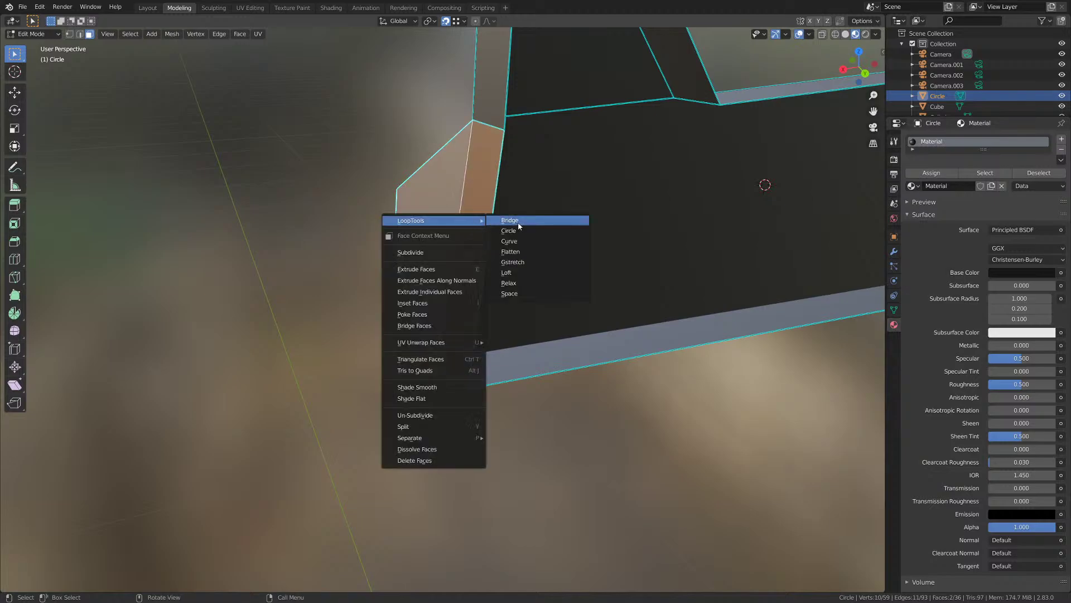
{"action": "left_click", "coordinate": [524, 251]}
{"action": "key", "text": "Tab"}
{"action": "middle_click_drag", "start_coordinate": [491, 270], "coordinate": [488, 246]}
{"action": "key", "text": "Tab"}
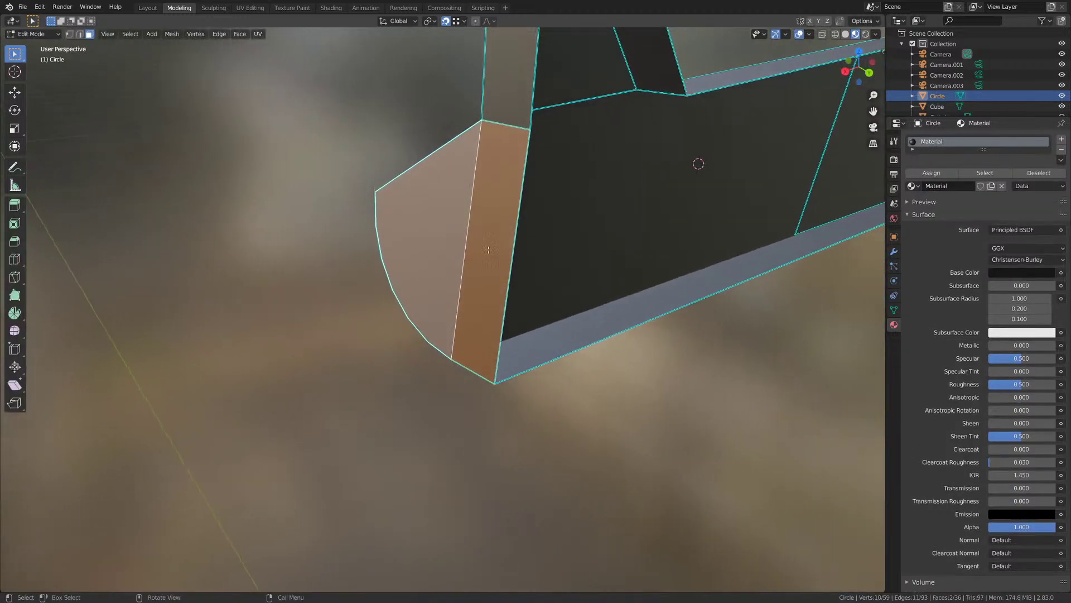
- Mark the edge between the two rear end-cap faces as sharp, and save the file
{"action": "left_click", "coordinate": [416, 258]}
{"action": "middle_click_drag", "start_coordinate": [416, 259], "coordinate": [503, 239]}
{"action": "key", "text": "Tab"}
{"action": "key", "text": "Tab"}
{"action": "key", "text": "2"}
{"action": "left_click", "coordinate": [484, 227]}
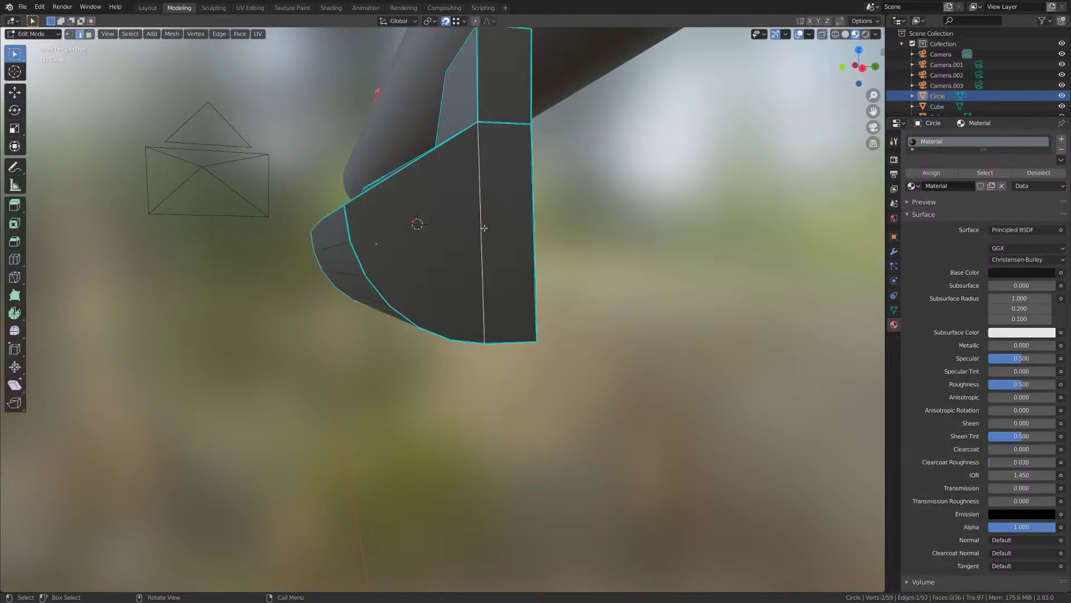
{"action": "left_click", "coordinate": [228, 33]}
{"action": "left_click", "coordinate": [272, 230]}
{"action": "scroll", "coordinate": [413, 288], "scroll_direction": "down", "scroll_amount": 2}
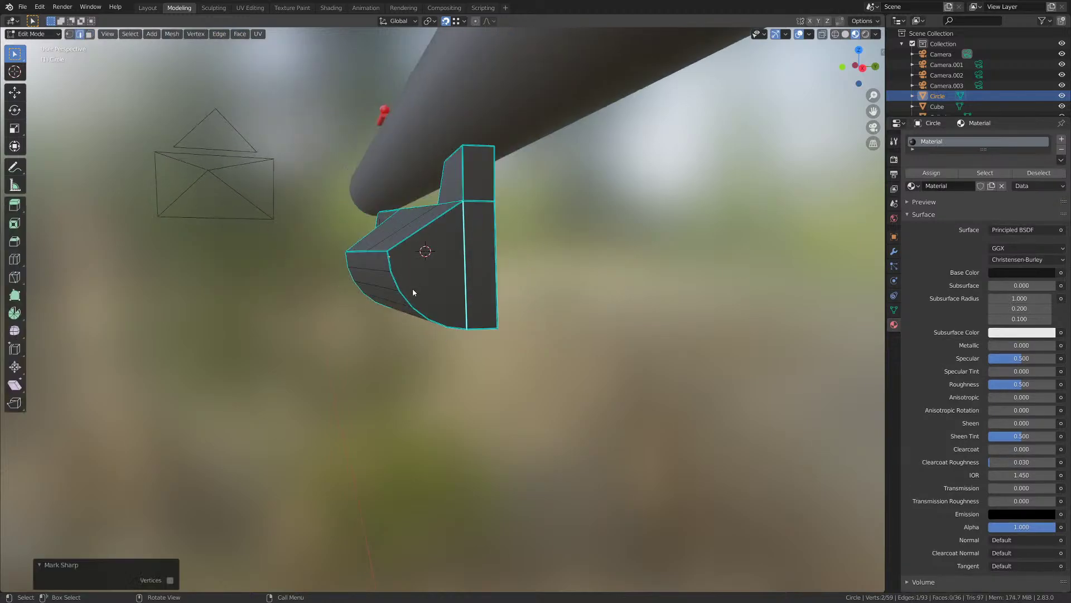
{"action": "key", "text": "Tab"}
{"action": "mouse_move", "coordinate": [413, 287]}
{"action": "middle_mouse_down"}
{"action": "mouse_move", "coordinate": [332, 304]}
{"action": "mouse_move", "coordinate": [440, 303]}
{"action": "mouse_move", "coordinate": [340, 286]}
{"action": "mouse_move", "coordinate": [420, 289]}
{"action": "middle_mouse_up"}
{"action": "key", "text": "ctrl+s"}
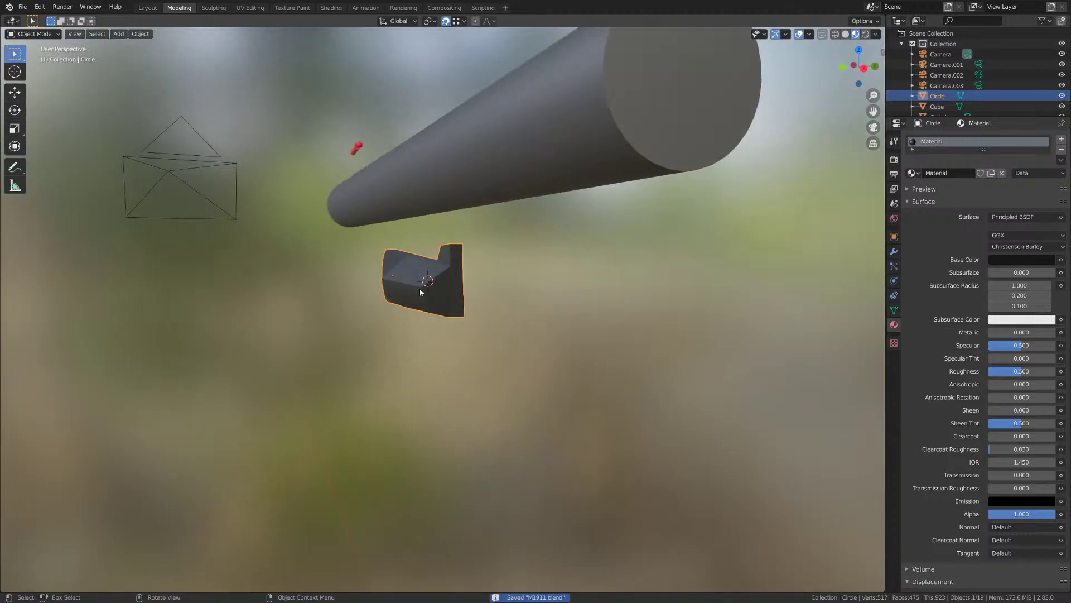
- Deselect the lever and compare the modelled parts with the reference images in front, back and perspective views
{"action": "key", "text": "KP_1"}
{"action": "key", "text": "z"}
{"action": "left_click", "coordinate": [354, 290]}
{"action": "scroll", "coordinate": [353, 289], "scroll_direction": "down", "scroll_amount": 4}
{"action": "key", "text": "z"}
{"action": "left_click", "coordinate": [430, 296]}
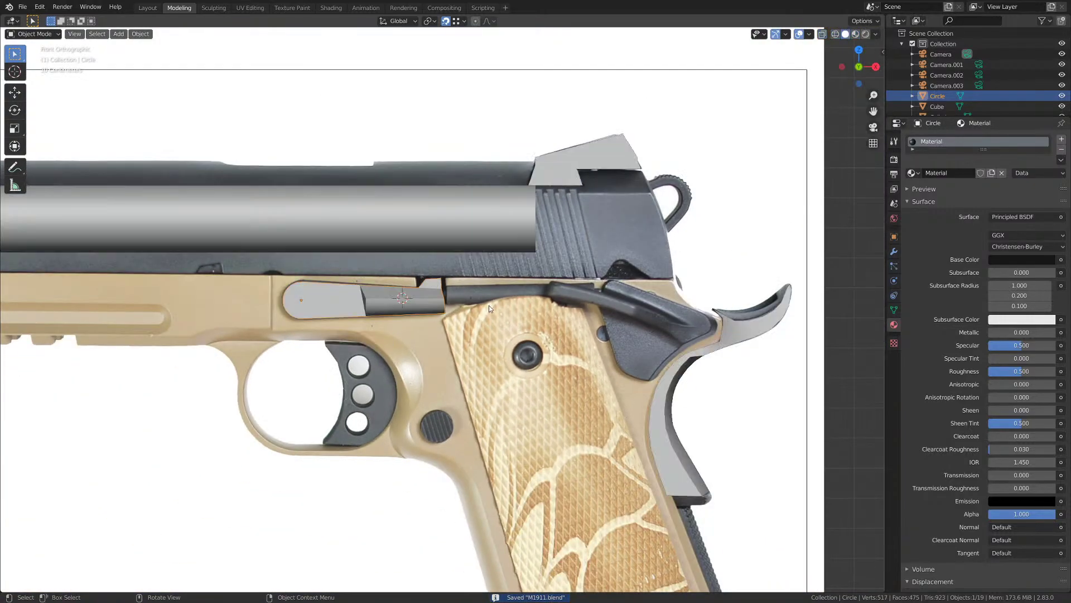
{"action": "key", "text": "z"}
{"action": "left_click", "coordinate": [479, 351]}
{"action": "middle_click_drag", "start_coordinate": [478, 353], "coordinate": [383, 337]}
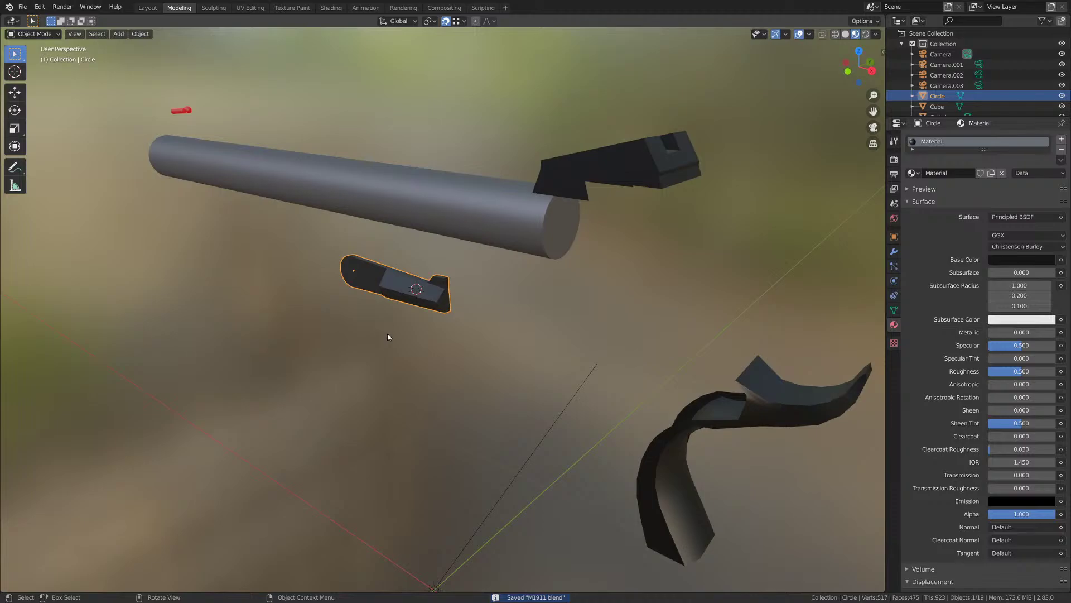
{"action": "key", "text": "alt+a"}
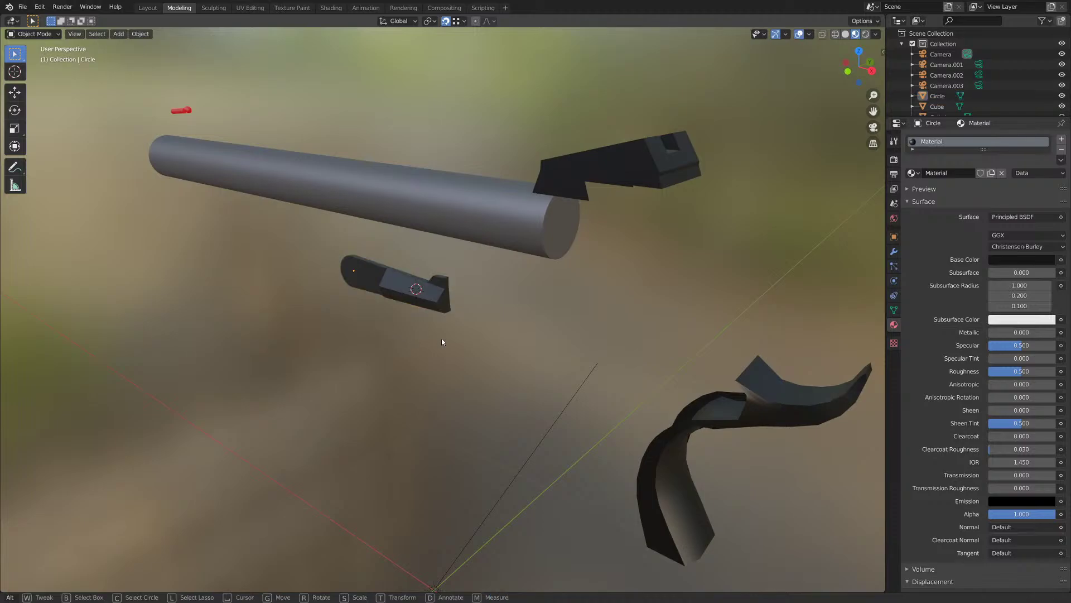
{"action": "middle_click_drag", "start_coordinate": [443, 341], "coordinate": [367, 351]}
{"action": "key", "text": "KP_1"}
{"action": "scroll", "coordinate": [376, 289], "scroll_direction": "up", "scroll_amount": 3}
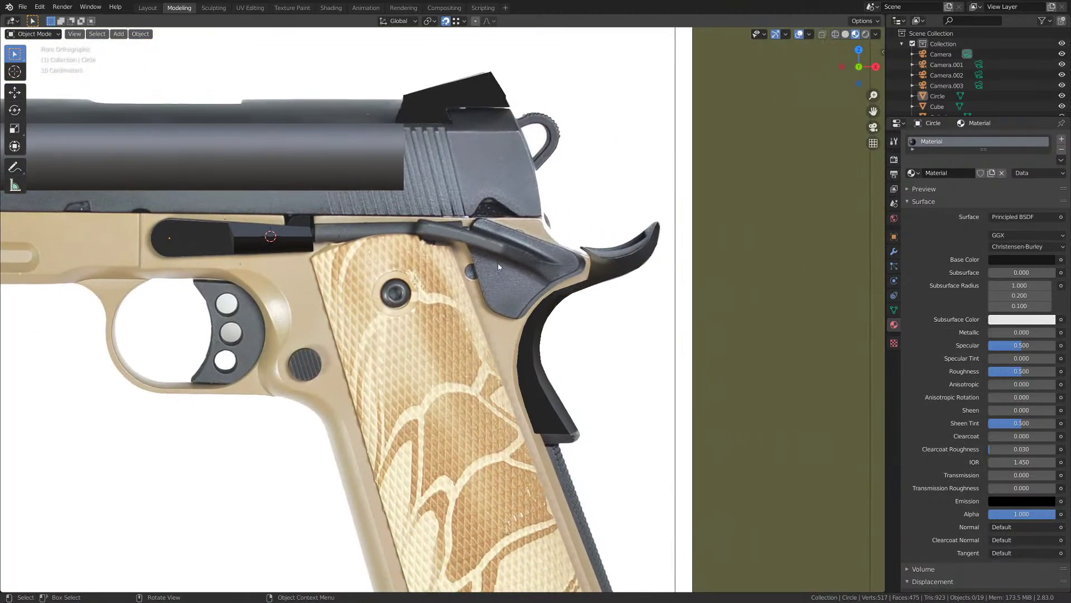
{"action": "key", "text": "ctrl+KP_1"}
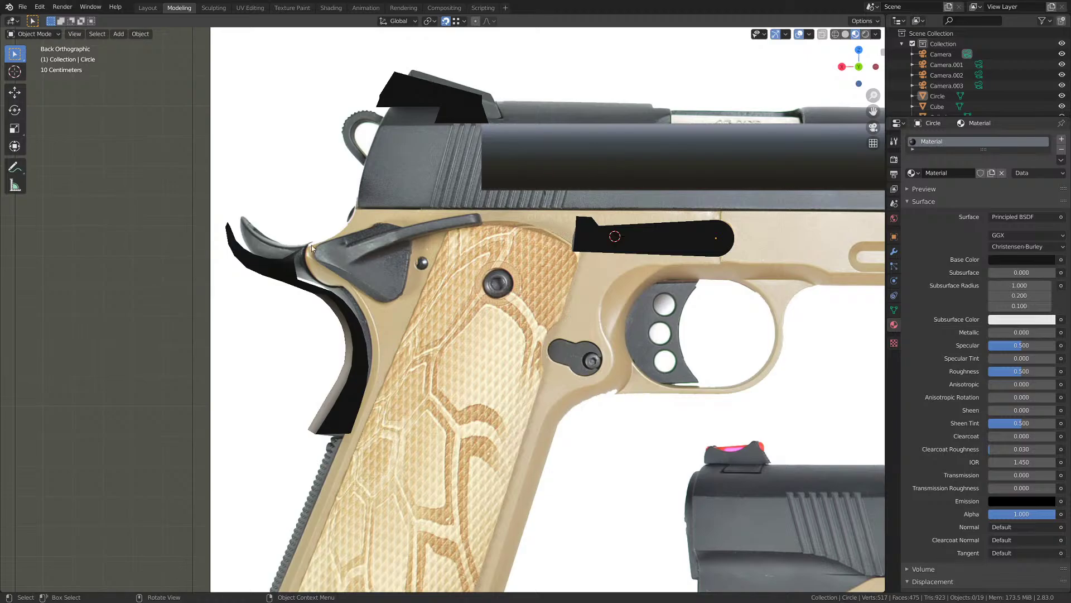
{"action": "key", "text": "KP_1"}
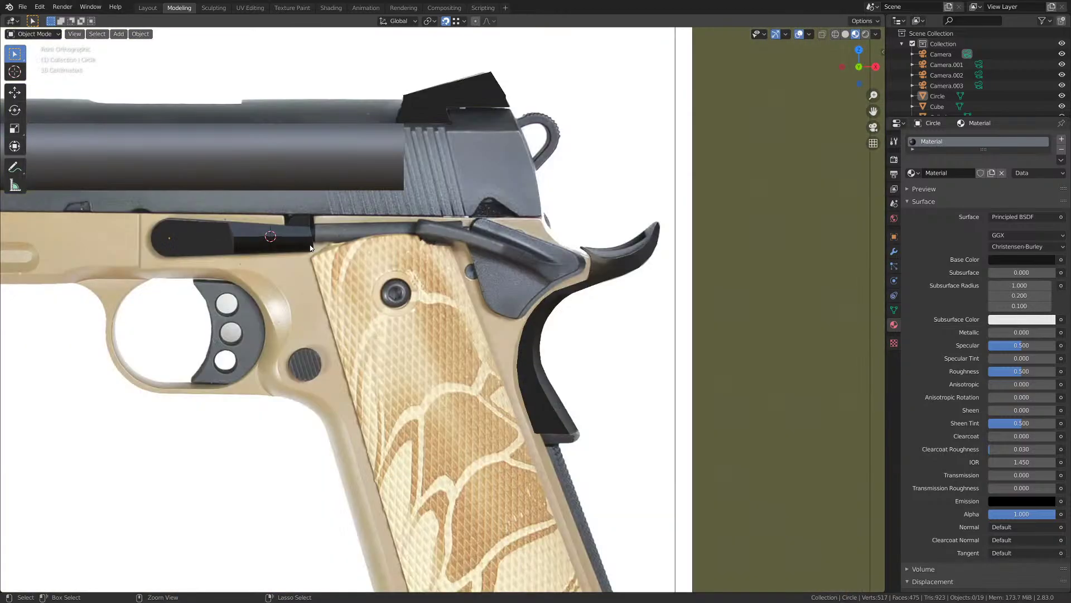
- Save the file, unhide all hidden pistol parts, and view the full model from the front
{"action": "key", "text": "ctrl+s"}
{"action": "scroll", "coordinate": [334, 255], "scroll_direction": "up", "scroll_amount": 2}
{"action": "middle_click_drag", "start_coordinate": [339, 256], "coordinate": [297, 287], "text": "shift"}
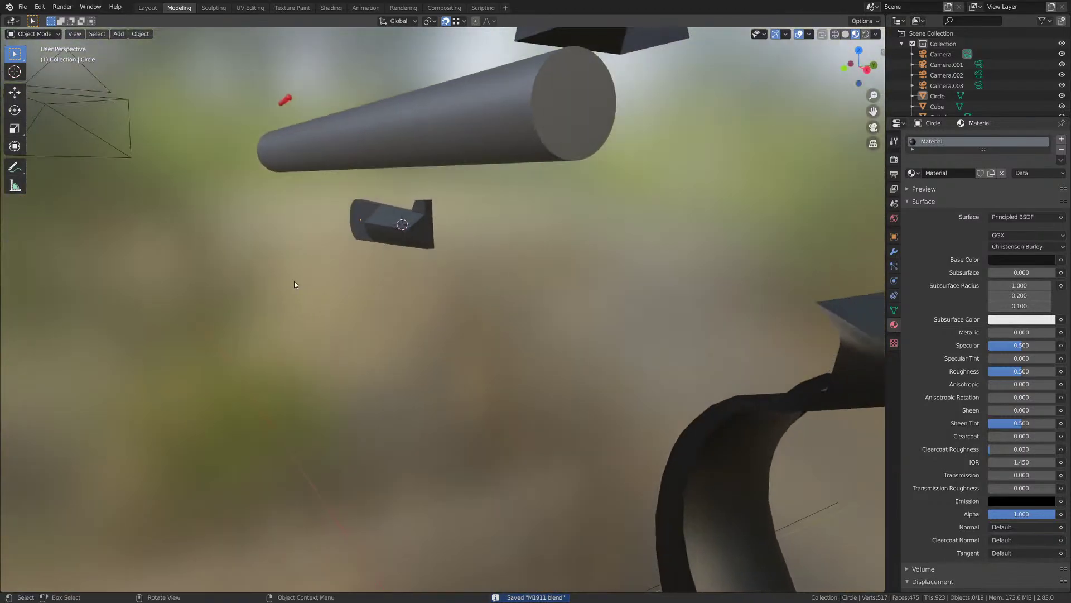
{"action": "key", "text": "alt+h"}
{"action": "scroll", "coordinate": [336, 313], "scroll_direction": "down", "scroll_amount": 3}
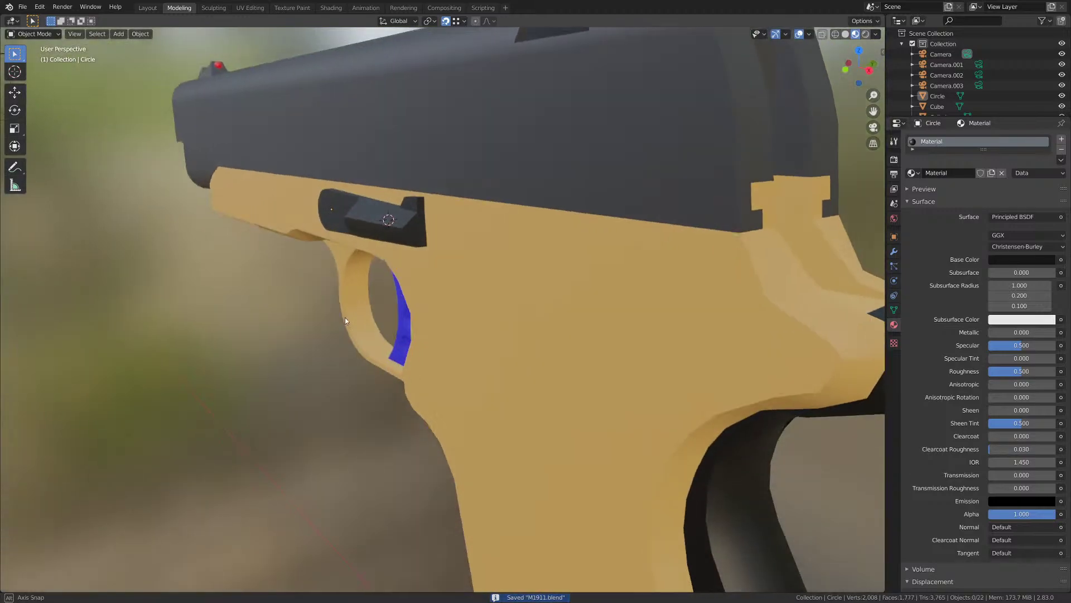
{"action": "middle_click_drag", "start_coordinate": [345, 317], "coordinate": [406, 321]}
{"action": "key", "text": "KP_1"}
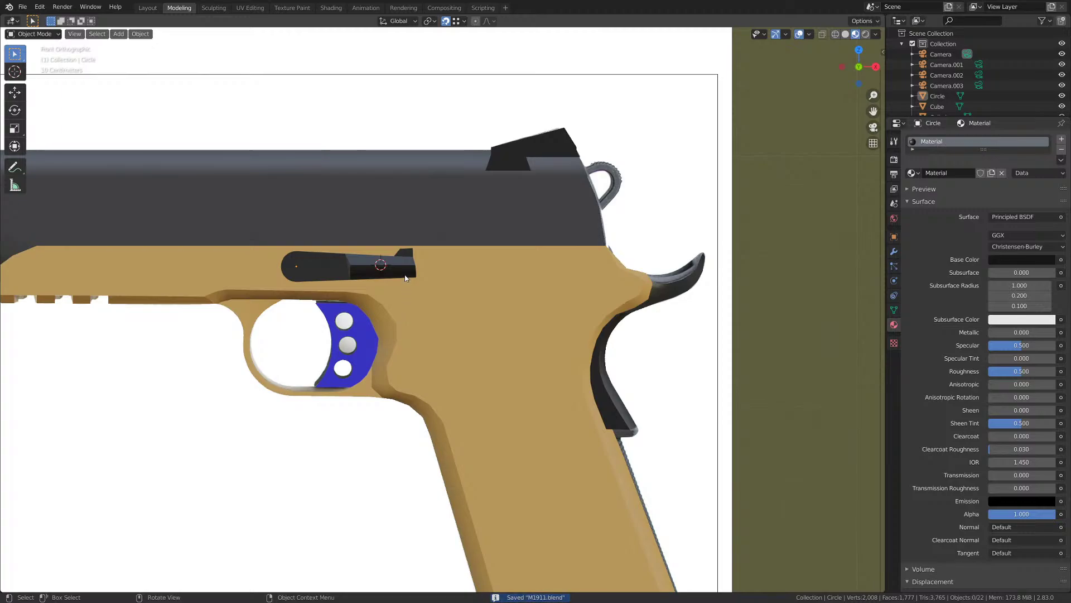
- Add a plane mesh in the wireframe front view and clear its rotation
{"action": "key", "text": "shift+a"}
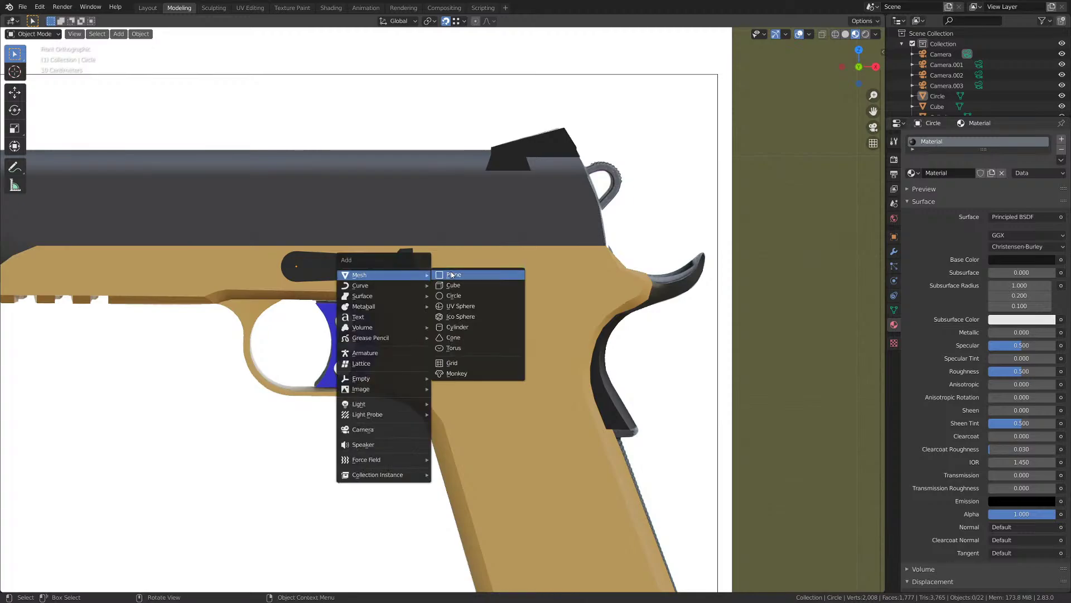
{"action": "key", "text": "Escape"}
{"action": "key", "text": "z"}
{"action": "left_click", "coordinate": [375, 315]}
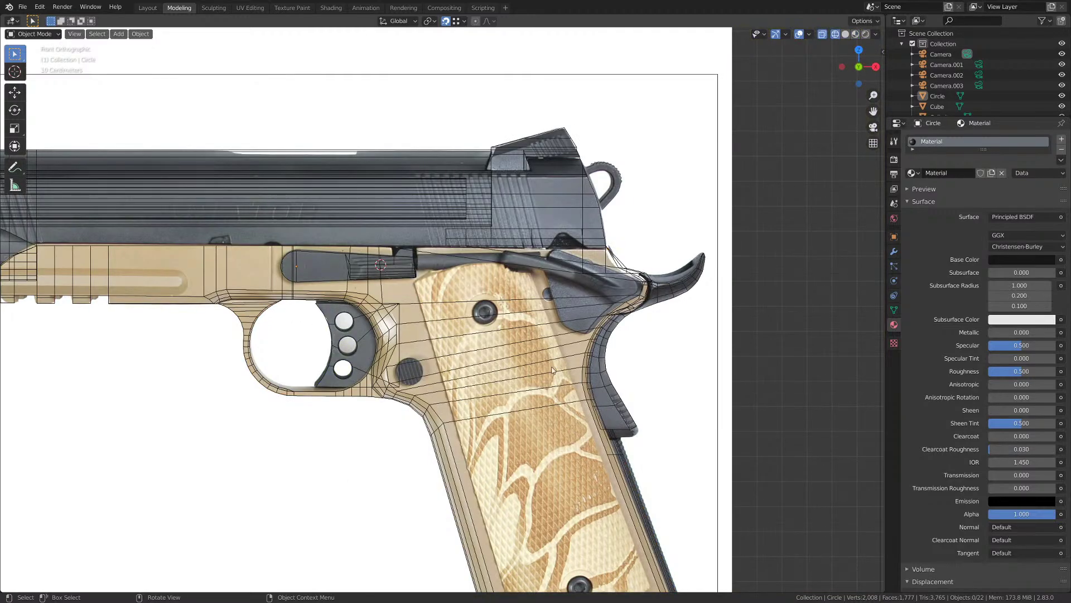
{"action": "scroll", "coordinate": [390, 319], "scroll_direction": "up", "scroll_amount": 4}
{"action": "mouse_move", "coordinate": [540, 322]}
{"action": "middle_mouse_down", "text": "shift"}
{"action": "mouse_move", "coordinate": [390, 318]}
{"action": "mouse_move", "coordinate": [435, 324]}
{"action": "middle_mouse_up", "text": "shift"}
{"action": "key", "text": "shift+a"}
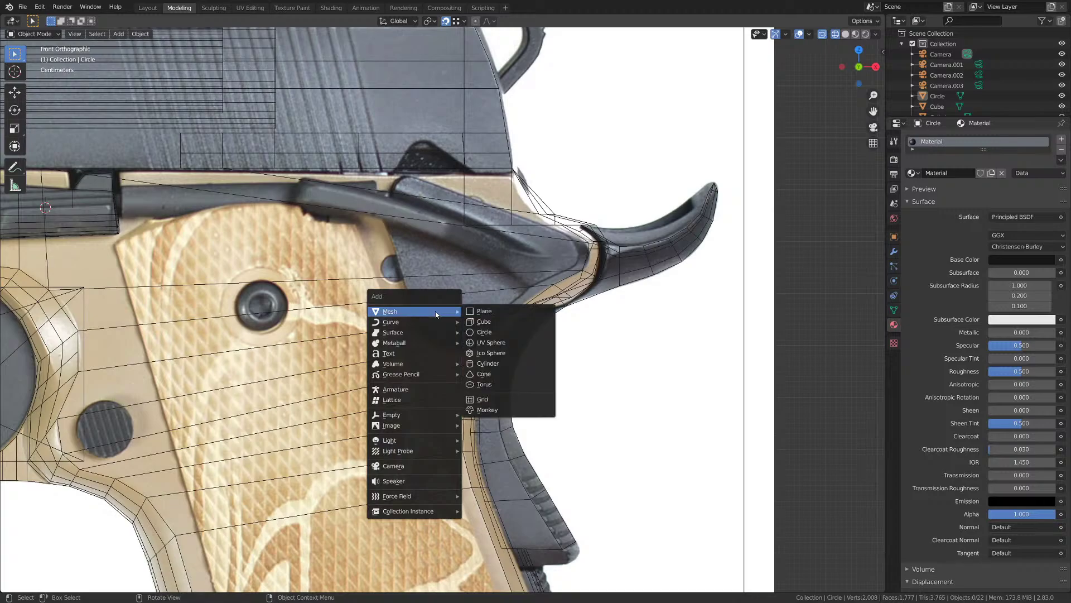
{"action": "left_click", "coordinate": [486, 311]}
{"action": "scroll", "coordinate": [449, 339], "scroll_direction": "down", "scroll_amount": 5}
{"action": "scroll", "coordinate": [450, 339], "scroll_direction": "down", "scroll_amount": 3}
{"action": "key", "text": "alt+r"}
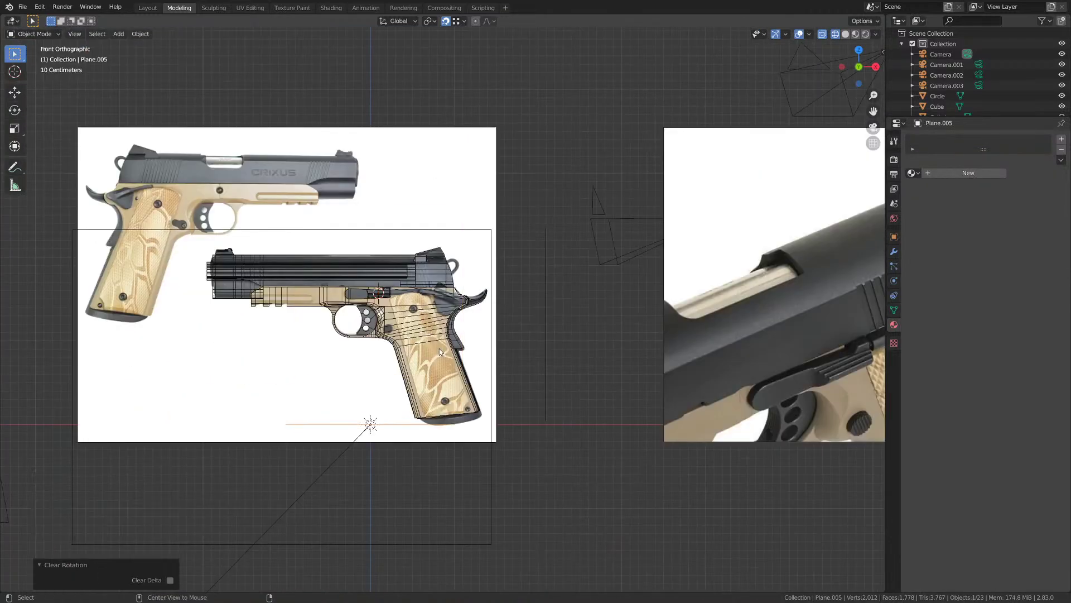
- Rotate the new plane 90° about the X axis and scale it by a factor of 0.21
{"action": "type", "text": "rx90"}
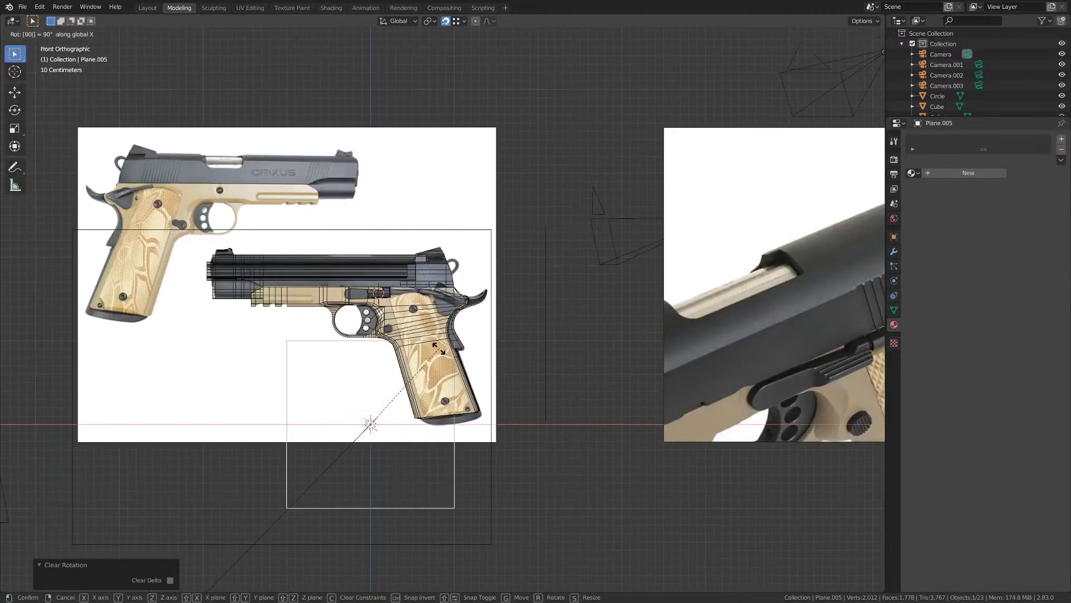
{"action": "key", "text": "Return"}
{"action": "scroll", "coordinate": [440, 348], "scroll_direction": "up", "scroll_amount": 3}
{"action": "key", "text": "s"}
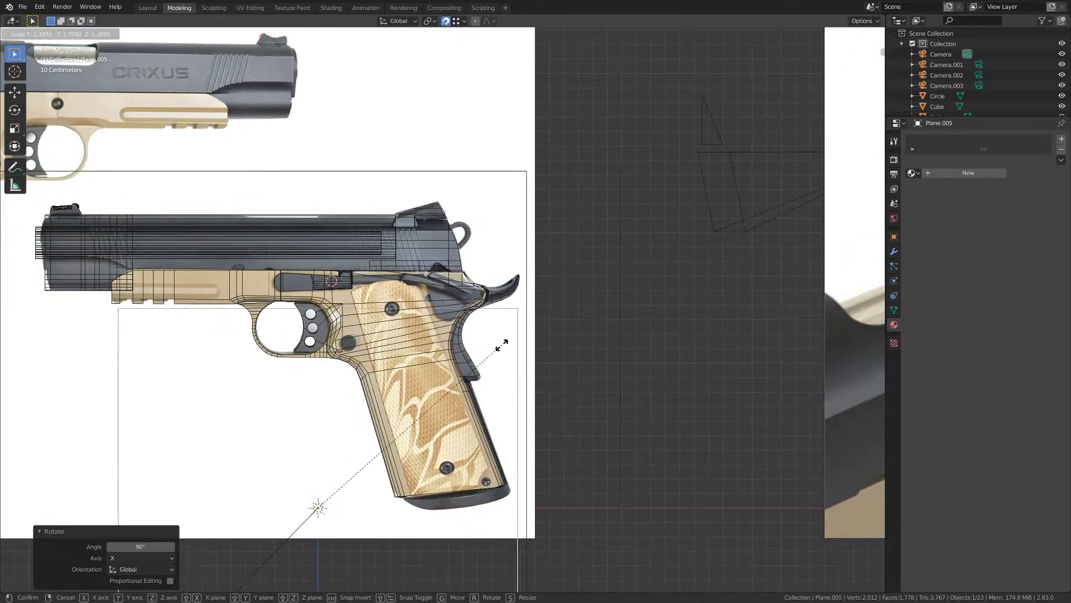
{"action": "left_click", "coordinate": [357, 518]}
- Move the plane onto the thumb safety in the front reference image and scale it by a factor of about 0.252
{"action": "key", "text": "g"}
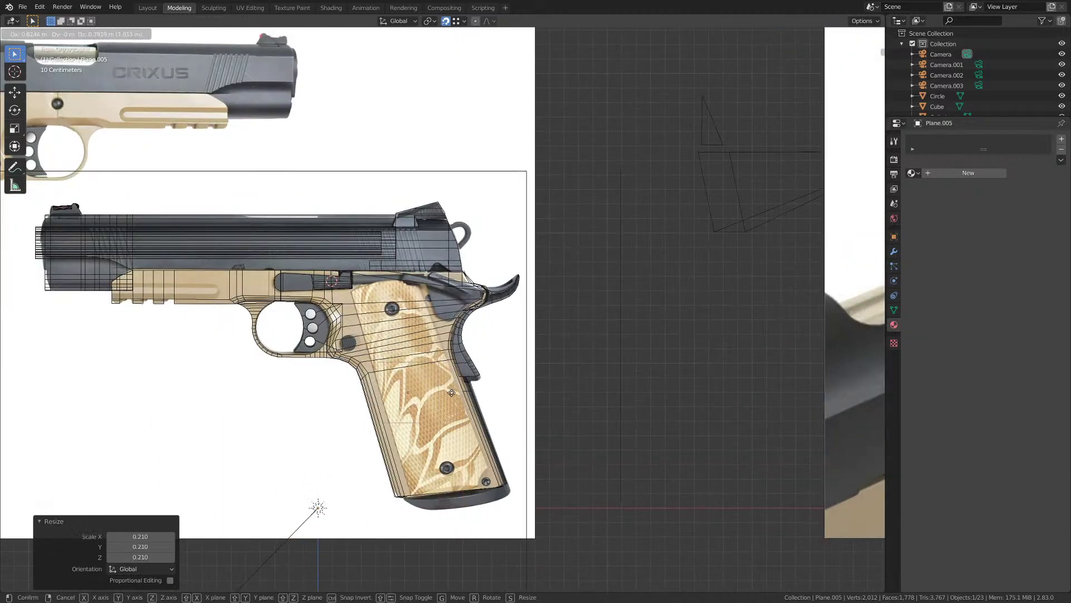
{"action": "left_click", "coordinate": [486, 275]}
{"action": "scroll", "coordinate": [486, 274], "scroll_direction": "up", "scroll_amount": 7}
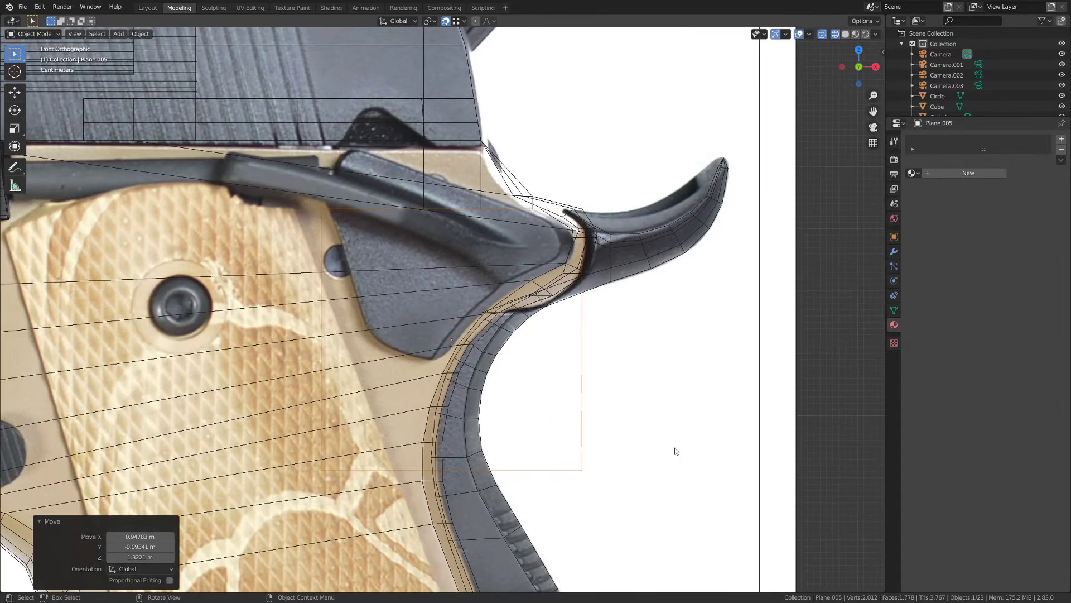
{"action": "key", "text": "g"}
{"action": "left_click", "coordinate": [672, 377]}
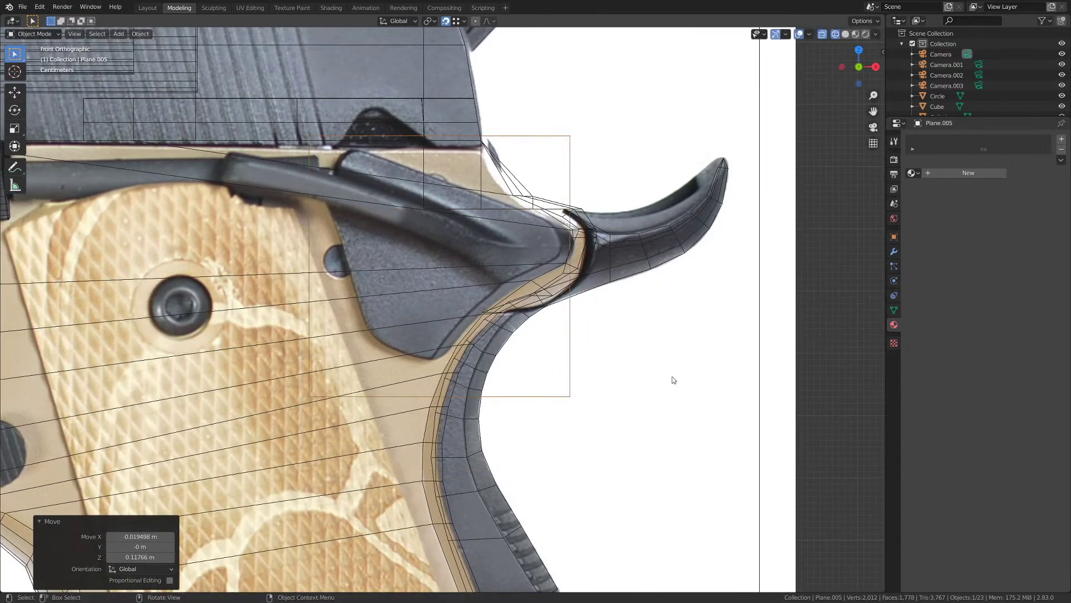
{"action": "key", "text": "s"}
{"action": "left_click", "coordinate": [490, 357]}
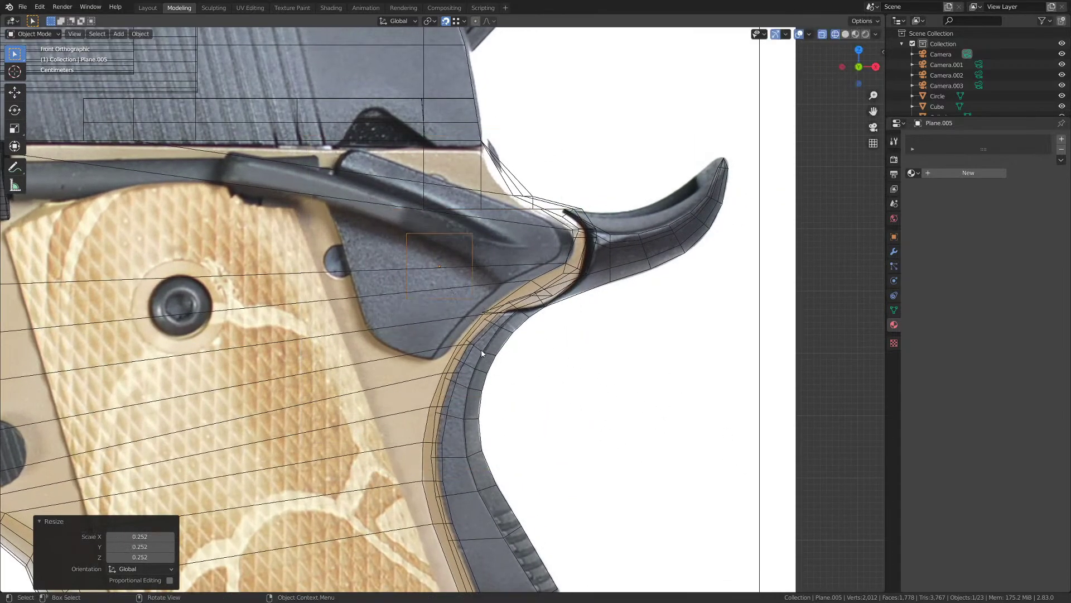
{"action": "scroll", "coordinate": [502, 335], "scroll_direction": "down", "scroll_amount": 2}
- Hide the pistol frame mesh so the thumb safety reference is unobstructed
{"action": "key", "text": "Tab"}
{"action": "key", "text": "Tab"}
{"action": "left_click", "coordinate": [538, 284]}
{"action": "scroll", "coordinate": [527, 308], "scroll_direction": "down", "scroll_amount": 3}
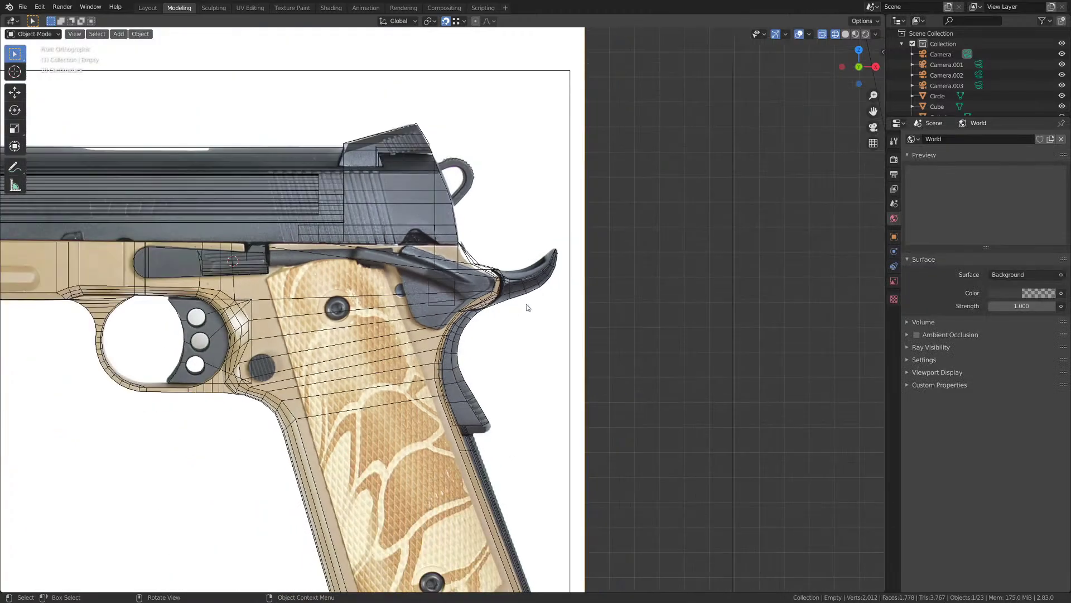
{"action": "left_click", "coordinate": [498, 279]}
{"action": "key", "text": "h"}
{"action": "left_click", "coordinate": [506, 282]}
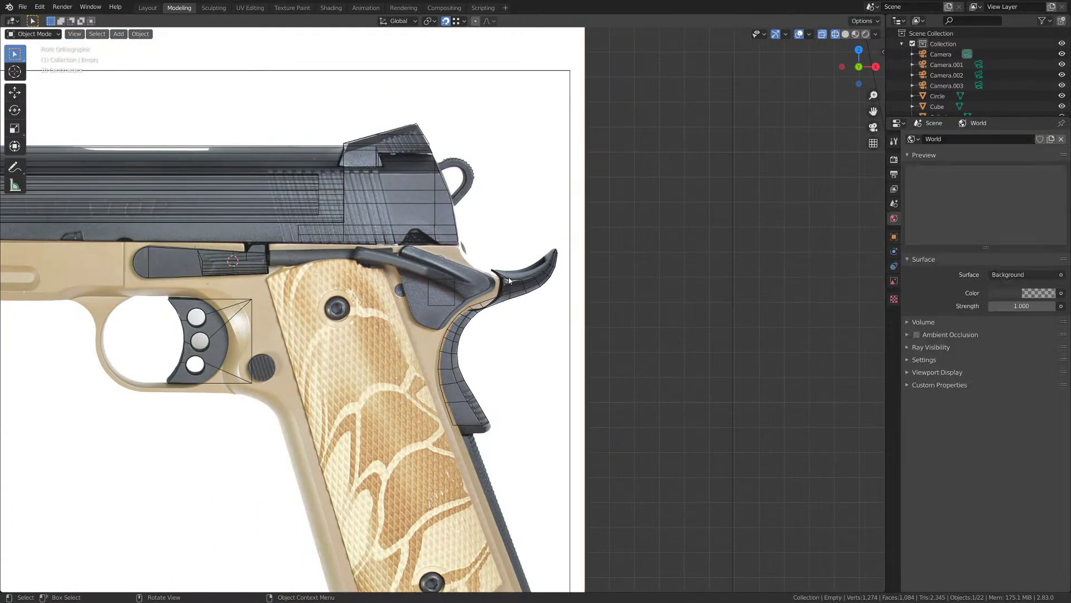
{"action": "key", "text": "h"}
{"action": "left_click", "coordinate": [507, 281]}
{"action": "key", "text": "ctrl+z"}
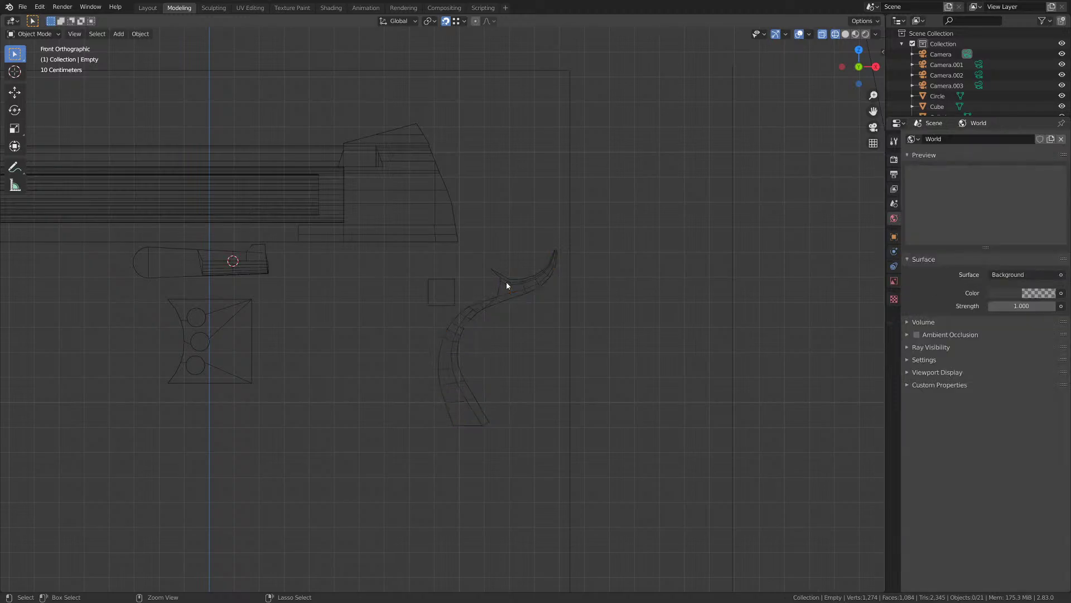
{"action": "key", "text": "ctrl+z"}
- Hide the grip safety, the slide and the remaining large upper parts of the pistol
{"action": "left_click", "coordinate": [506, 285]}
{"action": "middle_click_drag", "start_coordinate": [506, 285], "coordinate": [443, 311]}
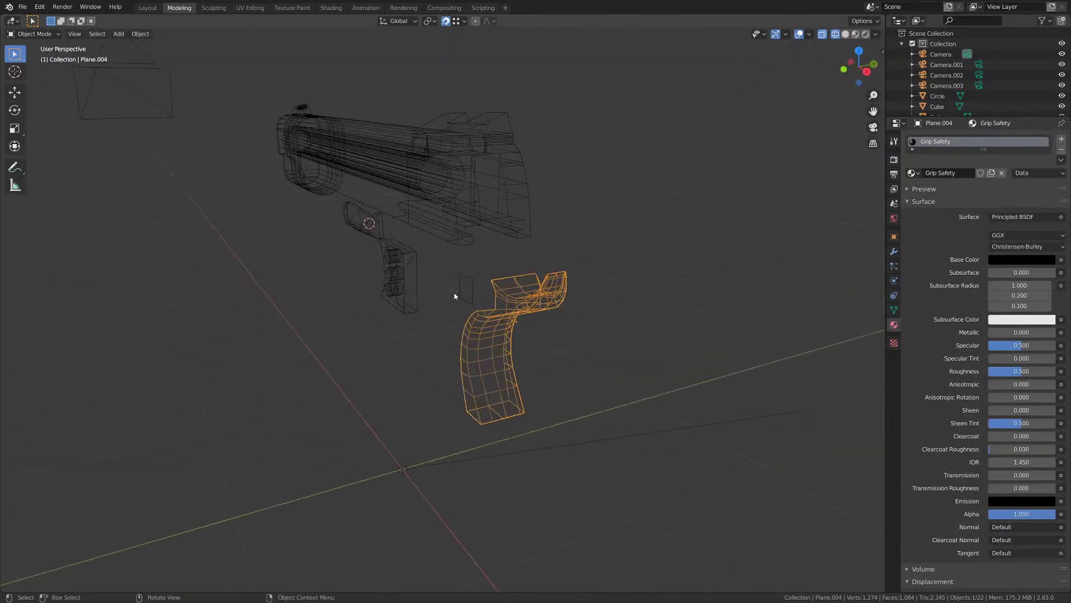
{"action": "key", "text": "h"}
{"action": "left_click", "coordinate": [422, 201]}
{"action": "key", "text": "h"}
{"action": "left_click", "coordinate": [422, 195]}
{"action": "key", "text": "h"}
{"action": "left_click", "coordinate": [454, 132]}
{"action": "key", "text": "h"}
- Hide the front sight insert, the slide-stop lever and the trigger, leaving only the small plane
{"action": "left_click", "coordinate": [301, 107]}
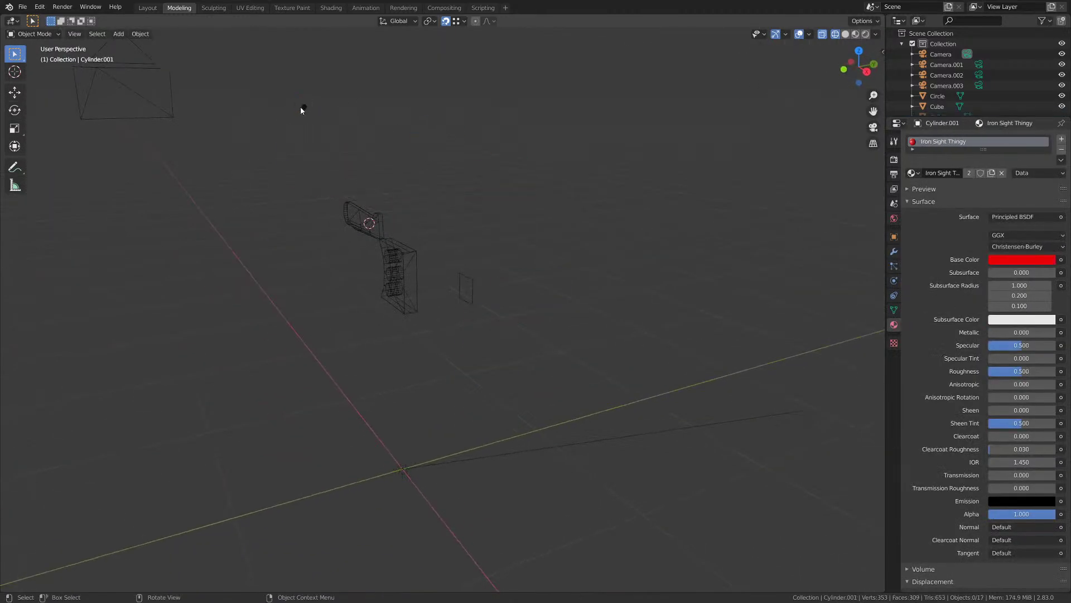
{"action": "left_click", "coordinate": [300, 108]}
{"action": "key", "text": "h"}
{"action": "left_click", "coordinate": [373, 225]}
{"action": "key", "text": "h"}
{"action": "left_click", "coordinate": [398, 264]}
{"action": "key", "text": "h"}
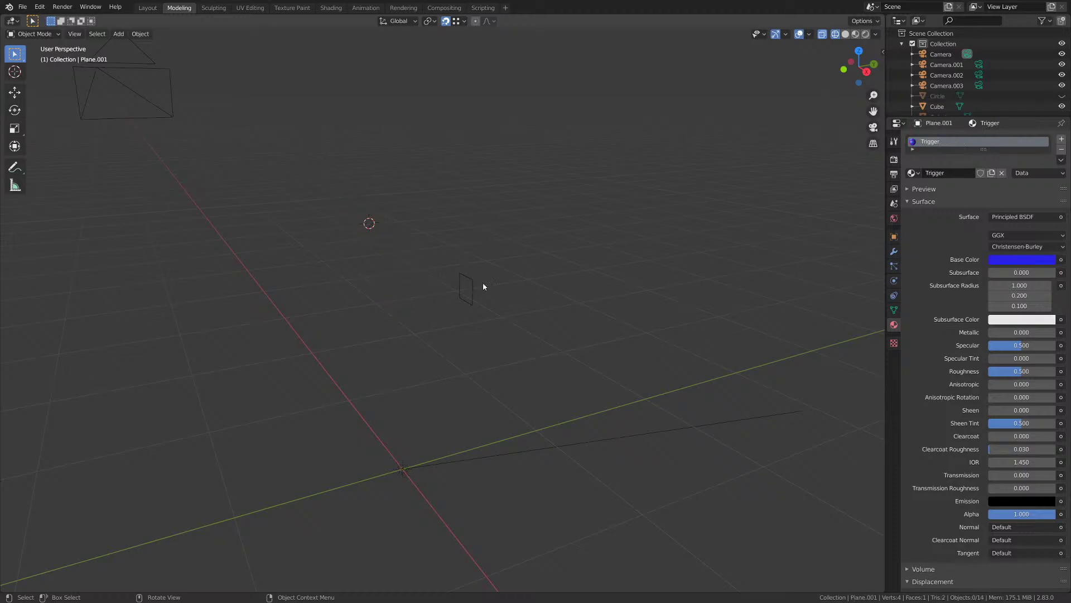
- Edit the plane's vertices in the front view and move its lower rear corner to the bottom tip of the thumb safety
{"action": "key", "text": "KP_1"}
{"action": "left_click", "coordinate": [455, 295]}
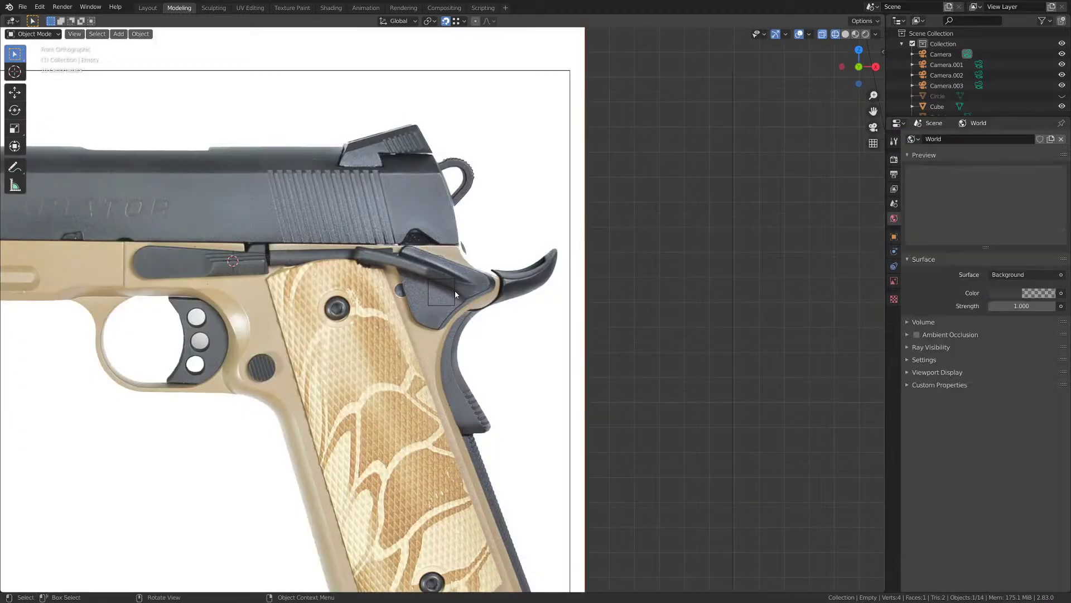
{"action": "left_click", "coordinate": [454, 299]}
{"action": "key", "text": "Tab"}
{"action": "scroll", "coordinate": [494, 293], "scroll_direction": "up", "scroll_amount": 2}
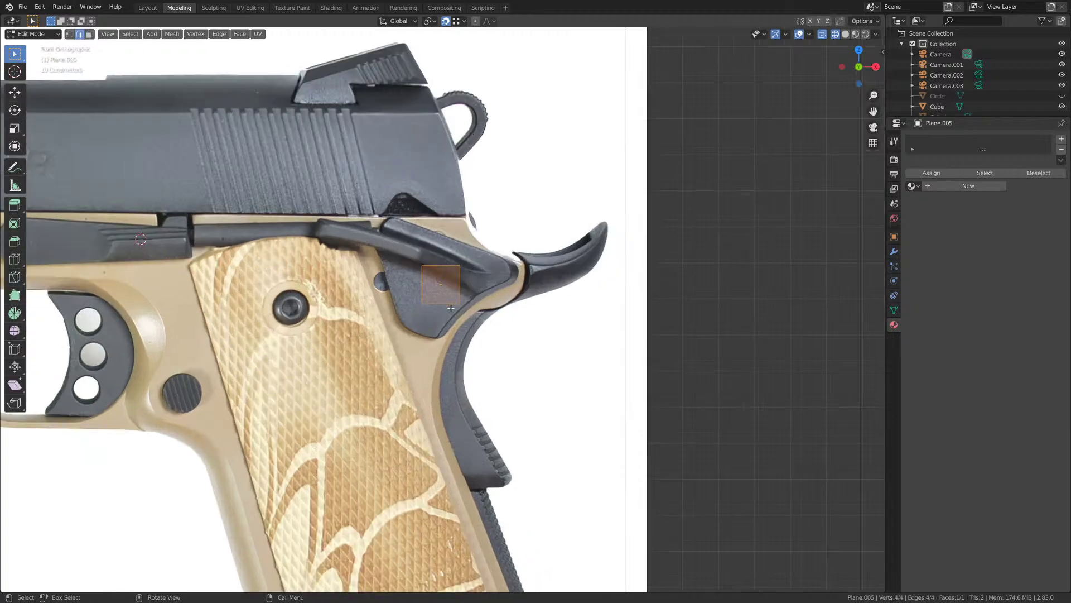
{"action": "scroll", "coordinate": [495, 293], "scroll_direction": "up", "scroll_amount": 4}
{"action": "key", "text": "1"}
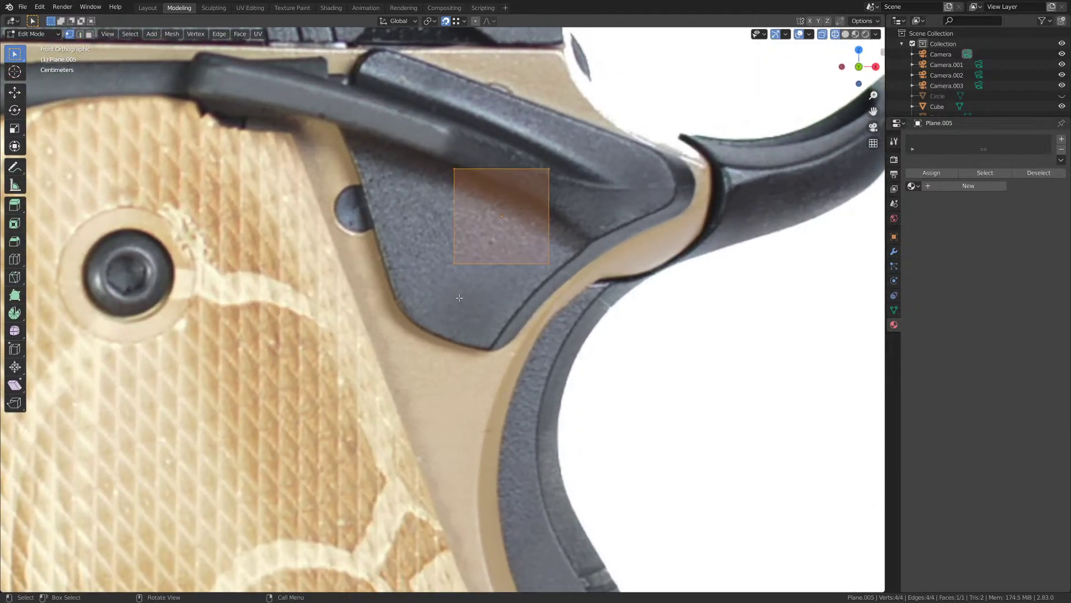
{"action": "left_click", "coordinate": [567, 273]}
{"action": "key", "text": "g"}
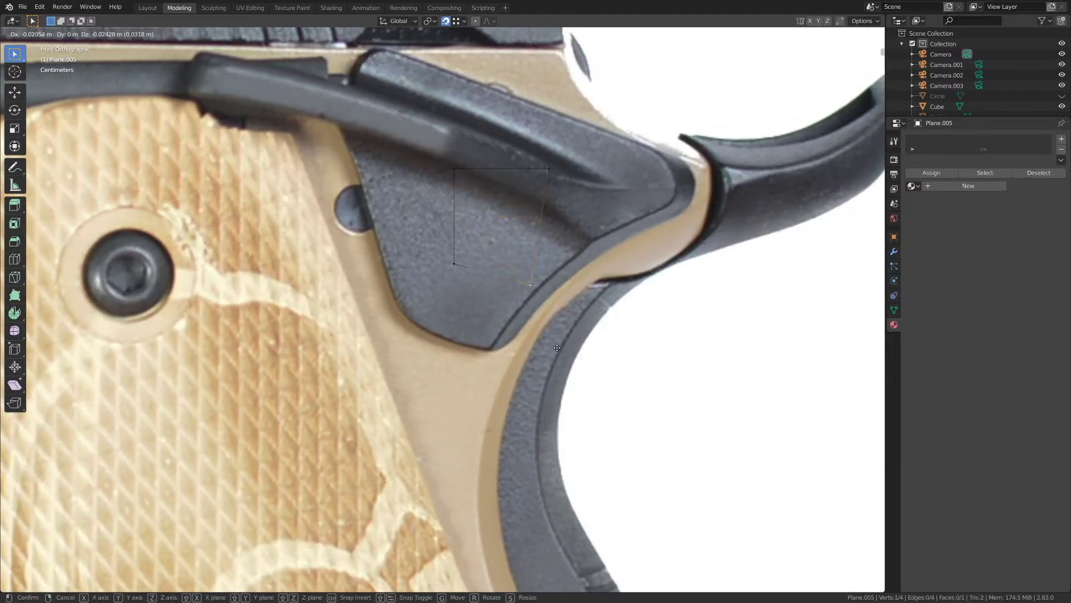
{"action": "left_click", "coordinate": [518, 410]}
- Place two more plane vertices along the thumb safety's rounded bottom edge and delete the fourth vertex
{"action": "left_click", "coordinate": [454, 263]}
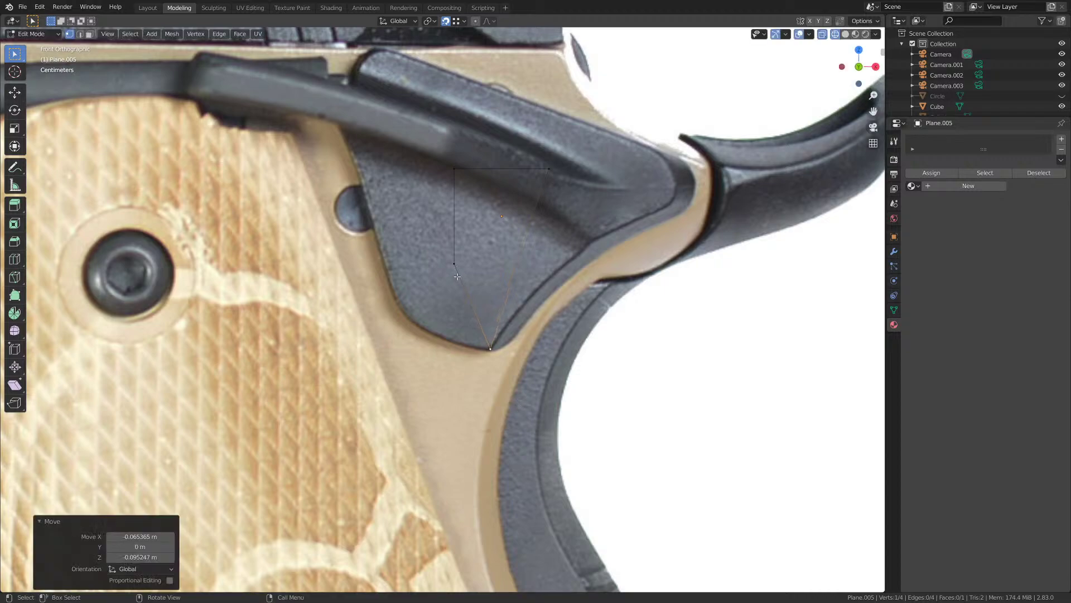
{"action": "key", "text": "g"}
{"action": "left_click", "coordinate": [474, 447]}
{"action": "left_click", "coordinate": [453, 170]}
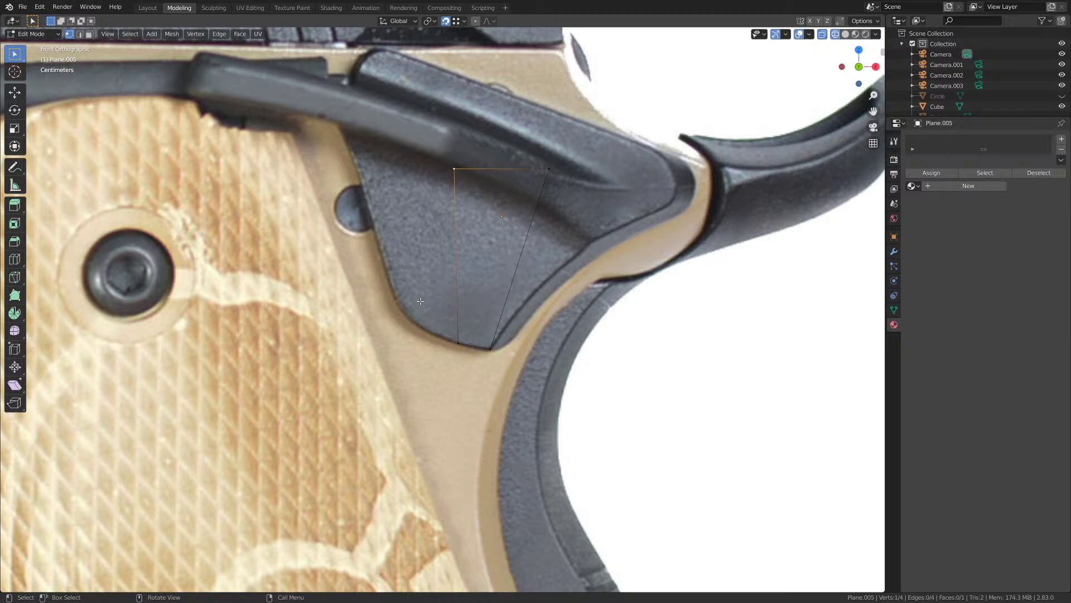
{"action": "key", "text": "g"}
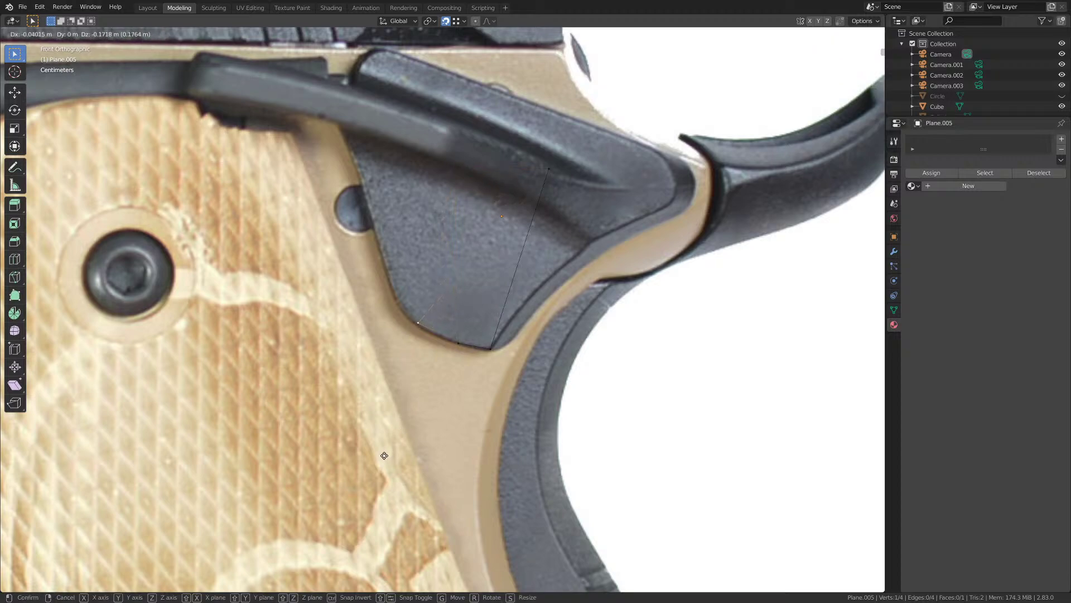
{"action": "left_click", "coordinate": [386, 460]}
{"action": "key", "text": "x"}
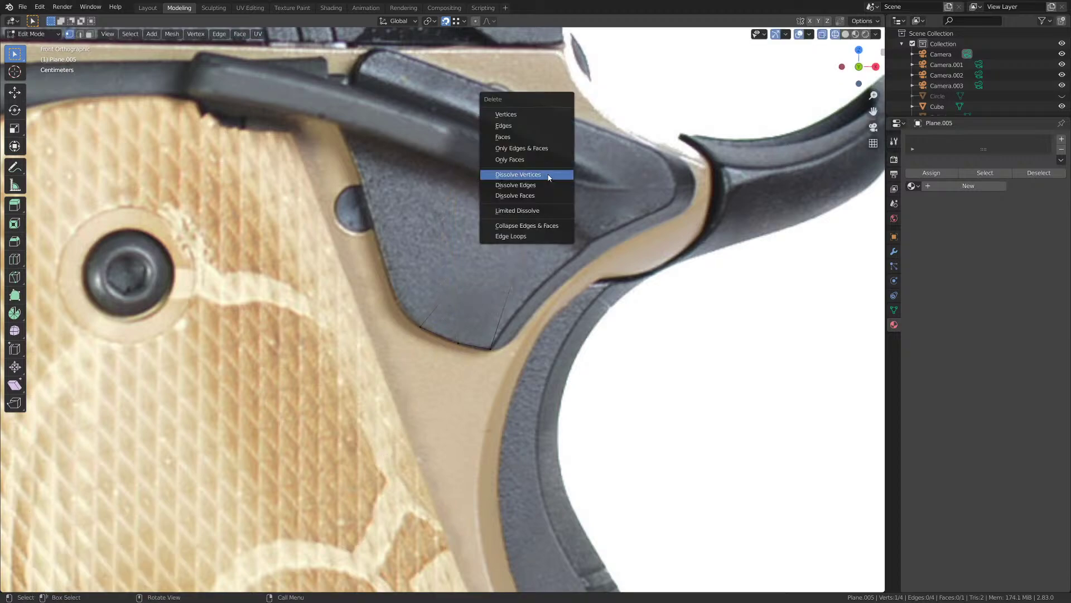
{"action": "left_click", "coordinate": [525, 112]}
- Extrude the end vertex four times up the thumb safety's front edge to trace it as far as the slide-stop arm
{"action": "key", "text": "e"}
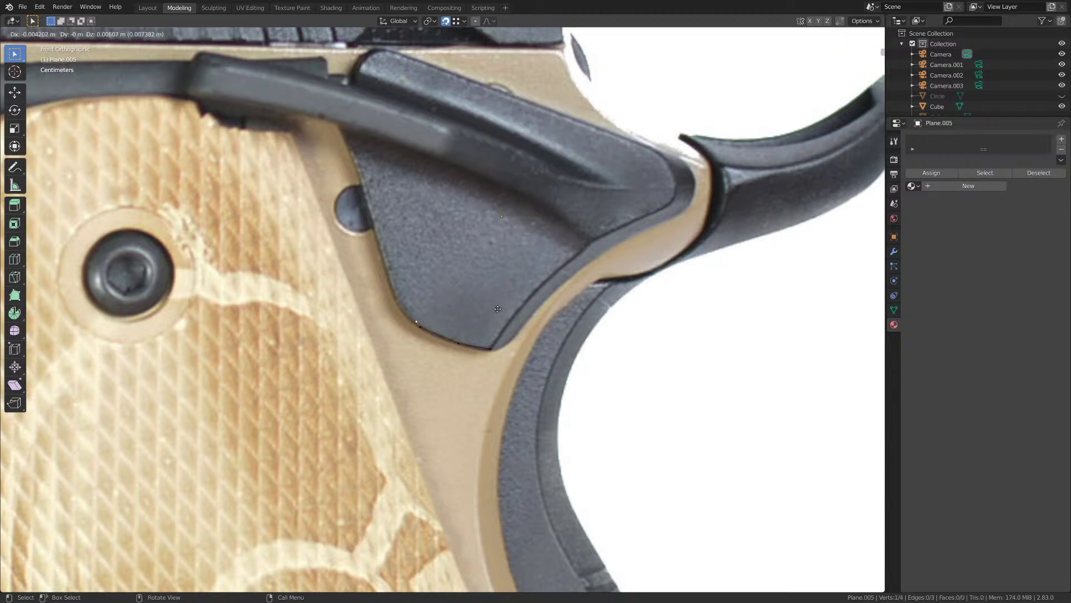
{"action": "left_click", "coordinate": [482, 297]}
{"action": "middle_click_drag", "start_coordinate": [482, 297], "coordinate": [502, 388], "text": "shift"}
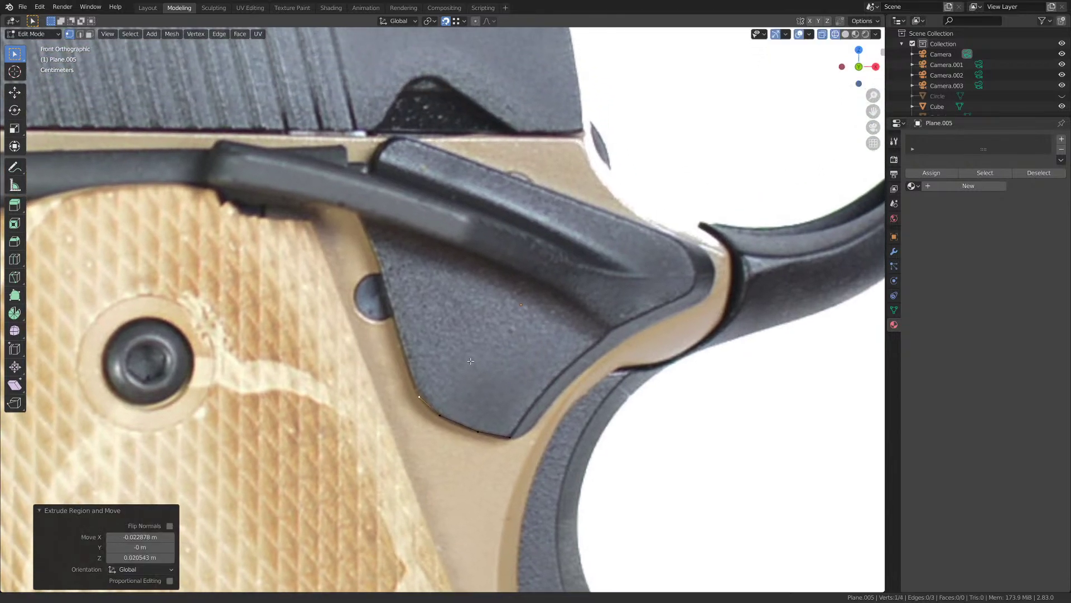
{"action": "key", "text": "e"}
{"action": "left_click", "coordinate": [471, 313]}
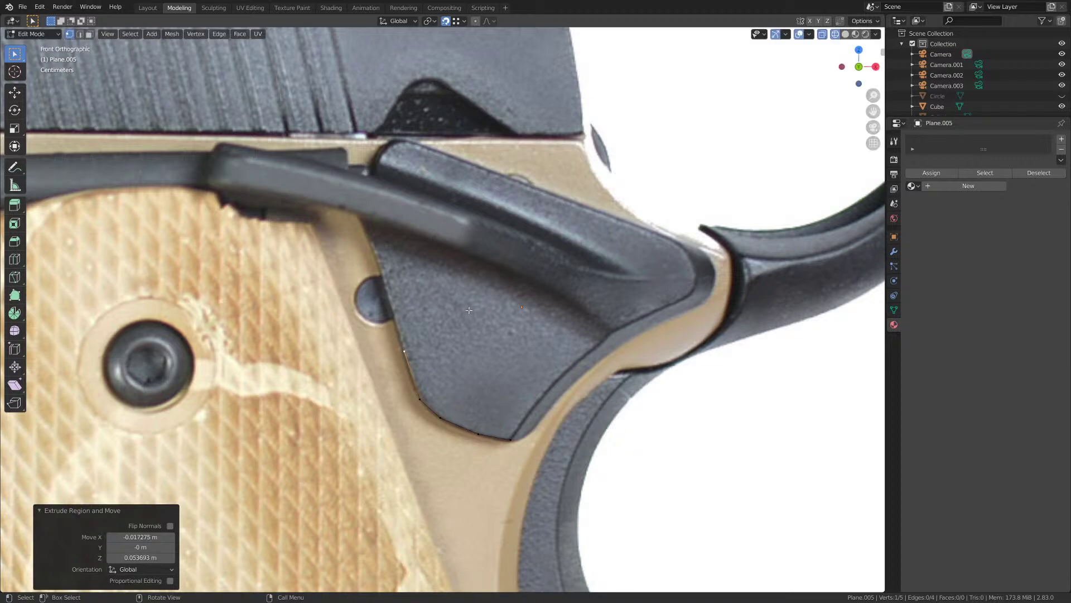
{"action": "middle_click_drag", "start_coordinate": [471, 313], "coordinate": [484, 386], "text": "shift"}
{"action": "key", "text": "e"}
{"action": "left_click", "coordinate": [452, 284]}
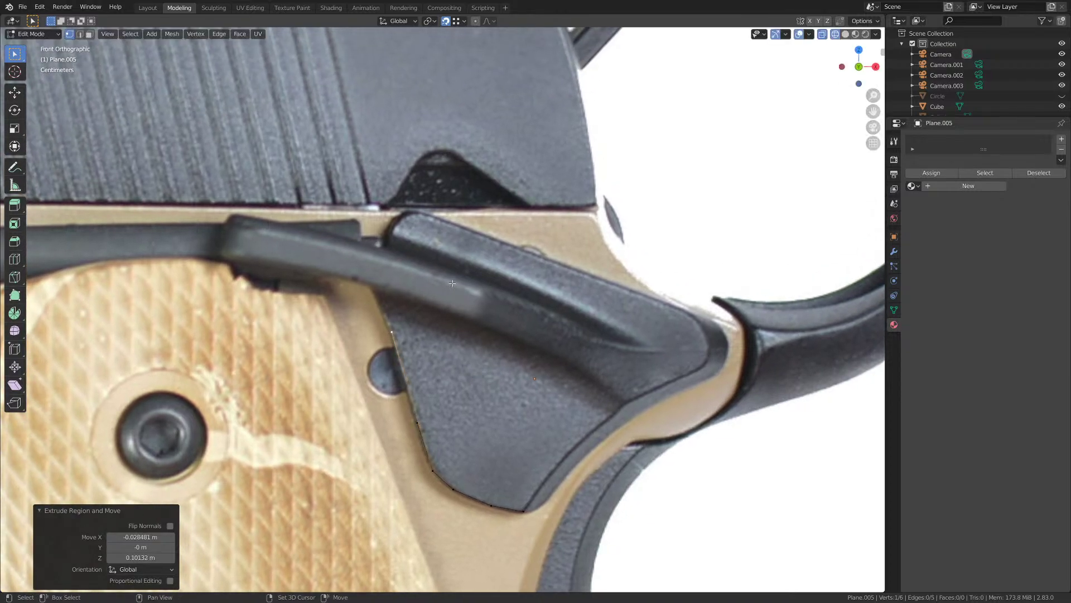
{"action": "key", "text": "e"}
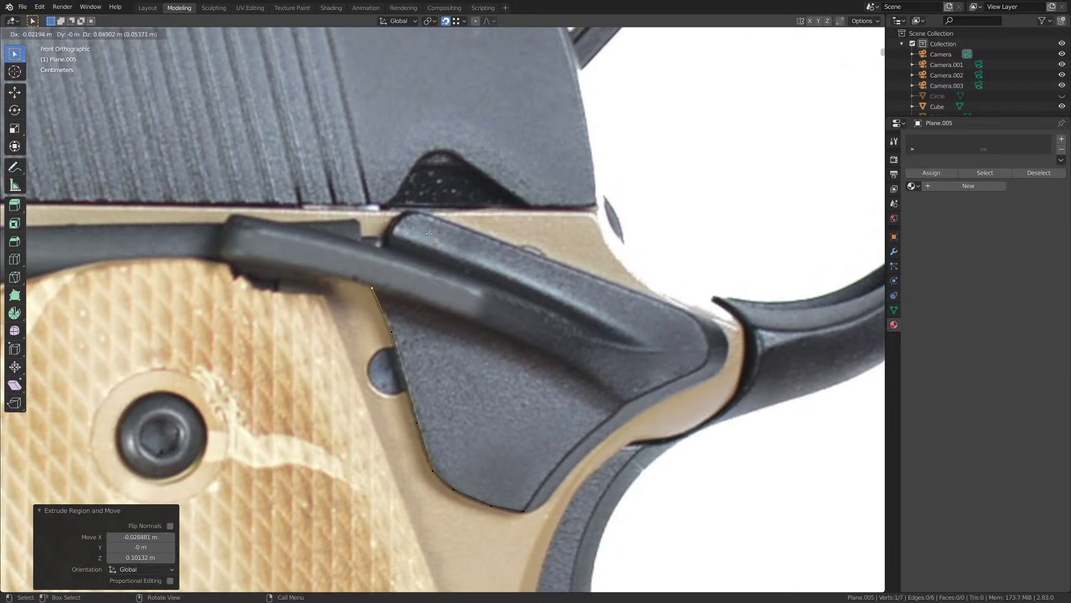
{"action": "left_click", "coordinate": [429, 234]}
- Extrude further vertices around the thumb safety's upper front corner and along its sloping top edge to the rear
{"action": "key", "text": "e"}
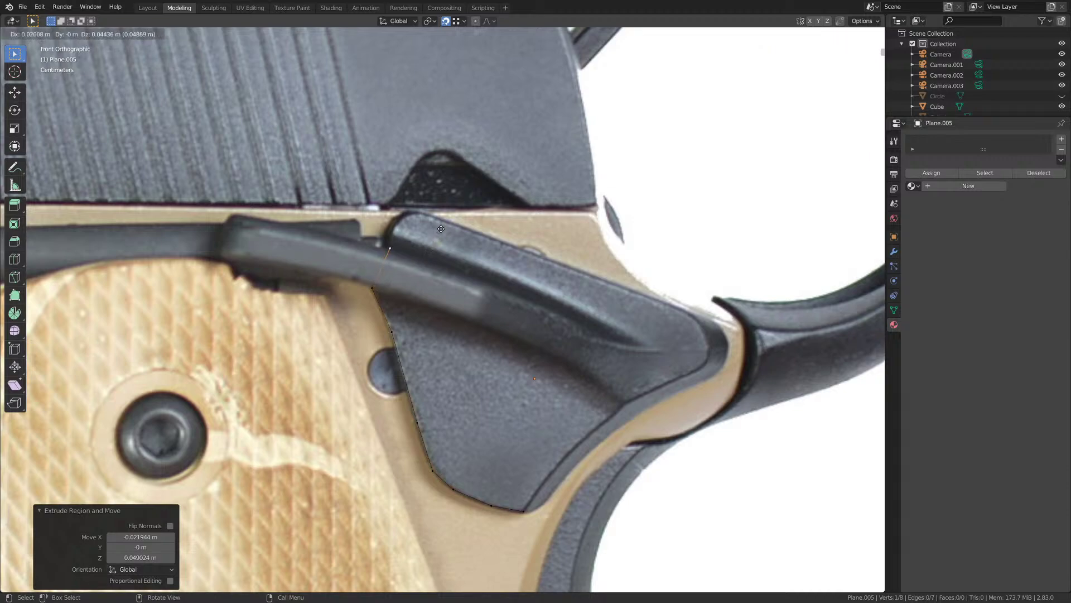
{"action": "left_click", "coordinate": [441, 229]}
{"action": "key", "text": "e"}
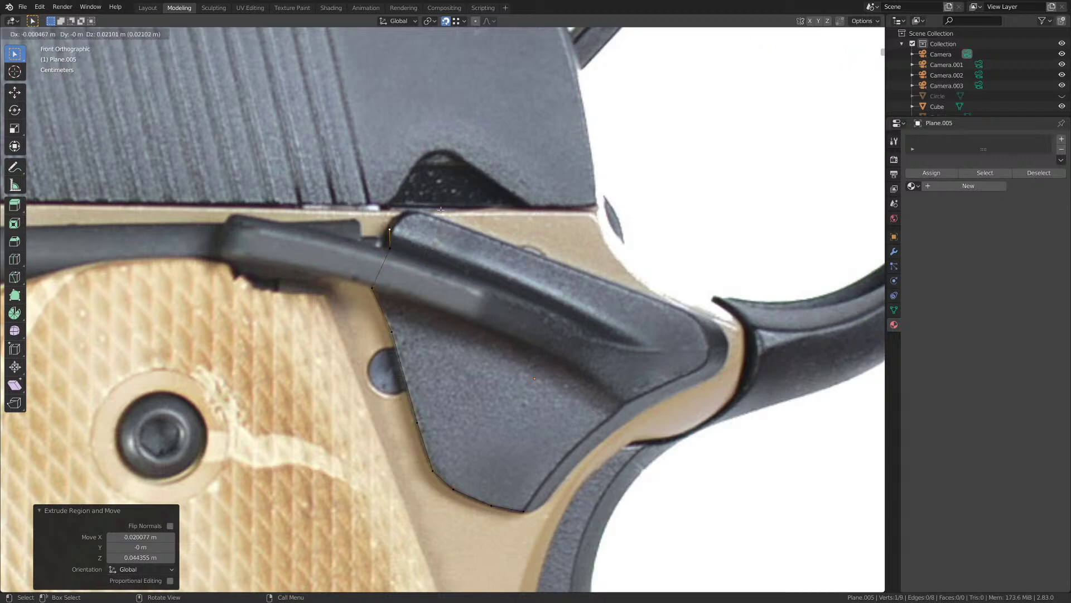
{"action": "left_click", "coordinate": [441, 210]}
{"action": "key", "text": "e"}
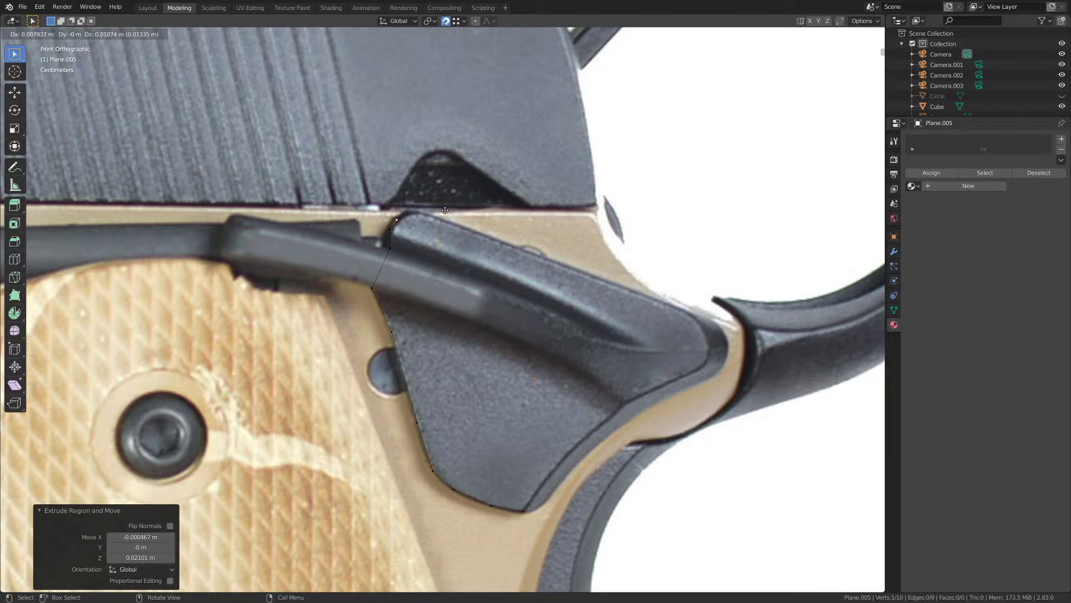
{"action": "left_click", "coordinate": [447, 210]}
{"action": "key", "text": "e"}
{"action": "left_click", "coordinate": [461, 204]}
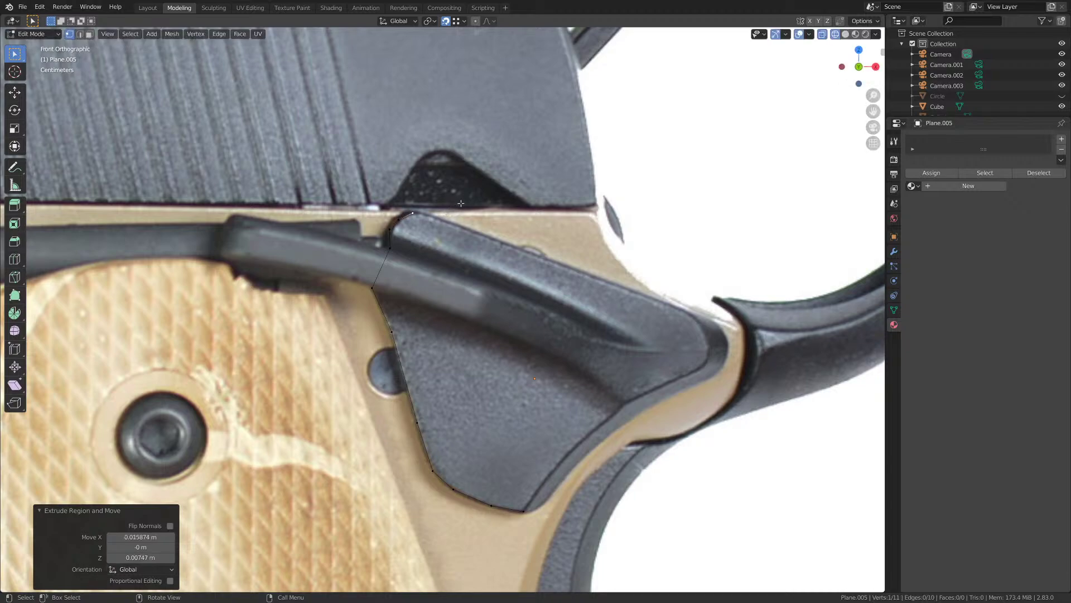
{"action": "key", "text": "e"}
{"action": "left_click", "coordinate": [473, 205]}
{"action": "key", "text": "e"}
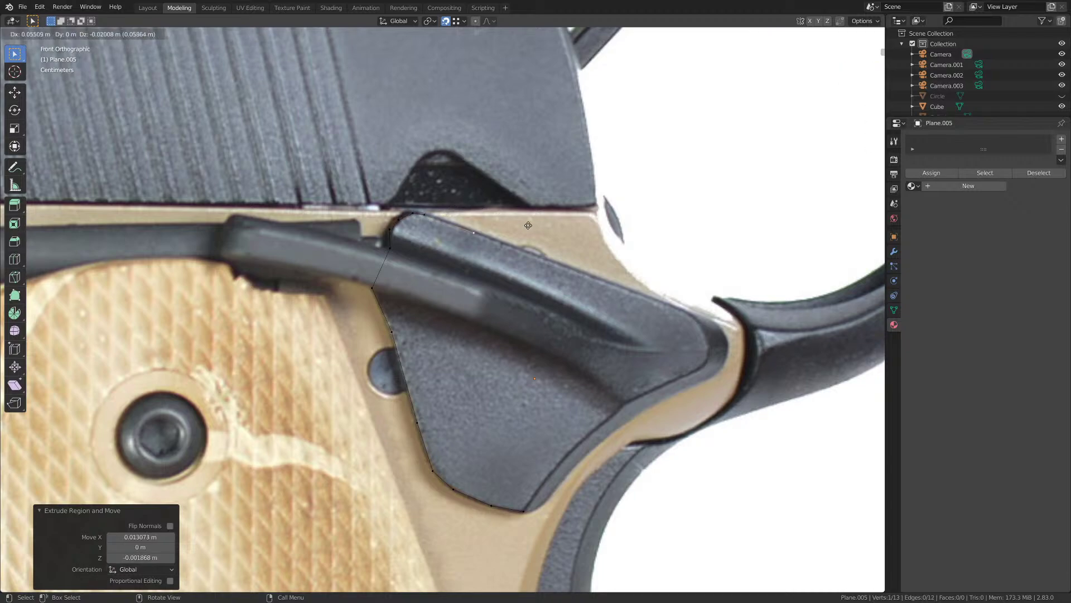
{"action": "left_click", "coordinate": [735, 303]}
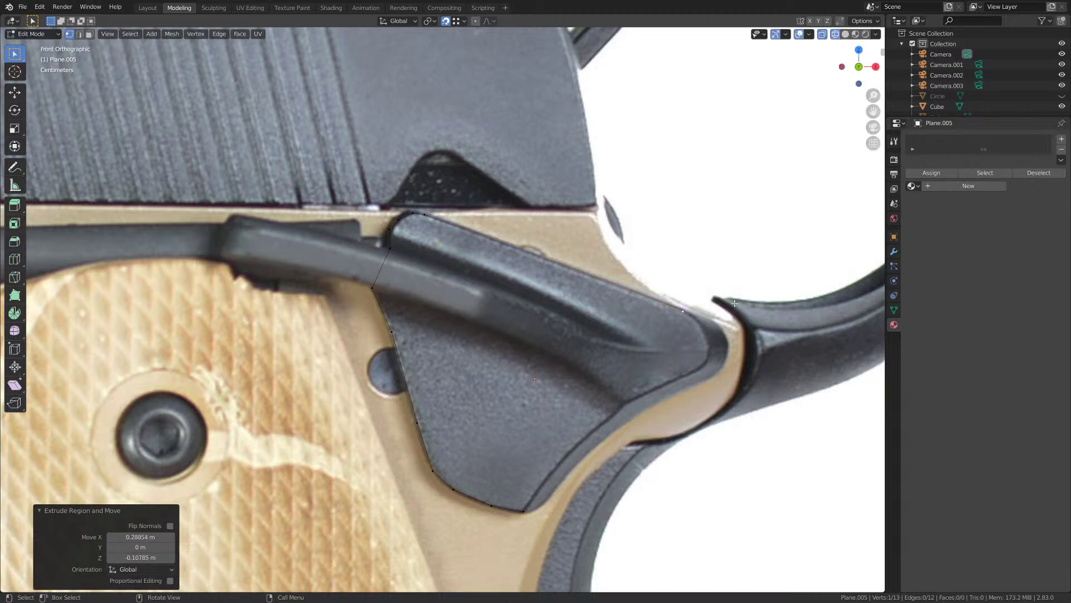
- Extrude the end vertex four times to trace the thumb safety's rounded upper rear corner
{"action": "middle_click_drag", "start_coordinate": [723, 303], "coordinate": [623, 279], "text": "shift"}
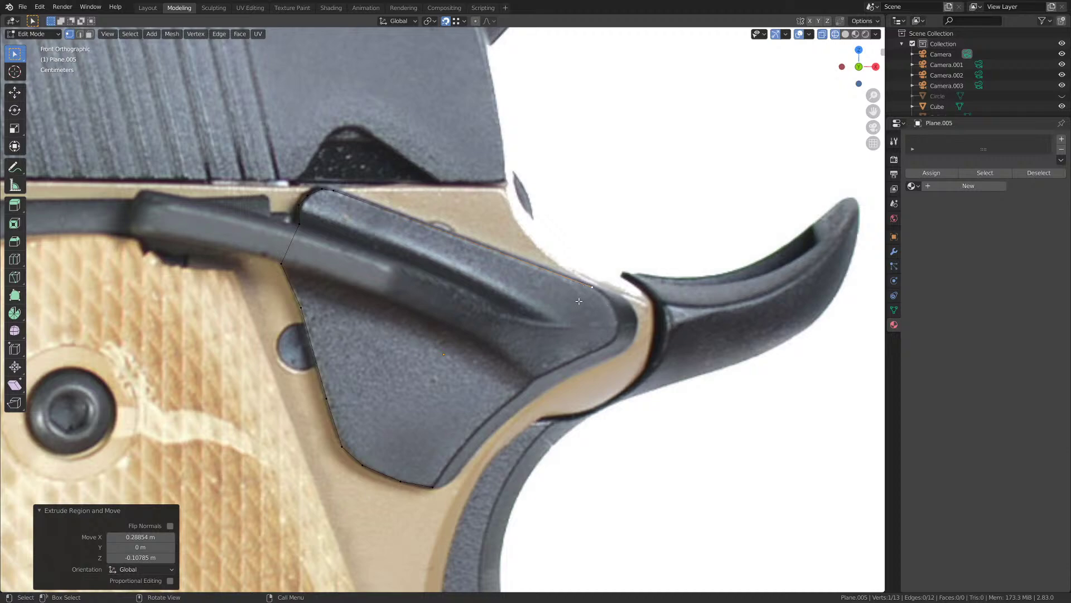
{"action": "key", "text": "e"}
{"action": "left_click", "coordinate": [607, 323]}
{"action": "key", "text": "e"}
{"action": "left_click", "coordinate": [614, 337]}
{"action": "key", "text": "e"}
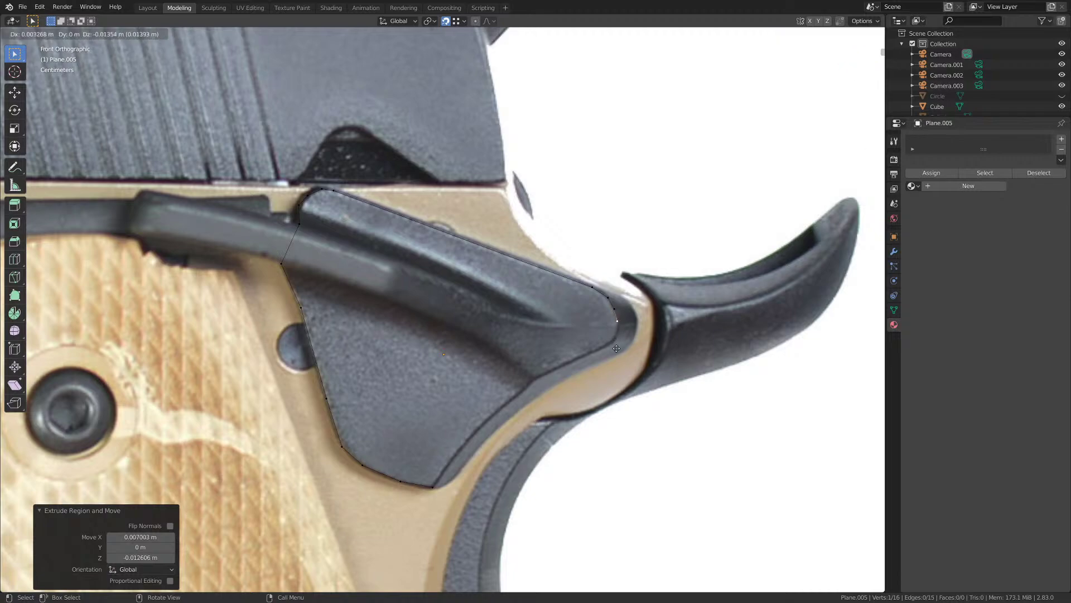
{"action": "left_click", "coordinate": [617, 349]}
{"action": "key", "text": "e"}
{"action": "left_click", "coordinate": [616, 360]}
{"action": "middle_click_drag", "start_coordinate": [621, 407], "coordinate": [588, 322], "text": "shift"}
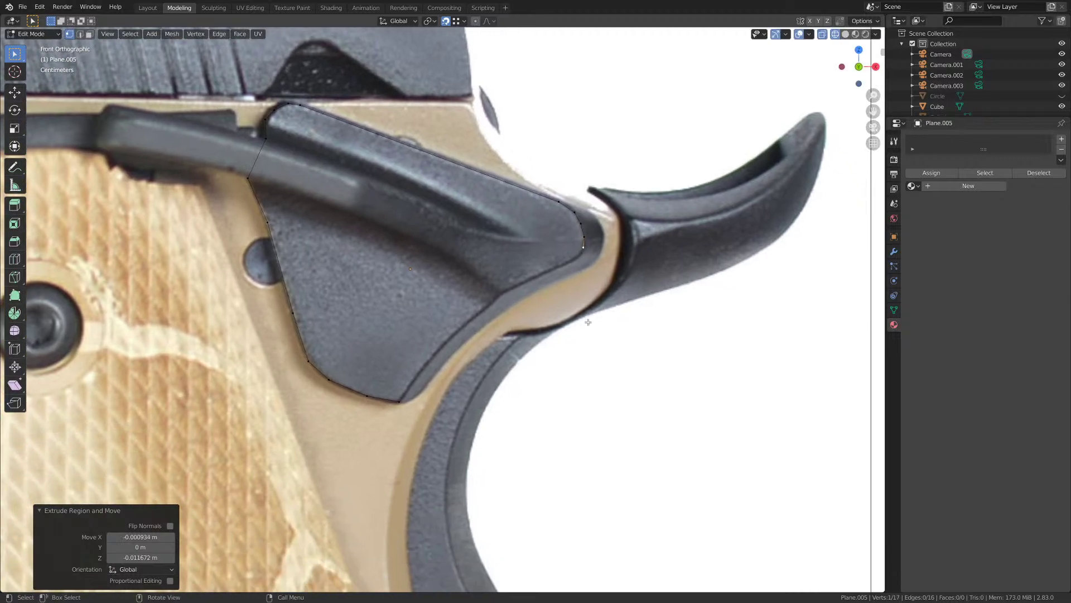
- Extrude further vertices along the thumb safety's lower rear edge, past the concave bend and down towards the bottom tip
{"action": "key", "text": "e"}
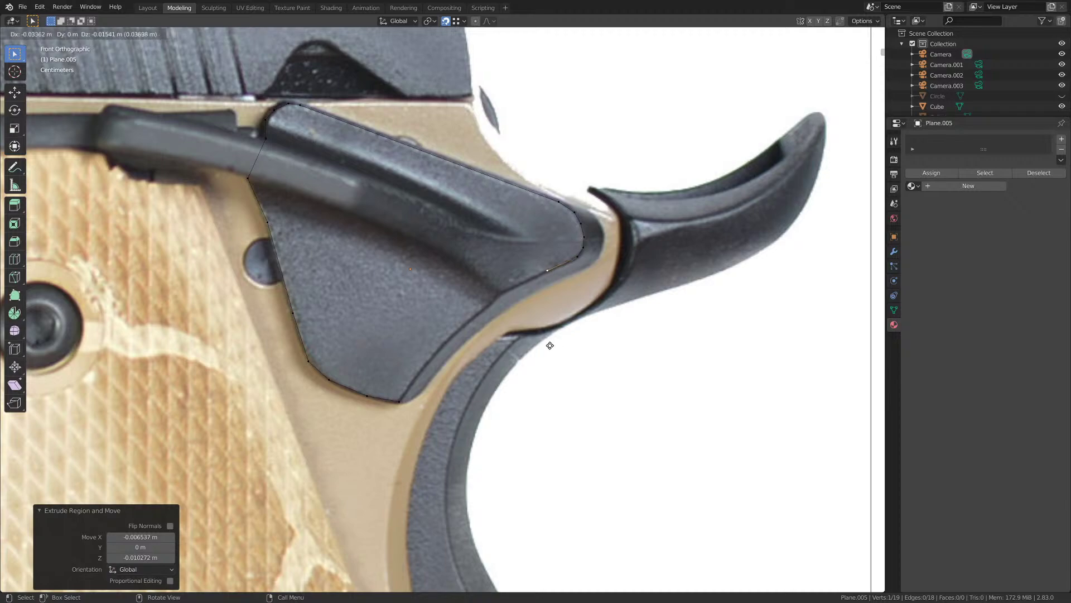
{"action": "left_click", "coordinate": [534, 354]}
{"action": "middle_click_drag", "start_coordinate": [534, 353], "coordinate": [519, 329], "text": "shift"}
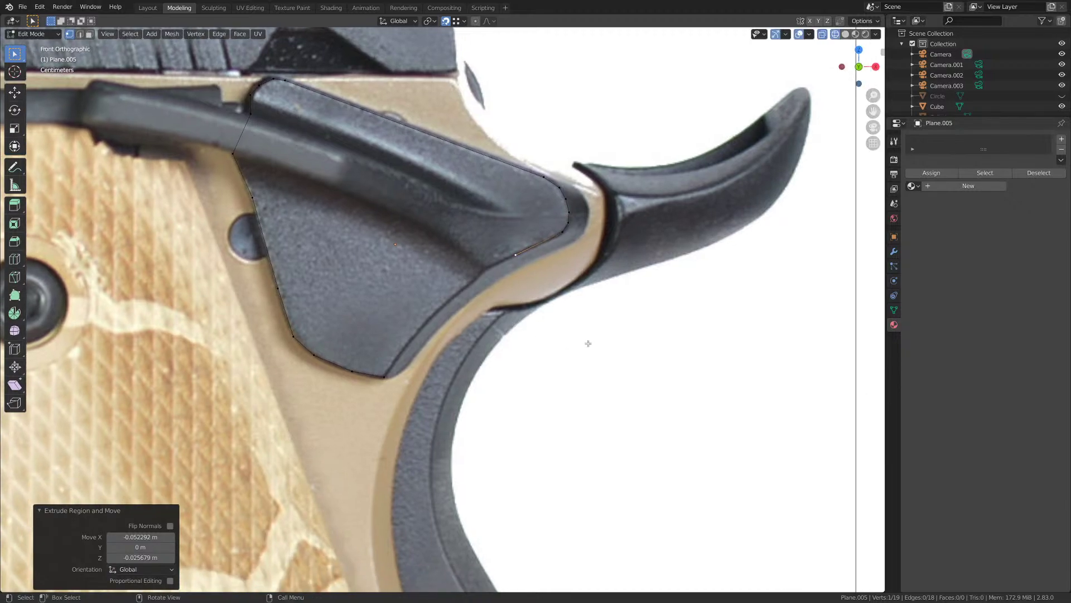
{"action": "key", "text": "e"}
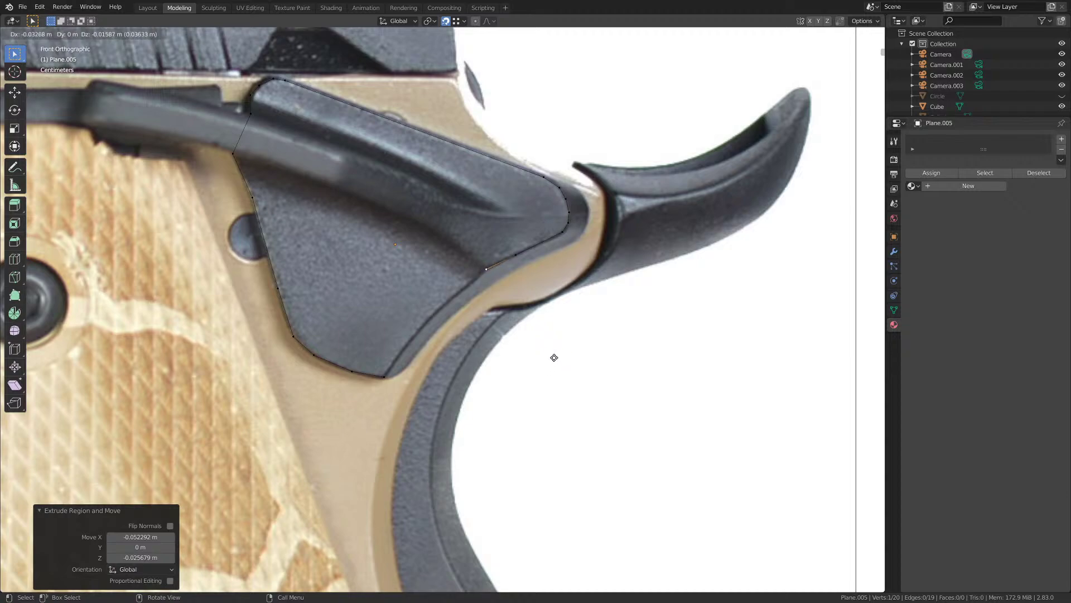
{"action": "left_click", "coordinate": [552, 358]}
{"action": "key", "text": "e"}
{"action": "left_click", "coordinate": [478, 393]}
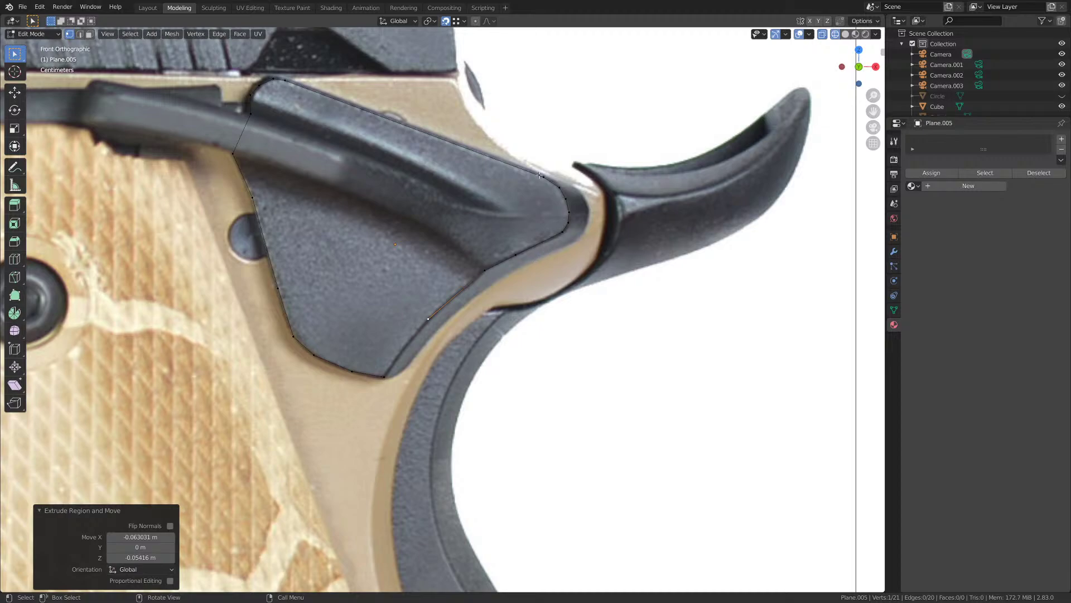
{"action": "middle_click_drag", "start_coordinate": [465, 368], "coordinate": [487, 357], "text": "shift"}
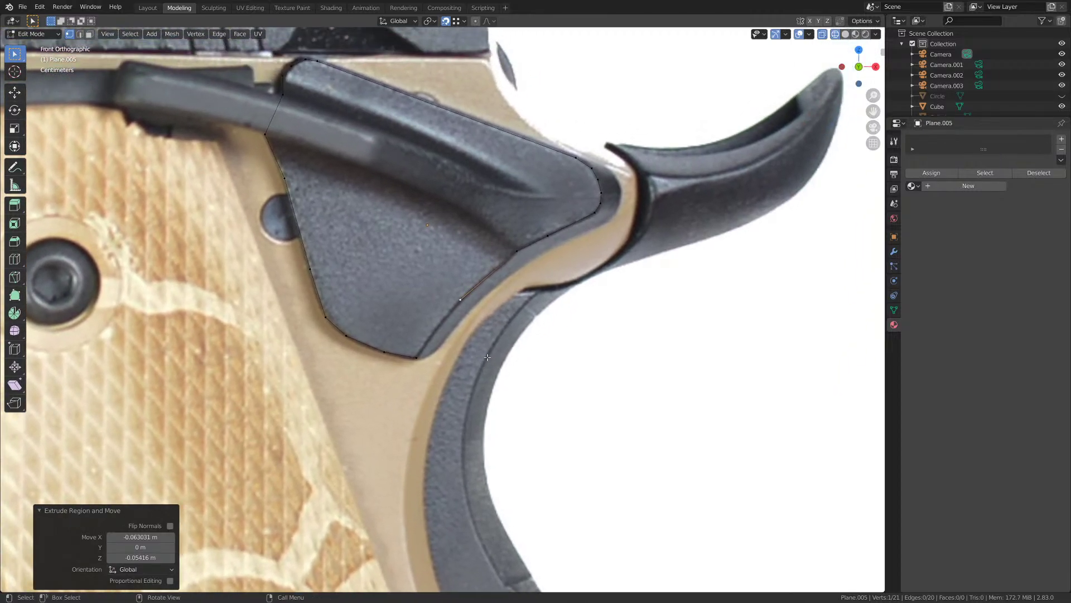
- Extrude one last vertex above the bottom tip, join it to the tip vertex and fill the closed thumb safety outline
{"action": "key", "text": "e"}
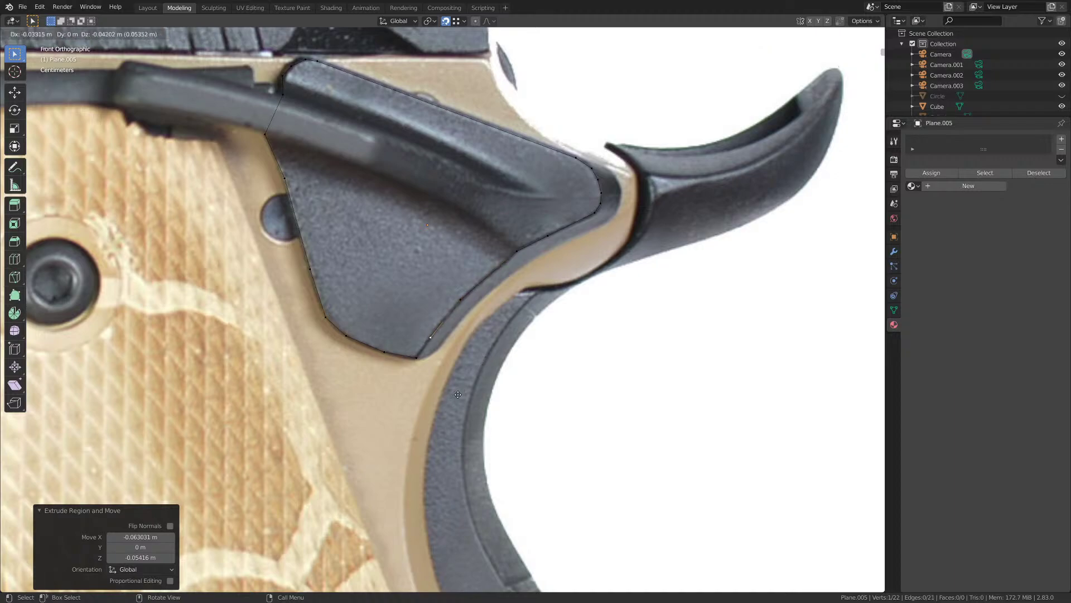
{"action": "left_click", "coordinate": [466, 384]}
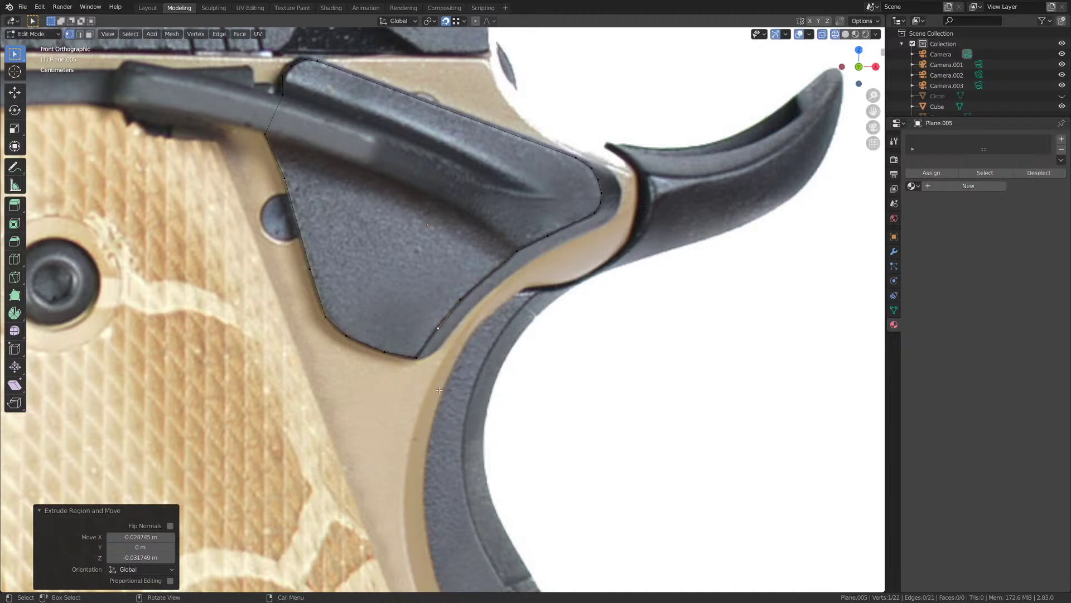
{"action": "middle_click_drag", "start_coordinate": [465, 384], "coordinate": [474, 338]}
{"action": "left_click", "coordinate": [481, 350], "text": "shift"}
{"action": "key", "text": "f"}
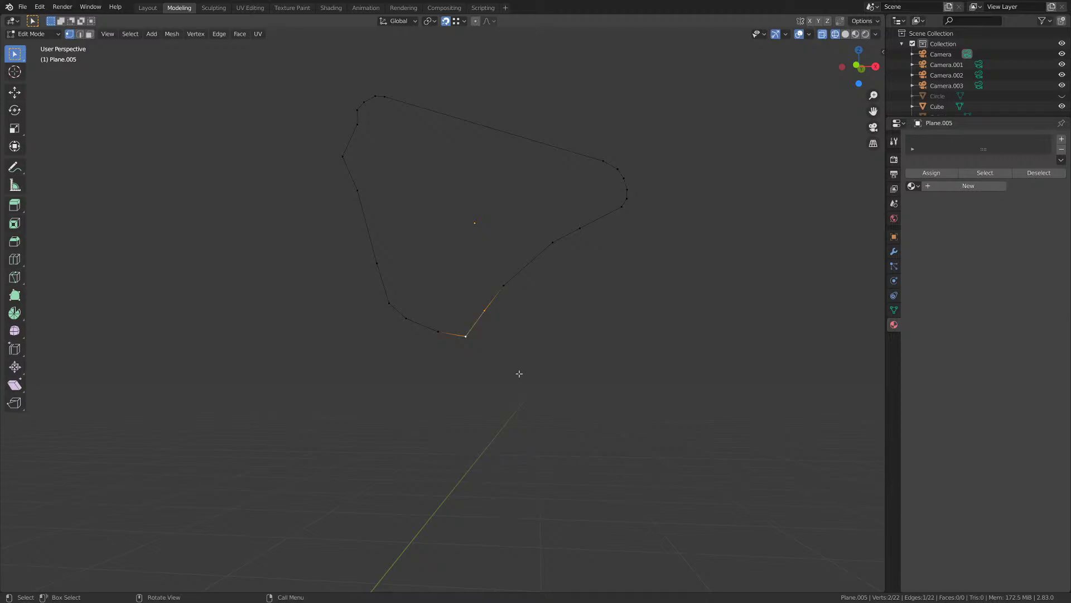
{"action": "key", "text": "KP_1"}
{"action": "key", "text": "a"}
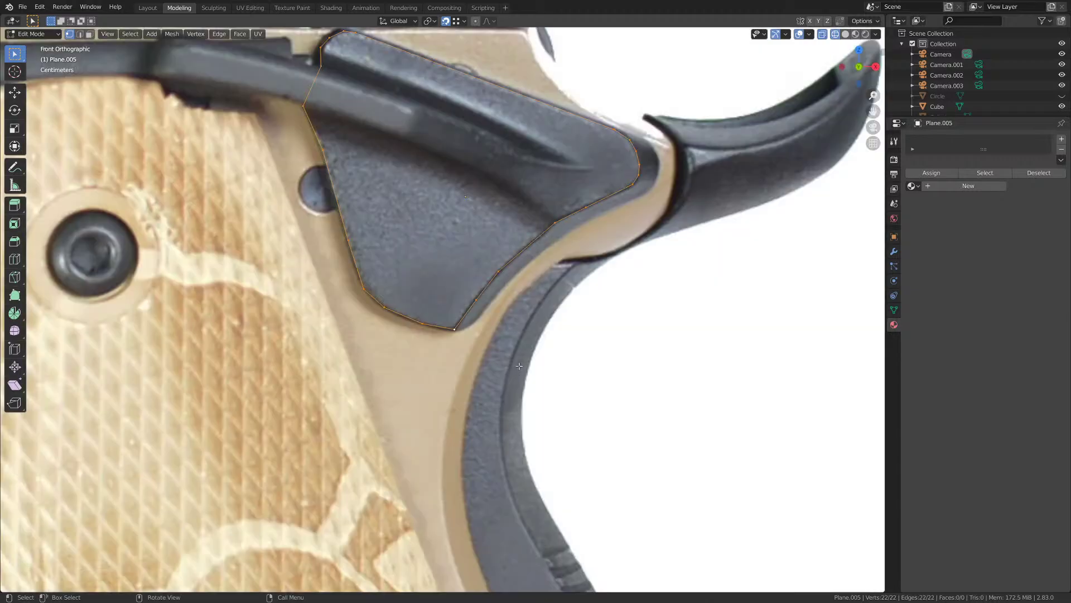
{"action": "key", "text": "f"}
- Check the filled thumb safety face in Material Preview shading and return to editing it in wireframe front view
{"action": "scroll", "coordinate": [519, 366], "scroll_direction": "down", "scroll_amount": 3}
{"action": "key", "text": "Tab"}
{"action": "middle_click_drag", "start_coordinate": [519, 366], "coordinate": [500, 365]}
{"action": "key", "text": "z"}
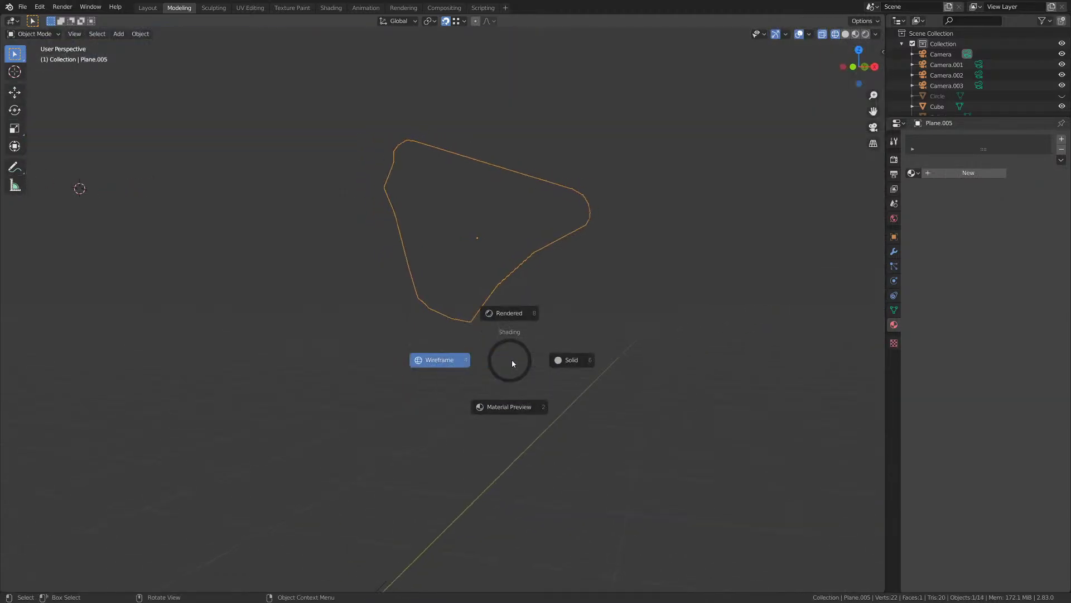
{"action": "left_click", "coordinate": [510, 391]}
{"action": "mouse_move", "coordinate": [493, 409]}
{"action": "middle_mouse_down"}
{"action": "mouse_move", "coordinate": [462, 414]}
{"action": "mouse_move", "coordinate": [483, 402]}
{"action": "middle_mouse_up"}
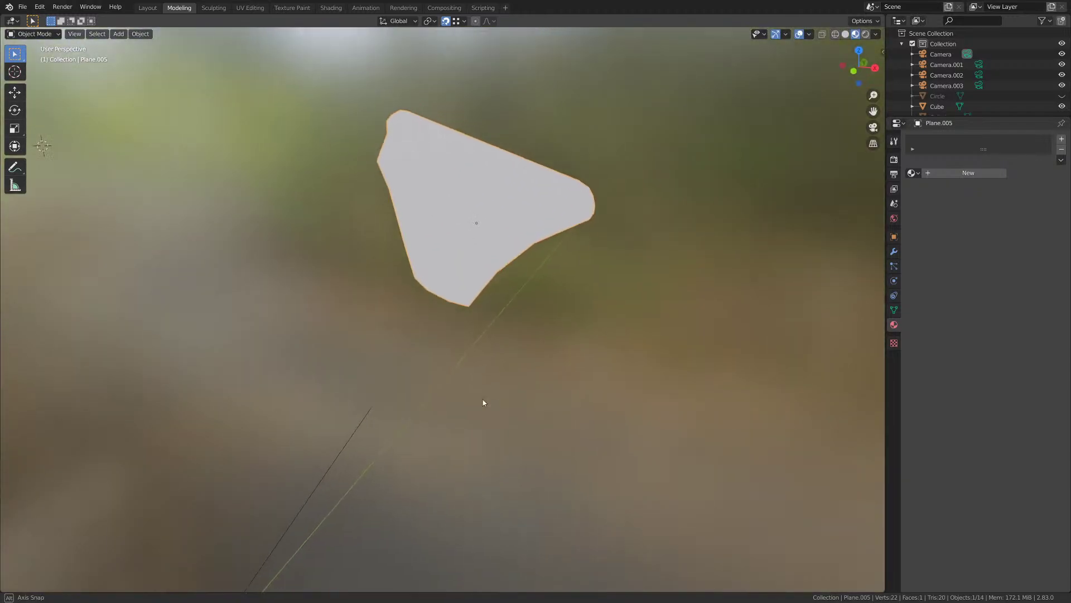
{"action": "key", "text": "Tab"}
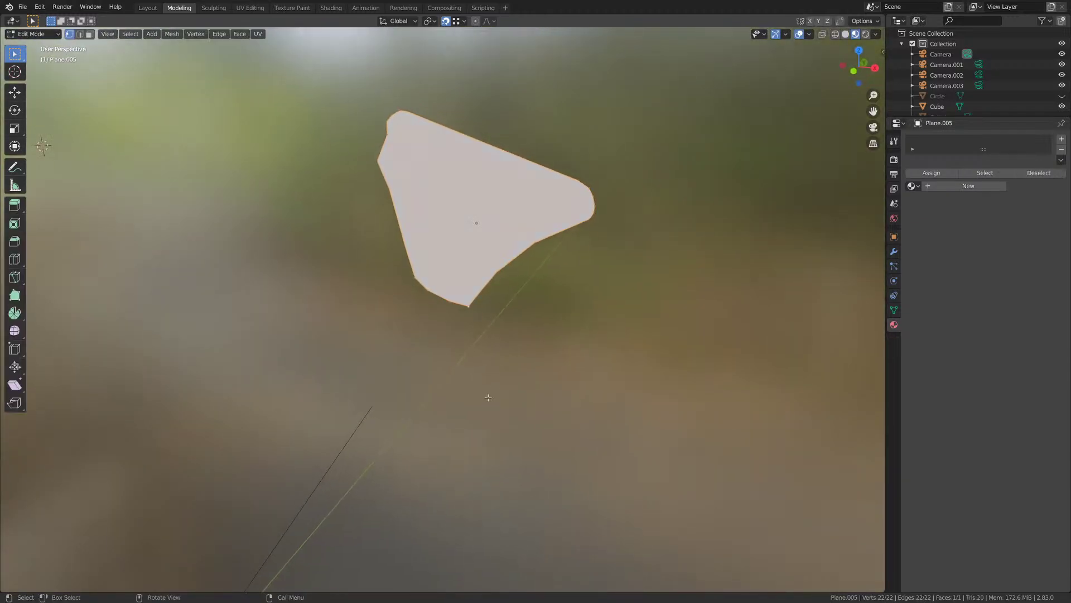
{"action": "key", "text": "KP_1"}
{"action": "key", "text": "z"}
{"action": "left_click", "coordinate": [435, 397]}
{"action": "middle_click_drag", "start_coordinate": [524, 239], "coordinate": [559, 295], "text": "shift"}
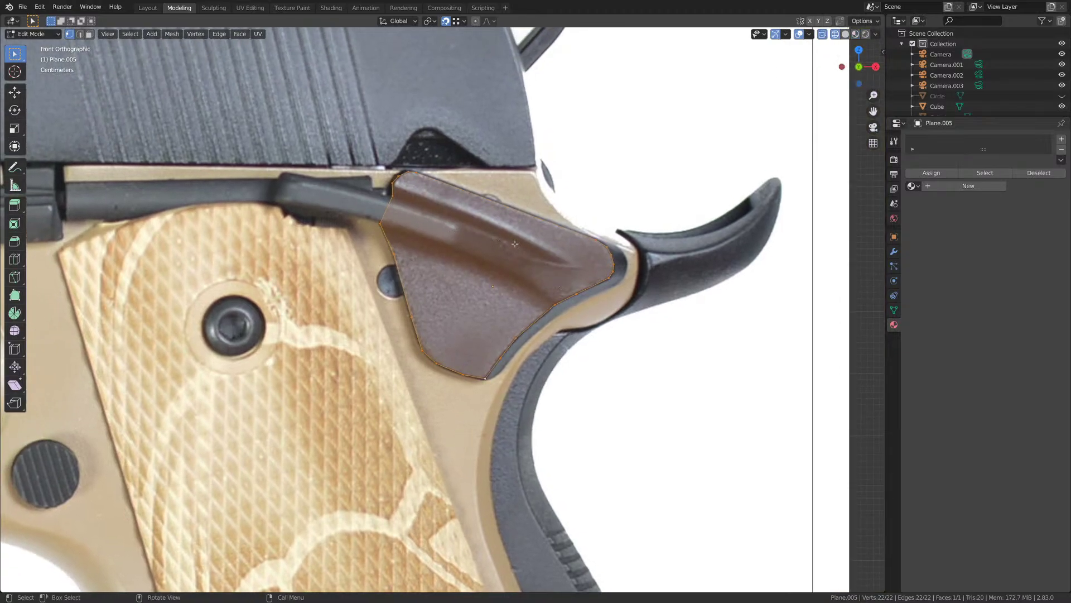
{"action": "scroll", "coordinate": [383, 262], "scroll_direction": "up", "scroll_amount": 1}
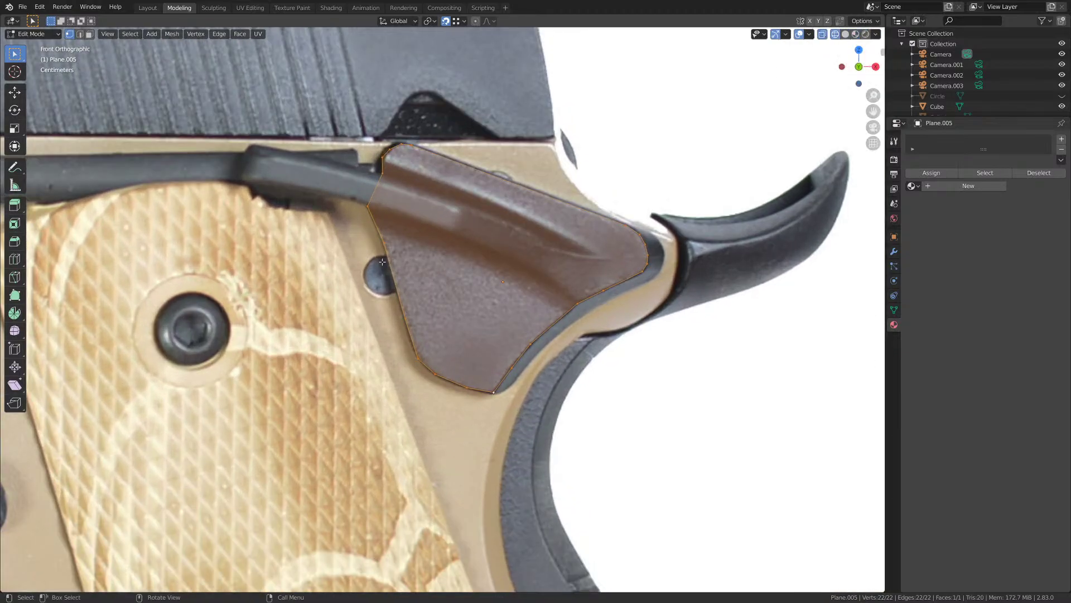
{"action": "middle_click_drag", "start_coordinate": [384, 265], "coordinate": [351, 306], "text": "shift"}
- Select the two vertices where the lever crosses the thumb safety's front edge and save the file
{"action": "left_click", "coordinate": [346, 230]}
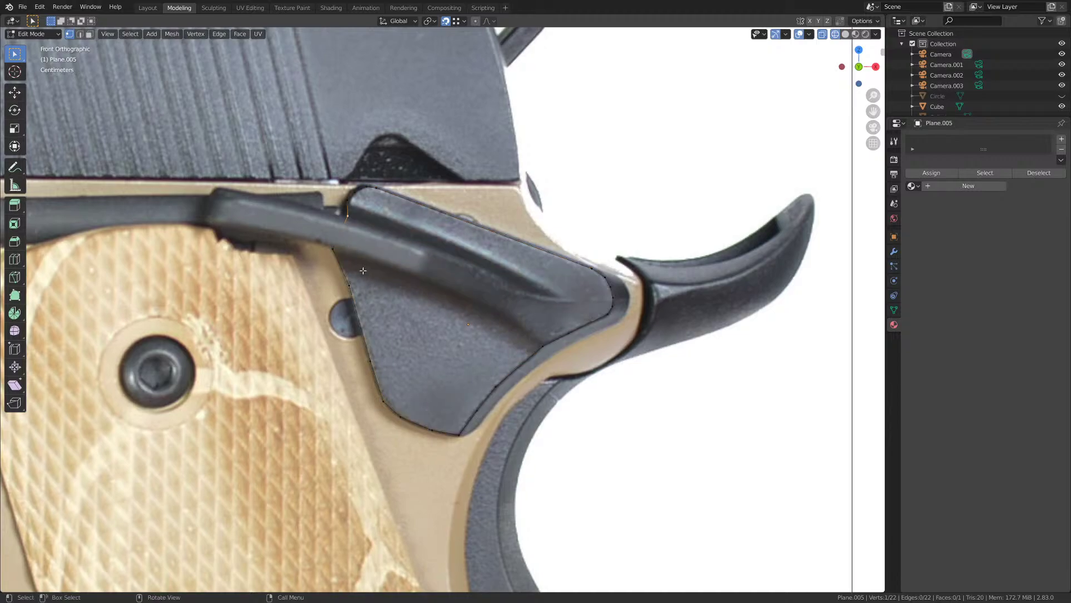
{"action": "middle_click_drag", "start_coordinate": [366, 271], "coordinate": [480, 347], "text": "shift"}
{"action": "scroll", "coordinate": [471, 319], "scroll_direction": "up", "scroll_amount": 2}
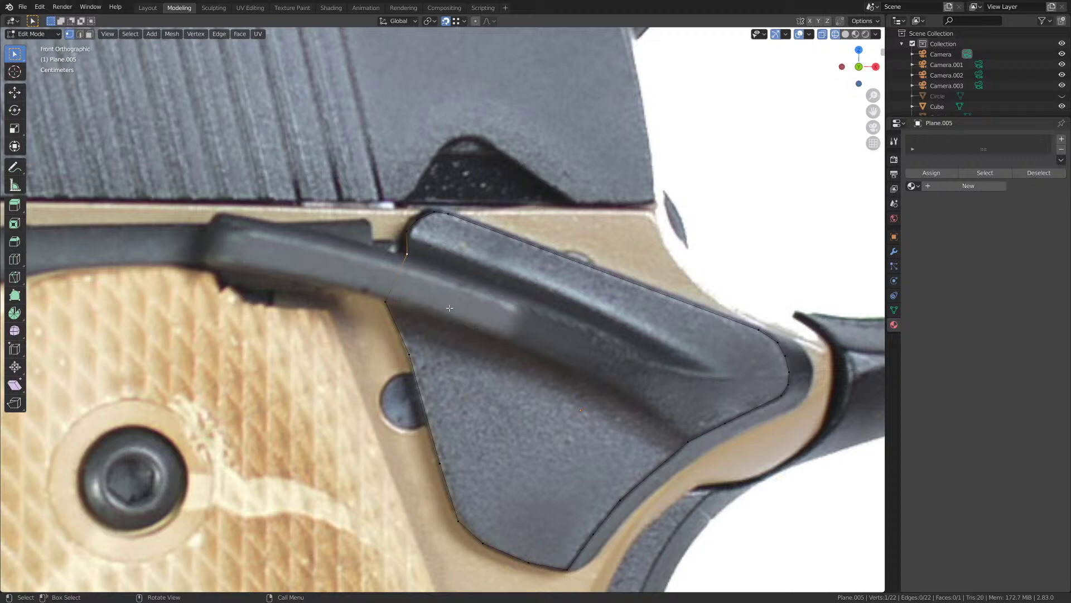
{"action": "middle_click_drag", "start_coordinate": [450, 308], "coordinate": [285, 213], "text": "shift"}
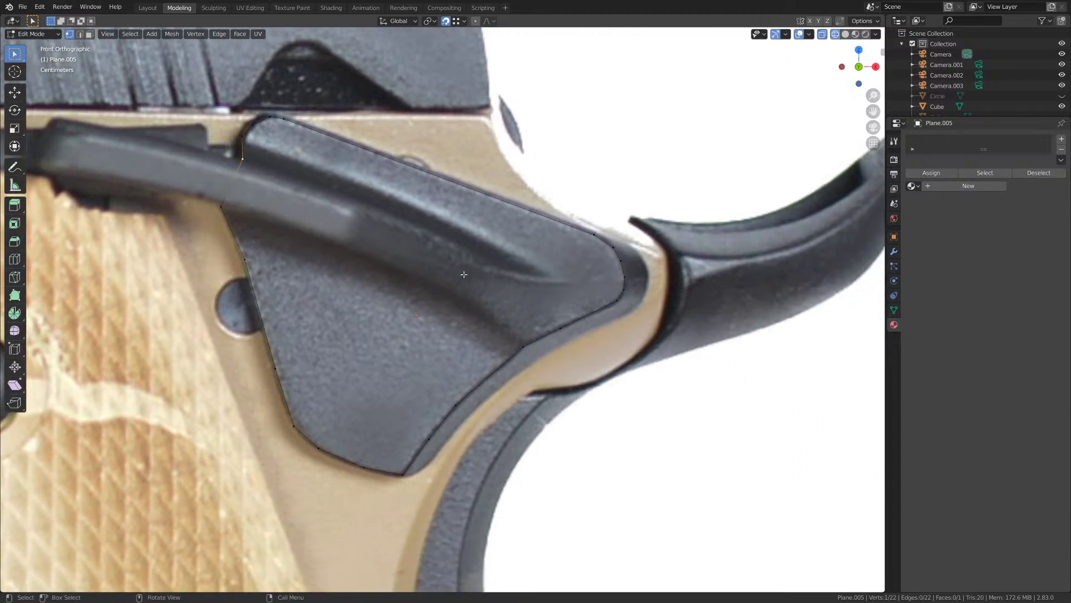
{"action": "middle_click_drag", "start_coordinate": [348, 270], "coordinate": [361, 242], "text": "shift"}
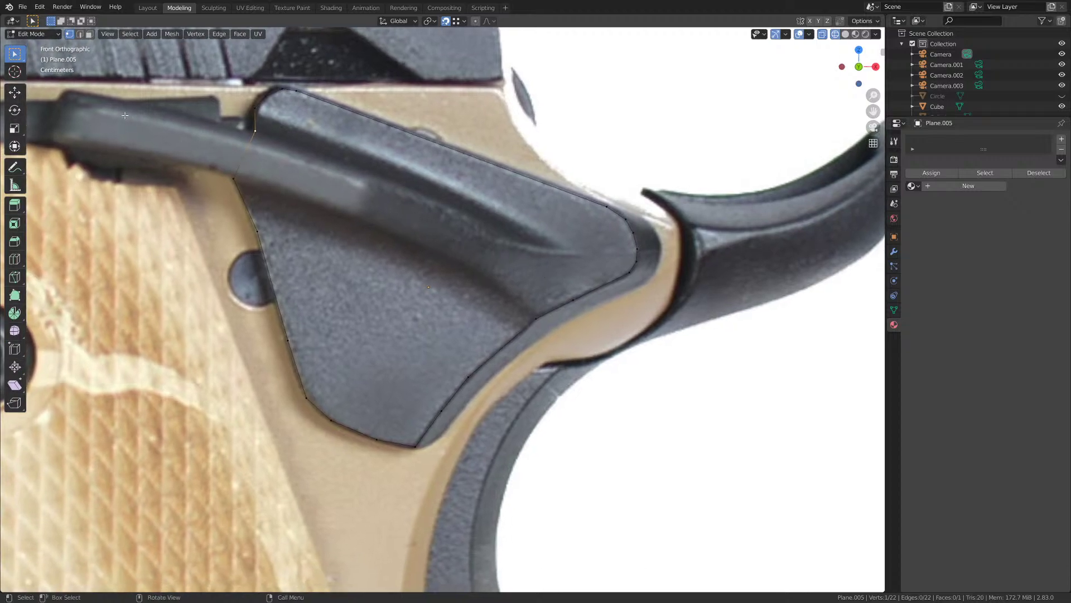
{"action": "middle_click_drag", "start_coordinate": [307, 212], "coordinate": [383, 285], "text": "shift"}
{"action": "key", "text": "ctrl+s"}
{"action": "scroll", "coordinate": [448, 298], "scroll_direction": "up", "scroll_amount": 2}
{"action": "left_click", "coordinate": [217, 228], "text": "shift"}
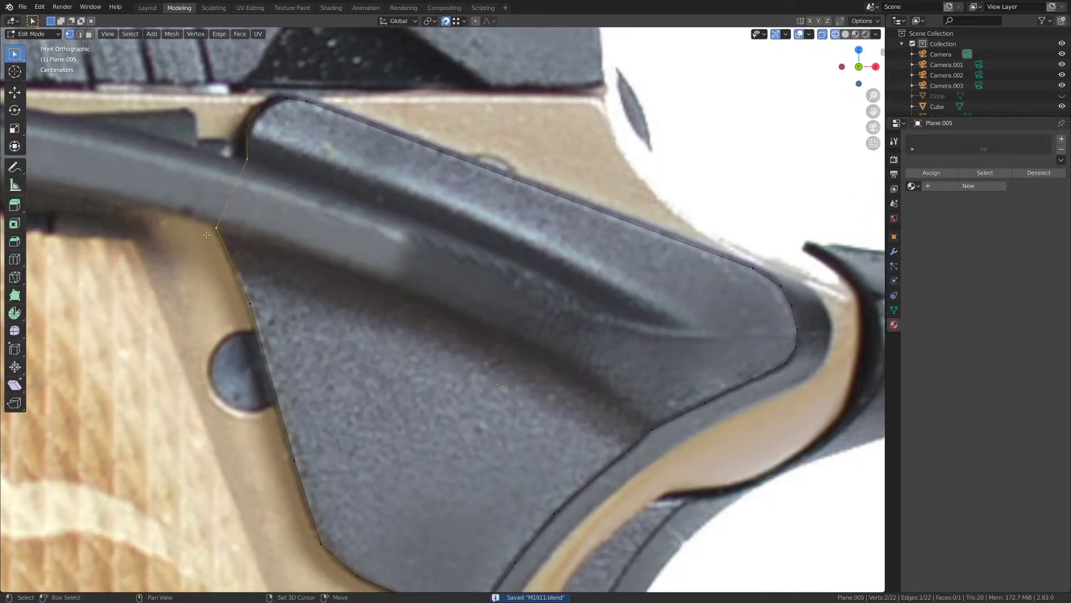
- Compare the filled face with the thumb safety reference by switching to an opaque shading and back to wireframe
{"action": "middle_click_drag", "start_coordinate": [416, 343], "coordinate": [405, 289], "text": "shift"}
{"action": "scroll", "coordinate": [405, 289], "scroll_direction": "down", "scroll_amount": 1}
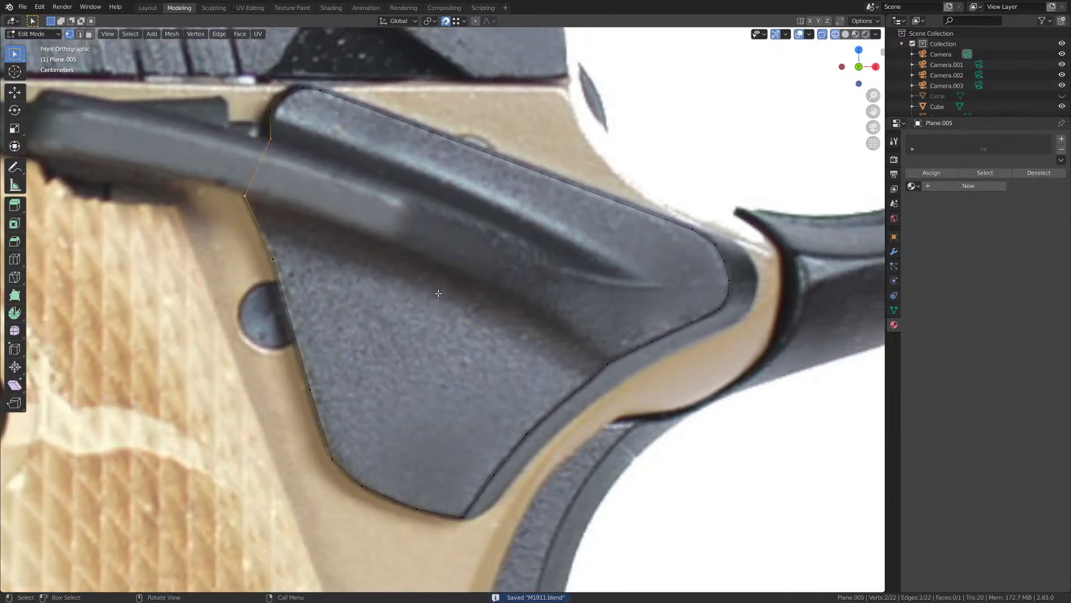
{"action": "key", "text": "z"}
{"action": "left_click", "coordinate": [491, 290]}
{"action": "middle_click_drag", "start_coordinate": [486, 321], "coordinate": [433, 292], "text": "shift"}
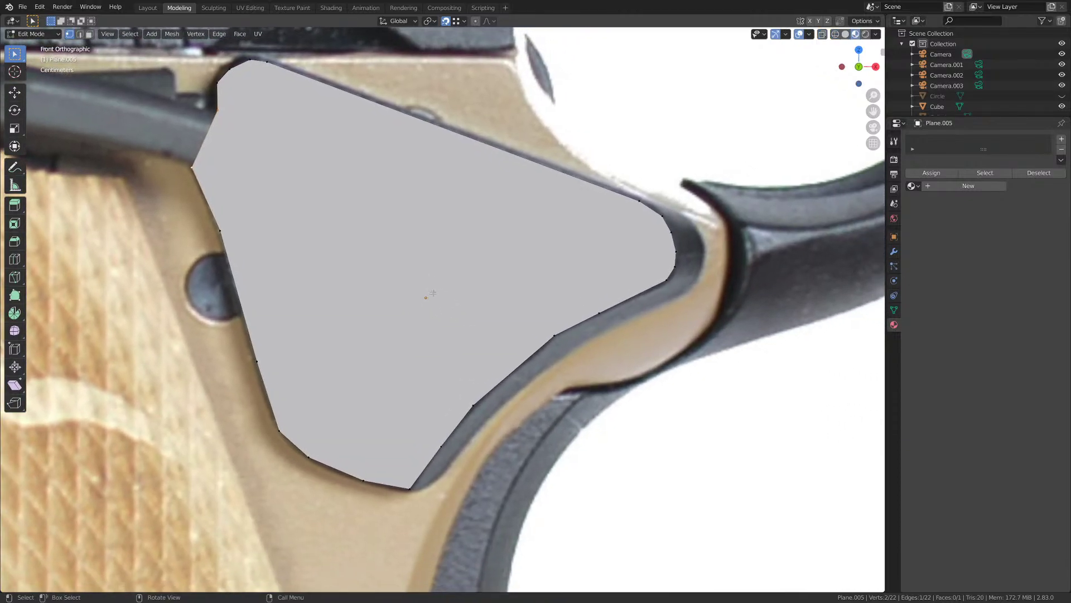
{"action": "key", "text": "z"}
{"action": "left_click", "coordinate": [396, 287]}
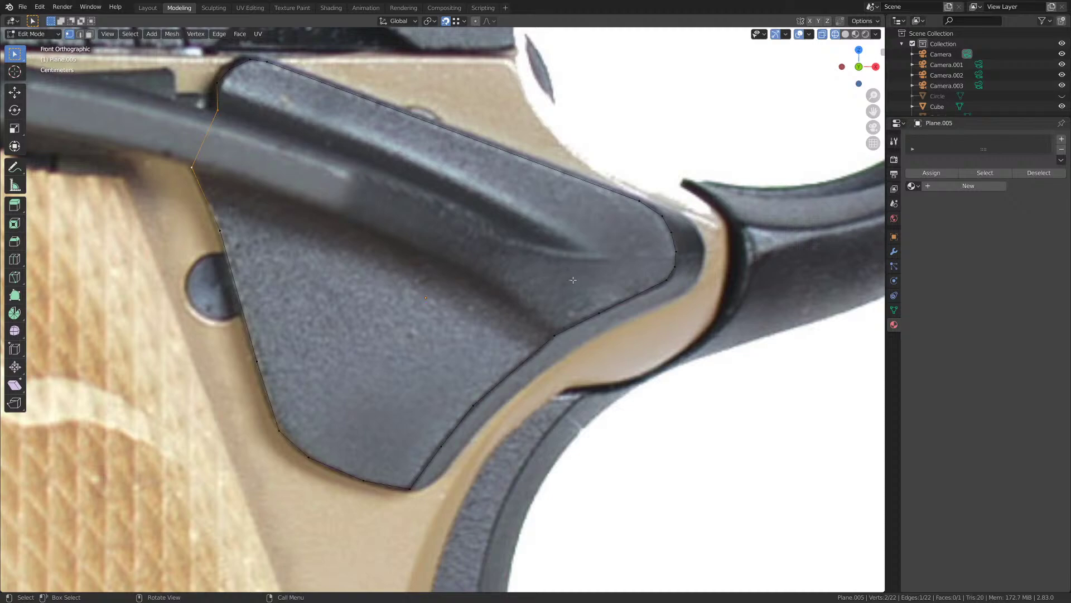
- Knife-cut the face from the rear edge to the crease's rear end and along the crease to the upper front vertex
{"action": "key", "text": "k"}
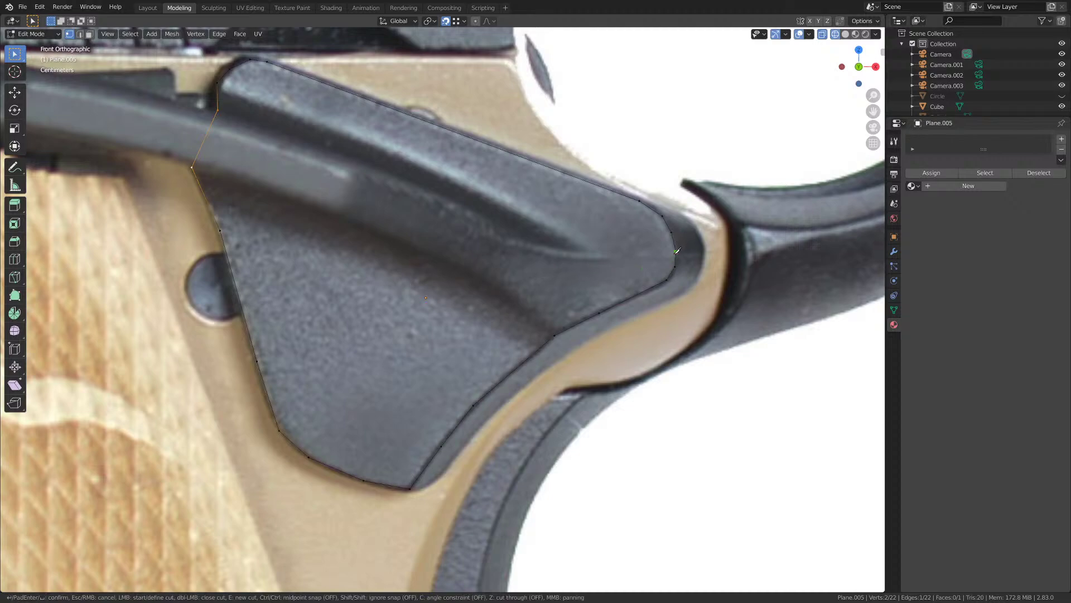
{"action": "key", "text": "Escape"}
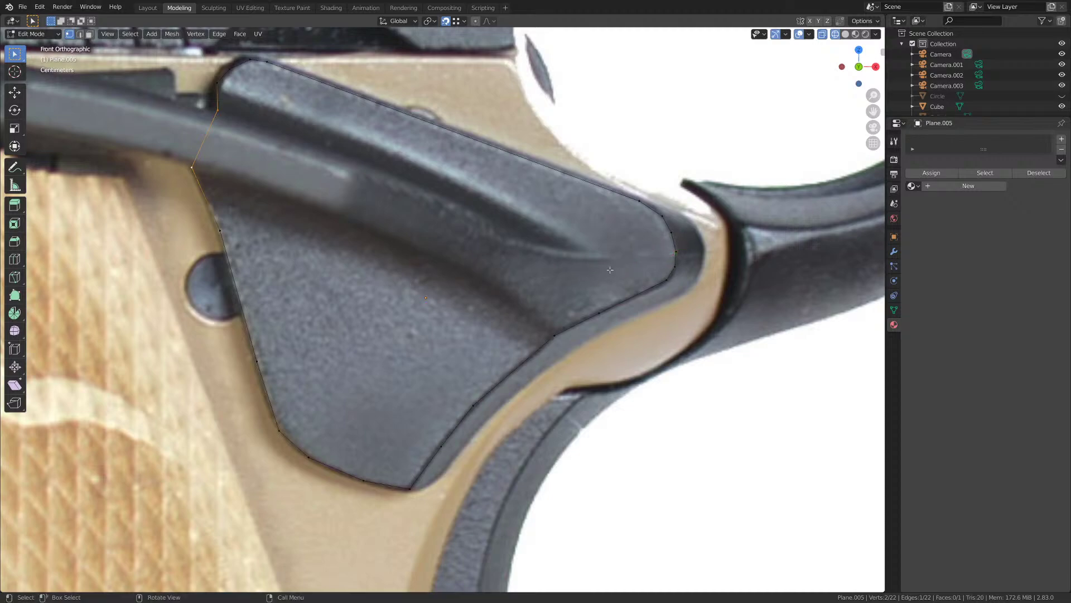
{"action": "key", "text": "k"}
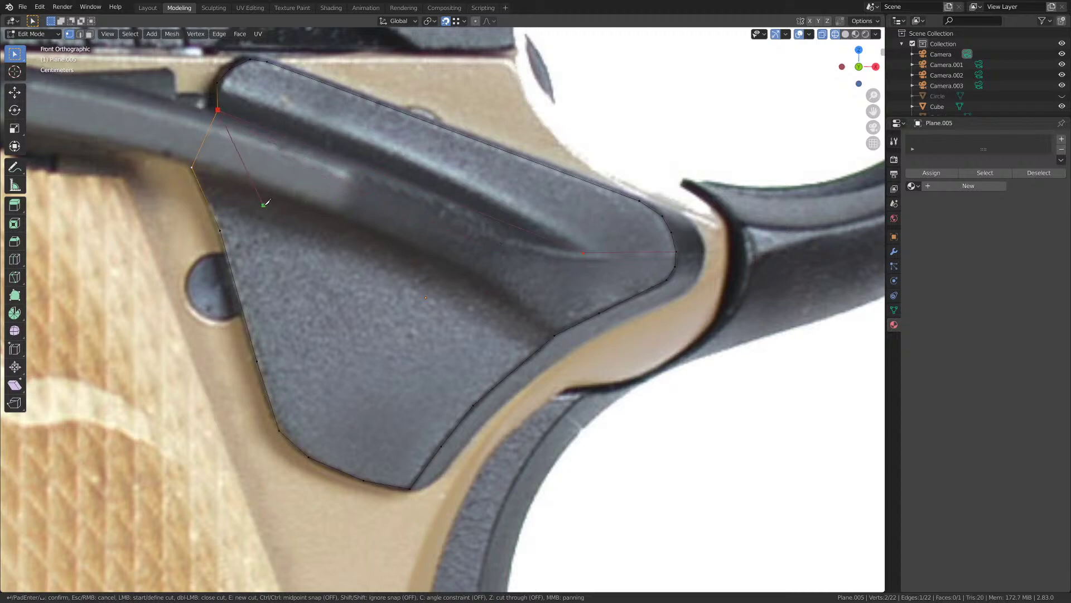
{"action": "key", "text": "Return"}
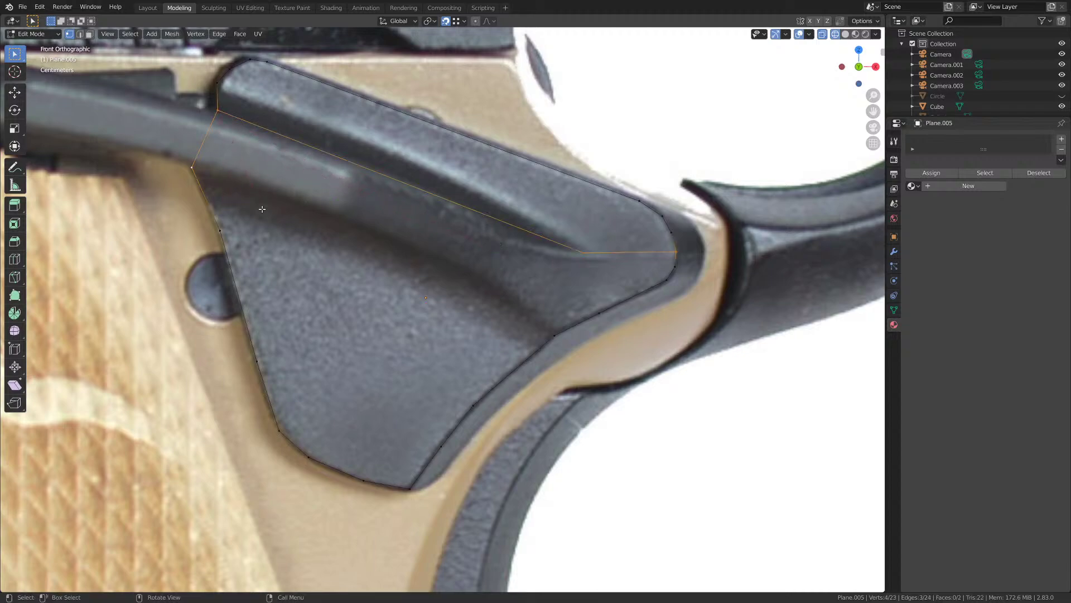
- Delete the short horizontal edge between the crease's end and the rear edge, using Only Edges & Faces
{"action": "left_click", "coordinate": [586, 251]}
{"action": "key", "text": "2"}
{"action": "left_click", "coordinate": [620, 253]}
{"action": "key", "text": "x"}
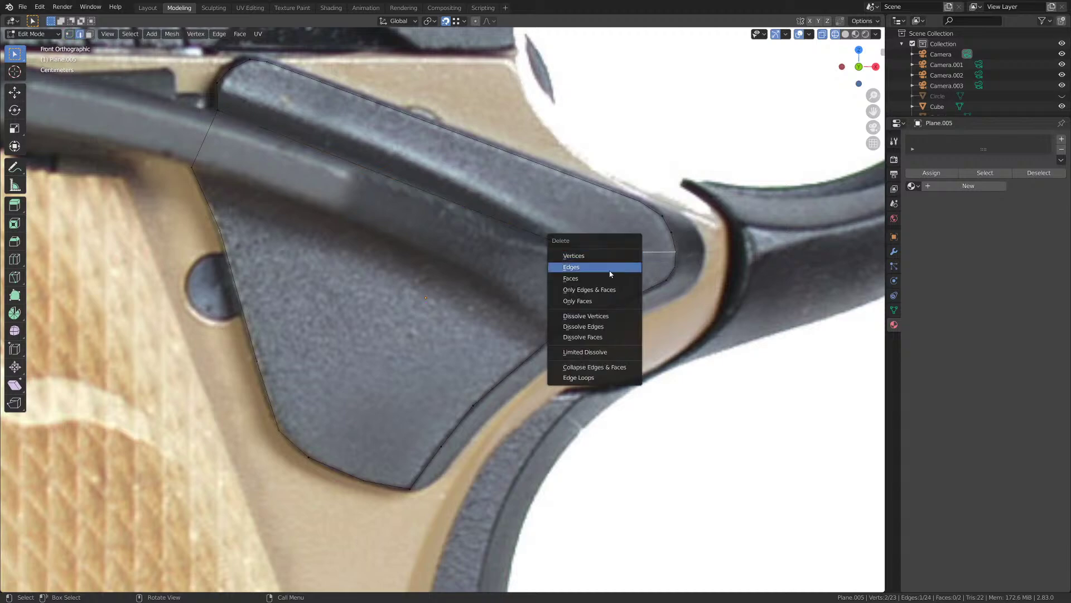
{"action": "left_click", "coordinate": [600, 291]}
- Move the crease line's free end vertex about 0.018 m rearward and save the file
{"action": "key", "text": "1"}
{"action": "left_click", "coordinate": [591, 255]}
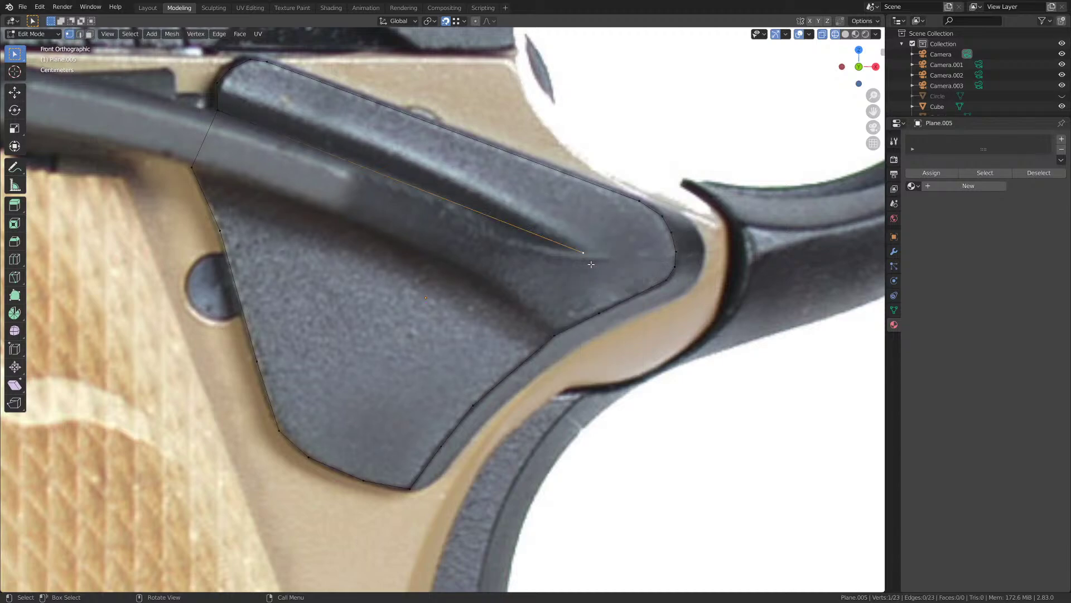
{"action": "key", "text": "g"}
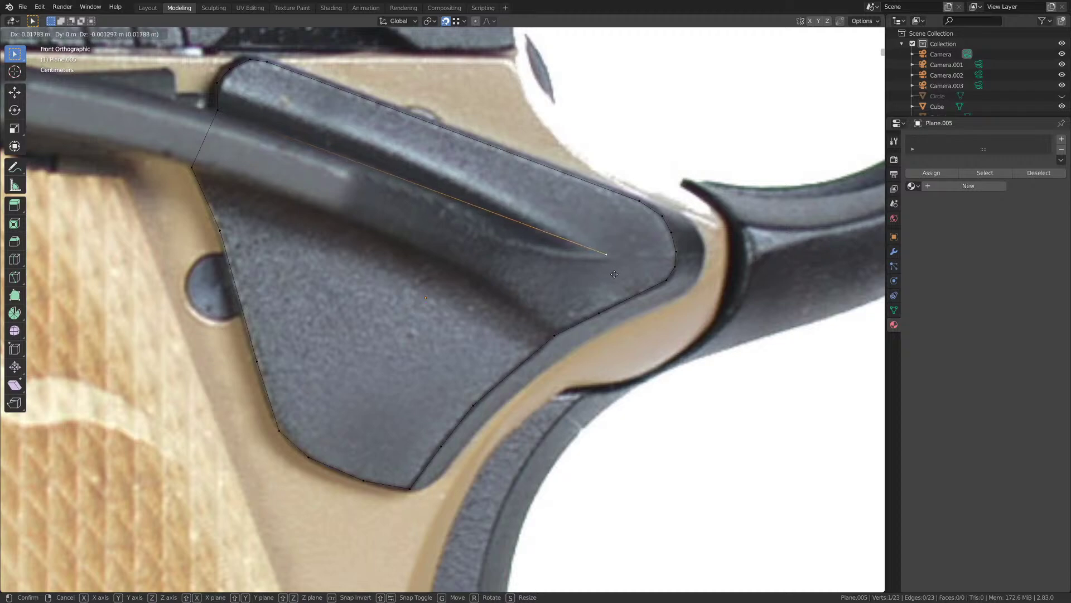
{"action": "left_click", "coordinate": [614, 274]}
{"action": "middle_click_drag", "start_coordinate": [614, 275], "coordinate": [577, 222], "text": "shift"}
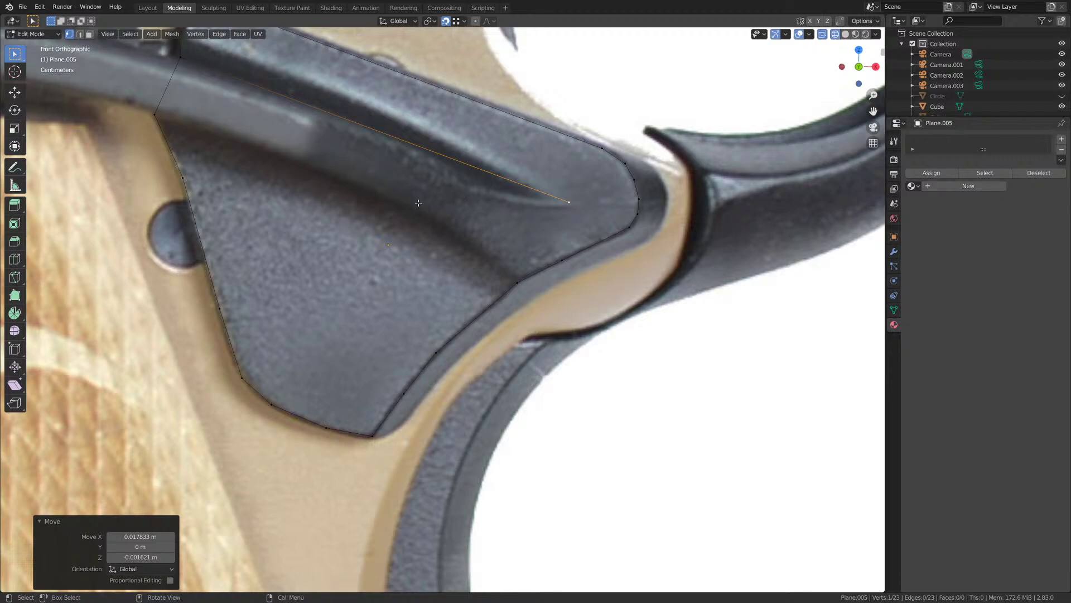
{"action": "mouse_move", "coordinate": [434, 210]}
{"action": "middle_mouse_down", "text": "shift"}
{"action": "mouse_move", "coordinate": [450, 195]}
{"action": "mouse_move", "coordinate": [451, 205]}
{"action": "middle_mouse_up", "text": "shift"}
{"action": "key", "text": "ctrl+s"}
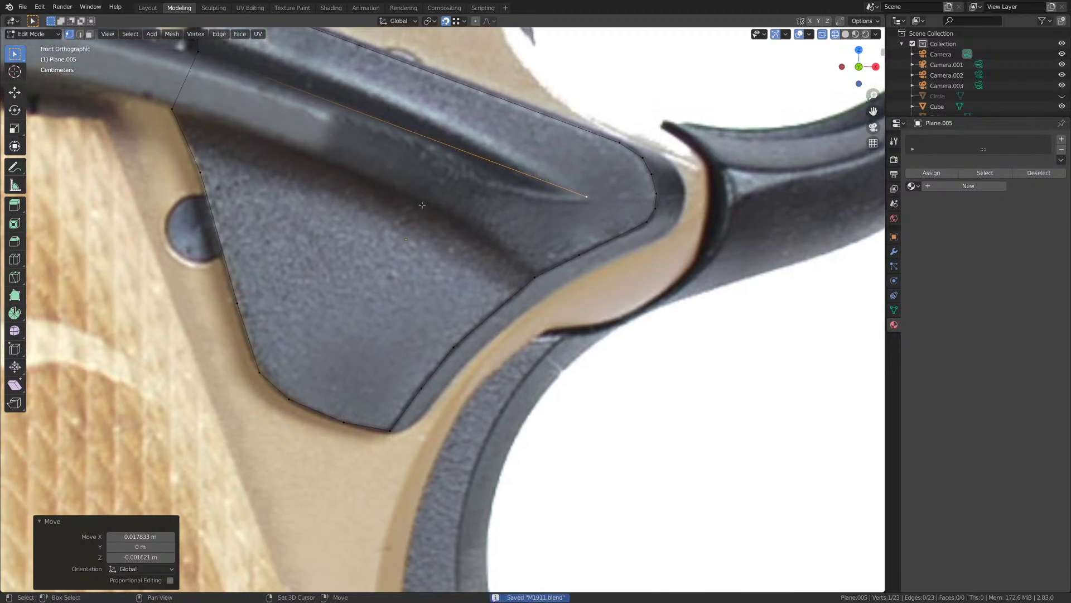
{"action": "left_click", "coordinate": [172, 109]}
{"action": "middle_click_drag", "start_coordinate": [284, 182], "coordinate": [308, 196], "text": "shift"}
{"action": "key", "text": "e"}
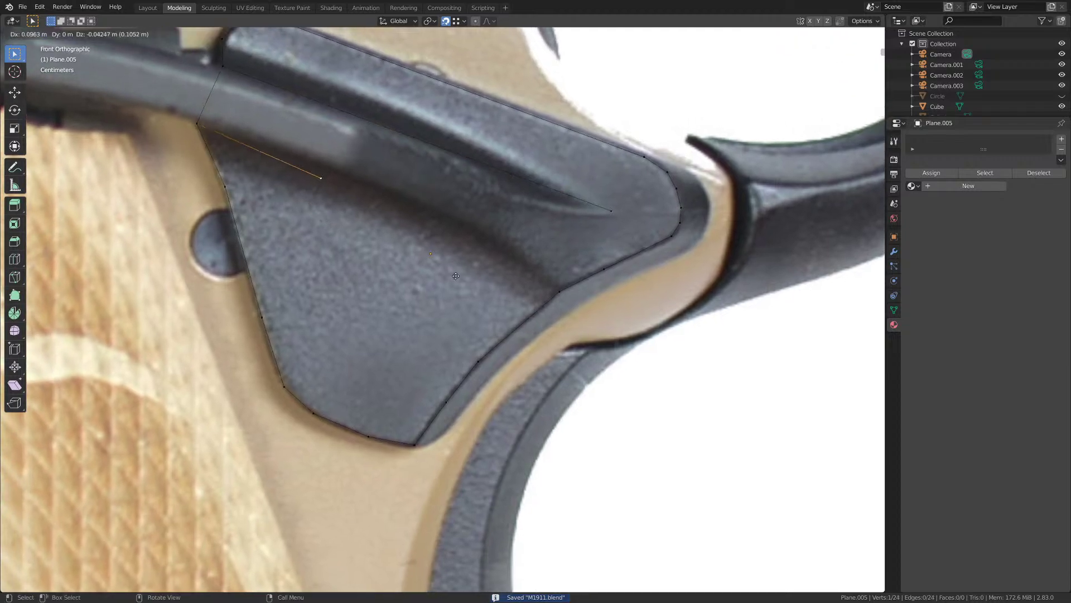
{"action": "right_click", "coordinate": [679, 356]}
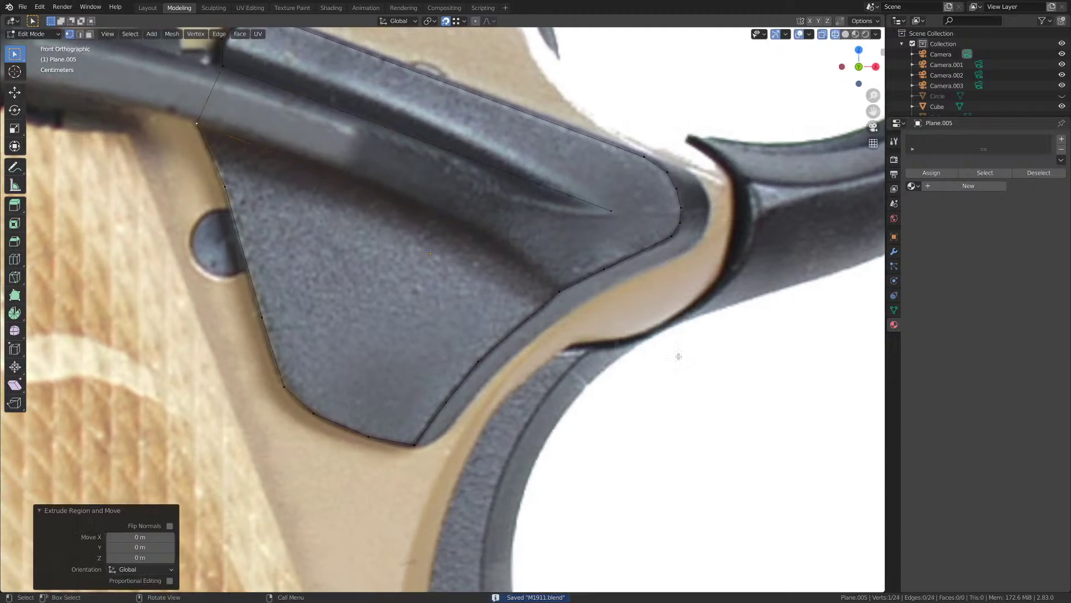
{"action": "key", "text": "ctrl+z"}
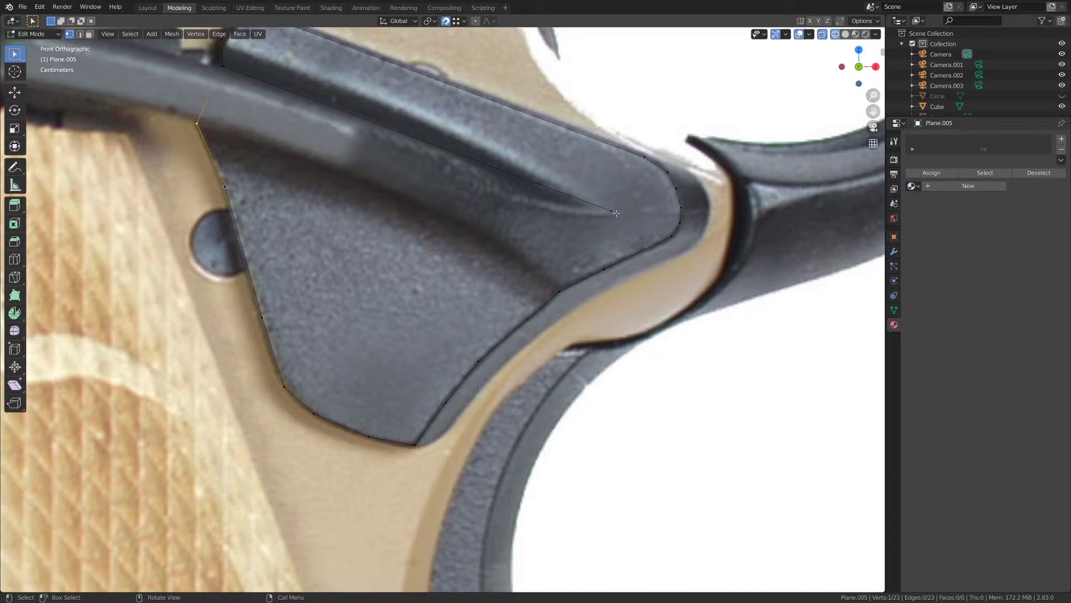
- Delete the free end vertex of the crease line inside the thumb safety outline
{"action": "left_click", "coordinate": [613, 212]}
{"action": "left_click", "coordinate": [223, 67], "text": "shift"}
{"action": "middle_click_drag", "start_coordinate": [501, 232], "coordinate": [464, 226], "text": "shift"}
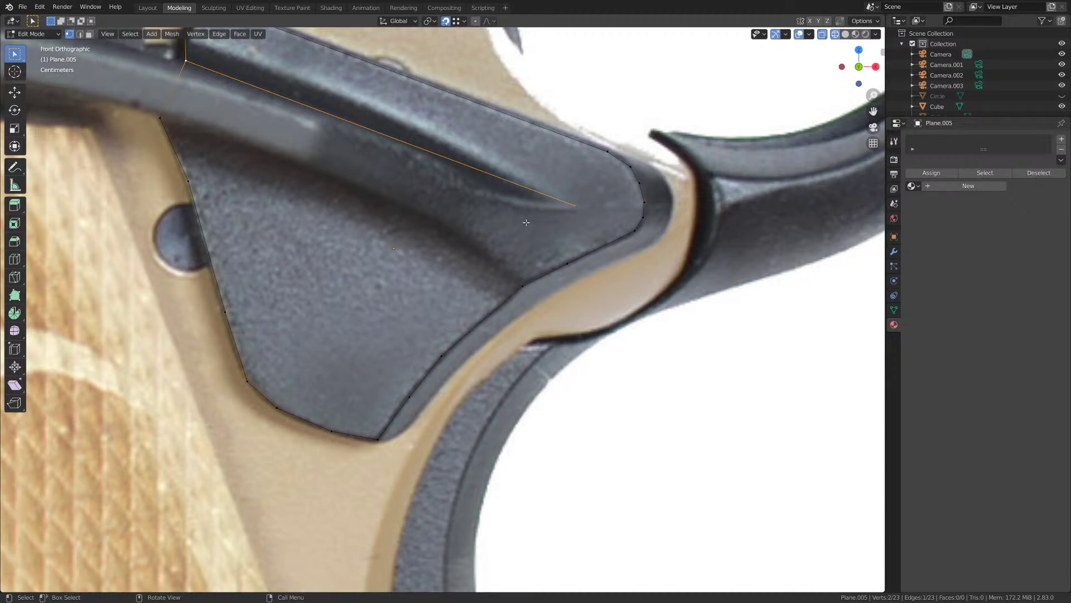
{"action": "left_click", "coordinate": [571, 208]}
{"action": "key", "text": "x"}
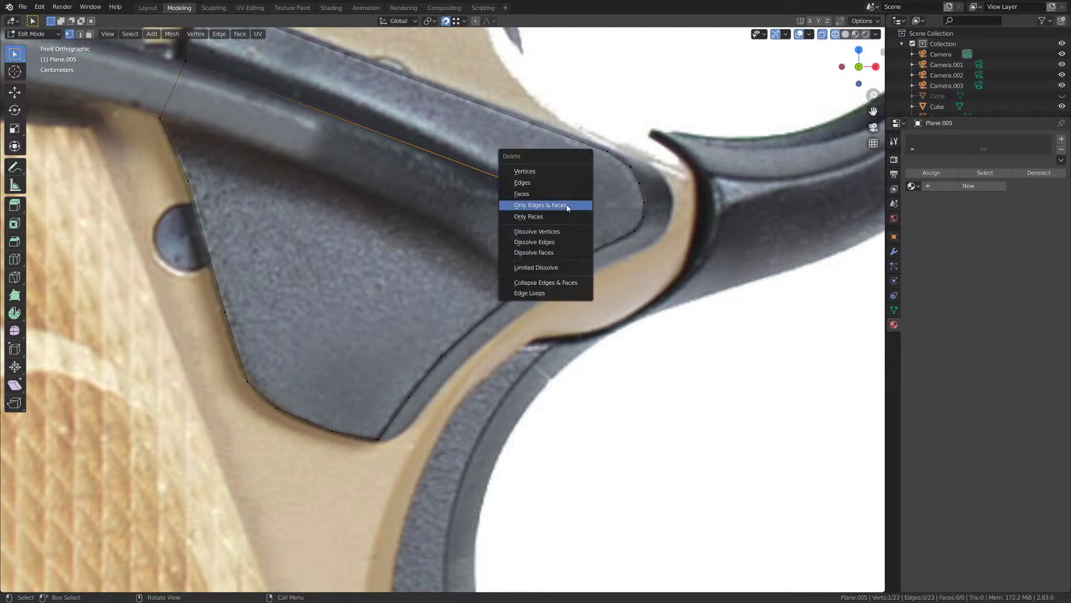
{"action": "left_click", "coordinate": [551, 171]}
- Move the upper vertex of the outline's short front edge about 0.006 m forward along X to match the reference
{"action": "middle_click_drag", "start_coordinate": [270, 87], "coordinate": [366, 172], "text": "shift"}
{"action": "key", "text": "2"}
{"action": "left_click", "coordinate": [276, 172]}
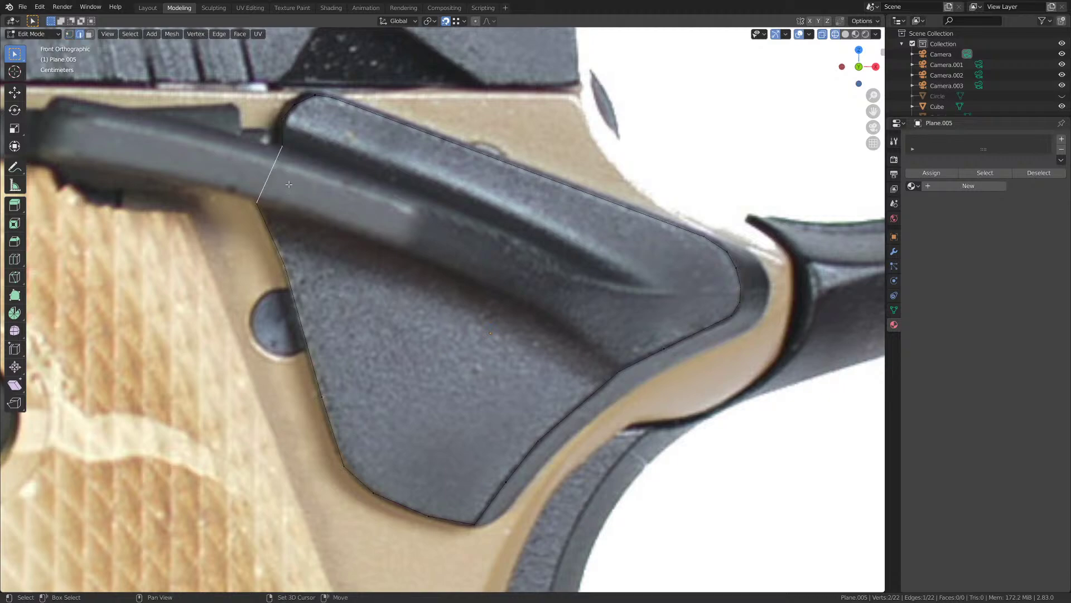
{"action": "scroll", "coordinate": [464, 264], "scroll_direction": "up", "scroll_amount": 4}
{"action": "middle_click_drag", "start_coordinate": [277, 173], "coordinate": [448, 315], "text": "shift"}
{"action": "scroll", "coordinate": [467, 266], "scroll_direction": "up", "scroll_amount": 1}
{"action": "key", "text": "1"}
{"action": "left_click", "coordinate": [465, 179]}
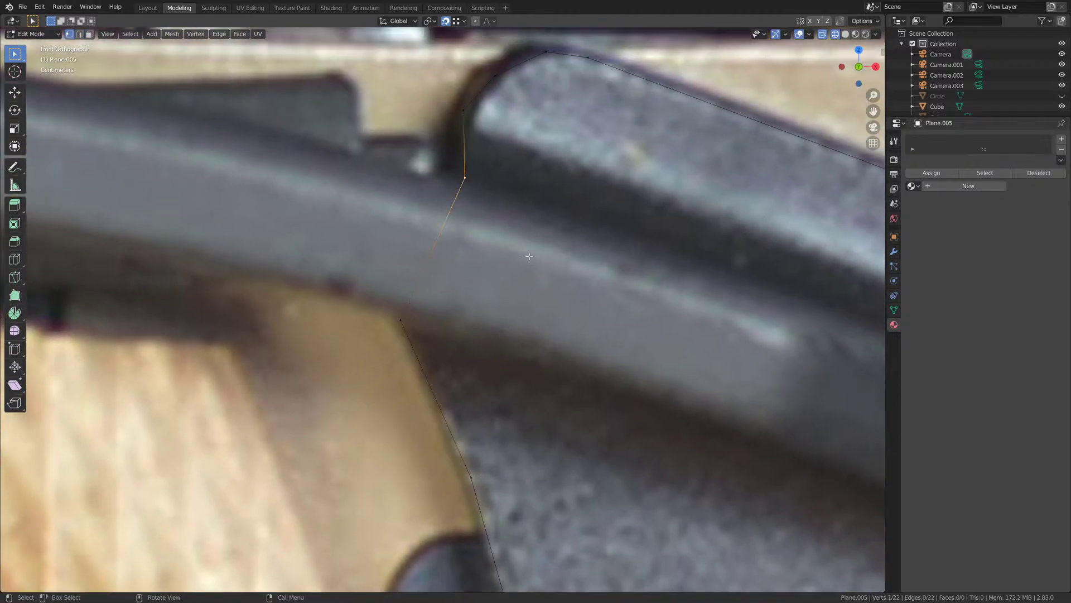
{"action": "key", "text": "g"}
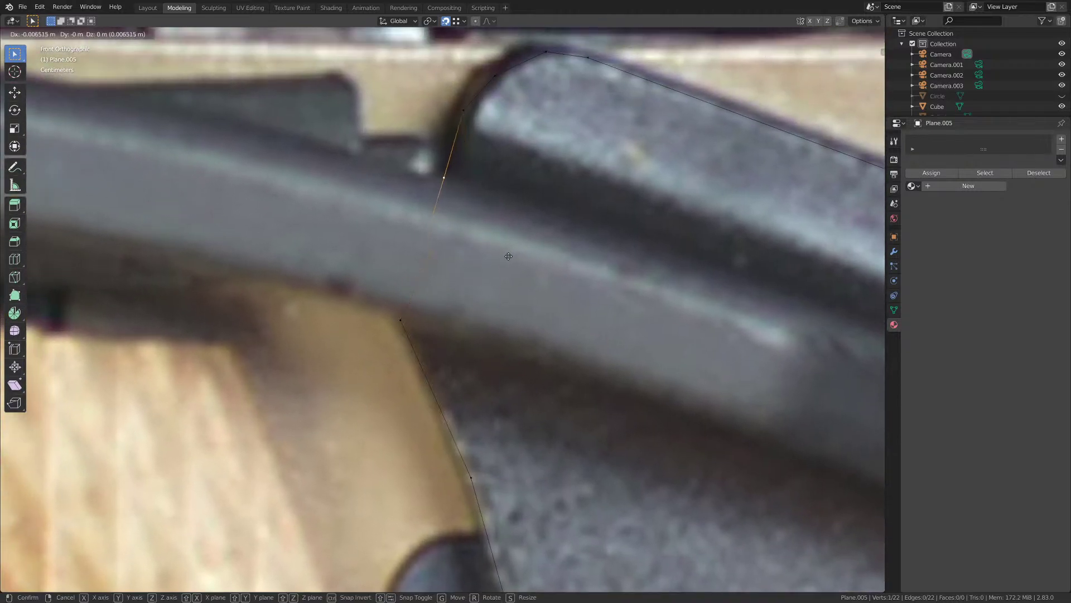
{"action": "left_click", "coordinate": [510, 257]}
- Extrude the short front edge rearward along the lever by 0.29022 m in X and -0.10197 m in Z
{"action": "left_click", "coordinate": [400, 320], "text": "shift"}
{"action": "key", "text": "f"}
{"action": "scroll", "coordinate": [369, 273], "scroll_direction": "down", "scroll_amount": 5}
{"action": "scroll", "coordinate": [368, 273], "scroll_direction": "down", "scroll_amount": 5}
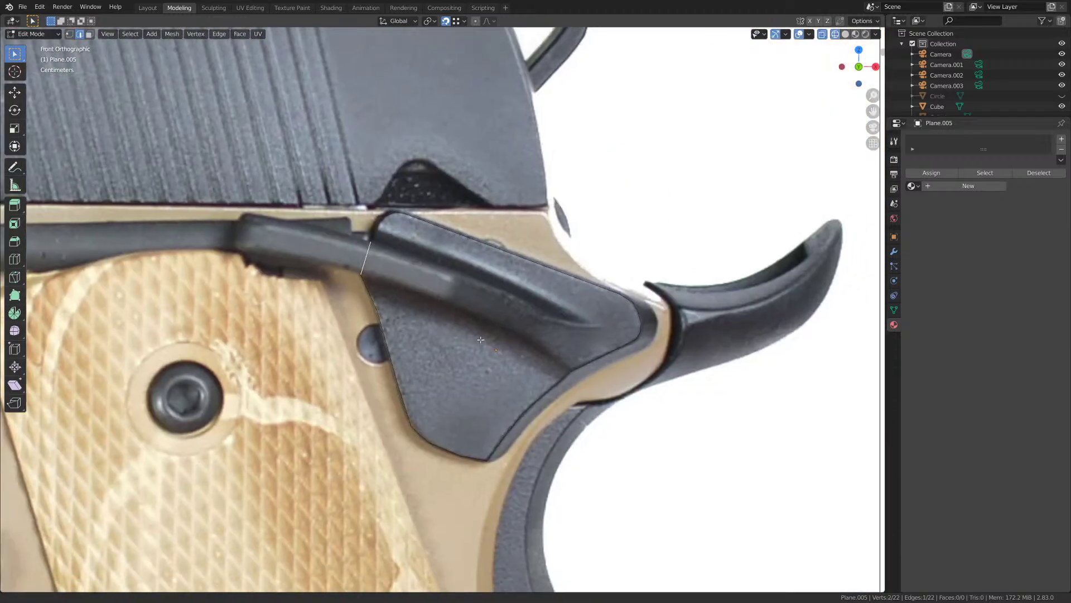
{"action": "key", "text": "e"}
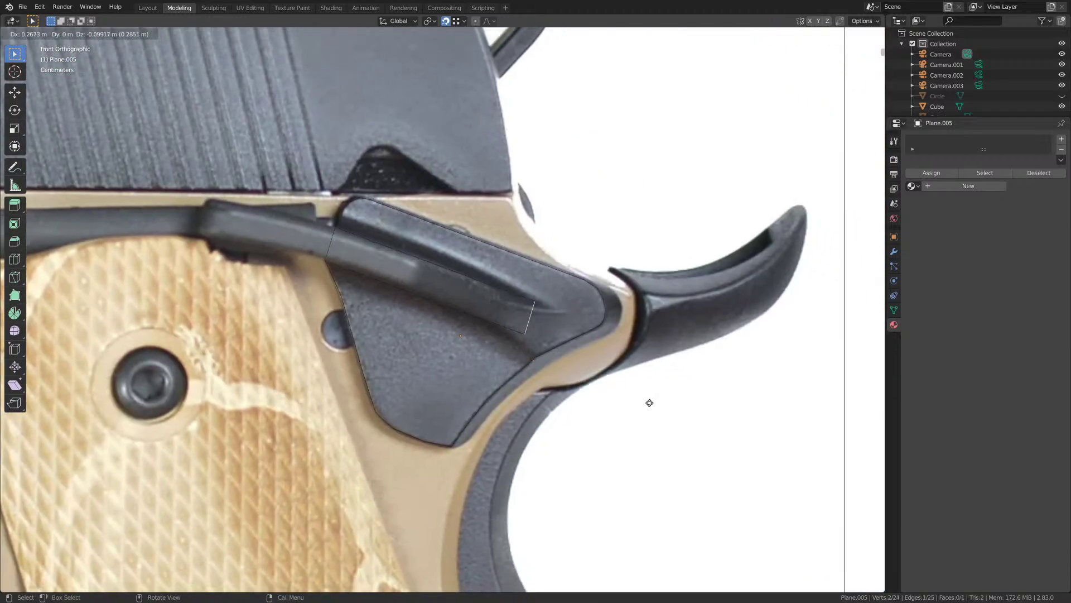
{"action": "left_click", "coordinate": [666, 404]}
- Scale the strip's rear edge to 1.047 and move it about 0.04 m forward and 0.013 m up
{"action": "key", "text": "s"}
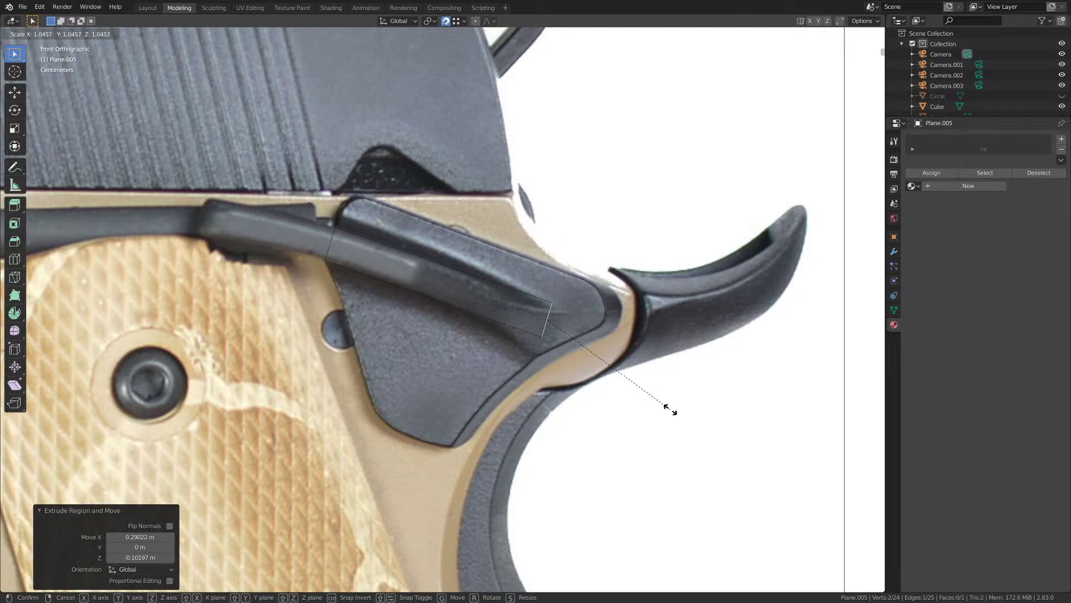
{"action": "left_click", "coordinate": [666, 407]}
{"action": "key", "text": "g"}
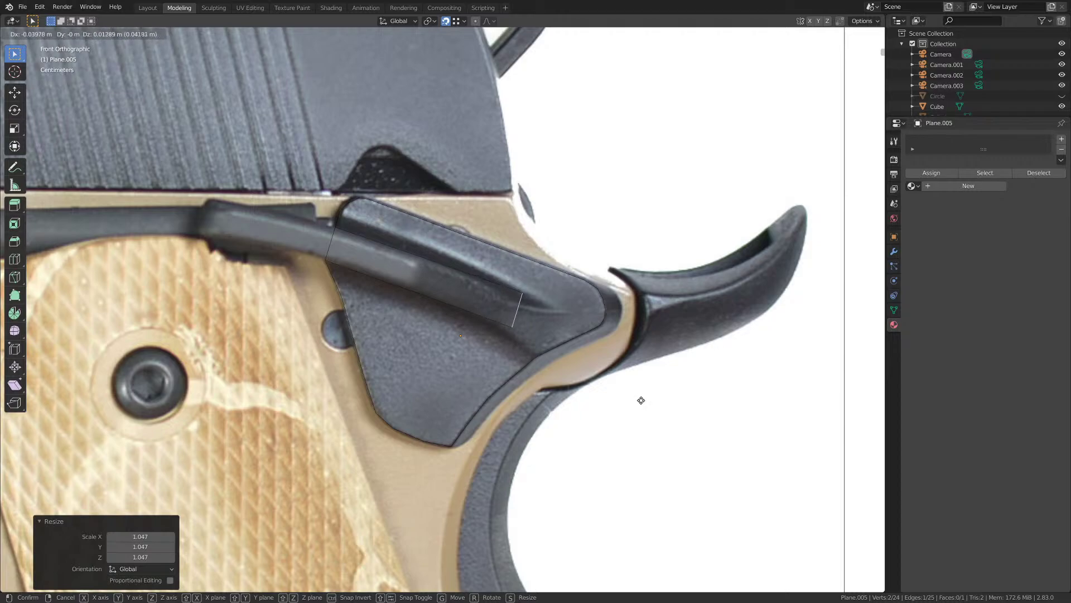
{"action": "left_click", "coordinate": [642, 400]}
- Switch to Material Preview shading and fill the thumb safety outline around the strip with a face
{"action": "mouse_move", "coordinate": [585, 385]}
{"action": "middle_mouse_down"}
{"action": "mouse_move", "coordinate": [540, 352]}
{"action": "mouse_move", "coordinate": [541, 366]}
{"action": "middle_mouse_up"}
{"action": "key", "text": "z"}
{"action": "left_click", "coordinate": [545, 419]}
{"action": "middle_click_drag", "start_coordinate": [545, 423], "coordinate": [506, 304]}
{"action": "key", "text": "1"}
{"action": "scroll", "coordinate": [525, 355], "scroll_direction": "up", "scroll_amount": 1}
{"action": "left_click", "coordinate": [361, 306], "text": "alt"}
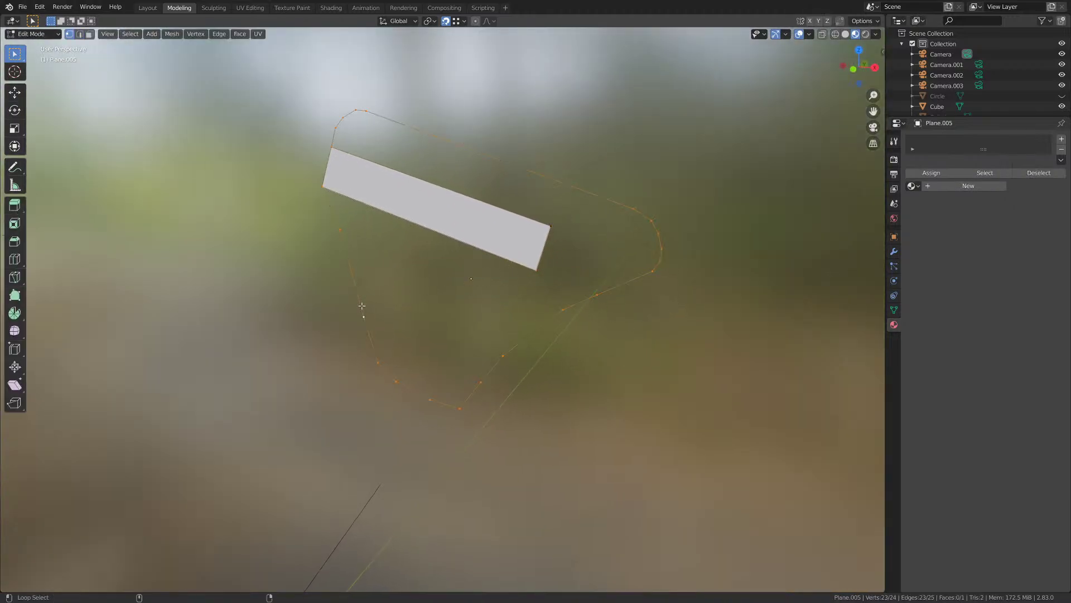
{"action": "left_click", "coordinate": [535, 219], "text": "shift"}
{"action": "key", "text": "f"}
- Try to delete the rectangular strip face and check the result in Object Mode
{"action": "key", "text": "2"}
{"action": "left_click", "coordinate": [448, 214]}
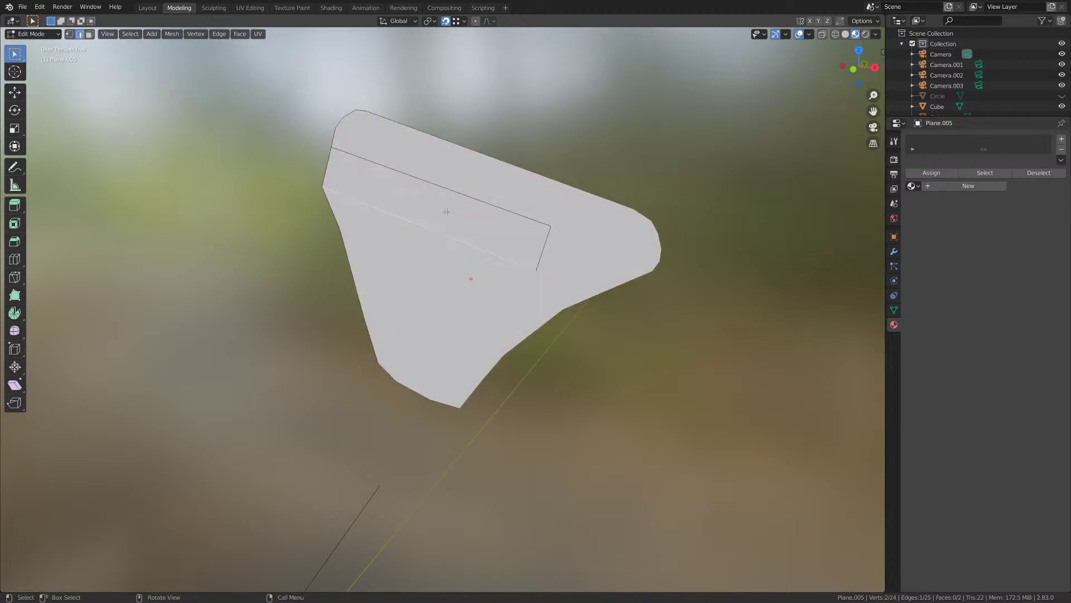
{"action": "middle_click_drag", "start_coordinate": [447, 211], "coordinate": [390, 238]}
{"action": "key", "text": "3"}
{"action": "left_click", "coordinate": [530, 214]}
{"action": "middle_click_drag", "start_coordinate": [530, 215], "coordinate": [521, 243]}
{"action": "key", "text": "x"}
{"action": "left_click", "coordinate": [414, 244]}
{"action": "key", "text": "Tab"}
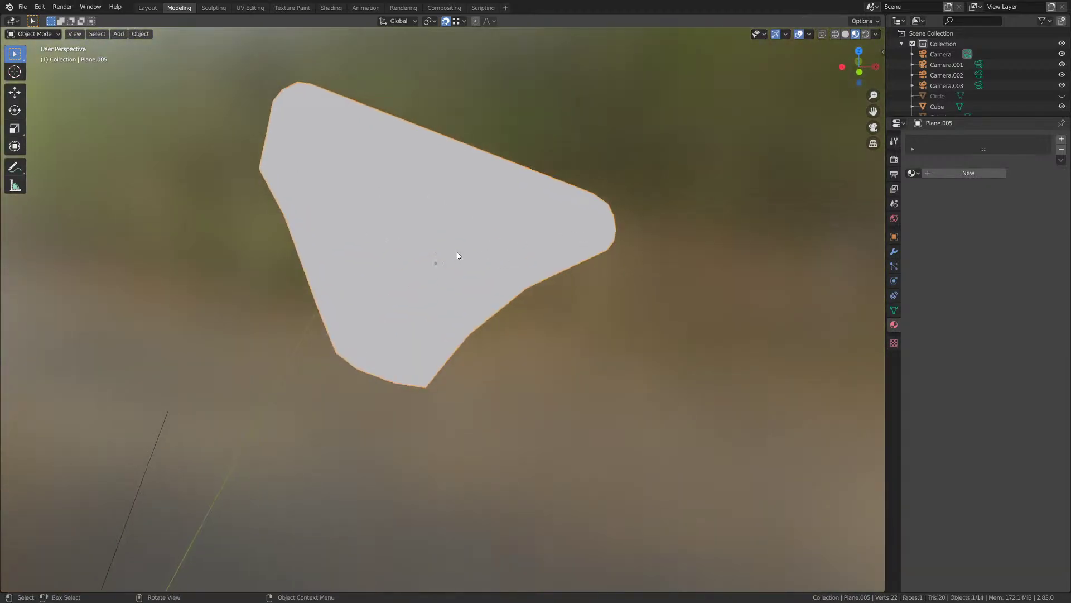
- Inspect the remaining face in both modes and undo the strip face's deletion
{"action": "key", "text": "Tab"}
{"action": "key", "text": "1"}
{"action": "scroll", "coordinate": [408, 248], "scroll_direction": "up", "scroll_amount": 2}
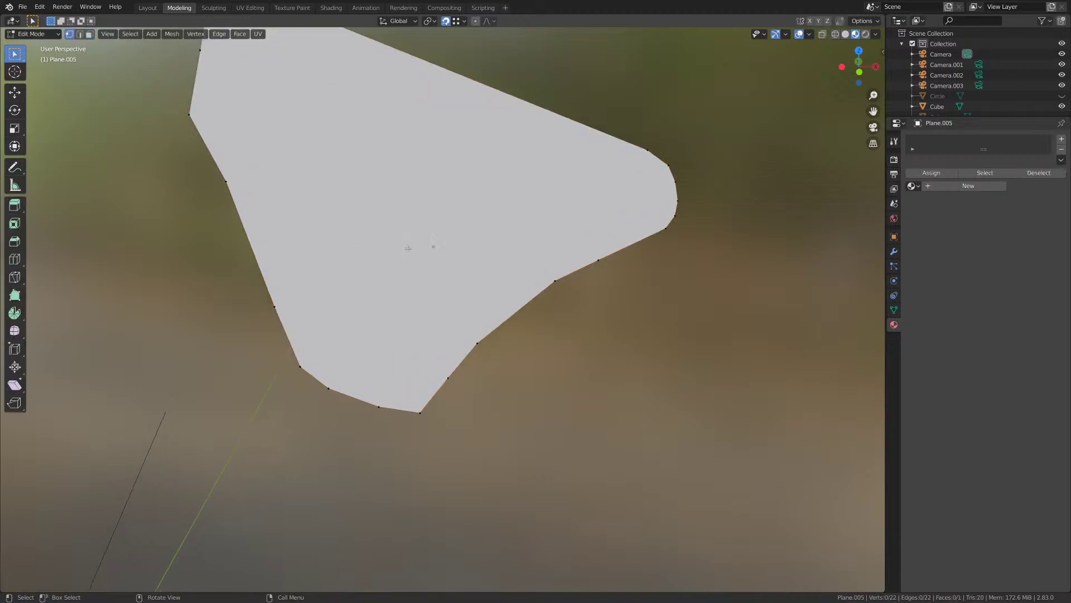
{"action": "middle_click_drag", "start_coordinate": [408, 248], "coordinate": [370, 243]}
{"action": "key", "text": "Tab"}
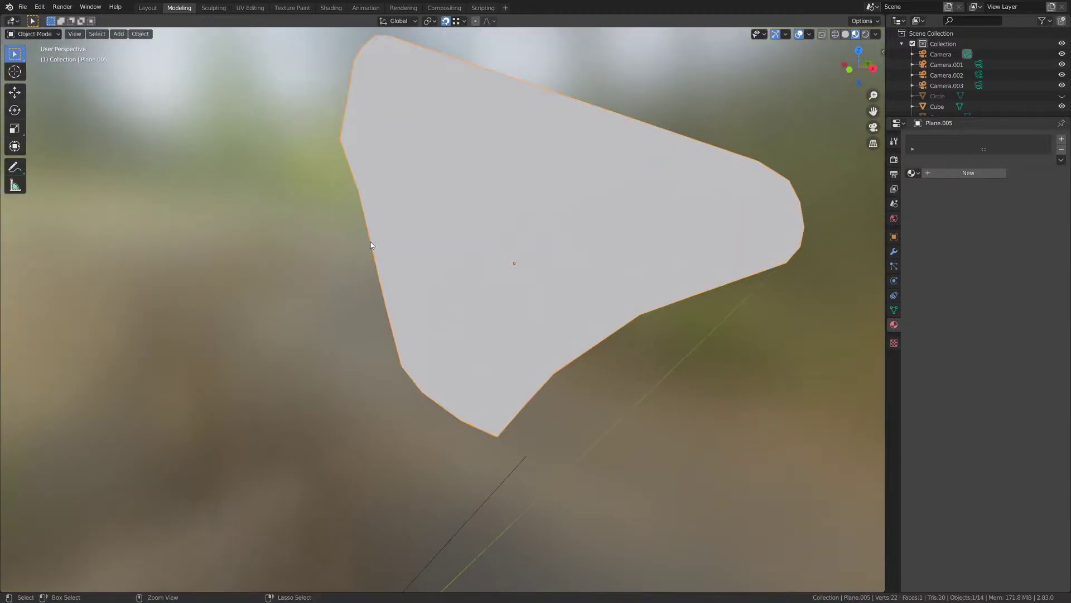
{"action": "key", "text": "Tab"}
{"action": "key", "text": "Tab"}
{"action": "key", "text": "Tab"}
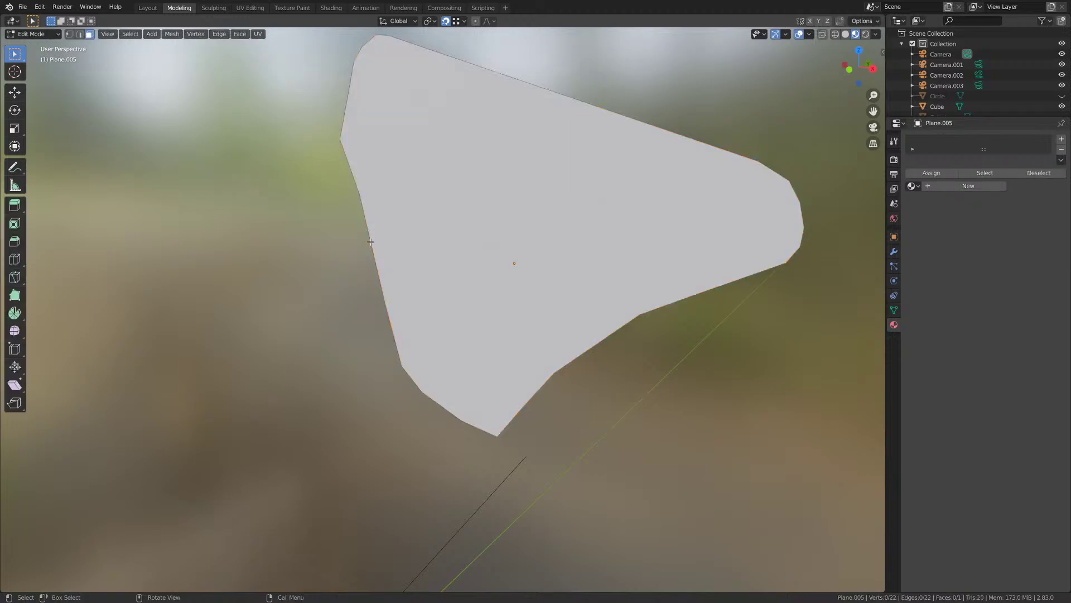
{"action": "key", "text": "1"}
{"action": "key", "text": "ctrl+z"}
{"action": "key", "text": "ctrl+z"}
{"action": "key", "text": "ctrl+z"}
{"action": "key", "text": "ctrl+z"}
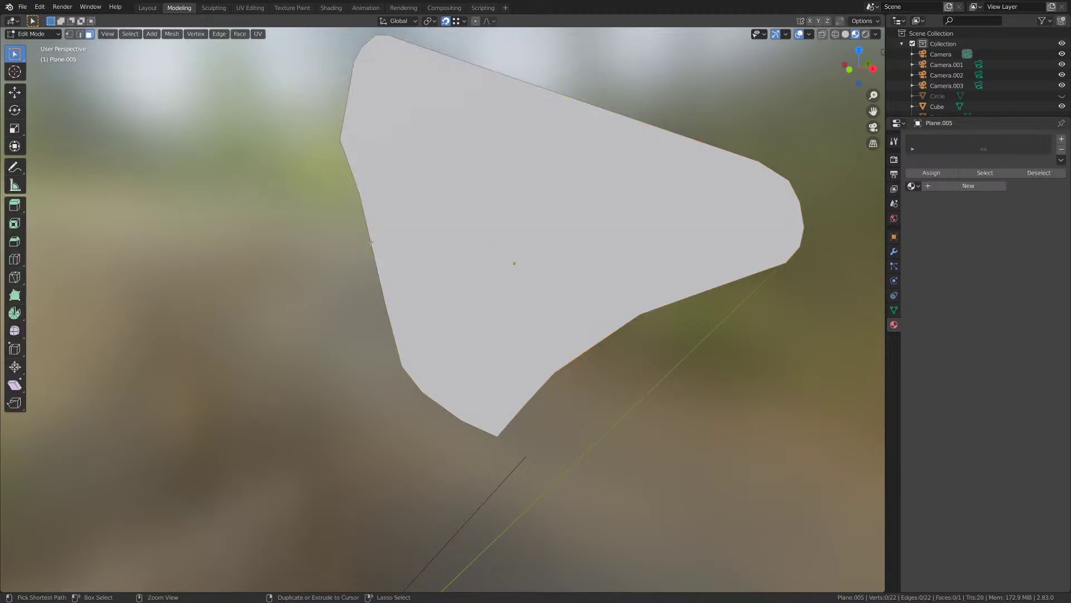
{"action": "middle_click_drag", "start_coordinate": [457, 252], "coordinate": [467, 257]}
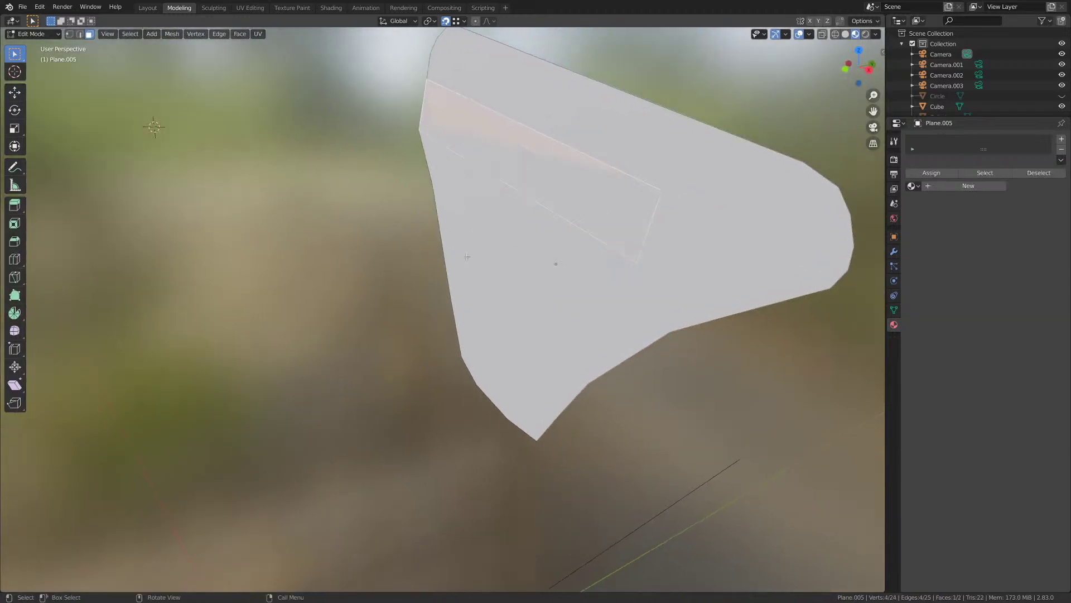
- Try to delete the large outline face, and undo the deletion
{"action": "key", "text": "x"}
{"action": "left_click", "coordinate": [700, 212]}
{"action": "key", "text": "1"}
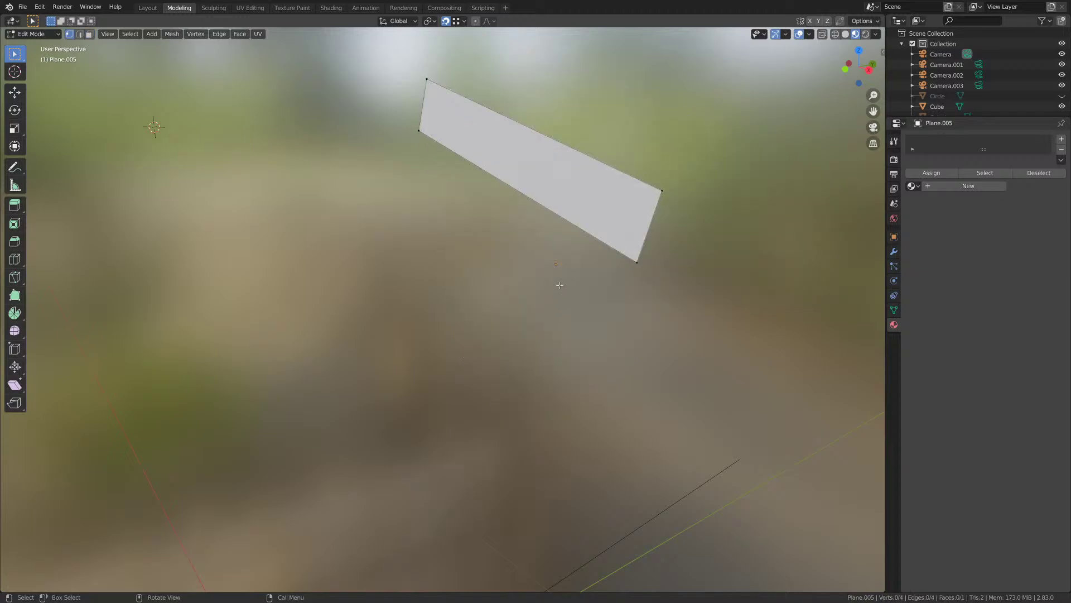
{"action": "key", "text": "ctrl+z"}
{"action": "key", "text": "ctrl+z"}
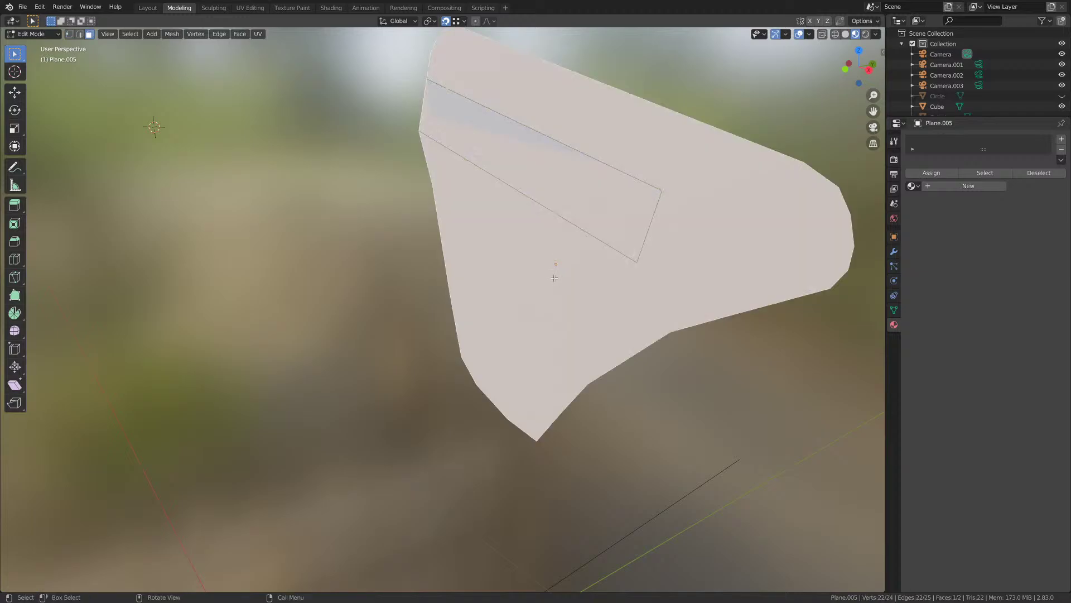
- Select the strip face and show it in wireframe over the front-view reference
{"action": "middle_click_drag", "start_coordinate": [485, 291], "coordinate": [374, 303]}
{"action": "left_click", "coordinate": [263, 157]}
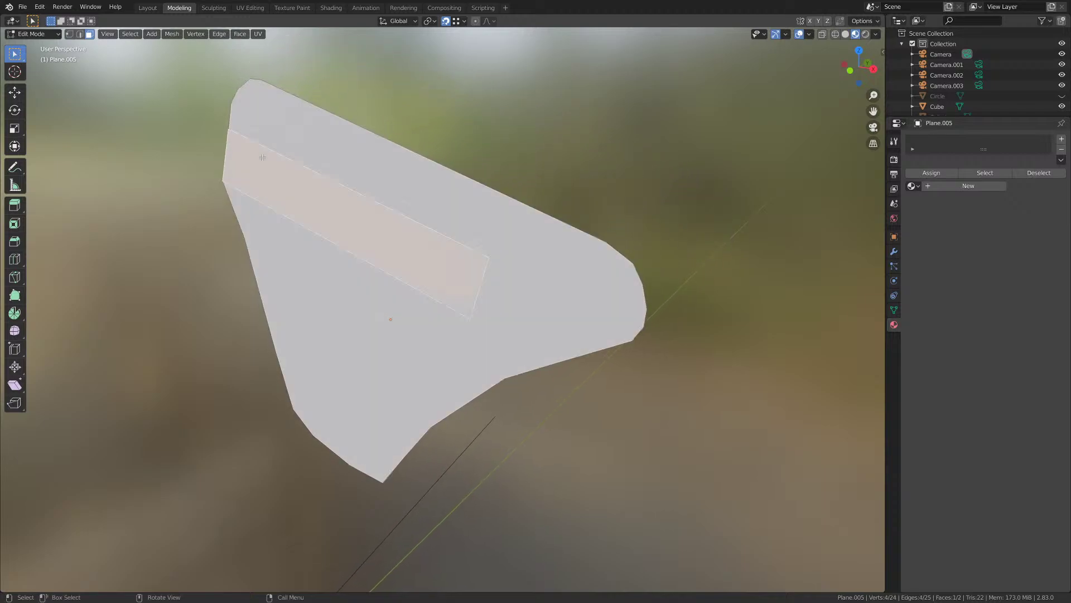
{"action": "key", "text": "KP_1"}
{"action": "key", "text": "z"}
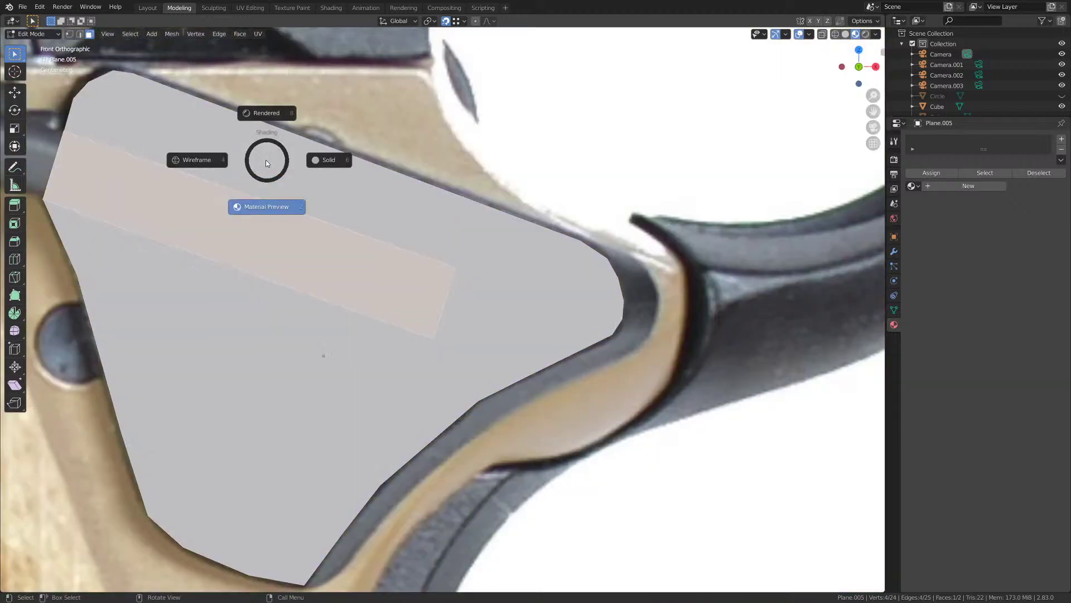
{"action": "left_click", "coordinate": [196, 160]}
{"action": "middle_click_drag", "start_coordinate": [254, 251], "coordinate": [421, 232], "text": "shift"}
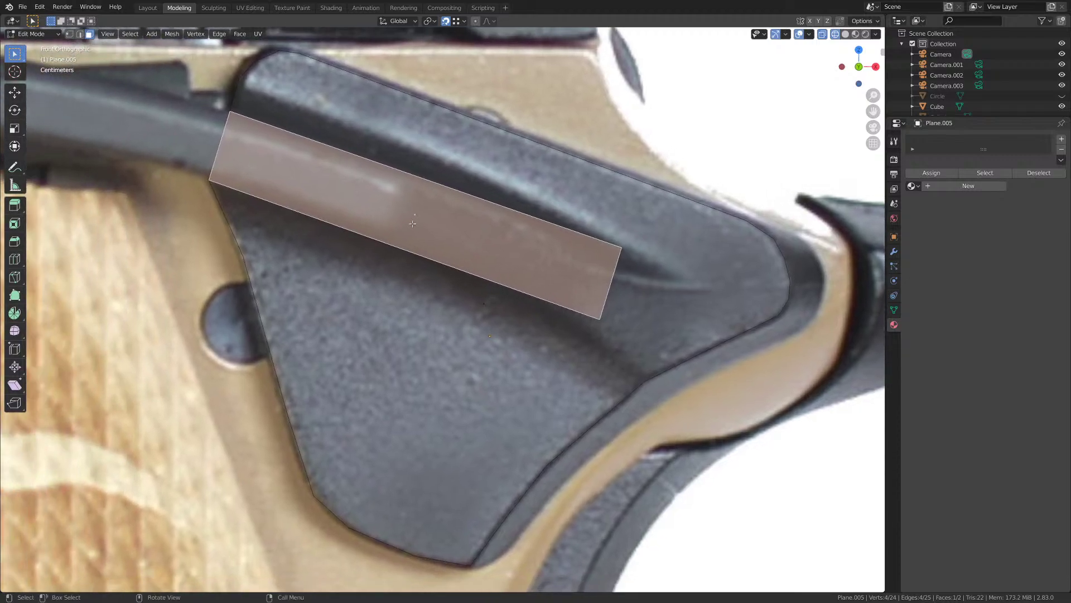
- Subdivide the strip's two long edges with one cut
{"action": "middle_click_drag", "start_coordinate": [416, 187], "coordinate": [383, 246]}
{"action": "right_click", "coordinate": [383, 246]}
{"action": "mouse_move", "coordinate": [383, 246]}
{"action": "key", "text": "Escape"}
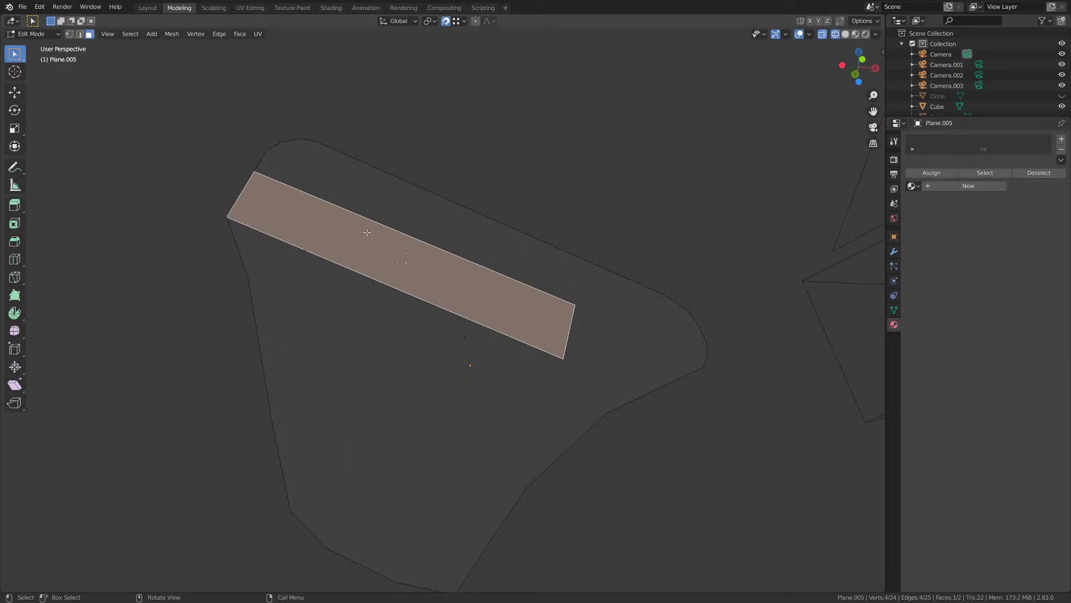
{"action": "key", "text": "2"}
{"action": "left_click", "coordinate": [368, 238]}
{"action": "left_click", "coordinate": [365, 249], "text": "shift"}
{"action": "right_click", "coordinate": [366, 248]}
{"action": "left_click", "coordinate": [347, 279]}
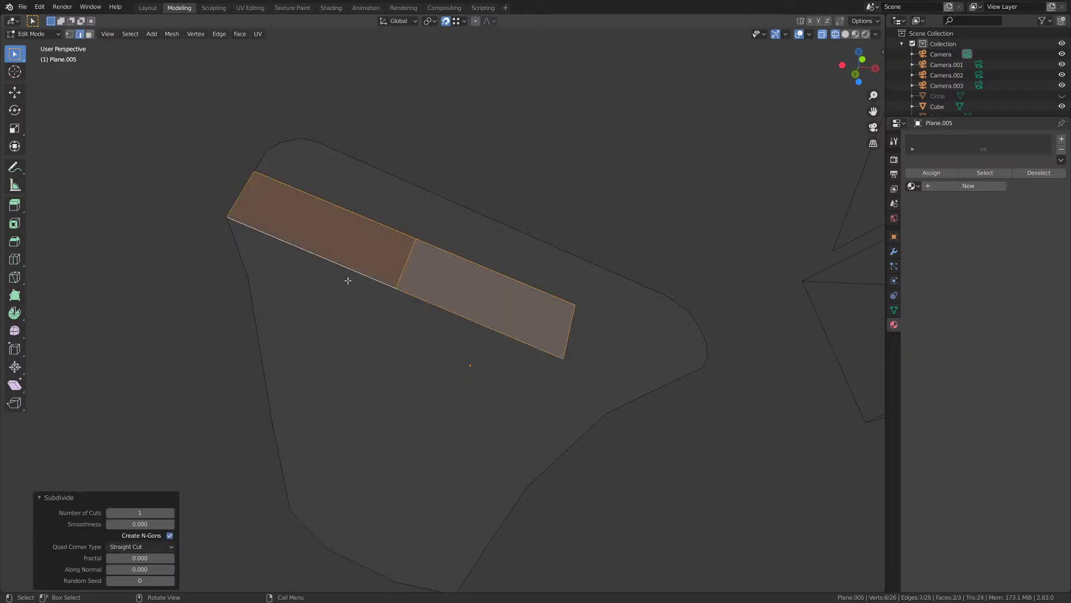
- Slide the strip's new middle edge forward by a factor of 0.1 to meet the lever's ridge end
{"action": "left_click", "coordinate": [405, 261]}
{"action": "key", "text": "KP_1"}
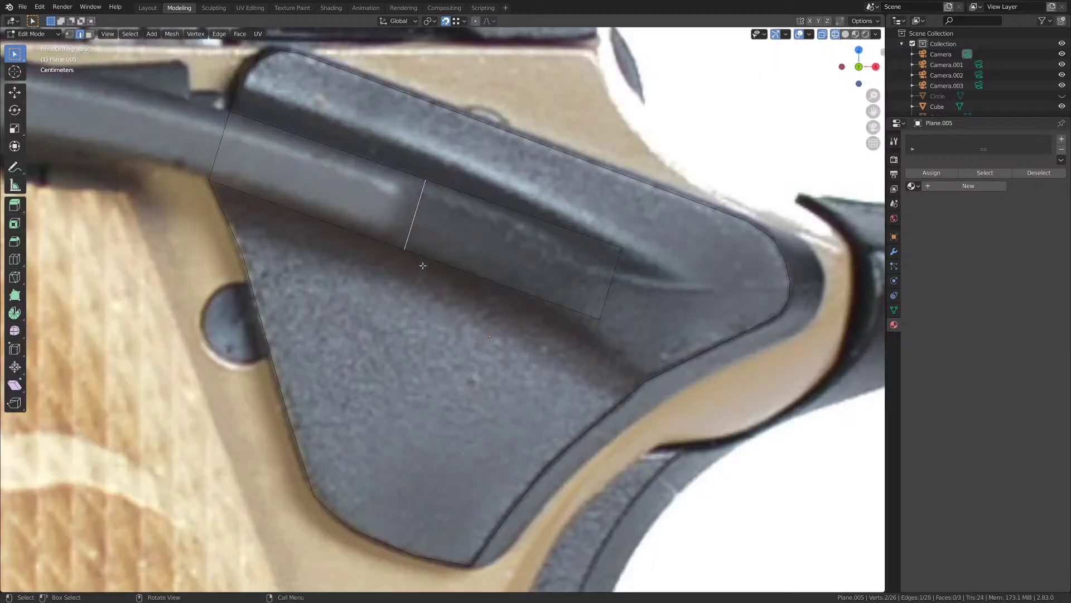
{"action": "key", "text": "g"}
{"action": "key", "text": "g"}
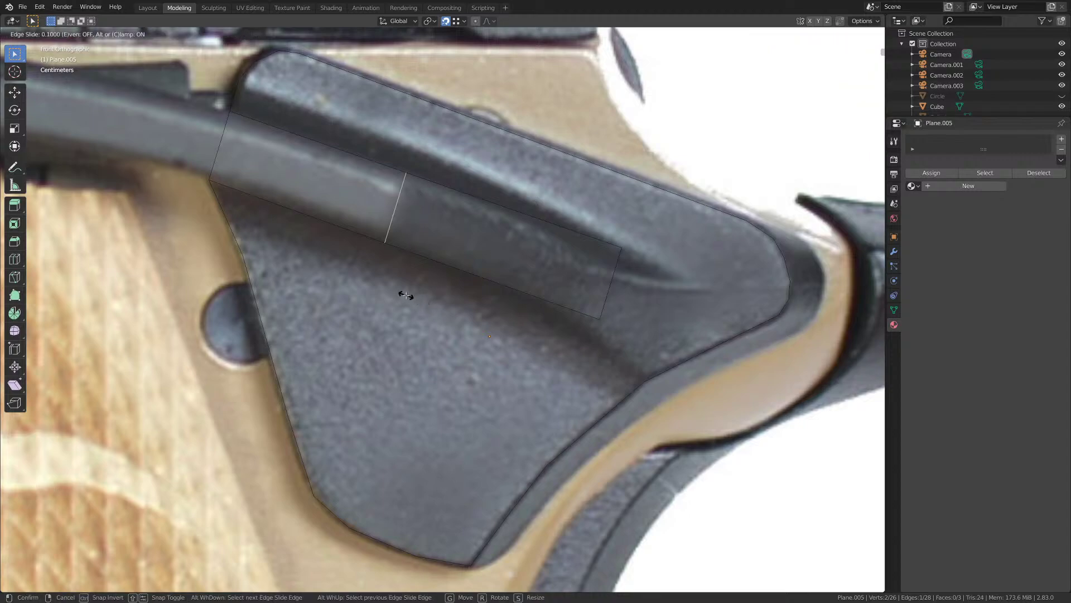
{"action": "left_click", "coordinate": [405, 295]}
- Raise the strip's middle edge outward from the plate along negative Y
{"action": "middle_click_drag", "start_coordinate": [406, 295], "coordinate": [417, 407]}
{"action": "key", "text": "g"}
{"action": "key", "text": "y"}
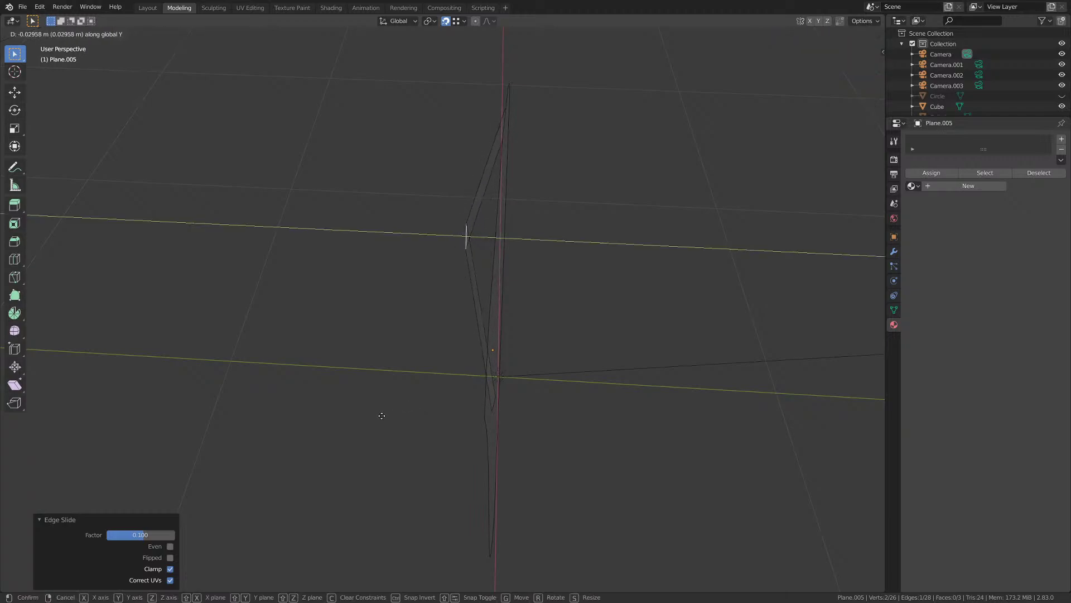
{"action": "left_click", "coordinate": [349, 407]}
- Try to move the strip's front edge 0.06262 m outward along negative Y
{"action": "middle_click_drag", "start_coordinate": [497, 151], "coordinate": [447, 135]}
{"action": "left_click", "coordinate": [429, 130]}
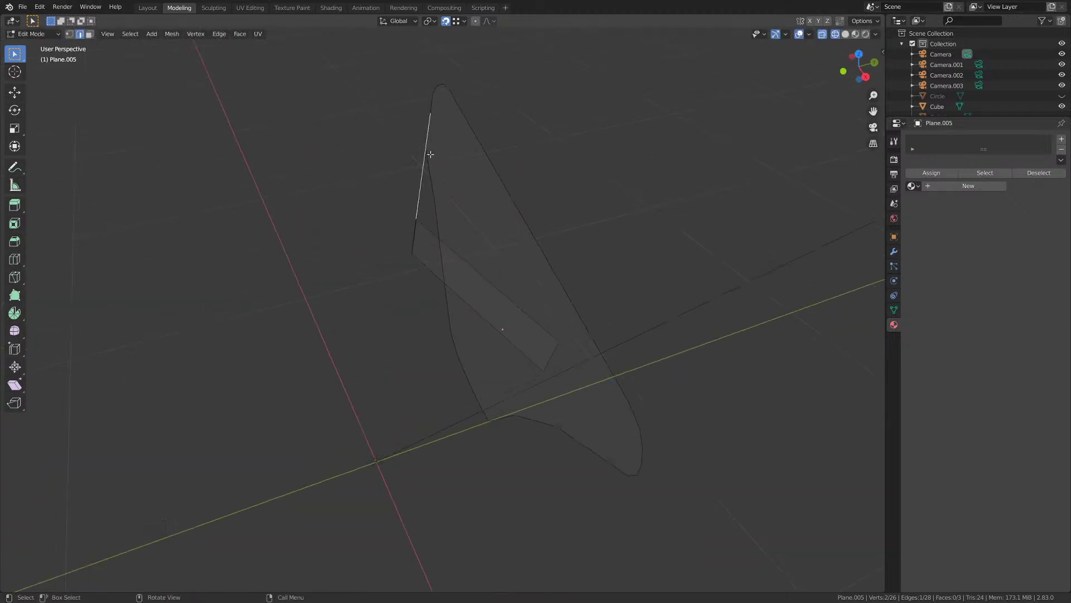
{"action": "middle_click_drag", "start_coordinate": [392, 206], "coordinate": [345, 240]}
{"action": "left_click", "coordinate": [350, 160]}
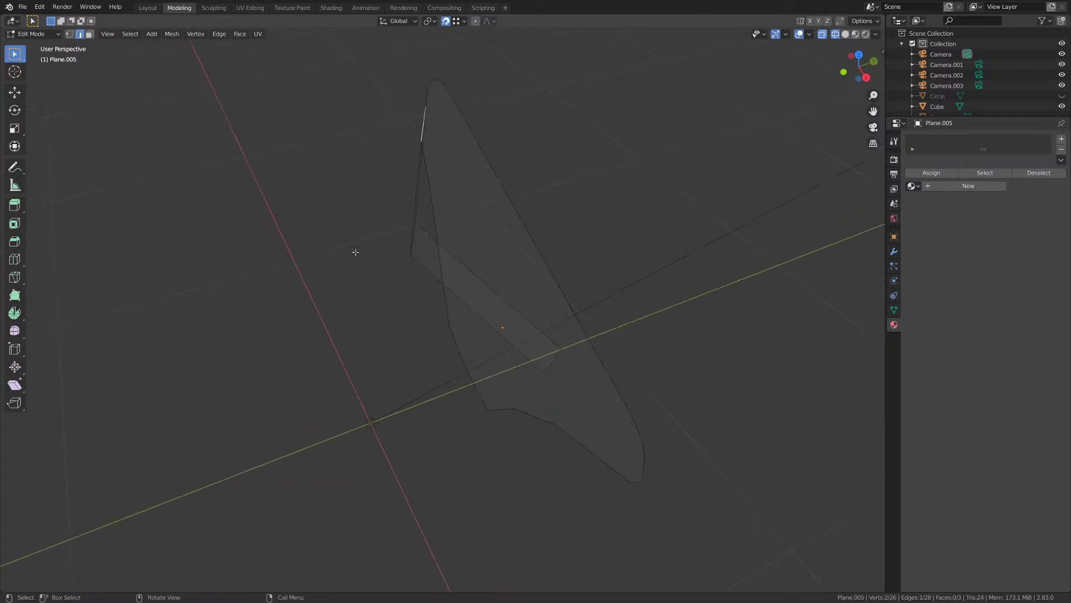
{"action": "key", "text": "g"}
{"action": "key", "text": "y"}
{"action": "left_click", "coordinate": [412, 249]}
- Inspect the raised strip in Solid and Material Preview shading, and undo the front edge's outward move
{"action": "mouse_move", "coordinate": [420, 251]}
{"action": "middle_mouse_down"}
{"action": "mouse_move", "coordinate": [390, 268]}
{"action": "mouse_move", "coordinate": [445, 239]}
{"action": "mouse_move", "coordinate": [505, 256]}
{"action": "mouse_move", "coordinate": [488, 259]}
{"action": "middle_mouse_up"}
{"action": "key", "text": "z"}
{"action": "left_click", "coordinate": [552, 267]}
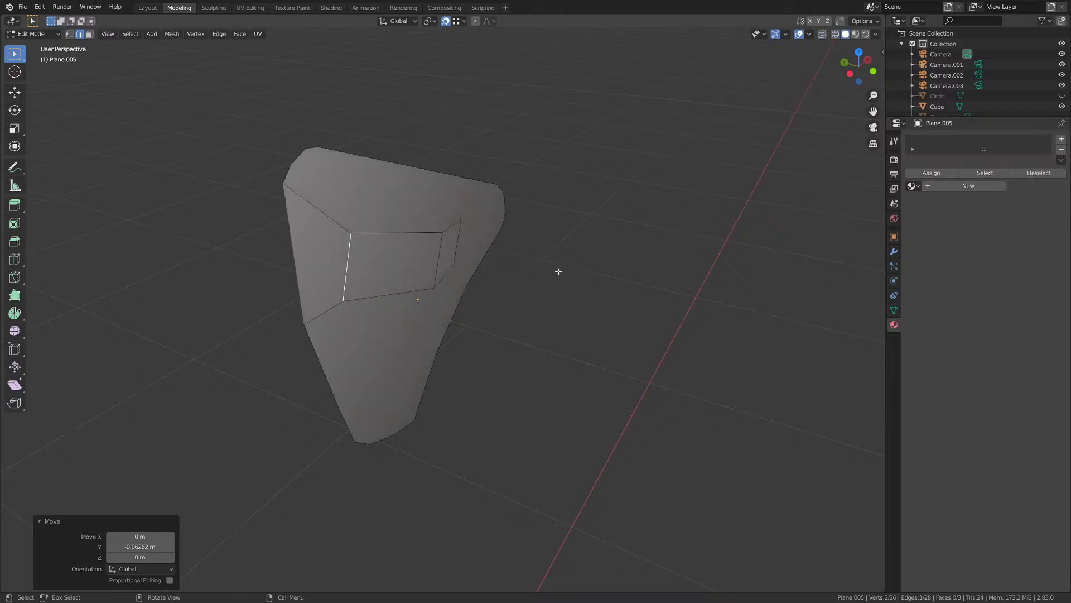
{"action": "key", "text": "z"}
{"action": "left_click", "coordinate": [529, 323]}
{"action": "scroll", "coordinate": [527, 326], "scroll_direction": "down", "scroll_amount": 3}
{"action": "mouse_move", "coordinate": [525, 325]}
{"action": "middle_mouse_down"}
{"action": "mouse_move", "coordinate": [359, 308]}
{"action": "mouse_move", "coordinate": [368, 313]}
{"action": "mouse_move", "coordinate": [349, 327]}
{"action": "mouse_move", "coordinate": [349, 370]}
{"action": "mouse_move", "coordinate": [393, 398]}
{"action": "mouse_move", "coordinate": [521, 337]}
{"action": "mouse_move", "coordinate": [481, 358]}
{"action": "mouse_move", "coordinate": [453, 346]}
{"action": "mouse_move", "coordinate": [377, 251]}
{"action": "mouse_move", "coordinate": [423, 246]}
{"action": "mouse_move", "coordinate": [442, 257]}
{"action": "middle_mouse_up"}
{"action": "key", "text": "ctrl+z"}
- Try to delete the front half face of the raised strip
{"action": "middle_click_drag", "start_coordinate": [453, 246], "coordinate": [474, 283]}
{"action": "key", "text": "3"}
{"action": "left_click", "coordinate": [491, 282]}
{"action": "key", "text": "x"}
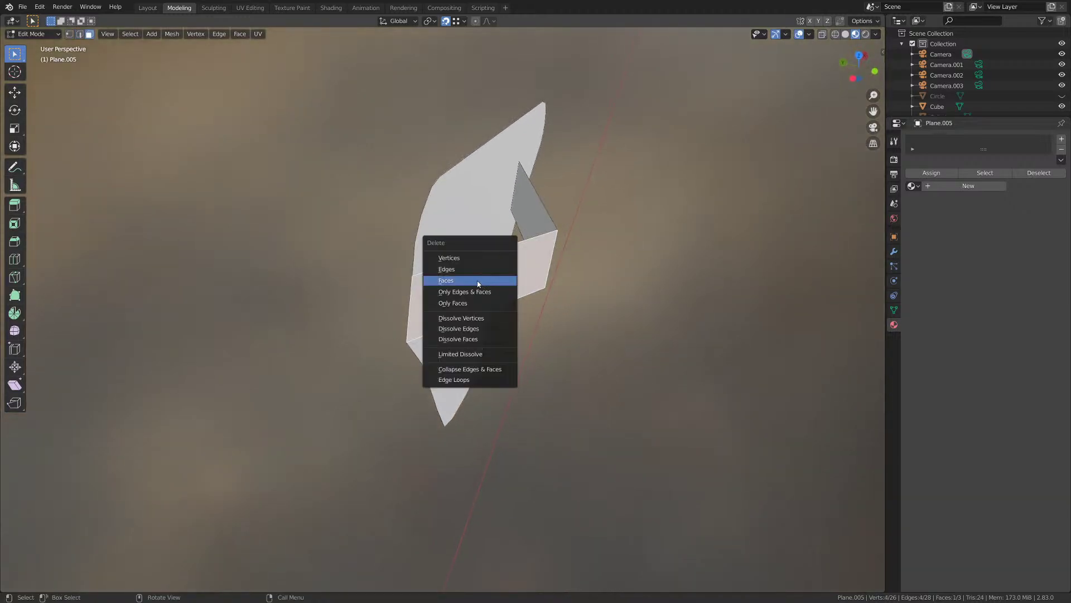
{"action": "left_click", "coordinate": [478, 282]}
{"action": "left_click", "coordinate": [550, 250]}
{"action": "middle_click_drag", "start_coordinate": [550, 250], "coordinate": [450, 268]}
- Undo the deletion of the strip's front half face and check the mesh from the side
{"action": "key", "text": "KP_1"}
{"action": "key", "text": "ctrl+z"}
{"action": "key", "text": "ctrl+z"}
{"action": "key", "text": "ctrl+z"}
{"action": "key", "text": "ctrl+z"}
{"action": "middle_click_drag", "start_coordinate": [466, 317], "coordinate": [485, 296]}
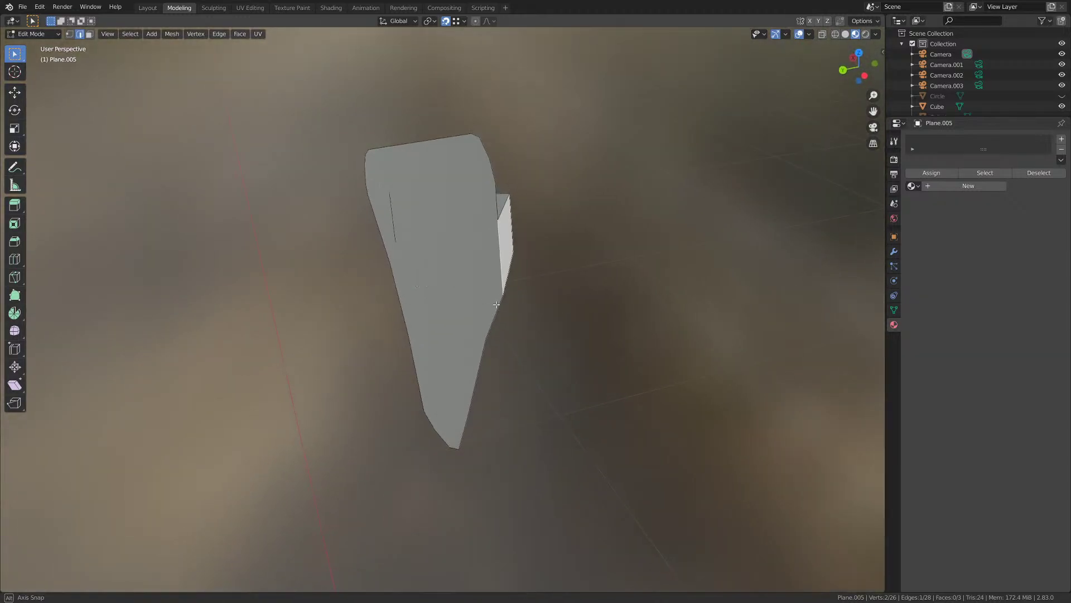
- Delete only the thumb safety plate's large face, keeping its outline edges and the raised strip's faces
{"action": "key", "text": "3"}
{"action": "left_click", "coordinate": [462, 278]}
{"action": "key", "text": "x"}
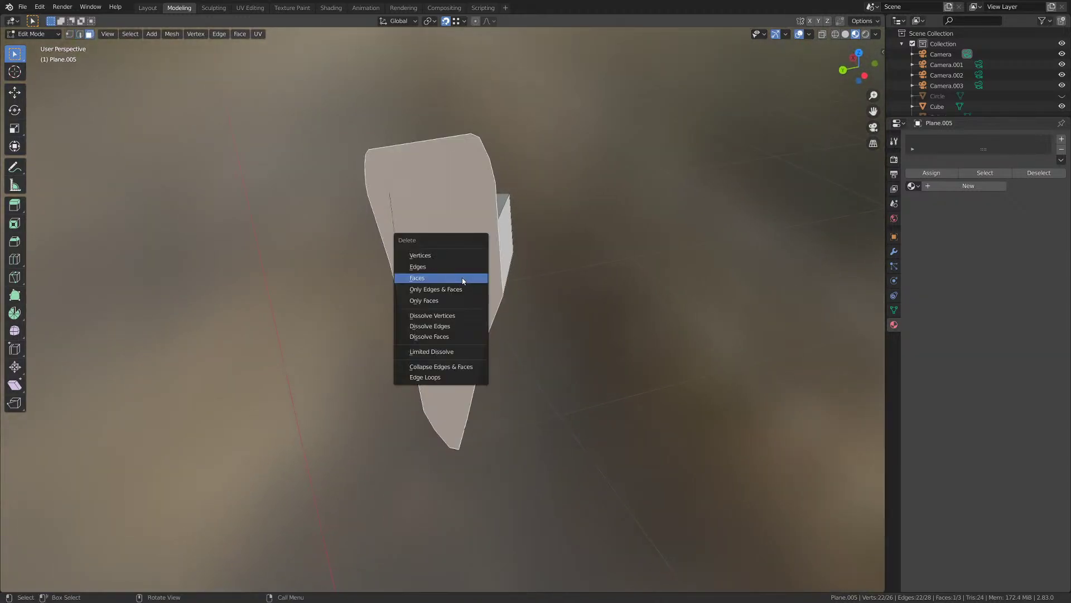
{"action": "left_click", "coordinate": [454, 300]}
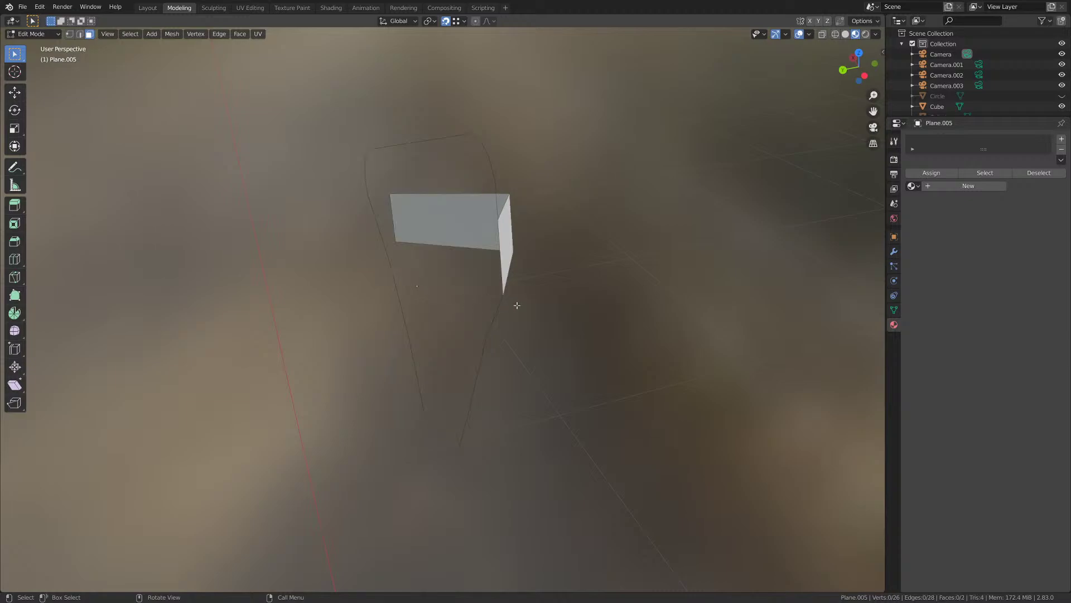
{"action": "middle_click_drag", "start_coordinate": [516, 304], "coordinate": [491, 270]}
- Move the raised strip's front edge outward along Y by -0.06262 m
{"action": "key", "text": "2"}
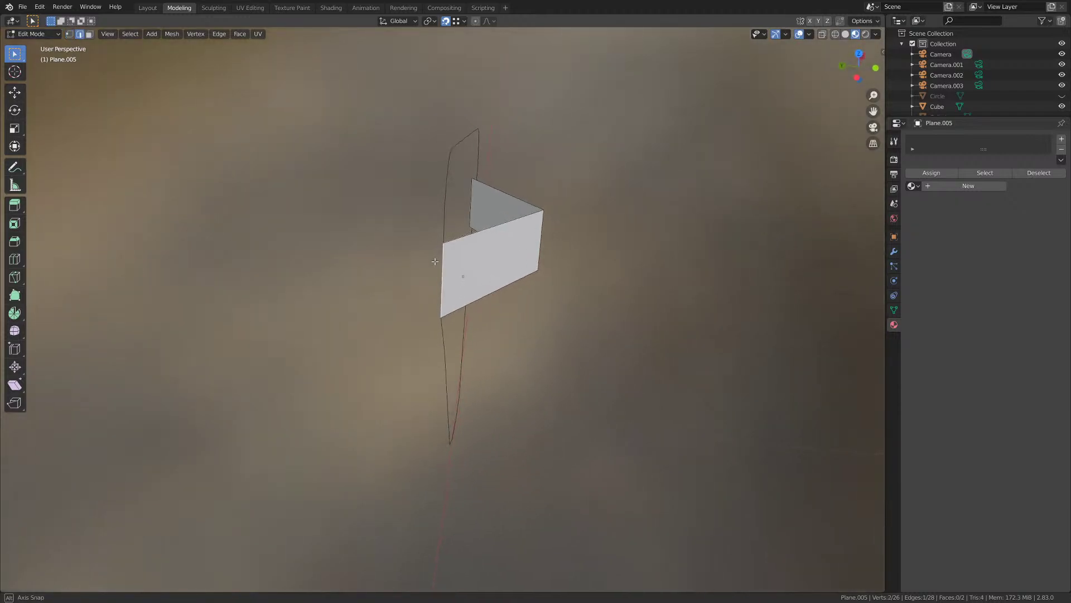
{"action": "key", "text": "g"}
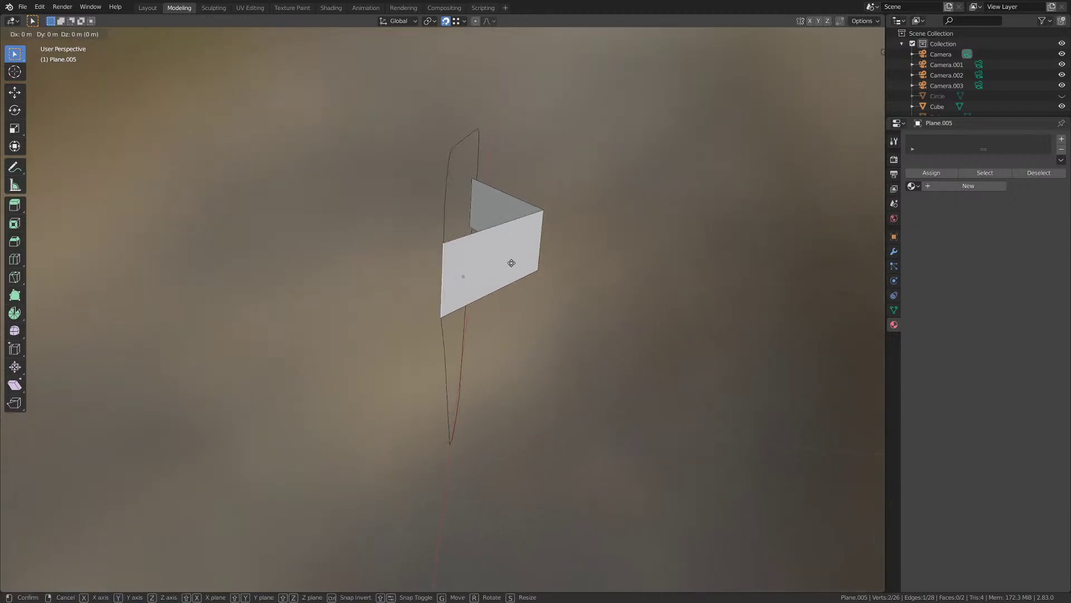
{"action": "key", "text": "y"}
{"action": "left_click", "coordinate": [543, 210]}
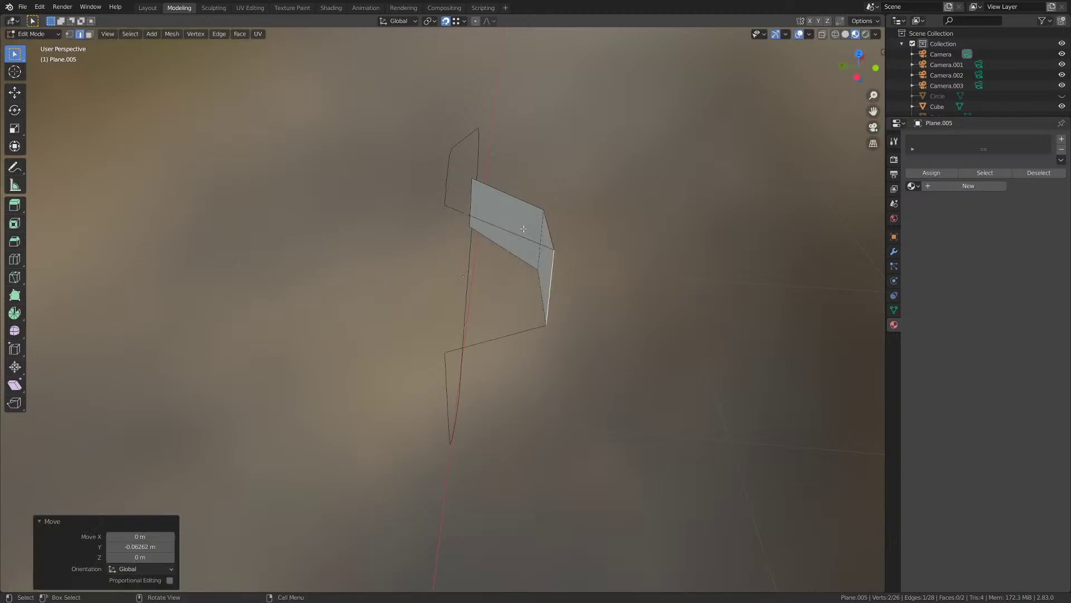
- Delete the two edges linking the strip's front edge to the plate outline and close the outline's front gap with a new edge
{"action": "left_click", "coordinate": [509, 235]}
{"action": "left_click", "coordinate": [512, 335], "text": "shift"}
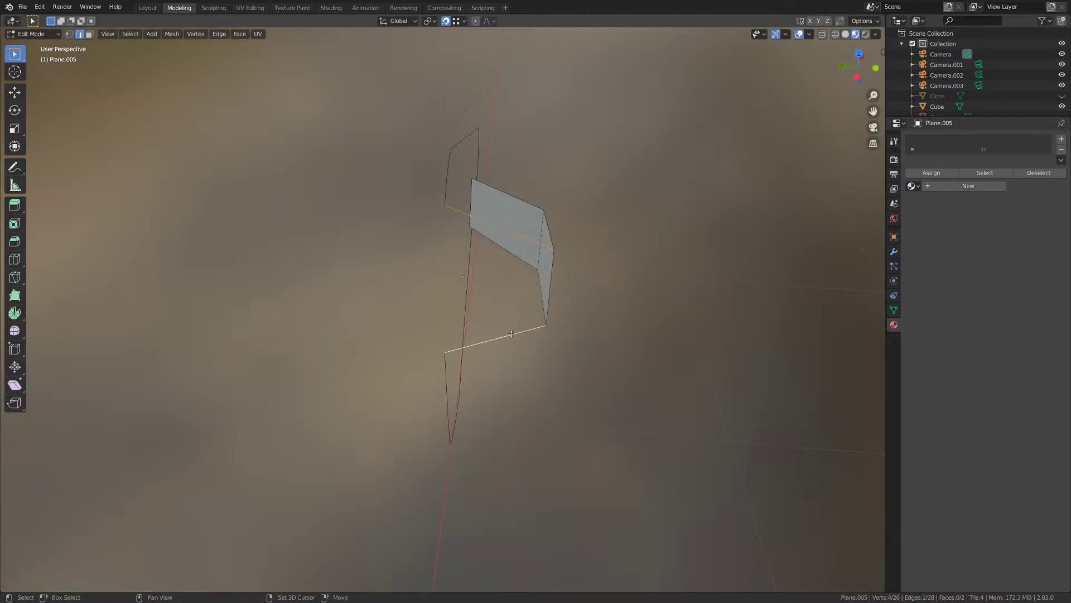
{"action": "key", "text": "x"}
{"action": "left_click", "coordinate": [476, 303]}
{"action": "middle_click_drag", "start_coordinate": [475, 346], "coordinate": [567, 330]}
{"action": "key", "text": "f"}
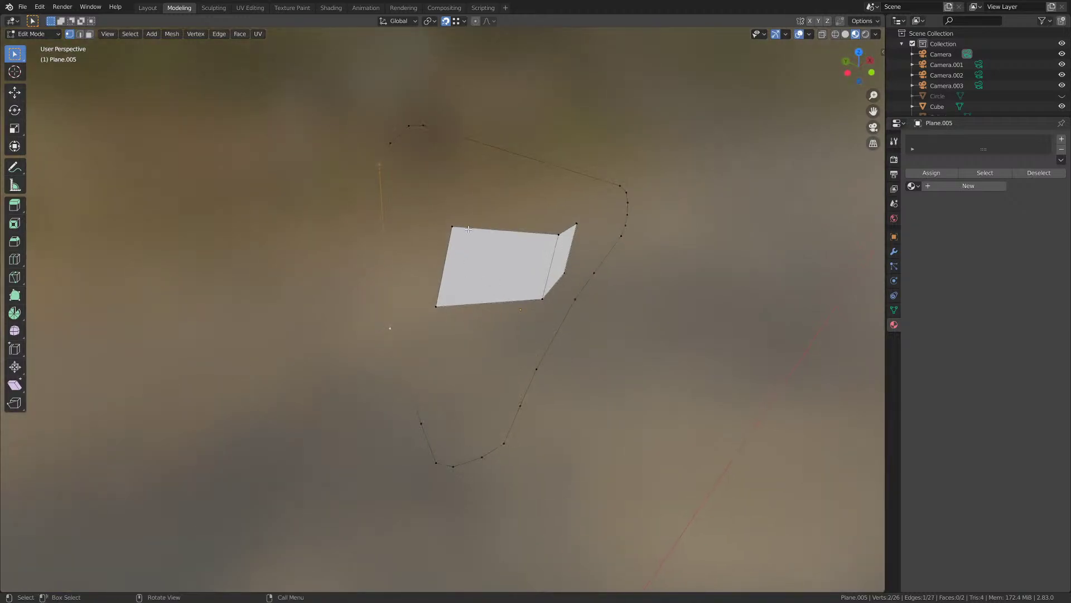
- In front view, move the strip's front edge -0.045289 m in X and 0.012606 m in Z, extending it along the reference lever
{"action": "middle_click_drag", "start_coordinate": [550, 274], "coordinate": [387, 211]}
{"action": "key", "text": "2"}
{"action": "left_click", "coordinate": [388, 211]}
{"action": "scroll", "coordinate": [418, 241], "scroll_direction": "down", "scroll_amount": 2}
{"action": "middle_click_drag", "start_coordinate": [444, 261], "coordinate": [424, 241]}
{"action": "key", "text": "KP_1"}
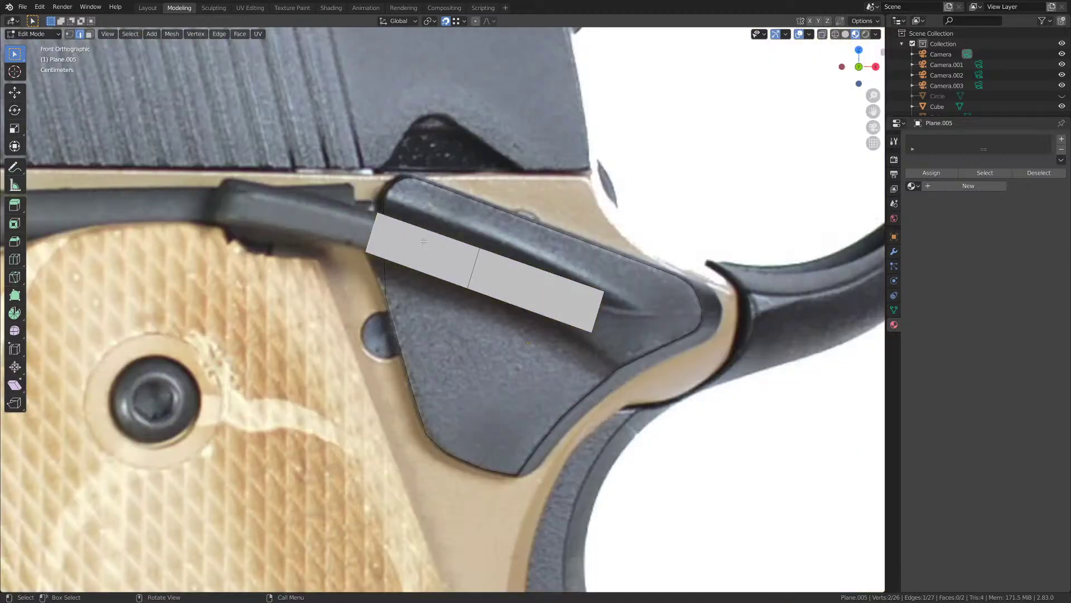
{"action": "key", "text": "g"}
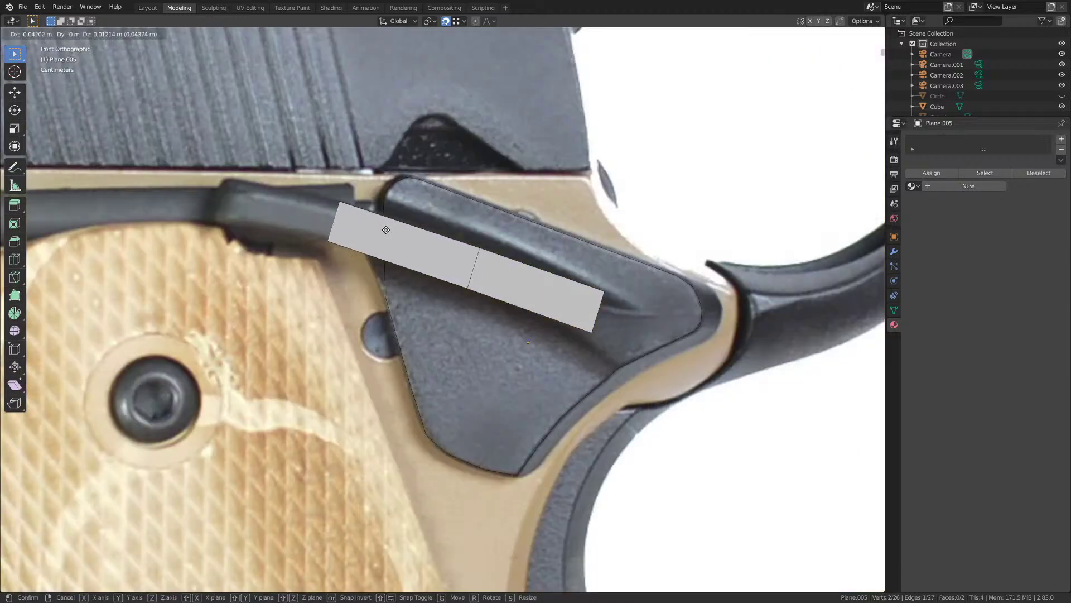
{"action": "left_click", "coordinate": [383, 228]}
- Extrude the strip's front edge -0.12519 m in X and 0.023867 m in Z, then rotate and nudge it to fit the lever's tip
{"action": "scroll", "coordinate": [645, 299], "scroll_direction": "up", "scroll_amount": 4}
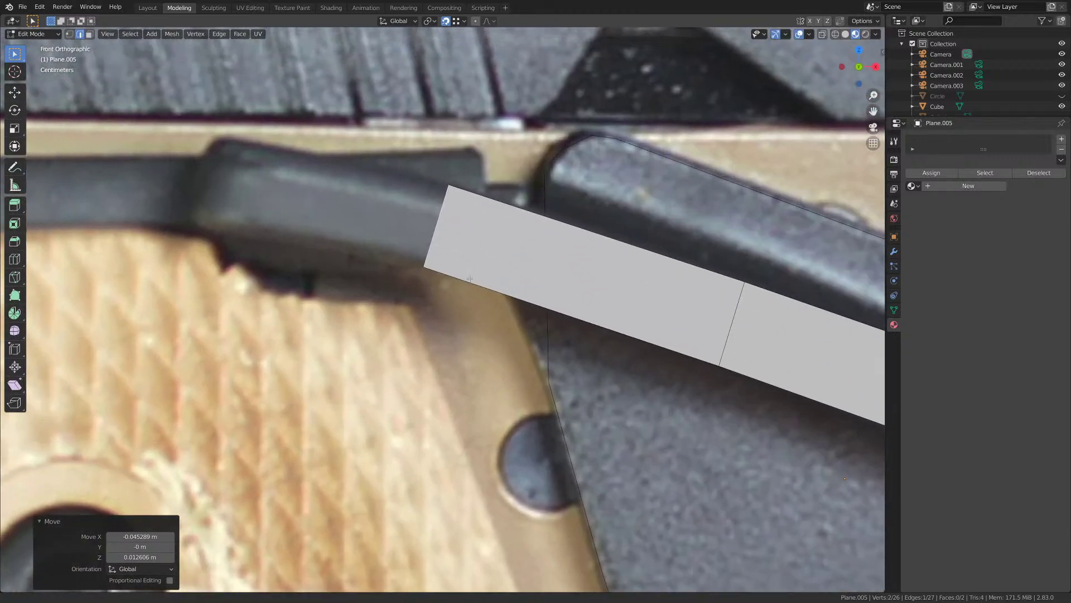
{"action": "key", "text": "e"}
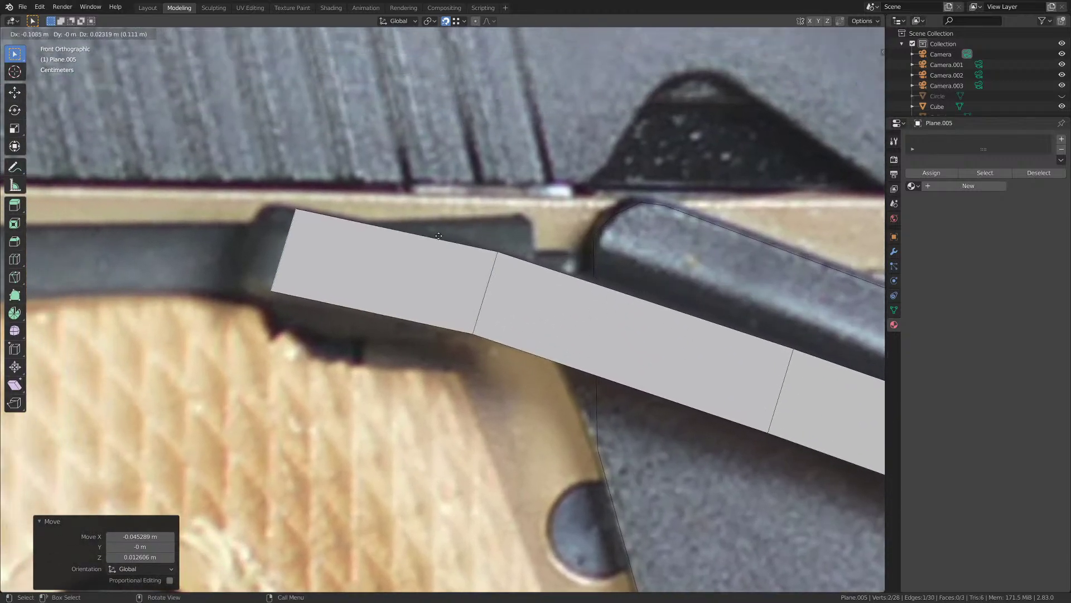
{"action": "left_click", "coordinate": [410, 235]}
{"action": "key", "text": "r"}
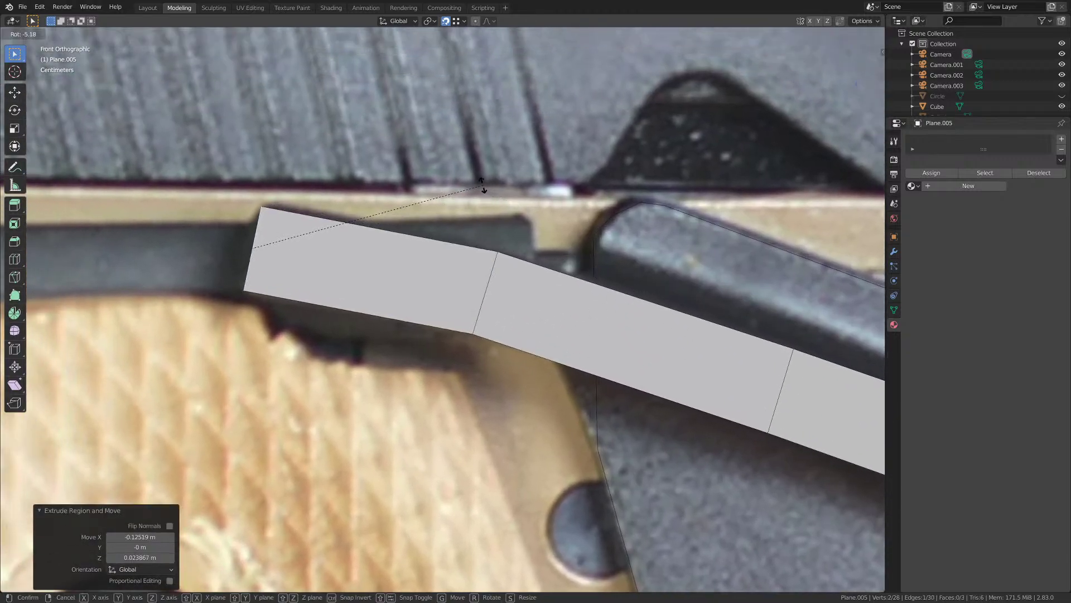
{"action": "left_click", "coordinate": [483, 184]}
{"action": "key", "text": "g"}
{"action": "left_click", "coordinate": [487, 182]}
- Rotate the edge at the bend between the strip's two front faces by -3.97°
{"action": "left_click", "coordinate": [499, 283]}
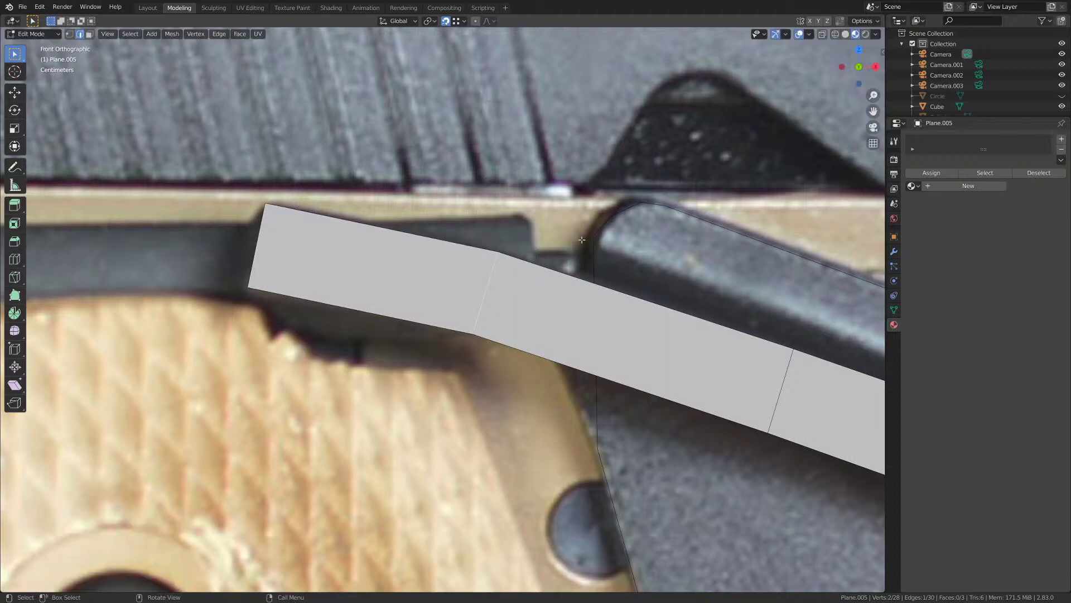
{"action": "key", "text": "r"}
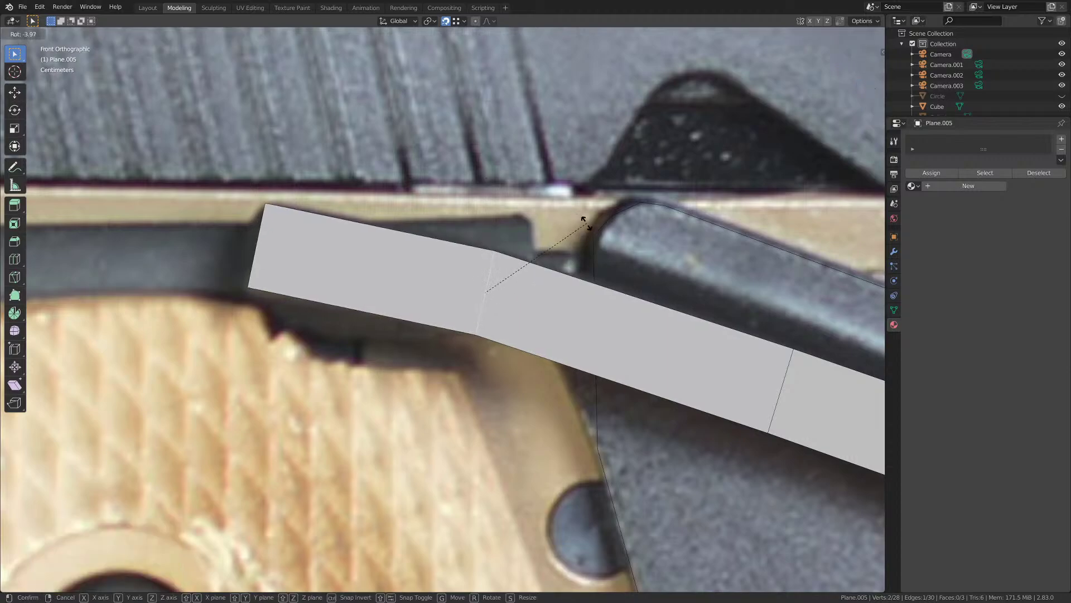
{"action": "left_click", "coordinate": [581, 229]}
{"action": "scroll", "coordinate": [580, 228], "scroll_direction": "down", "scroll_amount": 6}
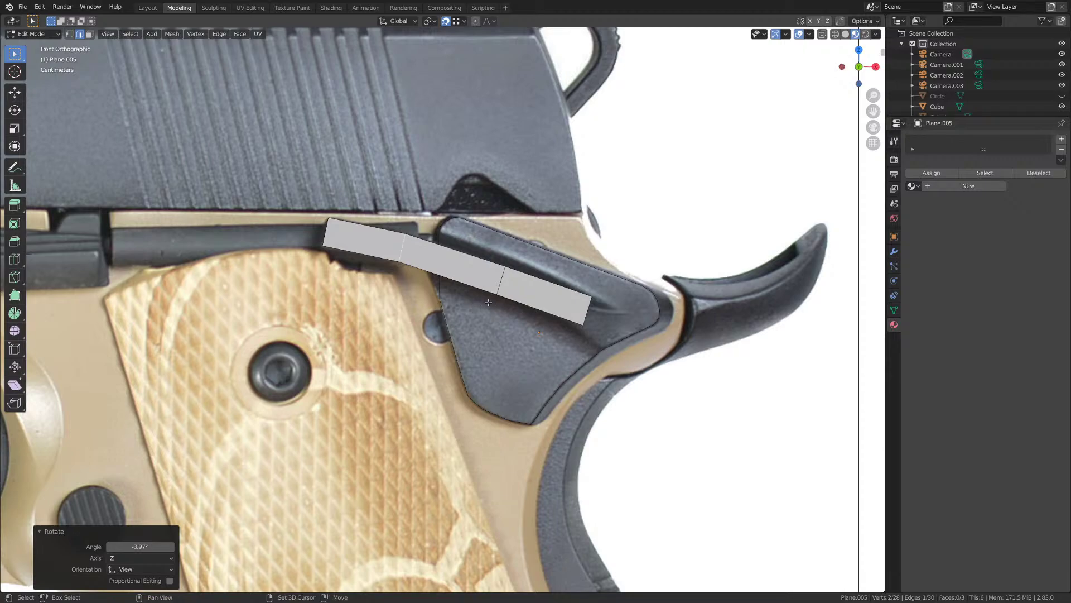
- Examine the plate outline and the detached lever strip in perspective and against the front reference
{"action": "middle_click_drag", "start_coordinate": [484, 296], "coordinate": [394, 293], "text": "shift"}
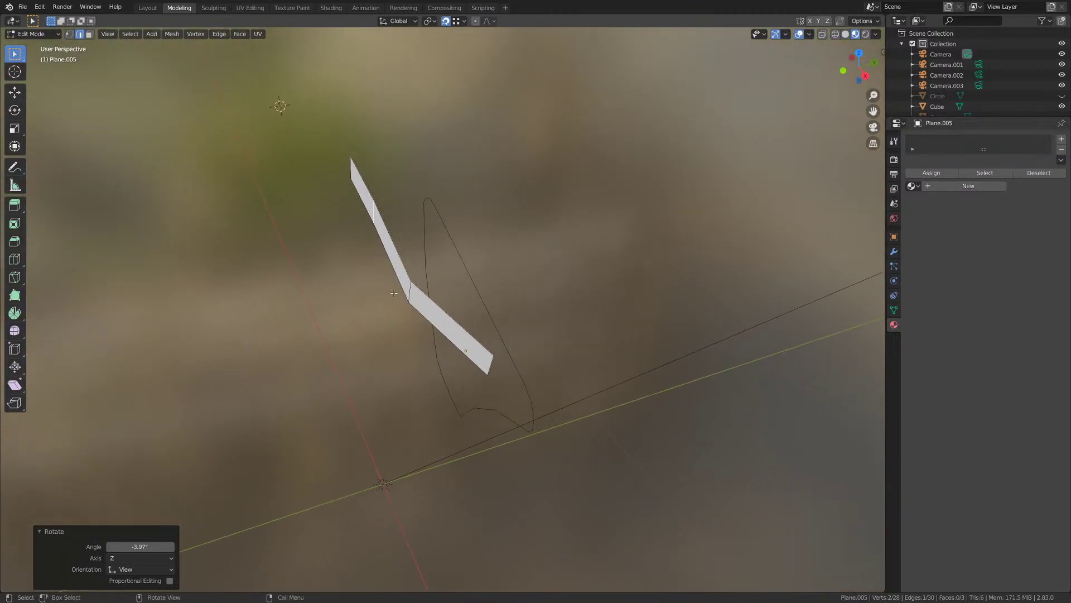
{"action": "key", "text": "Tab"}
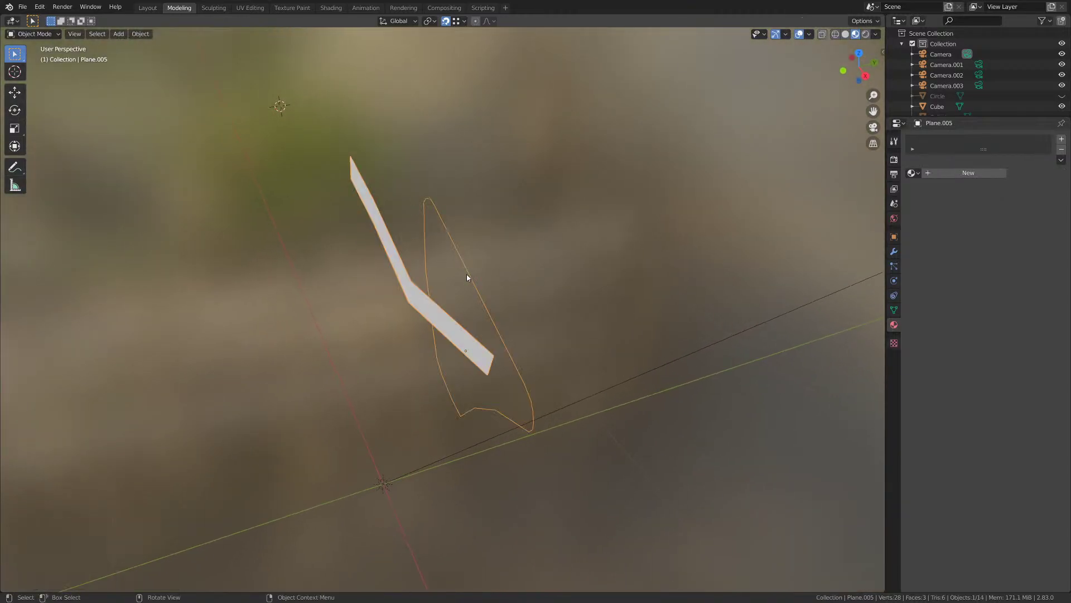
{"action": "key", "text": "Tab"}
{"action": "key", "text": "1"}
{"action": "middle_click_drag", "start_coordinate": [466, 274], "coordinate": [478, 236]}
{"action": "left_click", "coordinate": [495, 252], "text": "alt"}
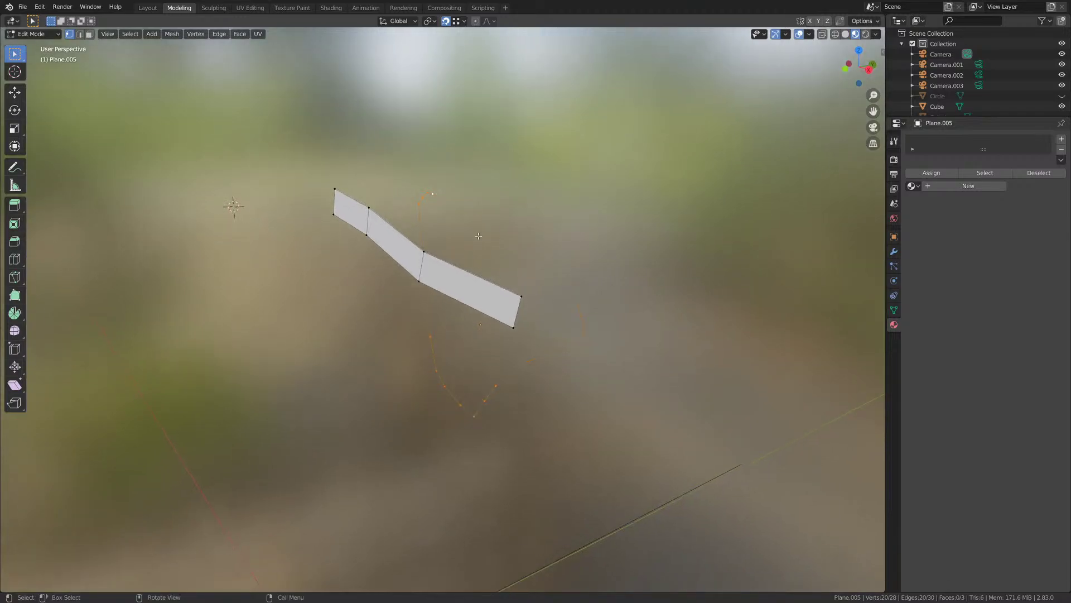
{"action": "left_click", "coordinate": [517, 294]}
{"action": "middle_click_drag", "start_coordinate": [517, 294], "coordinate": [512, 311]}
{"action": "left_click", "coordinate": [423, 203], "text": "shift"}
{"action": "middle_click_drag", "start_coordinate": [444, 262], "coordinate": [522, 230]}
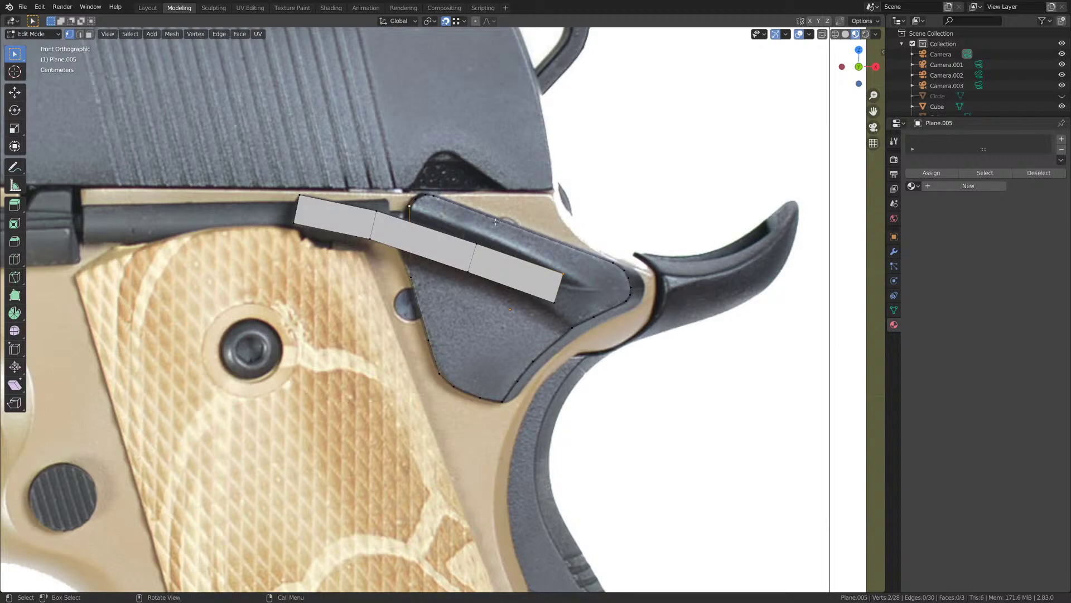
{"action": "scroll", "coordinate": [423, 219], "scroll_direction": "up", "scroll_amount": 3}
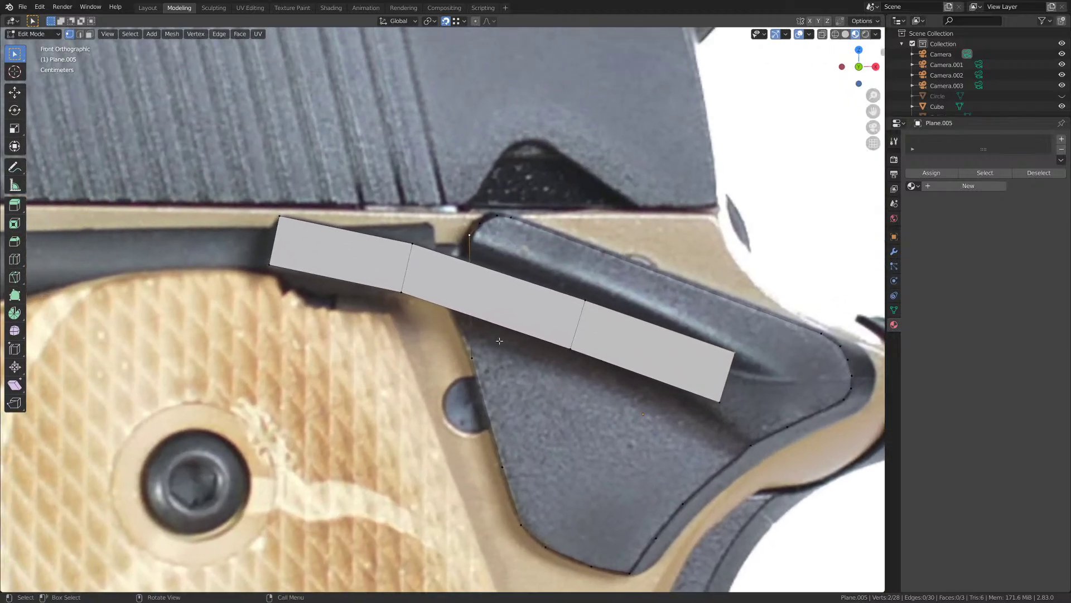
{"action": "middle_click_drag", "start_coordinate": [753, 358], "coordinate": [692, 257], "text": "shift"}
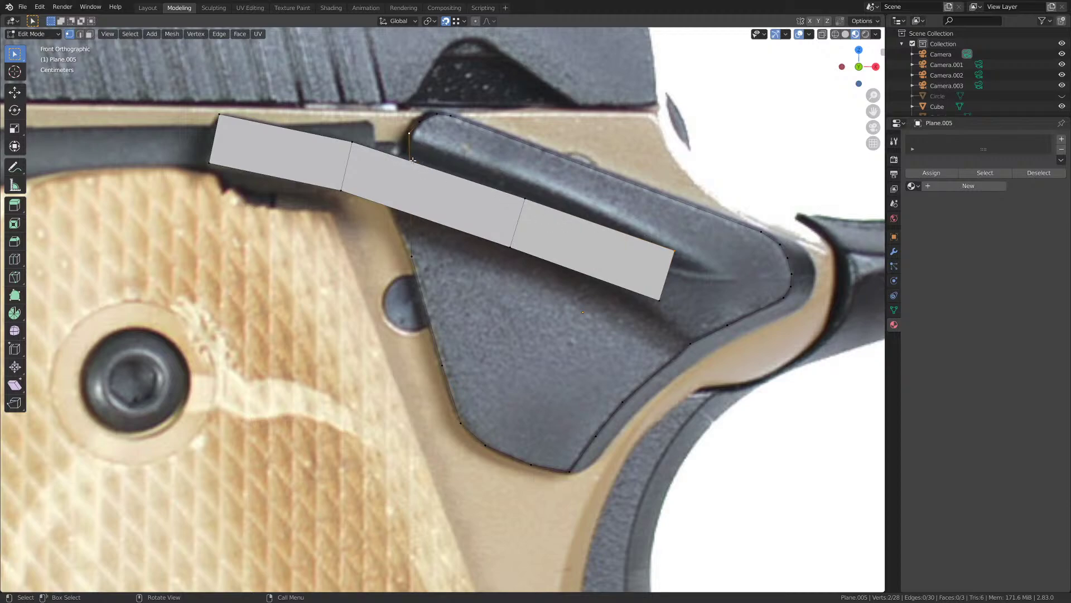
{"action": "middle_click_drag", "start_coordinate": [627, 229], "coordinate": [547, 252]}
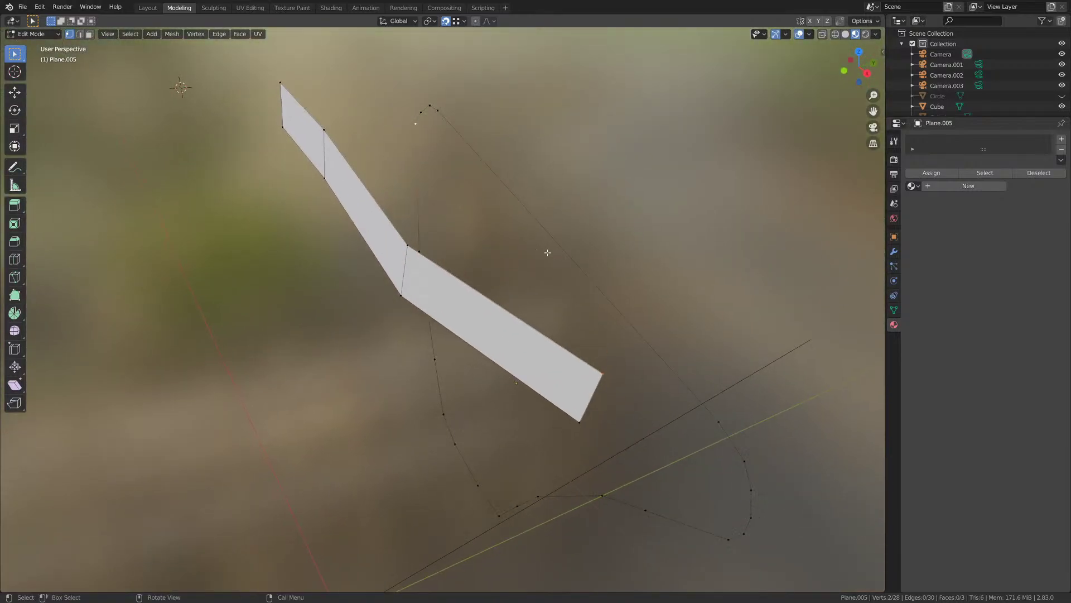
- Subdivide the plate outline's front vertical edge, and subdivide its lower half again to add a second vertex
{"action": "middle_click_drag", "start_coordinate": [402, 152], "coordinate": [400, 200]}
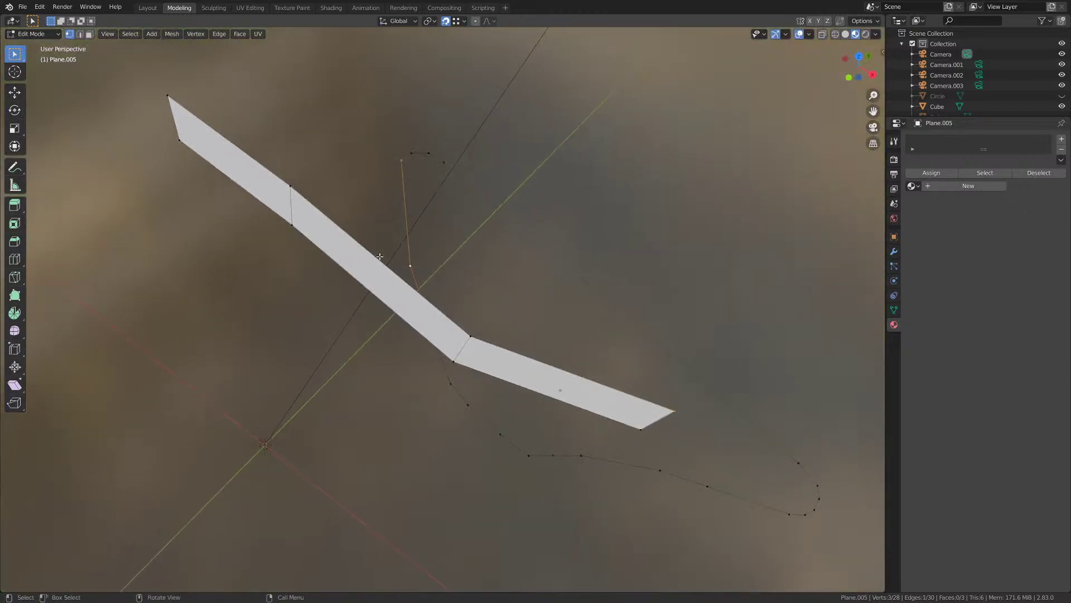
{"action": "right_click", "coordinate": [400, 200]}
{"action": "left_click", "coordinate": [401, 199]}
{"action": "left_click", "coordinate": [407, 218]}
{"action": "left_click", "coordinate": [410, 264], "text": "shift"}
{"action": "right_click", "coordinate": [415, 236]}
{"action": "left_click", "coordinate": [415, 235]}
{"action": "left_click", "coordinate": [407, 219]}
- In front X-ray view, slide the upper new outline vertex up to the strip's top edge with a factor of 0.600
{"action": "key", "text": "KP_1"}
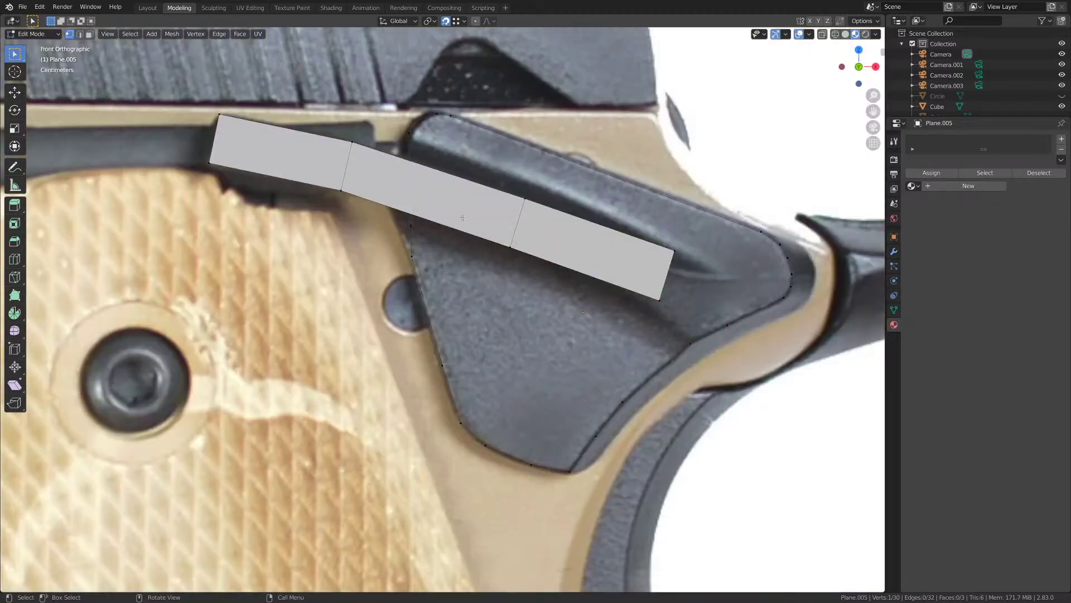
{"action": "key", "text": "alt+z"}
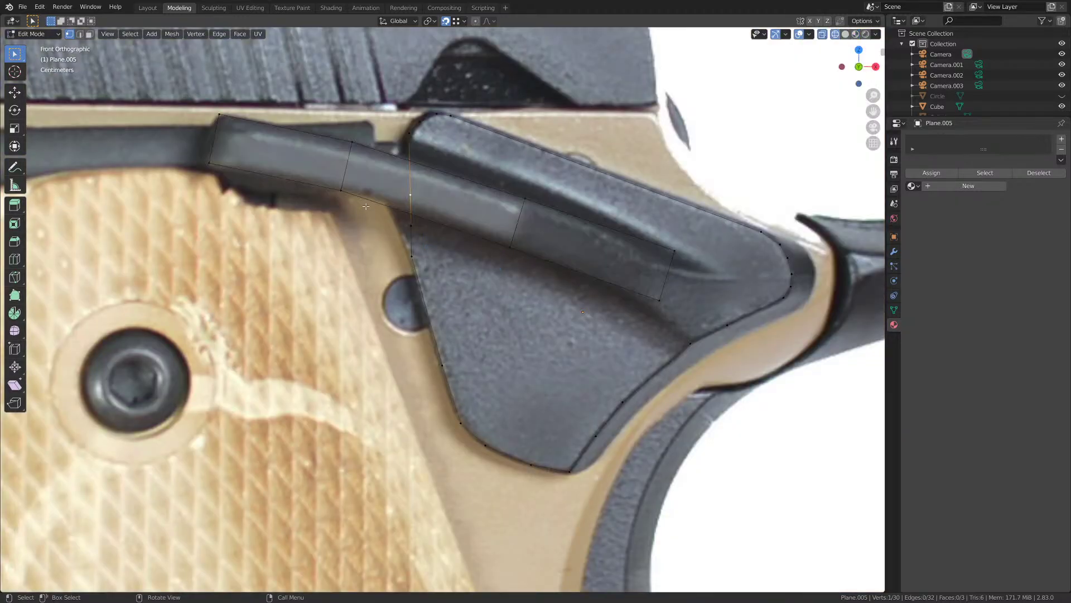
{"action": "scroll", "coordinate": [463, 218], "scroll_direction": "up", "scroll_amount": 6}
{"action": "middle_click_drag", "start_coordinate": [447, 246], "coordinate": [431, 338], "text": "shift"}
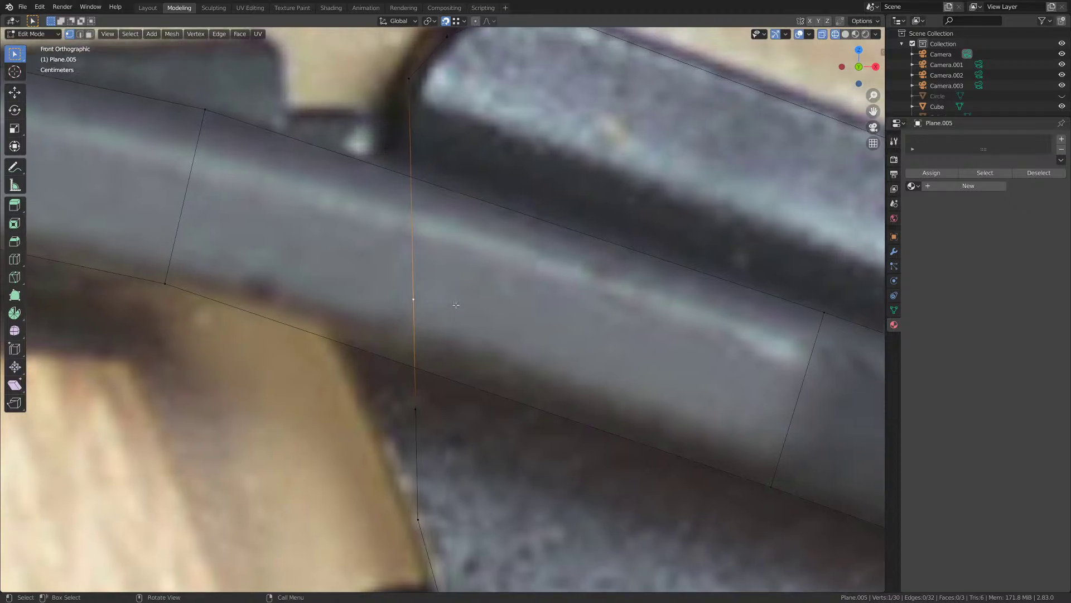
{"action": "key", "text": "shift+v"}
{"action": "left_click", "coordinate": [490, 181]}
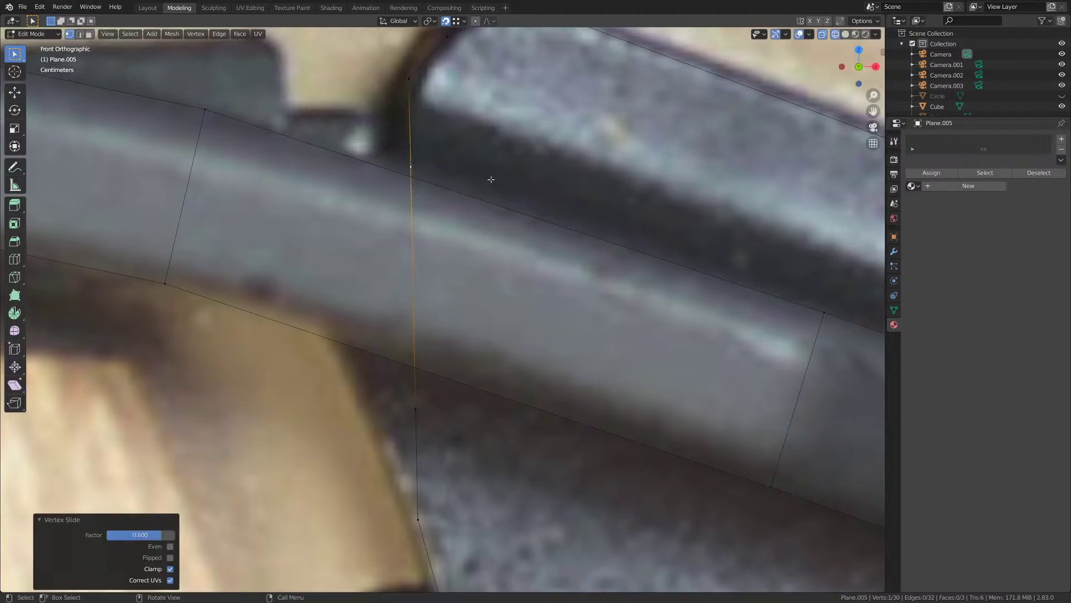
- Slide the lower new outline vertex up to where the outline crosses the strip's bottom edge
{"action": "scroll", "coordinate": [490, 181], "scroll_direction": "down", "scroll_amount": 4, "text": "shift"}
{"action": "key", "text": "g"}
{"action": "key", "text": "g"}
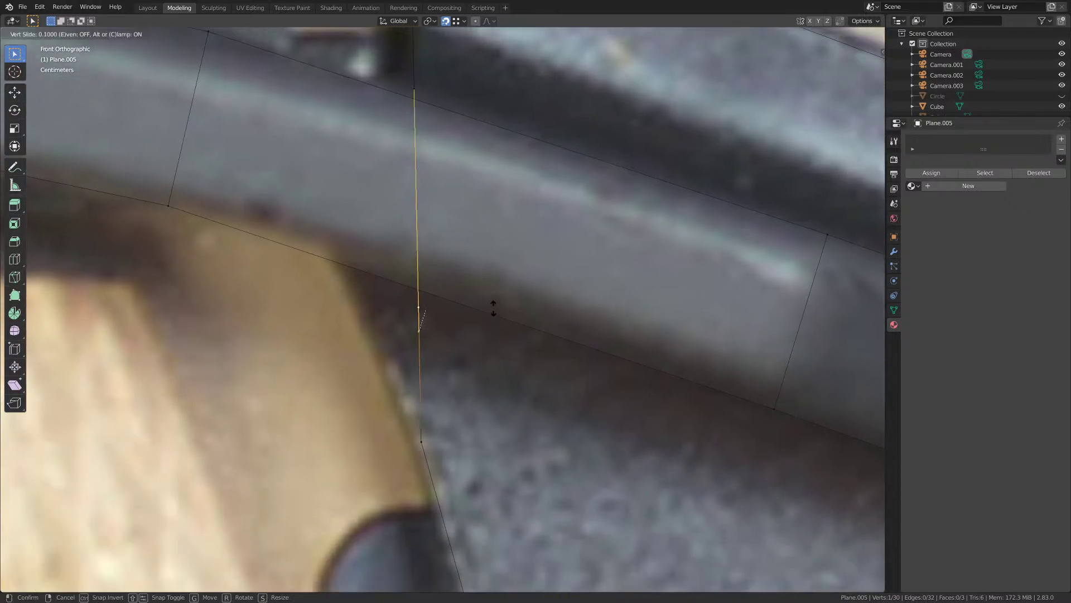
{"action": "left_click", "coordinate": [498, 283]}
- Extrude the upper outline vertex 0.24649 m in X and -0.086165 m in Z to the strip's upper rear corner in front view
{"action": "scroll", "coordinate": [497, 293], "scroll_direction": "down", "scroll_amount": 3}
{"action": "middle_click_drag", "start_coordinate": [497, 293], "coordinate": [364, 313]}
{"action": "key", "text": "KP_1"}
{"action": "left_click", "coordinate": [324, 245]}
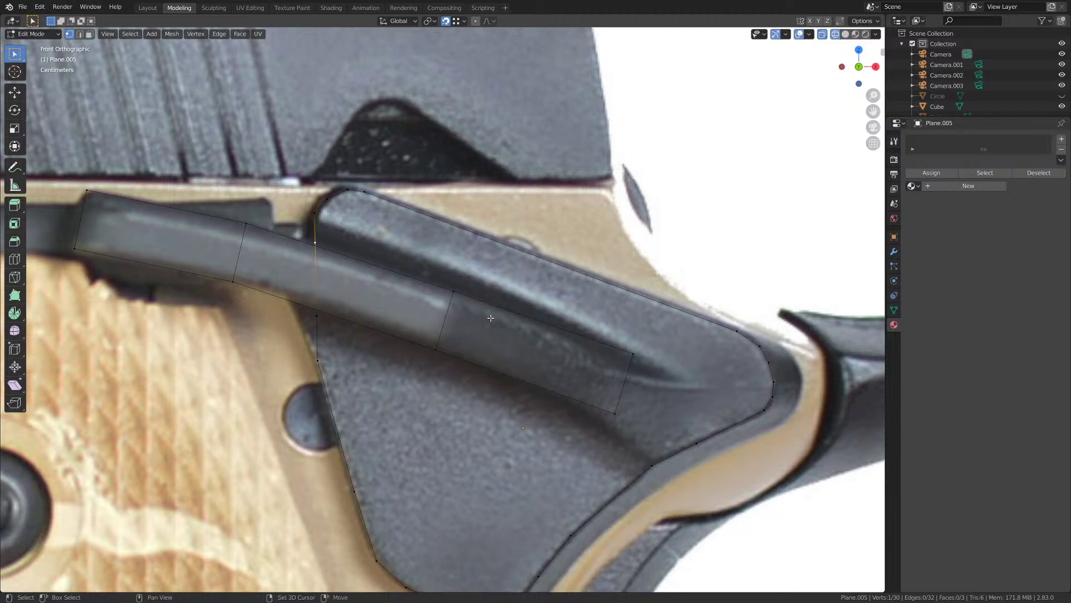
{"action": "middle_click_drag", "start_coordinate": [491, 318], "coordinate": [367, 284], "text": "shift"}
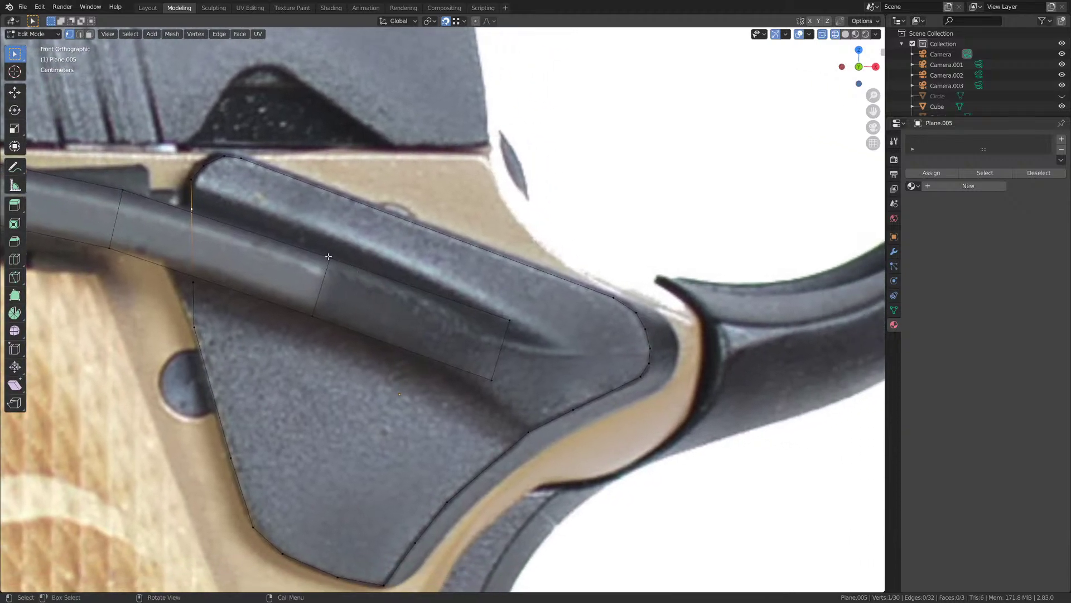
{"action": "key", "text": "e"}
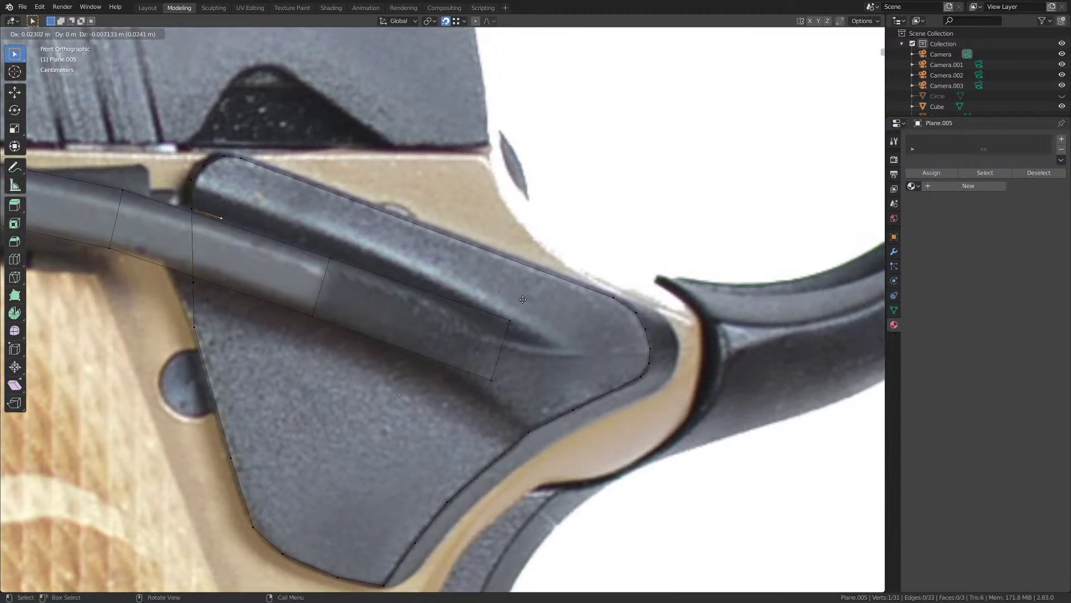
{"action": "left_click", "coordinate": [514, 315]}
{"action": "middle_click_drag", "start_coordinate": [514, 316], "coordinate": [468, 309]}
{"action": "key", "text": "KP_1"}
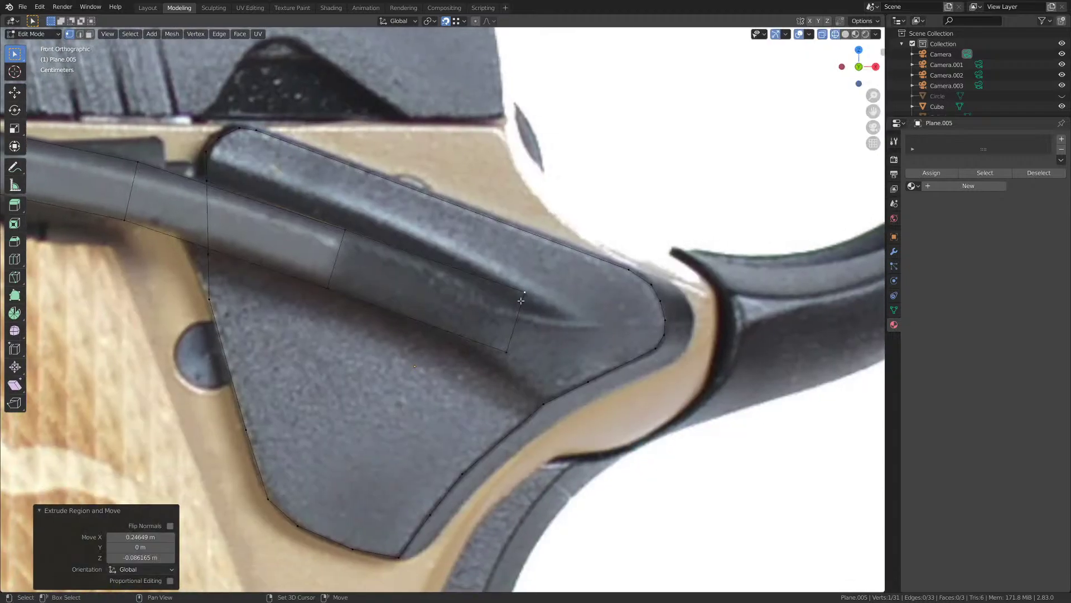
- Extrude the lower outline vertex to the strip's lower rear corner in front view, and select the new edge's ends in perspective
{"action": "left_click", "coordinate": [210, 256]}
{"action": "key", "text": "e"}
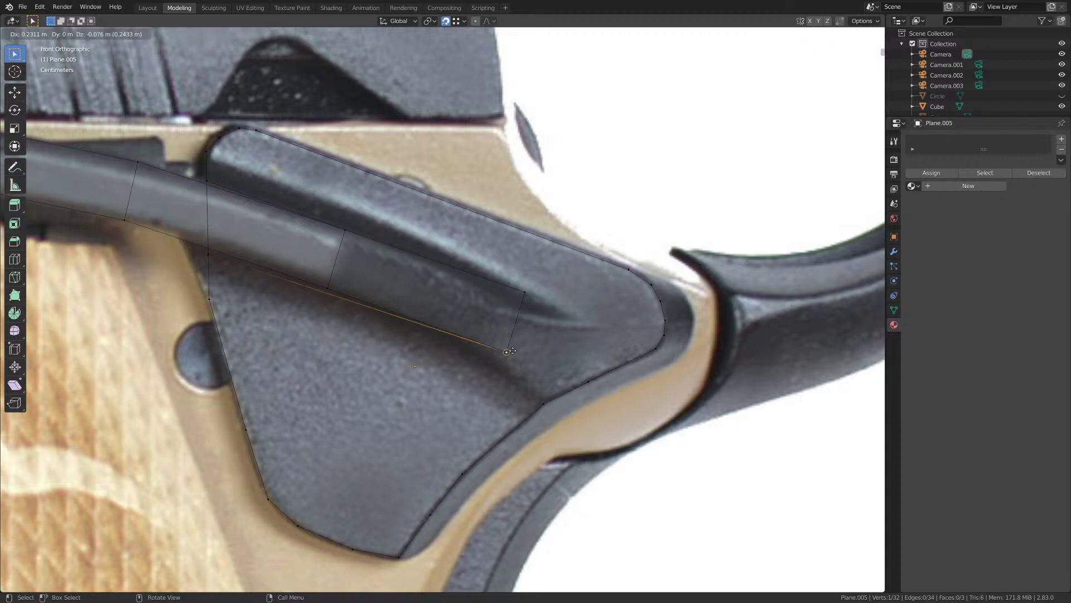
{"action": "left_click", "coordinate": [505, 349]}
{"action": "middle_click_drag", "start_coordinate": [505, 348], "coordinate": [526, 330]}
{"action": "left_click", "coordinate": [511, 335]}
{"action": "left_click", "coordinate": [213, 242], "text": "shift"}
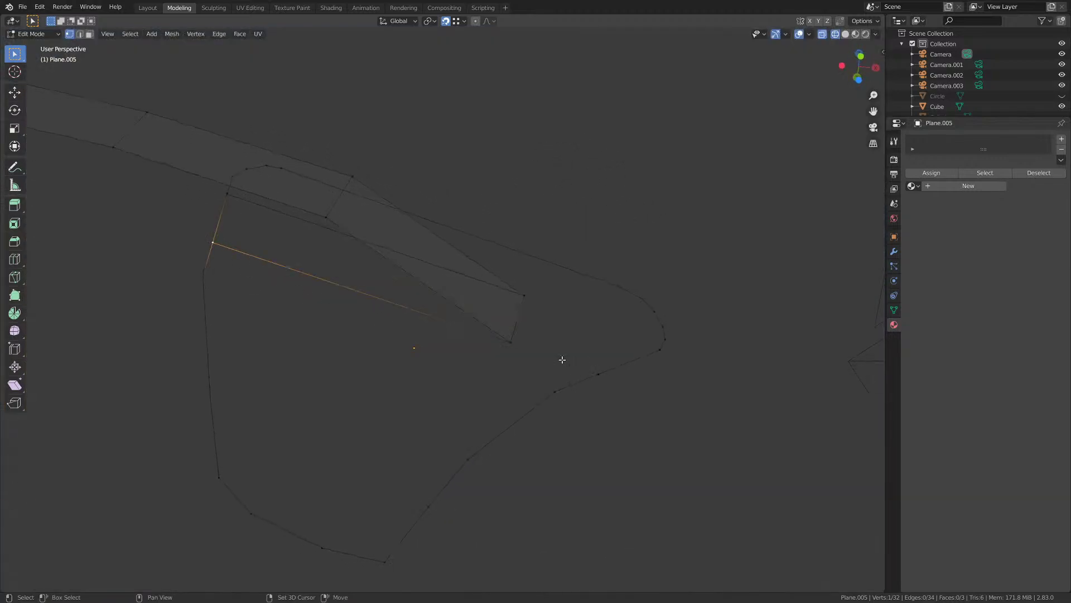
{"action": "mouse_move", "coordinate": [474, 320]}
{"action": "middle_mouse_down"}
{"action": "mouse_move", "coordinate": [480, 359]}
{"action": "mouse_move", "coordinate": [486, 337]}
{"action": "middle_mouse_up"}
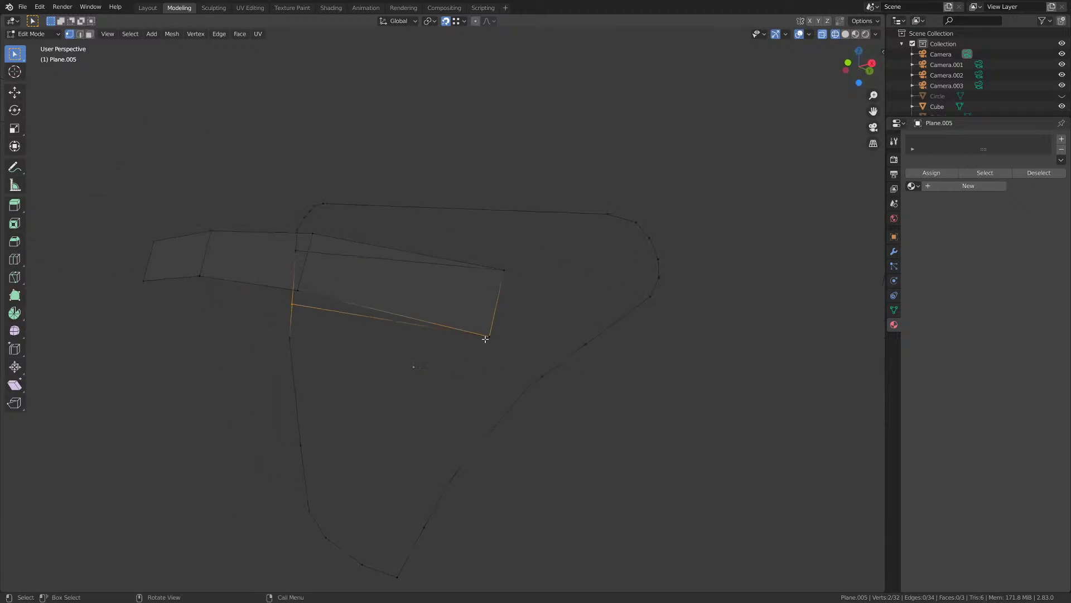
- Merge all vertices of the safety mesh by distance and save the file
{"action": "key", "text": "a"}
{"action": "key", "text": "m"}
{"action": "left_click", "coordinate": [485, 341]}
{"action": "key", "text": "ctrl+s"}
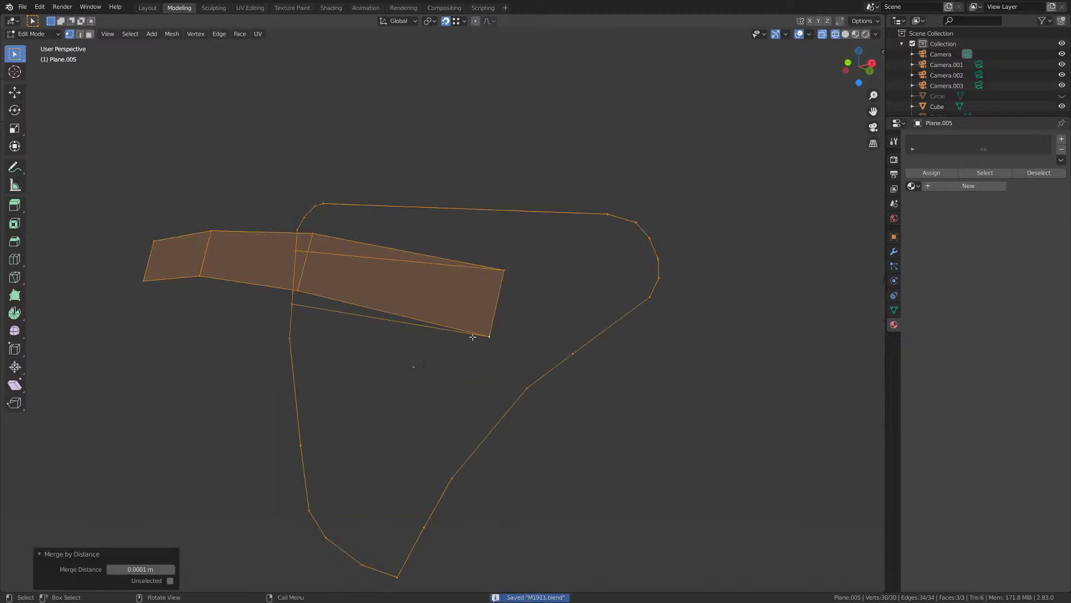
{"action": "key", "text": "Tab"}
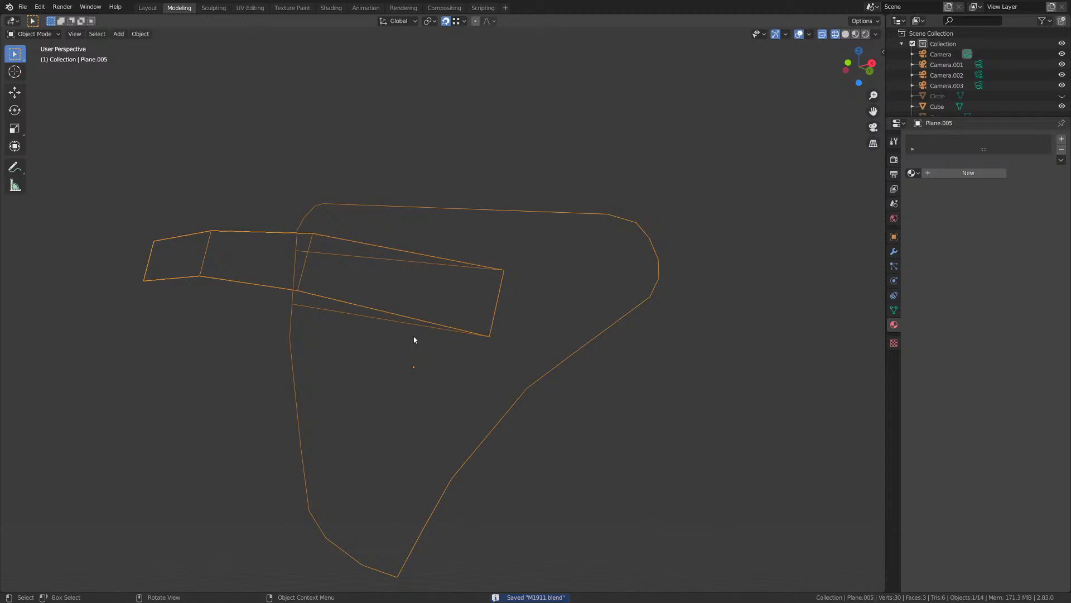
{"action": "key", "text": "Tab"}
{"action": "mouse_move", "coordinate": [413, 336]}
{"action": "middle_mouse_down"}
{"action": "mouse_move", "coordinate": [445, 320]}
{"action": "mouse_move", "coordinate": [489, 323]}
{"action": "middle_mouse_up"}
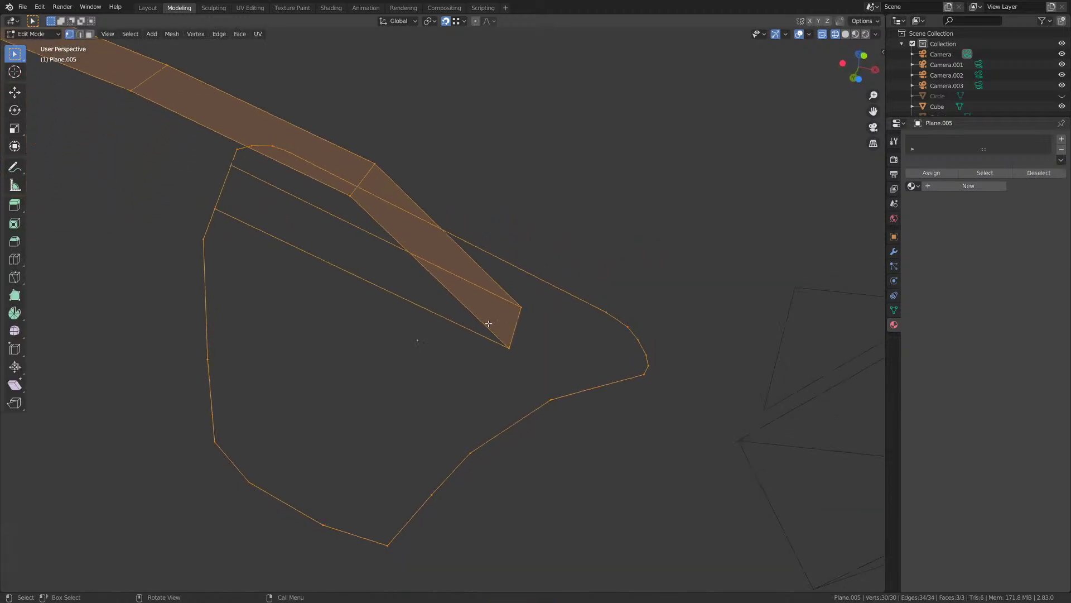
{"action": "left_click", "coordinate": [386, 247]}
{"action": "left_click", "coordinate": [369, 280], "text": "shift"}
{"action": "right_click", "coordinate": [369, 279]}
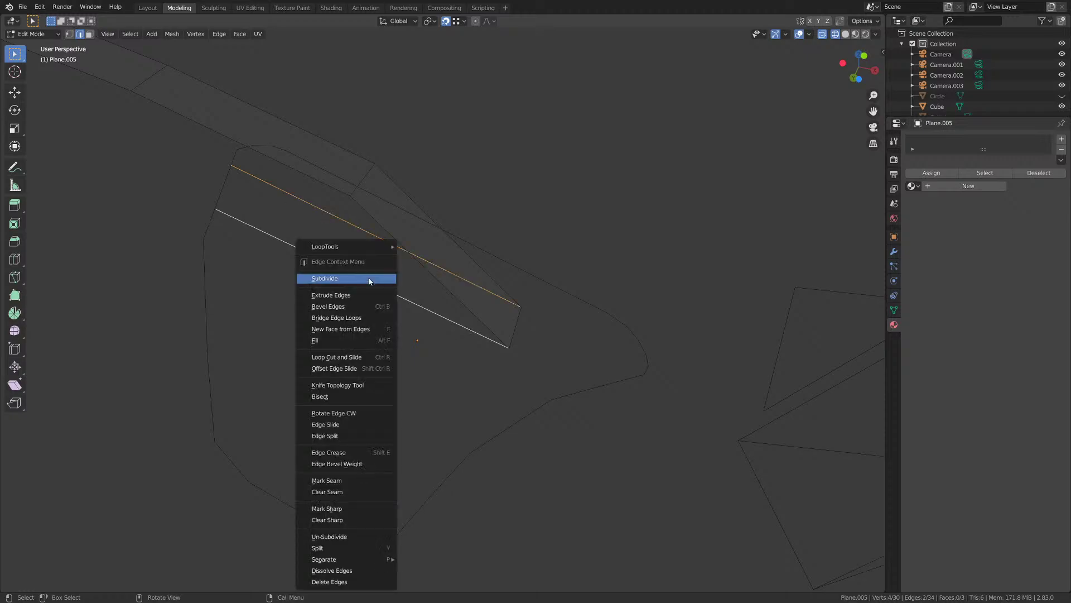
{"action": "left_click", "coordinate": [369, 279]}
{"action": "key", "text": "ctrl+z"}
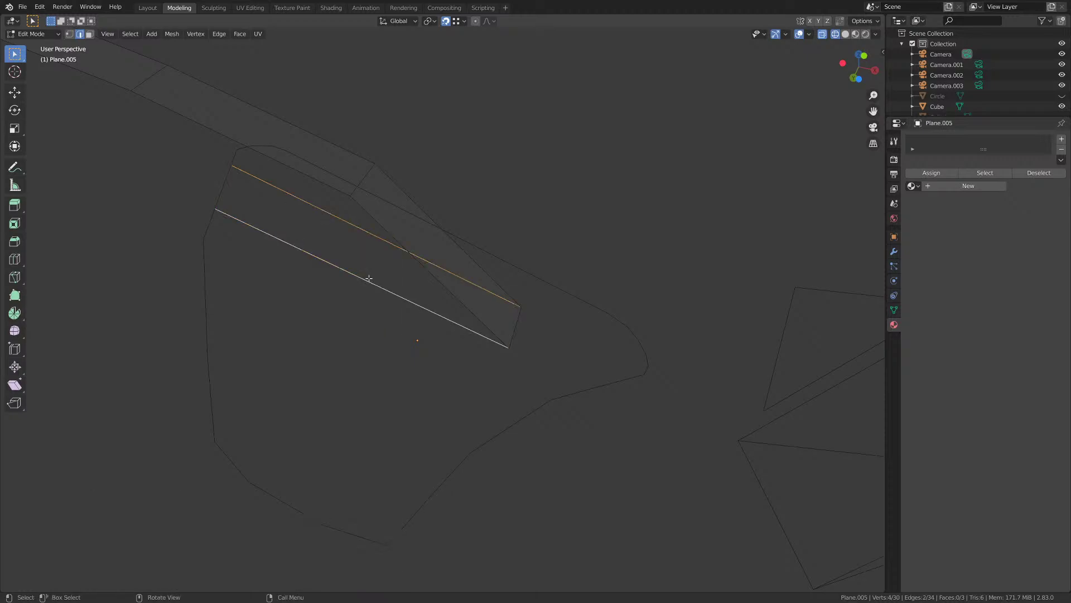
{"action": "key", "text": "Tab"}
{"action": "key", "text": "Tab"}
- Subdivide the upper and lower lines that run from the plate's front edge to the strip's rear corners
{"action": "key", "text": "1"}
{"action": "key", "text": "2"}
{"action": "left_click", "coordinate": [326, 211]}
{"action": "left_click", "coordinate": [316, 251], "text": "shift"}
{"action": "right_click", "coordinate": [338, 218]}
{"action": "left_click", "coordinate": [340, 219]}
{"action": "right_click", "coordinate": [346, 270]}
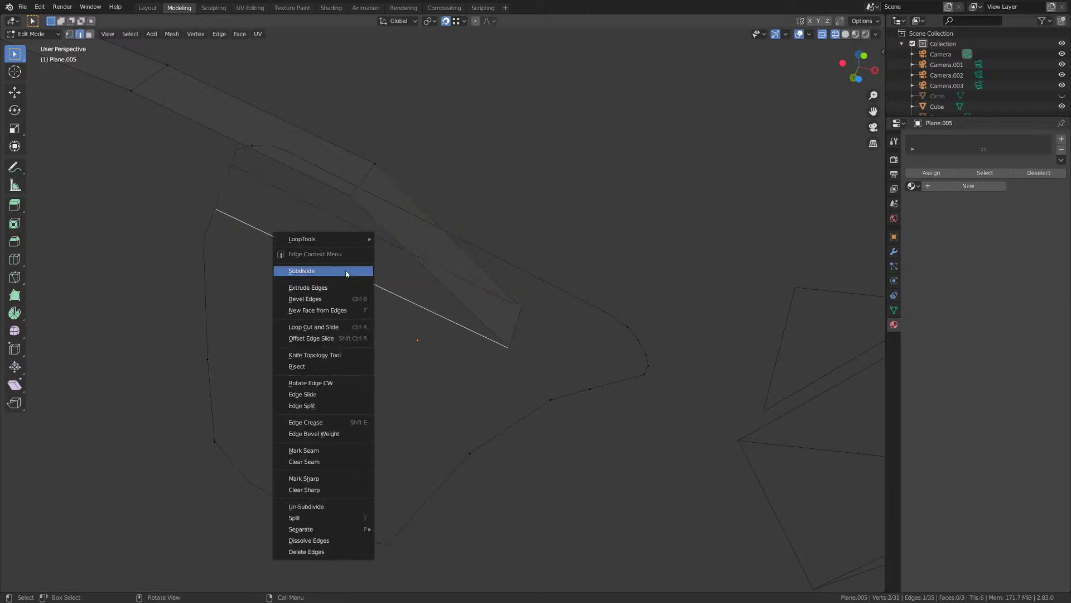
{"action": "left_click", "coordinate": [346, 270]}
- In front view, slide the lower line's middle vertex to the strip's lower bend point with a factor of 0.200
{"action": "key", "text": "1"}
{"action": "left_click", "coordinate": [371, 238]}
{"action": "middle_click_drag", "start_coordinate": [370, 237], "coordinate": [375, 329]}
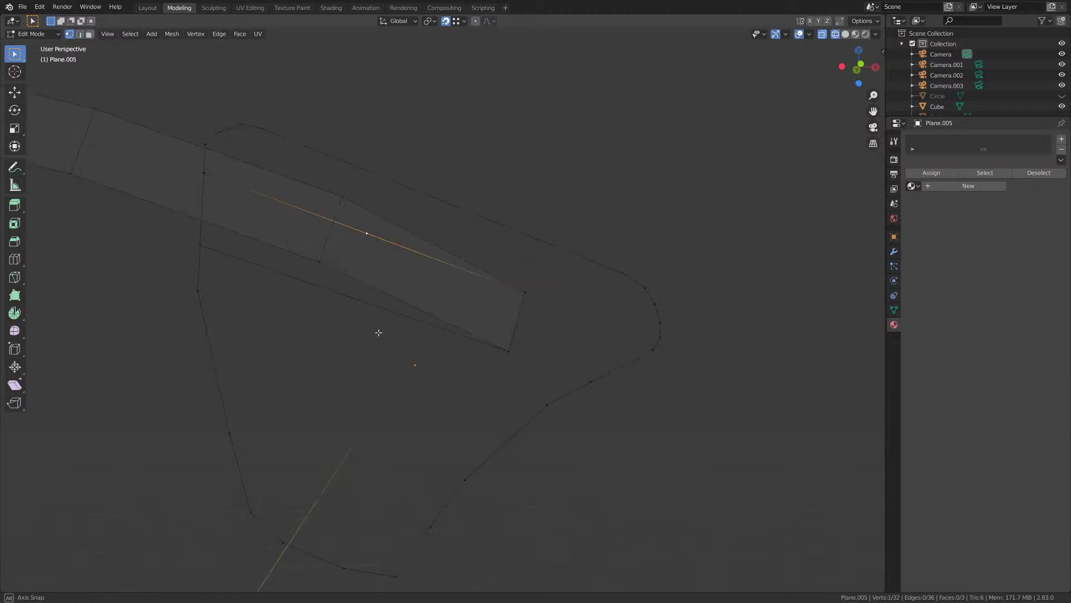
{"action": "key", "text": "KP_1"}
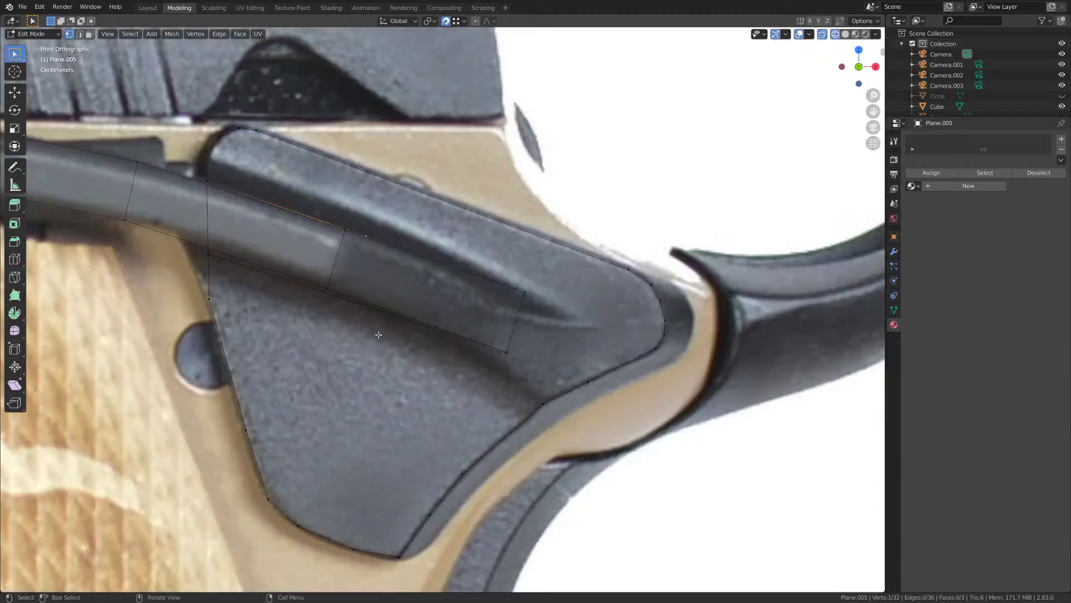
{"action": "left_click", "coordinate": [356, 310]}
{"action": "key", "text": "shift+v"}
{"action": "left_click", "coordinate": [324, 339]}
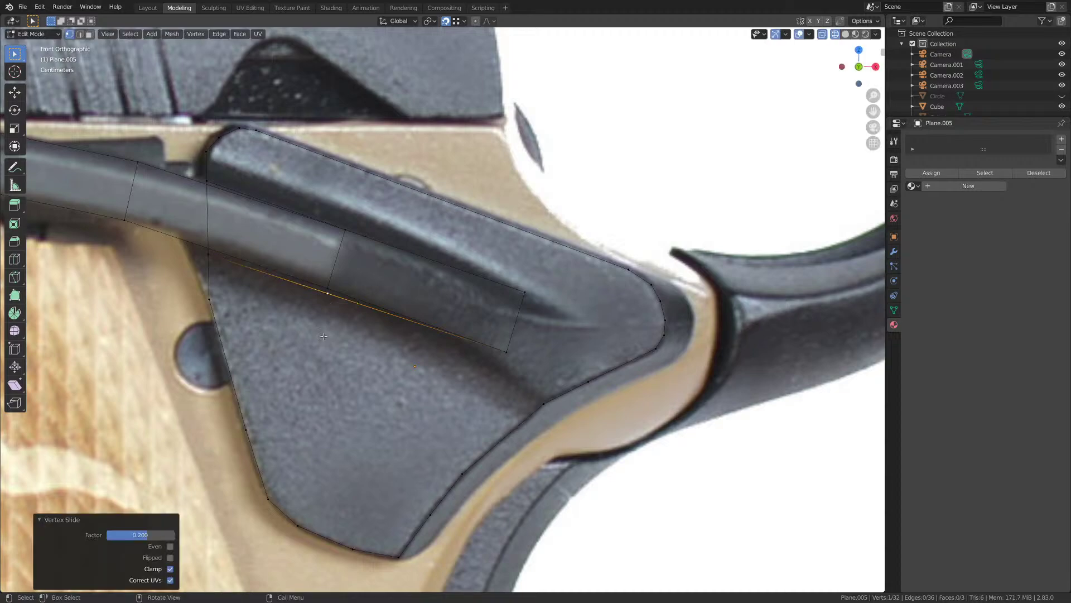
- Slide the upper line's middle vertex forward to the strip's upper bend point
{"action": "left_click", "coordinate": [368, 261]}
{"action": "key", "text": "shift+v"}
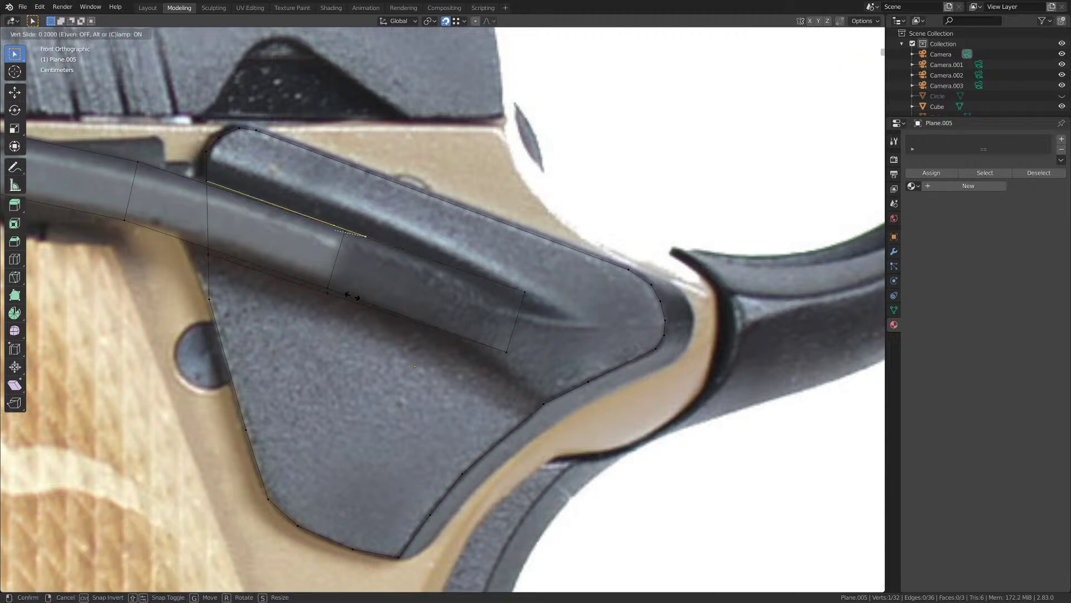
{"action": "left_click", "coordinate": [363, 298]}
{"action": "left_click", "coordinate": [328, 301]}
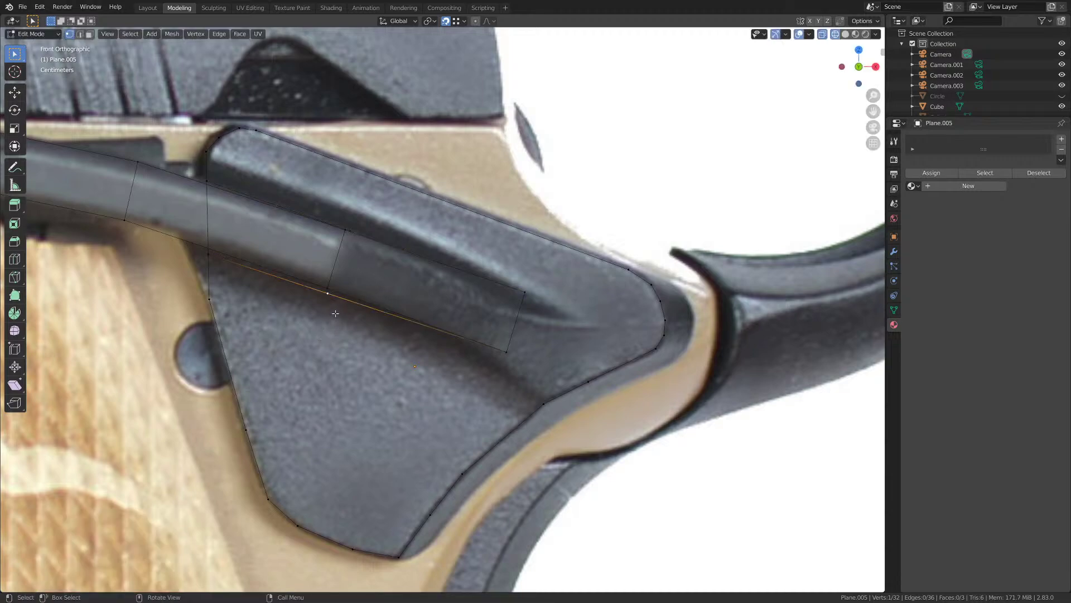
{"action": "middle_click_drag", "start_coordinate": [335, 313], "coordinate": [363, 294]}
{"action": "left_click", "coordinate": [364, 240], "text": "shift"}
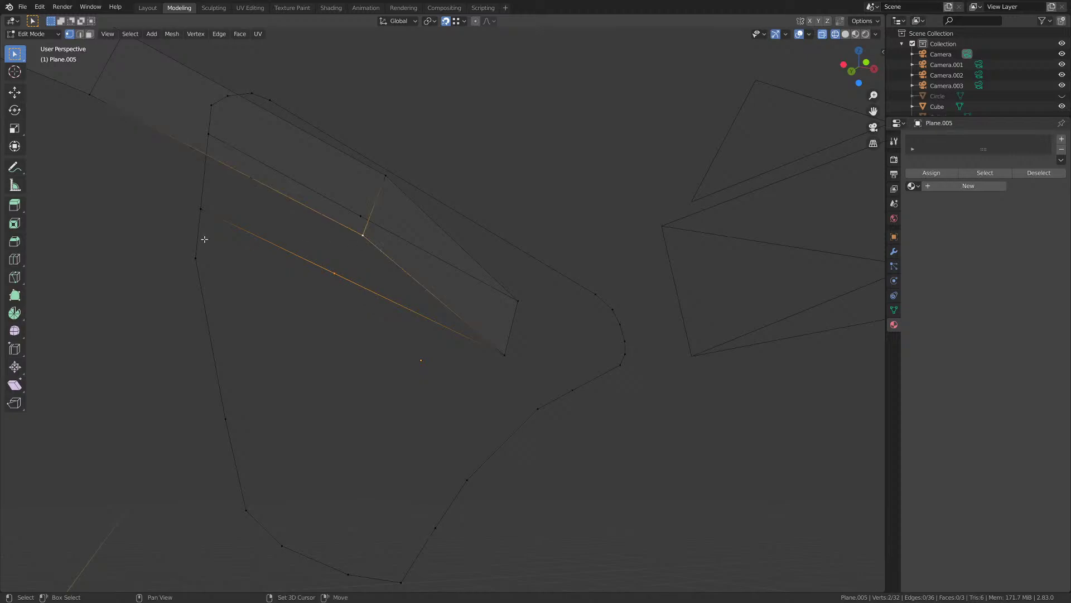
{"action": "left_click", "coordinate": [201, 209], "text": "shift"}
{"action": "middle_click_drag", "start_coordinate": [207, 212], "coordinate": [268, 223]}
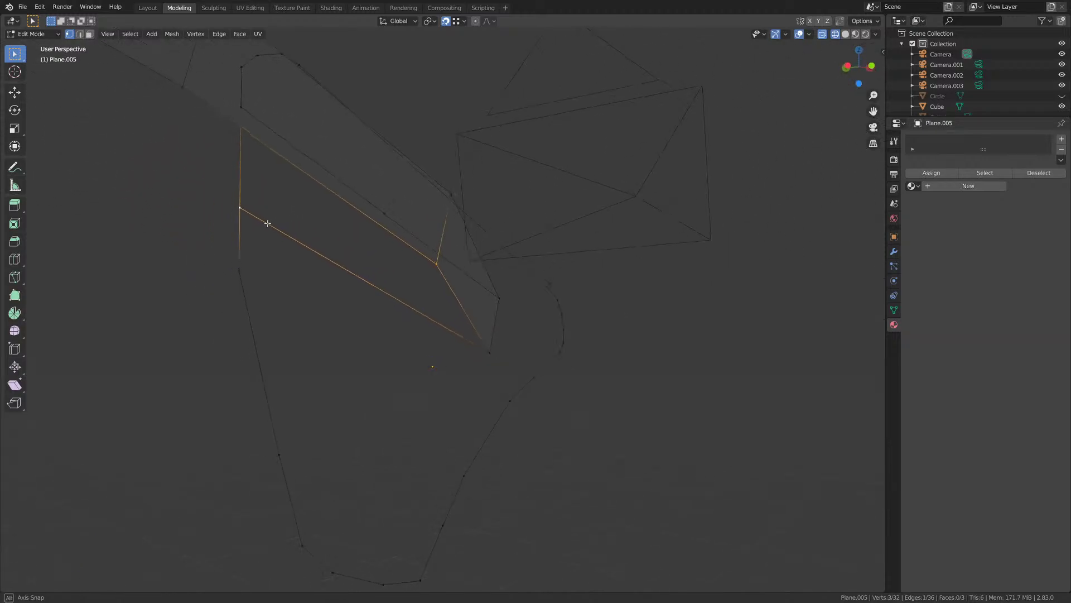
- Subdivide the lower edge of the raised strip's middle segment
{"action": "left_click", "coordinate": [440, 260]}
{"action": "scroll", "coordinate": [418, 254], "scroll_direction": "down", "scroll_amount": 3}
{"action": "left_click", "coordinate": [330, 212], "text": "shift"}
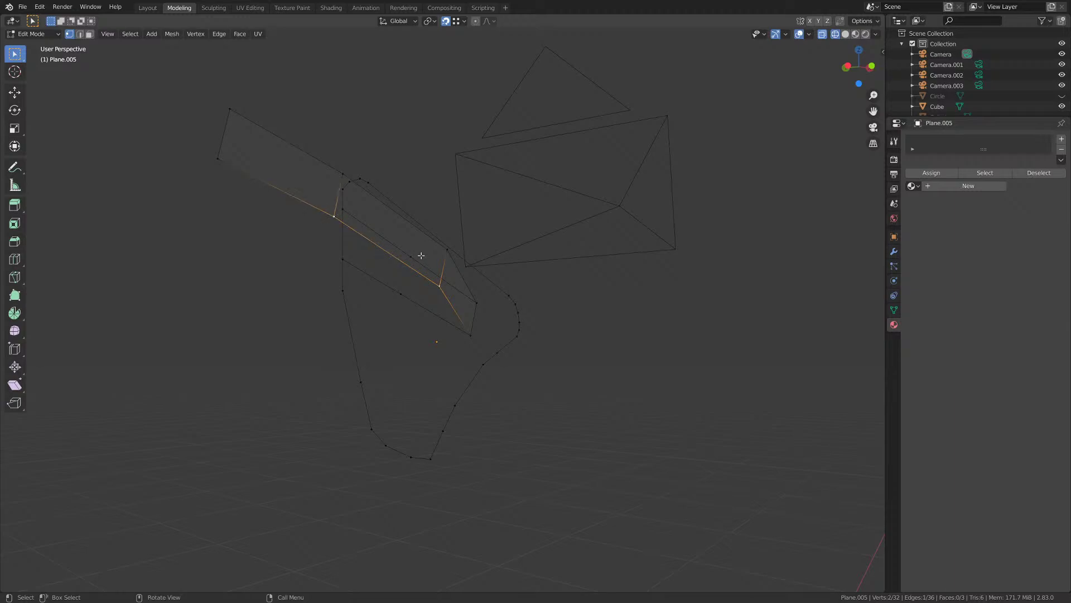
{"action": "right_click", "coordinate": [412, 256]}
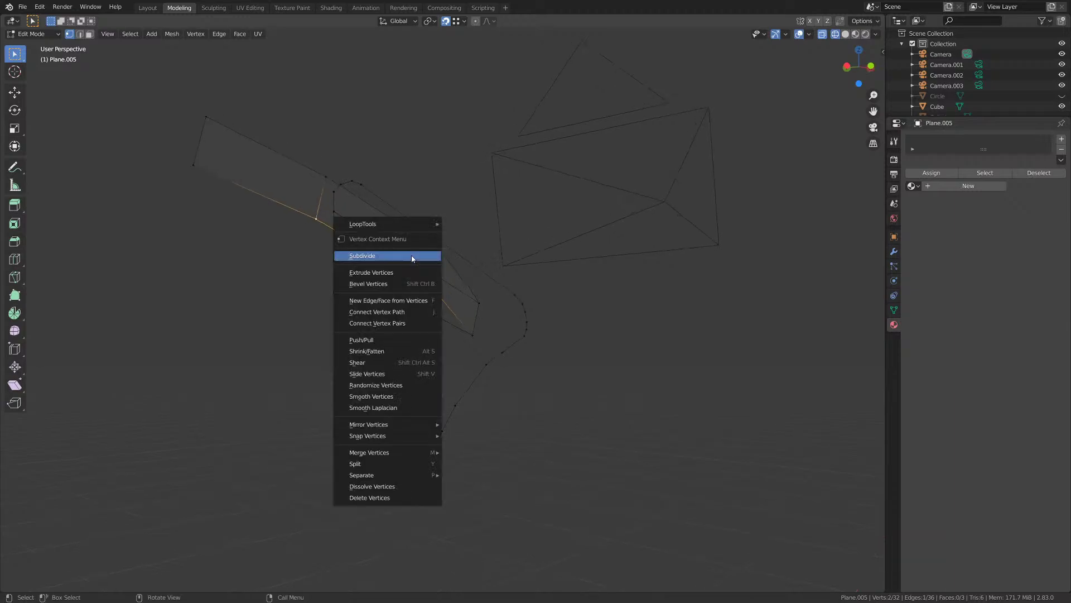
{"action": "left_click", "coordinate": [412, 256]}
- In front view, slide the new lower strip vertex to the plate's front outline with a factor of 0.200
{"action": "key", "text": "KP_5"}
{"action": "key", "text": "KP_1"}
{"action": "key", "text": "shift+v"}
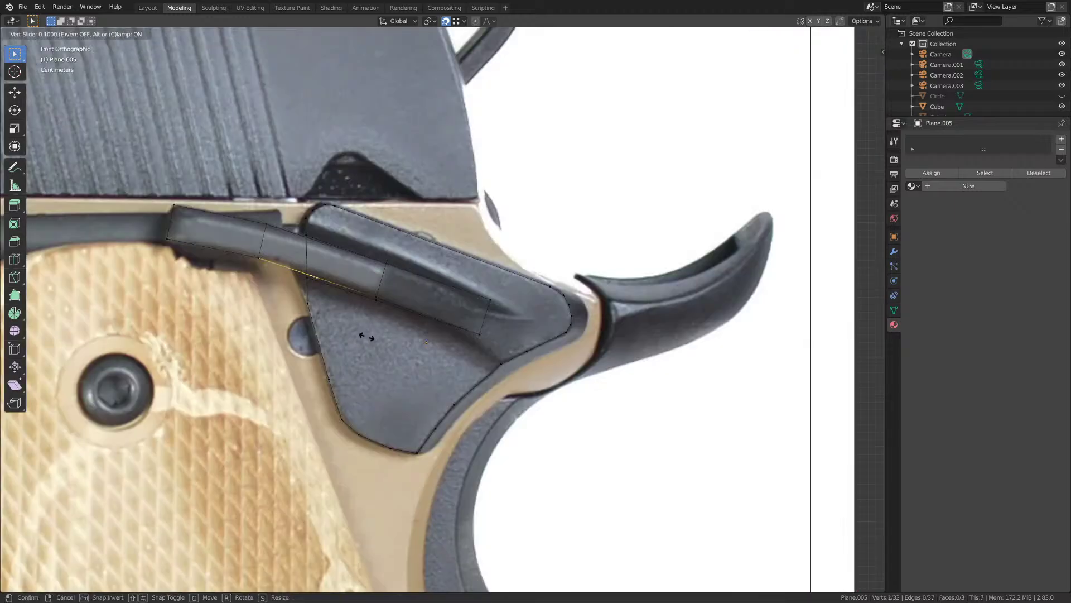
{"action": "left_click", "coordinate": [356, 335]}
- Subdivide the upper edge of the raised strip's middle segment in front view
{"action": "middle_click_drag", "start_coordinate": [355, 335], "coordinate": [240, 239]}
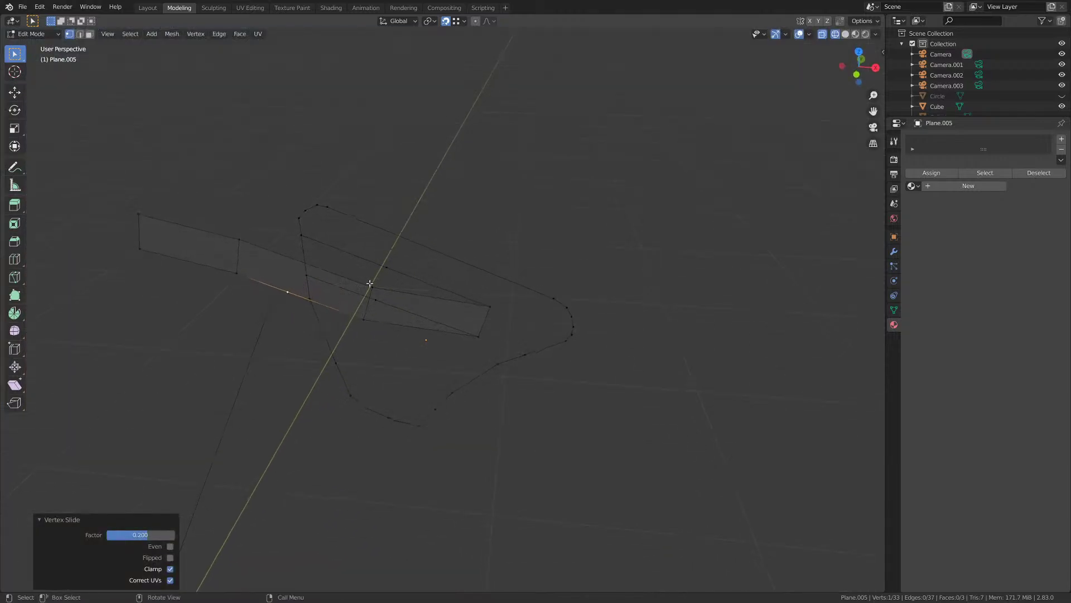
{"action": "left_click", "coordinate": [240, 239], "text": "shift"}
{"action": "key", "text": "KP_1"}
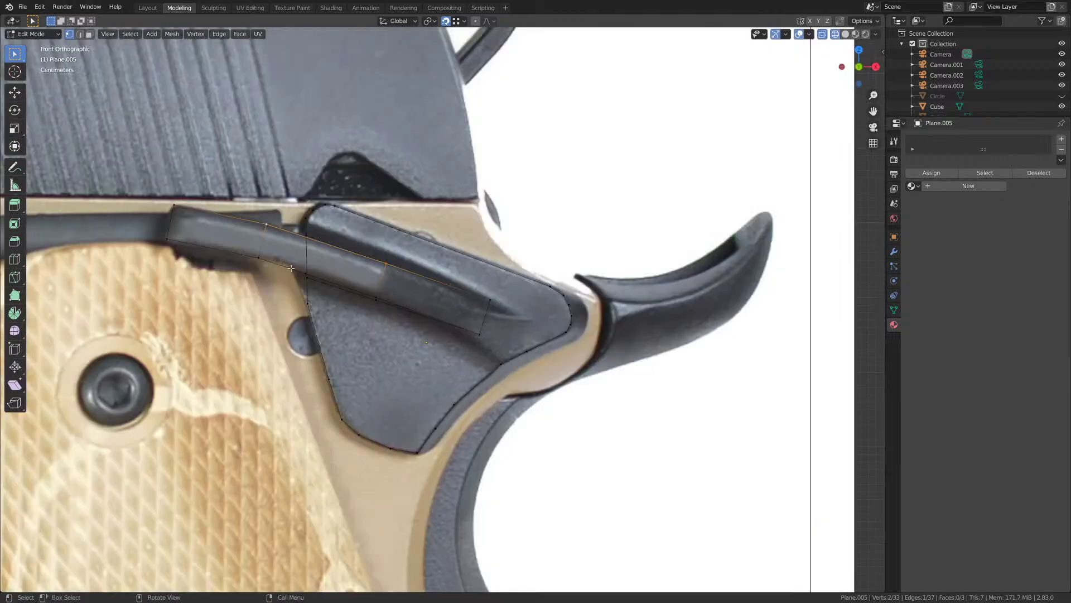
{"action": "right_click", "coordinate": [335, 255]}
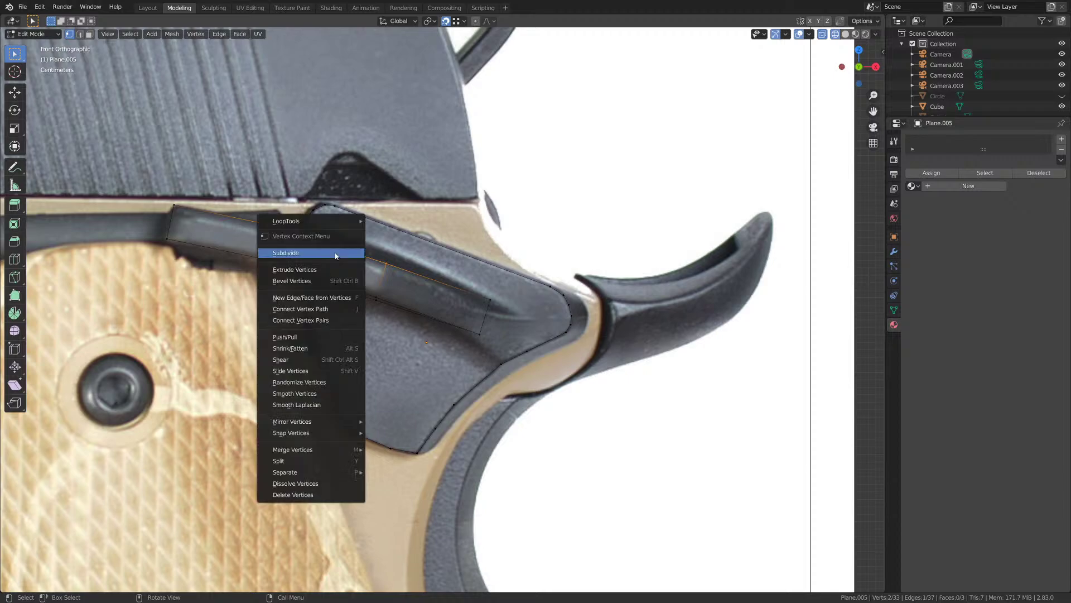
- Subdivide the lever strip's middle upper edge and slide the new vertex to where the strip meets the plate's front outline
{"action": "left_click", "coordinate": [336, 255]}
{"action": "left_click", "coordinate": [326, 245]}
{"action": "key", "text": "shift+v"}
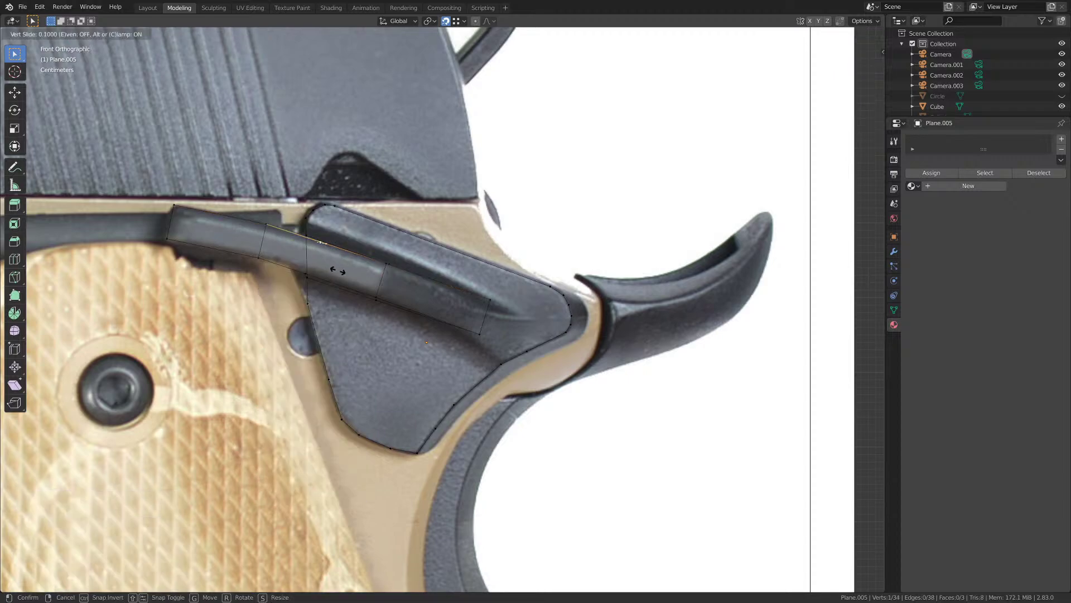
{"action": "left_click", "coordinate": [321, 270]}
- Fill the two underside faces between the lever strip's lower edge and the plate behind it, ending in a triangle at the rear tip
{"action": "middle_click_drag", "start_coordinate": [320, 271], "coordinate": [340, 260]}
{"action": "left_click", "coordinate": [338, 260]}
{"action": "left_click", "coordinate": [362, 242], "text": "shift"}
{"action": "middle_click_drag", "start_coordinate": [414, 305], "coordinate": [412, 287]}
{"action": "left_click", "coordinate": [402, 285], "text": "shift"}
{"action": "key", "text": "f"}
{"action": "left_click", "coordinate": [428, 282]}
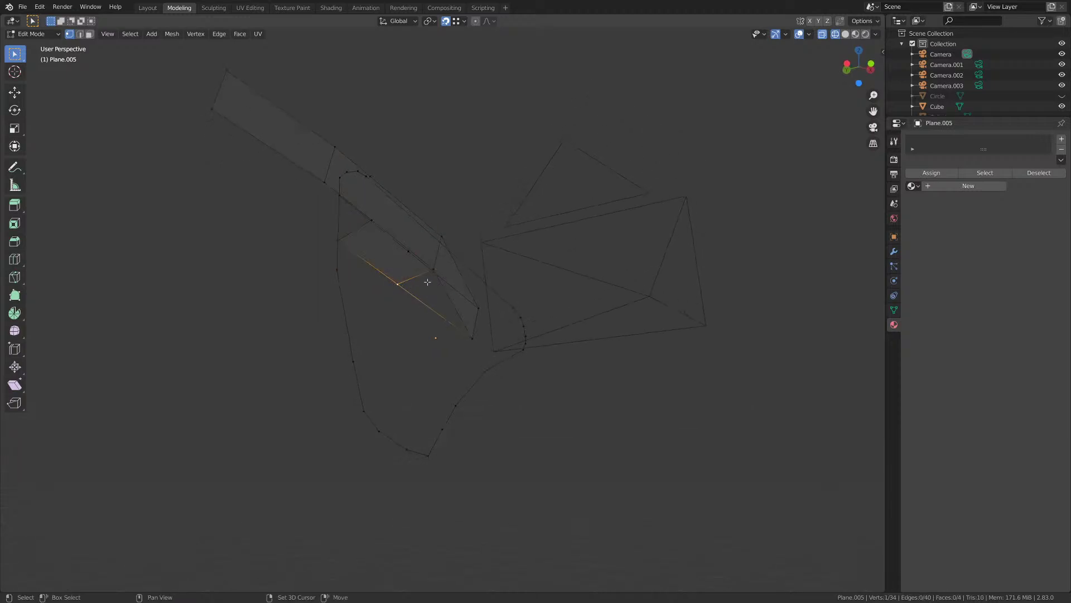
{"action": "key", "text": "f"}
{"action": "middle_click_drag", "start_coordinate": [485, 346], "coordinate": [454, 347]}
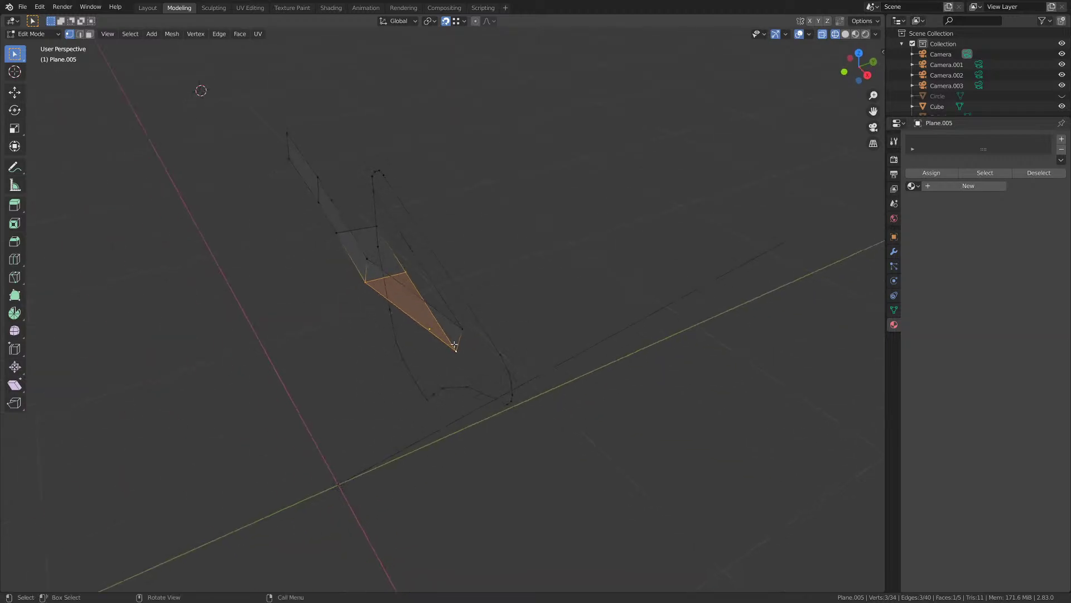
- Fill the two top faces between the lever strip's upper edge and the plate behind it, and switch to material preview shading
{"action": "left_click", "coordinate": [453, 317]}
{"action": "left_click", "coordinate": [369, 267], "text": "shift"}
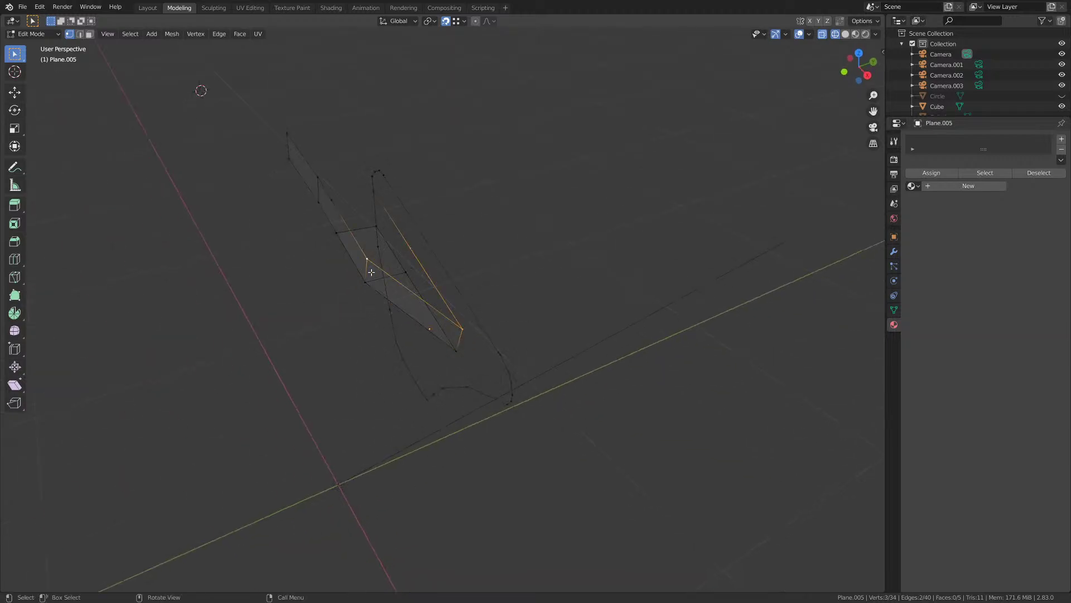
{"action": "key", "text": "f"}
{"action": "middle_click_drag", "start_coordinate": [371, 272], "coordinate": [385, 265]}
{"action": "left_click", "coordinate": [385, 265]}
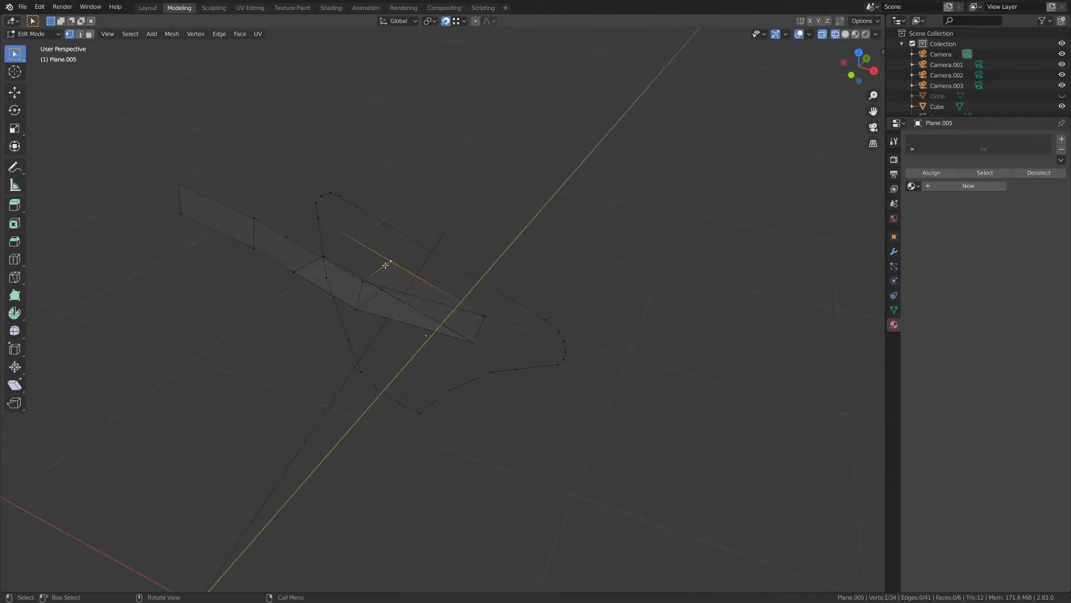
{"action": "left_click", "coordinate": [287, 237], "text": "shift"}
{"action": "key", "text": "f"}
{"action": "key", "text": "z"}
{"action": "left_click", "coordinate": [301, 306]}
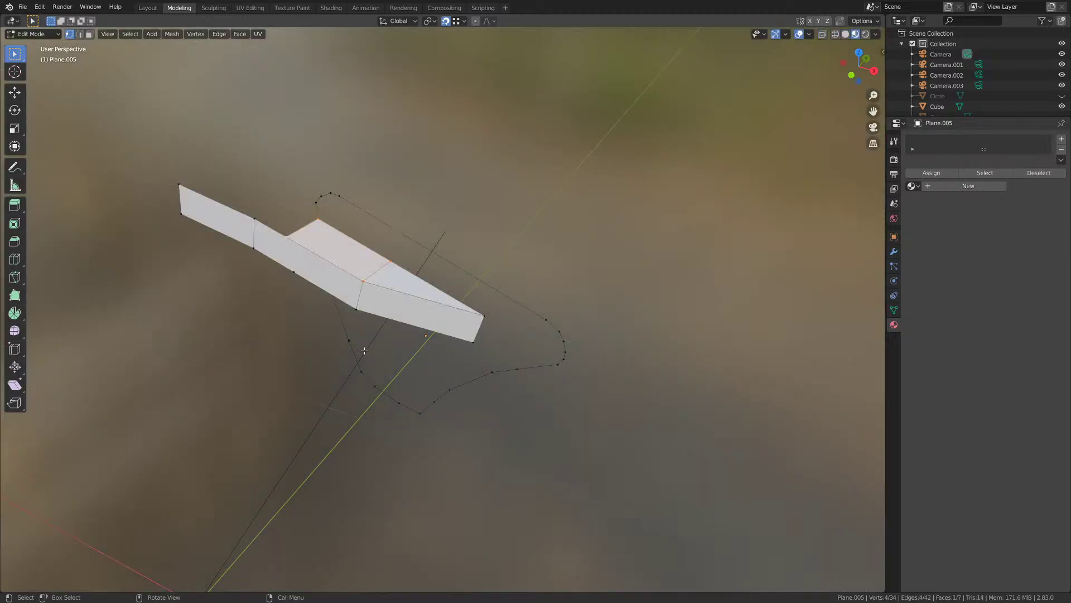
- Recalculate the normals of the whole mesh to face outside
{"action": "middle_click_drag", "start_coordinate": [364, 350], "coordinate": [384, 333]}
{"action": "key", "text": "Tab"}
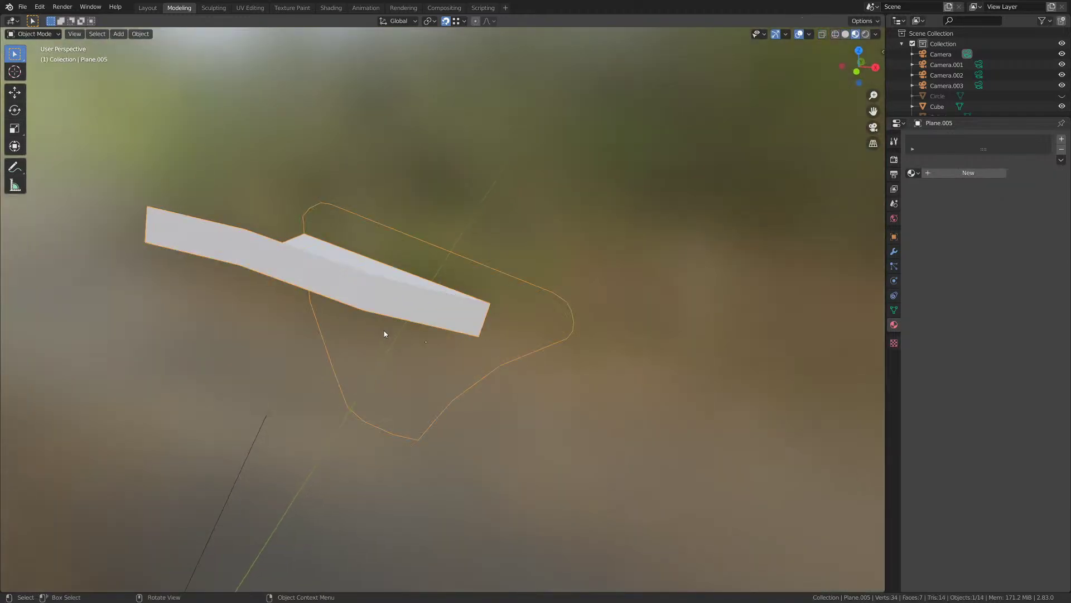
{"action": "key", "text": "Tab"}
{"action": "key", "text": "a"}
{"action": "key", "text": "shift+n"}
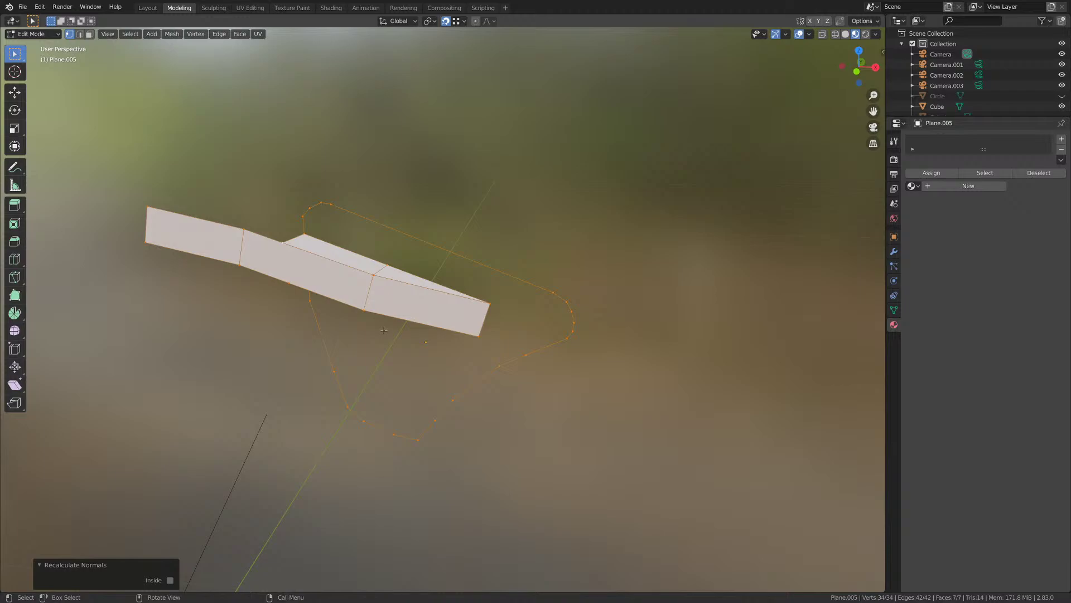
{"action": "middle_click_drag", "start_coordinate": [384, 330], "coordinate": [366, 331]}
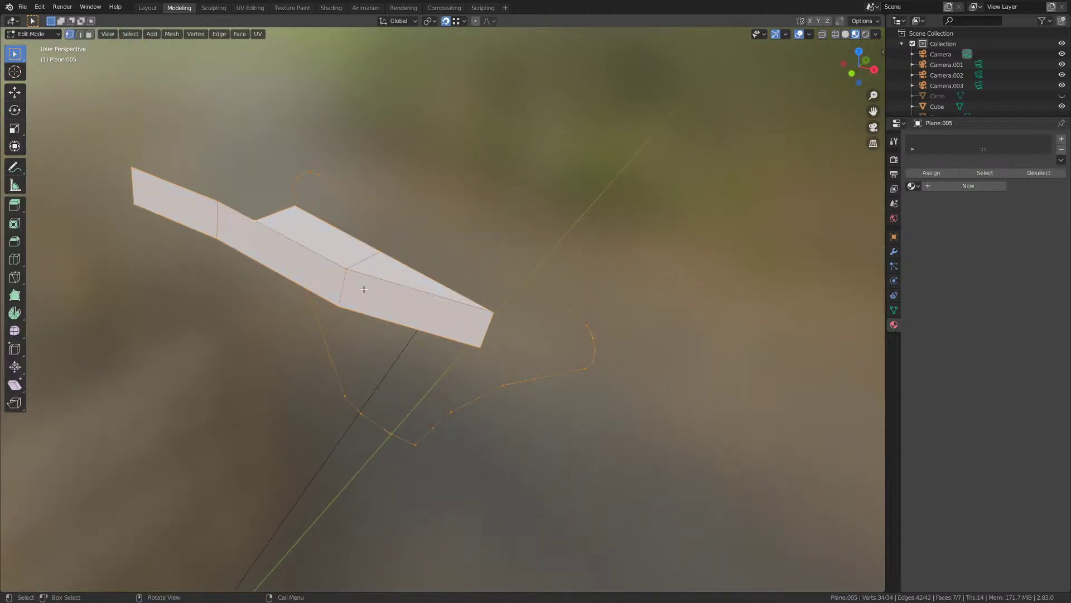
- Fill the upper part of the plate outline with one face down to the lever's top inner edge, leaving the lower outline out
{"action": "key", "text": "alt+a"}
{"action": "middle_click_drag", "start_coordinate": [362, 248], "coordinate": [368, 240]}
{"action": "left_click", "coordinate": [400, 215], "text": "alt"}
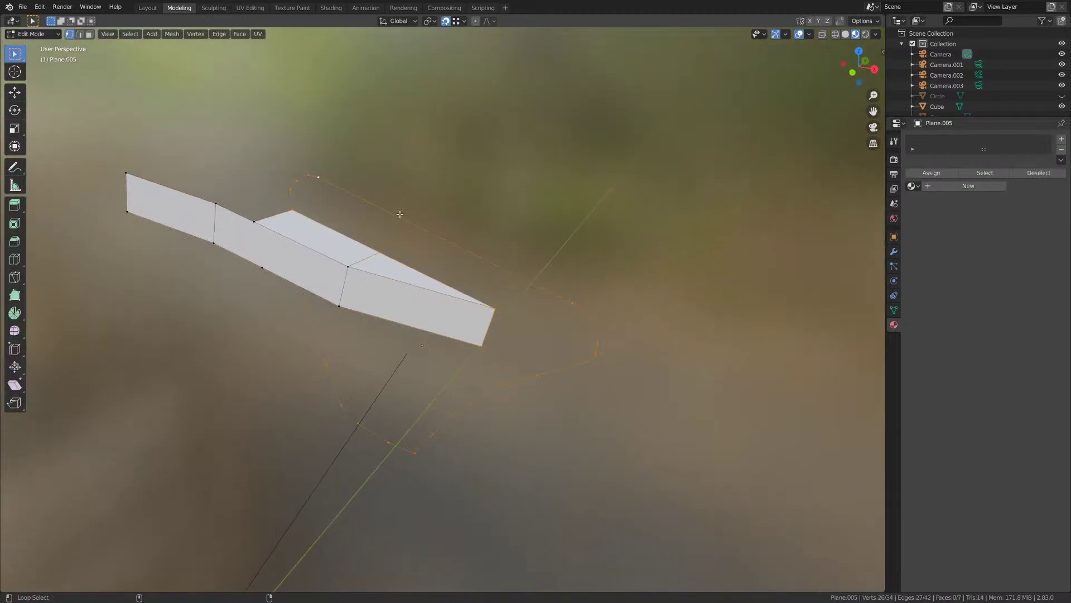
{"action": "middle_click_drag", "start_coordinate": [432, 305], "coordinate": [478, 266]}
{"action": "middle_click_drag", "start_coordinate": [538, 360], "coordinate": [510, 331], "text": "shift"}
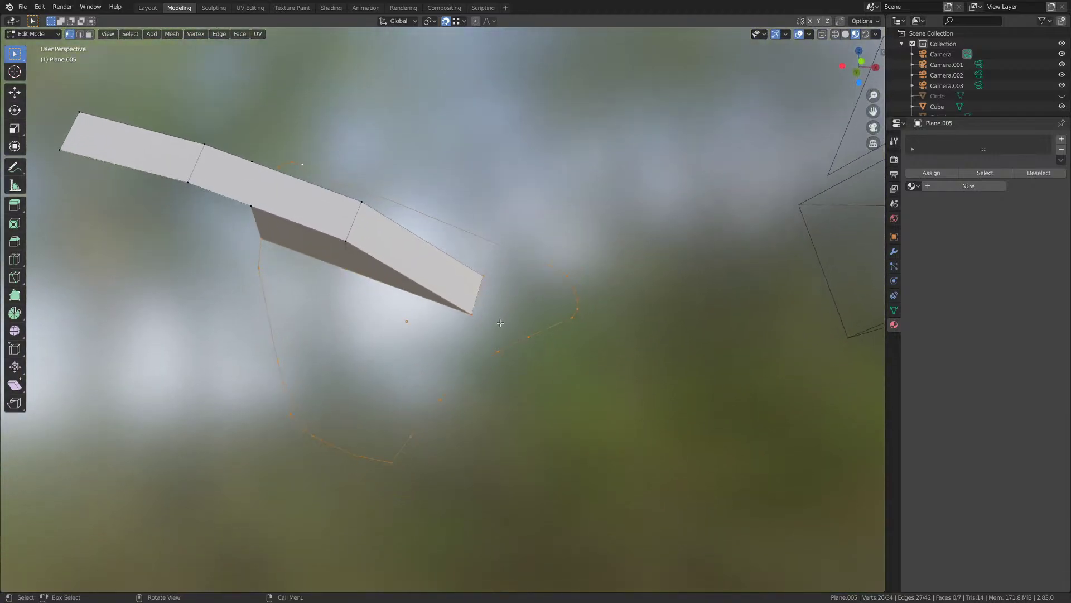
{"action": "left_click", "coordinate": [549, 330], "text": "alt"}
{"action": "left_click_drag", "start_coordinate": [230, 222], "coordinate": [368, 464], "text": "ctrl"}
{"action": "left_click_drag", "start_coordinate": [346, 356], "coordinate": [488, 472], "text": "ctrl"}
{"action": "left_click_drag", "start_coordinate": [474, 330], "coordinate": [514, 393], "text": "ctrl"}
{"action": "middle_click_drag", "start_coordinate": [484, 334], "coordinate": [471, 375]}
{"action": "left_click", "coordinate": [467, 273], "text": "shift"}
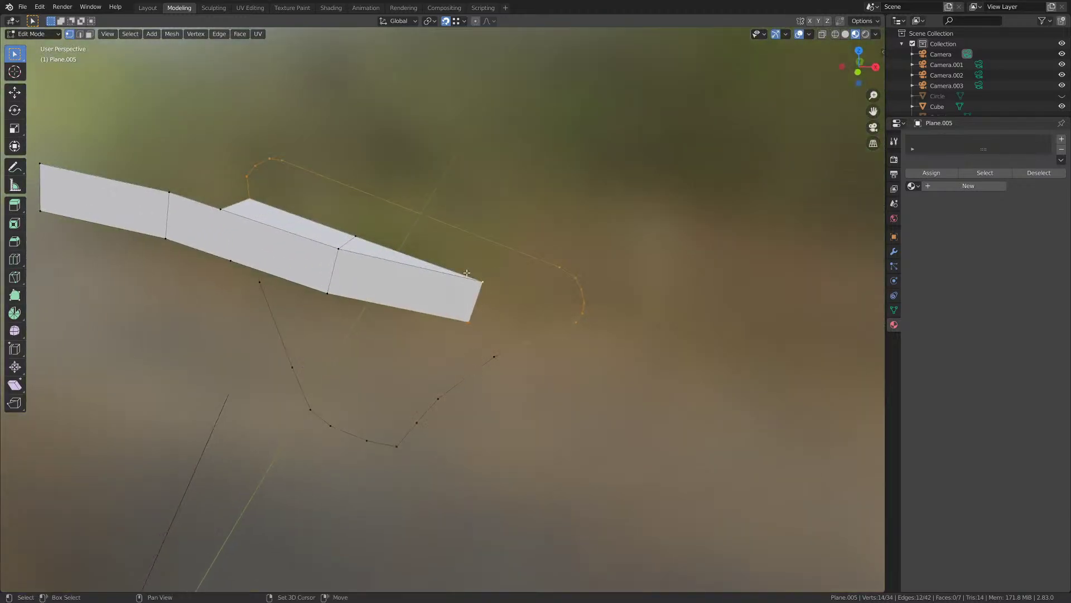
{"action": "key", "text": "f"}
- Fill the lower part of the plate outline with one face, and merge the whole mesh by distance at 0.0001 m
{"action": "middle_click_drag", "start_coordinate": [354, 240], "coordinate": [459, 270]}
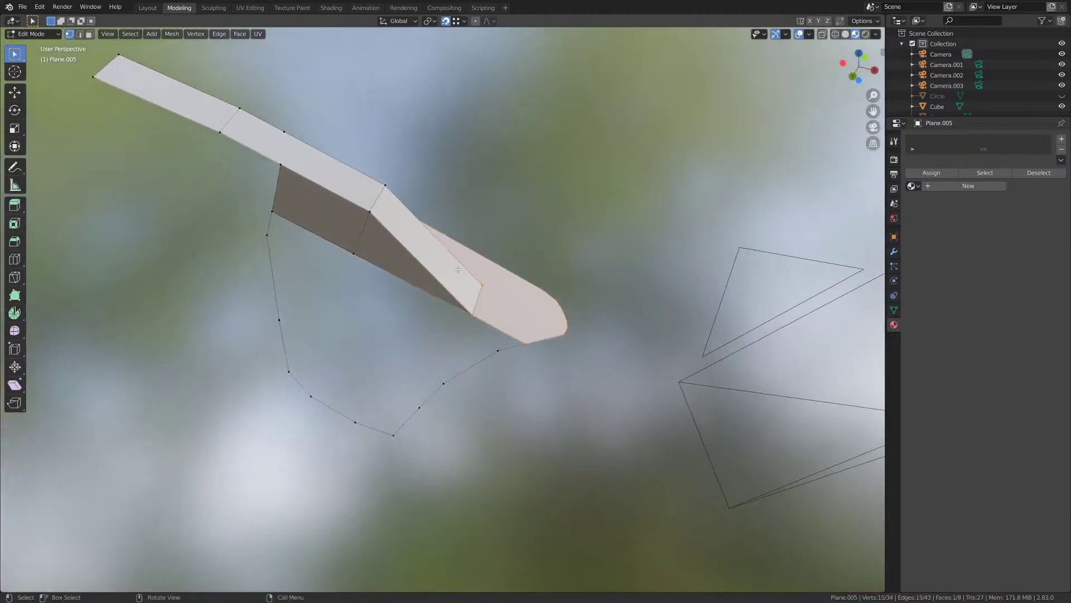
{"action": "left_click", "coordinate": [481, 318]}
{"action": "left_click", "coordinate": [520, 351], "text": "shift"}
{"action": "left_click", "coordinate": [351, 254], "text": "shift"}
{"action": "key", "text": "f"}
{"action": "key", "text": "a"}
{"action": "key", "text": "m"}
{"action": "left_click", "coordinate": [351, 284]}
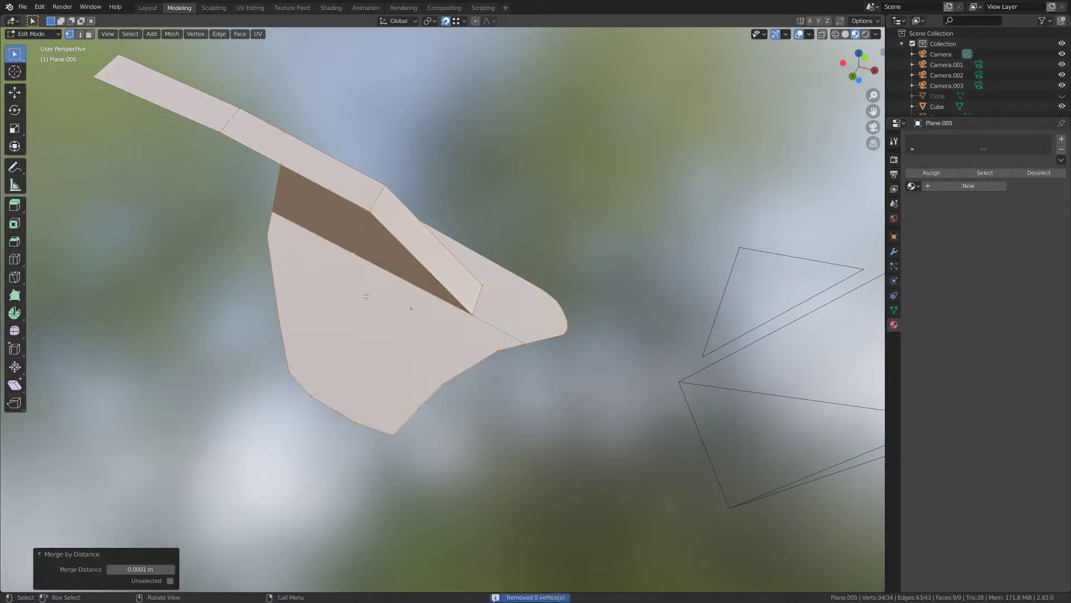
- Return to object mode and save the file M1911.blend
{"action": "key", "text": "Tab"}
{"action": "middle_click_drag", "start_coordinate": [365, 296], "coordinate": [461, 363]}
{"action": "key", "text": "ctrl+s"}
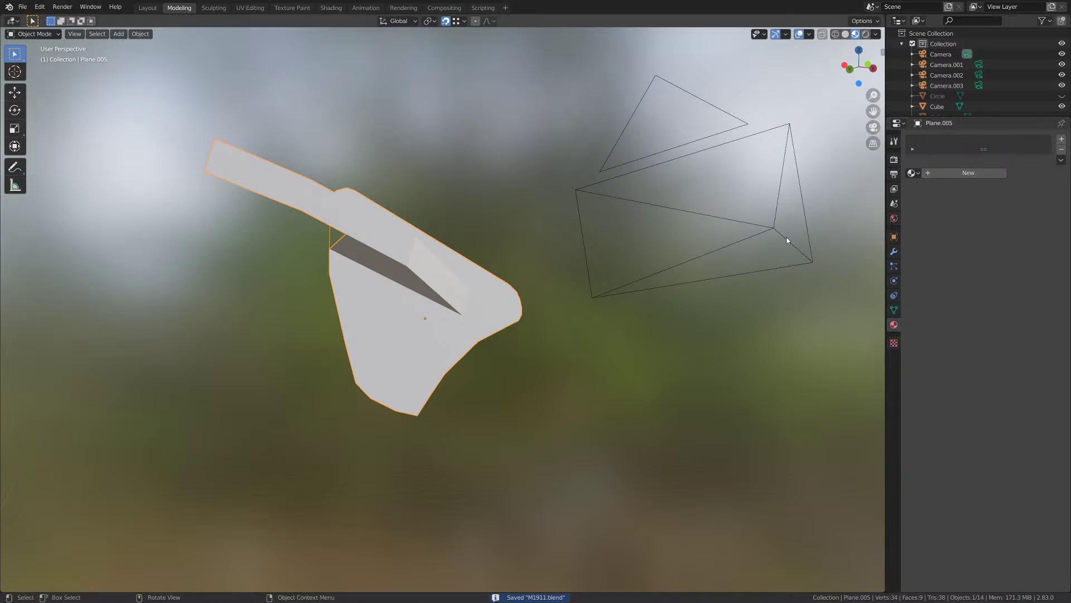
- Give the safety lever object a new material with a dark grey base color
{"action": "left_click", "coordinate": [976, 173]}
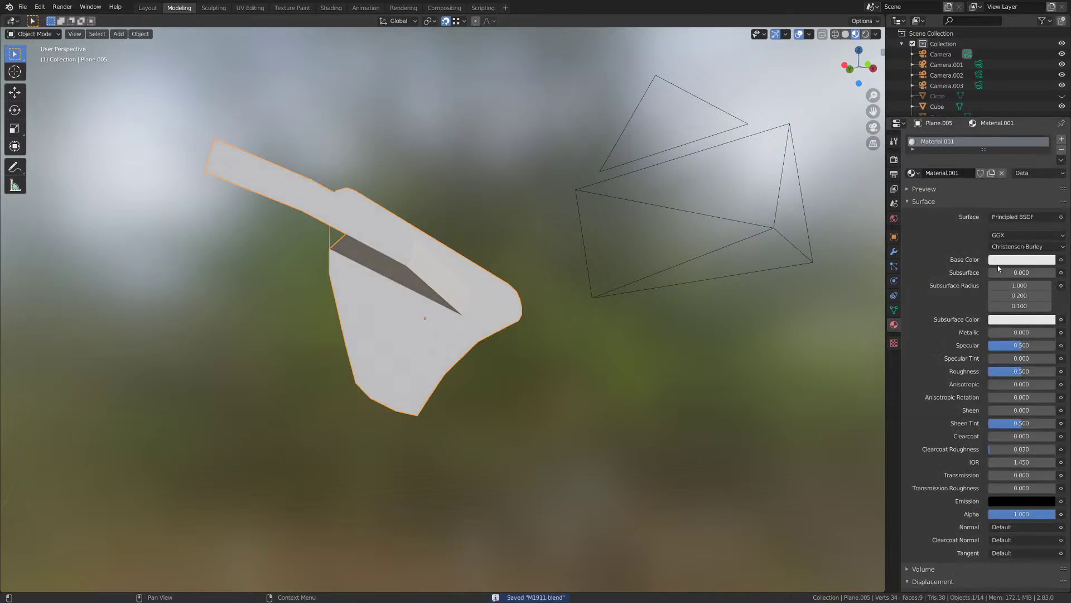
{"action": "left_click", "coordinate": [1000, 262]}
{"action": "left_click_drag", "start_coordinate": [1050, 150], "coordinate": [1048, 165]}
{"action": "middle_click_drag", "start_coordinate": [437, 339], "coordinate": [484, 334]}
{"action": "scroll", "coordinate": [429, 341], "scroll_direction": "up", "scroll_amount": 1}
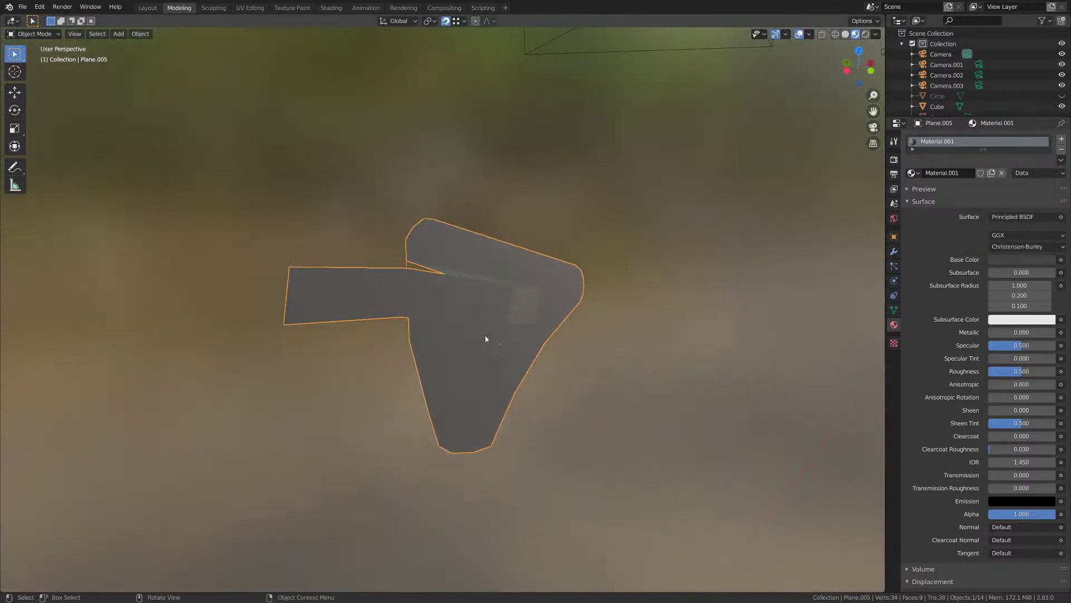
- Enter edit mode and select the two plate vertices at the front corners of the recess behind the lever strip
{"action": "key", "text": "KP_1"}
{"action": "middle_click_drag", "start_coordinate": [339, 271], "coordinate": [461, 306], "text": "shift"}
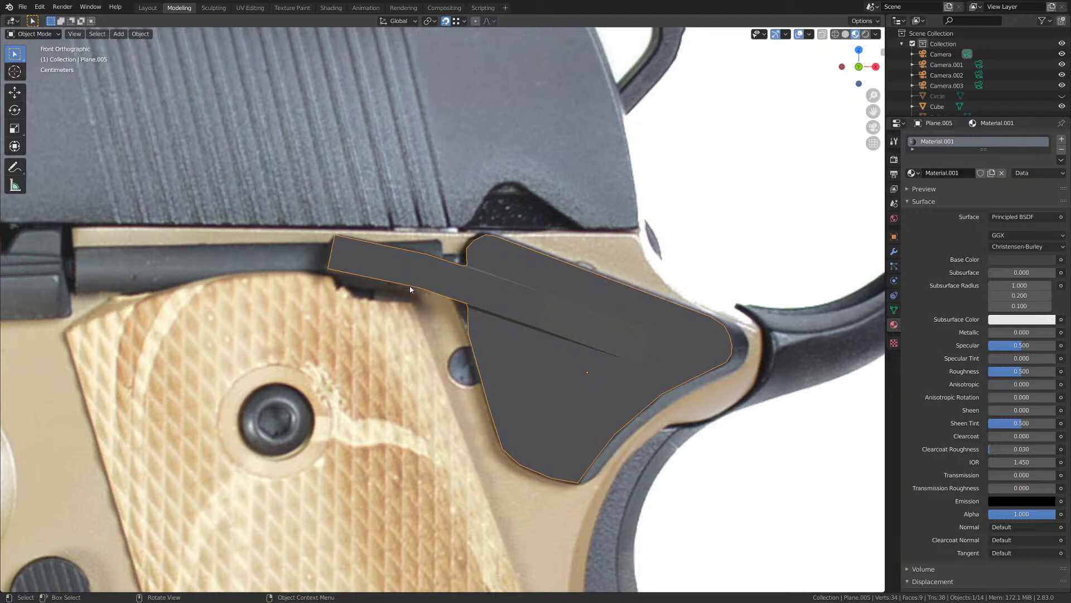
{"action": "middle_click_drag", "start_coordinate": [406, 287], "coordinate": [512, 334]}
{"action": "key", "text": "Tab"}
{"action": "scroll", "coordinate": [471, 363], "scroll_direction": "up", "scroll_amount": 4}
{"action": "left_click", "coordinate": [485, 313]}
{"action": "left_click", "coordinate": [548, 283], "text": "shift"}
{"action": "key", "text": "e"}
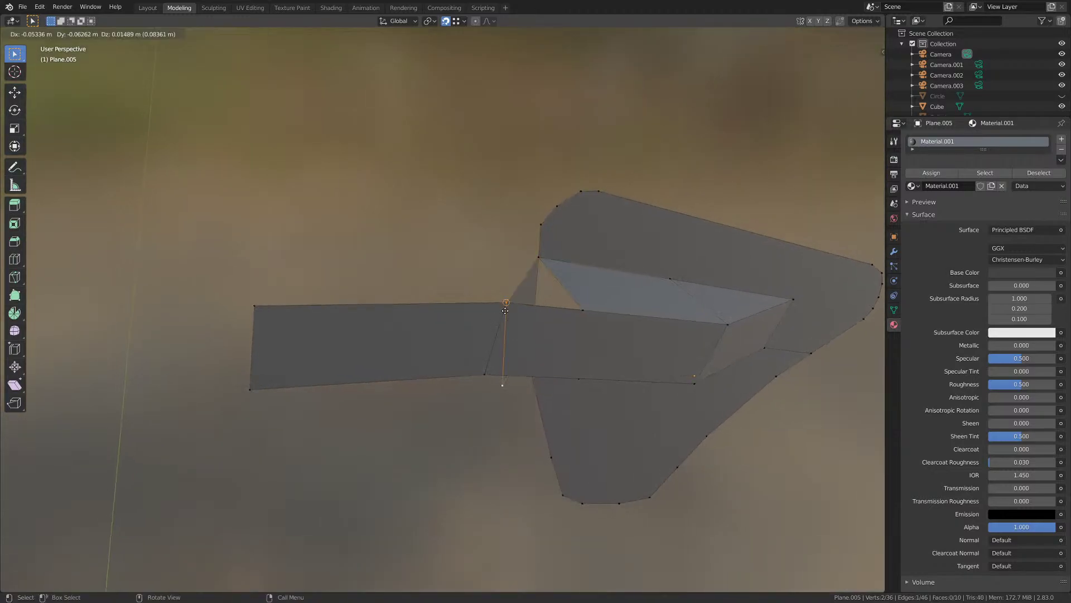
{"action": "right_click", "coordinate": [506, 307]}
{"action": "key", "text": "ctrl+z"}
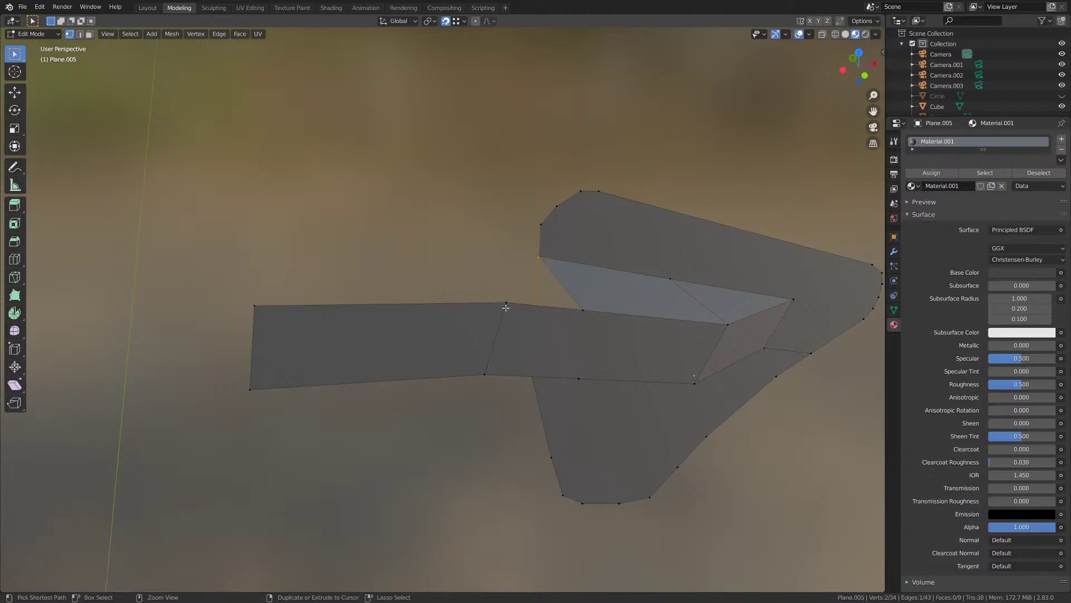
- Extrude the selected edge forward and snap its upper and lower vertices to the lever strip's bend with Y locked
{"action": "key", "text": "e"}
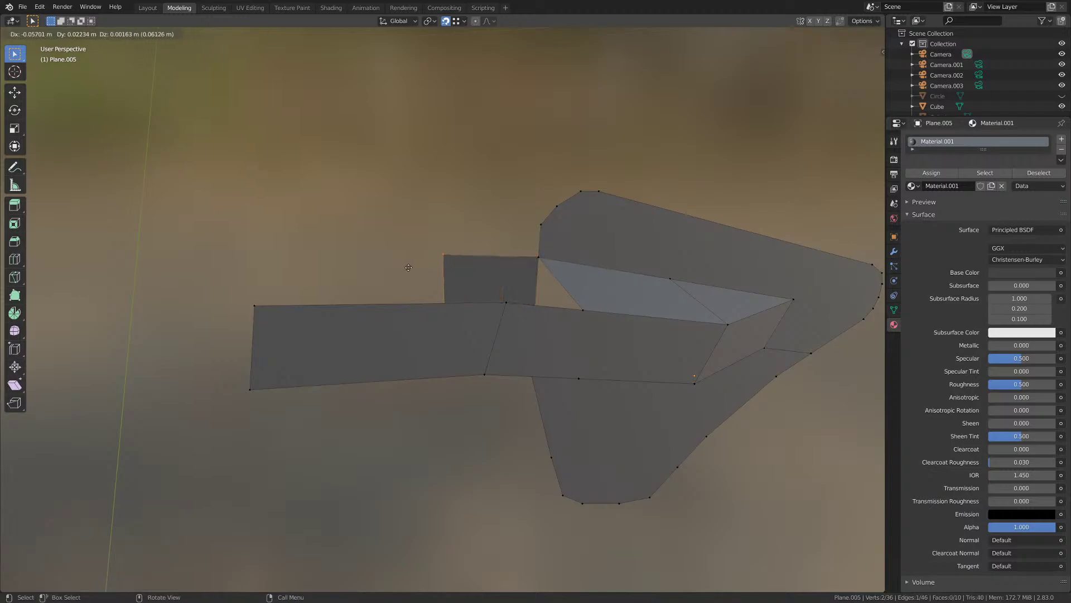
{"action": "left_click", "coordinate": [400, 269]}
{"action": "left_click", "coordinate": [444, 258]}
{"action": "middle_click_drag", "start_coordinate": [447, 278], "coordinate": [483, 385]}
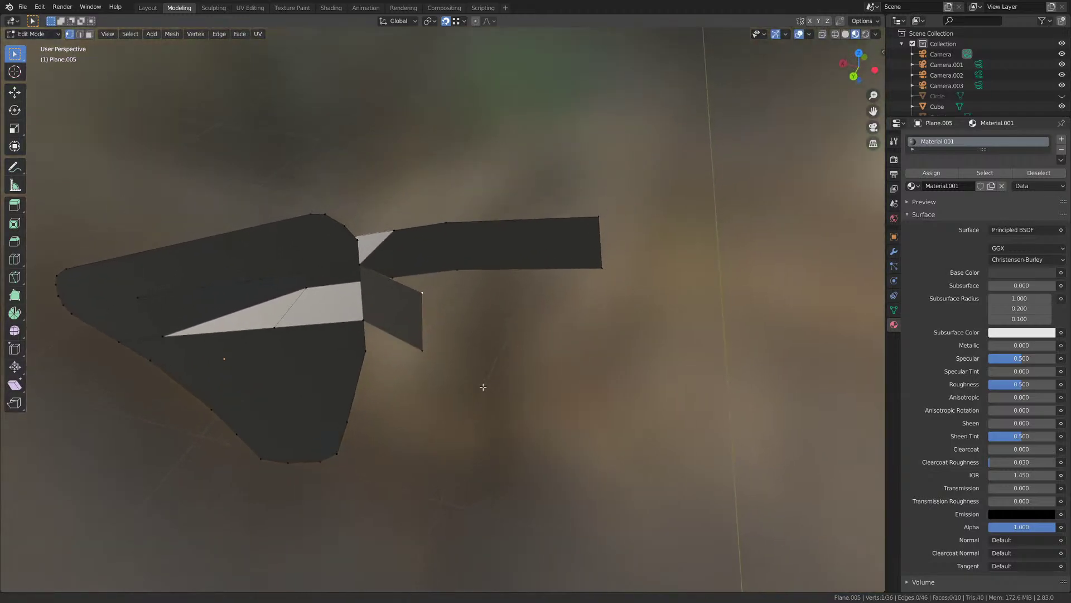
{"action": "key", "text": "g"}
{"action": "key", "text": "shift+y"}
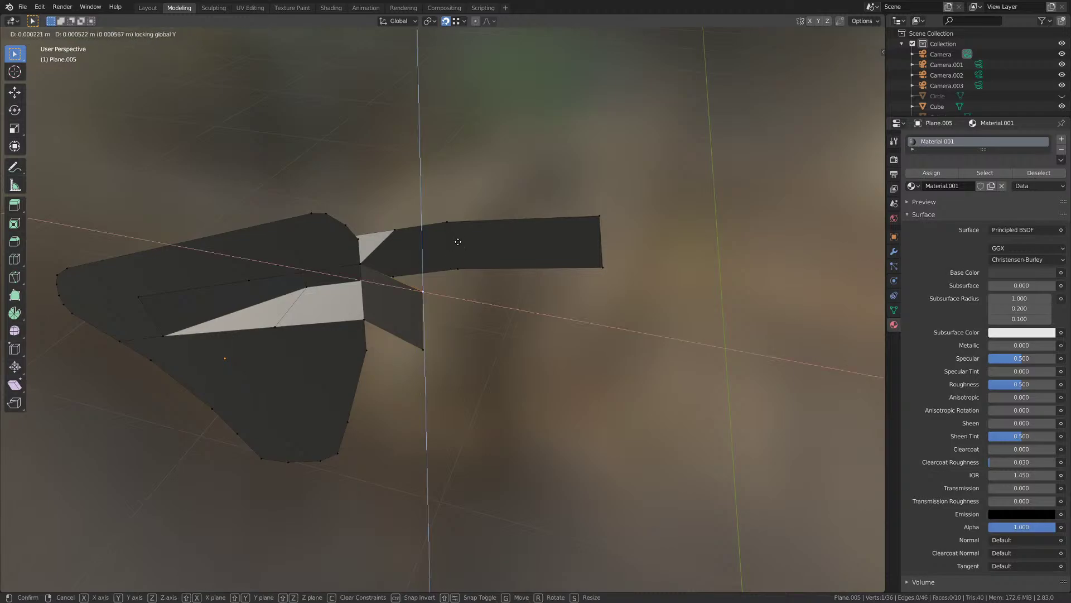
{"action": "left_click", "coordinate": [419, 347]}
{"action": "left_click", "coordinate": [418, 347]}
{"action": "key", "text": "g"}
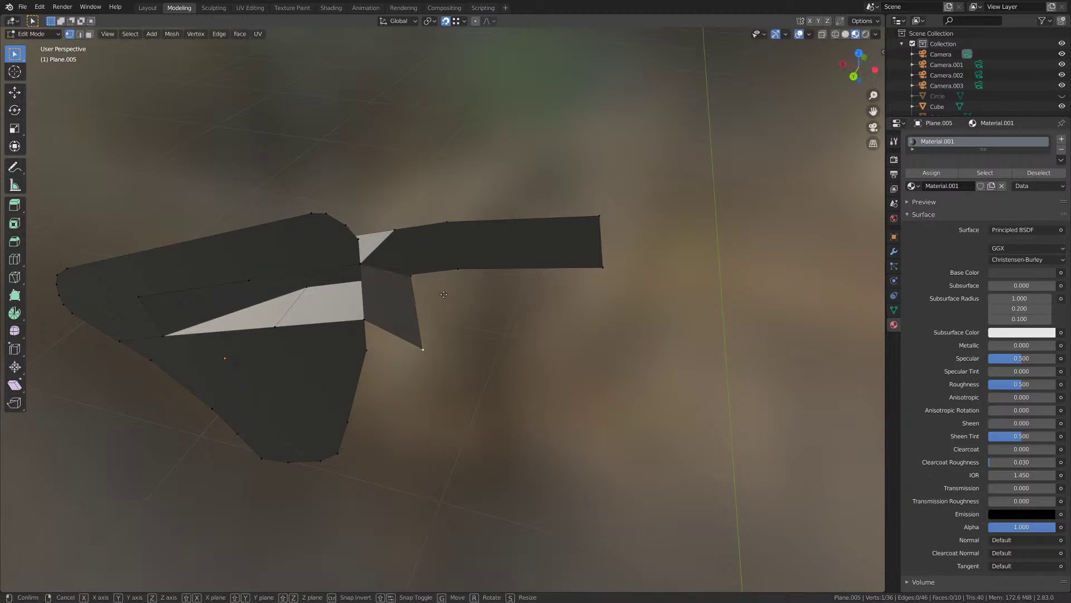
{"action": "key", "text": "shift+y"}
{"action": "left_click", "coordinate": [454, 274]}
- Flatten the extruded edge by scaling it to 0 along Y, and move it along the Y axis near the plate
{"action": "middle_click_drag", "start_coordinate": [438, 303], "coordinate": [413, 323]}
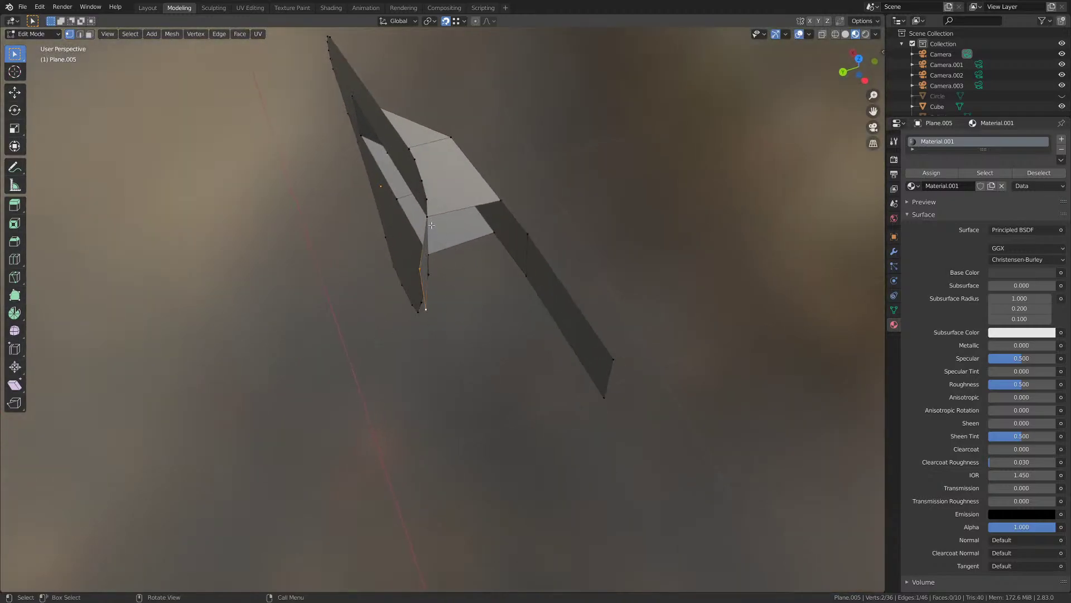
{"action": "key", "text": "s"}
{"action": "key", "text": "y"}
{"action": "key", "text": "0"}
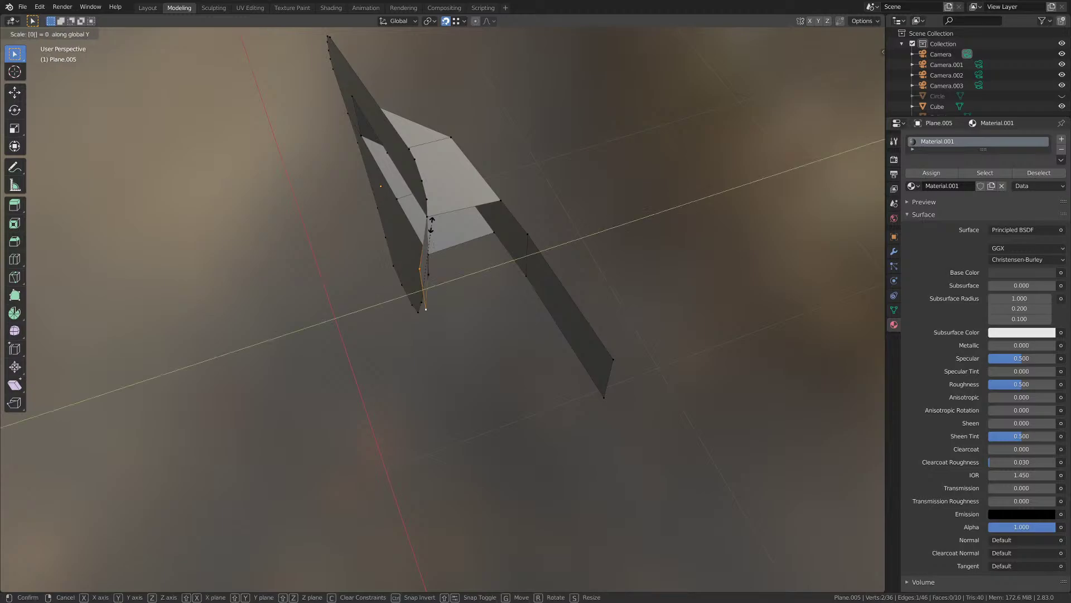
{"action": "key", "text": "Return"}
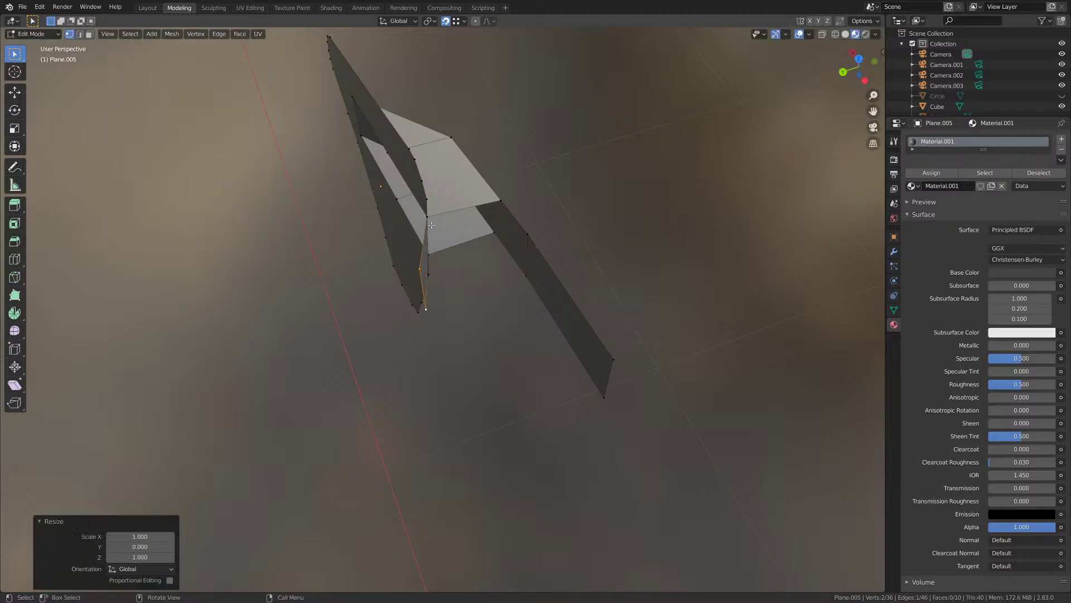
{"action": "key", "text": "g"}
{"action": "key", "text": "y"}
{"action": "left_click", "coordinate": [429, 222]}
- Extrude the new strip's front edge about 0.12 m forward in X to line up with the lever's free end
{"action": "mouse_move", "coordinate": [454, 296]}
{"action": "middle_mouse_down"}
{"action": "mouse_move", "coordinate": [512, 287]}
{"action": "mouse_move", "coordinate": [538, 260]}
{"action": "mouse_move", "coordinate": [451, 310]}
{"action": "middle_mouse_up"}
{"action": "left_click", "coordinate": [436, 314]}
{"action": "left_click", "coordinate": [423, 262], "text": "shift"}
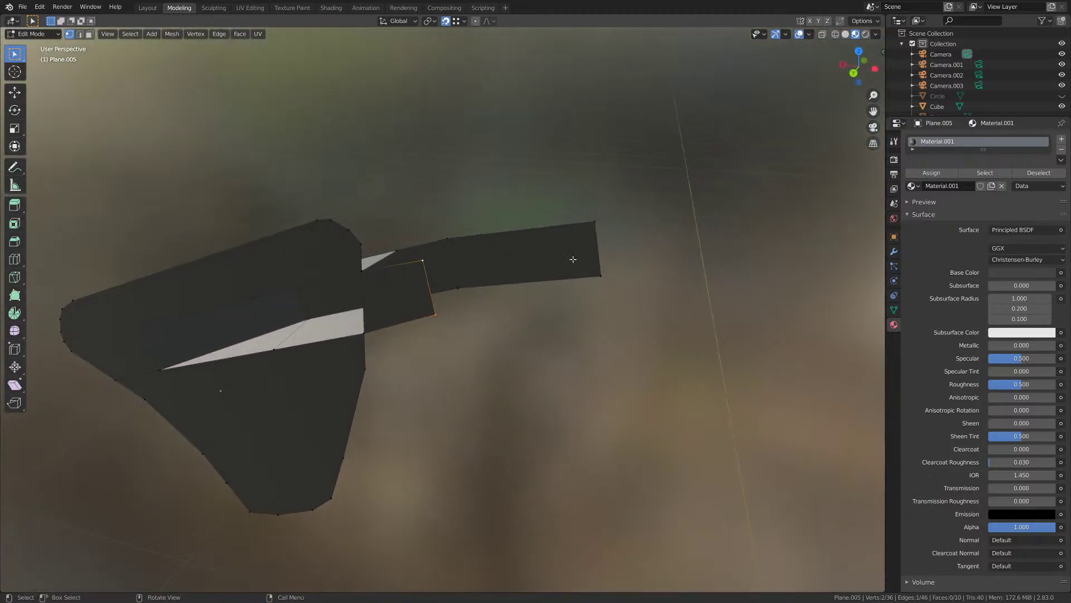
{"action": "key", "text": "e"}
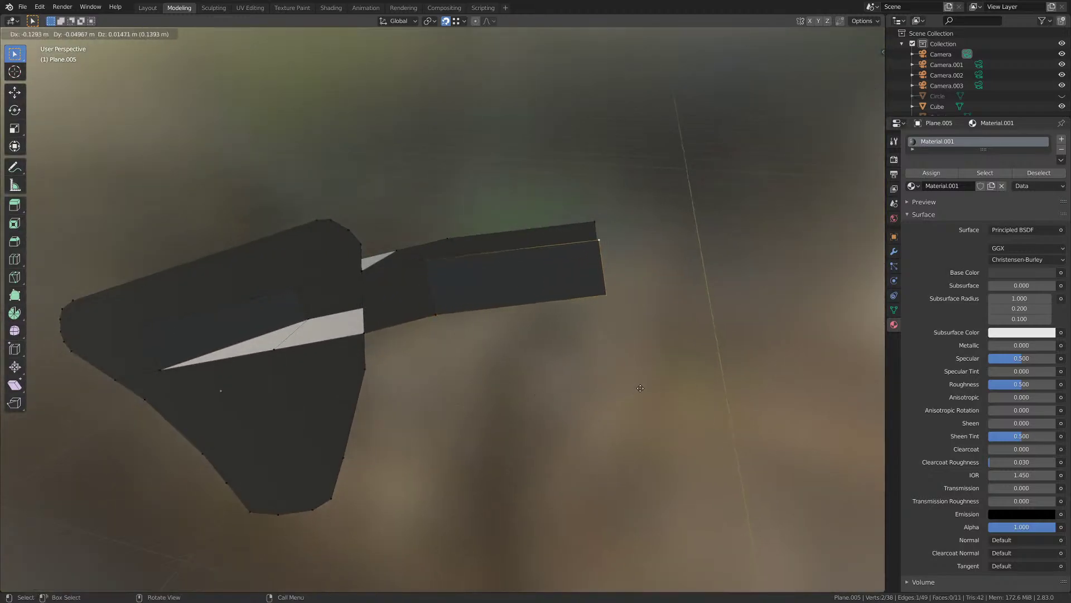
{"action": "left_click", "coordinate": [566, 374]}
{"action": "middle_click_drag", "start_coordinate": [567, 374], "coordinate": [540, 396]}
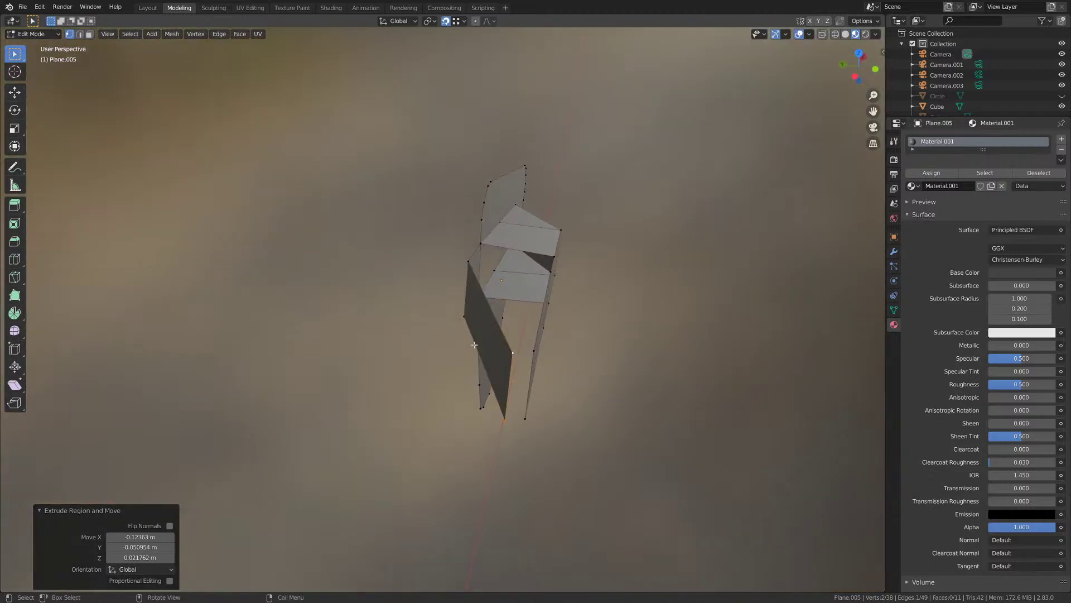
- Move the extruded end edge about 0.051 m along Y away from the lever's outer strip and flatten it to 0 along Y
{"action": "key", "text": "g"}
{"action": "key", "text": "y"}
{"action": "left_click", "coordinate": [466, 351]}
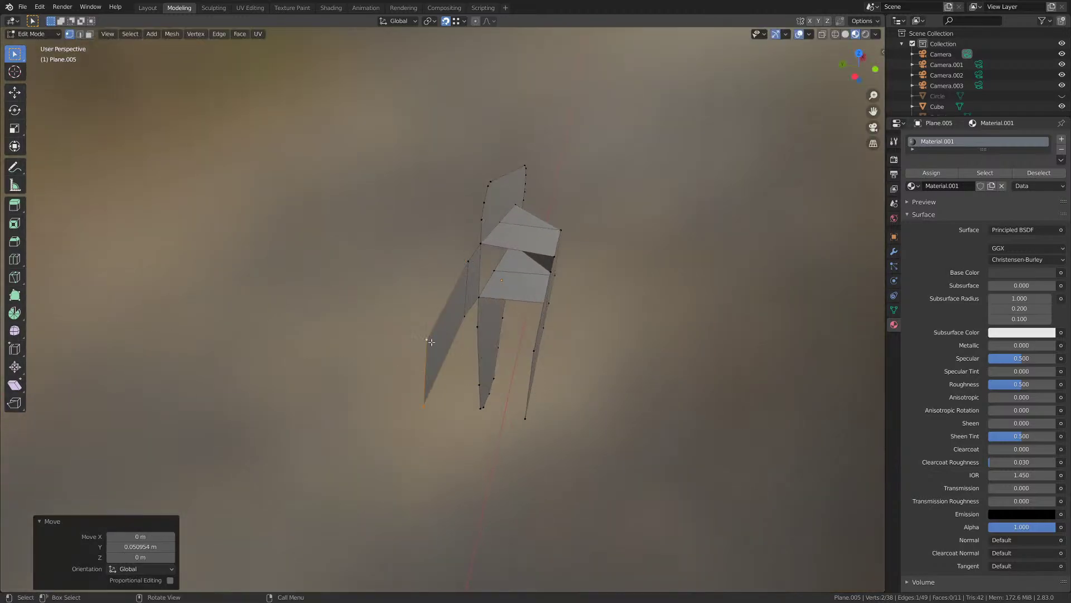
{"action": "key", "text": "s"}
{"action": "key", "text": "y"}
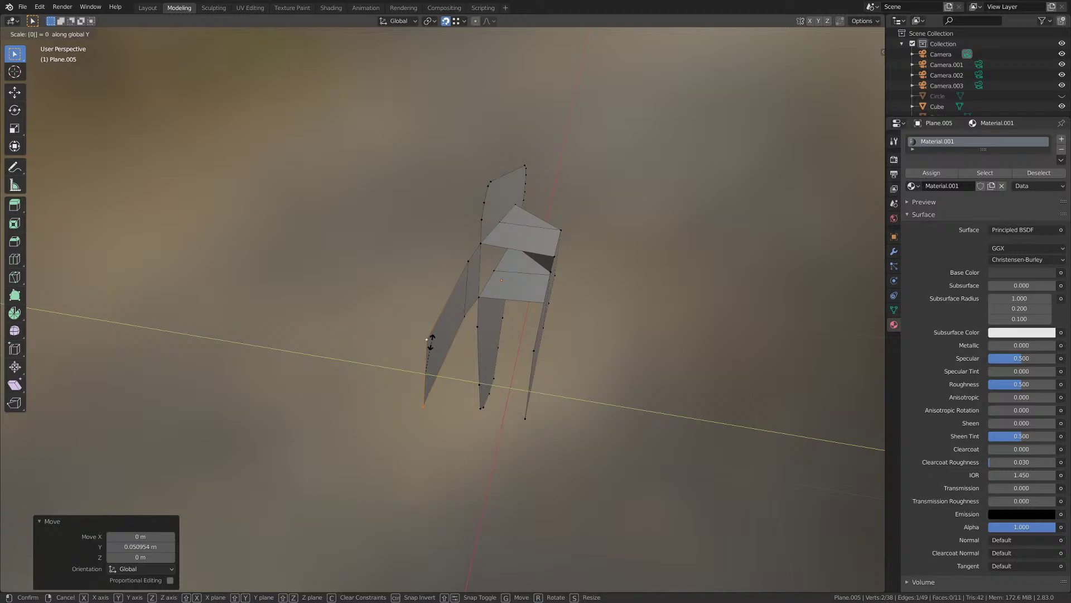
{"action": "key", "text": "Return"}
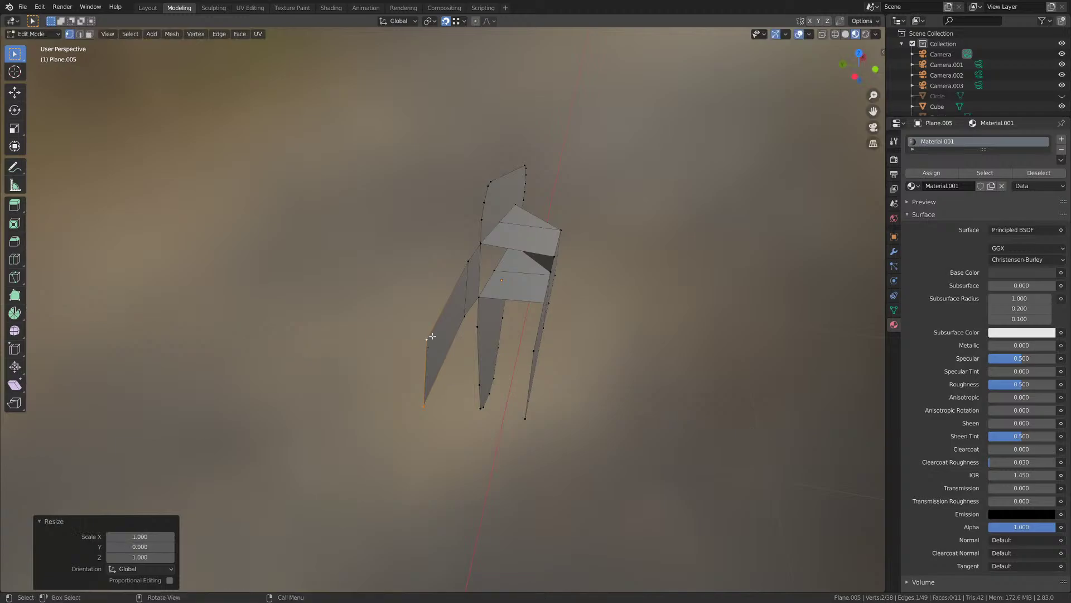
{"action": "key", "text": "g"}
{"action": "key", "text": "y"}
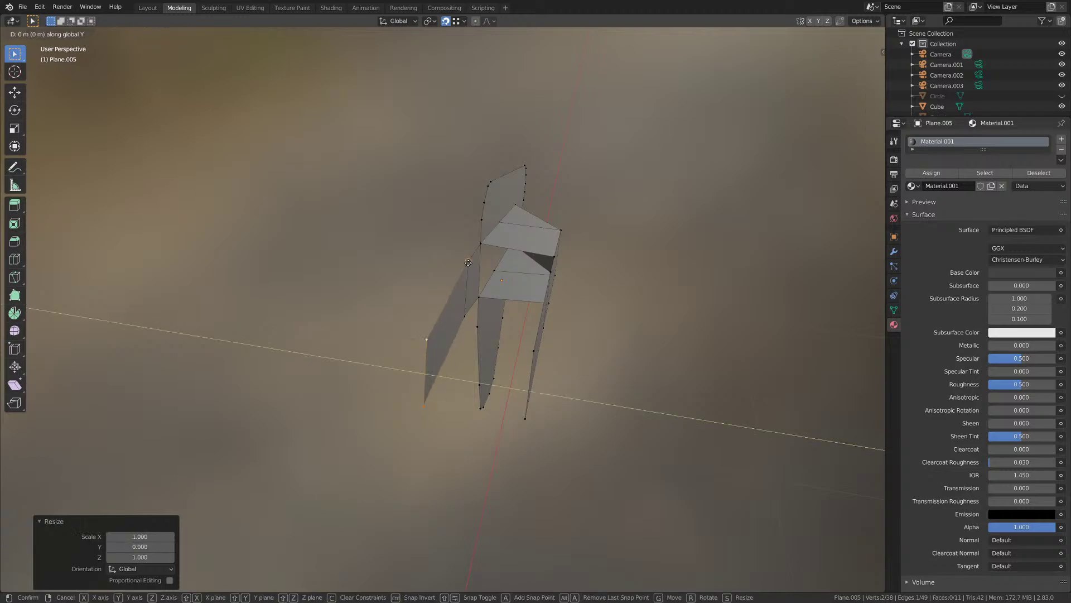
{"action": "key", "text": "Return"}
- Move the lower end corner vertex of the plate-side strip about 0.001 m in X and 0.004 m in Z, keeping Y fixed
{"action": "middle_click_drag", "start_coordinate": [444, 341], "coordinate": [408, 336]}
{"action": "left_click", "coordinate": [404, 314]}
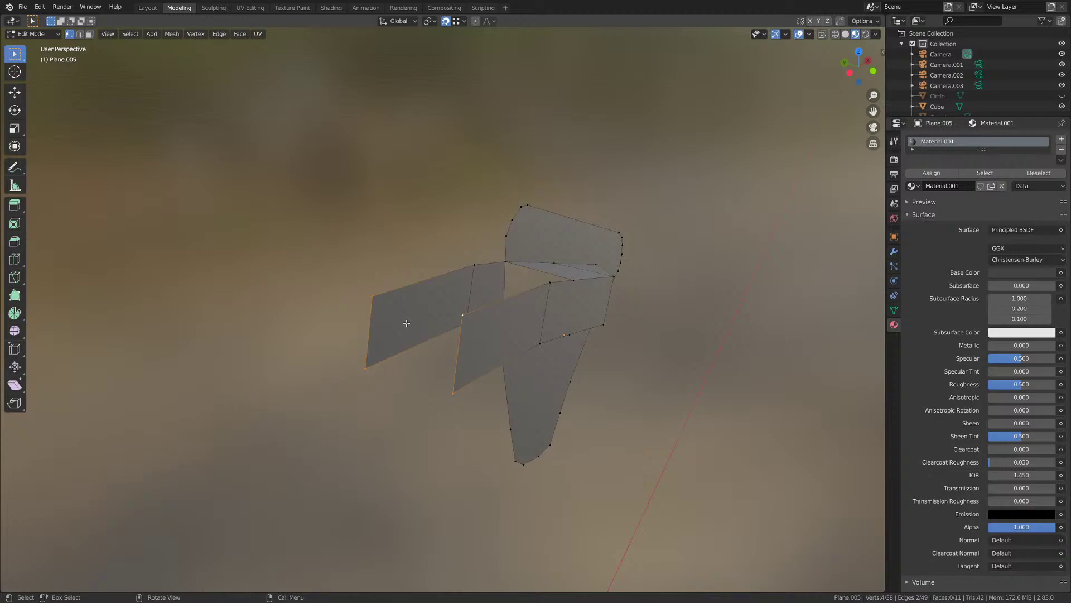
{"action": "key", "text": "KP_1"}
{"action": "middle_click_drag", "start_coordinate": [373, 328], "coordinate": [396, 302]}
{"action": "key", "text": "g"}
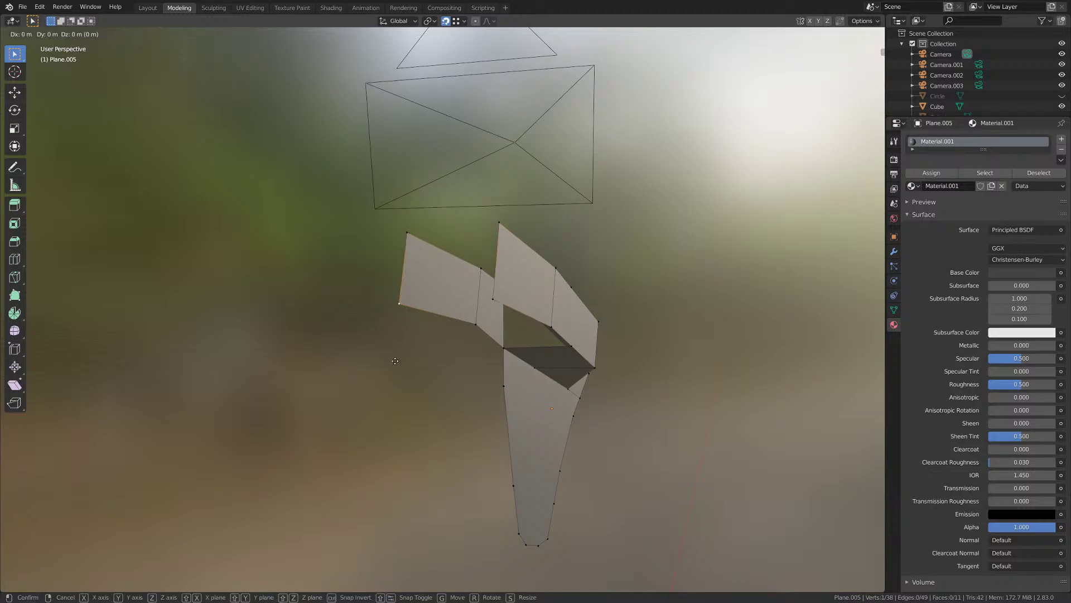
{"action": "left_click", "coordinate": [423, 317]}
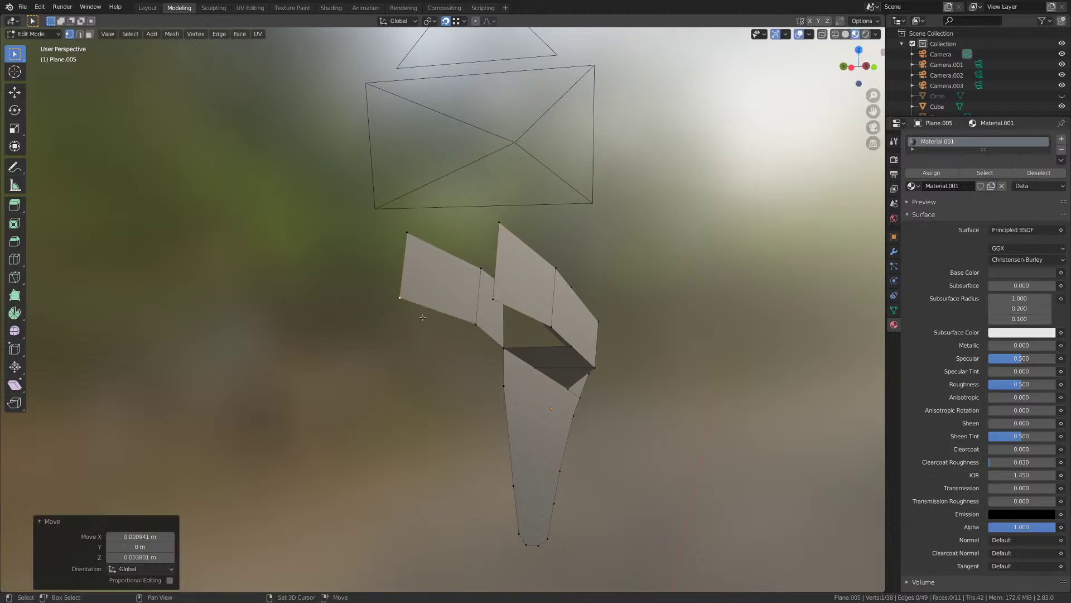
- Fill the gap between the two strips' end edges with a face to close the lever's free end
{"action": "left_click", "coordinate": [485, 297]}
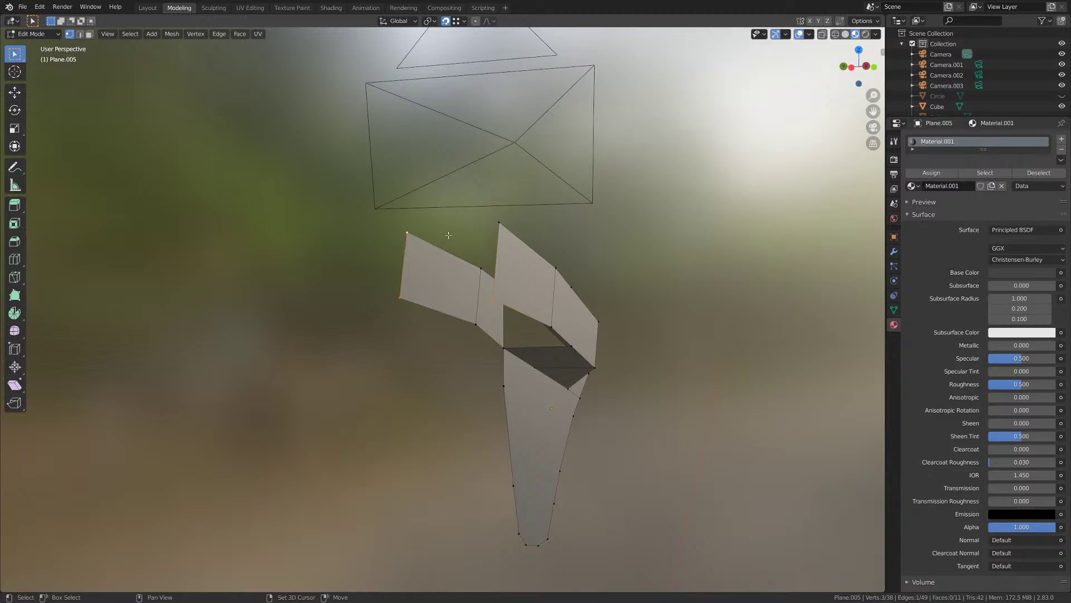
{"action": "key", "text": "f"}
{"action": "middle_click_drag", "start_coordinate": [474, 270], "coordinate": [343, 304]}
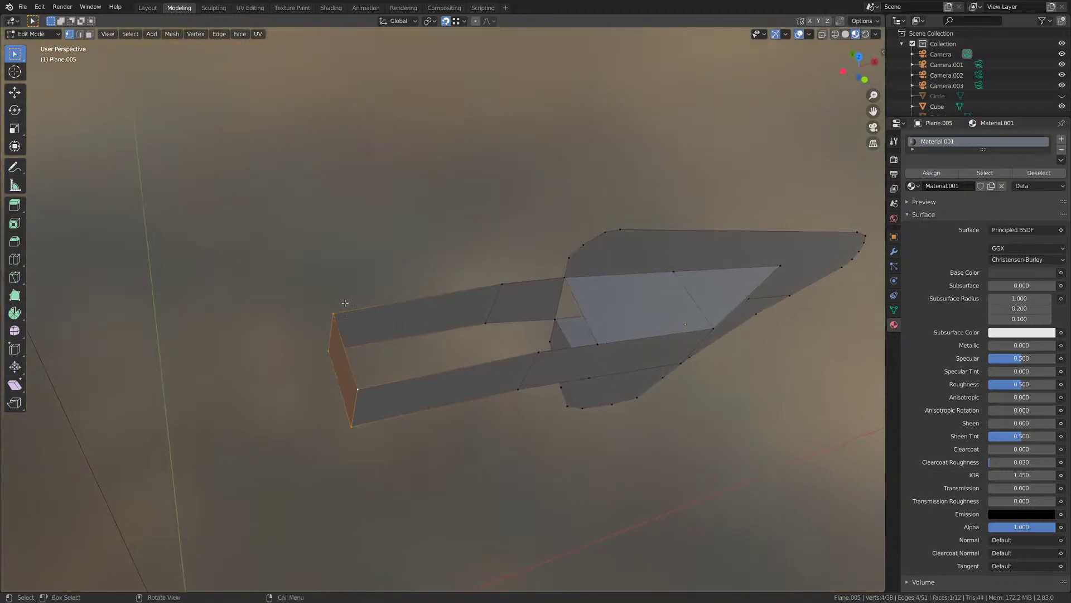
- Fill the open top of the lever arm with two faces, from the free end back to the plate
{"action": "left_click", "coordinate": [345, 342]}
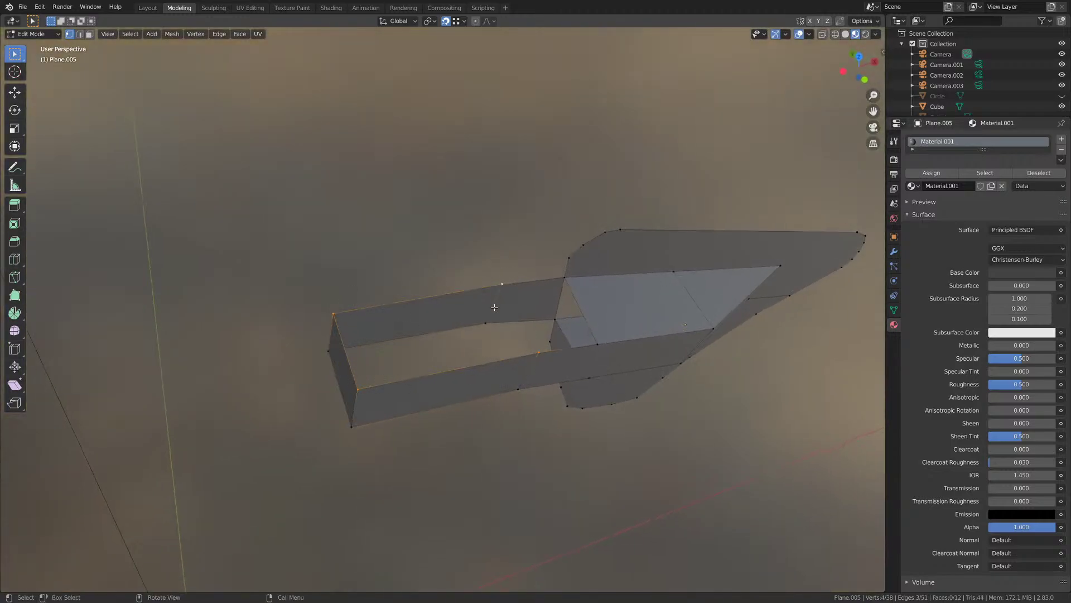
{"action": "middle_click_drag", "start_coordinate": [483, 302], "coordinate": [441, 358]}
{"action": "key", "text": "f"}
{"action": "left_click", "coordinate": [458, 386]}
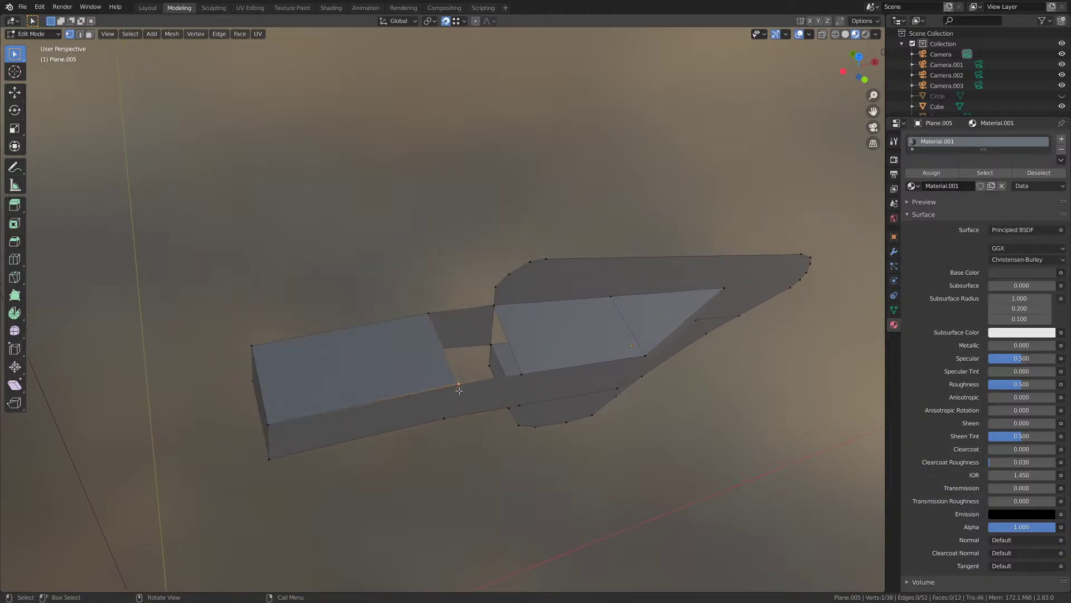
{"action": "key", "text": "f"}
- Fill the open underside of the lever arm with two faces, from the plate out to the free end
{"action": "middle_click_drag", "start_coordinate": [438, 311], "coordinate": [525, 335]}
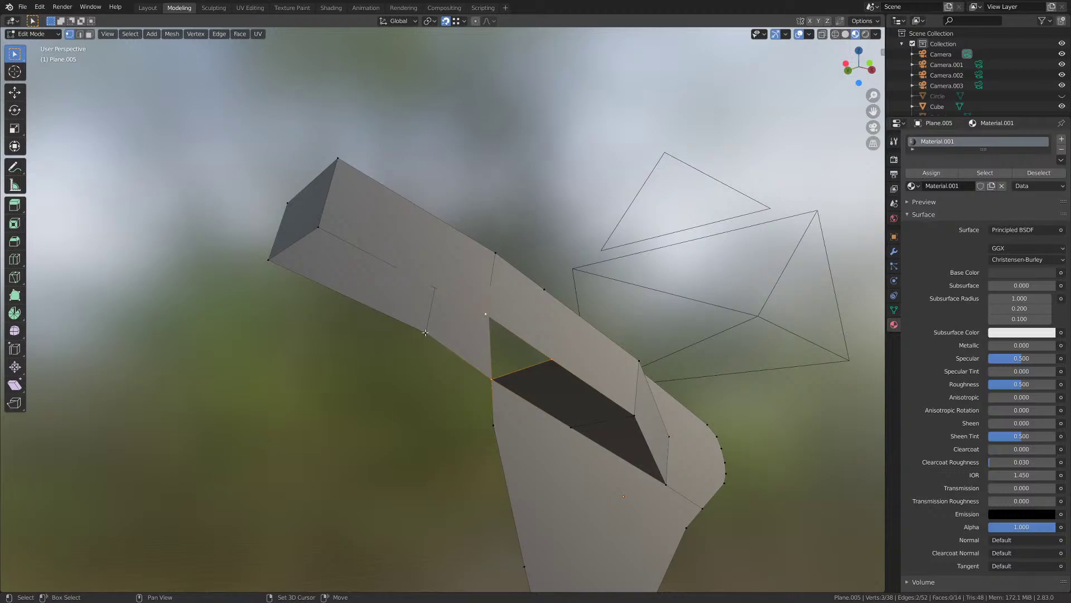
{"action": "key", "text": "f"}
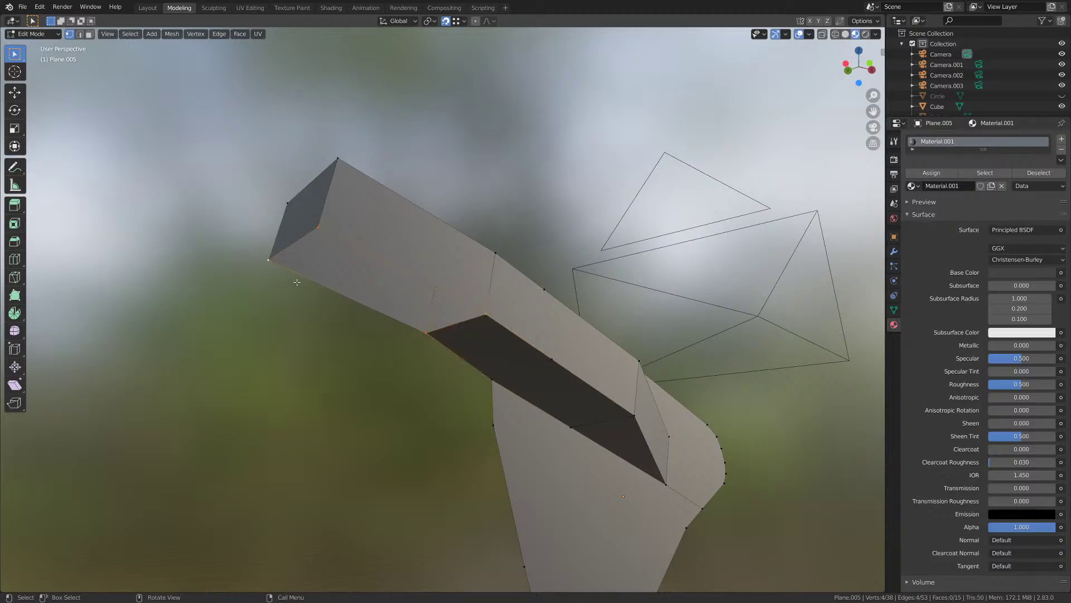
{"action": "key", "text": "f"}
{"action": "middle_click_drag", "start_coordinate": [297, 283], "coordinate": [437, 400]}
- Merge all of the lever mesh's vertices by distance at 0.0001 m and save the file
{"action": "key", "text": "Tab"}
{"action": "key", "text": "a"}
{"action": "key", "text": "Tab"}
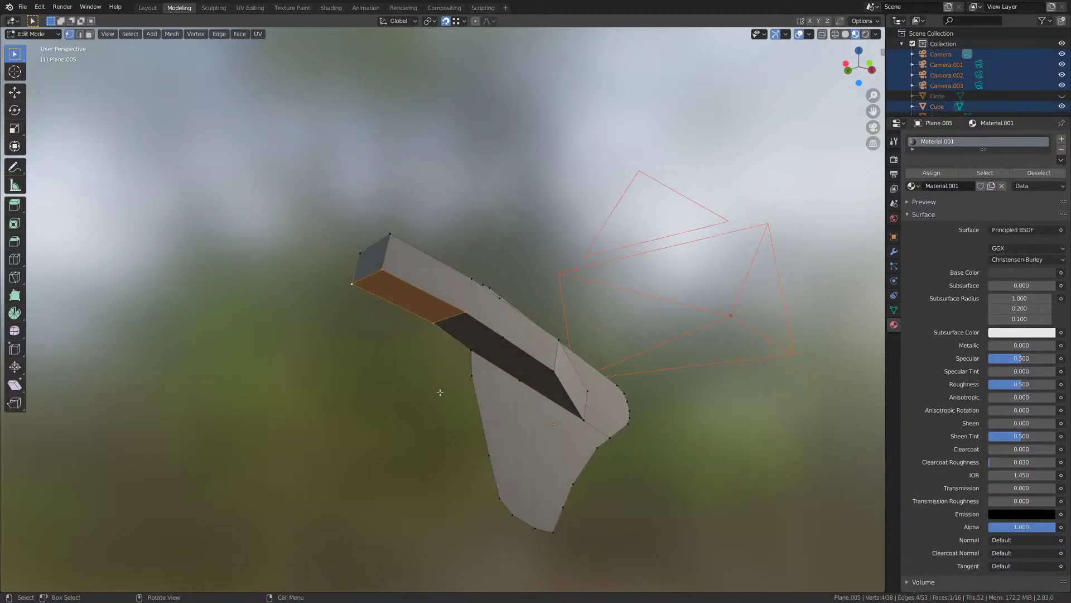
{"action": "key", "text": "a"}
{"action": "key", "text": "m"}
{"action": "left_click", "coordinate": [439, 392]}
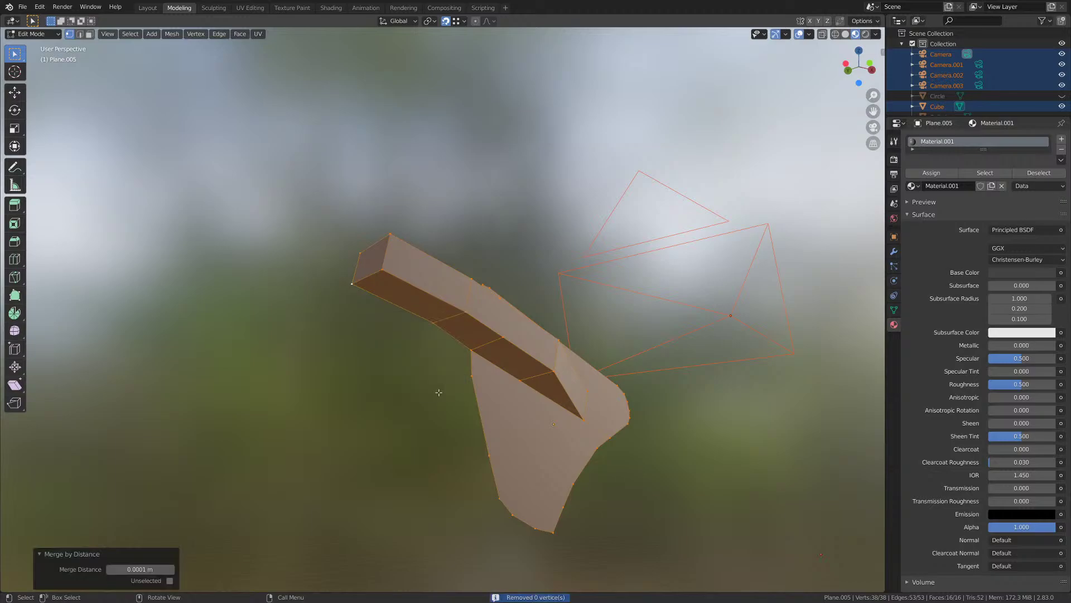
{"action": "key", "text": "Tab"}
{"action": "key", "text": "ctrl+s"}
- Shade the safety lever smooth and enable Auto Smooth for its normals with an angle of 180°
{"action": "middle_click_drag", "start_coordinate": [501, 323], "coordinate": [483, 359]}
{"action": "scroll", "coordinate": [471, 359], "scroll_direction": "up", "scroll_amount": 5}
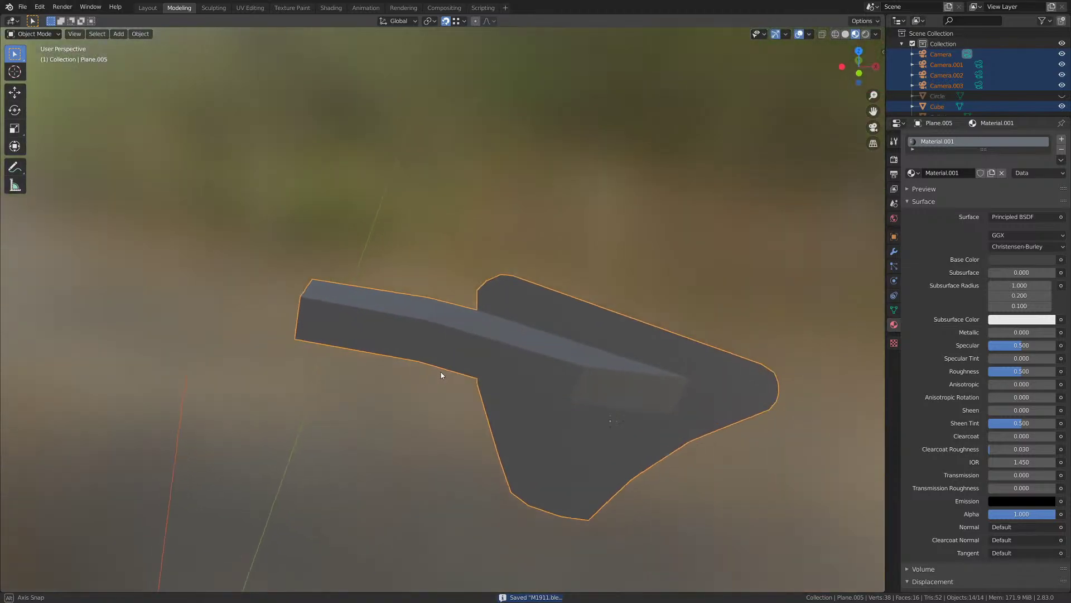
{"action": "right_click", "coordinate": [520, 355]}
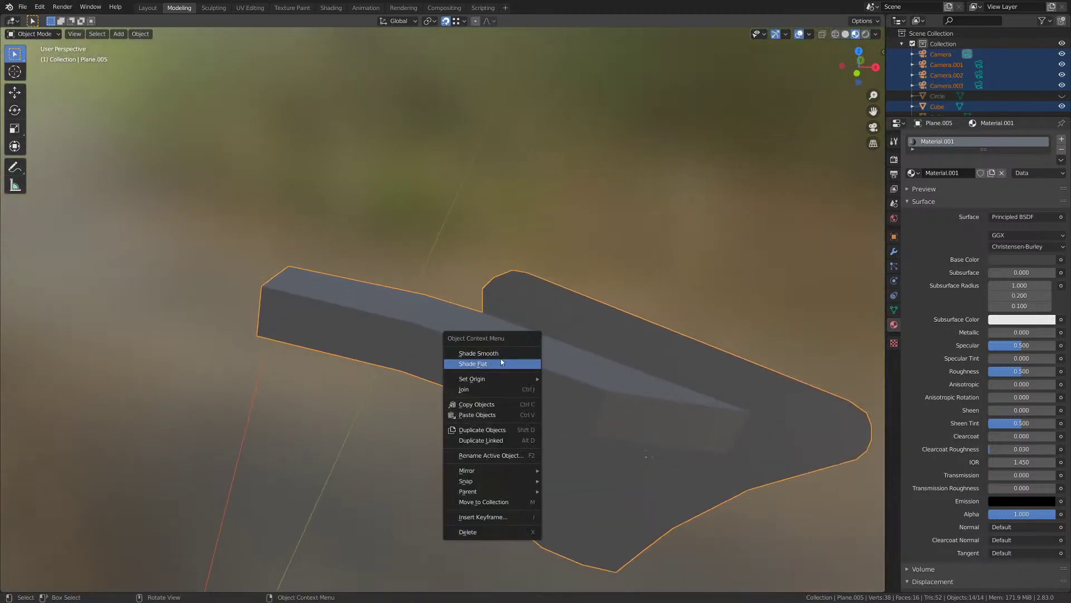
{"action": "left_click", "coordinate": [501, 363]}
{"action": "right_click", "coordinate": [564, 369]}
{"action": "left_click", "coordinate": [540, 358]}
{"action": "scroll", "coordinate": [514, 366], "scroll_direction": "down", "scroll_amount": 3}
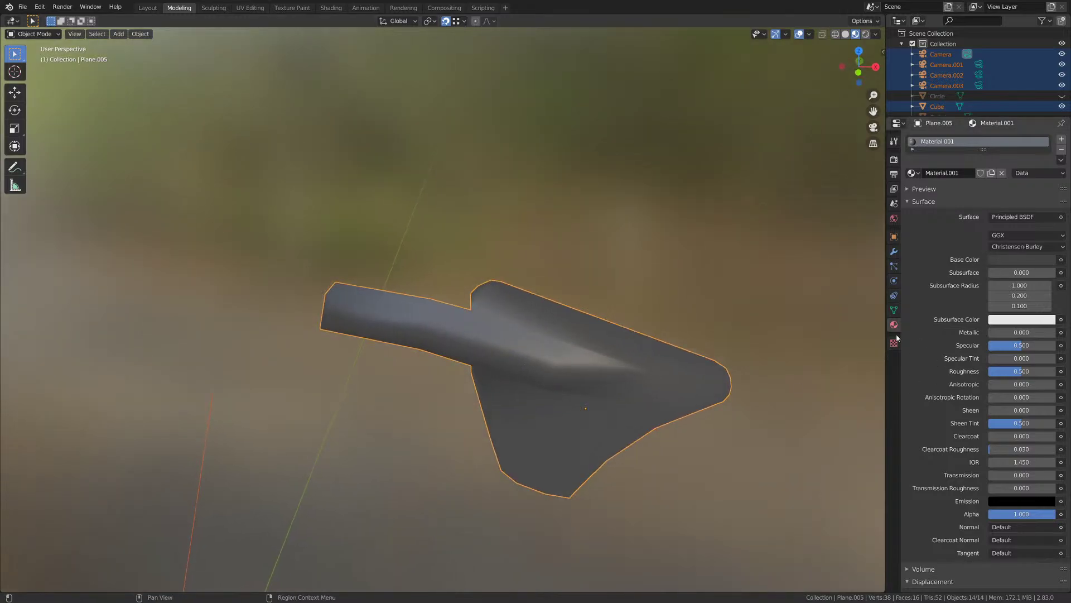
{"action": "left_click", "coordinate": [894, 310]}
{"action": "left_click", "coordinate": [923, 368]}
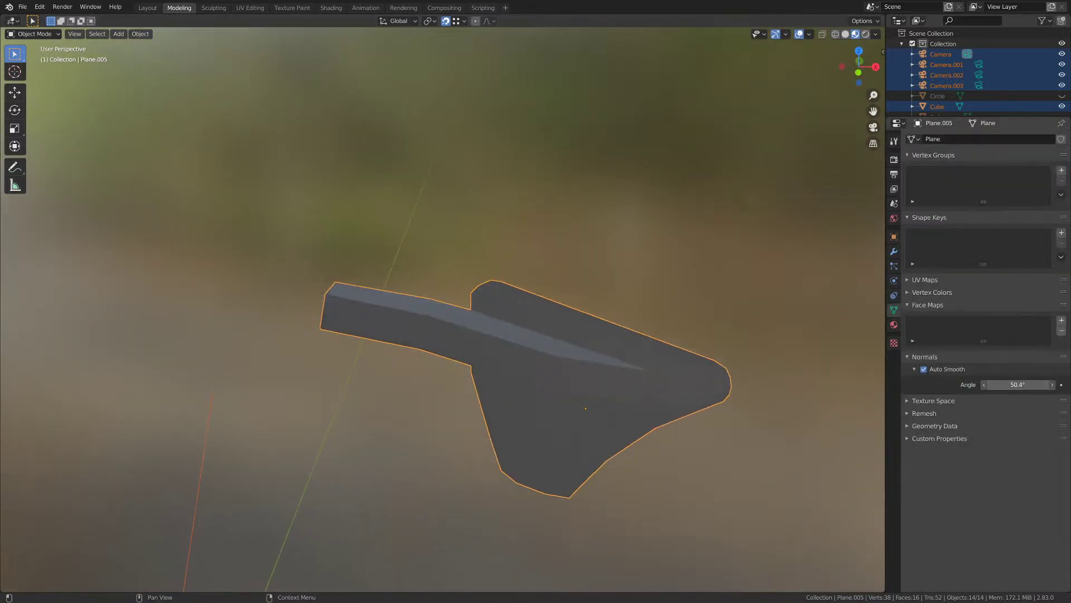
{"action": "left_click_drag", "start_coordinate": [999, 385], "coordinate": [1055, 385]}
- Mark the plate's outline, the lever's long edges, its rear corner edges and the free end's edges as sharp
{"action": "key", "text": "Tab"}
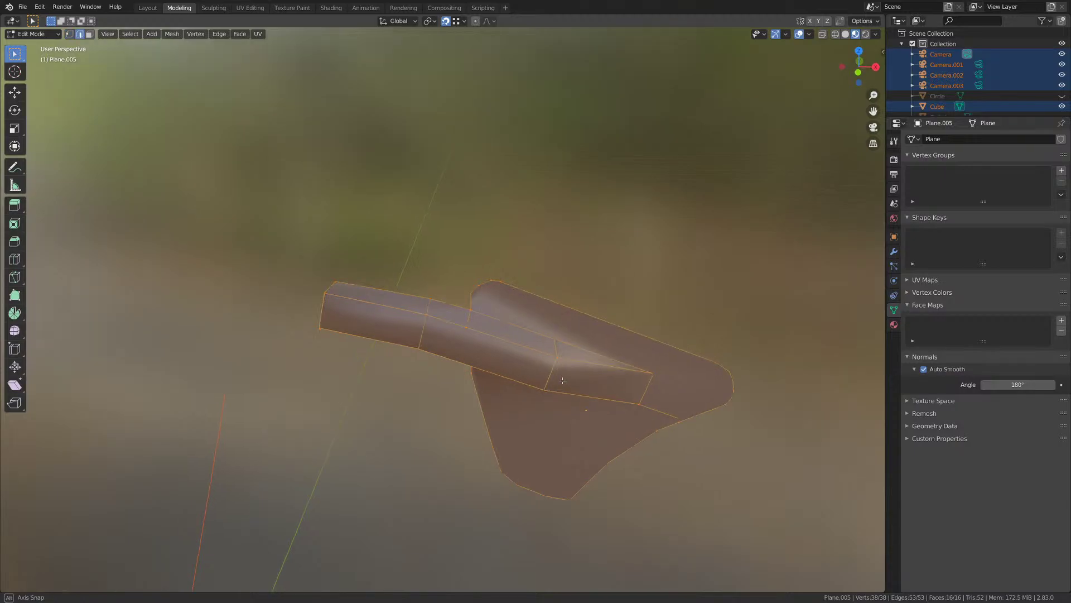
{"action": "middle_click_drag", "start_coordinate": [558, 376], "coordinate": [530, 374]}
{"action": "left_click", "coordinate": [480, 322]}
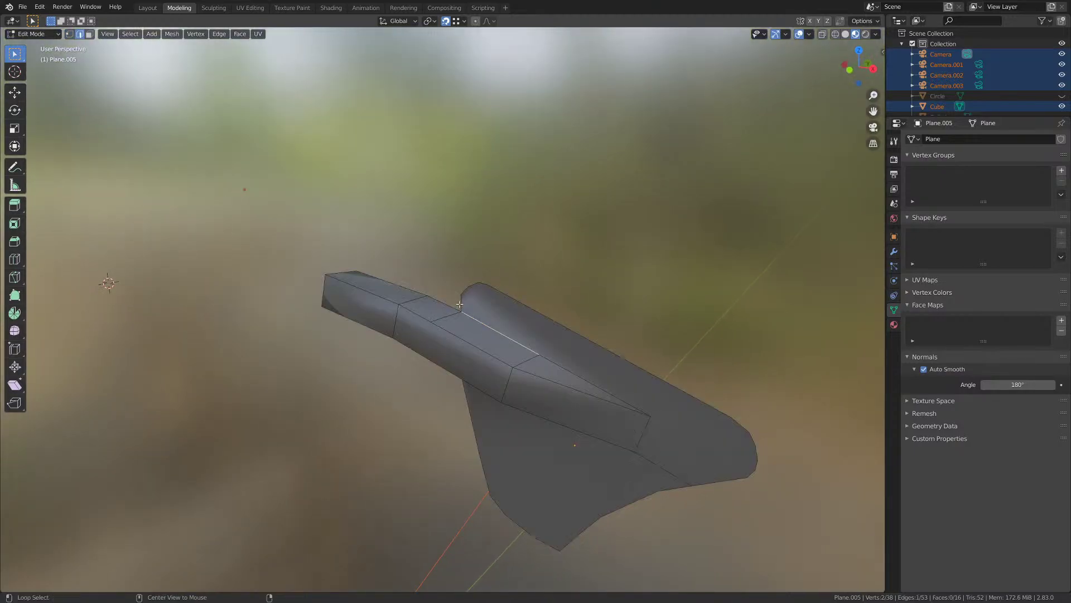
{"action": "left_click", "coordinate": [459, 305], "text": "alt"}
{"action": "middle_click_drag", "start_coordinate": [460, 304], "coordinate": [494, 353]}
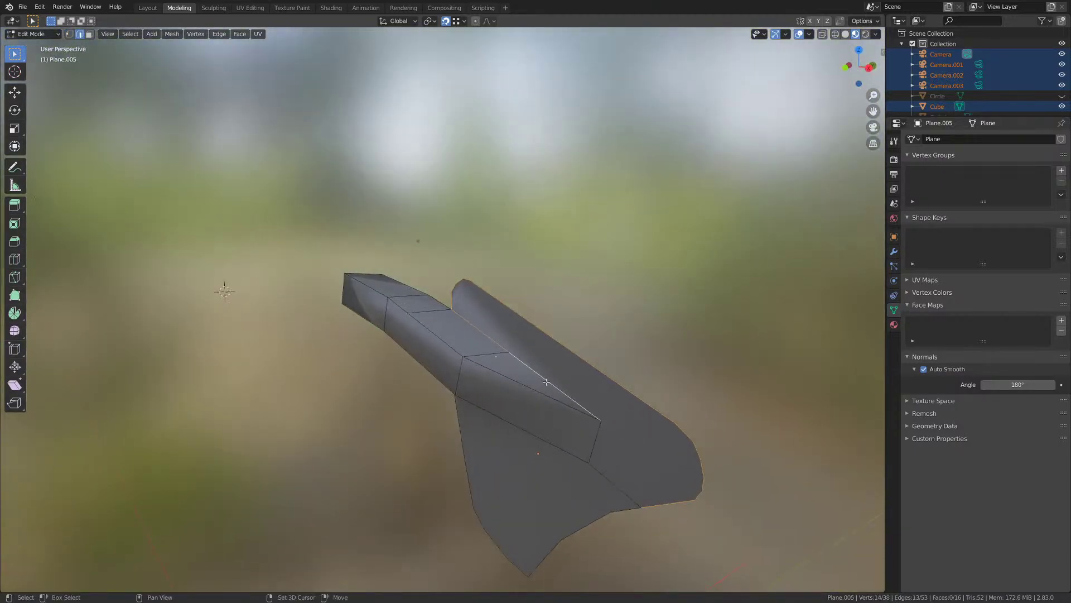
{"action": "left_click", "coordinate": [219, 33]}
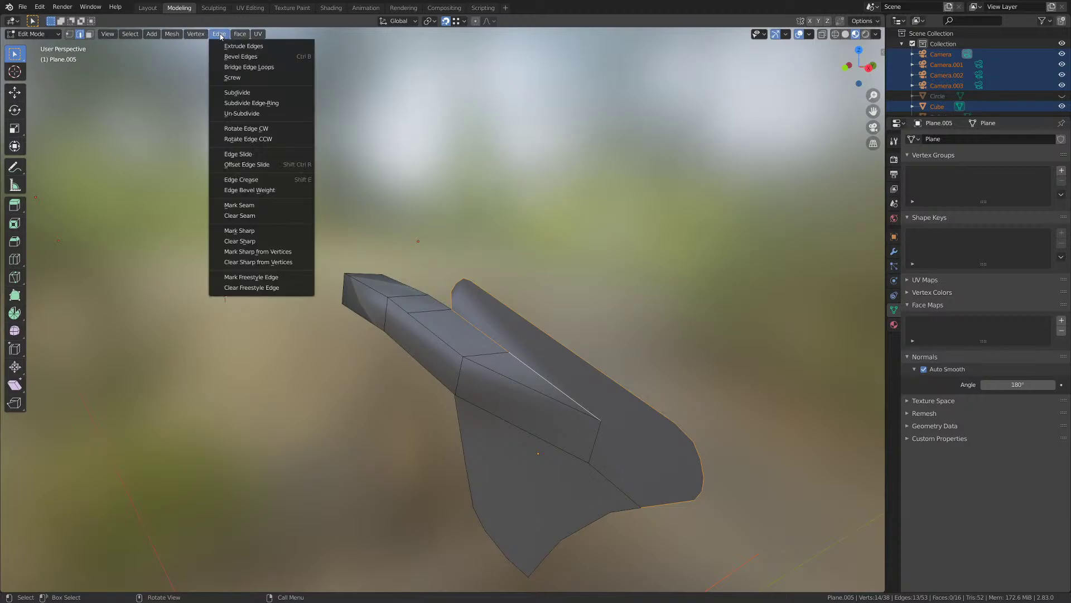
{"action": "left_click_drag", "start_coordinate": [492, 168], "coordinate": [466, 96], "text": "shift"}
{"action": "middle_click_drag", "start_coordinate": [466, 96], "coordinate": [465, 75], "text": "shift"}
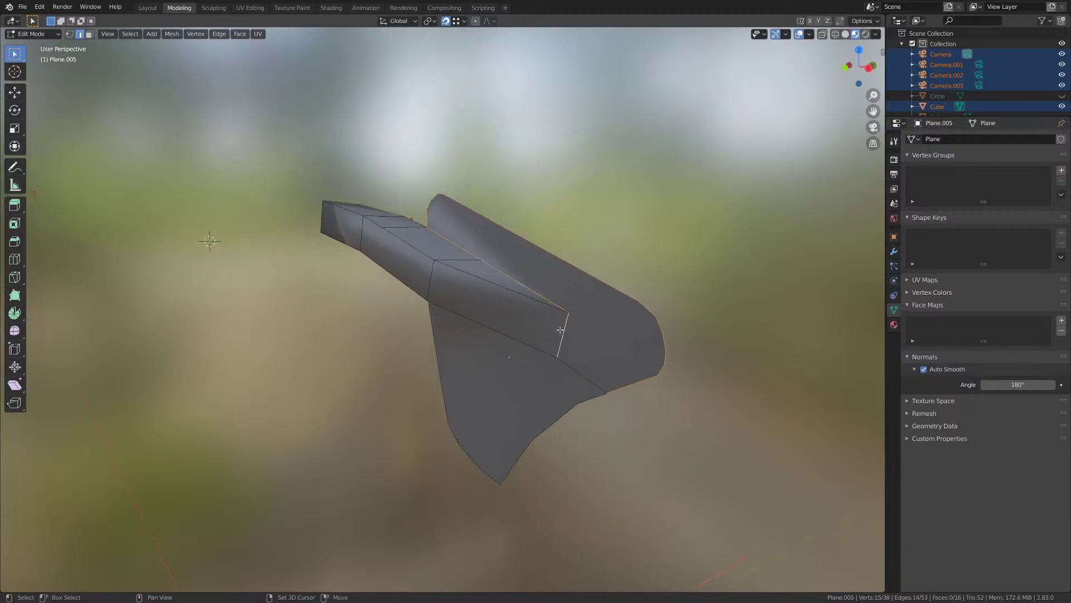
{"action": "middle_click_drag", "start_coordinate": [560, 330], "coordinate": [569, 320]}
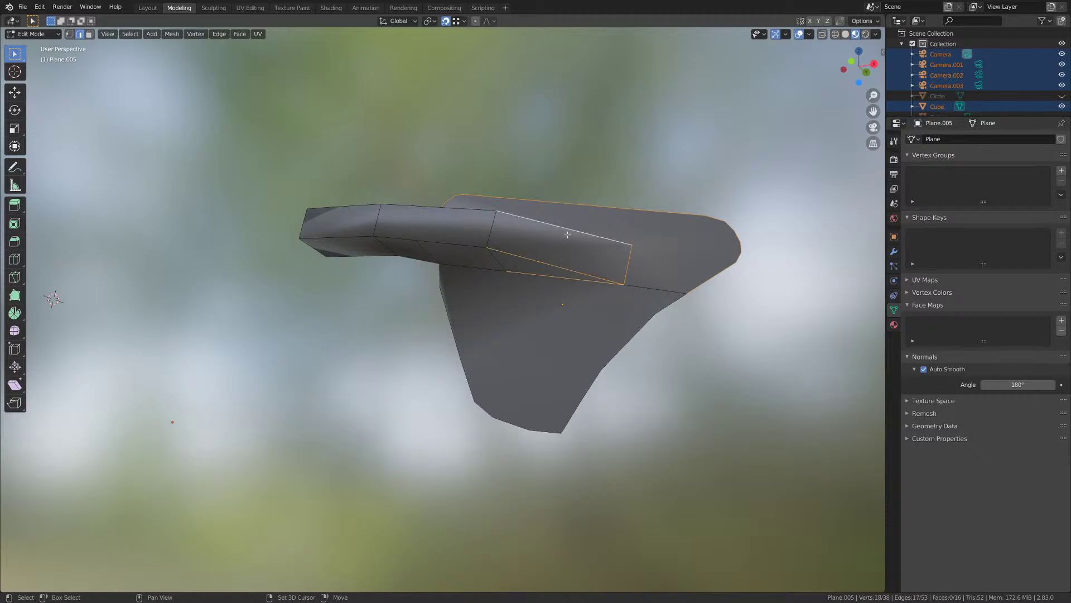
{"action": "left_click", "coordinate": [491, 224], "text": "shift"}
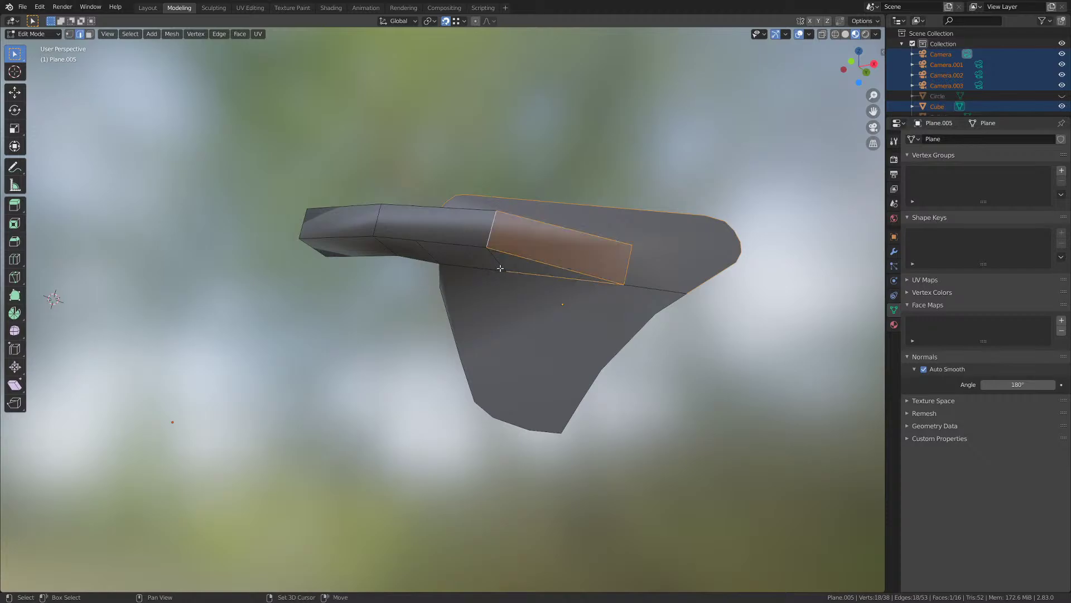
{"action": "left_click", "coordinate": [438, 276], "text": "alt+shift"}
{"action": "middle_click_drag", "start_coordinate": [642, 307], "coordinate": [445, 298]}
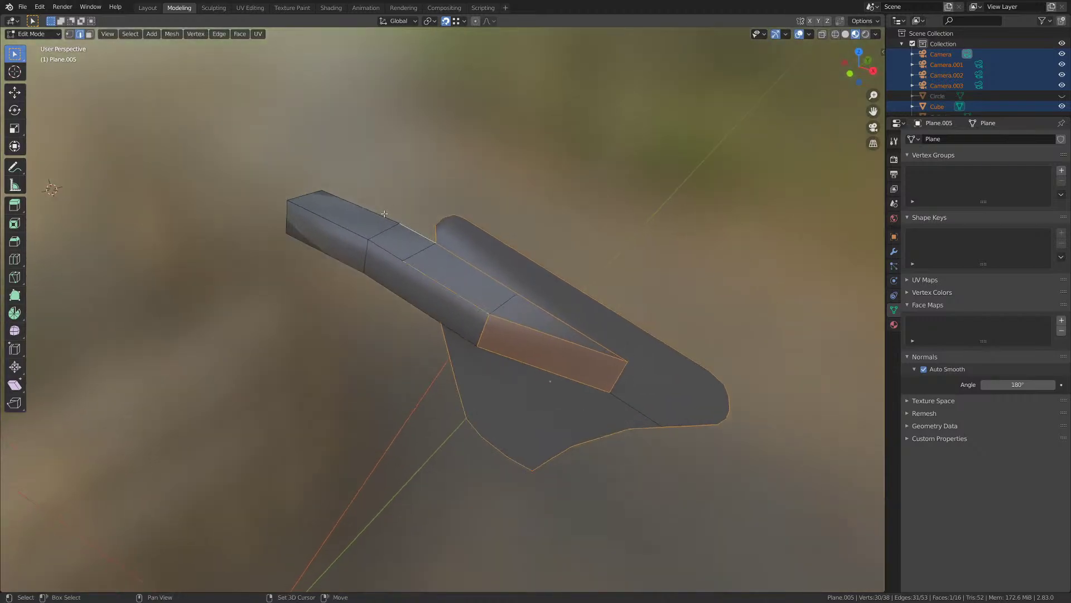
{"action": "middle_click_drag", "start_coordinate": [397, 262], "coordinate": [488, 231]}
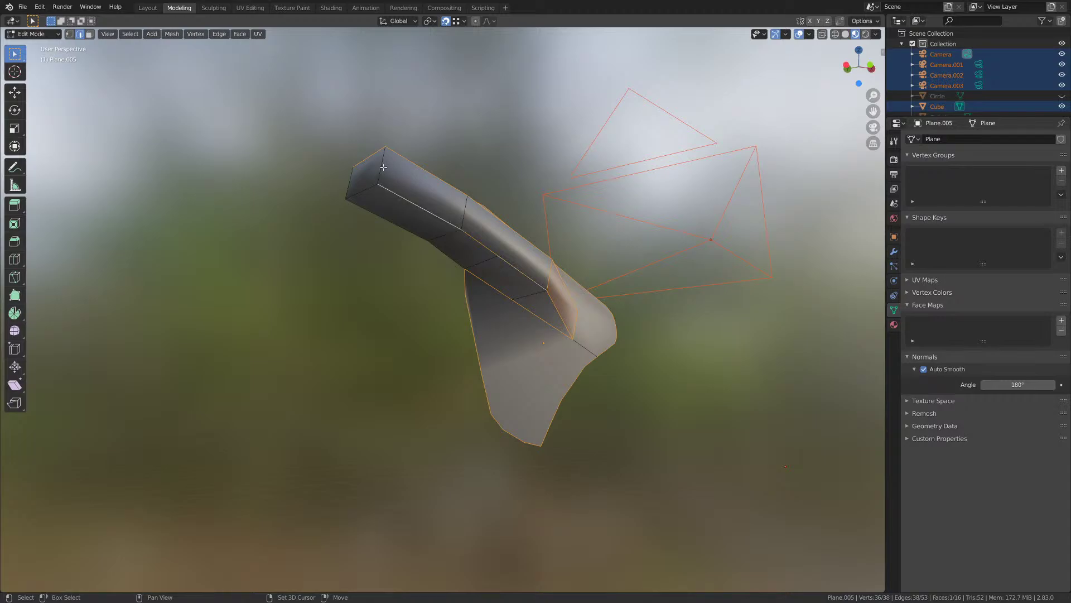
{"action": "middle_click_drag", "start_coordinate": [393, 201], "coordinate": [409, 303]}
{"action": "left_click", "coordinate": [545, 235], "text": "alt+shift"}
{"action": "left_click", "coordinate": [474, 259], "text": "shift"}
{"action": "left_click", "coordinate": [219, 35]}
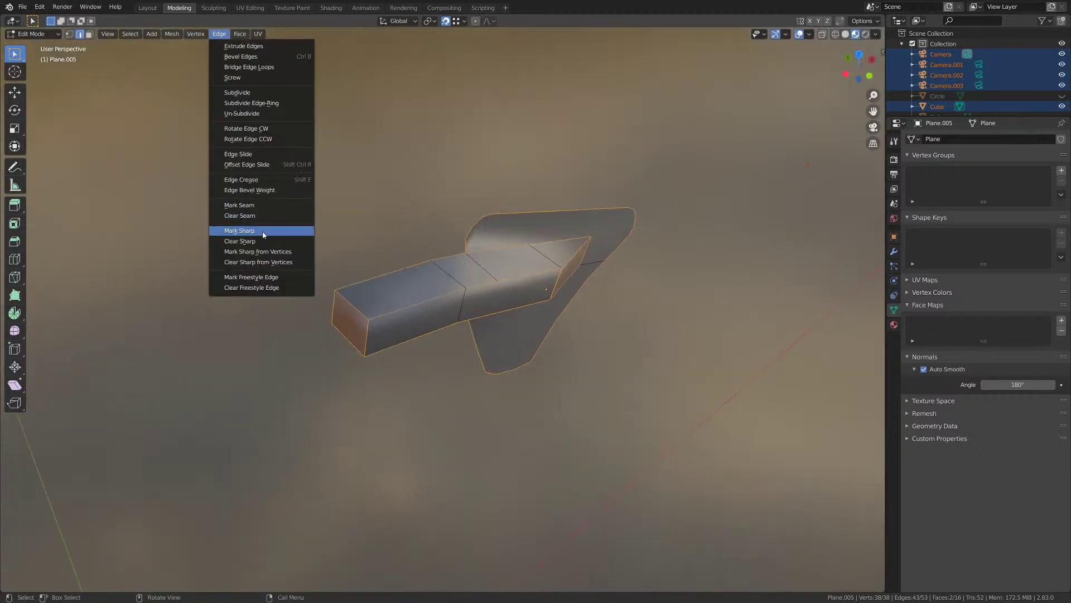
{"action": "left_click", "coordinate": [263, 232]}
{"action": "key", "text": "Tab"}
{"action": "middle_click_drag", "start_coordinate": [248, 285], "coordinate": [620, 270]}
- Try to delete the two faces on the plate side of the protruding lever arm
{"action": "key", "text": "Tab"}
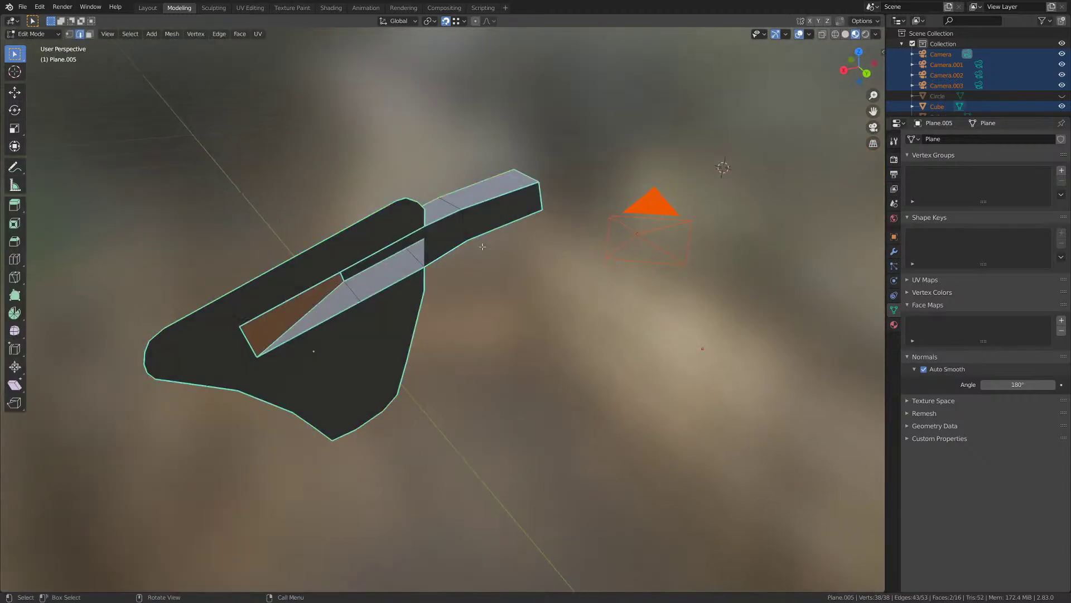
{"action": "scroll", "coordinate": [468, 218], "scroll_direction": "up", "scroll_amount": 3}
{"action": "left_click", "coordinate": [451, 169]}
{"action": "left_click", "coordinate": [517, 162], "text": "shift"}
{"action": "key", "text": "x"}
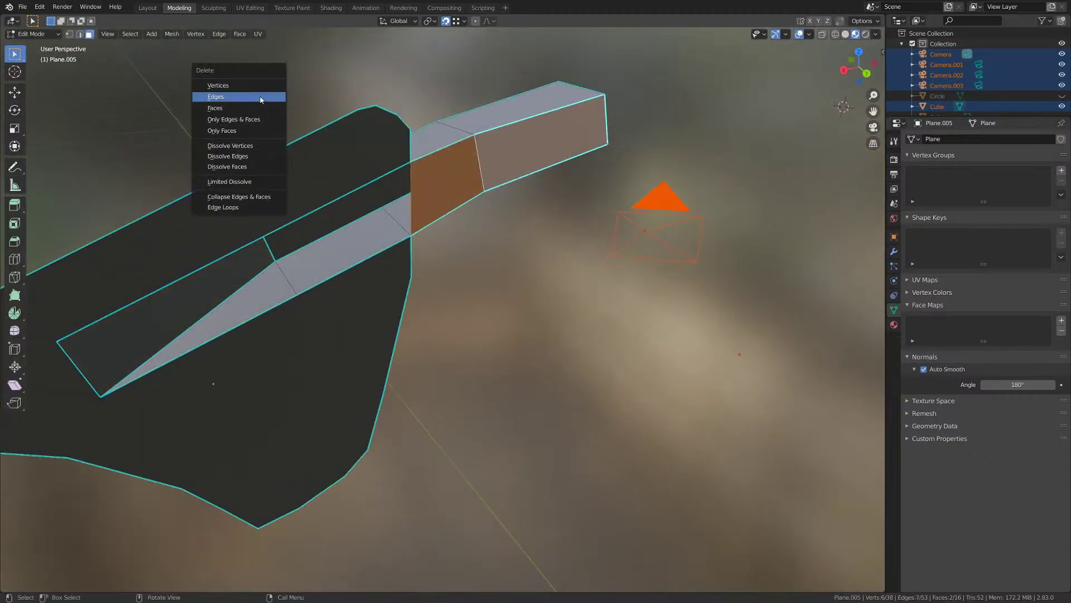
{"action": "left_click", "coordinate": [262, 108]}
{"action": "middle_click_drag", "start_coordinate": [262, 108], "coordinate": [269, 277]}
{"action": "scroll", "coordinate": [493, 214], "scroll_direction": "up", "scroll_amount": 2}
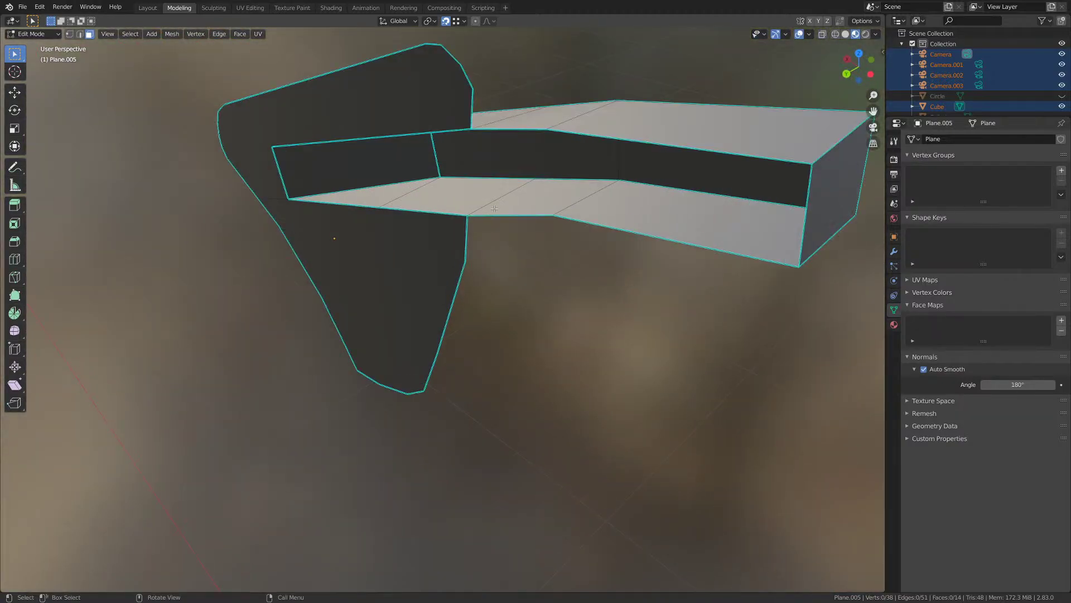
{"action": "key", "text": "ctrl+z"}
- Select the upper and lower faces of the flat plate behind the lever
{"action": "middle_click_drag", "start_coordinate": [494, 209], "coordinate": [314, 210]}
{"action": "left_click", "coordinate": [457, 92]}
{"action": "left_click", "coordinate": [407, 219], "text": "shift"}
{"action": "scroll", "coordinate": [313, 210], "scroll_direction": "up", "scroll_amount": 1}
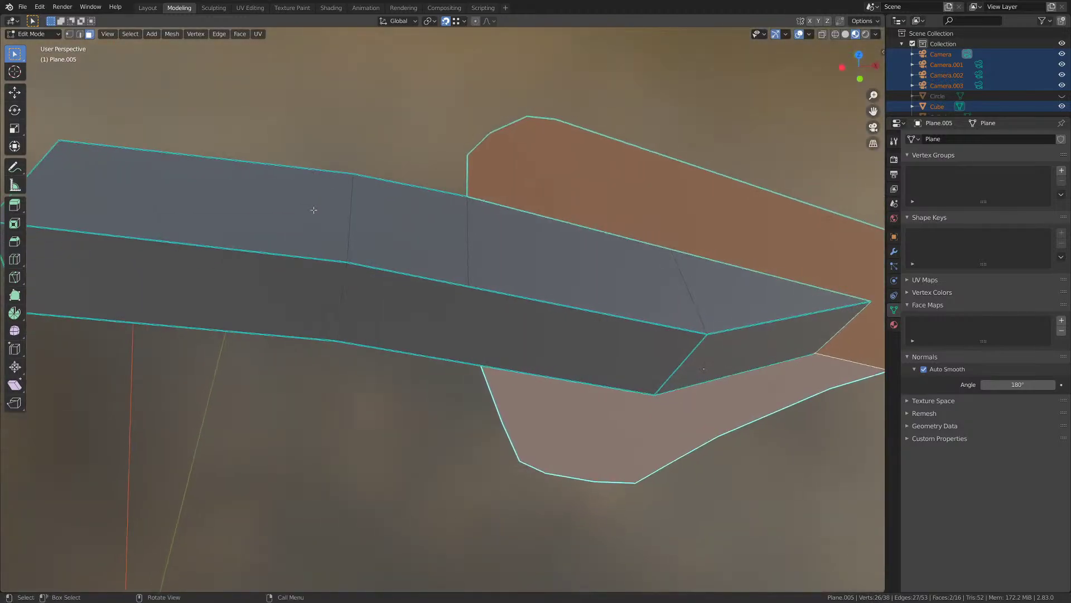
{"action": "key", "text": "KP_1"}
{"action": "scroll", "coordinate": [543, 310], "scroll_direction": "down", "scroll_amount": 5}
{"action": "middle_click_drag", "start_coordinate": [543, 310], "coordinate": [517, 236], "text": "shift"}
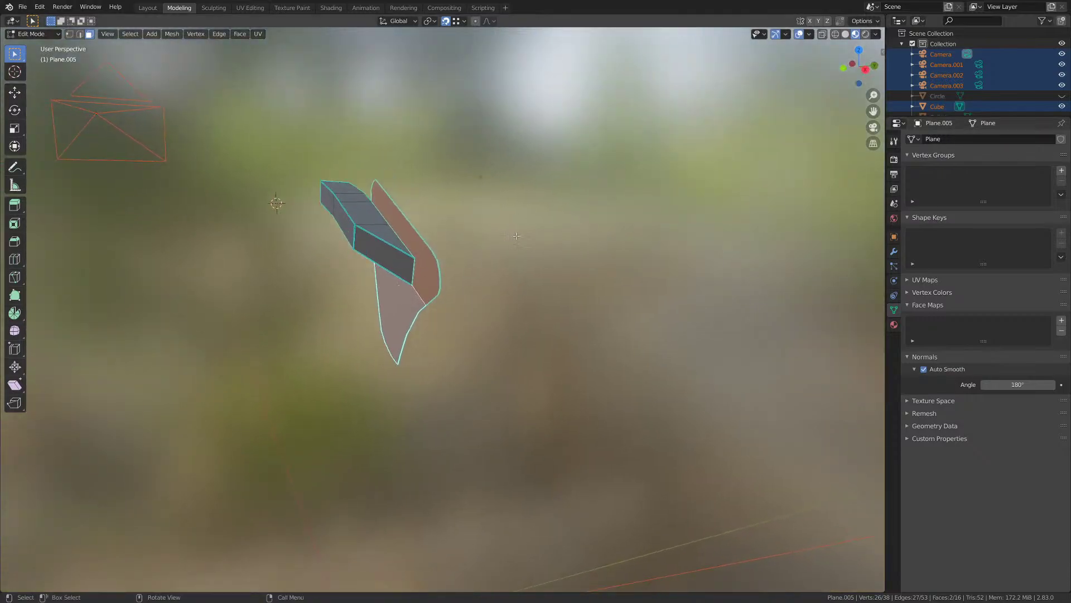
- Return to Object Mode and reveal all the hidden pistol parts
{"action": "key", "text": "alt+h"}
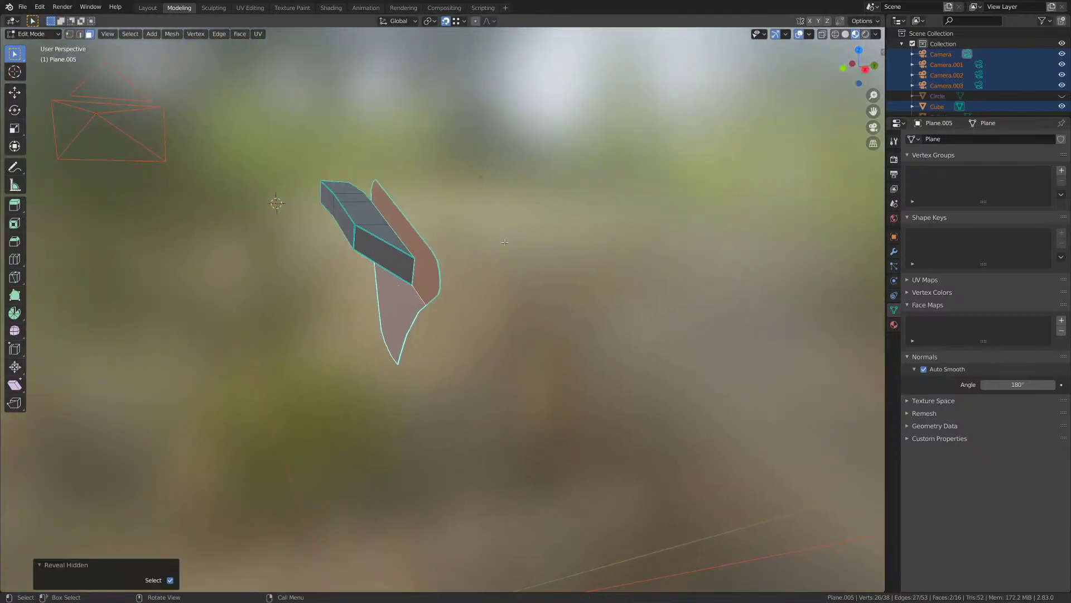
{"action": "scroll", "coordinate": [505, 243], "scroll_direction": "down", "scroll_amount": 4}
{"action": "left_click", "coordinate": [485, 279]}
{"action": "key", "text": "Tab"}
{"action": "key", "text": "alt+h"}
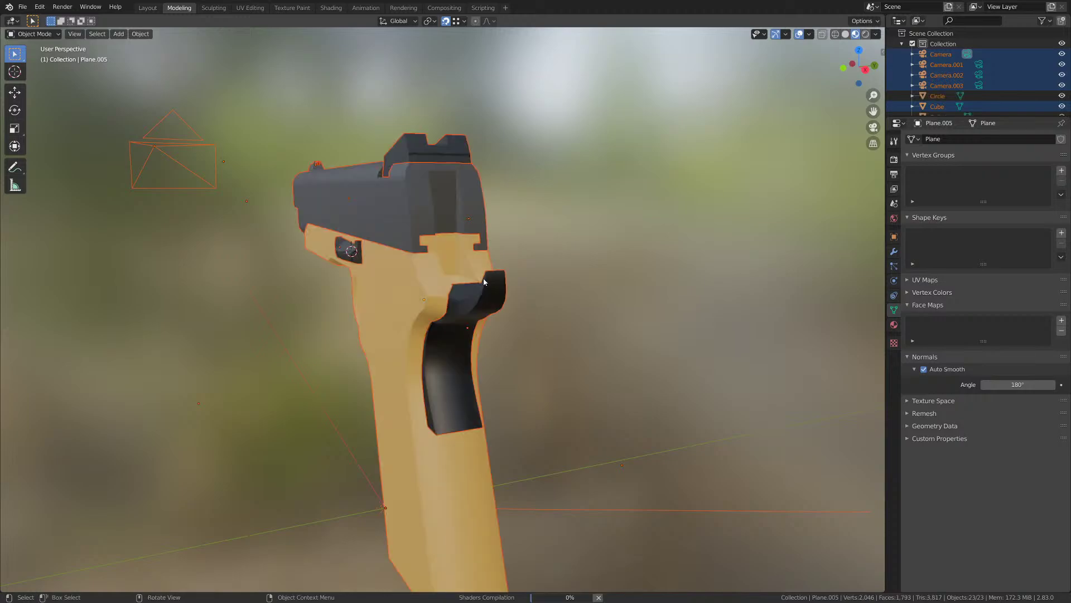
- Select only the safety lever object, Plane.005, among the revealed pistol parts
{"action": "middle_click_drag", "start_coordinate": [402, 264], "coordinate": [394, 271]}
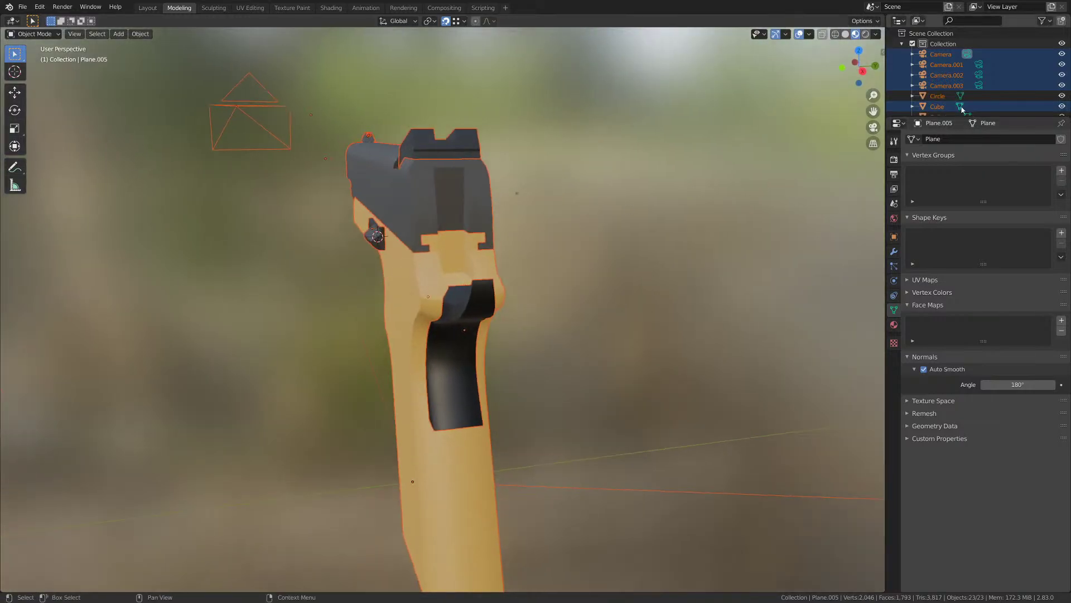
{"action": "scroll", "coordinate": [962, 109], "scroll_direction": "down", "scroll_amount": 8}
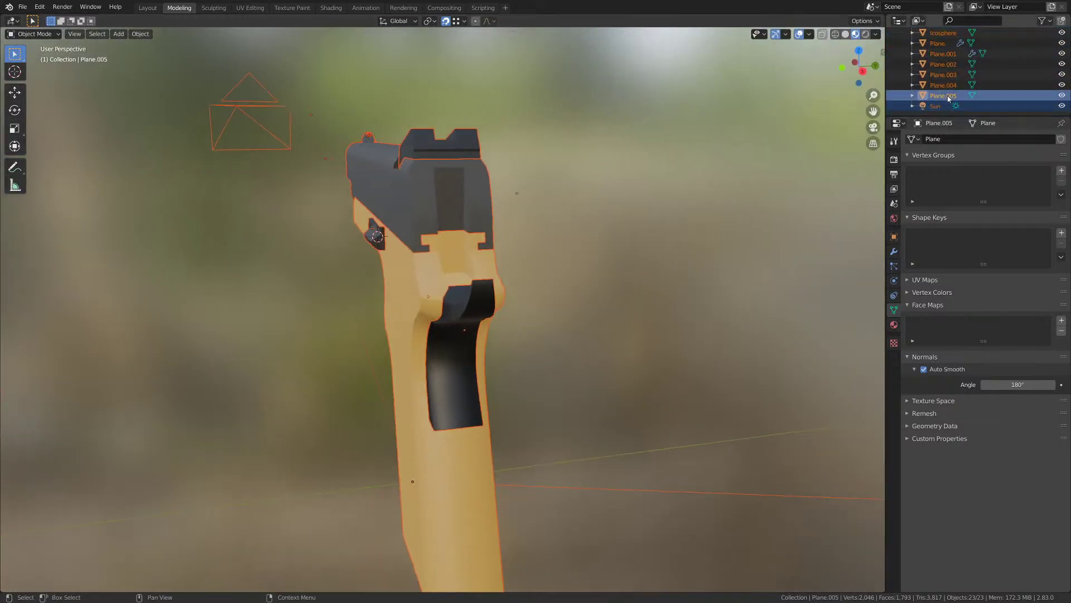
{"action": "left_click", "coordinate": [949, 96]}
{"action": "mouse_move", "coordinate": [479, 298]}
{"action": "middle_mouse_down"}
{"action": "mouse_move", "coordinate": [503, 299]}
{"action": "mouse_move", "coordinate": [476, 315]}
{"action": "middle_mouse_up"}
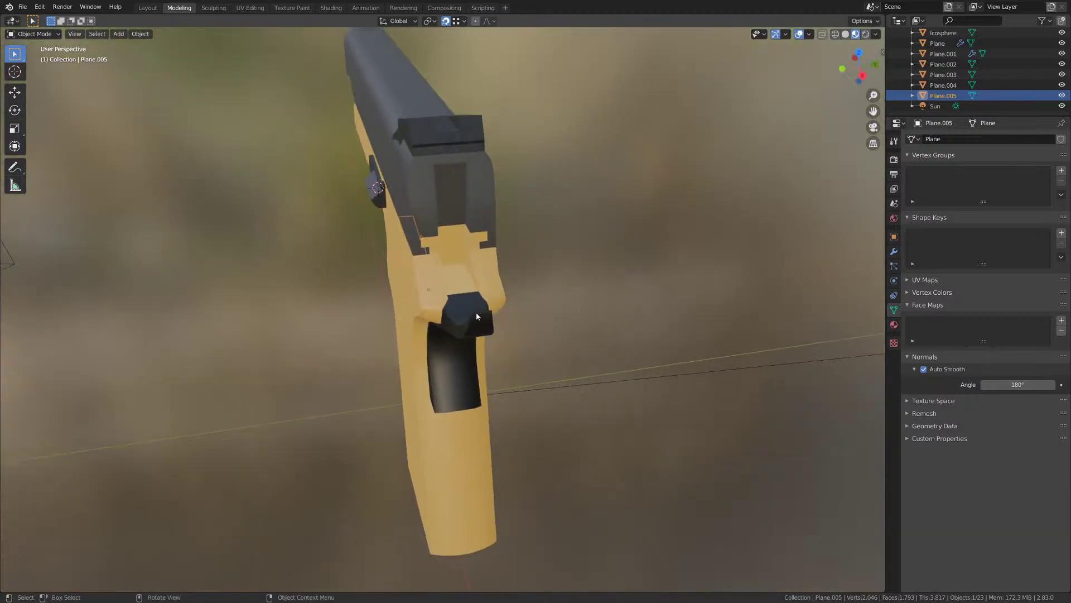
- Move the safety lever outward by about -0.11 m in total along global Y so it sits on the frame's side
{"action": "key", "text": "g"}
{"action": "key", "text": "y"}
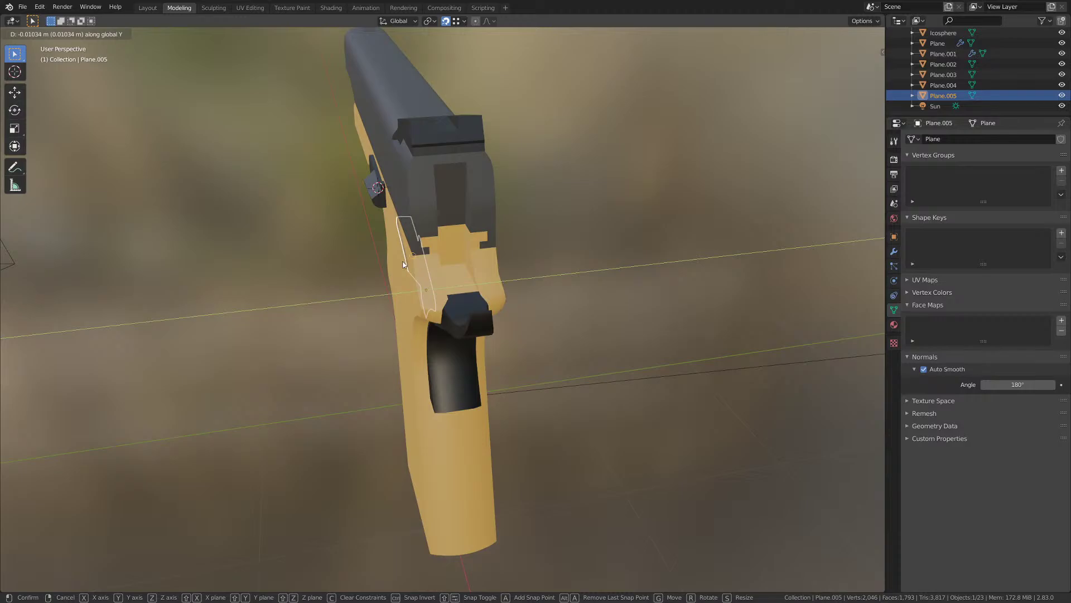
{"action": "left_click", "coordinate": [403, 264]}
{"action": "mouse_move", "coordinate": [403, 264]}
{"action": "middle_mouse_down"}
{"action": "mouse_move", "coordinate": [384, 289]}
{"action": "mouse_move", "coordinate": [407, 296]}
{"action": "mouse_move", "coordinate": [405, 283]}
{"action": "middle_mouse_up"}
{"action": "key", "text": "g"}
{"action": "key", "text": "y"}
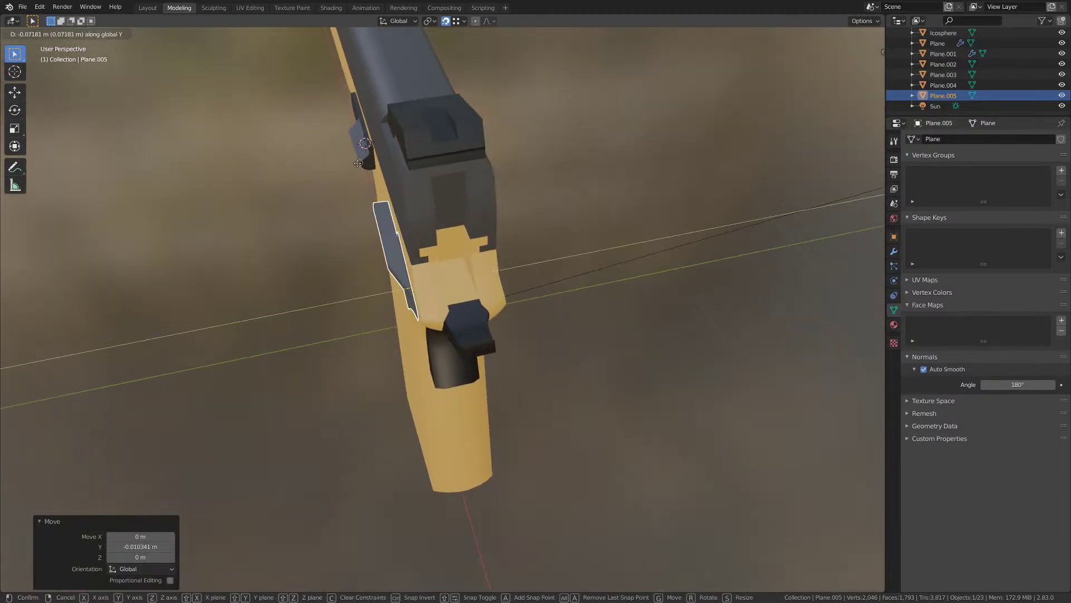
{"action": "left_click", "coordinate": [400, 199]}
{"action": "middle_click_drag", "start_coordinate": [400, 198], "coordinate": [382, 165]}
{"action": "scroll", "coordinate": [413, 263], "scroll_direction": "up", "scroll_amount": 5}
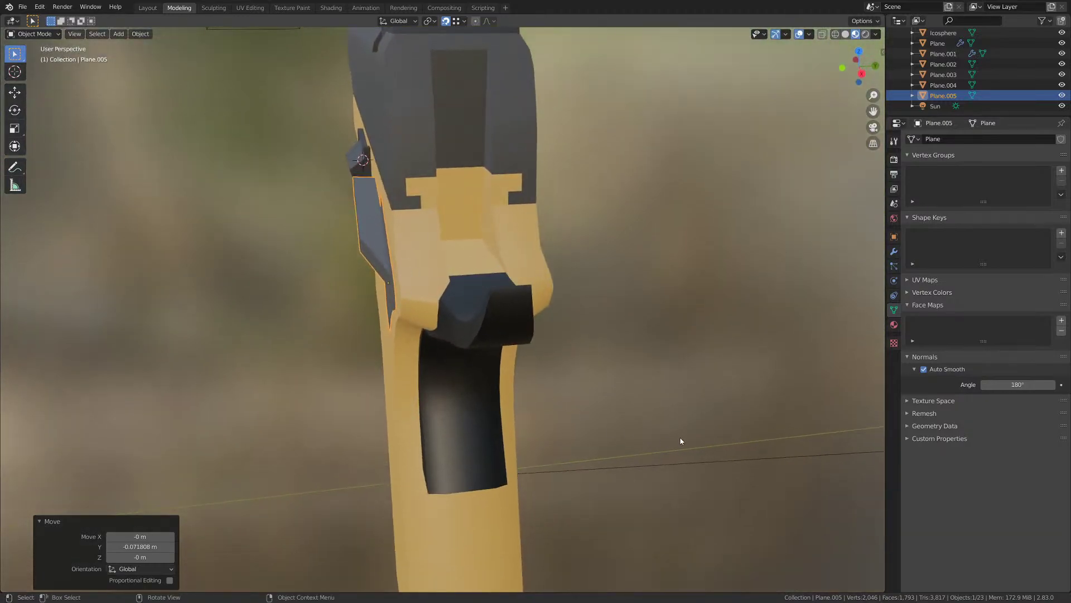
{"action": "key", "text": "g"}
{"action": "key", "text": "y"}
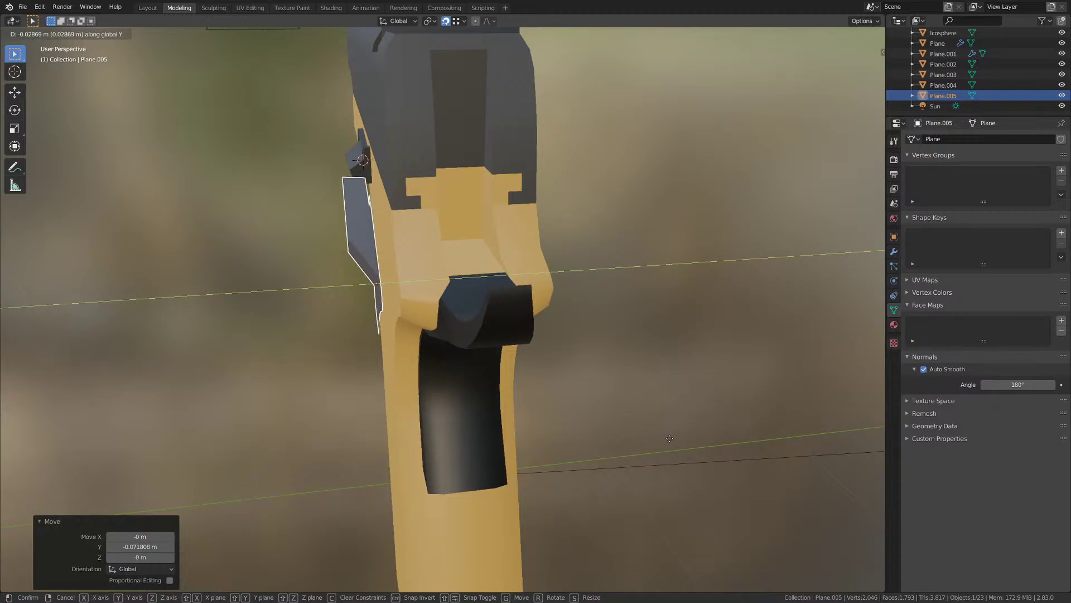
{"action": "left_click", "coordinate": [670, 438]}
- Extrude the two flat plate faces behind the lever arm along Y toward the frame, and return to Object Mode
{"action": "key", "text": "Tab"}
{"action": "scroll", "coordinate": [329, 225], "scroll_direction": "up", "scroll_amount": 4}
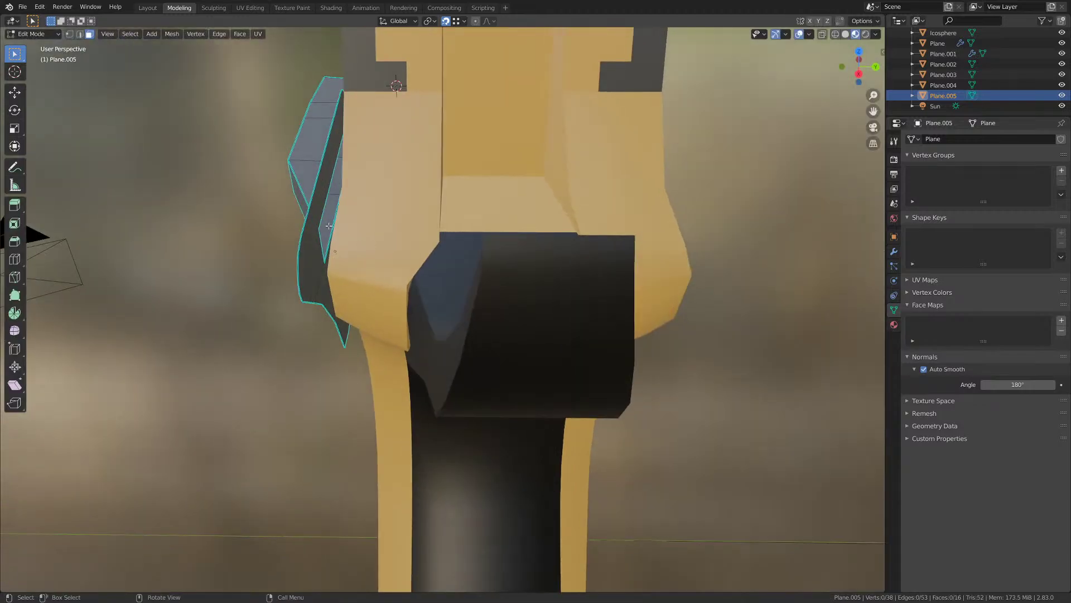
{"action": "left_click", "coordinate": [320, 214]}
{"action": "middle_click_drag", "start_coordinate": [321, 215], "coordinate": [334, 219]}
{"action": "left_click", "coordinate": [342, 258], "text": "shift"}
{"action": "middle_click_drag", "start_coordinate": [354, 259], "coordinate": [375, 261]}
{"action": "key", "text": "e"}
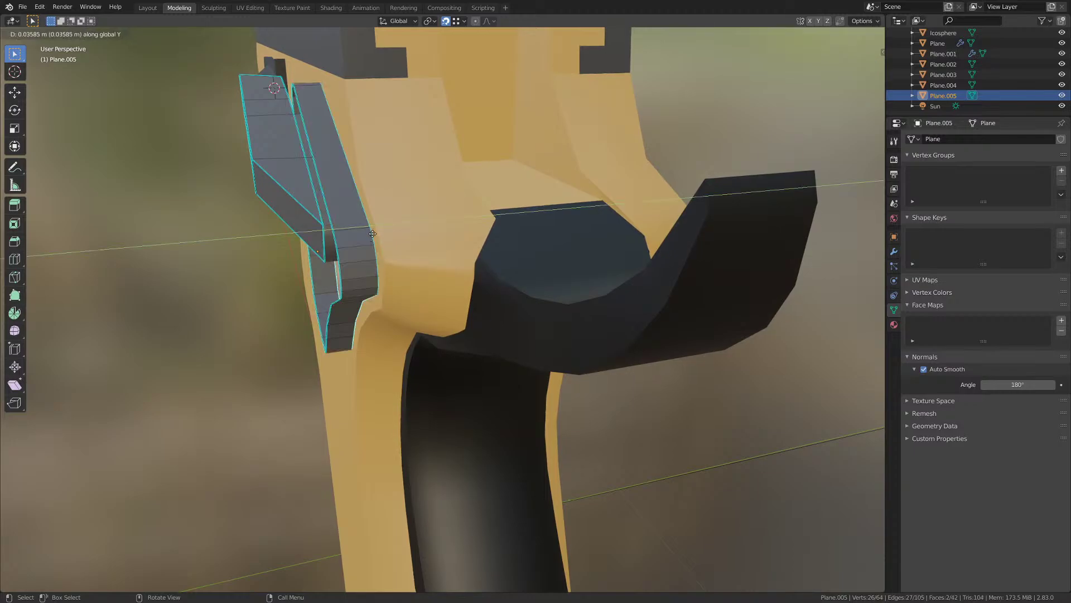
{"action": "left_click", "coordinate": [392, 276]}
{"action": "key", "text": "Tab"}
{"action": "middle_click_drag", "start_coordinate": [394, 277], "coordinate": [433, 261]}
{"action": "scroll", "coordinate": [433, 260], "scroll_direction": "down", "scroll_amount": 3}
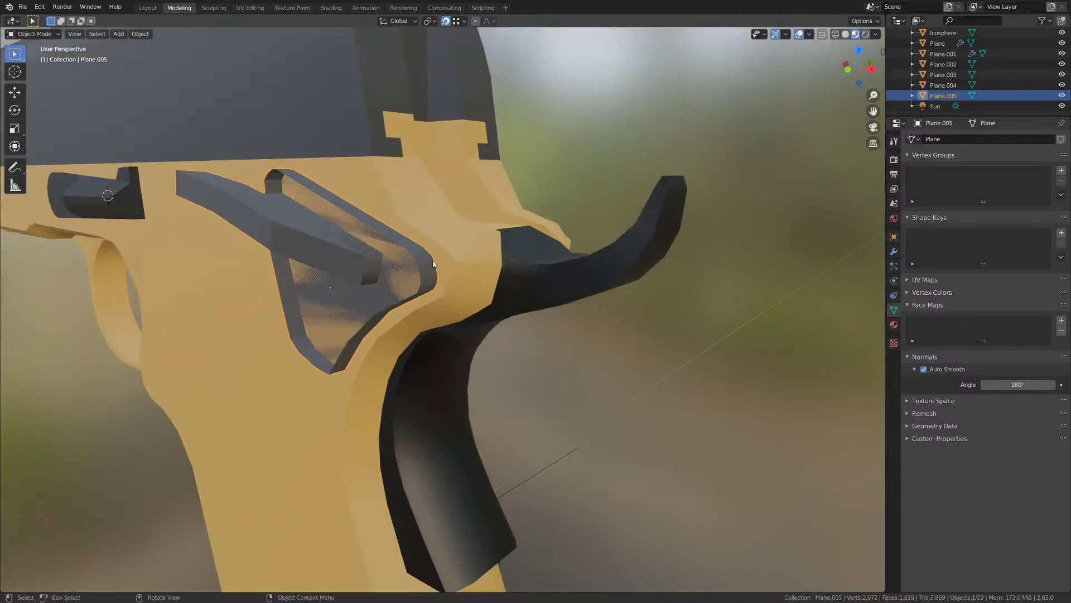
{"action": "key", "text": "a"}
{"action": "key", "text": "Tab"}
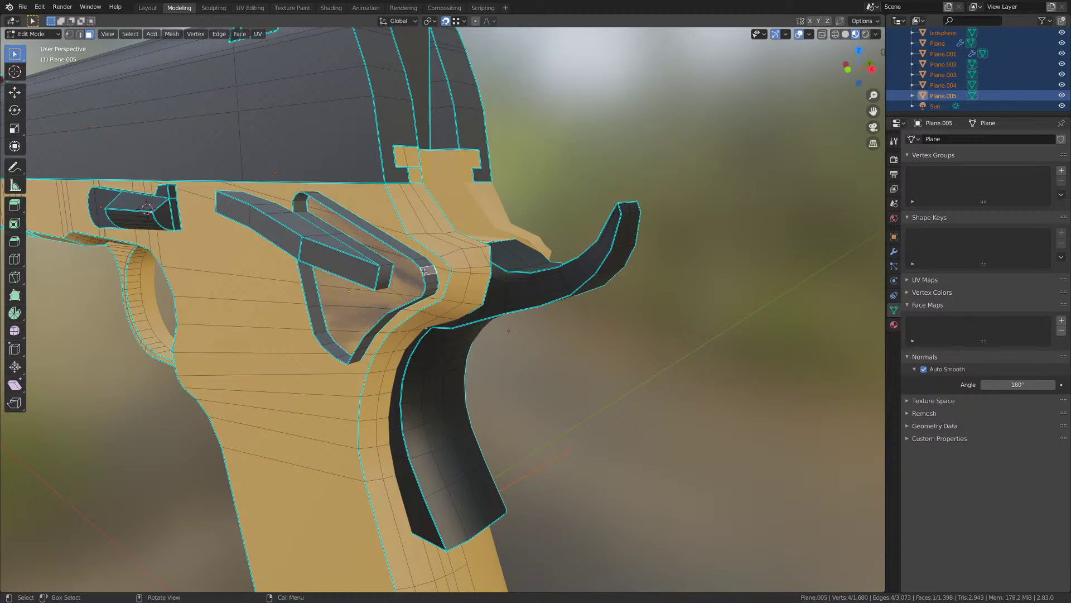
{"action": "key", "text": "Tab"}
{"action": "left_click", "coordinate": [423, 275]}
{"action": "left_click", "coordinate": [422, 276]}
- Merge the lever mesh's vertices by distance at 0.0001 m and recalculate its normals
{"action": "key", "text": "Tab"}
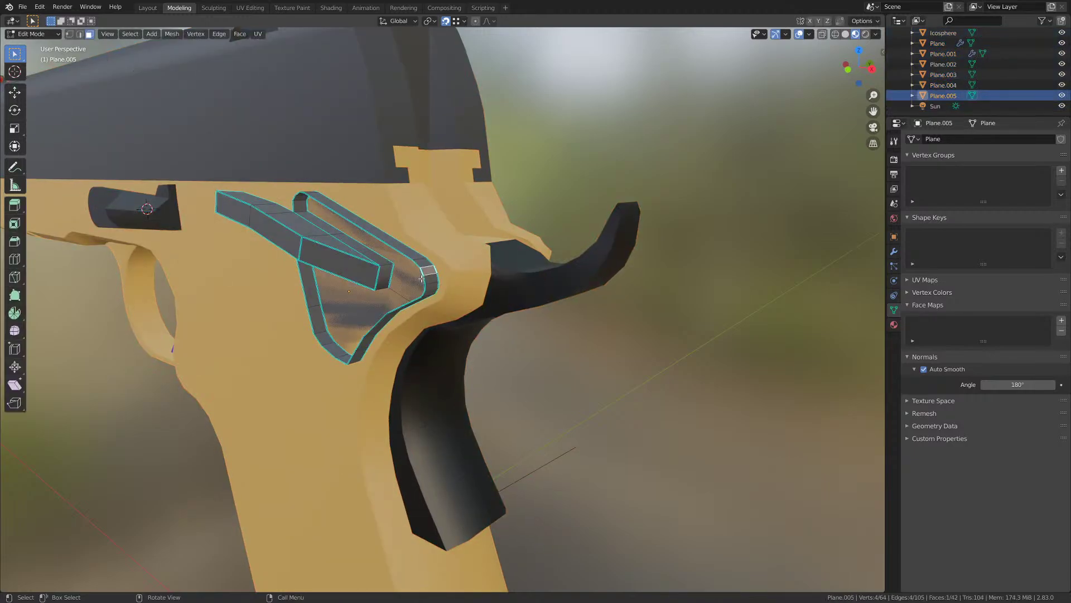
{"action": "key", "text": "m"}
{"action": "left_click", "coordinate": [421, 277]}
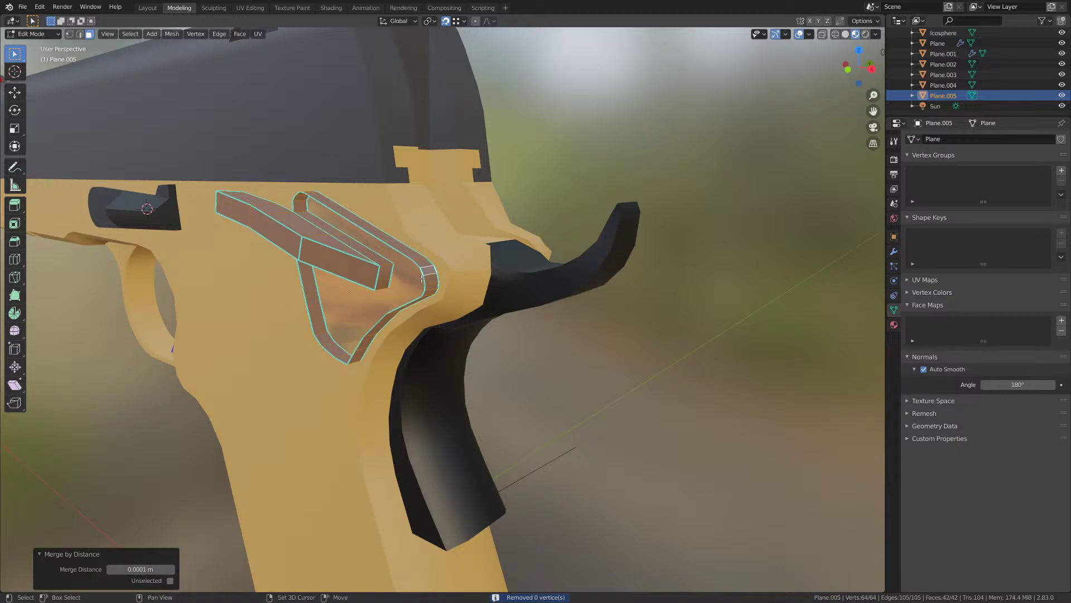
{"action": "key", "text": "shift+n"}
{"action": "key", "text": "Tab"}
{"action": "key", "text": "Tab"}
- Delete the two outer faces of the plate above and below the lever arm
{"action": "middle_click_drag", "start_coordinate": [421, 279], "coordinate": [435, 271]}
{"action": "left_click", "coordinate": [416, 275]}
{"action": "left_click", "coordinate": [417, 283], "text": "shift"}
{"action": "key", "text": "x"}
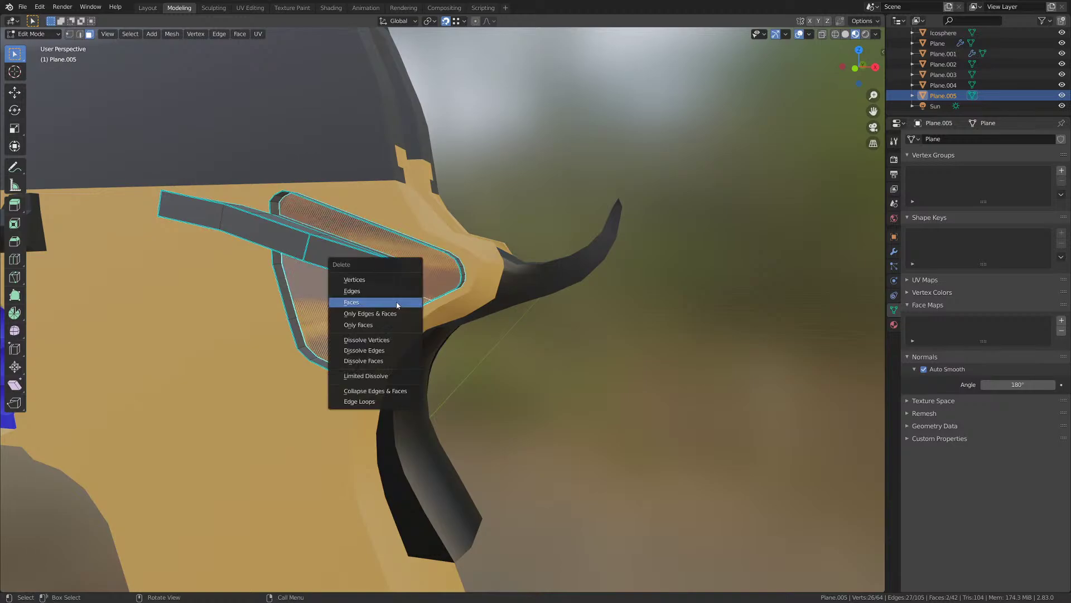
{"action": "left_click", "coordinate": [397, 304]}
- Connect the lower corner of the lever arm's rear end to the plate's rim with a new edge
{"action": "middle_click_drag", "start_coordinate": [397, 305], "coordinate": [360, 286]}
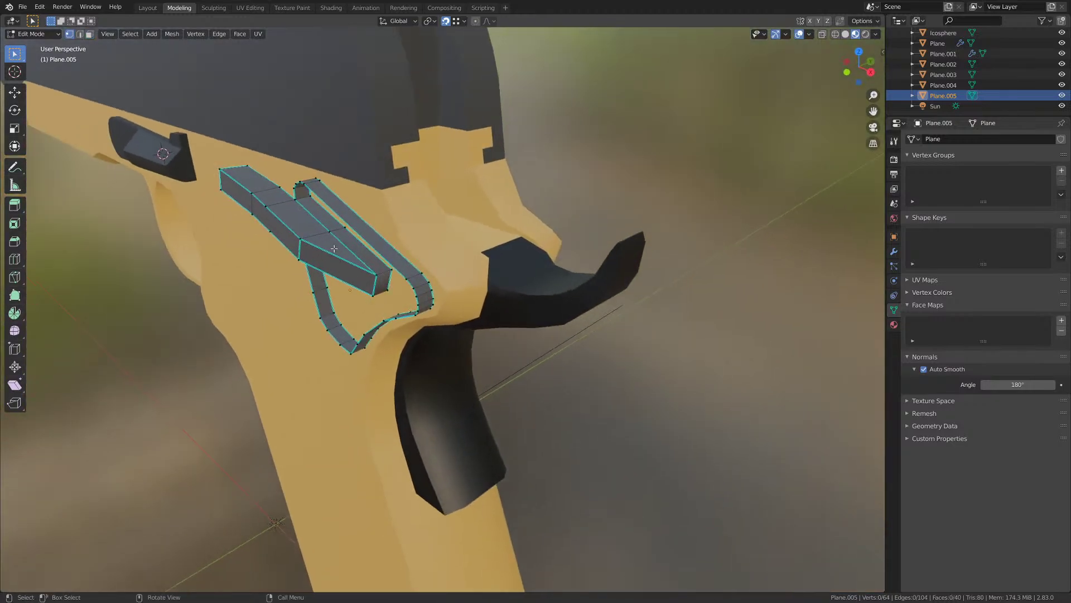
{"action": "middle_click_drag", "start_coordinate": [334, 248], "coordinate": [414, 288]}
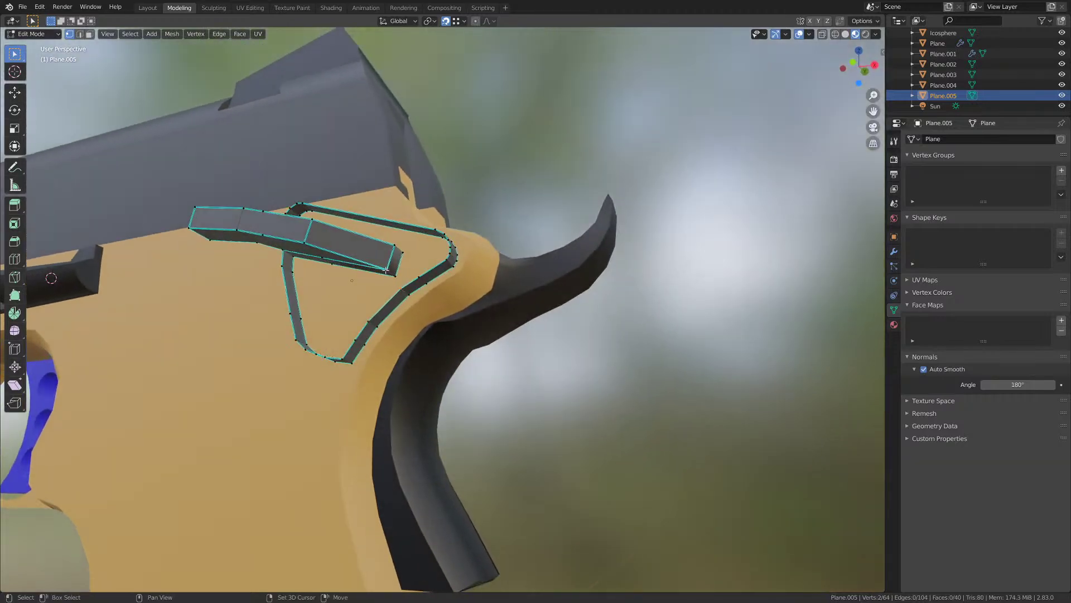
{"action": "scroll", "coordinate": [425, 271], "scroll_direction": "up", "scroll_amount": 2}
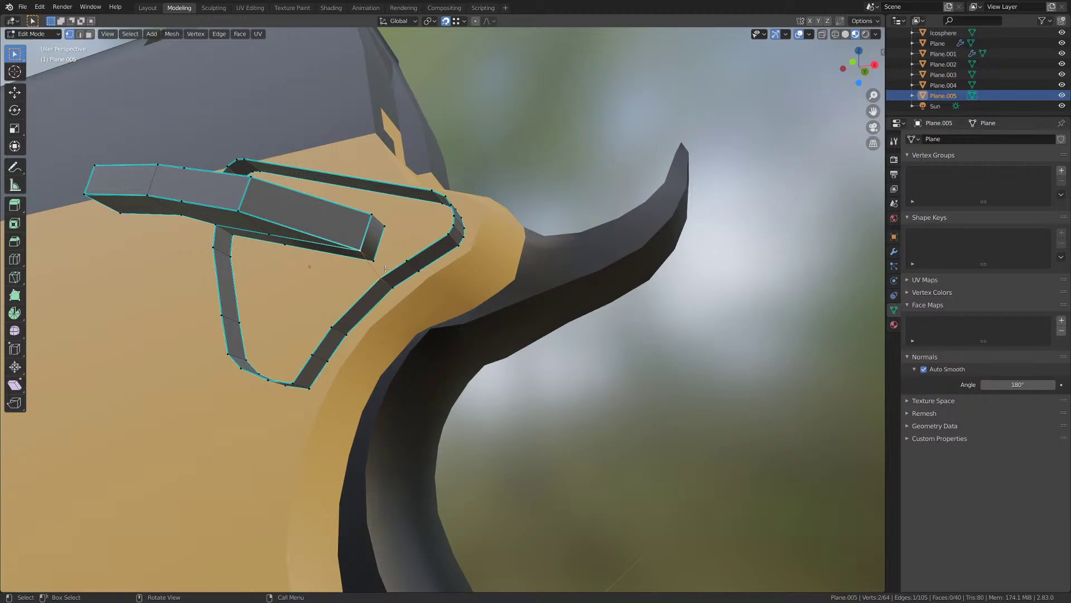
{"action": "middle_click_drag", "start_coordinate": [385, 269], "coordinate": [385, 294]}
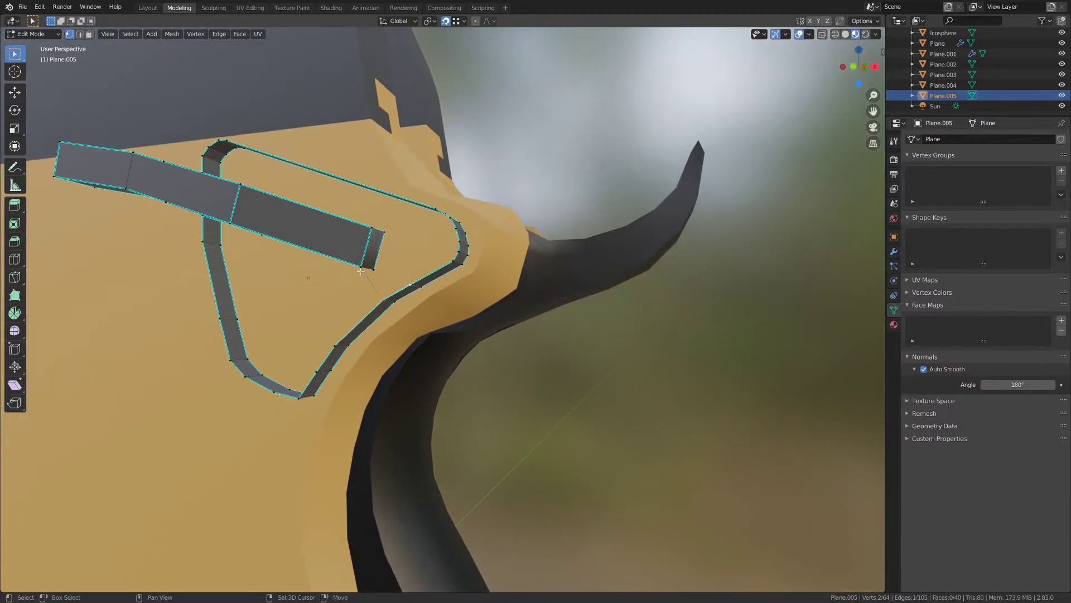
{"action": "middle_click_drag", "start_coordinate": [381, 233], "coordinate": [438, 287]}
- Leave Edit Mode and hide the pistol frame behind the safety lever
{"action": "key", "text": "Tab"}
{"action": "left_click", "coordinate": [475, 251]}
{"action": "key", "text": "h"}
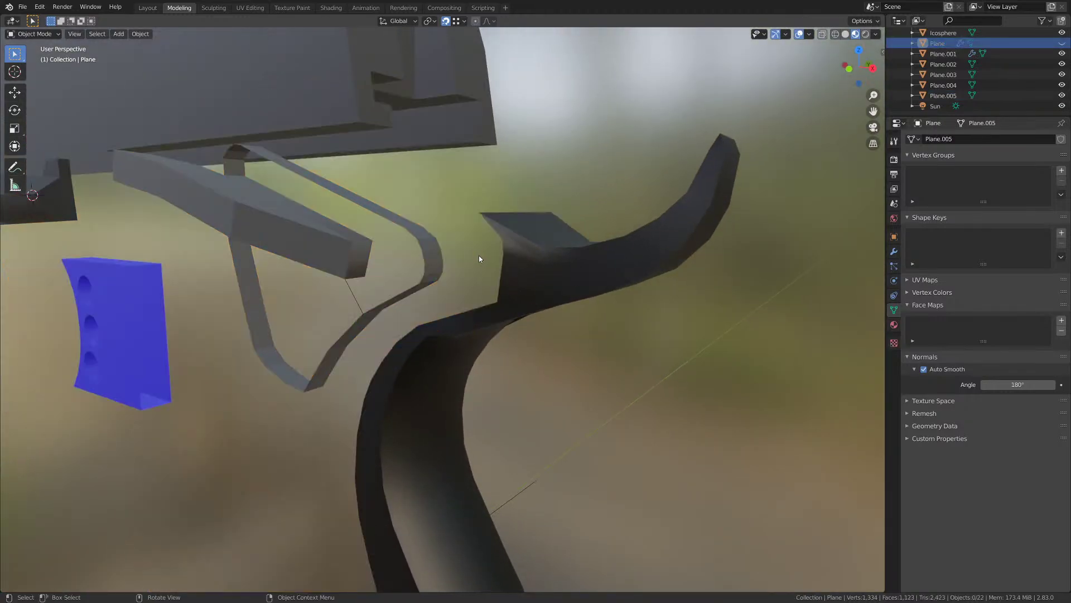
{"action": "scroll", "coordinate": [407, 264], "scroll_direction": "up", "scroll_amount": 3}
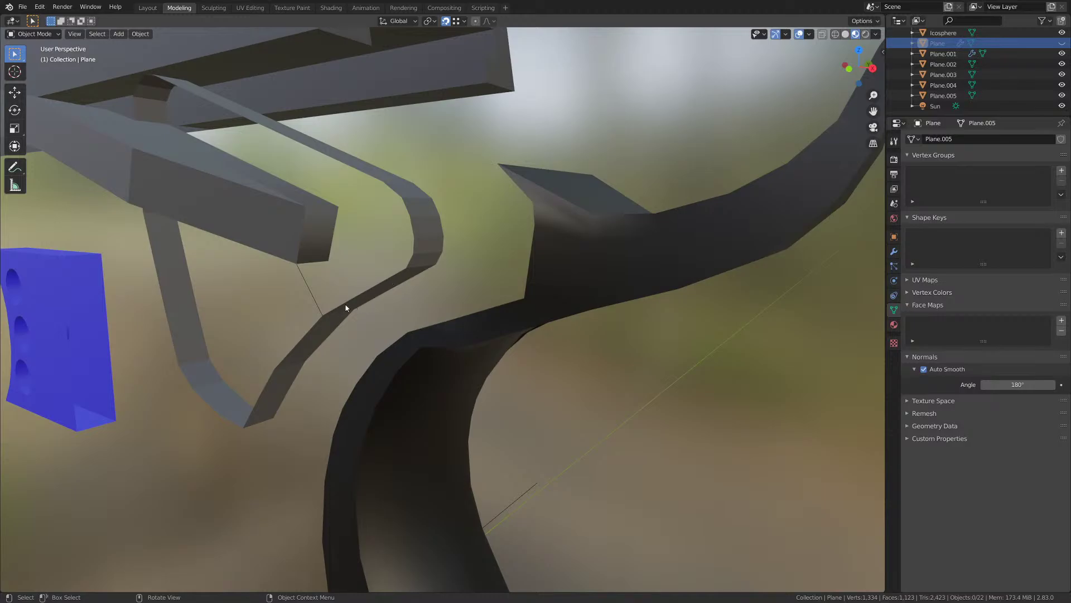
- Fill the open outer side of the plate above the lever arm with a face
{"action": "left_click", "coordinate": [315, 240]}
{"action": "key", "text": "Tab"}
{"action": "scroll", "coordinate": [314, 263], "scroll_direction": "up", "scroll_amount": 4}
{"action": "middle_click_drag", "start_coordinate": [316, 301], "coordinate": [458, 272], "text": "shift"}
{"action": "scroll", "coordinate": [359, 308], "scroll_direction": "down", "scroll_amount": 2}
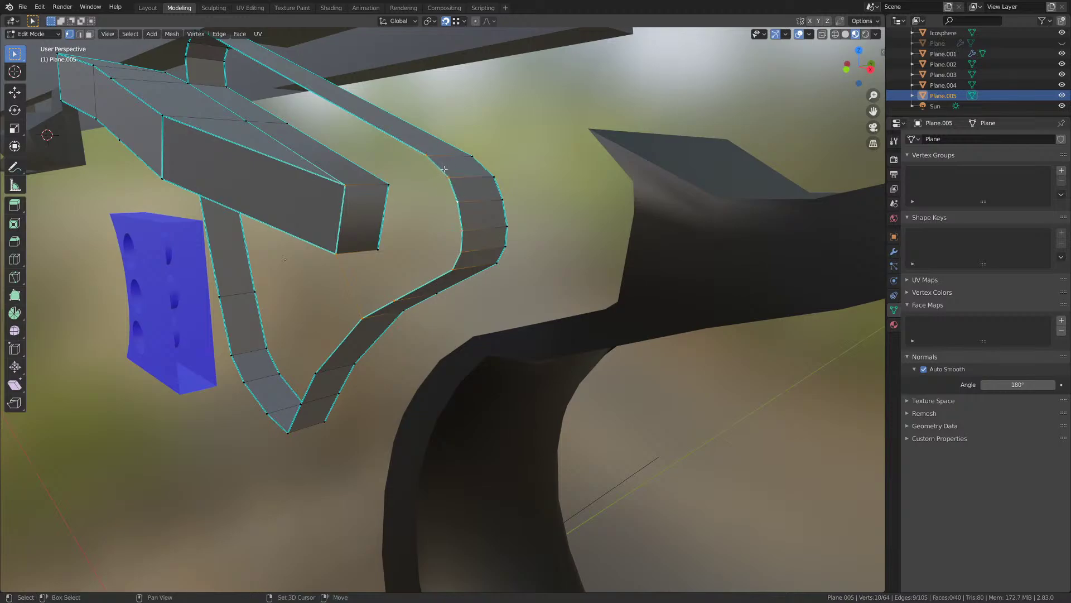
{"action": "middle_click_drag", "start_coordinate": [316, 112], "coordinate": [499, 146]}
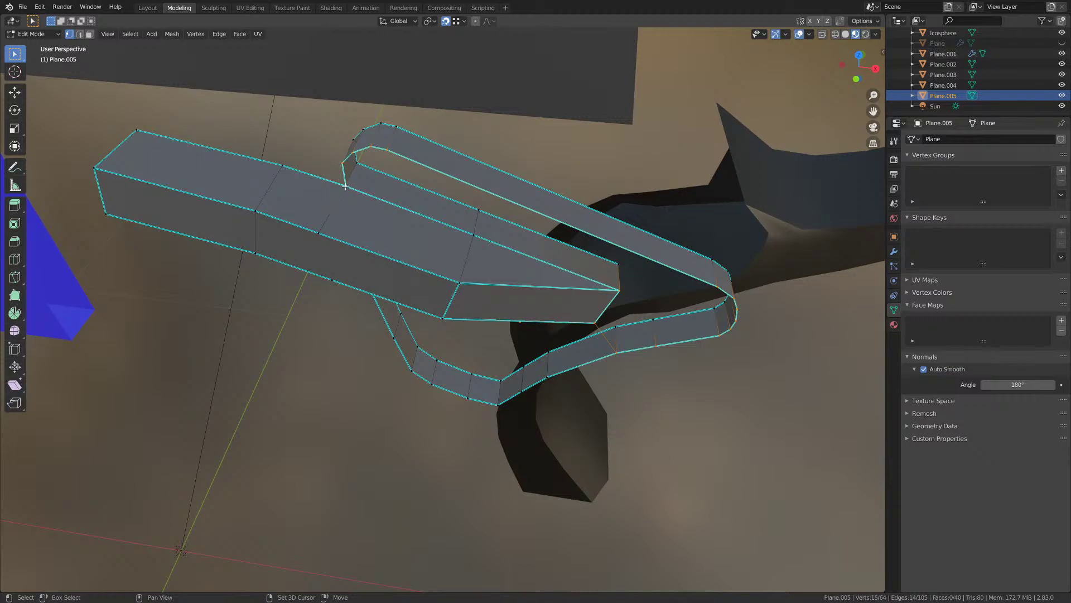
{"action": "key", "text": "f"}
- Fill the remaining plate opening below the lever arm with a face
{"action": "middle_click_drag", "start_coordinate": [551, 270], "coordinate": [540, 220]}
{"action": "left_click", "coordinate": [506, 213], "text": "alt"}
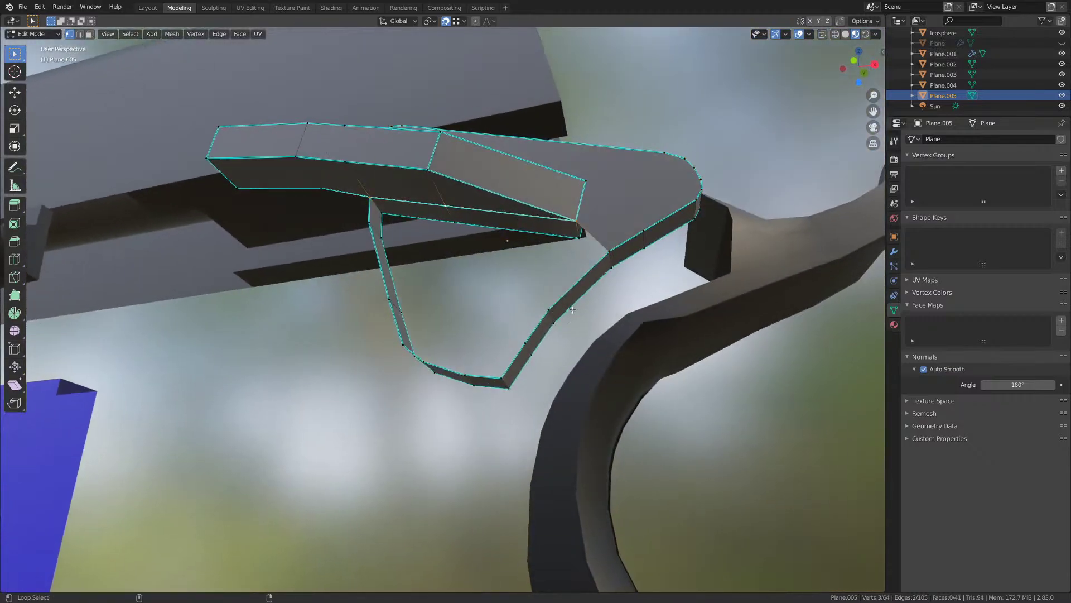
{"action": "key", "text": "f"}
{"action": "middle_click_drag", "start_coordinate": [558, 297], "coordinate": [524, 306]}
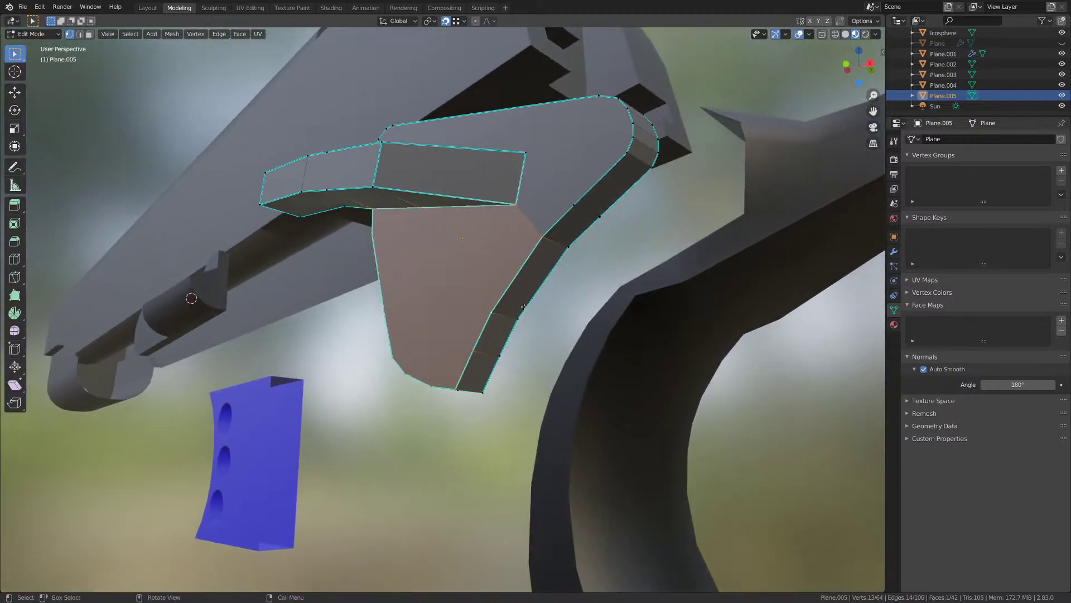
- Merge all of the lever's vertices by distance, return to Object Mode and save the file
{"action": "key", "text": "a"}
{"action": "key", "text": "m"}
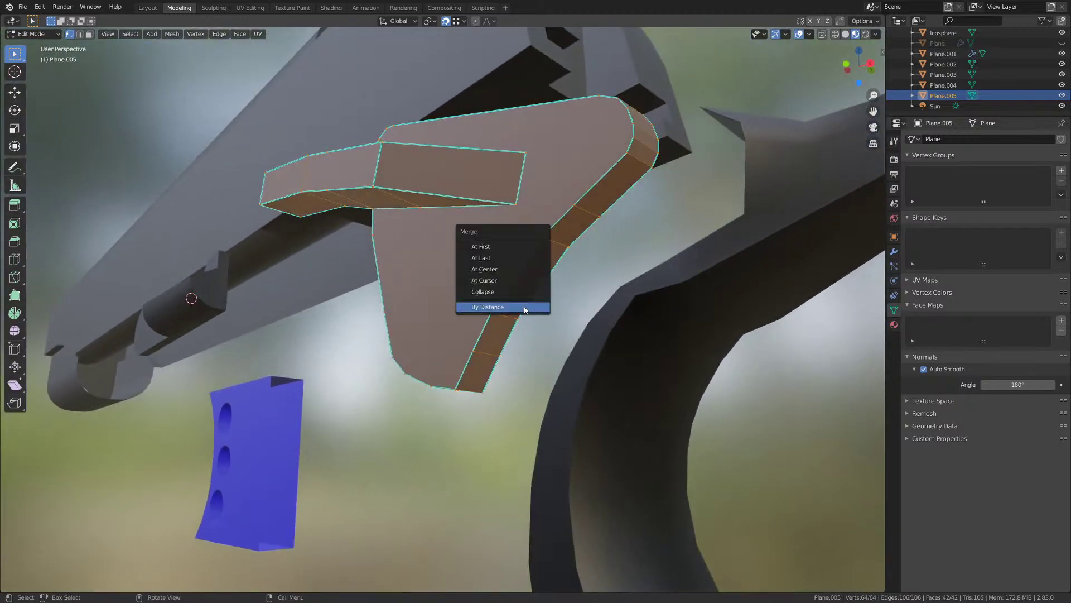
{"action": "left_click", "coordinate": [525, 308]}
{"action": "key", "text": "Tab"}
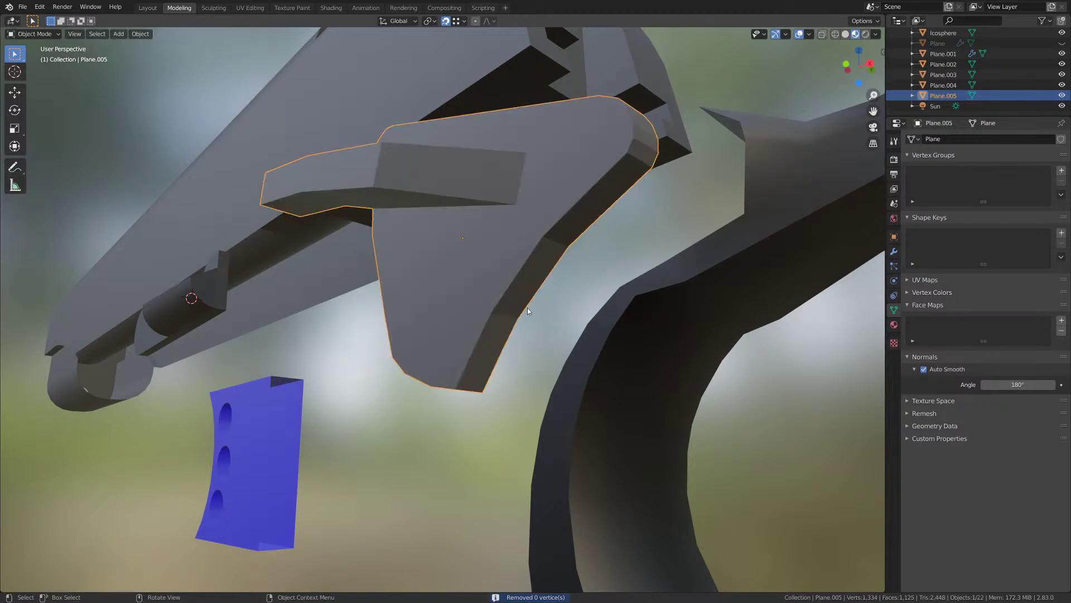
{"action": "key", "text": "ctrl+s"}
{"action": "middle_click_drag", "start_coordinate": [528, 307], "coordinate": [481, 275]}
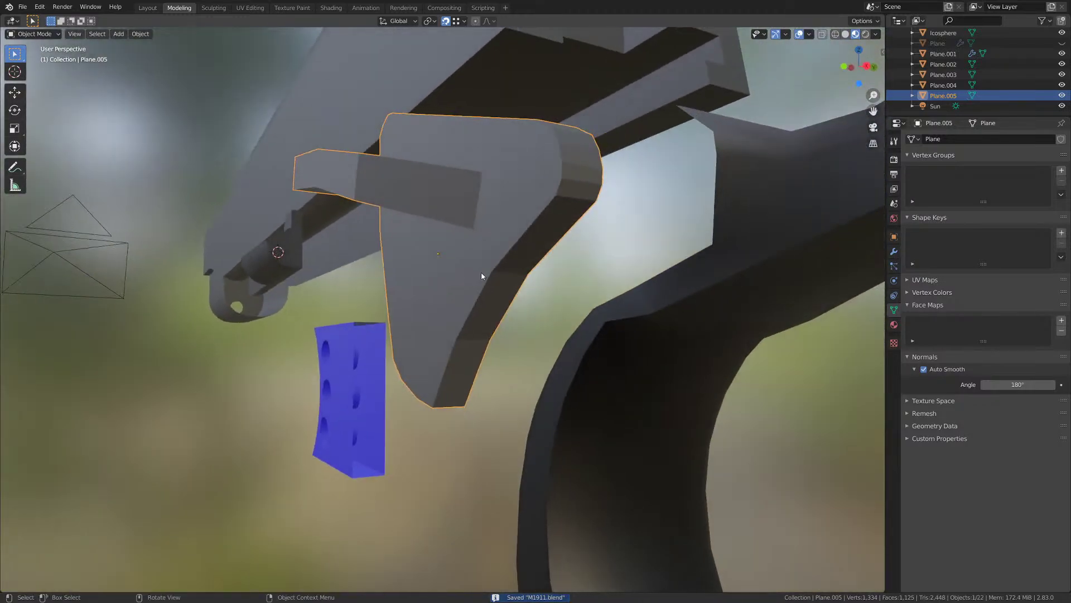
- Apply smooth shading to the safety lever object
{"action": "key", "text": "Tab"}
{"action": "key", "text": "Tab"}
{"action": "right_click", "coordinate": [545, 225]}
{"action": "left_click", "coordinate": [523, 222]}
{"action": "scroll", "coordinate": [538, 225], "scroll_direction": "down", "scroll_amount": 2}
{"action": "middle_click_drag", "start_coordinate": [537, 224], "coordinate": [615, 284]}
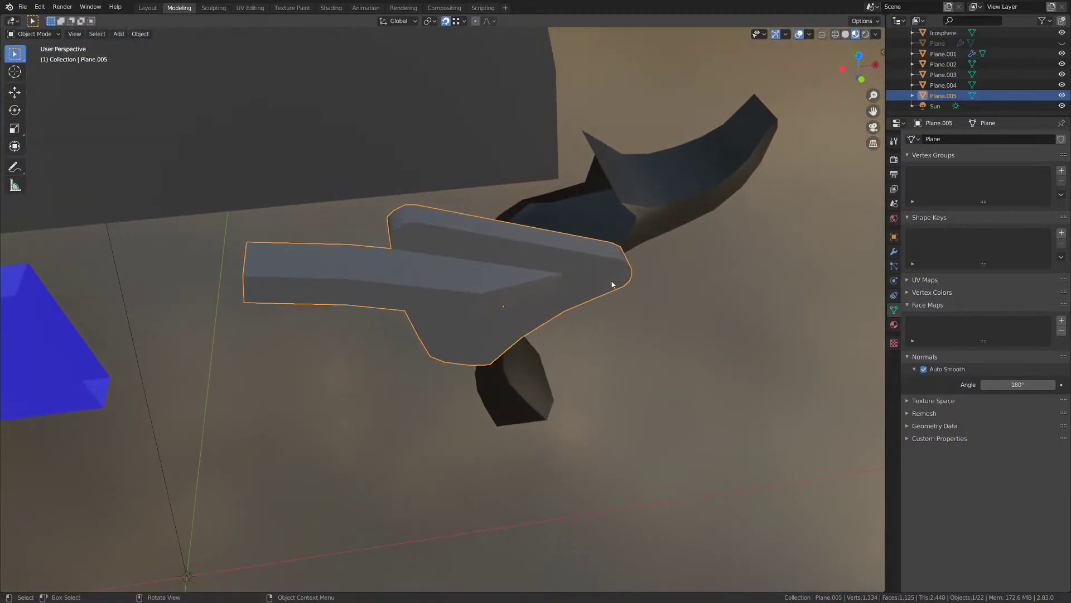
- Mark four short edges crossing the plate's rim at its corners as sharp and save the file
{"action": "key", "text": "Tab"}
{"action": "scroll", "coordinate": [480, 217], "scroll_direction": "up", "scroll_amount": 1}
{"action": "left_click", "coordinate": [415, 191]}
{"action": "middle_click_drag", "start_coordinate": [558, 233], "coordinate": [410, 190], "text": "shift"}
{"action": "scroll", "coordinate": [402, 246], "scroll_direction": "up", "scroll_amount": 3}
{"action": "left_click", "coordinate": [427, 248], "text": "shift"}
{"action": "middle_click_drag", "start_coordinate": [427, 251], "coordinate": [414, 318]}
{"action": "middle_click_drag", "start_coordinate": [414, 318], "coordinate": [515, 229], "text": "shift"}
{"action": "left_click", "coordinate": [397, 321], "text": "shift"}
{"action": "middle_click_drag", "start_coordinate": [339, 414], "coordinate": [423, 347], "text": "shift"}
{"action": "middle_click_drag", "start_coordinate": [423, 347], "coordinate": [426, 328]}
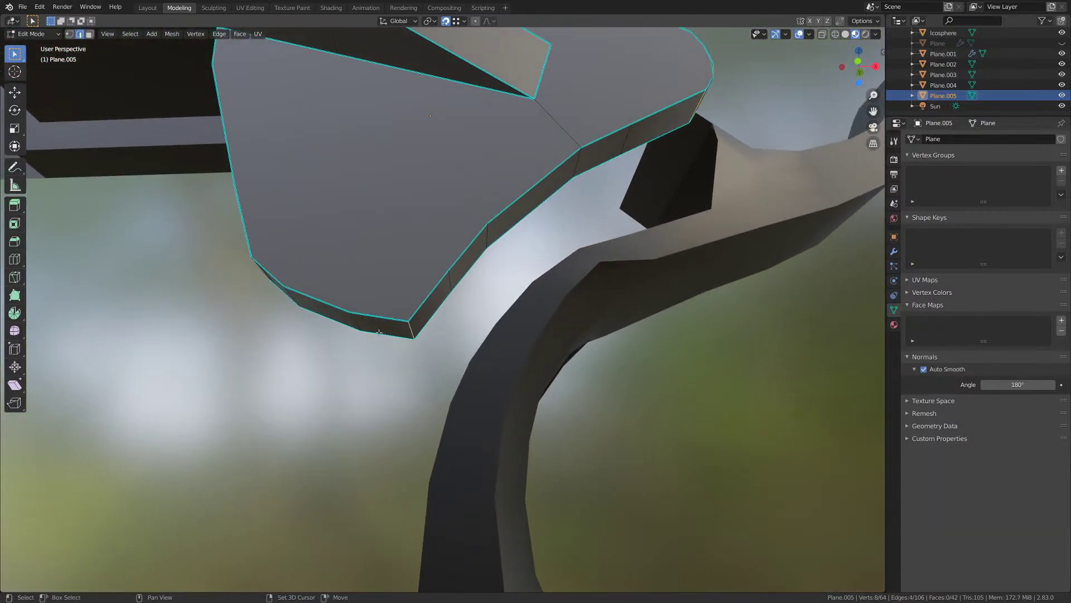
{"action": "scroll", "coordinate": [319, 313], "scroll_direction": "down", "scroll_amount": 2}
{"action": "middle_click_drag", "start_coordinate": [320, 313], "coordinate": [400, 316]}
{"action": "middle_click_drag", "start_coordinate": [382, 195], "coordinate": [223, 70]}
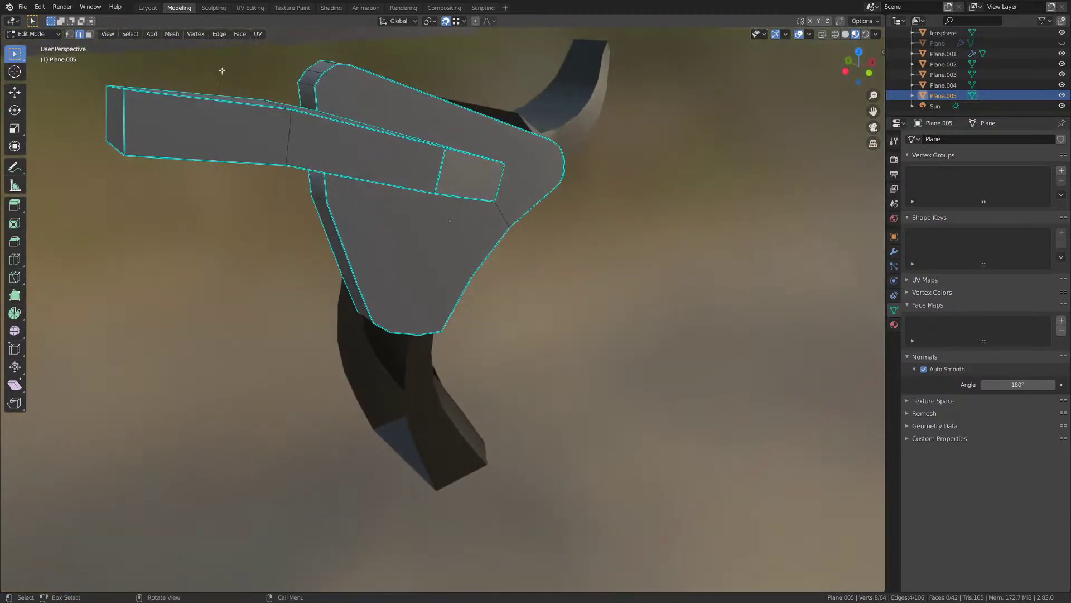
{"action": "left_click", "coordinate": [219, 34]}
{"action": "left_click", "coordinate": [242, 228]}
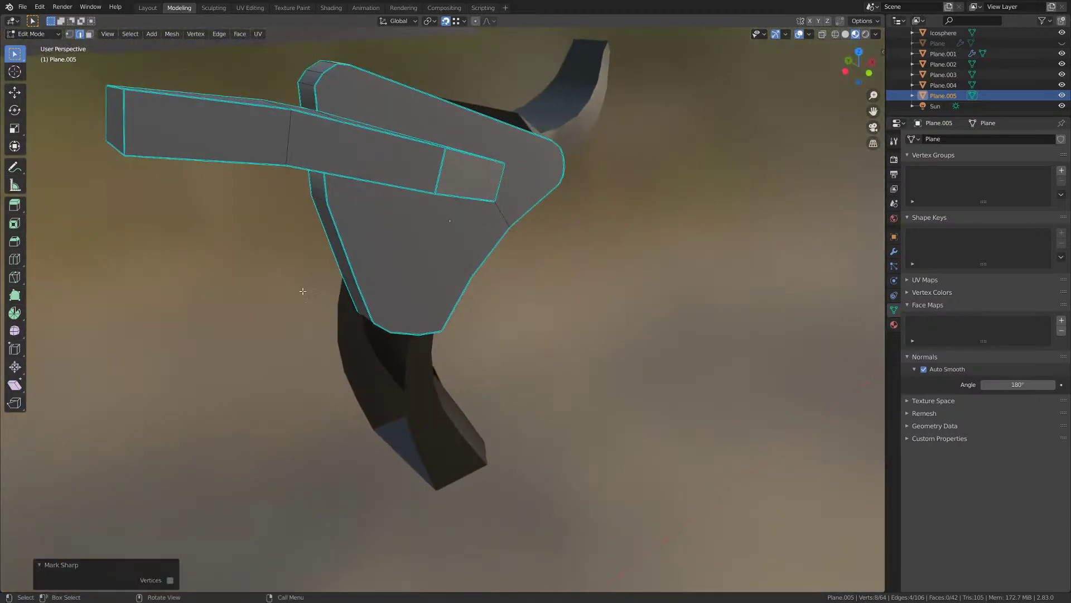
{"action": "scroll", "coordinate": [333, 313], "scroll_direction": "down", "scroll_amount": 2}
{"action": "scroll", "coordinate": [337, 313], "scroll_direction": "up", "scroll_amount": 2}
{"action": "key", "text": "ctrl+s"}
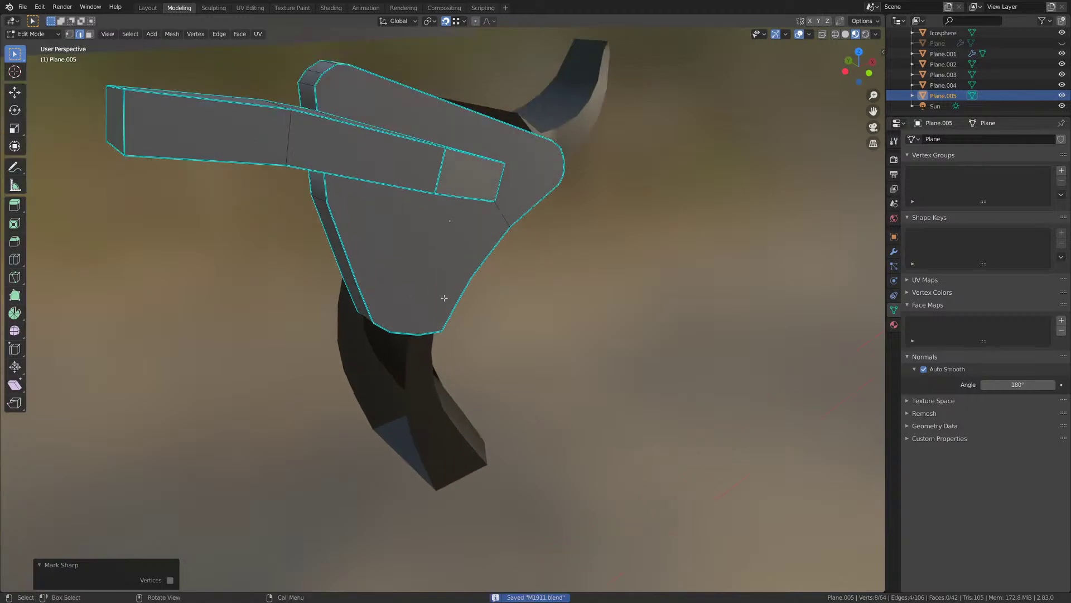
- Mark the two rim edges at the upper and lower ends of the plate's straight front side as sharp
{"action": "middle_click_drag", "start_coordinate": [443, 296], "coordinate": [571, 258]}
{"action": "scroll", "coordinate": [413, 280], "scroll_direction": "down", "scroll_amount": 4}
{"action": "key", "text": "Tab"}
{"action": "scroll", "coordinate": [374, 268], "scroll_direction": "up", "scroll_amount": 4}
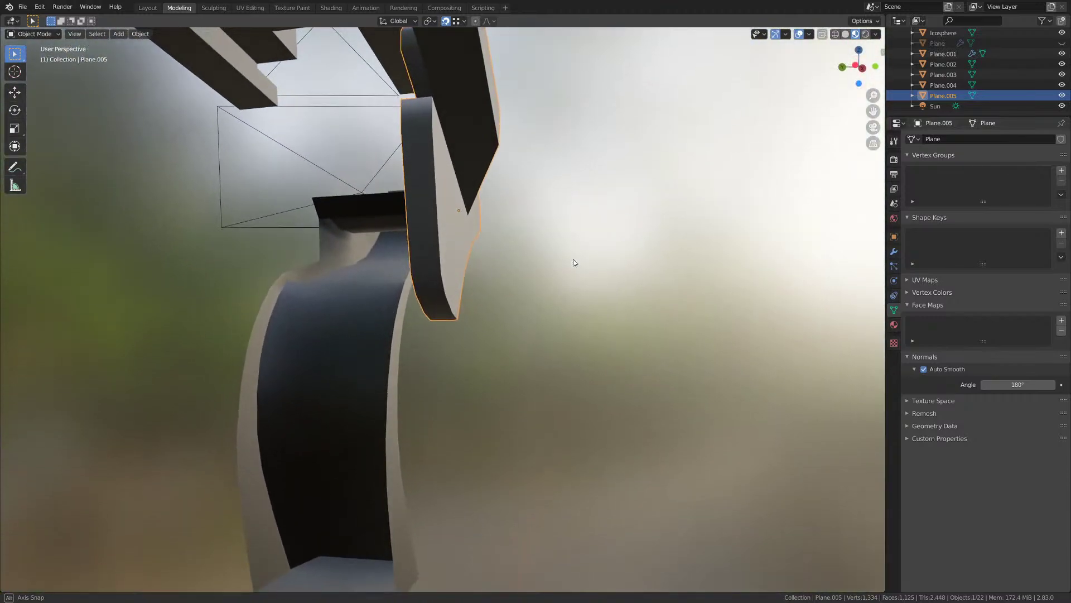
{"action": "key", "text": "Tab"}
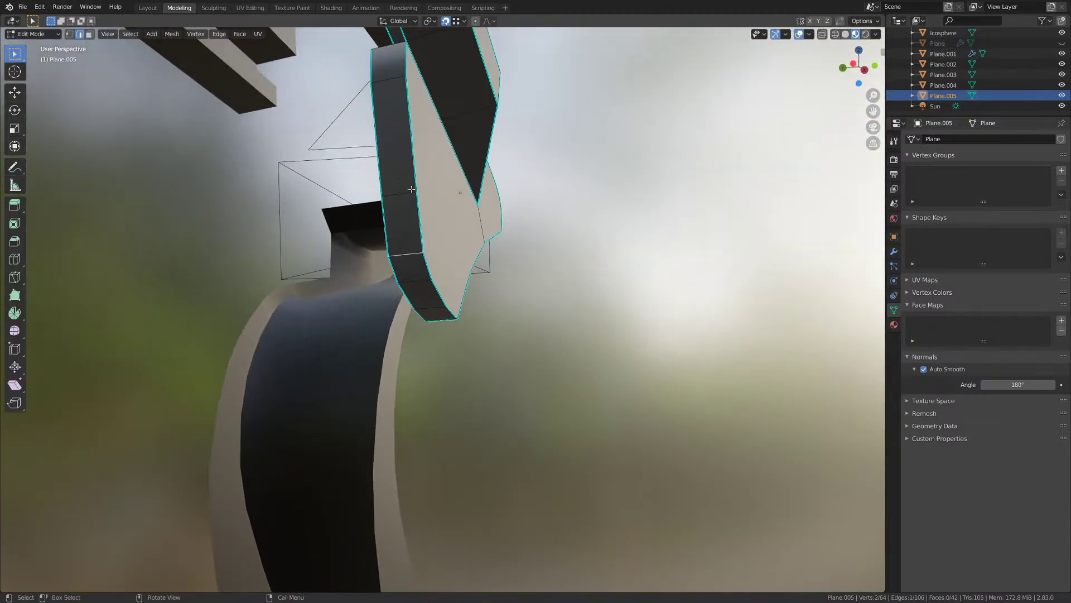
{"action": "left_click", "coordinate": [196, 33]}
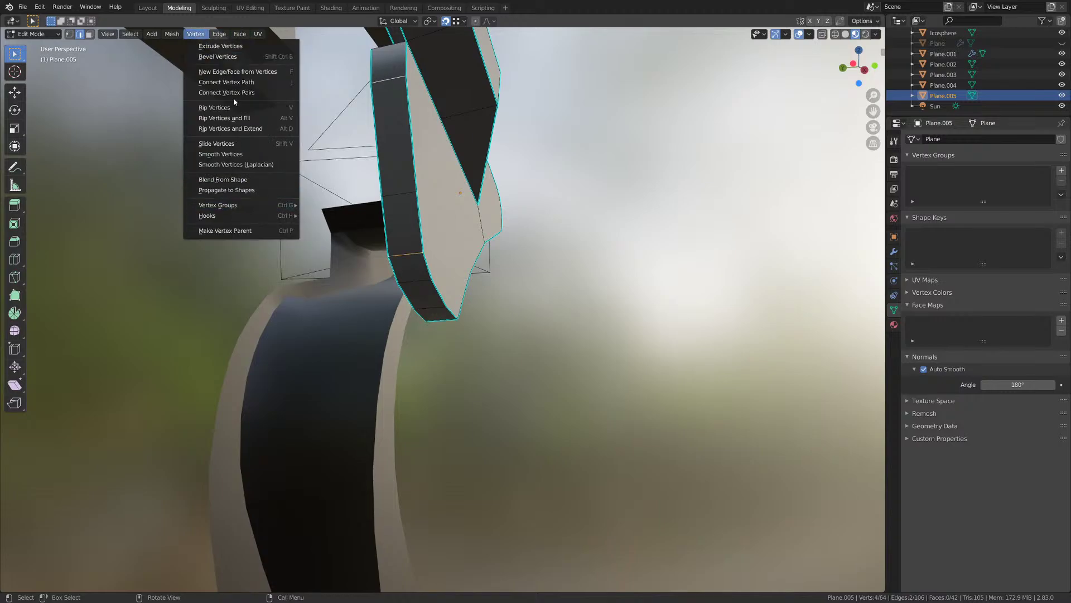
{"action": "left_click", "coordinate": [217, 34]}
{"action": "left_click", "coordinate": [216, 35]}
{"action": "left_click", "coordinate": [252, 216]}
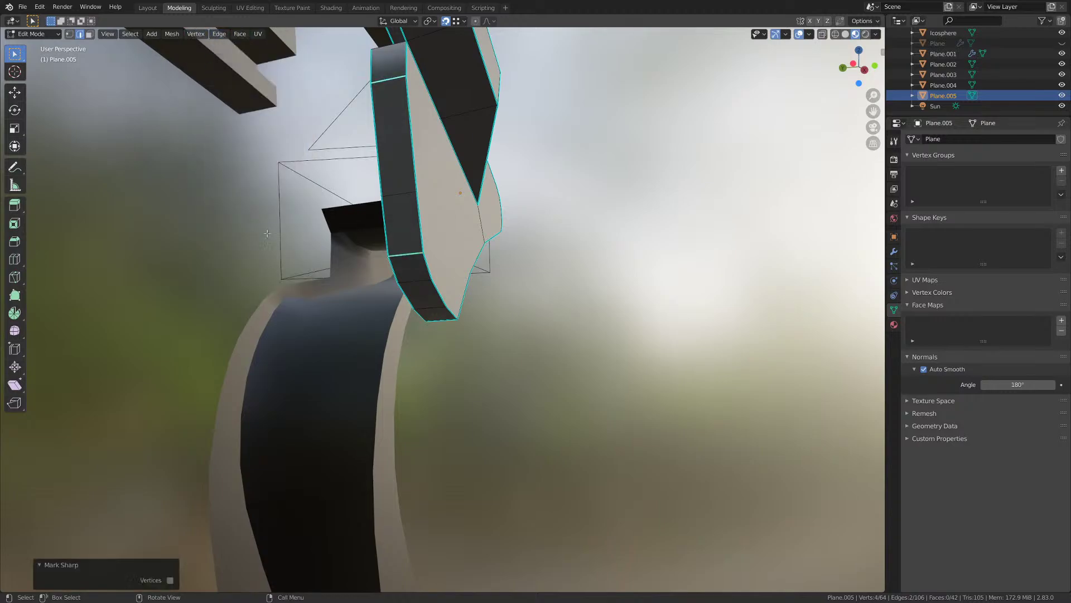
- Mark one more edge on the plate's rim as sharp and return to Object Mode
{"action": "key", "text": "Tab"}
{"action": "middle_click_drag", "start_coordinate": [563, 332], "coordinate": [550, 359]}
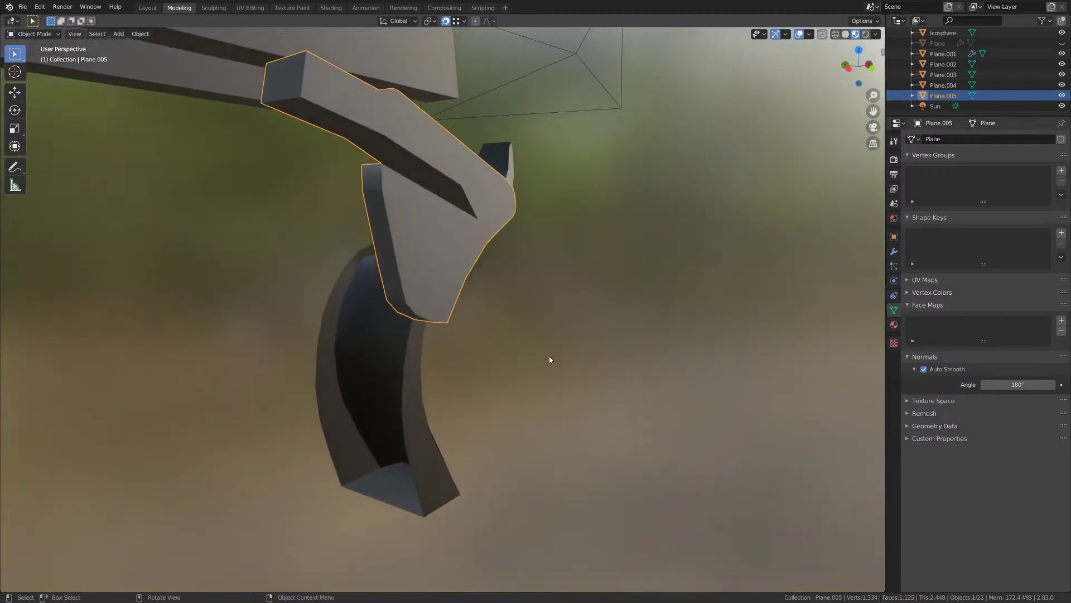
{"action": "key", "text": "Tab"}
{"action": "left_click", "coordinate": [219, 35]}
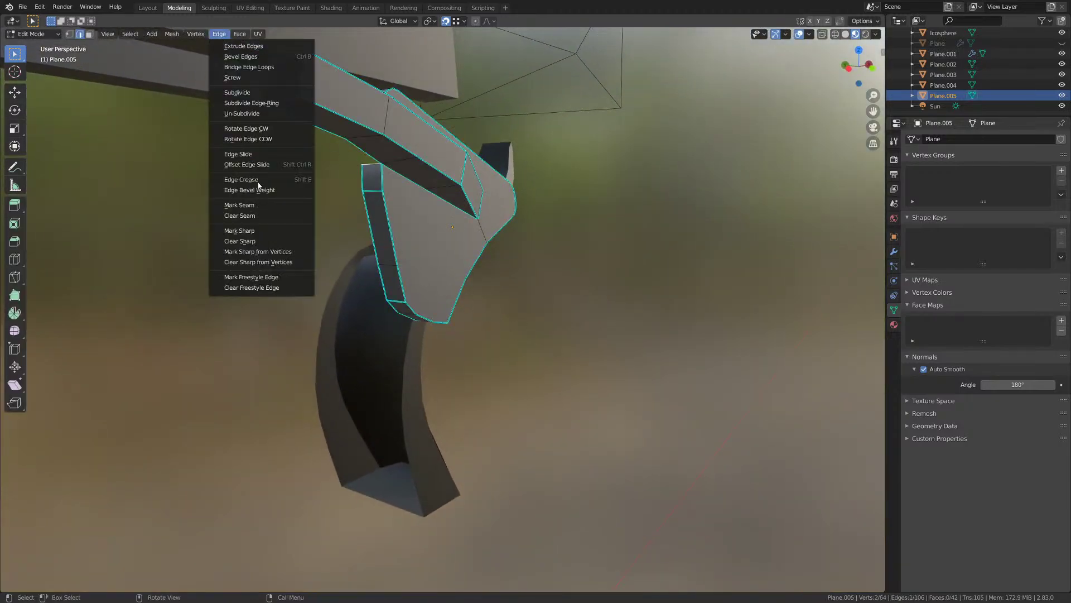
{"action": "left_click", "coordinate": [249, 231]}
{"action": "key", "text": "Tab"}
{"action": "middle_click_drag", "start_coordinate": [380, 271], "coordinate": [107, 296]}
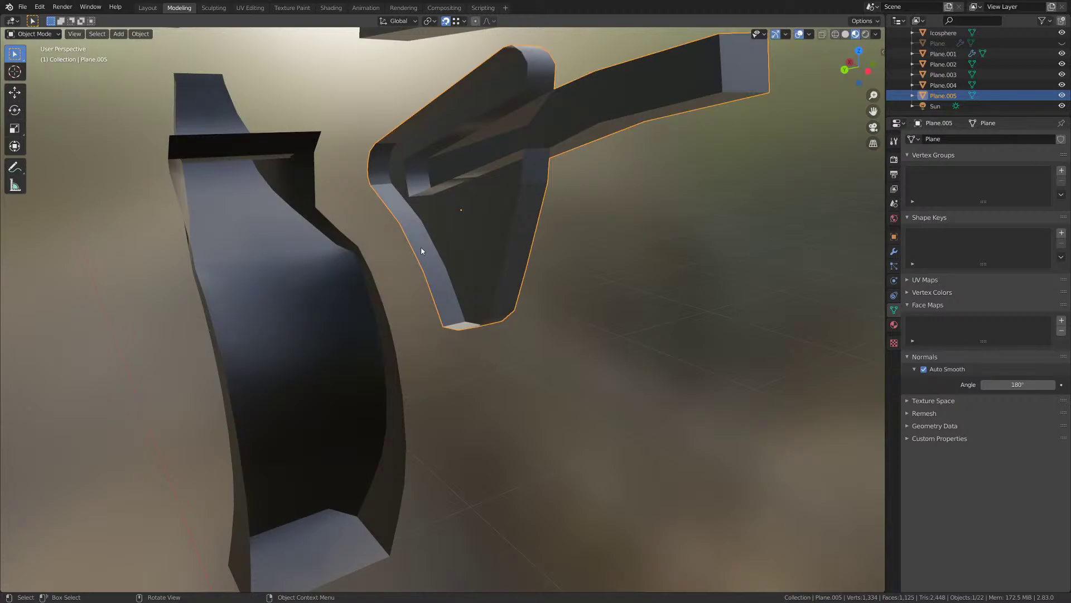
- Delete the edge on the plate's front rim where the lever arm meets it
{"action": "scroll", "coordinate": [422, 251], "scroll_direction": "up", "scroll_amount": 2}
{"action": "middle_click_drag", "start_coordinate": [422, 251], "coordinate": [366, 360], "text": "shift"}
{"action": "key", "text": "Tab"}
{"action": "mouse_move", "coordinate": [474, 241]}
{"action": "middle_mouse_down"}
{"action": "mouse_move", "coordinate": [483, 197]}
{"action": "mouse_move", "coordinate": [497, 219]}
{"action": "mouse_move", "coordinate": [519, 220]}
{"action": "mouse_move", "coordinate": [471, 238]}
{"action": "middle_mouse_up"}
{"action": "left_click", "coordinate": [507, 223]}
{"action": "key", "text": "x"}
{"action": "left_click", "coordinate": [490, 213]}
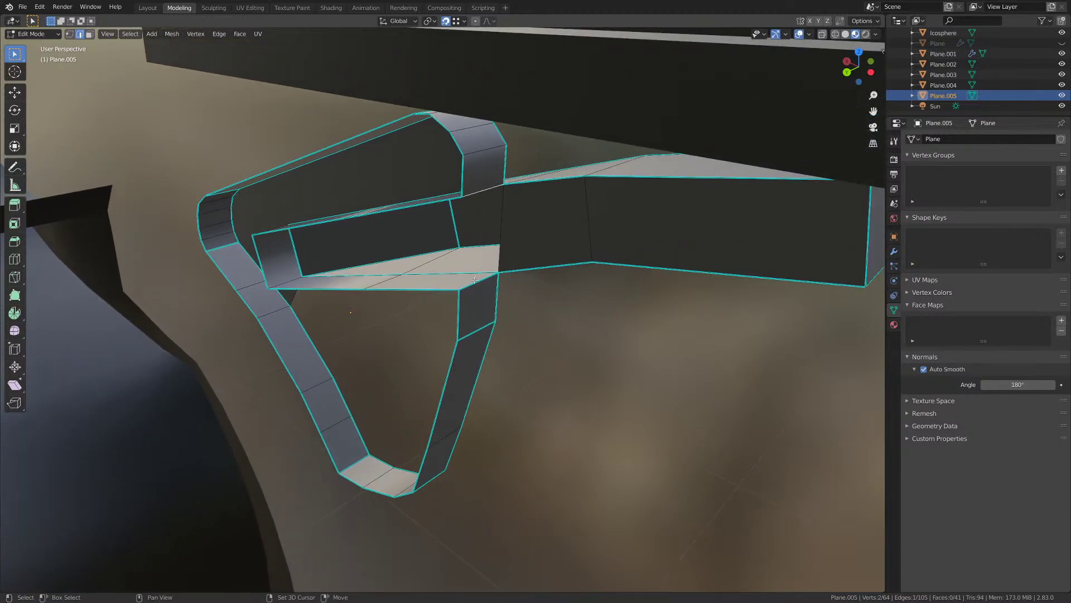
- Fill the front rim gap beside the lever arm with a face, and mark its two long sides and the rim edge above as sharp
{"action": "middle_click_drag", "start_coordinate": [470, 289], "coordinate": [446, 157]}
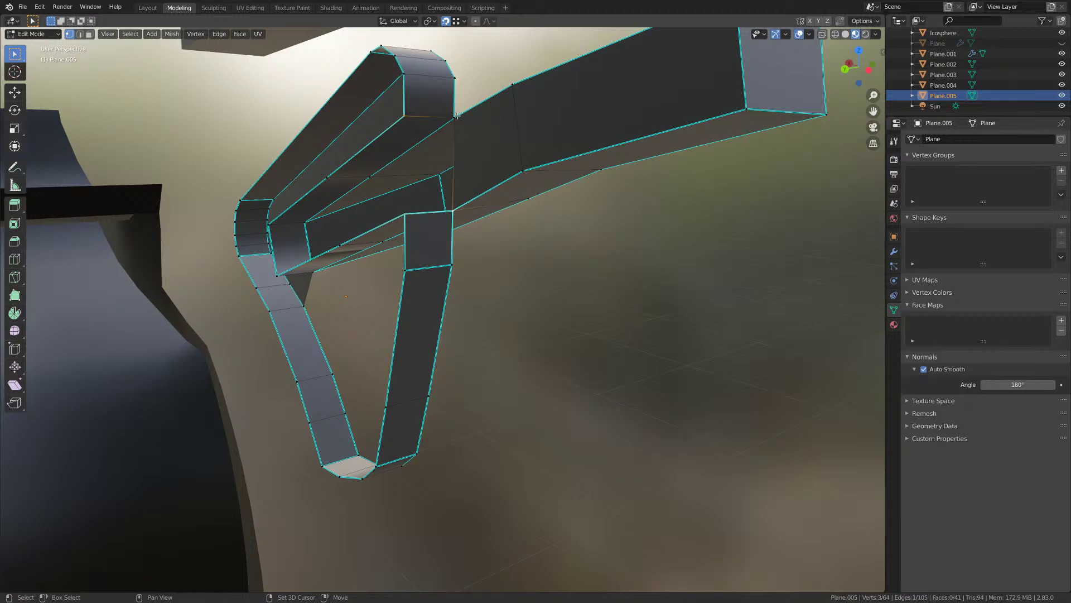
{"action": "key", "text": "a"}
{"action": "key", "text": "2"}
{"action": "left_click", "coordinate": [406, 155]}
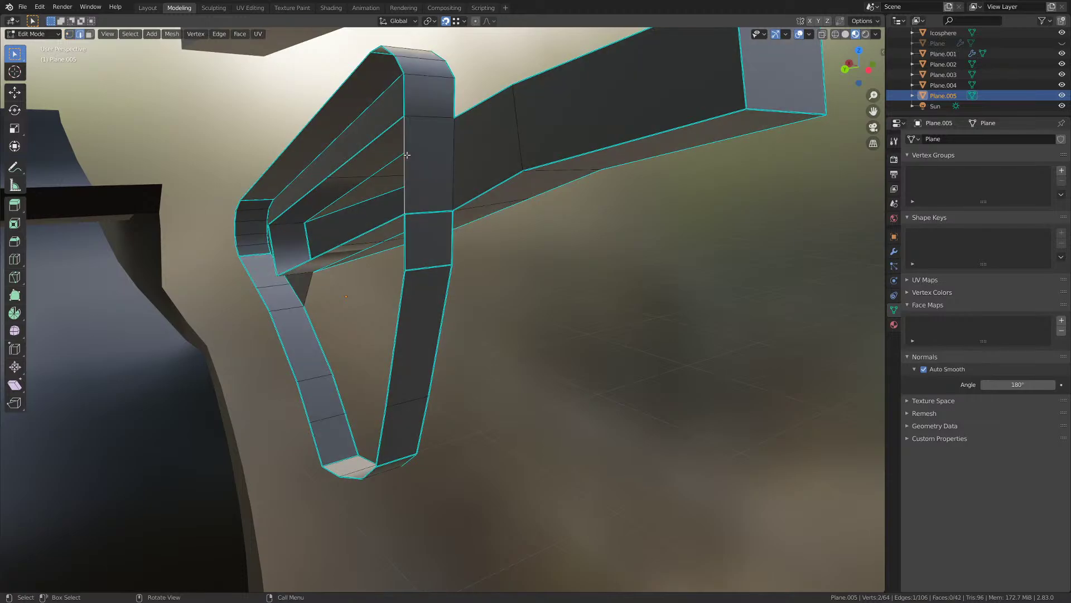
{"action": "middle_click_drag", "start_coordinate": [431, 131], "coordinate": [429, 139]}
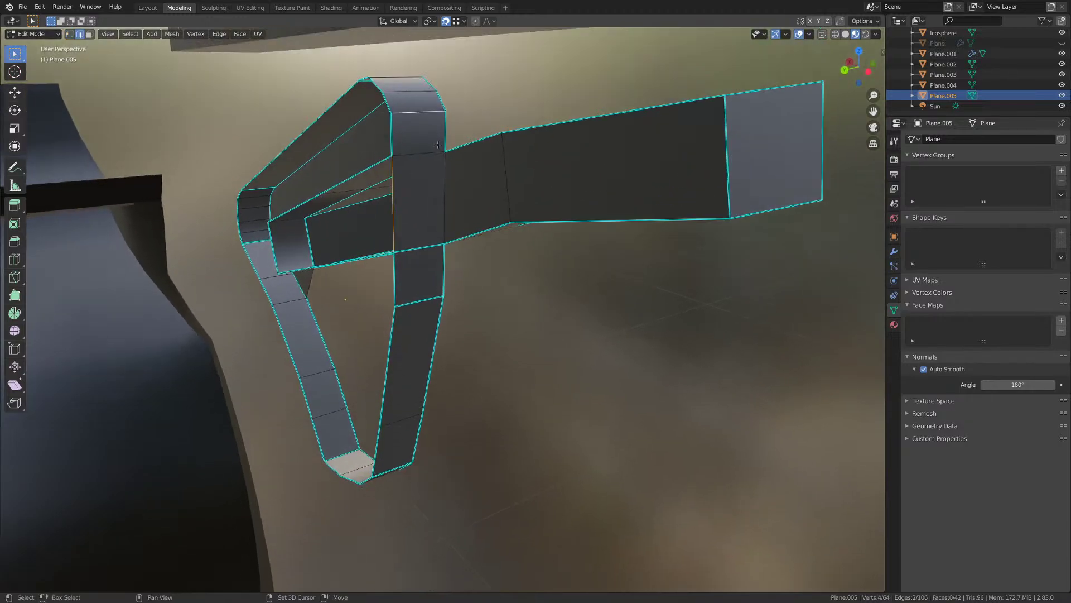
{"action": "left_click", "coordinate": [229, 34]}
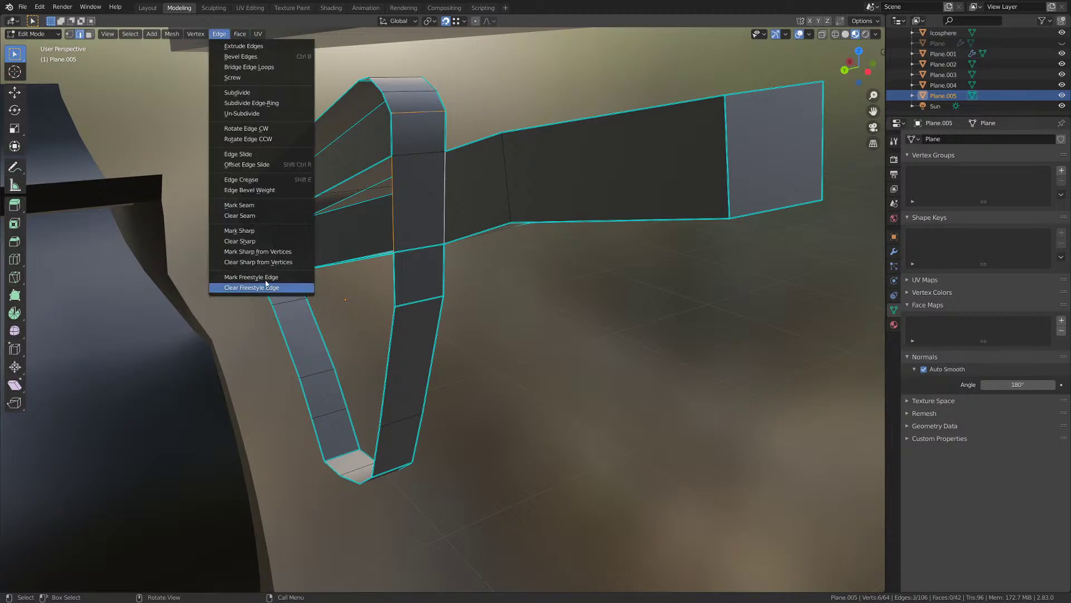
{"action": "left_click", "coordinate": [254, 232]}
- Merge all of the safety lever's vertices by distance
{"action": "key", "text": "a"}
{"action": "key", "text": "m"}
{"action": "left_click", "coordinate": [426, 309]}
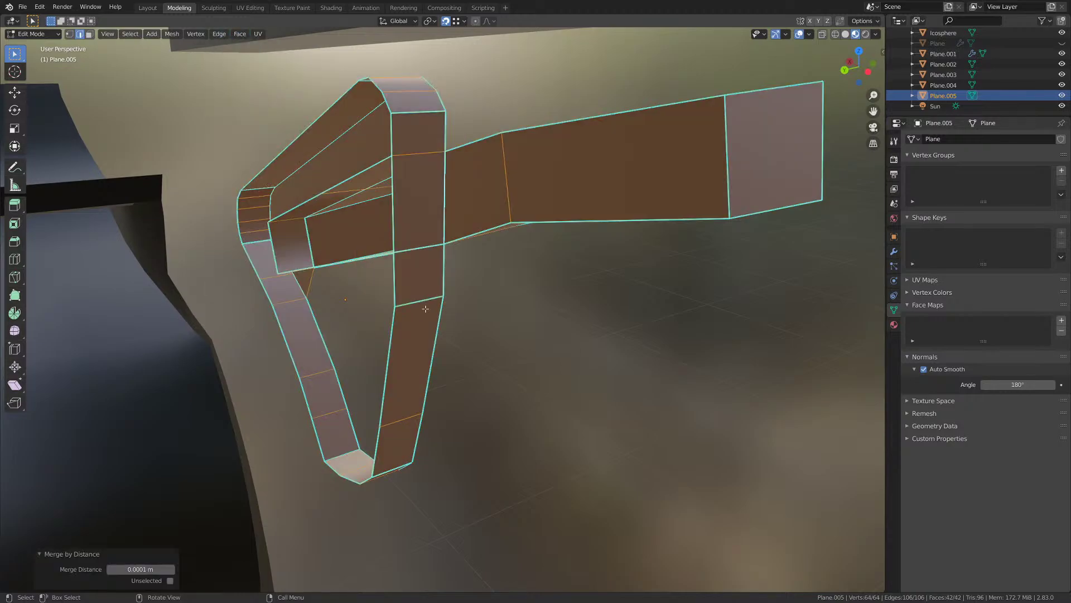
{"action": "middle_click_drag", "start_coordinate": [426, 307], "coordinate": [423, 279]}
{"action": "key", "text": "Tab"}
{"action": "key", "text": "Tab"}
{"action": "key", "text": "Tab"}
{"action": "key", "text": "Tab"}
{"action": "key", "text": "m"}
{"action": "left_click", "coordinate": [397, 314]}
- Fill the open outer side of the plate below the lever arm with a face
{"action": "scroll", "coordinate": [398, 315], "scroll_direction": "up", "scroll_amount": 1}
{"action": "key", "text": "1"}
{"action": "left_click", "coordinate": [423, 280], "text": "alt"}
{"action": "middle_click_drag", "start_coordinate": [498, 351], "coordinate": [493, 337], "text": "shift"}
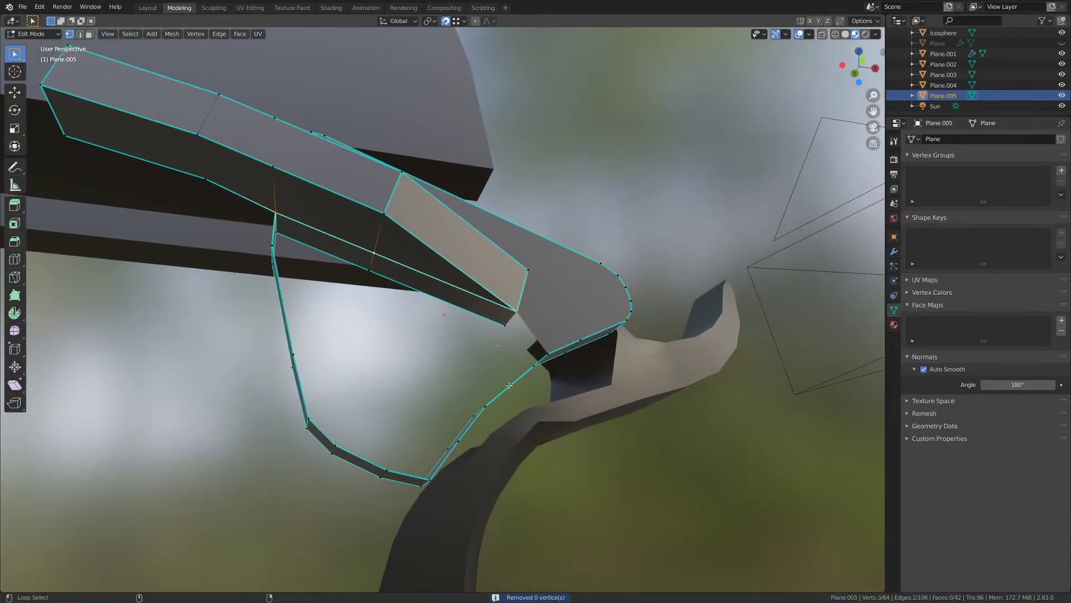
{"action": "middle_click_drag", "start_coordinate": [509, 385], "coordinate": [472, 368]}
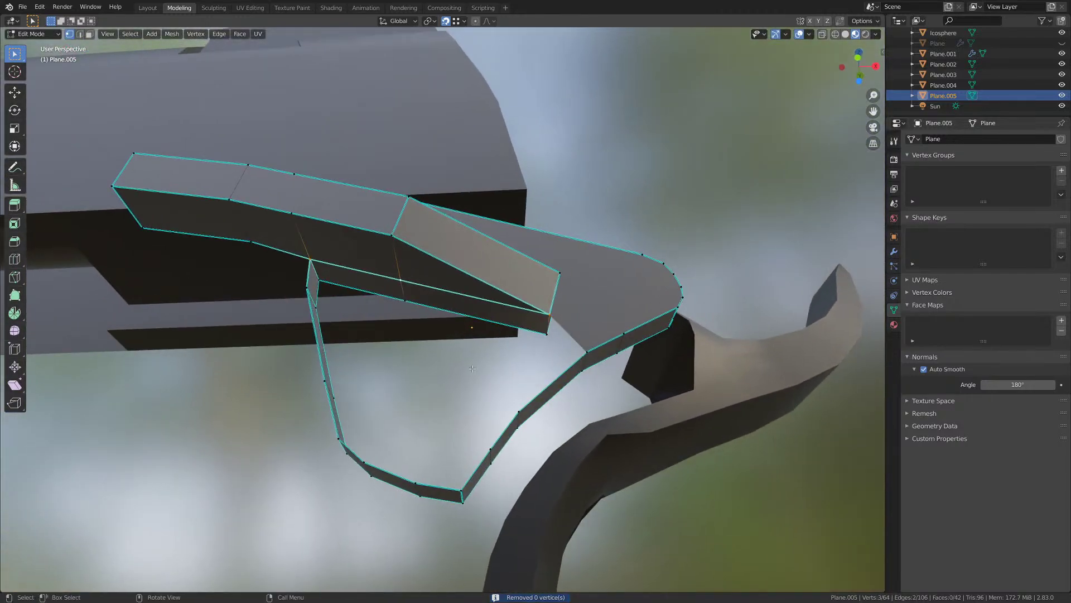
{"action": "left_click", "coordinate": [535, 398], "text": "alt"}
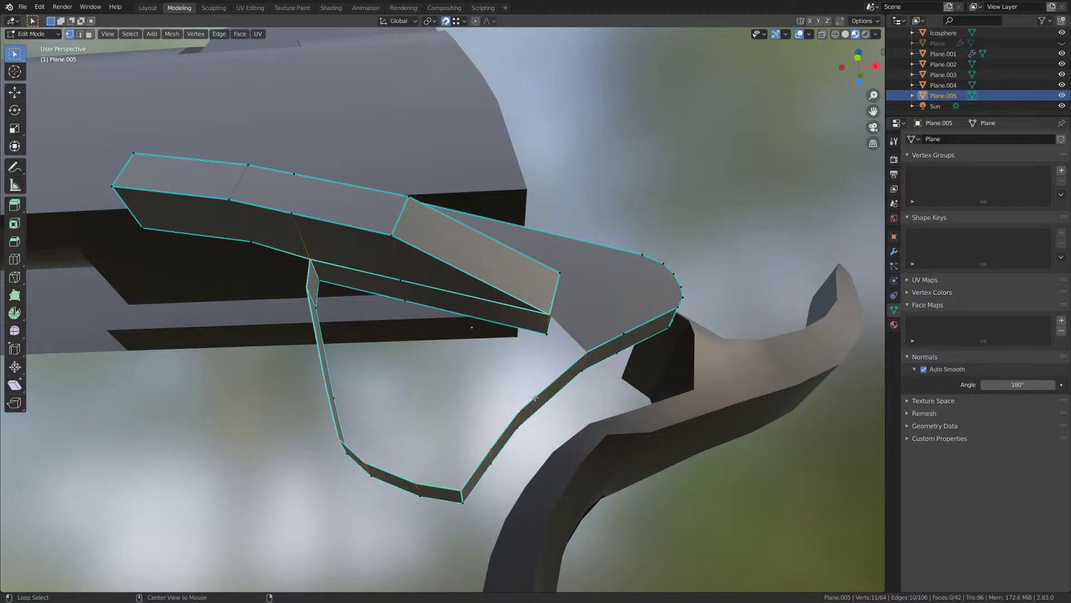
{"action": "key", "text": "f"}
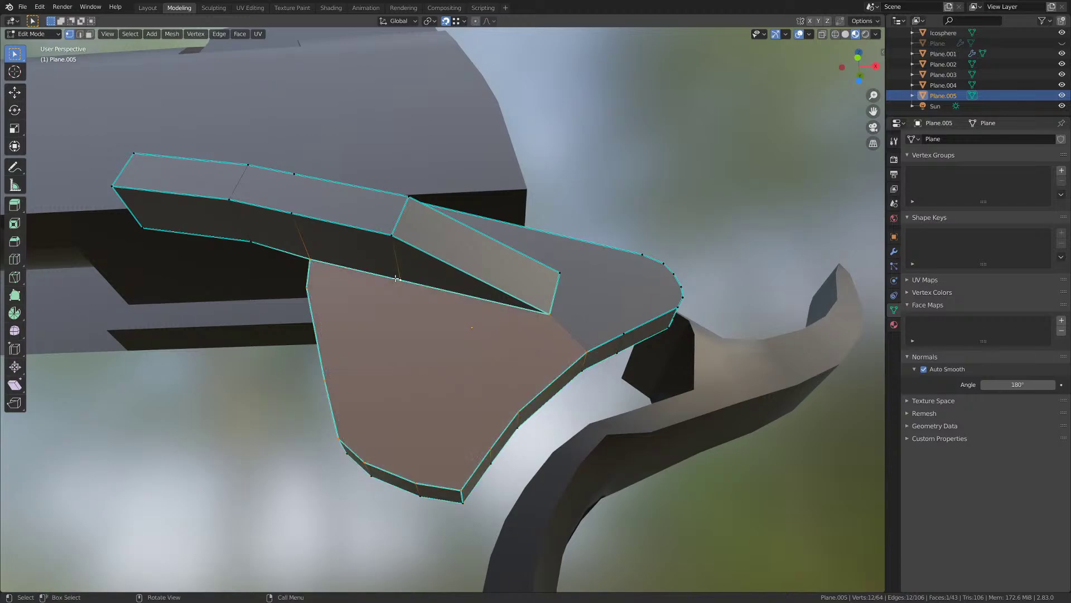
- Merge all vertices by distance once more, return to Object Mode and save the file
{"action": "middle_click_drag", "start_coordinate": [396, 278], "coordinate": [494, 220]}
{"action": "key", "text": "a"}
{"action": "key", "text": "m"}
{"action": "key", "text": "b"}
{"action": "key", "text": "Tab"}
{"action": "key", "text": "ctrl+s"}
- Delete the five faces of the lever arm that protrude on the plate's inner side
{"action": "key", "text": "Tab"}
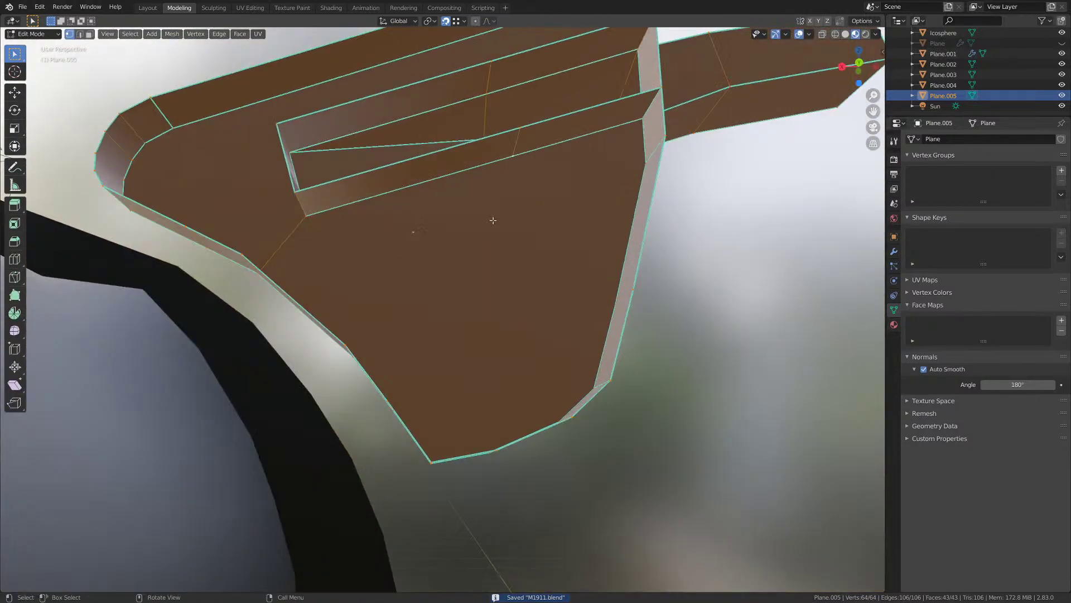
{"action": "key", "text": "3"}
{"action": "left_click", "coordinate": [541, 136]}
{"action": "middle_click_drag", "start_coordinate": [541, 136], "coordinate": [547, 199]}
{"action": "left_click", "coordinate": [627, 114], "text": "shift"}
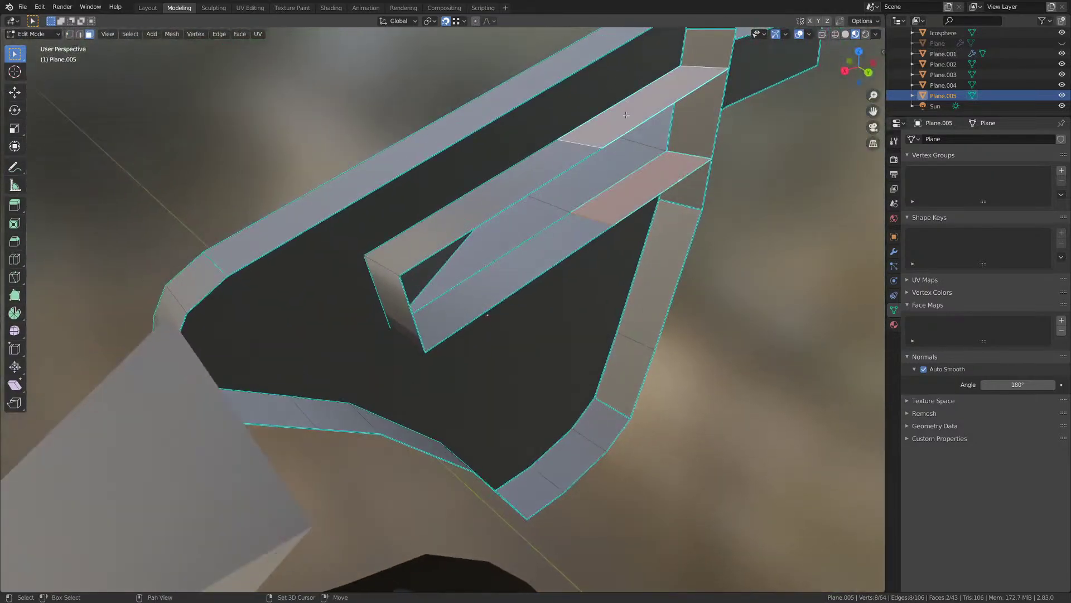
{"action": "left_click", "coordinate": [474, 208], "text": "shift"}
{"action": "left_click", "coordinate": [397, 294], "text": "shift"}
{"action": "middle_click_drag", "start_coordinate": [403, 310], "coordinate": [385, 159]}
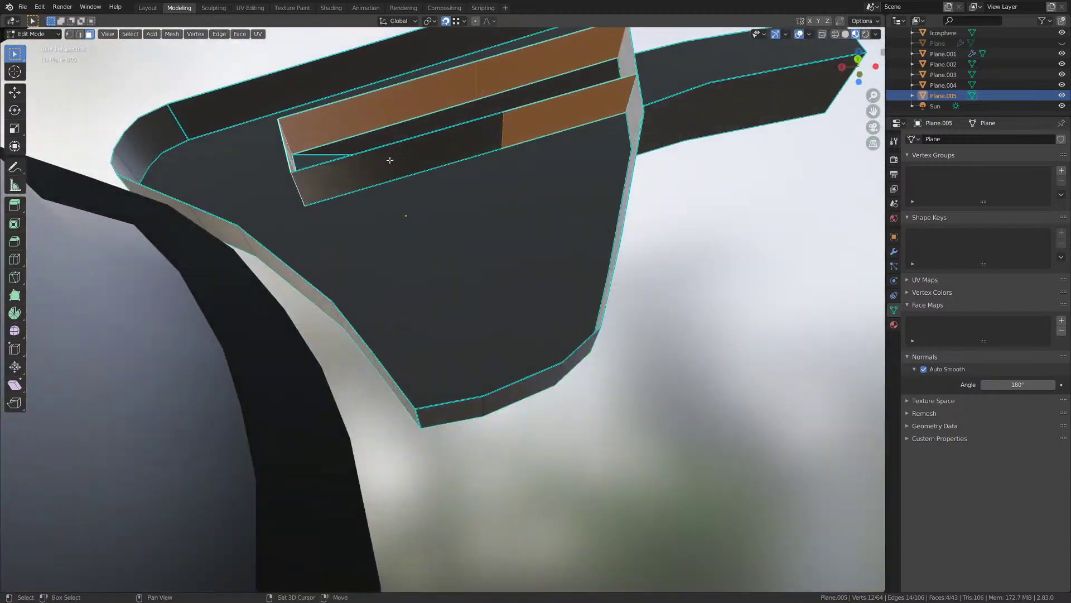
{"action": "left_click", "coordinate": [385, 159], "text": "shift"}
{"action": "key", "text": "x"}
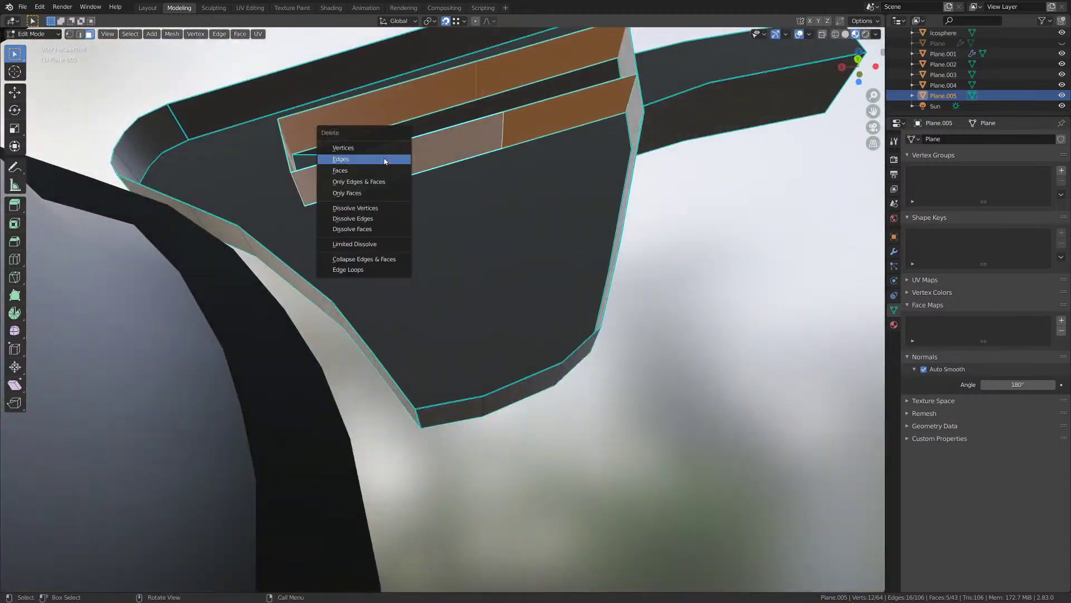
{"action": "left_click", "coordinate": [342, 171]}
- Reveal the hidden frame in Object Mode, save the file and select the safety lever
{"action": "middle_click_drag", "start_coordinate": [342, 172], "coordinate": [402, 317]}
{"action": "key", "text": "Tab"}
{"action": "key", "text": "alt+h"}
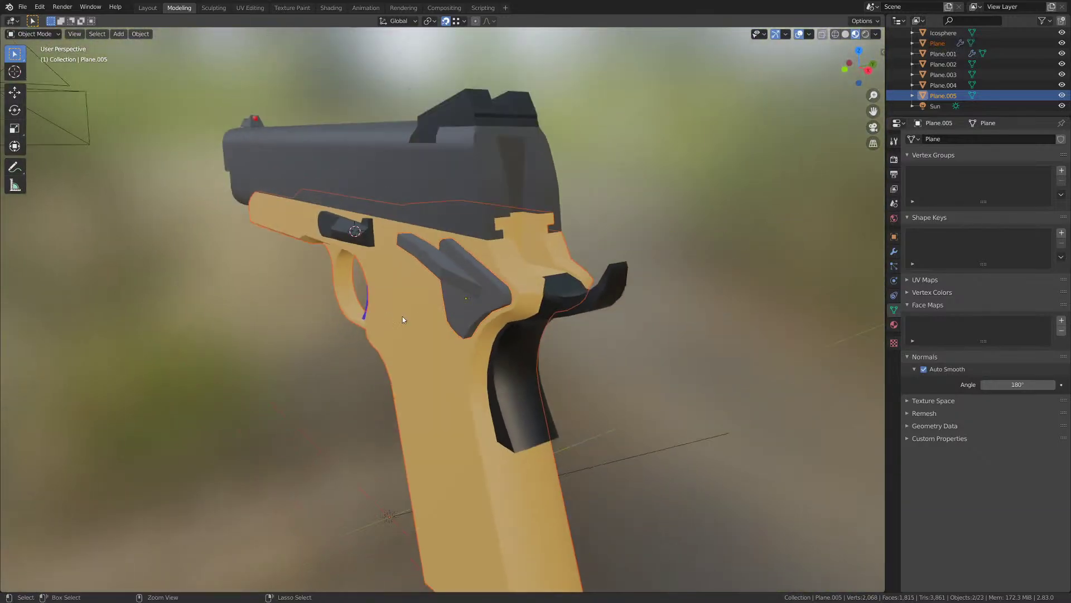
{"action": "key", "text": "ctrl+s"}
{"action": "left_click", "coordinate": [471, 299]}
{"action": "middle_click_drag", "start_coordinate": [471, 299], "coordinate": [430, 298]}
- Set the safety lever's origin to the 3D cursor near the slide stop
{"action": "left_click", "coordinate": [451, 280]}
{"action": "right_click", "coordinate": [450, 277]}
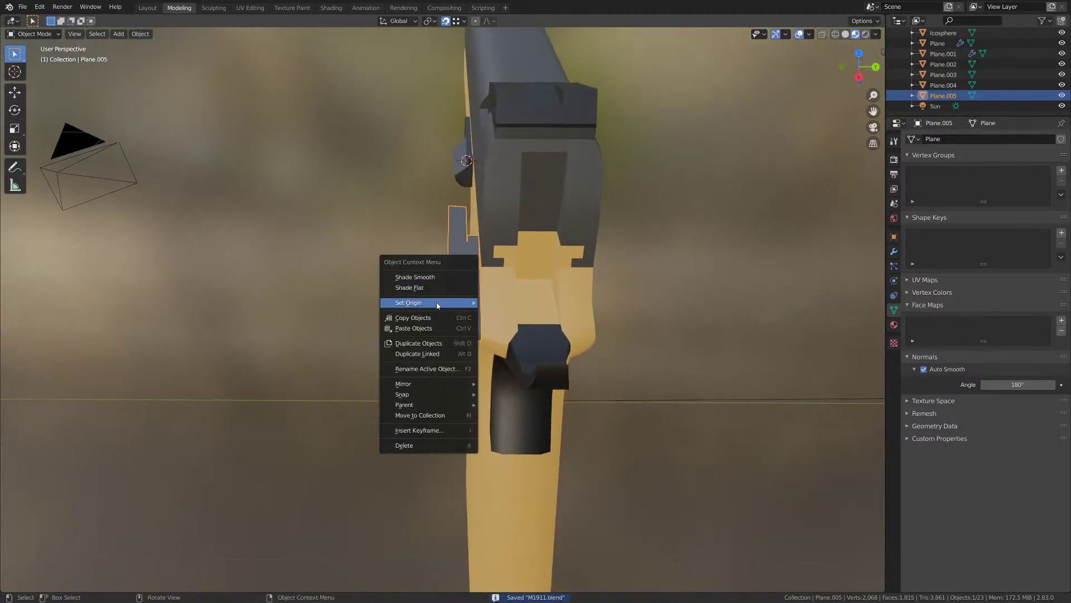
{"action": "mouse_move", "coordinate": [438, 304]}
{"action": "left_click", "coordinate": [526, 326]}
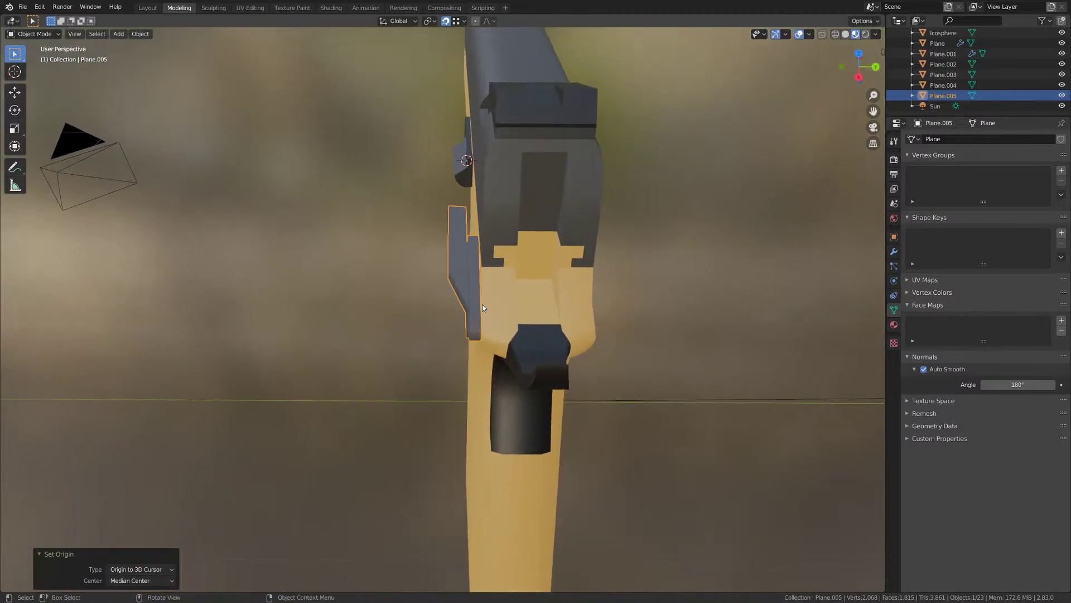
- Snap the 3D cursor to the world origin, set the safety lever's origin to it and save the file
{"action": "key", "text": "shift+s"}
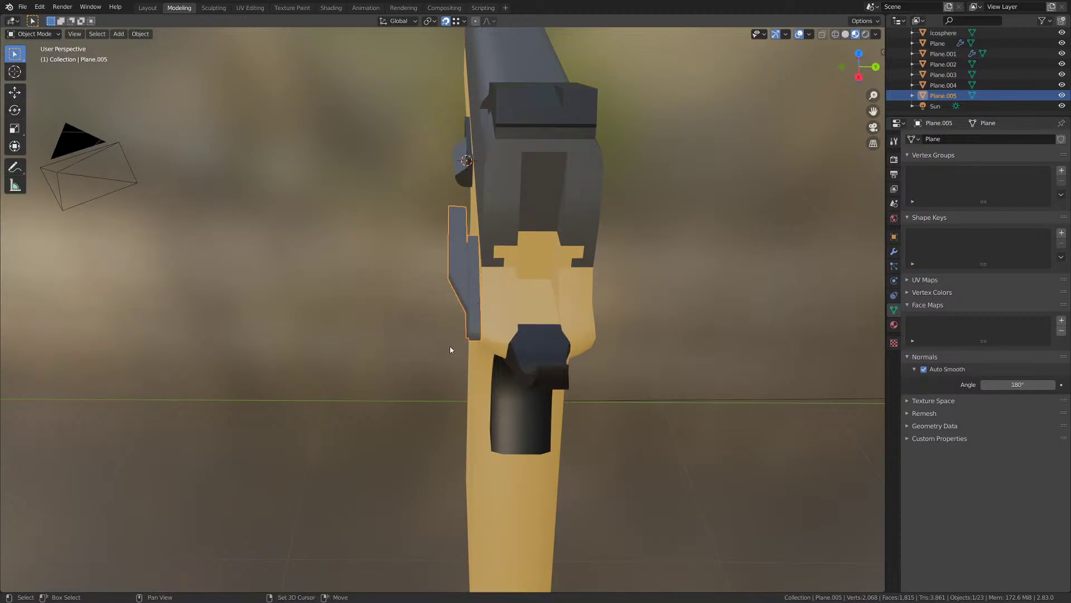
{"action": "key", "text": "shift+s"}
{"action": "left_click", "coordinate": [359, 376]}
{"action": "middle_click_drag", "start_coordinate": [418, 313], "coordinate": [500, 239]}
{"action": "right_click", "coordinate": [457, 265]}
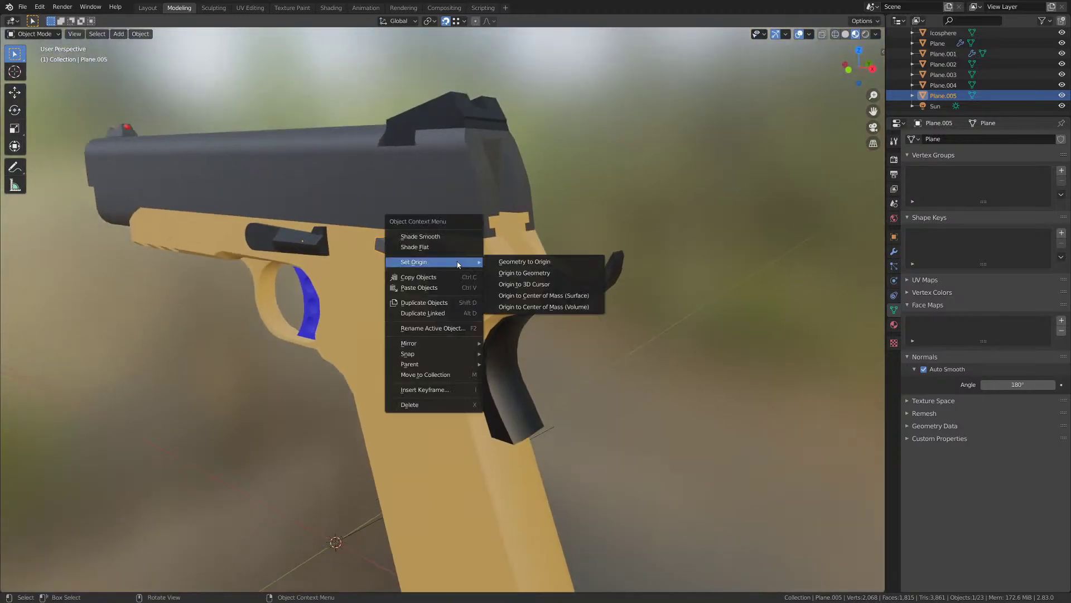
{"action": "left_click", "coordinate": [545, 289]}
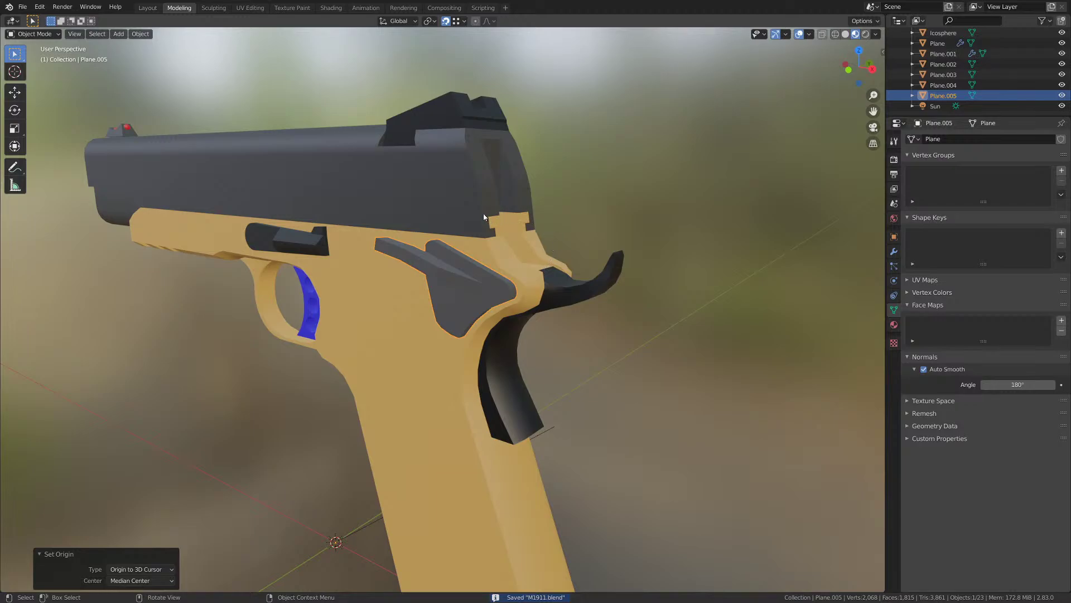
{"action": "key", "text": "ctrl+s"}
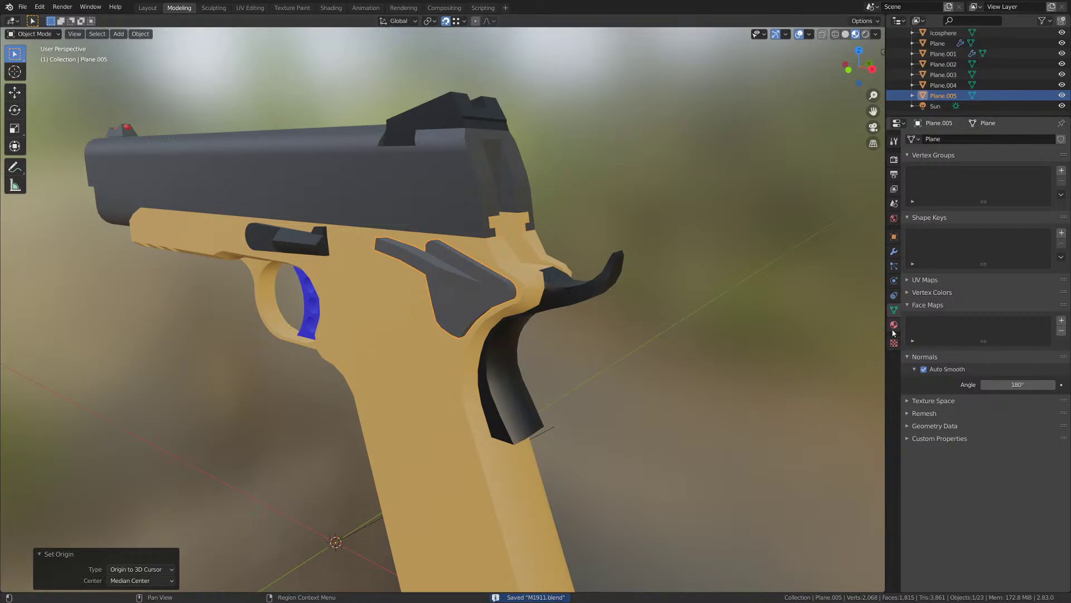
- Add a Mirror modifier to the safety lever with Z as its only mirror axis
{"action": "left_click", "coordinate": [894, 251]}
{"action": "left_click", "coordinate": [953, 140]}
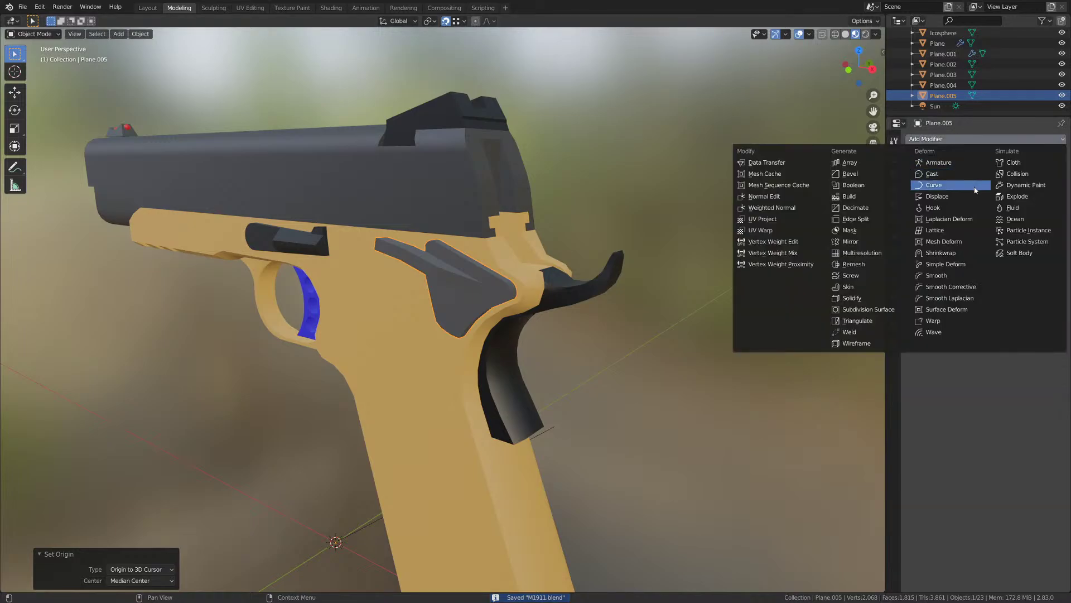
{"action": "left_click", "coordinate": [851, 241]}
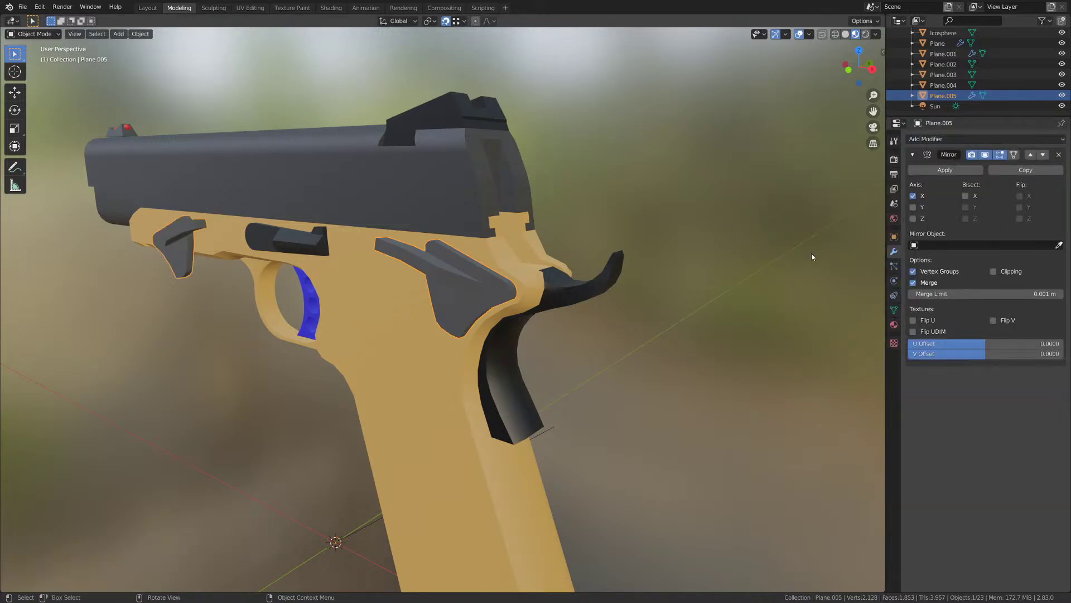
{"action": "middle_click_drag", "start_coordinate": [811, 253], "coordinate": [866, 195]}
{"action": "left_click", "coordinate": [913, 196]}
{"action": "left_click", "coordinate": [913, 207]}
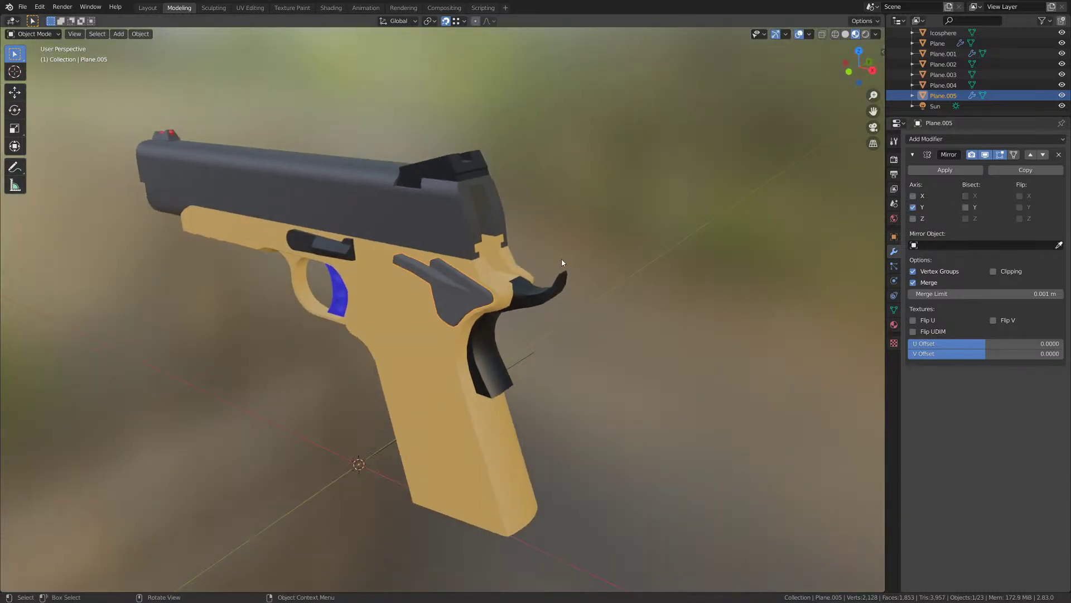
{"action": "middle_click_drag", "start_coordinate": [564, 263], "coordinate": [475, 272]}
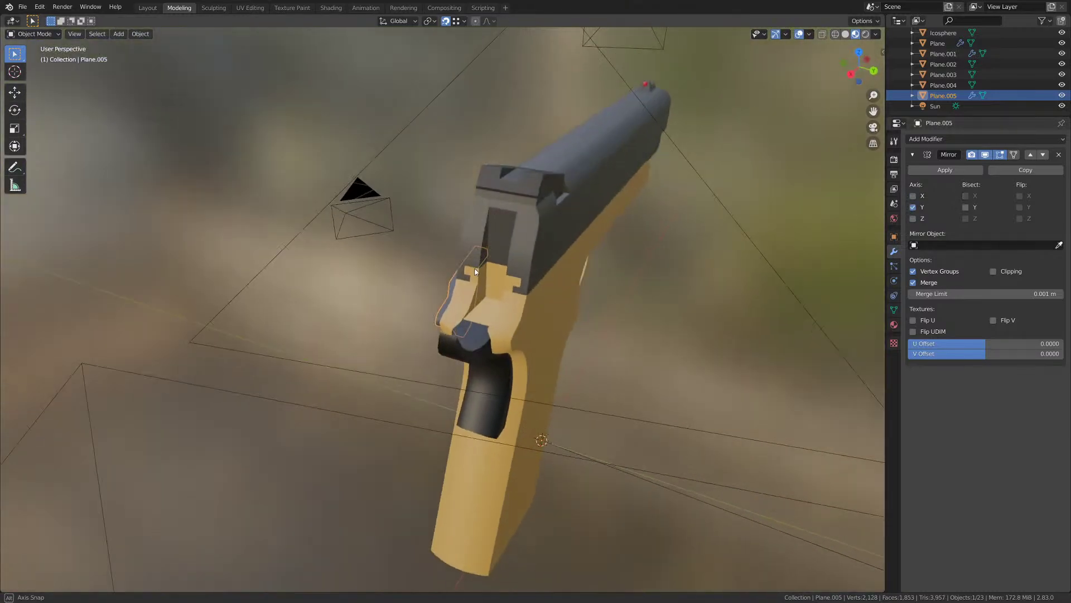
{"action": "left_click", "coordinate": [912, 219]}
{"action": "middle_click_drag", "start_coordinate": [621, 276], "coordinate": [540, 300]}
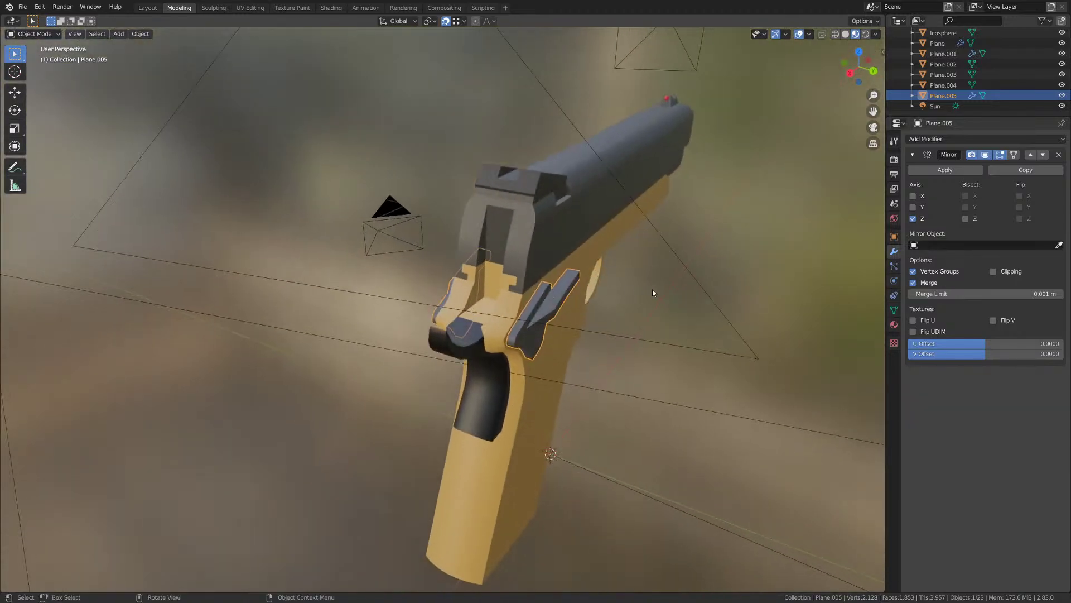
- Apply the Mirror modifier on the safety lever
{"action": "left_click", "coordinate": [652, 289]}
{"action": "middle_click_drag", "start_coordinate": [652, 289], "coordinate": [718, 280]}
{"action": "scroll", "coordinate": [551, 301], "scroll_direction": "up", "scroll_amount": 4}
{"action": "left_click", "coordinate": [454, 269]}
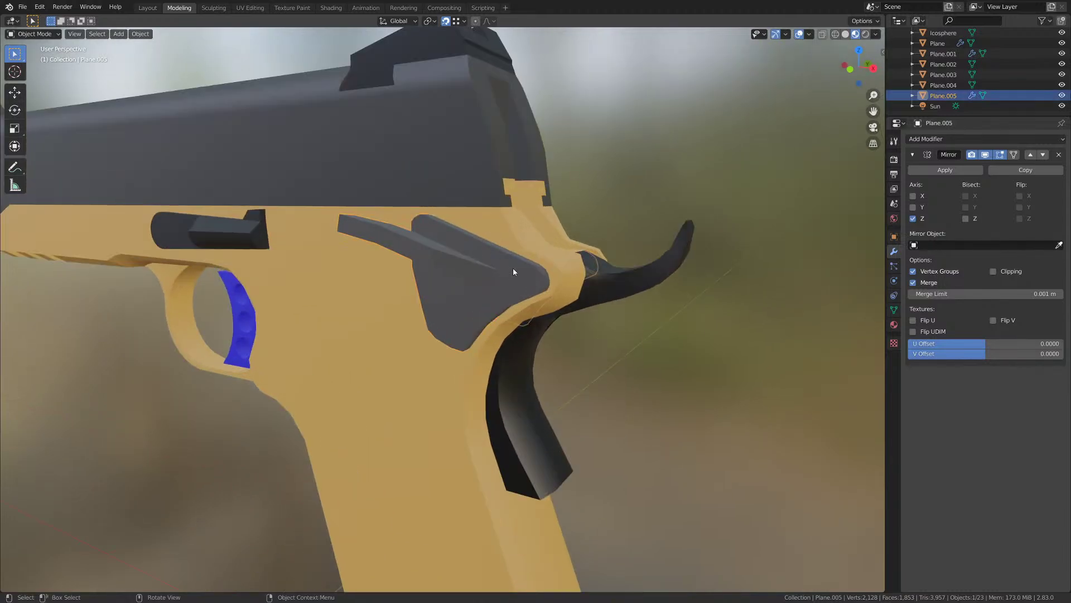
{"action": "right_click", "coordinate": [486, 279]}
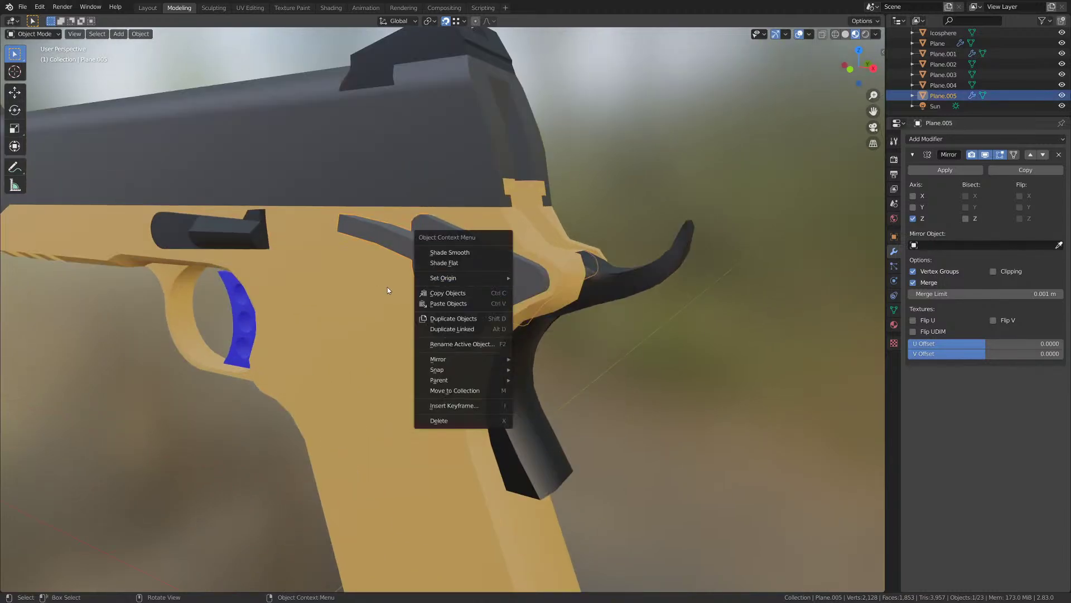
{"action": "left_click", "coordinate": [957, 173]}
- In Edit Mode, compare the lever with the reference photo in front wireframe view, then examine its rounded rear end in material preview
{"action": "mouse_move", "coordinate": [490, 267]}
{"action": "middle_mouse_down"}
{"action": "mouse_move", "coordinate": [513, 287]}
{"action": "mouse_move", "coordinate": [504, 289]}
{"action": "mouse_move", "coordinate": [531, 286]}
{"action": "mouse_move", "coordinate": [464, 253]}
{"action": "mouse_move", "coordinate": [502, 228]}
{"action": "middle_mouse_up"}
{"action": "key", "text": "Tab"}
{"action": "scroll", "coordinate": [565, 298], "scroll_direction": "up", "scroll_amount": 2}
{"action": "key", "text": "KP_1"}
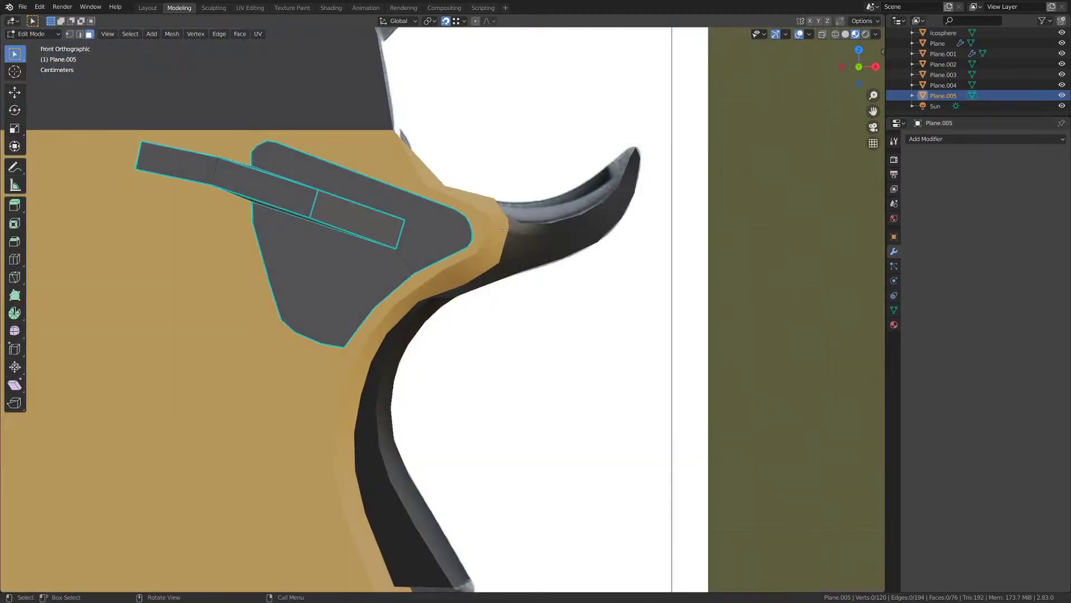
{"action": "key", "text": "z"}
{"action": "left_click", "coordinate": [432, 227]}
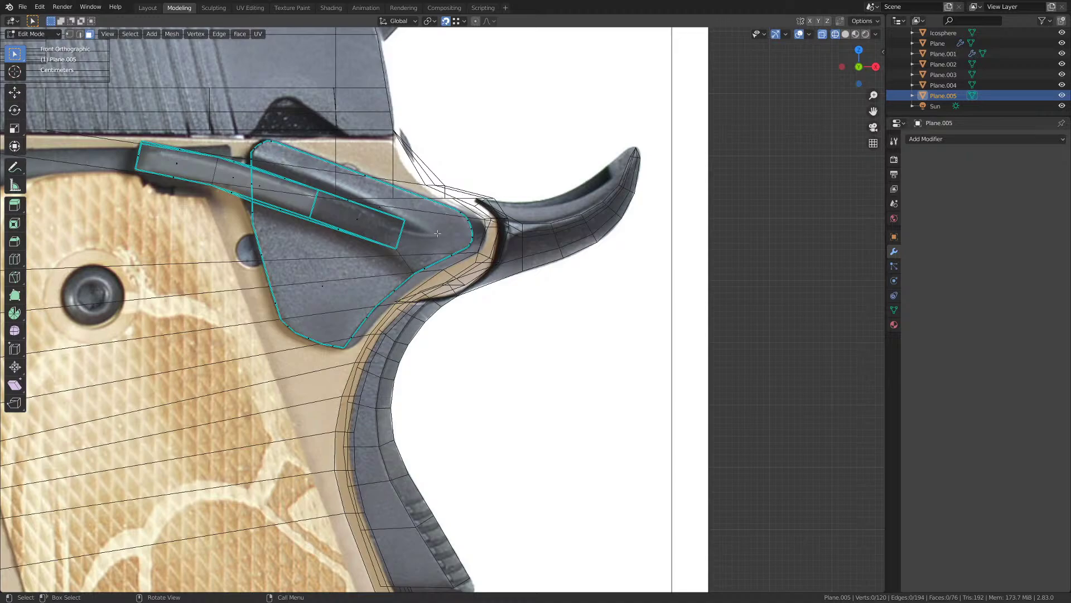
{"action": "key", "text": "z"}
{"action": "left_click", "coordinate": [445, 230]}
{"action": "key", "text": "z"}
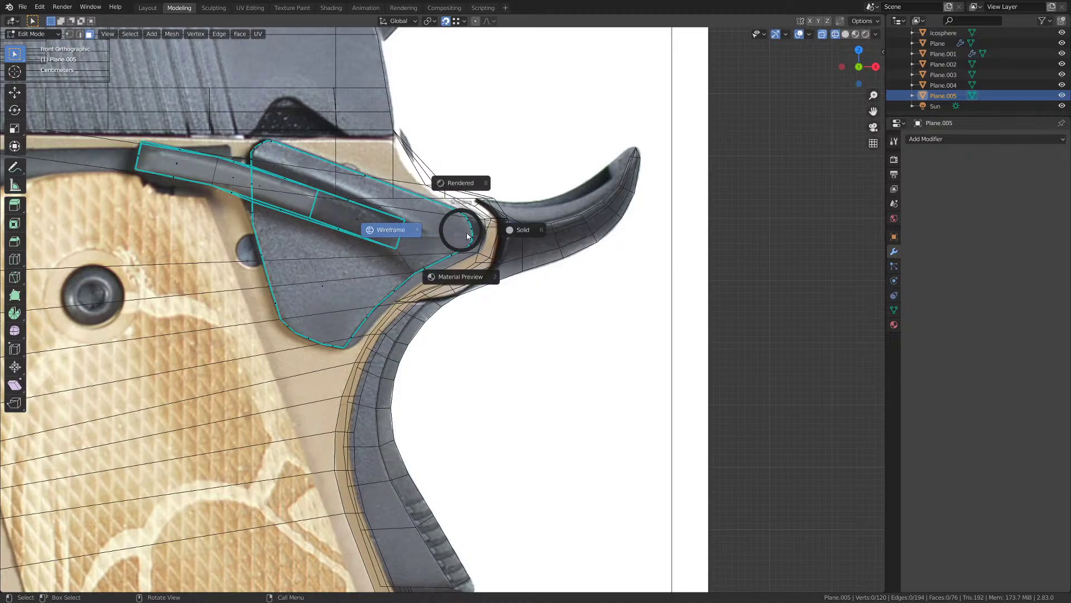
{"action": "left_click", "coordinate": [474, 286]}
{"action": "middle_click_drag", "start_coordinate": [428, 222], "coordinate": [436, 237], "text": "shift"}
{"action": "middle_click_drag", "start_coordinate": [454, 217], "coordinate": [414, 270]}
{"action": "middle_click_drag", "start_coordinate": [481, 256], "coordinate": [498, 254]}
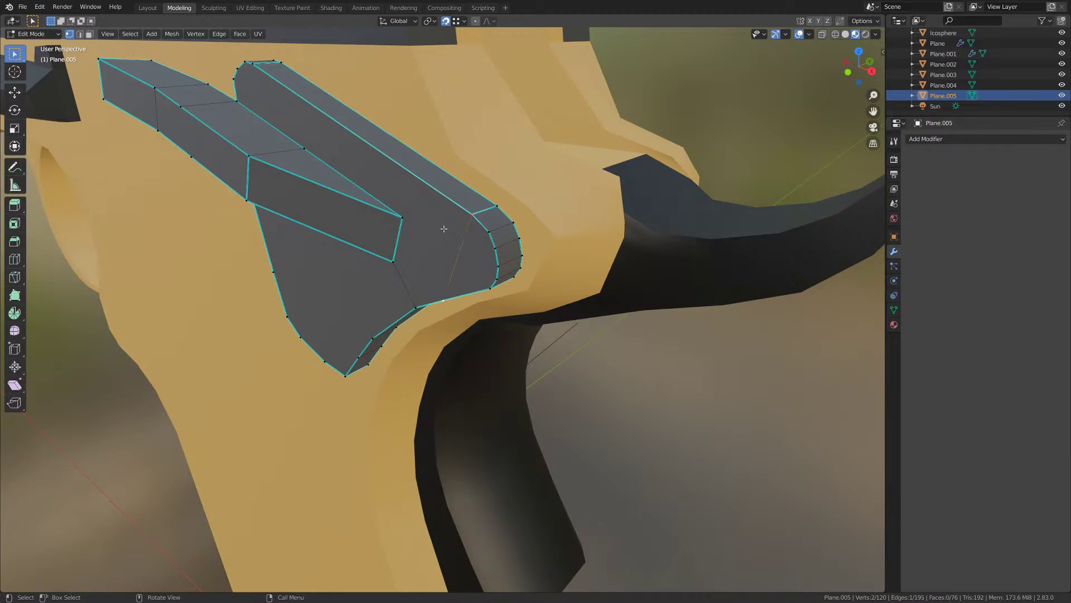
- Subdivide the edge across the safety lever's rounded rear end on both sides, adding a midpoint vertex to each
{"action": "right_click", "coordinate": [464, 249]}
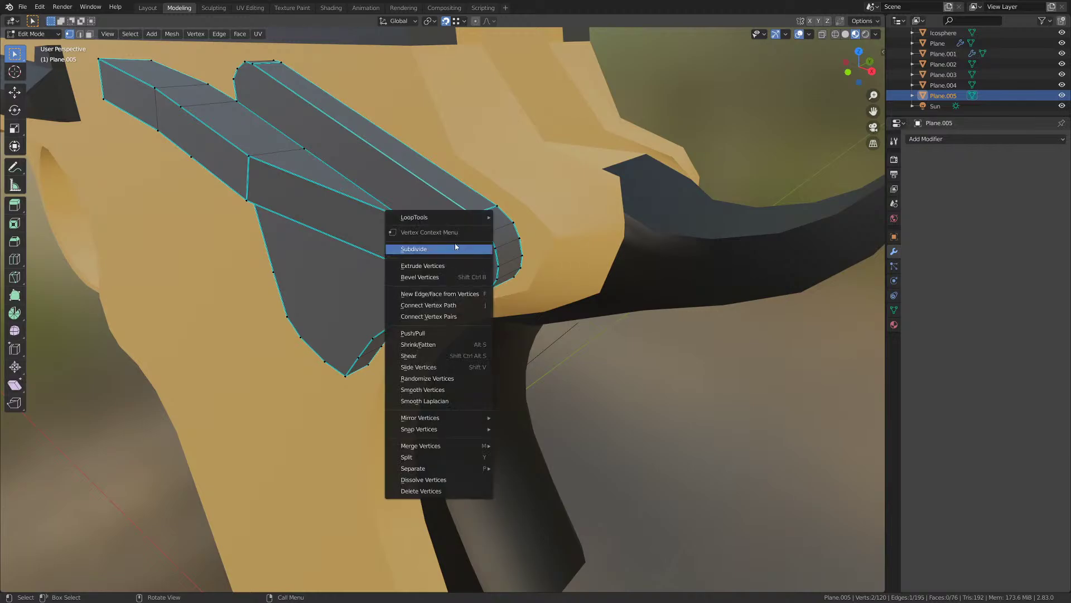
{"action": "left_click", "coordinate": [462, 250]}
{"action": "middle_click_drag", "start_coordinate": [454, 257], "coordinate": [638, 262]}
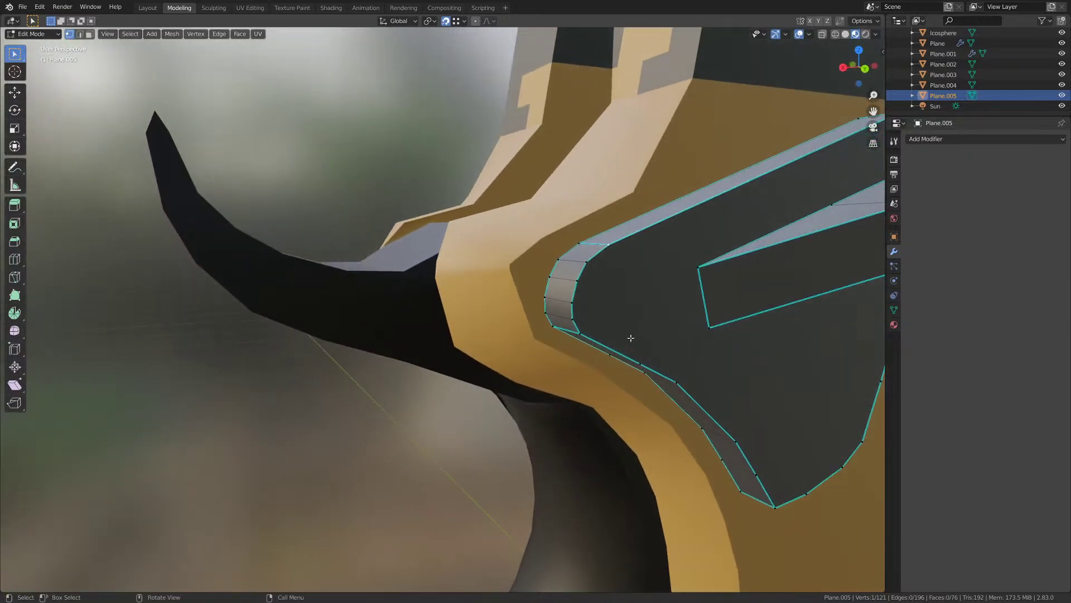
{"action": "middle_click_drag", "start_coordinate": [631, 339], "coordinate": [603, 321]}
{"action": "left_click", "coordinate": [485, 277], "text": "shift"}
{"action": "right_click", "coordinate": [489, 259]}
{"action": "key", "text": "Escape"}
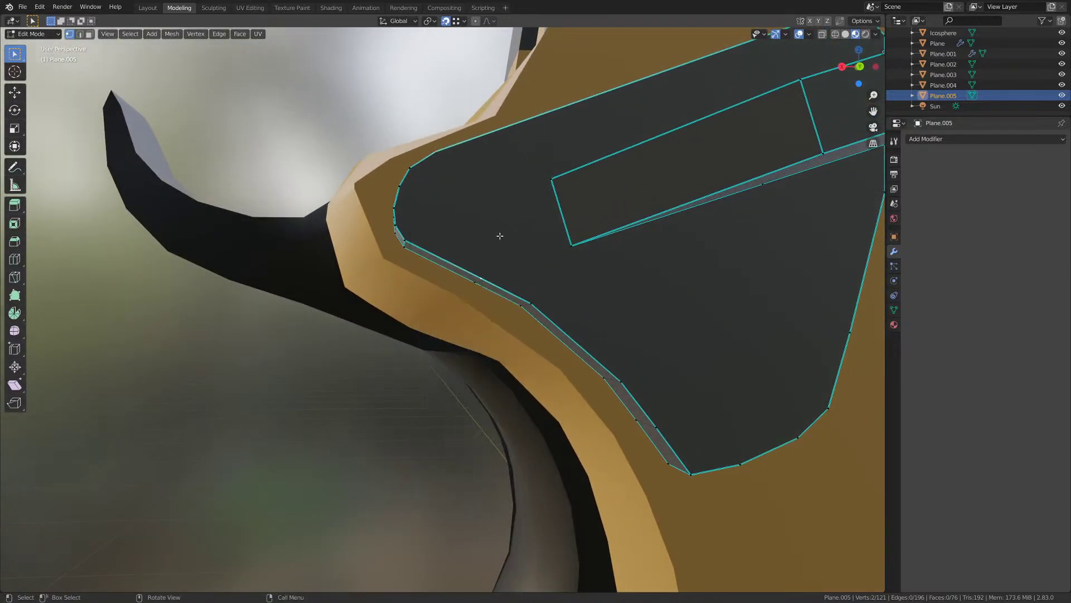
{"action": "right_click", "coordinate": [499, 229]}
{"action": "left_click", "coordinate": [498, 229]}
- Snap the 3D cursor to the two selected midpoint vertices and set the safety lever's origin to the cursor
{"action": "middle_click_drag", "start_coordinate": [498, 230], "coordinate": [492, 258]}
{"action": "key", "text": "shift+s"}
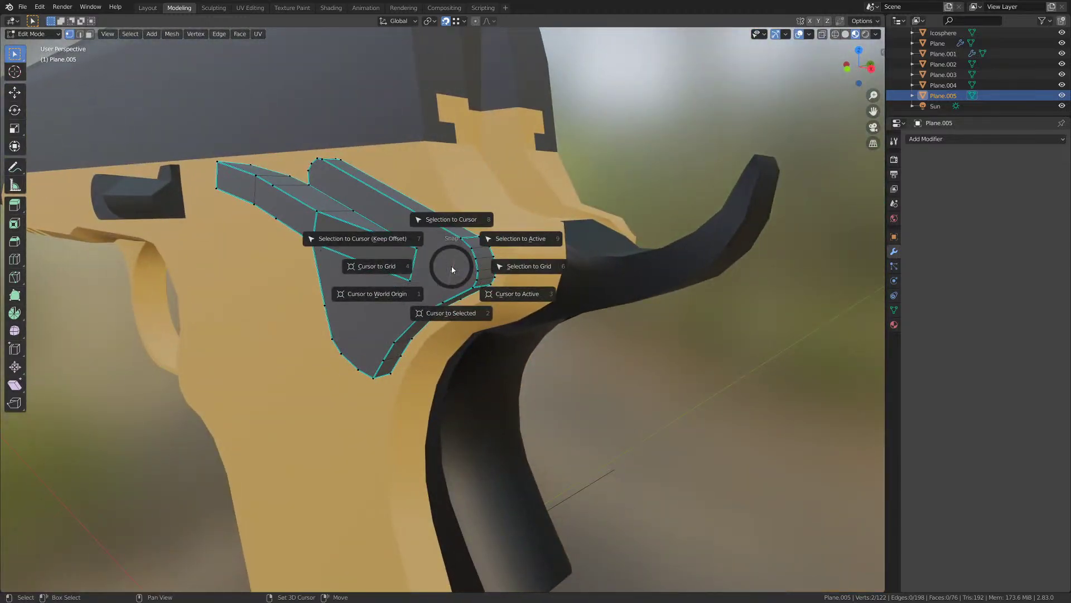
{"action": "left_click", "coordinate": [451, 313]}
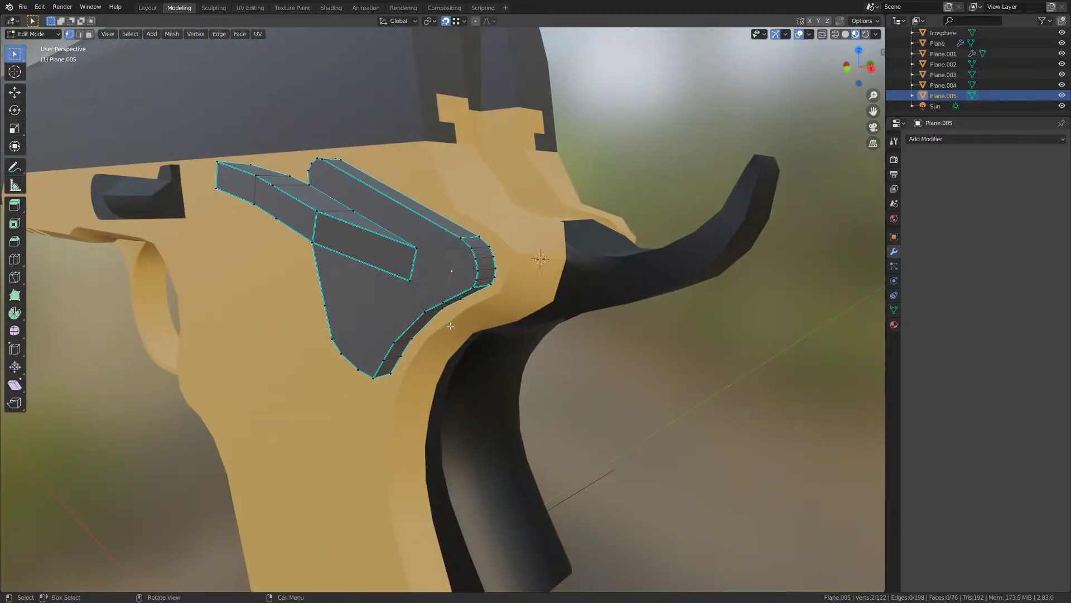
{"action": "right_click", "coordinate": [466, 277]}
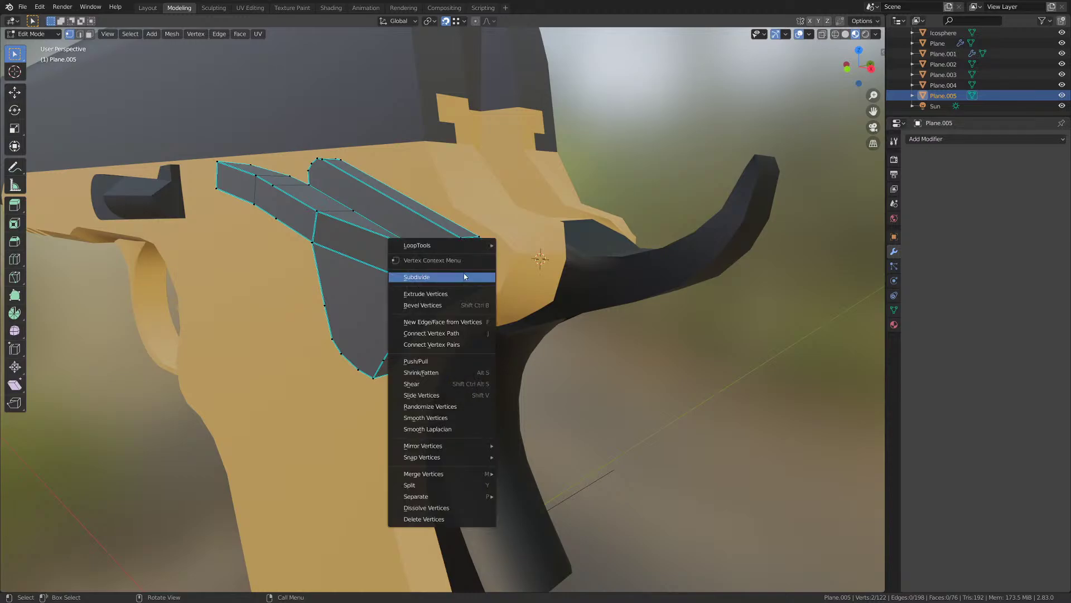
{"action": "key", "text": "Escape"}
{"action": "key", "text": "Tab"}
{"action": "right_click", "coordinate": [441, 263]}
{"action": "mouse_move", "coordinate": [463, 262]}
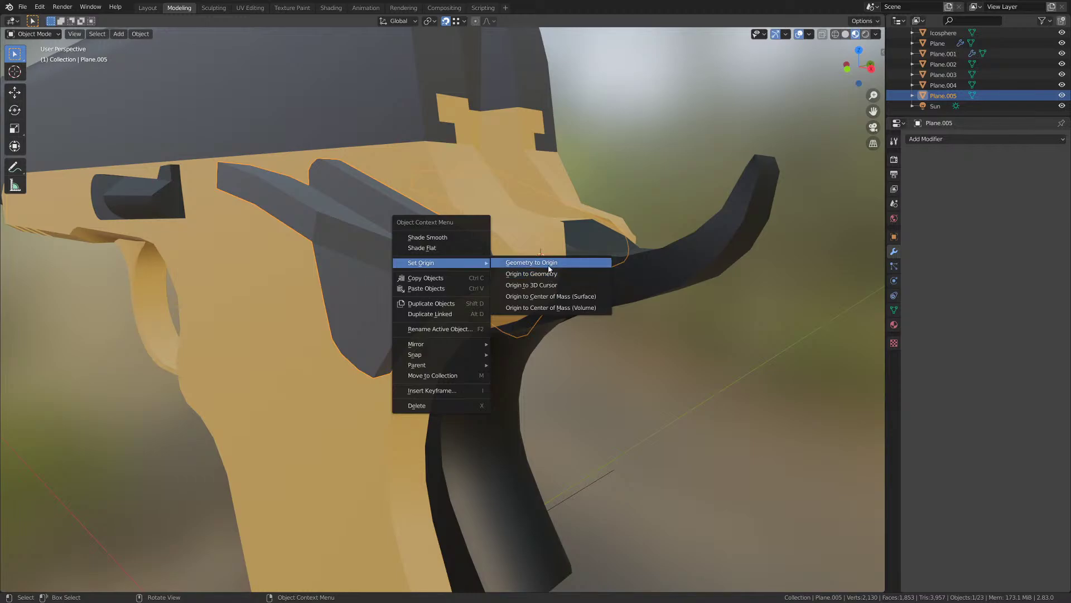
{"action": "left_click", "coordinate": [550, 285]}
- Dissolve the helper edges across the safety lever's rear end on both sides and save the file
{"action": "key", "text": "Tab"}
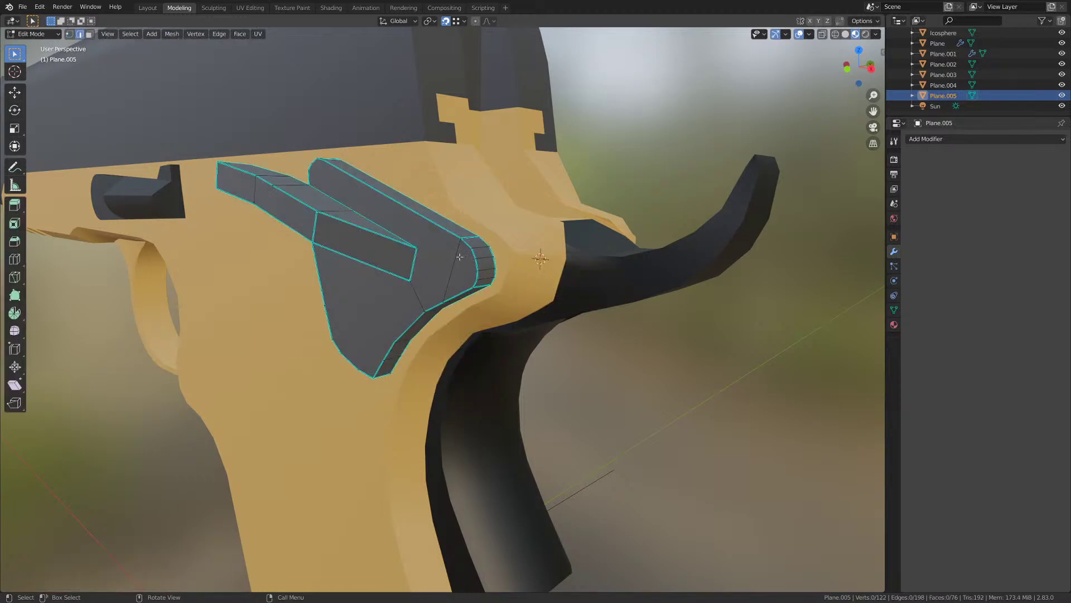
{"action": "left_click", "coordinate": [458, 257]}
{"action": "scroll", "coordinate": [458, 257], "scroll_direction": "up", "scroll_amount": 2}
{"action": "left_click", "coordinate": [451, 274], "text": "shift"}
{"action": "key", "text": "x"}
{"action": "left_click", "coordinate": [446, 253]}
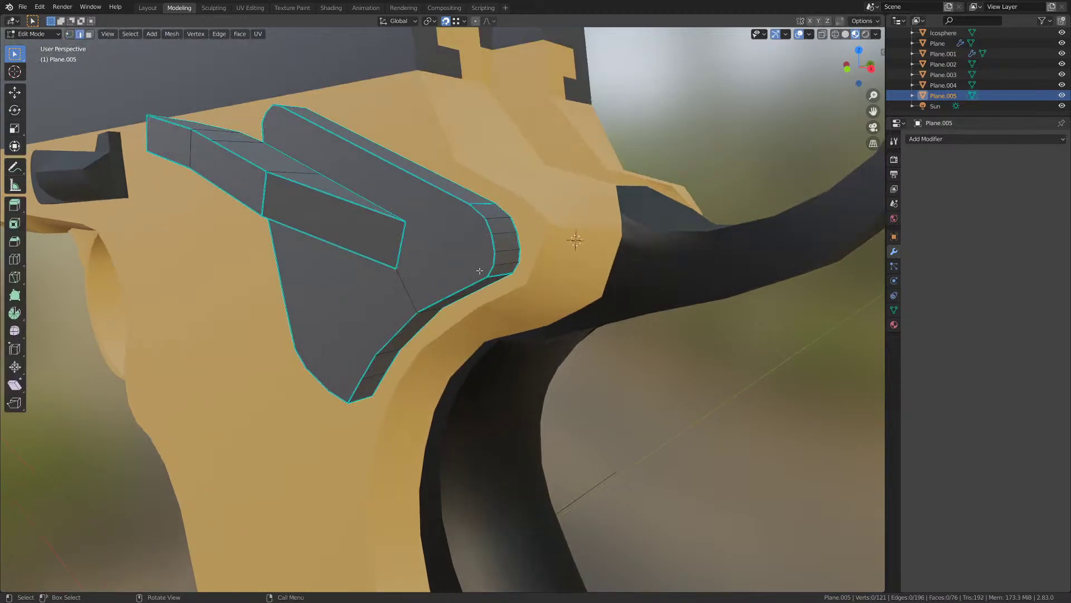
{"action": "middle_click_drag", "start_coordinate": [480, 271], "coordinate": [541, 278]}
{"action": "left_click", "coordinate": [536, 279], "text": "shift"}
{"action": "key", "text": "x"}
{"action": "left_click", "coordinate": [537, 281]}
{"action": "scroll", "coordinate": [579, 294], "scroll_direction": "down", "scroll_amount": 3}
{"action": "key", "text": "Tab"}
{"action": "key", "text": "ctrl+s"}
{"action": "scroll", "coordinate": [462, 247], "scroll_direction": "up", "scroll_amount": 2}
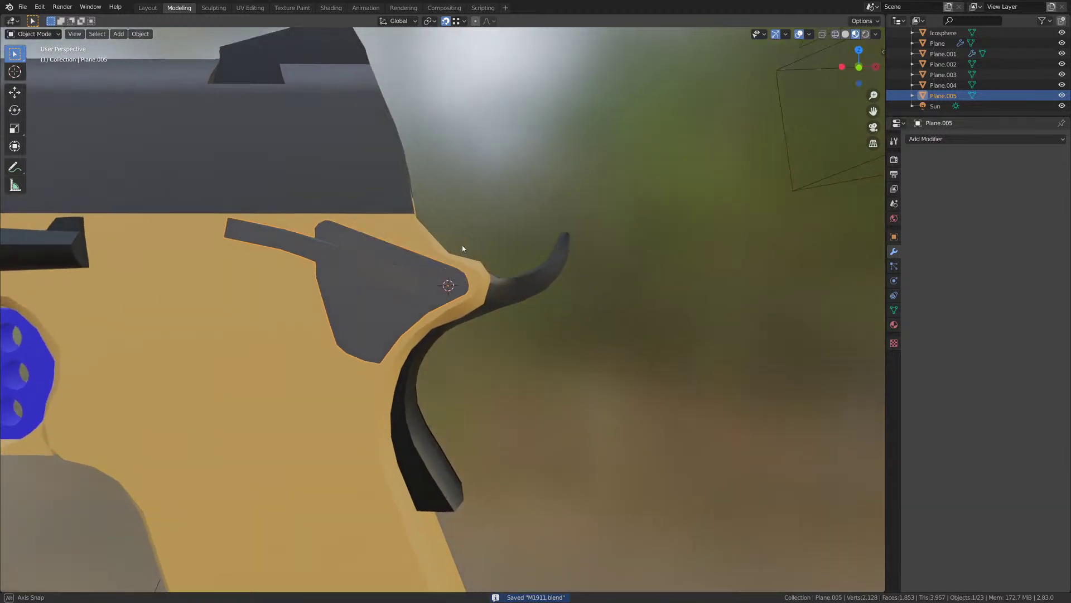
- Check the pivots of the safety lever and the slide stop by trial-rotating each without keeping the rotation, saving the file in between
{"action": "key", "text": "r"}
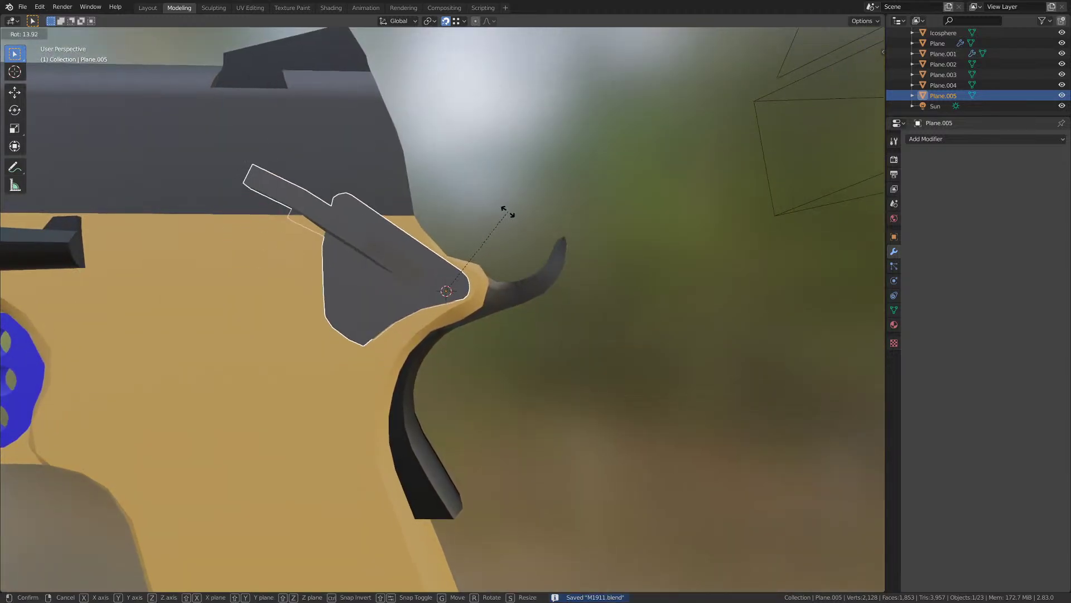
{"action": "right_click", "coordinate": [517, 206]}
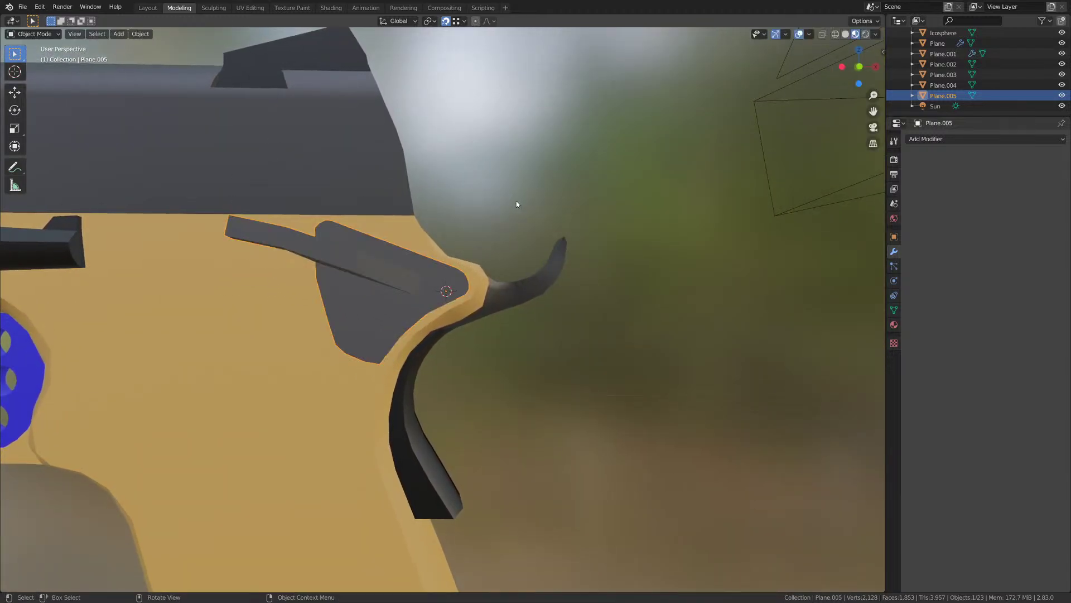
{"action": "scroll", "coordinate": [373, 306], "scroll_direction": "down", "scroll_amount": 4}
{"action": "key", "text": "ctrl+s"}
{"action": "middle_click_drag", "start_coordinate": [373, 305], "coordinate": [464, 319], "text": "shift"}
{"action": "left_click", "coordinate": [350, 296]}
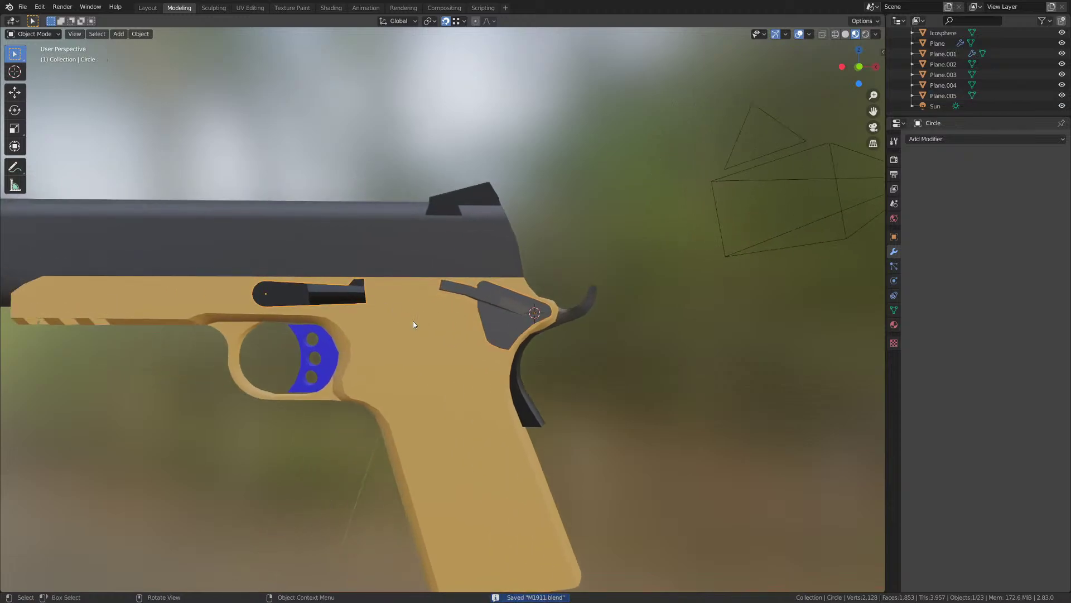
{"action": "key", "text": "r"}
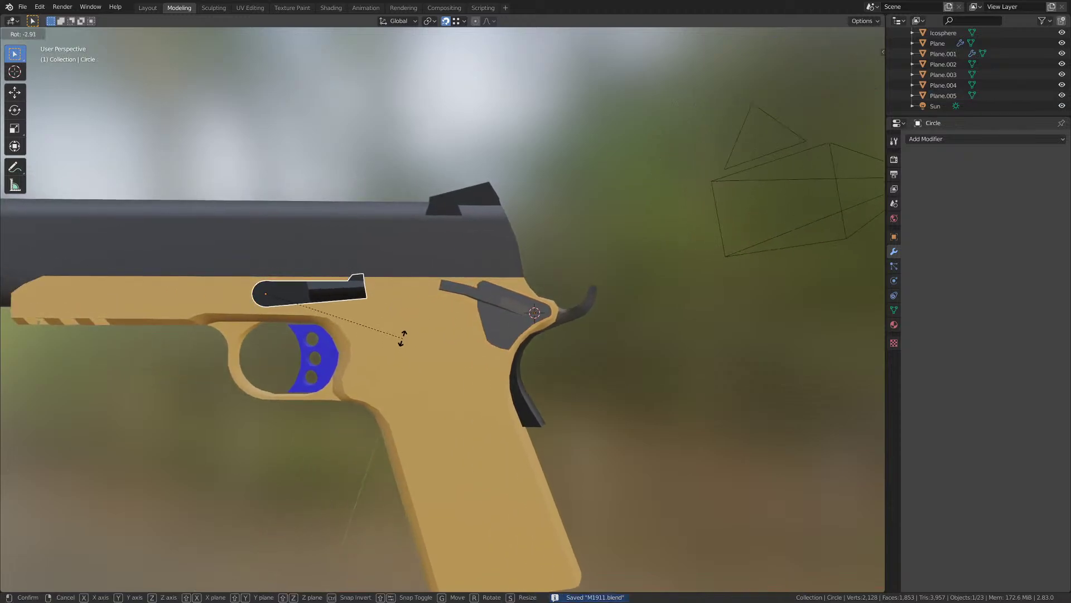
{"action": "right_click", "coordinate": [429, 346]}
- Snap the 3D cursor back to the world origin
{"action": "scroll", "coordinate": [441, 347], "scroll_direction": "down", "scroll_amount": 3}
{"action": "mouse_move", "coordinate": [532, 351]}
{"action": "middle_mouse_down"}
{"action": "mouse_move", "coordinate": [487, 359]}
{"action": "mouse_move", "coordinate": [514, 348]}
{"action": "middle_mouse_up"}
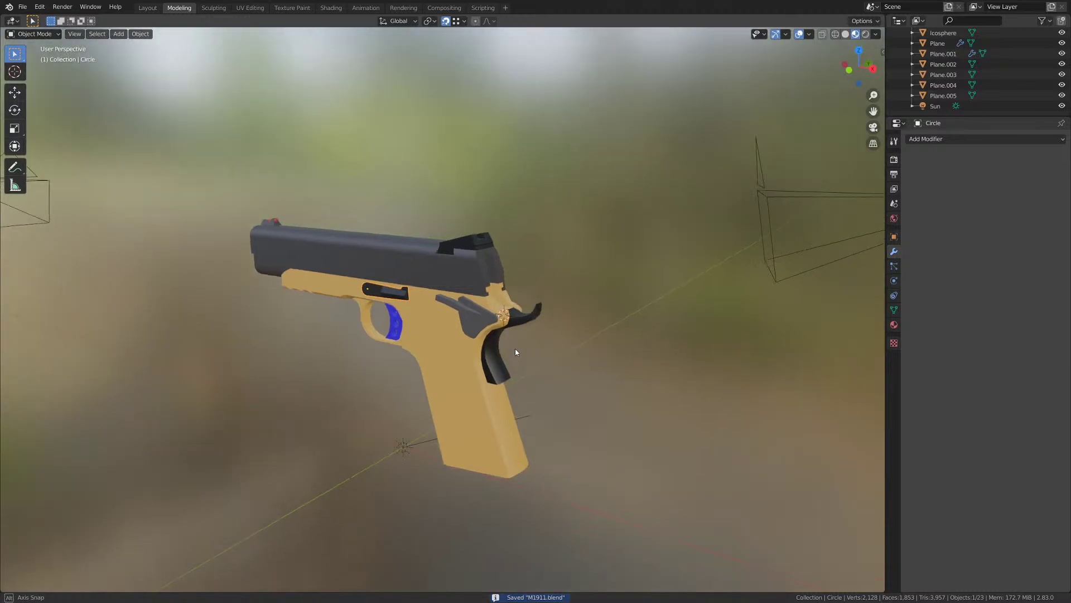
{"action": "key", "text": "shift+a"}
{"action": "key", "text": "Escape"}
{"action": "key", "text": "shift+s"}
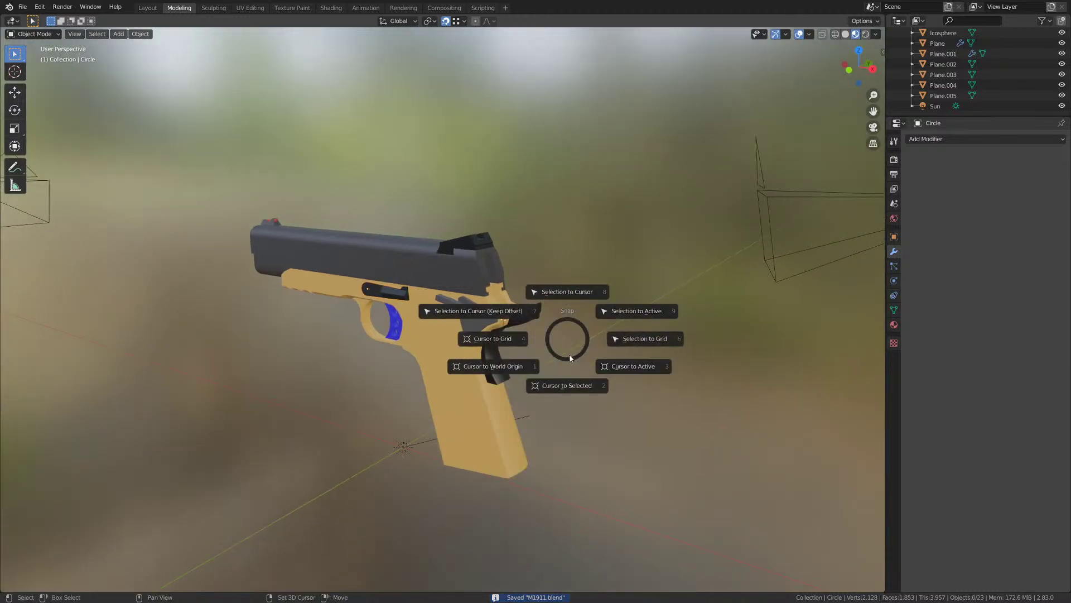
{"action": "left_click", "coordinate": [558, 361]}
{"action": "key", "text": "shift+s"}
{"action": "left_click", "coordinate": [476, 403]}
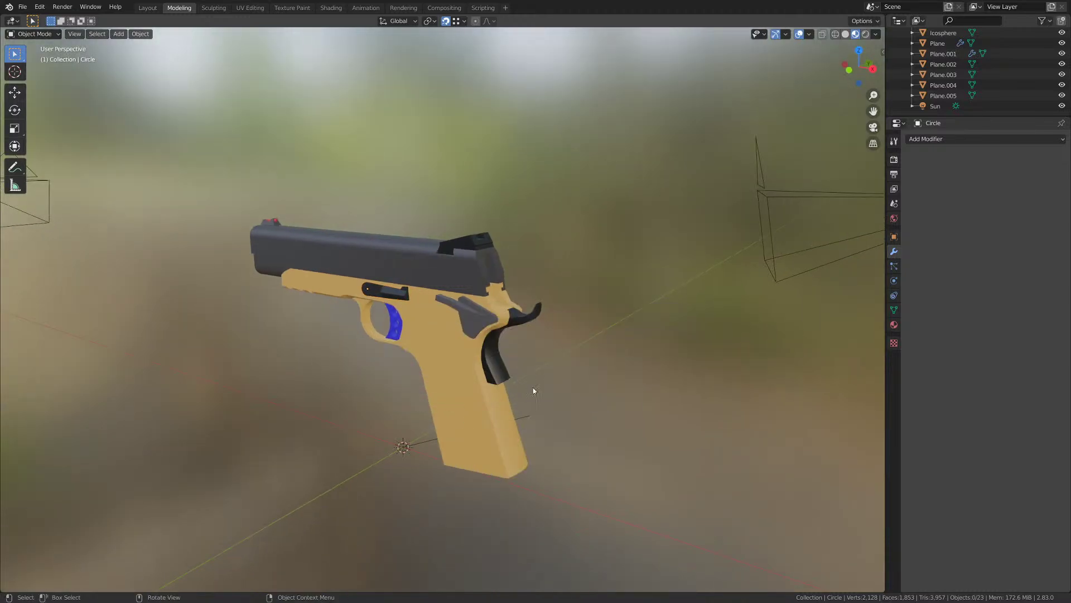
- Examine the pistol from several angles and against the front reference photo around the slide stop and safety lever, and save the file
{"action": "middle_click_drag", "start_coordinate": [547, 375], "coordinate": [516, 332]}
{"action": "scroll", "coordinate": [513, 376], "scroll_direction": "up", "scroll_amount": 3}
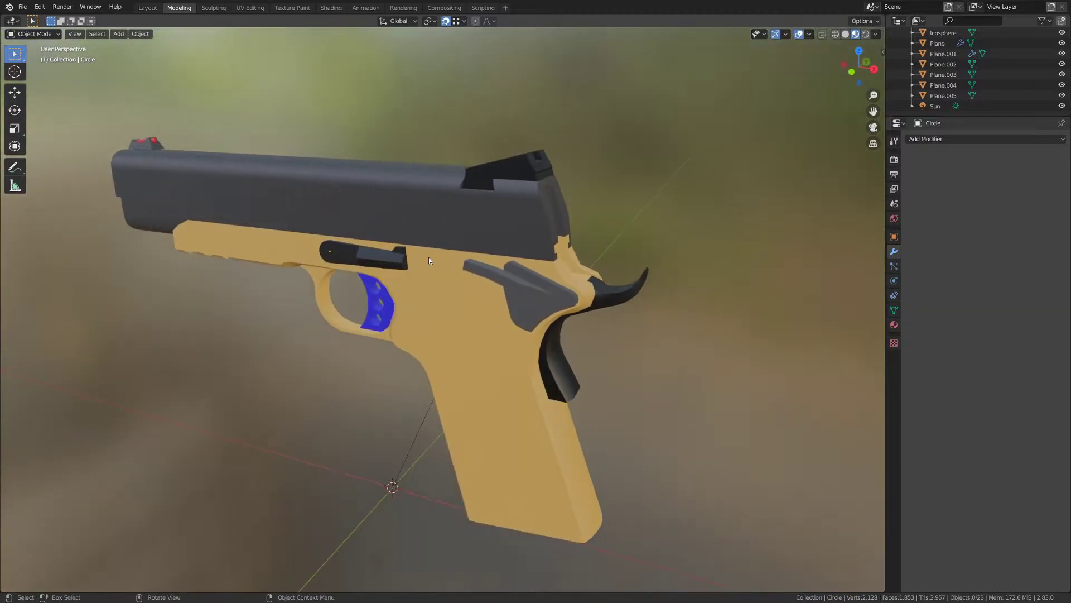
{"action": "middle_click_drag", "start_coordinate": [463, 257], "coordinate": [486, 260]}
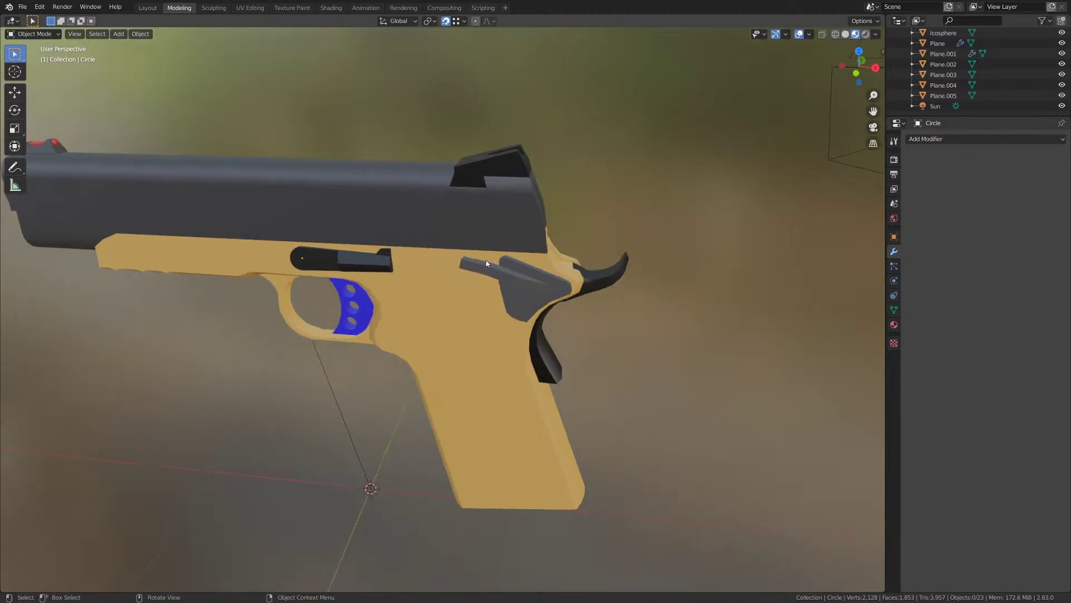
{"action": "middle_click_drag", "start_coordinate": [413, 261], "coordinate": [486, 258]}
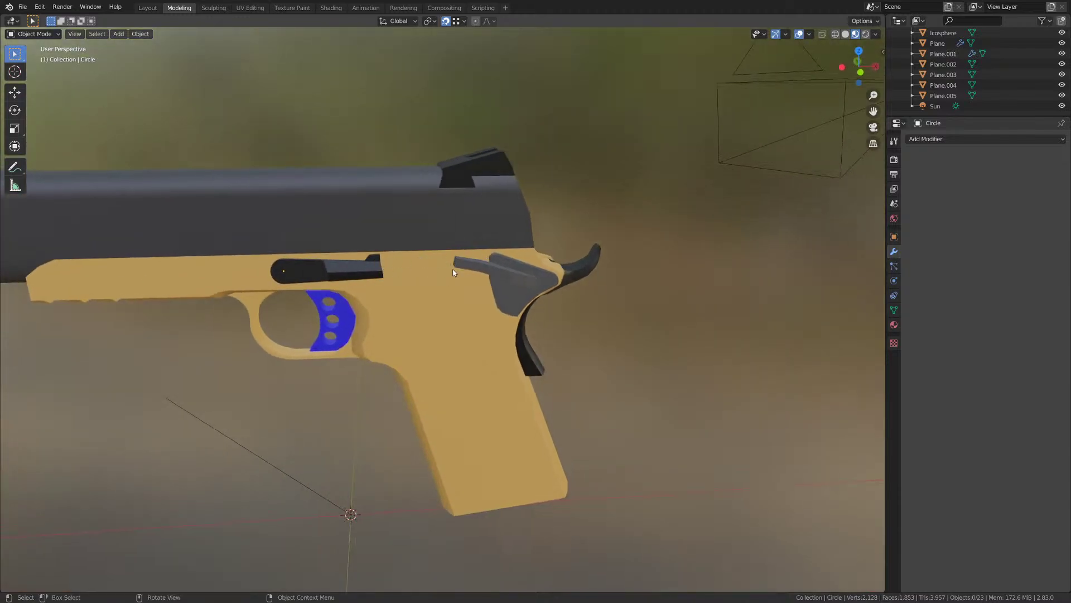
{"action": "key", "text": "ctrl+s"}
{"action": "middle_click_drag", "start_coordinate": [420, 273], "coordinate": [458, 235]}
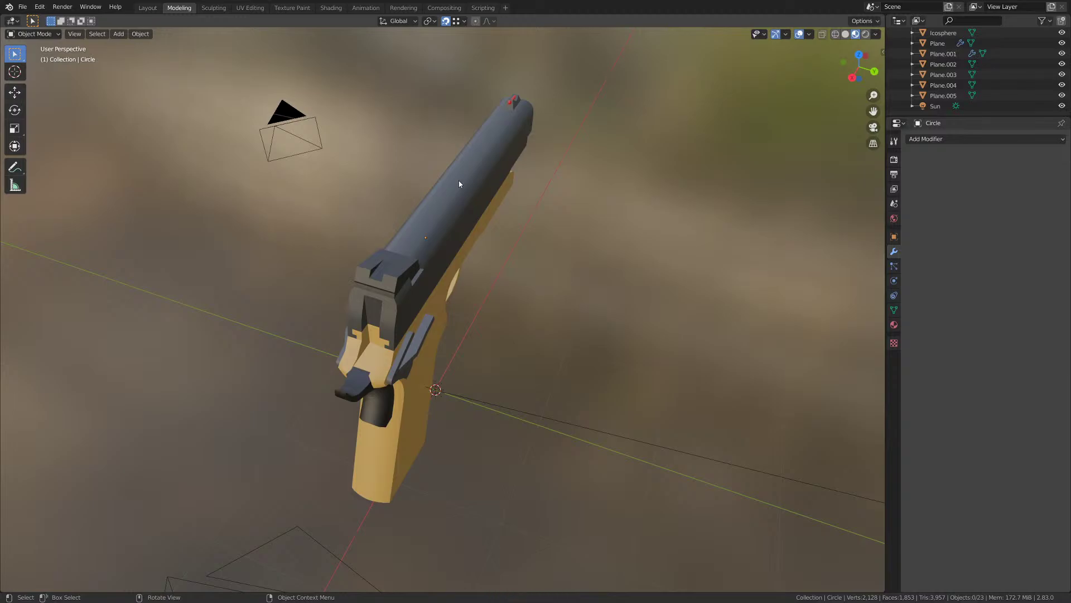
{"action": "middle_click_drag", "start_coordinate": [406, 236], "coordinate": [454, 369]}
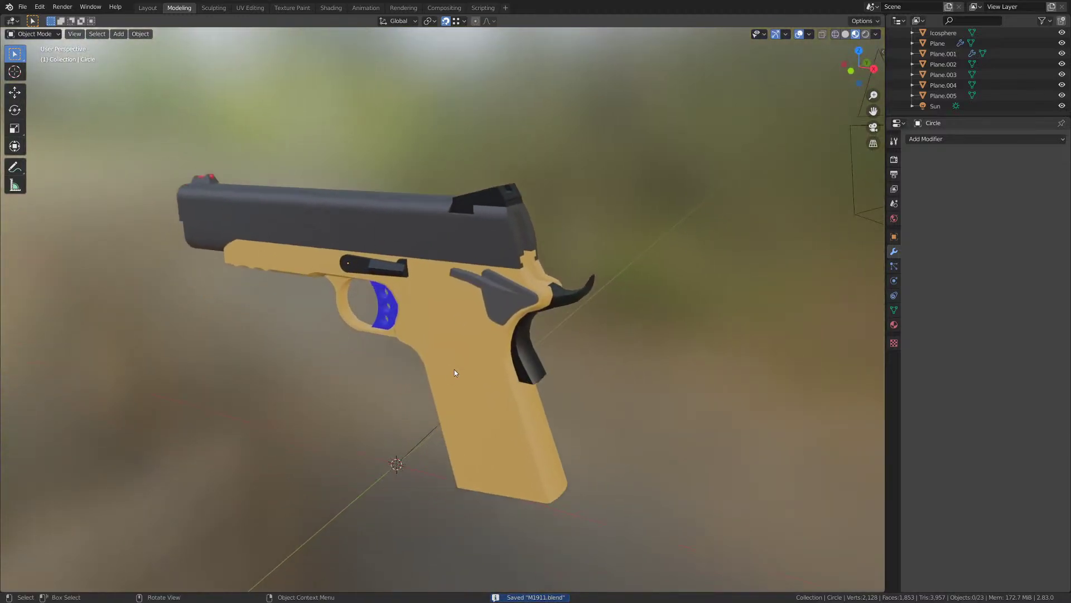
{"action": "key", "text": "KP_1"}
{"action": "scroll", "coordinate": [454, 369], "scroll_direction": "up", "scroll_amount": 8}
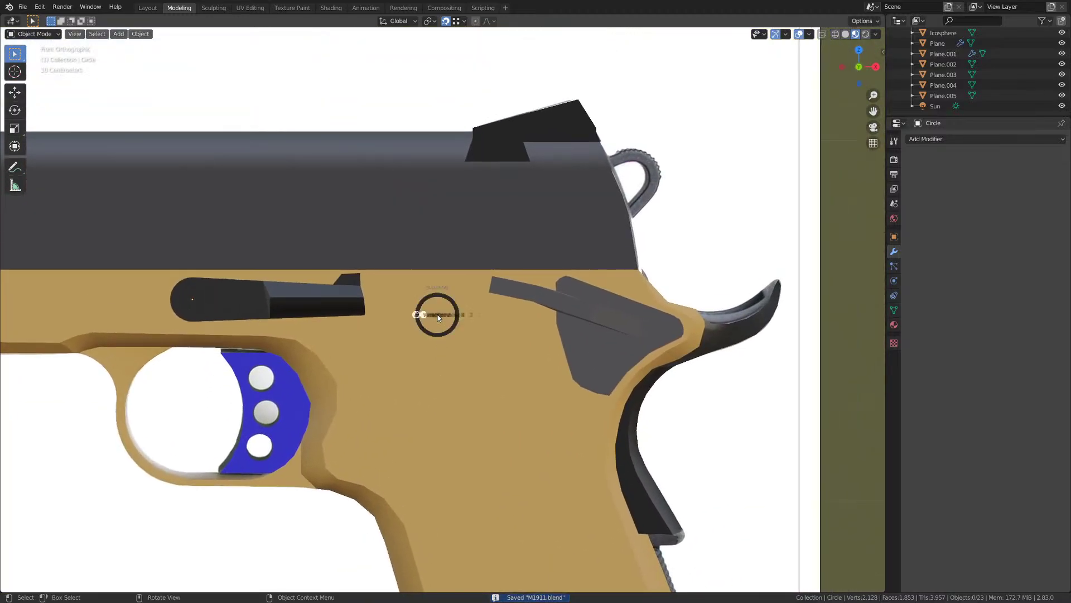
{"action": "key", "text": "alt+z"}
{"action": "scroll", "coordinate": [387, 303], "scroll_direction": "up", "scroll_amount": 2}
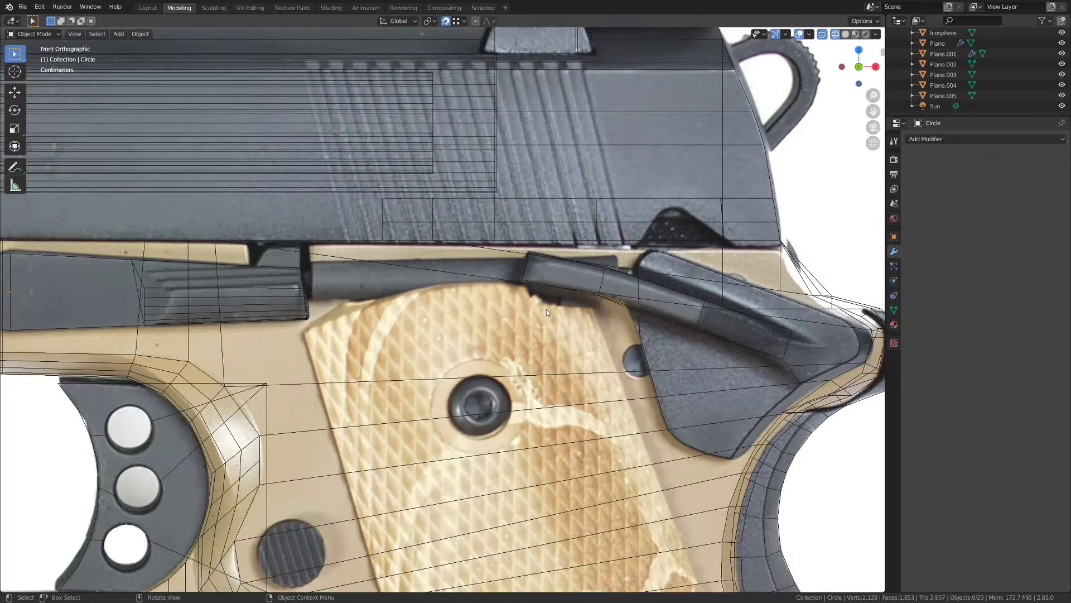
{"action": "scroll", "coordinate": [547, 309], "scroll_direction": "up", "scroll_amount": 3}
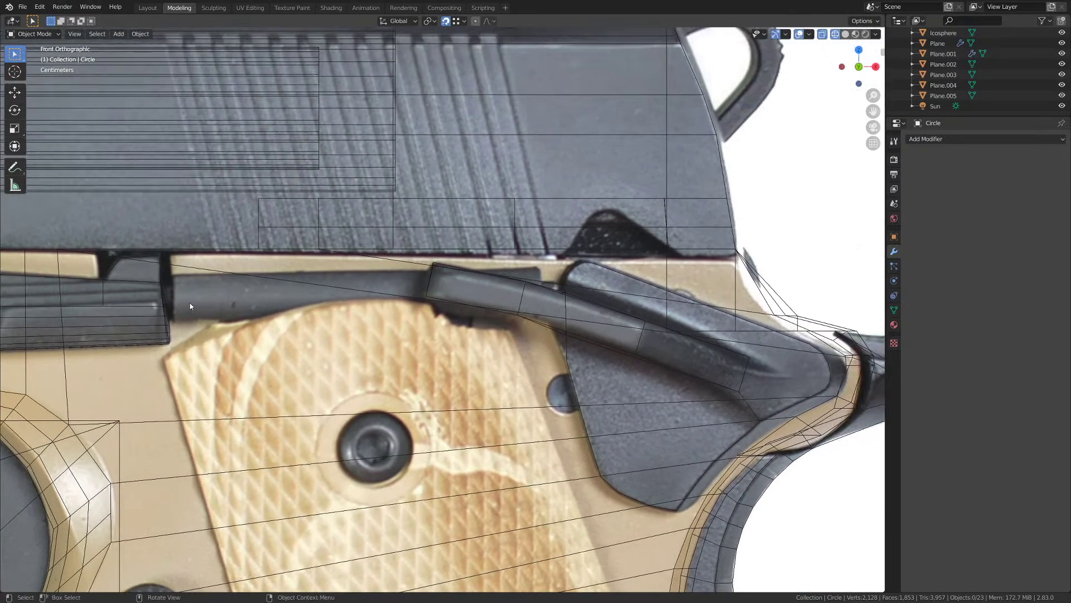
- Add a cylinder mesh at the world origin and clear its rotation
{"action": "scroll", "coordinate": [336, 293], "scroll_direction": "down", "scroll_amount": 5}
{"action": "middle_click_drag", "start_coordinate": [356, 303], "coordinate": [369, 333]}
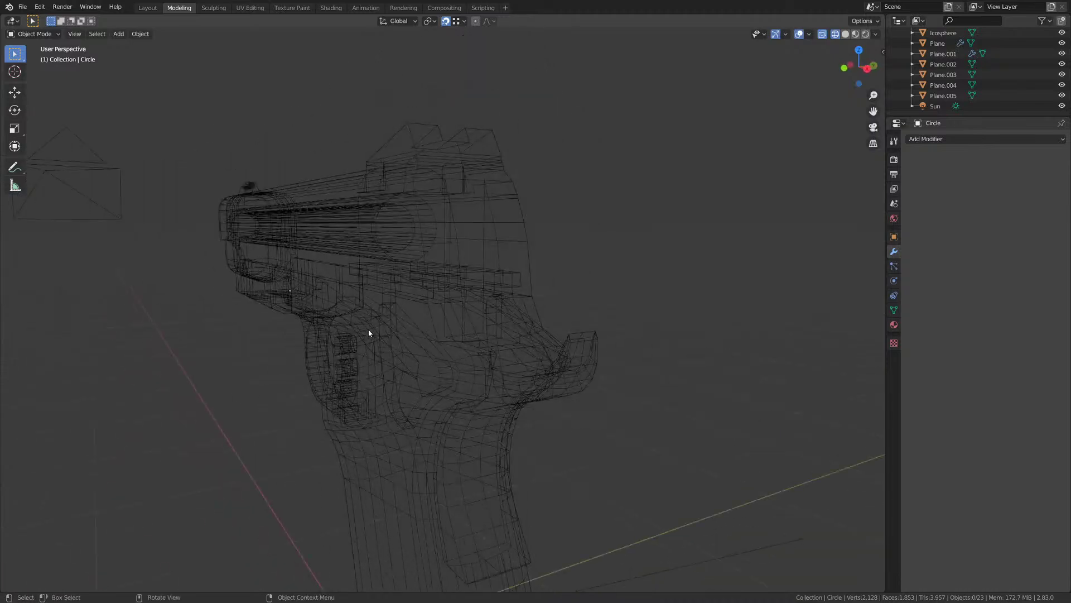
{"action": "key", "text": "shift+a"}
{"action": "mouse_move", "coordinate": [366, 332]}
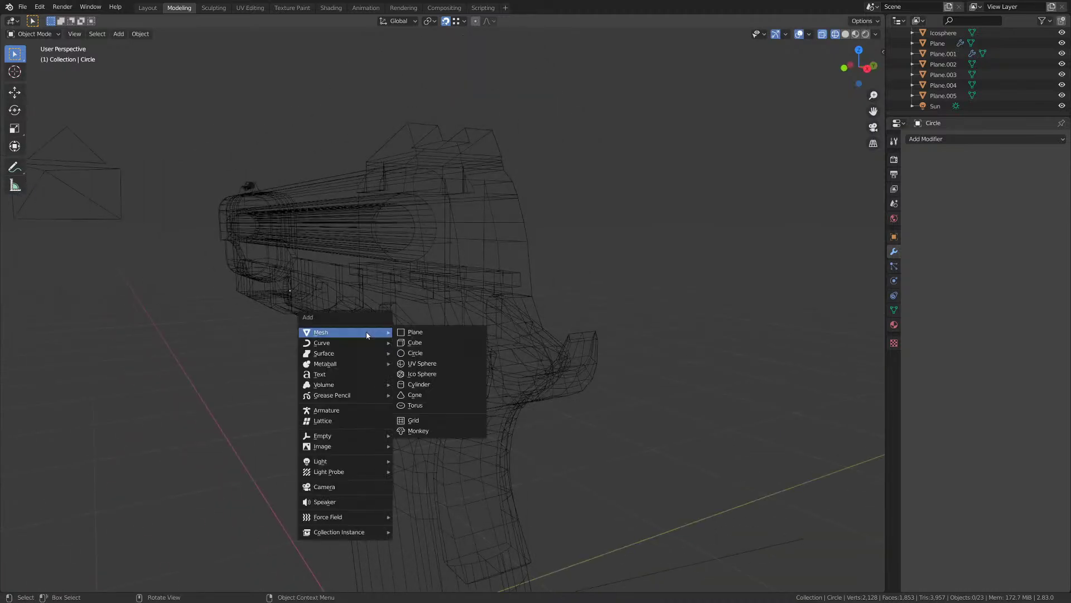
{"action": "left_click", "coordinate": [419, 384]}
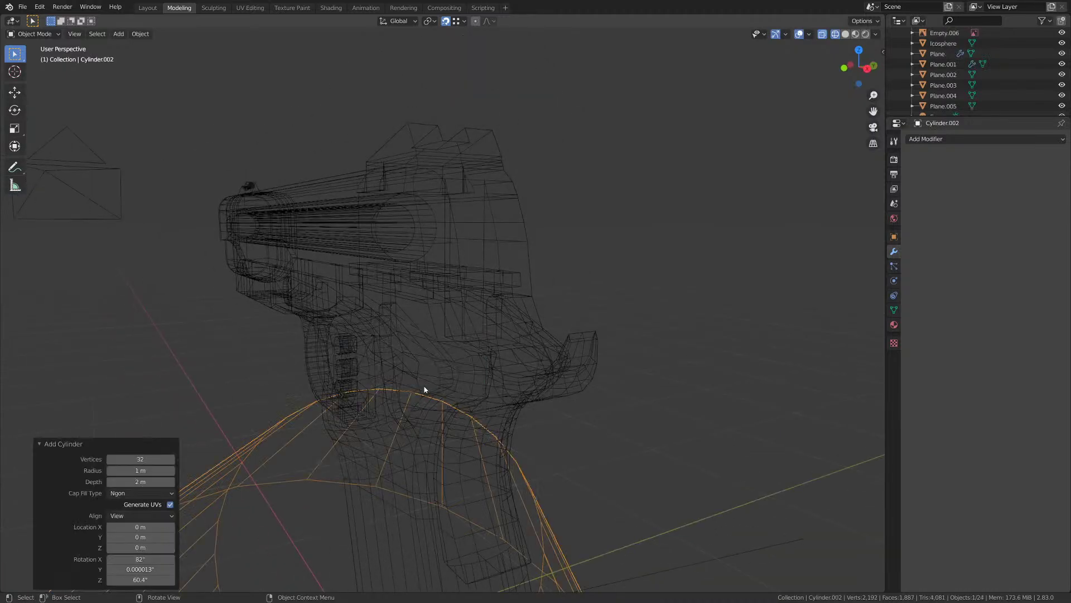
{"action": "scroll", "coordinate": [424, 389], "scroll_direction": "down", "scroll_amount": 8}
{"action": "key", "text": "alt+r"}
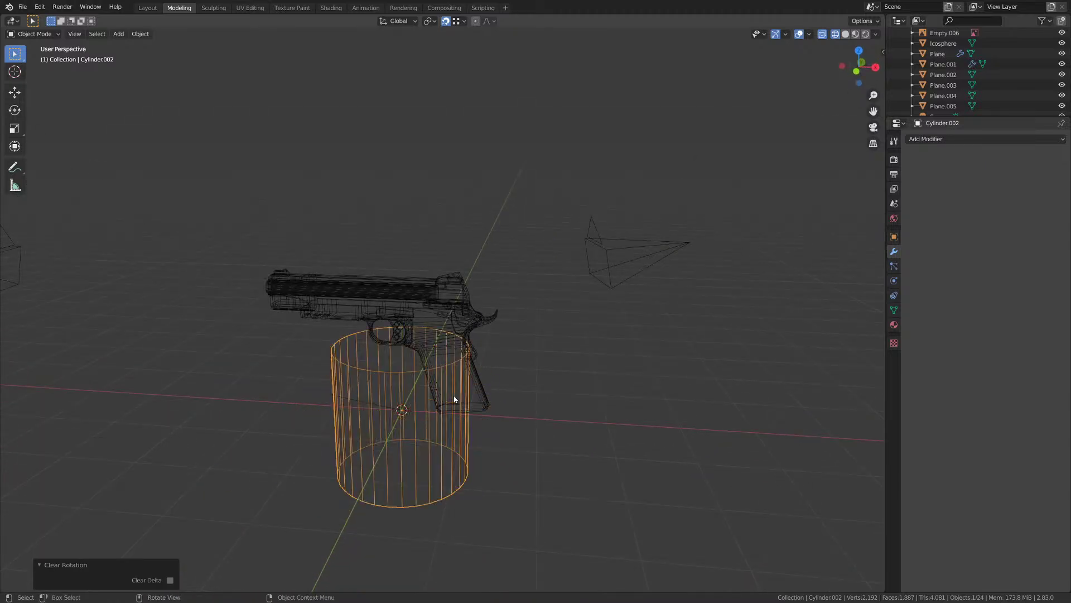
{"action": "scroll", "coordinate": [455, 400], "scroll_direction": "up", "scroll_amount": 1}
- Rotate the cylinder 90° about the Y axis and scale it down to about 0.191
{"action": "type", "text": "r"}
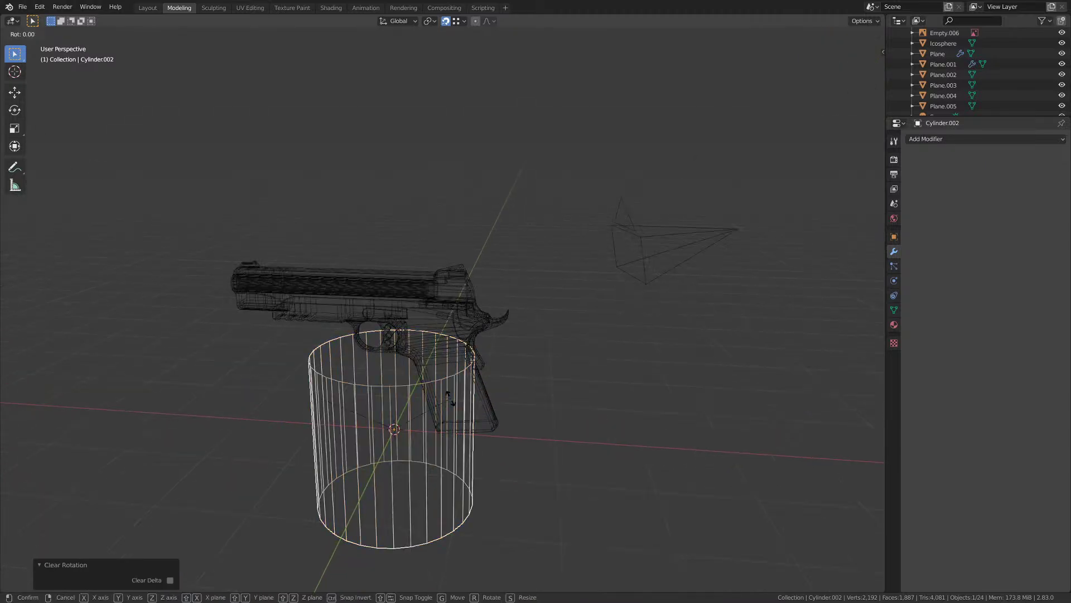
{"action": "type", "text": "y90"}
{"action": "key", "text": "Return"}
{"action": "key", "text": "s"}
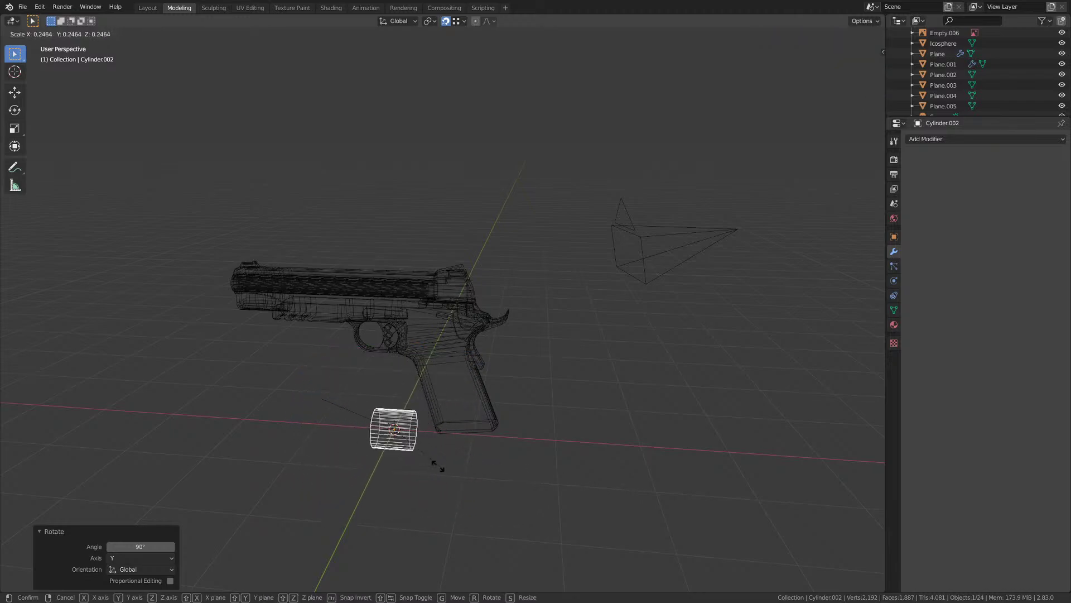
{"action": "left_click", "coordinate": [424, 466]}
{"action": "scroll", "coordinate": [418, 471], "scroll_direction": "up", "scroll_amount": 3}
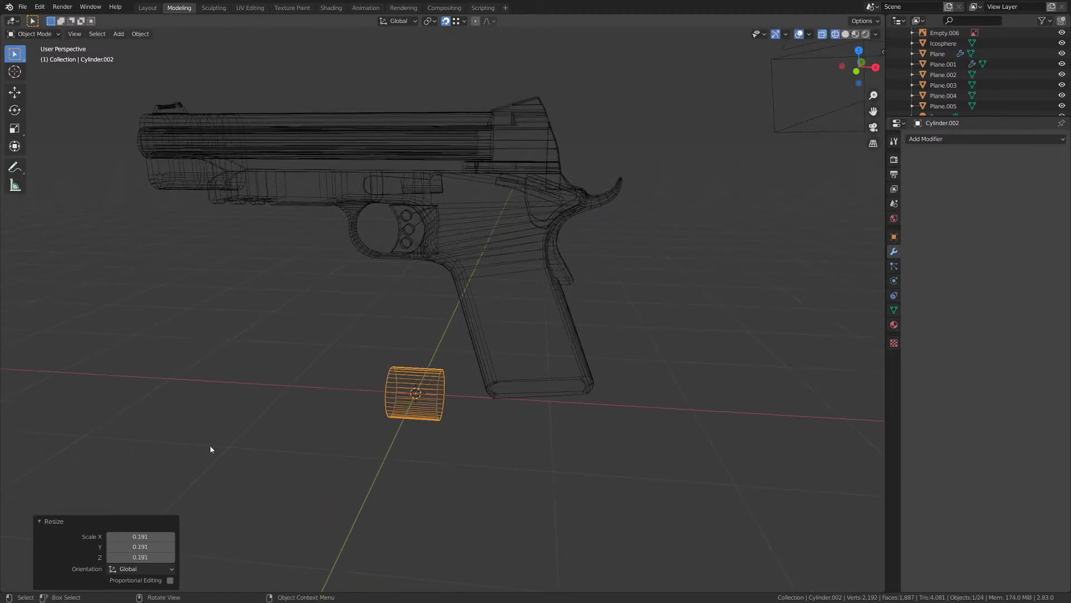
- Undo the cylinder's scaling and rotations and delete the cylinder
{"action": "key", "text": "ctrl+z"}
{"action": "key", "text": "ctrl+z"}
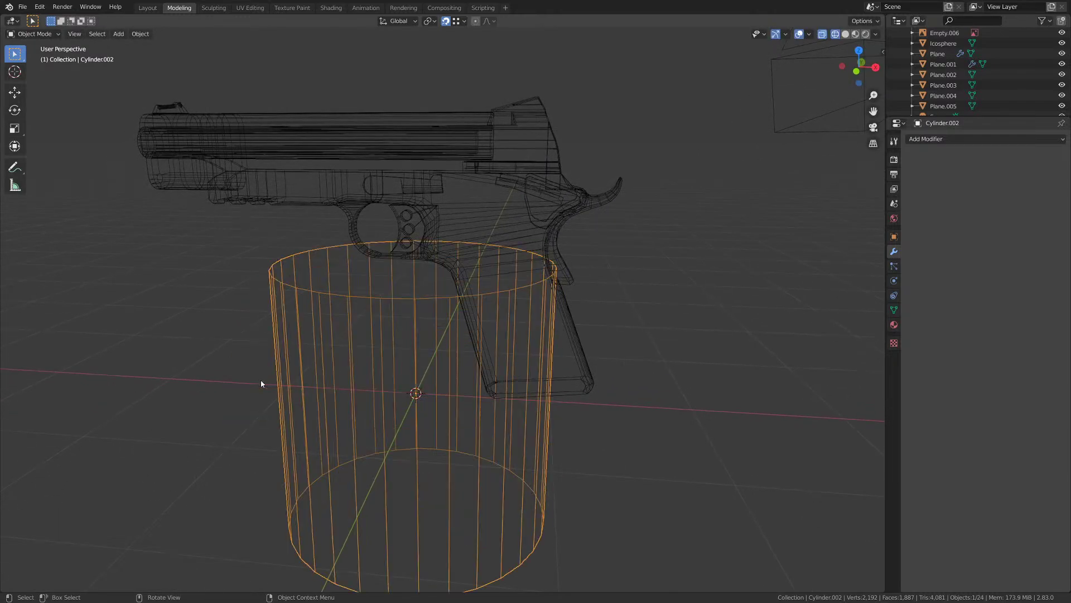
{"action": "key", "text": "ctrl+z"}
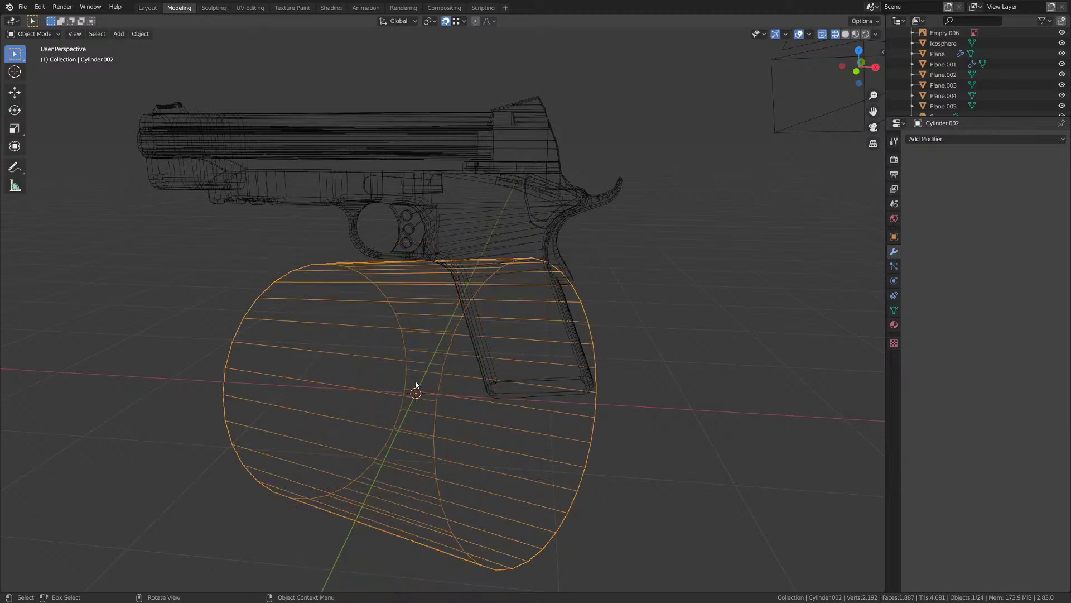
{"action": "key", "text": "Delete"}
- Add a 10-vertex cylinder mesh at the world origin, clear its rotation, and display the model in Material Preview shading
{"action": "key", "text": "shift+a"}
{"action": "mouse_move", "coordinate": [431, 384]}
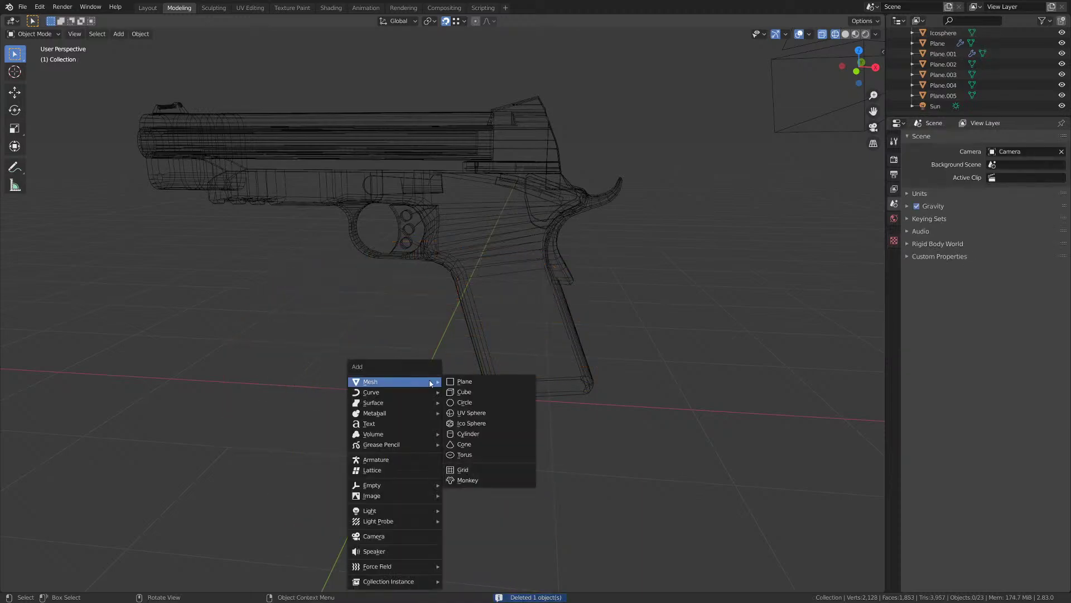
{"action": "left_click", "coordinate": [469, 434]}
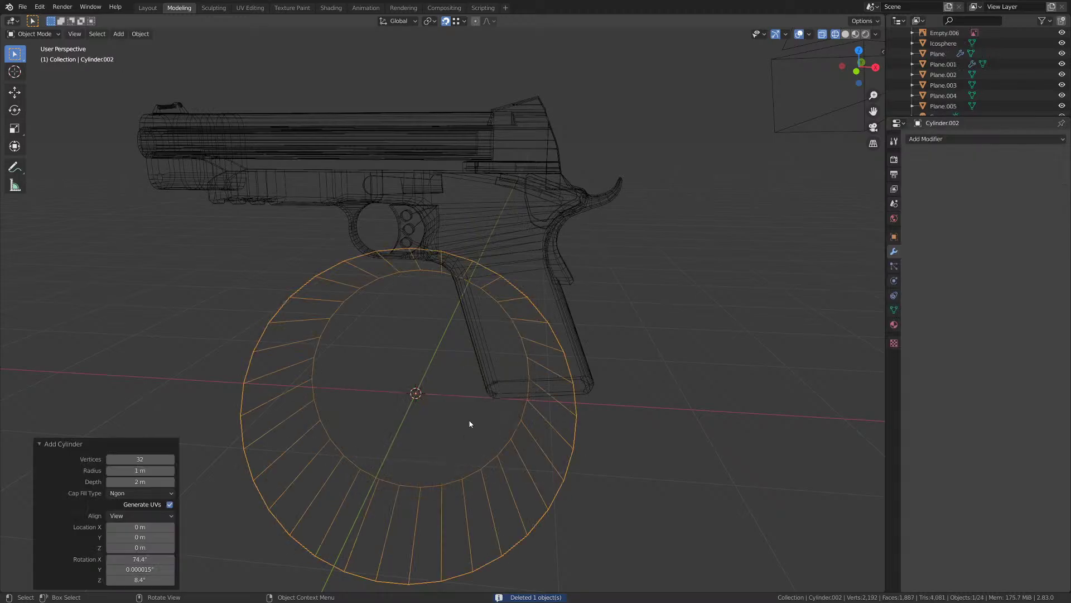
{"action": "mouse_move", "coordinate": [111, 459]}
{"action": "left_mouse_down"}
{"action": "mouse_move", "coordinate": [89, 459]}
{"action": "mouse_move", "coordinate": [134, 460]}
{"action": "mouse_move", "coordinate": [106, 460]}
{"action": "mouse_move", "coordinate": [118, 463]}
{"action": "left_mouse_up"}
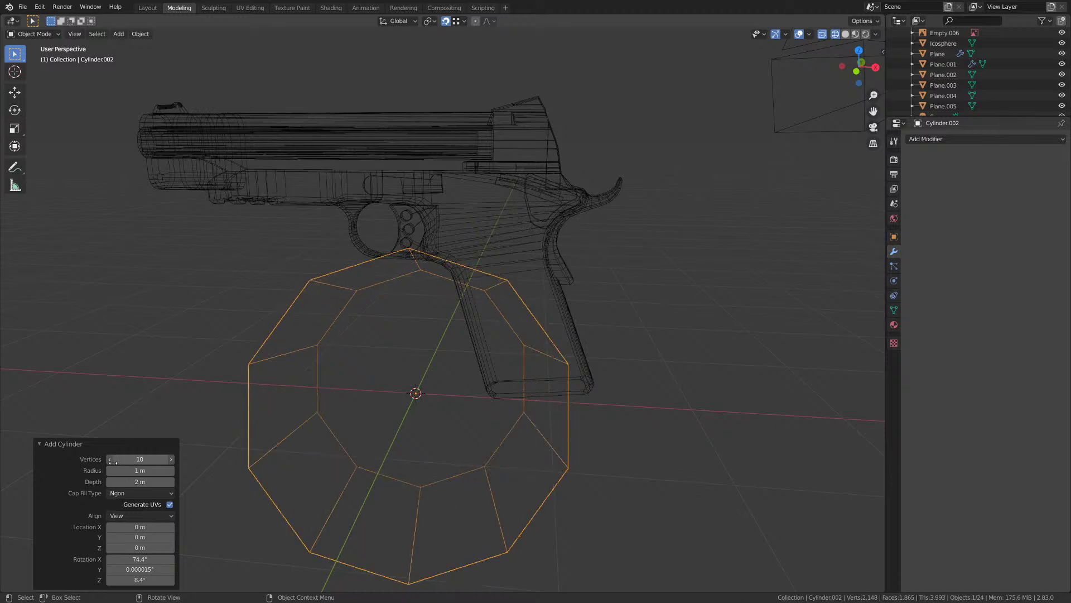
{"action": "key", "text": "alt+r"}
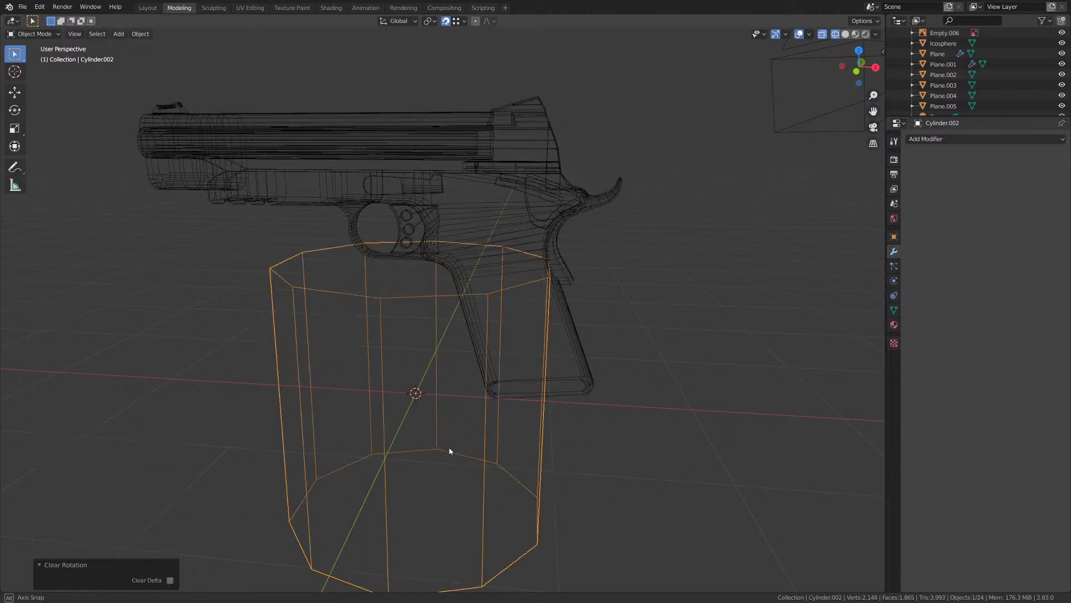
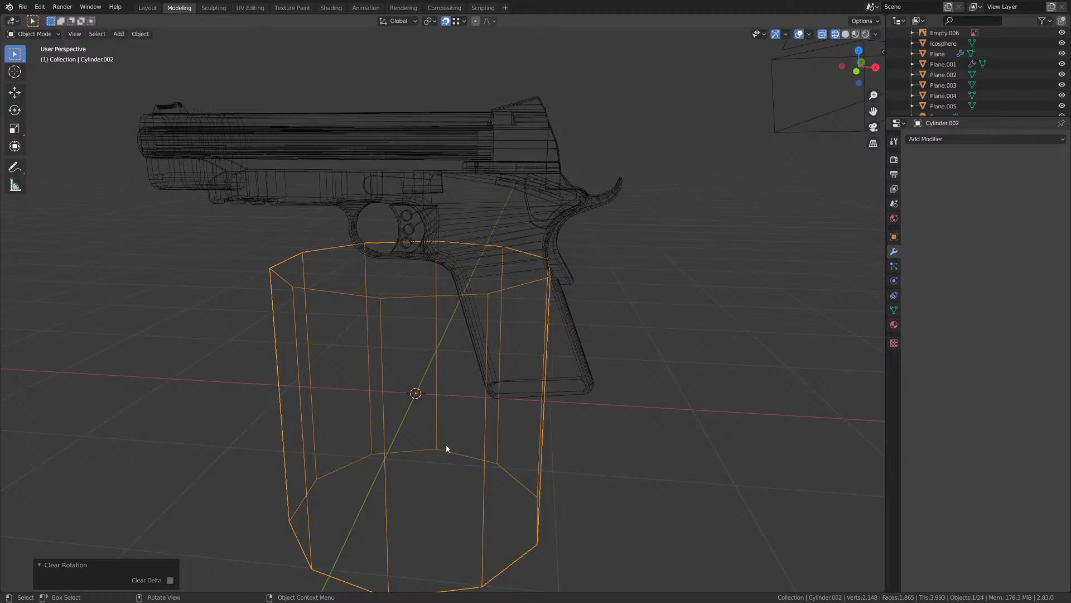
{"action": "mouse_move", "coordinate": [446, 444]}
{"action": "middle_mouse_down"}
{"action": "mouse_move", "coordinate": [468, 371]}
{"action": "mouse_move", "coordinate": [491, 365]}
{"action": "middle_mouse_up"}
{"action": "key", "text": "z"}
{"action": "left_click", "coordinate": [459, 417]}
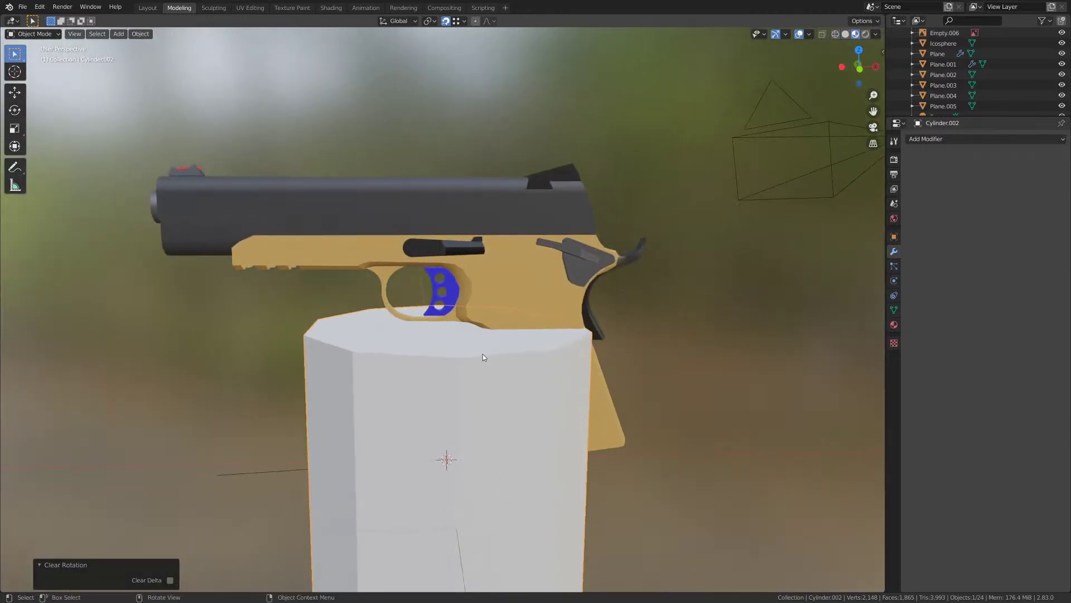
{"action": "type", "text": "r89"}
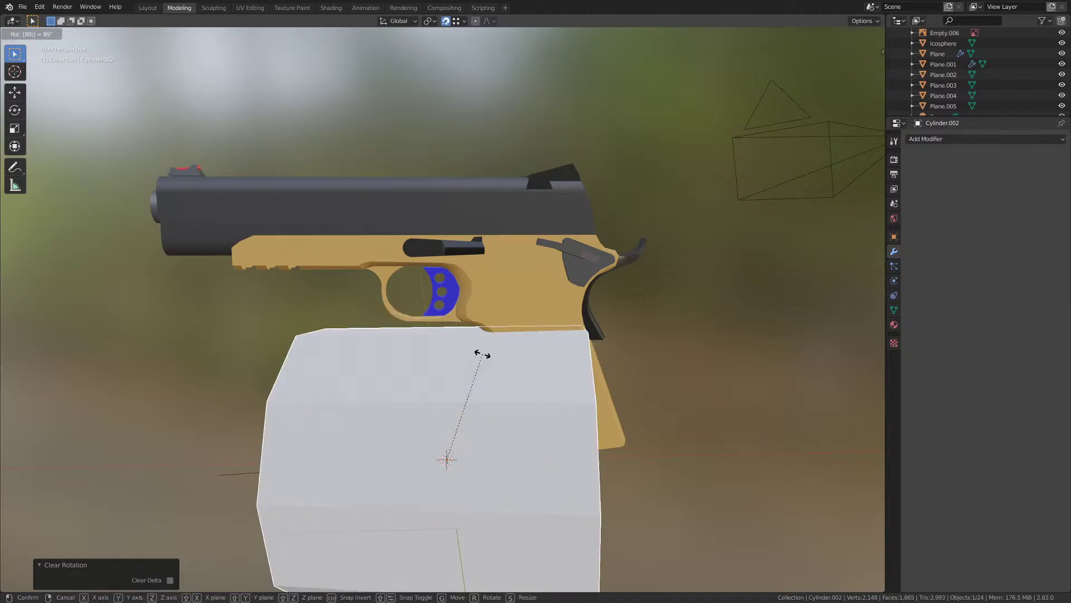
{"action": "key", "text": "Return"}
{"action": "middle_click_drag", "start_coordinate": [487, 358], "coordinate": [483, 400]}
{"action": "key", "text": "alt+r"}
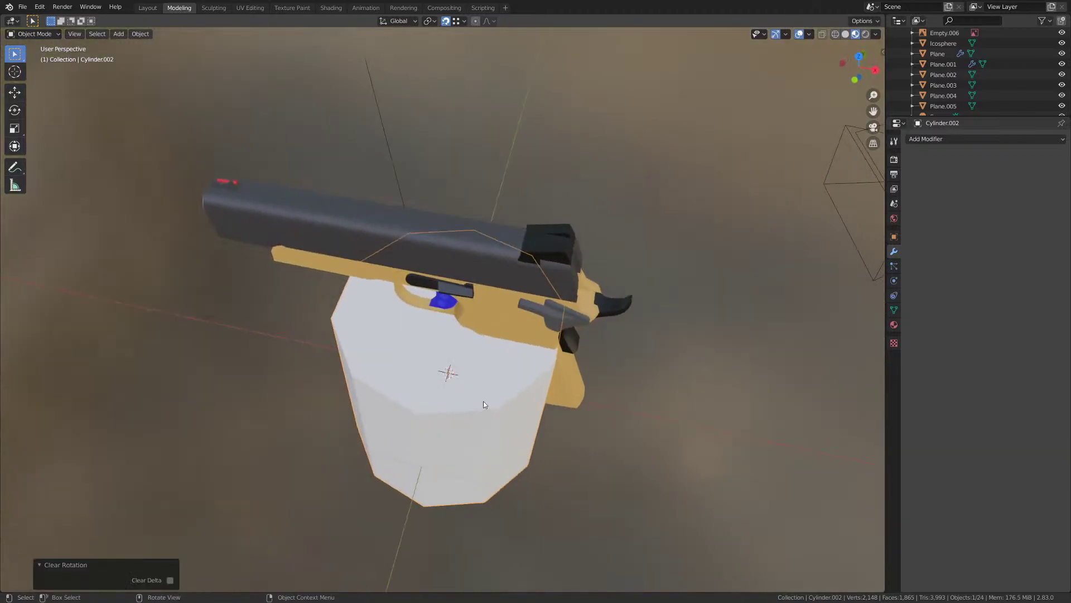
- Rotate the cylinder 90° about the global Y axis and save the file
{"action": "key", "text": "r"}
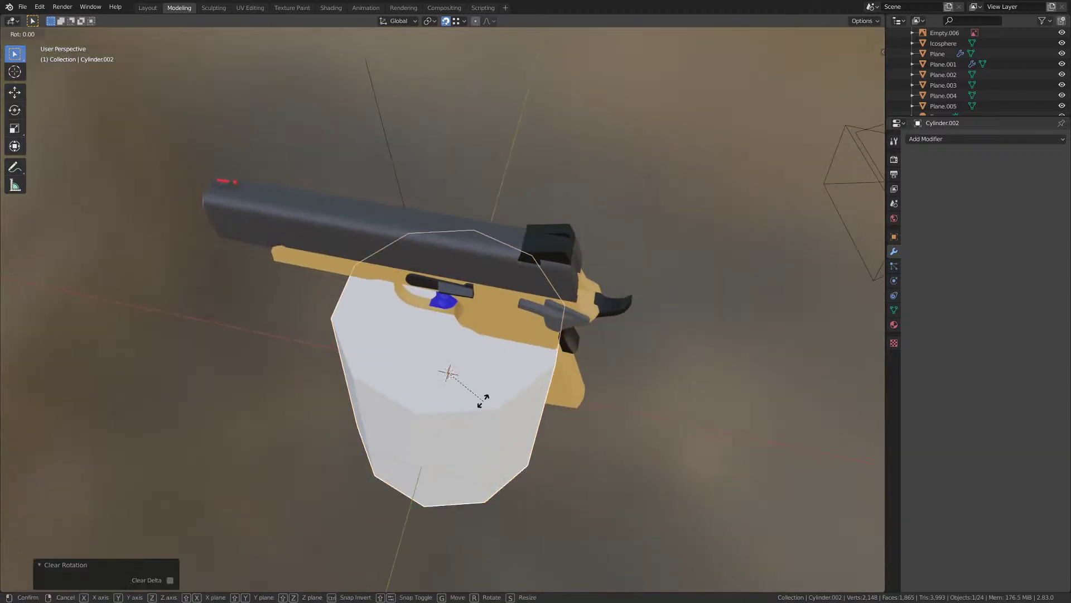
{"action": "type", "text": "y90"}
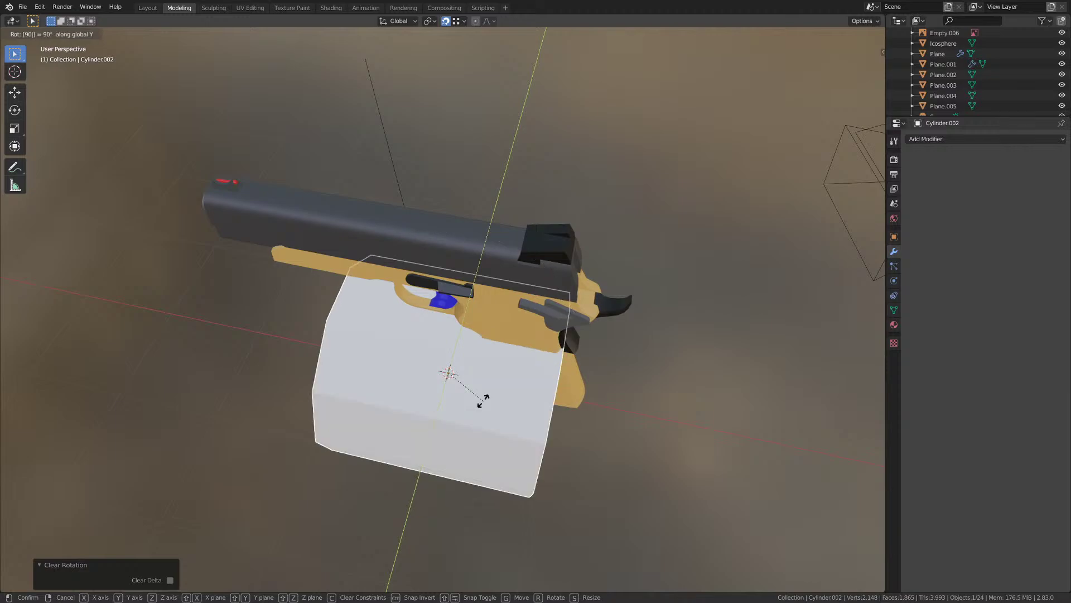
{"action": "key", "text": "Return"}
{"action": "key", "text": "ctrl+s"}
- Scale the cylinder down uniformly to about 0.127 and save the file
{"action": "middle_click_drag", "start_coordinate": [460, 406], "coordinate": [622, 353]}
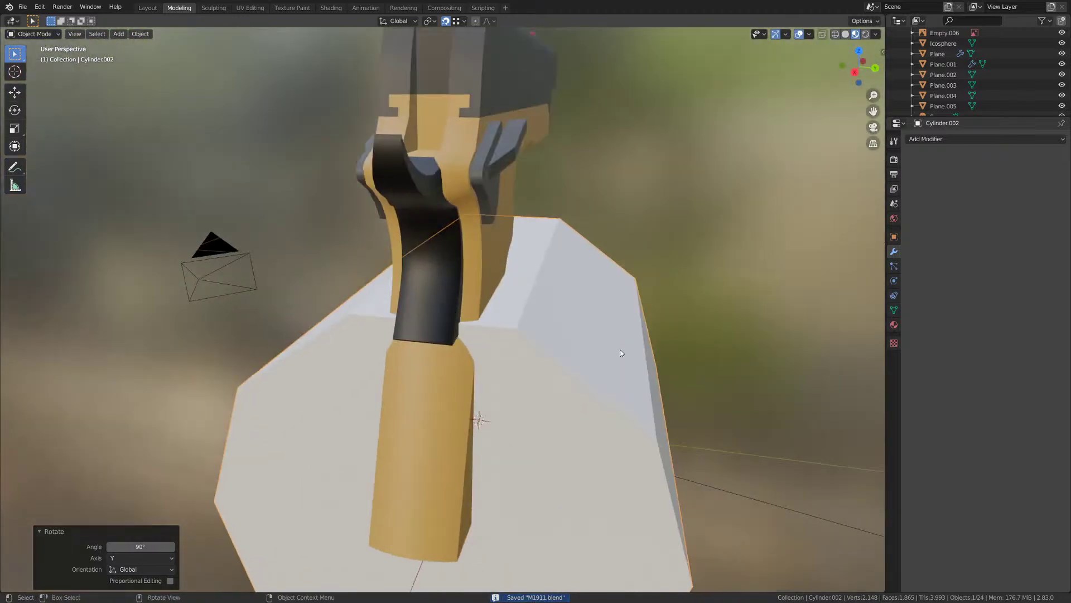
{"action": "key", "text": "s"}
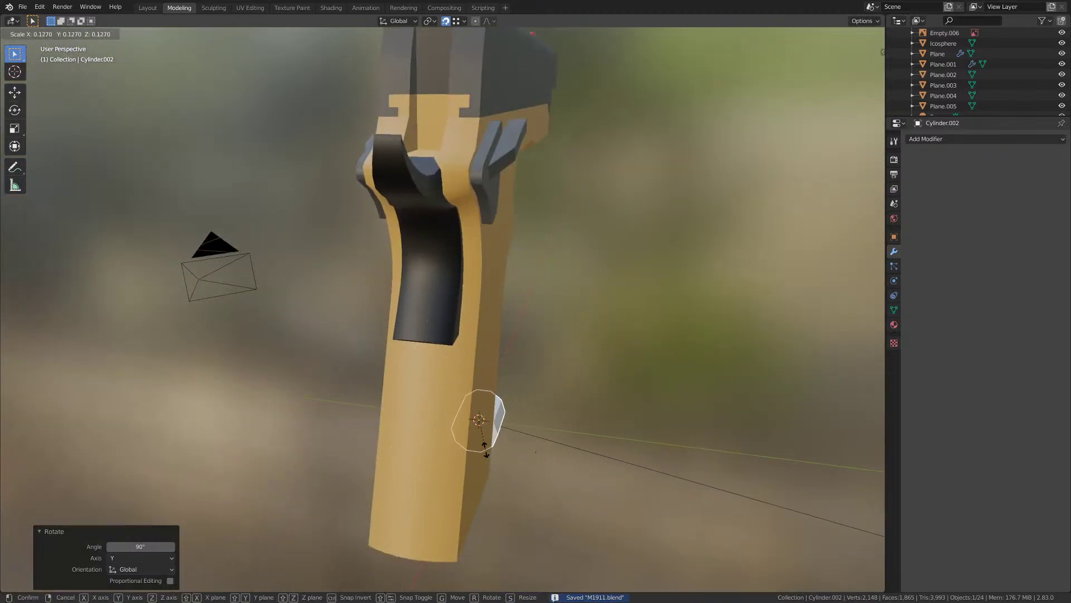
{"action": "left_click", "coordinate": [486, 449]}
{"action": "middle_click_drag", "start_coordinate": [430, 438], "coordinate": [470, 433]}
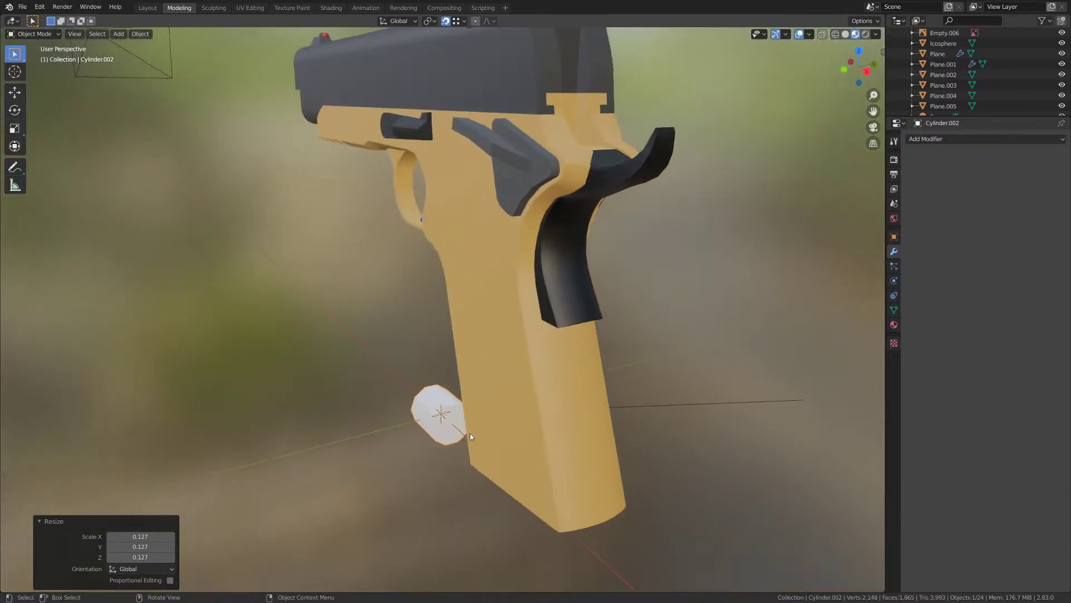
{"action": "key", "text": "ctrl+s"}
{"action": "key", "text": "ctrl+s"}
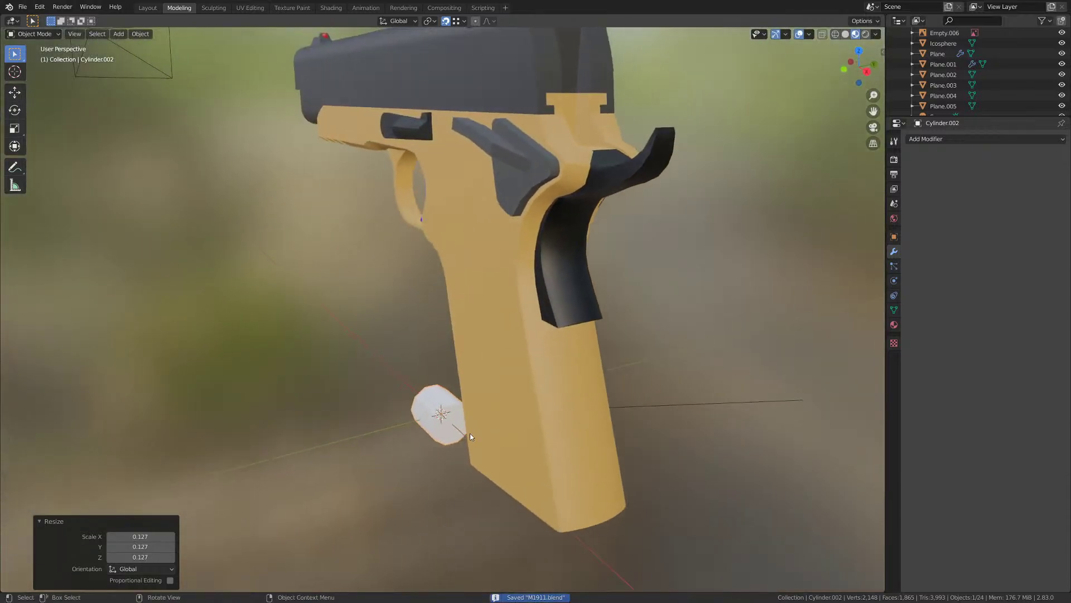
- In front view, move the cylinder up onto the frame between the slide stop and the safety lever
{"action": "key", "text": "KP_1"}
{"action": "scroll", "coordinate": [457, 421], "scroll_direction": "down", "scroll_amount": 4}
{"action": "middle_click_drag", "start_coordinate": [567, 348], "coordinate": [453, 368], "text": "shift"}
{"action": "key", "text": "KP_1"}
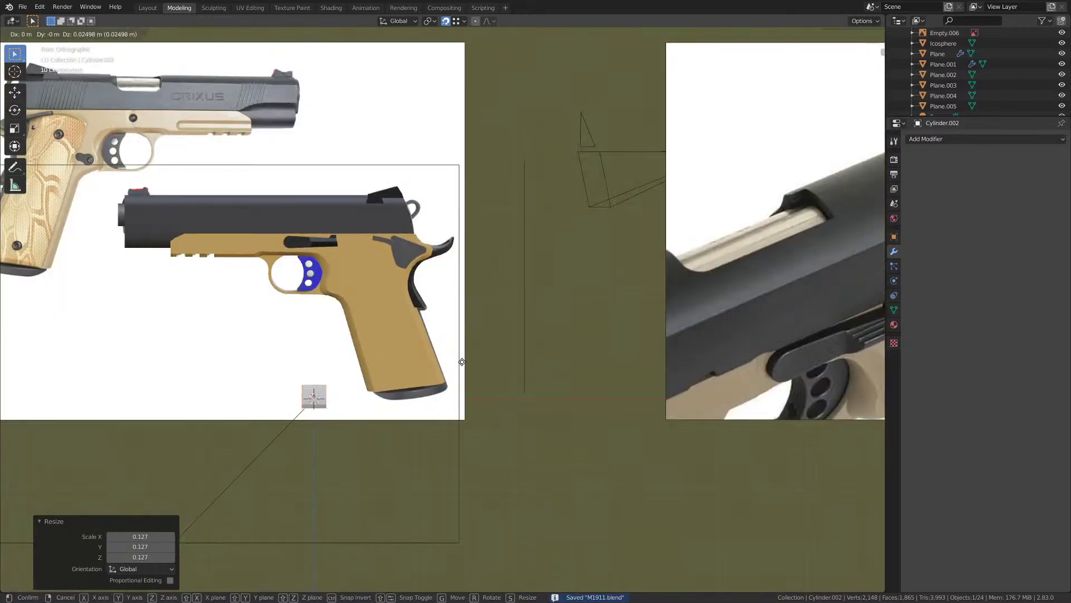
{"action": "key", "text": "g"}
{"action": "left_click", "coordinate": [504, 208]}
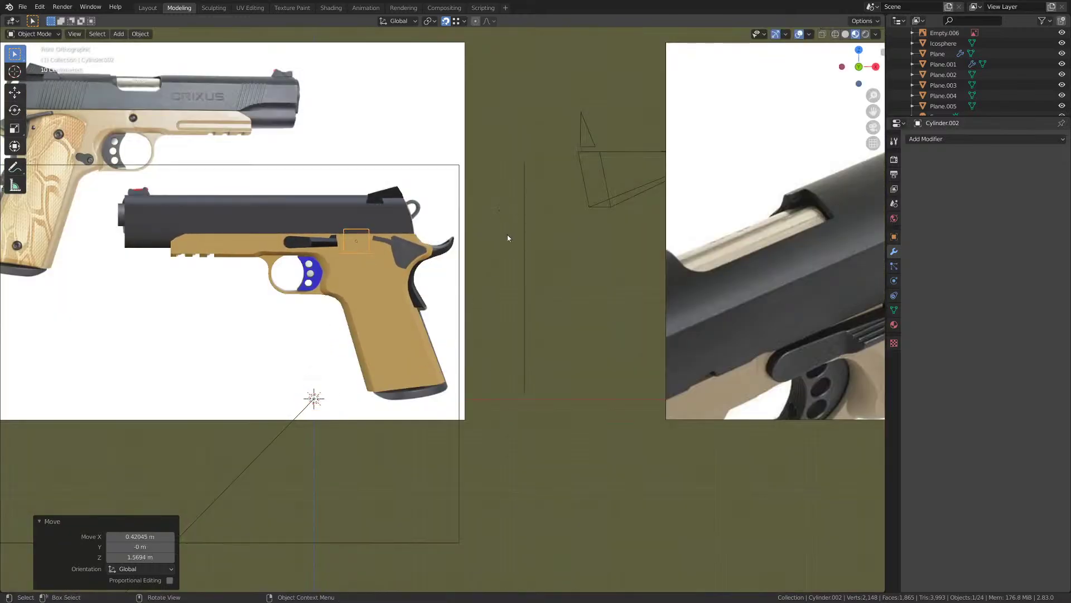
- Move the cylinder about -0.186 m along the Y axis, out to the side of the frame
{"action": "middle_click_drag", "start_coordinate": [507, 234], "coordinate": [437, 327]}
{"action": "key", "text": "g"}
{"action": "key", "text": "y"}
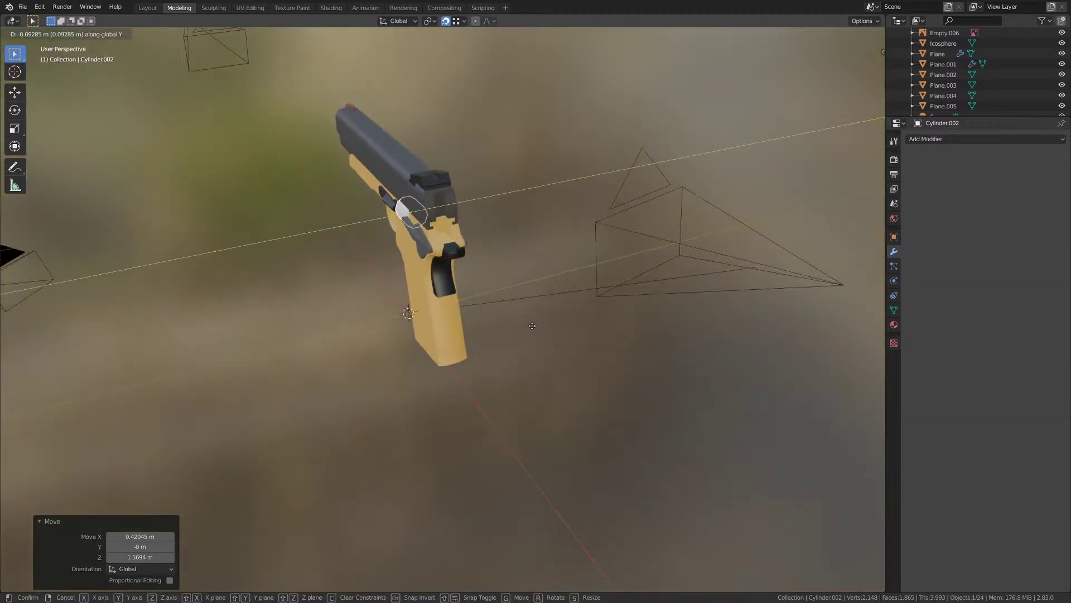
{"action": "left_click", "coordinate": [436, 327]}
{"action": "scroll", "coordinate": [435, 327], "scroll_direction": "up", "scroll_amount": 2}
- Show the front reference photo through wireframe shading and scale the cylinder by about 0.28 towards the dark tube's thickness
{"action": "key", "text": "KP_1"}
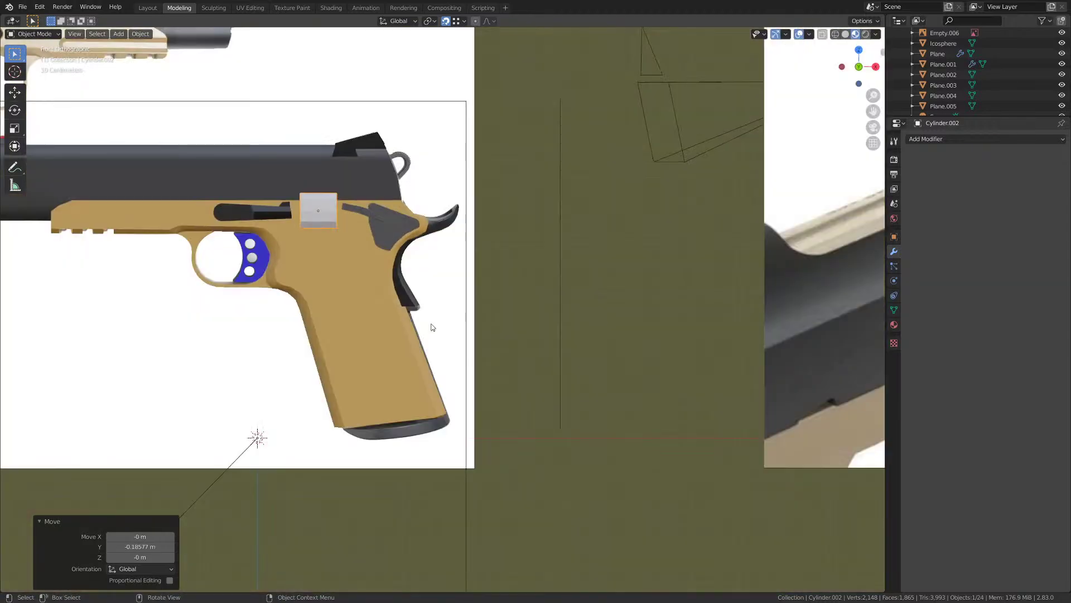
{"action": "mouse_move", "coordinate": [302, 267]}
{"action": "middle_mouse_down", "text": "shift"}
{"action": "mouse_move", "coordinate": [390, 325]}
{"action": "mouse_move", "coordinate": [469, 355]}
{"action": "mouse_move", "coordinate": [450, 353]}
{"action": "mouse_move", "coordinate": [432, 373]}
{"action": "middle_mouse_up", "text": "shift"}
{"action": "scroll", "coordinate": [502, 352], "scroll_direction": "up", "scroll_amount": 7}
{"action": "key", "text": "z"}
{"action": "left_click", "coordinate": [406, 355]}
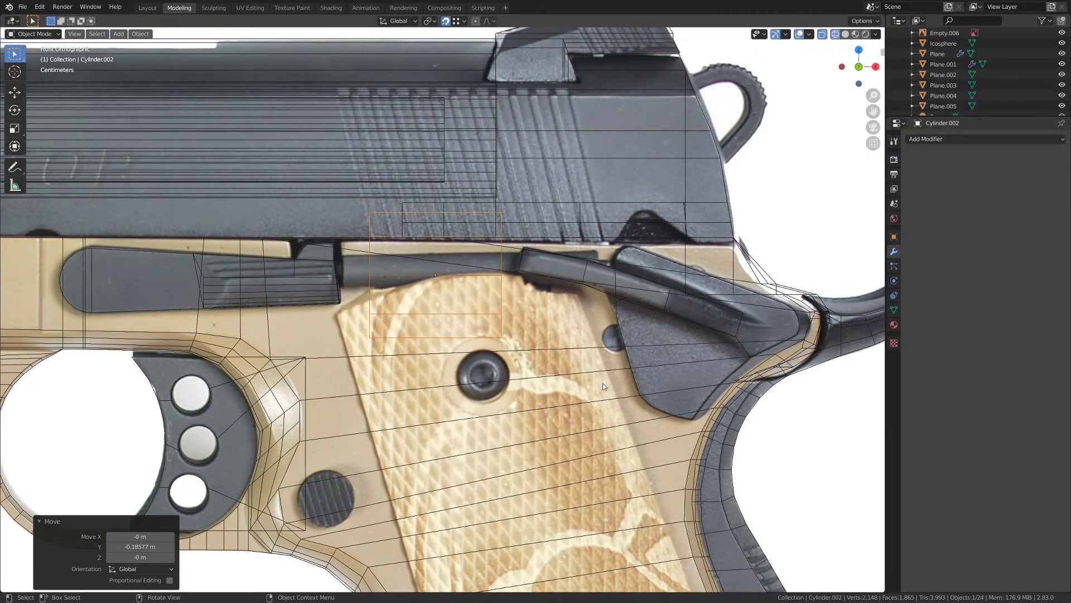
{"action": "key", "text": "s"}
{"action": "left_click", "coordinate": [453, 327]}
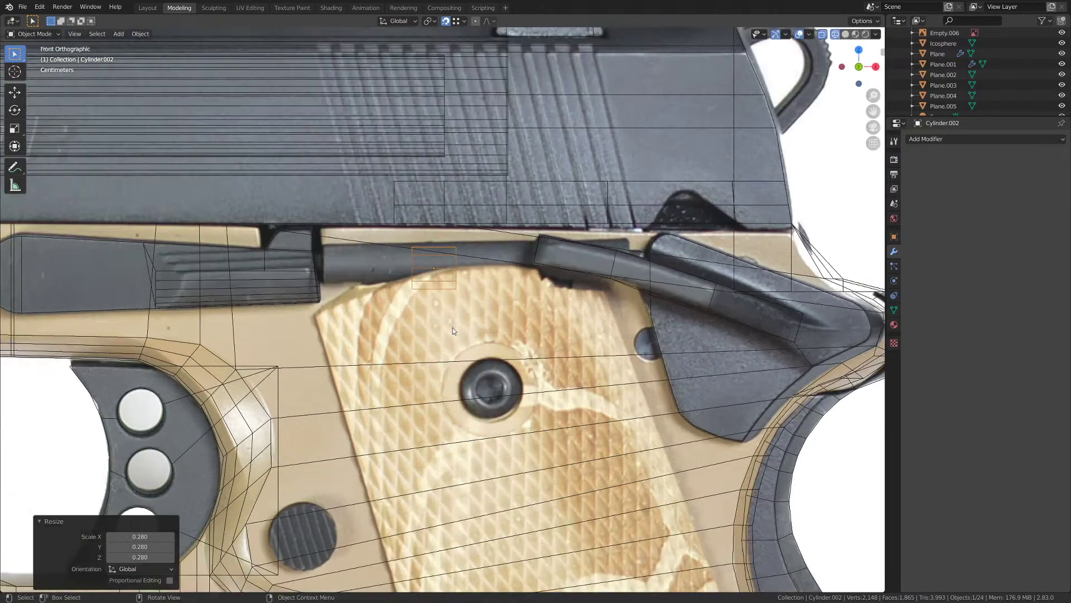
- Scale the cylinder by about 0.876 and move it to the tube's end beside the slide stop in the reference photo
{"action": "scroll", "coordinate": [451, 366], "scroll_direction": "up", "scroll_amount": 7}
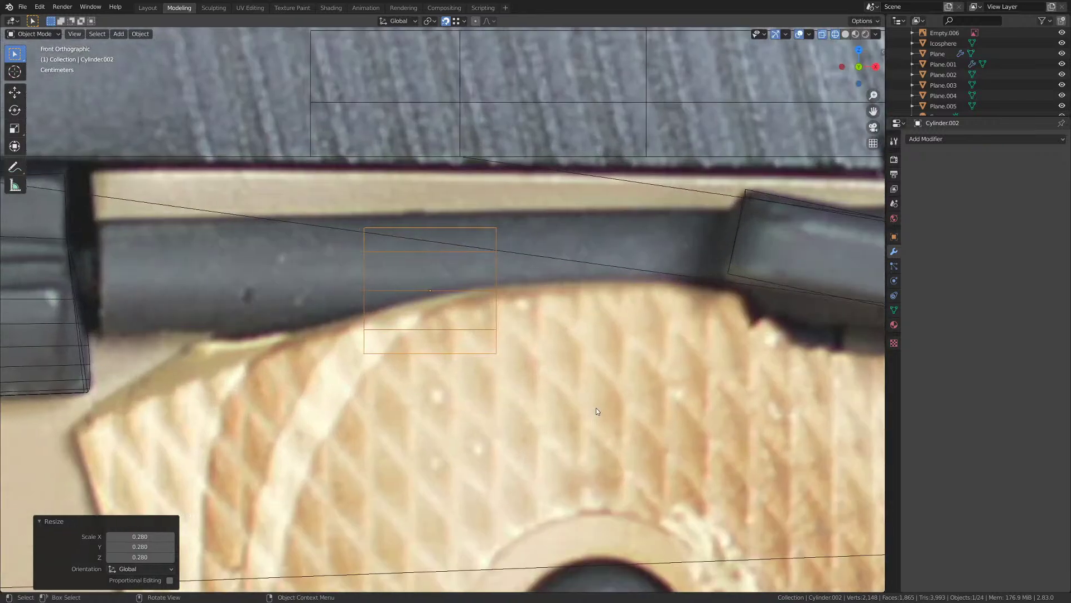
{"action": "key", "text": "s"}
{"action": "left_click", "coordinate": [549, 410]}
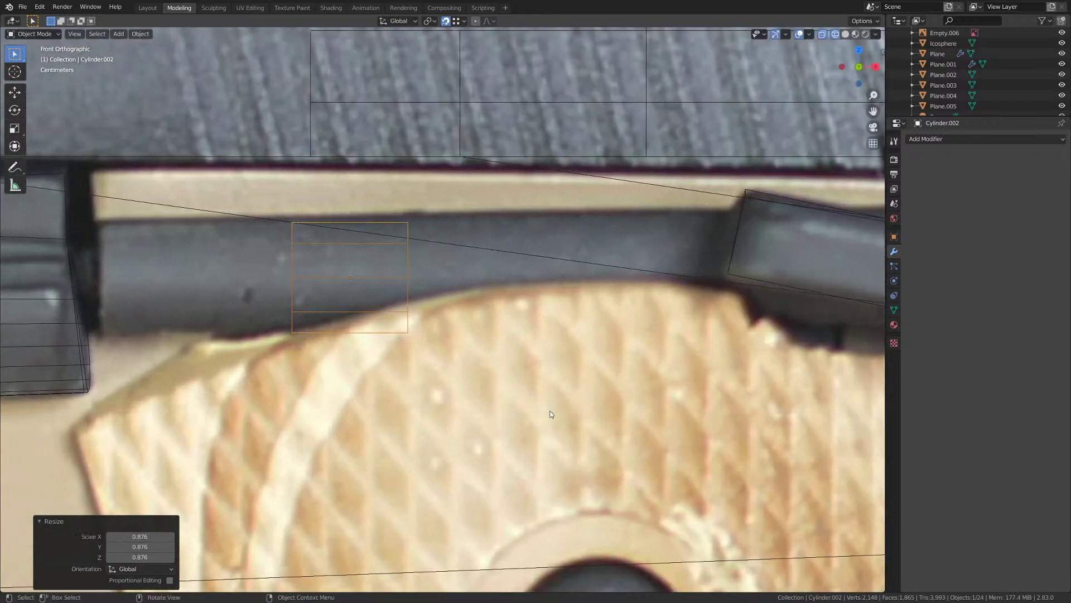
{"action": "key", "text": "g"}
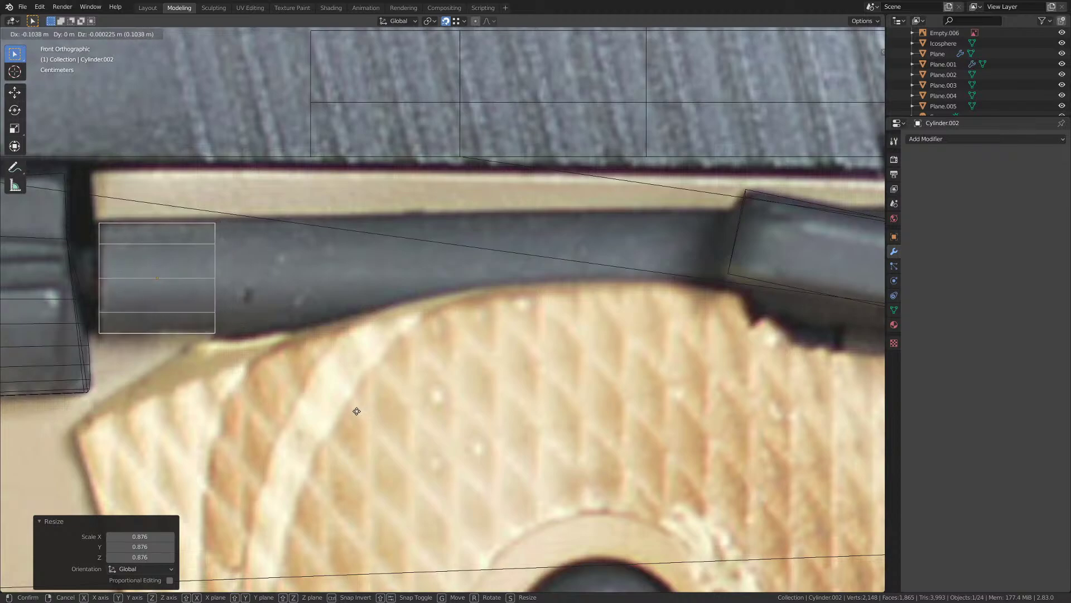
{"action": "left_click", "coordinate": [357, 411]}
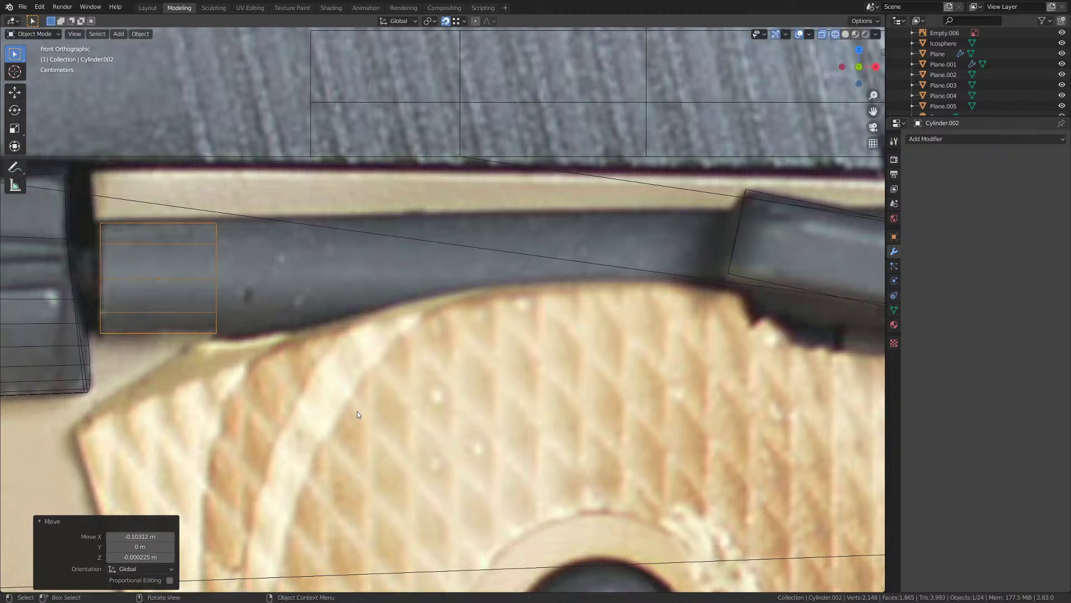
- Select the cylinder's rear end face and move it about 0.319 m in X and 0.172 m in Z in front view
{"action": "key", "text": "Tab"}
{"action": "middle_click_drag", "start_coordinate": [267, 311], "coordinate": [251, 316]}
{"action": "key", "text": "3"}
{"action": "left_click", "coordinate": [179, 270]}
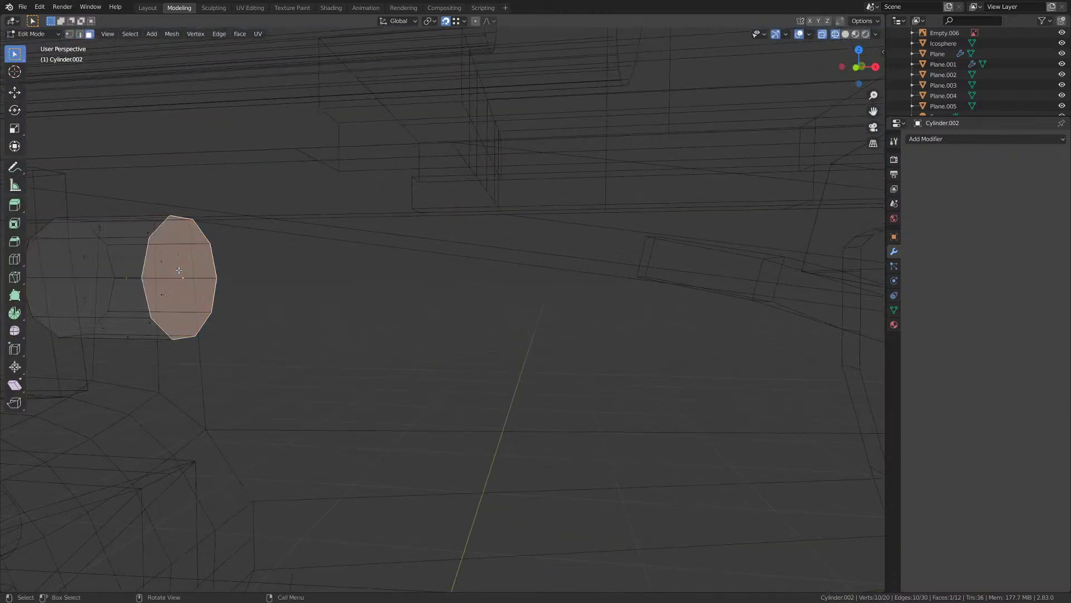
{"action": "key", "text": "KP_1"}
{"action": "scroll", "coordinate": [263, 290], "scroll_direction": "down", "scroll_amount": 4}
{"action": "middle_click_drag", "start_coordinate": [743, 414], "coordinate": [514, 423], "text": "shift"}
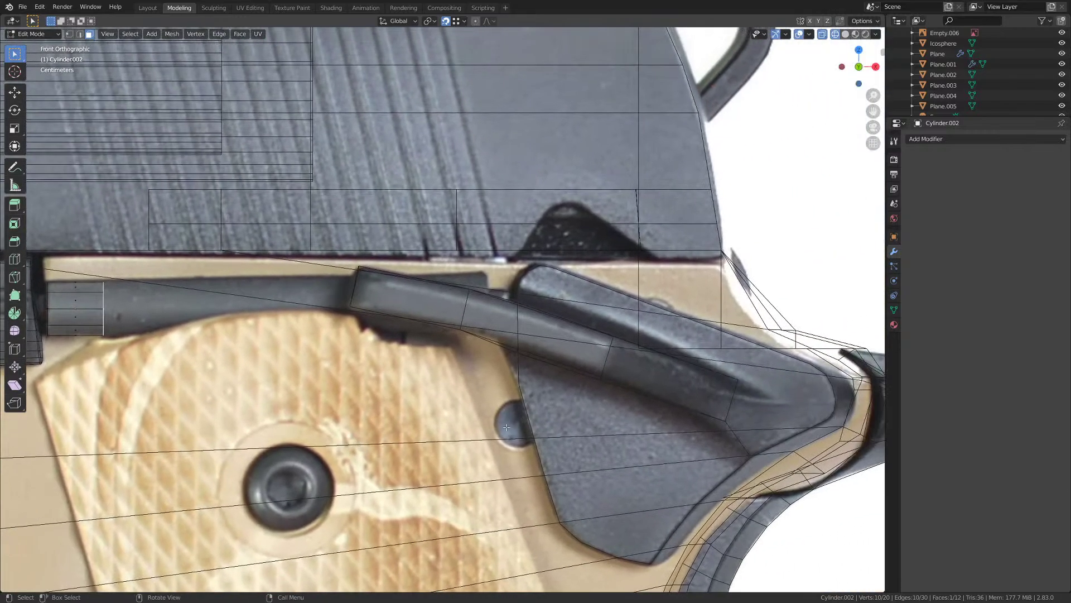
{"action": "key", "text": "g"}
{"action": "left_click", "coordinate": [716, 325]}
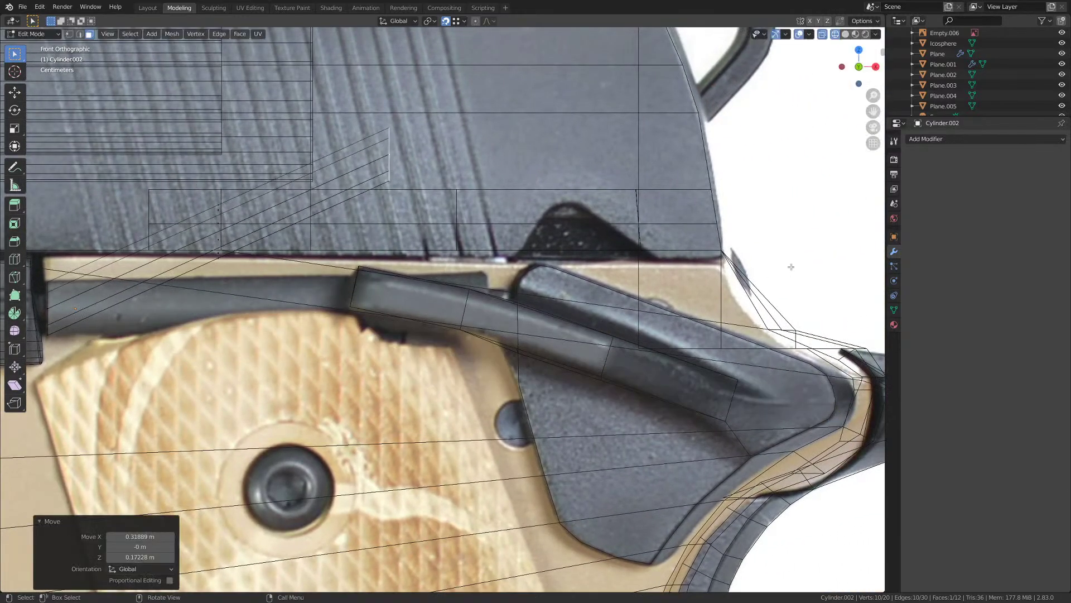
- Reposition the selected end face onto the tube's rear end behind the safety lever in the reference photo, and return to Object Mode
{"action": "scroll", "coordinate": [715, 325], "scroll_direction": "down", "scroll_amount": 2}
{"action": "scroll", "coordinate": [636, 311], "scroll_direction": "up", "scroll_amount": 6}
{"action": "scroll", "coordinate": [634, 253], "scroll_direction": "down", "scroll_amount": 5}
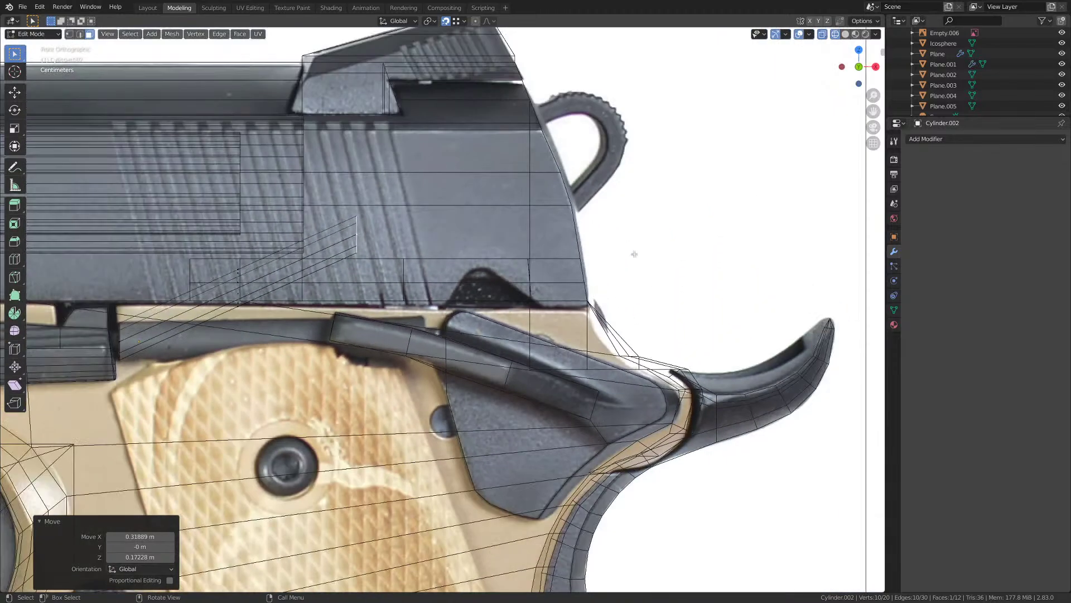
{"action": "key", "text": "g"}
{"action": "left_click", "coordinate": [791, 348]}
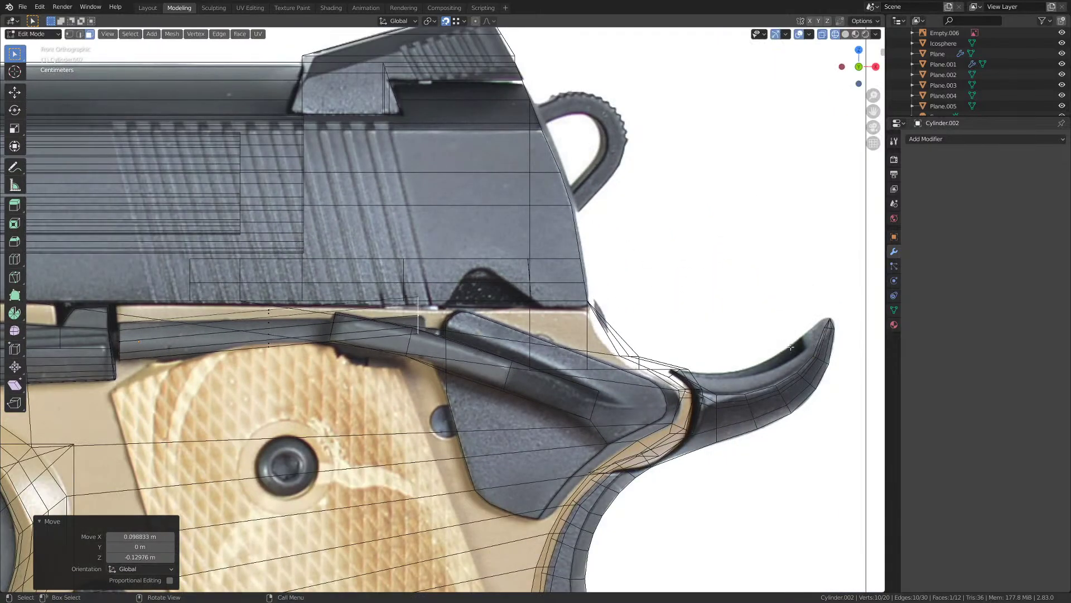
{"action": "key", "text": "g"}
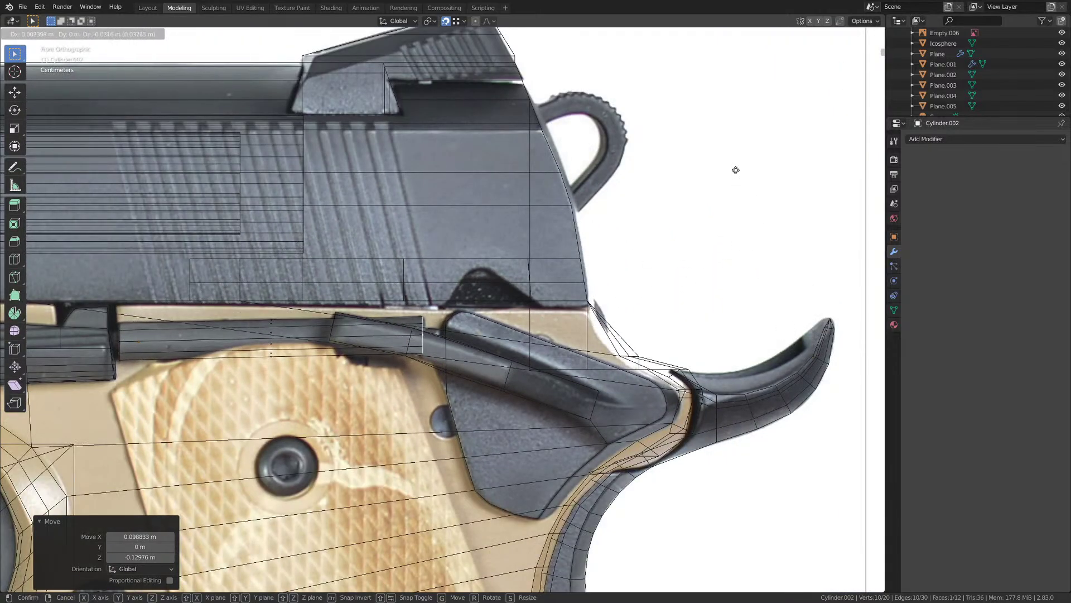
{"action": "left_click", "coordinate": [737, 170]}
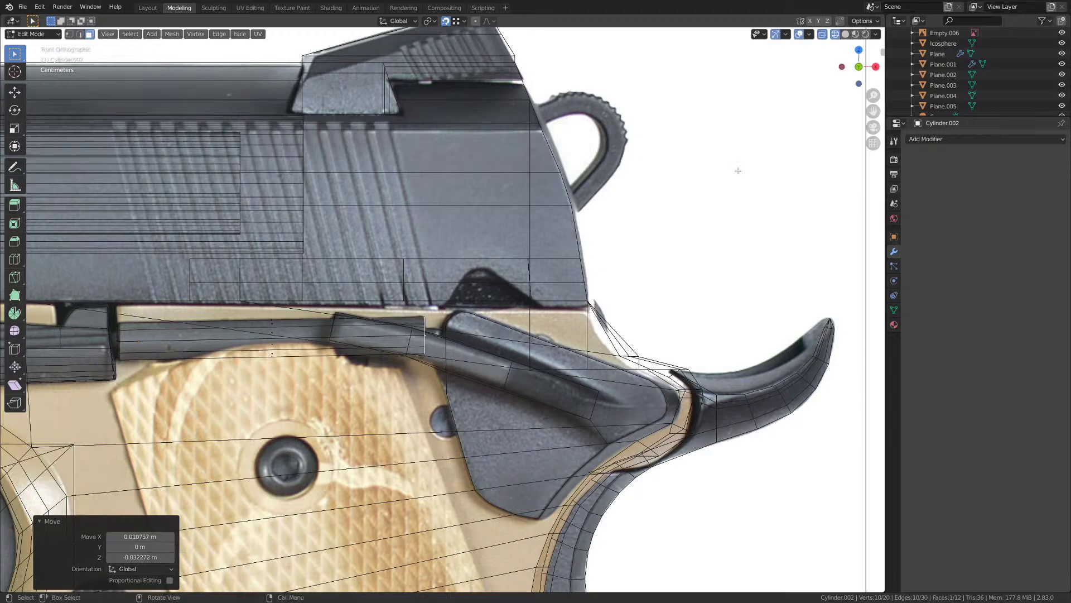
{"action": "mouse_move", "coordinate": [580, 329]}
{"action": "middle_mouse_down", "text": "shift"}
{"action": "mouse_move", "coordinate": [641, 284]}
{"action": "mouse_move", "coordinate": [570, 306]}
{"action": "mouse_move", "coordinate": [538, 330]}
{"action": "middle_mouse_up", "text": "shift"}
{"action": "key", "text": "Tab"}
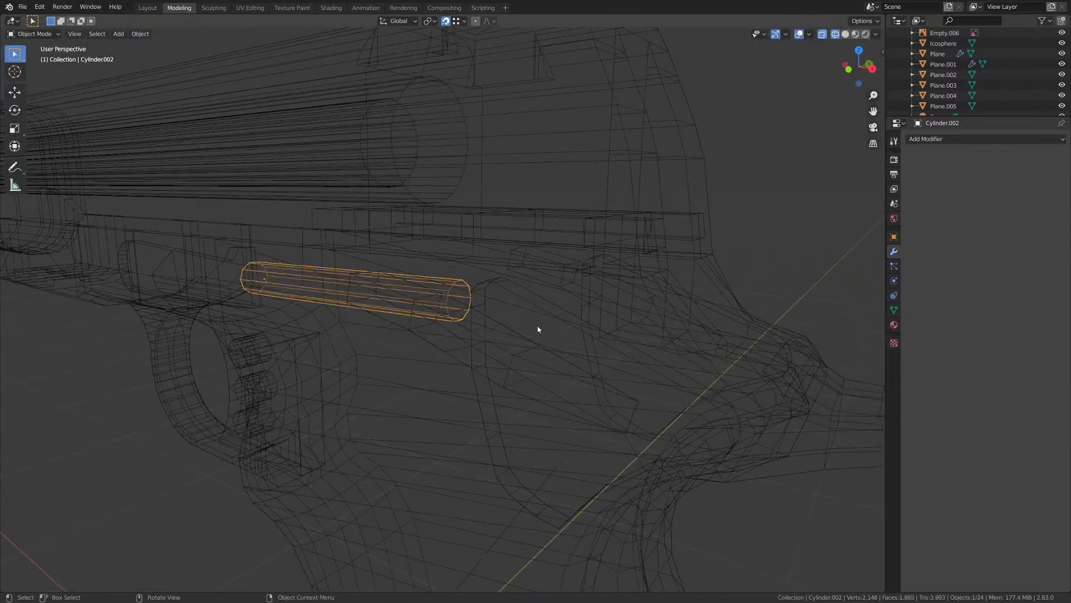
- Switch to Material Preview shading and move the stretched cylinder along the Y axis to sit against the frame's side
{"action": "key", "text": "z"}
{"action": "left_click", "coordinate": [512, 357]}
{"action": "mouse_move", "coordinate": [497, 359]}
{"action": "middle_mouse_down"}
{"action": "mouse_move", "coordinate": [415, 399]}
{"action": "mouse_move", "coordinate": [424, 410]}
{"action": "mouse_move", "coordinate": [510, 361]}
{"action": "mouse_move", "coordinate": [574, 358]}
{"action": "mouse_move", "coordinate": [527, 352]}
{"action": "mouse_move", "coordinate": [371, 385]}
{"action": "middle_mouse_up"}
{"action": "key", "text": "g"}
{"action": "key", "text": "y"}
{"action": "left_click", "coordinate": [433, 414]}
- Examine the tube's fit against the frame and its rear end beside the safety lever, including in Edit Mode over the front reference photo
{"action": "scroll", "coordinate": [527, 353], "scroll_direction": "down", "scroll_amount": 4}
{"action": "middle_click_drag", "start_coordinate": [342, 397], "coordinate": [412, 374]}
{"action": "scroll", "coordinate": [365, 376], "scroll_direction": "up", "scroll_amount": 5}
{"action": "scroll", "coordinate": [413, 374], "scroll_direction": "up", "scroll_amount": 2}
{"action": "key", "text": "Tab"}
{"action": "scroll", "coordinate": [413, 374], "scroll_direction": "up", "scroll_amount": 1}
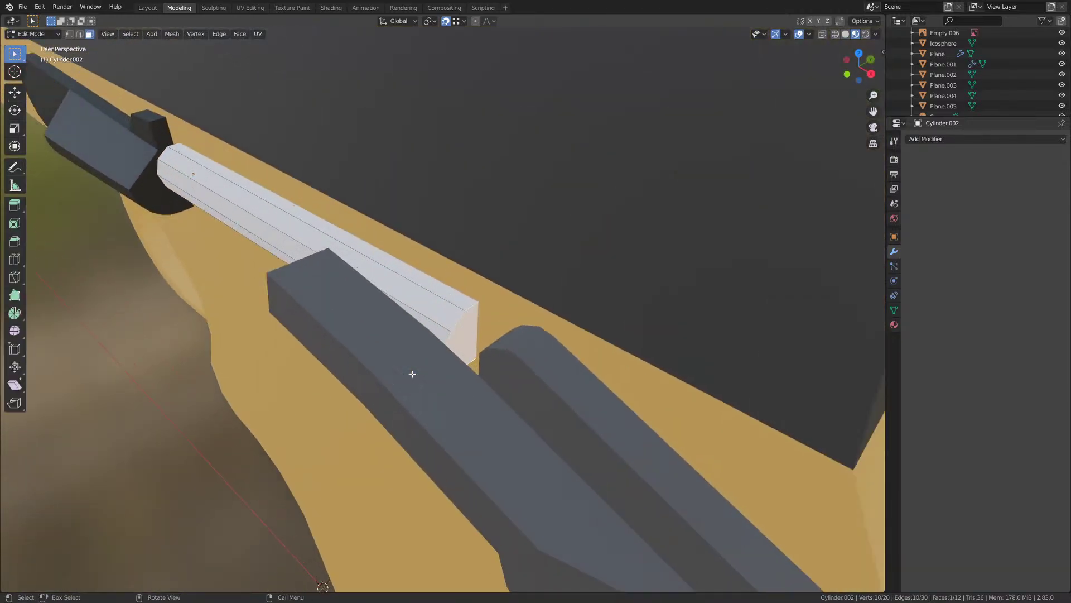
{"action": "key", "text": "KP_1"}
{"action": "key", "text": "z"}
{"action": "left_click", "coordinate": [336, 380]}
{"action": "scroll", "coordinate": [335, 379], "scroll_direction": "up", "scroll_amount": 2}
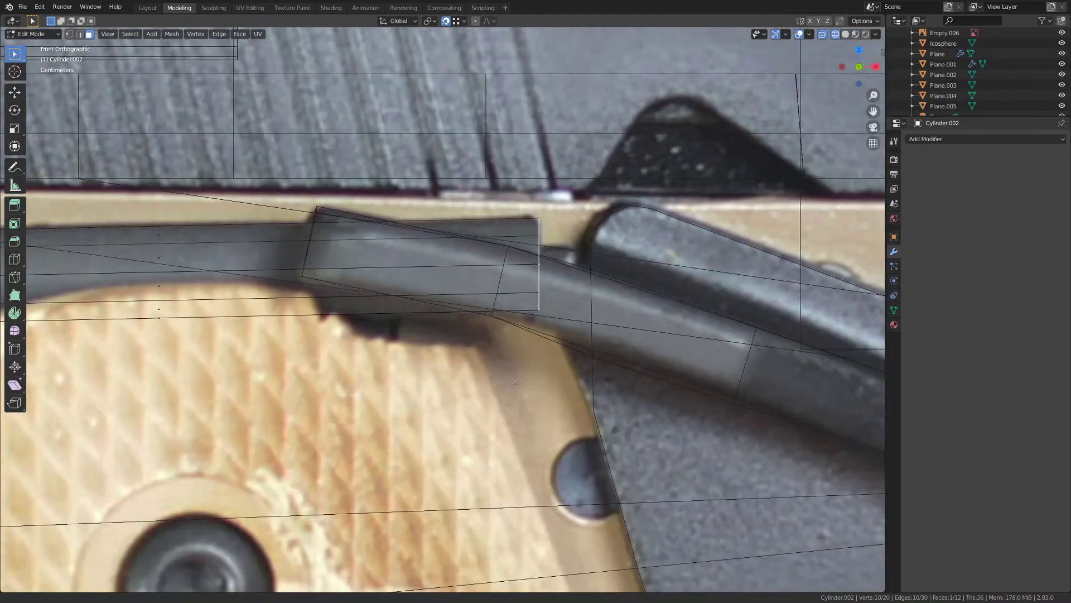
{"action": "middle_click_drag", "start_coordinate": [611, 366], "coordinate": [460, 404]}
{"action": "key", "text": "KP_1"}
{"action": "key", "text": "KP_1"}
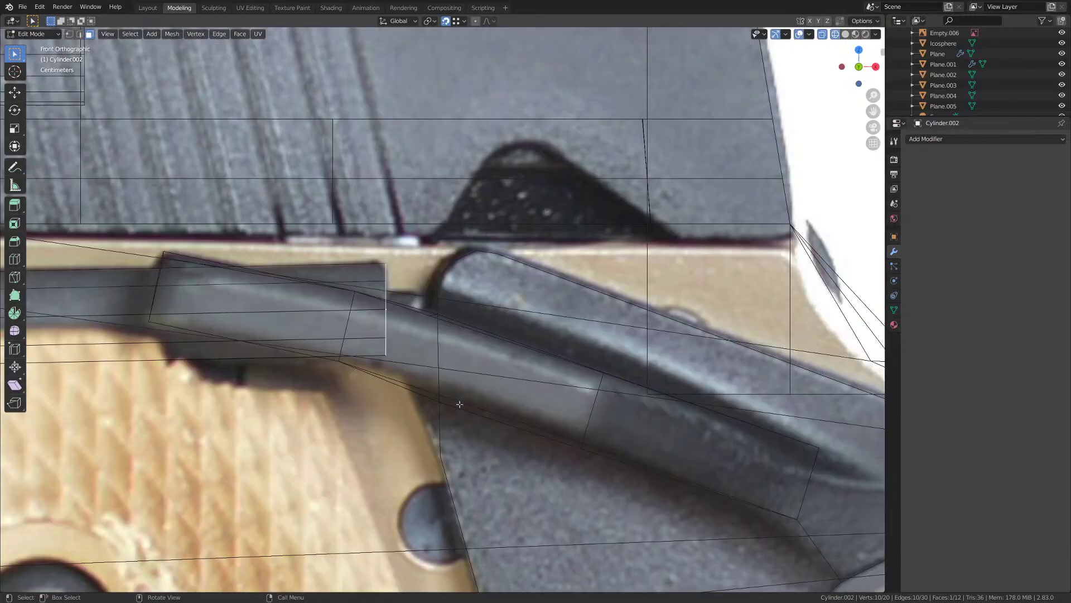
{"action": "scroll", "coordinate": [459, 404], "scroll_direction": "up", "scroll_amount": 1}
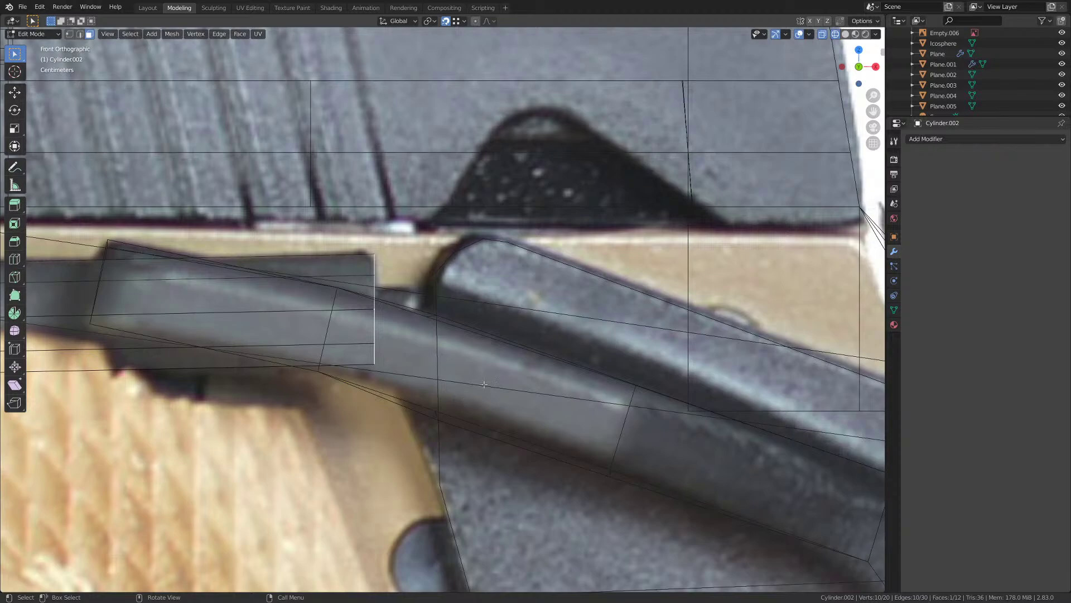
{"action": "key", "text": "i"}
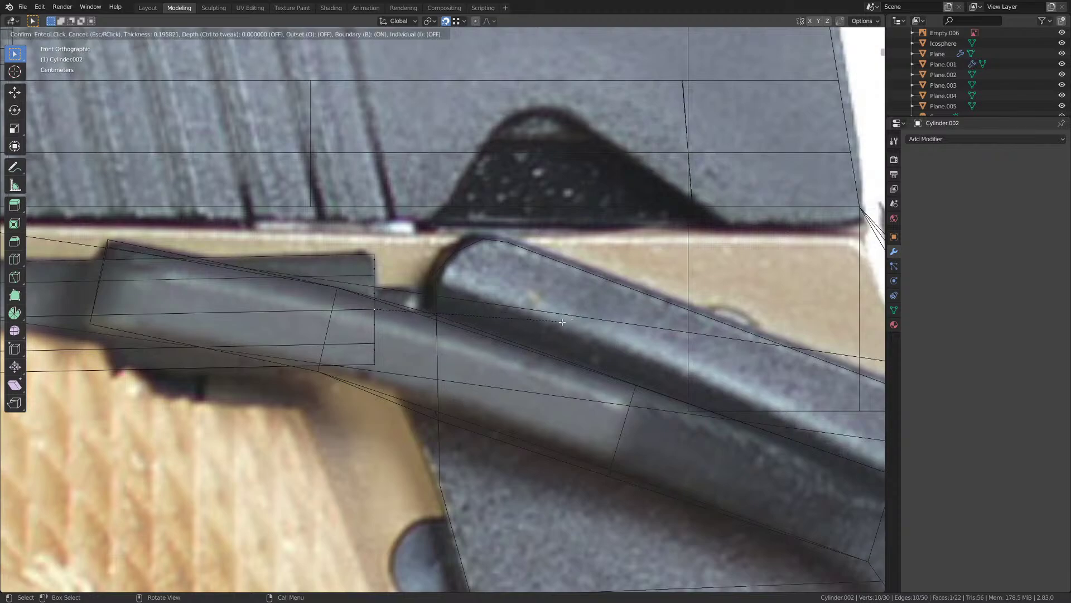
{"action": "left_click", "coordinate": [505, 323]}
{"action": "middle_click_drag", "start_coordinate": [505, 323], "coordinate": [455, 332]}
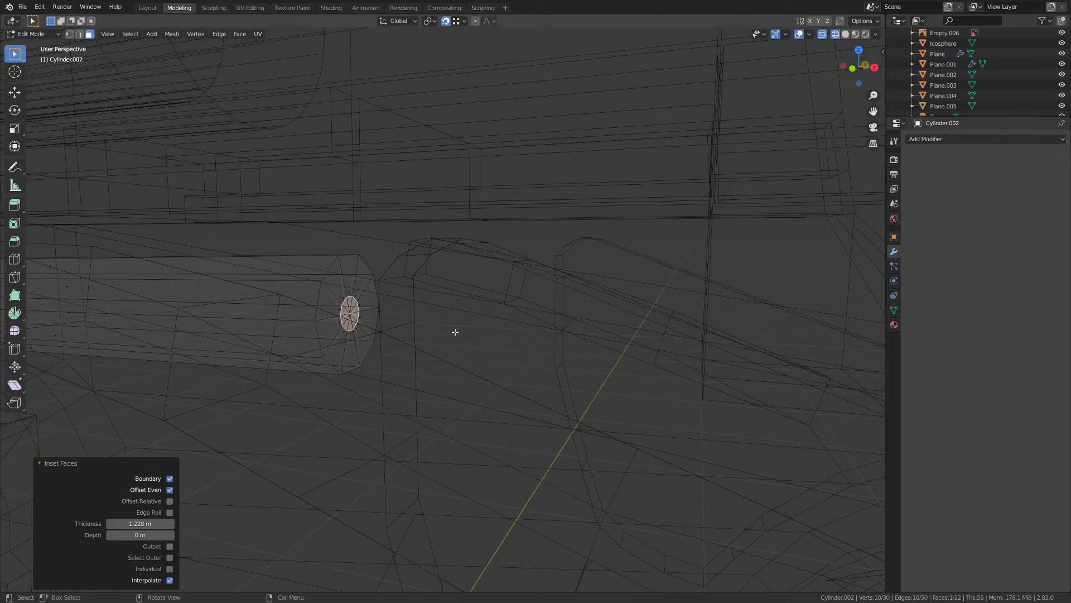
{"action": "key", "text": "s"}
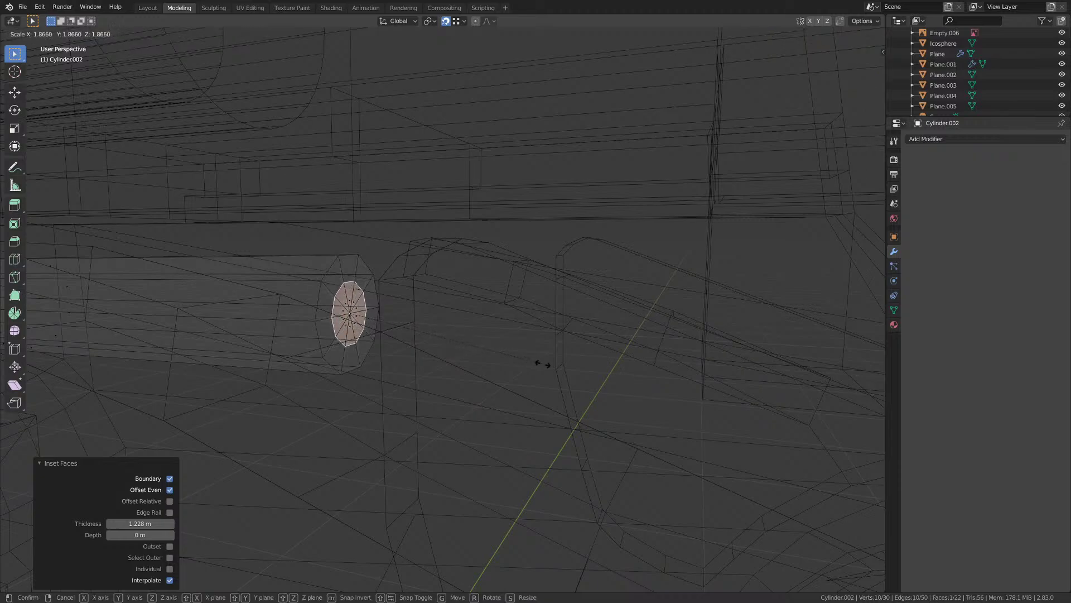
{"action": "right_click", "coordinate": [546, 366]}
{"action": "key", "text": "ctrl+z"}
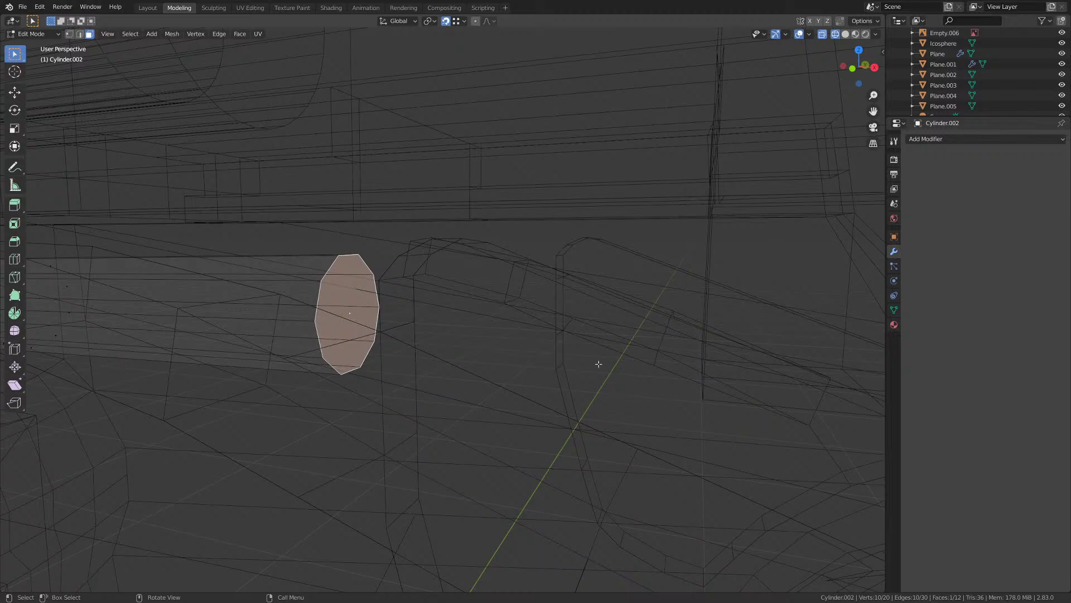
{"action": "key", "text": "i"}
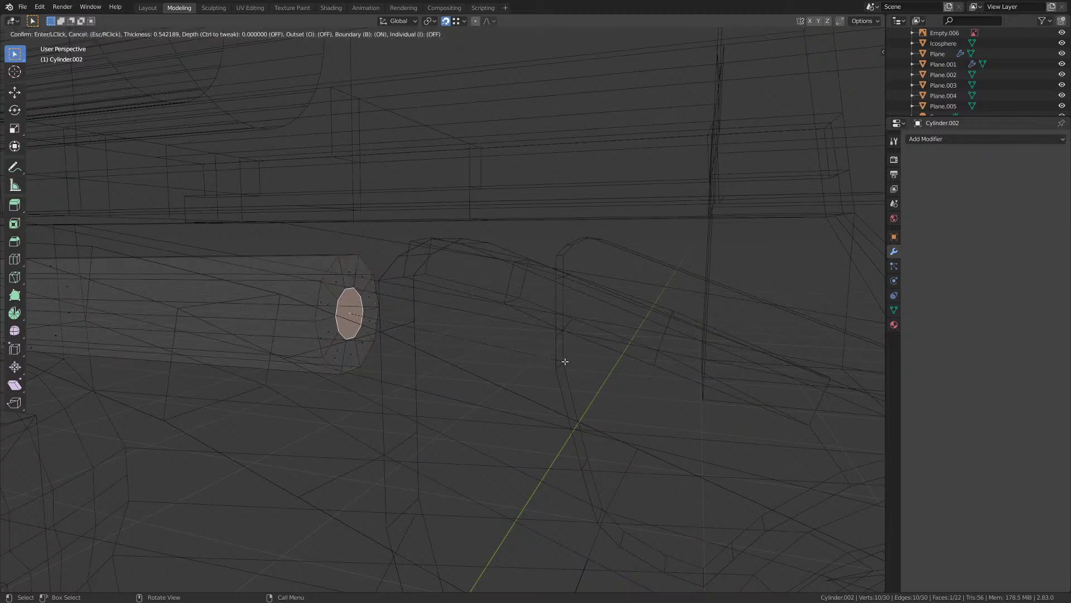
{"action": "left_click", "coordinate": [564, 362]}
{"action": "key", "text": "KP_1"}
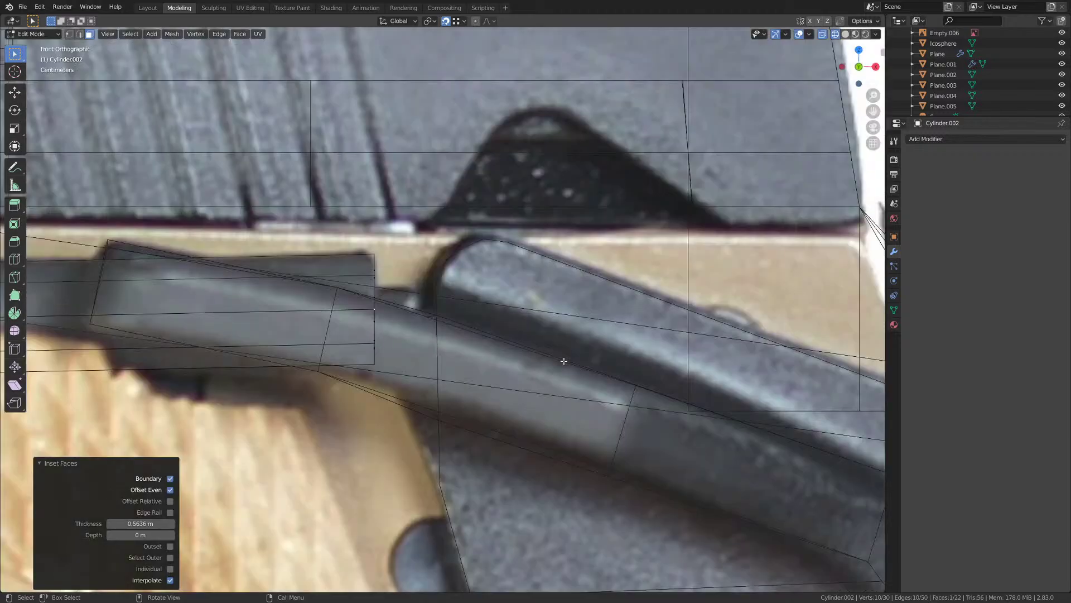
{"action": "mouse_move", "coordinate": [560, 361]}
{"action": "middle_mouse_down"}
{"action": "mouse_move", "coordinate": [547, 363]}
{"action": "mouse_move", "coordinate": [570, 352]}
{"action": "middle_mouse_up"}
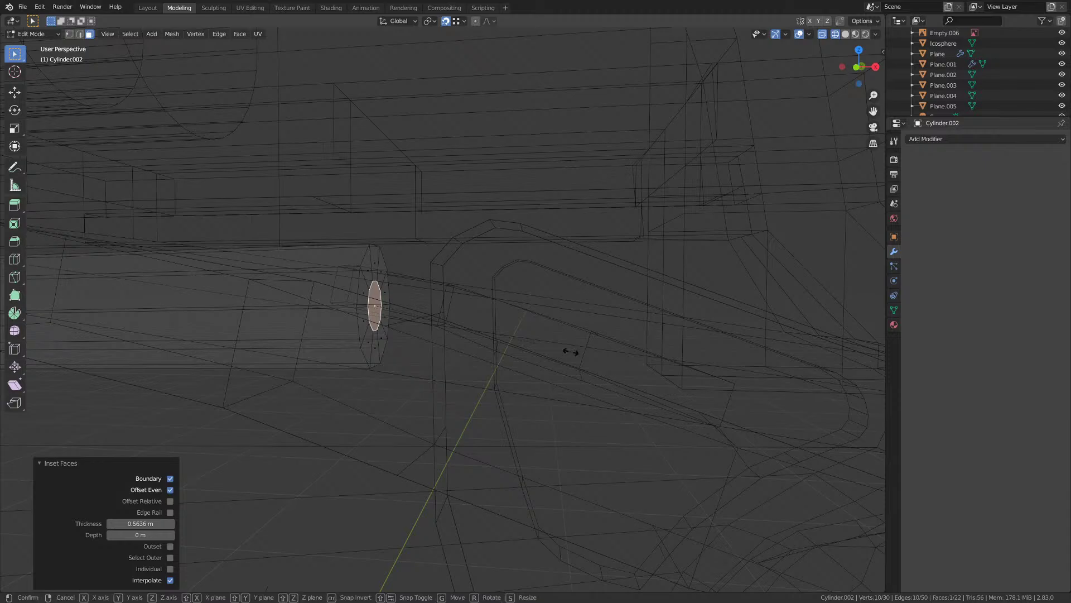
{"action": "key", "text": "s"}
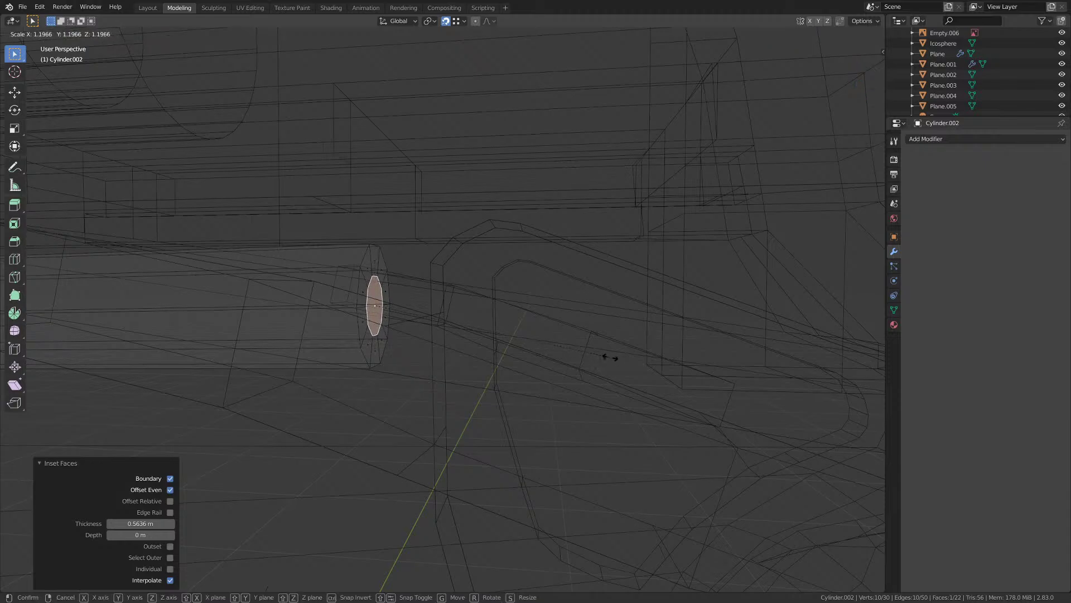
{"action": "left_click", "coordinate": [615, 363]}
{"action": "middle_click_drag", "start_coordinate": [519, 385], "coordinate": [414, 385]}
{"action": "key", "text": "ctrl+z"}
{"action": "key", "text": "ctrl+z"}
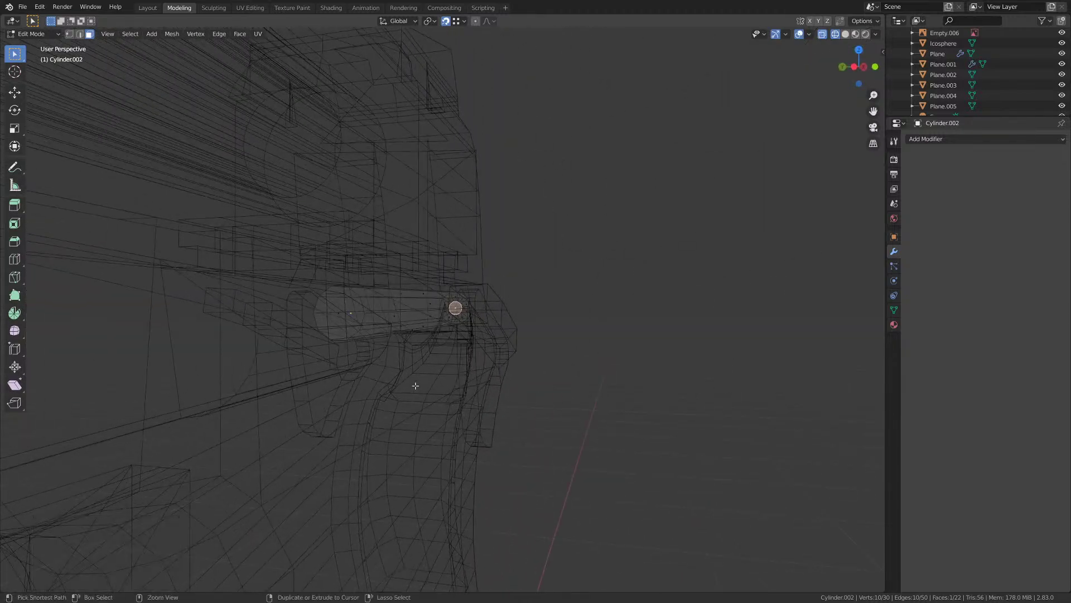
- Select both end faces of the tube cylinder and inset them together by about 0.456 m
{"action": "left_click", "coordinate": [351, 322], "text": "shift"}
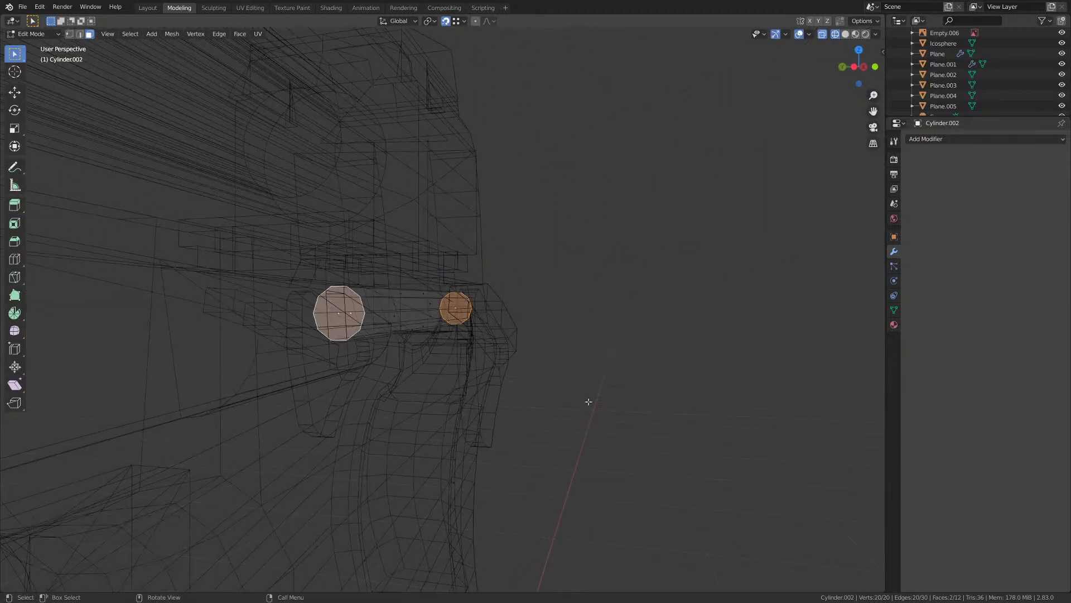
{"action": "key", "text": "i"}
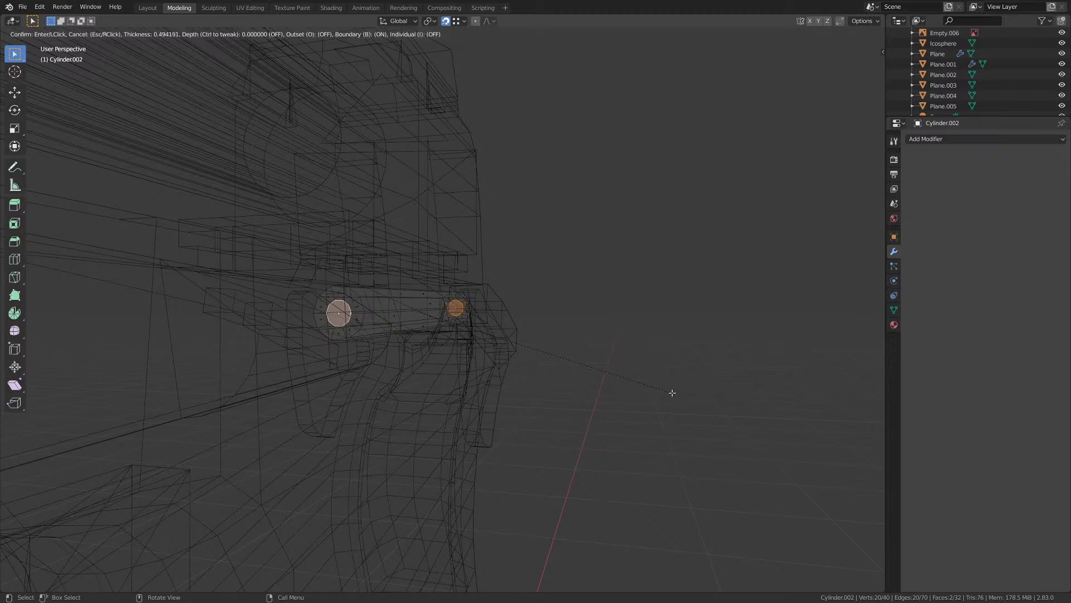
{"action": "left_click", "coordinate": [673, 393]}
{"action": "key", "text": "KP_1"}
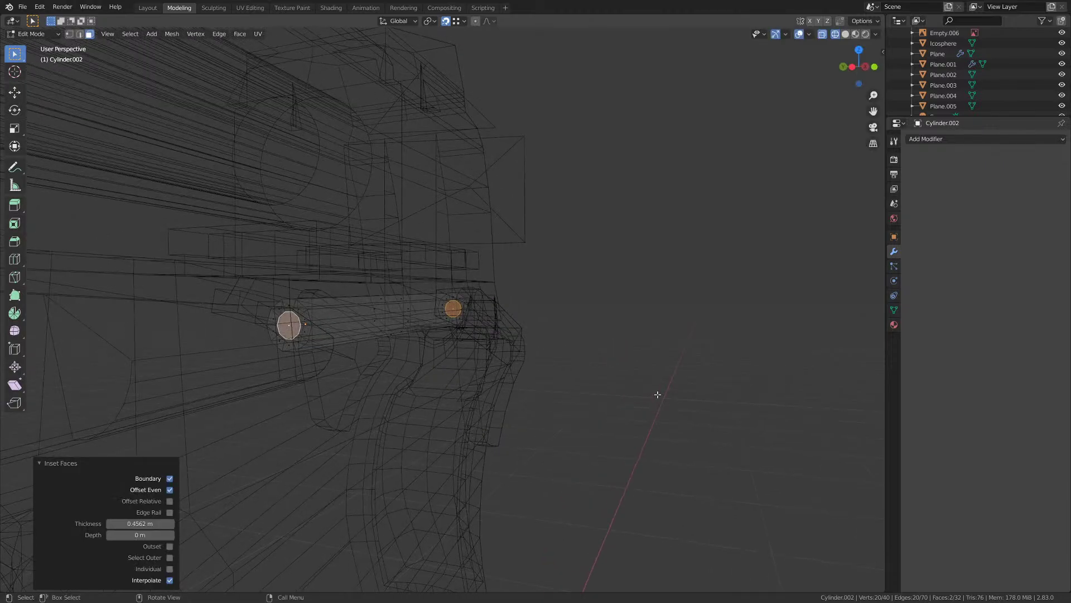
{"action": "middle_click_drag", "start_coordinate": [591, 395], "coordinate": [487, 338], "text": "shift"}
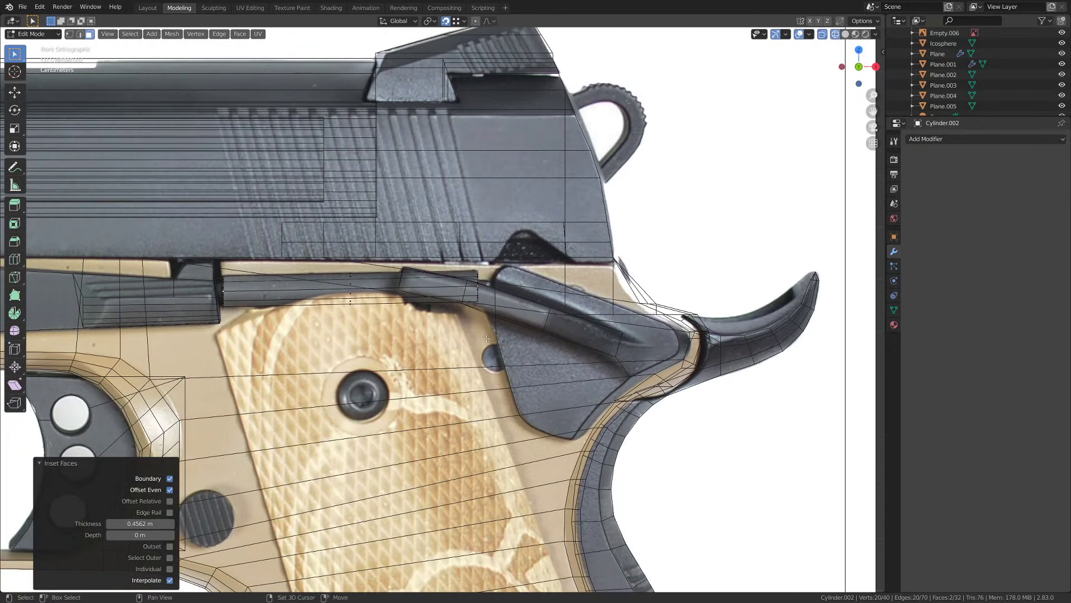
{"action": "key", "text": "alt+a"}
{"action": "key", "text": "ctrl+z"}
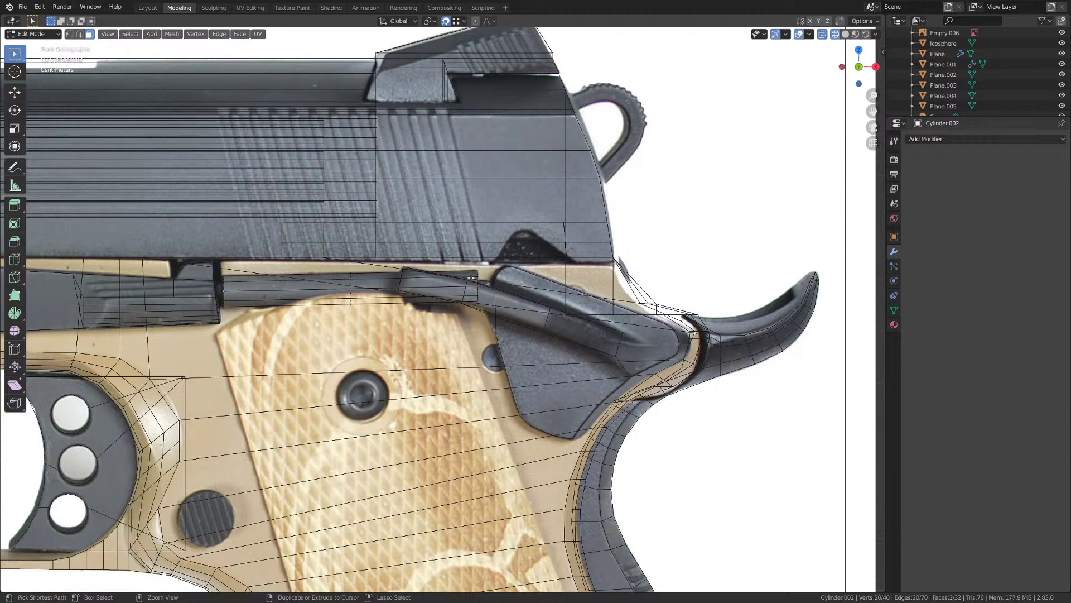
- Extrude both inset end faces along their normals with a -0.684 m offset, and save the file in Object Mode with Material Preview shading
{"action": "left_click", "coordinate": [237, 35]}
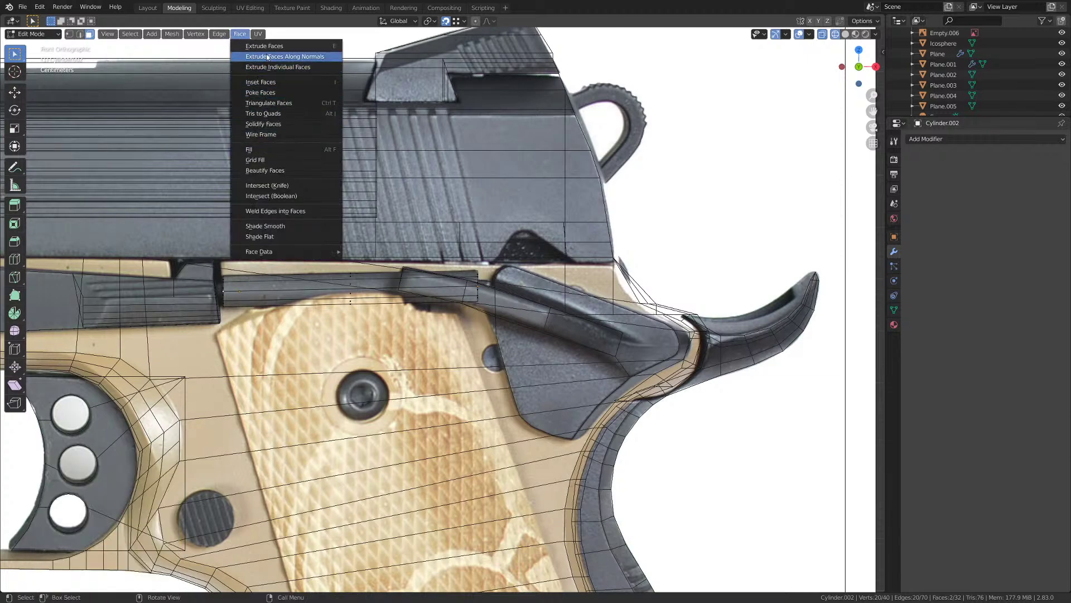
{"action": "left_click", "coordinate": [285, 57]}
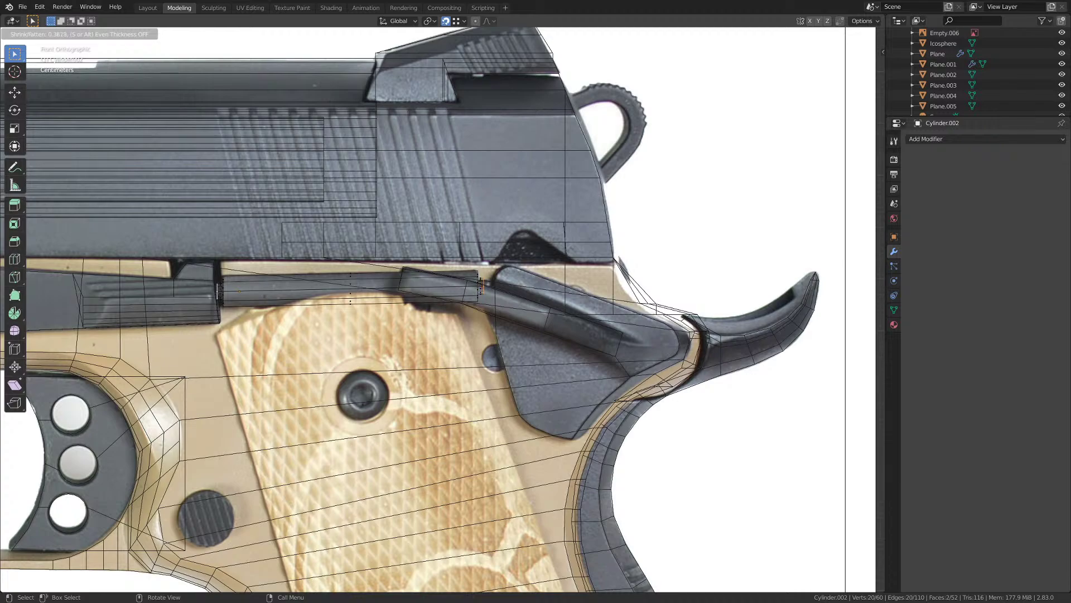
{"action": "left_click", "coordinate": [232, 451]}
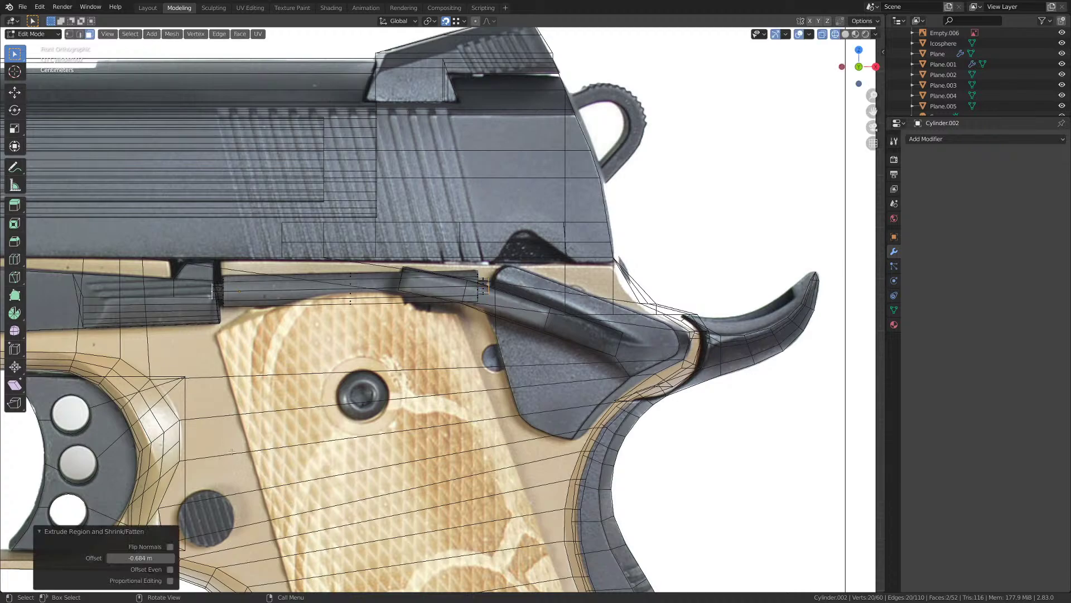
{"action": "key", "text": "z"}
{"action": "left_click", "coordinate": [454, 419]}
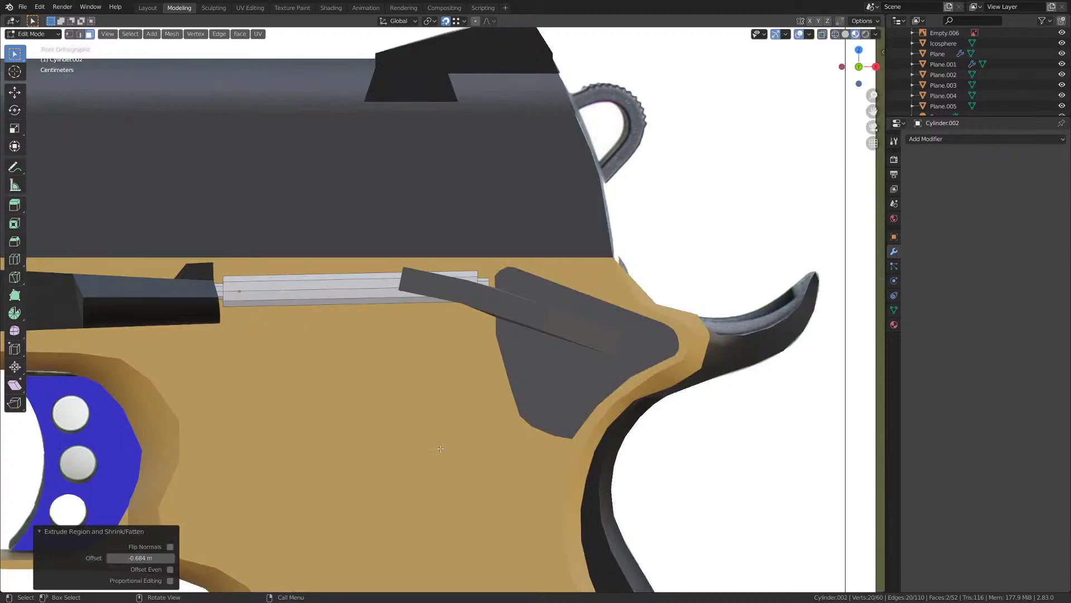
{"action": "scroll", "coordinate": [448, 438], "scroll_direction": "down", "scroll_amount": 2}
{"action": "key", "text": "Tab"}
{"action": "mouse_move", "coordinate": [448, 435]}
{"action": "middle_mouse_down"}
{"action": "mouse_move", "coordinate": [428, 434]}
{"action": "mouse_move", "coordinate": [424, 448]}
{"action": "middle_mouse_up"}
{"action": "left_click", "coordinate": [669, 366]}
{"action": "middle_click_drag", "start_coordinate": [586, 441], "coordinate": [550, 486]}
{"action": "key", "text": "ctrl+s"}
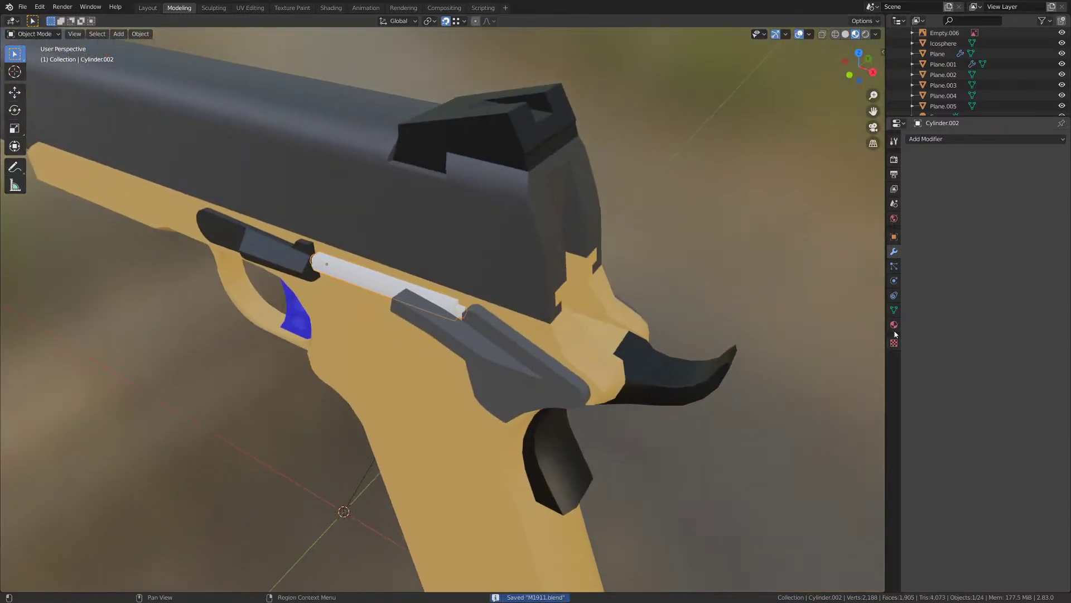
- Give the tube two material slots, each holding a new material
{"action": "left_click", "coordinate": [894, 325]}
{"action": "scroll", "coordinate": [501, 380], "scroll_direction": "up", "scroll_amount": 5}
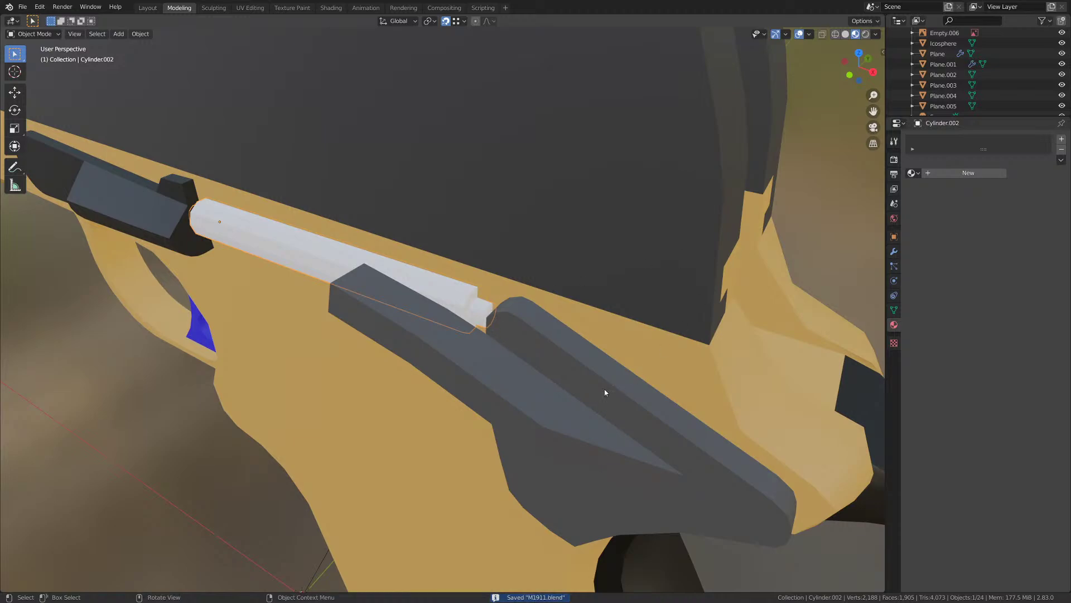
{"action": "middle_click_drag", "start_coordinate": [602, 380], "coordinate": [627, 362]}
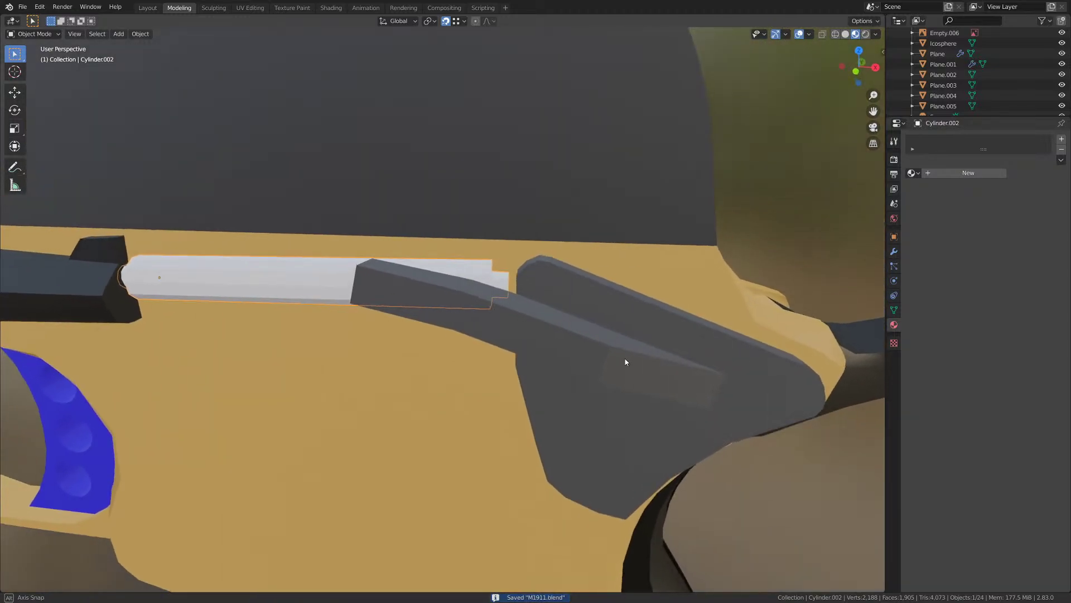
{"action": "key", "text": "ctrl+s"}
{"action": "key", "text": "ctrl+s"}
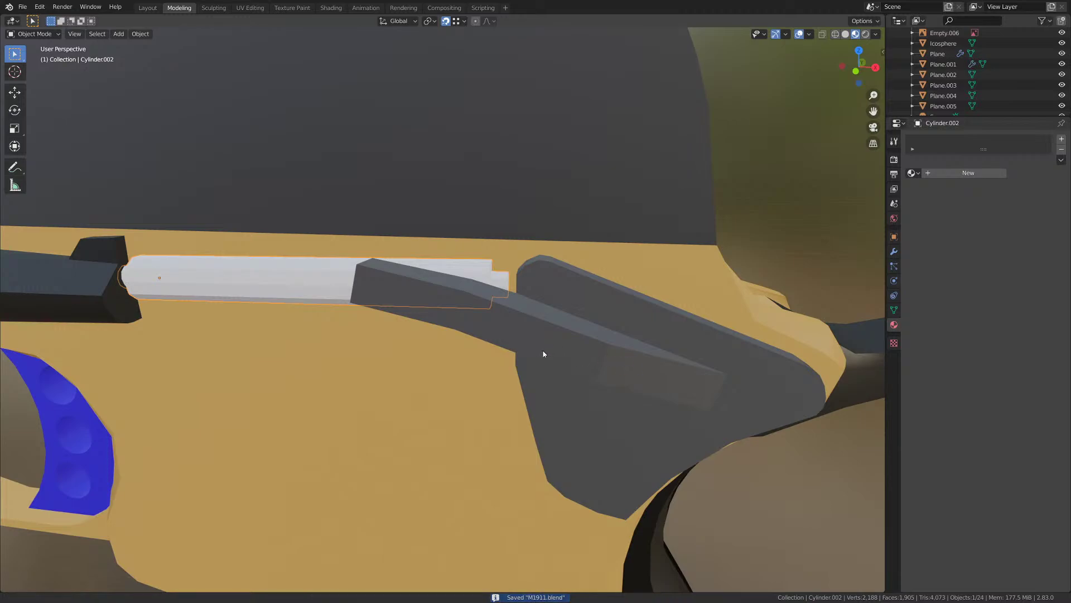
{"action": "middle_click_drag", "start_coordinate": [684, 288], "coordinate": [673, 294], "text": "shift"}
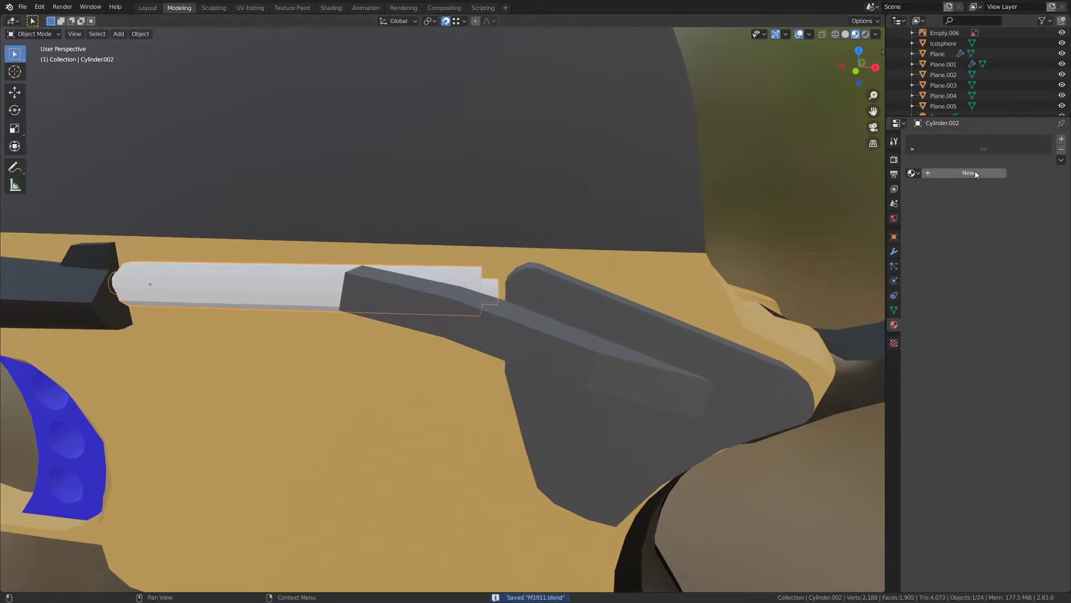
{"action": "left_click", "coordinate": [948, 173]}
{"action": "left_click_drag", "start_coordinate": [984, 150], "coordinate": [1017, 170]}
{"action": "left_click", "coordinate": [1005, 153]}
{"action": "left_click", "coordinate": [967, 197]}
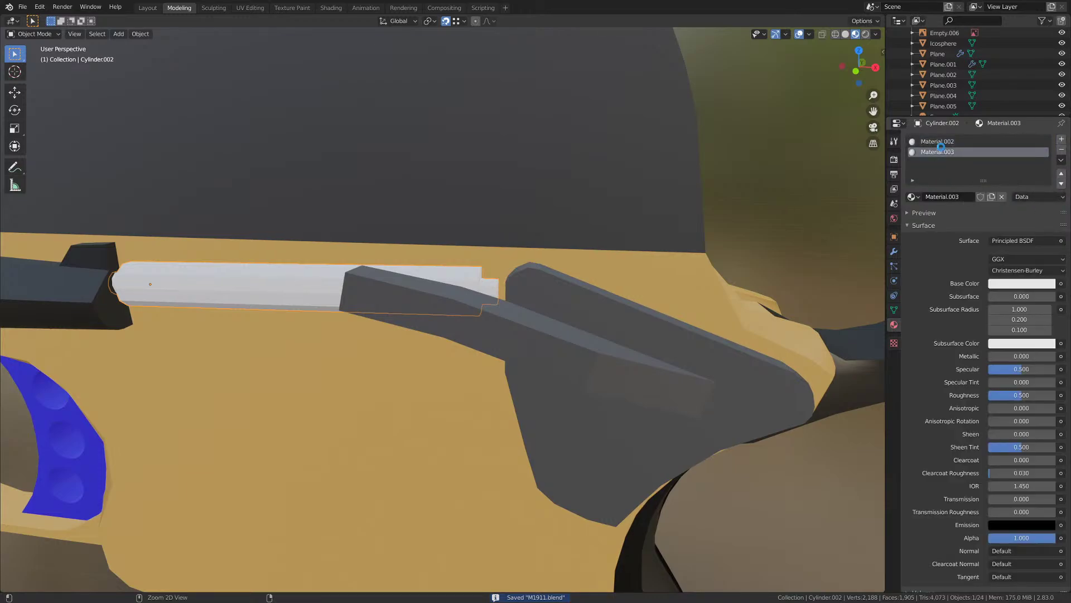
- Rename the tube's first material Cylinder and the second Button, and save the file
{"action": "left_click", "coordinate": [943, 141]}
{"action": "key", "text": "ctrl+s"}
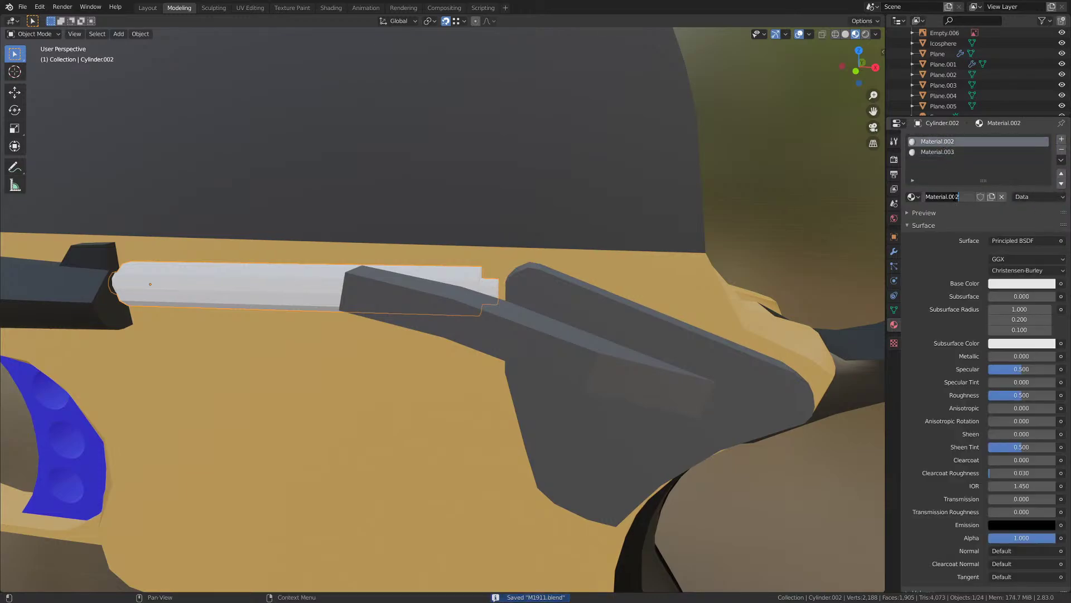
{"action": "type", "text": "Cylinder"}
{"action": "key", "text": "Return"}
{"action": "left_click", "coordinate": [955, 152]}
{"action": "left_click", "coordinate": [942, 197]}
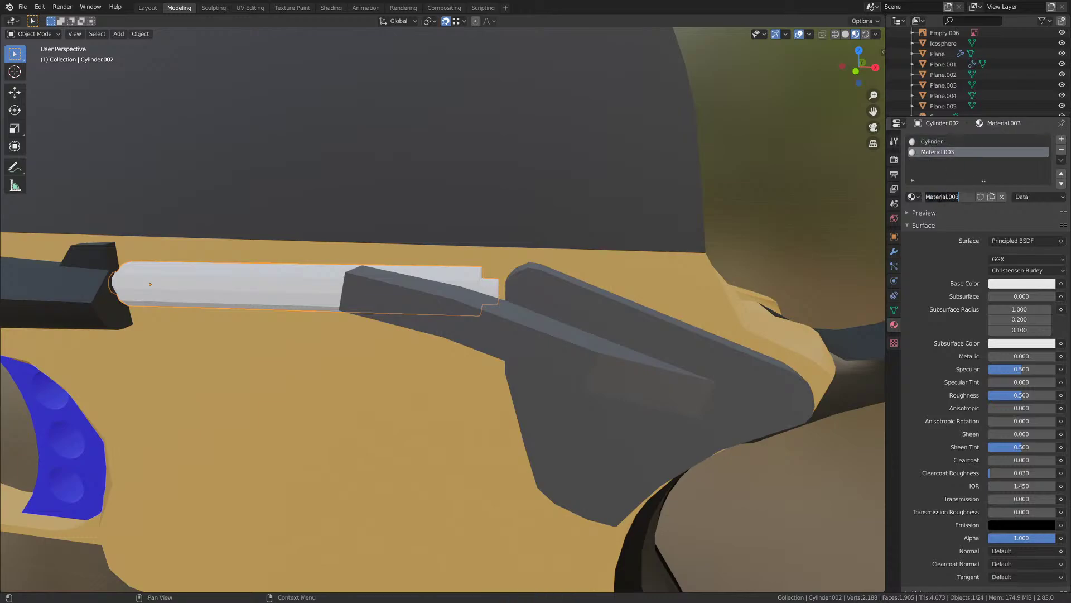
{"action": "type", "text": "Button"}
{"action": "key", "text": "Return"}
{"action": "key", "text": "ctrl+s"}
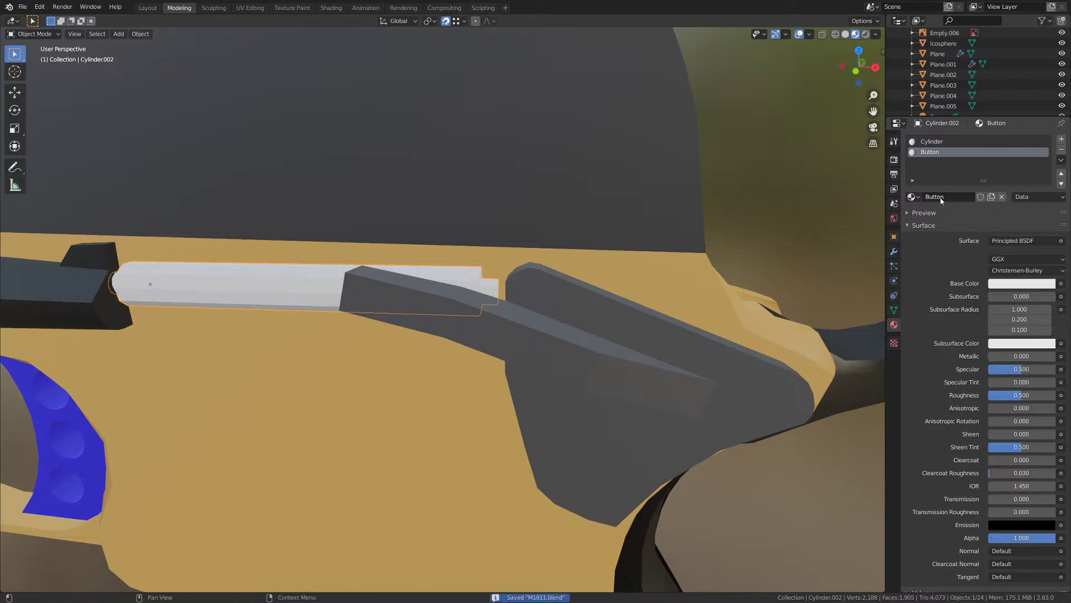
- Set the base color of the Cylinder material to red and of the Button material to blue
{"action": "left_click", "coordinate": [940, 141]}
{"action": "left_click", "coordinate": [1002, 284]}
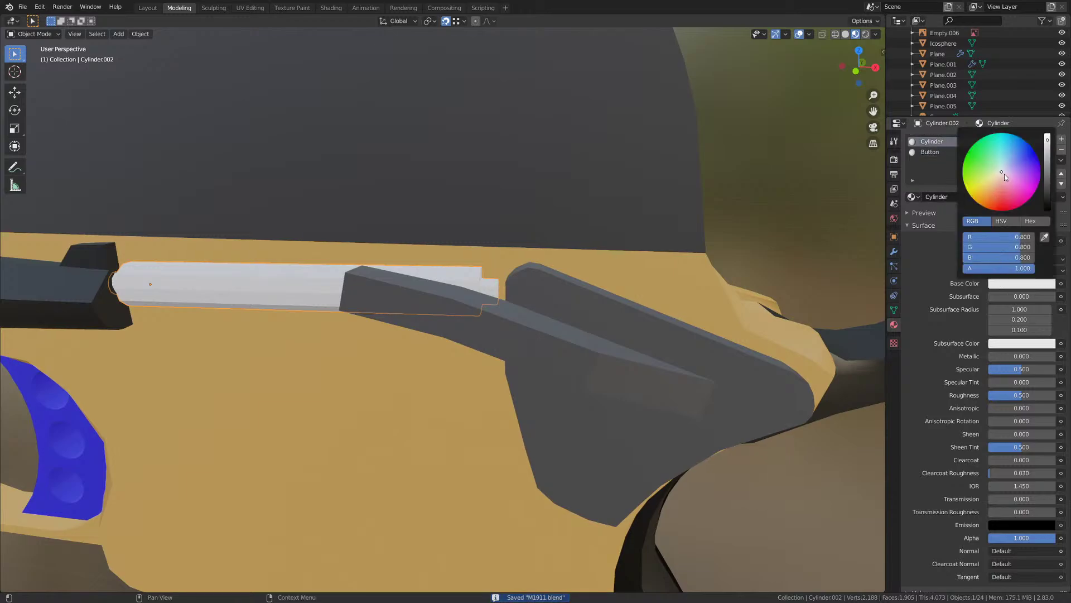
{"action": "left_click_drag", "start_coordinate": [1004, 174], "coordinate": [1003, 211]}
{"action": "left_click", "coordinate": [953, 152]}
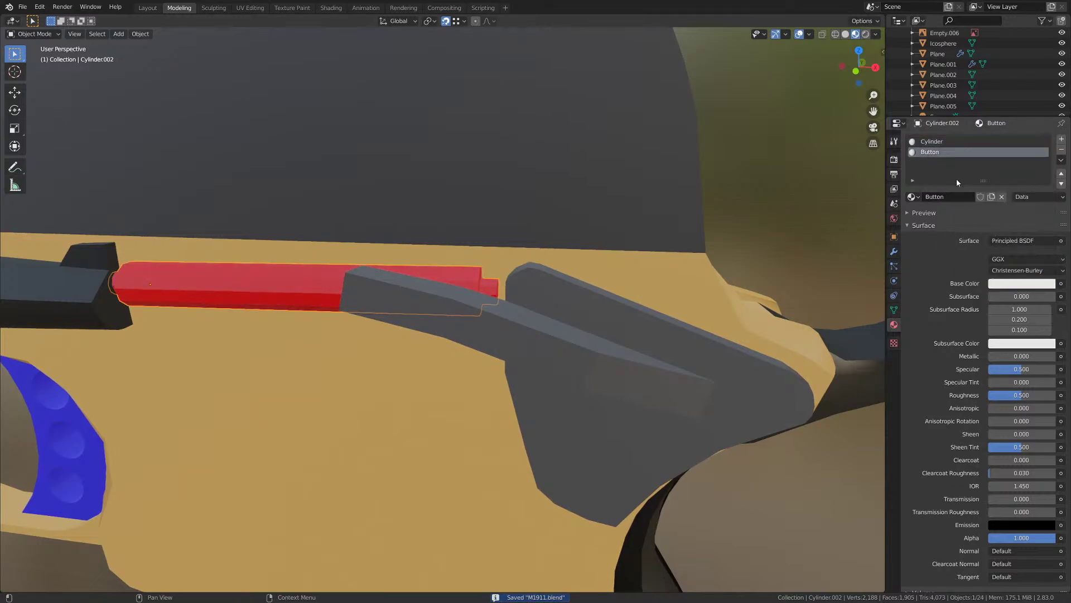
{"action": "left_click", "coordinate": [1006, 285]}
{"action": "left_click_drag", "start_coordinate": [1002, 173], "coordinate": [1021, 144]}
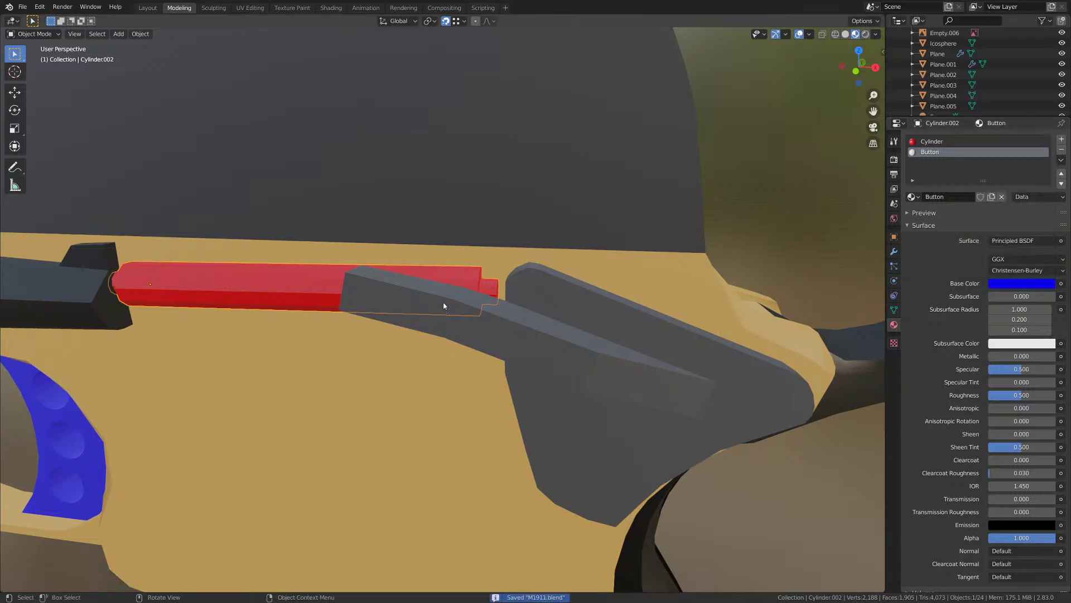
- Assign the Button material to the side and end faces of both buttons on the tube's ends
{"action": "key", "text": "Tab"}
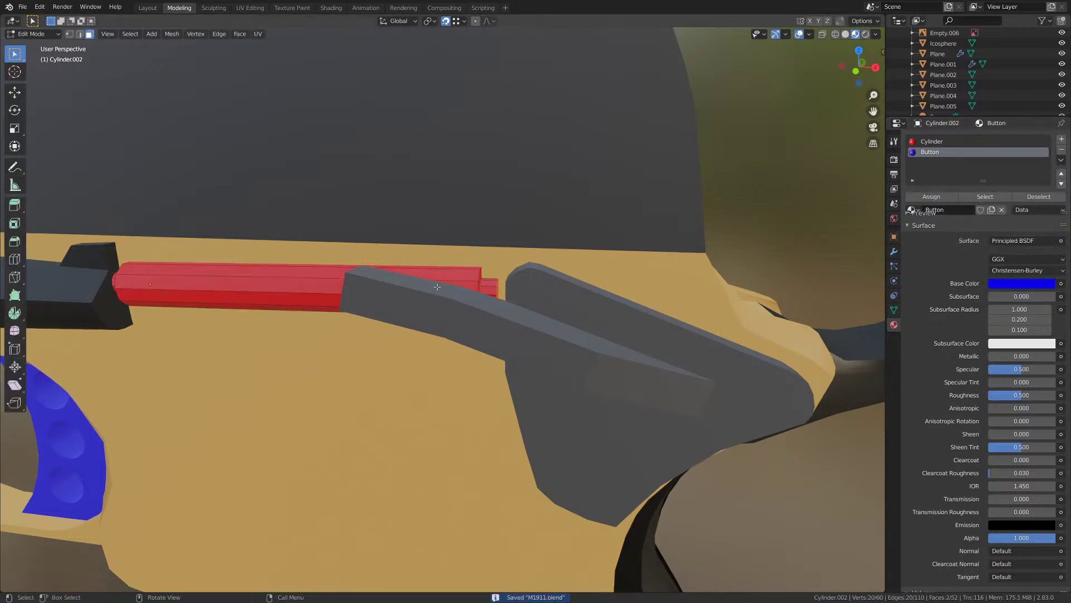
{"action": "middle_click_drag", "start_coordinate": [497, 291], "coordinate": [288, 278]}
{"action": "scroll", "coordinate": [519, 286], "scroll_direction": "up", "scroll_amount": 3}
{"action": "left_click", "coordinate": [508, 291], "text": "alt"}
{"action": "left_click", "coordinate": [518, 288], "text": "shift"}
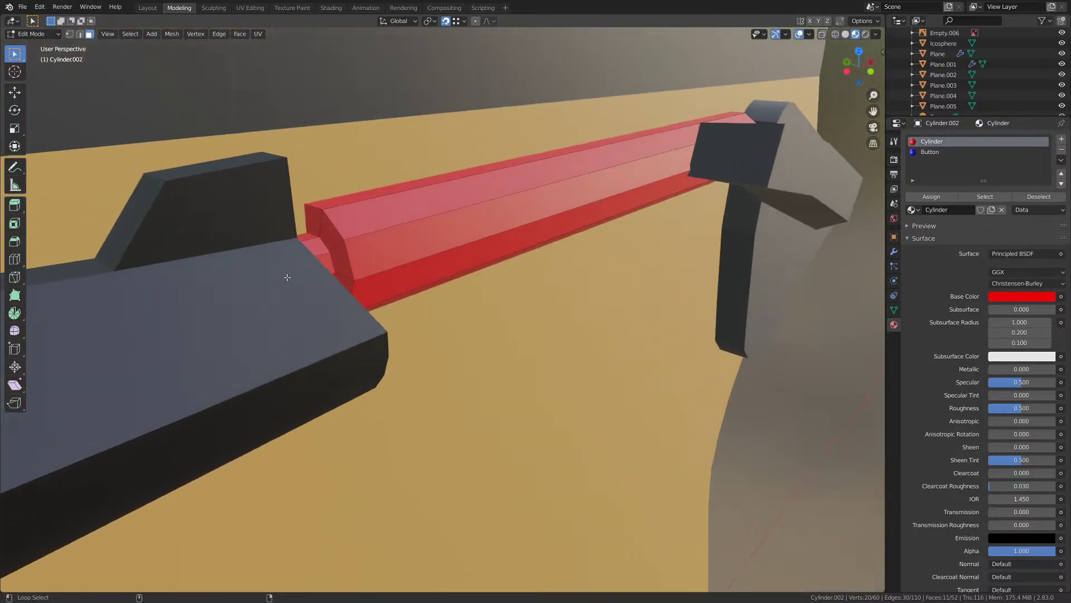
{"action": "left_click", "coordinate": [324, 259], "text": "alt+shift"}
{"action": "key", "text": "z"}
{"action": "left_click", "coordinate": [279, 260]}
{"action": "left_click", "coordinate": [283, 280], "text": "shift"}
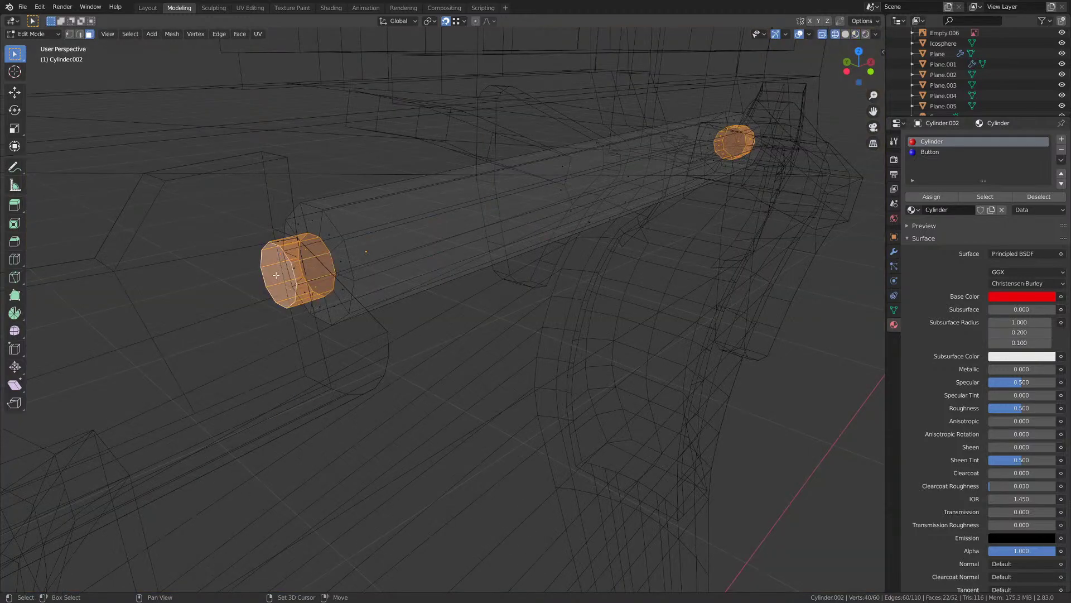
{"action": "key", "text": "z"}
{"action": "left_click", "coordinate": [333, 279]}
{"action": "scroll", "coordinate": [381, 258], "scroll_direction": "down", "scroll_amount": 2}
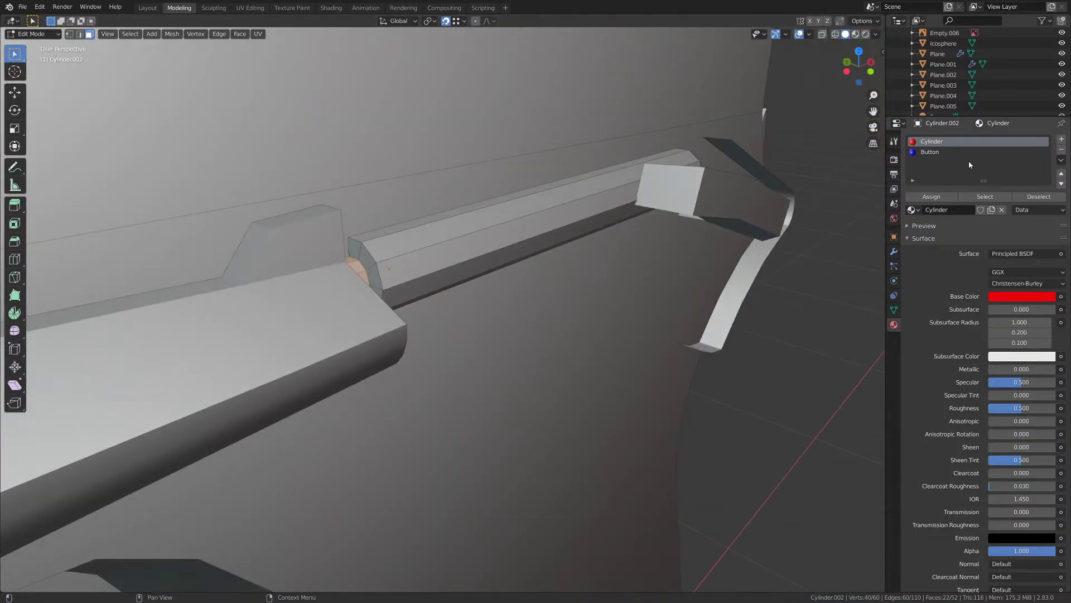
{"action": "left_click", "coordinate": [929, 152]}
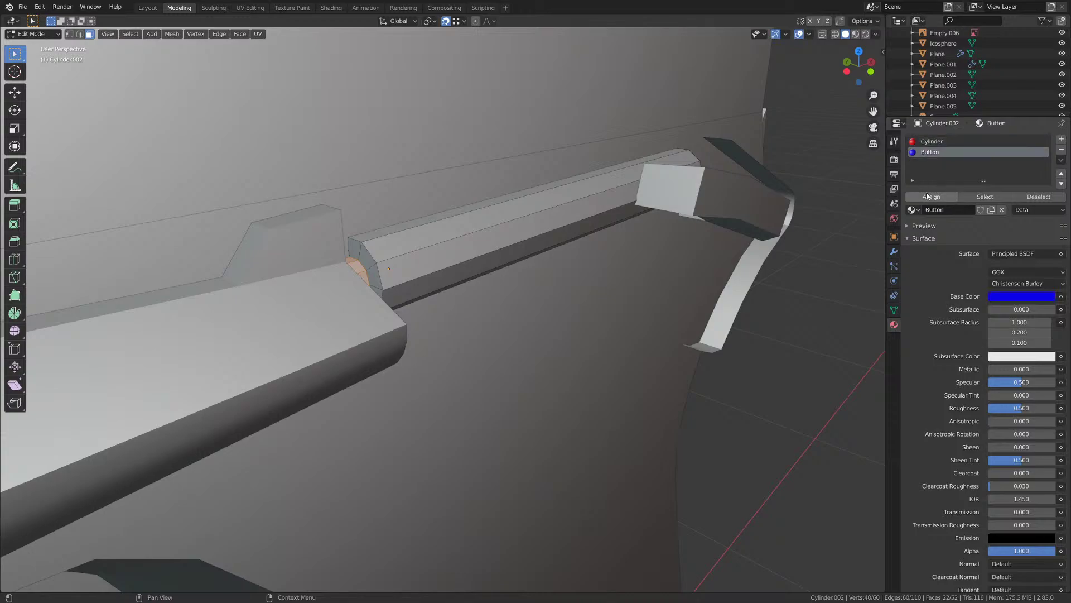
{"action": "left_click", "coordinate": [931, 196]}
- Return to Object Mode with Material Preview shading and save the file
{"action": "key", "text": "z"}
{"action": "left_click", "coordinate": [428, 310]}
{"action": "middle_click_drag", "start_coordinate": [429, 329], "coordinate": [338, 258]}
{"action": "key", "text": "Tab"}
{"action": "scroll", "coordinate": [337, 258], "scroll_direction": "down", "scroll_amount": 3}
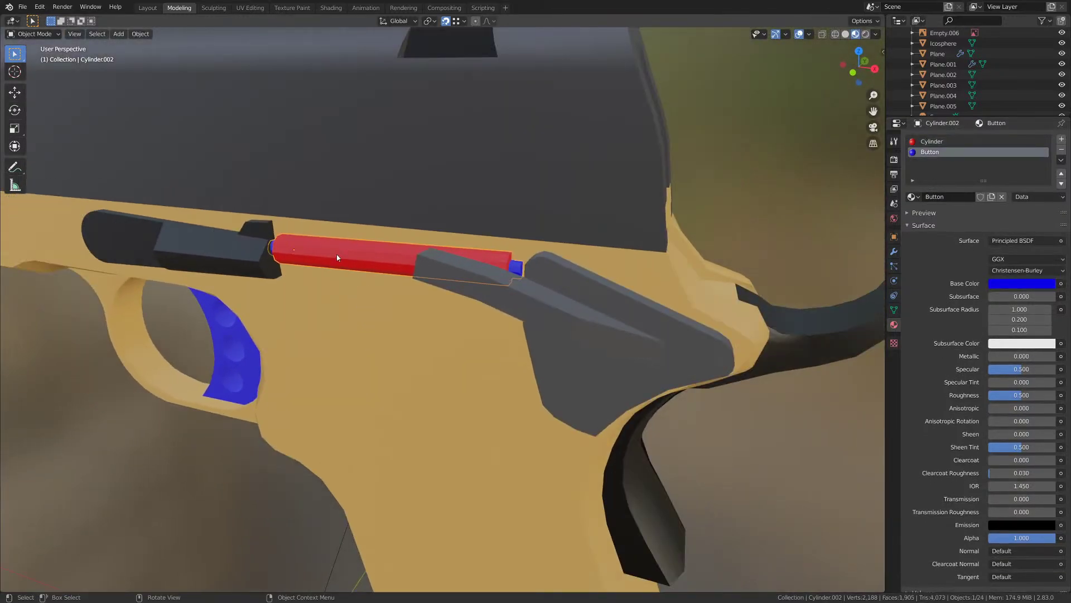
{"action": "key", "text": "ctrl+s"}
- Shade the tube smooth and enable Auto Smooth with an angle of 180°
{"action": "right_click", "coordinate": [338, 258]}
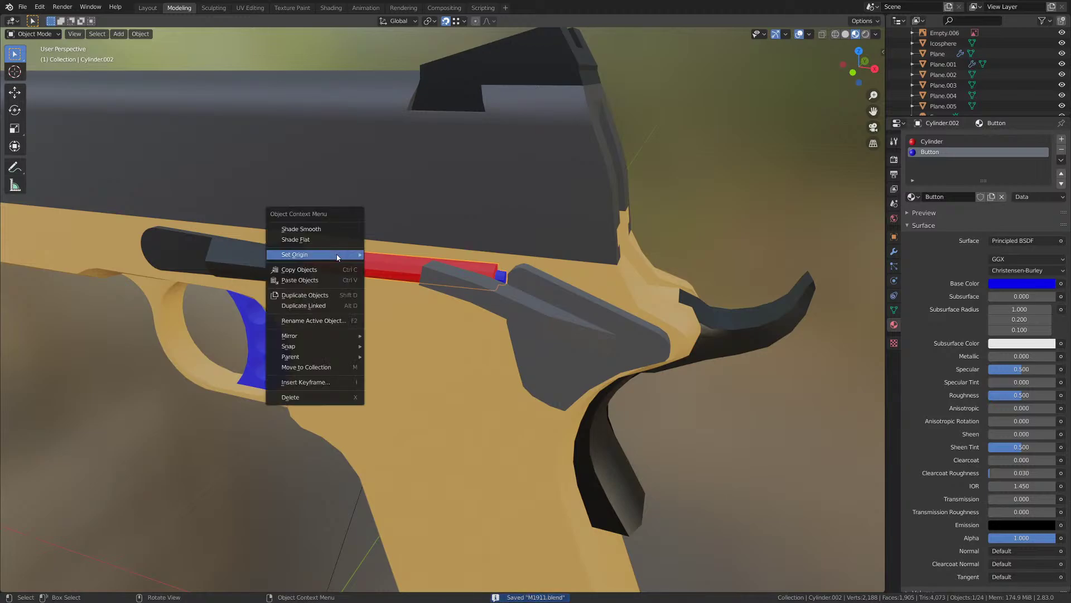
{"action": "left_click", "coordinate": [302, 229]}
{"action": "scroll", "coordinate": [307, 307], "scroll_direction": "up", "scroll_amount": 4}
{"action": "left_click", "coordinate": [894, 310]}
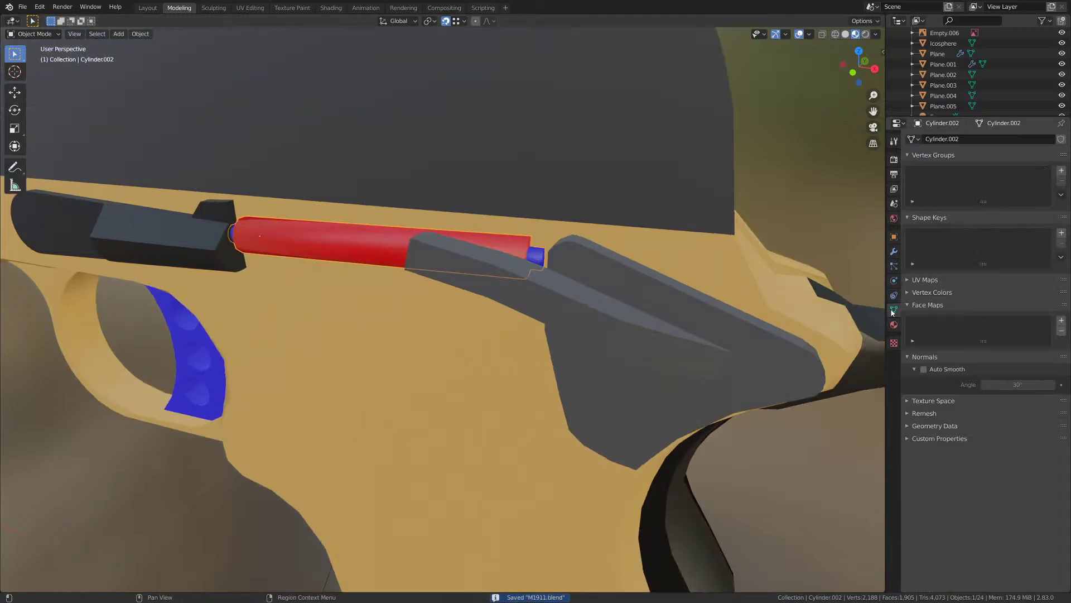
{"action": "left_click", "coordinate": [924, 369]}
{"action": "left_click_drag", "start_coordinate": [1014, 385], "coordinate": [1063, 385]}
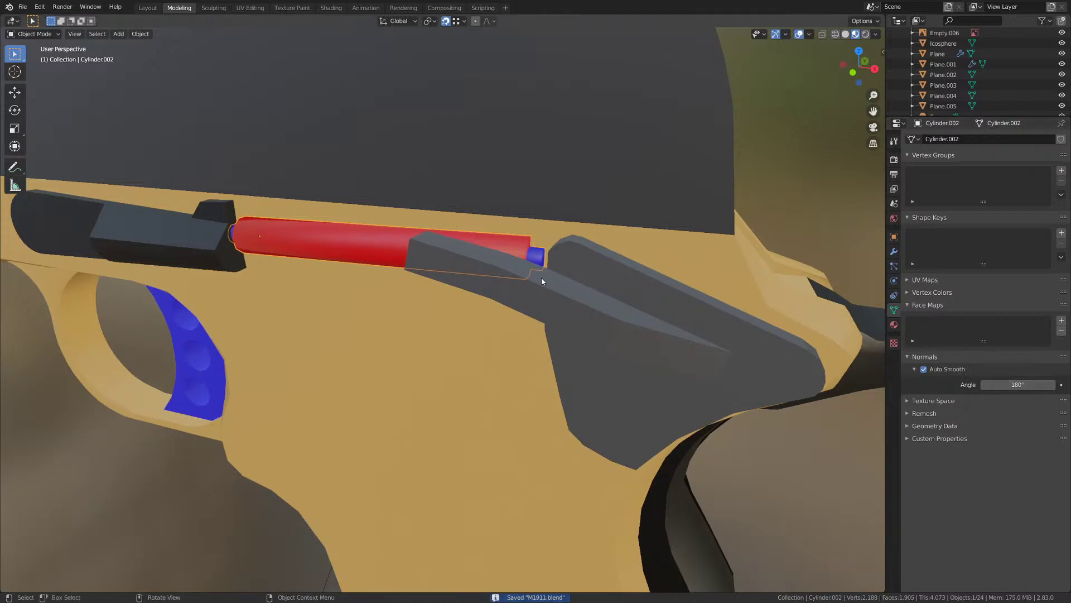
- Mark as sharp the tube's outer rims, the button base loops and the button end rims at both ends
{"action": "key", "text": "Tab"}
{"action": "middle_click_drag", "start_coordinate": [502, 289], "coordinate": [479, 286]}
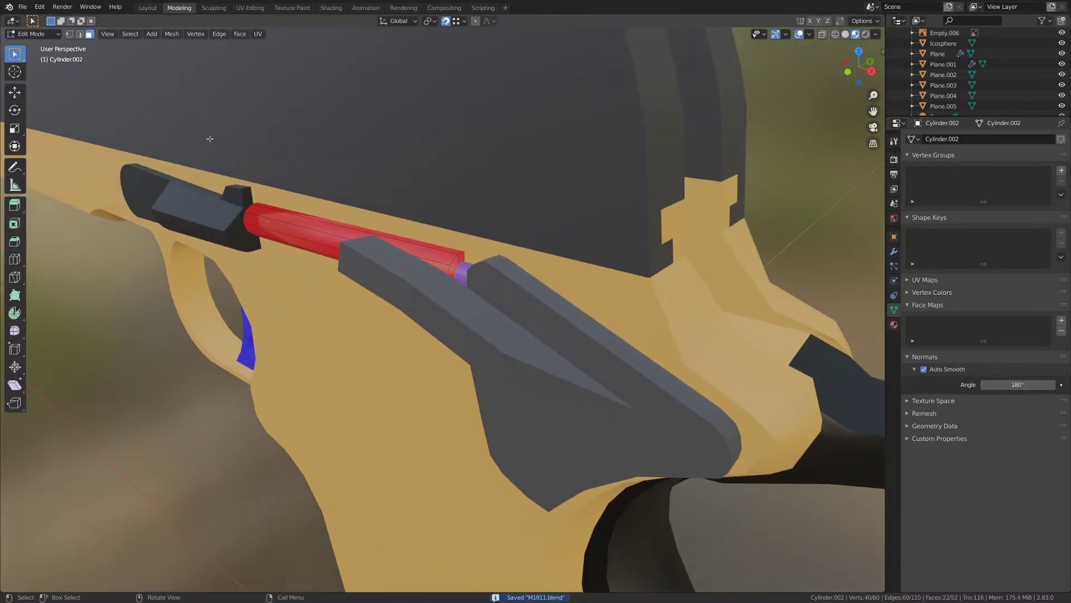
{"action": "scroll", "coordinate": [476, 301], "scroll_direction": "up", "scroll_amount": 4}
{"action": "left_click", "coordinate": [456, 269], "text": "alt"}
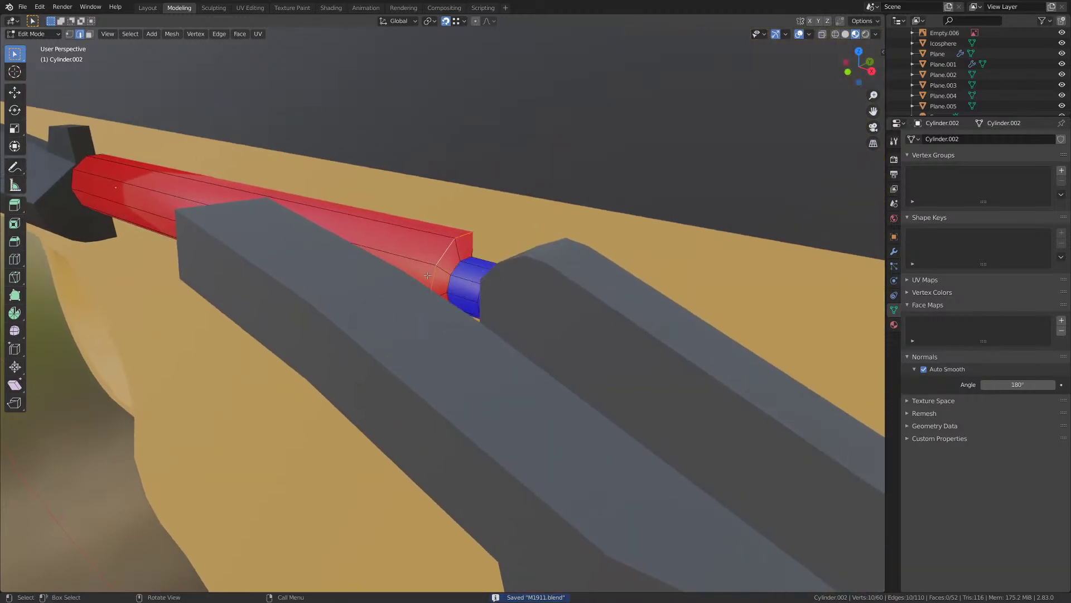
{"action": "left_click", "coordinate": [456, 270], "text": "alt+shift"}
{"action": "middle_click_drag", "start_coordinate": [496, 295], "coordinate": [398, 298]}
{"action": "left_click", "coordinate": [598, 314], "text": "alt+shift"}
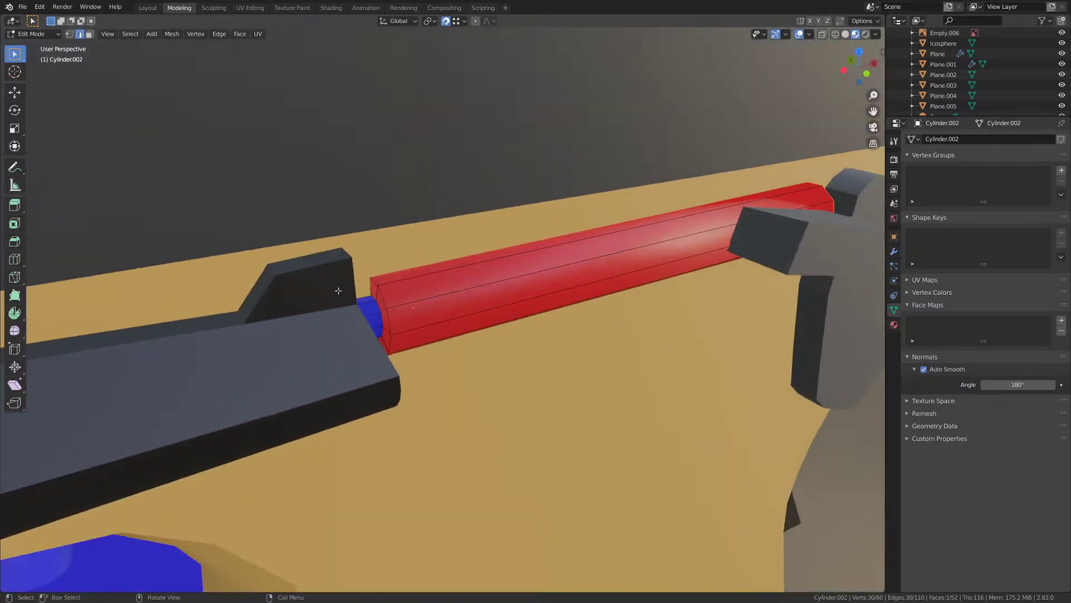
{"action": "left_click", "coordinate": [377, 305], "text": "alt+shift"}
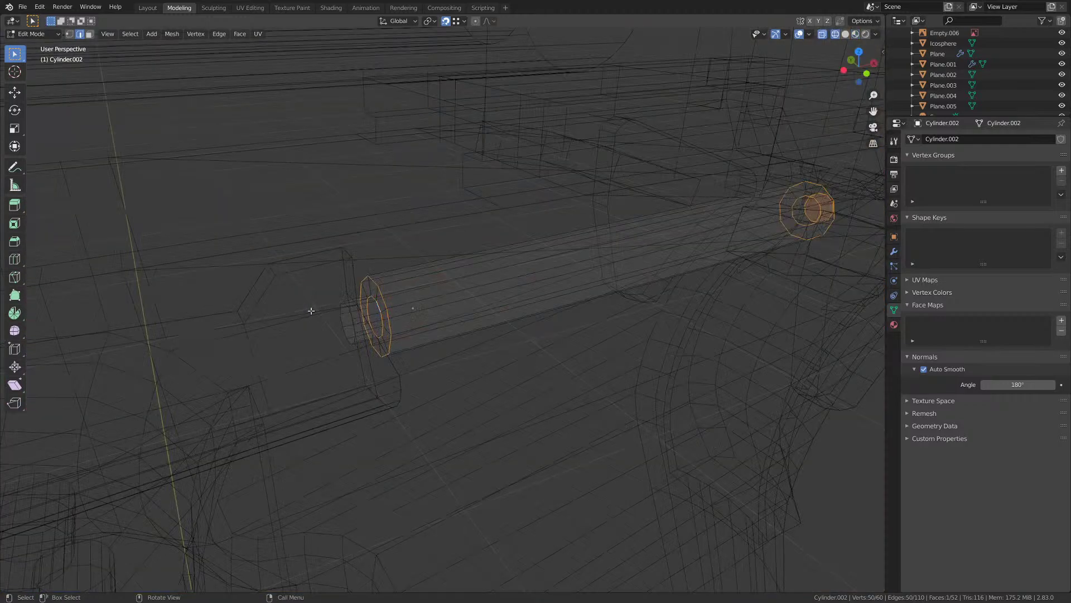
{"action": "key", "text": "shift+z"}
{"action": "key", "text": "z"}
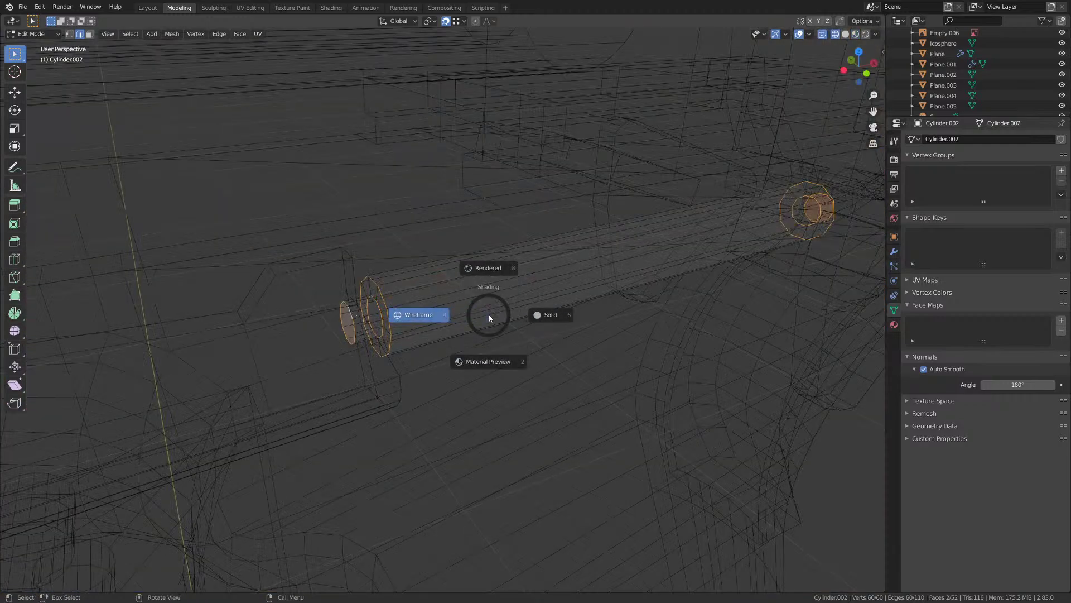
{"action": "left_click", "coordinate": [219, 34]}
{"action": "left_click", "coordinate": [281, 241]}
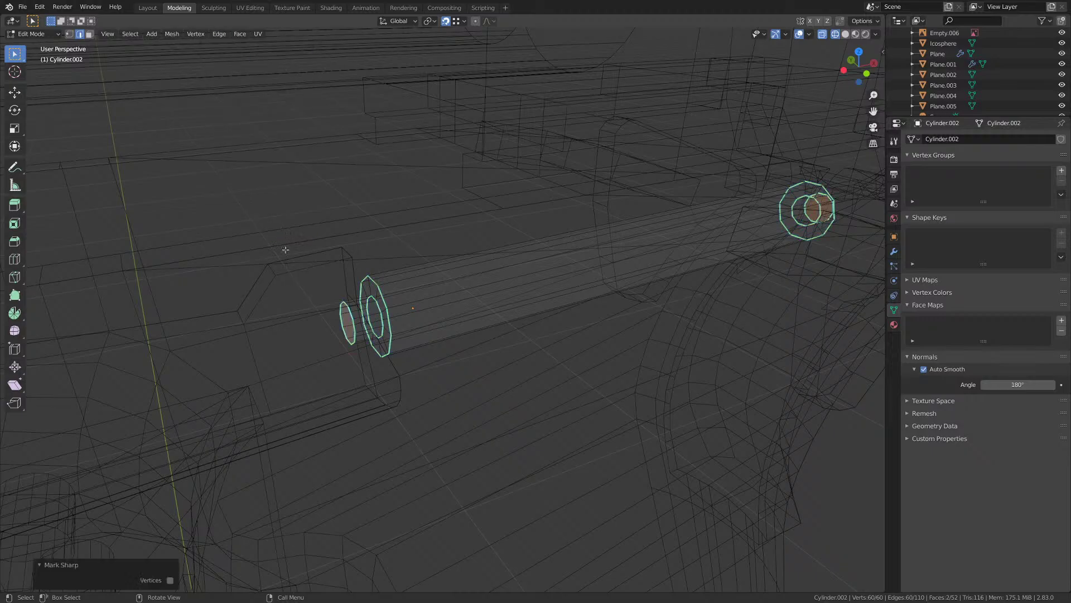
- Restore Material Preview shading, leave Edit Mode, and save the file with the sharpened tube
{"action": "key", "text": "shift+z"}
{"action": "key", "text": "z"}
{"action": "left_click", "coordinate": [372, 353]}
{"action": "scroll", "coordinate": [385, 355], "scroll_direction": "down", "scroll_amount": 4}
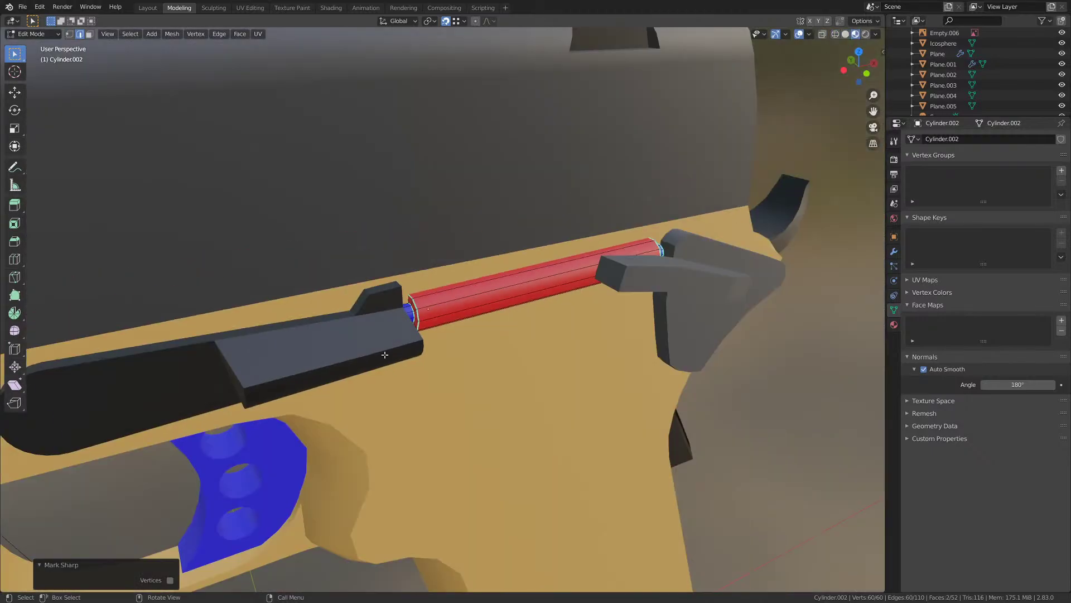
{"action": "key", "text": "Tab"}
{"action": "middle_click_drag", "start_coordinate": [553, 379], "coordinate": [456, 382]}
{"action": "key", "text": "ctrl+s"}
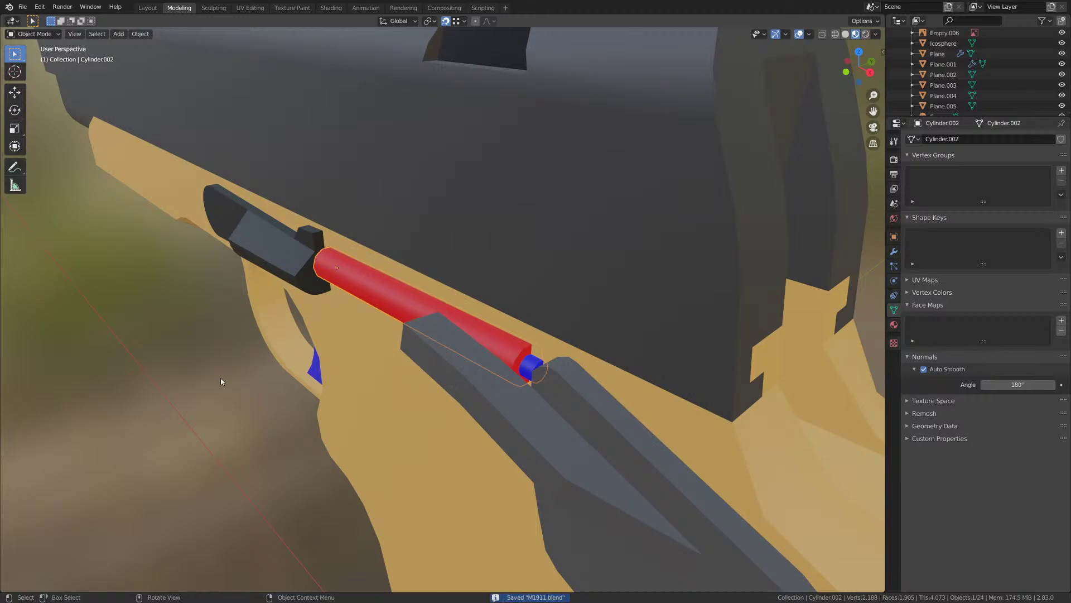
- Compare the tube and its end buttons with the reference photo in front-view wireframe, with the tube's material settings open
{"action": "left_click", "coordinate": [222, 382]}
{"action": "scroll", "coordinate": [240, 360], "scroll_direction": "down", "scroll_amount": 3}
{"action": "middle_click_drag", "start_coordinate": [241, 359], "coordinate": [420, 281]}
{"action": "left_click", "coordinate": [419, 281]}
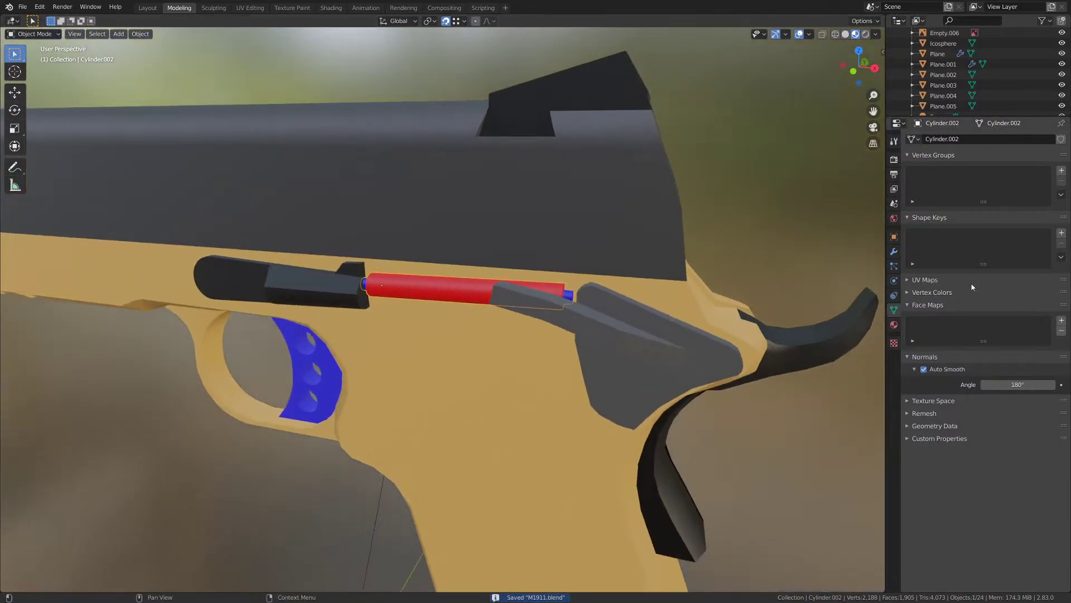
{"action": "left_click", "coordinate": [896, 326]}
{"action": "scroll", "coordinate": [514, 322], "scroll_direction": "down", "scroll_amount": 3}
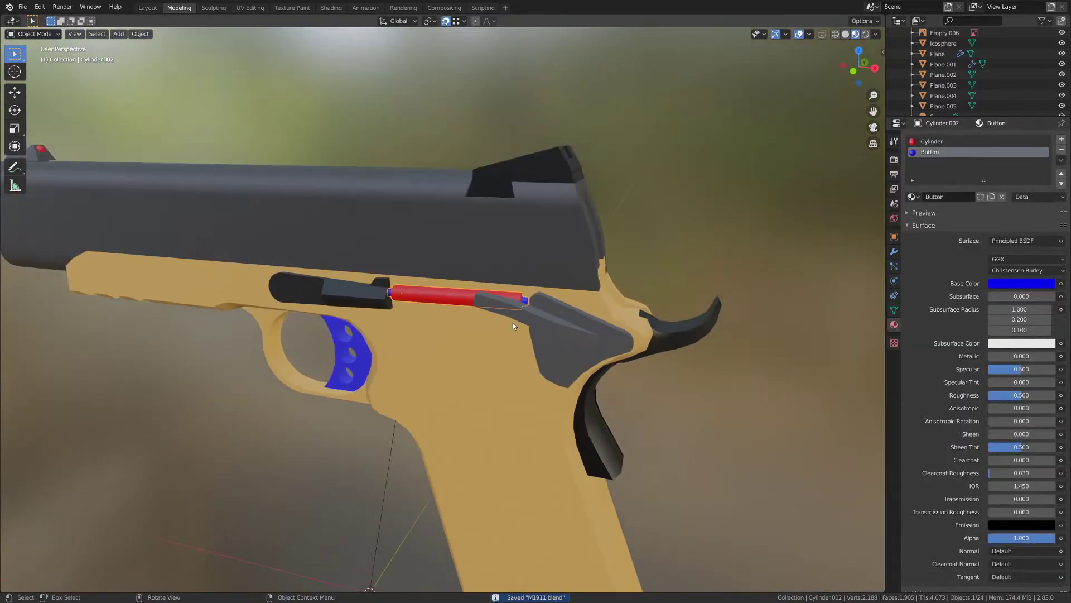
{"action": "key", "text": "KP_1"}
{"action": "key", "text": "z"}
{"action": "left_click", "coordinate": [377, 316]}
{"action": "scroll", "coordinate": [394, 322], "scroll_direction": "up", "scroll_amount": 8}
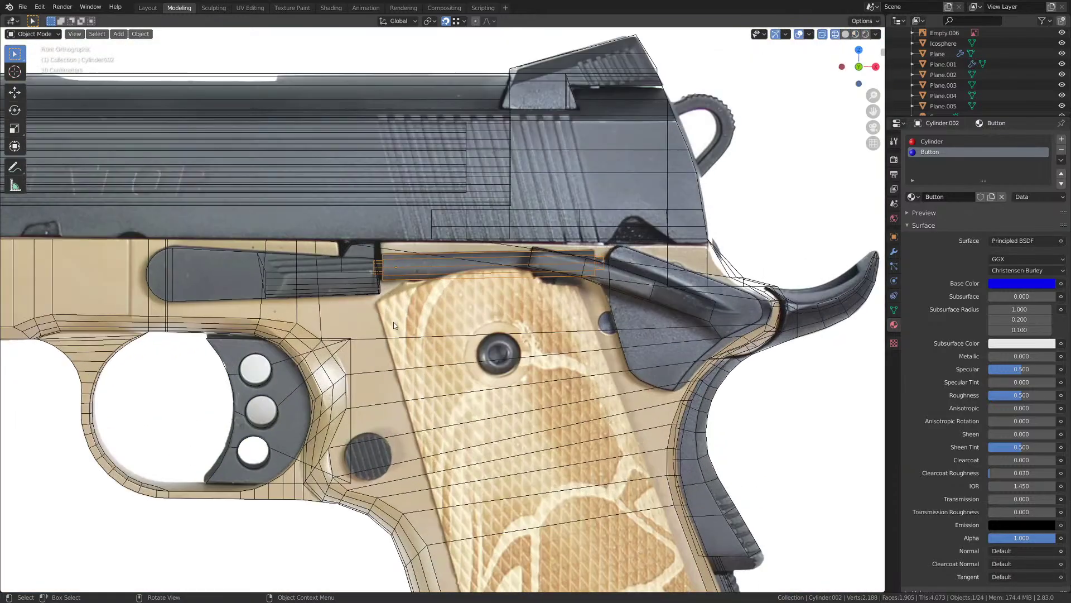
{"action": "middle_click_drag", "start_coordinate": [423, 297], "coordinate": [111, 366], "text": "shift"}
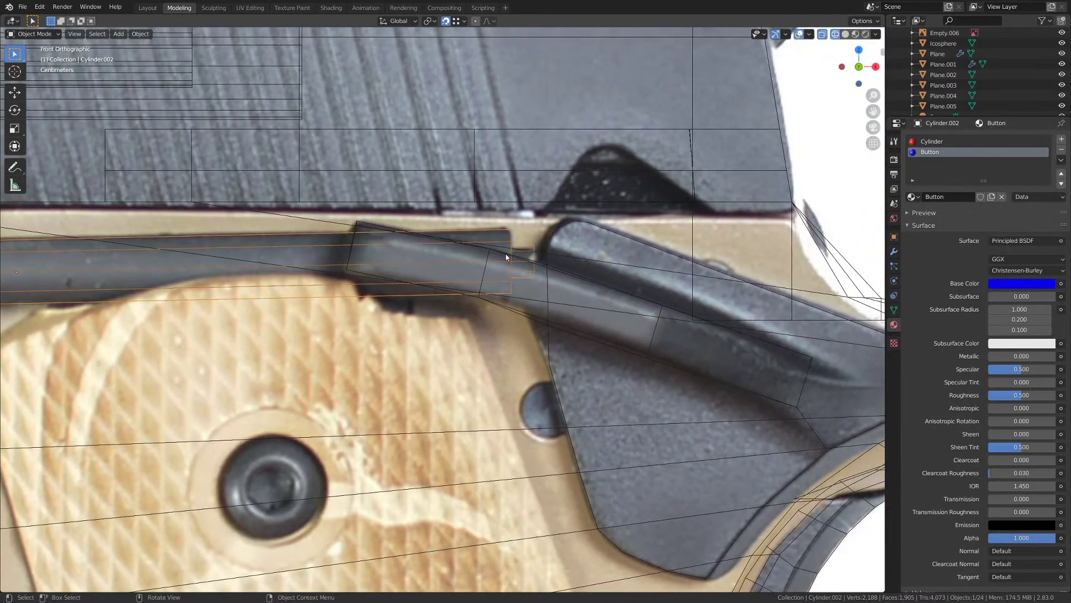
{"action": "scroll", "coordinate": [506, 257], "scroll_direction": "down", "scroll_amount": 4}
{"action": "key", "text": "z"}
{"action": "left_click", "coordinate": [457, 325]}
{"action": "mouse_move", "coordinate": [456, 325]}
{"action": "middle_mouse_down"}
{"action": "mouse_move", "coordinate": [453, 350]}
{"action": "mouse_move", "coordinate": [463, 346]}
{"action": "middle_mouse_up"}
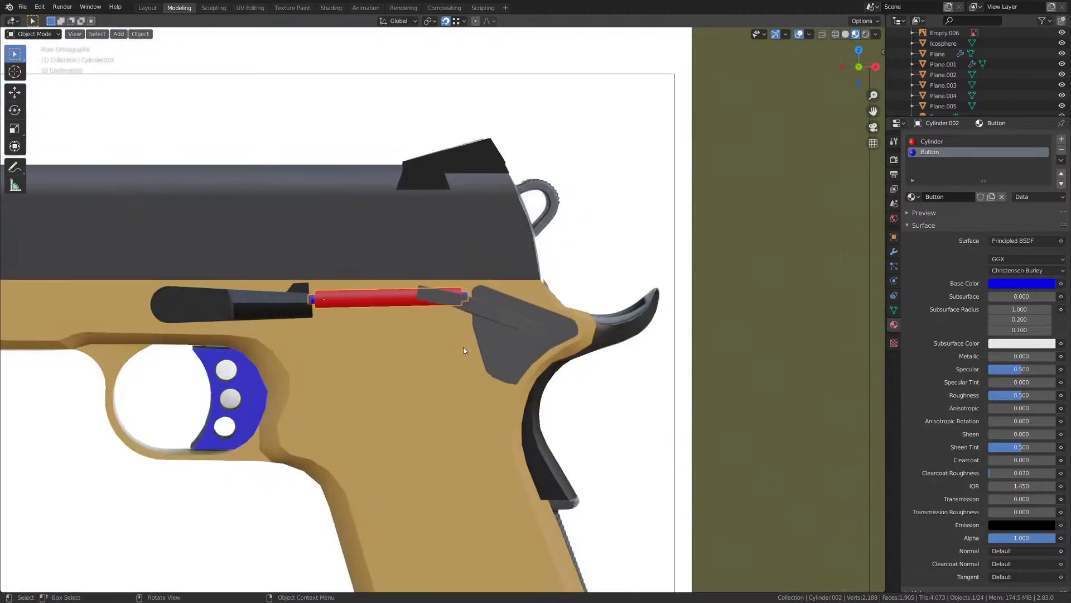
- Set the Cylinder material's base color to a neutral gray with R, G and B at 0.179
{"action": "left_click", "coordinate": [936, 143]}
{"action": "left_click", "coordinate": [1002, 281]}
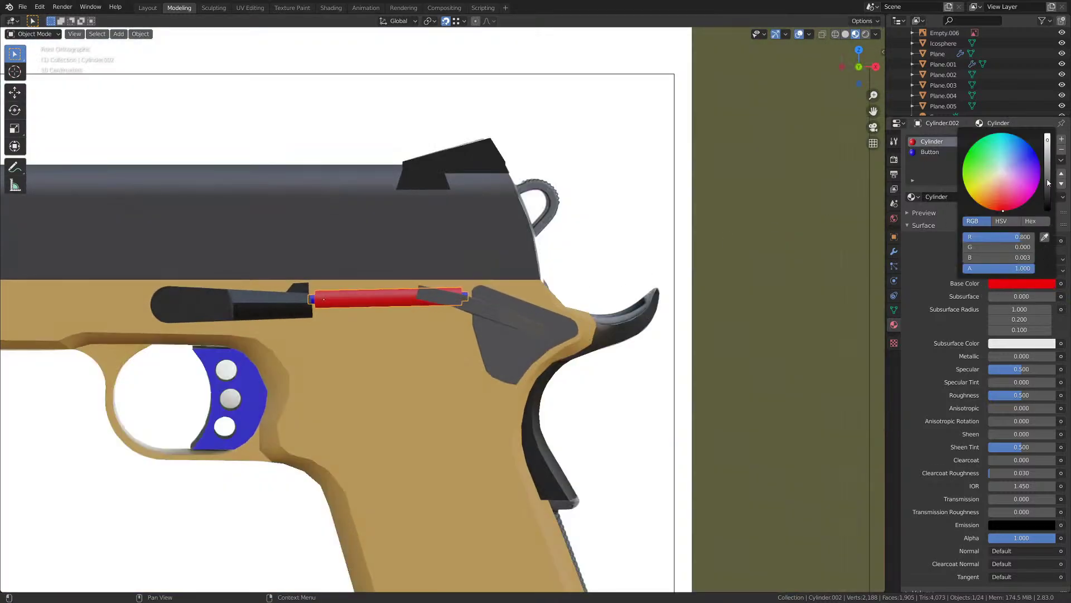
{"action": "left_click_drag", "start_coordinate": [1049, 149], "coordinate": [1053, 205]}
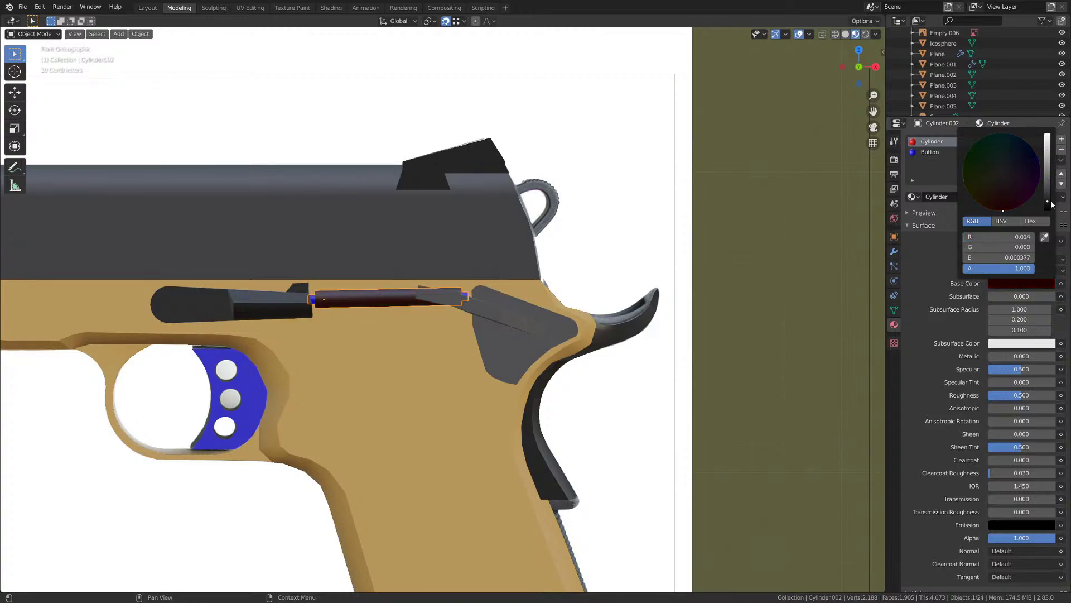
{"action": "left_click", "coordinate": [1001, 221]}
{"action": "left_click", "coordinate": [986, 222]}
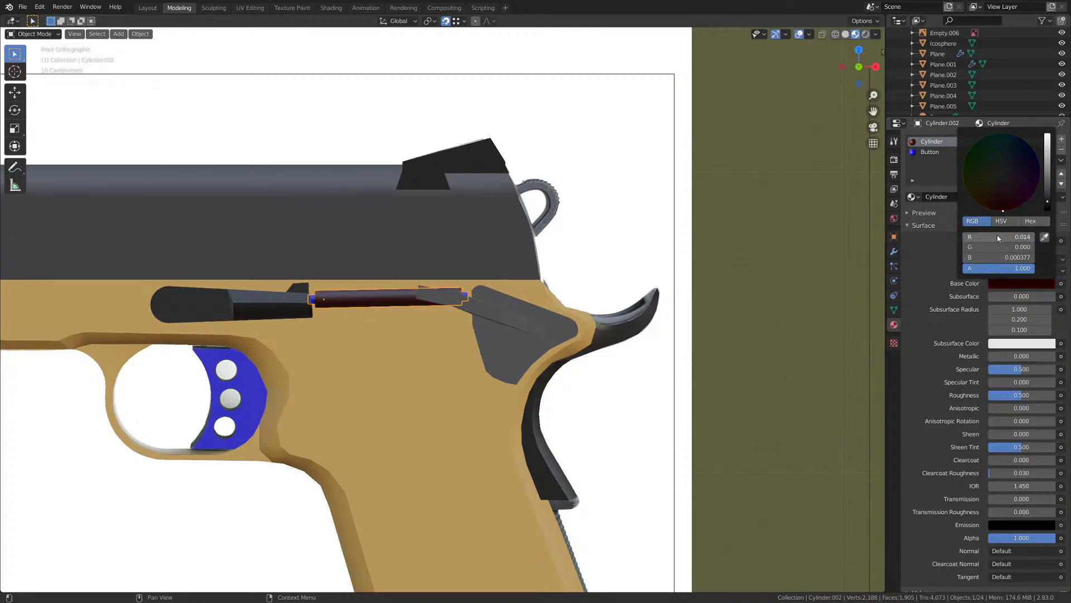
{"action": "left_click", "coordinate": [1002, 236]}
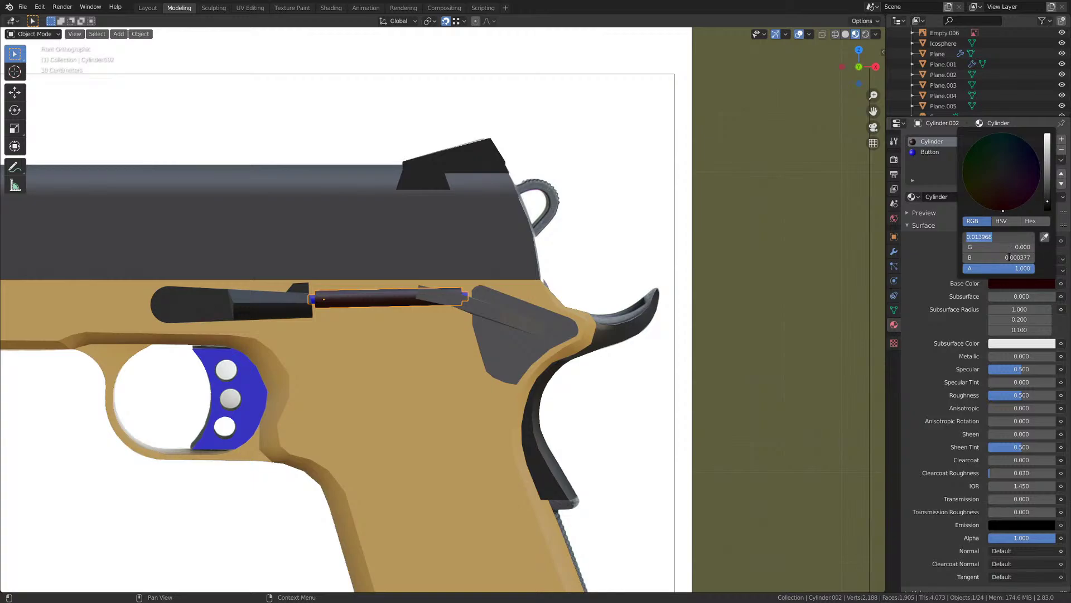
{"action": "type", "text": "1"}
{"action": "key", "text": "Tab"}
{"action": "type", "text": "1"}
{"action": "key", "text": "Tab"}
{"action": "type", "text": "1"}
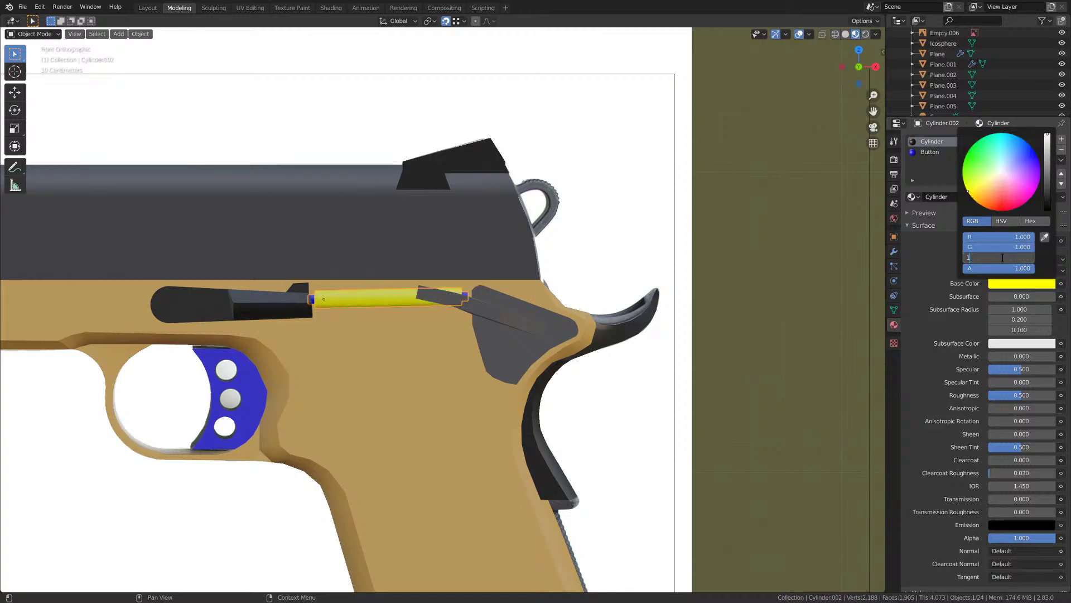
{"action": "key", "text": "Return"}
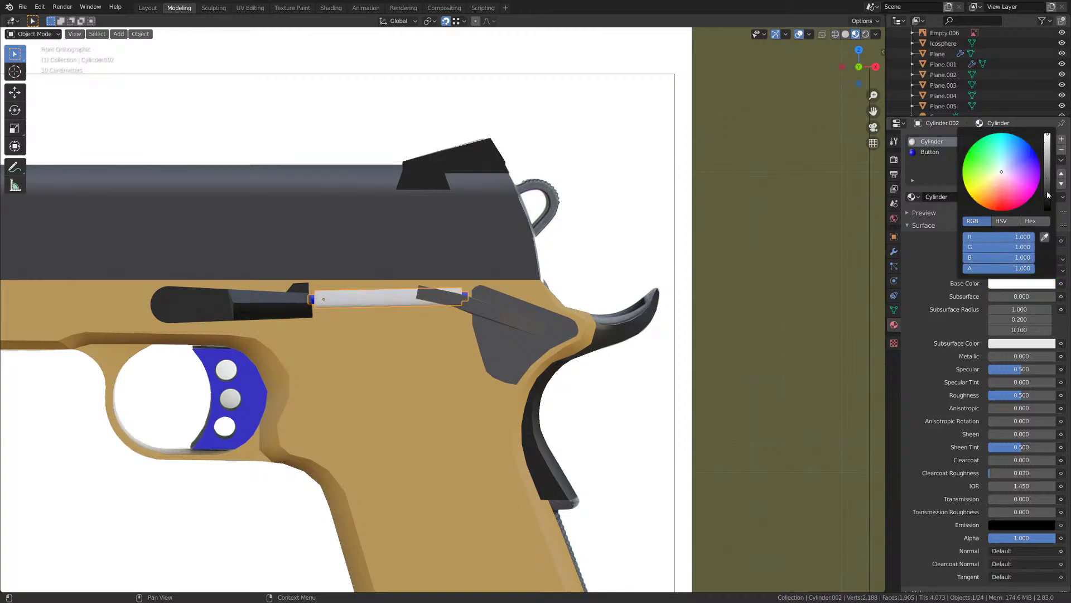
{"action": "left_click_drag", "start_coordinate": [1051, 145], "coordinate": [1048, 175]}
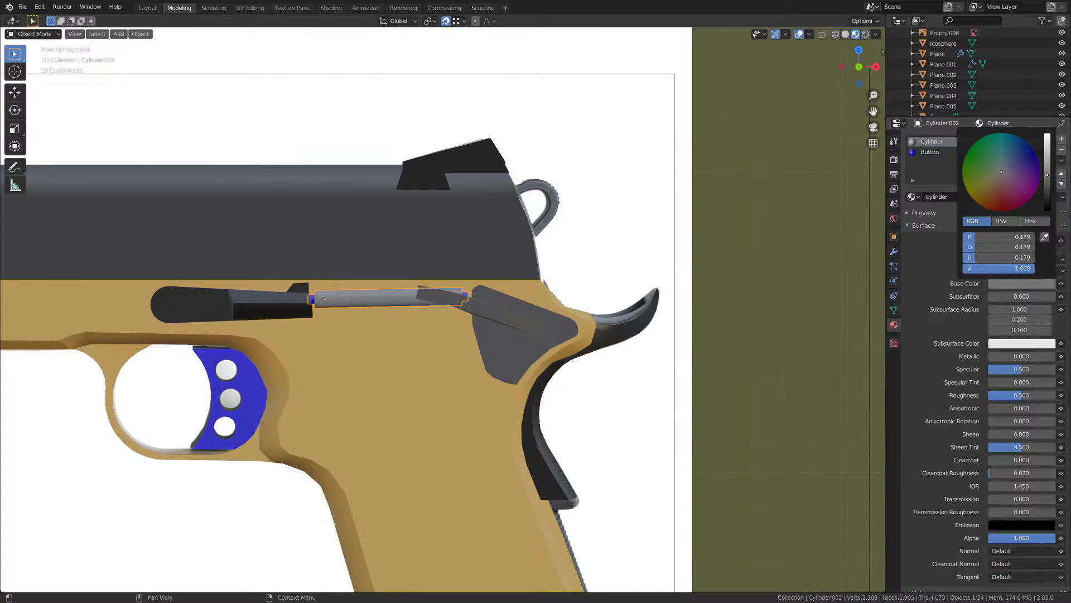
- Set the Button material's base color to black, deselect everything, and save the file
{"action": "left_click", "coordinate": [930, 151]}
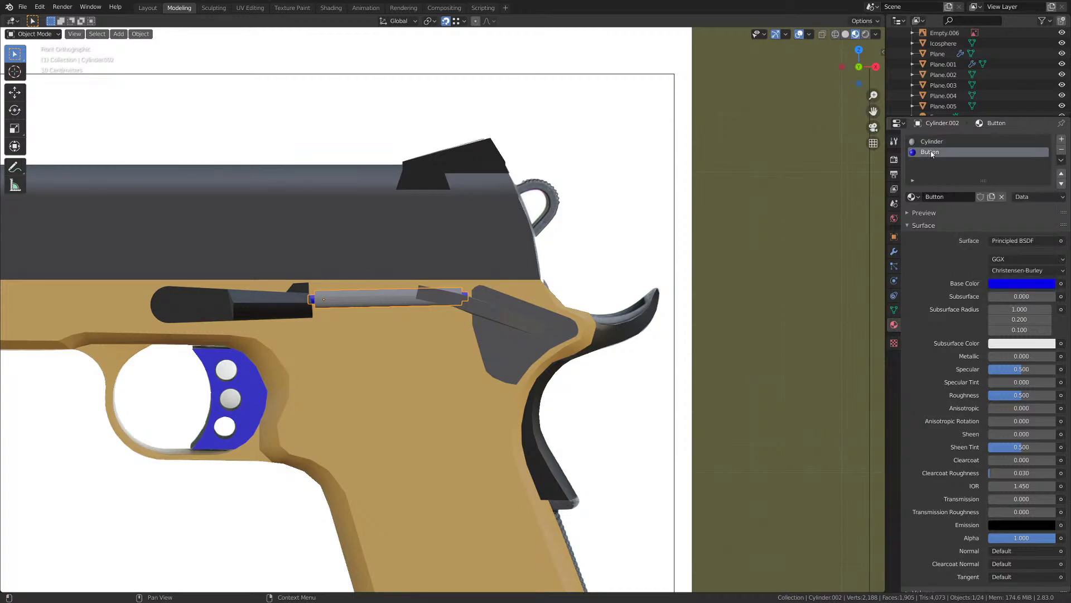
{"action": "left_click", "coordinate": [1022, 283]}
{"action": "left_click_drag", "start_coordinate": [1048, 161], "coordinate": [1048, 211]}
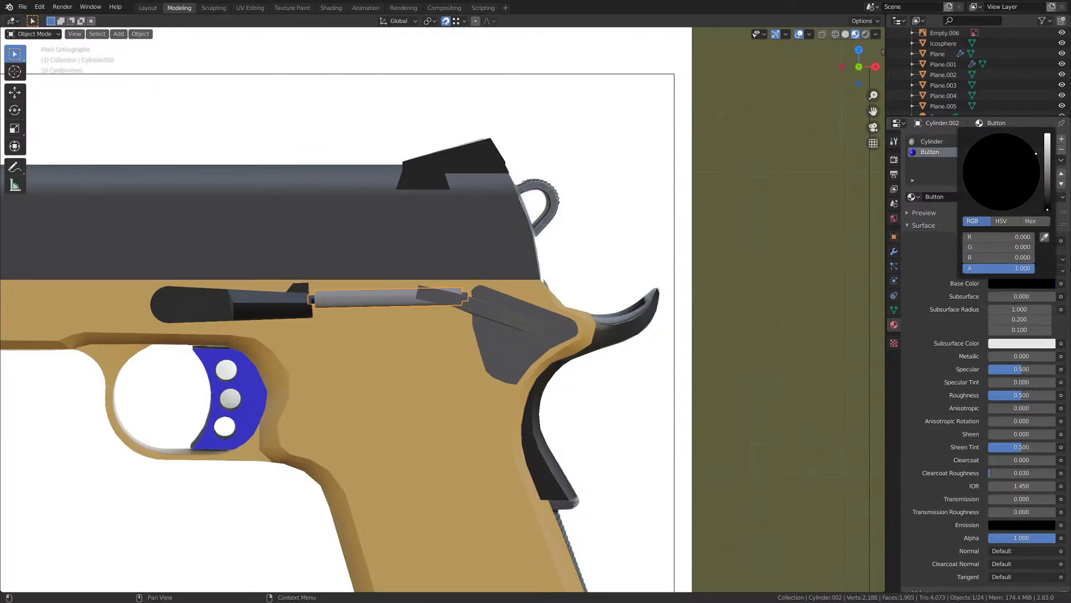
{"action": "middle_click_drag", "start_coordinate": [496, 342], "coordinate": [464, 360]}
{"action": "key", "text": "alt+a"}
{"action": "middle_click_drag", "start_coordinate": [540, 268], "coordinate": [451, 273]}
{"action": "scroll", "coordinate": [535, 273], "scroll_direction": "down", "scroll_amount": 5}
{"action": "key", "text": "ctrl+s"}
- Select the slide, save the file, and examine the slide's ejection port in the front-view reference photo
{"action": "left_click", "coordinate": [428, 236]}
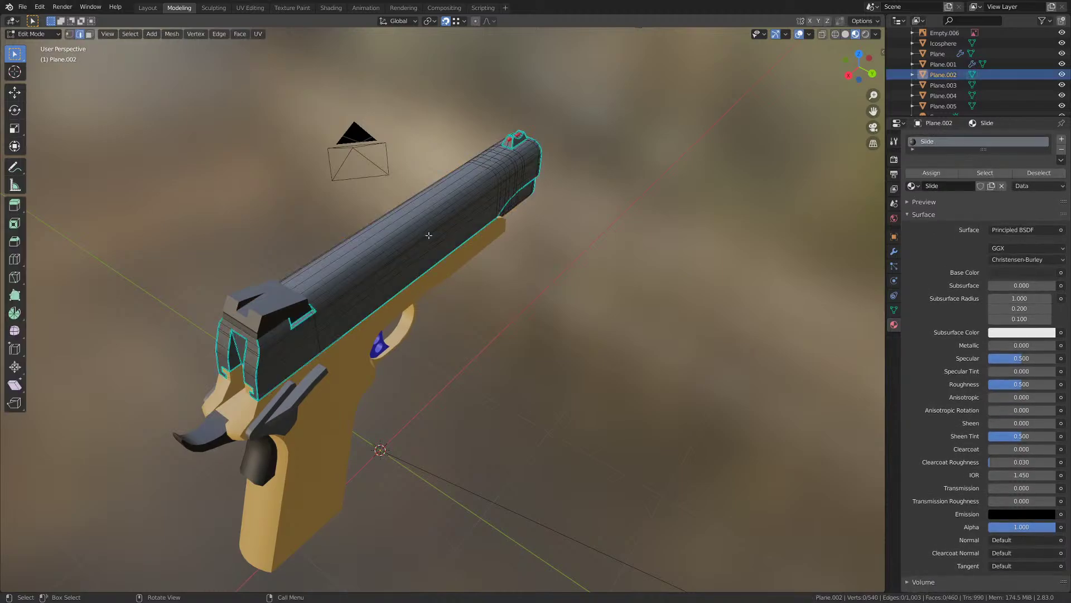
{"action": "key", "text": "ctrl+s"}
{"action": "key", "text": "KP_1"}
{"action": "scroll", "coordinate": [498, 228], "scroll_direction": "down", "scroll_amount": 2}
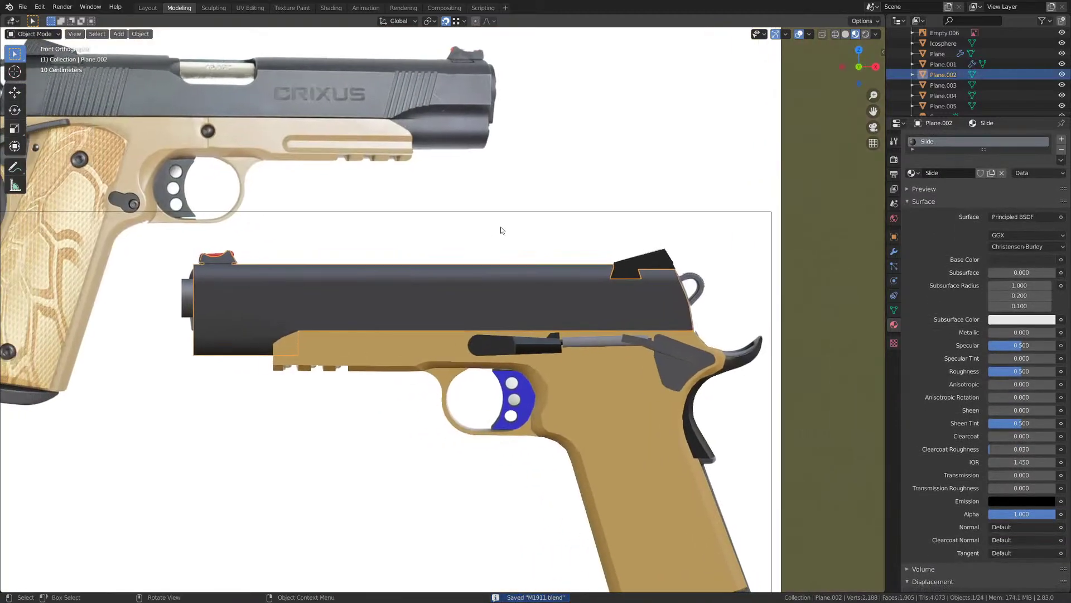
{"action": "scroll", "coordinate": [416, 189], "scroll_direction": "down", "scroll_amount": 3}
{"action": "scroll", "coordinate": [415, 190], "scroll_direction": "down", "scroll_amount": 1}
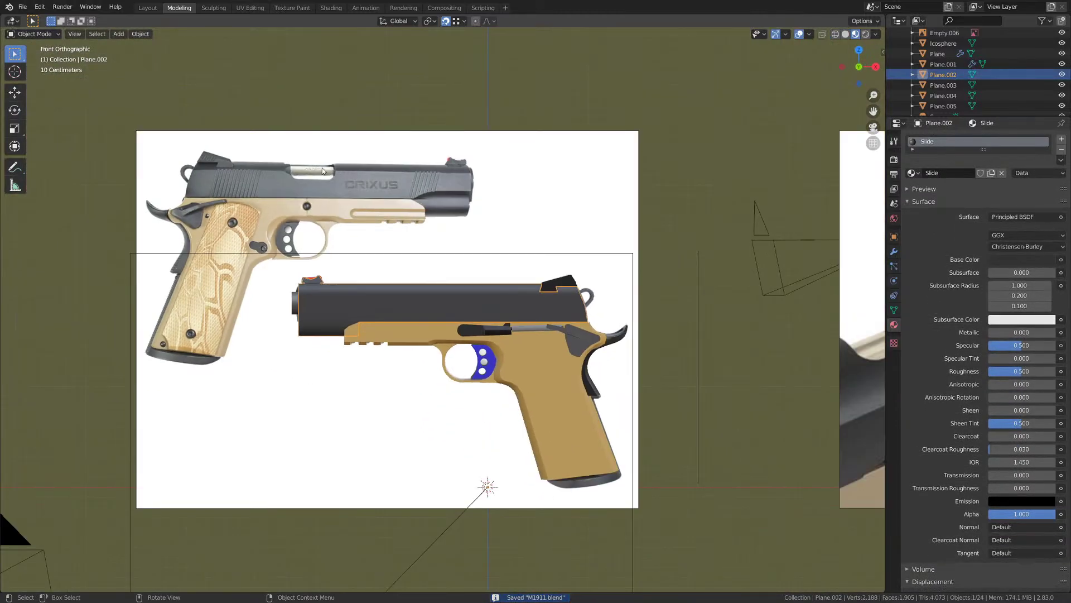
{"action": "scroll", "coordinate": [346, 204], "scroll_direction": "up", "scroll_amount": 3}
{"action": "middle_click_drag", "start_coordinate": [336, 207], "coordinate": [614, 431], "text": "shift"}
{"action": "scroll", "coordinate": [535, 362], "scroll_direction": "up", "scroll_amount": 4}
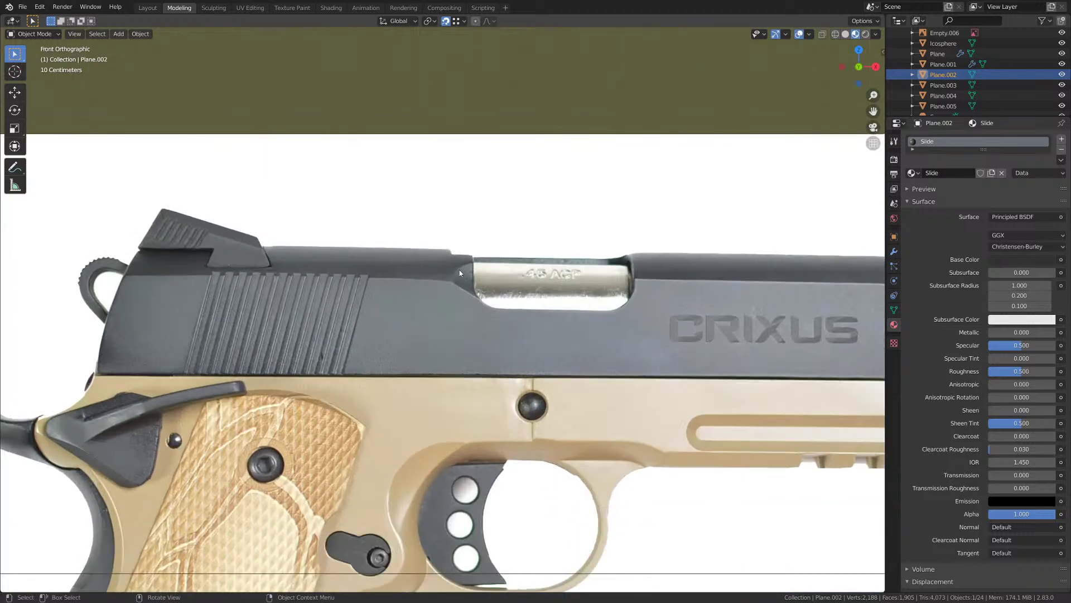
- Save the file, add a 2 m mesh cube at the origin, and clear its rotation
{"action": "key", "text": "ctrl+s"}
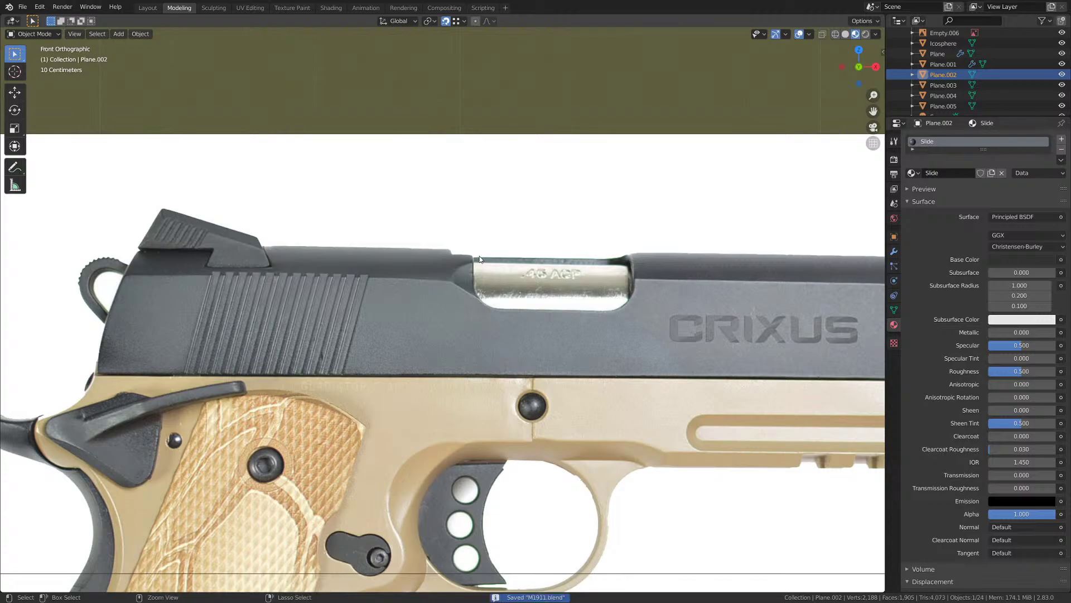
{"action": "scroll", "coordinate": [480, 255], "scroll_direction": "down", "scroll_amount": 2}
{"action": "middle_click_drag", "start_coordinate": [586, 363], "coordinate": [410, 234], "text": "shift"}
{"action": "scroll", "coordinate": [415, 240], "scroll_direction": "down", "scroll_amount": 5}
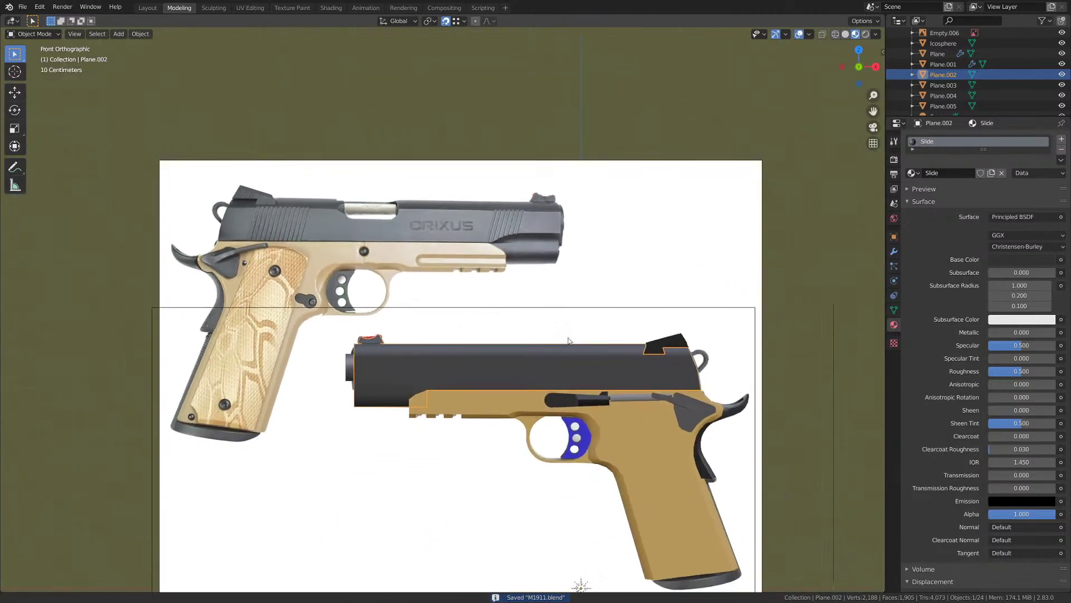
{"action": "middle_click_drag", "start_coordinate": [580, 279], "coordinate": [517, 289]}
{"action": "key", "text": "shift+a"}
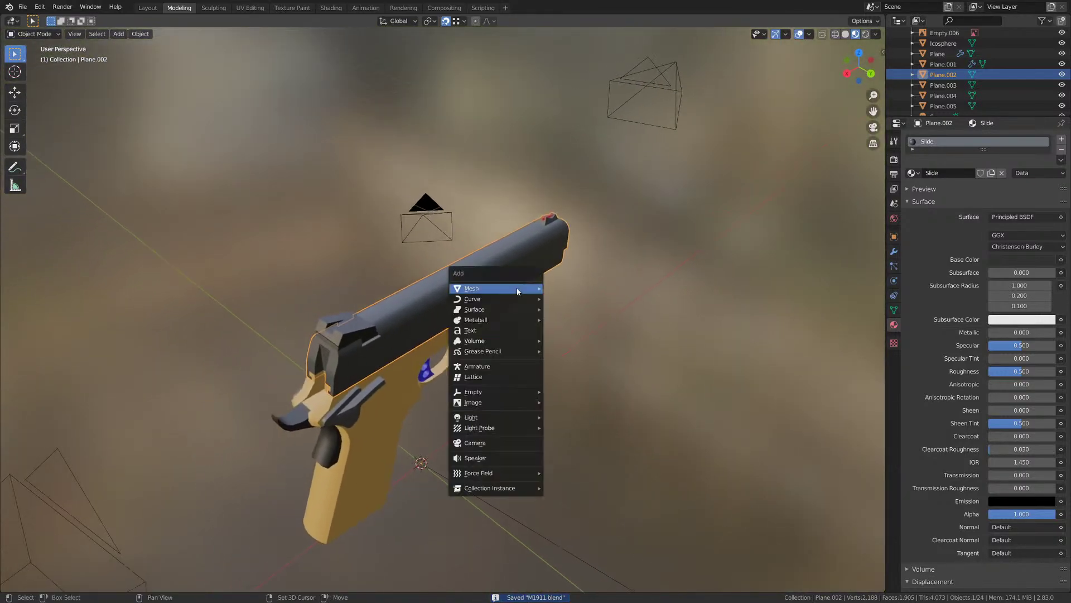
{"action": "mouse_move", "coordinate": [523, 289]}
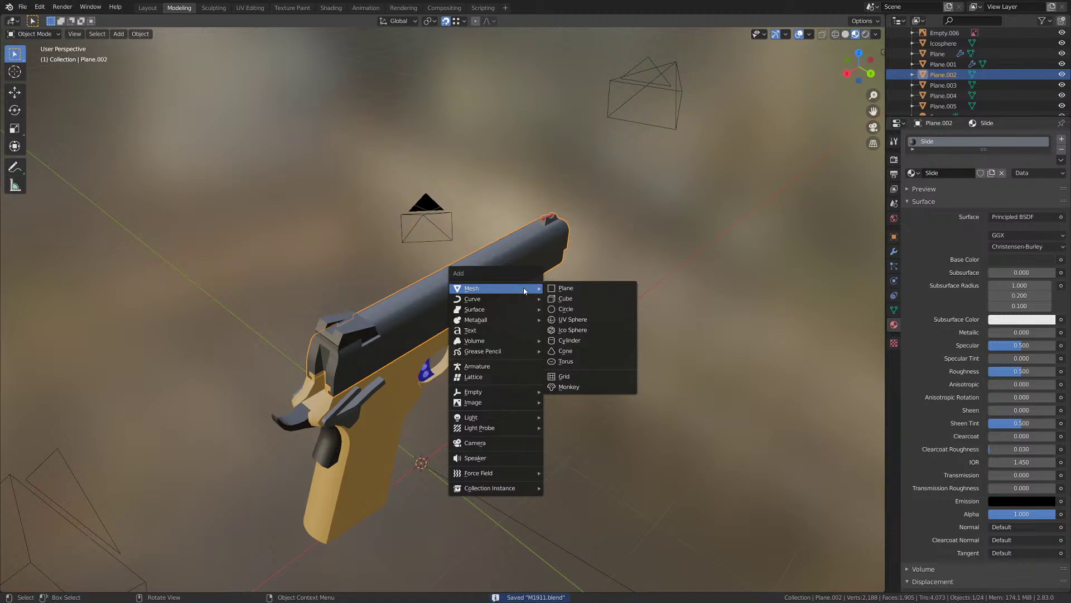
{"action": "left_click", "coordinate": [575, 297]}
{"action": "middle_click_drag", "start_coordinate": [487, 355], "coordinate": [508, 347]}
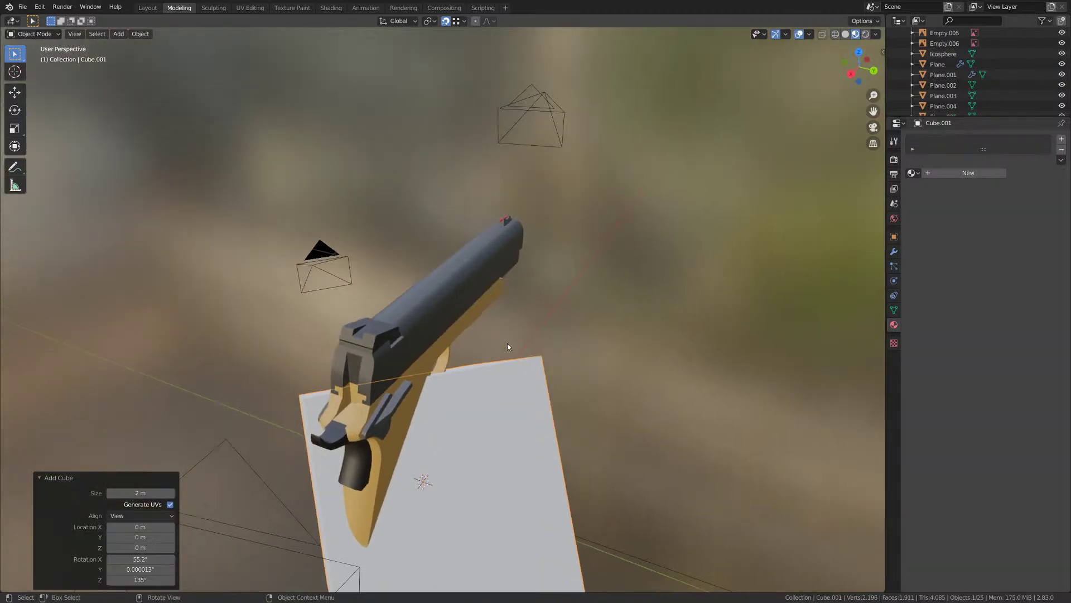
{"action": "key", "text": "alt+r"}
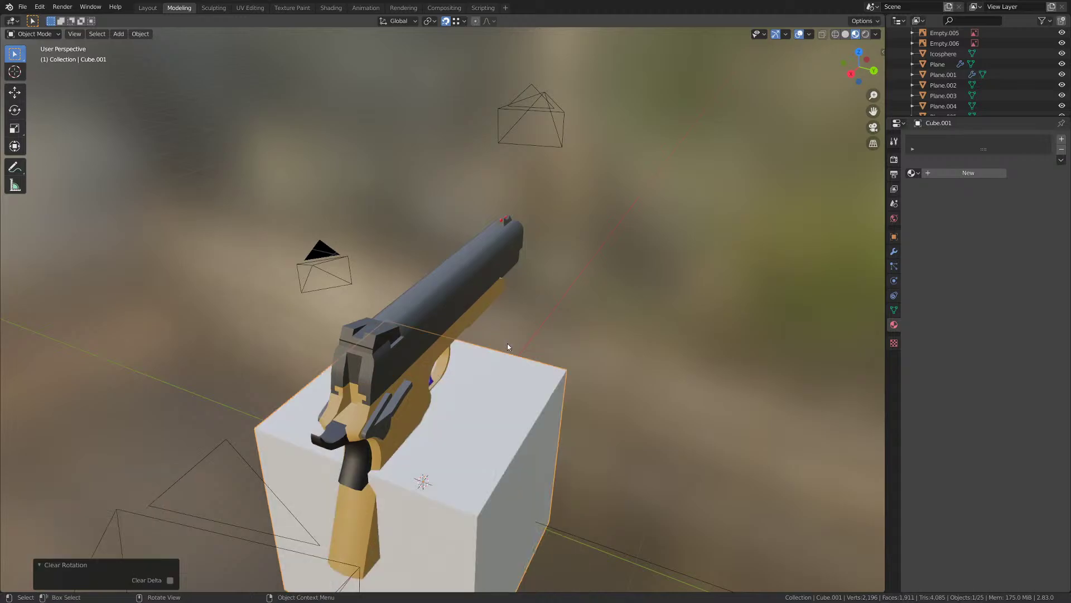
- Move the cube about 1.21 m along Y and raise it along Z above the slide
{"action": "middle_click_drag", "start_coordinate": [544, 428], "coordinate": [563, 322]}
{"action": "key", "text": "g"}
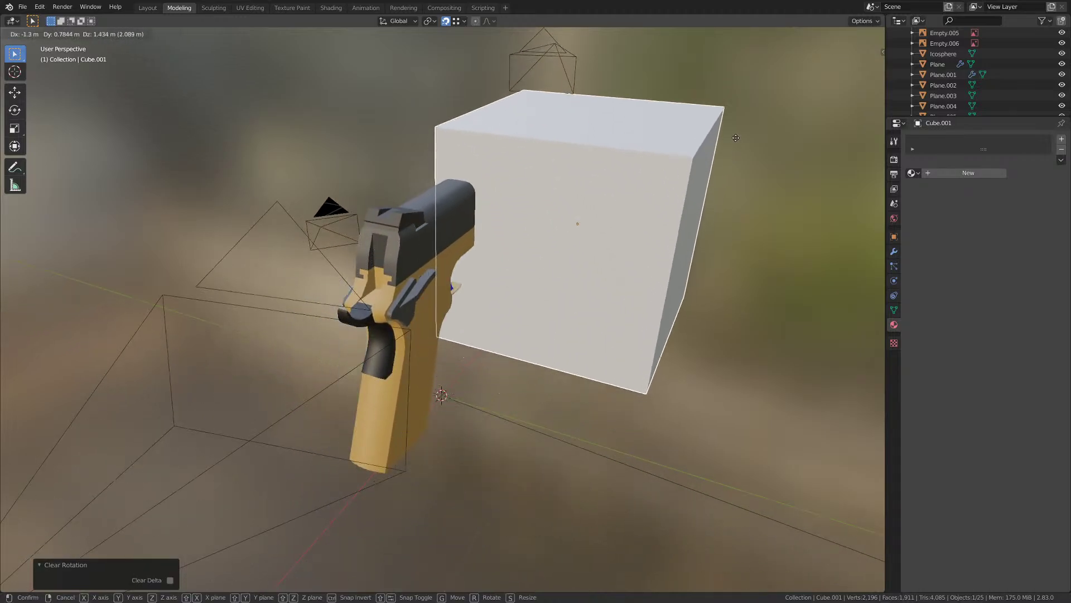
{"action": "key", "text": "y"}
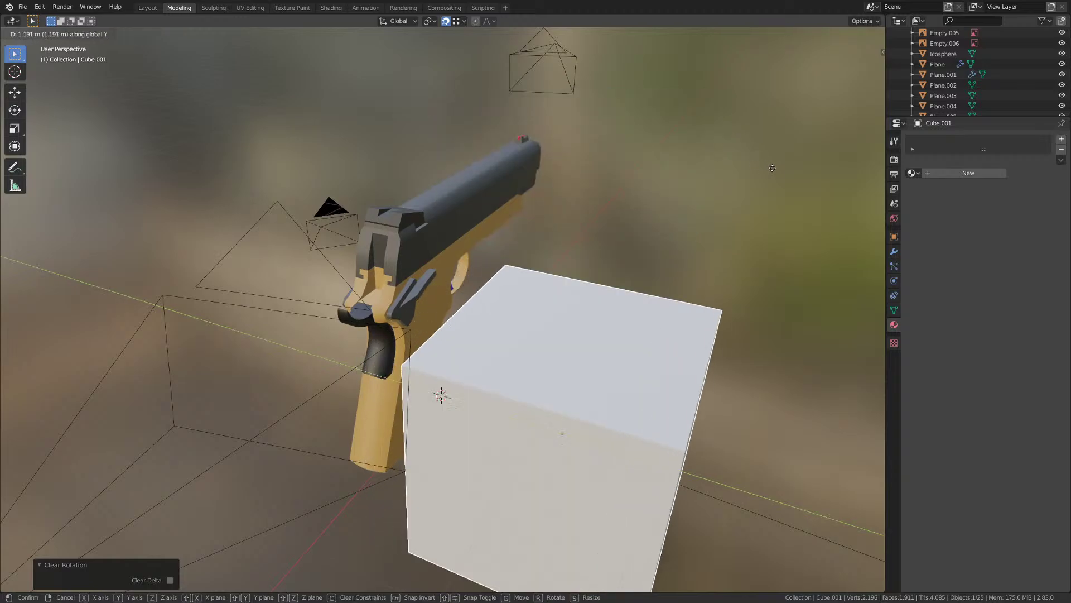
{"action": "left_click", "coordinate": [773, 172]}
{"action": "key", "text": "g"}
{"action": "key", "text": "z"}
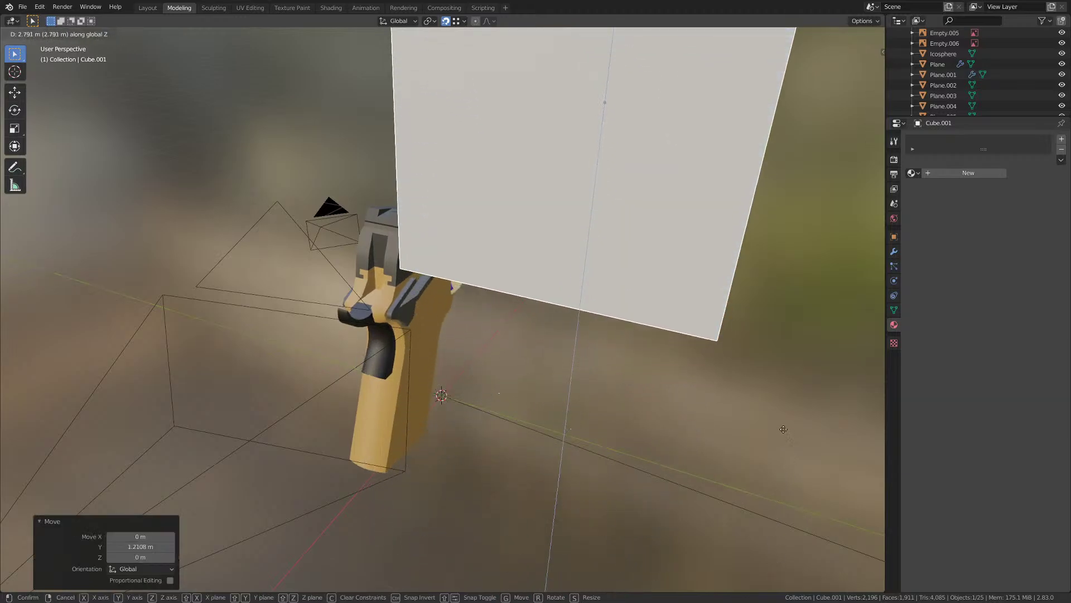
{"action": "left_click", "coordinate": [756, 368]}
- In front-view wireframe, scale the cube's mesh to 0.278 along X to narrow it toward the ejection port's length
{"action": "scroll", "coordinate": [626, 303], "scroll_direction": "down", "scroll_amount": 3}
{"action": "middle_click_drag", "start_coordinate": [623, 303], "coordinate": [410, 280]}
{"action": "scroll", "coordinate": [447, 312], "scroll_direction": "up", "scroll_amount": 4}
{"action": "key", "text": "Tab"}
{"action": "middle_click_drag", "start_coordinate": [410, 280], "coordinate": [345, 251], "text": "shift"}
{"action": "key", "text": "KP_1"}
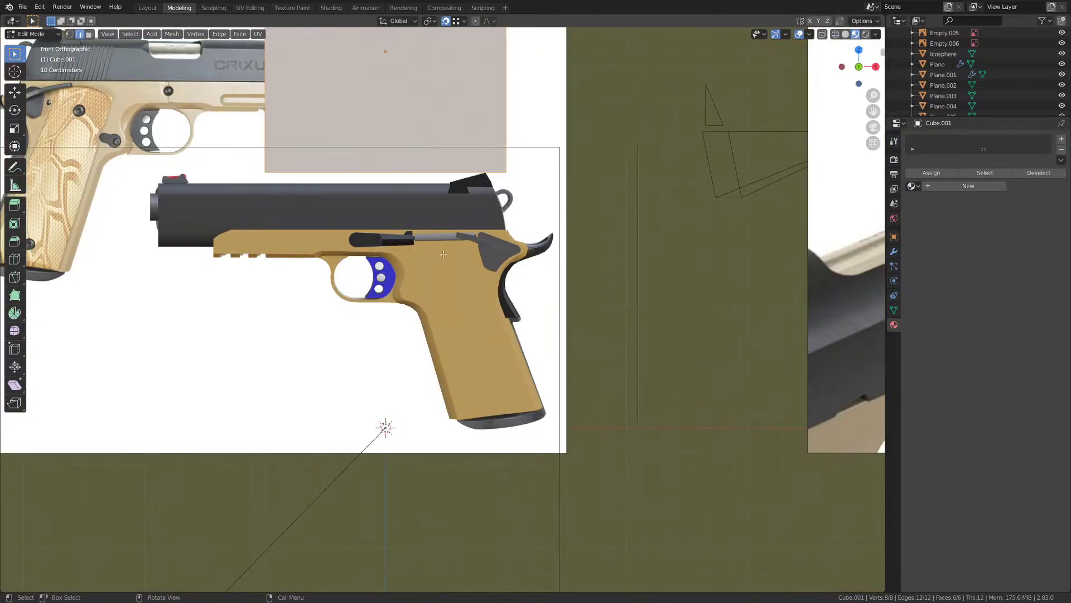
{"action": "mouse_move", "coordinate": [451, 256]}
{"action": "middle_mouse_down", "text": "shift"}
{"action": "mouse_move", "coordinate": [501, 313]}
{"action": "mouse_move", "coordinate": [543, 309]}
{"action": "middle_mouse_up", "text": "shift"}
{"action": "key", "text": "z"}
{"action": "left_click", "coordinate": [440, 313]}
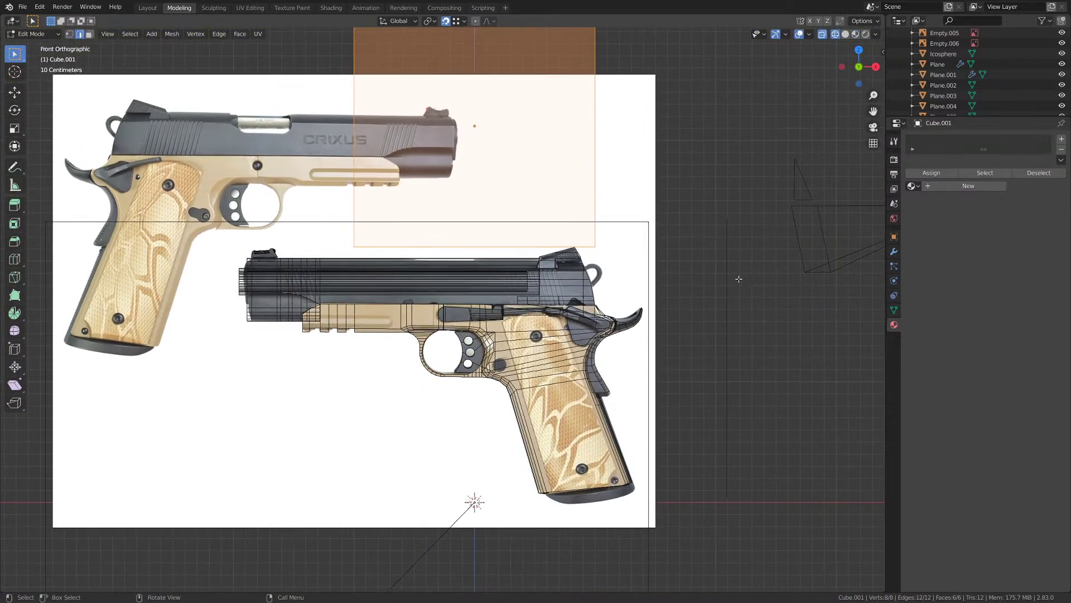
{"action": "key", "text": "s"}
{"action": "key", "text": "y"}
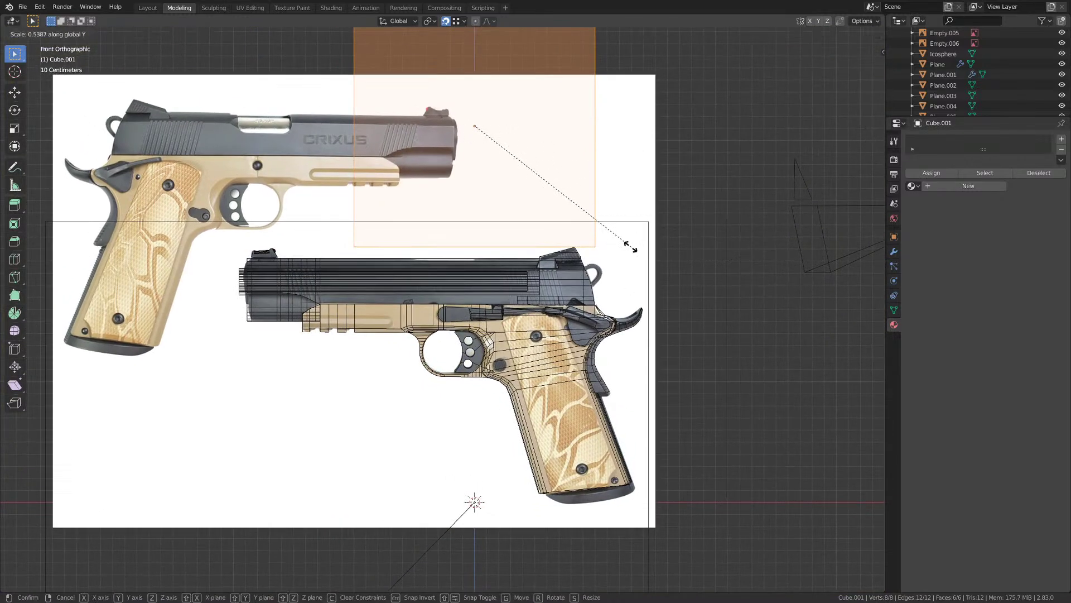
{"action": "key", "text": "x"}
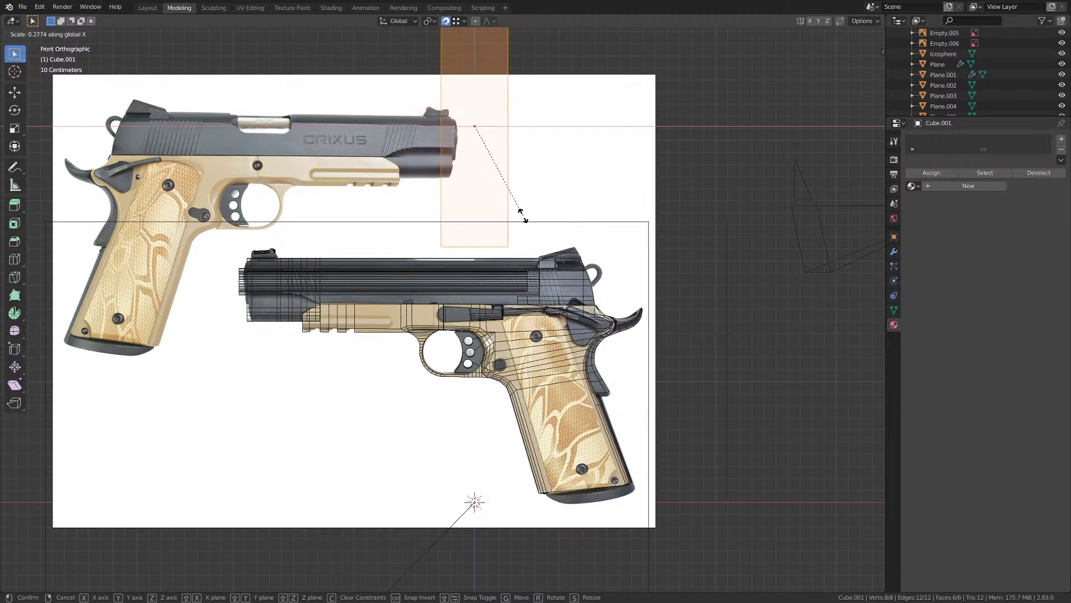
{"action": "left_click", "coordinate": [519, 213]}
{"action": "scroll", "coordinate": [499, 235], "scroll_direction": "up", "scroll_amount": 4}
{"action": "mouse_move", "coordinate": [498, 240]}
{"action": "middle_mouse_down", "text": "shift"}
{"action": "mouse_move", "coordinate": [472, 296]}
{"action": "mouse_move", "coordinate": [506, 356]}
{"action": "middle_mouse_up", "text": "shift"}
{"action": "scroll", "coordinate": [472, 293], "scroll_direction": "up", "scroll_amount": 3}
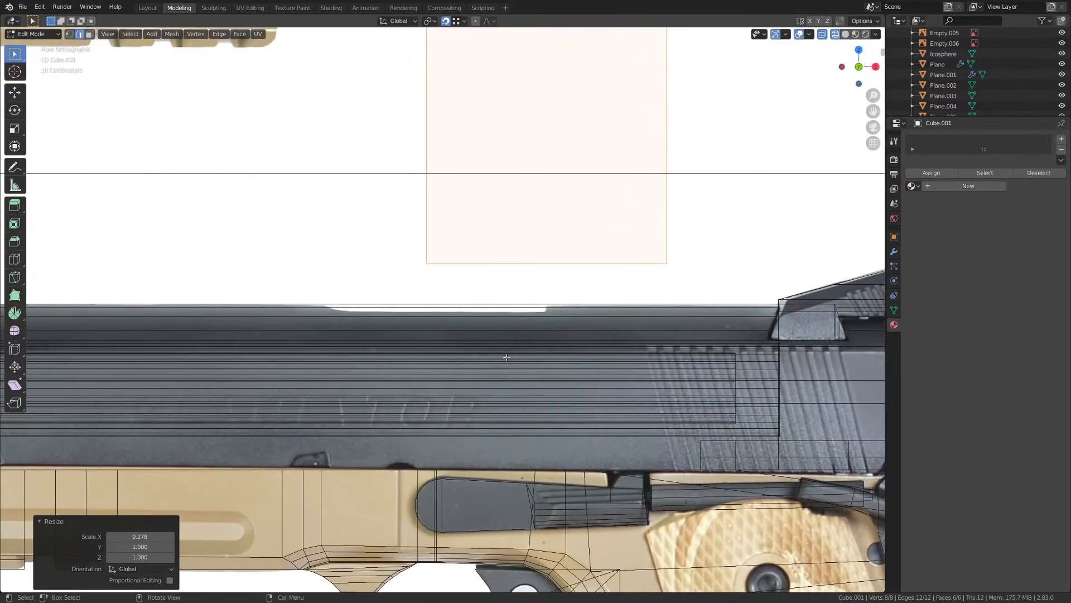
{"action": "key", "text": "h"}
{"action": "key", "text": "c"}
{"action": "right_click", "coordinate": [432, 340]}
{"action": "scroll", "coordinate": [433, 329], "scroll_direction": "down", "scroll_amount": 8}
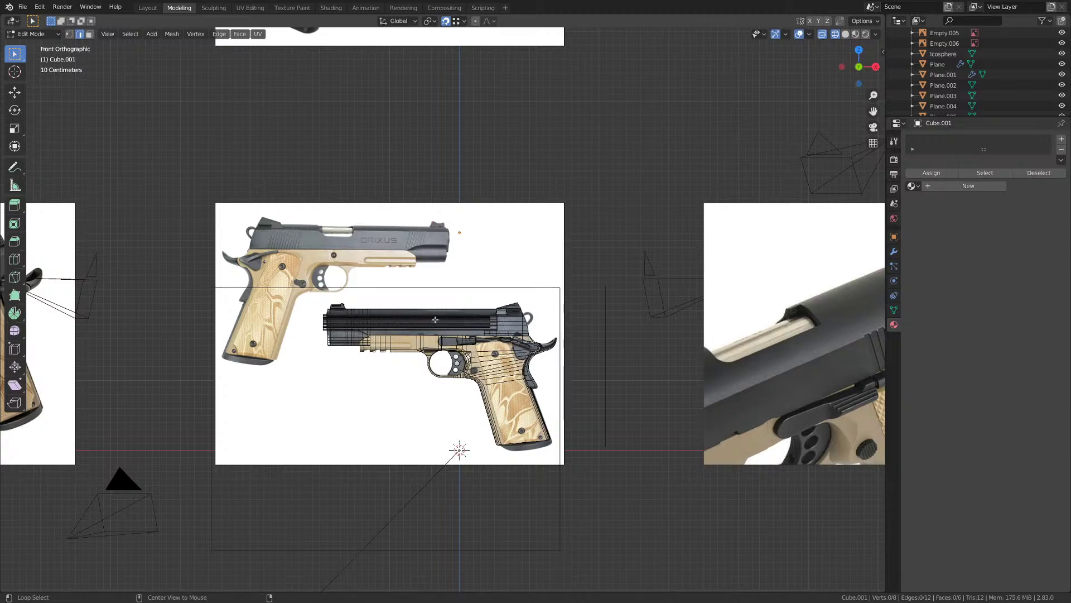
{"action": "key", "text": "alt+h"}
{"action": "scroll", "coordinate": [436, 320], "scroll_direction": "up", "scroll_amount": 6}
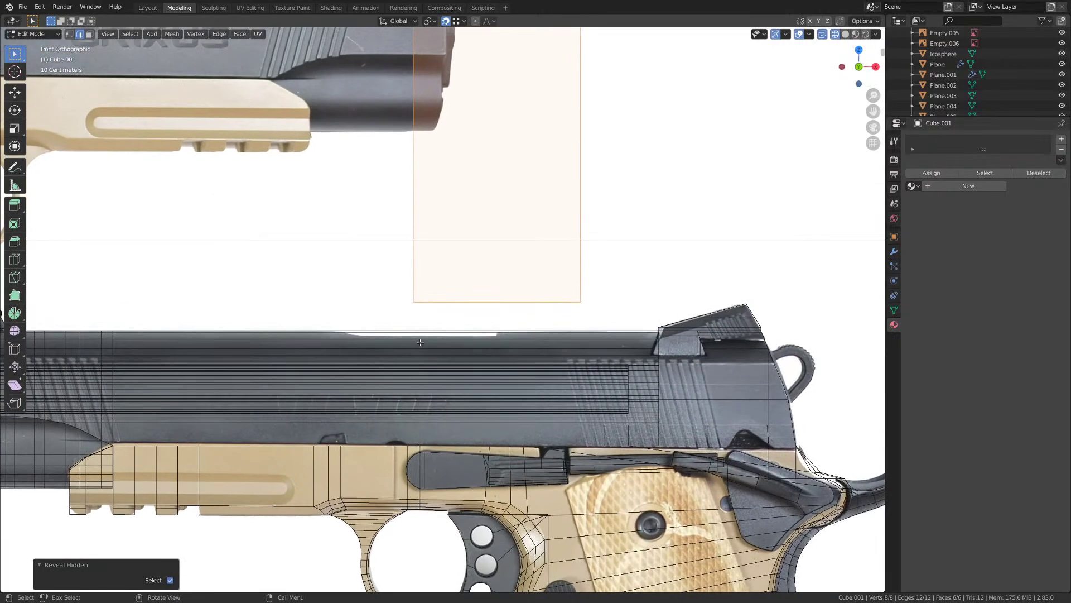
- Move the cube's mesh about -0.282 m along X over the ejection port and lower it to the slide's top edge
{"action": "scroll", "coordinate": [436, 333], "scroll_direction": "up", "scroll_amount": 3}
{"action": "key", "text": "g"}
{"action": "key", "text": "x"}
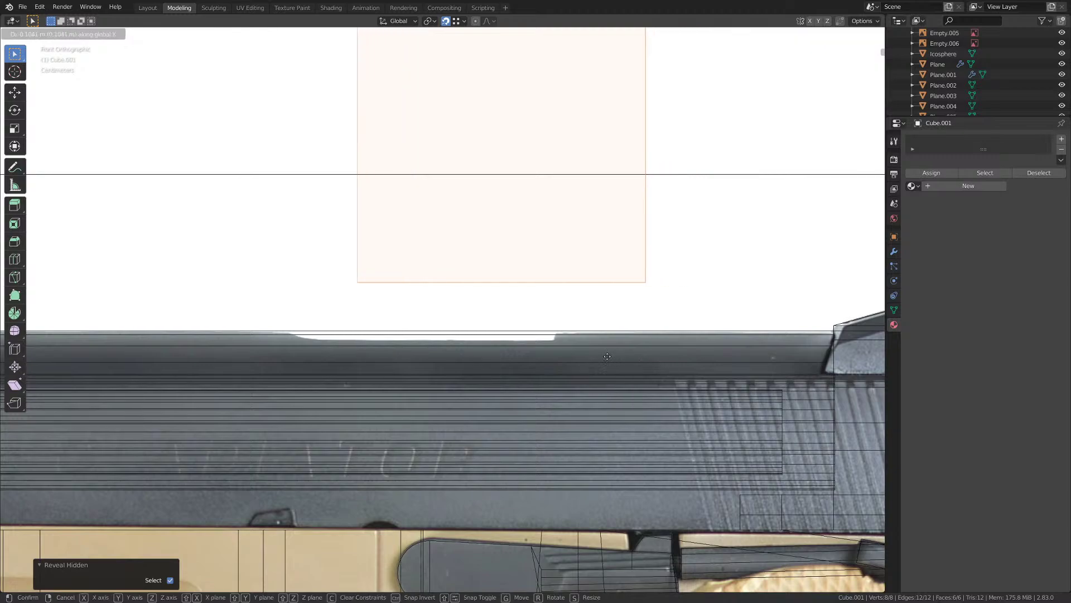
{"action": "left_click", "coordinate": [520, 355]}
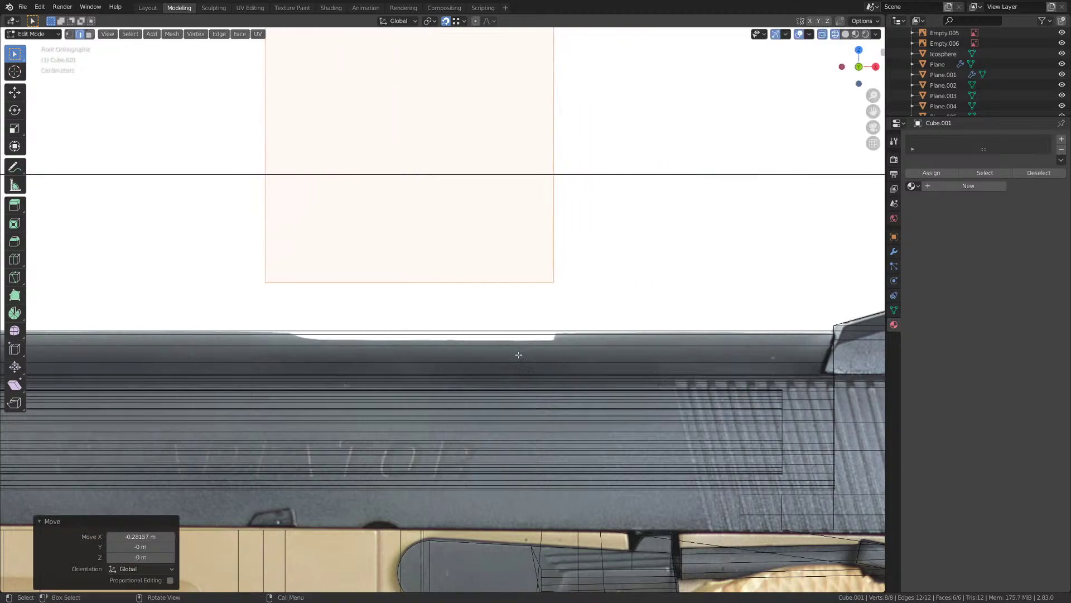
{"action": "key", "text": "g"}
{"action": "key", "text": "z"}
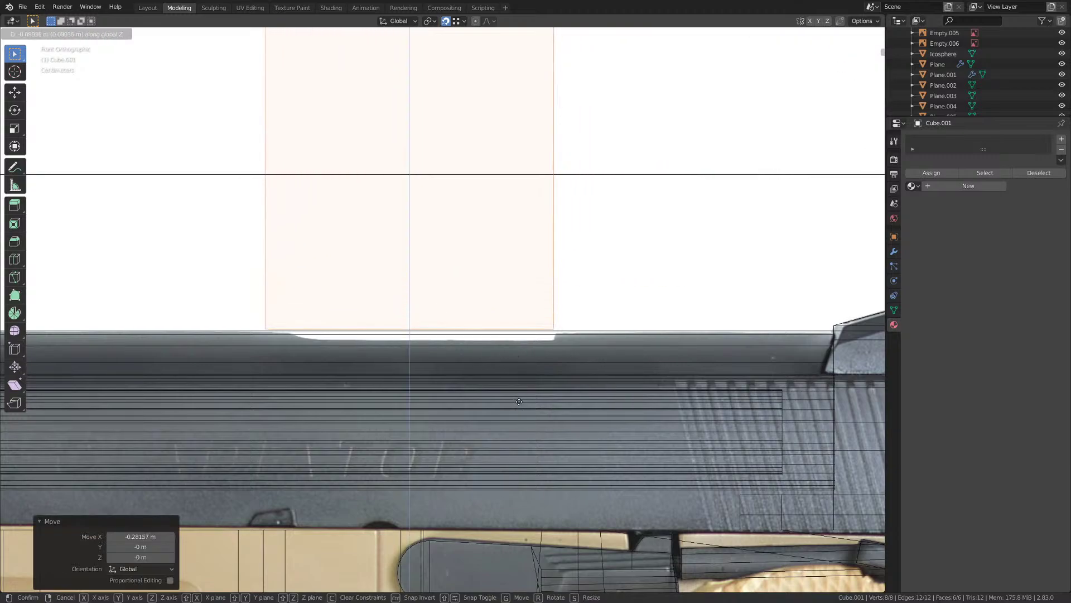
{"action": "left_click", "coordinate": [519, 401]}
- Select the block's muzzle-side face and move it about 0.071 m along X to match the front end of the port
{"action": "key", "text": "Tab"}
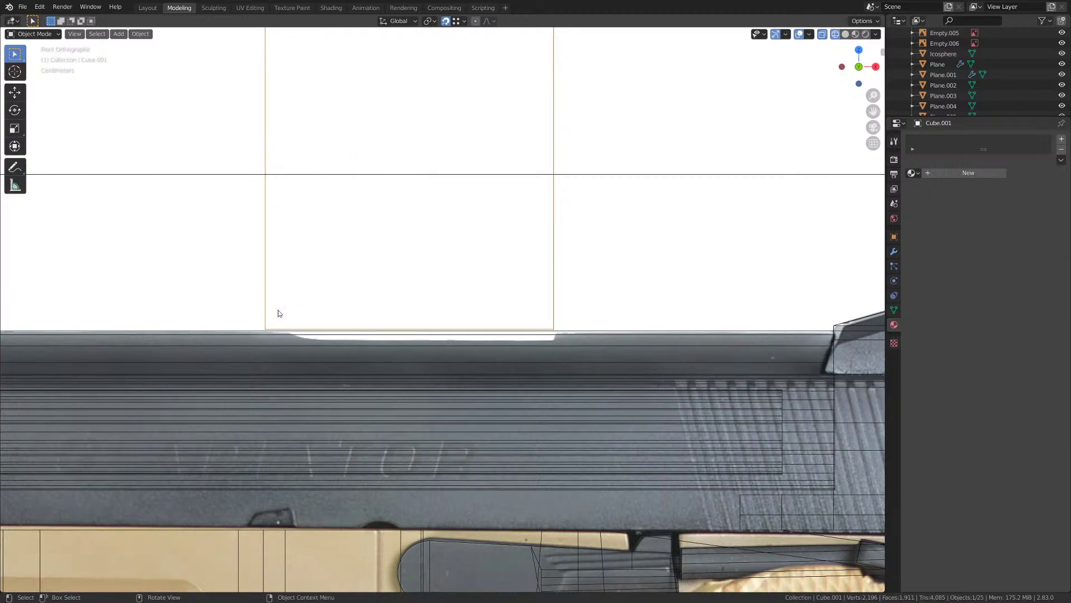
{"action": "middle_click_drag", "start_coordinate": [278, 310], "coordinate": [304, 310]}
{"action": "key", "text": "Tab"}
{"action": "key", "text": "3"}
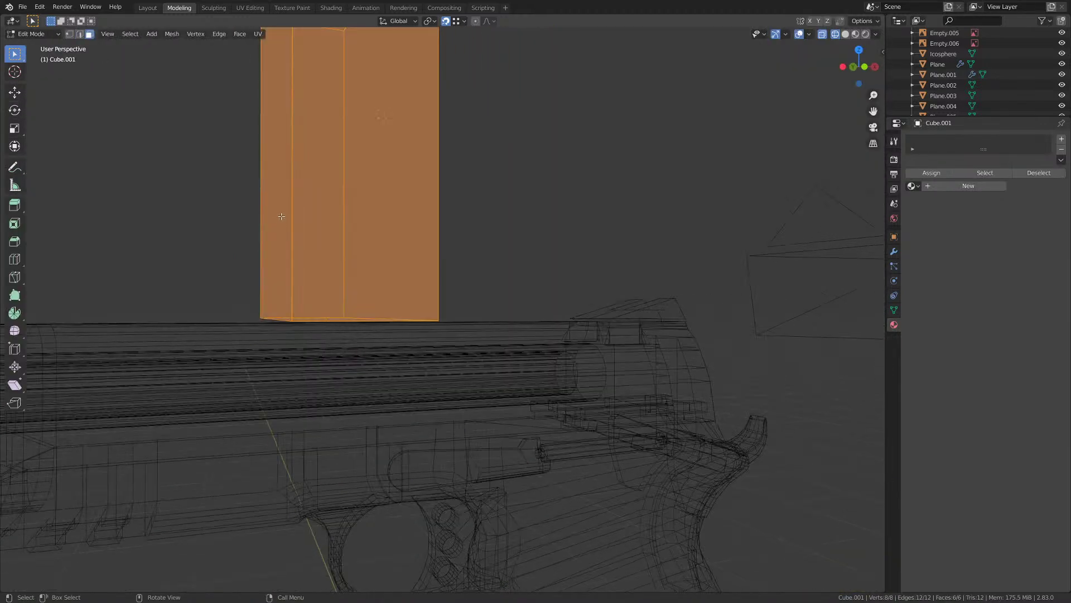
{"action": "key", "text": "alt+a"}
{"action": "left_click", "coordinate": [273, 125]}
{"action": "key", "text": "KP_1"}
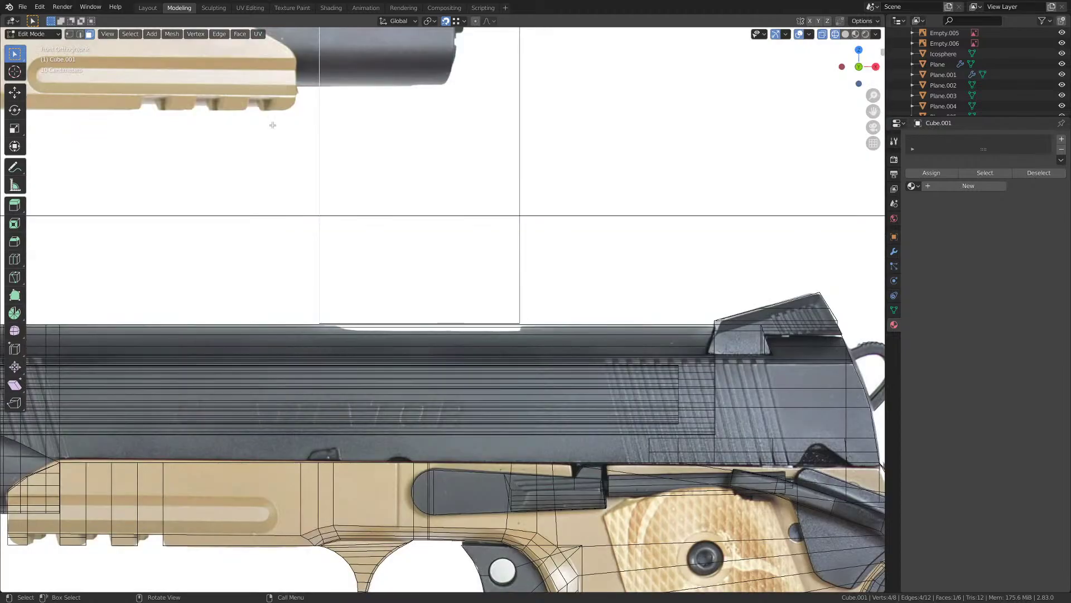
{"action": "scroll", "coordinate": [369, 261], "scroll_direction": "down", "scroll_amount": 5}
{"action": "scroll", "coordinate": [371, 264], "scroll_direction": "up", "scroll_amount": 8}
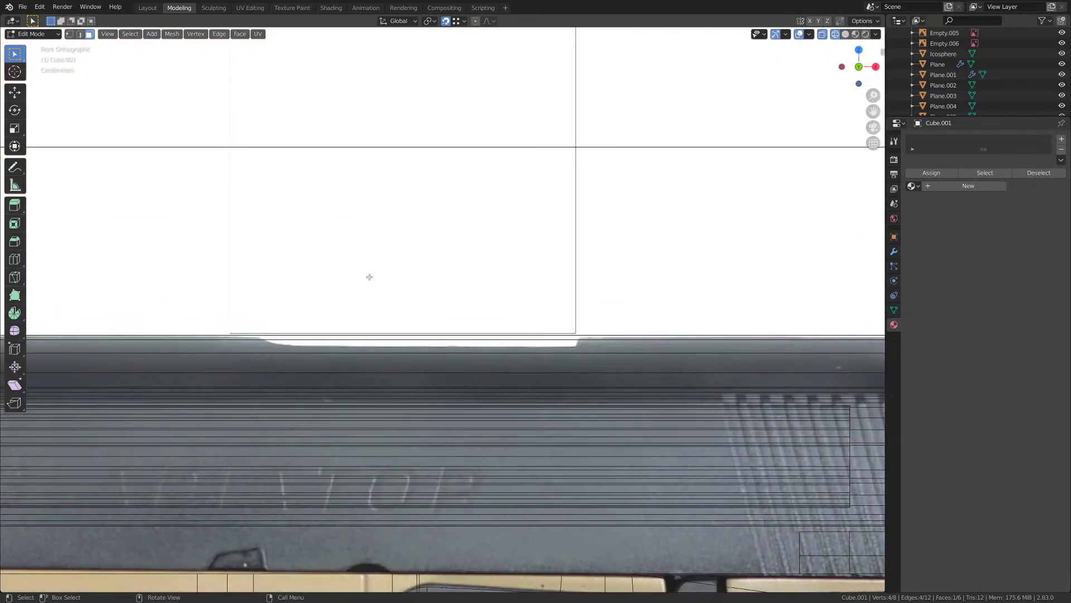
{"action": "middle_click_drag", "start_coordinate": [328, 301], "coordinate": [417, 286], "text": "shift"}
{"action": "key", "text": "g"}
{"action": "key", "text": "x"}
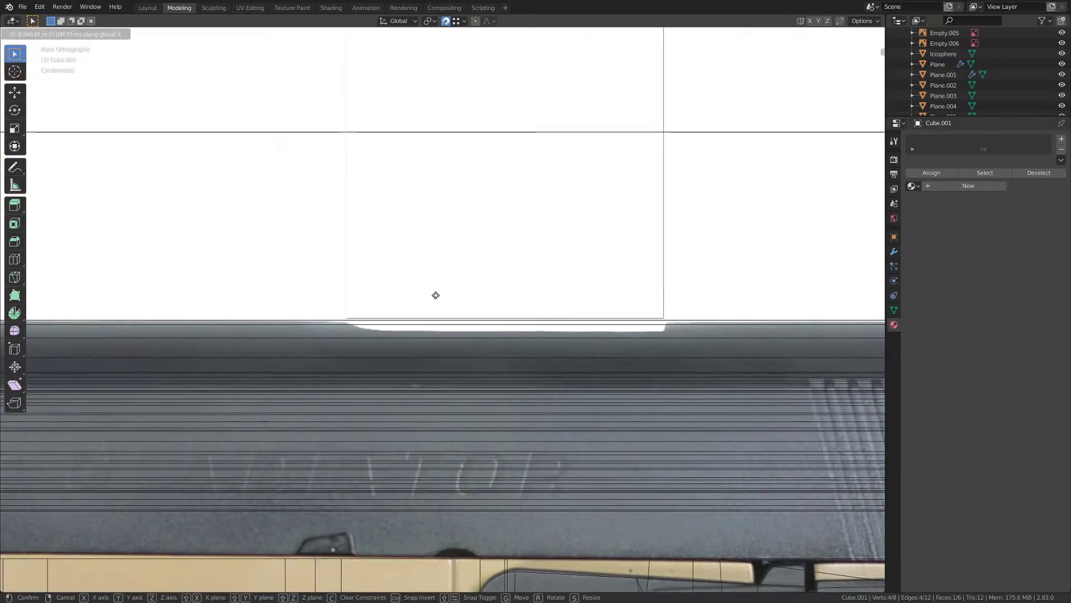
{"action": "left_click", "coordinate": [453, 301]}
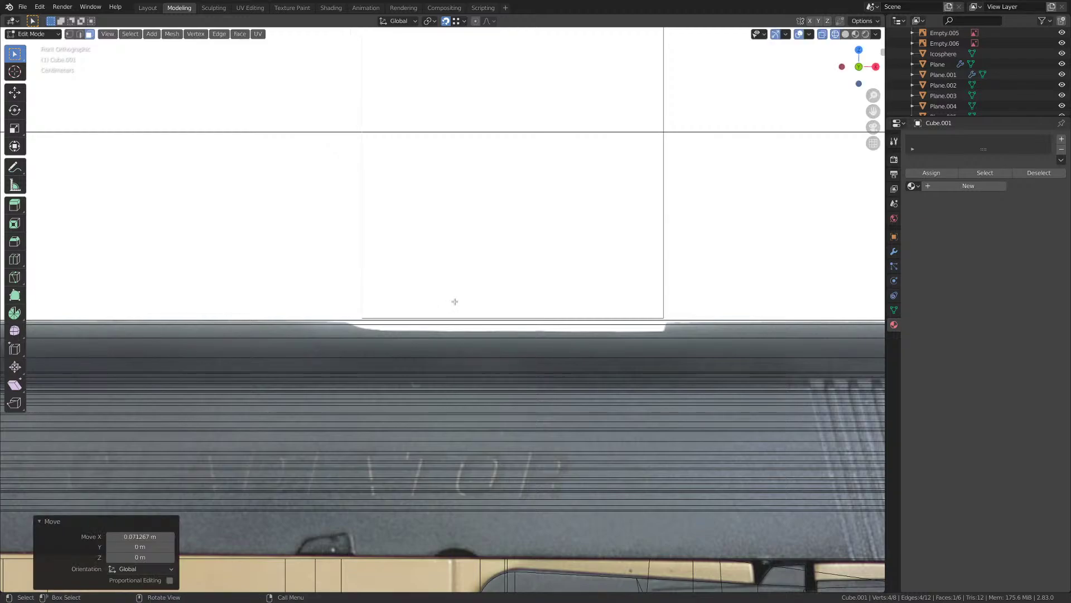
- Examine the block's position above the slide from several angles in wireframe and material preview, then in Object Mode
{"action": "key", "text": "ctrl+KP_1"}
{"action": "scroll", "coordinate": [461, 321], "scroll_direction": "down", "scroll_amount": 3}
{"action": "middle_click_drag", "start_coordinate": [462, 321], "coordinate": [564, 334]}
{"action": "scroll", "coordinate": [478, 328], "scroll_direction": "down", "scroll_amount": 6}
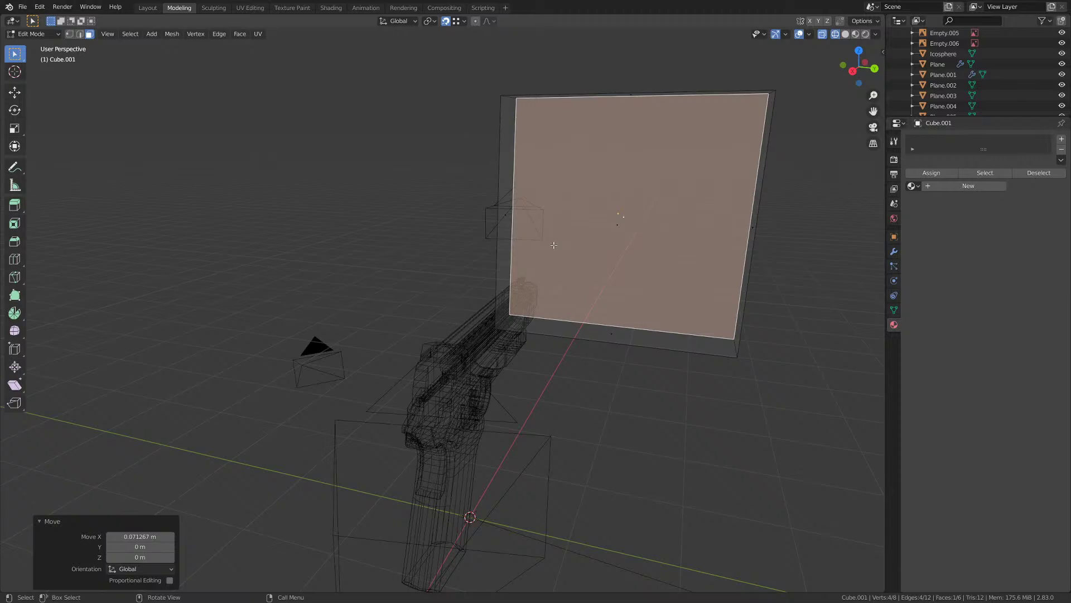
{"action": "key", "text": "KP_1"}
{"action": "mouse_move", "coordinate": [554, 245]}
{"action": "middle_mouse_down"}
{"action": "mouse_move", "coordinate": [549, 262]}
{"action": "mouse_move", "coordinate": [514, 280]}
{"action": "middle_mouse_up"}
{"action": "key", "text": "z"}
{"action": "left_click", "coordinate": [531, 330]}
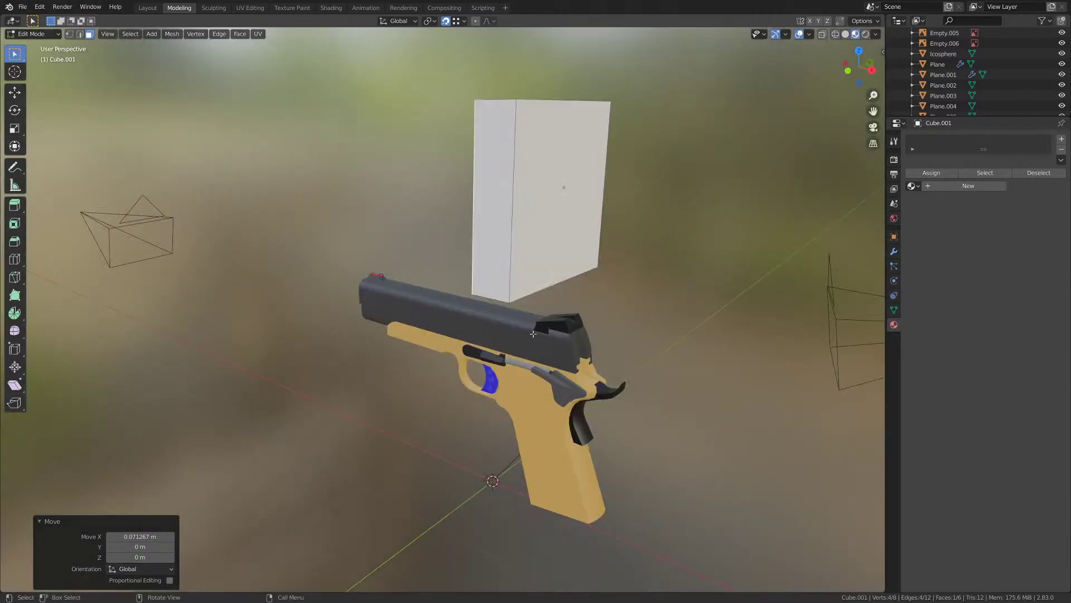
{"action": "middle_click_drag", "start_coordinate": [533, 334], "coordinate": [363, 250]}
{"action": "key", "text": "Tab"}
{"action": "key", "text": "KP_1"}
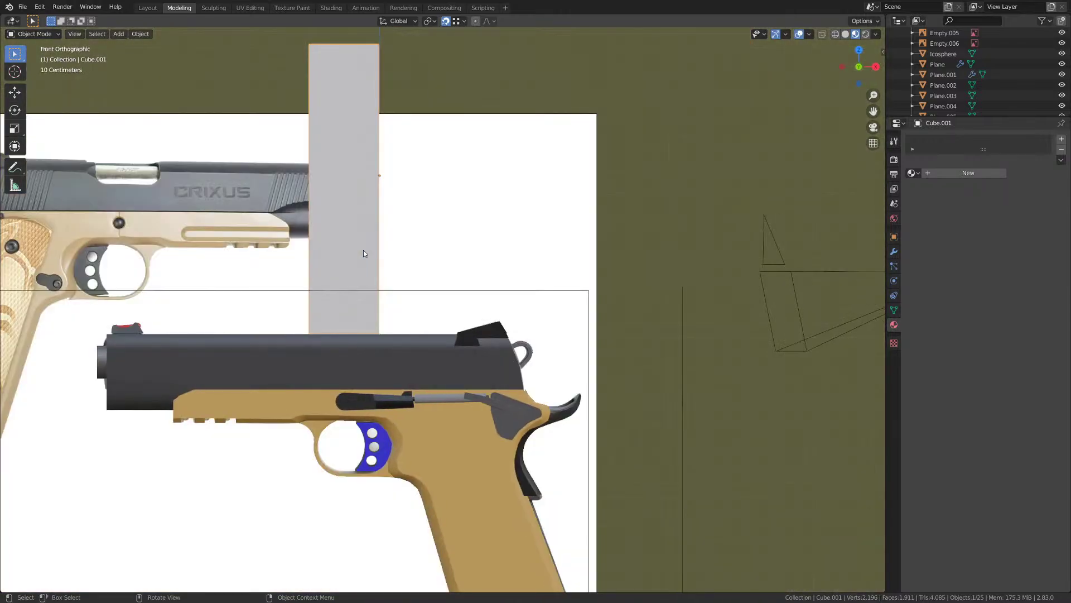
- In back-view wireframe, lower the block about 0.179 m along Z to the bottom edge of the reference ejection port
{"action": "key", "text": "ctrl+KP_1"}
{"action": "middle_click_drag", "start_coordinate": [489, 339], "coordinate": [345, 245], "text": "shift"}
{"action": "key", "text": "shift+z"}
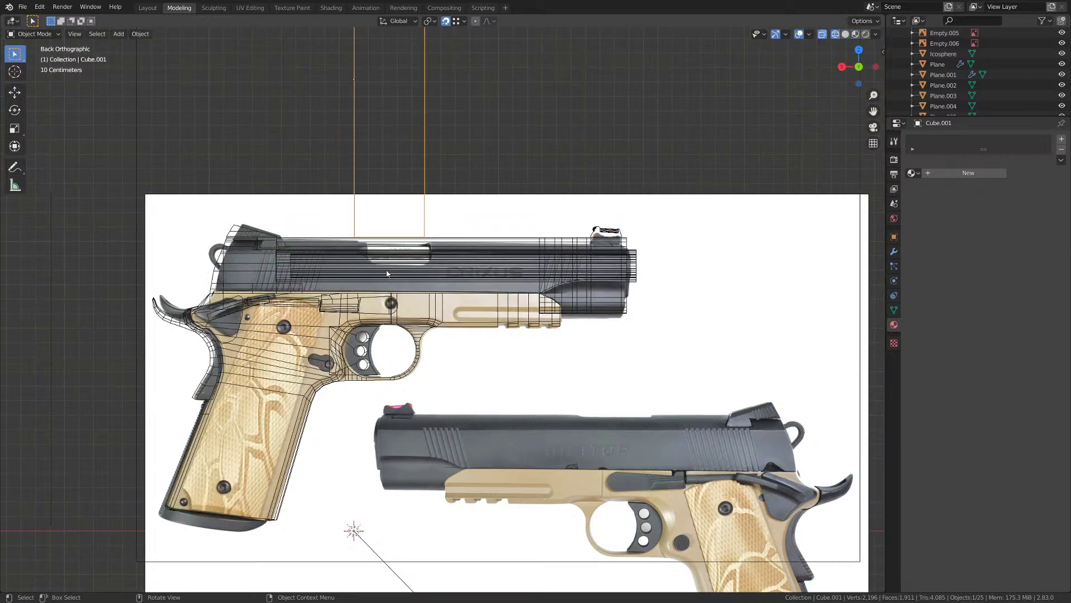
{"action": "scroll", "coordinate": [387, 273], "scroll_direction": "up", "scroll_amount": 3}
{"action": "key", "text": "g"}
{"action": "key", "text": "z"}
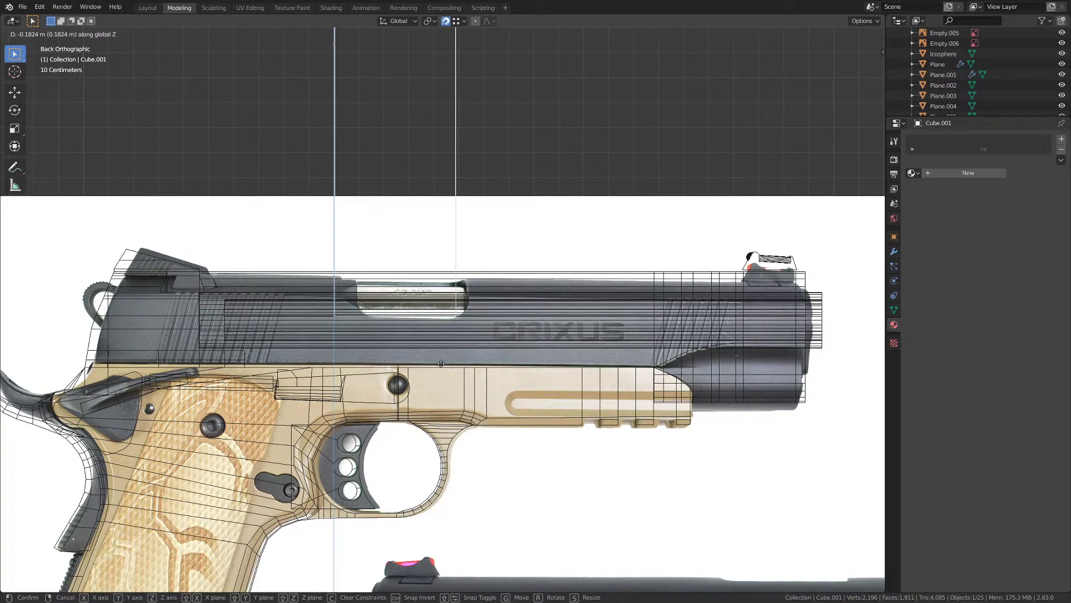
{"action": "left_click", "coordinate": [441, 362]}
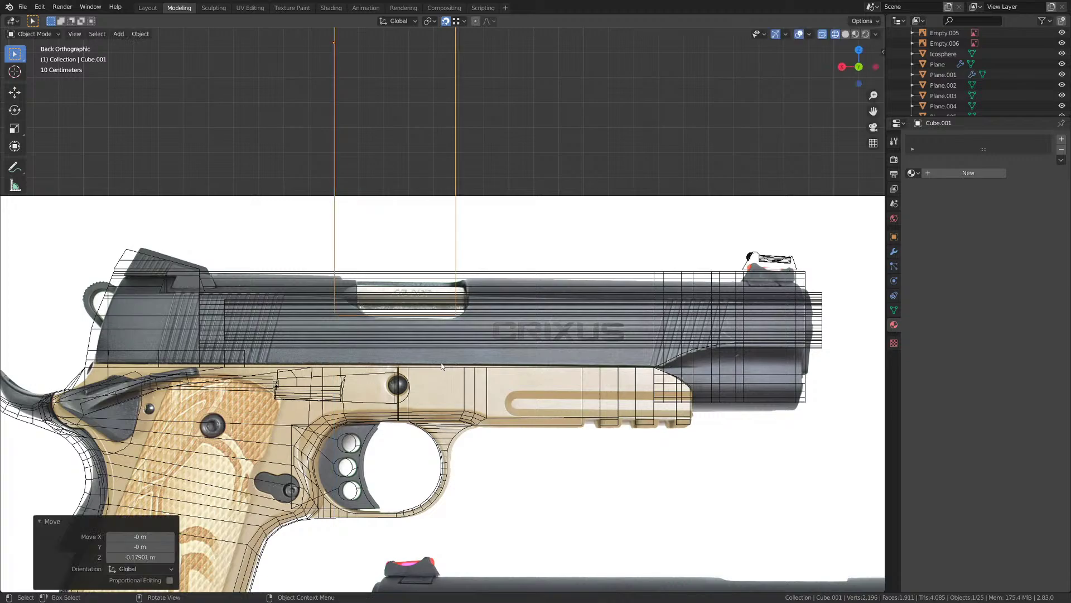
- Move the block about -0.288 m along Y so it cuts into the slide, and open its mesh for editing in material preview
{"action": "middle_click_drag", "start_coordinate": [441, 361], "coordinate": [504, 362]}
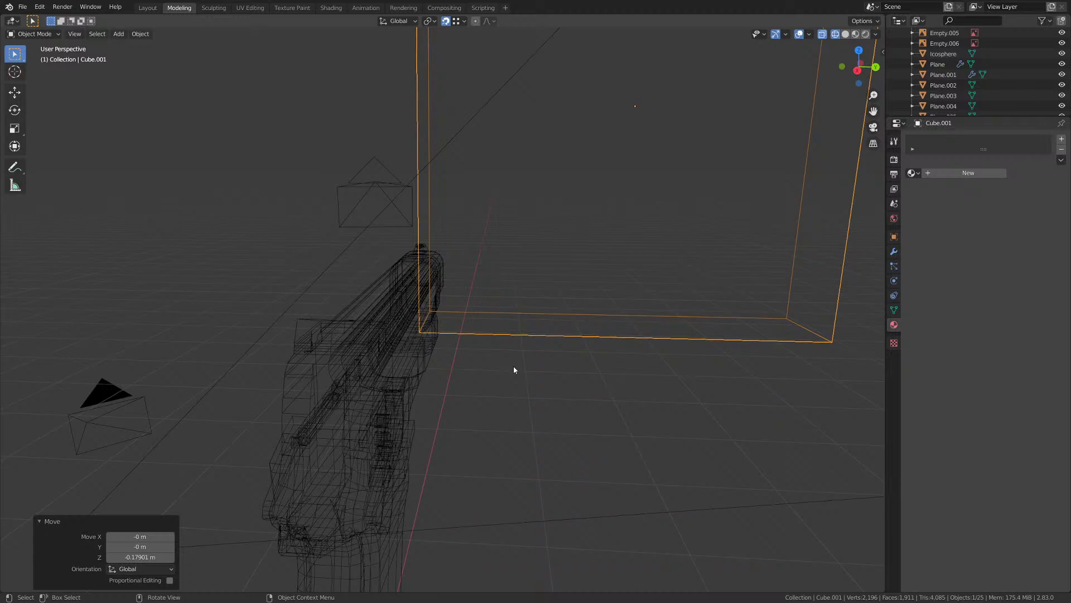
{"action": "middle_click_drag", "start_coordinate": [515, 370], "coordinate": [518, 395]}
{"action": "key", "text": "g"}
{"action": "key", "text": "y"}
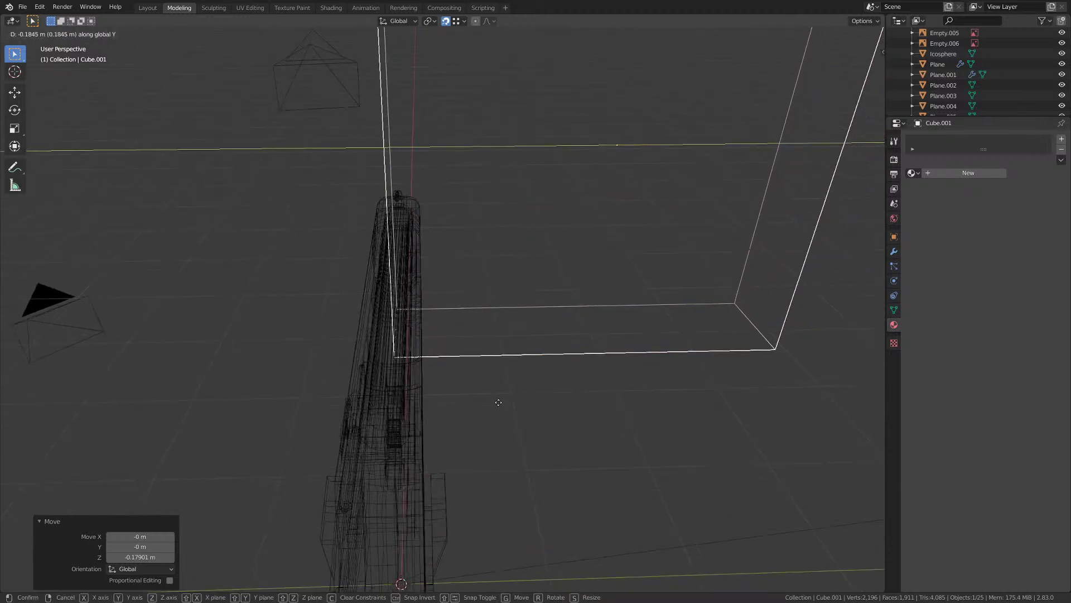
{"action": "left_click", "coordinate": [478, 406]}
{"action": "key", "text": "z"}
{"action": "left_click", "coordinate": [467, 445]}
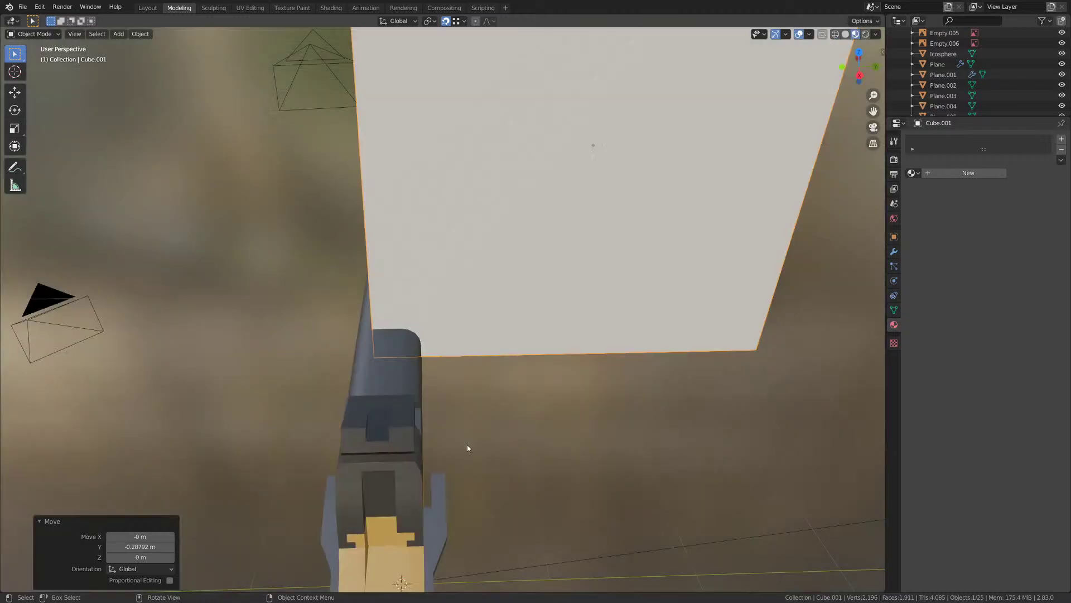
{"action": "mouse_move", "coordinate": [467, 445]}
{"action": "middle_mouse_down"}
{"action": "mouse_move", "coordinate": [468, 430]}
{"action": "mouse_move", "coordinate": [470, 448]}
{"action": "middle_mouse_up"}
{"action": "key", "text": "Tab"}
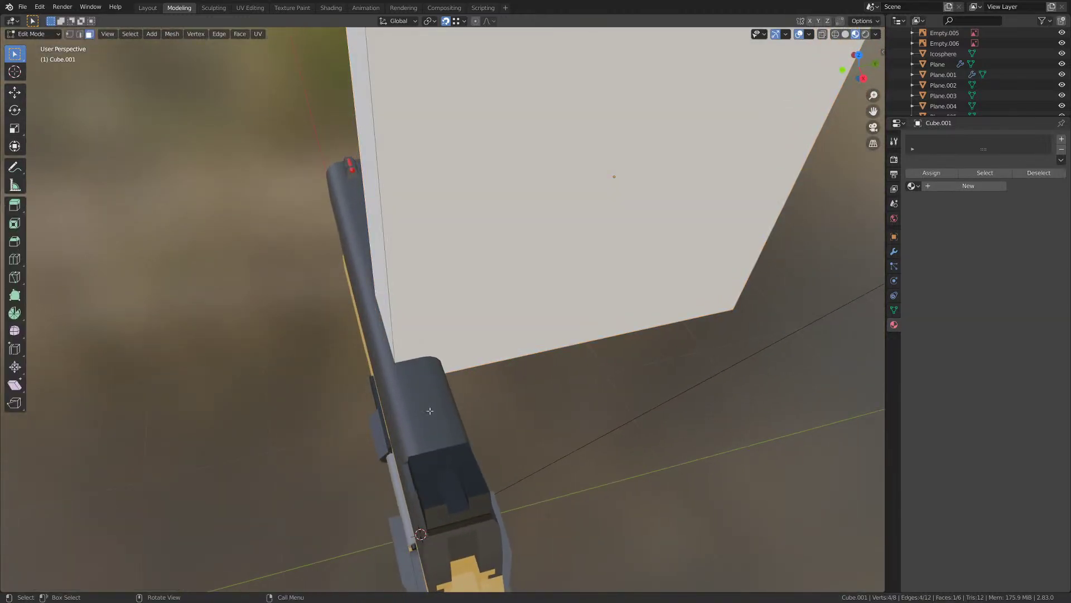
{"action": "scroll", "coordinate": [430, 408], "scroll_direction": "up", "scroll_amount": 3}
{"action": "middle_click_drag", "start_coordinate": [428, 408], "coordinate": [445, 398]}
{"action": "middle_click_drag", "start_coordinate": [368, 313], "coordinate": [411, 240], "text": "shift"}
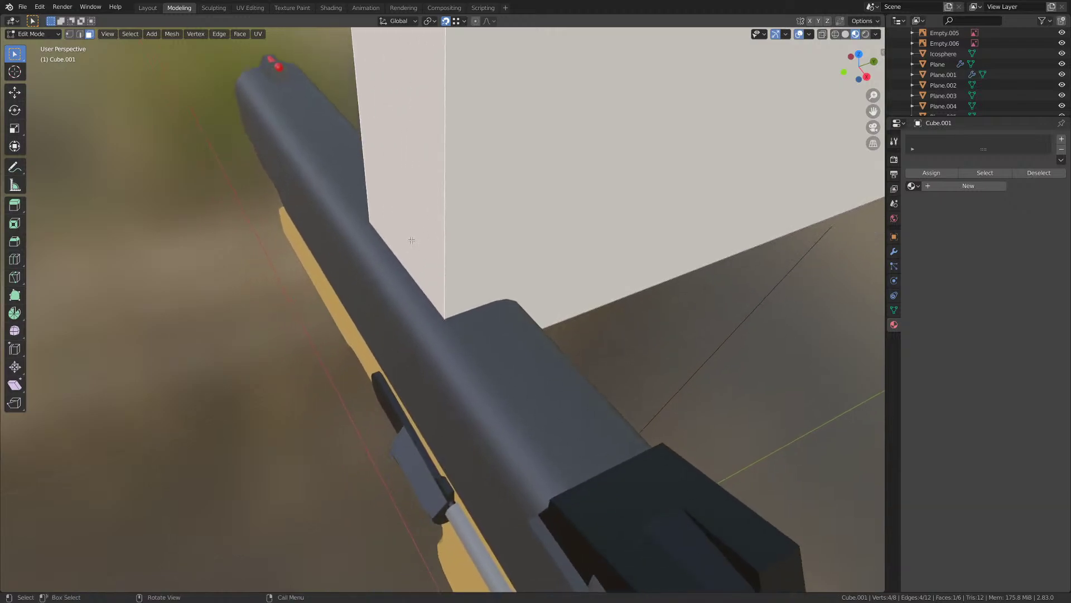
{"action": "key", "text": "g"}
{"action": "key", "text": "y"}
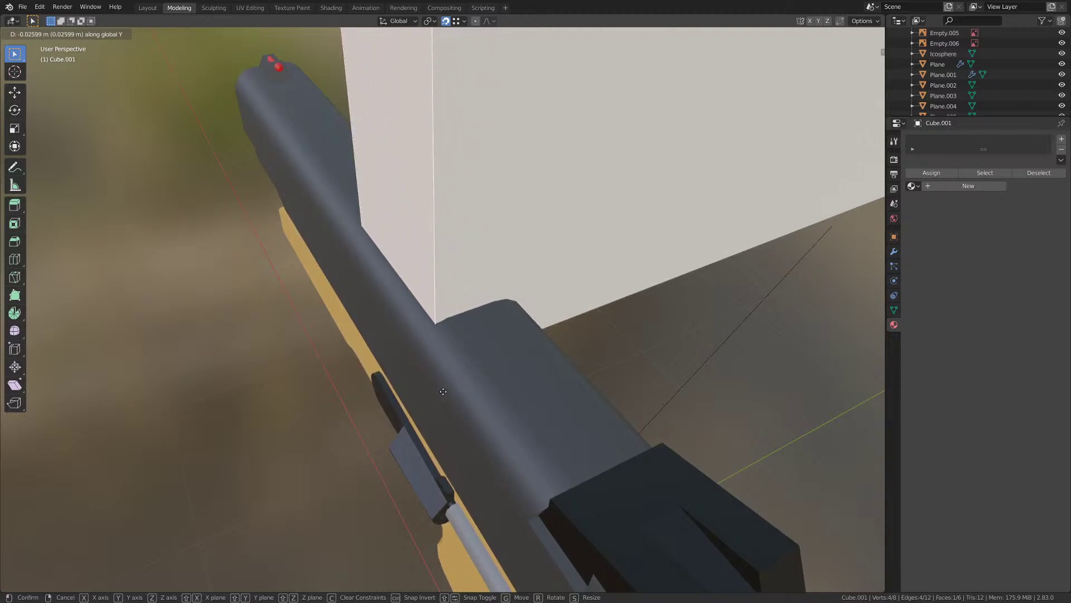
{"action": "left_click", "coordinate": [457, 351]}
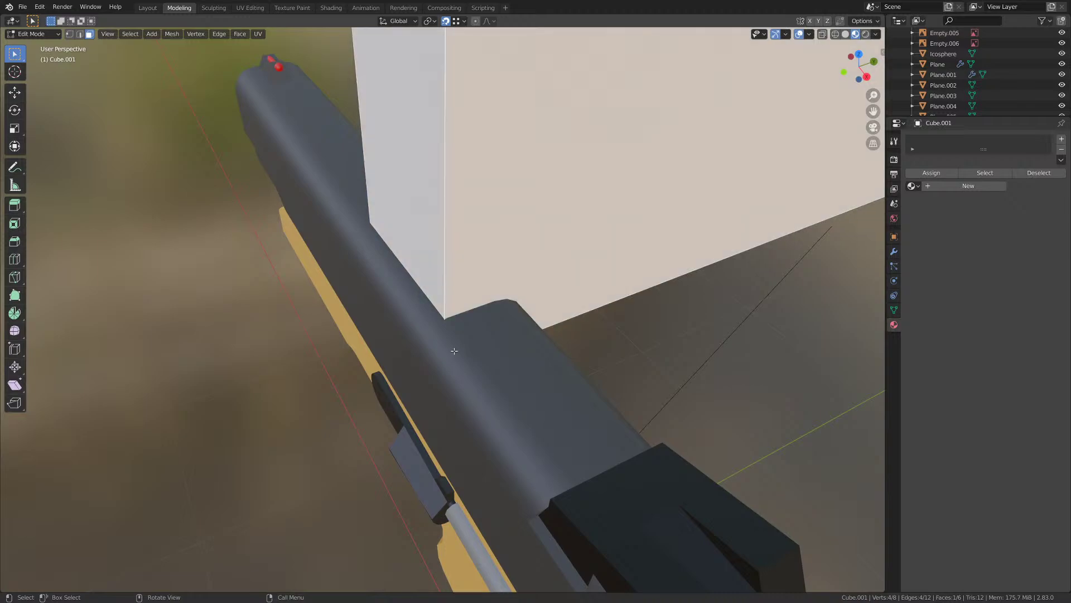
- Edit the slide and the cutter block together in vertex mode, moving the block's selected face about 0.009 m along Y
{"action": "key", "text": "Tab"}
{"action": "left_click", "coordinate": [450, 350]}
{"action": "left_click", "coordinate": [451, 340], "text": "shift"}
{"action": "key", "text": "Tab"}
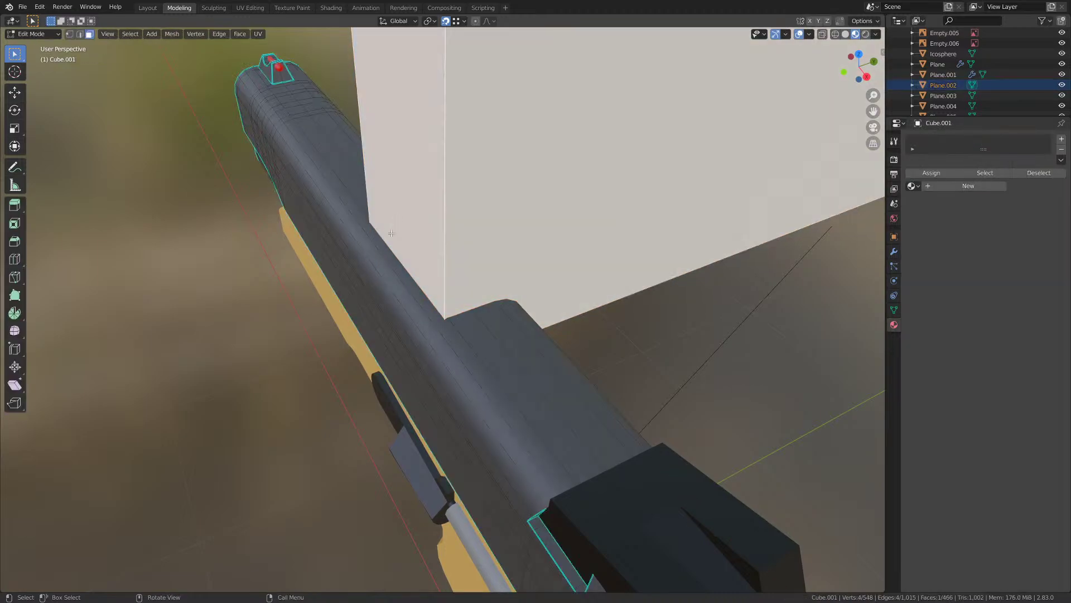
{"action": "key", "text": "1"}
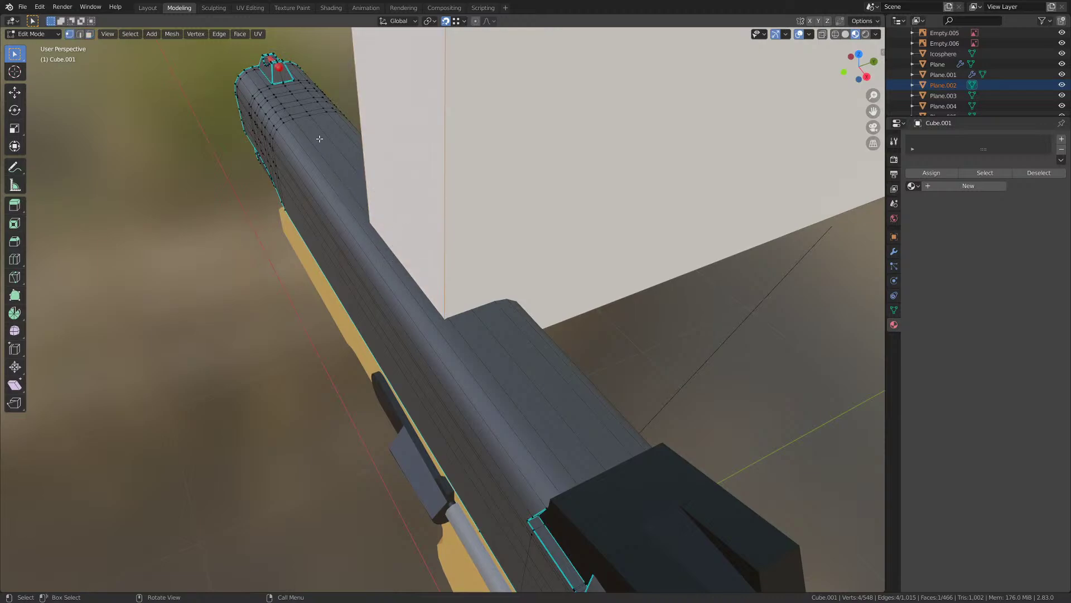
{"action": "key", "text": "g"}
{"action": "key", "text": "y"}
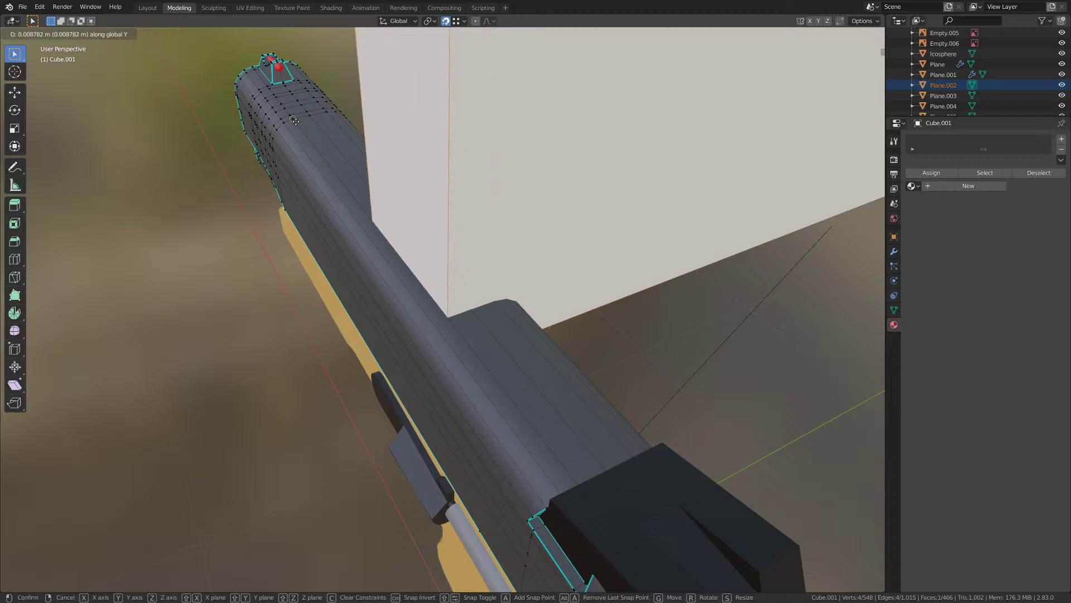
{"action": "left_click", "coordinate": [296, 121]}
{"action": "scroll", "coordinate": [420, 298], "scroll_direction": "down", "scroll_amount": 5}
{"action": "key", "text": "Tab"}
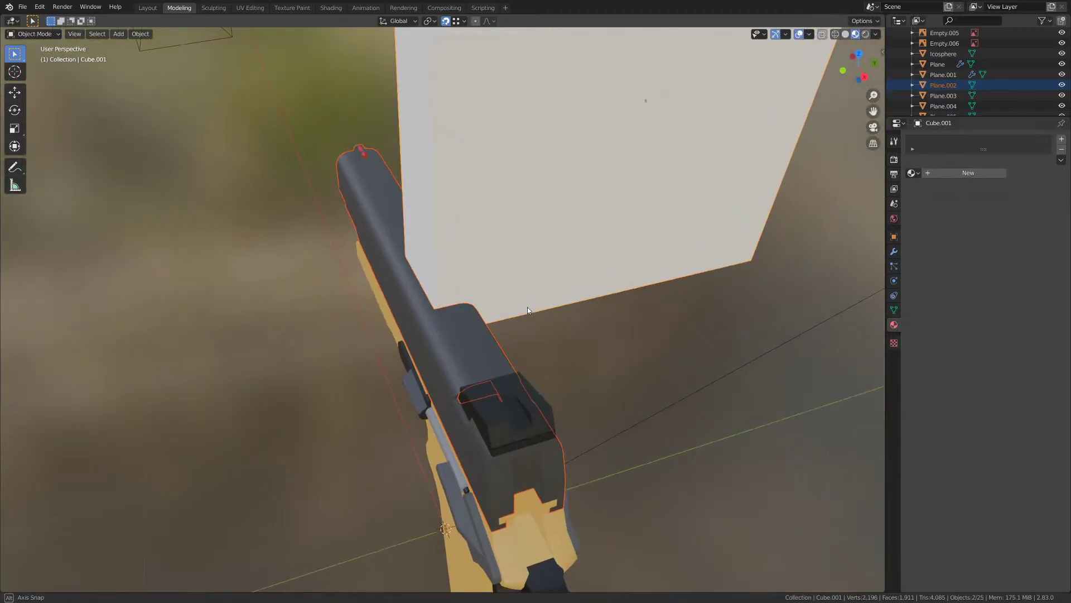
- Add a Boolean modifier to the slide, with Difference as operation and Cube.001 as object, and apply it
{"action": "scroll", "coordinate": [527, 307], "scroll_direction": "down", "scroll_amount": 2}
{"action": "left_click", "coordinate": [469, 330]}
{"action": "middle_click_drag", "start_coordinate": [469, 330], "coordinate": [382, 301]}
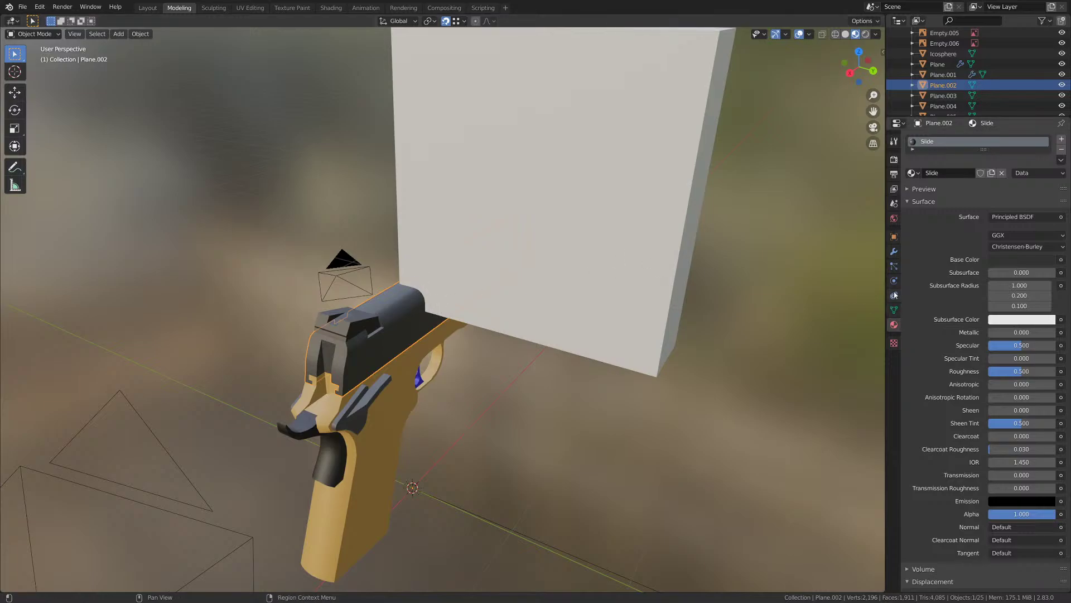
{"action": "left_click", "coordinate": [894, 252]}
{"action": "left_click", "coordinate": [960, 139]}
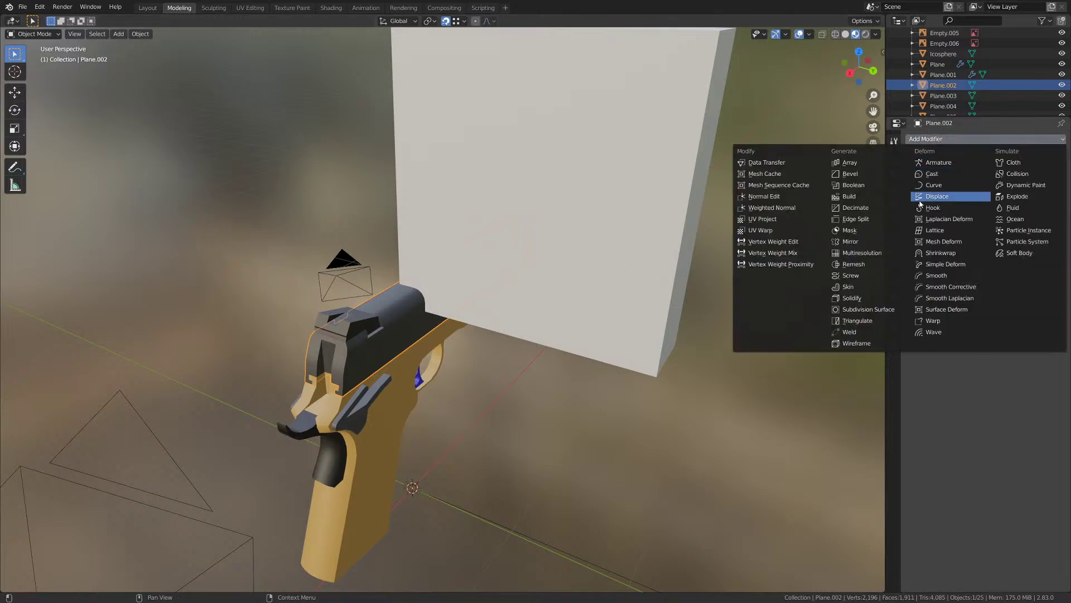
{"action": "left_click", "coordinate": [858, 186]}
{"action": "left_click", "coordinate": [600, 227]}
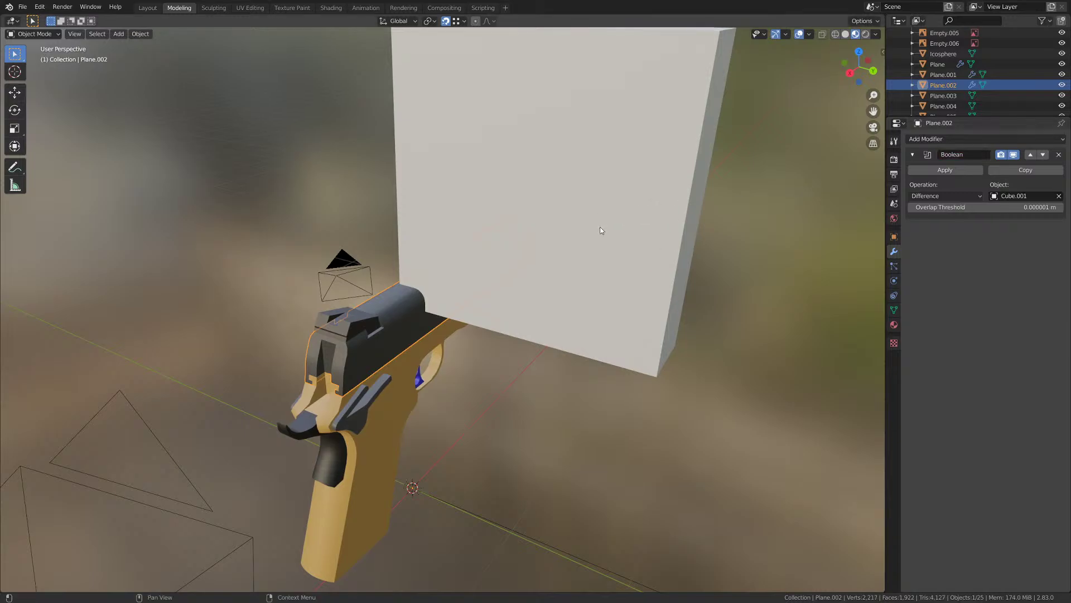
{"action": "middle_click_drag", "start_coordinate": [600, 227], "coordinate": [713, 266]}
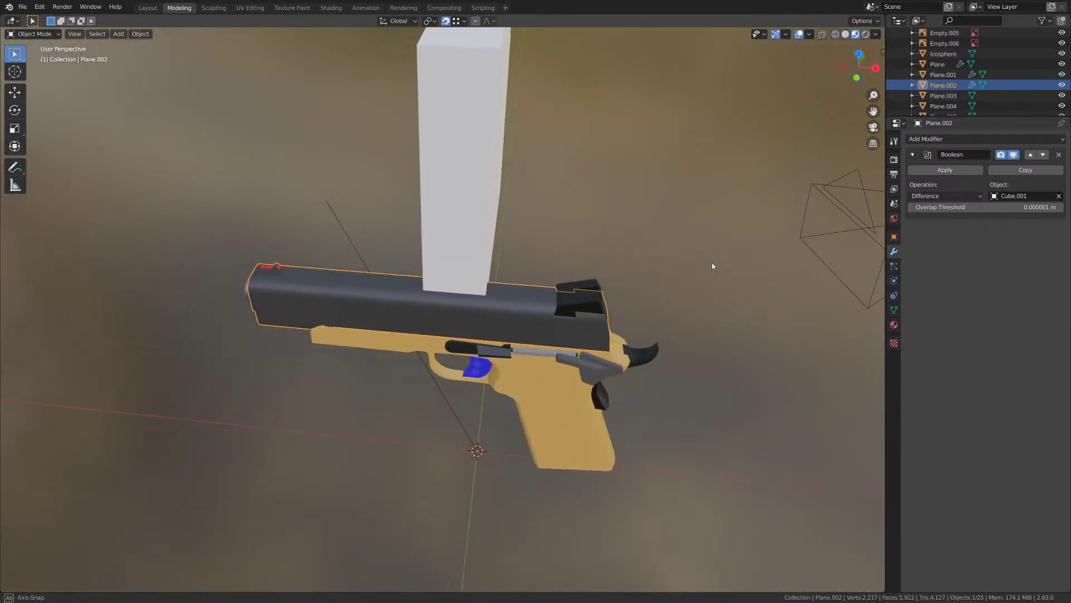
- Delete the cutter block above the slide and open the cut slide's mesh for editing
{"action": "left_click", "coordinate": [441, 227]}
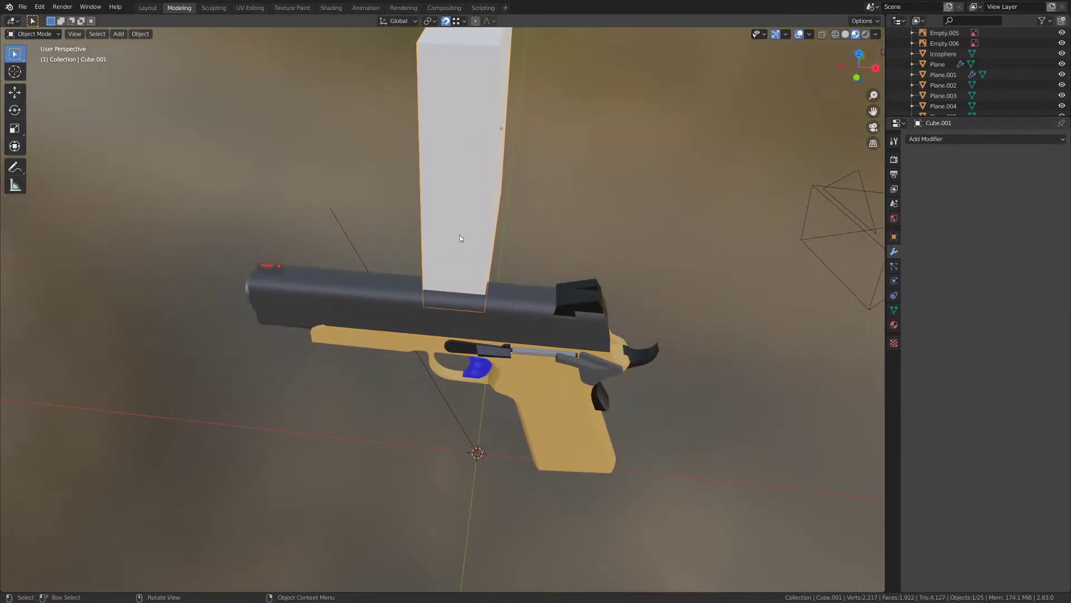
{"action": "key", "text": "Delete"}
{"action": "middle_click_drag", "start_coordinate": [578, 310], "coordinate": [487, 252]}
{"action": "scroll", "coordinate": [450, 317], "scroll_direction": "up", "scroll_amount": 3}
{"action": "left_click", "coordinate": [488, 252]}
{"action": "key", "text": "Tab"}
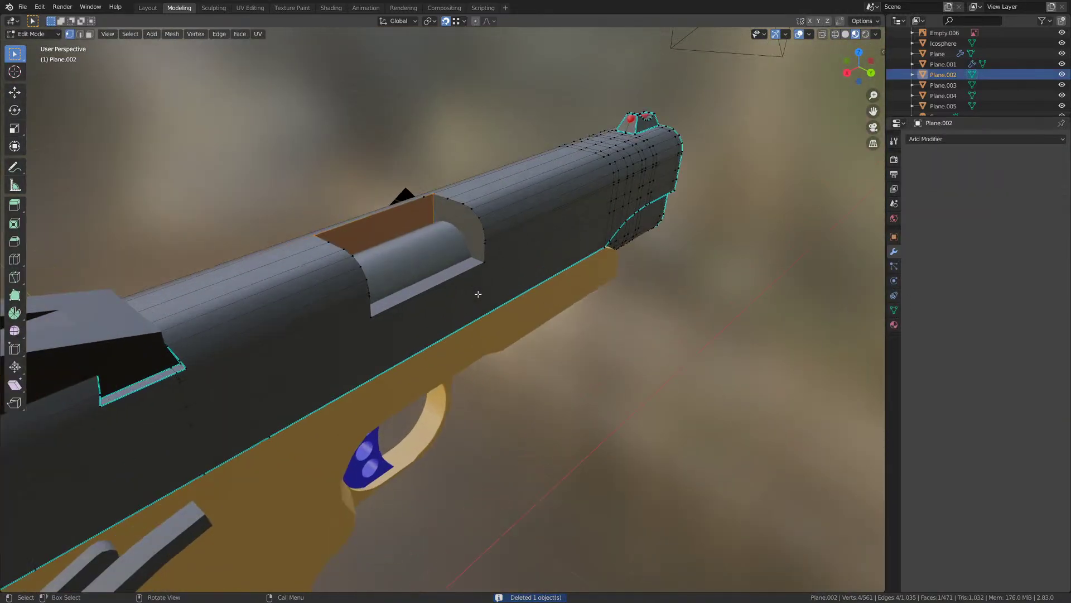
- Select the edge loops around the front and rear end walls of the ejection port and mark them as sharp
{"action": "middle_click_drag", "start_coordinate": [489, 290], "coordinate": [452, 235]}
{"action": "key", "text": "2"}
{"action": "left_click", "coordinate": [440, 244], "text": "alt"}
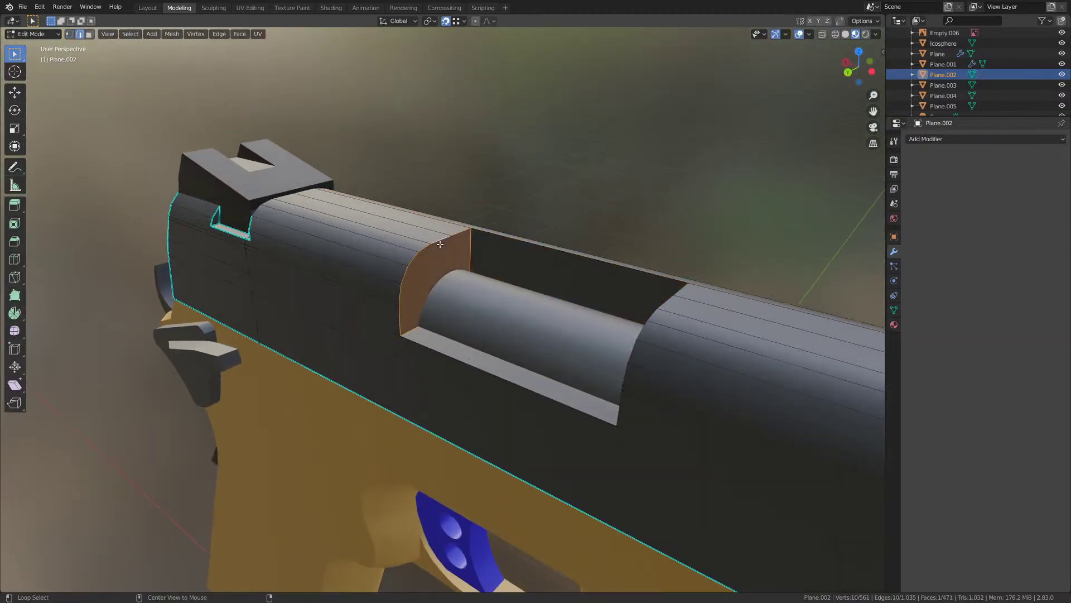
{"action": "middle_click_drag", "start_coordinate": [443, 301], "coordinate": [518, 255]}
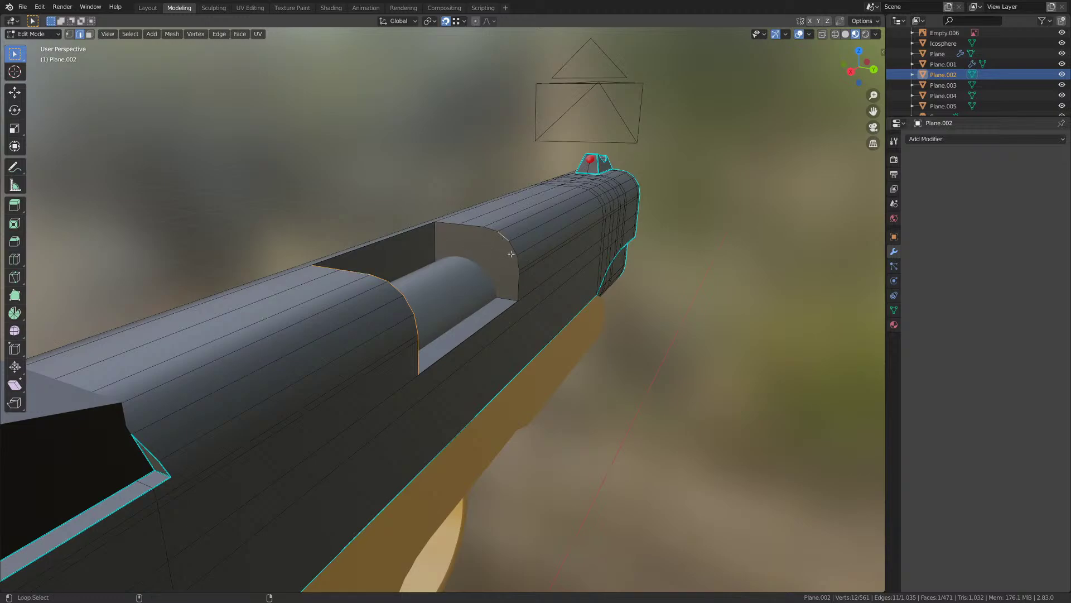
{"action": "left_click", "coordinate": [502, 232], "text": "alt+shift"}
{"action": "left_click", "coordinate": [219, 34]}
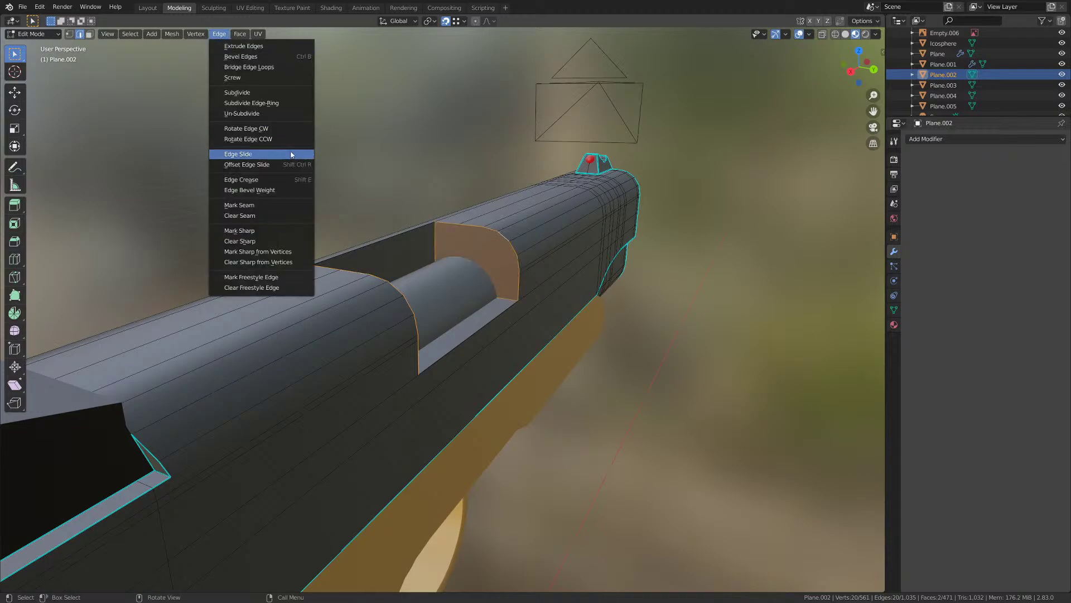
{"action": "left_click", "coordinate": [262, 230]}
- Dissolve the stray vertex on the ejection port's far upper edge
{"action": "middle_click_drag", "start_coordinate": [427, 272], "coordinate": [421, 274]}
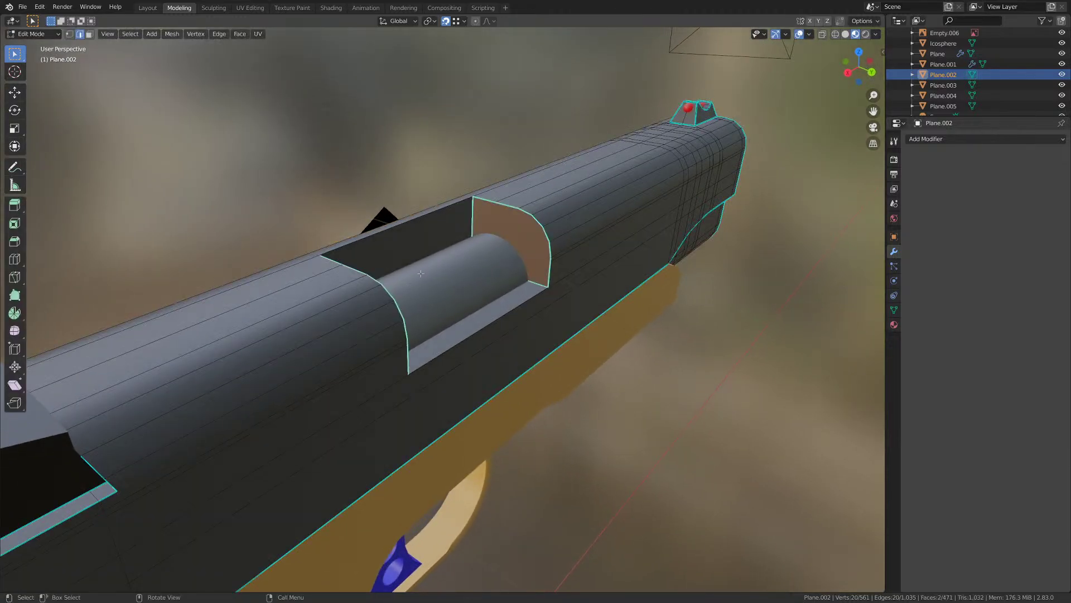
{"action": "left_click", "coordinate": [445, 210]}
{"action": "mouse_move", "coordinate": [446, 209]}
{"action": "middle_mouse_down"}
{"action": "mouse_move", "coordinate": [505, 180]}
{"action": "mouse_move", "coordinate": [436, 202]}
{"action": "middle_mouse_up"}
{"action": "key", "text": "x"}
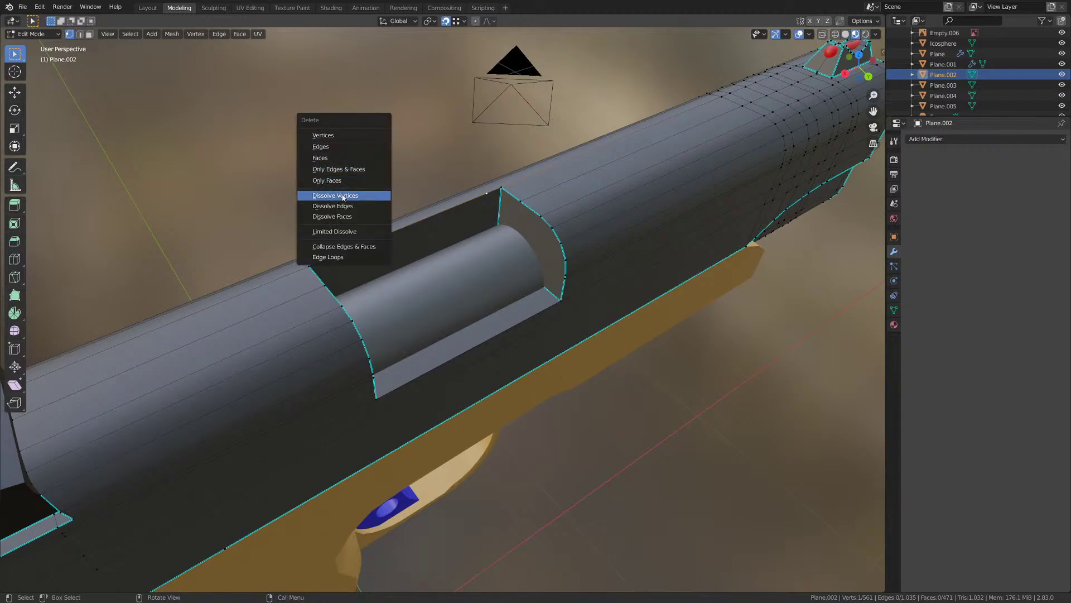
{"action": "left_click", "coordinate": [344, 197]}
{"action": "middle_click_drag", "start_coordinate": [343, 197], "coordinate": [417, 243]}
- Select three lengthwise edges of the slide around the ejection port, using wireframe where needed, and delete them
{"action": "key", "text": "2"}
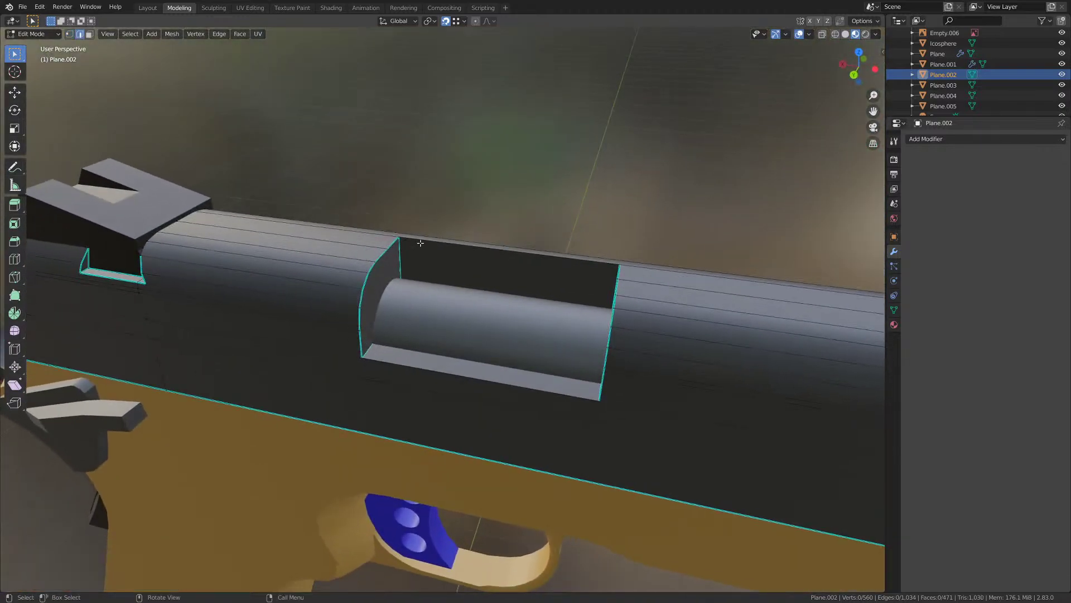
{"action": "left_click", "coordinate": [425, 305], "text": "shift"}
{"action": "key", "text": "z"}
{"action": "left_click", "coordinate": [403, 307]}
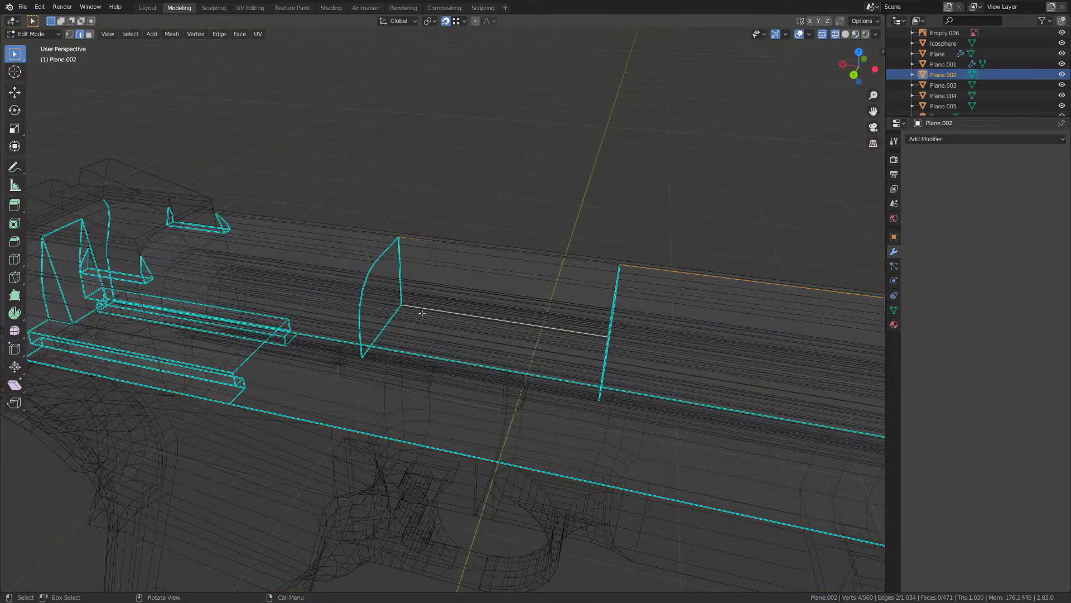
{"action": "mouse_move", "coordinate": [422, 312]}
{"action": "middle_mouse_down"}
{"action": "mouse_move", "coordinate": [394, 323]}
{"action": "mouse_move", "coordinate": [416, 330]}
{"action": "mouse_move", "coordinate": [426, 302]}
{"action": "middle_mouse_up"}
{"action": "left_click", "coordinate": [416, 331], "text": "shift"}
{"action": "key", "text": "z"}
{"action": "left_click", "coordinate": [426, 348]}
{"action": "mouse_move", "coordinate": [426, 349]}
{"action": "middle_mouse_down"}
{"action": "mouse_move", "coordinate": [554, 326]}
{"action": "mouse_move", "coordinate": [537, 330]}
{"action": "mouse_move", "coordinate": [521, 372]}
{"action": "middle_mouse_up"}
{"action": "key", "text": "x"}
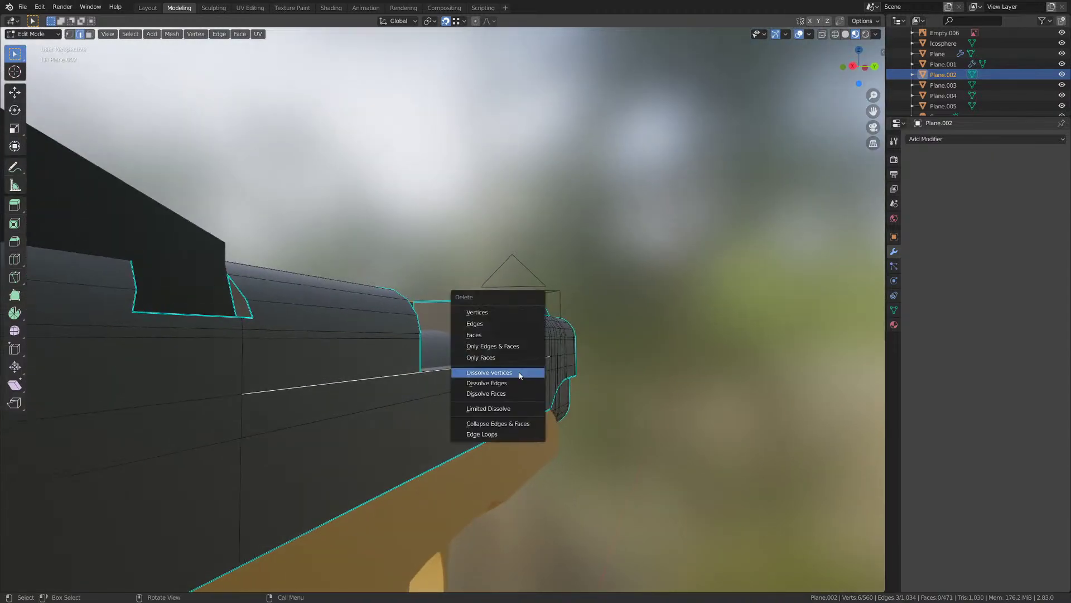
{"action": "left_click", "coordinate": [472, 329]}
- Fill the openings in the slide's side below, ahead of and behind the ejection port with new faces
{"action": "middle_click_drag", "start_coordinate": [409, 438], "coordinate": [435, 372]}
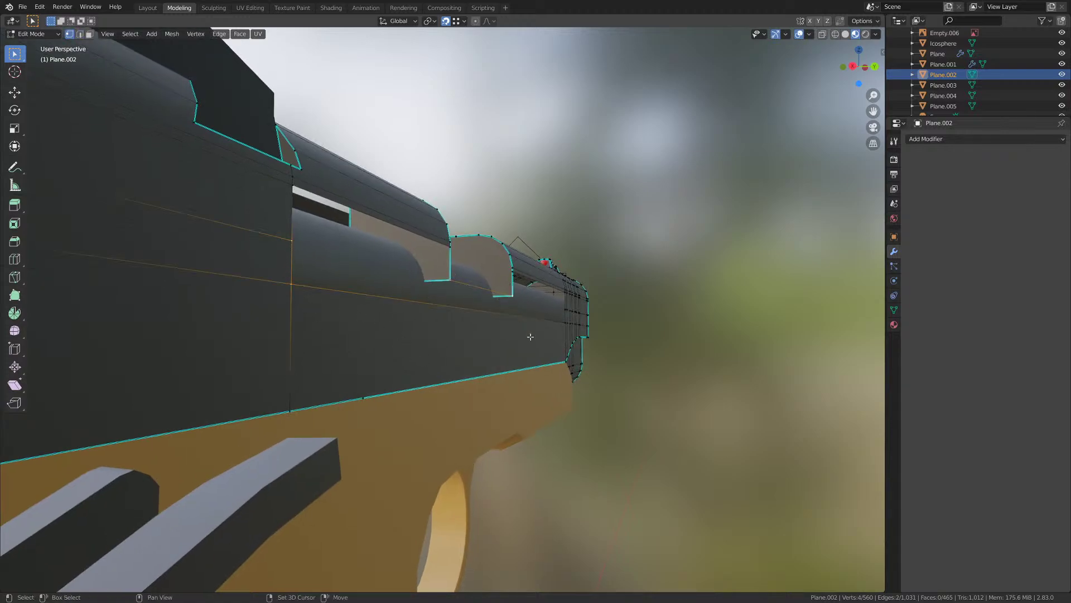
{"action": "scroll", "coordinate": [530, 337], "scroll_direction": "down", "scroll_amount": 3}
{"action": "key", "text": "f"}
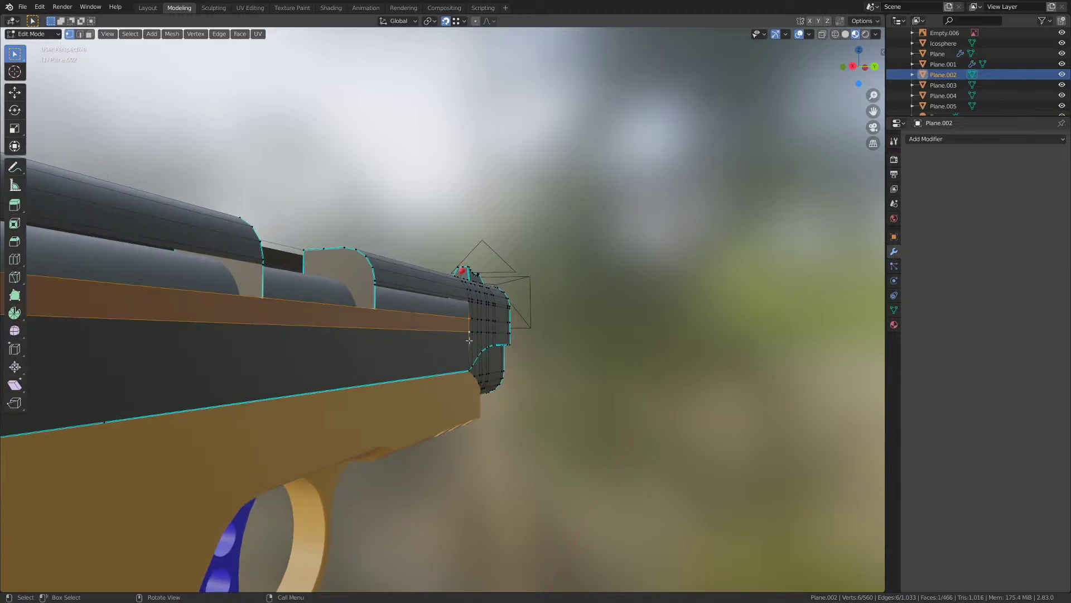
{"action": "left_click", "coordinate": [468, 318]}
{"action": "left_click", "coordinate": [376, 289], "text": "shift"}
{"action": "middle_click_drag", "start_coordinate": [376, 288], "coordinate": [502, 312]}
{"action": "key", "text": "f"}
{"action": "middle_click_drag", "start_coordinate": [625, 258], "coordinate": [462, 272]}
{"action": "left_click", "coordinate": [462, 271]}
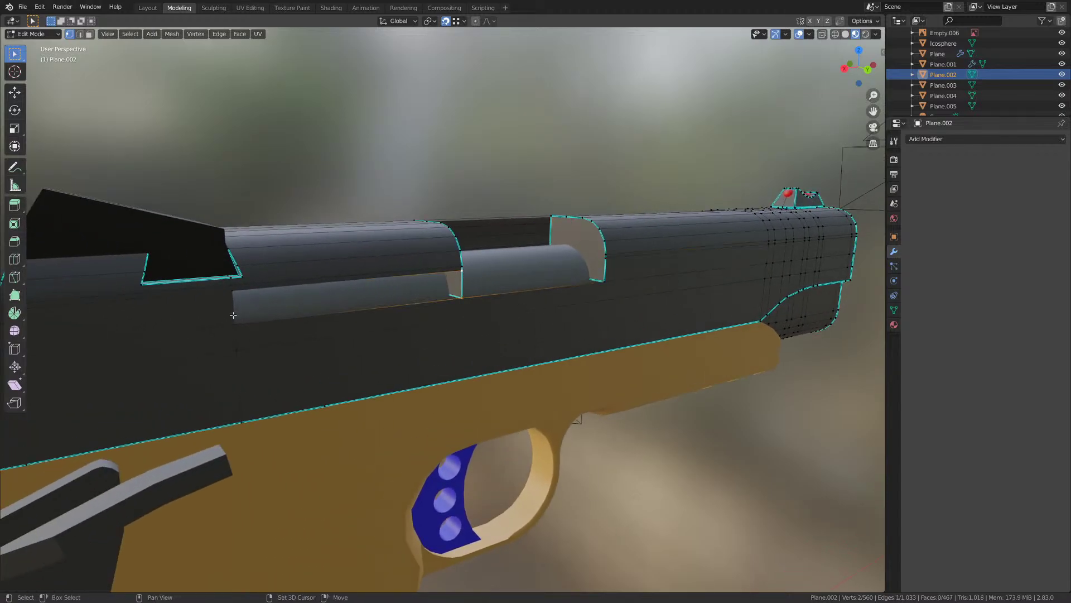
{"action": "key", "text": "f"}
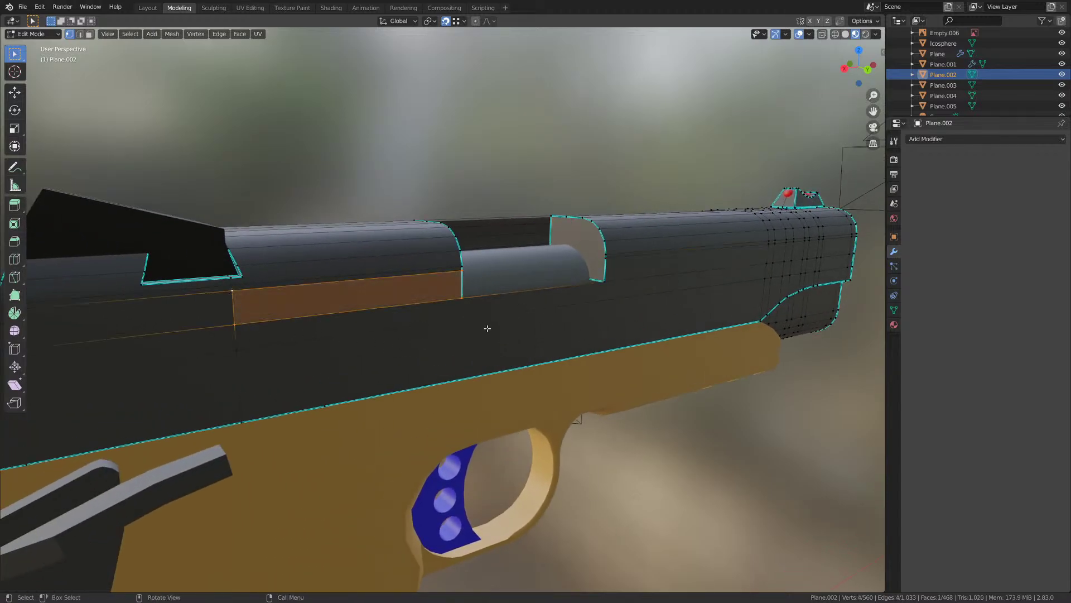
- Mark the ejection port's lower outer edge as sharp and check the shading in solid view and material preview
{"action": "key", "text": "2"}
{"action": "middle_click_drag", "start_coordinate": [487, 328], "coordinate": [519, 310]}
{"action": "left_click", "coordinate": [510, 297]}
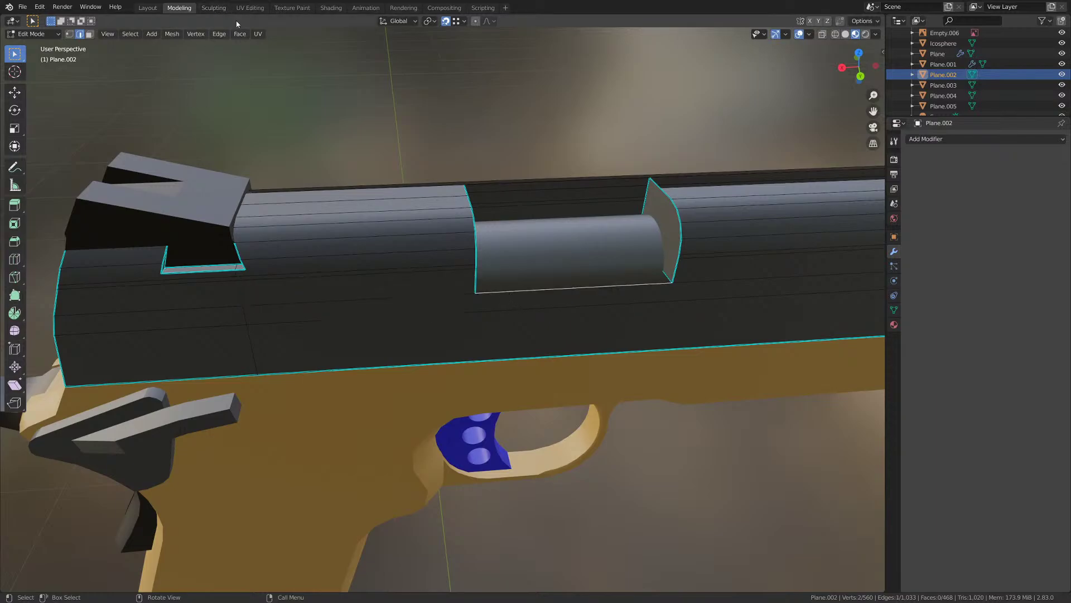
{"action": "left_click", "coordinate": [222, 35]}
{"action": "left_click", "coordinate": [245, 232]}
{"action": "key", "text": "z"}
{"action": "left_click", "coordinate": [622, 306]}
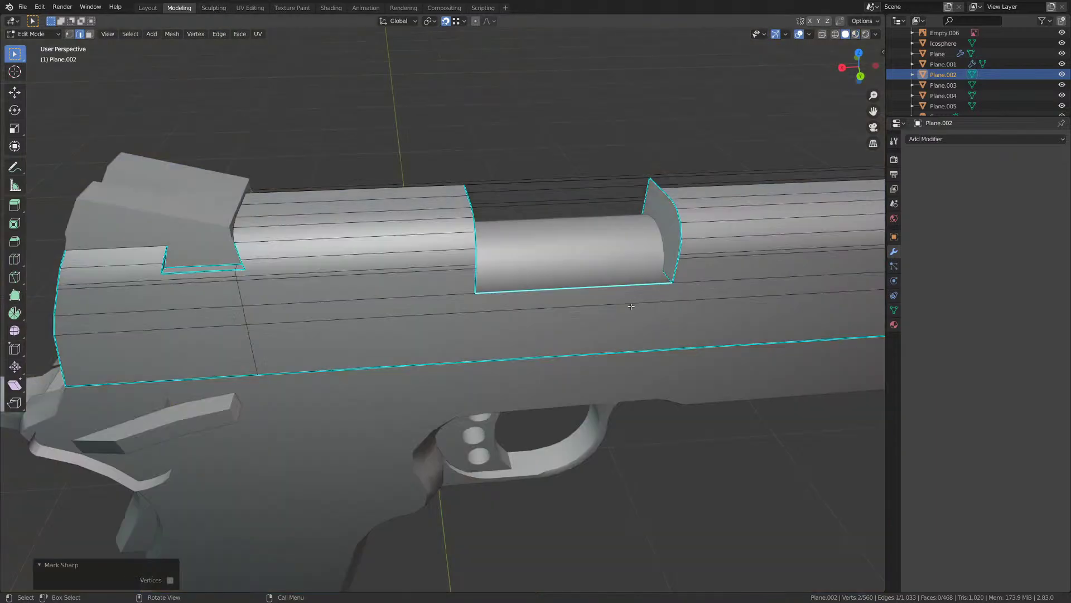
{"action": "middle_click_drag", "start_coordinate": [630, 306], "coordinate": [514, 301]}
{"action": "key", "text": "z"}
{"action": "left_click", "coordinate": [531, 337]}
- Fill the gap in the slide's top surface ahead of the ejection port with a face between its corner vertices
{"action": "mouse_move", "coordinate": [527, 337]}
{"action": "middle_mouse_down"}
{"action": "mouse_move", "coordinate": [466, 320]}
{"action": "mouse_move", "coordinate": [437, 375]}
{"action": "mouse_move", "coordinate": [342, 357]}
{"action": "middle_mouse_up"}
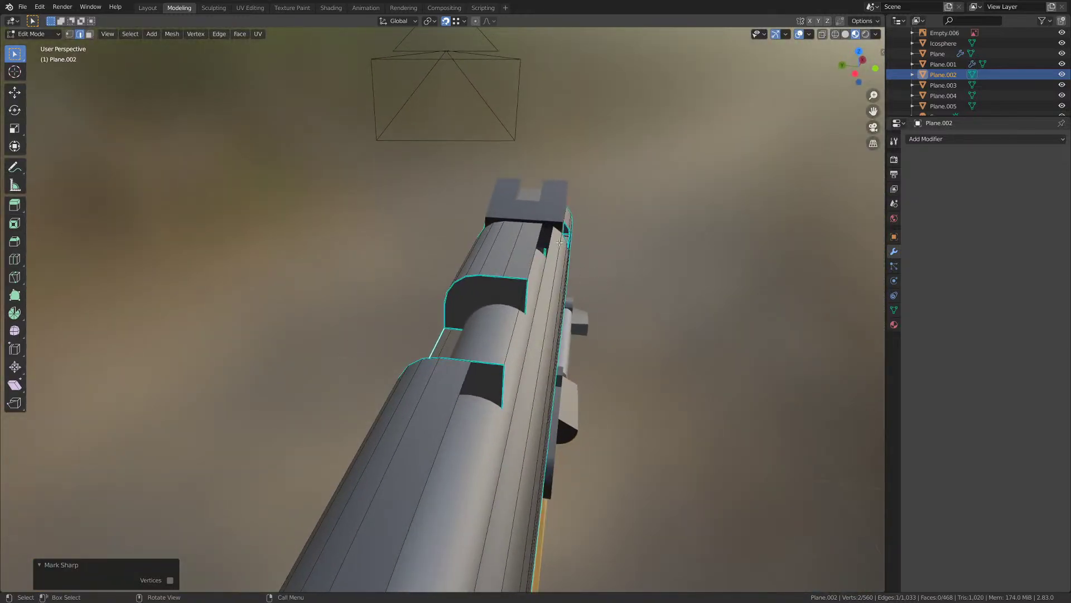
{"action": "middle_click_drag", "start_coordinate": [558, 242], "coordinate": [530, 269]}
{"action": "key", "text": "Tab"}
{"action": "key", "text": "Tab"}
{"action": "key", "text": "1"}
{"action": "scroll", "coordinate": [502, 291], "scroll_direction": "up", "scroll_amount": 2}
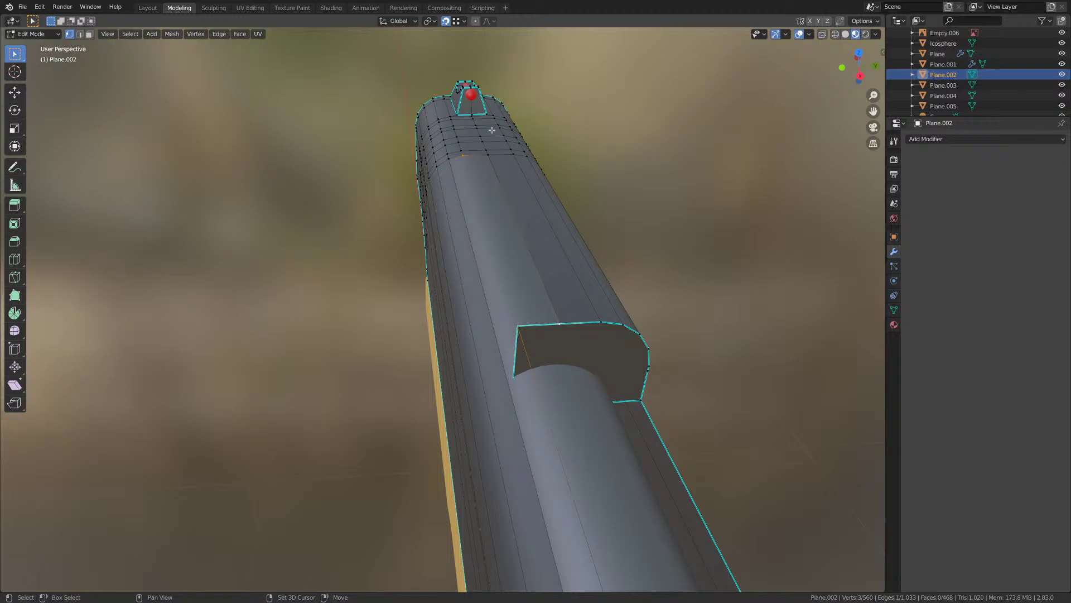
{"action": "left_click", "coordinate": [462, 155]}
- Fill the long gap along the slide's top beside the ejection port with a face and check it in solid view
{"action": "left_click", "coordinate": [449, 159], "text": "shift"}
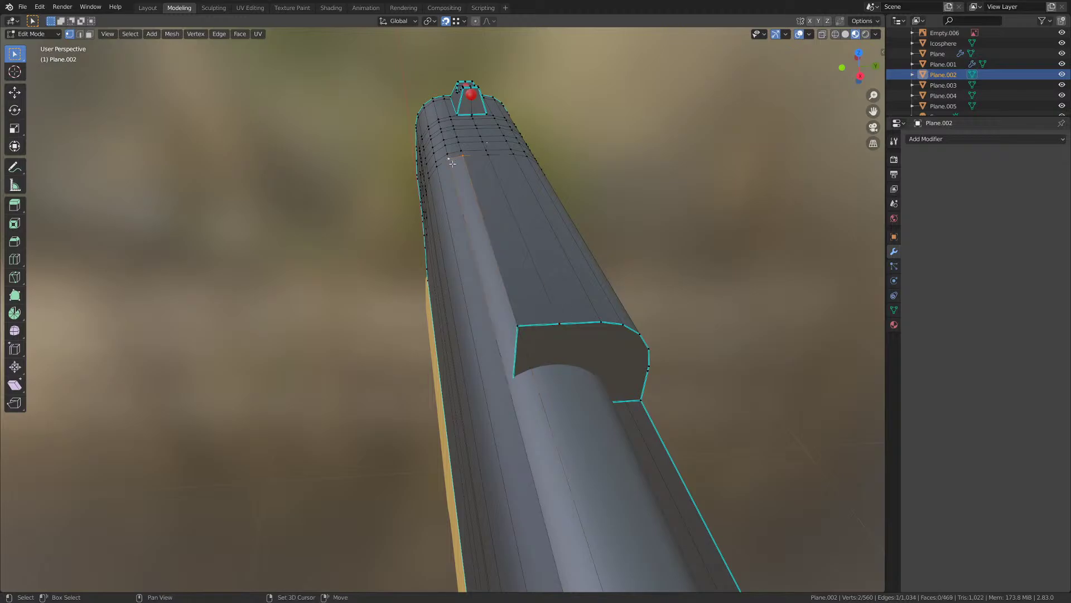
{"action": "left_click", "coordinate": [520, 328], "text": "shift"}
{"action": "middle_click_drag", "start_coordinate": [520, 328], "coordinate": [484, 320], "text": "shift"}
{"action": "left_click", "coordinate": [466, 262], "text": "shift"}
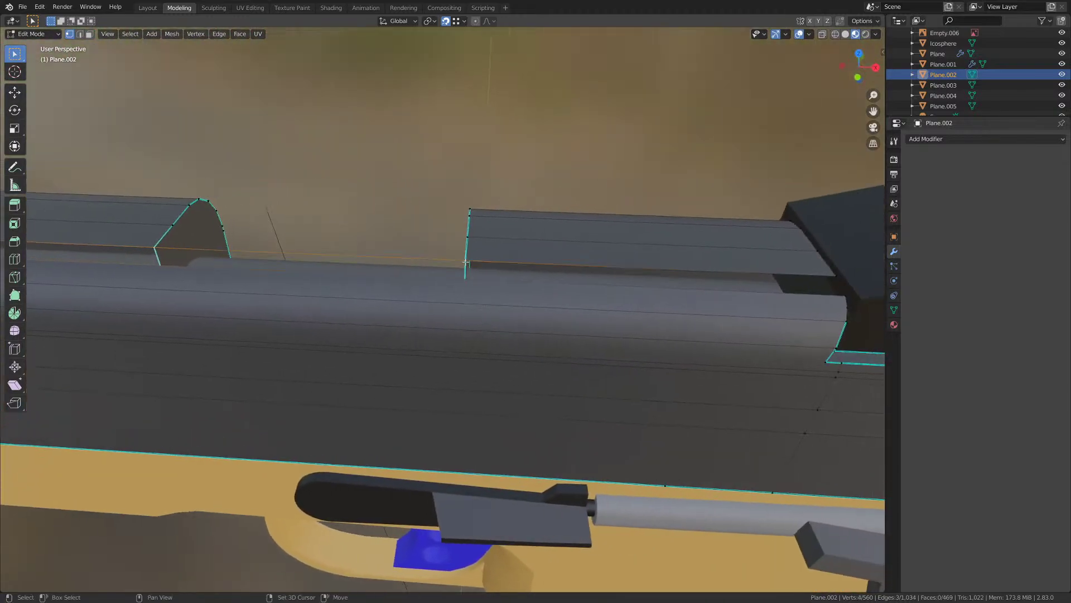
{"action": "middle_click_drag", "start_coordinate": [466, 262], "coordinate": [522, 266]}
{"action": "key", "text": "f"}
{"action": "middle_click_drag", "start_coordinate": [522, 265], "coordinate": [461, 335], "text": "shift"}
{"action": "mouse_move", "coordinate": [460, 335]}
{"action": "middle_mouse_down"}
{"action": "mouse_move", "coordinate": [514, 348]}
{"action": "mouse_move", "coordinate": [491, 371]}
{"action": "mouse_move", "coordinate": [393, 364]}
{"action": "middle_mouse_up"}
{"action": "key", "text": "z"}
{"action": "key", "text": "z"}
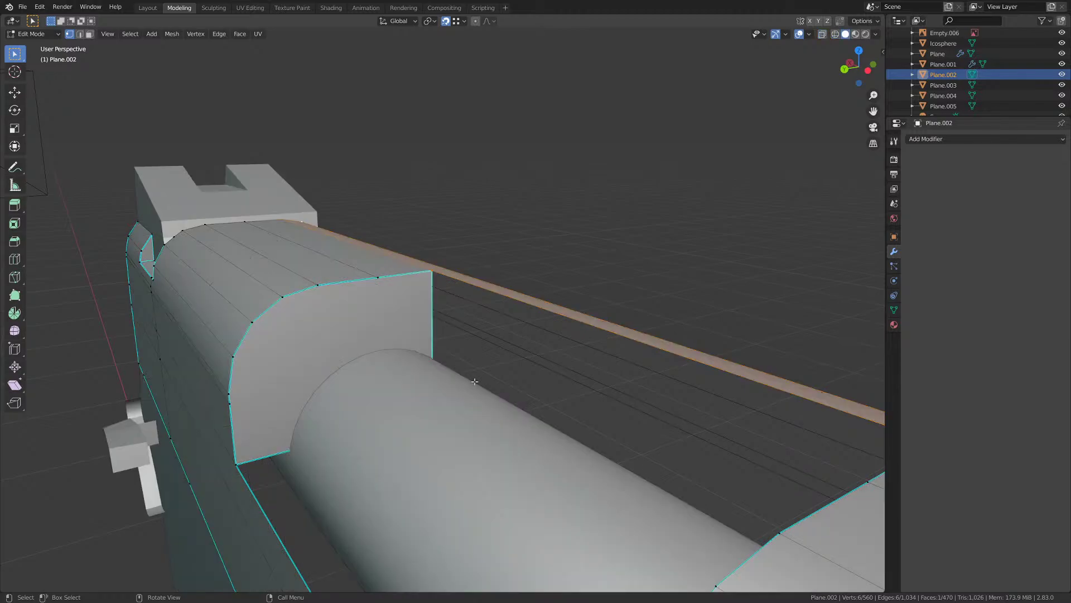
{"action": "key", "text": "z"}
- Hide the barrel to expose the ejection port's interior, and reopen the slide's mesh for editing
{"action": "middle_click_drag", "start_coordinate": [462, 491], "coordinate": [469, 371], "text": "shift"}
{"action": "middle_click_drag", "start_coordinate": [468, 371], "coordinate": [505, 393]}
{"action": "key", "text": "Tab"}
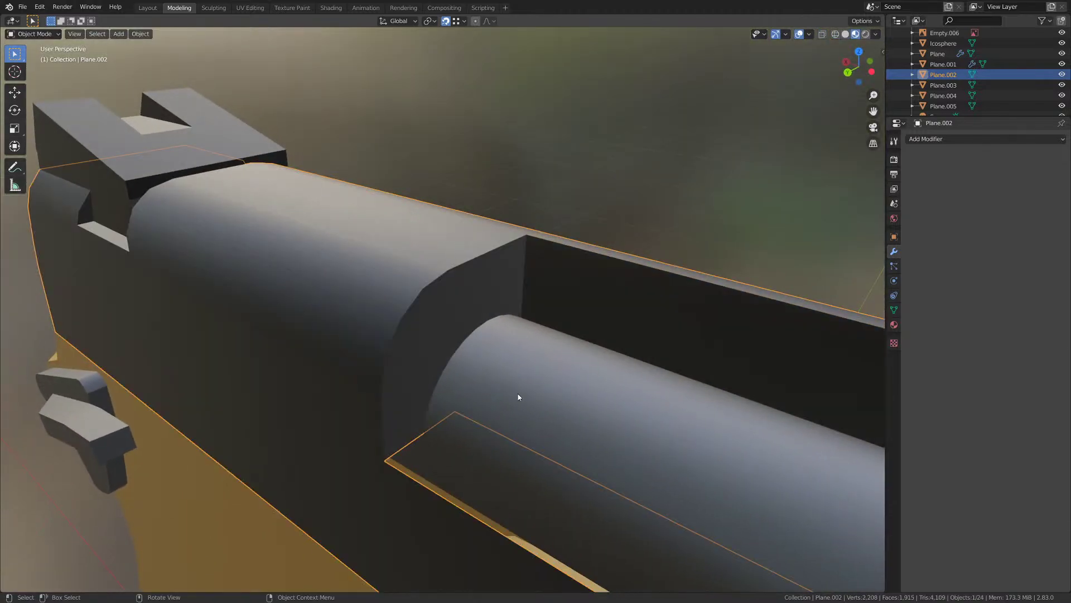
{"action": "left_click", "coordinate": [520, 398]}
{"action": "key", "text": "h"}
{"action": "left_click", "coordinate": [455, 326]}
{"action": "key", "text": "Tab"}
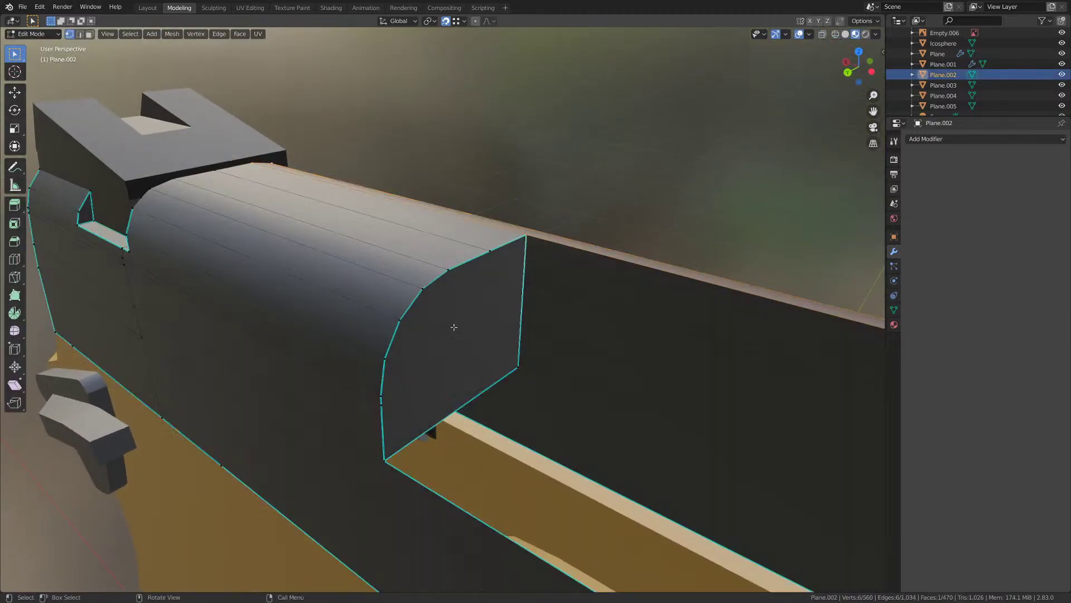
{"action": "middle_click_drag", "start_coordinate": [454, 326], "coordinate": [407, 266], "text": "shift"}
{"action": "mouse_move", "coordinate": [407, 266]}
{"action": "middle_mouse_down"}
{"action": "mouse_move", "coordinate": [523, 267]}
{"action": "mouse_move", "coordinate": [406, 279]}
{"action": "middle_mouse_up"}
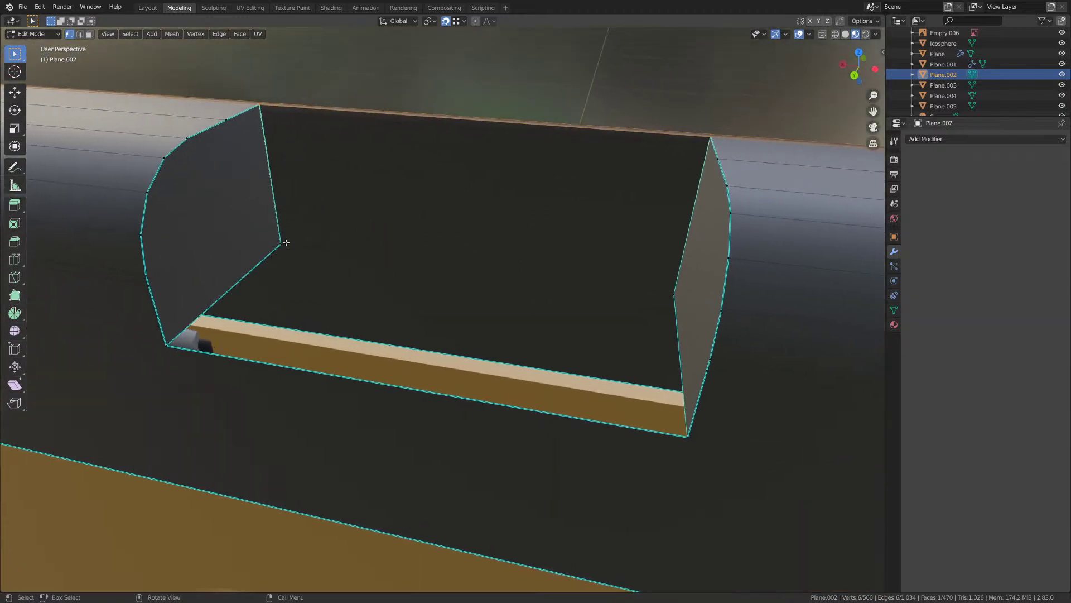
- Fill the ejection port's inner side wall with a face between the inner corner vertices of its two end walls
{"action": "left_click", "coordinate": [284, 242]}
{"action": "middle_click_drag", "start_coordinate": [576, 283], "coordinate": [718, 232]}
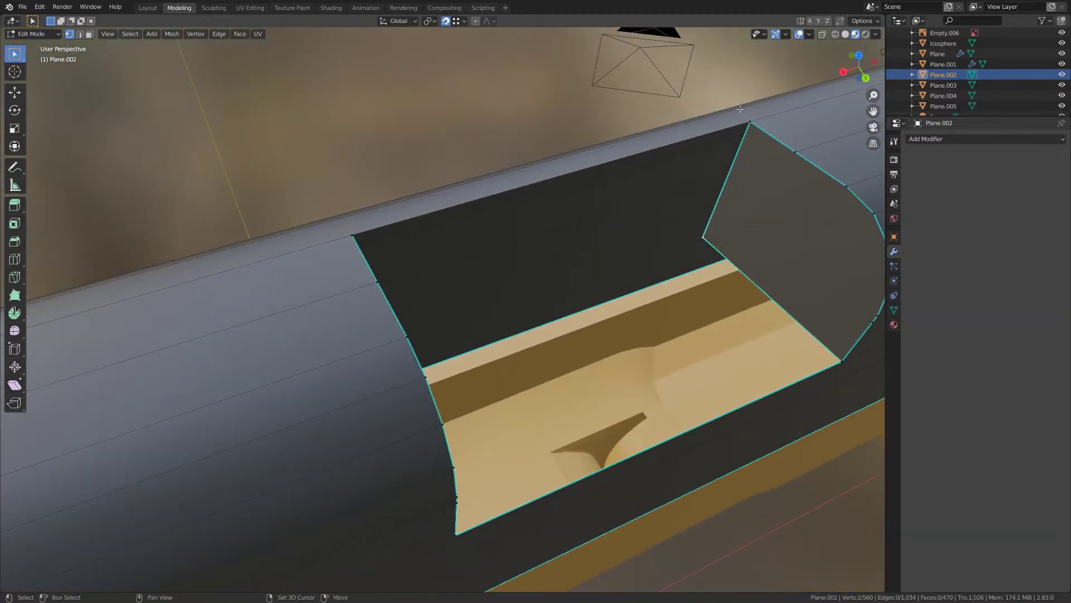
{"action": "left_click", "coordinate": [348, 243], "text": "ctrl"}
{"action": "key", "text": "f"}
{"action": "middle_click_drag", "start_coordinate": [425, 353], "coordinate": [316, 232], "text": "shift"}
- Fill the ejection port's floor with a face spanning the lower corners of both end walls
{"action": "left_click", "coordinate": [627, 155]}
{"action": "middle_click_drag", "start_coordinate": [716, 245], "coordinate": [391, 235]}
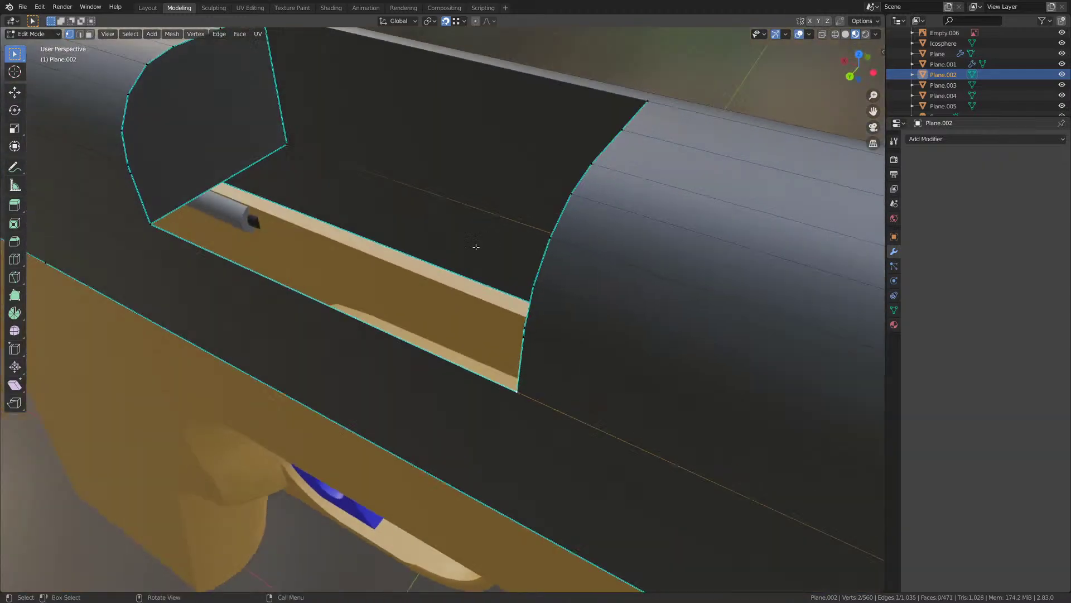
{"action": "left_click", "coordinate": [164, 217], "text": "ctrl"}
{"action": "key", "text": "f"}
- Mark the upper and lower edges of the ejection port's inner side wall as sharp and check the shading in Object Mode
{"action": "key", "text": "2"}
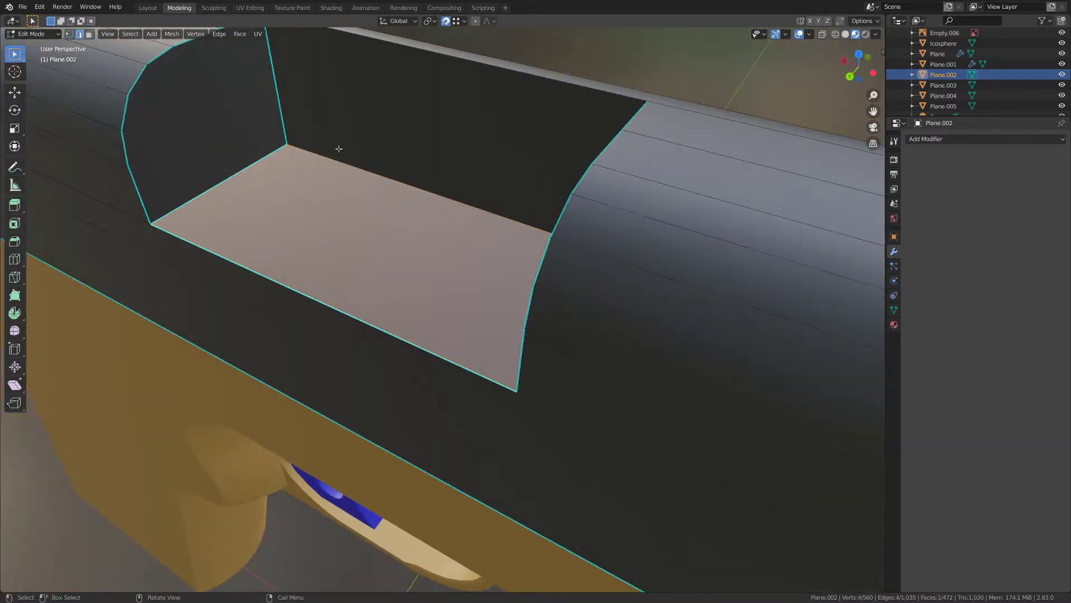
{"action": "left_click", "coordinate": [337, 150]}
{"action": "middle_click_drag", "start_coordinate": [349, 175], "coordinate": [359, 205]}
{"action": "left_click", "coordinate": [356, 166], "text": "shift"}
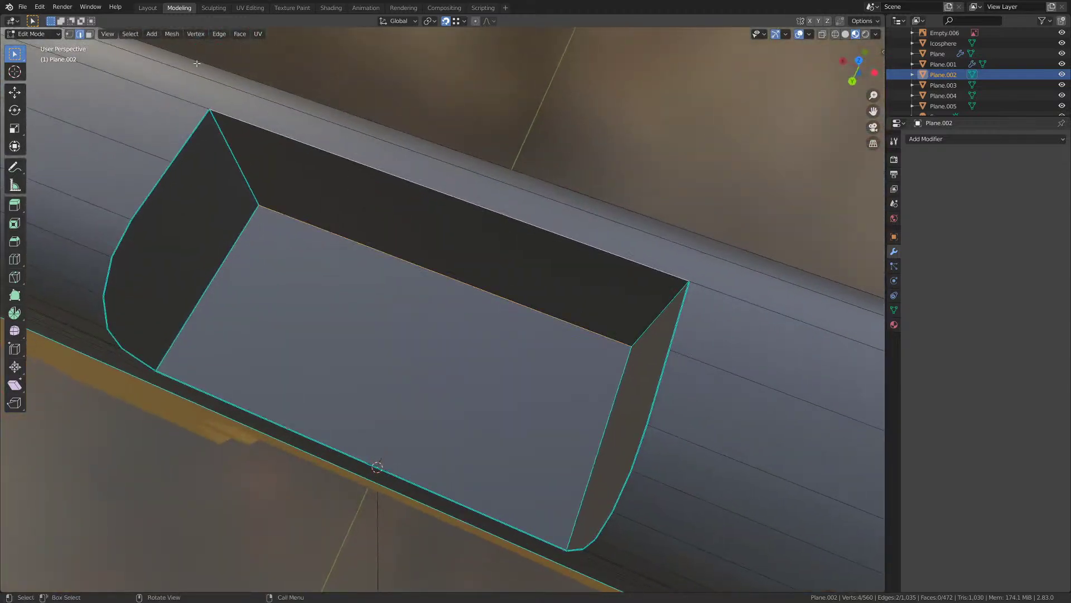
{"action": "left_click", "coordinate": [219, 34]}
{"action": "left_click", "coordinate": [246, 231]}
{"action": "scroll", "coordinate": [446, 368], "scroll_direction": "down", "scroll_amount": 3}
{"action": "key", "text": "Tab"}
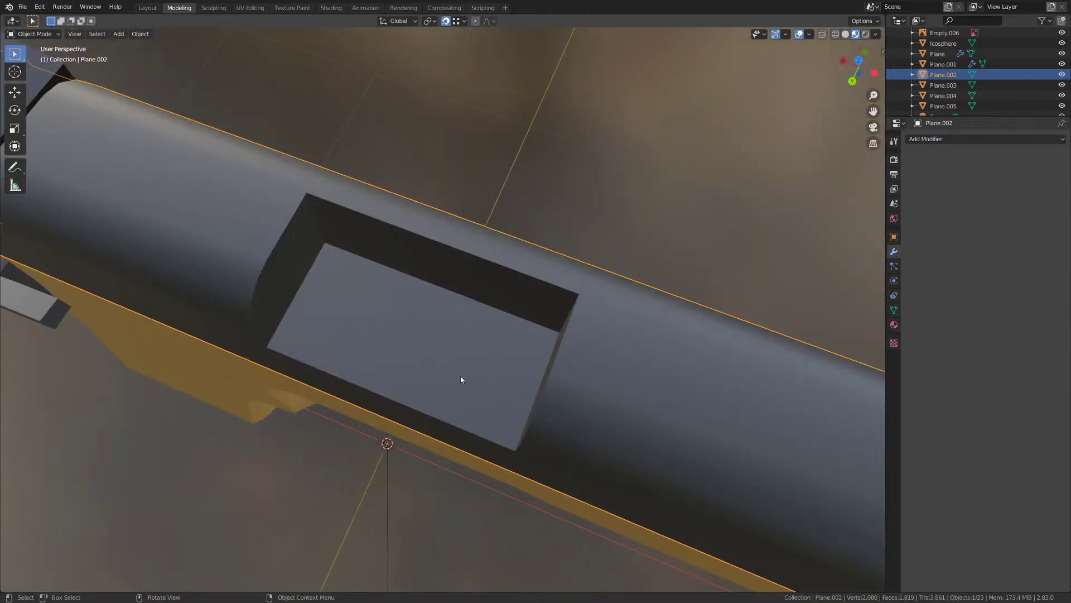
{"action": "middle_click_drag", "start_coordinate": [460, 376], "coordinate": [476, 302]}
- Save the file and unhide the barrel, leaving nothing selected
{"action": "key", "text": "Tab"}
{"action": "key", "text": "a"}
{"action": "key", "text": "Tab"}
{"action": "key", "text": "ctrl+s"}
{"action": "key", "text": "alt+h"}
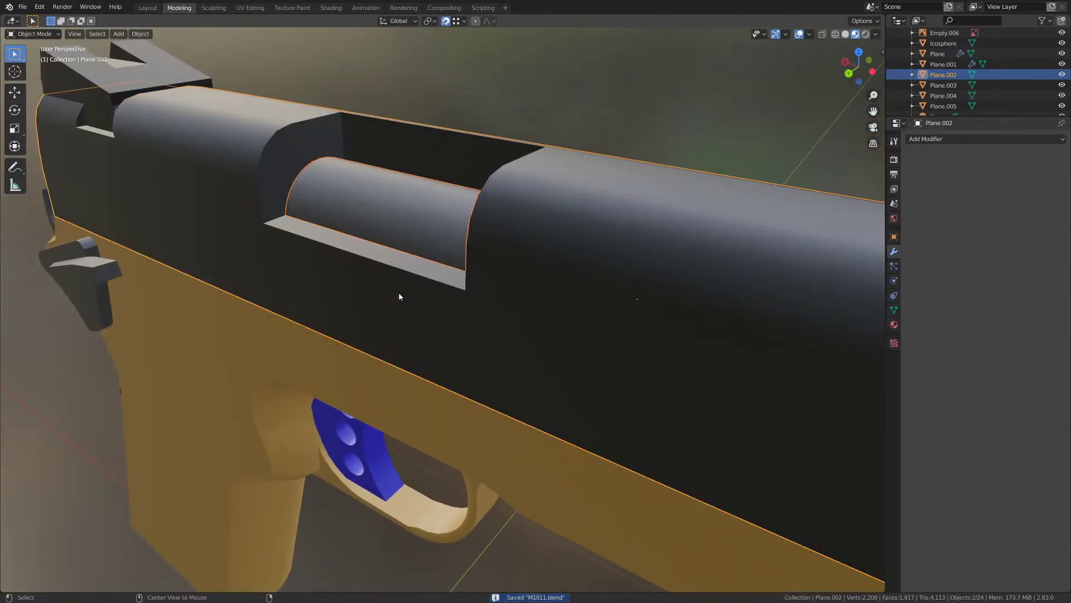
{"action": "scroll", "coordinate": [398, 293], "scroll_direction": "down", "scroll_amount": 3}
{"action": "key", "text": "alt+a"}
- Inspect how the barrel sits inside the finished ejection port, checking its outline in the slide, and save the file
{"action": "middle_click_drag", "start_coordinate": [383, 264], "coordinate": [424, 314]}
{"action": "scroll", "coordinate": [424, 313], "scroll_direction": "up", "scroll_amount": 6}
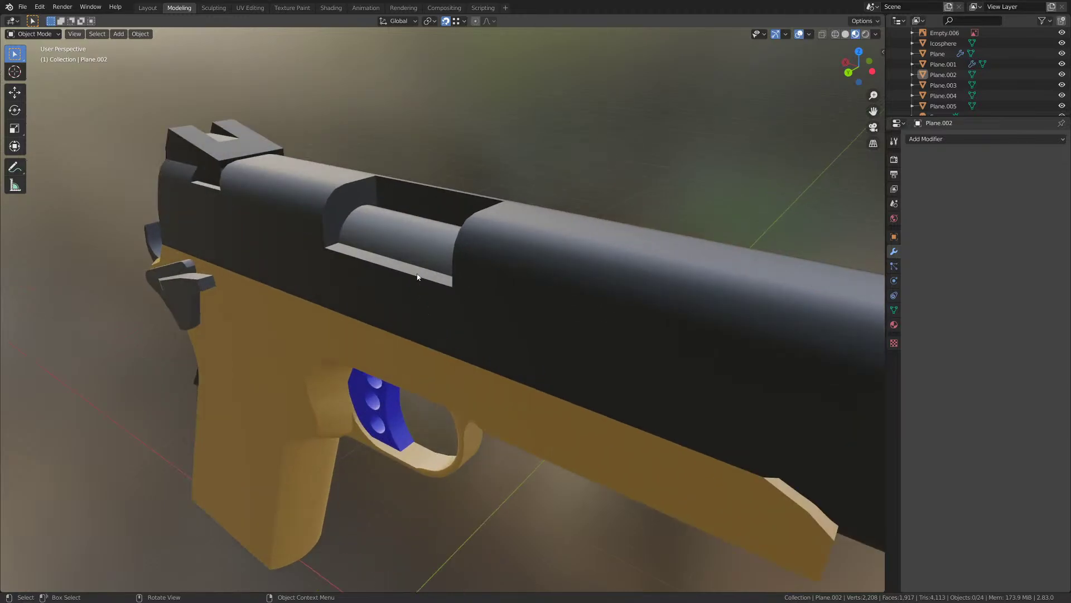
{"action": "left_click", "coordinate": [404, 235]}
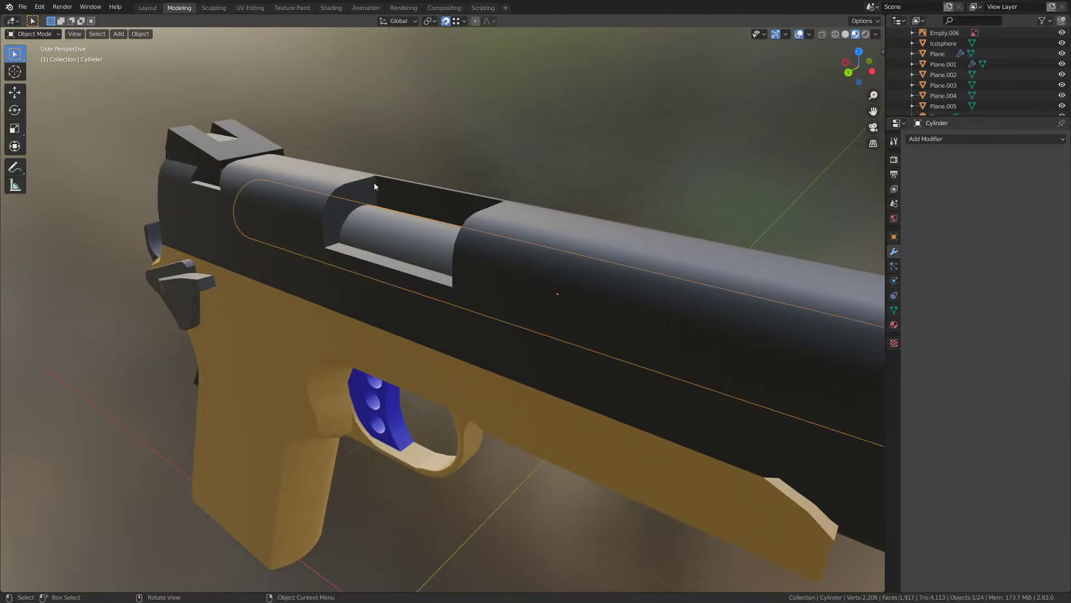
{"action": "key", "text": "ctrl+s"}
{"action": "left_click", "coordinate": [428, 152]}
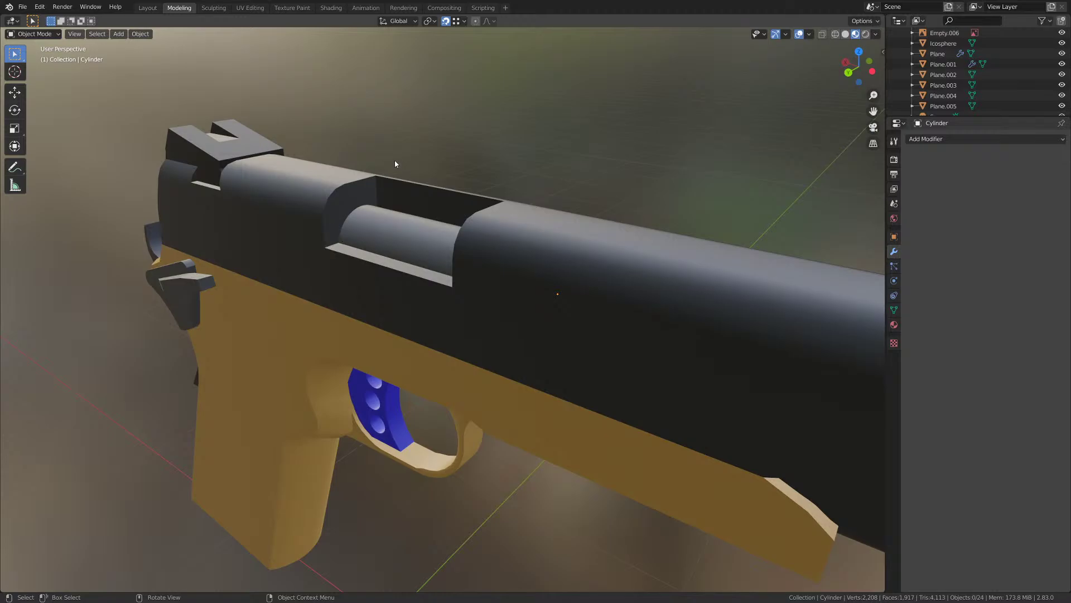
- Compare the muzzle end of the model with the reference photo in wireframe from the left orthographic view
{"action": "middle_click_drag", "start_coordinate": [346, 244], "coordinate": [301, 288]}
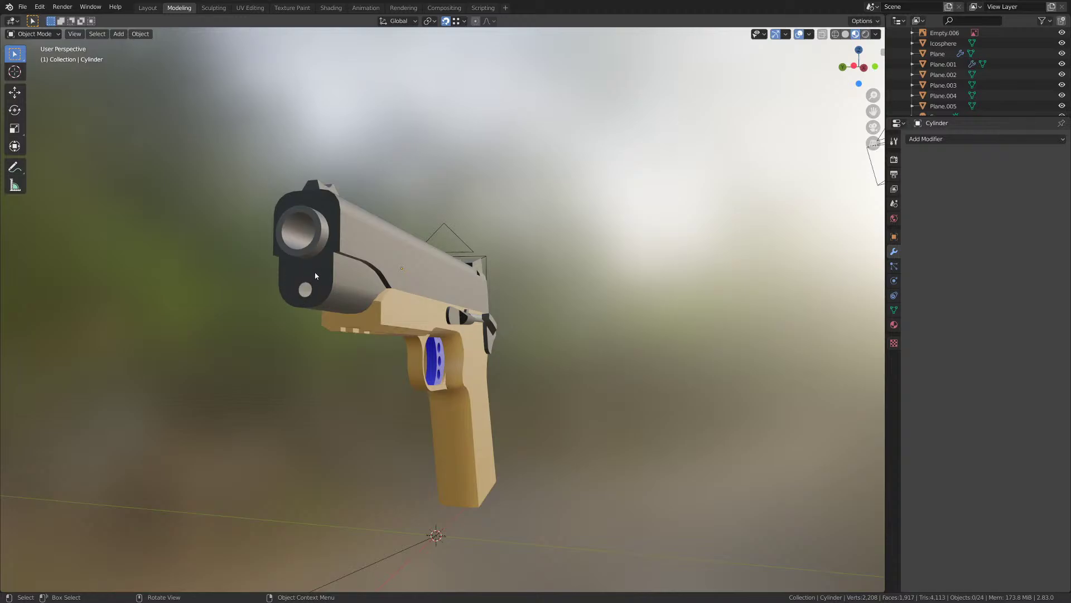
{"action": "key", "text": "KP_3"}
{"action": "key", "text": "ctrl+KP_3"}
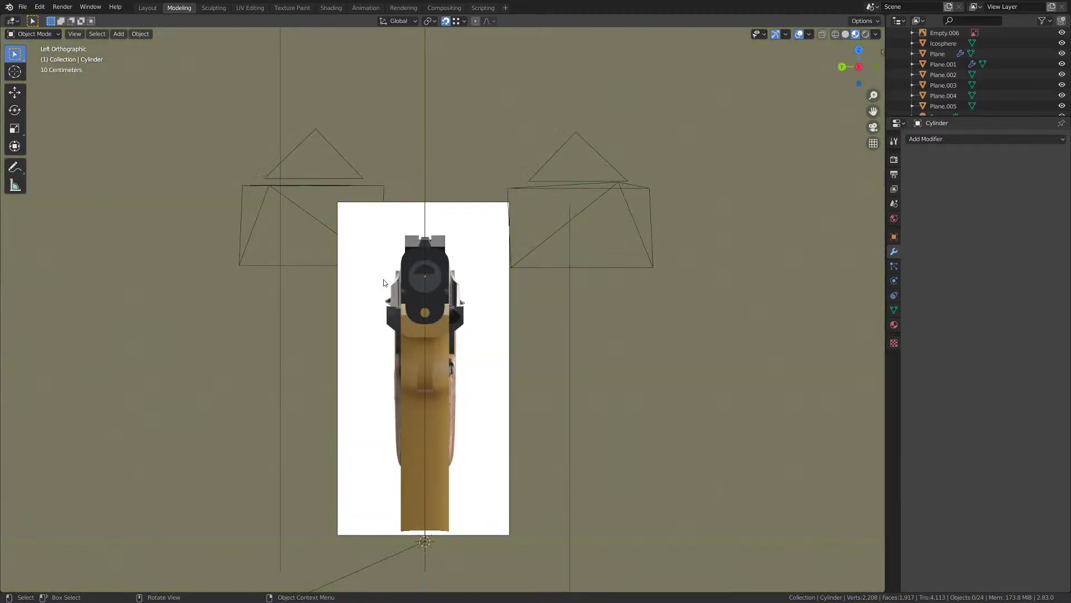
{"action": "key", "text": "z"}
{"action": "left_click", "coordinate": [301, 279]}
{"action": "scroll", "coordinate": [378, 304], "scroll_direction": "up", "scroll_amount": 5}
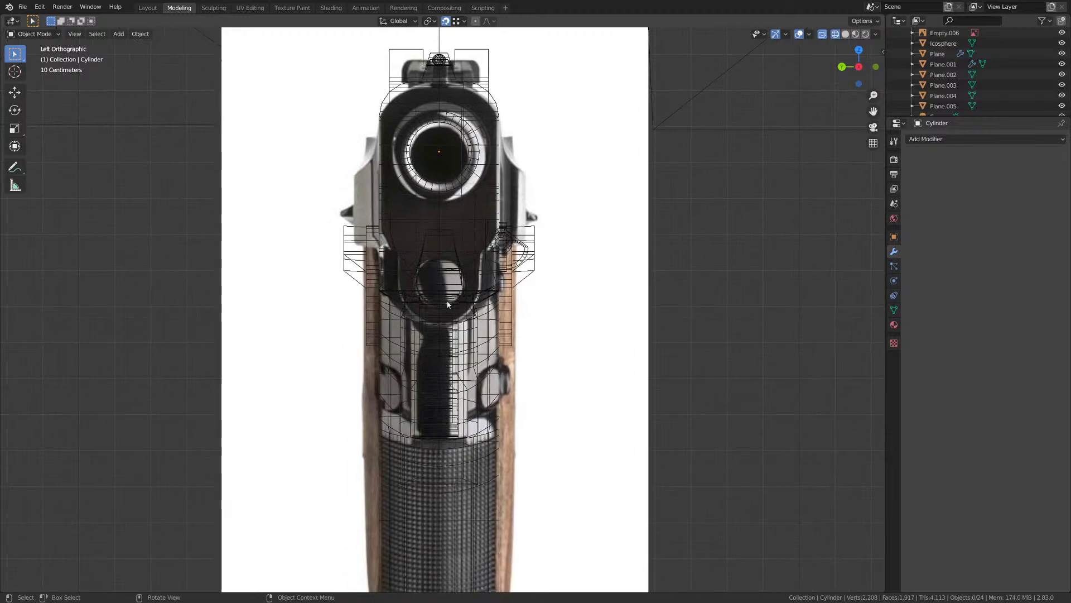
{"action": "scroll", "coordinate": [450, 302], "scroll_direction": "up", "scroll_amount": 4}
- Restore material preview shading, inspect the whole pistol from below and from the side, and save the file
{"action": "key", "text": "z"}
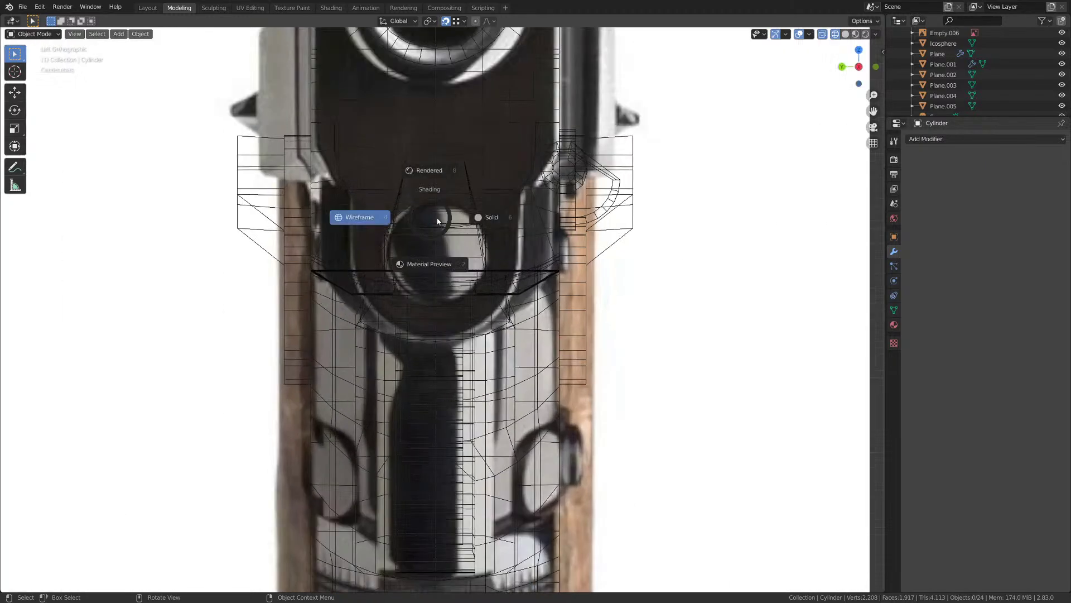
{"action": "left_click", "coordinate": [439, 290]}
{"action": "middle_click_drag", "start_coordinate": [440, 289], "coordinate": [452, 396]}
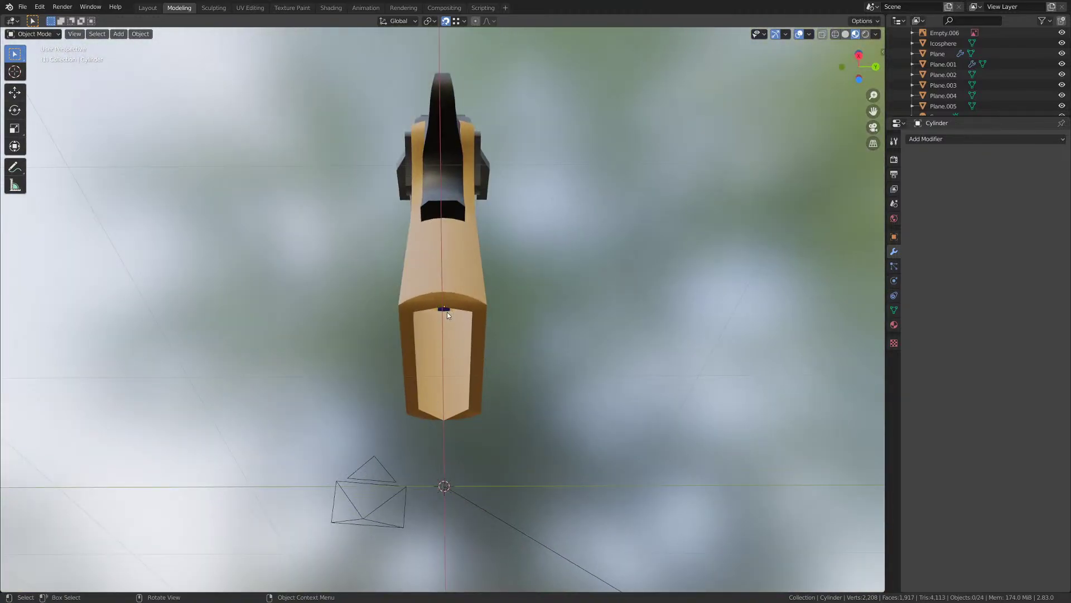
{"action": "middle_click_drag", "start_coordinate": [446, 313], "coordinate": [641, 329]}
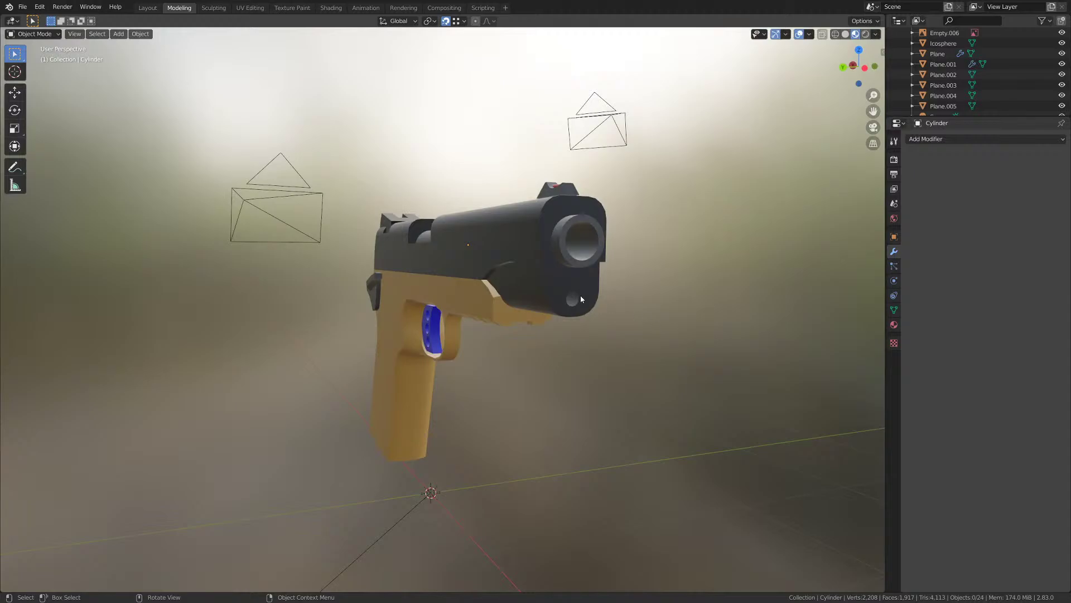
{"action": "middle_click_drag", "start_coordinate": [581, 300], "coordinate": [443, 203]}
{"action": "key", "text": "ctrl+s"}
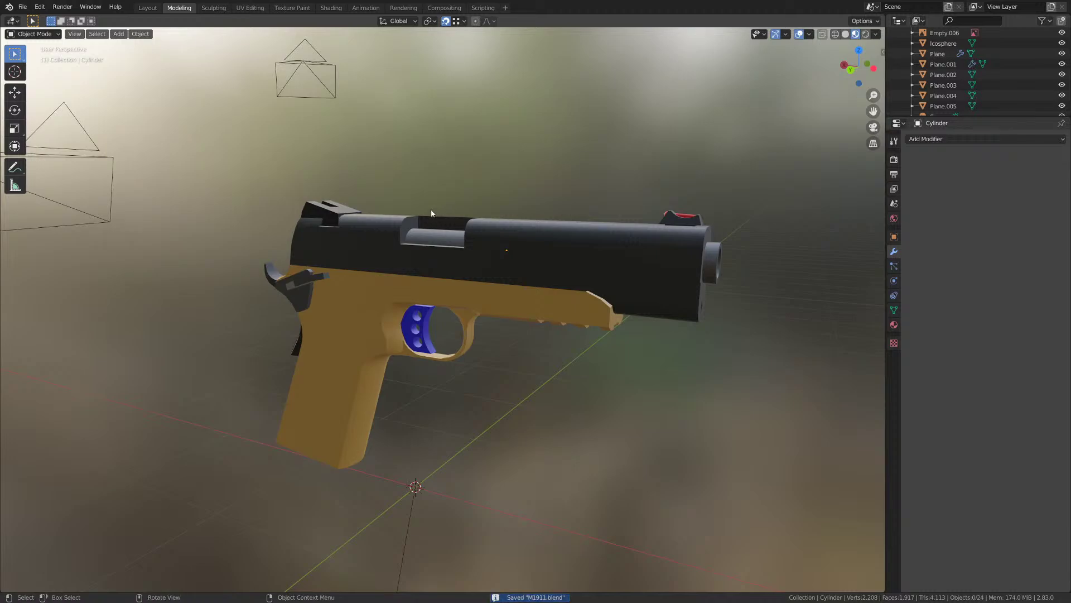